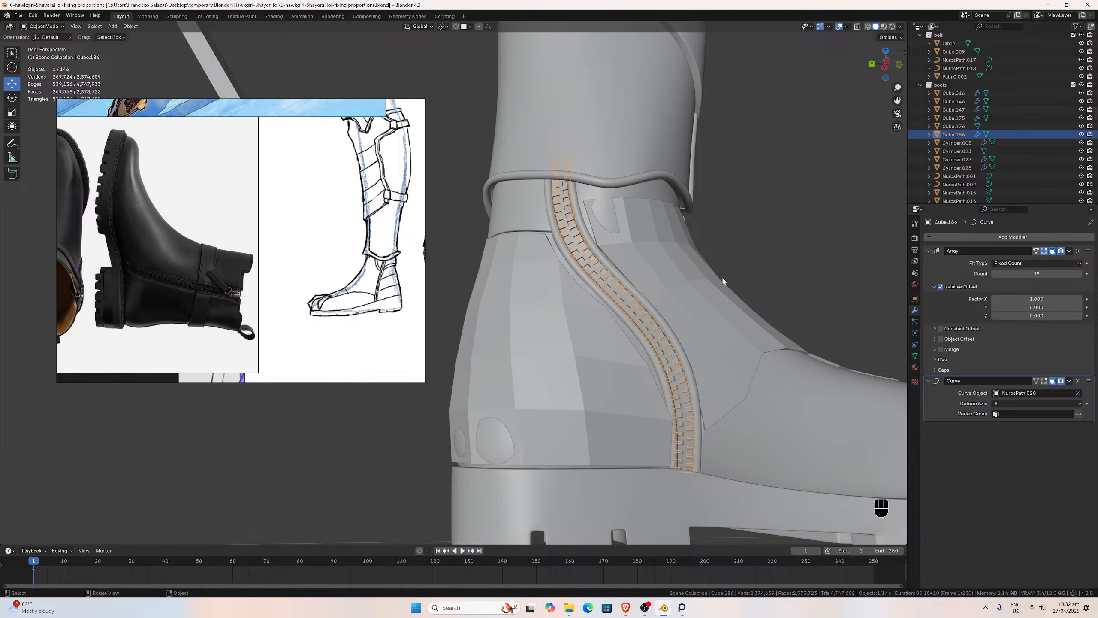
# Examine the boot's zipper, side seam piping, ankle band and heel panel from the side and back.
pyautogui.scroll(-3, 790, 255)
pyautogui.moveTo(792, 258); pyautogui.dragTo(679, 265, button='middle')
pyautogui.scroll(2, 792, 278)
pyautogui.scroll(3, 679, 264)
pyautogui.scroll(-1, 680, 265)
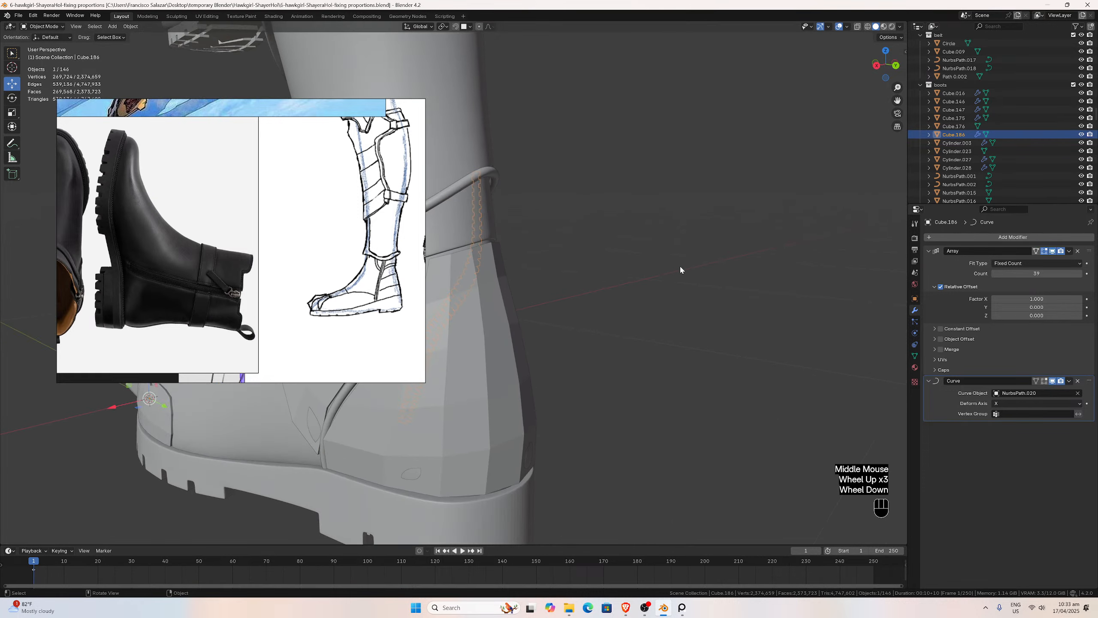
pyautogui.moveTo(897, 100); pyautogui.dragTo(767, 201)
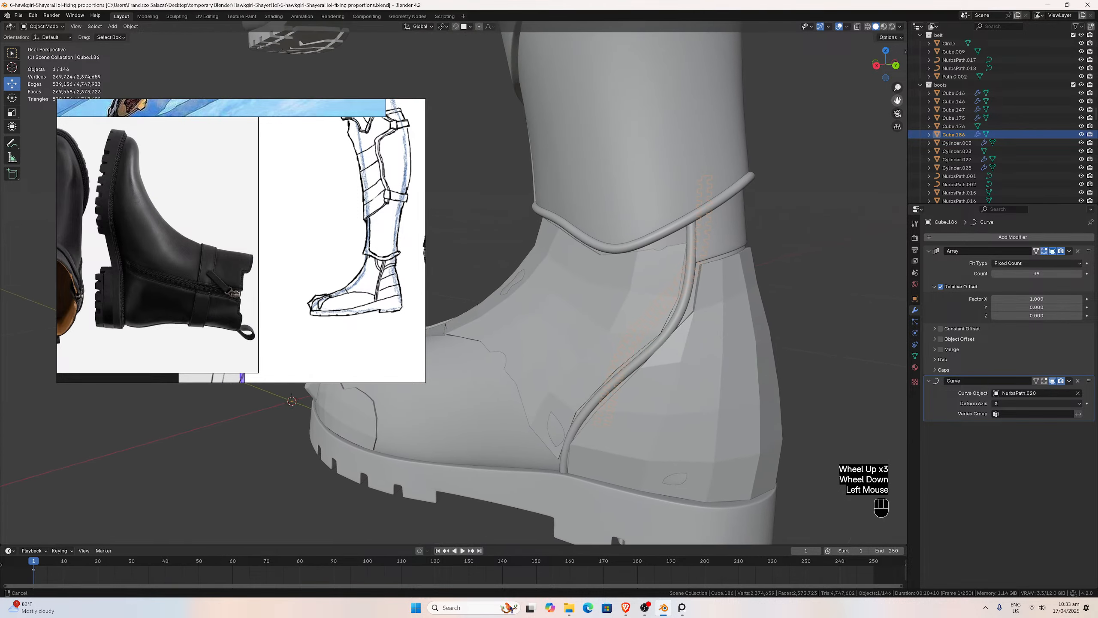
pyautogui.scroll(2, 766, 202)
pyautogui.scroll(-4, 765, 203)
pyautogui.moveTo(766, 209); pyautogui.dragTo(644, 284, button='middle')
pyautogui.scroll(1, 669, 250)
pyautogui.click(655, 260)
pyautogui.scroll(-2, 652, 258)
pyautogui.scroll(3, 644, 284)
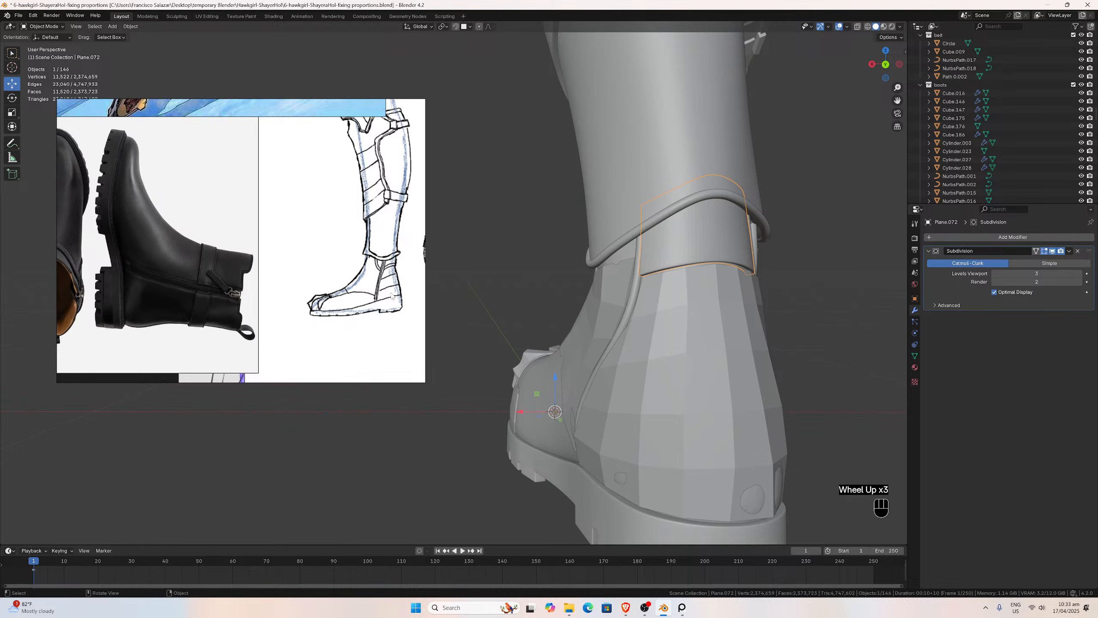
pyautogui.scroll(-3, 694, 308)
pyautogui.moveTo(695, 307); pyautogui.dragTo(662, 298, button='middle')
pyautogui.scroll(1, 602, 297)
pyautogui.scroll(1, 638, 297)
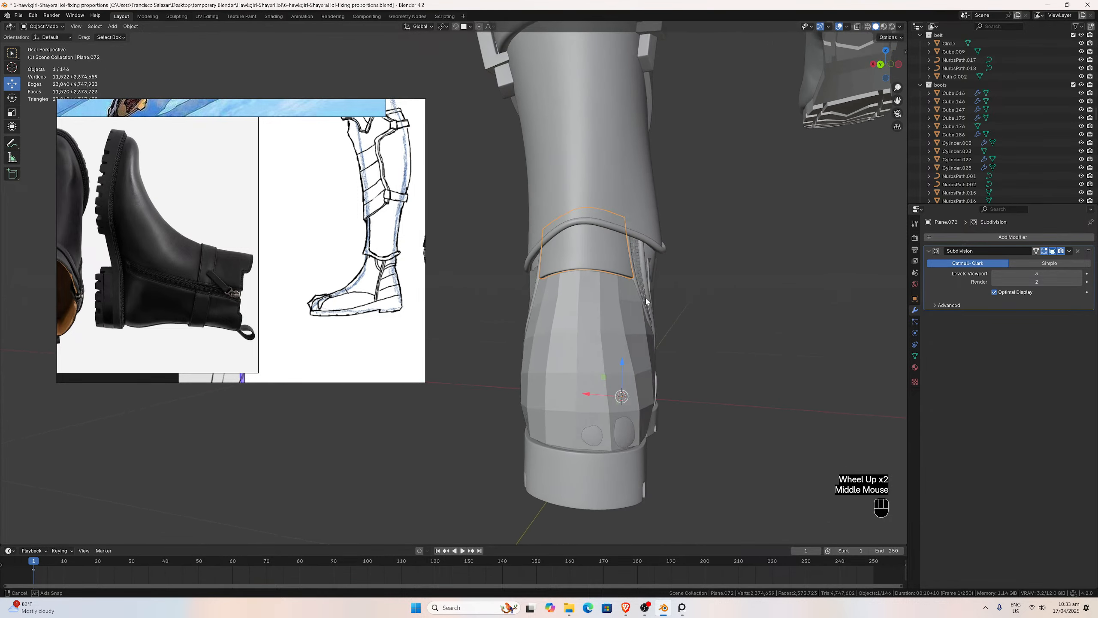
pyautogui.scroll(1, 645, 301)
pyautogui.scroll(1, 645, 298)
pyautogui.scroll(-1, 645, 298)
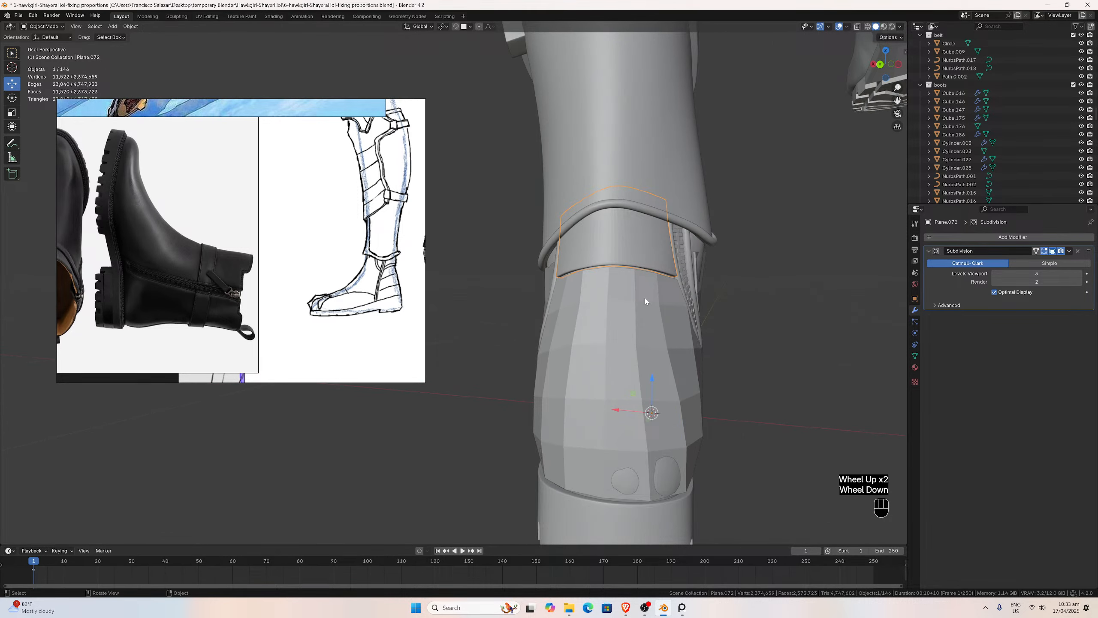
# In back view, duplicate the side seam piping curve and place the copy about 0.18 m away on the zipper side of the boot.
pyautogui.press('ctrl+KP_1')
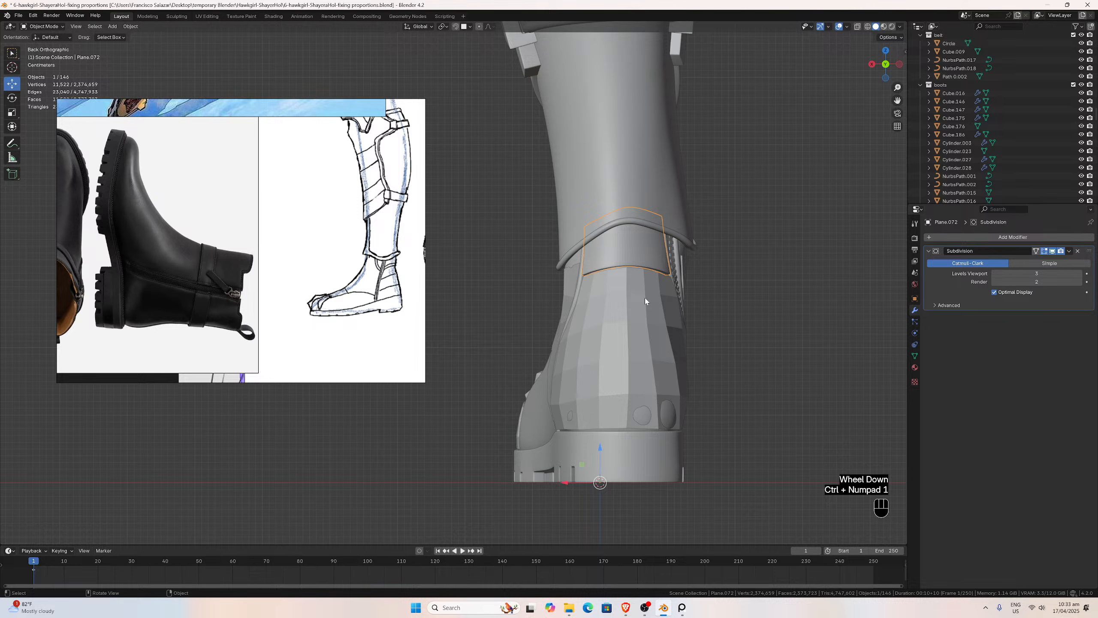
pyautogui.scroll(2, 642, 316)
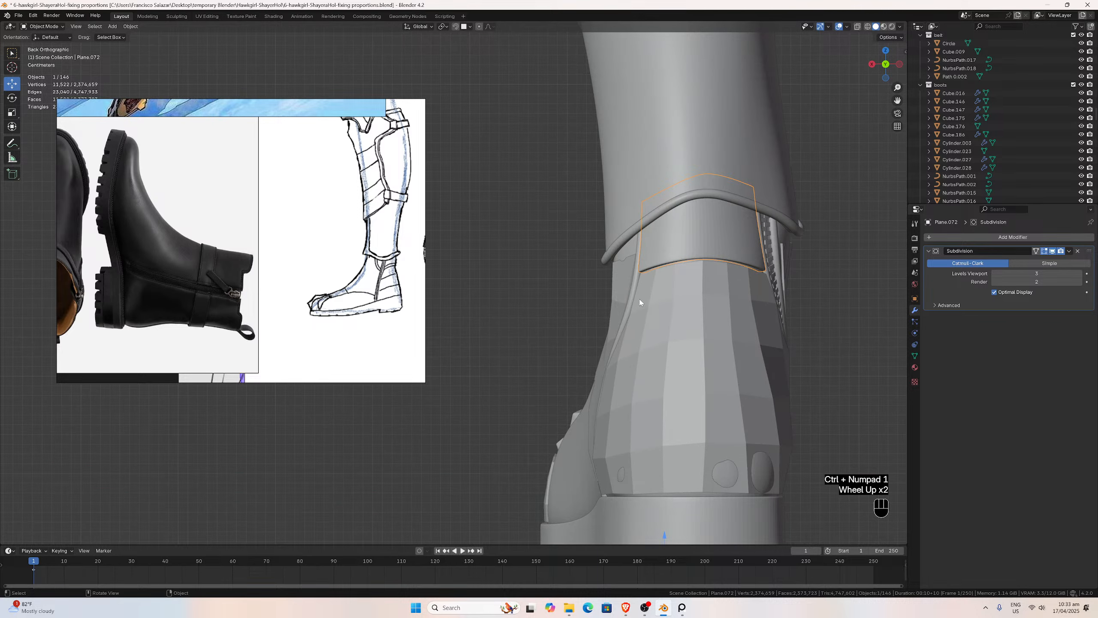
pyautogui.click(634, 290)
pyautogui.scroll(-2, 634, 289)
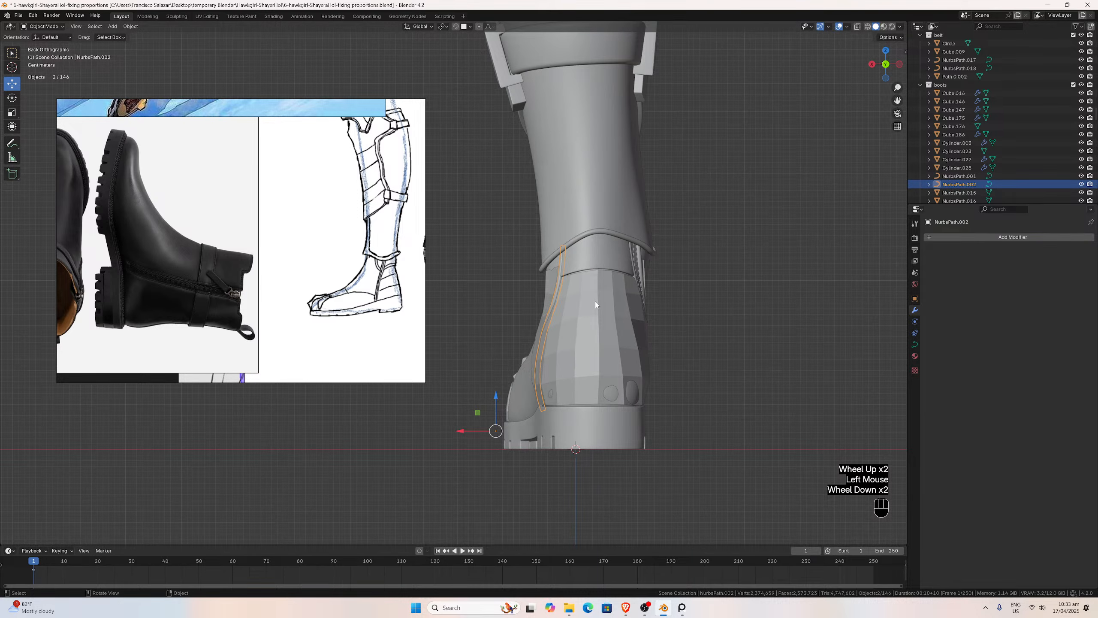
pyautogui.press('shift')
pyautogui.hotkey('shift', 'd')
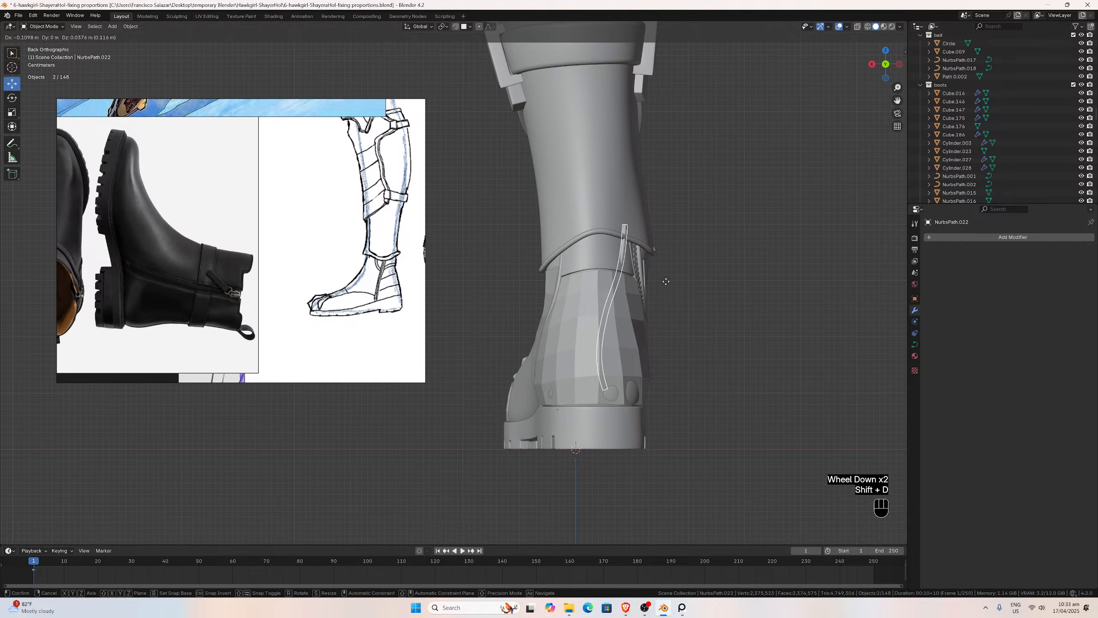
pyautogui.click(697, 297)
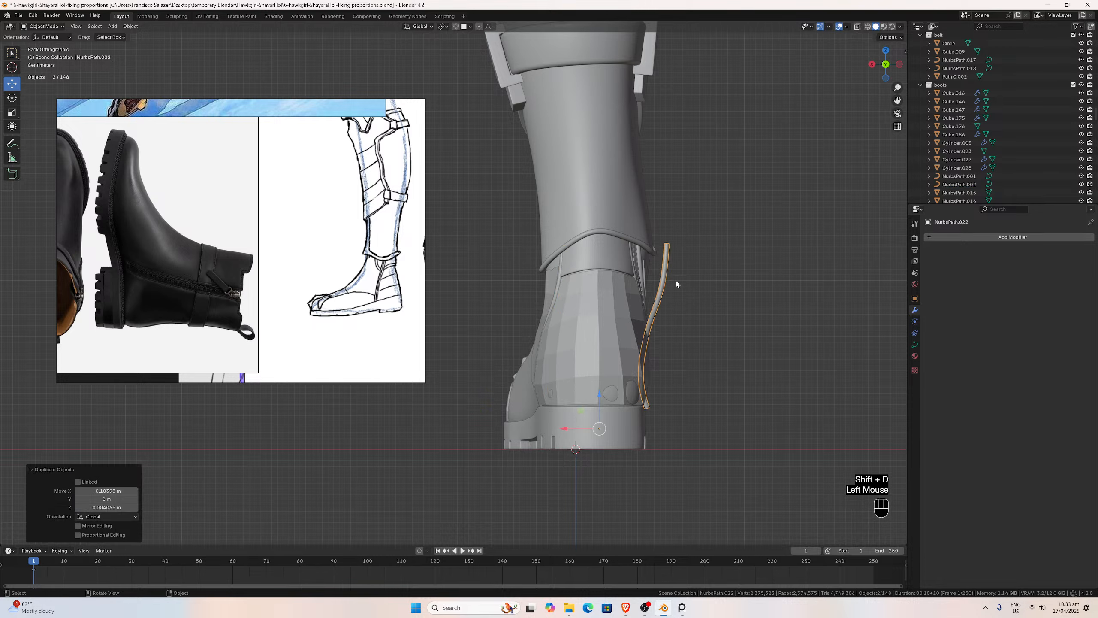
# Reposition the duplicated curve's lowest three control points from the seam side to the middle of the heel panel's upper edge.
pyautogui.press('Tab')
pyautogui.click(645, 403)
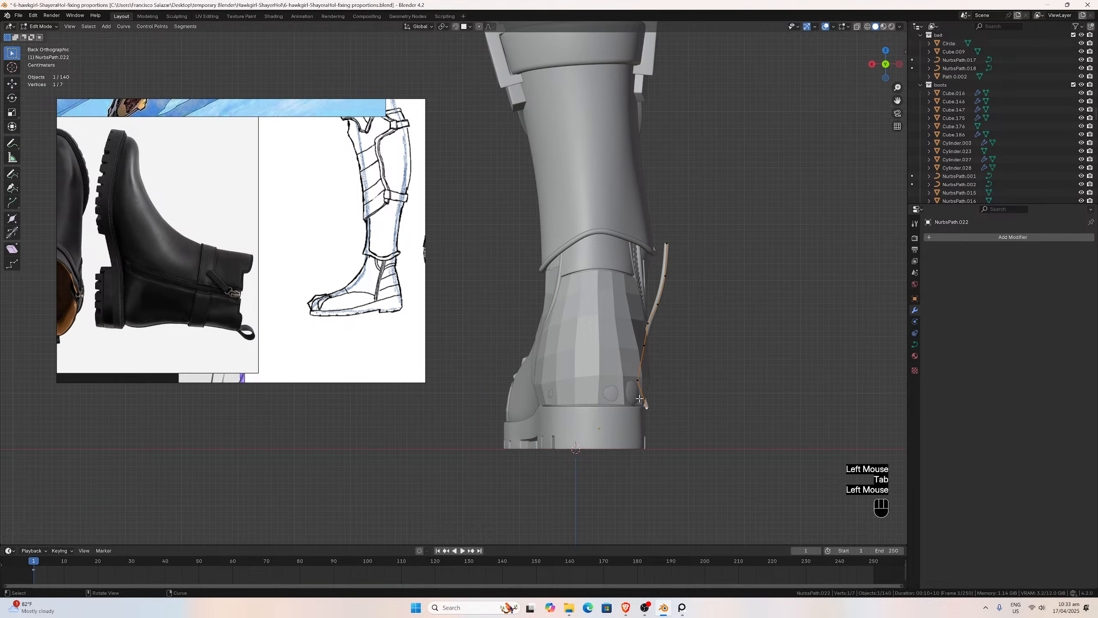
pyautogui.press('g')
pyautogui.click(532, 286)
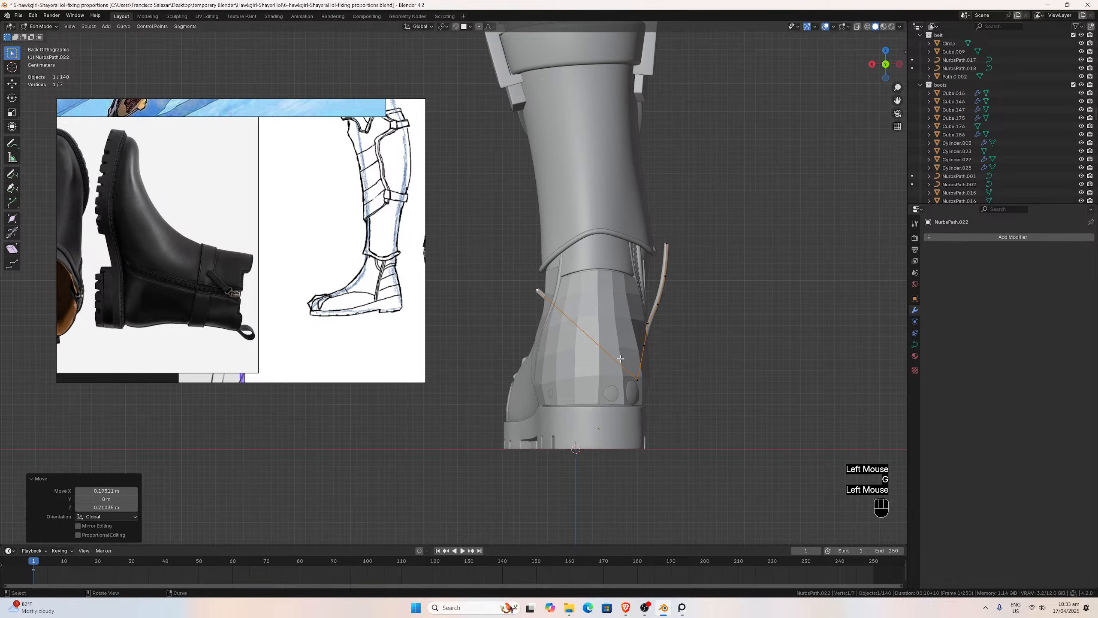
pyautogui.moveTo(637, 380); pyautogui.dragTo(570, 271)
pyautogui.click(644, 344)
pyautogui.press('g')
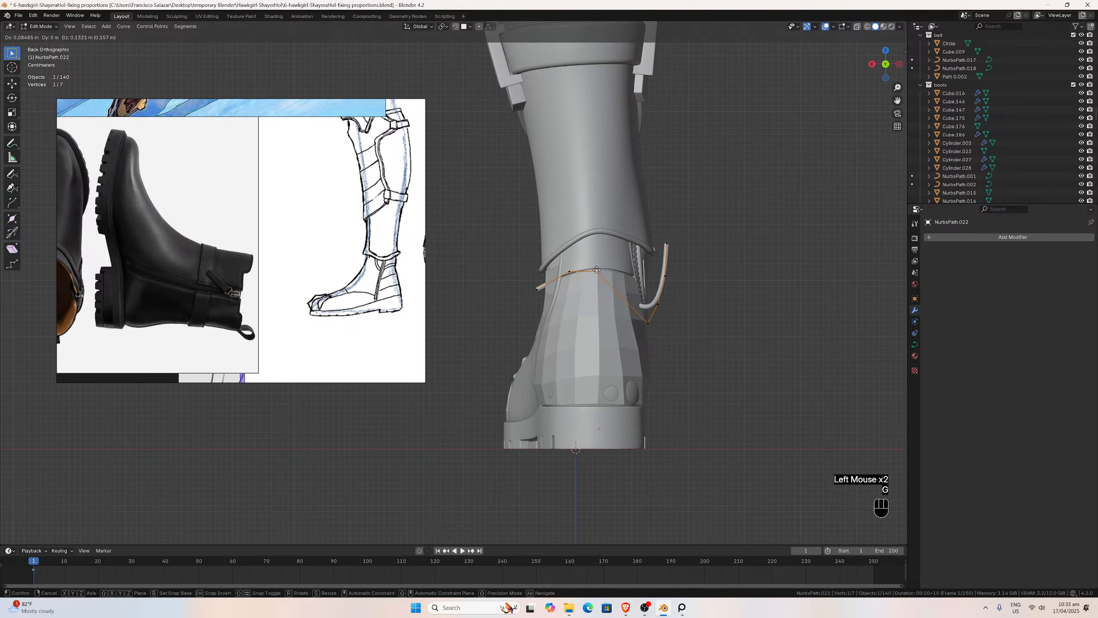
pyautogui.click(592, 268)
# Align the curve's remaining four control points along the heel panel's upper edge toward the zipper and finish editing the curve.
pyautogui.click(649, 319)
pyautogui.press('g')
pyautogui.click(604, 266)
pyautogui.click(657, 302)
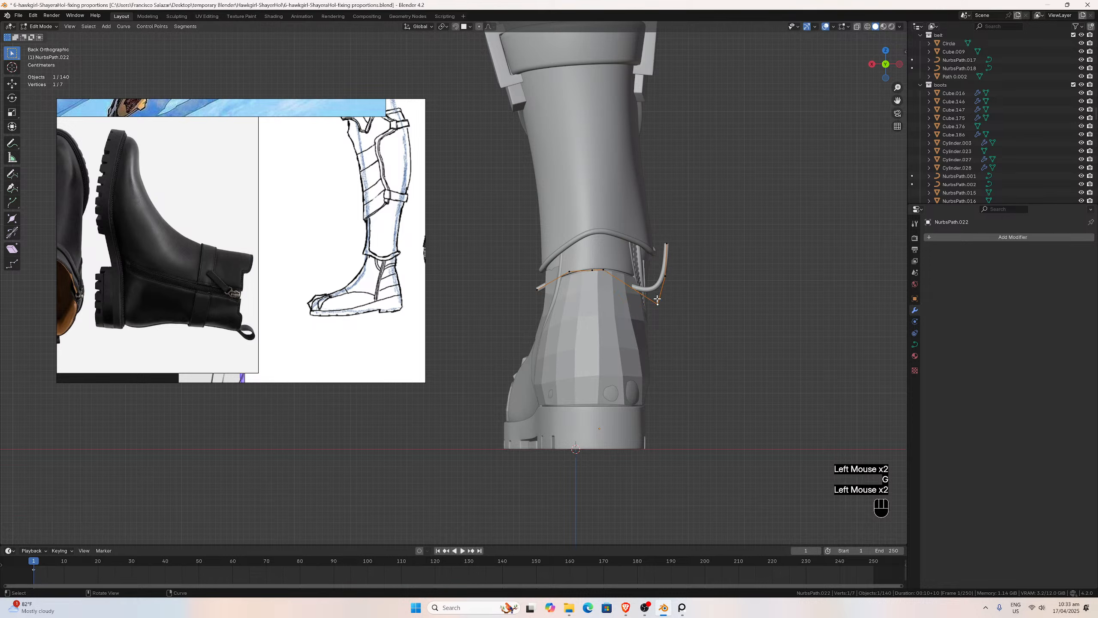
pyautogui.press('g')
pyautogui.click(615, 264)
pyautogui.click(657, 275)
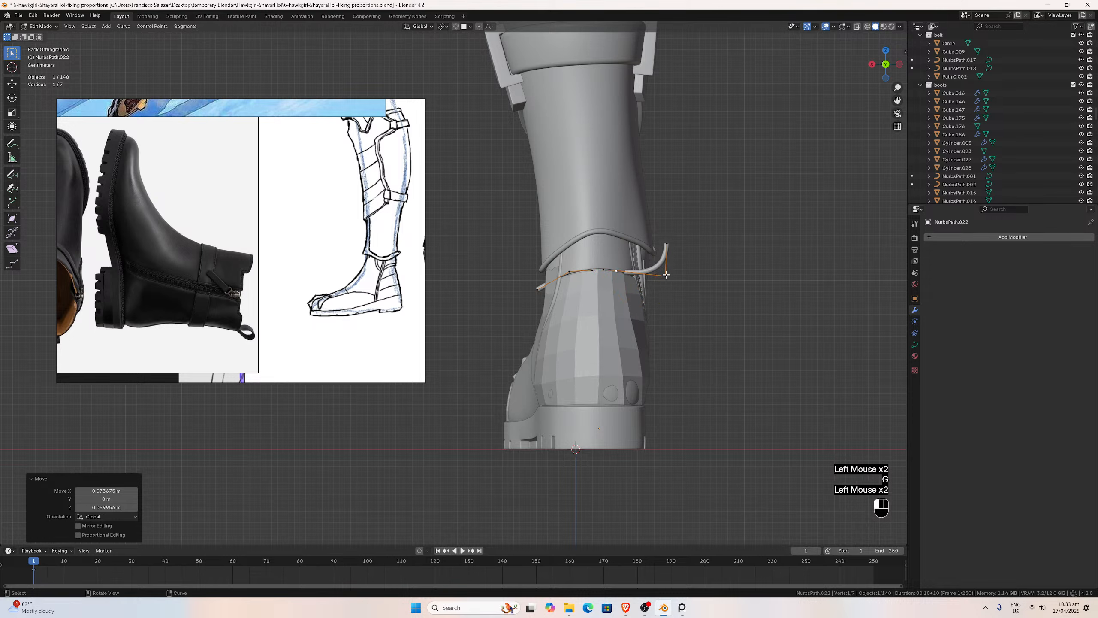
pyautogui.press('g')
pyautogui.click(625, 273)
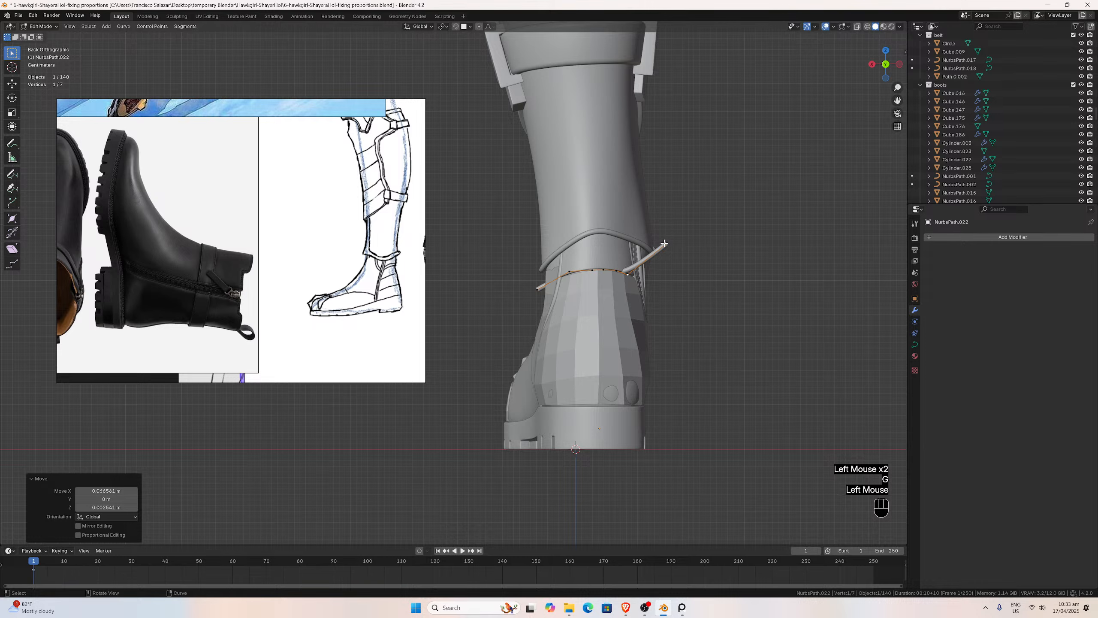
pyautogui.click(664, 243)
pyautogui.press('g')
pyautogui.click(638, 271)
pyautogui.scroll(2, 638, 271)
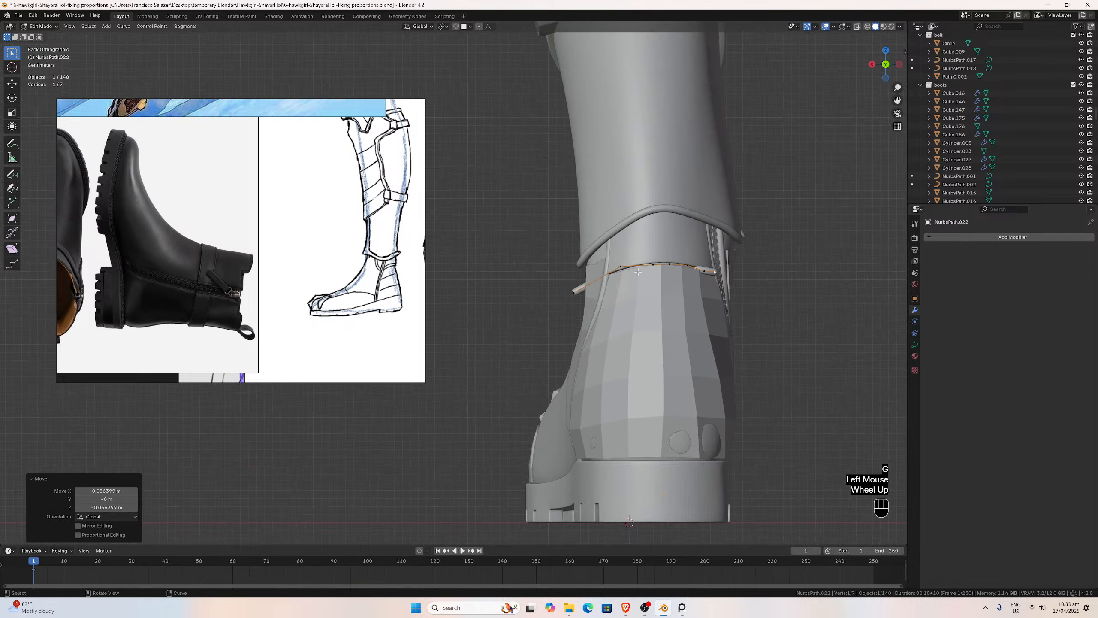
pyautogui.scroll(3, 637, 271)
pyautogui.moveTo(897, 100); pyautogui.dragTo(820, 194)
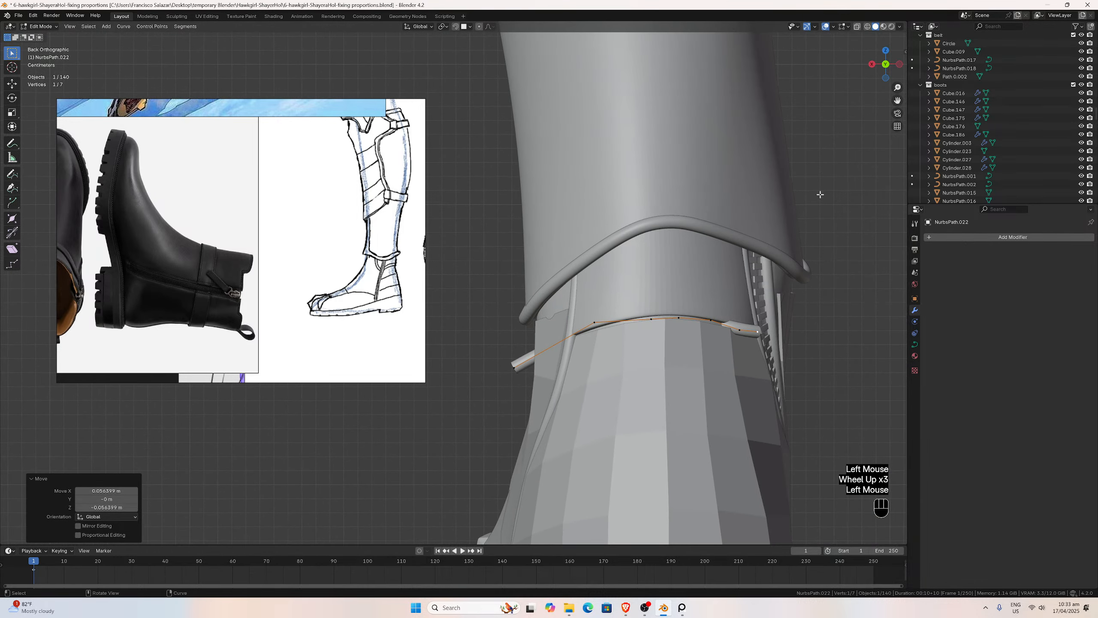
pyautogui.scroll(-1, 656, 316)
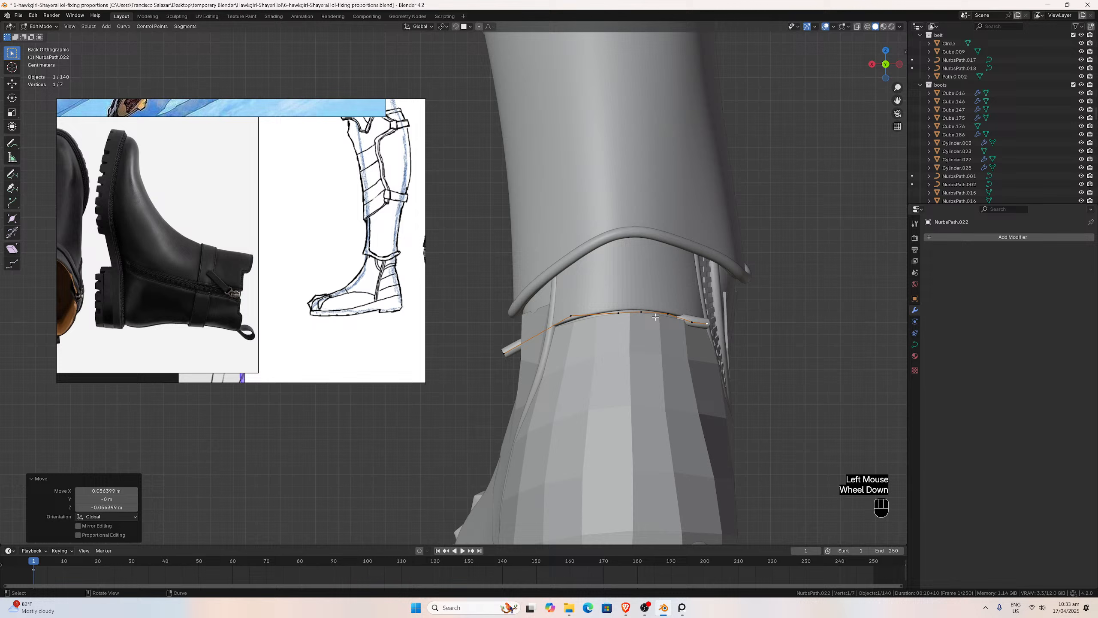
pyautogui.press('Tab')
# Select the faceted heel panel and look for it in the outliner.
pyautogui.click(627, 351)
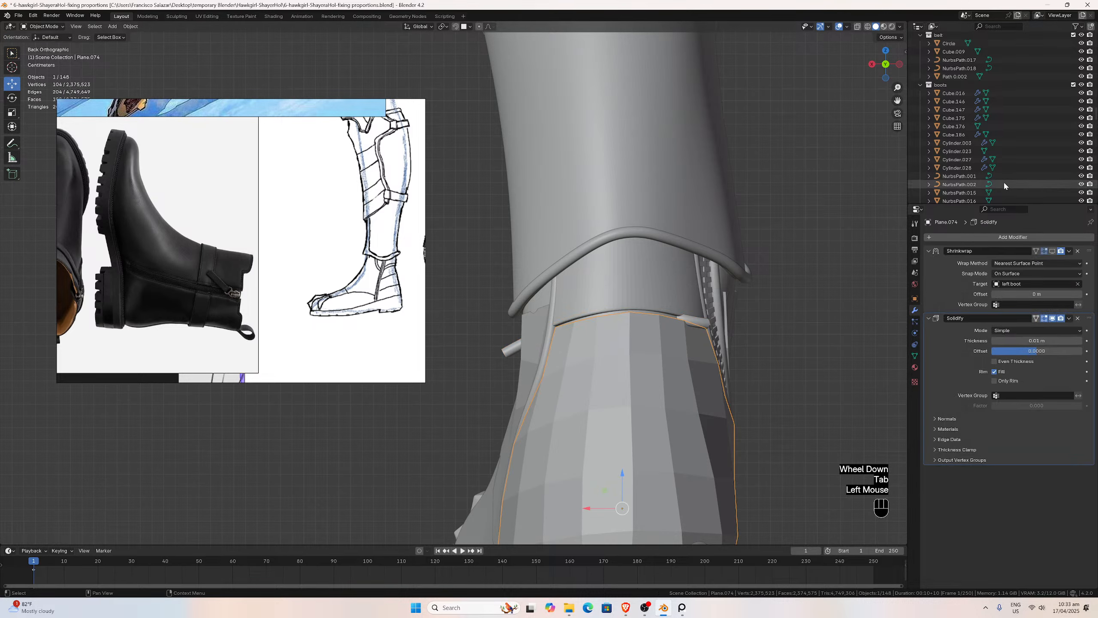
pyautogui.scroll(-2, 1003, 178)
pyautogui.scroll(-10, 1004, 184)
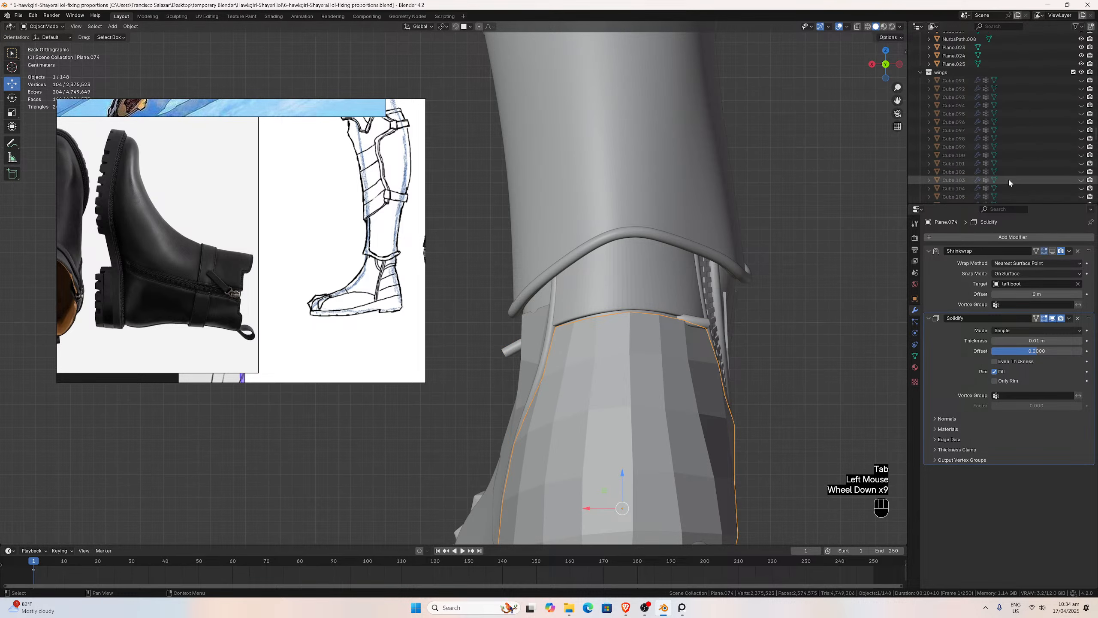
pyautogui.scroll(1, 1007, 178)
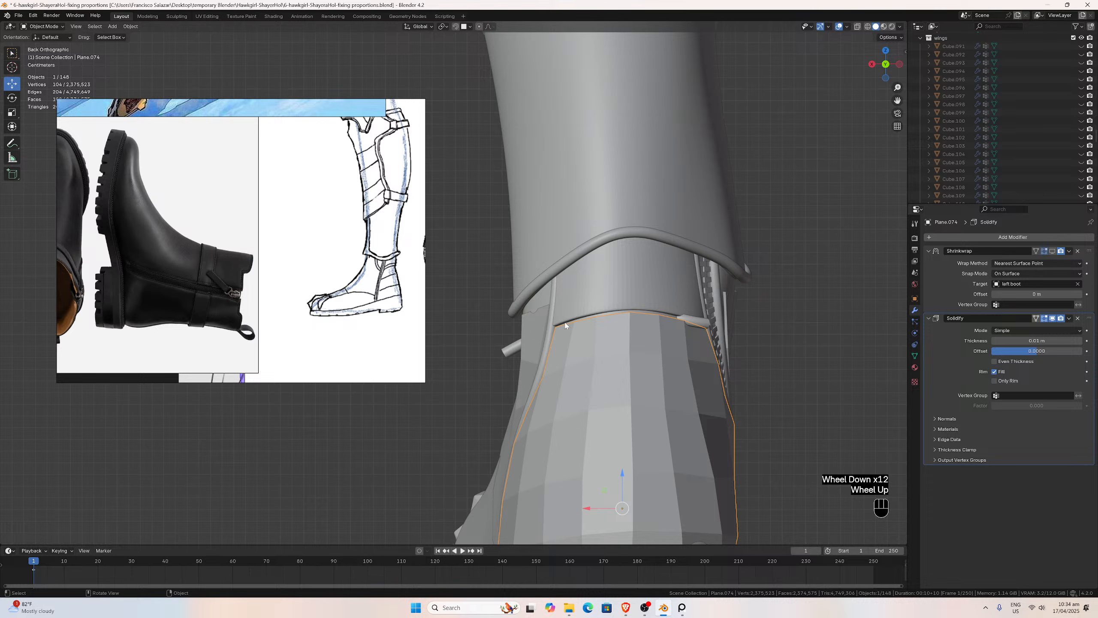
# Draw an annotation line along the heel panel's upper edge, erasing and redrawing the strokes as needed.
pyautogui.moveTo(557, 327); pyautogui.dragTo(596, 312)
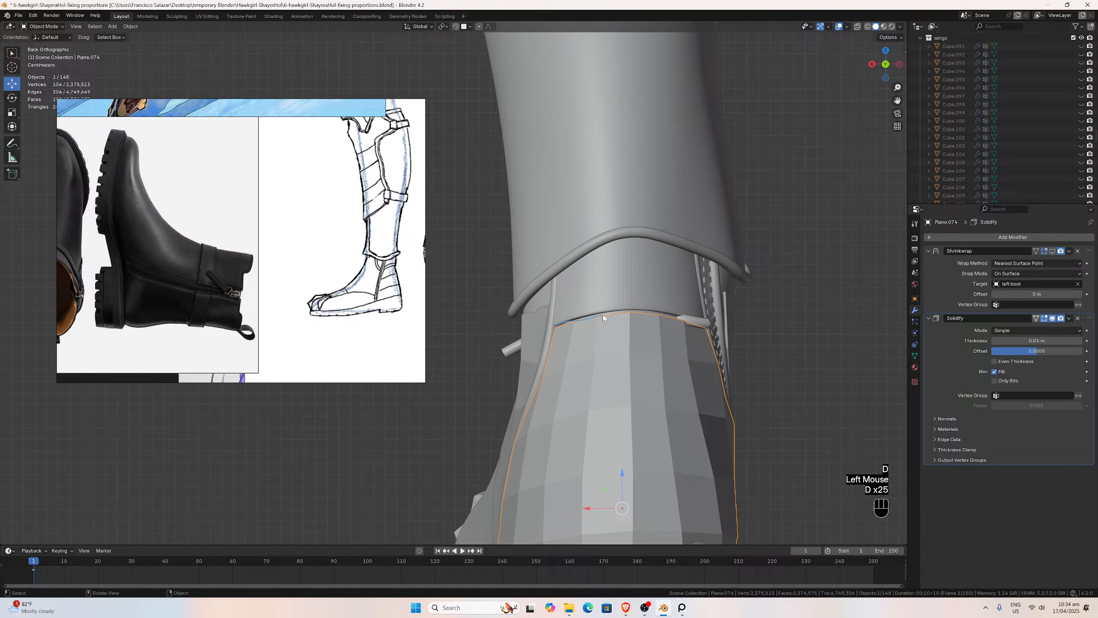
pyautogui.moveTo(603, 314); pyautogui.dragTo(561, 323, button='right')
pyautogui.moveTo(557, 327); pyautogui.dragTo(656, 308)
pyautogui.moveTo(697, 324); pyautogui.dragTo(712, 317, button='right')
pyautogui.moveTo(575, 308); pyautogui.dragTo(556, 323, button='right')
pyautogui.moveTo(555, 328); pyautogui.dragTo(645, 307)
pyautogui.click(683, 329)
# Locate the selected heel panel in the outliner and assign it to the boots collection.
pyautogui.scroll(-2, 962, 167)
pyautogui.scroll(7, 973, 166)
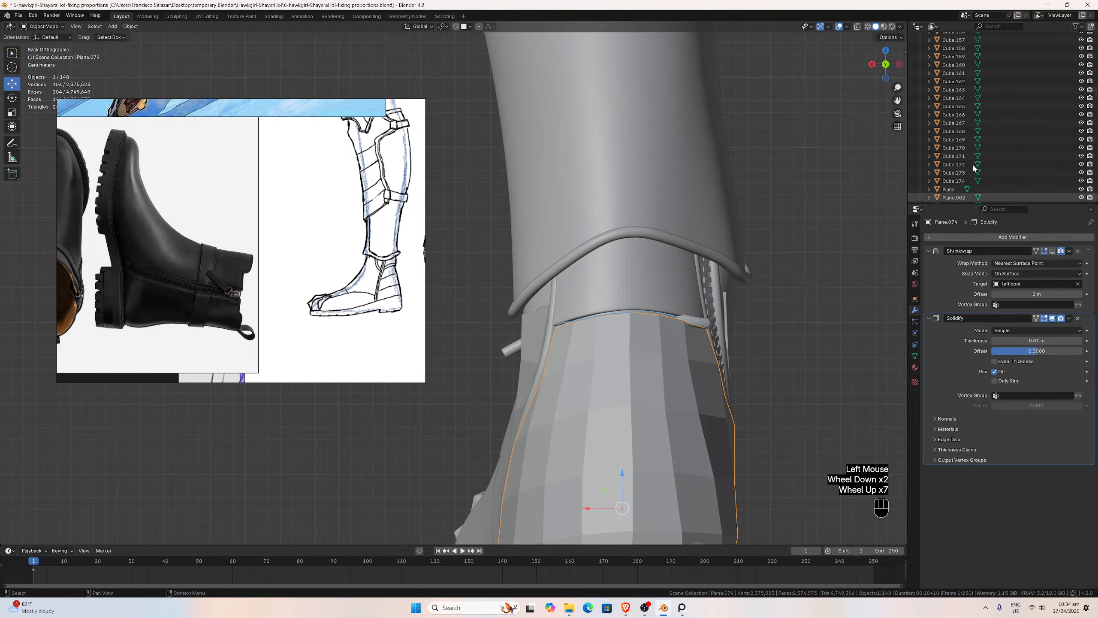
pyautogui.scroll(8, 972, 168)
pyautogui.scroll(-3, 979, 164)
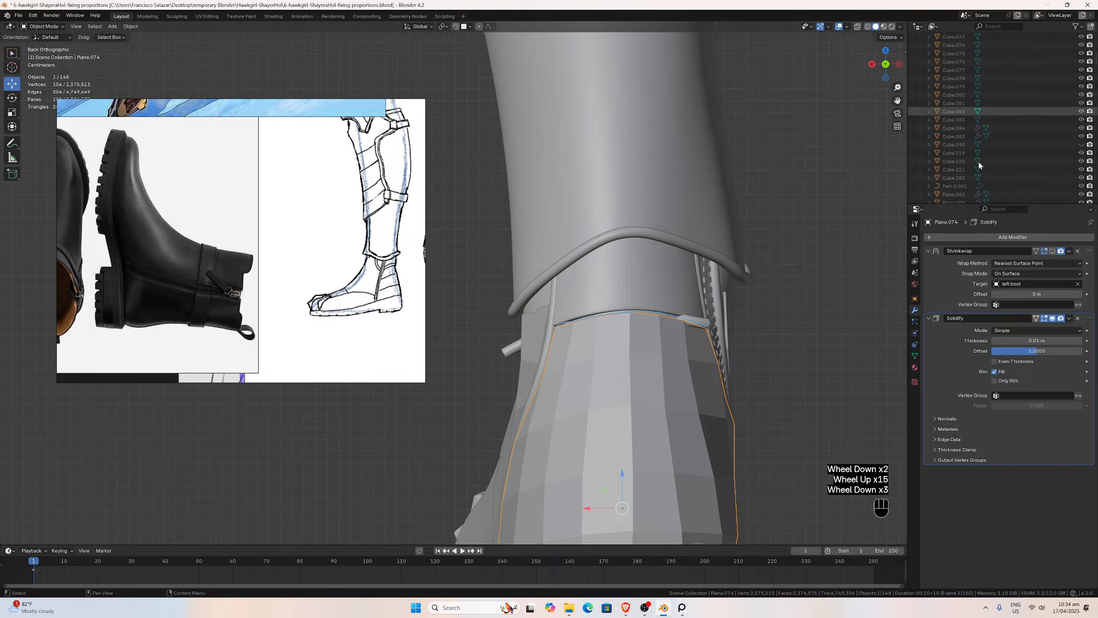
pyautogui.scroll(-12, 979, 165)
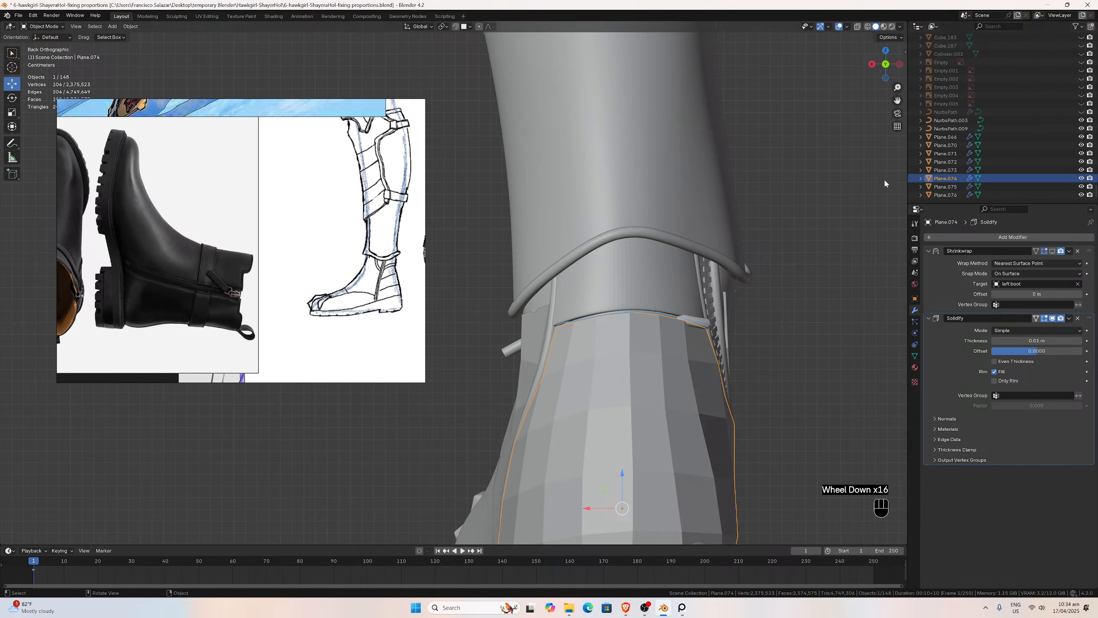
pyautogui.press('m')
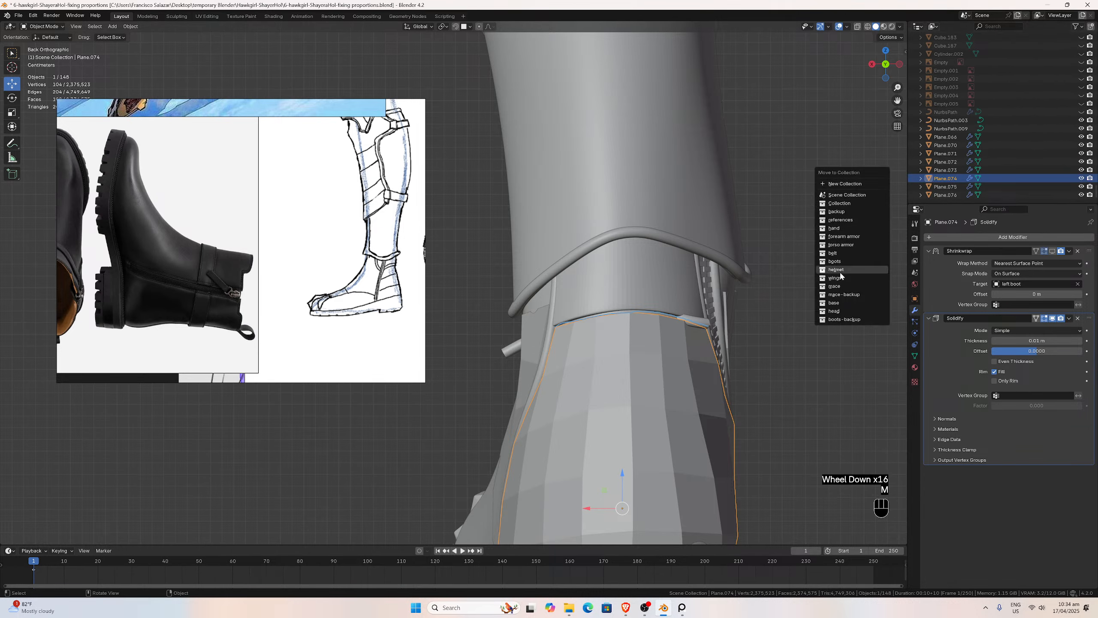
pyautogui.click(834, 262)
# Move the ankle band above the heel panel into the boots collection.
pyautogui.click(666, 287)
pyautogui.press('m')
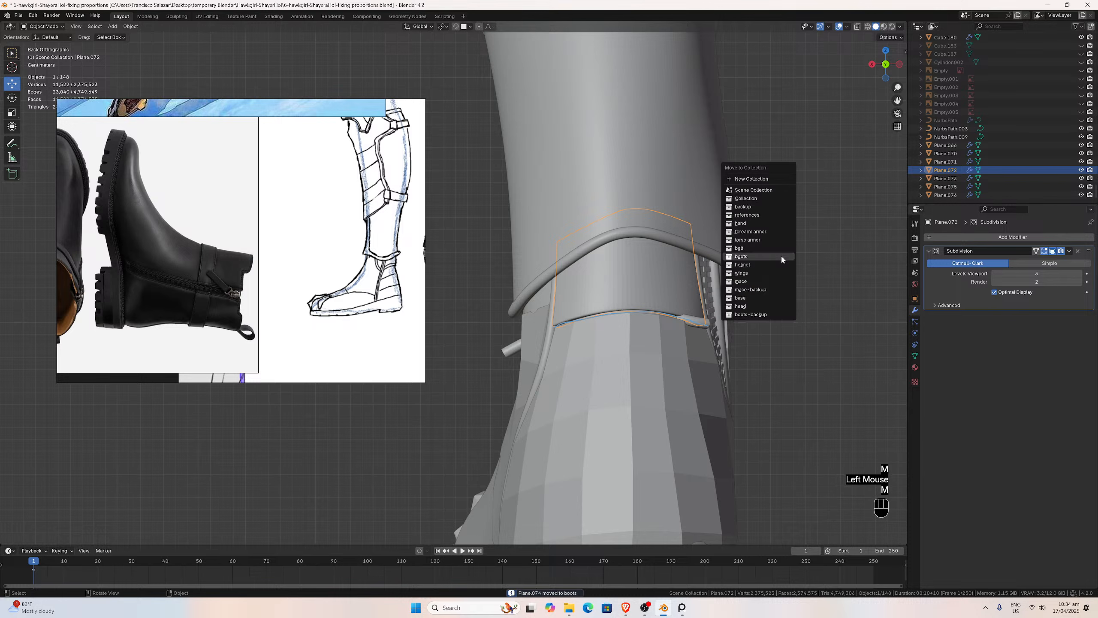
pyautogui.click(781, 255)
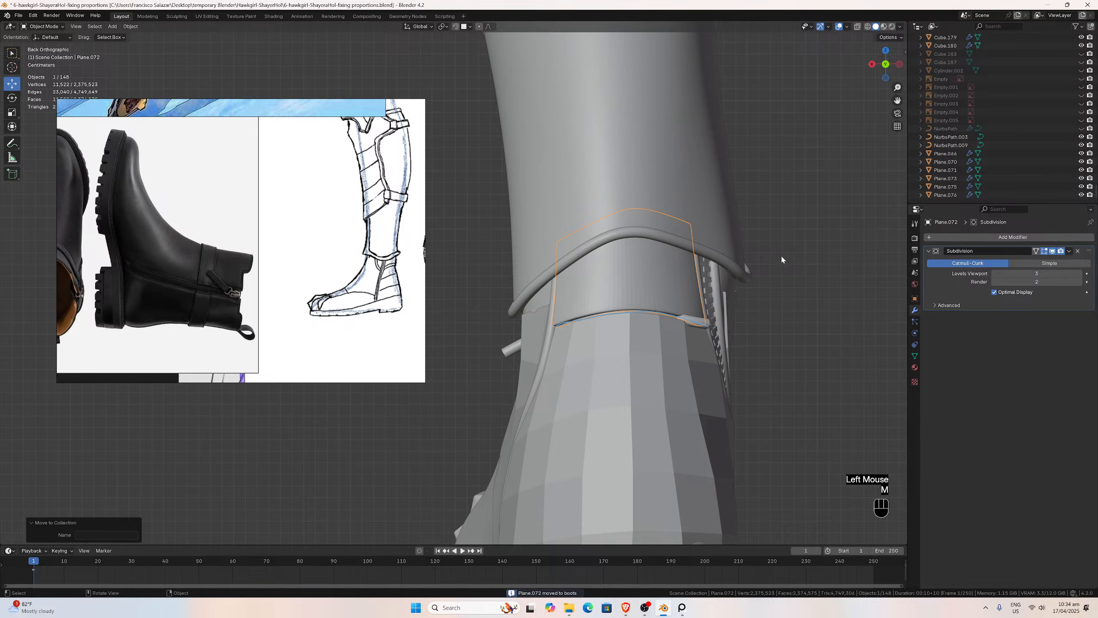
# Select the original side seam piping curve and locate its entry in the outliner.
pyautogui.click(712, 312)
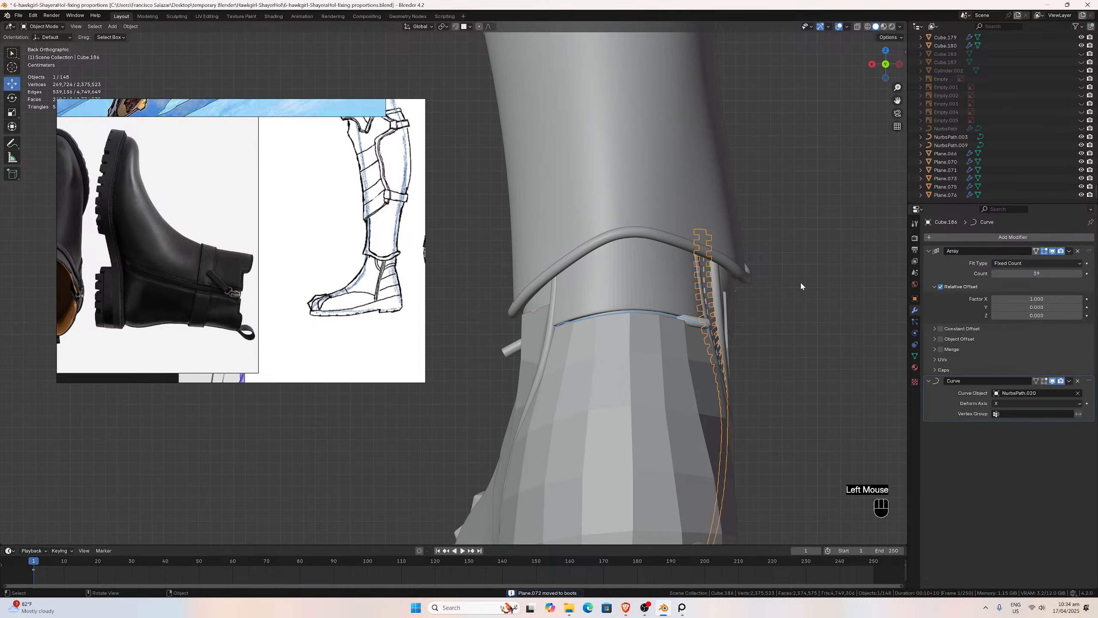
pyautogui.click(550, 326)
pyautogui.scroll(5, 994, 130)
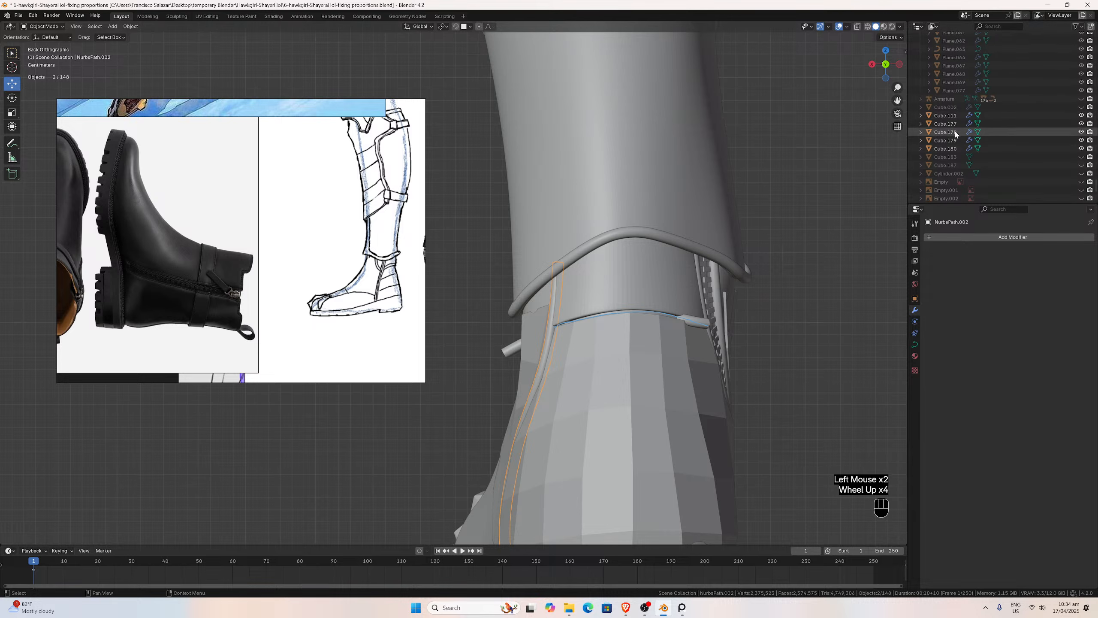
pyautogui.scroll(-1, 673, 284)
pyautogui.scroll(7, 953, 128)
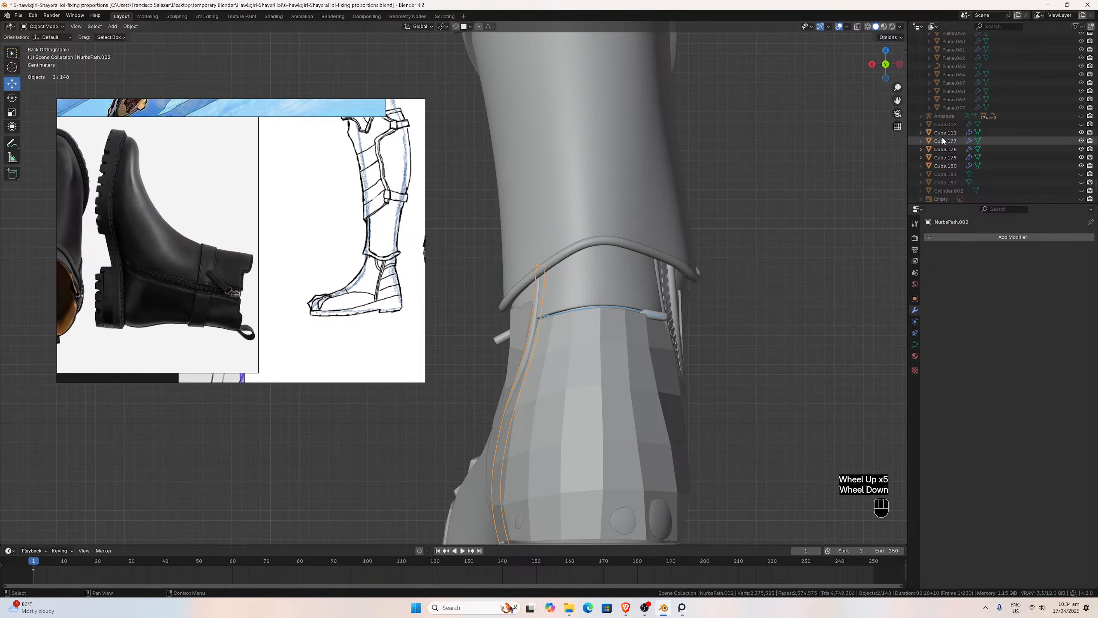
pyautogui.scroll(-4, 953, 128)
pyautogui.scroll(5, 953, 128)
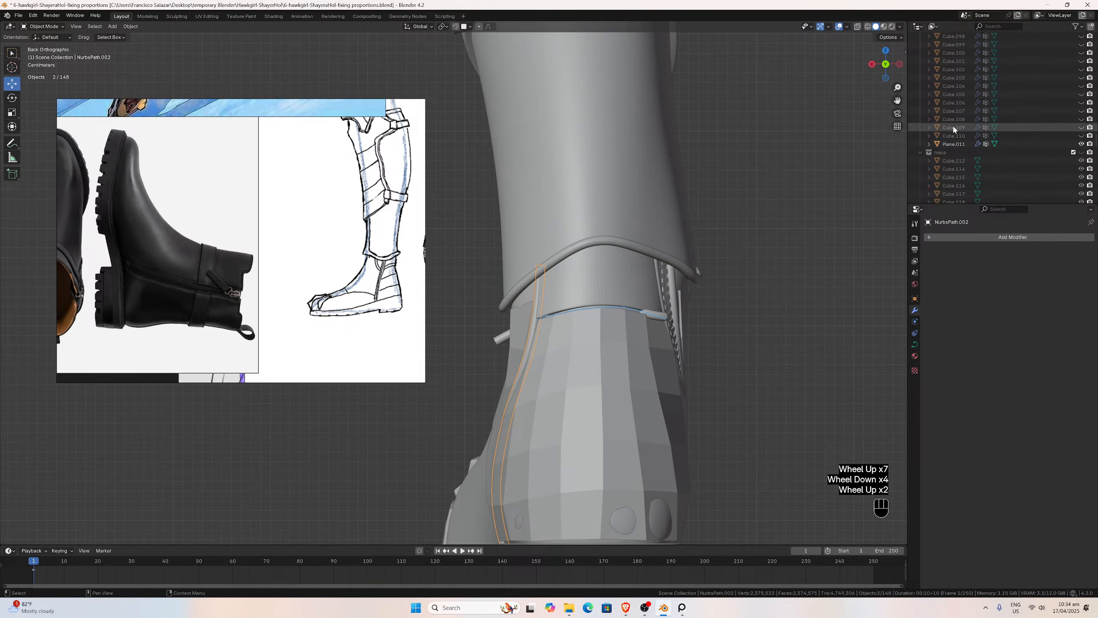
pyautogui.scroll(7, 953, 129)
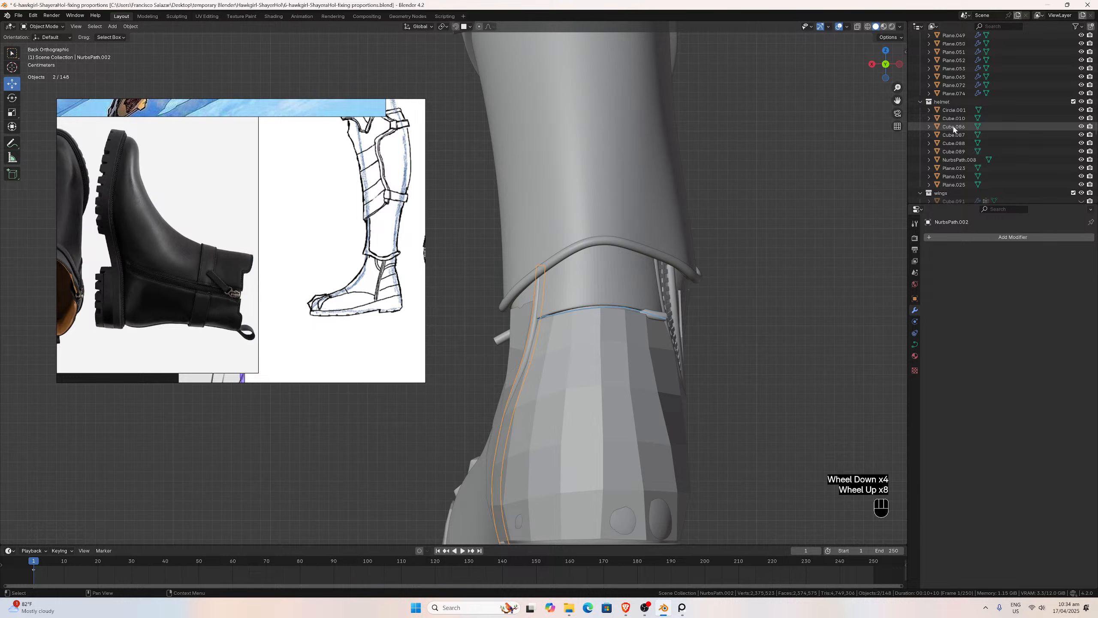
pyautogui.scroll(3, 953, 129)
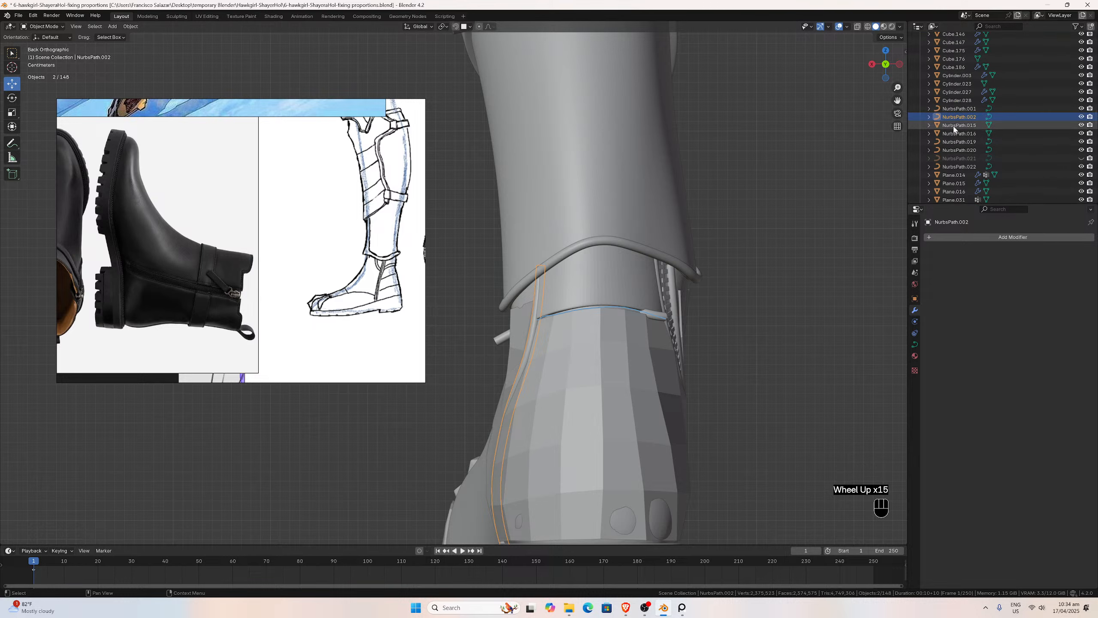
# Hide the ankle band and the heel panel so the smooth boot surface underneath is exposed.
pyautogui.click(624, 276)
pyautogui.scroll(-3, 973, 151)
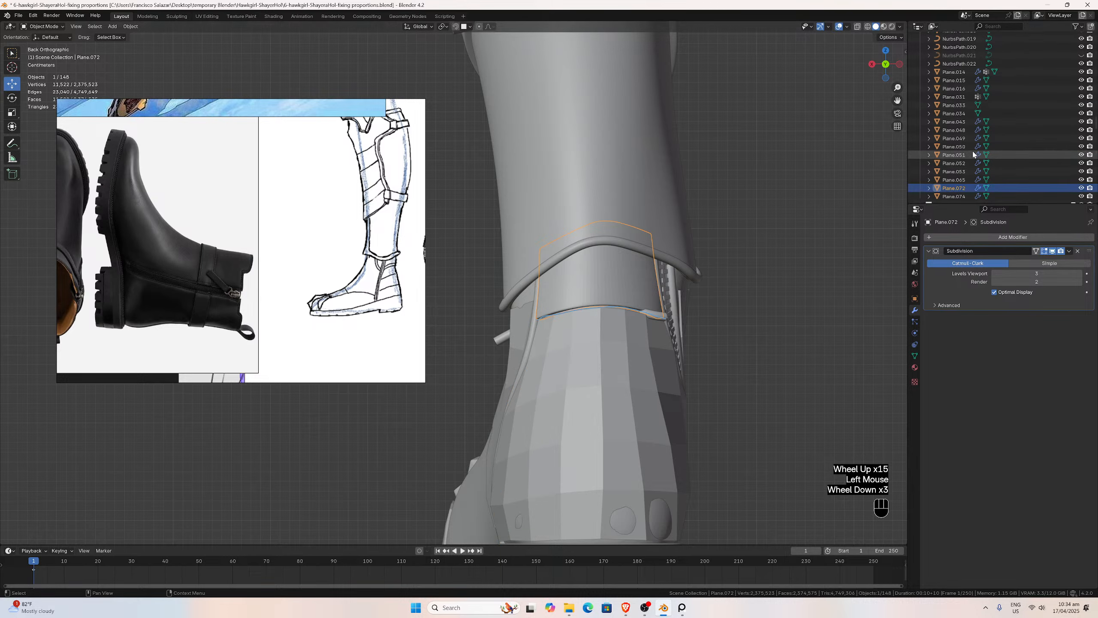
pyautogui.click(1082, 189)
pyautogui.click(642, 345)
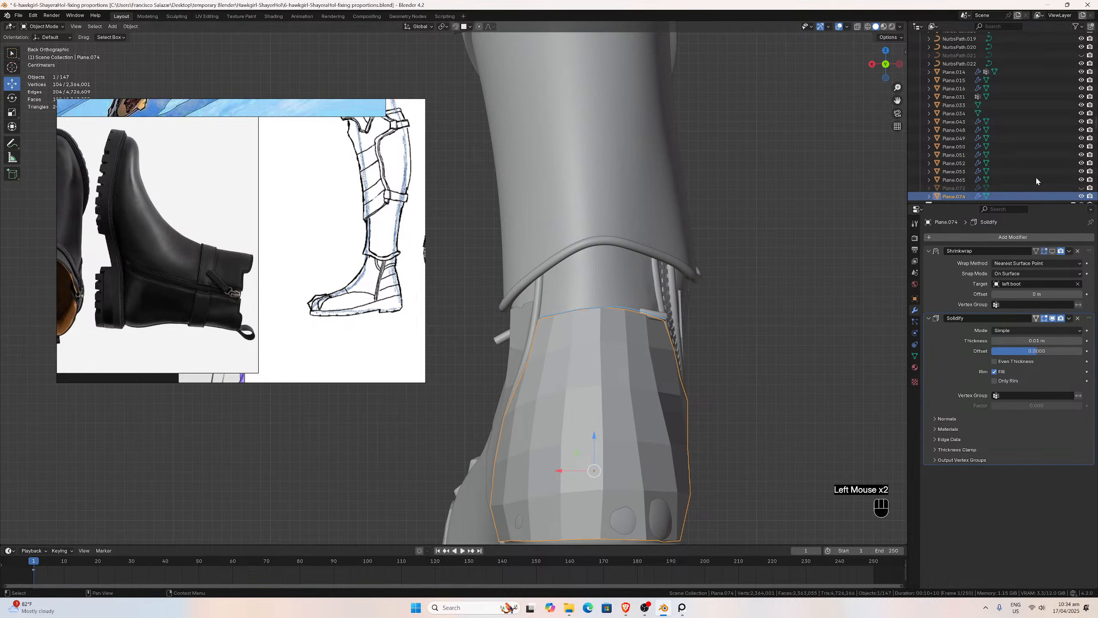
pyautogui.click(1081, 196)
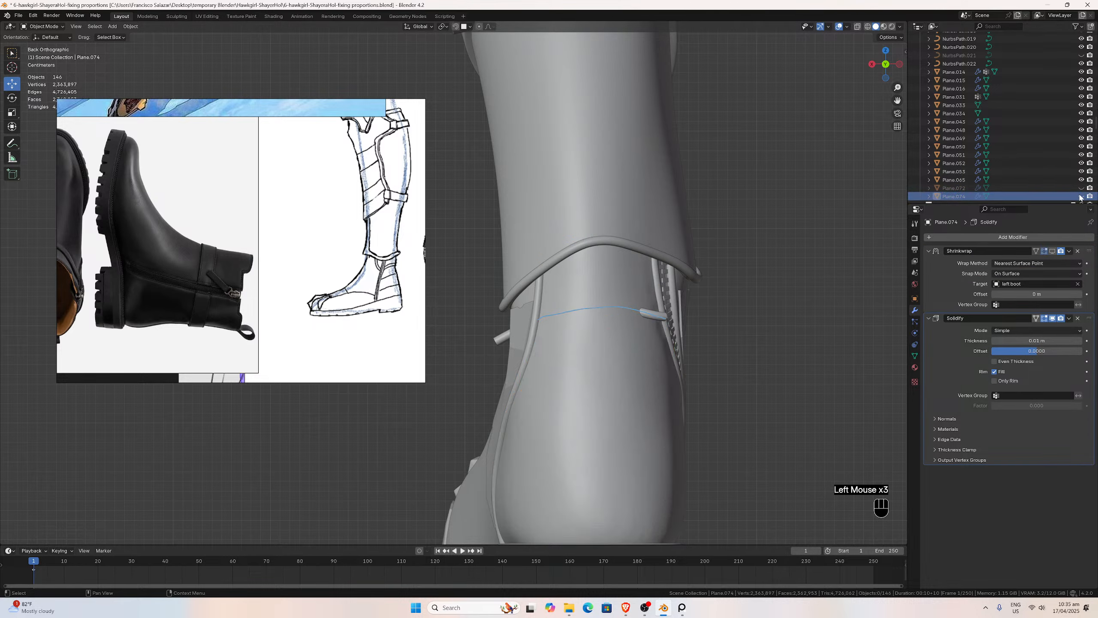
pyautogui.click(1081, 197)
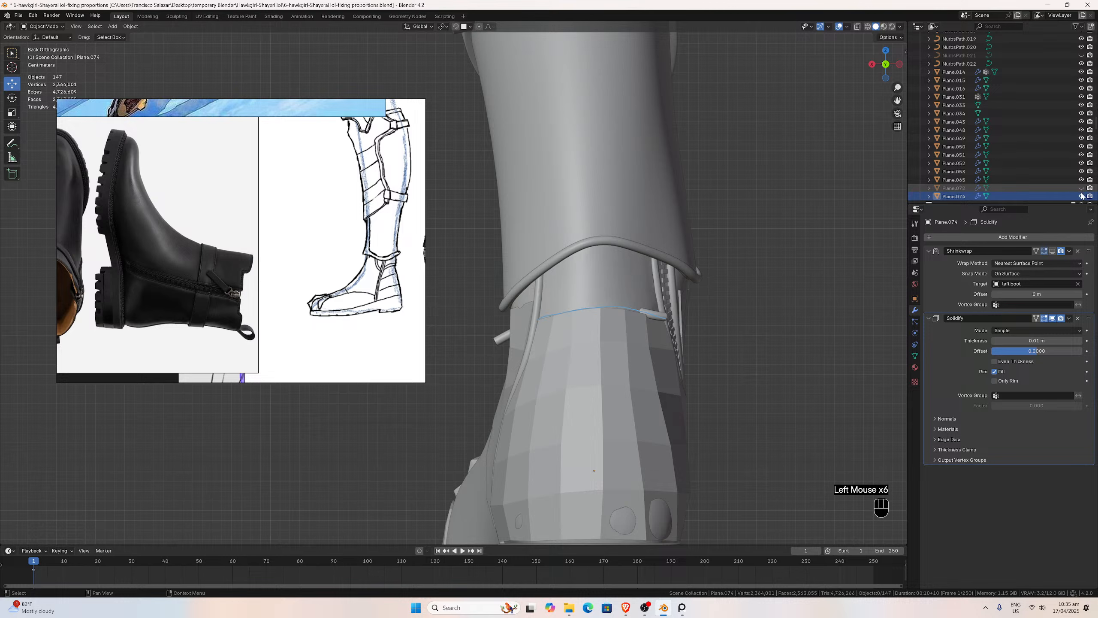
pyautogui.click(1079, 197)
# Enable snapping and edit the horizontal piping curve, snapping its side-seam end and neighbouring control points onto the boot along the annotation line.
pyautogui.click(655, 313)
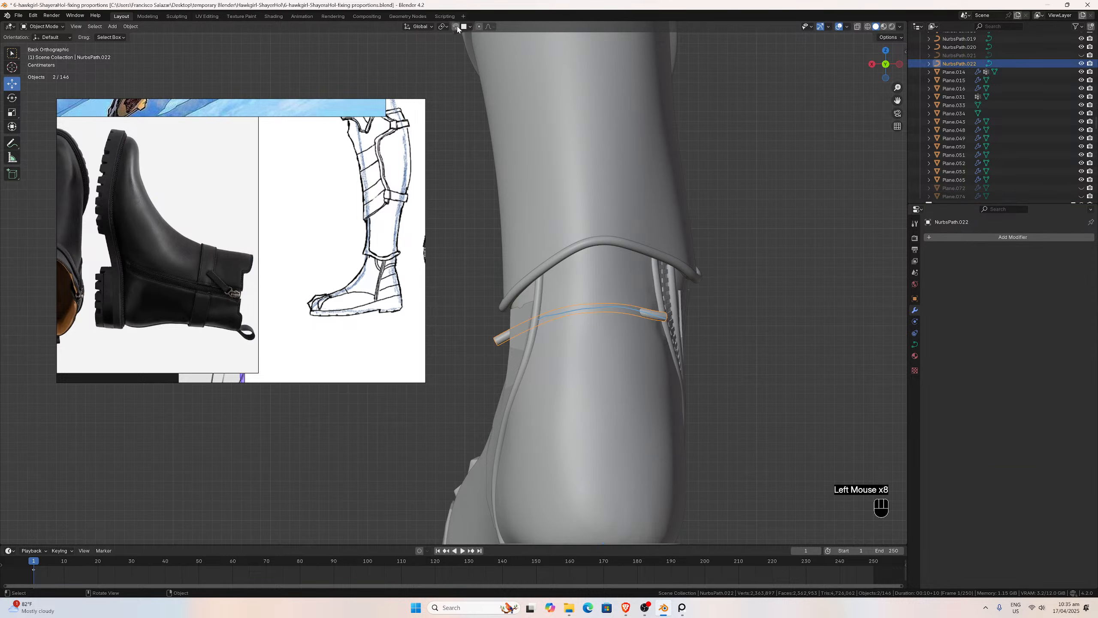
pyautogui.press('Tab')
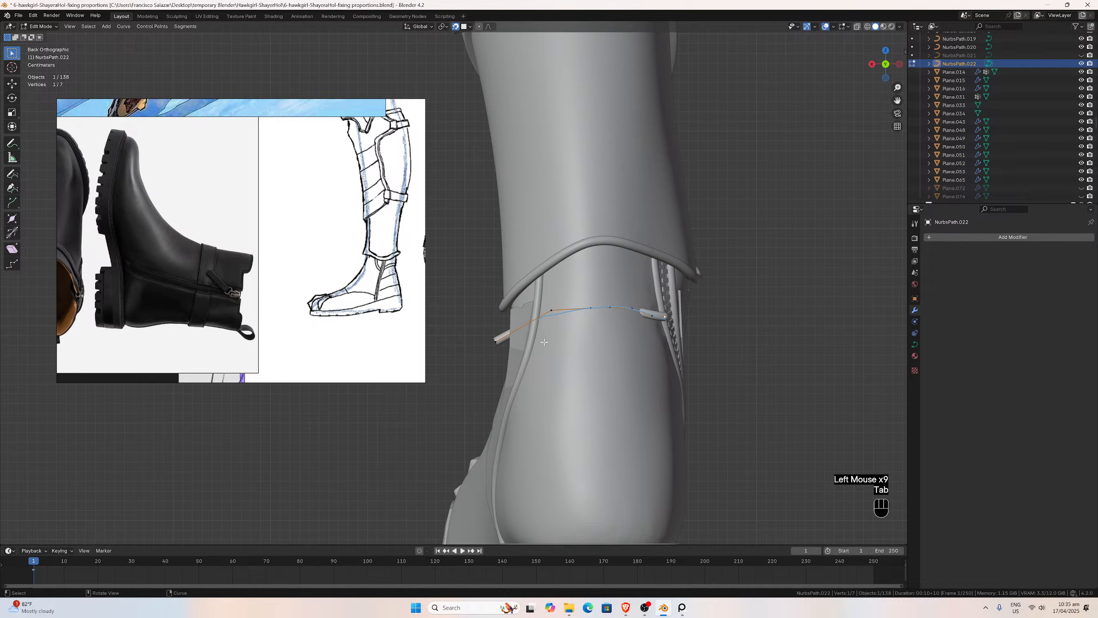
pyautogui.click(499, 339)
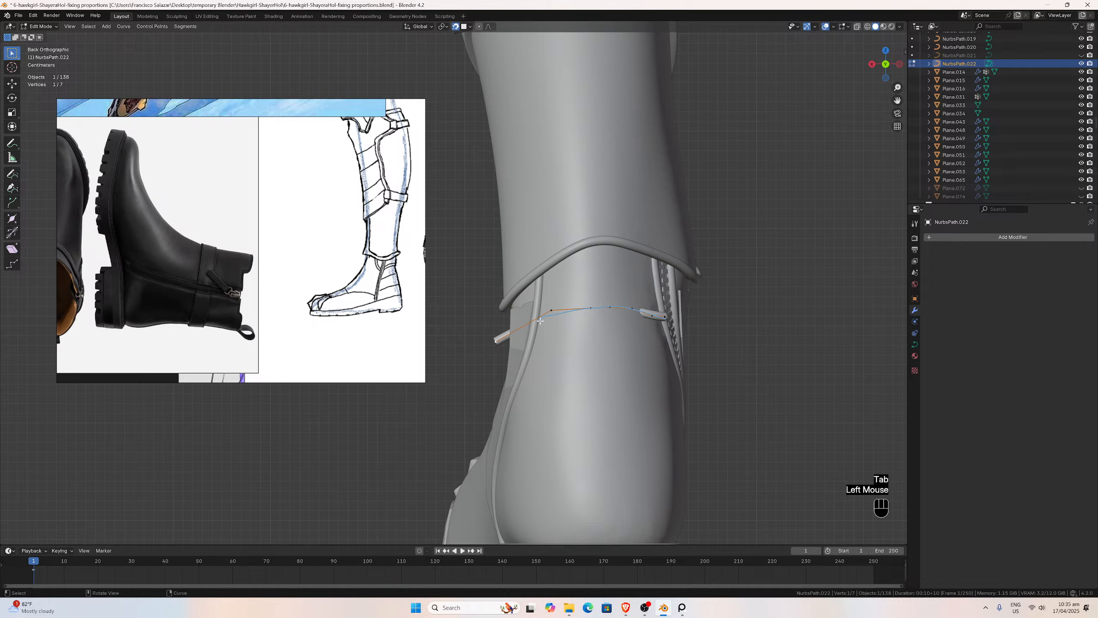
pyautogui.press('g')
pyautogui.click(548, 310)
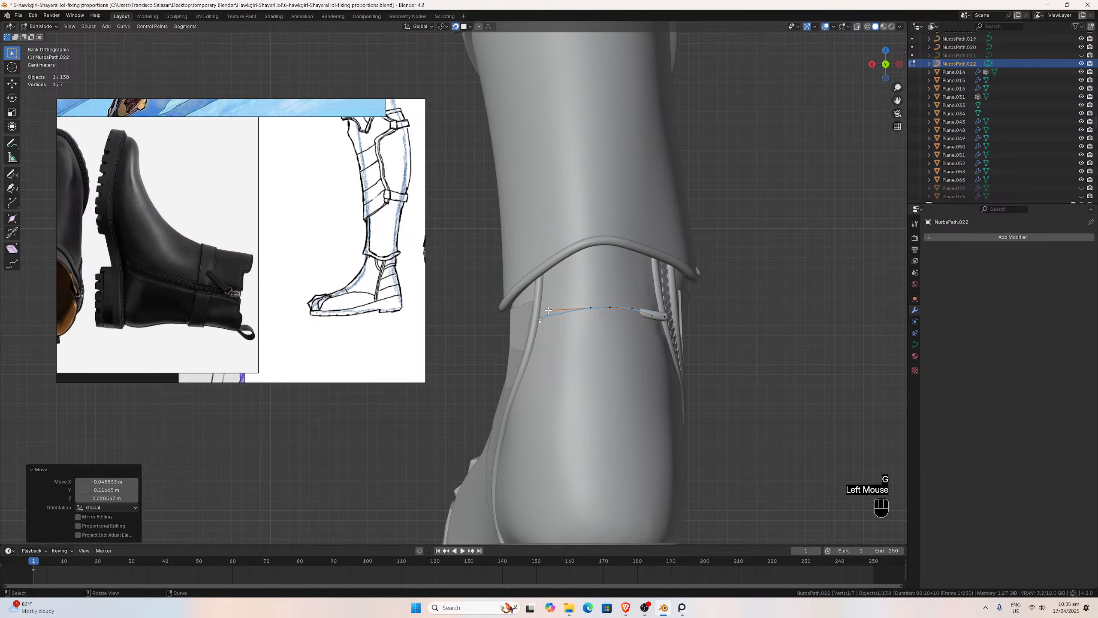
pyautogui.doubleClick(548, 311)
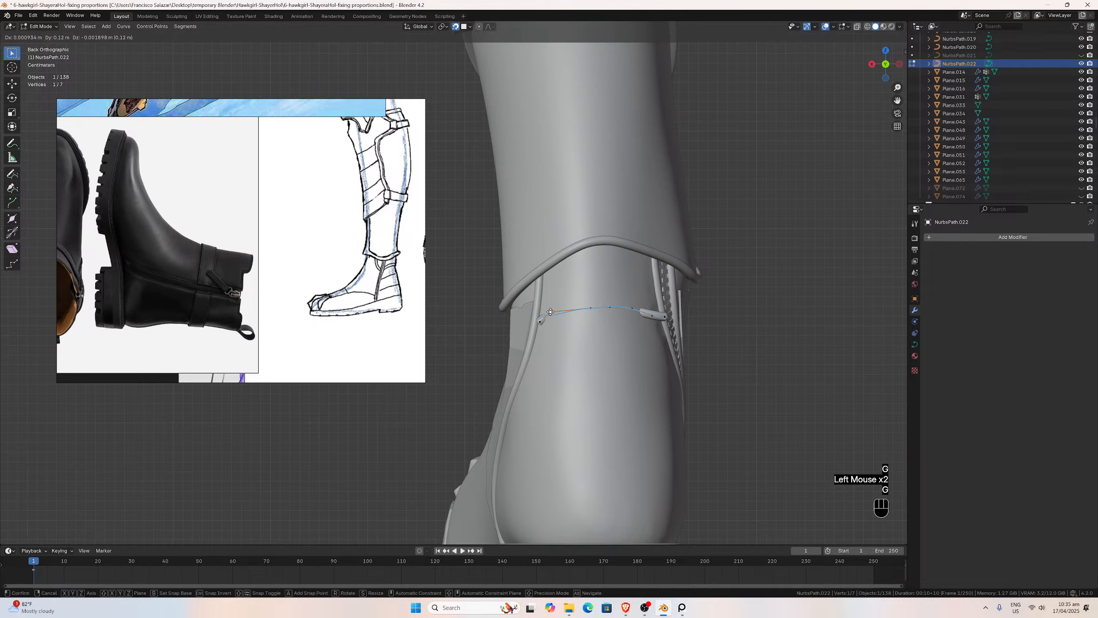
pyautogui.press('g')
pyautogui.click(594, 307)
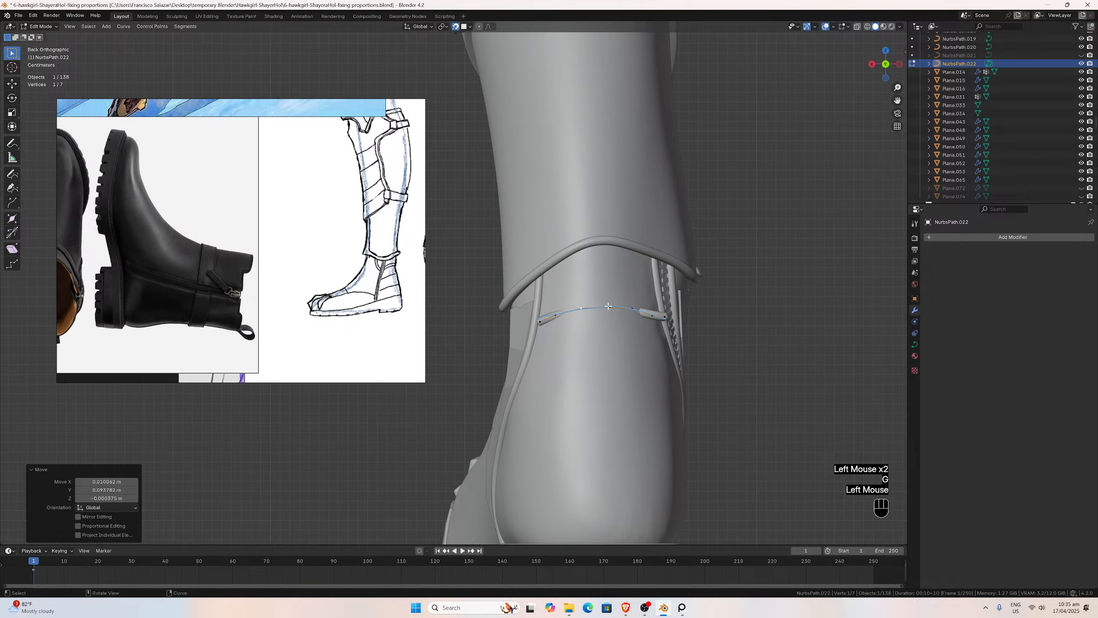
# Snap the piping's middle and zipper-side control points onto the boot surface along the annotation line.
pyautogui.press('g')
pyautogui.click(606, 306)
pyautogui.press('g')
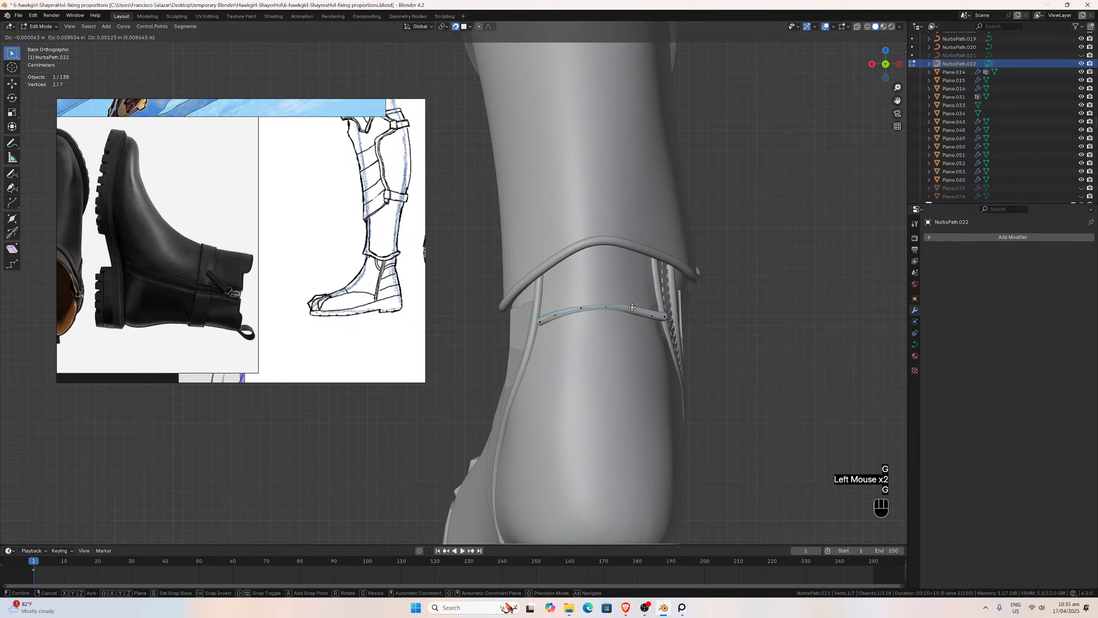
pyautogui.click(632, 308)
pyautogui.press('g')
pyautogui.click(651, 314)
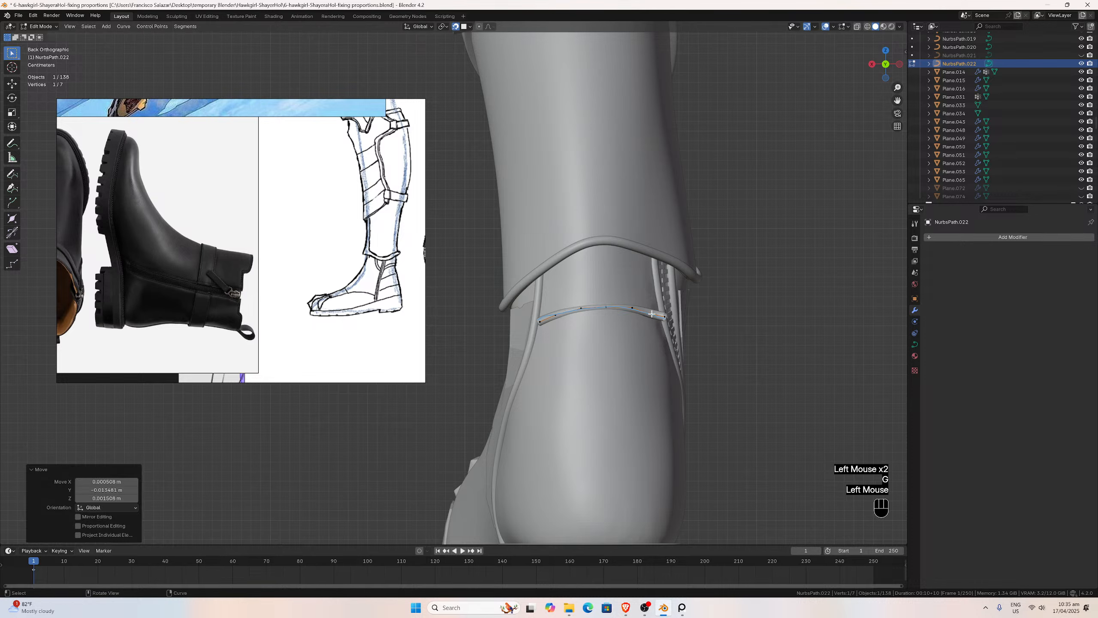
# Snap the piping's end point beside the zipper onto the boot surface at the zipper trim.
pyautogui.scroll(2, 673, 315)
pyautogui.click(754, 331)
pyautogui.press('g')
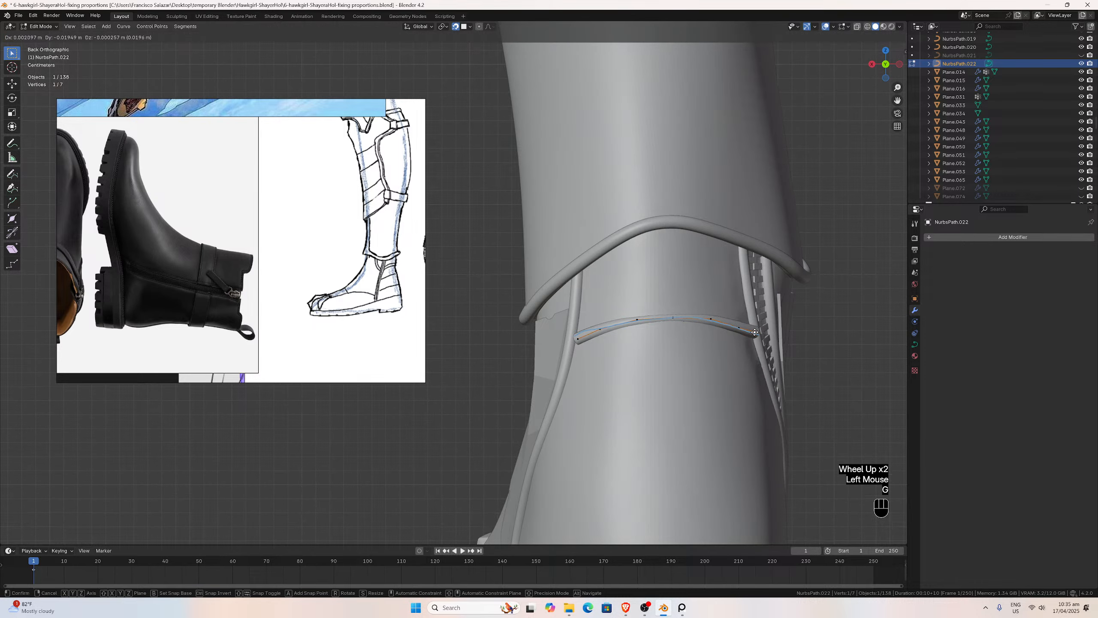
pyautogui.click(752, 334)
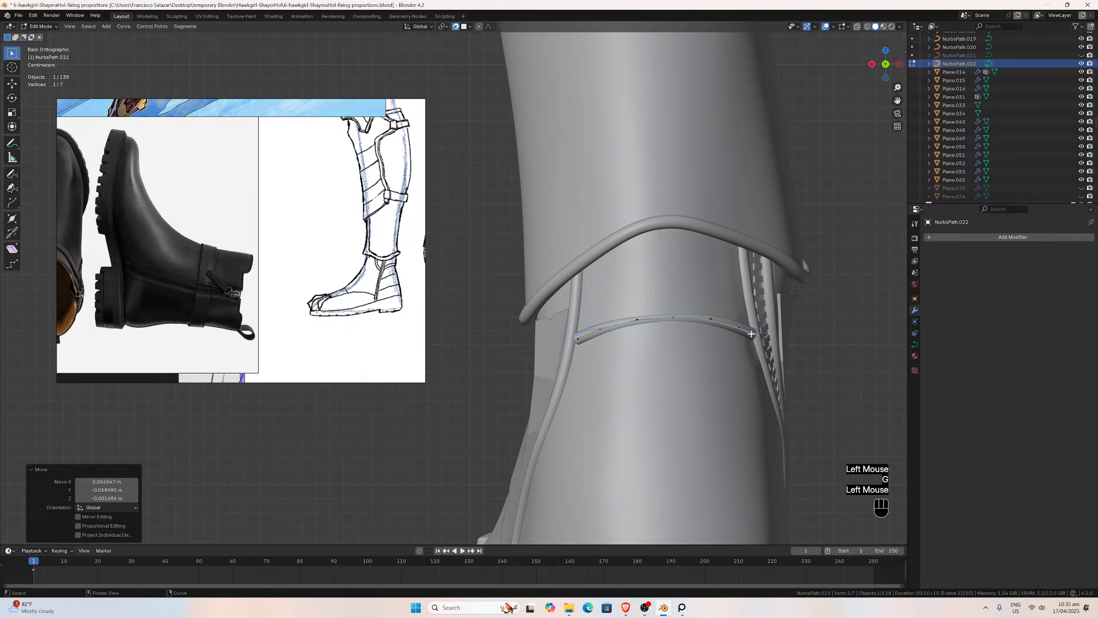
# Refine the heights of the piping's centre point and the two points nearest the side seam to follow the annotation line.
pyautogui.click(671, 319)
pyautogui.press('g')
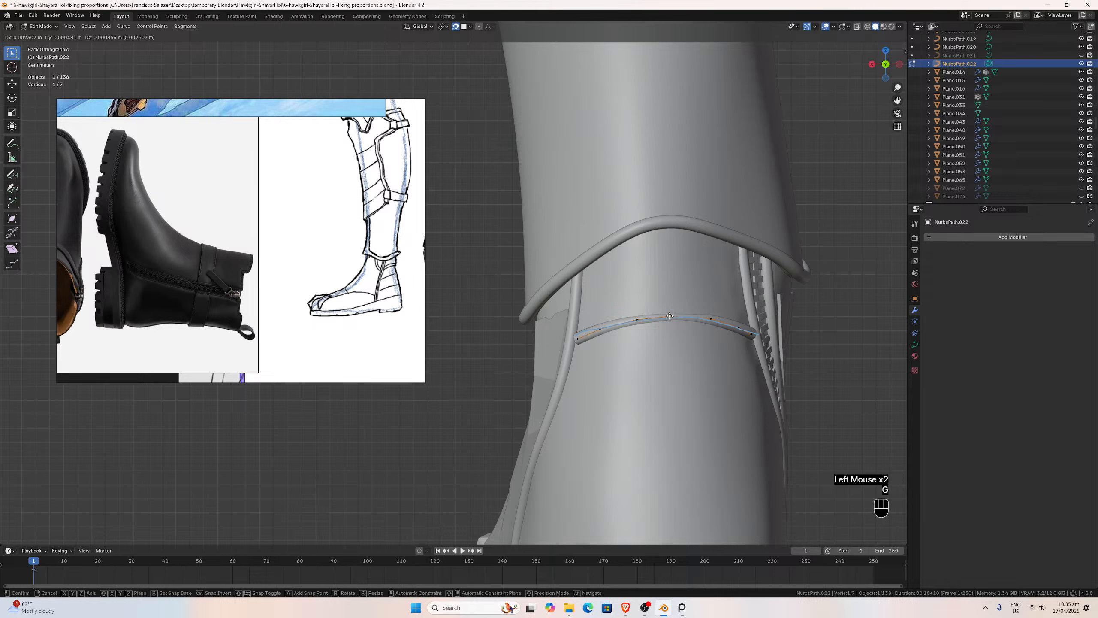
pyautogui.click(669, 316)
pyautogui.click(600, 329)
pyautogui.click(600, 329)
pyautogui.press('g')
pyautogui.click(598, 327)
pyautogui.click(578, 339)
pyautogui.click(578, 339)
pyautogui.press('g')
pyautogui.click(577, 335)
# Turn off snapping and unhide the ankle band and the heel panel.
pyautogui.press('KP_3')
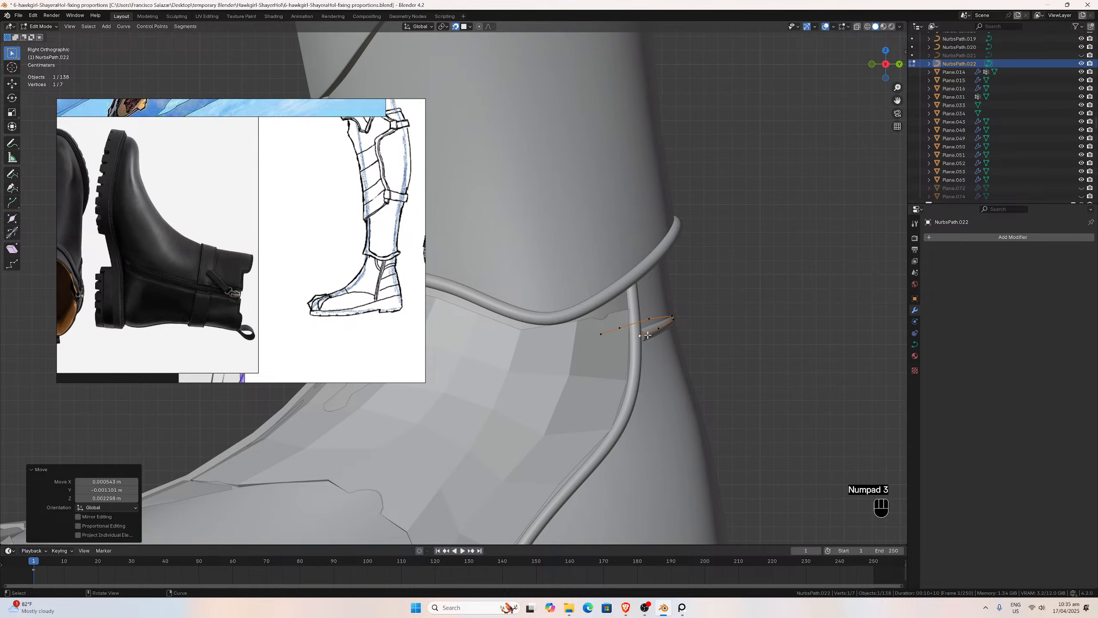
pyautogui.press('ctrl+KP_1')
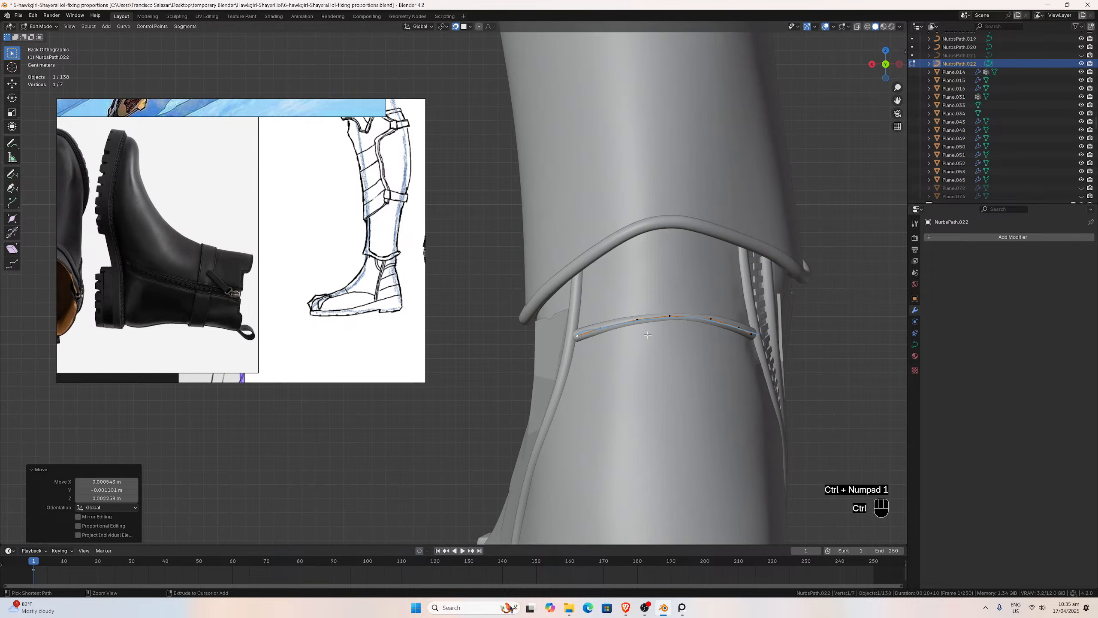
pyautogui.scroll(1, 681, 318)
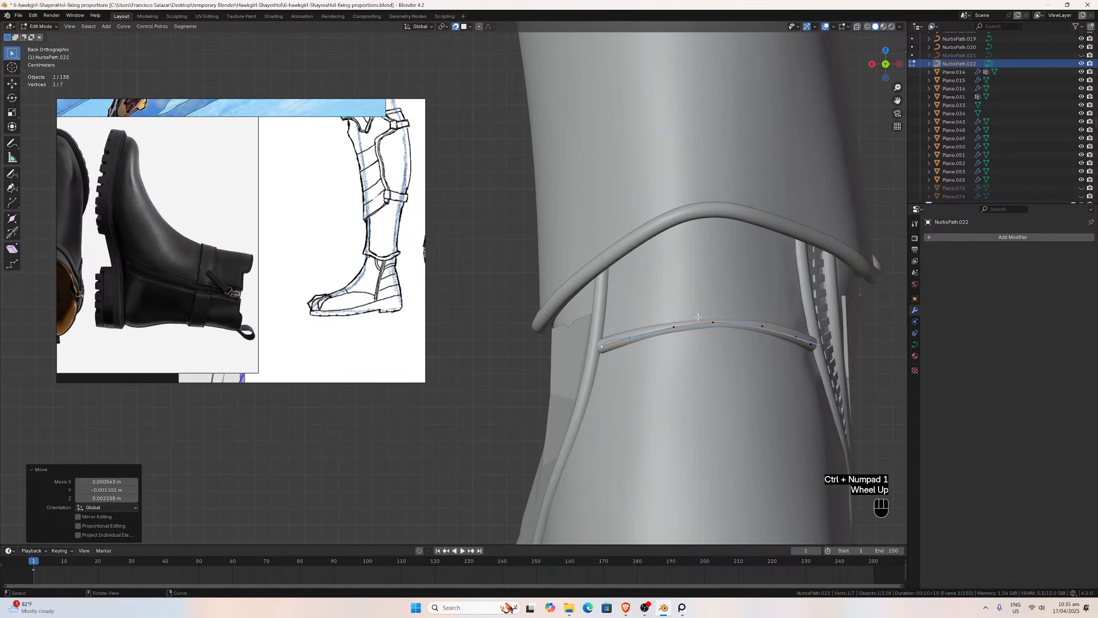
pyautogui.moveTo(897, 100); pyautogui.dragTo(801, 69)
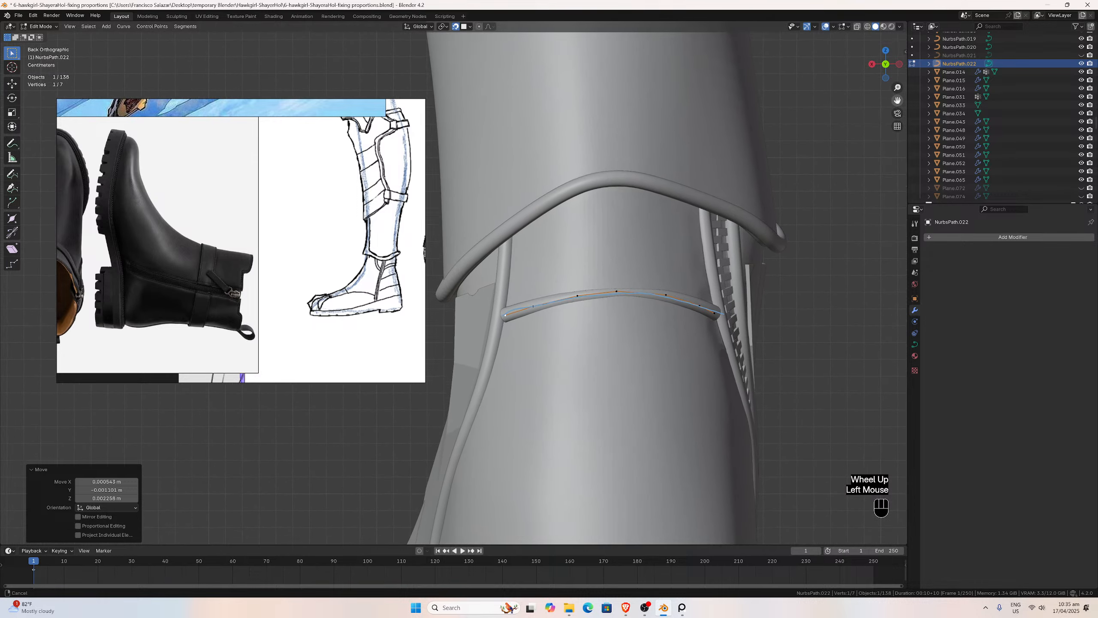
pyautogui.scroll(2, 620, 214)
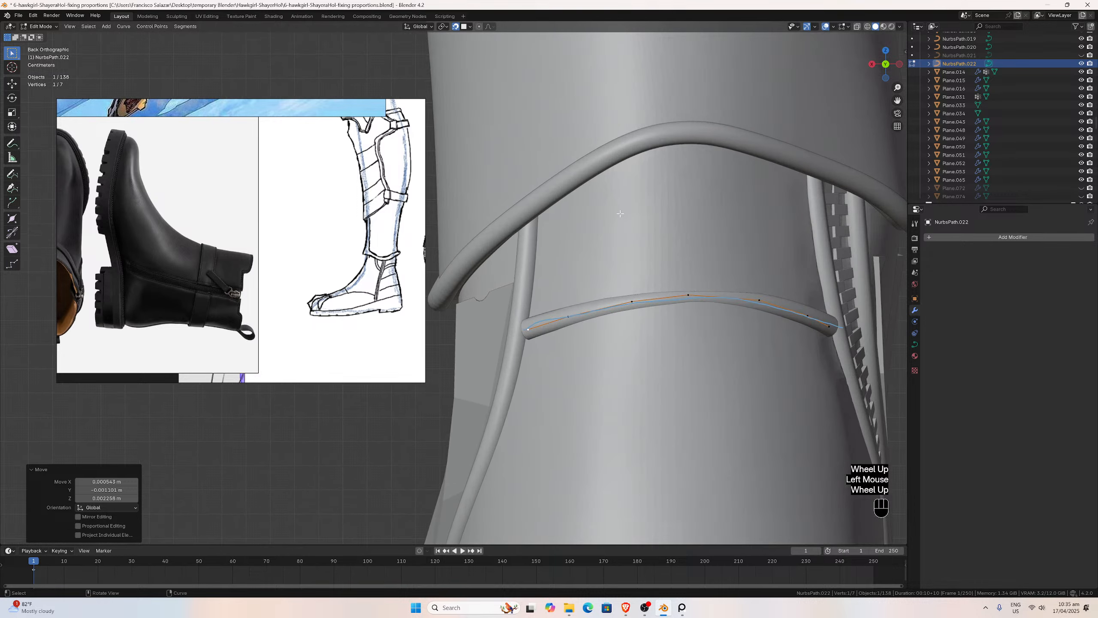
pyautogui.click(455, 27)
pyautogui.scroll(-1, 648, 259)
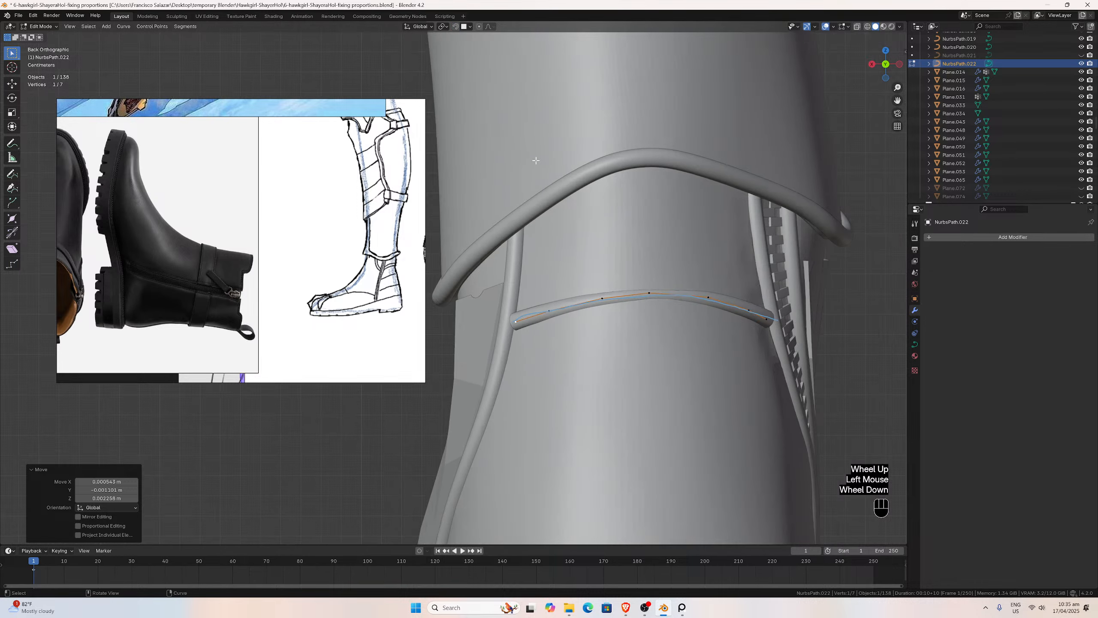
pyautogui.click(1082, 188)
pyautogui.click(1081, 196)
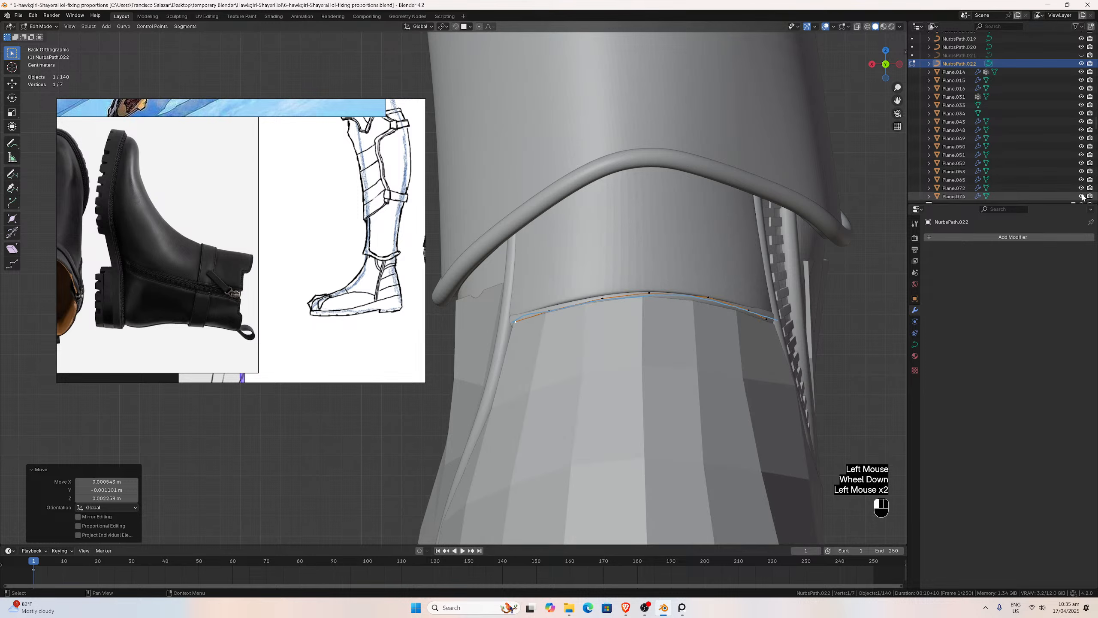
# Move the piping's side-seam end point about -0.003 m along Y toward the vertical piping.
pyautogui.click(591, 301)
pyautogui.scroll(-2, 596, 300)
pyautogui.moveTo(595, 300); pyautogui.dragTo(678, 316, button='middle')
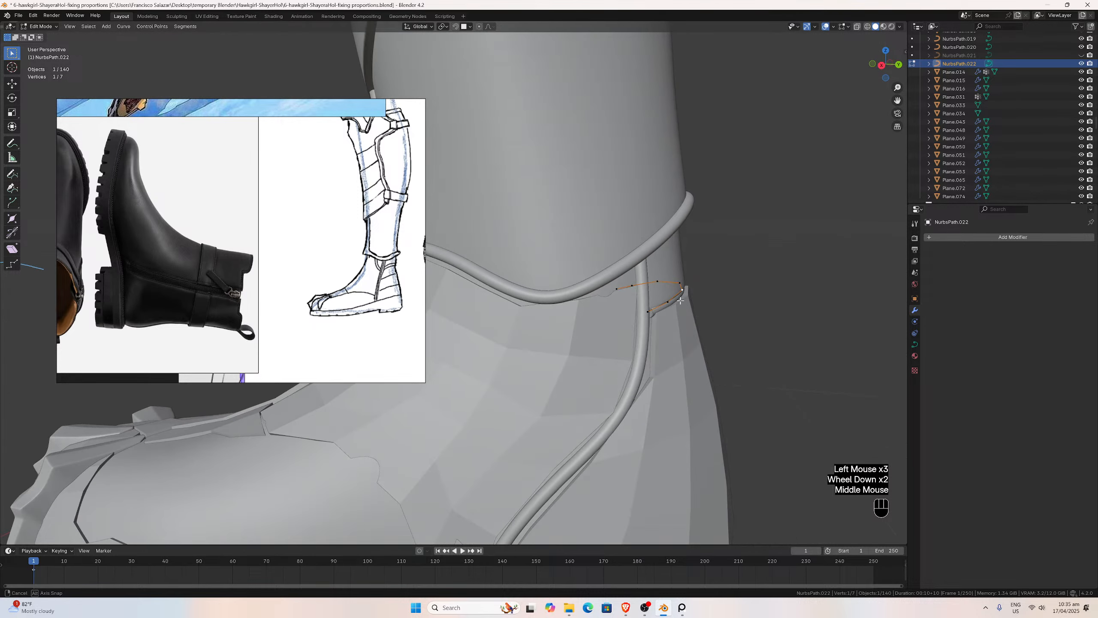
pyautogui.scroll(2, 686, 318)
pyautogui.click(690, 316)
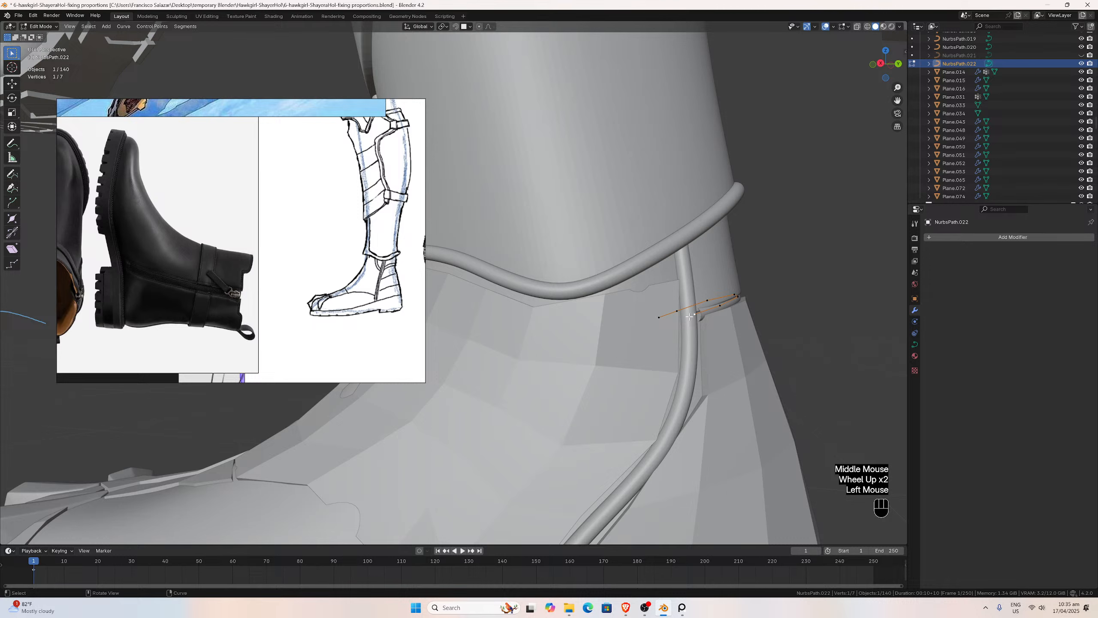
pyautogui.press('g')
pyautogui.press('y')
pyautogui.click(681, 317)
# Tuck the side-seam end point into the vertical piping by moving it about 0.0016 m along X and -0.003 m along Y.
pyautogui.moveTo(681, 317); pyautogui.dragTo(627, 322, button='middle')
pyautogui.scroll(2, 618, 322)
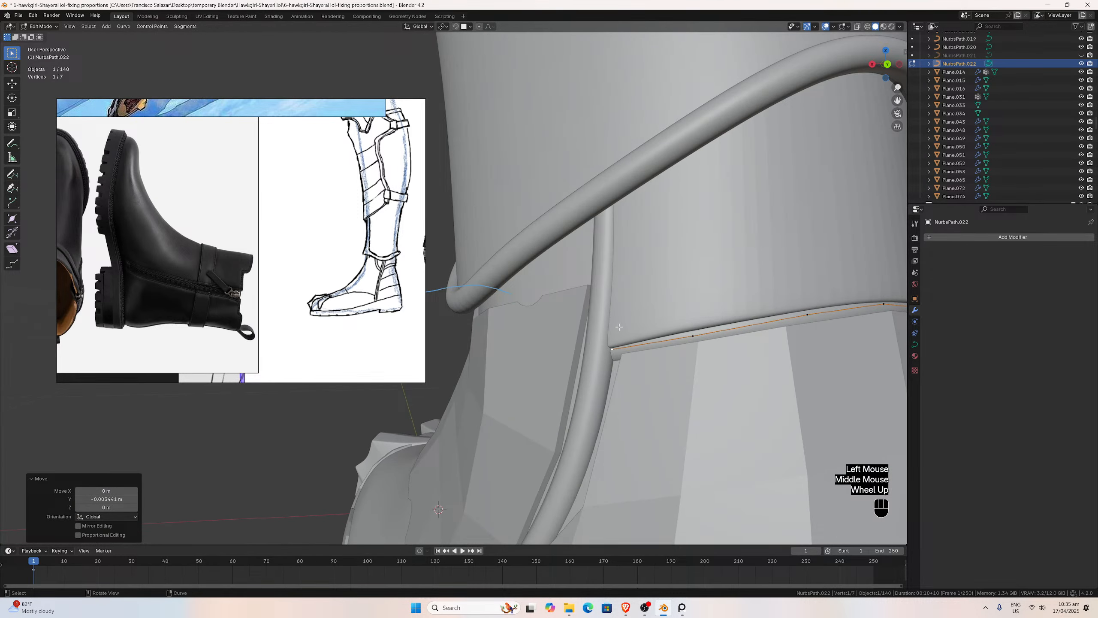
pyautogui.press('g')
pyautogui.press('x')
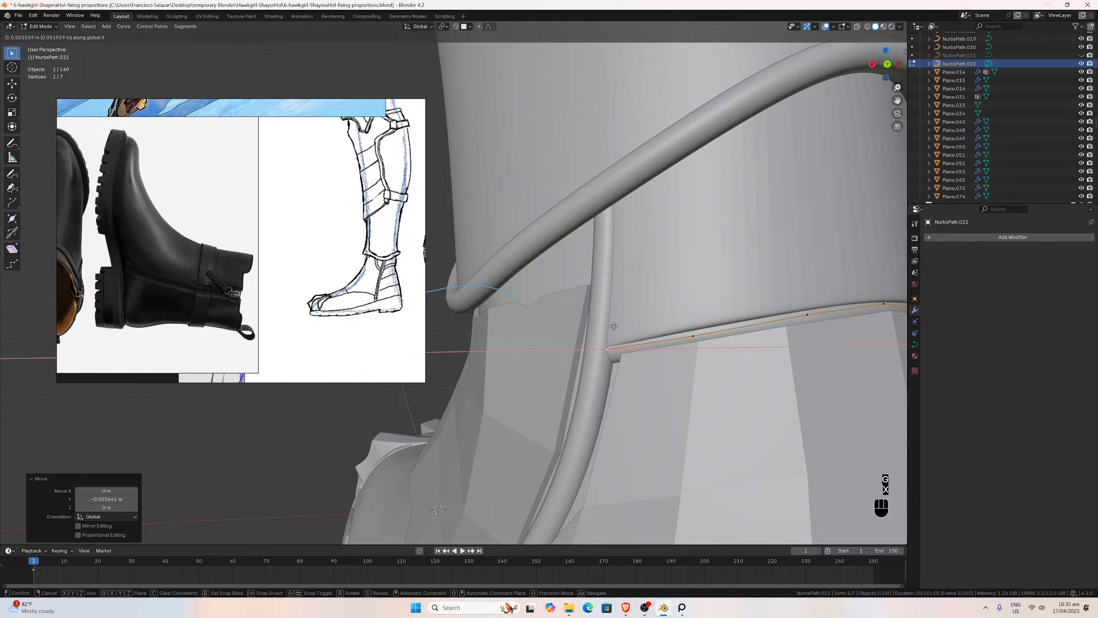
pyautogui.click(617, 326)
pyautogui.moveTo(617, 327); pyautogui.dragTo(660, 333, button='middle')
pyautogui.press('g')
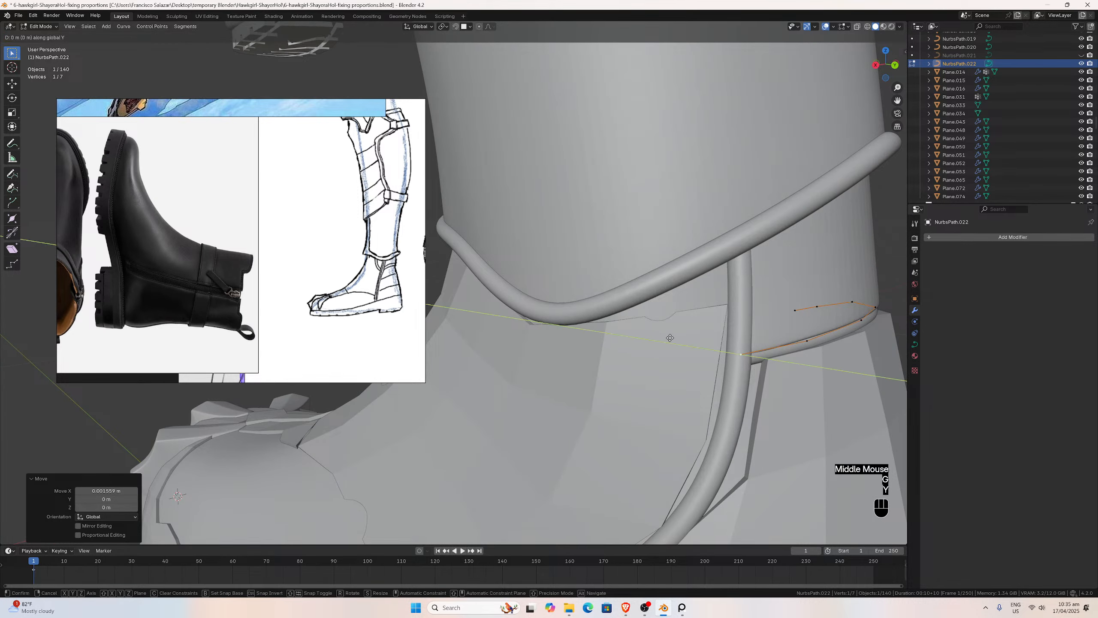
pyautogui.press('y')
pyautogui.click(667, 337)
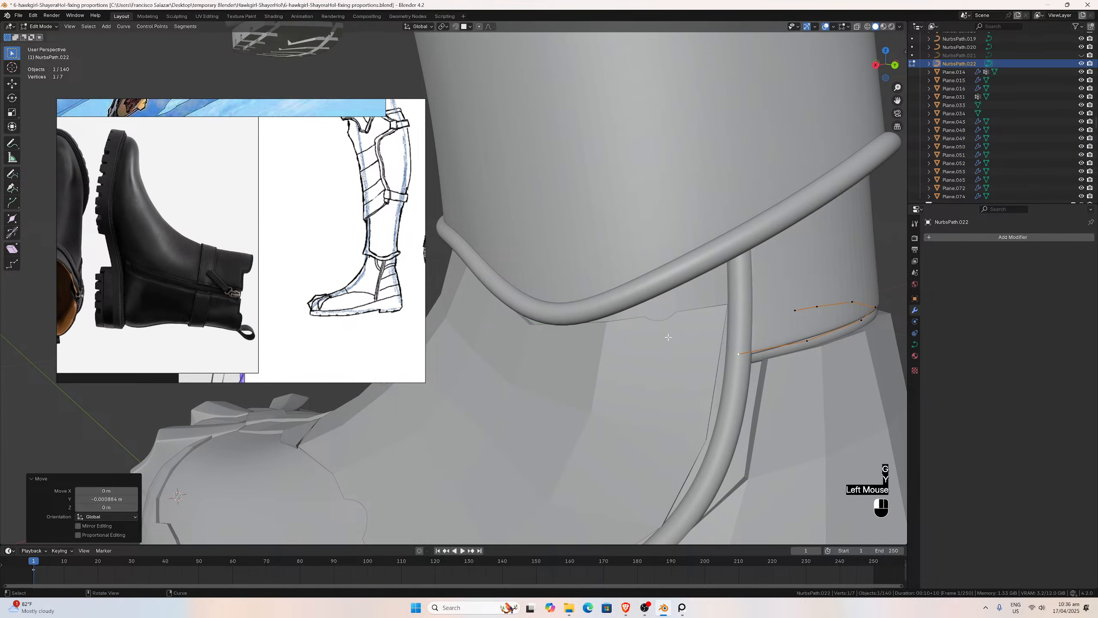
# Move the piping's zipper-side end point about -0.005 m along Y toward the zipper trim.
pyautogui.moveTo(667, 337); pyautogui.dragTo(612, 343, button='middle')
pyautogui.scroll(-2, 645, 337)
pyautogui.scroll(1, 618, 340)
pyautogui.click(519, 407)
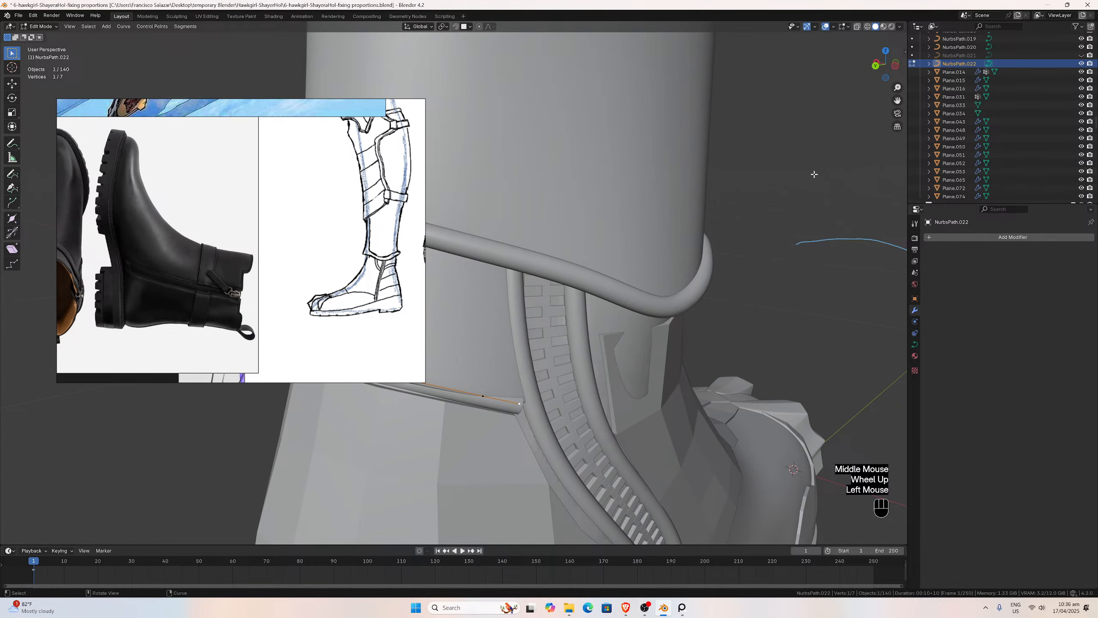
pyautogui.moveTo(896, 101); pyautogui.dragTo(1095, 64)
pyautogui.moveTo(686, 230); pyautogui.dragTo(647, 227, button='middle')
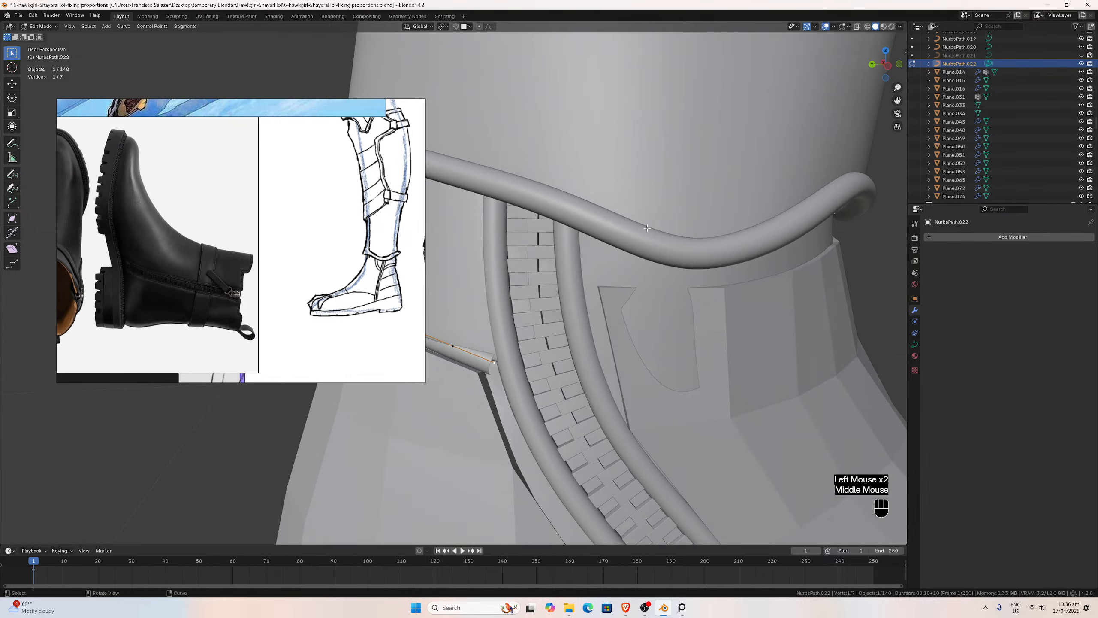
pyautogui.press('g')
pyautogui.press('y')
pyautogui.click(566, 341)
# Shift the zipper-side end point slightly in negative X and about -0.0013 m along Y to meet the zipper trim.
pyautogui.moveTo(566, 340); pyautogui.dragTo(553, 341, button='middle')
pyautogui.press('g')
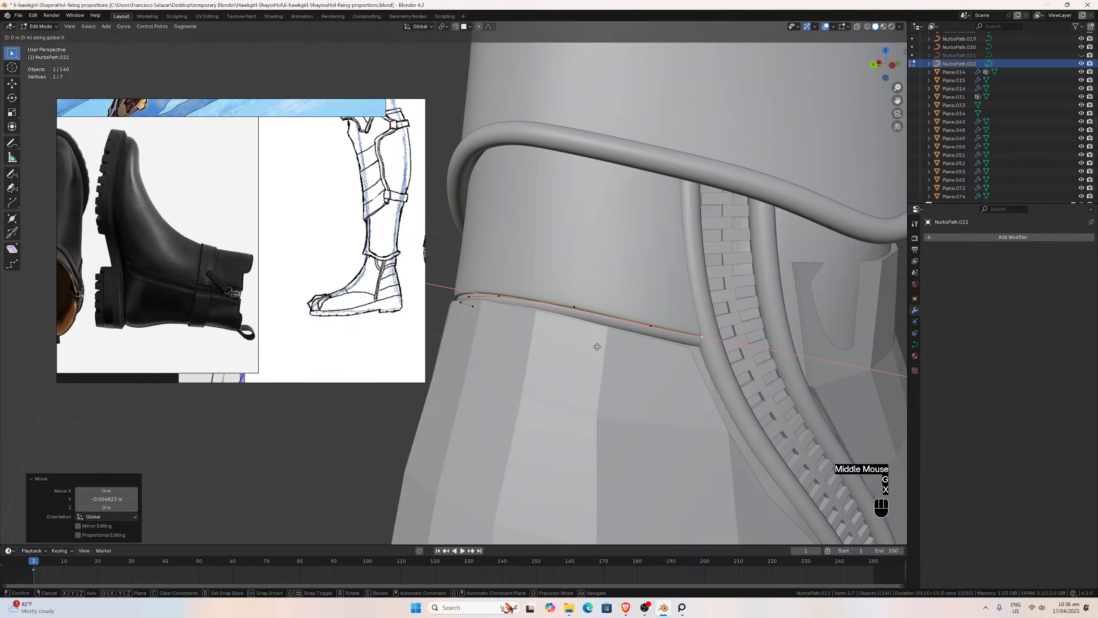
pyautogui.press('x')
pyautogui.click(611, 349)
pyautogui.press('g')
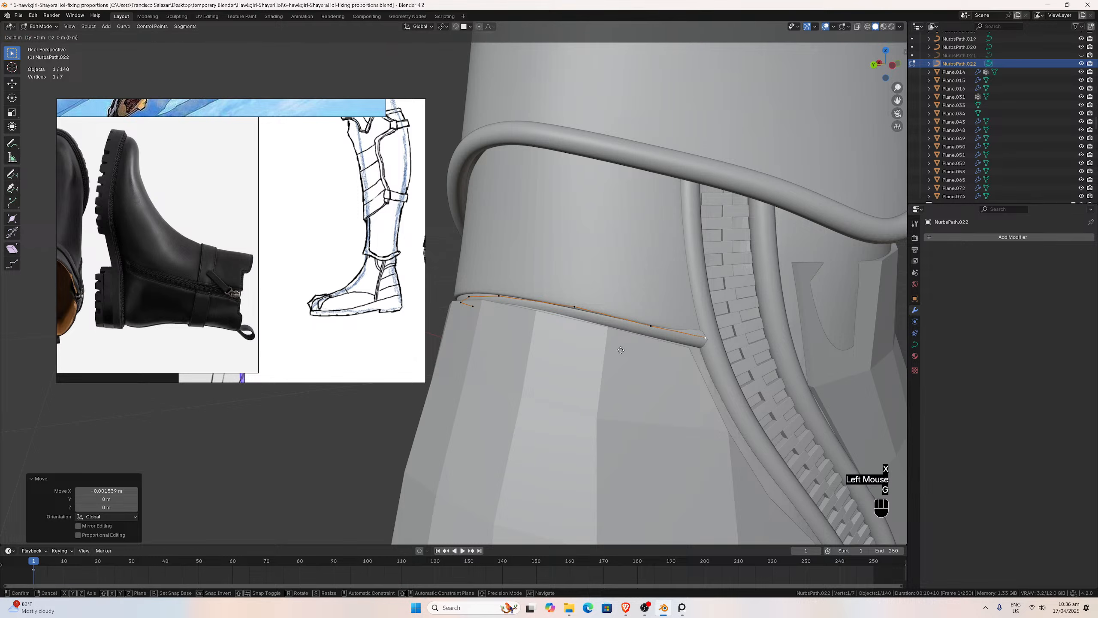
pyautogui.press('y')
pyautogui.click(623, 347)
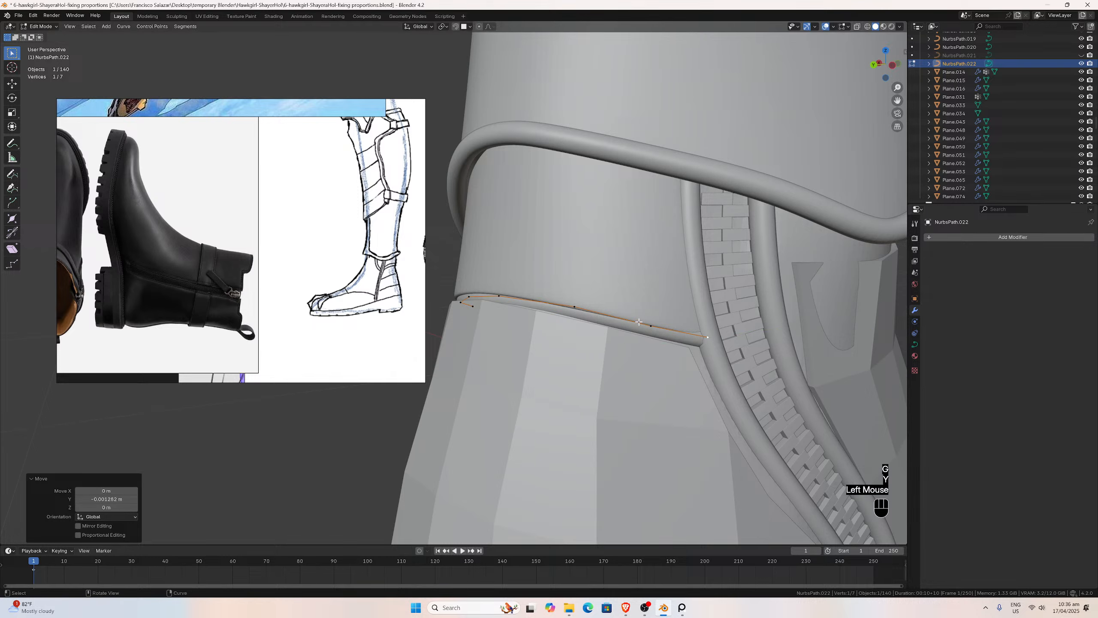
# Move the piping's centre control point at the back of the heel outward about 0.002 m along Y.
pyautogui.click(623, 347)
pyautogui.moveTo(623, 347); pyautogui.dragTo(663, 324, button='middle')
pyautogui.scroll(5, 734, 333)
pyautogui.scroll(-1, 663, 324)
pyautogui.scroll(1, 663, 333)
pyautogui.press('g')
pyautogui.press('y')
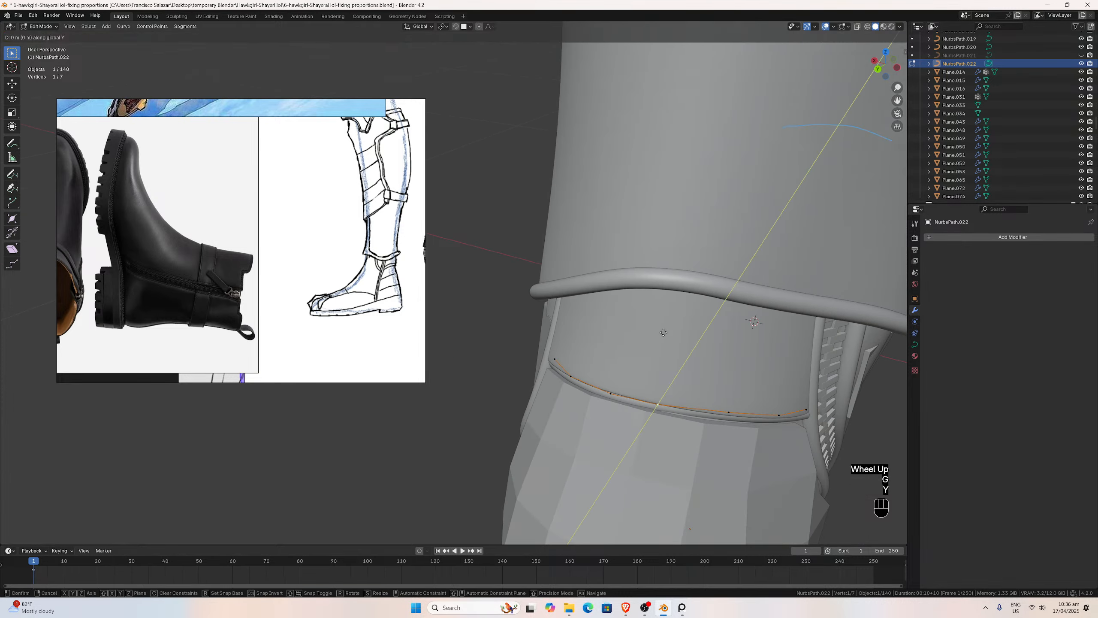
pyautogui.click(661, 335)
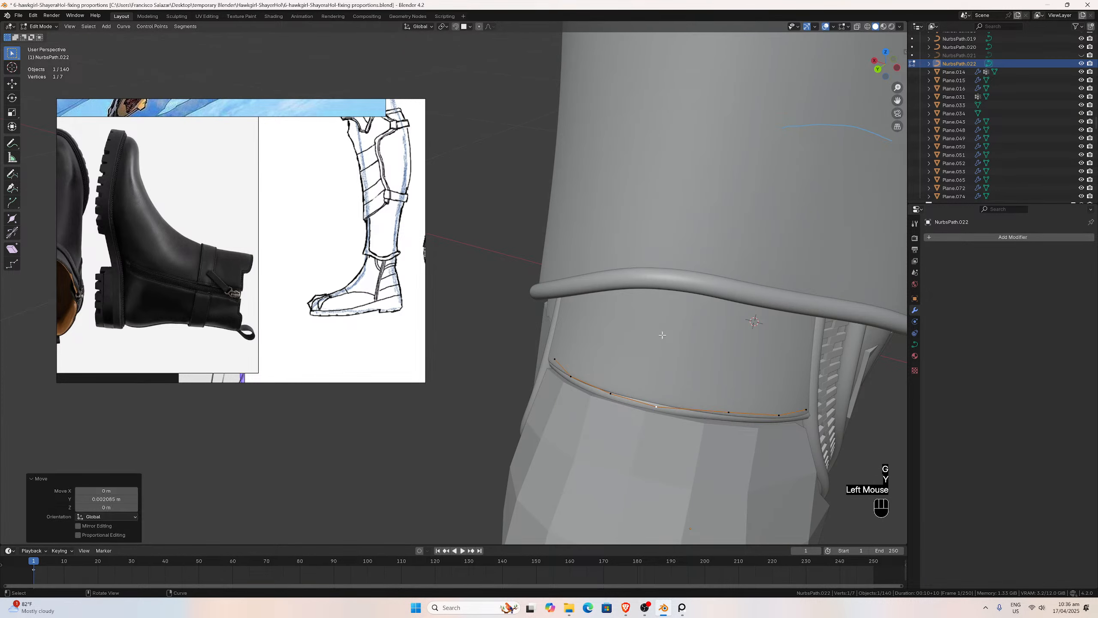
# Move the piping control point just past the centre toward the zipper outward about 0.002 m along Y.
pyautogui.click(728, 412)
pyautogui.press('g')
pyautogui.press('y')
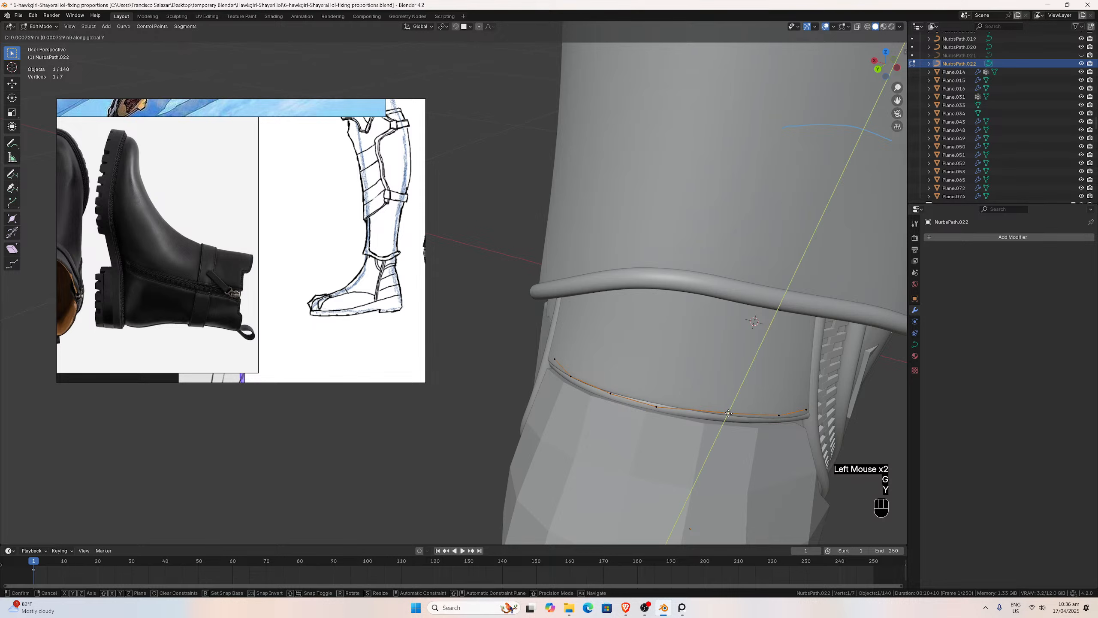
pyautogui.click(729, 415)
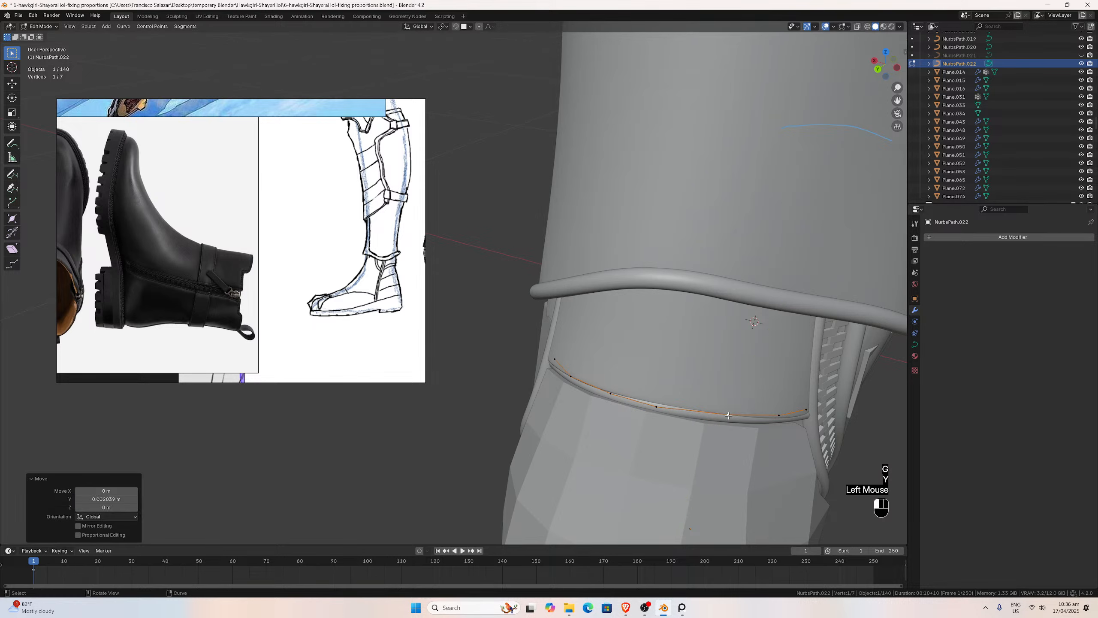
# Finish editing the piping curve and hide the faceted heel panel around the ankle.
pyautogui.moveTo(714, 405); pyautogui.dragTo(745, 385, button='middle')
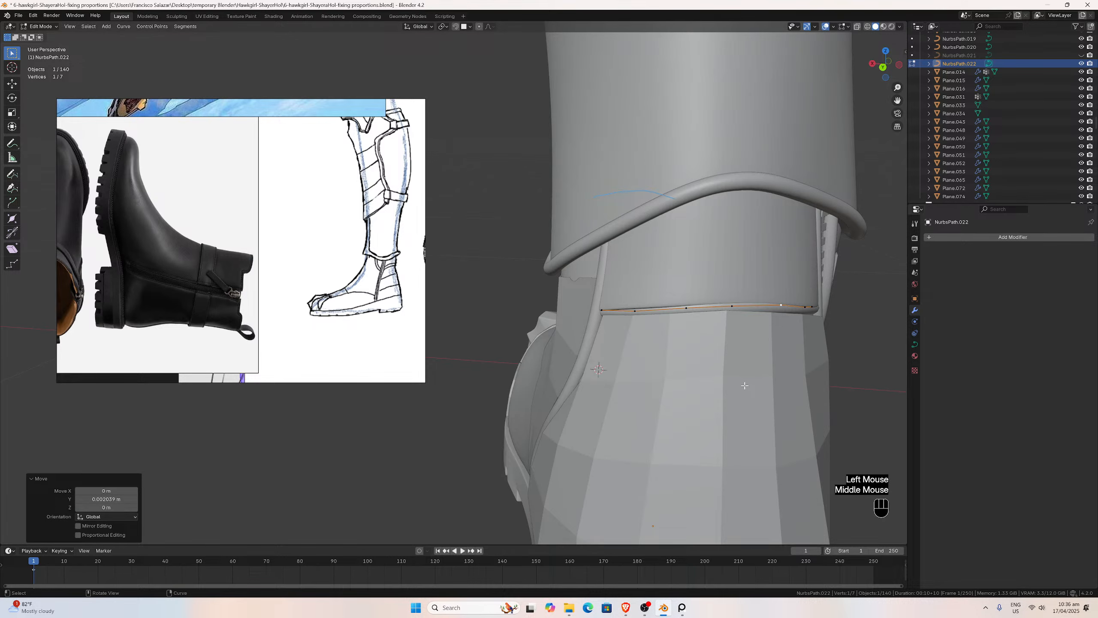
pyautogui.press('ctrl+KP_1')
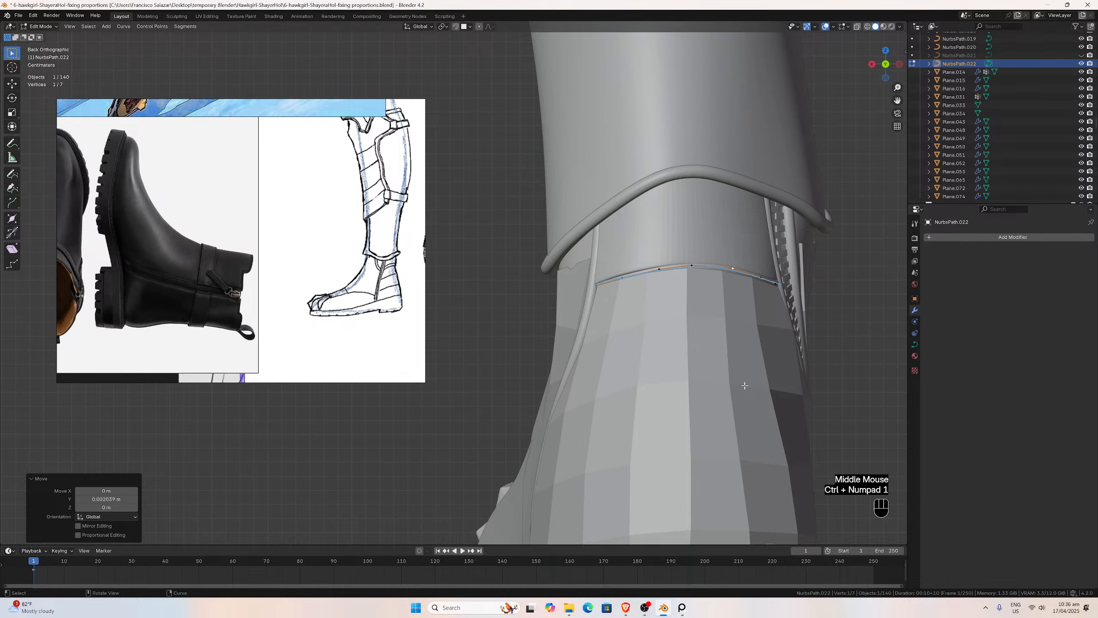
pyautogui.scroll(2, 752, 370)
pyautogui.scroll(-2, 754, 259)
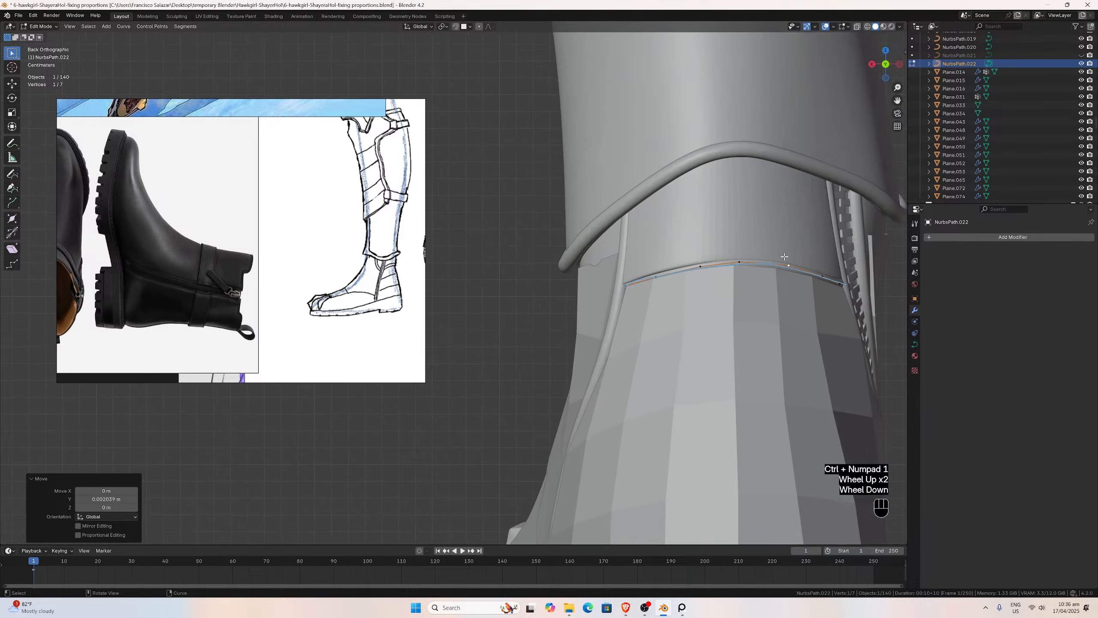
pyautogui.scroll(2, 705, 282)
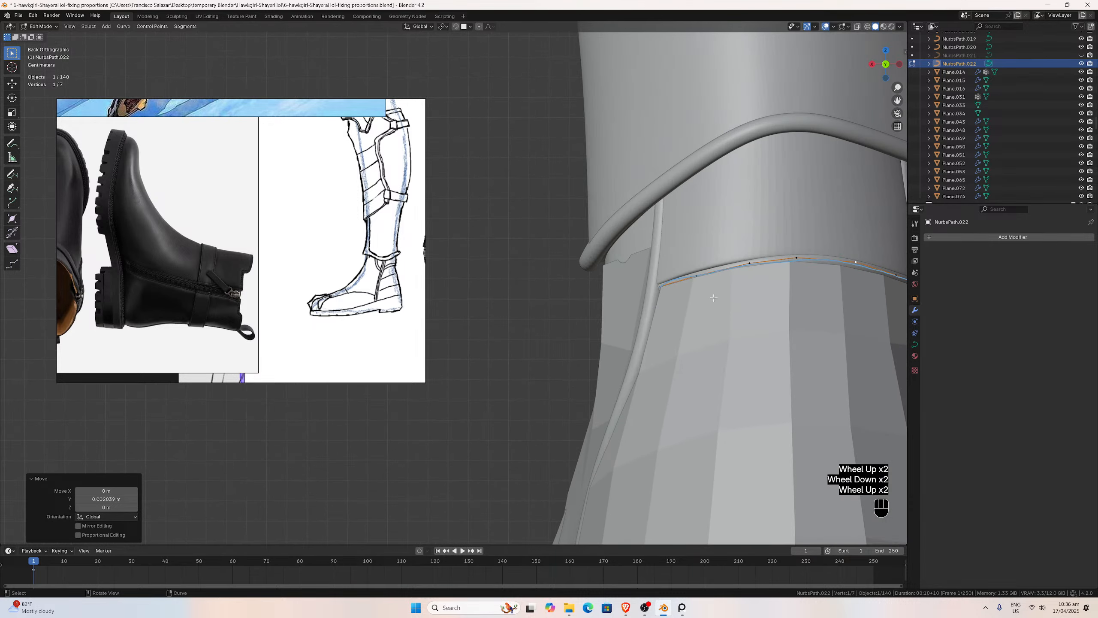
pyautogui.press('Tab')
pyautogui.click(726, 301)
pyautogui.click(1080, 196)
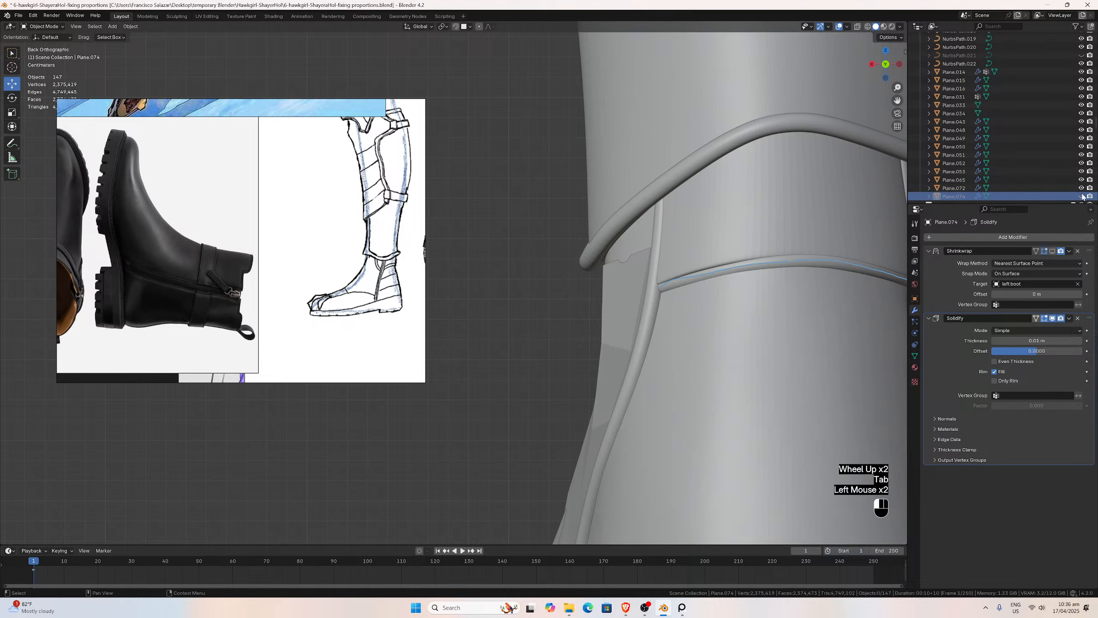
pyautogui.moveTo(701, 246); pyautogui.dragTo(698, 182, button='middle')
pyautogui.scroll(1, 698, 182)
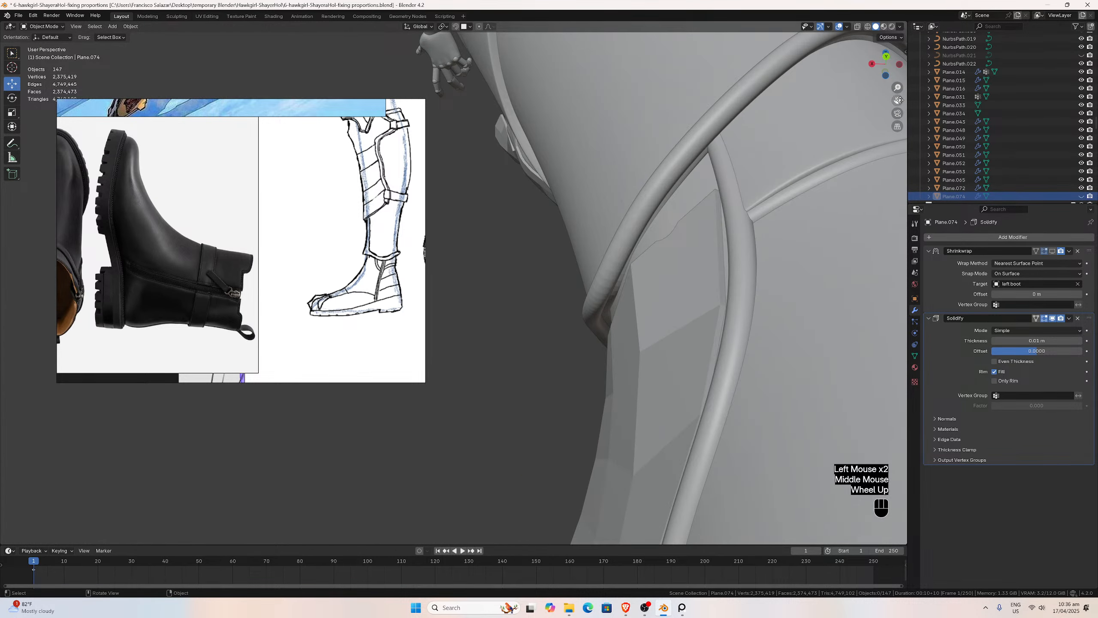
# Edit the heel piping curve and move its second control point from the side seam about 0.0032 m along Y.
pyautogui.moveTo(898, 100); pyautogui.dragTo(884, 126)
pyautogui.scroll(1, 654, 220)
pyautogui.click(655, 226)
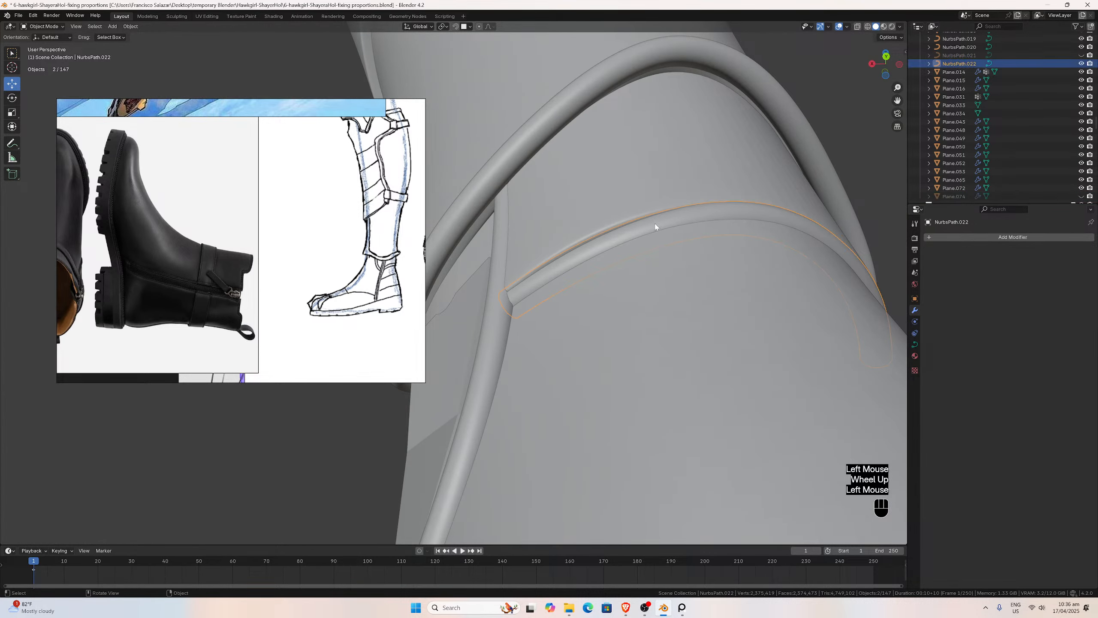
pyautogui.press('Tab')
pyautogui.click(583, 253)
pyautogui.press('g')
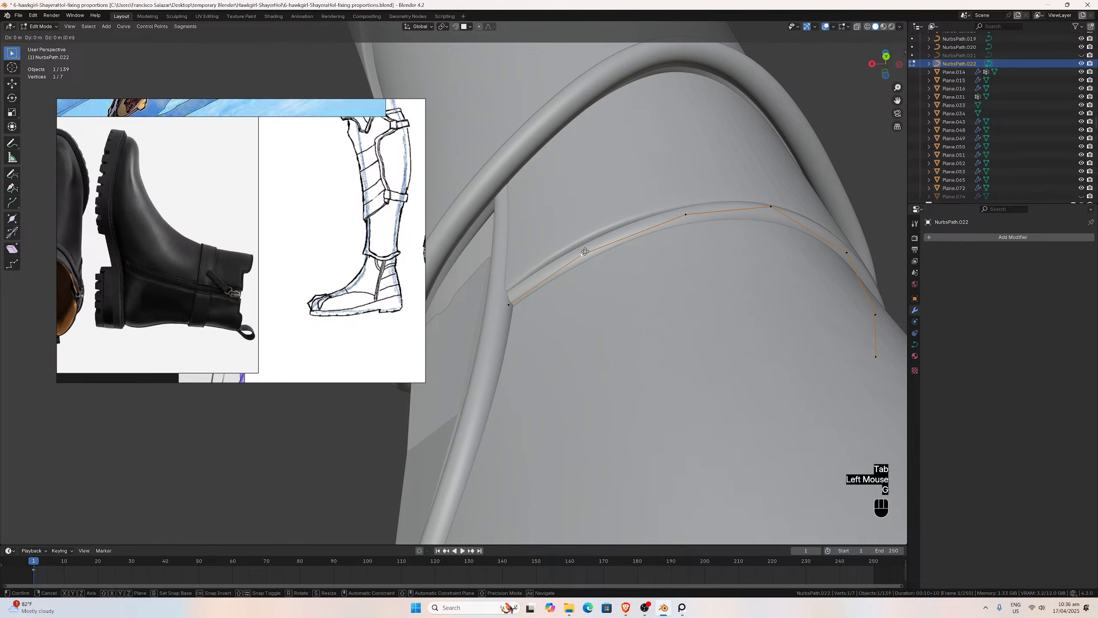
pyautogui.press('y')
pyautogui.click(584, 247)
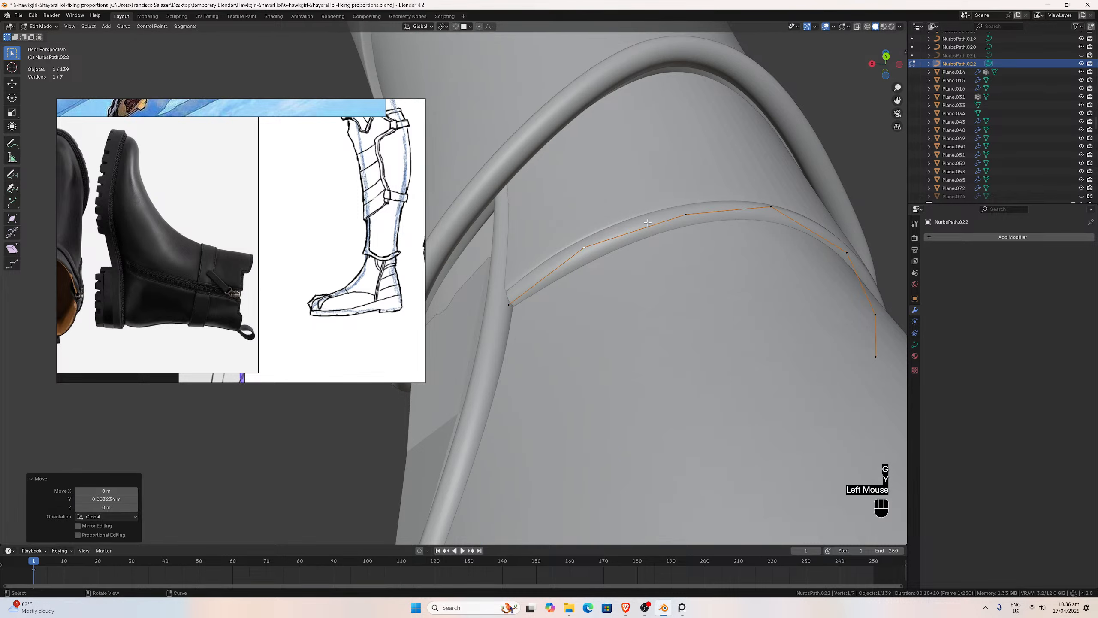
# Move the piping's third control point from the side seam outward about 0.002 m along Y.
pyautogui.click(680, 215)
pyautogui.press('g')
pyautogui.press('y')
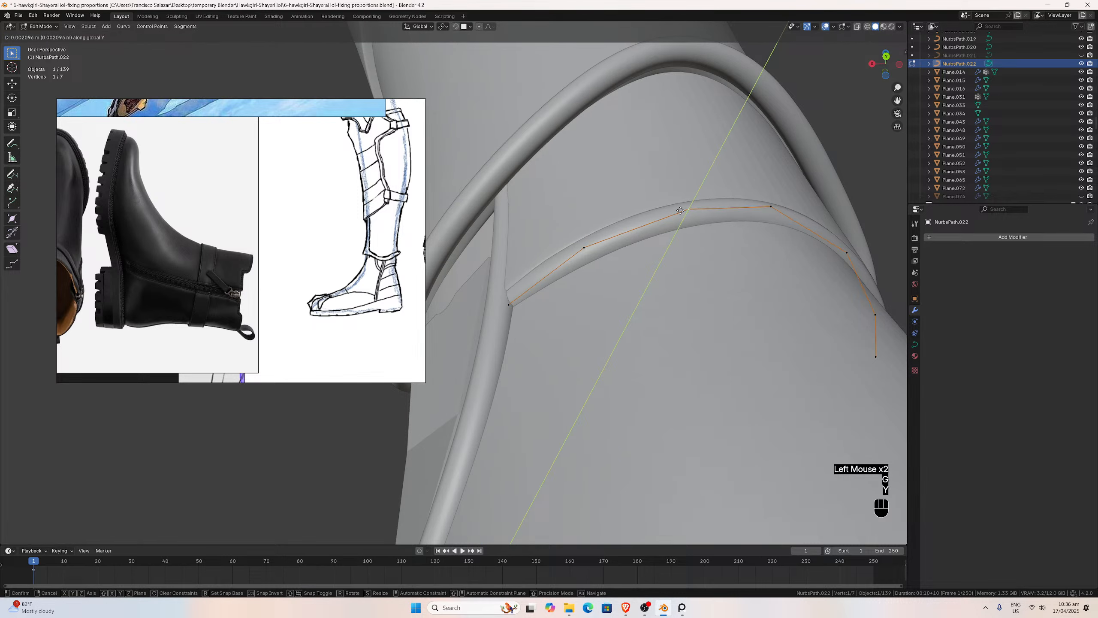
pyautogui.click(684, 211)
# Pull the second control point from the side seam back about -0.0012 m along Y.
pyautogui.click(762, 208)
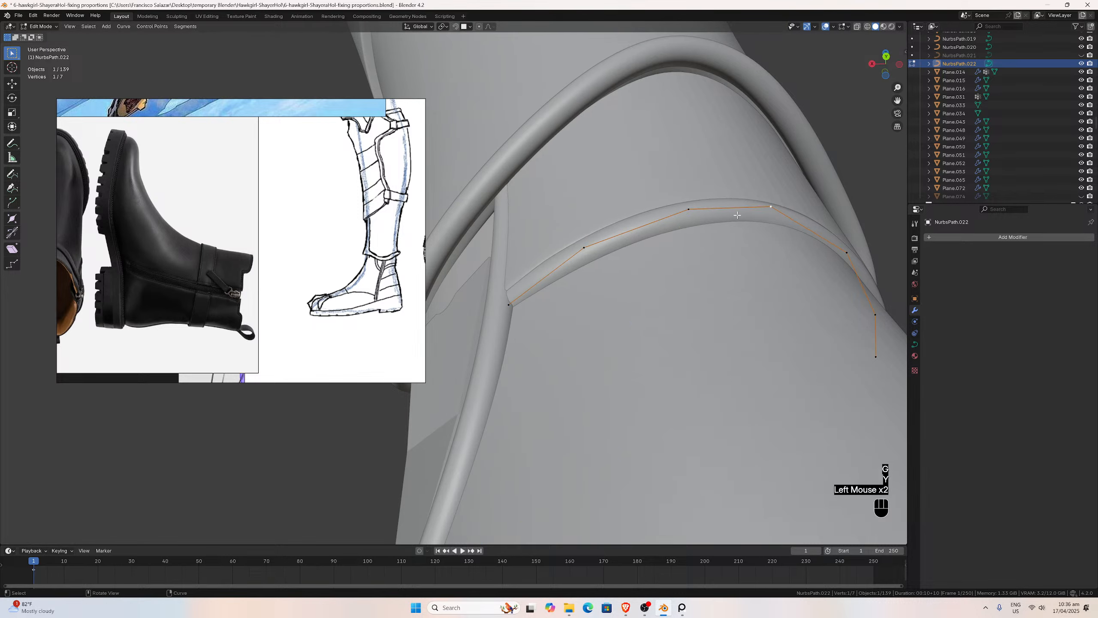
pyautogui.press('g')
pyautogui.press('y')
pyautogui.click(585, 246)
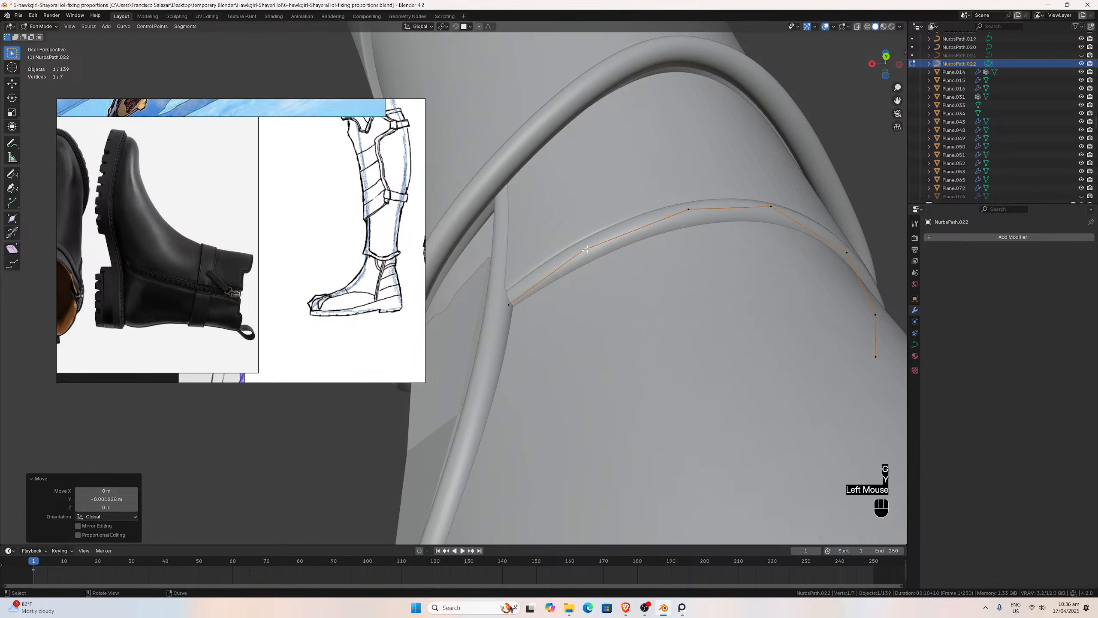
# Move the piping's centre control point outward about 0.001 m along Y.
pyautogui.moveTo(627, 242); pyautogui.dragTo(647, 154, button='middle')
pyautogui.scroll(-1, 647, 155)
pyautogui.click(608, 160)
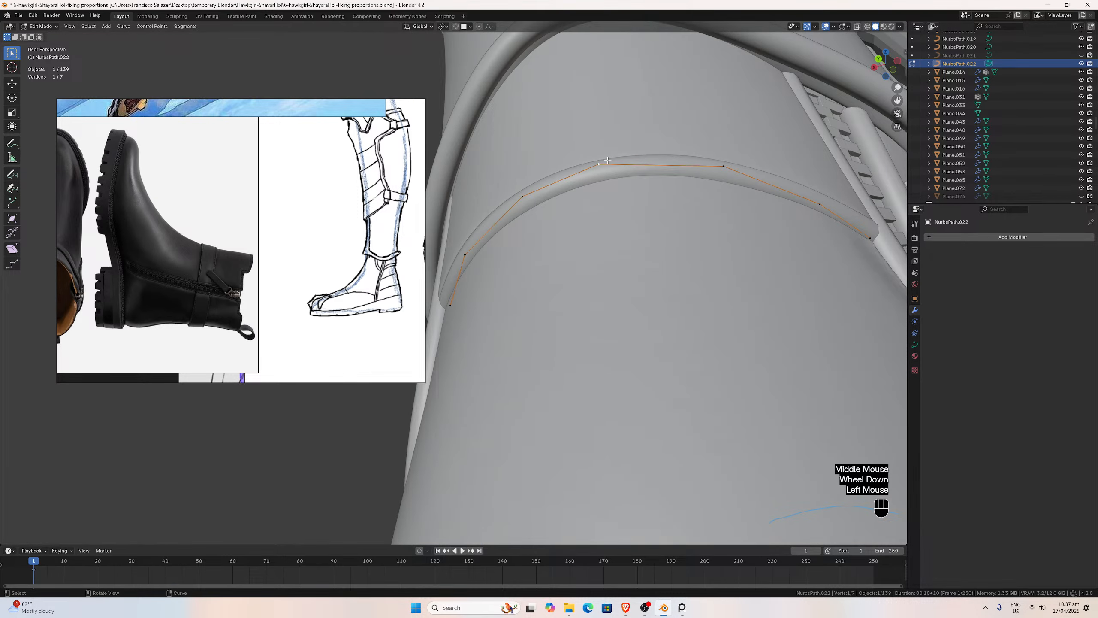
pyautogui.press('g')
pyautogui.press('y')
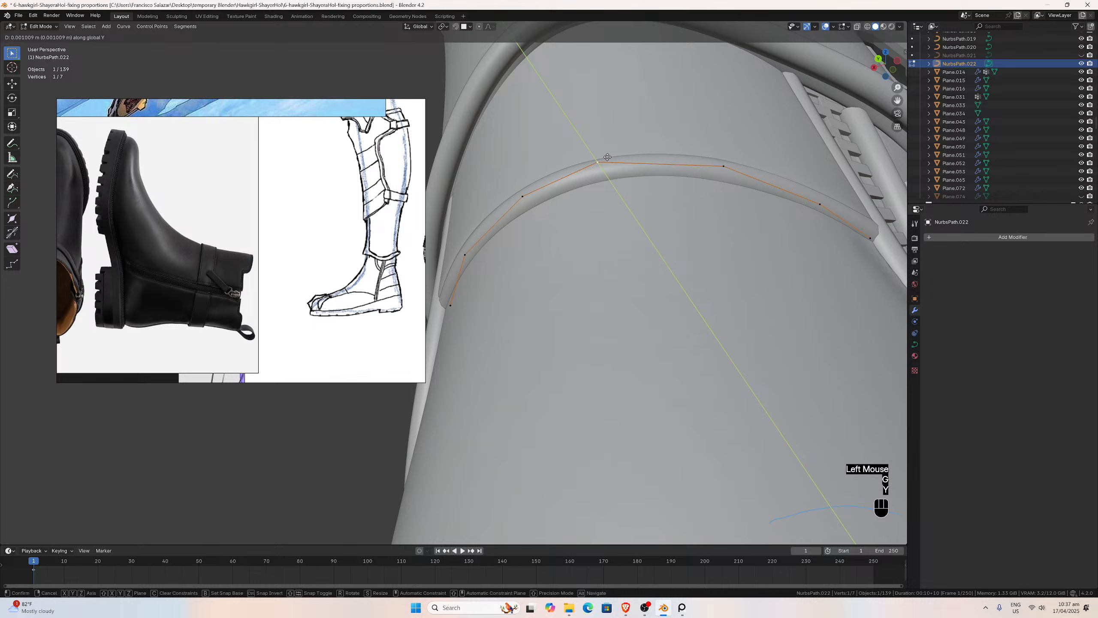
pyautogui.click(608, 157)
# Shift the control point on the zipper side of centre about -0.0006 m along X and 0.0016 m along Y.
pyautogui.click(723, 166)
pyautogui.moveTo(723, 166); pyautogui.dragTo(726, 154, button='middle')
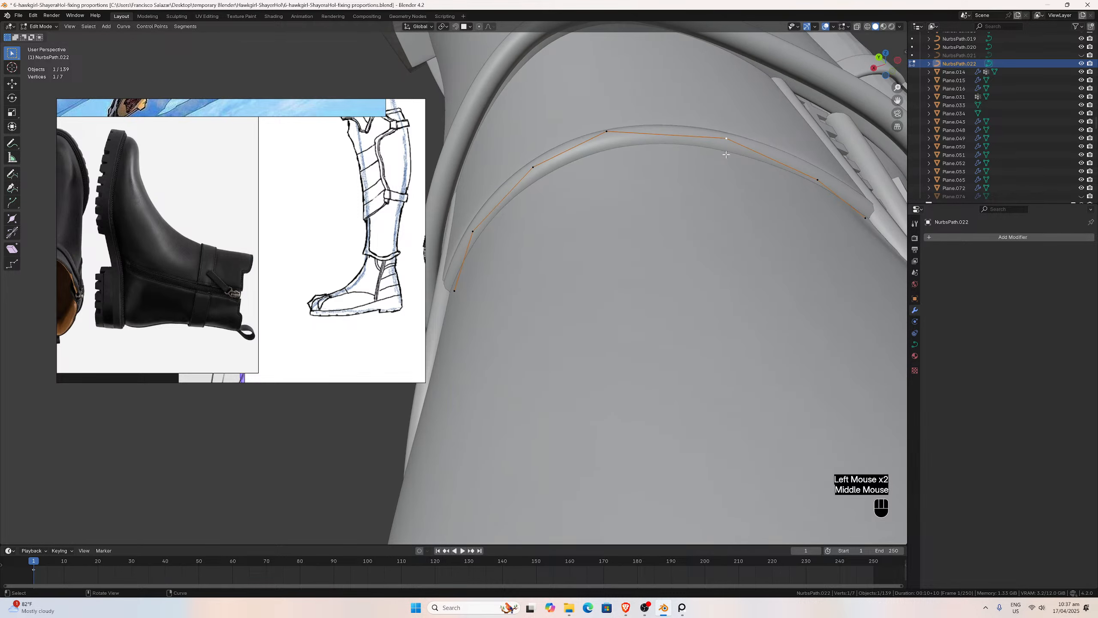
pyautogui.press('g')
pyautogui.press('x')
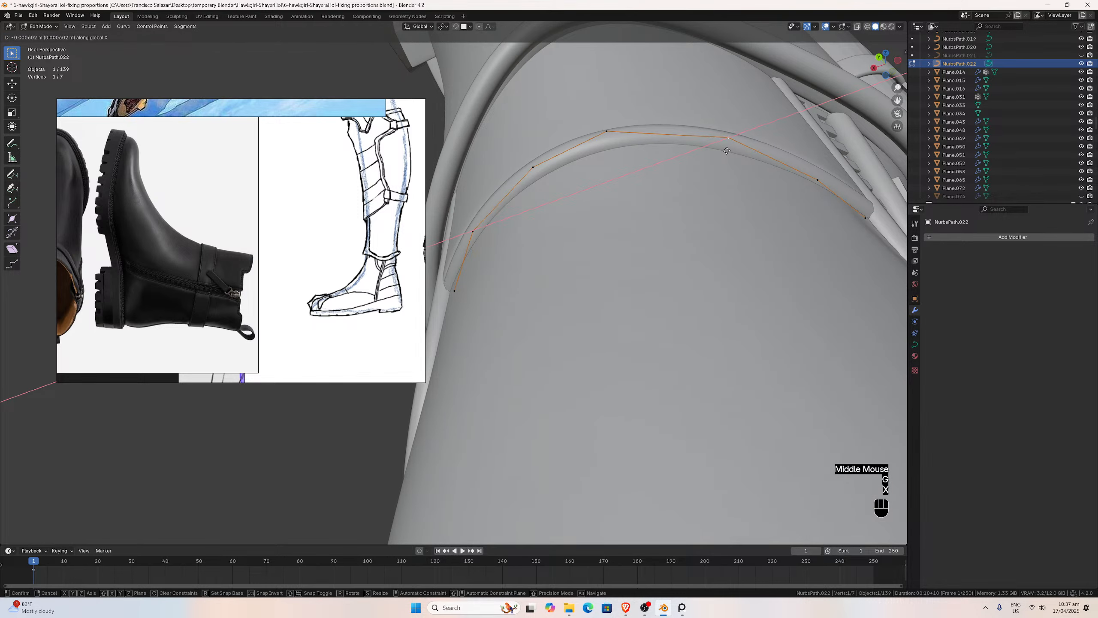
pyautogui.click(726, 150)
pyautogui.press('g')
pyautogui.press('y')
pyautogui.click(726, 147)
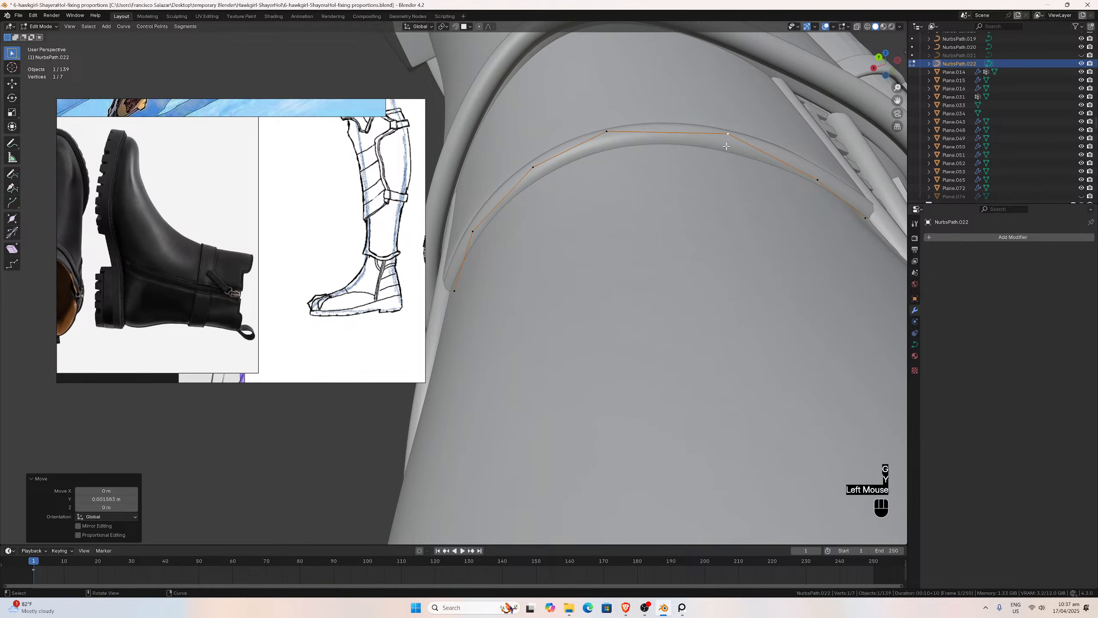
# Move the control point next to the zipper-side end about -0.001 m along X.
pyautogui.click(810, 174)
pyautogui.press('g')
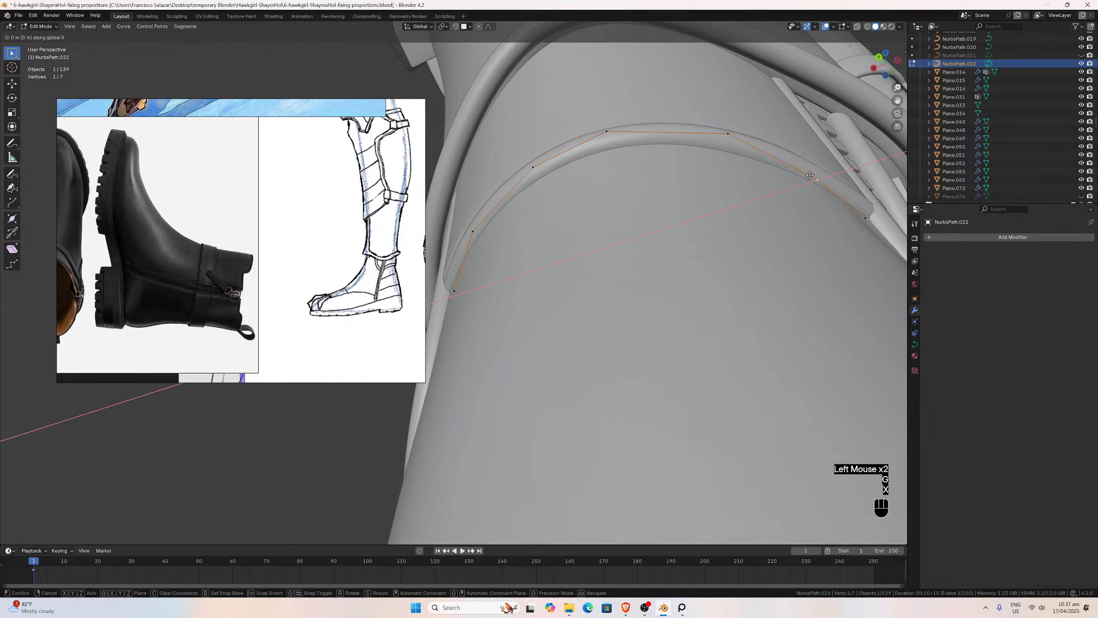
pyautogui.press('x')
pyautogui.click(813, 172)
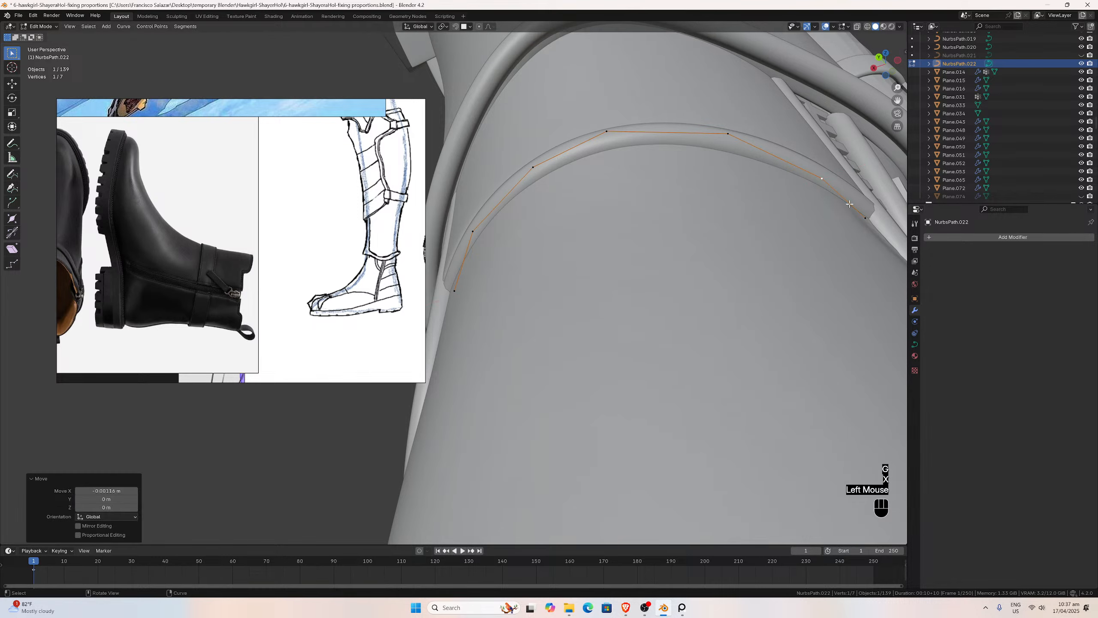
# Move the piping's zipper-side end point about 0.0006 m along X.
pyautogui.click(866, 214)
pyautogui.press('g')
pyautogui.press('x')
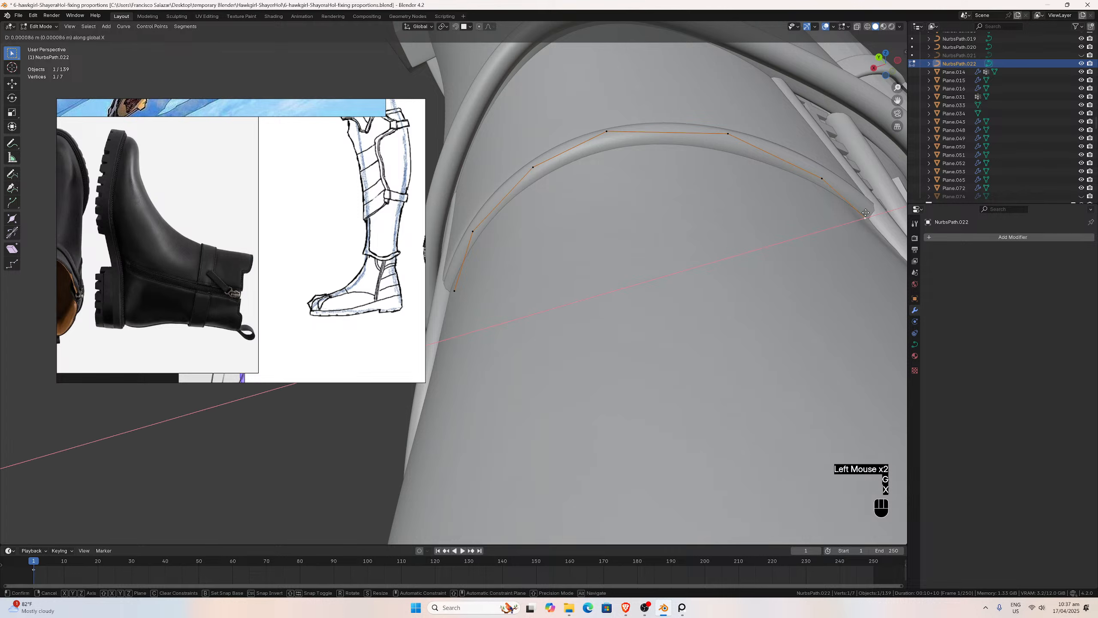
pyautogui.click(863, 213)
pyautogui.moveTo(838, 202); pyautogui.dragTo(860, 204, button='middle')
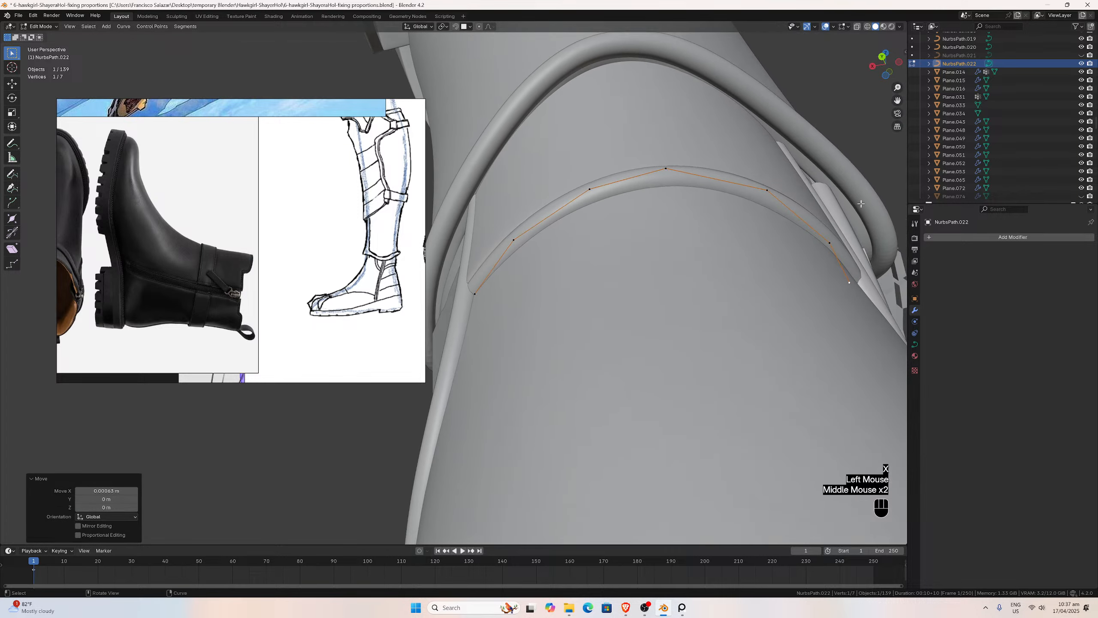
# Move the control point next to the side-seam end about 0.0006 m along X.
pyautogui.click(515, 238)
pyautogui.moveTo(515, 237); pyautogui.dragTo(518, 230, button='middle')
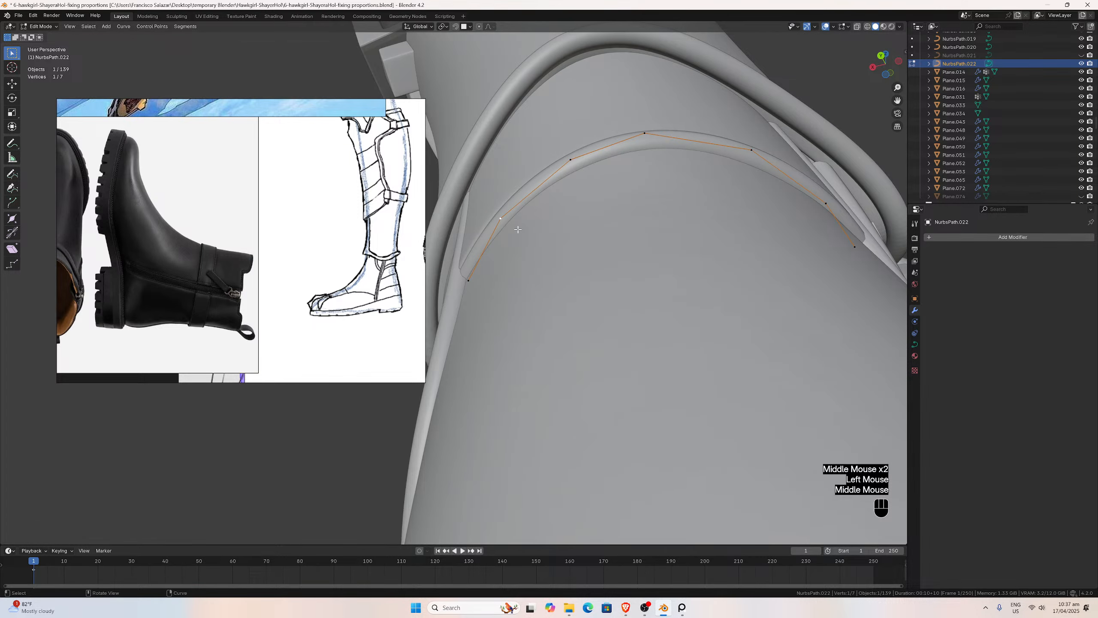
pyautogui.press('g')
pyautogui.press('x')
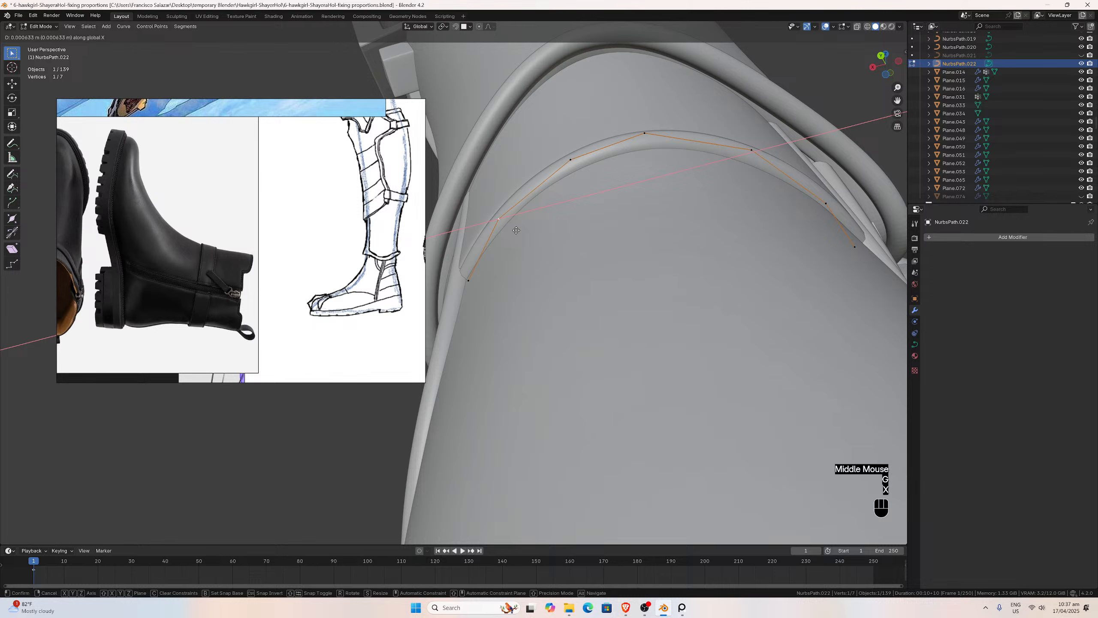
pyautogui.click(516, 230)
# Nudge the piping's side-seam end point about 0.0006 m along X.
pyautogui.click(469, 280)
pyautogui.press('g')
pyautogui.press('x')
pyautogui.click(468, 280)
pyautogui.moveTo(505, 271); pyautogui.dragTo(588, 277, button='middle')
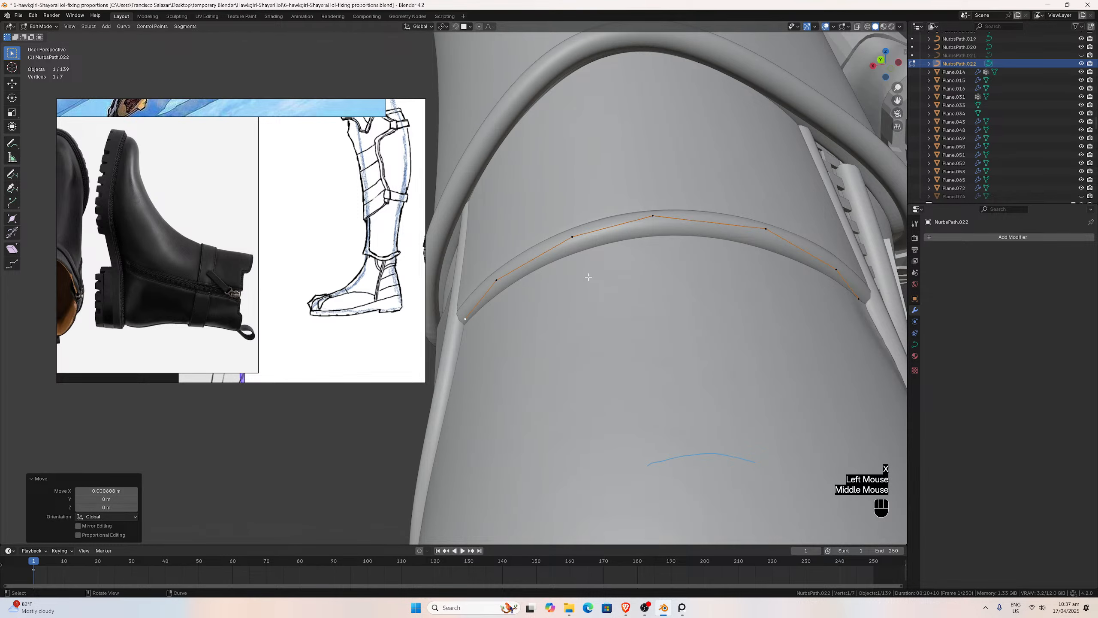
# Finish editing the piping, show the hidden heel panel again, select it and save the file.
pyautogui.press('ctrl+KP_1')
pyautogui.press('Tab')
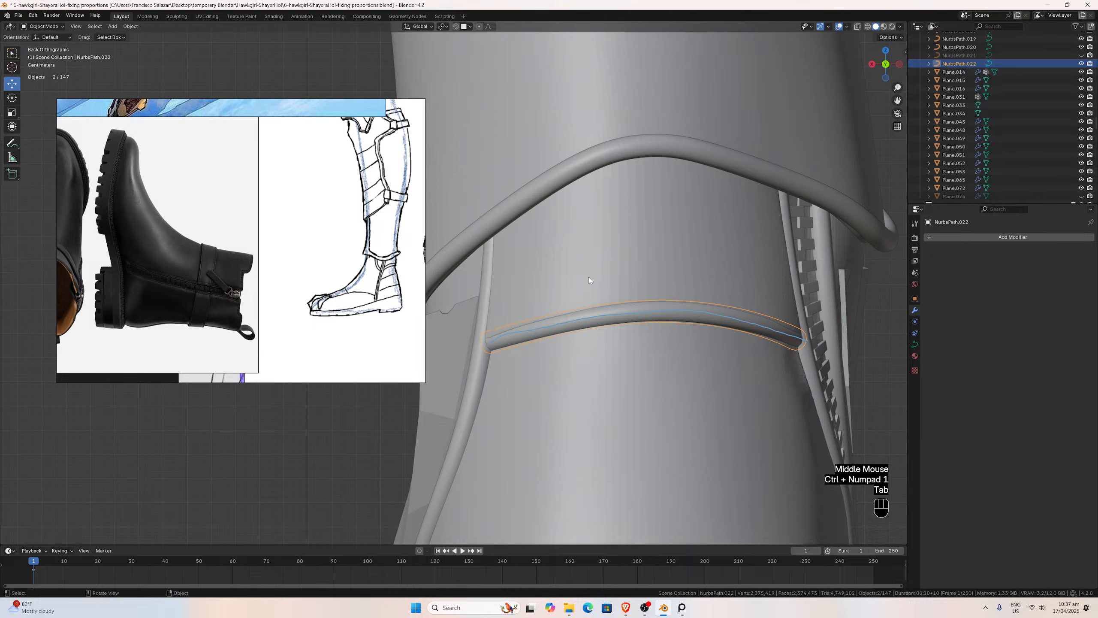
pyautogui.click(973, 201)
pyautogui.scroll(-2, 622, 354)
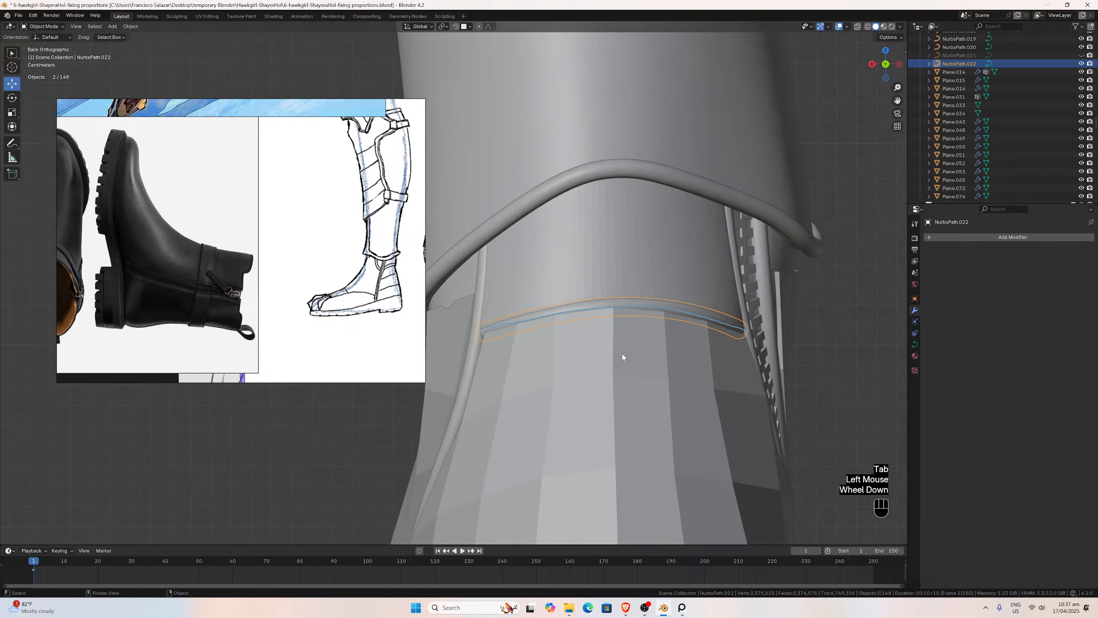
pyautogui.click(615, 359)
pyautogui.scroll(-2, 694, 333)
pyautogui.moveTo(694, 333); pyautogui.dragTo(598, 343, button='middle')
pyautogui.scroll(2, 603, 339)
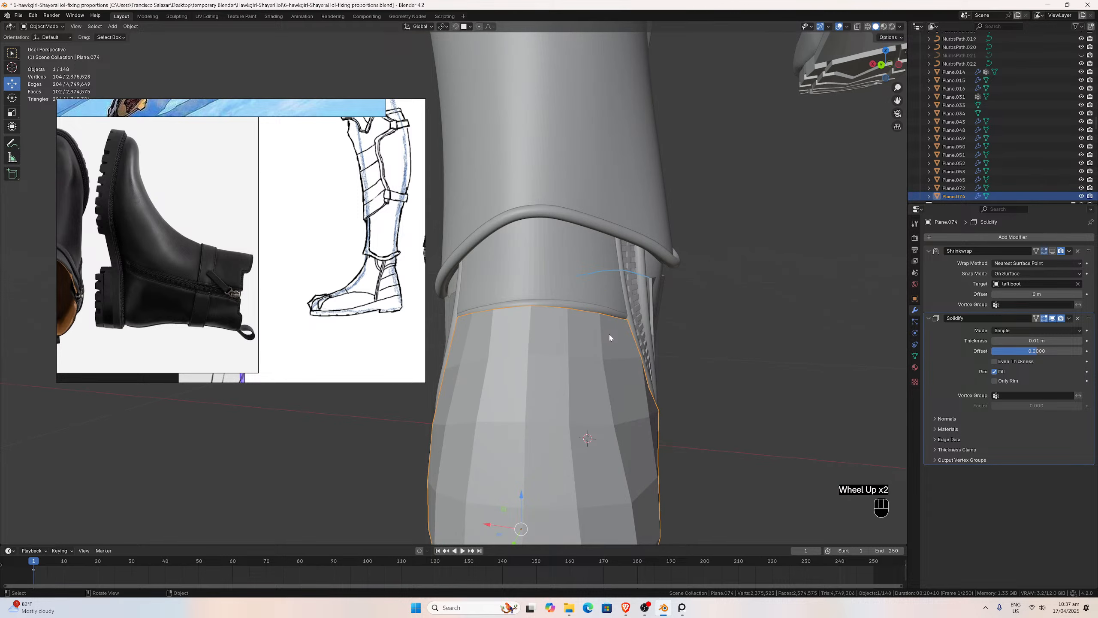
pyautogui.hotkey('ctrl', 's')
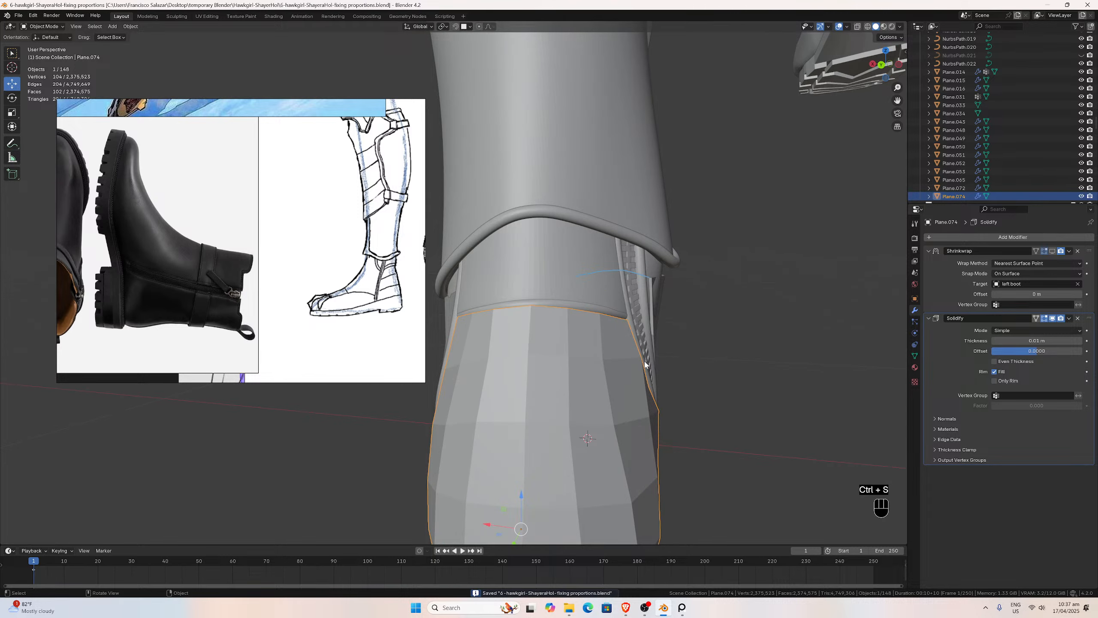
# Shift the reference board aside and examine the boot's heel panel and side-seam piping in side view.
pyautogui.moveTo(644, 364); pyautogui.dragTo(738, 299, button='middle')
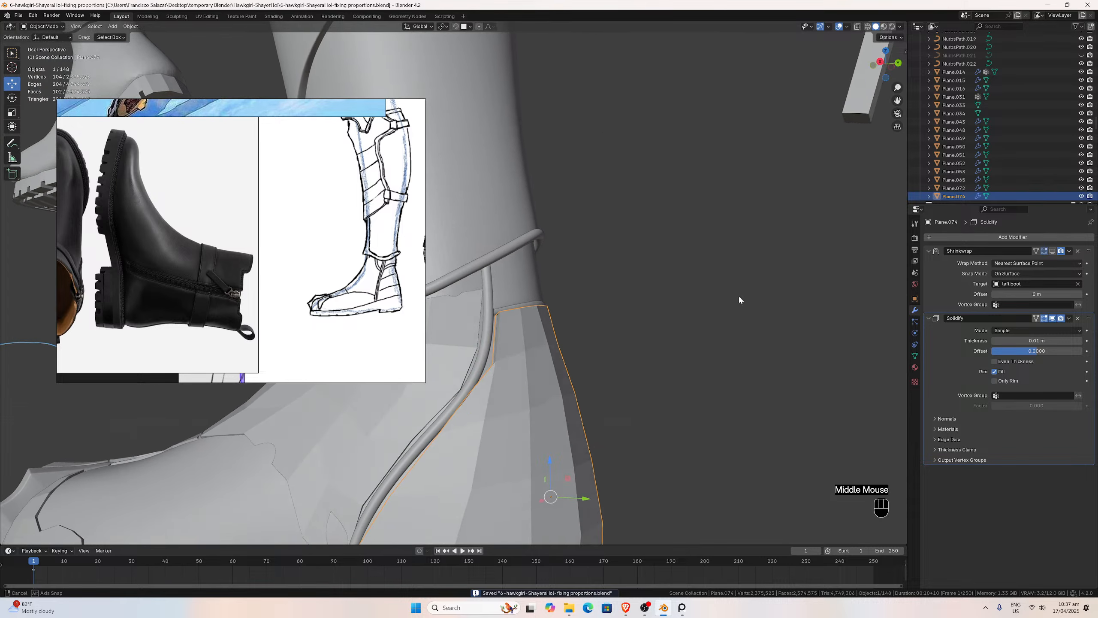
pyautogui.scroll(-2, 421, 284)
pyautogui.moveTo(385, 287); pyautogui.dragTo(220, 320, button='right')
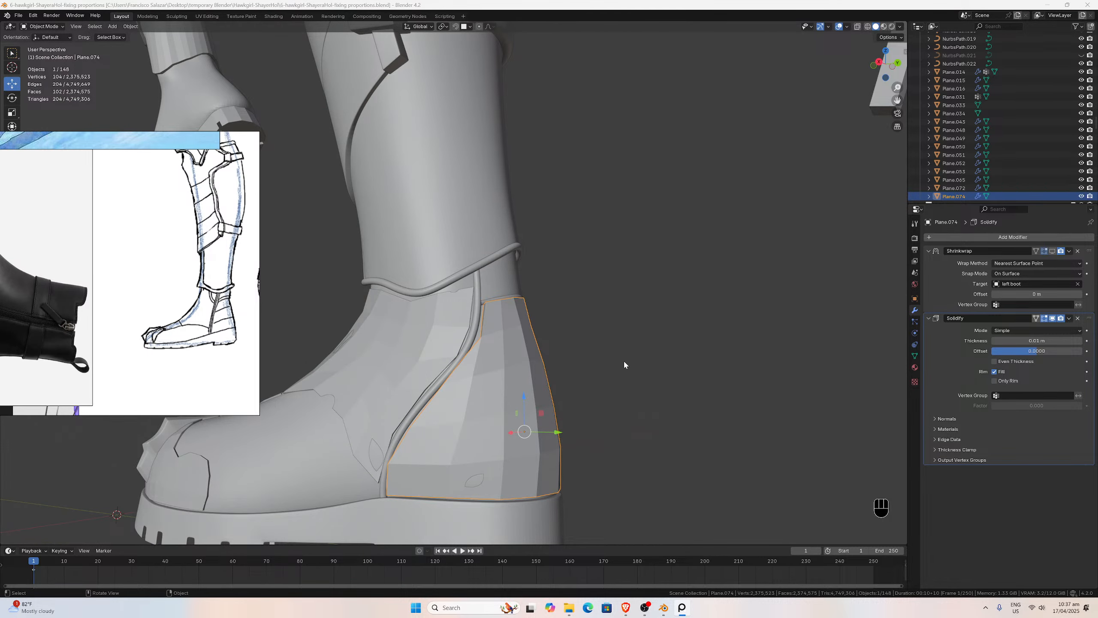
pyautogui.scroll(1, 623, 359)
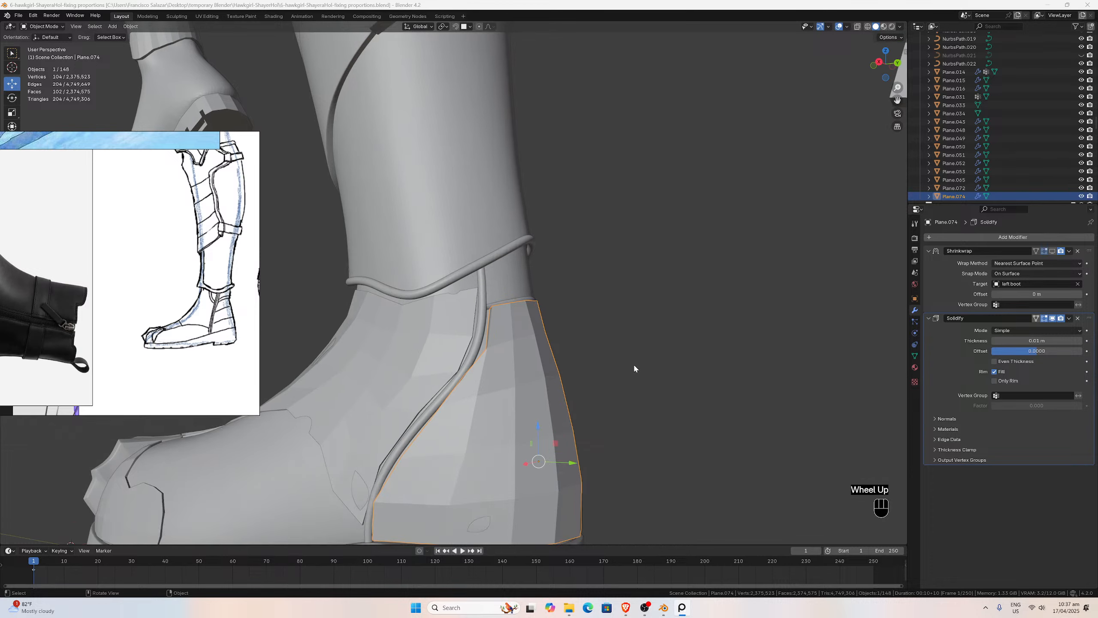
pyautogui.scroll(-1, 633, 362)
pyautogui.click(637, 363)
pyautogui.moveTo(637, 363); pyautogui.dragTo(652, 362, button='middle')
pyautogui.scroll(-2, 619, 359)
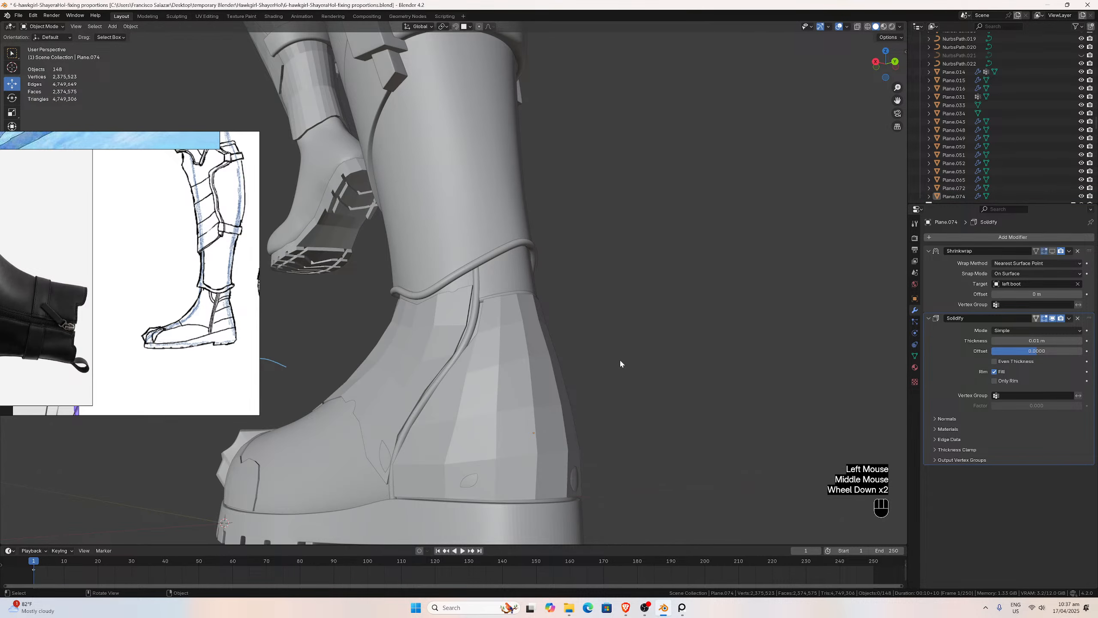
pyautogui.press('KP_3')
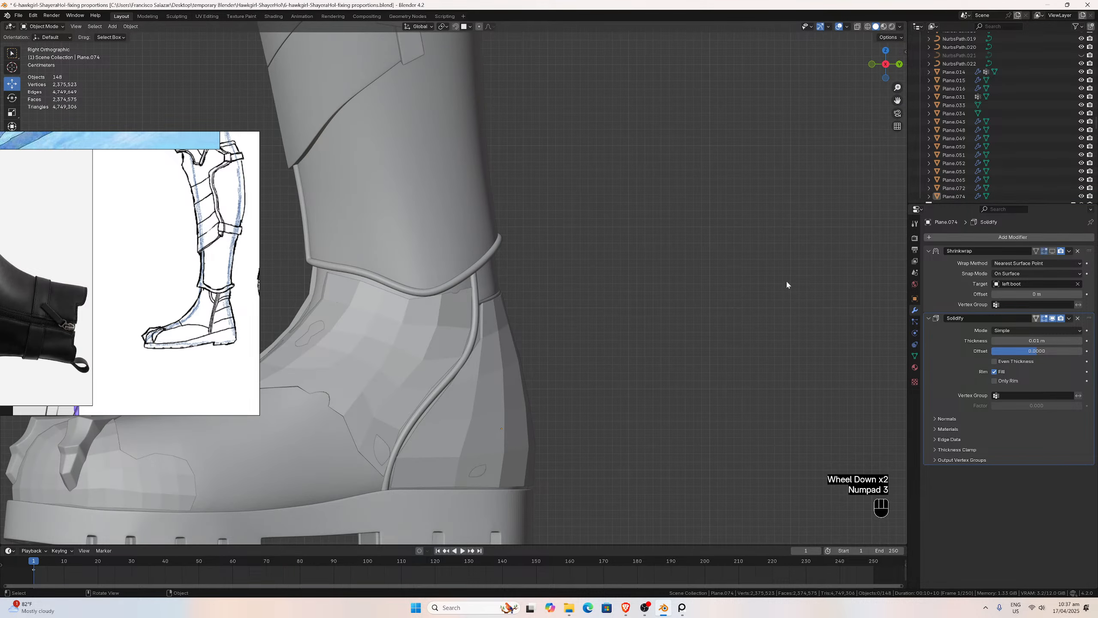
# Select the boot's heel panel and save the file.
pyautogui.moveTo(896, 100); pyautogui.dragTo(766, 234)
pyautogui.click(659, 374)
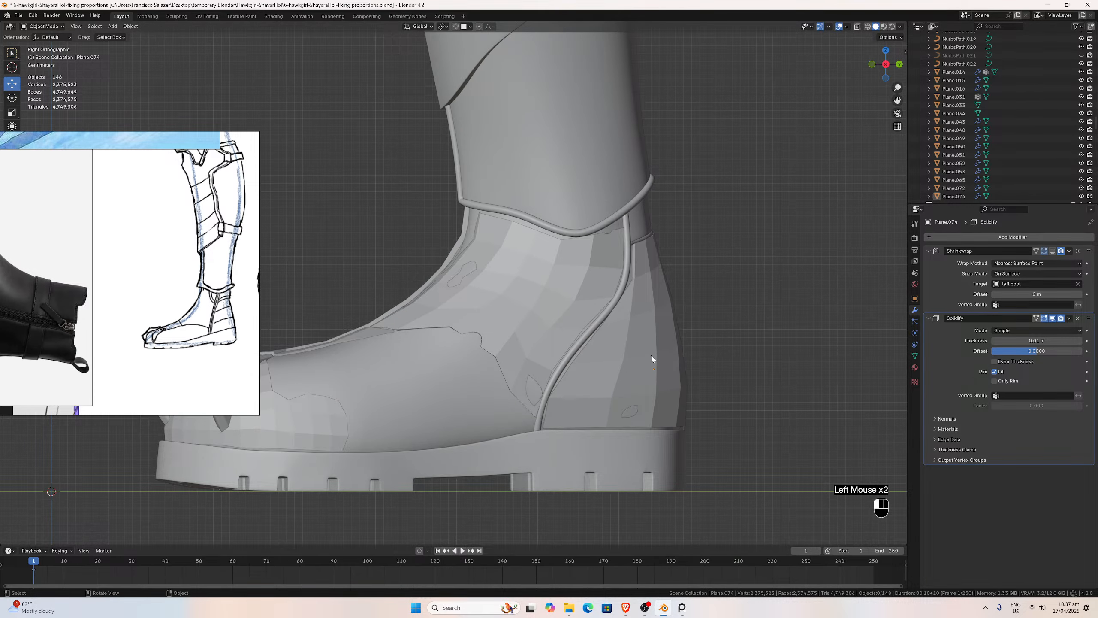
pyautogui.hotkey('ctrl', 's')
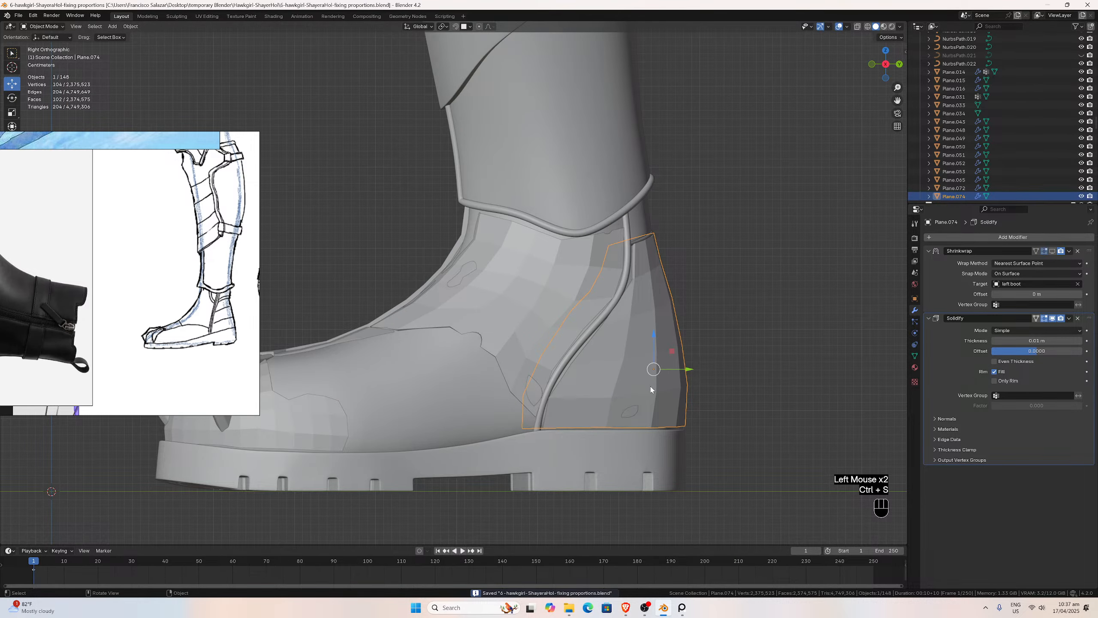
# Start editing the heel panel's mesh with its Solidify modifier turned off in the viewport and isolate the panel.
pyautogui.scroll(1, 651, 390)
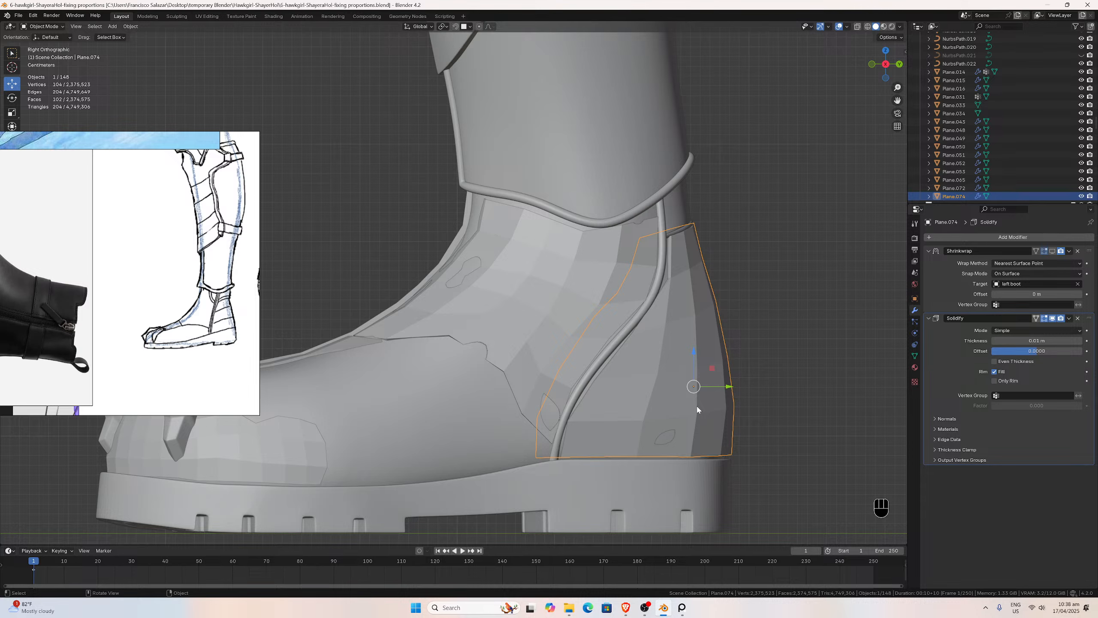
pyautogui.press('Tab')
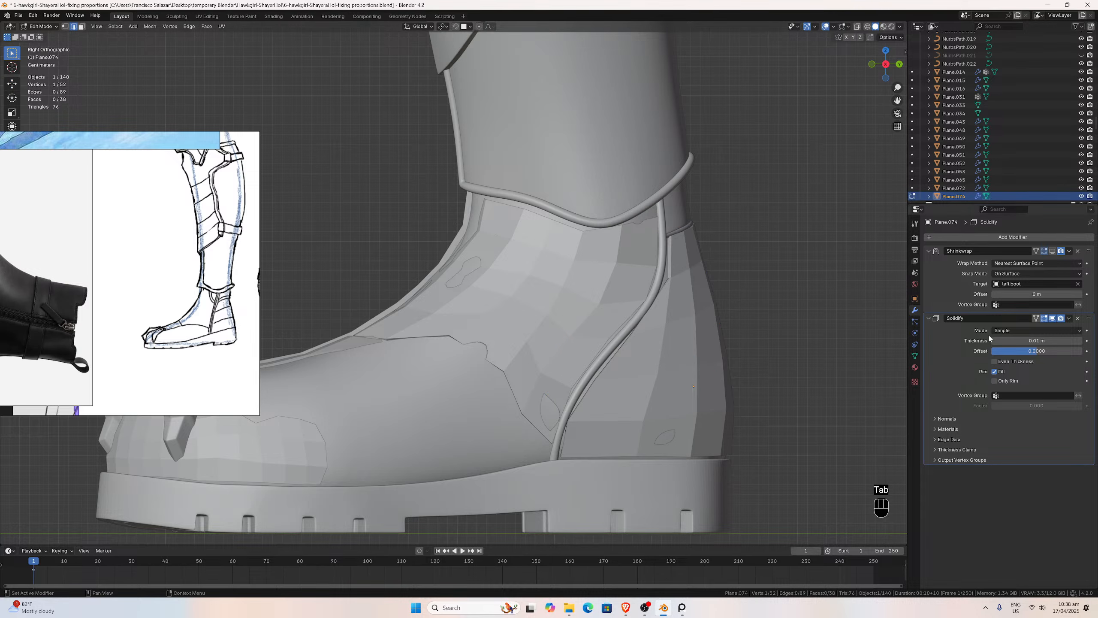
pyautogui.click(1052, 318)
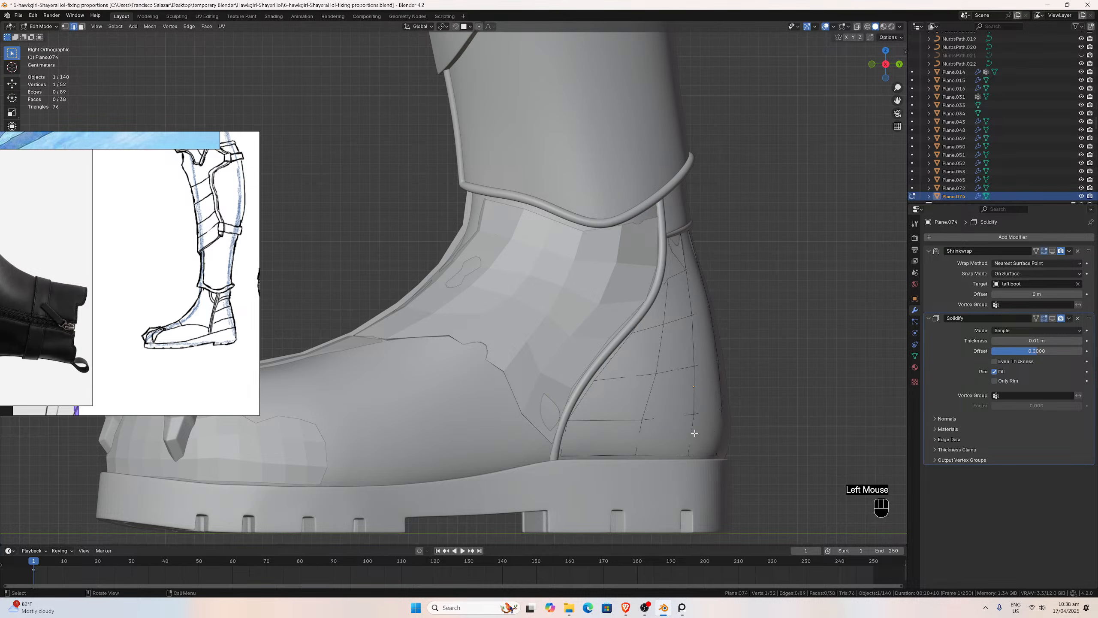
pyautogui.press('KP_Divide')
# Select a vertical edge loop on the side-seam flank of the heel panel and even out its vertices with LoopTools Space.
pyautogui.moveTo(627, 373); pyautogui.dragTo(497, 368, button='middle')
pyautogui.scroll(-2, 552, 369)
pyautogui.scroll(-1, 552, 369)
pyautogui.click(498, 368)
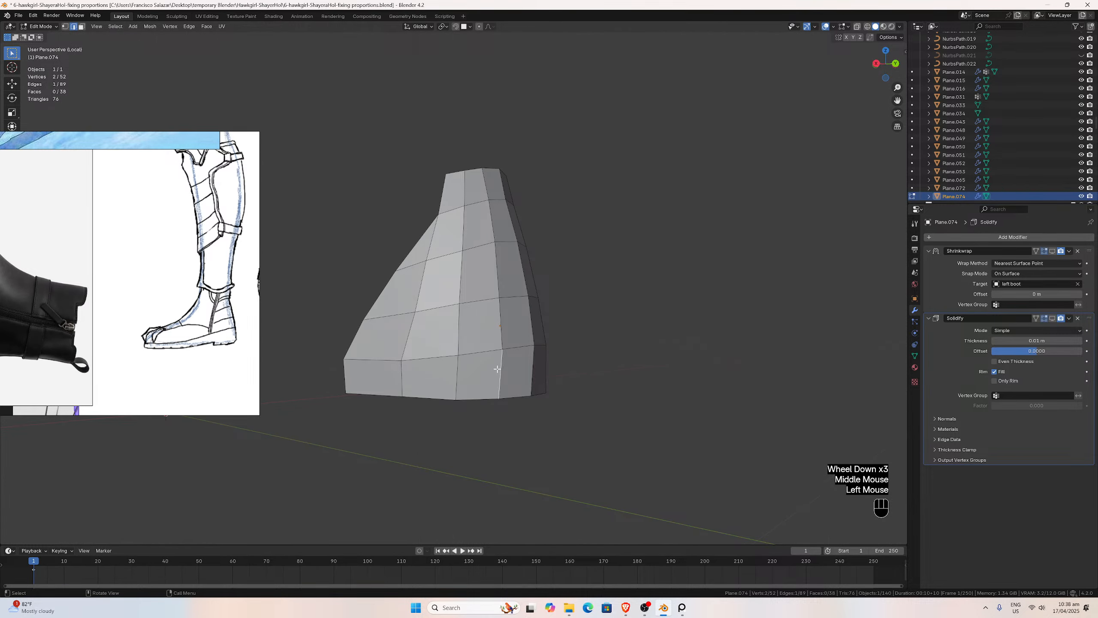
pyautogui.keyDown('alt'); pyautogui.click(497, 369); pyautogui.keyUp('alt')
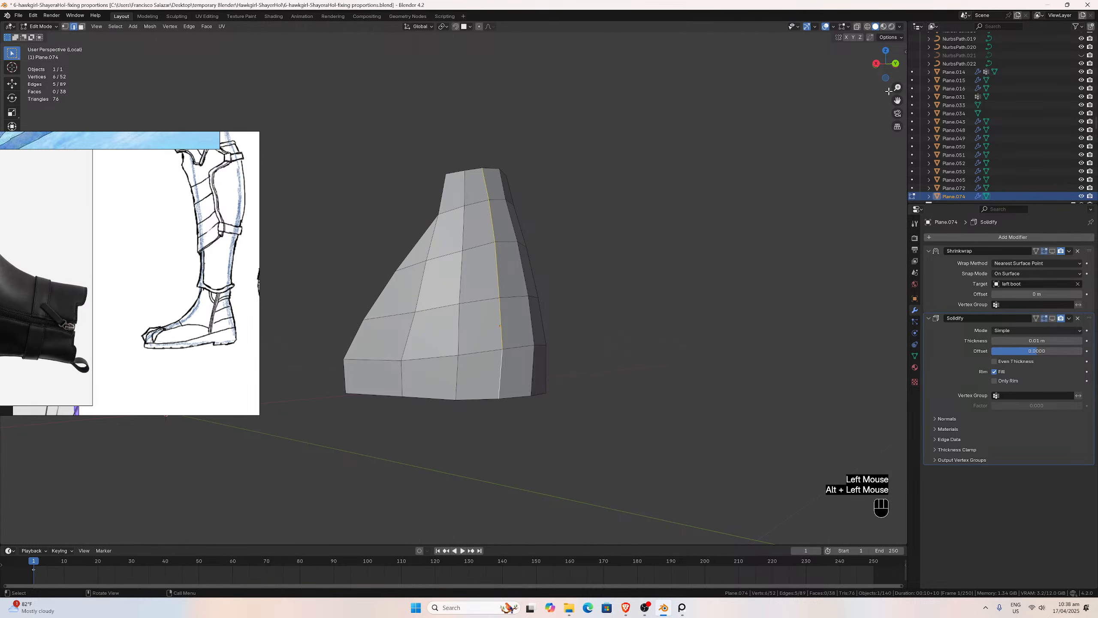
pyautogui.press('n')
pyautogui.click(903, 71)
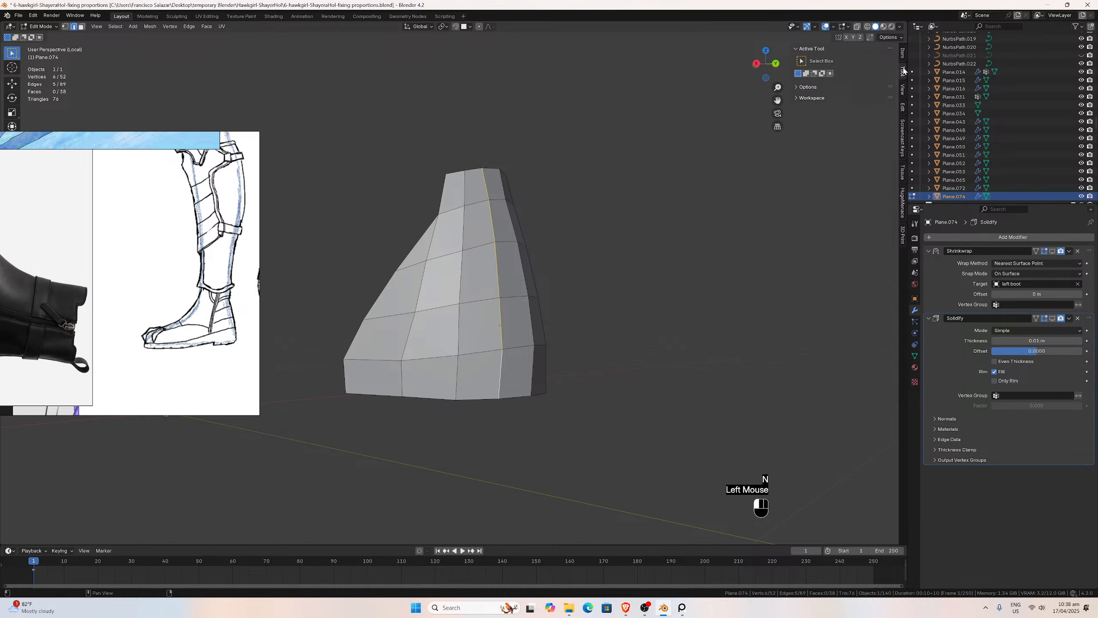
pyautogui.click(903, 107)
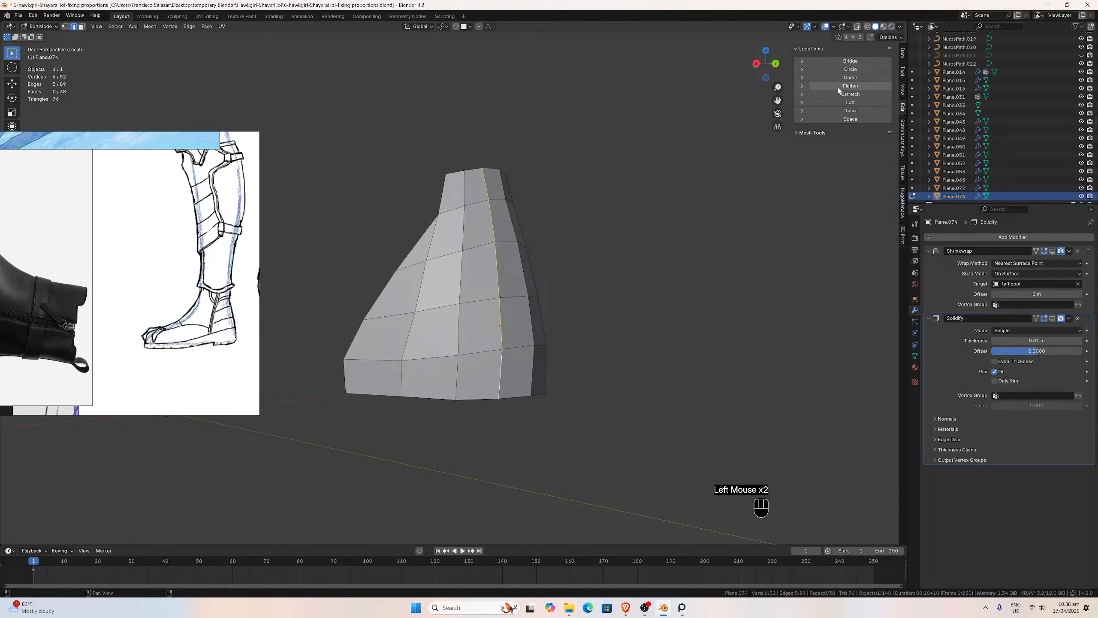
pyautogui.click(856, 120)
# Apply LoopTools Space to two more vertical edge loops across the back of the heel panel.
pyautogui.moveTo(605, 216); pyautogui.dragTo(509, 337, button='middle')
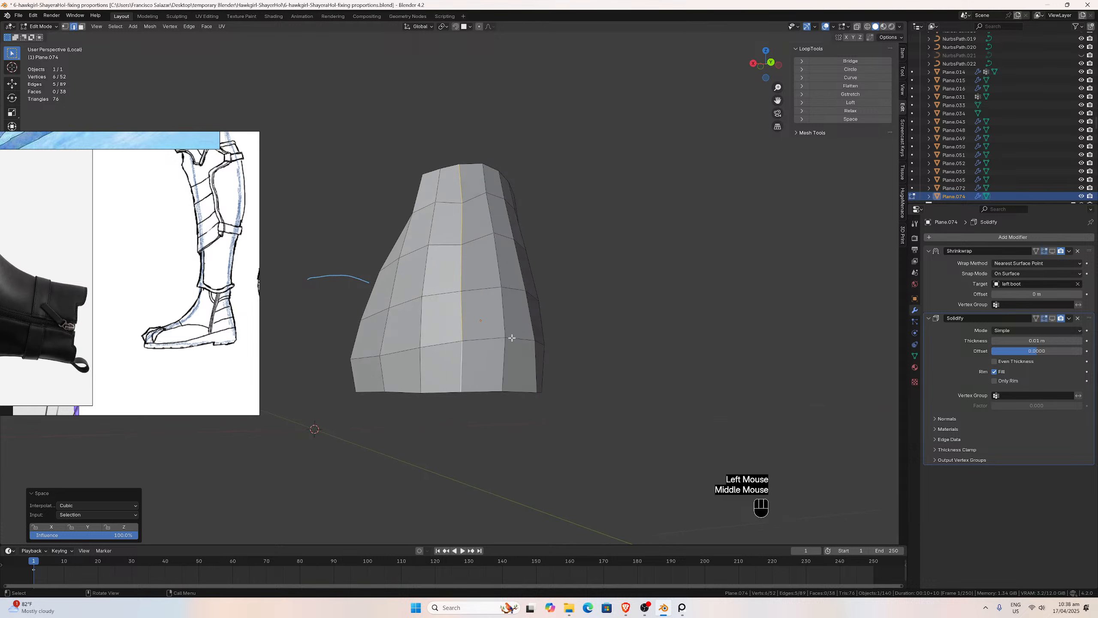
pyautogui.click(501, 349)
pyautogui.keyDown('alt'); pyautogui.click(501, 349); pyautogui.keyUp('alt')
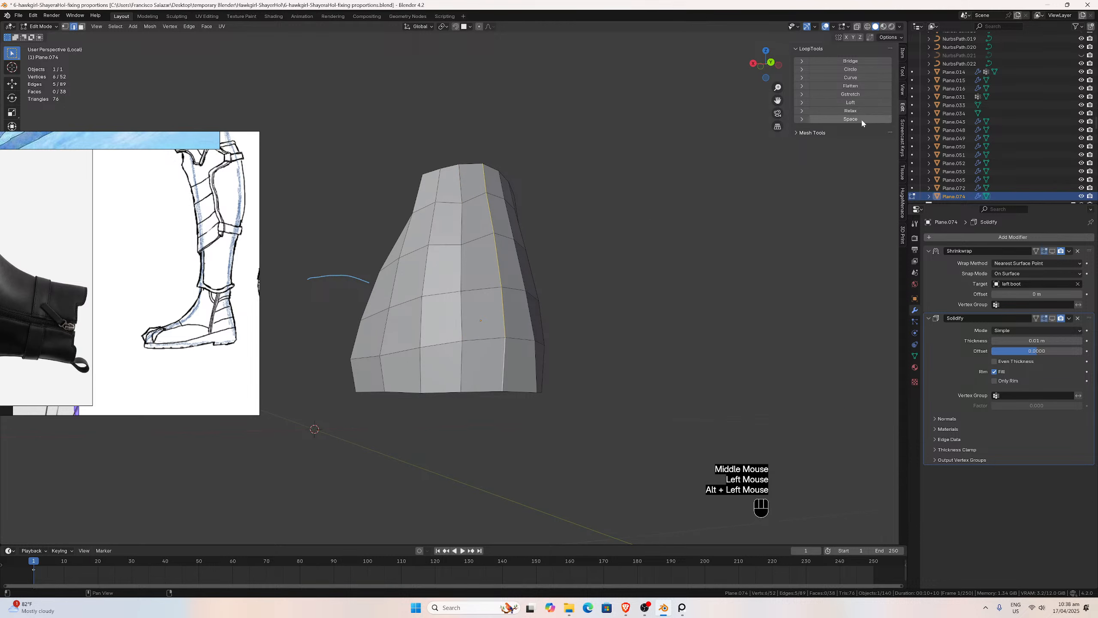
pyautogui.click(861, 120)
pyautogui.moveTo(551, 174); pyautogui.dragTo(527, 182, button='middle')
pyautogui.click(498, 355)
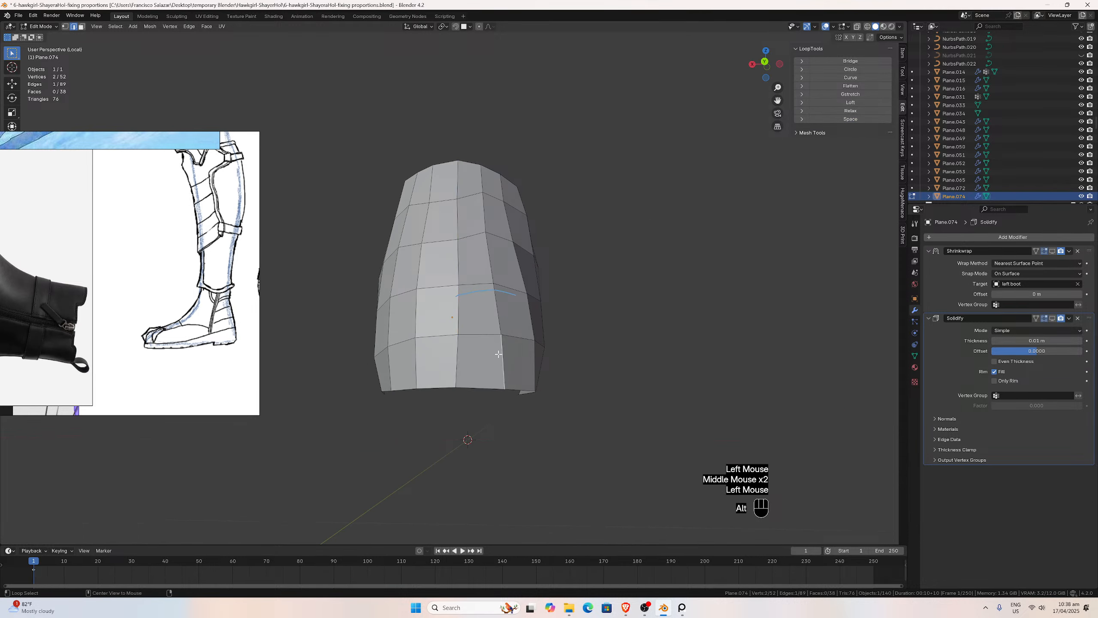
pyautogui.keyDown('alt'); pyautogui.click(498, 354); pyautogui.keyUp('alt')
pyautogui.click(850, 118)
pyautogui.moveTo(541, 234); pyautogui.dragTo(615, 238, button='middle')
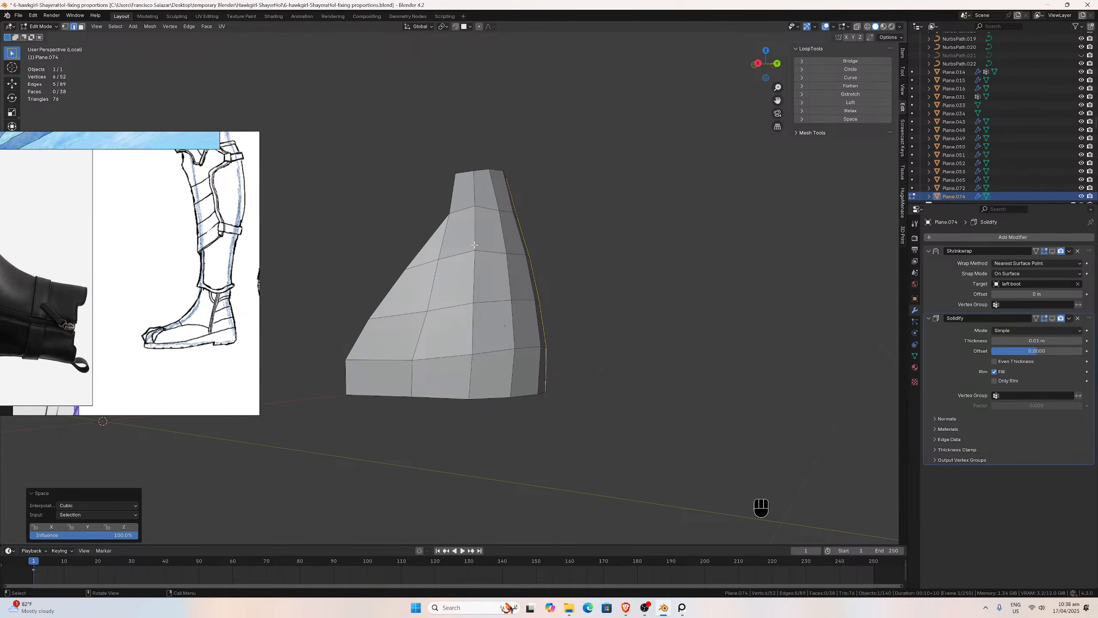
pyautogui.moveTo(469, 220); pyautogui.dragTo(567, 220, button='middle')
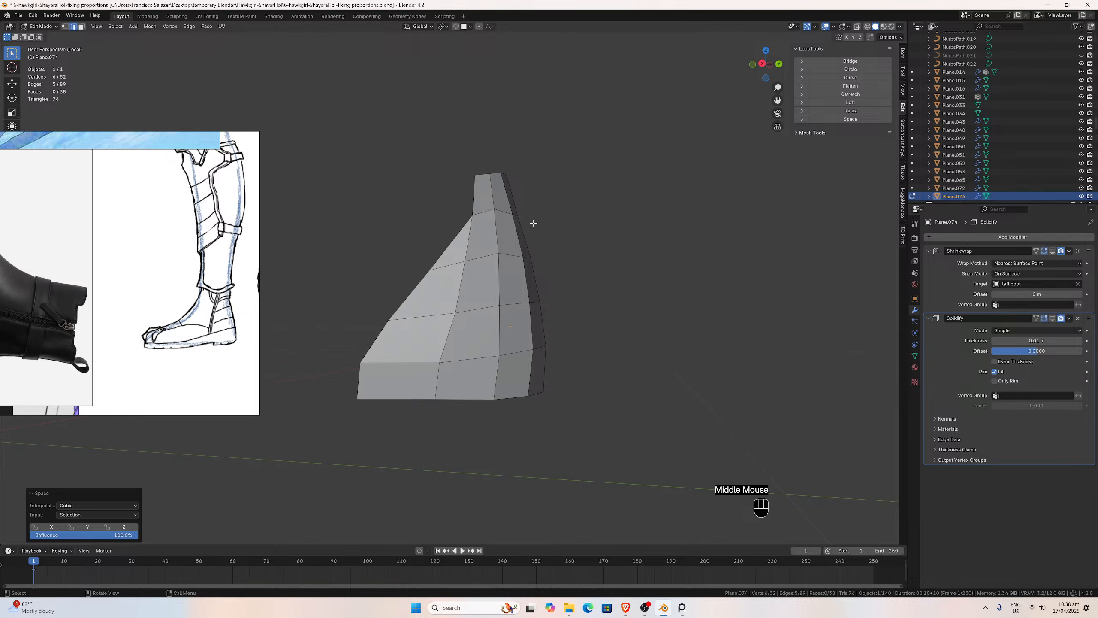
# Bring back the full boot and add one centred horizontal loop cut across the lower part of the heel panel.
pyautogui.press('/')
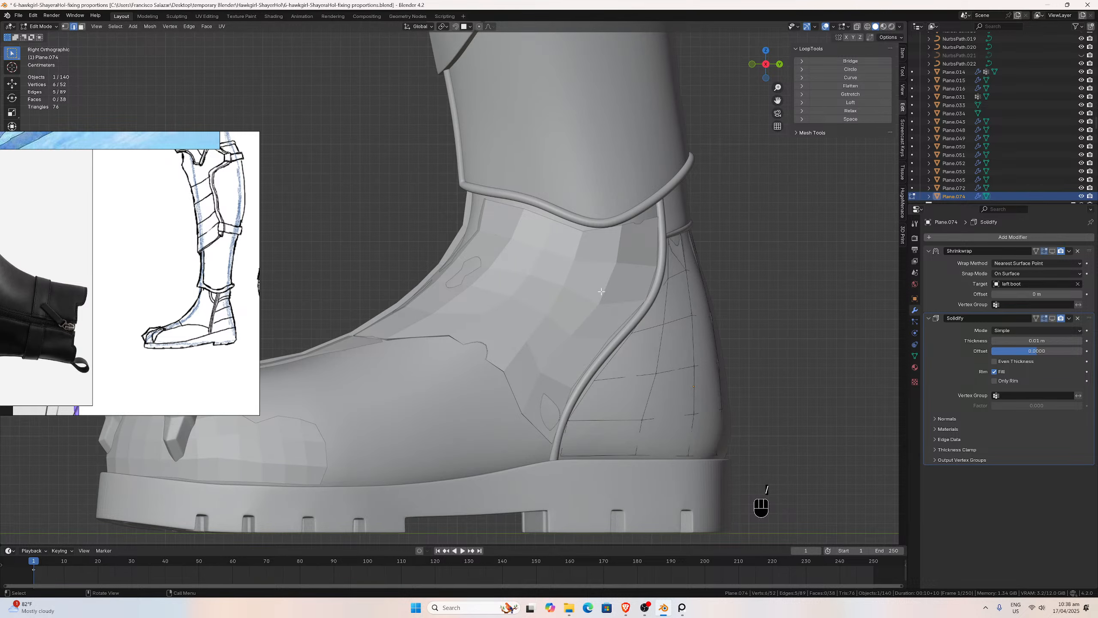
pyautogui.hotkey('ctrl', 'r')
pyautogui.click(643, 405)
pyautogui.click(643, 405)
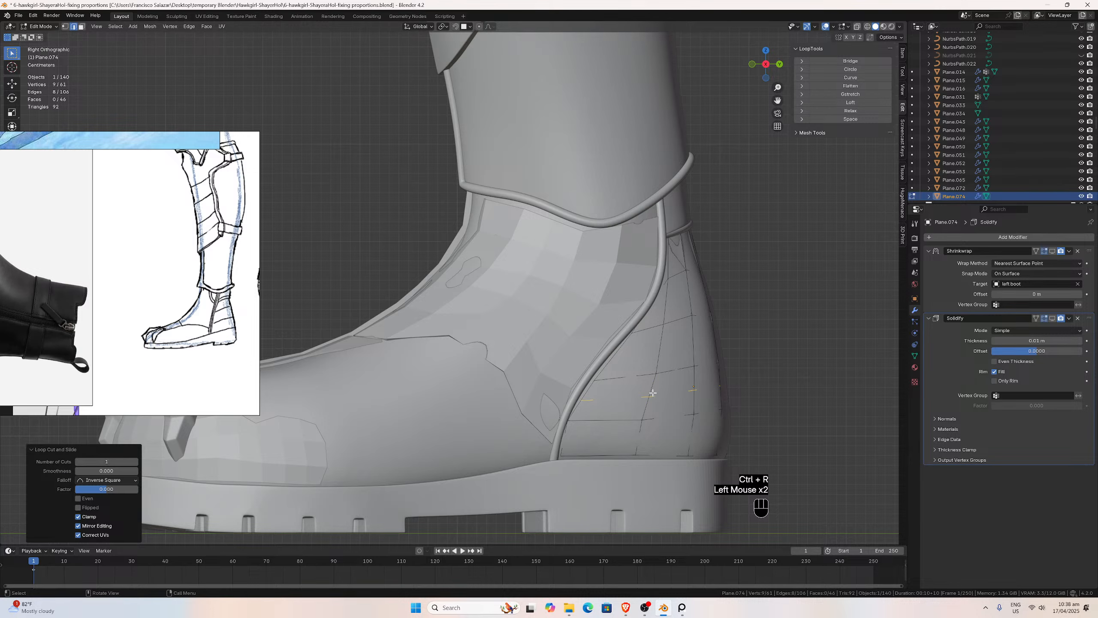
# Isolate the heel panel again and evenly space the vertices of three adjacent vertical edge loops at its back.
pyautogui.press('/')
pyautogui.moveTo(664, 383); pyautogui.dragTo(559, 370, button='middle')
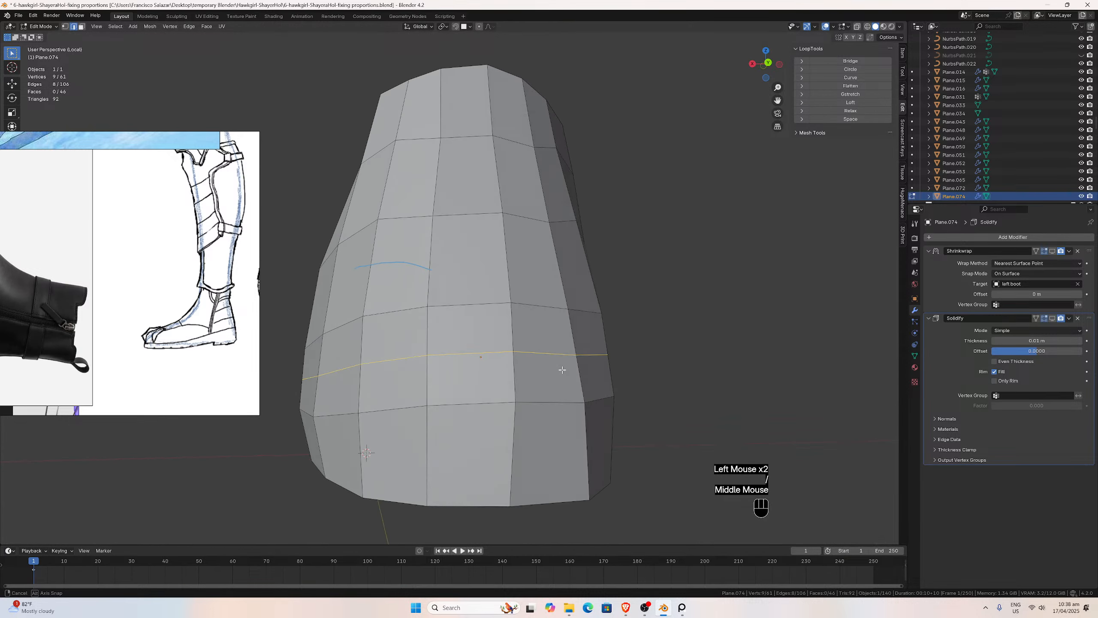
pyautogui.scroll(-2, 519, 376)
pyautogui.click(489, 391)
pyautogui.keyDown('alt'); pyautogui.click(489, 390); pyautogui.keyUp('alt')
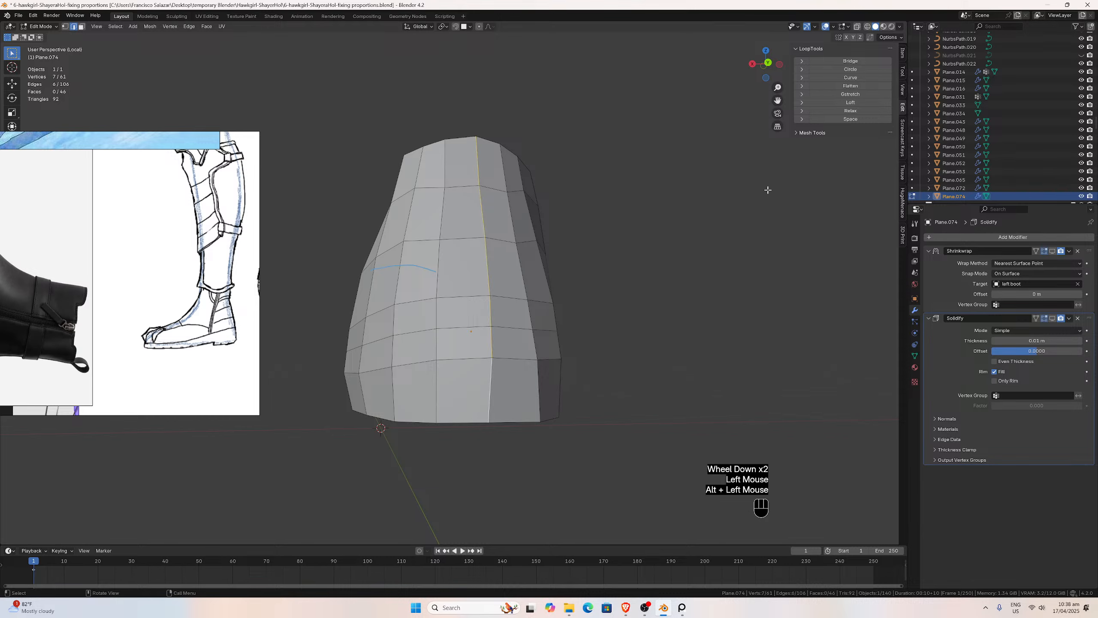
pyautogui.click(850, 119)
pyautogui.click(433, 383)
pyautogui.keyDown('alt'); pyautogui.click(434, 384); pyautogui.keyUp('alt')
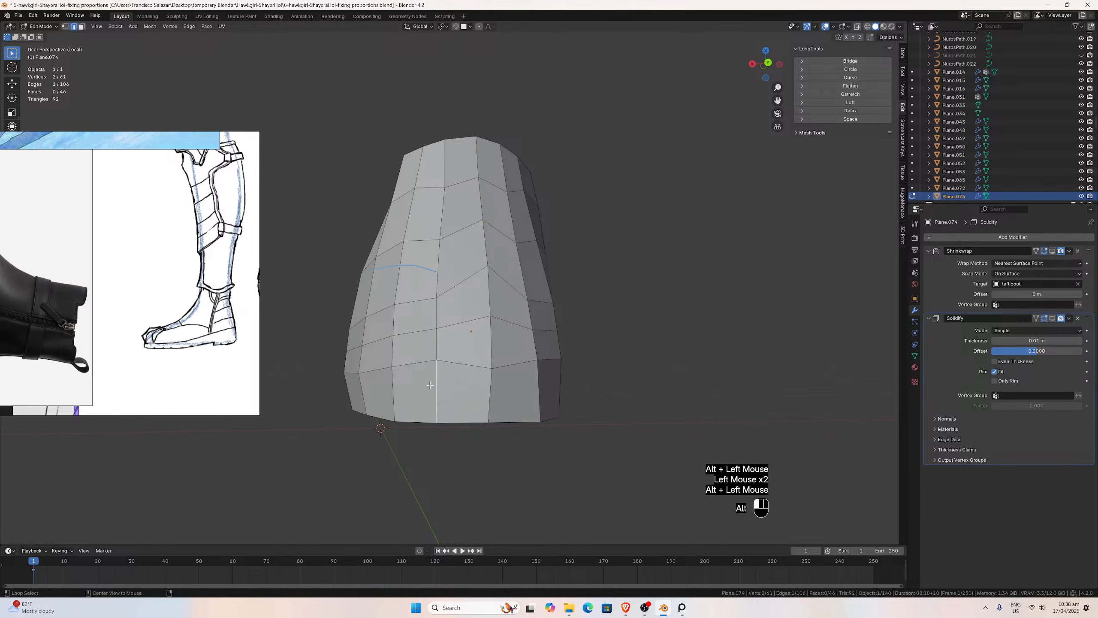
pyautogui.click(848, 119)
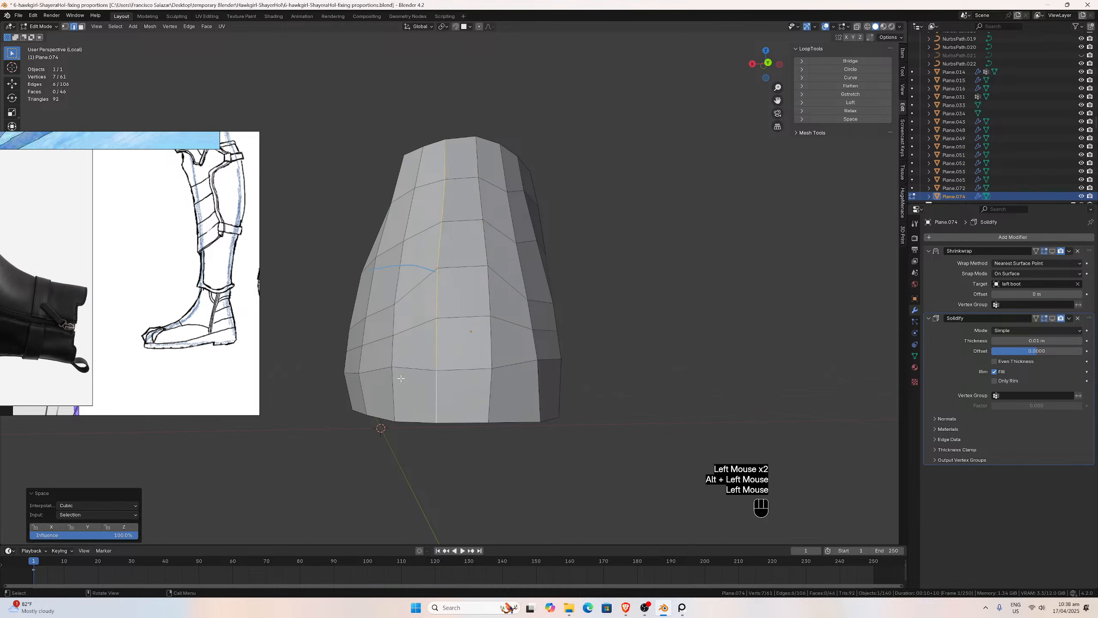
pyautogui.click(400, 377)
pyautogui.keyDown('alt'); pyautogui.click(401, 377); pyautogui.keyUp('alt')
pyautogui.click(840, 120)
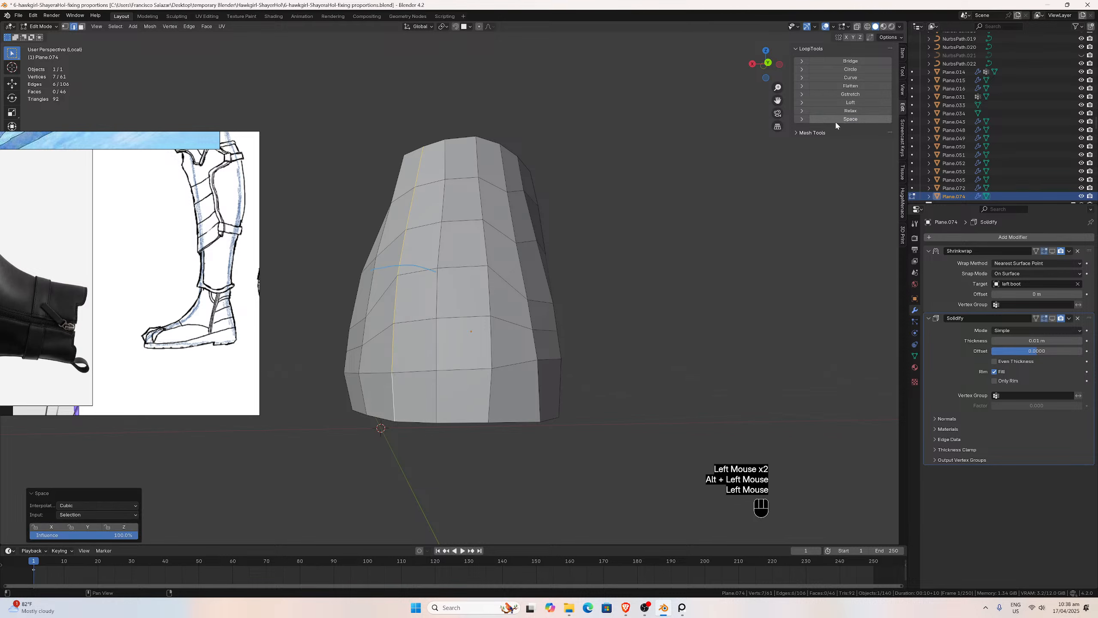
# Evenly space the vertices of the next two vertical loops towards the flank opposite the side seam.
pyautogui.moveTo(498, 270); pyautogui.dragTo(457, 320, button='middle')
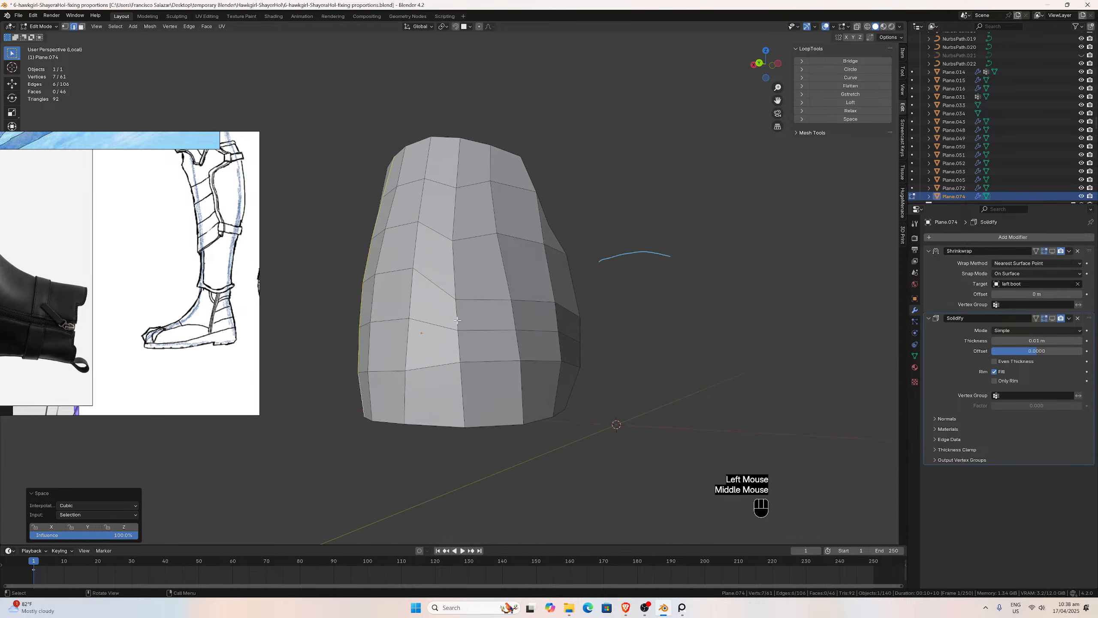
pyautogui.click(462, 373)
pyautogui.keyDown('alt'); pyautogui.click(462, 373); pyautogui.keyUp('alt')
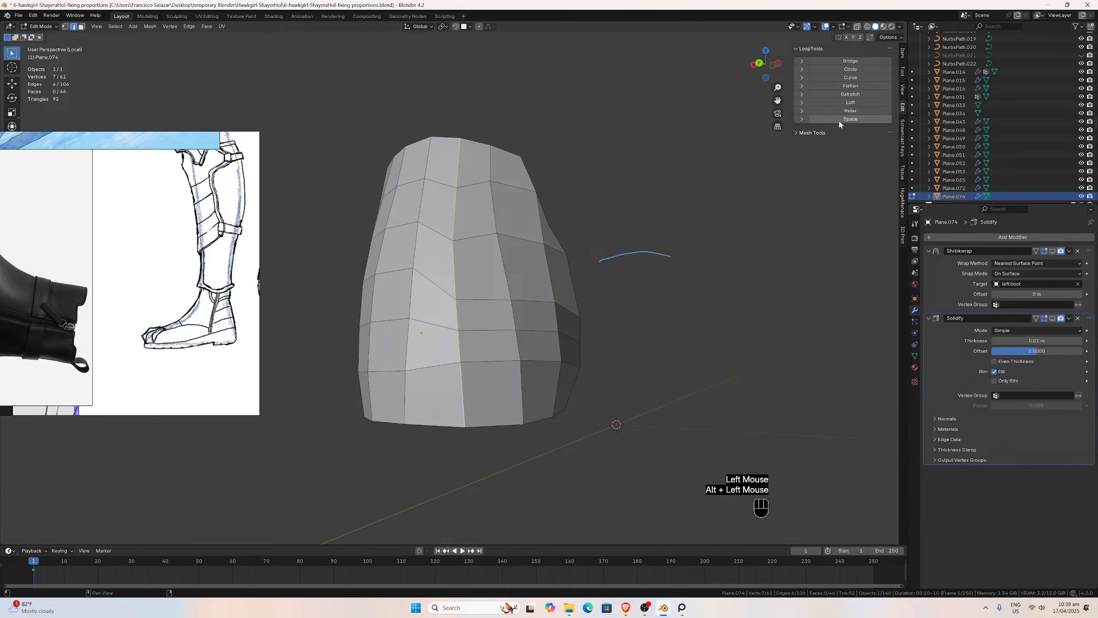
pyautogui.click(860, 119)
pyautogui.click(528, 376)
pyautogui.keyDown('alt'); pyautogui.click(522, 376); pyautogui.keyUp('alt')
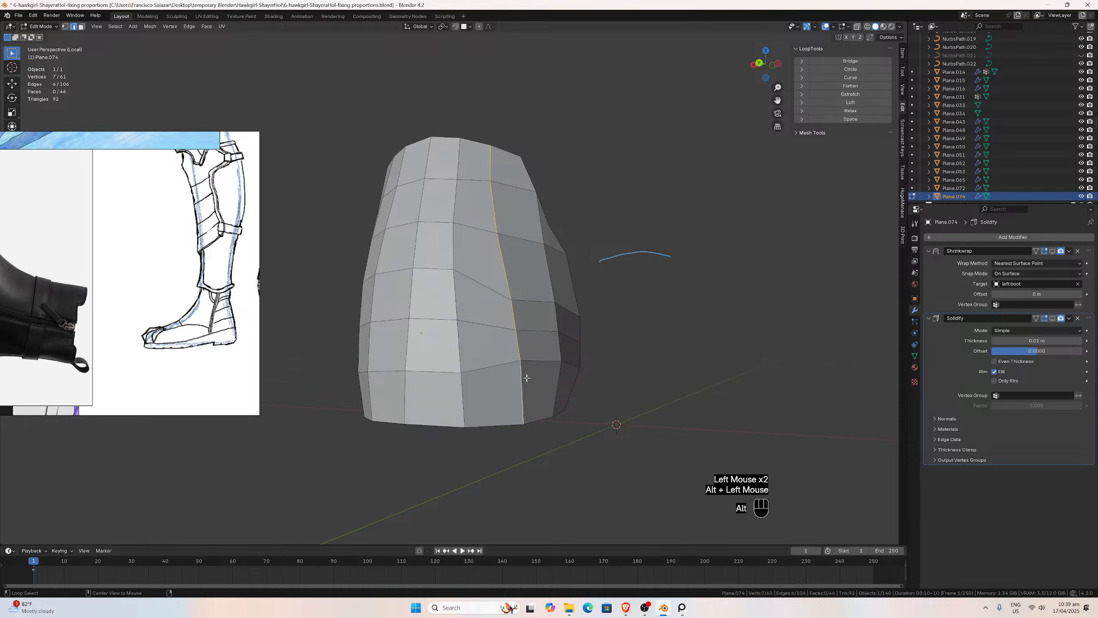
pyautogui.click(840, 118)
# Evenly space the vertices of the last interior vertical loop on the flank opposite the side seam.
pyautogui.moveTo(640, 255); pyautogui.dragTo(605, 257, button='middle')
pyautogui.click(523, 390)
pyautogui.keyDown('alt'); pyautogui.click(523, 390); pyautogui.keyUp('alt')
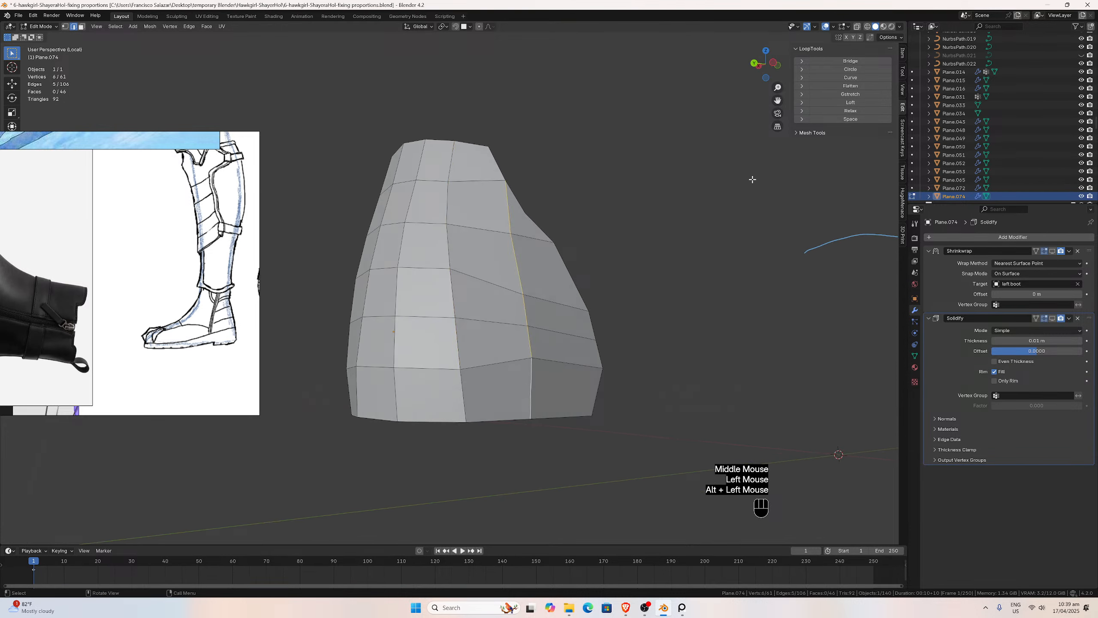
pyautogui.click(837, 119)
# Evenly space the vertices of the interior vertical loops on the side-seam flank of the heel panel.
pyautogui.moveTo(515, 220); pyautogui.dragTo(612, 216, button='middle')
pyautogui.click(481, 381)
pyautogui.keyDown('alt'); pyautogui.click(482, 381); pyautogui.keyUp('alt')
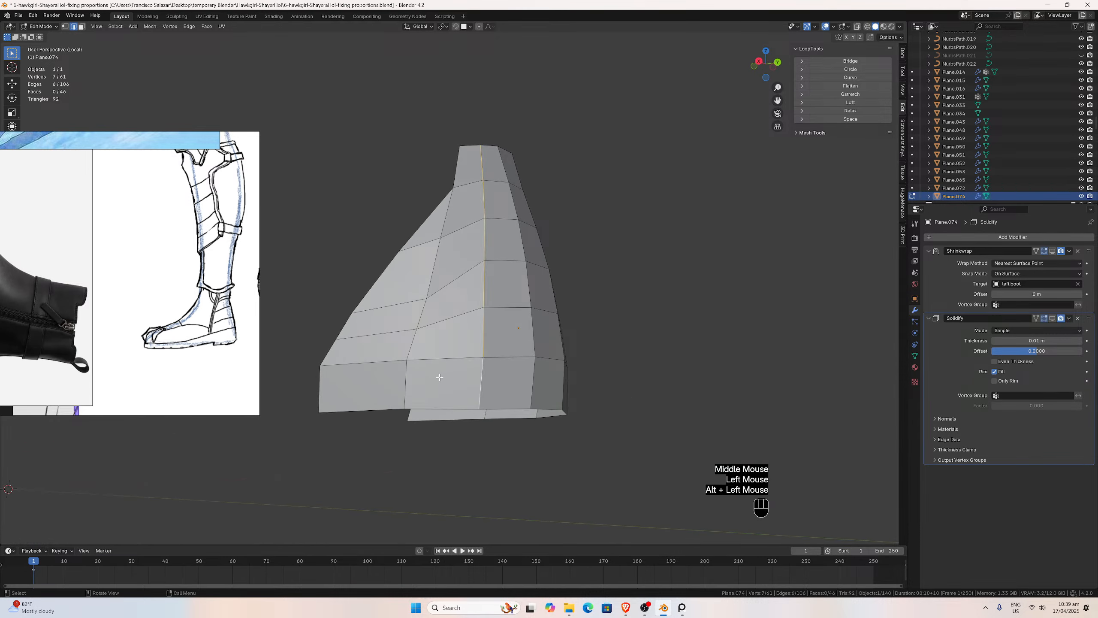
pyautogui.click(405, 382)
pyautogui.keyDown('alt'); pyautogui.click(405, 382); pyautogui.keyUp('alt')
pyautogui.click(835, 119)
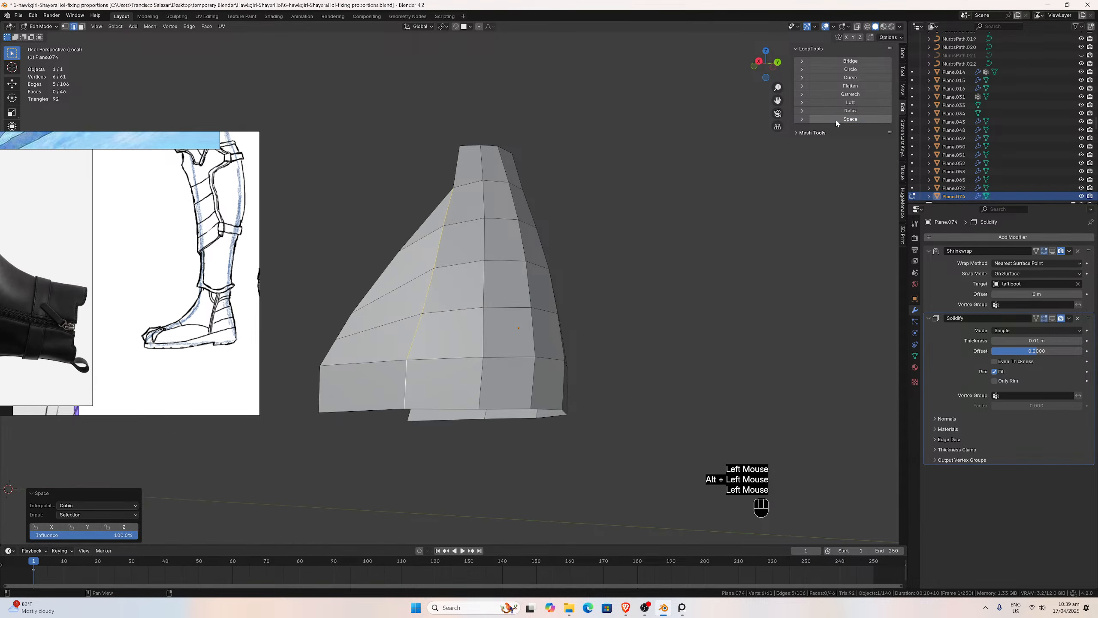
# Apply LoopTools Space to the heel panel's front border edges on both flanks.
pyautogui.moveTo(536, 260)
pyautogui.mouseDown(button='middle')
pyautogui.moveTo(557, 266)
pyautogui.moveTo(522, 265)
pyautogui.moveTo(552, 262)
pyautogui.mouseUp(button='middle')
pyautogui.click(368, 334)
pyautogui.keyDown('alt'); pyautogui.click(368, 333); pyautogui.keyUp('alt')
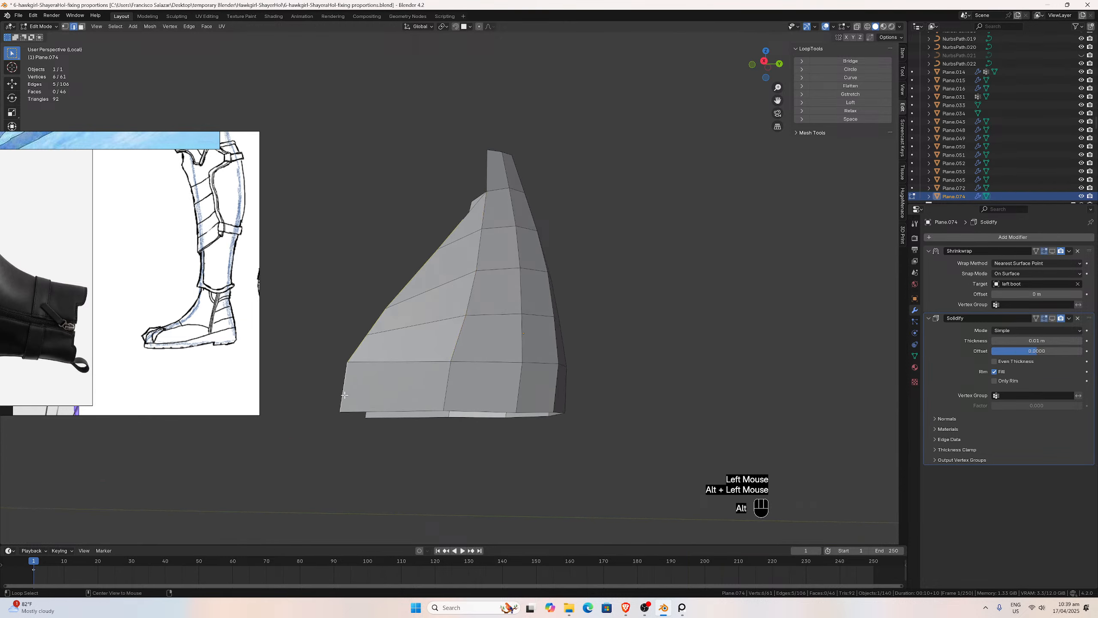
pyautogui.click(844, 119)
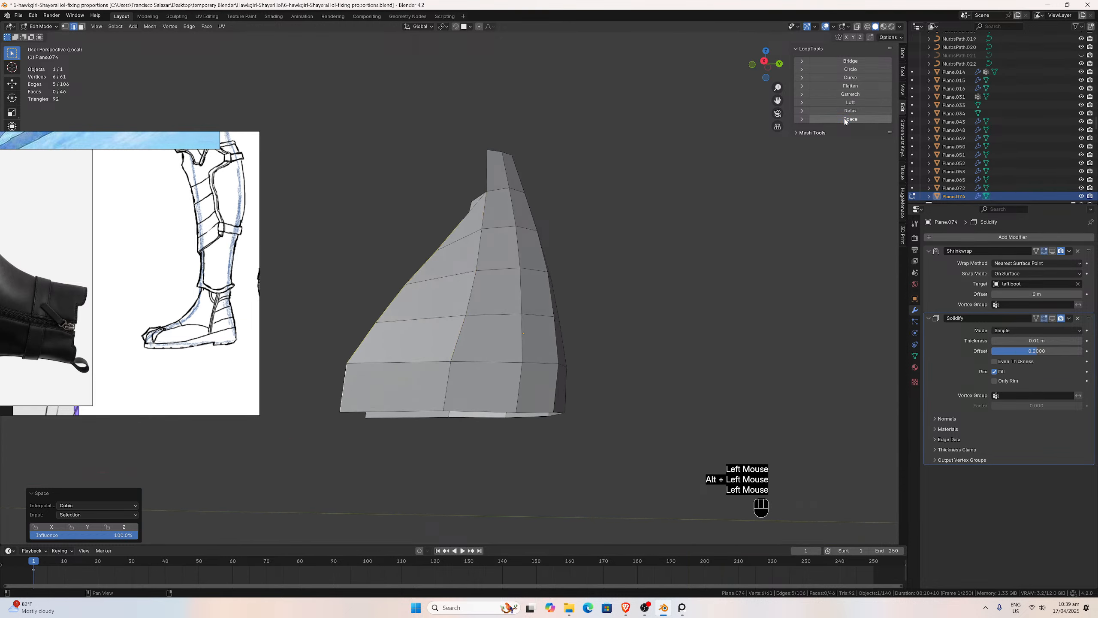
pyautogui.moveTo(575, 220); pyautogui.dragTo(448, 232, button='middle')
pyautogui.click(596, 363)
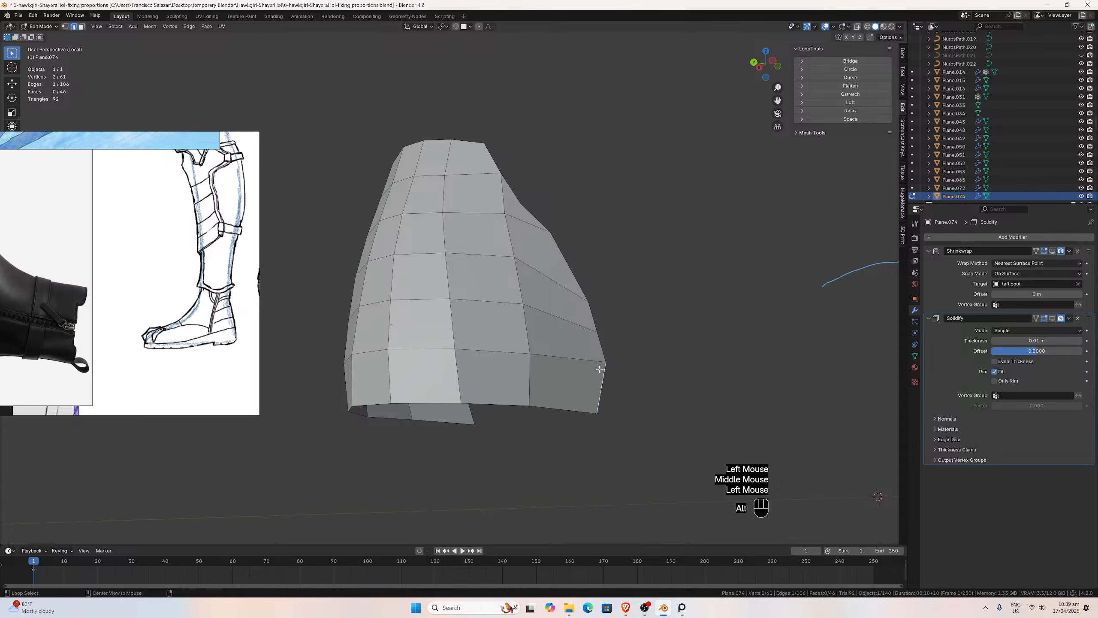
pyautogui.keyDown('alt'); pyautogui.click(599, 369); pyautogui.keyUp('alt')
pyautogui.click(831, 121)
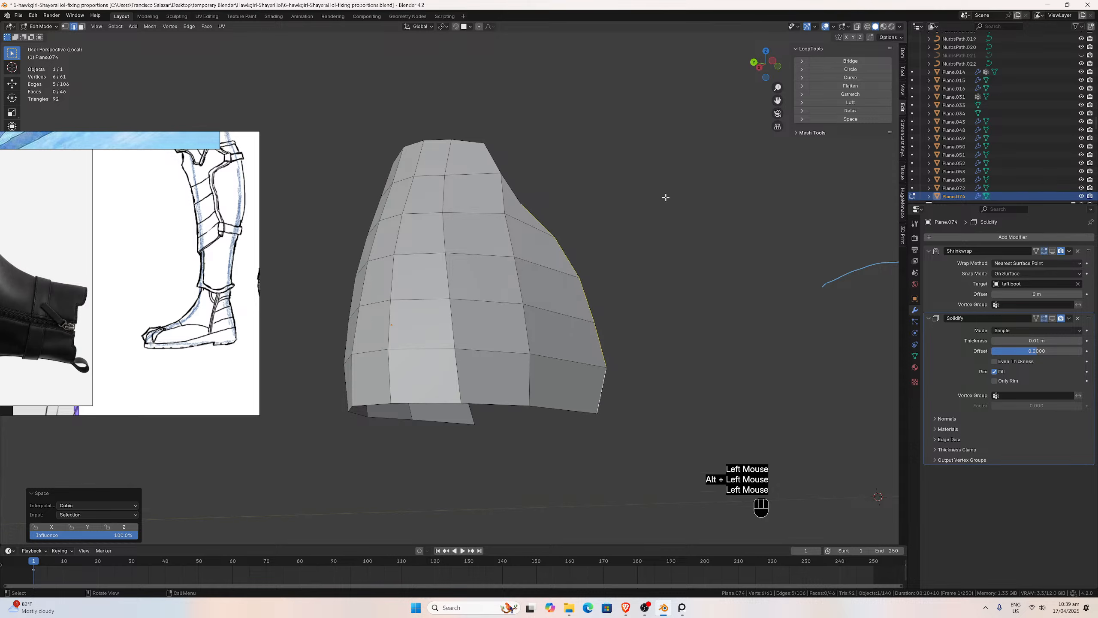
pyautogui.moveTo(661, 196); pyautogui.dragTo(681, 249, button='middle')
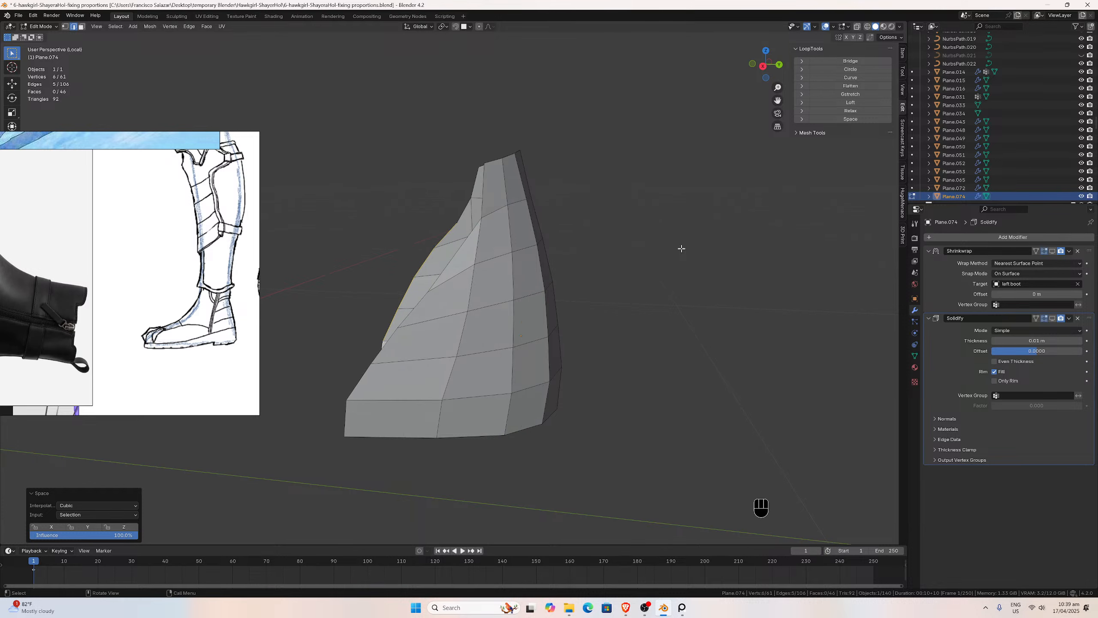
# Return to the right side view with the full boot shown and save the file.
pyautogui.press('KP_3')
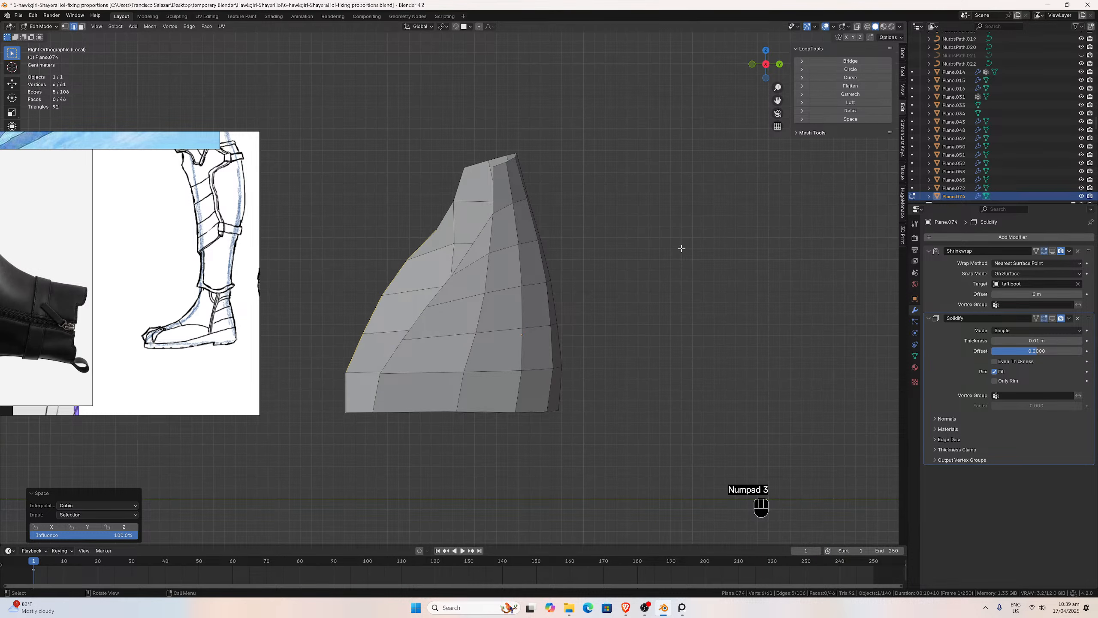
pyautogui.press('KP_Divide')
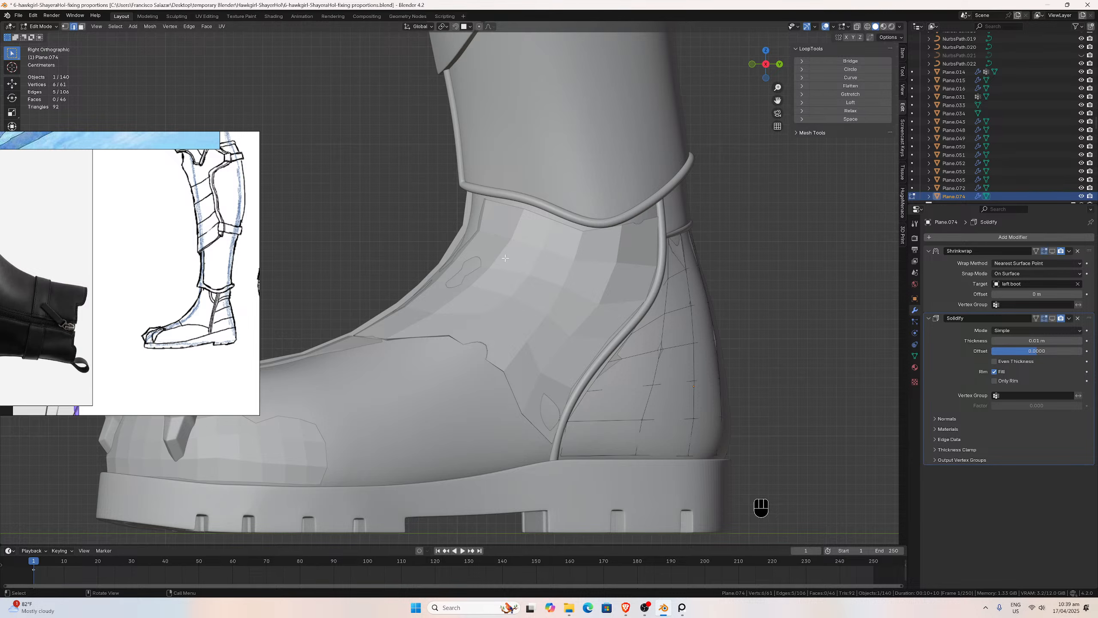
pyautogui.hotkey('ctrl', 's')
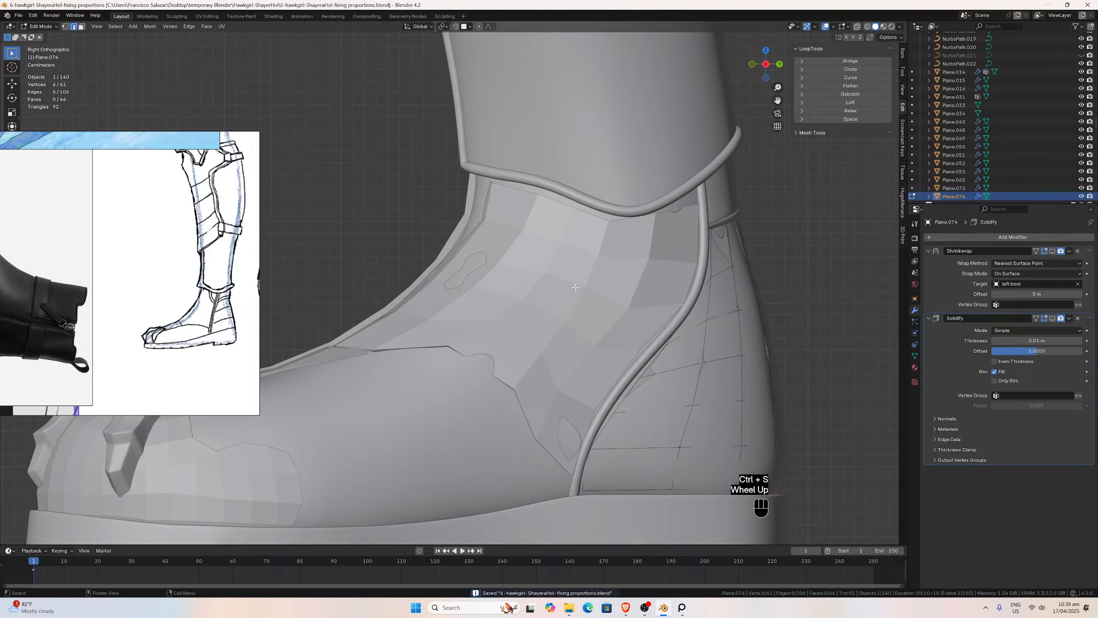
# In vertex mode with snapping enabled, move the heel panel's front border vertex halfway along the piping to sit against the piping edge.
pyautogui.click(64, 27)
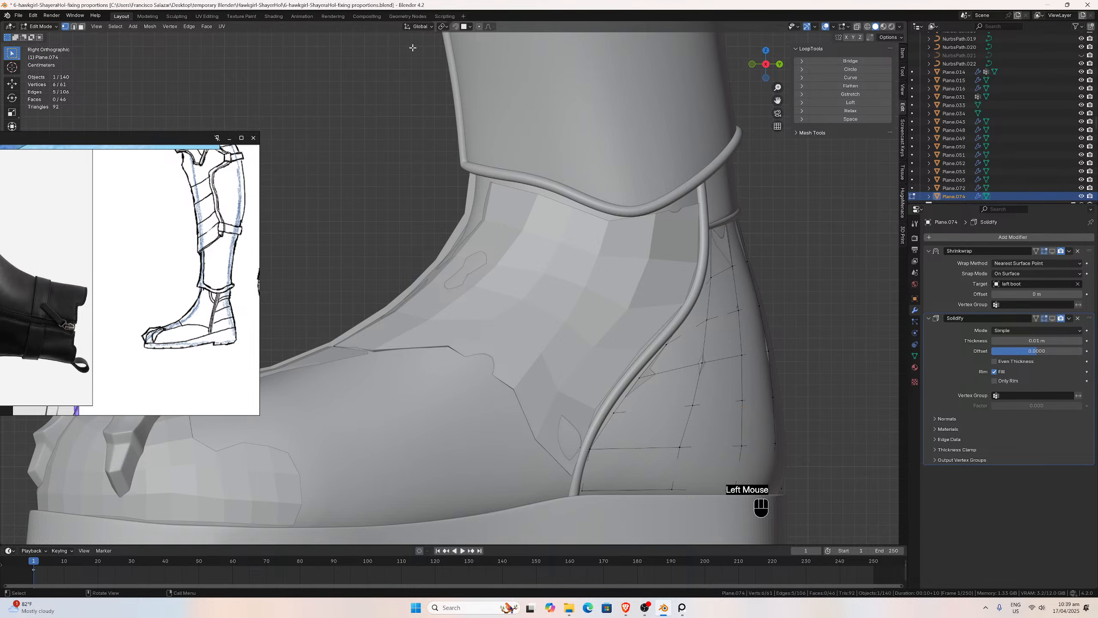
pyautogui.click(455, 27)
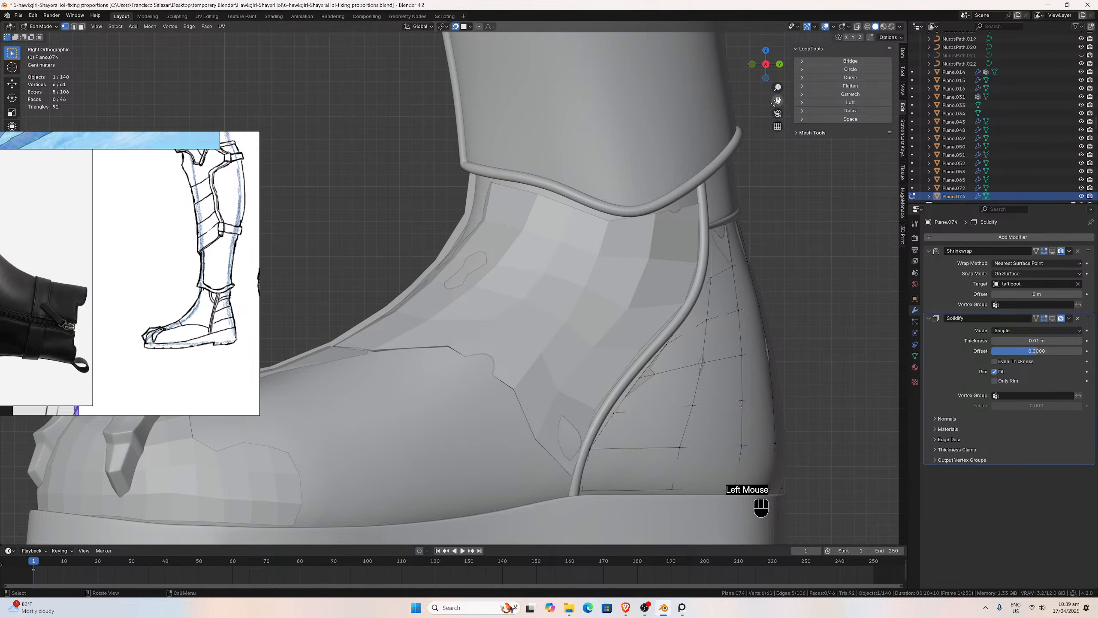
pyautogui.moveTo(777, 101); pyautogui.dragTo(690, 28)
pyautogui.scroll(2, 661, 263)
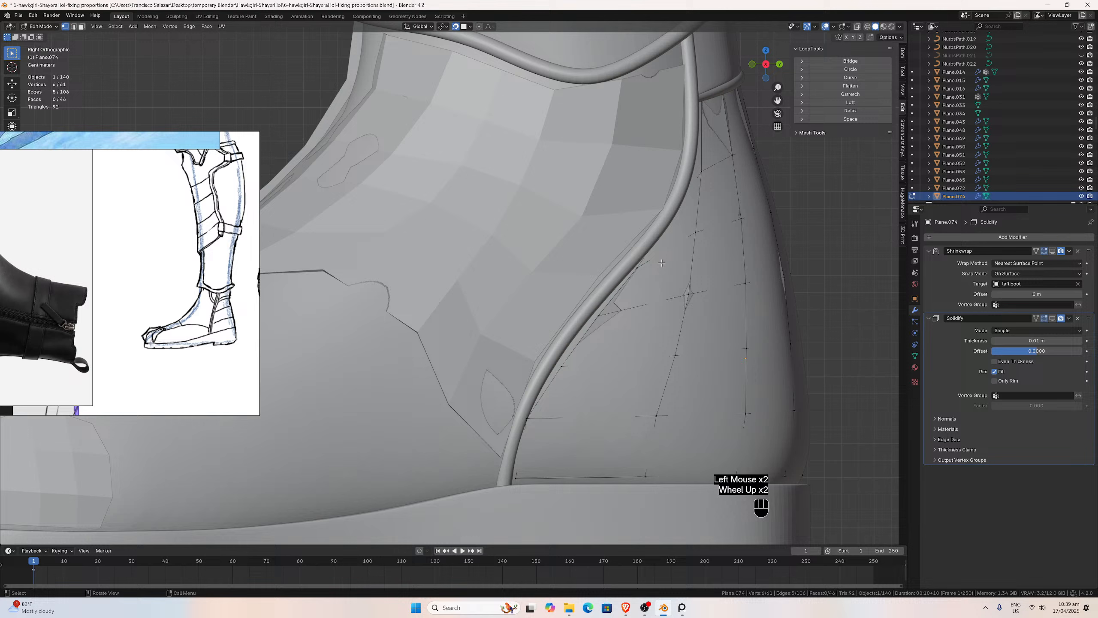
pyautogui.click(597, 315)
pyautogui.press('g')
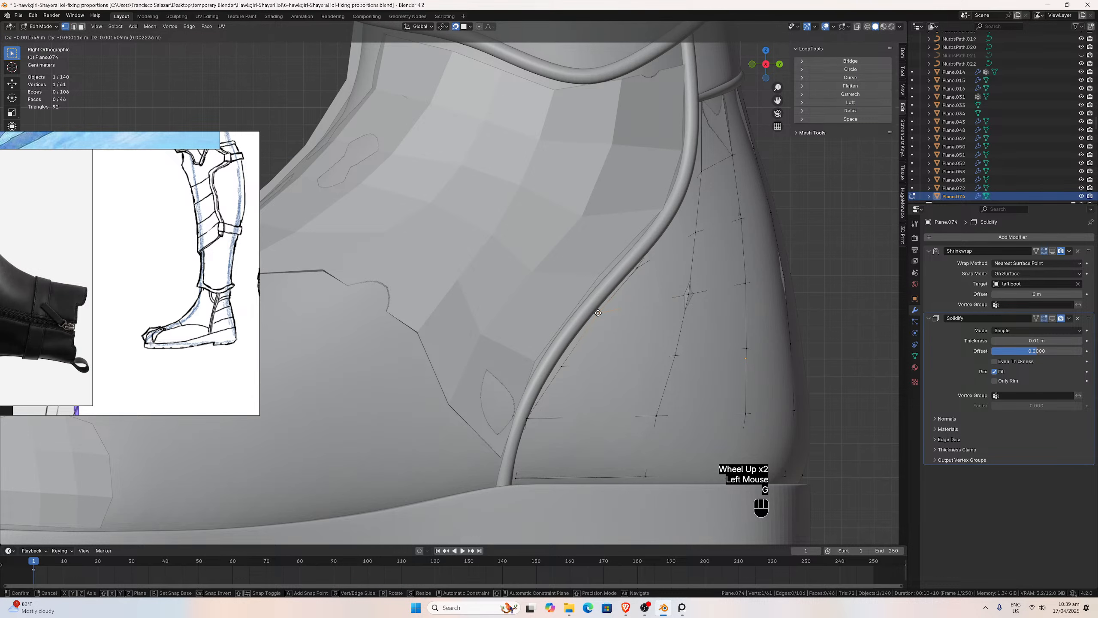
pyautogui.click(598, 313)
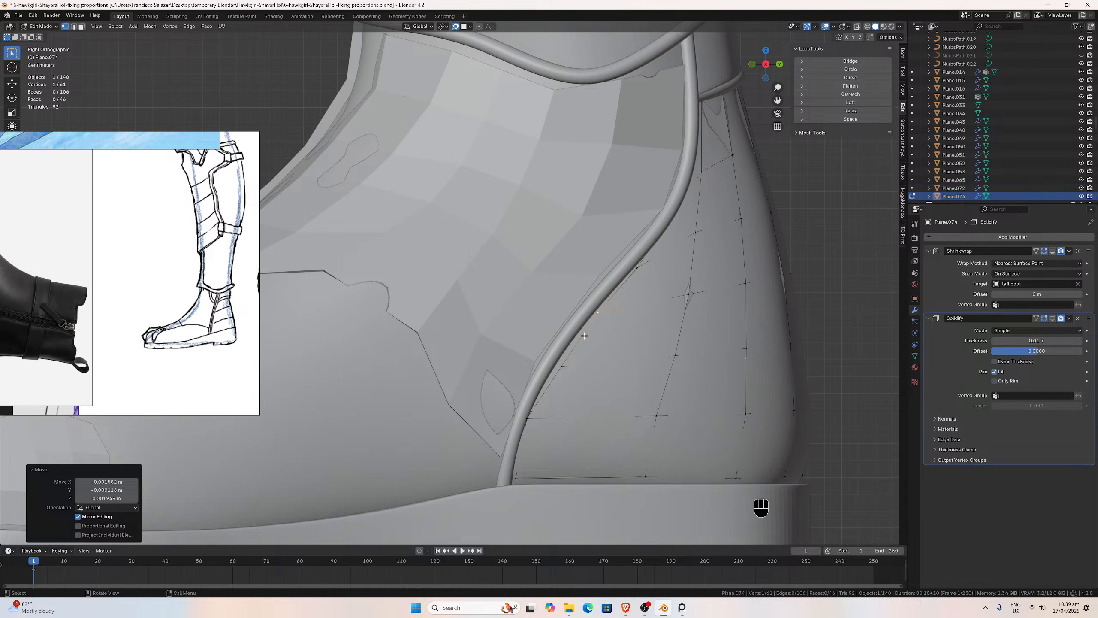
# Subdivide the heel piping curve between its bottom end point and the control point directly above it.
pyautogui.press('Tab')
pyautogui.click(561, 347)
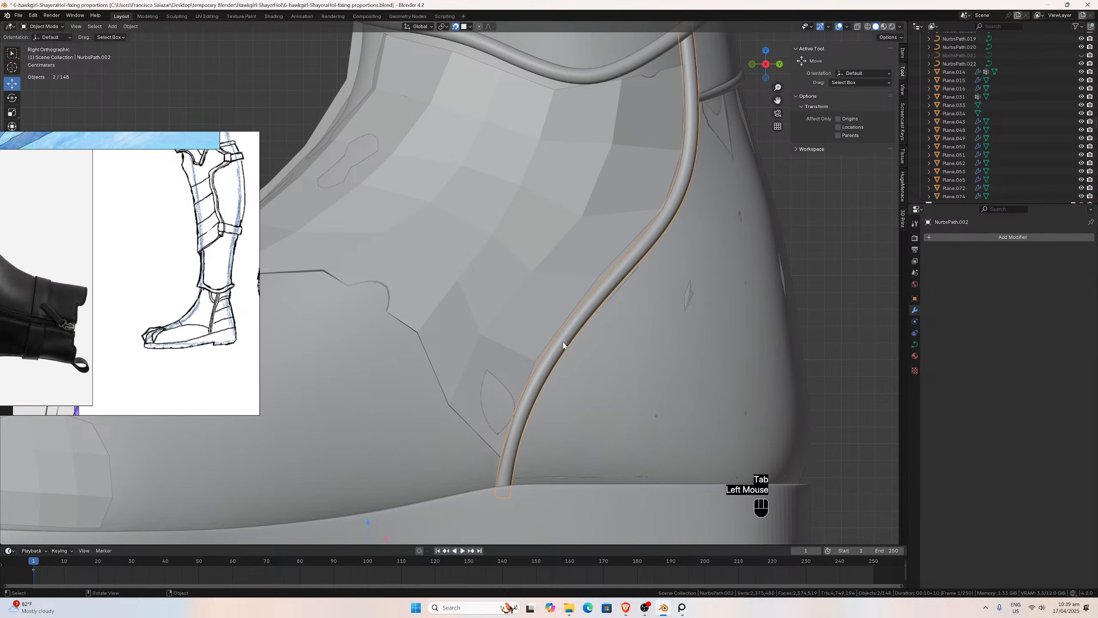
pyautogui.moveTo(562, 347); pyautogui.dragTo(549, 385, button='middle')
pyautogui.scroll(-3, 544, 304)
pyautogui.scroll(2, 603, 299)
pyautogui.scroll(2, 553, 402)
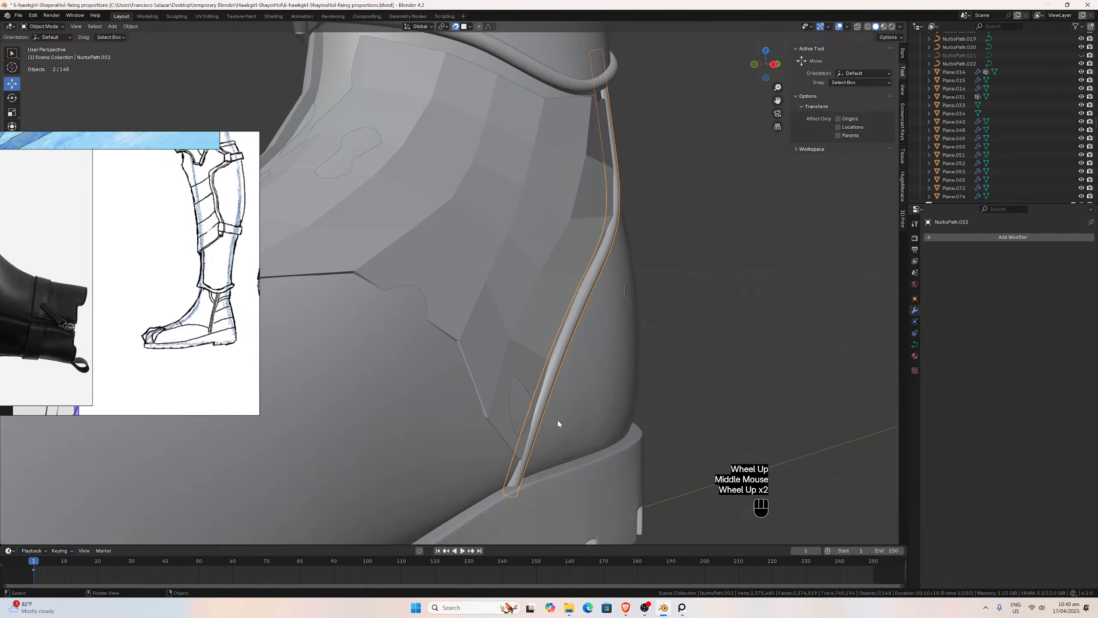
pyautogui.click(535, 428)
pyautogui.moveTo(535, 428); pyautogui.dragTo(557, 404, button='middle')
pyautogui.press('Tab')
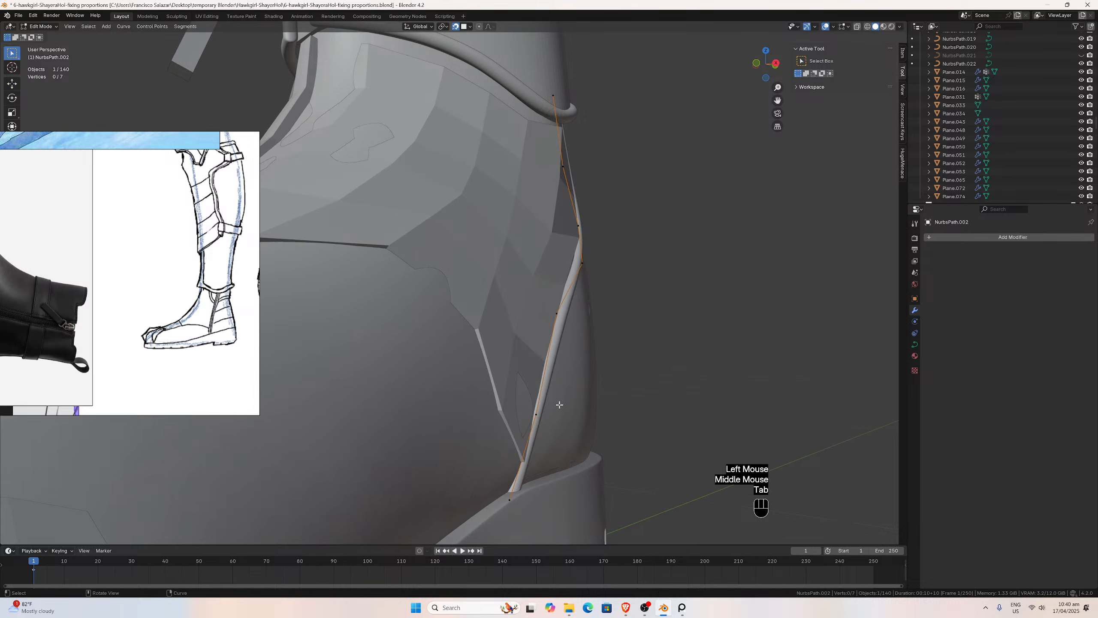
pyautogui.click(537, 416)
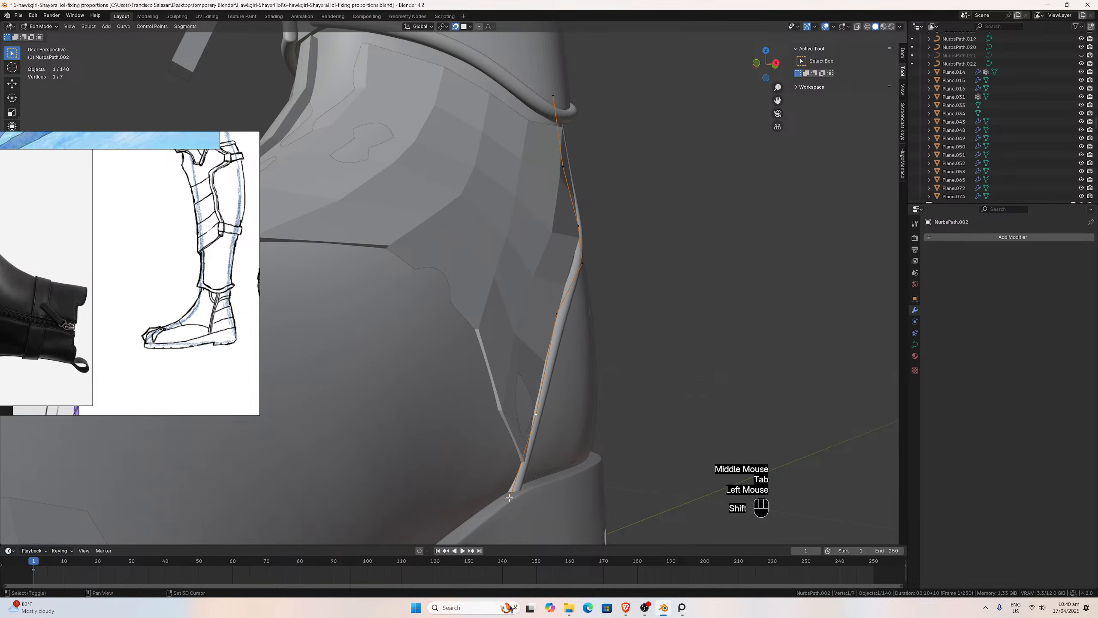
pyautogui.keyDown('shift'); pyautogui.click(510, 500); pyautogui.keyUp('shift')
pyautogui.rightClick(520, 454)
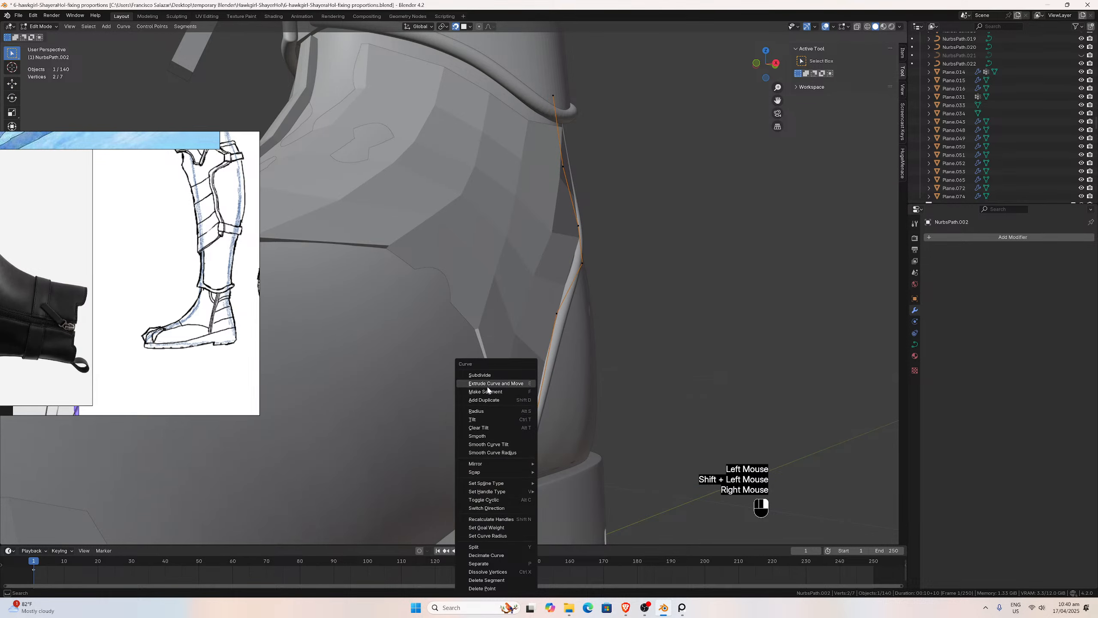
pyautogui.click(480, 375)
# Move the added control point near the sole along X in two small moves, the first about 0.0016 m.
pyautogui.click(528, 456)
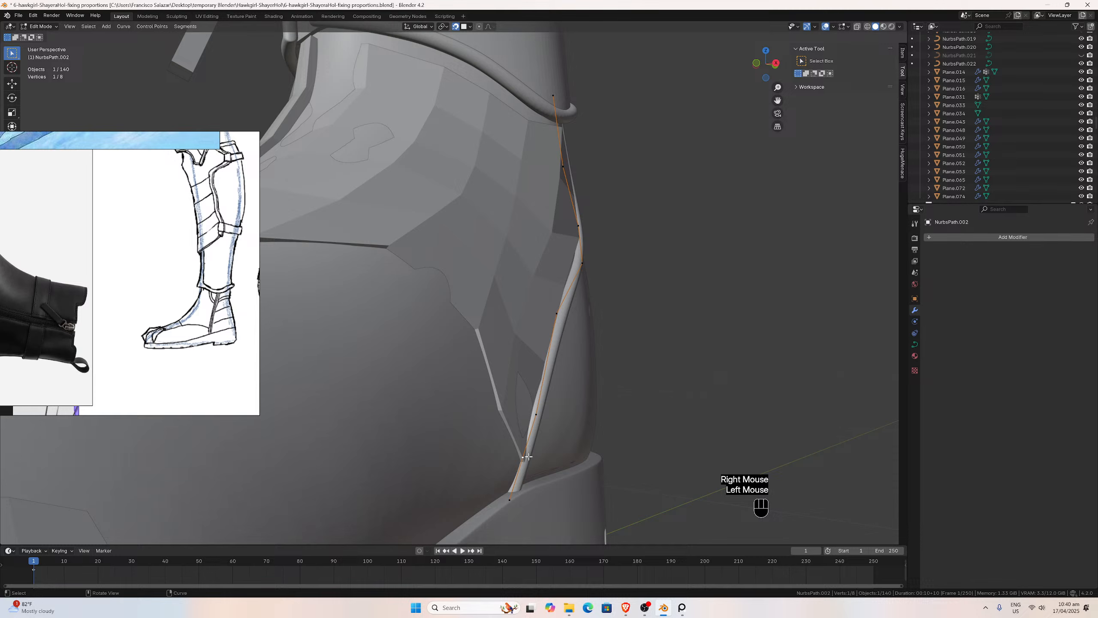
pyautogui.press('g')
pyautogui.press('x')
pyautogui.click(540, 461)
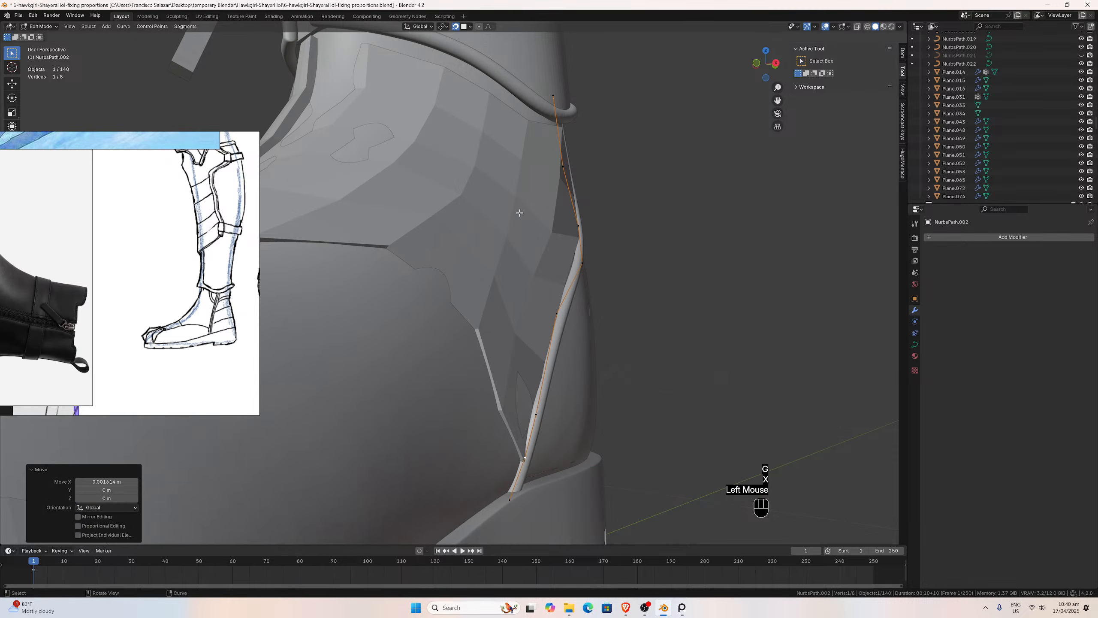
pyautogui.press('g')
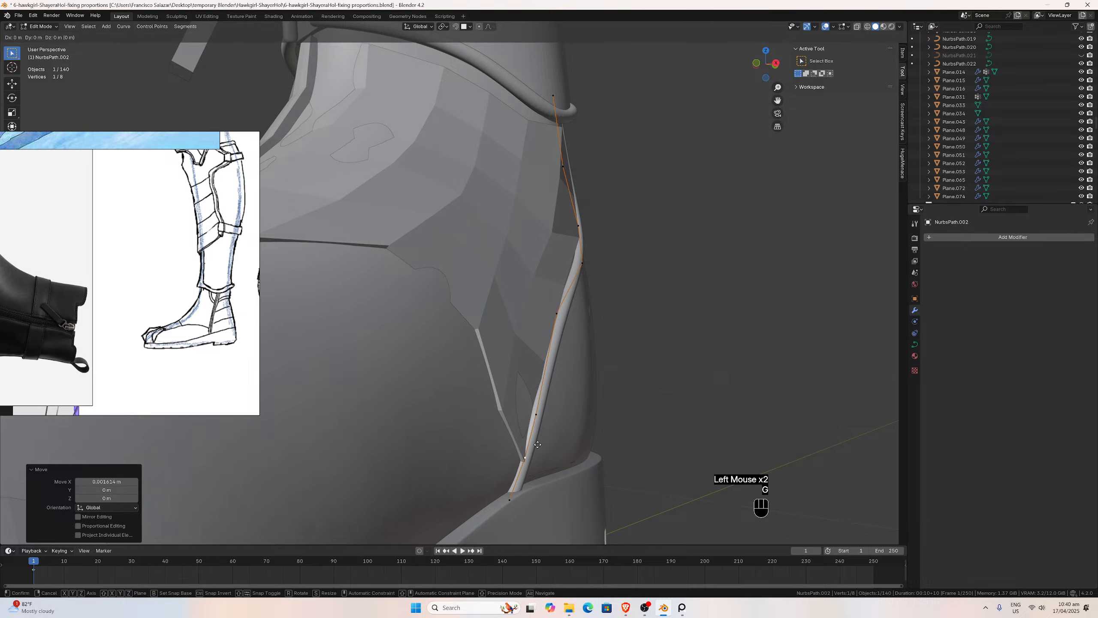
pyautogui.press('x')
pyautogui.click(541, 446)
# Move the piping's bottom end point along X by about -0.003 m.
pyautogui.click(514, 500)
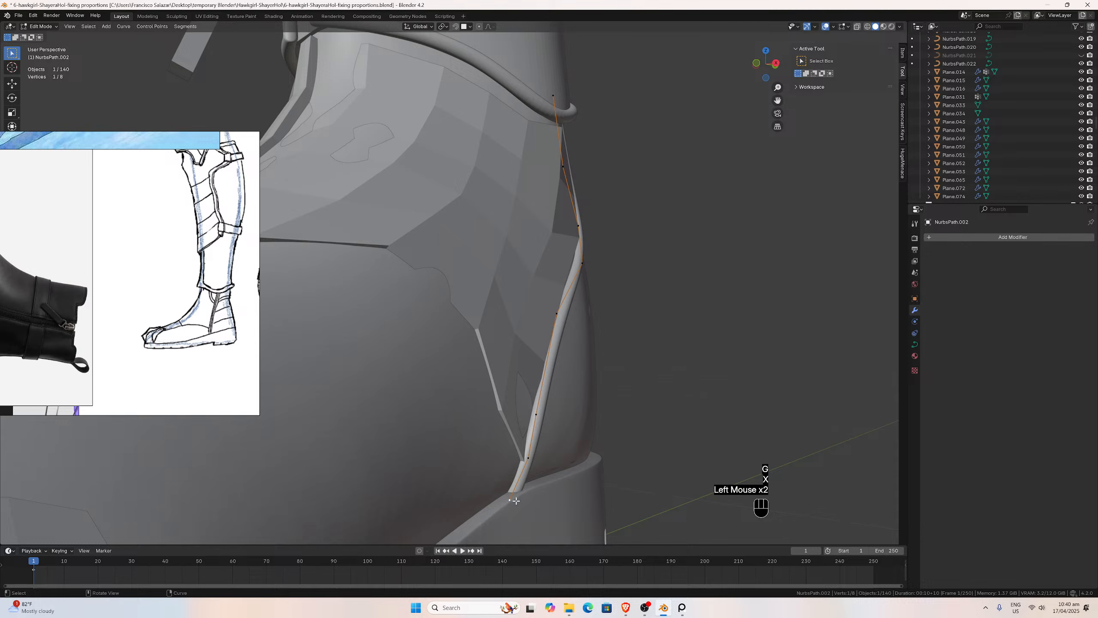
pyautogui.press('g')
pyautogui.press('x')
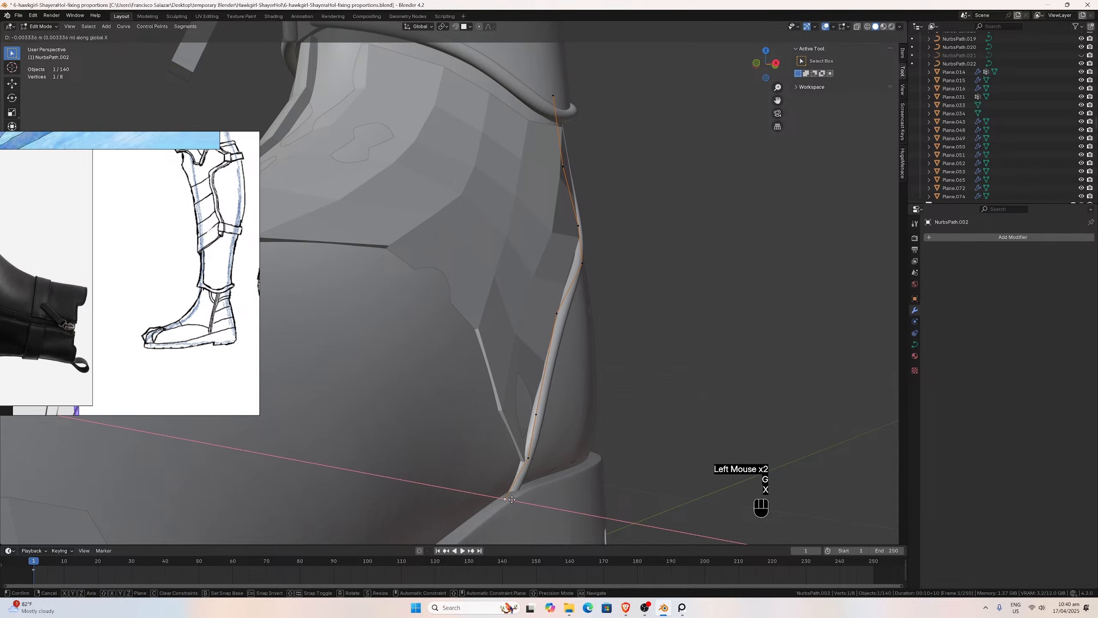
pyautogui.click(511, 499)
# Nudge the piping's control point midway up the curve by about 0.0005 m along X and finish editing the curve.
pyautogui.click(539, 410)
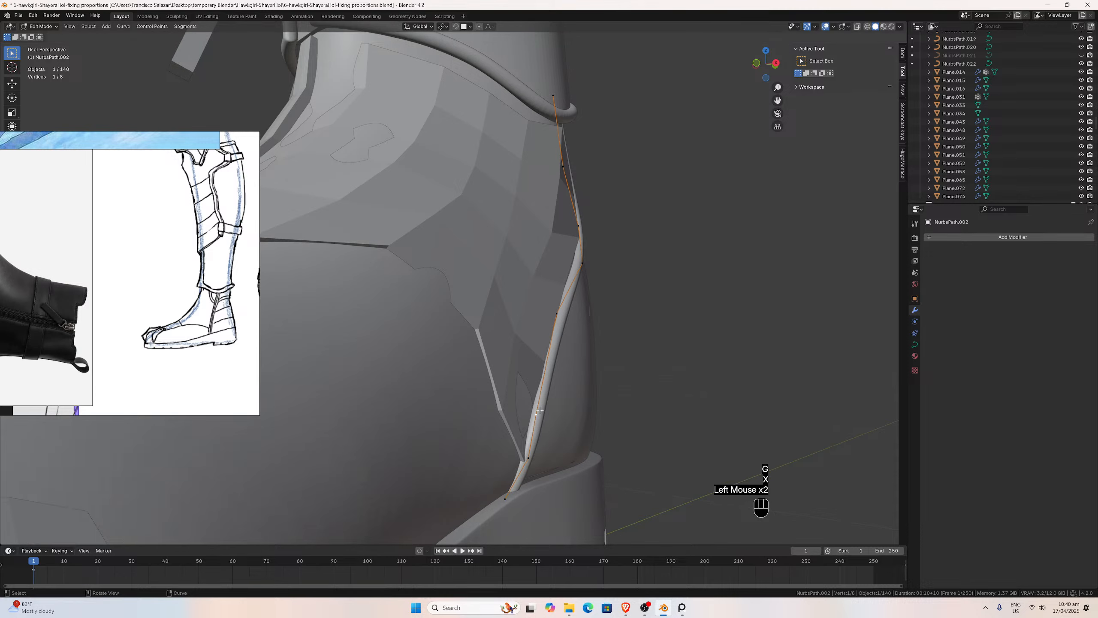
pyautogui.press('g')
pyautogui.press('x')
pyautogui.click(561, 314)
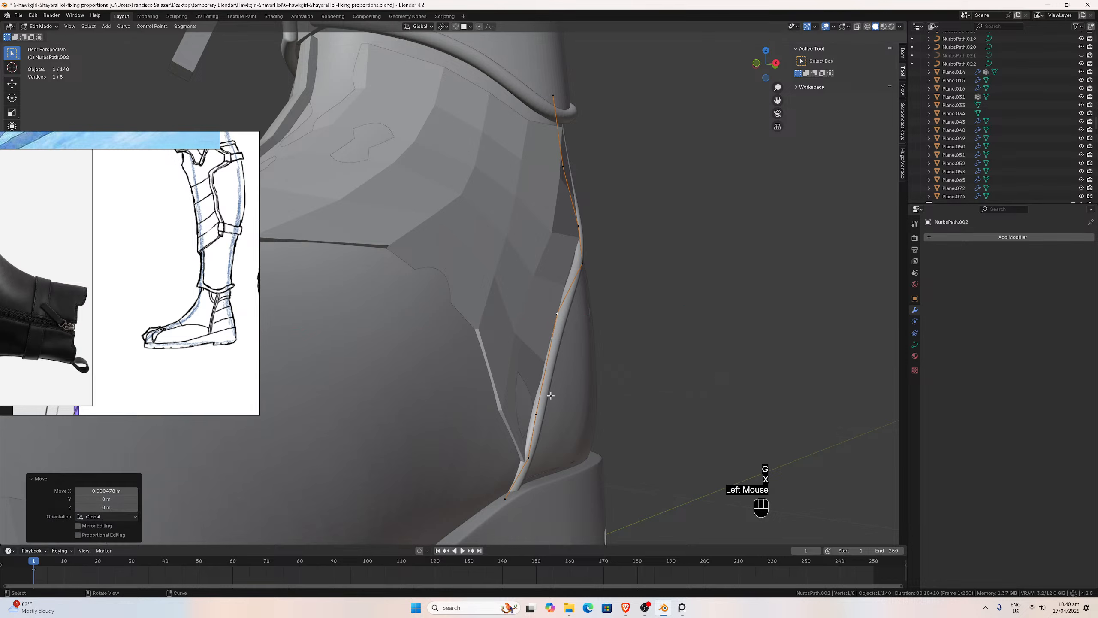
pyautogui.moveTo(548, 406); pyautogui.dragTo(514, 388, button='middle')
pyautogui.scroll(-2, 509, 383)
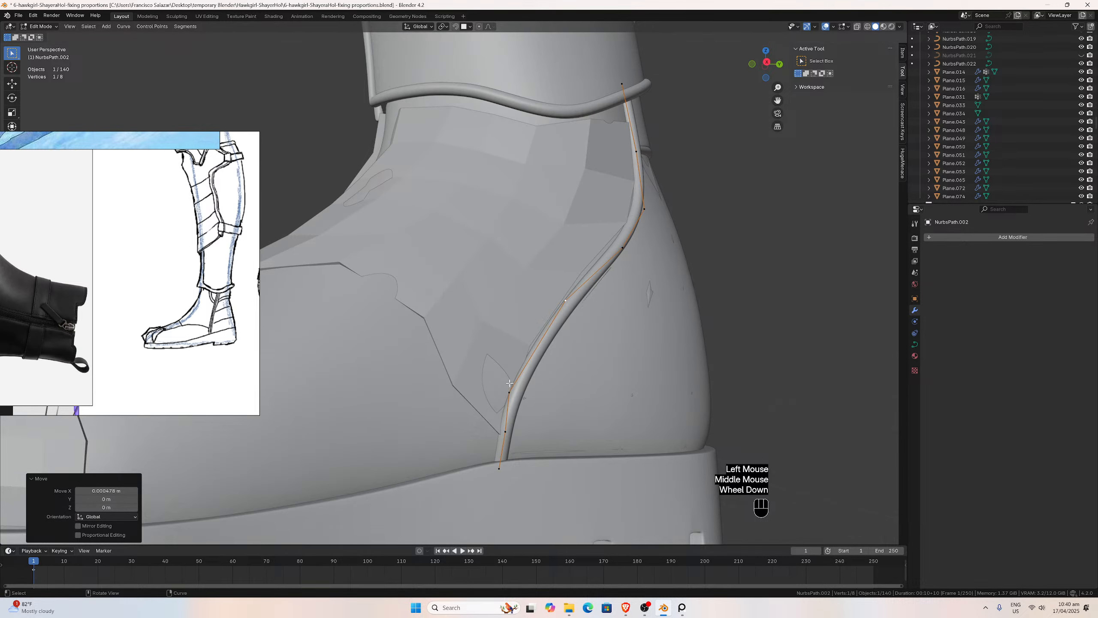
pyautogui.press('ctrl+KP_3')
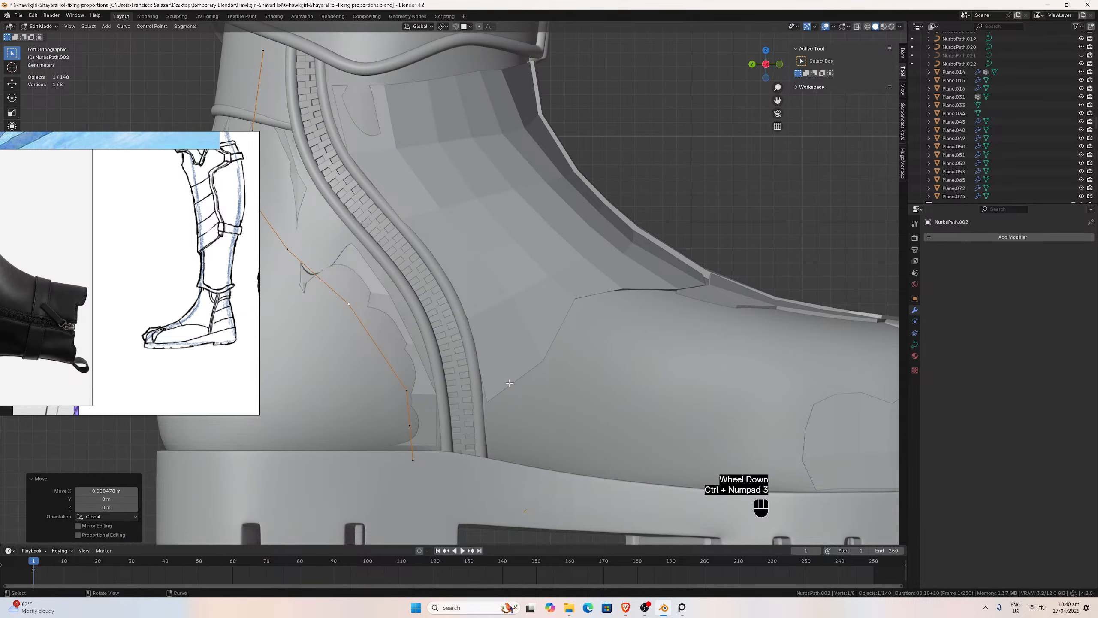
pyautogui.press('KP_3')
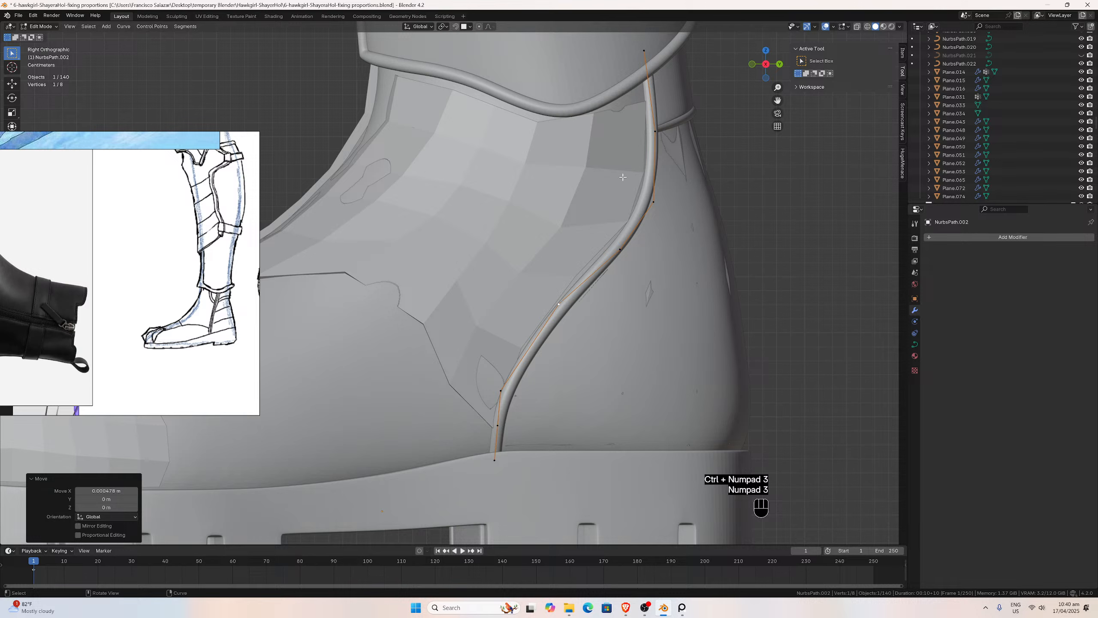
pyautogui.press('Tab')
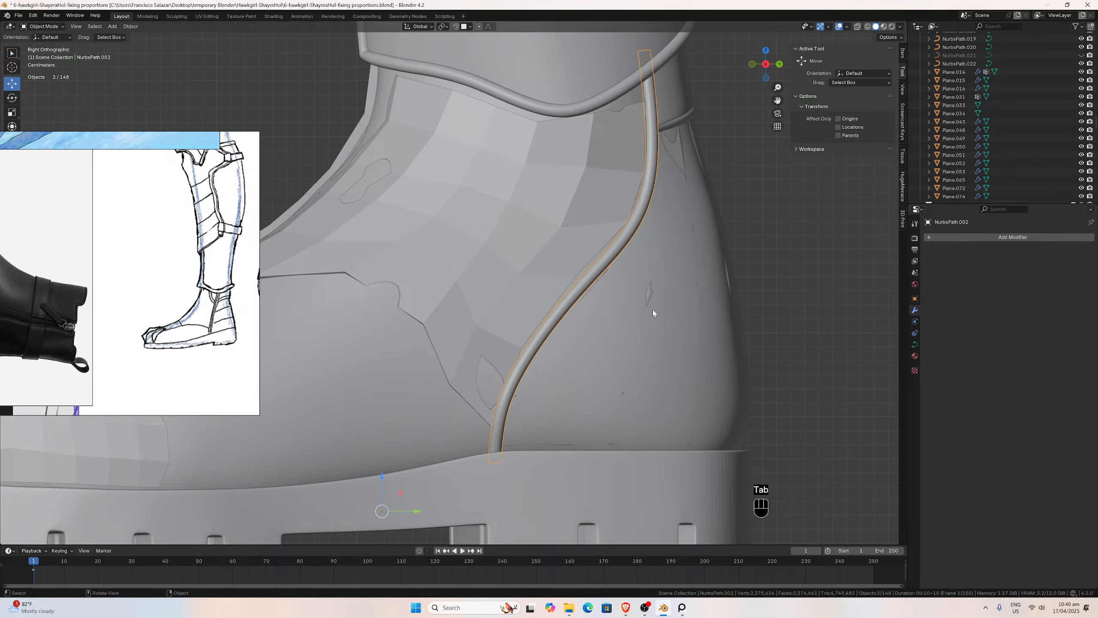
# Select the heel panel, check its fit under the piping with X-ray, and save the file.
pyautogui.click(650, 298)
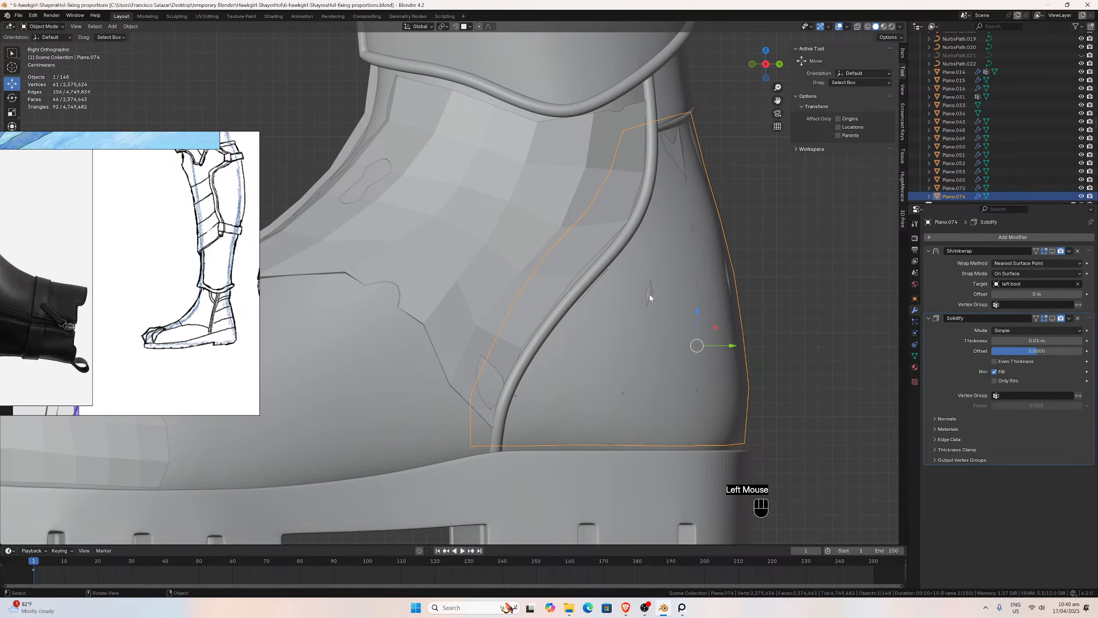
pyautogui.click(856, 28)
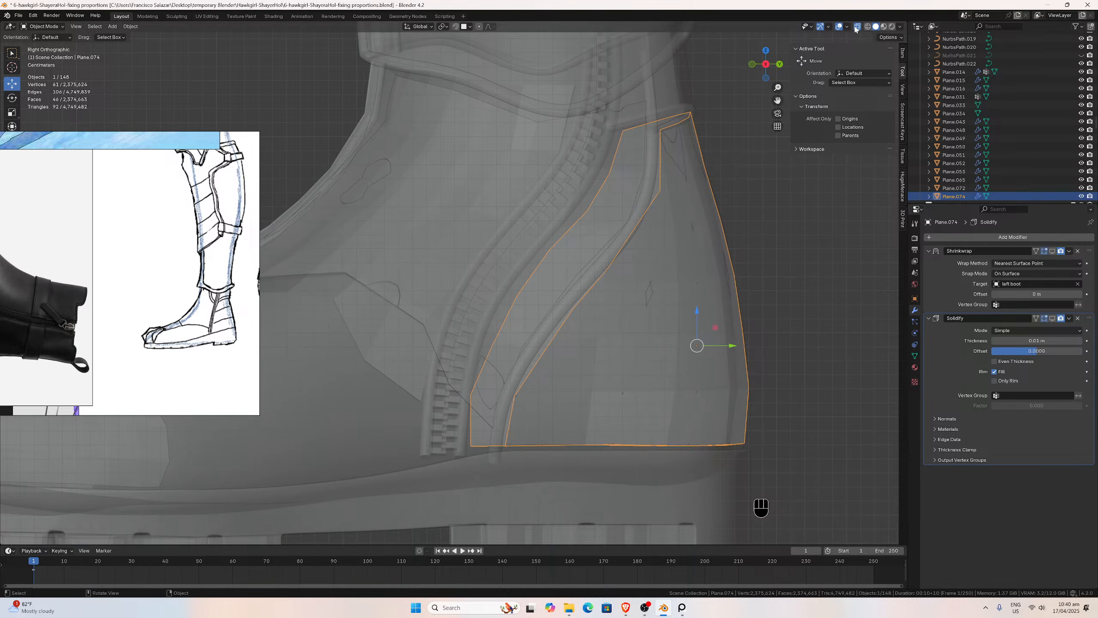
pyautogui.click(856, 27)
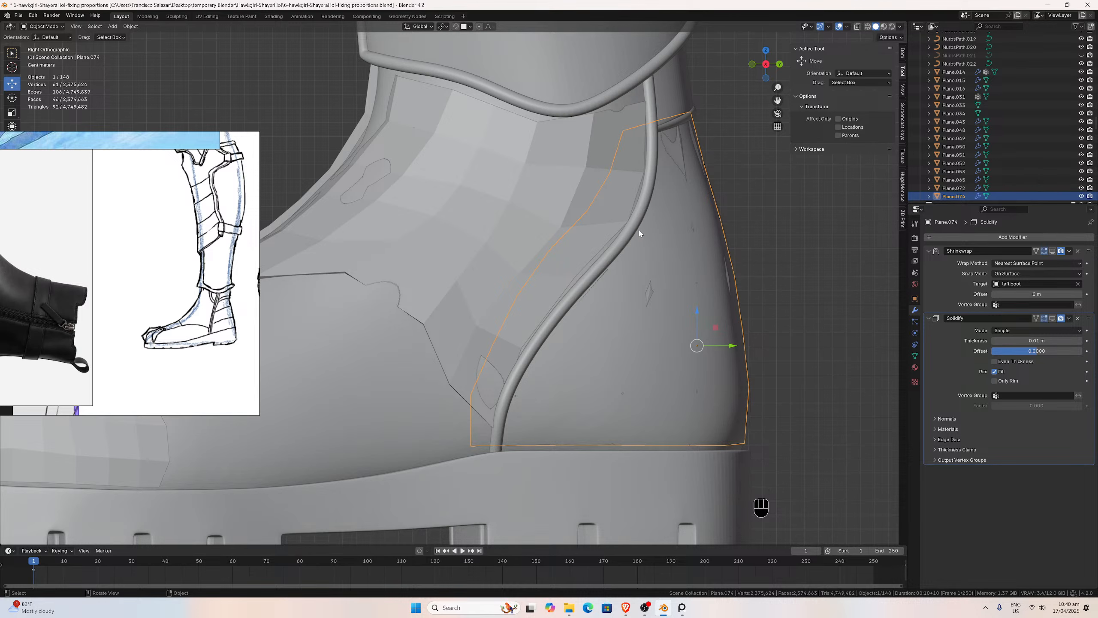
pyautogui.scroll(-3, 662, 211)
pyautogui.scroll(2, 653, 209)
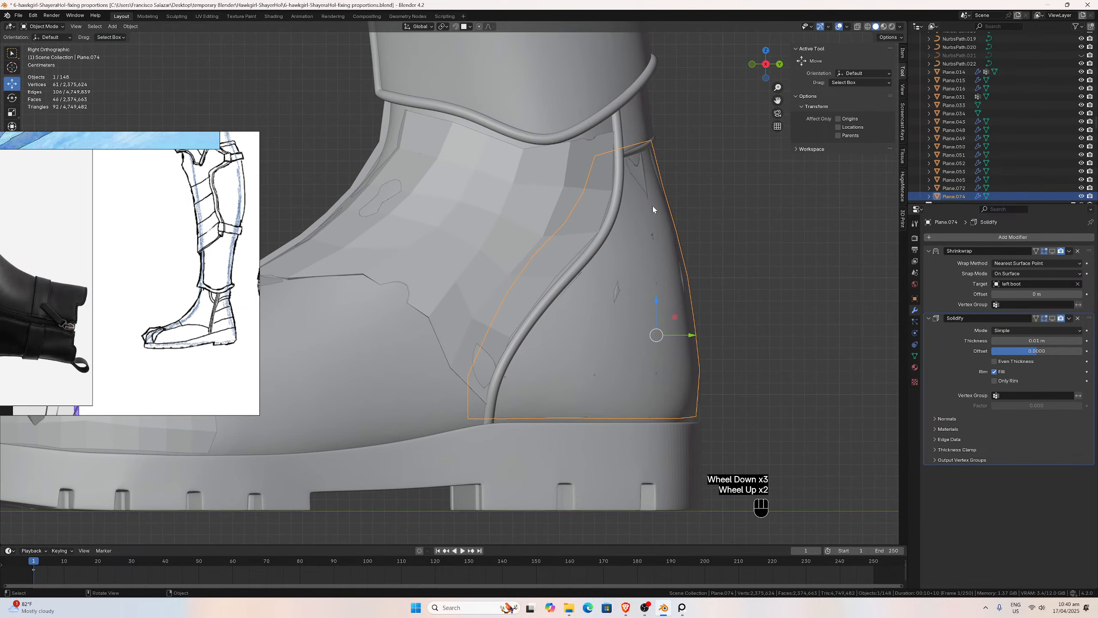
pyautogui.hotkey('ctrl', 's')
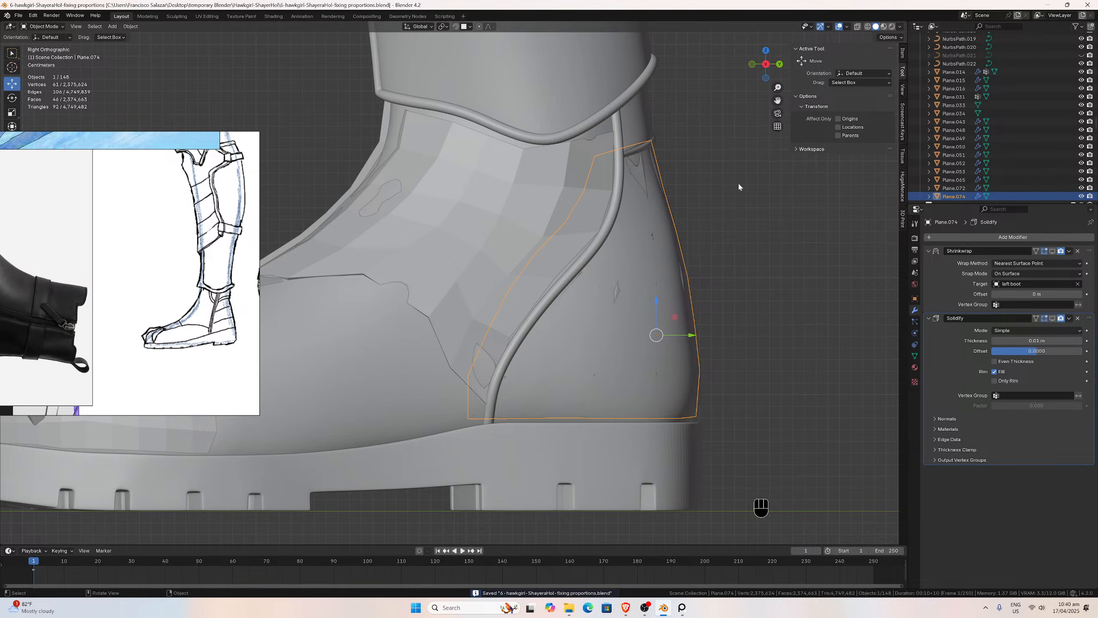
# Move the heel panel's front border vertex above the piping's midpoint farther up the piping, then adjust its placement with snapping enabled.
pyautogui.press('Tab')
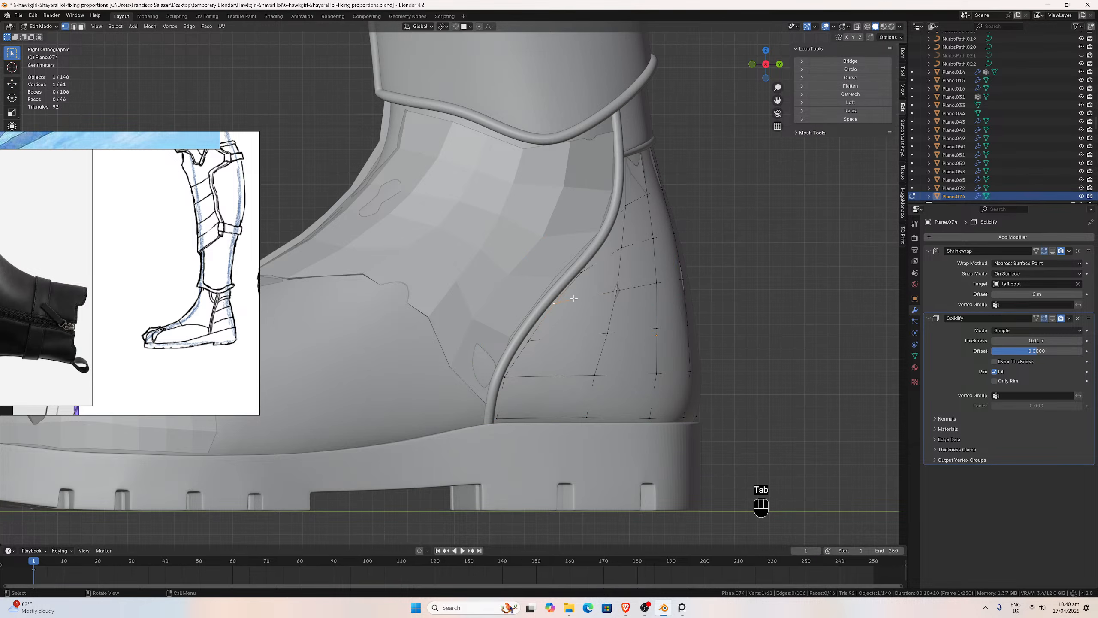
pyautogui.scroll(2, 585, 299)
pyautogui.scroll(-1, 623, 307)
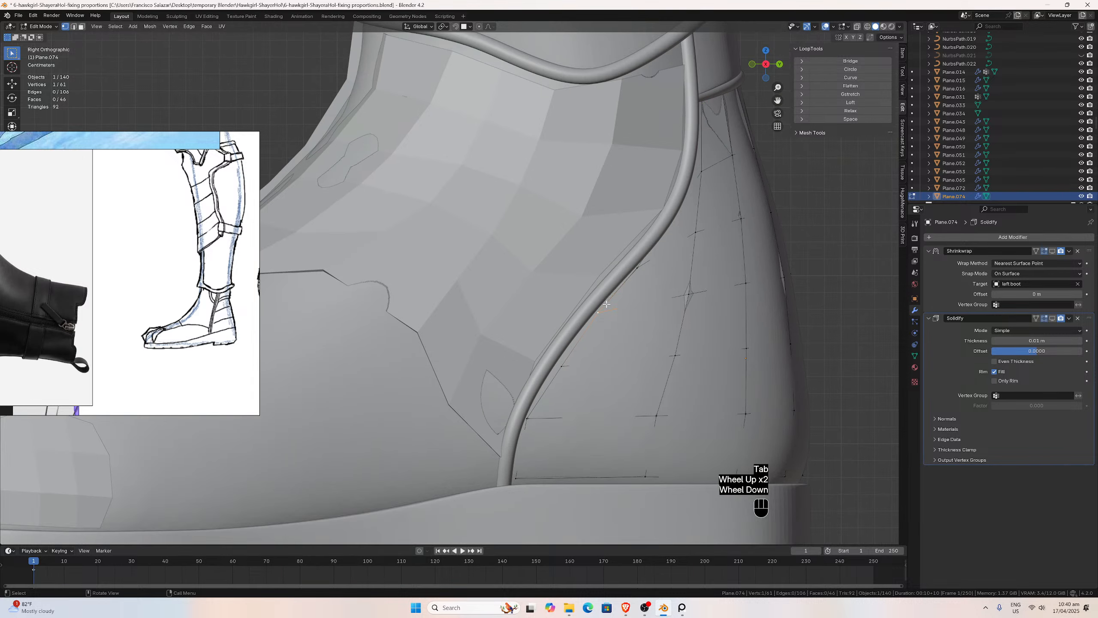
pyautogui.click(636, 267)
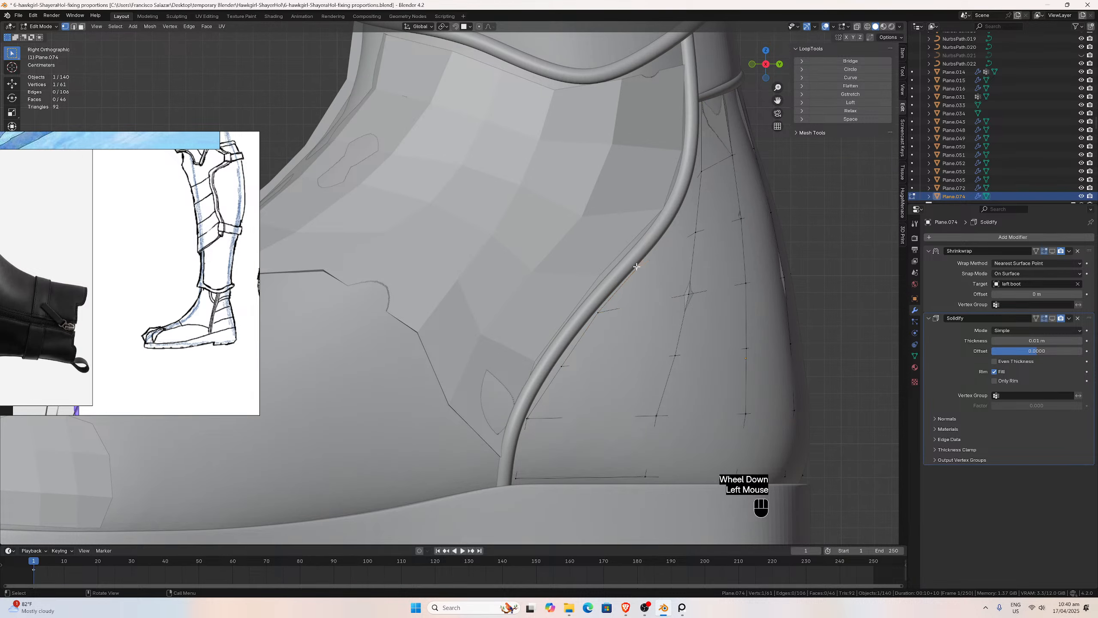
pyautogui.press('g')
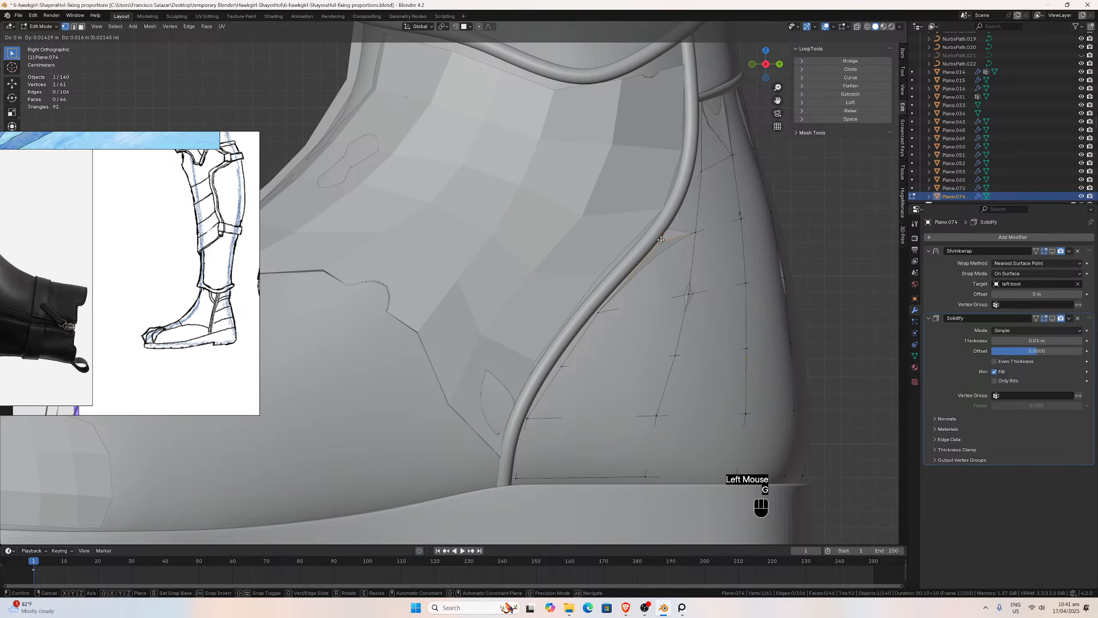
pyautogui.click(663, 238)
pyautogui.click(455, 26)
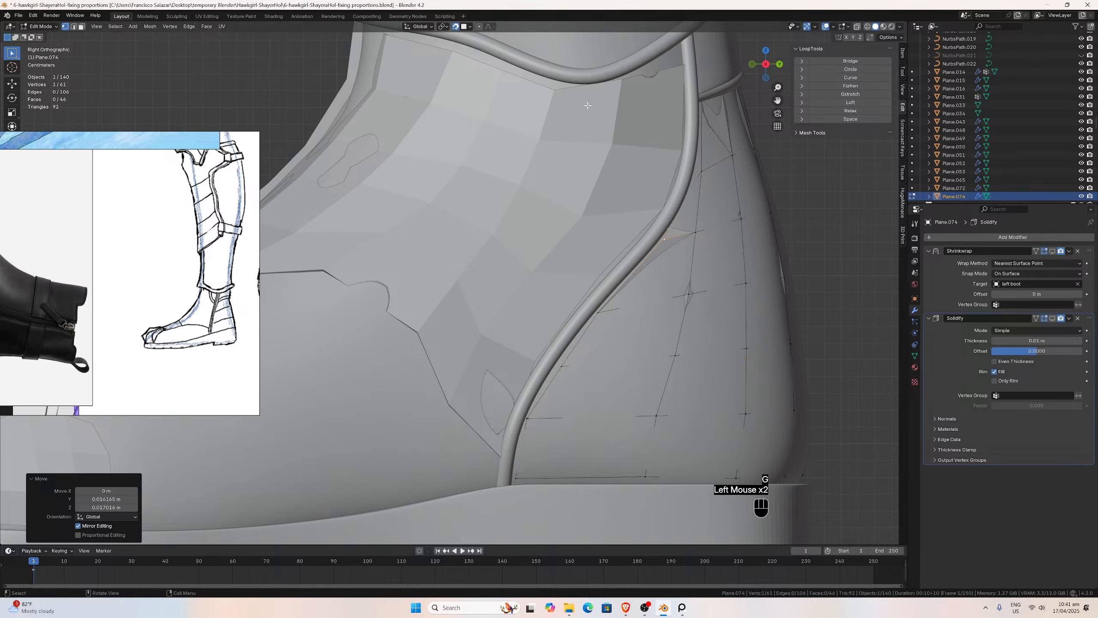
pyautogui.press('g')
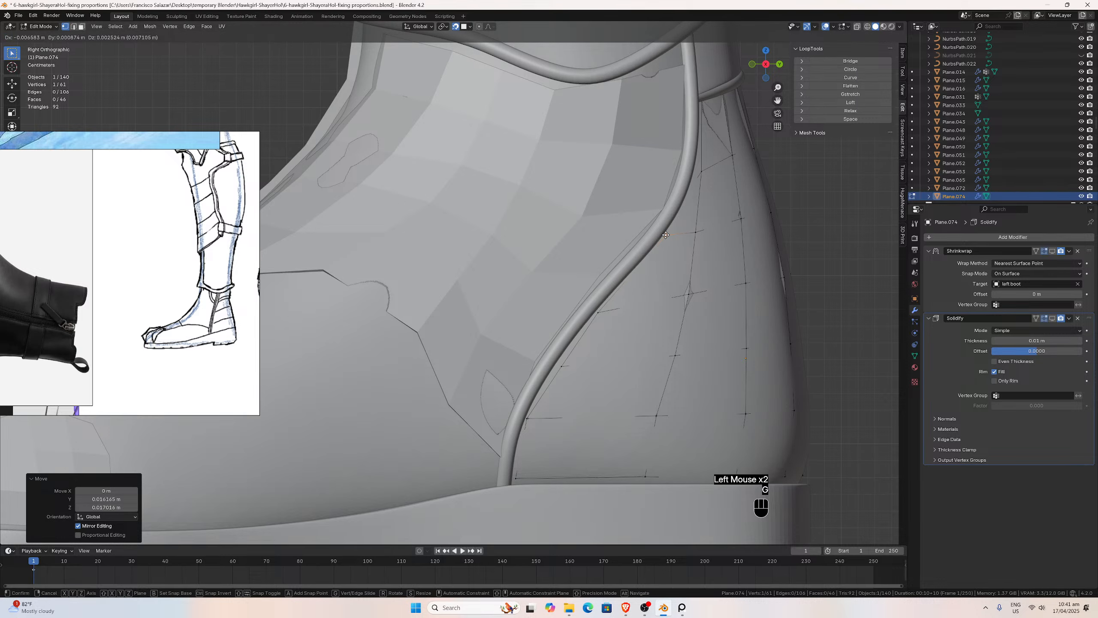
pyautogui.click(688, 234)
# Shift the neighbouring interior vertex and the repositioned border vertex slightly upward to level that horizontal row of the heel panel.
pyautogui.click(695, 234)
pyautogui.press('g')
pyautogui.click(697, 228)
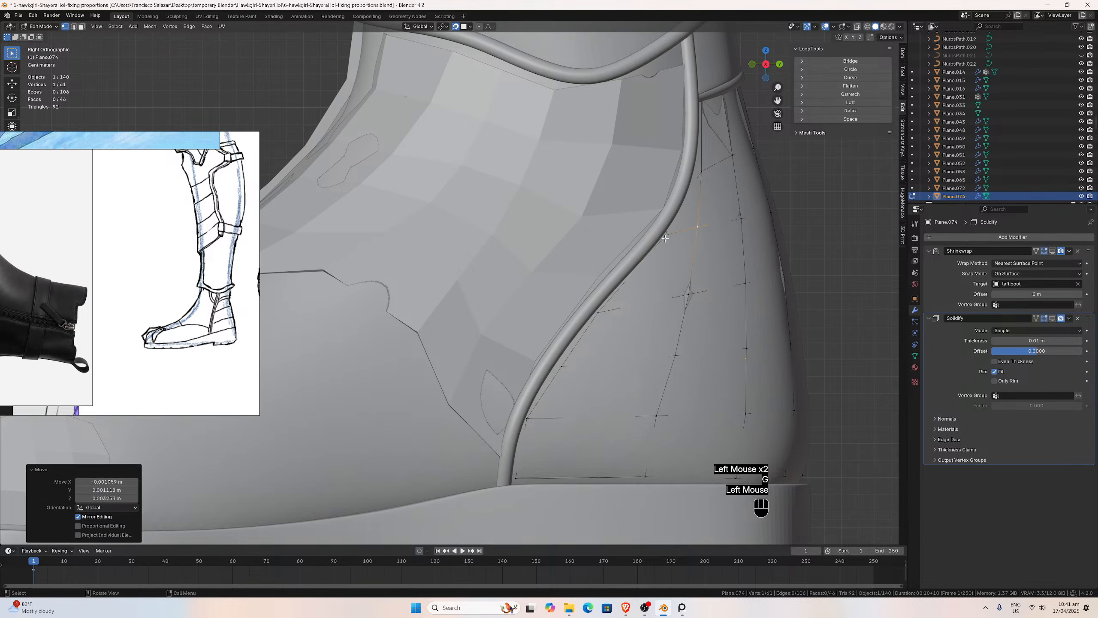
pyautogui.click(666, 235)
pyautogui.moveTo(667, 235); pyautogui.dragTo(672, 227)
pyautogui.click(690, 189)
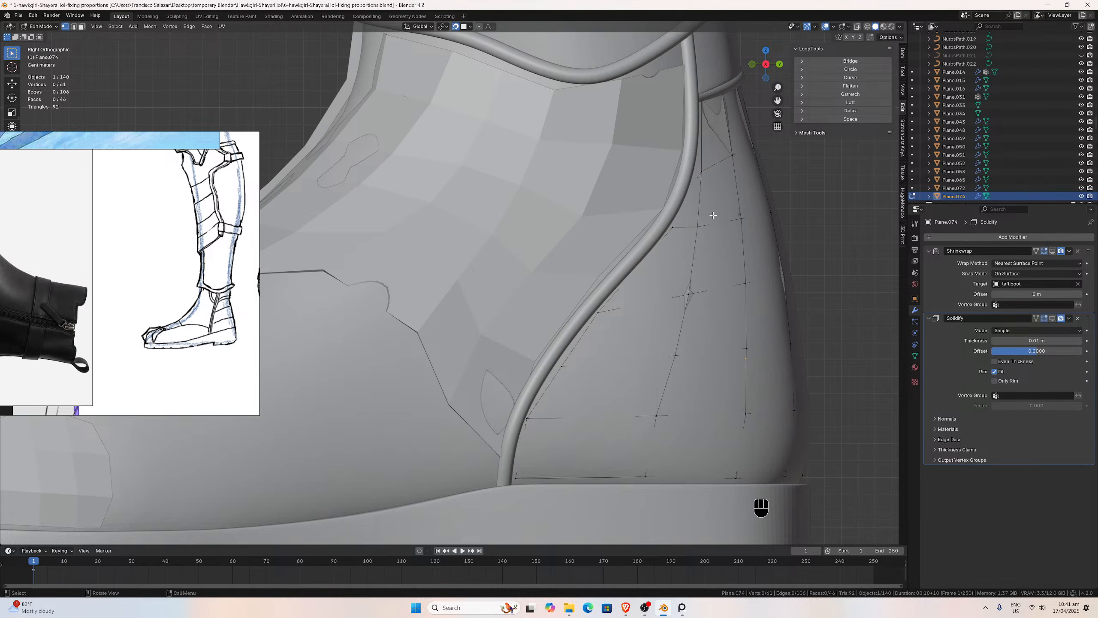
# Move two border vertices of the heel panel up along the upper stretch of the front piping.
pyautogui.press('/')
pyautogui.click(485, 226)
pyautogui.press('/')
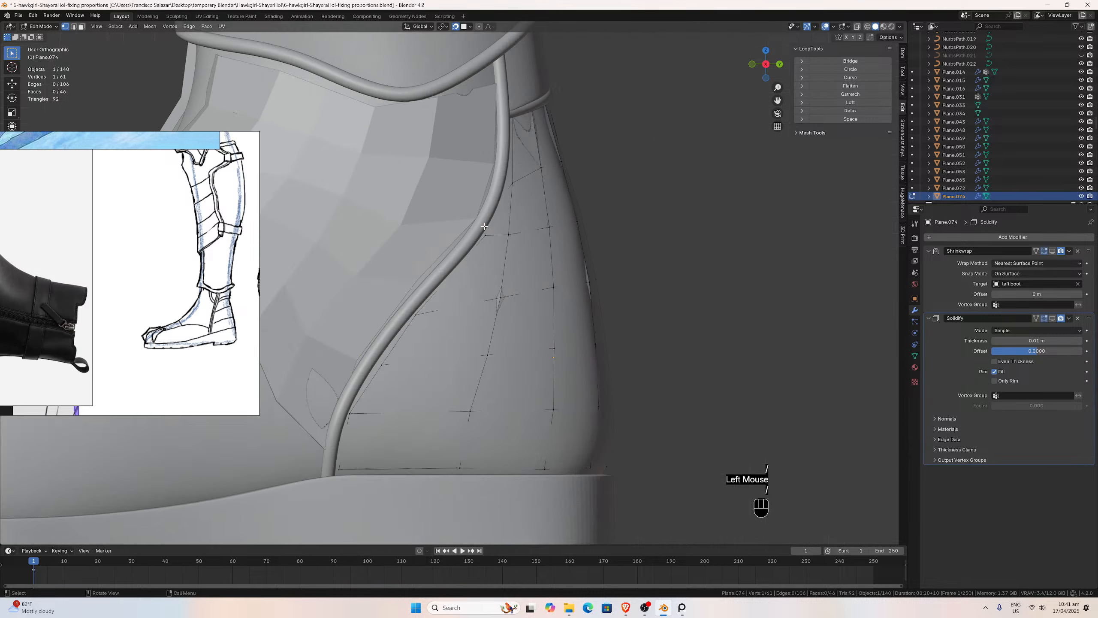
pyautogui.press('g')
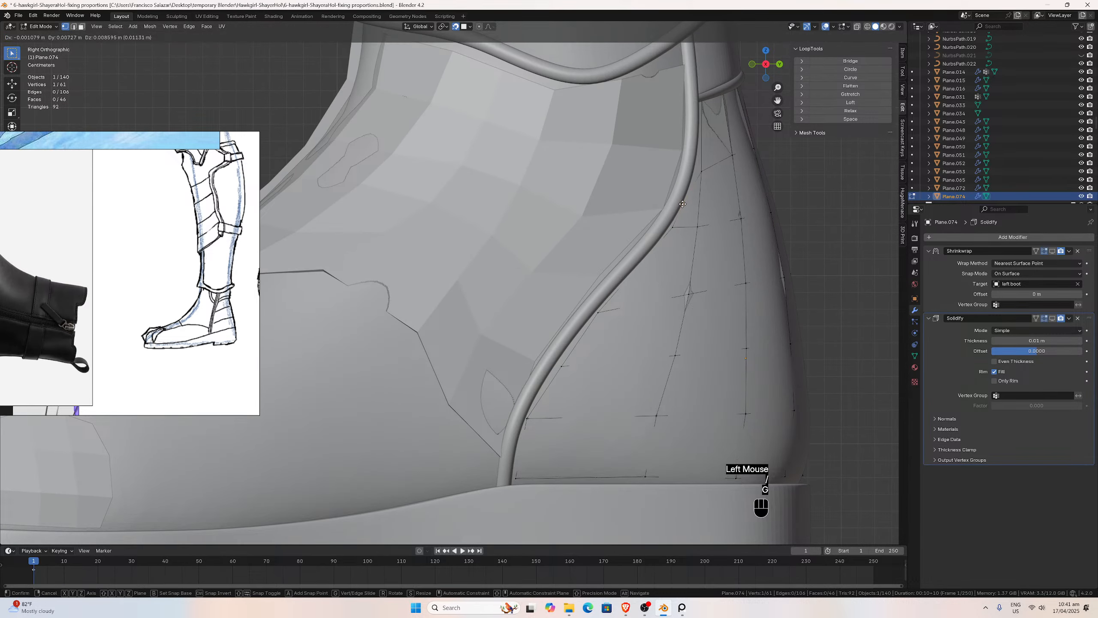
pyautogui.click(687, 196)
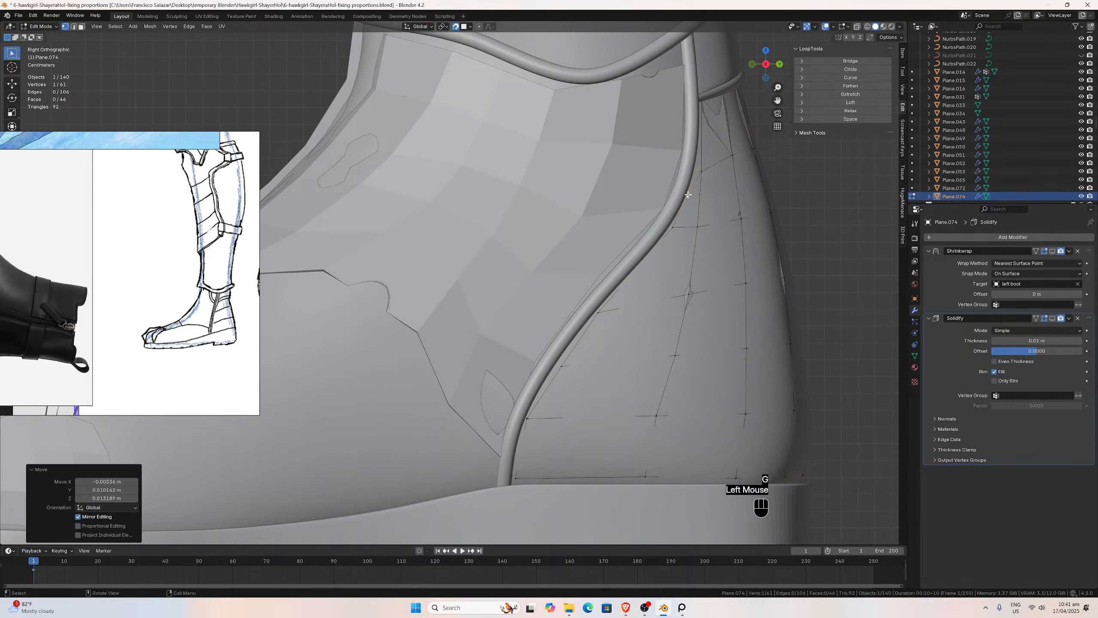
pyautogui.click(697, 171)
pyautogui.press('g')
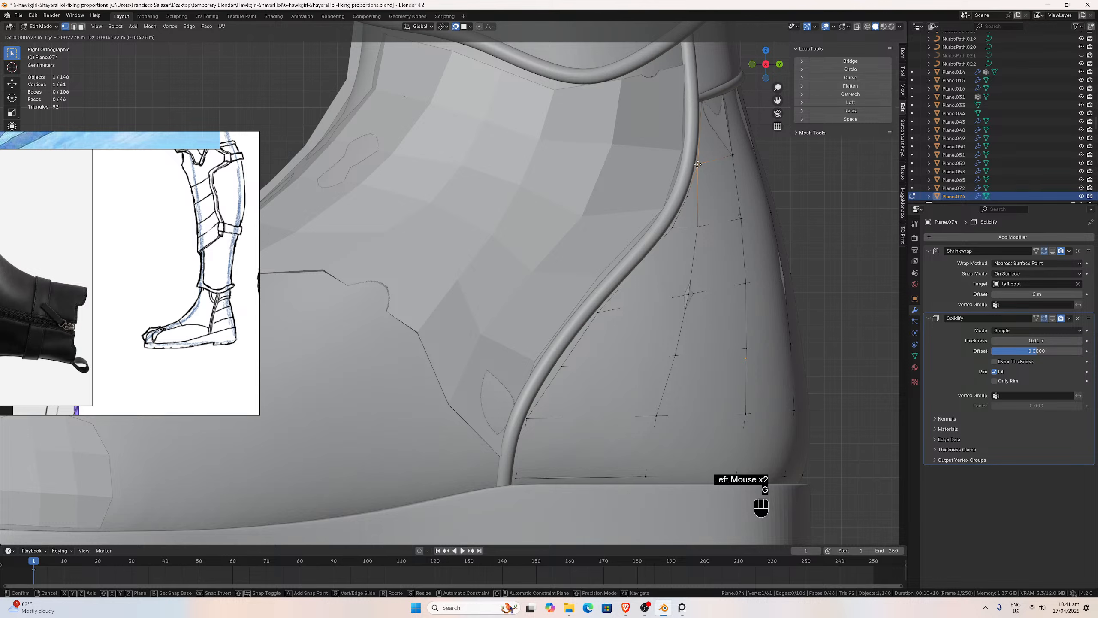
pyautogui.click(697, 165)
# Tuck the next border vertex down the curve against the piping and raise the two border vertices below it slightly.
pyautogui.click(673, 227)
pyautogui.press('g')
pyautogui.click(669, 230)
pyautogui.click(600, 312)
pyautogui.press('g')
pyautogui.click(602, 305)
pyautogui.click(561, 365)
pyautogui.press('g')
pyautogui.click(562, 357)
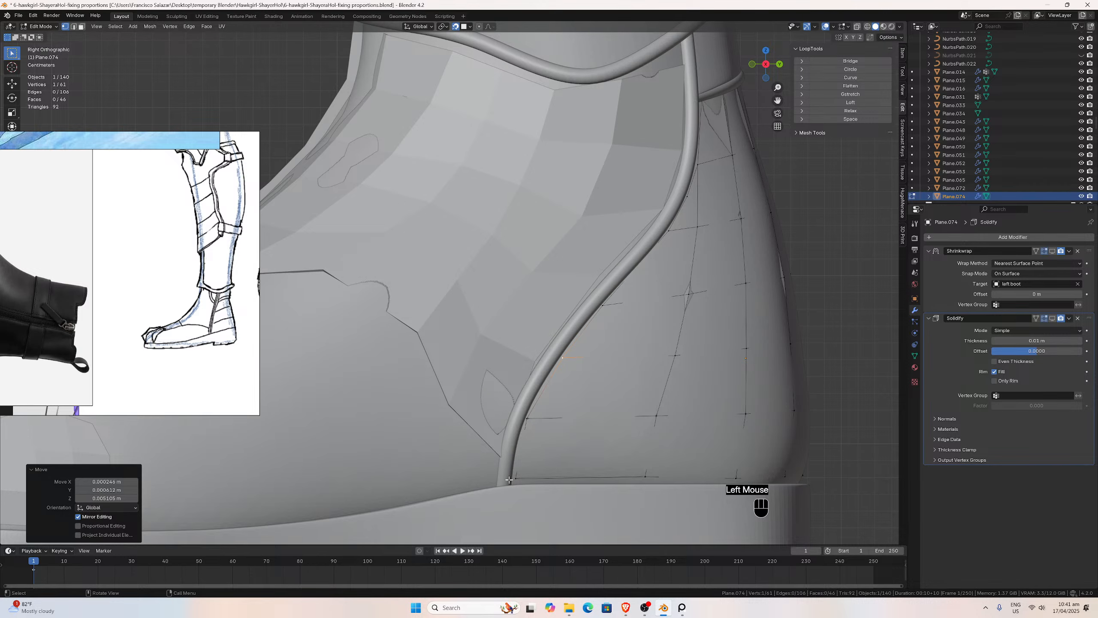
# On the boot's zipper side, move the heel panel's three lowest border vertices against the piping.
pyautogui.scroll(-1, 591, 322)
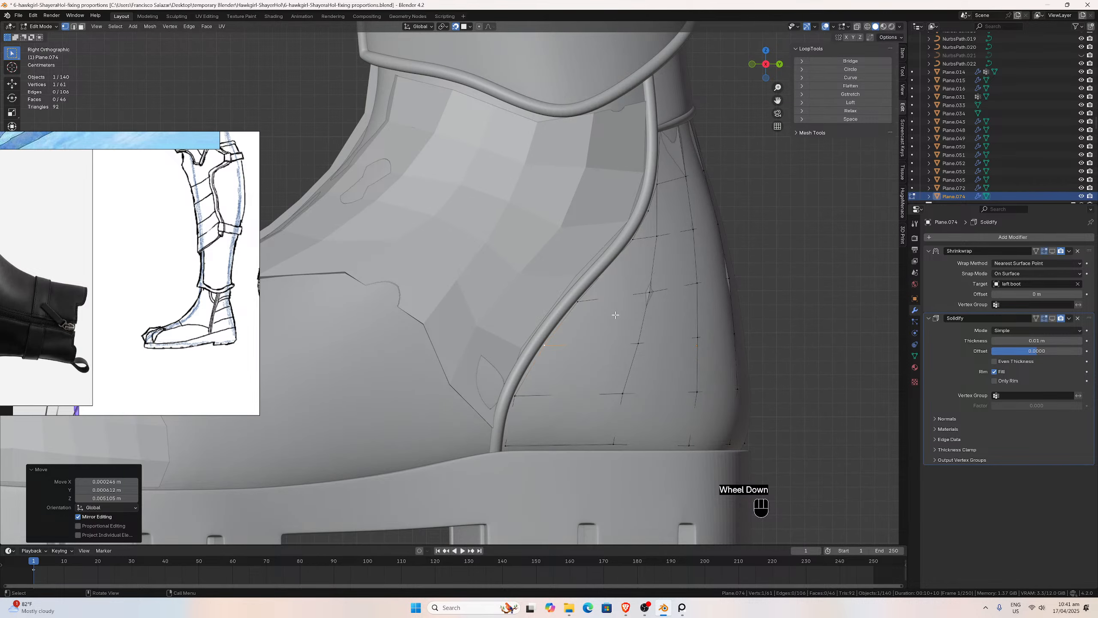
pyautogui.press('ctrl+KP_3')
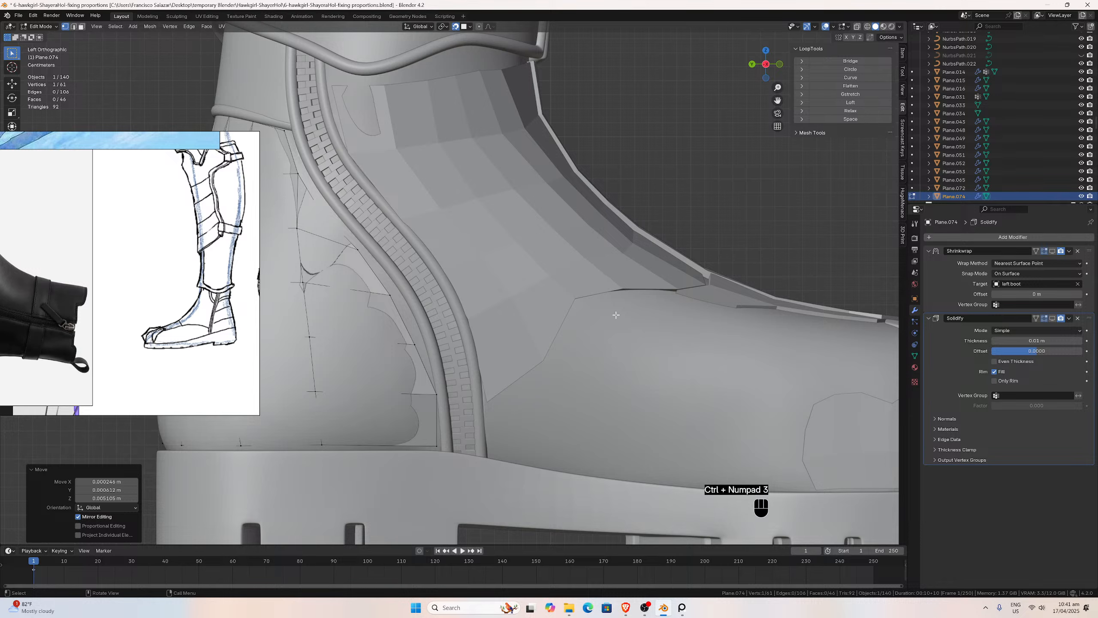
pyautogui.moveTo(777, 101); pyautogui.dragTo(889, 110)
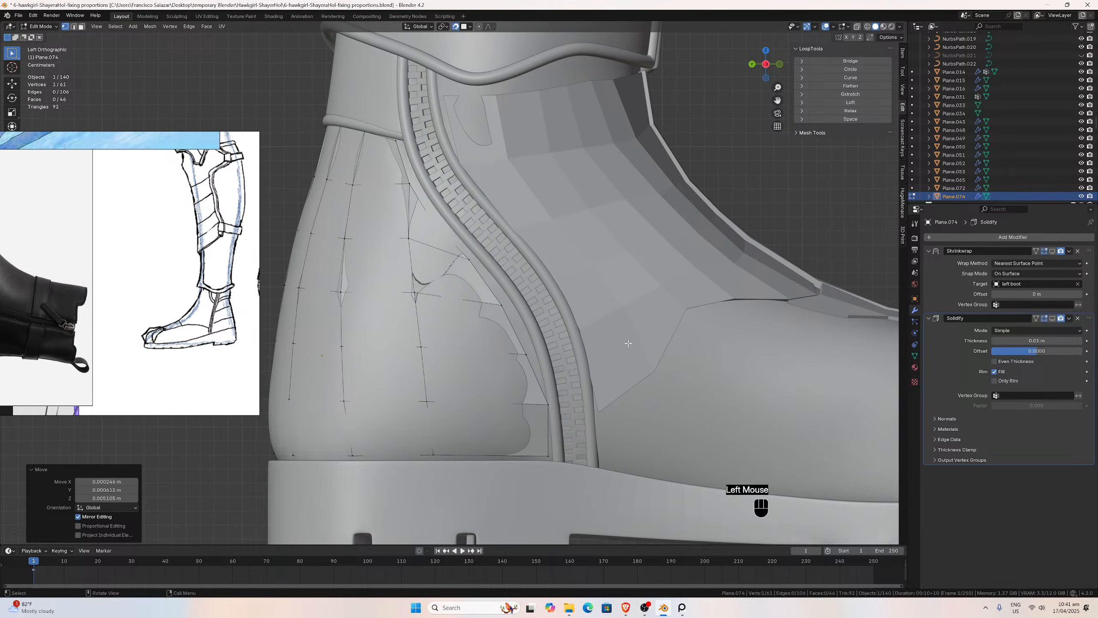
pyautogui.doubleClick(526, 355)
pyautogui.press('g')
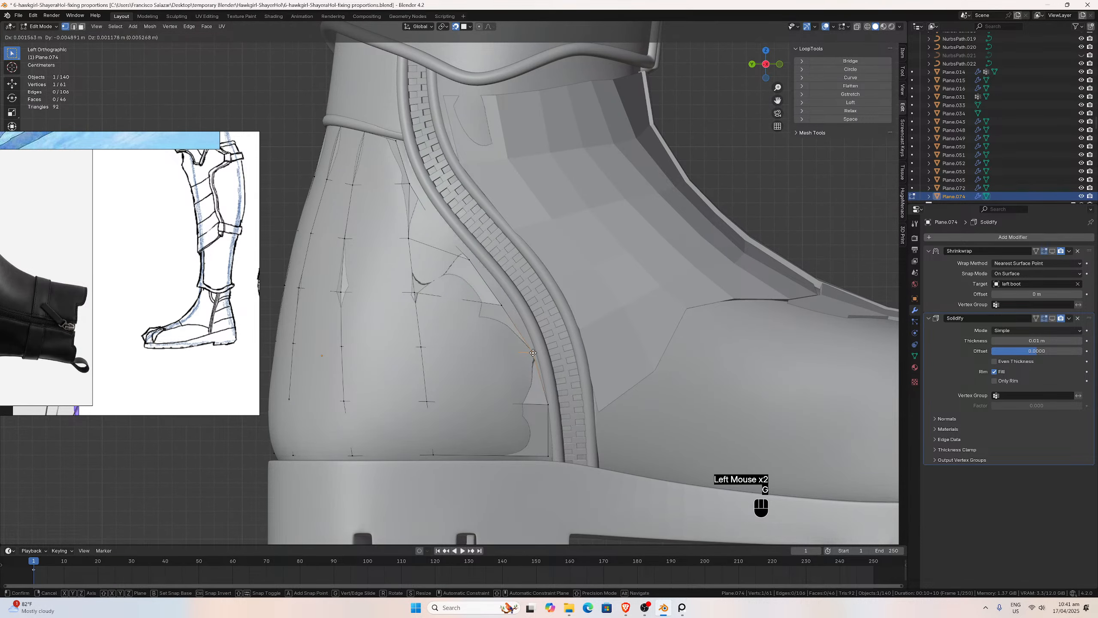
pyautogui.click(538, 373)
pyautogui.click(547, 404)
pyautogui.press('g')
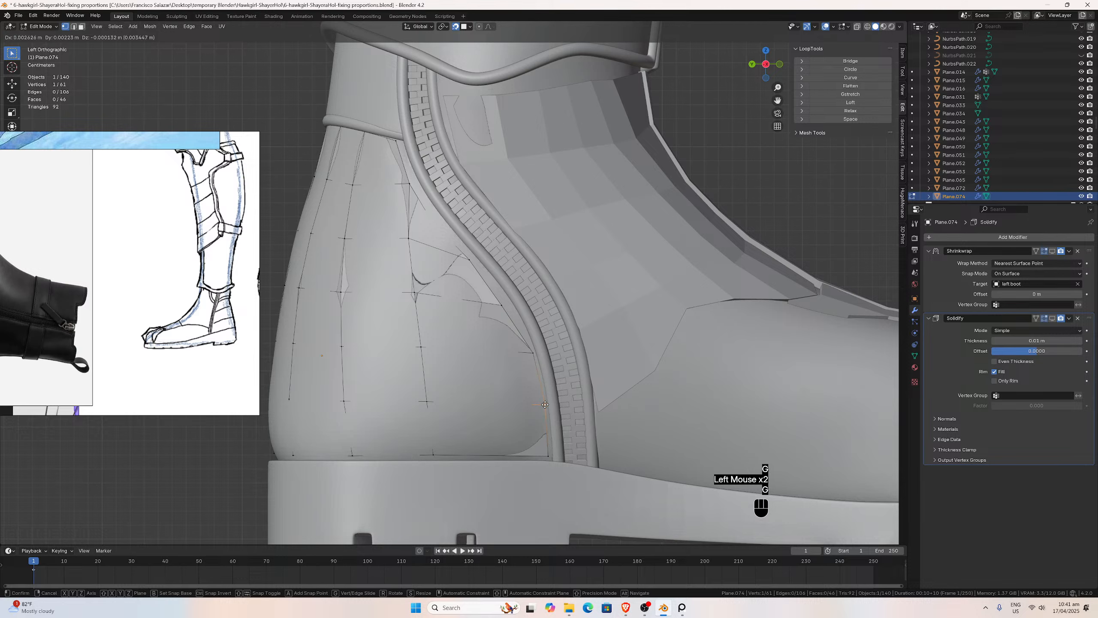
pyautogui.click(545, 405)
pyautogui.click(550, 457)
pyautogui.press('g')
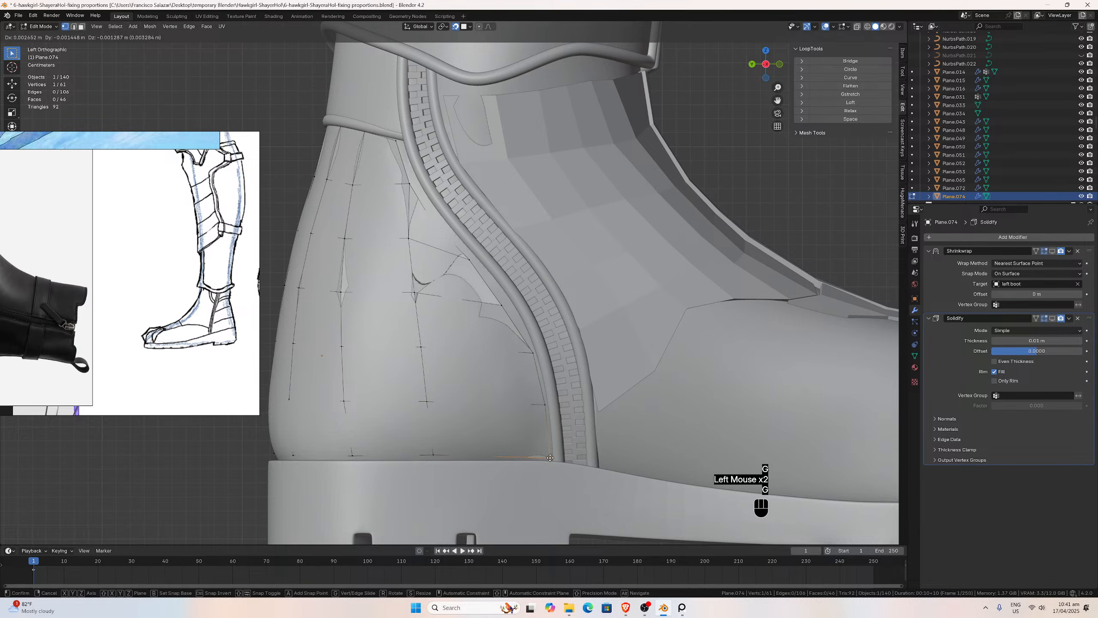
pyautogui.click(550, 458)
# Fit the two zipper-side border vertices along the piping's middle bend snugly against the piping.
pyautogui.click(502, 304)
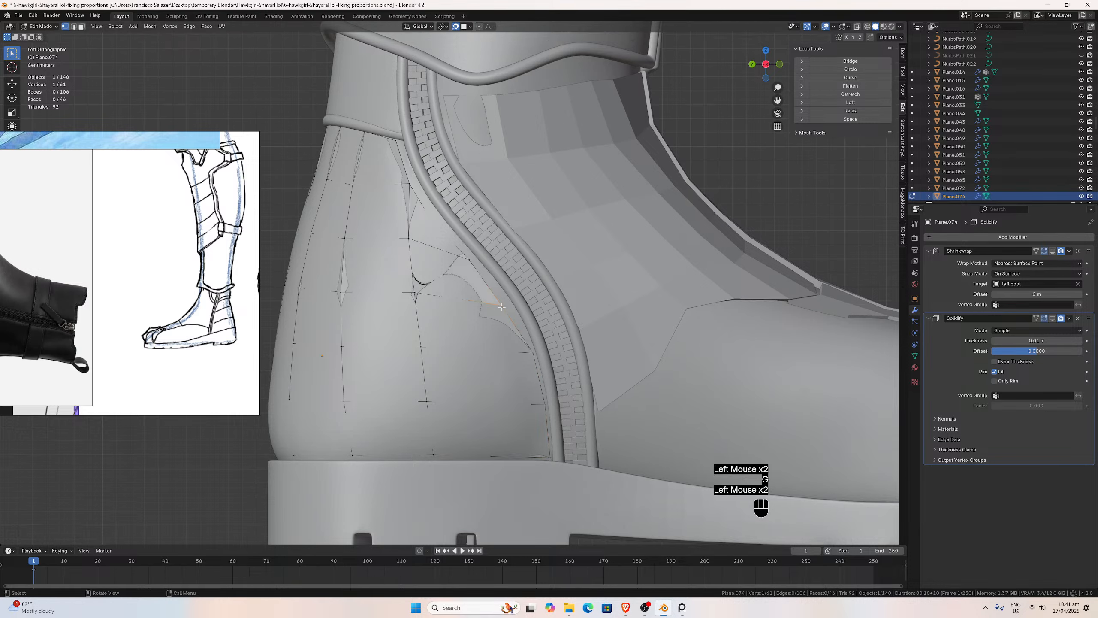
pyautogui.press('g')
pyautogui.click(510, 305)
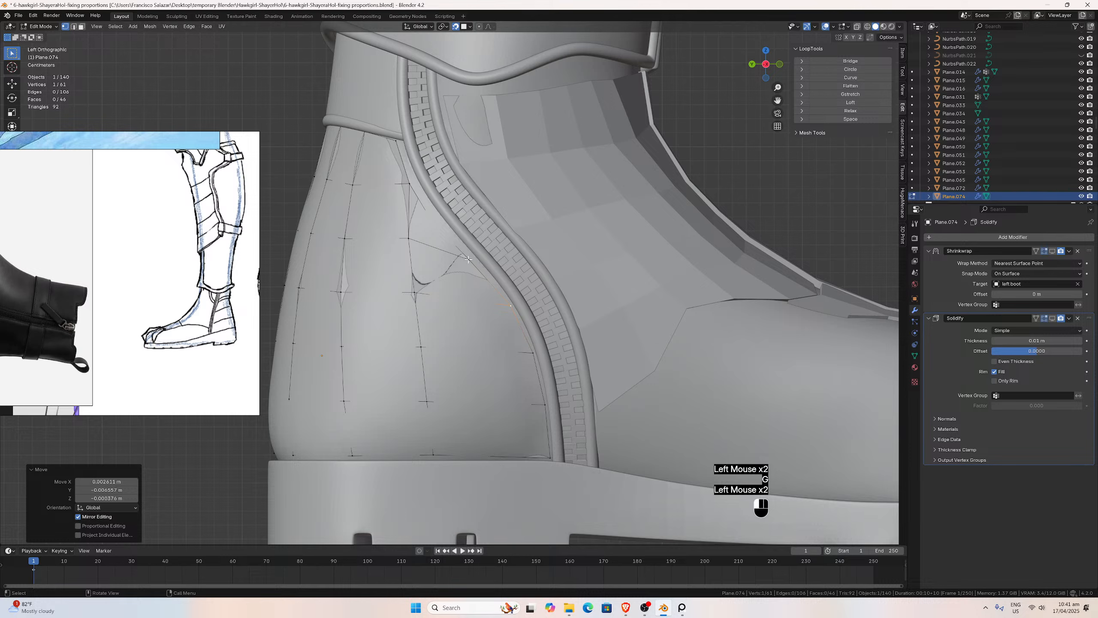
pyautogui.click(471, 256)
pyautogui.press('g')
pyautogui.click(473, 258)
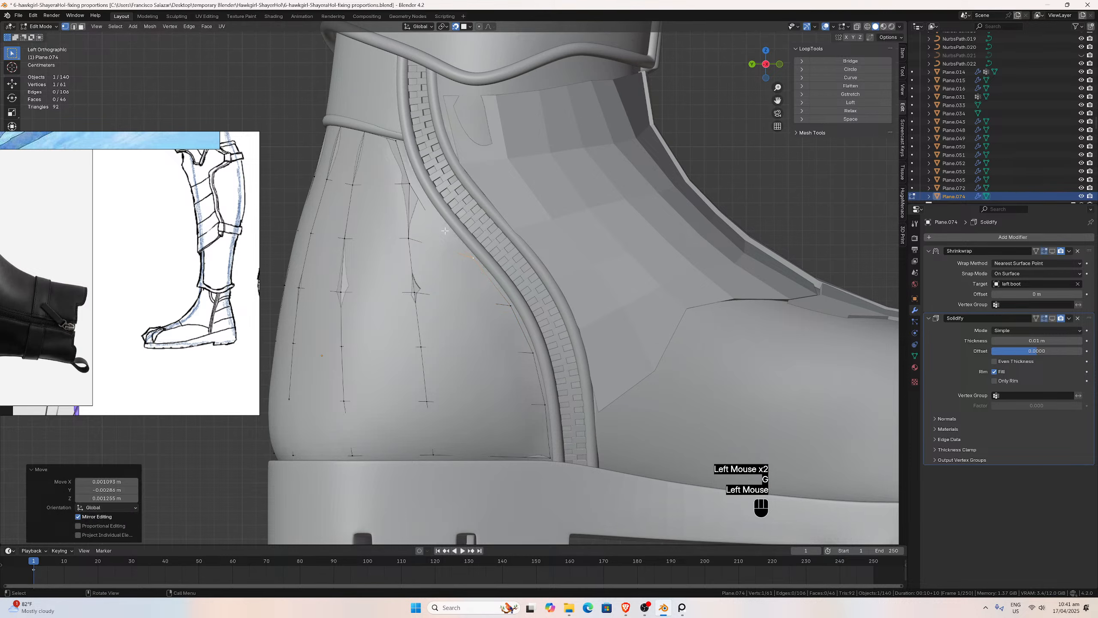
# Adjust the interior vertex beside the zipper's upper bend and move the nearby border vertex against the piping.
pyautogui.click(411, 239)
pyautogui.press('g')
pyautogui.click(442, 247)
pyautogui.click(435, 218)
pyautogui.press('g')
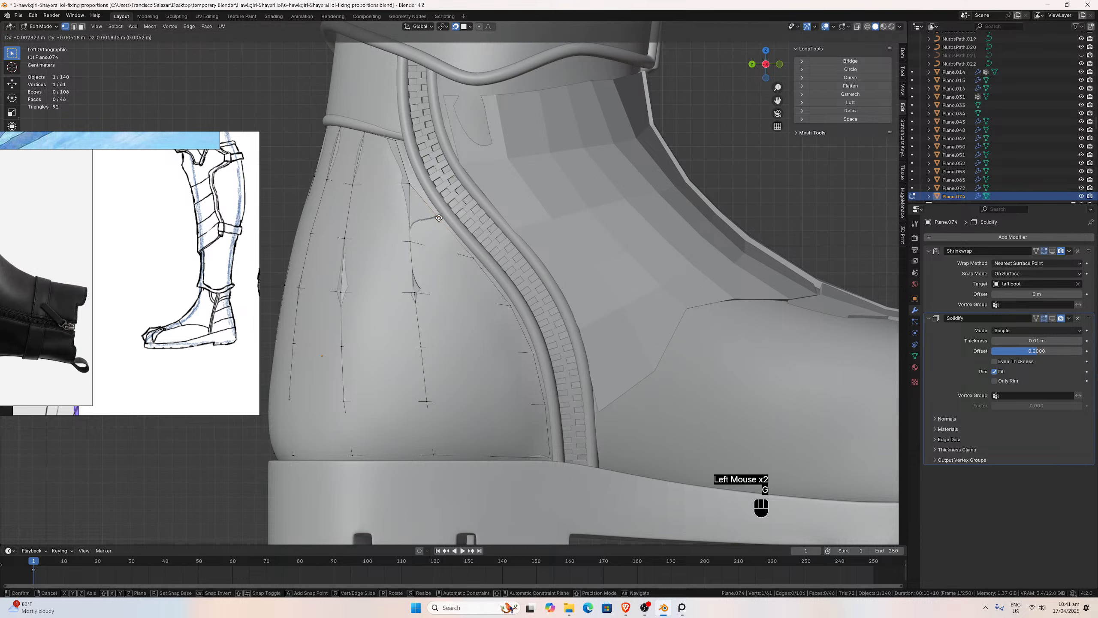
pyautogui.click(439, 216)
# Shift the two topmost zipper-side border vertices of the heel panel toward the piping.
pyautogui.click(411, 187)
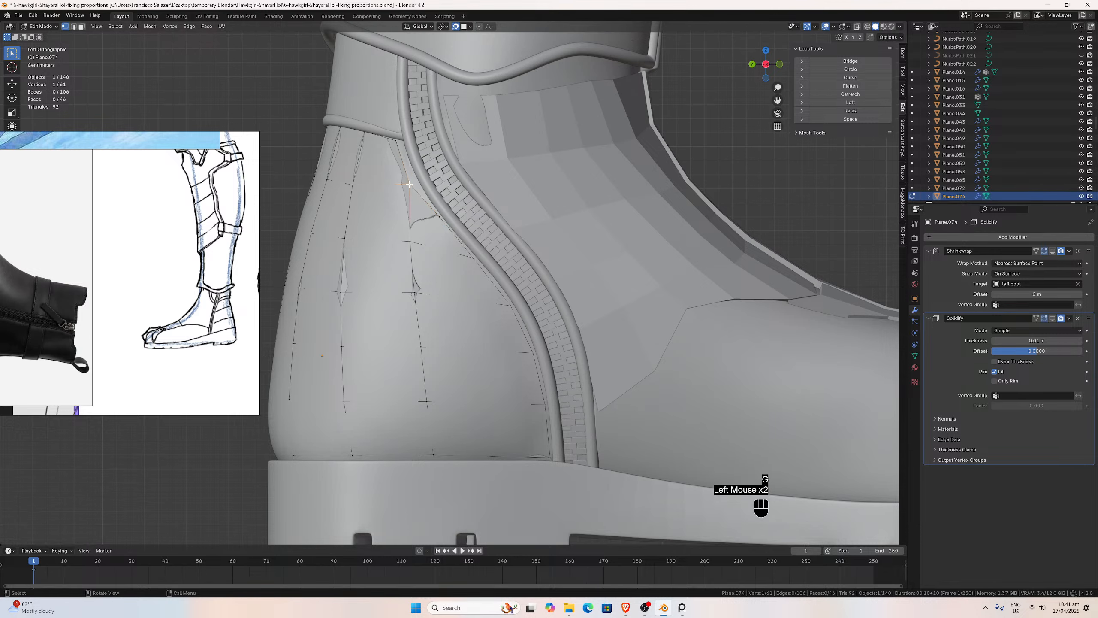
pyautogui.press('g')
pyautogui.click(415, 184)
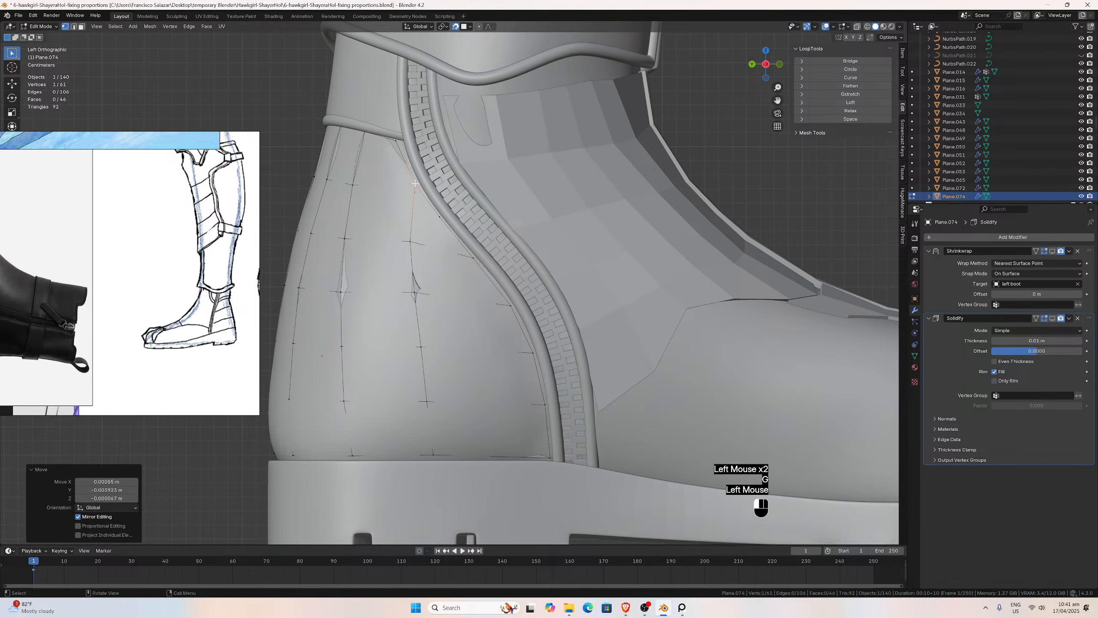
pyautogui.click(394, 143)
pyautogui.press('g')
pyautogui.click(401, 144)
# Lower two interior vertices in the column nearest the zipper slightly to even out the panel's horizontal rows.
pyautogui.click(410, 241)
pyautogui.press('g')
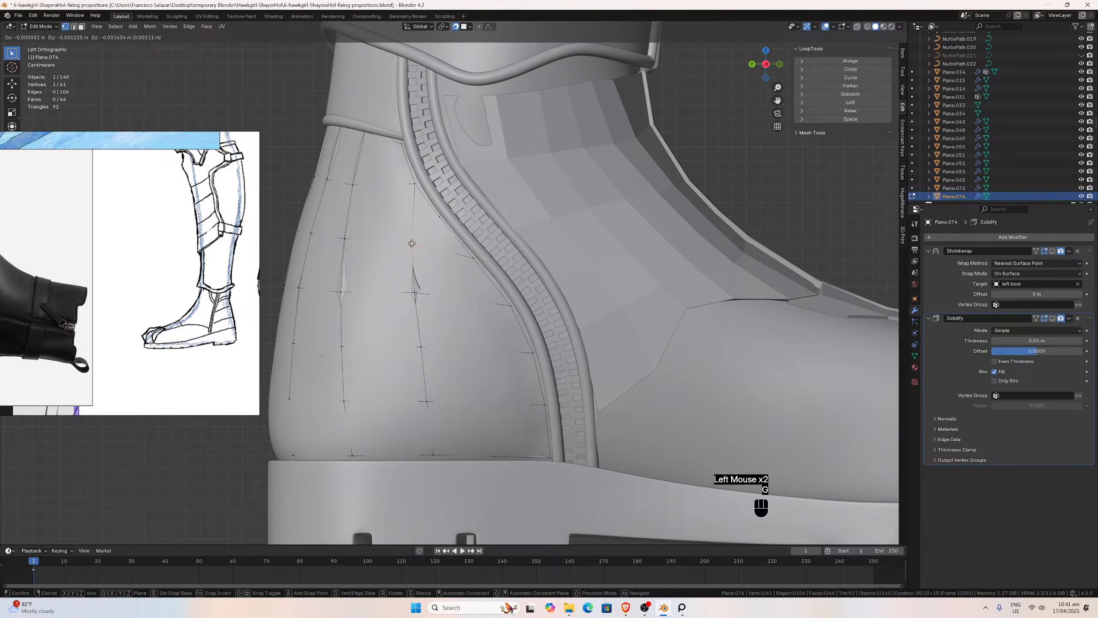
pyautogui.click(412, 244)
pyautogui.click(415, 293)
pyautogui.press('g')
pyautogui.click(415, 293)
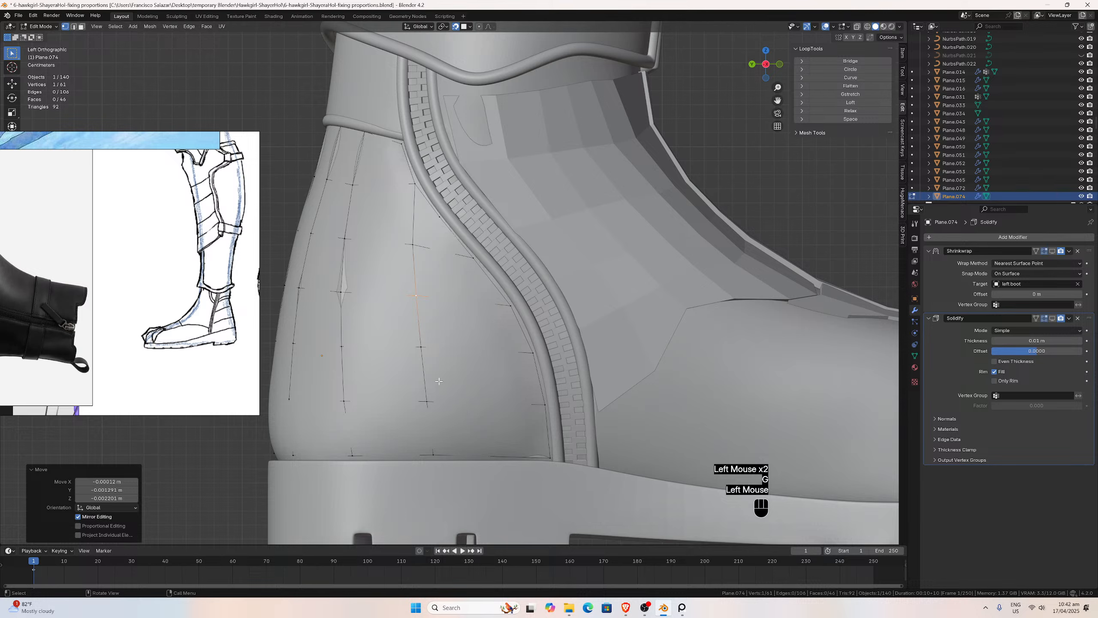
# Check the heel panel from the back and side, then duplicate it in place and move the copy to the boots backup collection.
pyautogui.press('ctrl+KP_1')
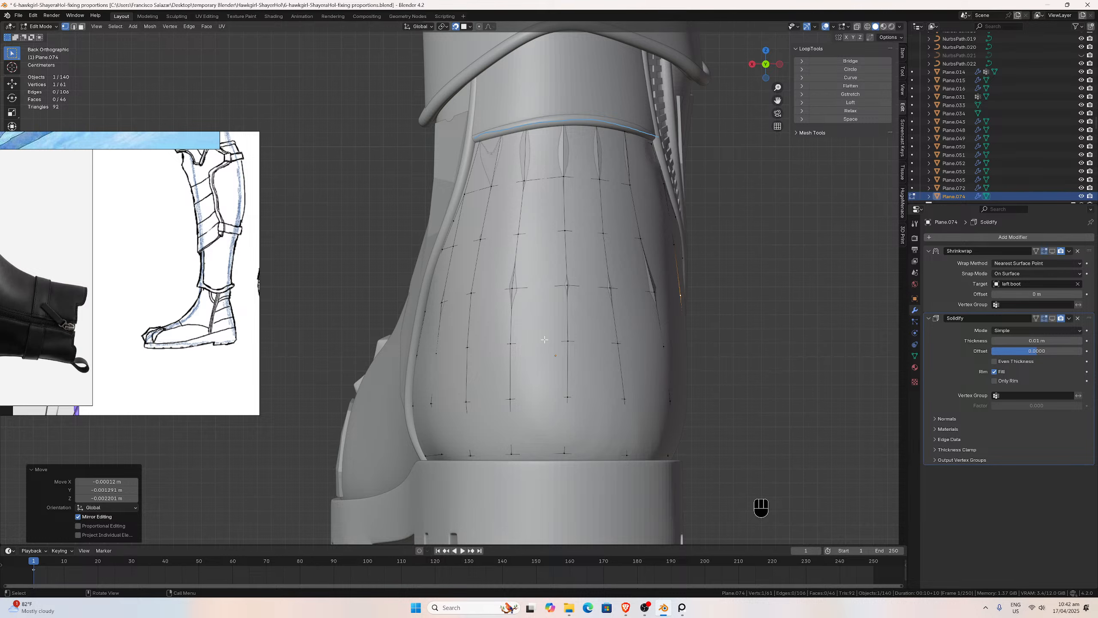
pyautogui.press('ctrl+KP_3')
pyautogui.press('KP_3')
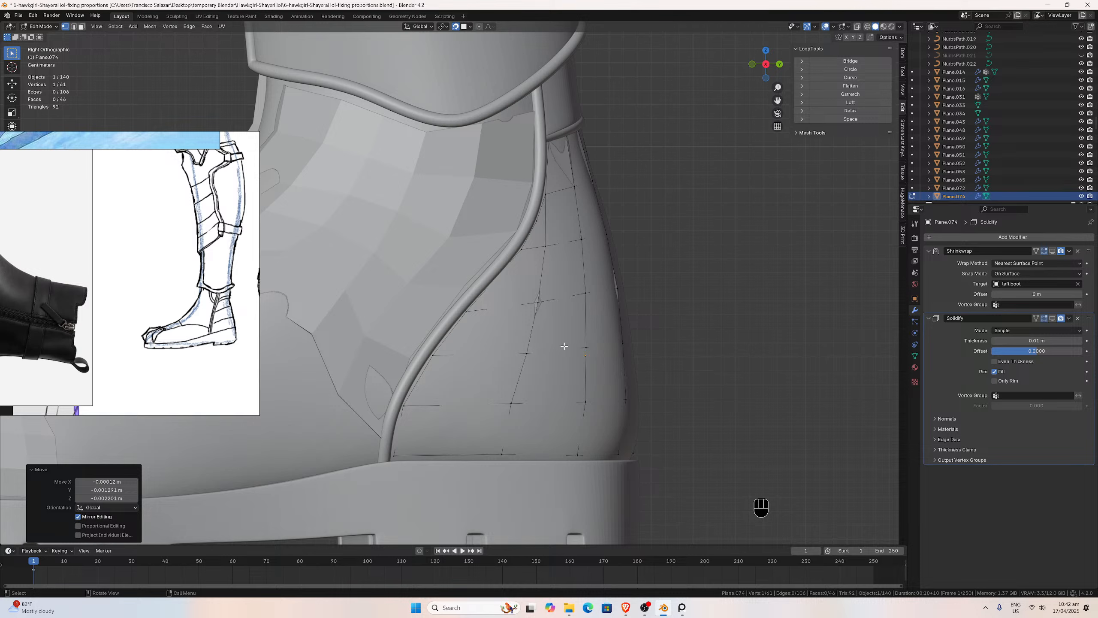
pyautogui.press('Tab')
pyautogui.hotkey('shift', 'd')
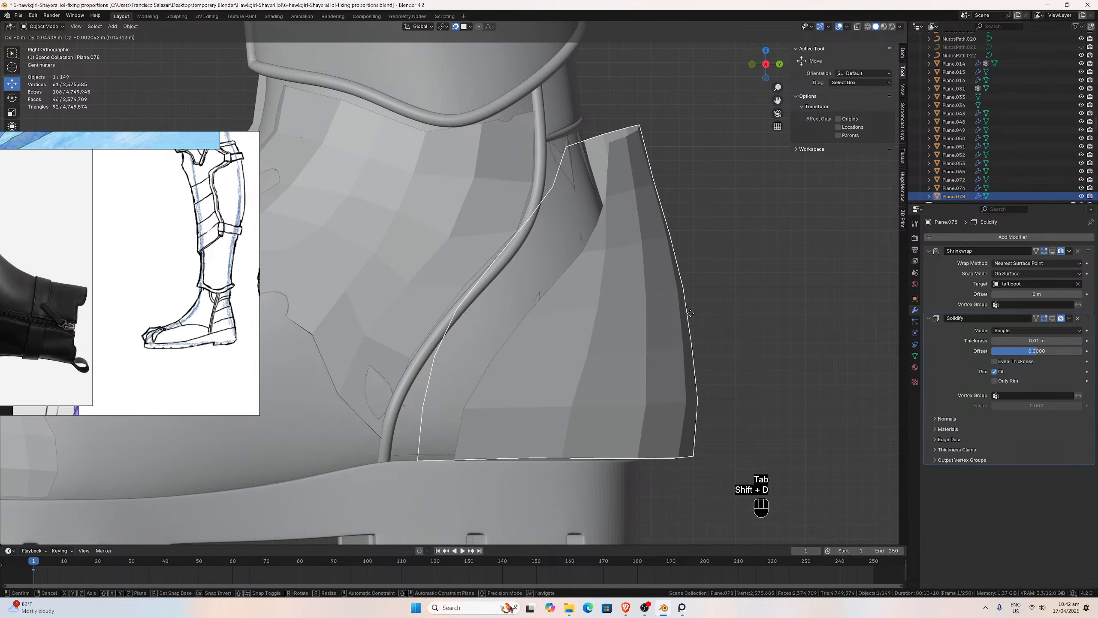
pyautogui.press('Escape')
pyautogui.press('m')
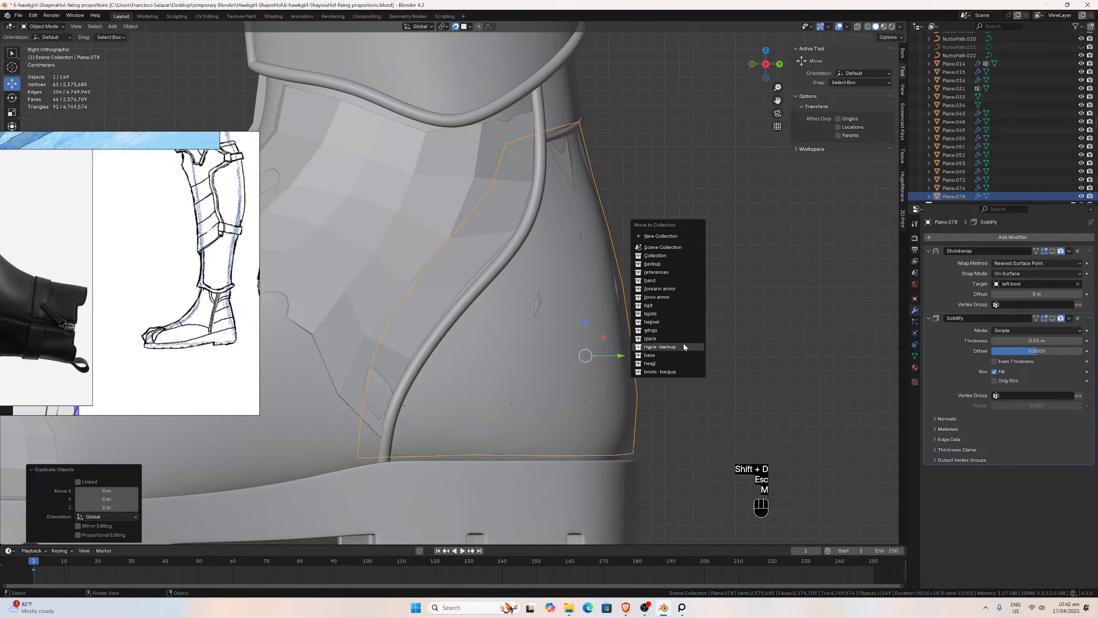
pyautogui.click(660, 371)
# Select the original heel panel and preview its Solidify modifier in the viewport, turning the preview off again.
pyautogui.click(539, 303)
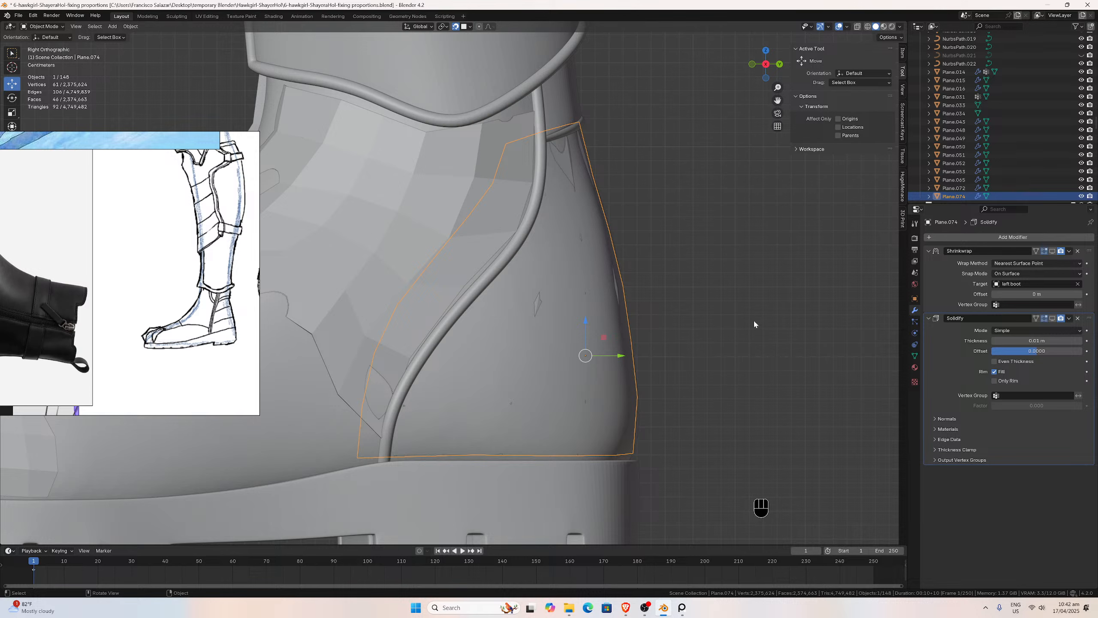
pyautogui.click(1052, 318)
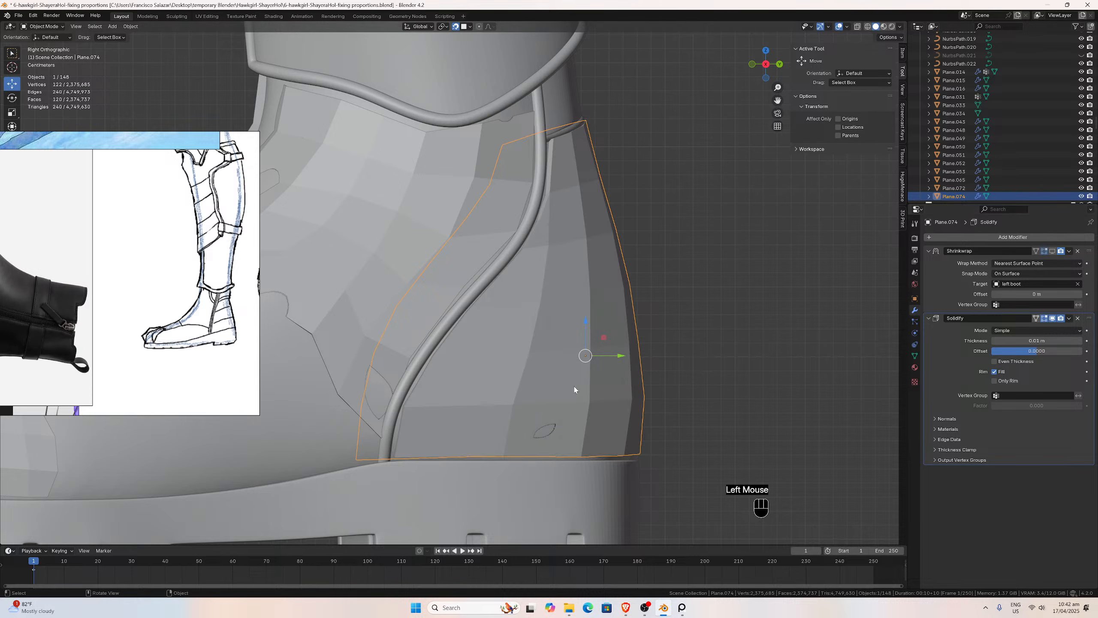
pyautogui.click(1052, 317)
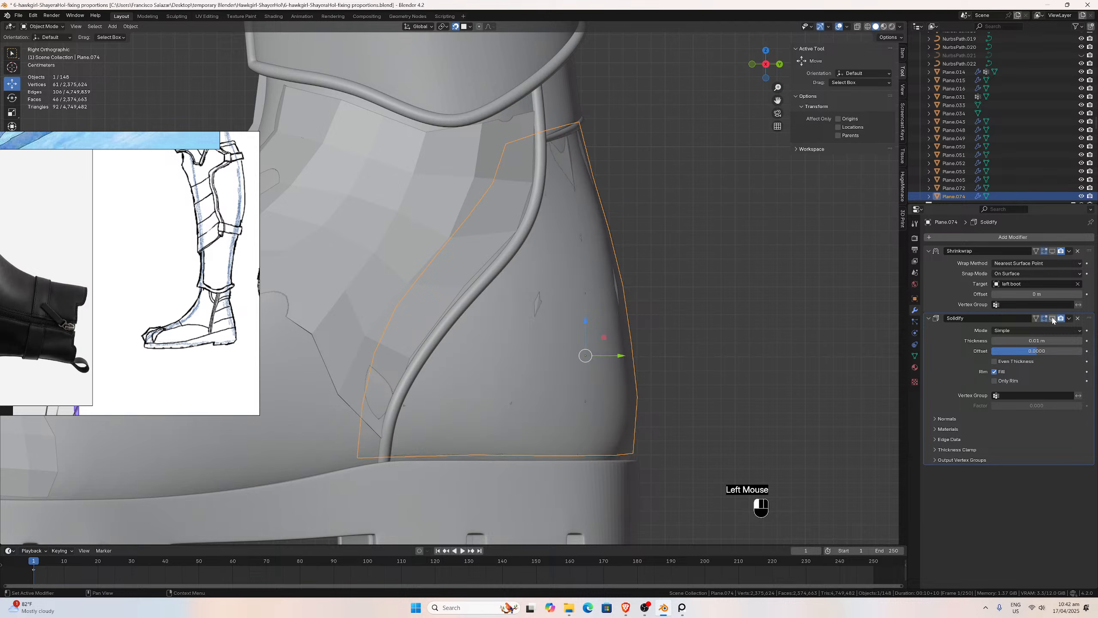
# Select the heel panel's two lowest horizontal face loops and separate them into their own object.
pyautogui.press('Tab')
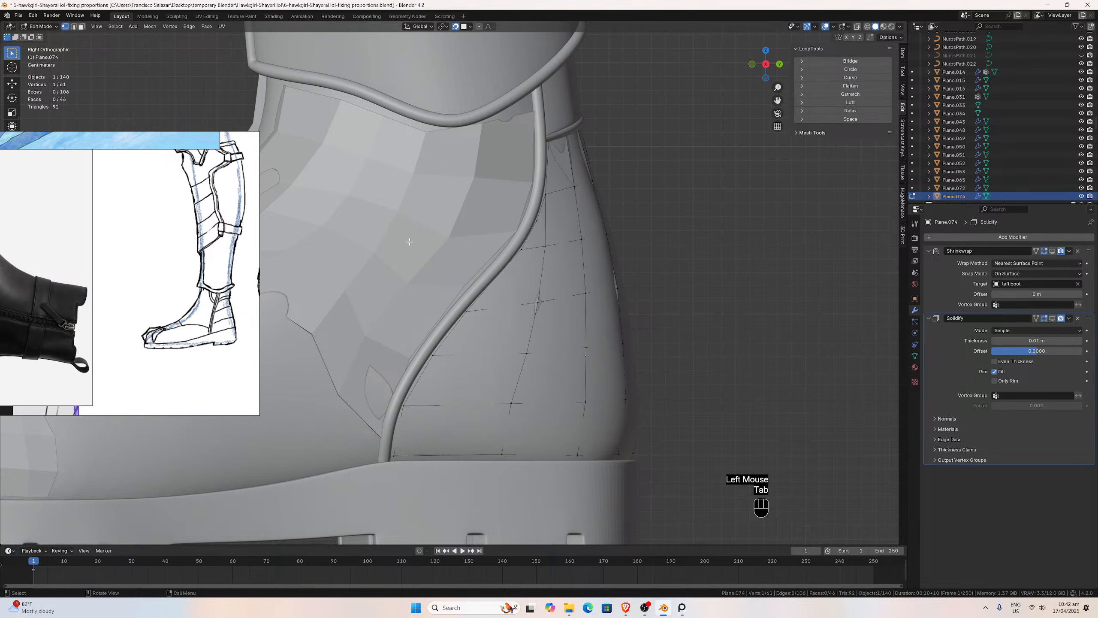
pyautogui.click(81, 27)
pyautogui.click(513, 391)
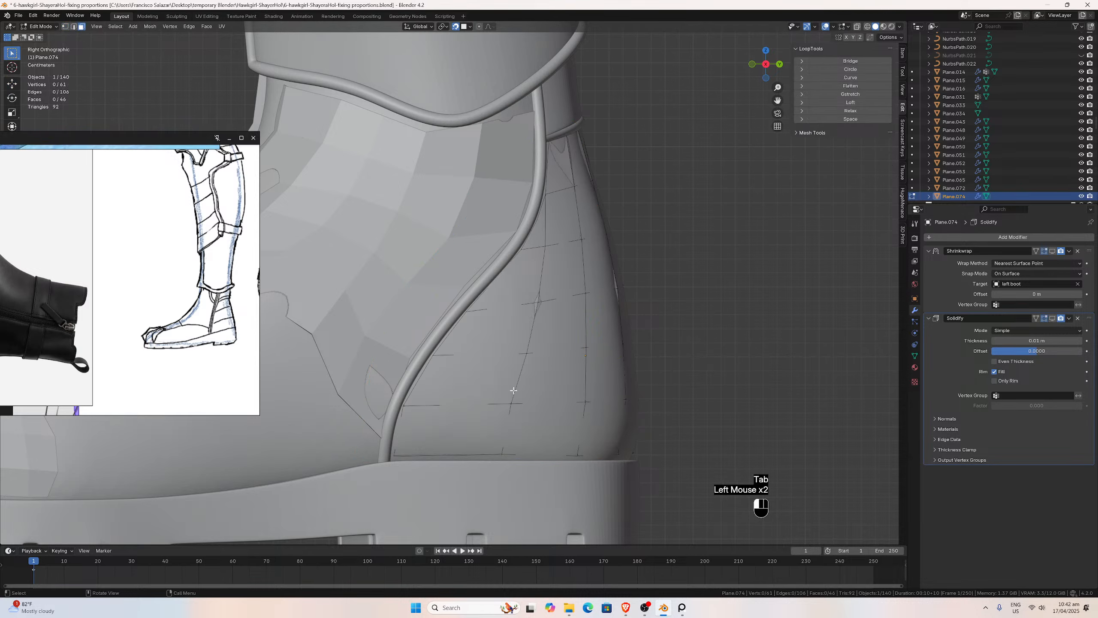
pyautogui.keyDown('alt'); pyautogui.click(513, 391); pyautogui.keyUp('alt')
pyautogui.keyDown('alt'); pyautogui.keyDown('shift'); pyautogui.click(510, 416); pyautogui.keyUp('shift'); pyautogui.keyUp('alt')
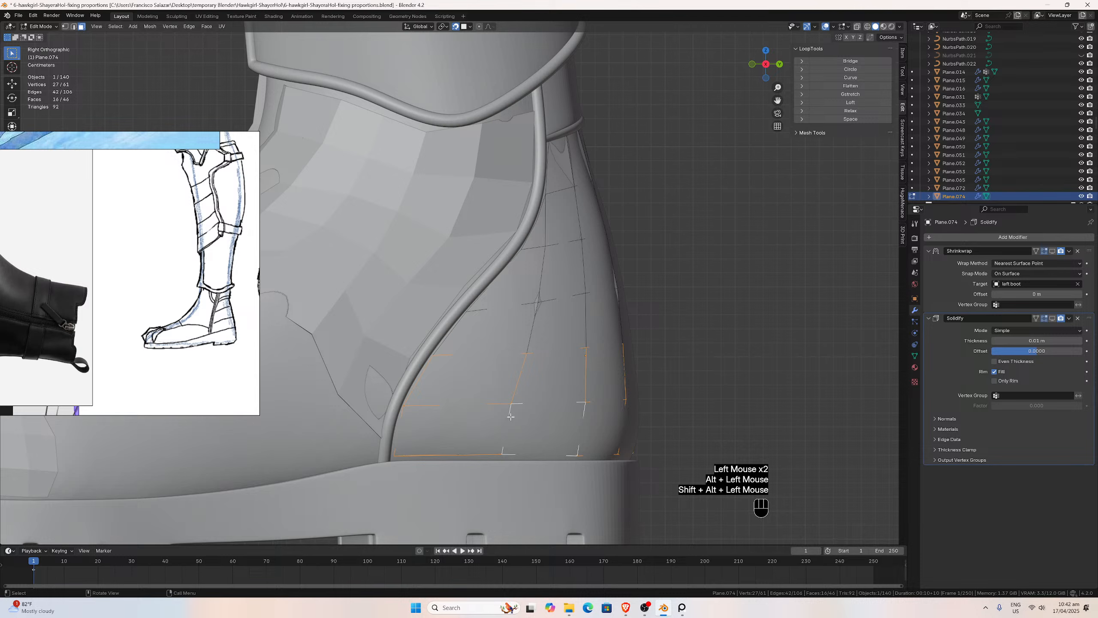
pyautogui.press('p')
pyautogui.click(509, 416)
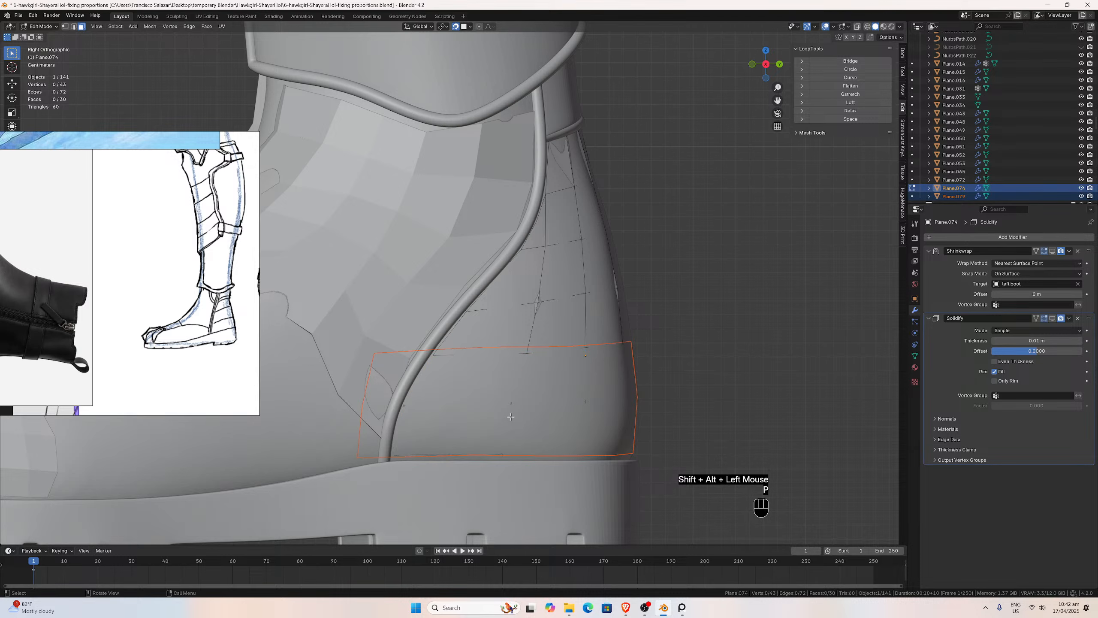
pyautogui.press('Tab')
# Separate the two lowest remaining horizontal face loops of the upper heel panel into another object.
pyautogui.click(555, 336)
pyautogui.click(618, 295)
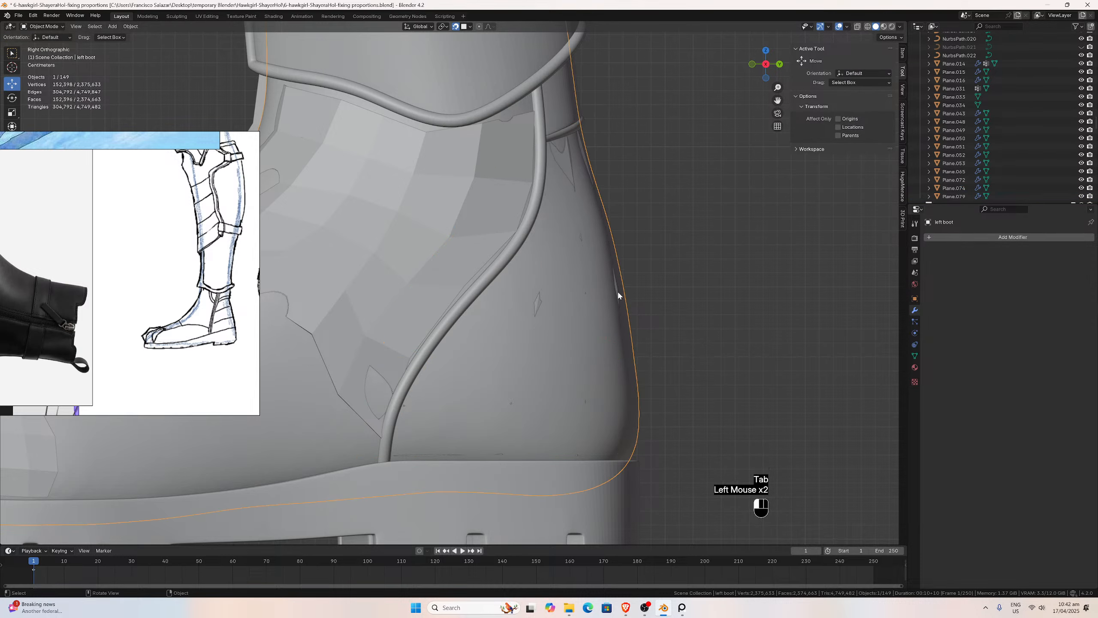
pyautogui.press('Tab')
pyautogui.click(546, 270)
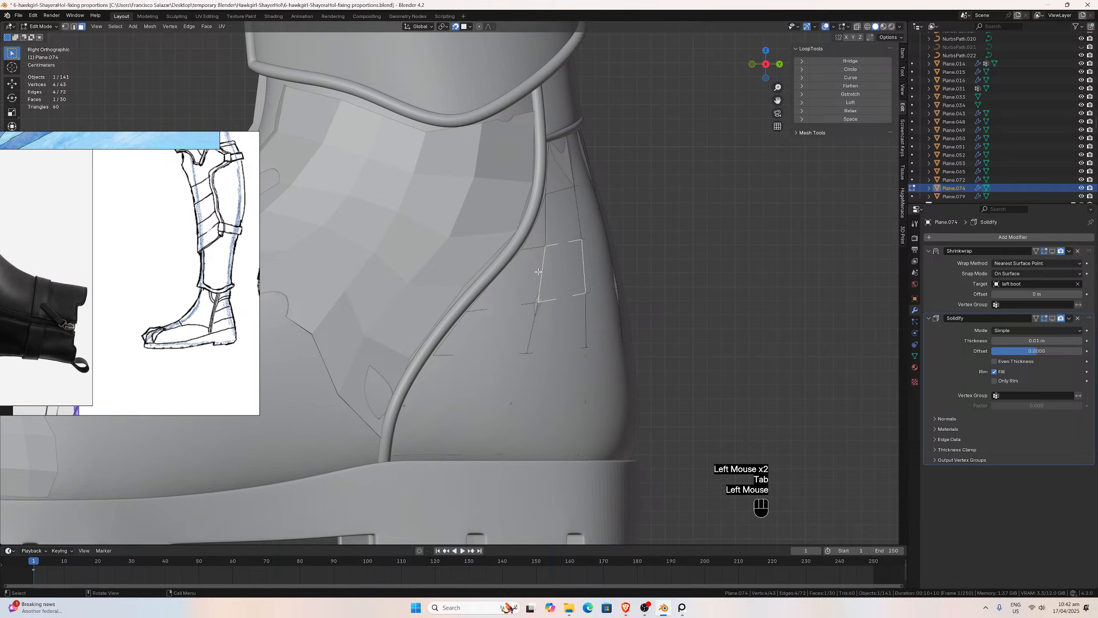
pyautogui.keyDown('alt'); pyautogui.click(538, 273); pyautogui.keyUp('alt')
pyautogui.keyDown('alt'); pyautogui.keyDown('shift'); pyautogui.click(542, 299); pyautogui.keyUp('shift'); pyautogui.keyUp('alt')
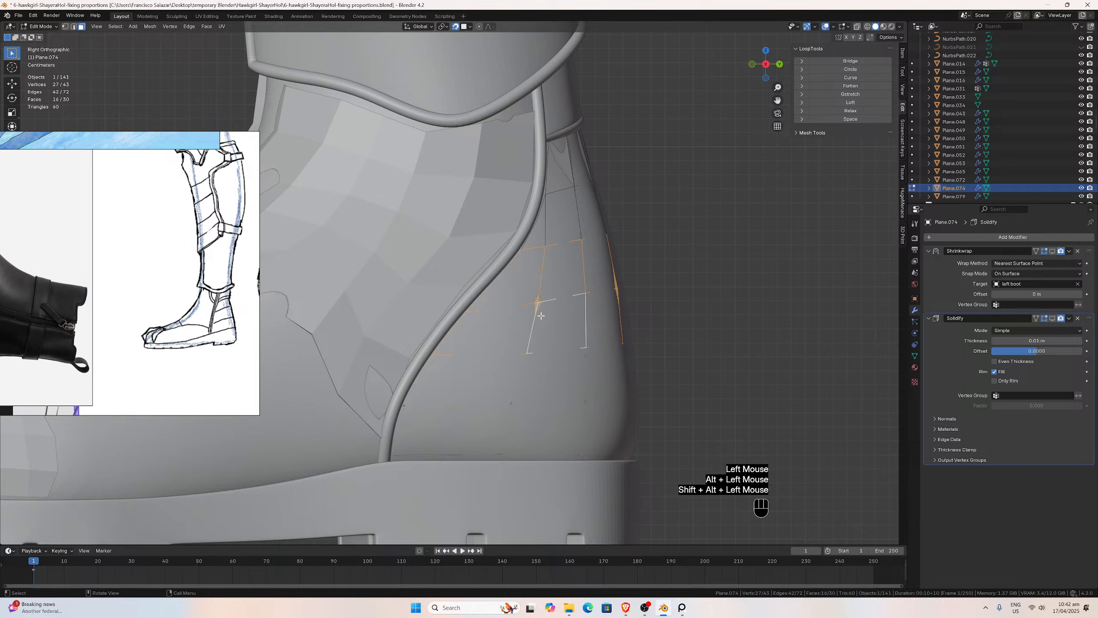
pyautogui.press('p')
pyautogui.click(540, 315)
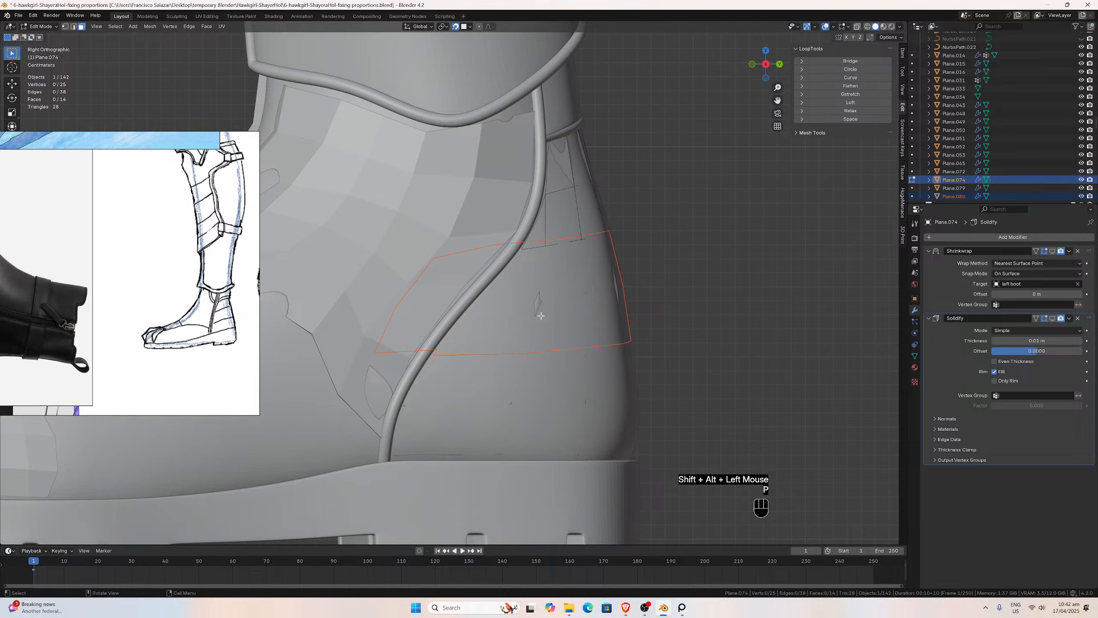
pyautogui.press('Tab')
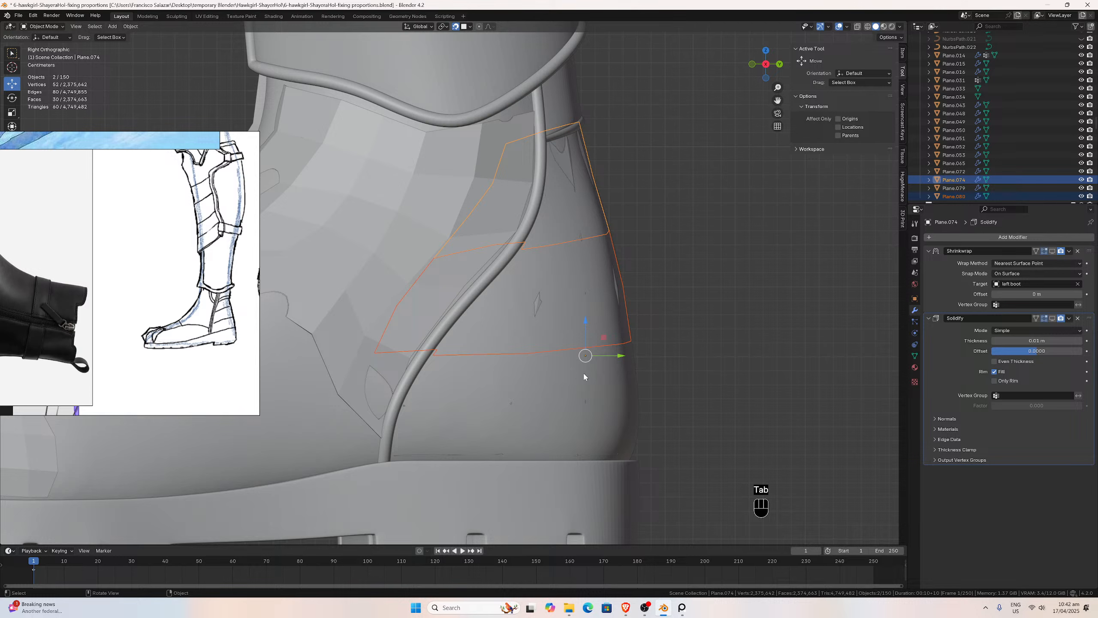
# Select the lowest heel section, show its Solidify modifier in the viewport and open its mesh for editing.
pyautogui.click(609, 331)
pyautogui.click(611, 329)
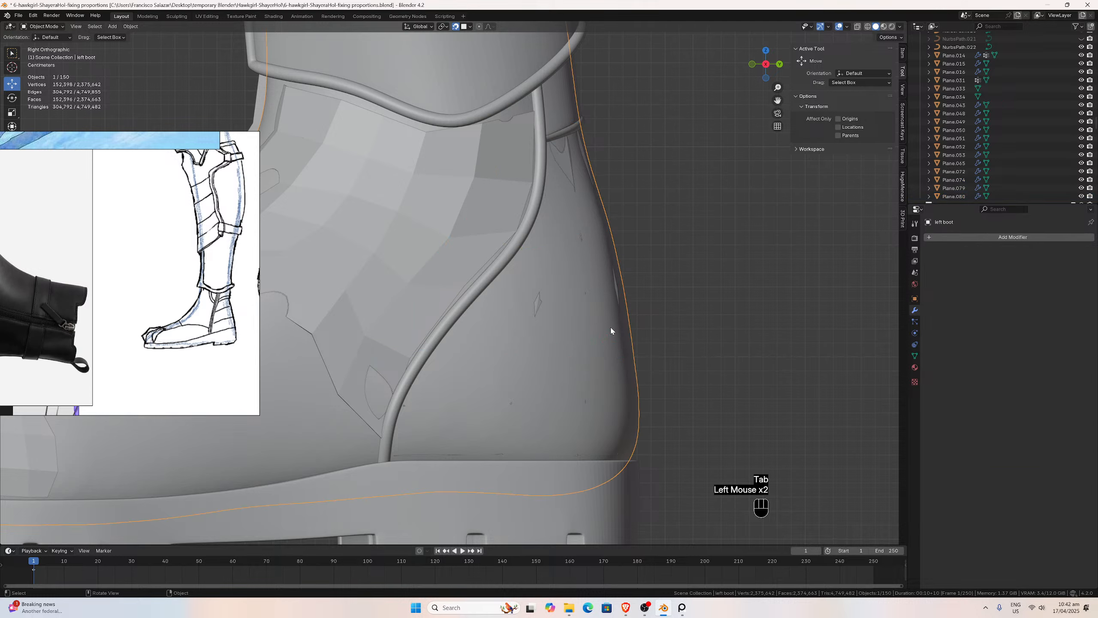
pyautogui.click(619, 299)
pyautogui.click(613, 287)
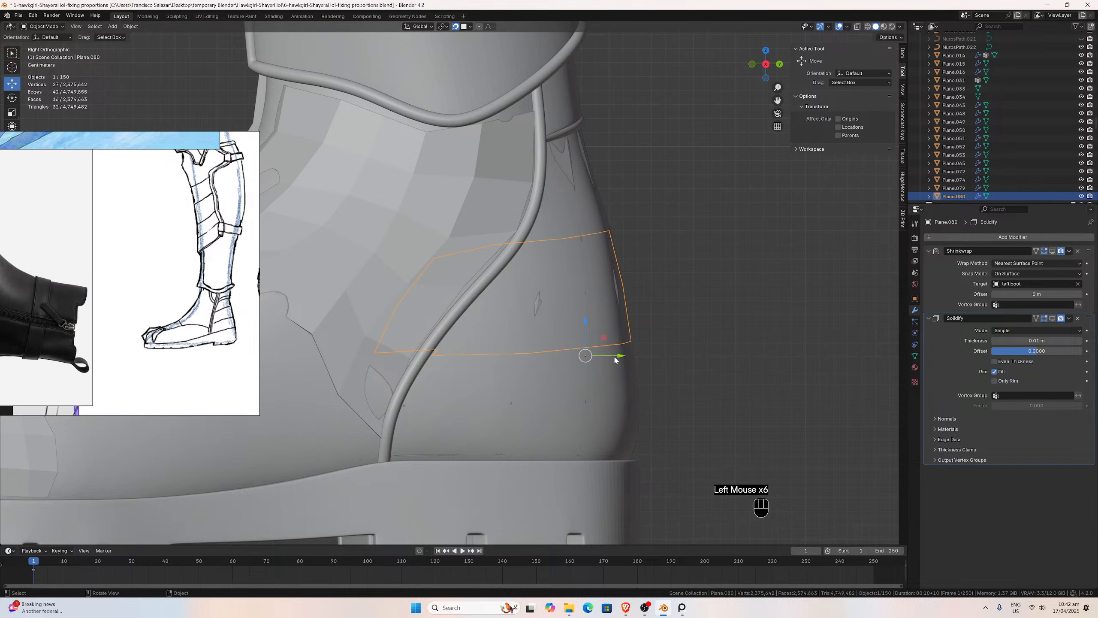
pyautogui.click(616, 383)
pyautogui.click(587, 400)
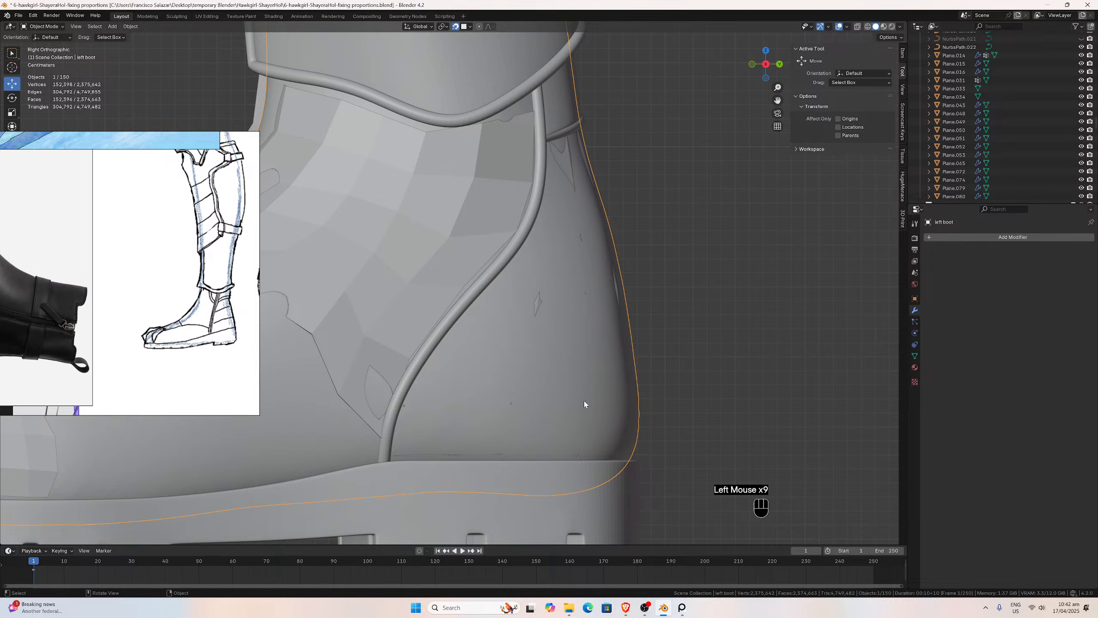
pyautogui.click(586, 402)
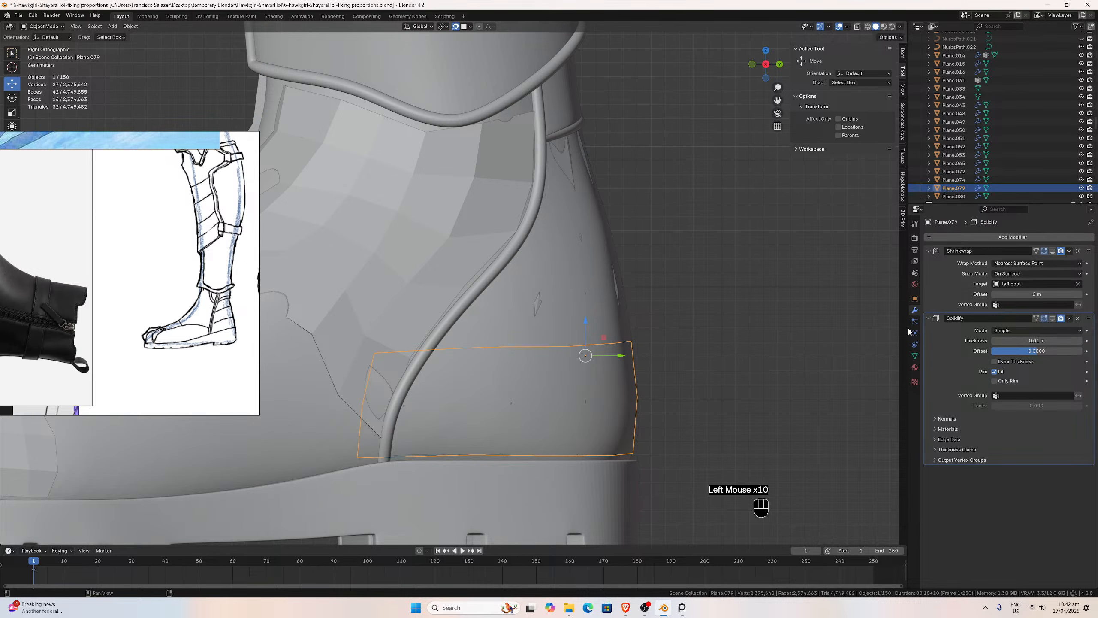
pyautogui.click(1052, 318)
pyautogui.scroll(1, 472, 449)
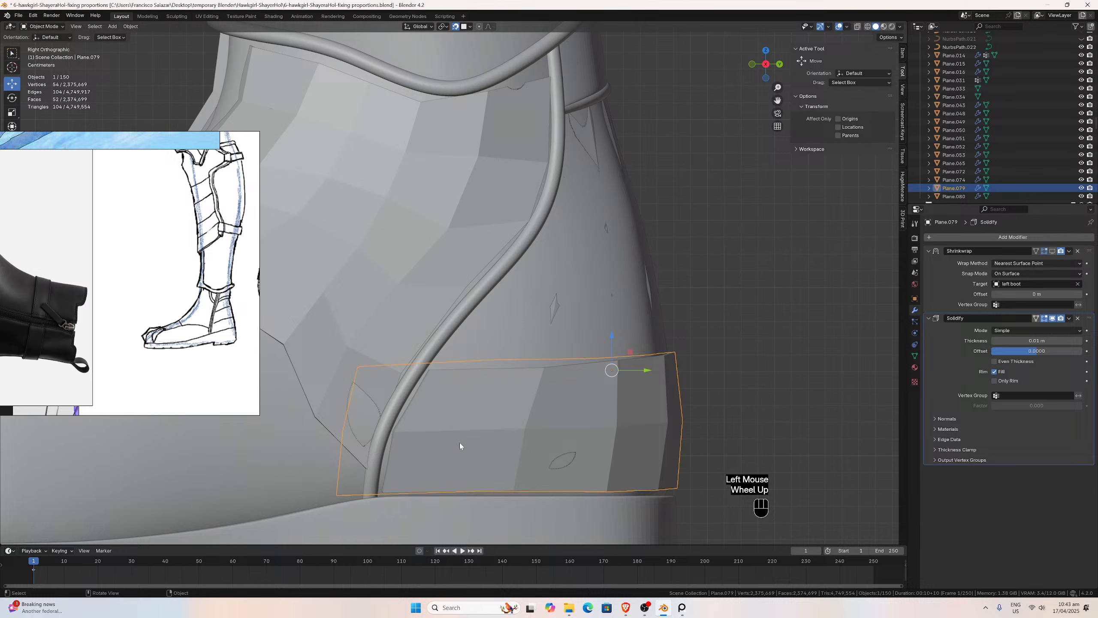
pyautogui.press('Tab')
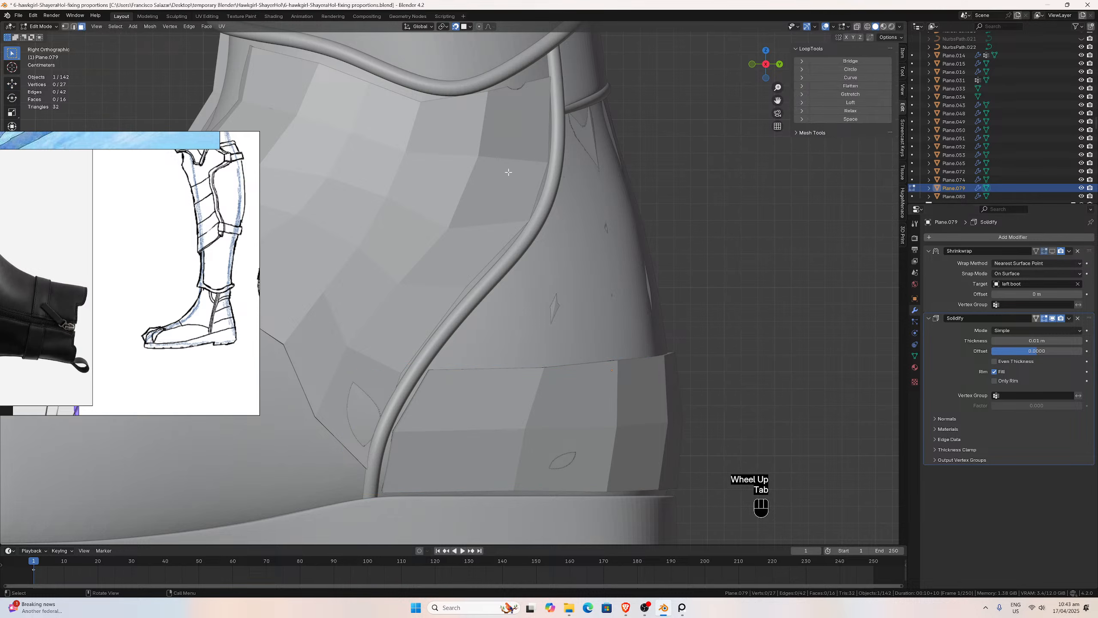
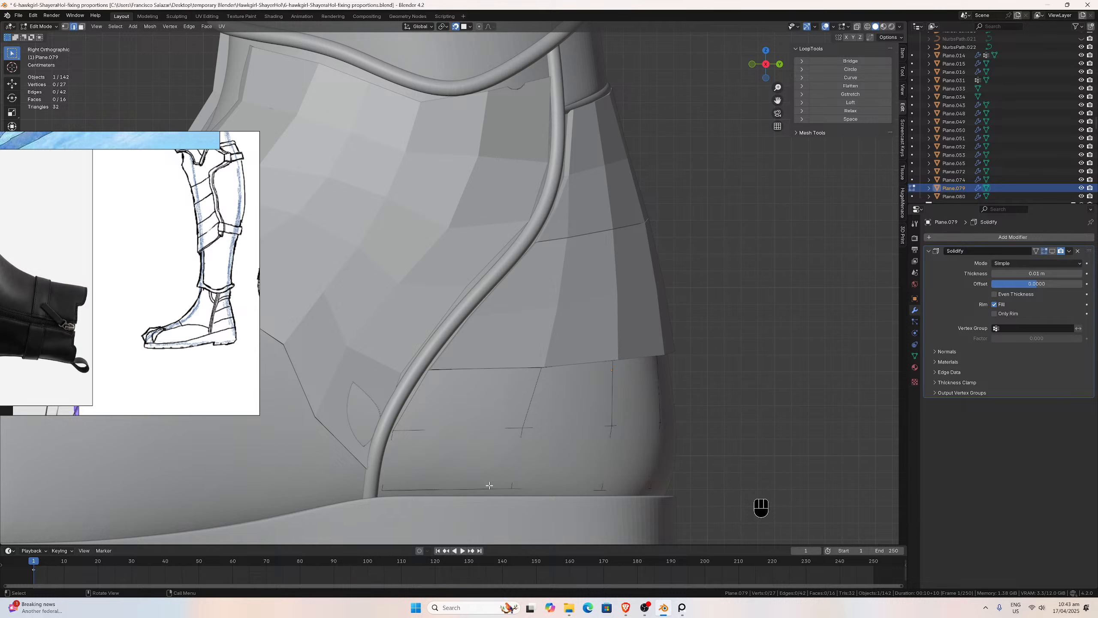
# Undo the recent edits to the lowest heel section, including applying its Shrinkwrap modifier.
pyautogui.hotkey('ctrl', 'z')
pyautogui.hotkey('ctrl', 'z')
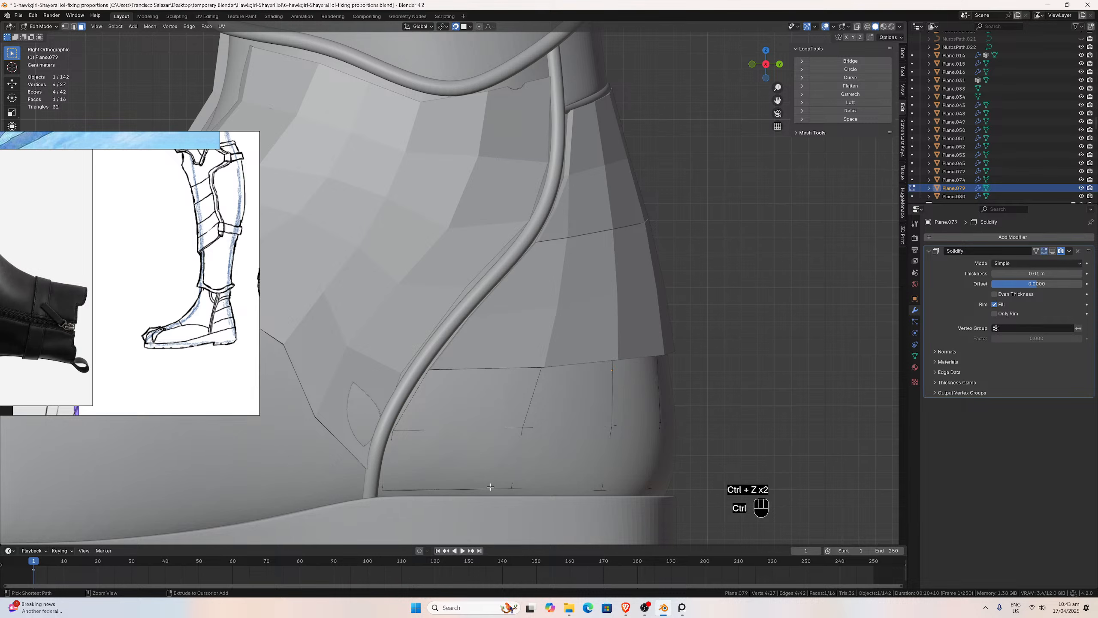
pyautogui.hotkey('ctrl', 'z')
pyautogui.hotkey('ctrl', 'z')
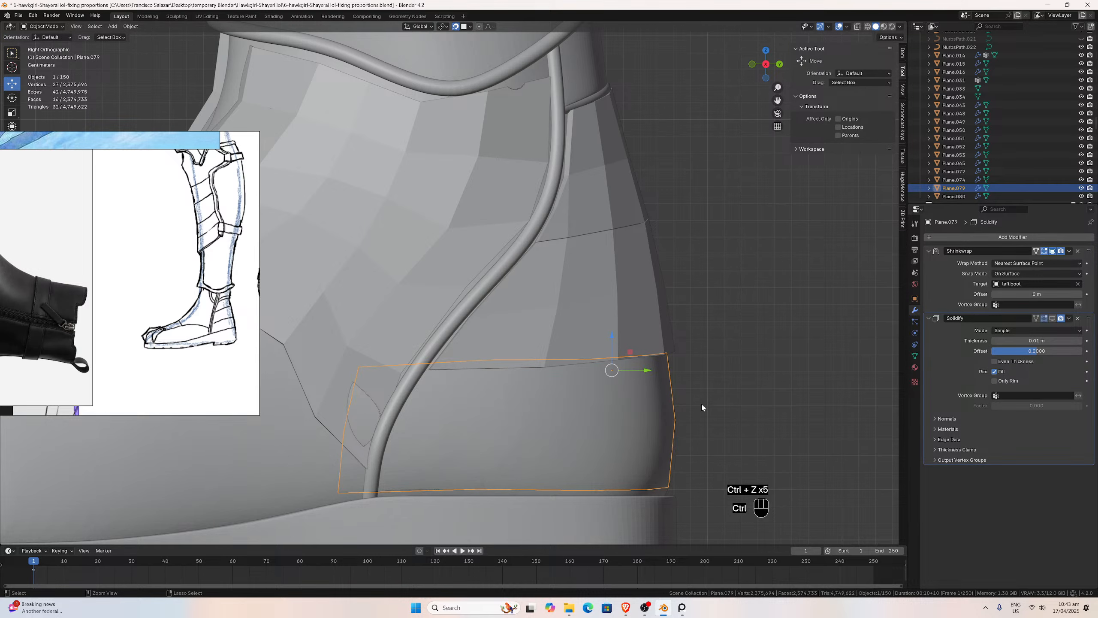
# Select the whole bottom edge loop of the lowest heel section in edge selection mode.
pyautogui.press('Tab')
pyautogui.click(488, 486)
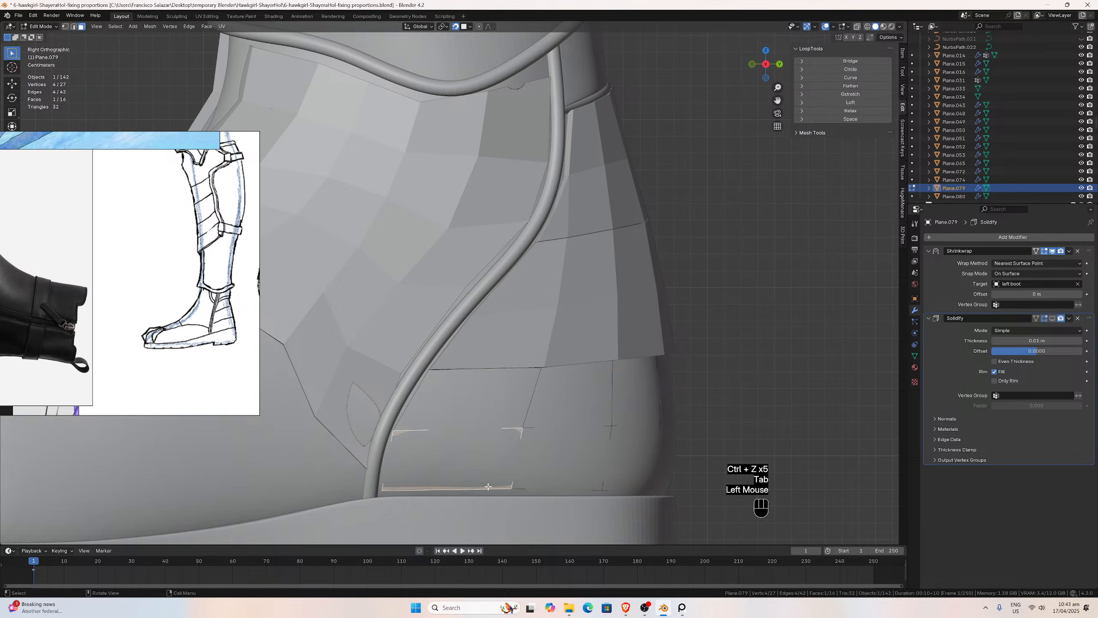
pyautogui.click(73, 26)
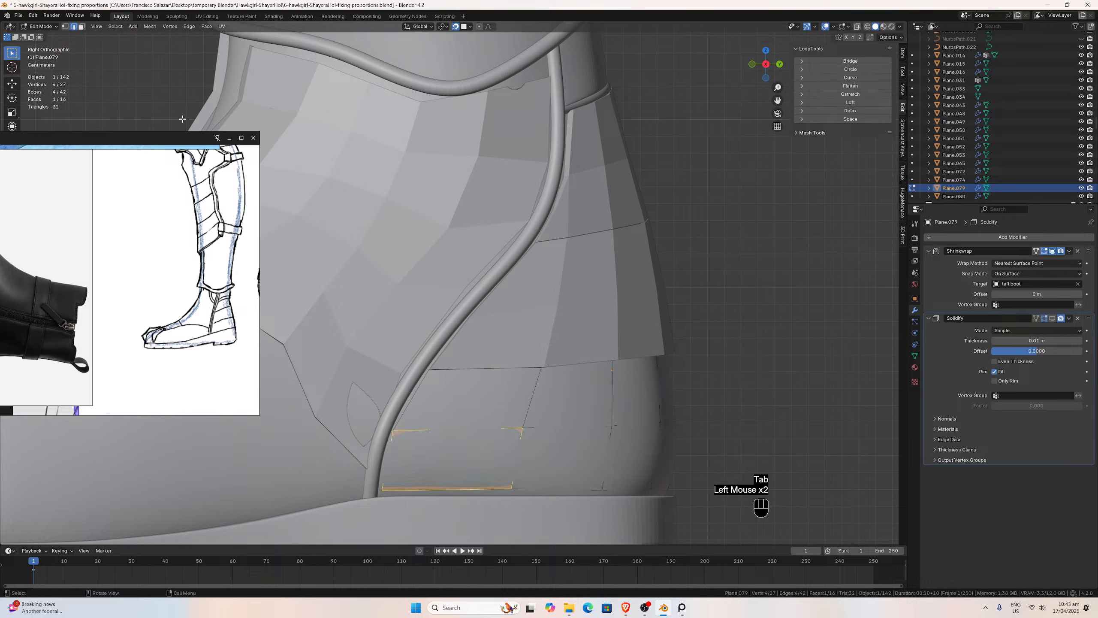
pyautogui.click(482, 489)
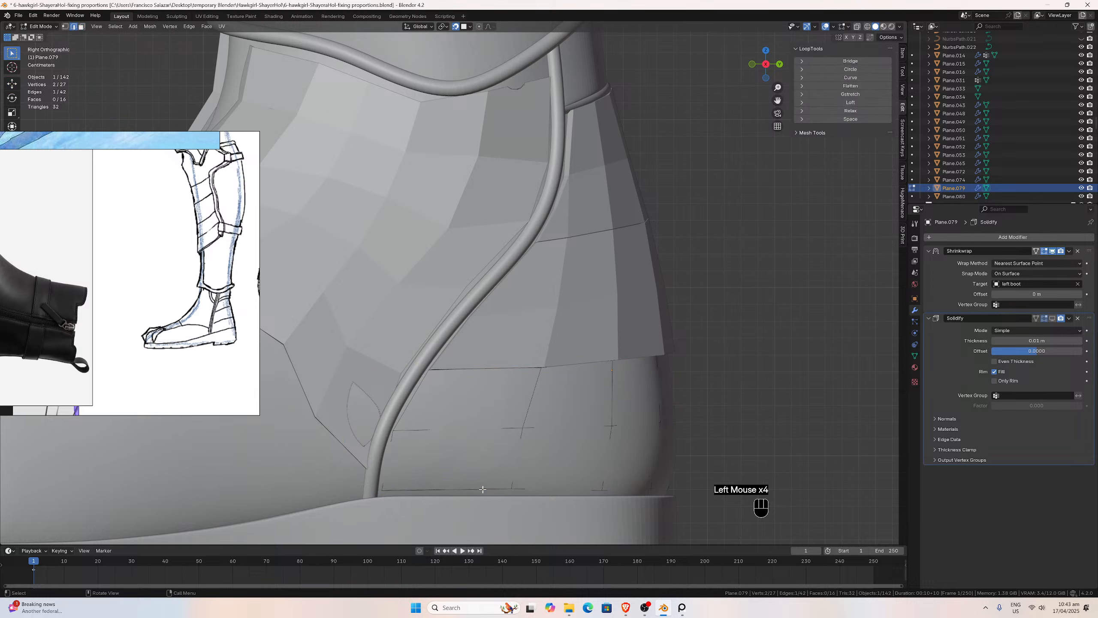
pyautogui.click(482, 489)
pyautogui.keyDown('alt'); pyautogui.click(484, 489); pyautogui.keyUp('alt')
pyautogui.press('g')
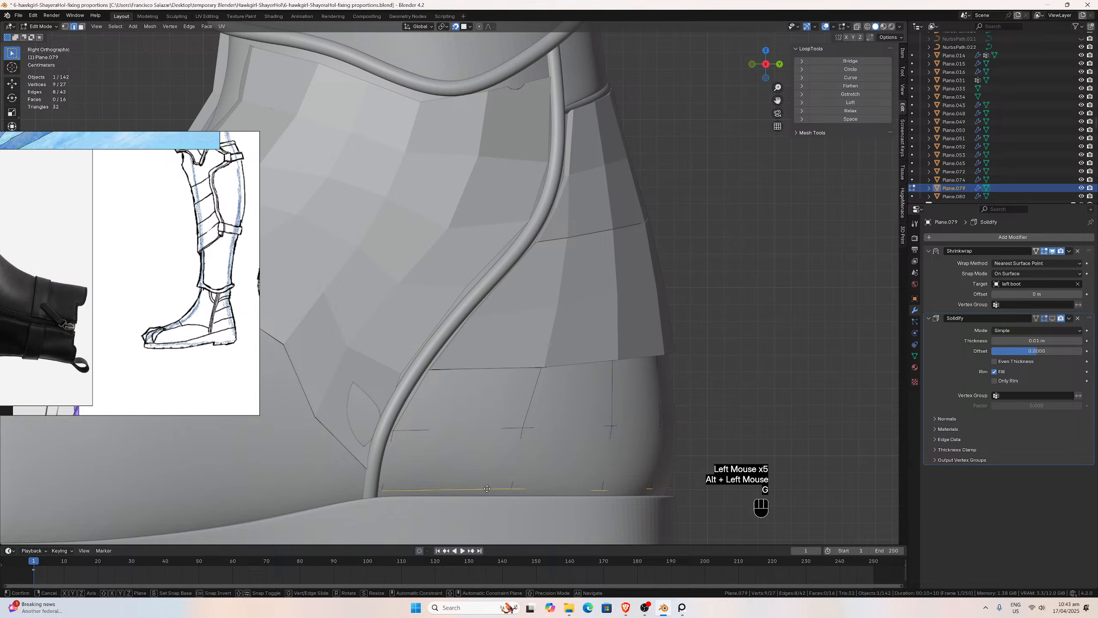
pyautogui.press('z')
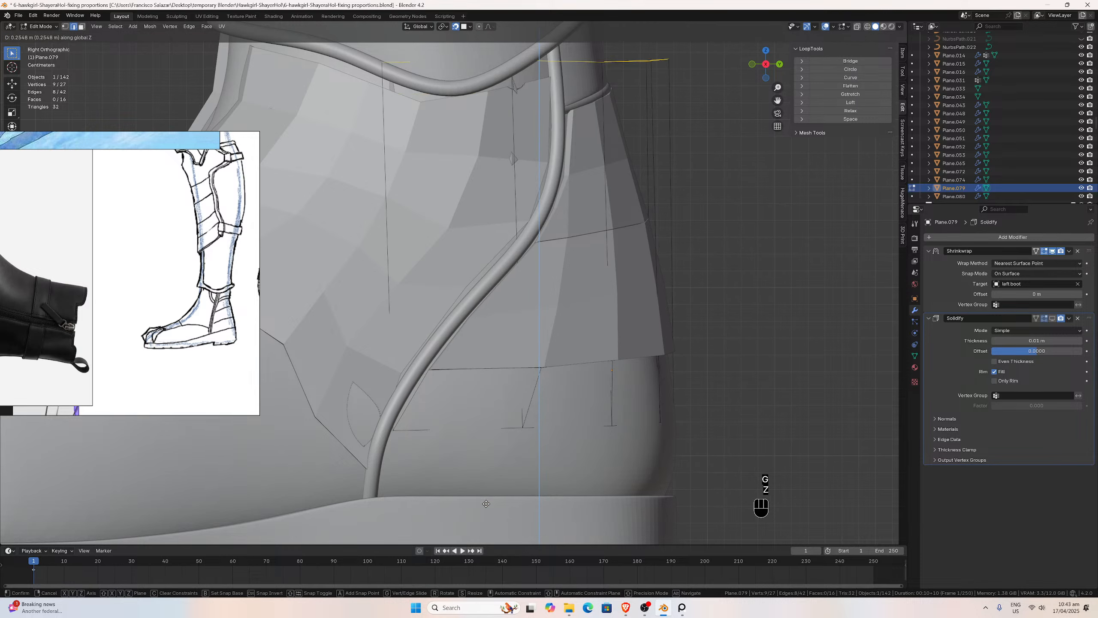
pyautogui.click(453, 111)
pyautogui.hotkey('ctrl', 'z')
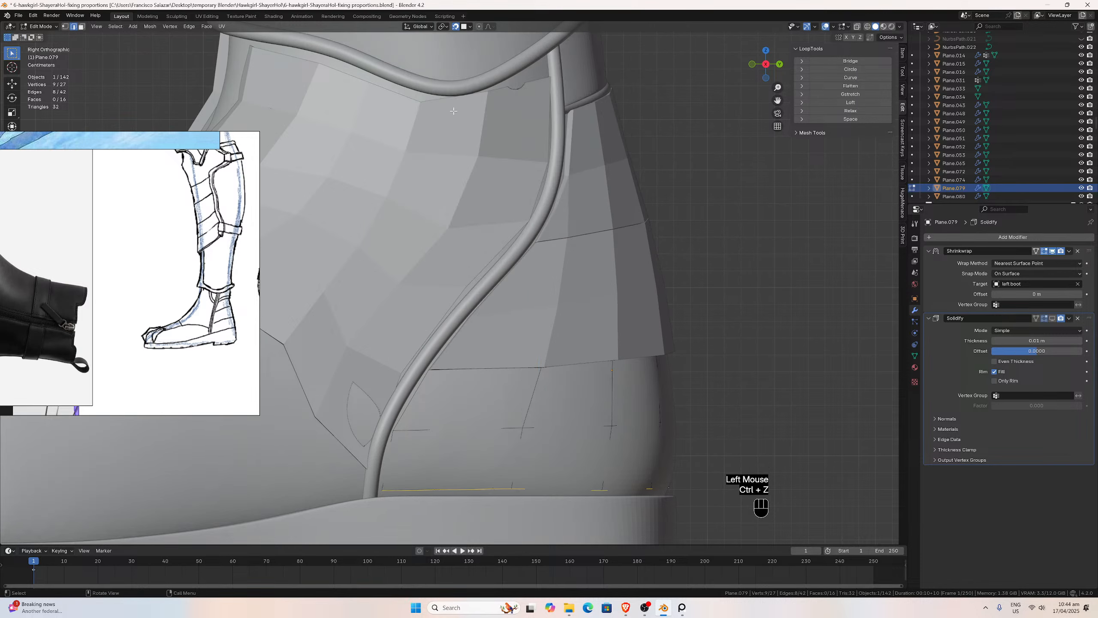
# Turn off snapping and move the lowest heel section's bottom edge loop down about 0.0066 m along Z, into the sole.
pyautogui.click(455, 28)
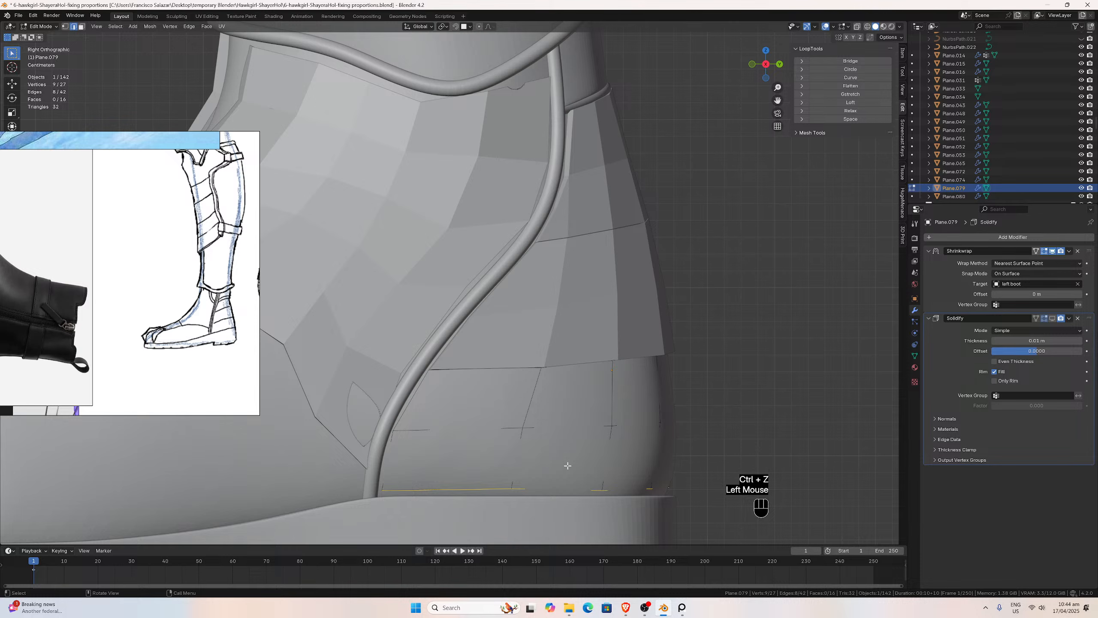
pyautogui.press('g')
pyautogui.press('z')
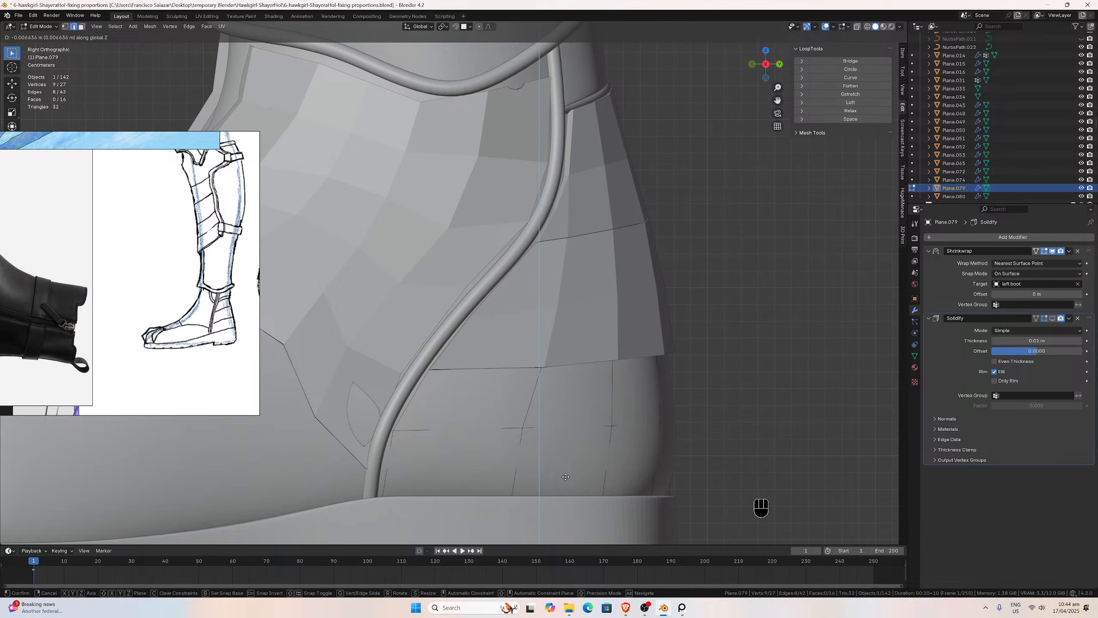
pyautogui.click(565, 476)
pyautogui.scroll(1, 565, 476)
pyautogui.press('Tab')
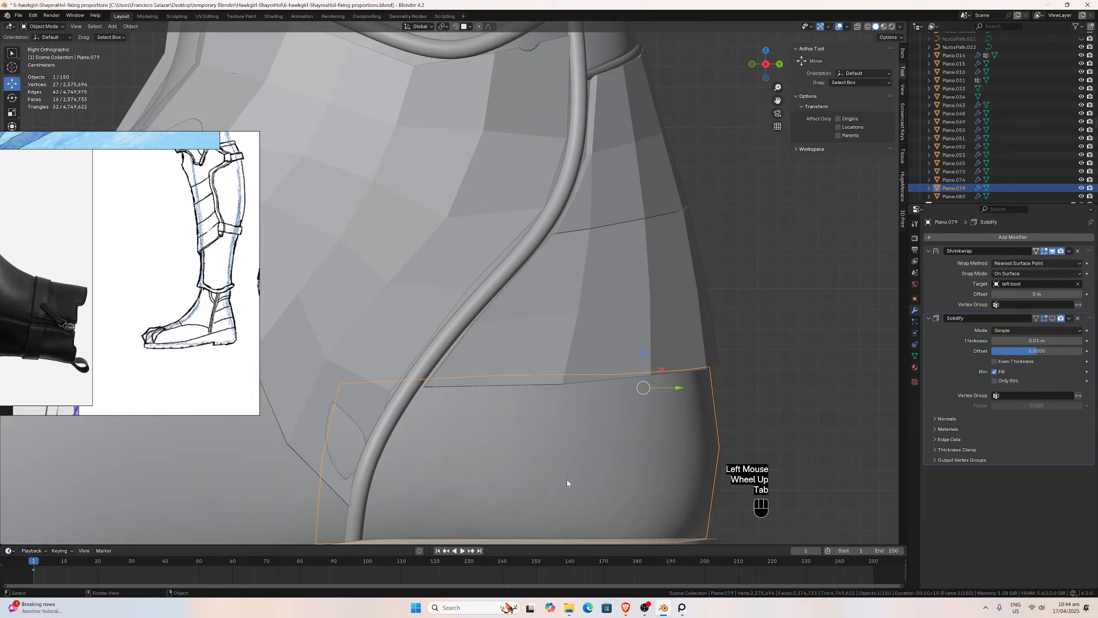
# Add one centred horizontal loop cut through the bottom face row of the lowest heel section.
pyautogui.scroll(-2, 566, 480)
pyautogui.scroll(1, 567, 483)
pyautogui.press('Tab')
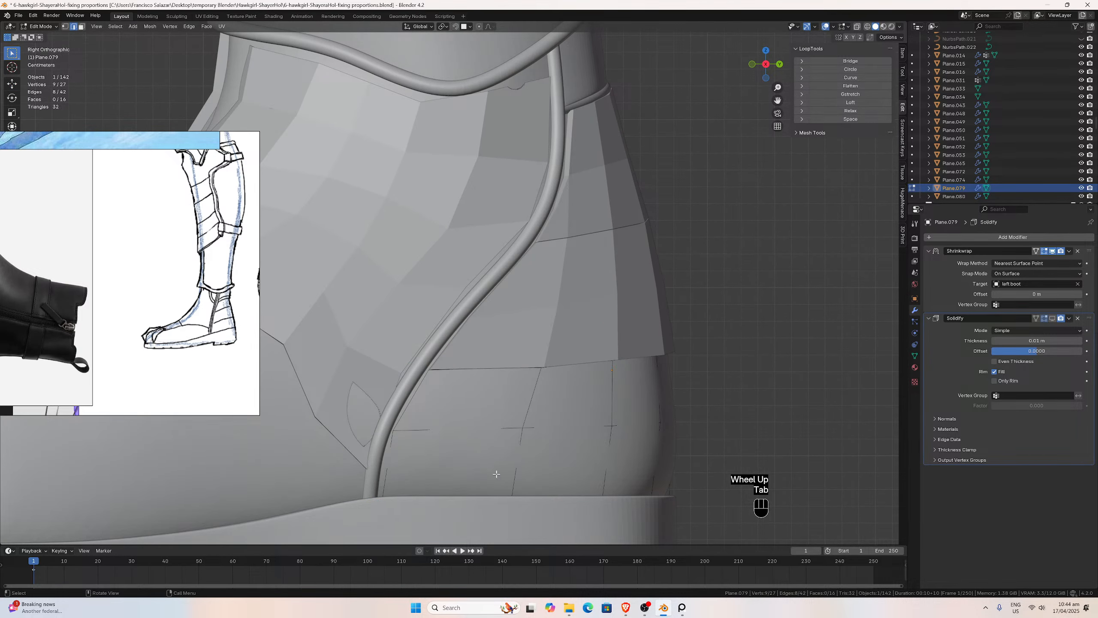
pyautogui.hotkey('ctrl', 'r')
pyautogui.click(521, 468)
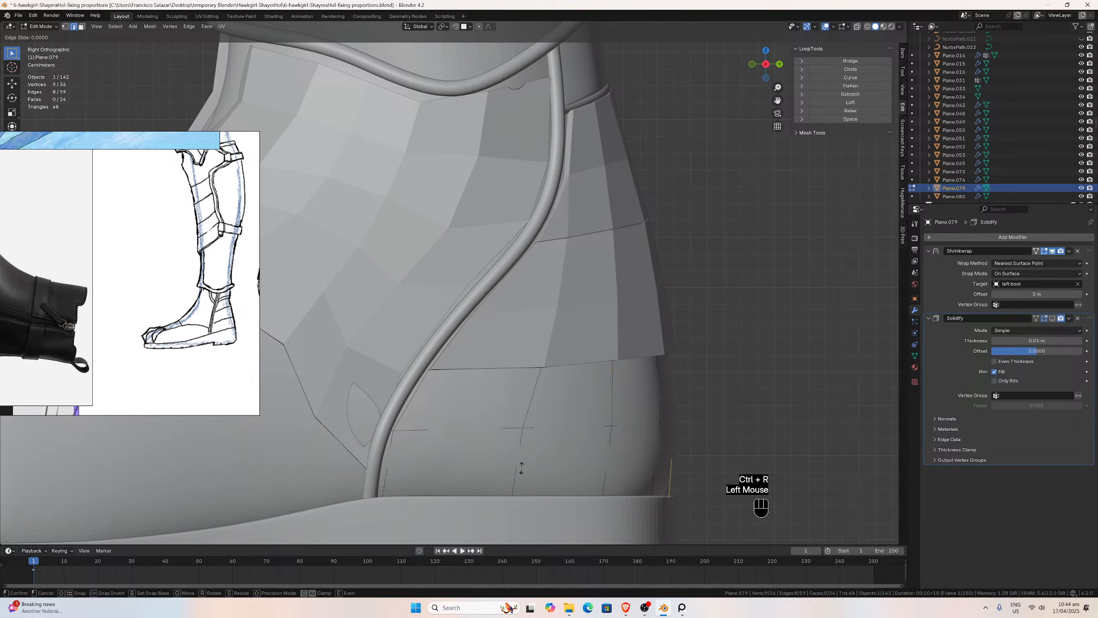
pyautogui.click(520, 468)
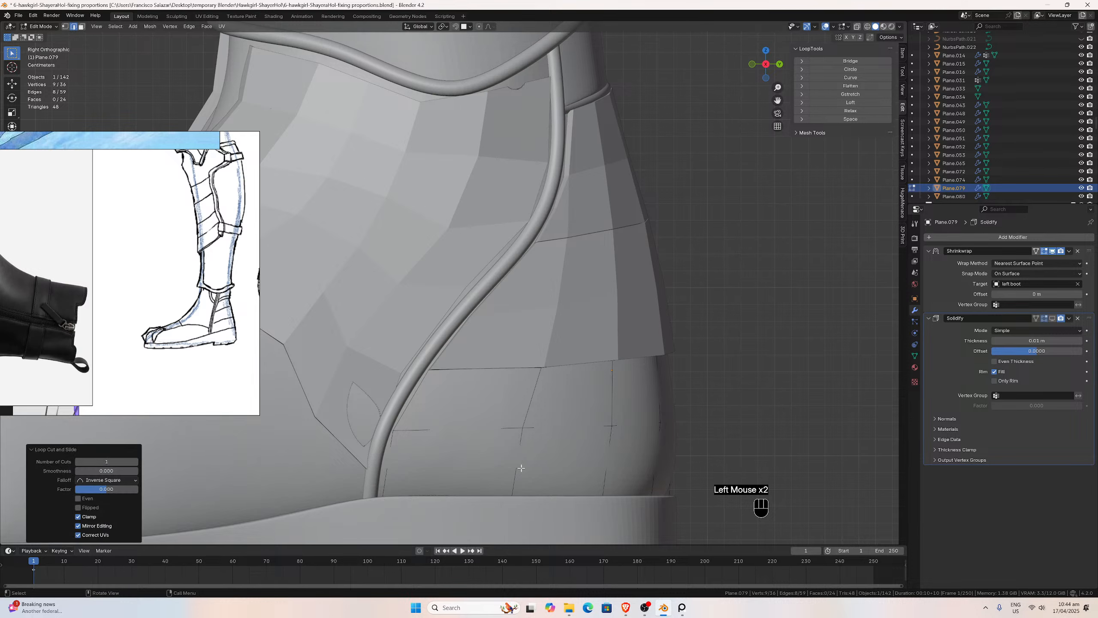
# Enable the Shrinkwrap modifier's on-cage display for editing the lowest heel section.
pyautogui.click(515, 464)
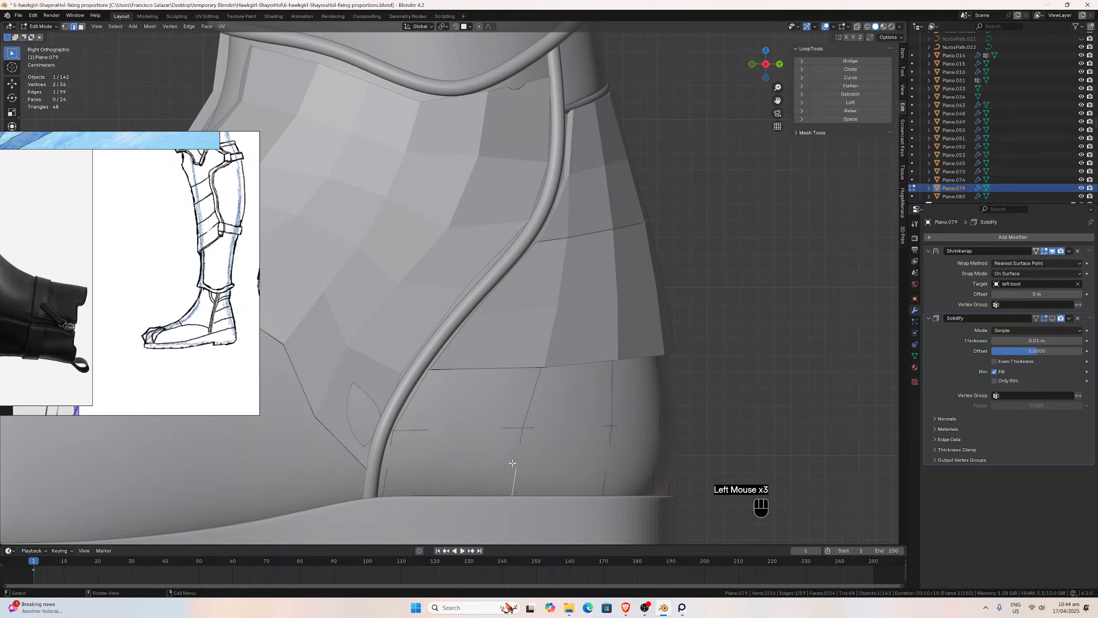
pyautogui.press('Tab')
pyautogui.press('Tab')
pyautogui.click(1036, 252)
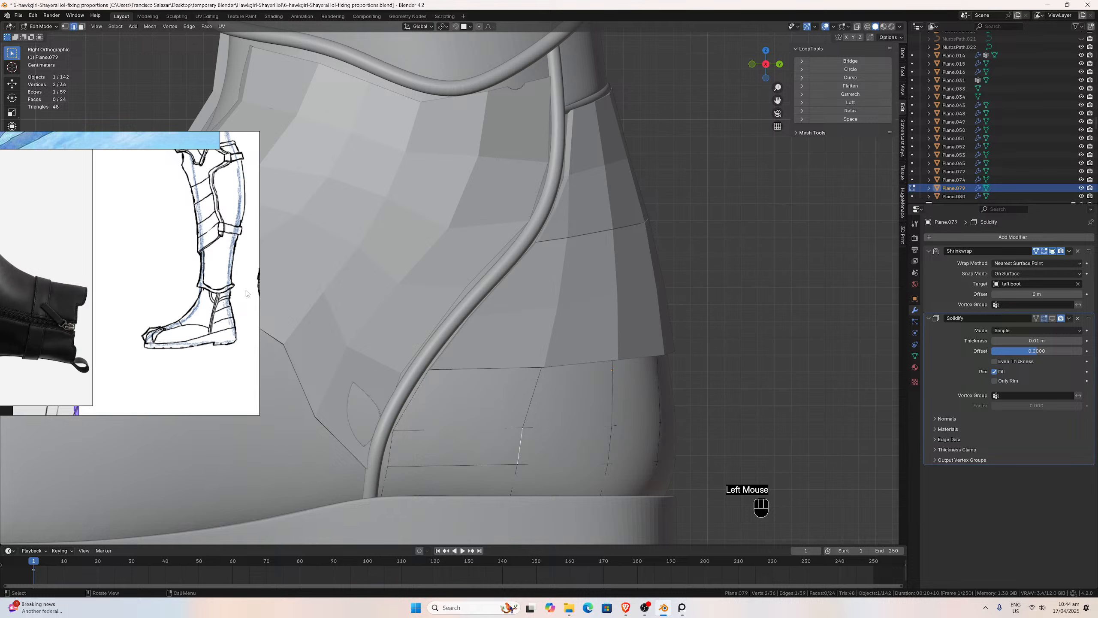
# Move the two lowest front-edge vertices of the lowest heel section forward onto the piping in vertex selection mode.
pyautogui.click(65, 26)
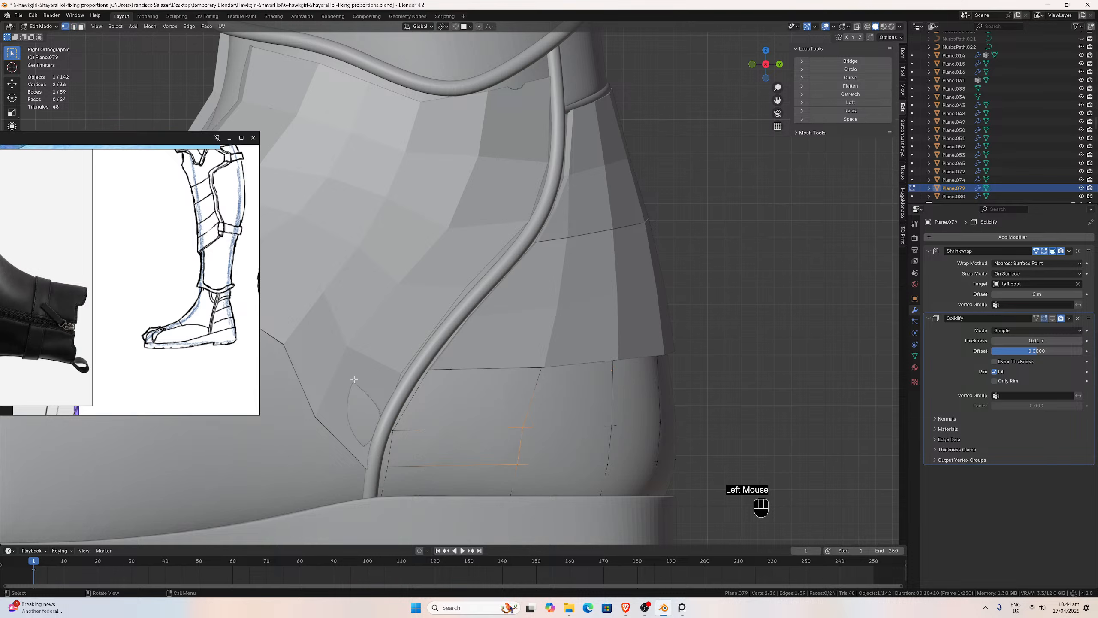
pyautogui.click(391, 467)
pyautogui.press('g')
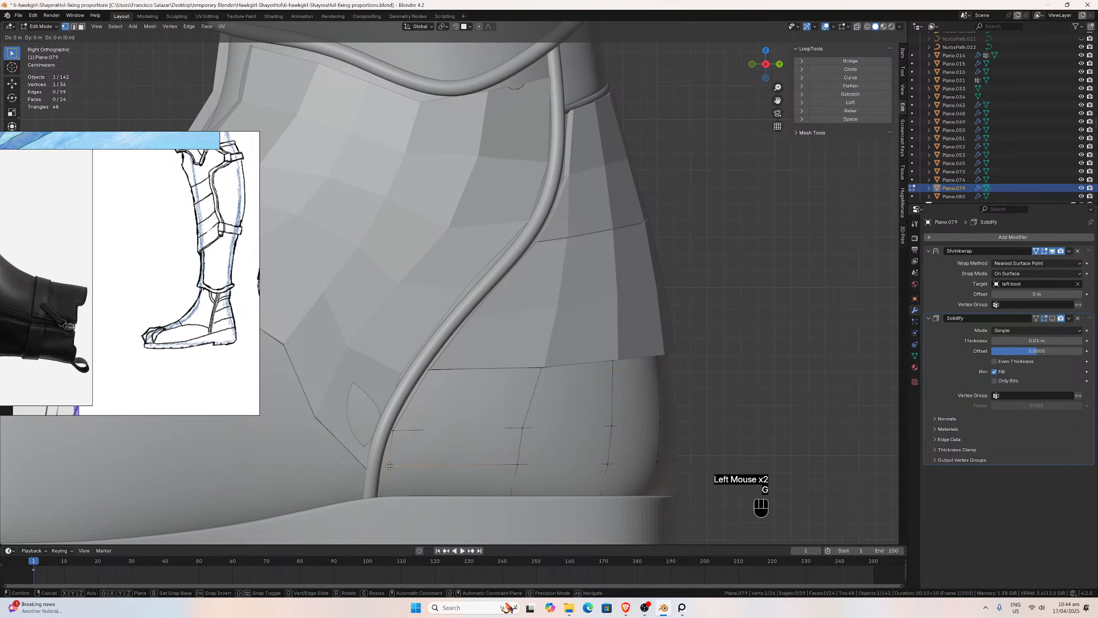
pyautogui.click(380, 463)
pyautogui.click(375, 497)
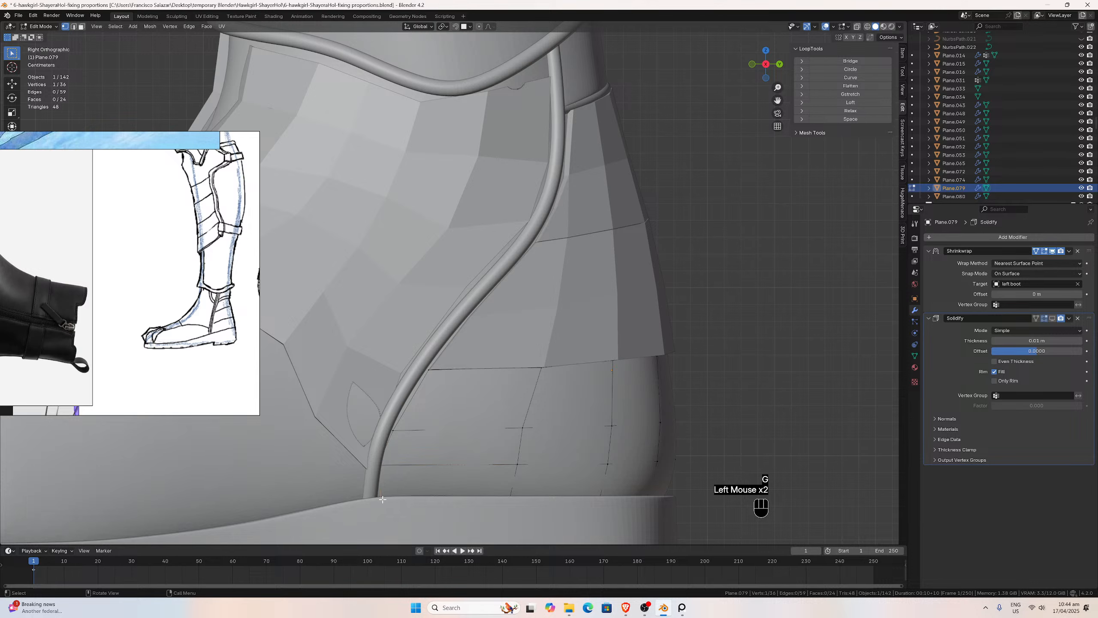
pyautogui.press('g')
pyautogui.click(373, 498)
# Move the two upper front-edge vertices of the lowest heel section forward so they tuck under the piping.
pyautogui.click(392, 430)
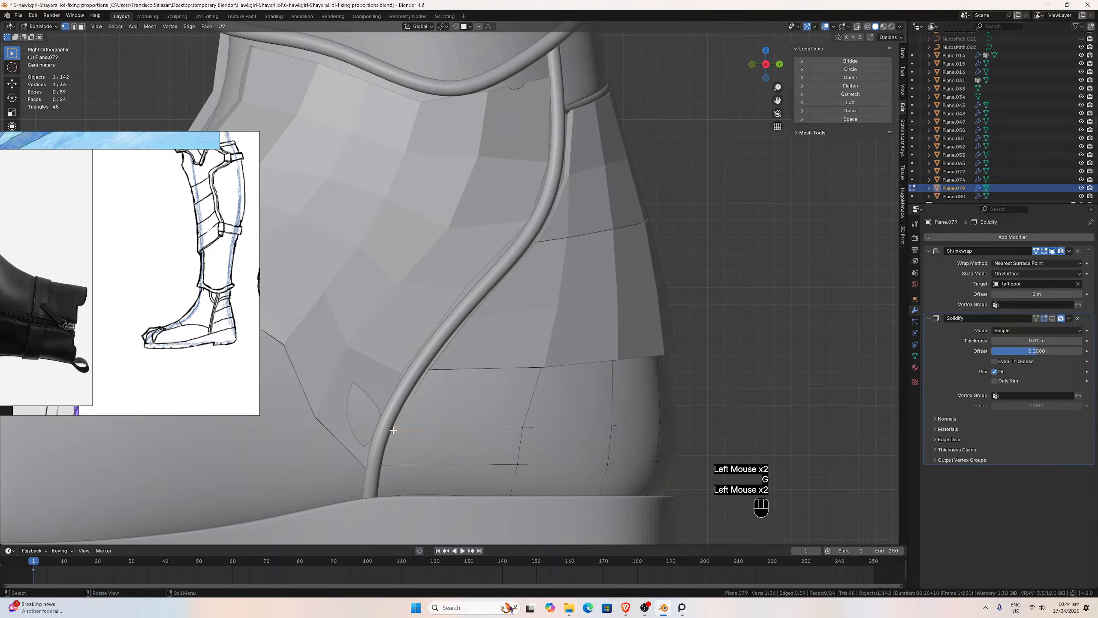
pyautogui.press('g')
pyautogui.click(386, 428)
pyautogui.click(425, 370)
pyautogui.press('g')
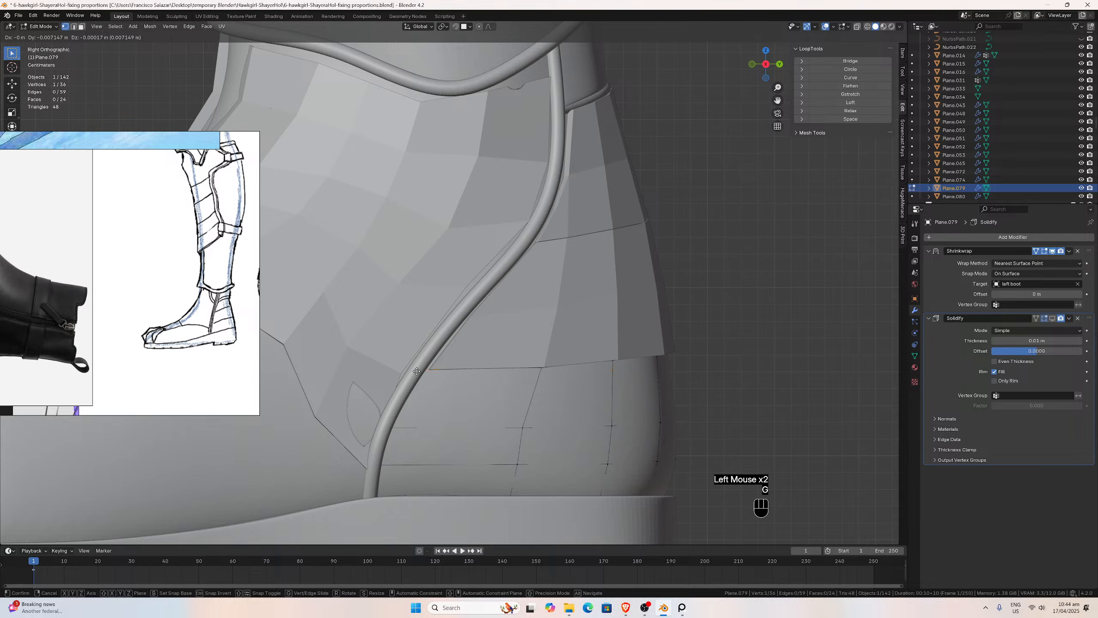
pyautogui.click(417, 371)
# Shift the two inner vertices beside the front column slightly toward the heel to even out their vertical edge line.
pyautogui.click(520, 428)
pyautogui.press('g')
pyautogui.click(529, 429)
pyautogui.click(517, 464)
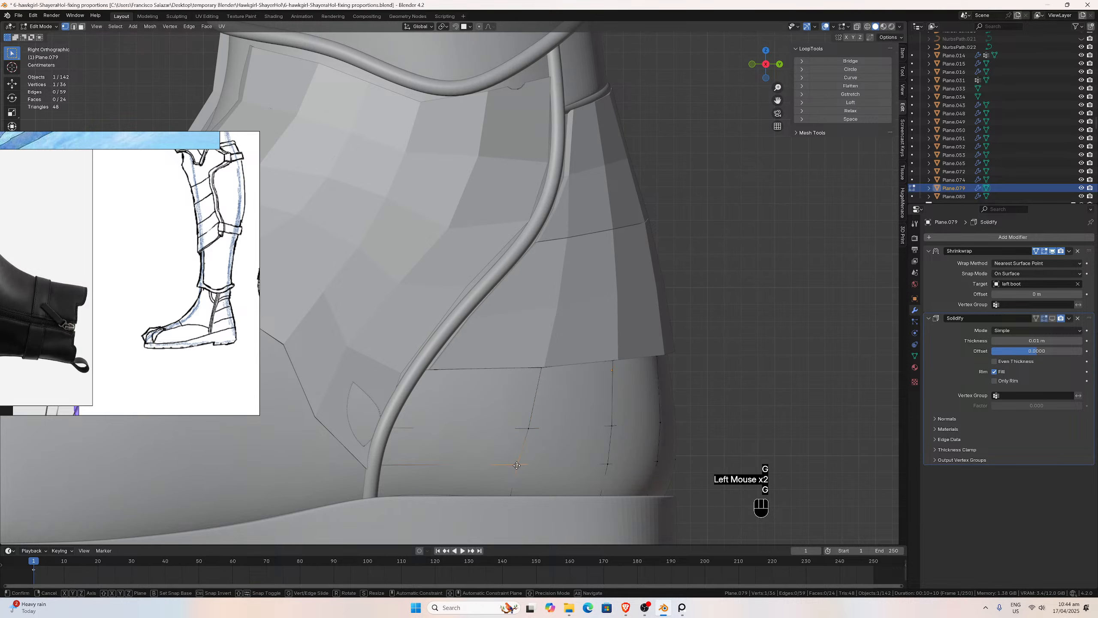
pyautogui.press('g')
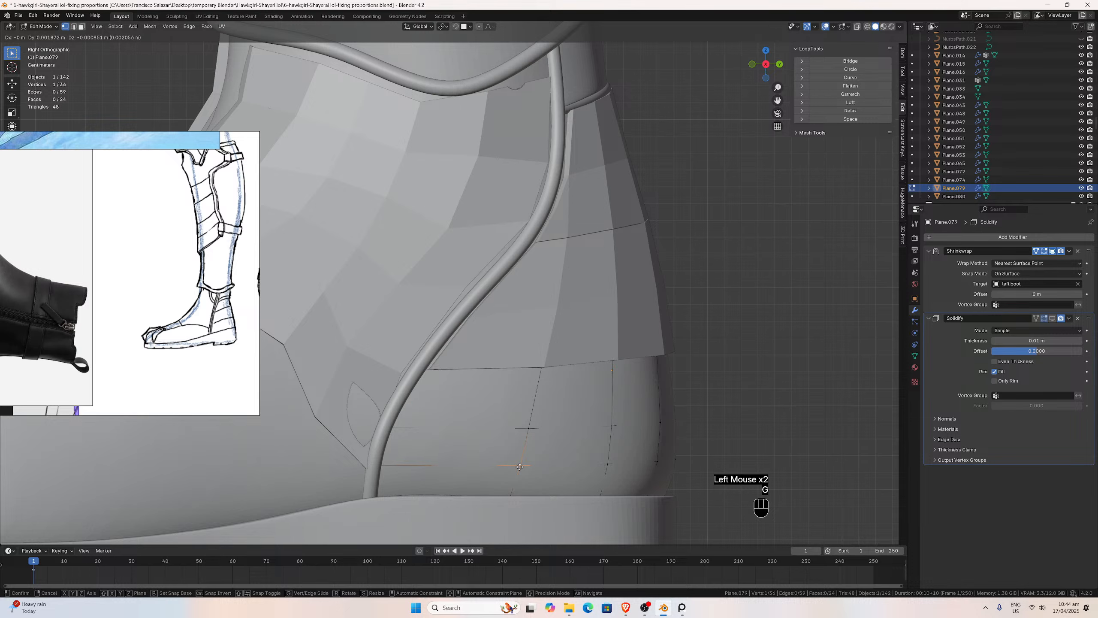
pyautogui.click(519, 466)
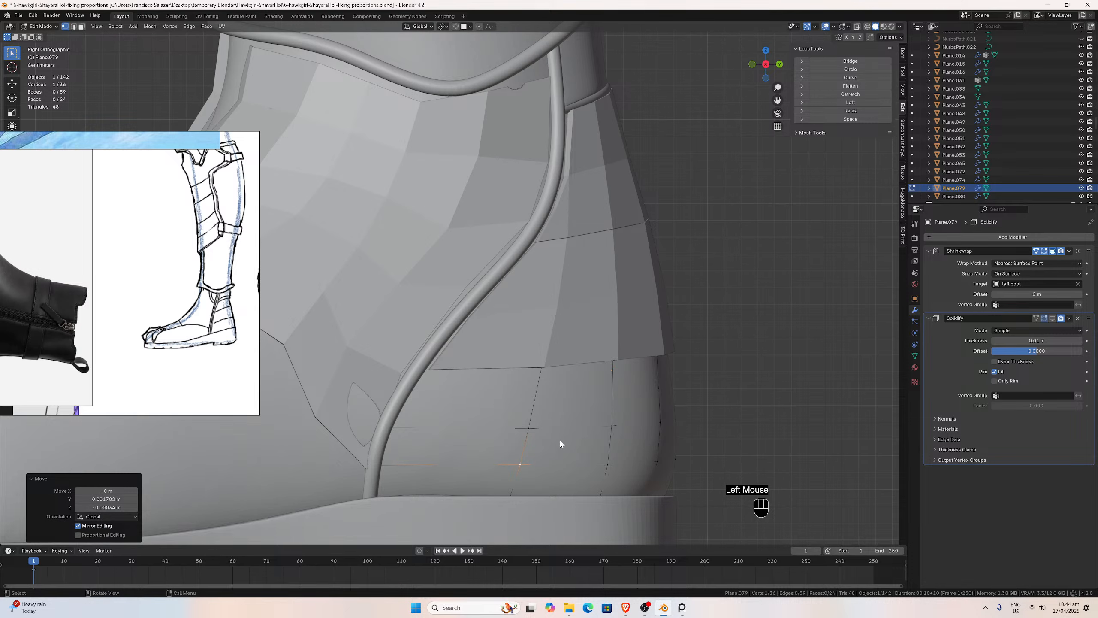
# Show the Solidify modifier in the viewport, check the heel section from the boot's left side and reopen its mesh for editing.
pyautogui.press('Tab')
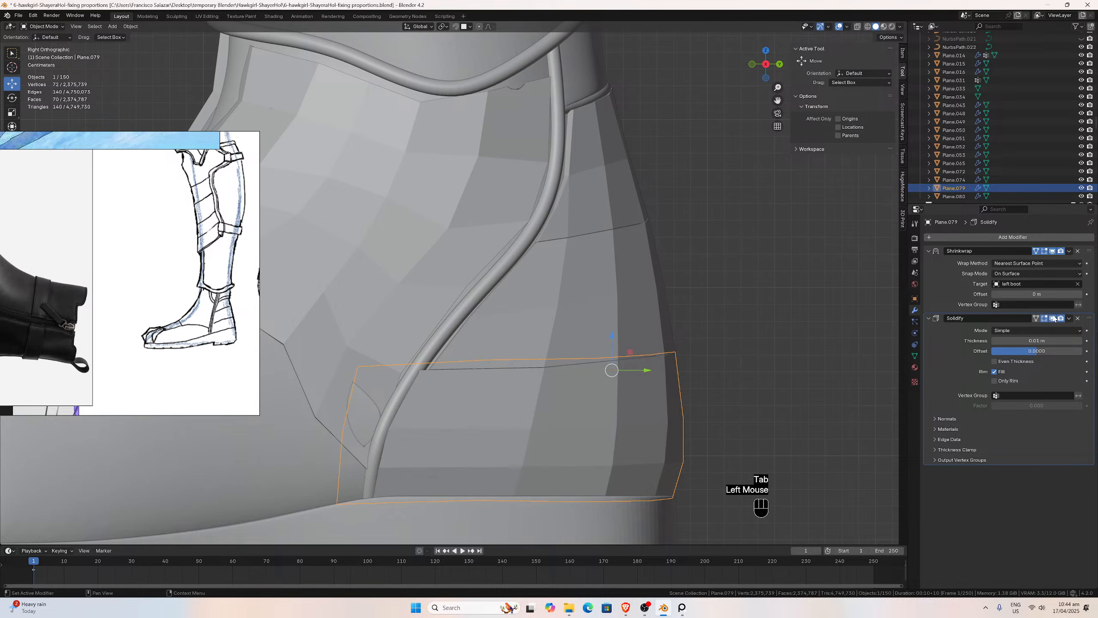
pyautogui.moveTo(553, 425); pyautogui.dragTo(497, 424, button='middle')
pyautogui.scroll(-2, 497, 424)
pyautogui.moveTo(498, 423); pyautogui.dragTo(475, 425, button='middle')
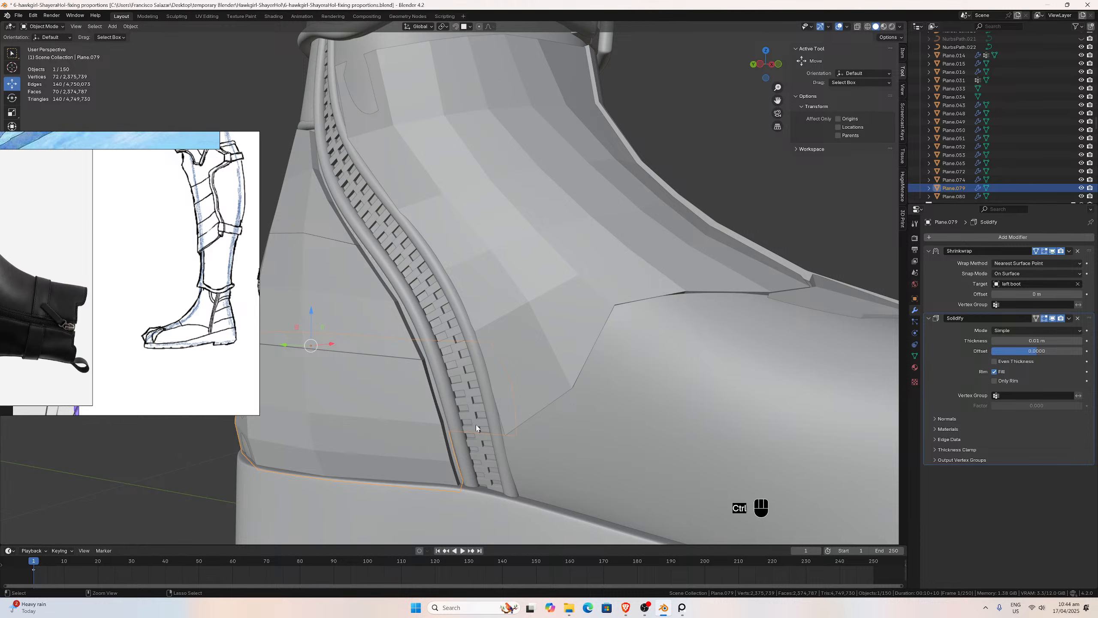
pyautogui.press('ctrl+KP_3')
pyautogui.scroll(2, 477, 426)
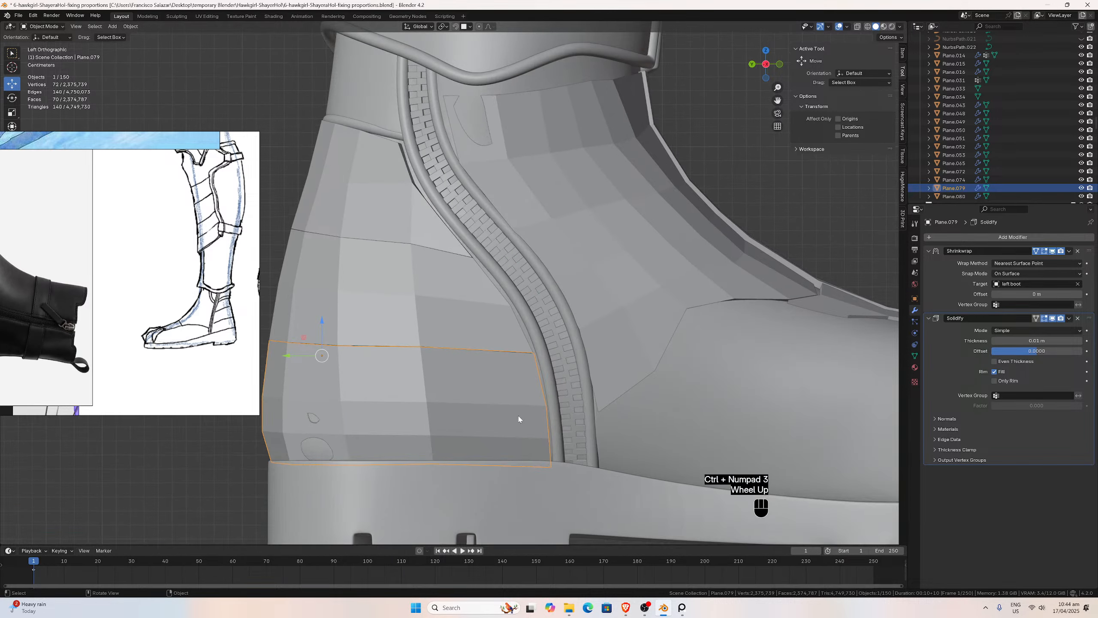
pyautogui.press('Tab')
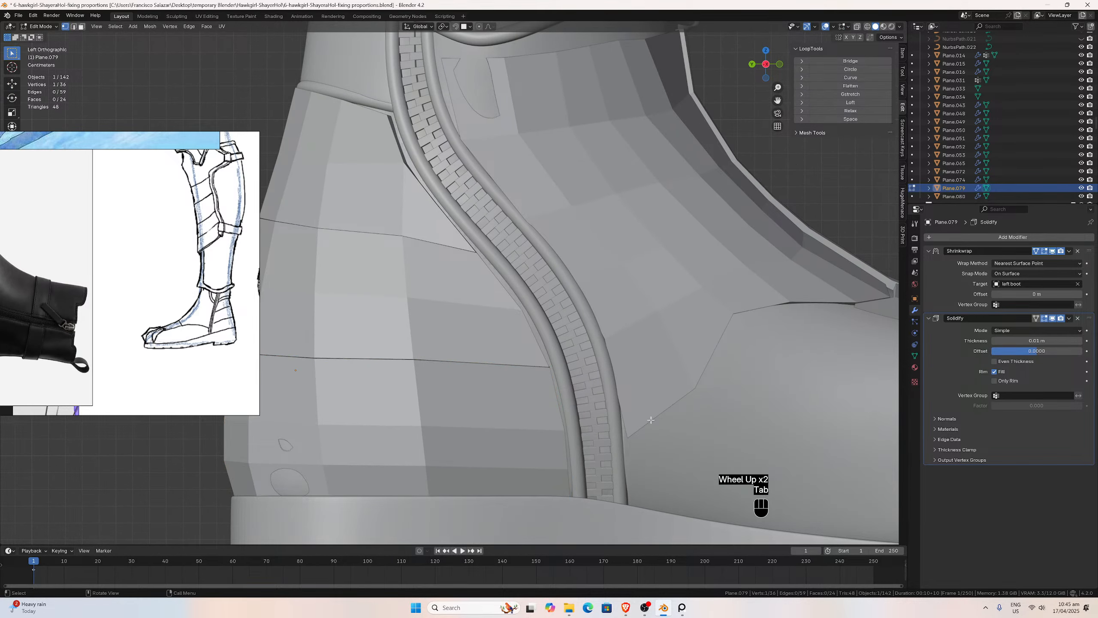
# Hide the Solidify modifier in the viewport and move the lowest front-edge vertex of the lowest heel section forward under the piping.
pyautogui.click(1053, 318)
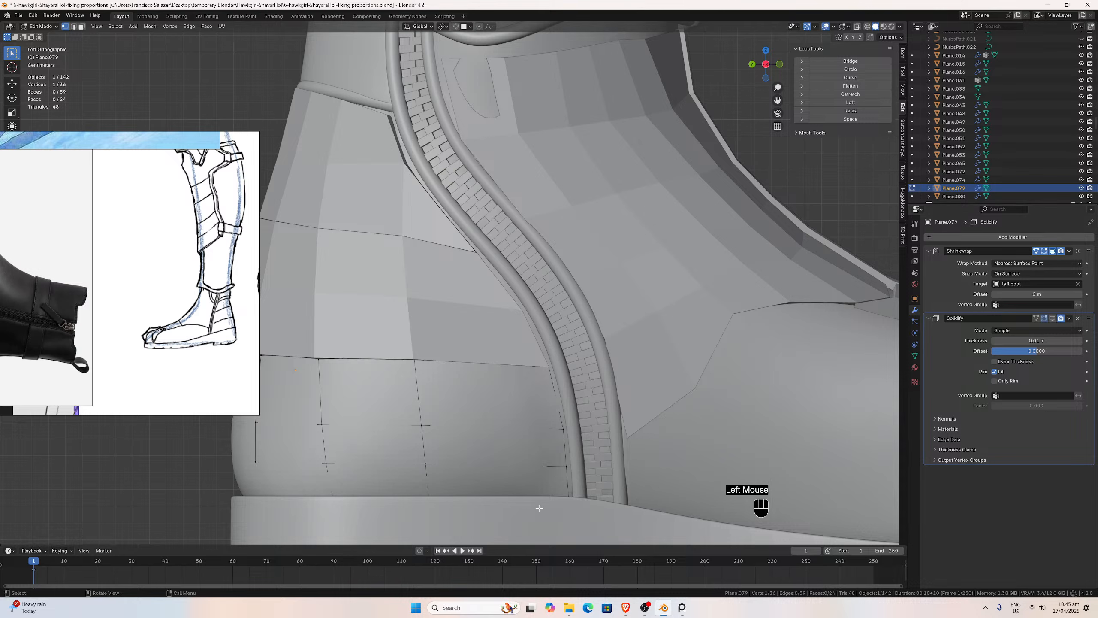
pyautogui.click(564, 490)
pyautogui.click(568, 467)
pyautogui.click(566, 500)
pyautogui.press('g')
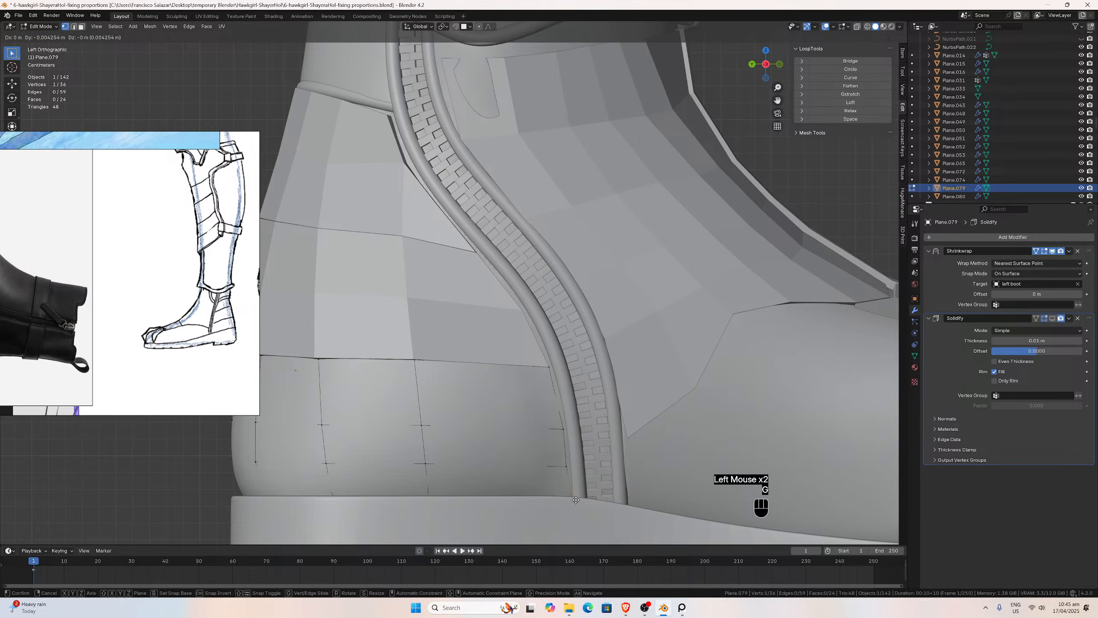
pyautogui.click(575, 500)
# Move the three remaining front-edge vertices of the lowest heel section forward so they follow the piping's curve.
pyautogui.click(566, 464)
pyautogui.press('g')
pyautogui.click(575, 466)
pyautogui.click(562, 431)
pyautogui.press('g')
pyautogui.click(570, 423)
pyautogui.click(545, 368)
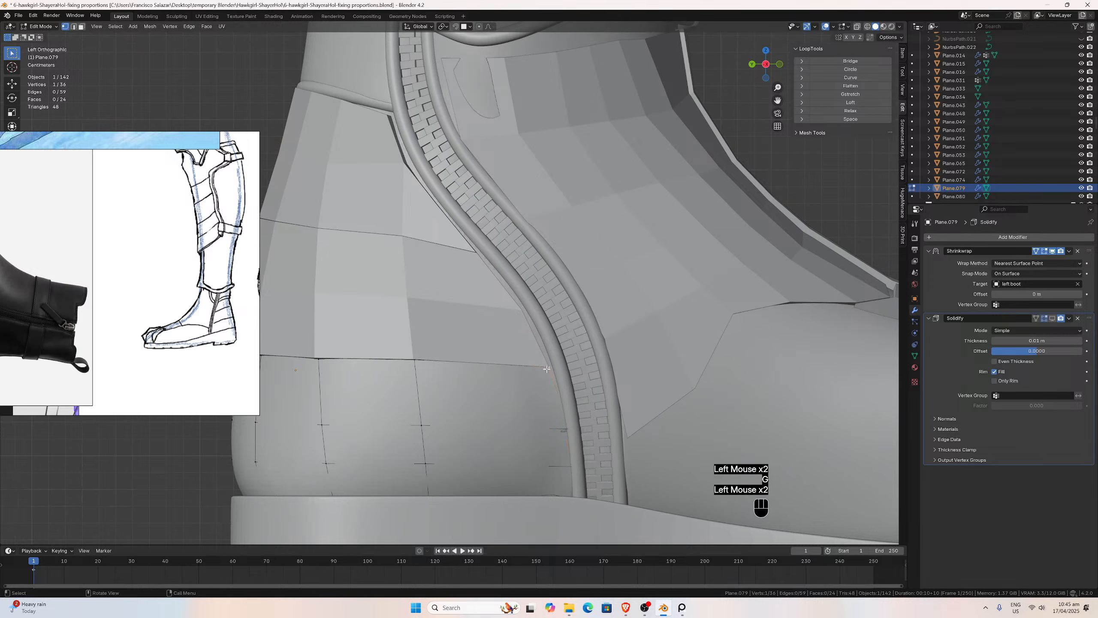
pyautogui.press('g')
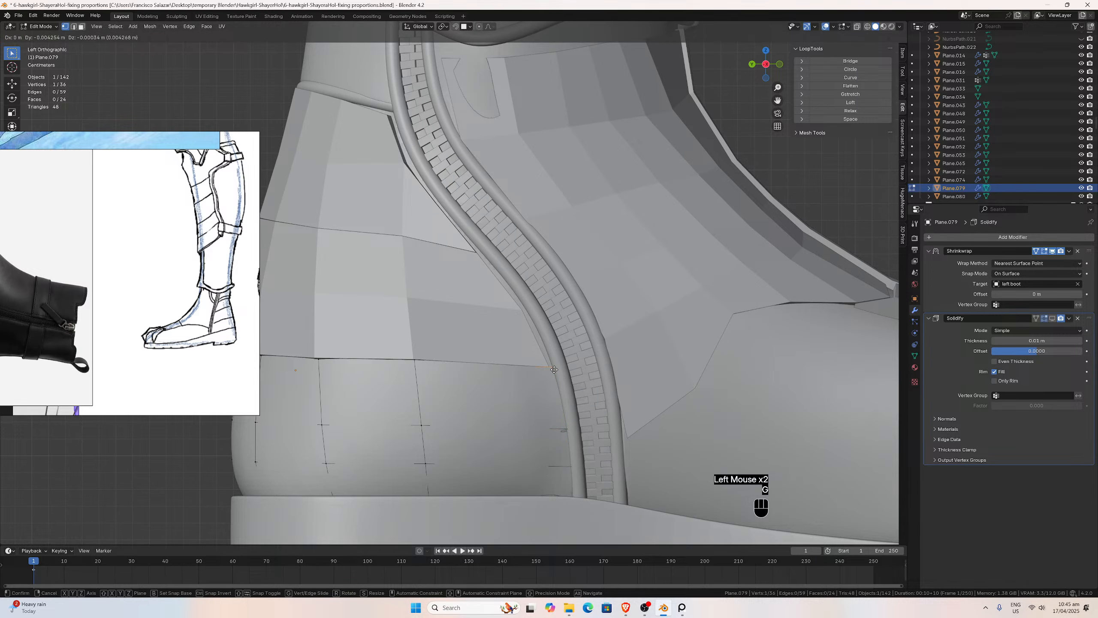
pyautogui.click(554, 369)
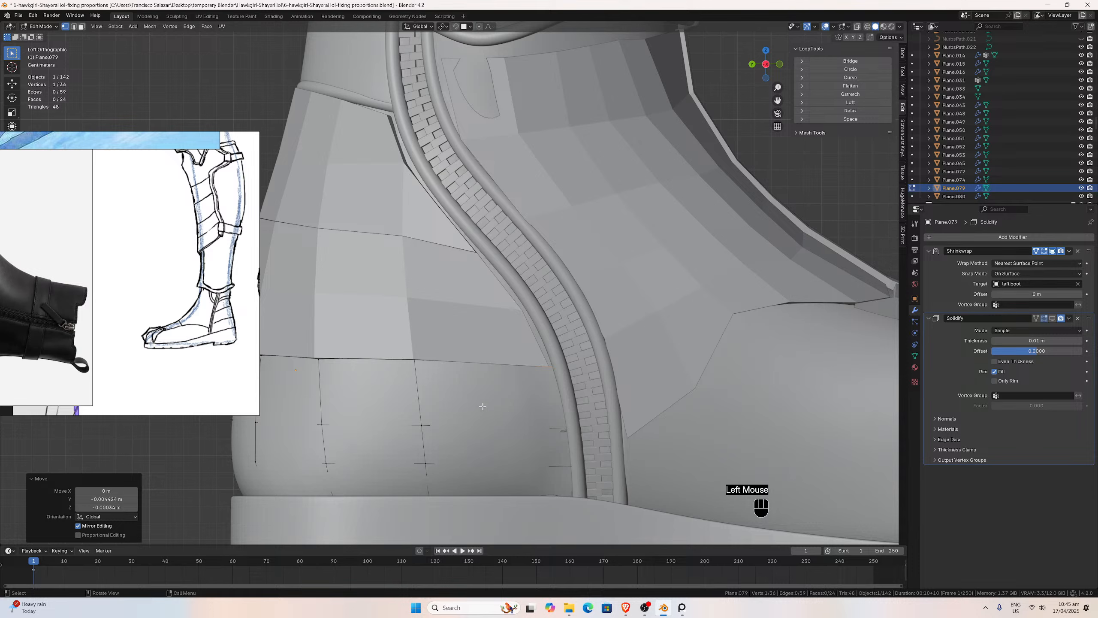
# Finish editing the lowest heel section, show its Solidify modifier in the viewport again and save the file.
pyautogui.scroll(-2, 483, 406)
pyautogui.press('Tab')
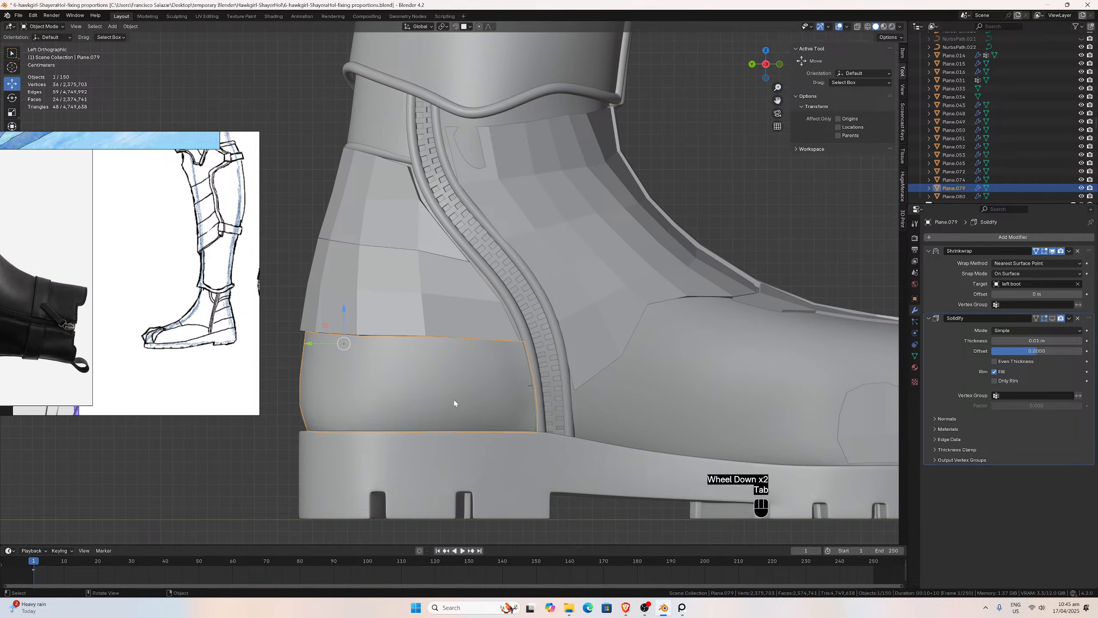
pyautogui.click(1052, 319)
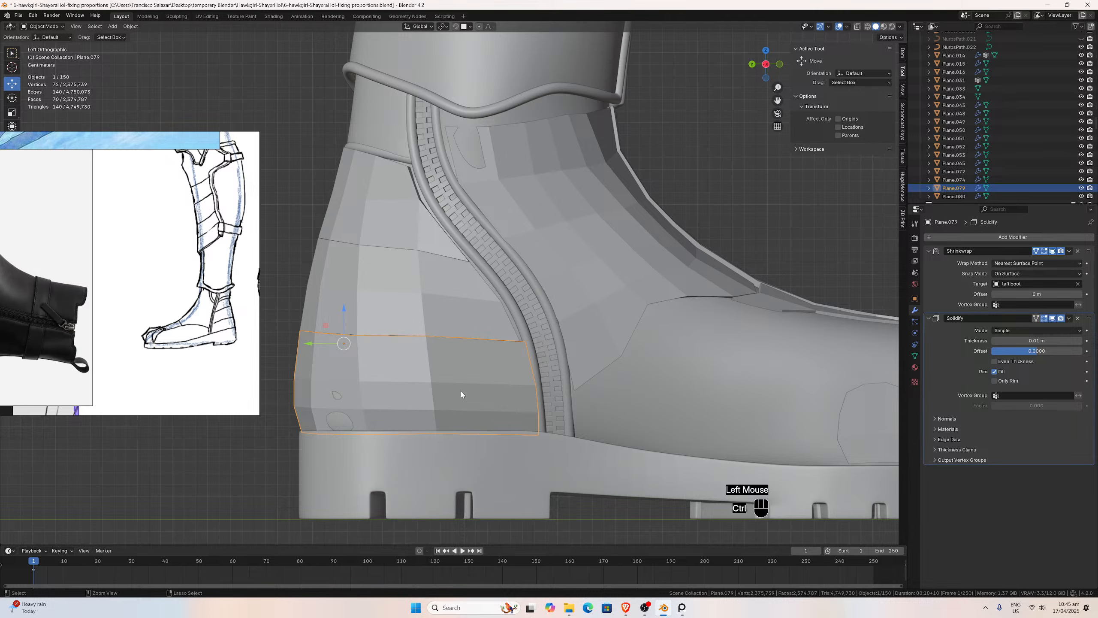
pyautogui.hotkey('ctrl', 's')
# Add four centred vertical loop cuts across the back of the lowest heel section in back view.
pyautogui.scroll(-2, 503, 390)
pyautogui.moveTo(508, 381); pyautogui.dragTo(575, 374, button='middle')
pyautogui.scroll(2, 505, 380)
pyautogui.scroll(1, 558, 374)
pyautogui.scroll(-2, 558, 374)
pyautogui.scroll(1, 576, 380)
pyautogui.press('ctrl+KP_1')
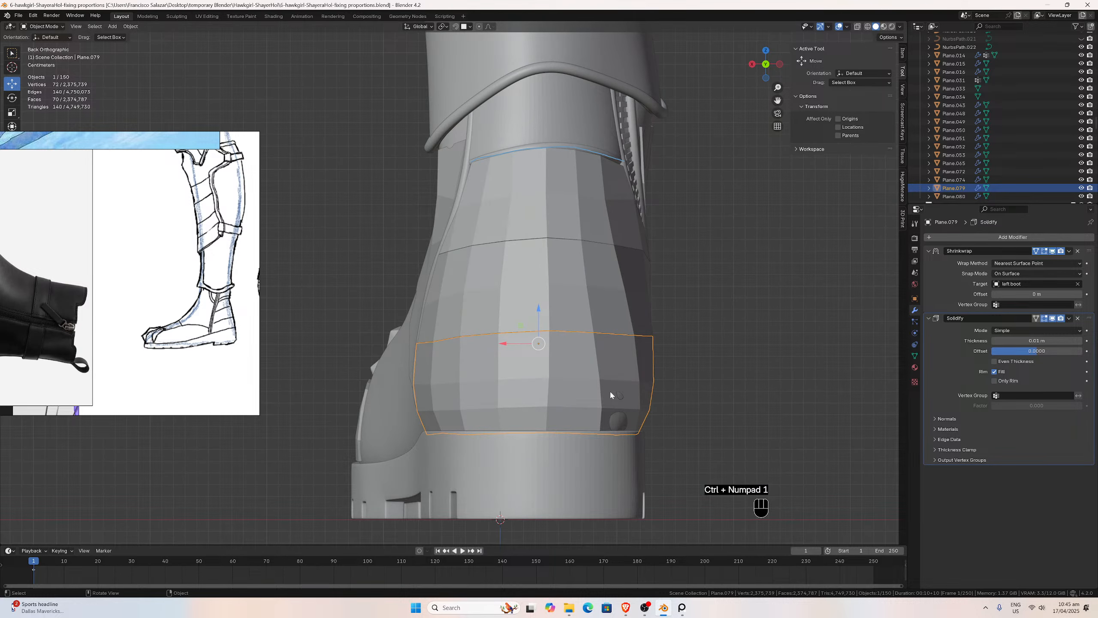
pyautogui.press('Tab')
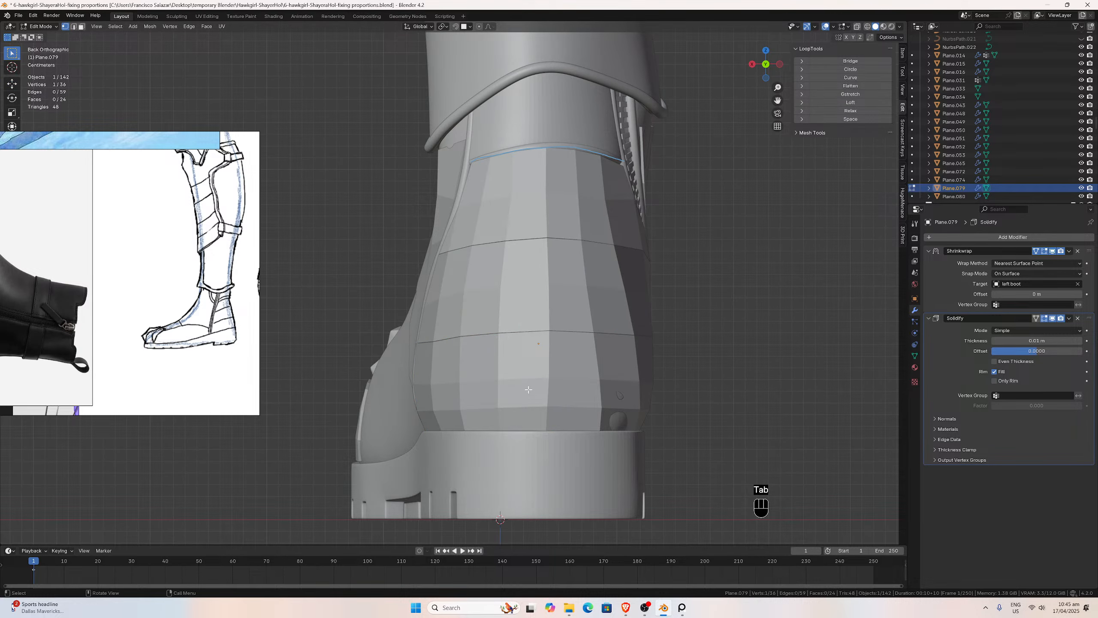
pyautogui.hotkey('ctrl', 'r')
pyautogui.click(533, 371)
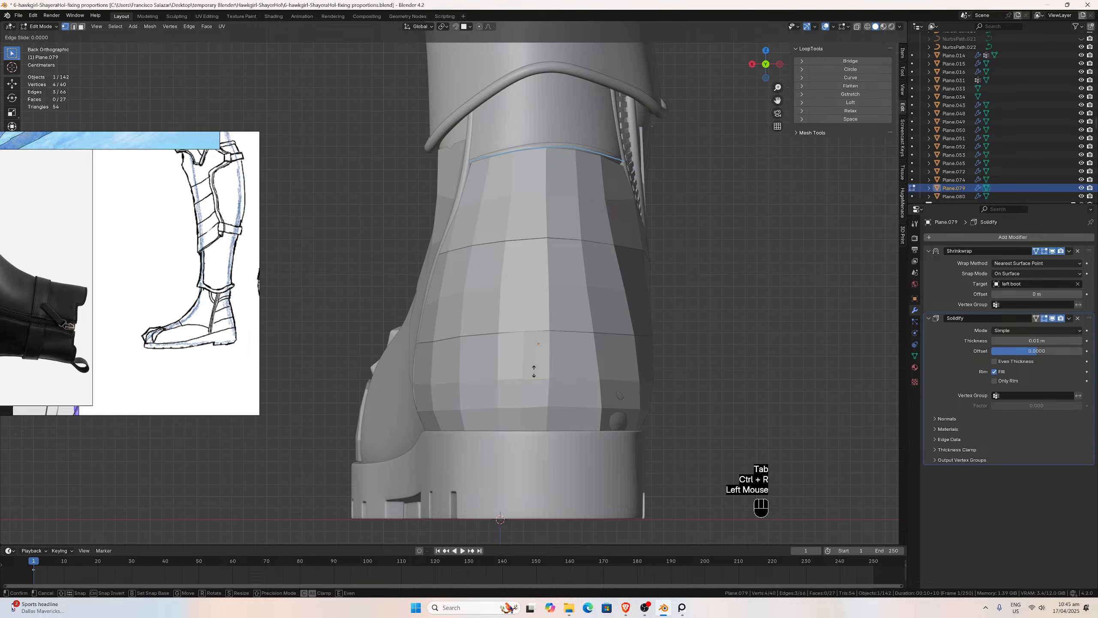
pyautogui.click(533, 371)
pyautogui.hotkey('ctrl', 'r')
pyautogui.click(575, 376)
pyautogui.click(617, 375)
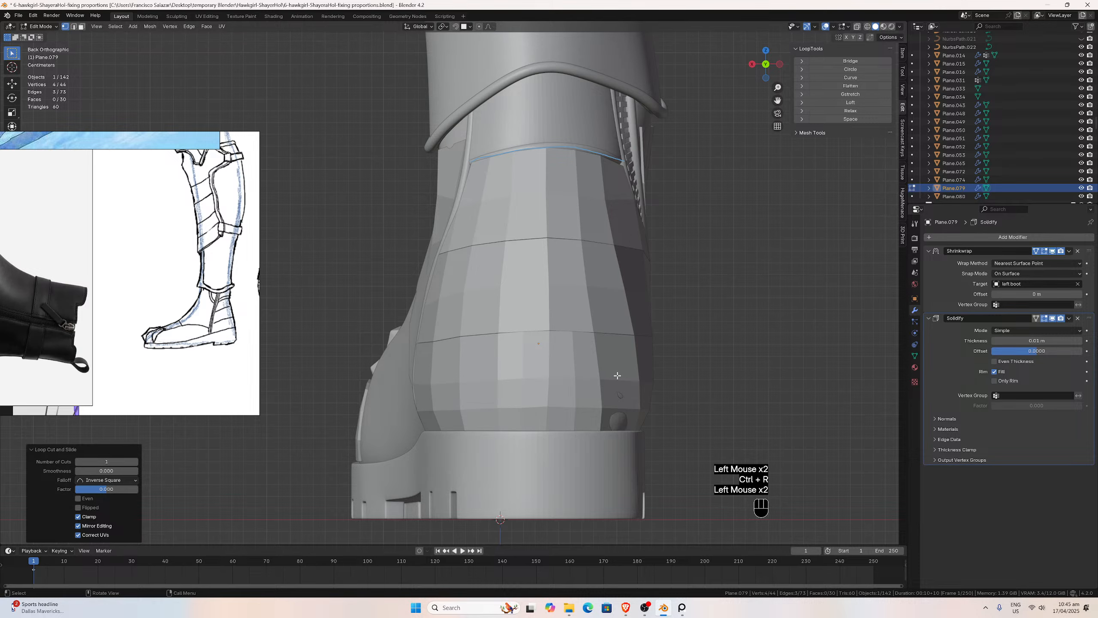
pyautogui.hotkey('ctrl', 'r')
pyautogui.click(617, 375)
pyautogui.click(617, 375)
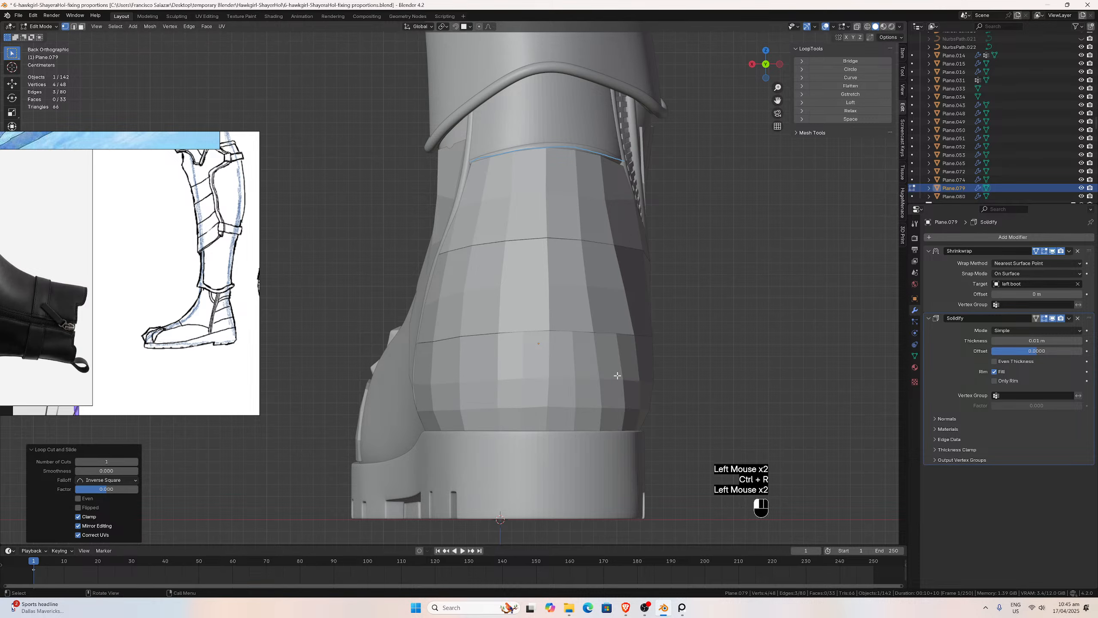
pyautogui.hotkey('ctrl', 'r')
pyautogui.click(484, 366)
pyautogui.click(484, 365)
# Add two more centred vertical loop cuts to the lowest heel section from the boot side without the zipper.
pyautogui.moveTo(484, 365); pyautogui.dragTo(535, 372, button='middle')
pyautogui.hotkey('ctrl', 'r')
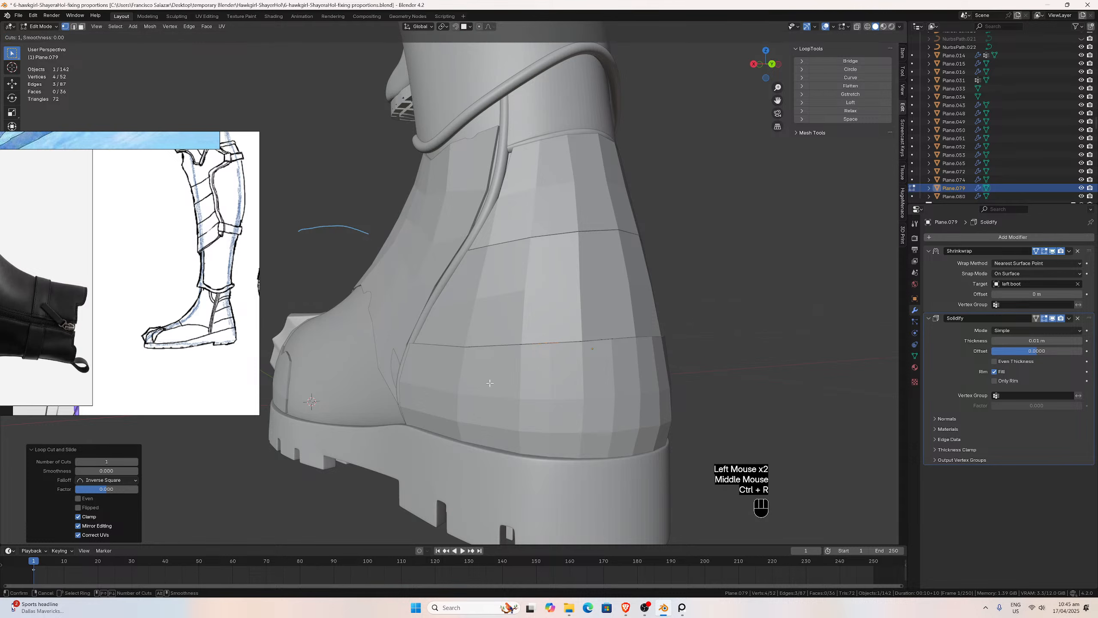
pyautogui.click(485, 394)
pyautogui.click(485, 393)
pyautogui.hotkey('ctrl', 'r')
pyautogui.click(597, 378)
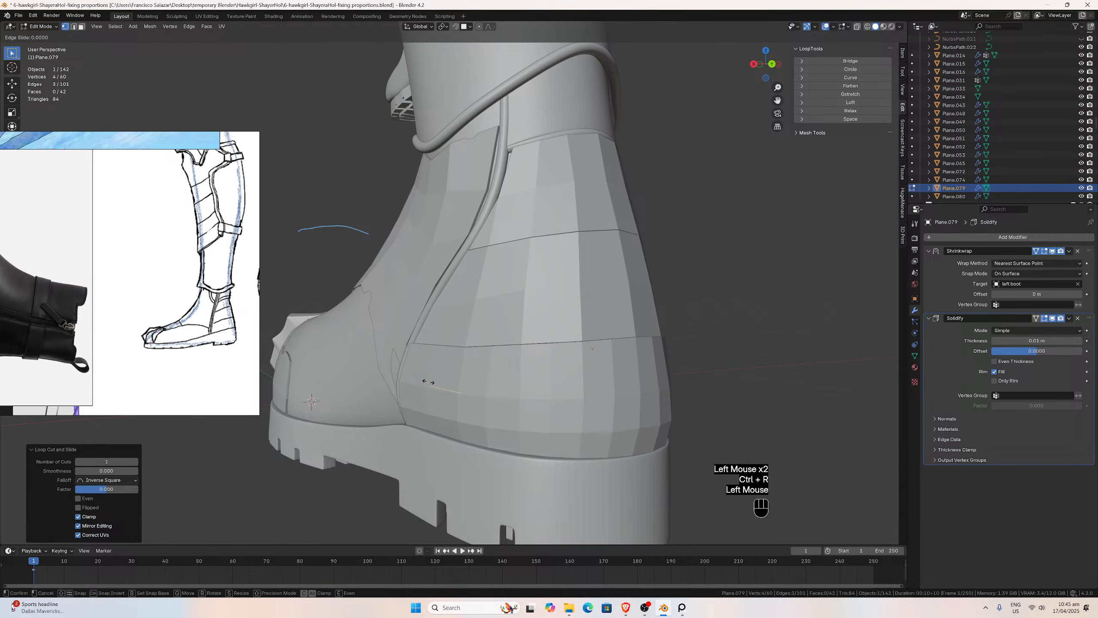
pyautogui.click(597, 378)
# Add two centred vertical loop cuts to the lowest heel section's wide faces on the zipper side.
pyautogui.moveTo(597, 378); pyautogui.dragTo(493, 400, button='middle')
pyautogui.hotkey('ctrl', 'r')
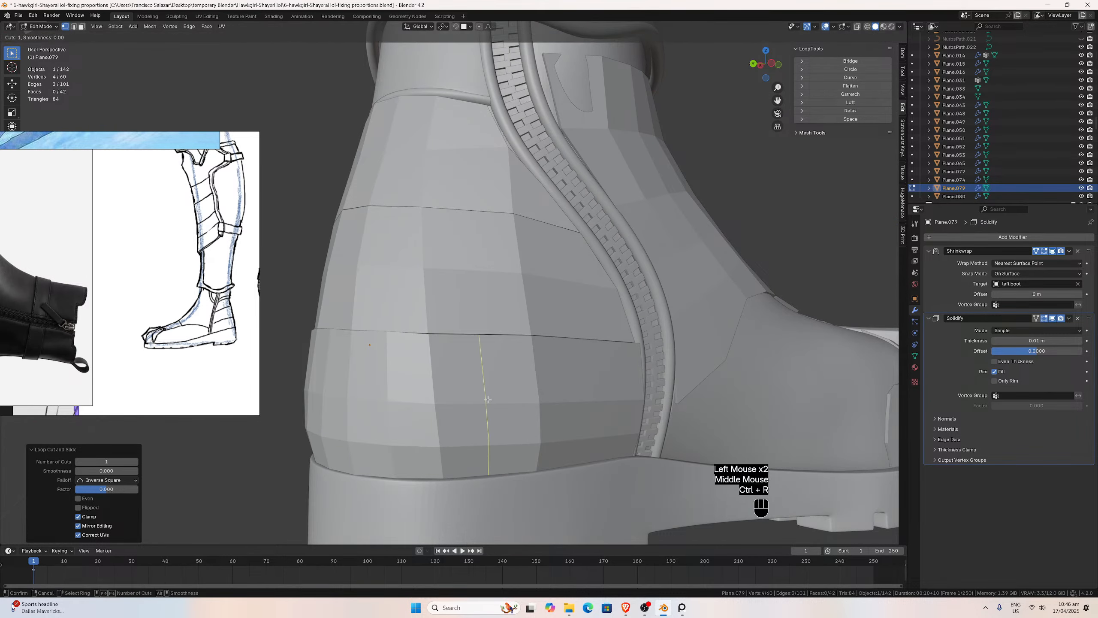
pyautogui.click(493, 399)
pyautogui.click(493, 399)
pyautogui.hotkey('ctrl', 'r')
pyautogui.click(590, 403)
pyautogui.click(590, 403)
# Switch mesh editing to the middle heel section and turn on its Shrinkwrap modifier's on-cage display.
pyautogui.moveTo(590, 403); pyautogui.dragTo(601, 372, button='middle')
pyautogui.press('Tab')
pyautogui.click(544, 315)
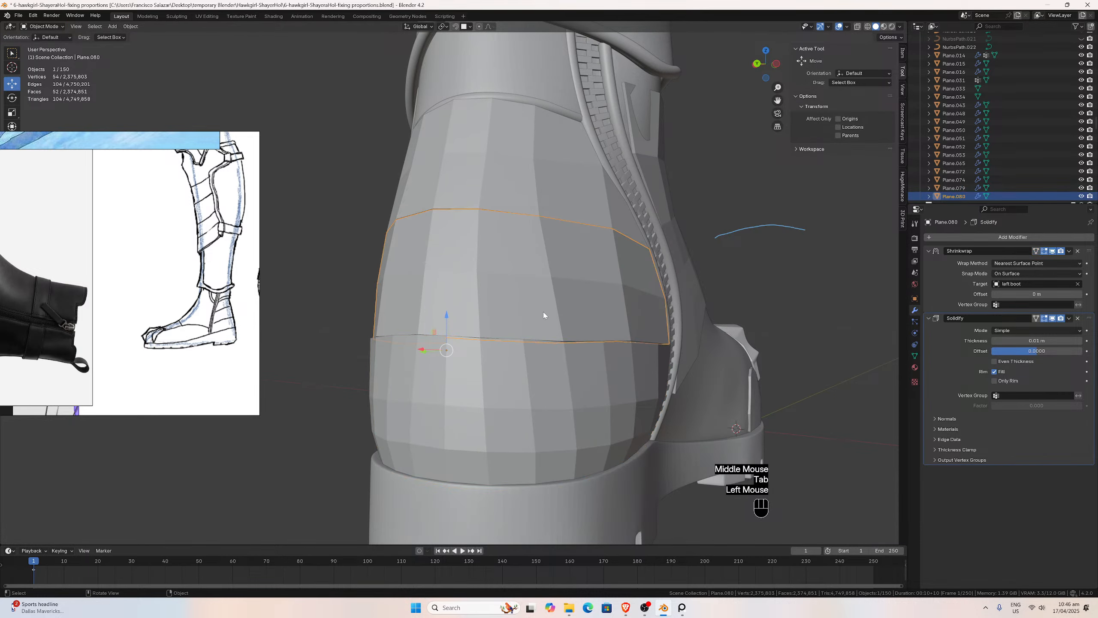
pyautogui.press('Tab')
pyautogui.moveTo(574, 316); pyautogui.dragTo(542, 327, button='middle')
pyautogui.click(1034, 253)
pyautogui.scroll(-1, 545, 325)
pyautogui.hotkey('ctrl', 'r')
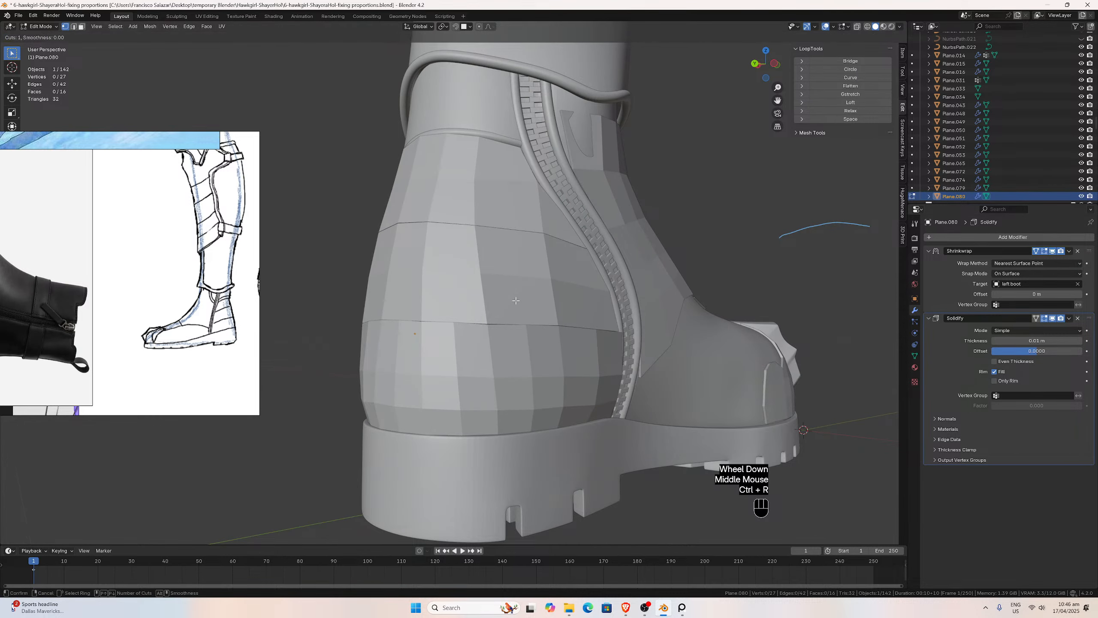
pyautogui.doubleClick(525, 321)
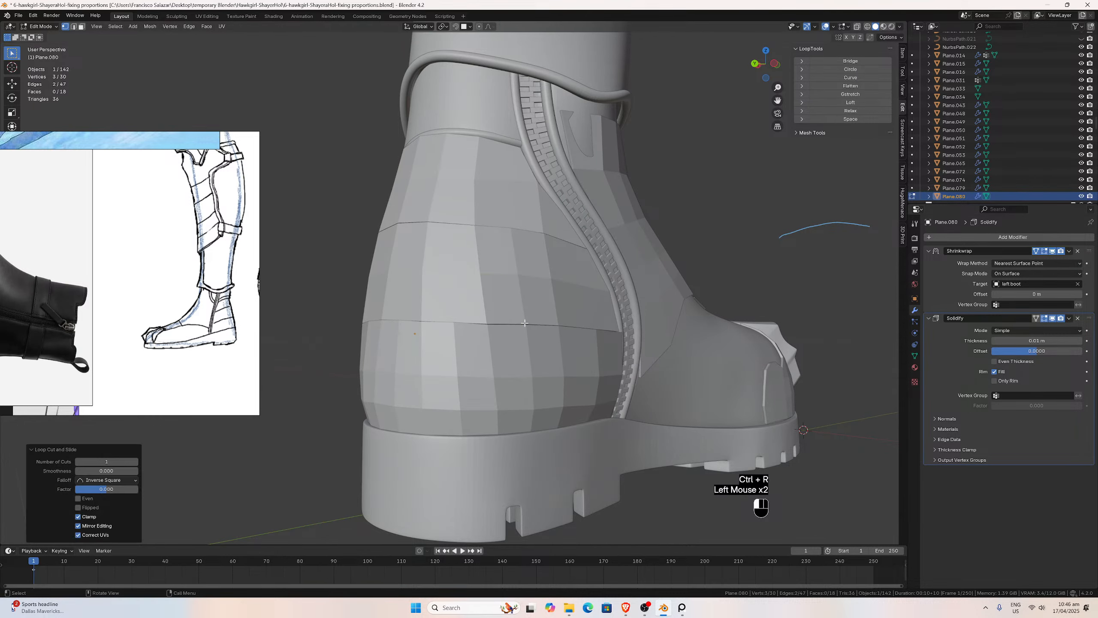
pyautogui.hotkey('ctrl', 'r')
pyautogui.click(592, 314)
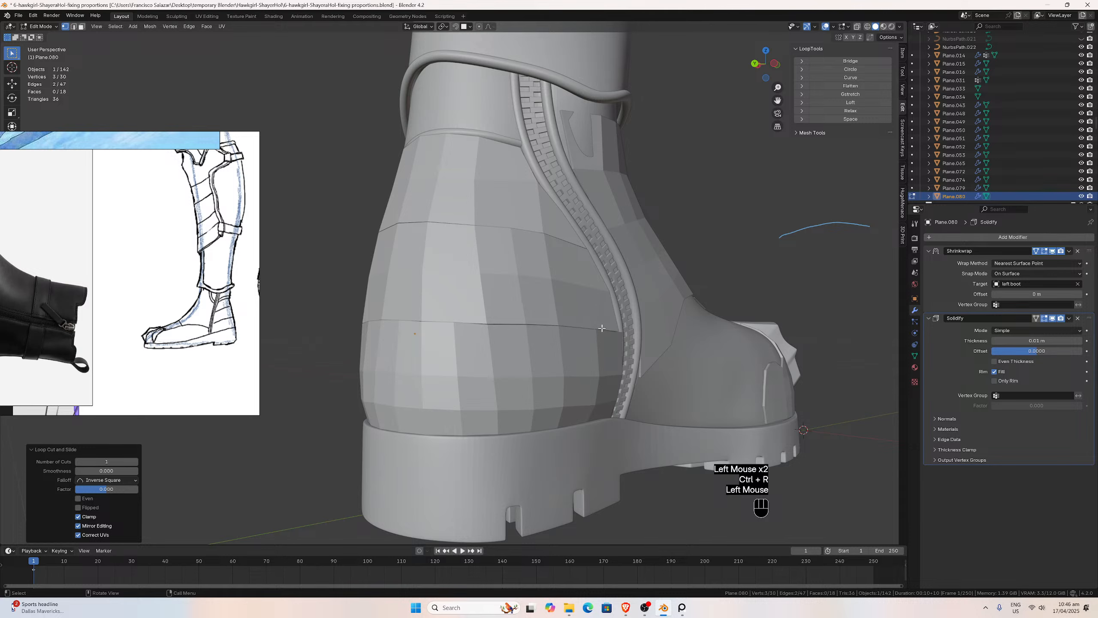
pyautogui.hotkey('ctrl', 'z')
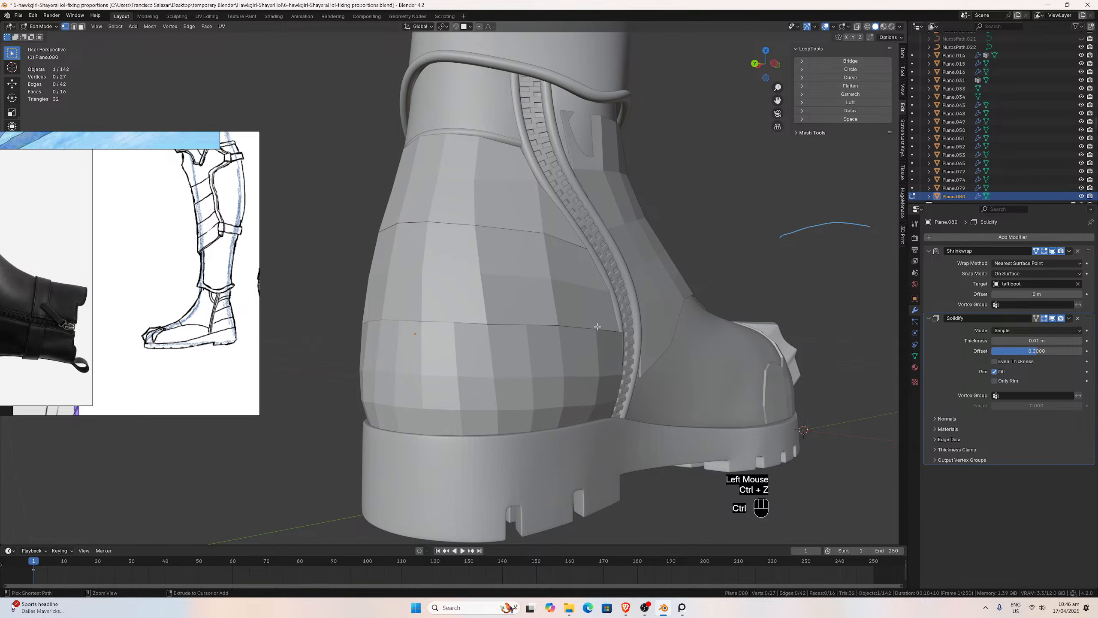
# Add two centred vertical loop cuts to the middle heel section's wide faces on the zipper side.
pyautogui.hotkey('ctrl', 'r')
pyautogui.click(536, 317)
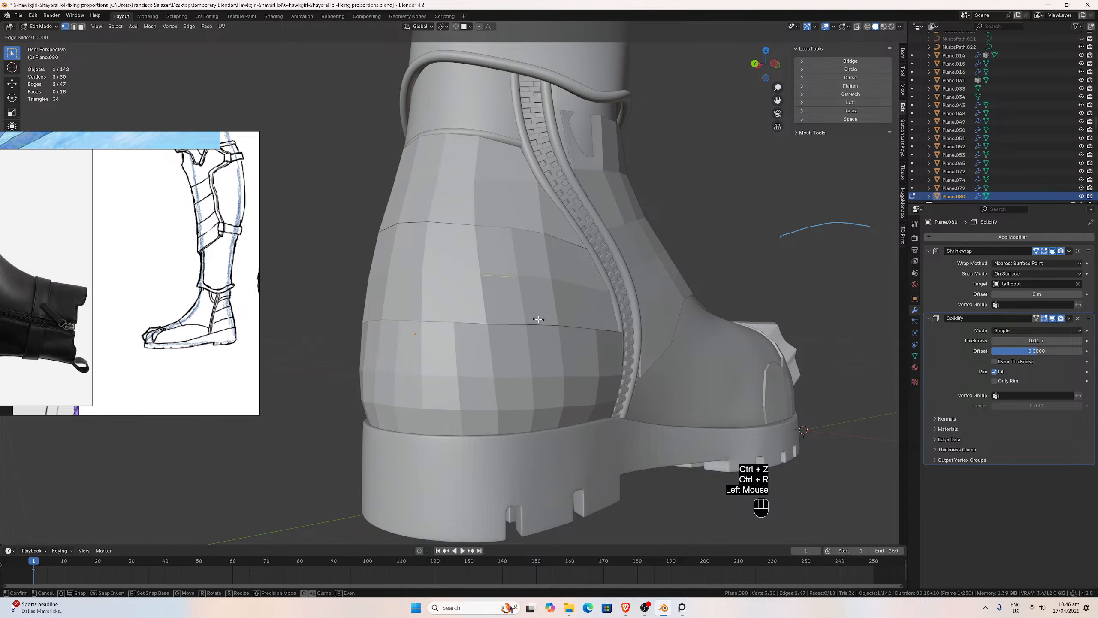
pyautogui.click(538, 317)
pyautogui.moveTo(579, 315); pyautogui.dragTo(571, 318, button='middle')
pyautogui.hotkey('ctrl', 'r')
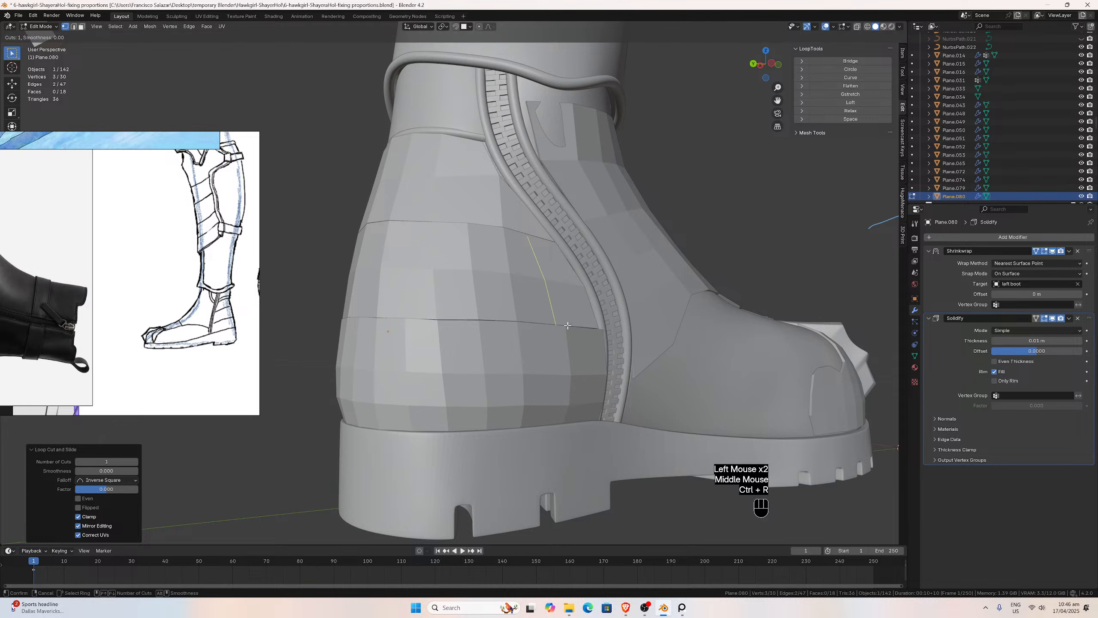
pyautogui.click(567, 319)
pyautogui.click(568, 320)
# Add two centred vertical loop cuts to the middle heel section across the back of the boot.
pyautogui.moveTo(480, 324); pyautogui.dragTo(545, 328, button='middle')
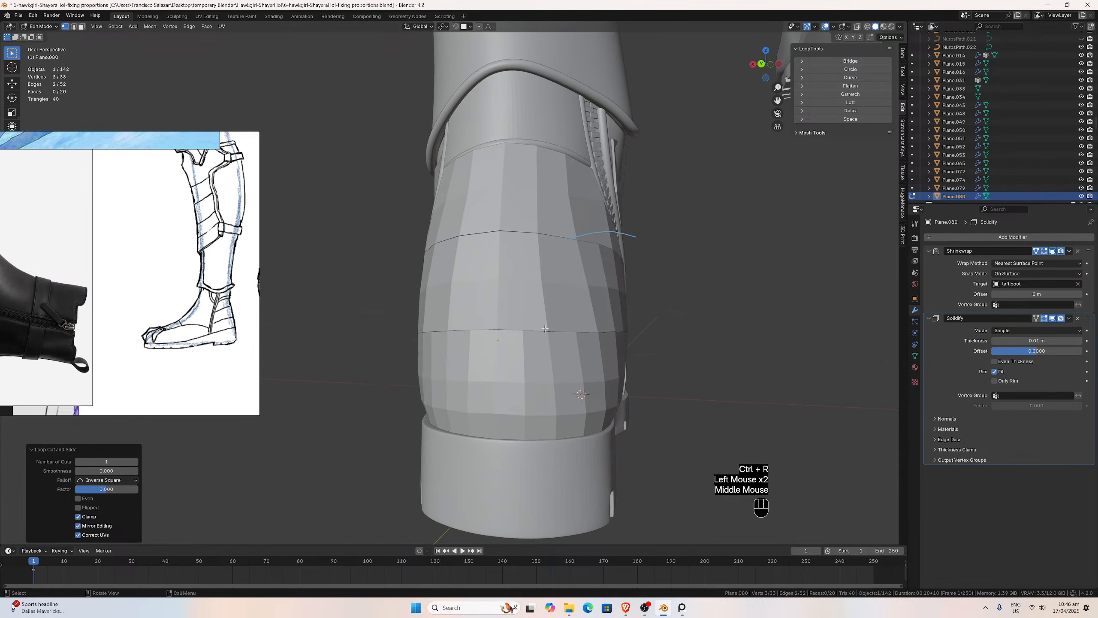
pyautogui.hotkey('ctrl', 'r')
pyautogui.click(571, 330)
pyautogui.click(570, 331)
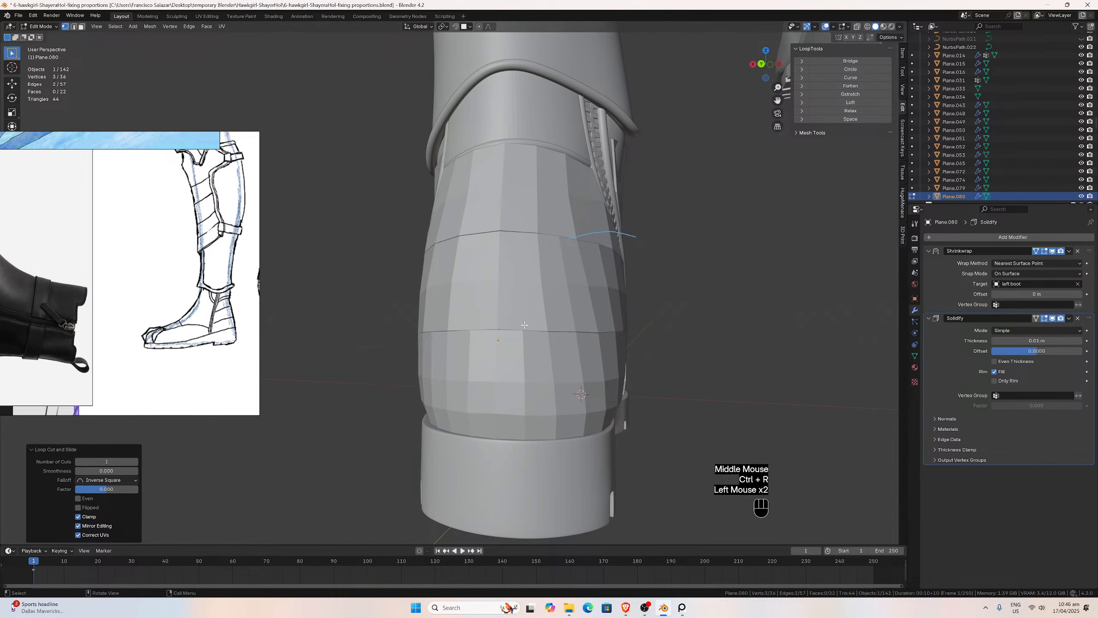
pyautogui.hotkey('ctrl', 'r')
pyautogui.click(524, 324)
pyautogui.click(525, 324)
# Add four more centred vertical loop cuts to the middle heel section toward the side without the zipper and finish editing it.
pyautogui.moveTo(524, 324); pyautogui.dragTo(564, 315, button='middle')
pyautogui.hotkey('ctrl', 'r')
pyautogui.click(550, 328)
pyautogui.click(550, 327)
pyautogui.hotkey('ctrl', 'r')
pyautogui.click(539, 326)
pyautogui.click(539, 326)
pyautogui.hotkey('ctrl', 'r')
pyautogui.click(494, 328)
pyautogui.click(494, 328)
pyautogui.hotkey('ctrl', 'r')
pyautogui.click(534, 322)
pyautogui.click(534, 322)
pyautogui.scroll(1, 564, 316)
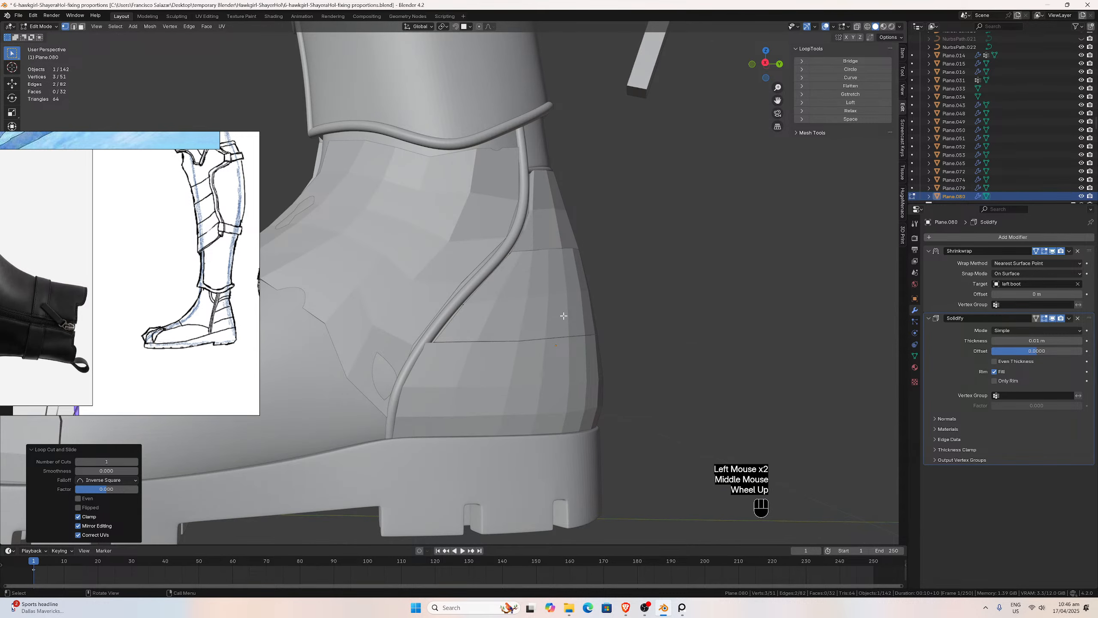
pyautogui.press('Tab')
# Select the lowest heel section and examine its shape from the side without the zipper and from the back.
pyautogui.click(559, 346)
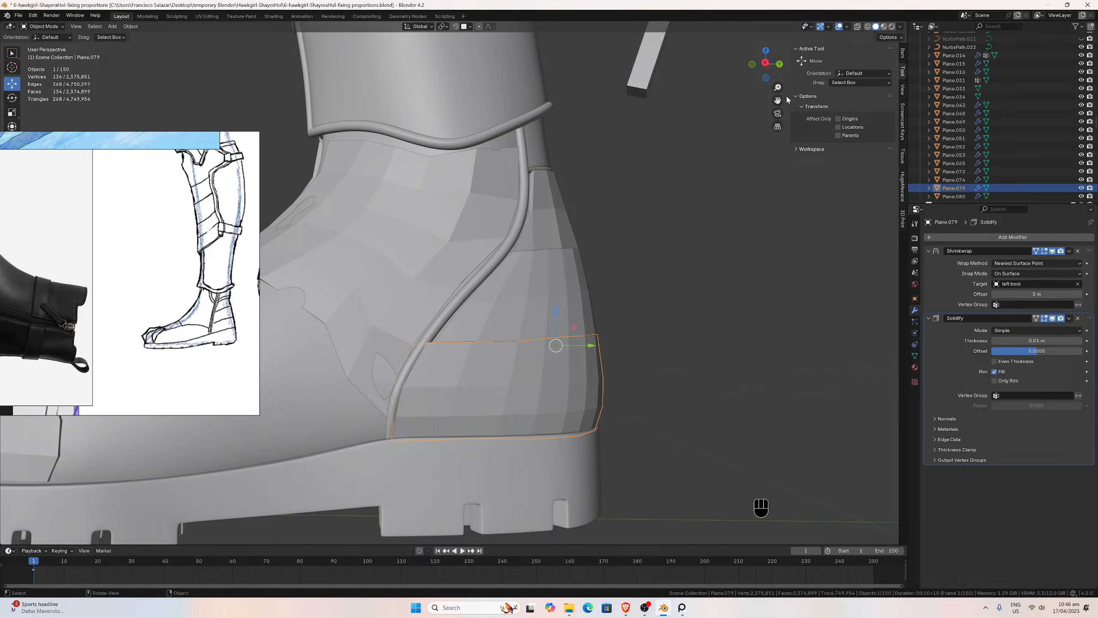
pyautogui.moveTo(777, 100); pyautogui.dragTo(724, 172)
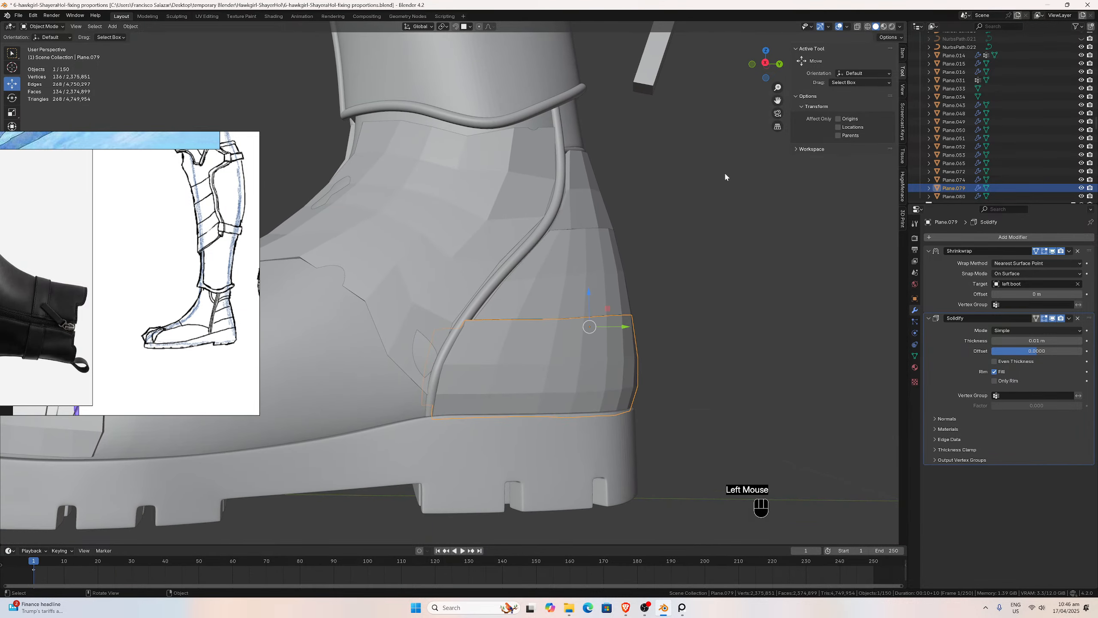
pyautogui.scroll(5, 725, 173)
pyautogui.scroll(-2, 724, 172)
pyautogui.scroll(-2, 717, 224)
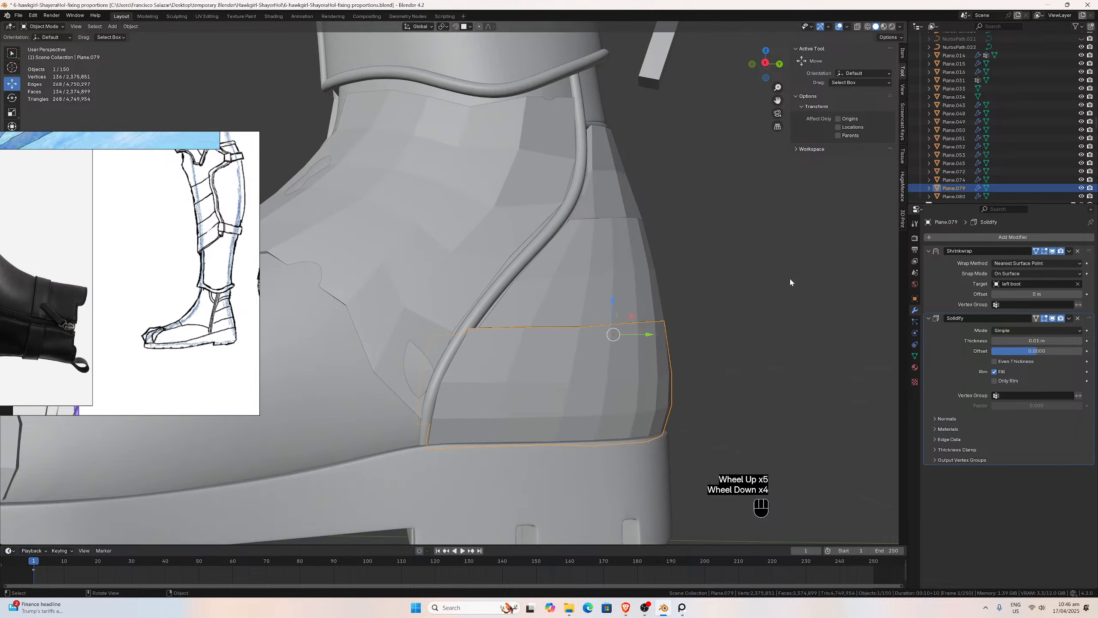
pyautogui.moveTo(678, 317); pyautogui.dragTo(528, 315, button='middle')
pyautogui.scroll(1, 696, 347)
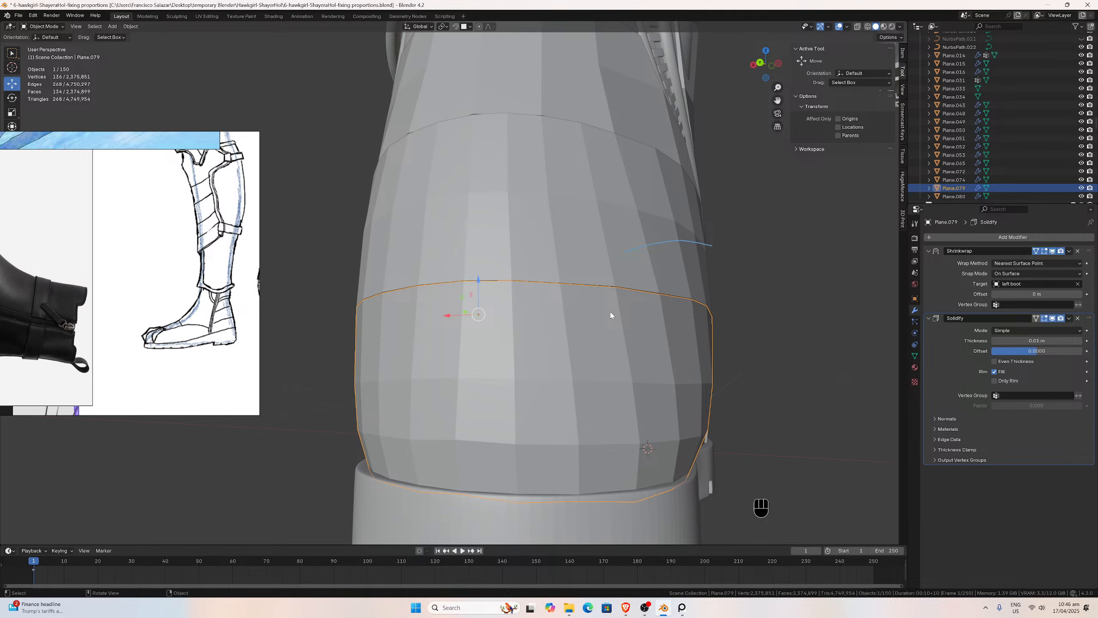
pyautogui.press('shift+KP_1')
pyautogui.press('KP_1')
pyautogui.press('shift+KP_1')
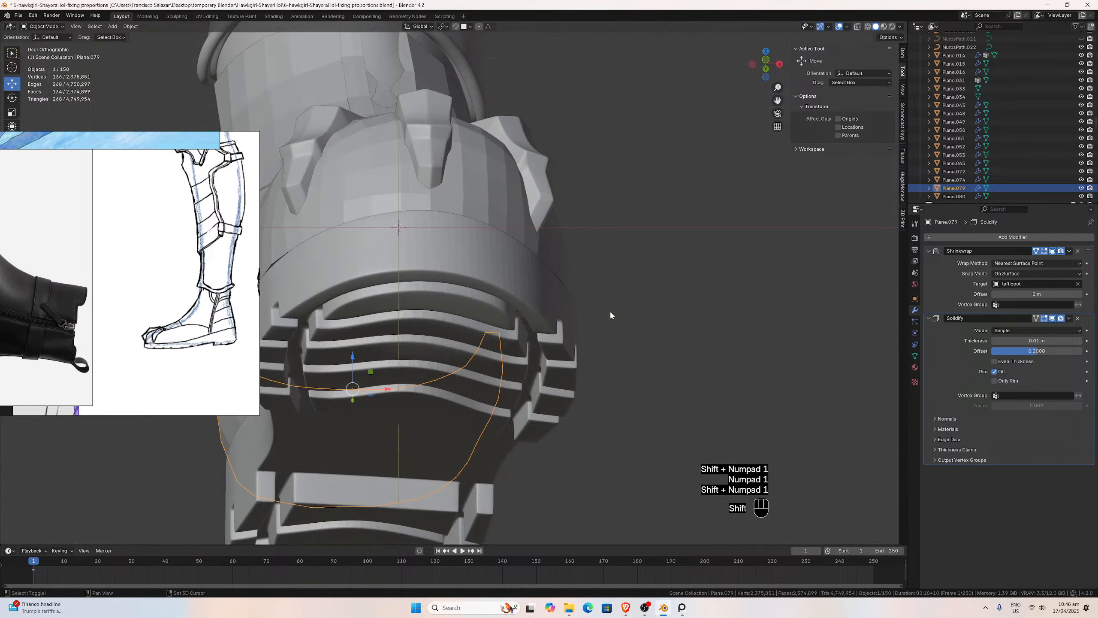
pyautogui.press('ctrl+KP_1')
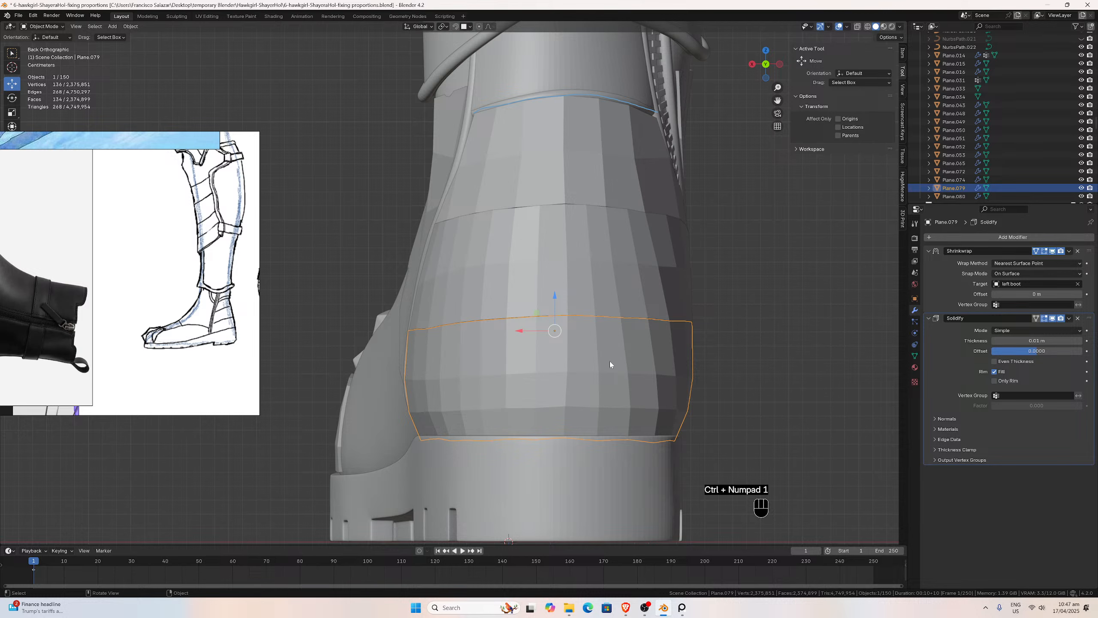
pyautogui.scroll(1, 608, 369)
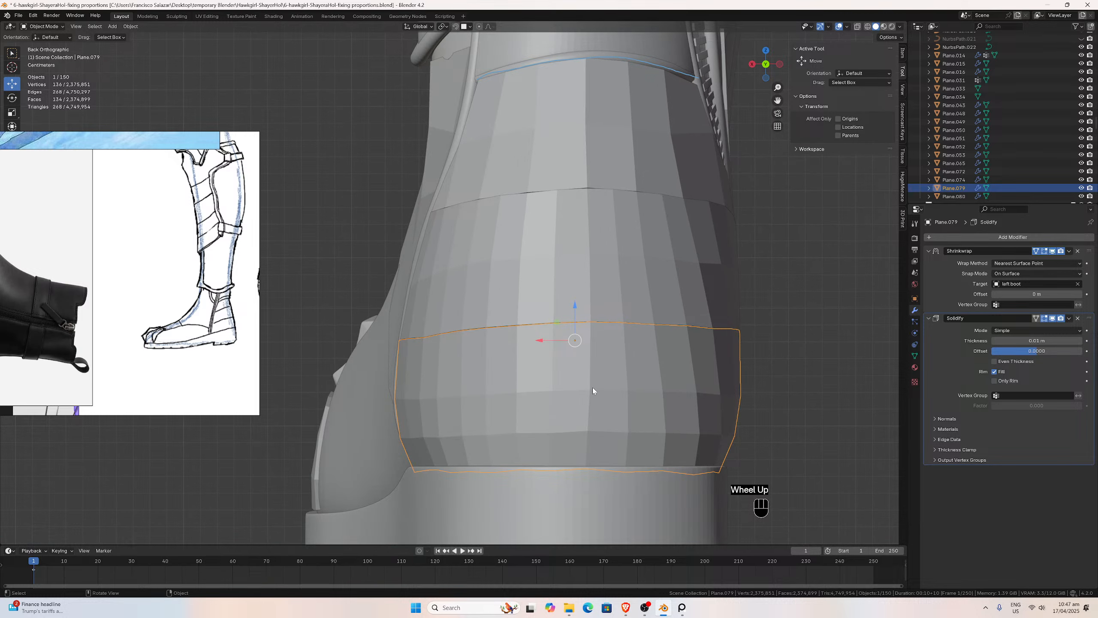
# Nudge a vertex near the heel's centre on the lowest section's lower horizontal edge row slightly upward.
pyautogui.press('Tab')
pyautogui.click(553, 432)
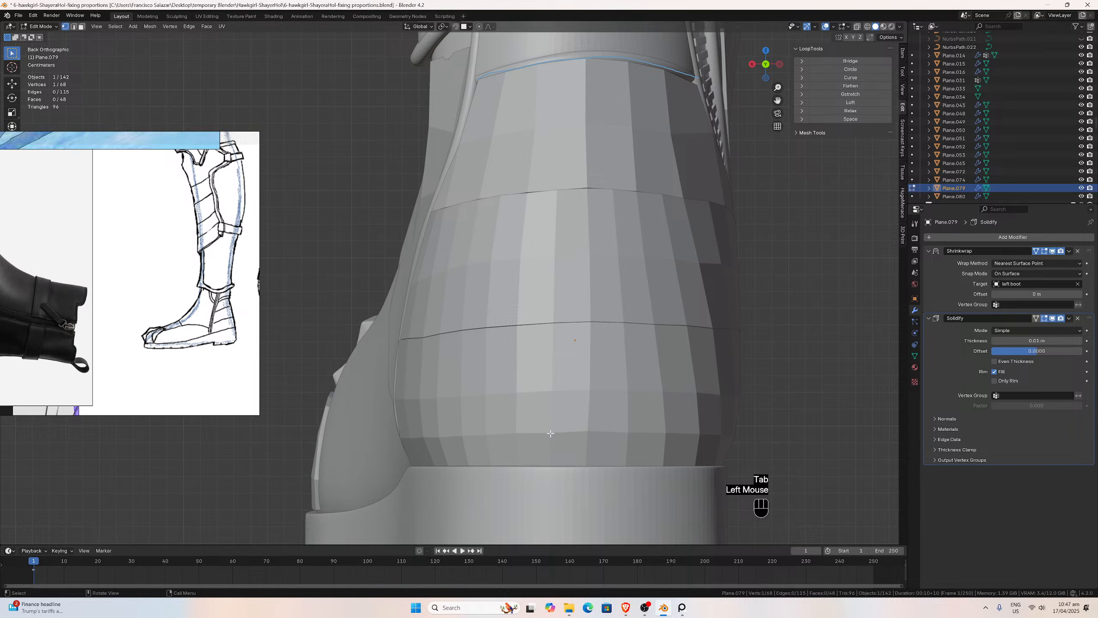
pyautogui.press('g')
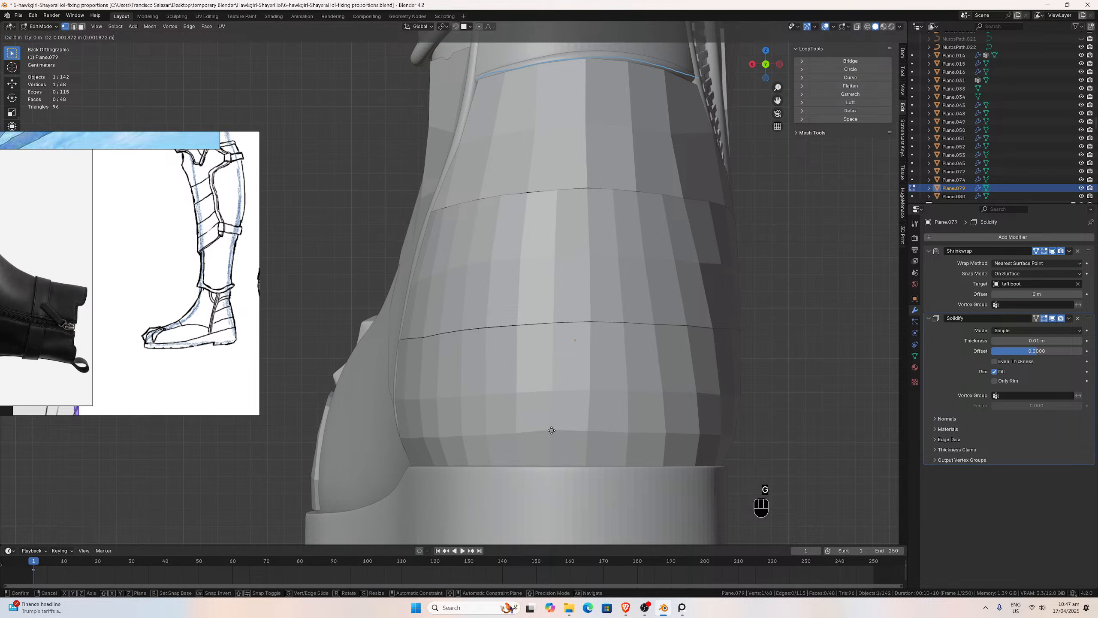
pyautogui.click(551, 431)
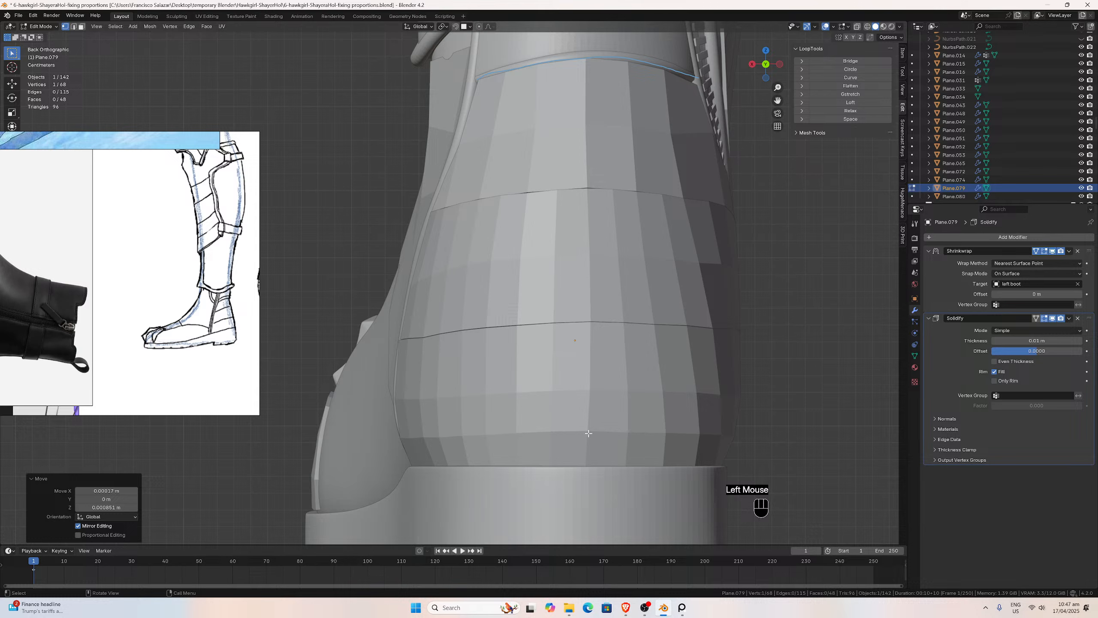
# Relax the upper edge row of the lowest heel section with LoopTools in the left side view, with the reference image moved aside.
pyautogui.press('Tab')
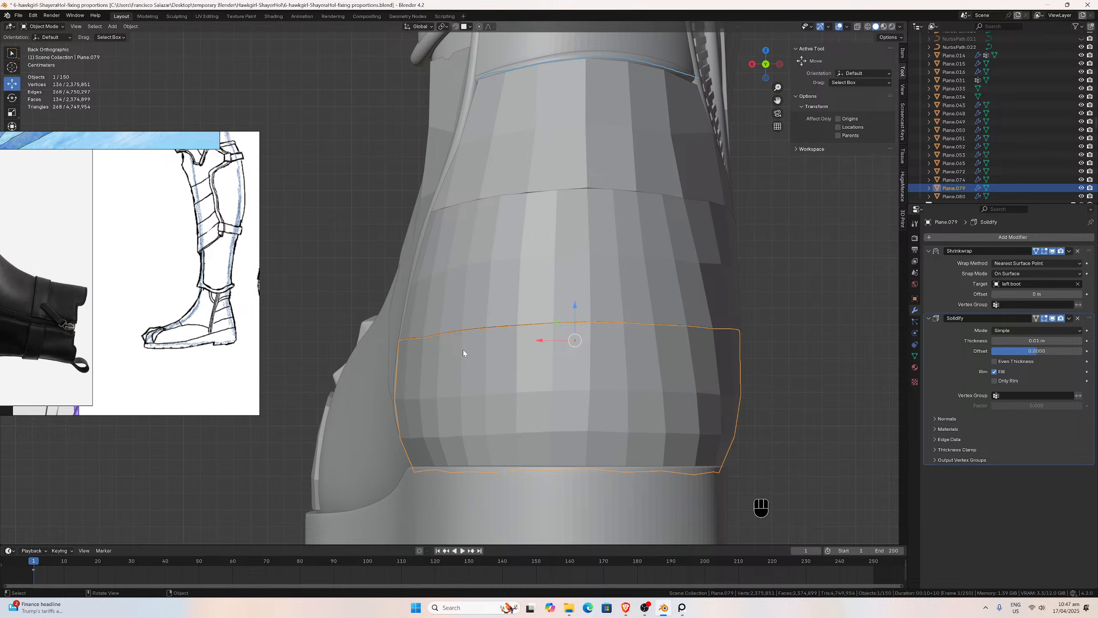
pyautogui.press('ctrl+KP_3')
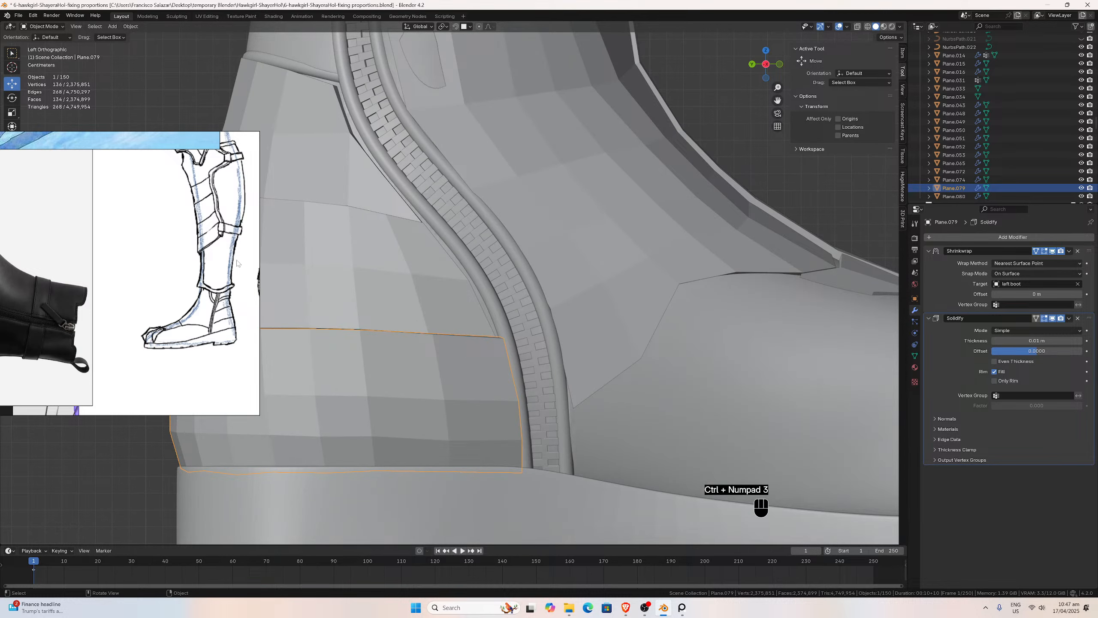
pyautogui.moveTo(237, 261); pyautogui.dragTo(17, 283, button='right')
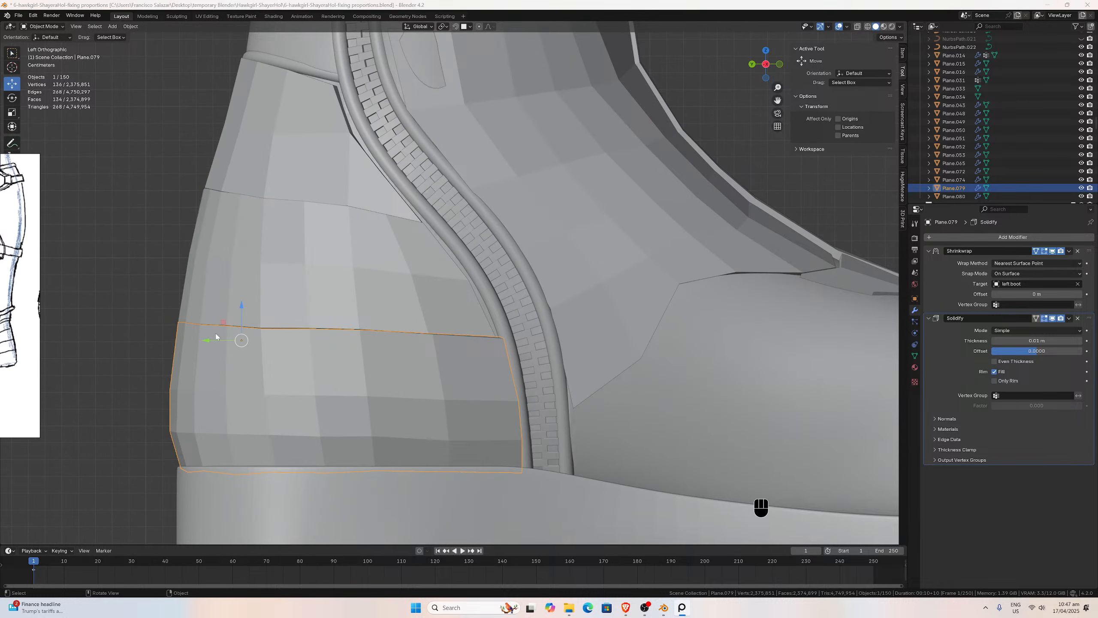
pyautogui.click(267, 331)
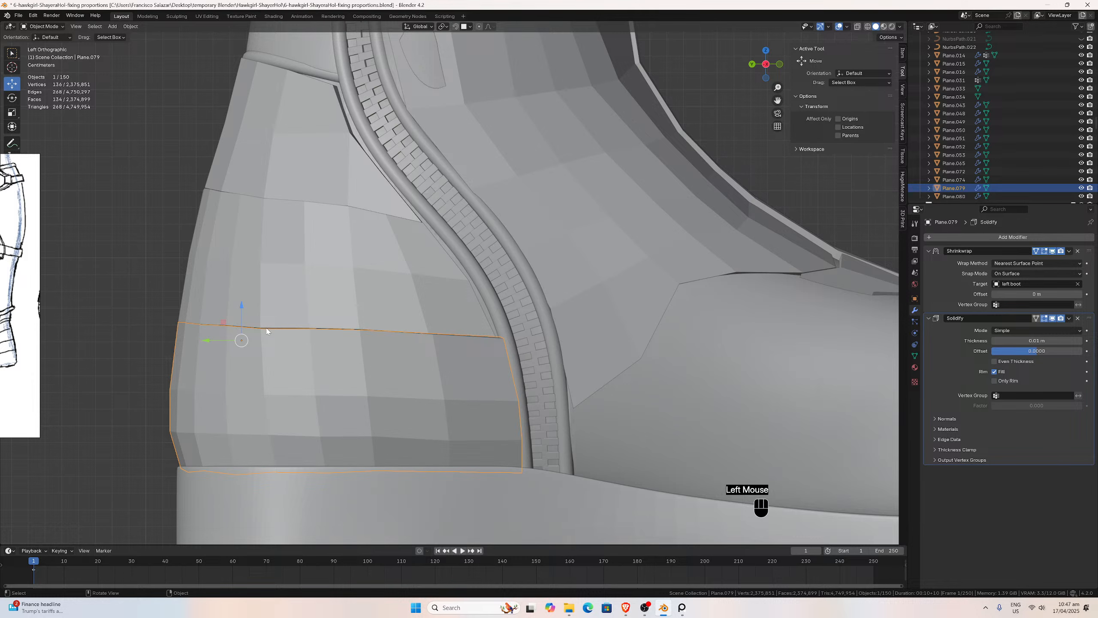
pyautogui.press('Tab')
pyautogui.click(266, 328)
pyautogui.keyDown('alt'); pyautogui.click(266, 328); pyautogui.keyUp('alt')
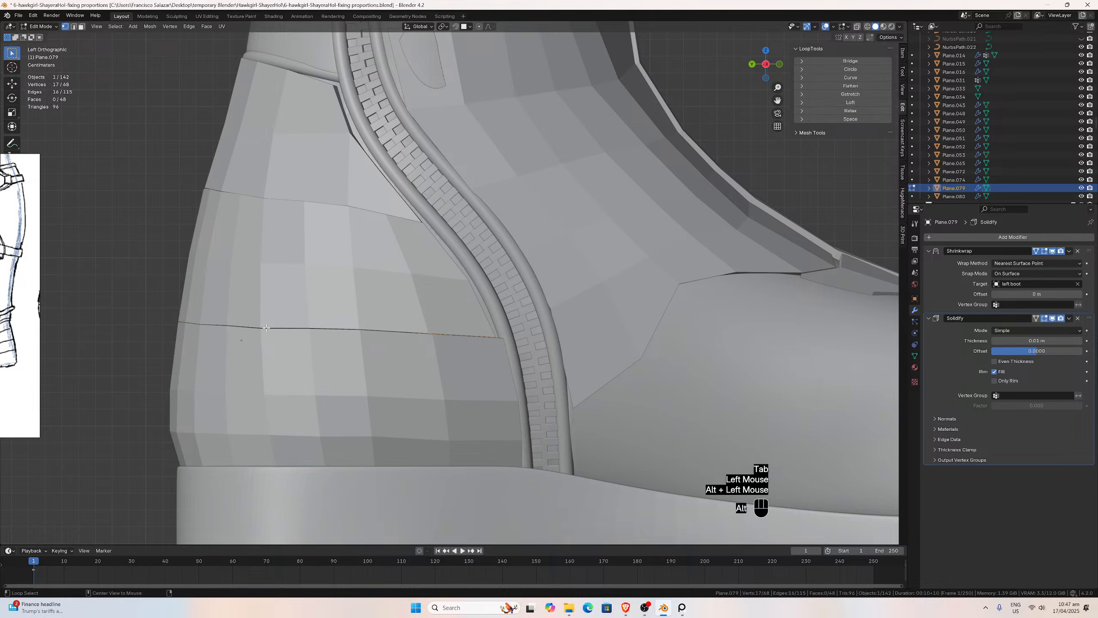
pyautogui.click(850, 111)
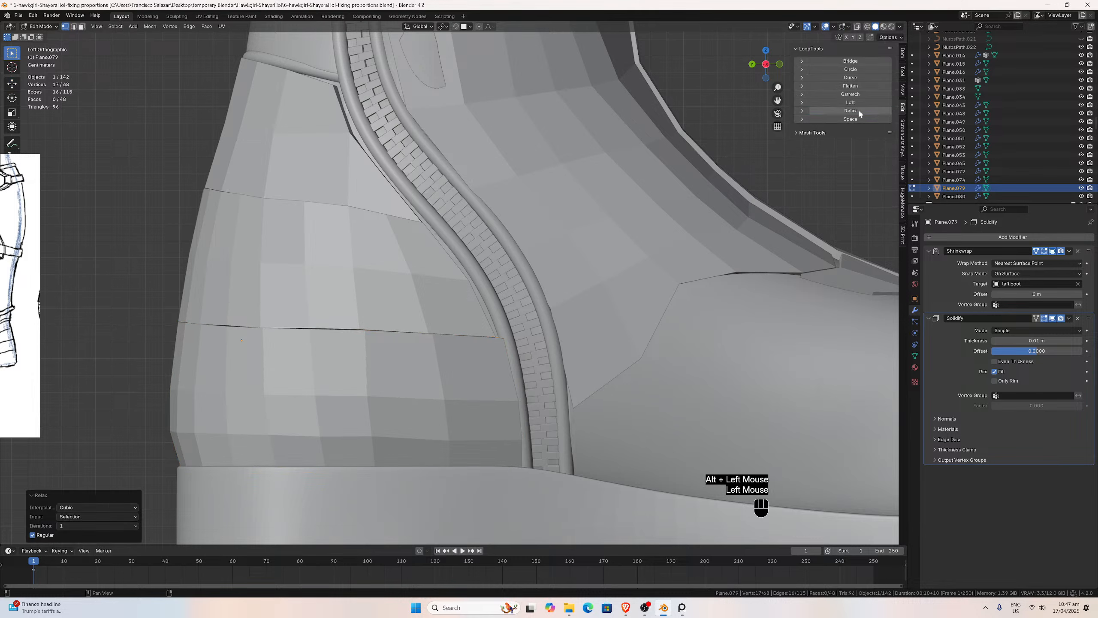
pyautogui.press('Tab')
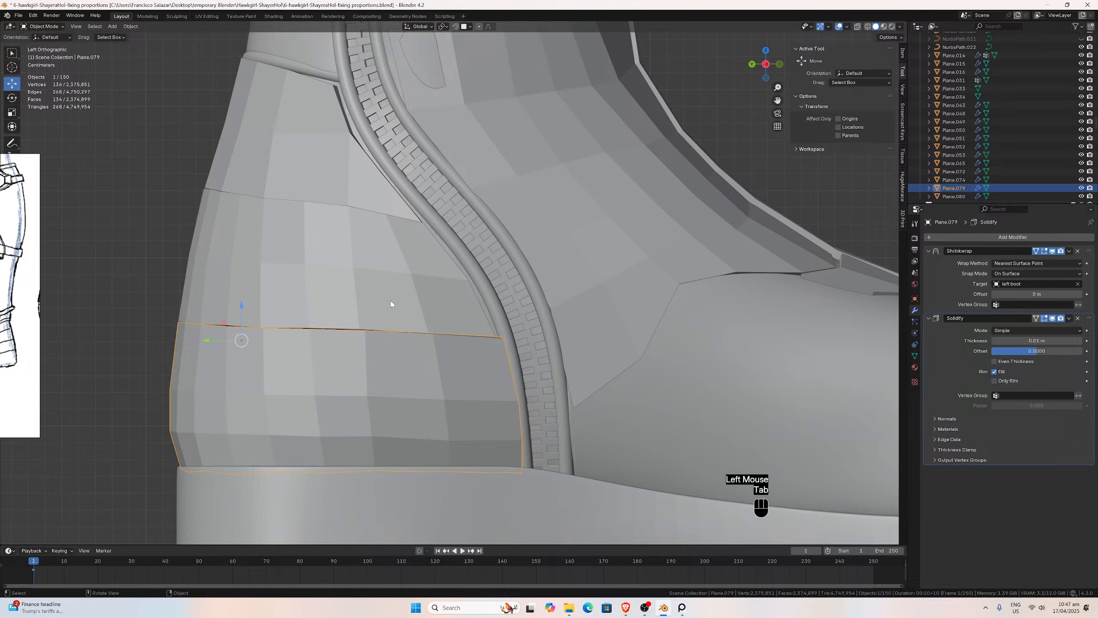
# Relax the bottom edge row of the middle heel section with LoopTools, check it from the back and finish editing.
pyautogui.click(374, 302)
pyautogui.press('Tab')
pyautogui.click(361, 328)
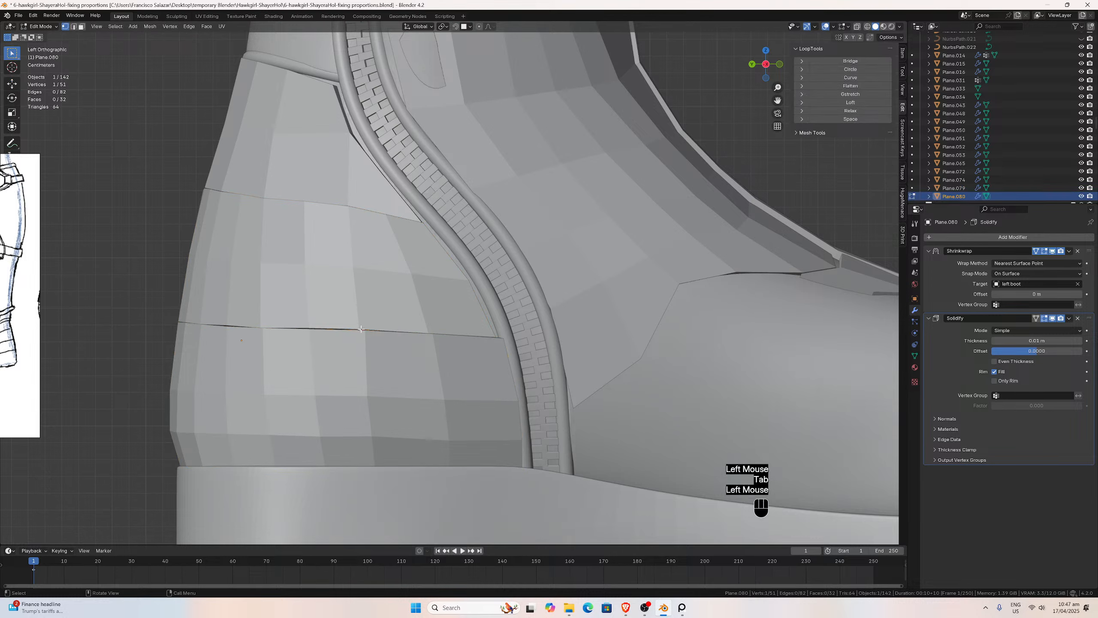
pyautogui.keyDown('alt'); pyautogui.click(361, 328); pyautogui.keyUp('alt')
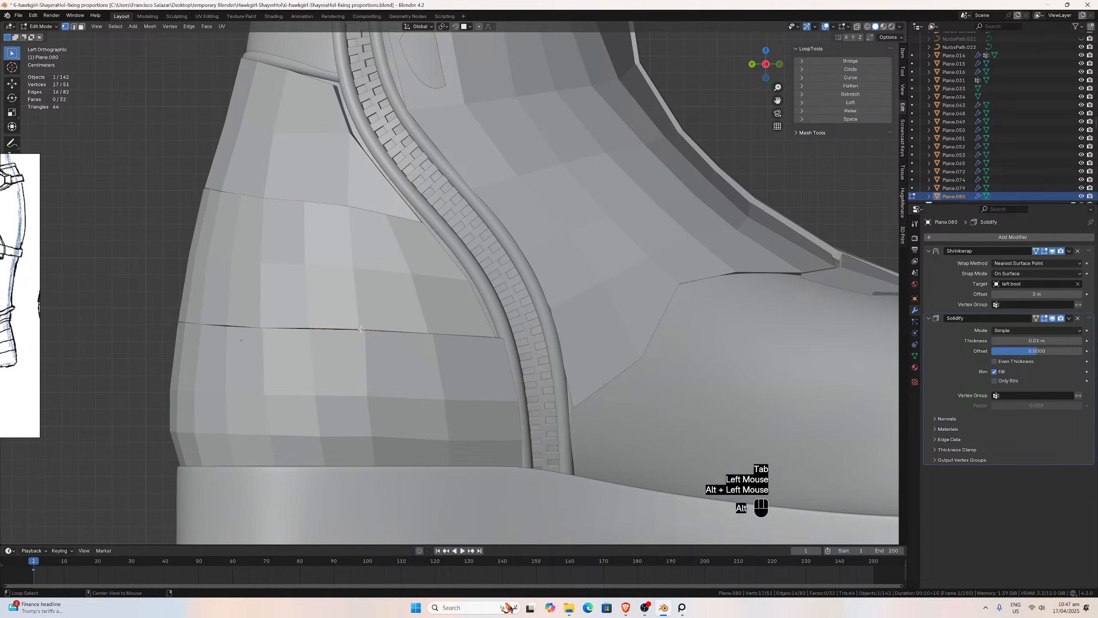
pyautogui.click(846, 112)
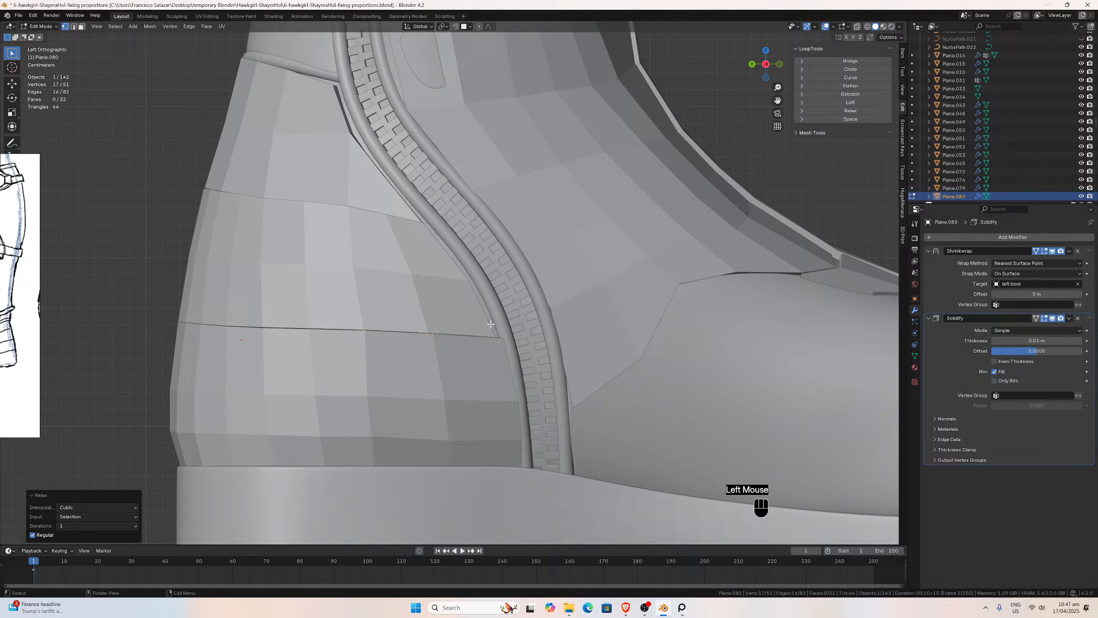
pyautogui.scroll(1, 490, 325)
pyautogui.scroll(-2, 460, 326)
pyautogui.moveTo(460, 326); pyautogui.dragTo(545, 320, button='middle')
pyautogui.press('ctrl+KP_1')
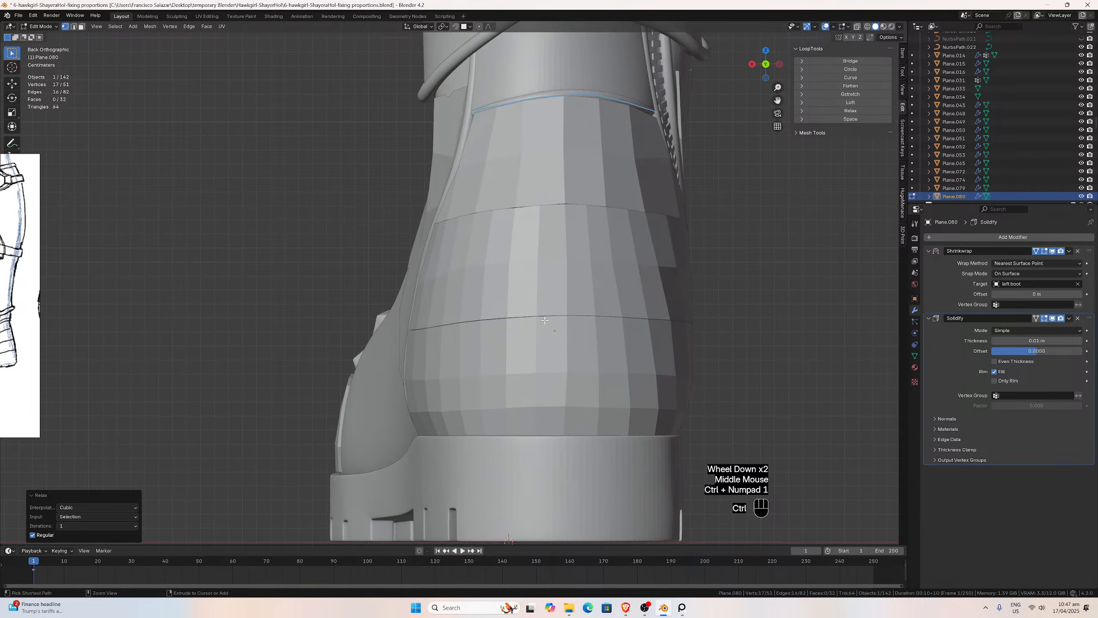
pyautogui.press('Tab')
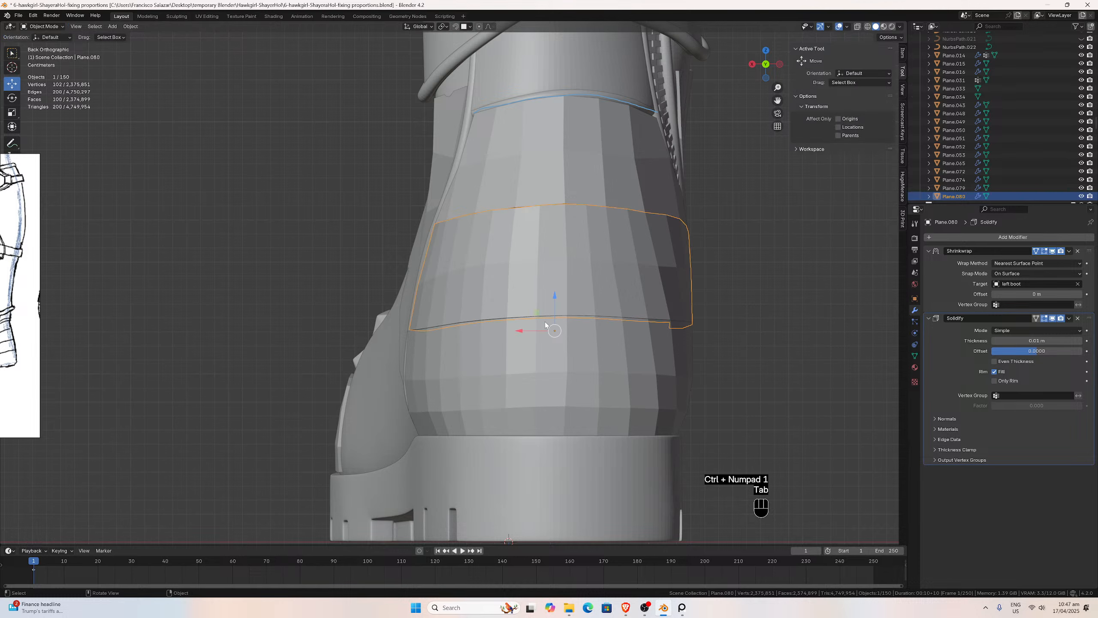
# Save the file and convert the lowest heel section to a mesh.
pyautogui.click(552, 343)
pyautogui.scroll(1, 525, 347)
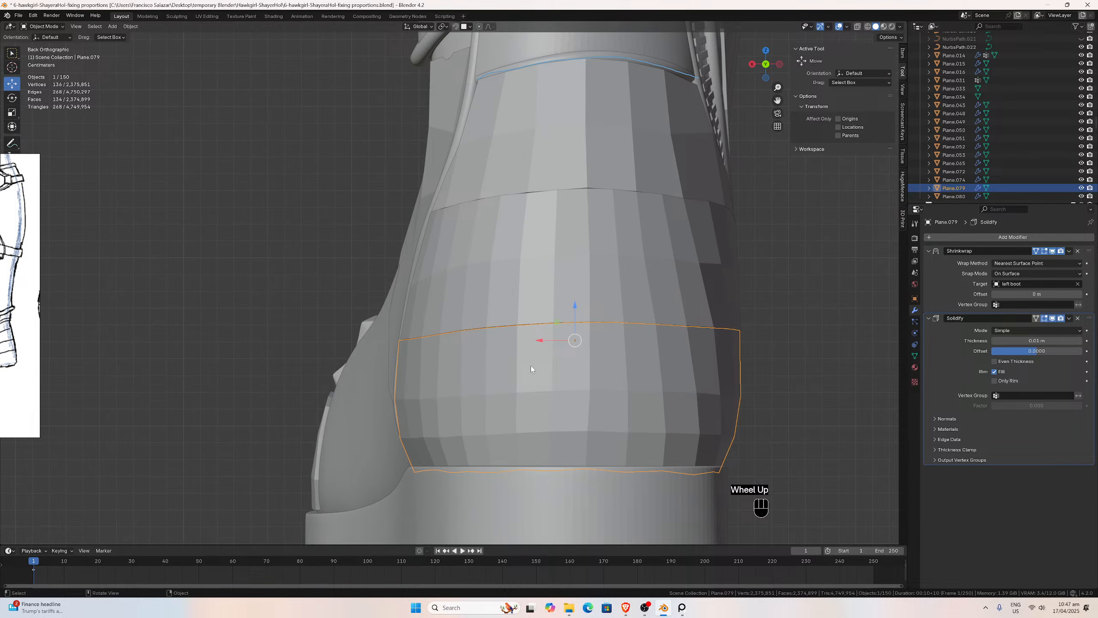
pyautogui.hotkey('ctrl', 's')
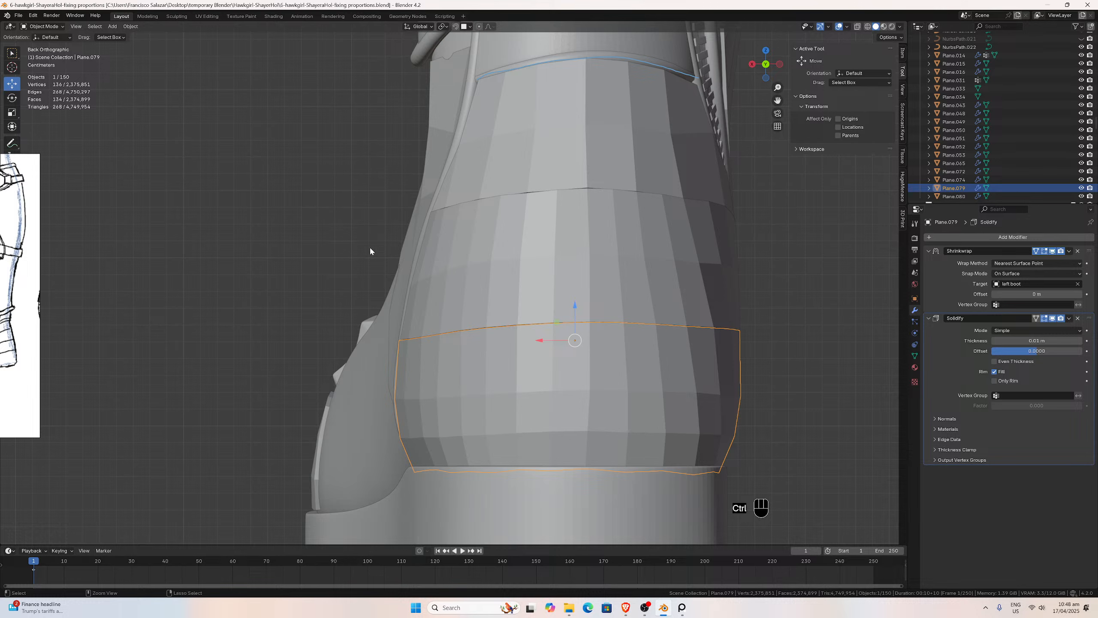
pyautogui.hotkey('ctrl', 's')
pyautogui.click(131, 26)
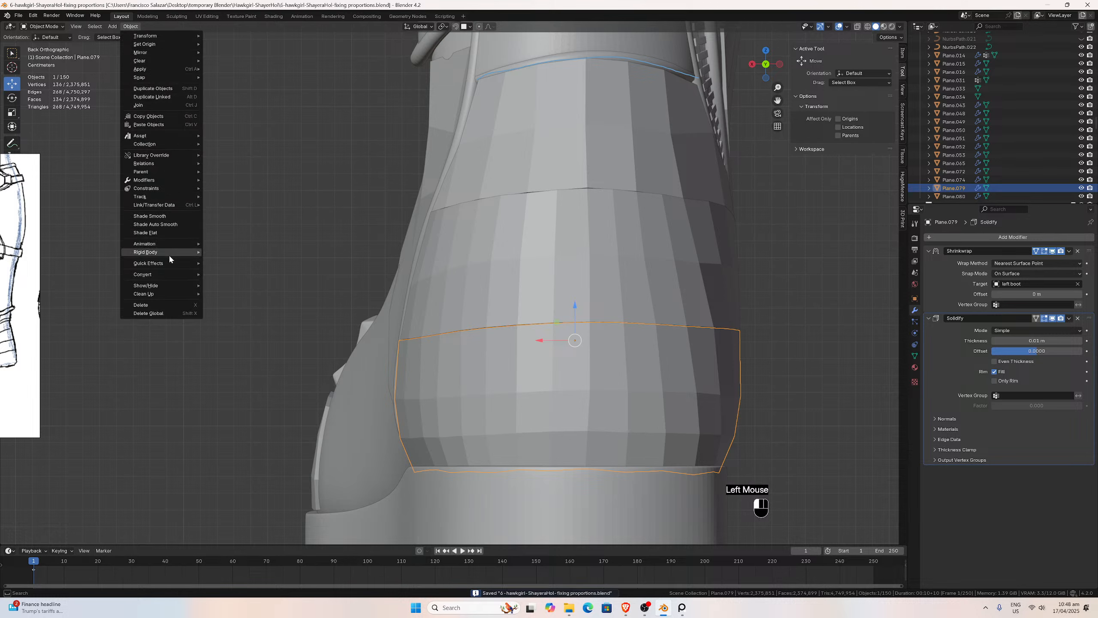
pyautogui.moveTo(158, 274)
pyautogui.click(223, 274)
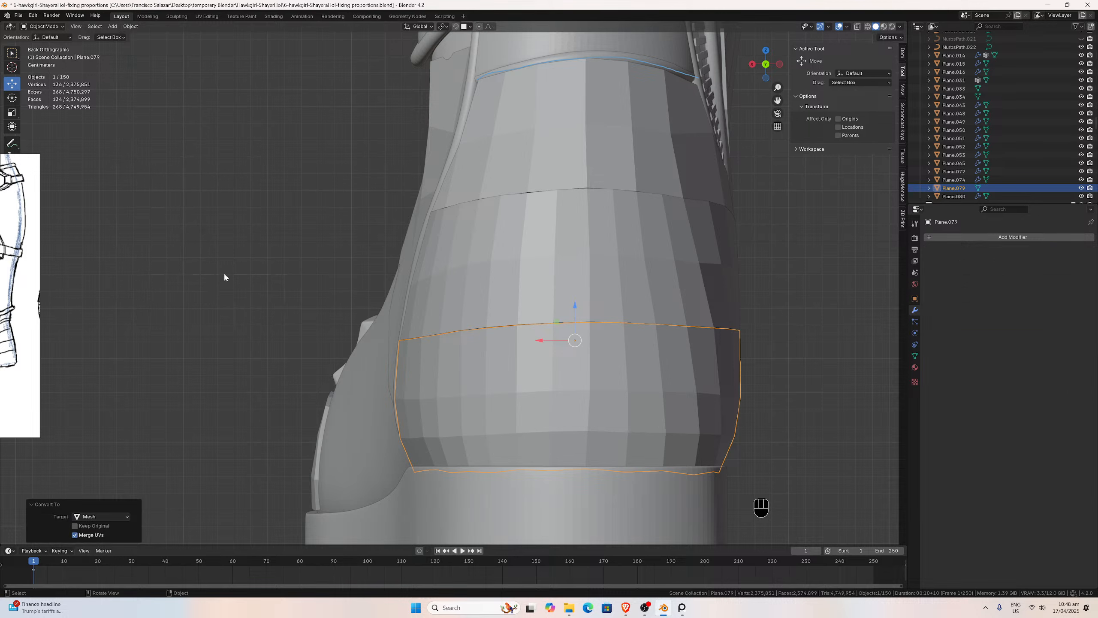
# Add a Subdivision Surface modifier to the lowest heel section and isolate the section in local view for mesh editing.
pyautogui.click(963, 236)
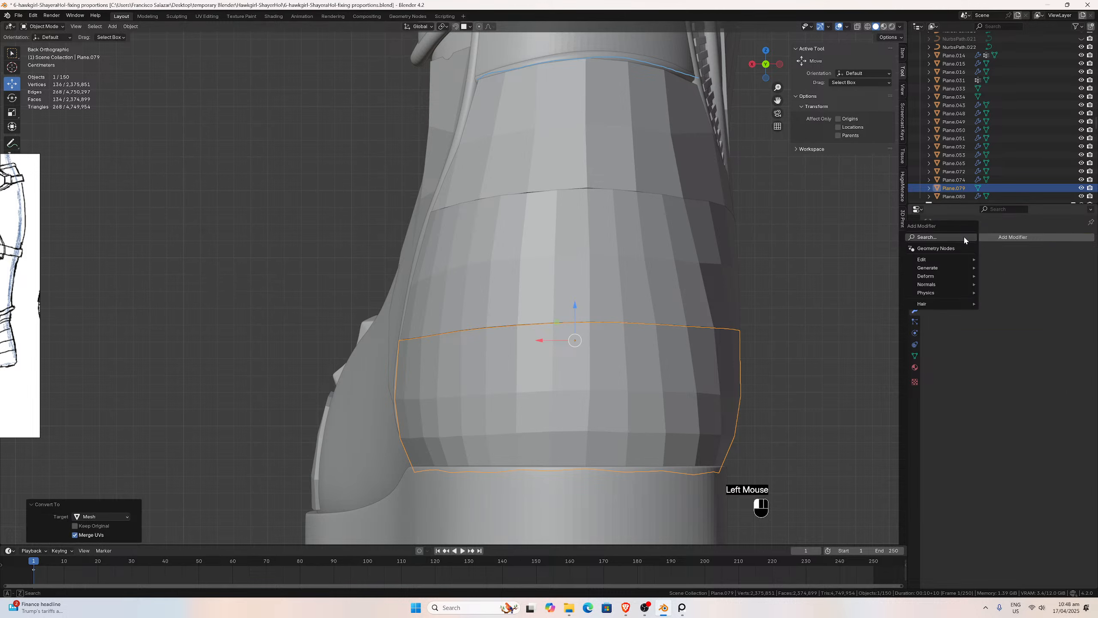
pyautogui.moveTo(939, 270)
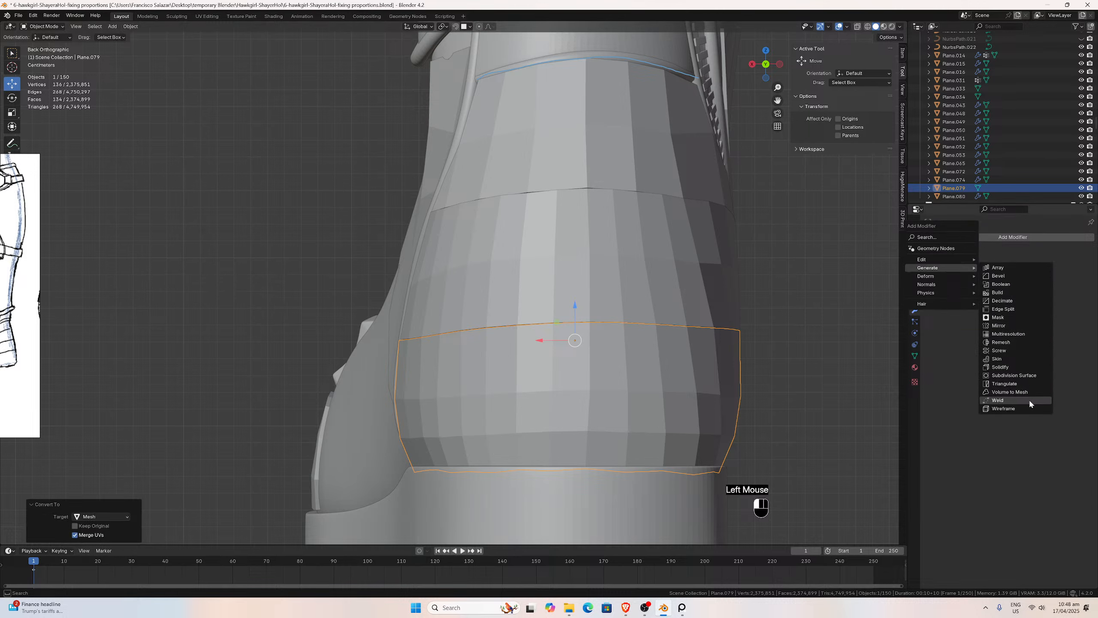
pyautogui.click(1019, 376)
pyautogui.press('/')
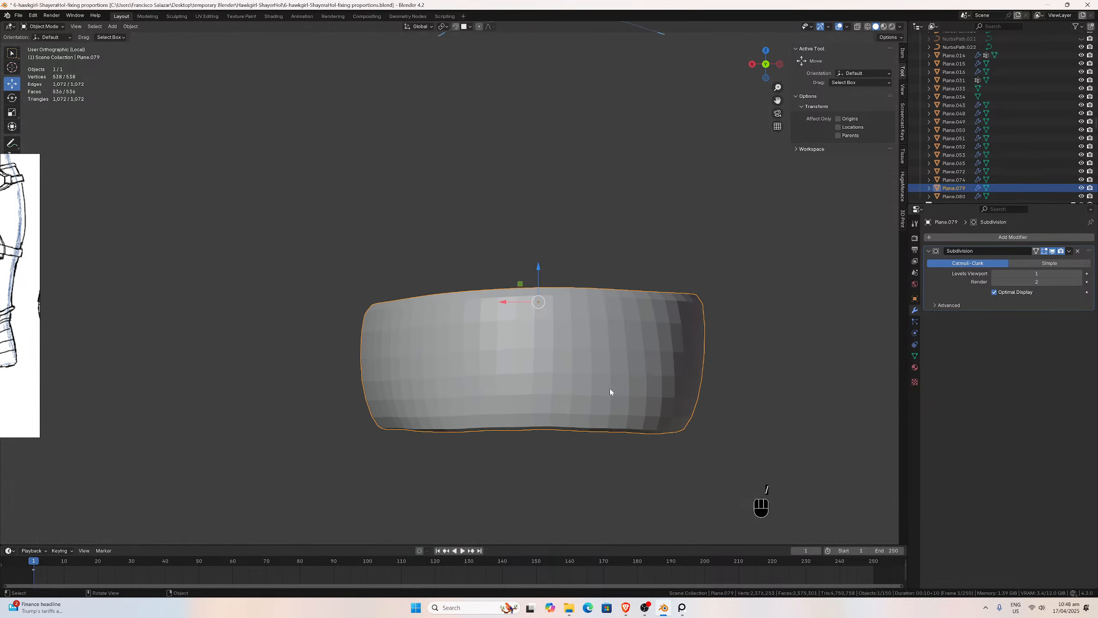
pyautogui.moveTo(503, 314); pyautogui.dragTo(486, 281, button='middle')
pyautogui.press('Tab')
pyautogui.scroll(2, 486, 281)
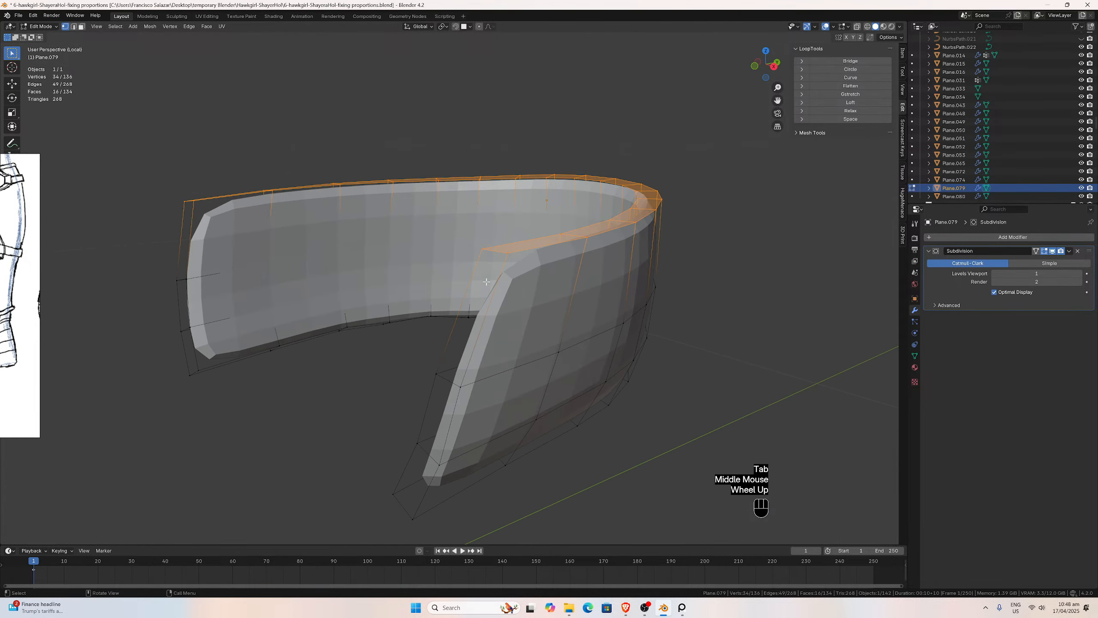
# Select the inner and outer border edge loops along the section's top, bottom and both ends and set their mean bevel weight to 1.00.
pyautogui.click(72, 26)
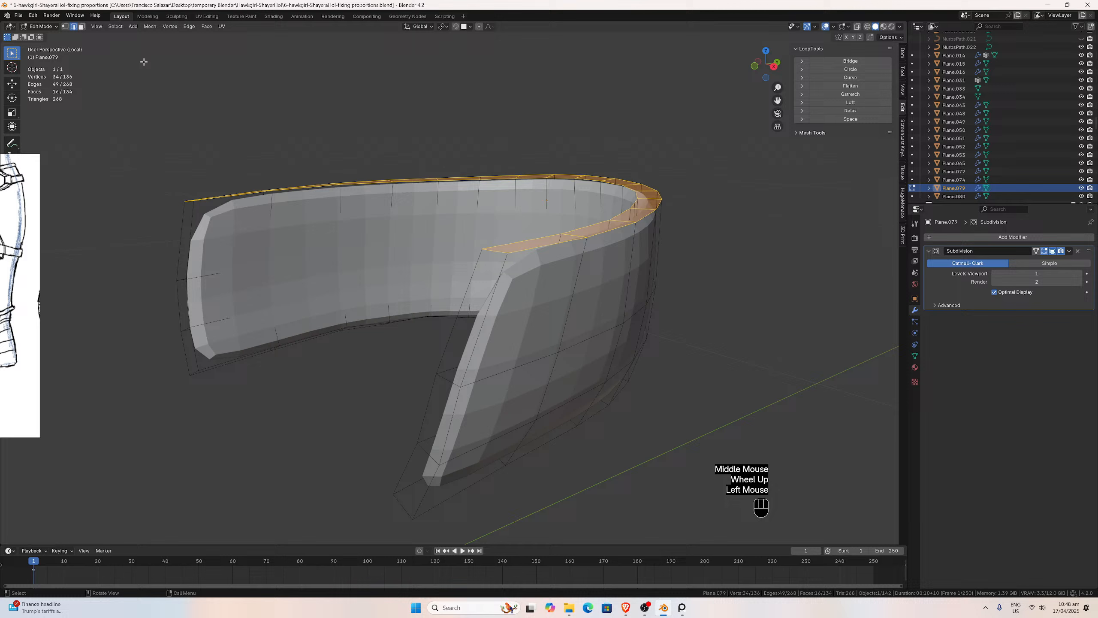
pyautogui.doubleClick(490, 250)
pyautogui.keyDown('alt'); pyautogui.click(490, 250); pyautogui.keyUp('alt')
pyautogui.keyDown('alt'); pyautogui.keyDown('shift'); pyautogui.click(518, 252); pyautogui.keyUp('shift'); pyautogui.keyUp('alt')
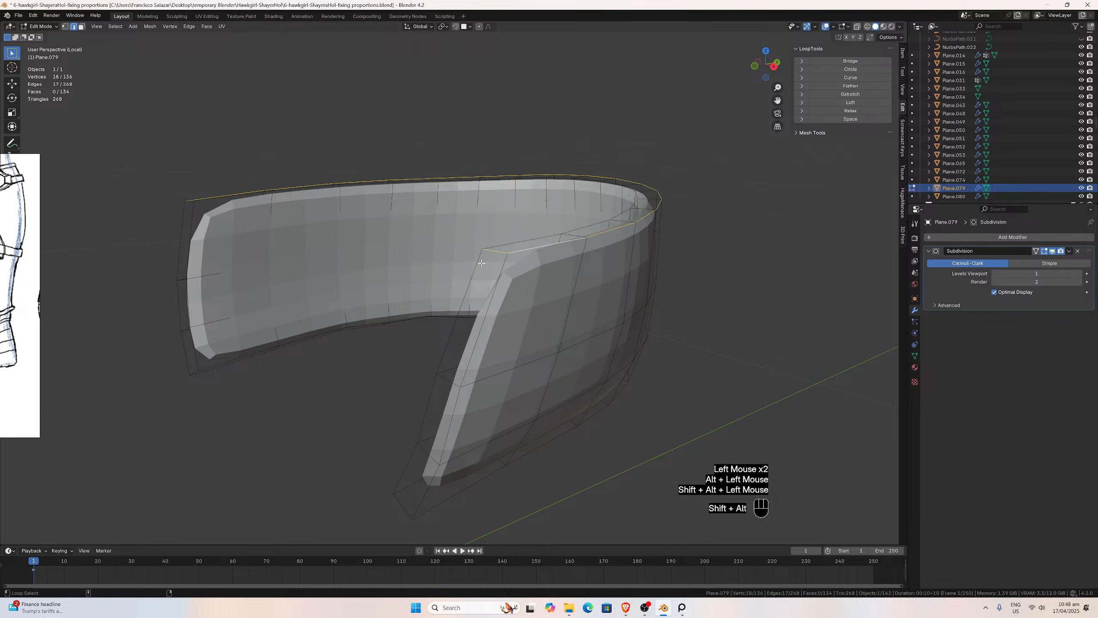
pyautogui.keyDown('alt'); pyautogui.keyDown('shift'); pyautogui.click(481, 264); pyautogui.keyUp('shift'); pyautogui.keyUp('alt')
pyautogui.keyDown('alt'); pyautogui.keyDown('shift'); pyautogui.click(507, 243); pyautogui.keyUp('shift'); pyautogui.keyUp('alt')
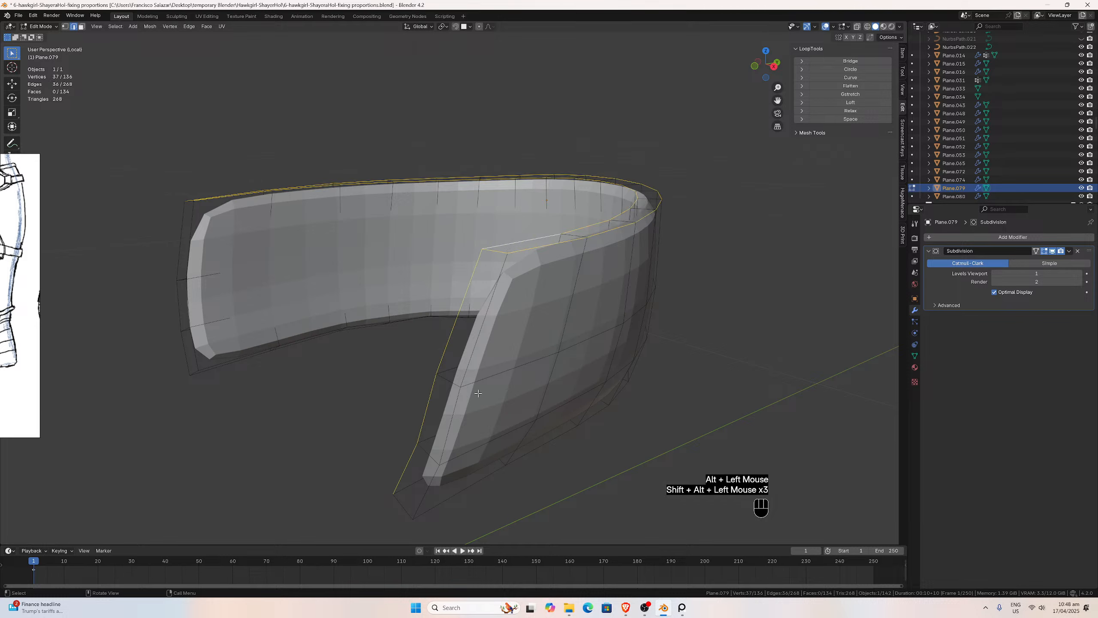
pyautogui.keyDown('alt'); pyautogui.keyDown('shift'); pyautogui.click(405, 502); pyautogui.keyUp('shift'); pyautogui.keyUp('alt')
pyautogui.keyDown('alt'); pyautogui.keyDown('shift'); pyautogui.click(434, 502); pyautogui.keyUp('shift'); pyautogui.keyUp('alt')
pyautogui.moveTo(436, 502); pyautogui.dragTo(417, 322, button='middle')
pyautogui.keyDown('alt'); pyautogui.keyDown('shift'); pyautogui.click(641, 426); pyautogui.keyUp('shift'); pyautogui.keyUp('alt')
pyautogui.keyDown('alt'); pyautogui.keyDown('shift'); pyautogui.click(320, 411); pyautogui.keyUp('shift'); pyautogui.keyUp('alt')
pyautogui.keyDown('alt'); pyautogui.keyDown('shift'); pyautogui.click(502, 314); pyautogui.keyUp('shift'); pyautogui.keyUp('alt')
pyautogui.keyDown('alt'); pyautogui.keyDown('shift'); pyautogui.click(504, 314); pyautogui.keyUp('shift'); pyautogui.keyUp('alt')
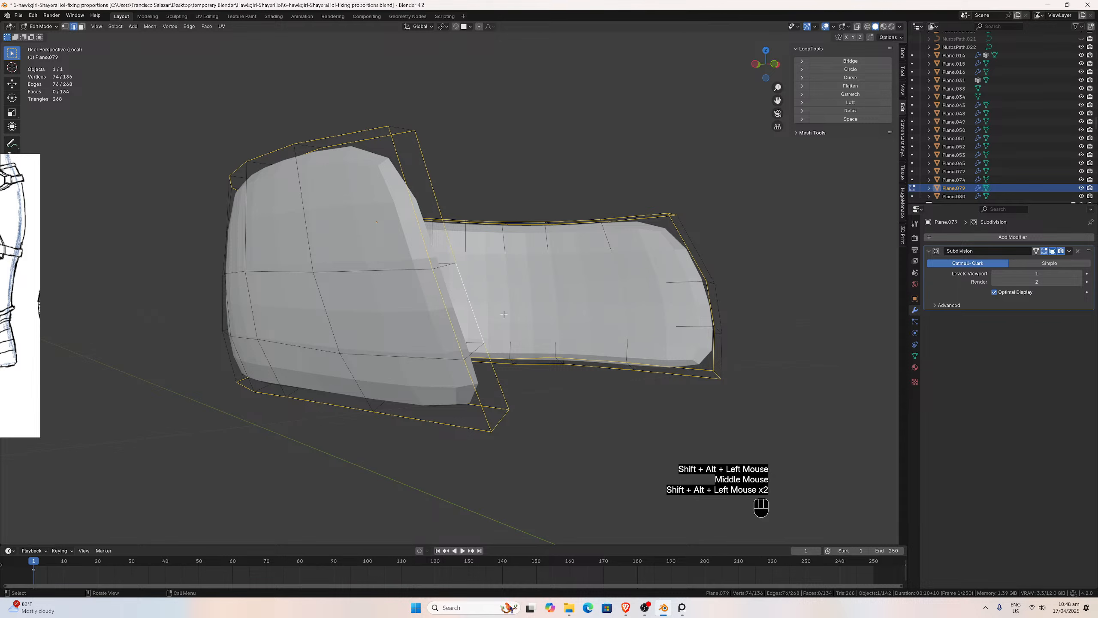
pyautogui.moveTo(503, 314); pyautogui.dragTo(622, 310, button='middle')
pyautogui.keyDown('alt'); pyautogui.keyDown('shift'); pyautogui.click(629, 311); pyautogui.keyUp('shift'); pyautogui.keyUp('alt')
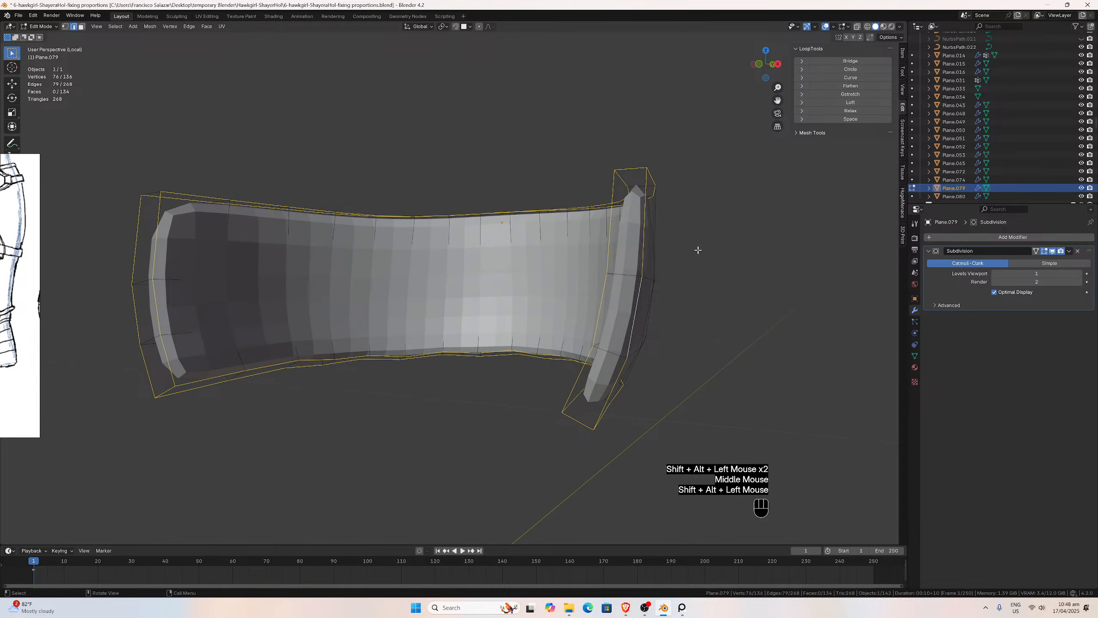
pyautogui.click(903, 58)
pyautogui.moveTo(849, 142); pyautogui.dragTo(886, 142)
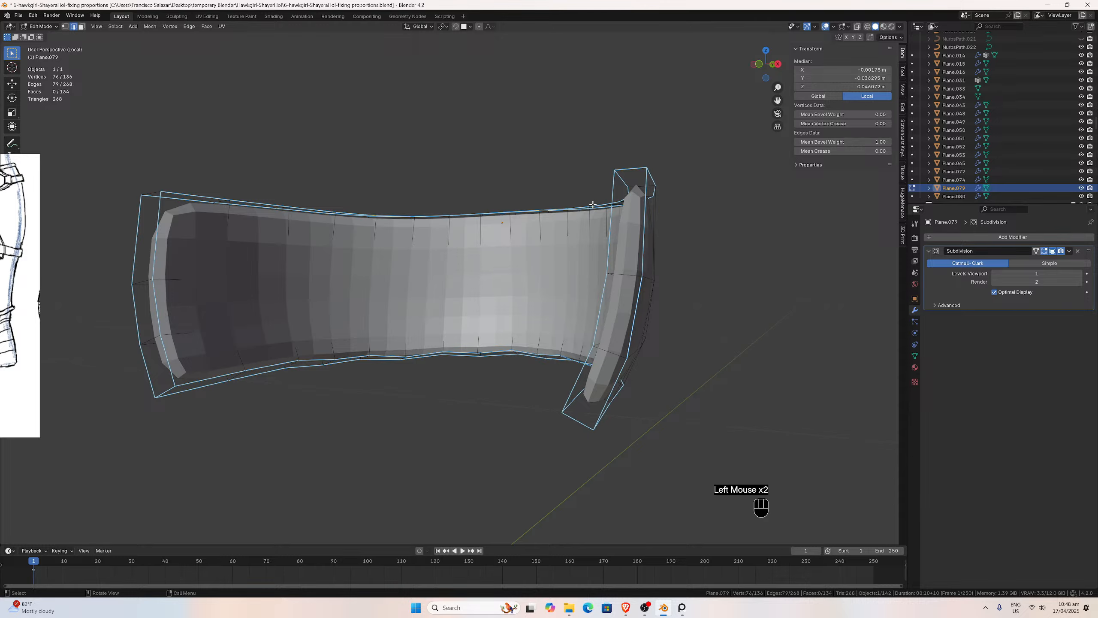
# Add the missed short edge at the section's upper end corner, set the mean bevel weight to 1.00 and leave local view.
pyautogui.moveTo(593, 204); pyautogui.dragTo(450, 257, button='middle')
pyautogui.keyDown('shift'); pyautogui.click(569, 290); pyautogui.keyUp('shift')
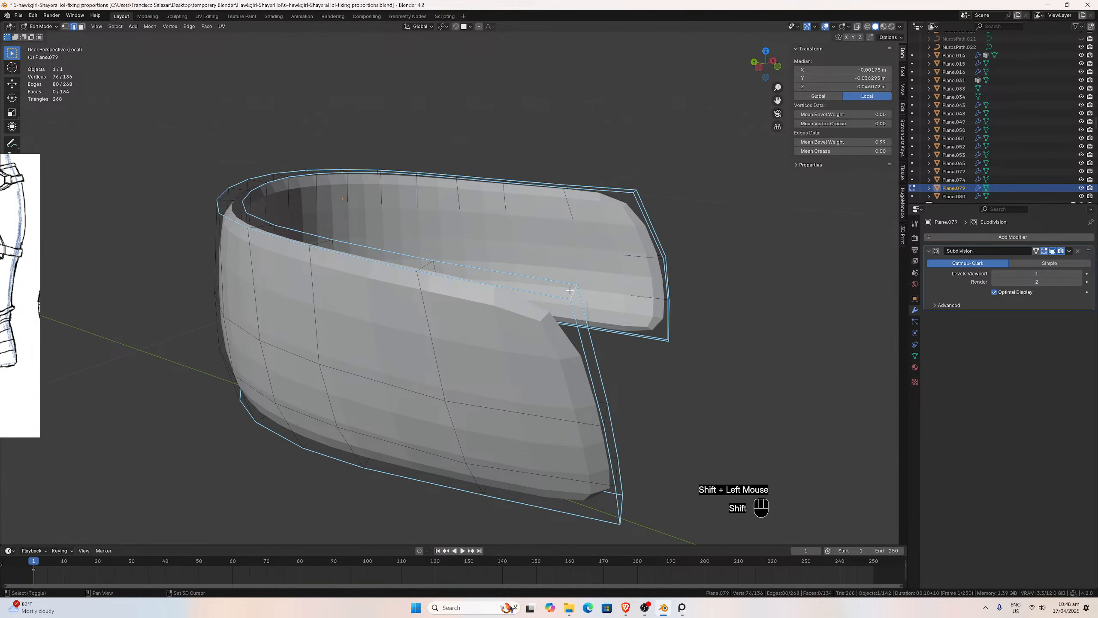
pyautogui.moveTo(869, 141); pyautogui.dragTo(874, 141)
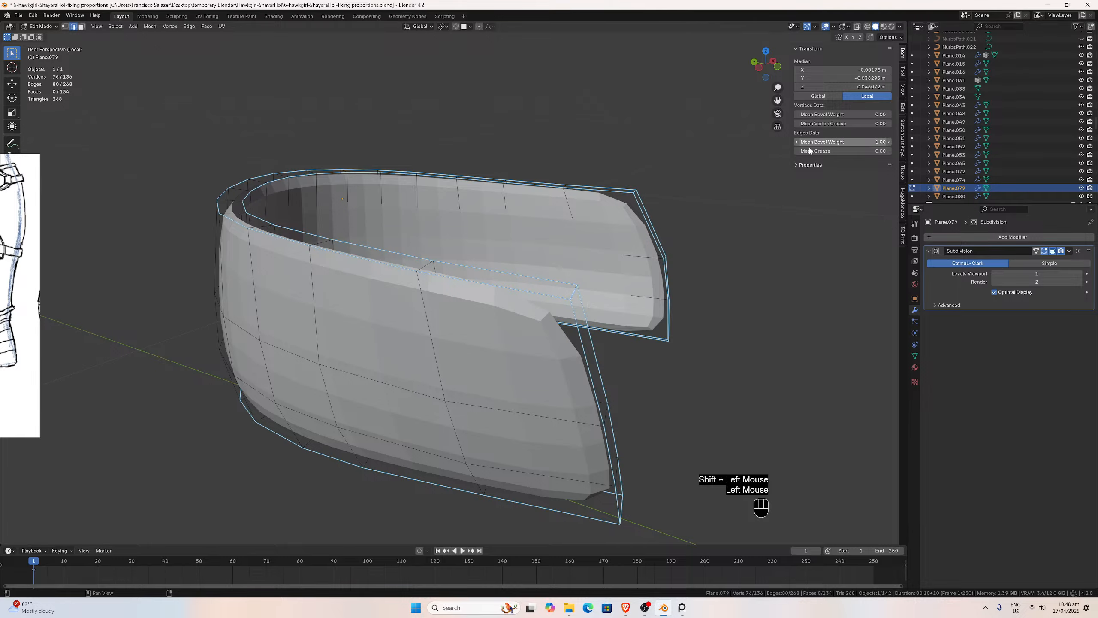
pyautogui.moveTo(561, 273); pyautogui.dragTo(691, 265, button='middle')
pyautogui.press('KP_Divide')
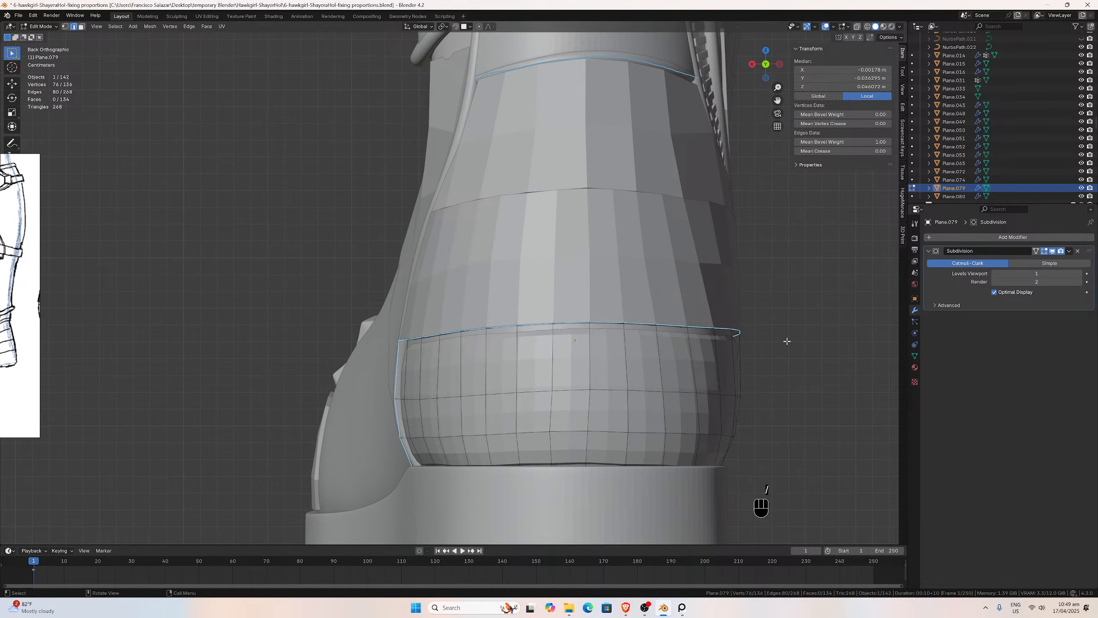
# Set the lowest heel section's viewport subdivision level to 3 and save the file.
pyautogui.click(1080, 273)
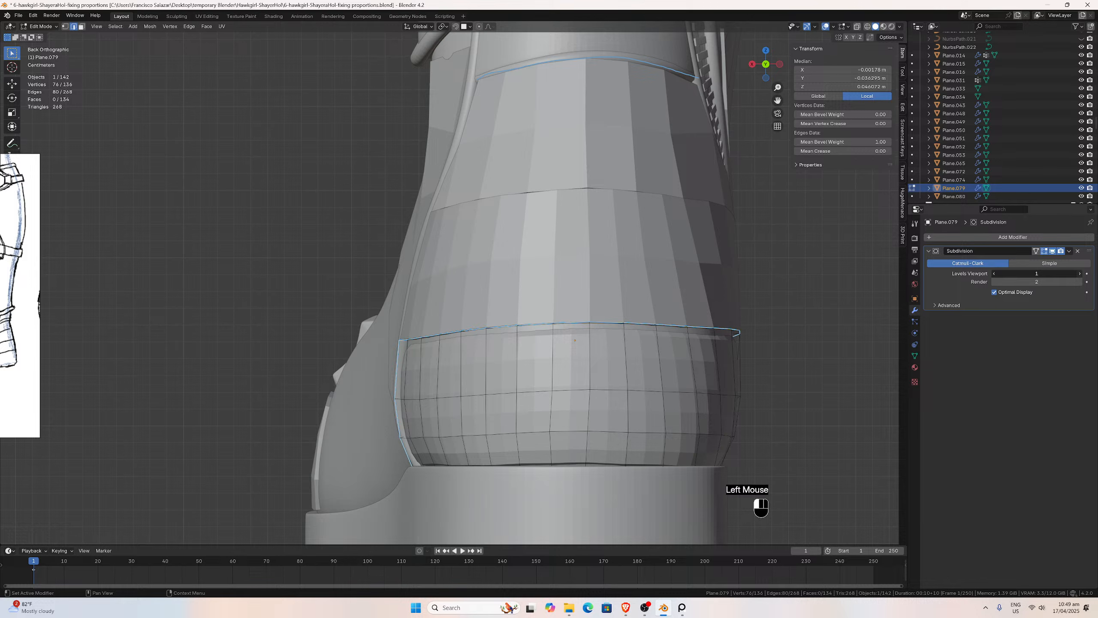
pyautogui.click(1080, 273)
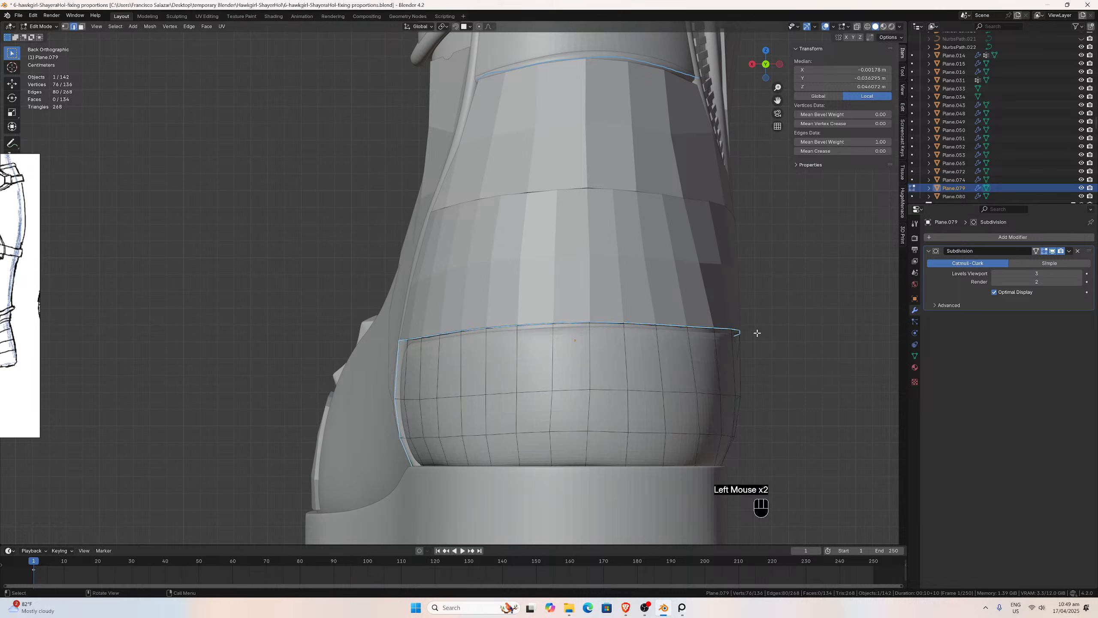
pyautogui.hotkey('ctrl', 's')
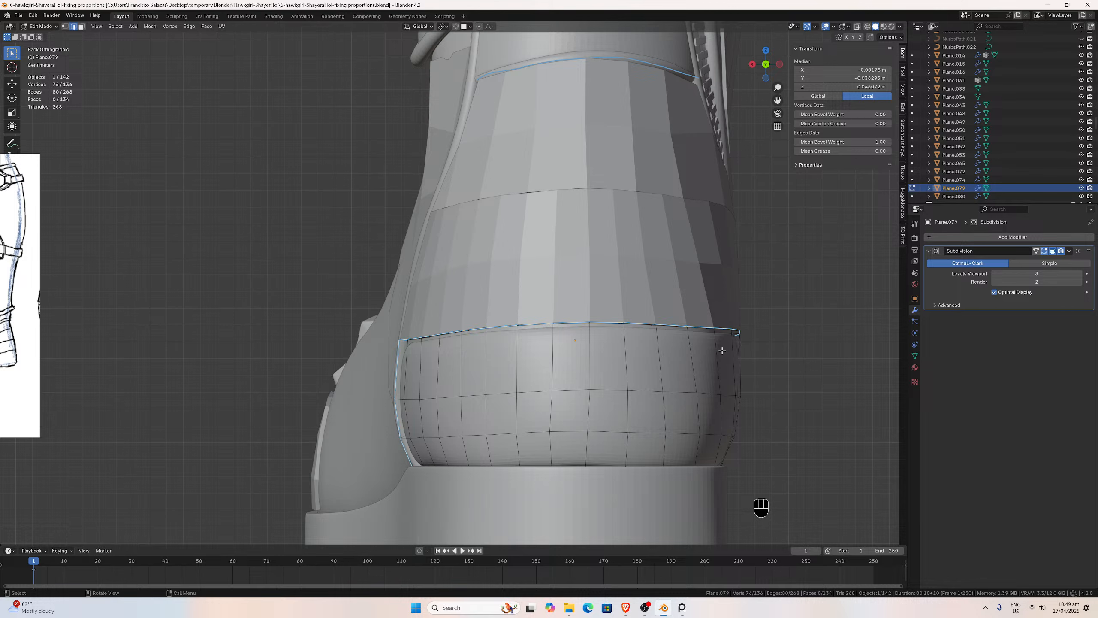
# Add a Bevel modifier to the lowest heel section and place it above the Subdivision modifier.
pyautogui.click(930, 237)
pyautogui.moveTo(930, 237)
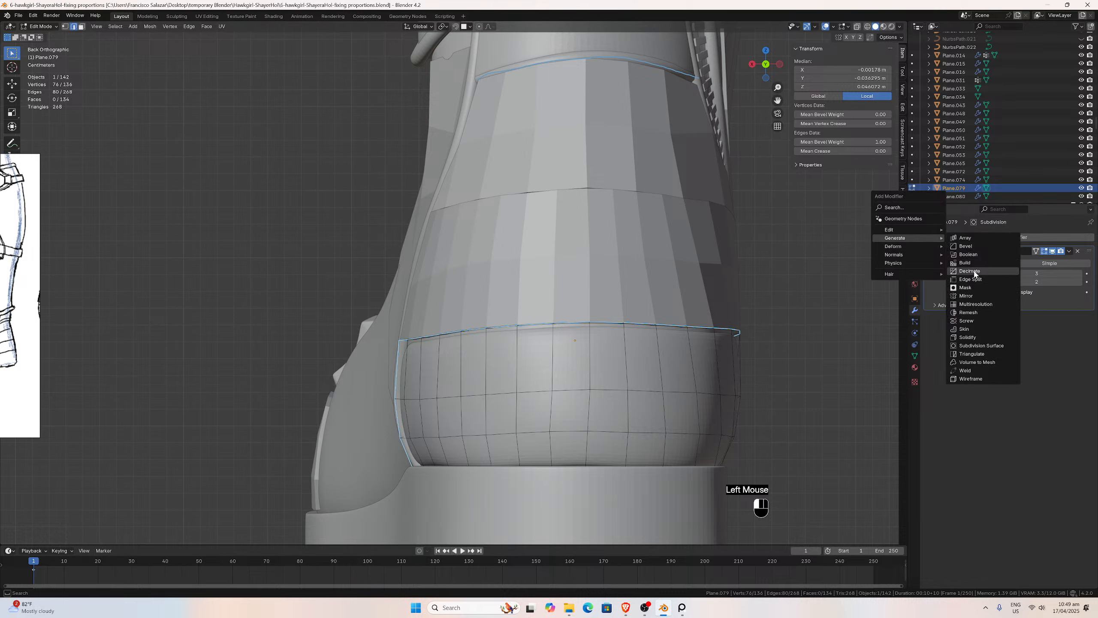
pyautogui.click(965, 246)
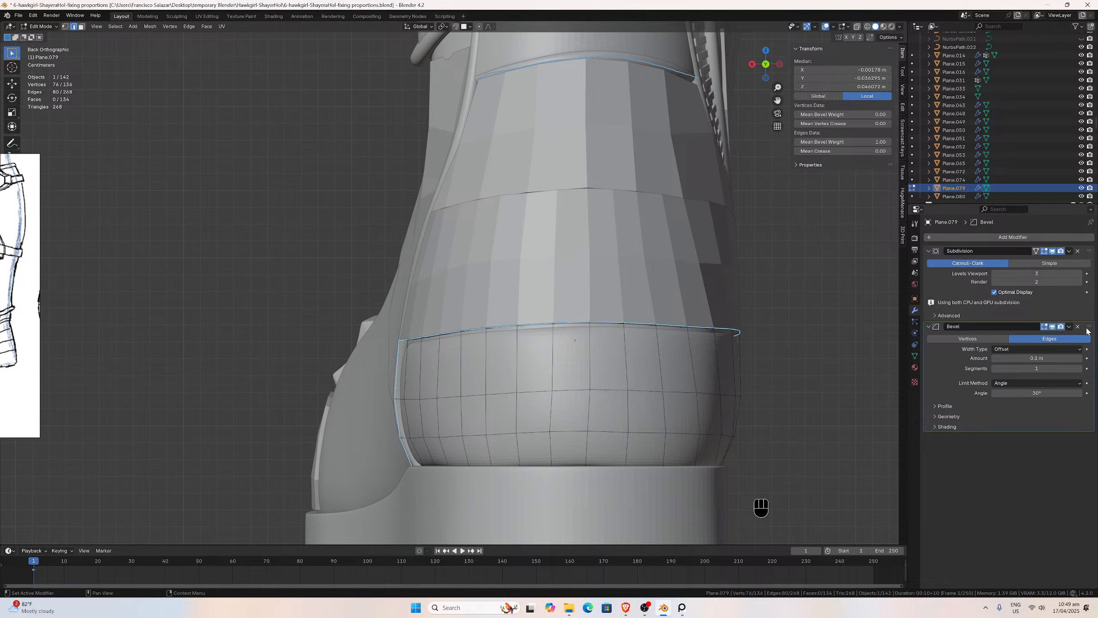
pyautogui.keyDown('ctrl'); pyautogui.click(1092, 265); pyautogui.keyUp('ctrl')
pyautogui.moveTo(1091, 264); pyautogui.dragTo(1090, 249)
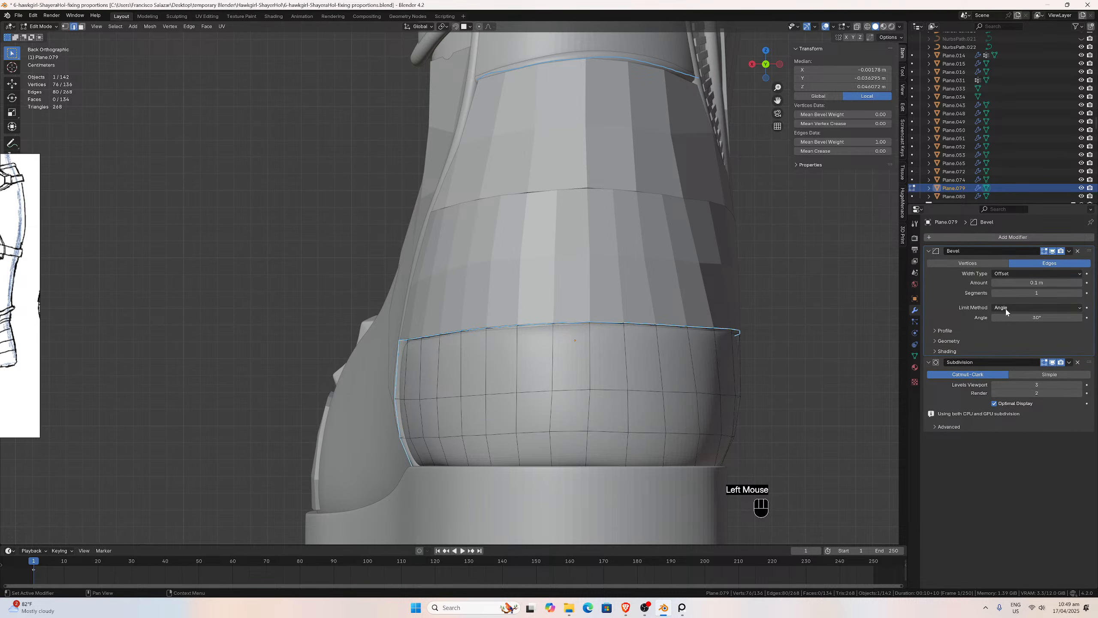
# Limit the lowest heel section's bevel by Weight and set its segments to 2.
pyautogui.click(1006, 308)
pyautogui.click(1003, 336)
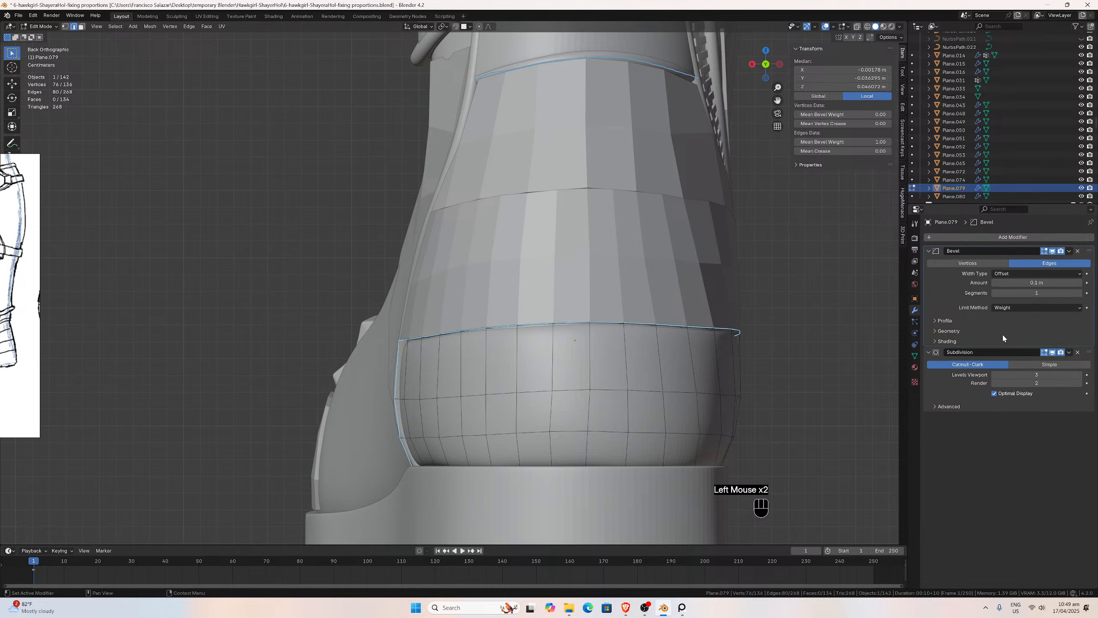
pyautogui.click(1078, 293)
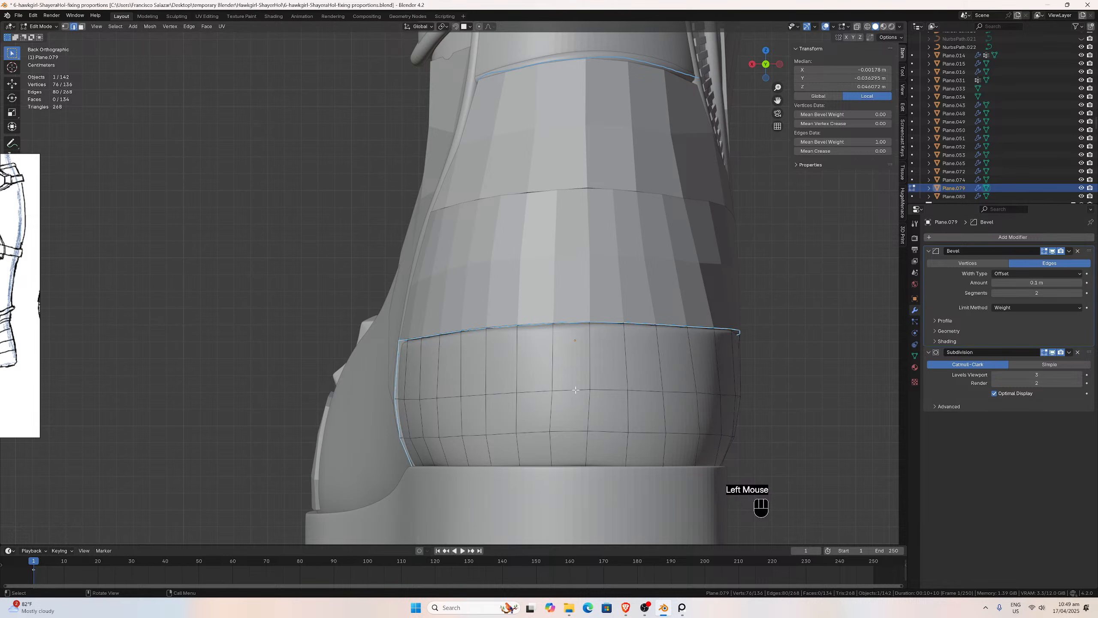
# Isolate the lowest heel section in local view and set its bevel amount to 0.01 m.
pyautogui.press('/')
pyautogui.moveTo(512, 372); pyautogui.dragTo(825, 311, button='middle')
pyautogui.scroll(2, 595, 383)
pyautogui.scroll(1, 590, 375)
pyautogui.click(1037, 282)
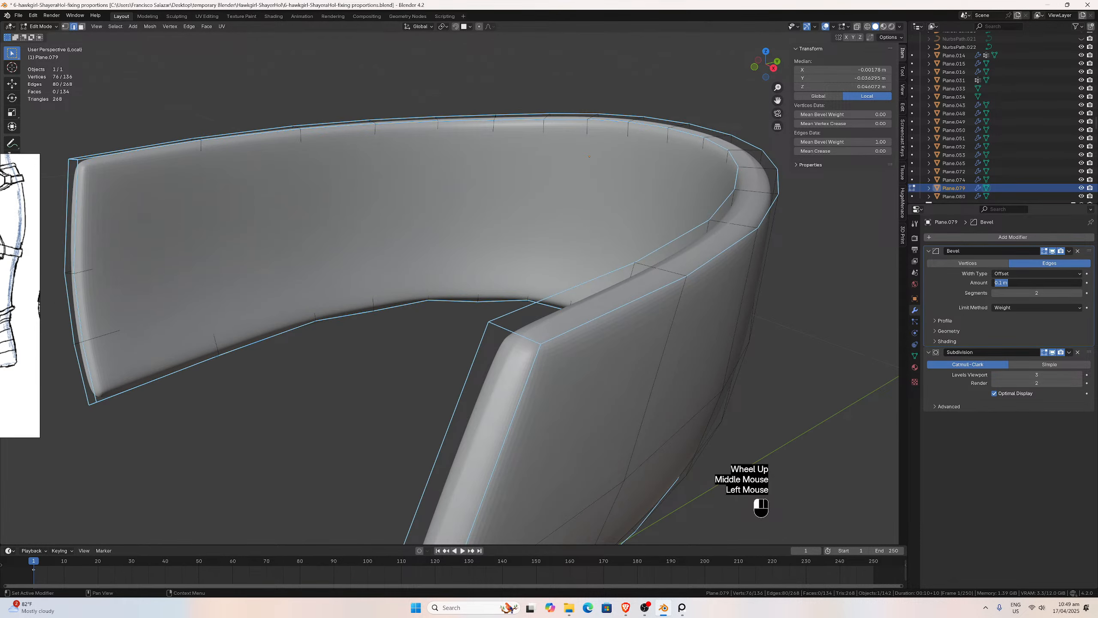
pyautogui.click(1001, 282)
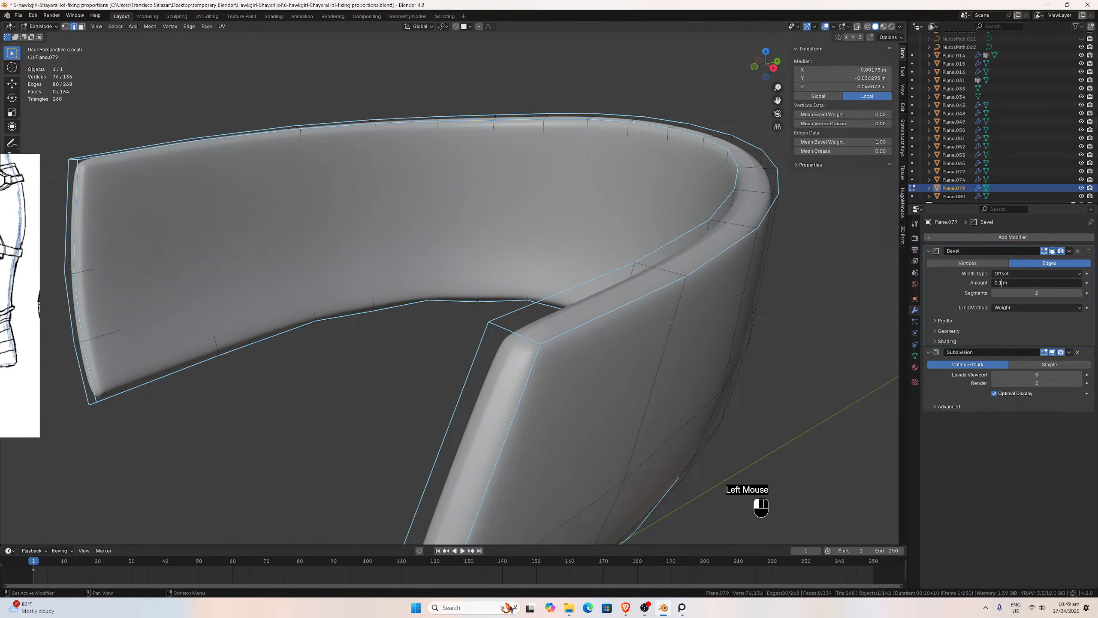
pyautogui.press('BackSpace')
pyautogui.write('01')
pyautogui.press('Return')
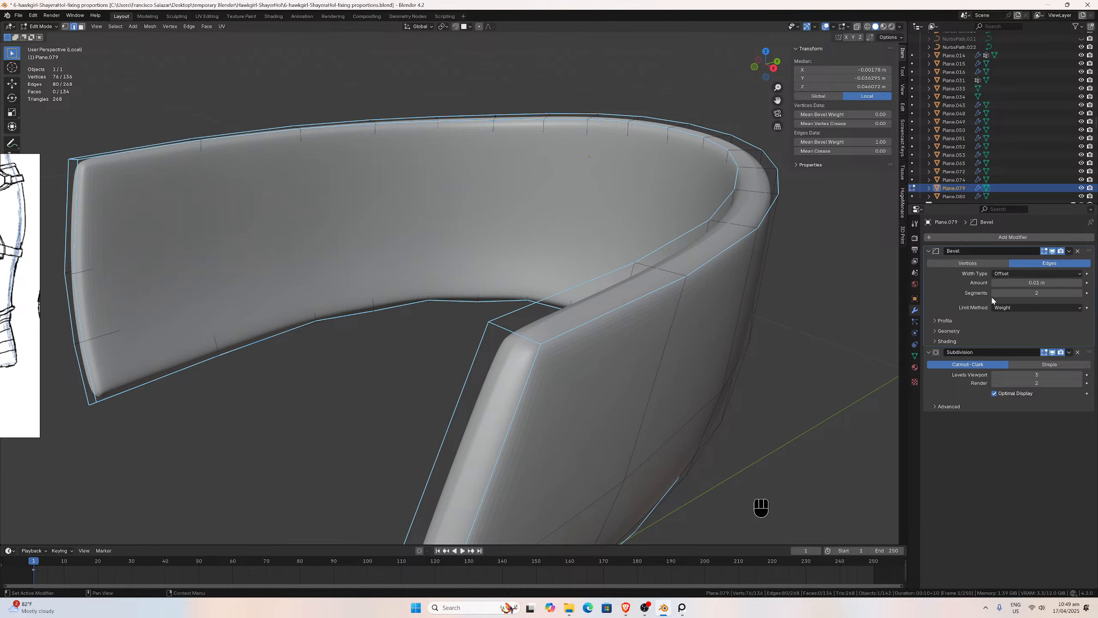
# Set the bevel's outer miter to Arc and disable Clamp Overlap, keeping Loop Slide enabled.
pyautogui.click(935, 321)
pyautogui.click(935, 320)
pyautogui.click(939, 330)
pyautogui.moveTo(1006, 344); pyautogui.dragTo(1009, 373)
pyautogui.click(995, 389)
pyautogui.click(995, 389)
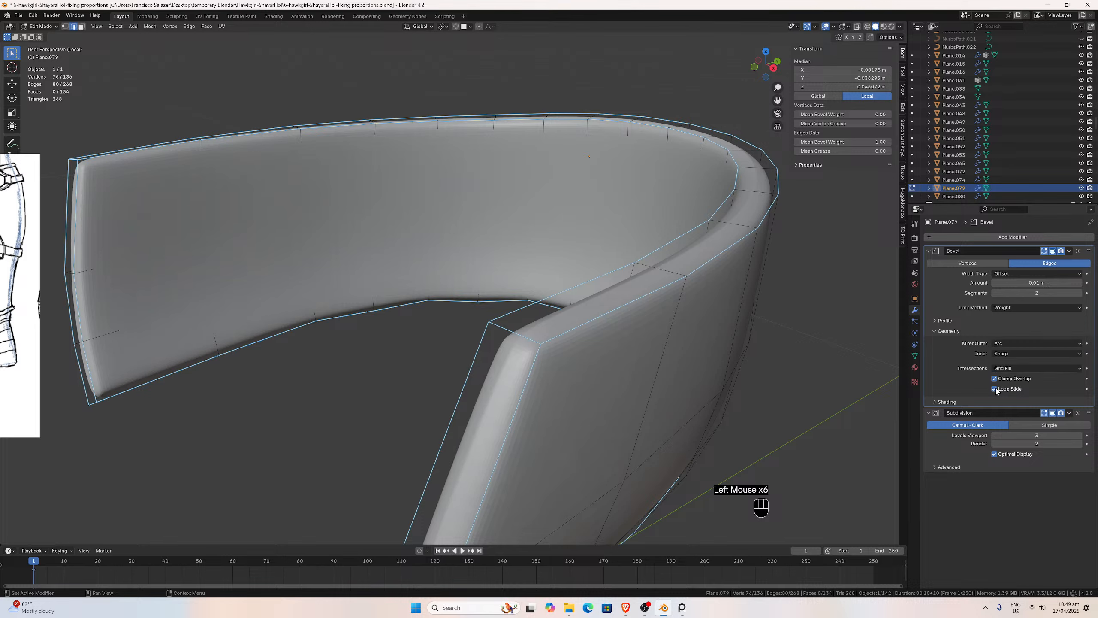
pyautogui.click(994, 379)
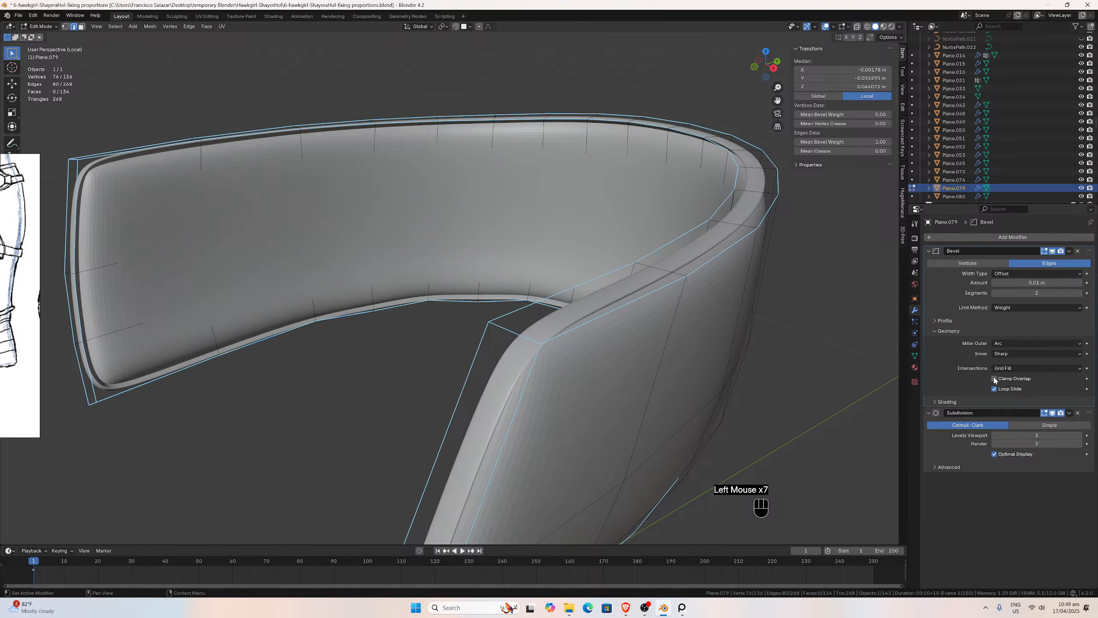
# Try larger bevel amounts of 0.011 m and 0.02 m on the isolated heel section.
pyautogui.keyDown('shift'); pyautogui.click(1039, 283); pyautogui.keyUp('shift')
pyautogui.keyDown('shift'); pyautogui.moveTo(1039, 283); pyautogui.dragTo(1044, 282); pyautogui.keyUp('shift')
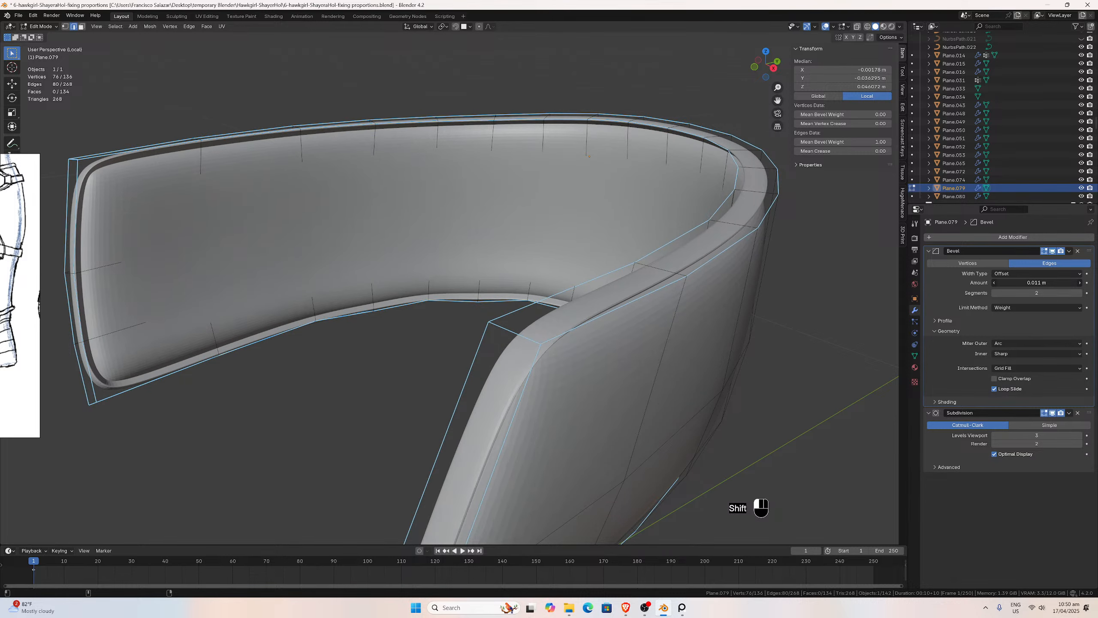
pyautogui.click(1044, 283)
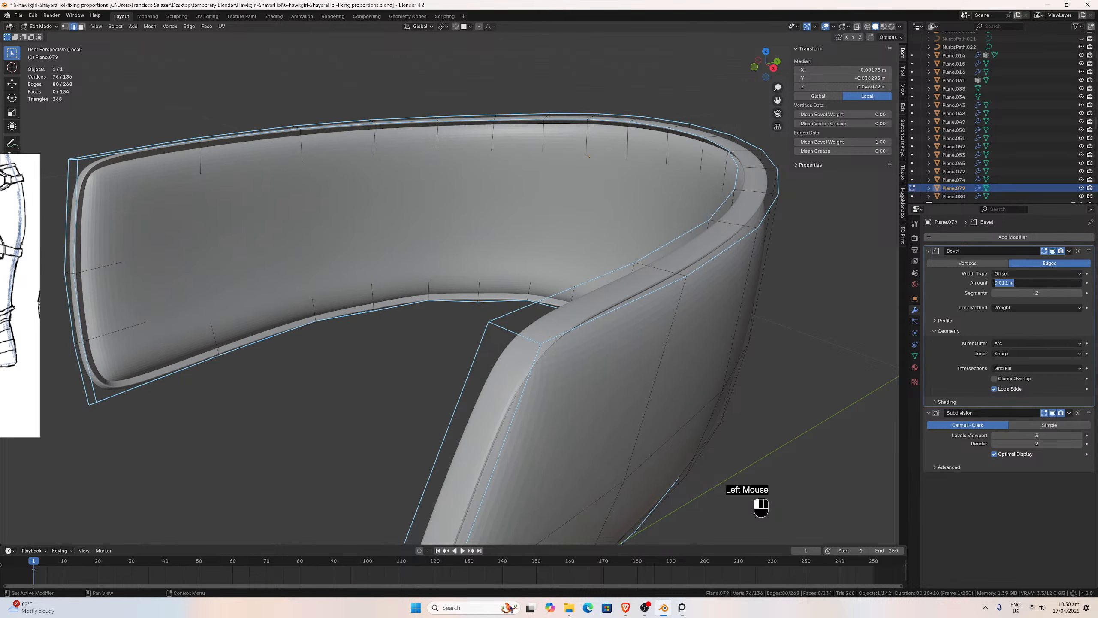
pyautogui.moveTo(1008, 283); pyautogui.dragTo(1001, 282)
pyautogui.write('2')
pyautogui.press('Return')
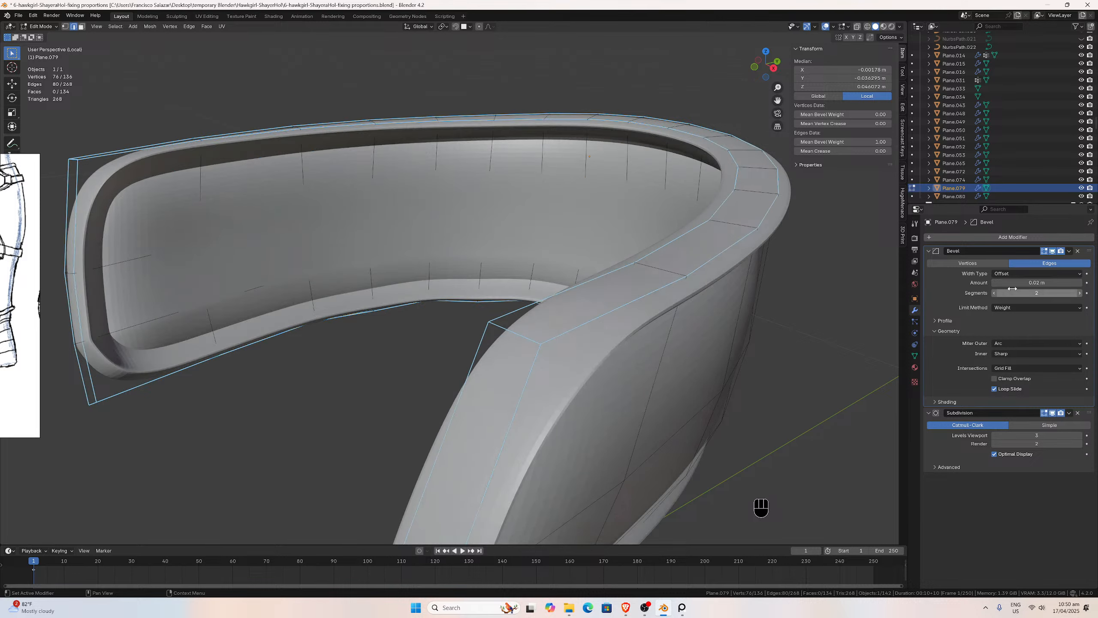
# Reduce the bevel amount to 0.005 m and further to 0.001 m.
pyautogui.click(1024, 284)
pyautogui.click(1005, 283)
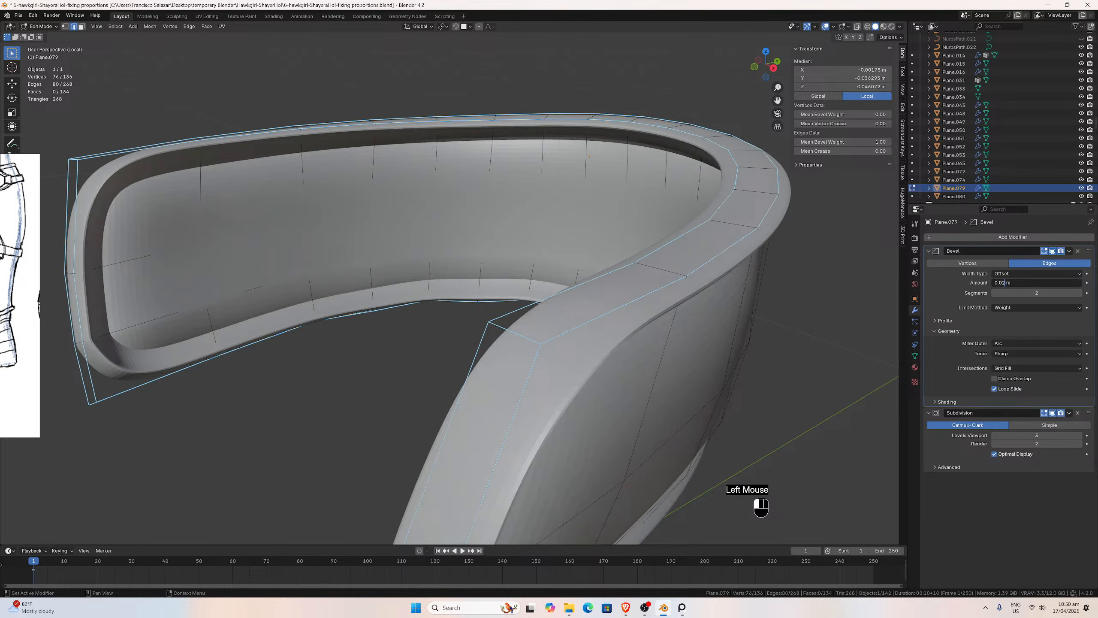
pyautogui.press('BackSpace')
pyautogui.write('05')
pyautogui.press('Return')
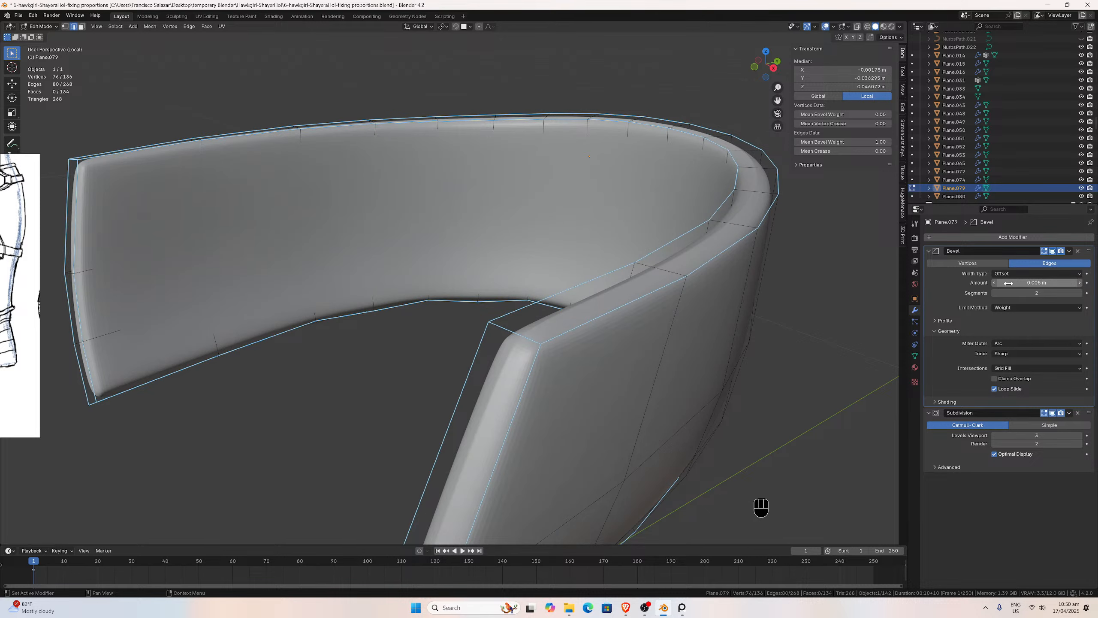
pyautogui.click(1001, 284)
pyautogui.click(1008, 283)
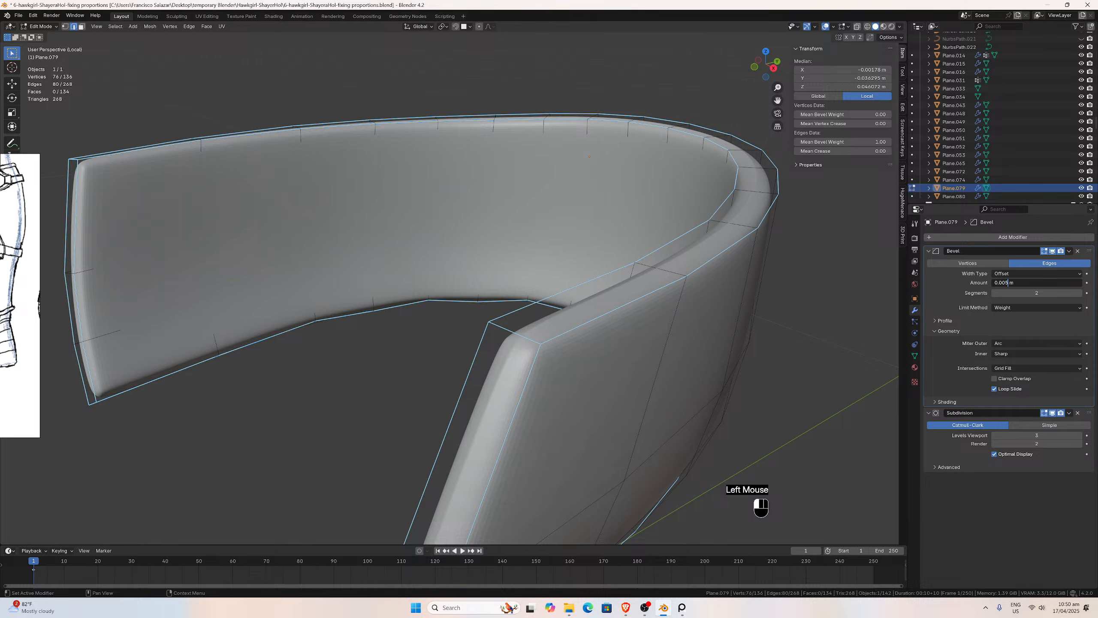
pyautogui.press('Return')
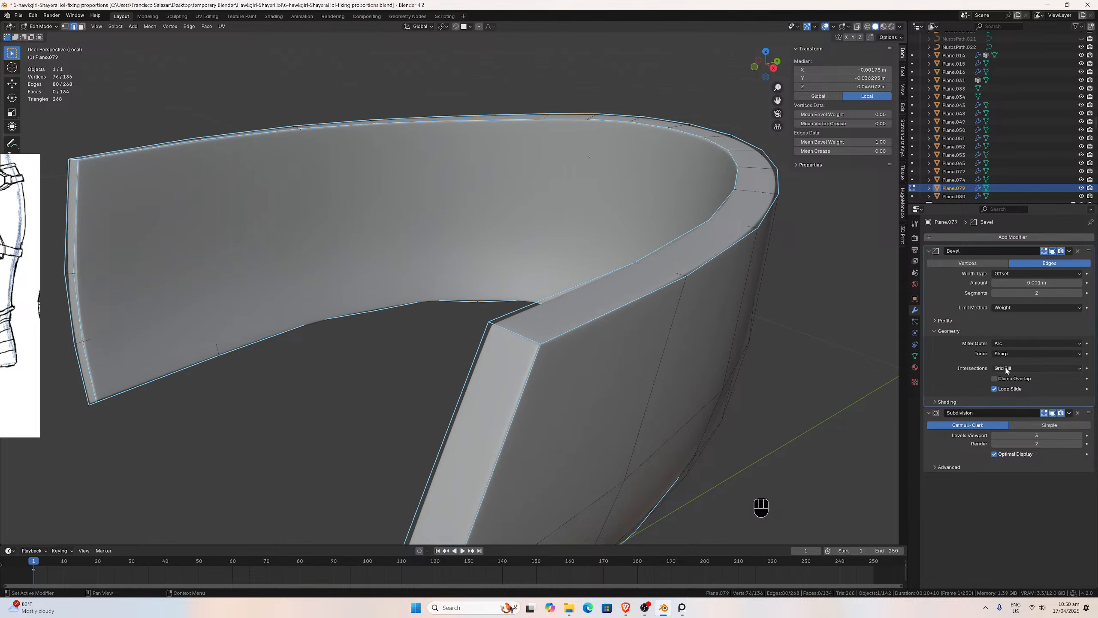
# Check the section's end corner with Clamp Overlap on and off, and set the bevel amount to 0.002 m.
pyautogui.moveTo(583, 269); pyautogui.dragTo(576, 262, button='middle')
pyautogui.scroll(2, 575, 265)
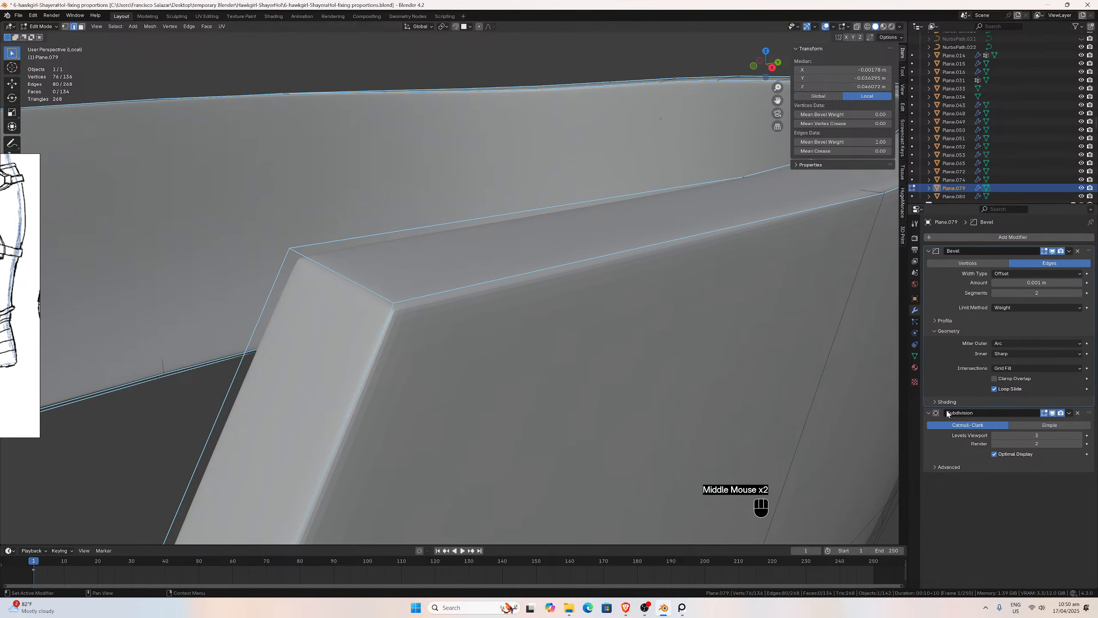
pyautogui.click(994, 378)
pyautogui.click(994, 379)
pyautogui.click(1024, 283)
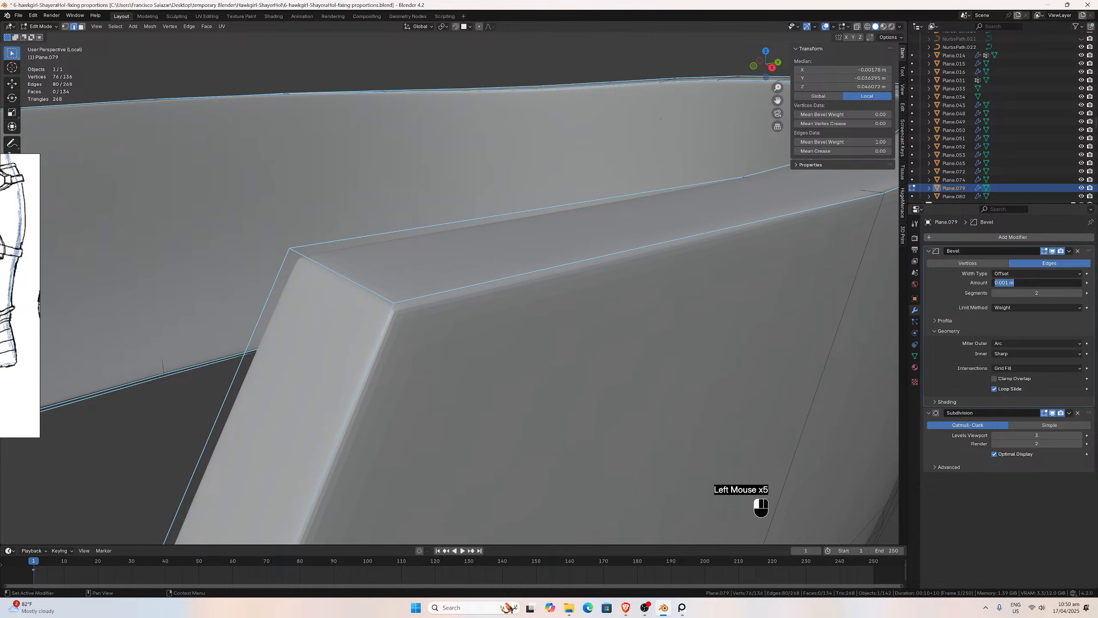
pyautogui.click(1008, 282)
pyautogui.press('BackSpace')
pyautogui.write('2')
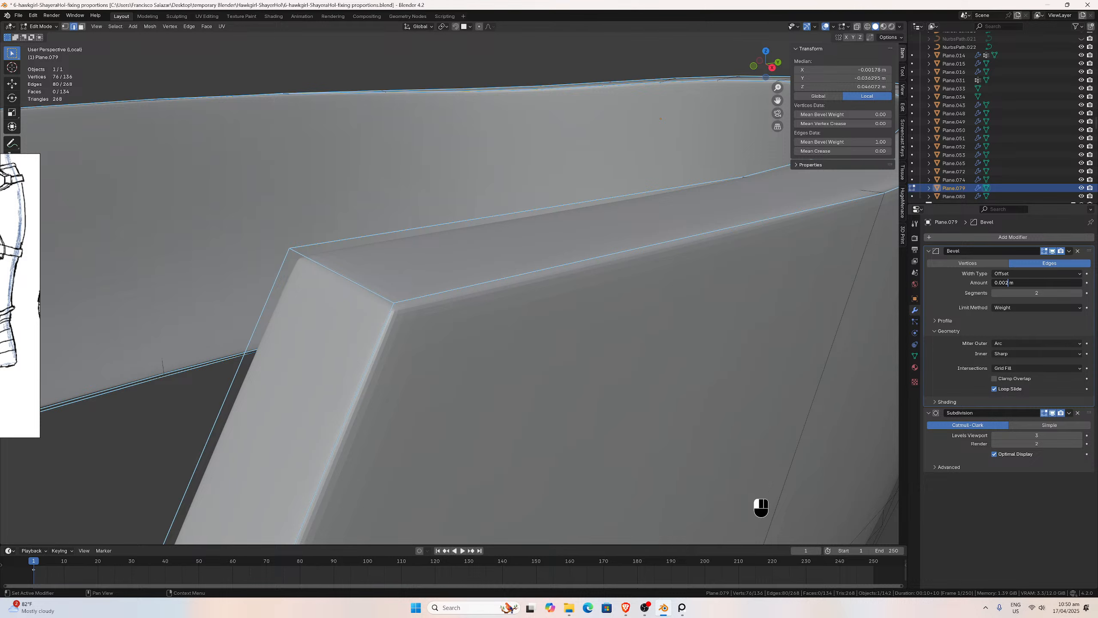
pyautogui.press('Return')
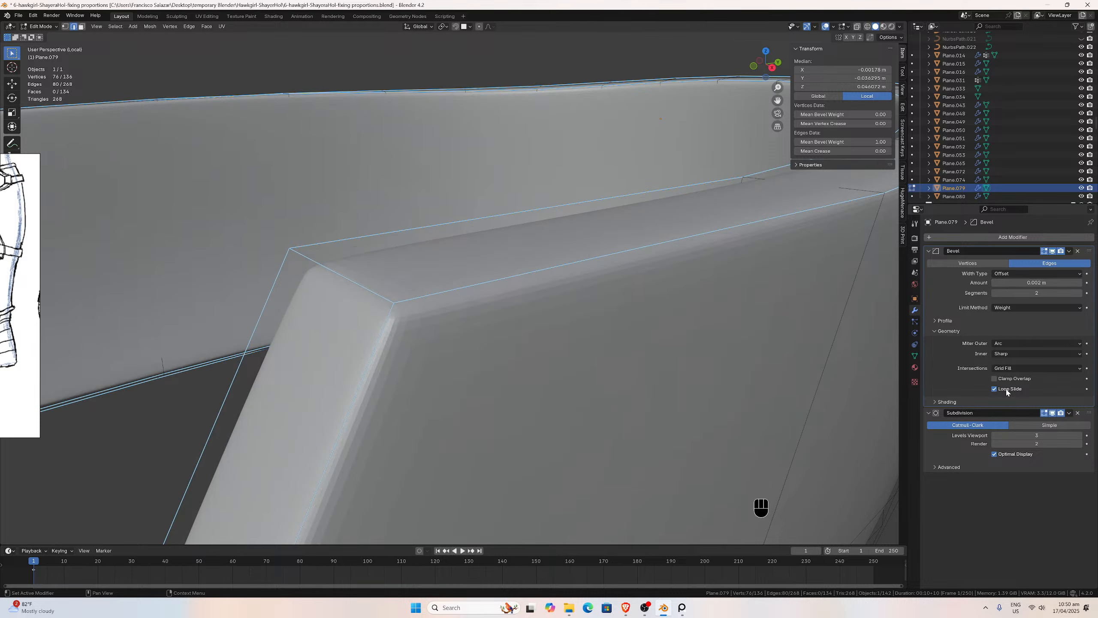
# Enable Clamp Overlap again on the Bevel modifier and set the bevel amount to 0.001 m.
pyautogui.click(994, 379)
pyautogui.click(994, 379)
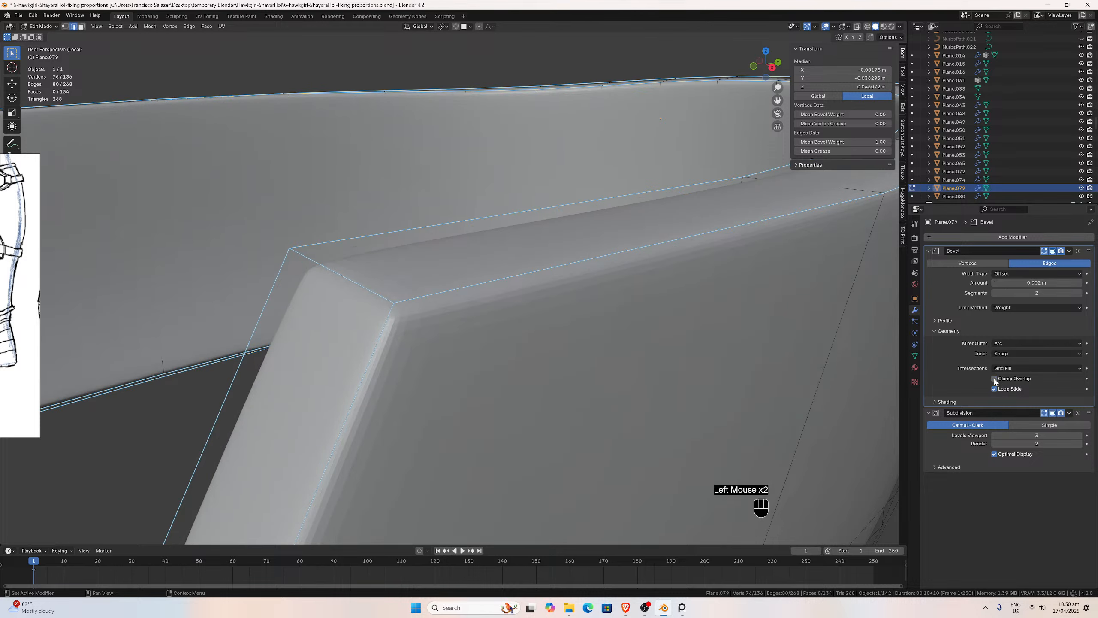
pyautogui.click(1032, 285)
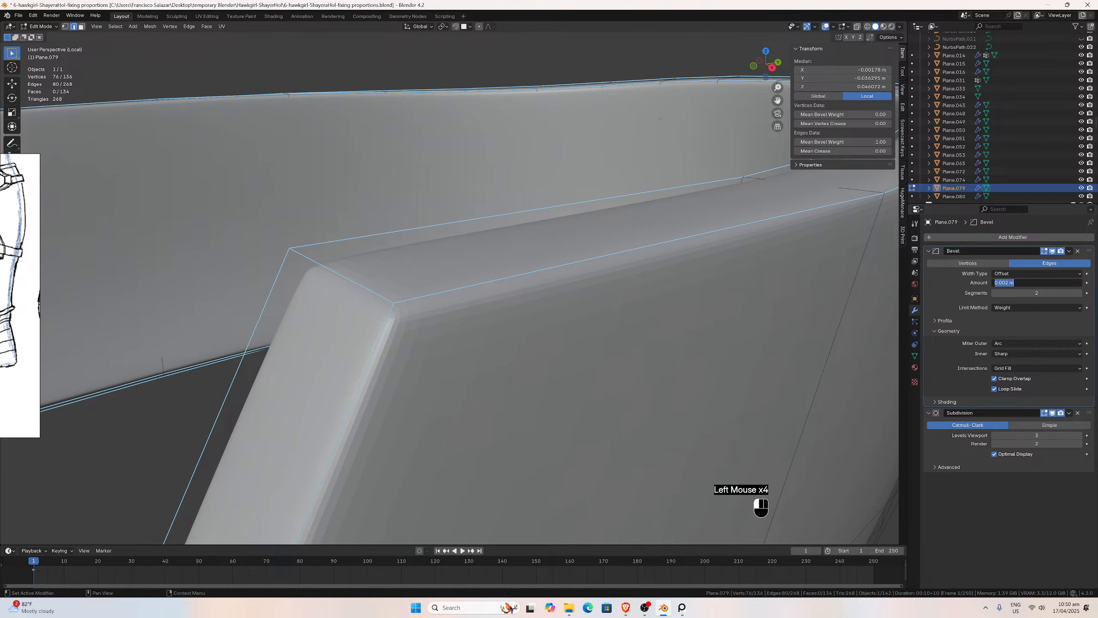
pyautogui.click(1008, 283)
pyautogui.press('BackSpace')
pyautogui.write('1')
pyautogui.press('Return')
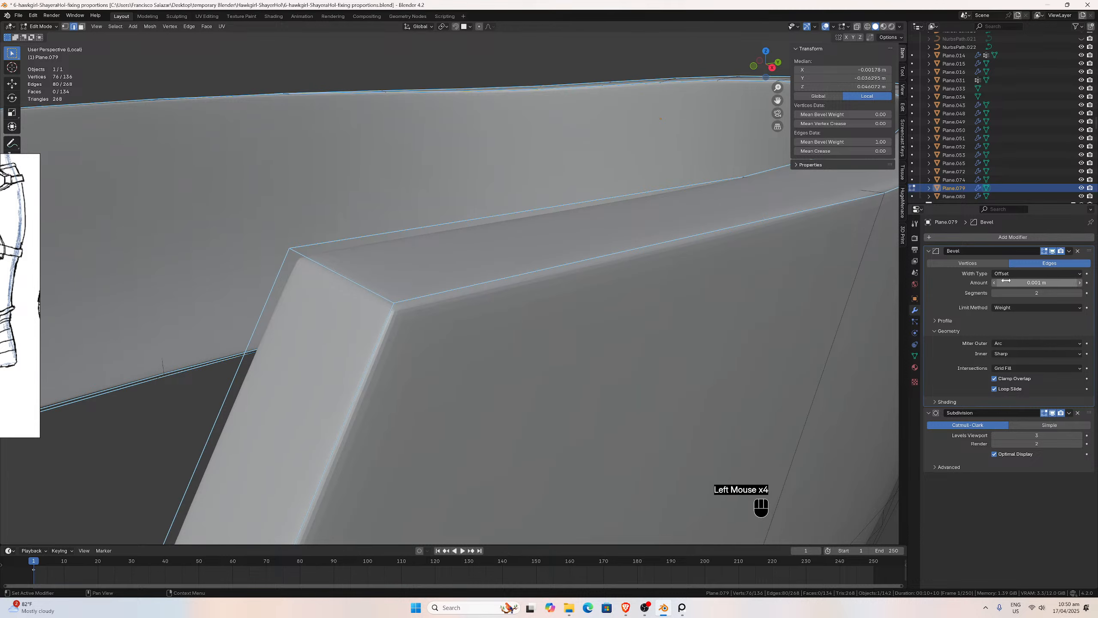
# Set the bevel amount to 0.0015 m and inspect the section's rim and ends.
pyautogui.click(1015, 284)
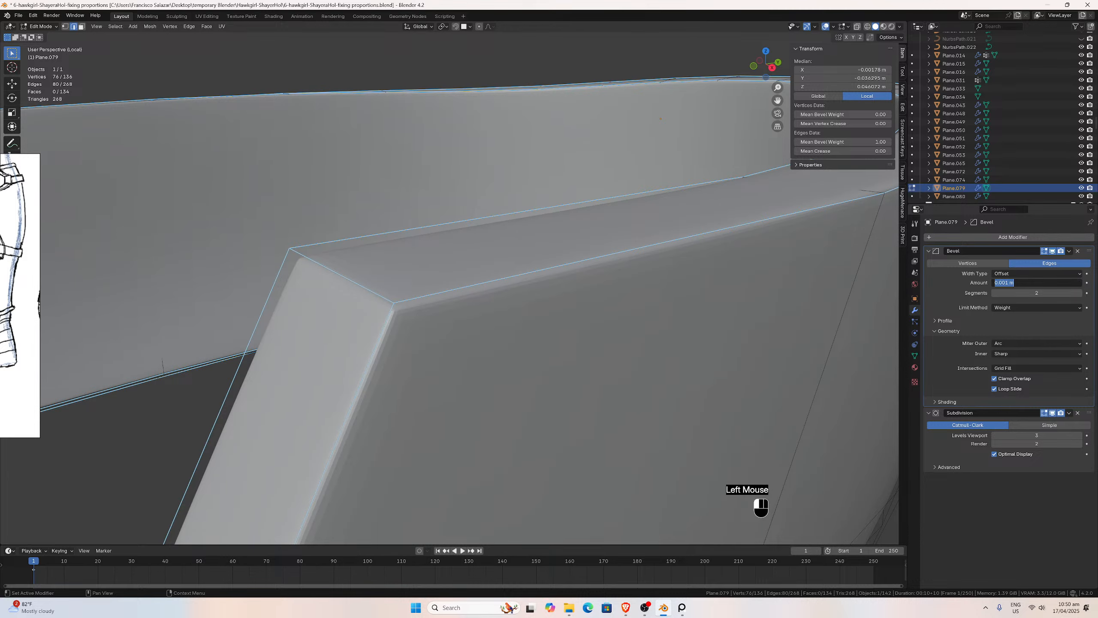
pyautogui.click(1008, 282)
pyautogui.write('5')
pyautogui.press('Return')
pyautogui.scroll(-4, 799, 258)
pyautogui.moveTo(670, 284); pyautogui.dragTo(478, 326, button='middle')
pyautogui.scroll(2, 478, 326)
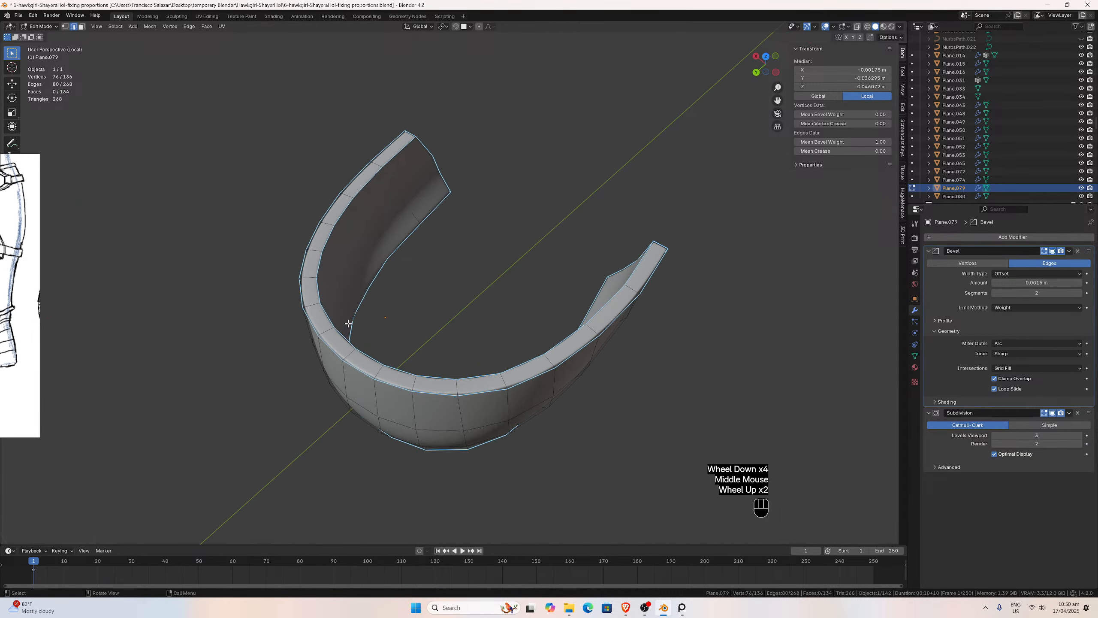
pyautogui.moveTo(348, 324); pyautogui.dragTo(512, 255, button='middle')
pyautogui.scroll(2, 523, 264)
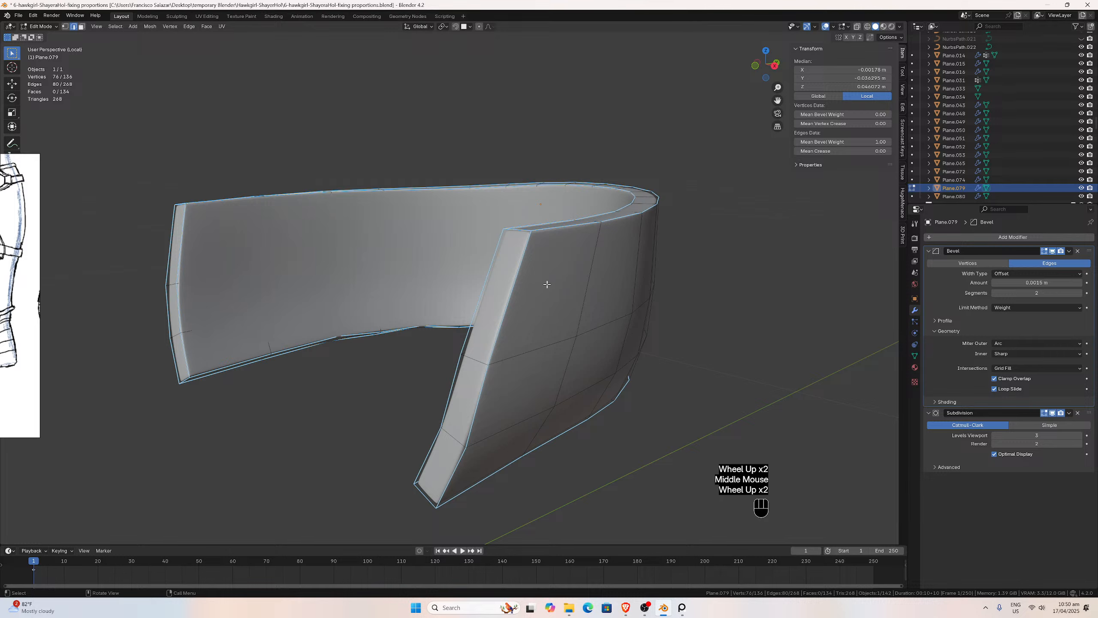
# Save the file, switch to Object Mode and apply all transforms to the heel section.
pyautogui.hotkey('ctrl', 's')
pyautogui.hotkey('ctrl', 'a')
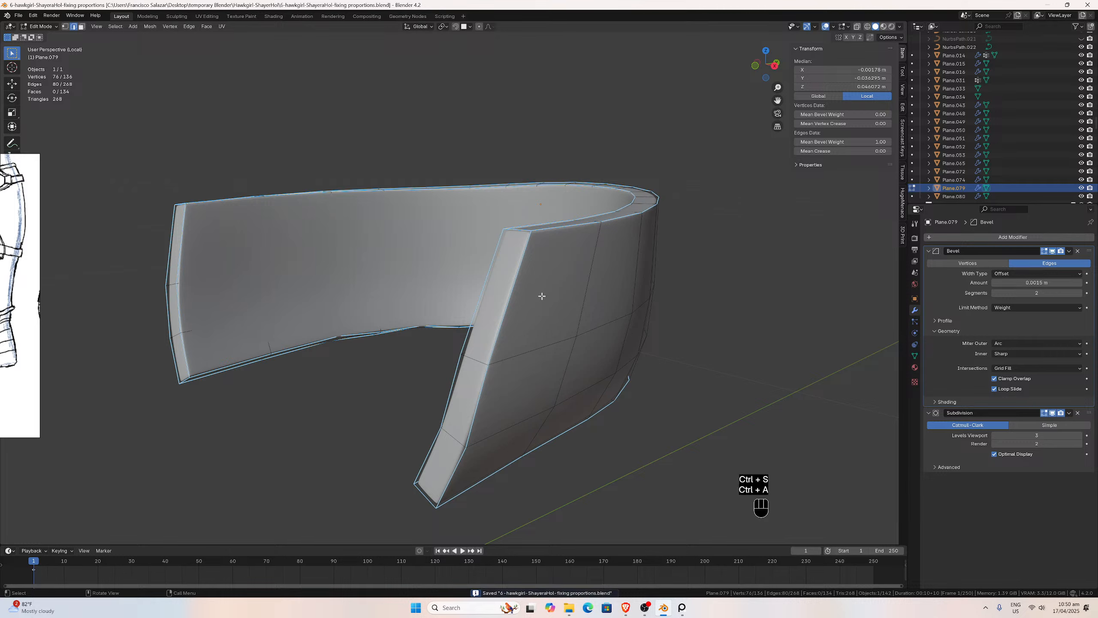
pyautogui.hotkey('ctrl', 'a')
pyautogui.hotkey('shift', 'a')
pyautogui.press('Tab')
pyautogui.hotkey('ctrl', 'a')
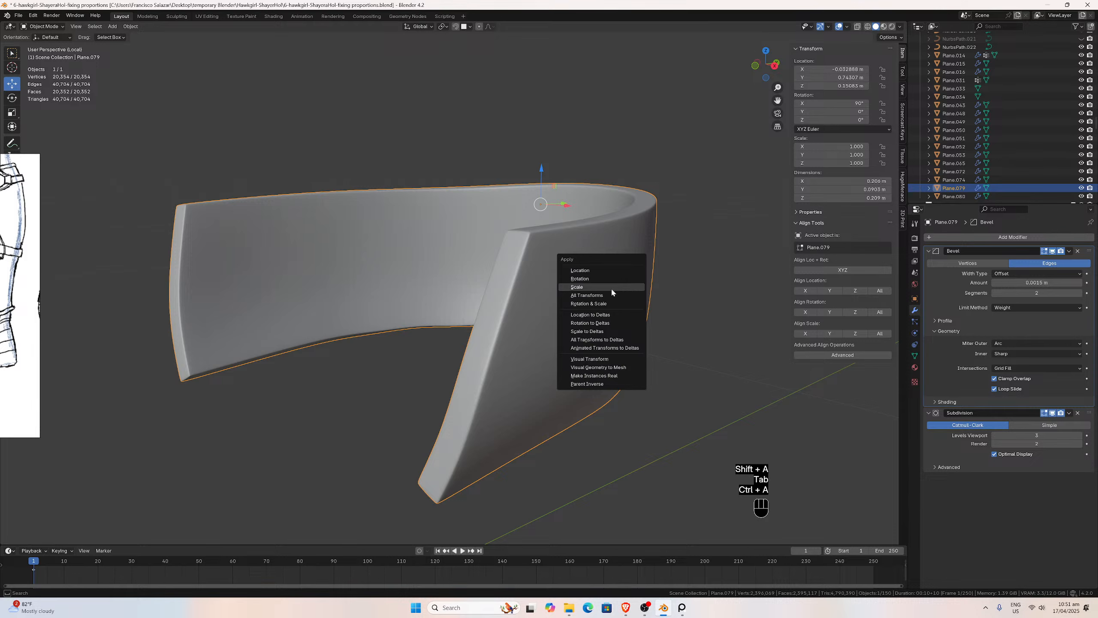
pyautogui.click(603, 296)
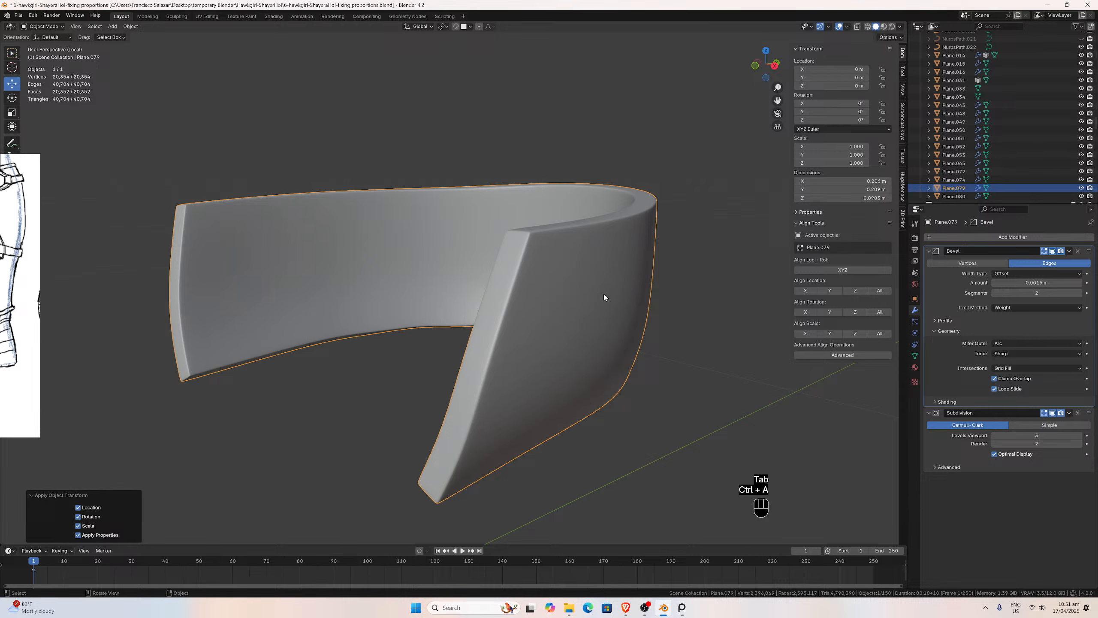
# Try a bevel amount of 0.002 m while viewing the section's end corner up close.
pyautogui.scroll(2, 605, 260)
pyautogui.click(611, 262)
pyautogui.moveTo(610, 263); pyautogui.dragTo(642, 262, button='middle')
pyautogui.scroll(1, 638, 270)
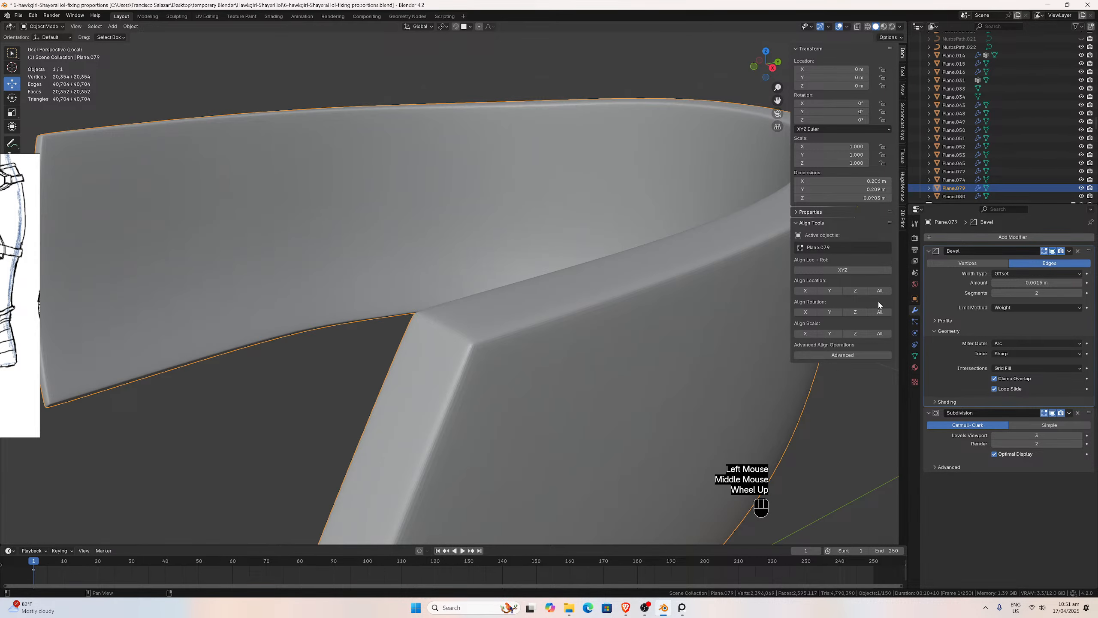
pyautogui.click(1037, 282)
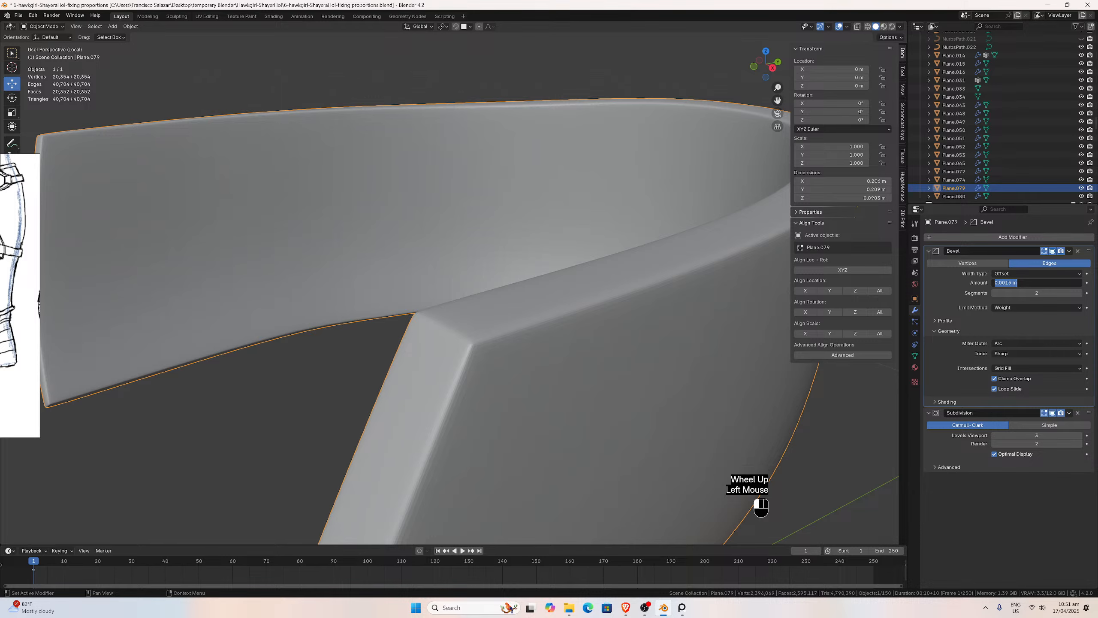
pyautogui.moveTo(1012, 282); pyautogui.dragTo(1005, 282)
pyautogui.write('2')
pyautogui.press('Return')
# Return the heel section's bevel amount to 0.0015 m.
pyautogui.click(1004, 283)
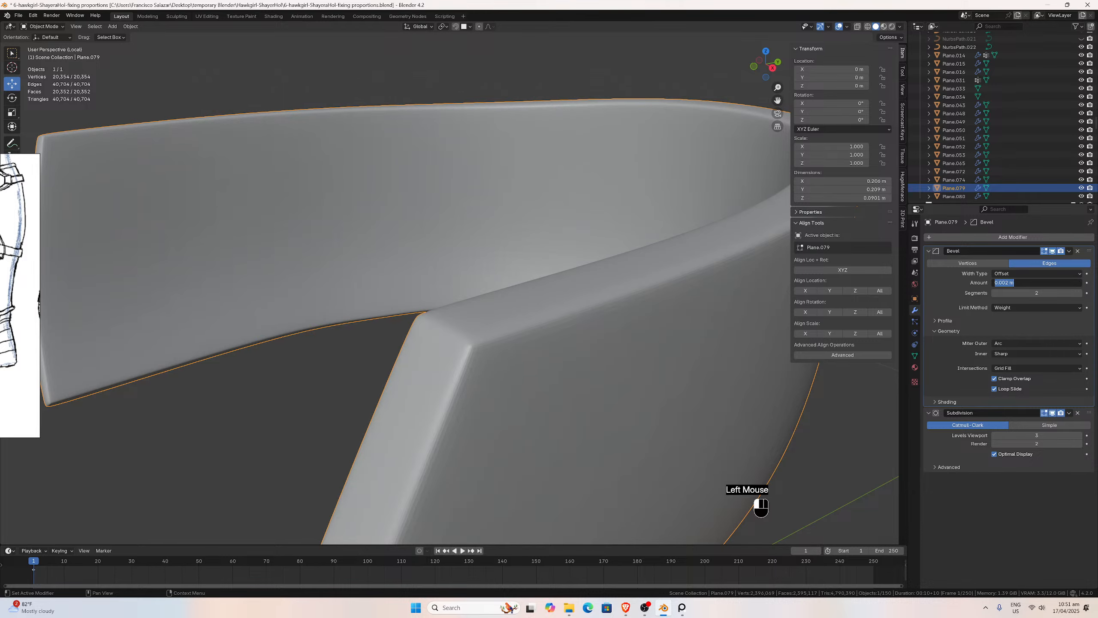
pyautogui.click(1008, 282)
pyautogui.press('BackSpace')
pyautogui.write('1')
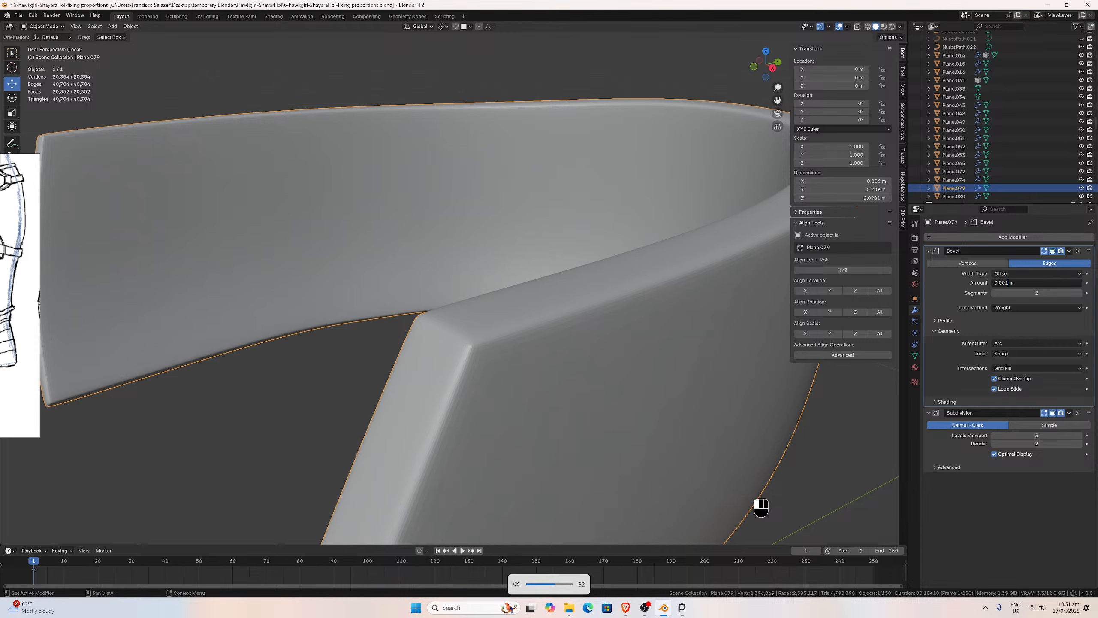
pyautogui.press('BackSpace')
pyautogui.press('Return')
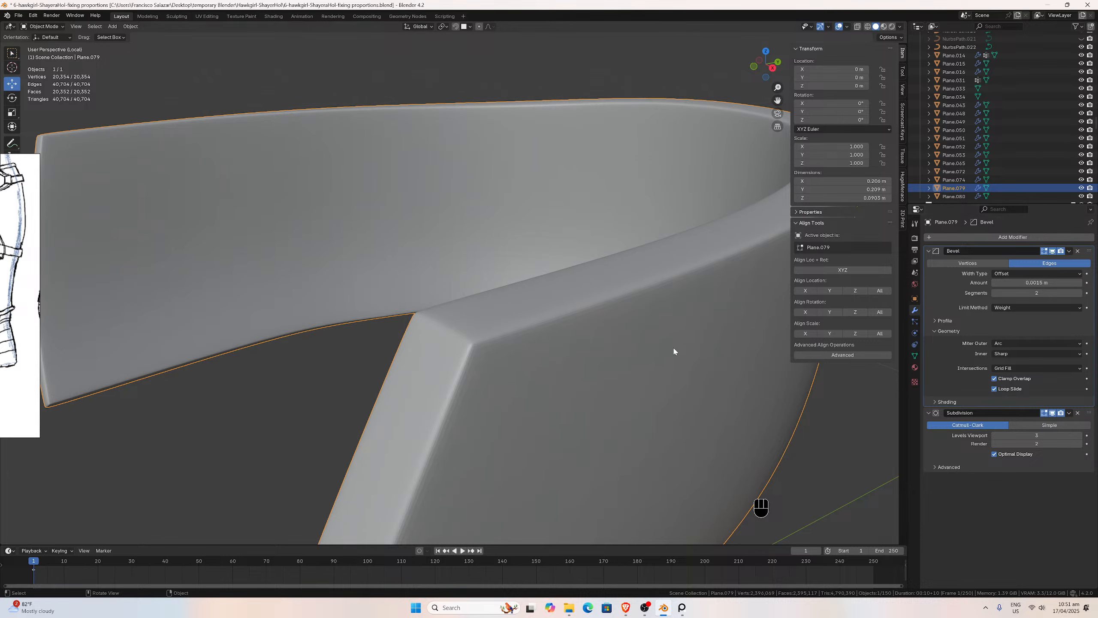
# Compare the bevel with Loop Slide off and on, leave it enabled, and exit local view.
pyautogui.click(994, 389)
pyautogui.click(994, 389)
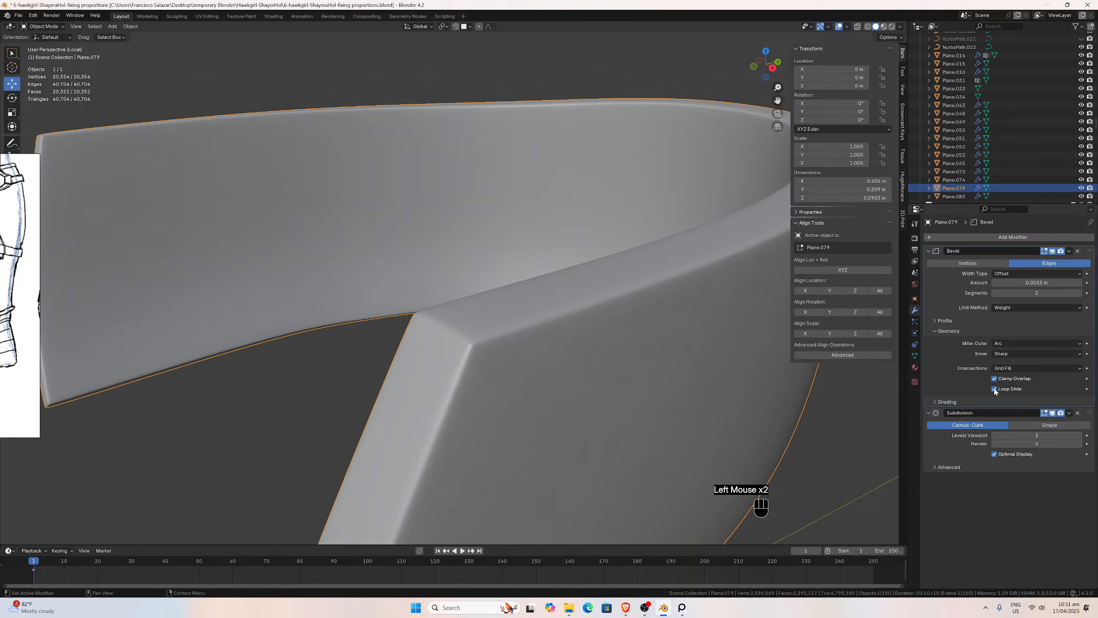
pyautogui.click(995, 390)
pyautogui.click(994, 390)
pyautogui.scroll(-2, 621, 258)
pyautogui.moveTo(621, 258); pyautogui.dragTo(476, 226, button='middle')
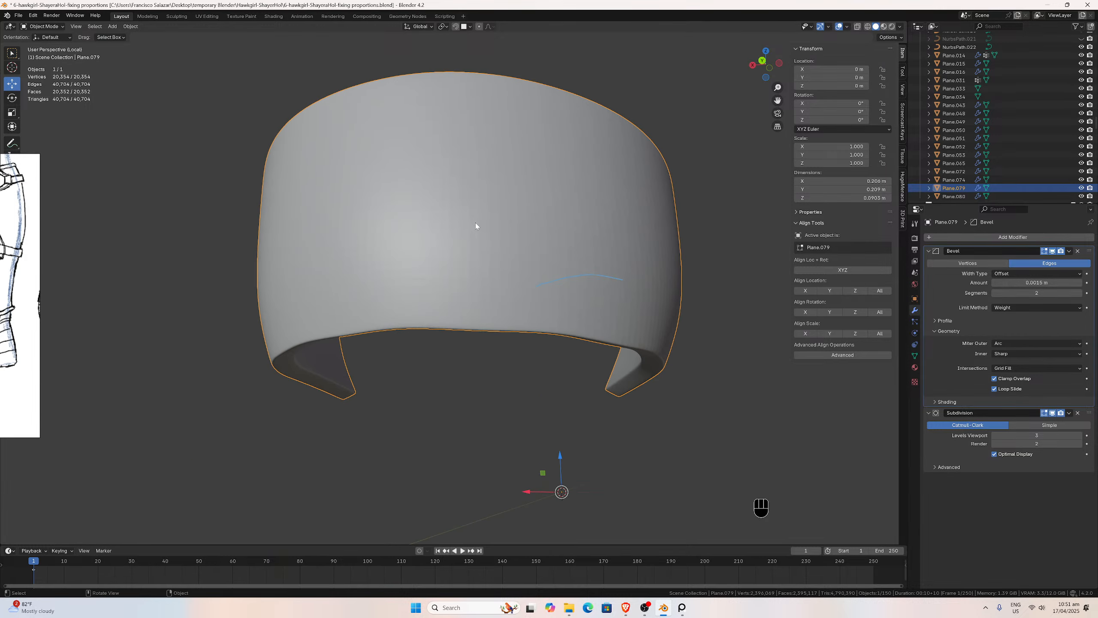
pyautogui.press('KP_Divide')
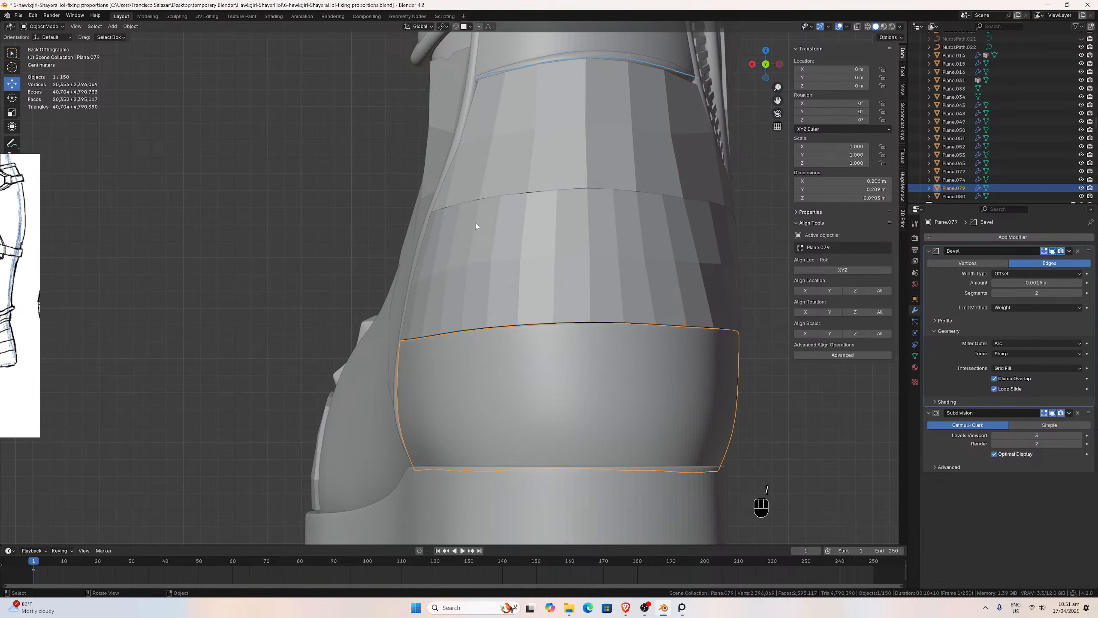
# In Edit Mode, move the heel section's lower side edge about -0.0015 m along X to close the gap with the piping.
pyautogui.moveTo(386, 307); pyautogui.dragTo(563, 364, button='middle')
pyautogui.scroll(1, 543, 397)
pyautogui.moveTo(777, 99); pyautogui.dragTo(773, 69)
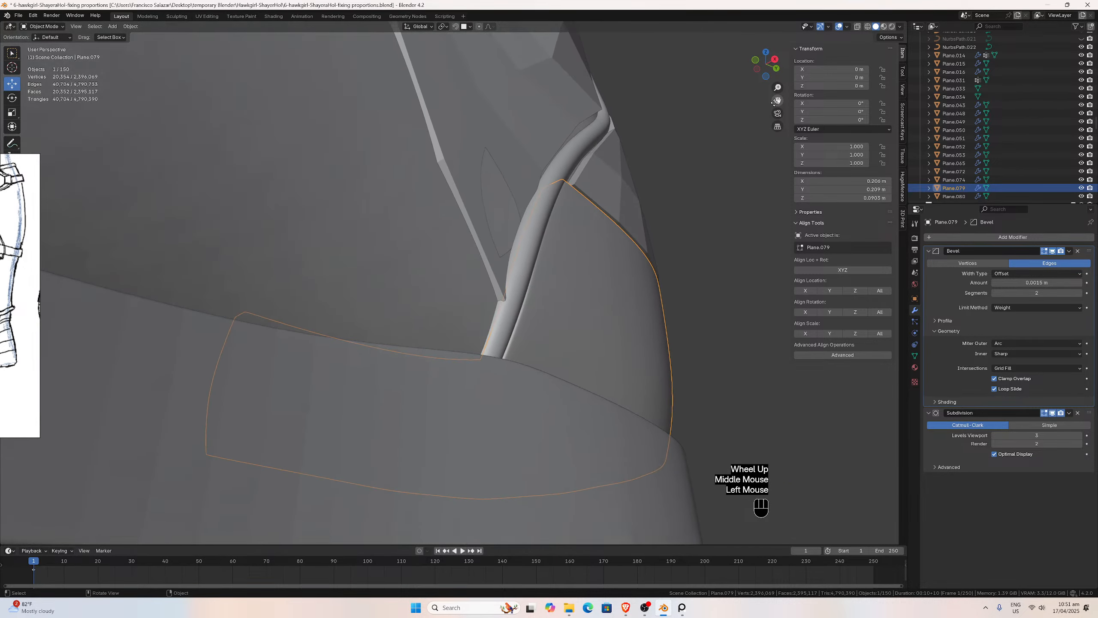
pyautogui.scroll(2, 639, 255)
pyautogui.moveTo(640, 255); pyautogui.dragTo(579, 398, button='middle')
pyautogui.press('Tab')
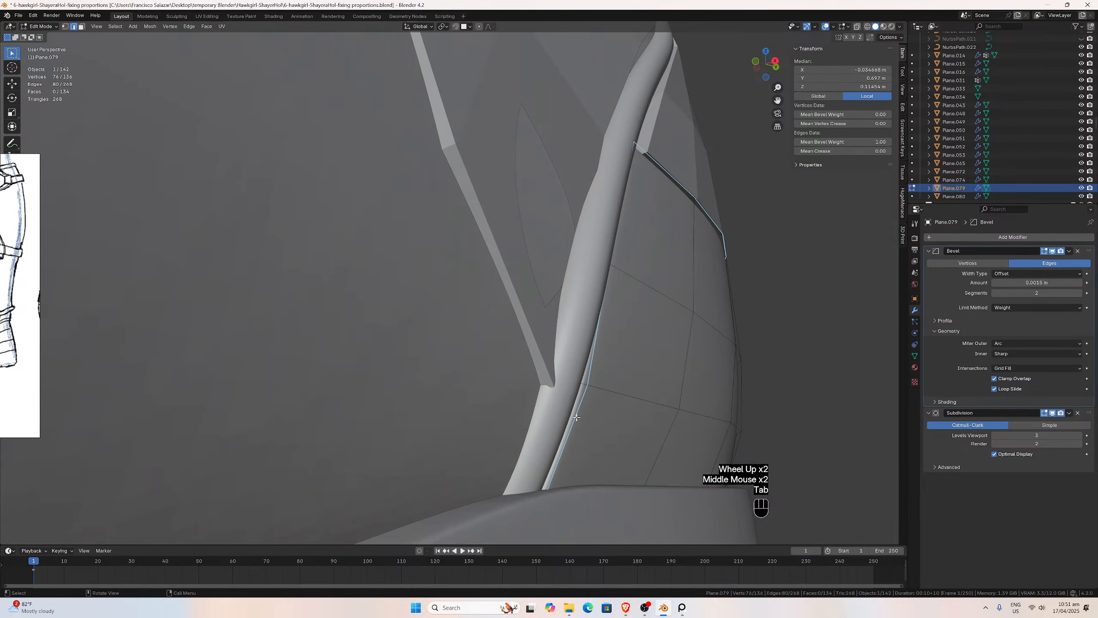
pyautogui.click(576, 417)
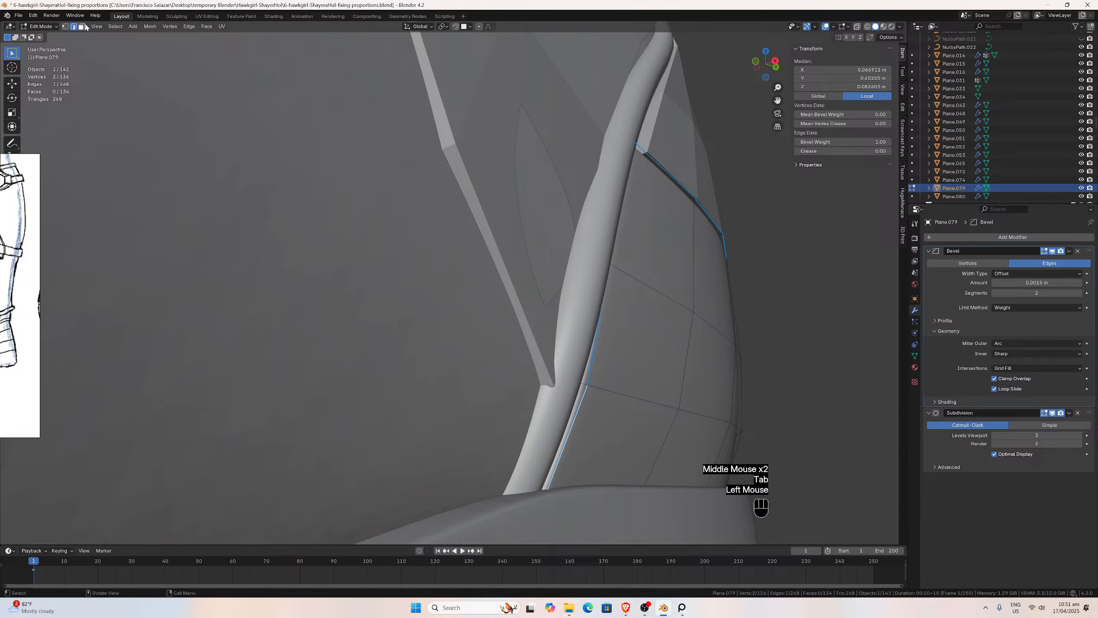
pyautogui.press('g')
pyautogui.press('x')
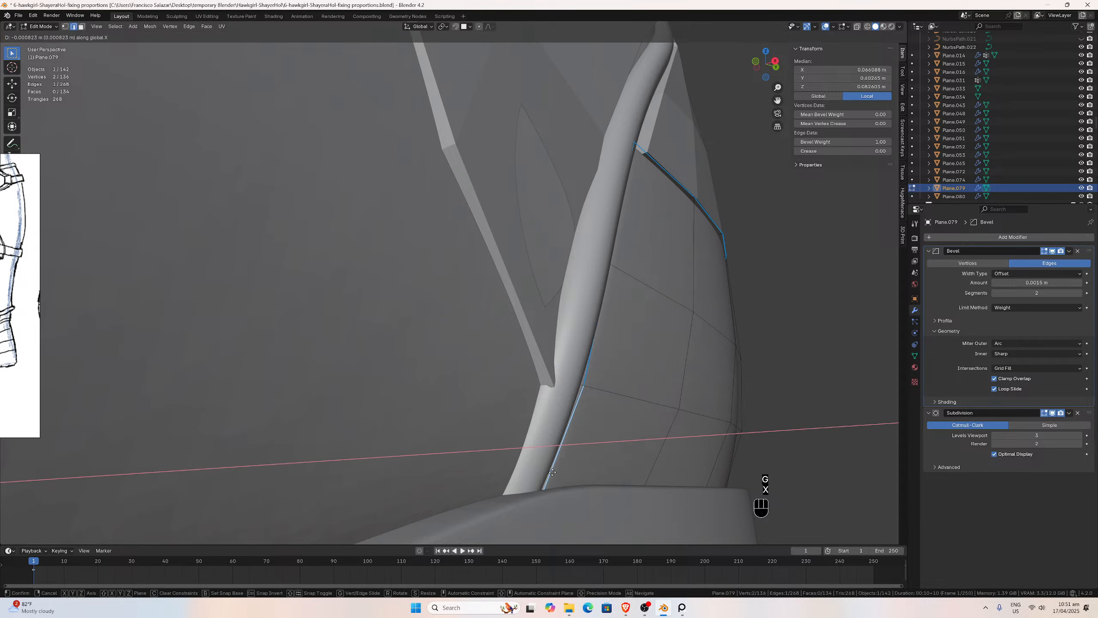
pyautogui.click(549, 471)
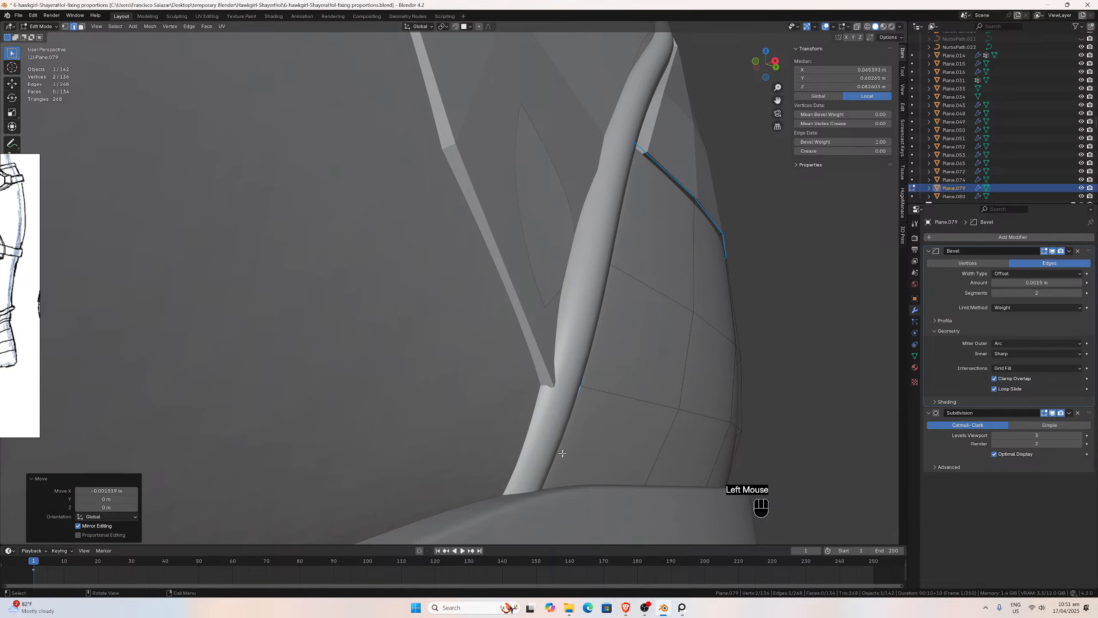
# Select the short edge at the section's upper corner beside the piping and move it about -0.0005 m along X.
pyautogui.moveTo(548, 470); pyautogui.dragTo(473, 478, button='middle')
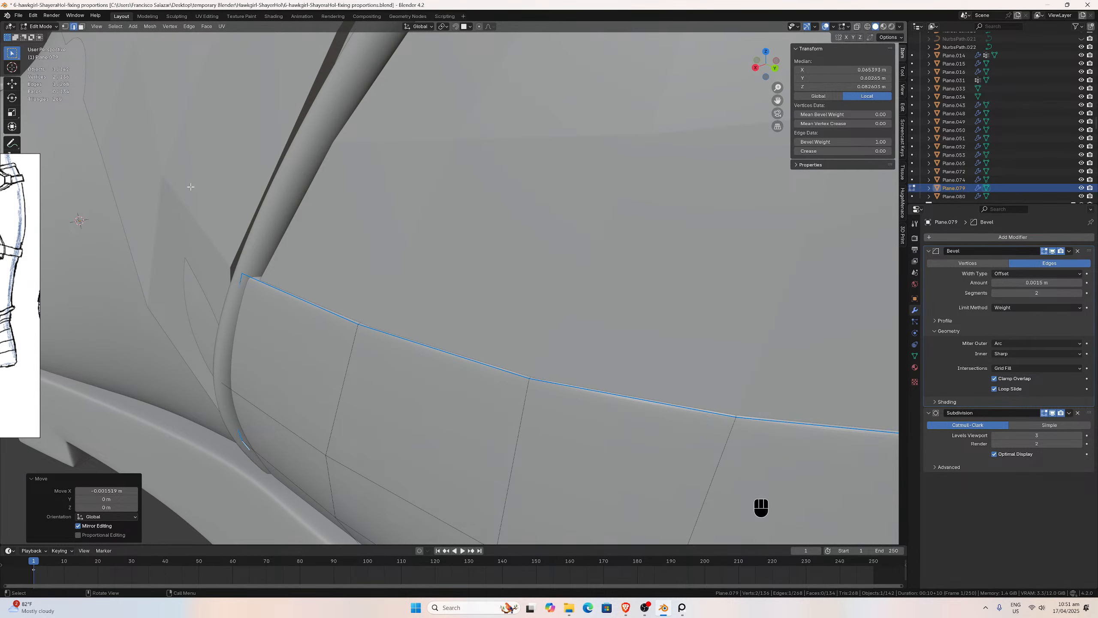
pyautogui.click(65, 26)
pyautogui.click(239, 276)
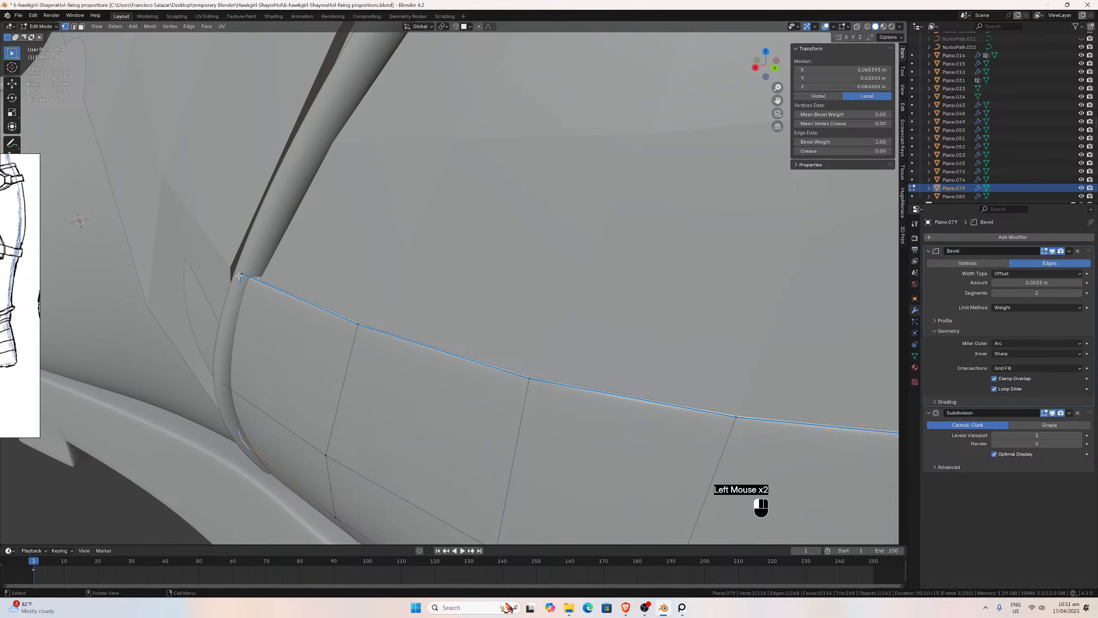
pyautogui.scroll(1, 260, 280)
pyautogui.moveTo(239, 275); pyautogui.dragTo(263, 363, button='middle')
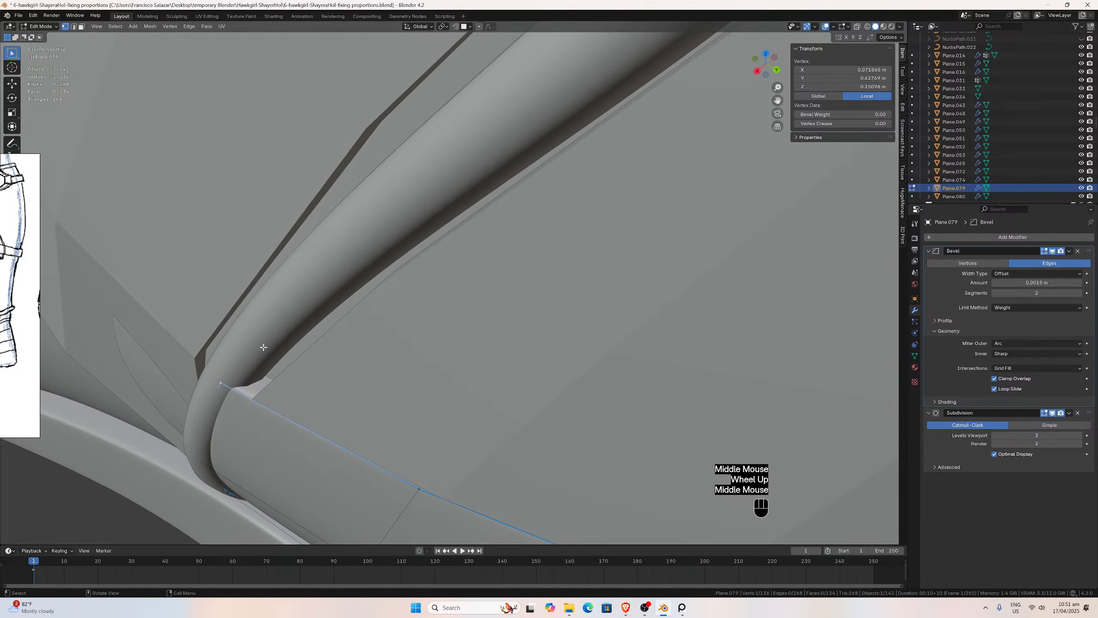
pyautogui.click(73, 26)
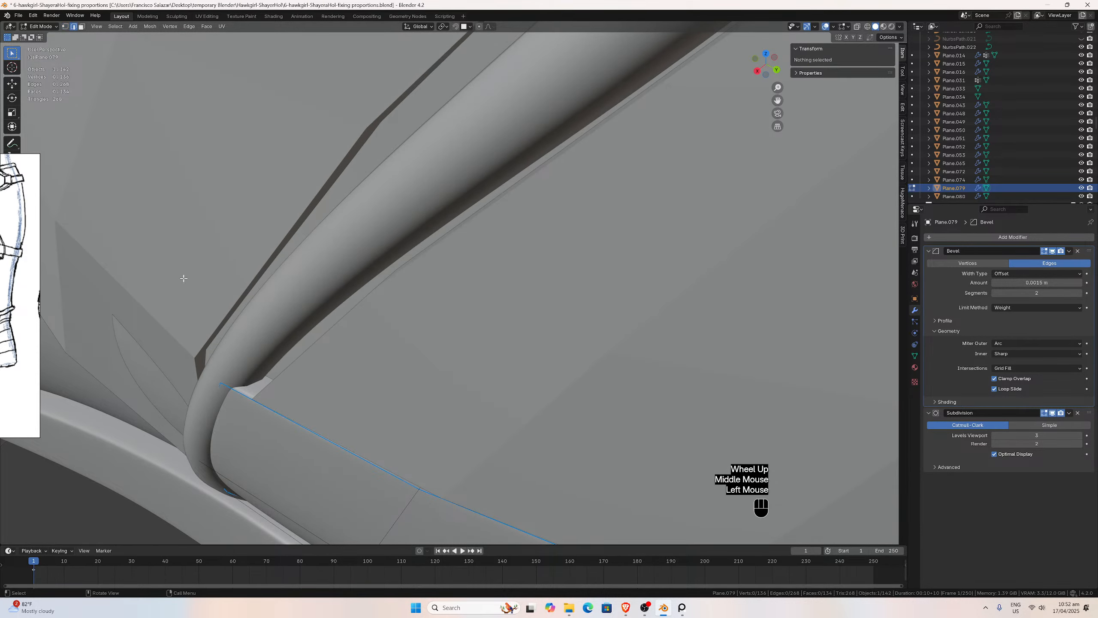
pyautogui.doubleClick(228, 378)
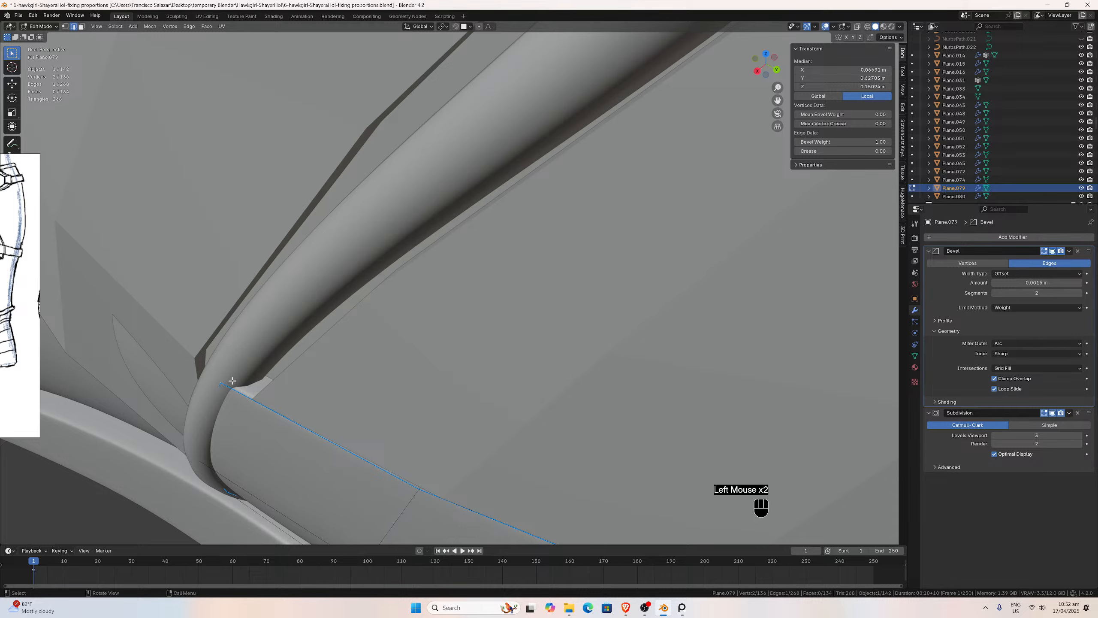
pyautogui.press('g')
pyautogui.press('x')
pyautogui.click(235, 379)
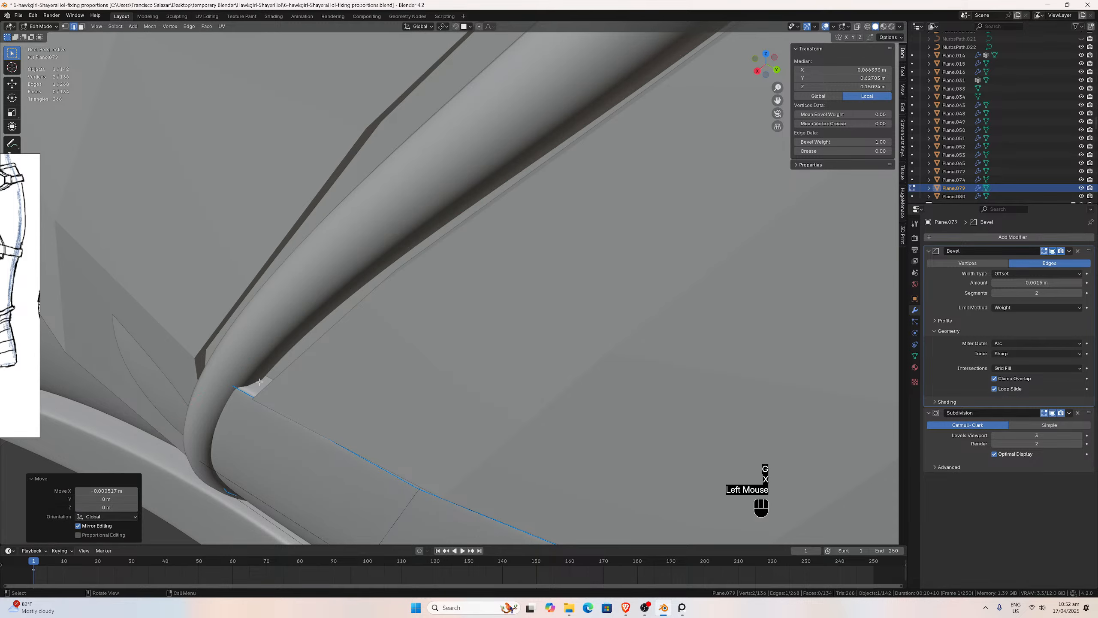
# Move the lower side edge on the section's opposite end about 0.0026 m along X into the piping beside the braided trim.
pyautogui.moveTo(235, 380); pyautogui.dragTo(461, 311, button='middle')
pyautogui.scroll(-2, 358, 360)
pyautogui.scroll(-3, 402, 273)
pyautogui.scroll(2, 337, 313)
pyautogui.click(361, 436)
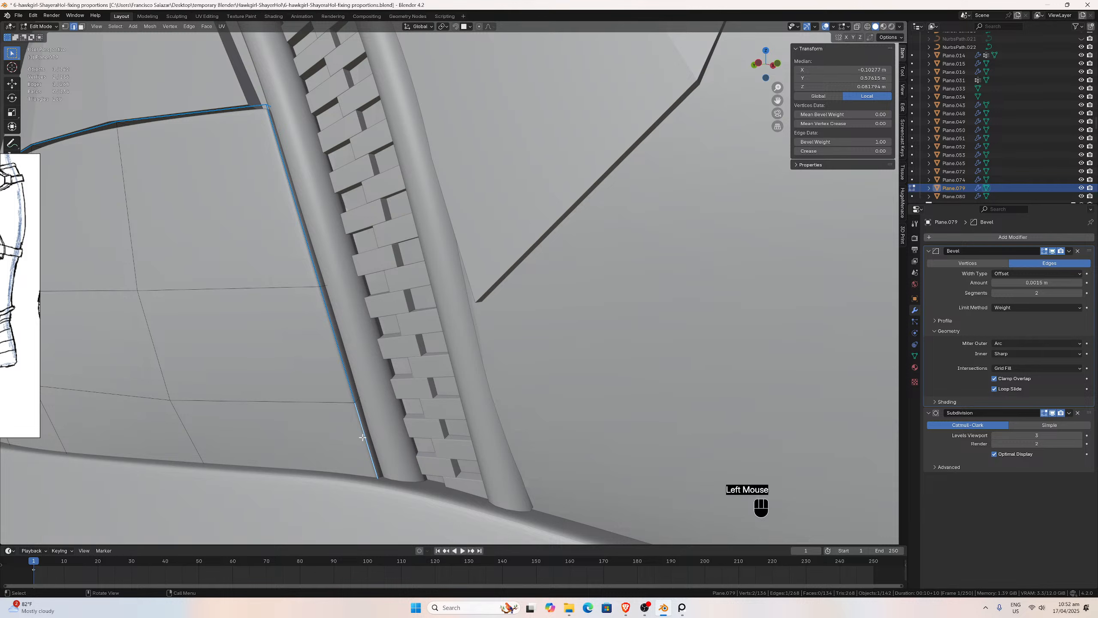
pyautogui.press('g')
pyautogui.press('x')
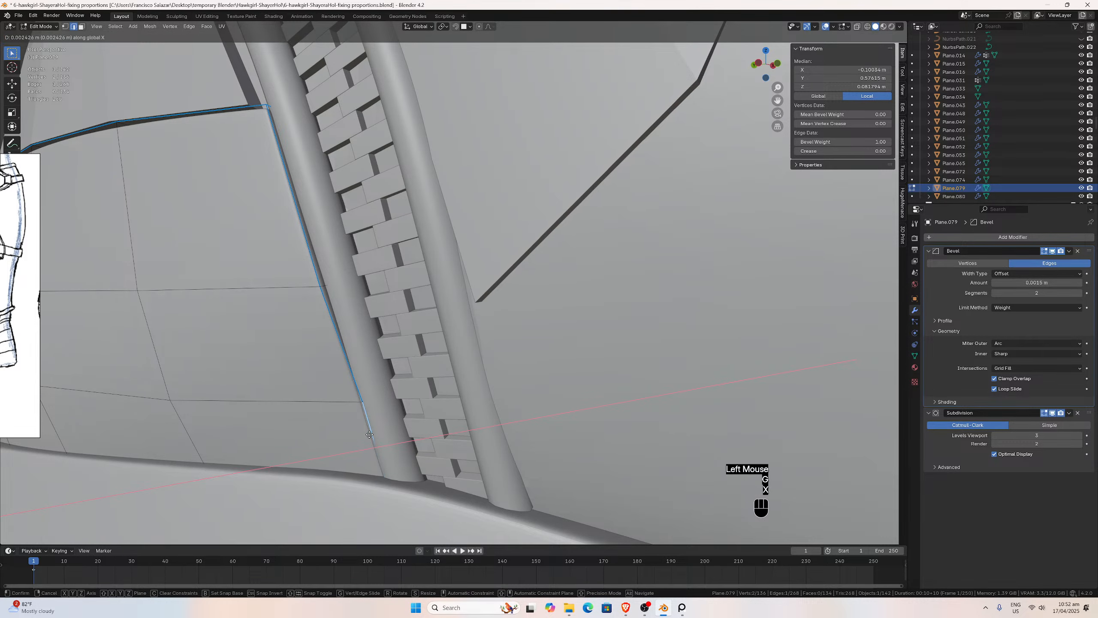
pyautogui.click(370, 433)
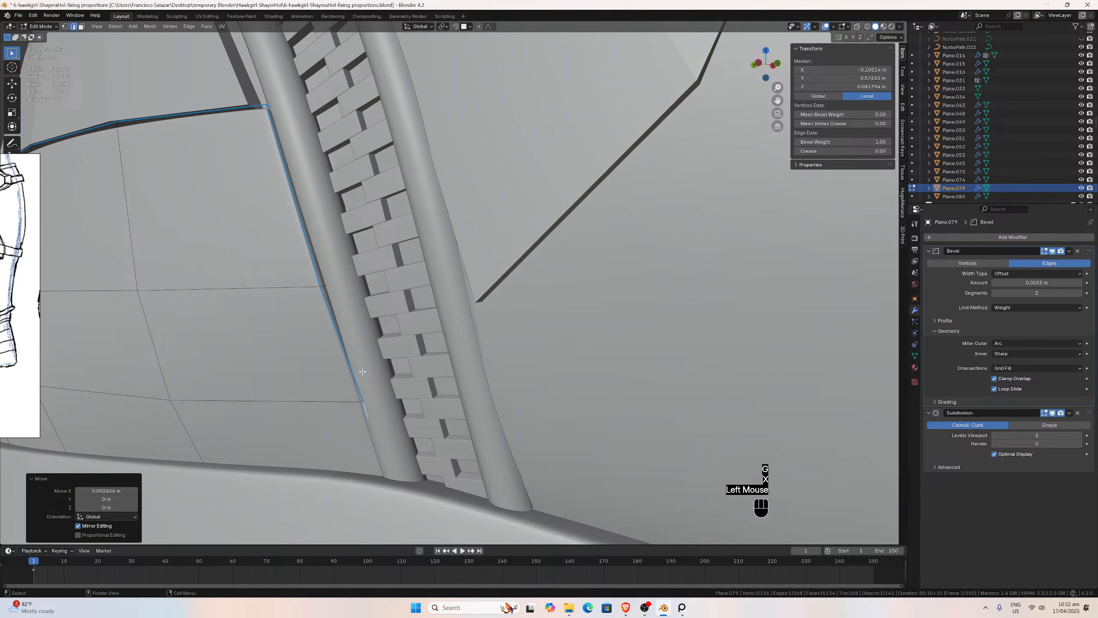
# Try moving the single vertex midway up the section's braided-trim side along X toward the piping, and undo it.
pyautogui.click(65, 26)
pyautogui.click(324, 288)
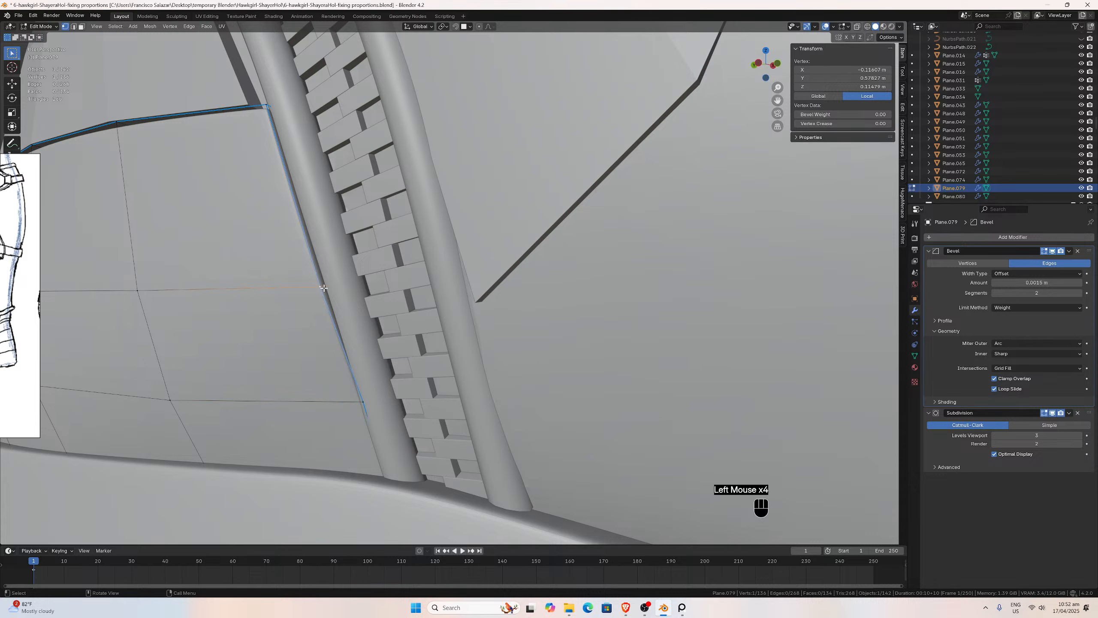
pyautogui.press('g')
pyautogui.press('x')
pyautogui.click(324, 288)
pyautogui.hotkey('ctrl', 'z')
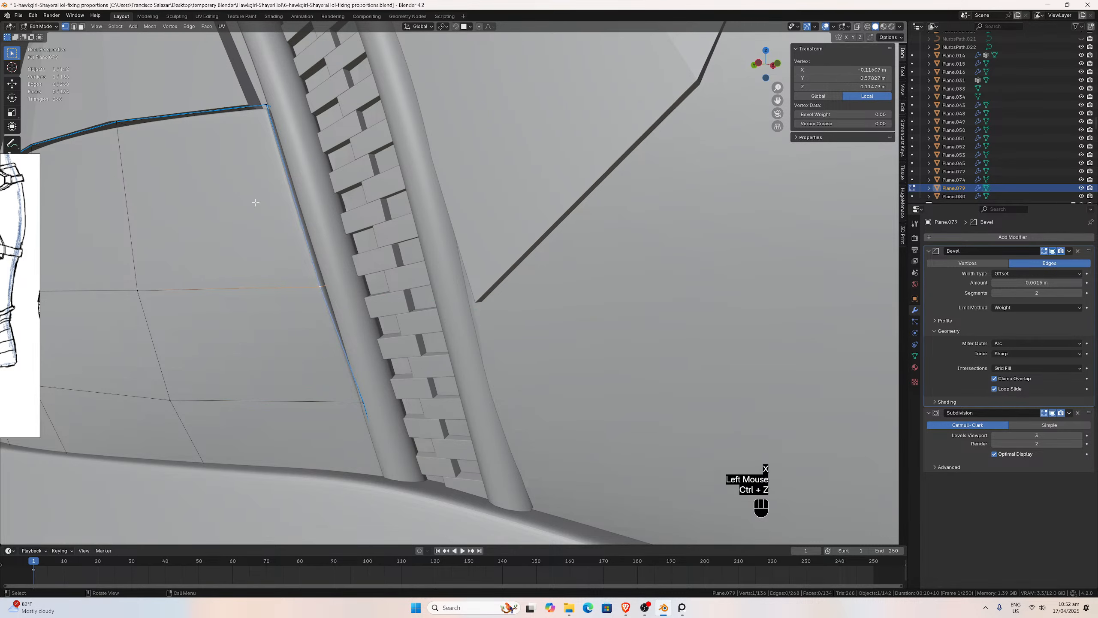
# Move the short edge midway up the section's braided-trim side along X toward the piping.
pyautogui.click(74, 26)
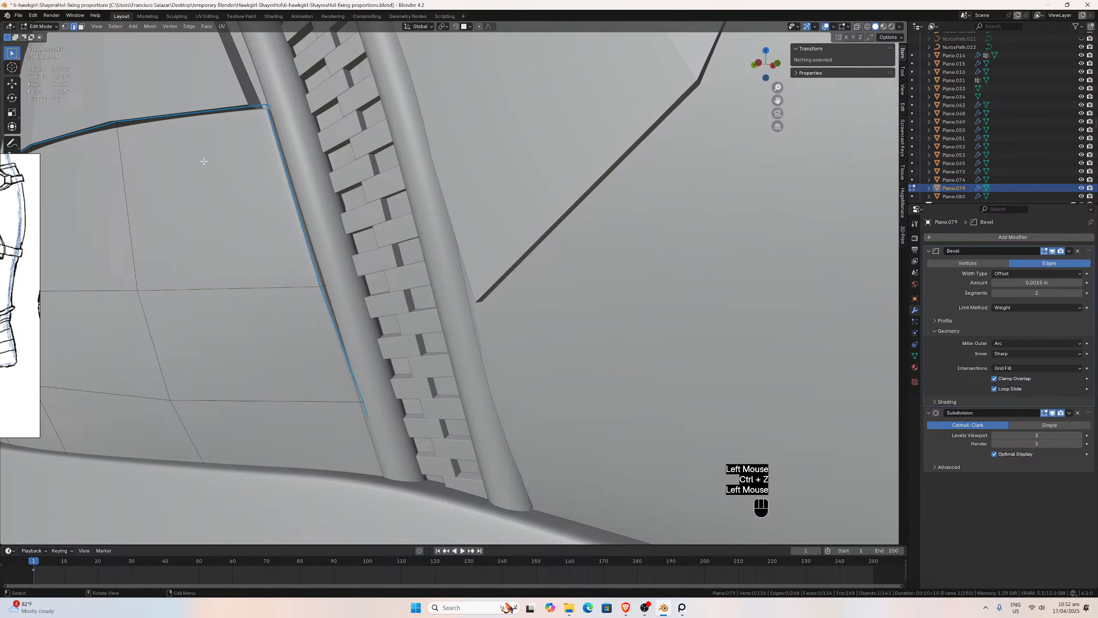
pyautogui.click(323, 286)
pyautogui.press('g')
pyautogui.press('x')
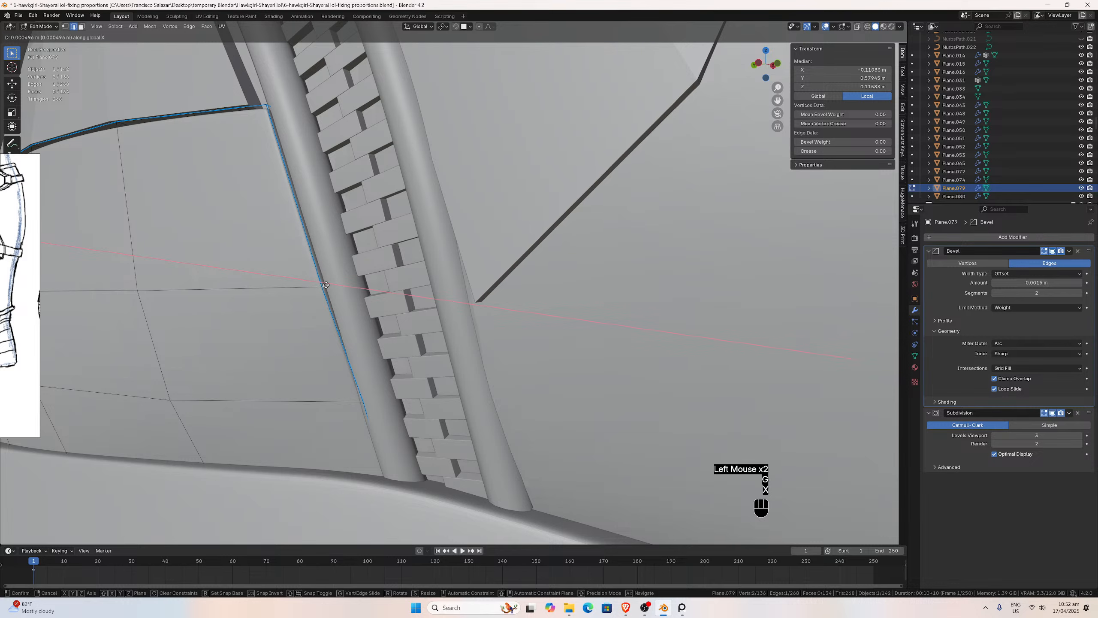
# Shift the heel panel's edge beside the zipper about 0.0025 m and its upper corner edge about 0.0019 m along X.
pyautogui.click(330, 284)
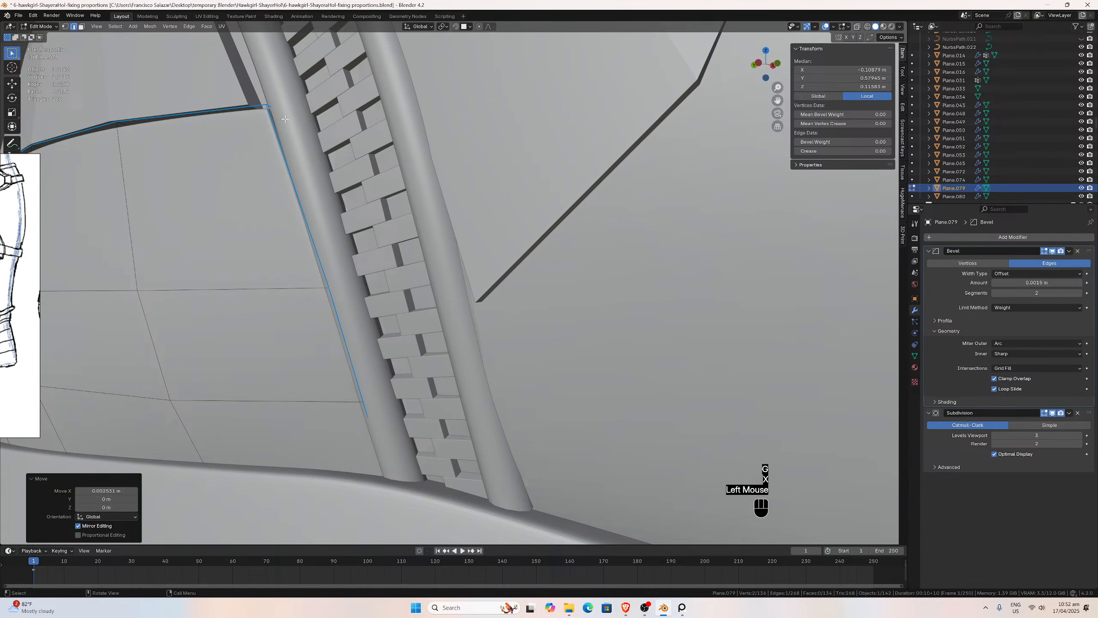
pyautogui.click(271, 106)
pyautogui.press('g')
pyautogui.press('x')
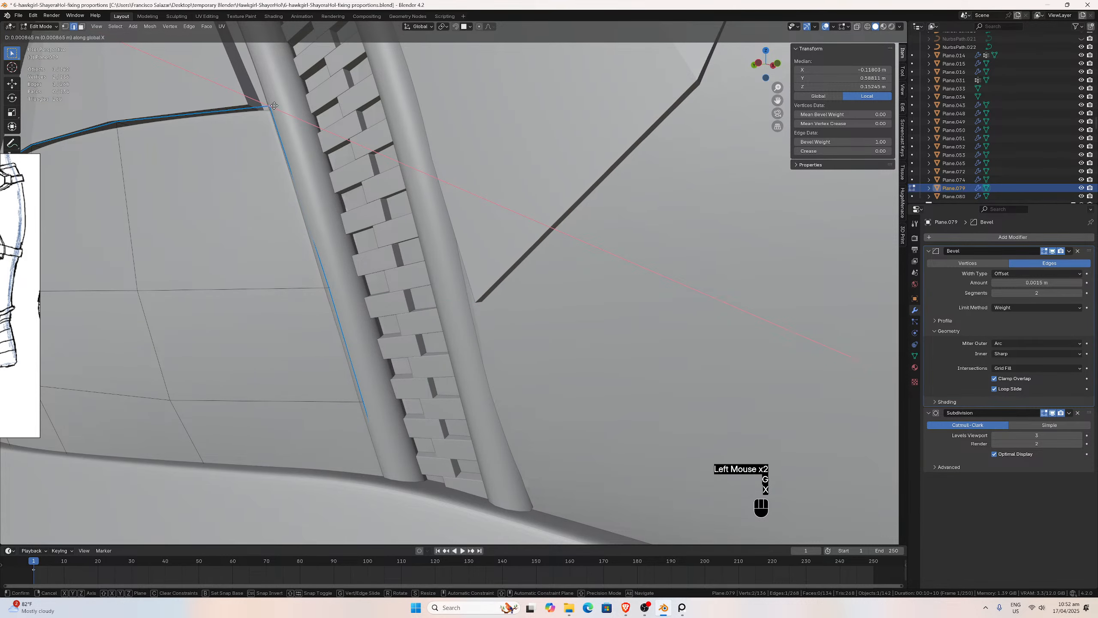
pyautogui.click(277, 106)
# Return to Object Mode, deselect the heel panel, switch to the back view and save the file.
pyautogui.moveTo(299, 175); pyautogui.dragTo(468, 194, button='middle')
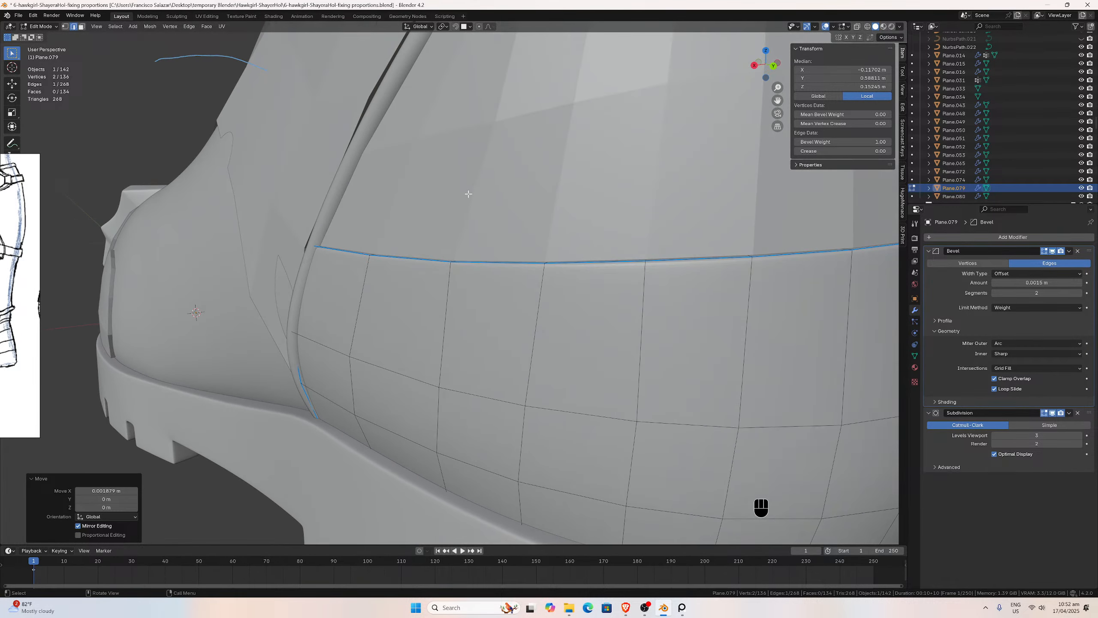
pyautogui.press('Tab')
pyautogui.scroll(-3, 468, 194)
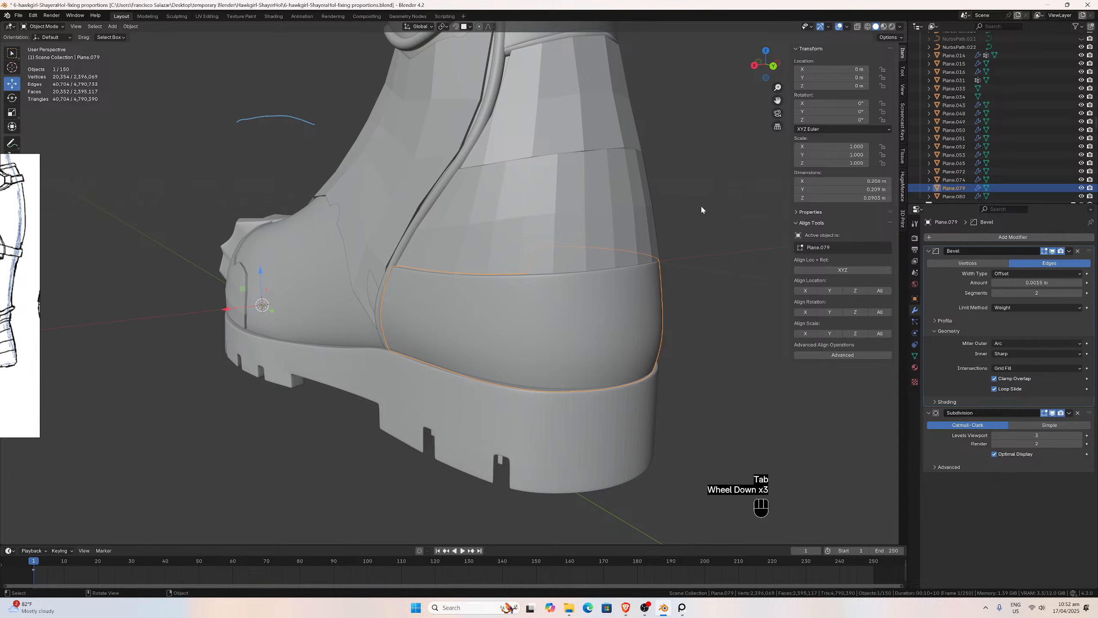
pyautogui.click(712, 198)
pyautogui.scroll(1, 642, 239)
pyautogui.moveTo(642, 239); pyautogui.dragTo(587, 213, button='middle')
pyautogui.scroll(-1, 586, 213)
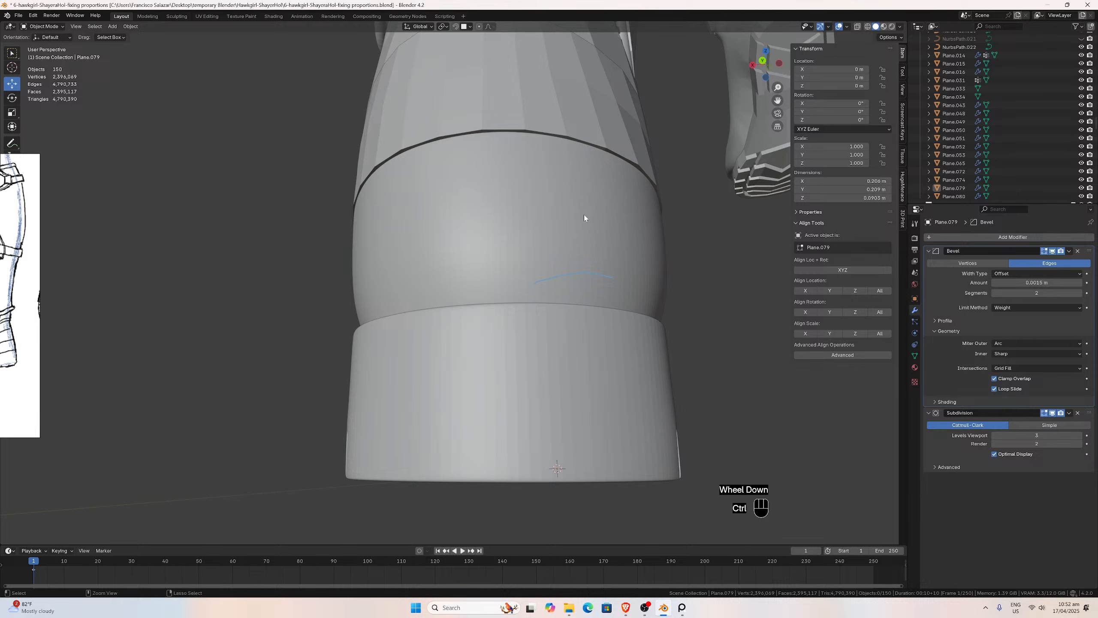
pyautogui.press('ctrl+KP_1')
pyautogui.hotkey('ctrl', 's')
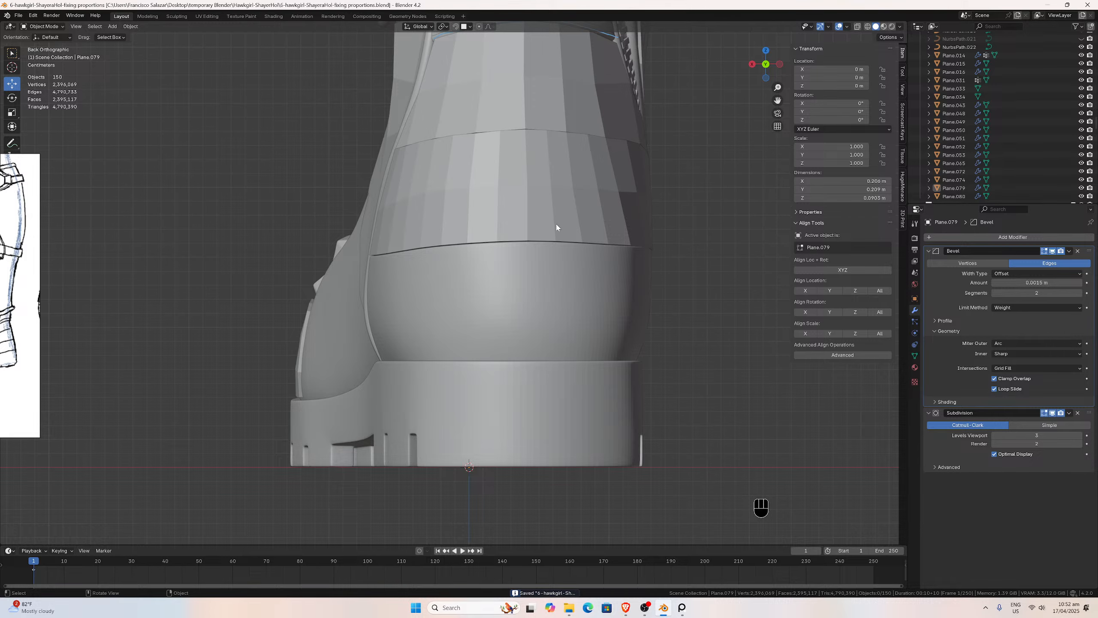
# Examine the heel panel's upper seam and its fit against the boot piping from the back, right and left views.
pyautogui.scroll(2, 556, 224)
pyautogui.scroll(2, 500, 219)
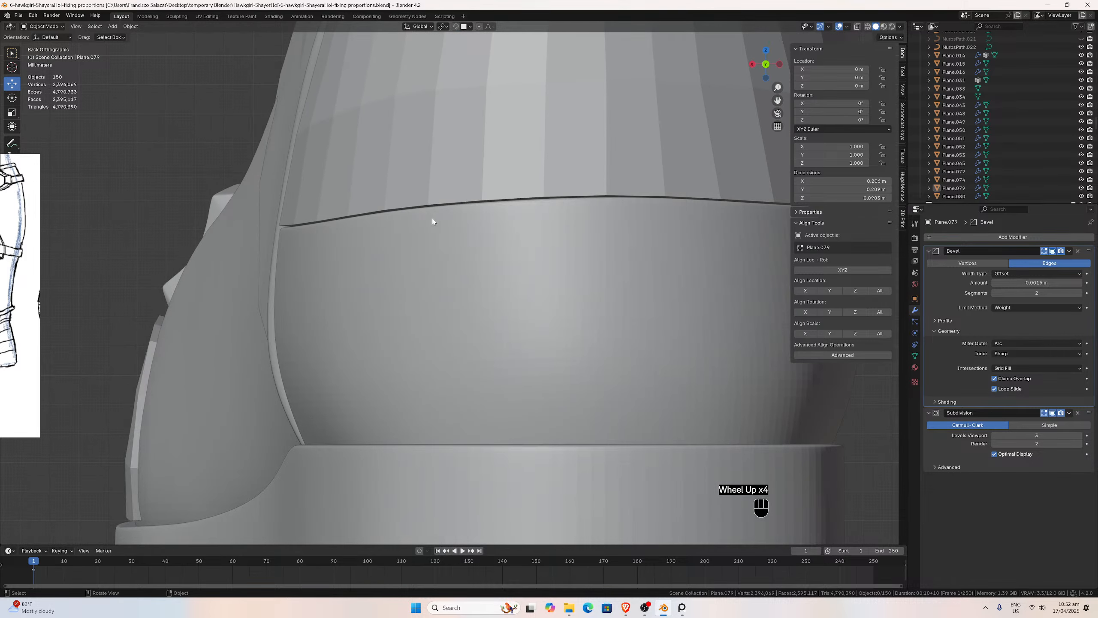
pyautogui.press('Tab')
pyautogui.moveTo(345, 227); pyautogui.dragTo(400, 223, button='middle')
pyautogui.press('KP_3')
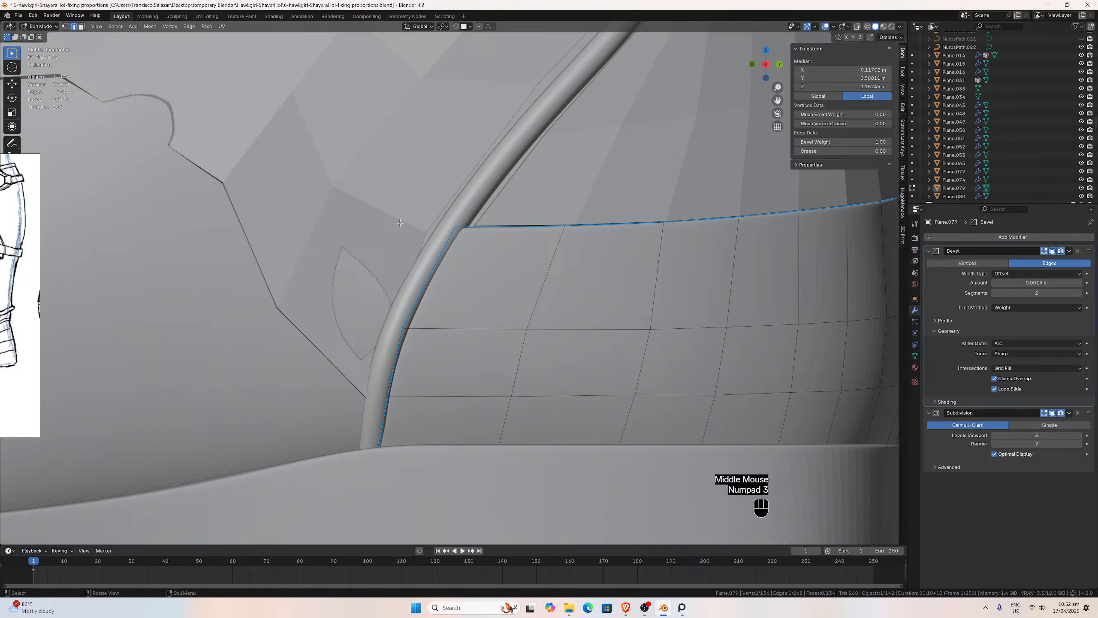
pyautogui.scroll(3, 449, 207)
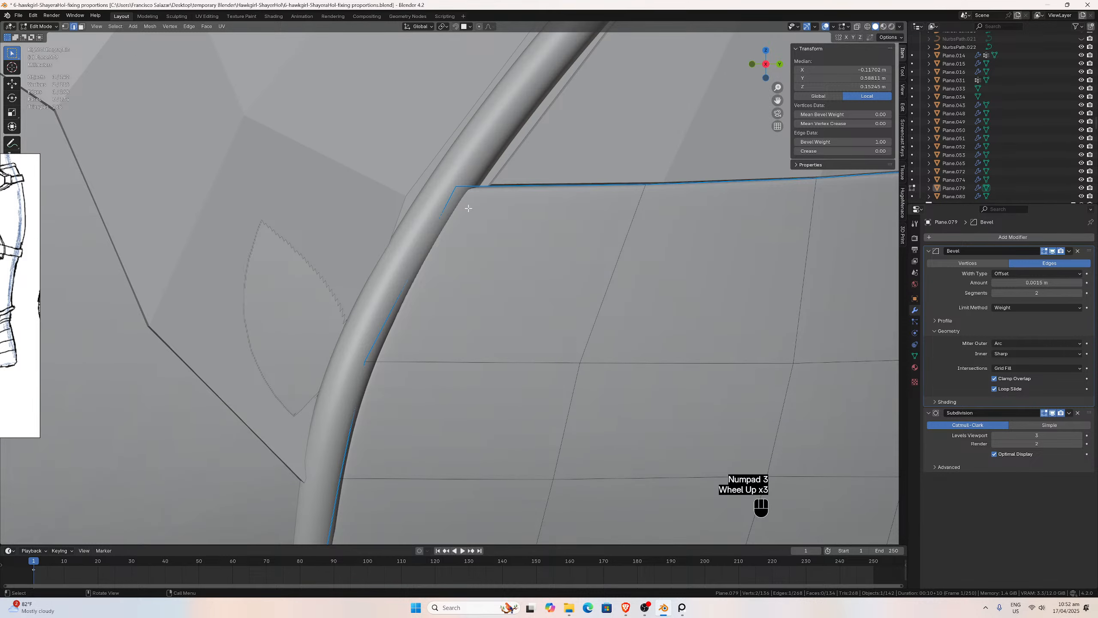
pyautogui.scroll(-4, 474, 201)
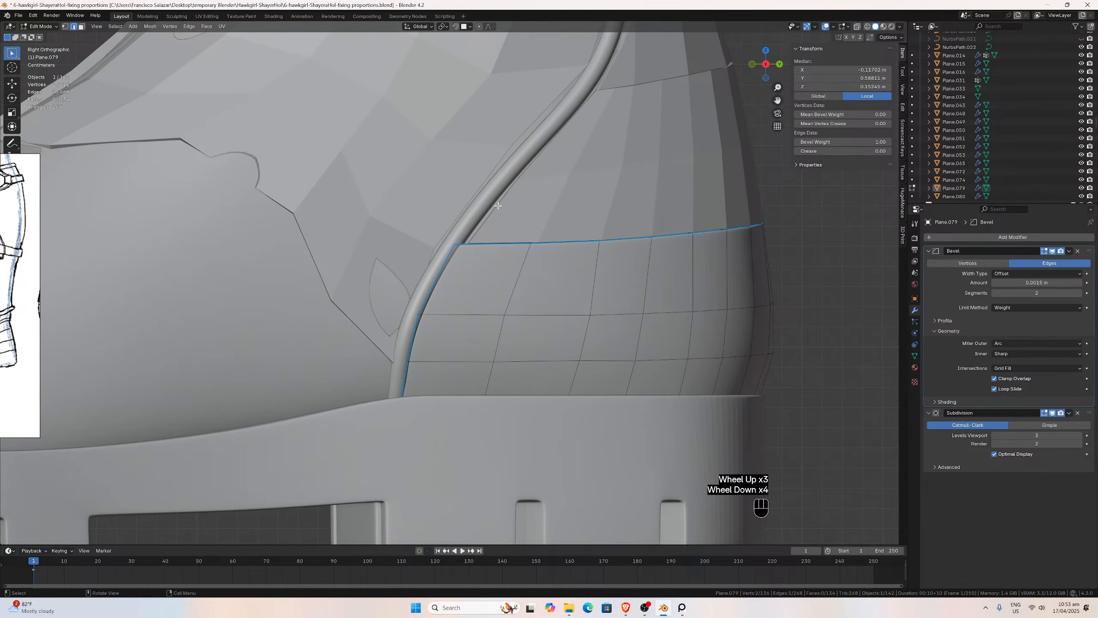
pyautogui.scroll(1, 498, 205)
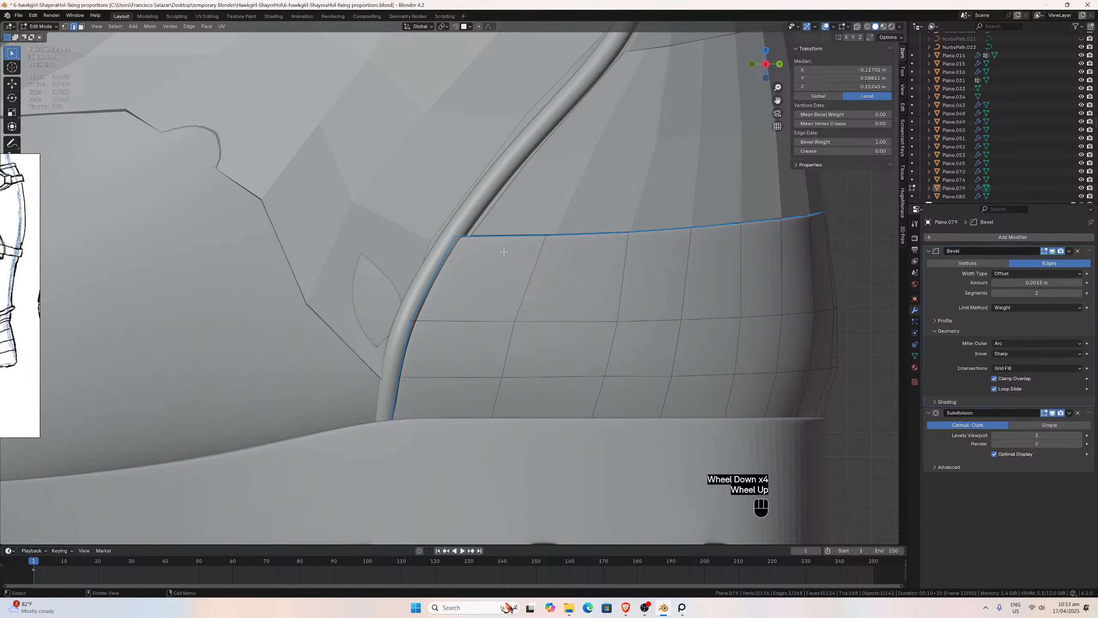
pyautogui.press('Tab')
pyautogui.scroll(-2, 503, 261)
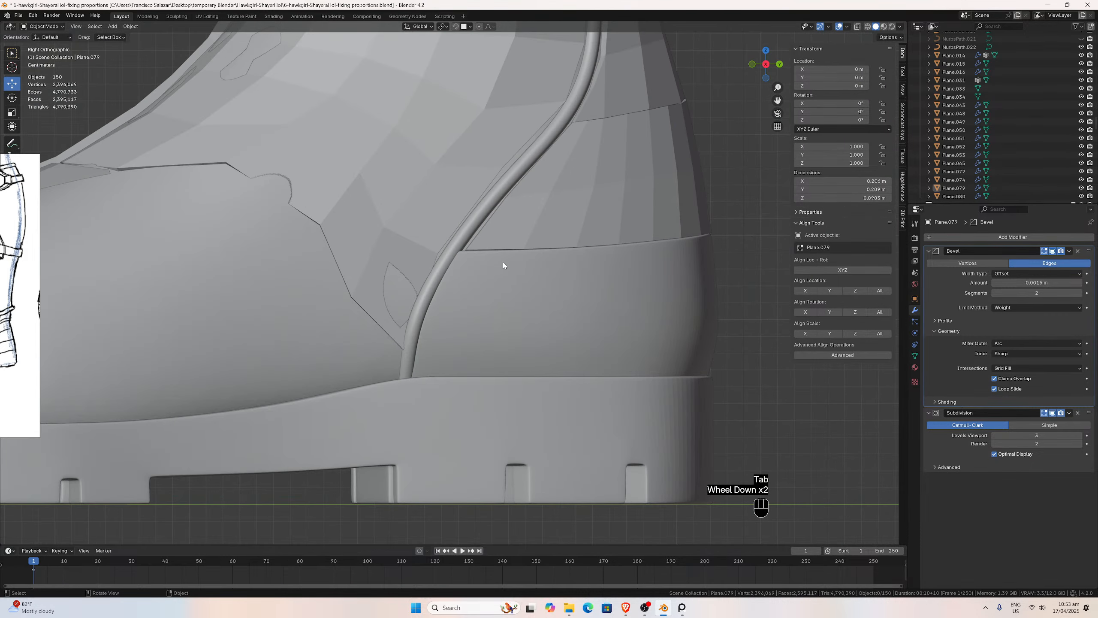
pyautogui.press('ctrl+KP_1')
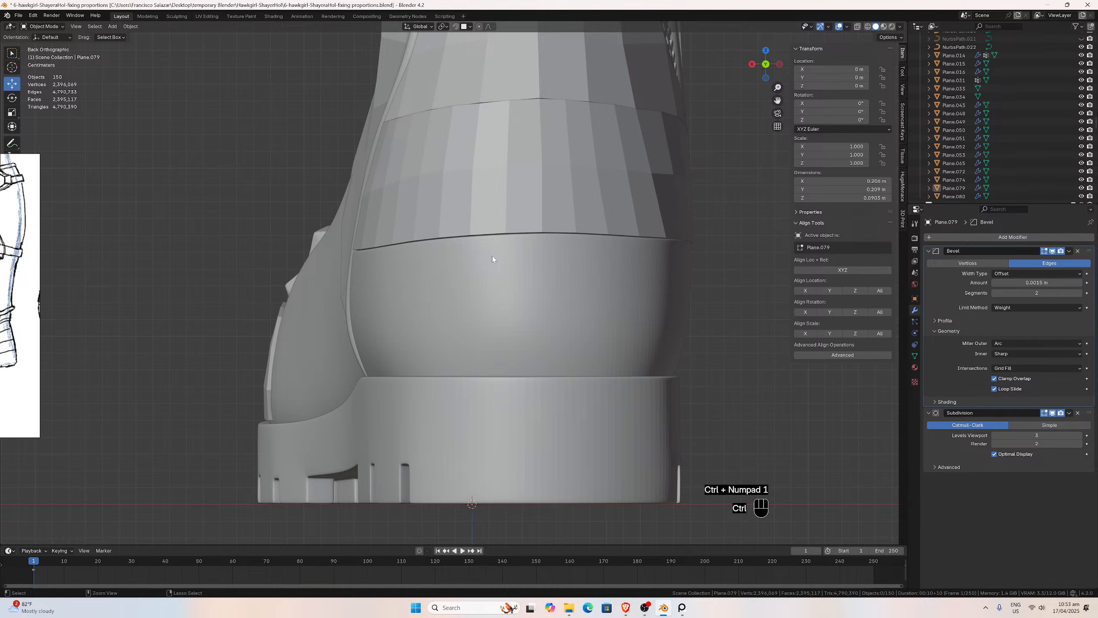
pyautogui.press('ctrl+KP_3')
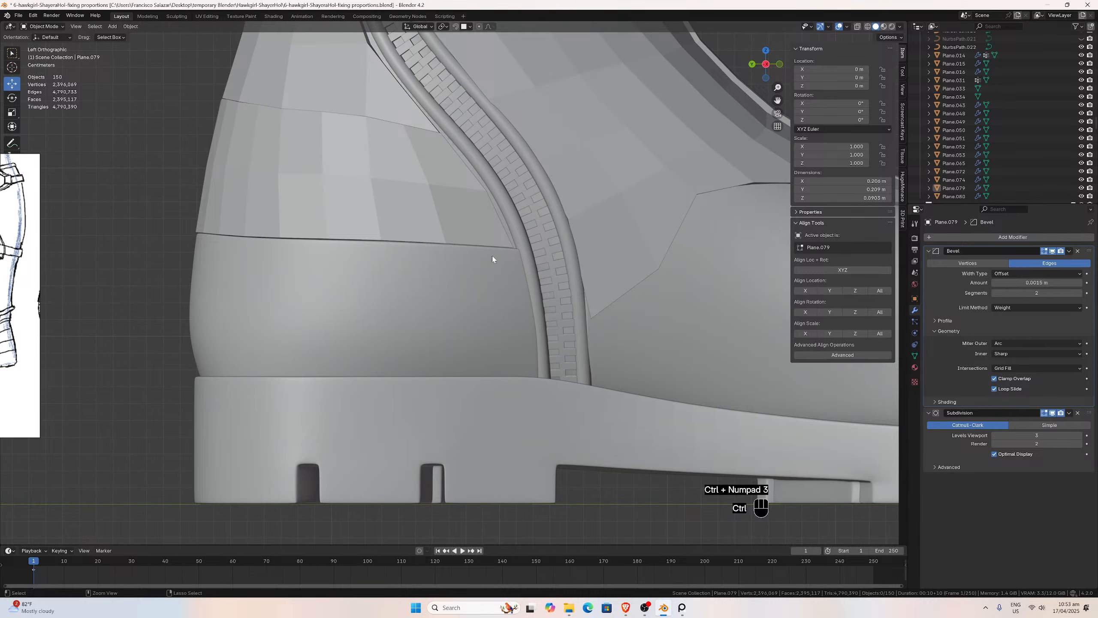
pyautogui.press('KP_1')
pyautogui.press('ctrl+KP_1')
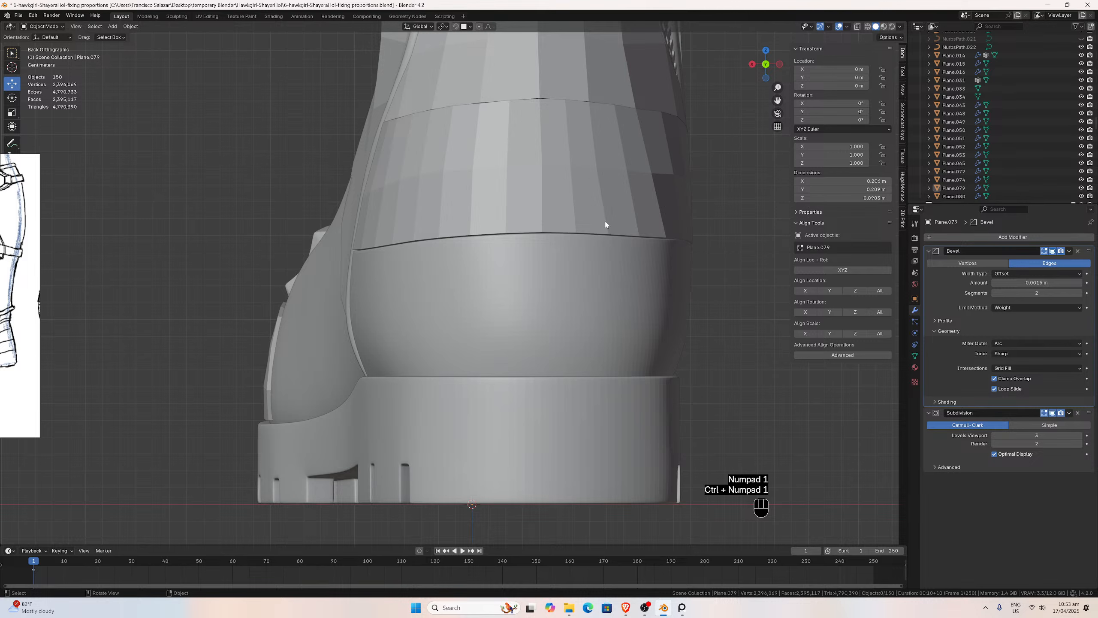
# In left view, move the selected crosswise edge on the heel panel's upper rim about 0.0013 m in Y and -0.0004 m in Z.
pyautogui.press('Tab')
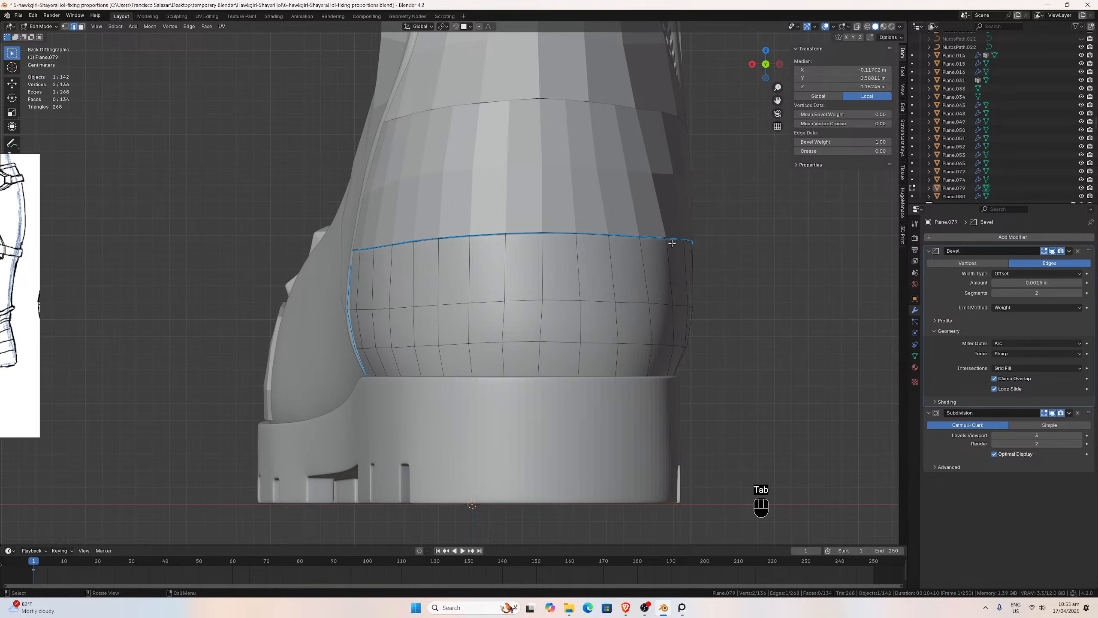
pyautogui.press('ctrl+KP_3')
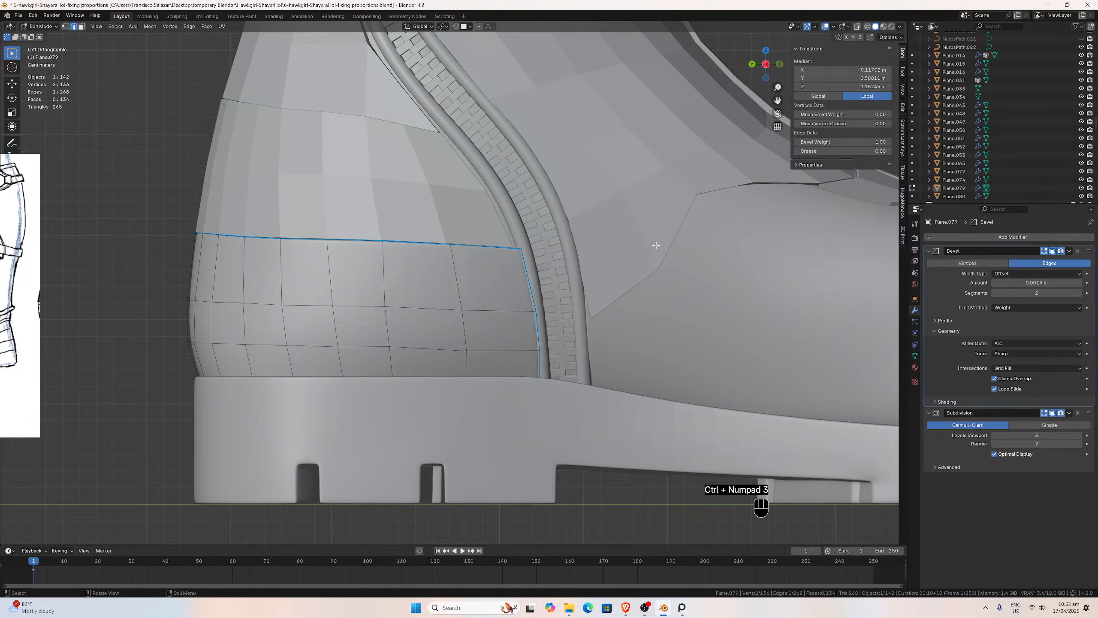
pyautogui.scroll(3, 453, 220)
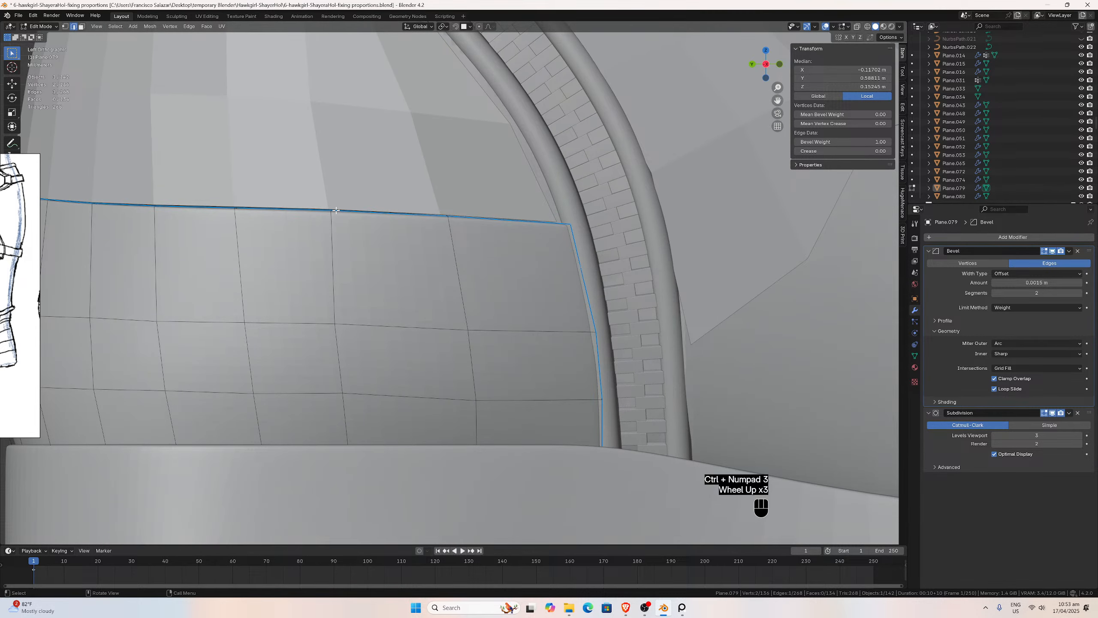
pyautogui.scroll(-2, 345, 212)
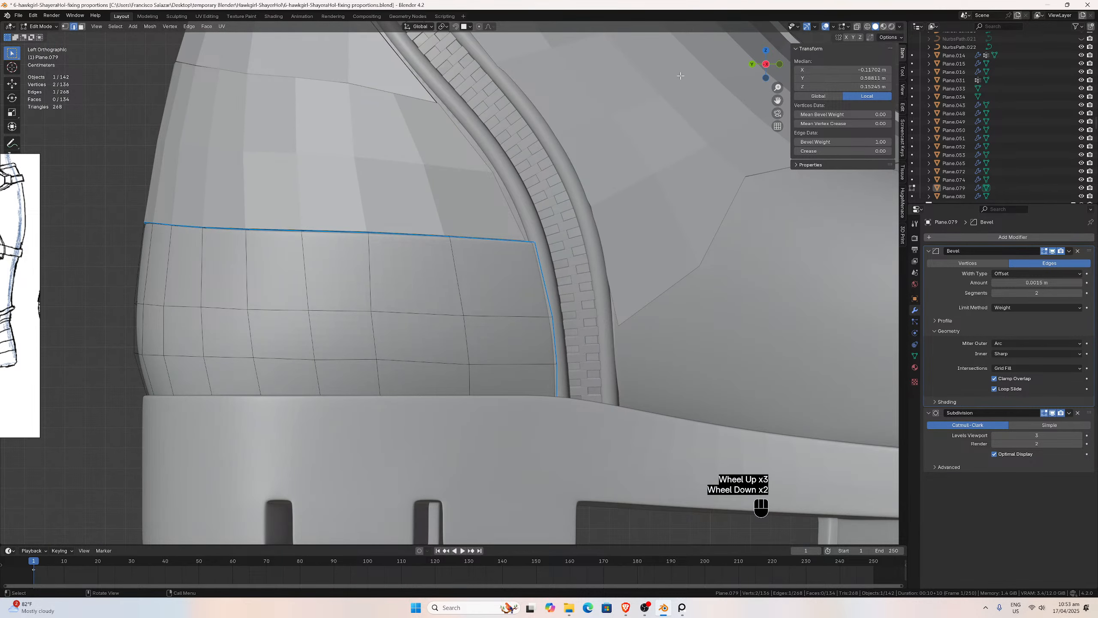
pyautogui.moveTo(432, 144); pyautogui.dragTo(401, 180, button='middle')
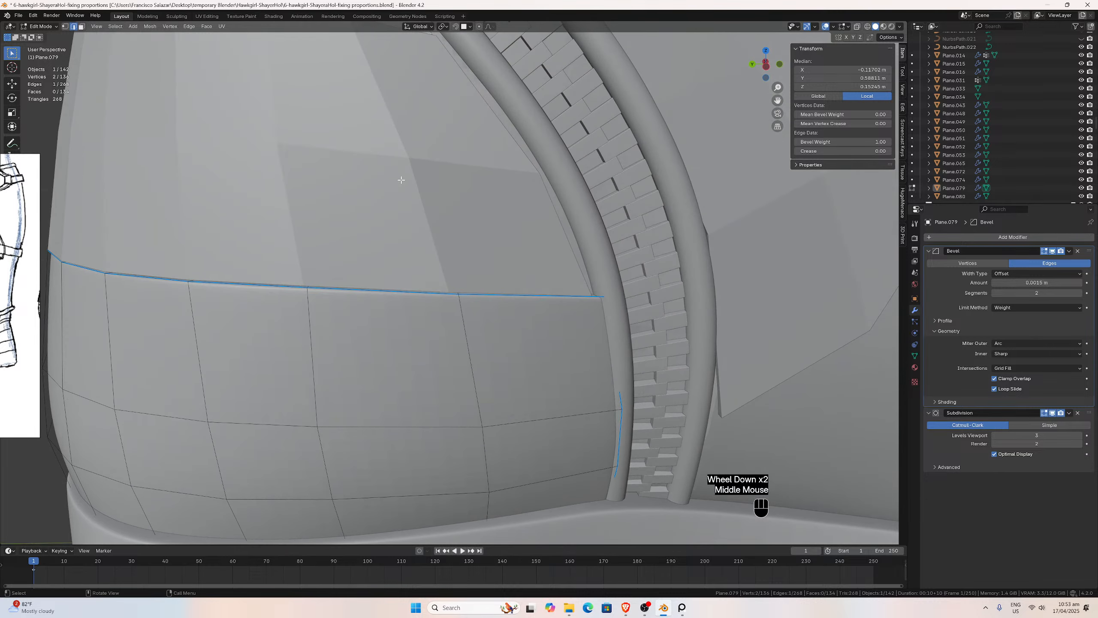
pyautogui.click(309, 285)
pyautogui.press('ctrl+KP_3')
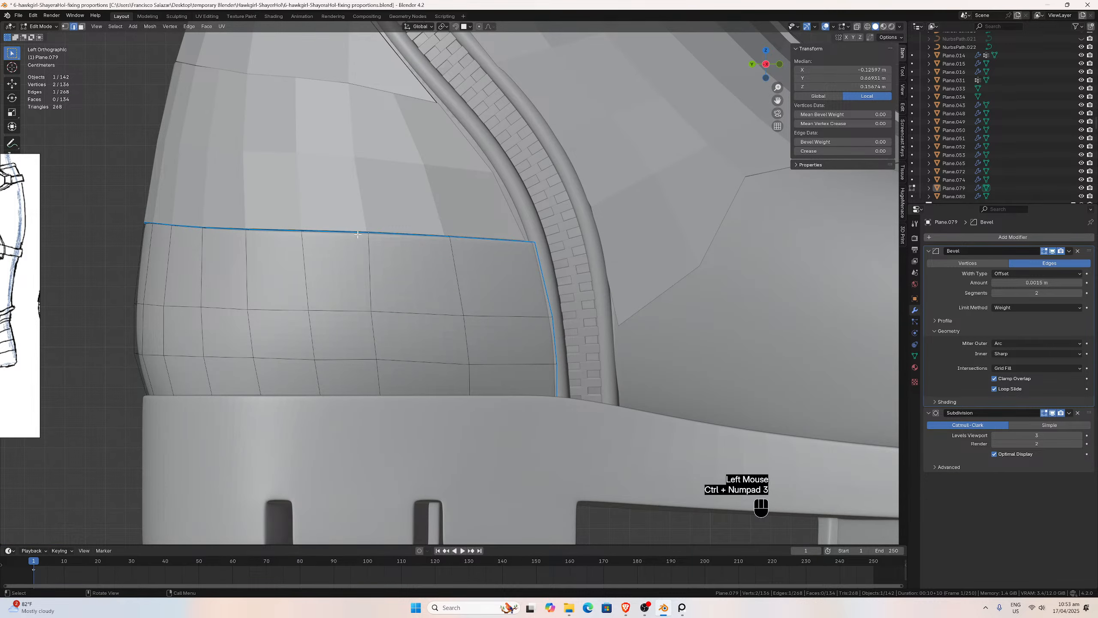
pyautogui.press('g')
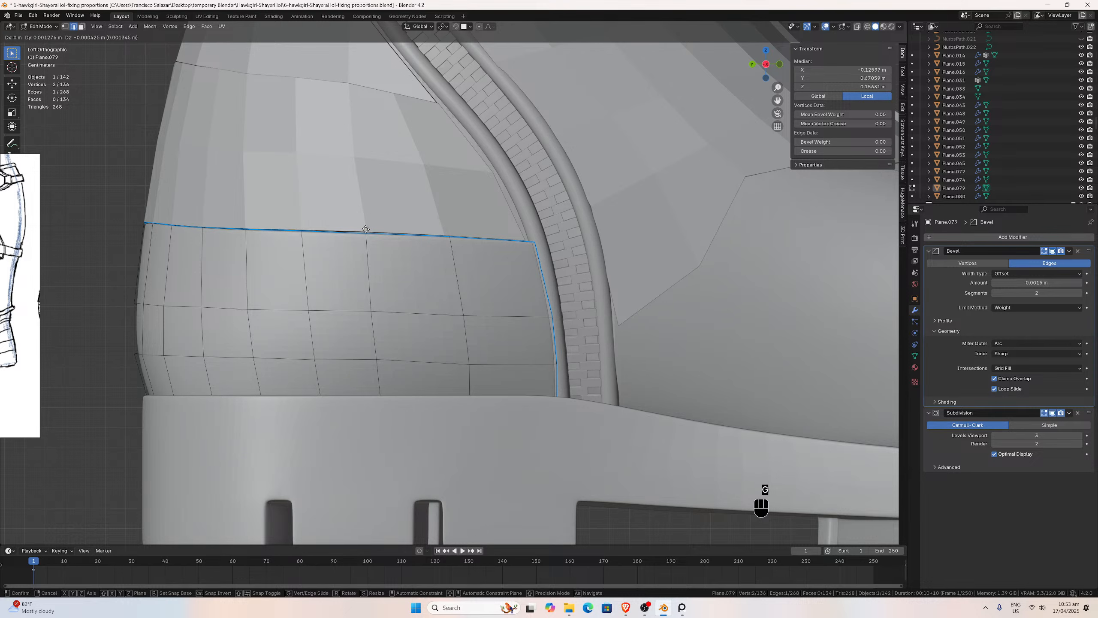
pyautogui.click(366, 229)
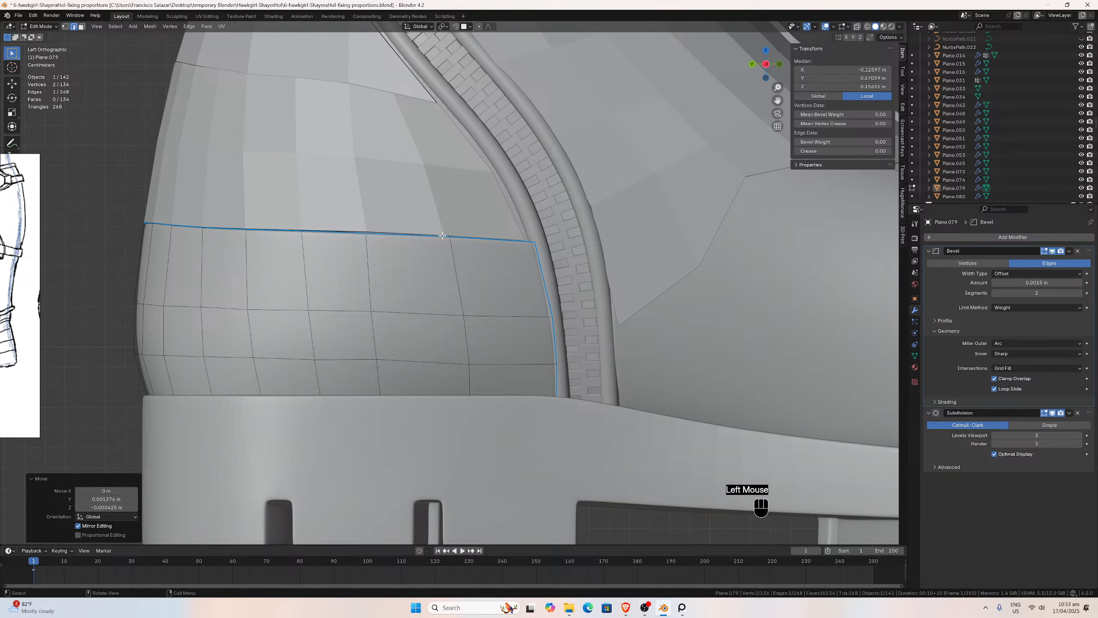
pyautogui.press('Tab')
pyautogui.press('Tab')
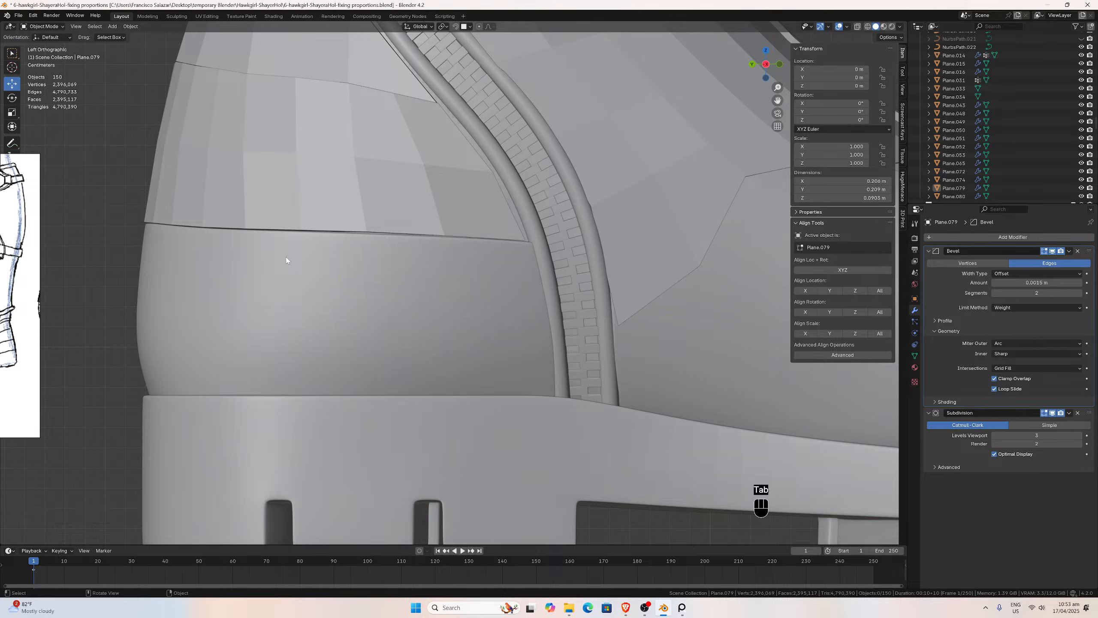
# Select the heel panel's upper corner edge beside the zipper and shift it about 0.0006 m along X.
pyautogui.scroll(-2, 286, 260)
pyautogui.moveTo(286, 260); pyautogui.dragTo(470, 314, button='middle')
pyautogui.scroll(2, 298, 268)
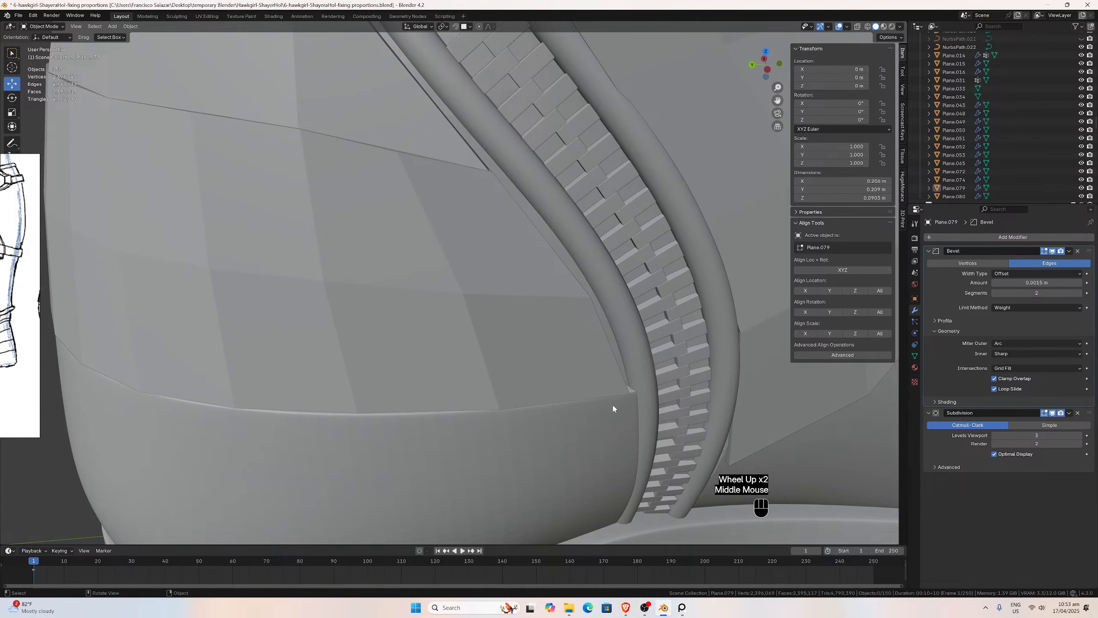
pyautogui.press('Tab')
pyautogui.click(639, 389)
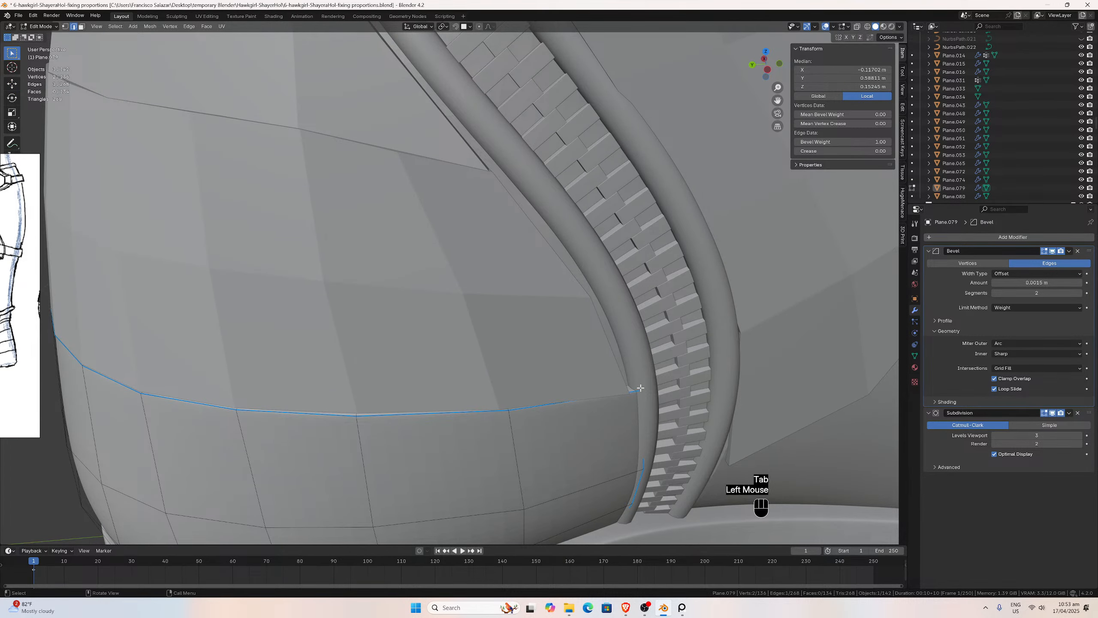
pyautogui.click(857, 27)
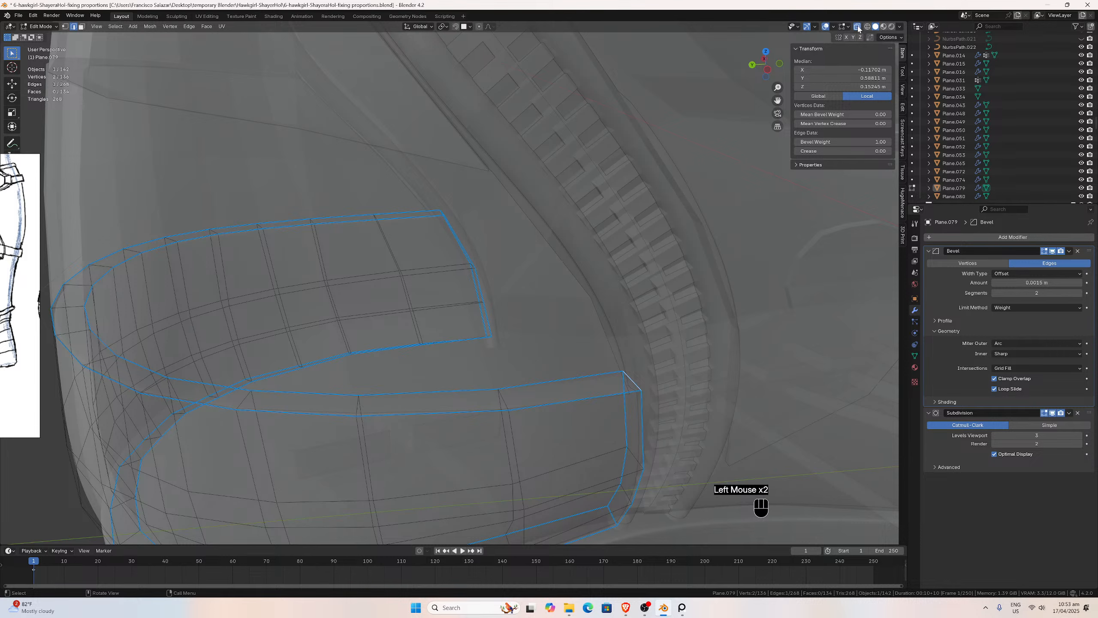
pyautogui.click(858, 28)
pyautogui.moveTo(675, 363); pyautogui.dragTo(690, 372, button='middle')
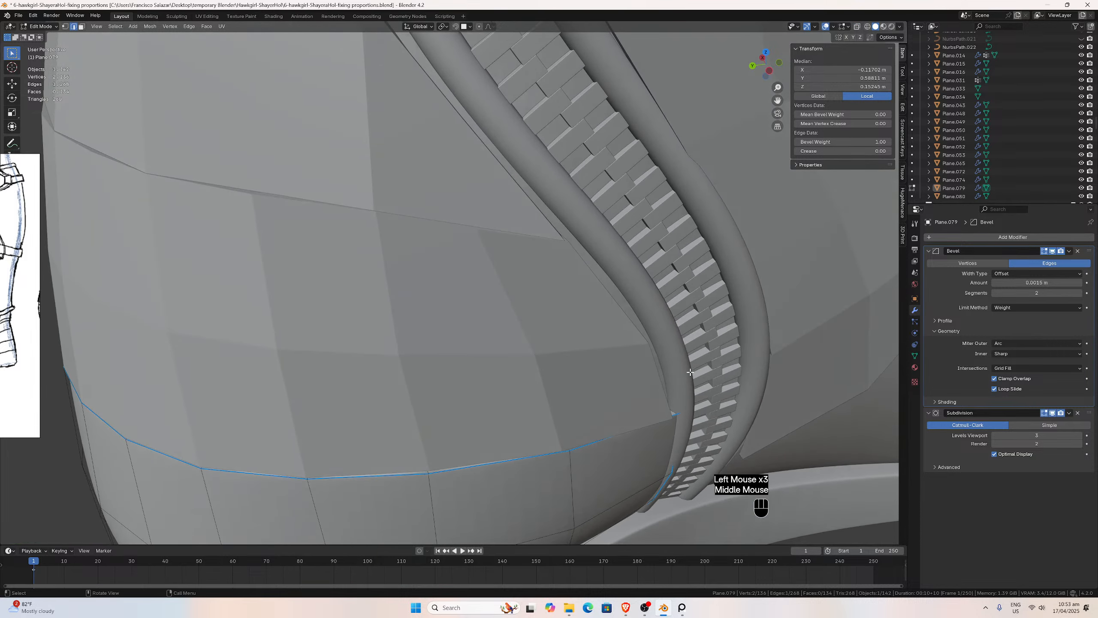
pyautogui.press('g')
pyautogui.press('x')
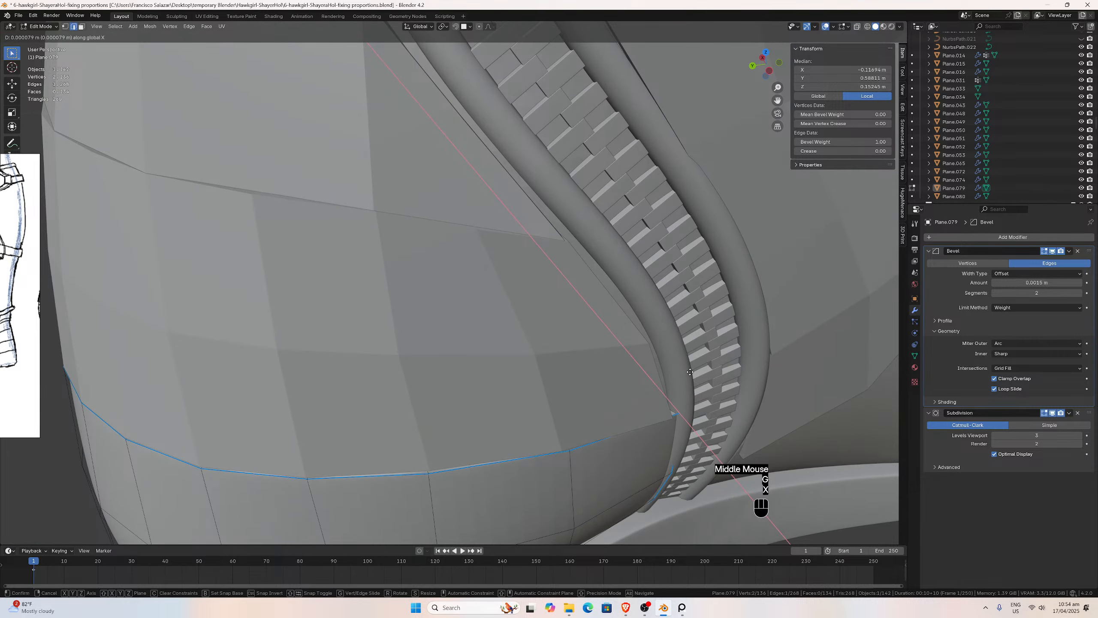
pyautogui.click(689, 371)
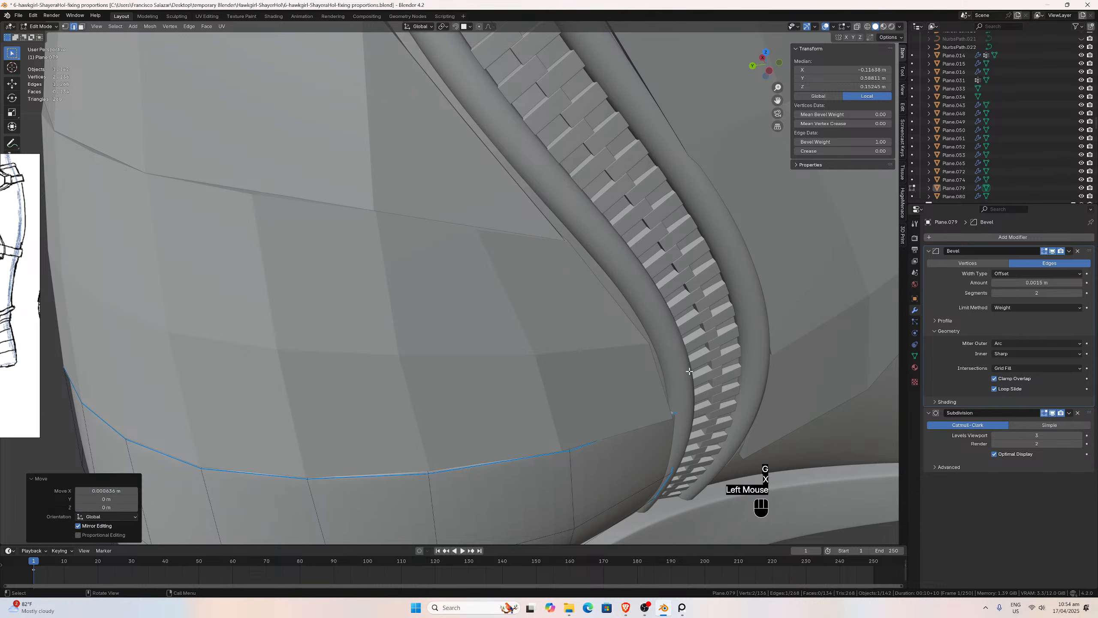
# Leave Edit Mode and examine the adjusted heel panel and its seam with the boot shaft in back view.
pyautogui.moveTo(586, 391); pyautogui.dragTo(645, 307, button='middle')
pyautogui.scroll(-3, 626, 346)
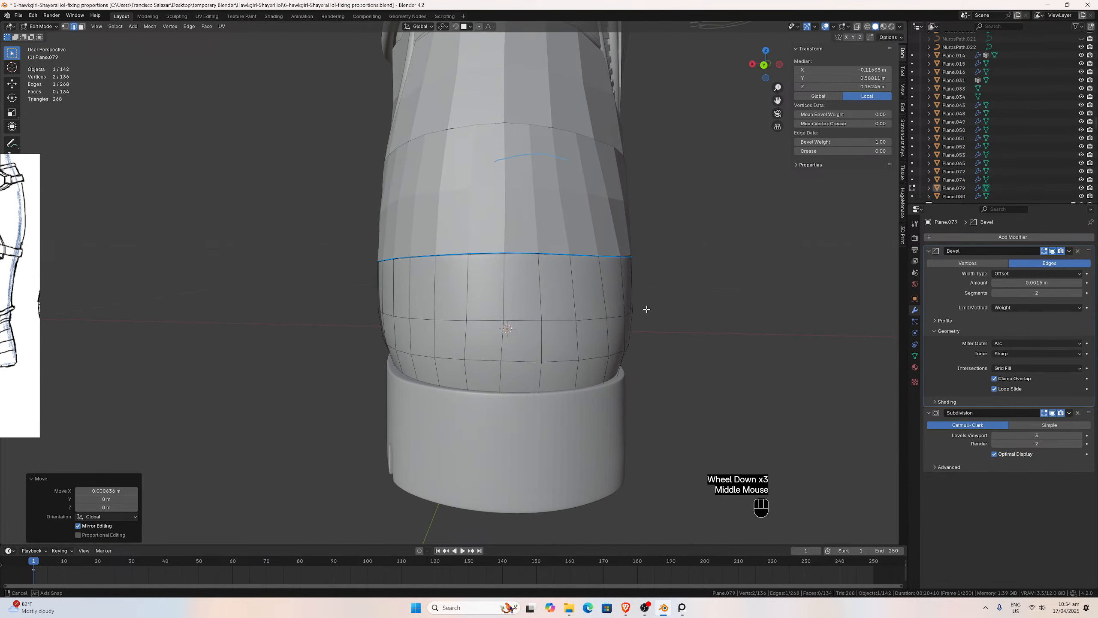
pyautogui.press('Tab')
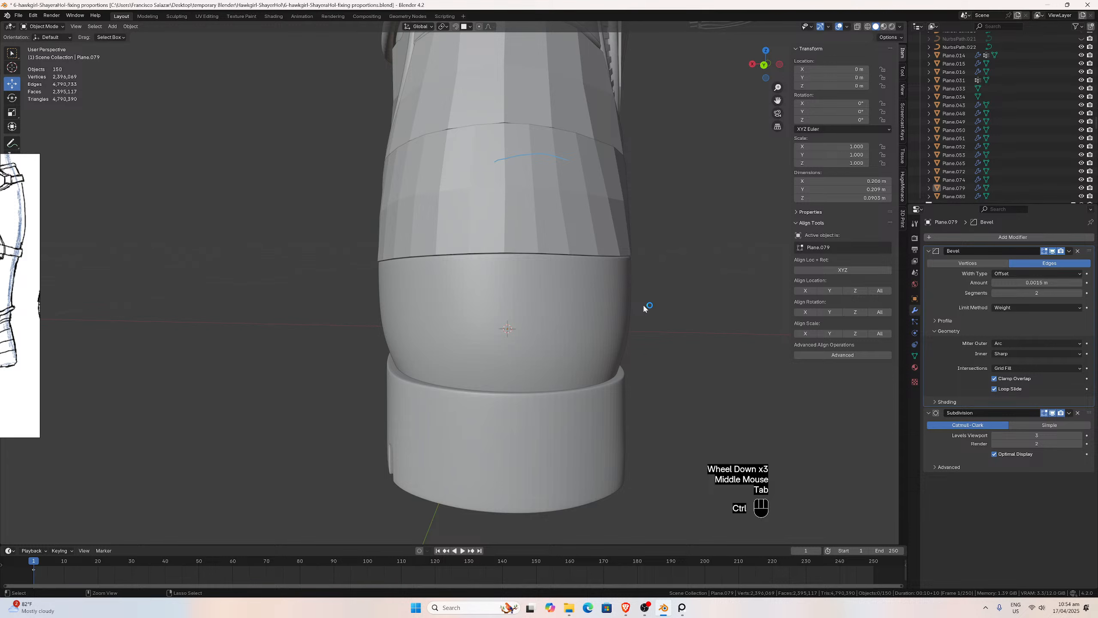
pyautogui.press('ctrl+KP_1')
pyautogui.press('ctrl+KP_1')
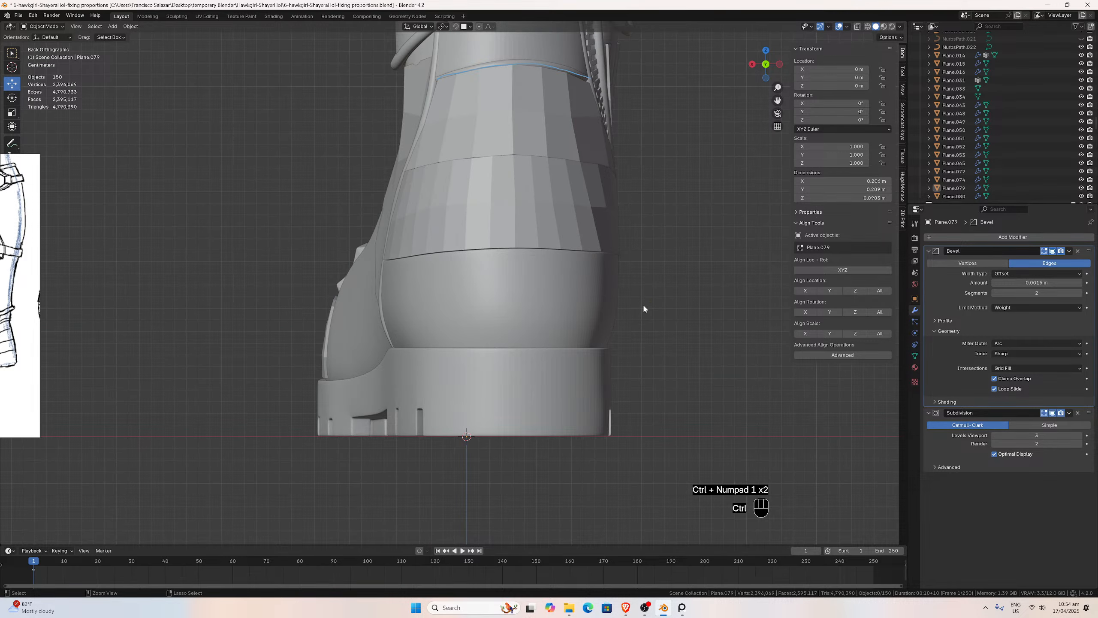
pyautogui.scroll(4, 622, 225)
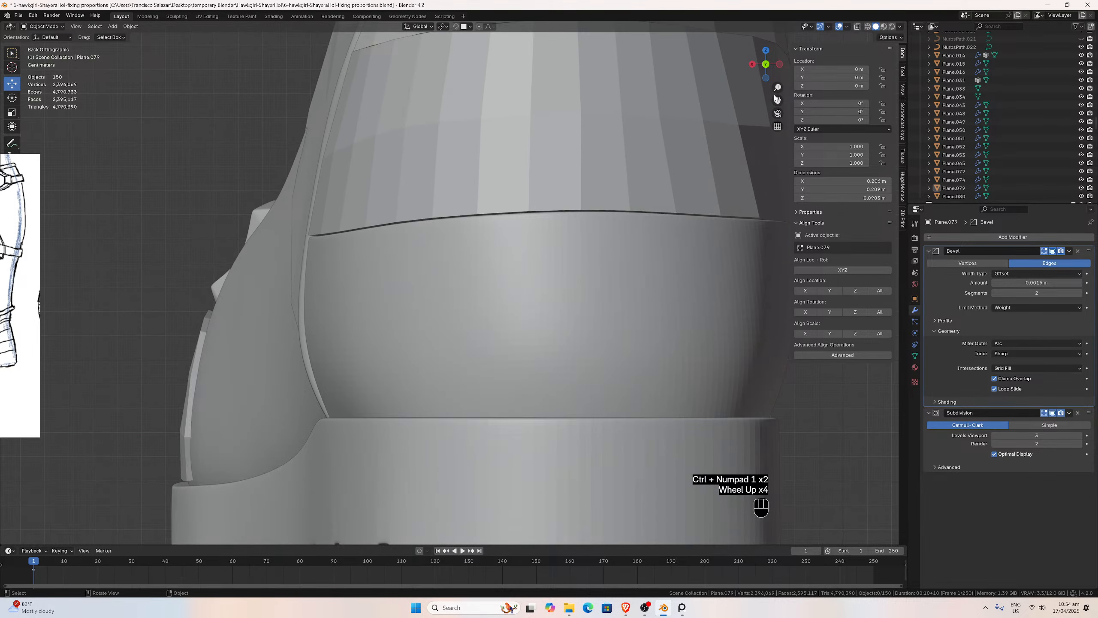
pyautogui.moveTo(776, 99); pyautogui.dragTo(566, 189)
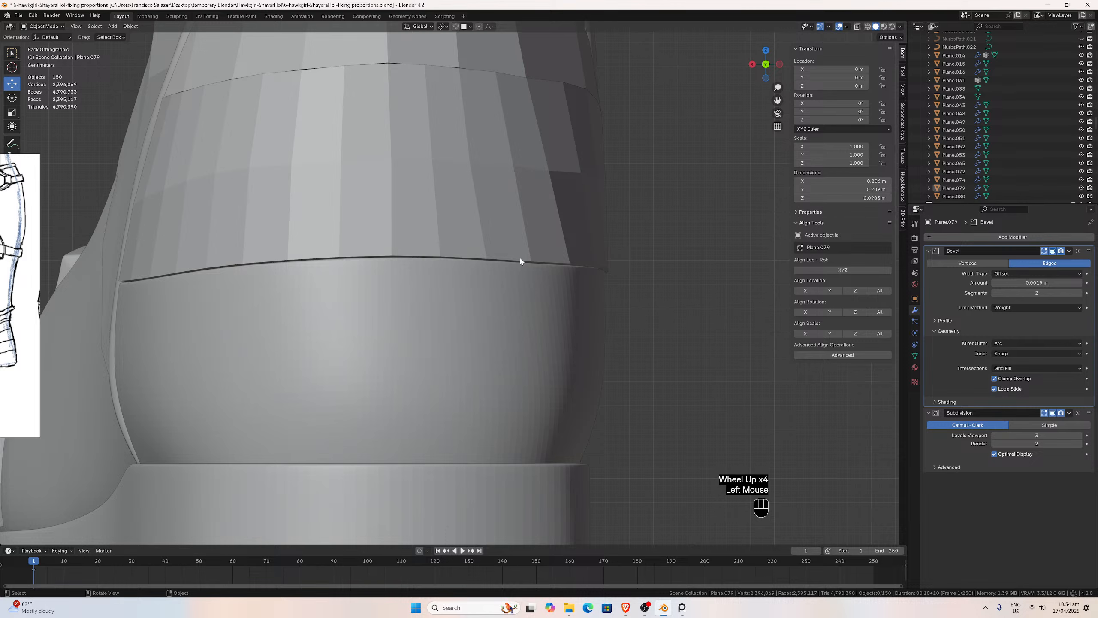
# In back view, select a crosswise edge on the heel panel's upper rim toward the zipper side and raise it about 0.0005 m along Z.
pyautogui.click(531, 275)
pyautogui.press('Tab')
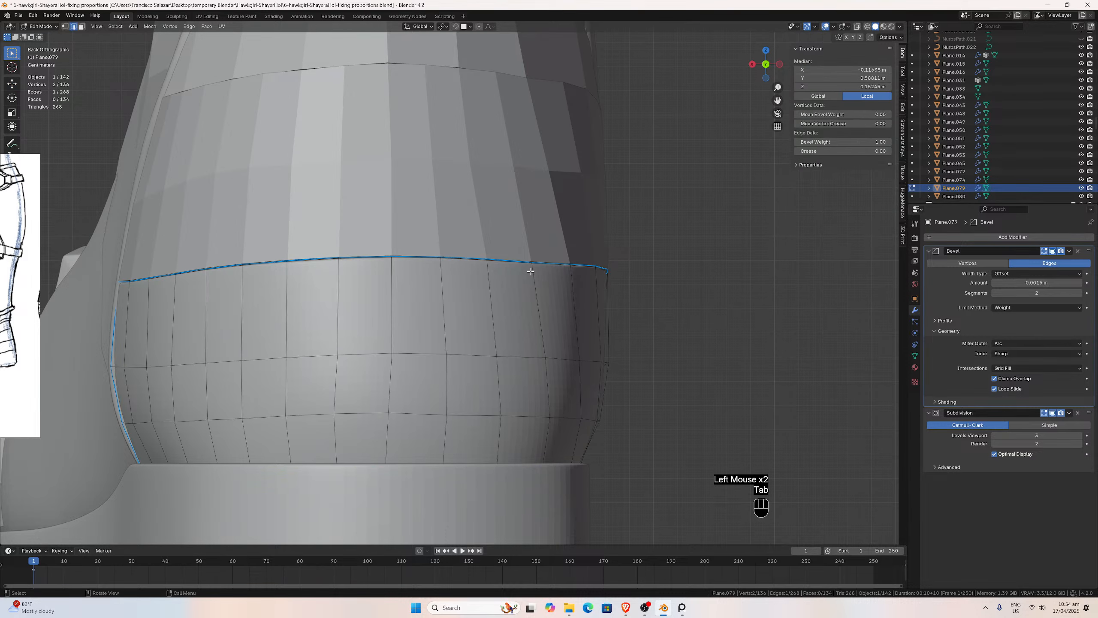
pyautogui.click(855, 29)
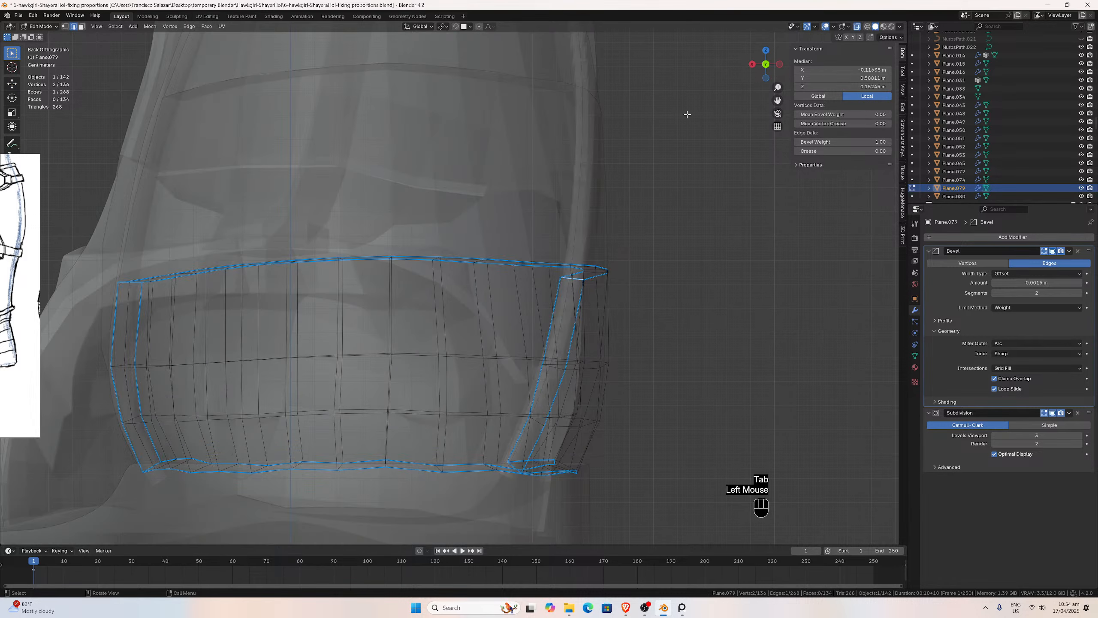
pyautogui.click(521, 263)
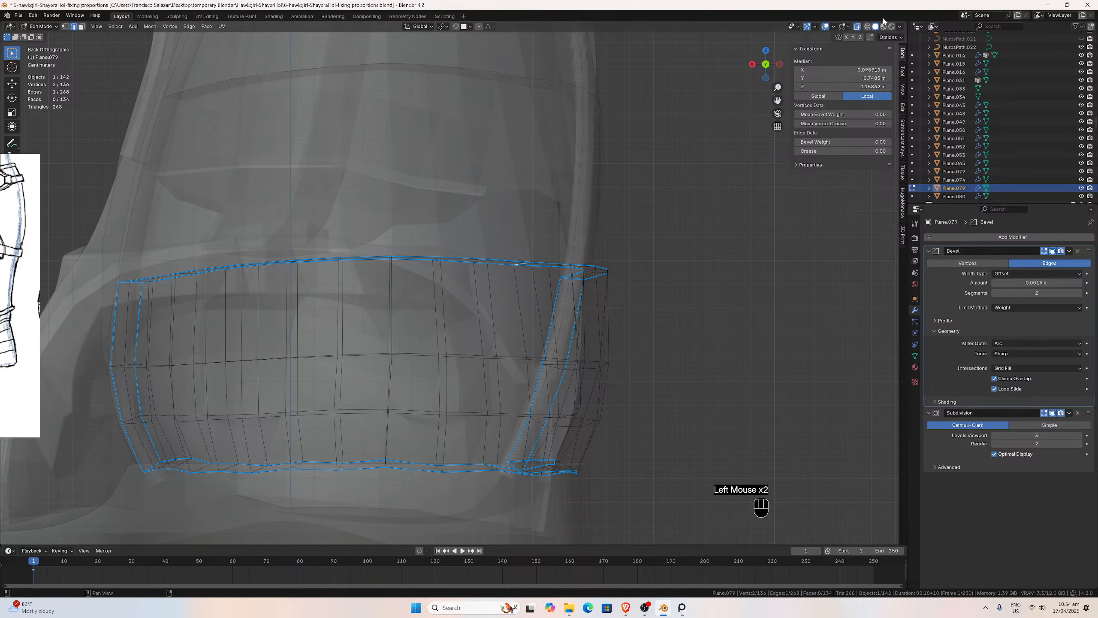
pyautogui.click(856, 28)
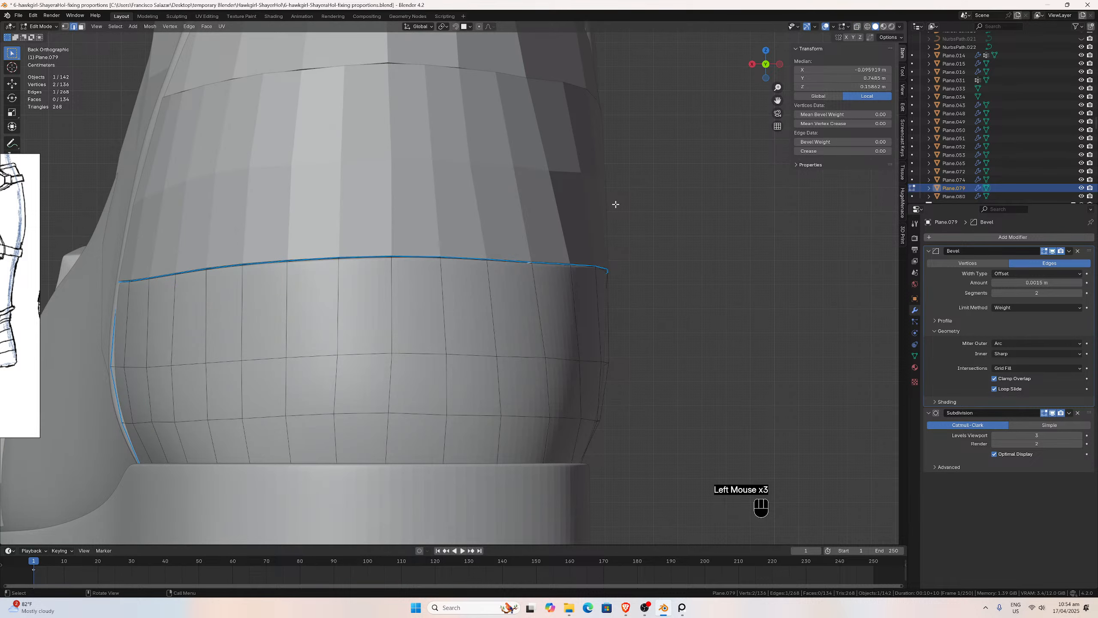
pyautogui.press('g')
pyautogui.press('z')
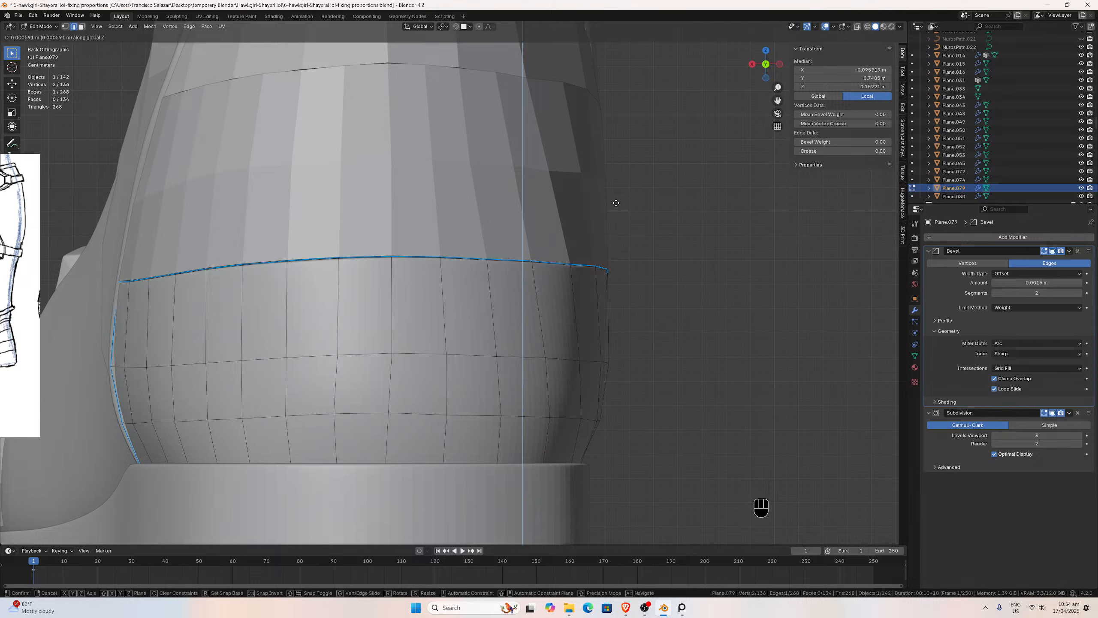
pyautogui.click(615, 203)
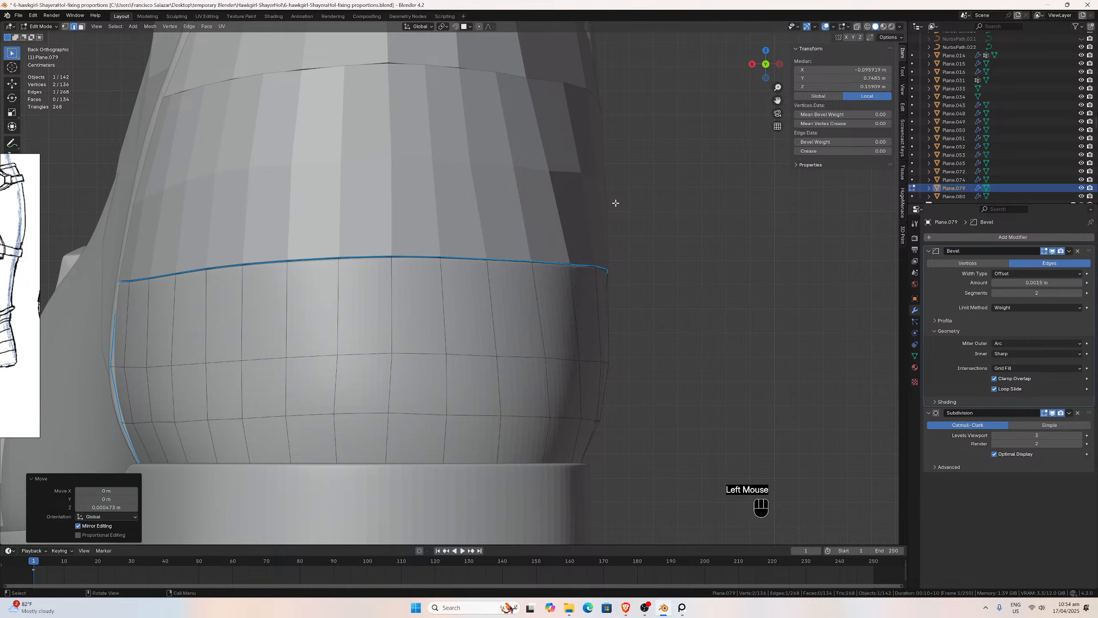
# Select the next crosswise rim edge closer to the zipper, raise it about 0.0002 m along Z, and leave Edit Mode.
pyautogui.click(857, 29)
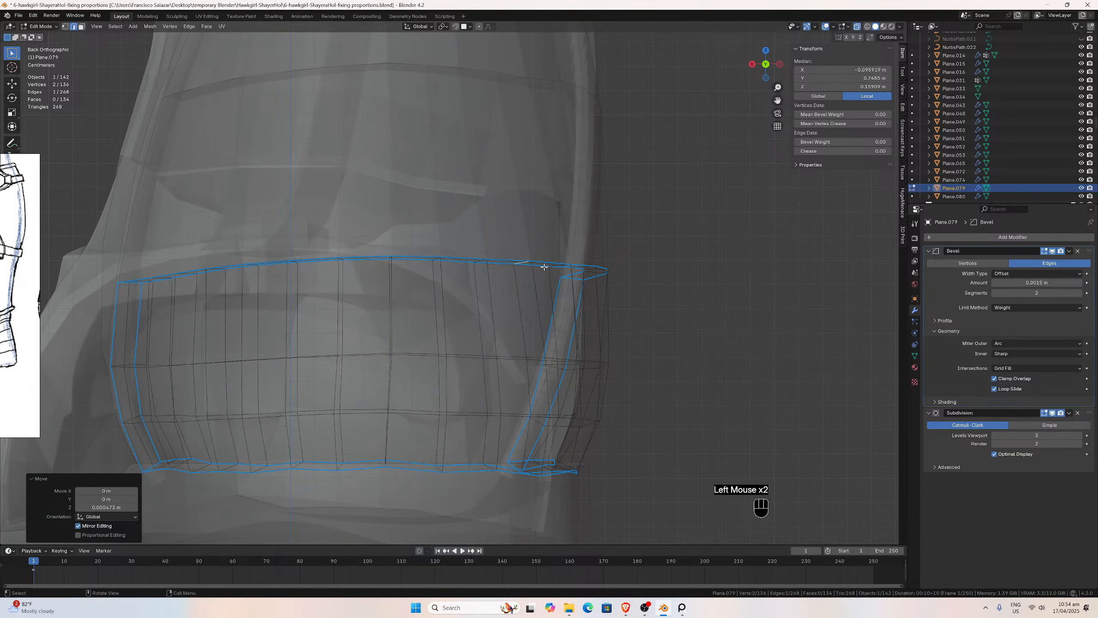
pyautogui.click(560, 266)
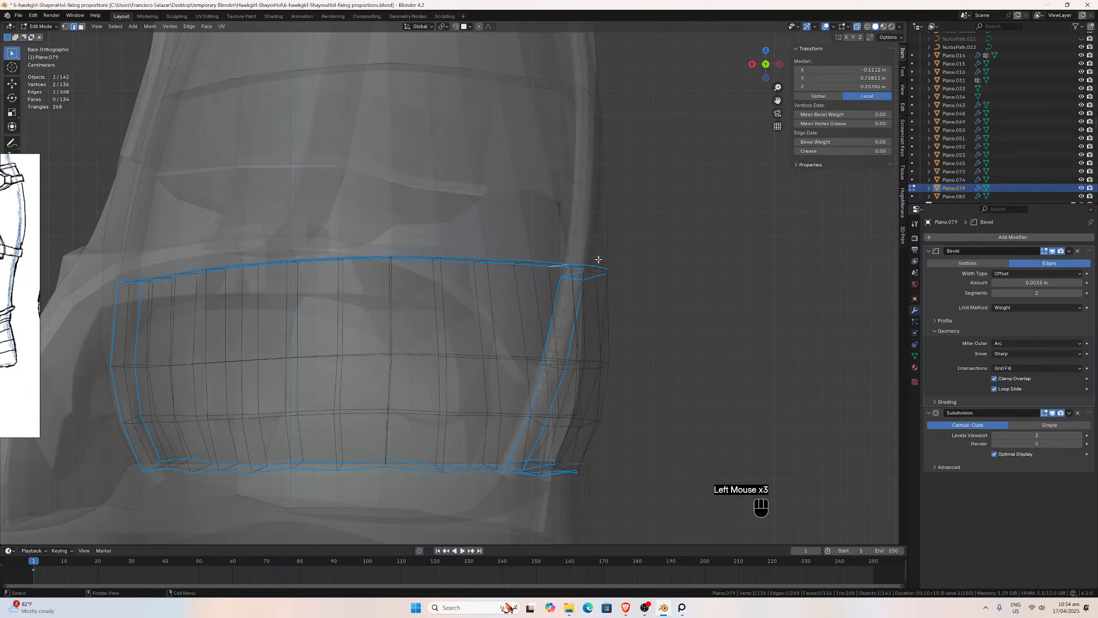
pyautogui.click(846, 28)
pyautogui.press('g')
pyautogui.press('z')
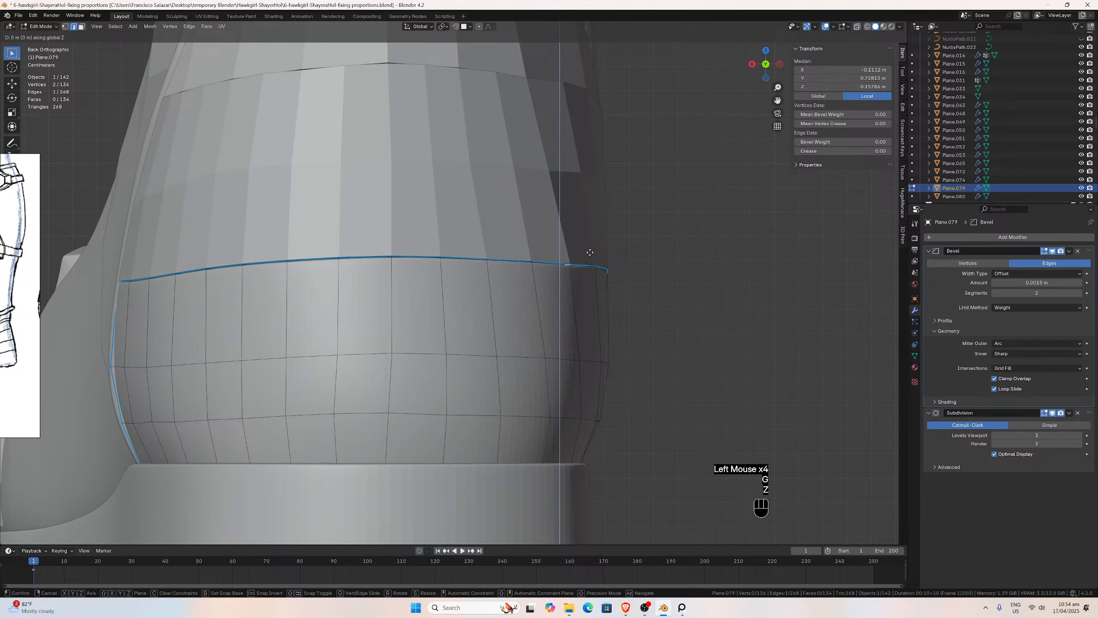
pyautogui.click(588, 251)
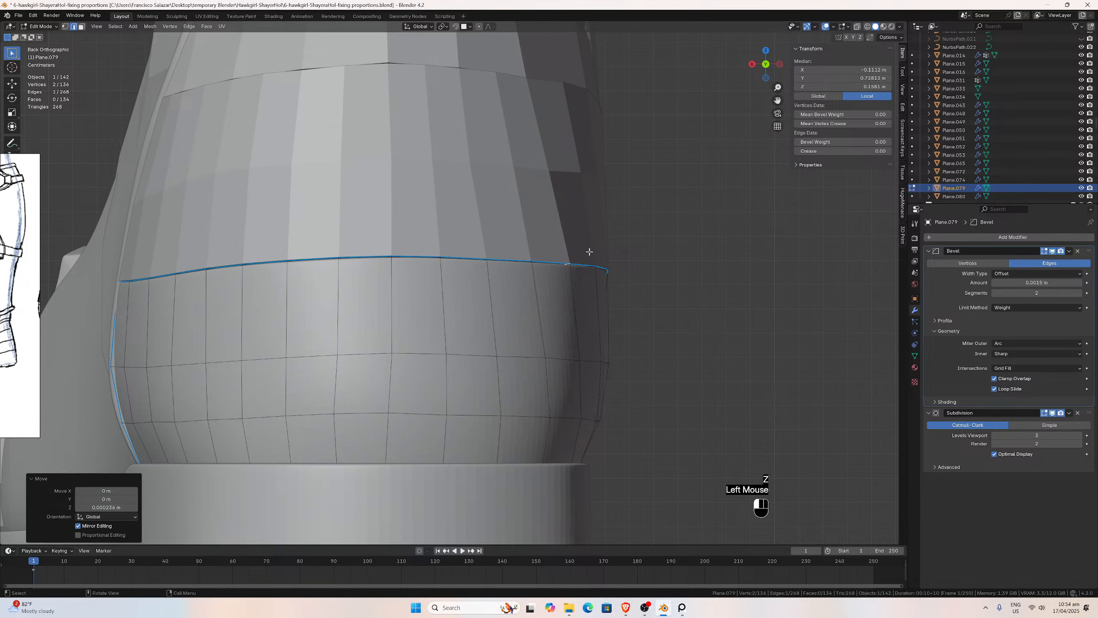
pyautogui.press('Tab')
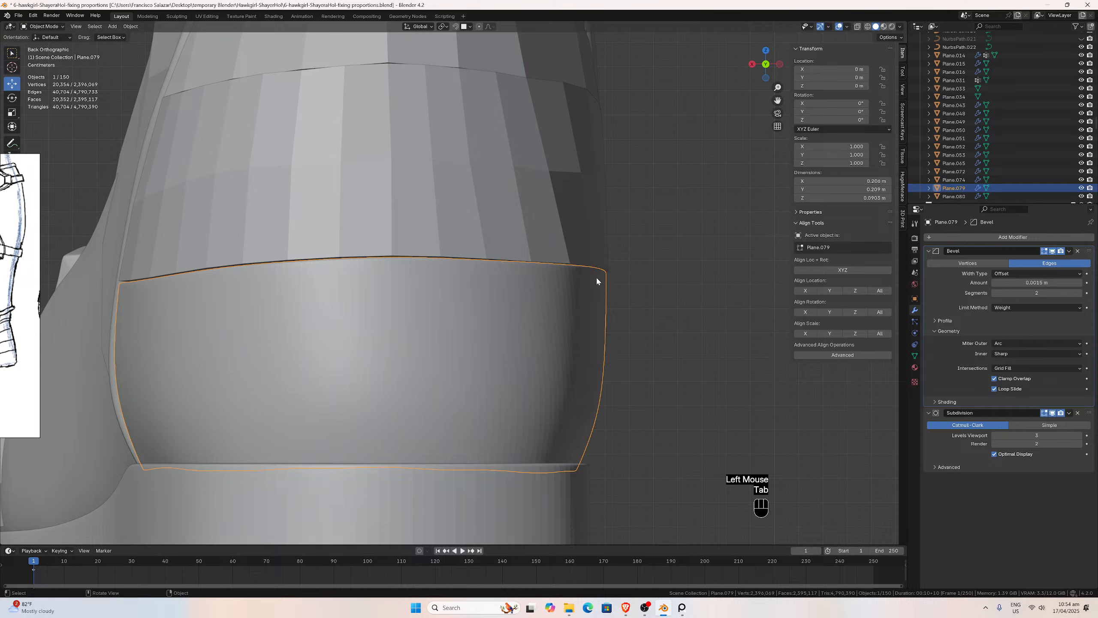
# Reselect the first adjusted crosswise rim edge in Edit Mode and raise it another 0.0002 m or so along Z.
pyautogui.press('Tab')
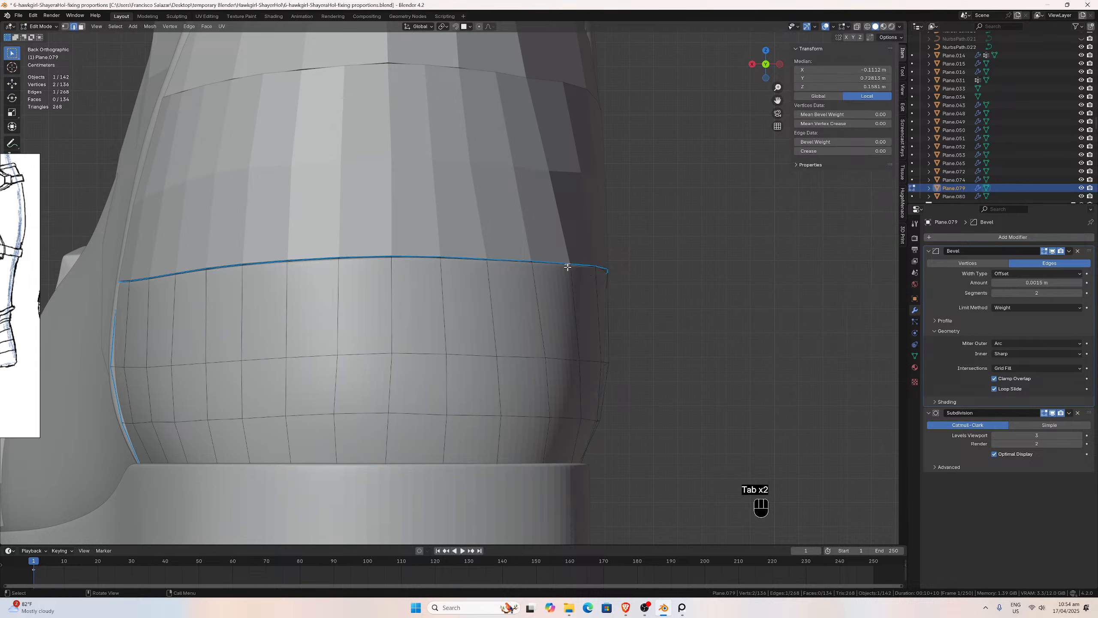
pyautogui.click(530, 262)
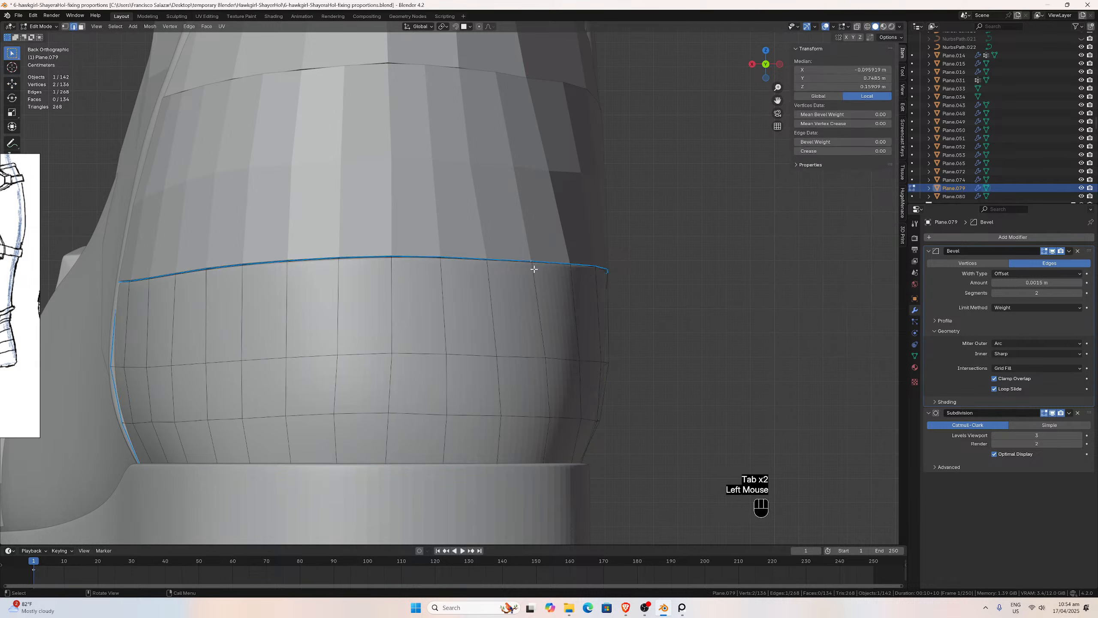
pyautogui.press('g')
pyautogui.press('z')
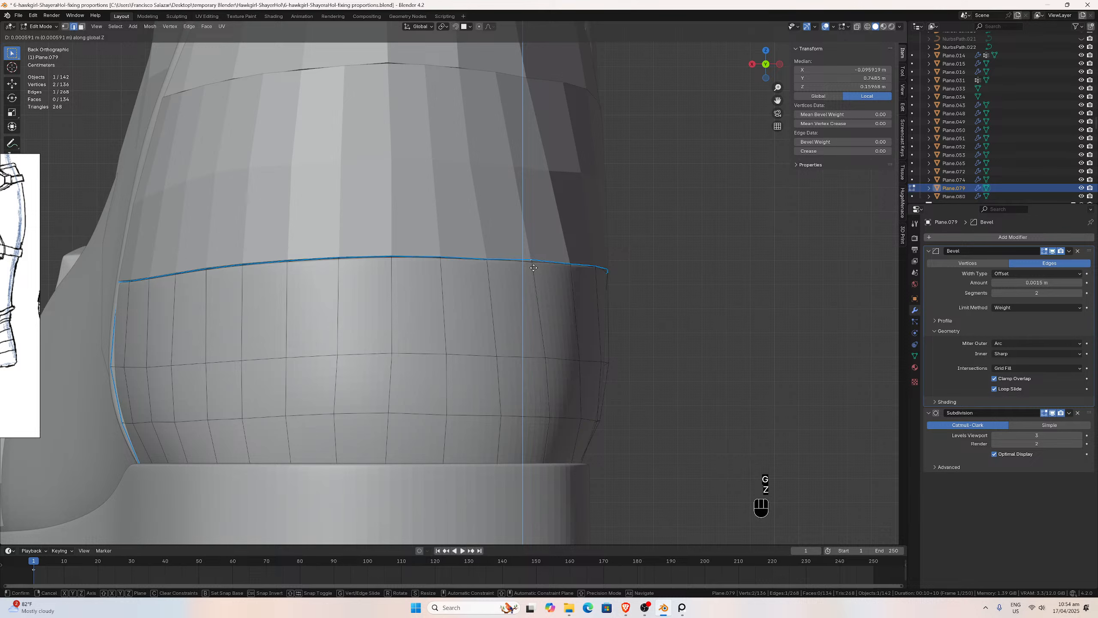
pyautogui.click(534, 268)
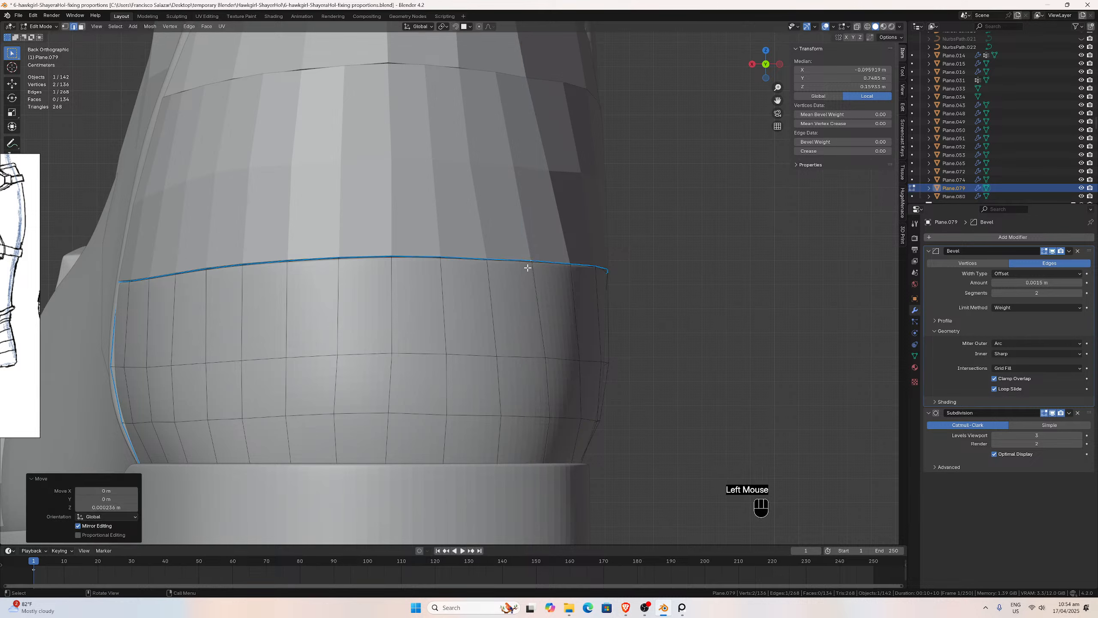
# Select the neighbouring crosswise rim edge toward the middle of the heel and raise it about 0.0004 m along Z.
pyautogui.click(485, 262)
pyautogui.click(484, 262)
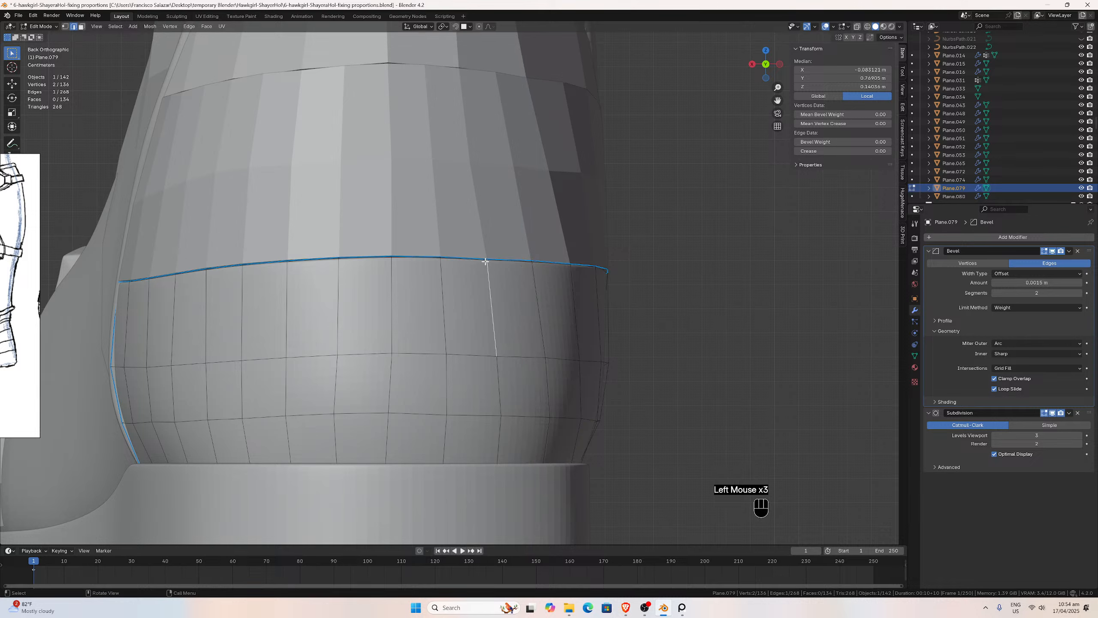
pyautogui.click(485, 262)
pyautogui.click(485, 261)
pyautogui.click(857, 26)
pyautogui.scroll(1, 510, 218)
pyautogui.click(487, 253)
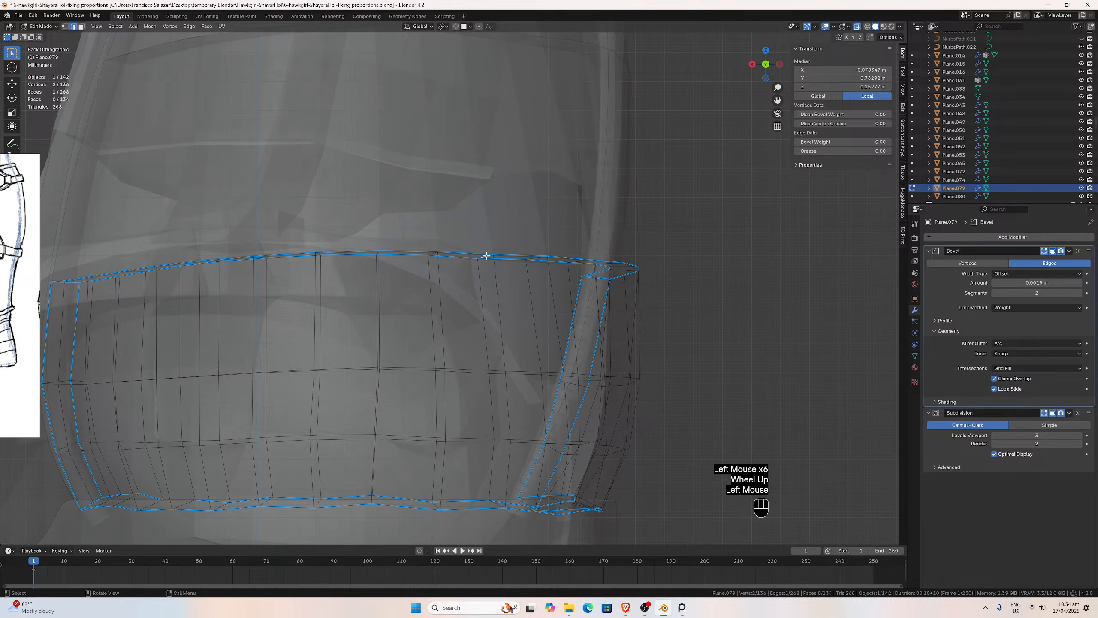
pyautogui.press('g')
pyautogui.press('z')
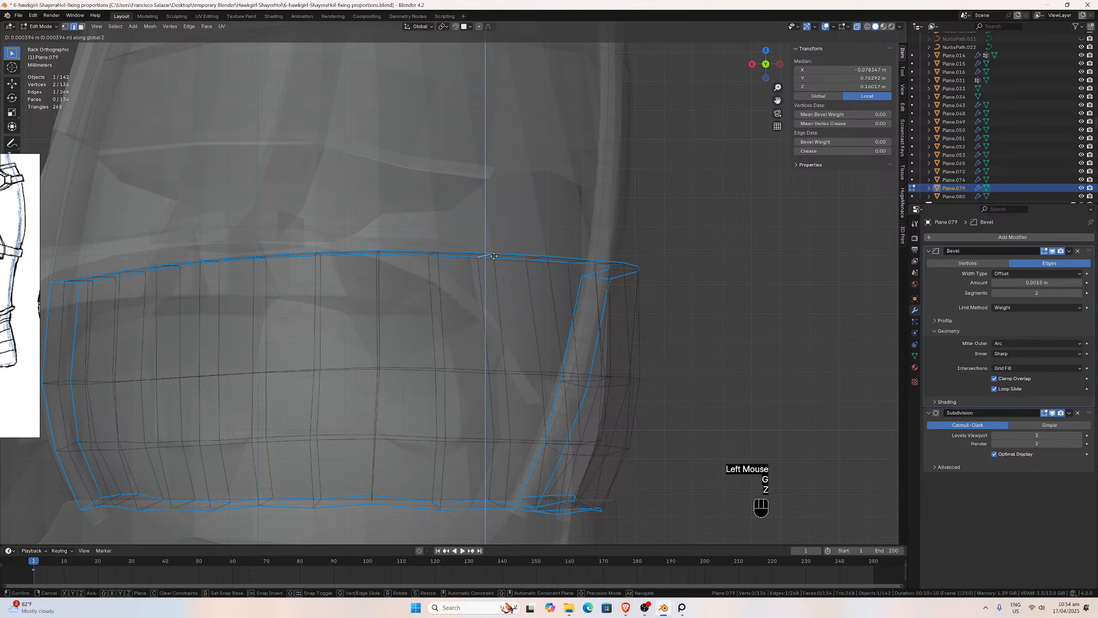
pyautogui.click(493, 255)
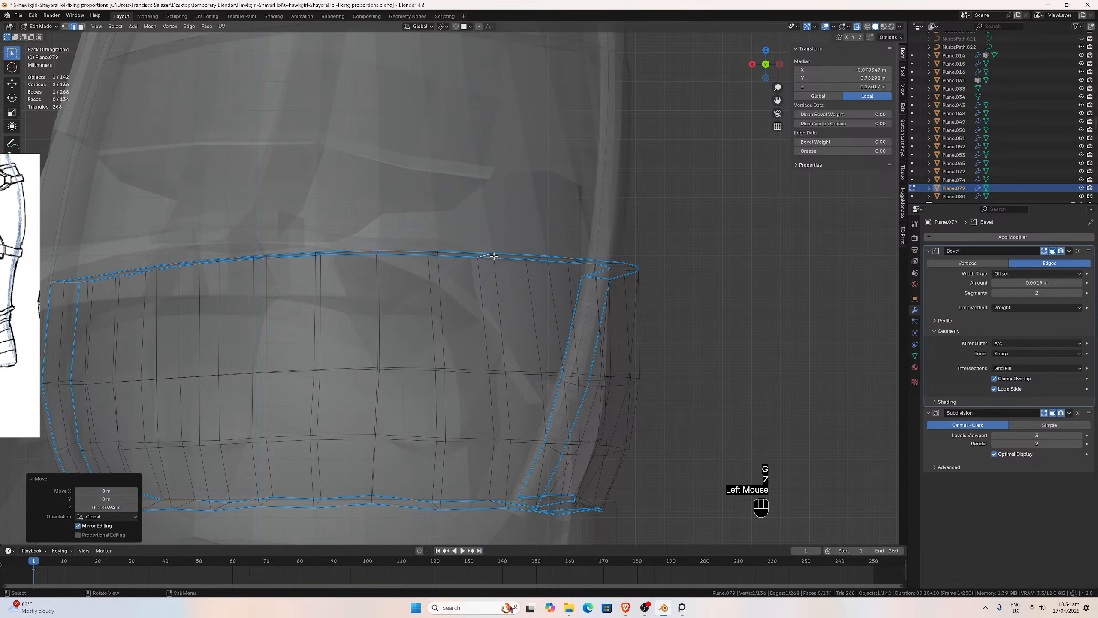
pyautogui.click(856, 27)
pyautogui.click(857, 27)
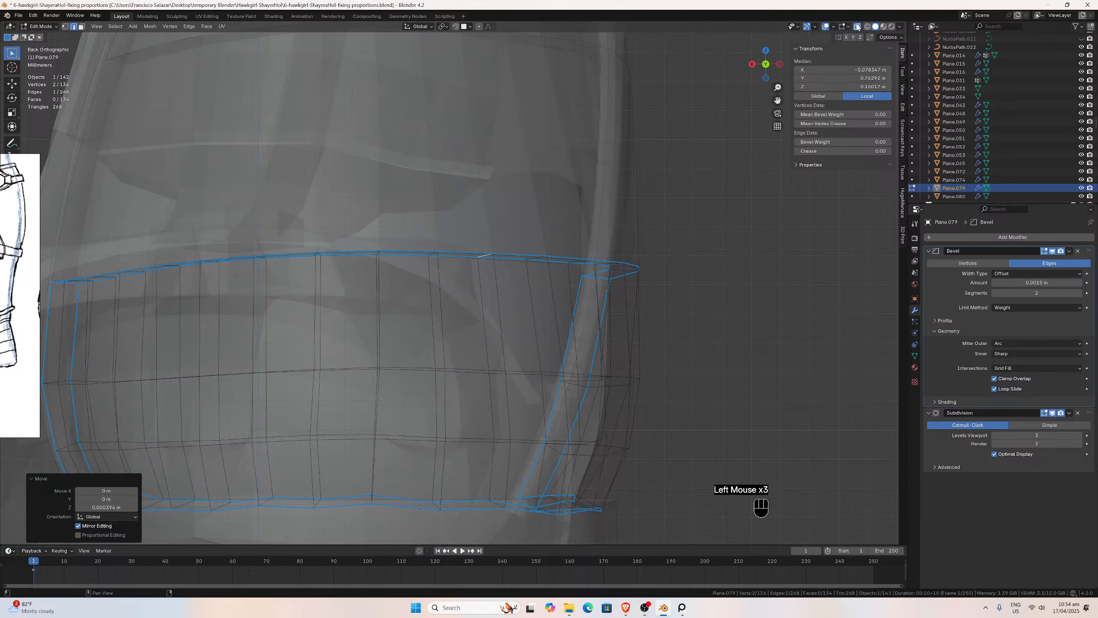
pyautogui.click(857, 26)
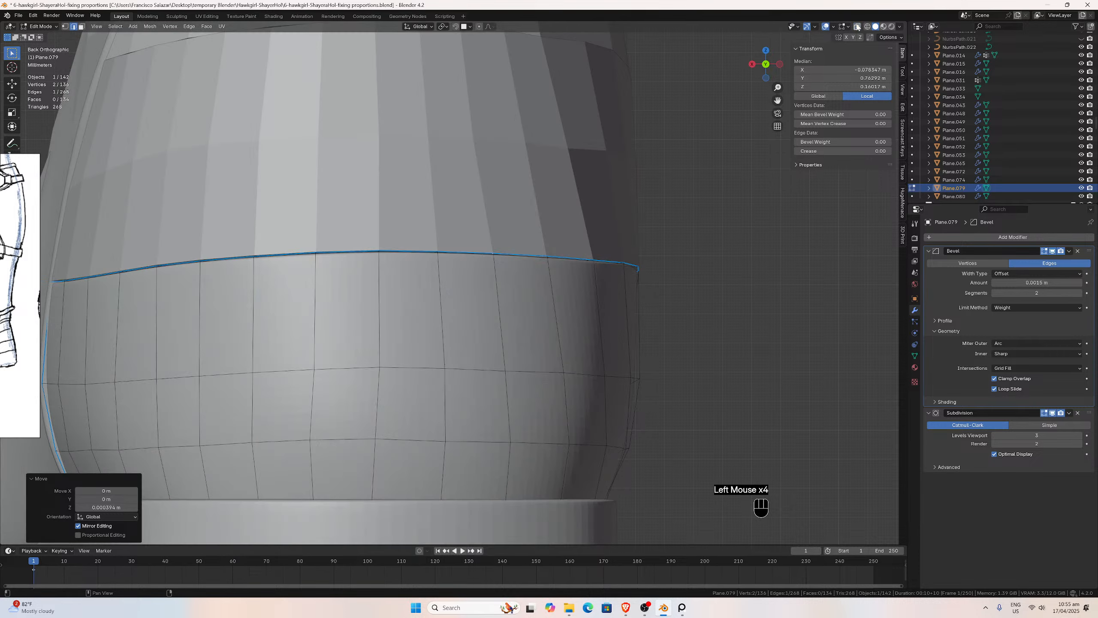
# Select the crosswise rim edge nearest the zipper-side corner, shift it about 0.0005 m along X, and leave Edit Mode.
pyautogui.scroll(-2, 656, 152)
pyautogui.moveTo(620, 213)
pyautogui.mouseDown(button='middle')
pyautogui.moveTo(594, 260)
pyautogui.moveTo(576, 240)
pyautogui.mouseUp(button='middle')
pyautogui.scroll(2, 591, 262)
pyautogui.scroll(-1, 588, 268)
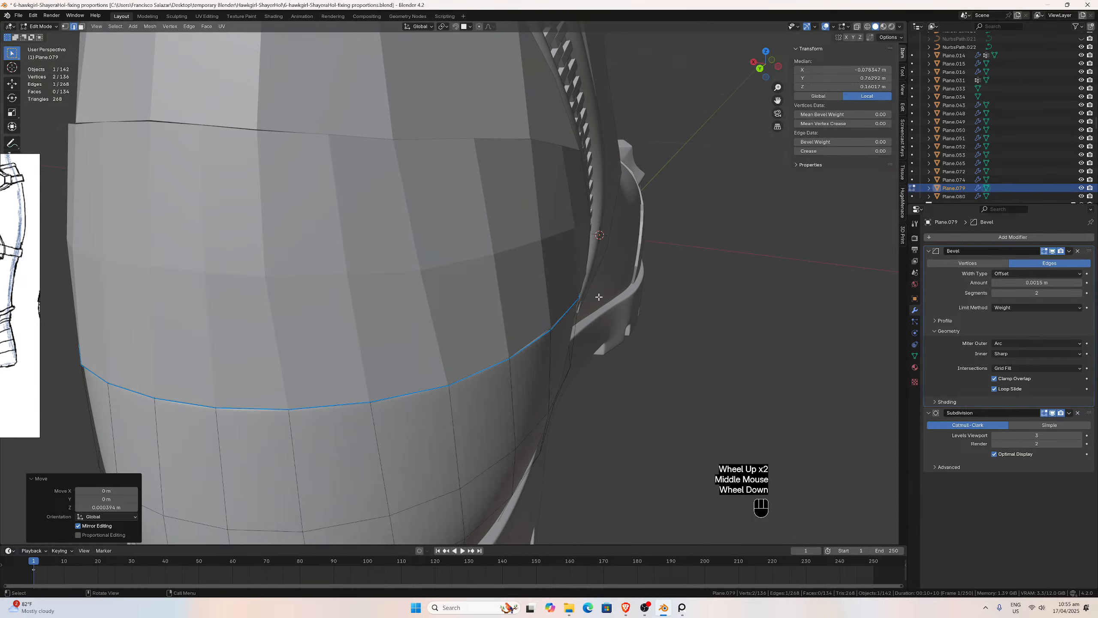
pyautogui.scroll(1, 591, 309)
pyautogui.click(580, 332)
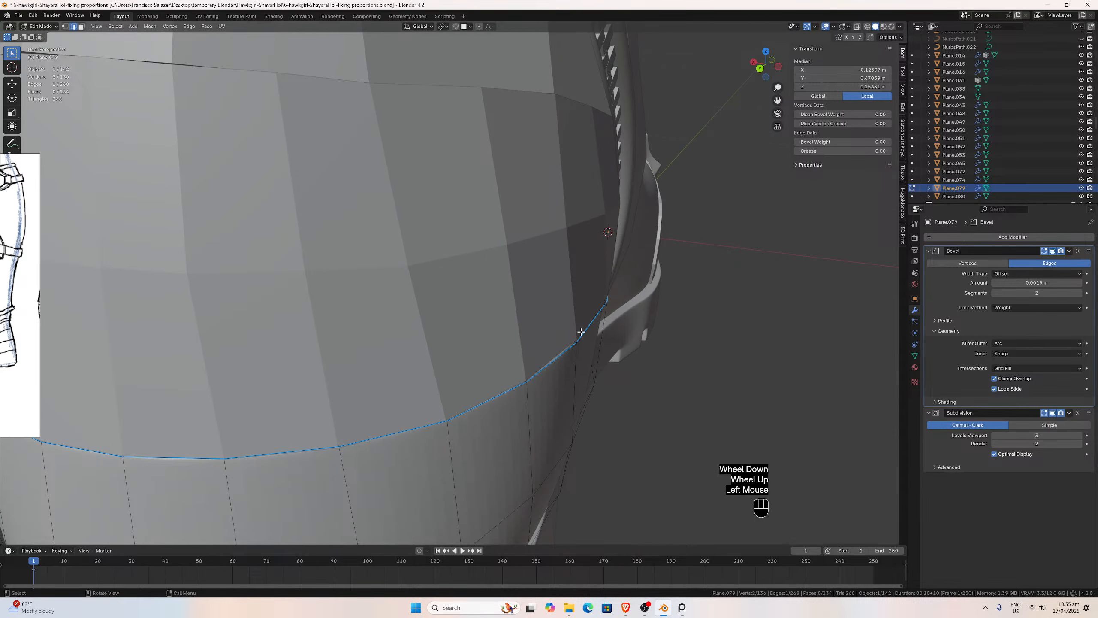
pyautogui.press('g')
pyautogui.press('x')
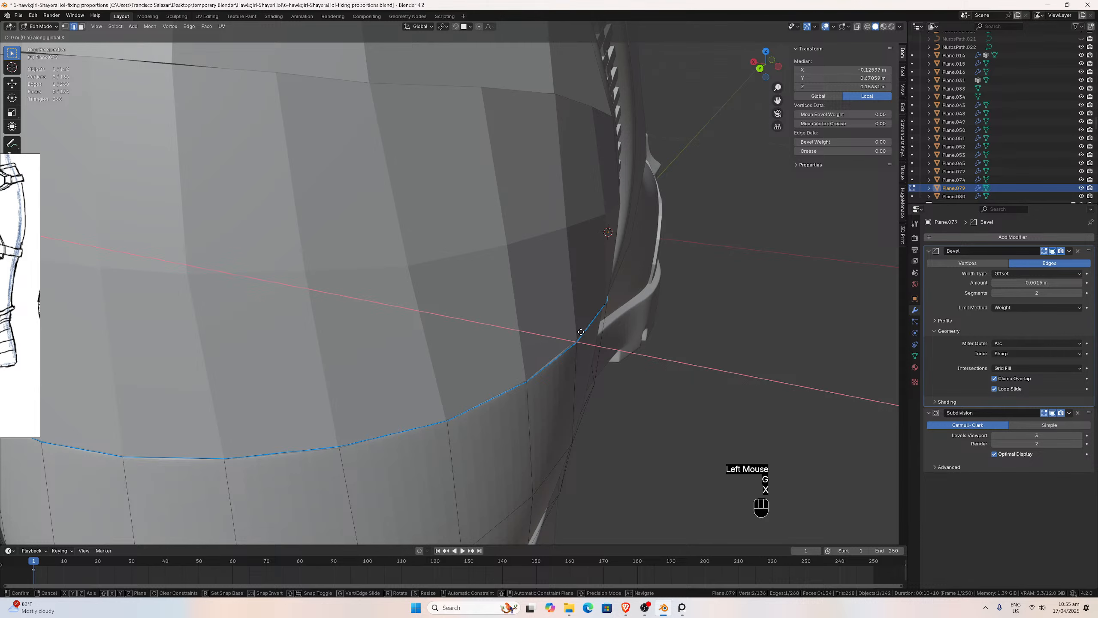
pyautogui.click(580, 330)
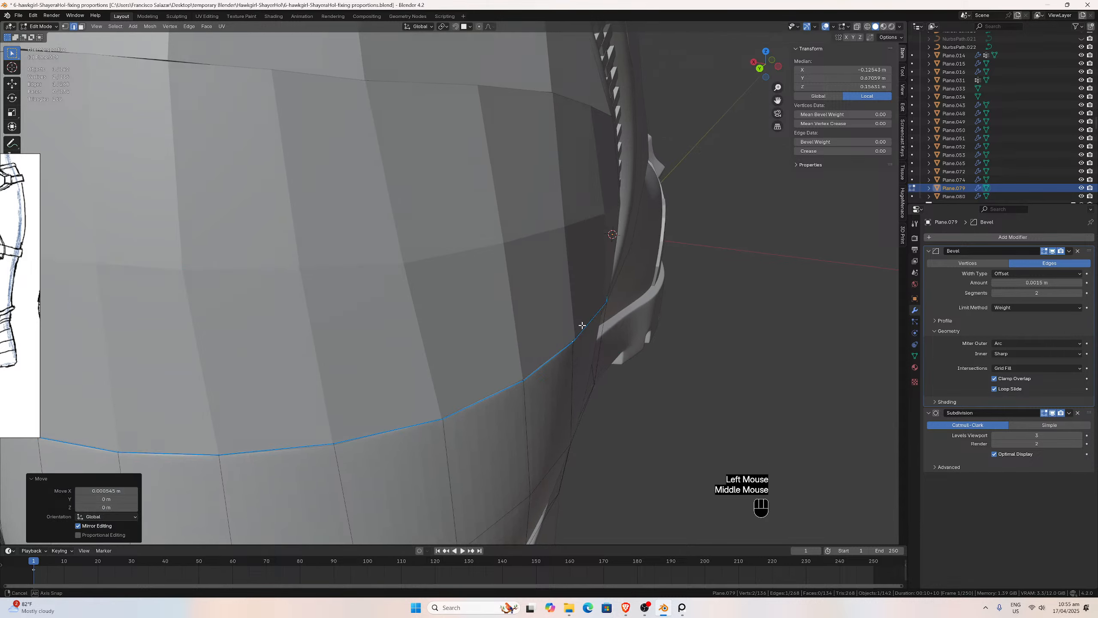
pyautogui.moveTo(580, 329); pyautogui.dragTo(706, 308, button='middle')
pyautogui.press('Tab')
# On the opposite side, move the heel panel's side edge beside the piping about -0.0006 m along X in Edit Mode.
pyautogui.scroll(-2, 548, 319)
pyautogui.scroll(2, 646, 336)
pyautogui.moveTo(646, 335); pyautogui.dragTo(671, 310, button='middle')
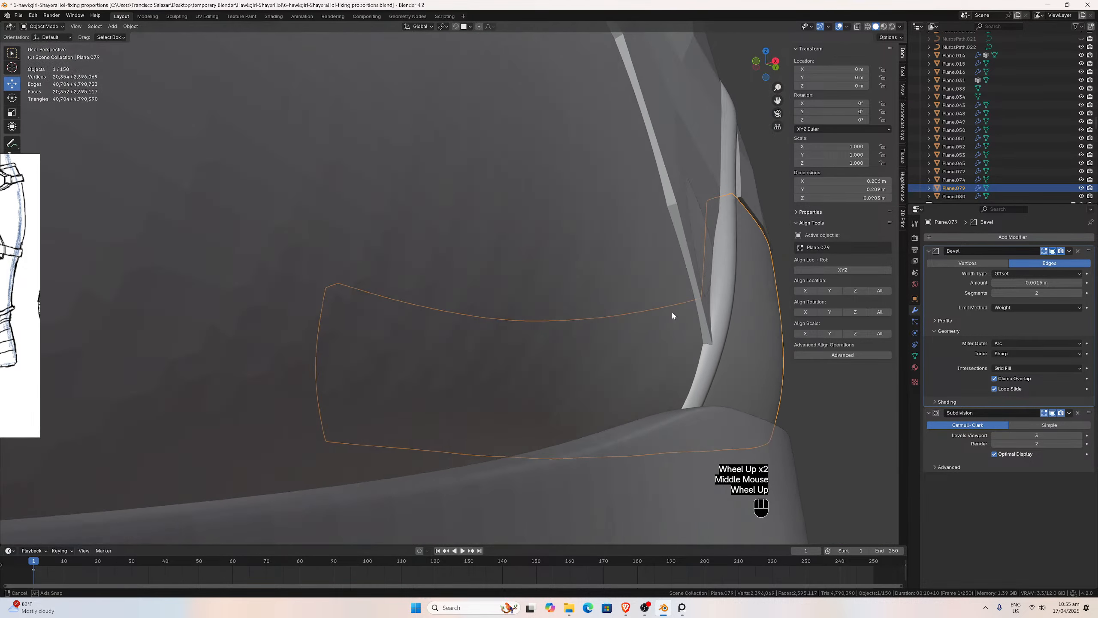
pyautogui.scroll(2, 668, 311)
pyautogui.press('Tab')
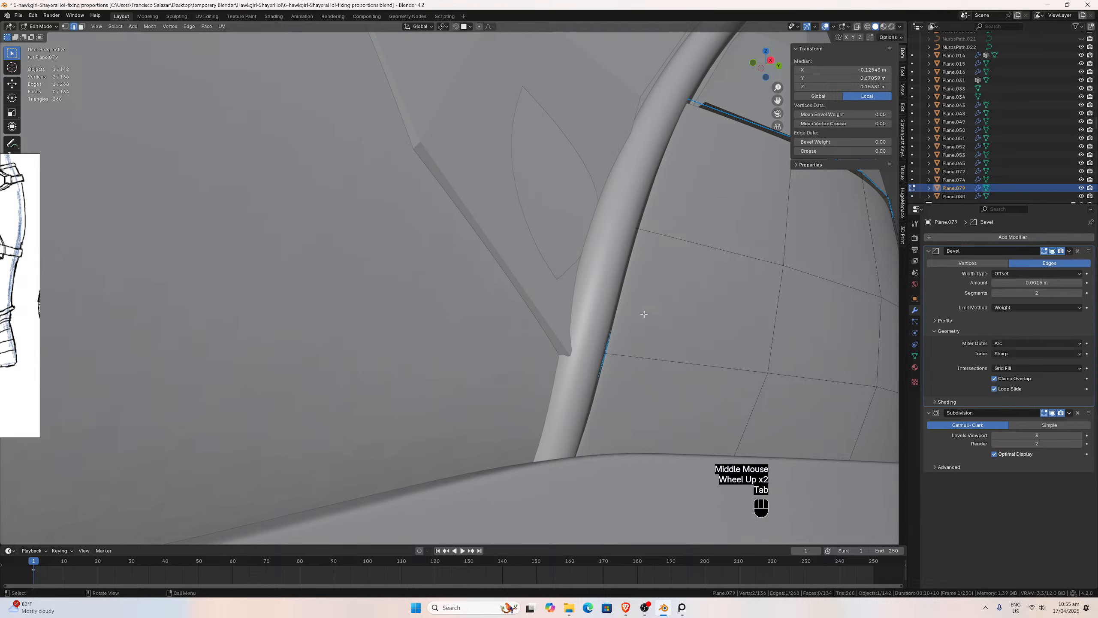
pyautogui.moveTo(620, 328); pyautogui.dragTo(629, 355, button='middle')
pyautogui.click(629, 355)
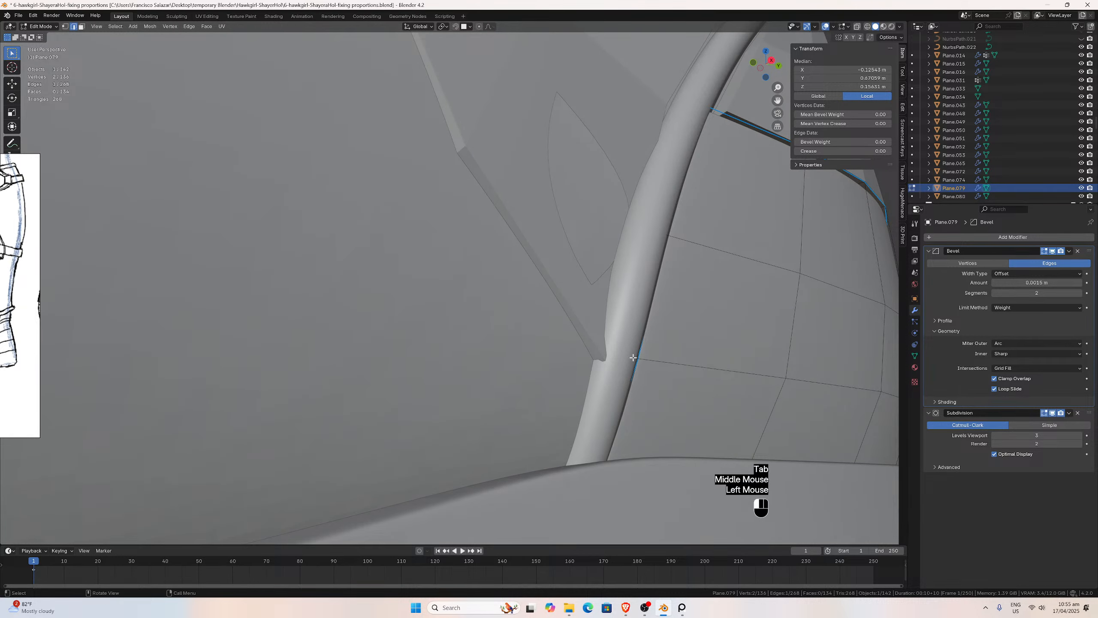
pyautogui.press('g')
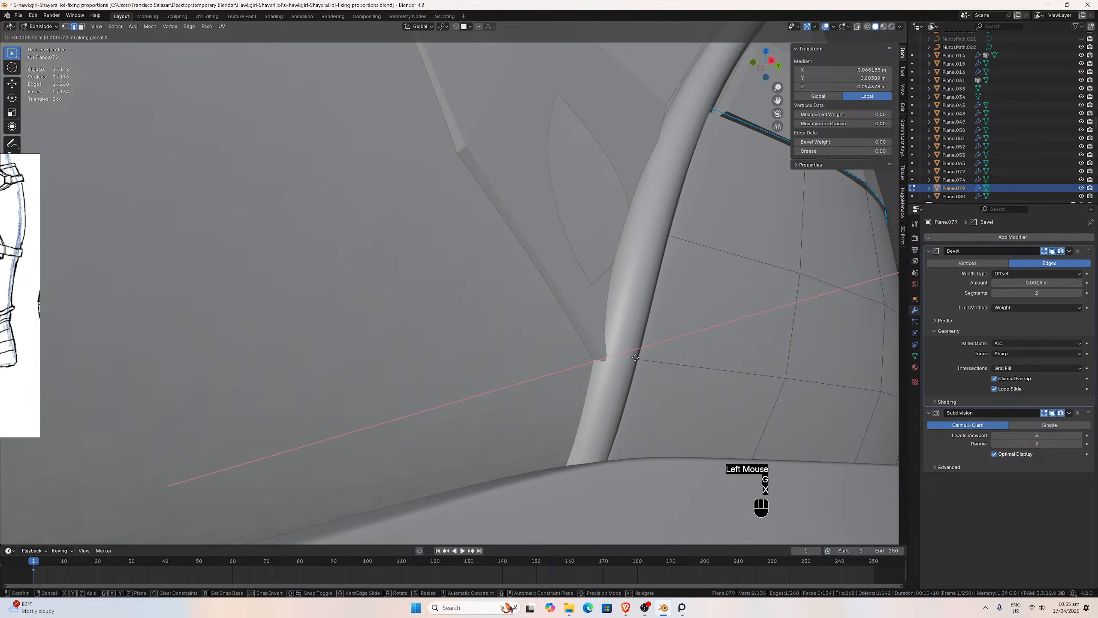
pyautogui.click(636, 358)
pyautogui.press('Tab')
# Deselect the heel panel, switch to right view to see the whole boot, and save the file.
pyautogui.scroll(-1, 634, 357)
pyautogui.scroll(-2, 635, 357)
pyautogui.moveTo(634, 357); pyautogui.dragTo(642, 276, button='middle')
pyautogui.click(646, 272)
pyautogui.press('KP_3')
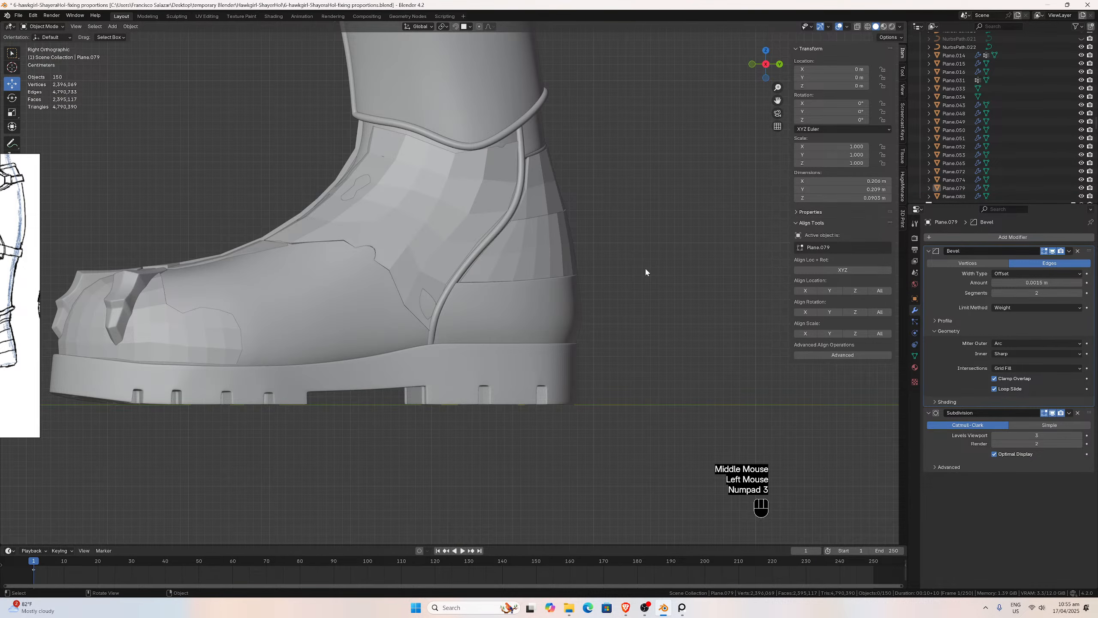
pyautogui.hotkey('ctrl', 's')
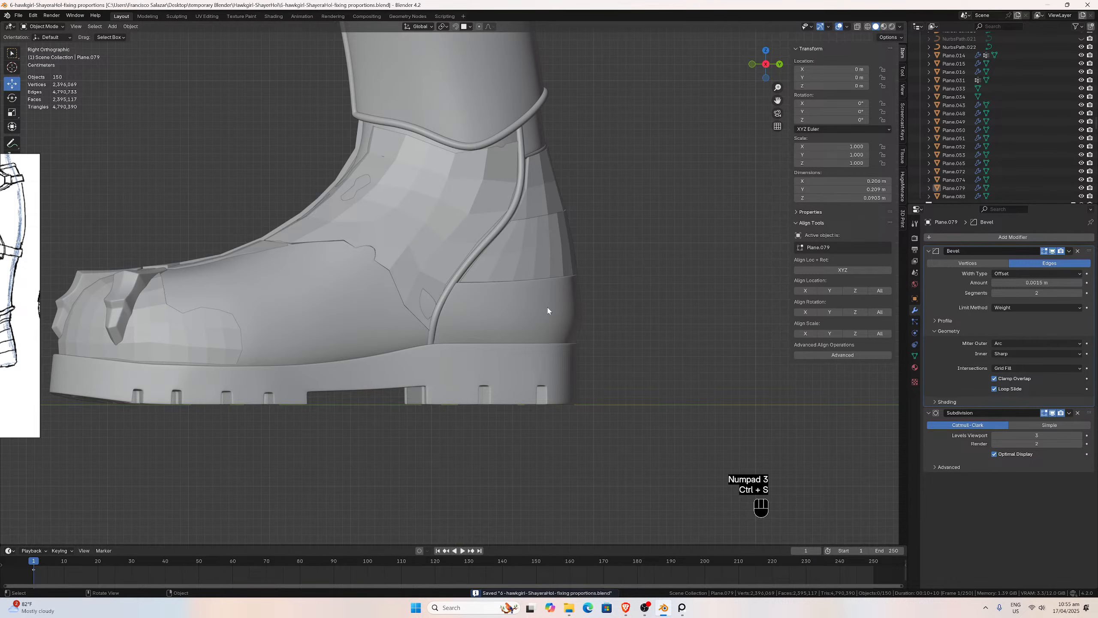
# Select the faceted shaft panel directly above the heel panel, inspect its lower seam, and save the file again.
pyautogui.click(546, 268)
pyautogui.scroll(4, 546, 265)
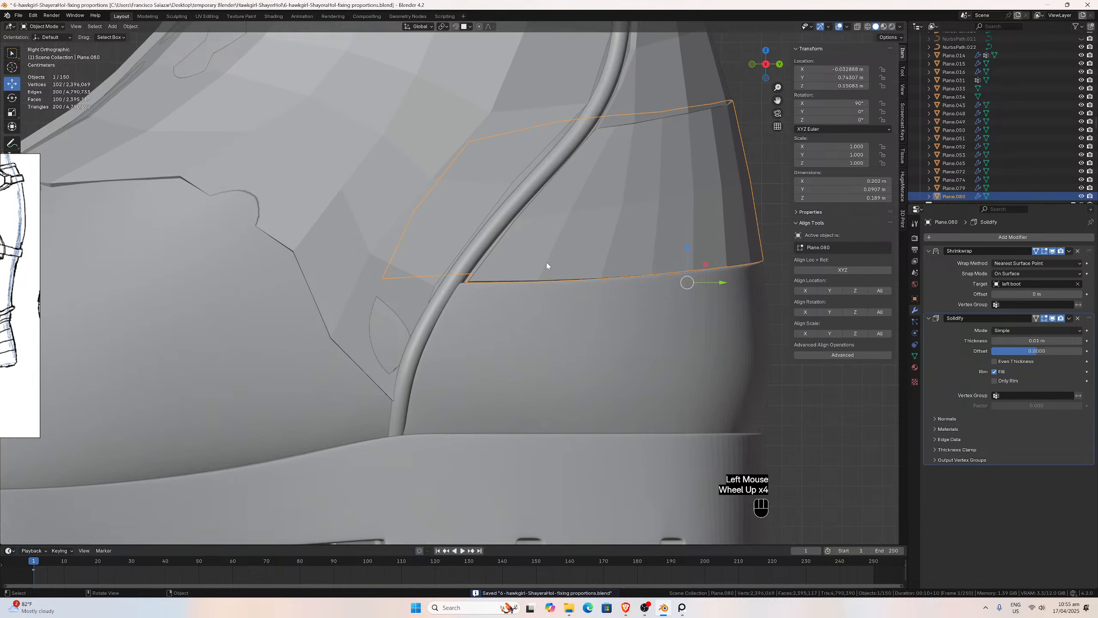
pyautogui.scroll(1, 547, 265)
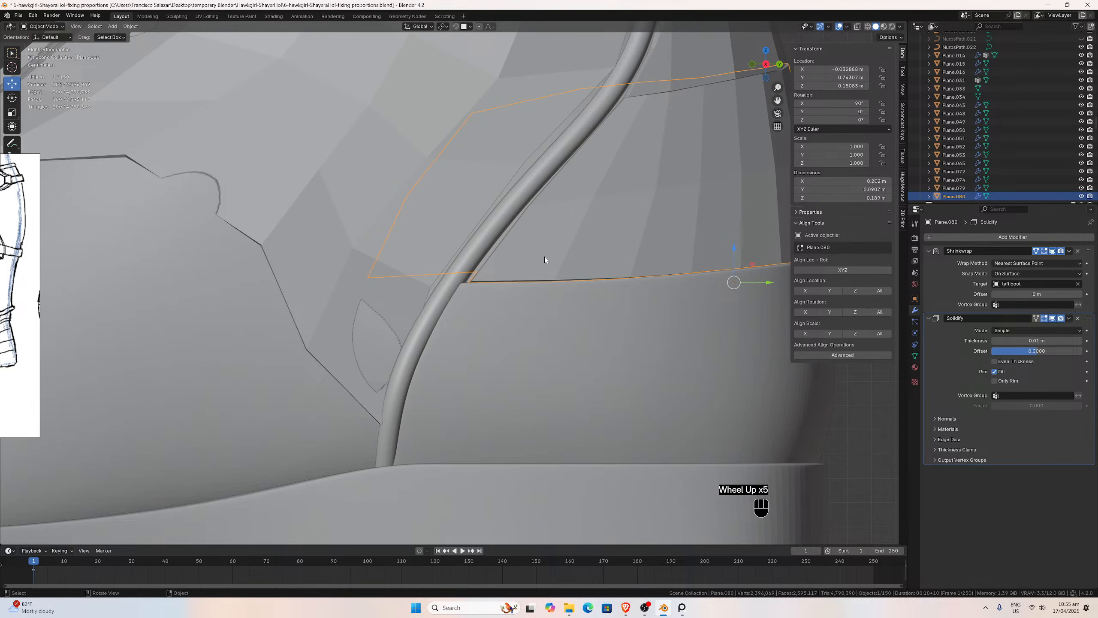
pyautogui.hotkey('ctrl', 's')
pyautogui.scroll(-2, 539, 265)
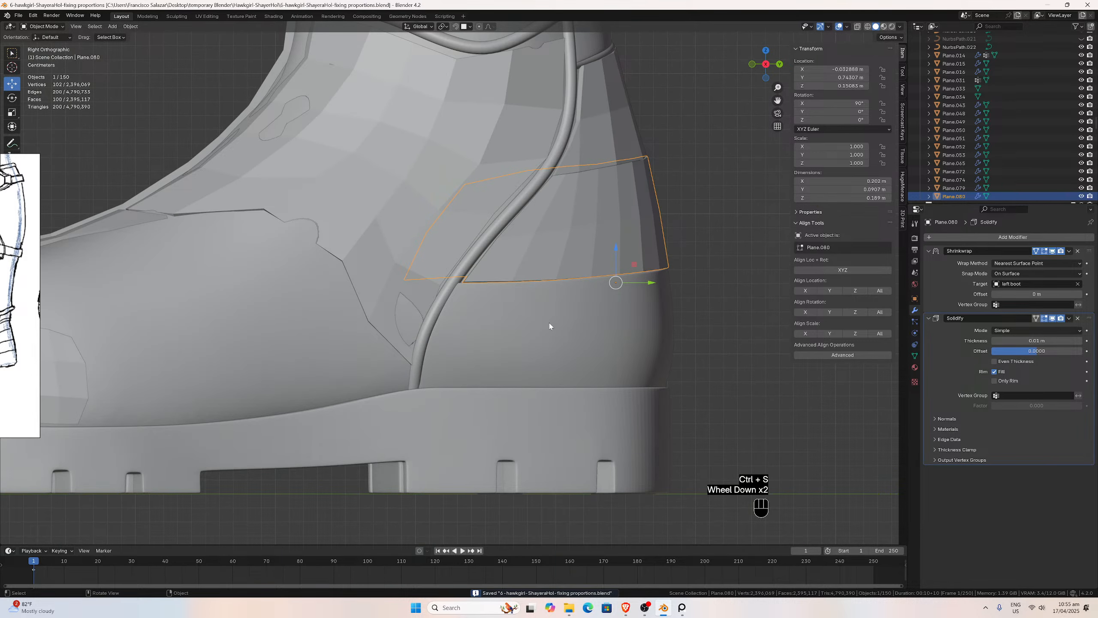
pyautogui.scroll(-3, 549, 326)
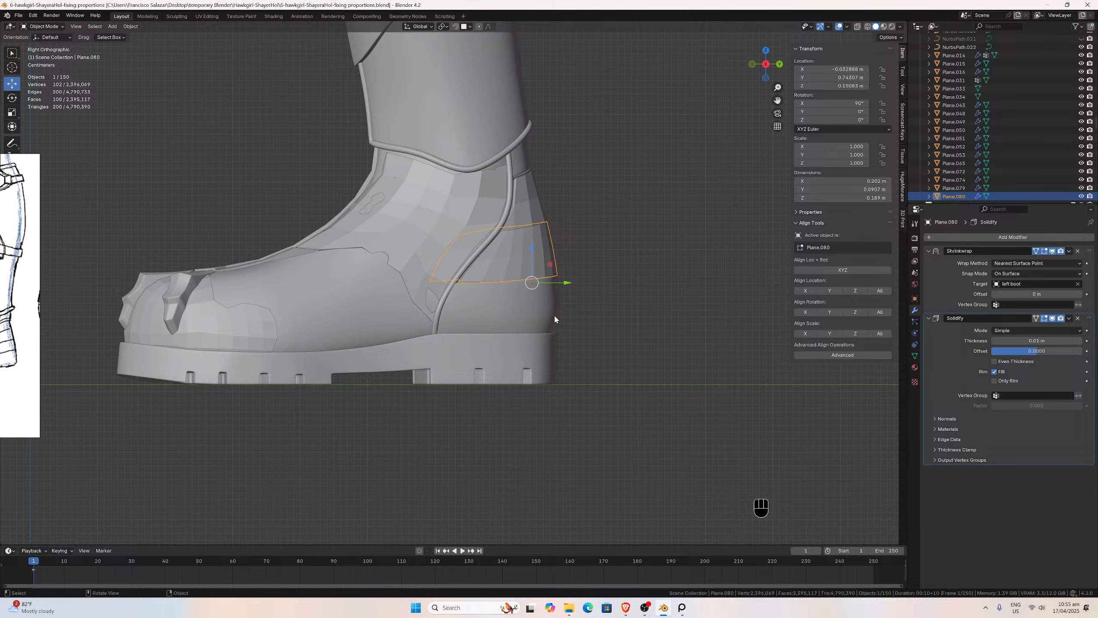
# Examine how the boot's heel panels, shaft and shin panels relate across the whole leg, selecting several parts in turn.
pyautogui.click(505, 321)
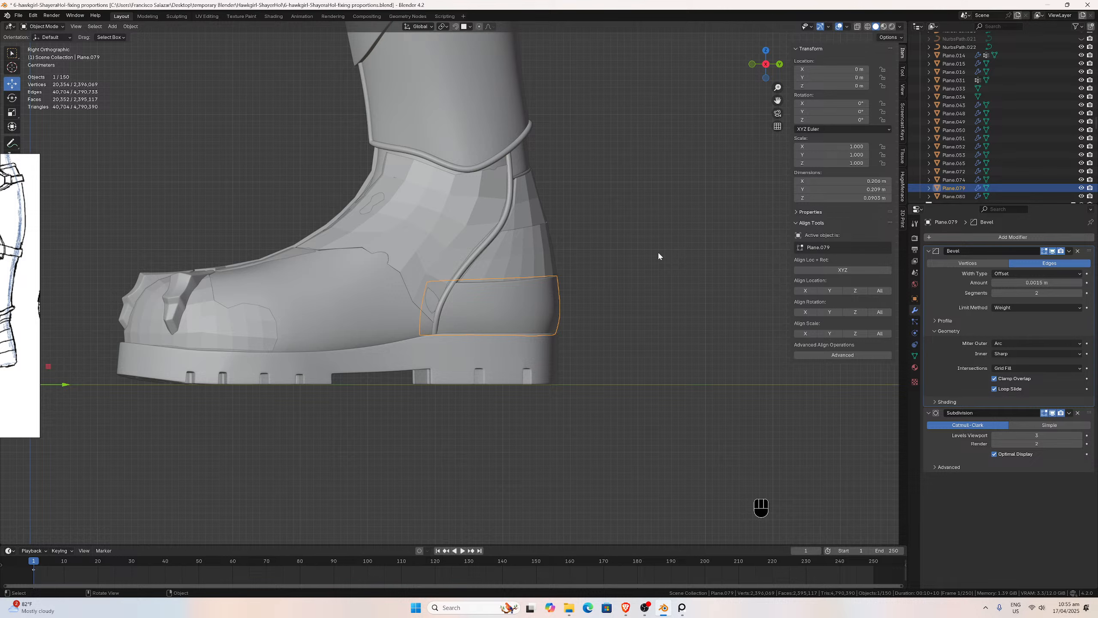
pyautogui.click(489, 124)
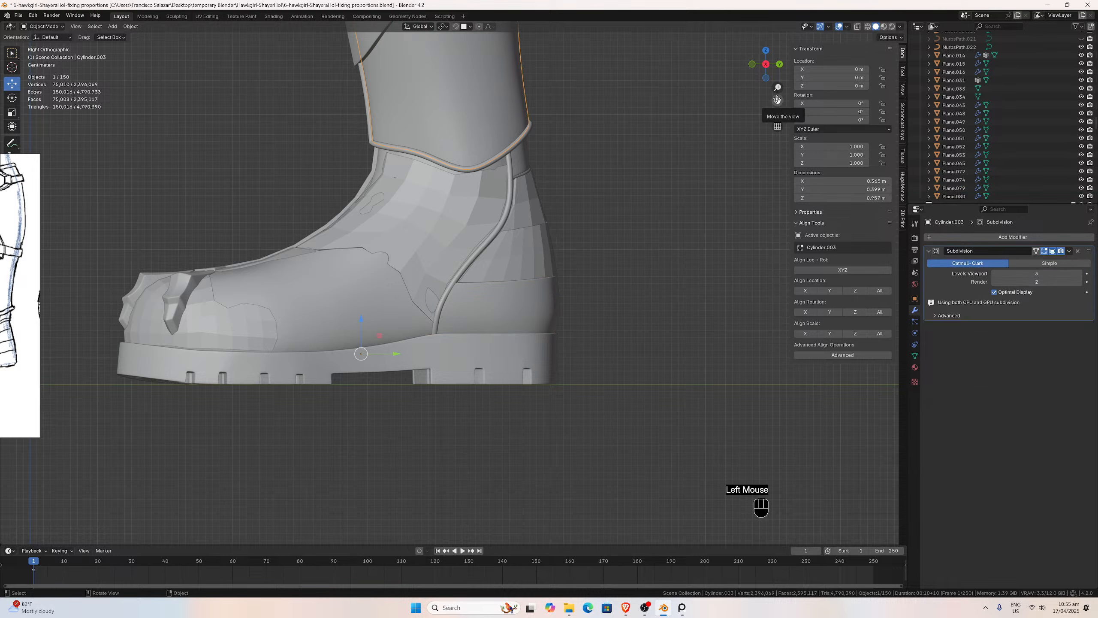
pyautogui.moveTo(777, 99); pyautogui.dragTo(535, 211)
pyautogui.scroll(-7, 445, 216)
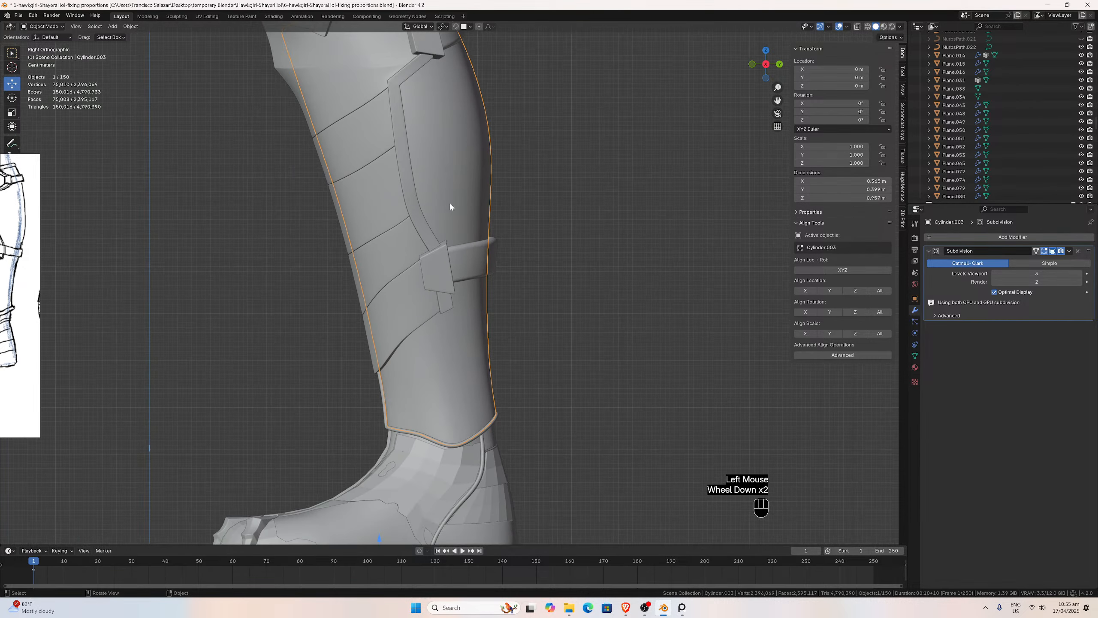
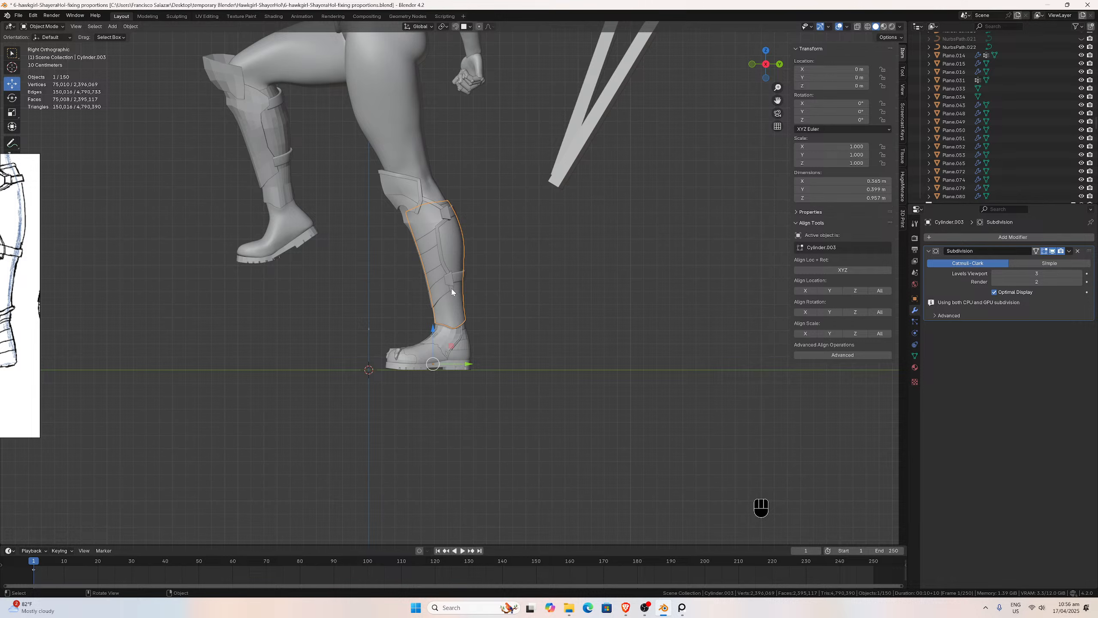
pyautogui.click(468, 353)
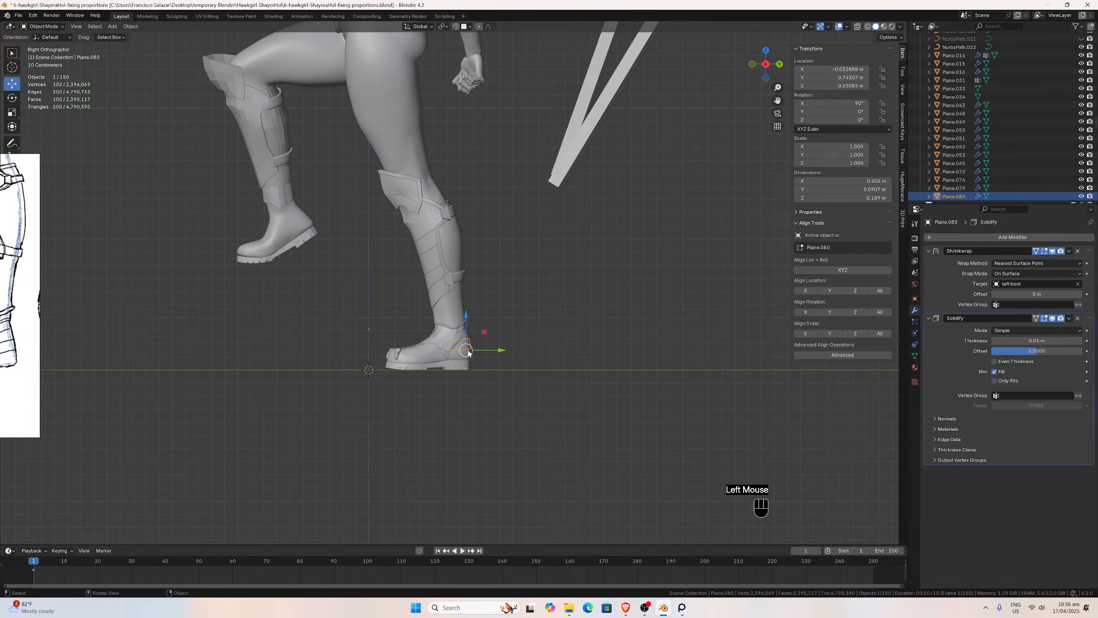
pyautogui.click(471, 356)
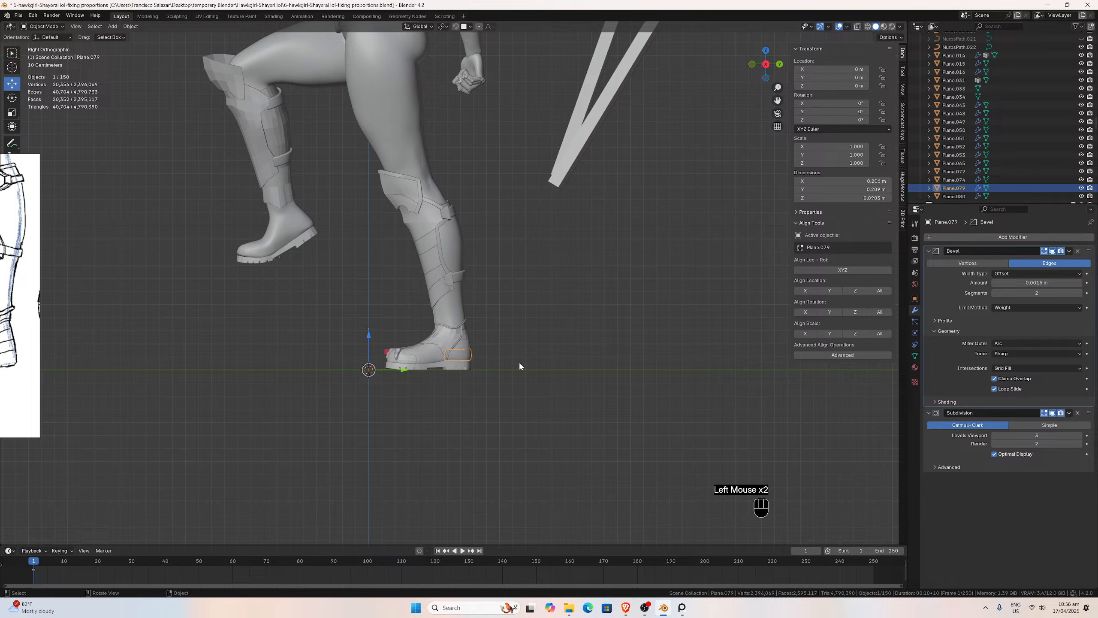
pyautogui.click(436, 261)
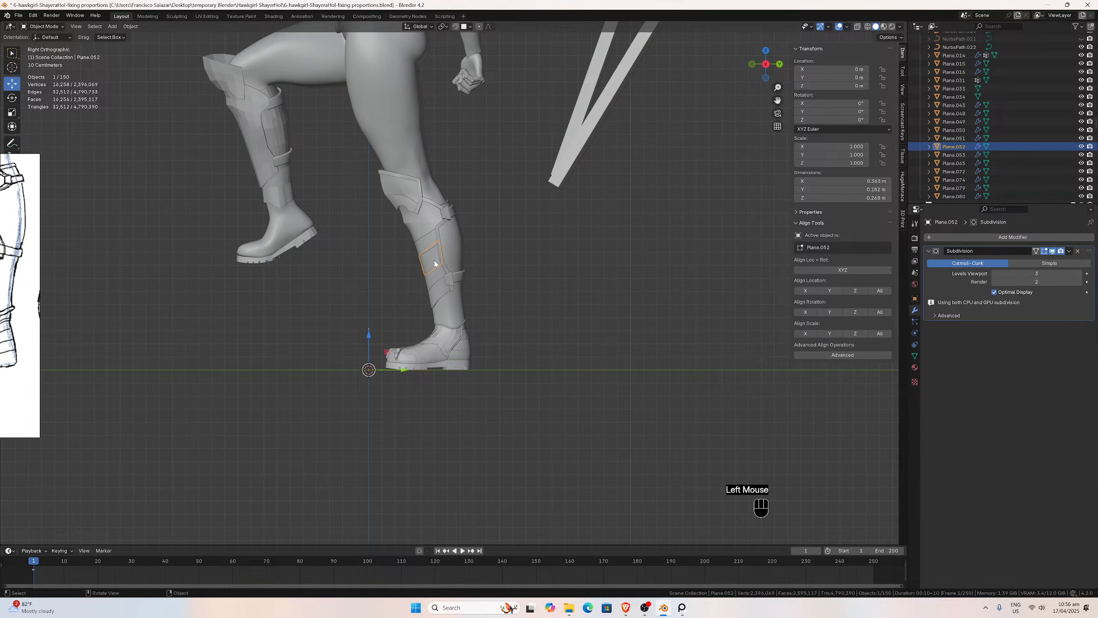
pyautogui.click(437, 277)
pyautogui.click(440, 287)
pyautogui.click(434, 261)
pyautogui.click(432, 256)
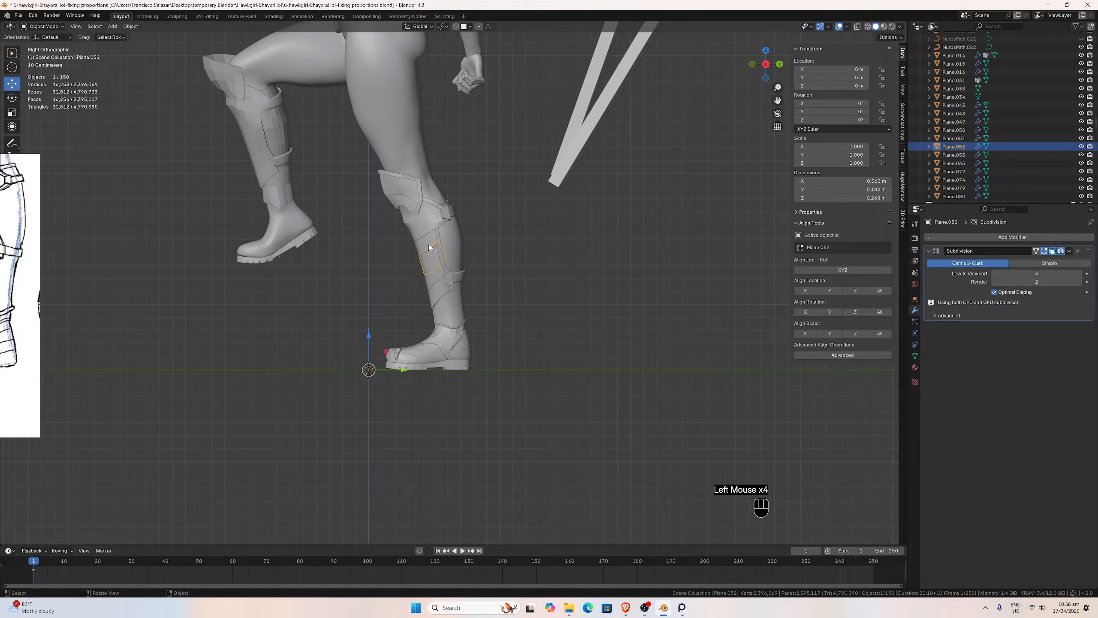
pyautogui.click(428, 244)
pyautogui.click(451, 319)
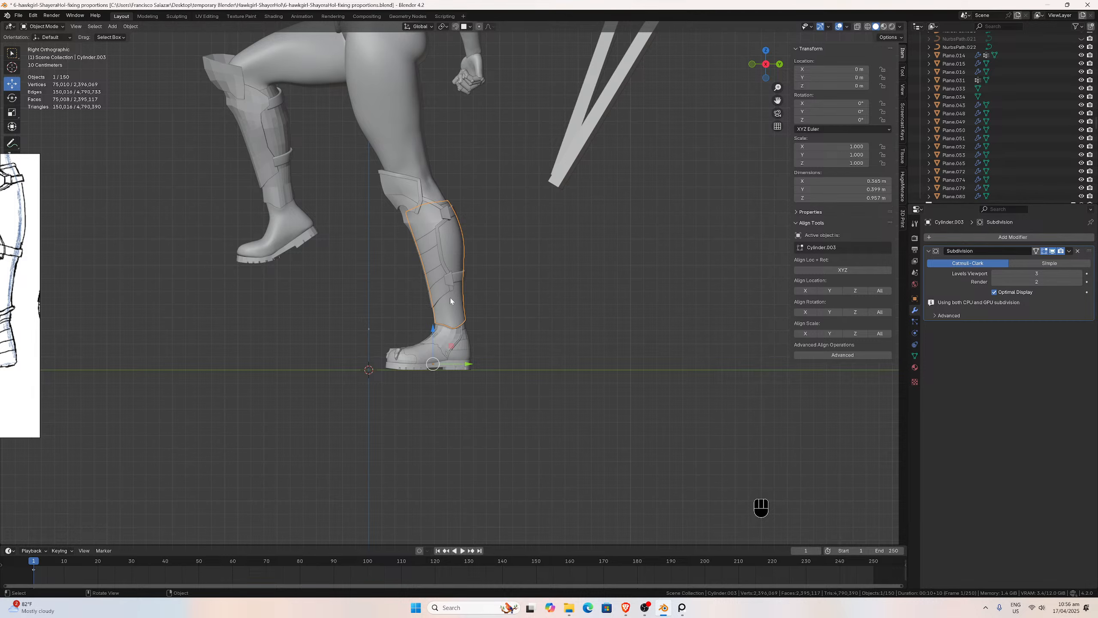
# Inspect the proportions between the boot shaft and the smooth heel panel from the side, selecting each of them.
pyautogui.scroll(1, 465, 315)
pyautogui.scroll(-1, 464, 317)
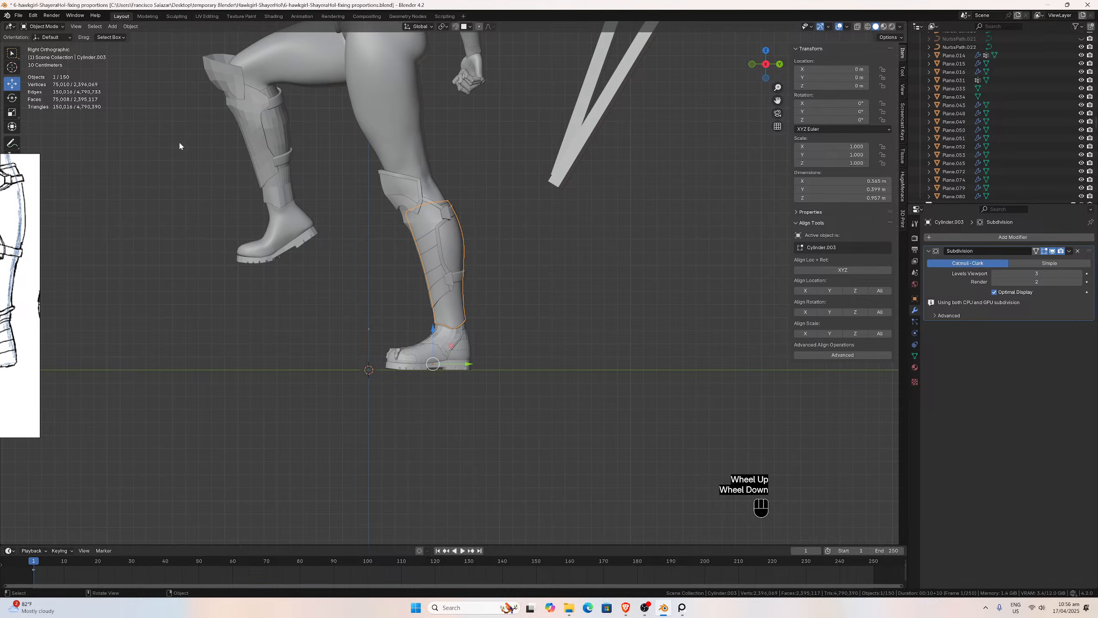
pyautogui.scroll(4, 480, 315)
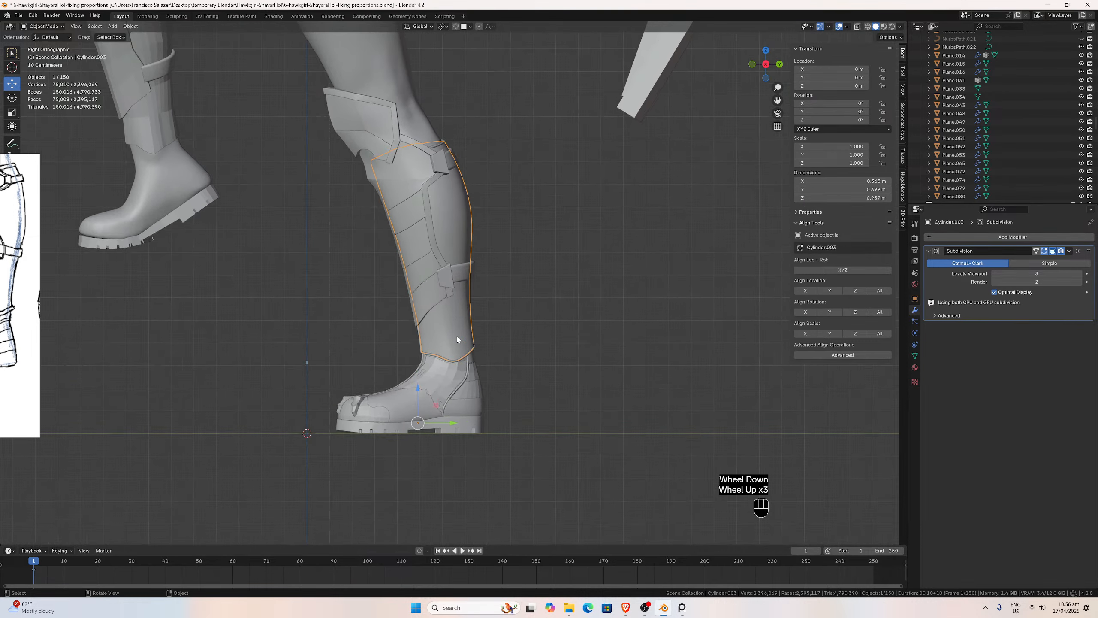
pyautogui.scroll(-1, 471, 346)
pyautogui.scroll(-1, 483, 386)
pyautogui.scroll(3, 474, 378)
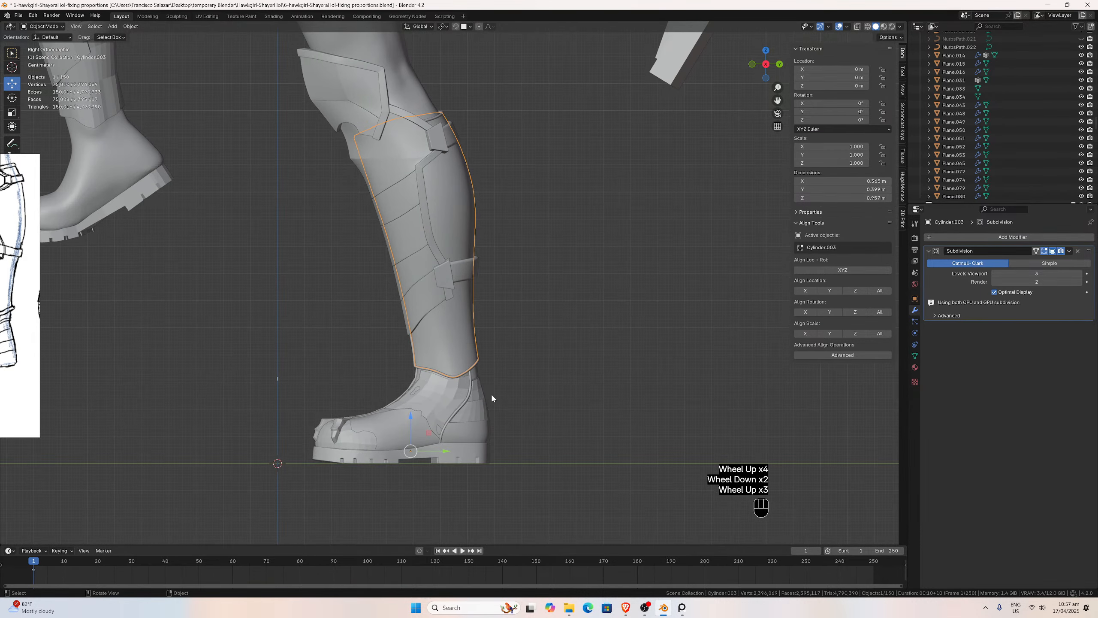
pyautogui.click(461, 441)
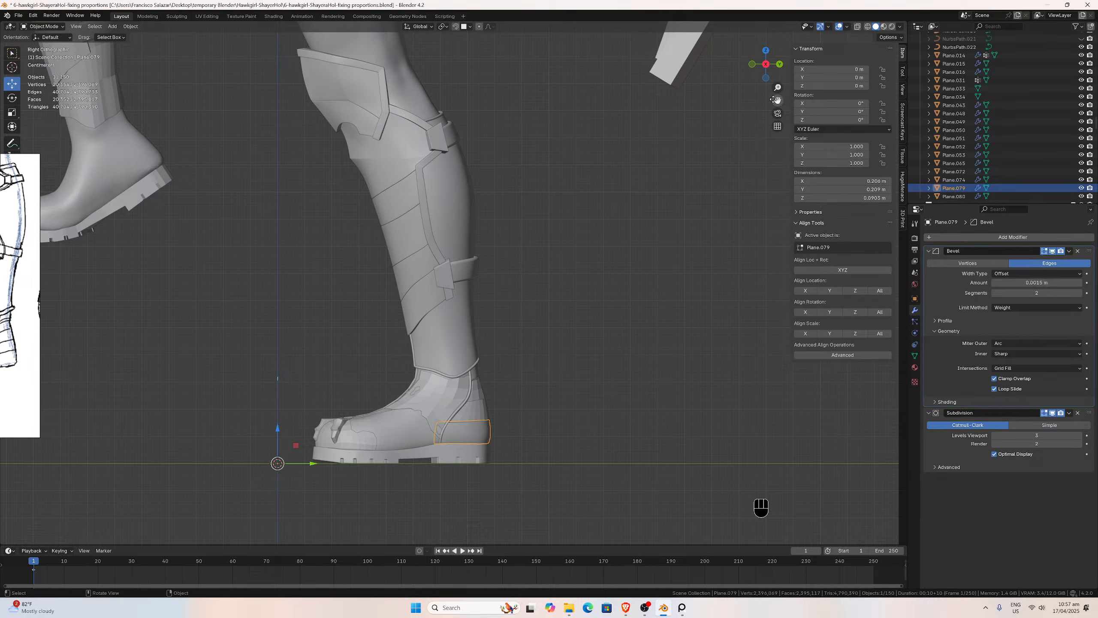
pyautogui.moveTo(775, 100); pyautogui.dragTo(898, 260)
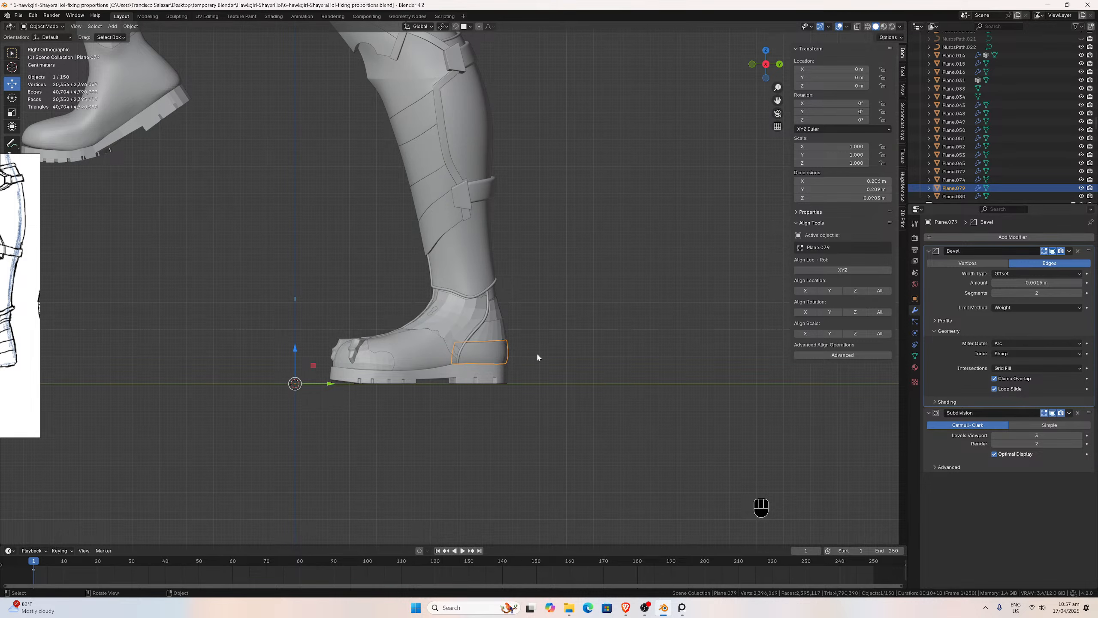
pyautogui.scroll(3, 538, 357)
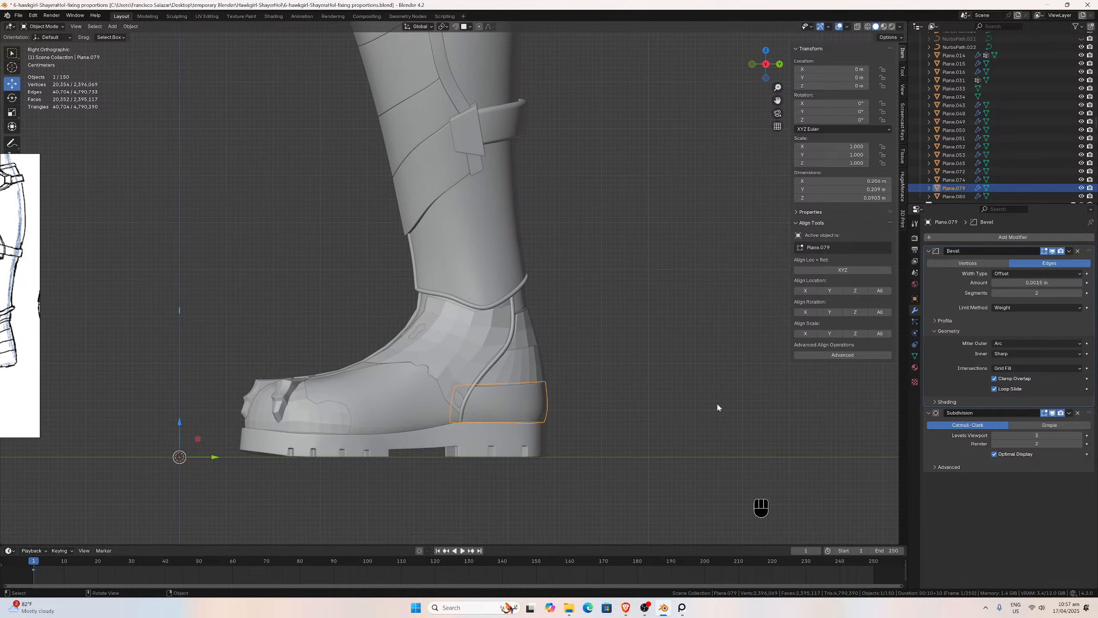
pyautogui.click(473, 248)
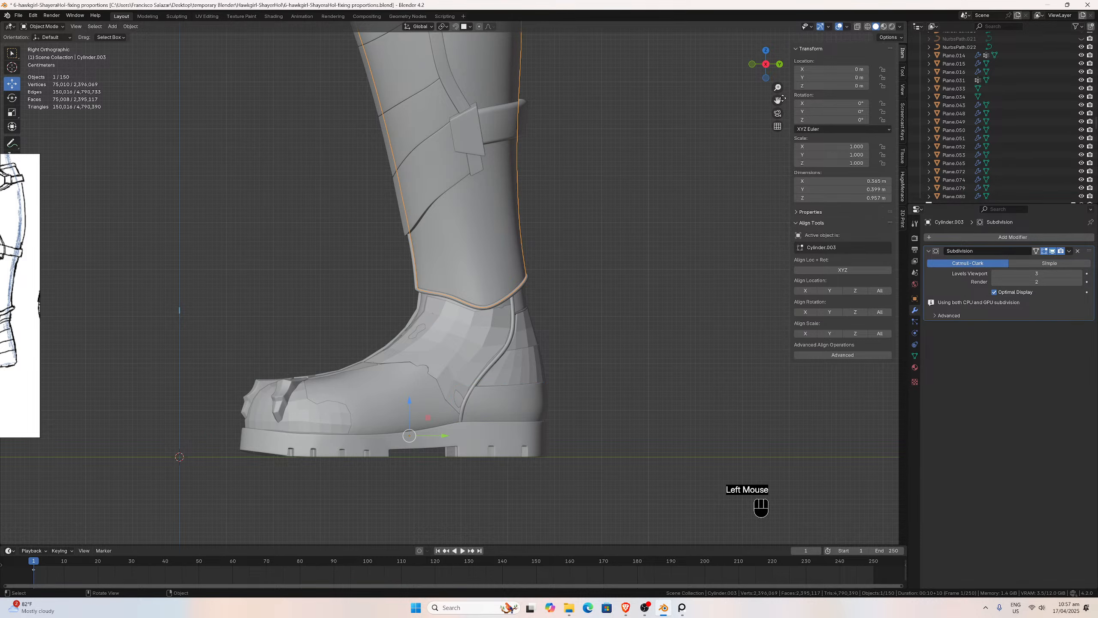
pyautogui.moveTo(781, 99); pyautogui.dragTo(730, 316)
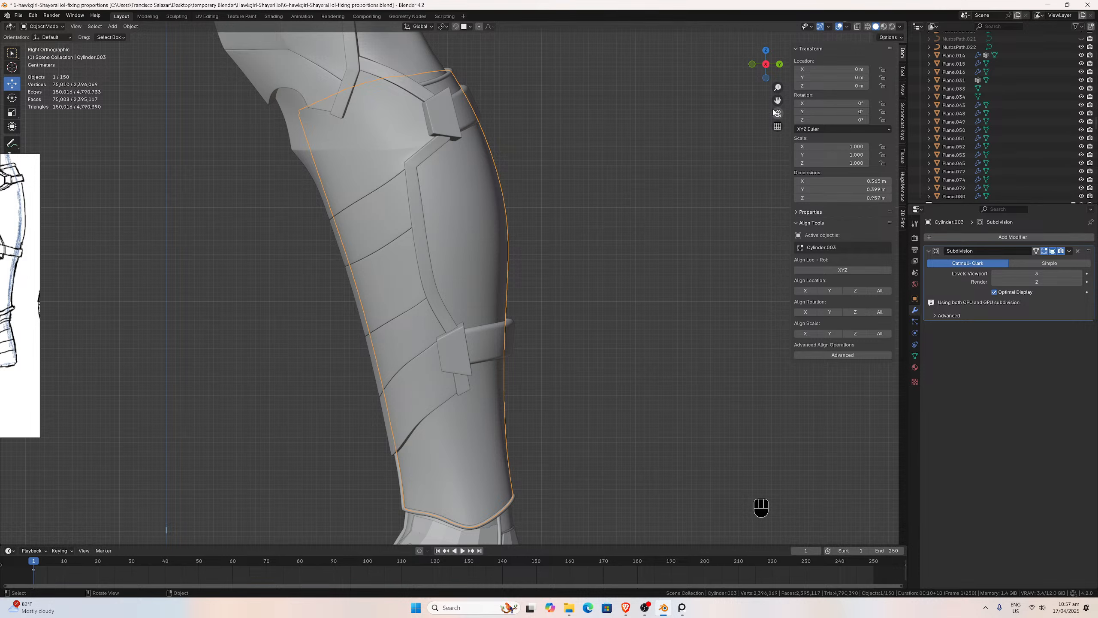
pyautogui.moveTo(778, 100); pyautogui.dragTo(706, 157)
pyautogui.scroll(2, 537, 343)
pyautogui.click(564, 464)
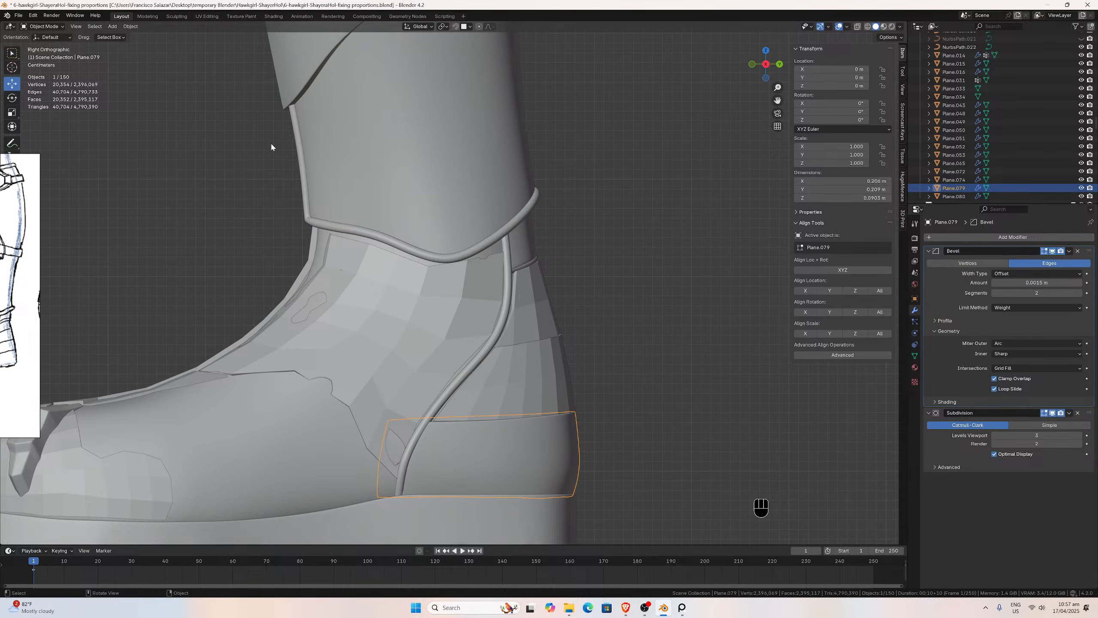
pyautogui.scroll(-4, 257, 190)
pyautogui.scroll(3, 335, 200)
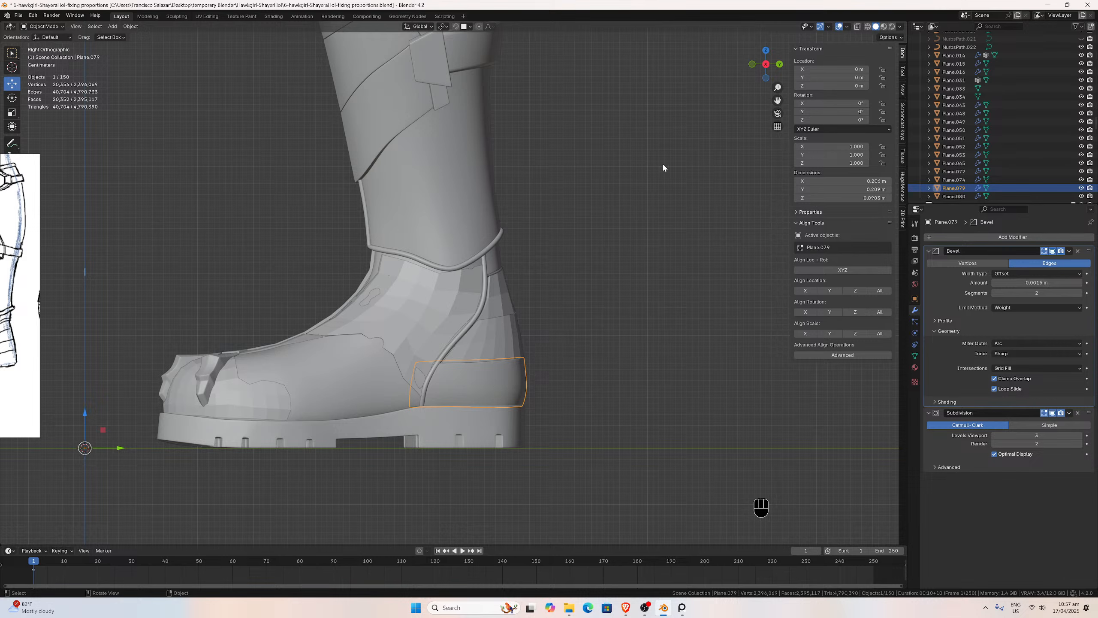
# Compare the two faceted panels stacked above the heel panel, selecting them alternately.
pyautogui.moveTo(778, 99); pyautogui.dragTo(712, 105)
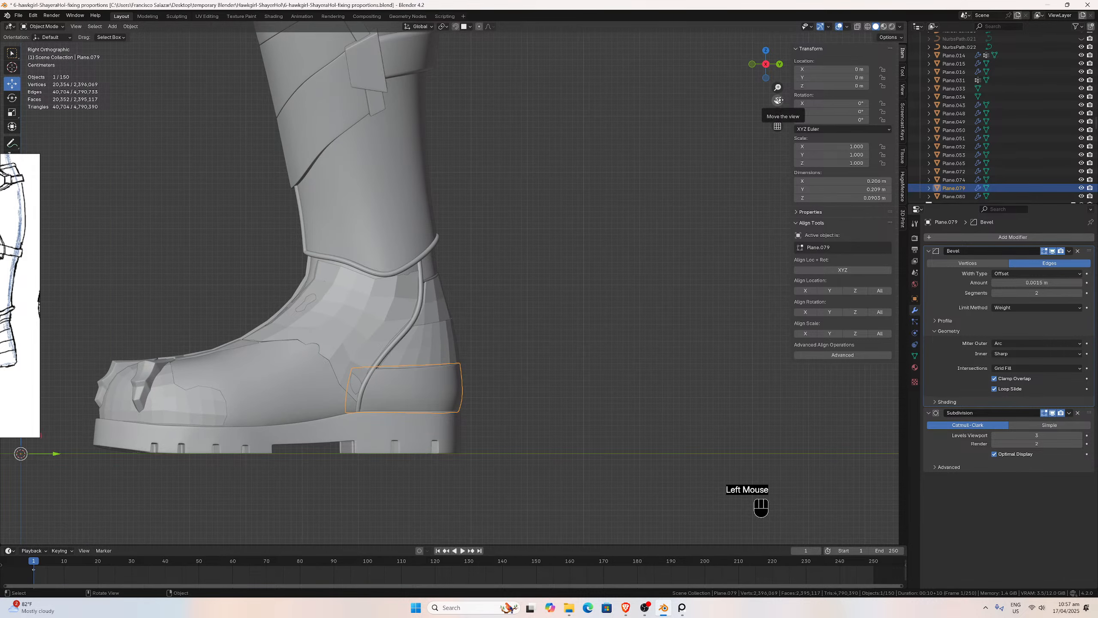
pyautogui.scroll(3, 497, 363)
pyautogui.click(421, 387)
pyautogui.click(418, 394)
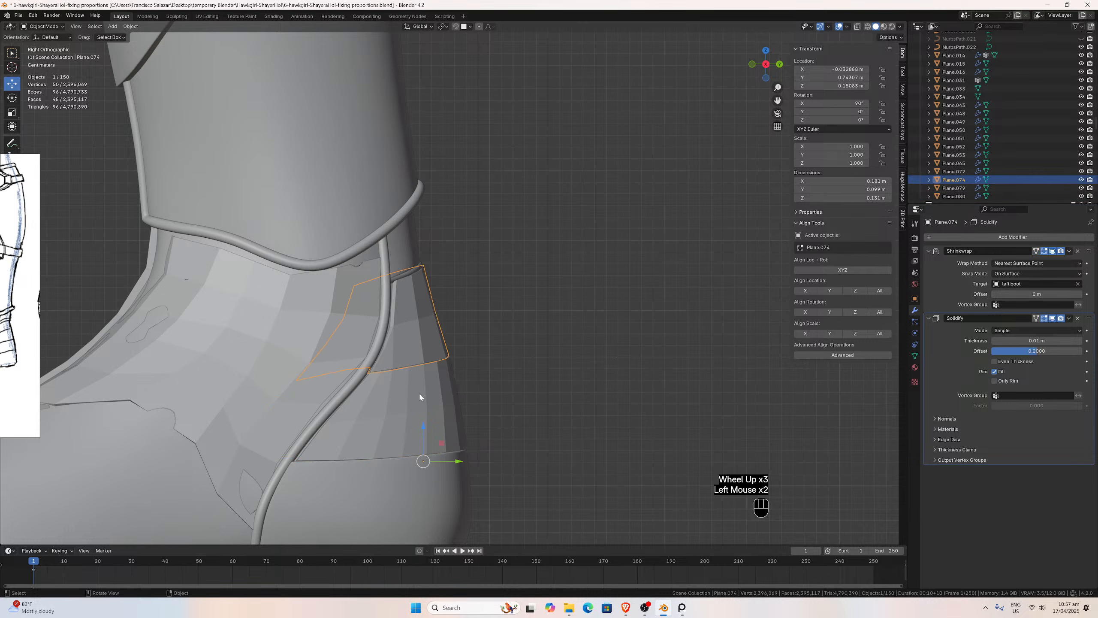
pyautogui.click(418, 393)
pyautogui.click(411, 335)
pyautogui.scroll(-1, 389, 380)
# In Edit Mode, move the lower piping-side edge of the faceted panel directly above the heel about -0.0067 m along Y and -0.001 m along Z.
pyautogui.click(424, 385)
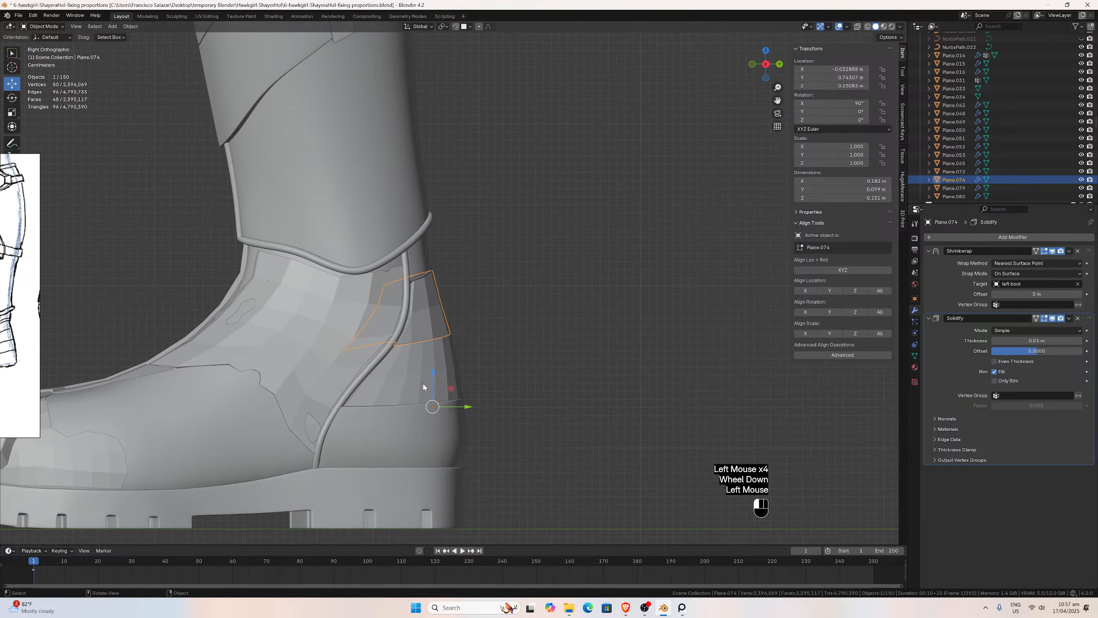
pyautogui.scroll(2, 433, 364)
pyautogui.moveTo(777, 100); pyautogui.dragTo(915, 0)
pyautogui.scroll(3, 490, 309)
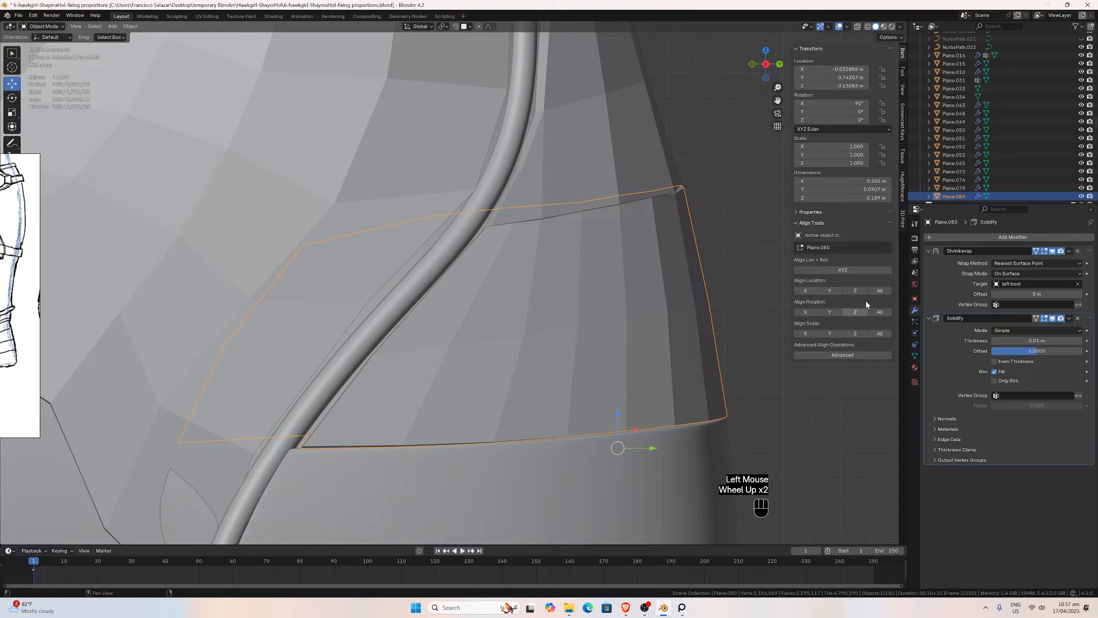
pyautogui.press('capslock')
pyautogui.press('Tab')
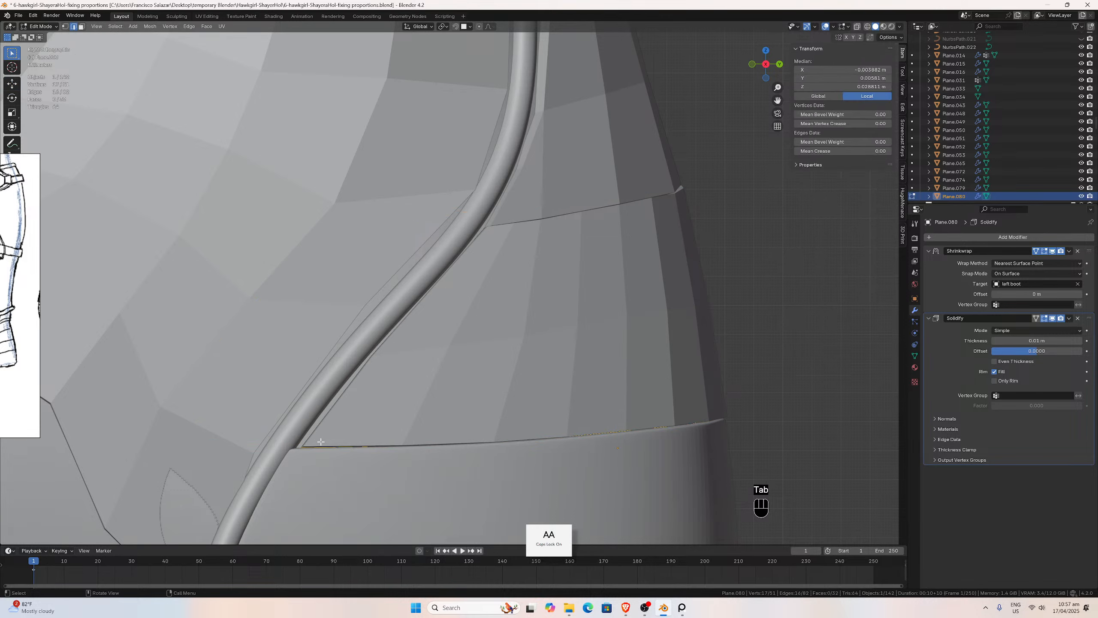
pyautogui.click(318, 432)
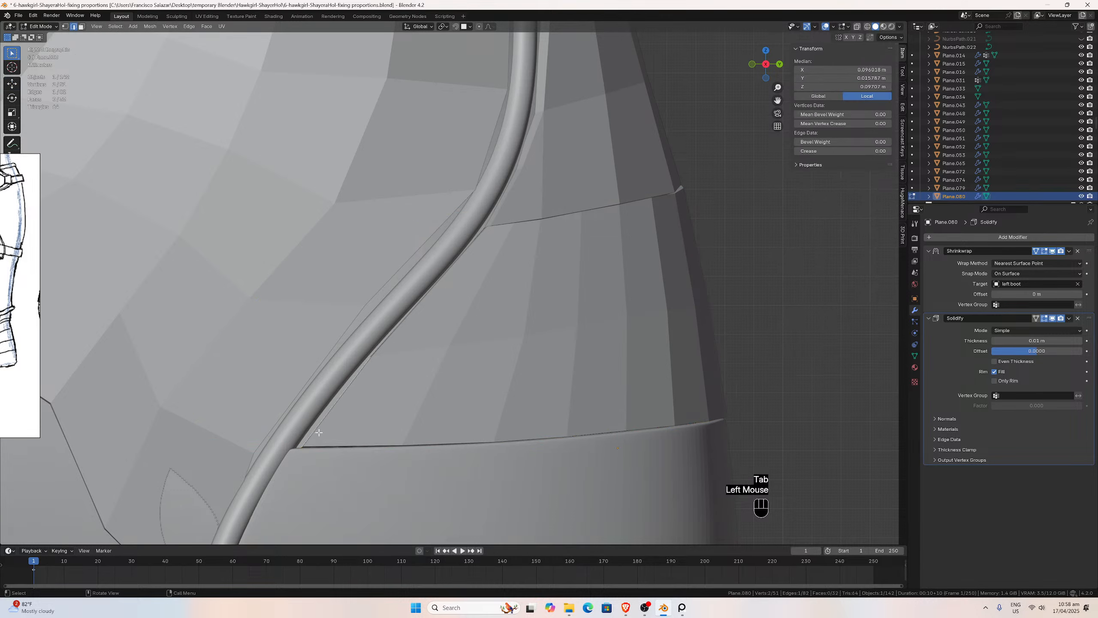
pyautogui.press('g')
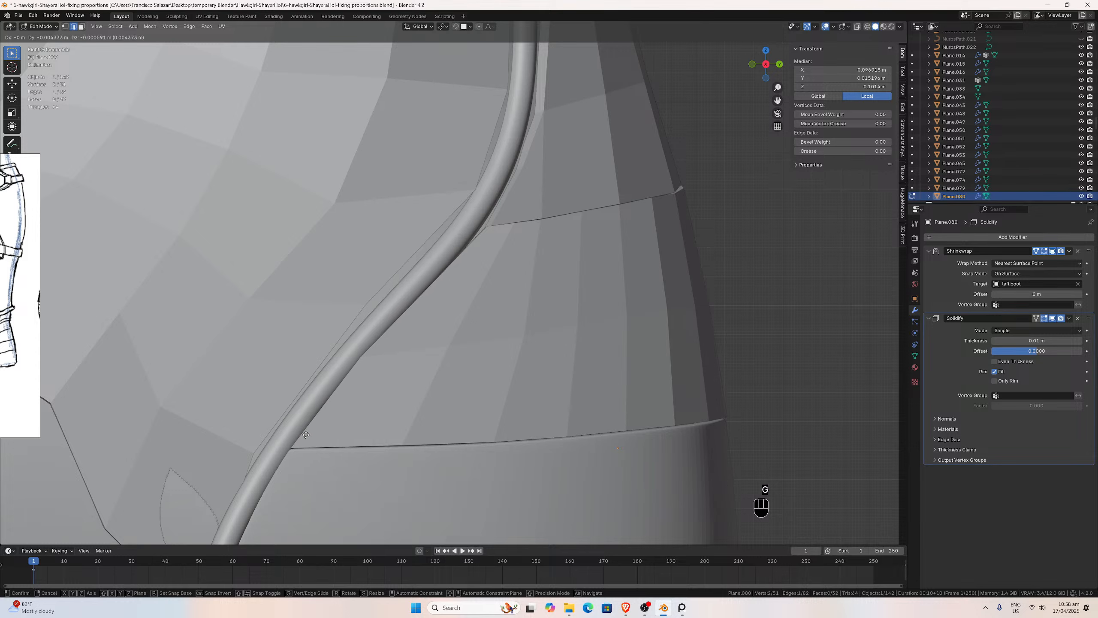
pyautogui.click(297, 435)
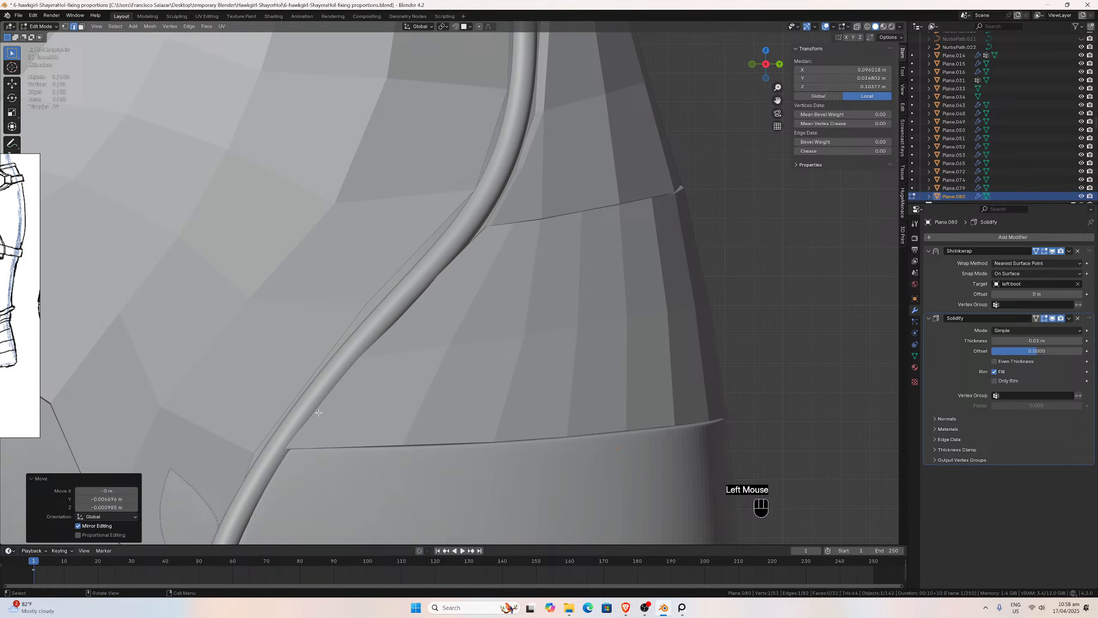
# Shift the same panel's next side edge up along the piping about -0.0019 m along Y and leave Edit Mode.
pyautogui.doubleClick(402, 325)
pyautogui.press('g')
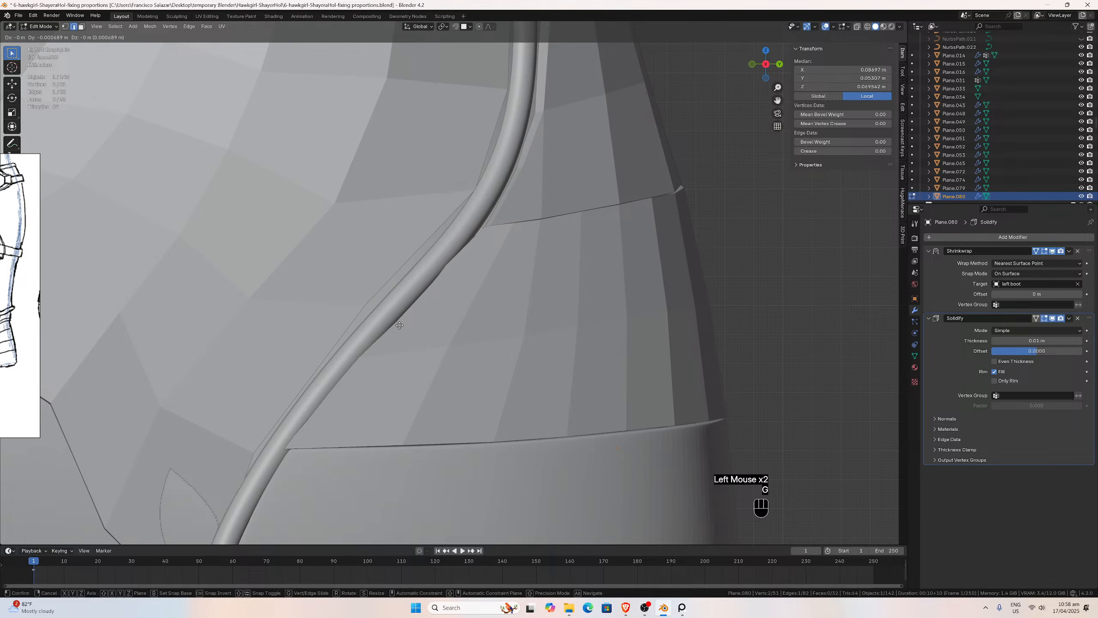
pyautogui.click(430, 327)
pyautogui.scroll(-5, 430, 326)
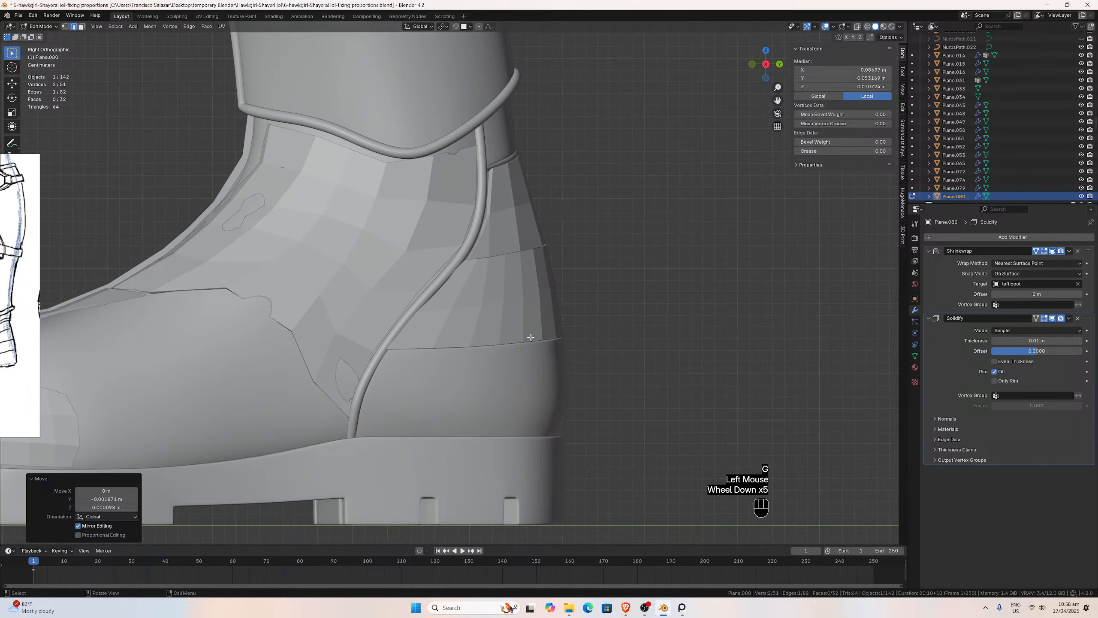
pyautogui.scroll(2, 463, 294)
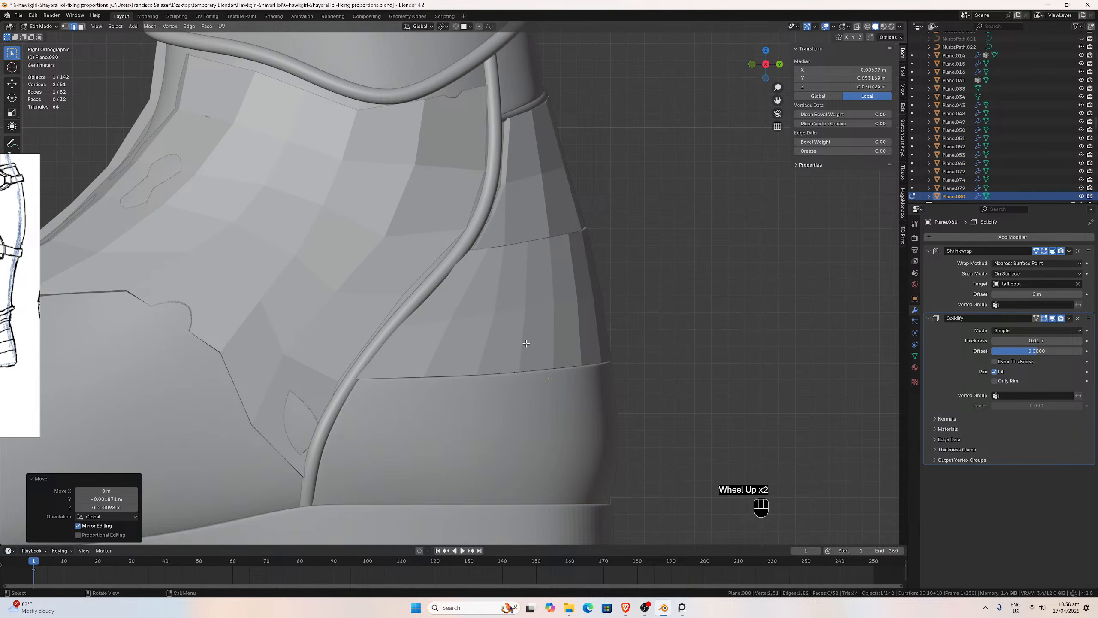
pyautogui.press('Tab')
# Open the smooth heel panel in Edit Mode to check its edge layout against the panel above, and leave Edit Mode.
pyautogui.click(530, 407)
pyautogui.press('Tab')
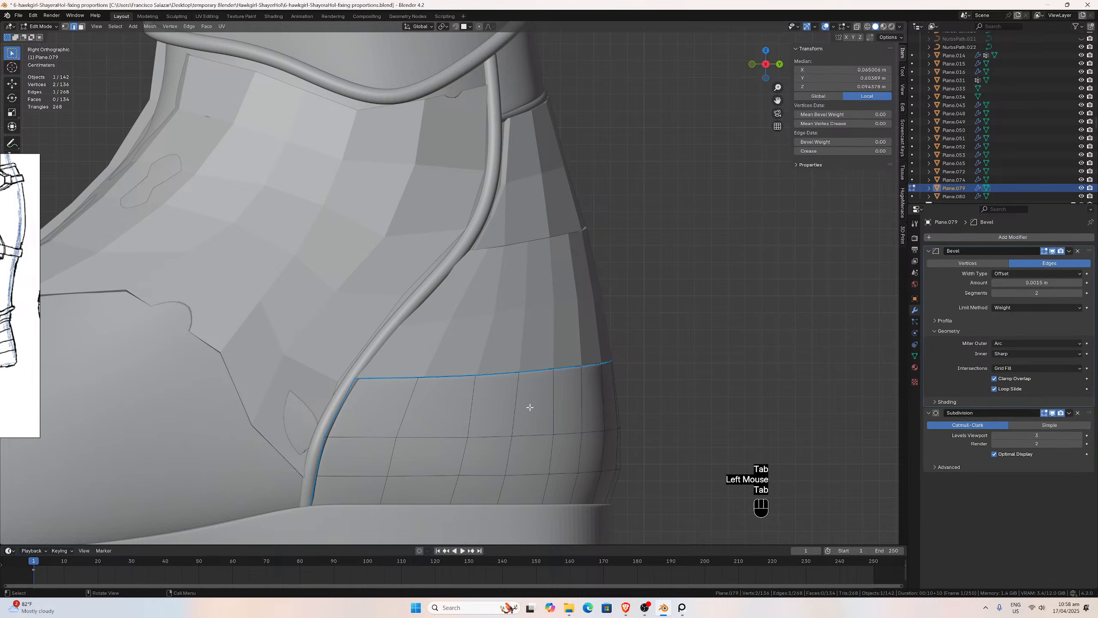
pyautogui.press('Tab')
# Add one centred horizontal loop cut through the lower face row of the faceted panel directly above the heel.
pyautogui.click(490, 340)
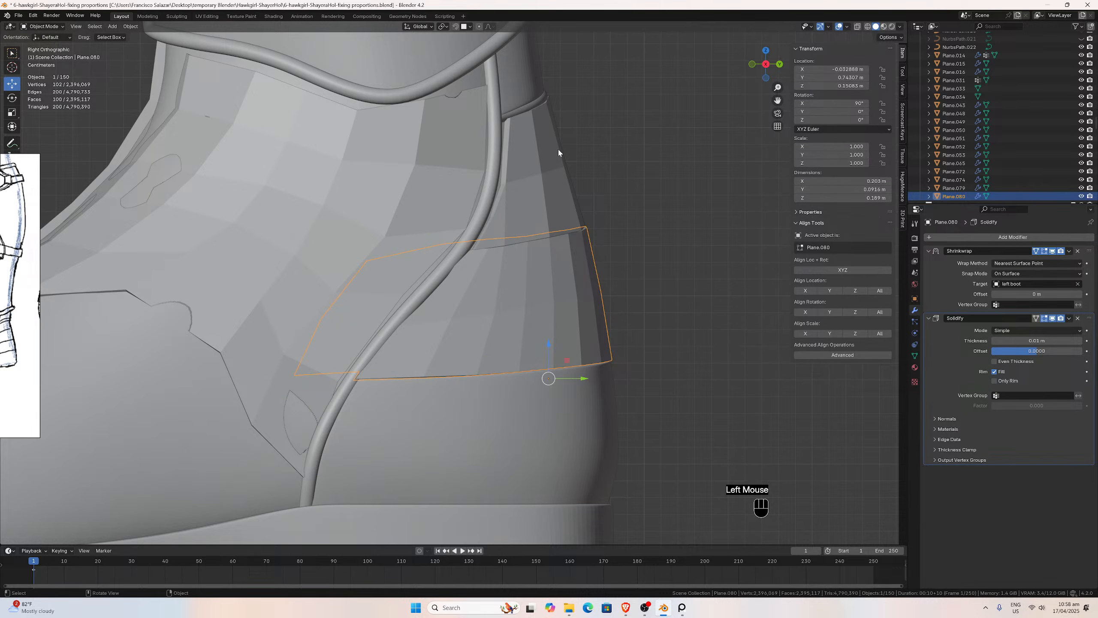
pyautogui.scroll(1, 489, 353)
pyautogui.press('Tab')
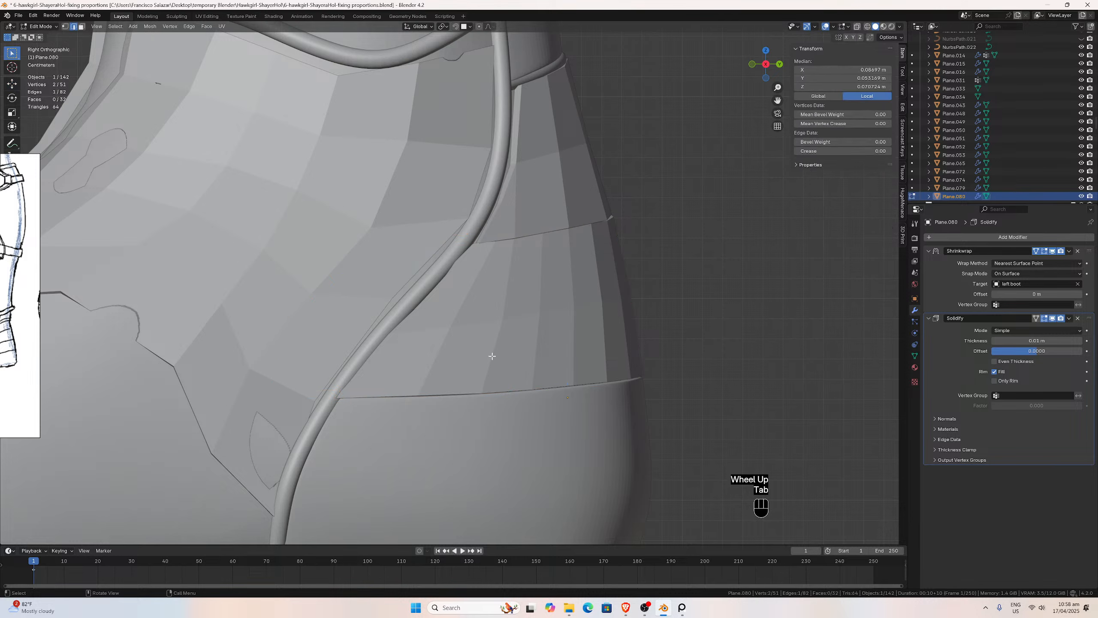
pyautogui.hotkey('ctrl', 'r')
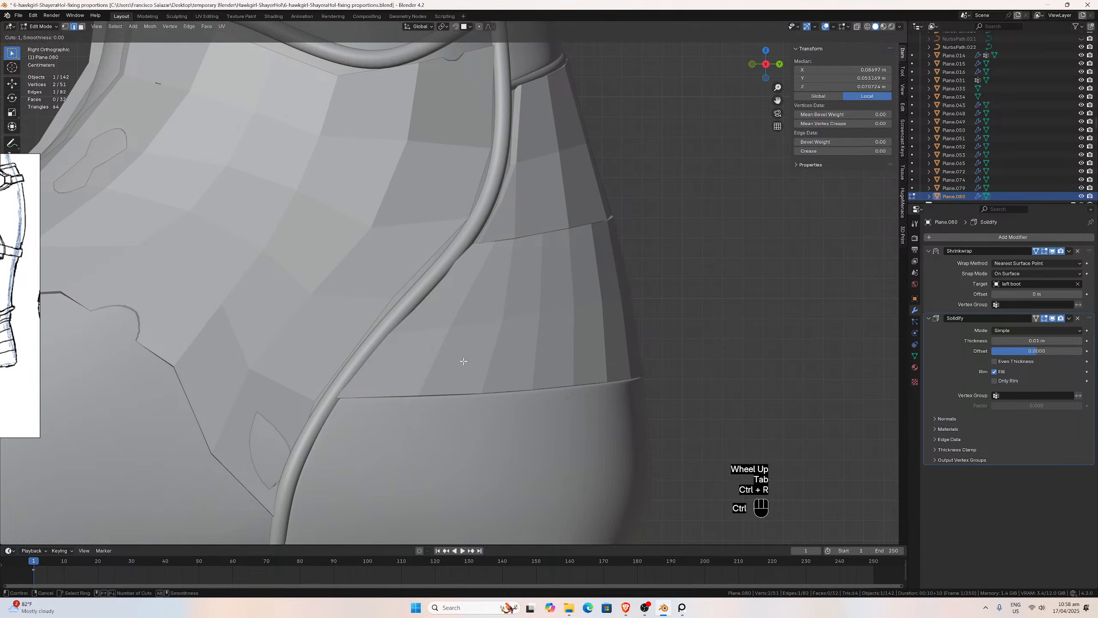
pyautogui.click(416, 368)
pyautogui.click(418, 369)
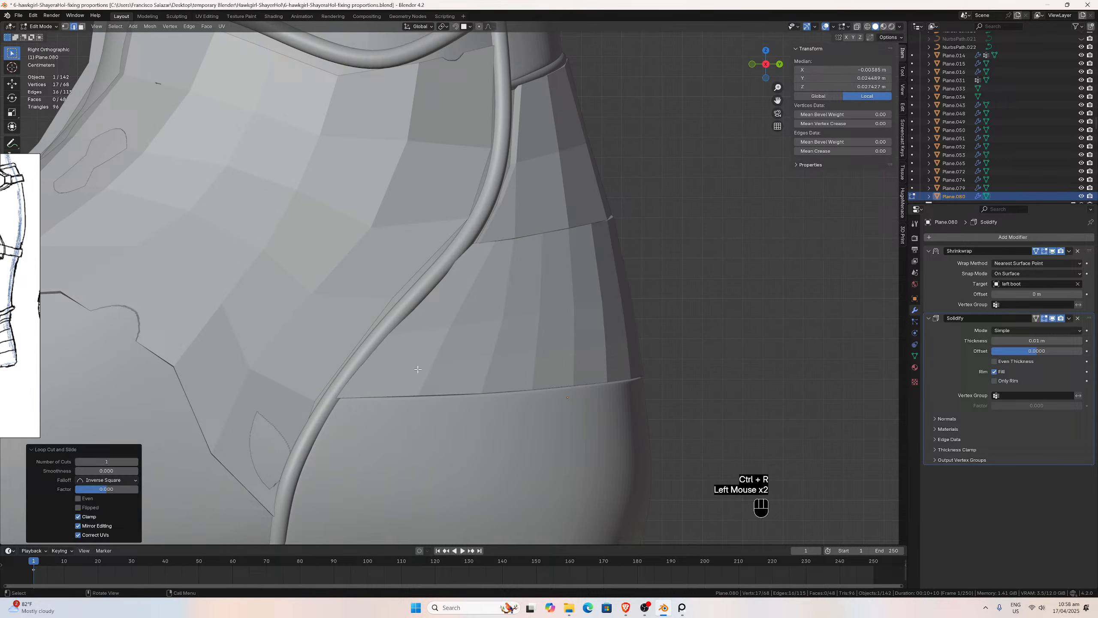
# Add one centred horizontal loop cut through the upper face row of the faceted panel directly above the heel.
pyautogui.hotkey('ctrl', 'r')
pyautogui.click(475, 295)
pyautogui.click(480, 298)
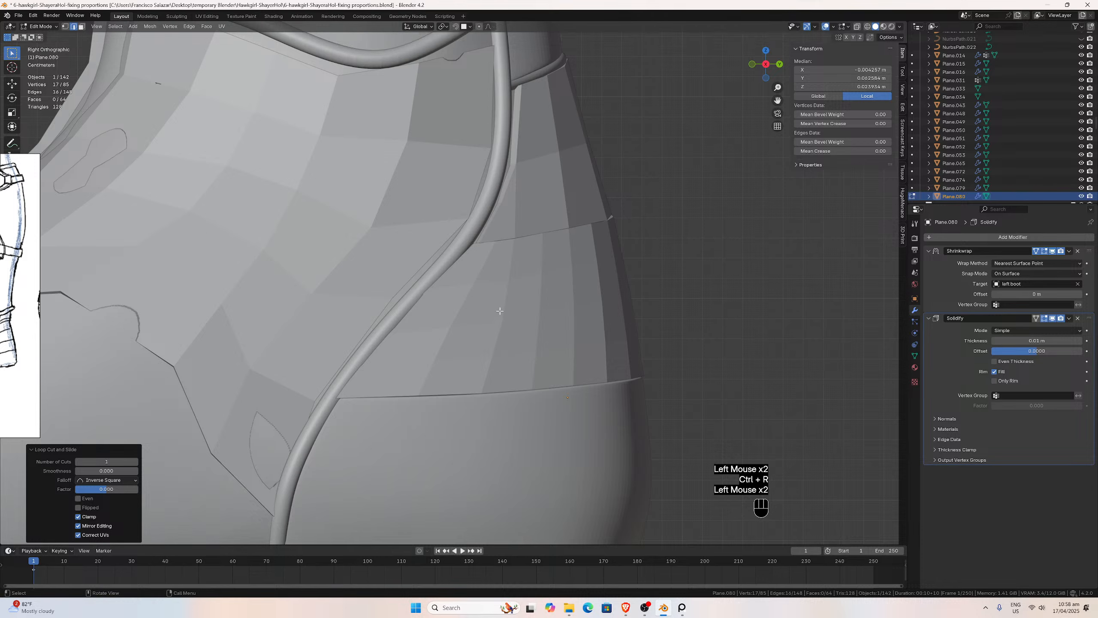
# On the zipper side of the same panel, move the lowest side edge about -0.0038 m along Y and -0.0002 m along Z.
pyautogui.scroll(-2, 501, 314)
pyautogui.moveTo(502, 314); pyautogui.dragTo(315, 328, button='middle')
pyautogui.scroll(2, 303, 329)
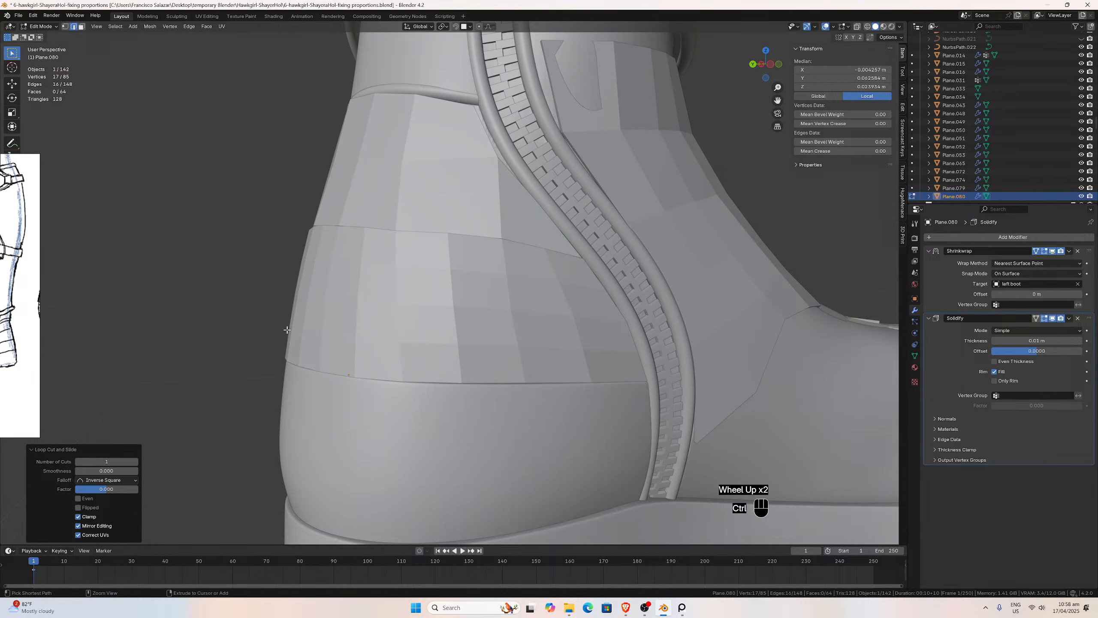
pyautogui.press('ctrl+KP_3')
pyautogui.scroll(3, 322, 324)
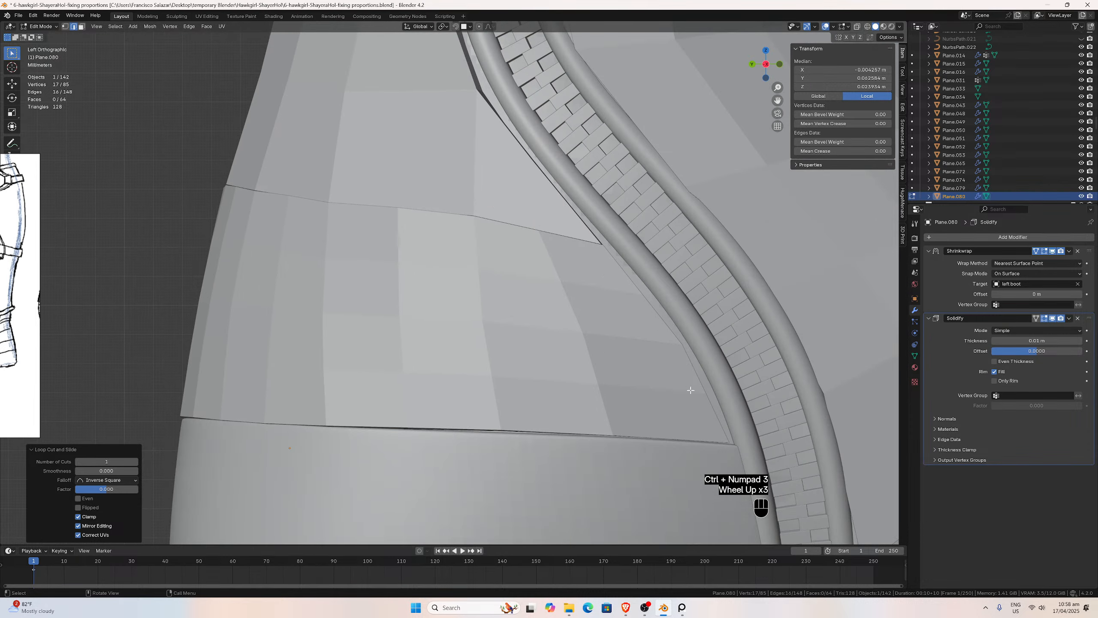
pyautogui.moveTo(773, 103); pyautogui.dragTo(591, 105)
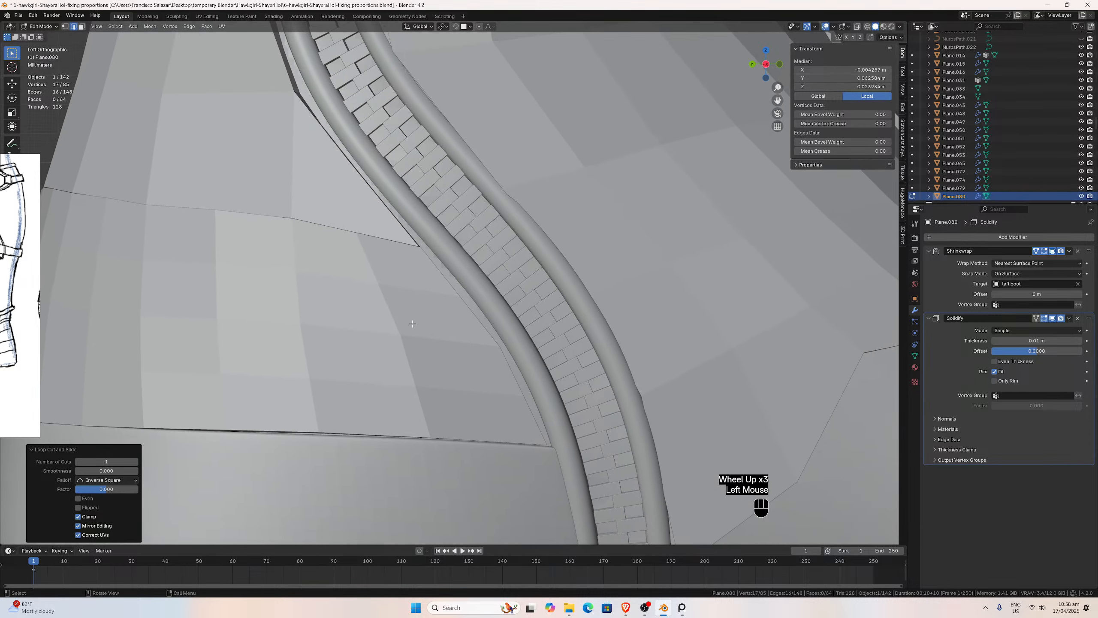
pyautogui.doubleClick(536, 419)
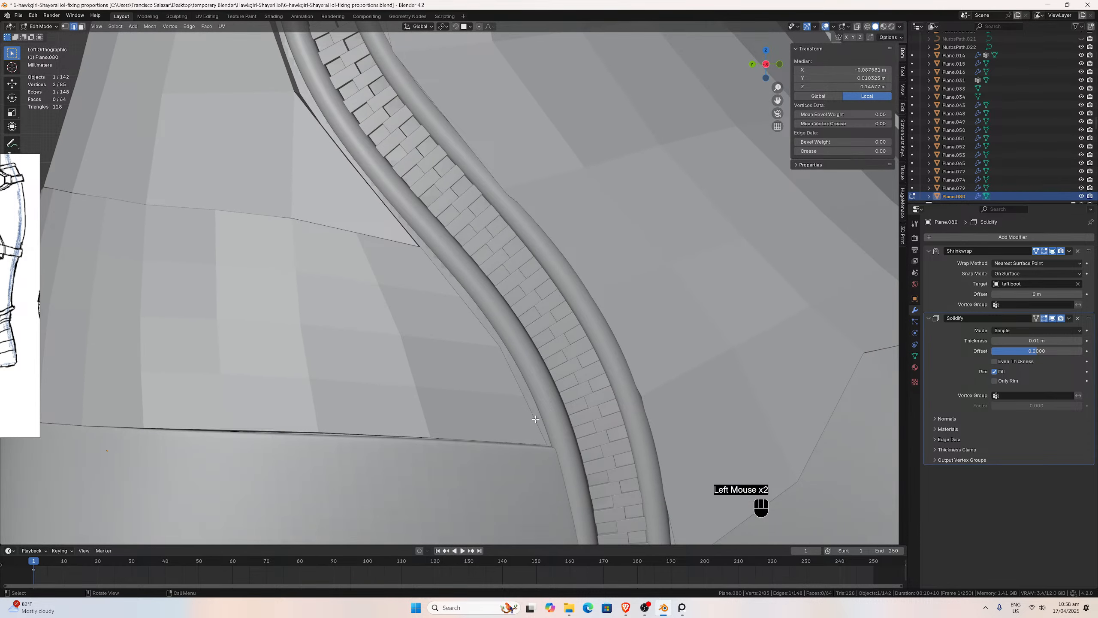
pyautogui.click(857, 27)
pyautogui.click(857, 26)
pyautogui.press('g')
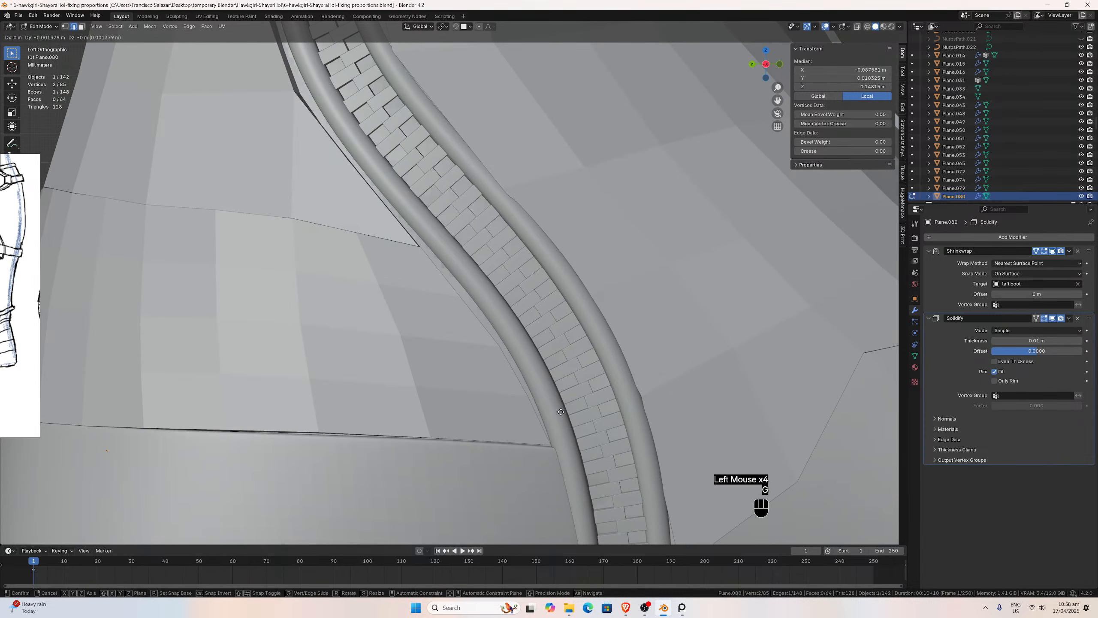
pyautogui.click(568, 412)
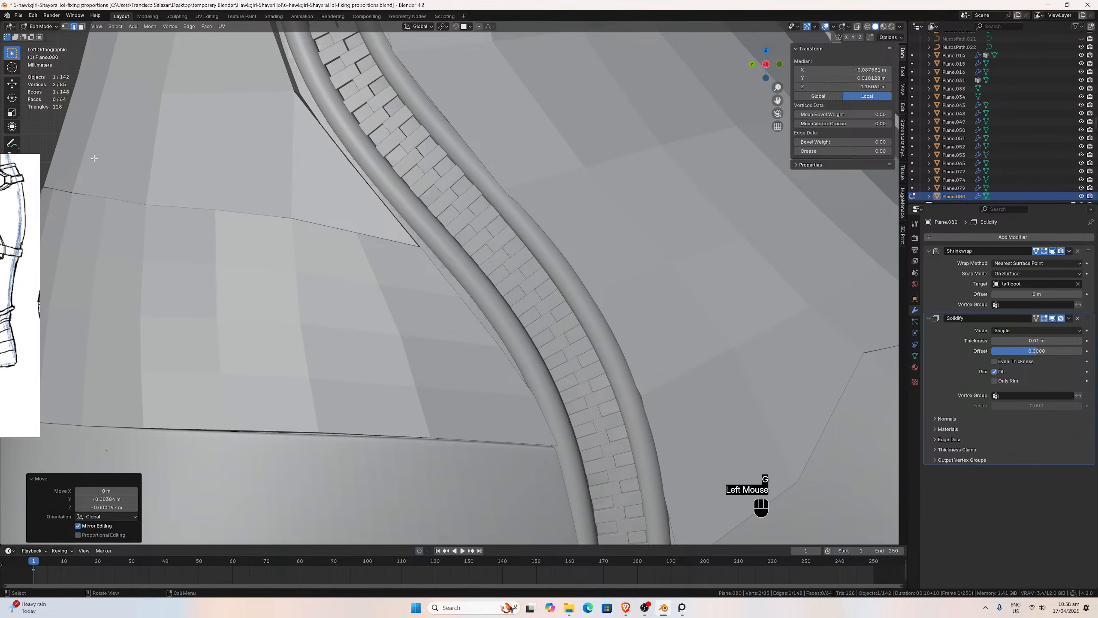
# In vertex selection, move the two zipper-side vertices above the lowest edge towards the piping, about -0.0022 m and -0.0040 m along Y.
pyautogui.click(65, 26)
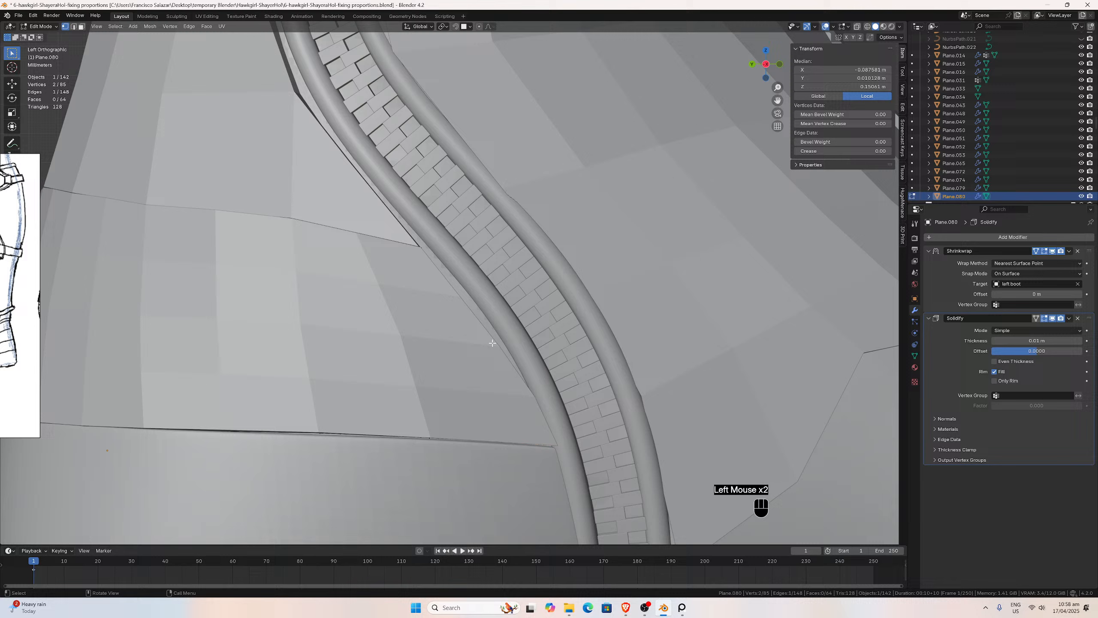
pyautogui.click(535, 397)
pyautogui.press('g')
pyautogui.click(538, 395)
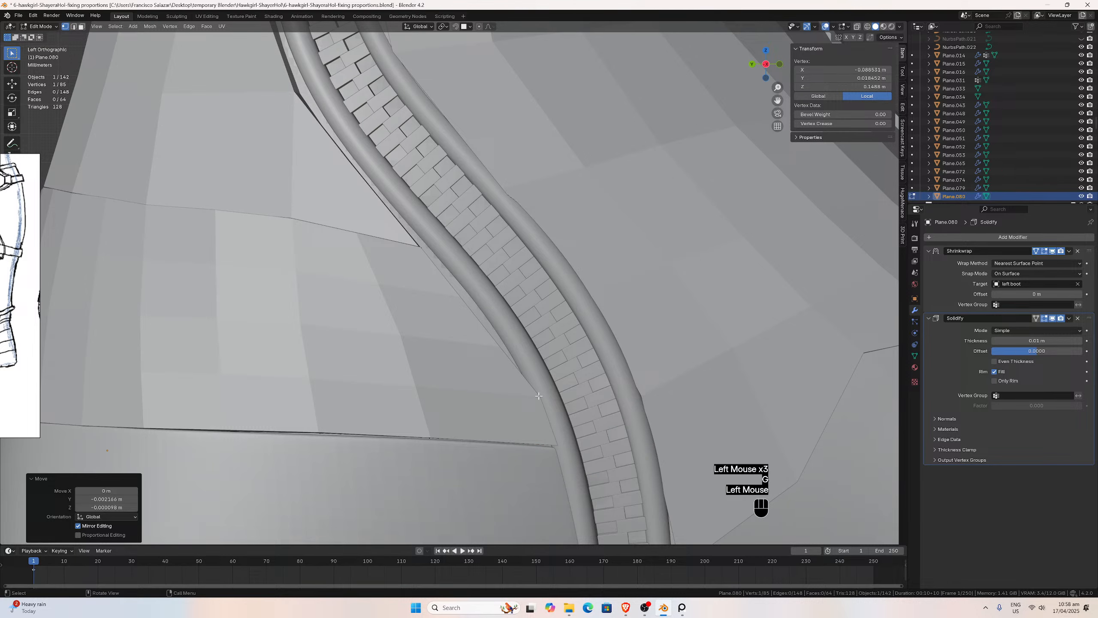
pyautogui.click(498, 353)
pyautogui.press('g')
pyautogui.click(511, 348)
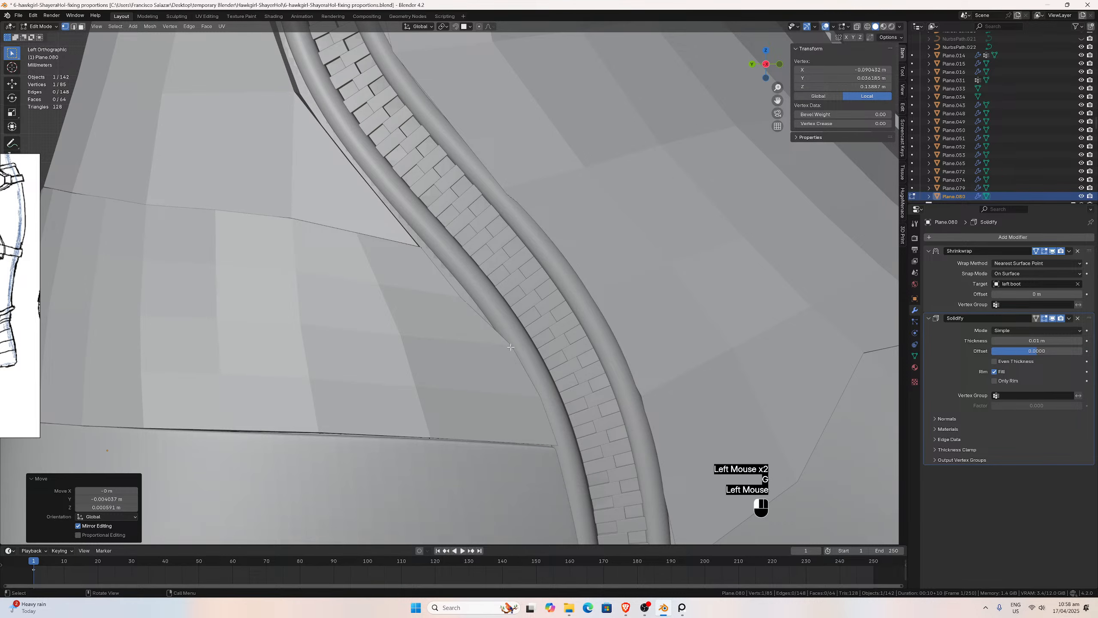
# Move the next zipper-side vertex up about -0.0064 m along Y and the upper corner vertex about -0.0080 m along Y, against the piping.
pyautogui.click(461, 298)
pyautogui.press('g')
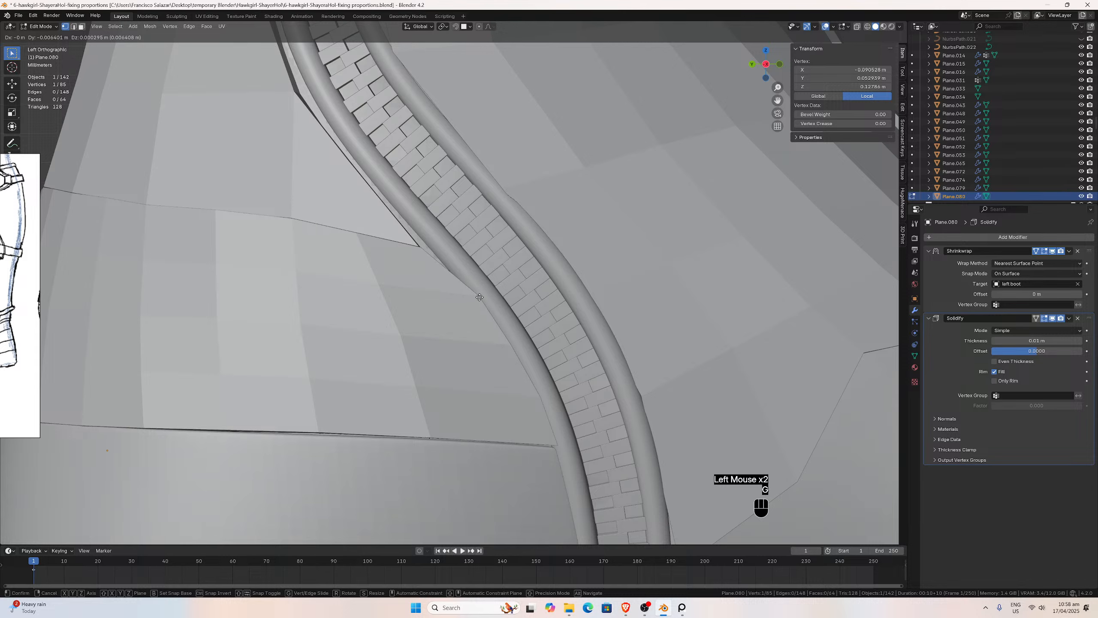
pyautogui.click(480, 297)
pyautogui.click(420, 246)
pyautogui.press('g')
pyautogui.click(446, 250)
pyautogui.scroll(-3, 471, 370)
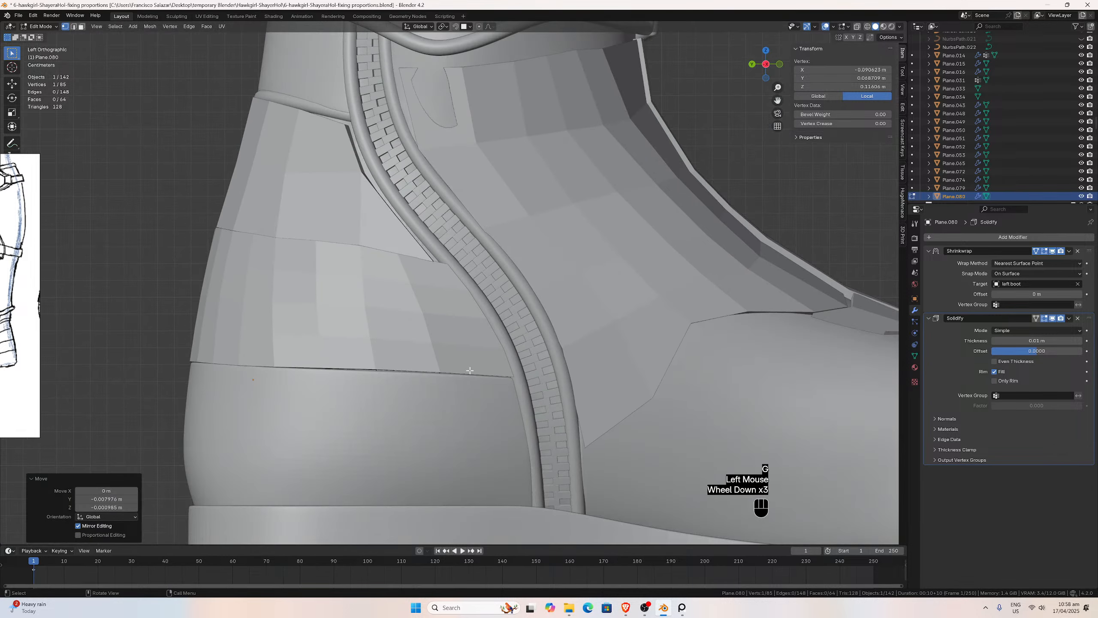
# From the back view, nudge one interior vertex of the panel about -0.0008 m along X and -0.0001 m along Z.
pyautogui.moveTo(471, 370); pyautogui.dragTo(620, 380, button='middle')
pyautogui.scroll(1, 392, 358)
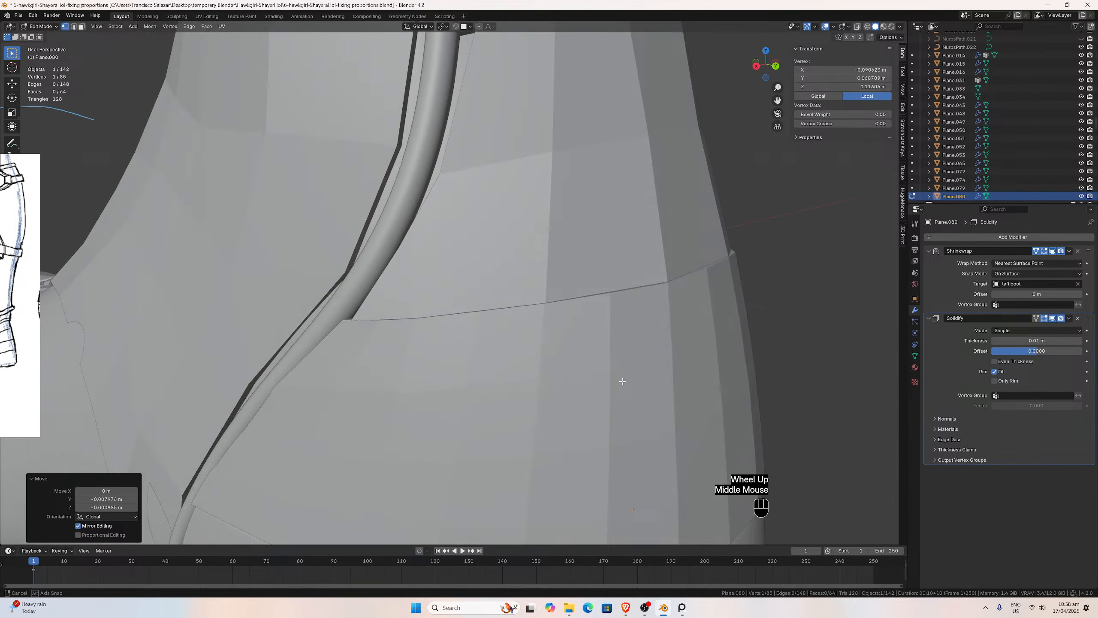
pyautogui.scroll(-2, 620, 375)
pyautogui.press('ctrl+KP_1')
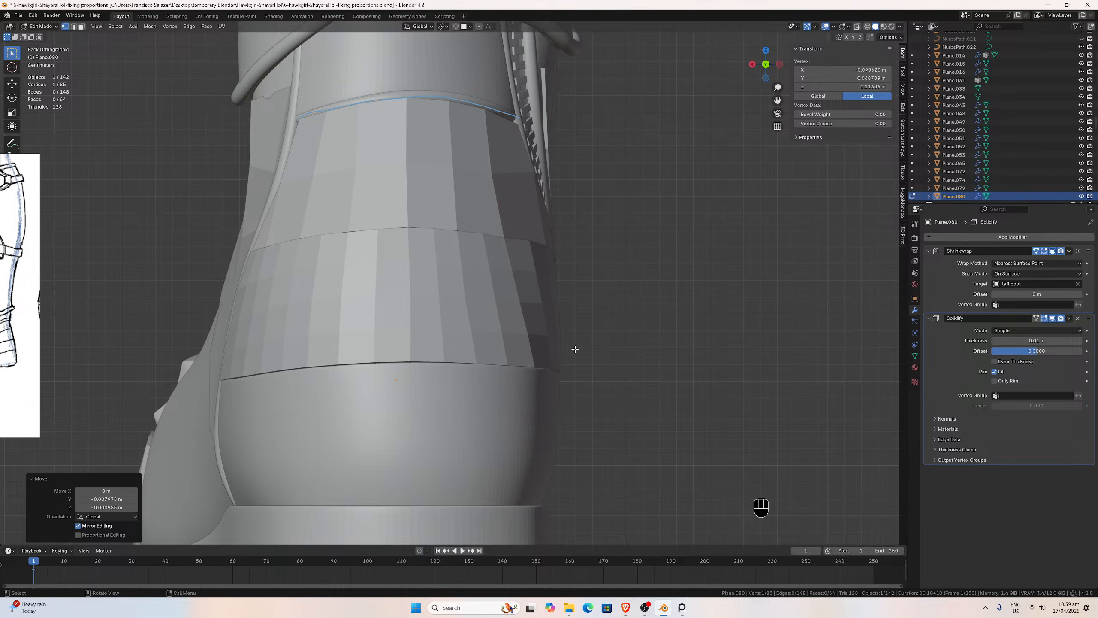
pyautogui.scroll(2, 536, 332)
pyautogui.click(470, 298)
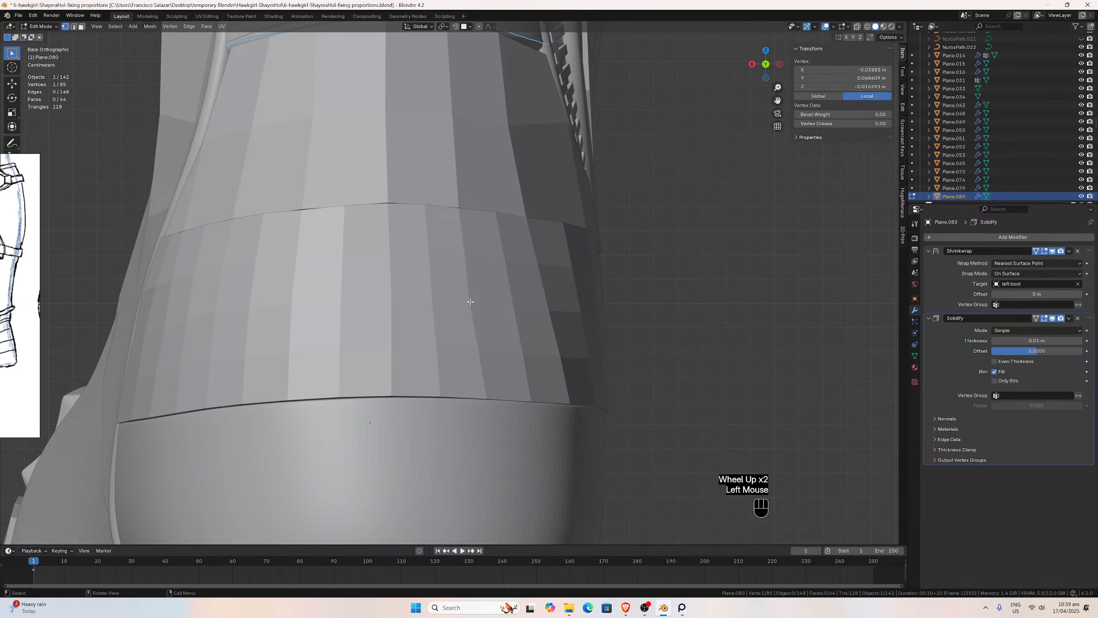
pyautogui.press('g')
pyautogui.click(484, 302)
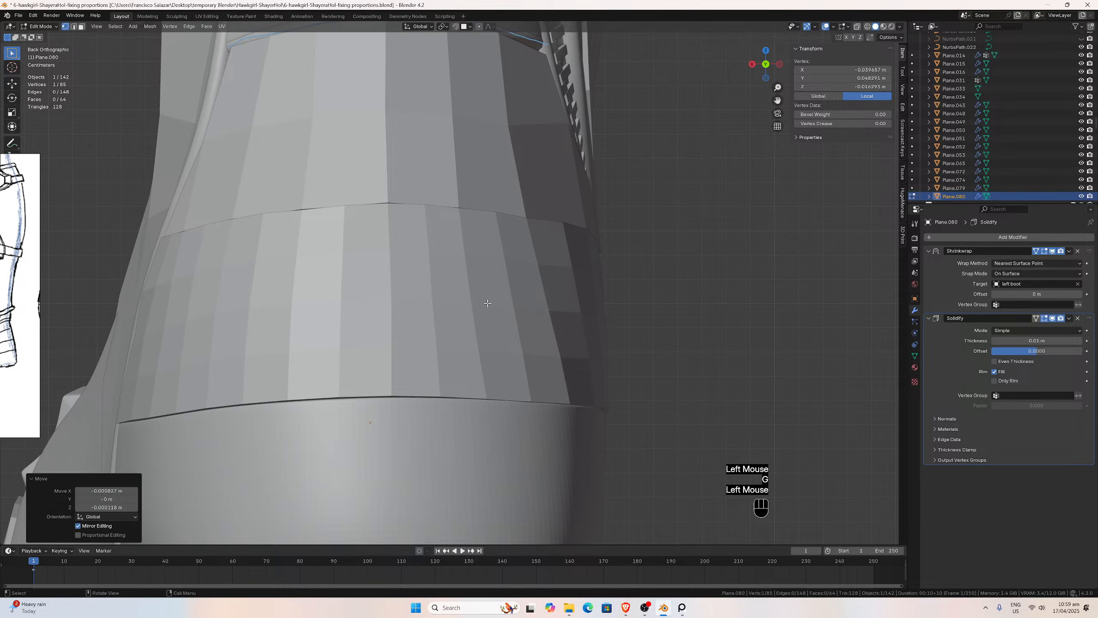
# Check the panel's fit from the outer side of the boot and save the file.
pyautogui.scroll(-2, 304, 308)
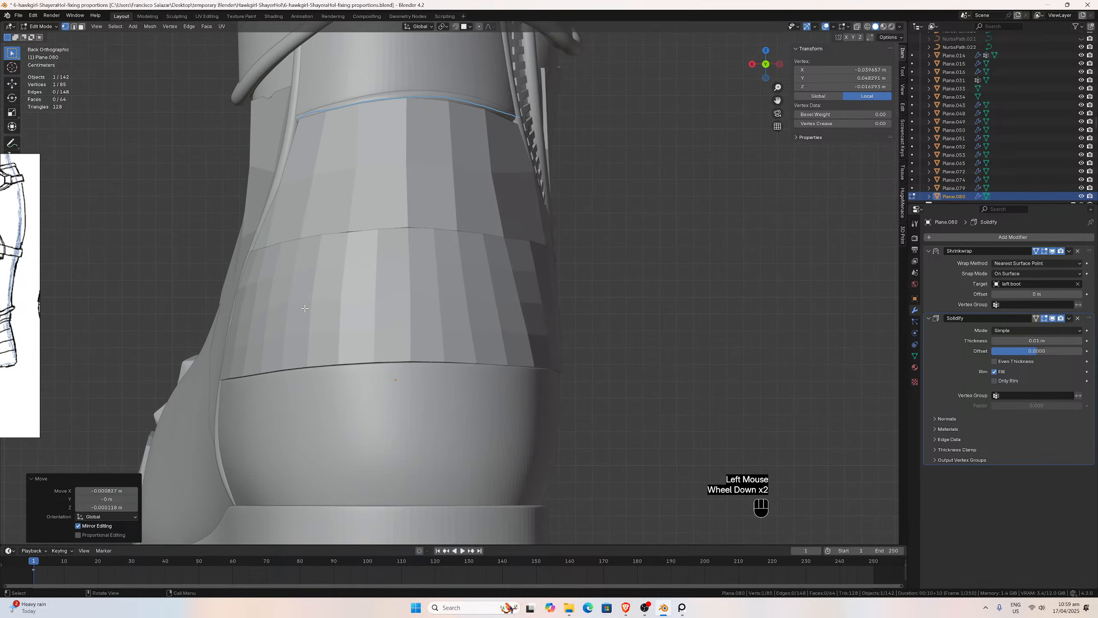
pyautogui.moveTo(305, 308); pyautogui.dragTo(375, 305, button='middle')
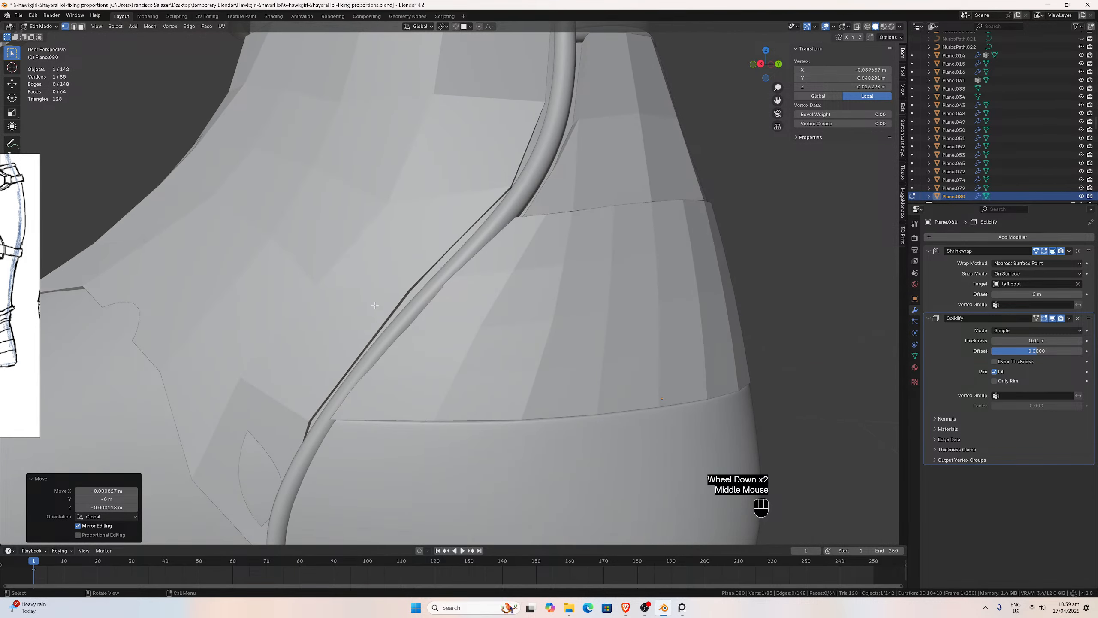
pyautogui.moveTo(436, 355); pyautogui.dragTo(449, 338, button='middle')
pyautogui.press('KP_3')
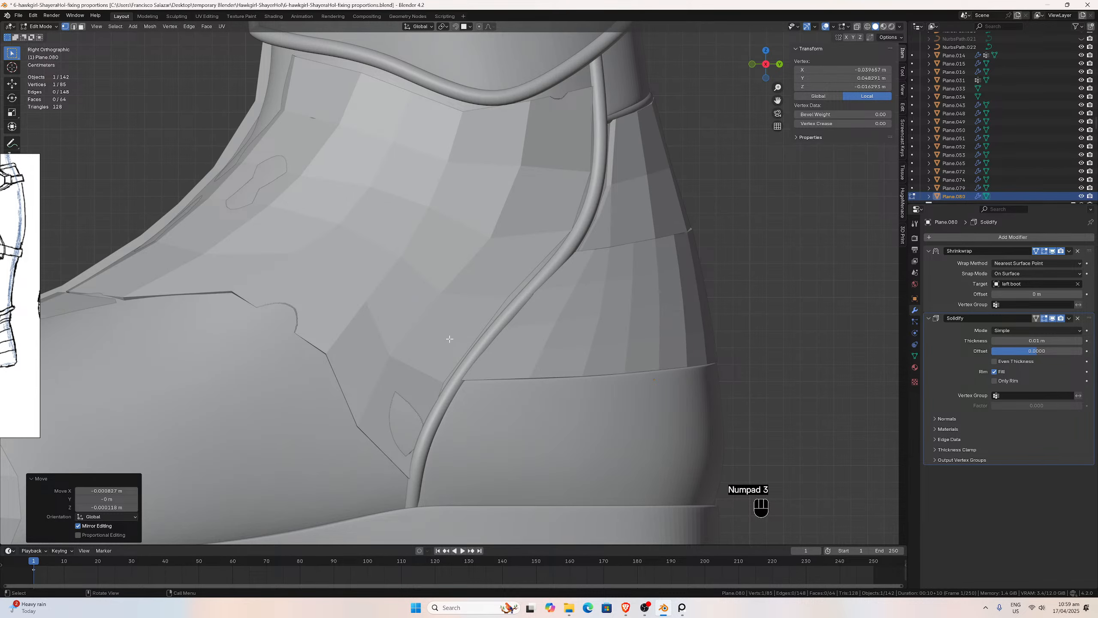
pyautogui.scroll(-3, 592, 347)
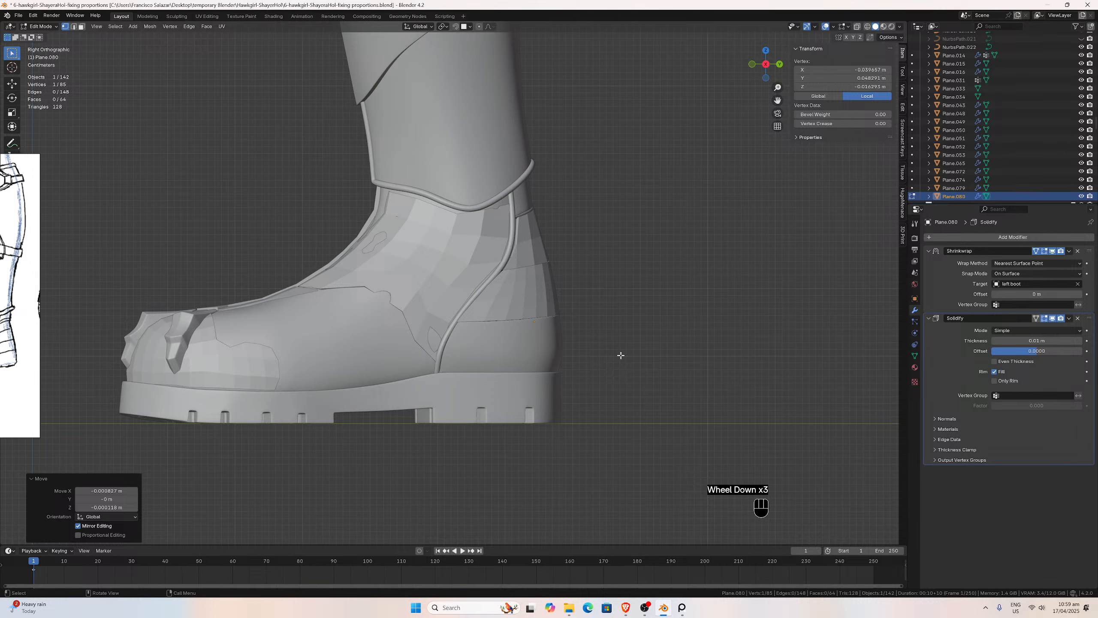
pyautogui.hotkey('ctrl', 's')
# Move the panel's lower zipper-side corner vertex about -0.0038 m along Y and -0.0001 m along Z.
pyautogui.scroll(3, 619, 355)
pyautogui.scroll(-1, 634, 355)
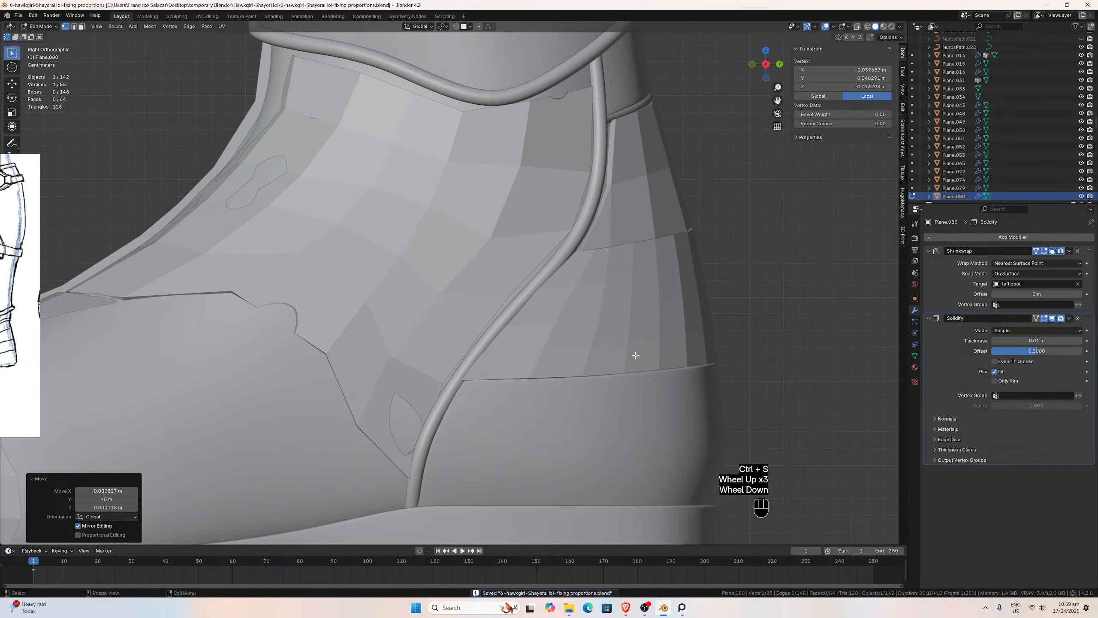
pyautogui.press('ctrl+KP_1')
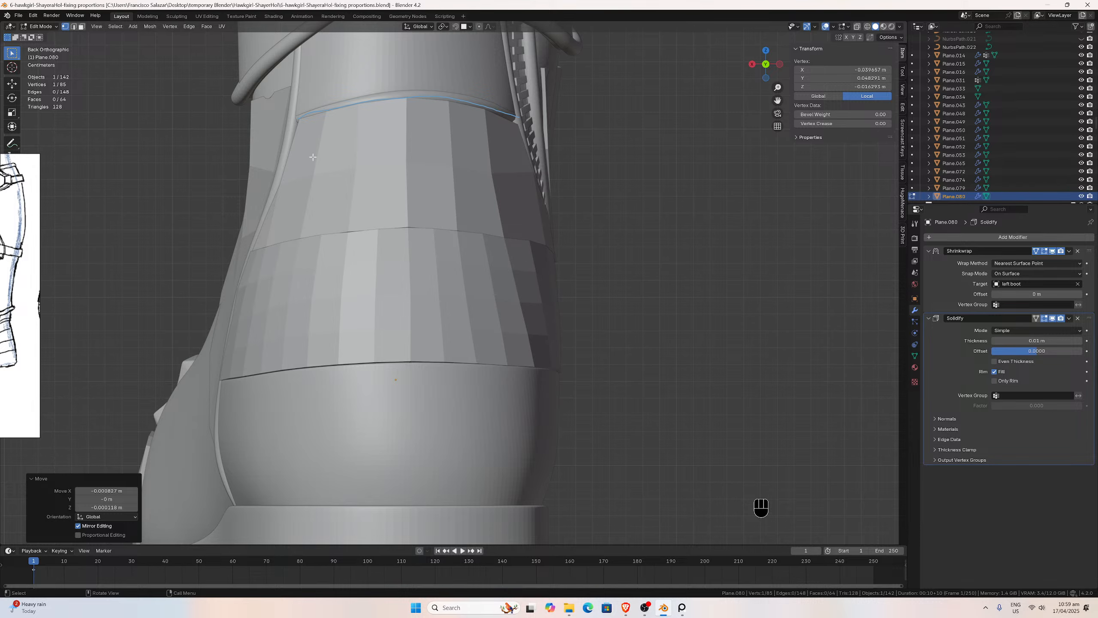
pyautogui.scroll(-2, 458, 234)
pyautogui.moveTo(514, 238); pyautogui.dragTo(381, 236, button='middle')
pyautogui.scroll(3, 377, 235)
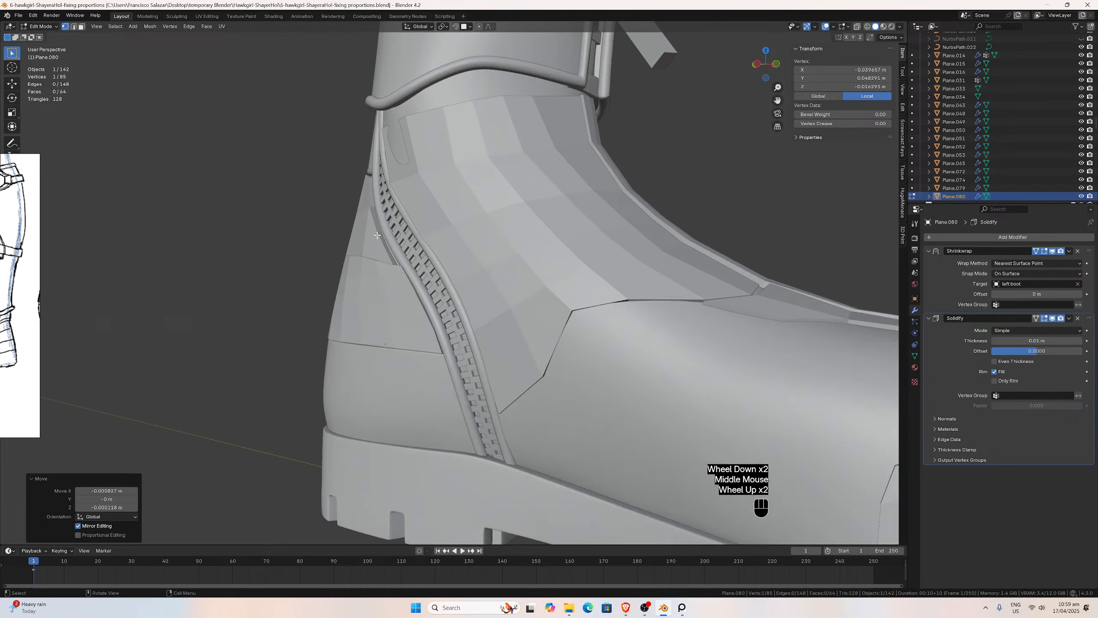
pyautogui.press('KP_3')
pyautogui.press('KP_1')
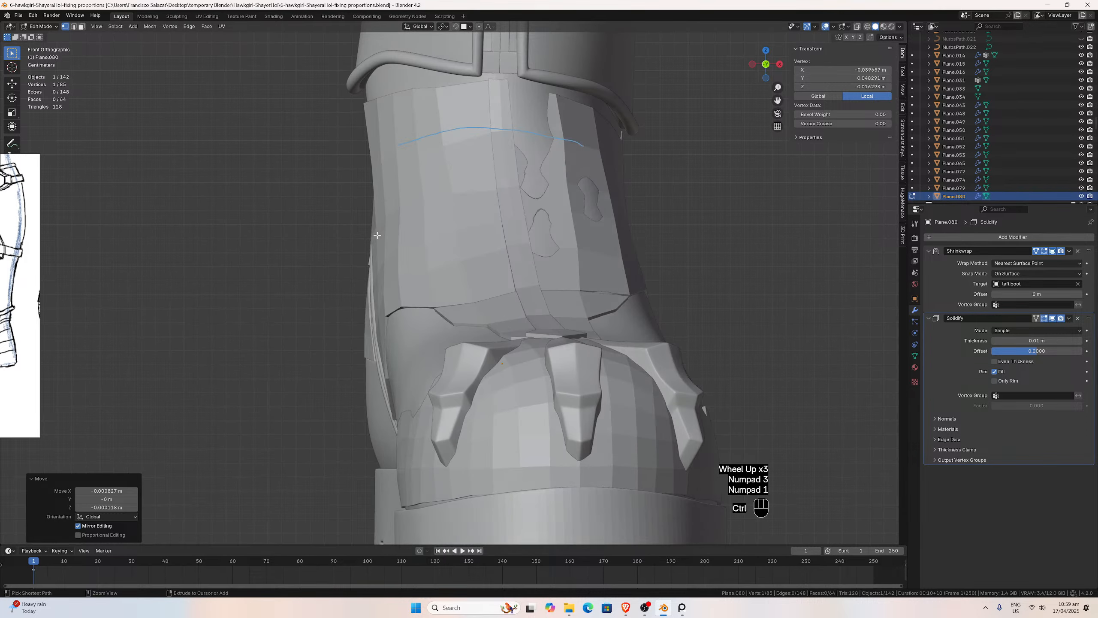
pyautogui.press('ctrl+KP_3')
pyautogui.moveTo(518, 327); pyautogui.dragTo(477, 358, button='middle')
pyautogui.scroll(2, 432, 346)
pyautogui.click(433, 346)
pyautogui.scroll(1, 477, 359)
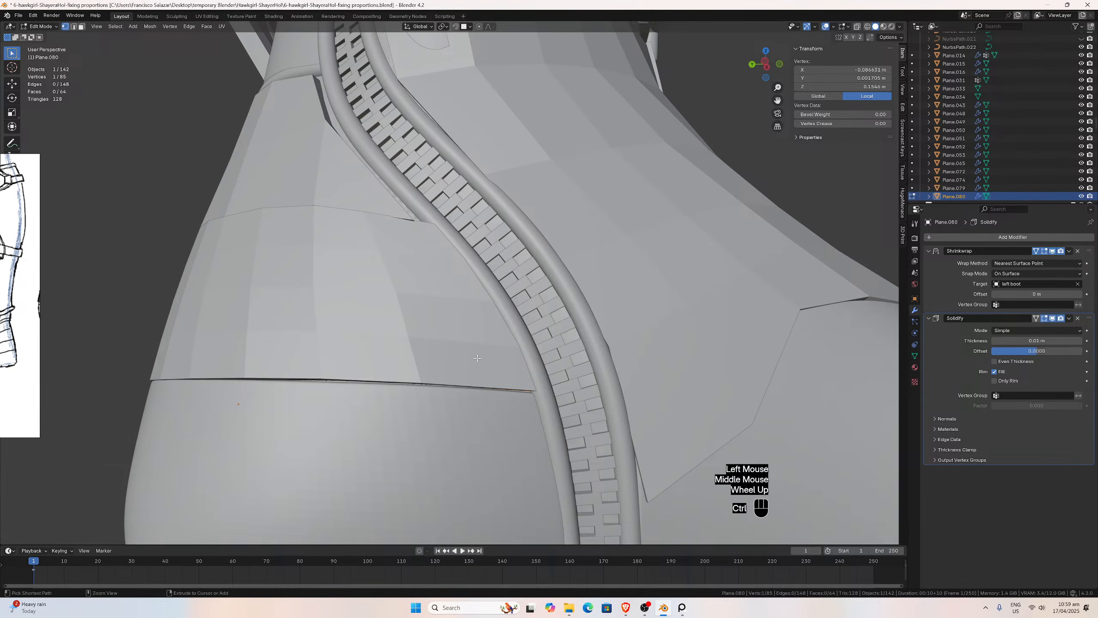
pyautogui.press('ctrl+KP_3')
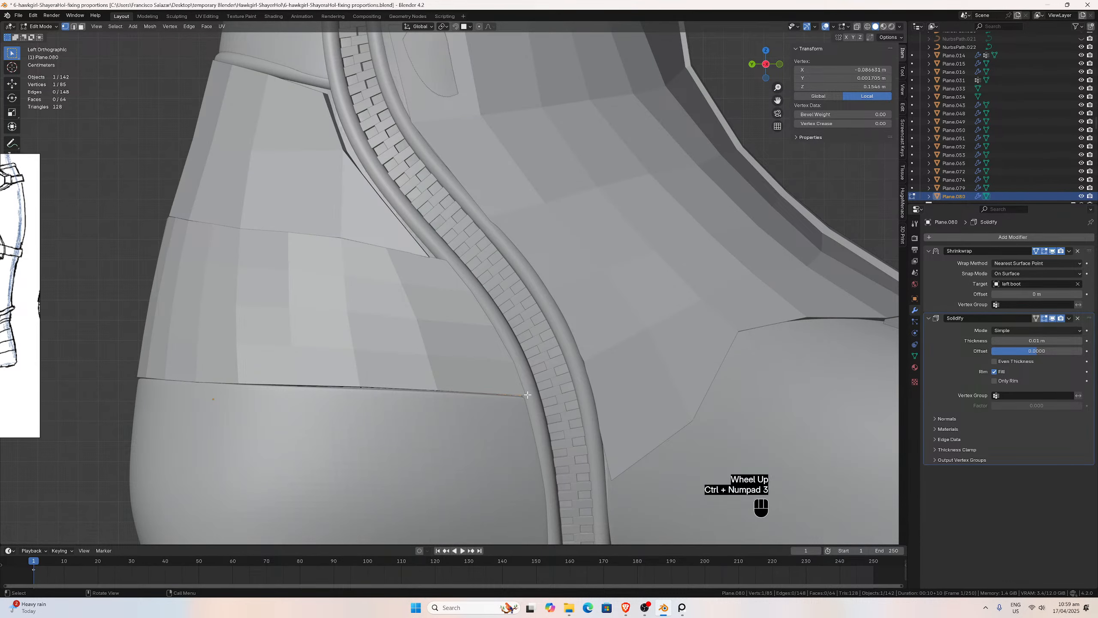
pyautogui.press('g')
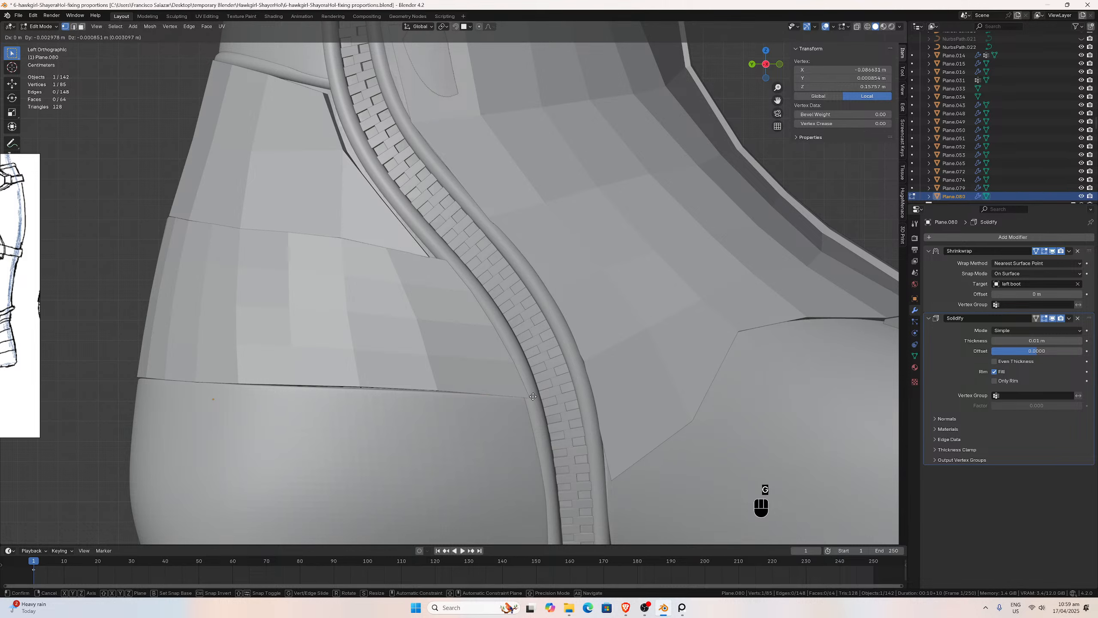
pyautogui.click(534, 396)
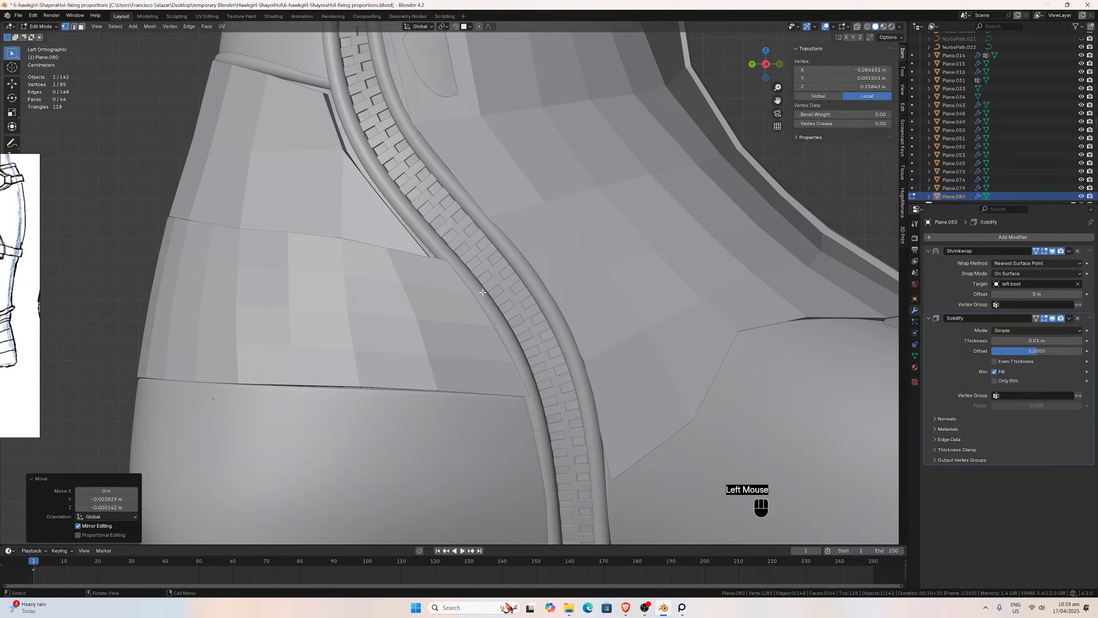
# Lower two neighbouring upper-edge vertices on the panel's zipper side, about -0.0006 m and -0.0009 m along Z.
pyautogui.click(341, 239)
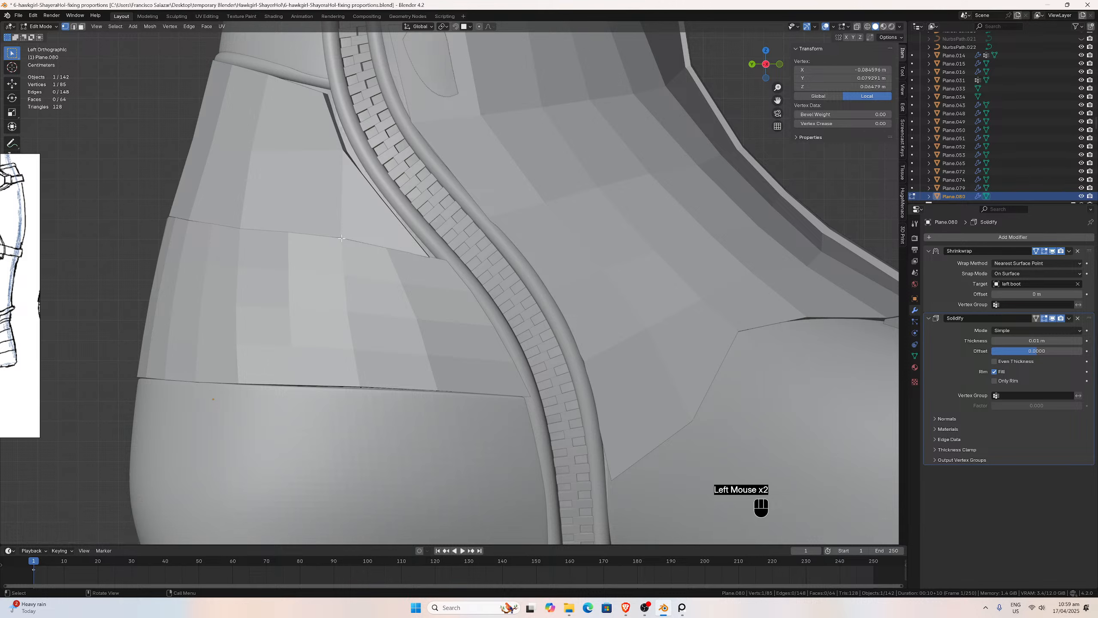
pyautogui.press('g')
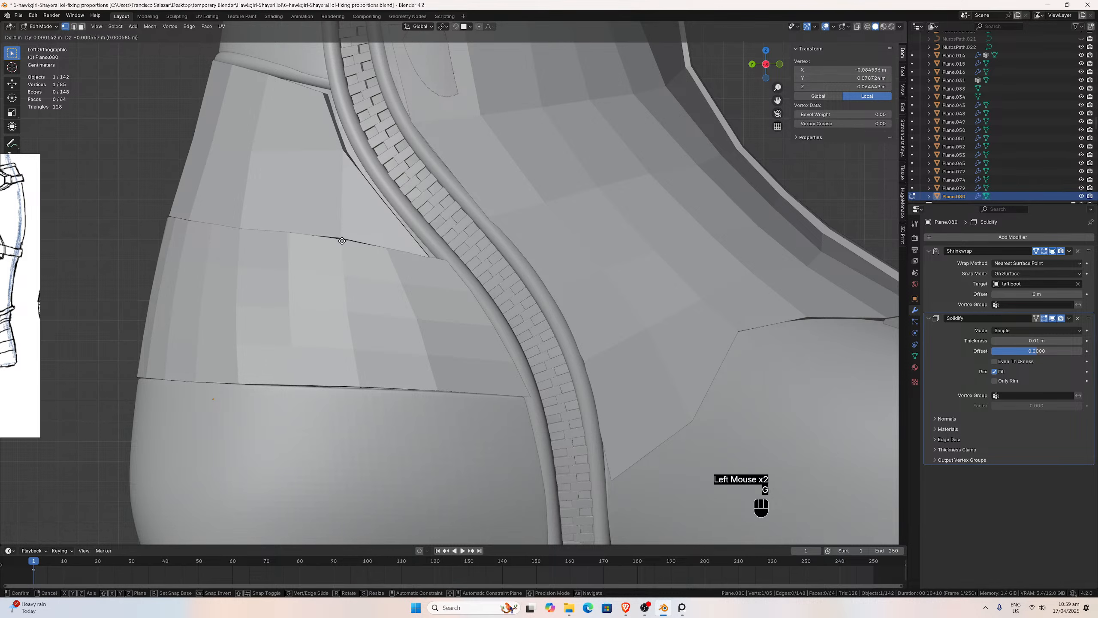
pyautogui.click(341, 241)
pyautogui.click(290, 232)
pyautogui.press('g')
pyautogui.click(287, 241)
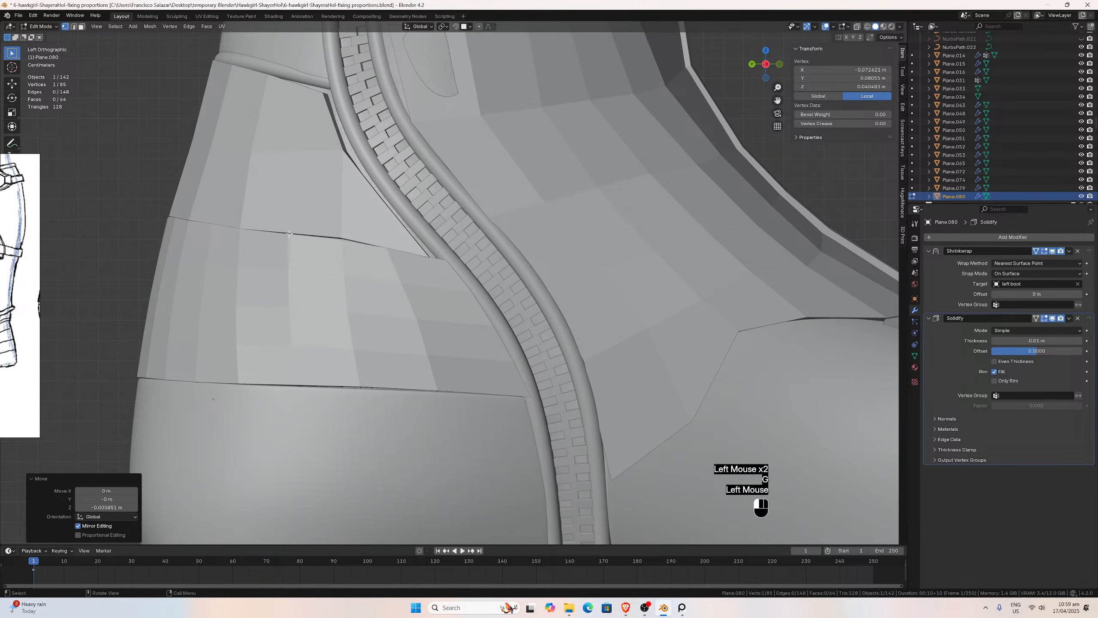
# Shift the upper-edge vertex nearest the zipper-side corner about -0.0044 m along Y and -0.001 m along Z.
pyautogui.click(386, 249)
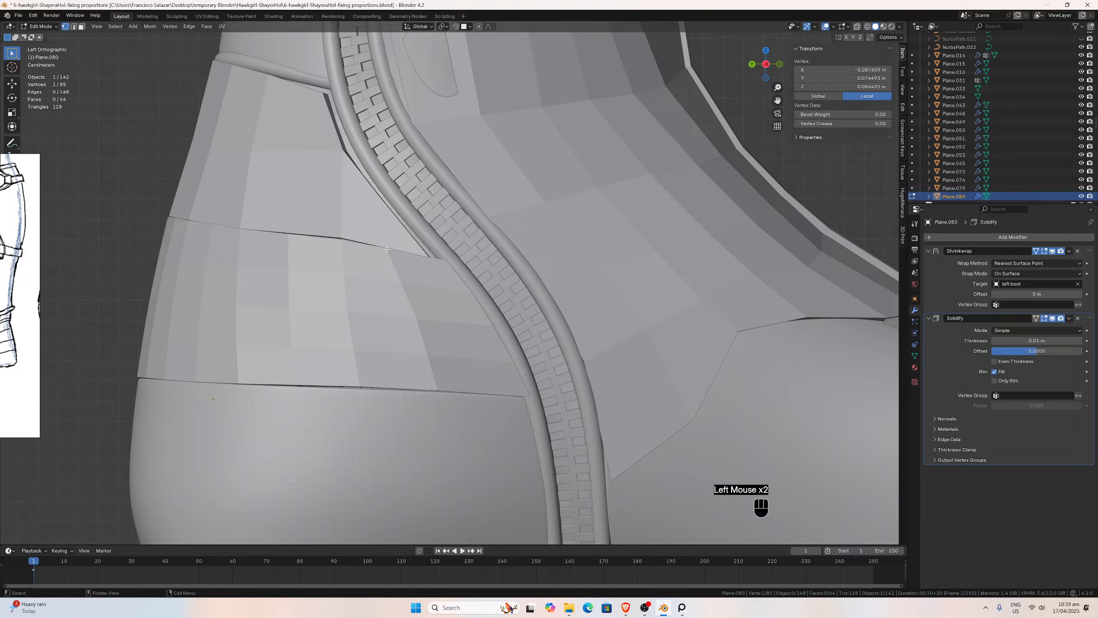
pyautogui.press('g')
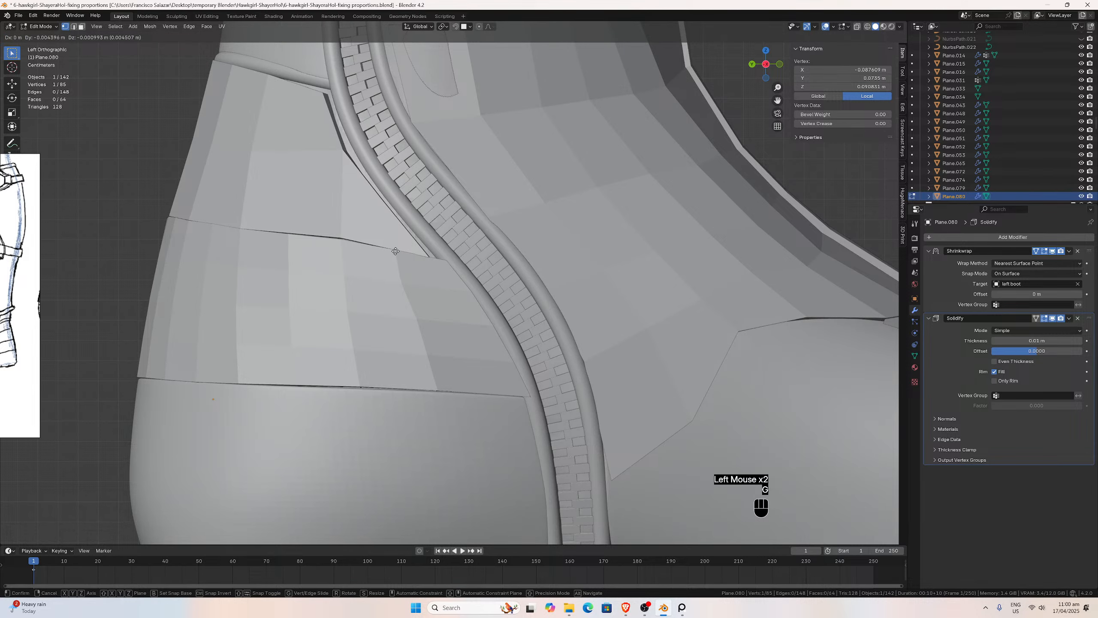
pyautogui.click(395, 251)
# Shift two interior vertices on the panel's zipper side towards the piping, about -0.0021 m and -0.0009 m along Y.
pyautogui.click(404, 279)
pyautogui.press('g')
pyautogui.click(407, 283)
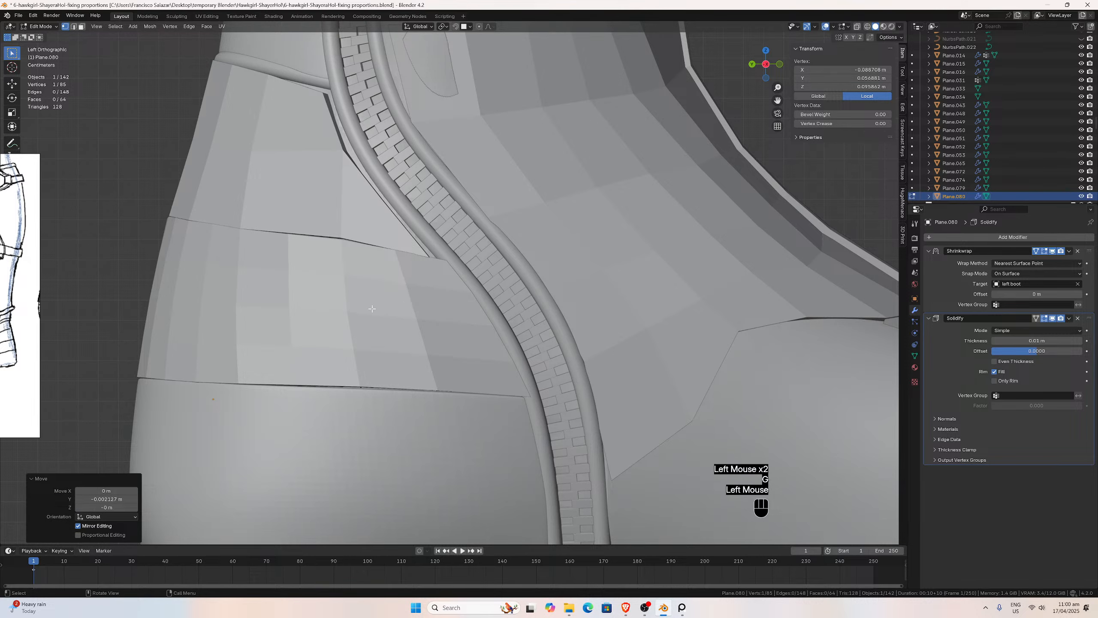
pyautogui.click(346, 312)
pyautogui.press('g')
pyautogui.click(347, 313)
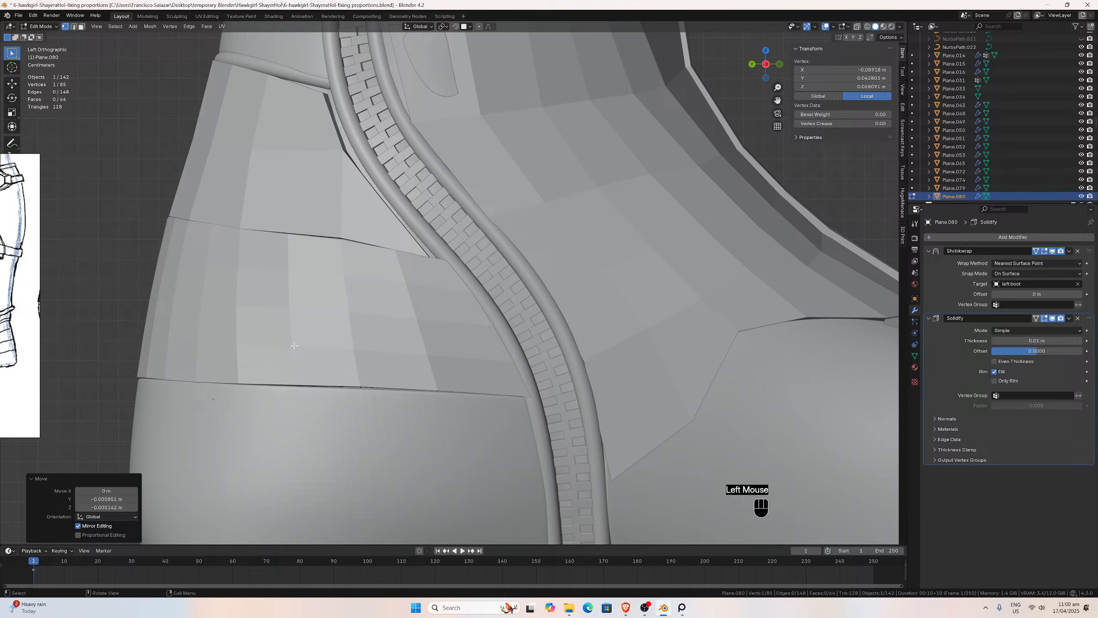
# Shift a lower-edge vertex on the panel's zipper side about 0.0004 m along Y and -0.0006 m along Z, and save the file.
pyautogui.click(362, 387)
pyautogui.press('g')
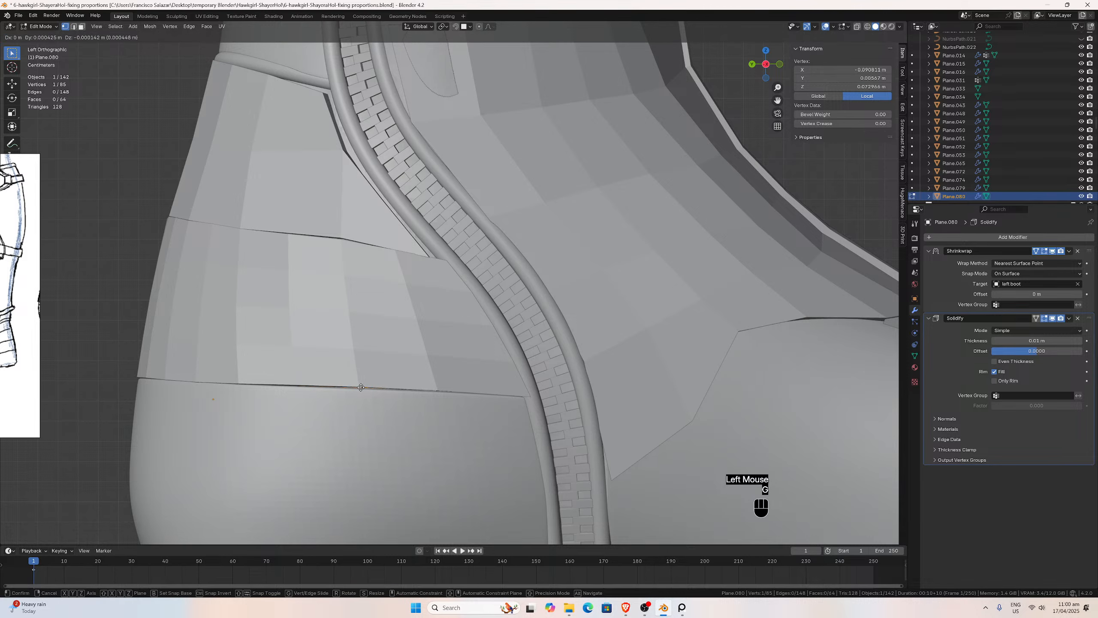
pyautogui.click(307, 385)
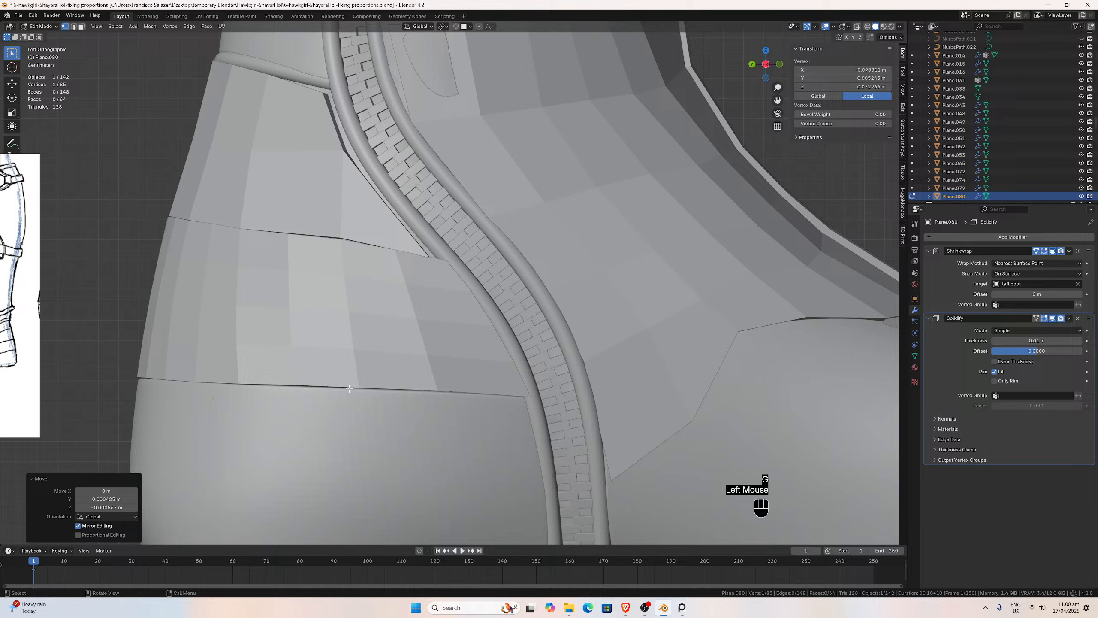
pyautogui.click(295, 383)
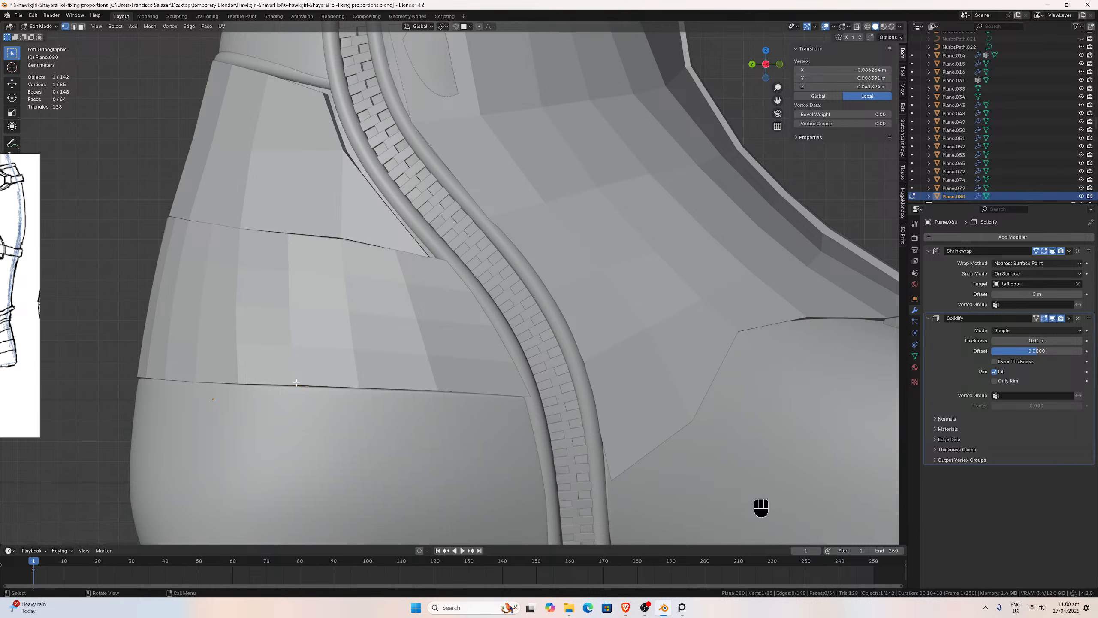
pyautogui.press('ctrl+KP_1')
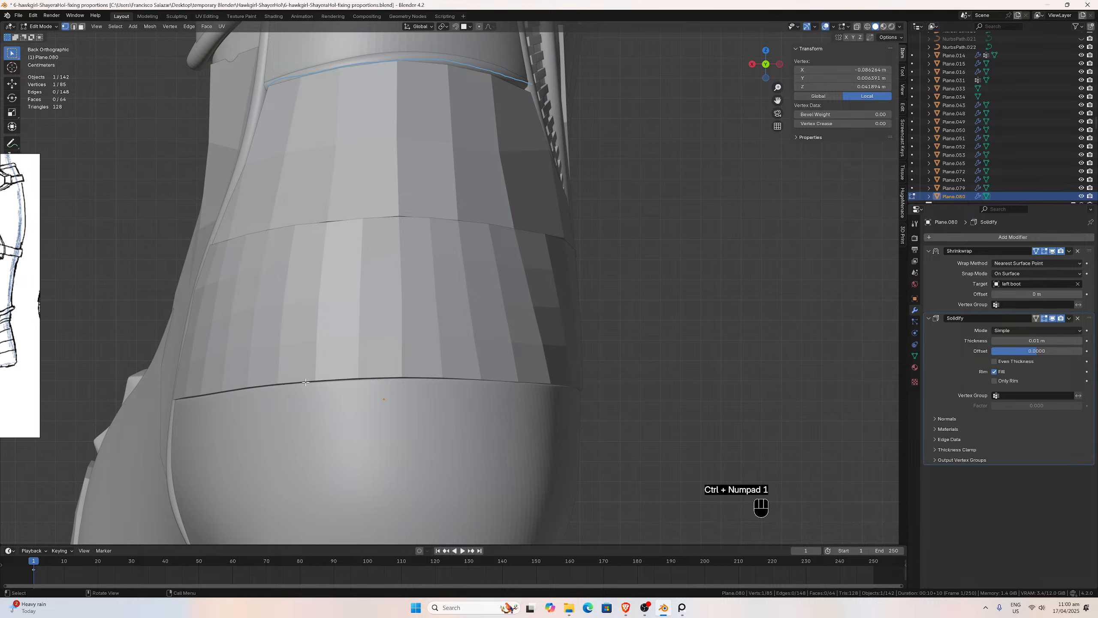
pyautogui.press('KP_3')
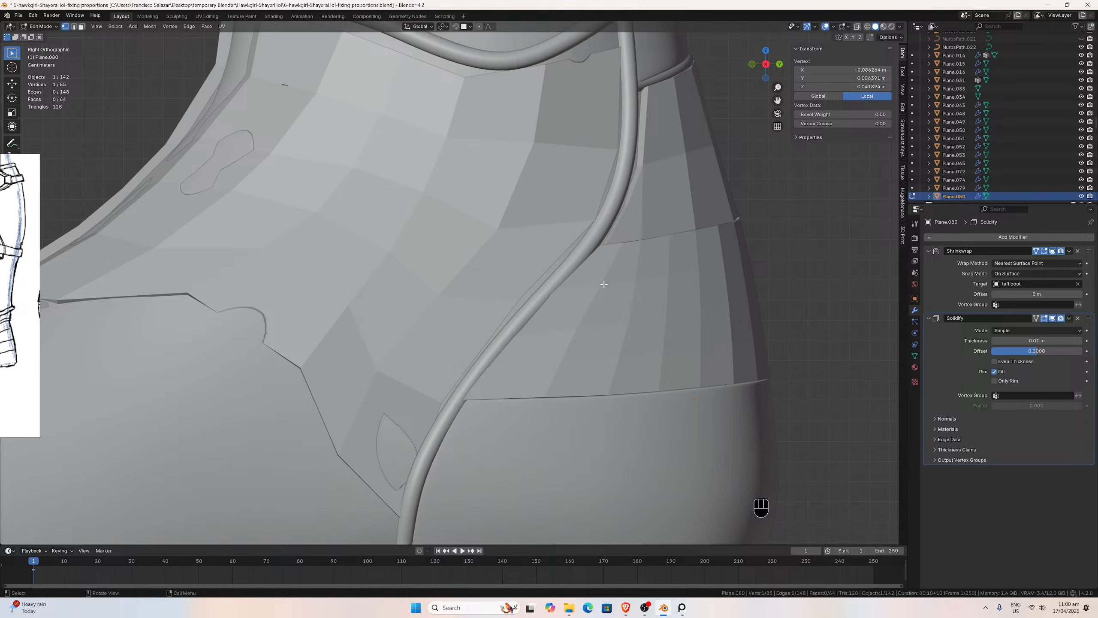
pyautogui.hotkey('ctrl', 's')
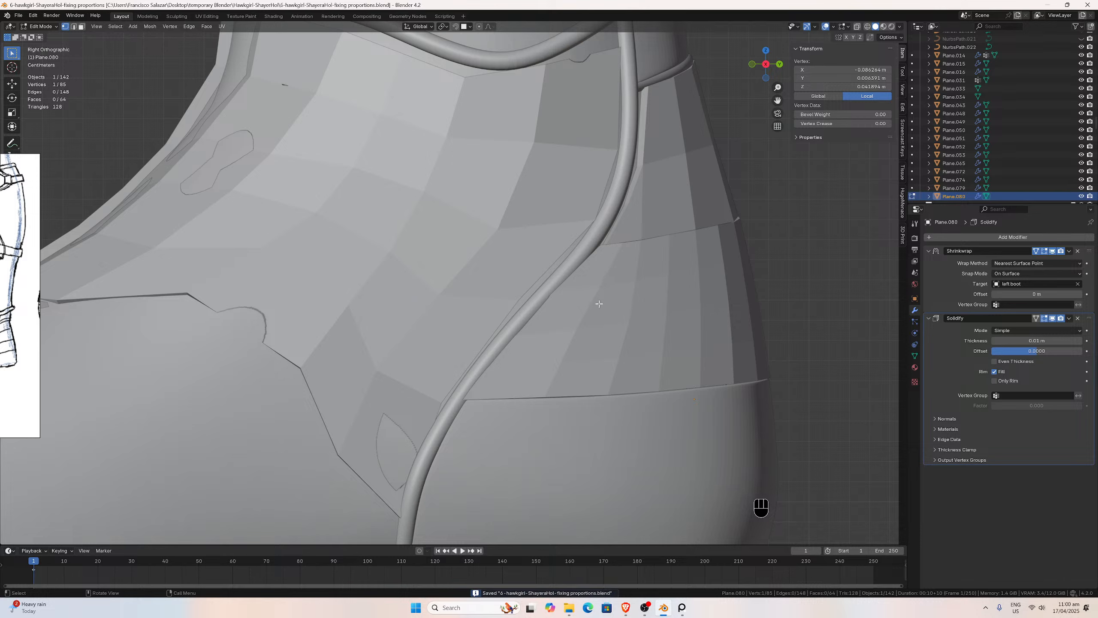
# Convert the panel above the heel to a mesh so its Shrinkwrap and Solidify modifiers are applied.
pyautogui.press('Tab')
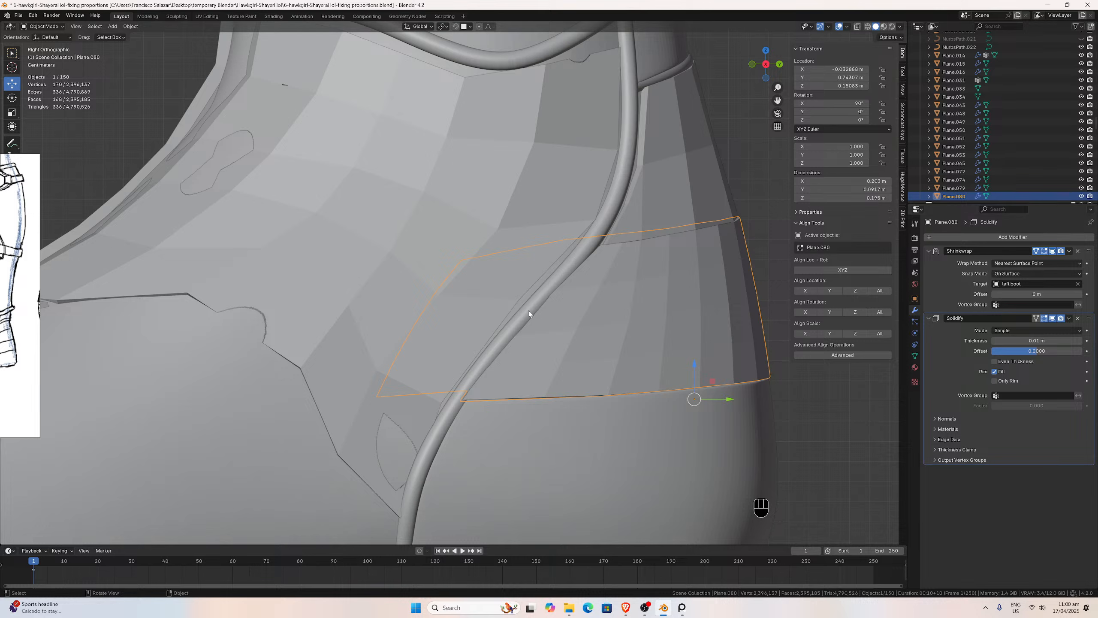
pyautogui.click(130, 27)
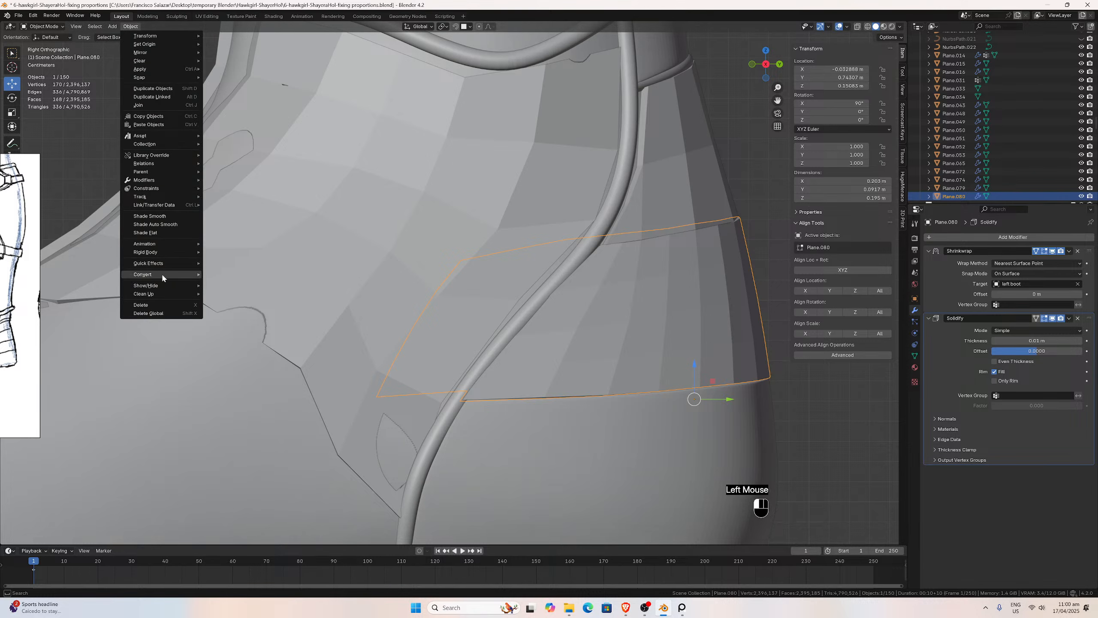
pyautogui.moveTo(159, 274)
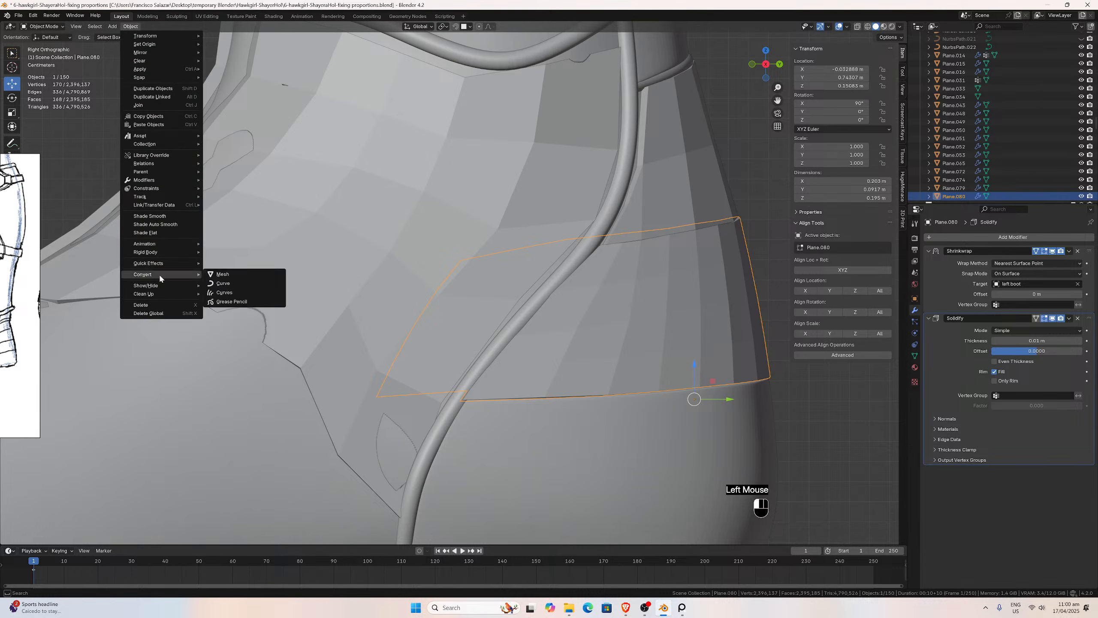
pyautogui.click(222, 275)
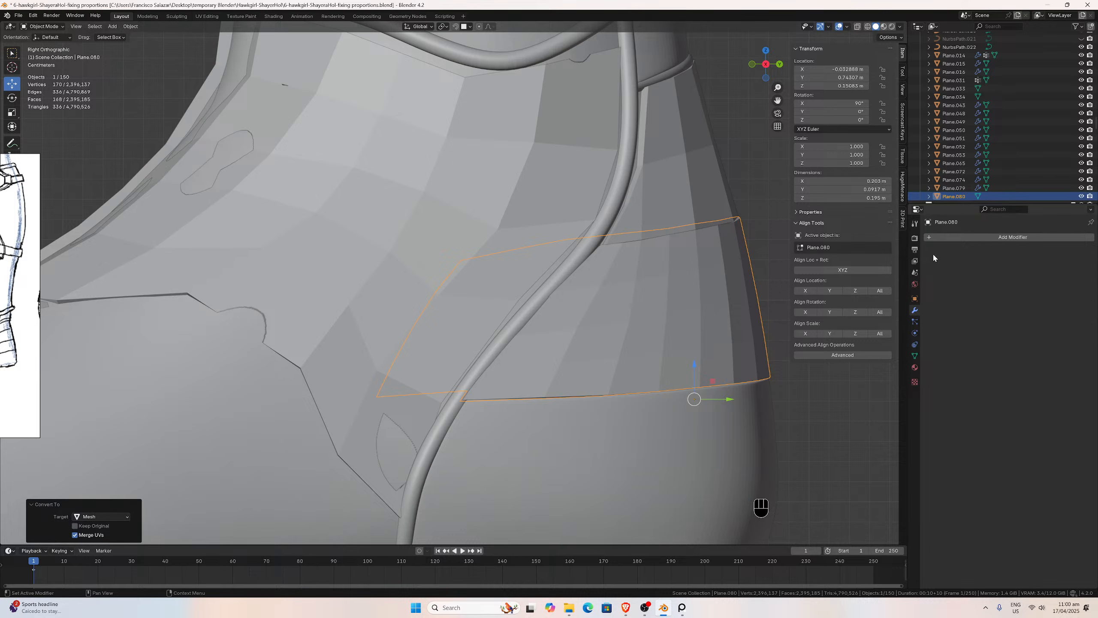
# Isolate the converted panel in Edit Mode and start selecting the border edges along its lower rim and slanted end.
pyautogui.press('Tab')
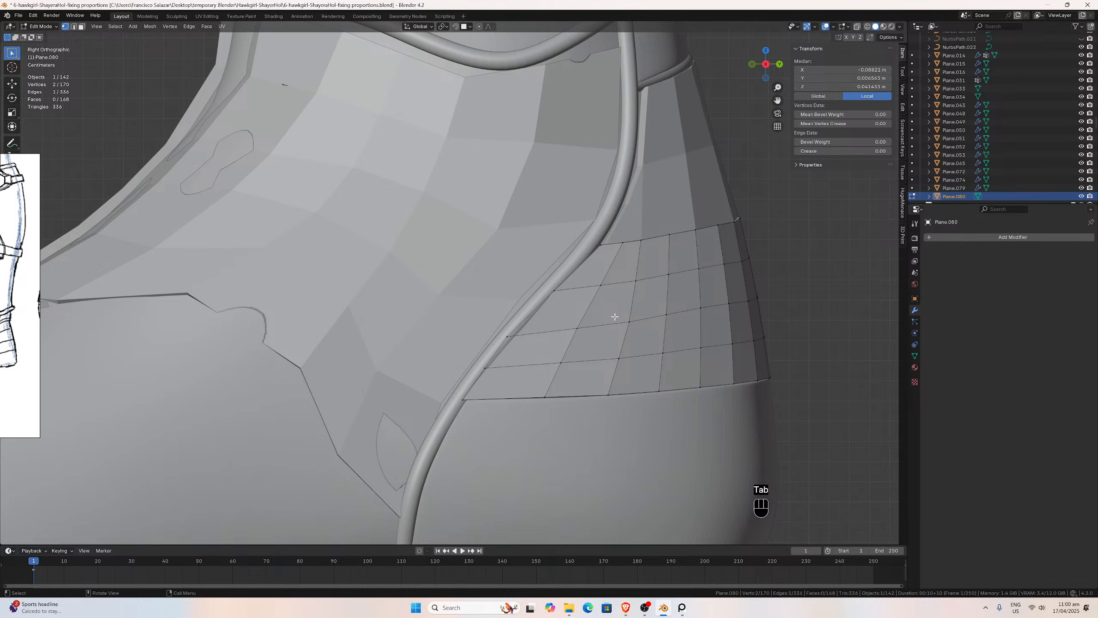
pyautogui.press('KP_Divide')
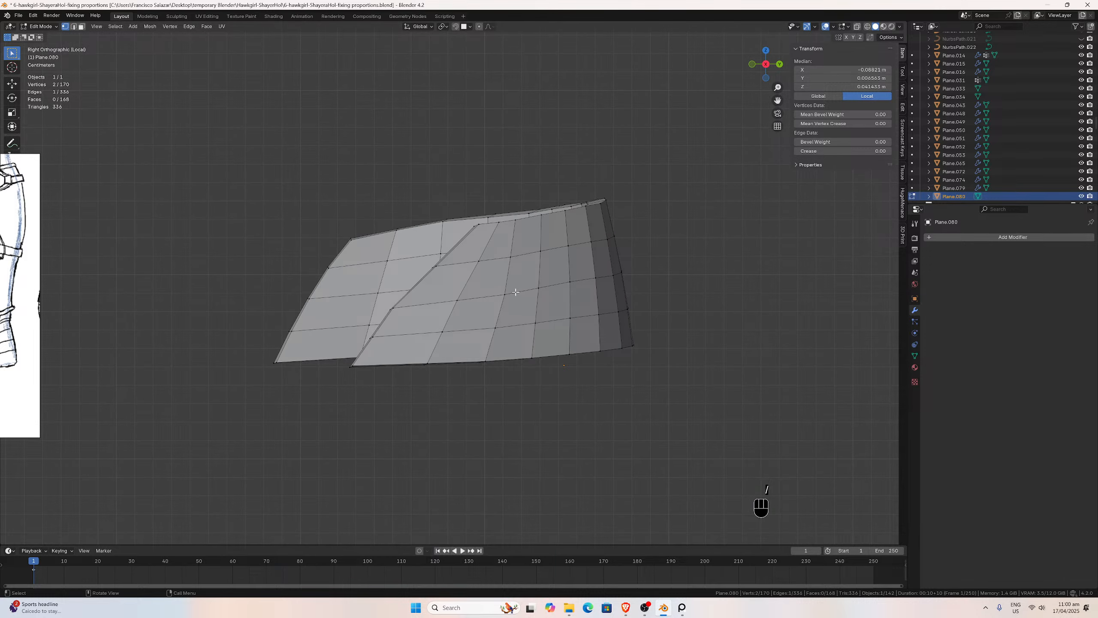
pyautogui.moveTo(515, 289); pyautogui.dragTo(475, 281, button='middle')
pyautogui.scroll(2, 476, 281)
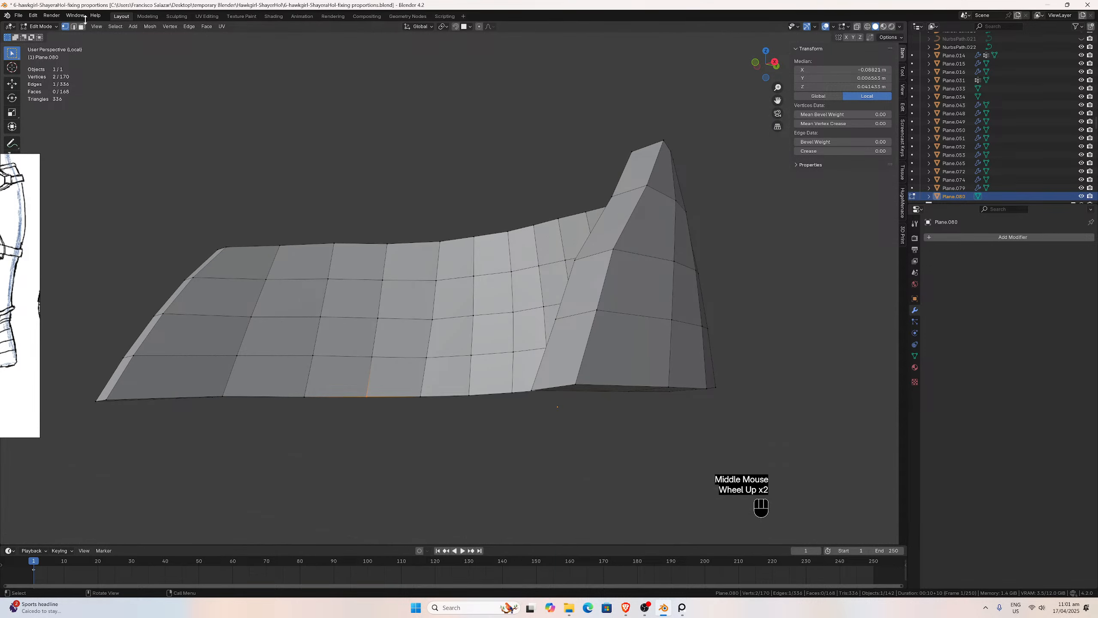
pyautogui.click(74, 26)
pyautogui.click(565, 378)
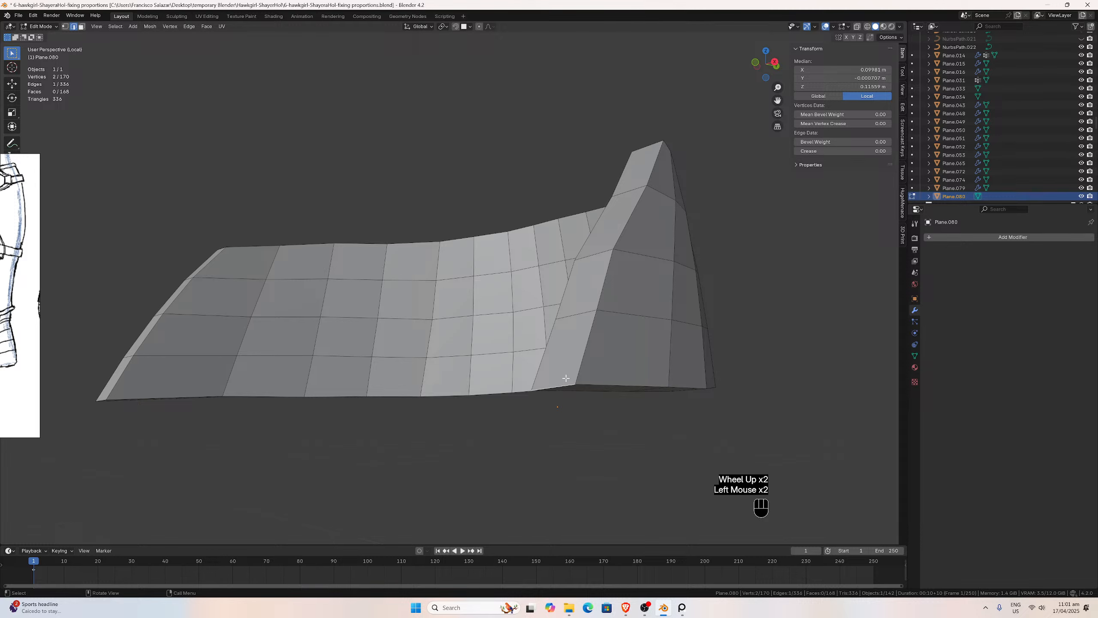
pyautogui.keyDown('alt'); pyautogui.click(588, 382); pyautogui.keyUp('alt')
pyautogui.keyDown('alt'); pyautogui.keyDown('shift'); pyautogui.click(588, 380); pyautogui.keyUp('shift'); pyautogui.keyUp('alt')
pyautogui.keyDown('alt'); pyautogui.keyDown('shift'); pyautogui.click(582, 278); pyautogui.keyUp('shift'); pyautogui.keyUp('alt')
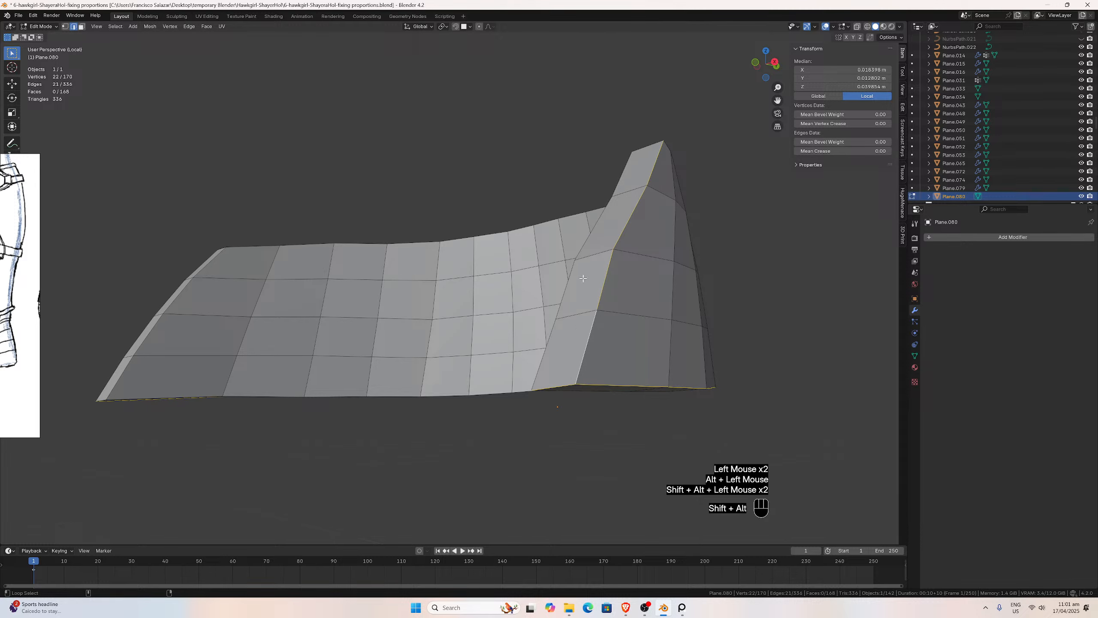
pyautogui.keyDown('alt'); pyautogui.keyDown('shift'); pyautogui.click(570, 281); pyautogui.keyUp('shift'); pyautogui.keyUp('alt')
# Extend the edge selection along the panel's upper and lower rims, leaving out the loop across its middle.
pyautogui.moveTo(610, 199); pyautogui.dragTo(600, 259, button='middle')
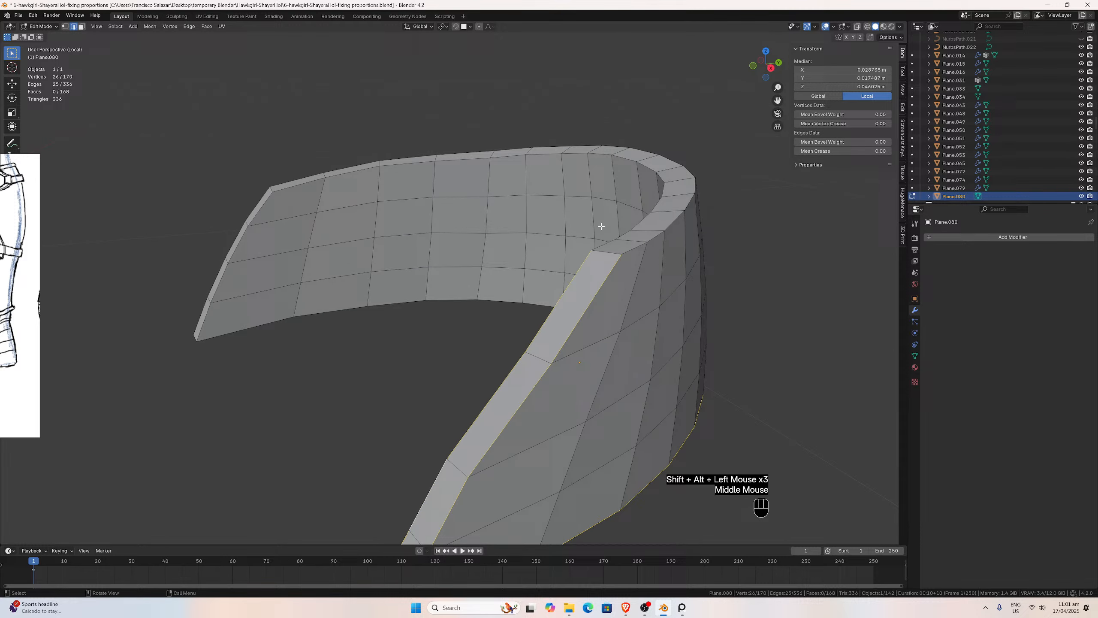
pyautogui.keyDown('alt'); pyautogui.keyDown('shift'); pyautogui.click(607, 255); pyautogui.keyUp('shift'); pyautogui.keyUp('alt')
pyautogui.keyDown('alt'); pyautogui.keyDown('shift'); pyautogui.click(636, 247); pyautogui.keyUp('shift'); pyautogui.keyUp('alt')
pyautogui.keyDown('alt'); pyautogui.keyDown('shift'); pyautogui.click(612, 242); pyautogui.keyUp('shift'); pyautogui.keyUp('alt')
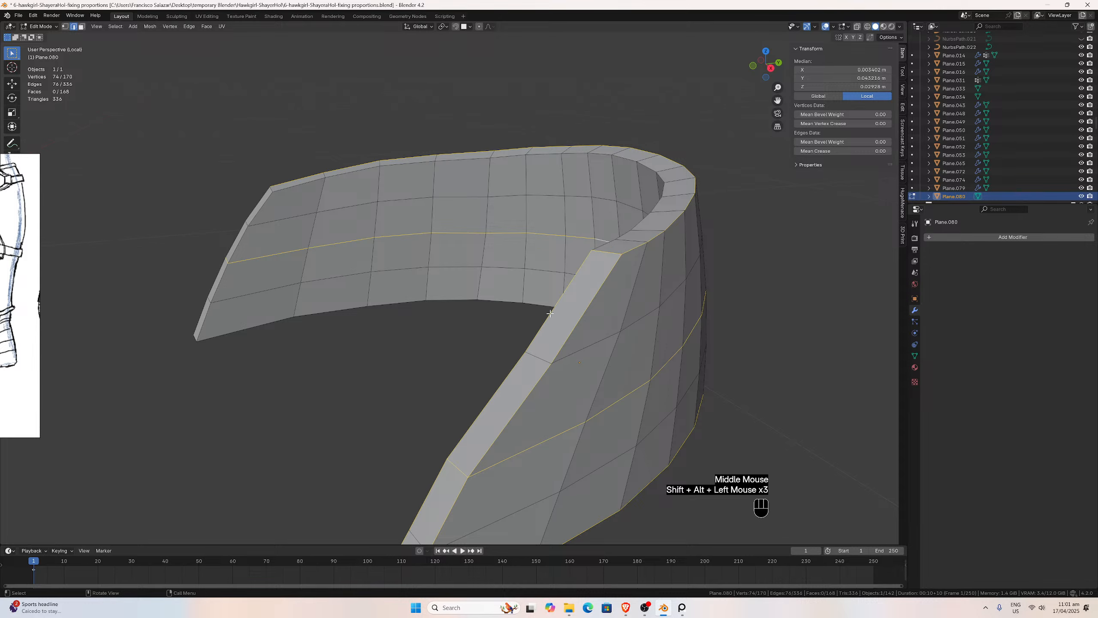
pyautogui.moveTo(550, 314); pyautogui.dragTo(656, 304, button='middle')
pyautogui.keyDown('alt'); pyautogui.keyDown('shift'); pyautogui.click(698, 381); pyautogui.keyUp('shift'); pyautogui.keyUp('alt')
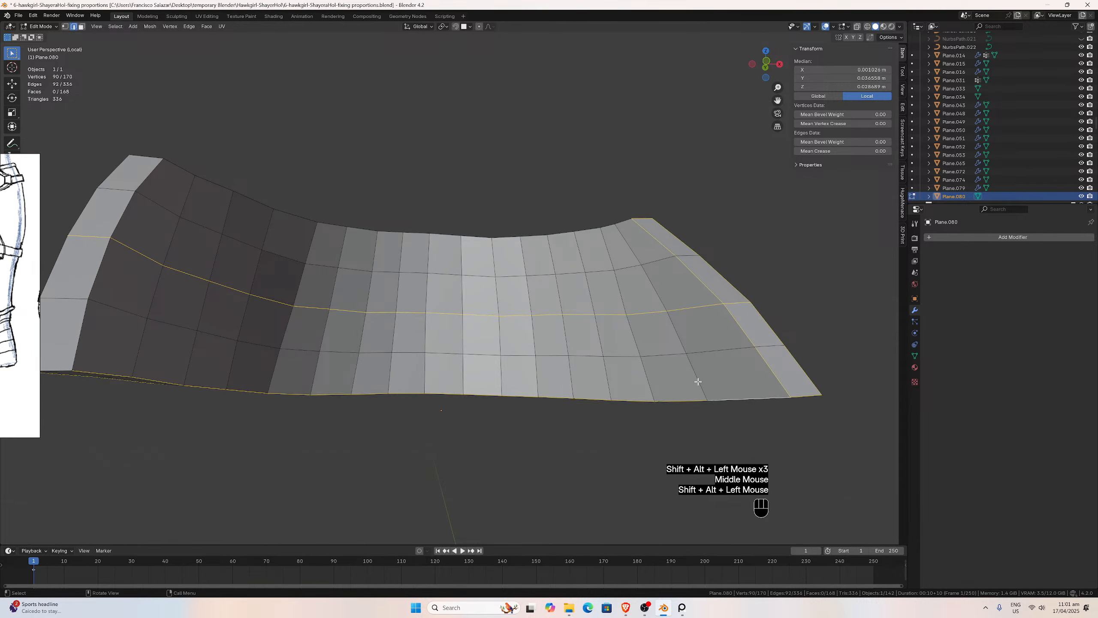
pyautogui.moveTo(704, 330); pyautogui.dragTo(642, 360, button='middle')
pyautogui.keyDown('alt'); pyautogui.keyDown('shift'); pyautogui.click(563, 429); pyautogui.keyUp('shift'); pyautogui.keyUp('alt')
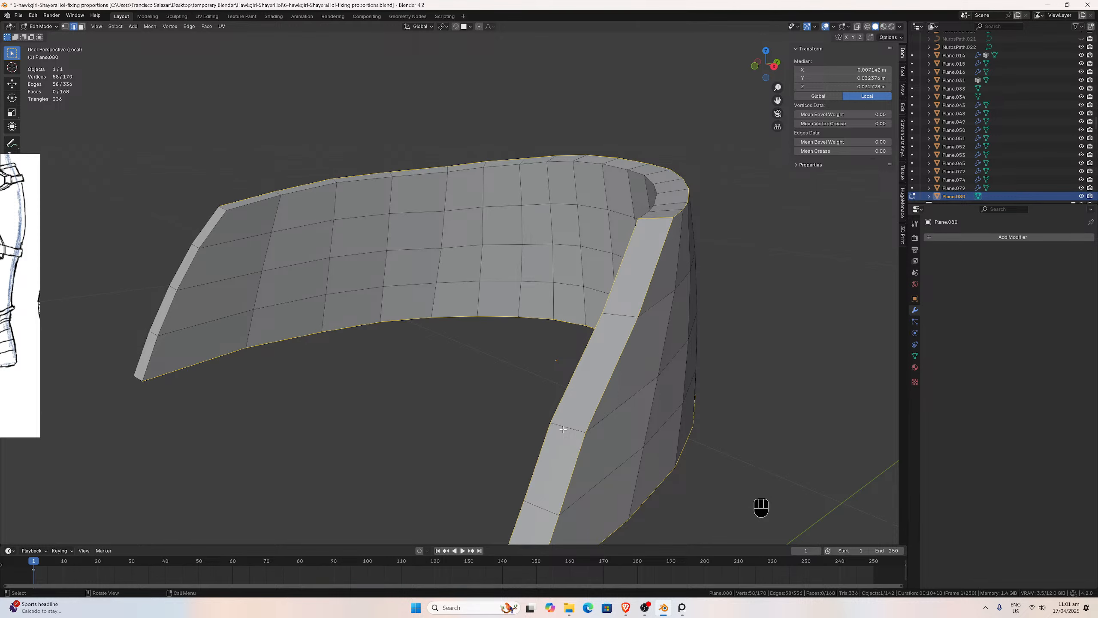
# Add the edges of both slanted ends and the remaining upper-rim edges to the panel's border selection.
pyautogui.moveTo(622, 378); pyautogui.dragTo(631, 325, button='middle')
pyautogui.moveTo(396, 354)
pyautogui.mouseDown(button='middle')
pyautogui.moveTo(428, 361)
pyautogui.moveTo(417, 350)
pyautogui.mouseUp(button='middle')
pyautogui.keyDown('alt'); pyautogui.keyDown('shift'); pyautogui.click(319, 280); pyautogui.keyUp('shift'); pyautogui.keyUp('alt')
pyautogui.keyDown('alt'); pyautogui.keyDown('shift'); pyautogui.click(316, 247); pyautogui.keyUp('shift'); pyautogui.keyUp('alt')
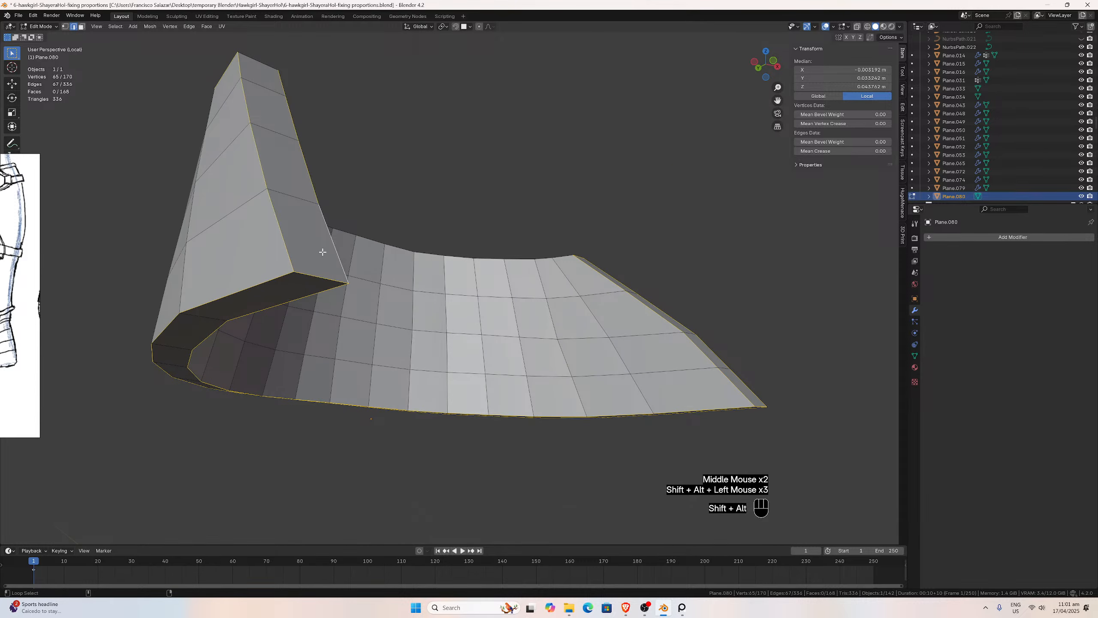
pyautogui.keyDown('alt'); pyautogui.moveTo(316, 246); pyautogui.dragTo(284, 382, button='middle'); pyautogui.keyUp('alt')
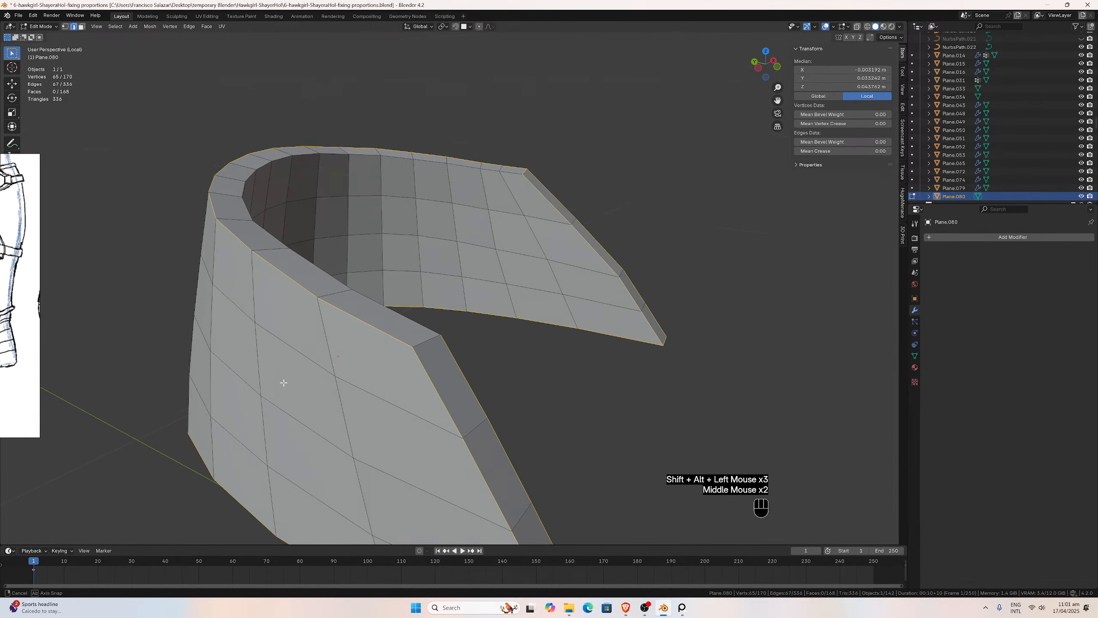
pyautogui.keyDown('alt'); pyautogui.keyDown('shift'); pyautogui.click(417, 336); pyautogui.keyUp('shift'); pyautogui.keyUp('alt')
pyautogui.keyDown('alt'); pyautogui.keyDown('shift'); pyautogui.click(413, 329); pyautogui.keyUp('shift'); pyautogui.keyUp('alt')
pyautogui.scroll(-1, 564, 332)
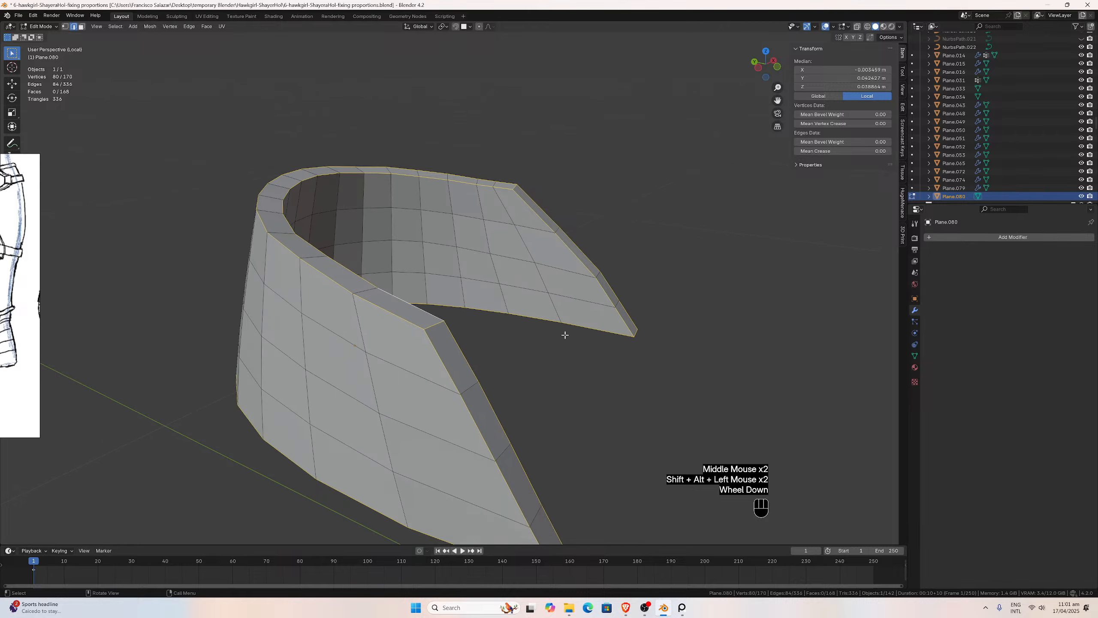
# Set the selected border edges' mean bevel weight to 1.00 and bring the rest of the boot back into view.
pyautogui.moveTo(563, 332); pyautogui.dragTo(880, 150, button='middle')
pyautogui.moveTo(880, 142); pyautogui.dragTo(891, 142)
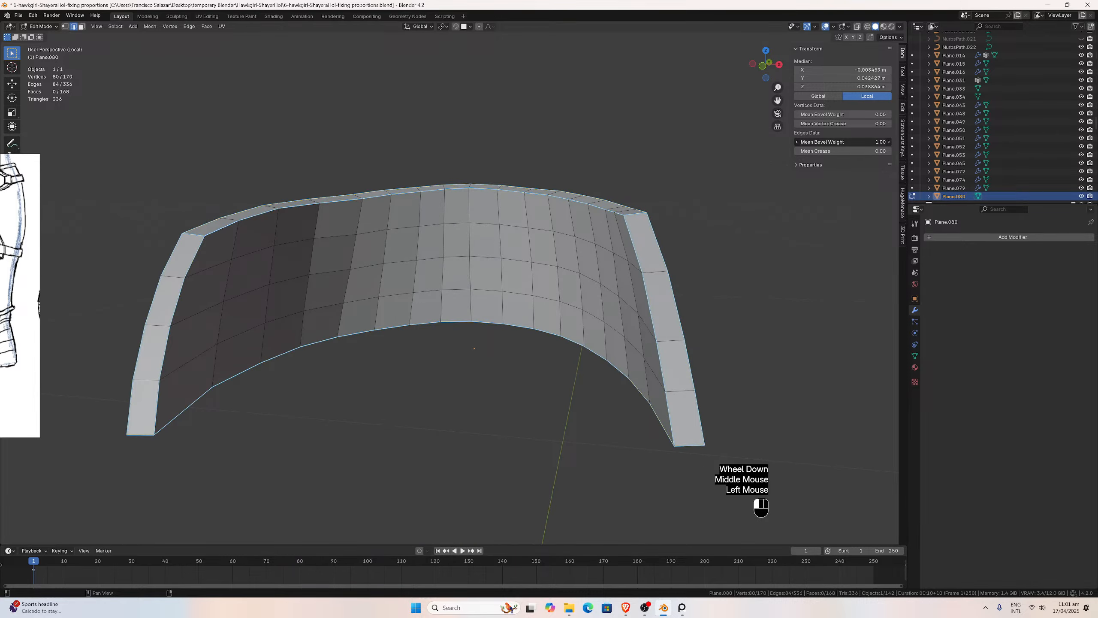
pyautogui.moveTo(598, 277); pyautogui.dragTo(297, 237, button='middle')
pyautogui.press('KP_Divide')
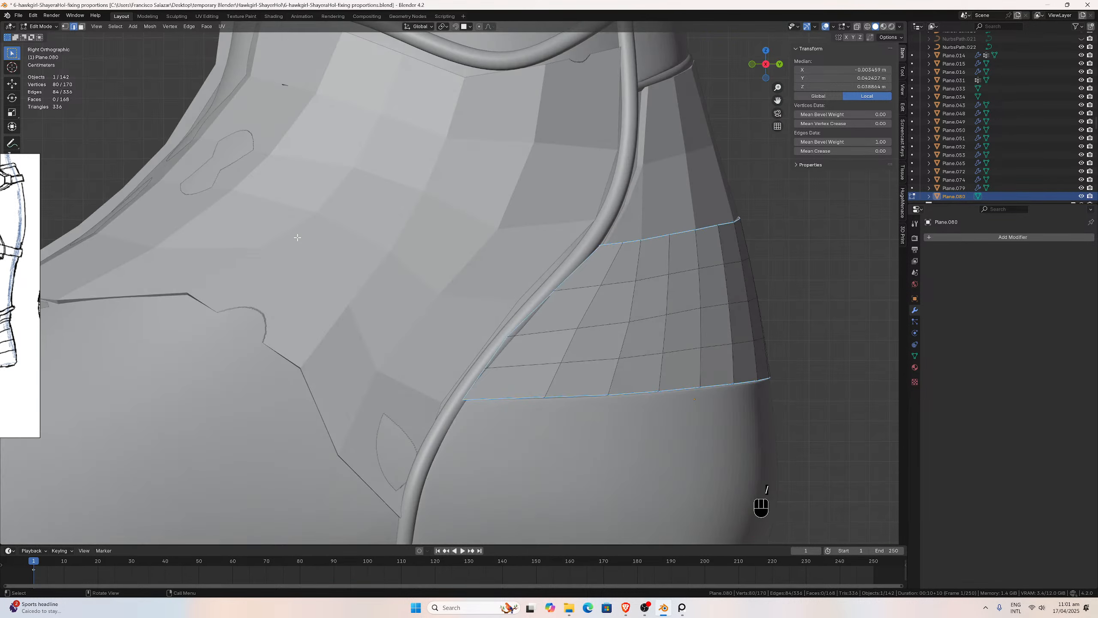
# Add a Bevel modifier to the panel with 2 segments, the Weight limit method and an amount of 0.05 m.
pyautogui.click(926, 237)
pyautogui.moveTo(927, 239)
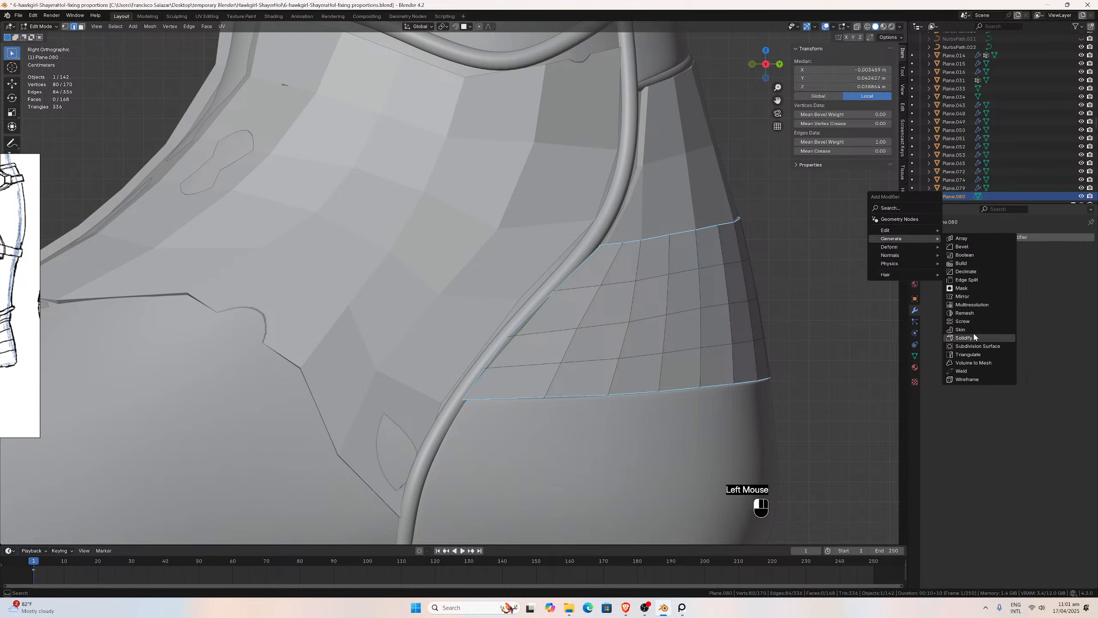
pyautogui.click(963, 247)
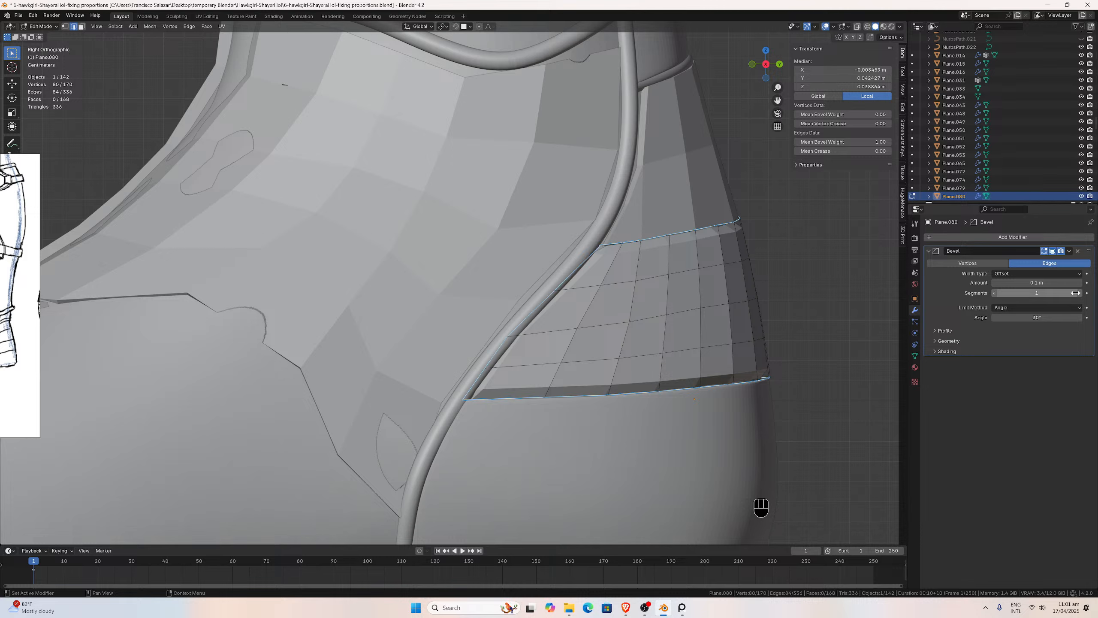
pyautogui.moveTo(1014, 291); pyautogui.dragTo(1031, 292)
pyautogui.click(1043, 308)
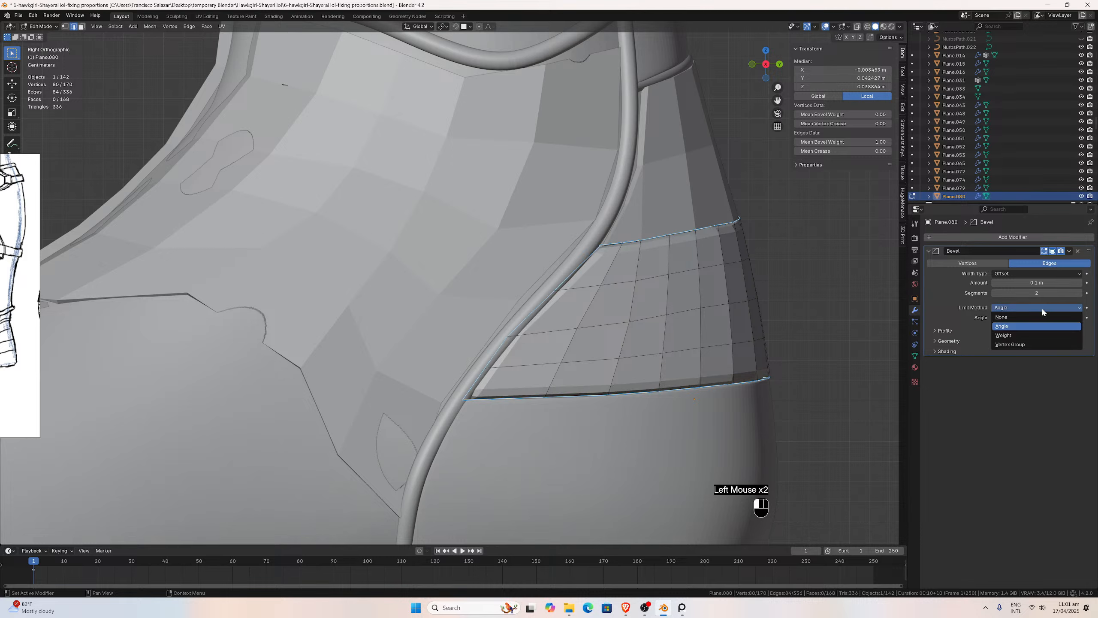
pyautogui.click(1006, 335)
pyautogui.click(1005, 283)
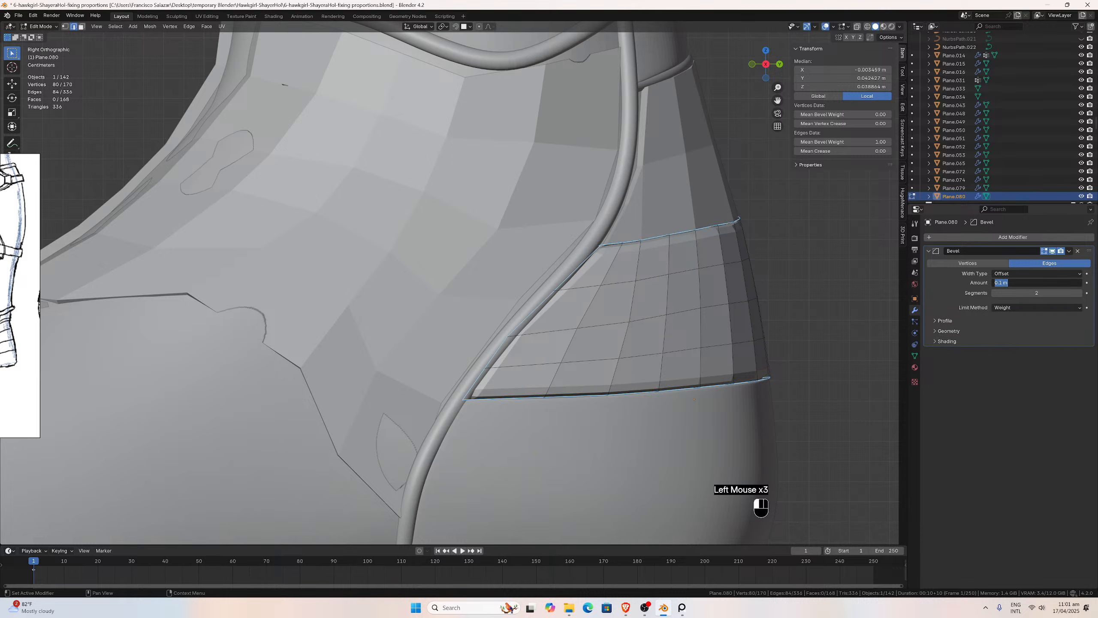
pyautogui.click(1001, 282)
pyautogui.write('5')
pyautogui.press('Return')
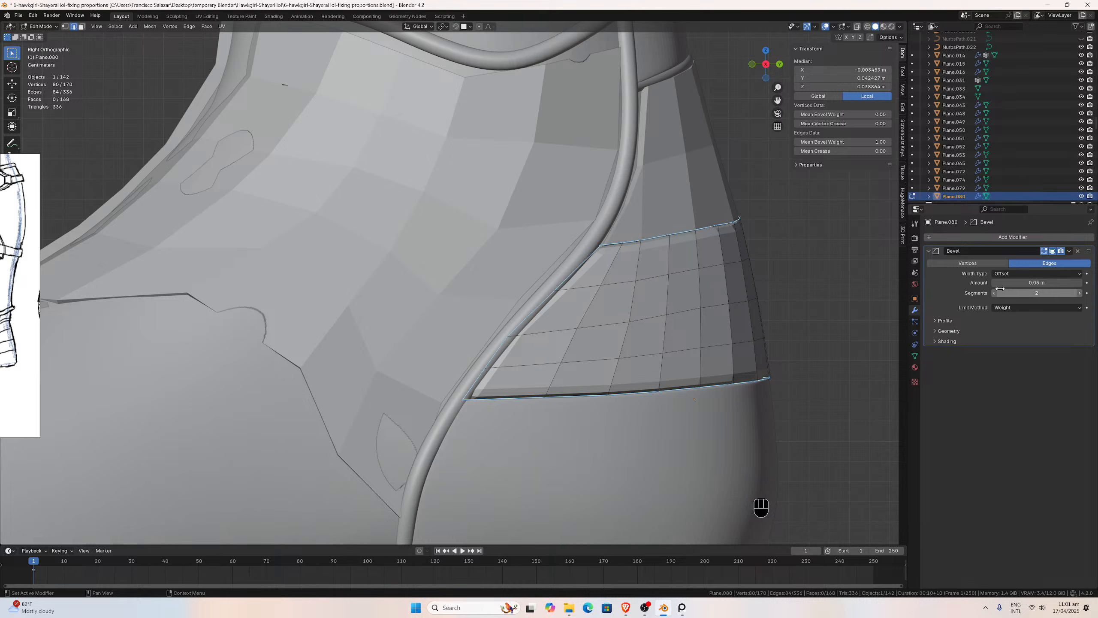
# Set the outer miter of the panel's Bevel modifier to Arc.
pyautogui.click(933, 320)
pyautogui.click(937, 320)
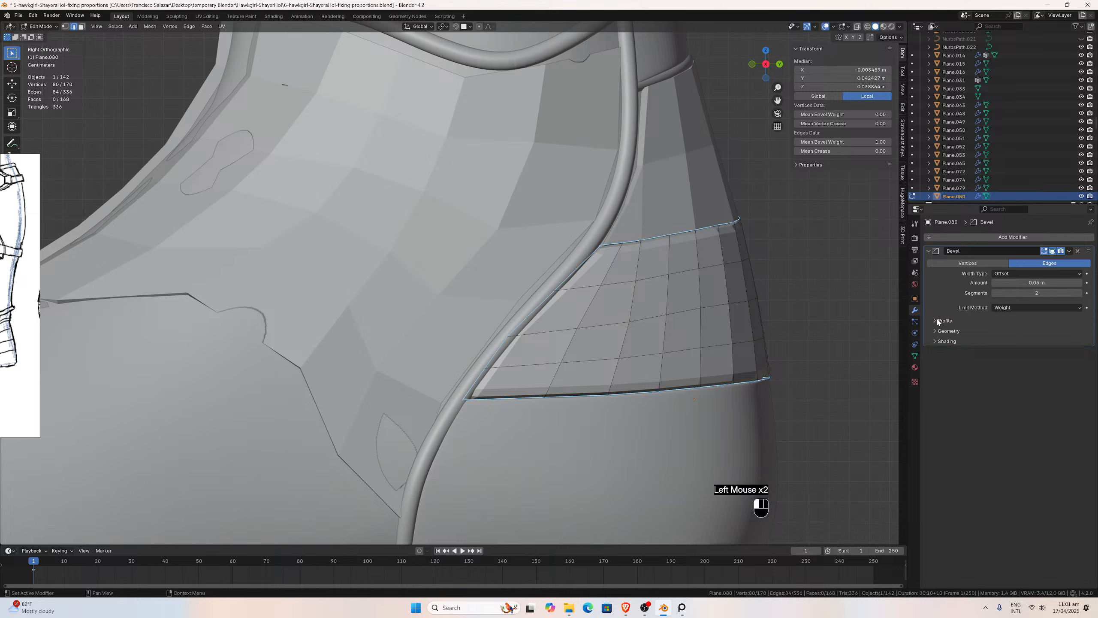
pyautogui.click(946, 330)
pyautogui.click(1005, 344)
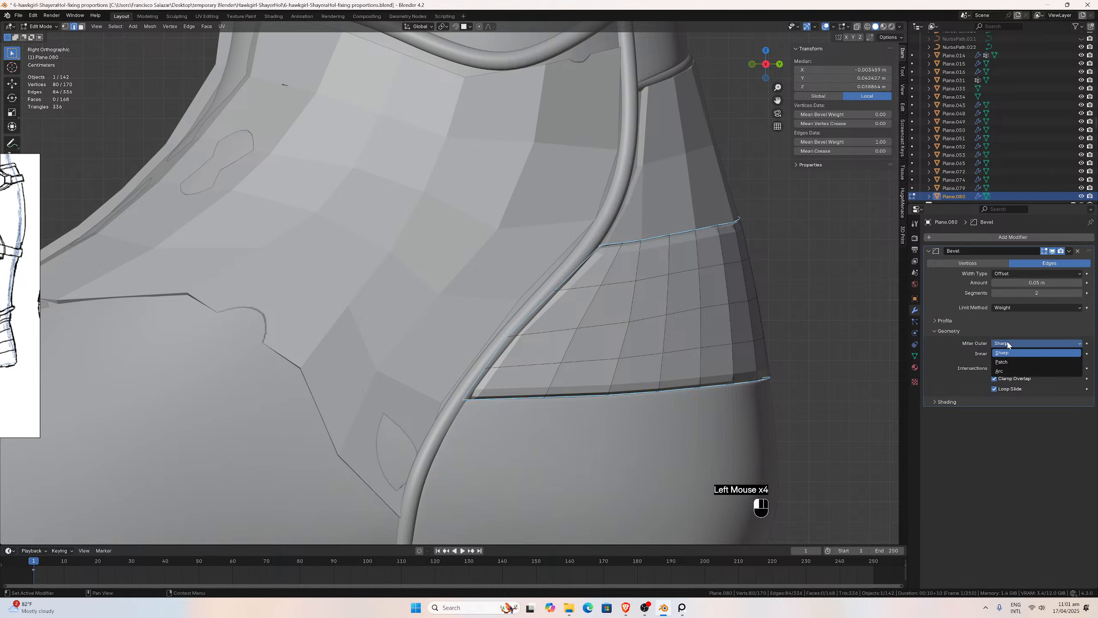
pyautogui.click(1006, 372)
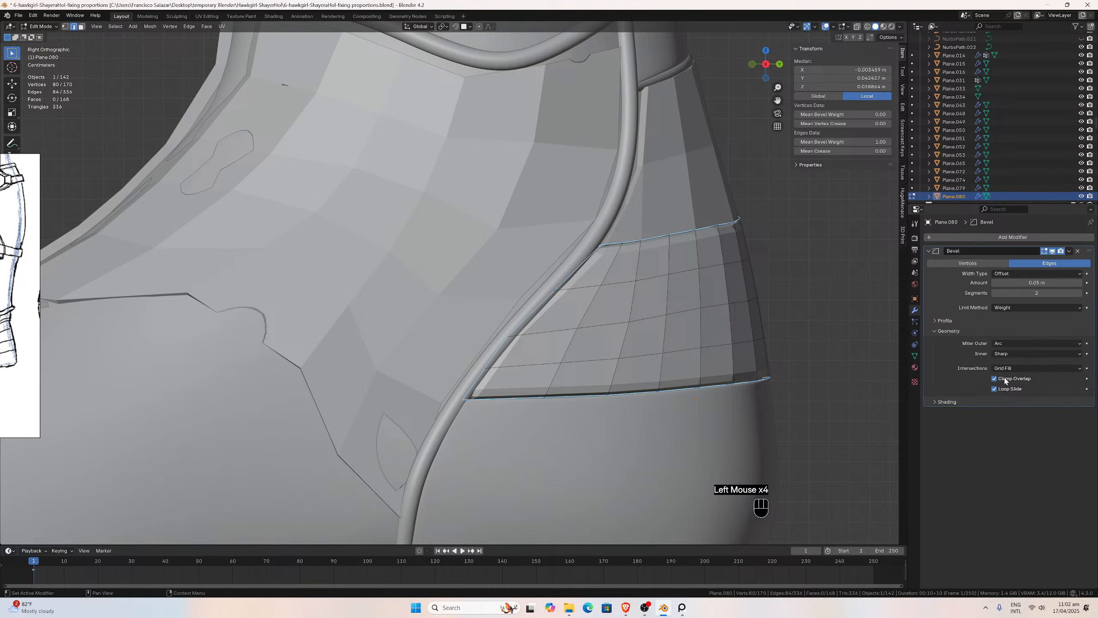
# Toggle the bevel's Clamp Overlap and Loop Slide options off and back on to compare their effect.
pyautogui.click(994, 379)
pyautogui.click(994, 378)
pyautogui.click(994, 378)
pyautogui.click(994, 378)
pyautogui.click(994, 388)
pyautogui.click(994, 389)
pyautogui.click(994, 379)
pyautogui.click(994, 379)
# Isolate the panel, select its whole mesh and recalculate the normals to face outside.
pyautogui.press('/')
pyautogui.moveTo(589, 364); pyautogui.dragTo(579, 292, button='middle')
pyautogui.scroll(2, 620, 285)
pyautogui.scroll(-2, 270, 253)
pyautogui.scroll(2, 318, 287)
pyautogui.scroll(-1, 615, 305)
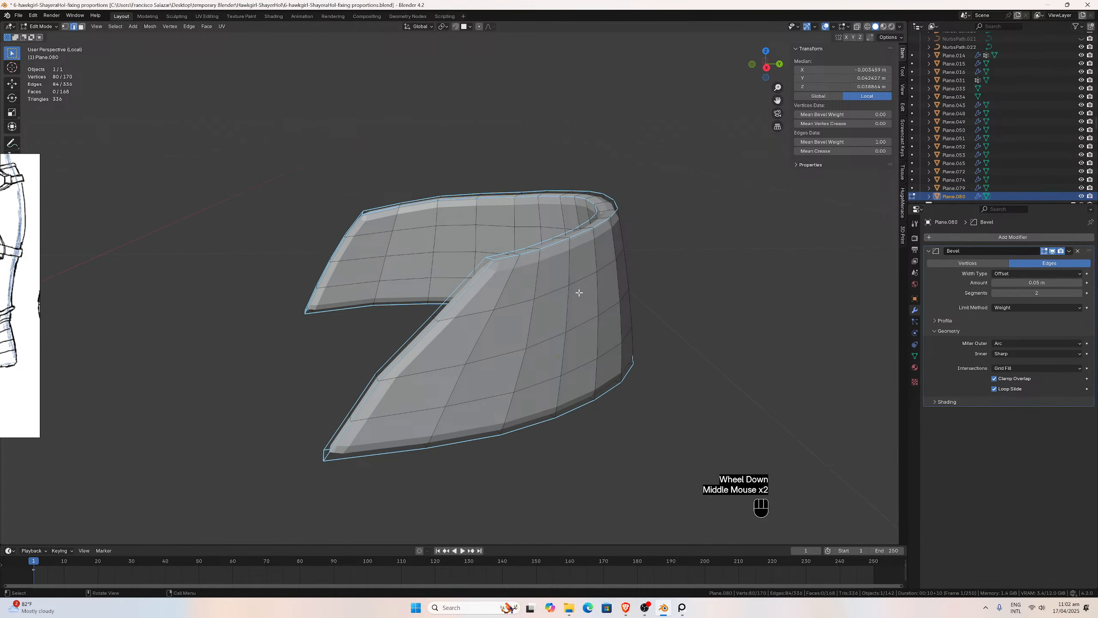
pyautogui.press('a')
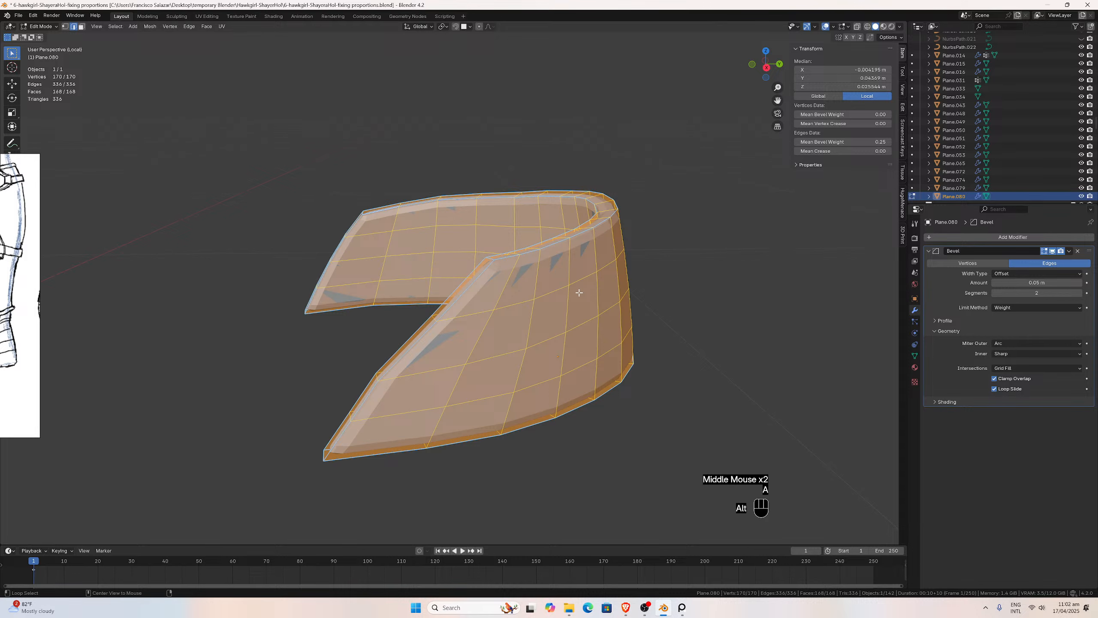
pyautogui.hotkey('alt', 'n')
pyautogui.click(560, 301)
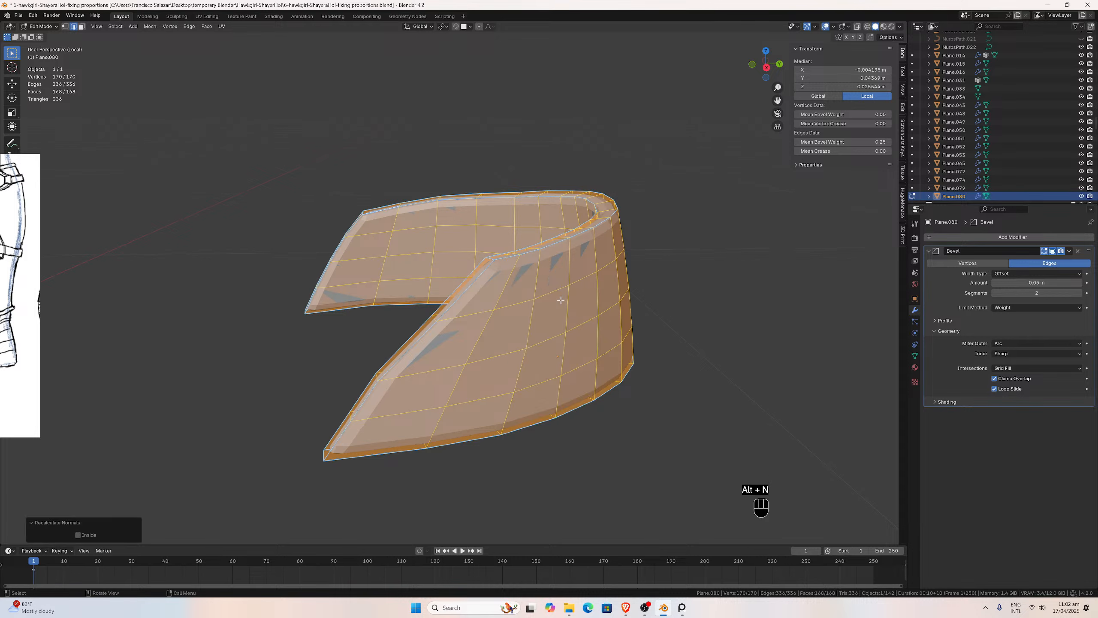
# Leave mesh editing and apply the panel's location, rotation and scale.
pyautogui.press('Tab')
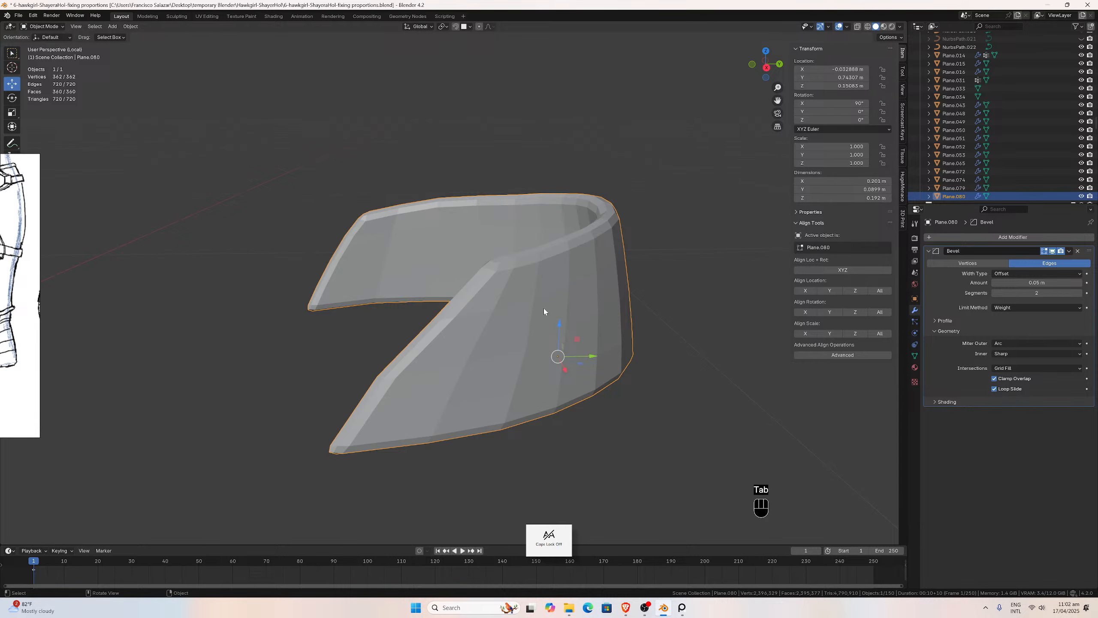
pyautogui.hotkey('ctrl', 'a')
pyautogui.click(548, 314)
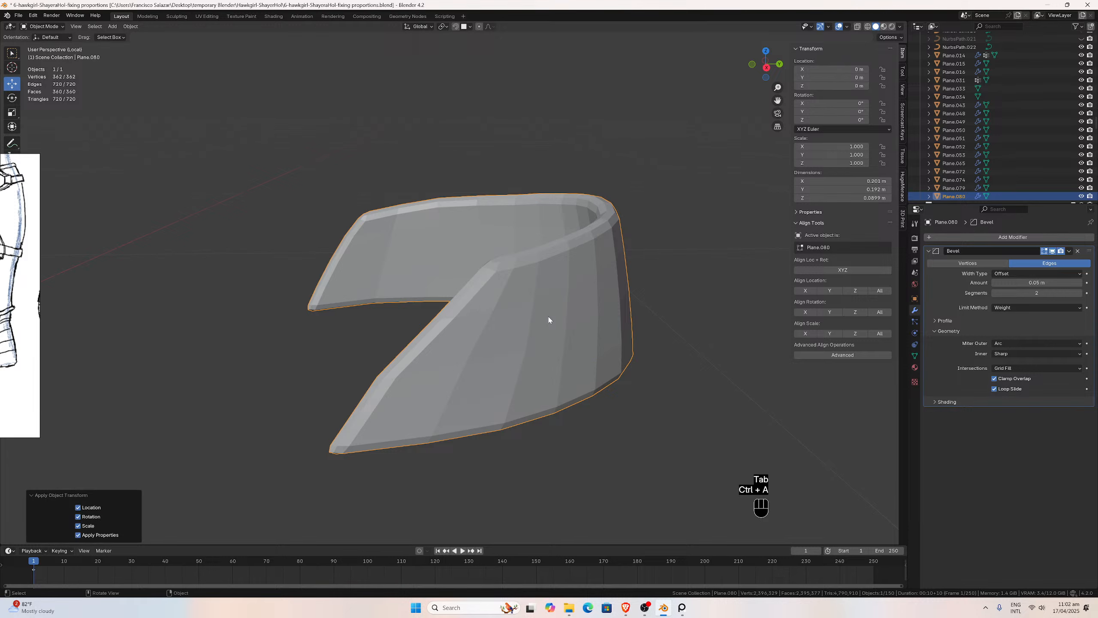
# Set the amount of the panel's Bevel modifier to 0.002 m.
pyautogui.scroll(2, 536, 326)
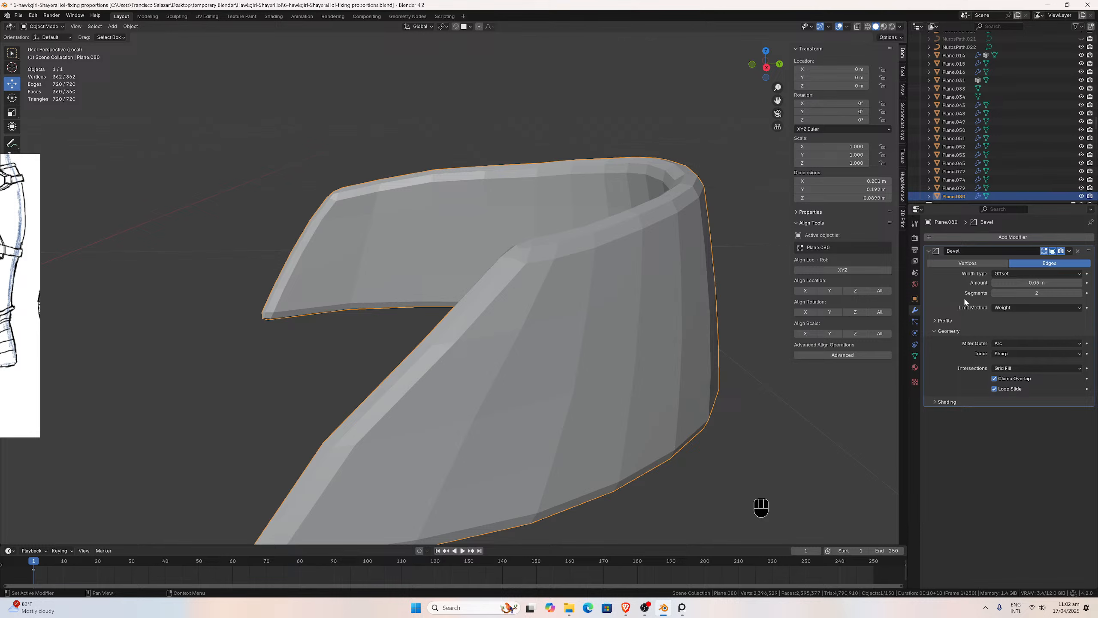
pyautogui.click(1018, 282)
pyautogui.click(1001, 282)
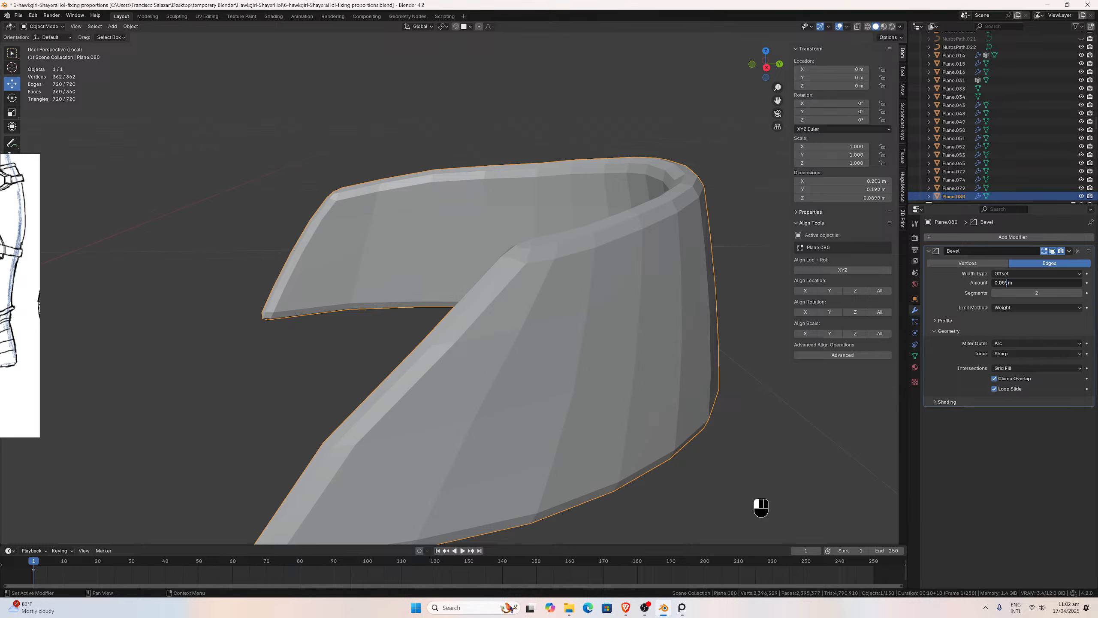
pyautogui.write('-0')
pyautogui.press('BackSpace')
pyautogui.write('2')
pyautogui.press('Return')
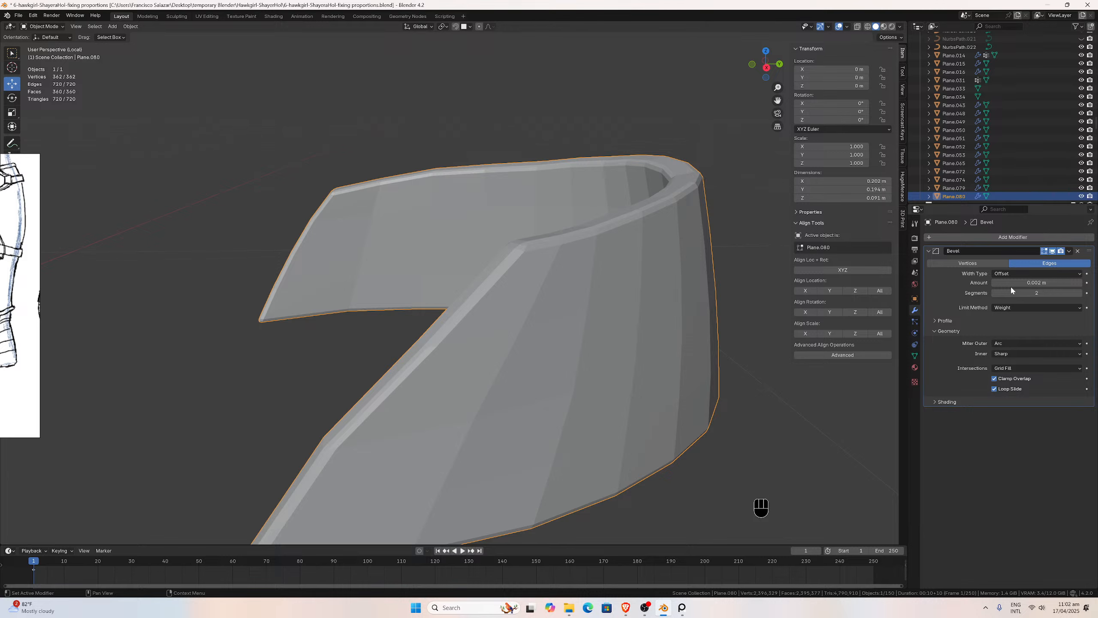
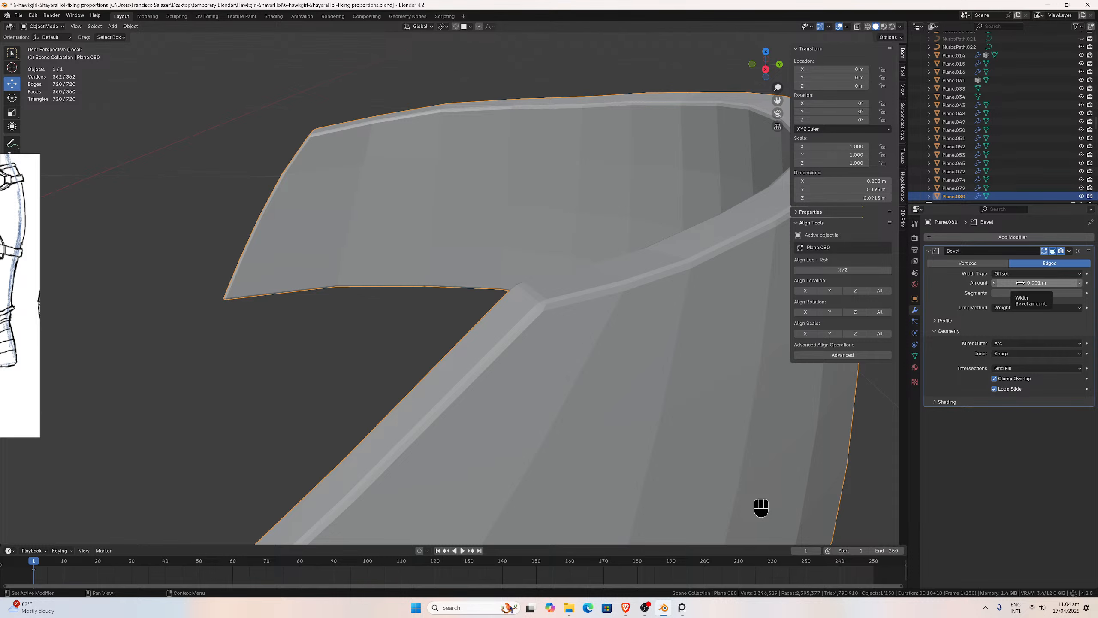
# Check the panel's bevelled border, exit its isolated view and select the heel panel below to read its bevel settings.
pyautogui.scroll(-2, 609, 299)
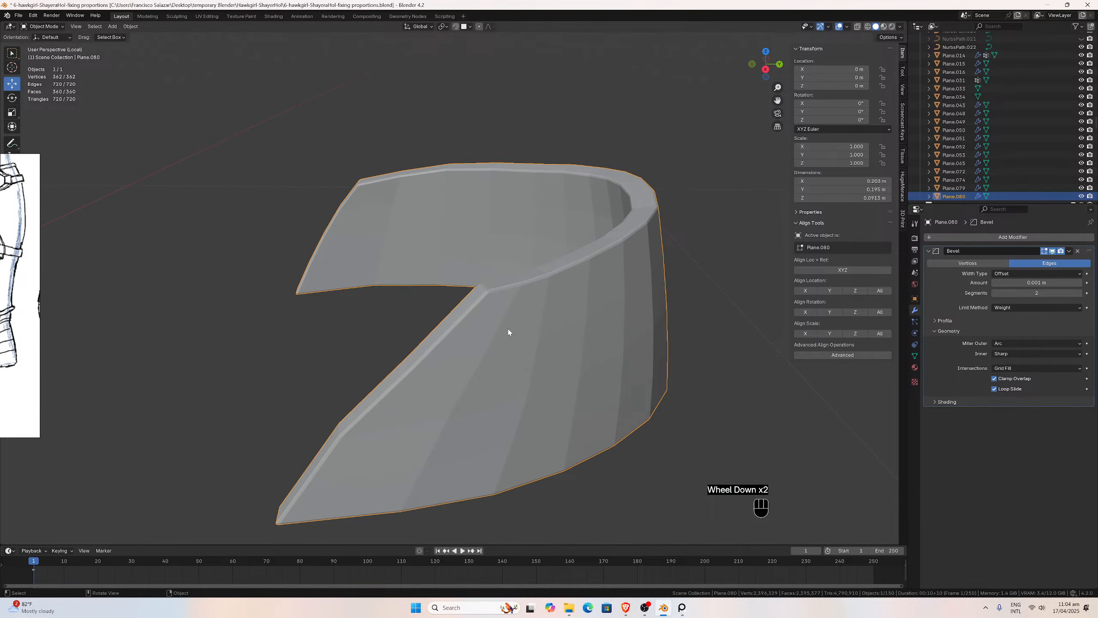
pyautogui.moveTo(508, 328); pyautogui.dragTo(539, 294, button='middle')
pyautogui.scroll(2, 538, 293)
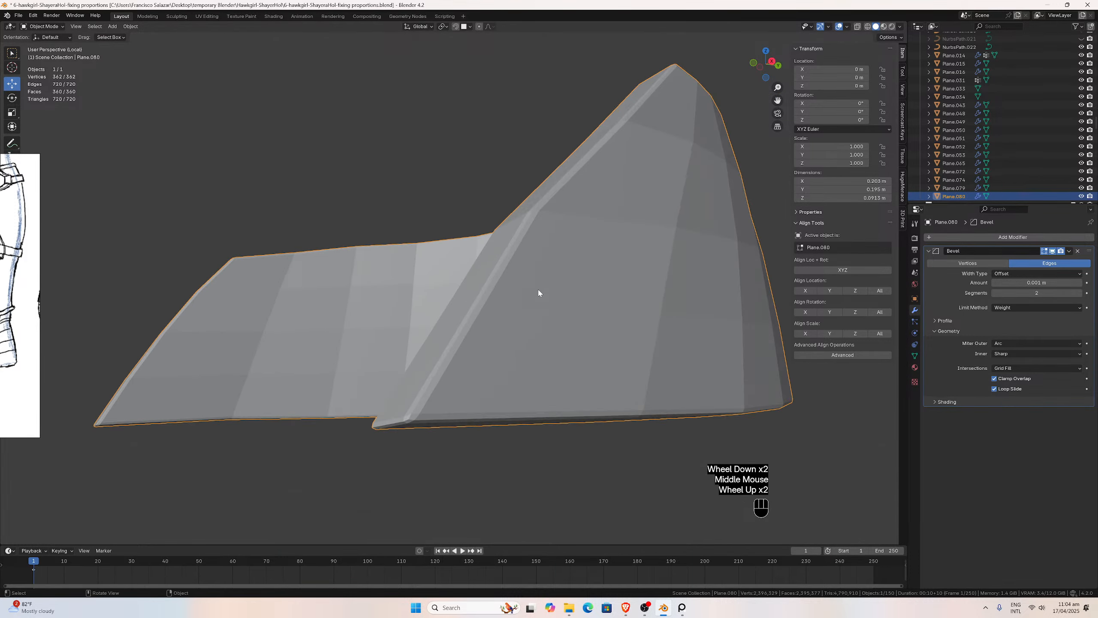
pyautogui.press('/')
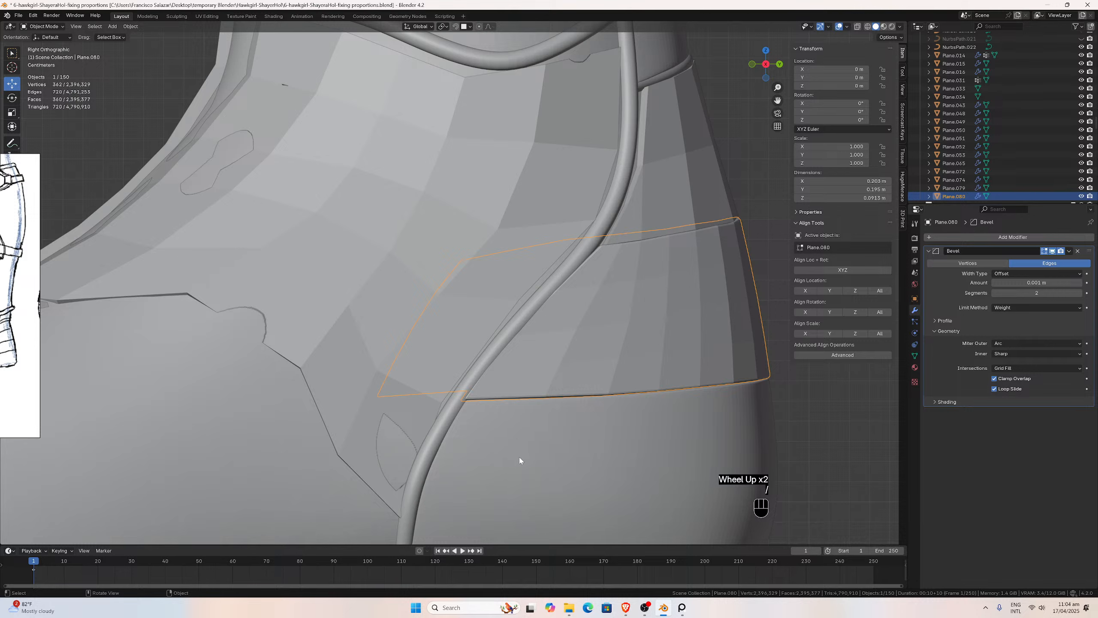
pyautogui.press('Tab')
pyautogui.click(522, 465)
pyautogui.press('Tab')
pyautogui.click(526, 470)
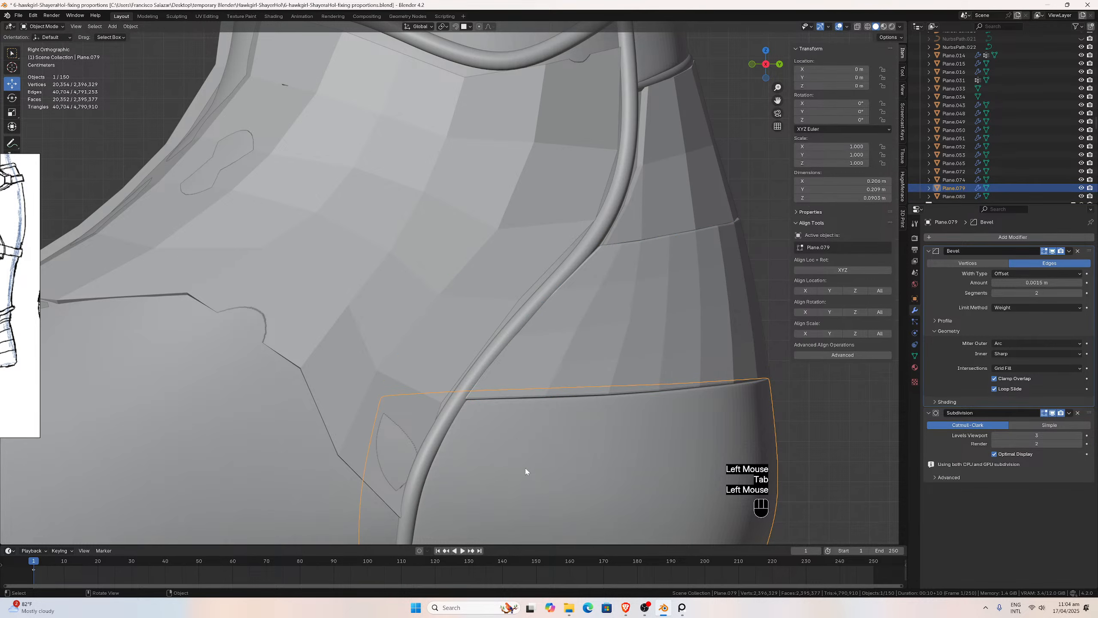
# Reselect the panel above the heel and set its bevel amount to 0.0015 m, matching the heel panel.
pyautogui.click(599, 350)
pyautogui.press('Tab')
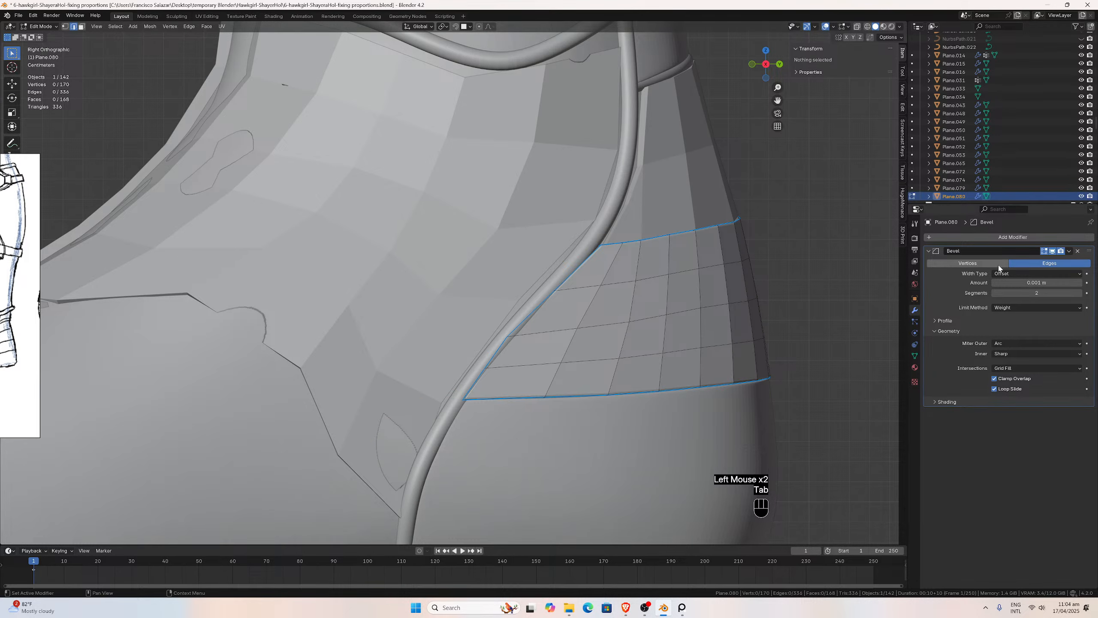
pyautogui.moveTo(1046, 282); pyautogui.dragTo(1033, 283)
pyautogui.click(1033, 282)
pyautogui.click(1008, 282)
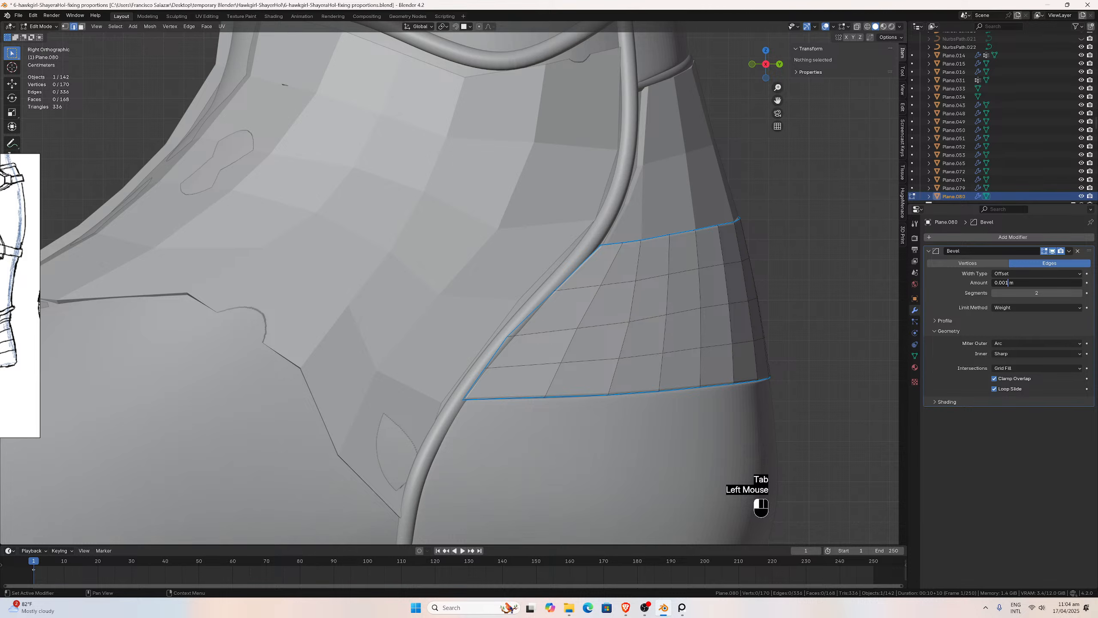
pyautogui.write('5')
pyautogui.press('Return')
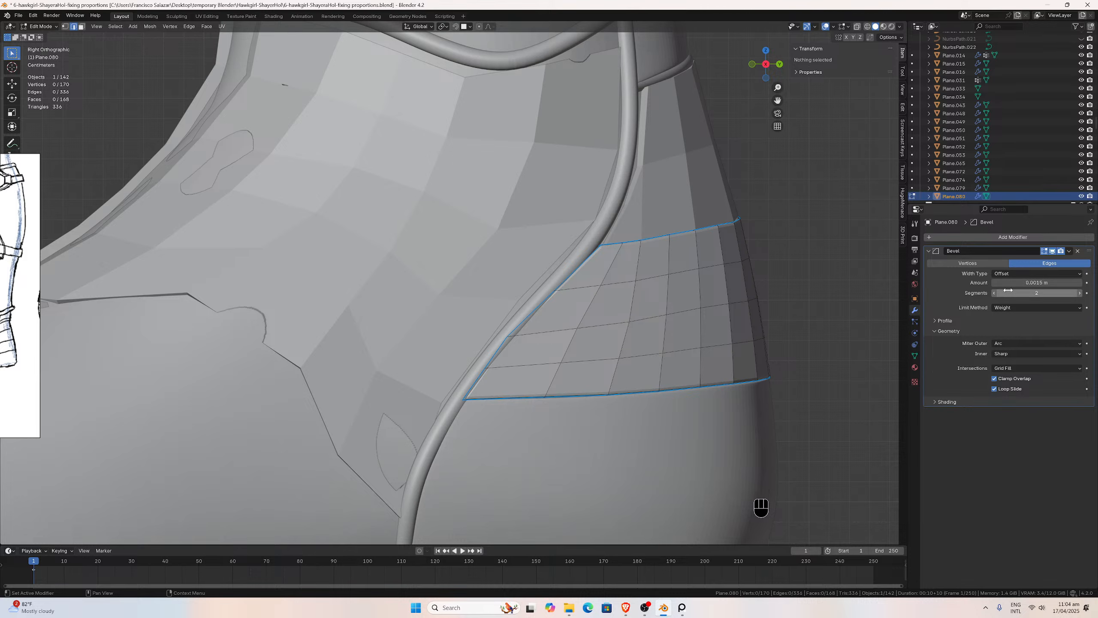
pyautogui.press('Tab')
# Add a Subdivision Surface modifier to the panel and set its viewport level to 3.
pyautogui.scroll(-1, 723, 317)
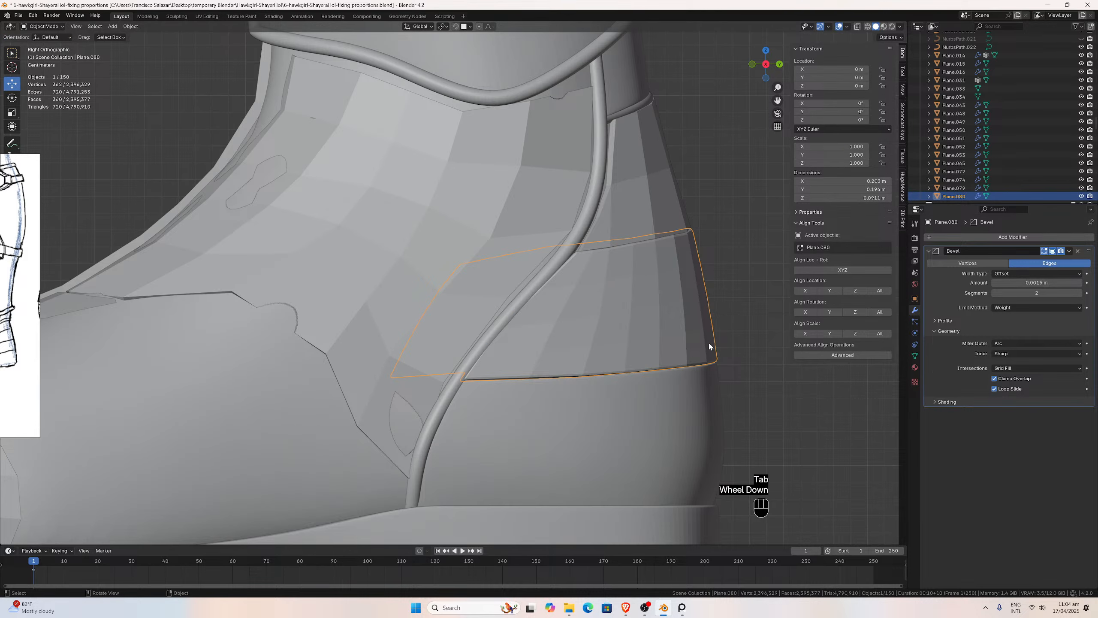
pyautogui.click(956, 237)
pyautogui.moveTo(956, 234)
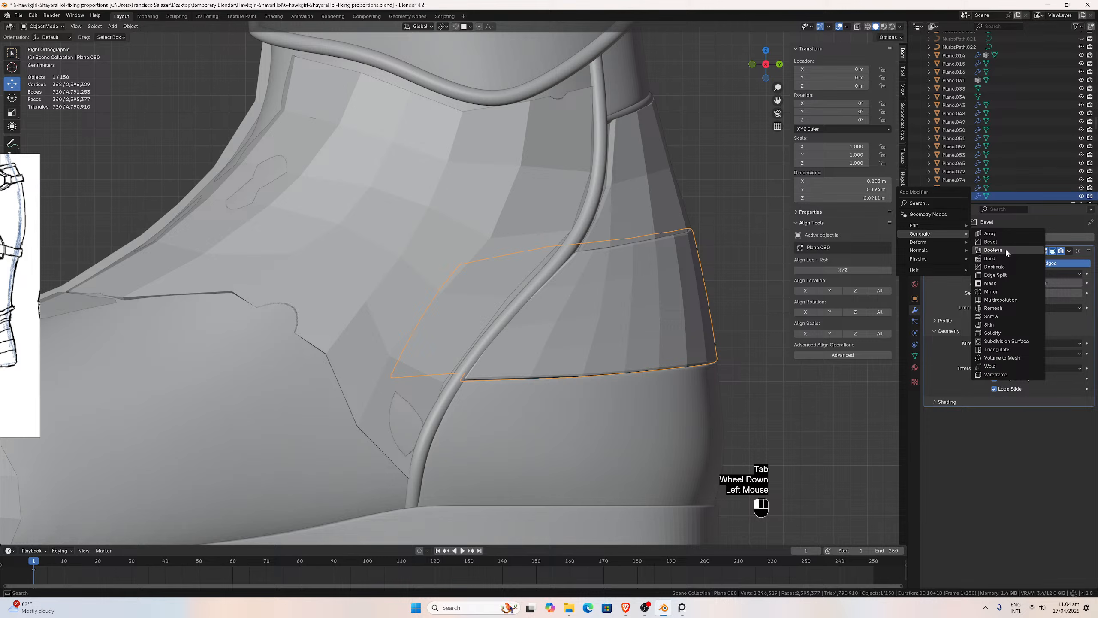
pyautogui.click(1011, 342)
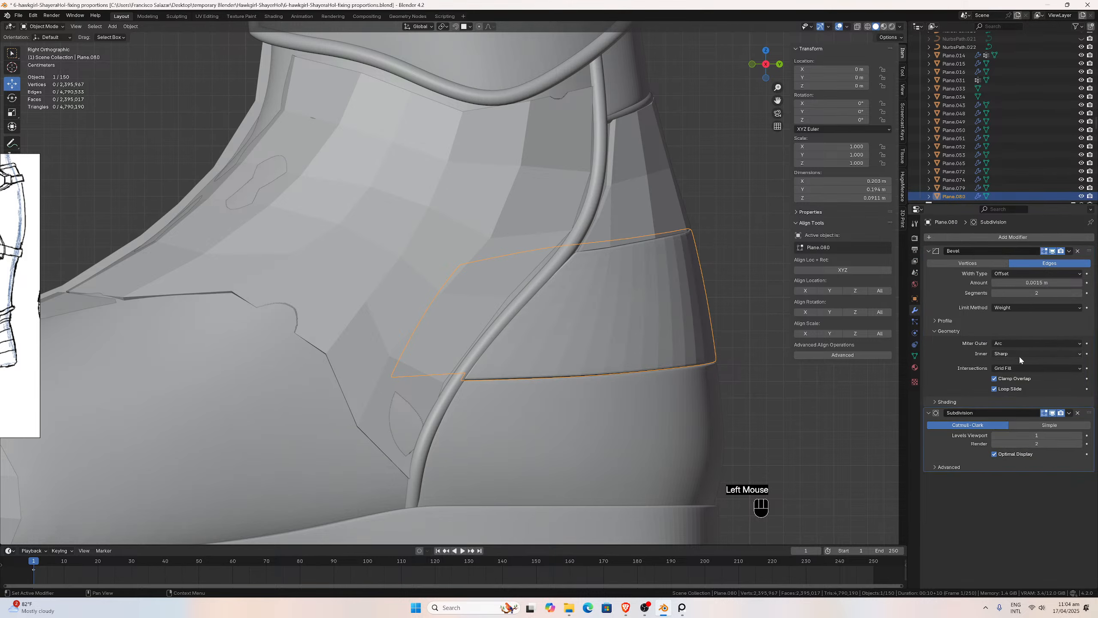
pyautogui.click(1079, 435)
pyautogui.click(1080, 435)
# Examine the seam between the smoothed panel and the heel panel, selecting each to compare their edges.
pyautogui.moveTo(740, 378); pyautogui.dragTo(653, 377, button='middle')
pyautogui.scroll(2, 692, 345)
pyautogui.click(619, 345)
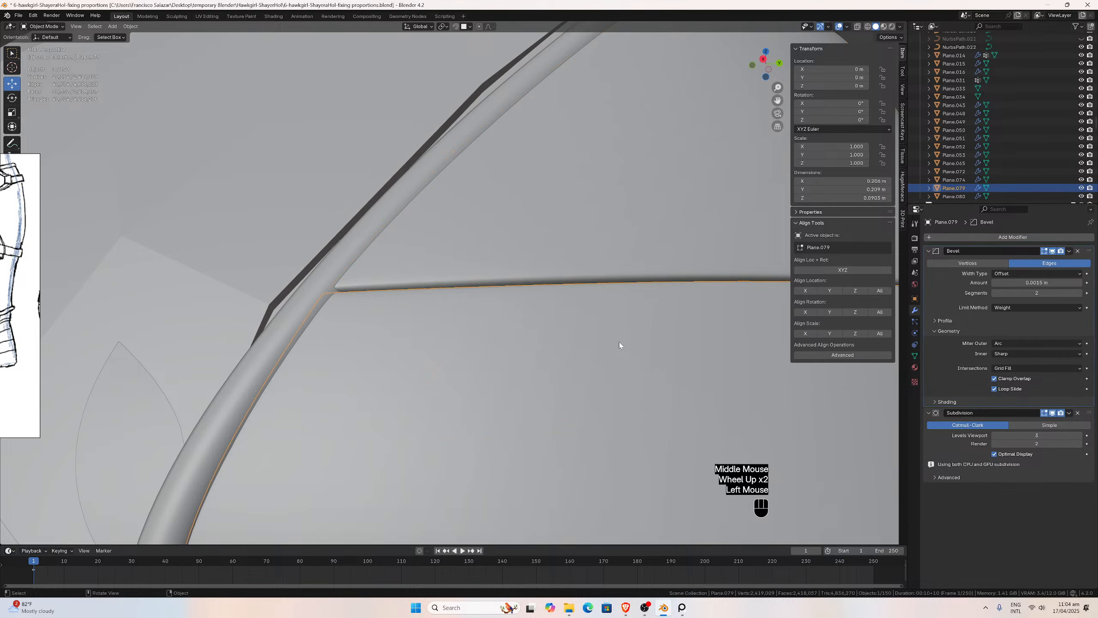
pyautogui.moveTo(619, 345); pyautogui.dragTo(587, 357, button='middle')
pyautogui.click(504, 379)
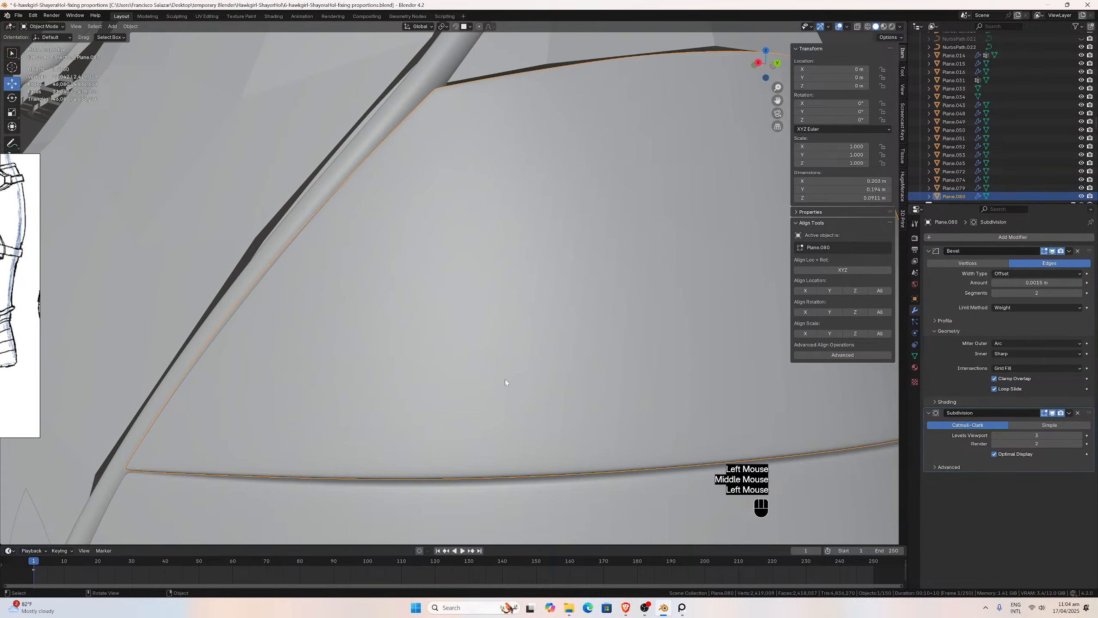
pyautogui.moveTo(493, 366); pyautogui.dragTo(549, 371, button='middle')
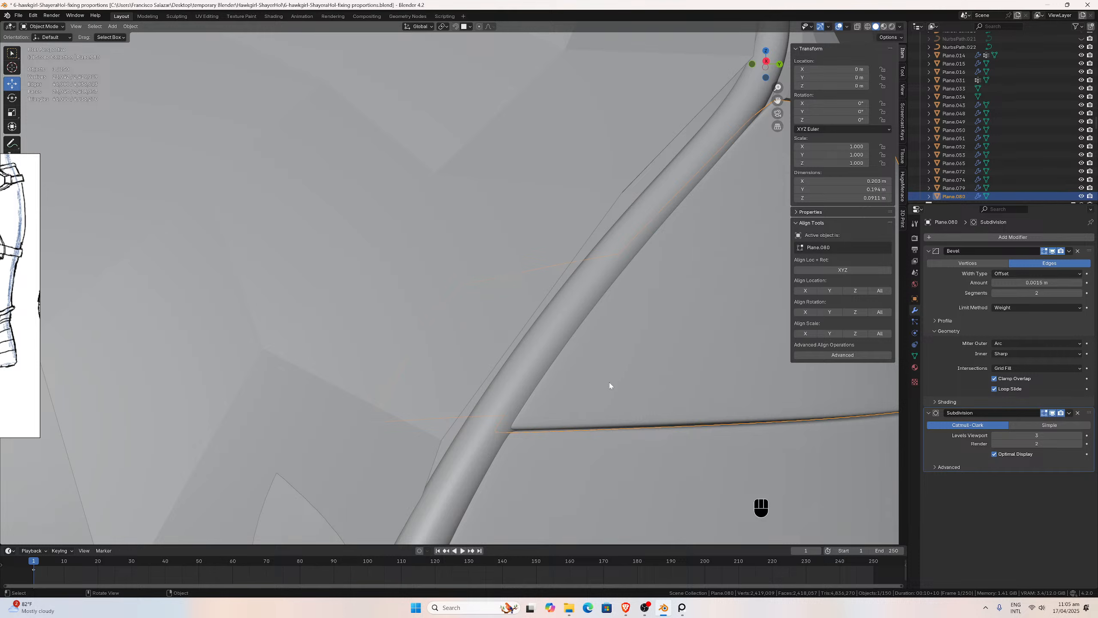
# Examine the boot and the whole Hawkgirl figure from several angles.
pyautogui.scroll(-4, 609, 384)
pyautogui.scroll(-4, 585, 342)
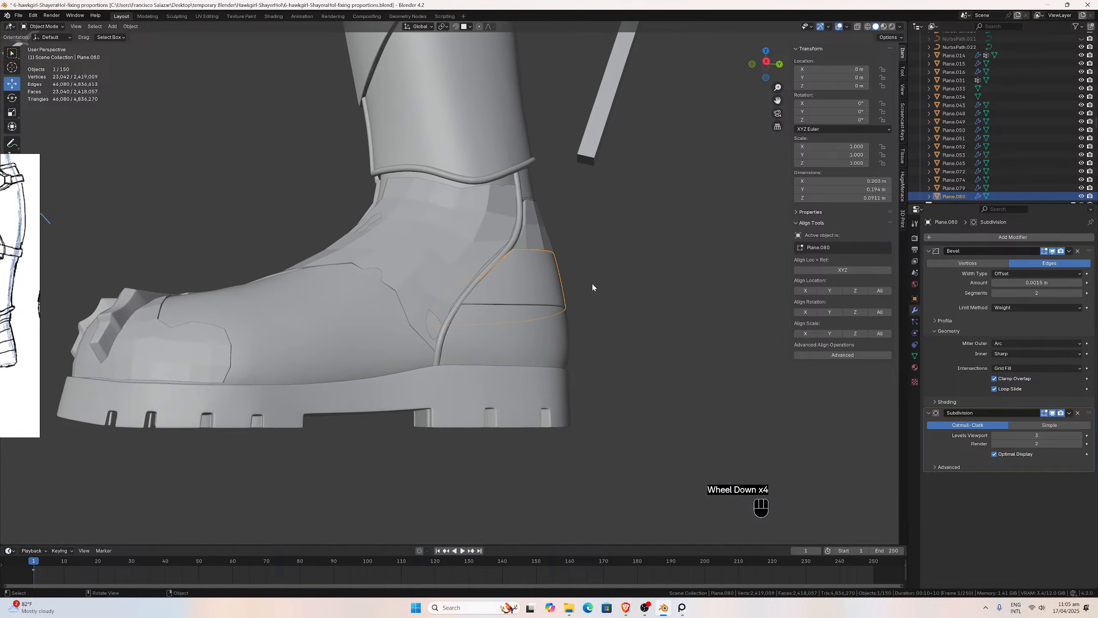
pyautogui.scroll(-3, 494, 228)
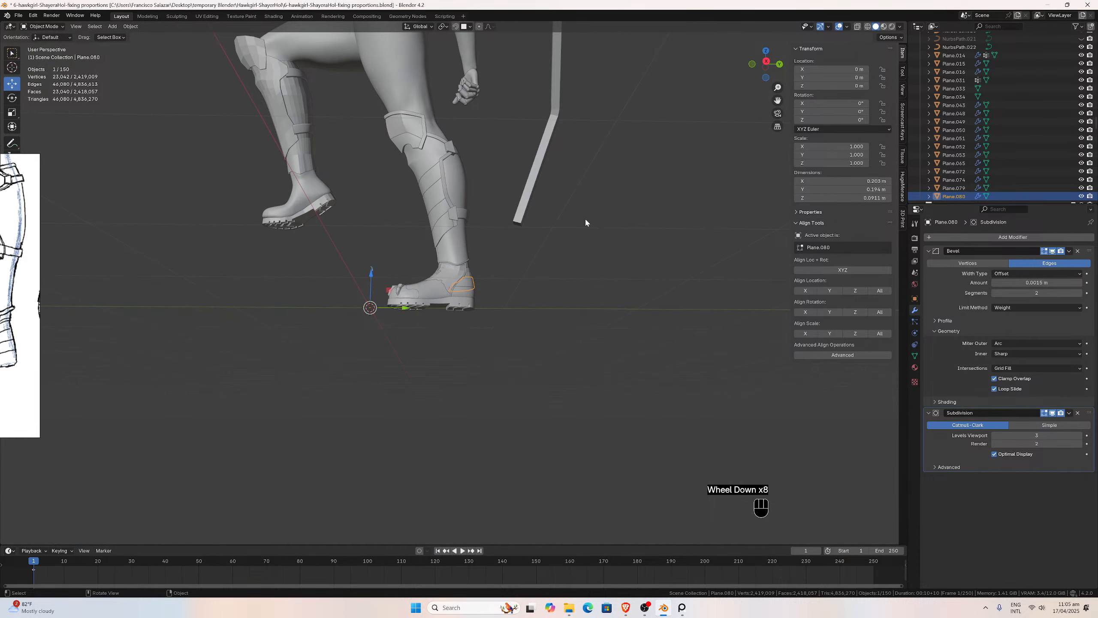
pyautogui.moveTo(777, 100); pyautogui.dragTo(743, 338)
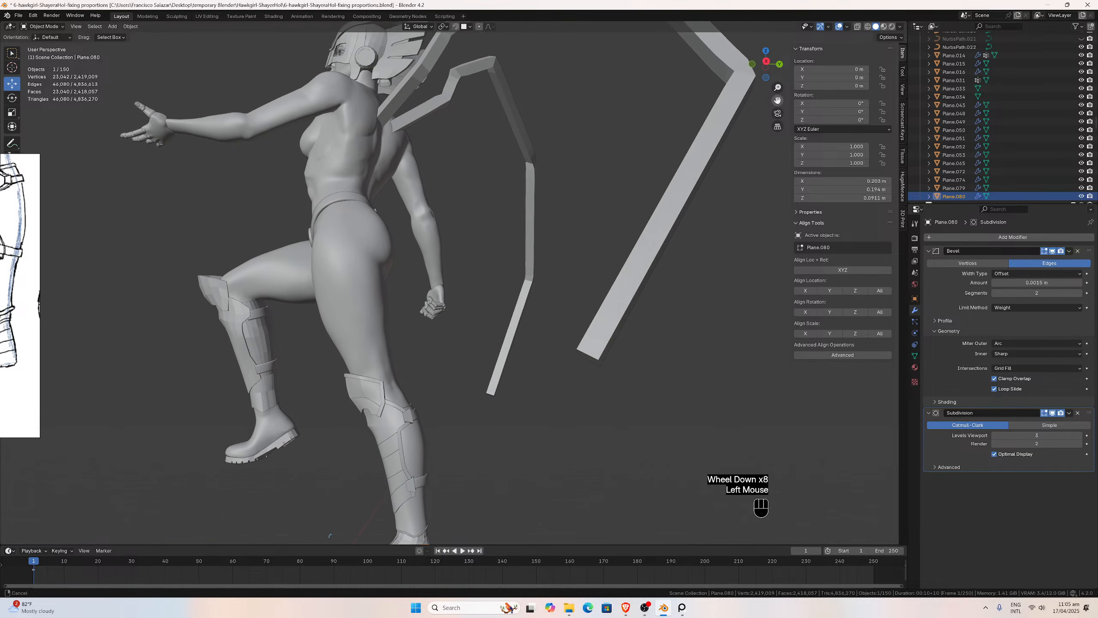
pyautogui.moveTo(510, 112); pyautogui.dragTo(581, 111, button='middle')
pyautogui.scroll(1, 297, 87)
pyautogui.scroll(-2, 306, 96)
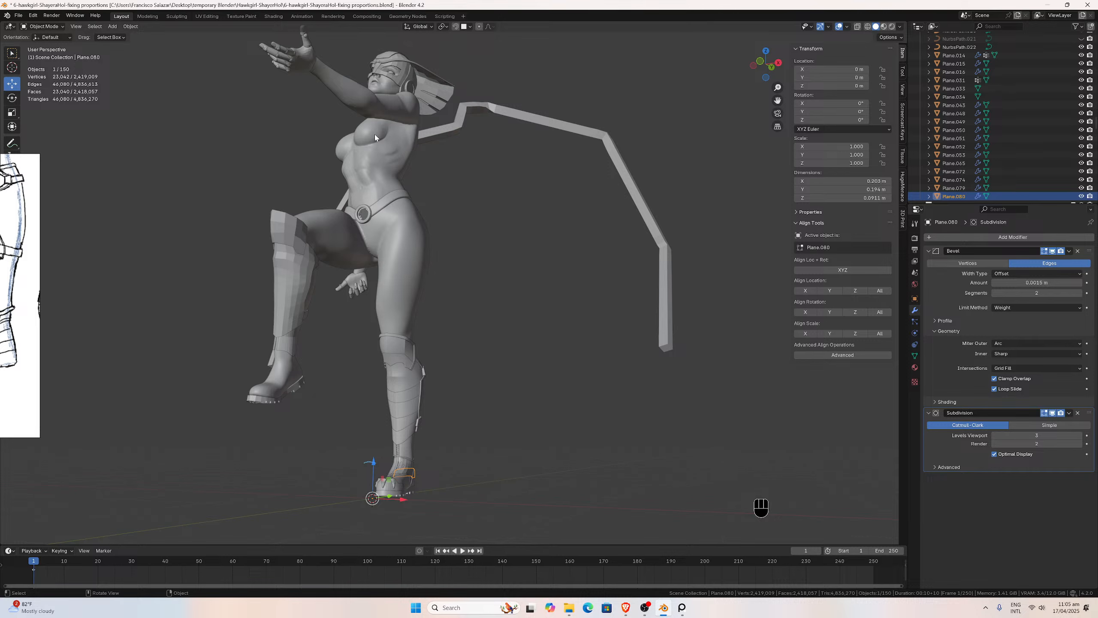
pyautogui.scroll(4, 373, 182)
pyautogui.scroll(-2, 373, 203)
pyautogui.moveTo(374, 211); pyautogui.dragTo(286, 222, button='middle')
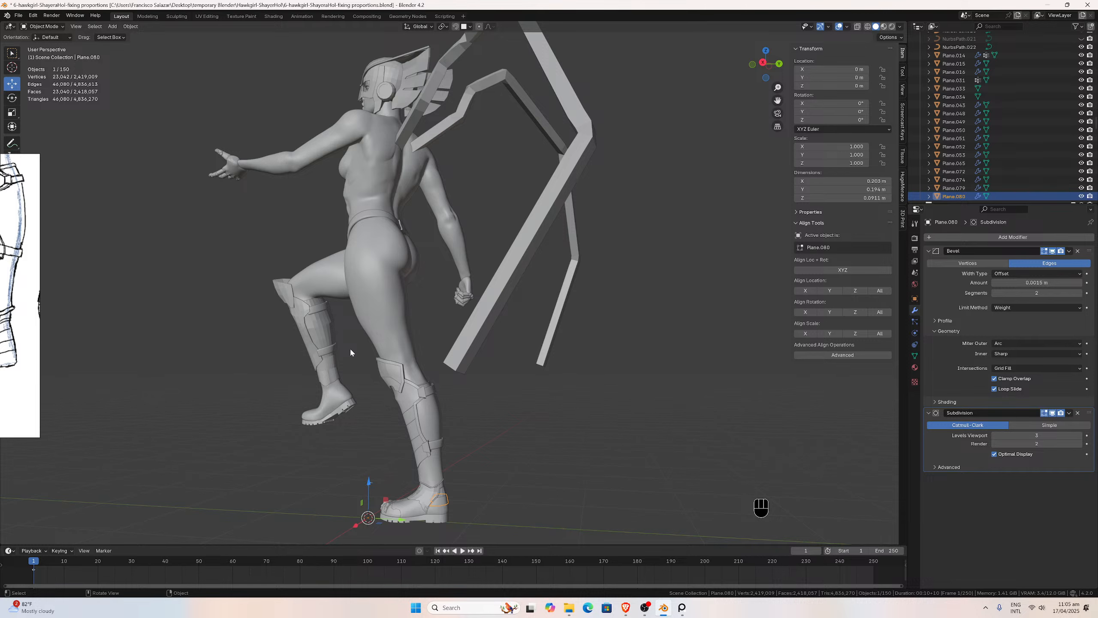
# Examine the standing leg and its boot panels in the right orthographic view.
pyautogui.press('KP_3')
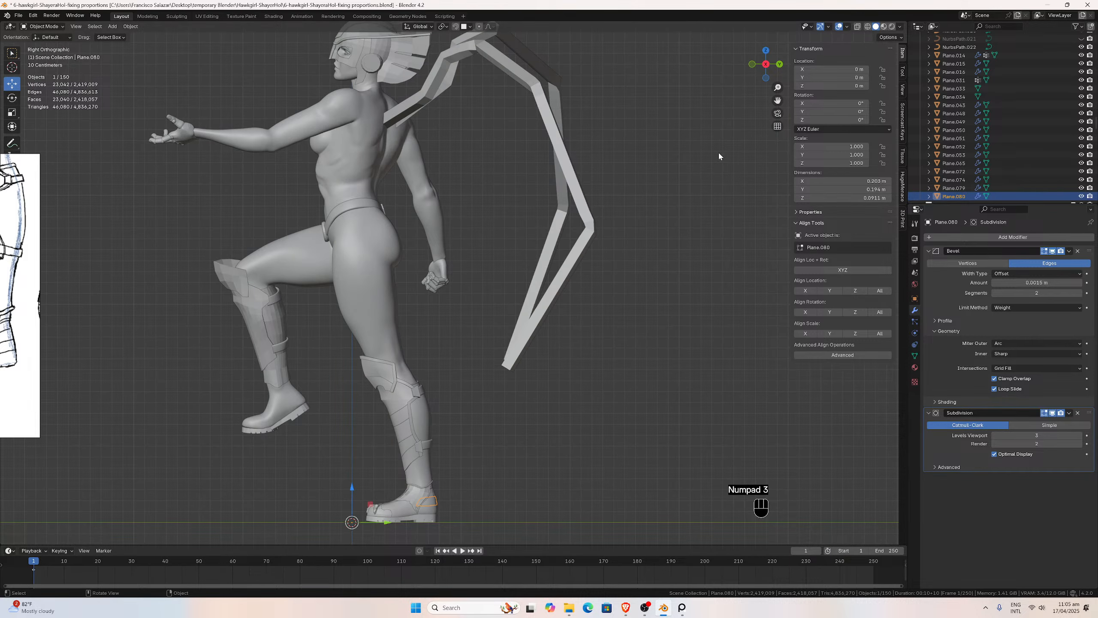
pyautogui.moveTo(777, 100); pyautogui.dragTo(751, 23)
pyautogui.scroll(2, 558, 248)
pyautogui.scroll(3, 558, 248)
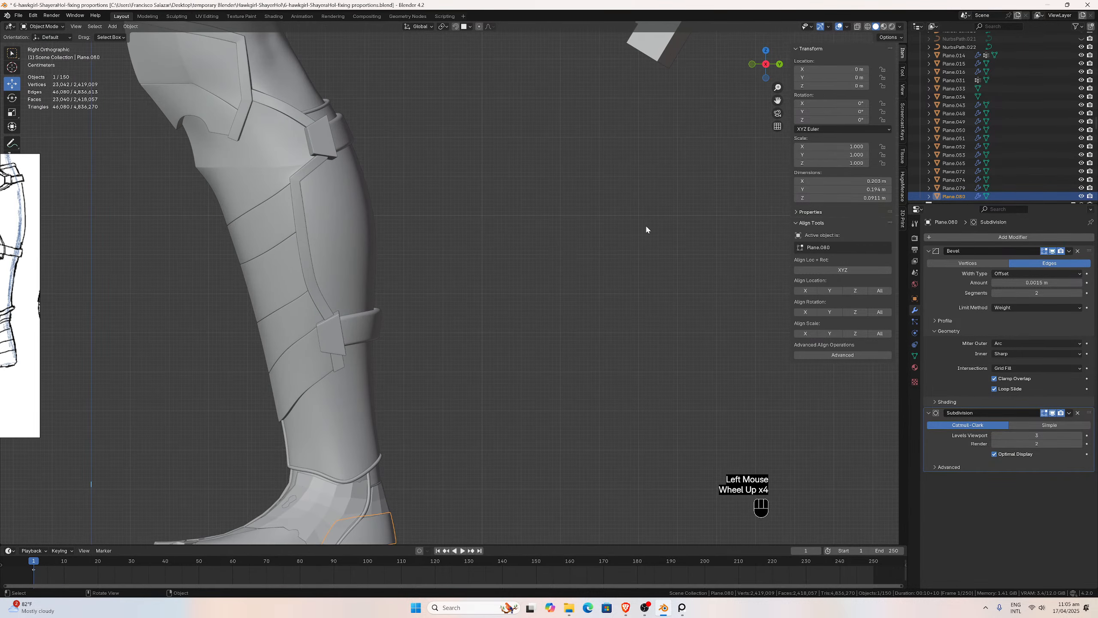
pyautogui.moveTo(777, 100)
pyautogui.mouseDown()
pyautogui.moveTo(812, 26)
pyautogui.moveTo(777, 100)
pyautogui.mouseUp()
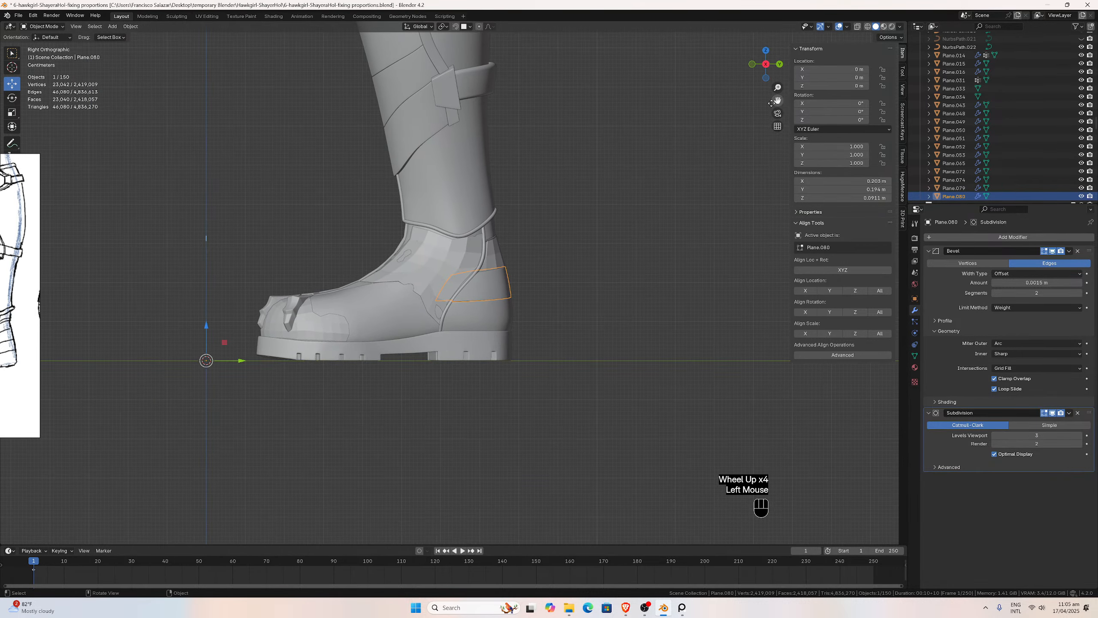
pyautogui.scroll(3, 585, 206)
pyautogui.scroll(-2, 606, 222)
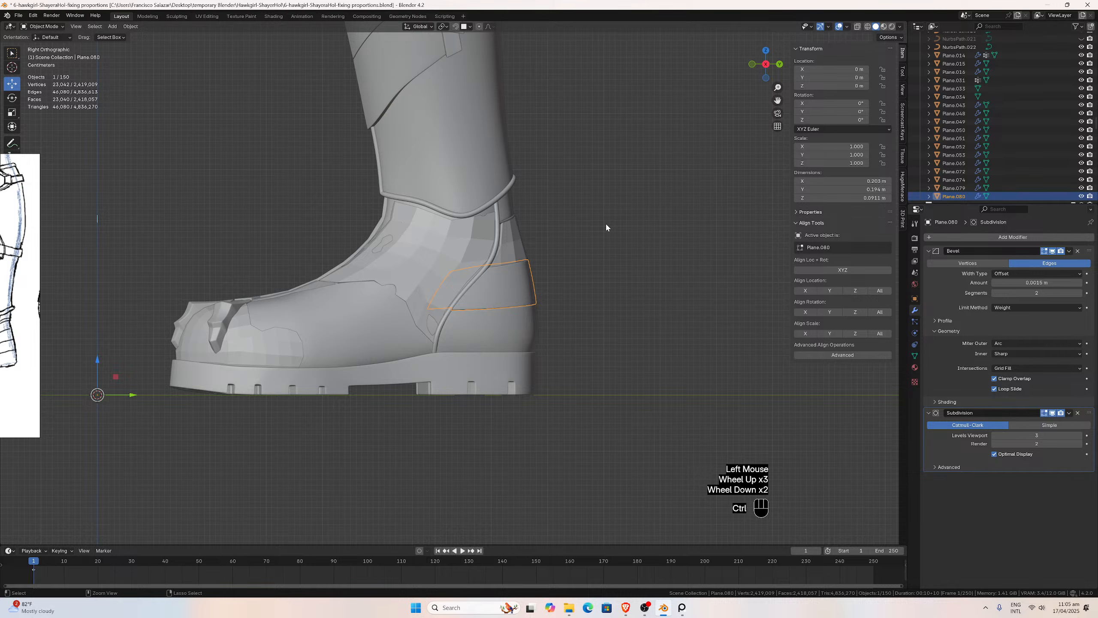
# Examine the back of the boot and the panel above the heel in the back orthographic view.
pyautogui.press('ctrl+KP_3')
pyautogui.press('ctrl+KP_1')
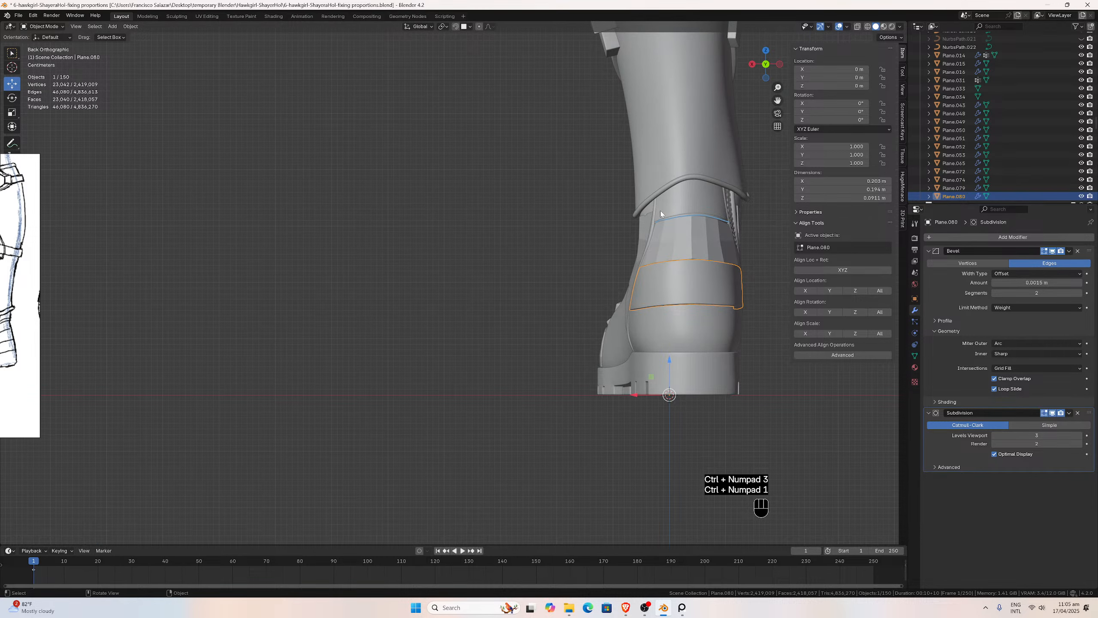
pyautogui.moveTo(777, 100); pyautogui.dragTo(565, 143)
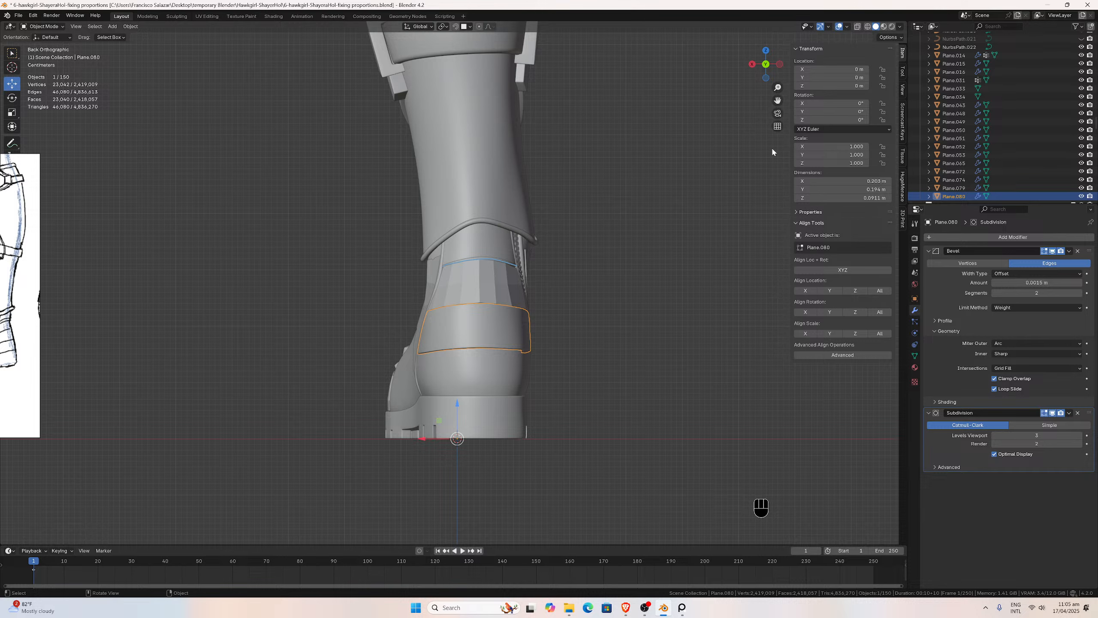
pyautogui.scroll(3, 676, 230)
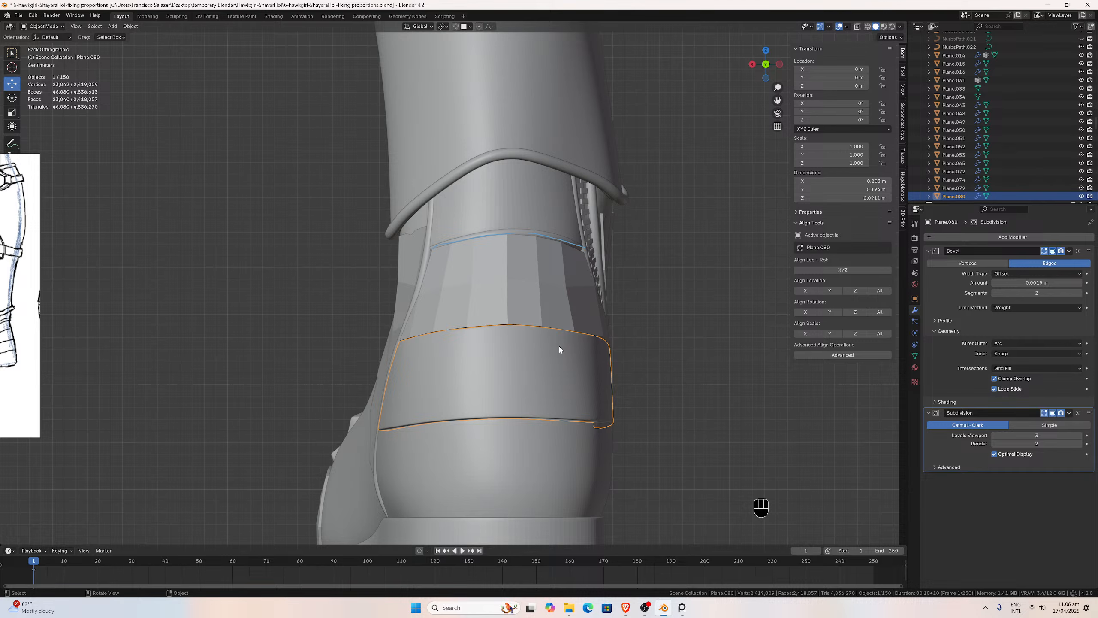
pyautogui.moveTo(777, 99); pyautogui.dragTo(775, 29)
pyautogui.scroll(3, 456, 284)
pyautogui.scroll(2, 508, 286)
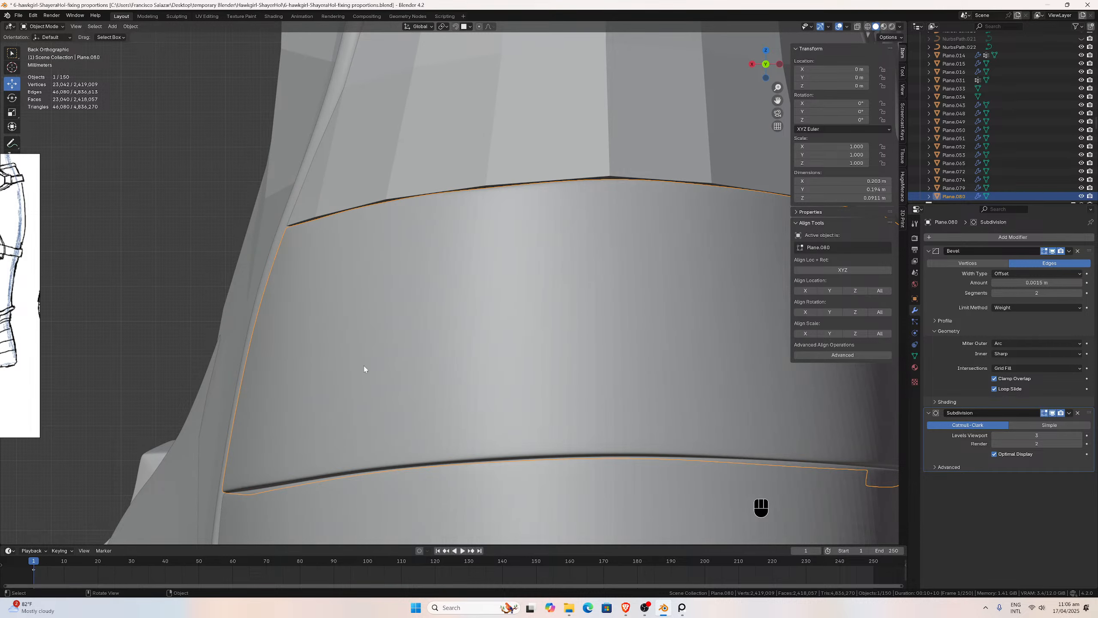
pyautogui.scroll(-3, 363, 369)
pyautogui.scroll(2, 375, 349)
pyautogui.scroll(-5, 377, 349)
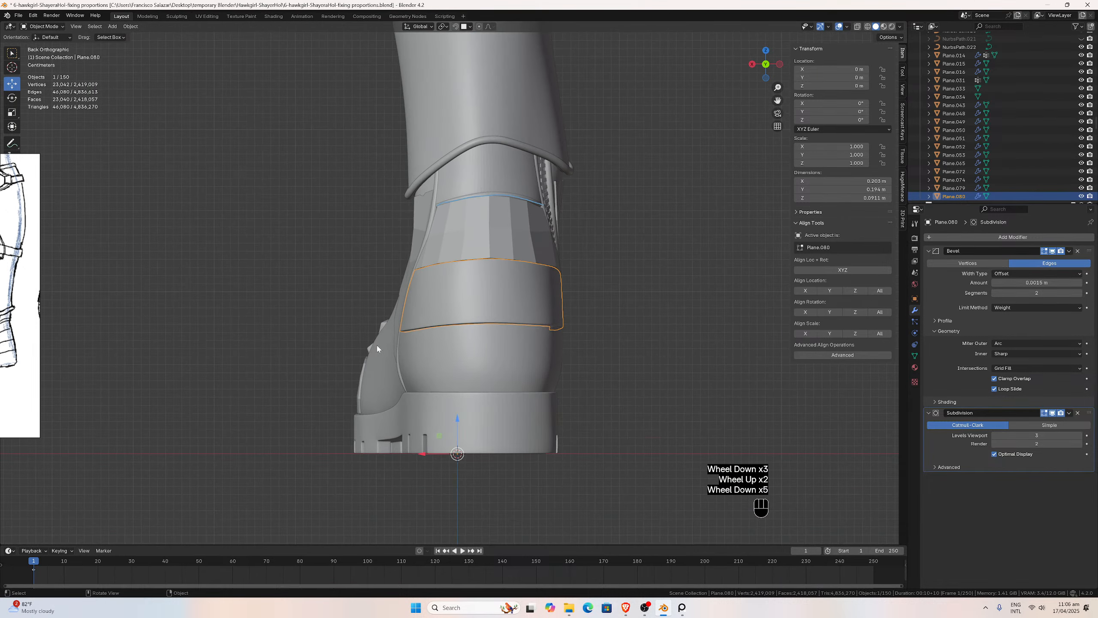
pyautogui.scroll(-2, 381, 352)
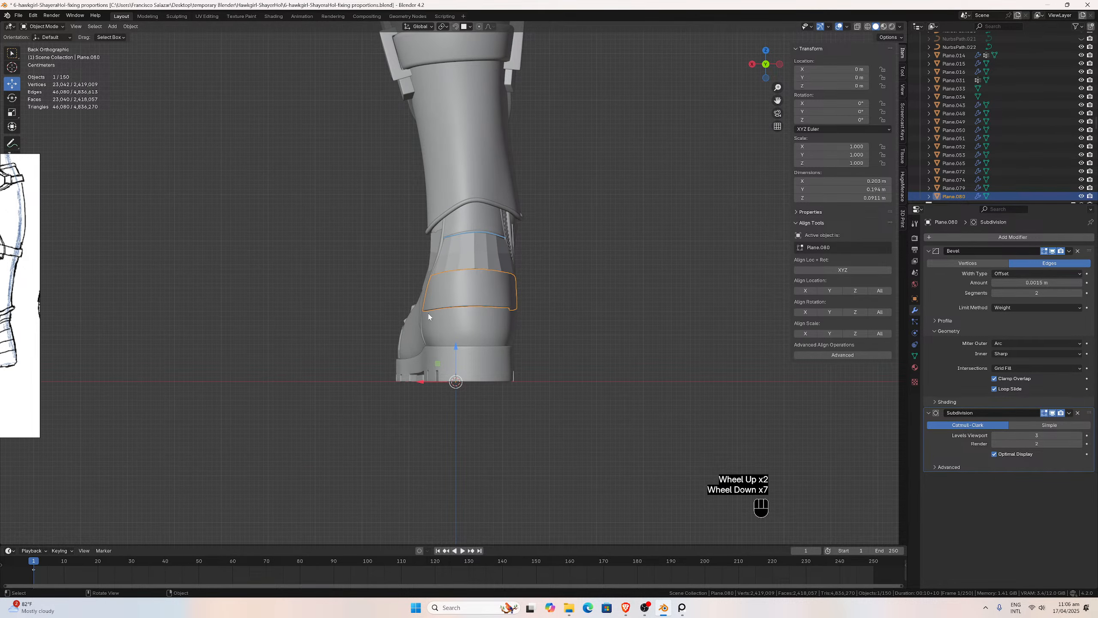
pyautogui.scroll(-5, 447, 312)
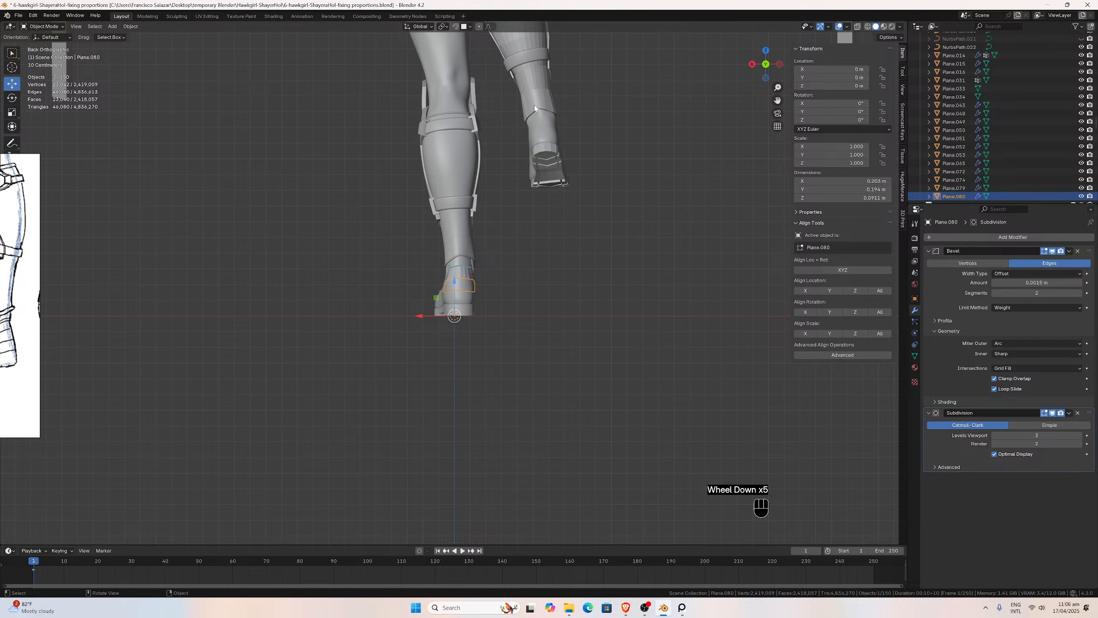
# Examine the boot's heel panels from the back and the zipper side, both up close and against the whole leg.
pyautogui.scroll(-2, 527, 173)
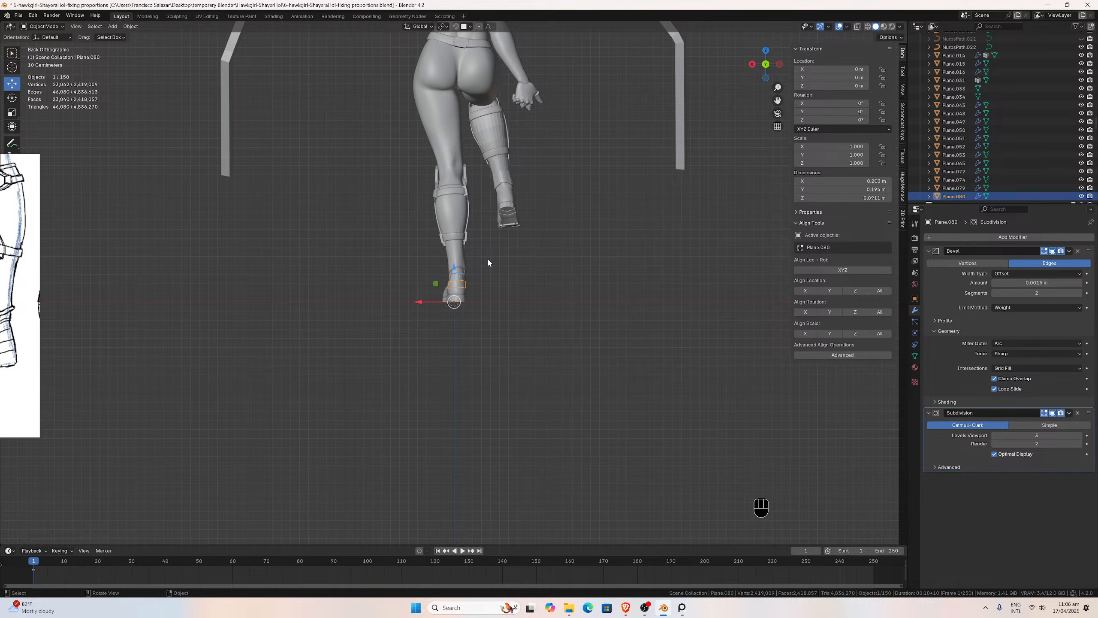
pyautogui.scroll(7, 489, 245)
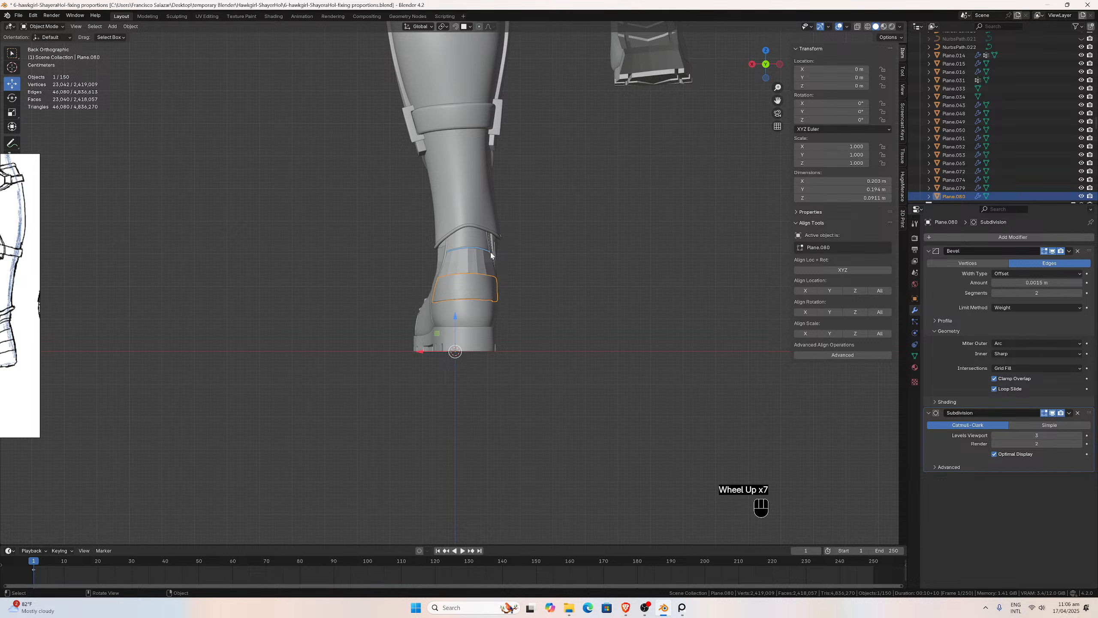
pyautogui.scroll(5, 490, 255)
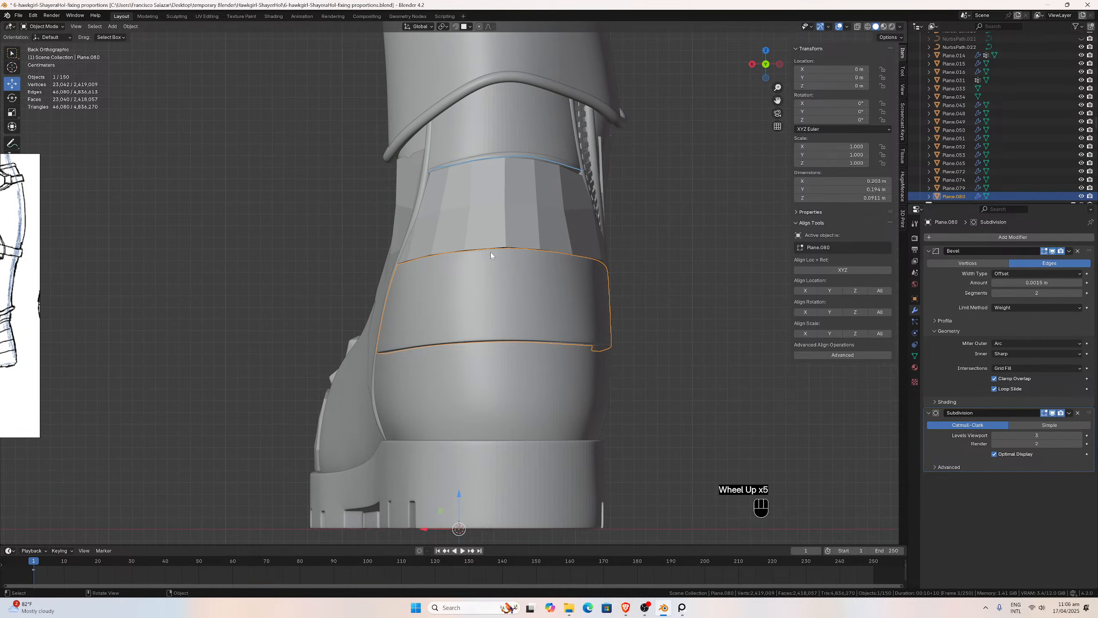
pyautogui.scroll(-6, 490, 252)
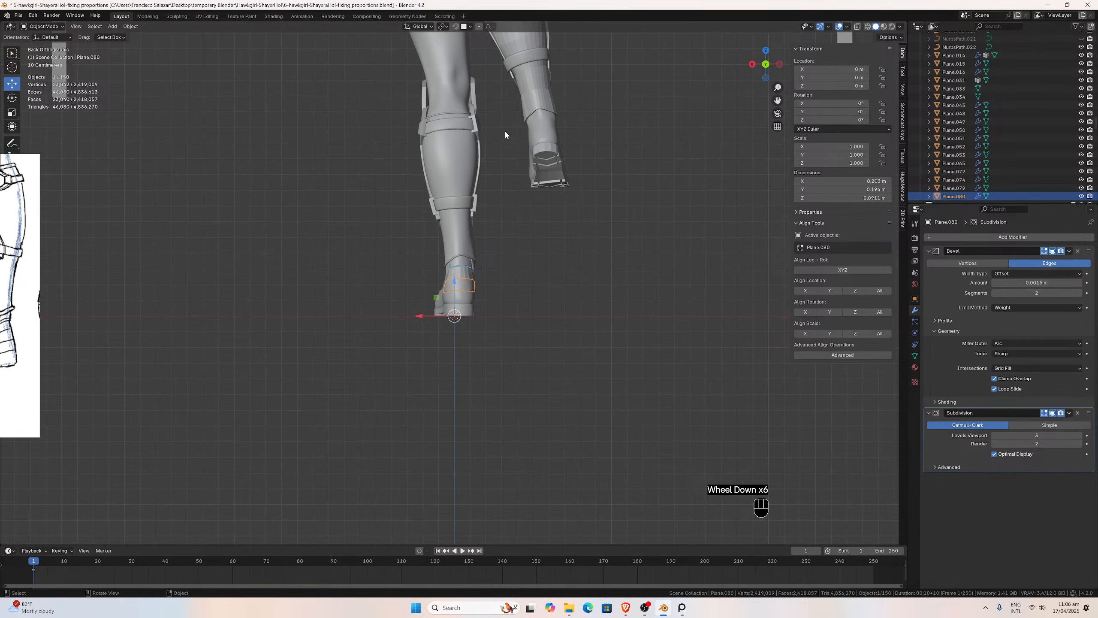
pyautogui.scroll(-2, 504, 168)
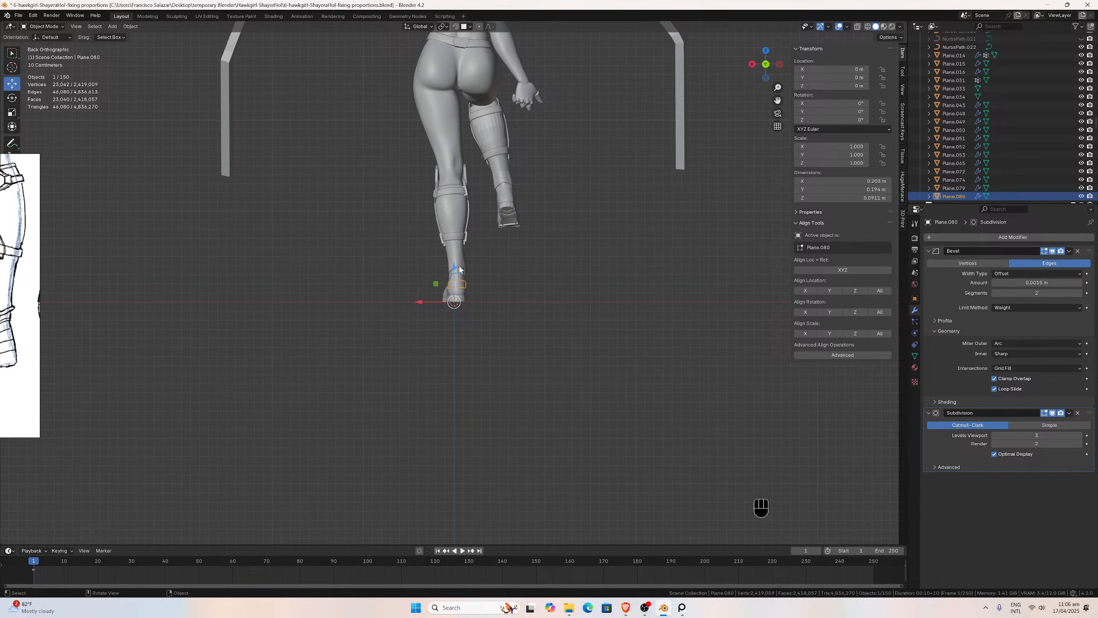
pyautogui.scroll(3, 459, 264)
pyautogui.scroll(4, 465, 223)
pyautogui.scroll(-4, 464, 225)
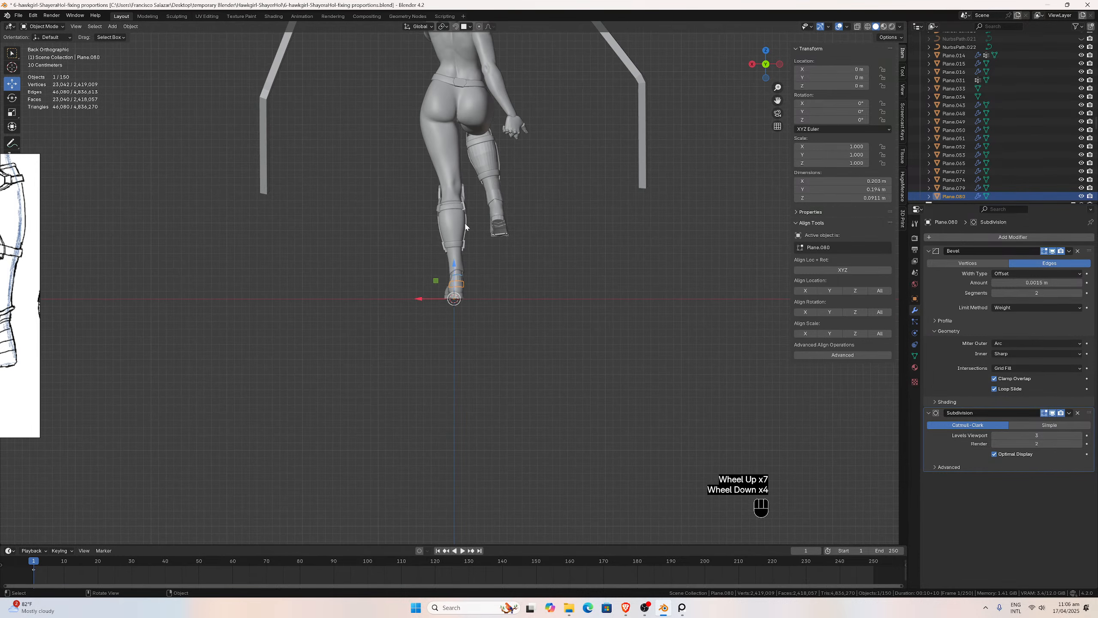
pyautogui.moveTo(474, 244)
pyautogui.mouseDown(button='middle')
pyautogui.moveTo(655, 235)
pyautogui.moveTo(452, 243)
pyautogui.mouseUp(button='middle')
pyautogui.scroll(4, 452, 244)
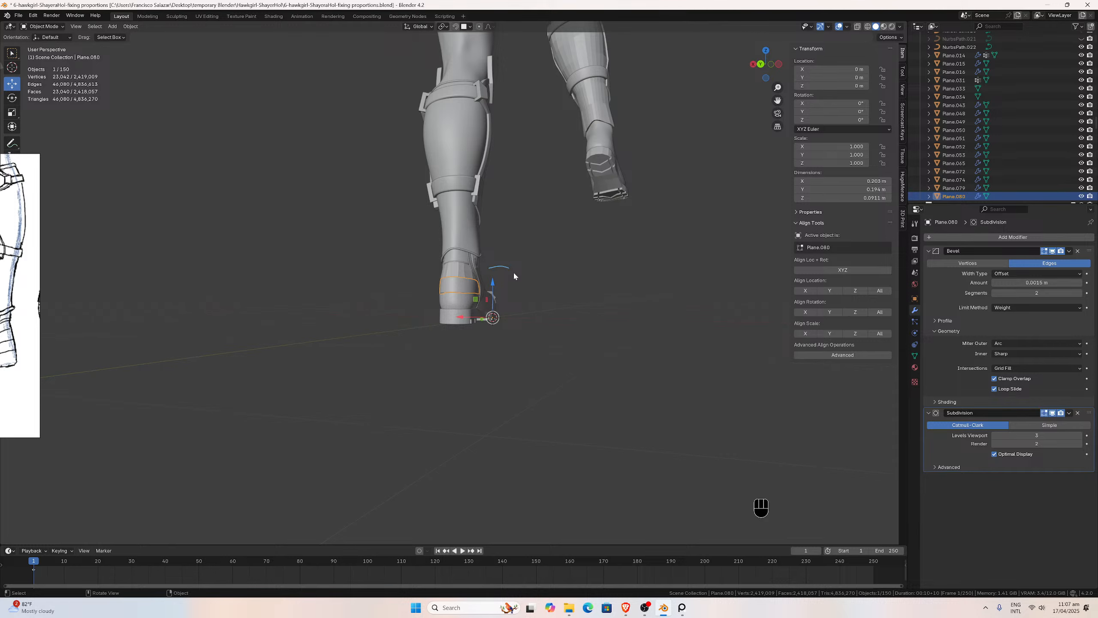
pyautogui.scroll(3, 513, 271)
pyautogui.moveTo(509, 271); pyautogui.dragTo(417, 274, button='middle')
pyautogui.scroll(1, 598, 256)
pyautogui.scroll(-1, 625, 254)
pyautogui.scroll(1, 625, 254)
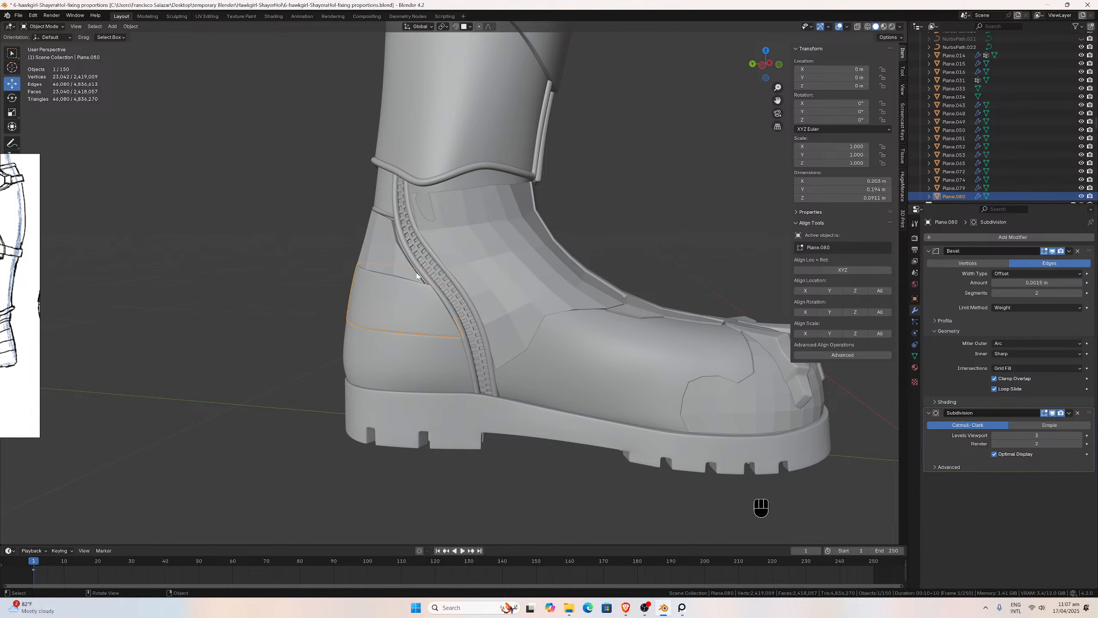
pyautogui.scroll(3, 417, 276)
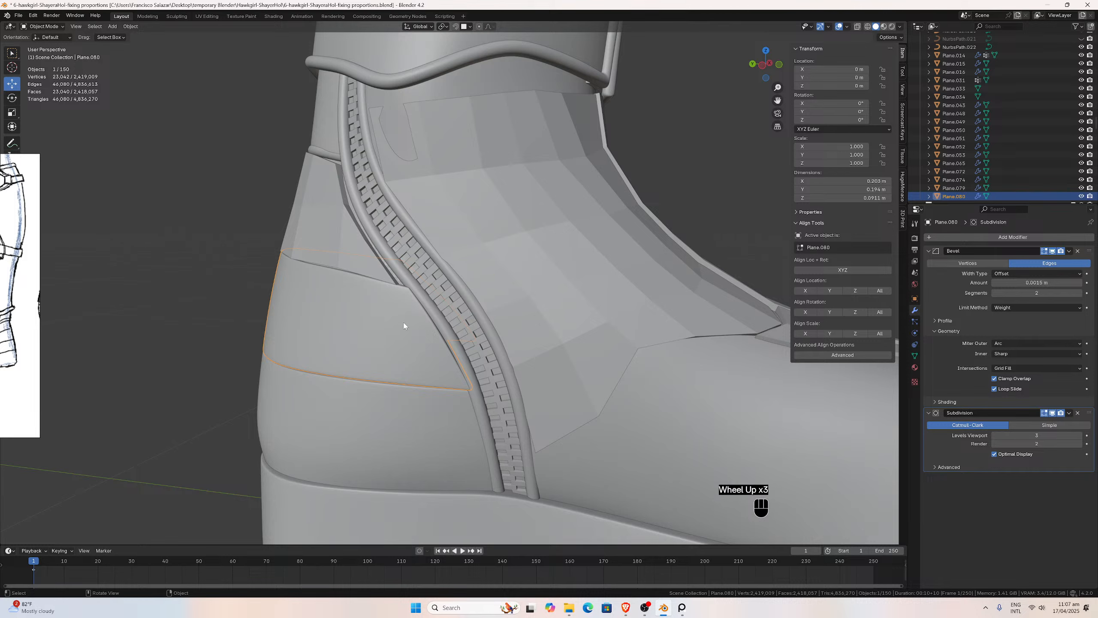
pyautogui.moveTo(402, 319); pyautogui.dragTo(507, 319, button='middle')
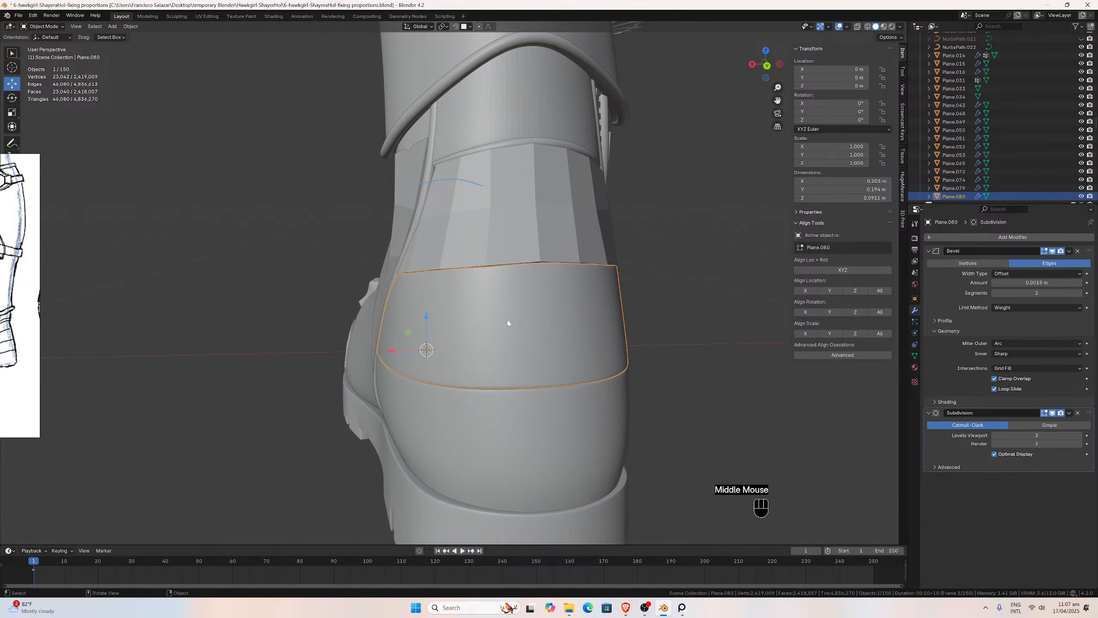
# In Edit Mode, move the short edge at the heel panel's lower front corner about -0.00054 m along X, toward the piping.
pyautogui.press('ctrl+KP_1')
pyautogui.scroll(2, 461, 326)
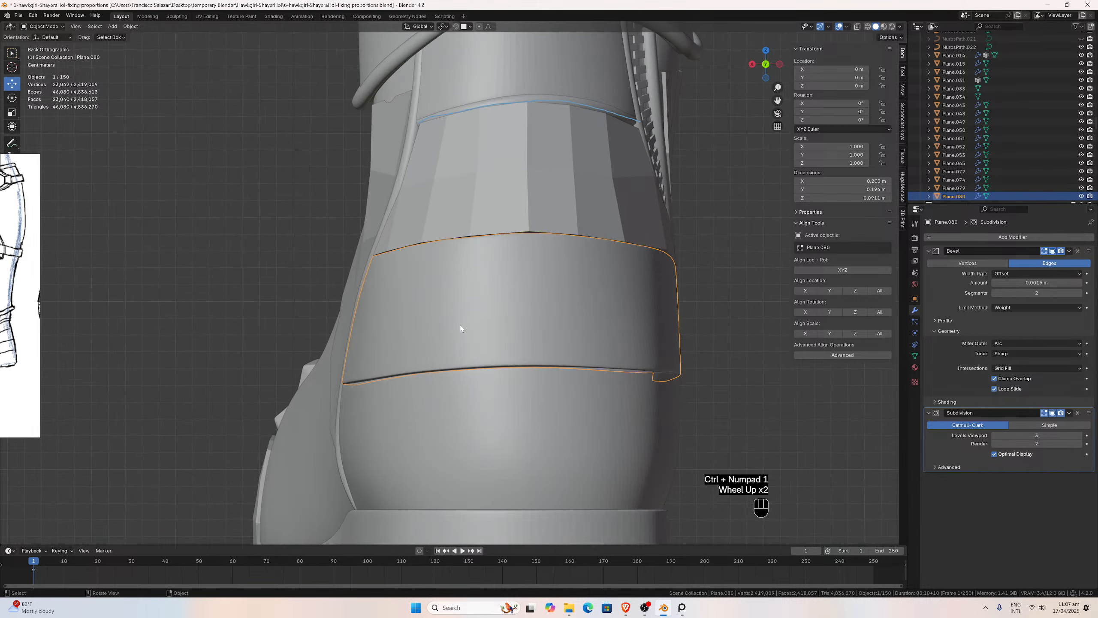
pyautogui.press('Tab')
pyautogui.scroll(2, 460, 328)
pyautogui.moveTo(451, 340); pyautogui.dragTo(330, 351, button='middle')
pyautogui.press('KP_3')
pyautogui.scroll(-1, 479, 393)
pyautogui.scroll(1, 389, 371)
pyautogui.click(351, 351)
pyautogui.scroll(1, 331, 351)
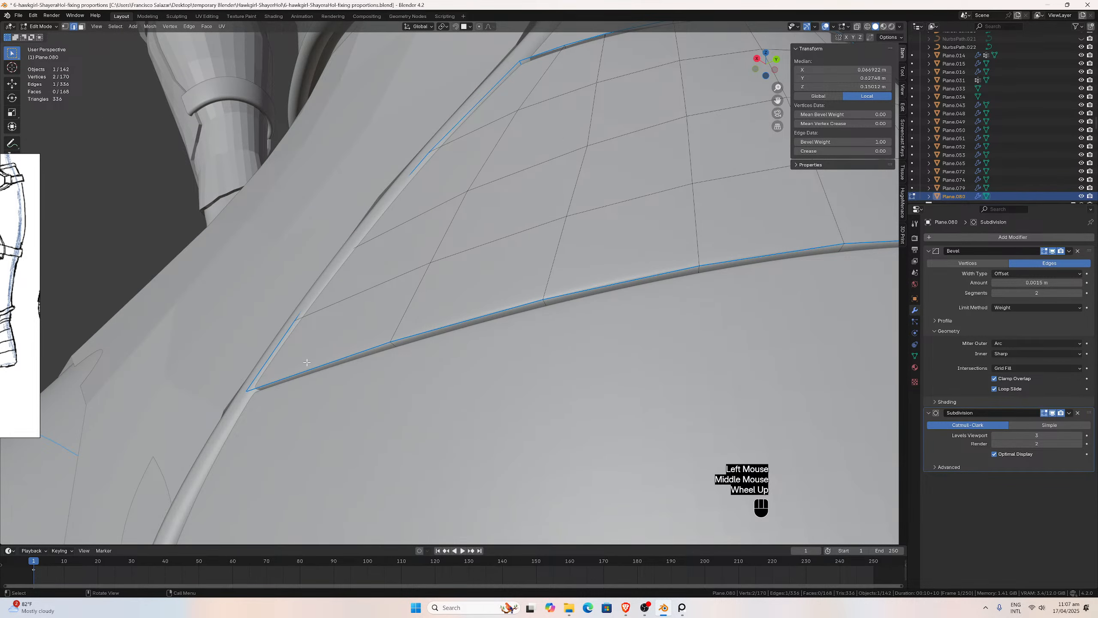
pyautogui.press('g')
pyautogui.press('x')
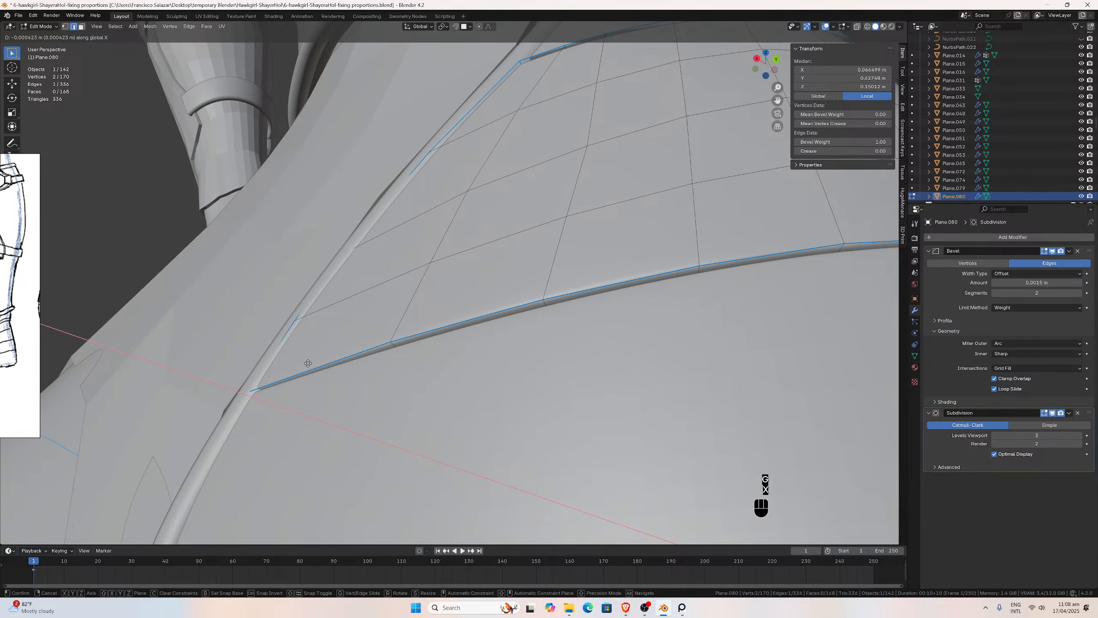
pyautogui.click(309, 363)
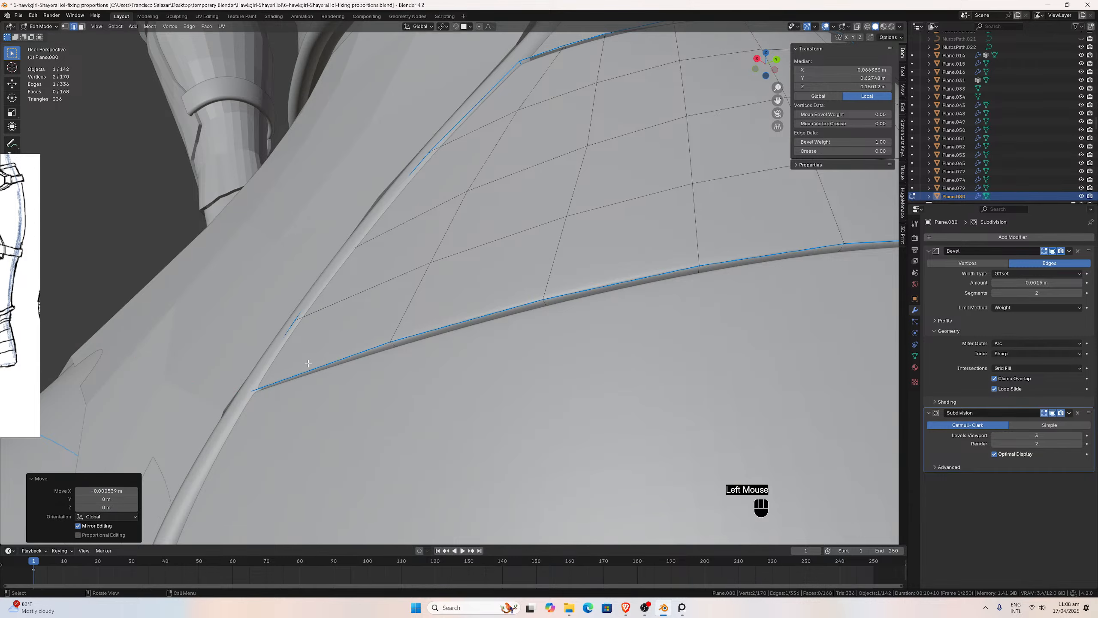
# Move the short edge midway up the panel's slanted front border about -0.00035 m along X.
pyautogui.moveTo(337, 316); pyautogui.dragTo(459, 344, button='middle')
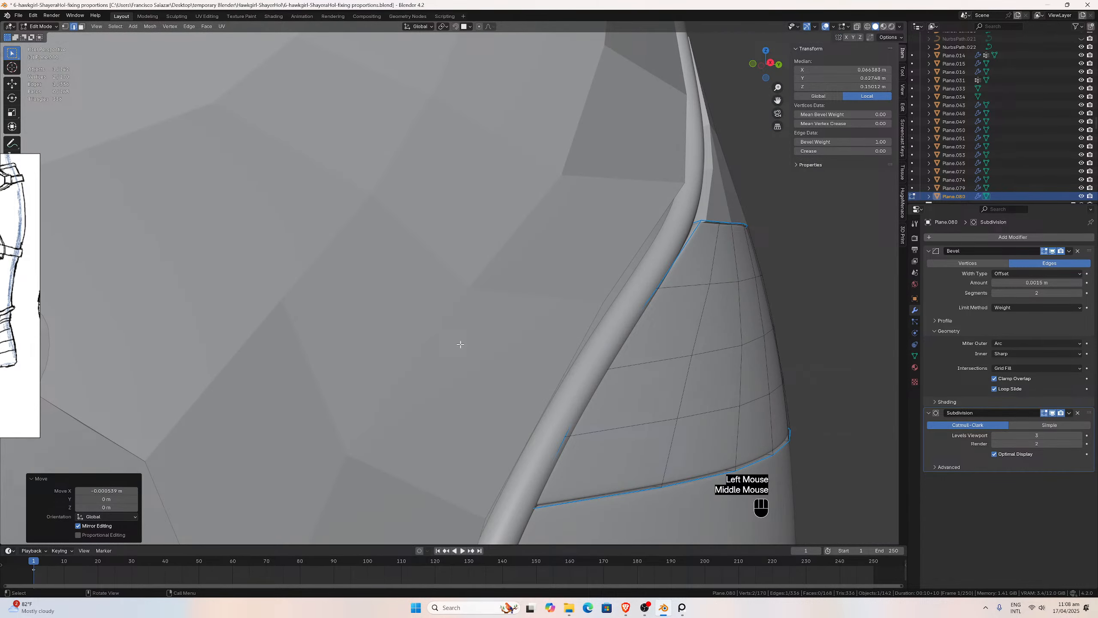
pyautogui.click(591, 371)
pyautogui.moveTo(590, 368); pyautogui.dragTo(322, 379, button='middle')
pyautogui.scroll(1, 475, 372)
pyautogui.scroll(-2, 475, 373)
pyautogui.scroll(1, 330, 382)
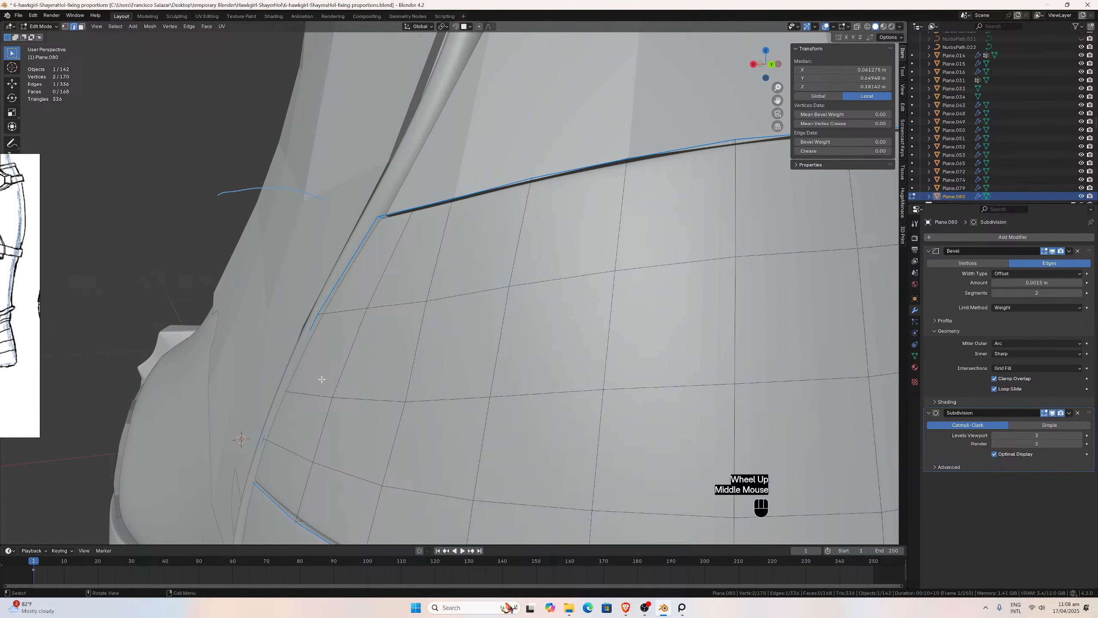
pyautogui.press('g')
pyautogui.press('x')
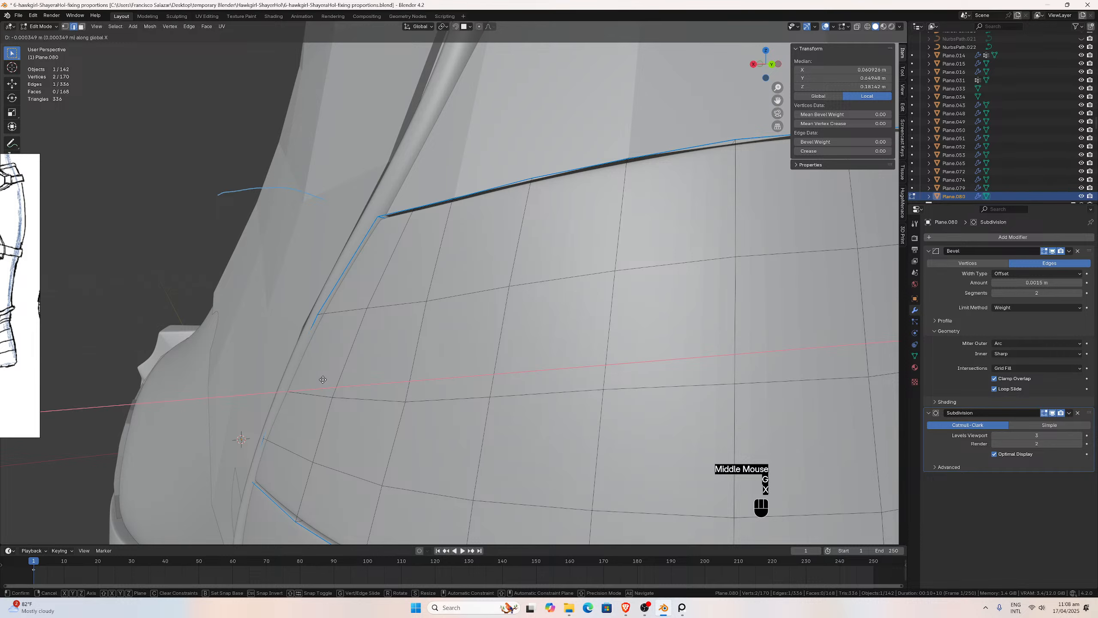
pyautogui.click(322, 379)
# Using X-ray to select it, move the front border's short edge just above the lower corner about -0.00037 m along X.
pyautogui.moveTo(285, 425); pyautogui.dragTo(349, 456, button='middle')
pyautogui.click(358, 459)
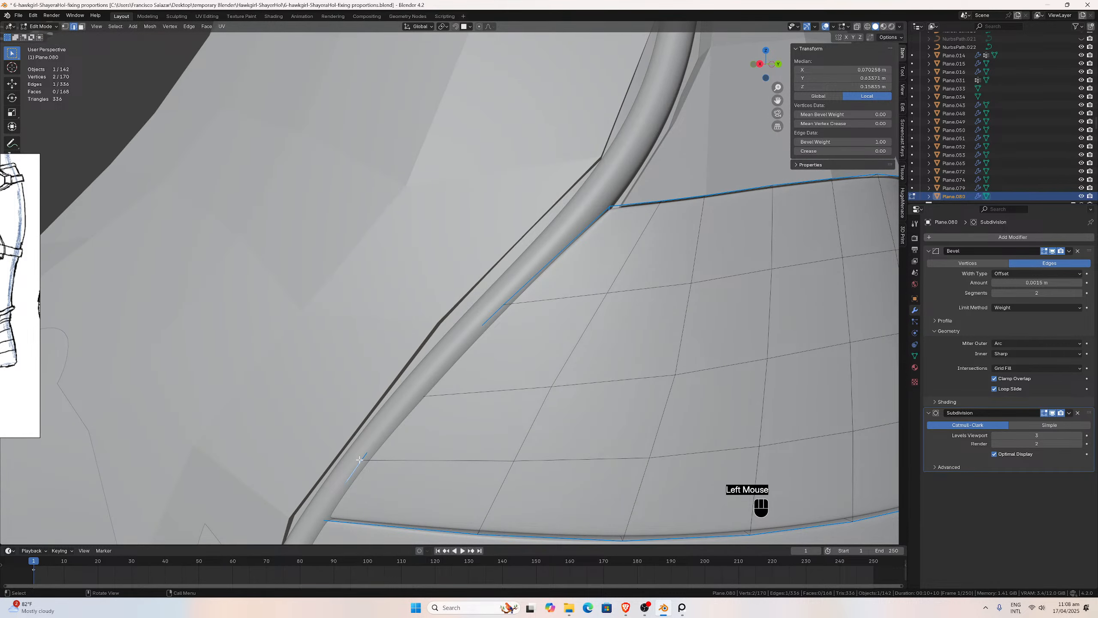
pyautogui.click(359, 459)
pyautogui.moveTo(359, 458); pyautogui.dragTo(371, 459, button='middle')
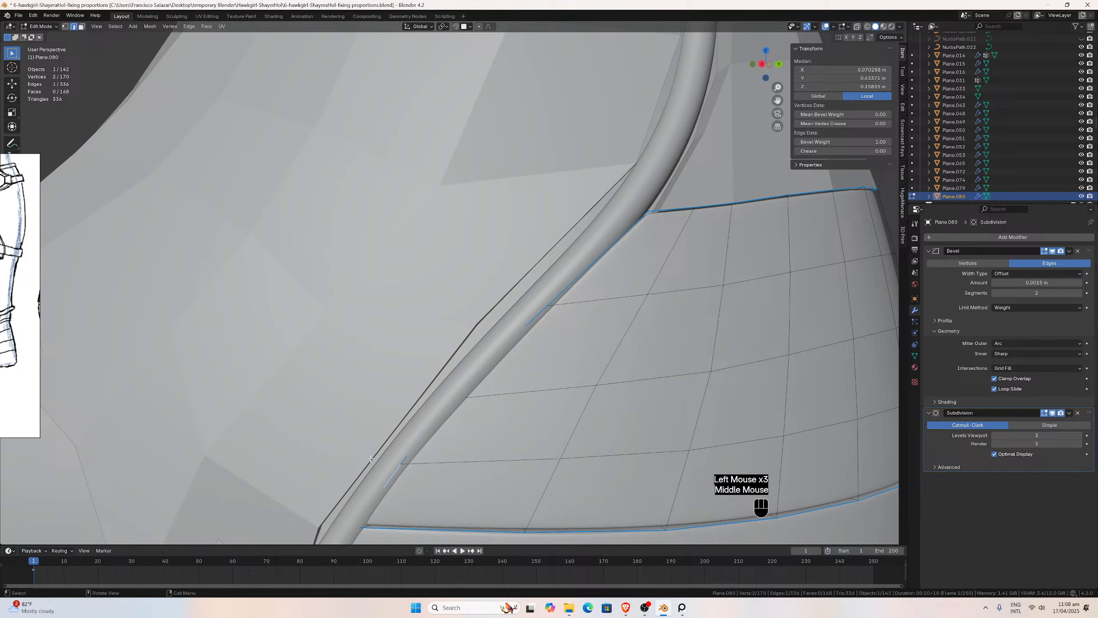
pyautogui.click(400, 463)
pyautogui.click(396, 468)
pyautogui.click(393, 474)
pyautogui.click(857, 27)
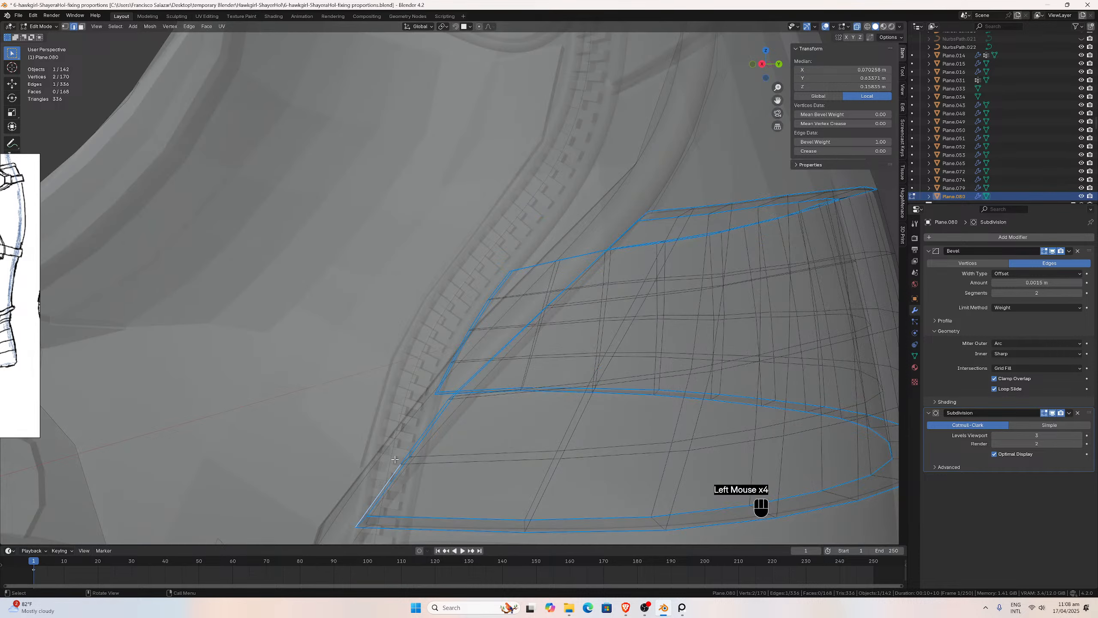
pyautogui.moveTo(378, 478); pyautogui.dragTo(415, 476, button='middle')
pyautogui.click(495, 460)
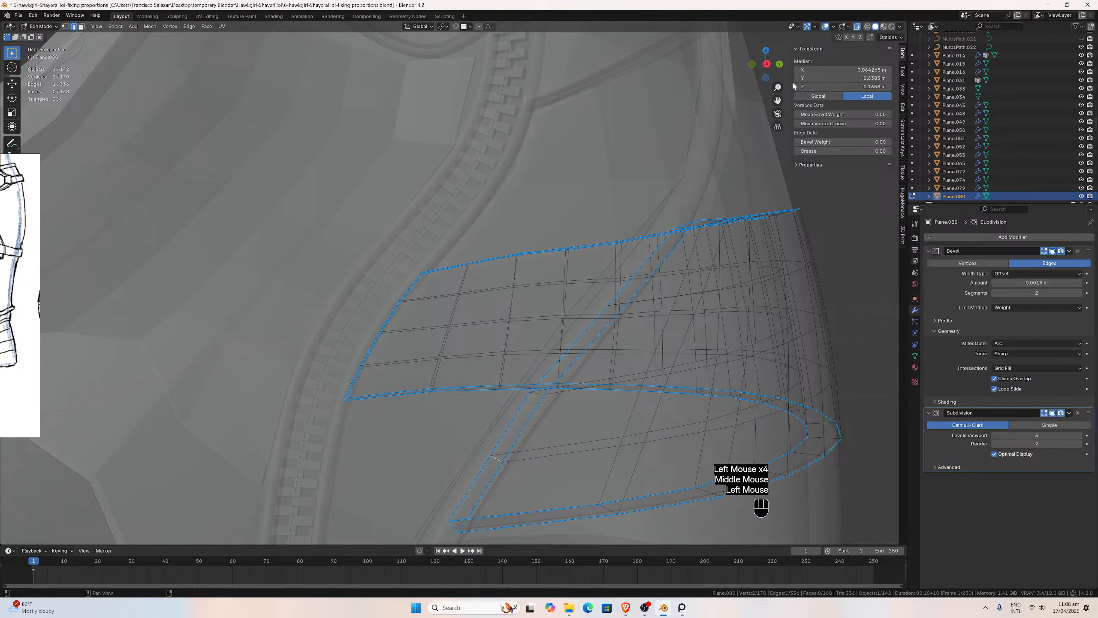
pyautogui.click(857, 27)
pyautogui.moveTo(557, 294); pyautogui.dragTo(469, 294, button='middle')
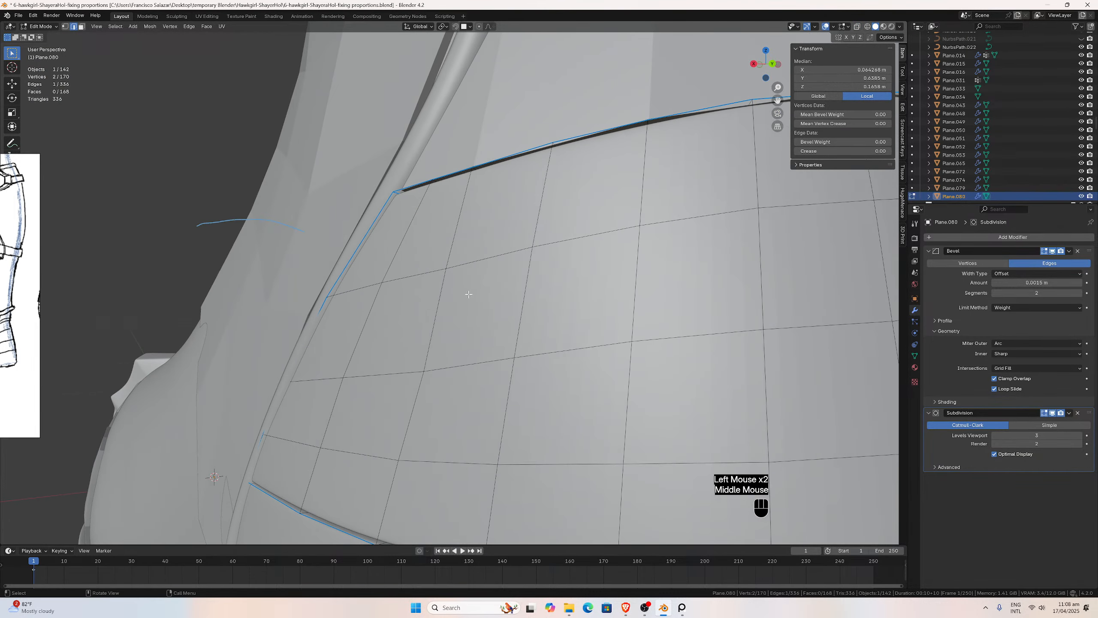
pyautogui.press('g')
pyautogui.press('x')
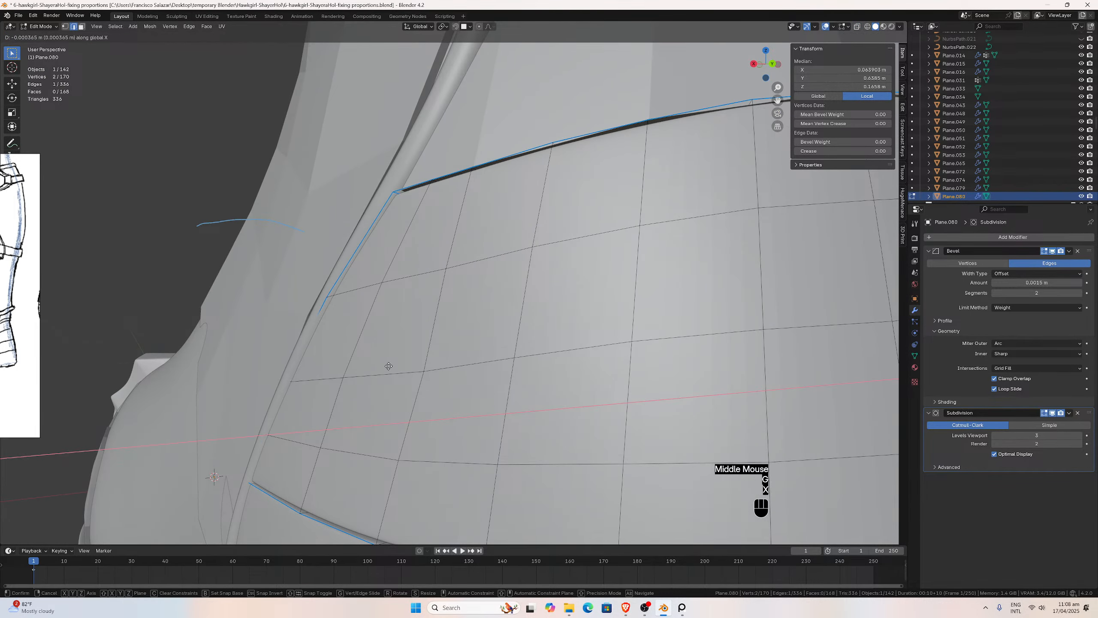
pyautogui.click(388, 366)
# Using X-ray to select it, move the lower border's short edge two grid lines behind the front corner about -0.00057 m along Z.
pyautogui.moveTo(388, 366); pyautogui.dragTo(441, 309, button='middle')
pyautogui.scroll(-2, 411, 333)
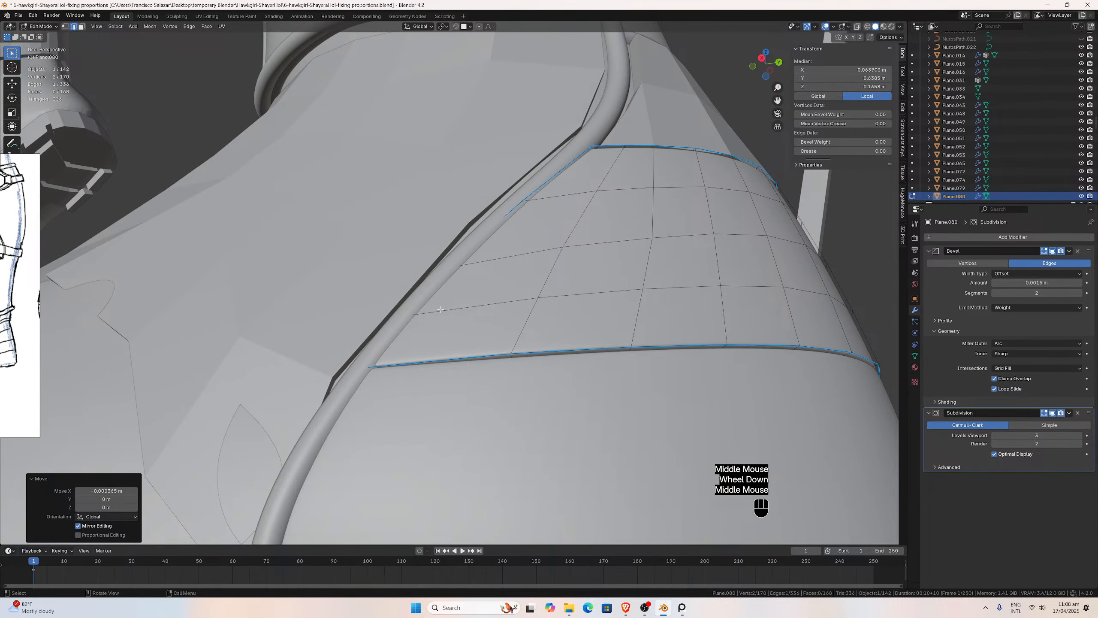
pyautogui.press('ctrl+KP_3')
pyautogui.press('KP_3')
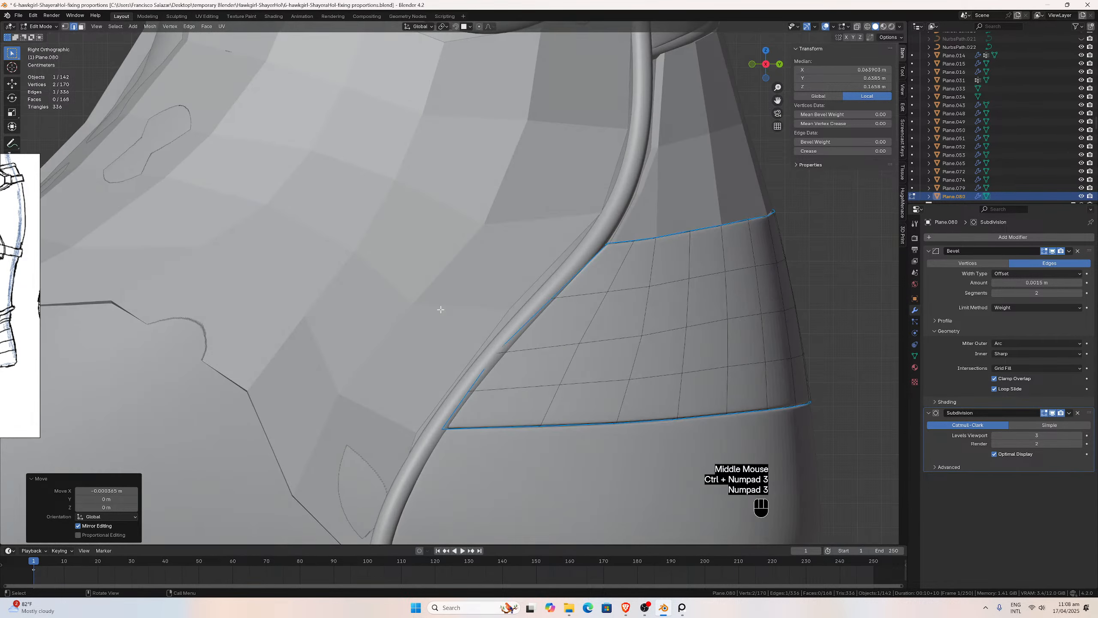
pyautogui.scroll(2, 605, 380)
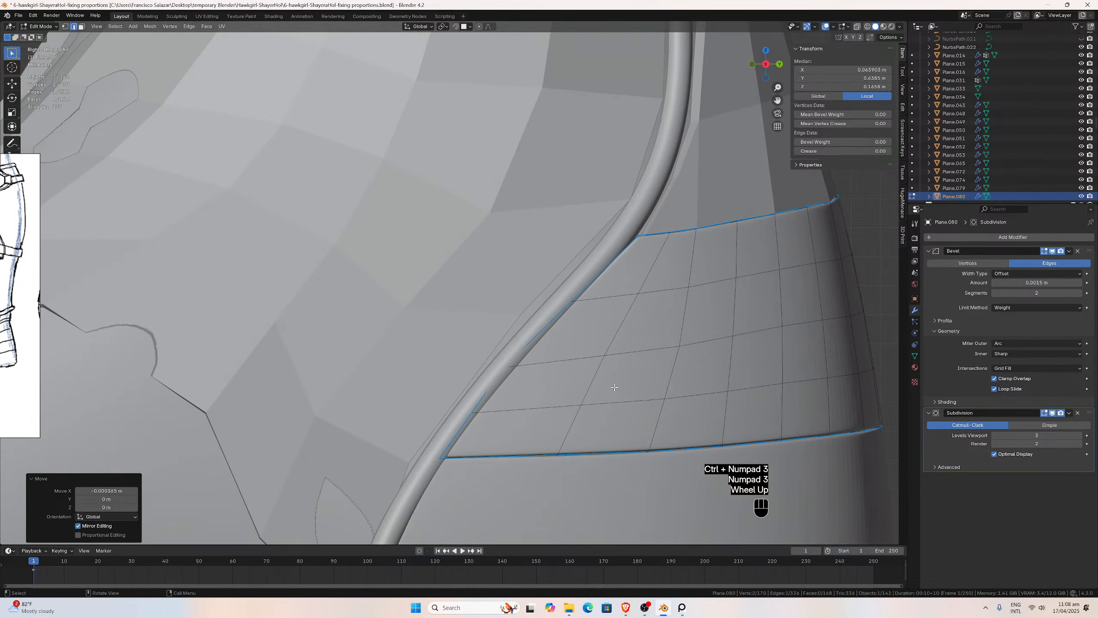
pyautogui.click(647, 453)
pyautogui.click(649, 452)
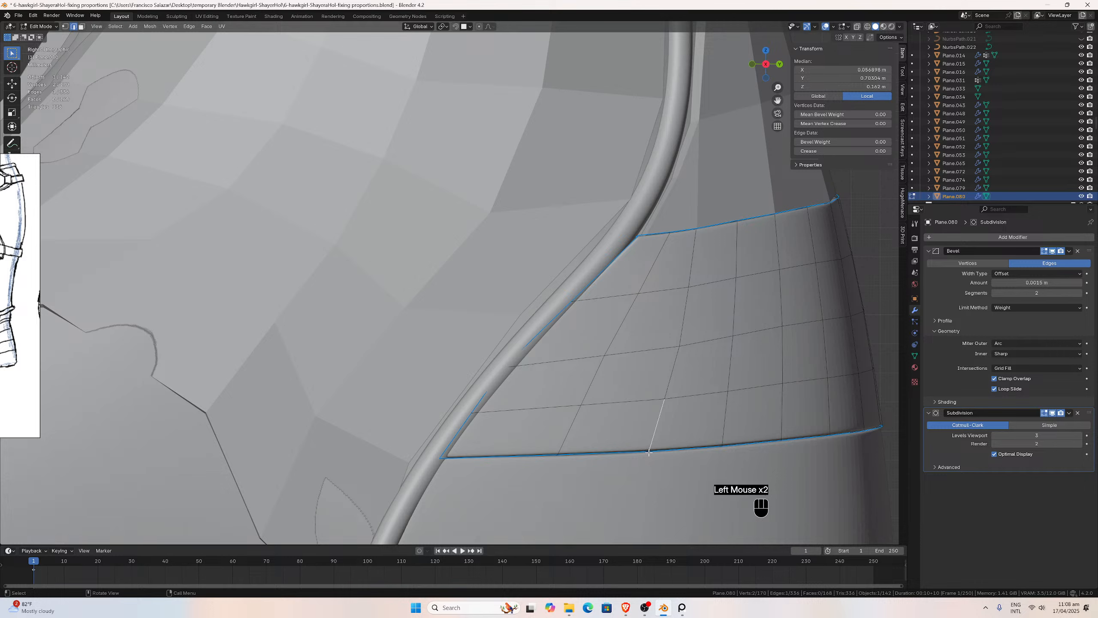
pyautogui.click(648, 452)
pyautogui.click(648, 452)
pyautogui.click(857, 27)
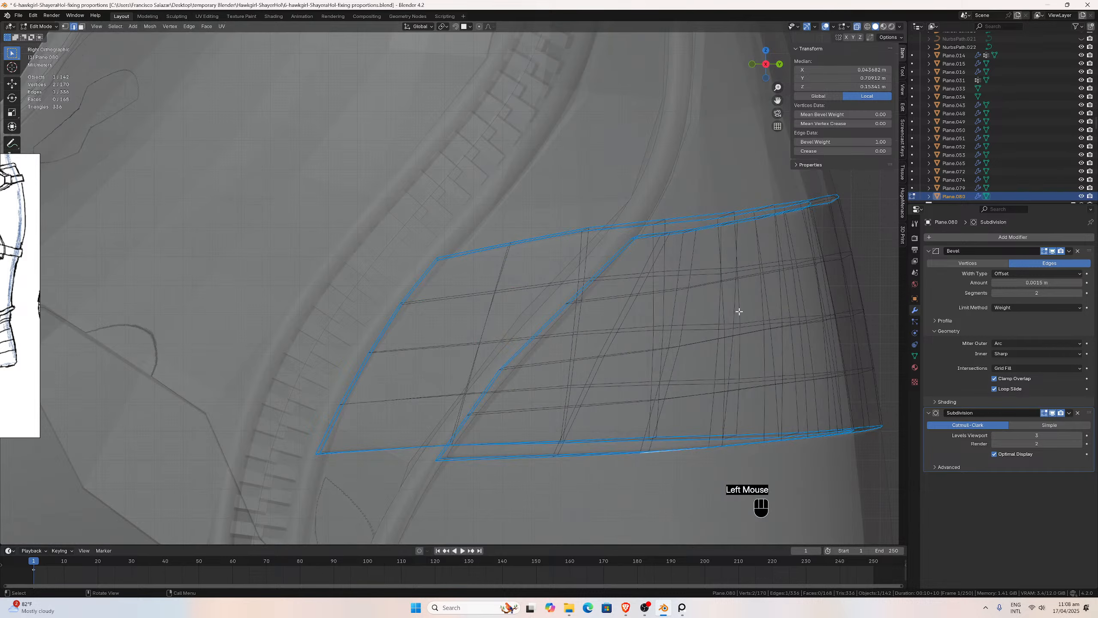
pyautogui.moveTo(670, 429); pyautogui.dragTo(667, 399, button='middle')
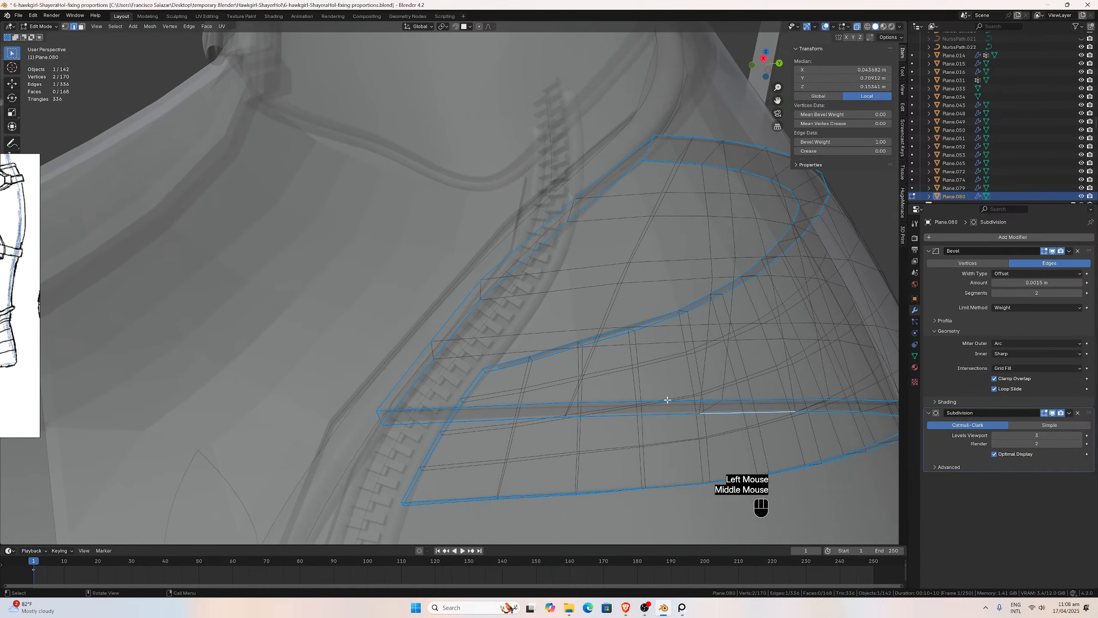
pyautogui.click(706, 408)
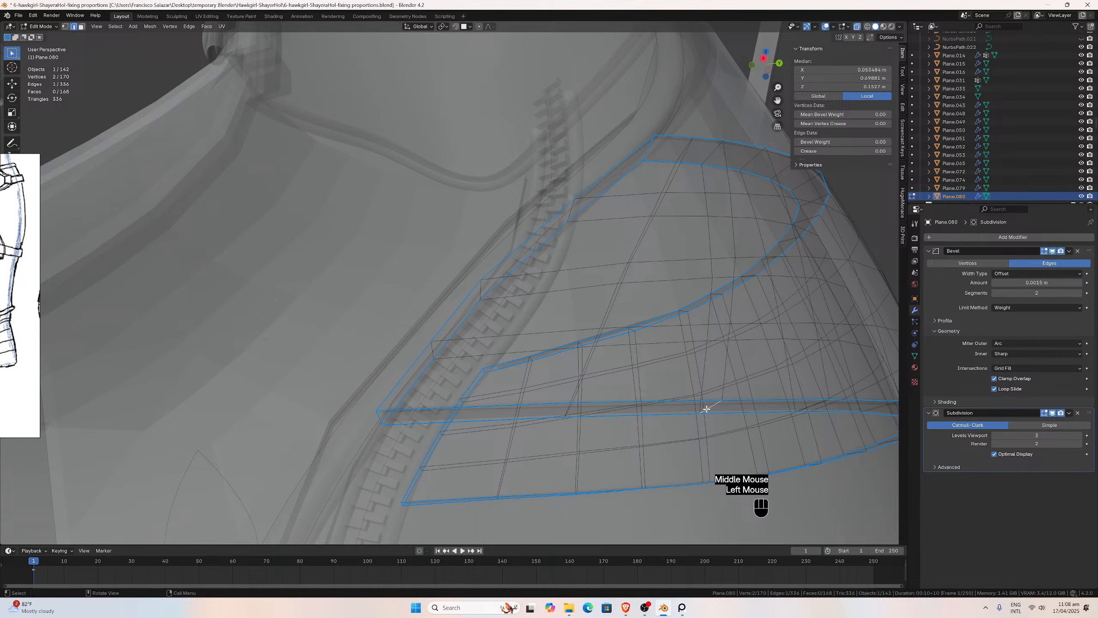
pyautogui.press('KP_3')
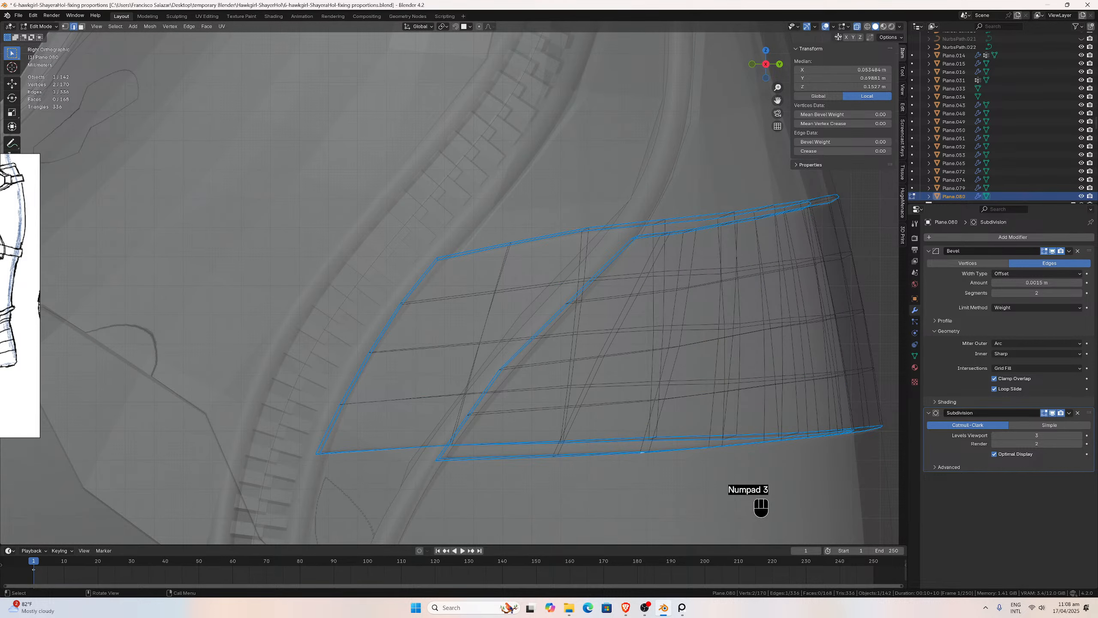
pyautogui.click(860, 27)
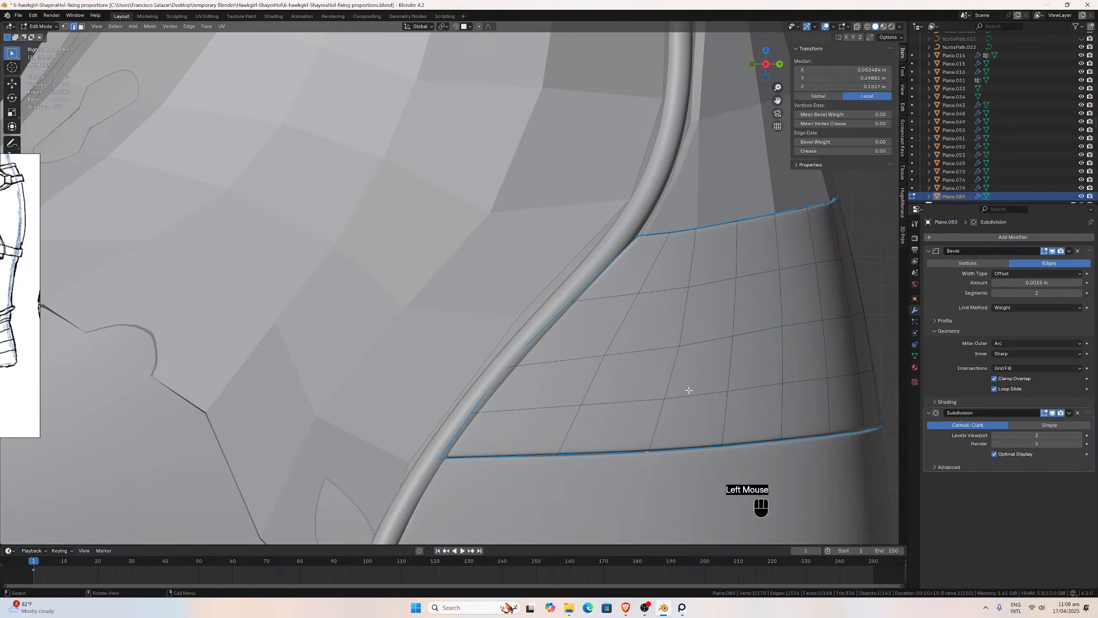
pyautogui.moveTo(777, 100); pyautogui.dragTo(580, 17)
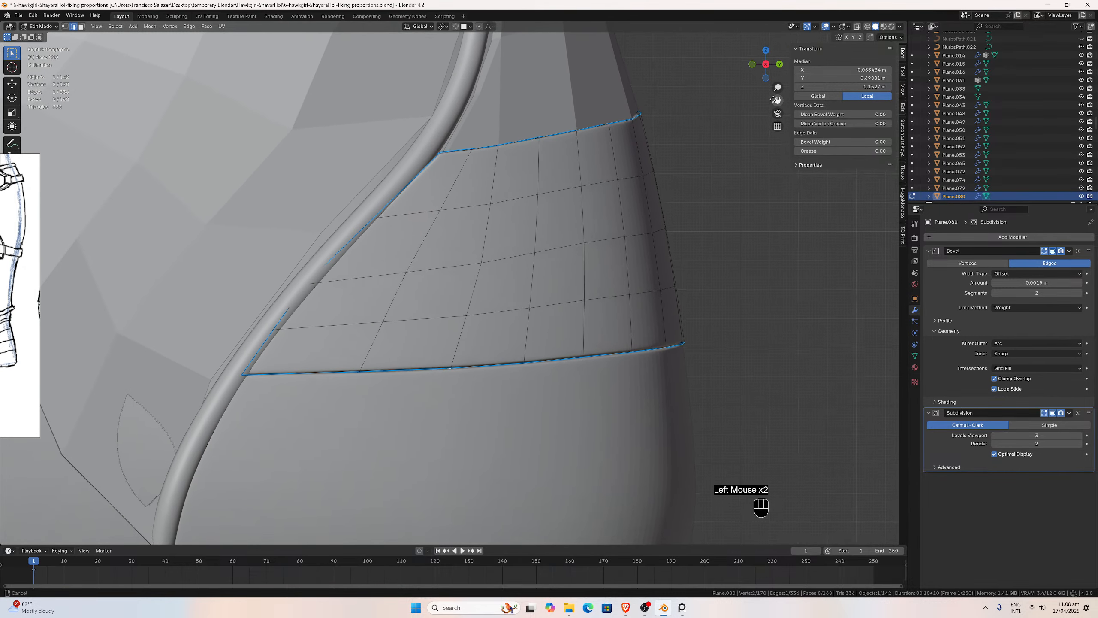
pyautogui.scroll(2, 515, 322)
pyautogui.scroll(2, 465, 401)
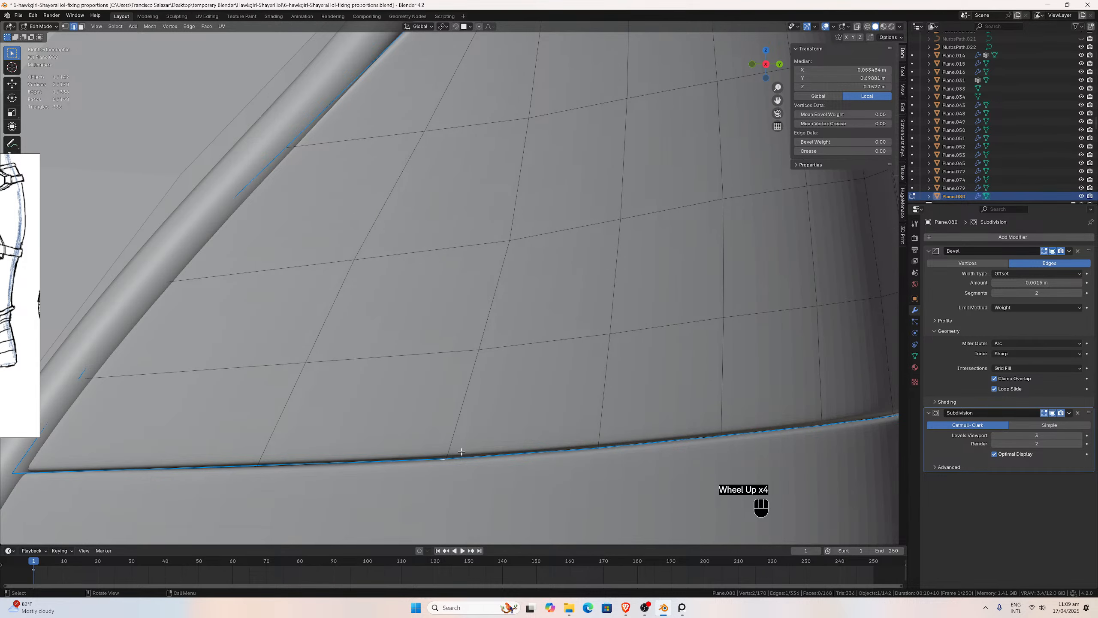
pyautogui.press('g')
pyautogui.press('z')
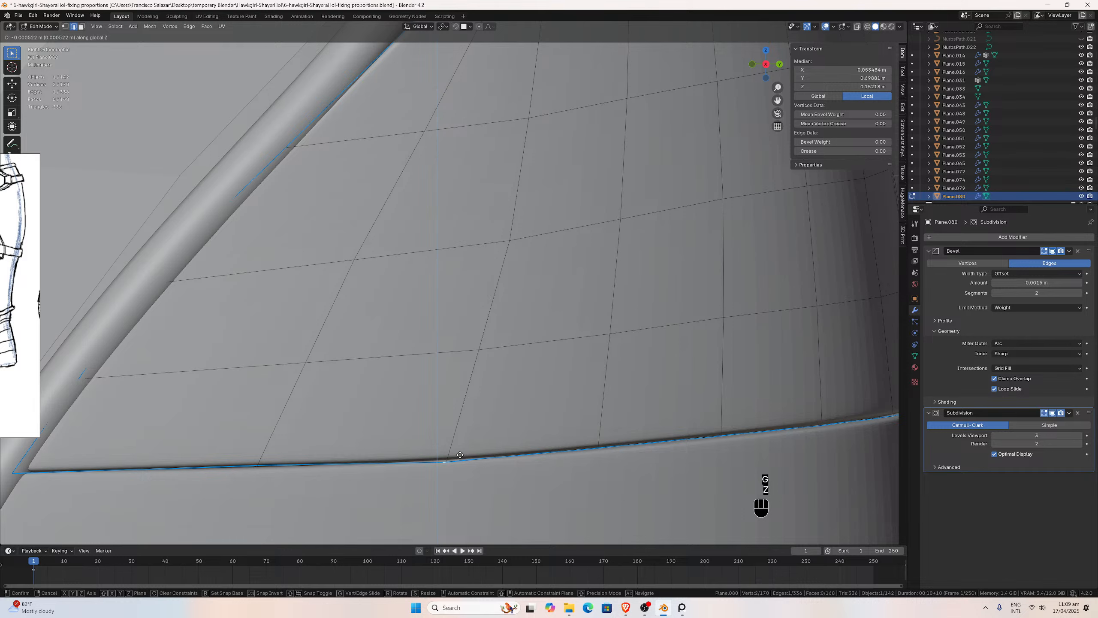
pyautogui.click(460, 455)
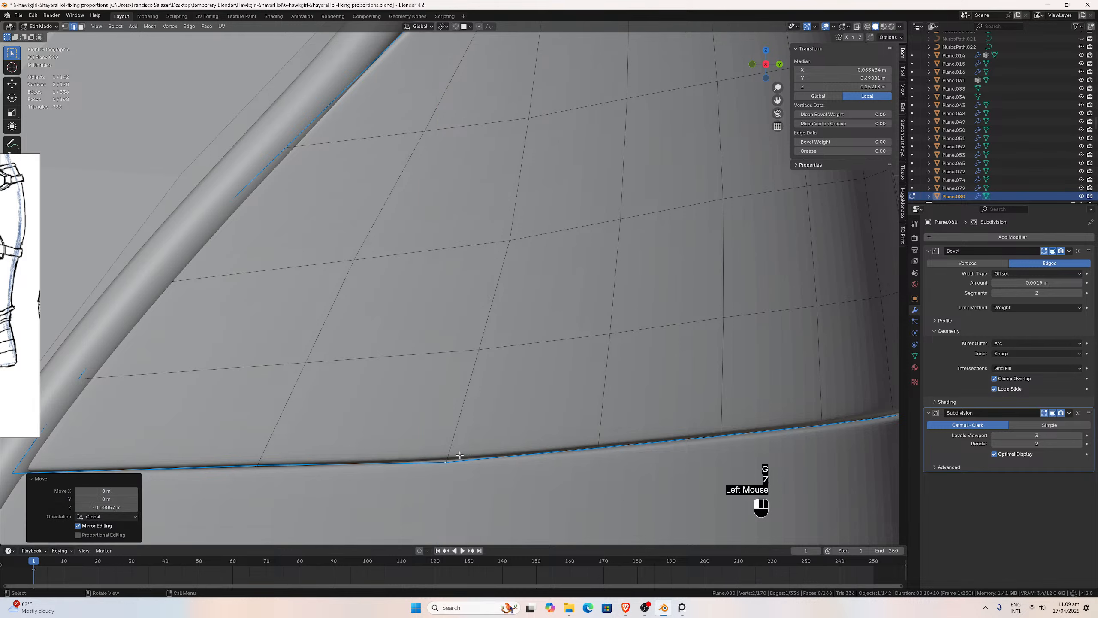
# Move the lower border's neighbouring short edge, one grid line from the front corner, about -0.00033 m along Z.
pyautogui.click(256, 467)
pyautogui.press('g')
pyautogui.press('z')
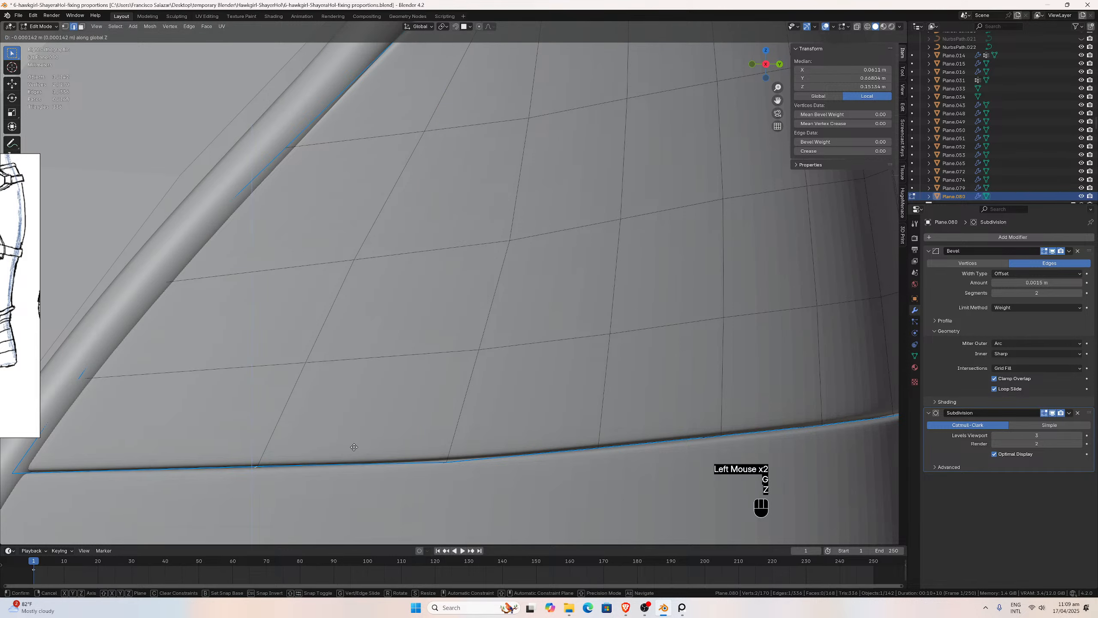
pyautogui.click(353, 448)
# Check the heel panel's lower border, and undo the Z moves of both short edges.
pyautogui.click(442, 462)
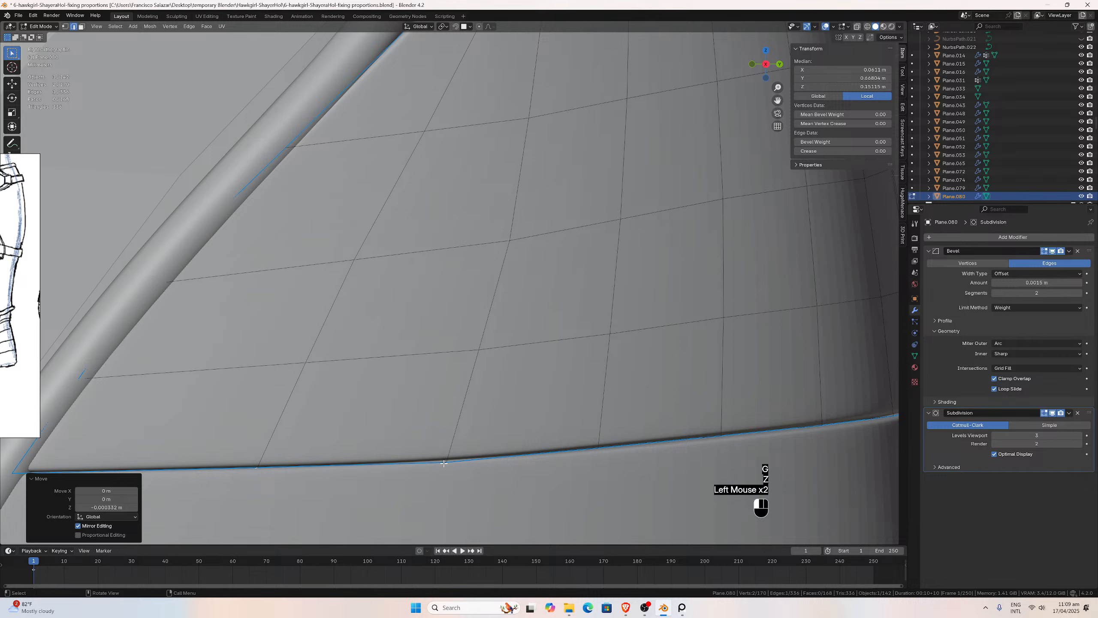
pyautogui.scroll(-1, 445, 454)
pyautogui.scroll(-3, 446, 453)
pyautogui.scroll(1, 475, 394)
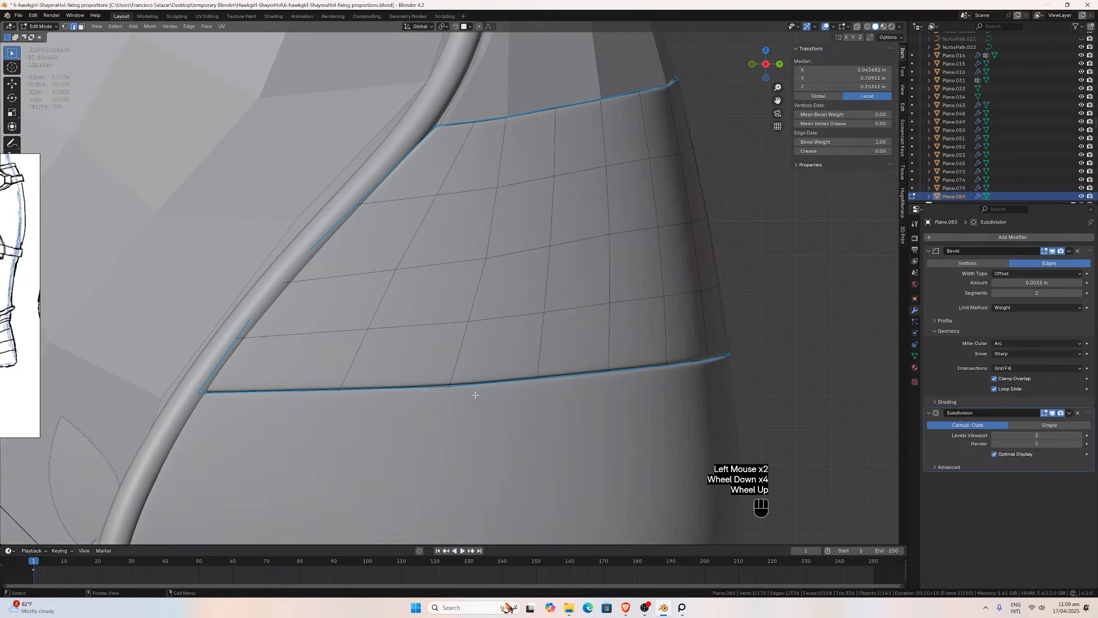
pyautogui.scroll(-1, 132, 326)
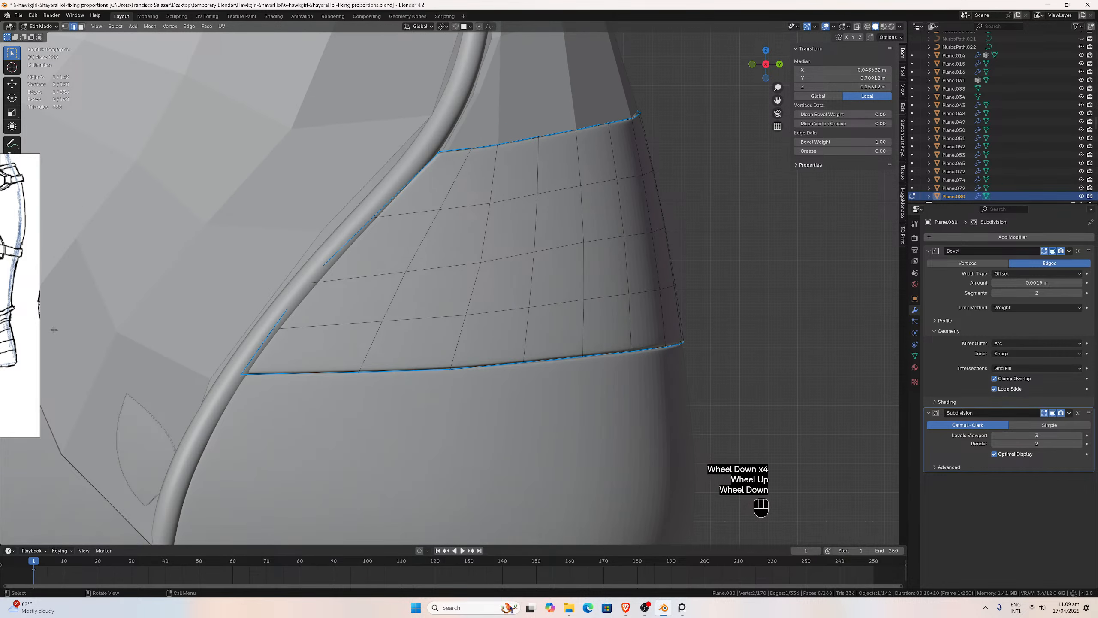
pyautogui.scroll(1, 499, 391)
pyautogui.scroll(1, 555, 397)
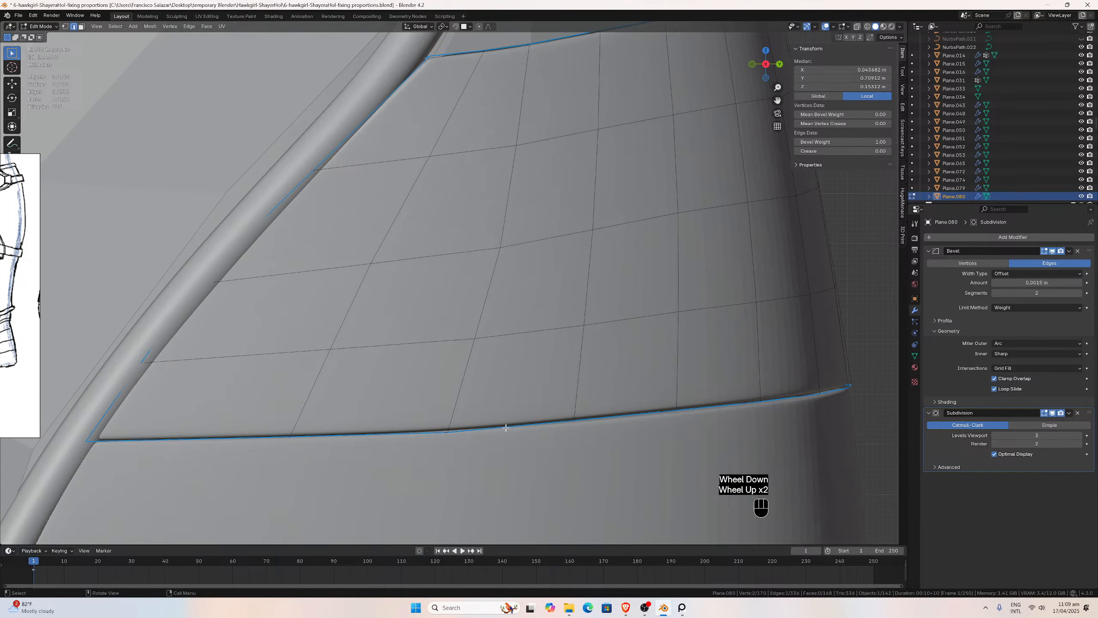
pyautogui.scroll(-2, 538, 418)
pyautogui.moveTo(588, 399); pyautogui.dragTo(414, 382, button='middle')
pyautogui.hotkey('ctrl', 'z')
pyautogui.hotkey('ctrl', 'z')
pyautogui.hotkey('ctrl', 'z')
pyautogui.hotkey('ctrl', 'z')
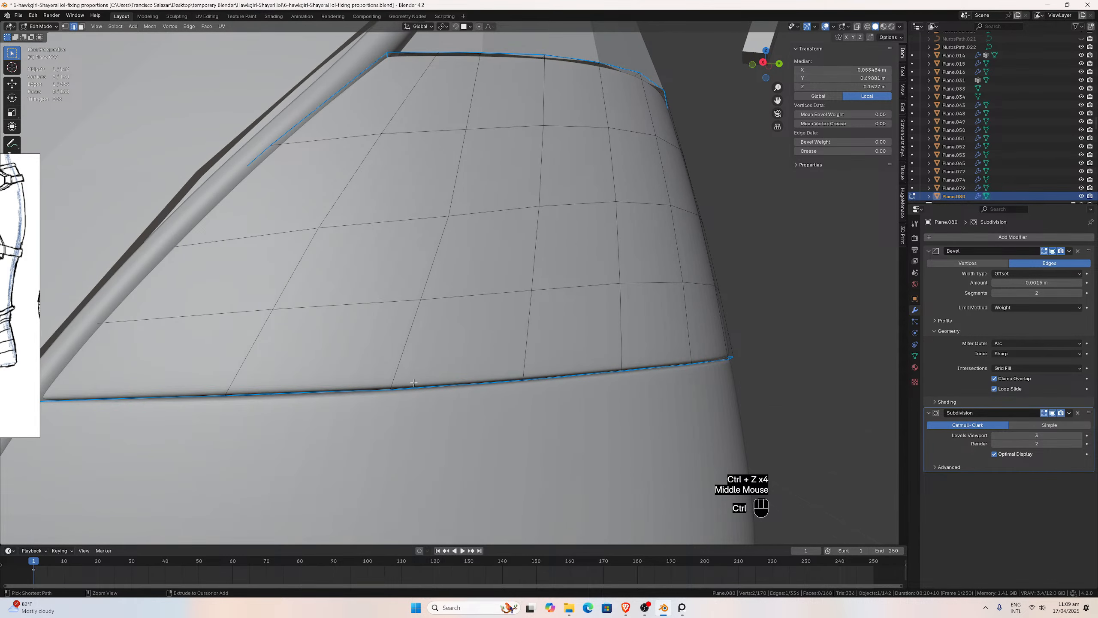
# On the zipper side, move the short edge midway along the heel panel's lower border -0.000285 m along Z.
pyautogui.press('ctrl+KP_3')
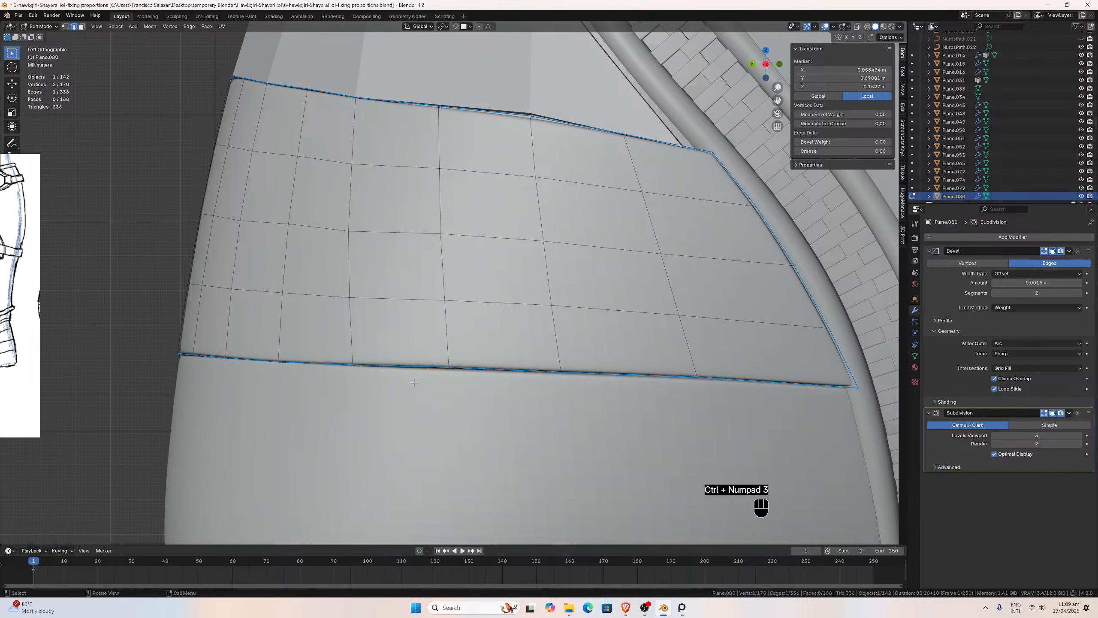
pyautogui.scroll(3, 414, 383)
pyautogui.click(454, 430)
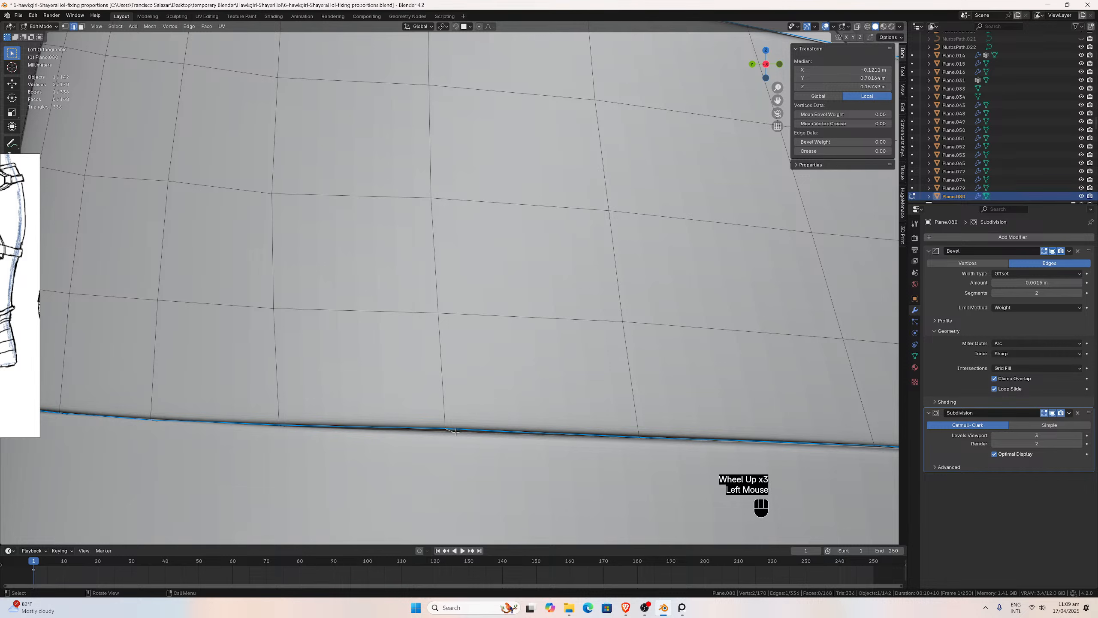
pyautogui.press('g')
pyautogui.press('z')
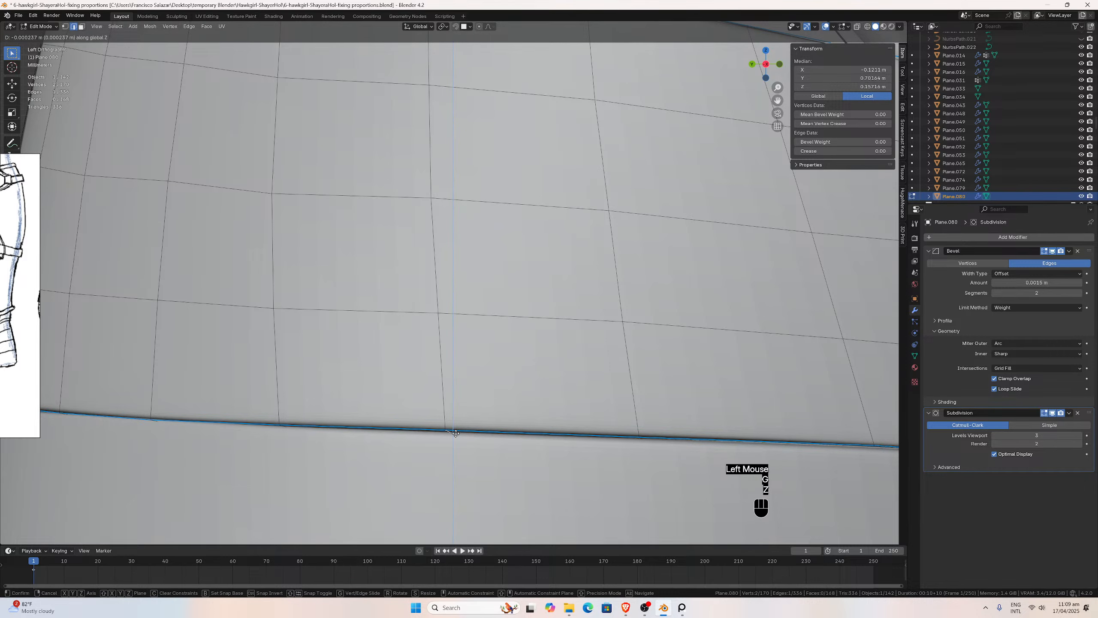
pyautogui.click(455, 433)
pyautogui.scroll(-3, 475, 432)
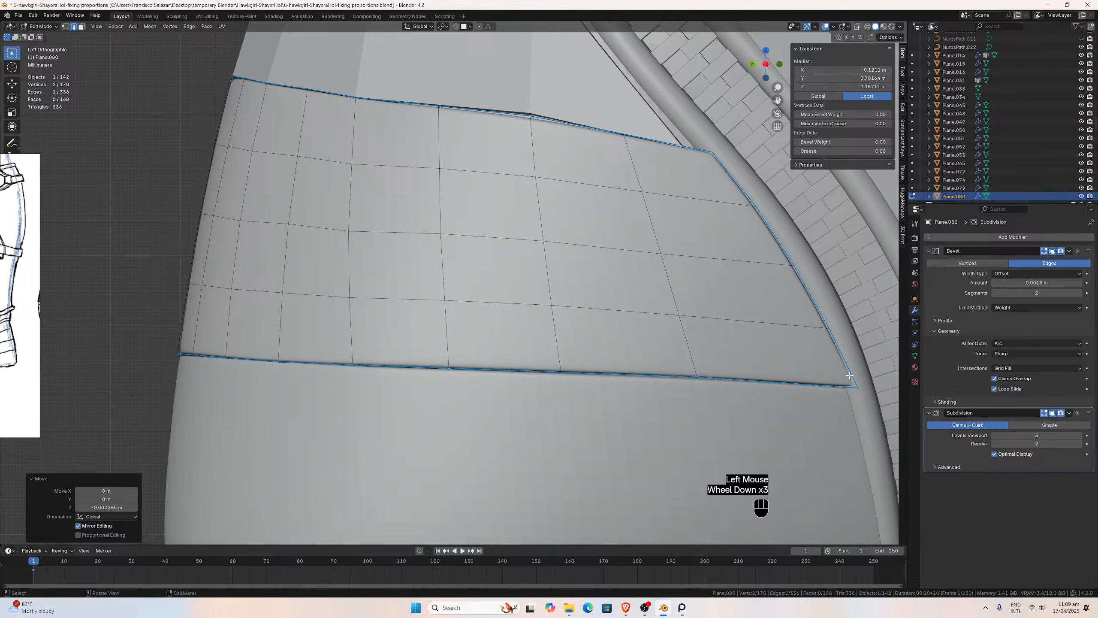
# Select the short edge at the heel panel's lower front corner on the zipper side and move it about -0.0005 m along Z.
pyautogui.moveTo(849, 375); pyautogui.dragTo(828, 368, button='middle')
pyautogui.scroll(-1, 805, 362)
pyautogui.scroll(-1, 730, 345)
pyautogui.moveTo(709, 339); pyautogui.dragTo(424, 304, button='middle')
pyautogui.click(309, 175)
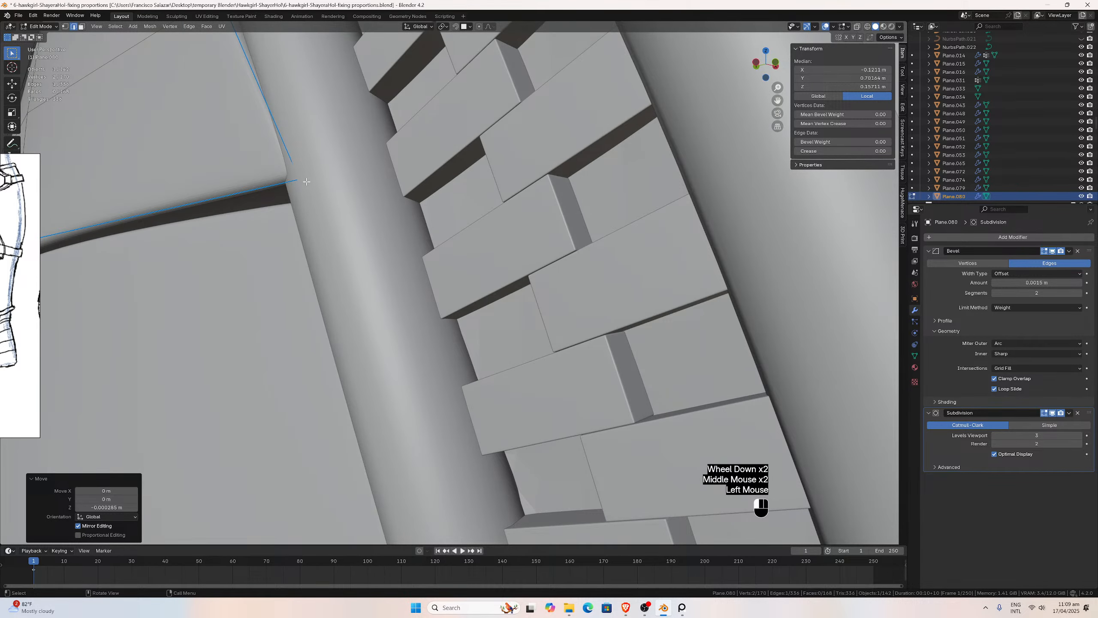
pyautogui.click(856, 27)
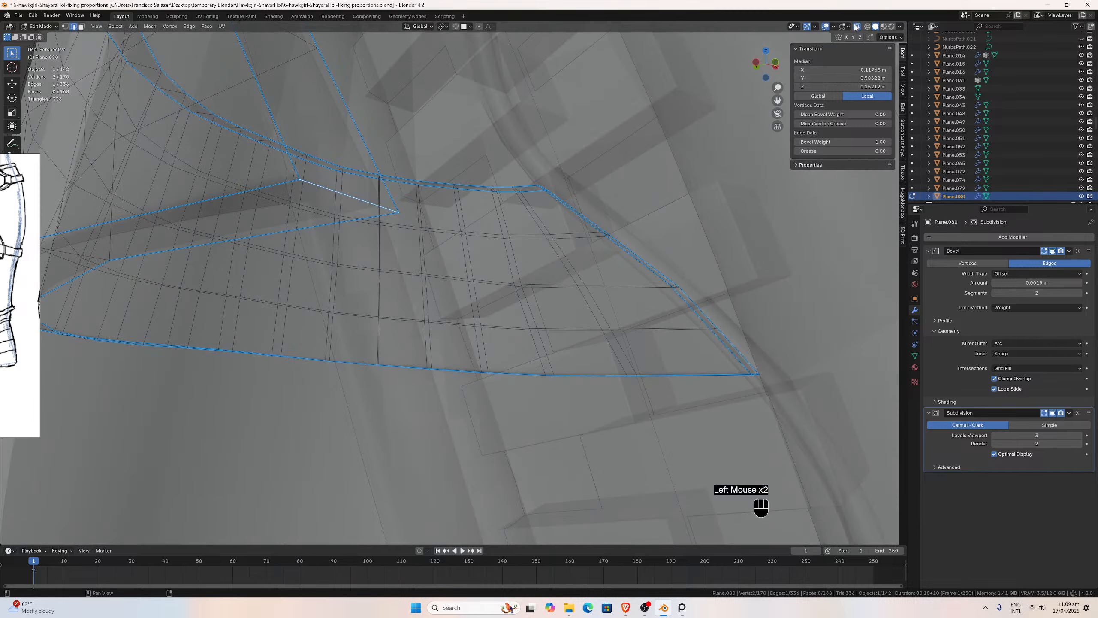
pyautogui.click(856, 27)
pyautogui.moveTo(475, 259); pyautogui.dragTo(564, 238, button='middle')
pyautogui.scroll(-2, 564, 233)
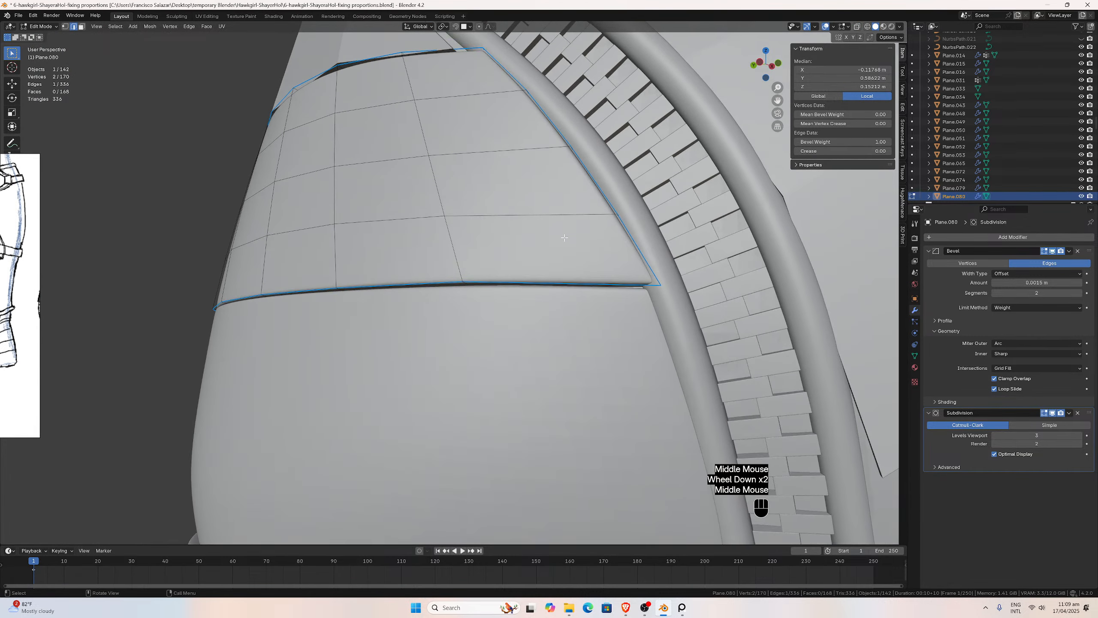
pyautogui.press('ctrl+KP_3')
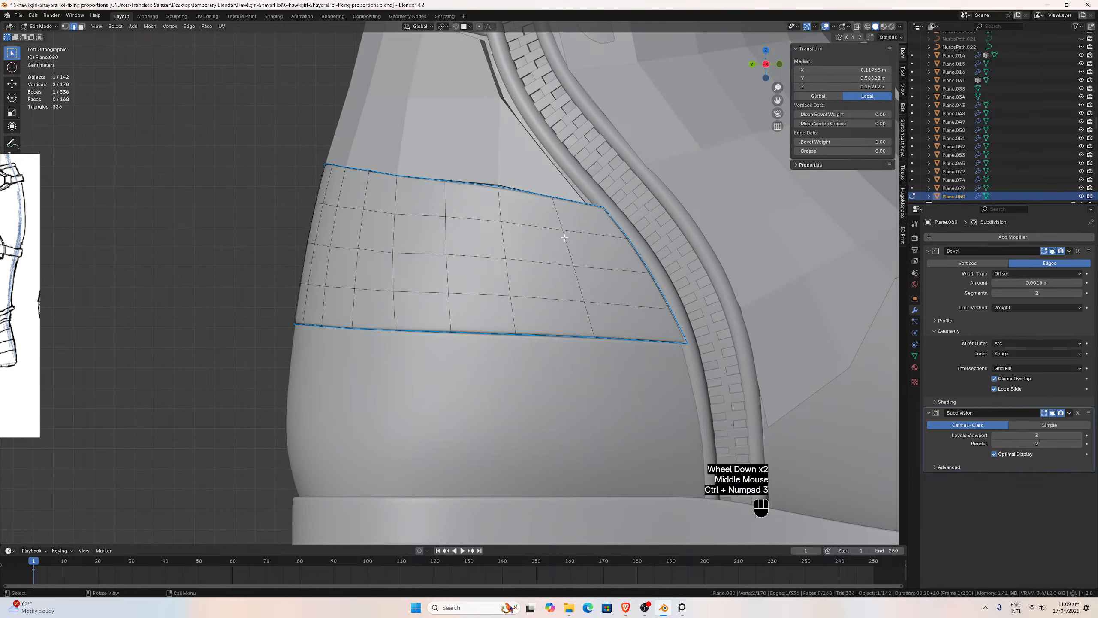
pyautogui.scroll(2, 729, 199)
pyautogui.moveTo(778, 101); pyautogui.dragTo(424, 32)
pyautogui.scroll(1, 604, 258)
pyautogui.scroll(5, 581, 280)
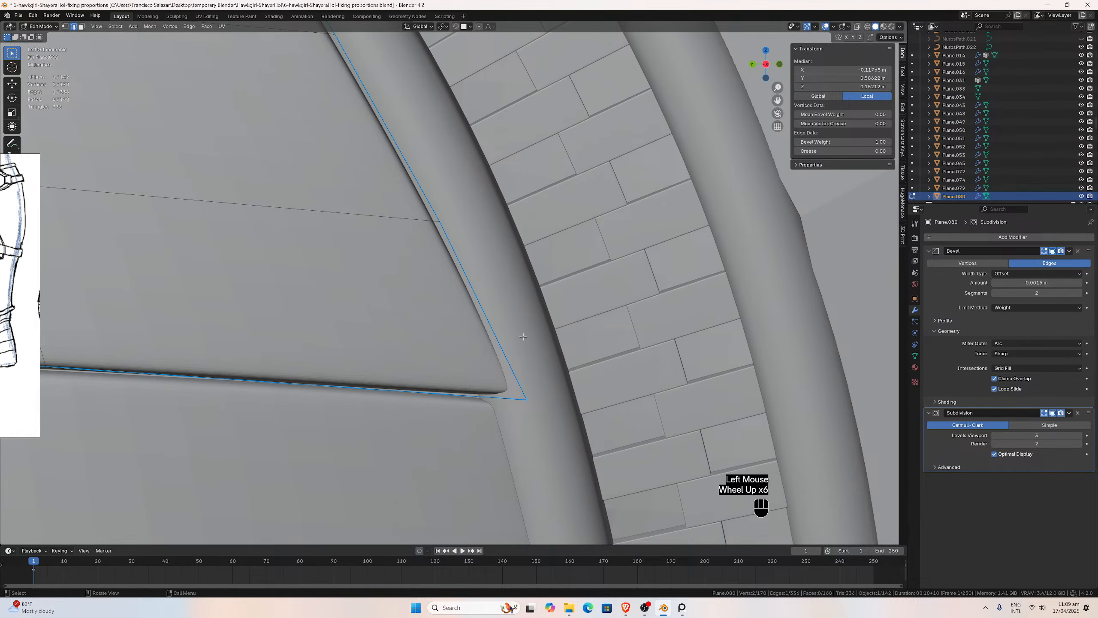
pyautogui.press('g')
pyautogui.press('z')
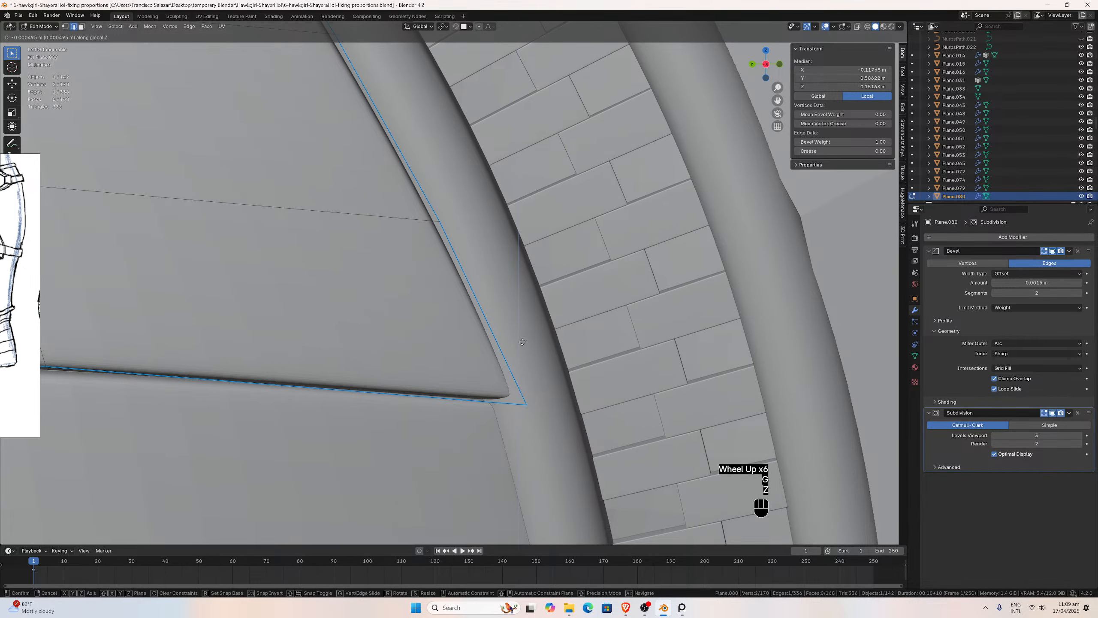
pyautogui.click(523, 342)
# Move the zipper-side lower corner's short edge about 0.002 m along X, into the piping.
pyautogui.scroll(-1, 522, 376)
pyautogui.moveTo(523, 377); pyautogui.dragTo(542, 380, button='middle')
pyautogui.scroll(-3, 532, 378)
pyautogui.scroll(-3, 535, 380)
pyautogui.scroll(1, 553, 382)
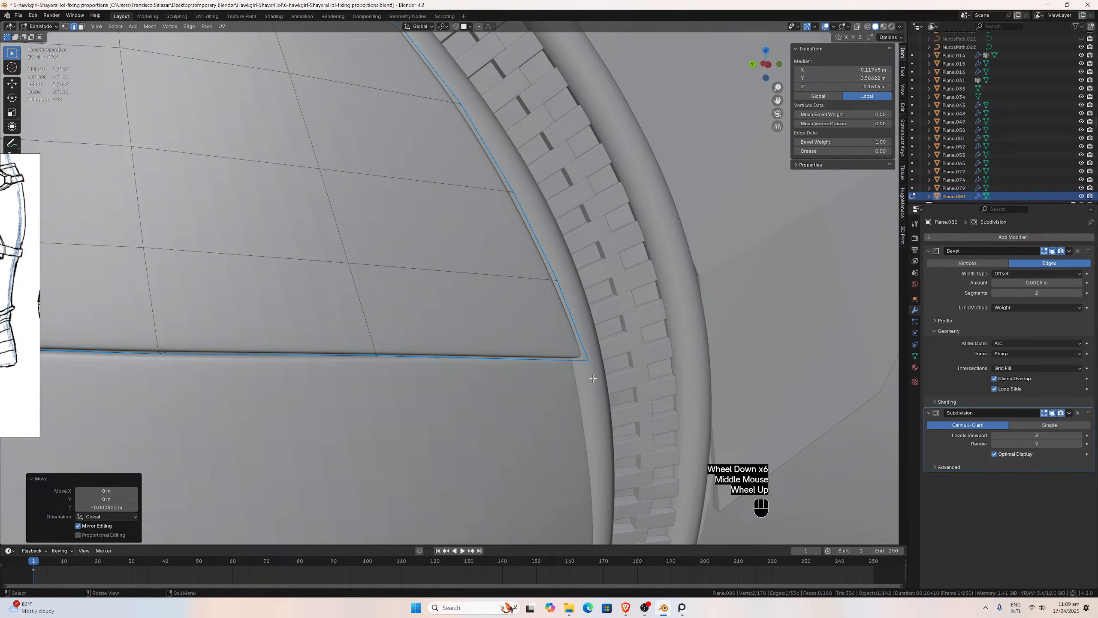
pyautogui.press('g')
pyautogui.press('x')
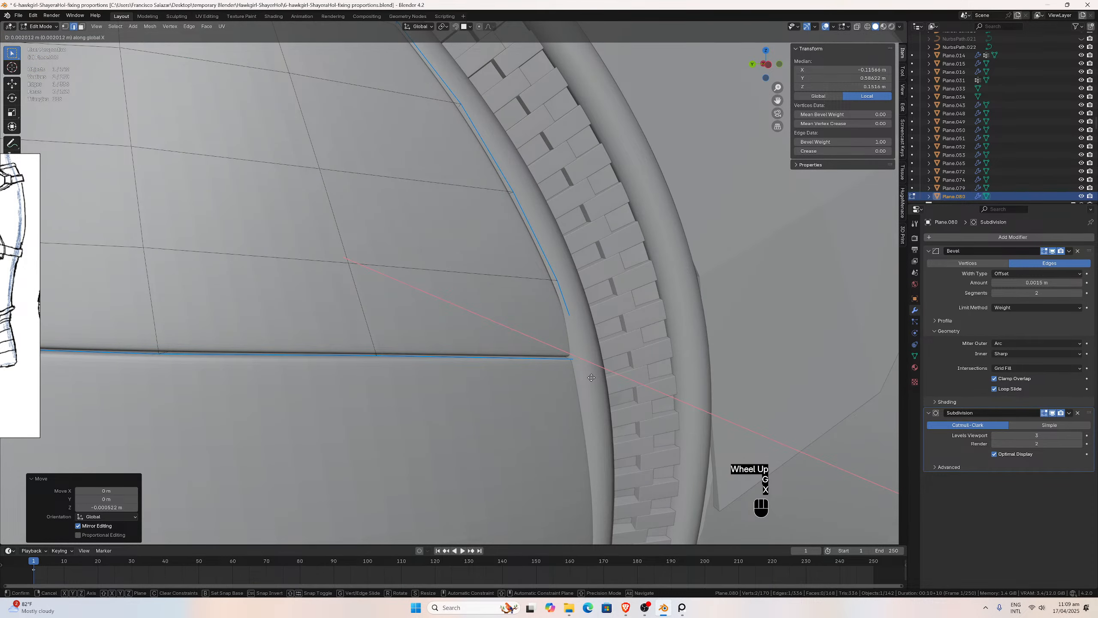
pyautogui.click(591, 378)
# Select the zipper-side short edge just above the heel panel's lower front corner and move it about -0.00096 m along Y and 0.000275 m along Z.
pyautogui.moveTo(579, 353); pyautogui.dragTo(409, 341, button='middle')
pyautogui.click(270, 295)
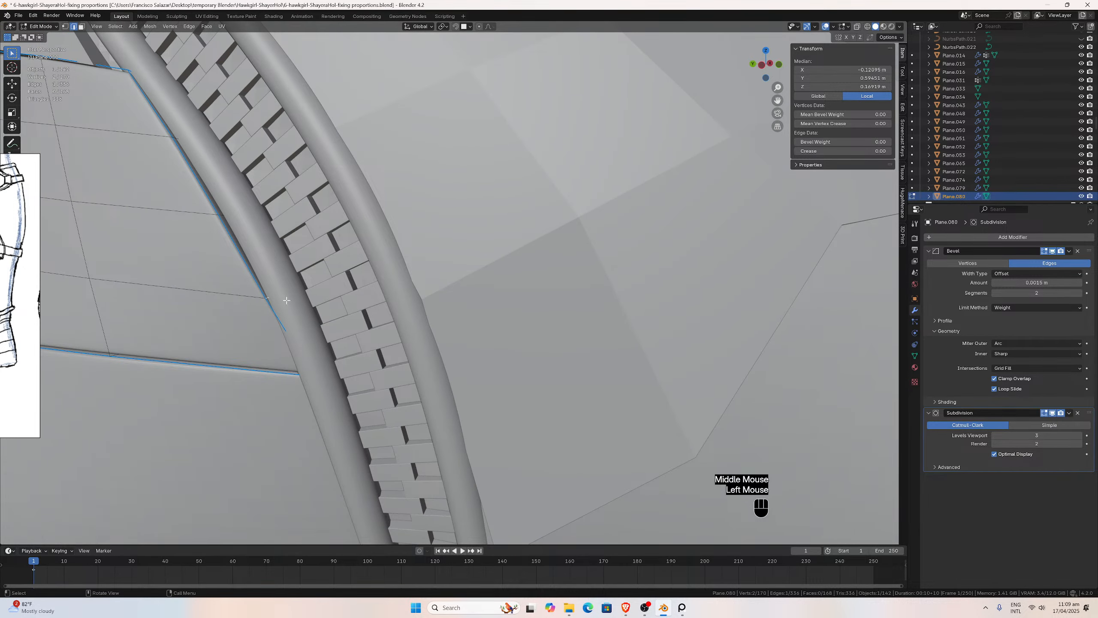
pyautogui.moveTo(270, 295); pyautogui.dragTo(307, 297, button='middle')
pyautogui.press('ctrl+KP_3')
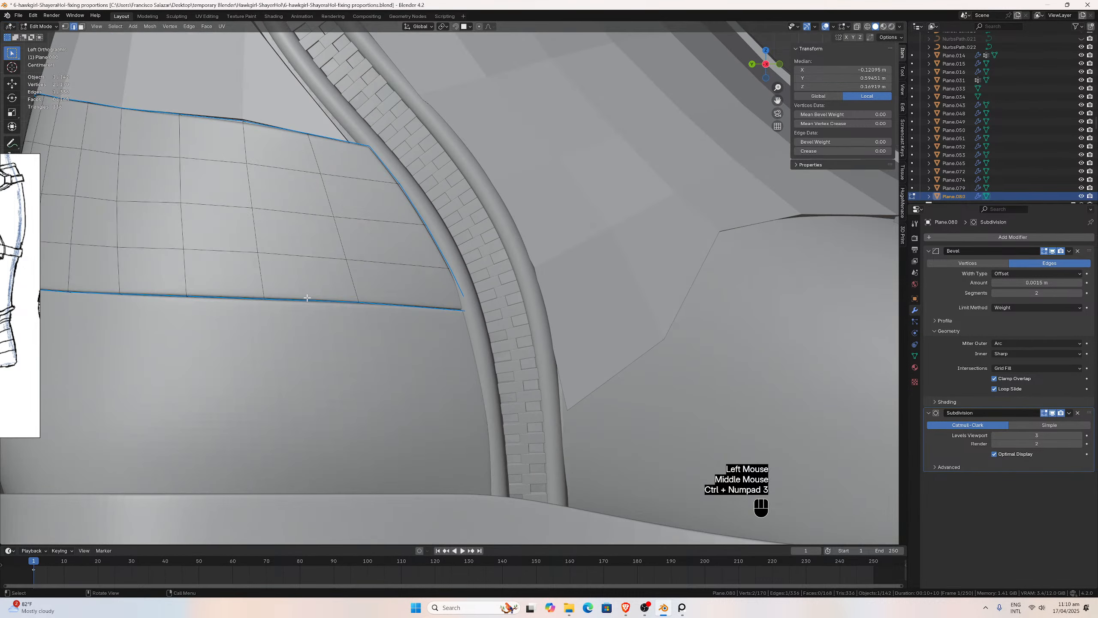
pyautogui.scroll(5, 506, 229)
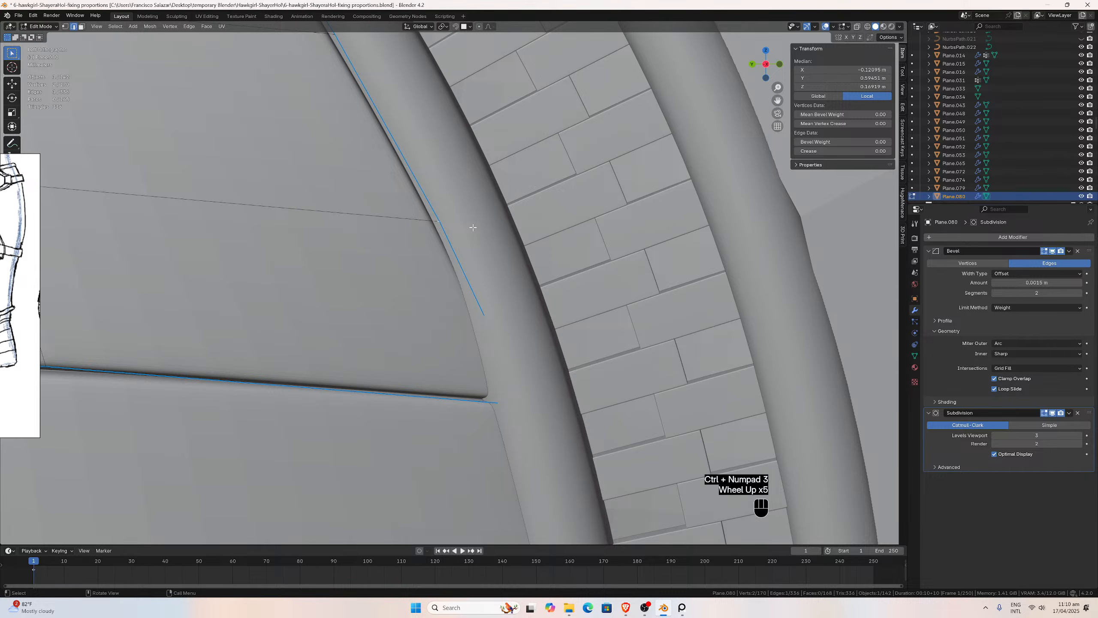
pyautogui.press('g')
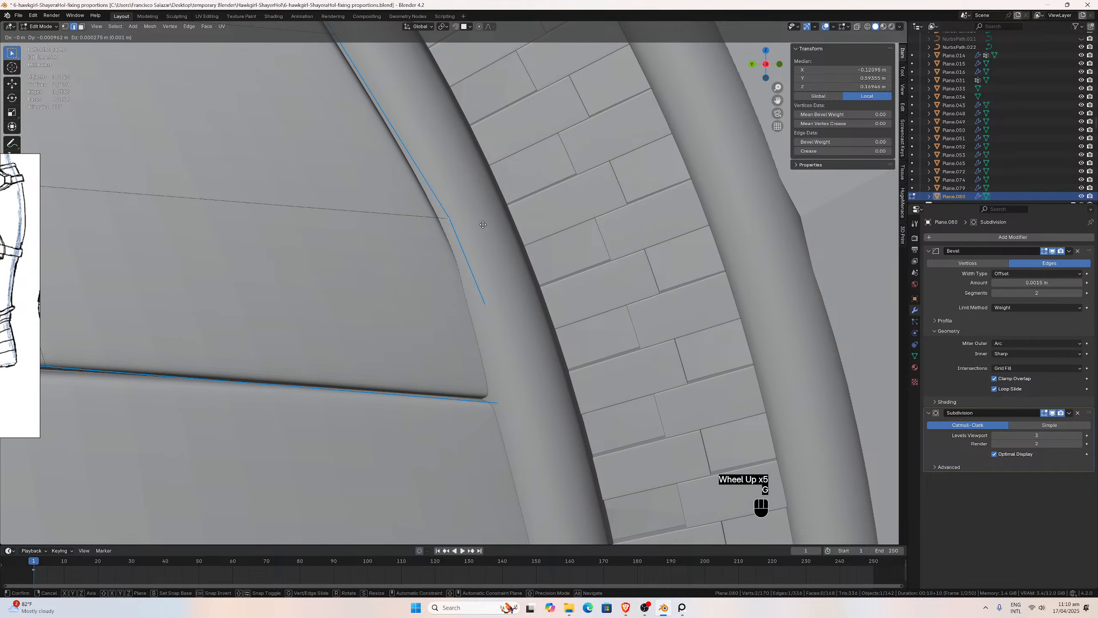
pyautogui.click(483, 224)
# Move the selected short edge just above the lower front corner about 0.0016 m along X.
pyautogui.scroll(-2, 483, 224)
pyautogui.moveTo(484, 227); pyautogui.dragTo(495, 243, button='middle')
pyautogui.scroll(-4, 561, 263)
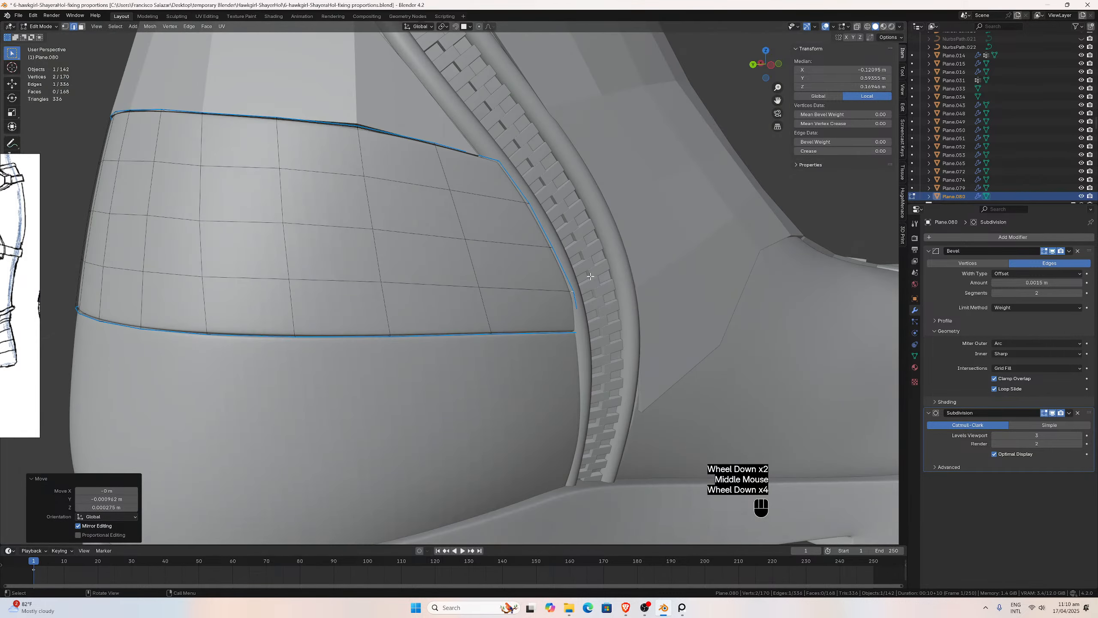
pyautogui.scroll(3, 605, 281)
pyautogui.moveTo(627, 289); pyautogui.dragTo(649, 290, button='middle')
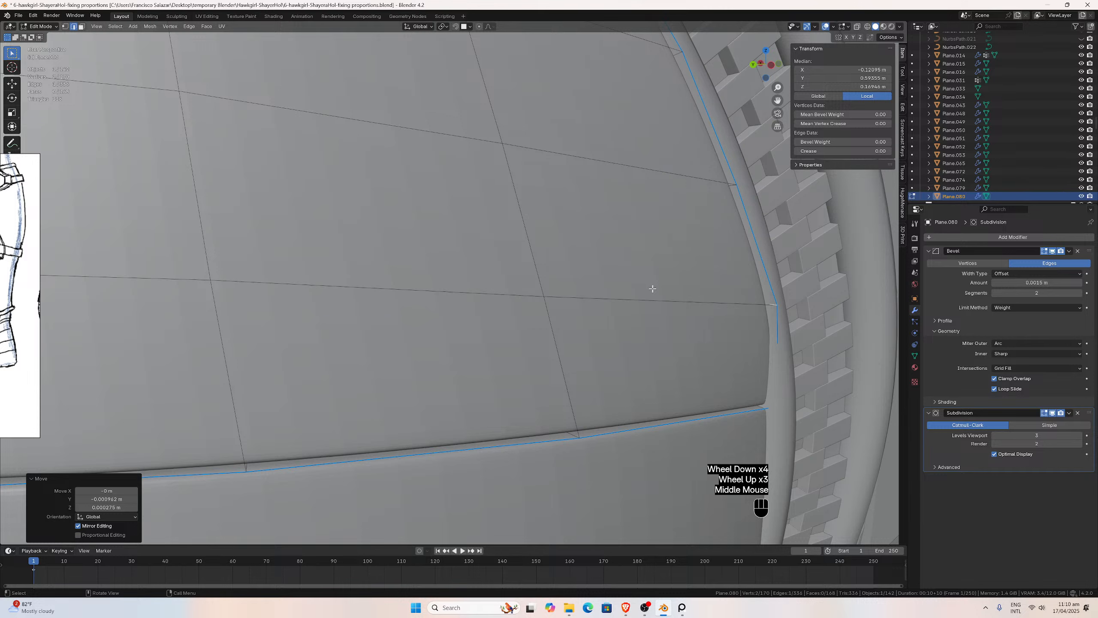
pyautogui.press('g')
pyautogui.press('x')
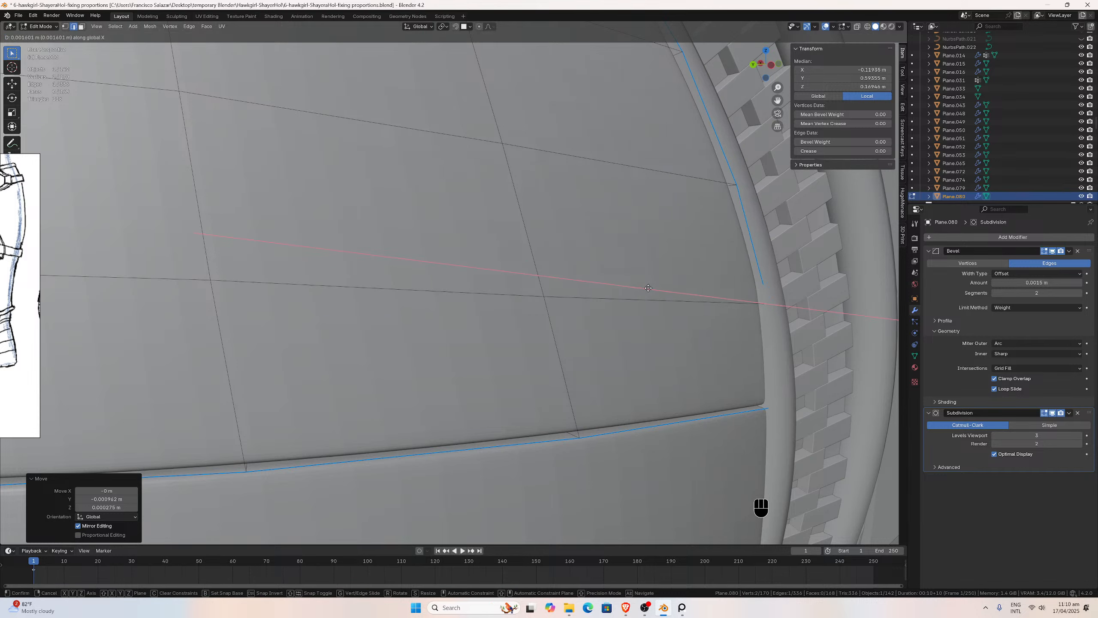
pyautogui.click(649, 280)
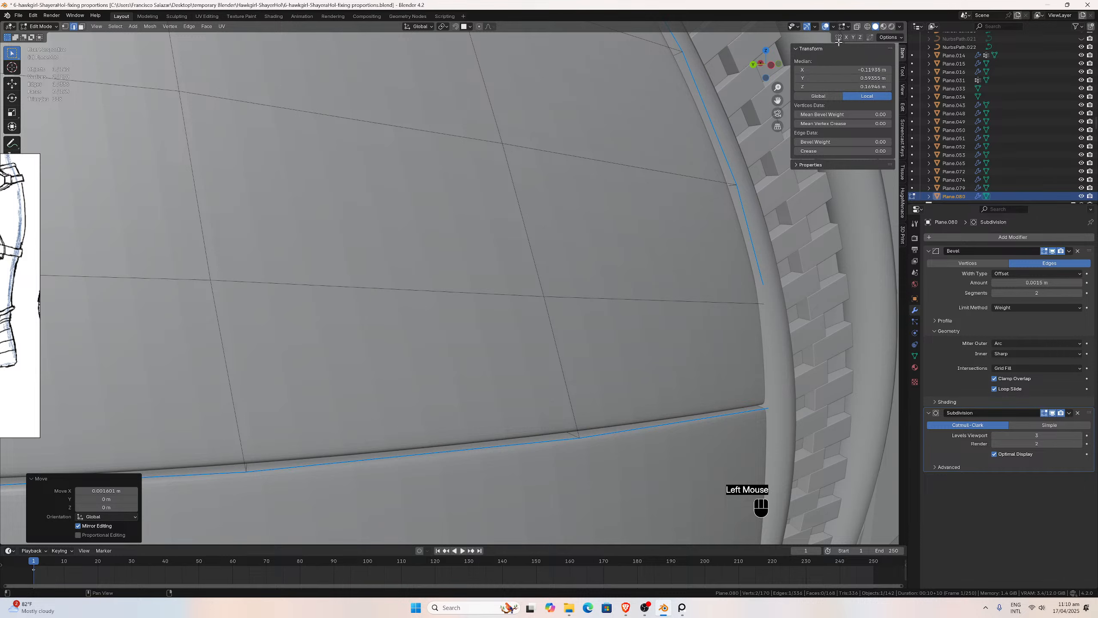
# Select the second short edge above the heel panel's lower front corner through the mesh and move it 0.001483 m along X.
pyautogui.click(777, 127)
pyautogui.click(719, 188)
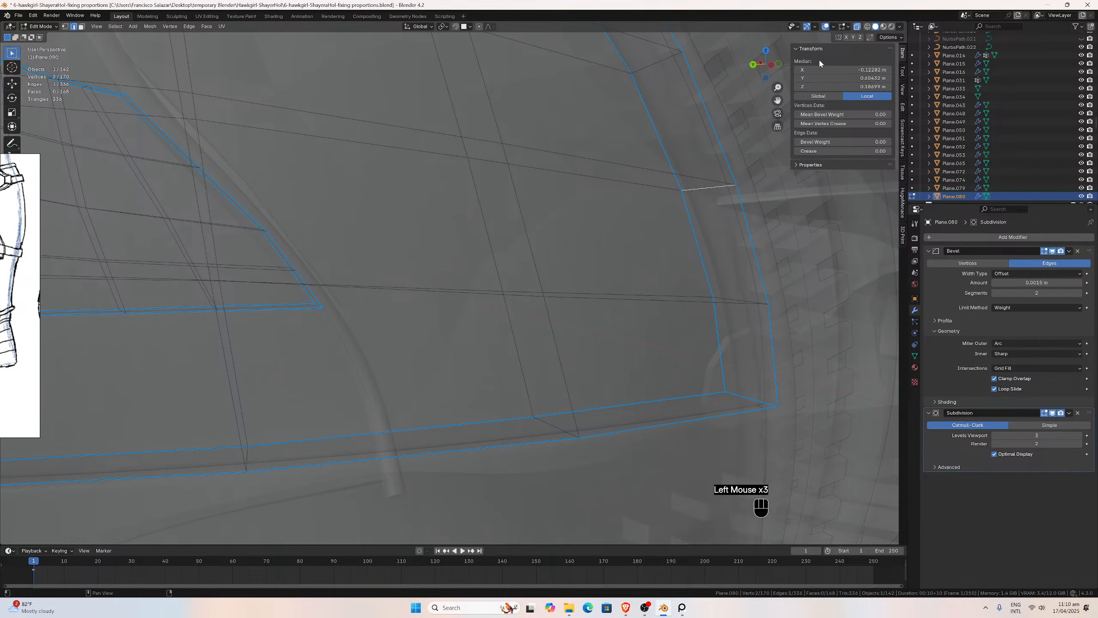
pyautogui.click(857, 27)
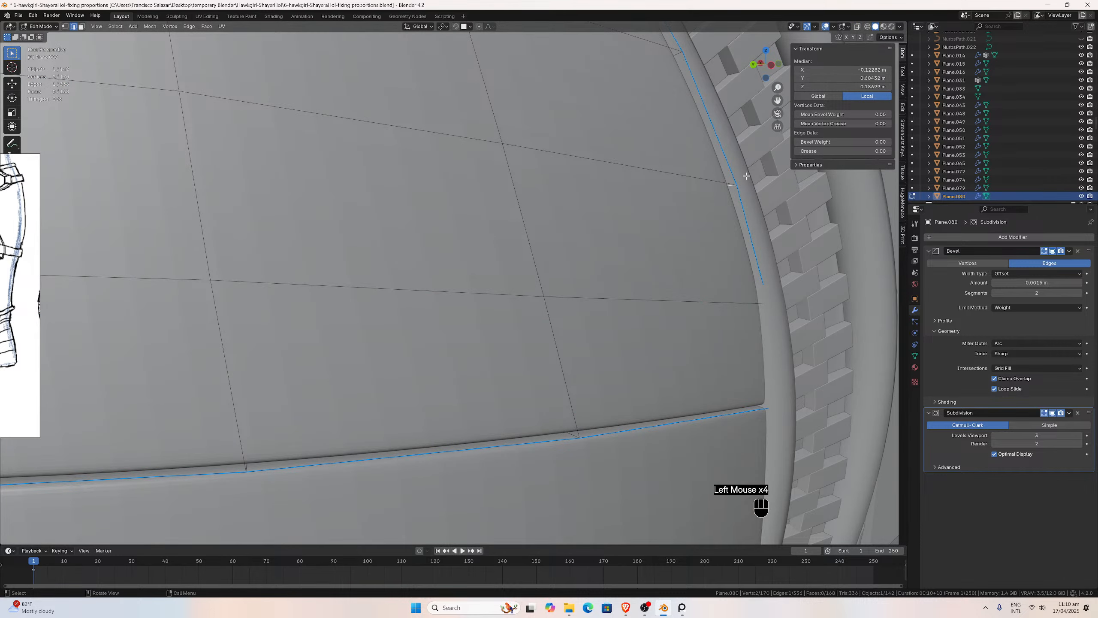
pyautogui.press('g')
pyautogui.press('x')
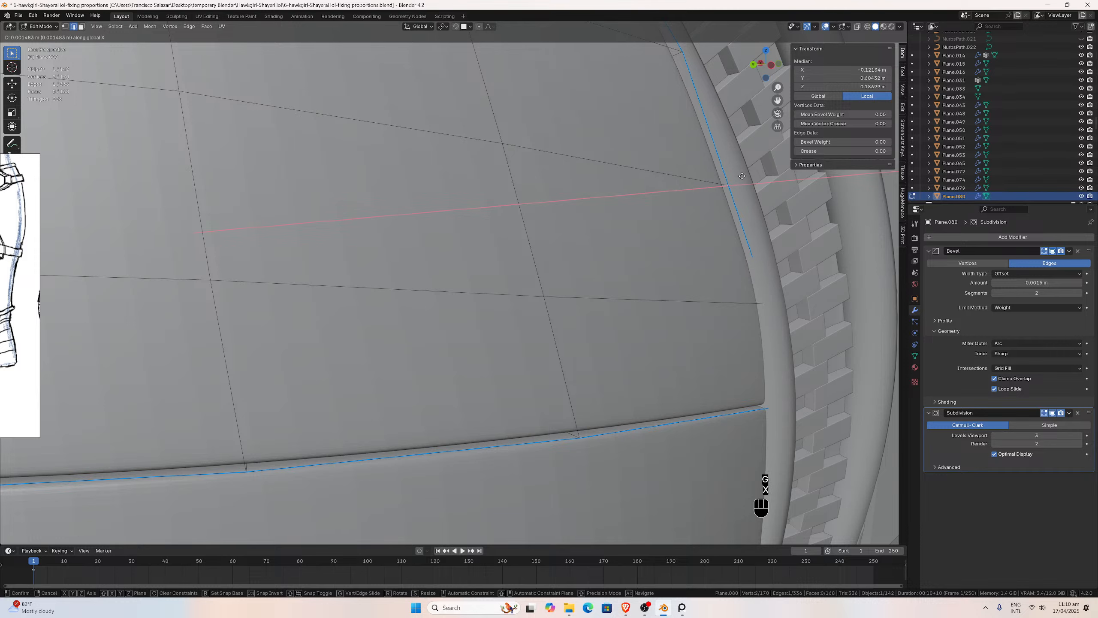
pyautogui.click(742, 176)
# In the side view, move the second short edge above the corner about -0.00158 m along Y and 0.000573 m along Z.
pyautogui.moveTo(777, 100); pyautogui.dragTo(624, 201)
pyautogui.moveTo(481, 361); pyautogui.dragTo(413, 344, button='middle')
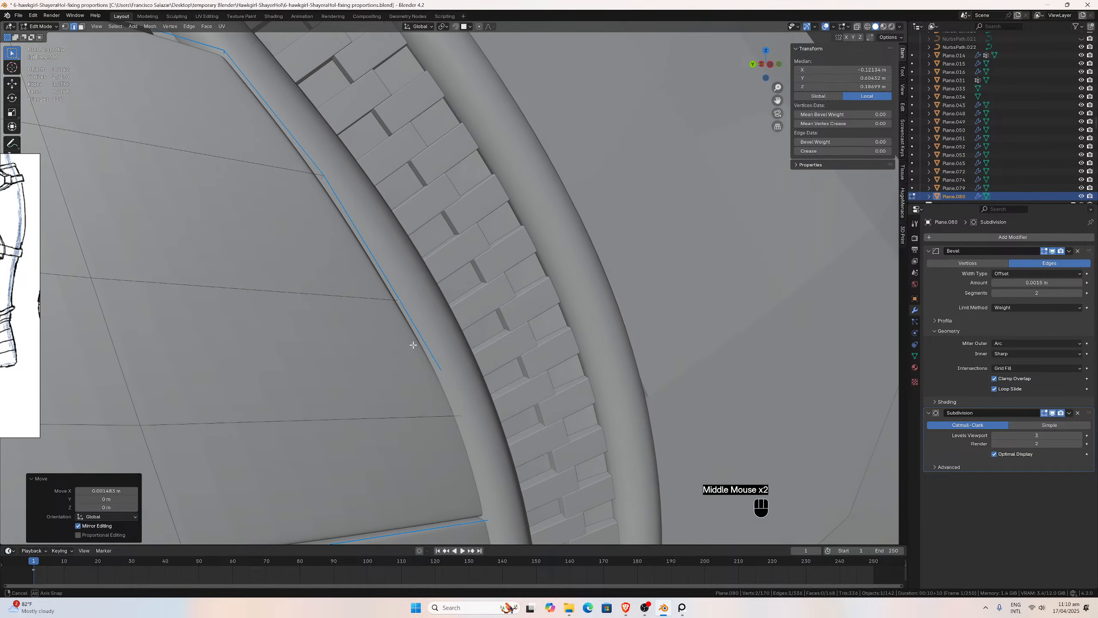
pyautogui.click(856, 26)
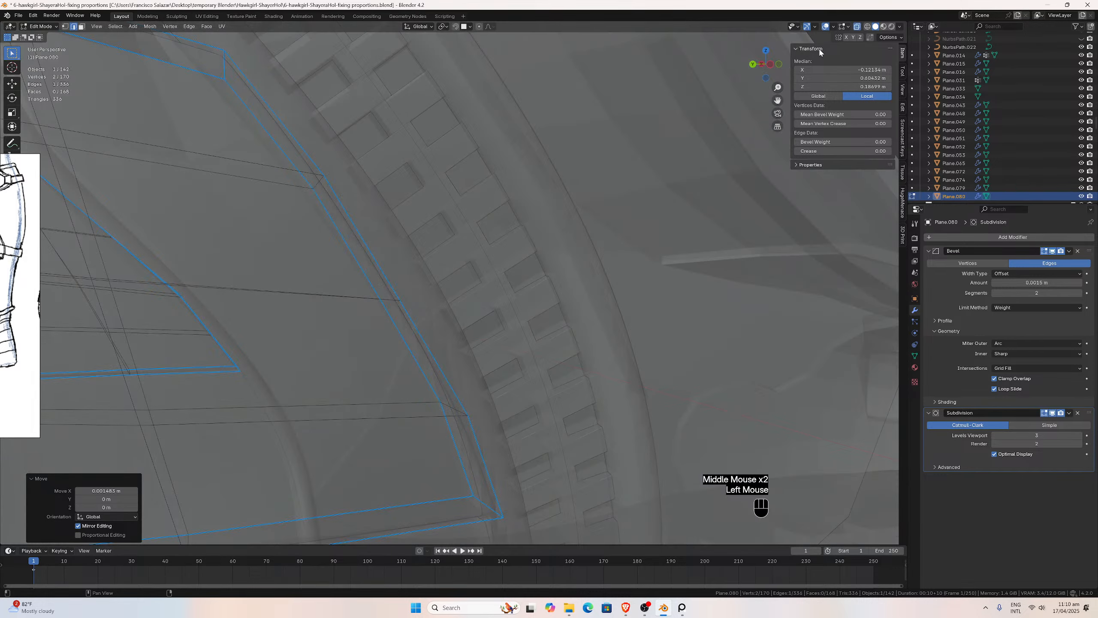
pyautogui.moveTo(411, 289); pyautogui.dragTo(428, 286, button='middle')
pyautogui.click(856, 29)
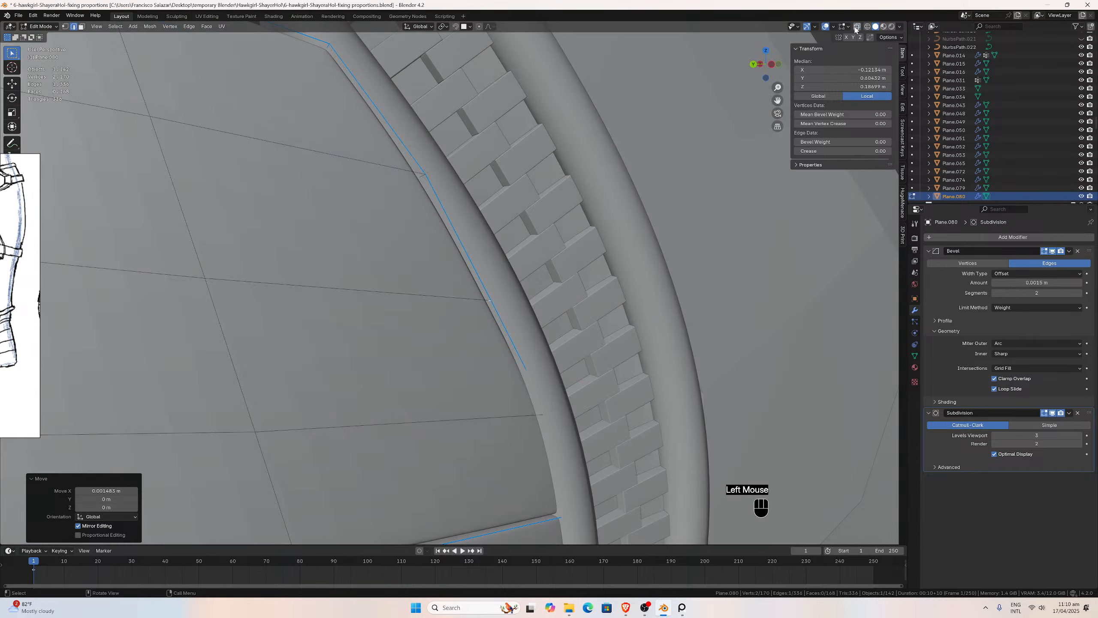
pyautogui.moveTo(598, 262); pyautogui.dragTo(584, 265, button='middle')
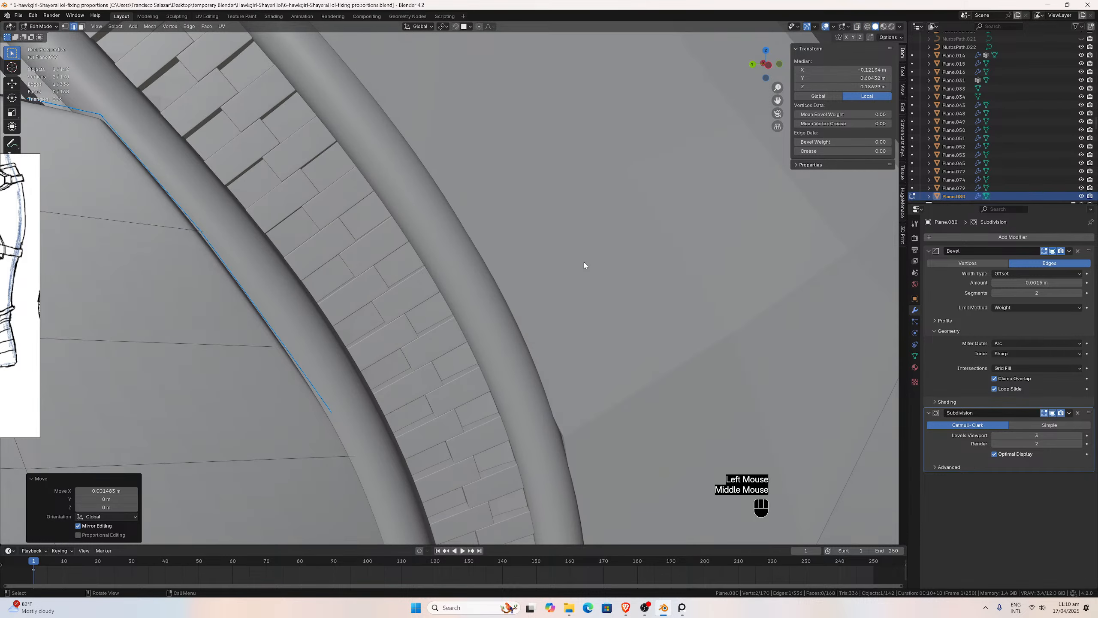
pyautogui.press('ctrl+KP_3')
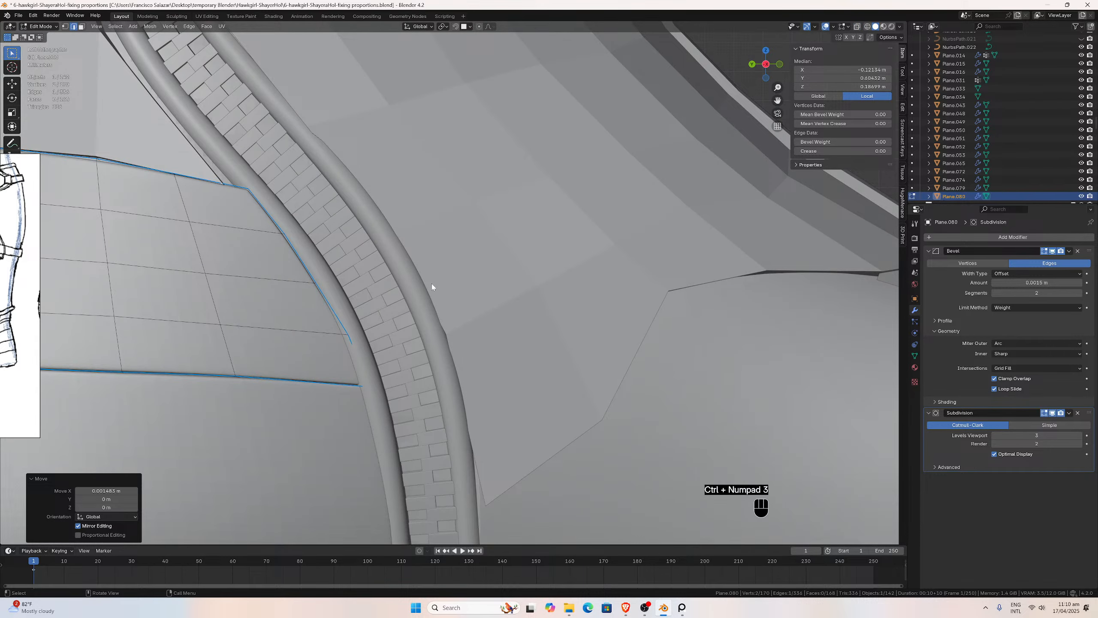
pyautogui.scroll(3, 378, 279)
pyautogui.scroll(3, 378, 279)
pyautogui.moveTo(773, 100); pyautogui.dragTo(429, 269)
pyautogui.scroll(1, 376, 271)
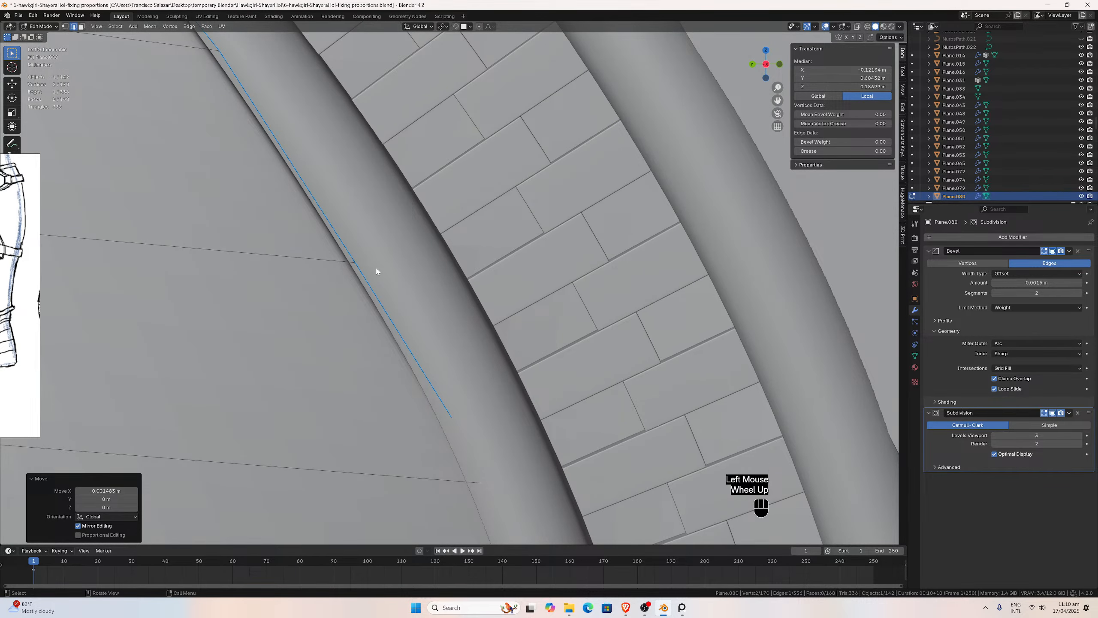
pyautogui.press('g')
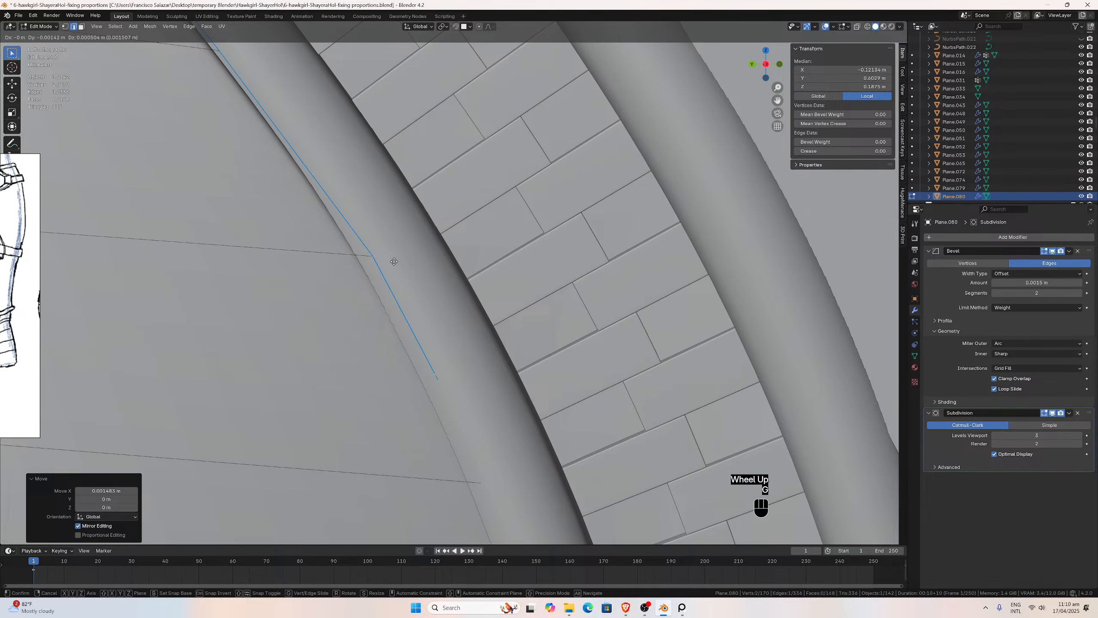
pyautogui.click(394, 262)
# Move the second short edge above the corner another 0.00075 m along X, into the piping.
pyautogui.scroll(-5, 395, 263)
pyautogui.moveTo(513, 292); pyautogui.dragTo(534, 295, button='middle')
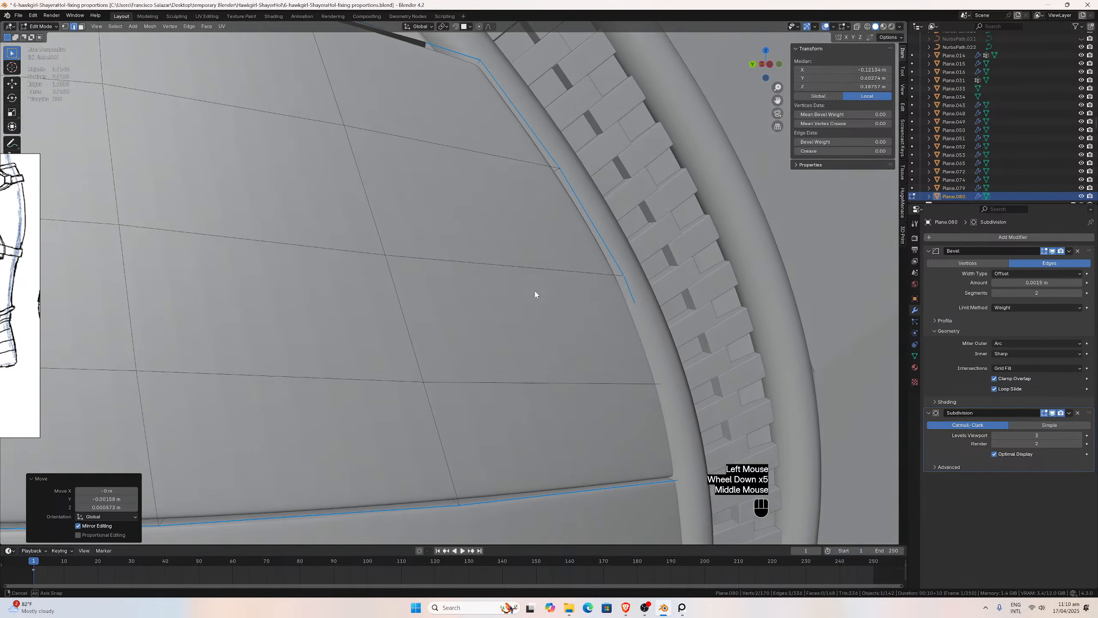
pyautogui.scroll(1, 614, 302)
pyautogui.scroll(-1, 614, 302)
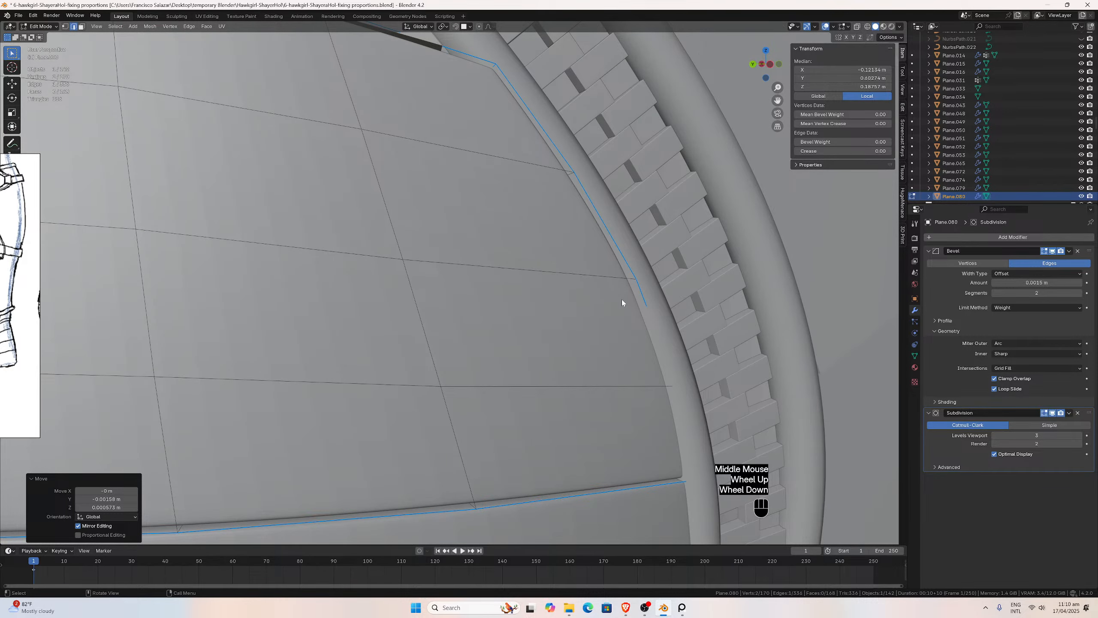
pyautogui.press('g')
pyautogui.press('x')
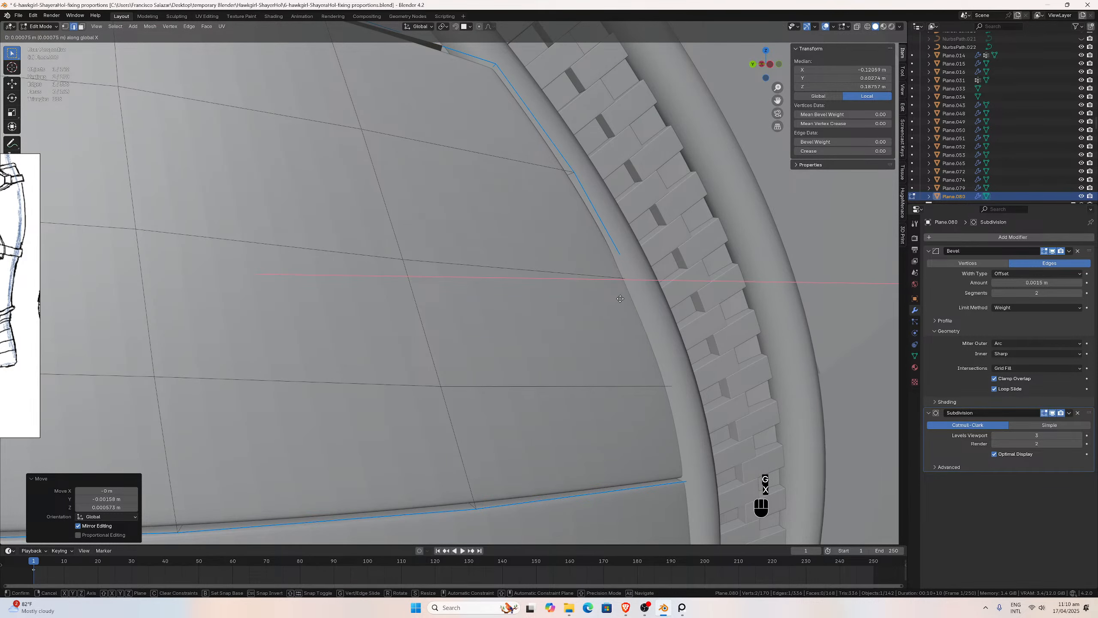
pyautogui.click(617, 295)
pyautogui.moveTo(615, 291); pyautogui.dragTo(548, 248, button='middle')
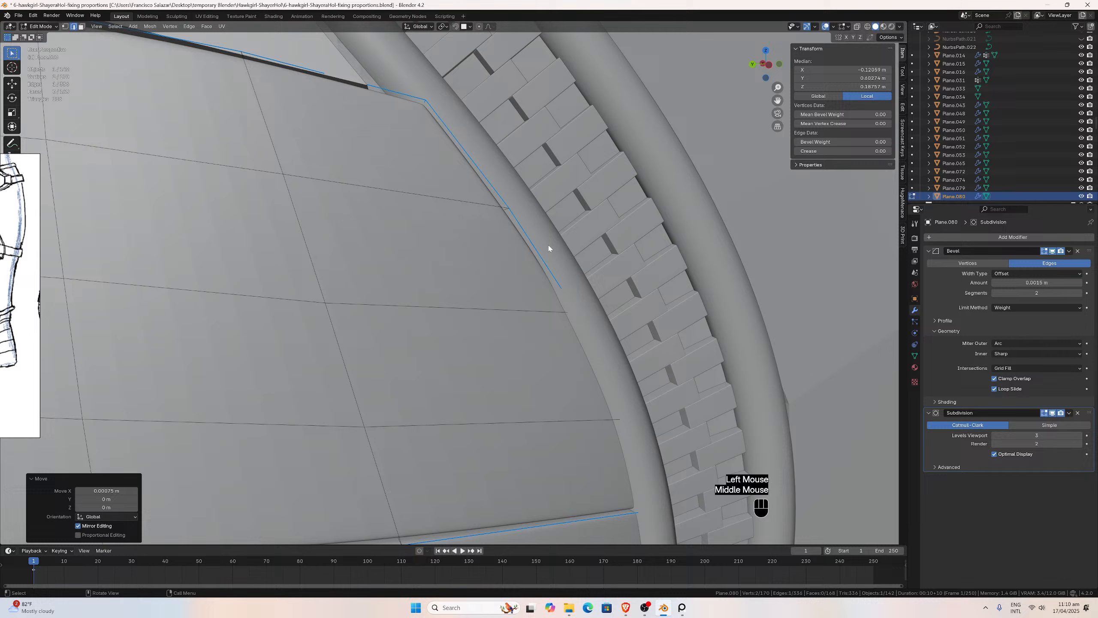
# Select the third short edge above the lower front corner and move it -0.001484 m along Y and 0.000412 m along Z.
pyautogui.click(502, 207)
pyautogui.click(504, 208)
pyautogui.click(504, 209)
pyautogui.moveTo(505, 209); pyautogui.dragTo(504, 211, button='middle')
pyautogui.scroll(3, 505, 211)
pyautogui.click(857, 26)
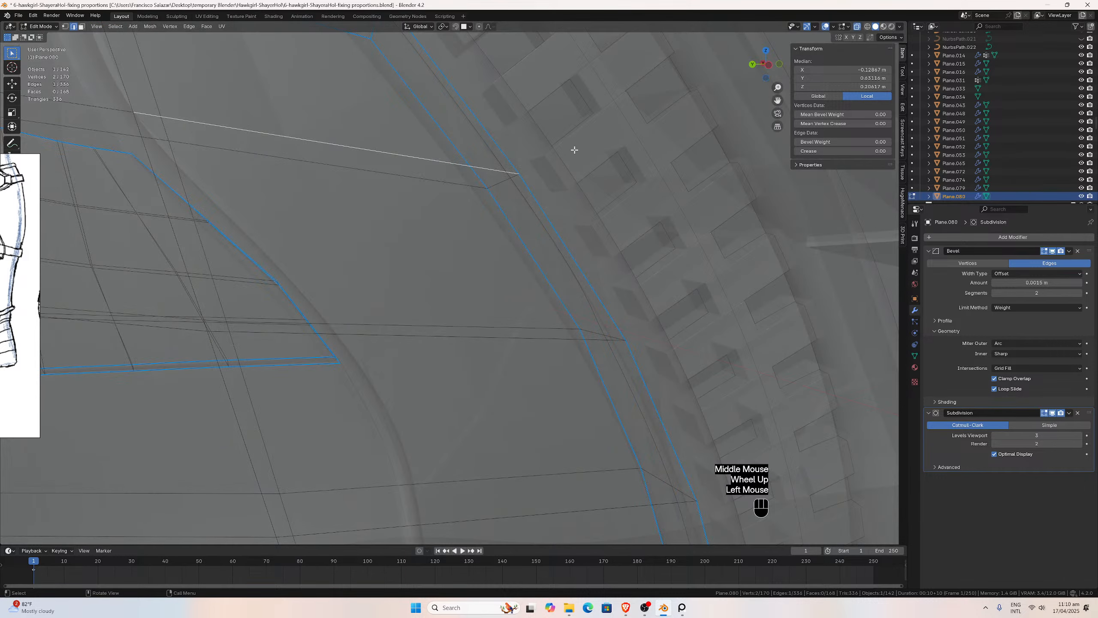
pyautogui.click(517, 177)
pyautogui.click(857, 27)
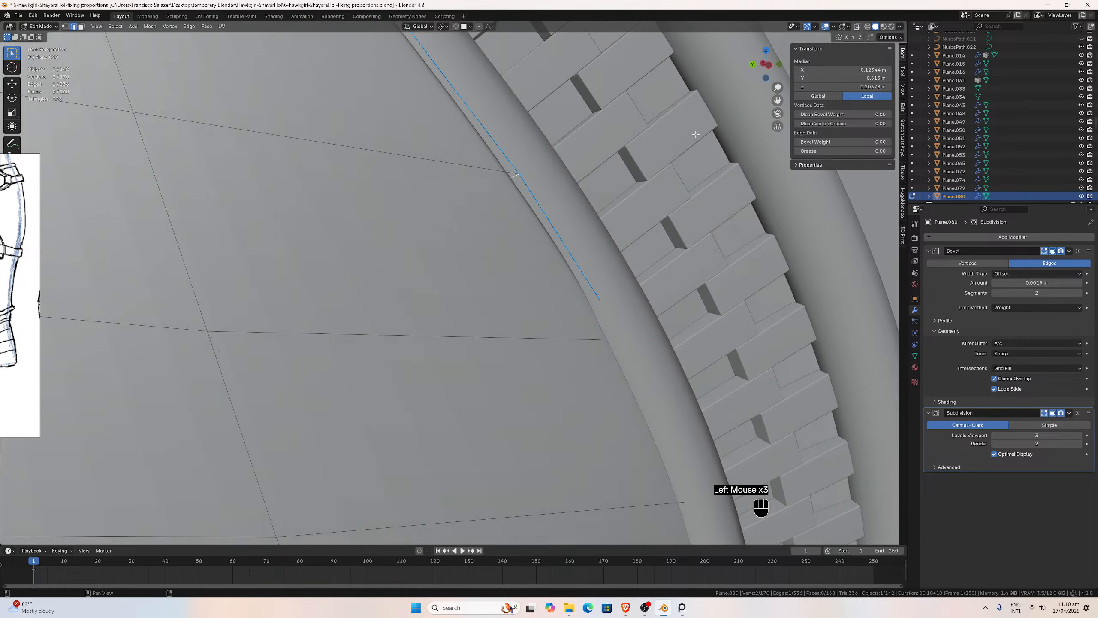
pyautogui.scroll(-3, 544, 201)
pyautogui.moveTo(544, 201); pyautogui.dragTo(538, 204, button='middle')
pyautogui.press('ctrl+KP_3')
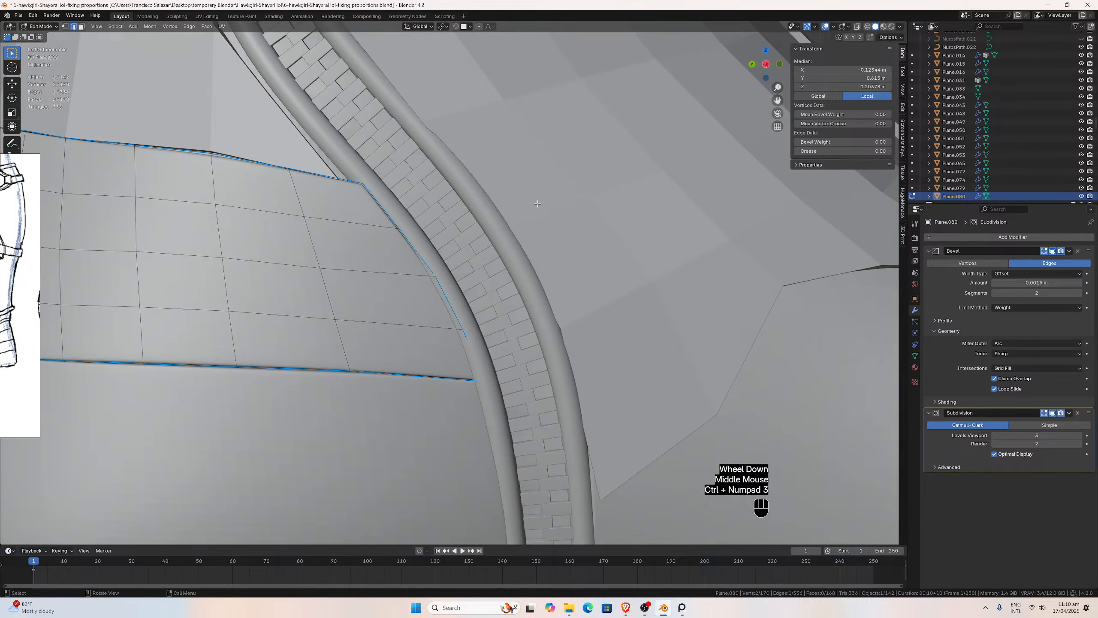
pyautogui.scroll(4, 537, 203)
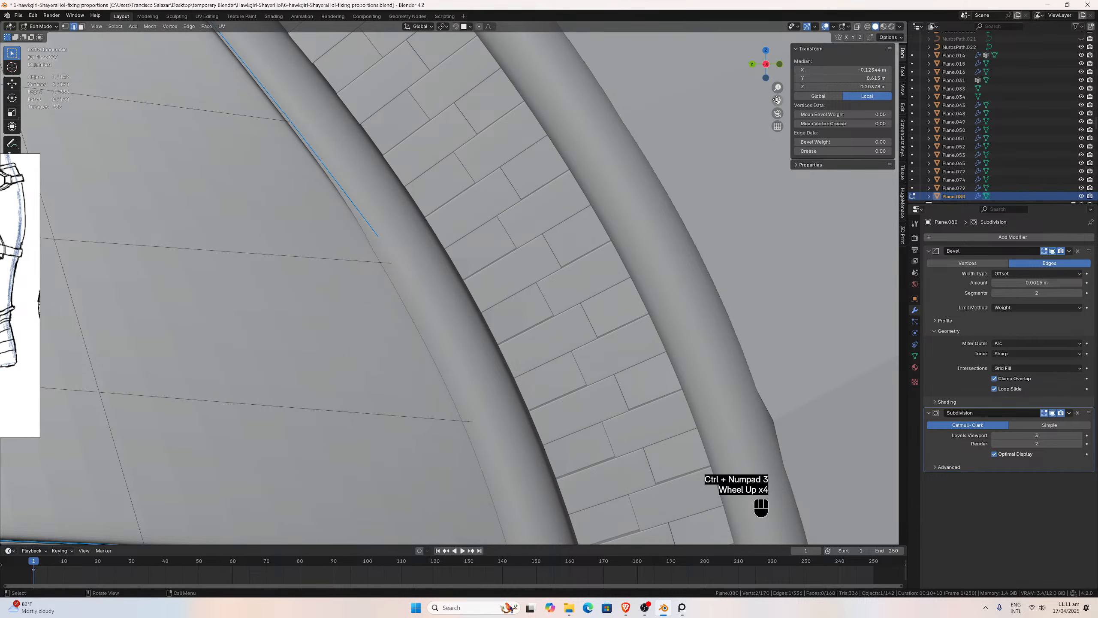
pyautogui.moveTo(777, 100); pyautogui.dragTo(812, 102)
pyautogui.scroll(1, 485, 208)
pyautogui.press('g')
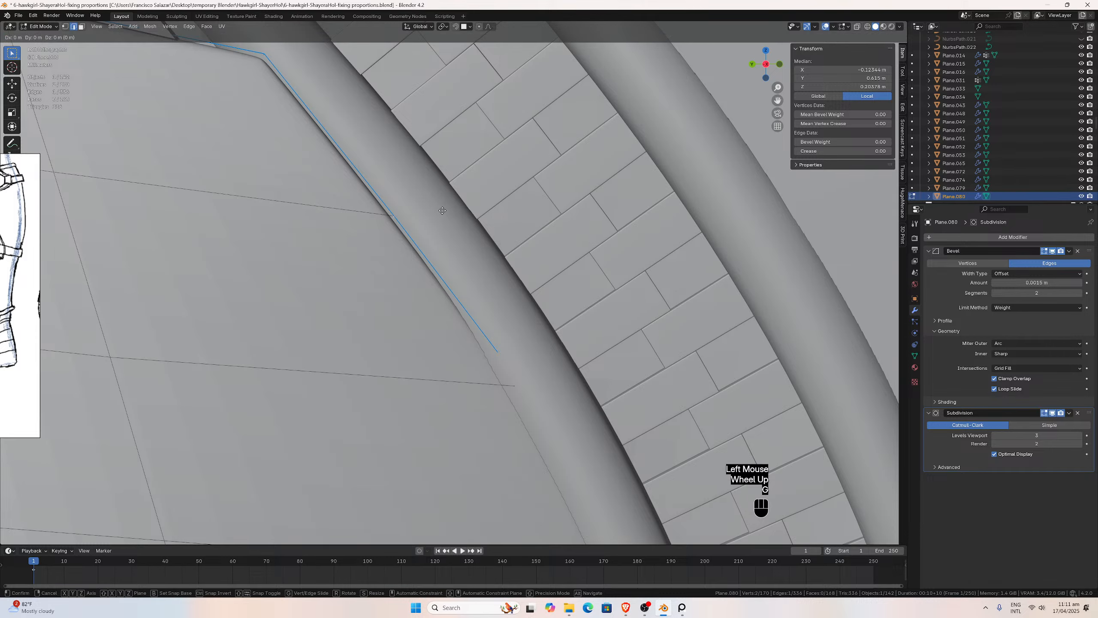
pyautogui.click(458, 206)
pyautogui.scroll(-4, 458, 207)
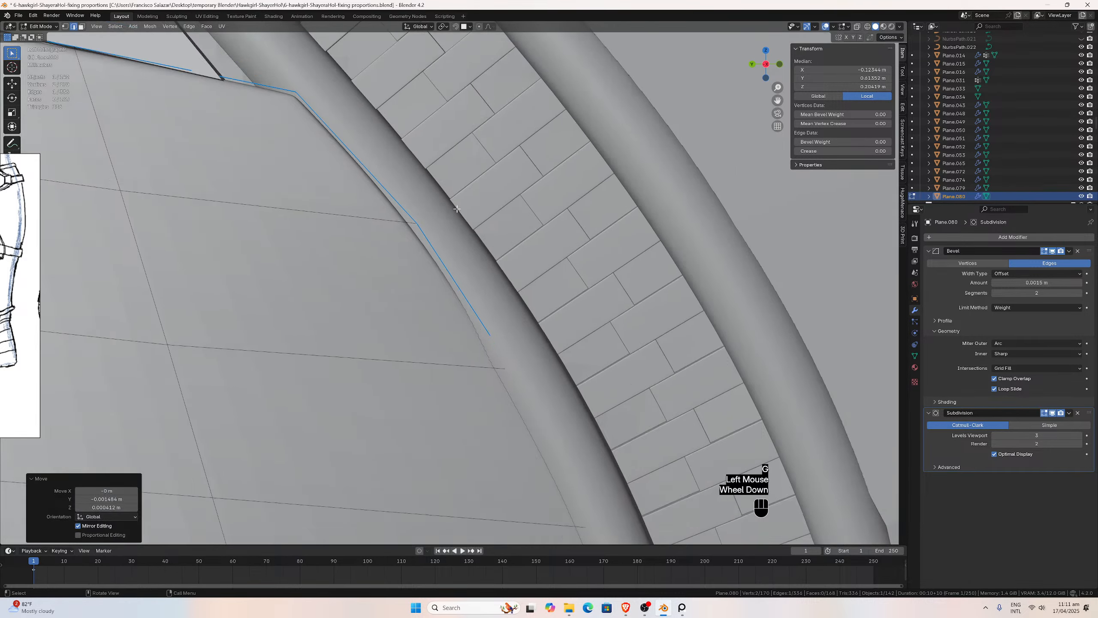
# Move the third short edge above the corner 0.001673 m along X, into the piping.
pyautogui.moveTo(458, 208); pyautogui.dragTo(552, 244, button='middle')
pyautogui.scroll(1, 552, 244)
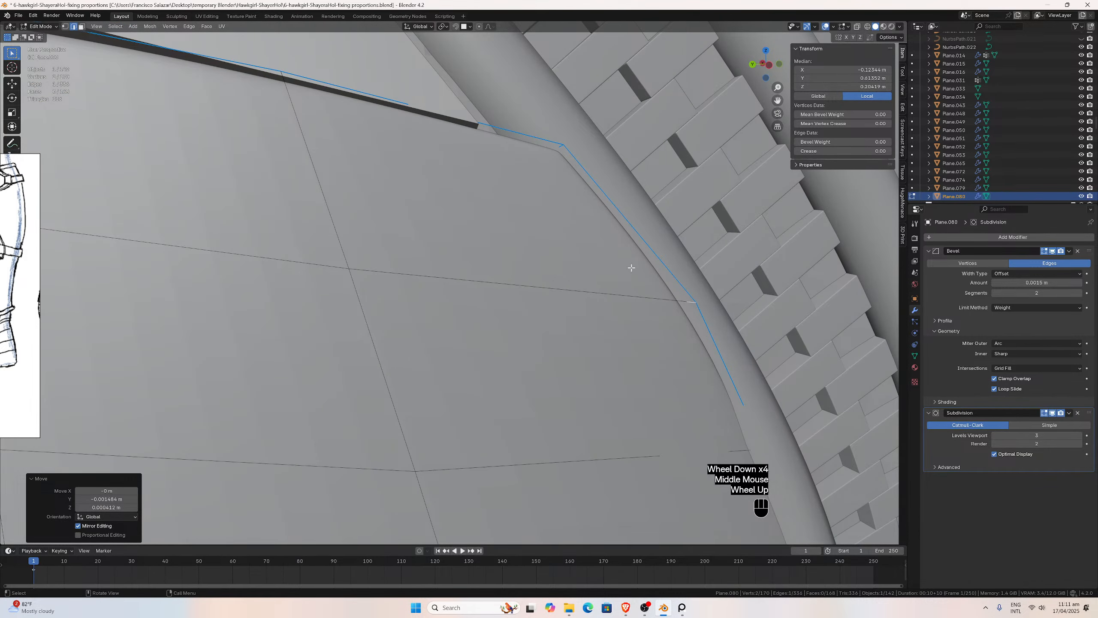
pyautogui.press('g')
pyautogui.press('x')
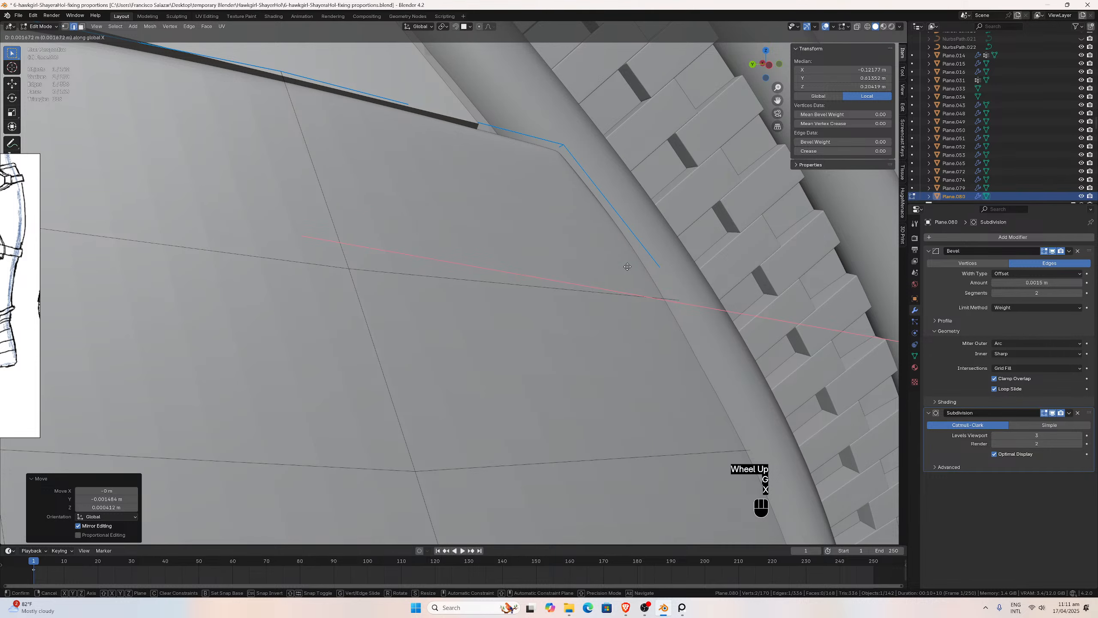
pyautogui.click(627, 266)
# Examine the heel panel's zipper-side border against the piping and its upper border against the neighbouring panel from the side.
pyautogui.scroll(-3, 615, 252)
pyautogui.moveTo(616, 253); pyautogui.dragTo(571, 244, button='middle')
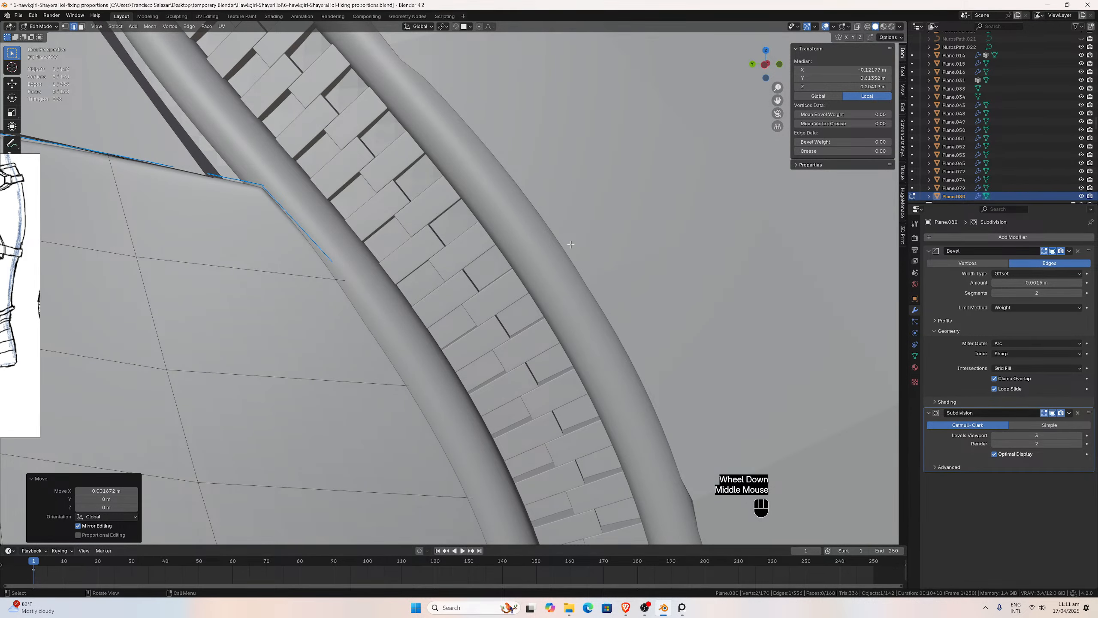
pyautogui.press('ctrl+KP_3')
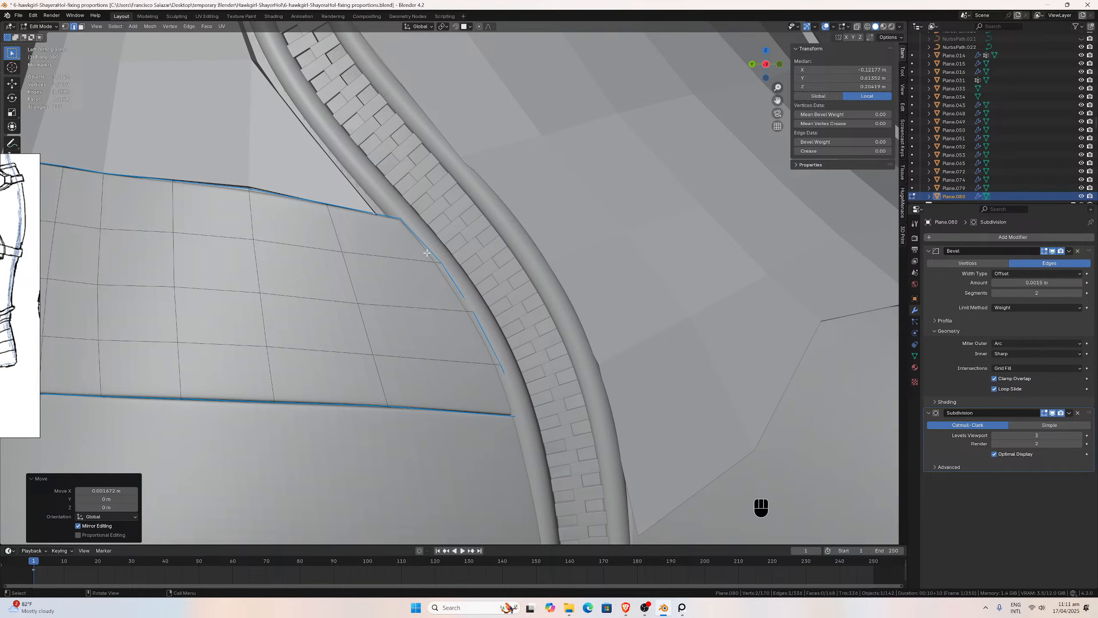
pyautogui.scroll(4, 468, 243)
pyautogui.scroll(-2, 468, 240)
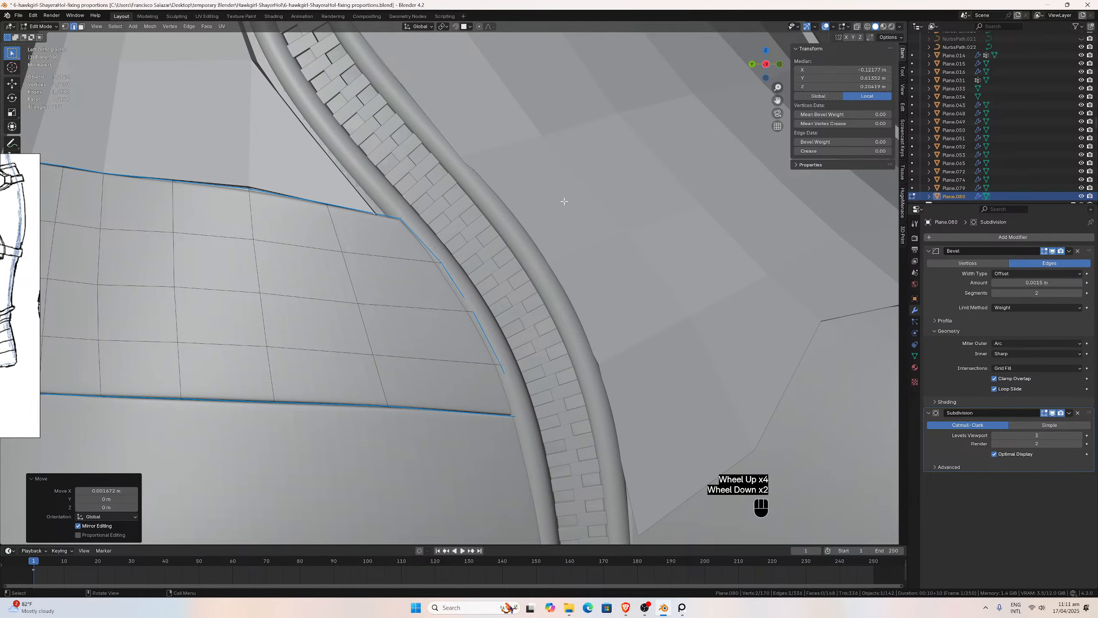
pyautogui.moveTo(778, 100); pyautogui.dragTo(1026, 172)
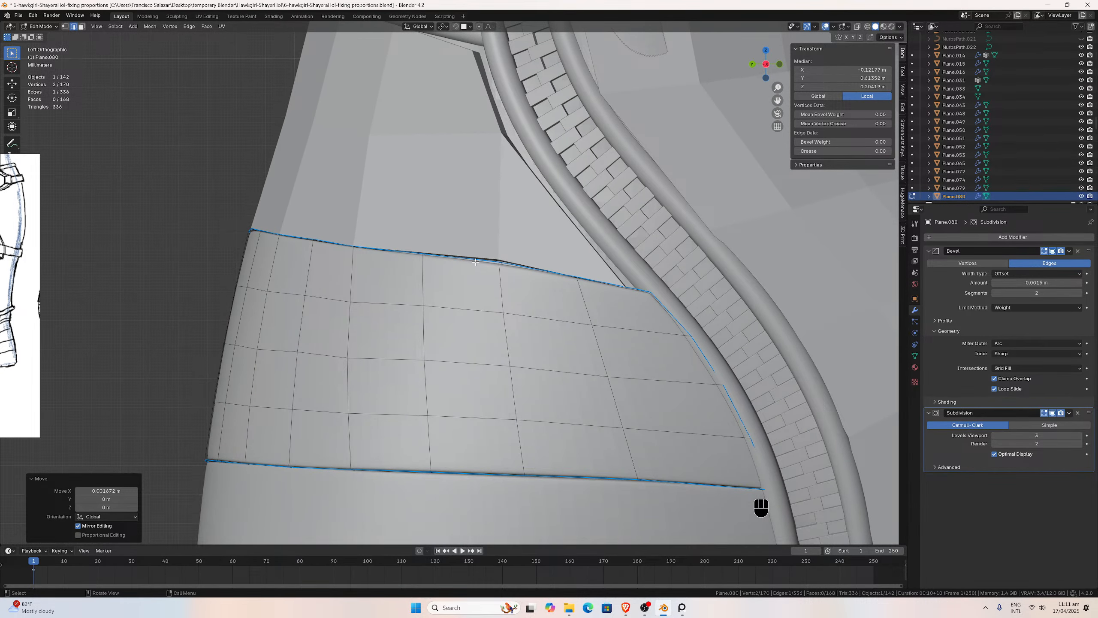
pyautogui.scroll(1, 475, 261)
pyautogui.scroll(-2, 478, 263)
pyautogui.scroll(3, 482, 264)
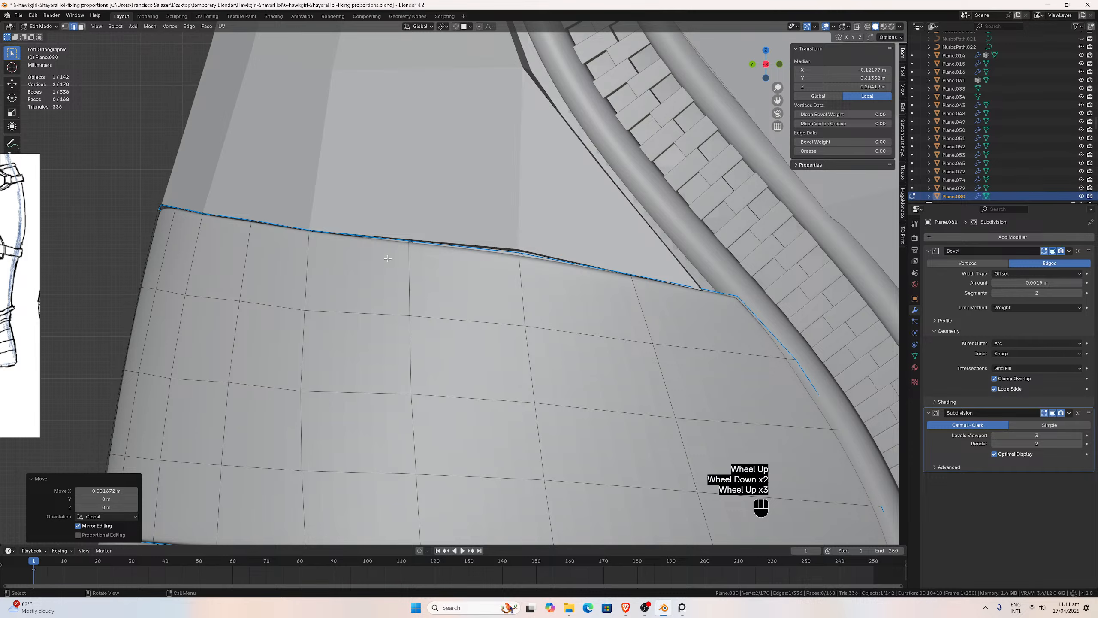
# Examine the heel panel's upper border against the boot panel above it from the zipper side and from behind.
pyautogui.scroll(-3, 387, 259)
pyautogui.moveTo(323, 270); pyautogui.dragTo(475, 264, button='middle')
pyautogui.press('ctrl+KP_1')
pyautogui.press('ctrl+KP_3')
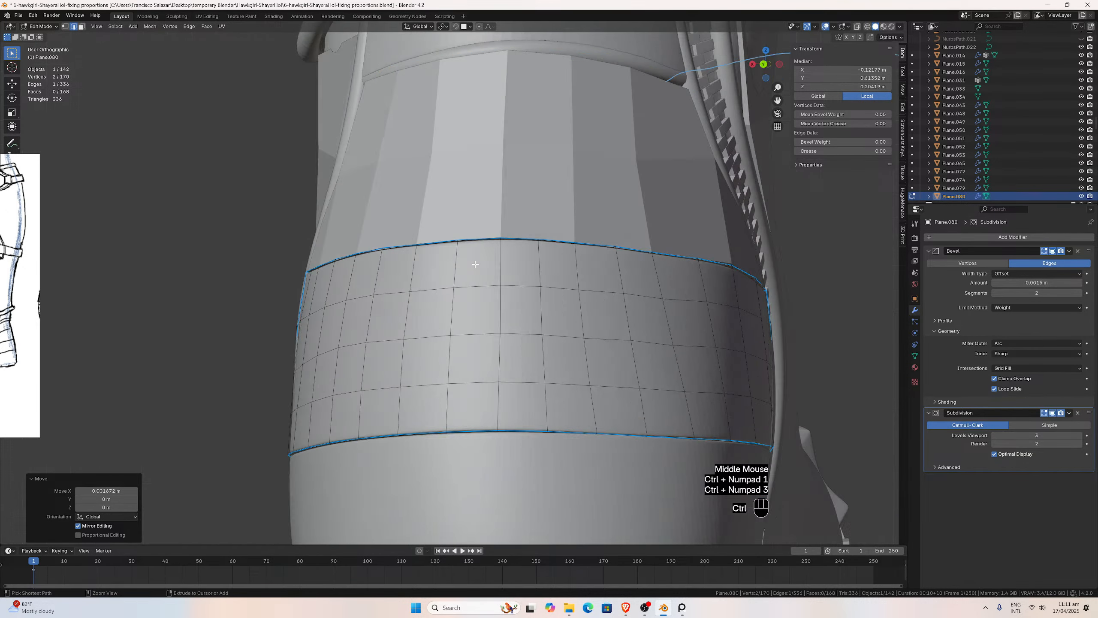
pyautogui.press('ctrl+KP_1')
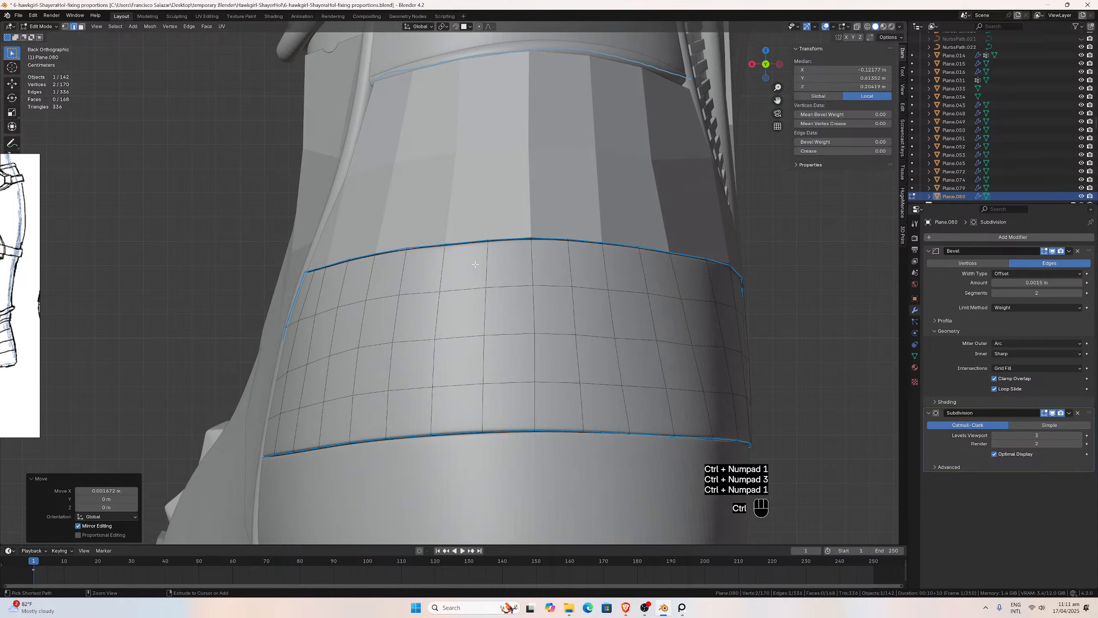
pyautogui.press('ctrl+KP_3')
pyautogui.press('ctrl+KP_1')
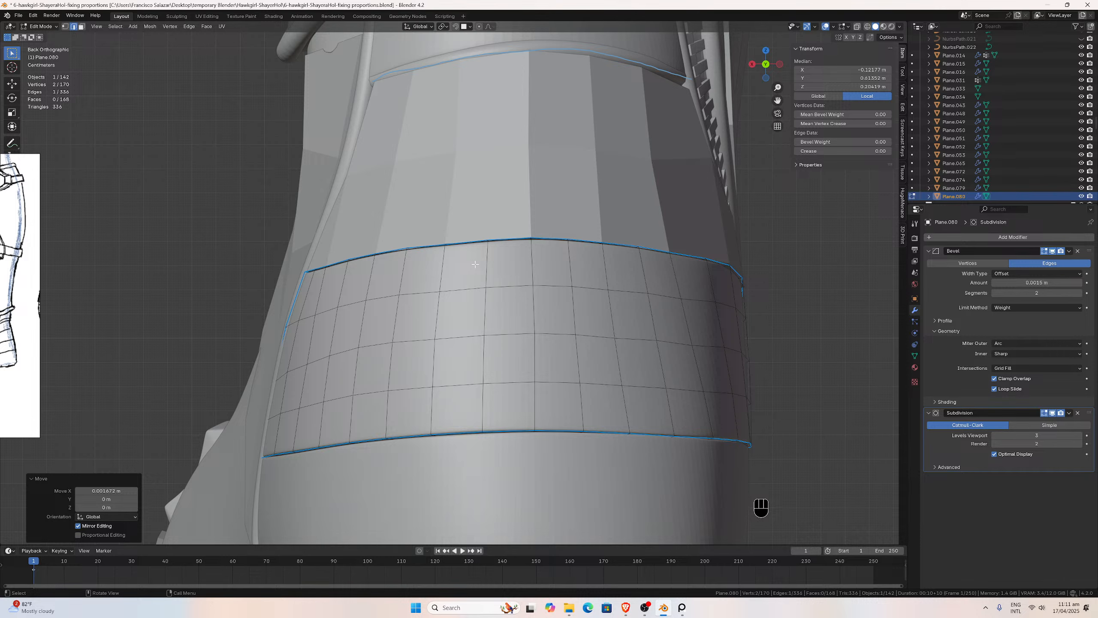
pyautogui.scroll(3, 438, 265)
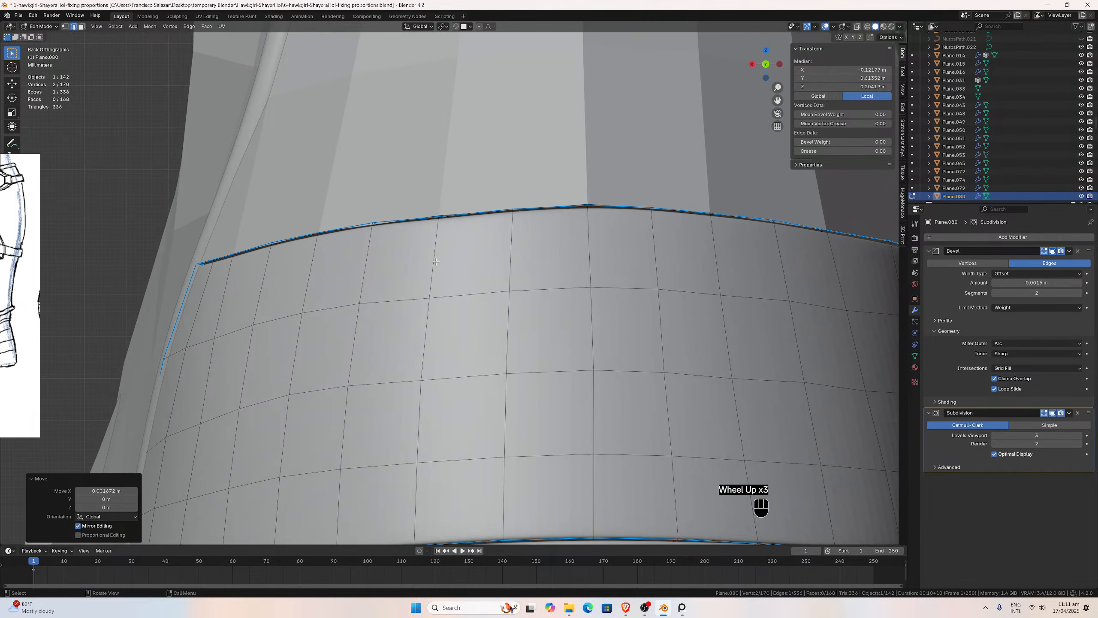
pyautogui.scroll(-5, 437, 262)
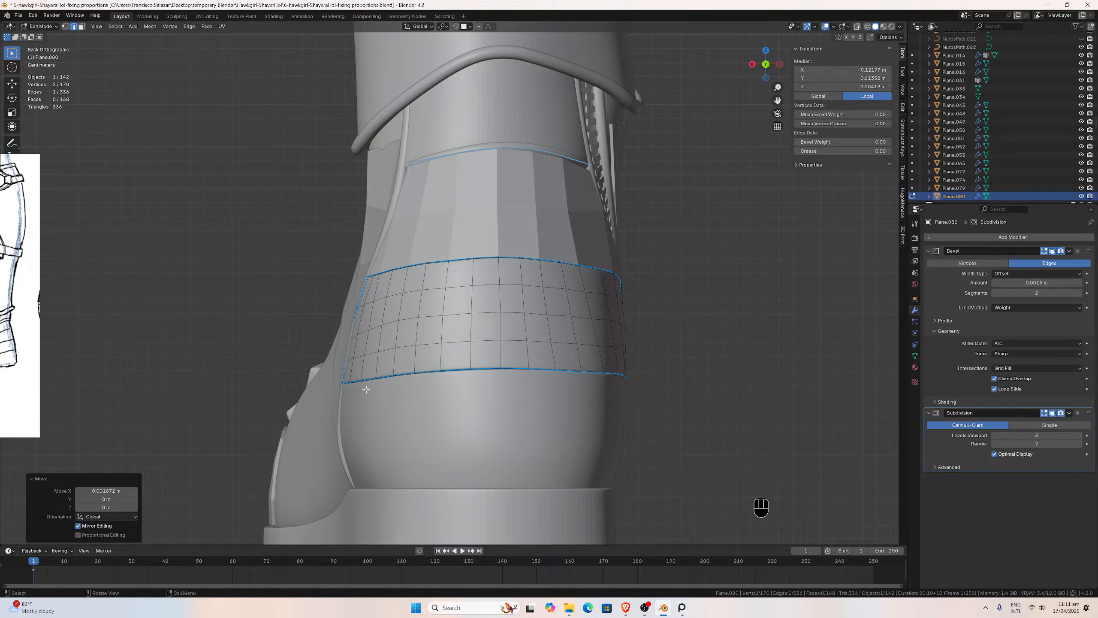
# Select the short upper-border edge at the piping corner opposite the zipper and move it -0.003397 m along Y and -0.000033 m along Z.
pyautogui.scroll(3, 452, 307)
pyautogui.moveTo(452, 307); pyautogui.dragTo(519, 311, button='middle')
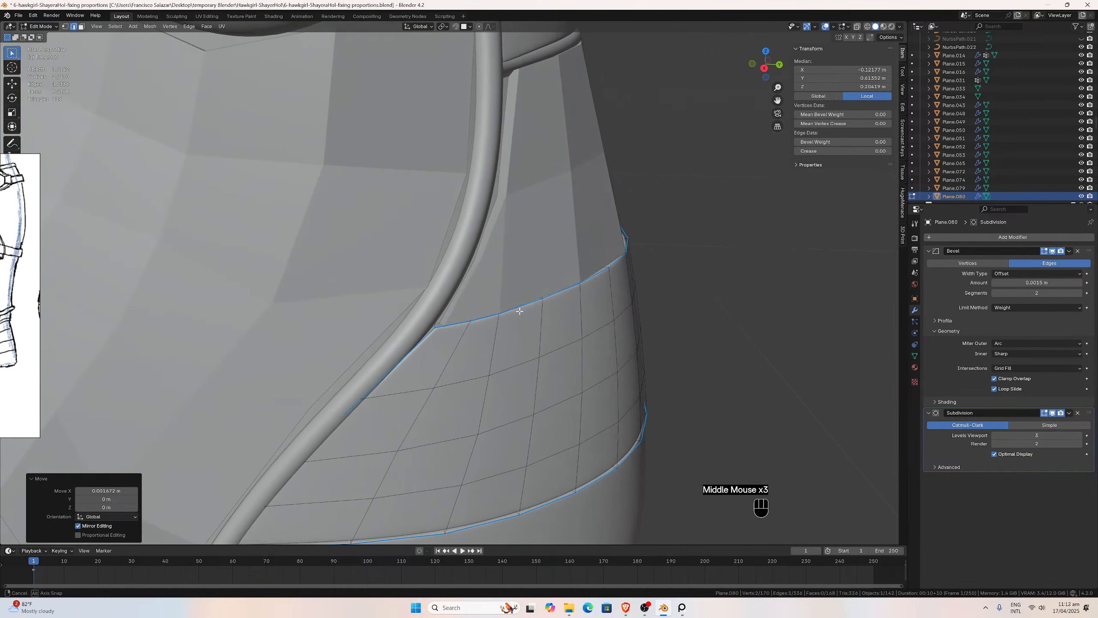
pyautogui.scroll(2, 534, 311)
pyautogui.click(502, 323)
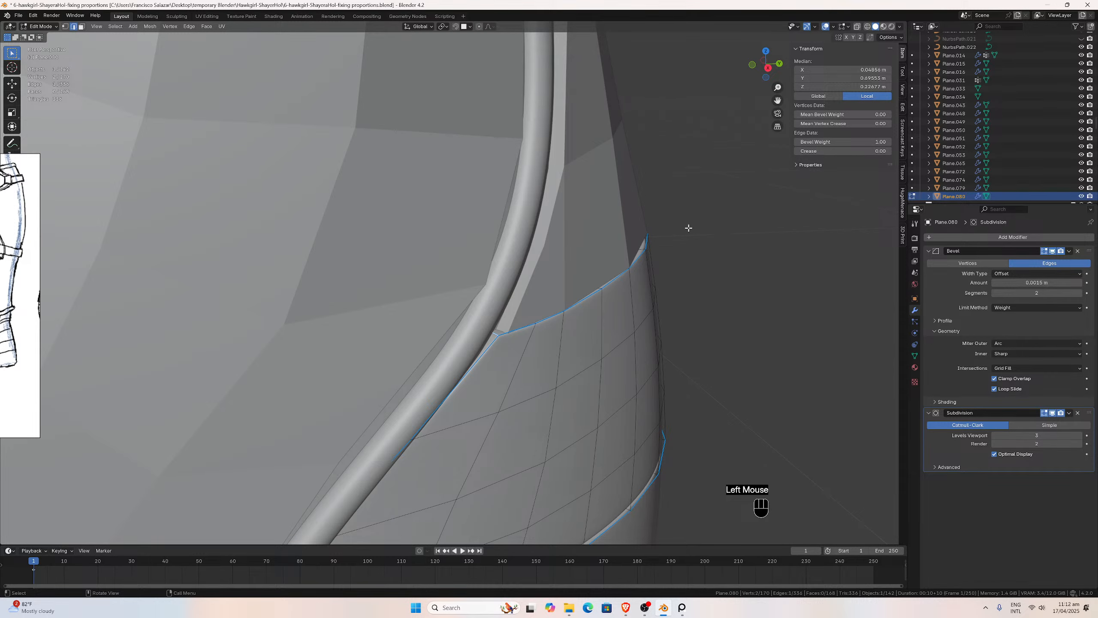
pyautogui.moveTo(681, 228); pyautogui.dragTo(639, 225, button='middle')
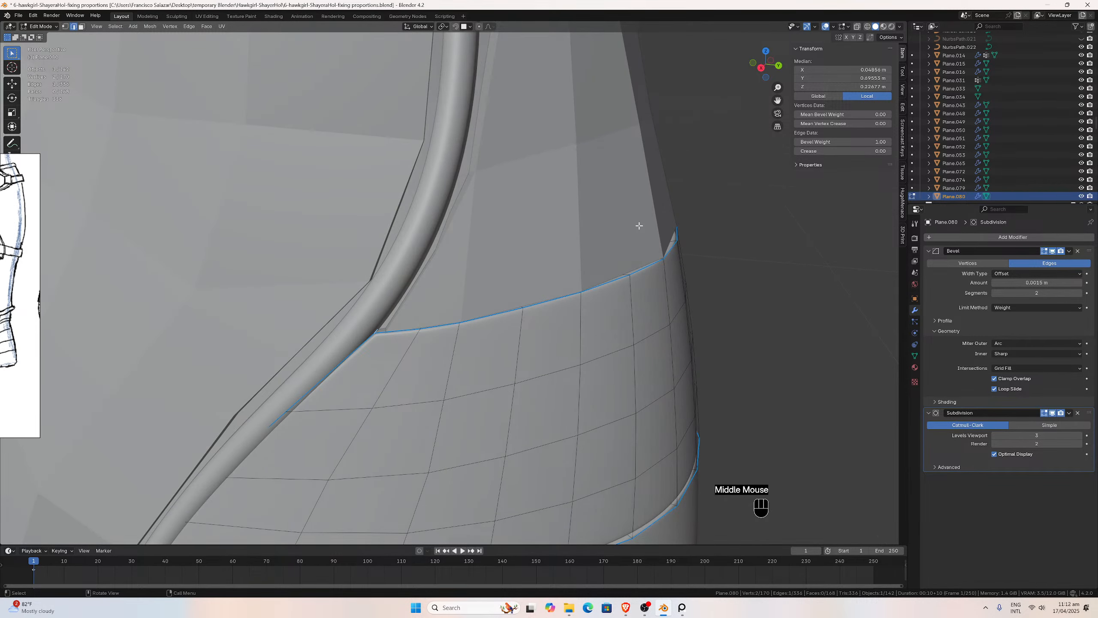
pyautogui.press('ctrl+KP_3')
pyautogui.press('KP_3')
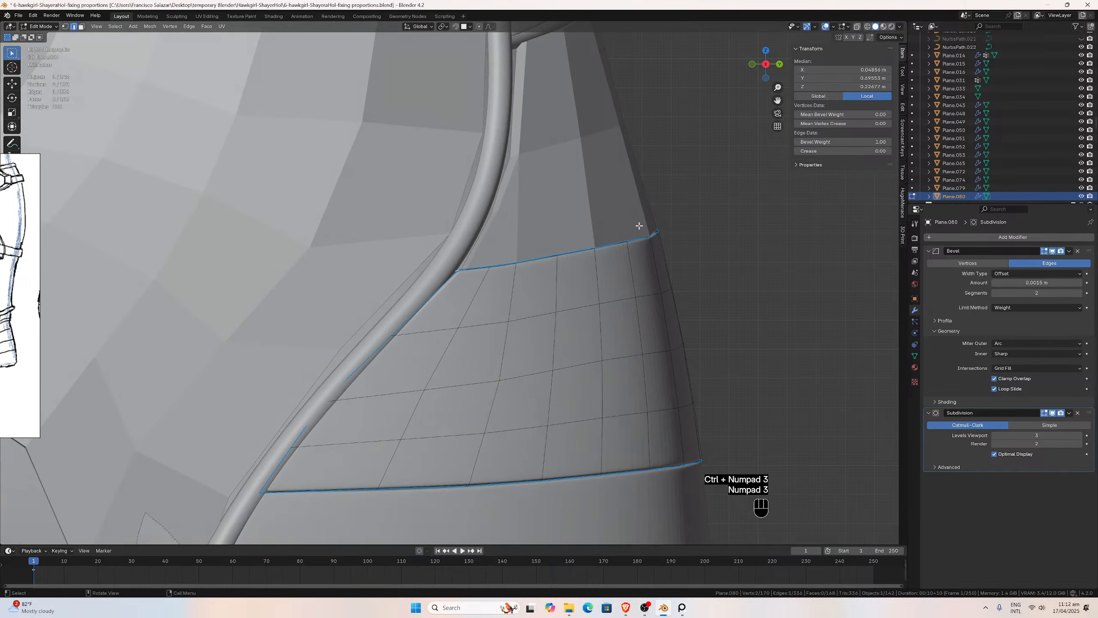
pyautogui.scroll(5, 498, 248)
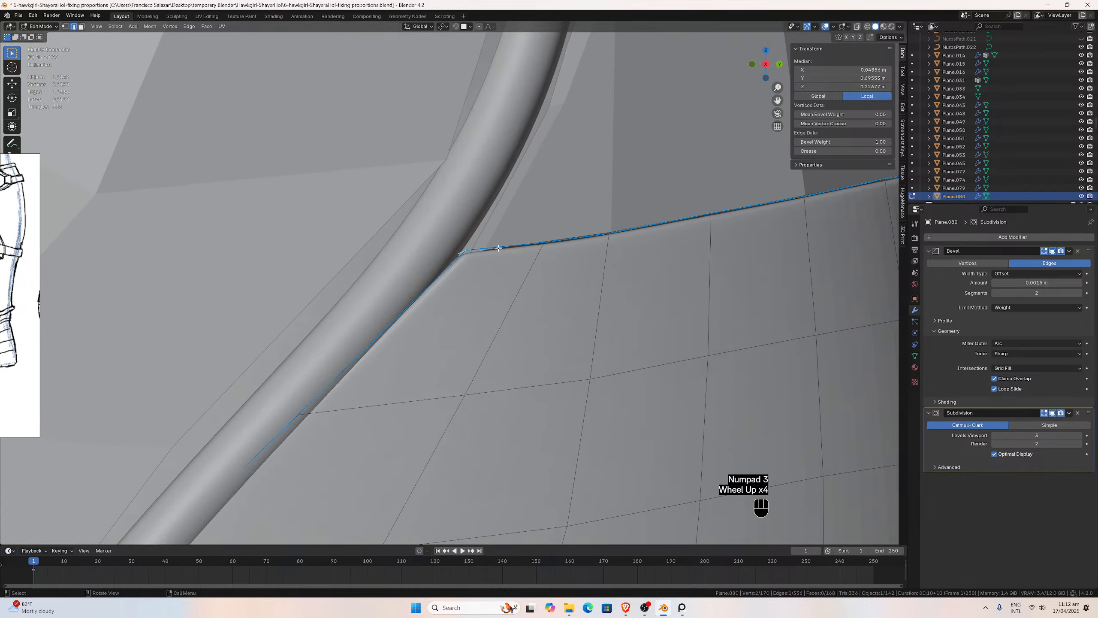
pyautogui.press('g')
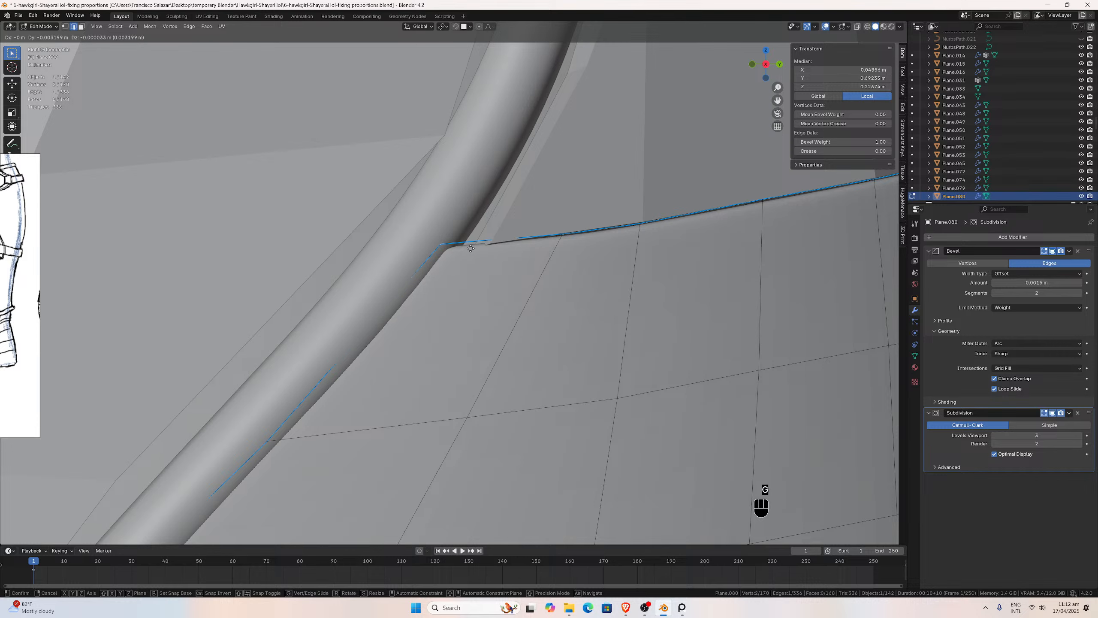
pyautogui.click(469, 249)
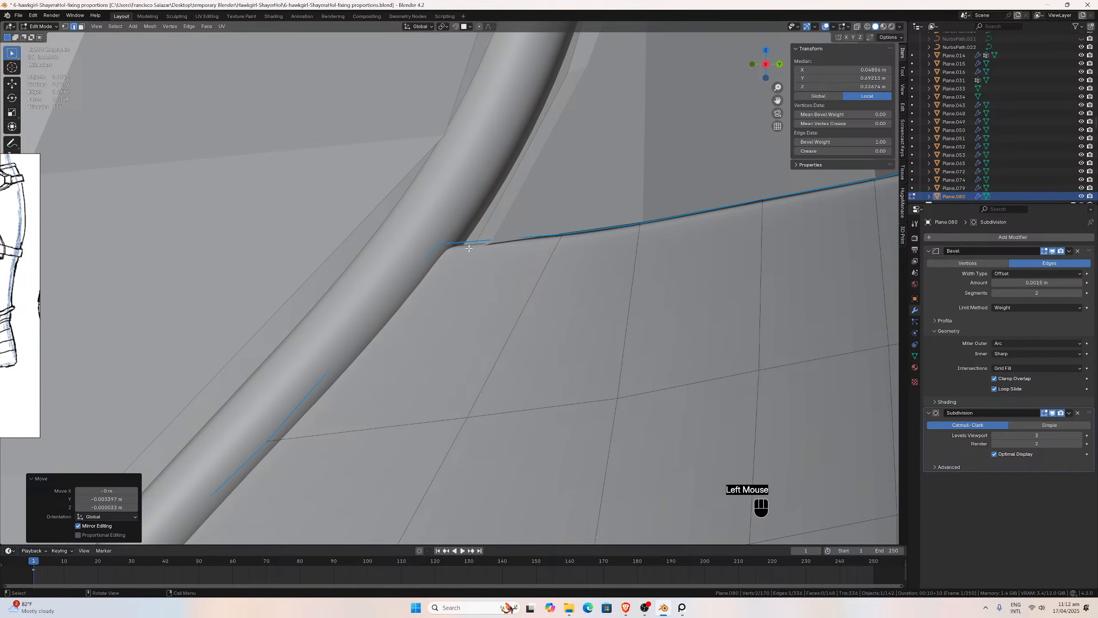
pyautogui.scroll(-3, 560, 236)
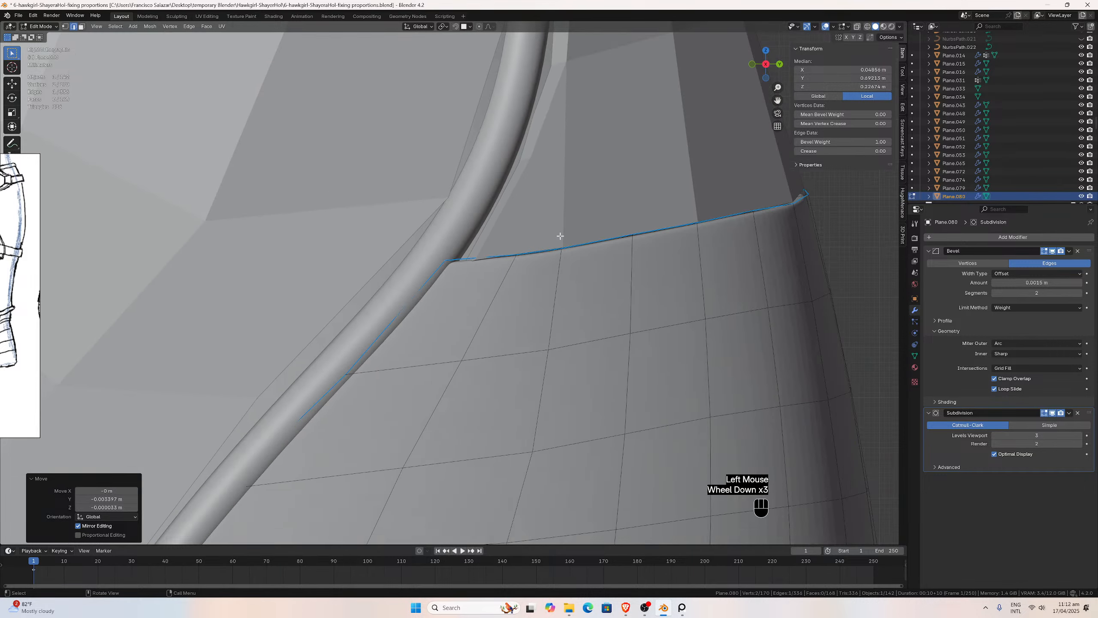
# Select the next edge near the heel panel's upper corner opposite the zipper and save the file.
pyautogui.moveTo(553, 238); pyautogui.dragTo(543, 267, button='middle')
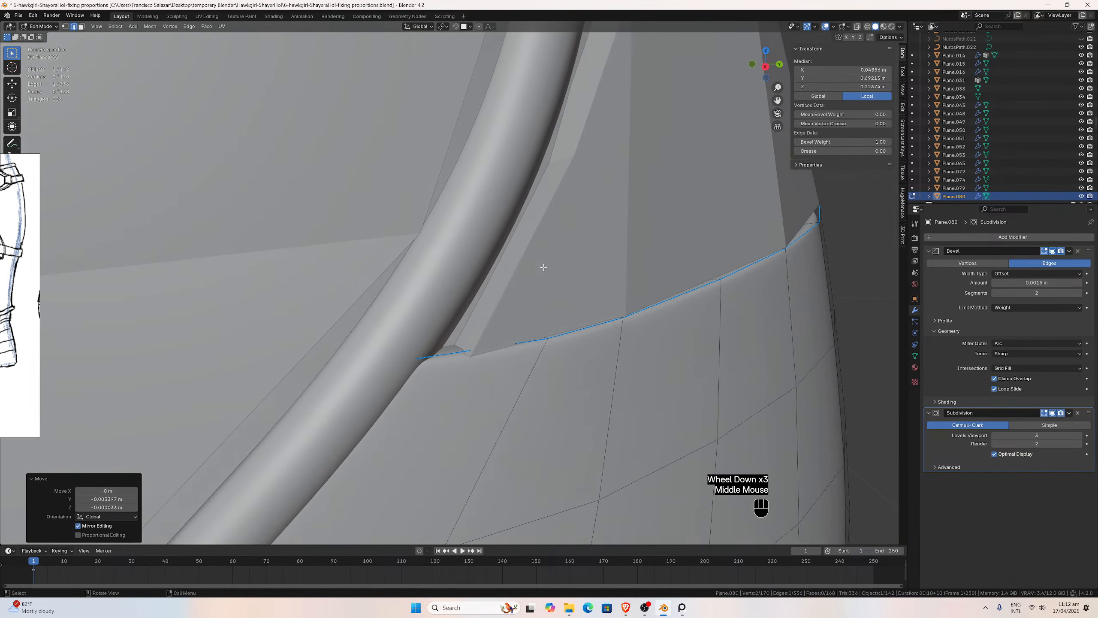
pyautogui.click(548, 338)
pyautogui.press('ctrl+KP_3')
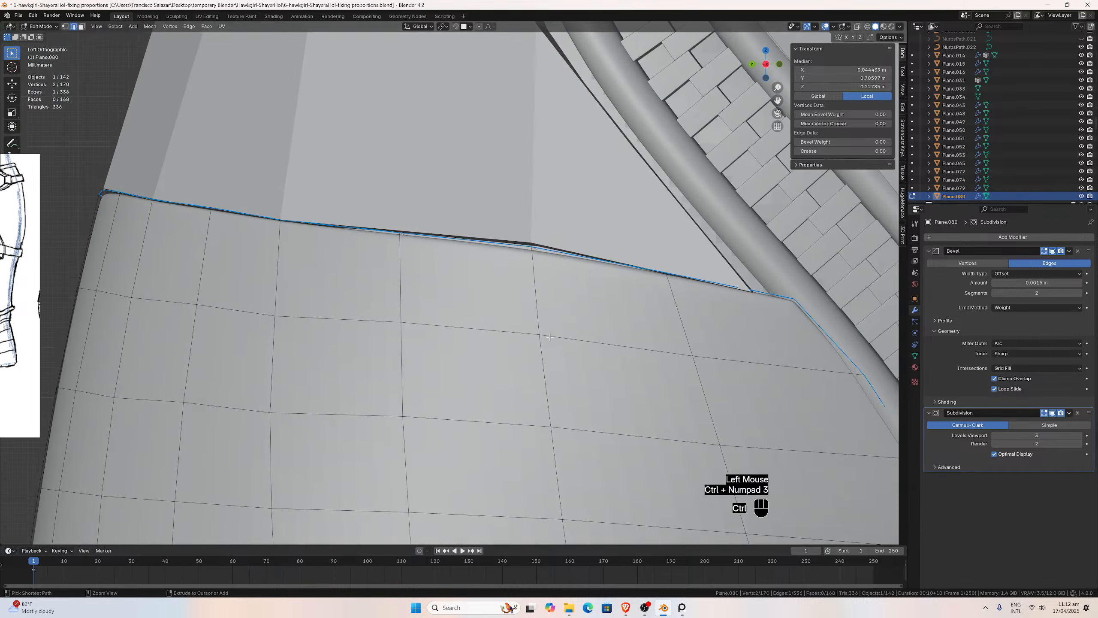
pyautogui.press('ctrl+KP_1')
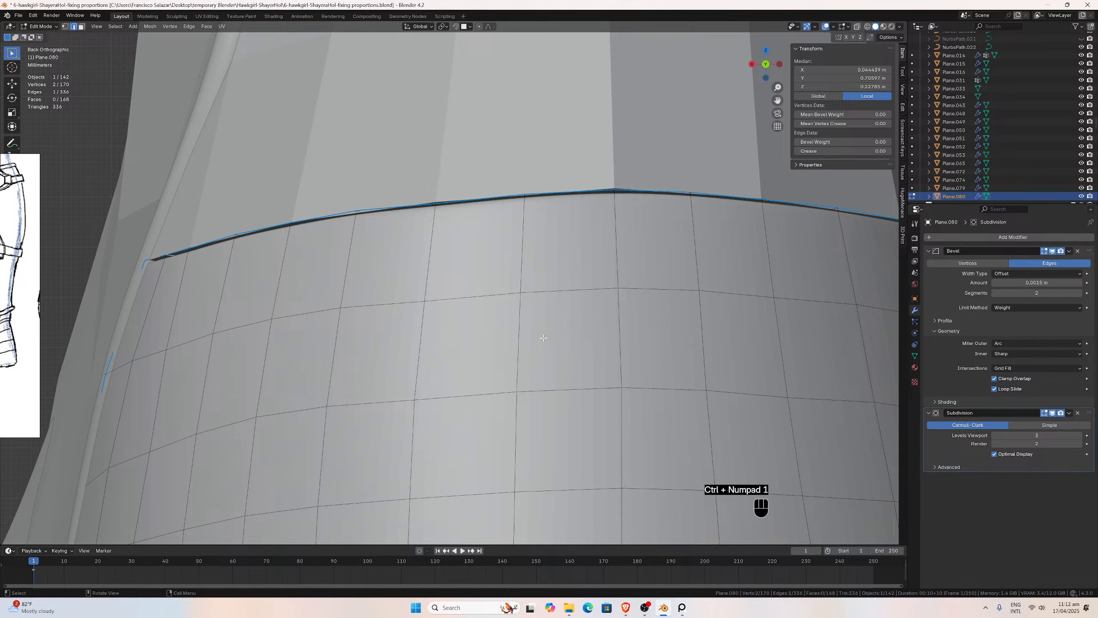
pyautogui.scroll(-3, 483, 203)
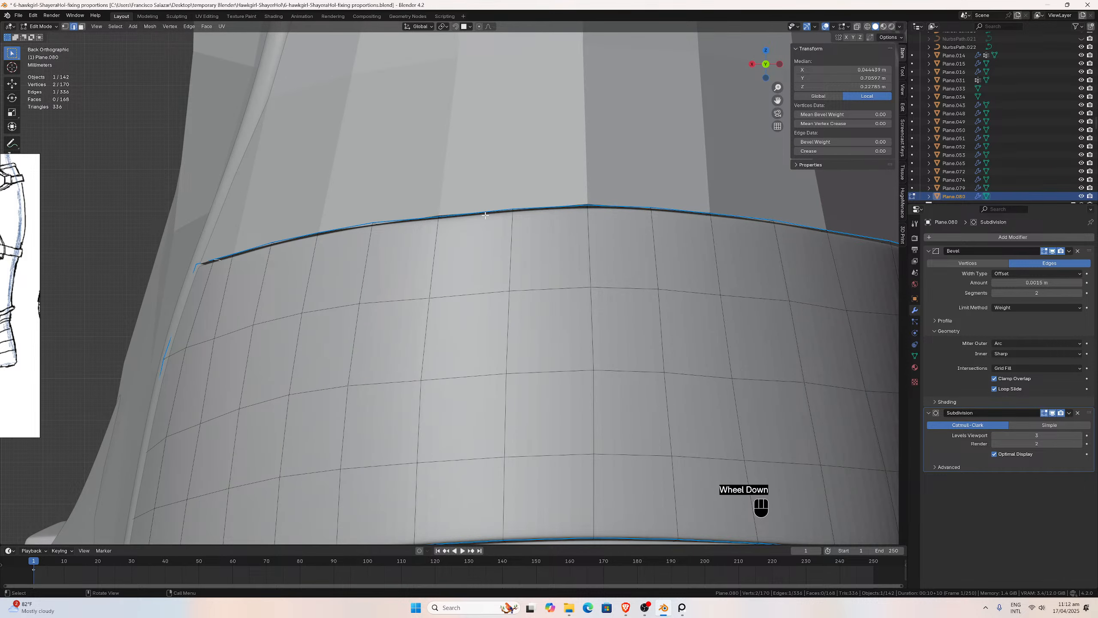
pyautogui.hotkey('ctrl', 's')
pyautogui.scroll(-2, 420, 226)
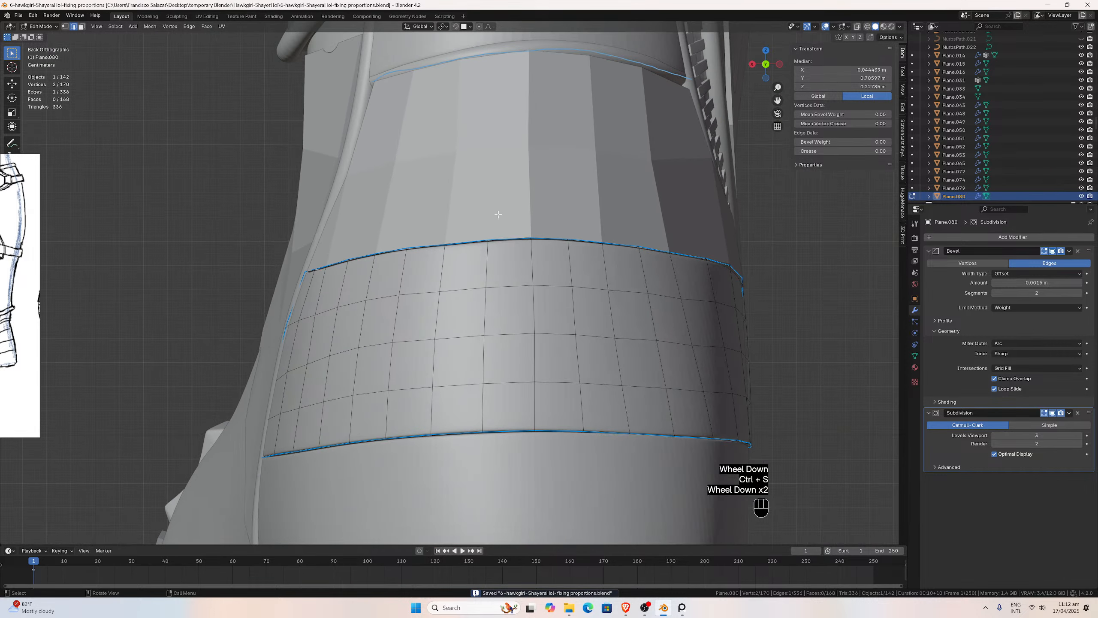
# Check the heel panel's upper border against the panel above from behind and from both sides, and save the file again.
pyautogui.scroll(2, 386, 233)
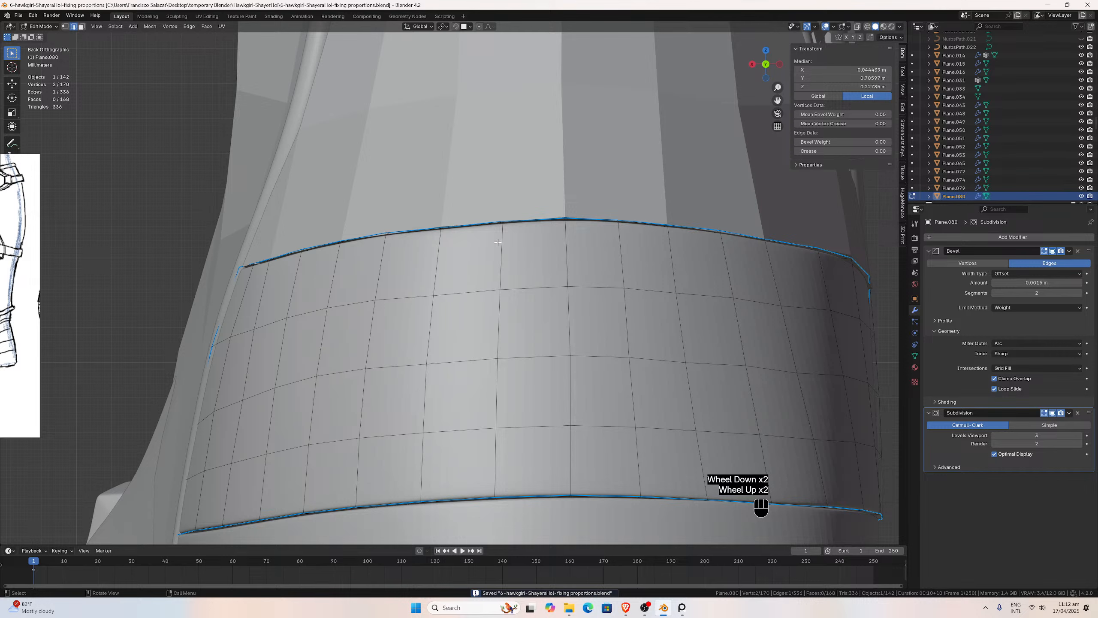
pyautogui.scroll(-3, 498, 243)
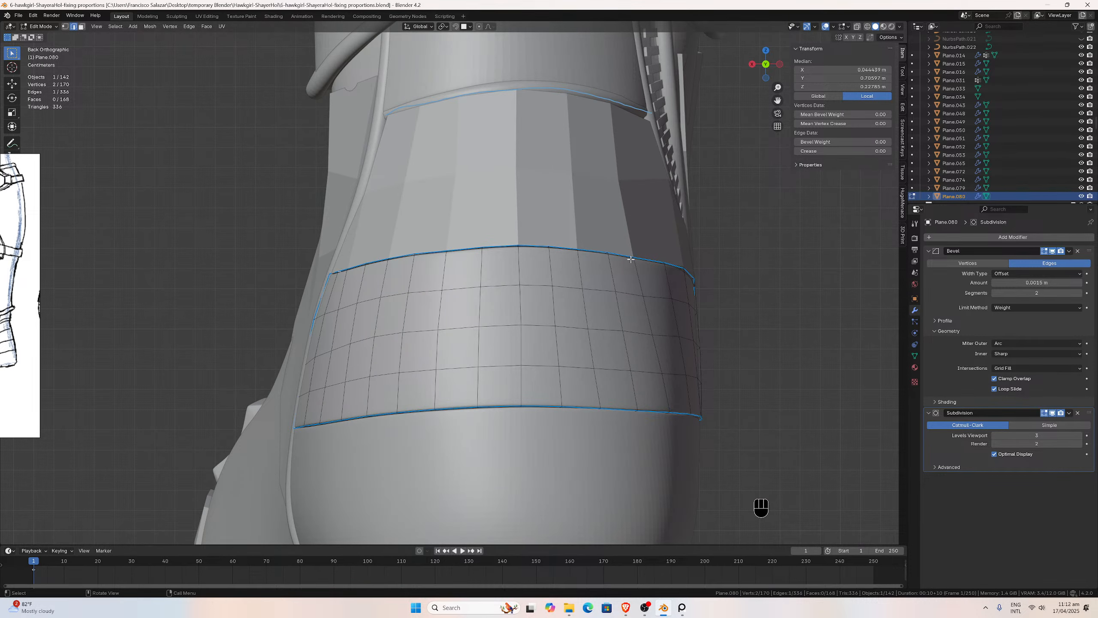
pyautogui.scroll(4, 484, 240)
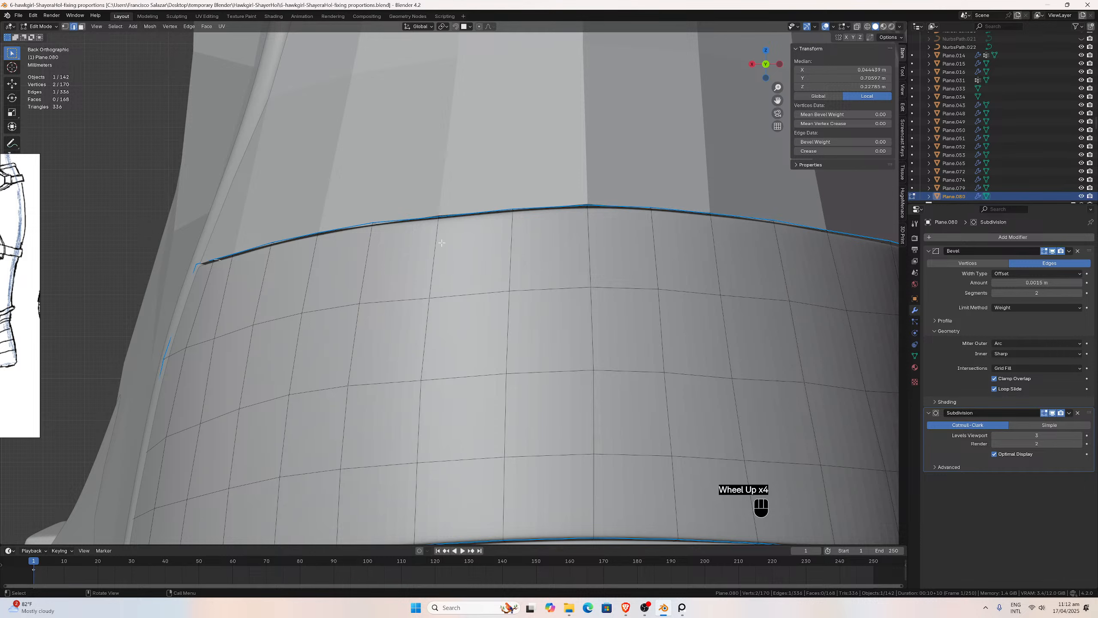
pyautogui.scroll(-3, 319, 250)
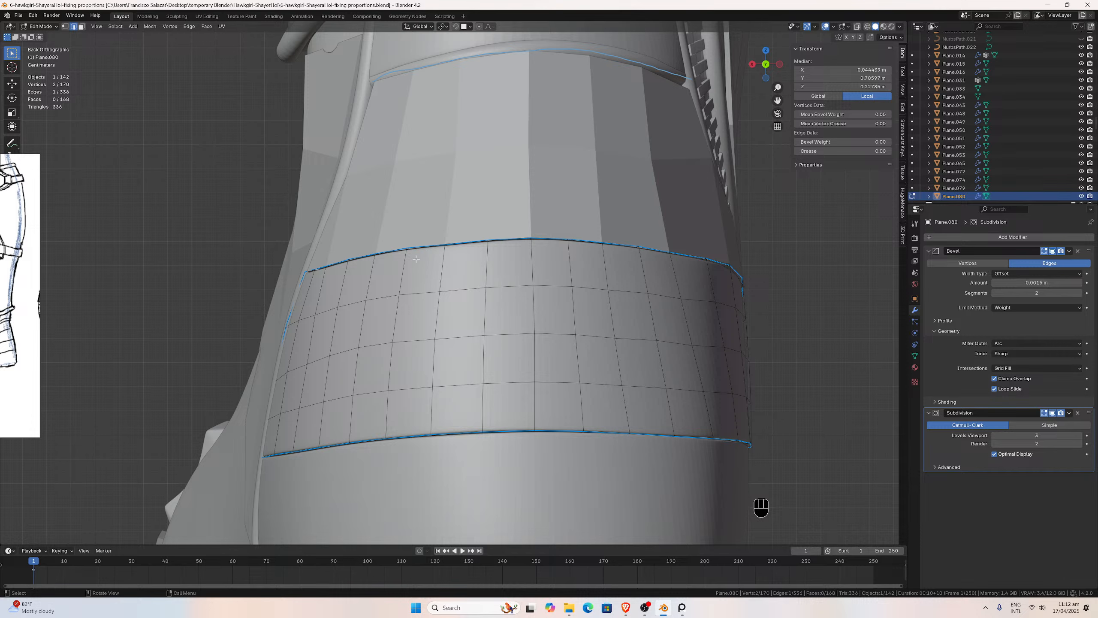
pyautogui.scroll(2, 416, 259)
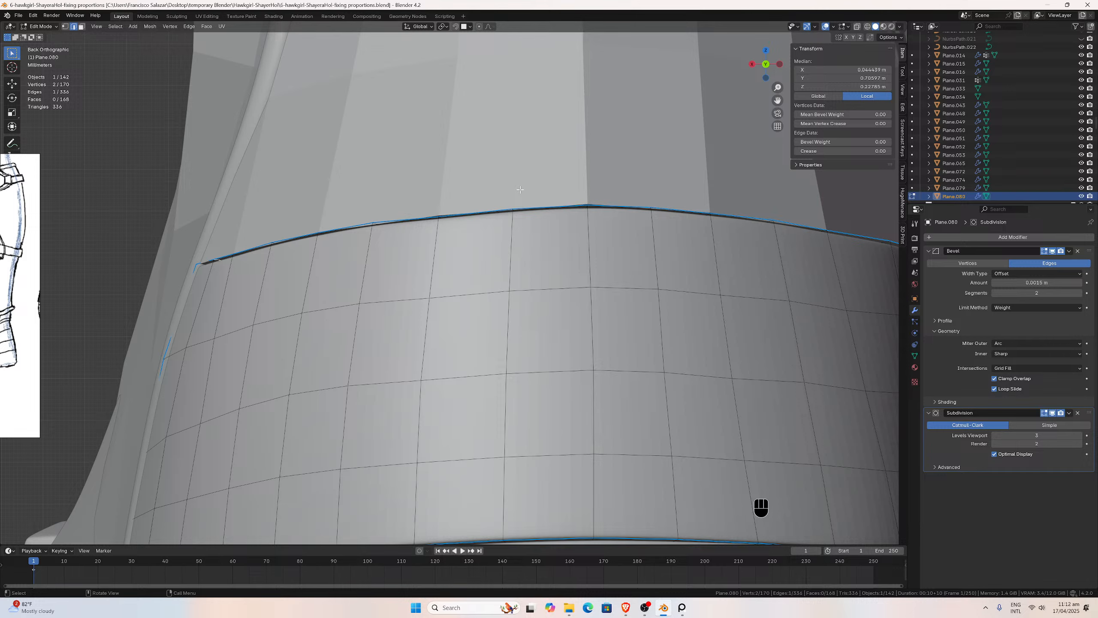
pyautogui.scroll(-1, 421, 215)
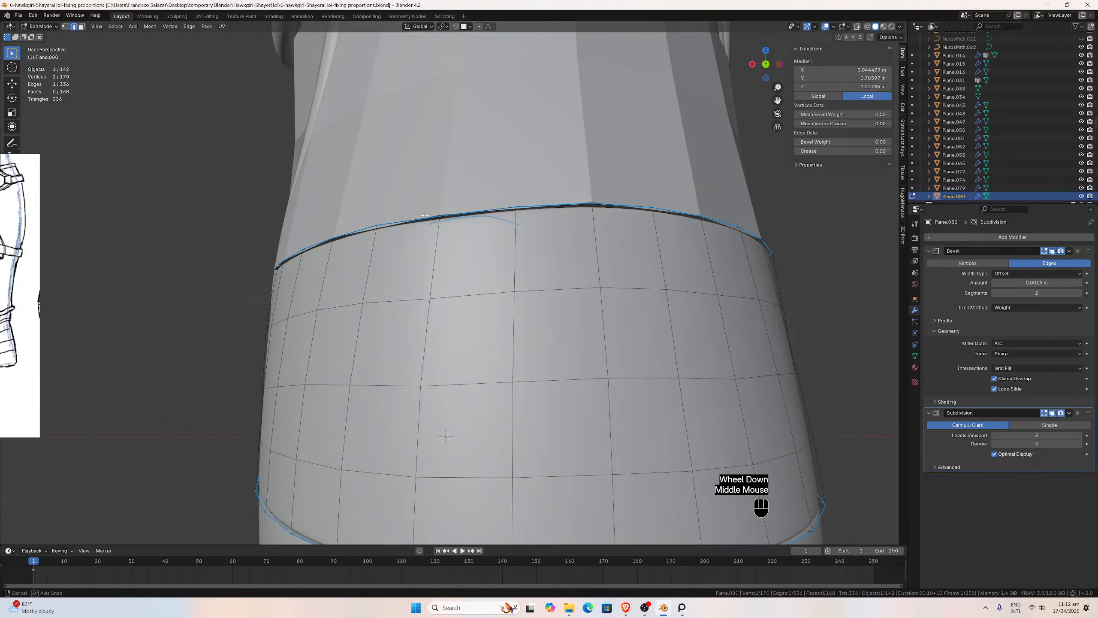
pyautogui.moveTo(428, 216); pyautogui.dragTo(458, 231, button='middle')
pyautogui.scroll(2, 501, 218)
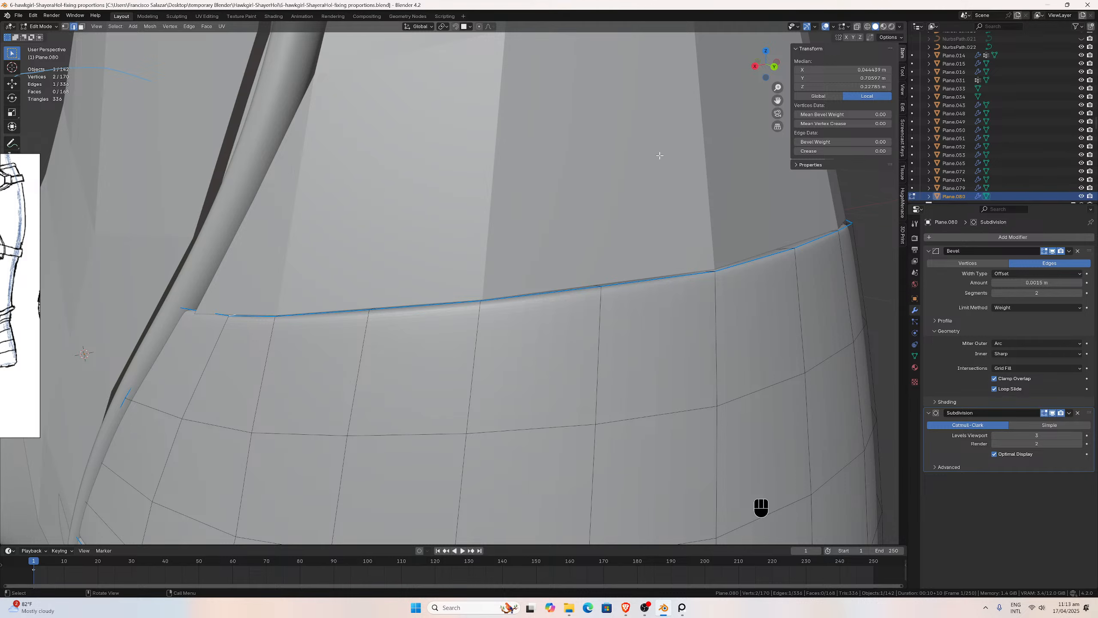
pyautogui.scroll(-2, 633, 164)
pyautogui.moveTo(631, 168); pyautogui.dragTo(583, 201, button='middle')
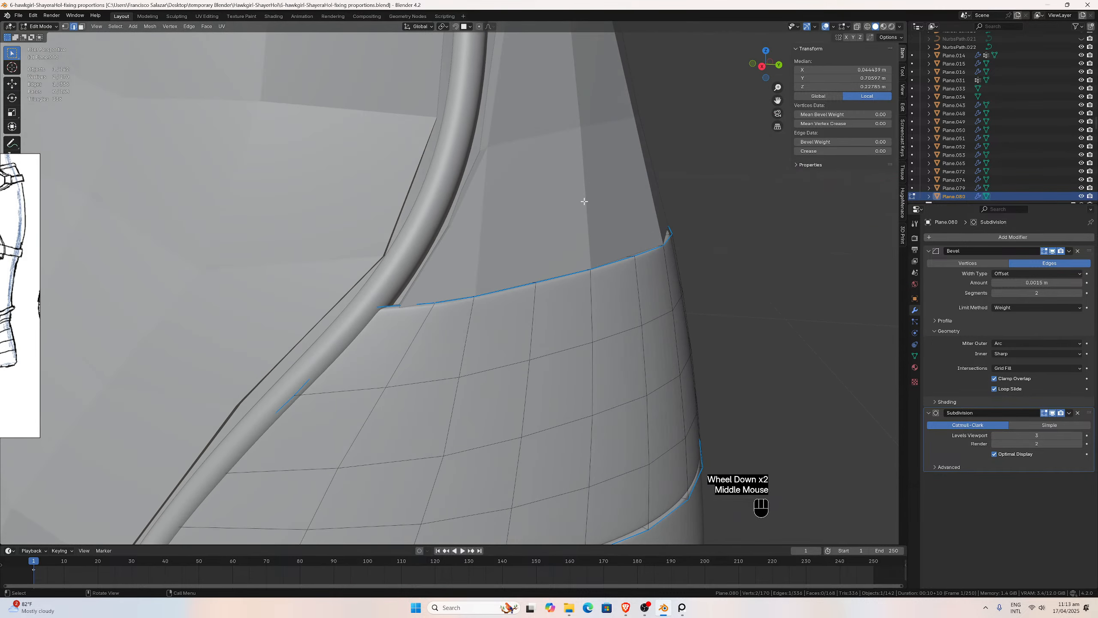
pyautogui.scroll(1, 584, 201)
pyautogui.press('ctrl+KP_3')
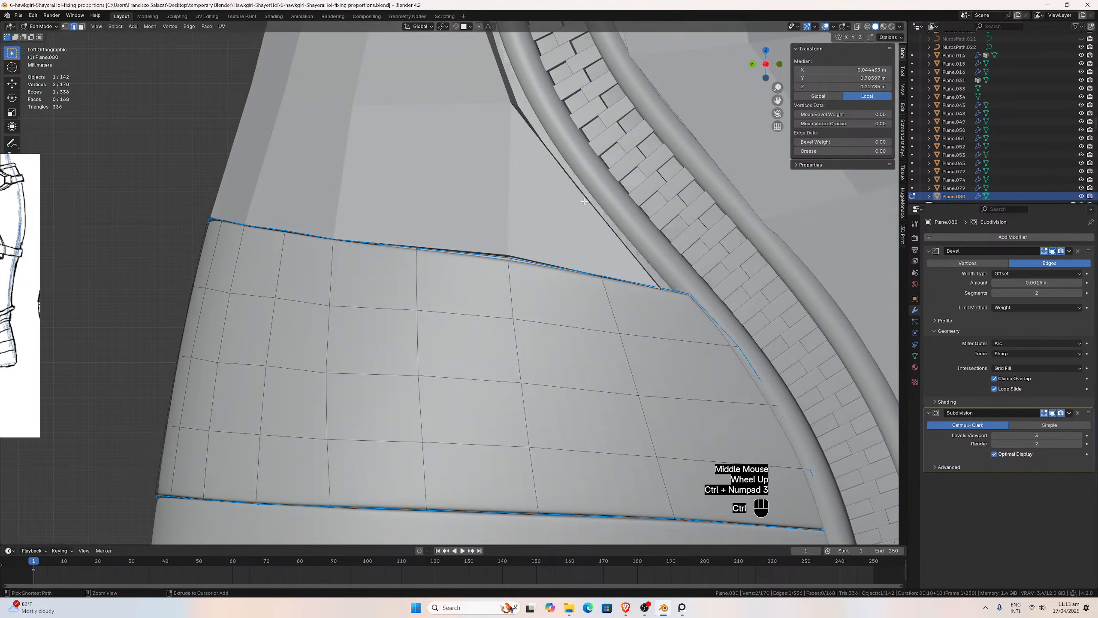
pyautogui.press('KP_1')
pyautogui.press('ctrl+KP_3')
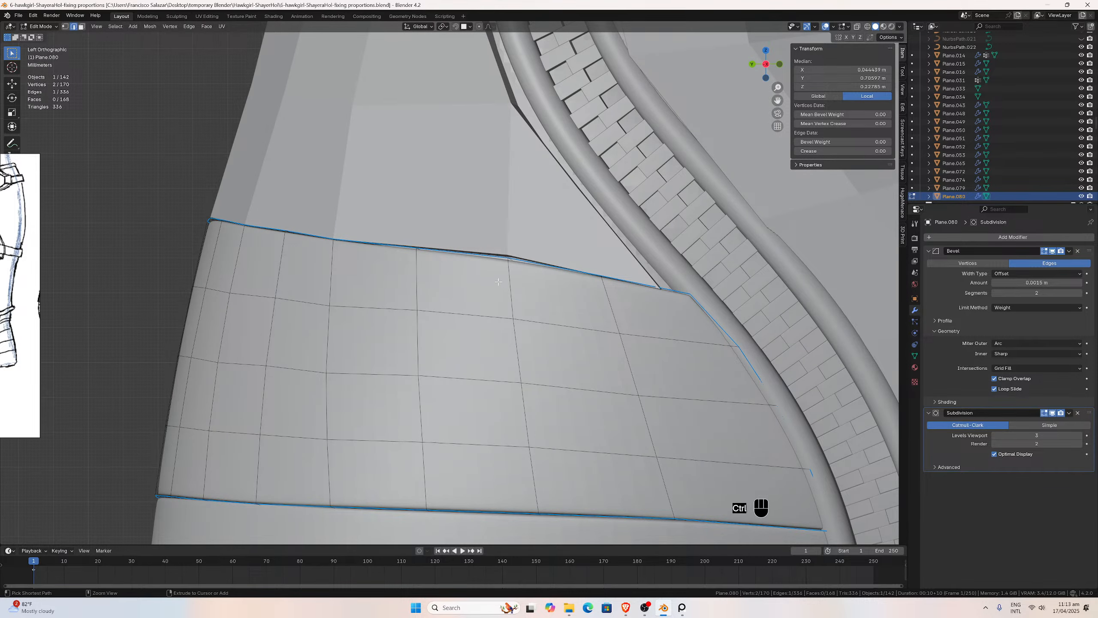
pyautogui.hotkey('ctrl', 's')
# Examine the gaps along the heel panel's upper border at an angle from the zipper side and straight from behind.
pyautogui.press('ctrl+KP_1')
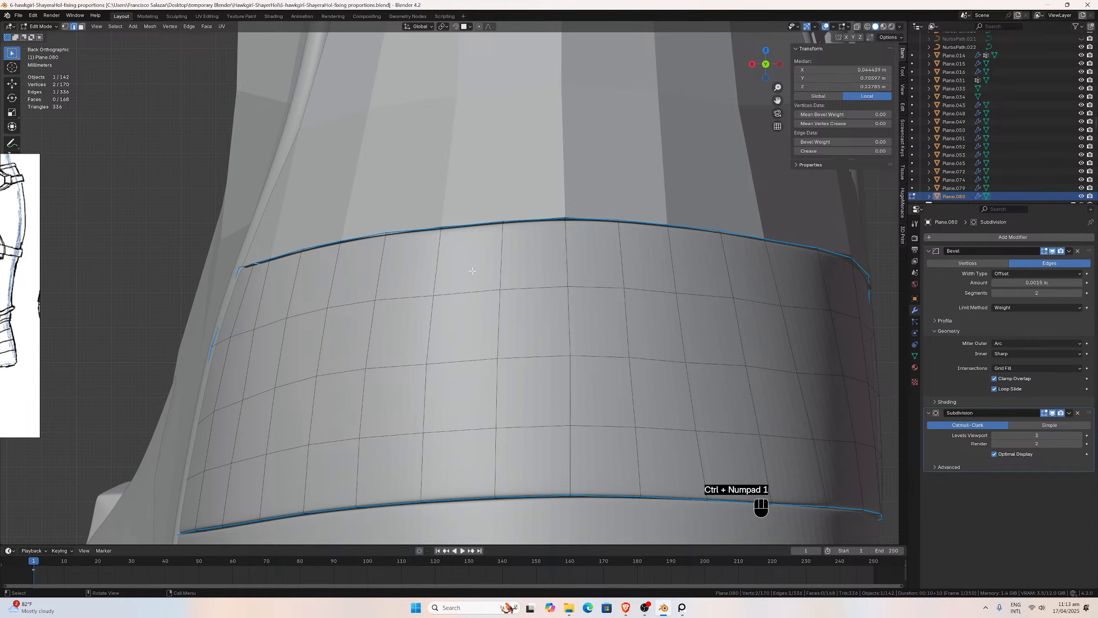
pyautogui.scroll(-2, 567, 221)
pyautogui.moveTo(566, 220); pyautogui.dragTo(481, 245, button='middle')
pyautogui.scroll(2, 488, 240)
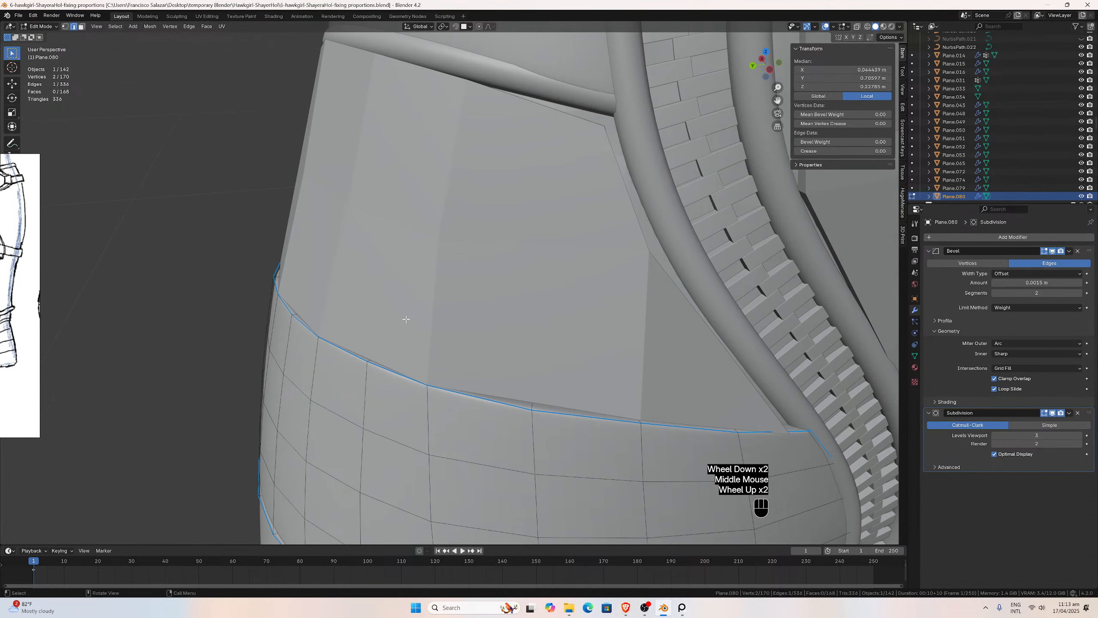
pyautogui.moveTo(406, 319); pyautogui.dragTo(439, 313, button='middle')
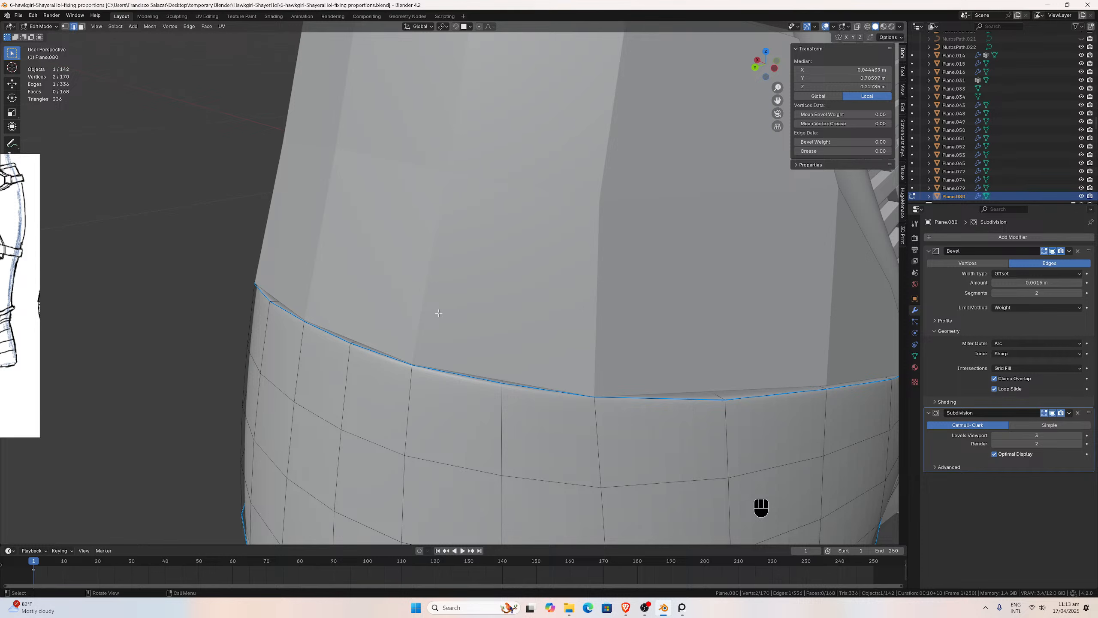
pyautogui.press('ctrl+KP_1')
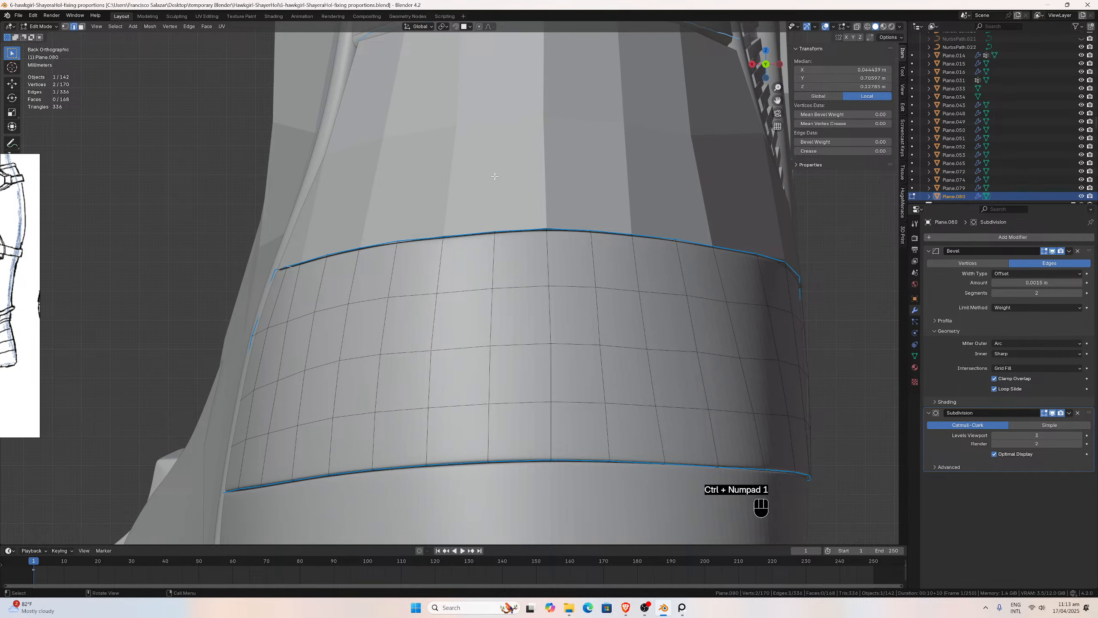
pyautogui.scroll(3, 493, 175)
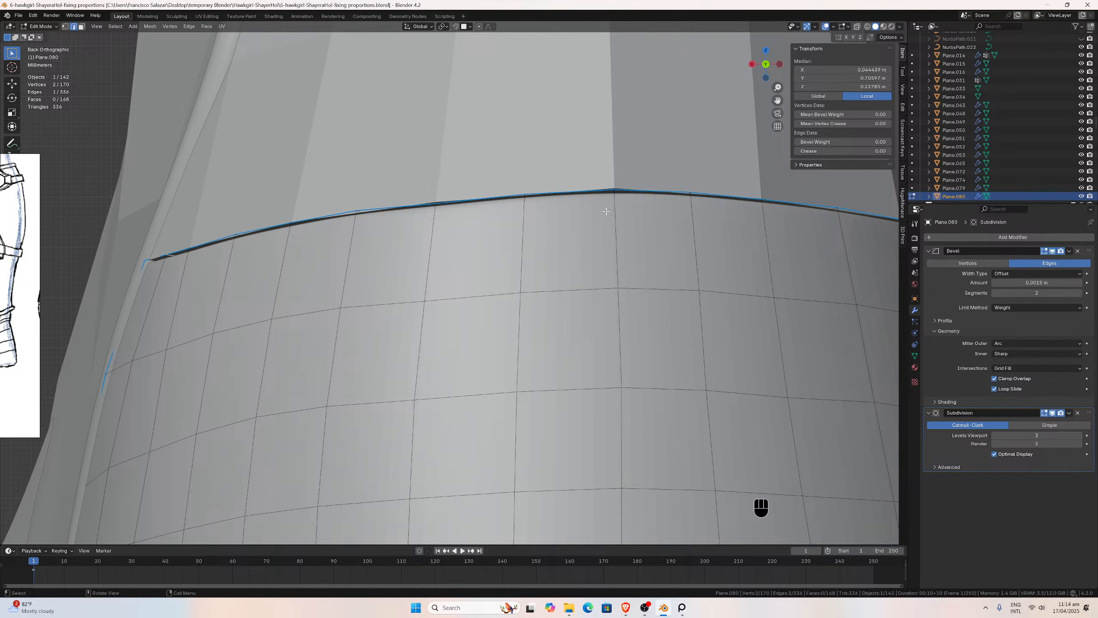
pyautogui.scroll(-2, 606, 210)
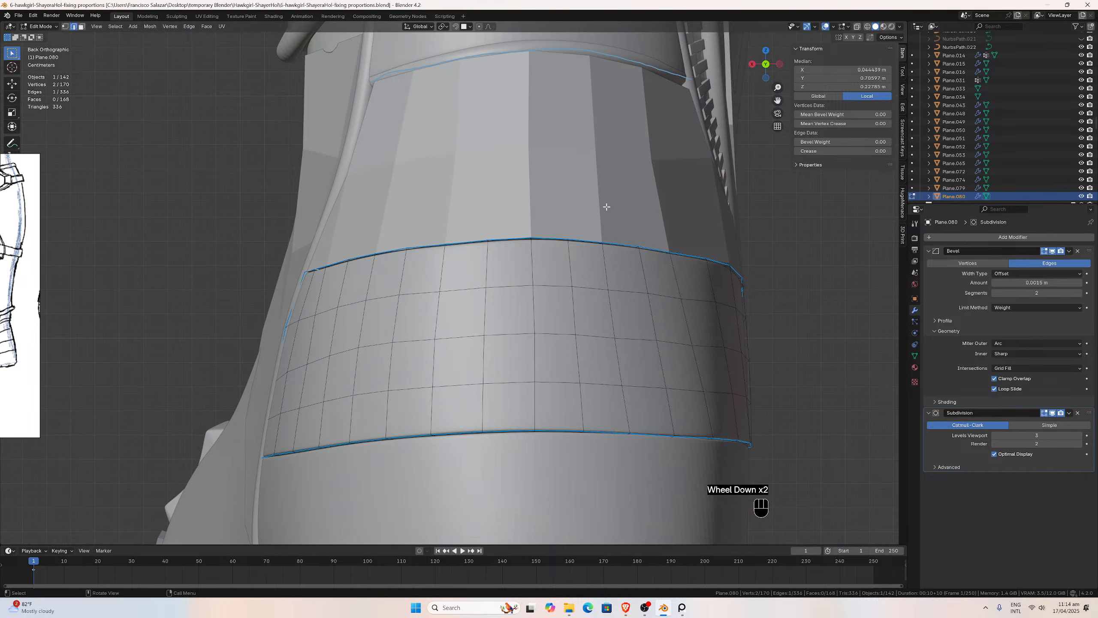
pyautogui.scroll(1, 567, 226)
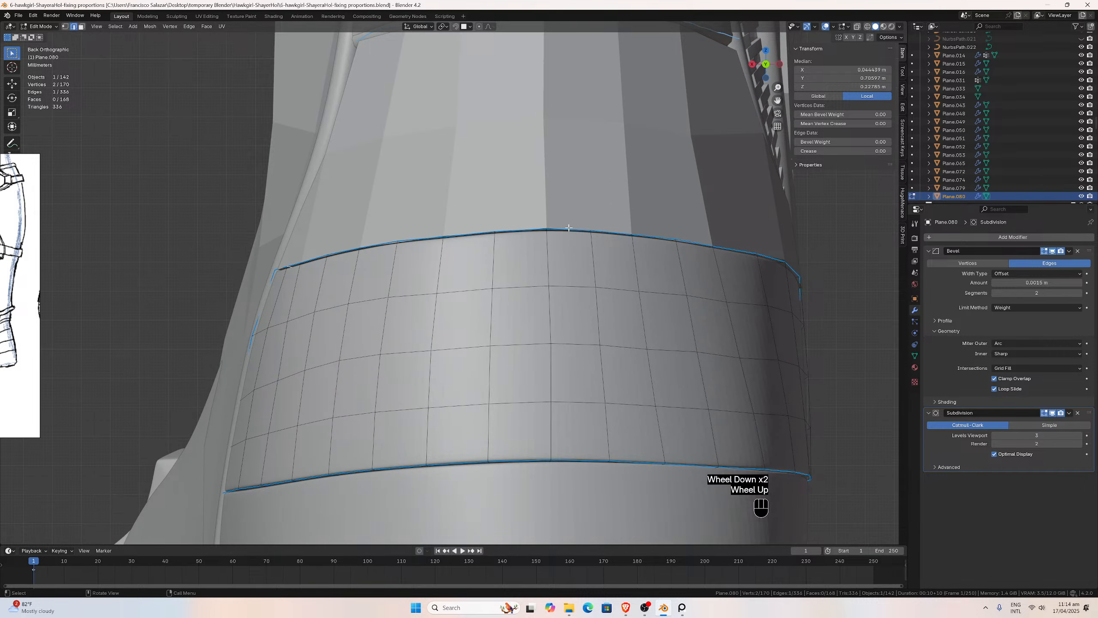
# Check the heel panel's upper and lower borders against the neighbouring panels from behind and from the zipper side.
pyautogui.scroll(-1, 512, 236)
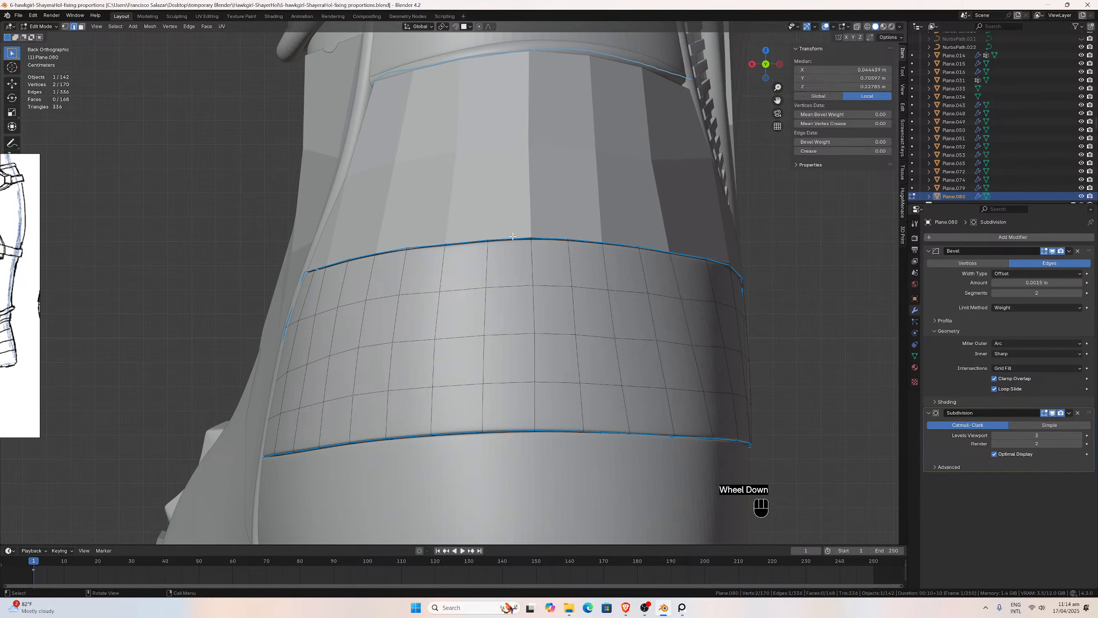
pyautogui.scroll(1, 480, 296)
pyautogui.scroll(1, 469, 298)
pyautogui.moveTo(483, 295); pyautogui.dragTo(564, 272, button='middle')
pyautogui.scroll(-1, 557, 271)
pyautogui.press('ctrl+KP_3')
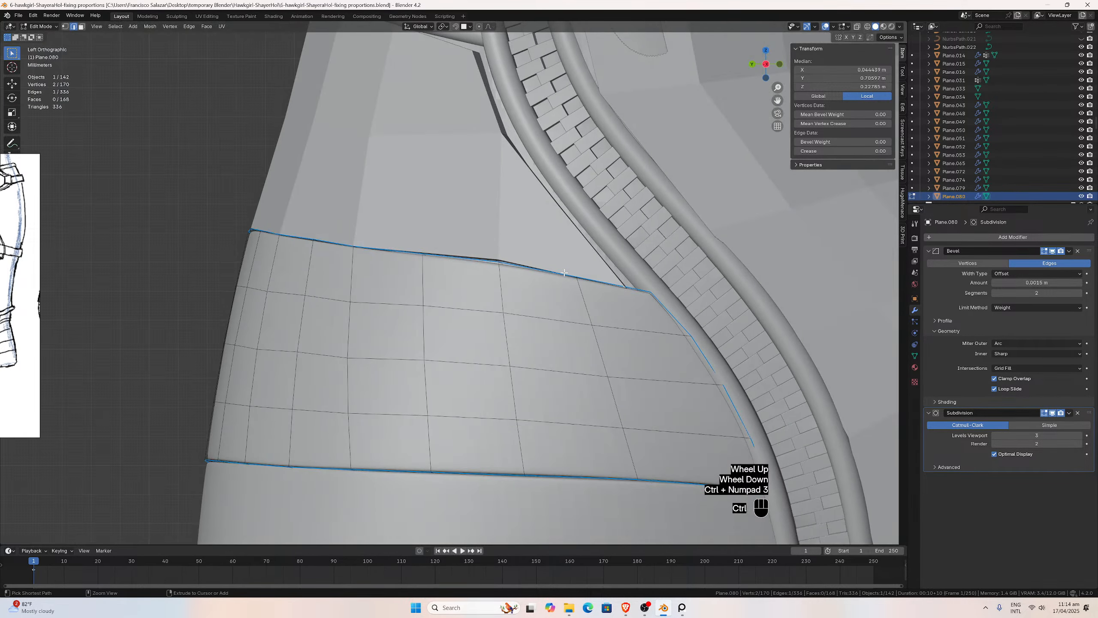
pyautogui.press('ctrl+KP_3')
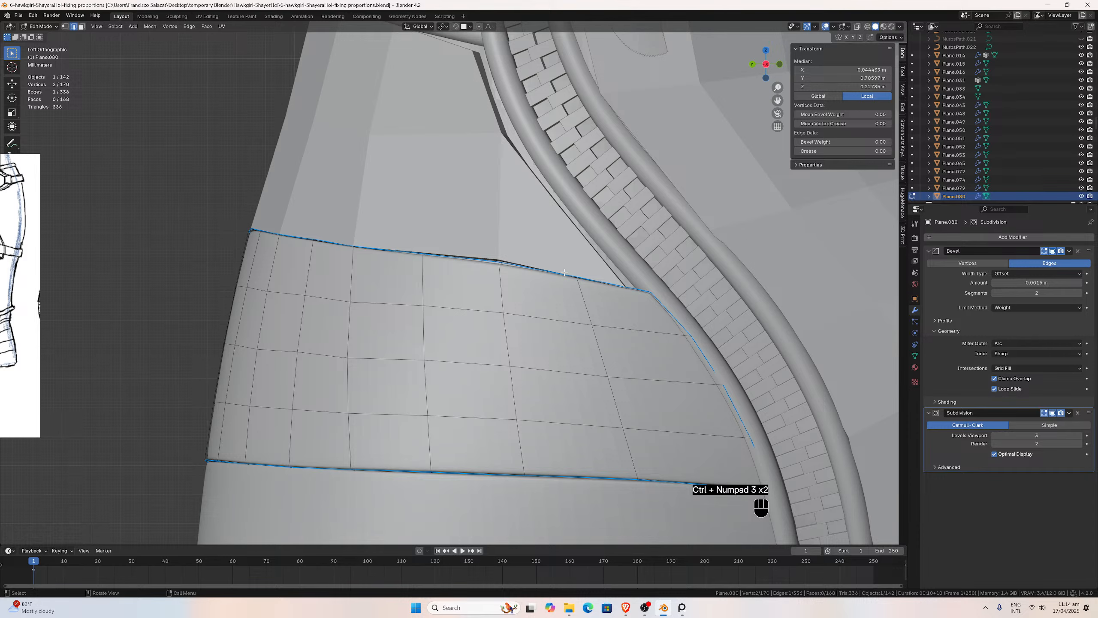
pyautogui.press('KP_1')
pyautogui.press('ctrl+KP_3')
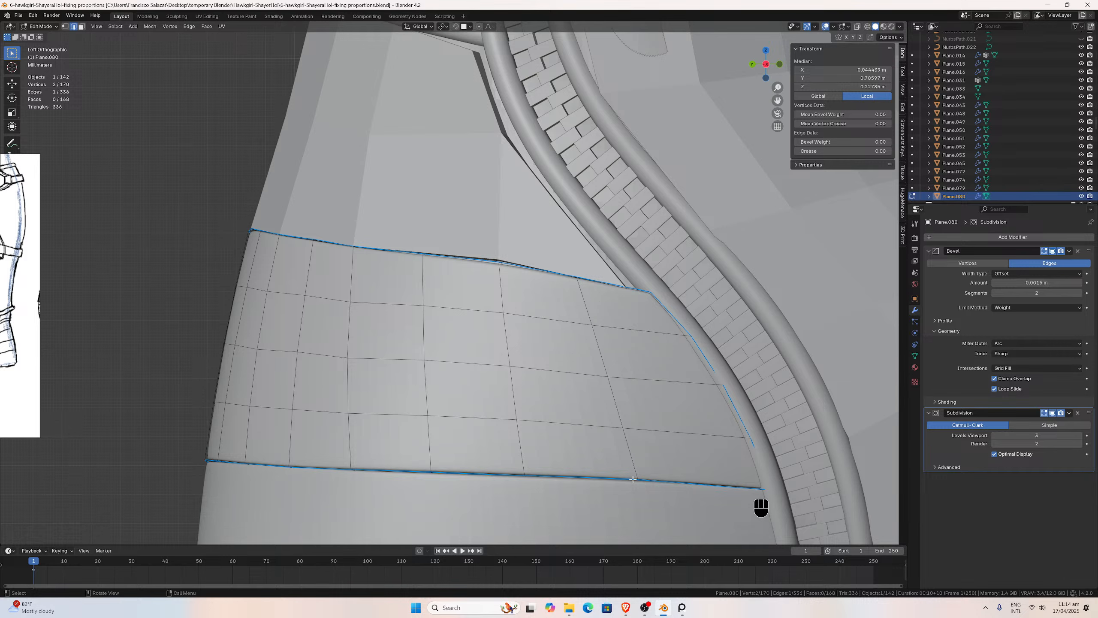
pyautogui.scroll(-1, 381, 407)
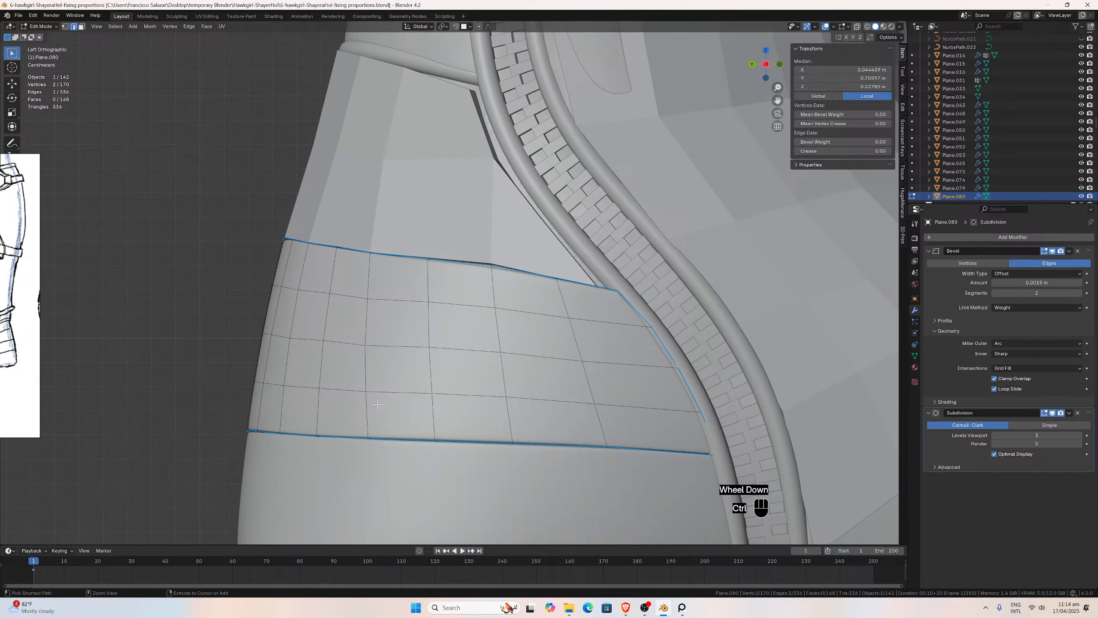
pyautogui.press('ctrl+KP_1')
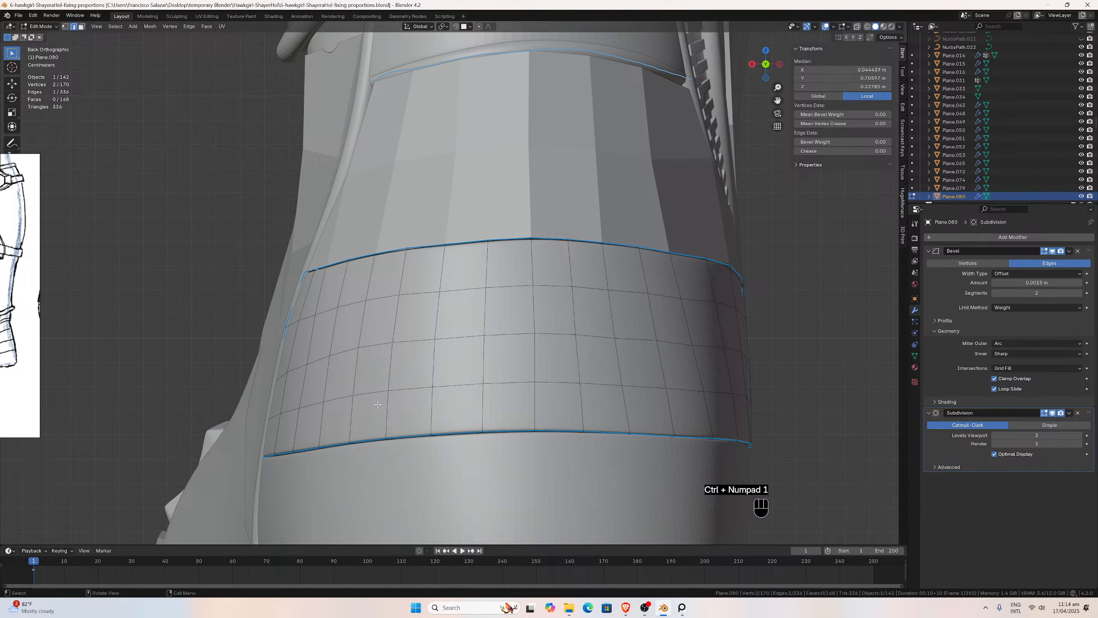
pyautogui.press('ctrl+KP_3')
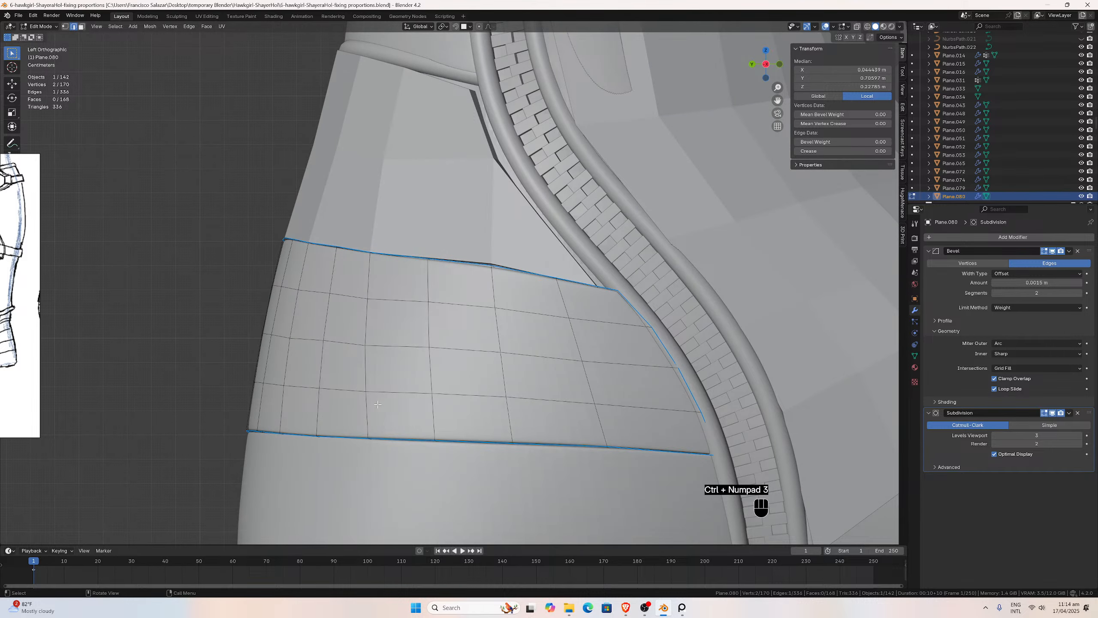
# Select the lower-border edge near the piping opposite the zipper, move it -0.000354 m along Z, and leave mesh editing.
pyautogui.press('KP_3')
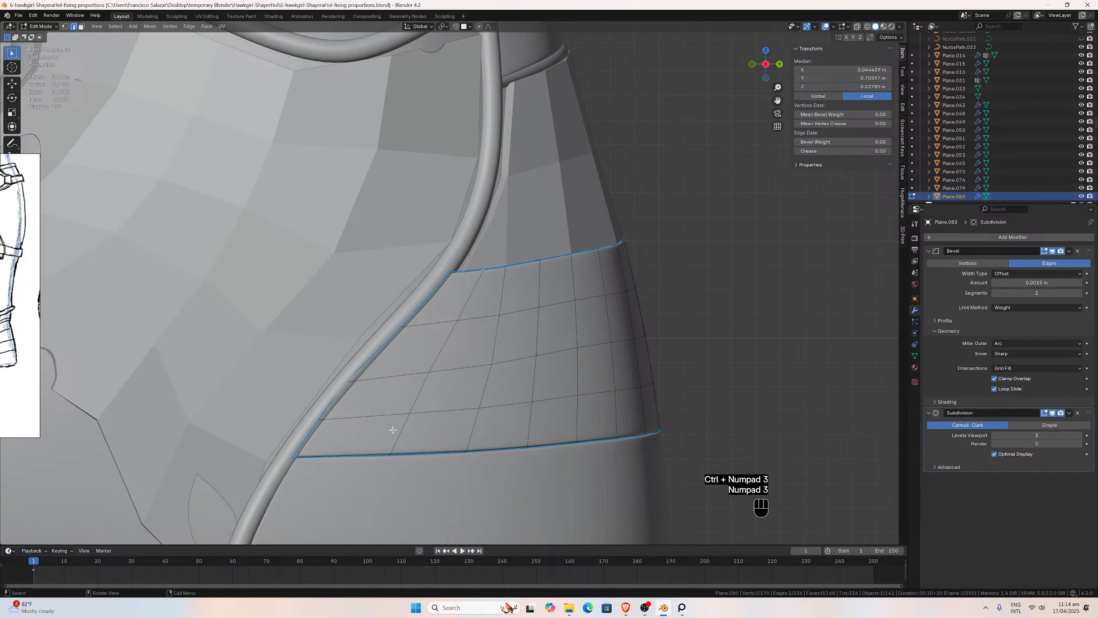
pyautogui.click(391, 457)
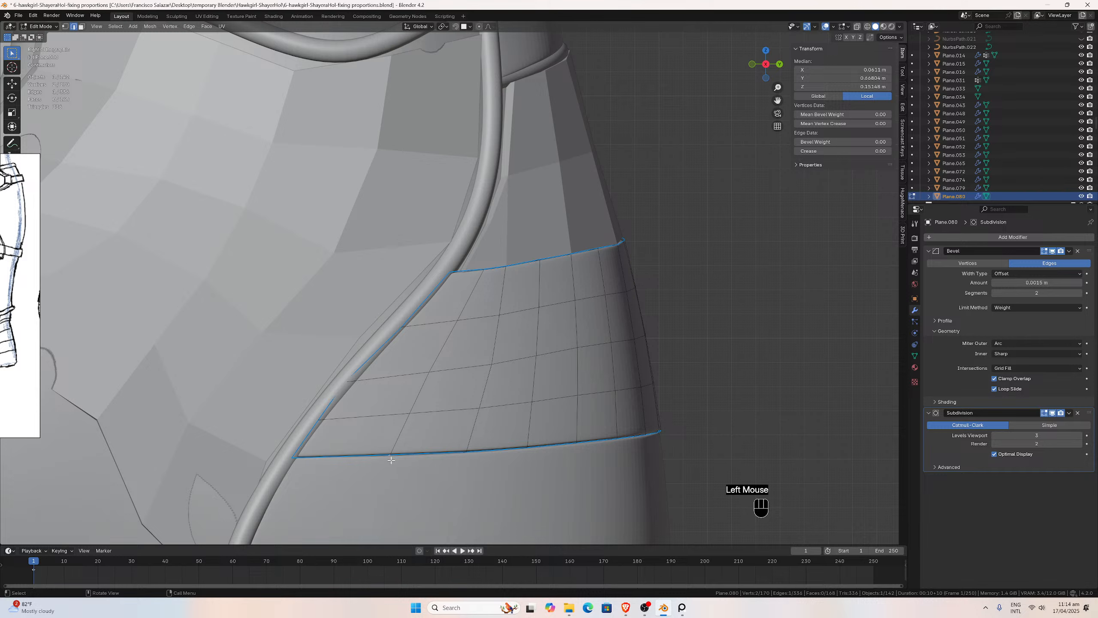
pyautogui.press('g')
pyautogui.press('z')
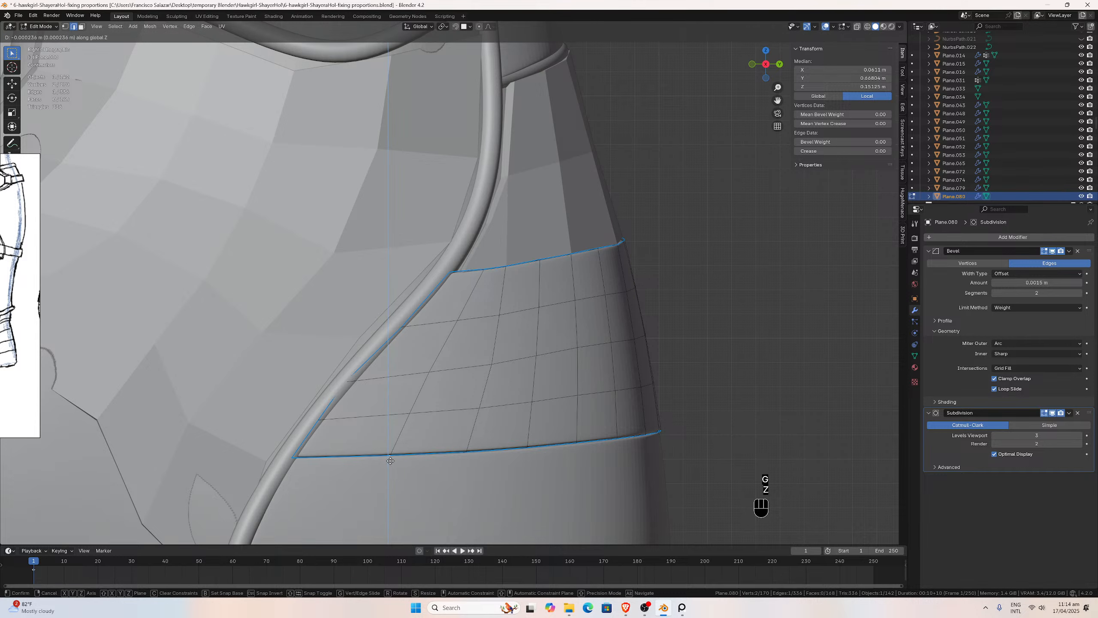
pyautogui.click(390, 461)
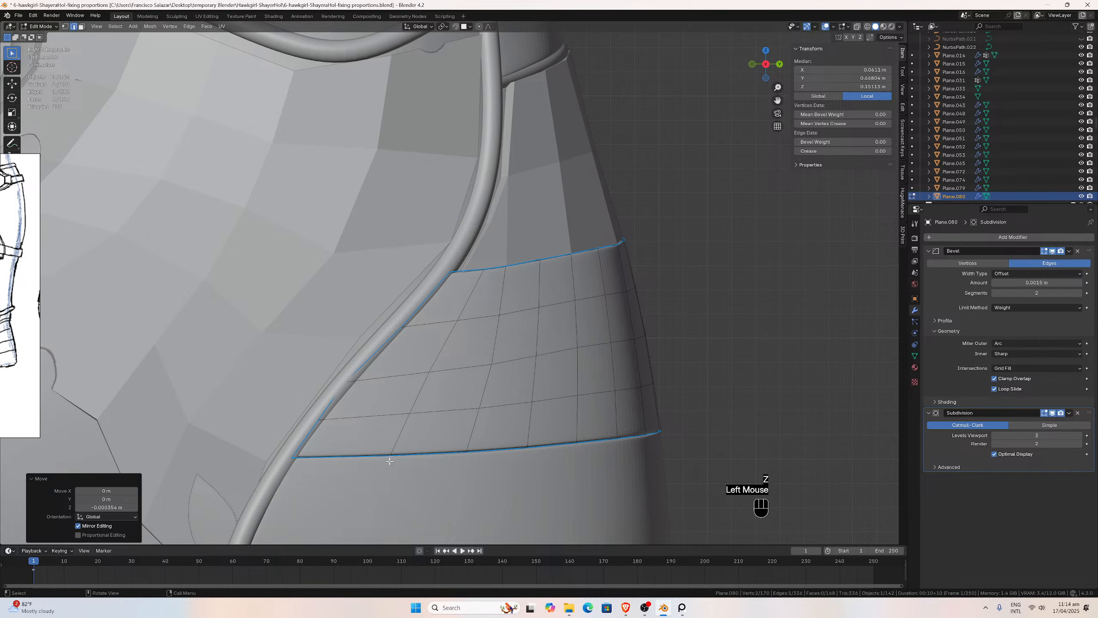
pyautogui.press('Tab')
# Inspect the heel panel's fit on the boot from the side opposite the zipper, from behind and from the zipper side.
pyautogui.scroll(-1, 435, 422)
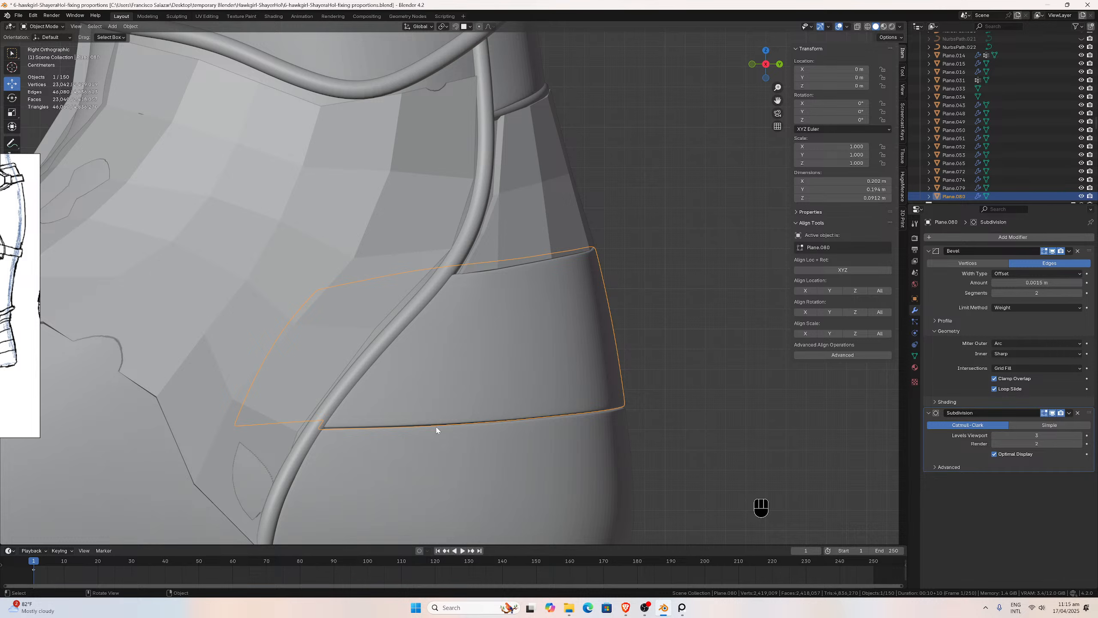
pyautogui.scroll(3, 504, 411)
pyautogui.scroll(-4, 520, 411)
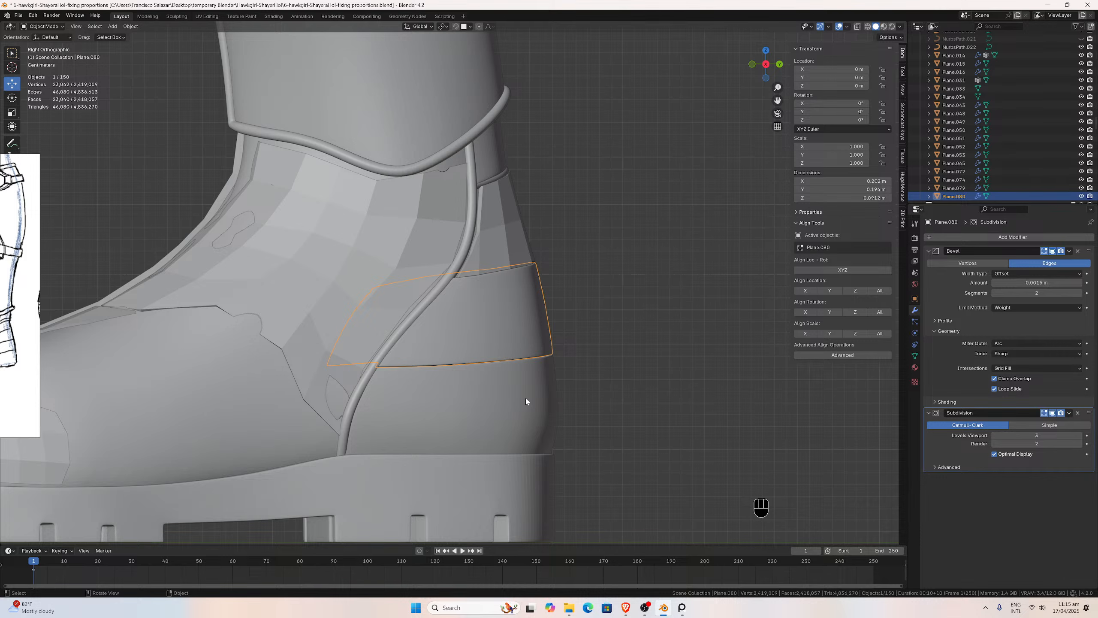
pyautogui.scroll(-3, 525, 398)
pyautogui.moveTo(522, 395); pyautogui.dragTo(426, 392, button='middle')
pyautogui.scroll(2, 418, 396)
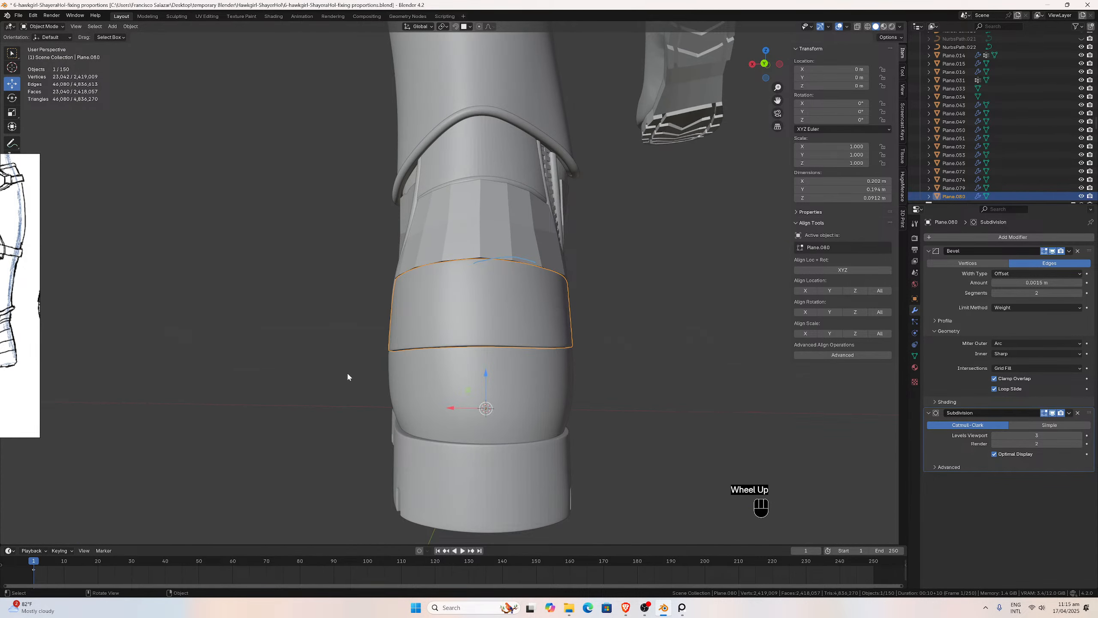
pyautogui.moveTo(347, 376); pyautogui.dragTo(279, 367, button='middle')
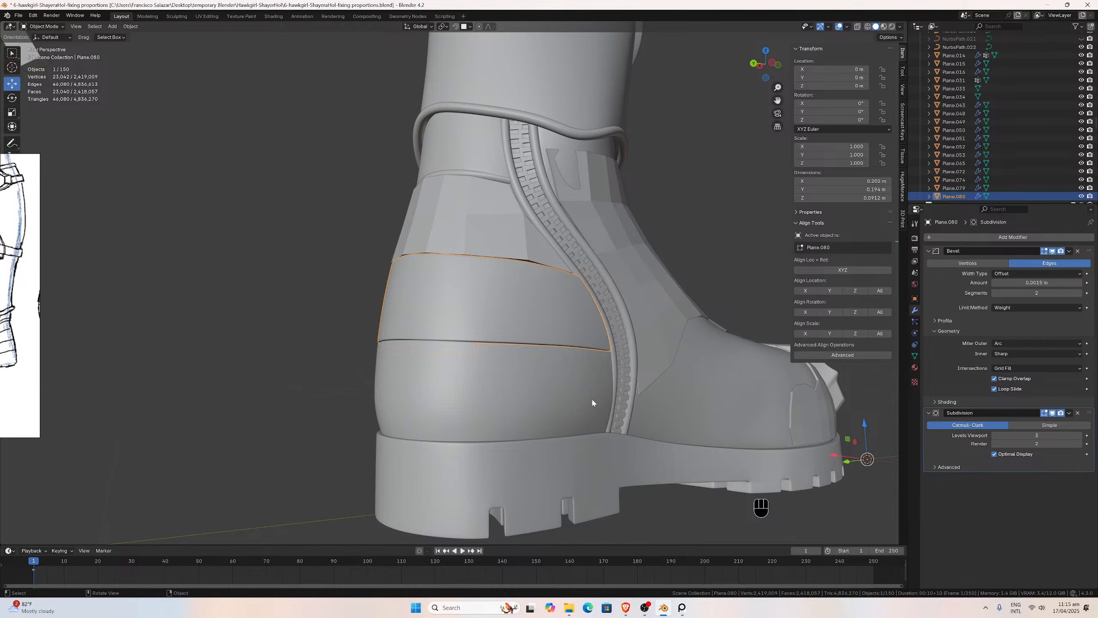
# Edit the lowest heel panel above the sole and move its border edge beside the zipper piping 0.000263 m along X.
pyautogui.moveTo(593, 403); pyautogui.dragTo(409, 398, button='middle')
pyautogui.click(601, 404)
pyautogui.scroll(2, 481, 399)
pyautogui.press('Tab')
pyautogui.scroll(2, 524, 396)
pyautogui.scroll(2, 439, 396)
pyautogui.scroll(1, 409, 398)
pyautogui.click(347, 483)
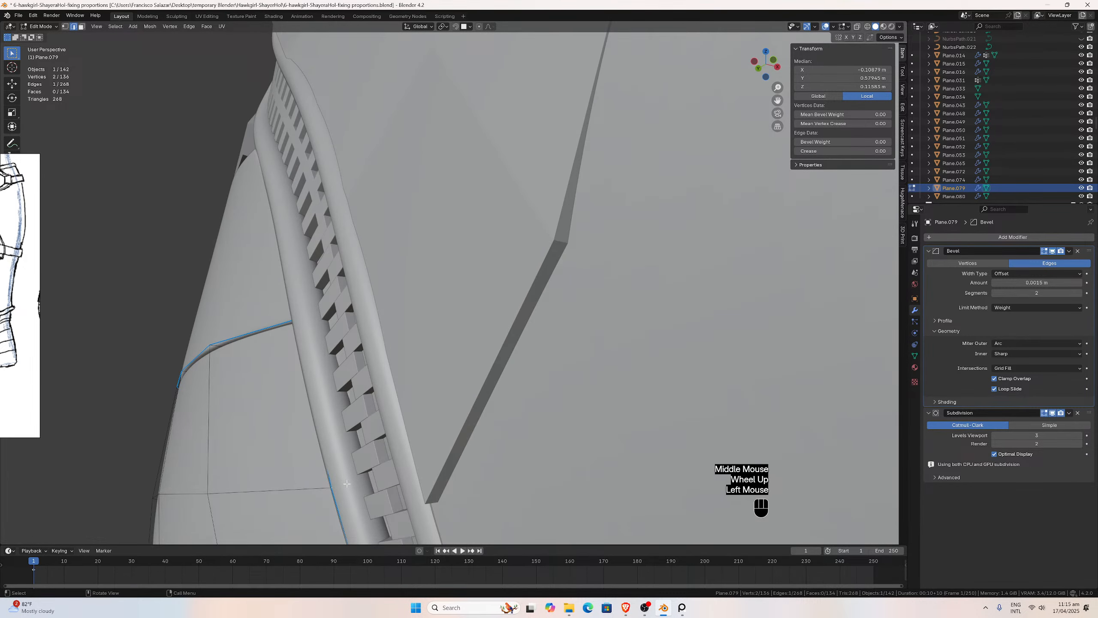
pyautogui.moveTo(346, 483); pyautogui.dragTo(351, 475, button='middle')
pyautogui.press('g')
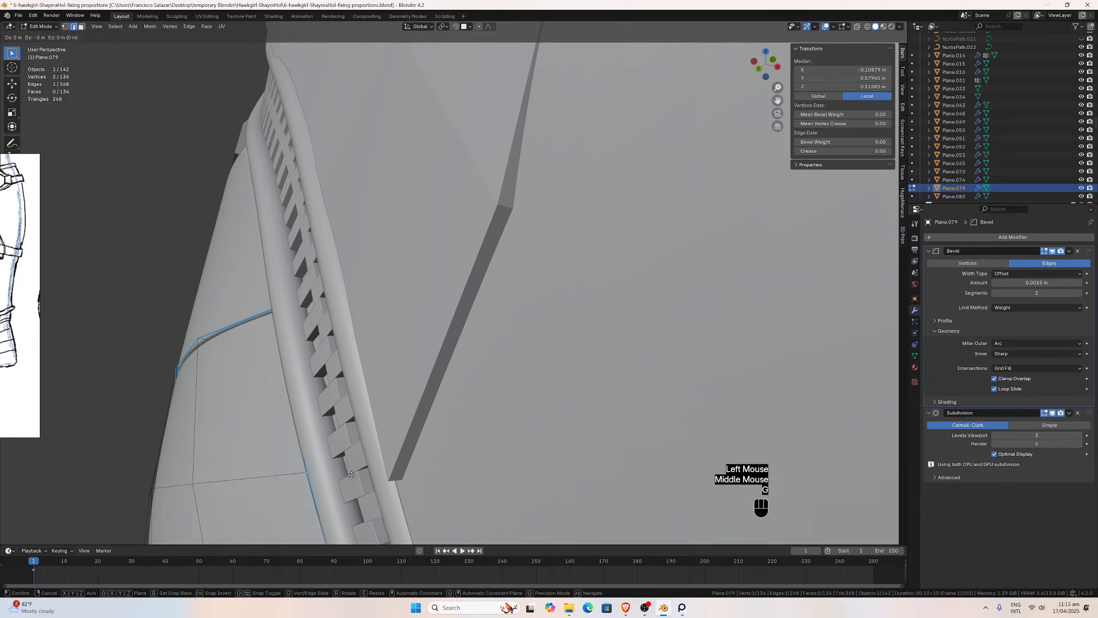
pyautogui.press('x')
pyautogui.click(352, 475)
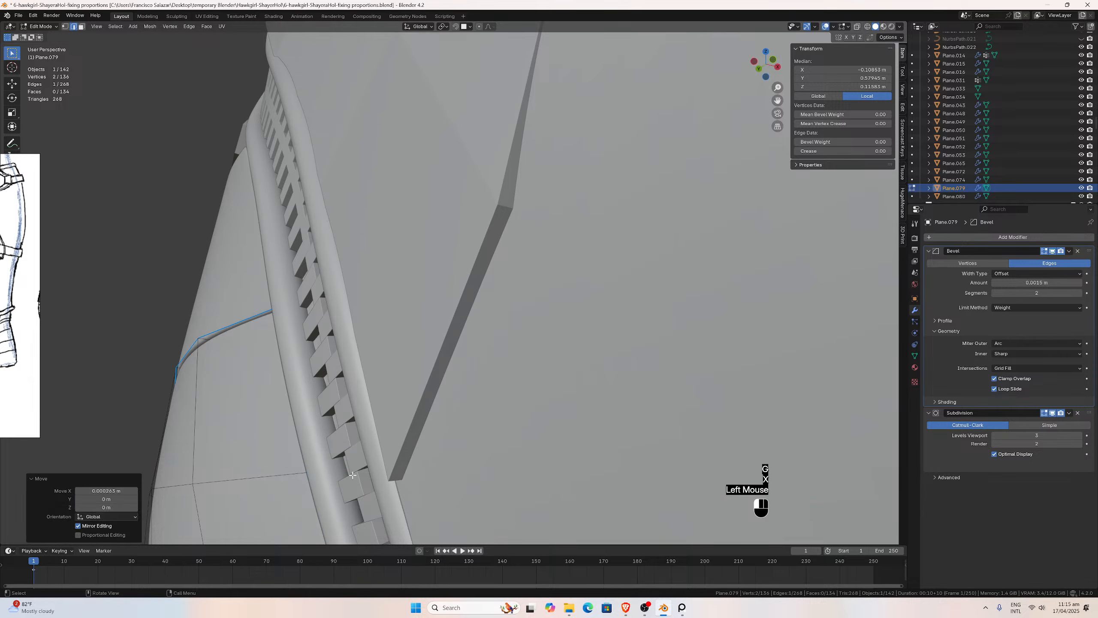
# Shift the next edge down the lowest heel panel's zipper-side border slightly along X and leave mesh editing.
pyautogui.scroll(-3, 352, 474)
pyautogui.moveTo(352, 475); pyautogui.dragTo(347, 447, button='middle')
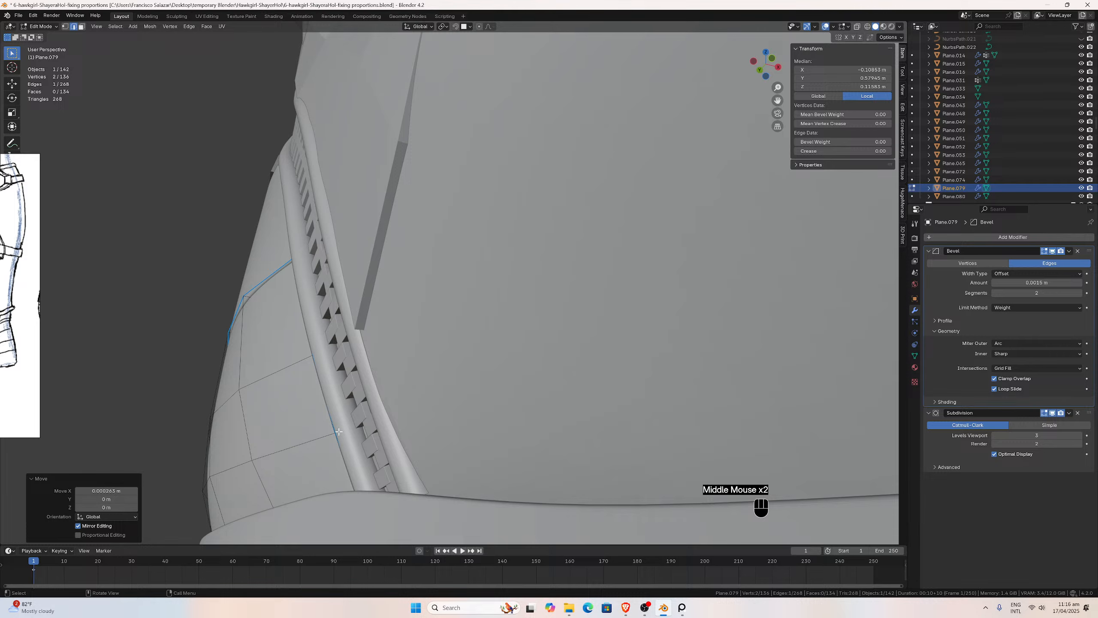
pyautogui.click(338, 431)
pyautogui.press('g')
pyautogui.press('x')
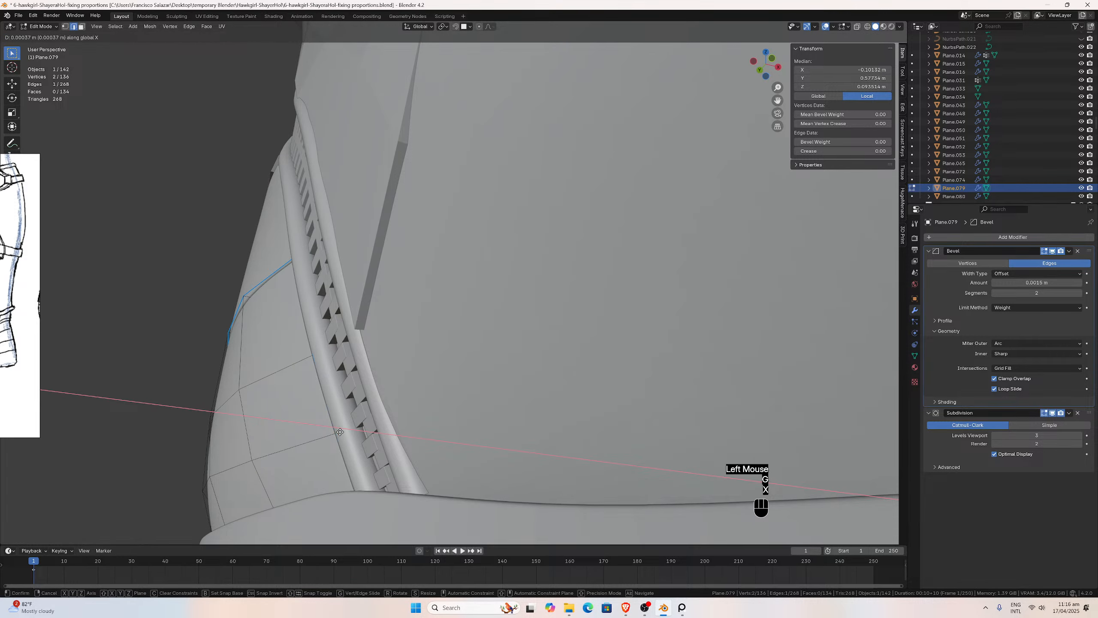
pyautogui.click(351, 428)
pyautogui.press('Tab')
# Examine the lowest heel panel's fit against the zipper piping and sole, close up and with the whole boot in view.
pyautogui.scroll(-2, 351, 428)
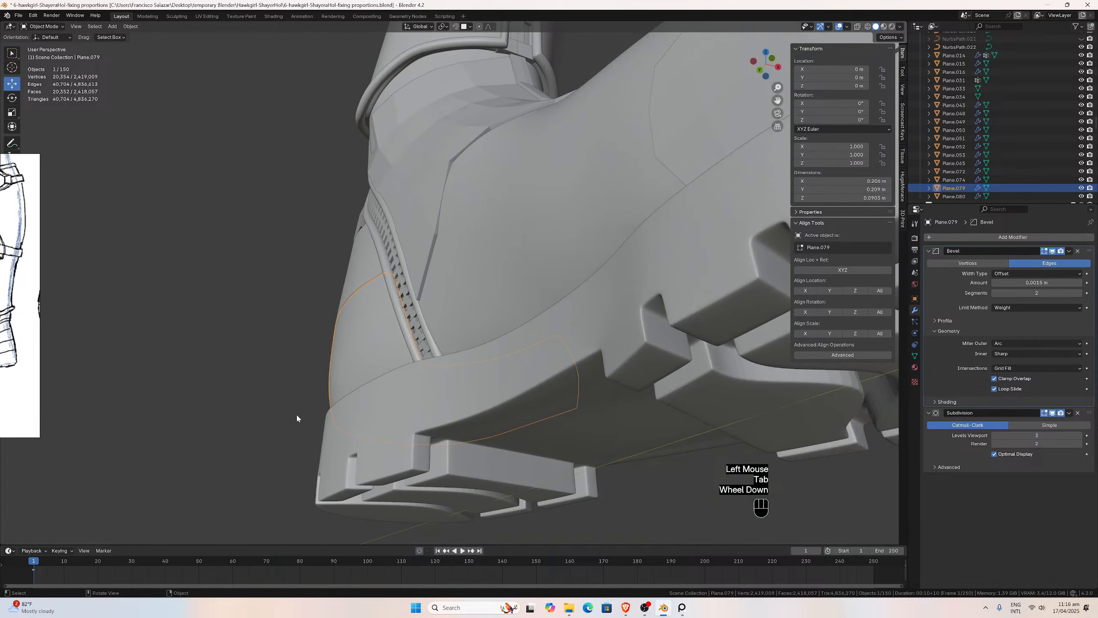
pyautogui.moveTo(275, 411); pyautogui.dragTo(296, 398, button='middle')
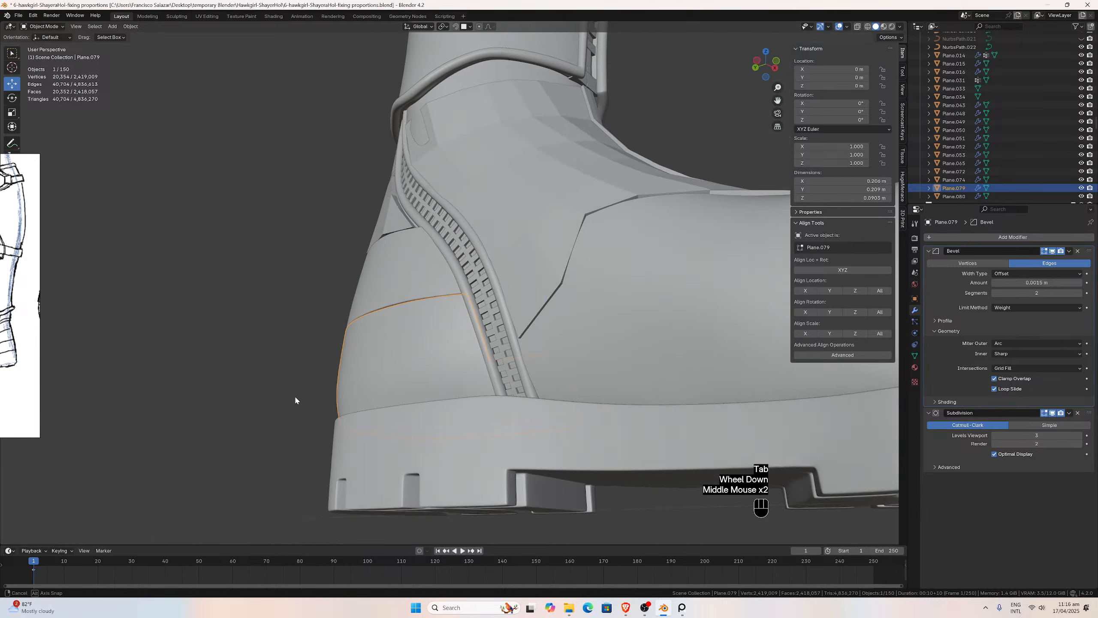
pyautogui.scroll(-2, 302, 359)
pyautogui.scroll(1, 306, 360)
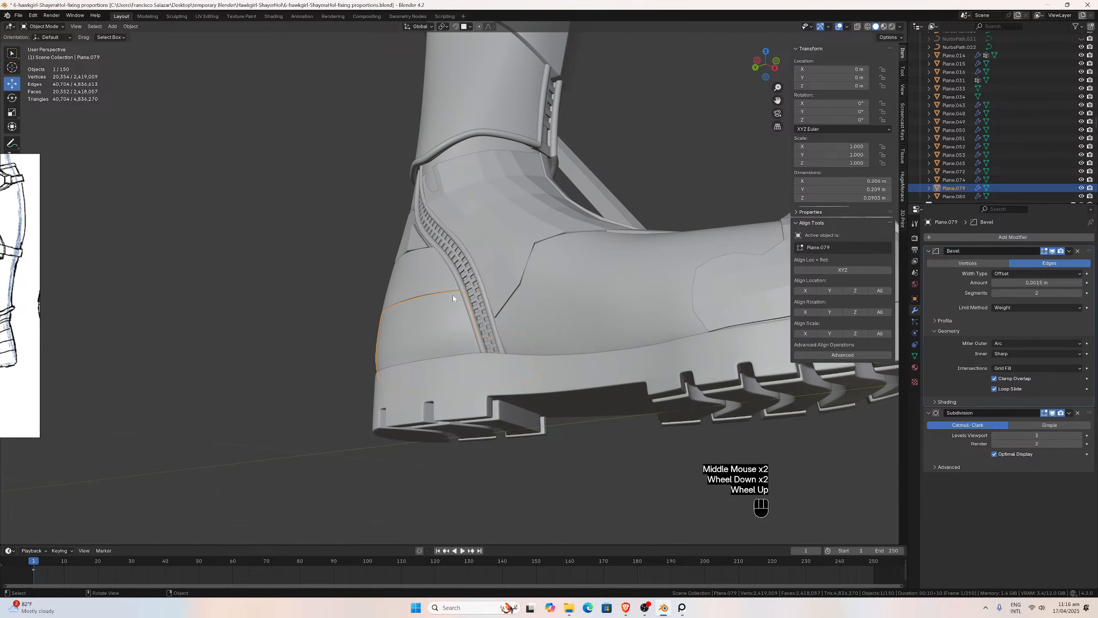
pyautogui.scroll(-1, 555, 312)
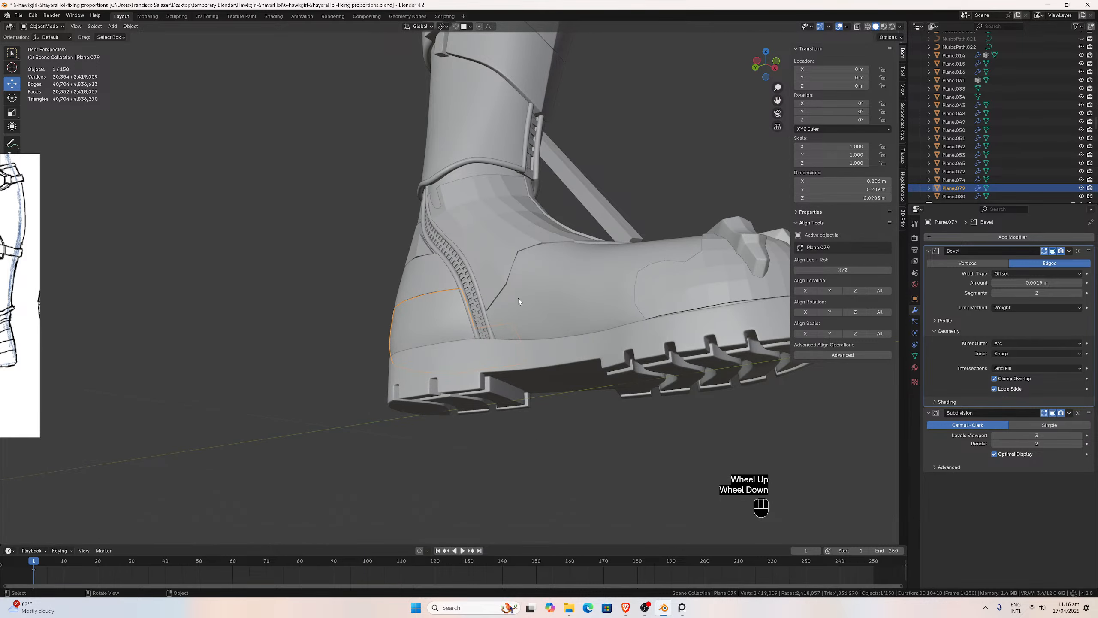
pyautogui.scroll(-1, 536, 304)
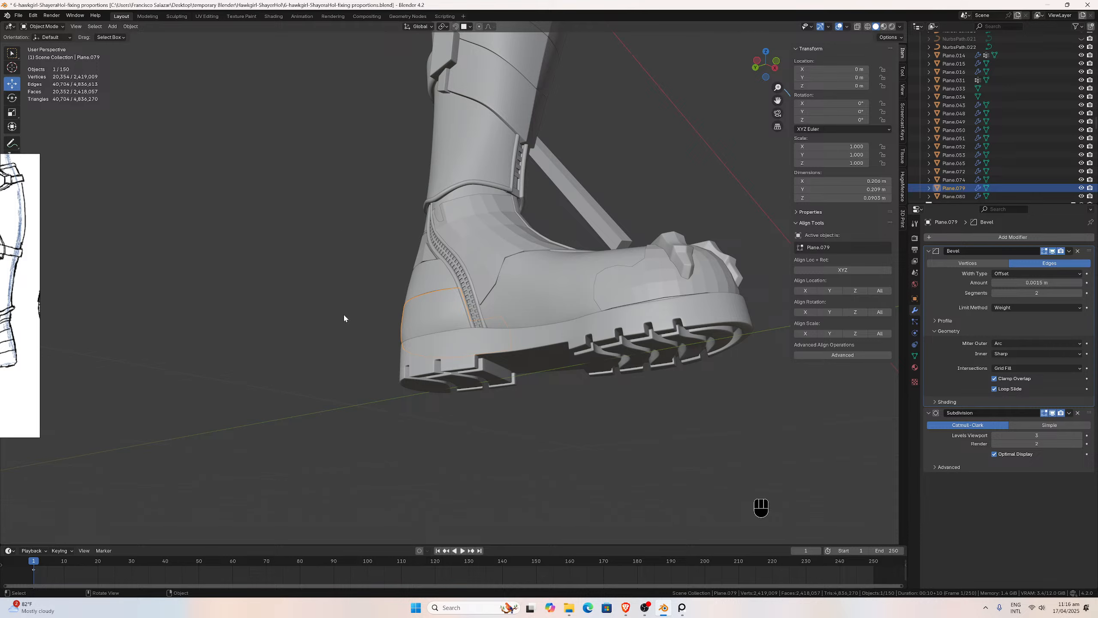
pyautogui.scroll(2, 465, 344)
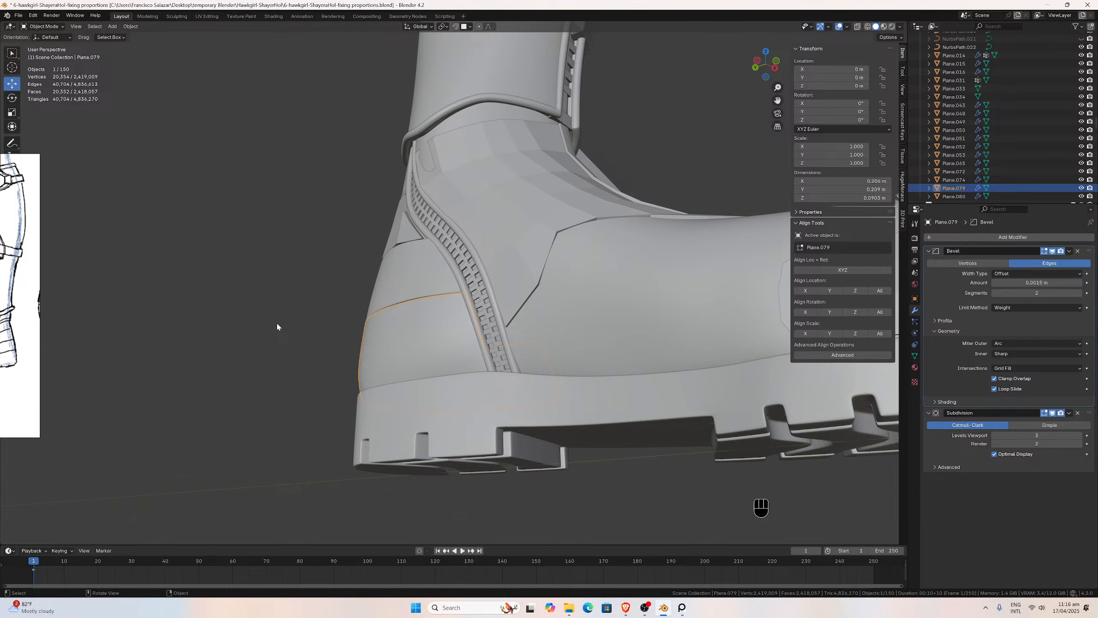
pyautogui.scroll(-6, 278, 338)
pyautogui.scroll(2, 278, 337)
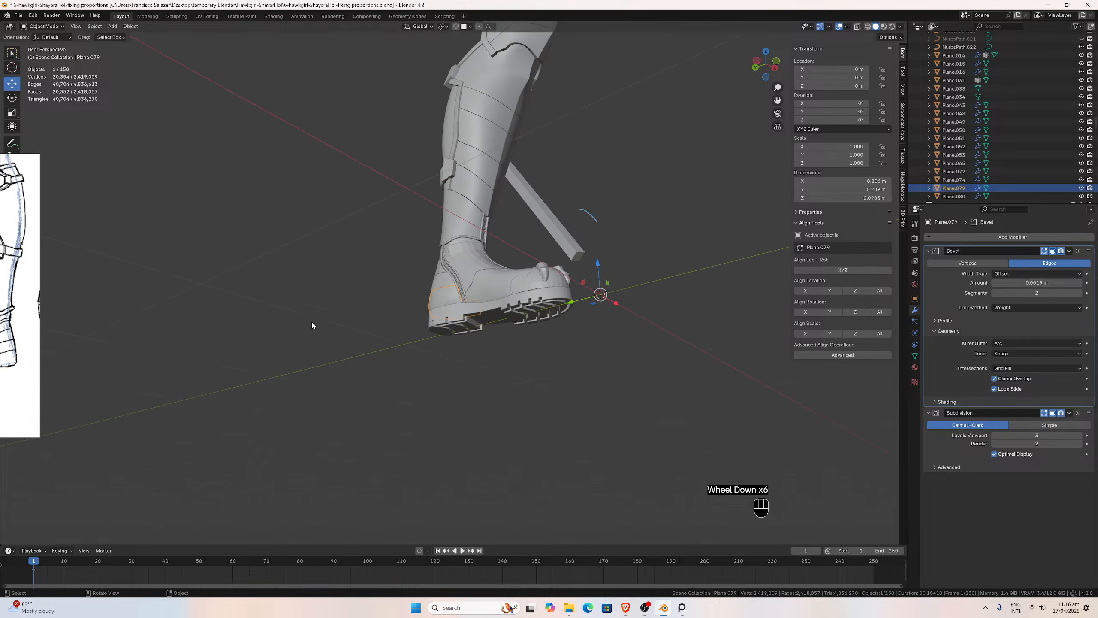
pyautogui.scroll(4, 419, 359)
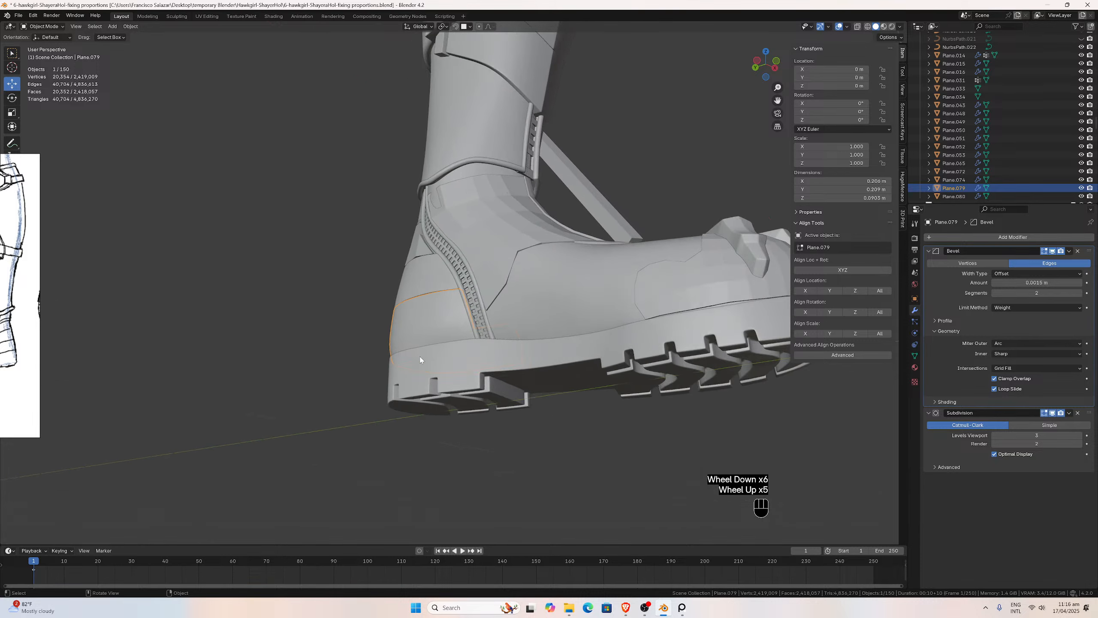
pyautogui.scroll(-1, 364, 383)
pyautogui.scroll(-3, 363, 382)
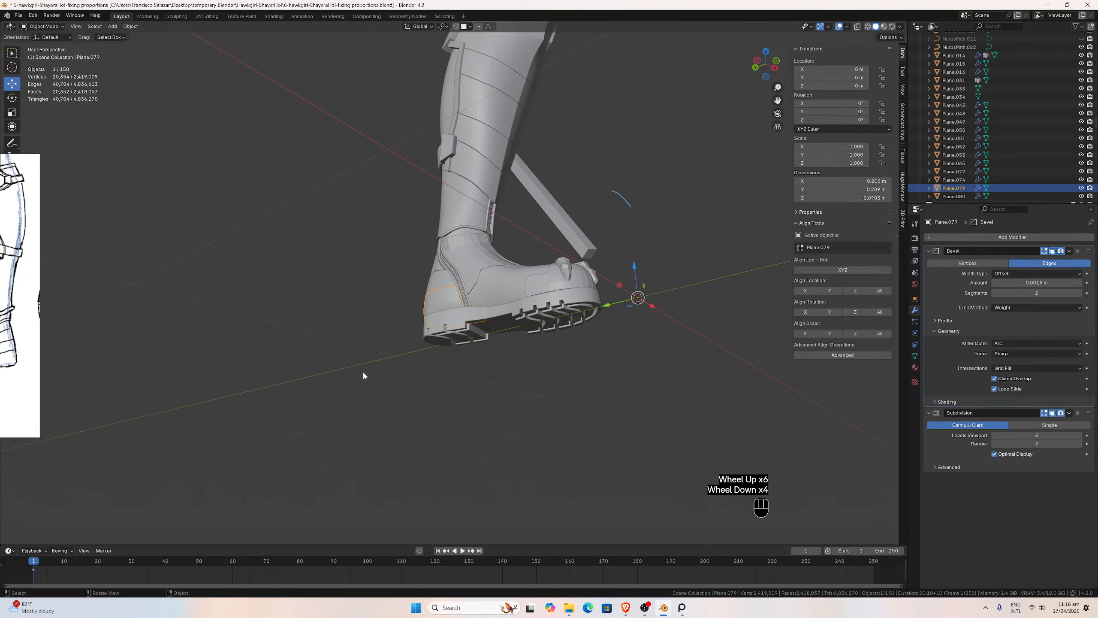
pyautogui.scroll(4, 365, 366)
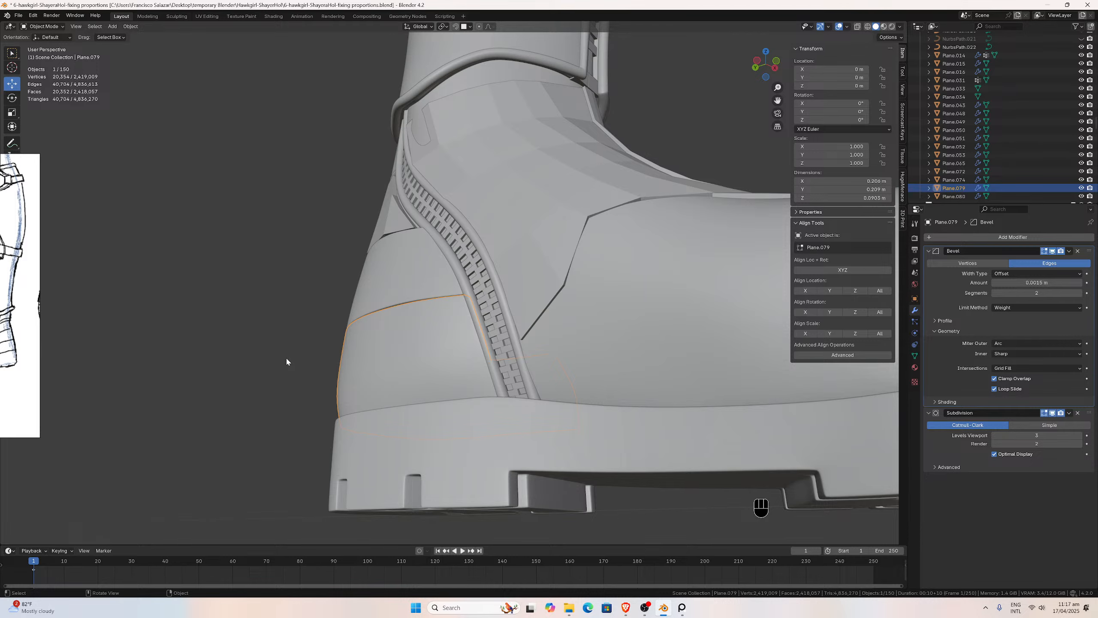
pyautogui.scroll(-2, 588, 326)
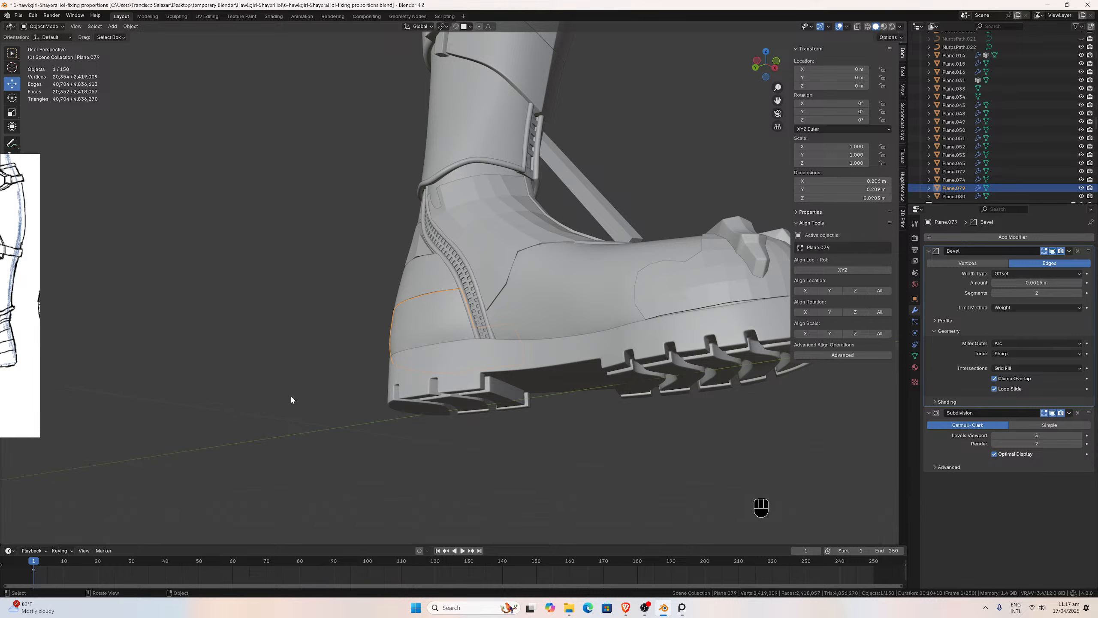
pyautogui.scroll(2, 333, 371)
pyautogui.moveTo(334, 370)
pyautogui.mouseDown(button='middle')
pyautogui.moveTo(309, 349)
pyautogui.moveTo(283, 360)
pyautogui.moveTo(534, 355)
pyautogui.moveTo(312, 364)
pyautogui.moveTo(321, 354)
pyautogui.mouseUp(button='middle')
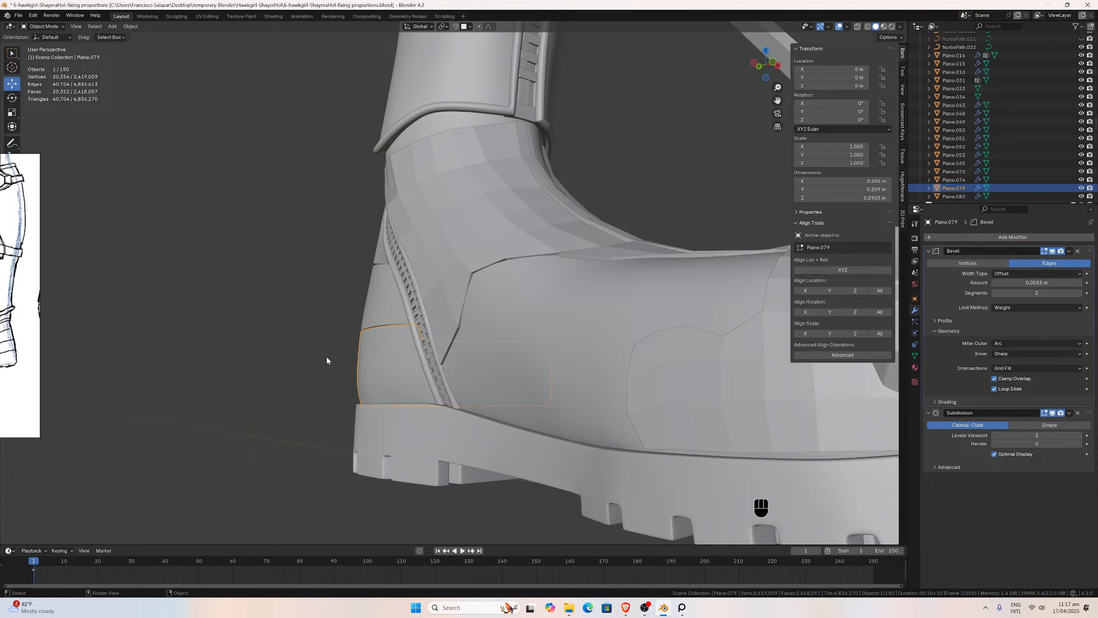
# Examine the gaps between the boot's heel panels, zipper and sole from the sides and rear.
pyautogui.scroll(2, 336, 379)
pyautogui.scroll(1, 392, 374)
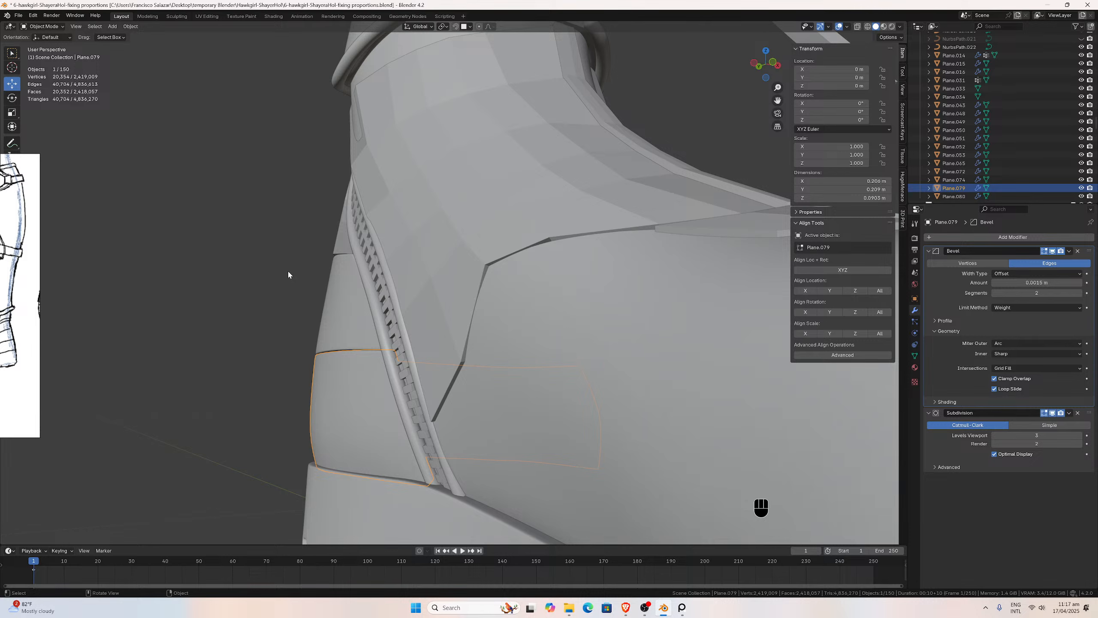
pyautogui.scroll(-4, 249, 290)
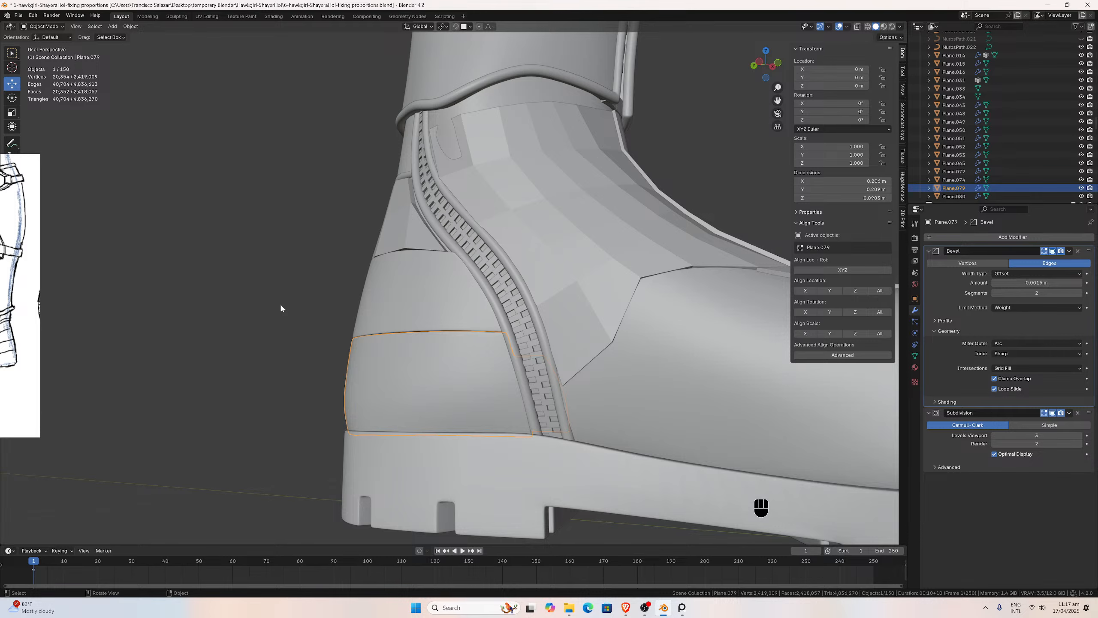
pyautogui.moveTo(280, 308); pyautogui.dragTo(284, 271, button='middle')
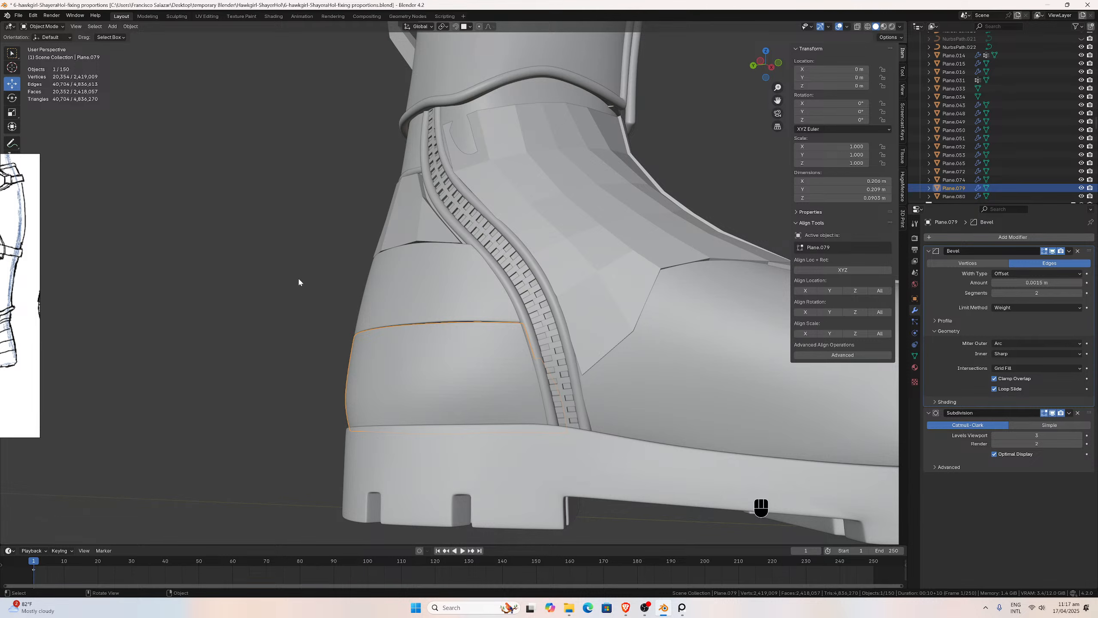
pyautogui.moveTo(298, 282); pyautogui.dragTo(348, 273, button='middle')
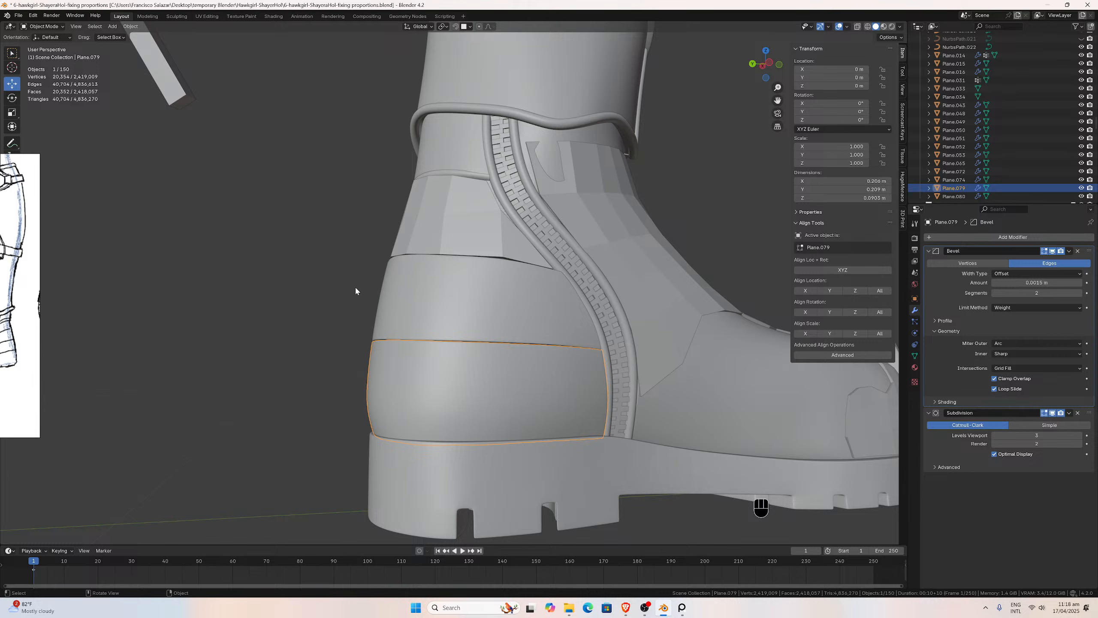
pyautogui.moveTo(320, 294); pyautogui.dragTo(296, 299, button='middle')
pyautogui.scroll(3, 296, 300)
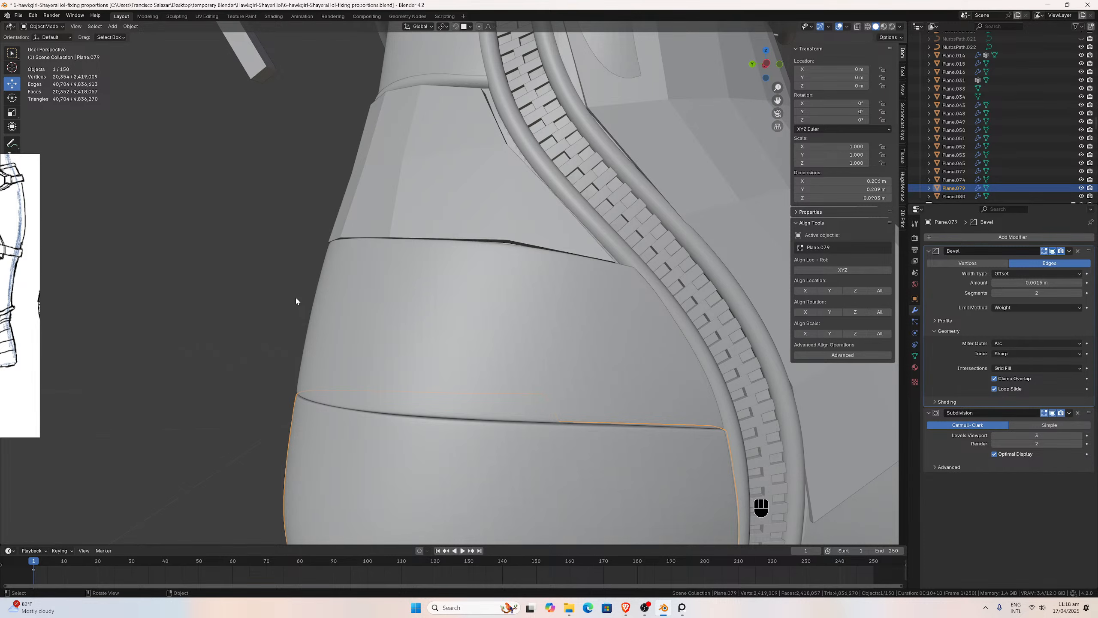
pyautogui.scroll(-1, 423, 310)
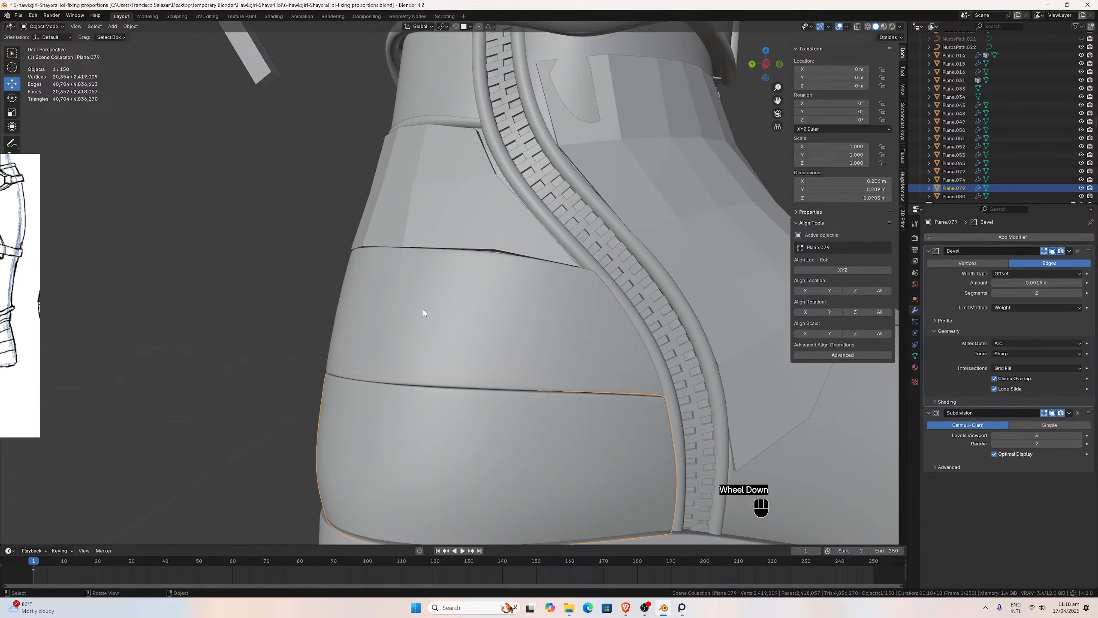
pyautogui.moveTo(395, 309); pyautogui.dragTo(465, 308, button='middle')
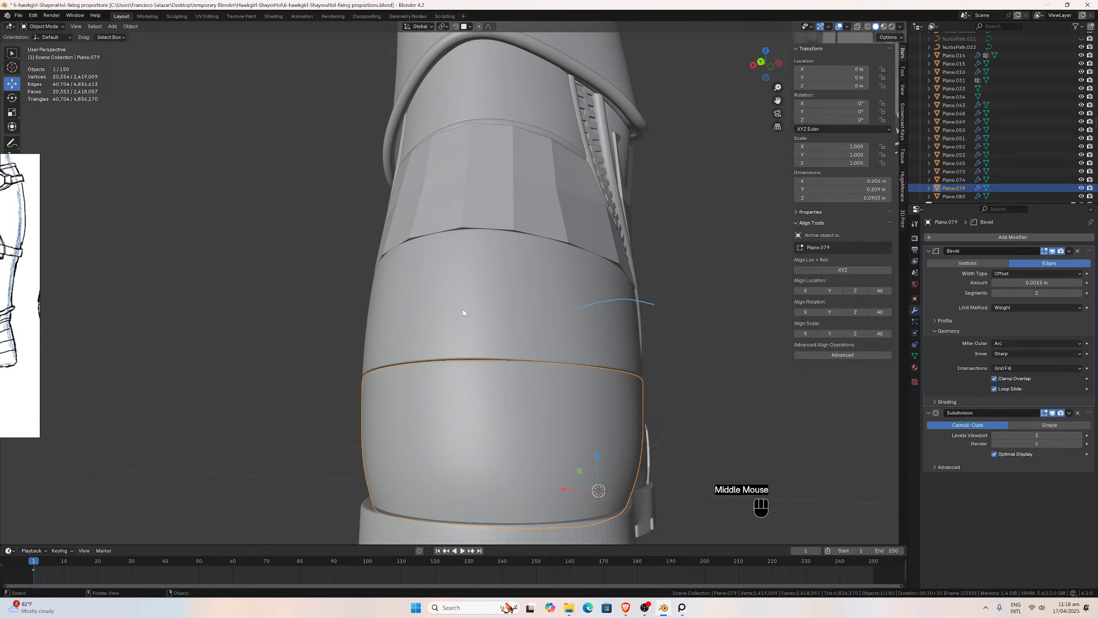
# Save the file and bring the boot's heel into back orthographic view.
pyautogui.hotkey('ctrl', 's')
pyautogui.press('KP_1')
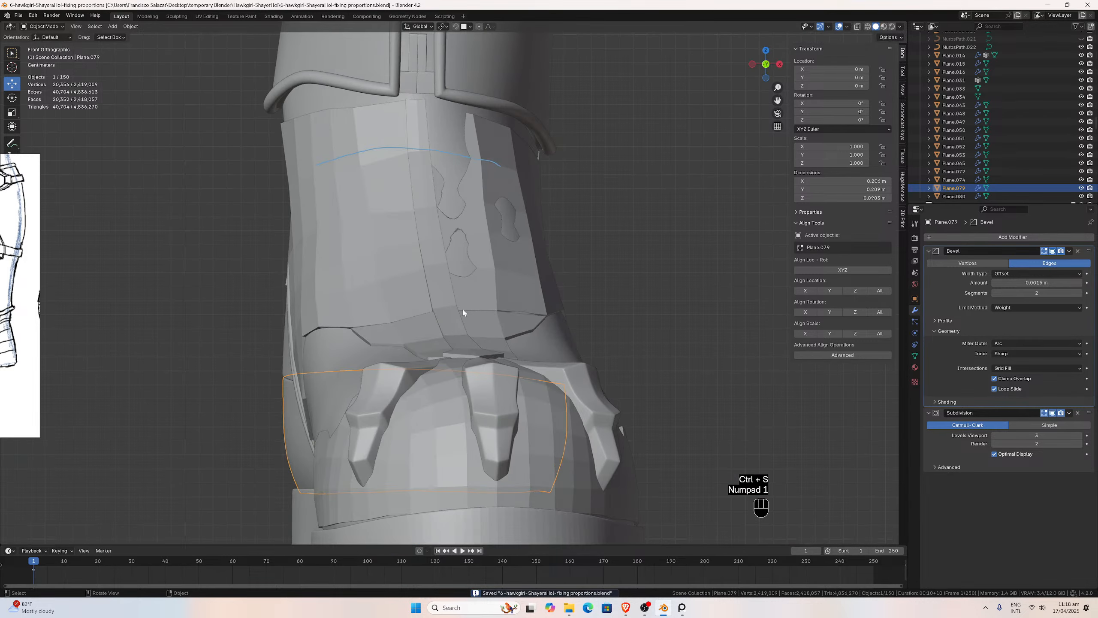
pyautogui.press('KP_2')
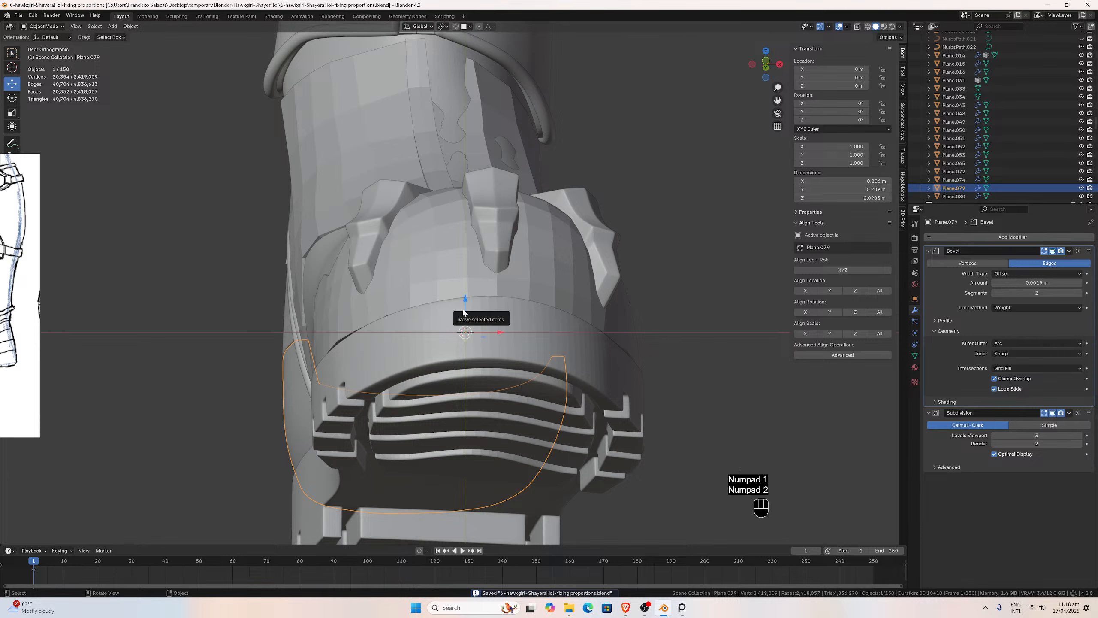
pyautogui.press('KP_3')
pyautogui.press('KP_1')
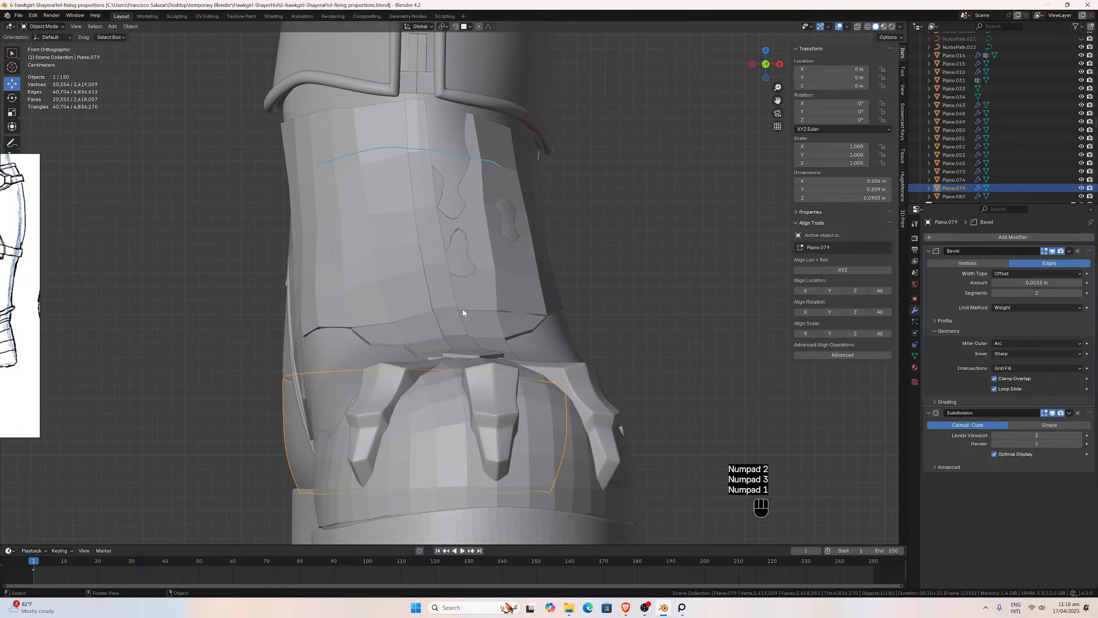
pyautogui.press('ctrl+KP_1')
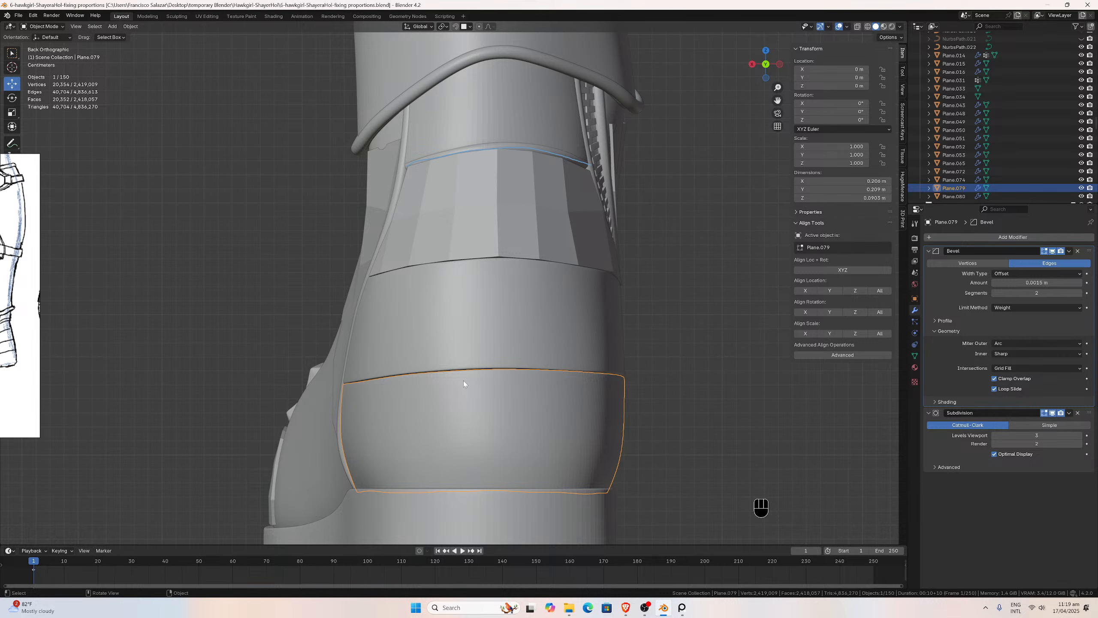
pyautogui.scroll(1, 479, 385)
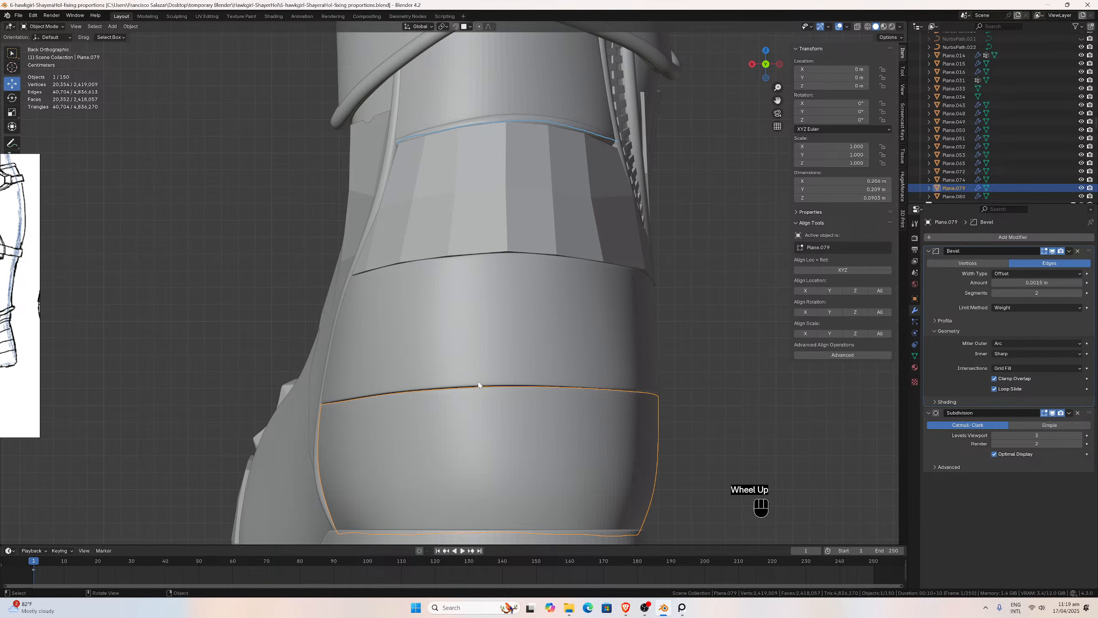
pyautogui.scroll(-2, 479, 383)
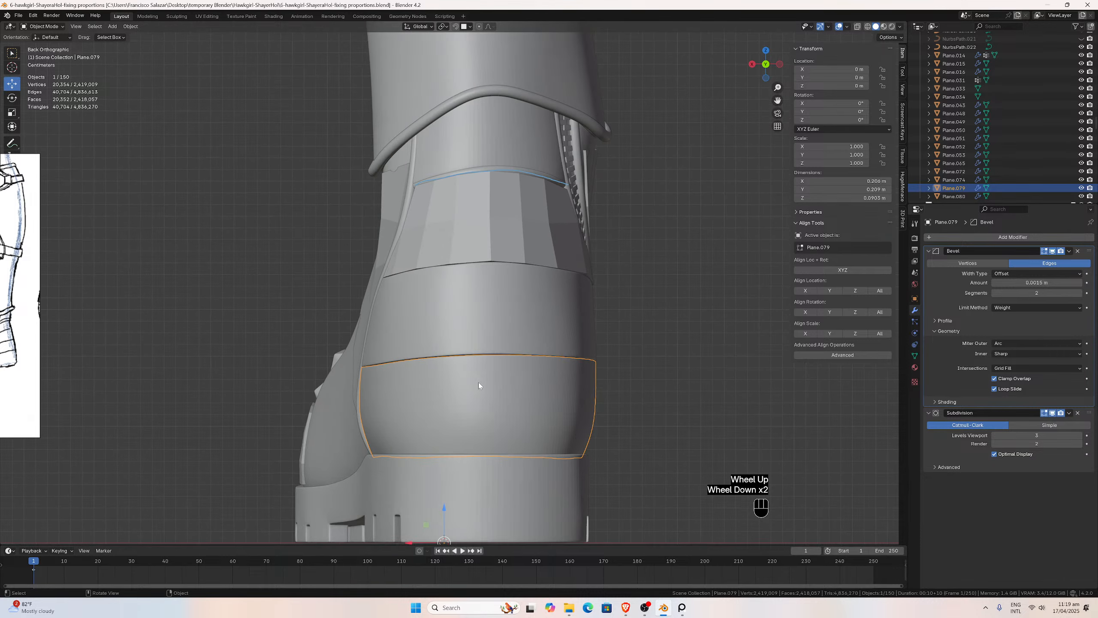
pyautogui.scroll(1, 479, 382)
# Switch mesh editing from the lower heel panel to the smooth heel panel directly above it.
pyautogui.press('Tab')
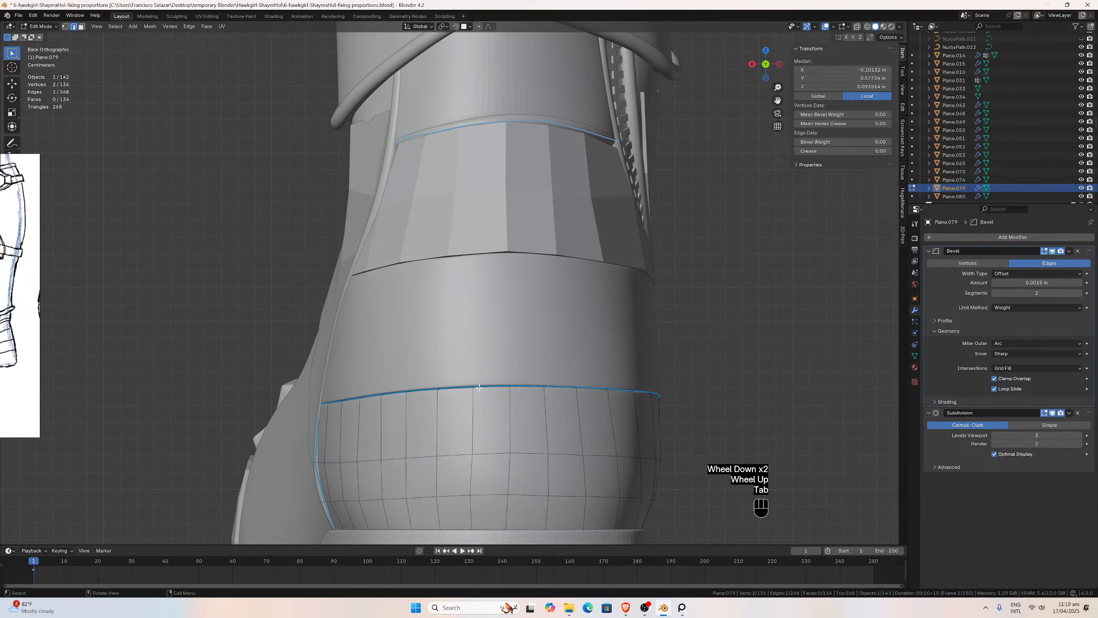
pyautogui.scroll(2, 382, 390)
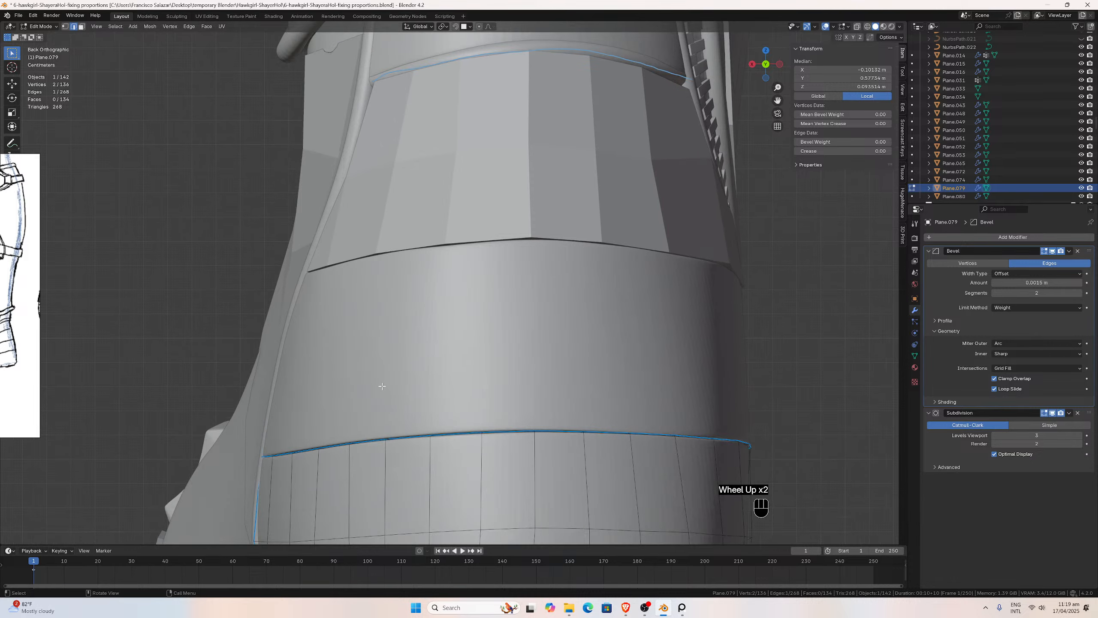
pyautogui.press('Tab')
pyautogui.click(380, 388)
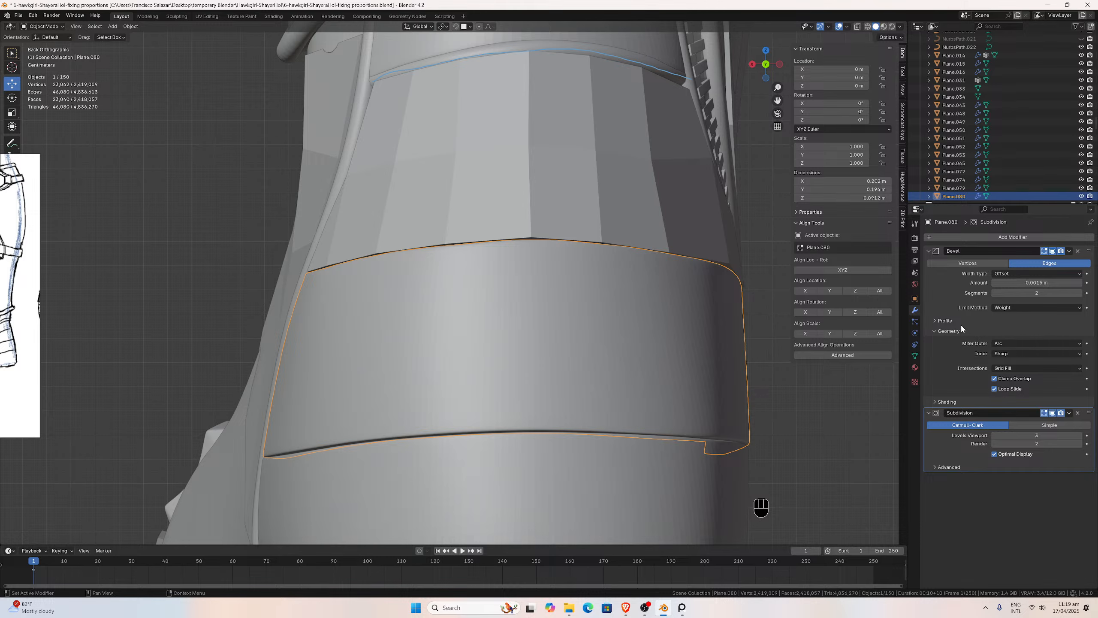
pyautogui.scroll(-4, 487, 312)
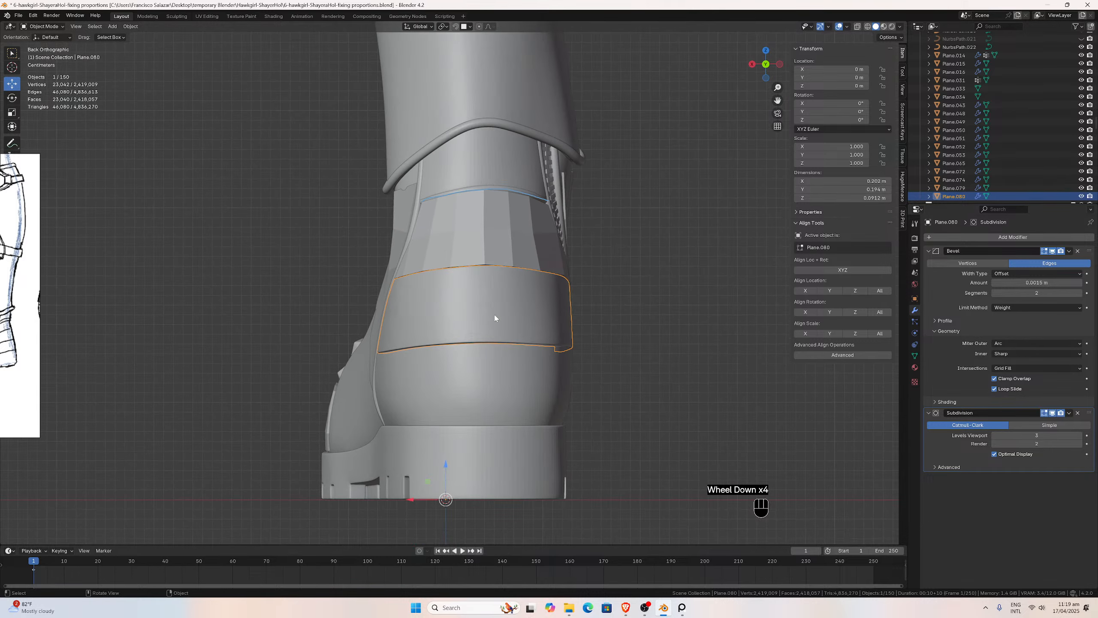
pyautogui.scroll(2, 588, 308)
pyautogui.moveTo(588, 308); pyautogui.dragTo(657, 289, button='middle')
pyautogui.scroll(2, 656, 284)
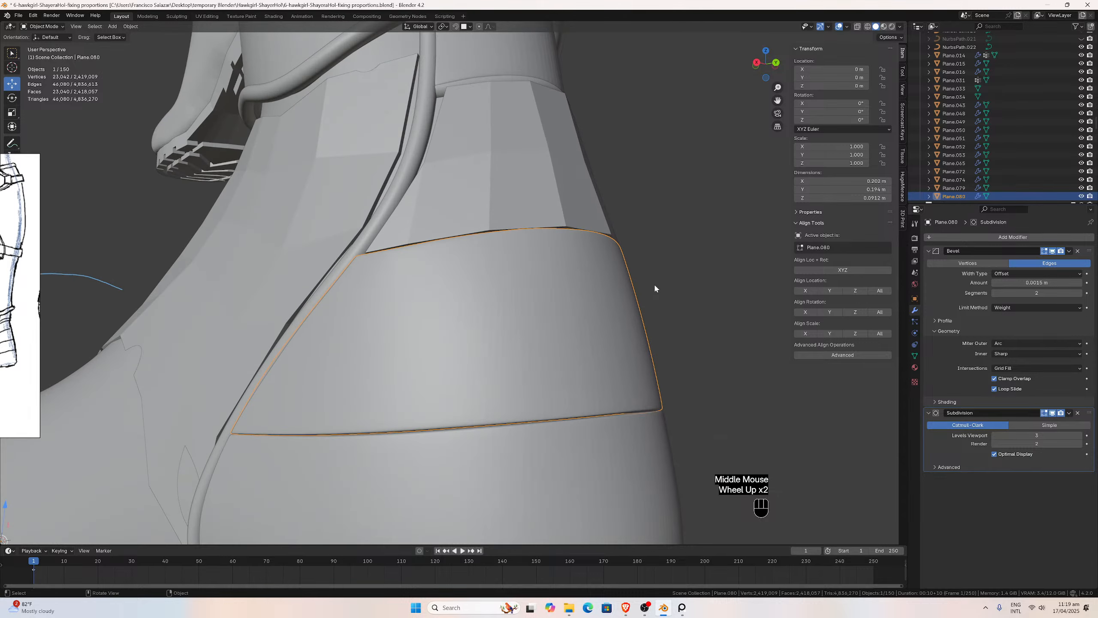
pyautogui.moveTo(777, 100); pyautogui.dragTo(1011, 85)
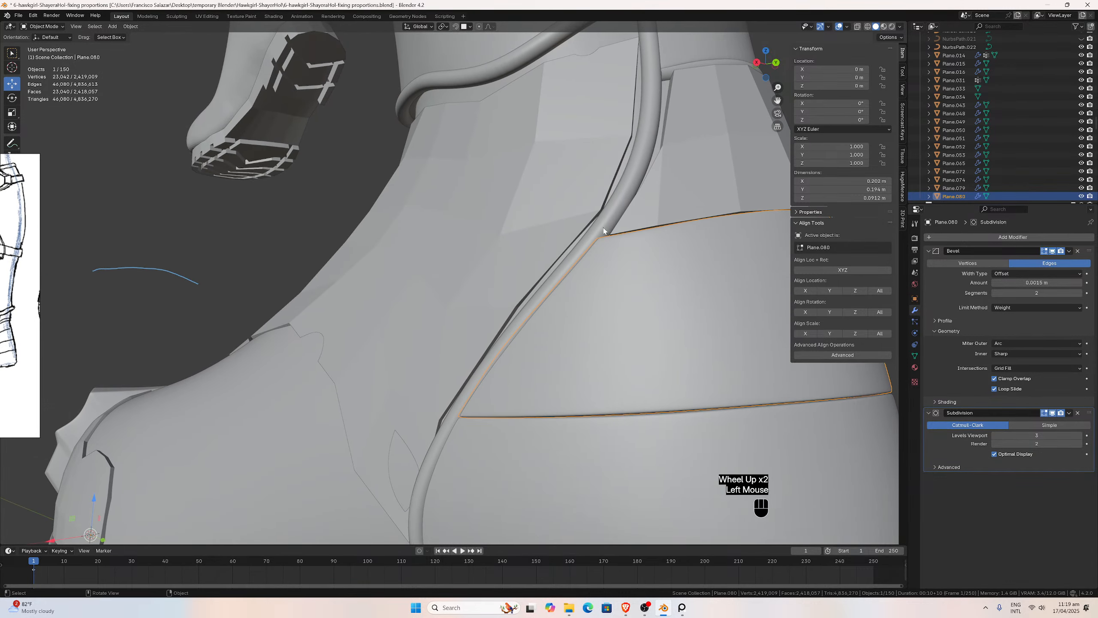
pyautogui.moveTo(601, 234); pyautogui.dragTo(605, 322, button='middle')
pyautogui.press('Tab')
# Shift the upper heel panel's side edge near its top corner about -0.002 m along X at the piping and fine-tune it.
pyautogui.scroll(3, 601, 319)
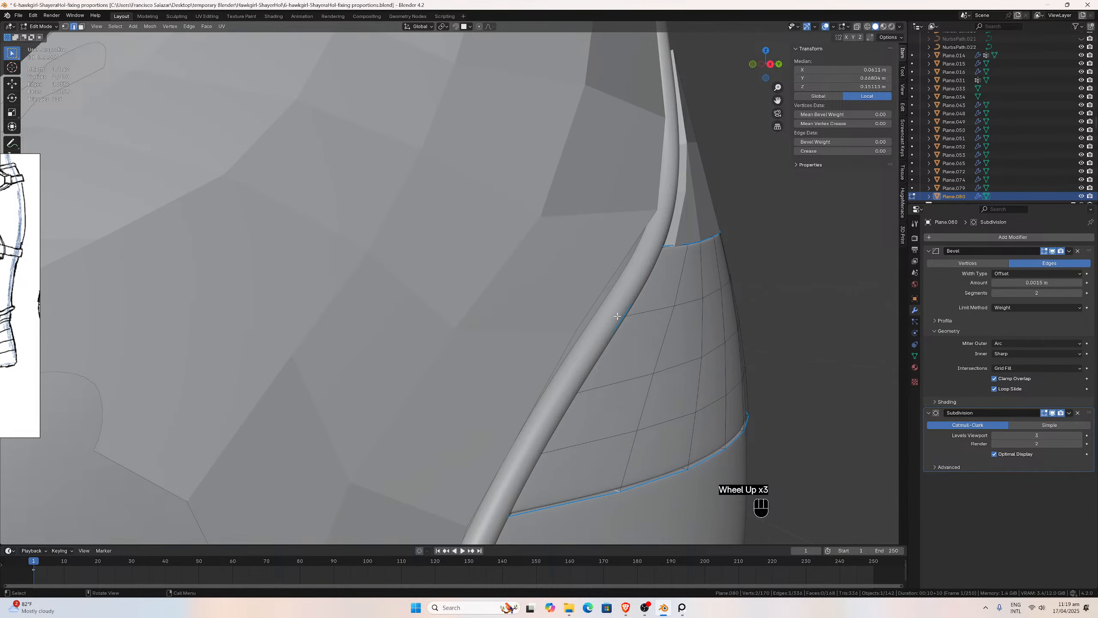
pyautogui.click(619, 315)
pyautogui.press('g')
pyautogui.press('x')
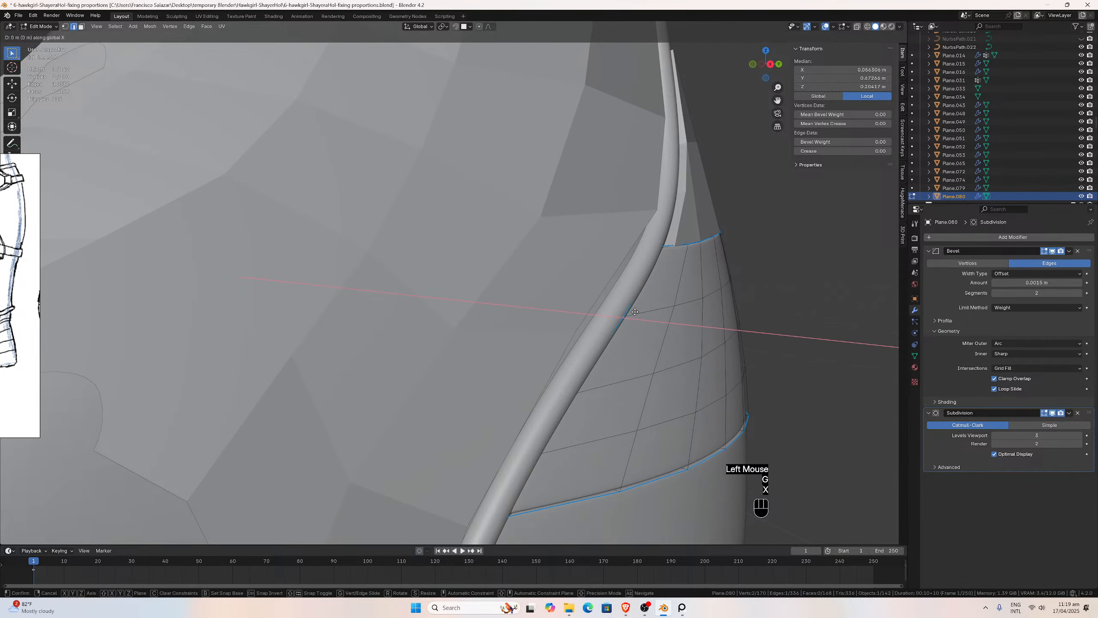
pyautogui.click(632, 312)
pyautogui.moveTo(633, 311); pyautogui.dragTo(531, 338, button='middle')
pyautogui.scroll(-2, 553, 321)
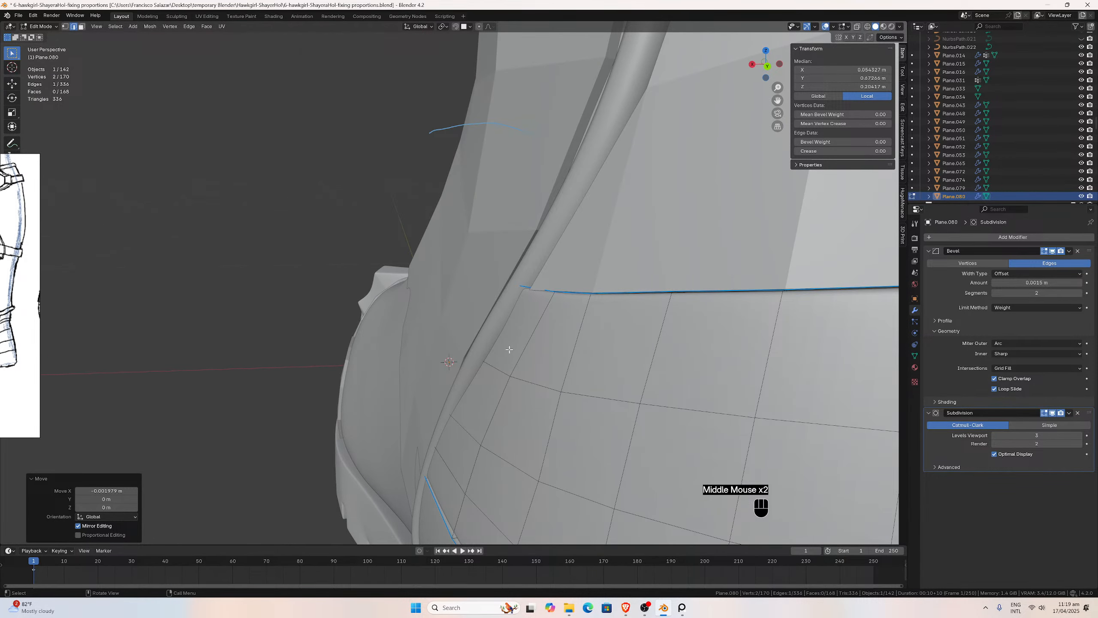
pyautogui.press('g')
pyautogui.press('x')
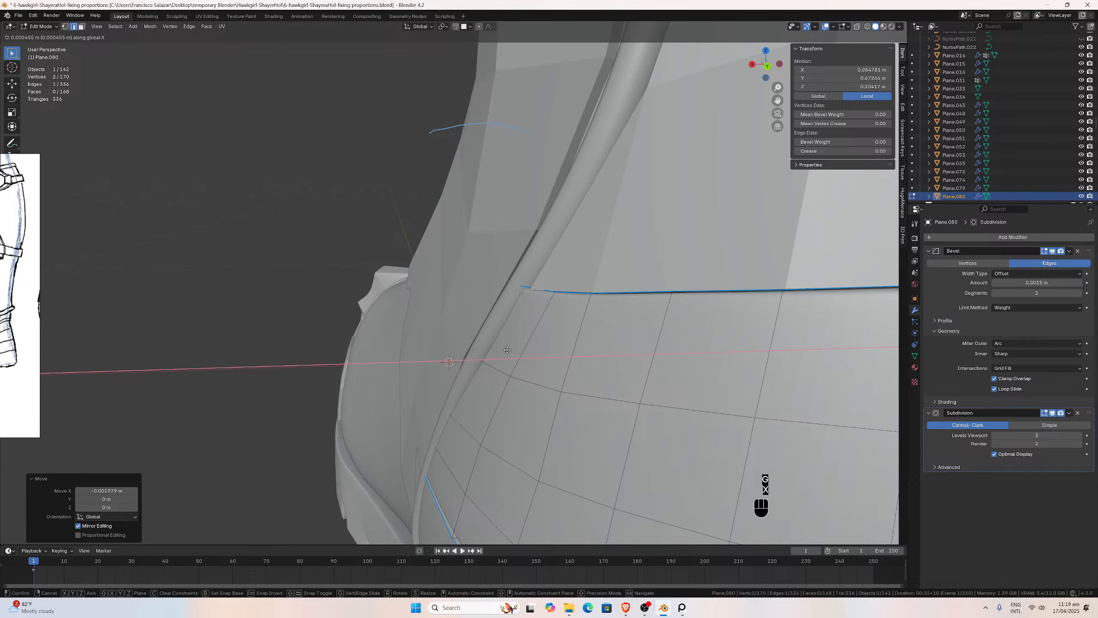
pyautogui.click(507, 350)
# Move two lower side edges of the panel along X to fit the piping, the second by about -0.0003 m.
pyautogui.moveTo(504, 349); pyautogui.dragTo(477, 410, button='middle')
pyautogui.click(562, 384)
pyautogui.press('g')
pyautogui.press('x')
pyautogui.click(503, 373)
pyautogui.click(516, 426)
pyautogui.press('g')
pyautogui.press('x')
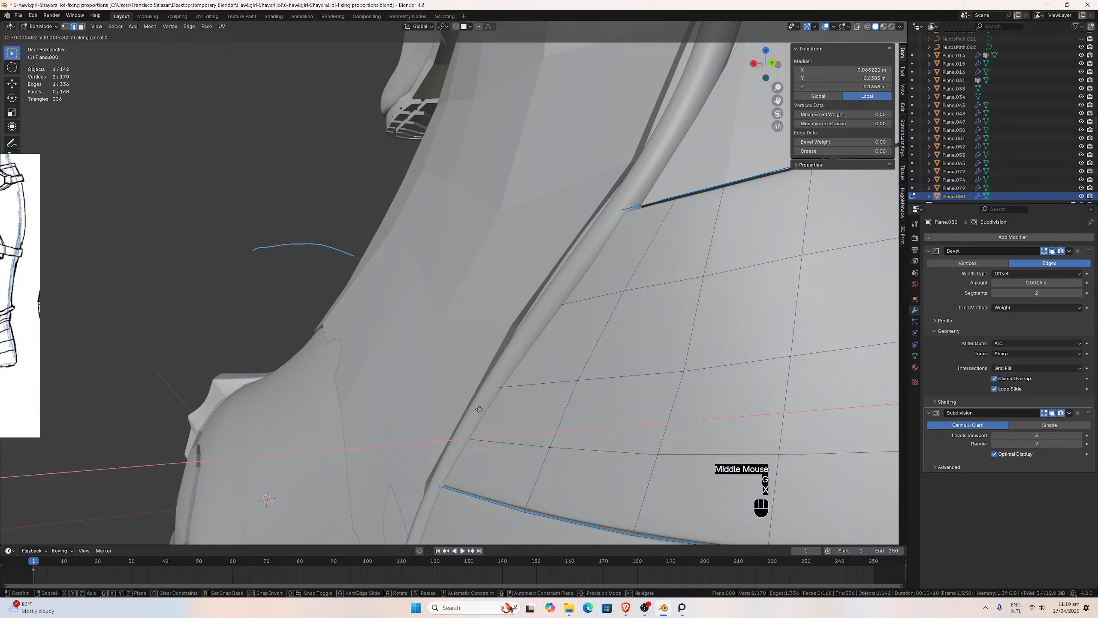
pyautogui.click(478, 409)
# Move the panel's top corner edge beside the zipper about 0.0011 m along X.
pyautogui.scroll(-4, 478, 409)
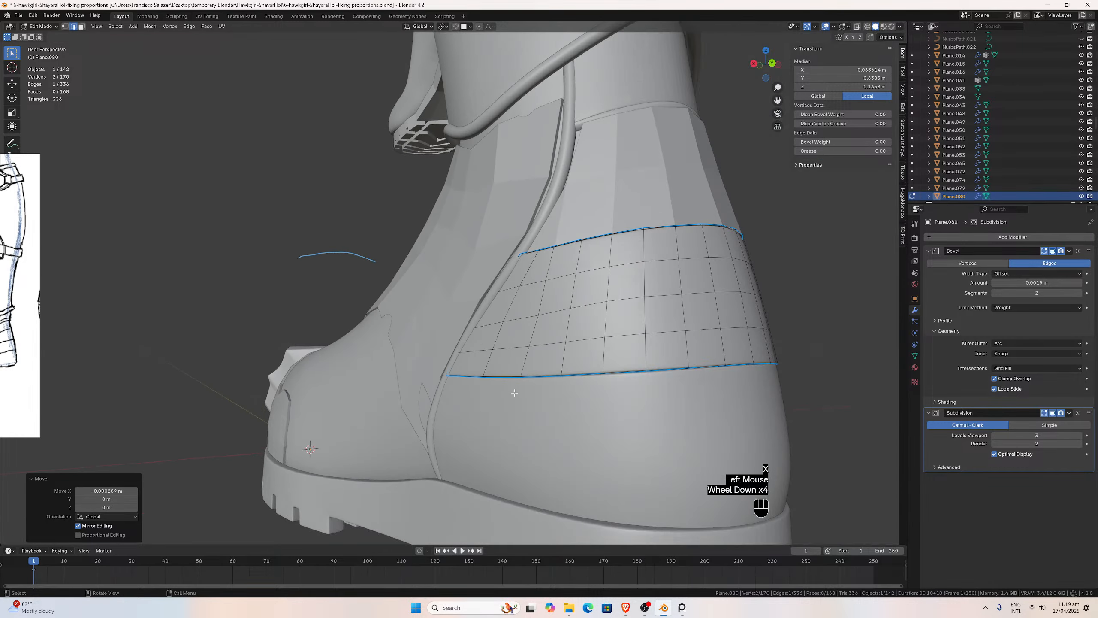
pyautogui.moveTo(562, 376); pyautogui.dragTo(524, 388, button='middle')
pyautogui.scroll(1, 520, 387)
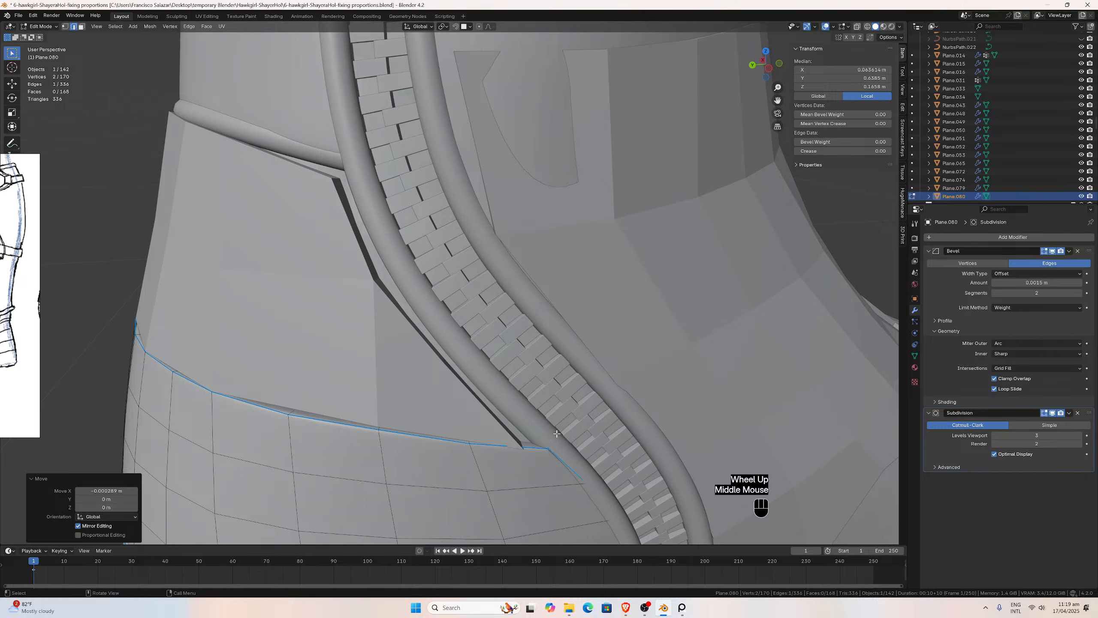
pyautogui.moveTo(557, 433); pyautogui.dragTo(570, 417, button='middle')
pyautogui.moveTo(778, 100); pyautogui.dragTo(678, 27)
pyautogui.scroll(2, 608, 186)
pyautogui.moveTo(608, 186); pyautogui.dragTo(625, 194, button='middle')
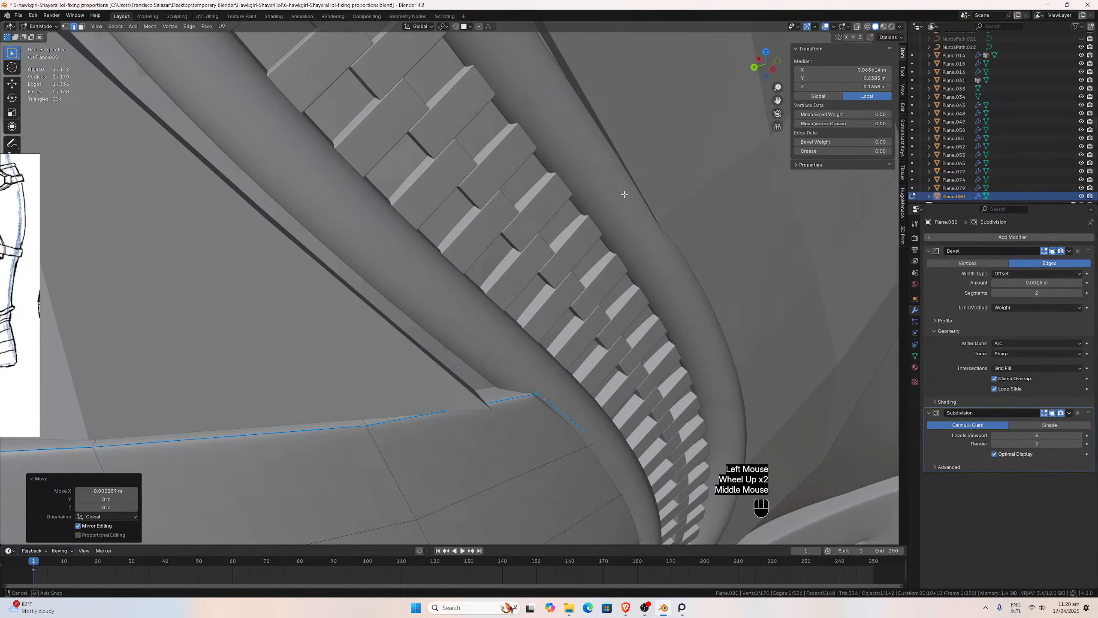
pyautogui.click(534, 392)
pyautogui.press('g')
pyautogui.press('x')
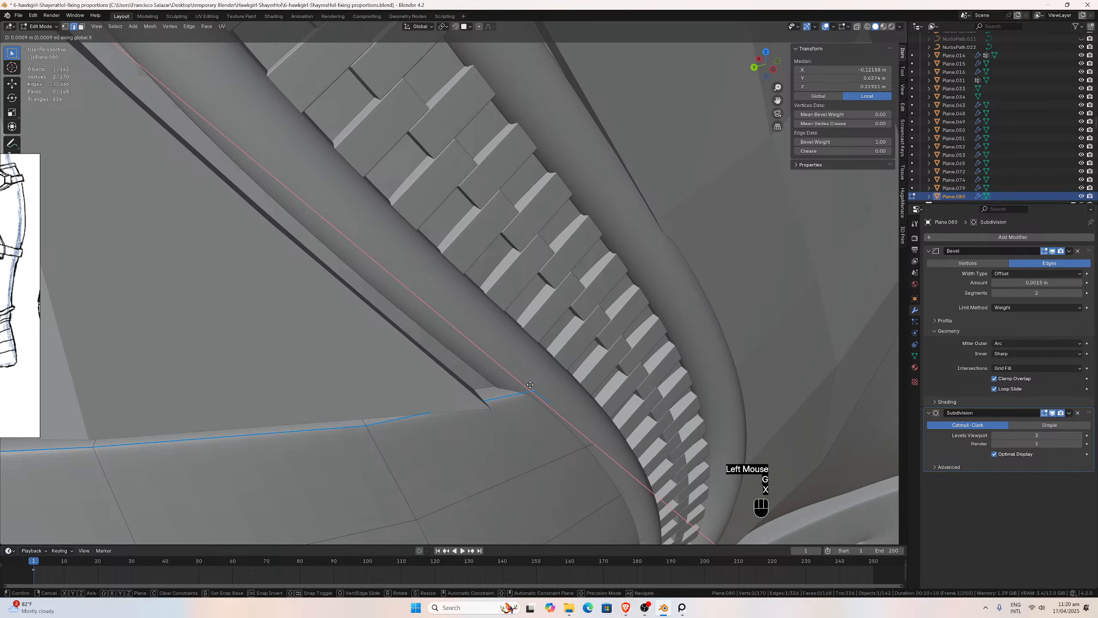
pyautogui.click(530, 384)
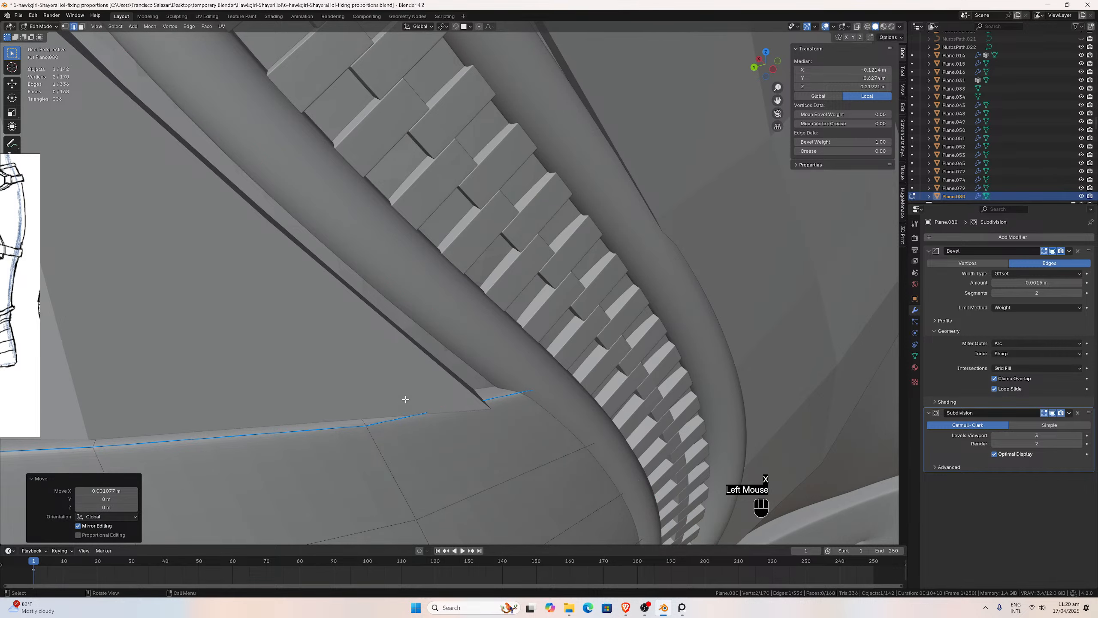
# Move the neighbouring top border edge of the panel about 0.0009 m along X.
pyautogui.scroll(-2, 450, 391)
pyautogui.moveTo(449, 392)
pyautogui.mouseDown(button='middle')
pyautogui.moveTo(439, 385)
pyautogui.moveTo(448, 394)
pyautogui.mouseUp(button='middle')
pyautogui.click(563, 390)
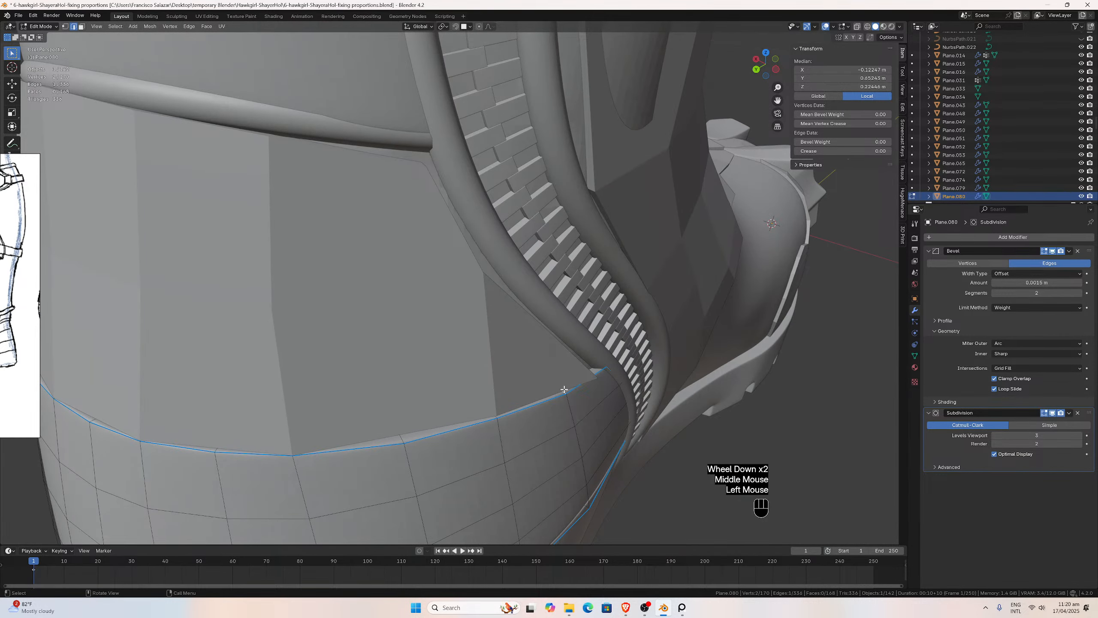
pyautogui.press('g')
pyautogui.press('x')
pyautogui.click(561, 388)
# Move the panel's bottom border edge near the zipper about 0.0017 m along X towards the lower heel panel.
pyautogui.moveTo(562, 389); pyautogui.dragTo(522, 323, button='middle')
pyautogui.scroll(1, 555, 375)
pyautogui.scroll(-2, 555, 377)
pyautogui.scroll(2, 523, 324)
pyautogui.moveTo(777, 101); pyautogui.dragTo(1085, 233)
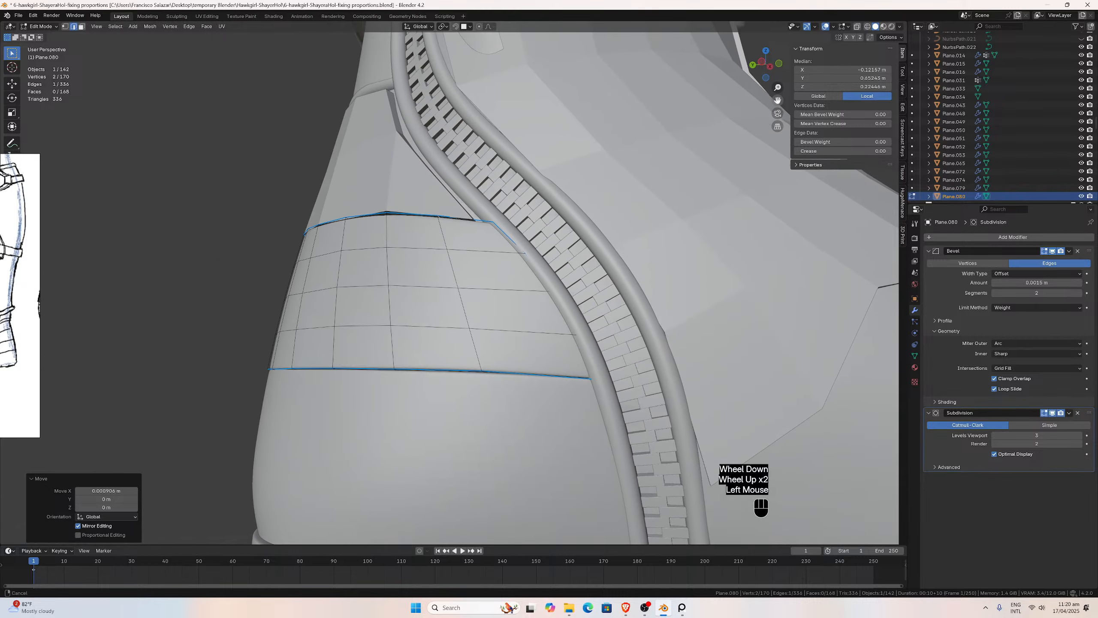
pyautogui.moveTo(579, 222); pyautogui.dragTo(472, 264, button='middle')
pyautogui.scroll(4, 450, 276)
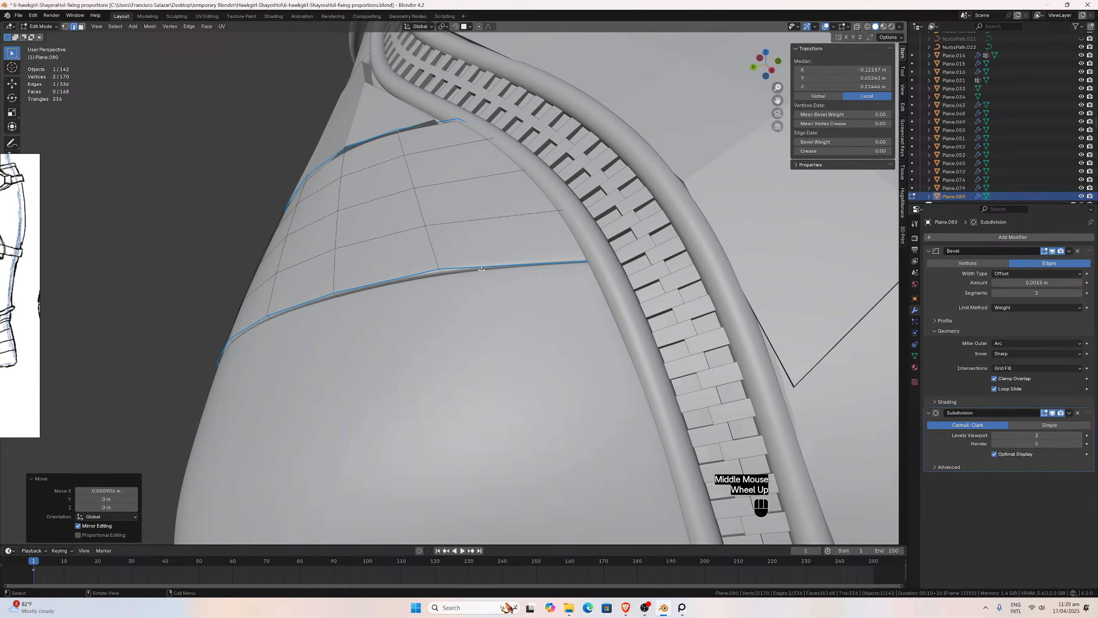
pyautogui.click(448, 277)
pyautogui.press('g')
pyautogui.press('x')
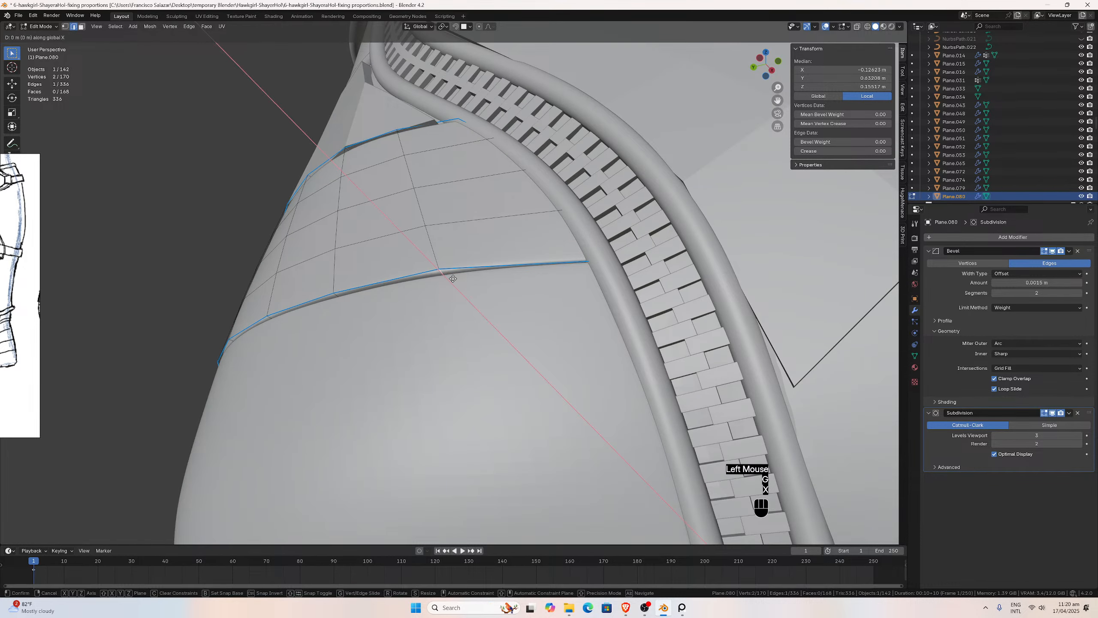
pyautogui.click(454, 281)
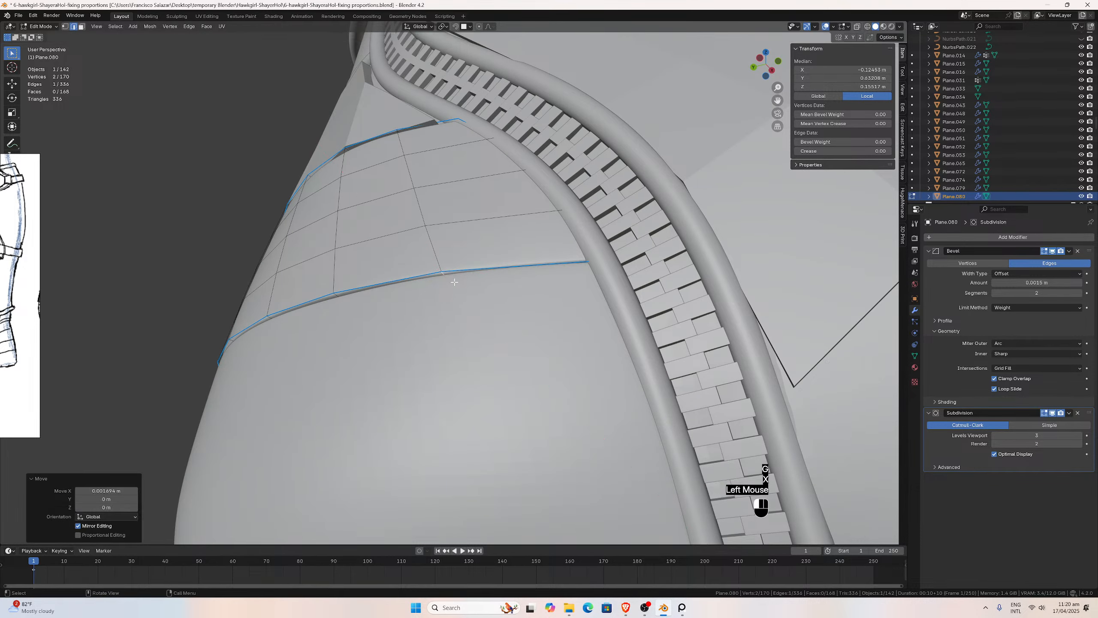
# Move the next two bottom border edges away from the zipper along X, by about 0.0013 m and 0.0009 m.
pyautogui.click(337, 296)
pyautogui.press('g')
pyautogui.press('x')
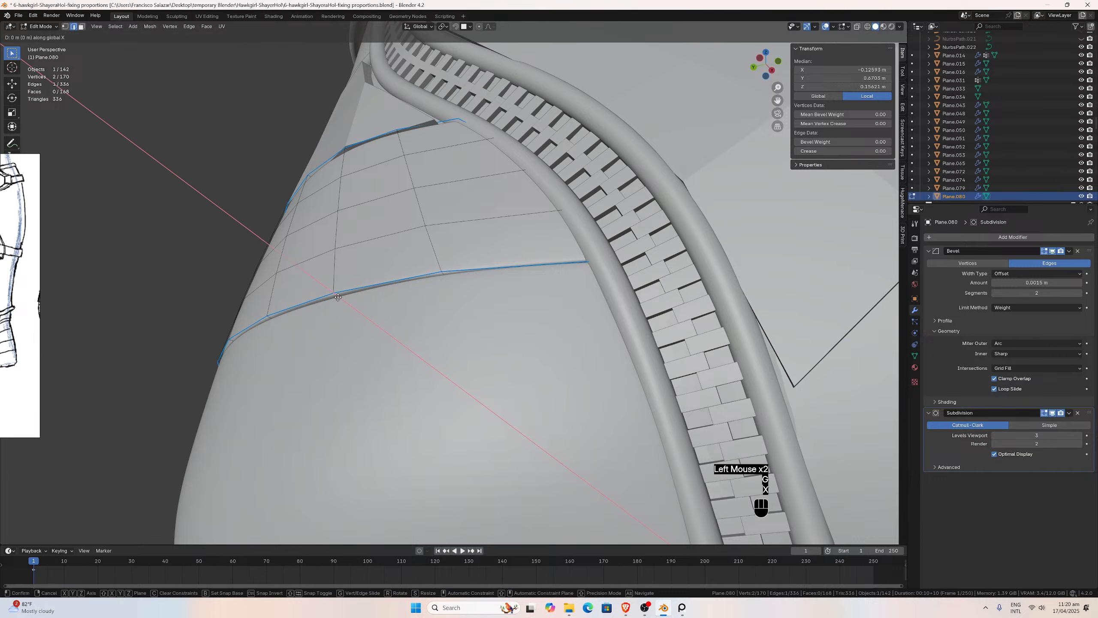
pyautogui.click(337, 296)
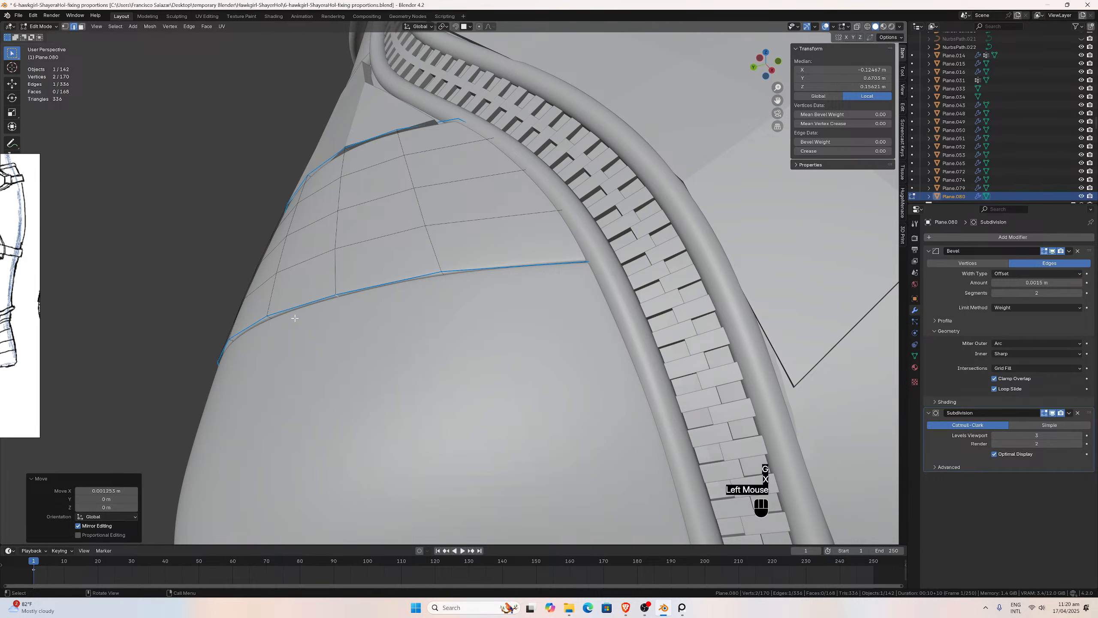
pyautogui.click(271, 318)
pyautogui.press('g')
pyautogui.press('x')
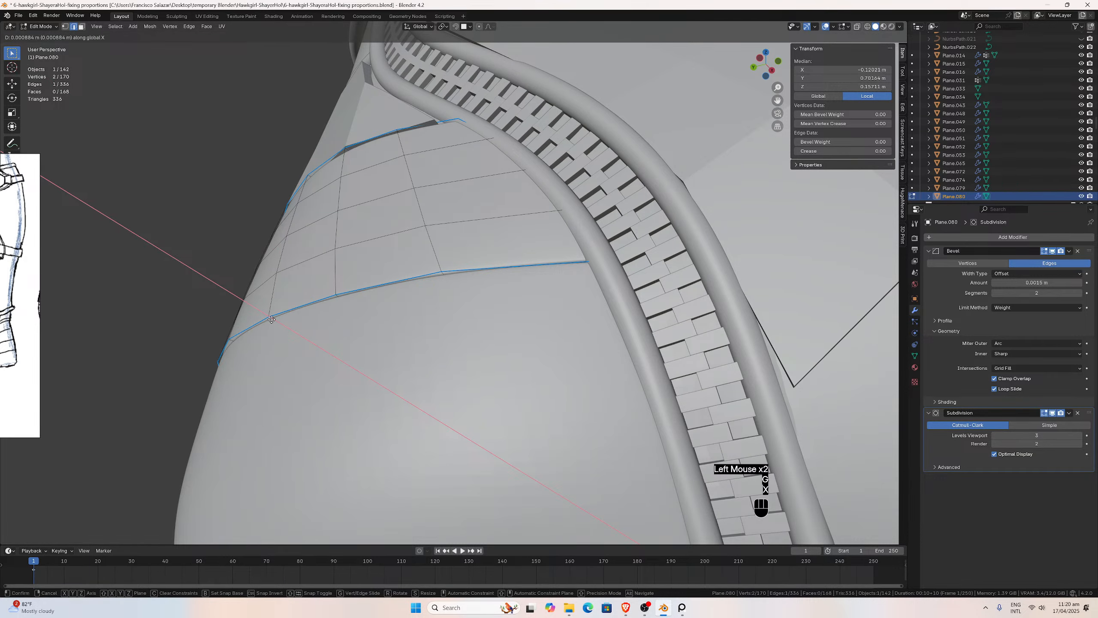
pyautogui.click(278, 319)
pyautogui.moveTo(279, 318); pyautogui.dragTo(359, 308, button='middle')
pyautogui.scroll(-1, 359, 308)
pyautogui.scroll(2, 397, 301)
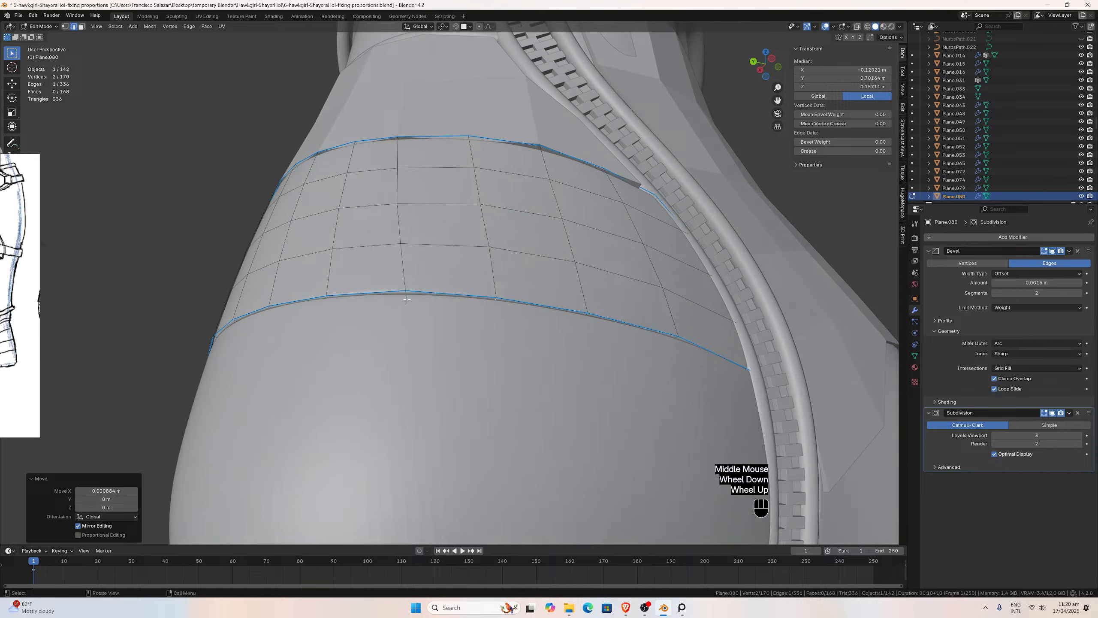
pyautogui.click(390, 297)
pyautogui.press('x')
pyautogui.click(388, 297)
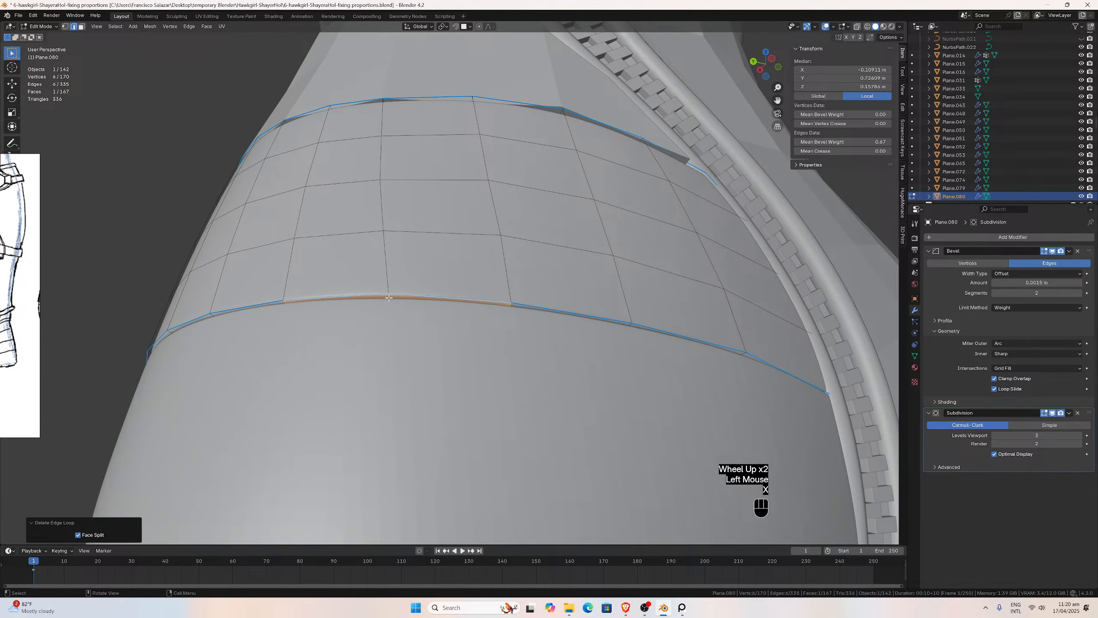
pyautogui.hotkey('ctrl', 'z')
# Move the next bottom border edge about 0.0016 m along X and about -0.0005 m along Y to fit the lower heel panel.
pyautogui.click(389, 298)
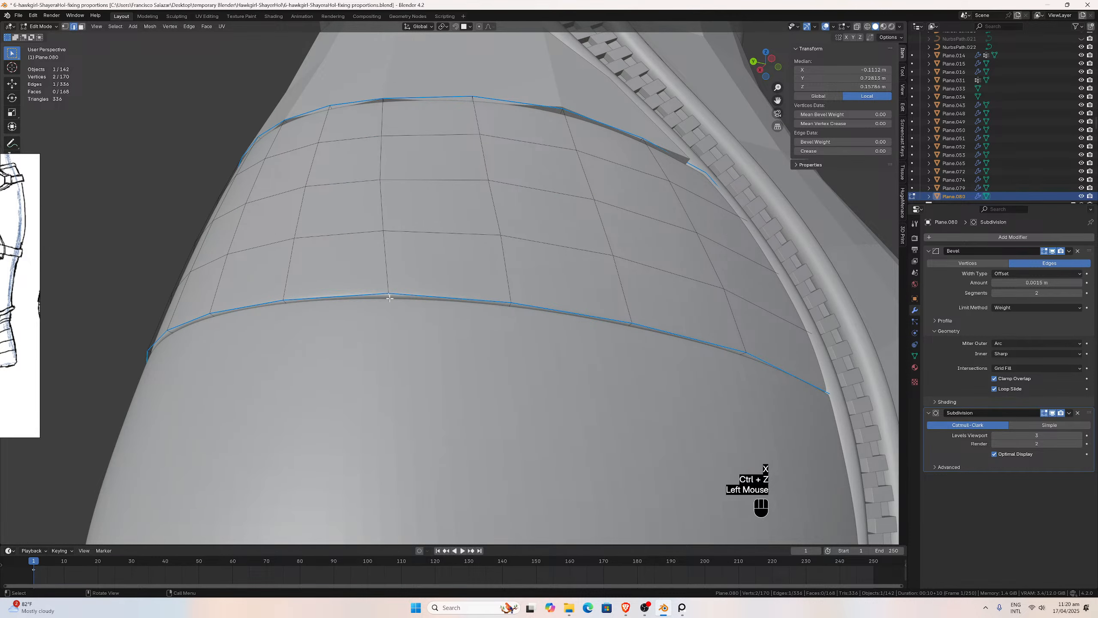
pyautogui.press('g')
pyautogui.press('x')
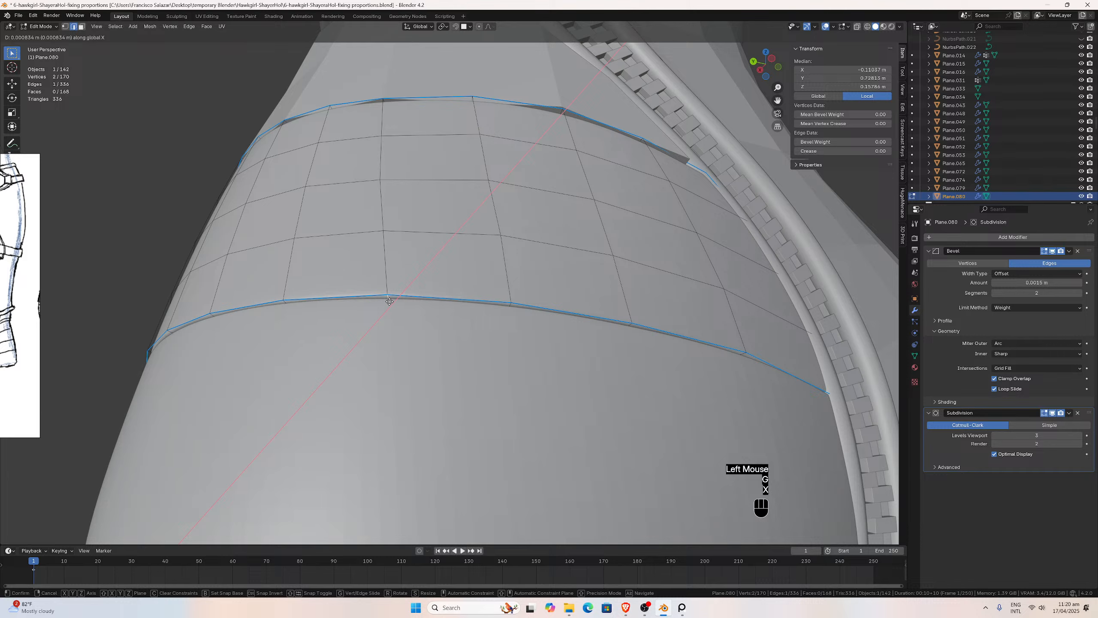
pyautogui.click(390, 301)
pyautogui.press('g')
pyautogui.press('y')
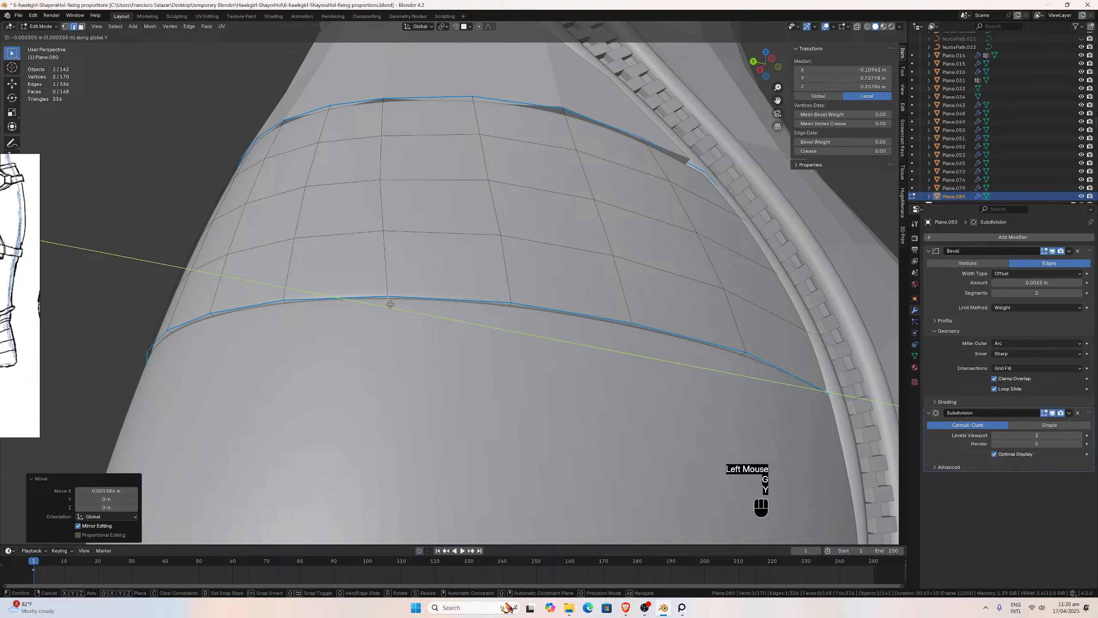
pyautogui.click(390, 304)
# Move the bottom border edge two positions further around the heel about -0.0002 m along Y.
pyautogui.moveTo(390, 304); pyautogui.dragTo(343, 308, button='middle')
pyautogui.moveTo(333, 300); pyautogui.dragTo(311, 302, button='middle')
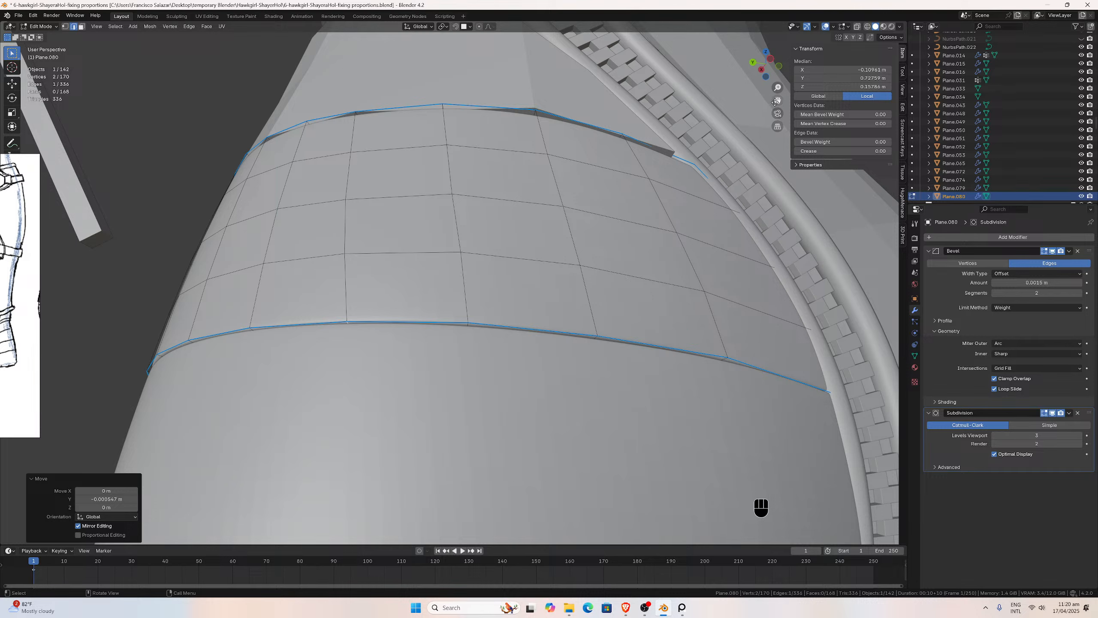
pyautogui.scroll(2, 507, 189)
pyautogui.moveTo(507, 189); pyautogui.dragTo(474, 190, button='middle')
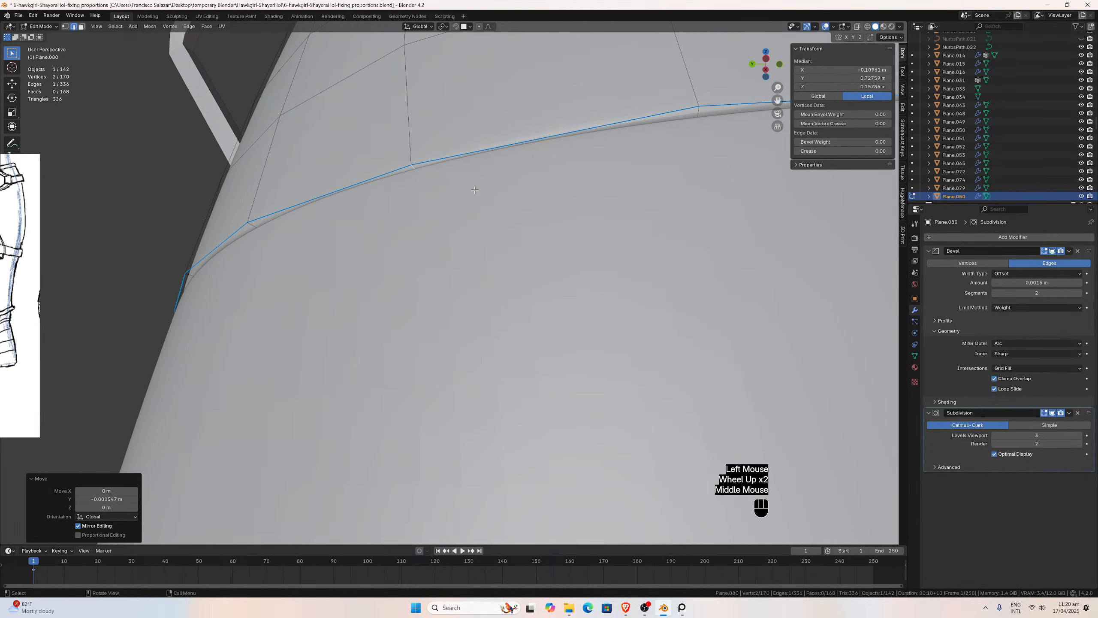
pyautogui.click(190, 275)
pyautogui.press('g')
pyautogui.press('y')
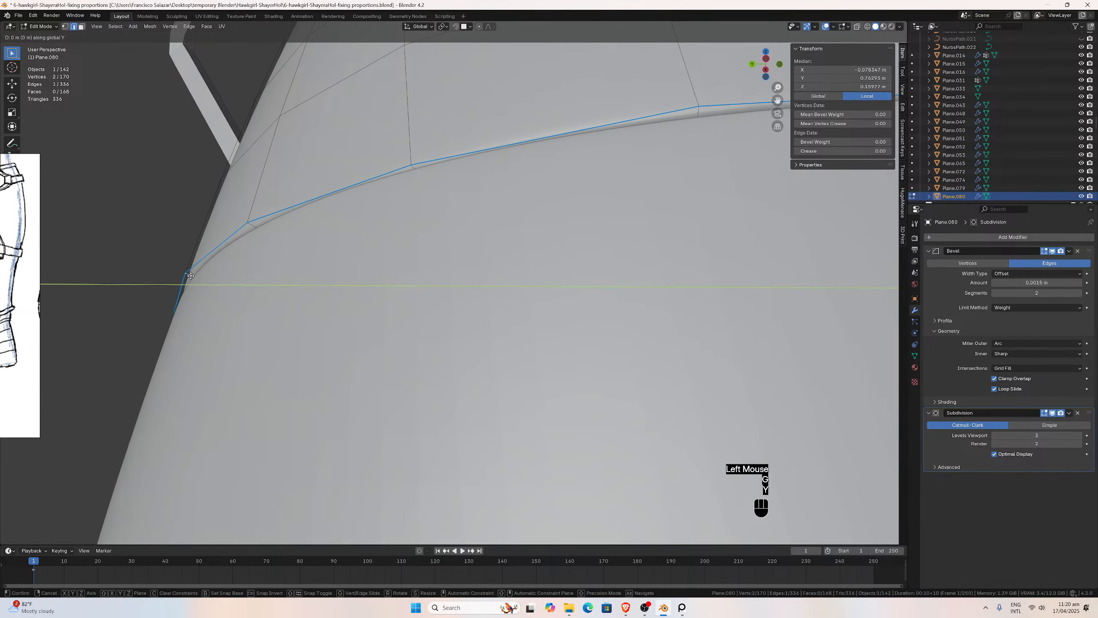
pyautogui.click(195, 277)
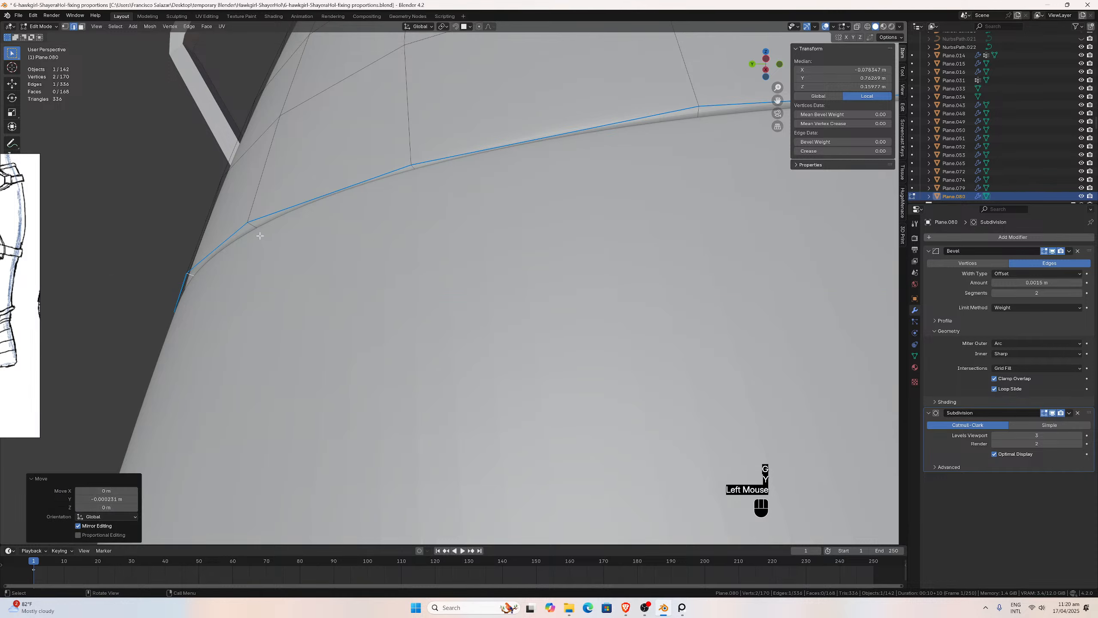
# Move the bottom border edges on either side of it along Y, by about -0.0002 m and -0.0004 m.
pyautogui.click(253, 228)
pyautogui.moveTo(262, 235); pyautogui.dragTo(337, 234, button='middle')
pyautogui.press('g')
pyautogui.press('y')
pyautogui.click(262, 234)
pyautogui.scroll(-2, 263, 234)
pyautogui.scroll(2, 337, 233)
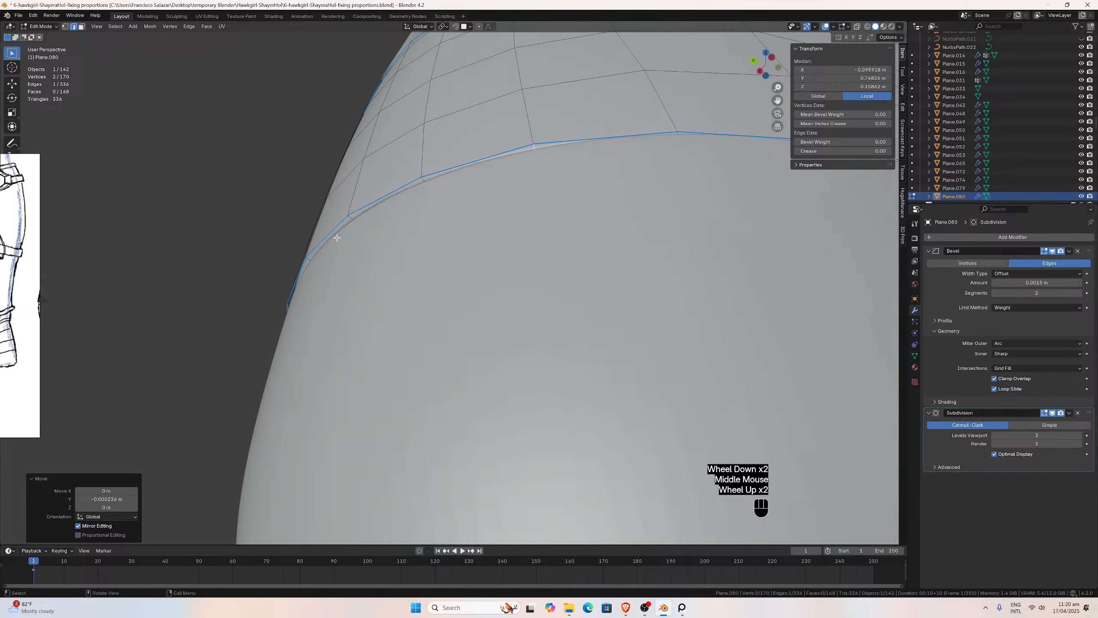
pyautogui.click(349, 222)
pyautogui.press('g')
pyautogui.press('y')
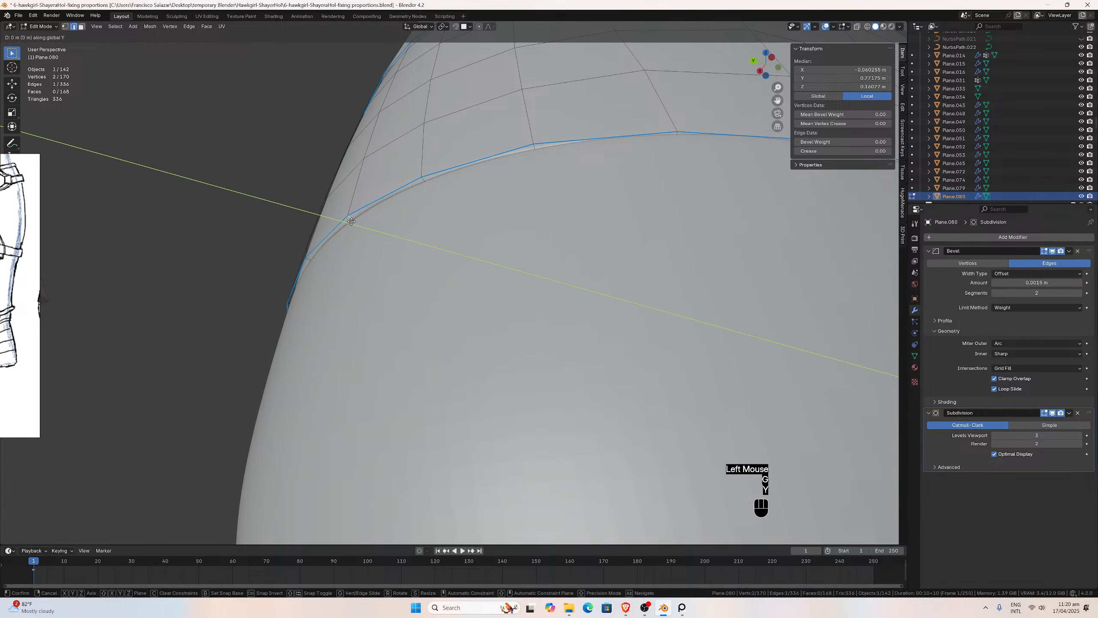
pyautogui.click(352, 222)
# Move the next two bottom border edges around the back of the heel along Y, by about -0.0009 m and -0.0007 m.
pyautogui.moveTo(411, 193); pyautogui.dragTo(370, 240, button='middle')
pyautogui.click(369, 240)
pyautogui.press('g')
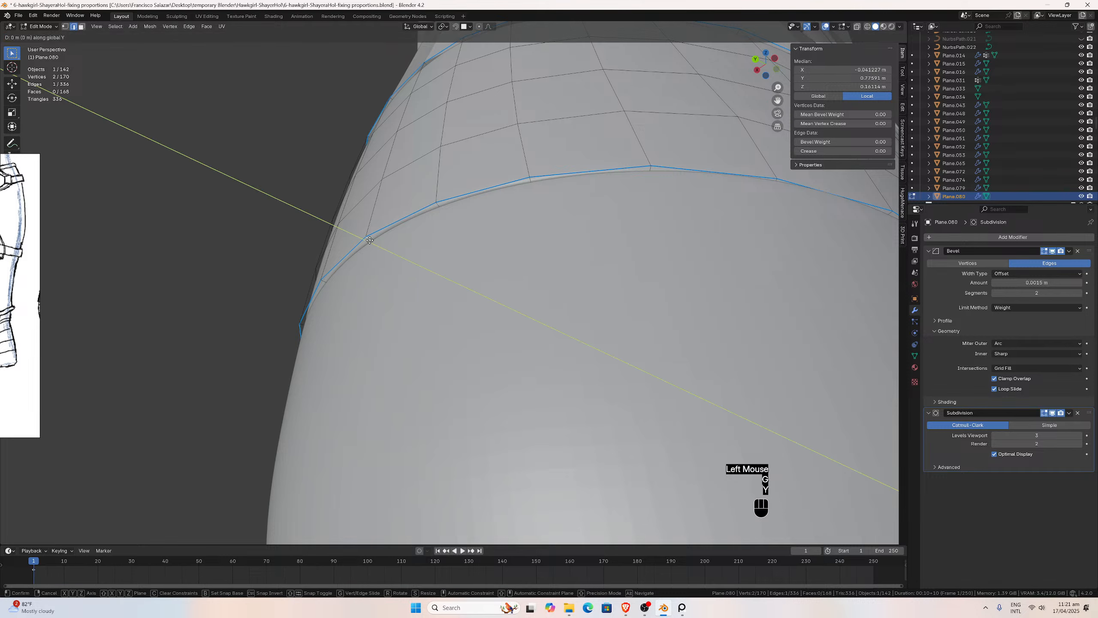
pyautogui.press('y')
pyautogui.click(372, 238)
pyautogui.moveTo(372, 238); pyautogui.dragTo(413, 233, button='middle')
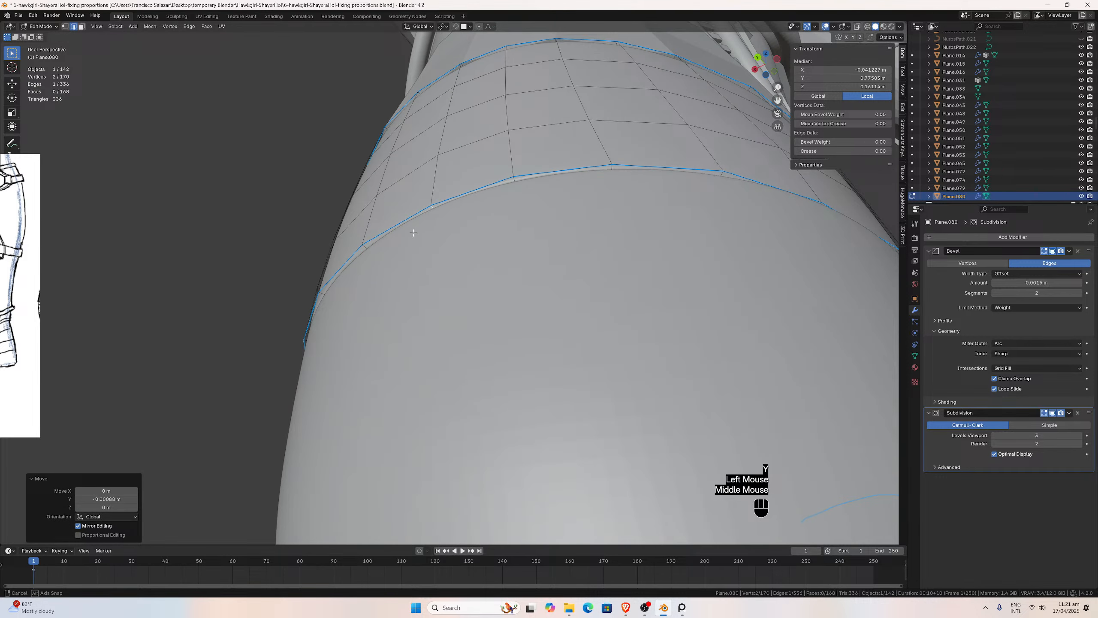
pyautogui.click(367, 246)
pyautogui.press('g')
pyautogui.press('y')
pyautogui.click(366, 250)
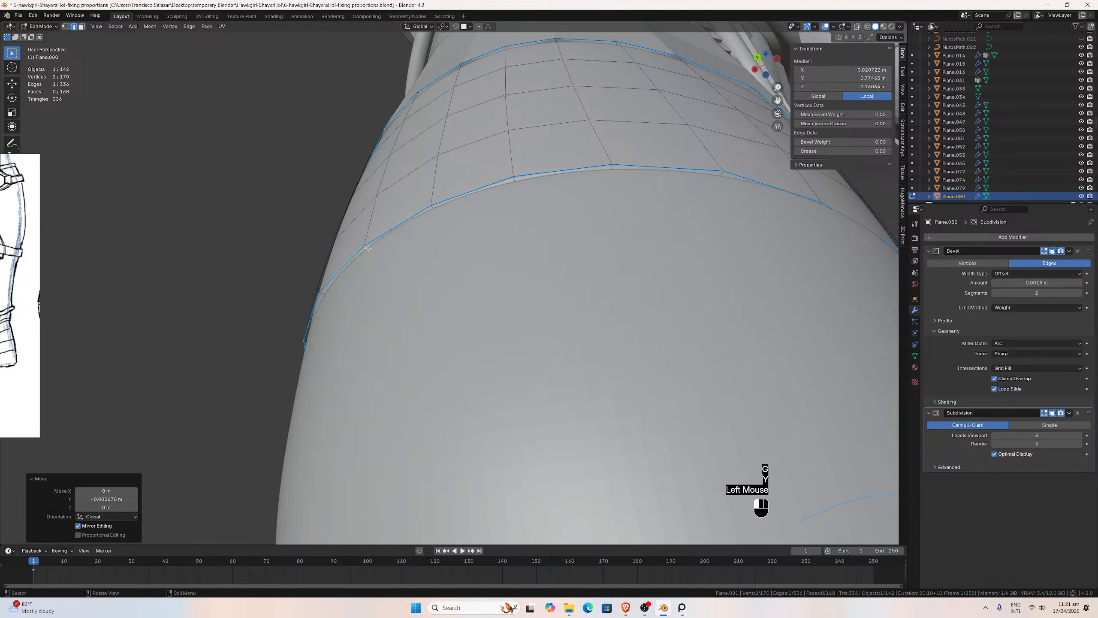
# Move the following bottom border edge at the back of the heel about -0.0013 m along Y.
pyautogui.moveTo(366, 251); pyautogui.dragTo(425, 240, button='middle')
pyautogui.click(367, 258)
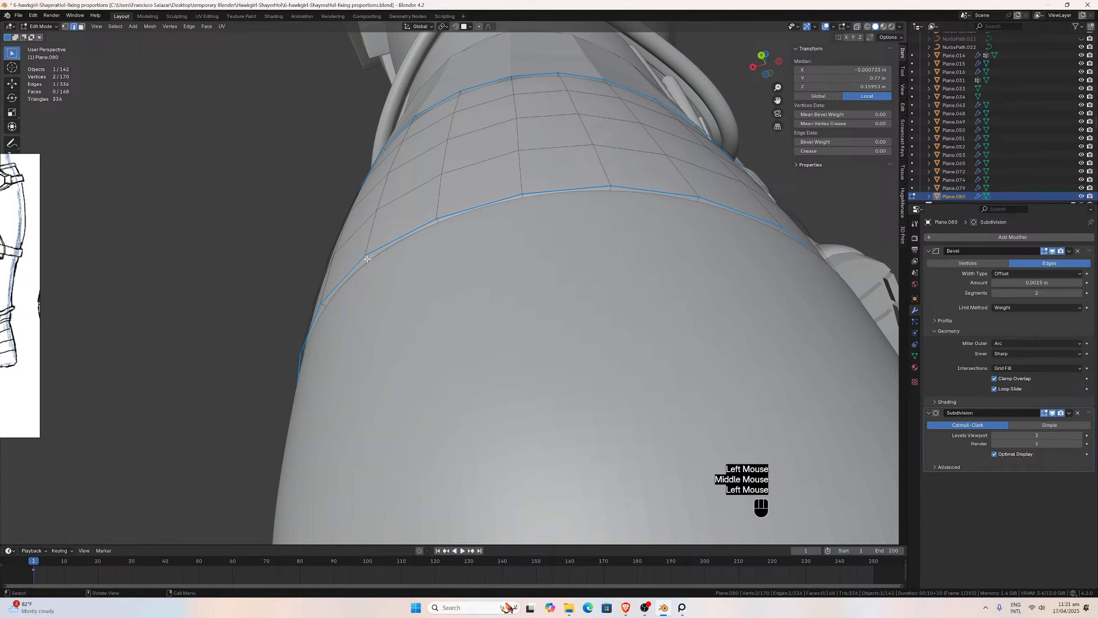
pyautogui.press('g')
pyautogui.press('y')
pyautogui.click(369, 261)
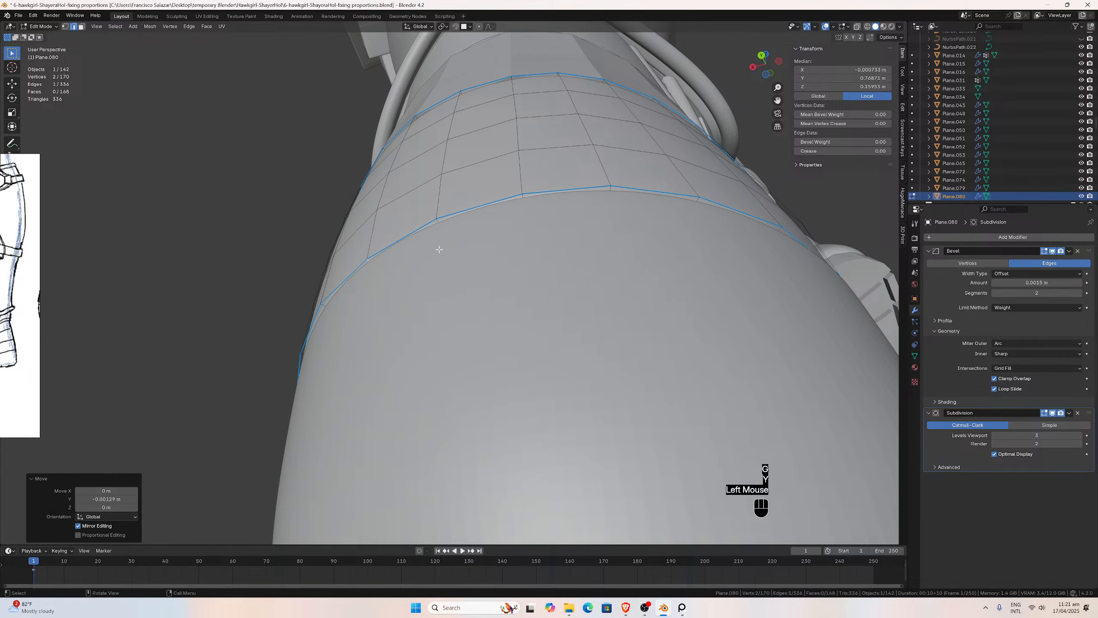
# Readjust two already fitted bottom border edges nearer the zipper along Y, the second by about -0.0006 m.
pyautogui.click(611, 189)
pyautogui.press('g')
pyautogui.press('y')
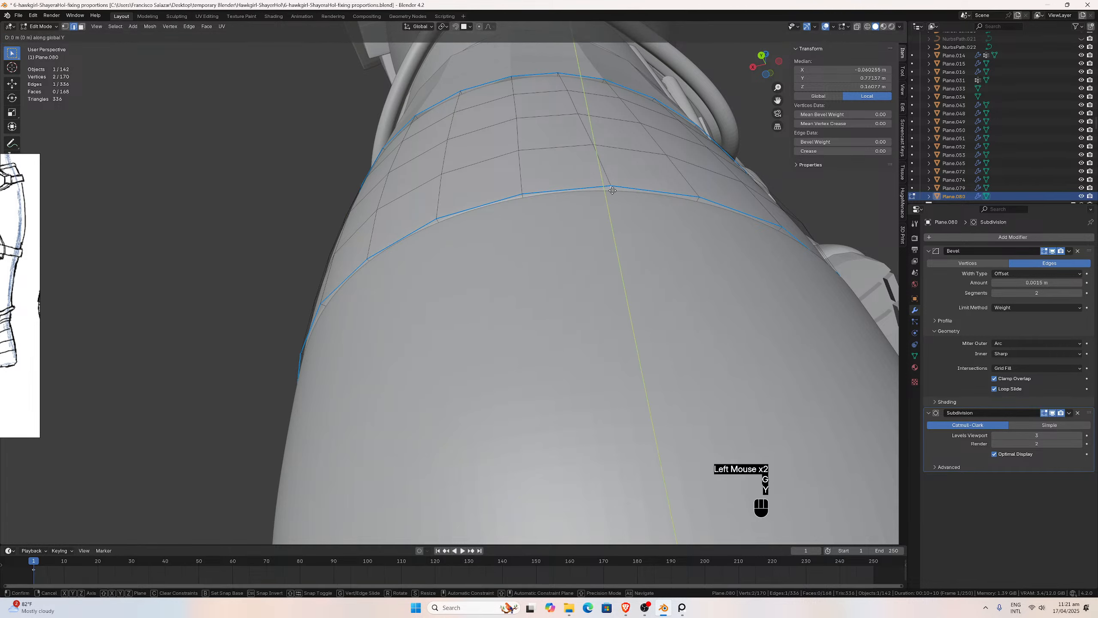
pyautogui.click(611, 193)
pyautogui.click(698, 199)
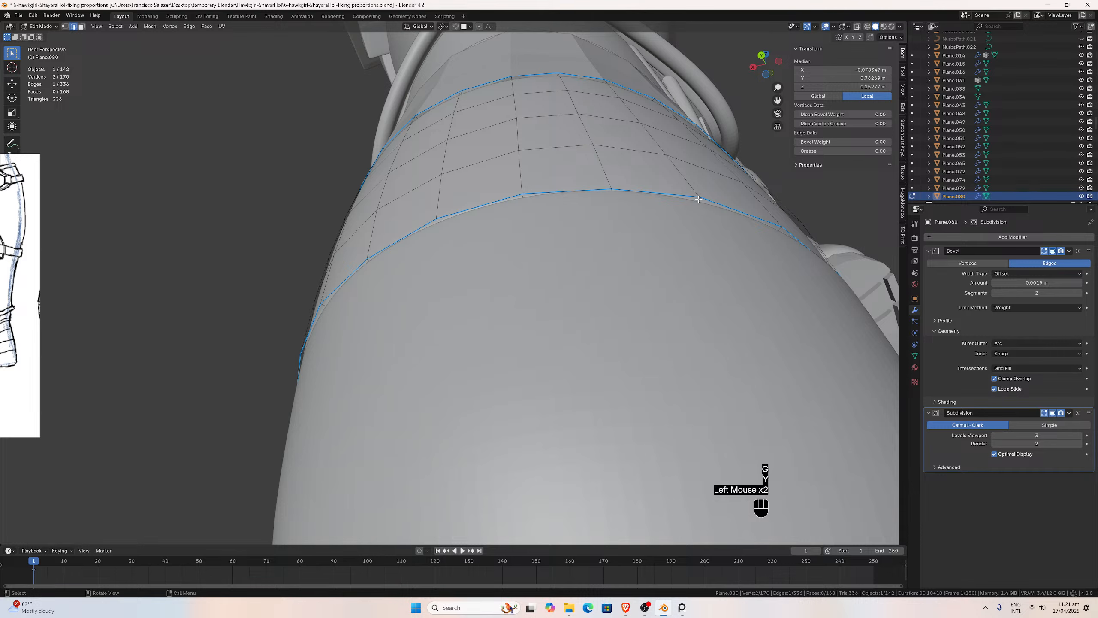
pyautogui.press('g')
pyautogui.press('y')
pyautogui.click(697, 202)
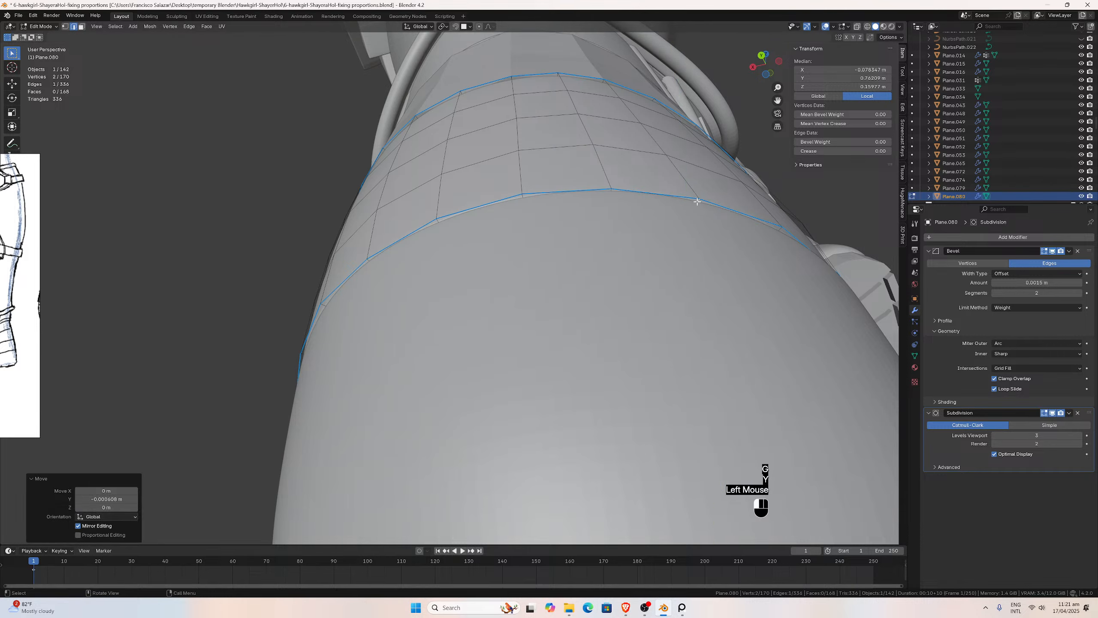
# Move a bottom border edge on the far side of the heel about -0.0008 m along X.
pyautogui.moveTo(524, 215); pyautogui.dragTo(336, 305, button='middle')
pyautogui.click(330, 310)
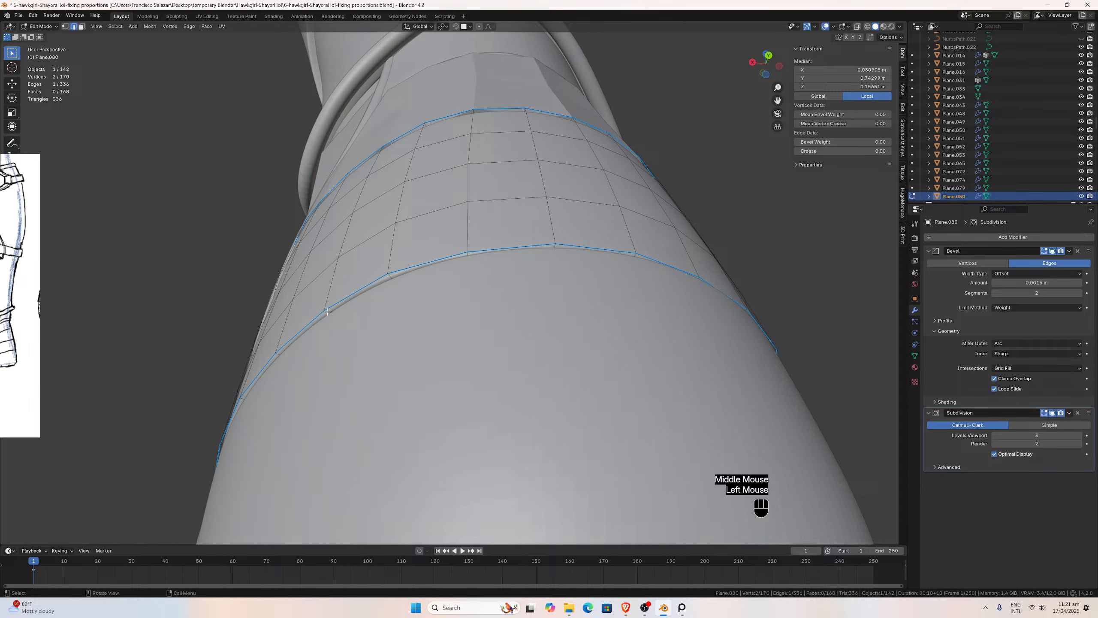
pyautogui.press('g')
pyautogui.press('x')
pyautogui.click(328, 312)
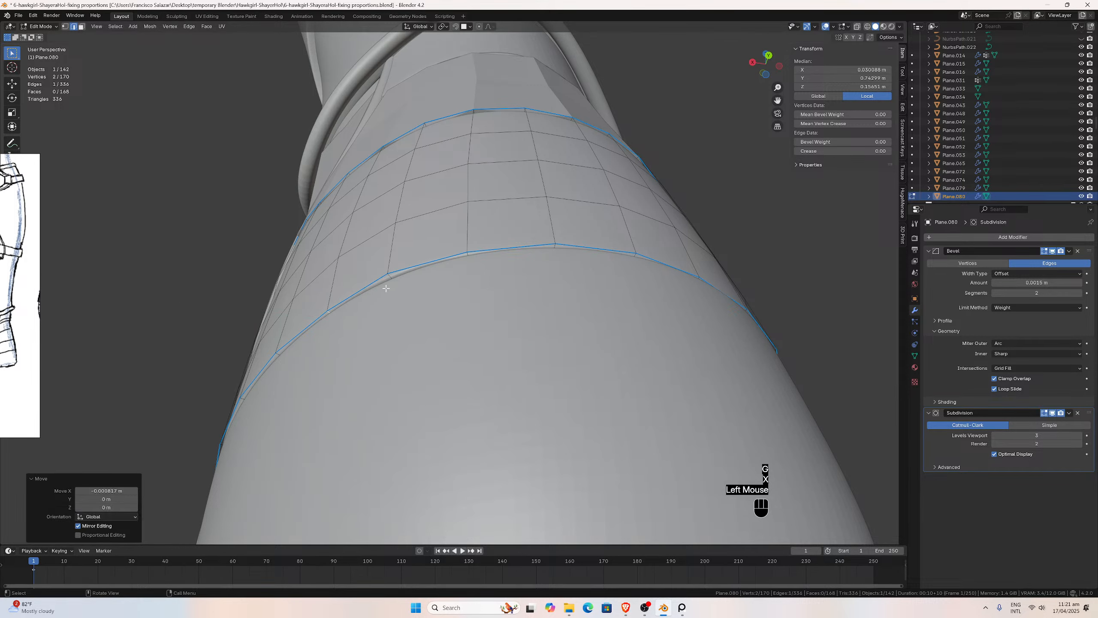
# Move the neighbouring bottom border edge closer to the heel's back centre along X and Y to fit the lower panel.
pyautogui.click(390, 276)
pyautogui.press('g')
pyautogui.press('x')
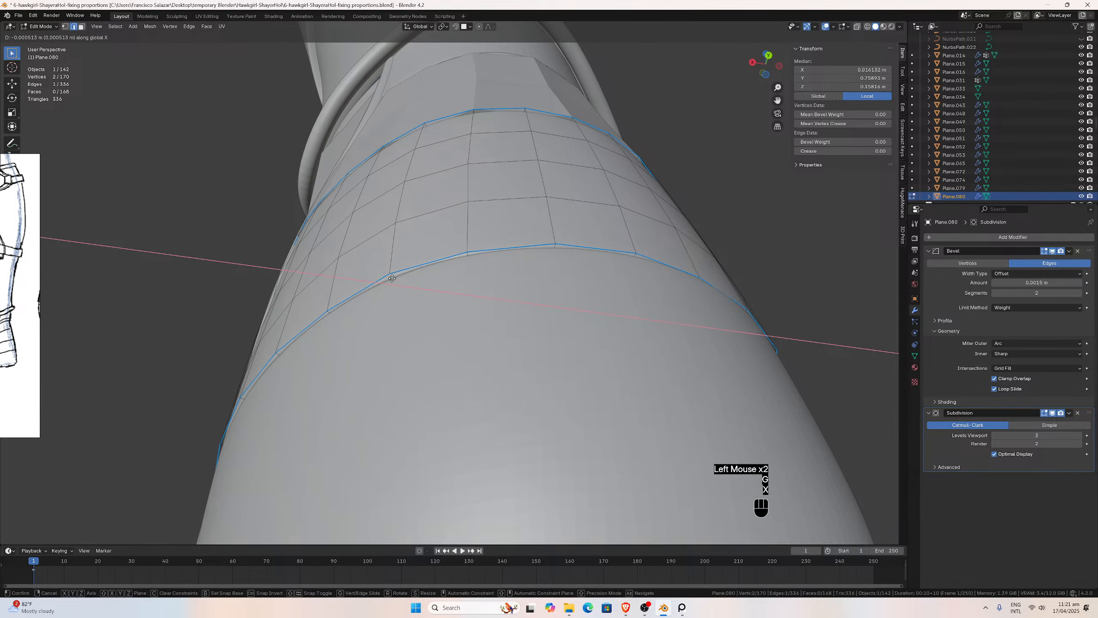
pyautogui.click(395, 279)
pyautogui.moveTo(395, 279); pyautogui.dragTo(364, 294, button='middle')
pyautogui.press('g')
pyautogui.press('y')
pyautogui.click(395, 281)
pyautogui.moveTo(737, 115); pyautogui.dragTo(448, 287, button='middle')
pyautogui.click(413, 313)
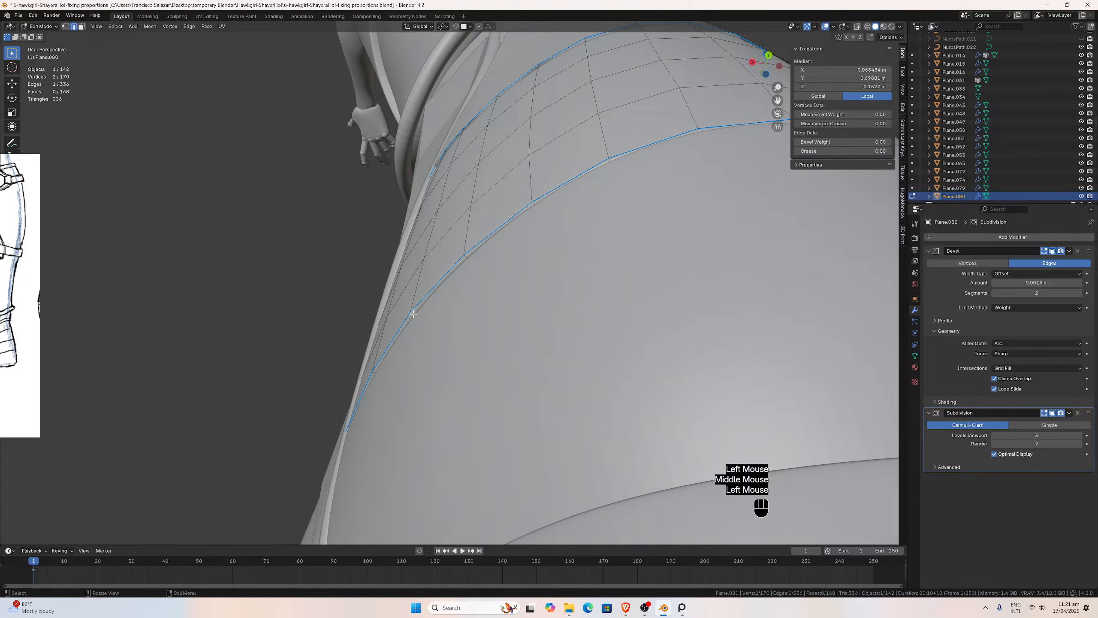
pyautogui.press('g')
pyautogui.press('y')
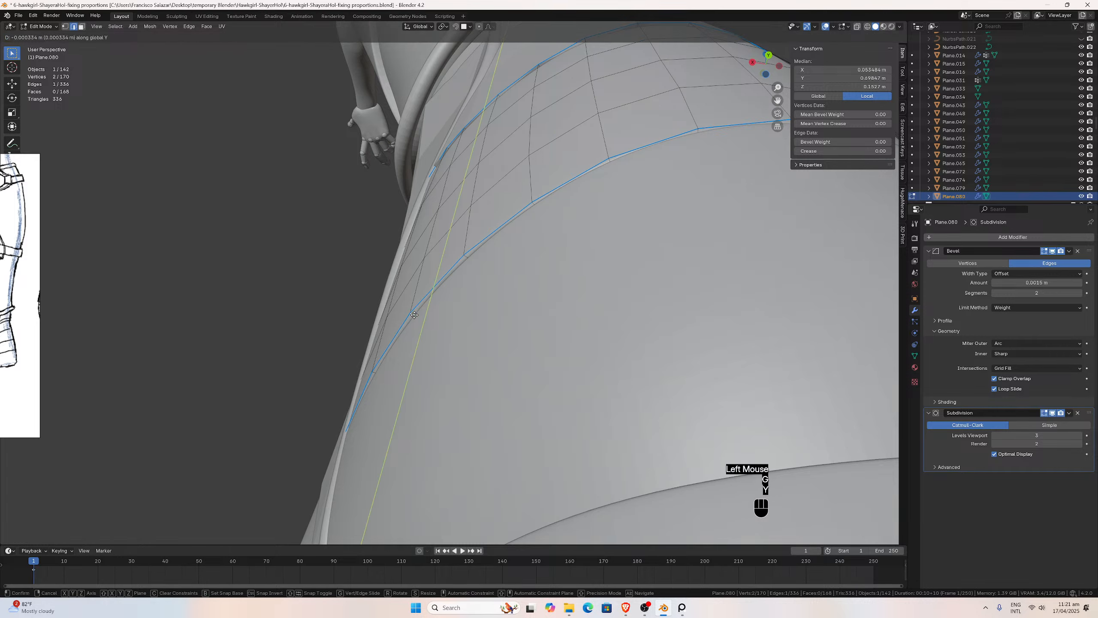
pyautogui.click(414, 314)
pyautogui.hotkey('ctrl', 'z')
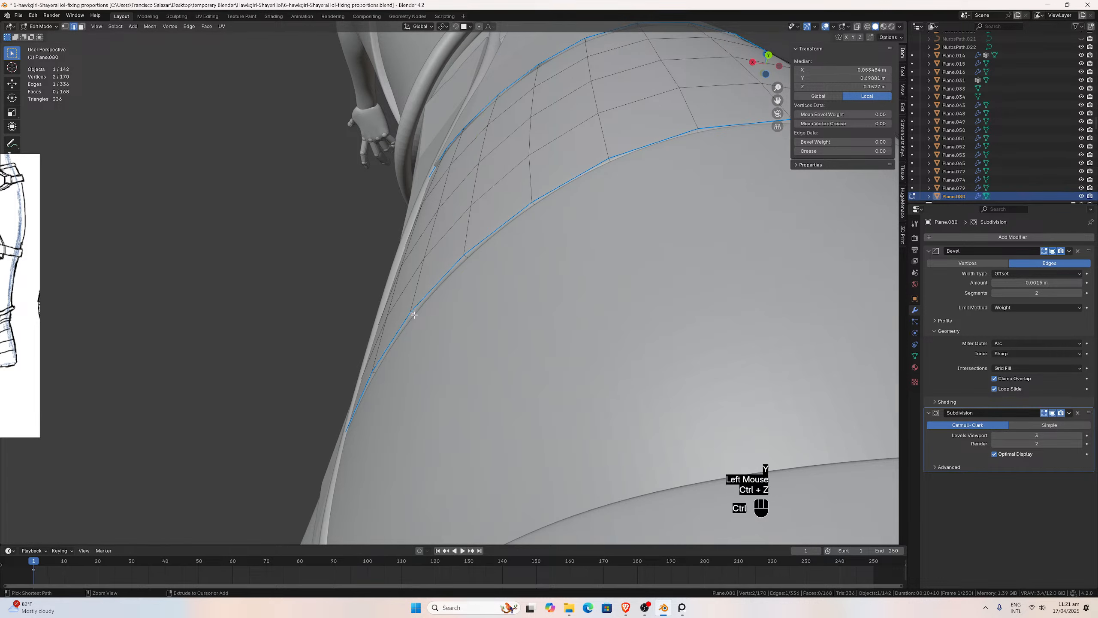
# Move the selected far-side bottom border edge about -0.0004 m along X and the neighbouring edge above it about -0.00065 m along X.
pyautogui.press('g')
pyautogui.press('x')
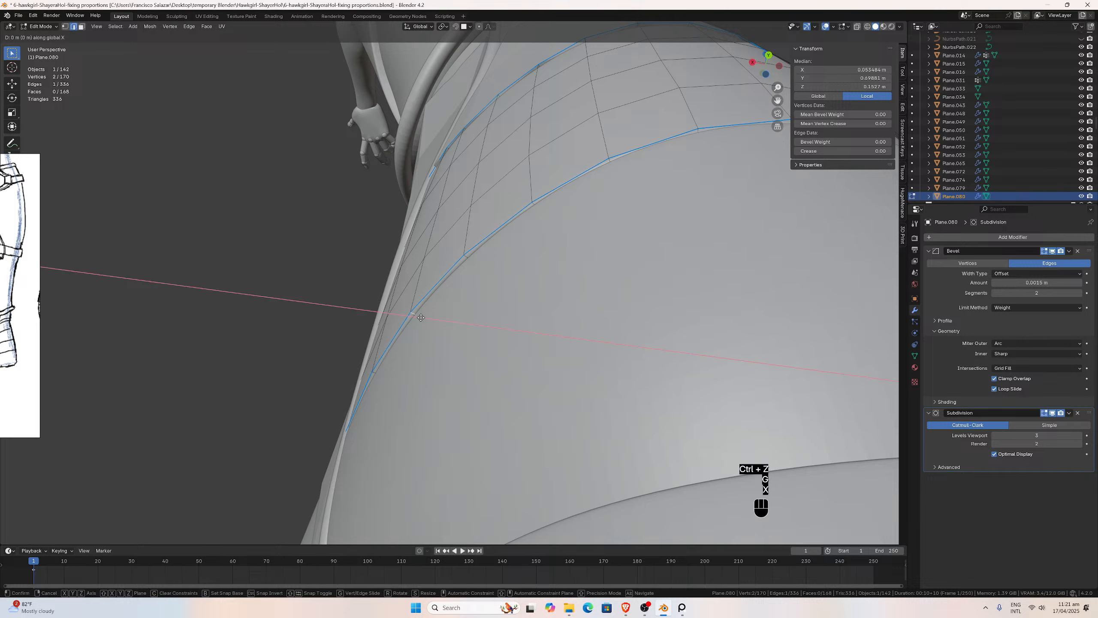
pyautogui.click(422, 317)
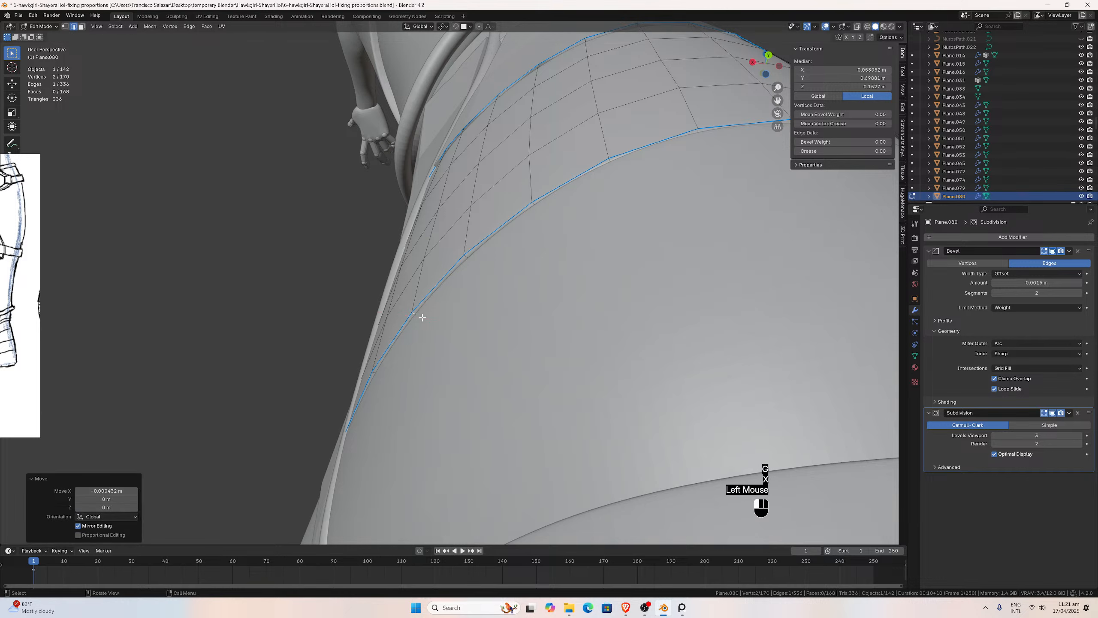
pyautogui.press('g')
pyautogui.press('x')
pyautogui.click(467, 257)
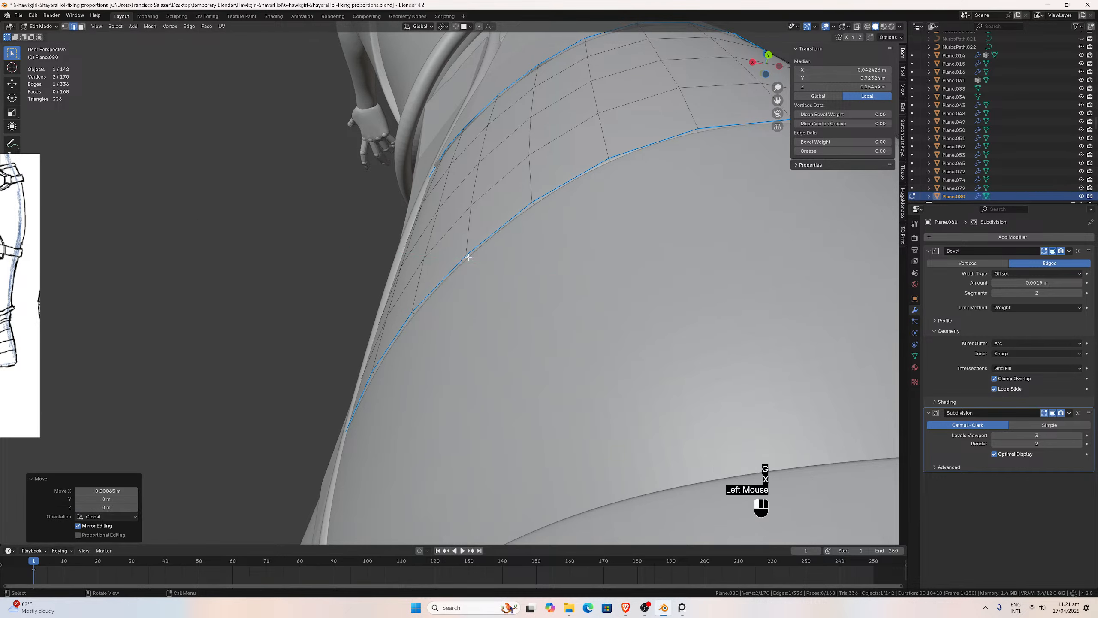
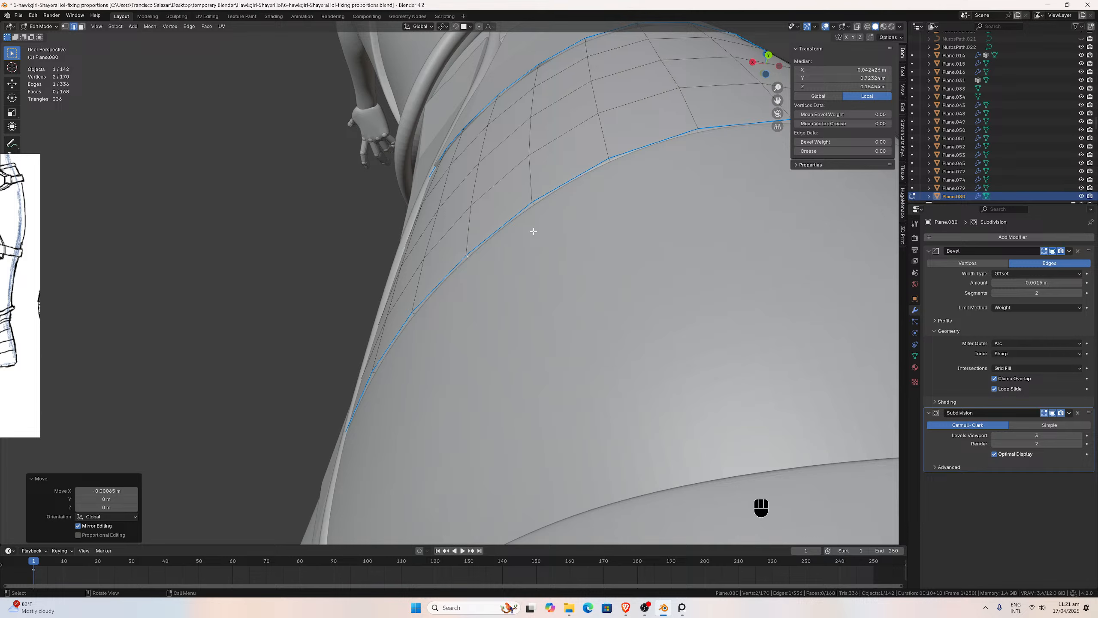
# Move the lower of these two far-side border edges about another -0.0005 m along X.
pyautogui.click(418, 314)
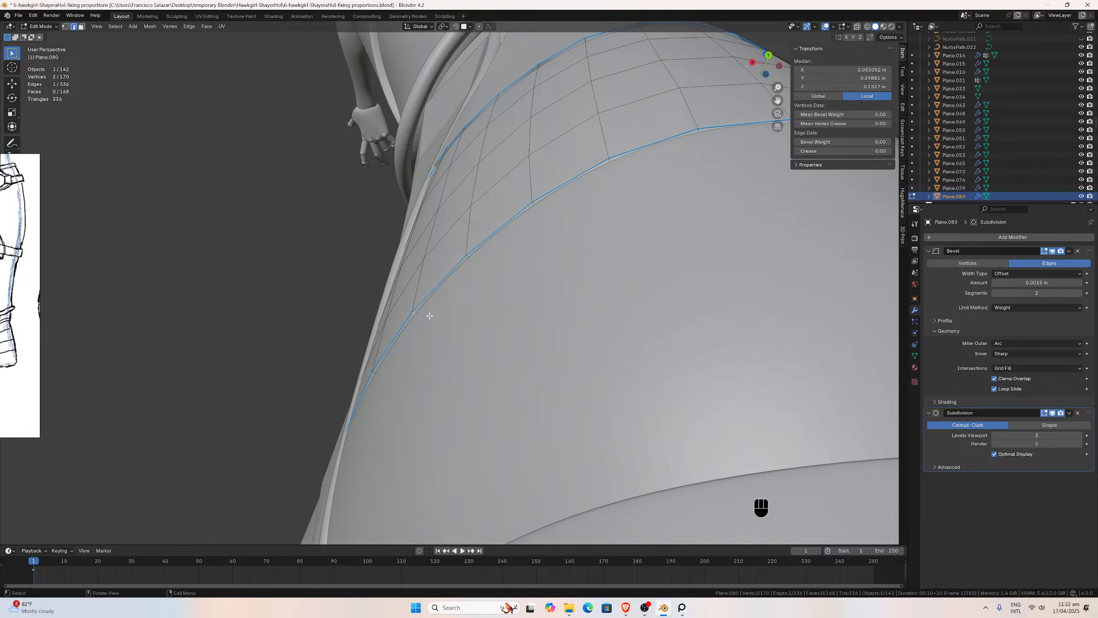
pyautogui.press('g')
pyautogui.press('x')
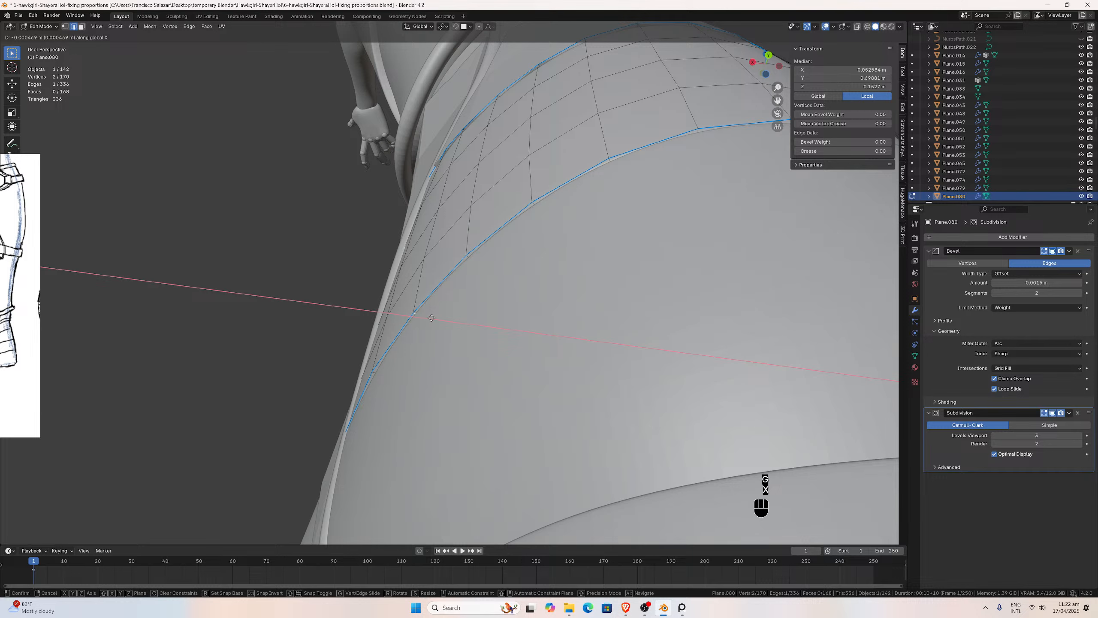
pyautogui.click(431, 318)
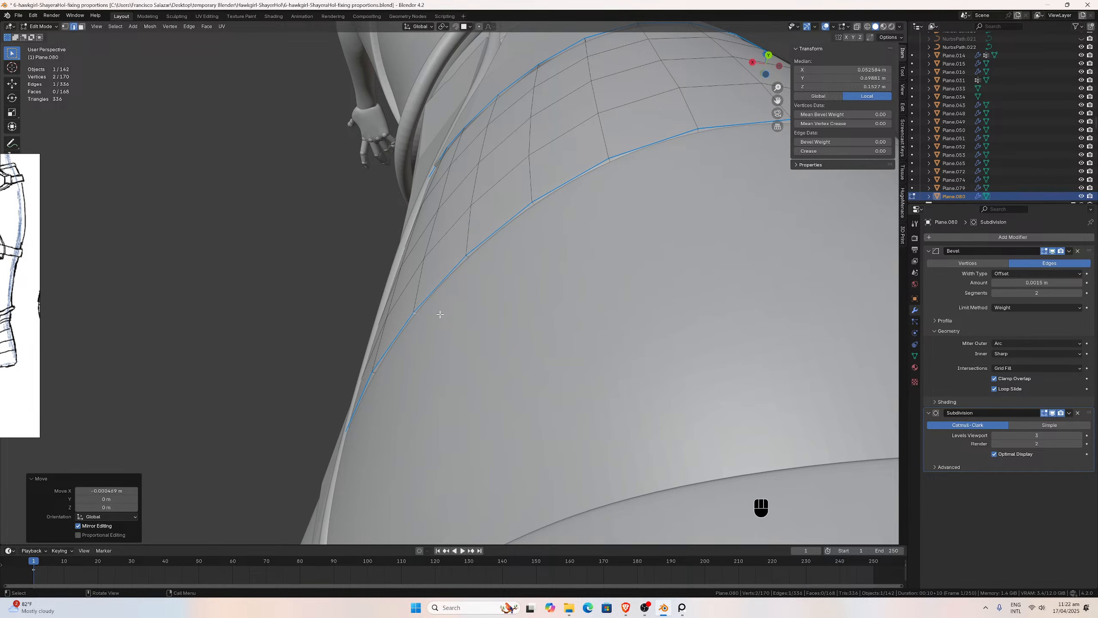
# Examine the fit of the middle heel panel's upper and lower borders around the back and zipper side.
pyautogui.scroll(-3, 442, 328)
pyautogui.moveTo(444, 326); pyautogui.dragTo(544, 299, button='middle')
pyautogui.scroll(3, 440, 348)
pyautogui.scroll(-3, 458, 322)
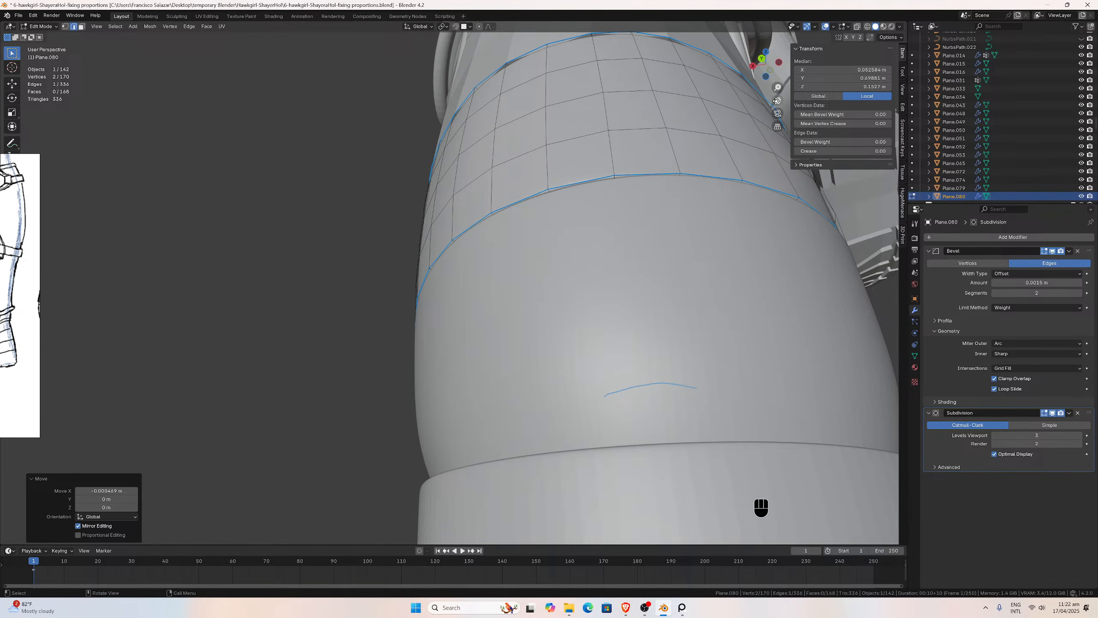
pyautogui.moveTo(777, 101); pyautogui.dragTo(632, 184)
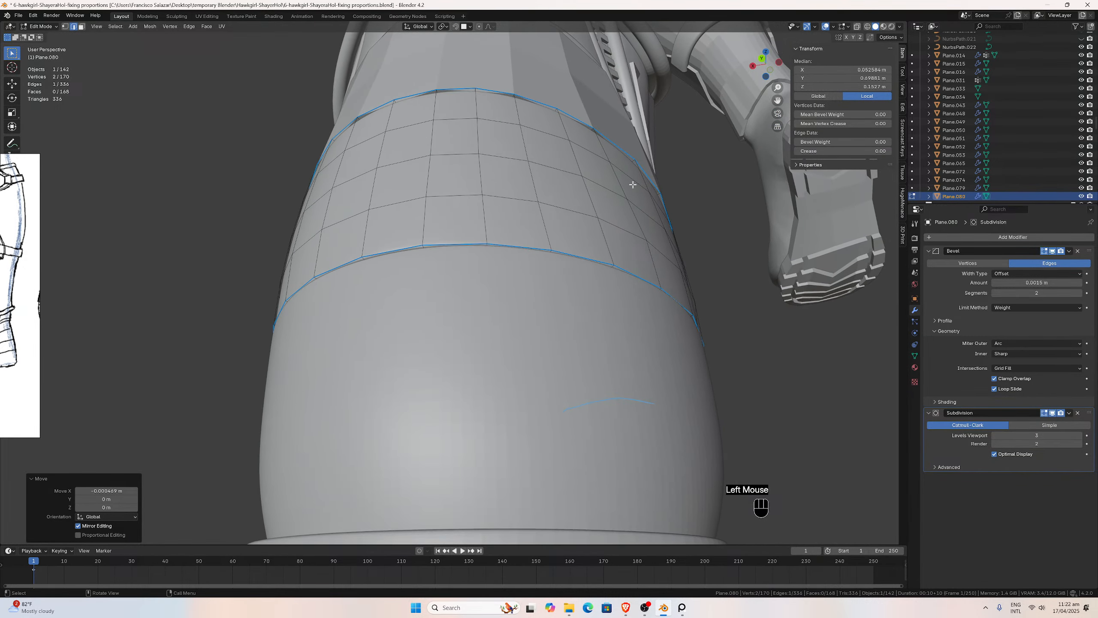
pyautogui.moveTo(589, 208); pyautogui.dragTo(516, 300, button='middle')
pyautogui.scroll(2, 579, 202)
pyautogui.click(580, 187)
pyautogui.scroll(-3, 618, 206)
pyautogui.scroll(3, 561, 278)
pyautogui.scroll(3, 516, 300)
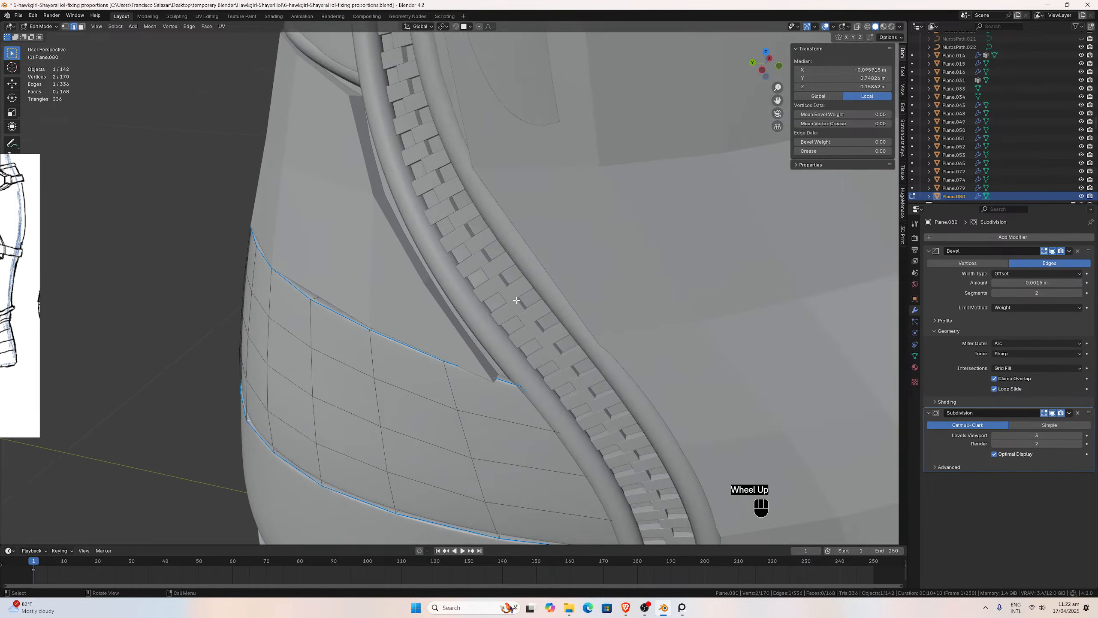
pyautogui.scroll(1, 516, 300)
pyautogui.scroll(-1, 460, 382)
pyautogui.click(444, 359)
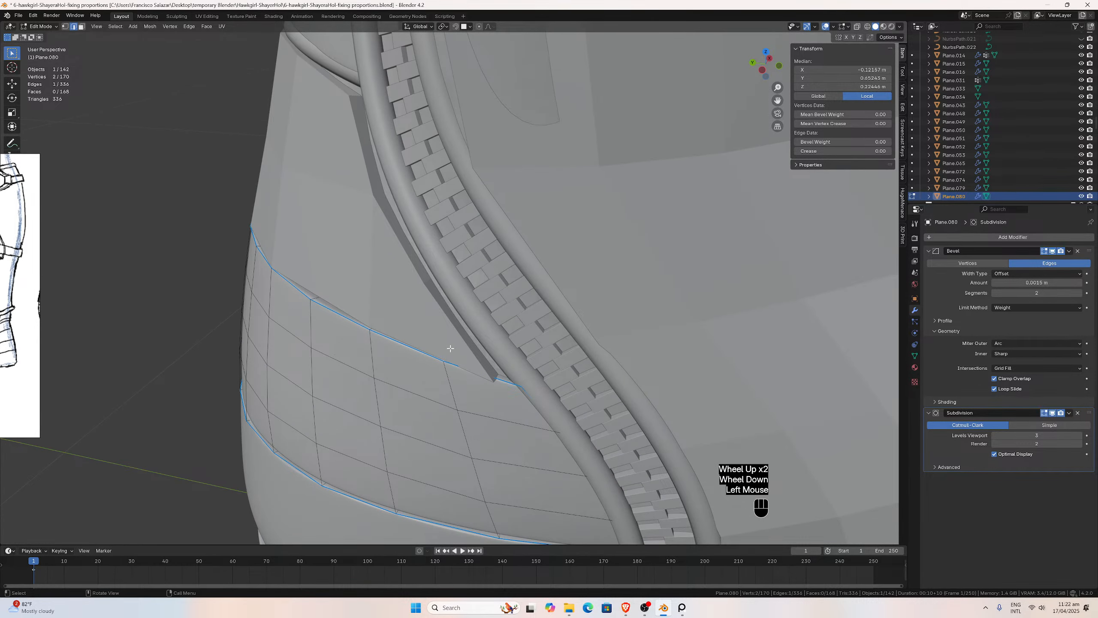
pyautogui.moveTo(450, 348); pyautogui.dragTo(596, 306, button='middle')
pyautogui.scroll(-1, 597, 306)
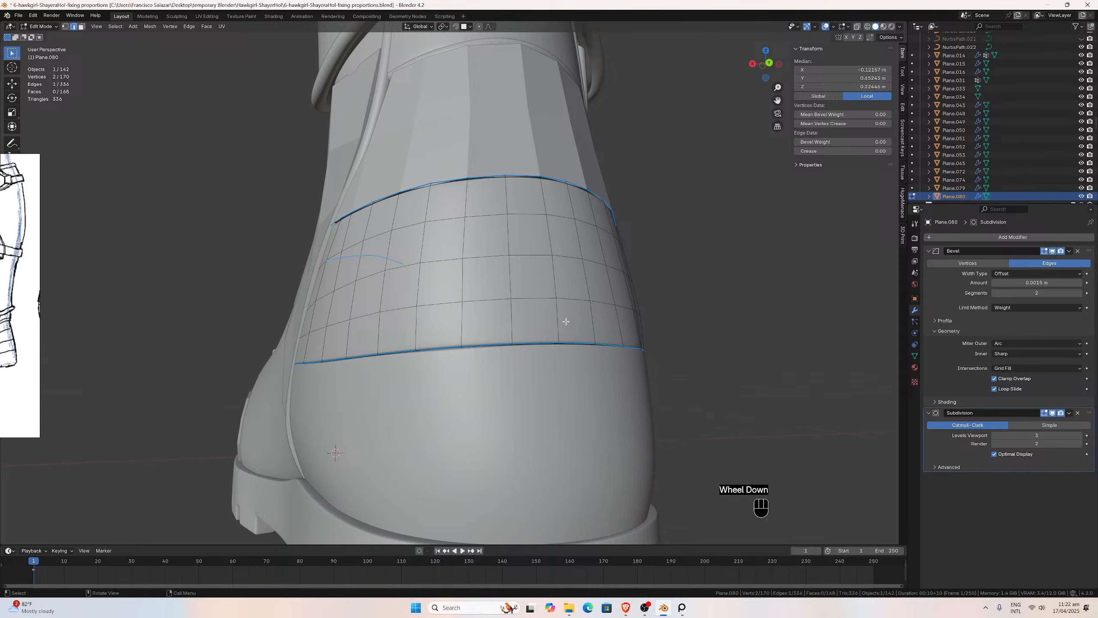
pyautogui.moveTo(545, 331); pyautogui.dragTo(468, 312, button='middle')
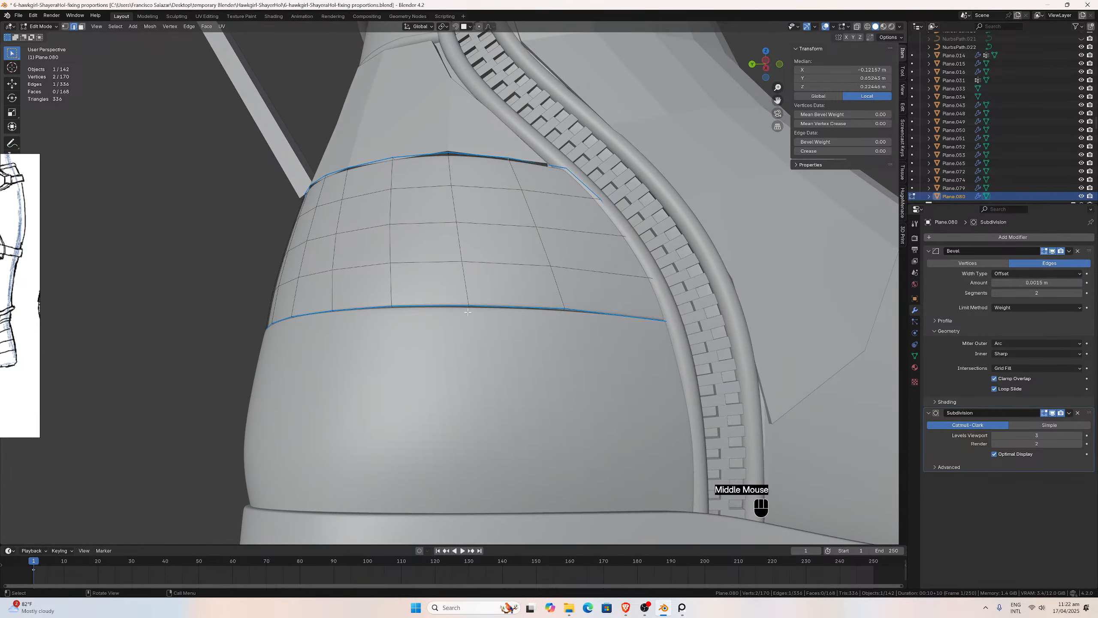
# Move the bottom border edge beside the zipper slightly along X to fit the lower panel.
pyautogui.click(576, 308)
pyautogui.scroll(2, 579, 298)
pyautogui.moveTo(583, 294); pyautogui.dragTo(622, 286, button='middle')
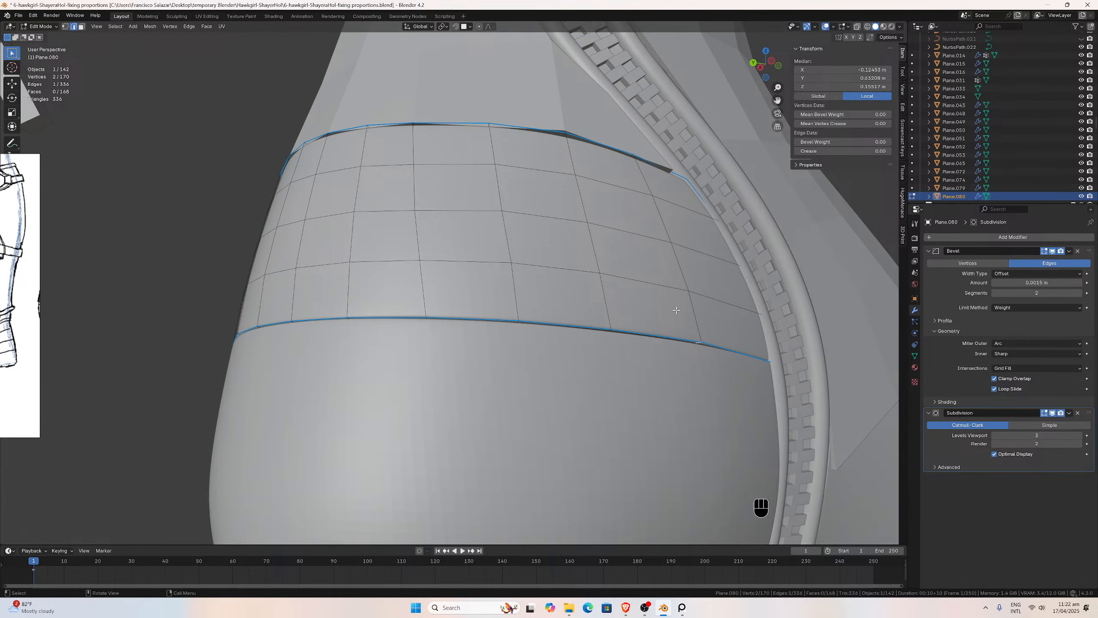
pyautogui.moveTo(676, 310)
pyautogui.mouseDown(button='middle')
pyautogui.moveTo(791, 317)
pyautogui.moveTo(660, 318)
pyautogui.moveTo(677, 304)
pyautogui.mouseUp(button='middle')
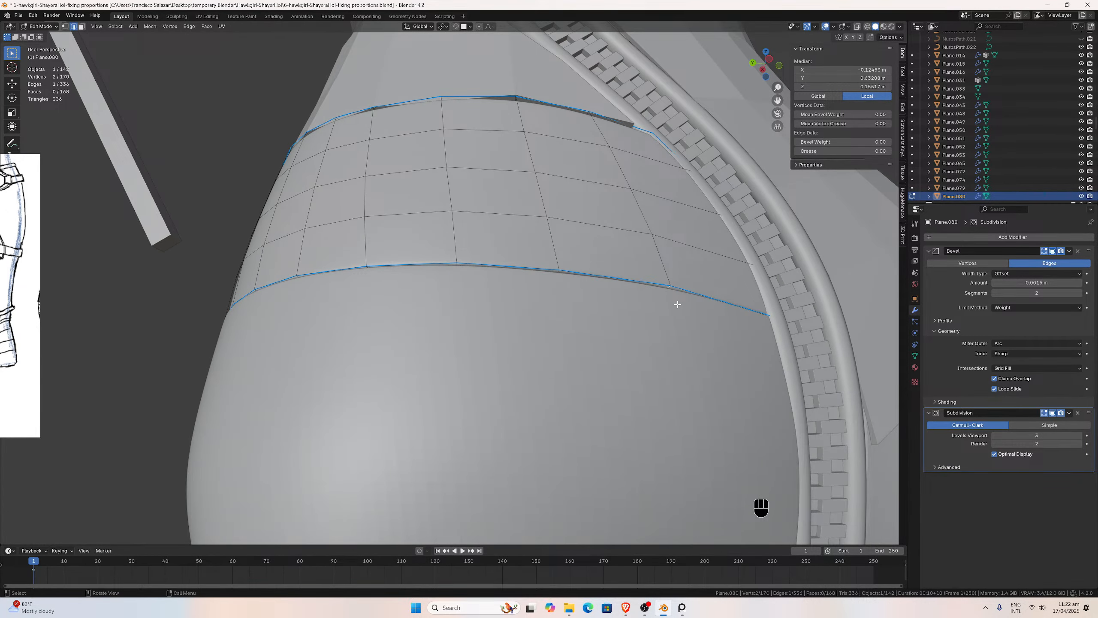
pyautogui.press('g')
pyautogui.press('x')
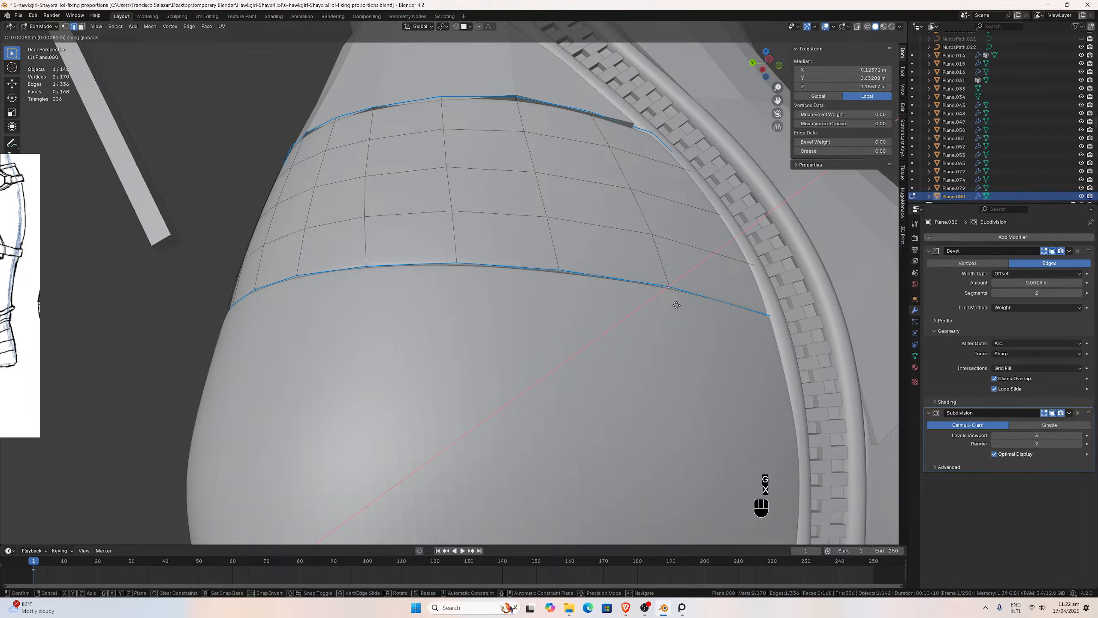
pyautogui.click(633, 289)
# Move a border edge on the side opposite the zipper about 0.0007 m along X.
pyautogui.moveTo(634, 288); pyautogui.dragTo(706, 322, button='middle')
pyautogui.scroll(2, 501, 308)
pyautogui.moveTo(501, 307); pyautogui.dragTo(445, 310, button='middle')
pyautogui.click(484, 312)
pyautogui.press('g')
pyautogui.press('x')
pyautogui.click(430, 311)
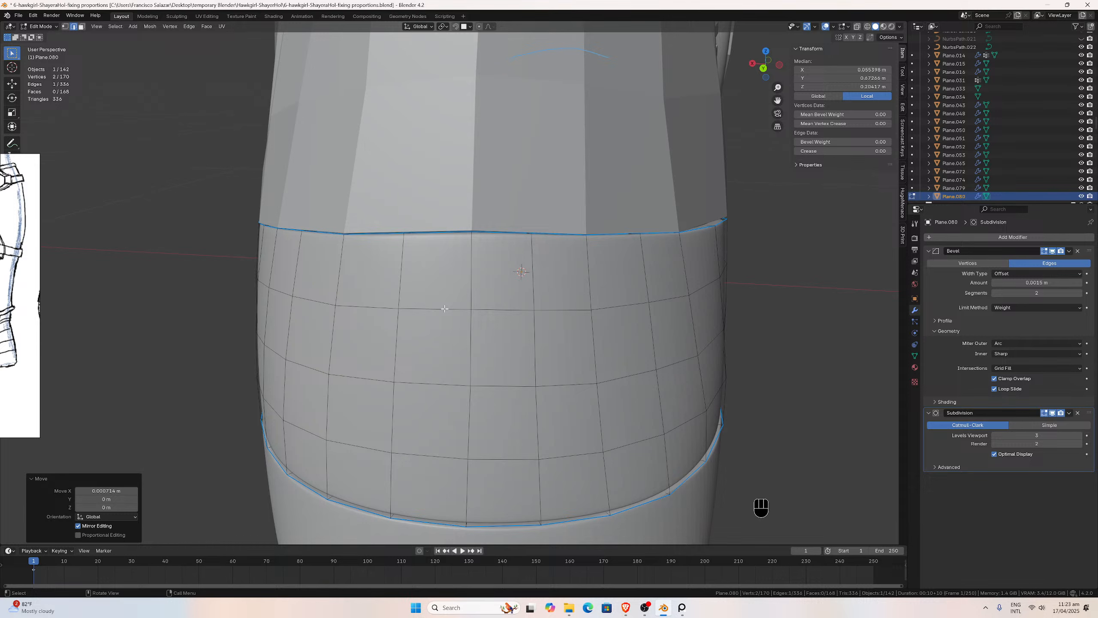
# Finish editing the middle heel panel, select the faceted panel above it, and save the file.
pyautogui.press('ctrl+KP_1')
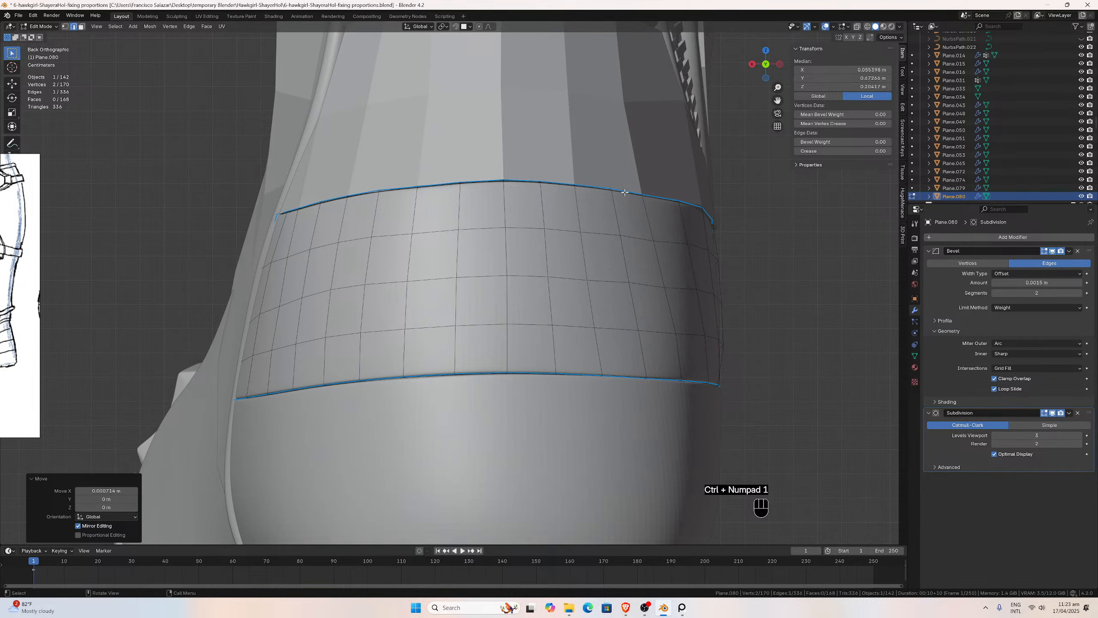
pyautogui.moveTo(777, 100); pyautogui.dragTo(777, 252)
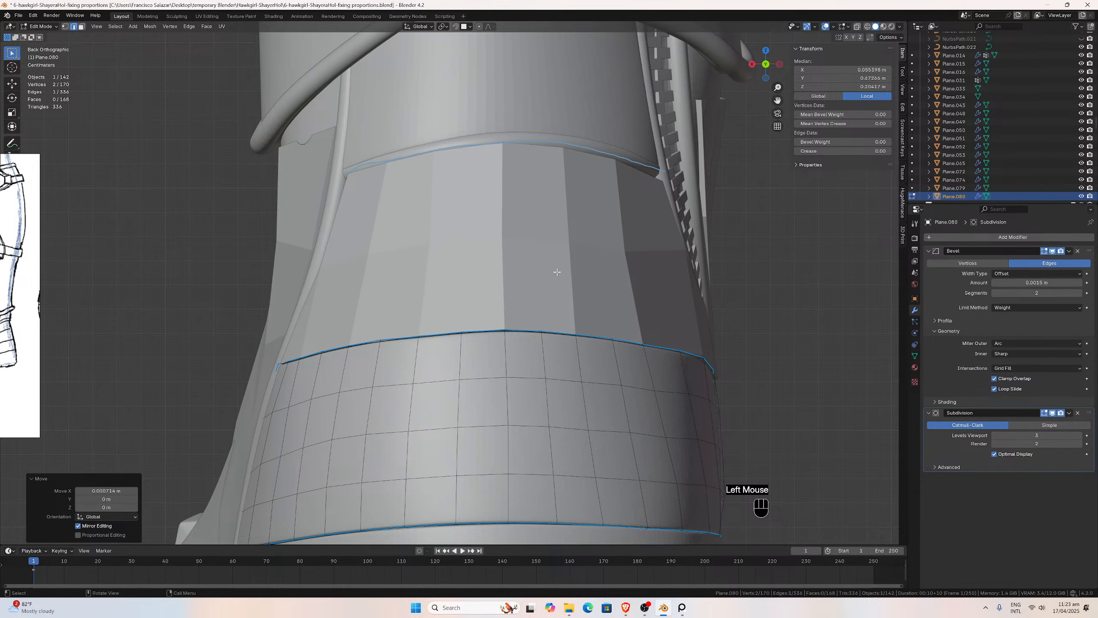
pyautogui.press('Tab')
pyautogui.click(515, 252)
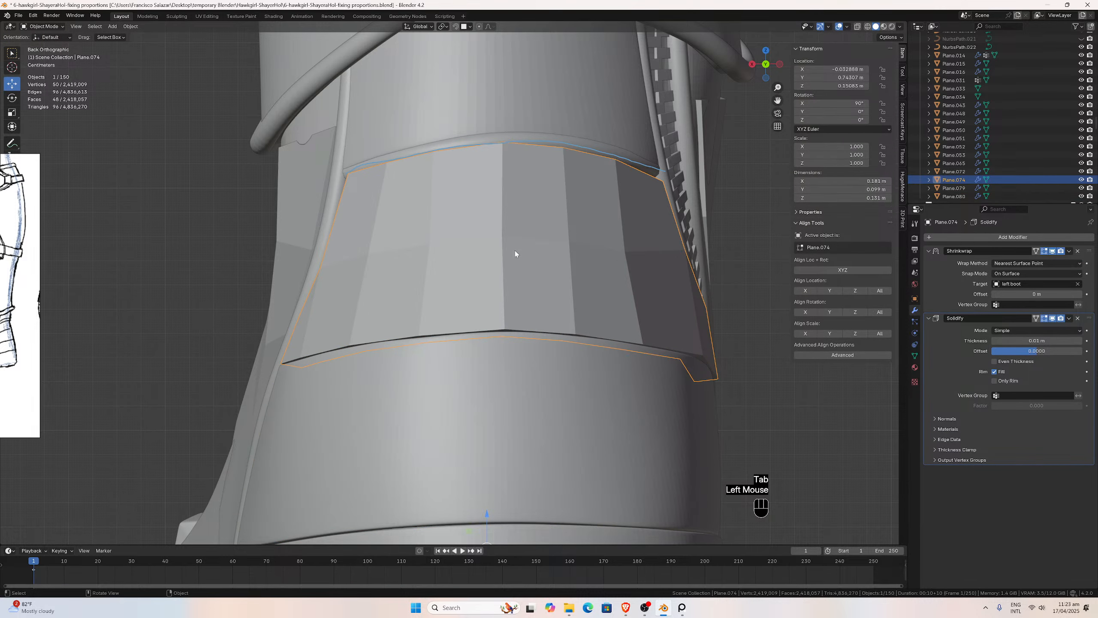
pyautogui.hotkey('ctrl', 's')
pyautogui.scroll(-2, 546, 285)
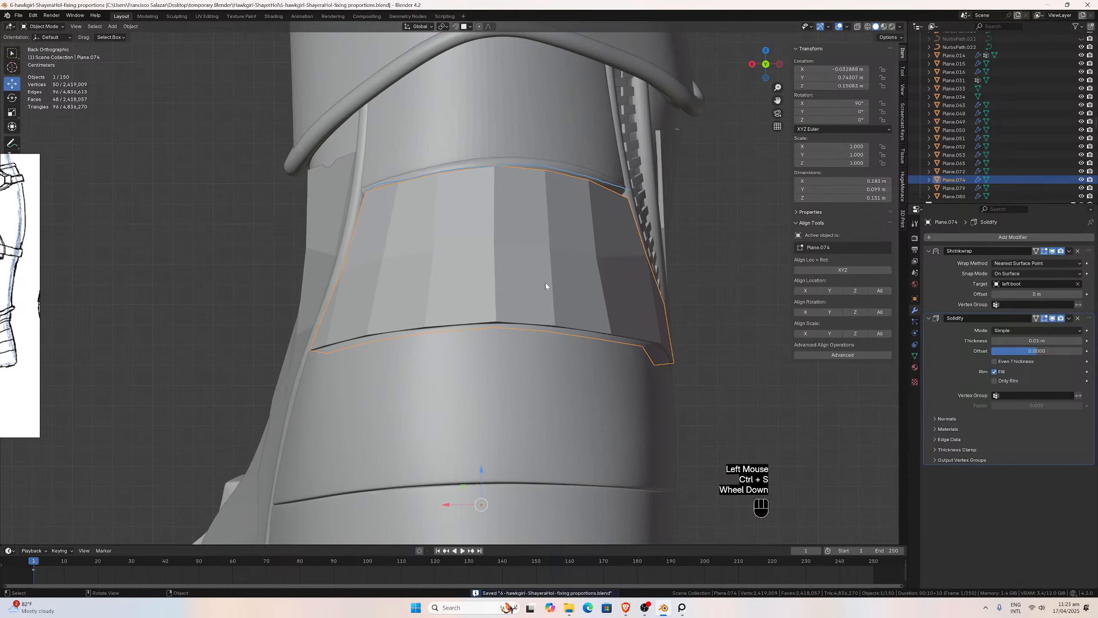
# Examine the heel panels and the whole boot from the back and the side.
pyautogui.click(523, 349)
pyautogui.scroll(-3, 536, 393)
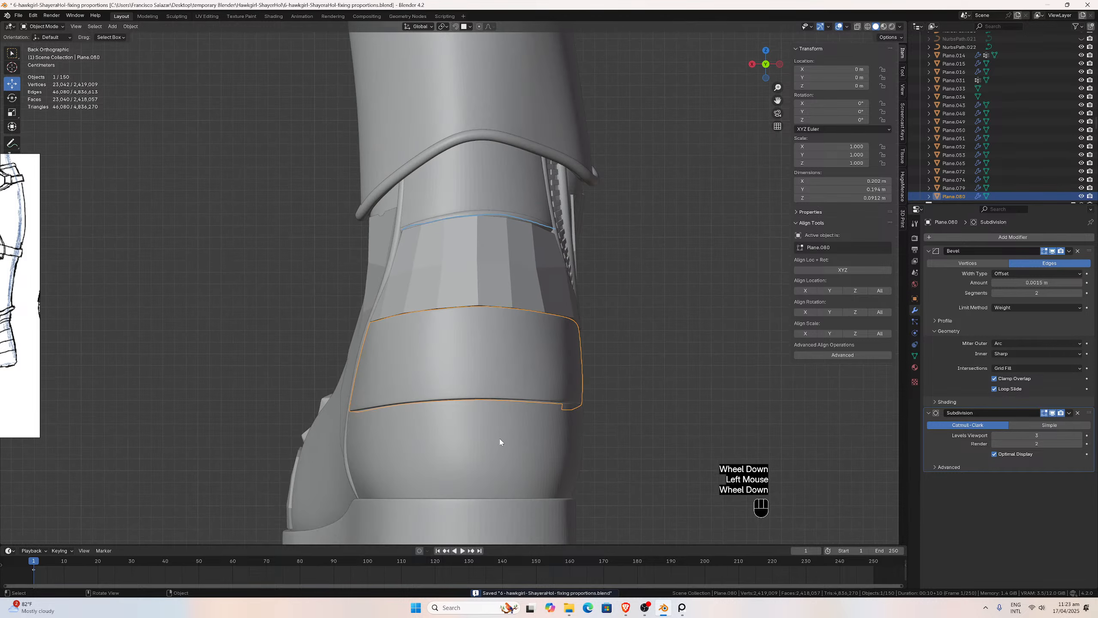
pyautogui.click(499, 439)
pyautogui.click(661, 416)
pyautogui.moveTo(426, 292); pyautogui.dragTo(540, 281, button='middle')
pyautogui.scroll(-1, 540, 280)
pyautogui.scroll(-1, 539, 284)
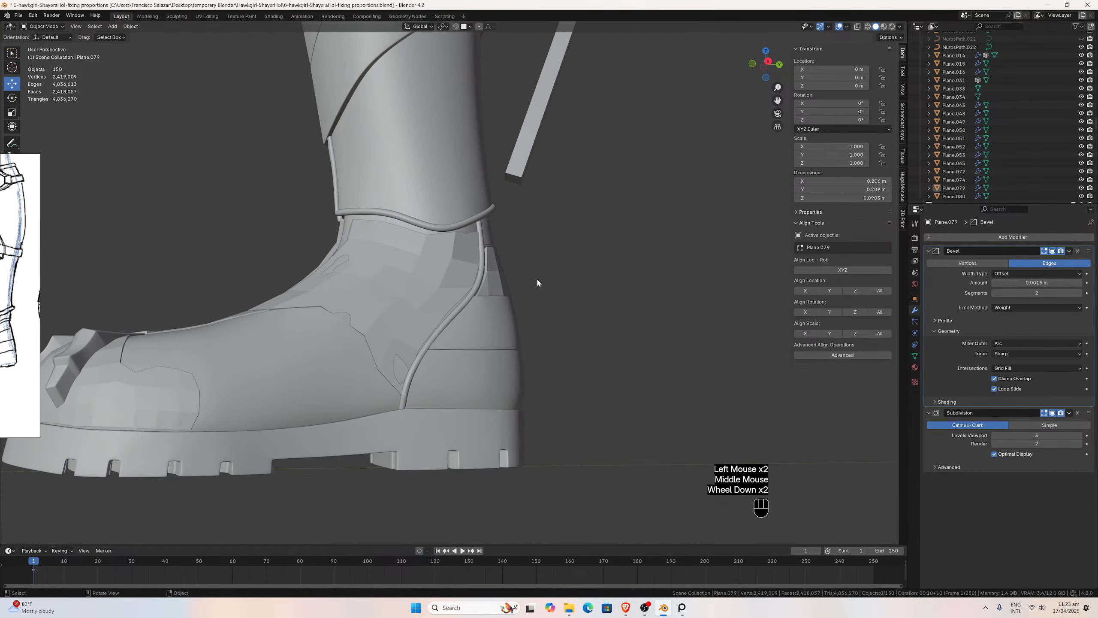
pyautogui.press('KP_3')
pyautogui.scroll(-3, 539, 279)
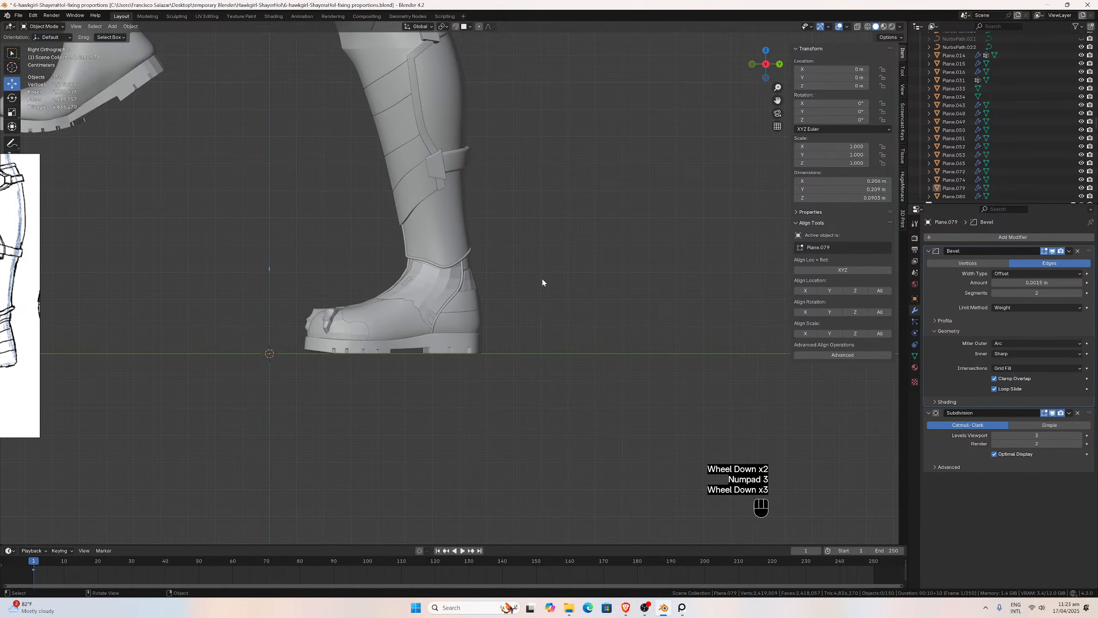
pyautogui.scroll(5, 546, 296)
# Select the faceted upper heel panel, save the file, and frame the panel from the back.
pyautogui.click(490, 295)
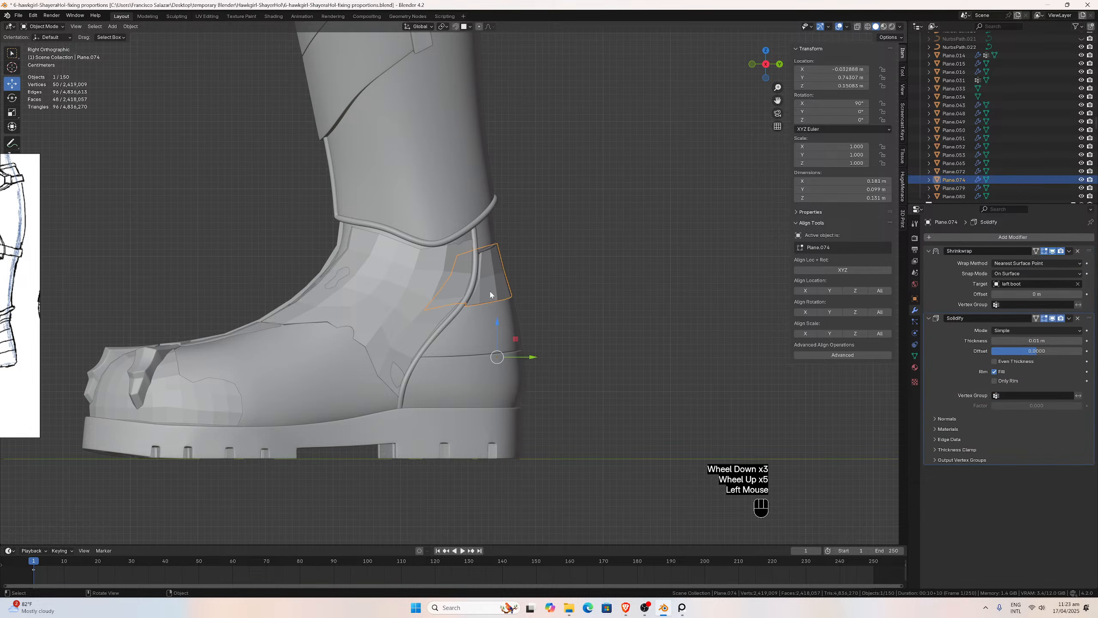
pyautogui.hotkey('ctrl', 's')
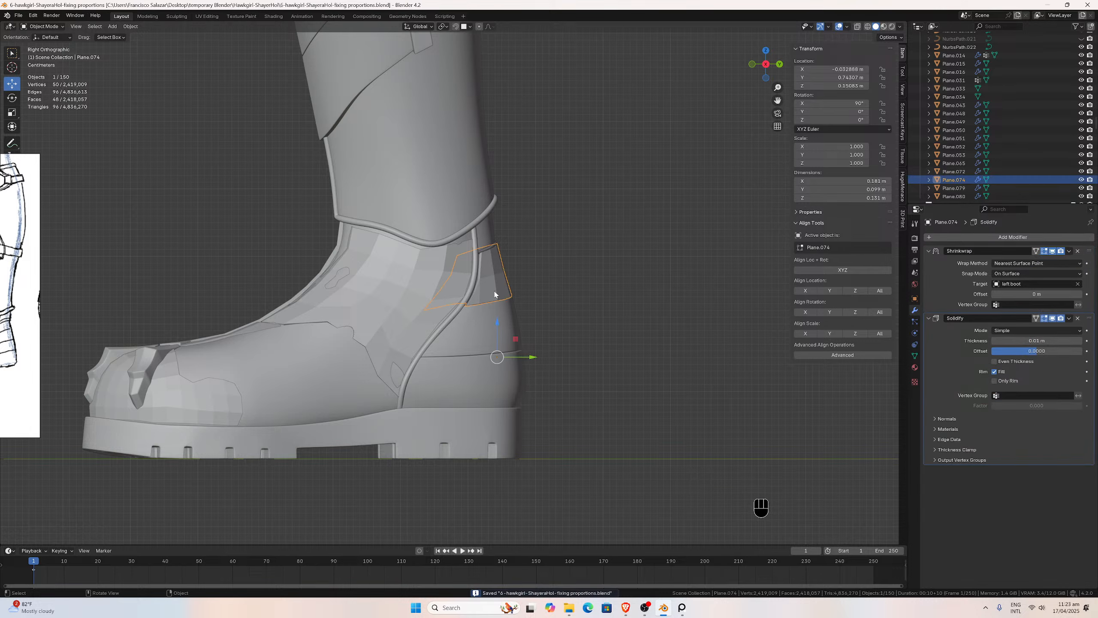
pyautogui.scroll(2, 495, 293)
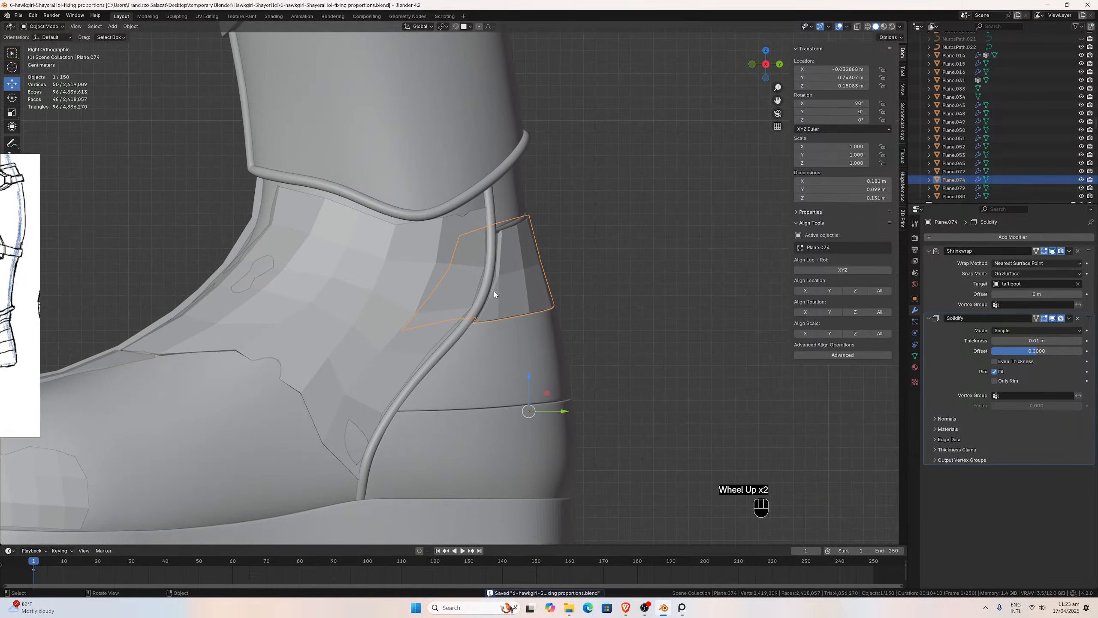
pyautogui.moveTo(535, 289); pyautogui.dragTo(452, 285, button='middle')
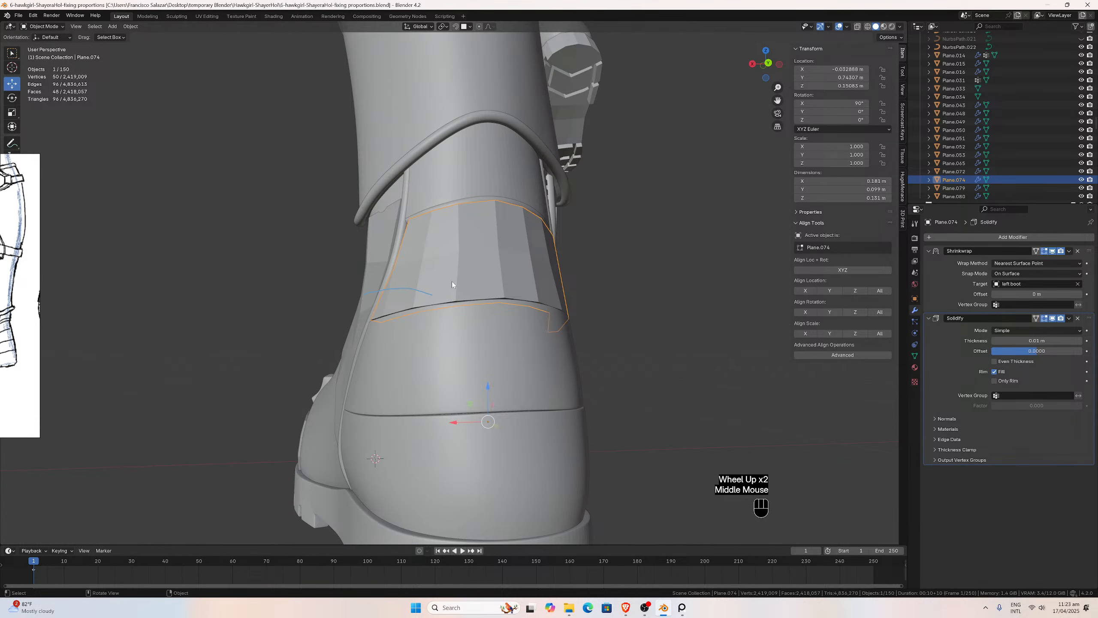
pyautogui.press('ctrl+KP_1')
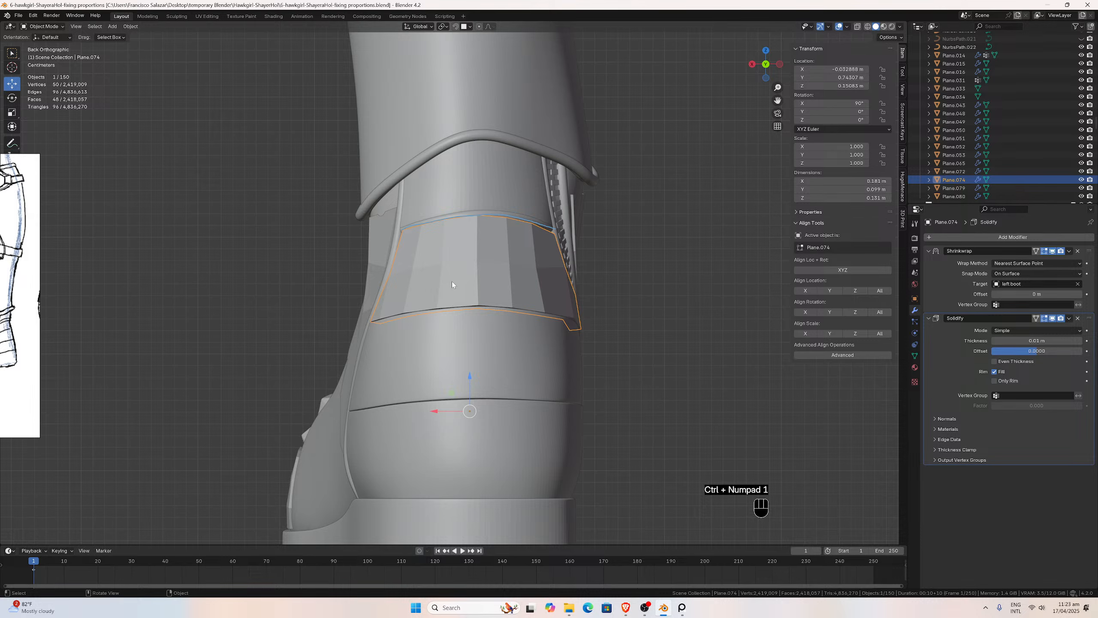
pyautogui.scroll(2, 688, 139)
pyautogui.moveTo(777, 100); pyautogui.dragTo(758, 123)
pyautogui.scroll(3, 758, 123)
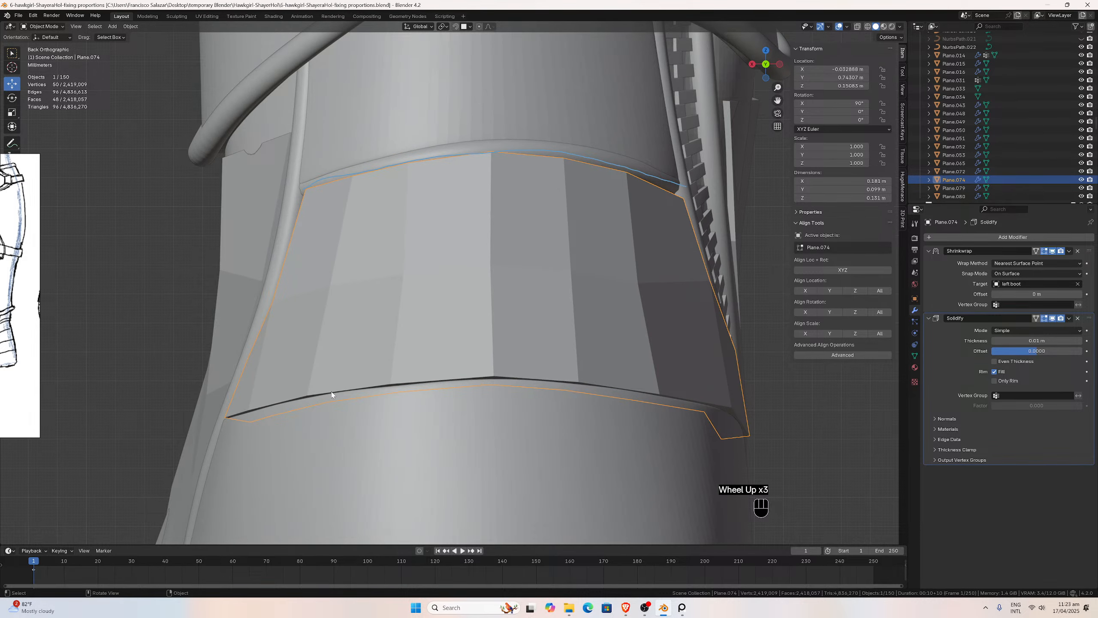
pyautogui.press('Tab')
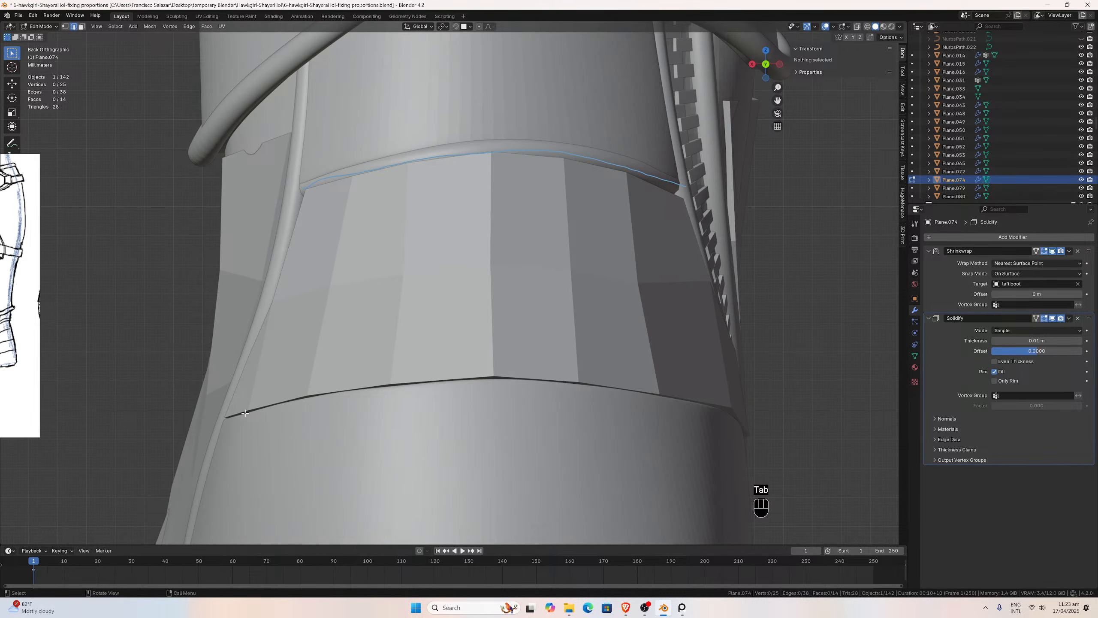
pyautogui.press('Tab')
pyautogui.scroll(-3, 385, 303)
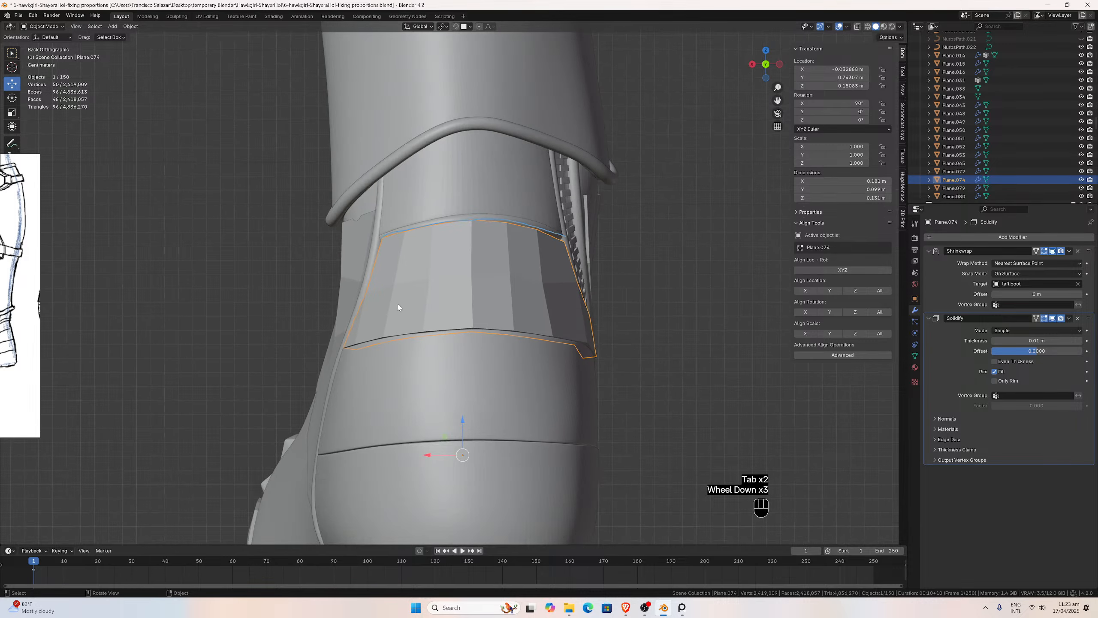
pyautogui.moveTo(400, 312); pyautogui.dragTo(426, 302, button='middle')
pyautogui.scroll(1, 426, 302)
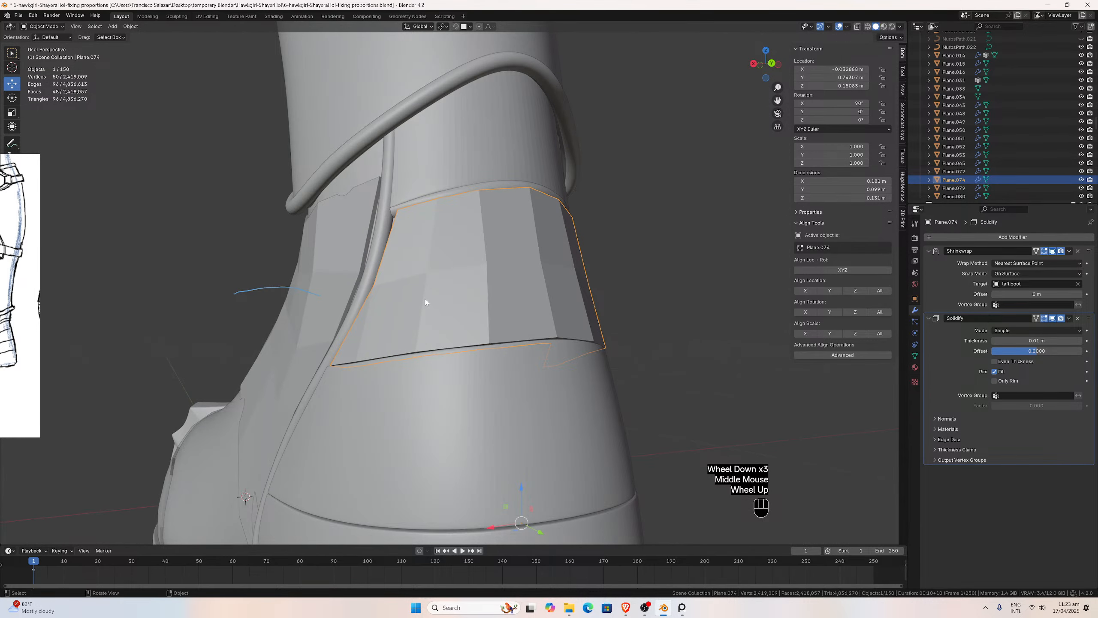
pyautogui.press('ctrl+KP_1')
pyautogui.press('Tab')
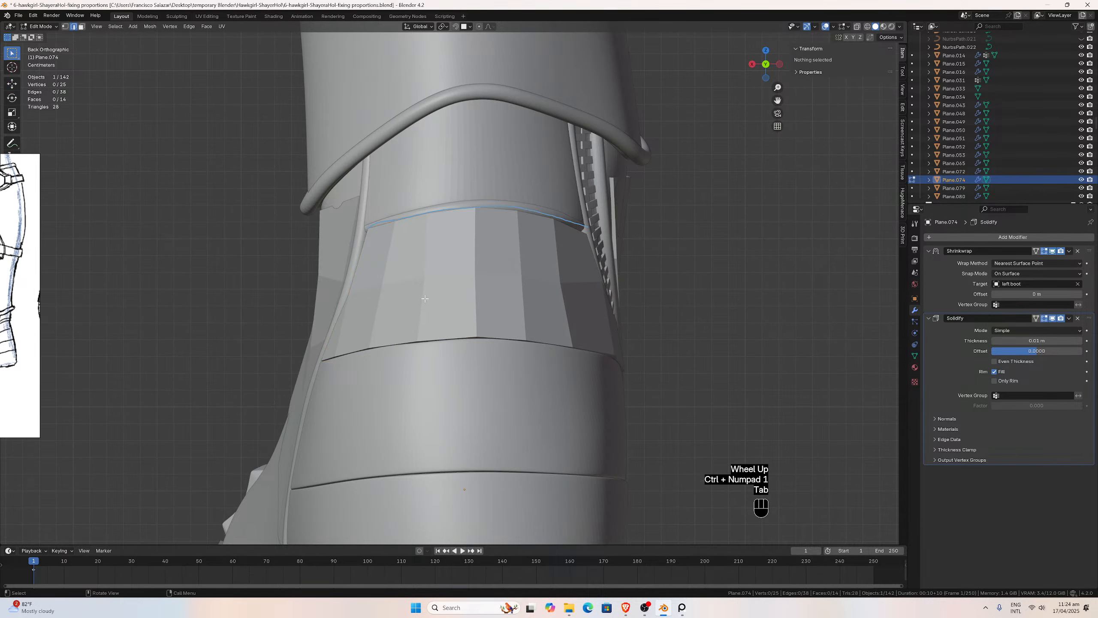
pyautogui.hotkey('shift', 'r')
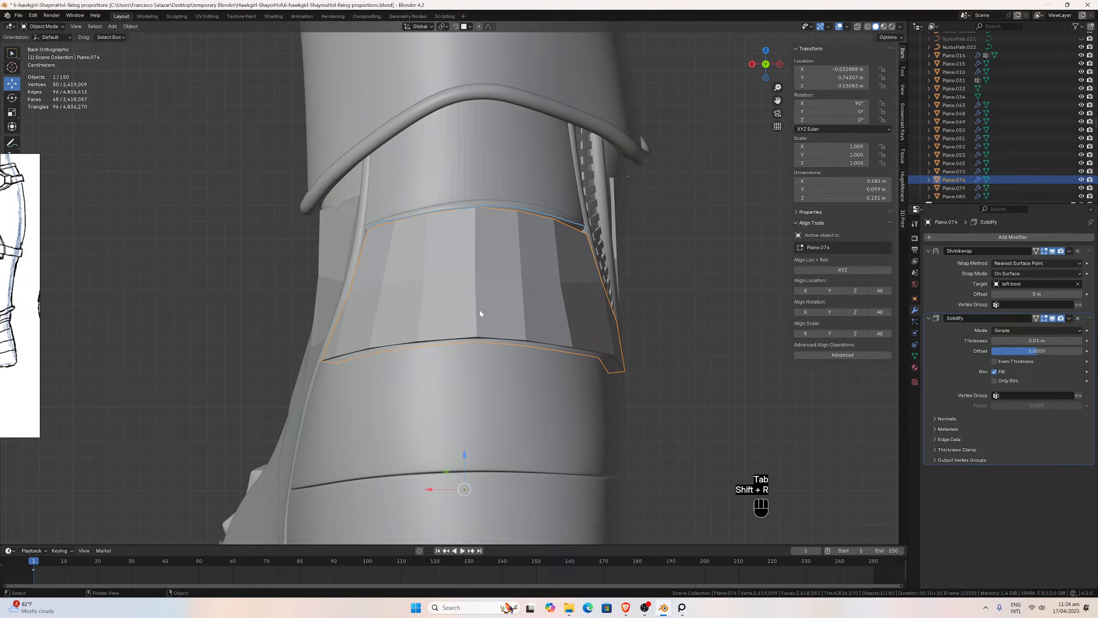
pyautogui.scroll(1, 471, 307)
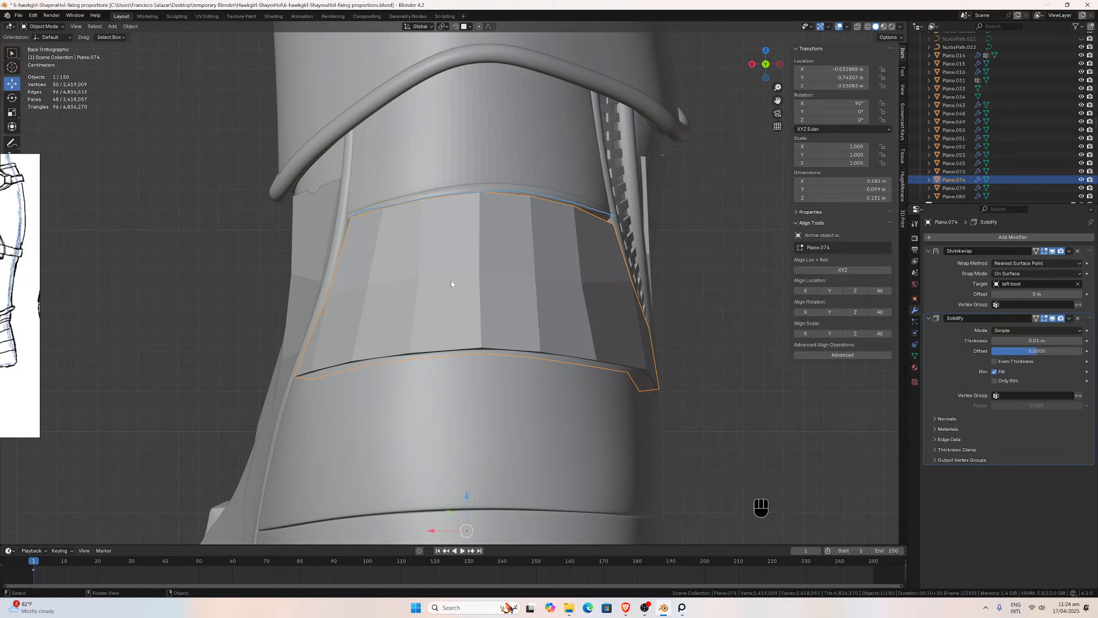
# Add one centred horizontal loop cut across the upper row of faces of the faceted heel panel.
pyautogui.click(466, 270)
pyautogui.press('Tab')
pyautogui.hotkey('ctrl', 'r')
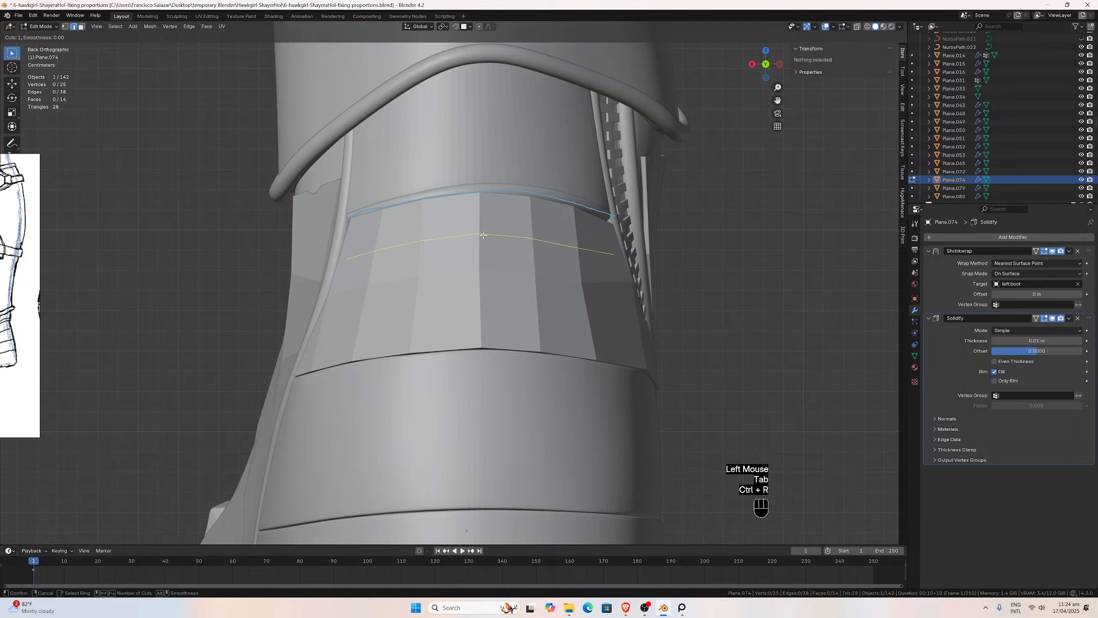
pyautogui.click(484, 236)
pyautogui.click(488, 236)
pyautogui.scroll(-2, 470, 284)
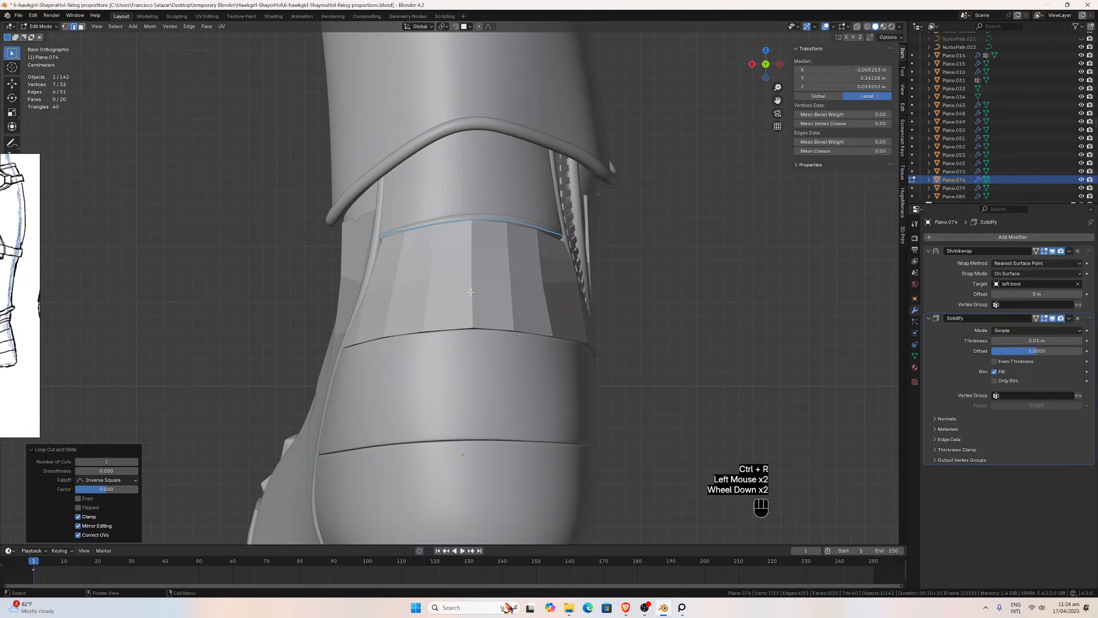
# Examine how the faceted heel panel sits against the side piping and the adjoining panels.
pyautogui.moveTo(471, 292); pyautogui.dragTo(509, 292, button='middle')
pyautogui.press('r')
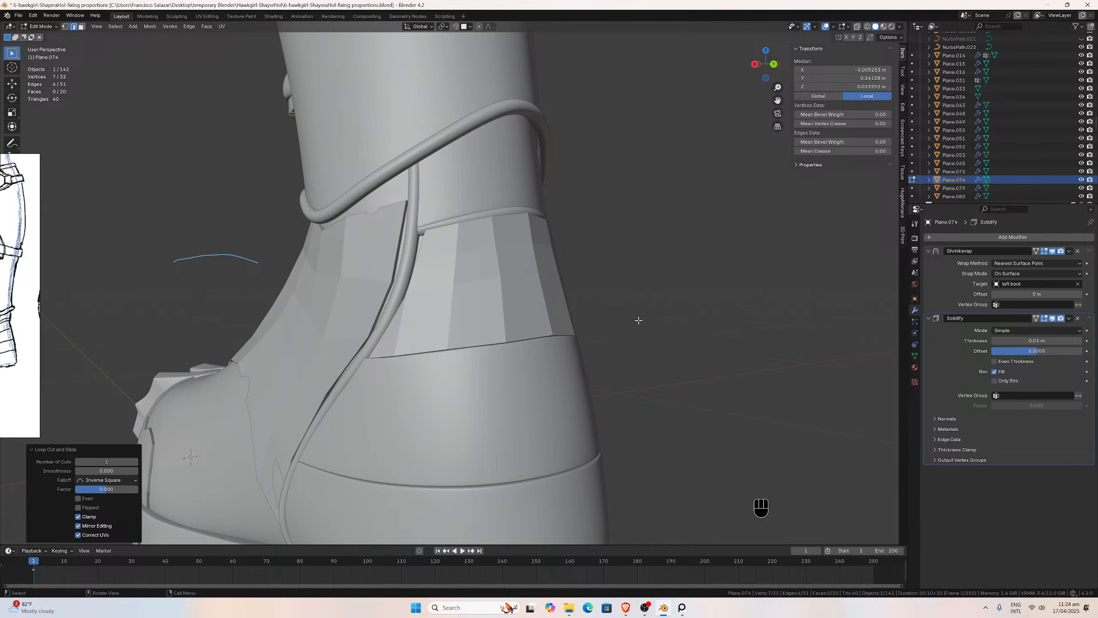
pyautogui.scroll(2, 622, 293)
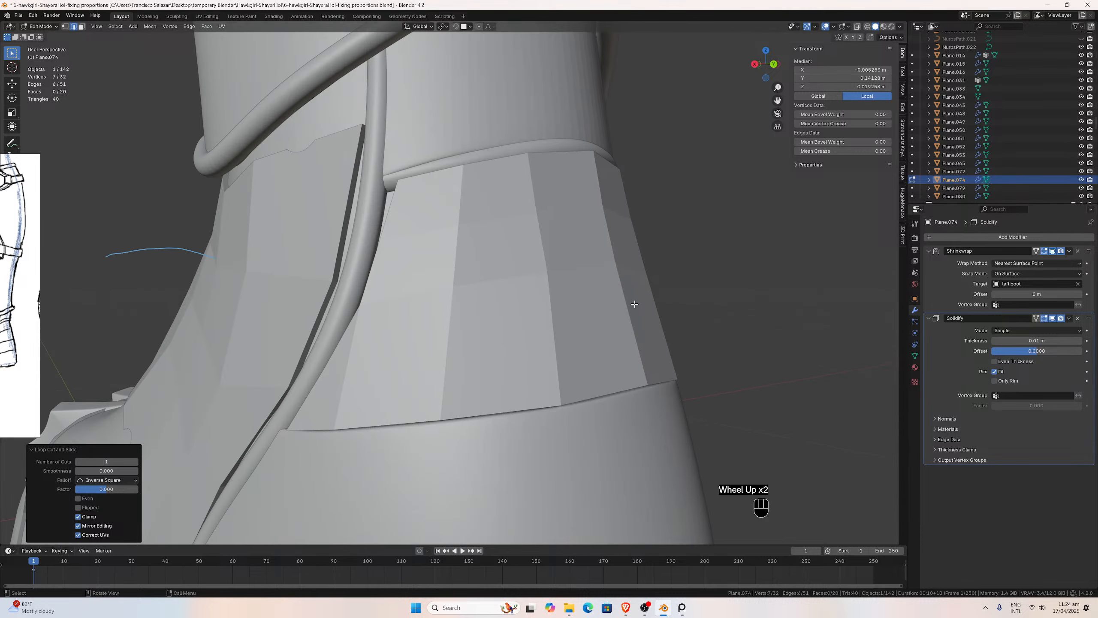
pyautogui.scroll(-2, 627, 303)
pyautogui.moveTo(618, 301)
pyautogui.mouseDown(button='middle')
pyautogui.moveTo(535, 299)
pyautogui.moveTo(677, 289)
pyautogui.moveTo(599, 294)
pyautogui.mouseUp(button='middle')
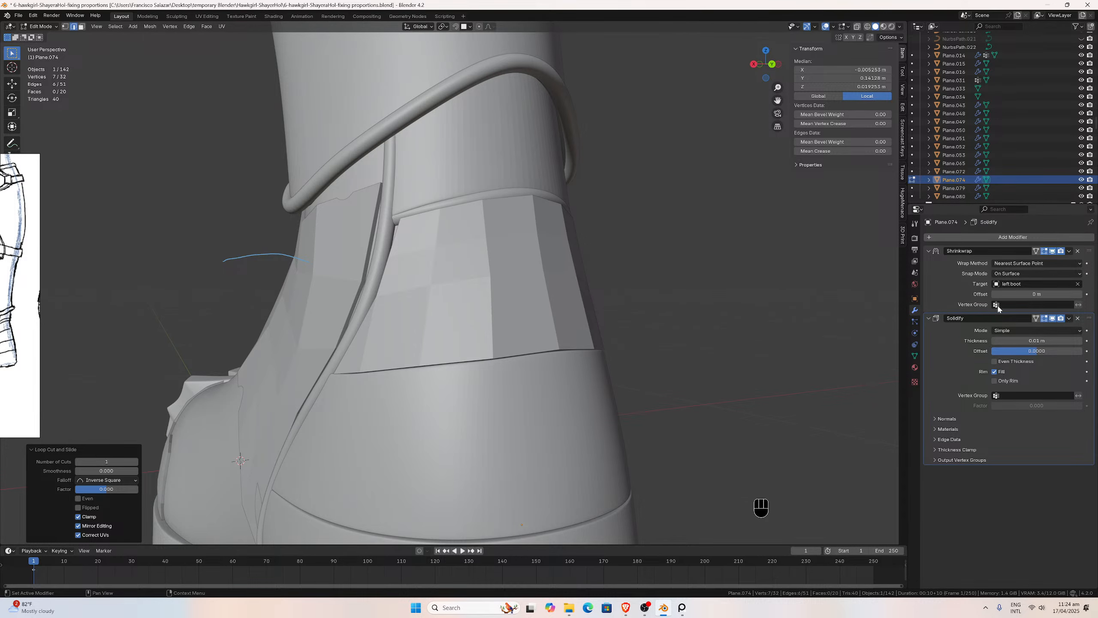
pyautogui.scroll(2, 726, 246)
pyautogui.moveTo(735, 249); pyautogui.dragTo(774, 259, button='middle')
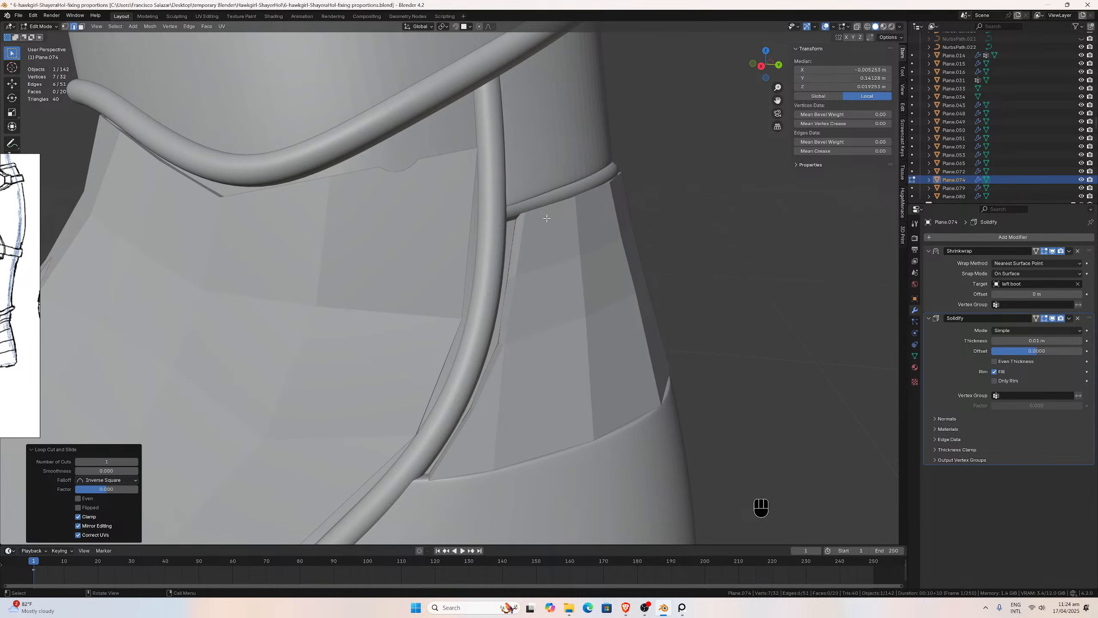
# In the left orthographic view, move the heel panel's mid-height border vertex on the zipper side up against the zipper piping.
pyautogui.moveTo(546, 219); pyautogui.dragTo(543, 216, button='middle')
pyautogui.press('ctrl+KP_3')
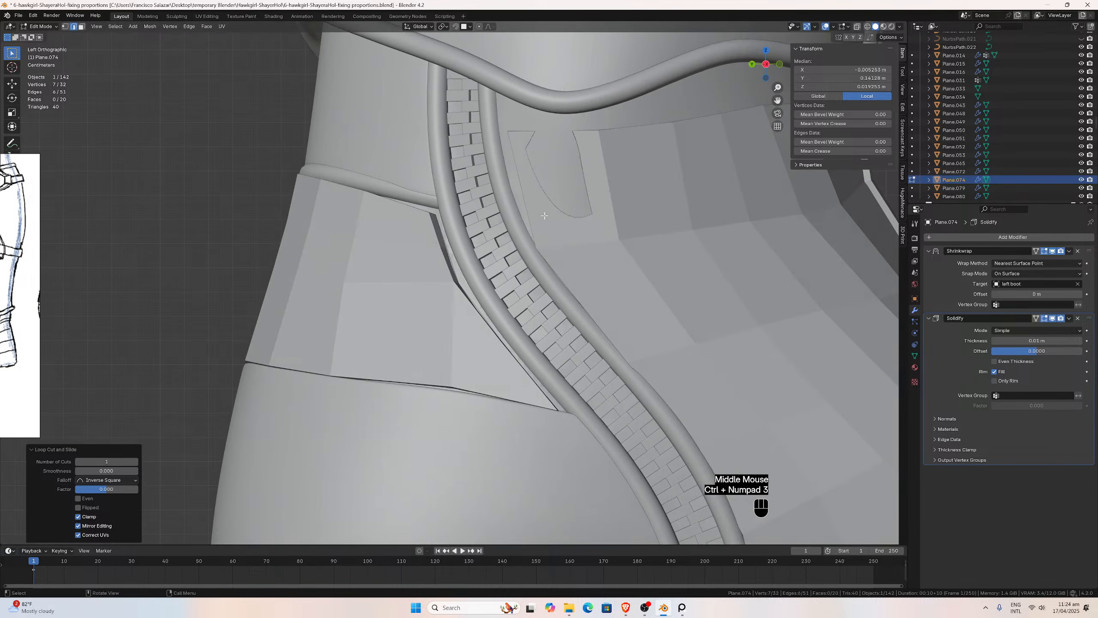
pyautogui.scroll(2, 544, 215)
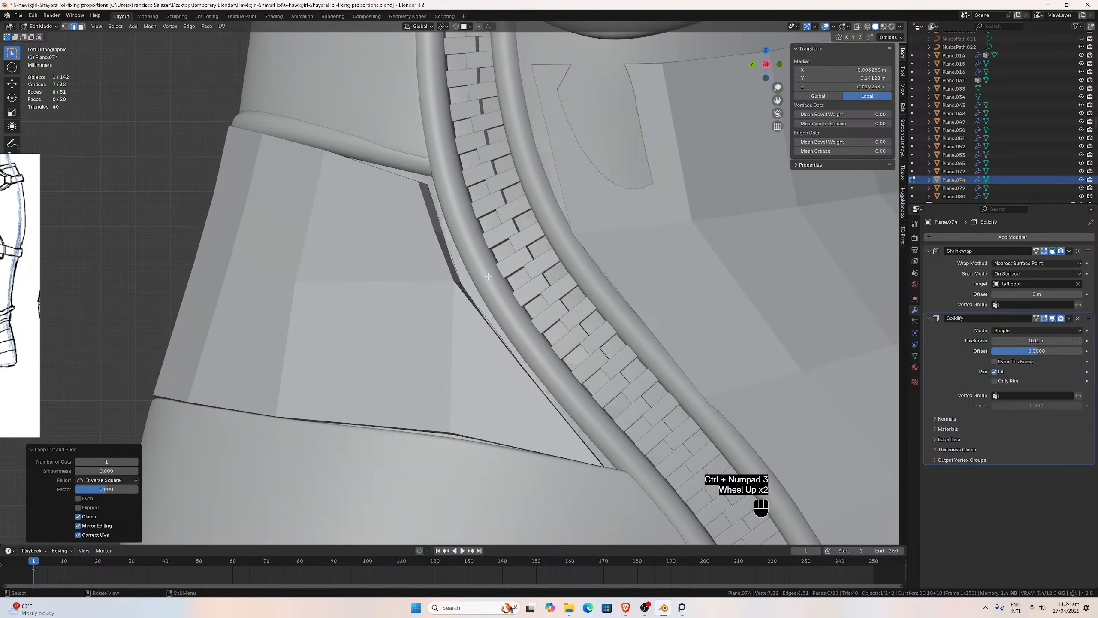
pyautogui.click(65, 27)
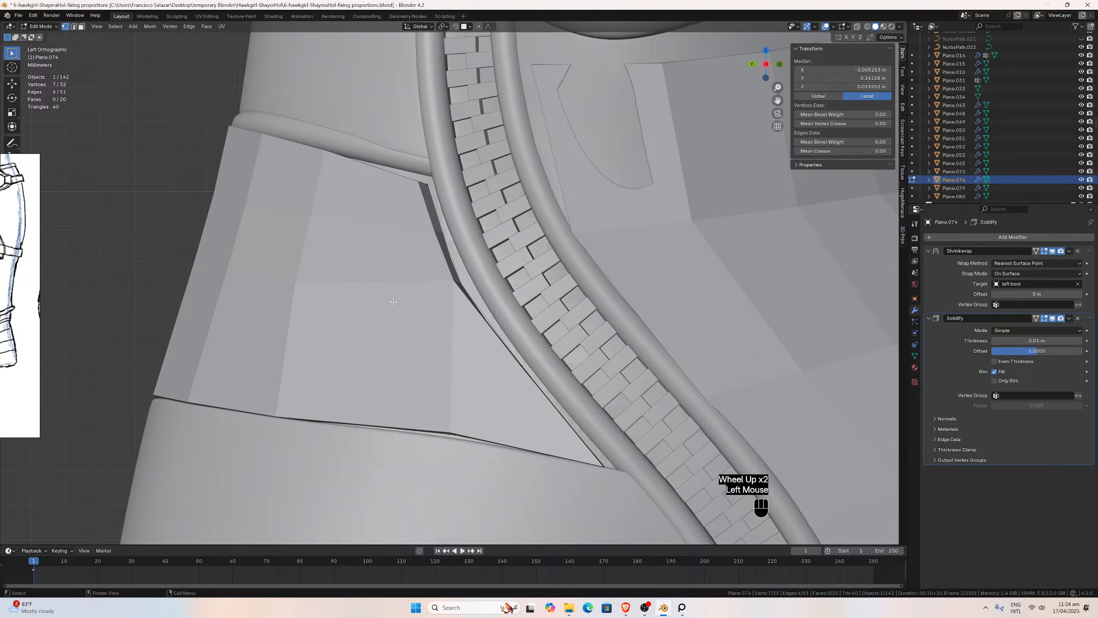
pyautogui.click(523, 365)
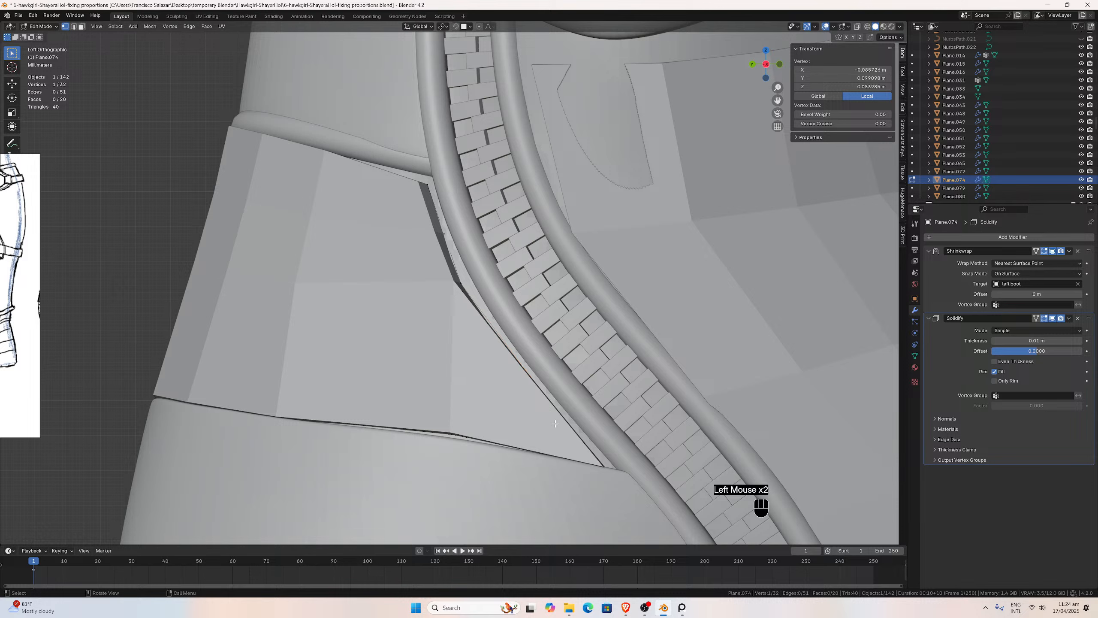
pyautogui.click(460, 284)
pyautogui.press('g')
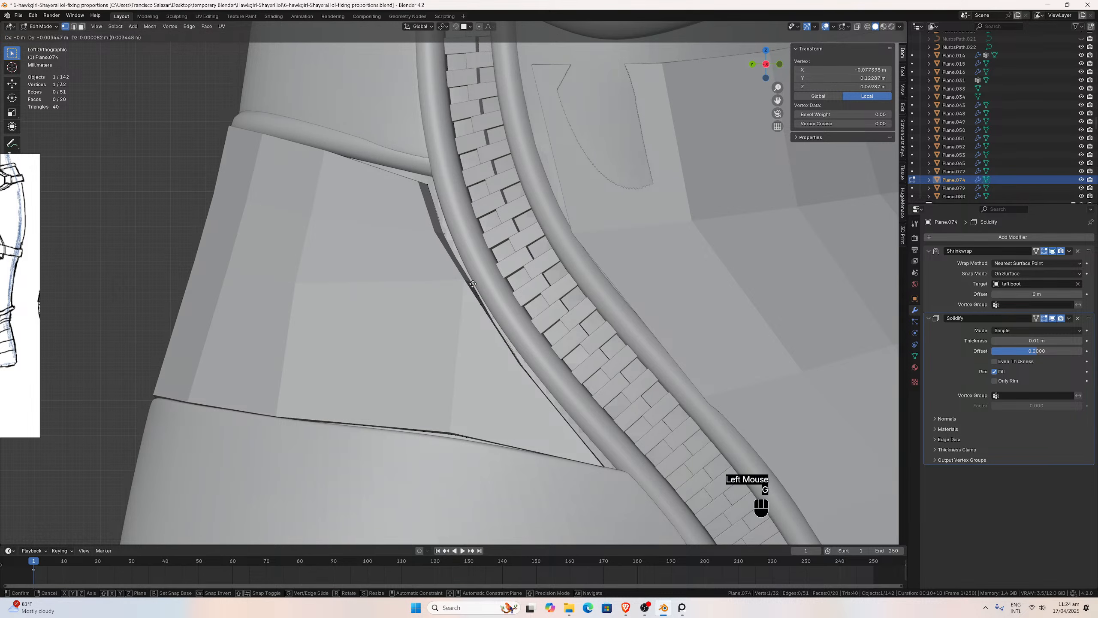
pyautogui.click(473, 284)
# Move the two upper border vertices on the zipper side, including the top corner, against the zipper piping.
pyautogui.click(472, 284)
pyautogui.press('g')
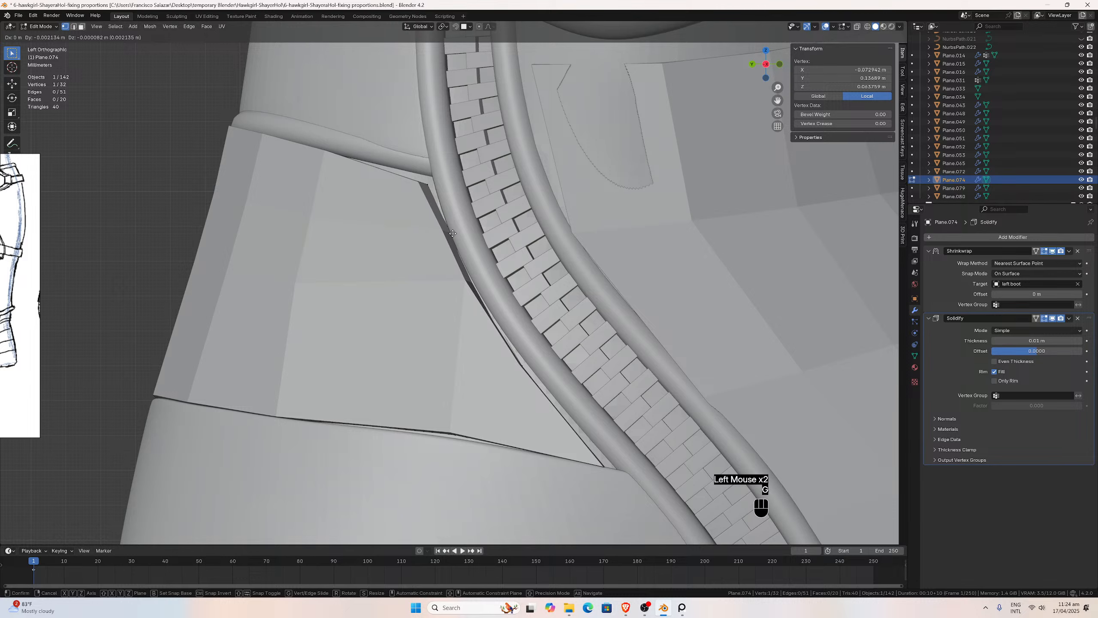
pyautogui.click(452, 233)
pyautogui.doubleClick(435, 182)
pyautogui.press('g')
pyautogui.click(434, 179)
# Add one centred vertical loop cut through the wide column of faces on the panel's zipper side.
pyautogui.scroll(-2, 364, 337)
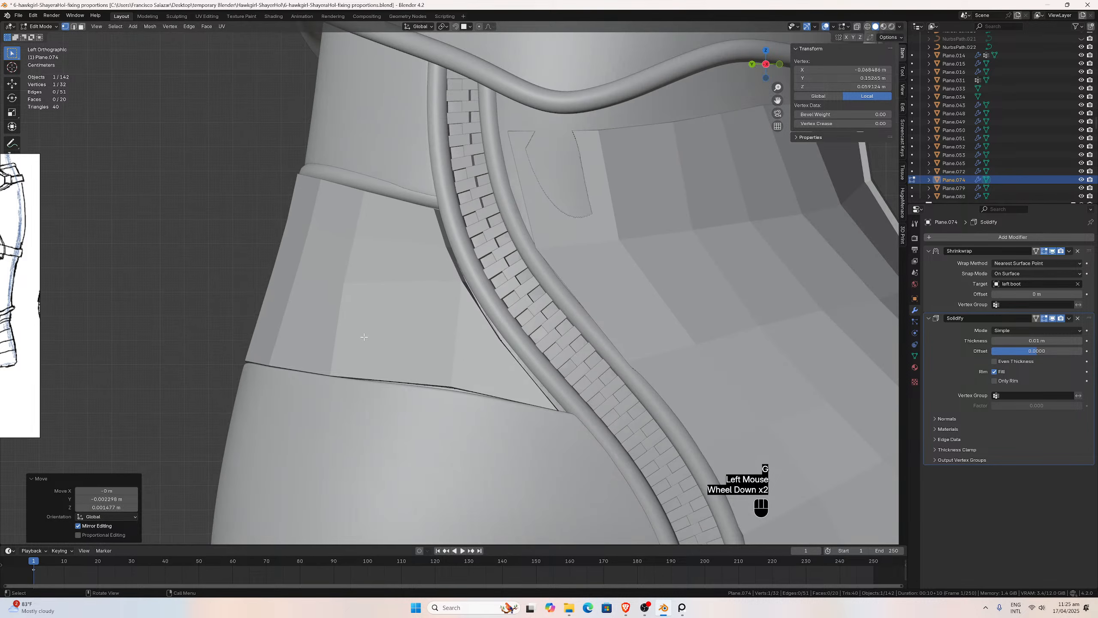
pyautogui.hotkey('ctrl', 'r')
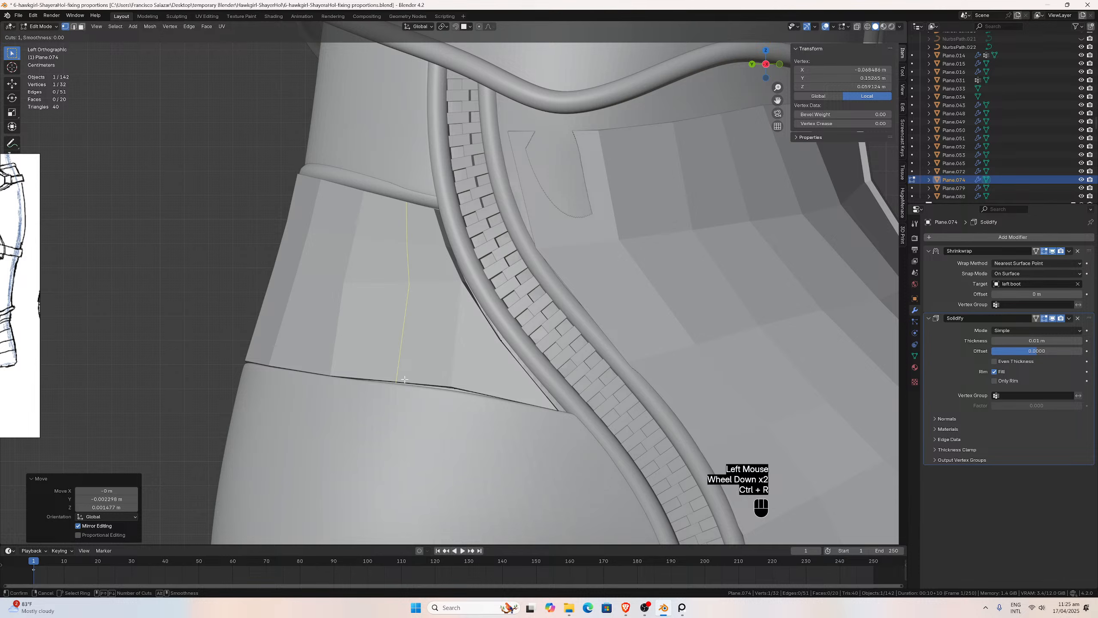
pyautogui.click(404, 380)
pyautogui.click(402, 379)
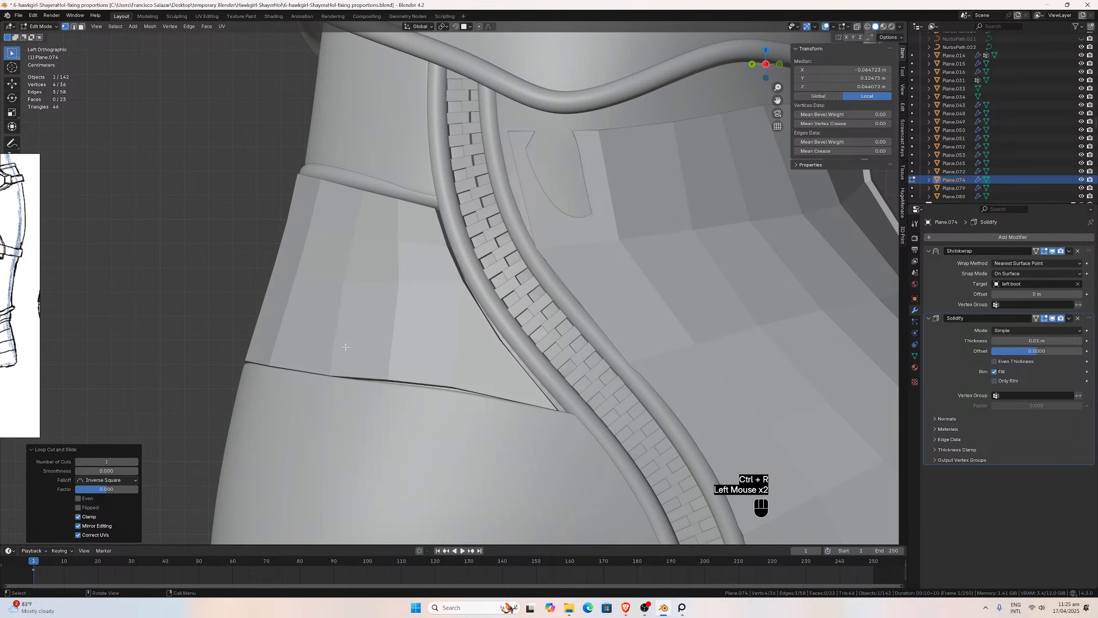
# Show the boot in wireframe shading with X-ray turned off so only the front-facing mesh lines are drawn.
pyautogui.moveTo(345, 347); pyautogui.dragTo(432, 303, button='middle')
pyautogui.scroll(-2, 389, 329)
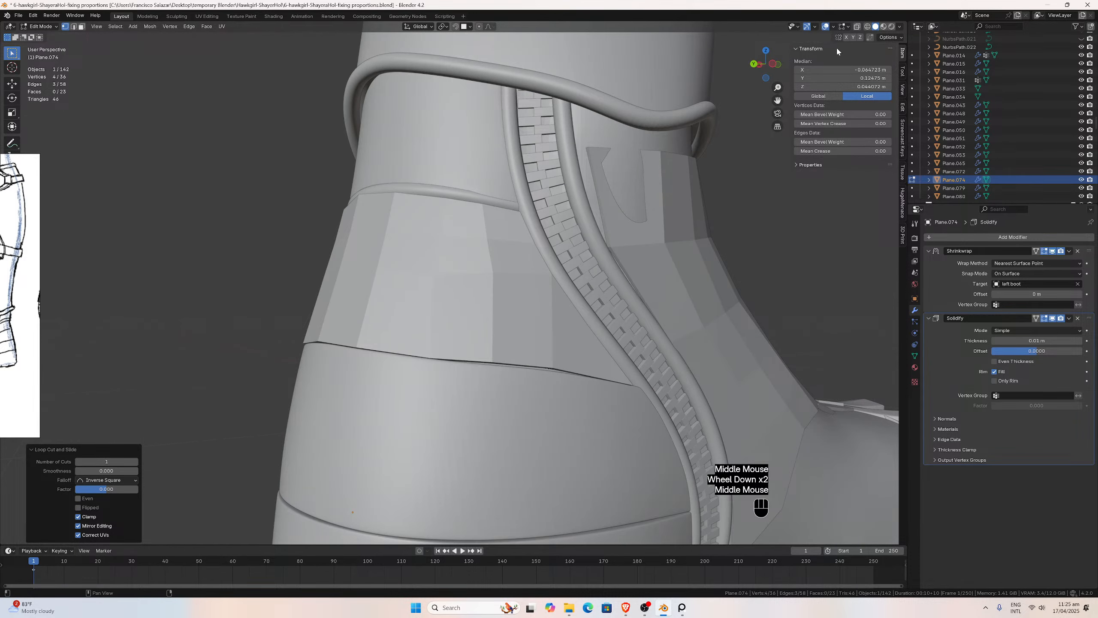
pyautogui.click(866, 28)
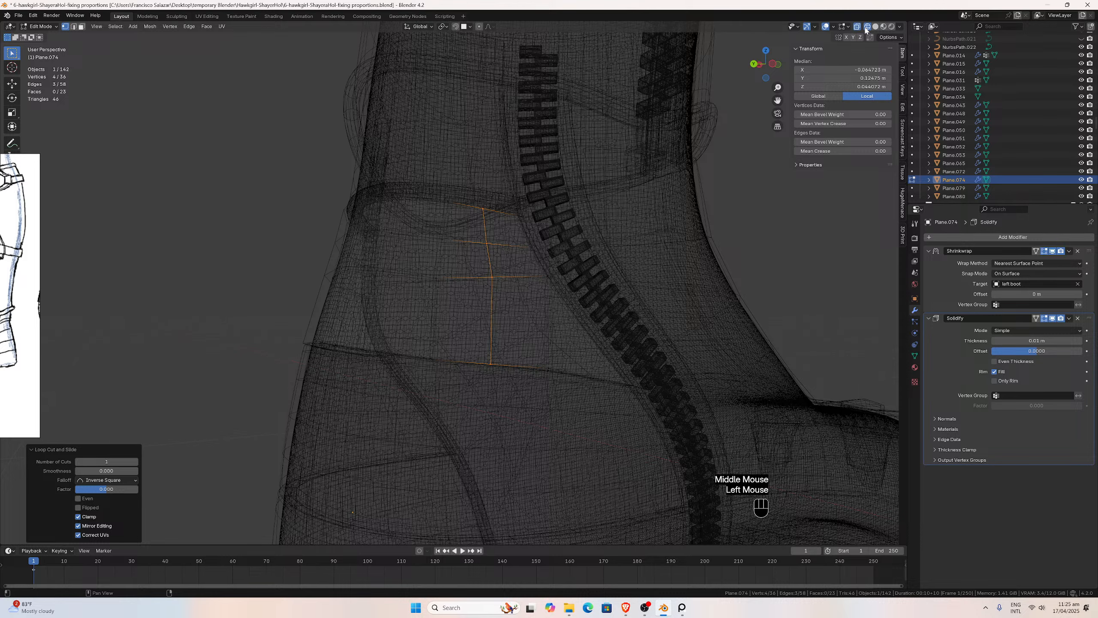
pyautogui.click(874, 27)
pyautogui.click(867, 28)
pyautogui.click(857, 27)
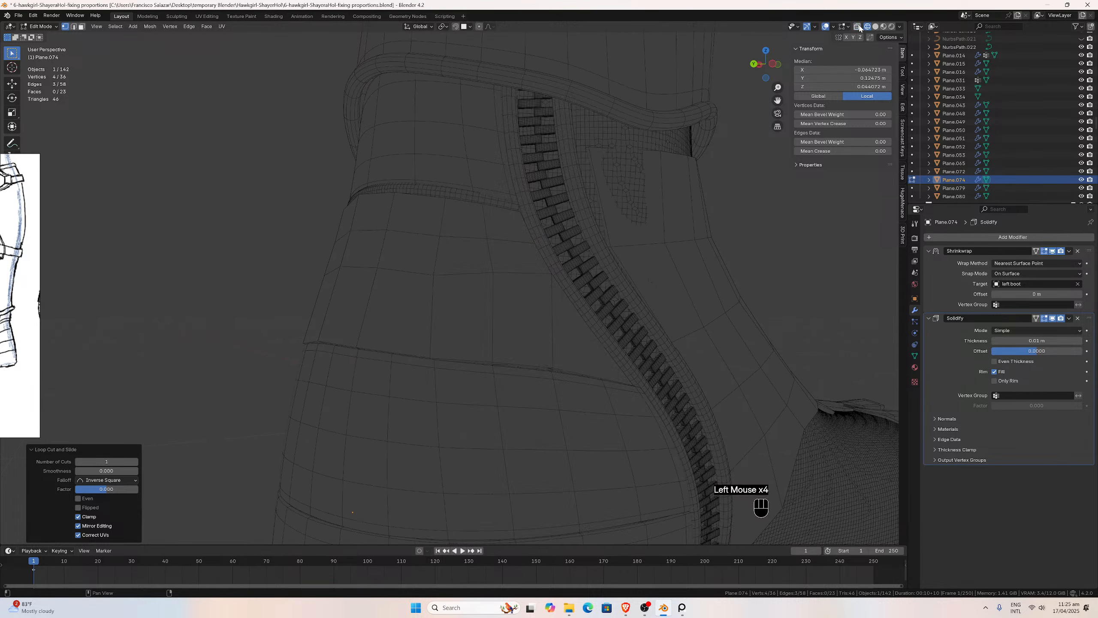
# Add a vertical loop cut through the neighbouring column of panel faces, further toward the back of the heel.
pyautogui.moveTo(524, 218); pyautogui.dragTo(527, 260, button='middle')
pyautogui.hotkey('ctrl', 'r')
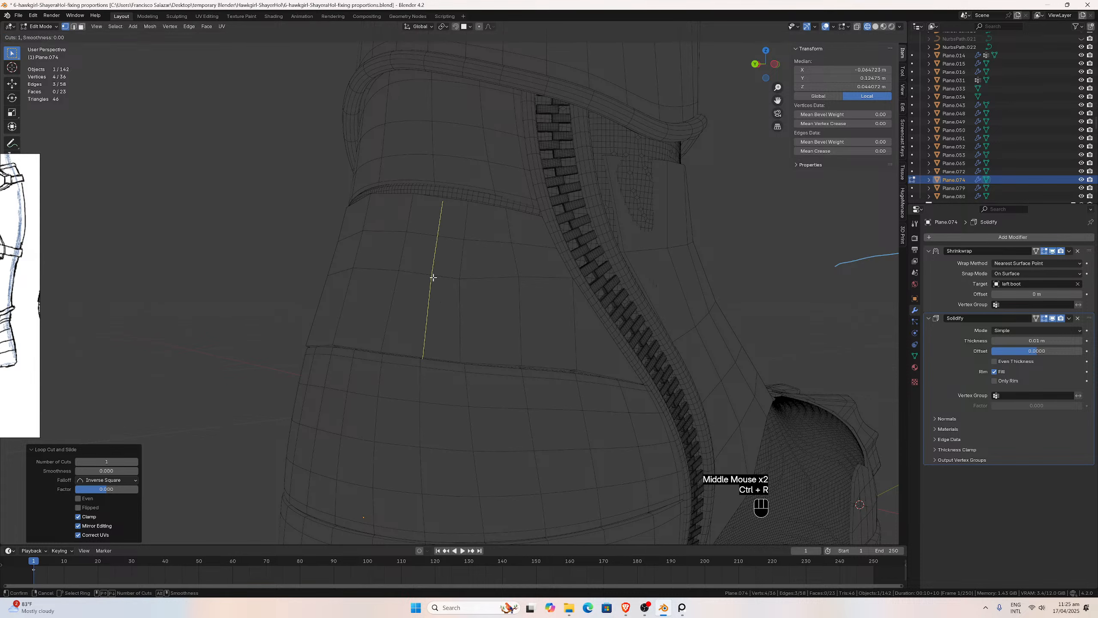
pyautogui.click(431, 276)
pyautogui.click(431, 275)
# Add four more vertical loop cuts through the remaining wide columns across the back and the far side of the heel panel.
pyautogui.moveTo(432, 275); pyautogui.dragTo(471, 289, button='middle')
pyautogui.hotkey('ctrl', 'r')
pyautogui.click(434, 289)
pyautogui.click(434, 289)
pyautogui.hotkey('ctrl', 'r')
pyautogui.click(434, 282)
pyautogui.click(434, 284)
pyautogui.hotkey('ctrl', 'r')
pyautogui.click(469, 290)
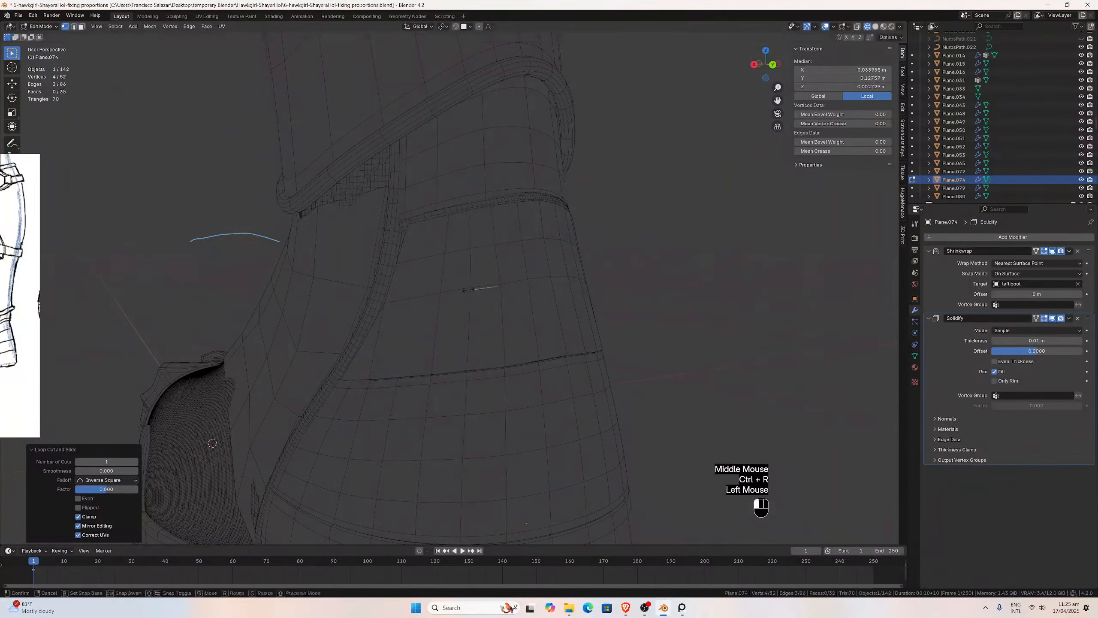
pyautogui.click(469, 289)
pyautogui.hotkey('ctrl', 'r')
pyautogui.click(422, 296)
pyautogui.click(431, 299)
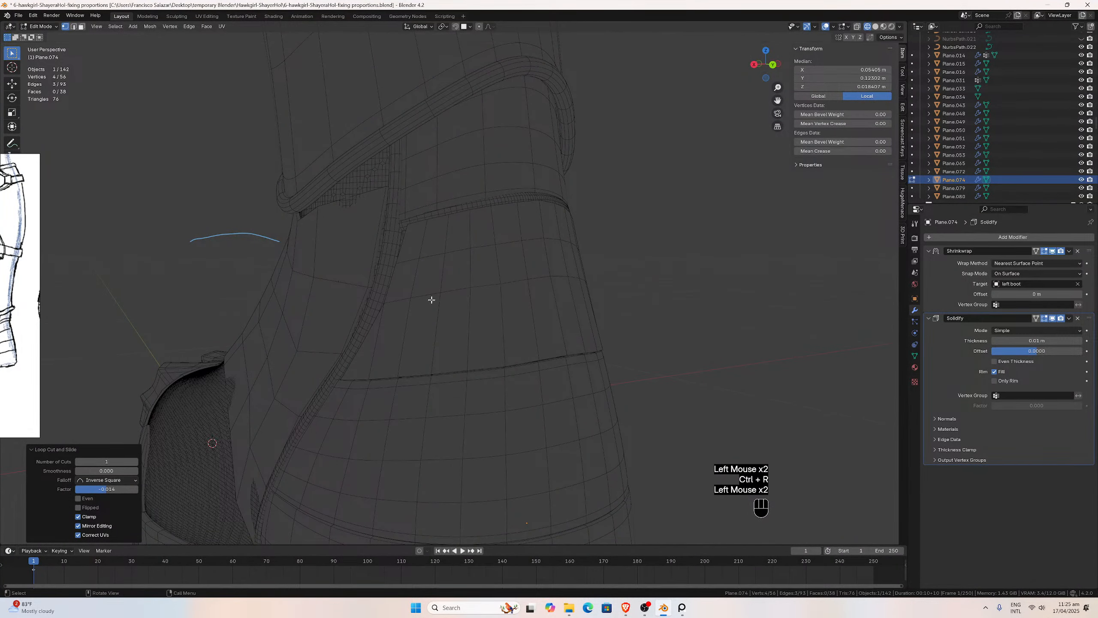
# Add one centred horizontal loop cut across the whole lower row of faces of the heel panel.
pyautogui.moveTo(431, 299); pyautogui.dragTo(457, 299, button='middle')
pyautogui.hotkey('ctrl', 'r')
pyautogui.click(430, 353)
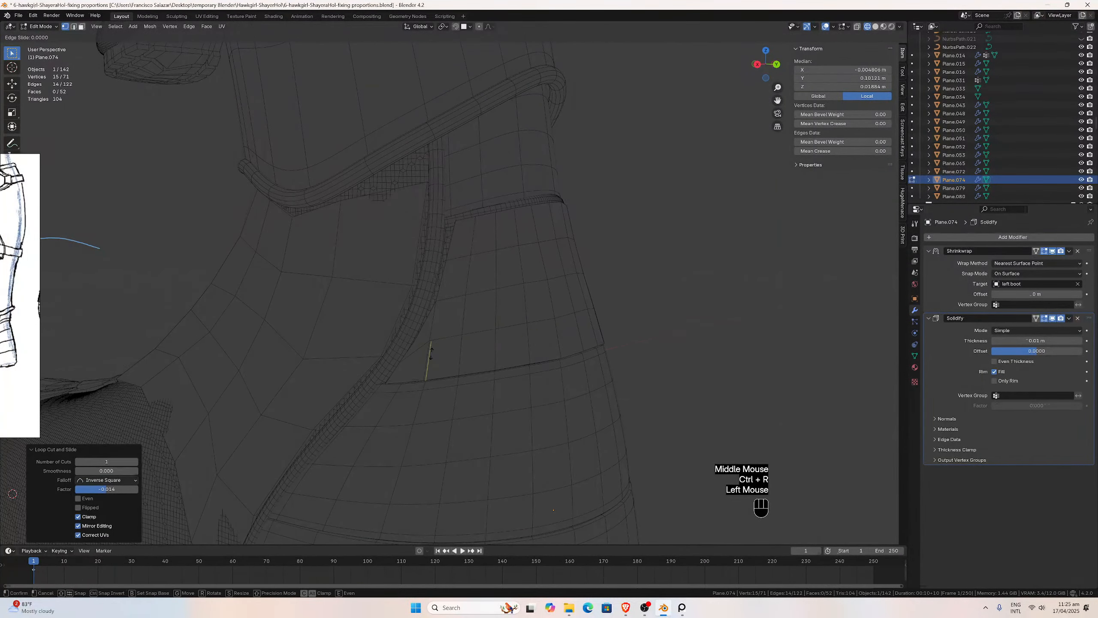
pyautogui.click(430, 354)
# Add a short vertical loop cut in the pointed bottom corner on each side of the heel panel.
pyautogui.hotkey('ctrl', 'r')
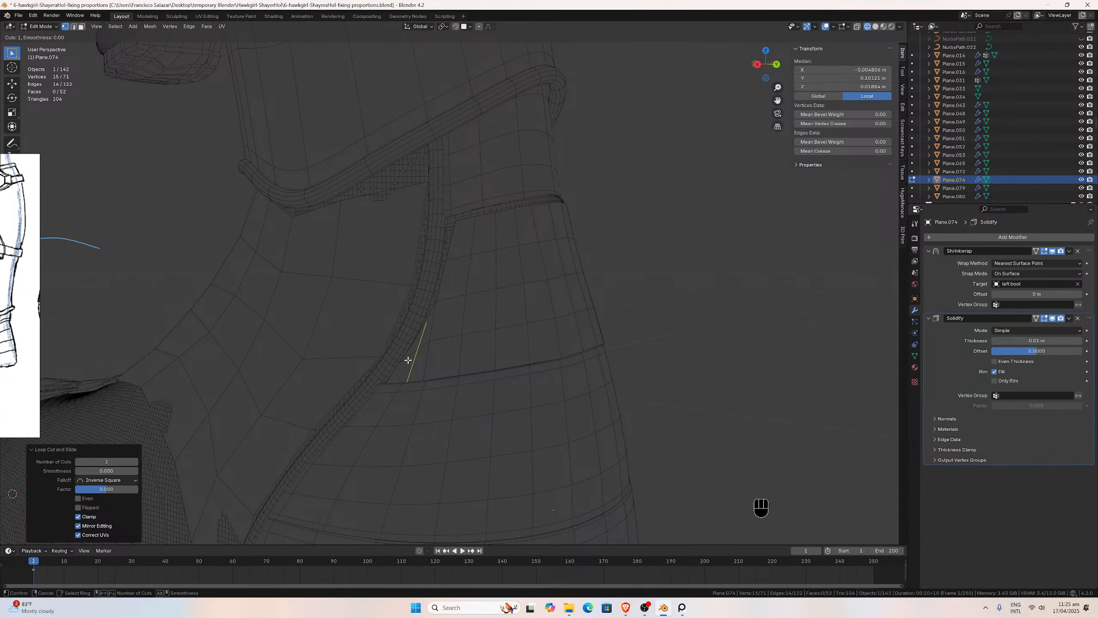
pyautogui.click(408, 359)
pyautogui.click(407, 359)
pyautogui.scroll(-2, 461, 346)
pyautogui.moveTo(460, 346); pyautogui.dragTo(409, 334, button='middle')
pyautogui.scroll(2, 409, 333)
pyautogui.hotkey('ctrl', 'r')
pyautogui.click(473, 359)
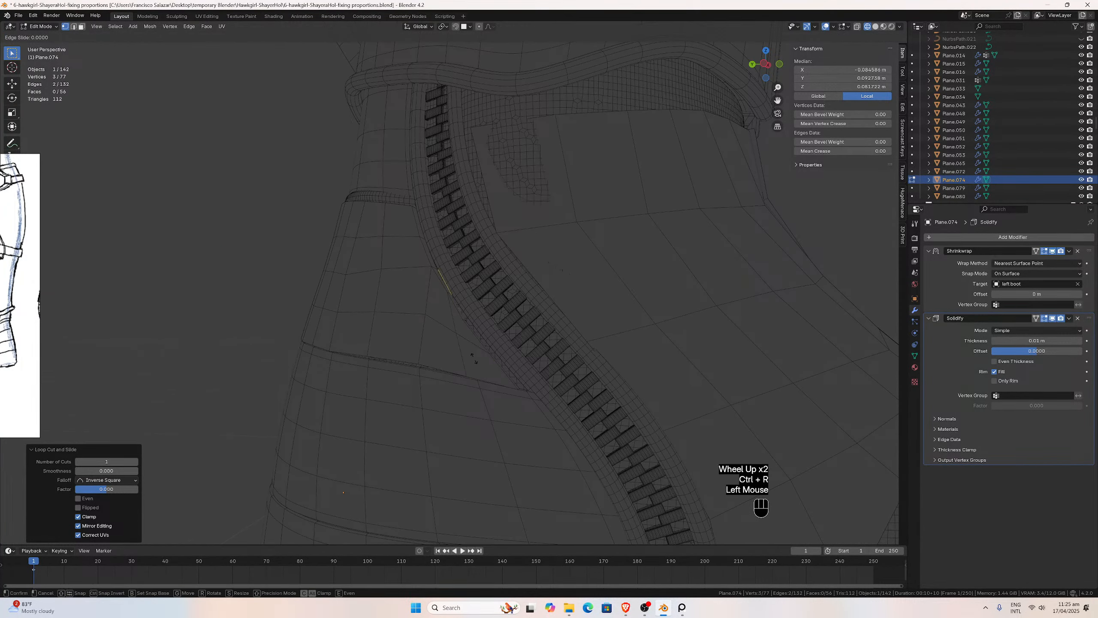
pyautogui.click(473, 359)
# Return the viewport to solid shading and frame the heel panel's border along the piping opposite the zipper.
pyautogui.moveTo(473, 359); pyautogui.dragTo(638, 356, button='middle')
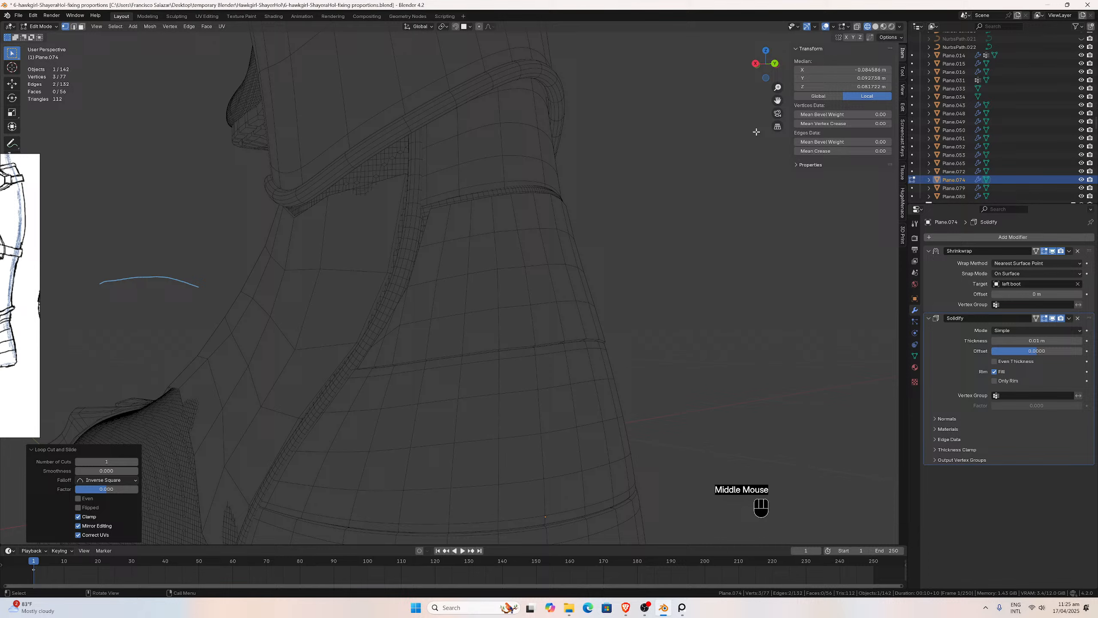
pyautogui.click(876, 26)
pyautogui.scroll(2, 488, 295)
pyautogui.moveTo(487, 295); pyautogui.dragTo(505, 298, button='middle')
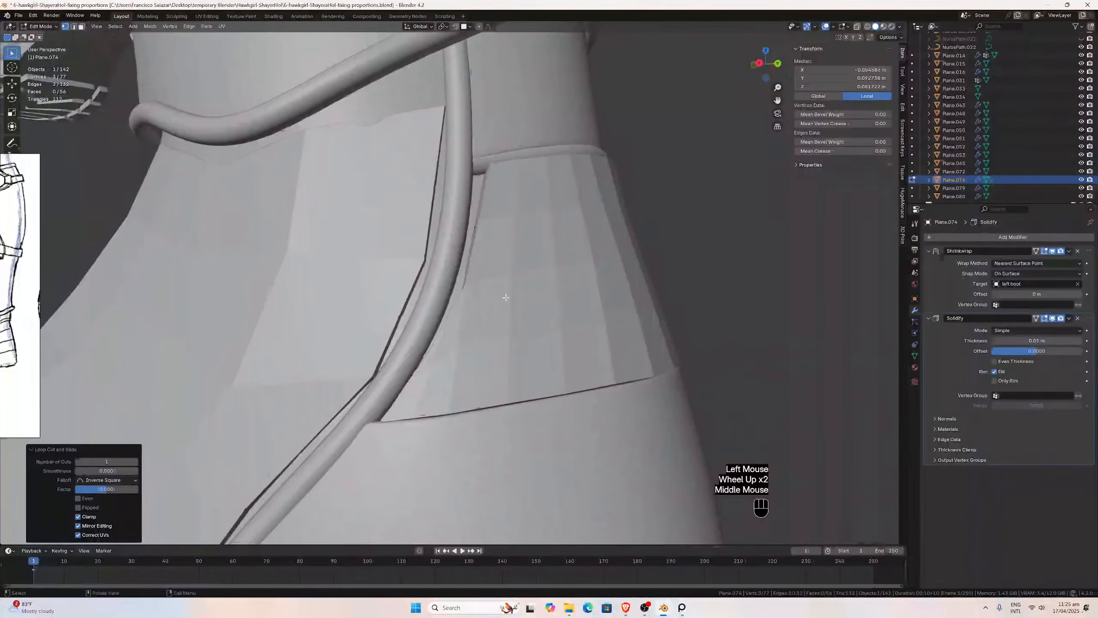
pyautogui.scroll(1, 505, 298)
# Move the three upper border vertices, including the top corner, under the piping opposite the zipper.
pyautogui.click(466, 289)
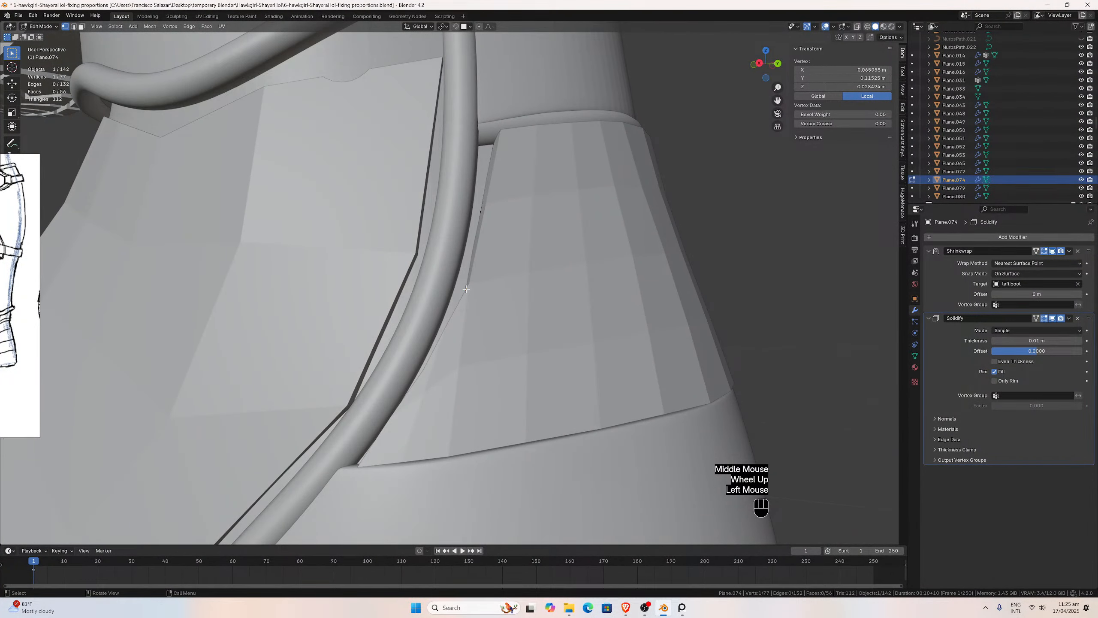
pyautogui.press('g')
pyautogui.click(482, 211)
pyautogui.click(482, 212)
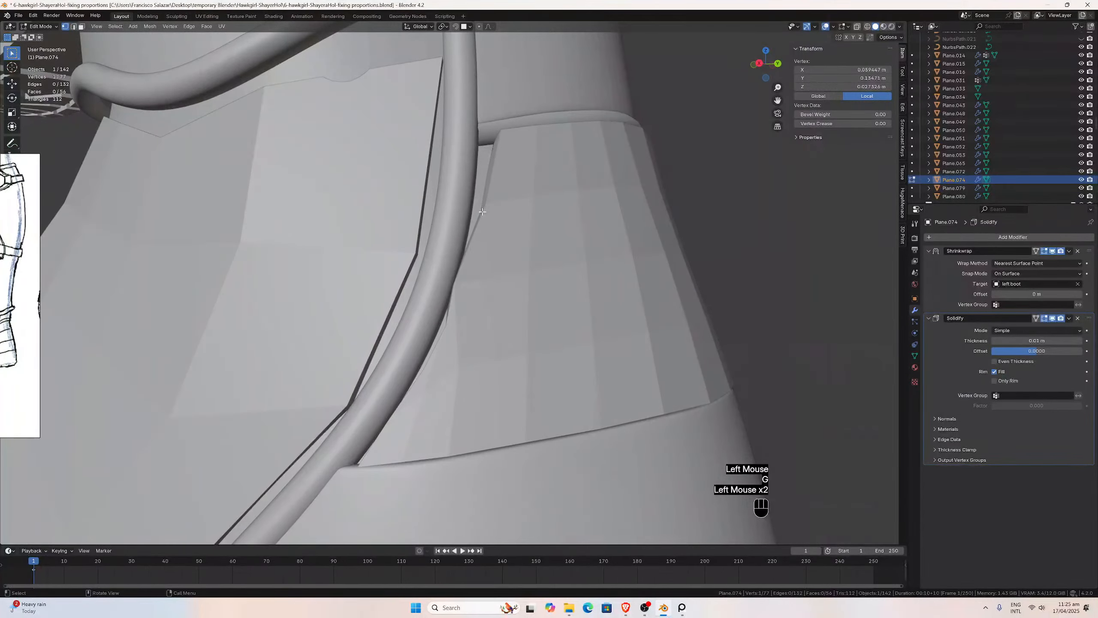
pyautogui.press('g')
pyautogui.click(467, 213)
pyautogui.click(495, 137)
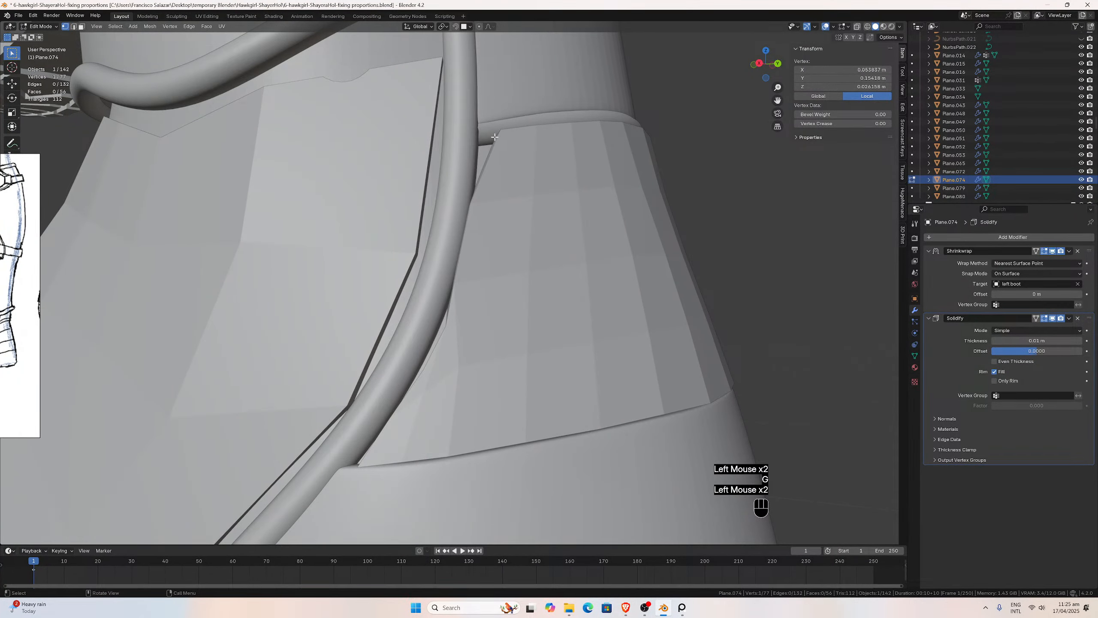
pyautogui.press('g')
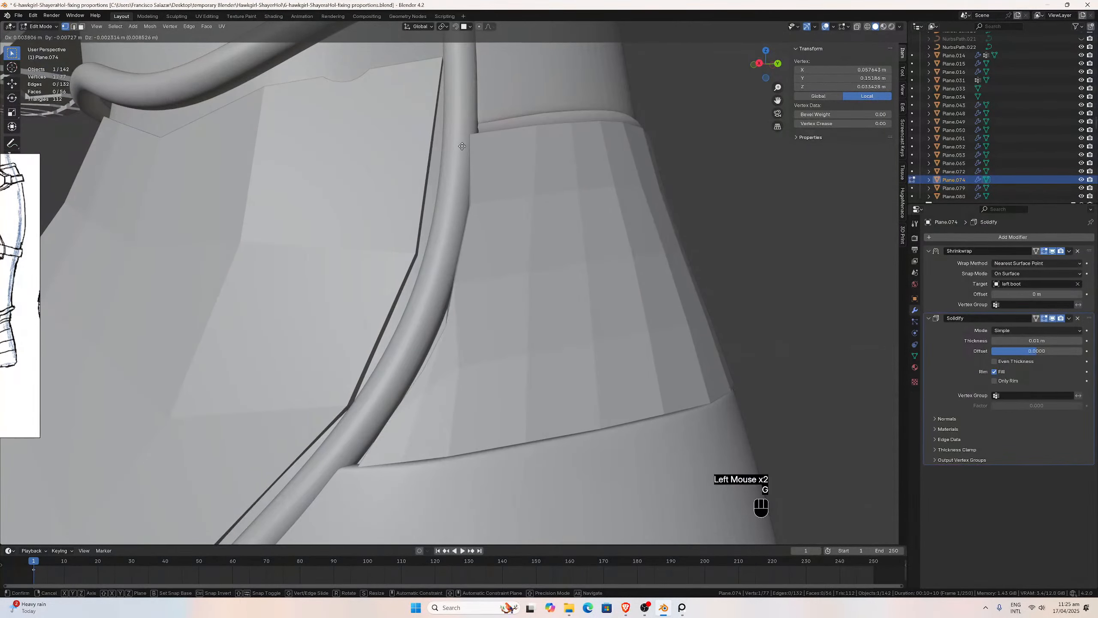
pyautogui.click(461, 147)
# Move the bottom corner vertex and the two border vertices just above it under the curved piping.
pyautogui.click(369, 449)
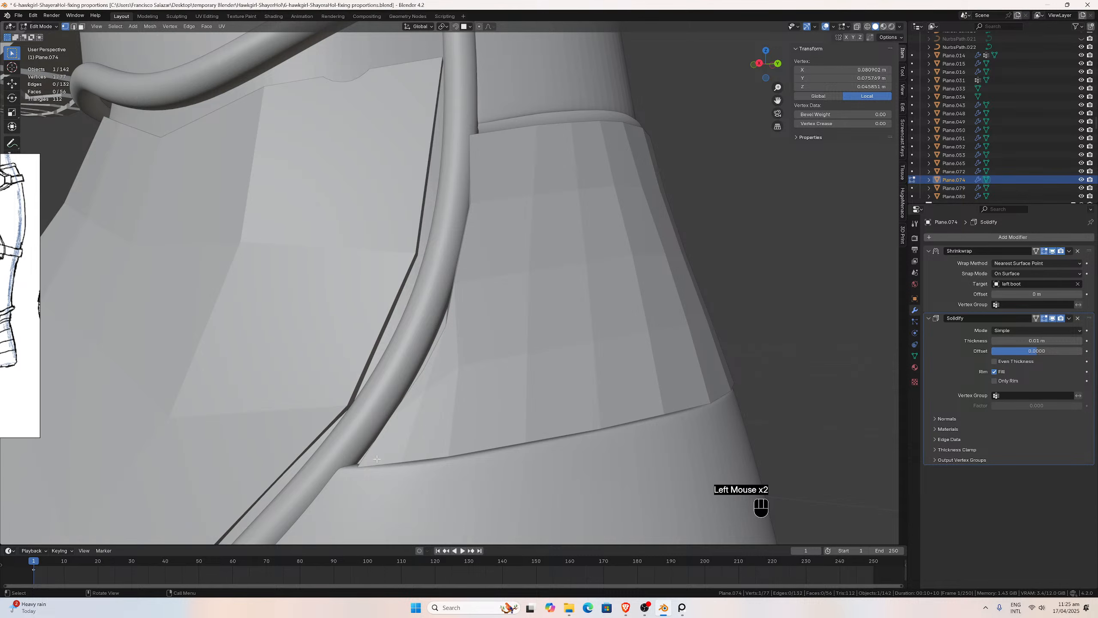
pyautogui.moveTo(370, 449); pyautogui.dragTo(391, 468, button='middle')
pyautogui.press('g')
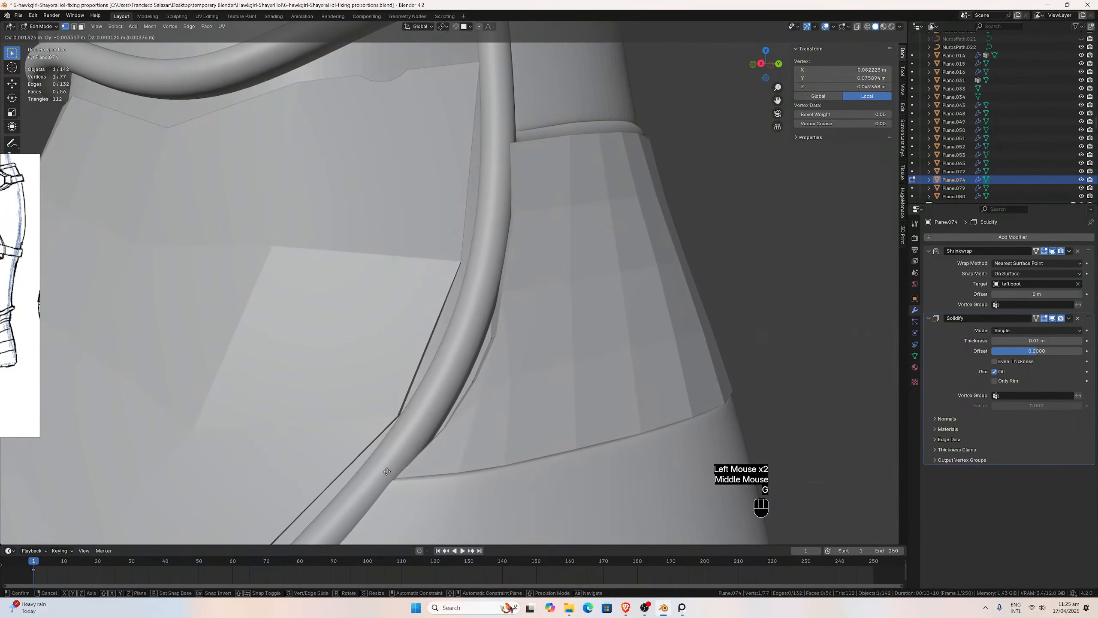
pyautogui.click(390, 470)
pyautogui.click(442, 429)
pyautogui.press('g')
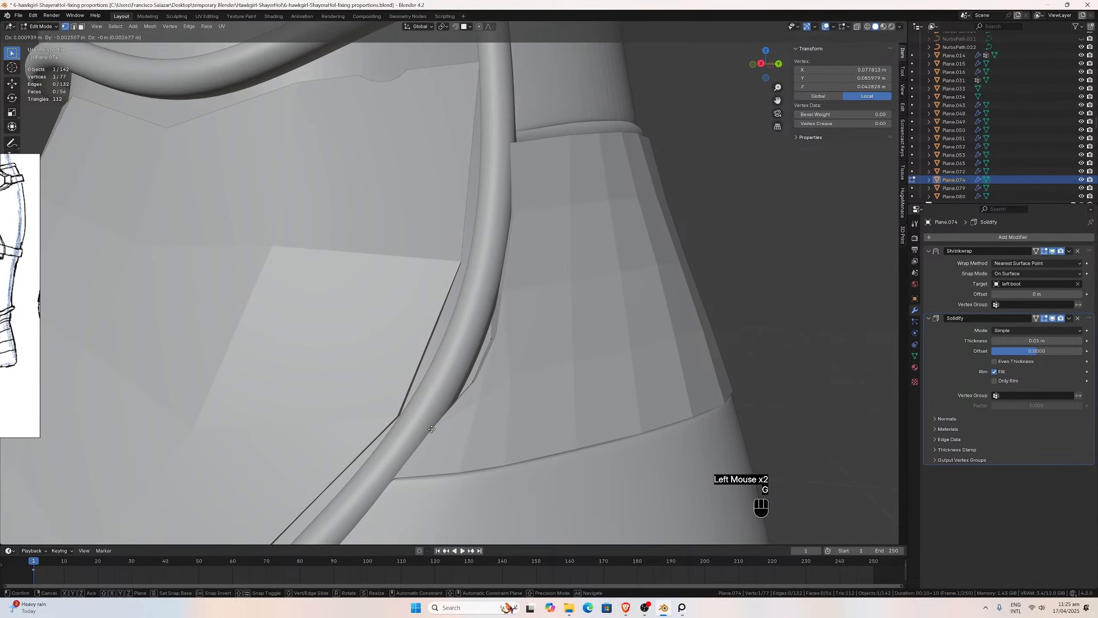
pyautogui.click(461, 395)
pyautogui.click(460, 394)
pyautogui.press('g')
pyautogui.click(455, 376)
# Move the two mid-height border vertices under the piping to close the remaining gap along the curve.
pyautogui.click(492, 339)
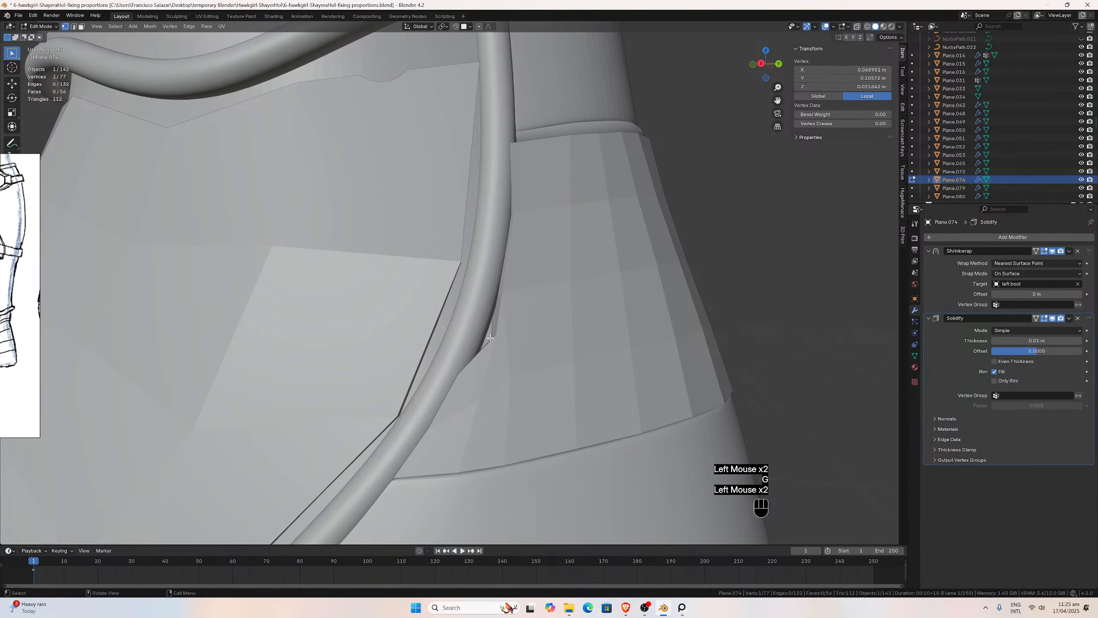
pyautogui.press('g')
pyautogui.click(474, 334)
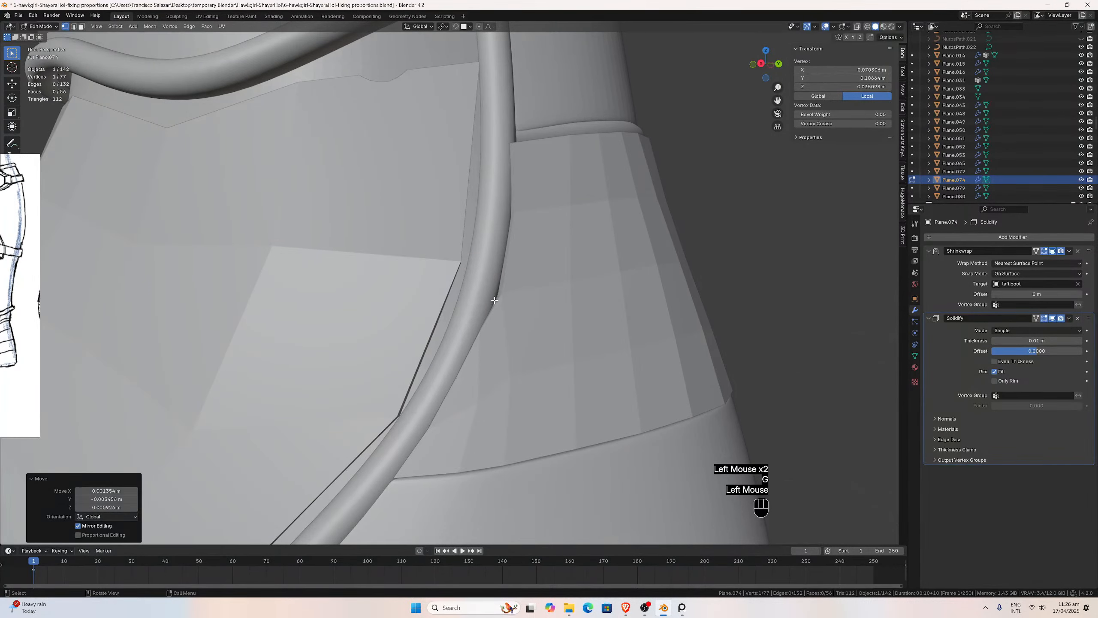
pyautogui.click(499, 296)
pyautogui.press('g')
pyautogui.click(494, 292)
# Reposition the vertices in the panel's lower corner beside the piping to even out the face spacing.
pyautogui.click(471, 401)
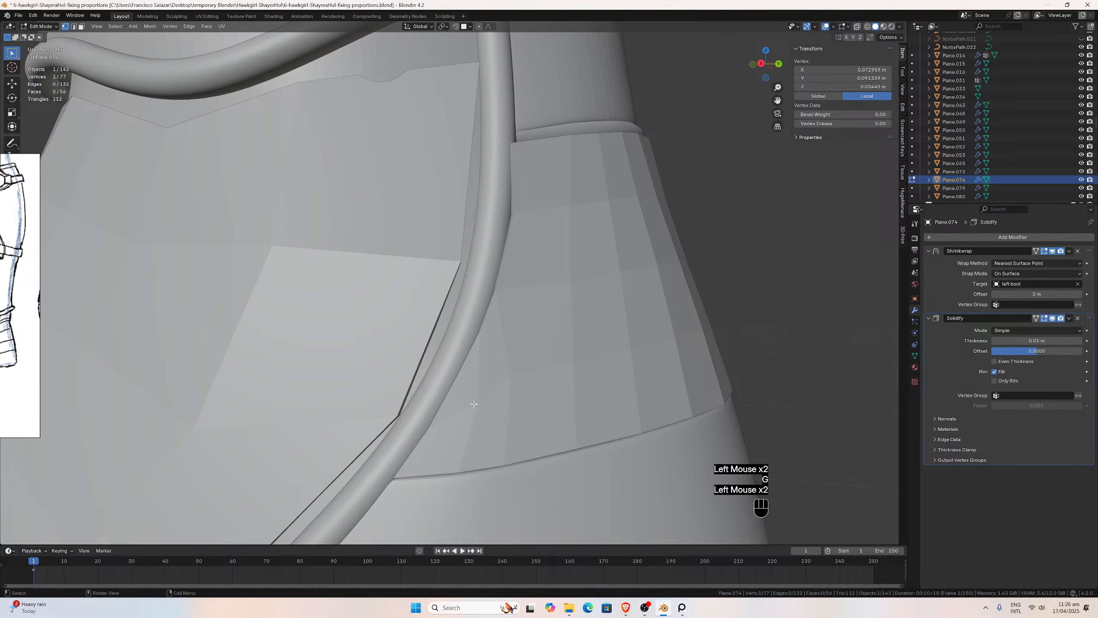
pyautogui.press('g')
pyautogui.click(451, 414)
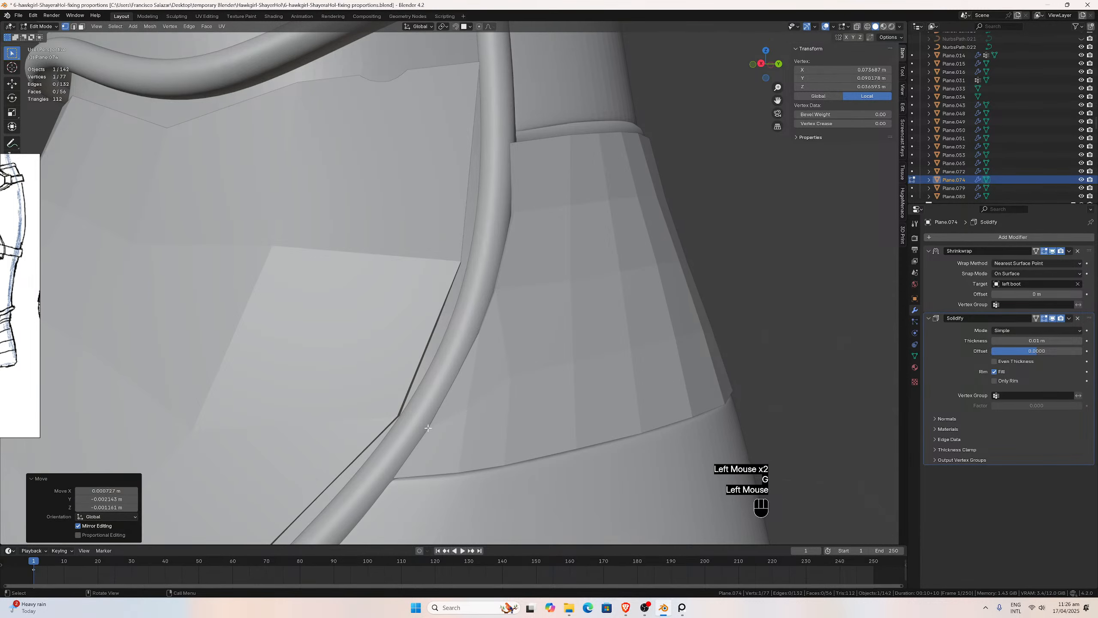
pyautogui.click(431, 419)
pyautogui.press('g')
pyautogui.click(463, 409)
pyautogui.click(471, 401)
pyautogui.press('g')
pyautogui.click(509, 375)
pyautogui.click(511, 377)
pyautogui.press('g')
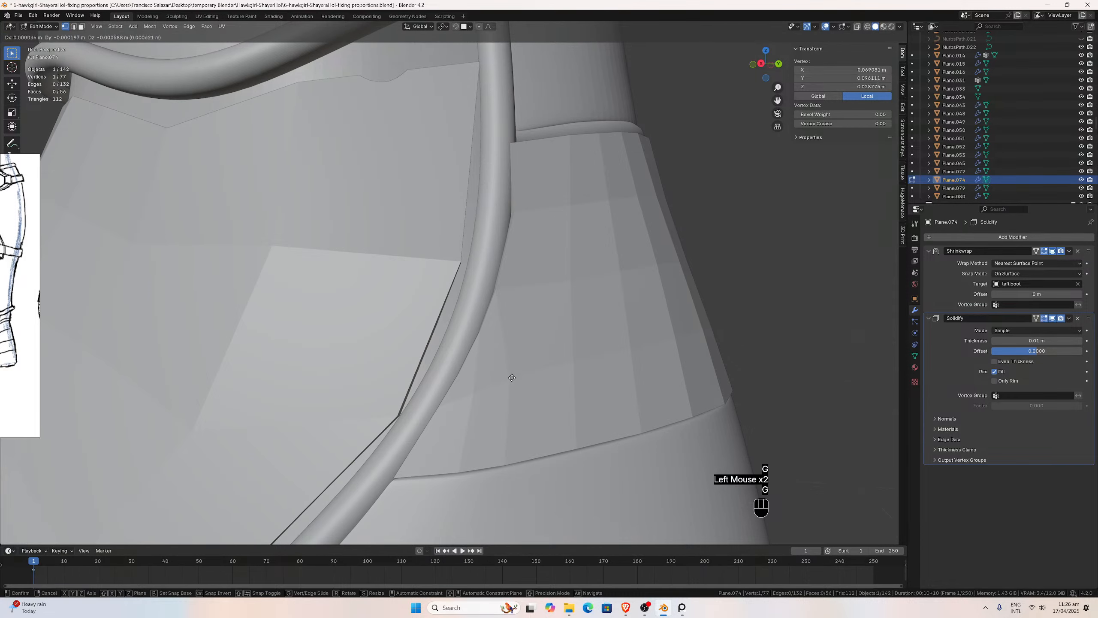
pyautogui.click(503, 386)
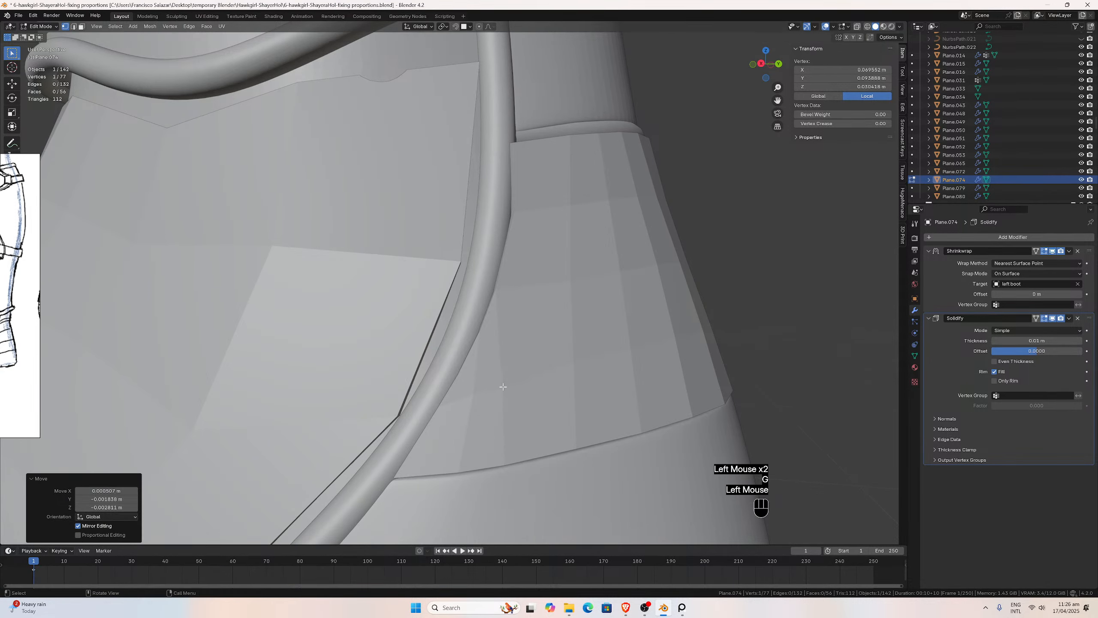
# Nudge the two vertices along the lower curve of the piping for a tighter fit and check the panel's edge.
pyautogui.doubleClick(479, 342)
pyautogui.press('g')
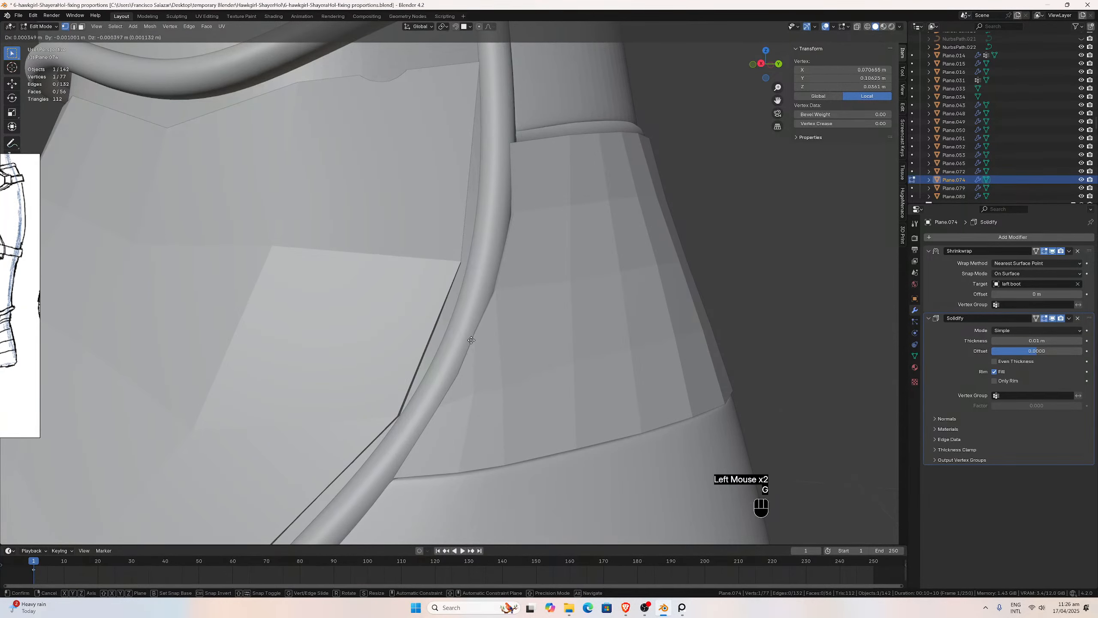
pyautogui.click(471, 340)
pyautogui.doubleClick(456, 372)
pyautogui.press('g')
pyautogui.click(509, 308)
pyautogui.scroll(-1, 516, 303)
pyautogui.moveTo(515, 303); pyautogui.dragTo(496, 331, button='middle')
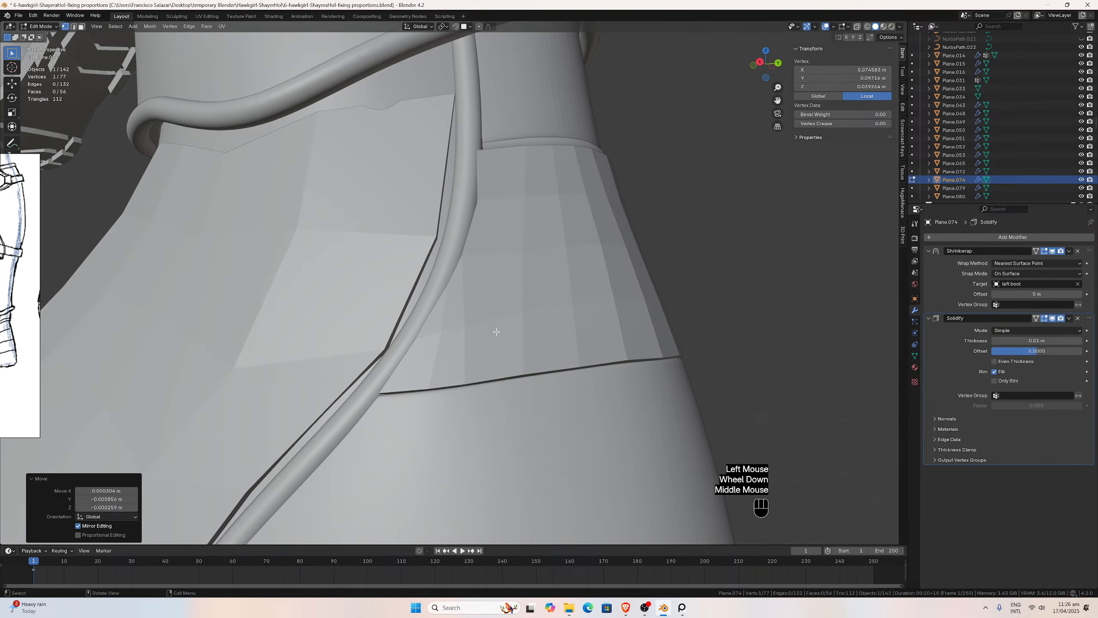
# Move the interior vertex beside the piping's lower curve to smooth the neighbouring faces, and check the panel from the side.
pyautogui.click(445, 331)
pyautogui.press('g')
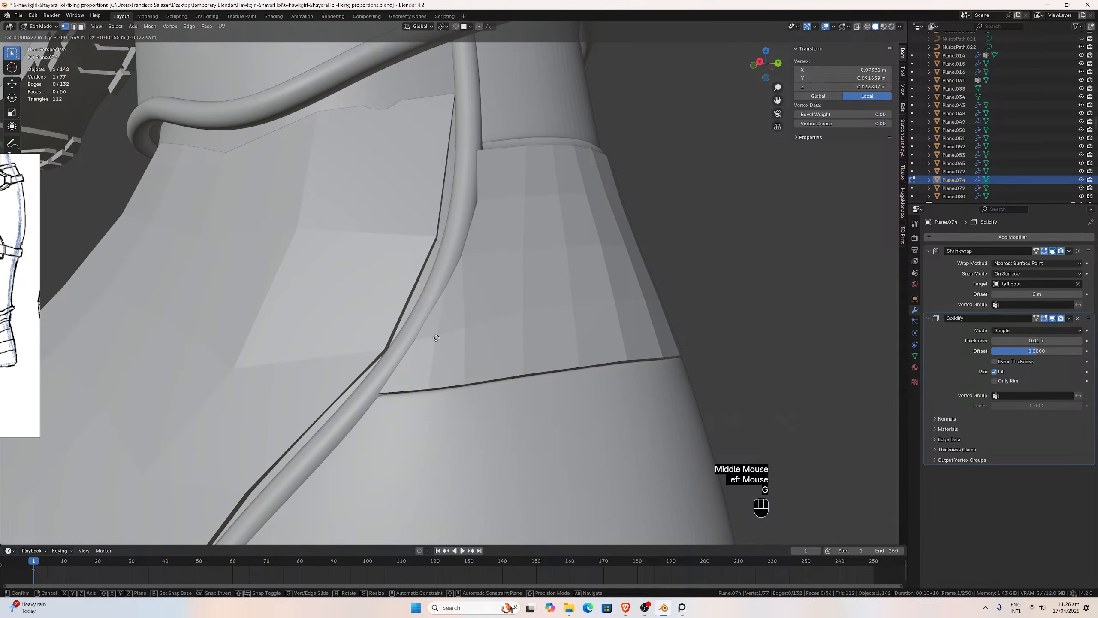
pyautogui.click(435, 335)
pyautogui.moveTo(434, 335); pyautogui.dragTo(474, 328, button='middle')
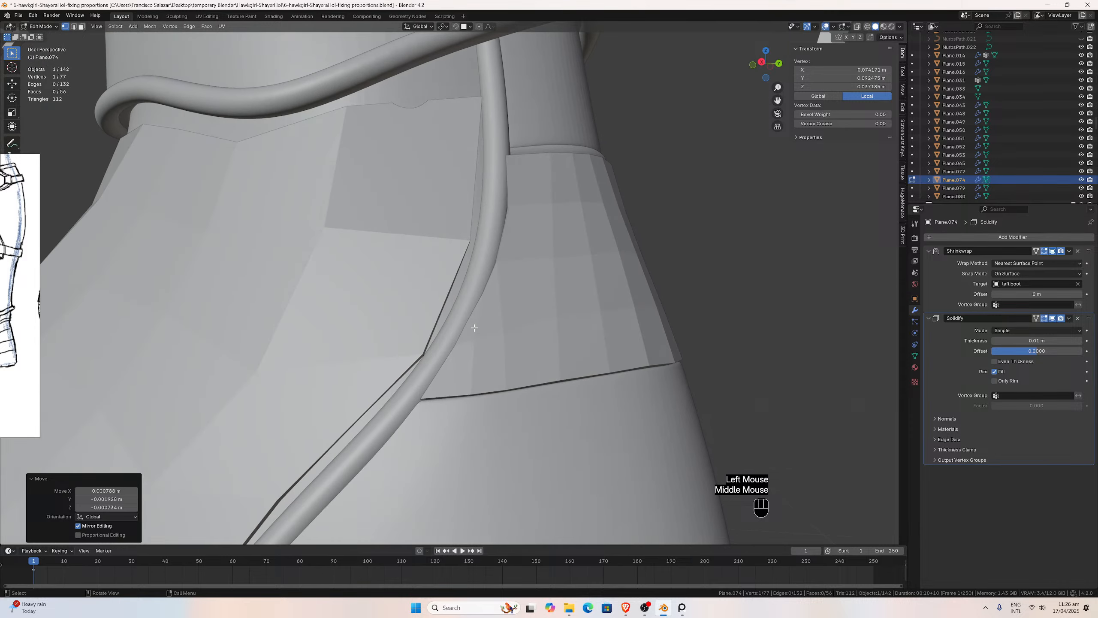
pyautogui.press('KP_3')
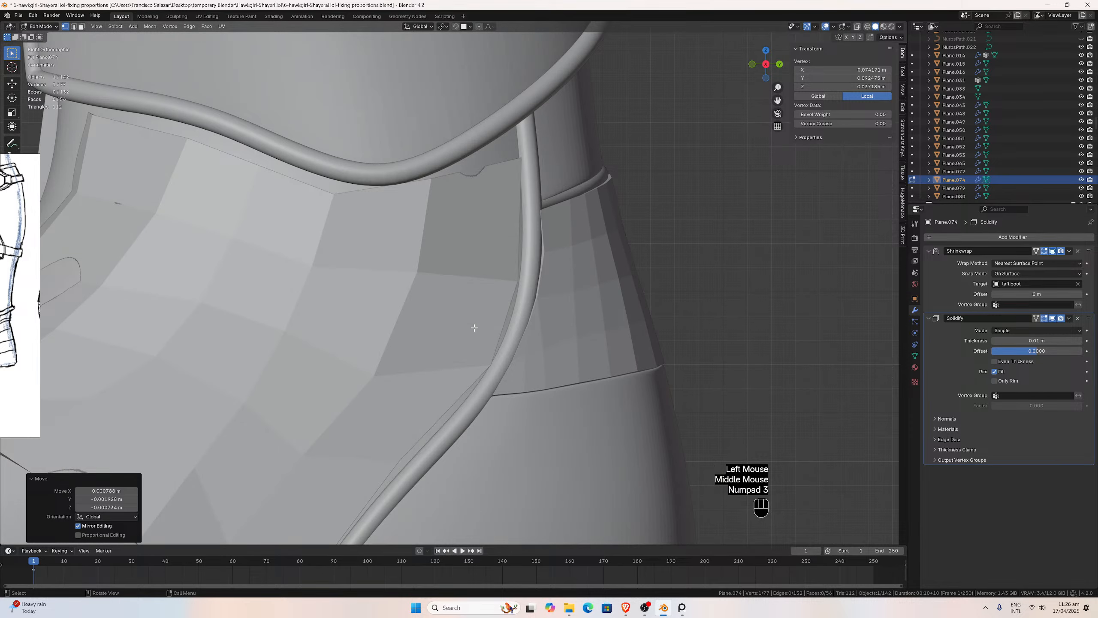
pyautogui.moveTo(592, 345); pyautogui.dragTo(573, 326, button='middle')
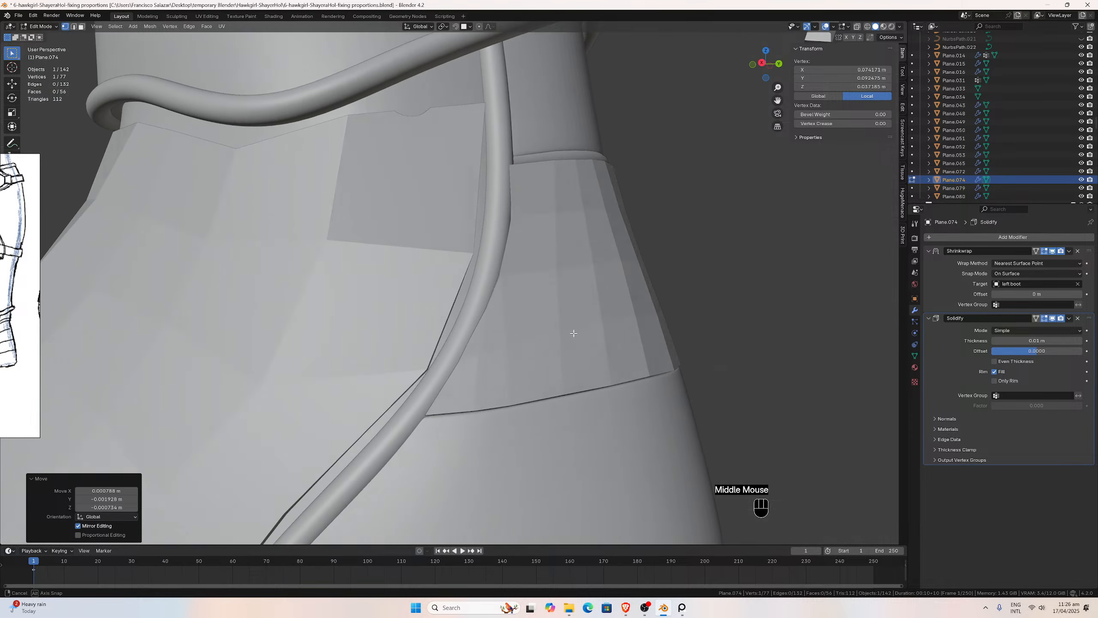
pyautogui.scroll(-1, 573, 326)
pyautogui.scroll(2, 564, 326)
pyautogui.scroll(-1, 495, 350)
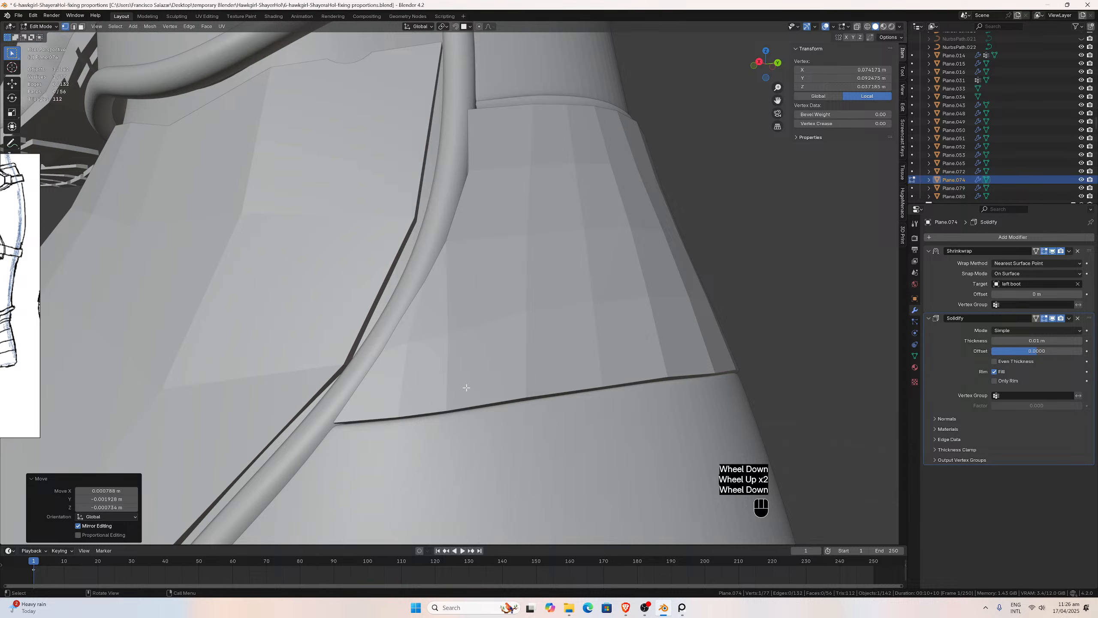
# Reposition the interior vertices in the lower part of the panel beside the curved piping to even out the faces.
pyautogui.click(452, 331)
pyautogui.press('g')
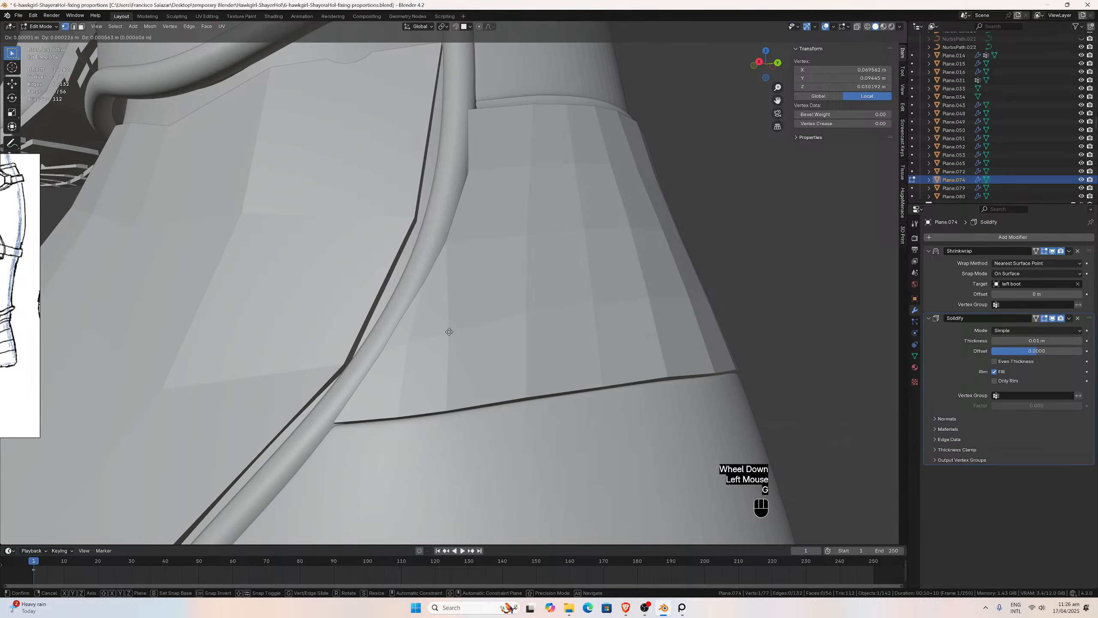
pyautogui.click(444, 329)
pyautogui.press('g')
pyautogui.click(386, 340)
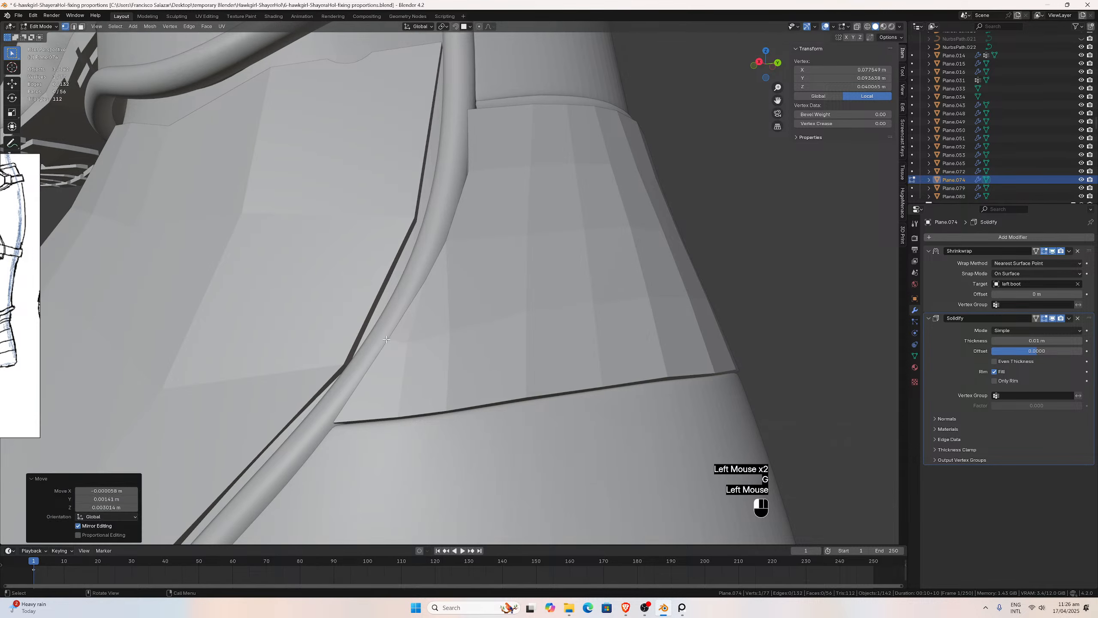
pyautogui.press('g')
pyautogui.click(416, 338)
pyautogui.moveTo(416, 339); pyautogui.dragTo(475, 375, button='middle')
pyautogui.click(475, 375)
pyautogui.press('g')
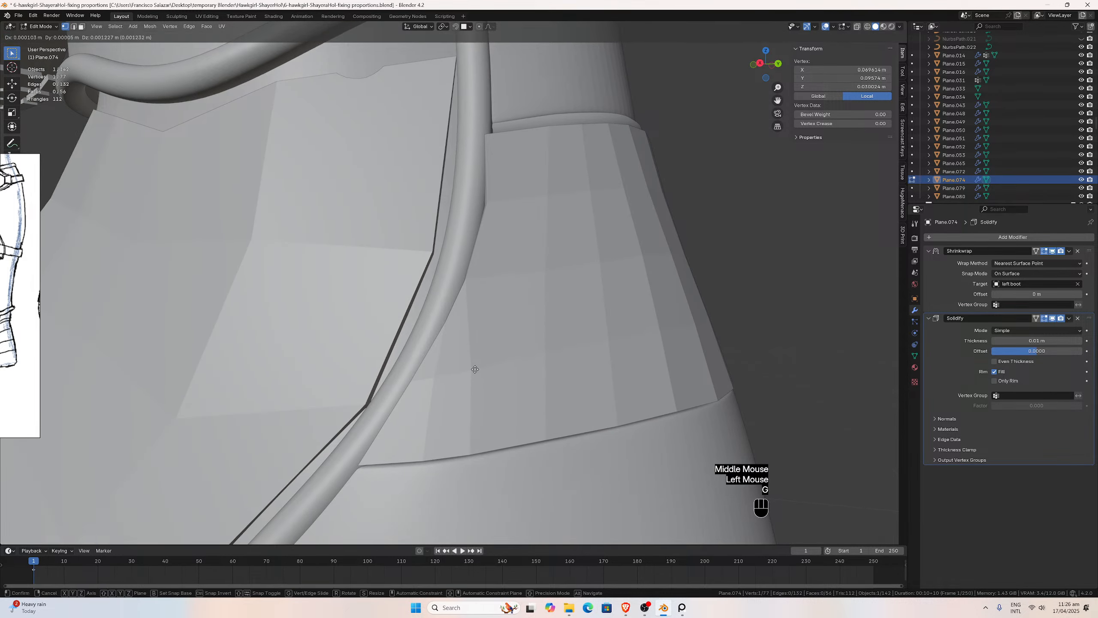
pyautogui.click(476, 367)
pyautogui.scroll(-2, 552, 271)
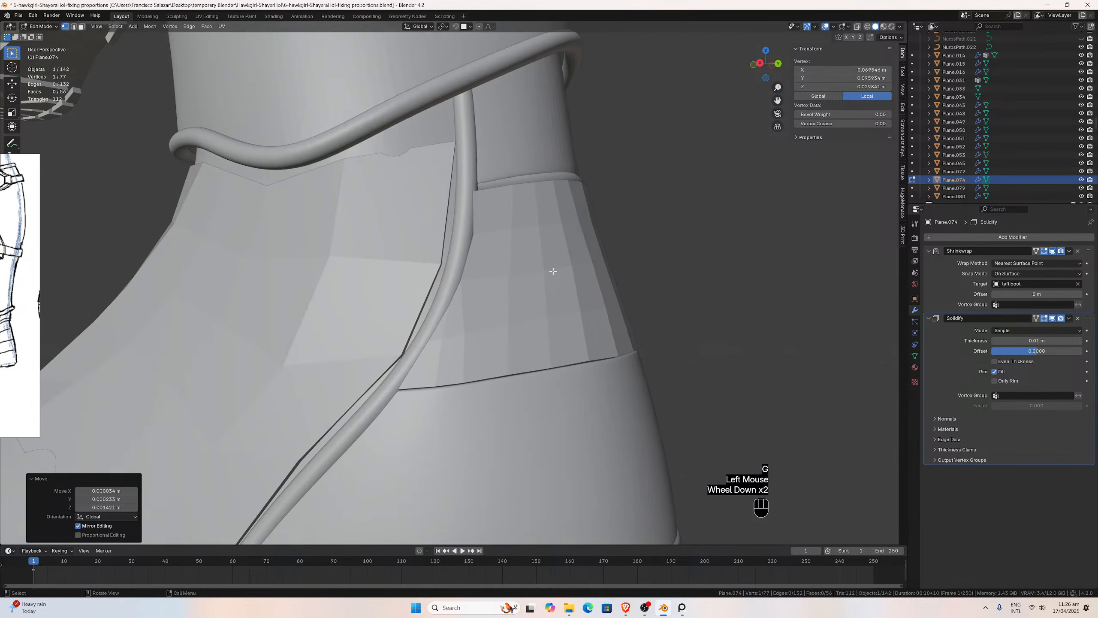
# On the zipper side, move the panel's bottom corner vertex and the border vertex above it under the zipper piping.
pyautogui.moveTo(551, 270); pyautogui.dragTo(392, 270, button='middle')
pyautogui.scroll(1, 493, 323)
pyautogui.scroll(-1, 493, 323)
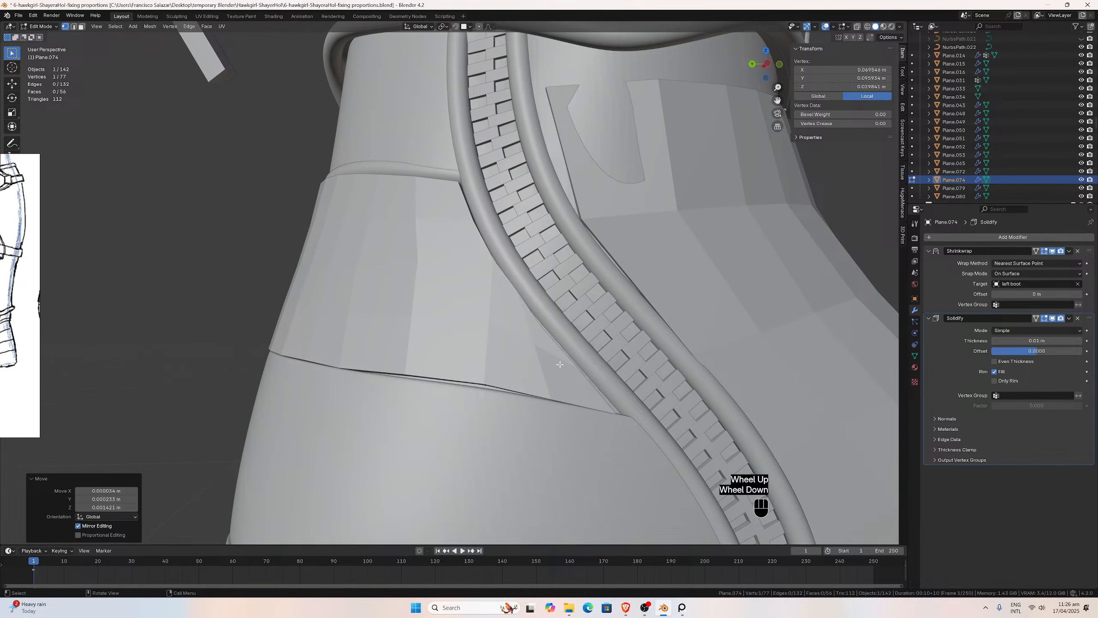
pyautogui.press('ctrl+KP_3')
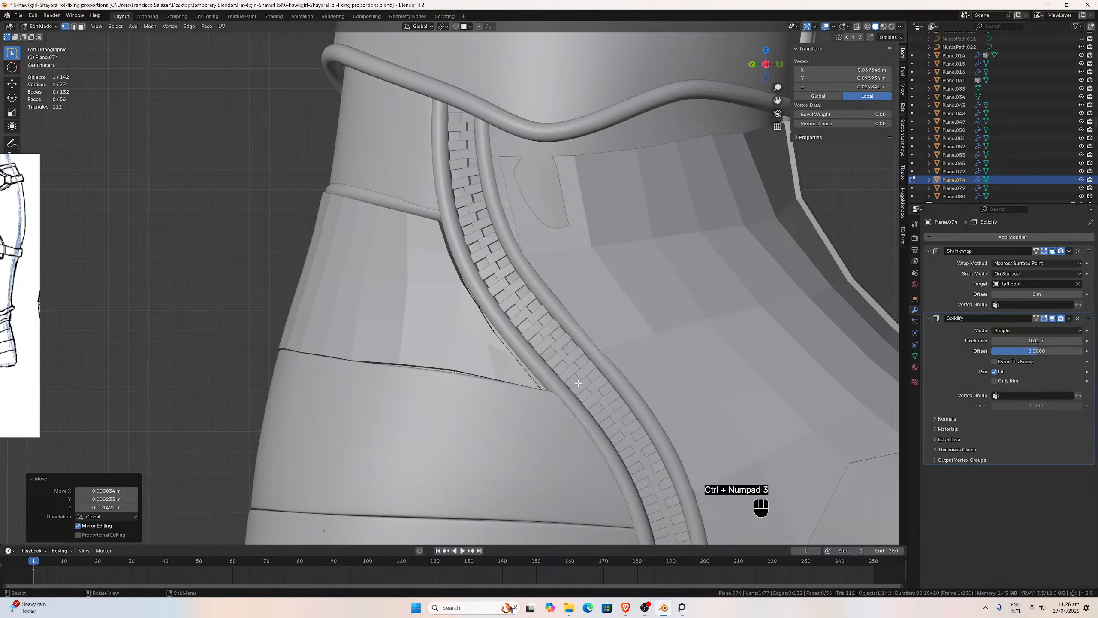
pyautogui.scroll(1, 681, 363)
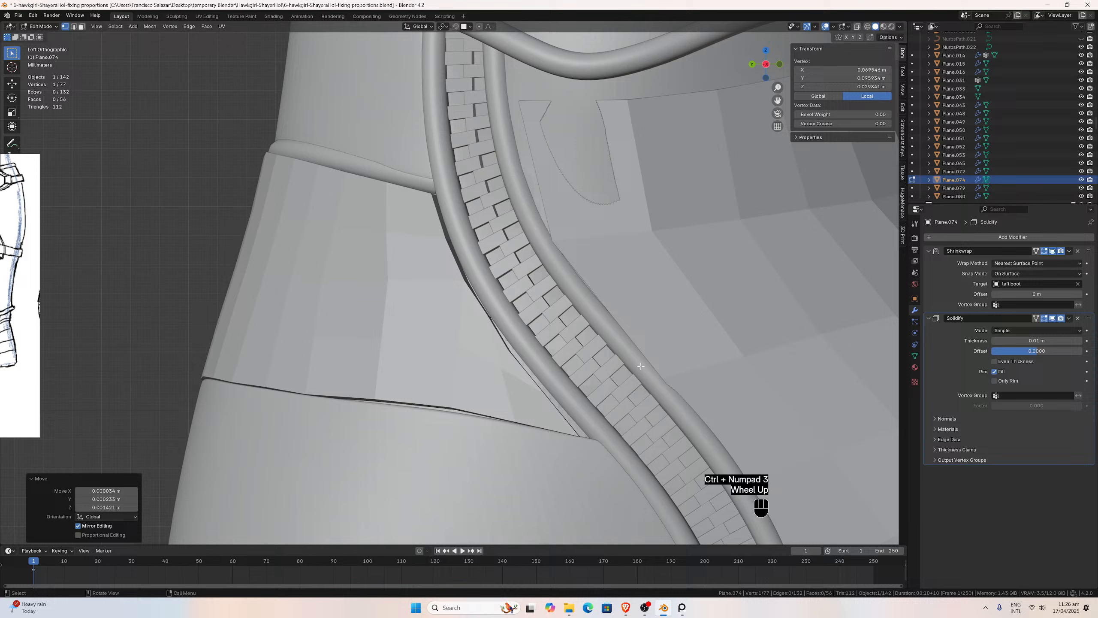
pyautogui.click(579, 437)
pyautogui.press('g')
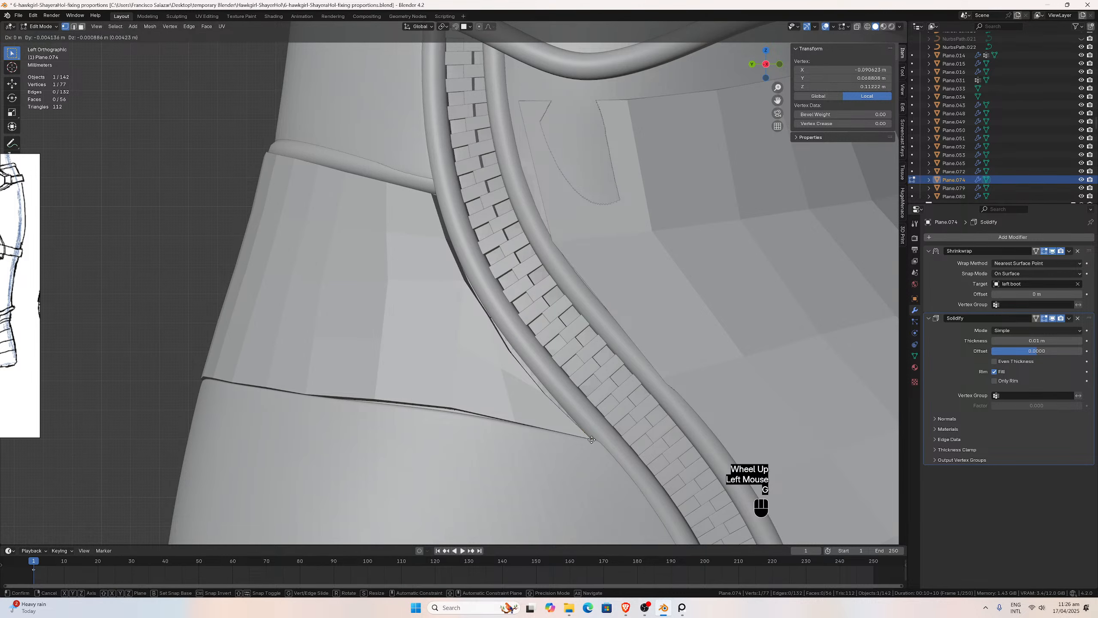
pyautogui.click(551, 401)
pyautogui.click(551, 401)
pyautogui.press('g')
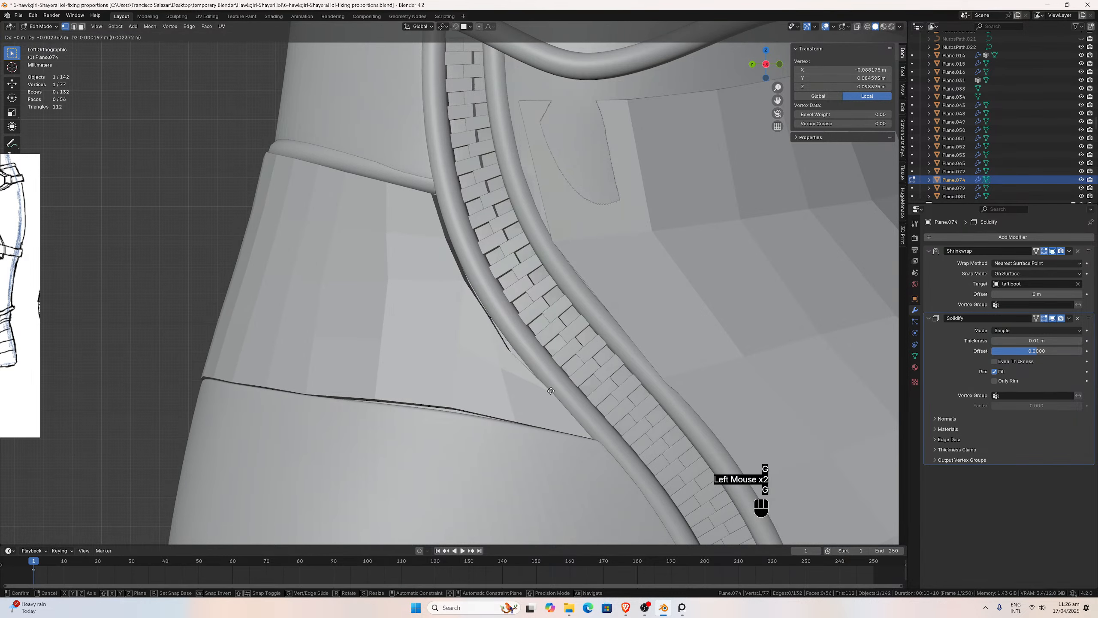
pyautogui.click(519, 362)
# Move the next two lower border vertices upward under the zipper piping to space them along its curve.
pyautogui.click(520, 362)
pyautogui.press('g')
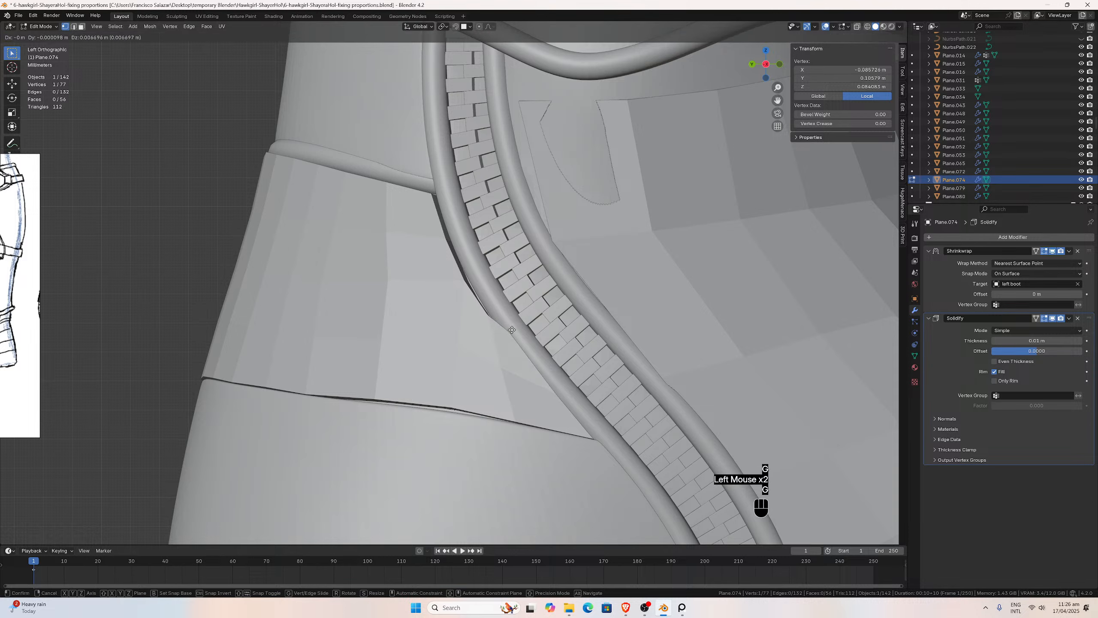
pyautogui.click(546, 386)
pyautogui.click(546, 386)
pyautogui.press('g')
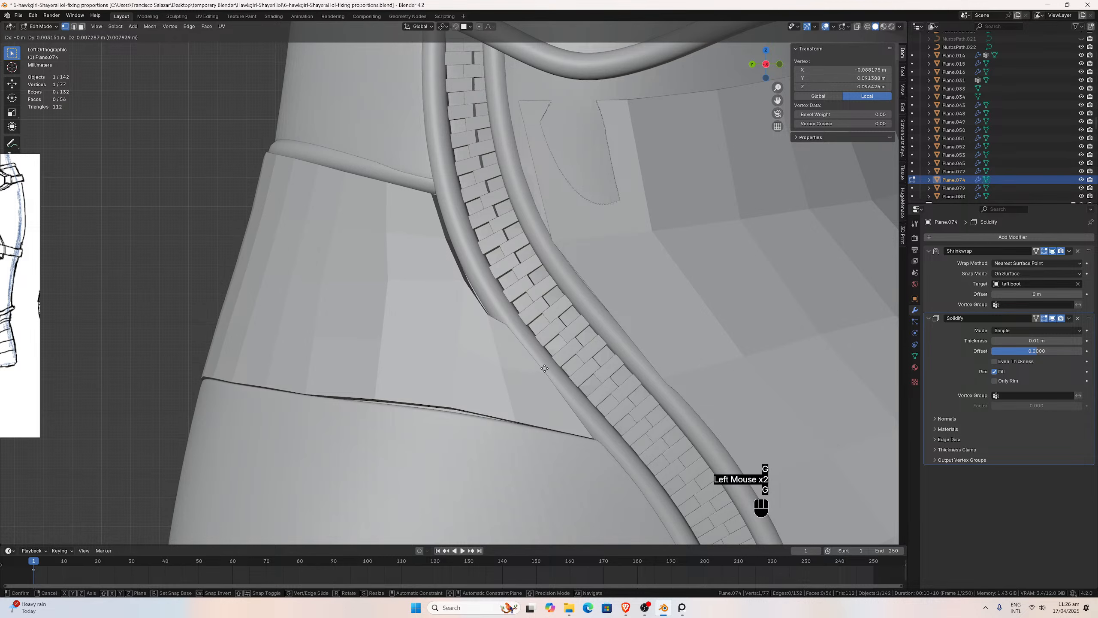
pyautogui.click(540, 368)
# Adjust the two interior vertices nearest the lower zipper piping to follow the shifted border.
pyautogui.click(501, 367)
pyautogui.press('g')
pyautogui.click(500, 355)
pyautogui.click(454, 341)
pyautogui.press('g')
pyautogui.click(540, 347)
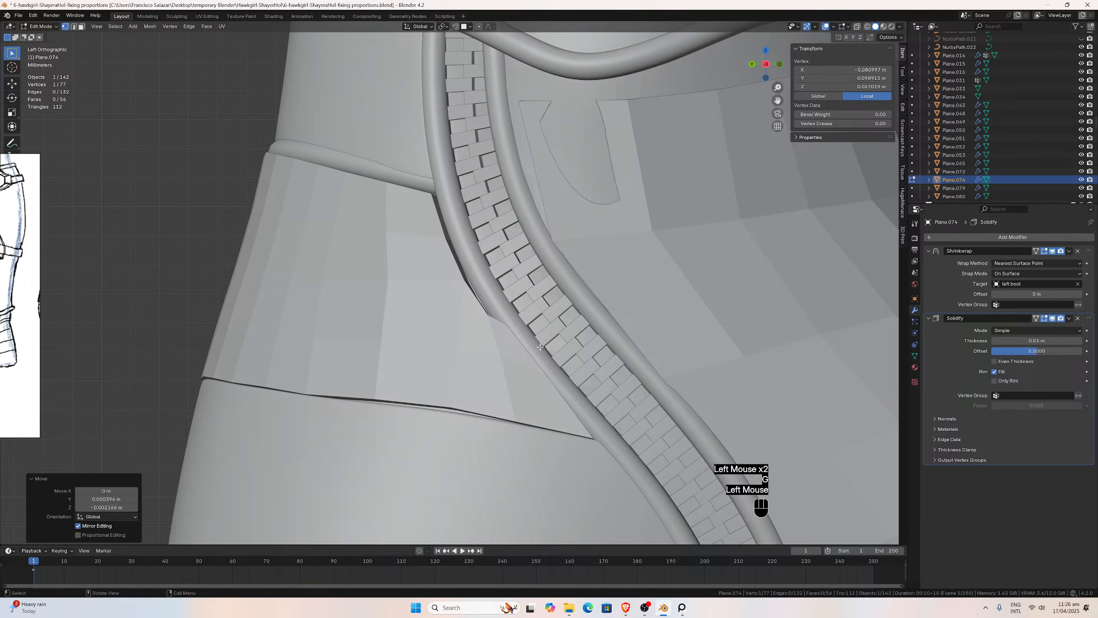
# Move the two mid-height border vertices against the zipper piping to narrow the gap along the curve.
pyautogui.click(478, 317)
pyautogui.press('g')
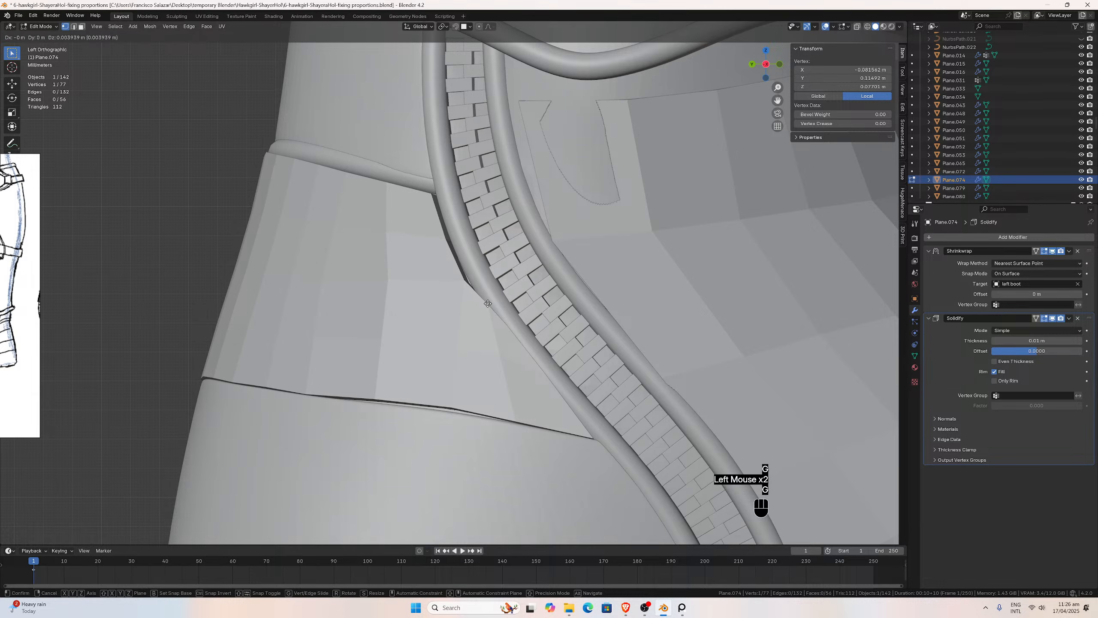
pyautogui.click(471, 282)
pyautogui.click(469, 281)
pyautogui.press('g')
pyautogui.click(473, 284)
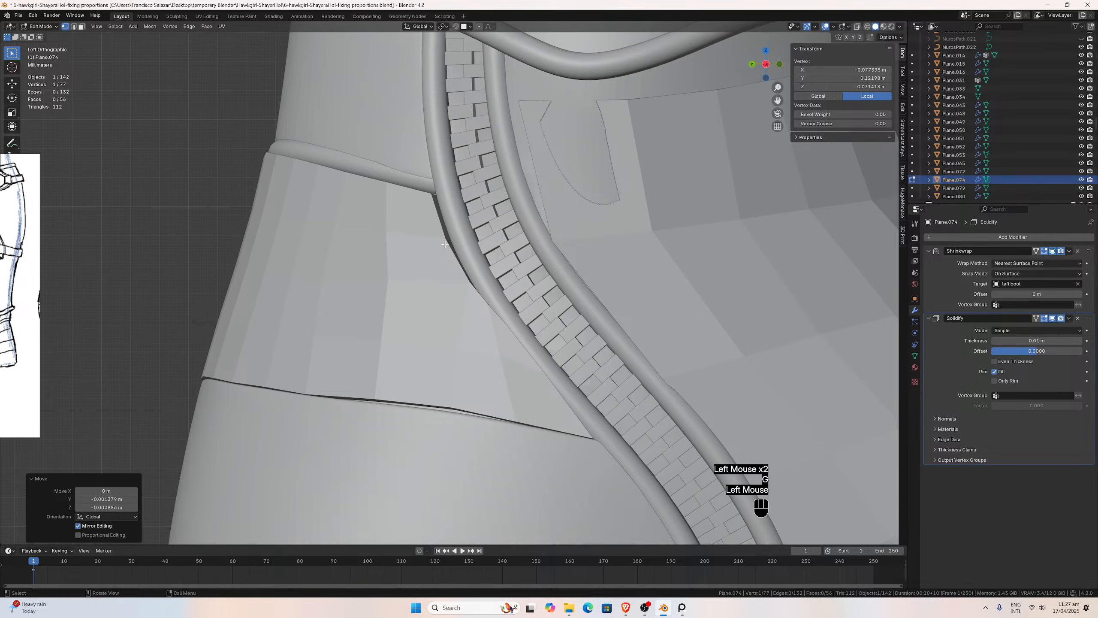
# Move the upper border vertex and the top corner vertex under the zipper piping, and shift the neighbouring top-edge vertex toward them.
pyautogui.click(449, 243)
pyautogui.press('g')
pyautogui.click(443, 217)
pyautogui.click(438, 198)
pyautogui.press('g')
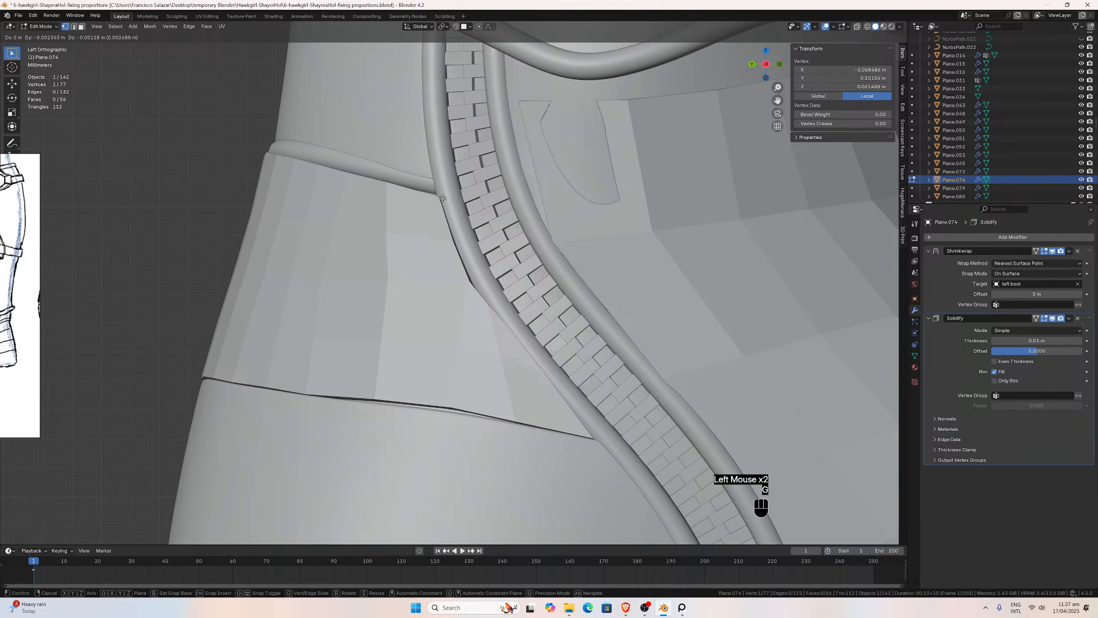
pyautogui.click(441, 198)
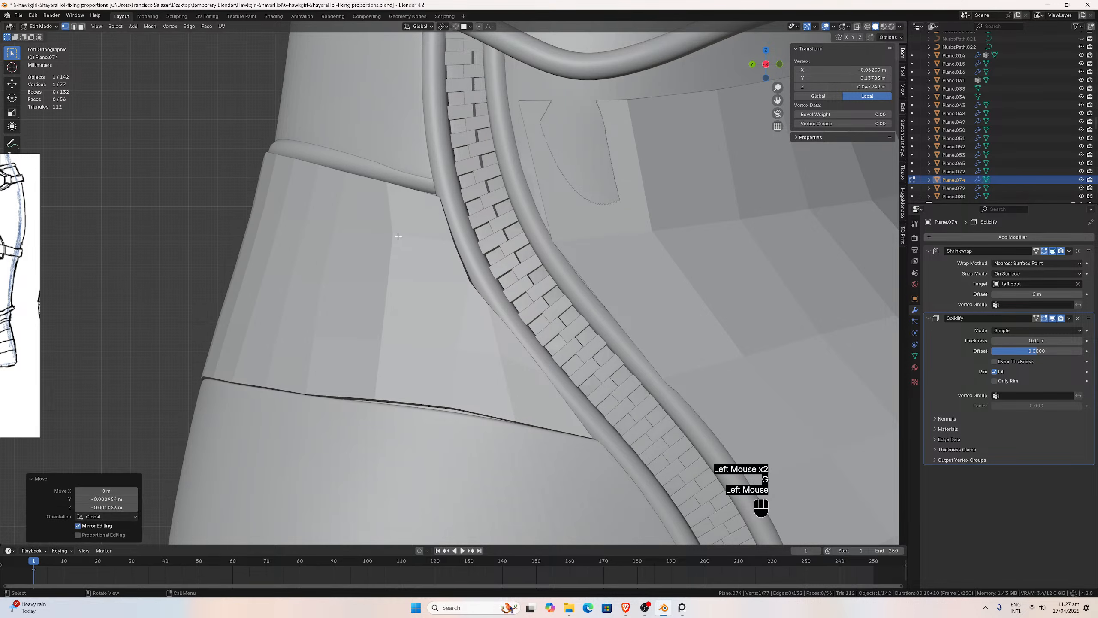
pyautogui.click(392, 187)
pyautogui.press('g')
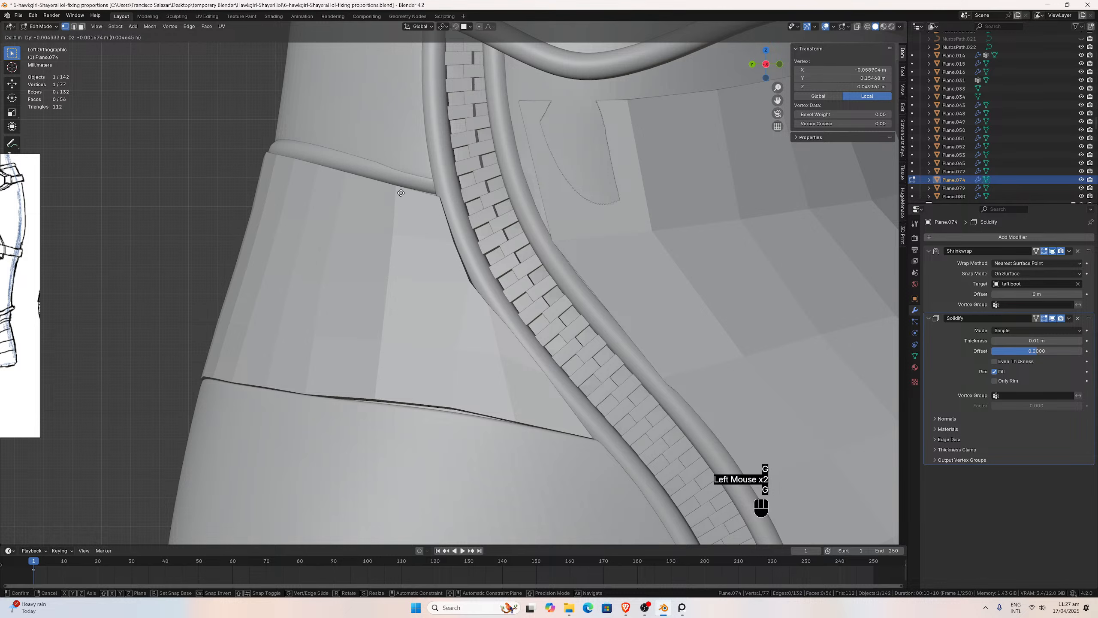
pyautogui.click(399, 193)
# Shift the uneven bottom-edge vertex near the zipper and the two interior vertices above it to even out the face columns.
pyautogui.click(460, 399)
pyautogui.press('g')
pyautogui.click(460, 363)
pyautogui.click(461, 355)
pyautogui.press('g')
pyautogui.click(467, 352)
pyautogui.click(501, 353)
pyautogui.press('g')
pyautogui.click(506, 355)
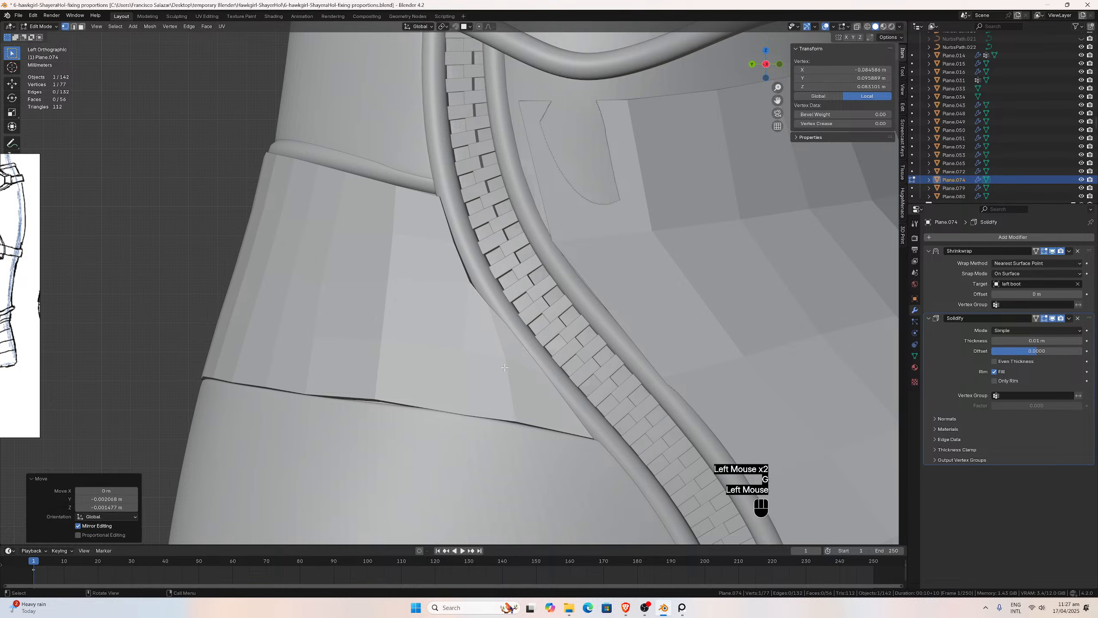
# Adjust two more bottom-edge vertices on the zipper side so the panel's lower border follows the seam smoothly.
pyautogui.click(519, 421)
pyautogui.press('g')
pyautogui.click(519, 420)
pyautogui.click(376, 397)
pyautogui.press('g')
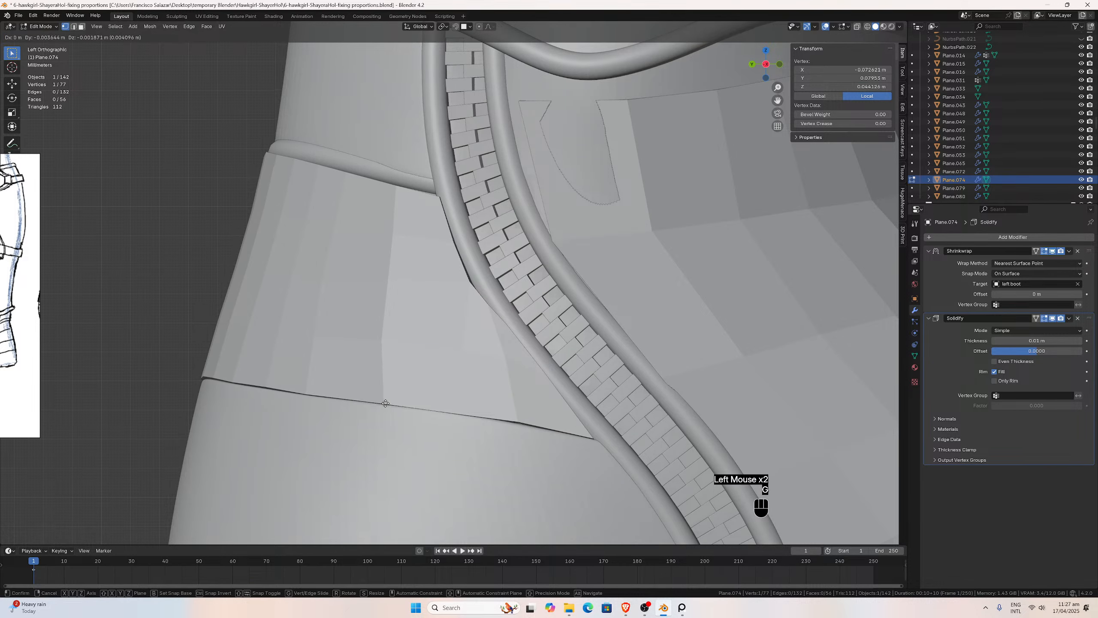
pyautogui.click(380, 403)
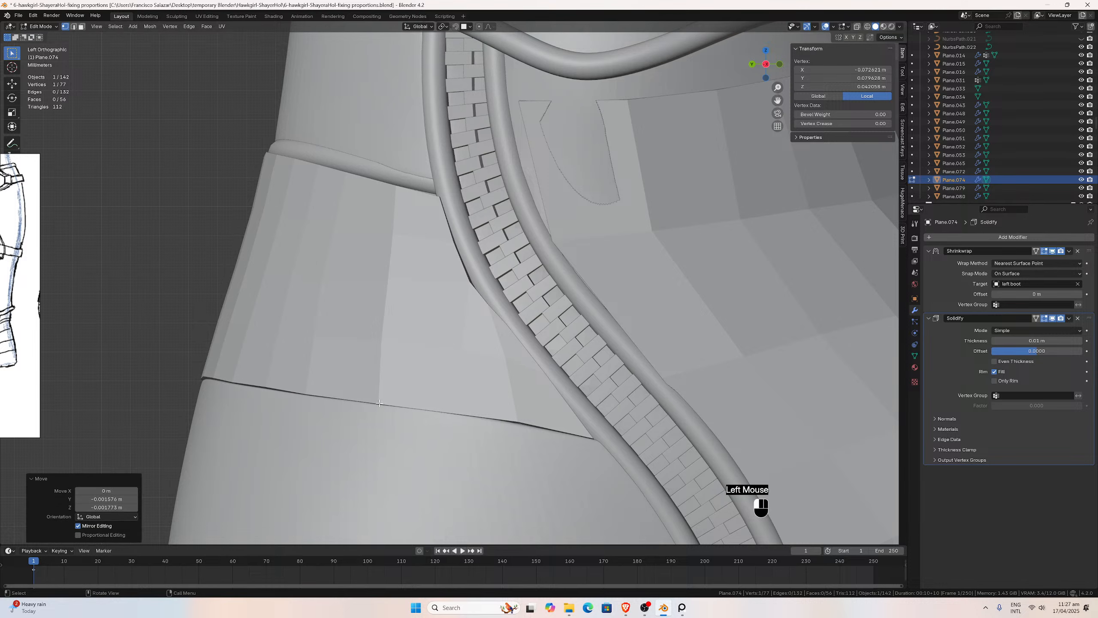
# Nudge the two interior vertices of the column above the bottom edge toward the zipper to straighten that edge line.
pyautogui.click(385, 336)
pyautogui.press('g')
pyautogui.click(389, 337)
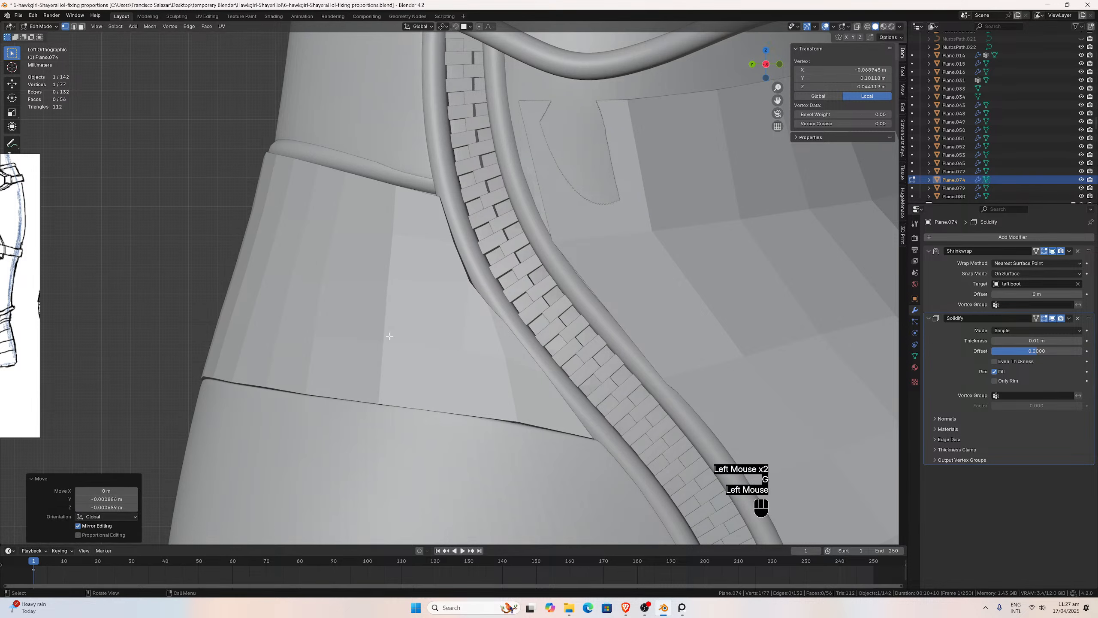
pyautogui.click(391, 277)
pyautogui.press('g')
pyautogui.click(392, 277)
pyautogui.click(394, 227)
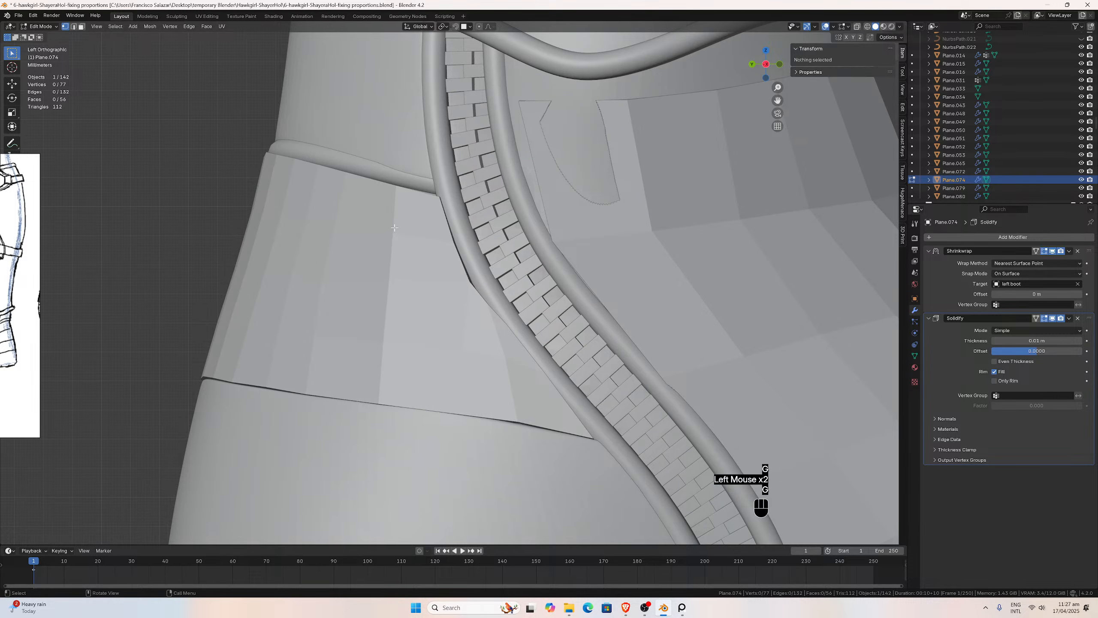
# Slide the three border vertices along the middle of the zipper piping downward for even spacing and a tighter fit.
pyautogui.click(466, 275)
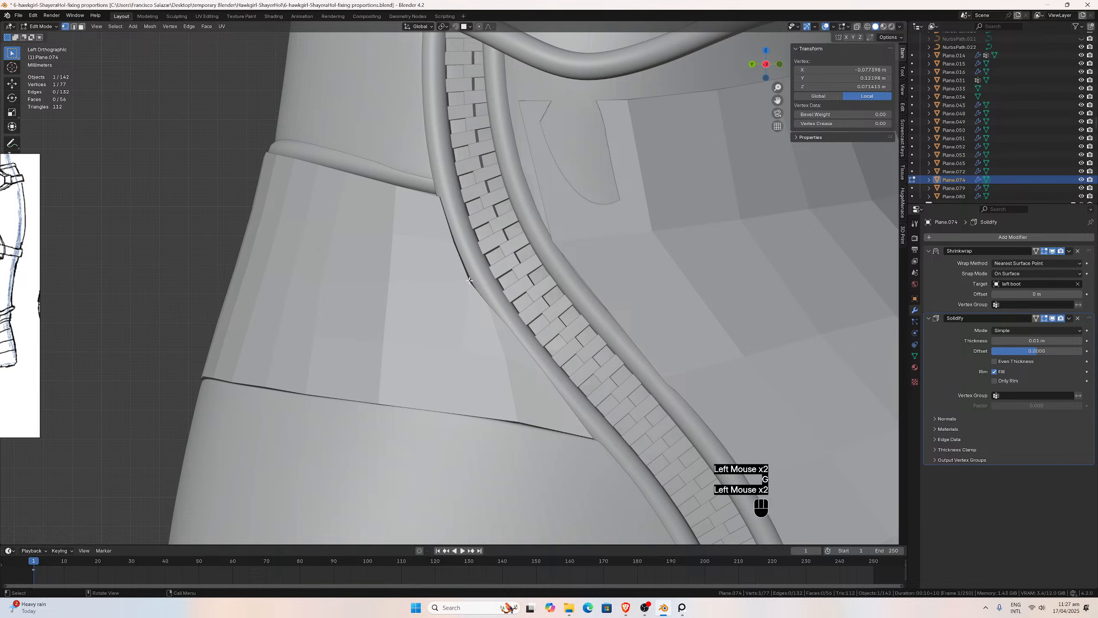
pyautogui.press('g')
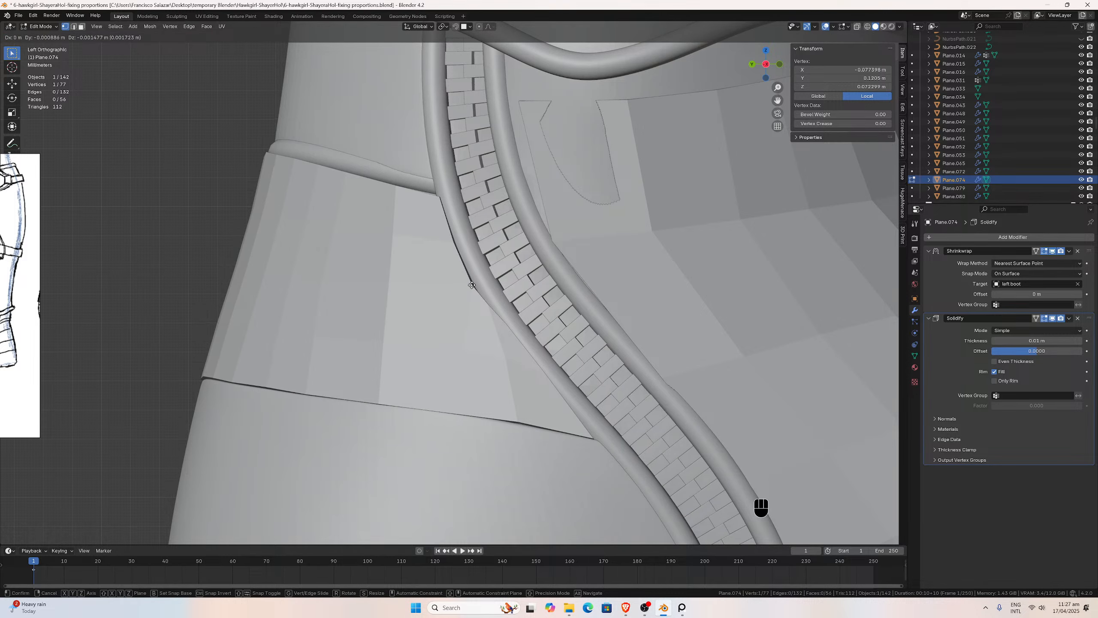
pyautogui.click(472, 286)
pyautogui.click(473, 286)
pyautogui.press('g')
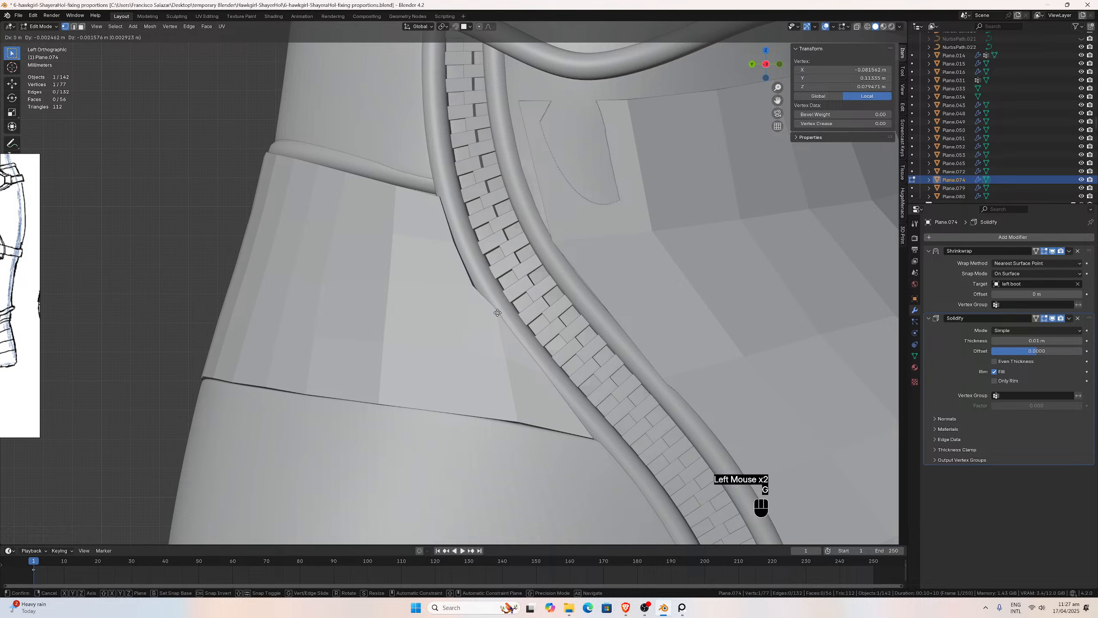
pyautogui.click(497, 312)
pyautogui.click(497, 312)
pyautogui.press('g')
pyautogui.click(521, 342)
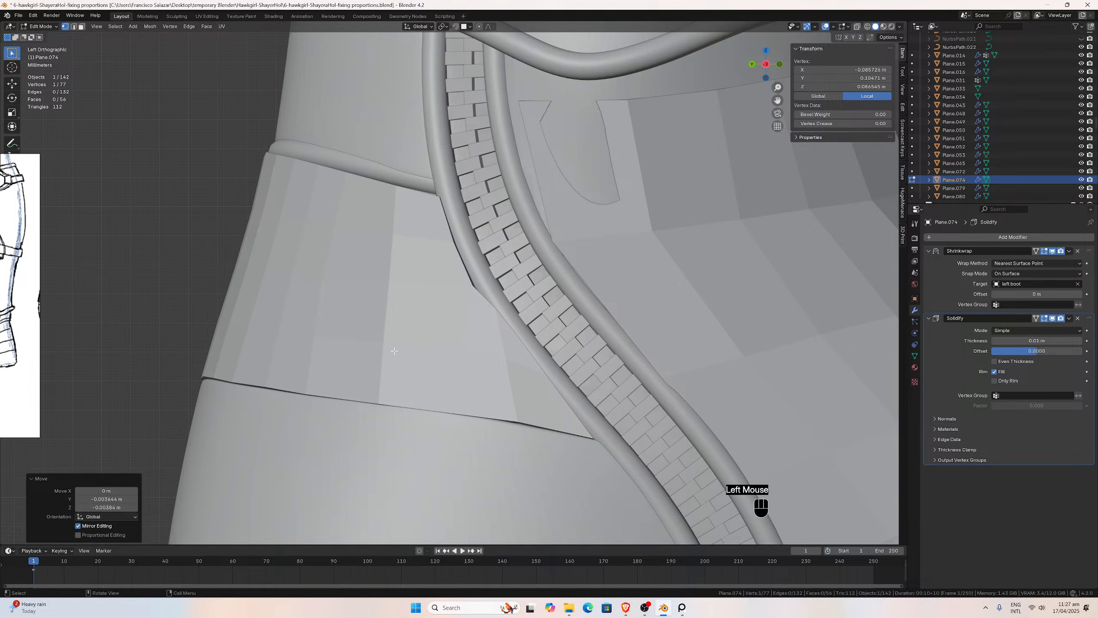
# From the back view, shift the interior vertex on the zipper side of the panel to even out the face columns.
pyautogui.scroll(-2, 397, 317)
pyautogui.moveTo(397, 310); pyautogui.dragTo(480, 311, button='middle')
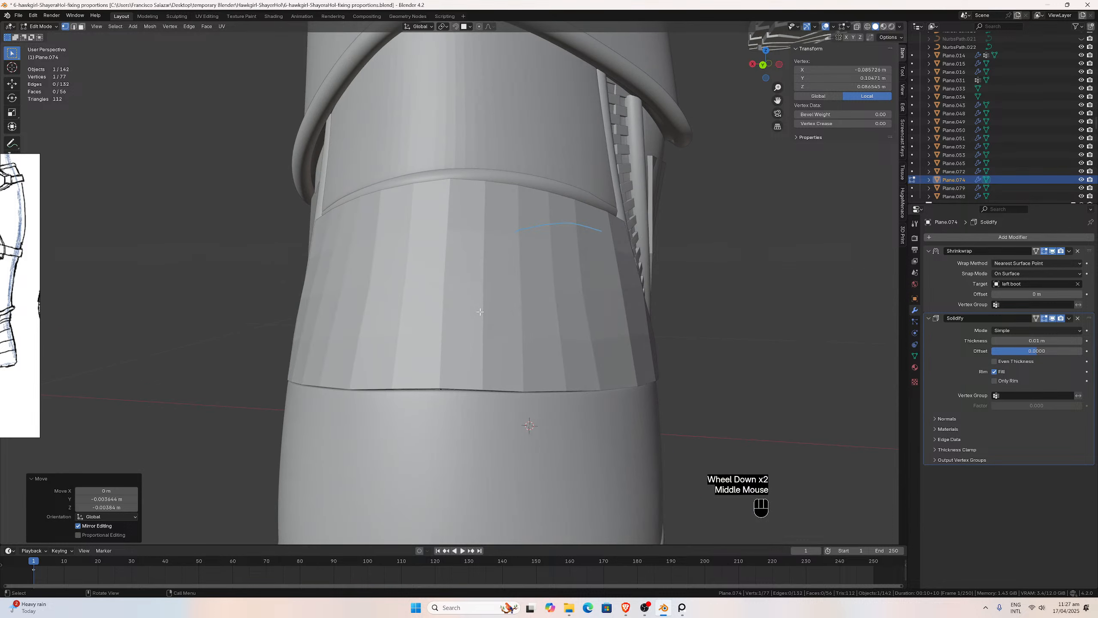
pyautogui.press('ctrl+KP_1')
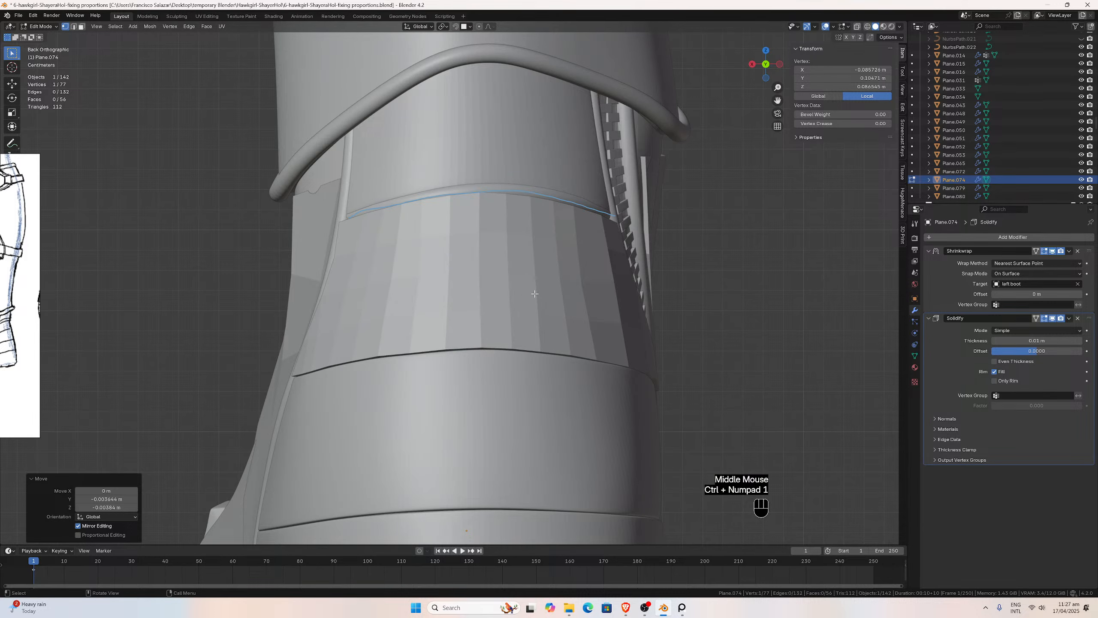
pyautogui.click(583, 279)
pyautogui.press('g')
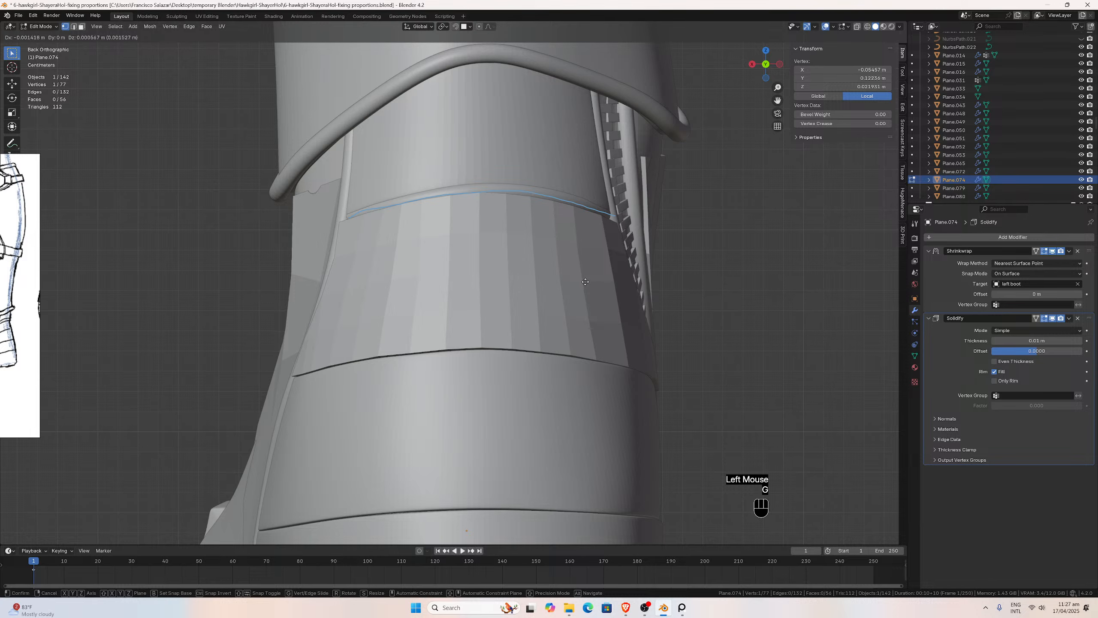
pyautogui.click(584, 280)
pyautogui.press('g')
pyautogui.click(580, 261)
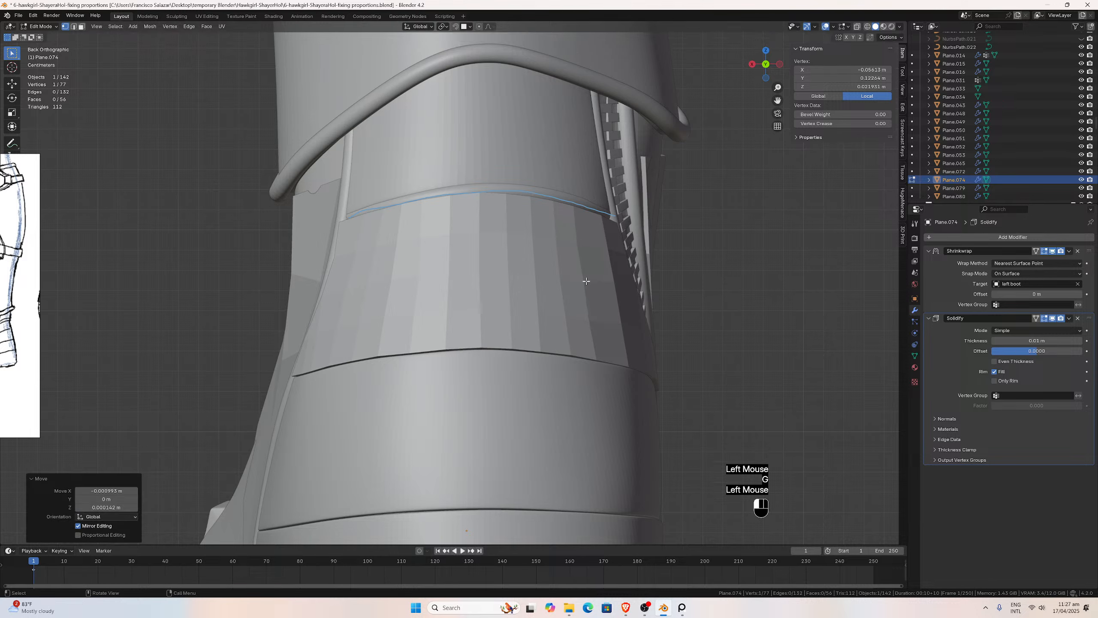
# Nudge two more interior vertices on the zipper side of the upper heel panel to even its face columns, and save the file.
pyautogui.press('g')
pyautogui.click(582, 243)
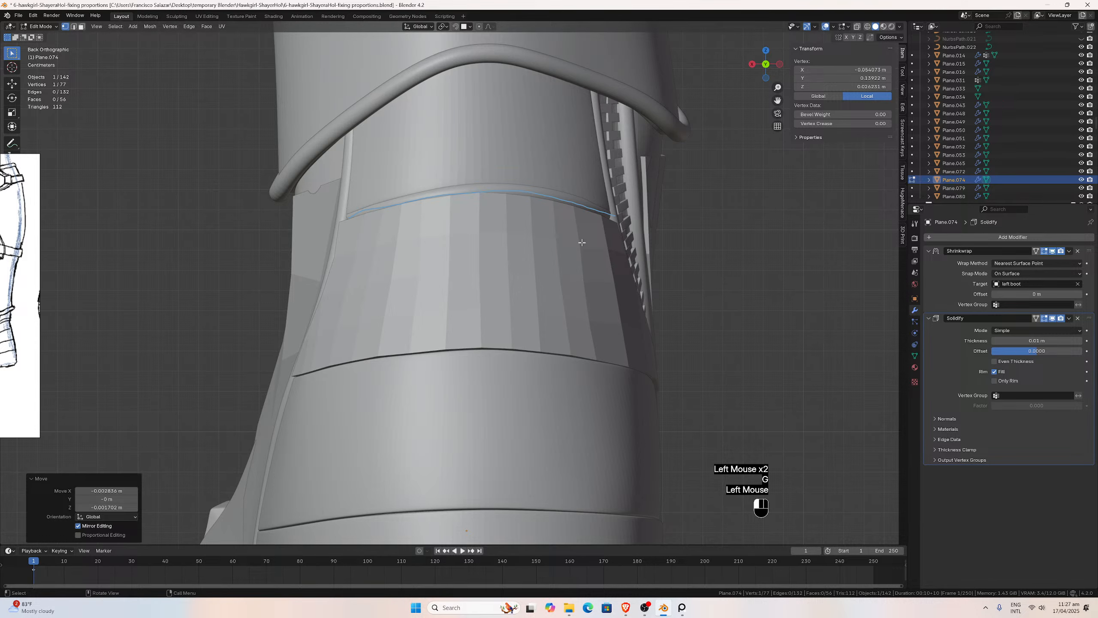
pyautogui.press('g')
pyautogui.click(597, 322)
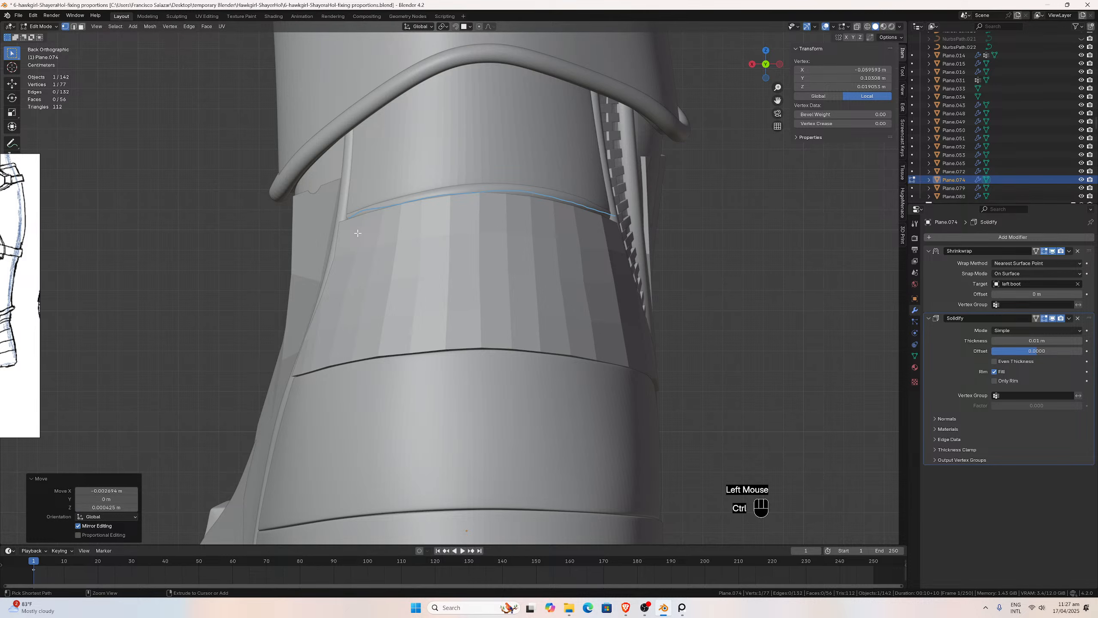
pyautogui.press('ctrl+KP_3')
pyautogui.press('KP_3')
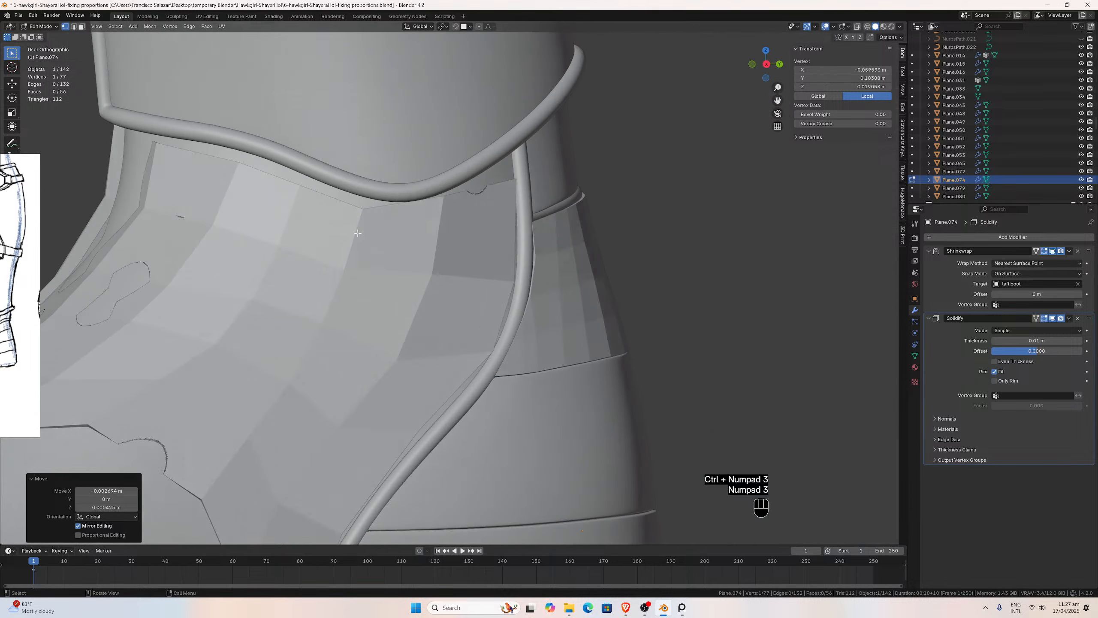
pyautogui.press('ctrl+KP_1')
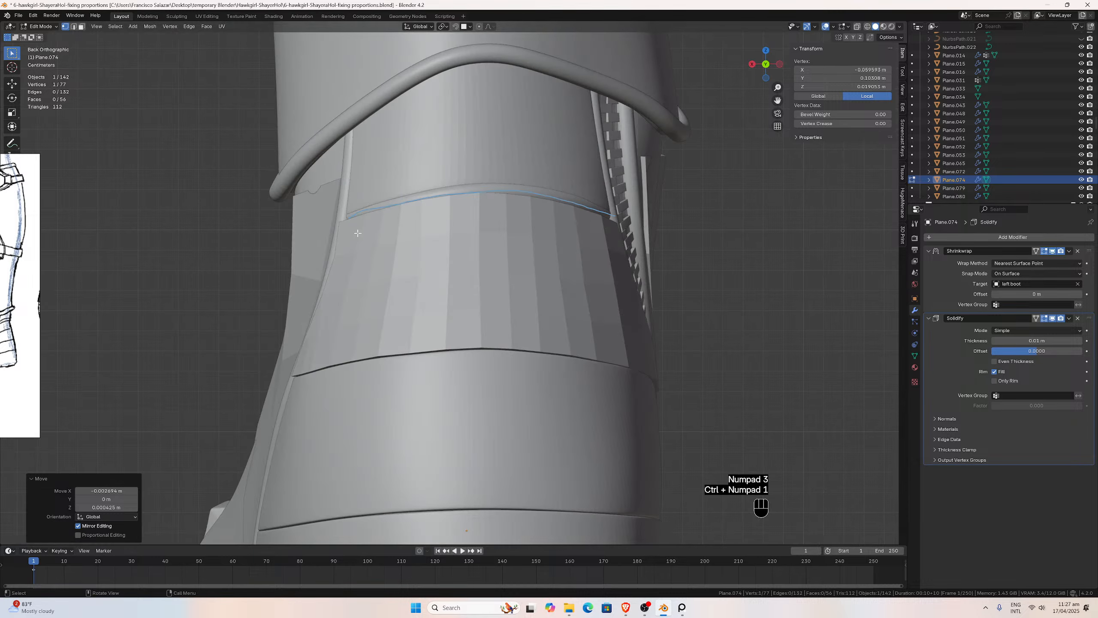
pyautogui.hotkey('ctrl', 's')
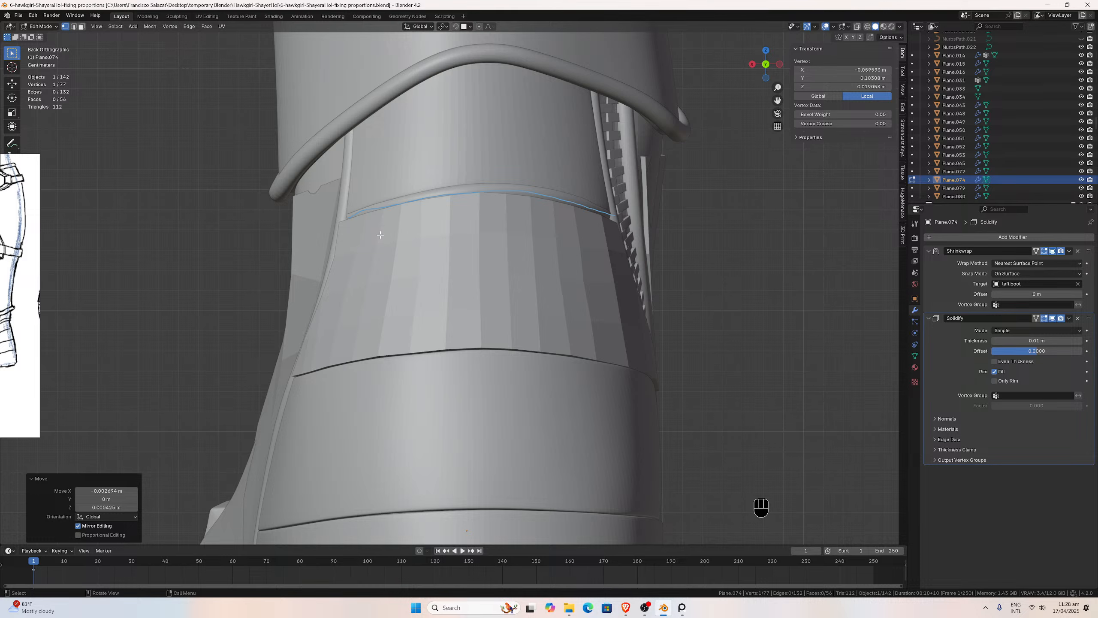
pyautogui.scroll(-3, 389, 293)
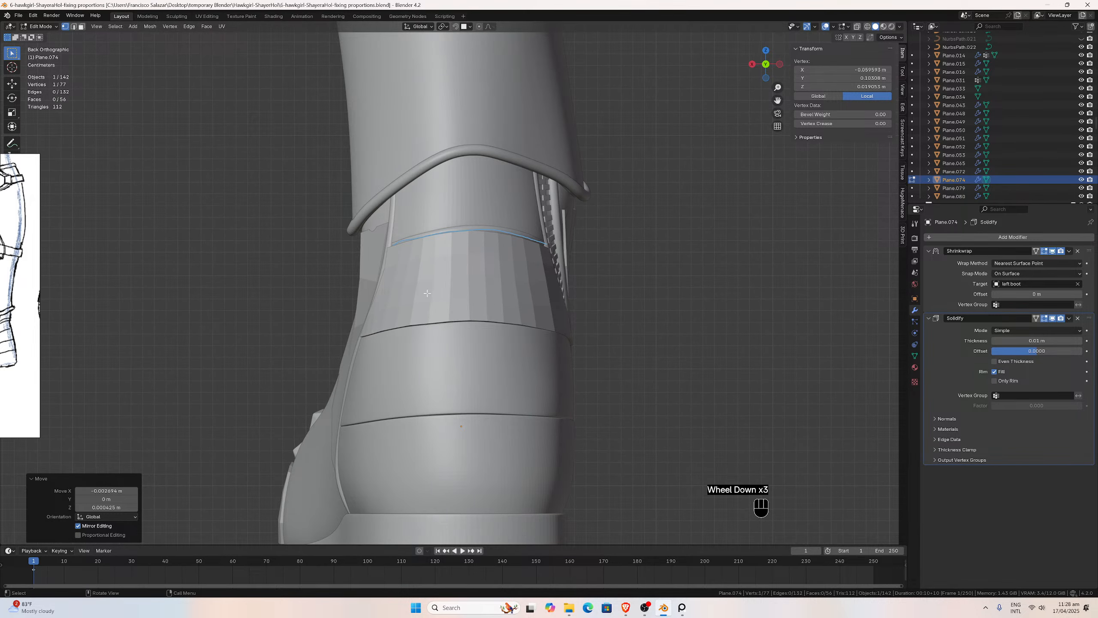
pyautogui.scroll(3, 408, 293)
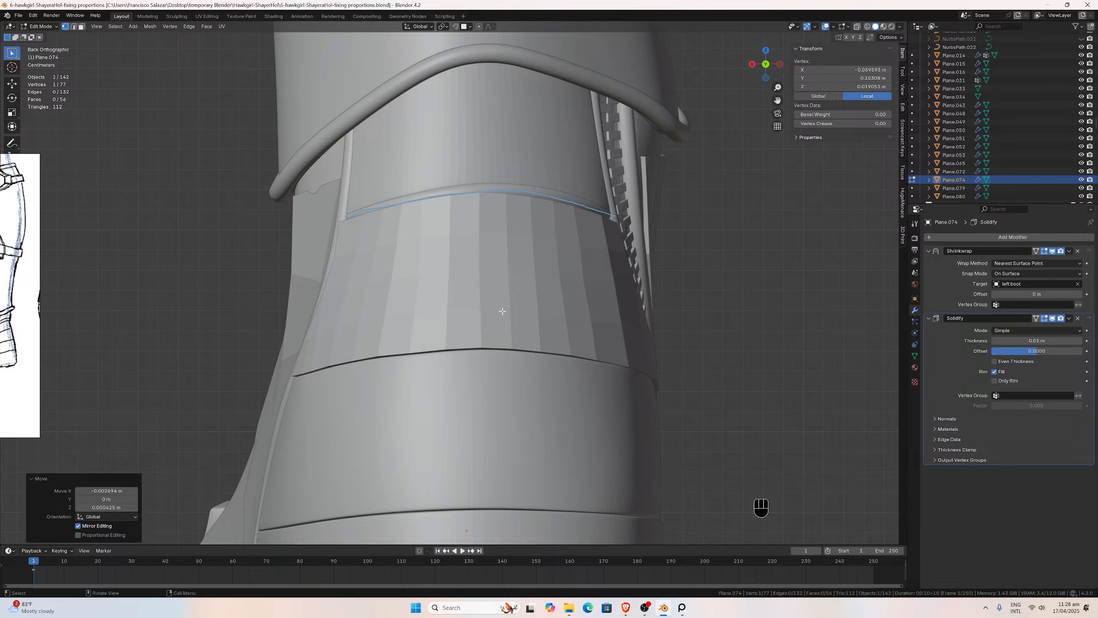
# Convert the upper heel panel to a mesh so its Shrinkwrap and Solidify modifiers are baked in, and save the file.
pyautogui.click(1036, 252)
pyautogui.scroll(1, 405, 255)
pyautogui.scroll(-2, 404, 255)
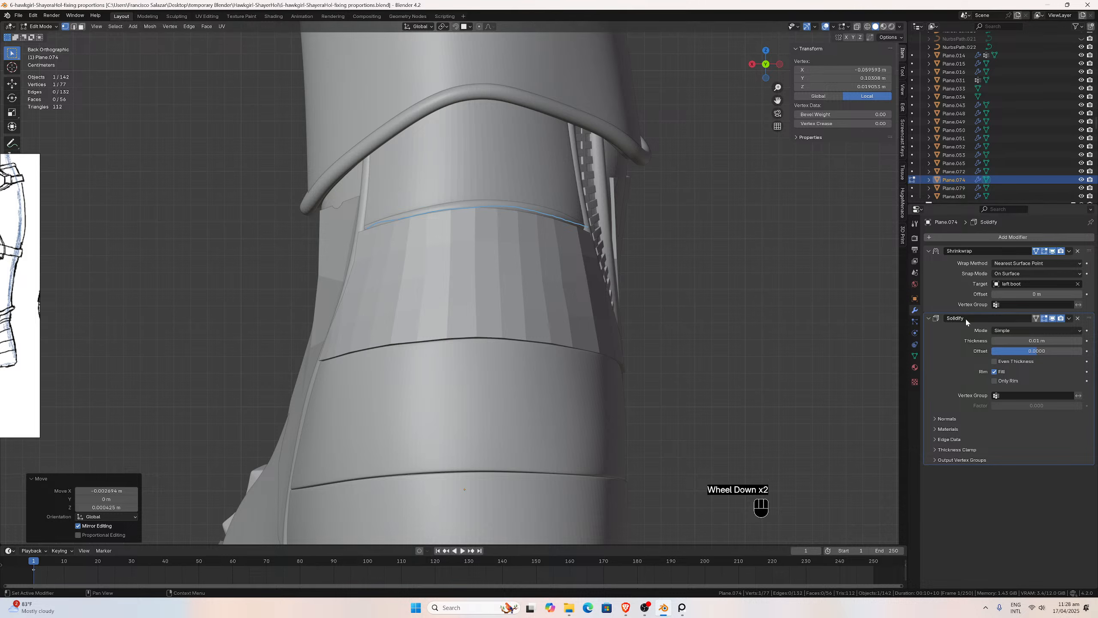
pyautogui.press('Tab')
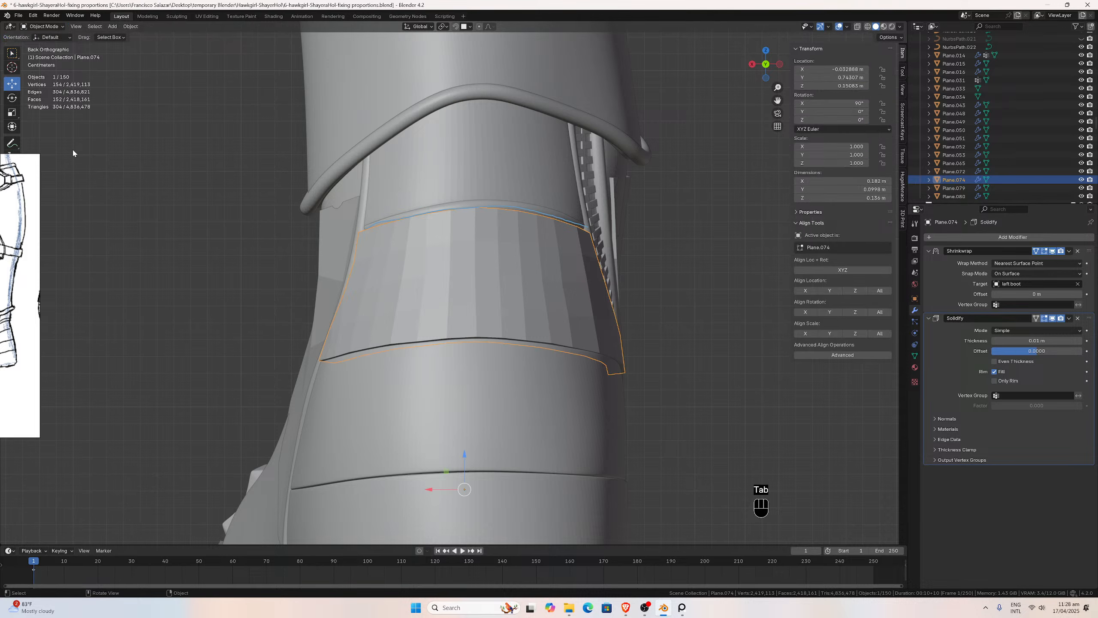
pyautogui.click(130, 26)
pyautogui.moveTo(158, 279)
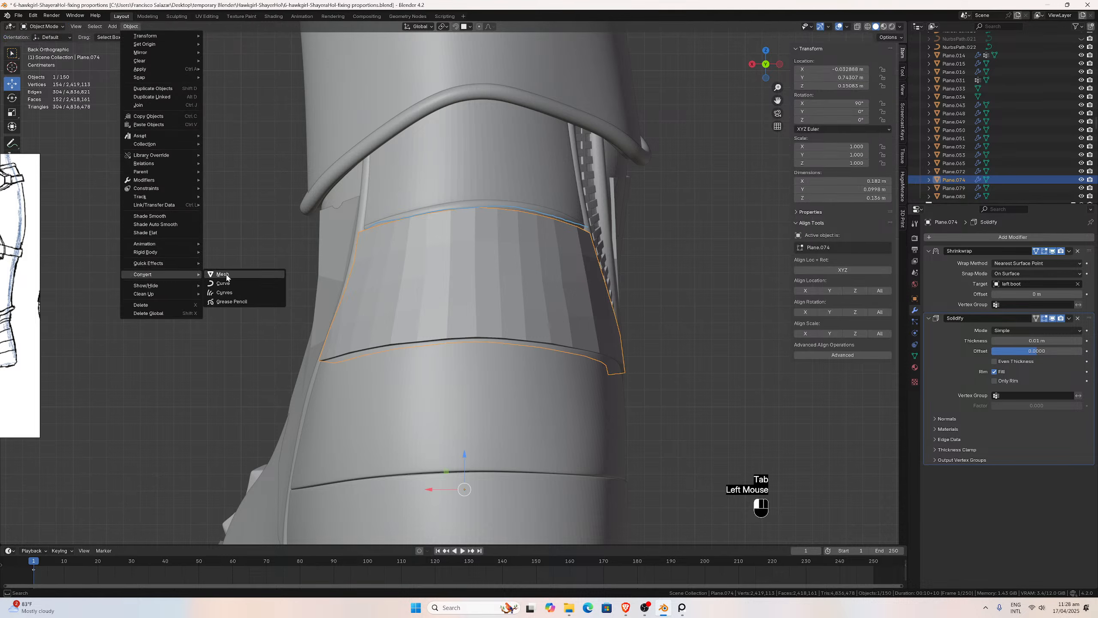
pyautogui.click(256, 275)
pyautogui.hotkey('ctrl', 's')
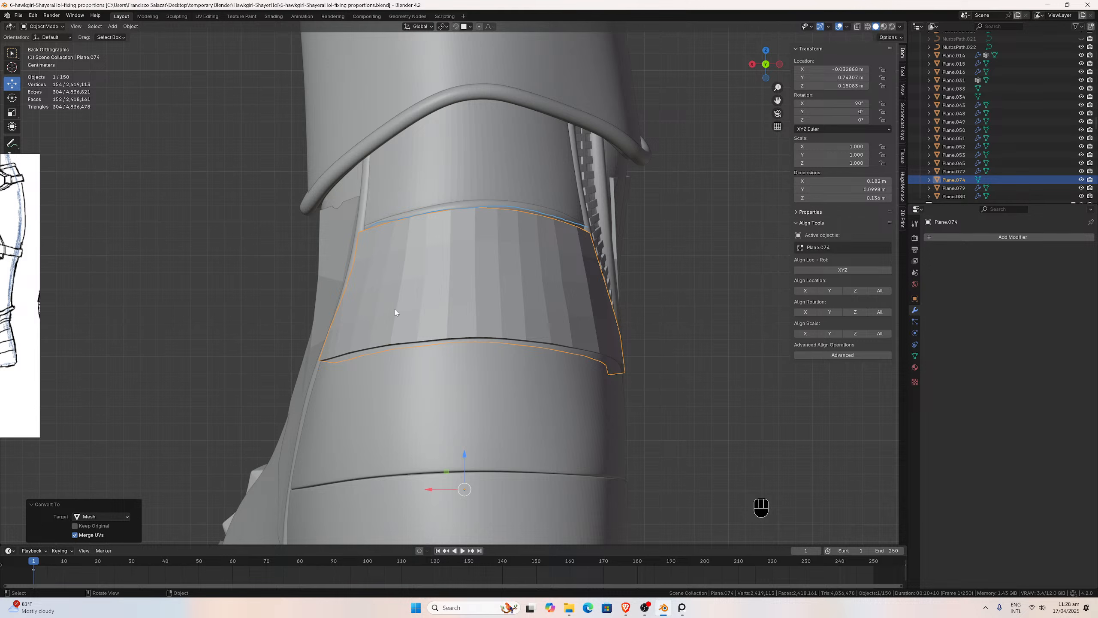
pyautogui.click(934, 237)
pyautogui.moveTo(917, 234)
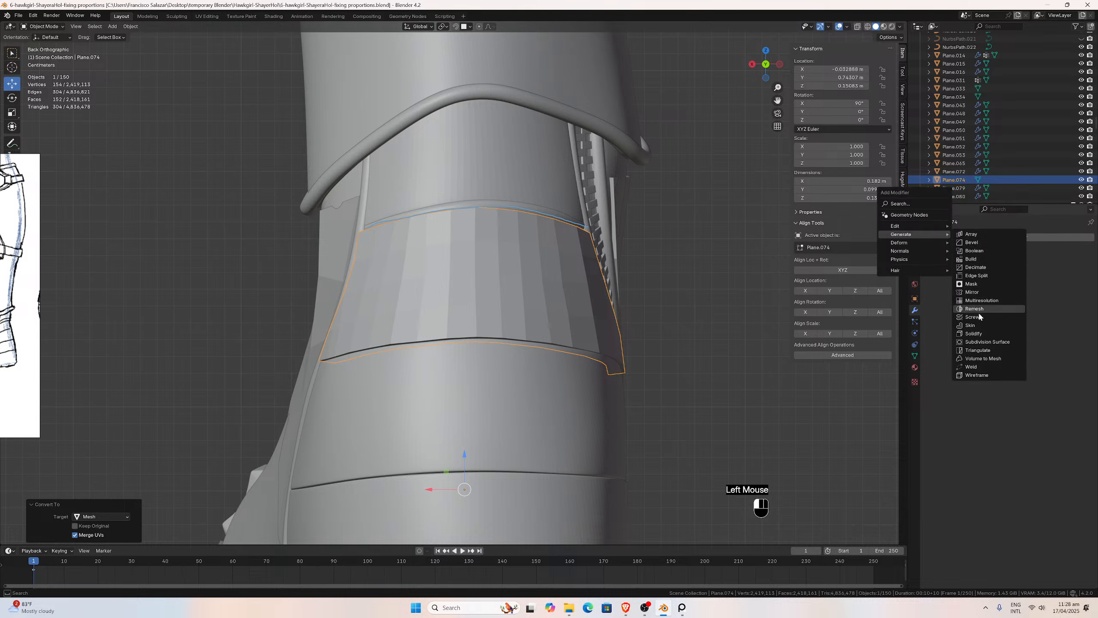
pyautogui.click(979, 342)
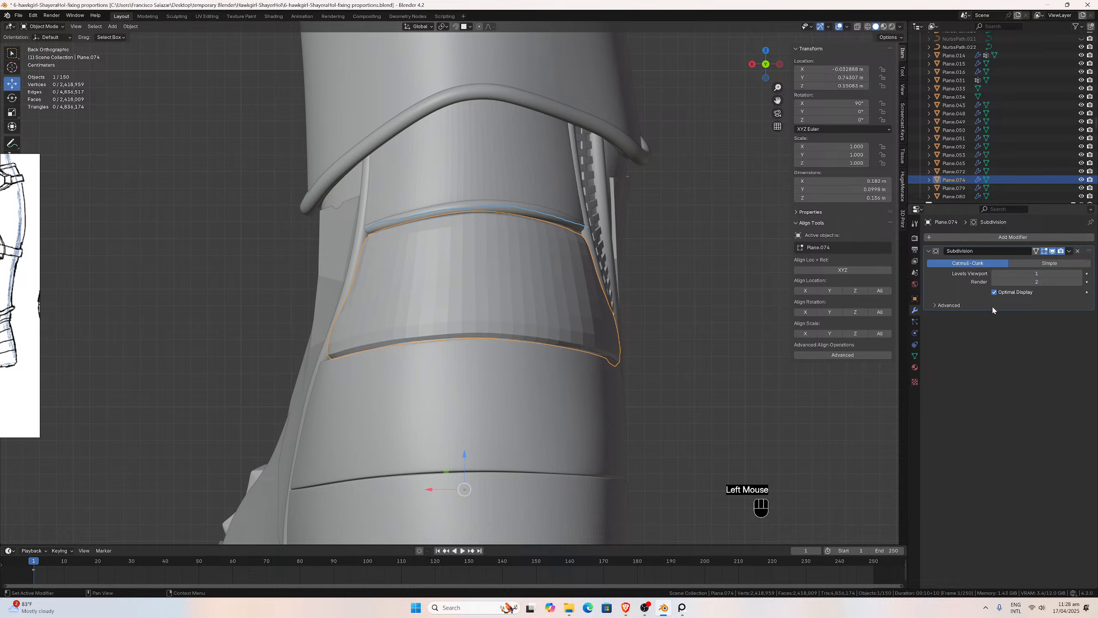
pyautogui.click(1079, 273)
pyautogui.click(1080, 274)
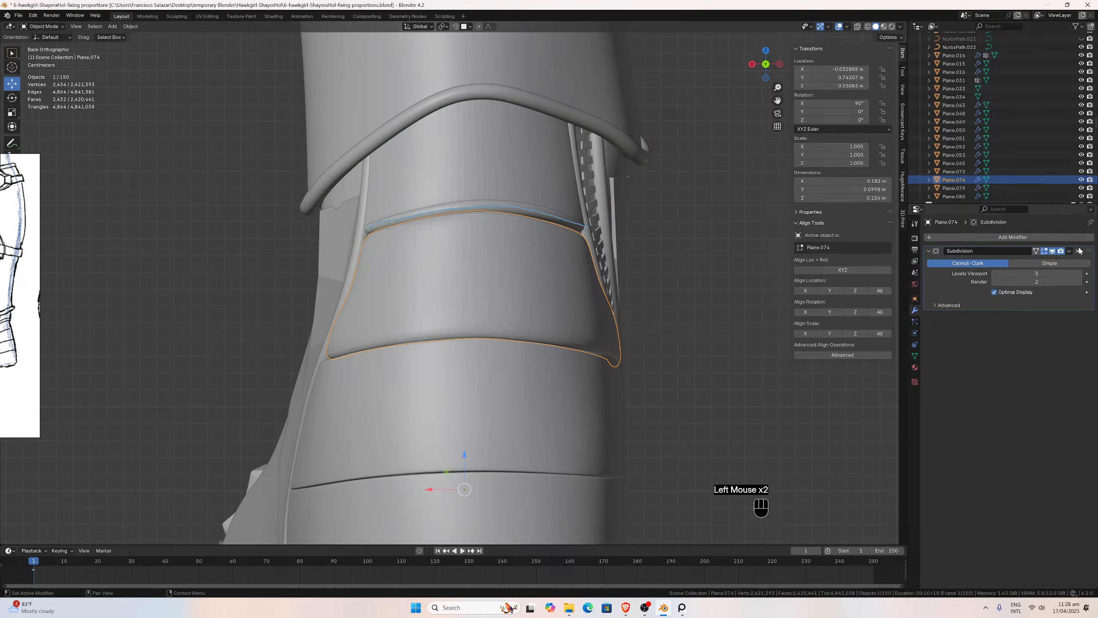
pyautogui.click(1077, 251)
# Copy the Bevel and Subdivision modifiers from the heel panel below onto the upper heel panel.
pyautogui.click(534, 389)
pyautogui.click(535, 326)
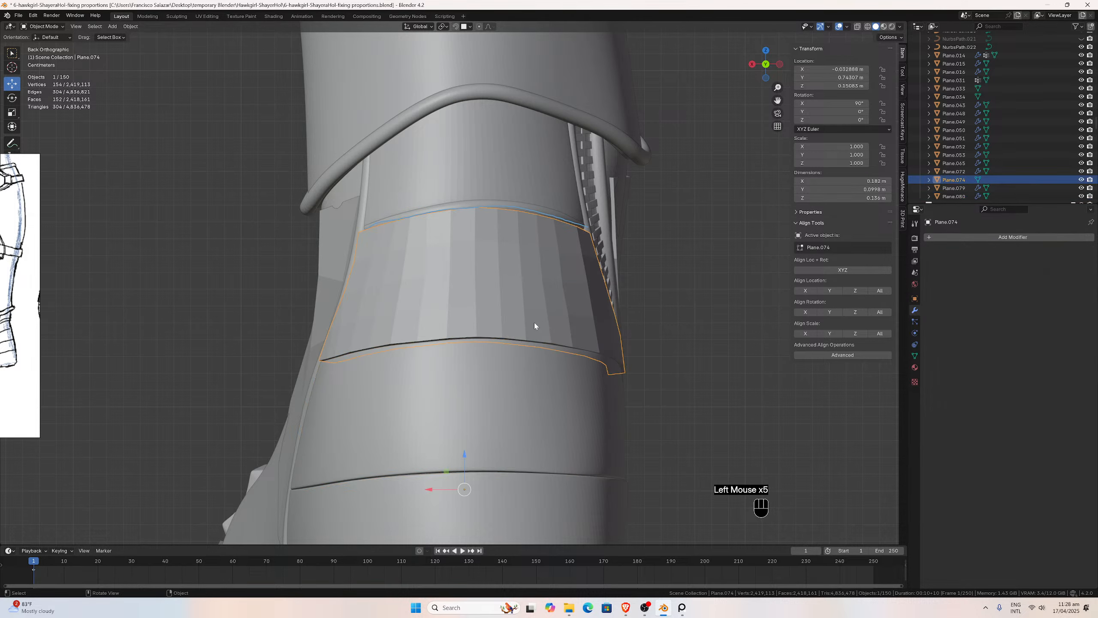
pyautogui.keyDown('shift'); pyautogui.click(529, 374); pyautogui.keyUp('shift')
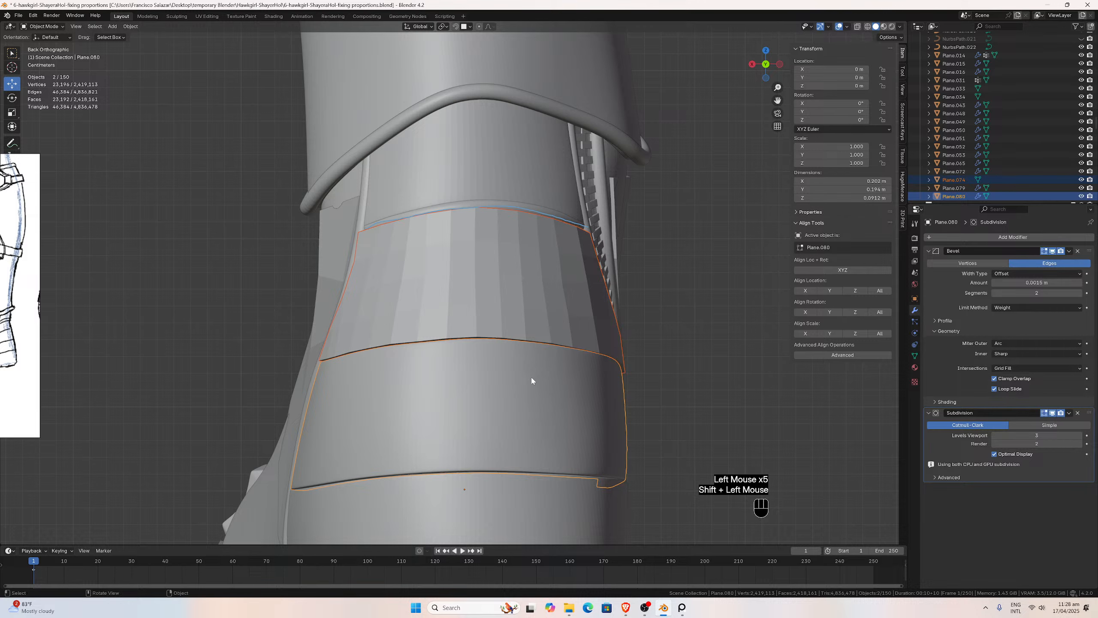
pyautogui.hotkey('ctrl', 'l')
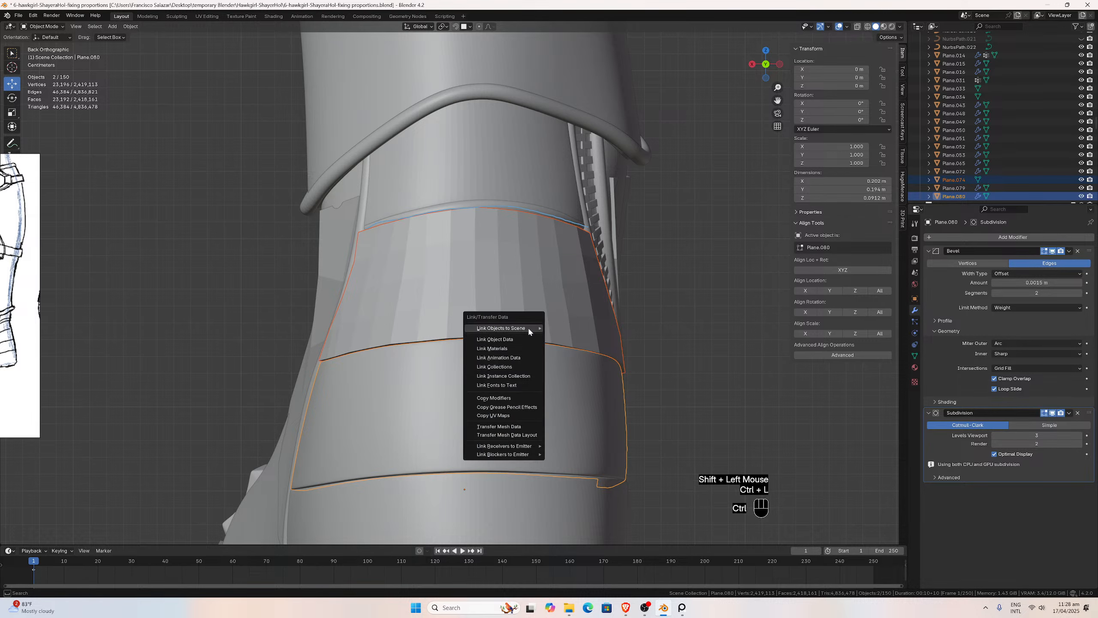
pyautogui.click(508, 398)
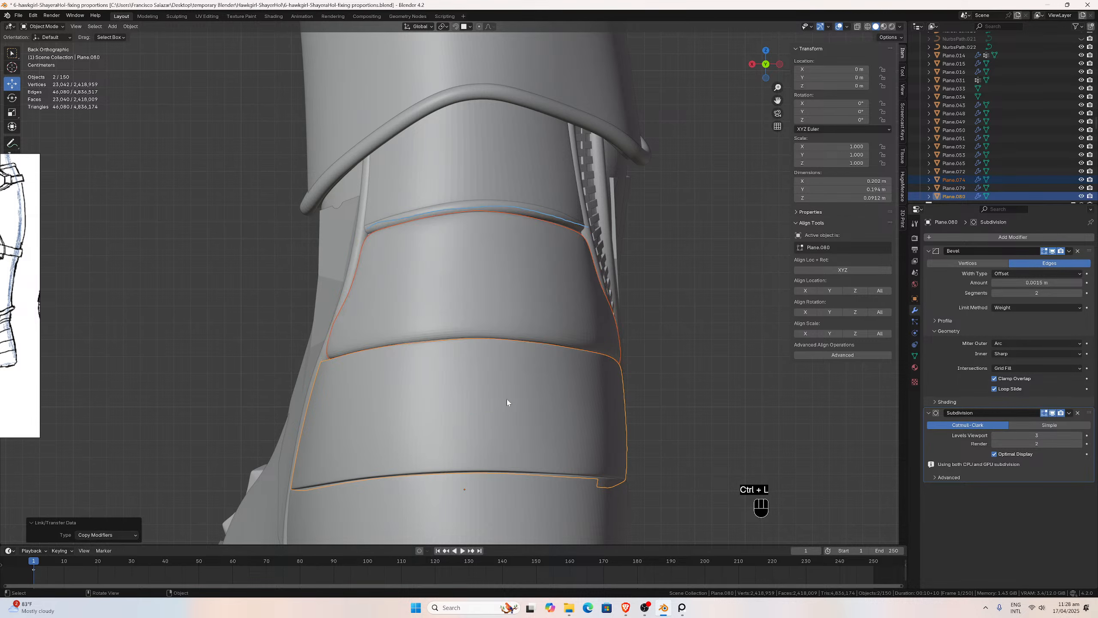
# Isolate the upper heel panel in local view with its mesh open in Edit Mode.
pyautogui.click(473, 304)
pyautogui.moveTo(464, 302)
pyautogui.mouseDown(button='middle')
pyautogui.moveTo(498, 307)
pyautogui.moveTo(527, 292)
pyautogui.moveTo(422, 301)
pyautogui.moveTo(481, 295)
pyautogui.mouseUp(button='middle')
pyautogui.press('Tab')
pyautogui.press('KP_Divide')
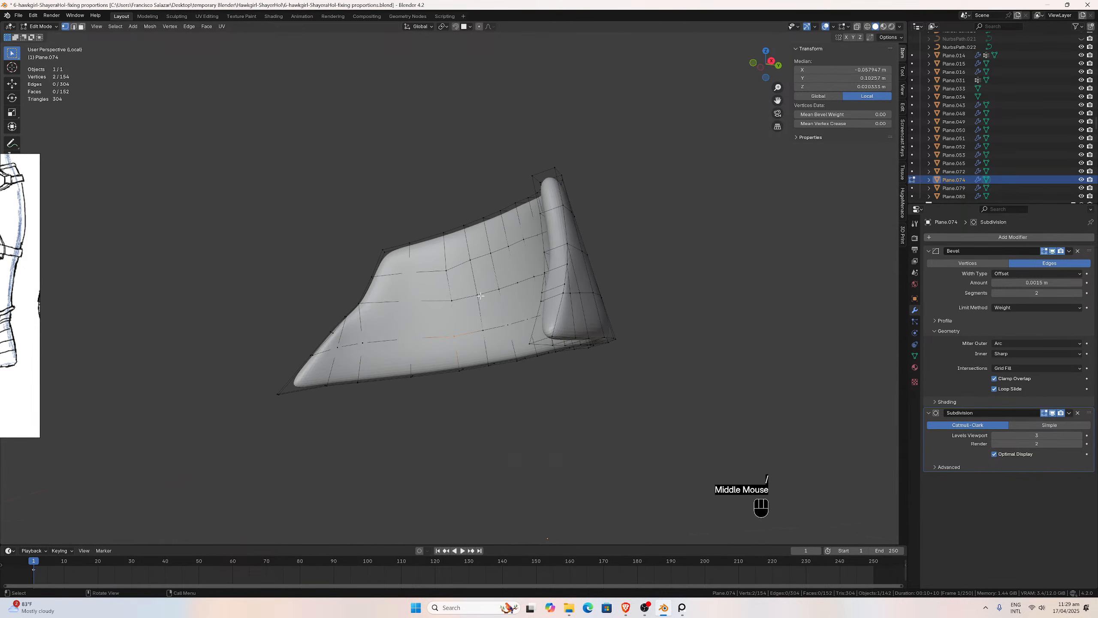
# Set the mean bevel weight to 1.00 on the panel's bottom border edges and the lower side edges opposite the zipper.
pyautogui.click(546, 340)
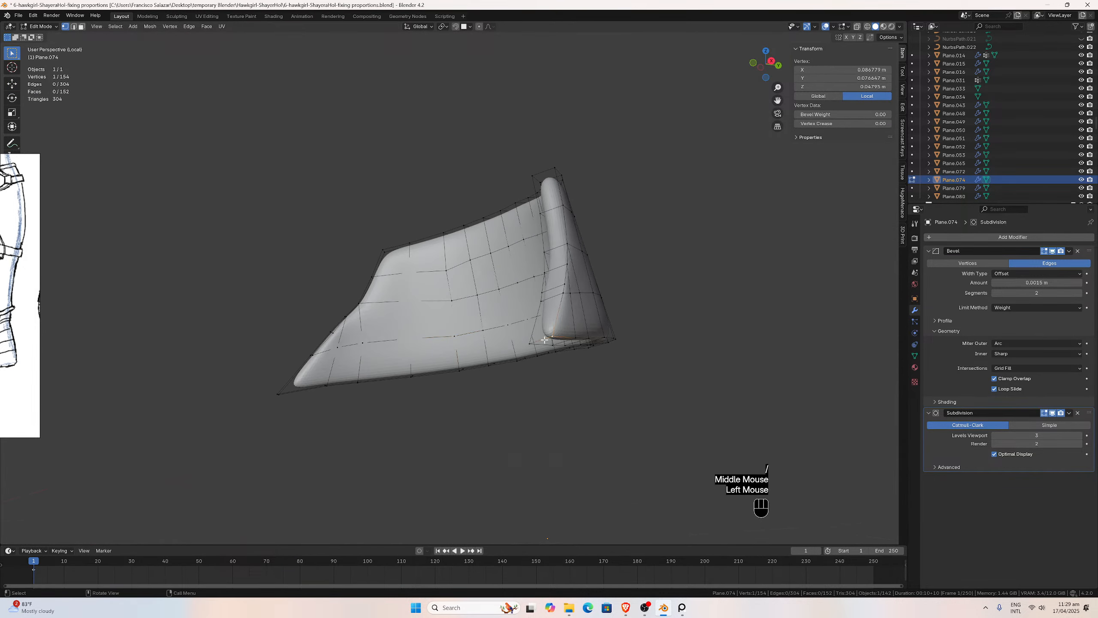
pyautogui.click(73, 27)
pyautogui.click(558, 314)
pyautogui.keyDown('alt'); pyautogui.click(558, 315); pyautogui.keyUp('alt')
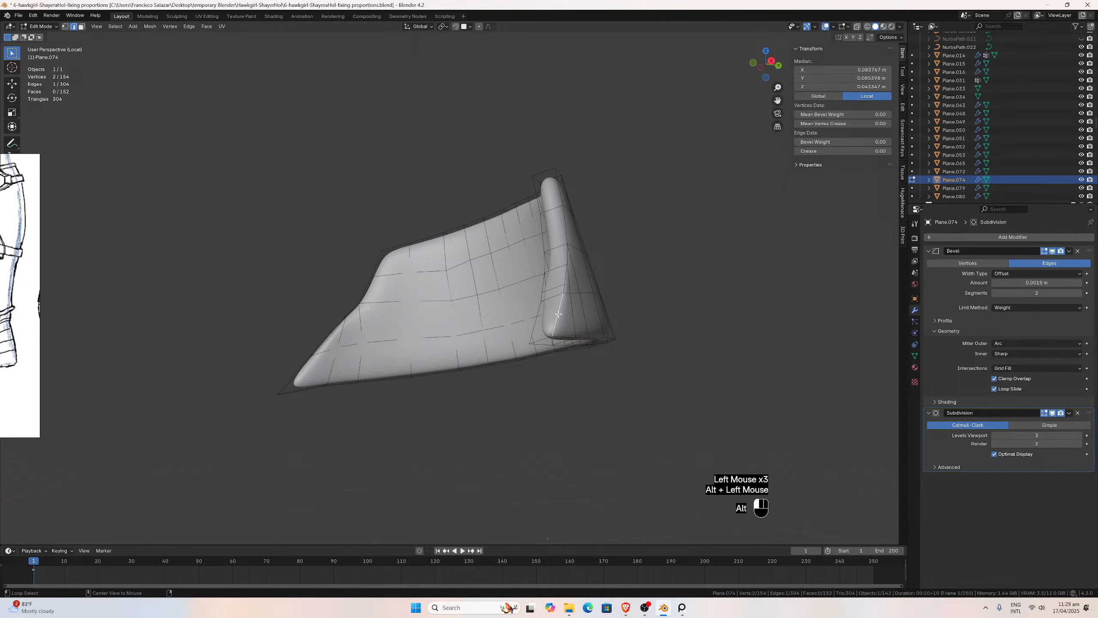
pyautogui.keyDown('alt'); pyautogui.keyDown('shift'); pyautogui.click(557, 314); pyautogui.keyUp('shift'); pyautogui.keyUp('alt')
pyautogui.keyDown('alt'); pyautogui.keyDown('shift'); pyautogui.click(539, 316); pyautogui.keyUp('shift'); pyautogui.keyUp('alt')
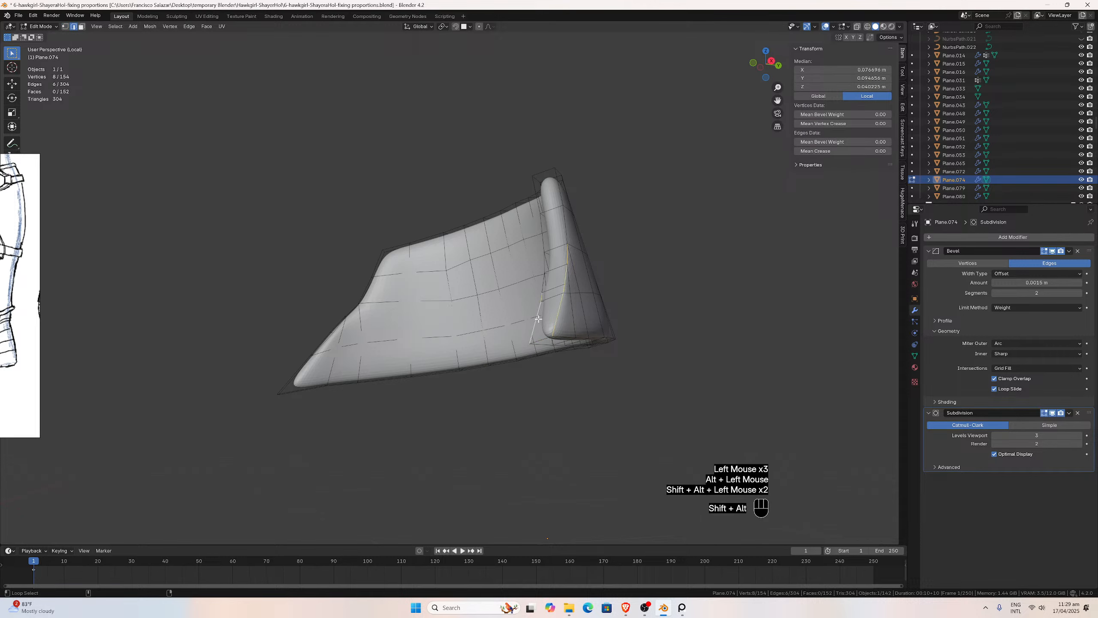
pyautogui.keyDown('alt'); pyautogui.keyDown('shift'); pyautogui.click(543, 342); pyautogui.keyUp('shift'); pyautogui.keyUp('alt')
pyautogui.keyDown('alt'); pyautogui.keyDown('shift'); pyautogui.click(546, 338); pyautogui.keyUp('shift'); pyautogui.keyUp('alt')
pyautogui.keyDown('alt'); pyautogui.keyDown('shift'); pyautogui.click(552, 333); pyautogui.keyUp('shift'); pyautogui.keyUp('alt')
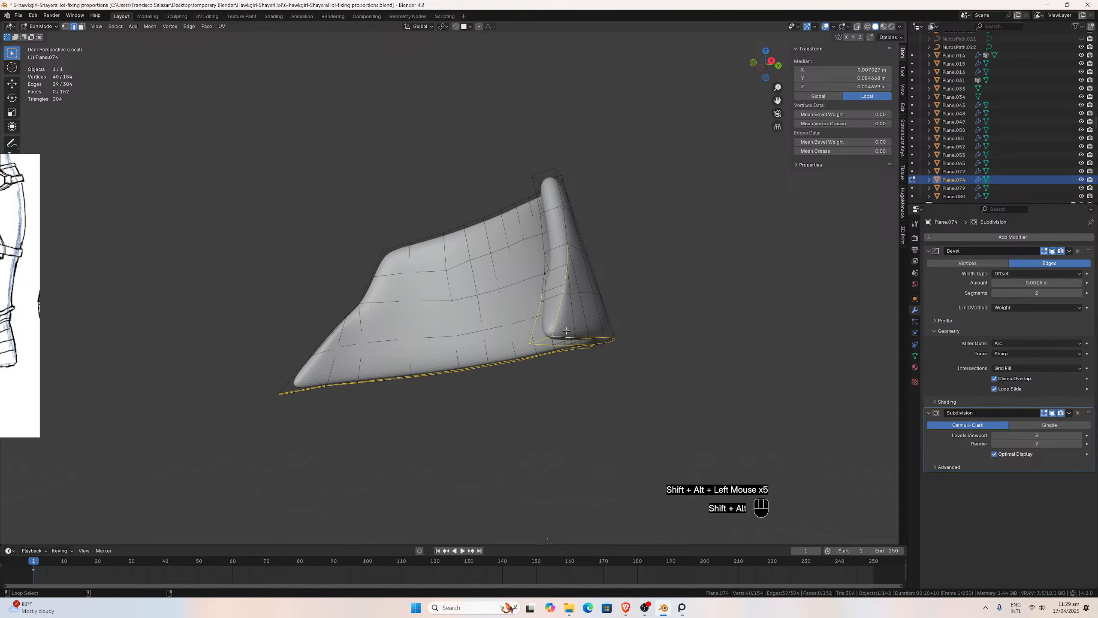
pyautogui.click(842, 142)
pyautogui.moveTo(842, 141); pyautogui.dragTo(891, 141)
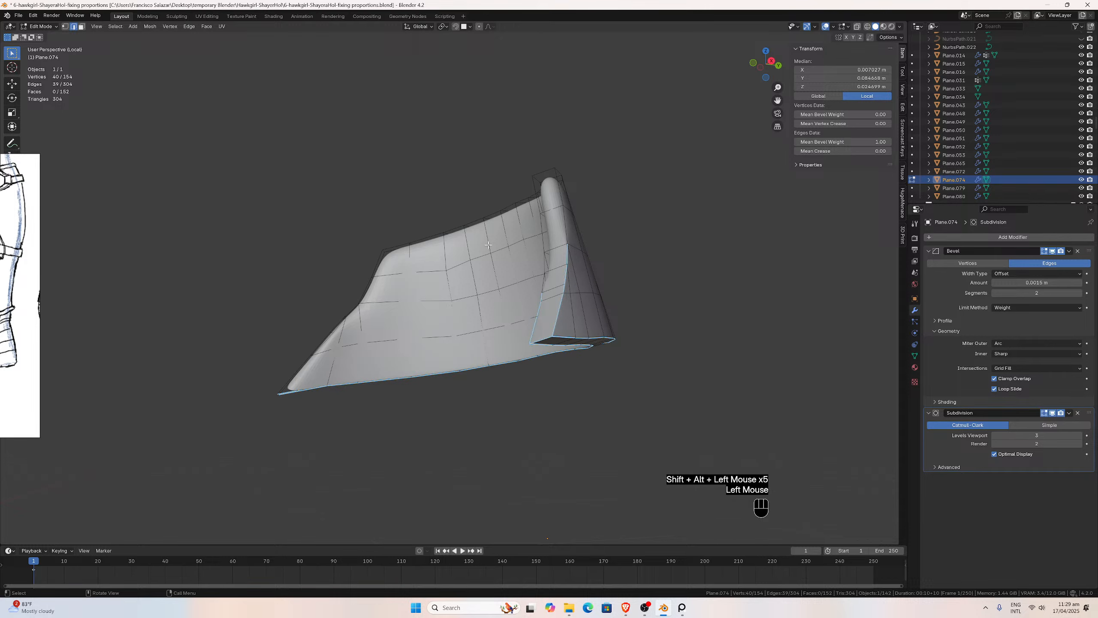
# Add the remaining upper edges of the side border opposite the zipper to the selection and set the mean bevel weight to 1.00.
pyautogui.moveTo(510, 259); pyautogui.dragTo(490, 275, button='middle')
pyautogui.scroll(4, 473, 267)
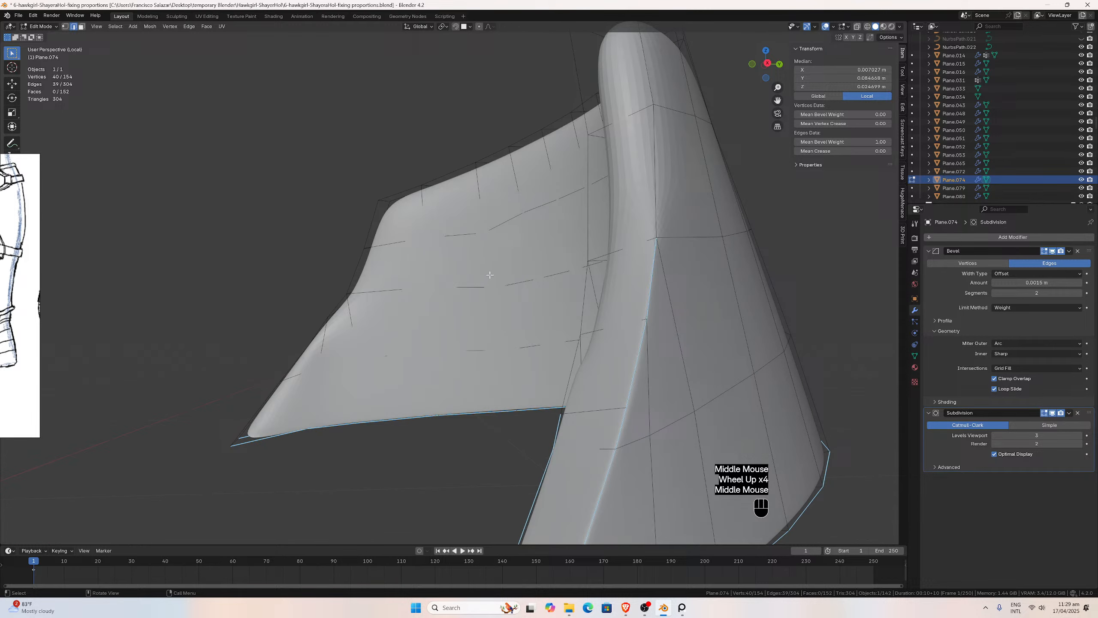
pyautogui.keyDown('alt'); pyautogui.keyDown('shift'); pyautogui.click(573, 354); pyautogui.keyUp('shift'); pyautogui.keyUp('alt')
pyautogui.keyDown('alt'); pyautogui.keyDown('shift'); pyautogui.click(587, 246); pyautogui.keyUp('shift'); pyautogui.keyUp('alt')
pyautogui.keyDown('alt'); pyautogui.keyDown('shift'); pyautogui.click(655, 181); pyautogui.keyUp('shift'); pyautogui.keyUp('alt')
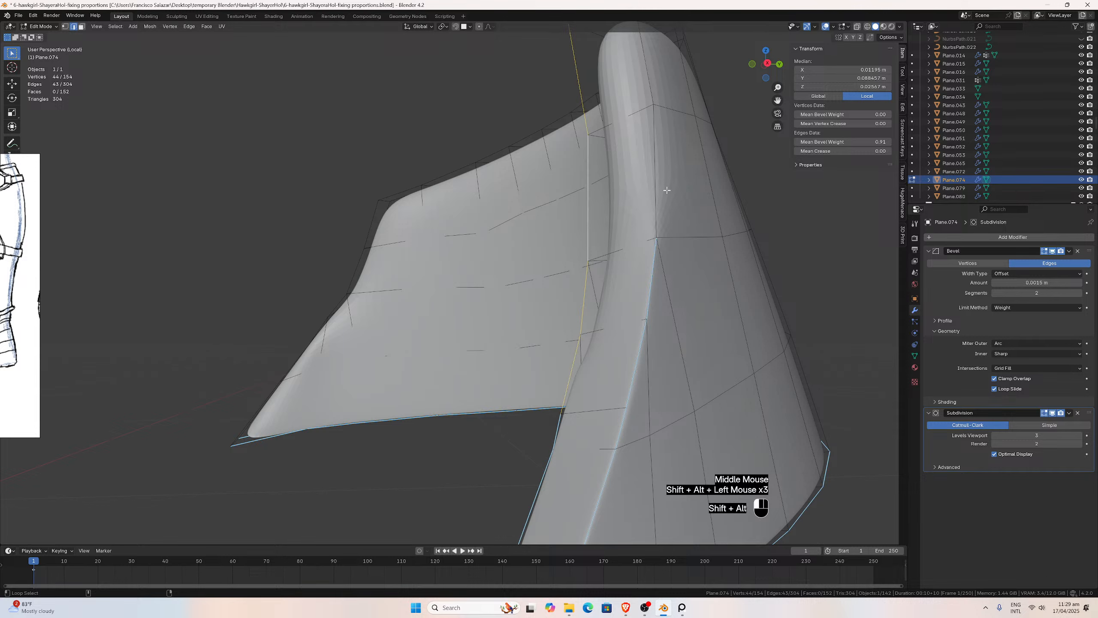
pyautogui.moveTo(820, 143); pyautogui.dragTo(839, 143)
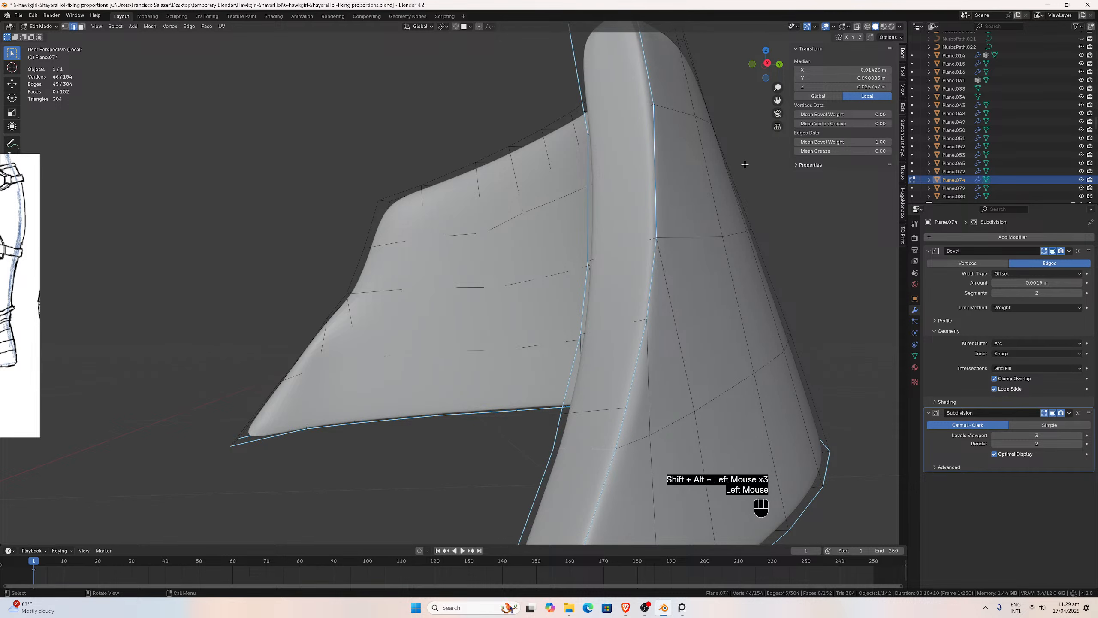
# Select the inner and outer edge loops around the panel's top border and set their mean bevel weight to 1.00.
pyautogui.moveTo(595, 206); pyautogui.dragTo(583, 234, button='middle')
pyautogui.click(531, 204)
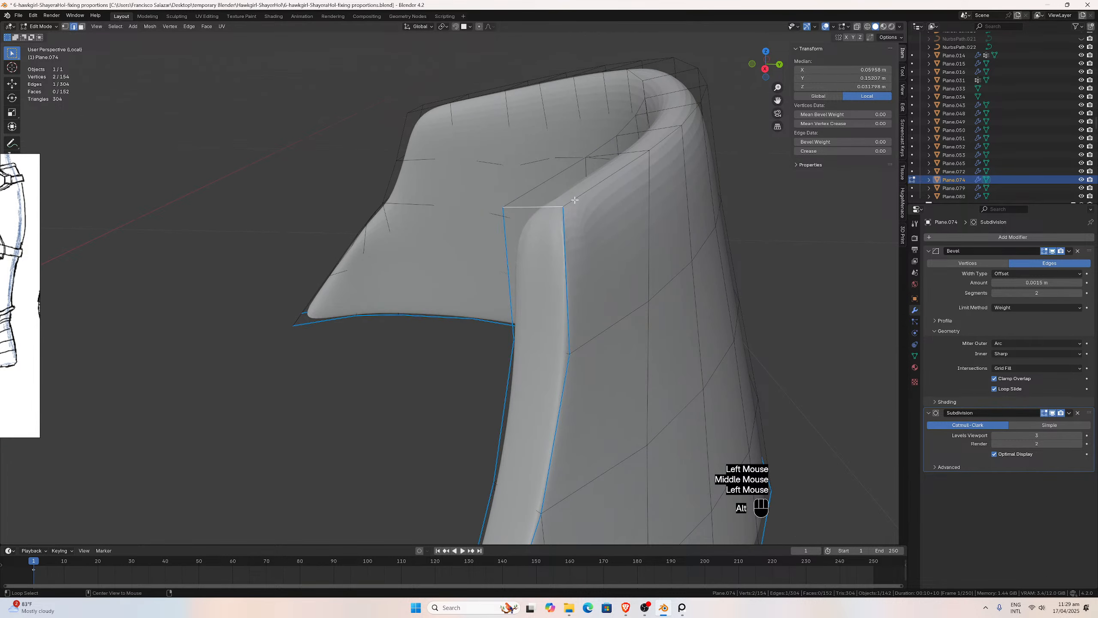
pyautogui.keyDown('alt'); pyautogui.keyDown('shift'); pyautogui.click(559, 176); pyautogui.keyUp('shift'); pyautogui.keyUp('alt')
pyautogui.keyDown('alt'); pyautogui.keyDown('shift'); pyautogui.click(587, 169); pyautogui.keyUp('shift'); pyautogui.keyUp('alt')
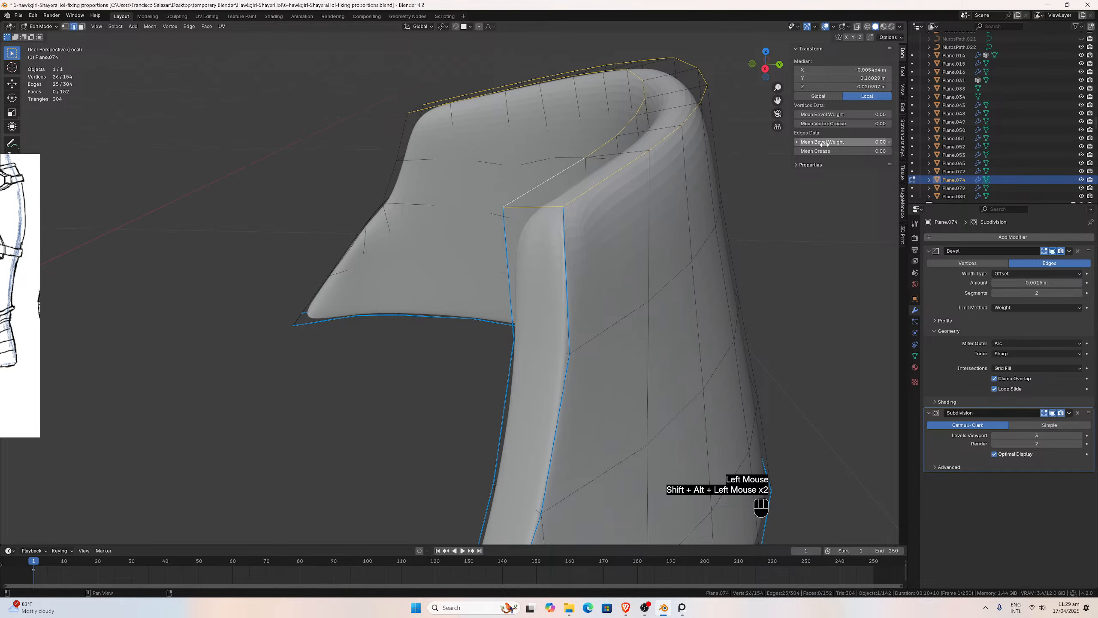
pyautogui.moveTo(824, 144); pyautogui.dragTo(847, 144)
# Select the inner and outer edges of the zipper-side border from bottom to top and set their mean bevel weight to 1.00.
pyautogui.scroll(-2, 570, 182)
pyautogui.scroll(-1, 497, 168)
pyautogui.moveTo(571, 182); pyautogui.dragTo(344, 120, button='middle')
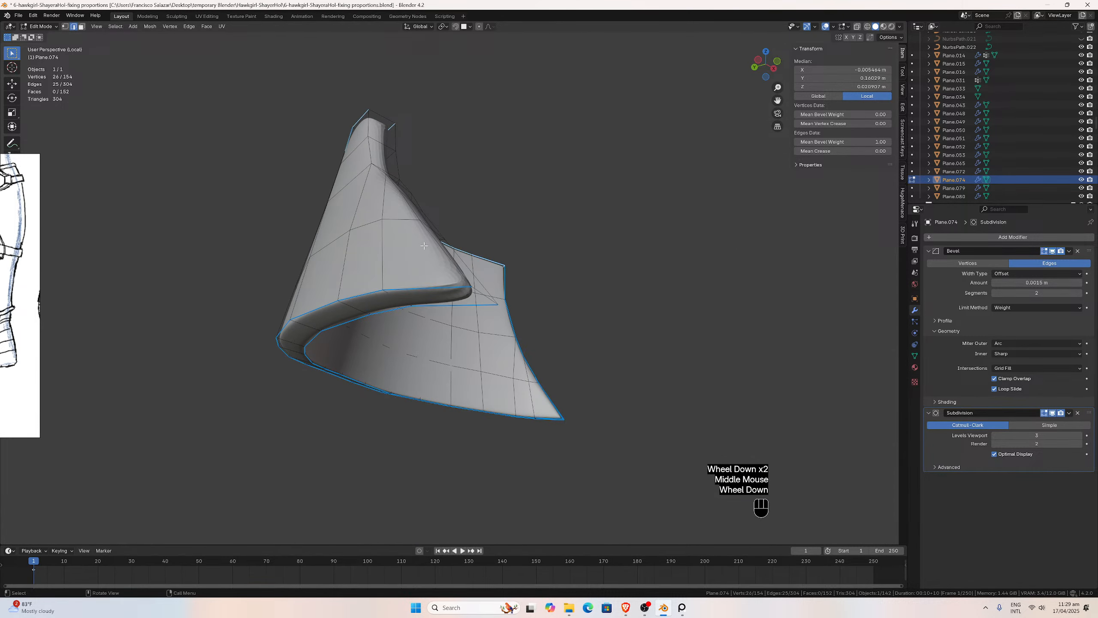
pyautogui.click(489, 294)
pyautogui.moveTo(488, 294); pyautogui.dragTo(380, 306, button='middle')
pyautogui.keyDown('alt'); pyautogui.keyDown('shift'); pyautogui.click(350, 323); pyautogui.keyUp('shift'); pyautogui.keyUp('alt')
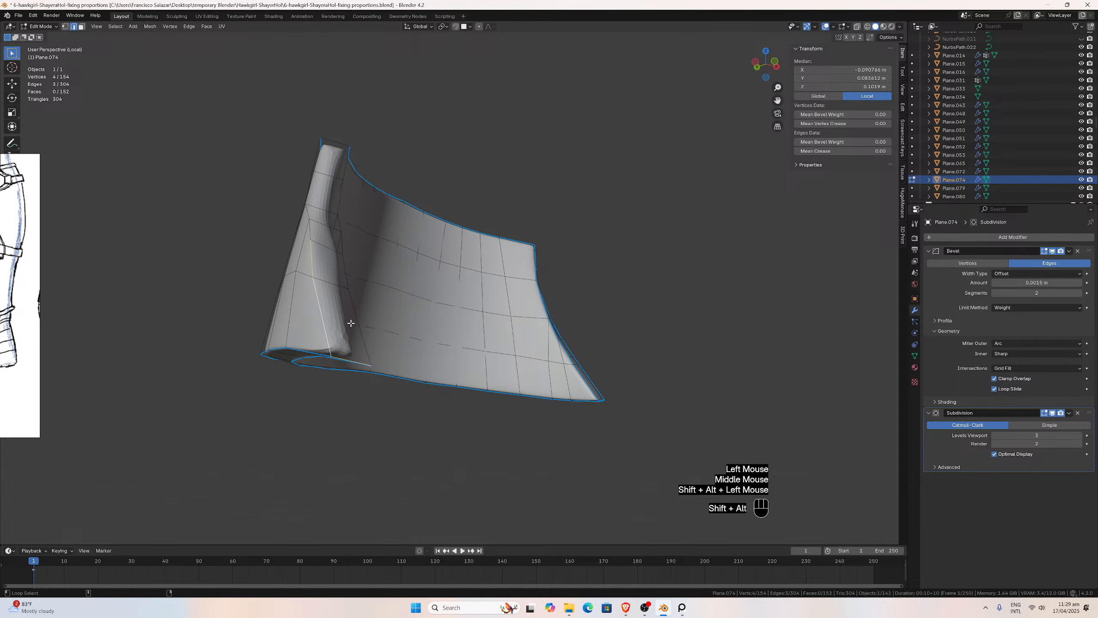
pyautogui.keyDown('alt'); pyautogui.keyDown('shift'); pyautogui.click(333, 250); pyautogui.keyUp('shift'); pyautogui.keyUp('alt')
pyautogui.keyDown('alt'); pyautogui.keyDown('shift'); pyautogui.click(342, 239); pyautogui.keyUp('shift'); pyautogui.keyUp('alt')
pyautogui.keyDown('alt'); pyautogui.keyDown('shift'); pyautogui.click(305, 217); pyautogui.keyUp('shift'); pyautogui.keyUp('alt')
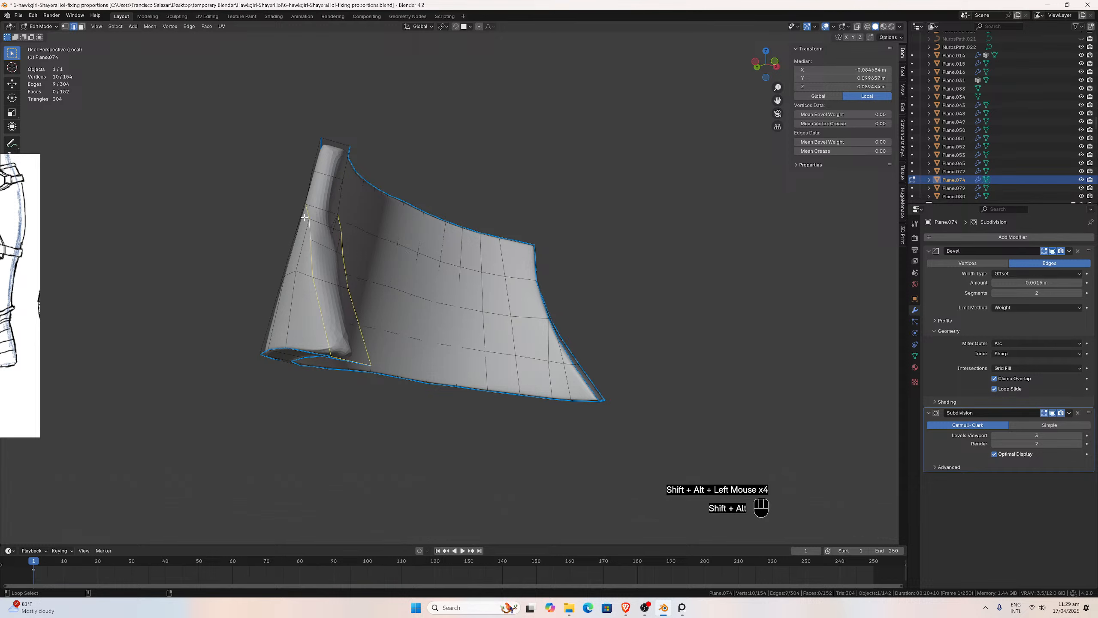
pyautogui.moveTo(309, 202); pyautogui.dragTo(358, 199, button='middle')
pyautogui.keyDown('alt'); pyautogui.keyDown('shift'); pyautogui.click(359, 199); pyautogui.keyUp('shift'); pyautogui.keyUp('alt')
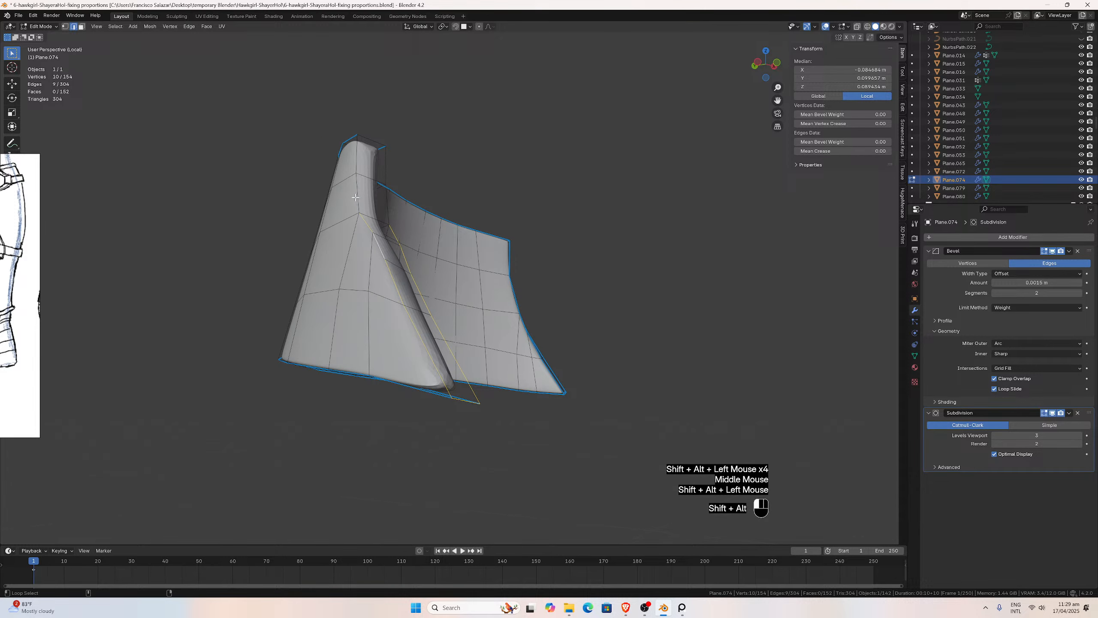
pyautogui.keyDown('alt'); pyautogui.keyDown('shift'); pyautogui.click(386, 209); pyautogui.keyUp('shift'); pyautogui.keyUp('alt')
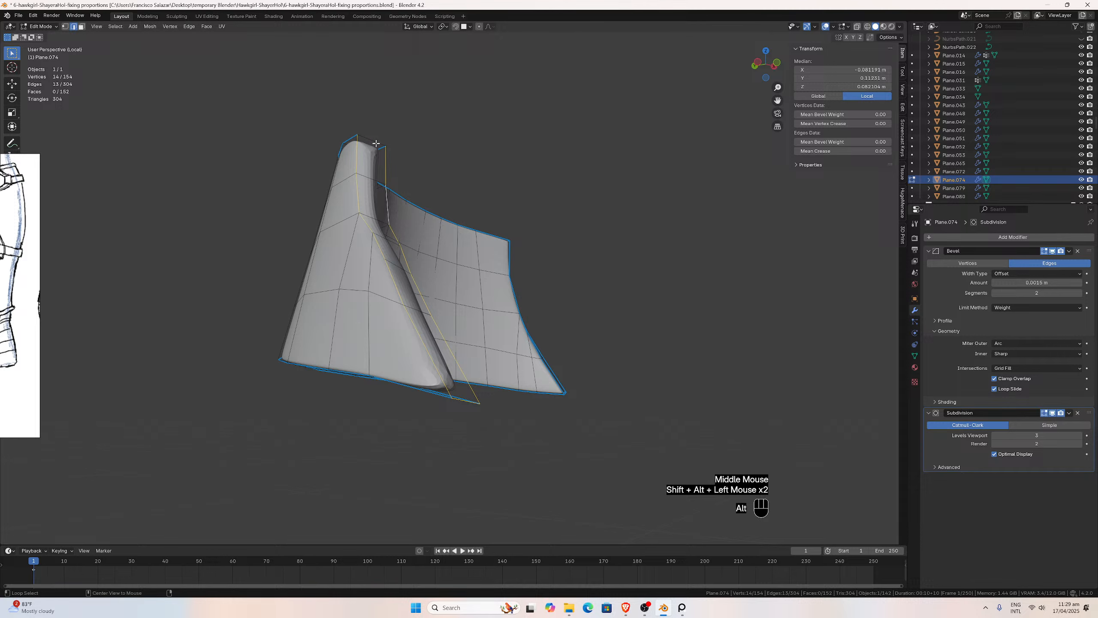
pyautogui.keyDown('alt'); pyautogui.keyDown('shift'); pyautogui.click(396, 143); pyautogui.keyUp('shift'); pyautogui.keyUp('alt')
pyautogui.moveTo(848, 143); pyautogui.dragTo(951, 142)
pyautogui.moveTo(208, 383); pyautogui.dragTo(475, 365, button='middle')
pyautogui.scroll(-2, 483, 366)
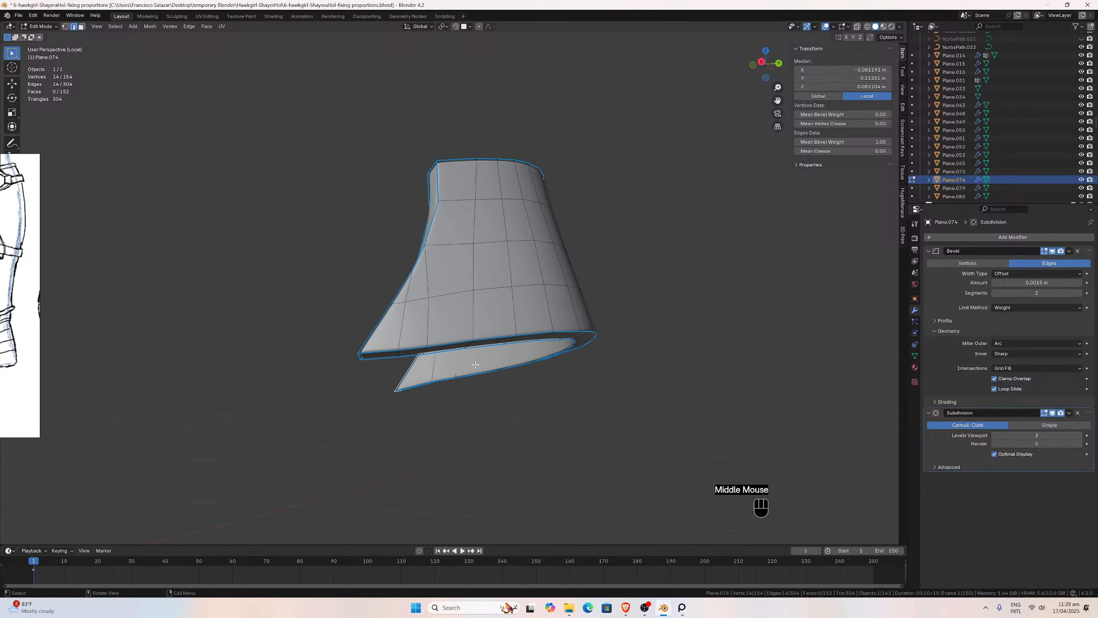
# Leave the isolated view and move the panel's bottom corner edge opposite the zipper along X, then by -0.00294 m along Y.
pyautogui.press('KP_Divide')
pyautogui.scroll(2, 454, 314)
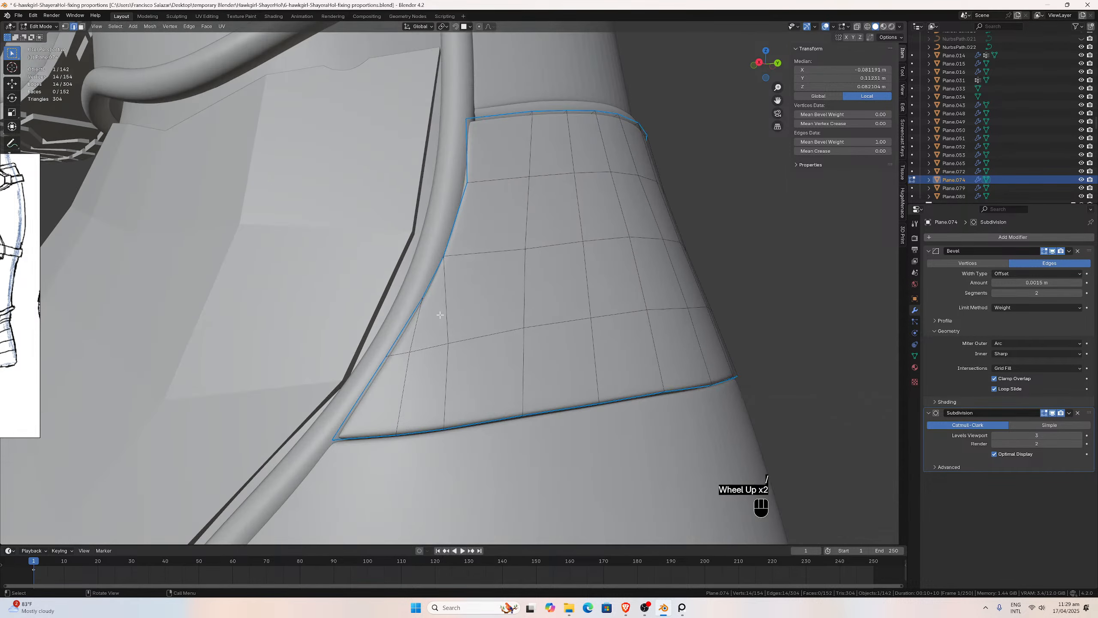
pyautogui.moveTo(453, 315); pyautogui.dragTo(538, 336, button='middle')
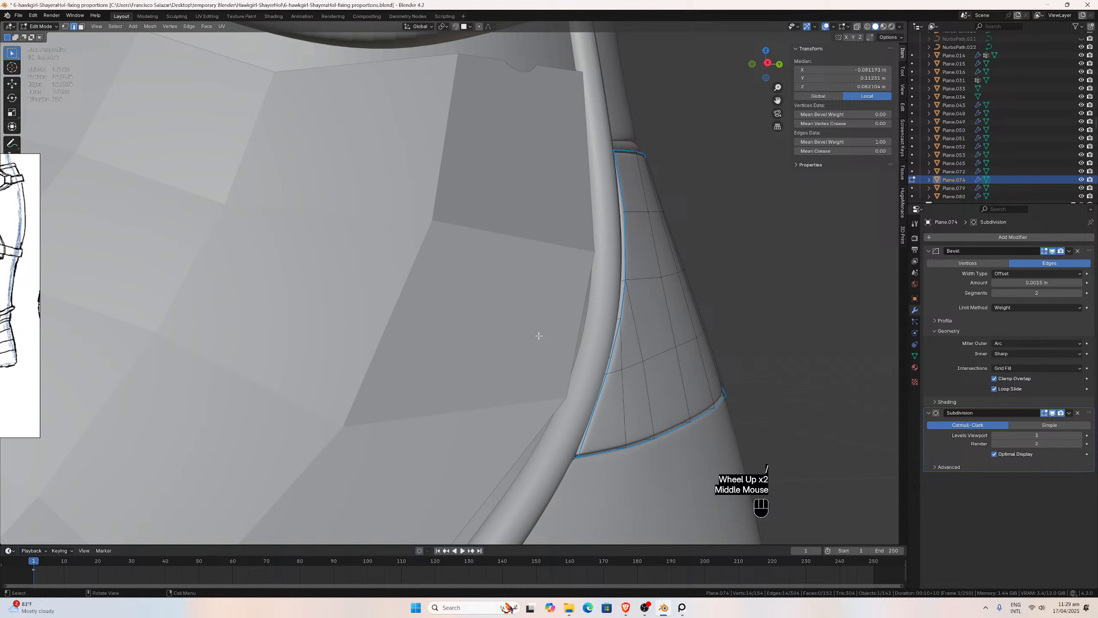
pyautogui.click(570, 448)
pyautogui.moveTo(570, 450); pyautogui.dragTo(588, 431, button='middle')
pyautogui.press('g')
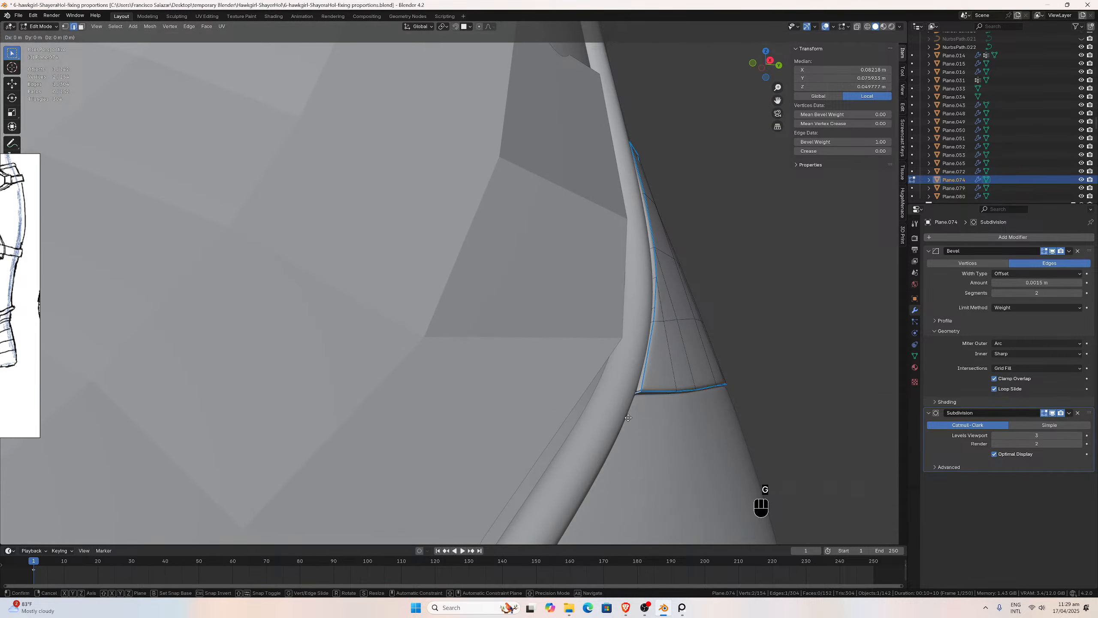
pyautogui.press('x')
pyautogui.click(625, 418)
pyautogui.moveTo(625, 418); pyautogui.dragTo(549, 423, button='middle')
pyautogui.press('g')
pyautogui.press('y')
pyautogui.click(568, 411)
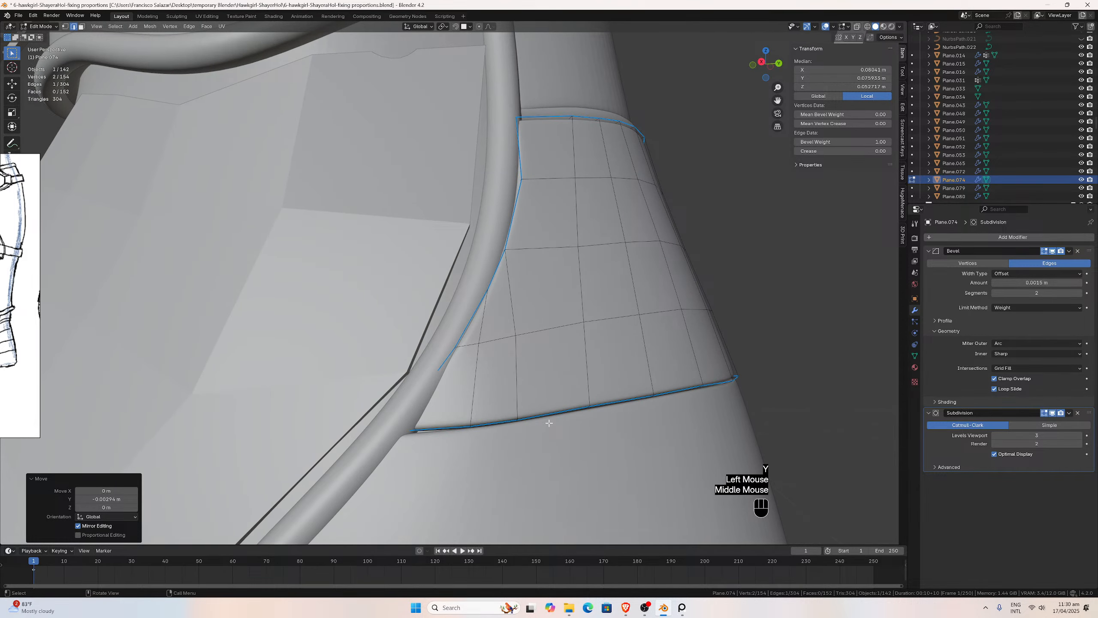
# Lower that bottom corner edge by about 0.00094 m along Z and shift it about 0.0014 m along X.
pyautogui.press('g')
pyautogui.press('z')
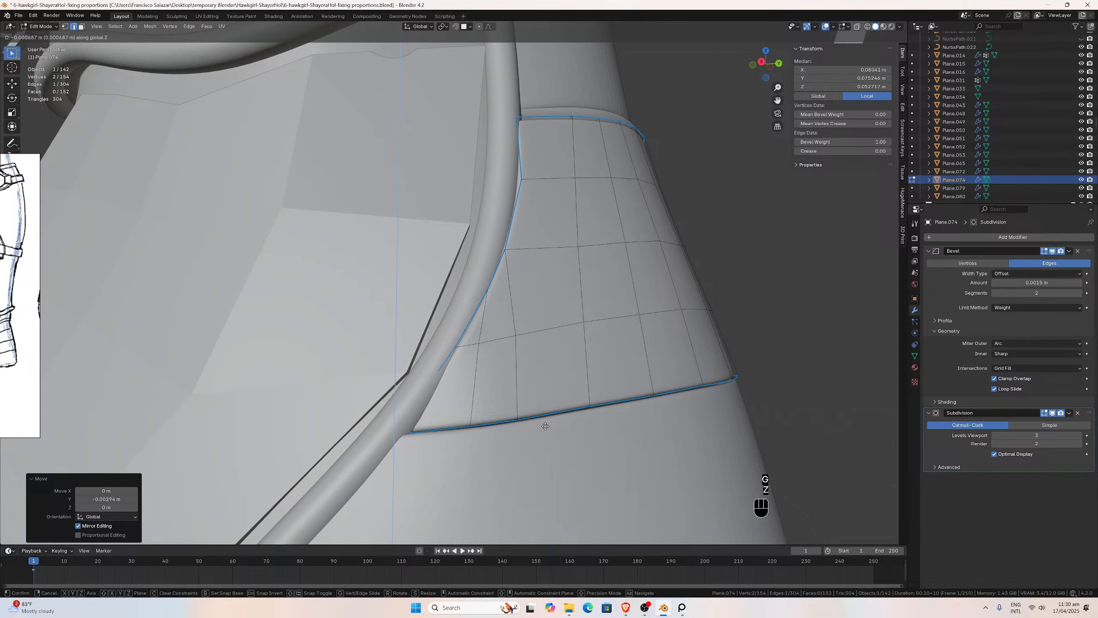
pyautogui.click(544, 427)
pyautogui.moveTo(544, 426); pyautogui.dragTo(471, 436, button='middle')
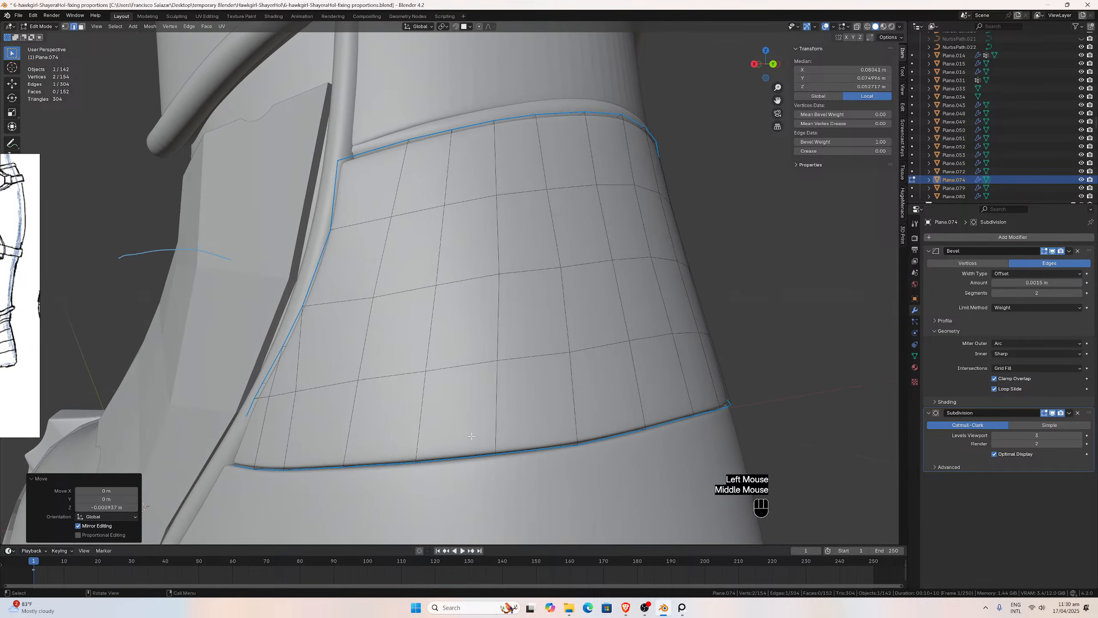
pyautogui.press('g')
pyautogui.press('x')
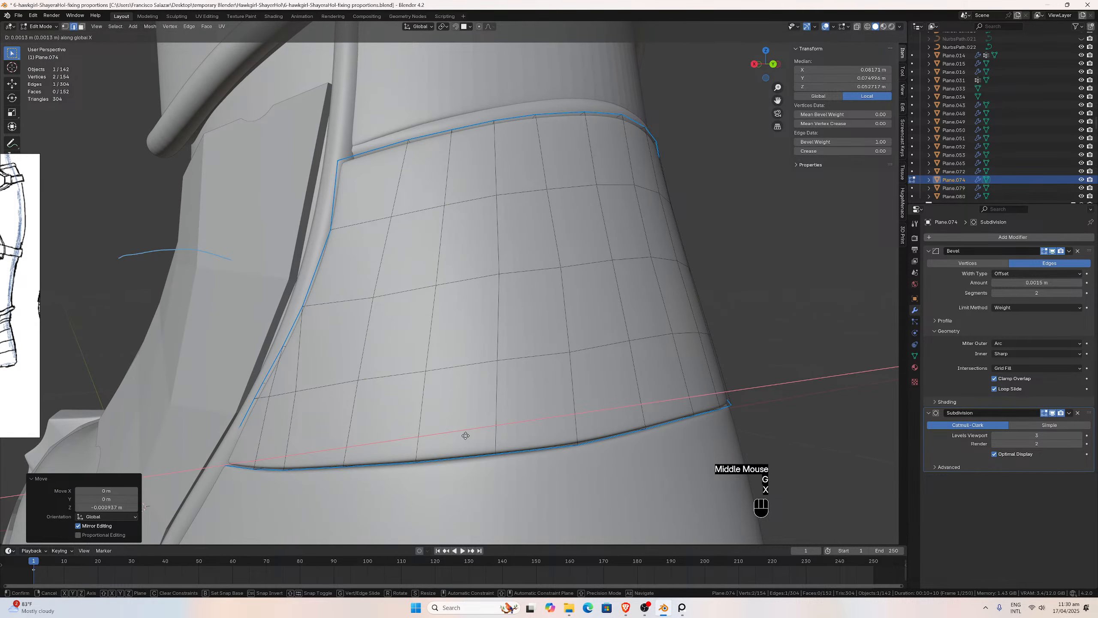
pyautogui.click(465, 435)
# Lower the two bottom-border edges nearest that corner slightly along Z, the second by about 0.0003 m.
pyautogui.moveTo(465, 435); pyautogui.dragTo(394, 377, button='middle')
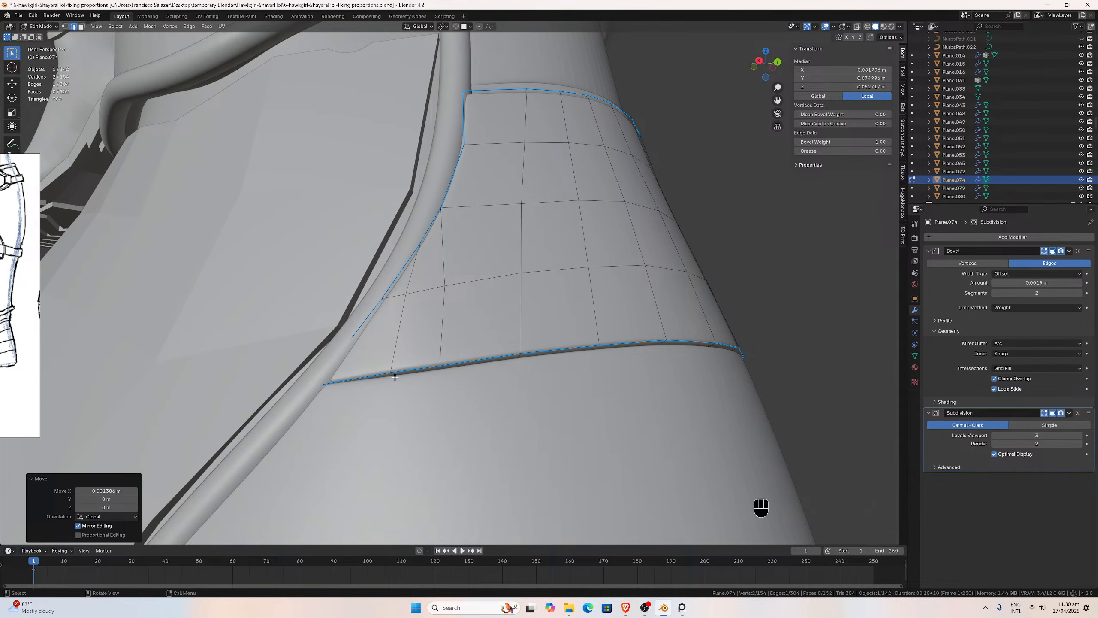
pyautogui.click(392, 376)
pyautogui.press('g')
pyautogui.press('z')
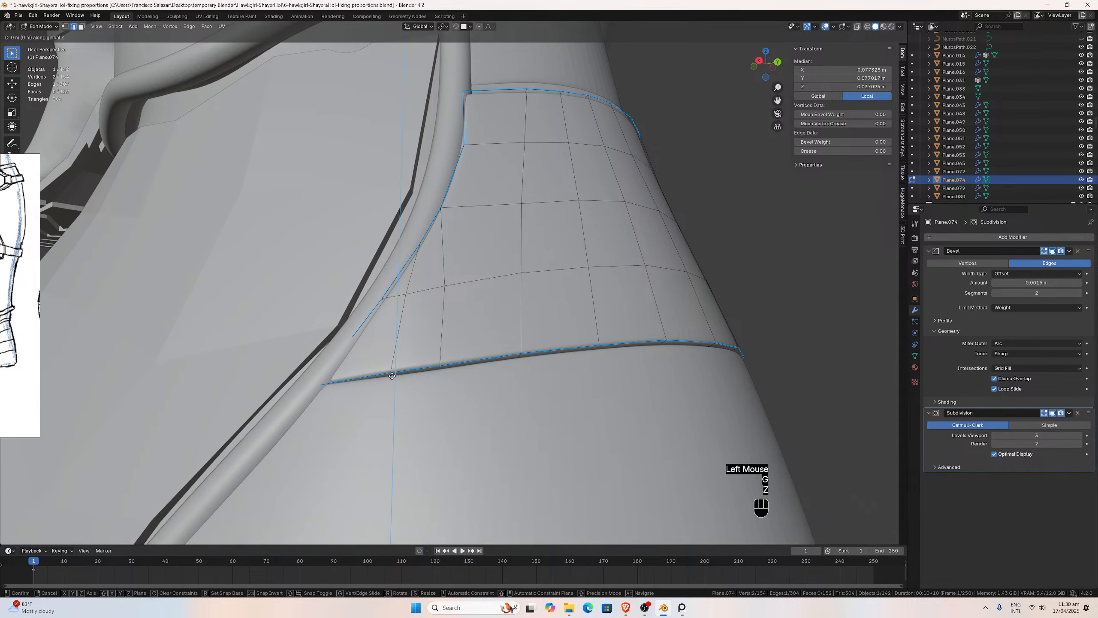
pyautogui.click(391, 377)
pyautogui.click(441, 370)
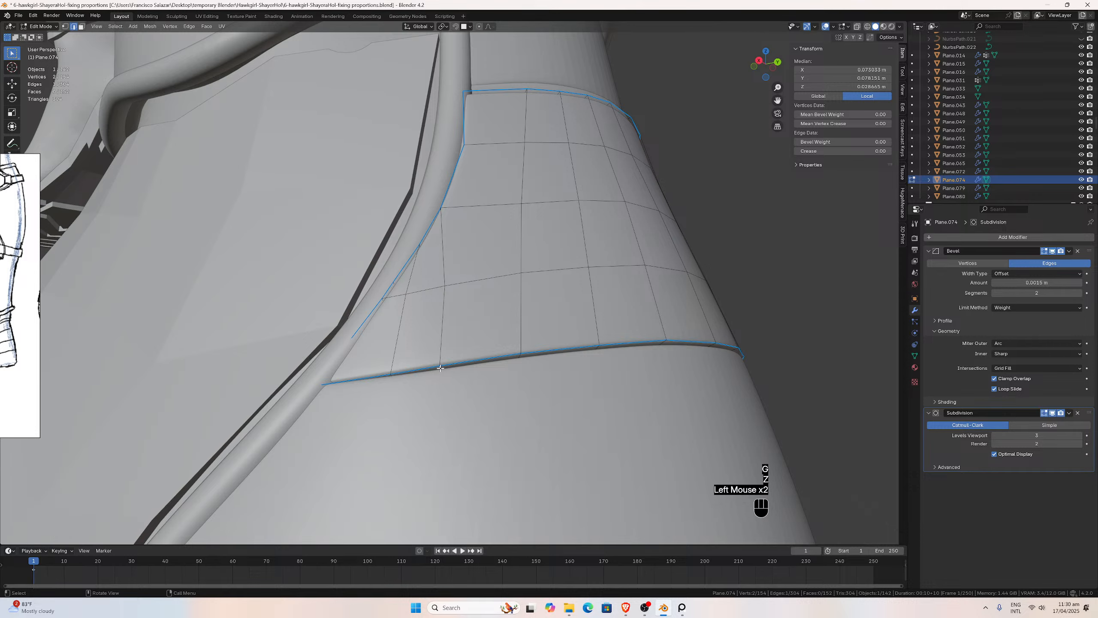
pyautogui.press('g')
pyautogui.press('z')
pyautogui.click(440, 372)
# Move the lower edge of the side border opposite the zipper along X to tuck it behind the piping.
pyautogui.moveTo(477, 351); pyautogui.dragTo(473, 370, button='middle')
pyautogui.press('ctrl+KP_3')
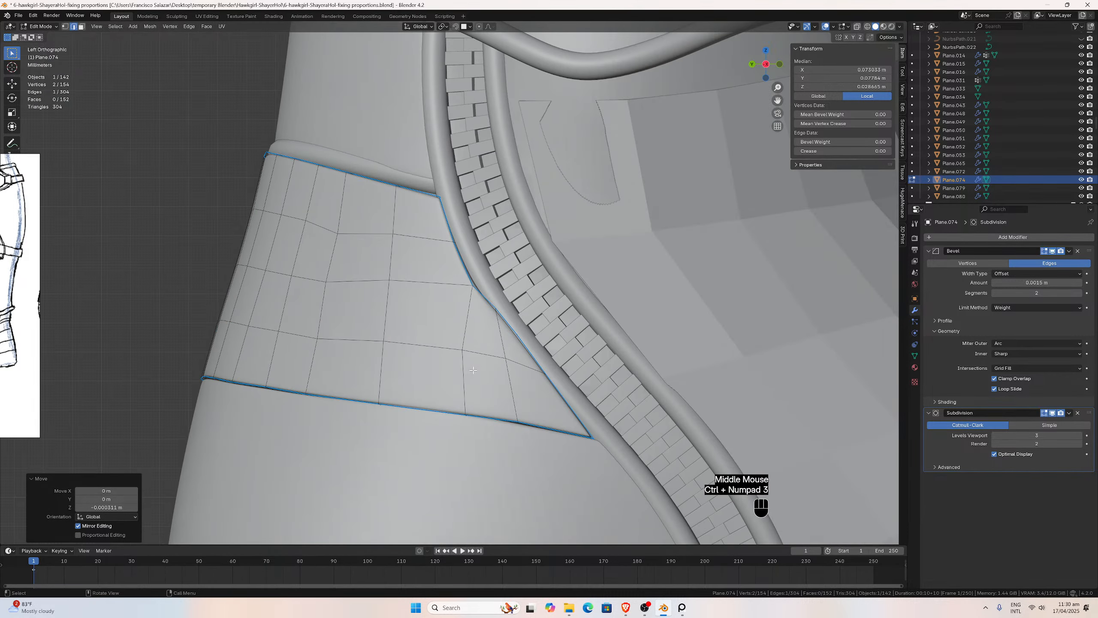
pyautogui.press('KP_3')
pyautogui.scroll(2, 533, 364)
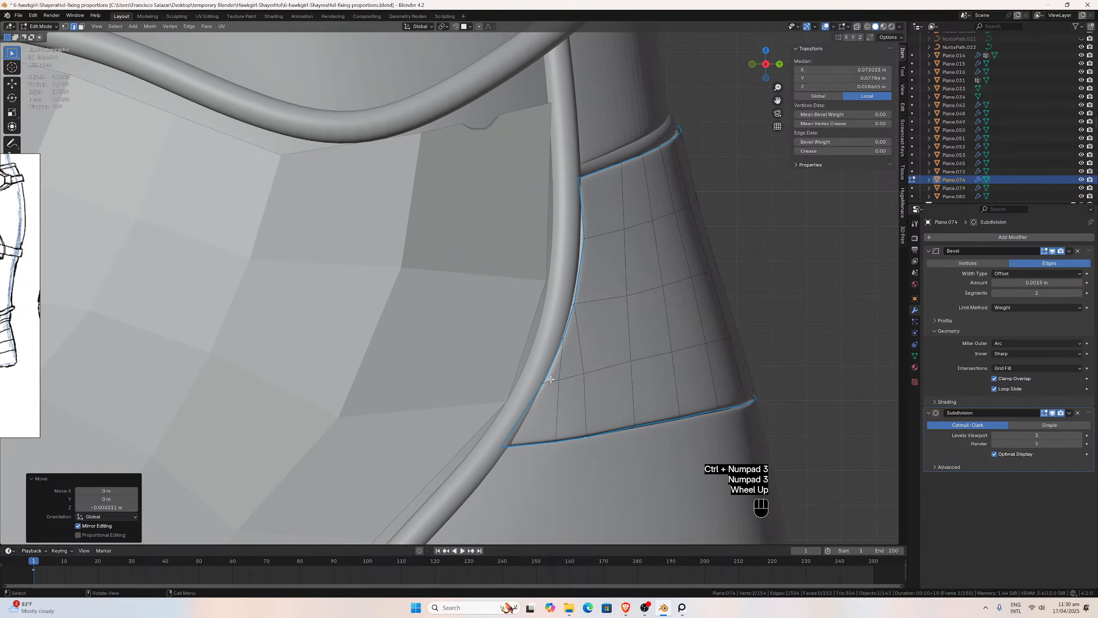
pyautogui.moveTo(551, 379); pyautogui.dragTo(569, 382, button='middle')
pyautogui.click(670, 447)
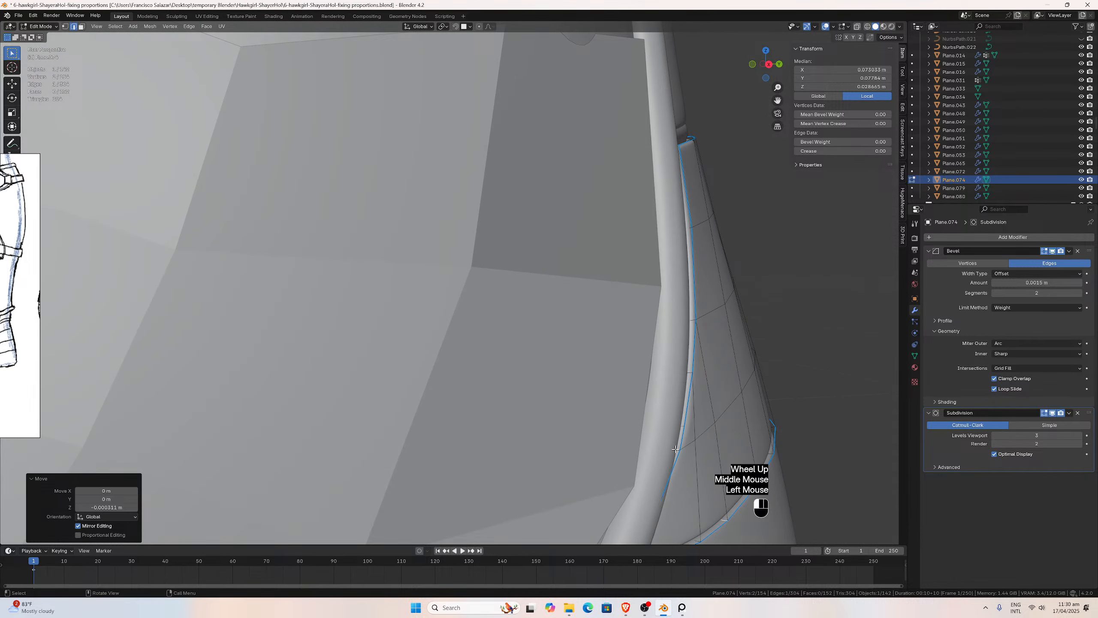
pyautogui.press('g')
pyautogui.press('x')
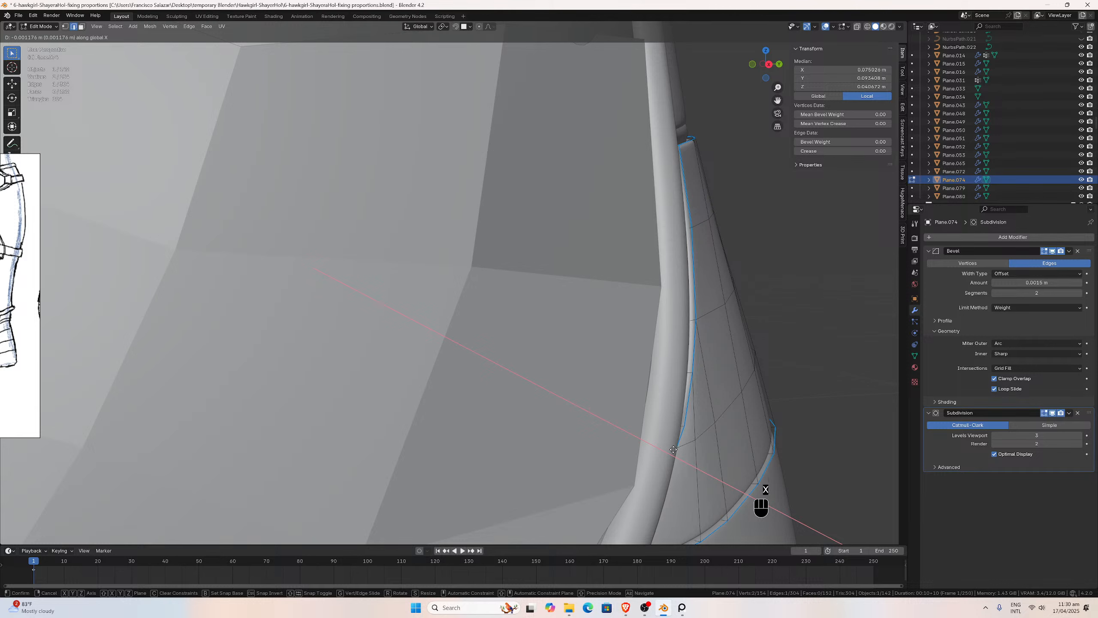
pyautogui.click(673, 450)
# Shift the next two edges up the side border along X to fit the piping.
pyautogui.click(677, 430)
pyautogui.press('g')
pyautogui.press('x')
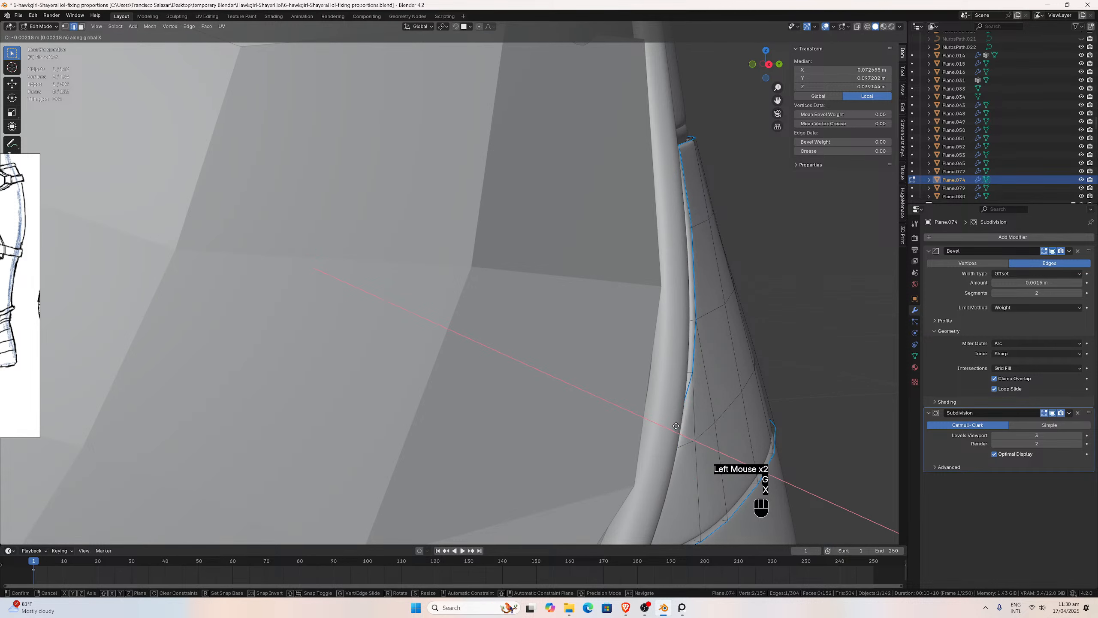
pyautogui.click(675, 425)
pyautogui.click(682, 383)
pyautogui.press('g')
pyautogui.press('x')
pyautogui.click(685, 372)
# Move the middle edge of the side border by about -0.00456 m along X, undoing the first attempt.
pyautogui.moveTo(685, 372); pyautogui.dragTo(635, 369, button='middle')
pyautogui.moveTo(507, 358); pyautogui.dragTo(529, 360, button='middle')
pyautogui.click(584, 322)
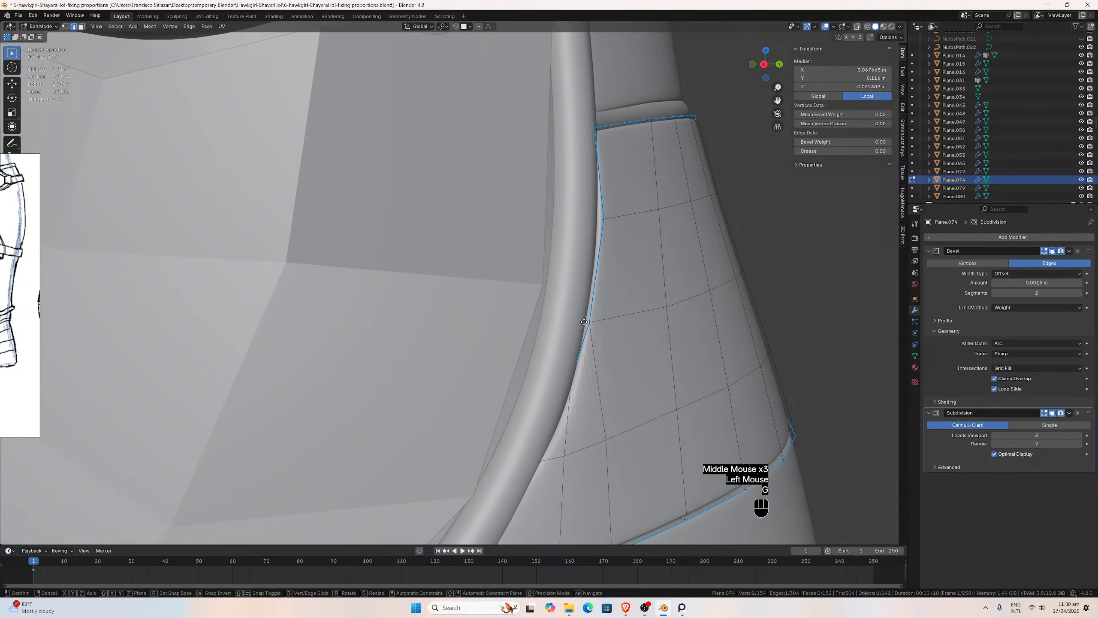
pyautogui.press('g')
pyautogui.press('x')
pyautogui.click(581, 322)
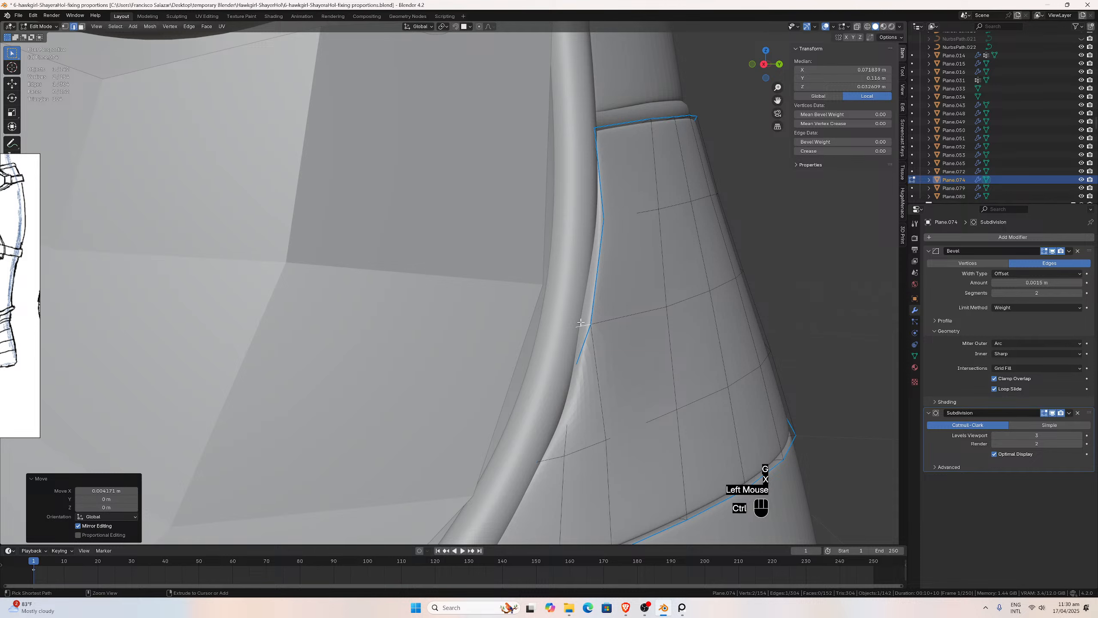
pyautogui.hotkey('ctrl', 'z')
pyautogui.press('g')
pyautogui.press('x')
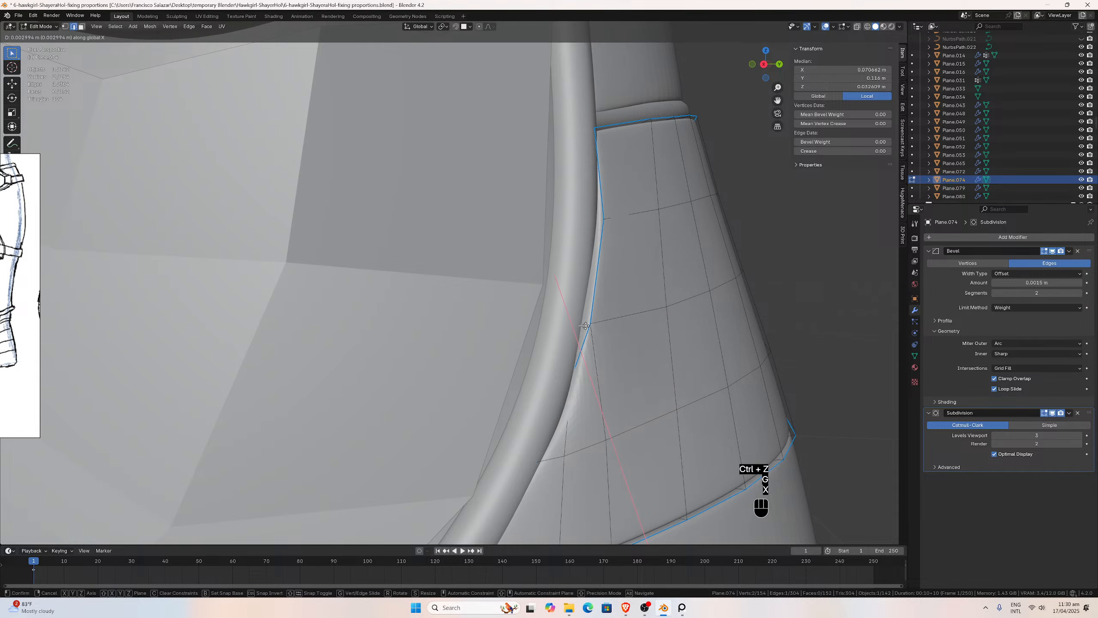
pyautogui.click(590, 328)
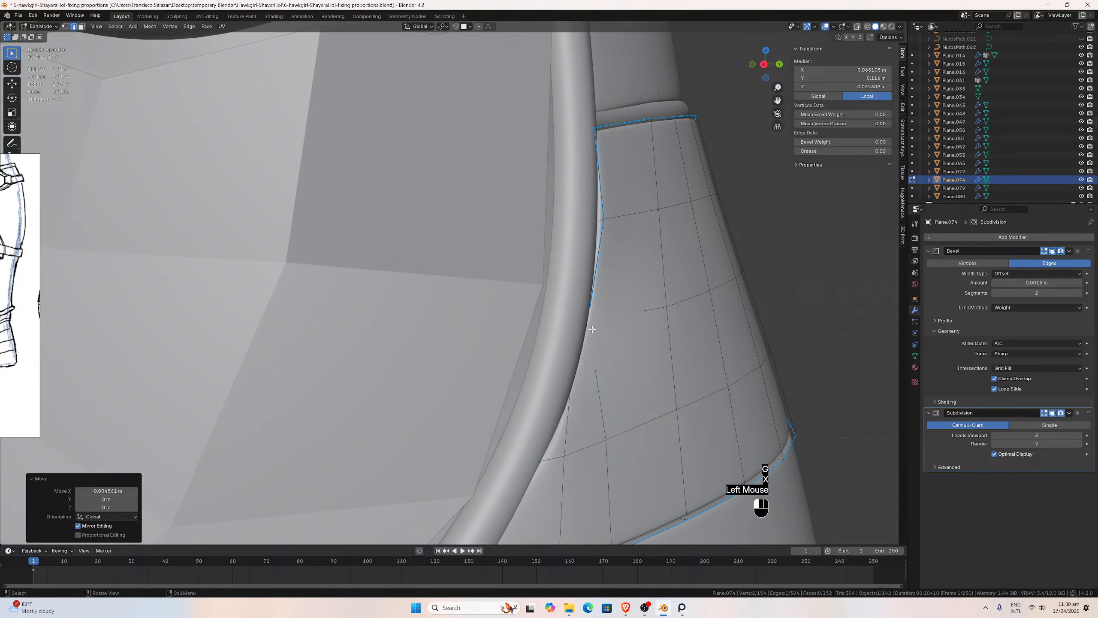
# Move the upper edge of the side border by -0.00483 m along X.
pyautogui.moveTo(590, 329); pyautogui.dragTo(577, 265, button='middle')
pyautogui.press('g')
pyautogui.press('x')
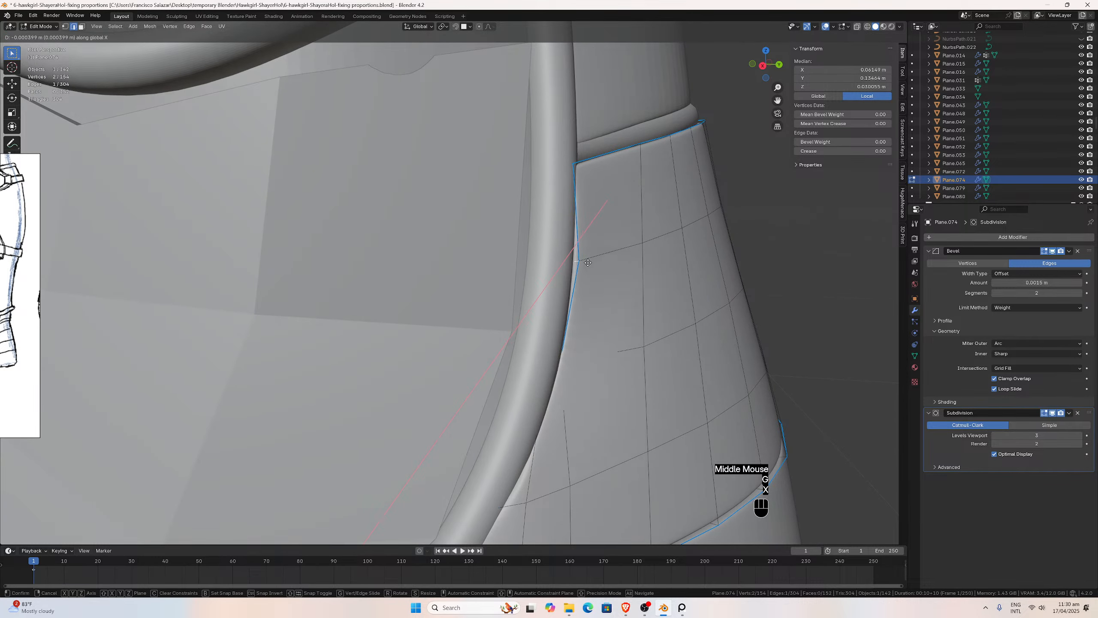
pyautogui.click(588, 257)
# In the right side view, nudge the upper and middle side-border edges toward the piping to close the gap.
pyautogui.moveTo(589, 256); pyautogui.dragTo(498, 294, button='middle')
pyautogui.scroll(-2, 549, 264)
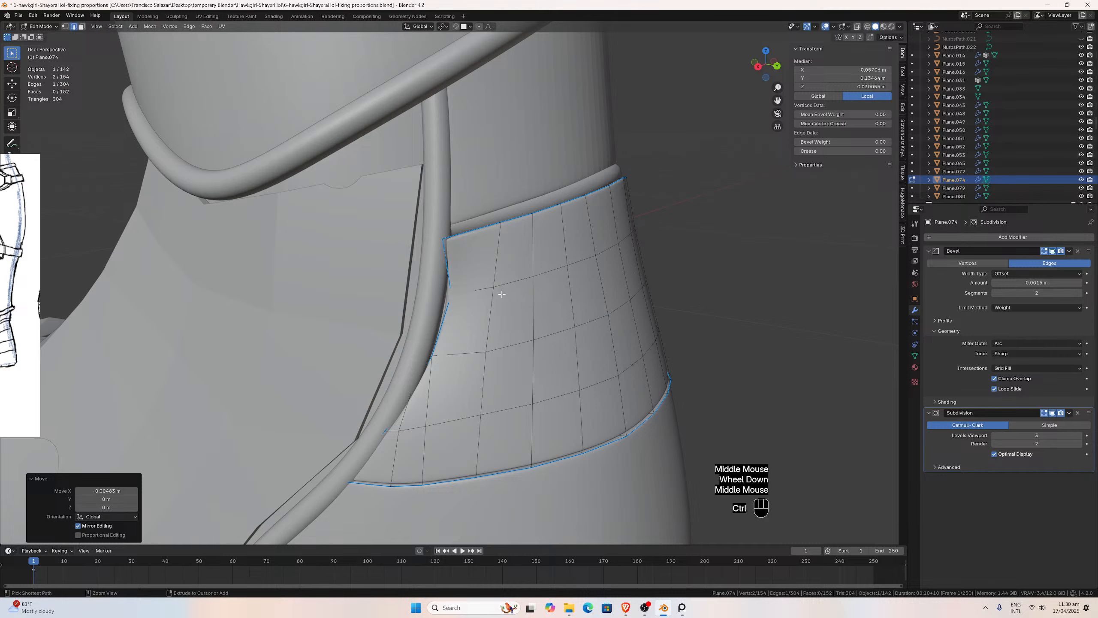
pyautogui.press('ctrl+KP_3')
pyautogui.press('KP_3')
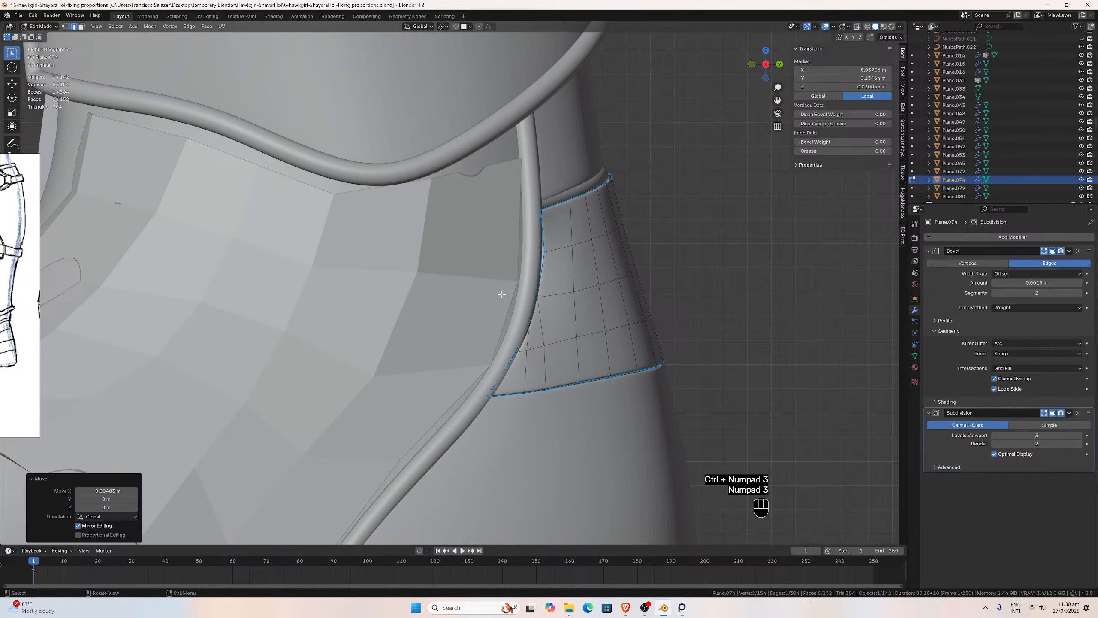
pyautogui.scroll(2, 517, 263)
pyautogui.scroll(1, 518, 262)
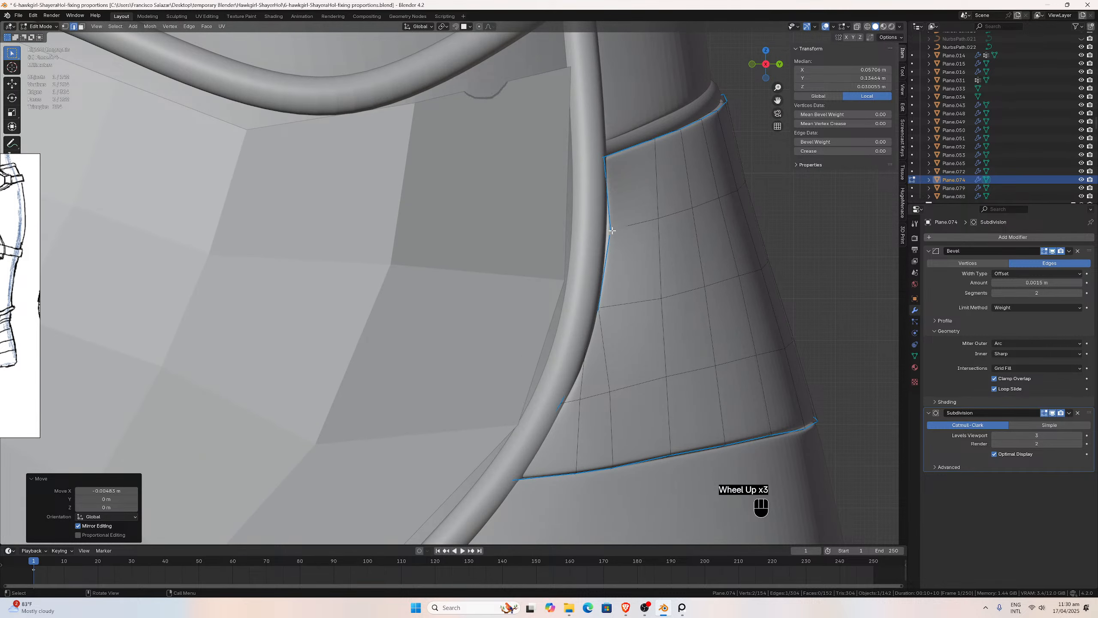
pyautogui.press('g')
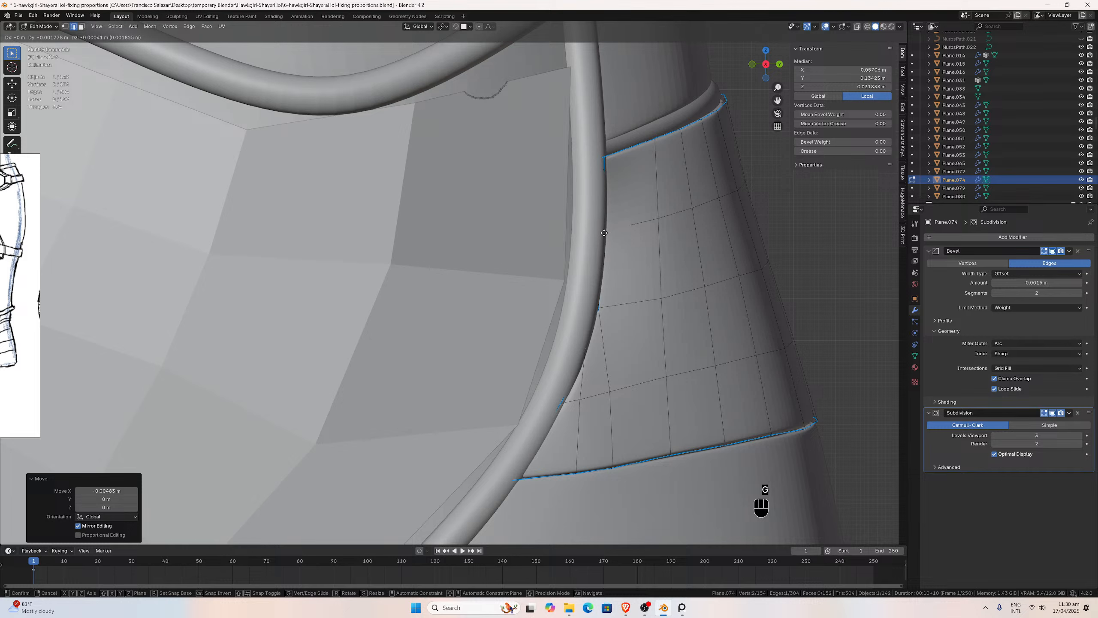
pyautogui.click(603, 234)
pyautogui.click(594, 307)
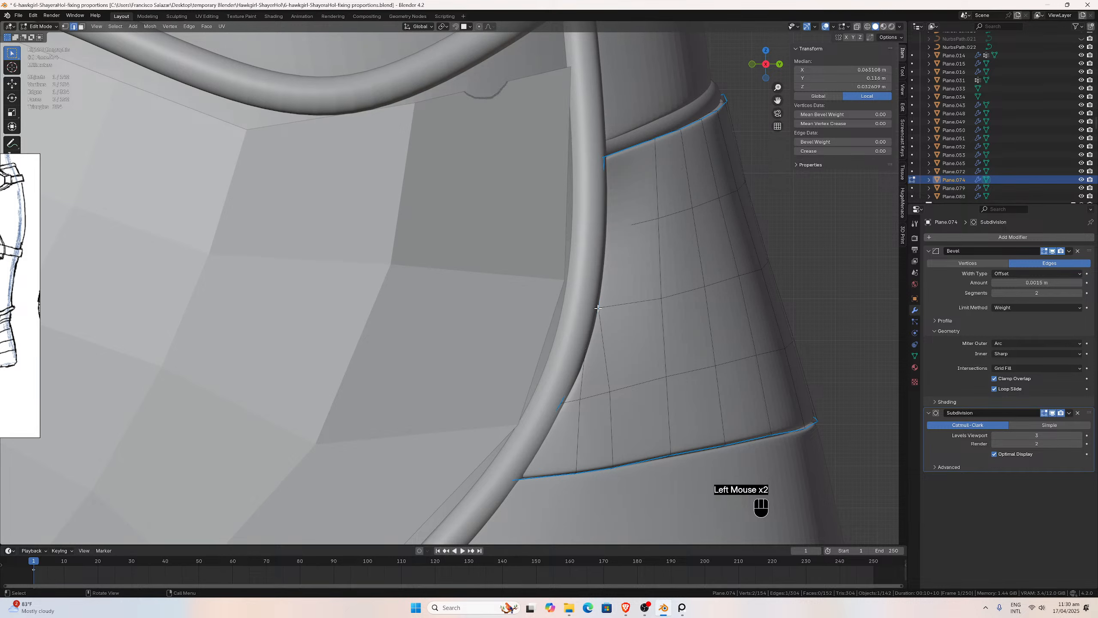
pyautogui.scroll(1, 597, 308)
pyautogui.press('g')
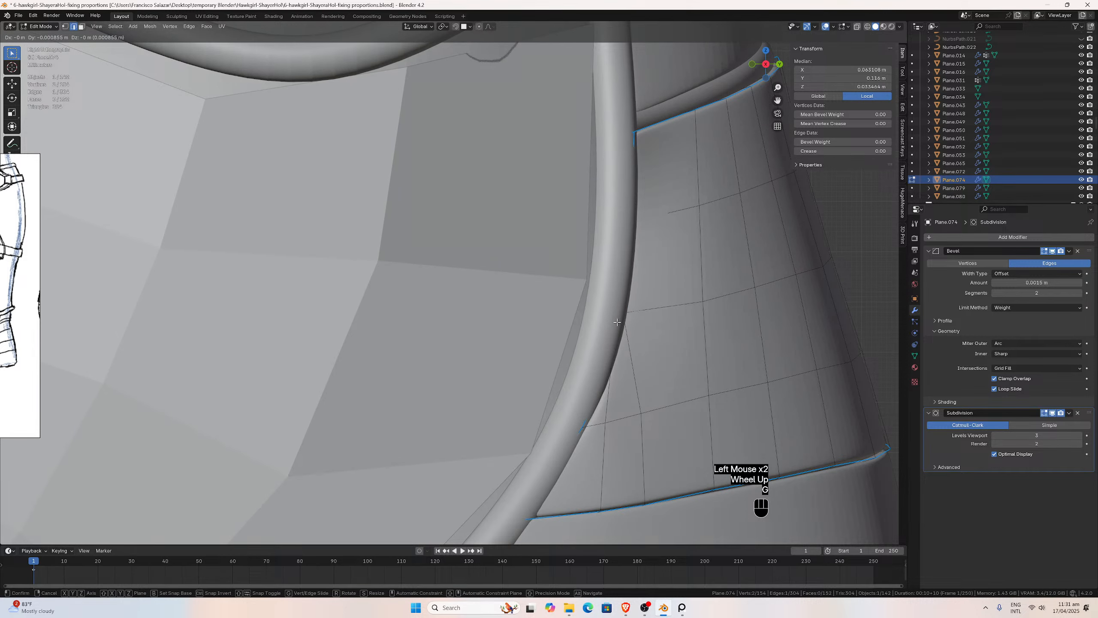
pyautogui.click(617, 322)
# Select the two vertices beside the lower side border using X-ray and vertex selection, and move them about -0.0017 m along X.
pyautogui.click(578, 427)
pyautogui.scroll(-2, 582, 426)
pyautogui.moveTo(581, 426); pyautogui.dragTo(508, 404, button='middle')
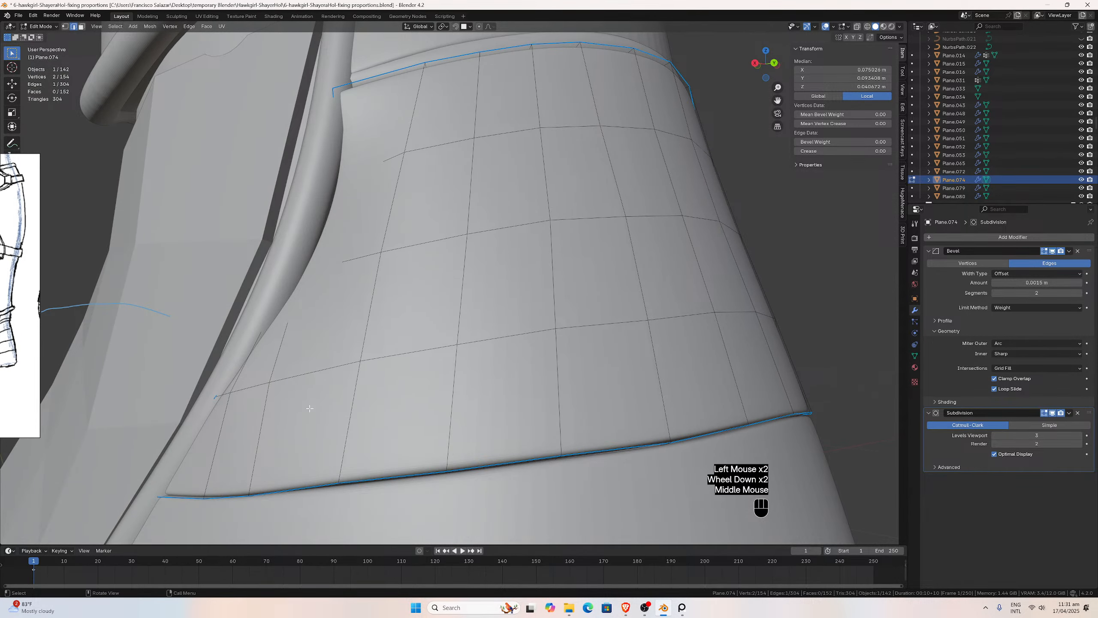
pyautogui.moveTo(310, 409); pyautogui.dragTo(446, 363, button='middle')
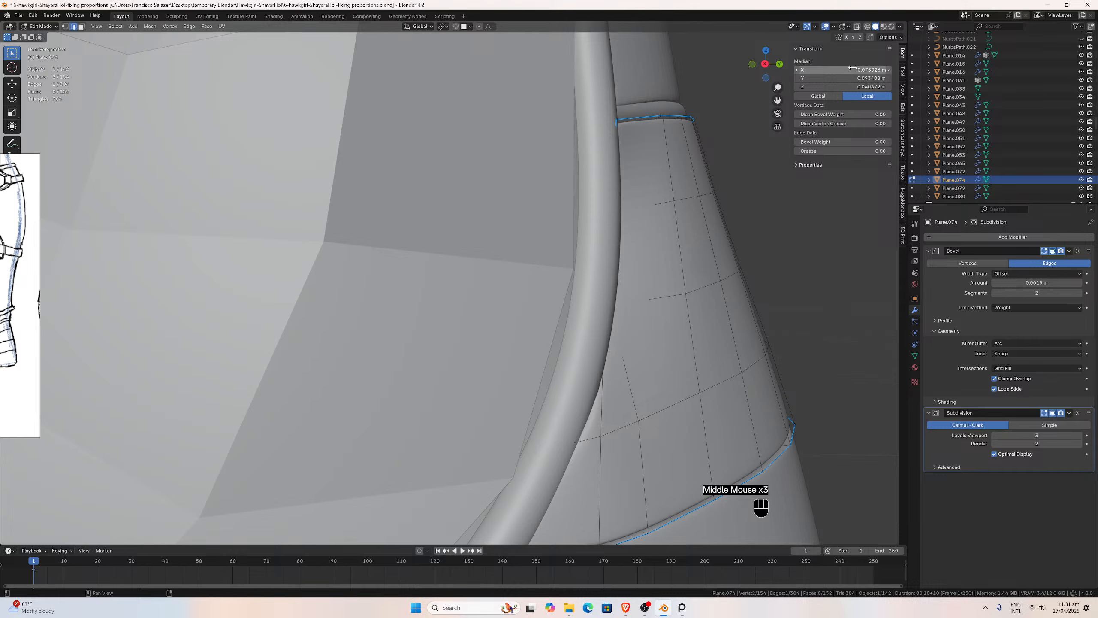
pyautogui.click(857, 26)
pyautogui.moveTo(609, 432); pyautogui.dragTo(572, 435, button='middle')
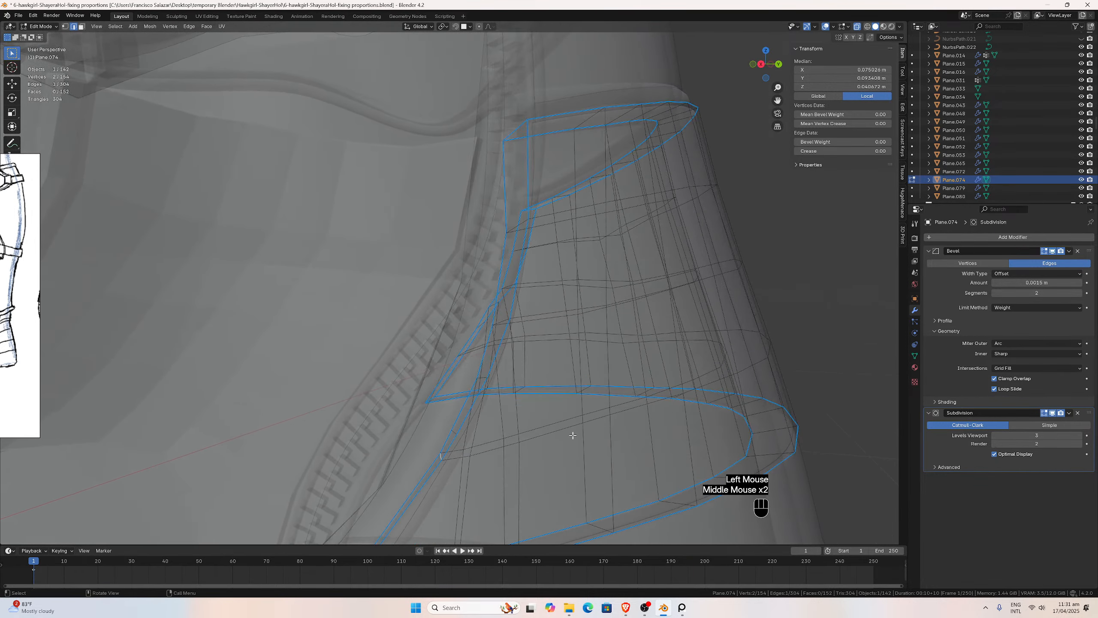
pyautogui.click(65, 27)
pyautogui.click(478, 456)
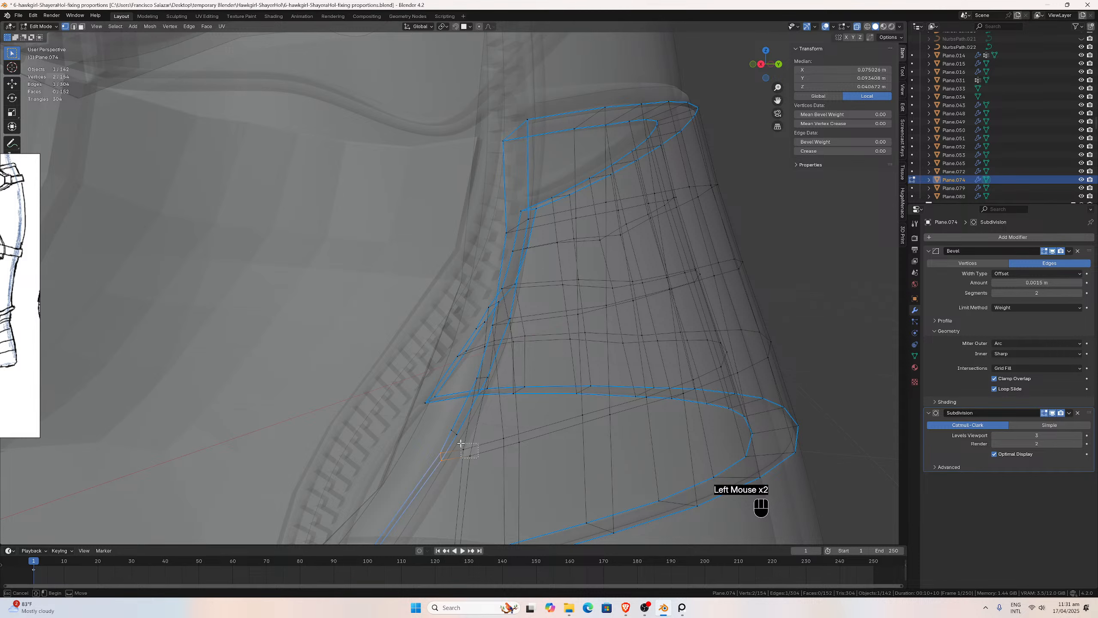
pyautogui.click(857, 27)
pyautogui.moveTo(562, 216)
pyautogui.mouseDown(button='middle')
pyautogui.moveTo(500, 226)
pyautogui.moveTo(325, 462)
pyautogui.mouseUp(button='middle')
pyautogui.press('g')
pyautogui.press('x')
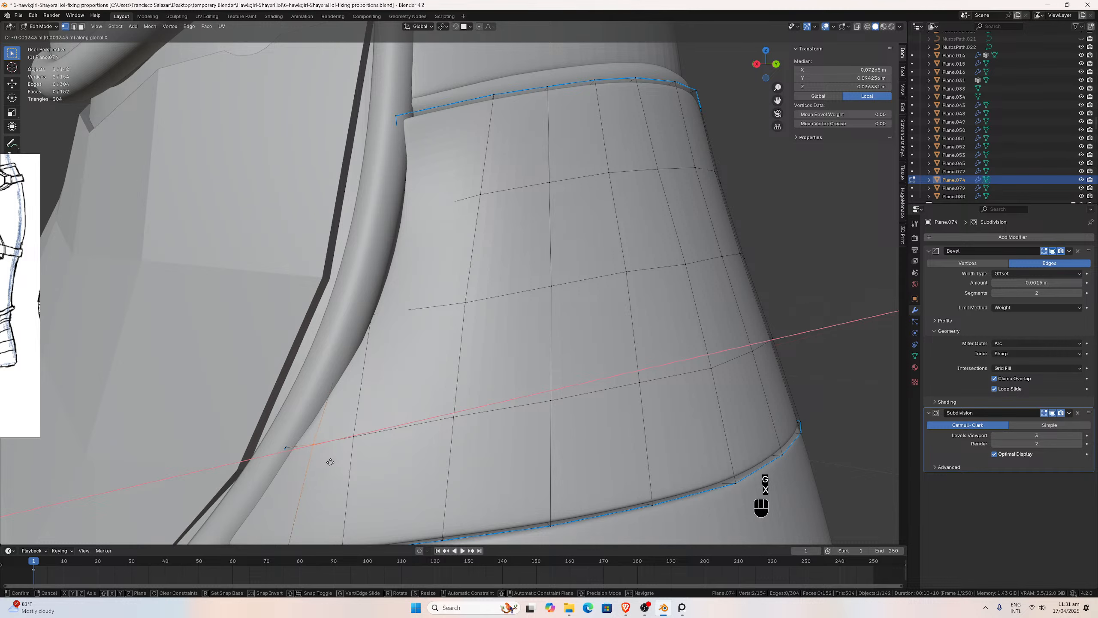
pyautogui.click(330, 462)
# With the heel panel isolated, select the two vertices of the lower side-border edge and move them -0.001154 m along X.
pyautogui.moveTo(330, 461); pyautogui.dragTo(338, 448, button='middle')
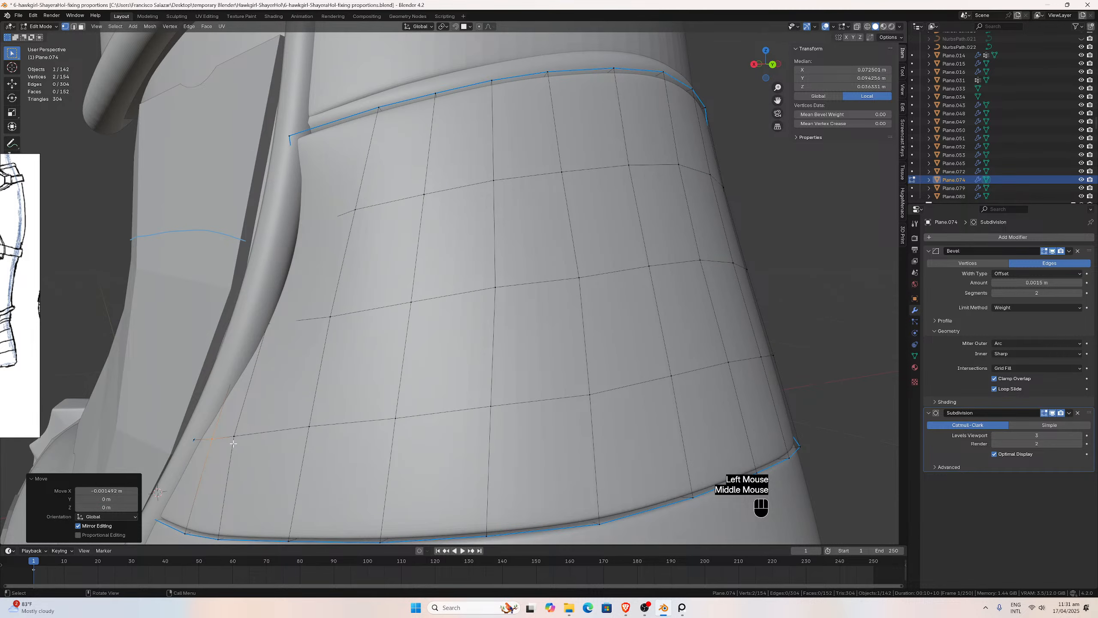
pyautogui.moveTo(193, 437); pyautogui.dragTo(541, 363, button='middle')
pyautogui.scroll(-2, 470, 375)
pyautogui.press('/')
pyautogui.scroll(2, 473, 367)
pyautogui.moveTo(660, 429); pyautogui.dragTo(748, 426, button='middle')
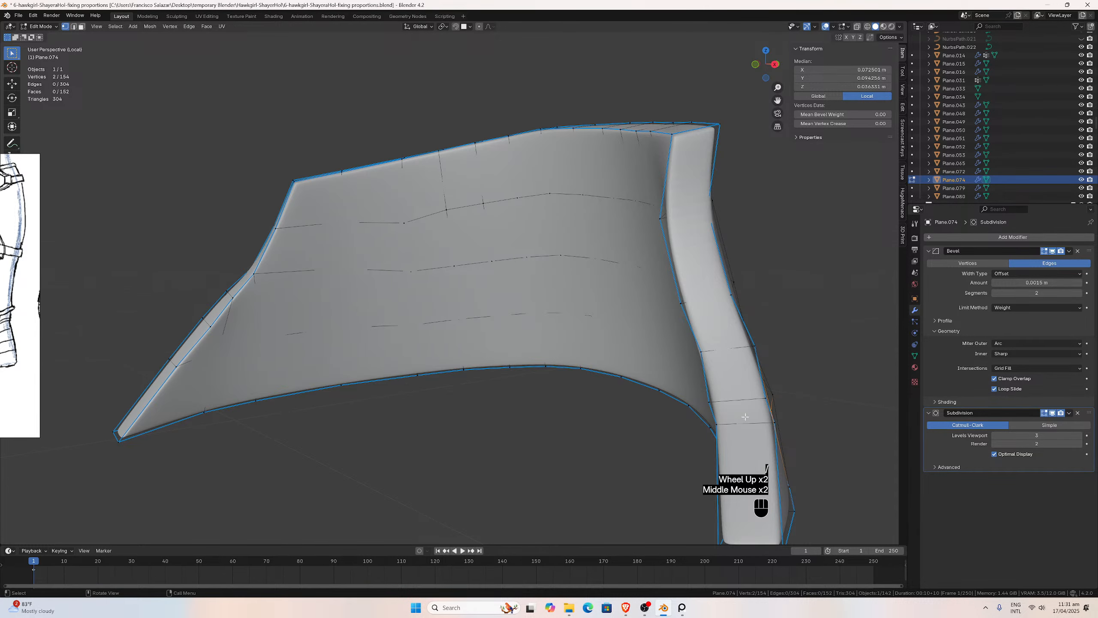
pyautogui.click(721, 425)
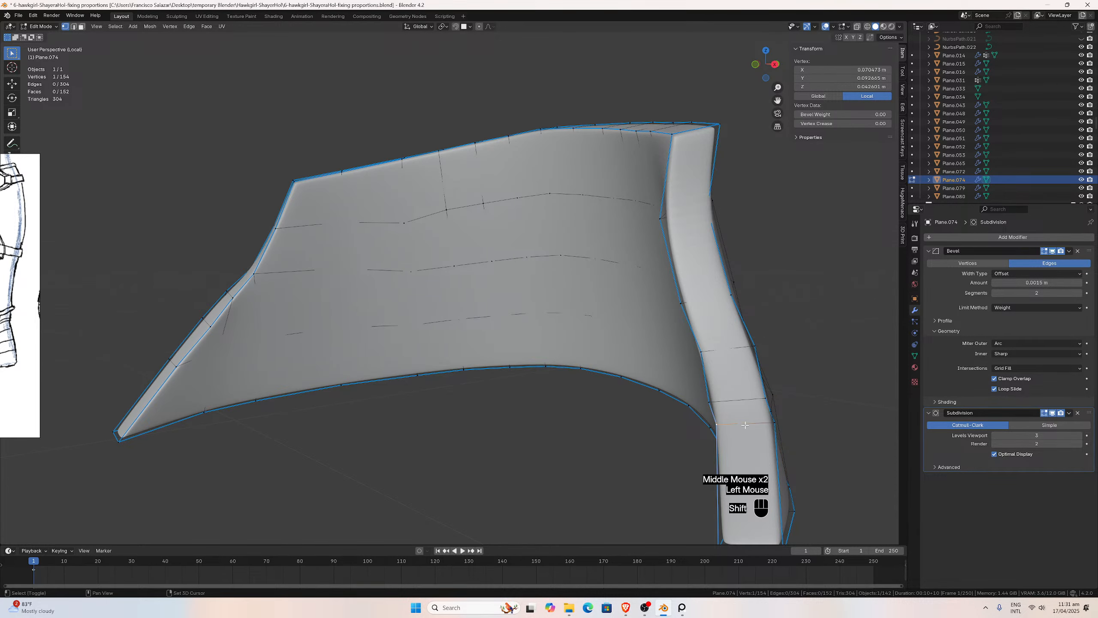
pyautogui.keyDown('shift'); pyautogui.click(775, 423); pyautogui.keyUp('shift')
pyautogui.press('g')
pyautogui.press('x')
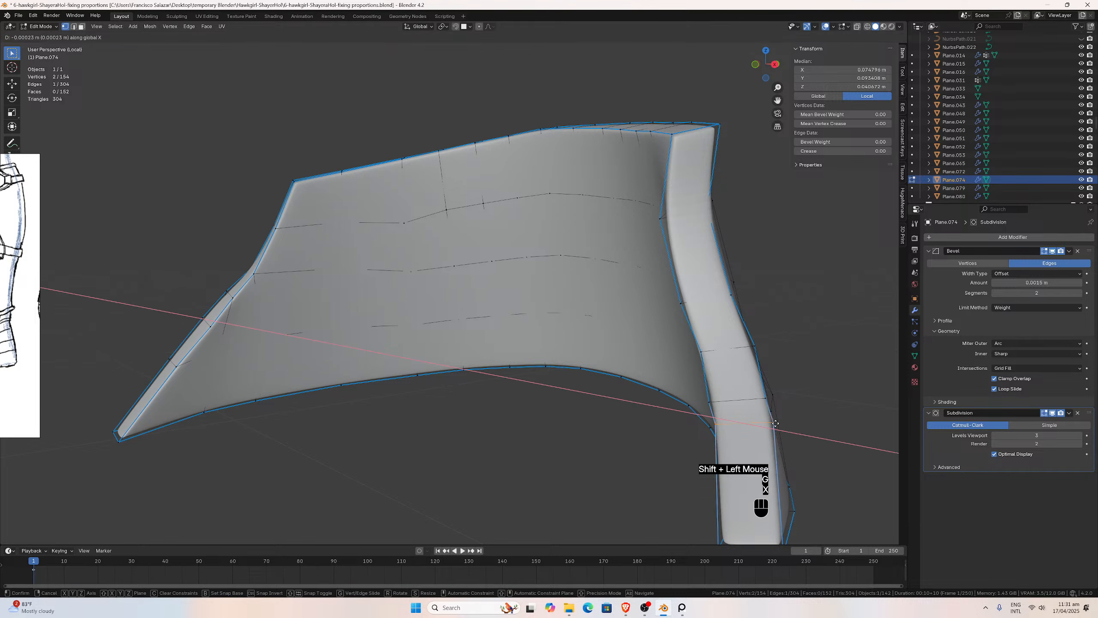
pyautogui.click(771, 424)
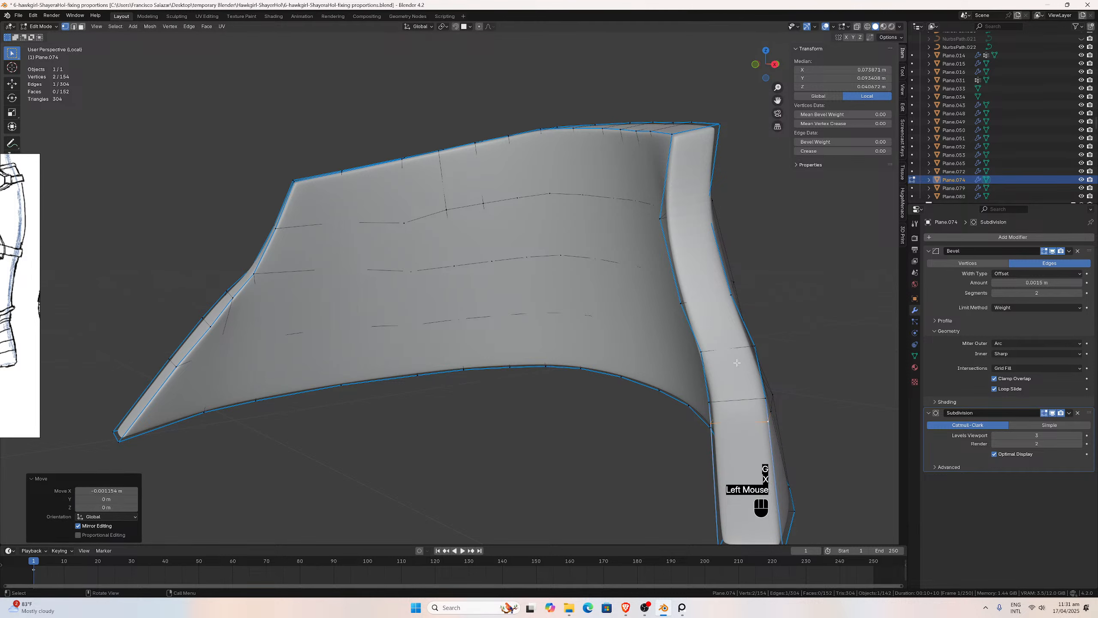
# Select the middle side-border edge on the isolated panel and move it about 0.0025 m along X against the piping in full view.
pyautogui.moveTo(736, 362); pyautogui.dragTo(474, 304, button='middle')
pyautogui.scroll(-2, 676, 360)
pyautogui.press('/')
pyautogui.press('/')
pyautogui.scroll(3, 344, 306)
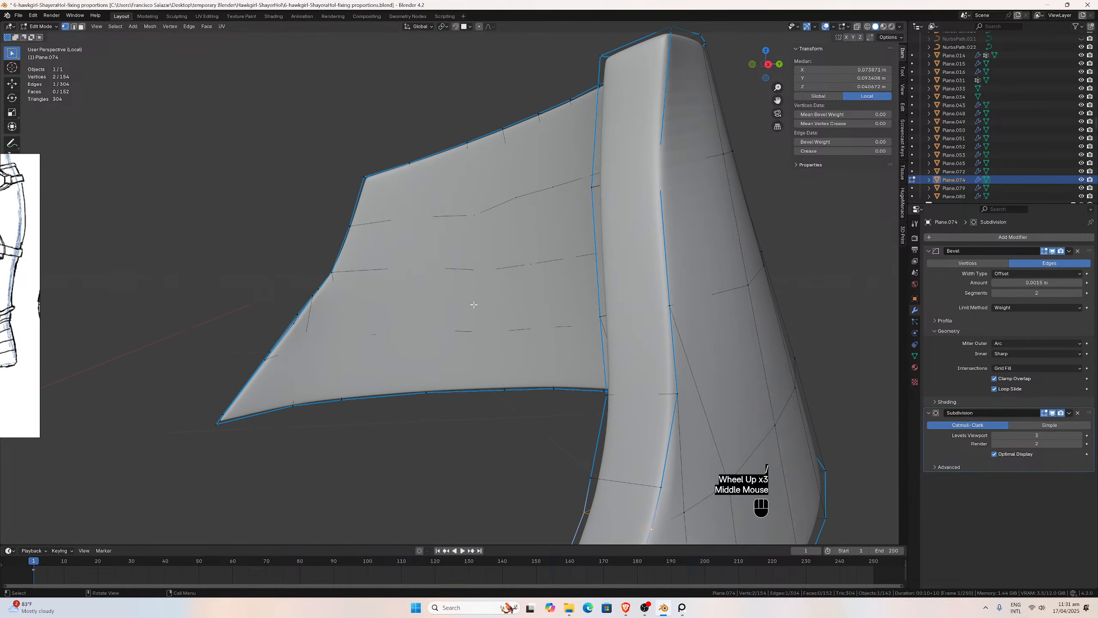
pyautogui.scroll(-2, 584, 372)
pyautogui.moveTo(584, 373); pyautogui.dragTo(582, 367, button='middle')
pyautogui.moveTo(562, 294); pyautogui.dragTo(608, 301)
pyautogui.press('/')
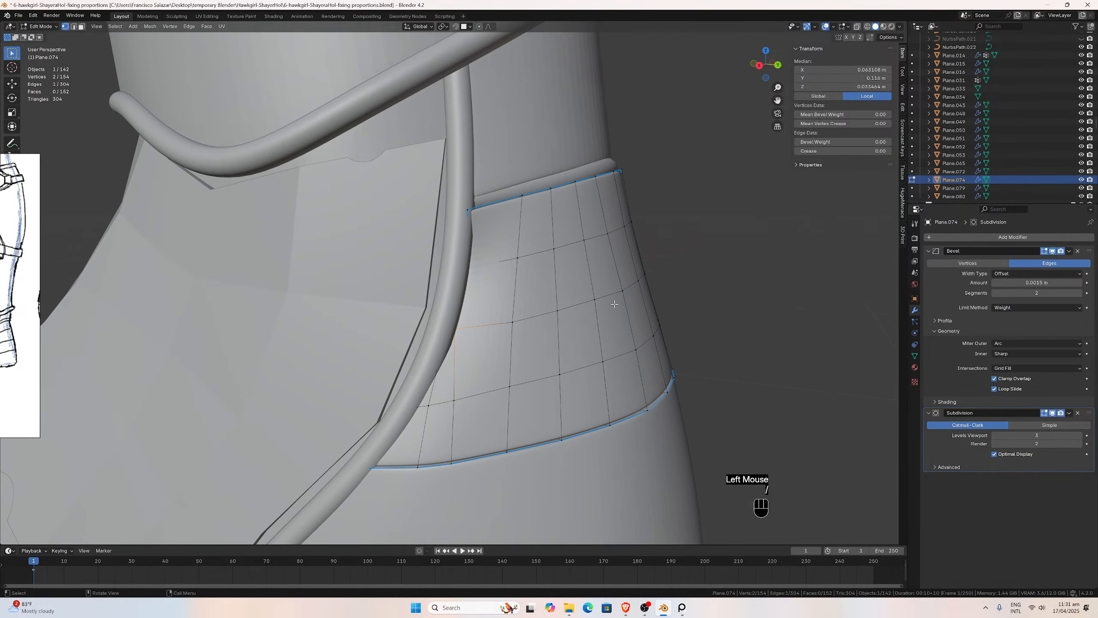
pyautogui.moveTo(480, 310); pyautogui.dragTo(415, 315, button='middle')
pyautogui.scroll(2, 416, 316)
pyautogui.press('g')
pyautogui.press('x')
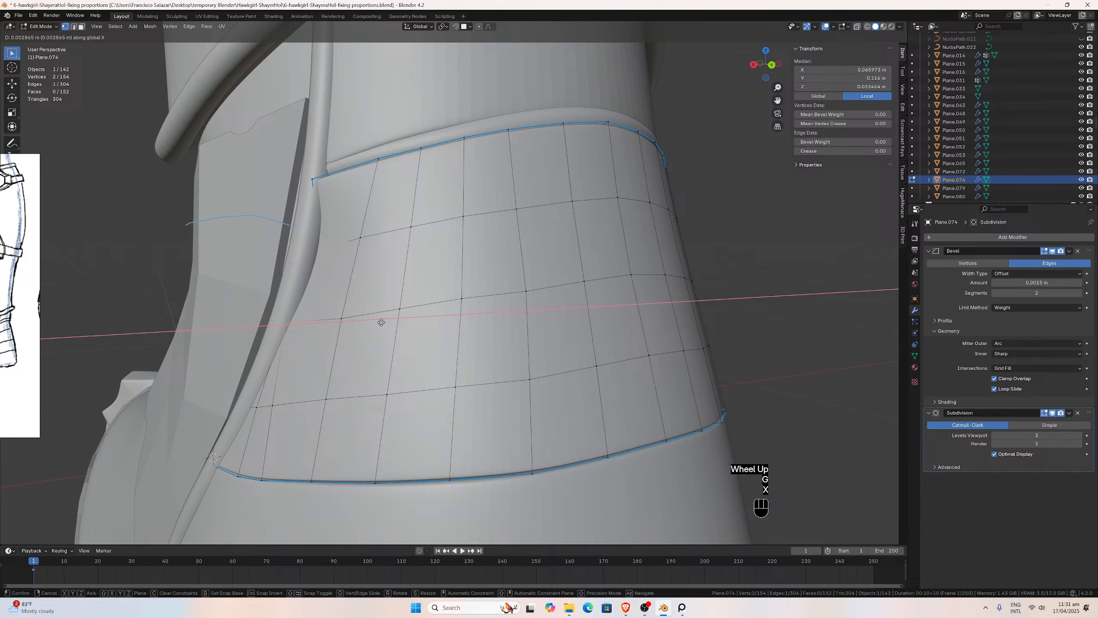
pyautogui.click(381, 322)
# Select the upper side-border edge on the isolated panel and, with the boot shown again, move it about 0.0052 m along X.
pyautogui.moveTo(380, 322); pyautogui.dragTo(484, 296, button='middle')
pyautogui.press('KP_Divide')
pyautogui.scroll(1, 411, 303)
pyautogui.scroll(-1, 470, 299)
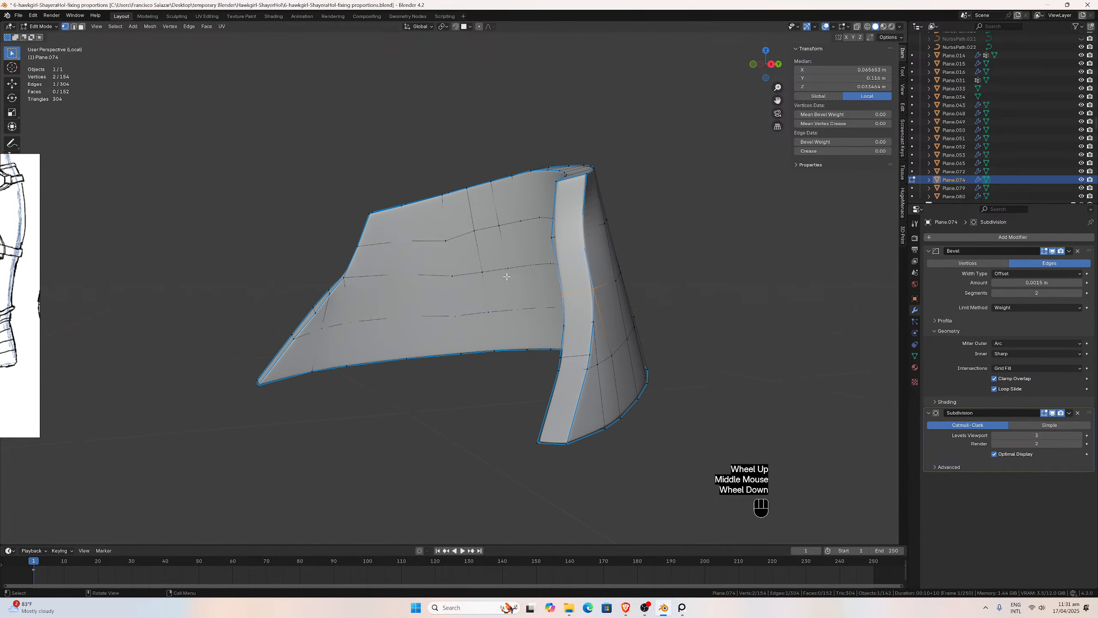
pyautogui.scroll(1, 518, 266)
pyautogui.click(574, 226)
pyautogui.moveTo(575, 226); pyautogui.dragTo(553, 215, button='middle')
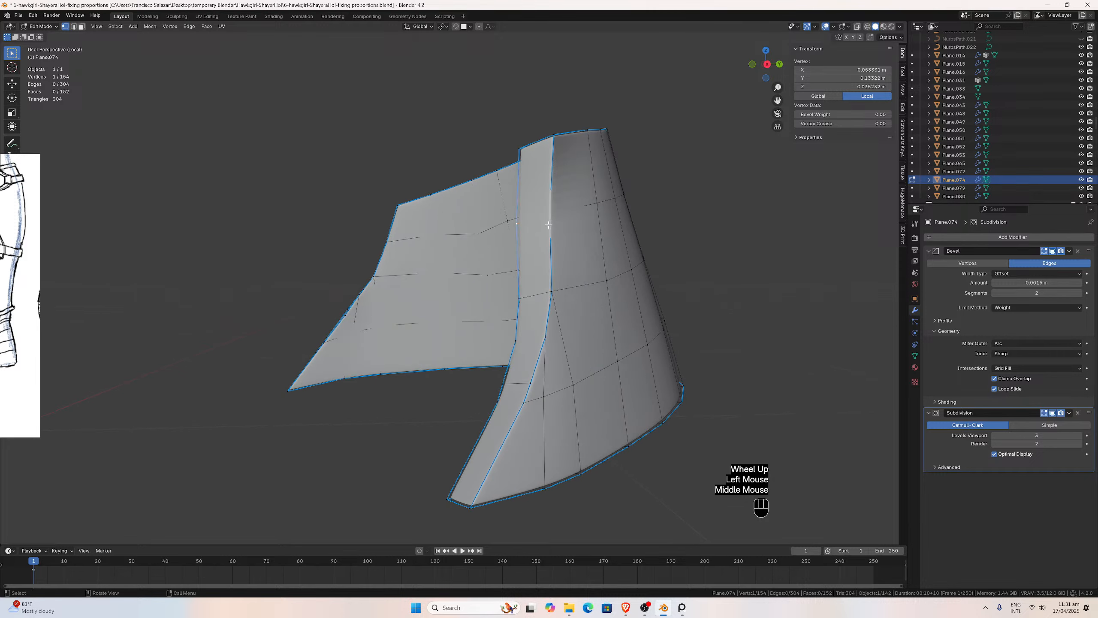
pyautogui.keyDown('shift'); pyautogui.click(552, 215); pyautogui.keyUp('shift')
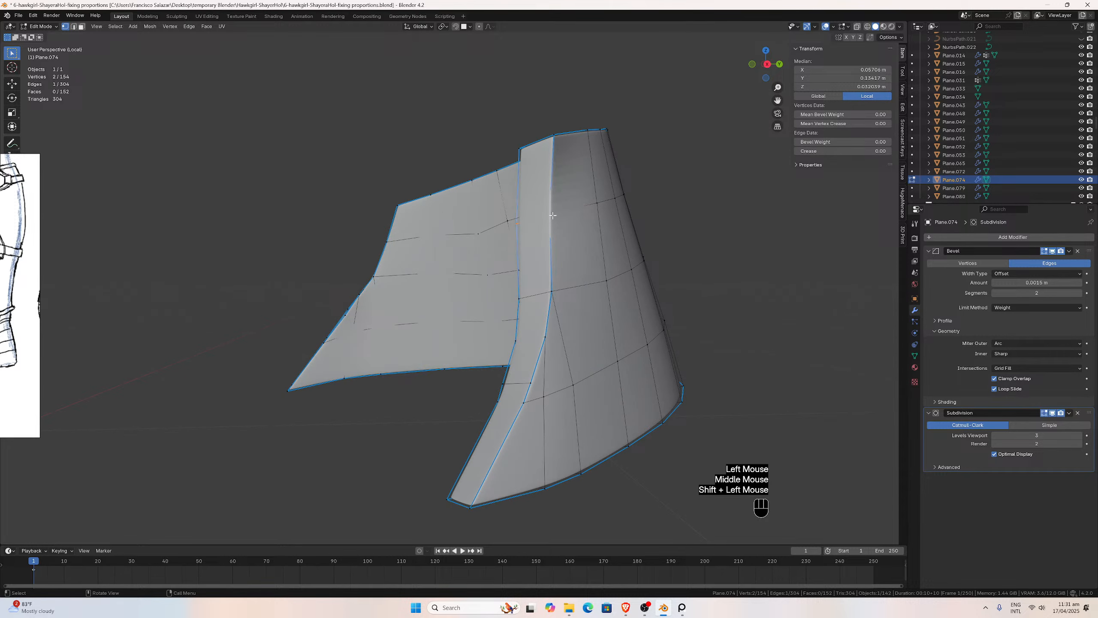
pyautogui.press('KP_Divide')
pyautogui.moveTo(524, 226); pyautogui.dragTo(467, 226, button='middle')
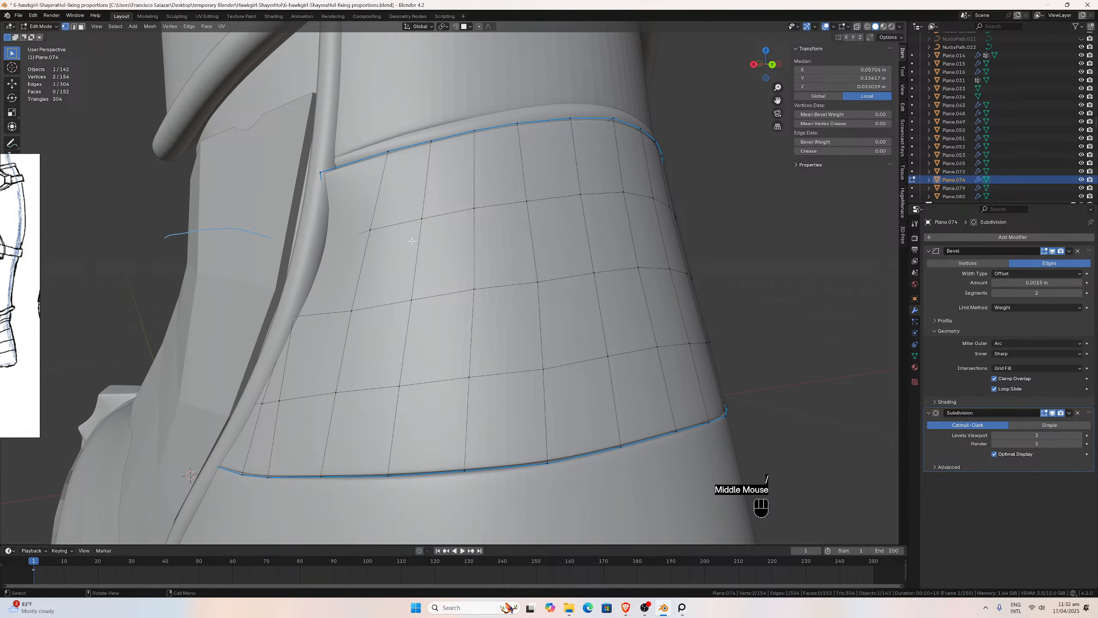
pyautogui.press('g')
pyautogui.press('x')
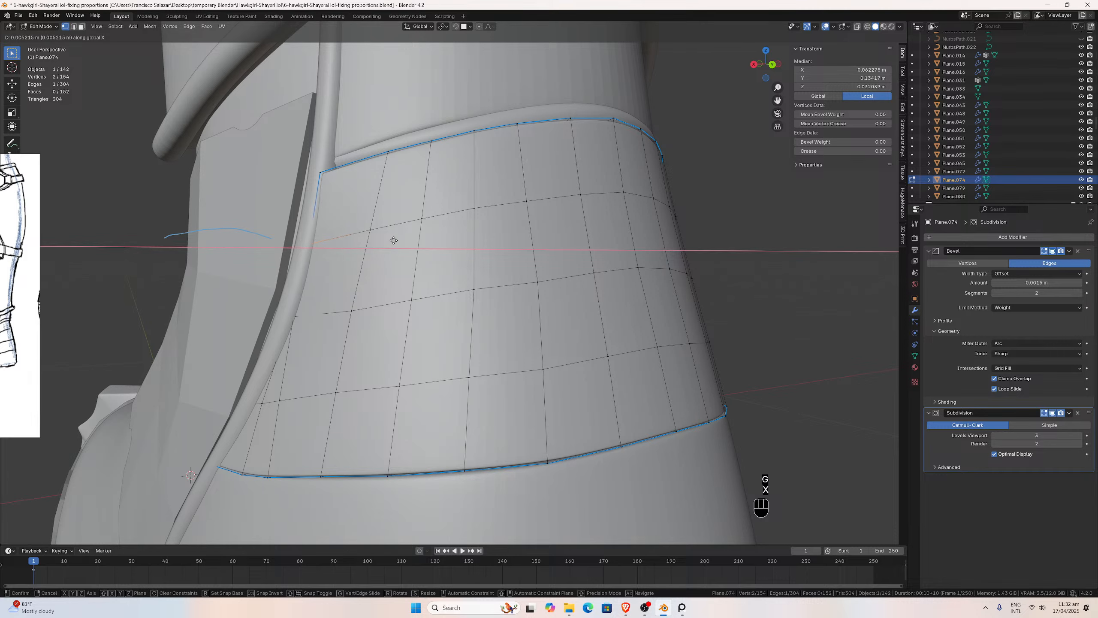
pyautogui.click(393, 240)
# Fine-tune the upper side-border edge by moving it -0.000328 m along X.
pyautogui.moveTo(393, 241); pyautogui.dragTo(292, 298, button='middle')
pyautogui.press('g')
pyautogui.press('x')
pyautogui.click(279, 271)
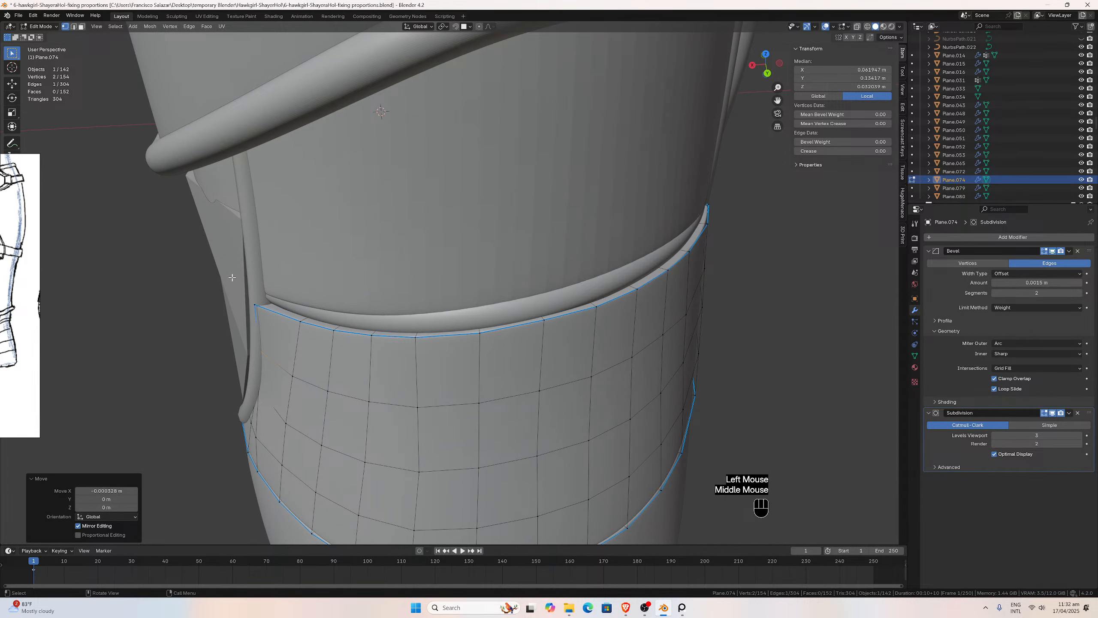
# Select both vertices of the panel's top corner edge beside the piping and move them -0.002345 m along X.
pyautogui.click(284, 315)
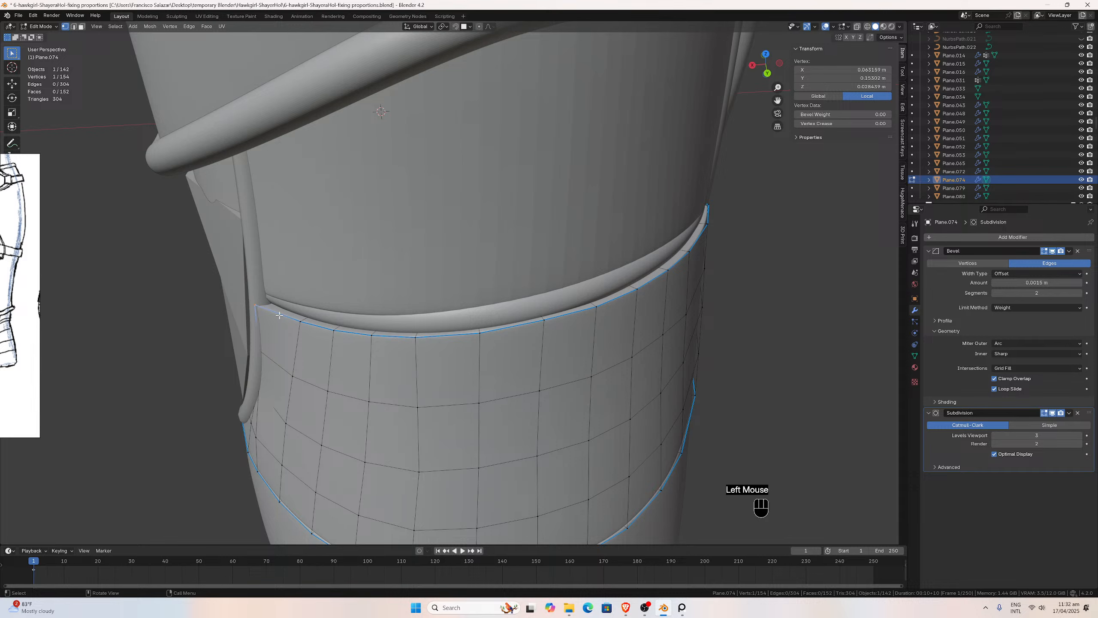
pyautogui.press('/')
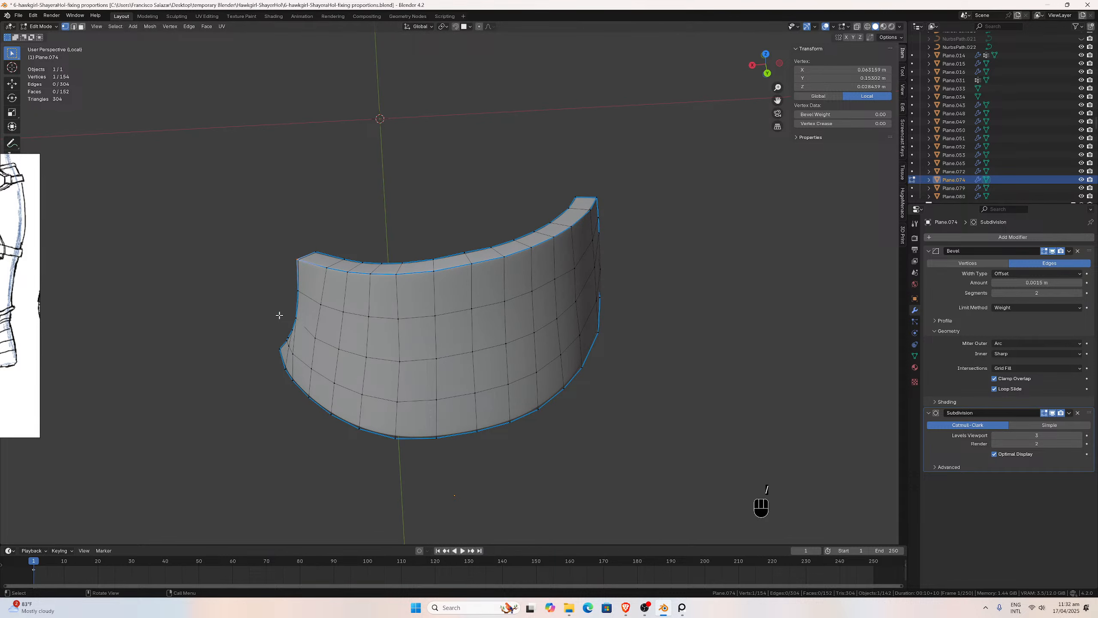
pyautogui.keyDown('shift'); pyautogui.click(317, 248); pyautogui.keyUp('shift')
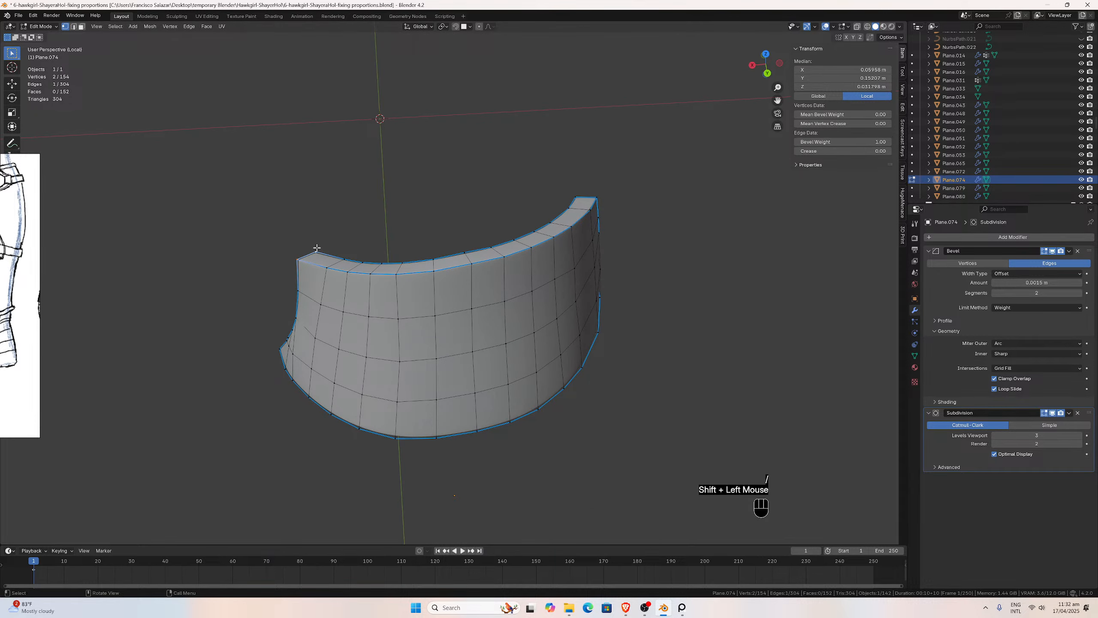
pyautogui.press('/')
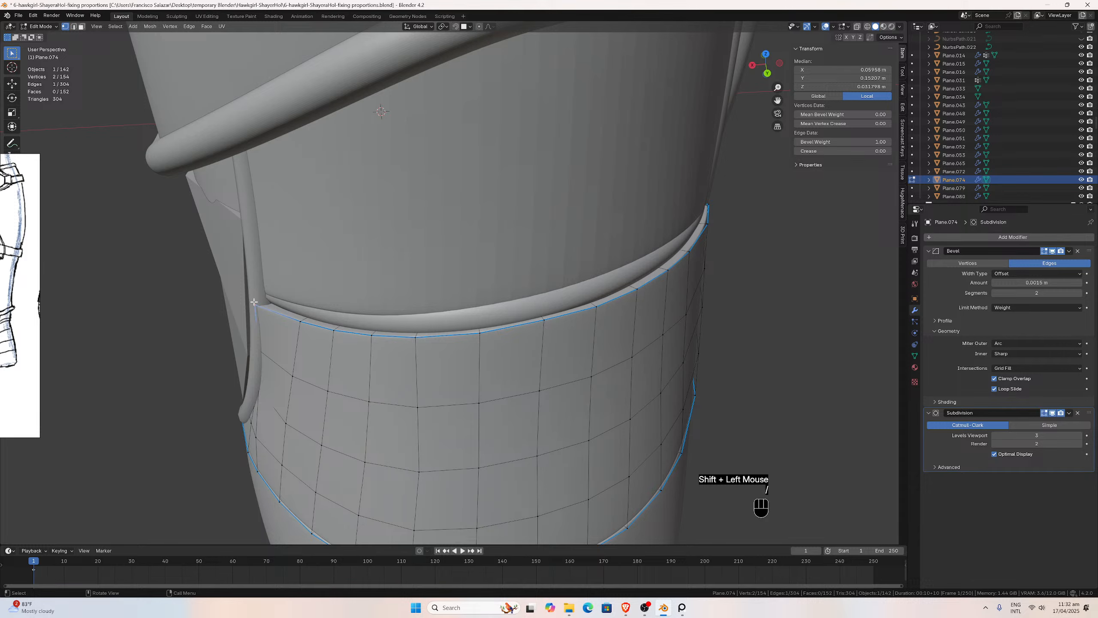
pyautogui.press('g')
pyautogui.press('x')
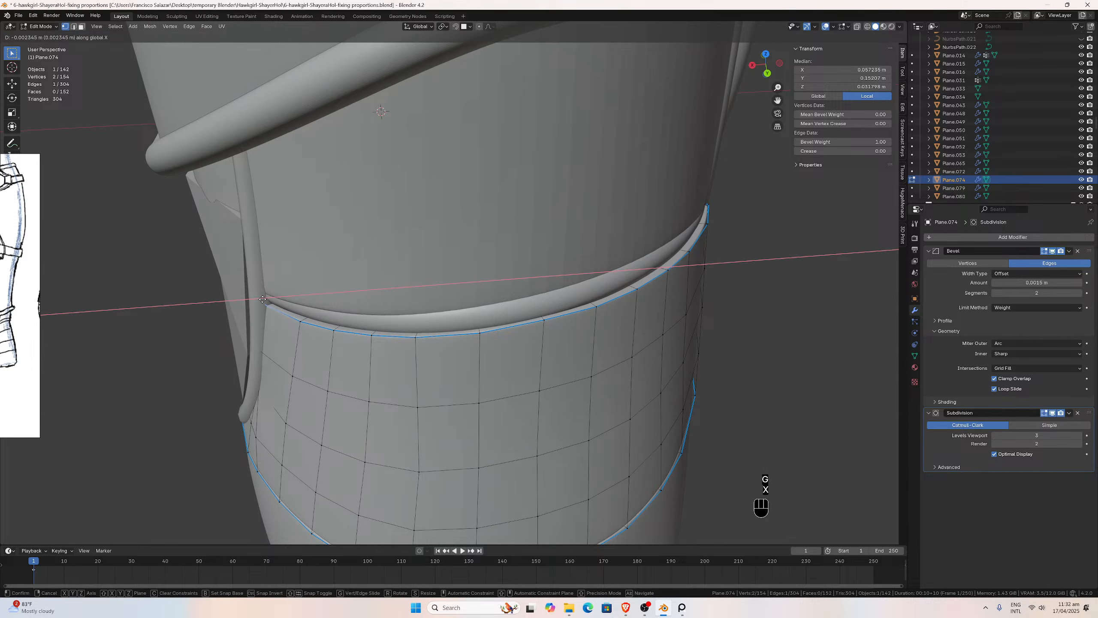
pyautogui.click(263, 299)
# Examine how the panel's side borders meet the piping from the left and right side views.
pyautogui.press('KP_3')
pyautogui.press('ctrl+KP_3')
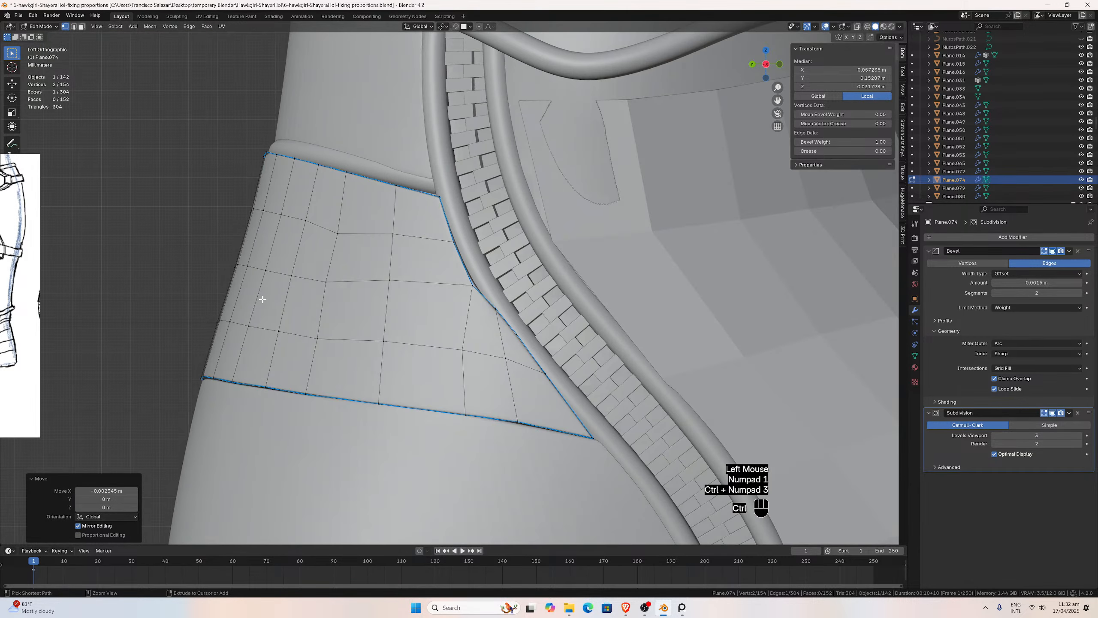
pyautogui.press('KP_1')
pyautogui.press('KP_3')
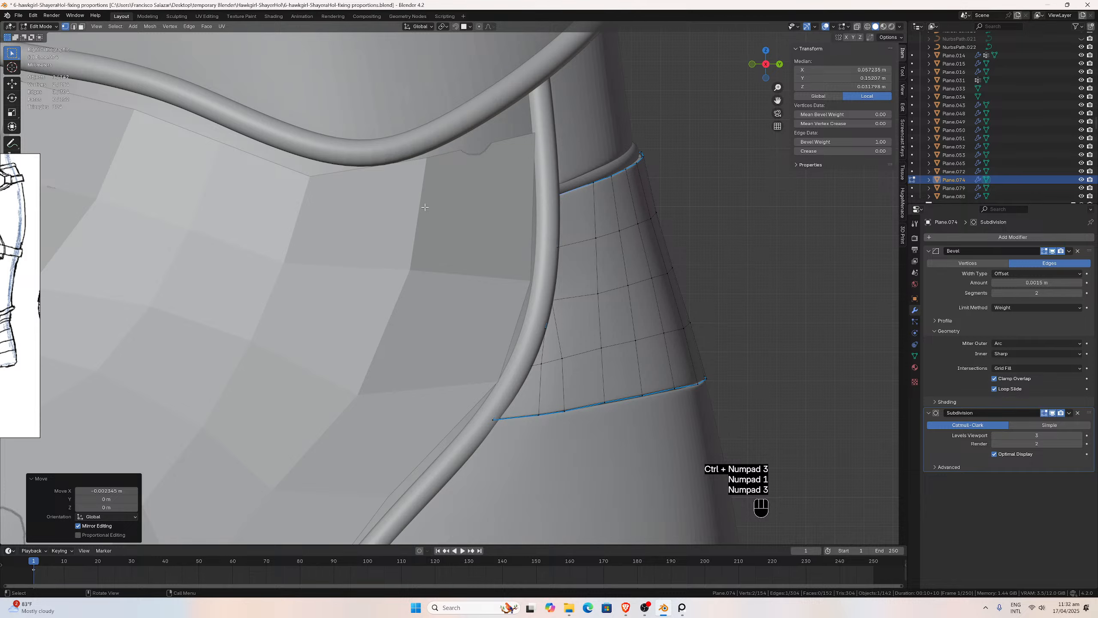
pyautogui.moveTo(425, 207); pyautogui.dragTo(379, 246, button='middle')
pyautogui.scroll(2, 419, 231)
pyautogui.scroll(-3, 405, 248)
pyautogui.scroll(1, 392, 250)
# Edit the piping curve above the heel panel and lower its end control point by -0.001766 m along Z.
pyautogui.press('Tab')
pyautogui.click(356, 264)
pyautogui.scroll(-1, 372, 252)
pyautogui.press('Tab')
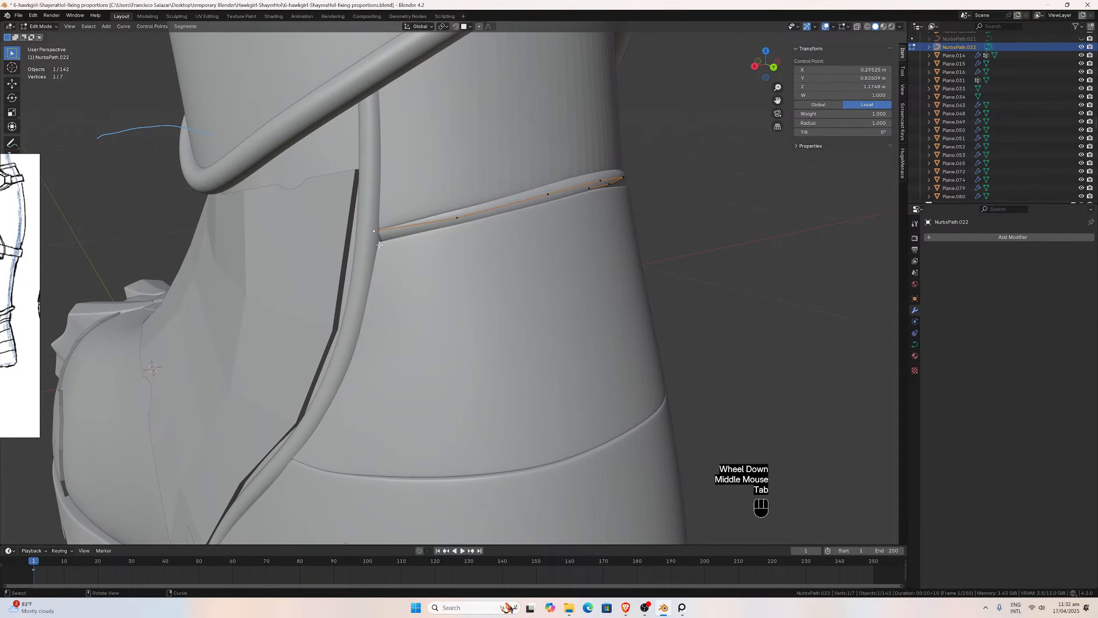
pyautogui.click(379, 228)
pyautogui.press('g')
pyautogui.press('z')
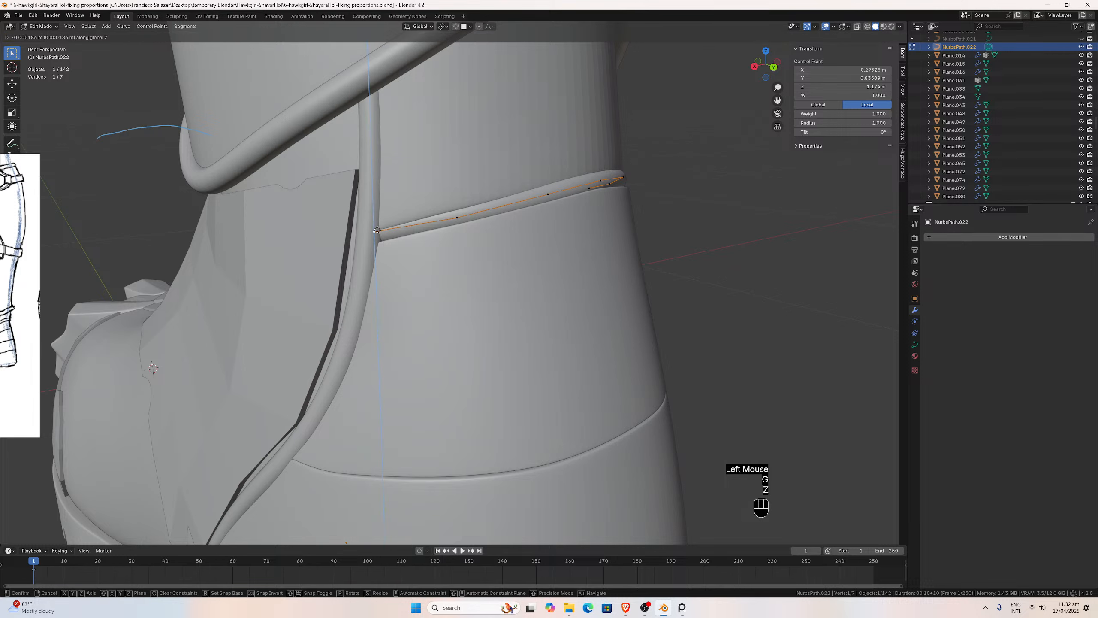
pyautogui.click(375, 235)
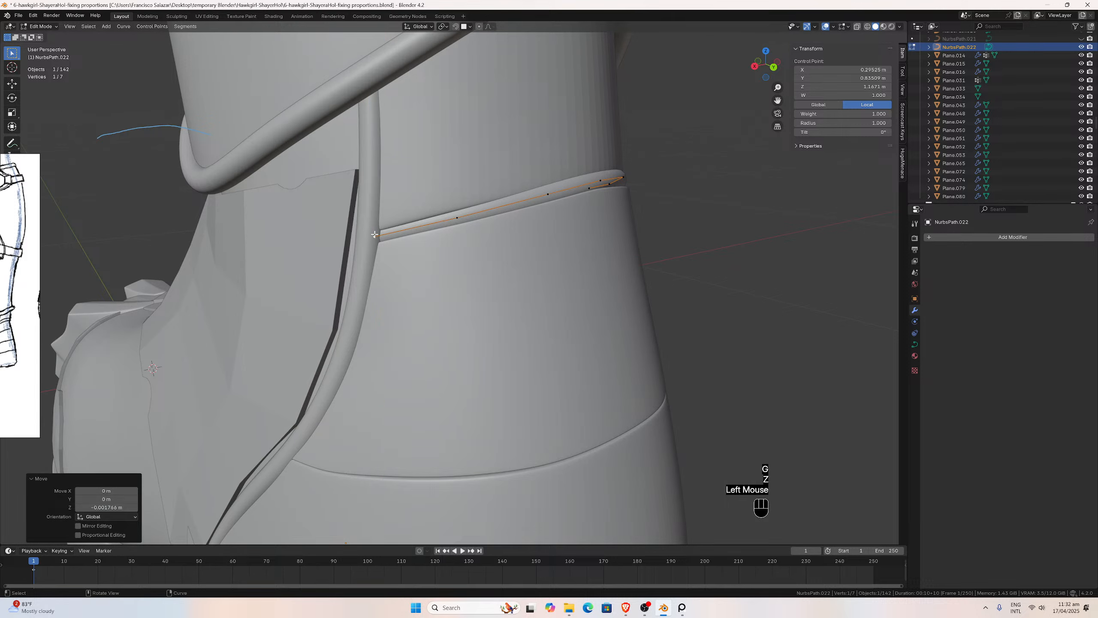
pyautogui.press('Tab')
pyautogui.moveTo(375, 235); pyautogui.dragTo(334, 275, button='middle')
pyautogui.scroll(2, 321, 260)
pyautogui.press('Tab')
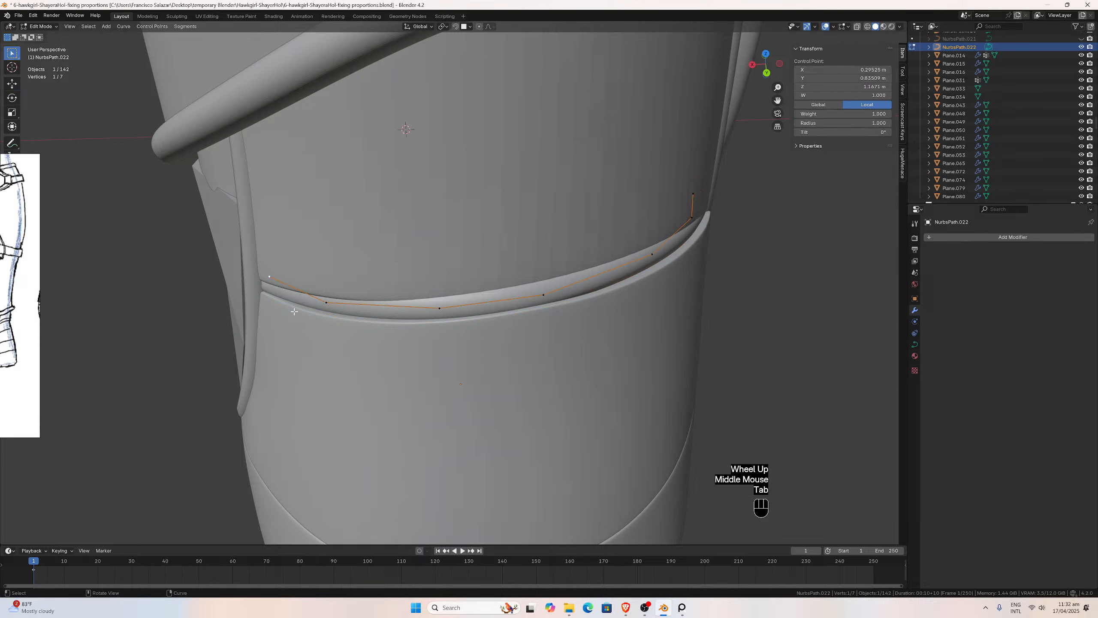
pyautogui.press('Tab')
# Return to editing the upper heel panel in edge selection mode, isolated in the top view.
pyautogui.click(291, 312)
pyautogui.moveTo(290, 314); pyautogui.dragTo(409, 308, button='middle')
pyautogui.press('Tab')
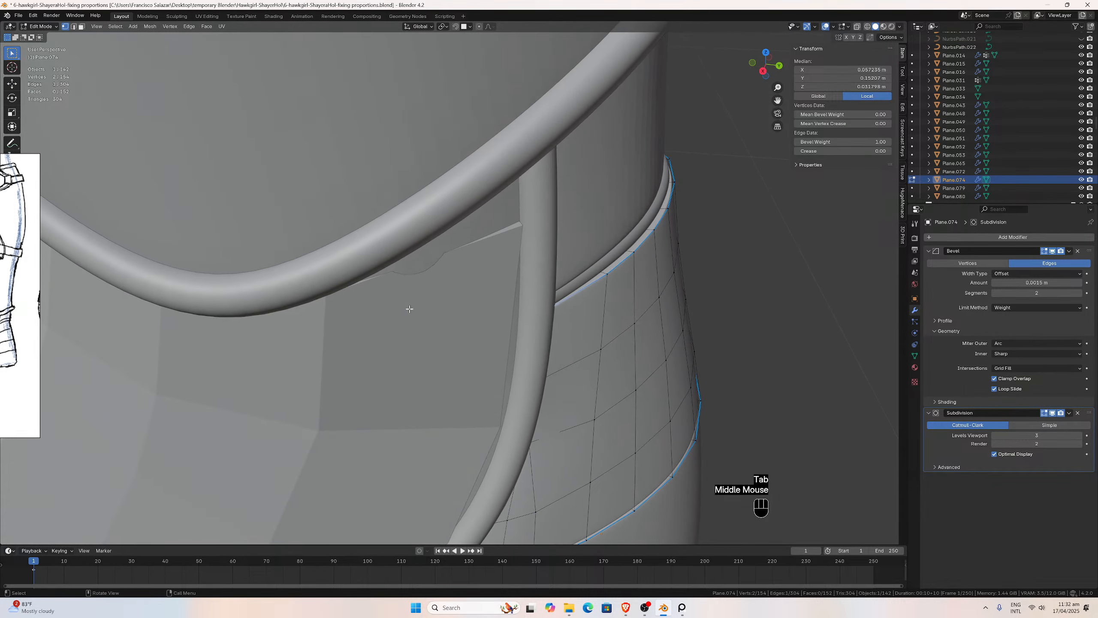
pyautogui.click(74, 27)
pyautogui.moveTo(585, 209); pyautogui.dragTo(643, 265, button='middle')
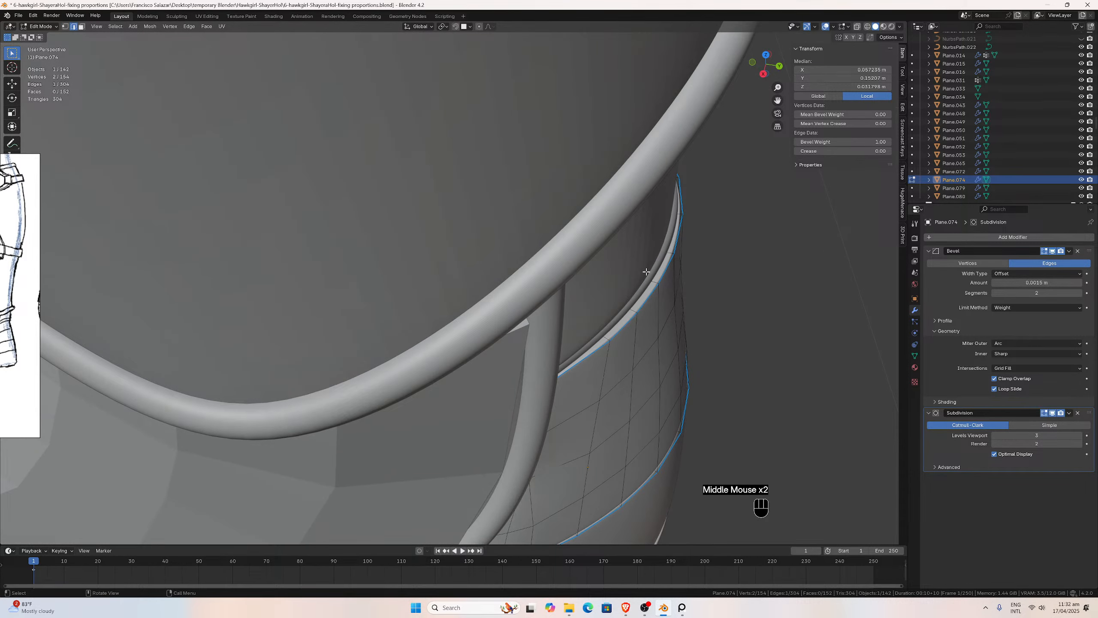
pyautogui.press('KP_7')
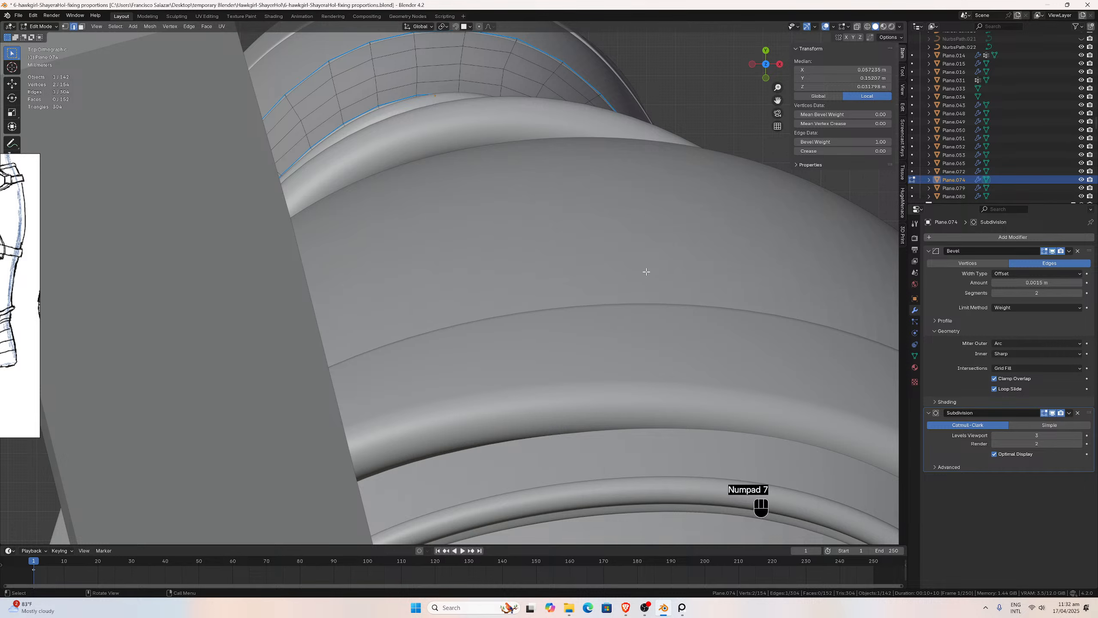
pyautogui.press('KP_Divide')
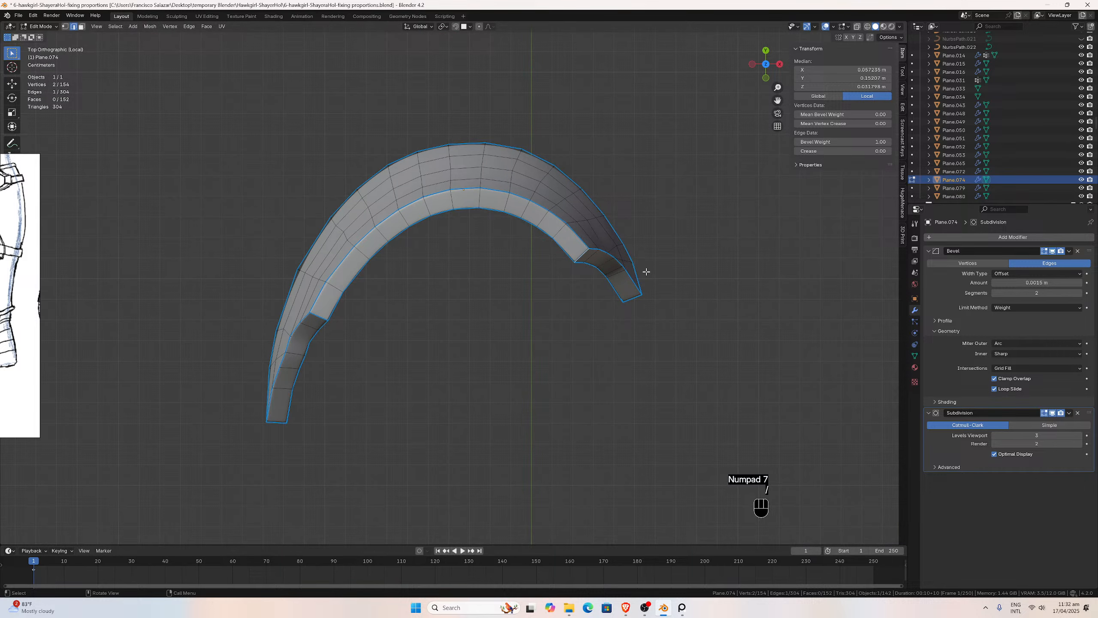
# Nudge the top rim's cross edges nearest the shorter end inward, the first by -0.000693 m X, -0.00097 m Y and the second by -0.000831 m X, -0.001247 m Y.
pyautogui.click(557, 232)
pyautogui.press('g')
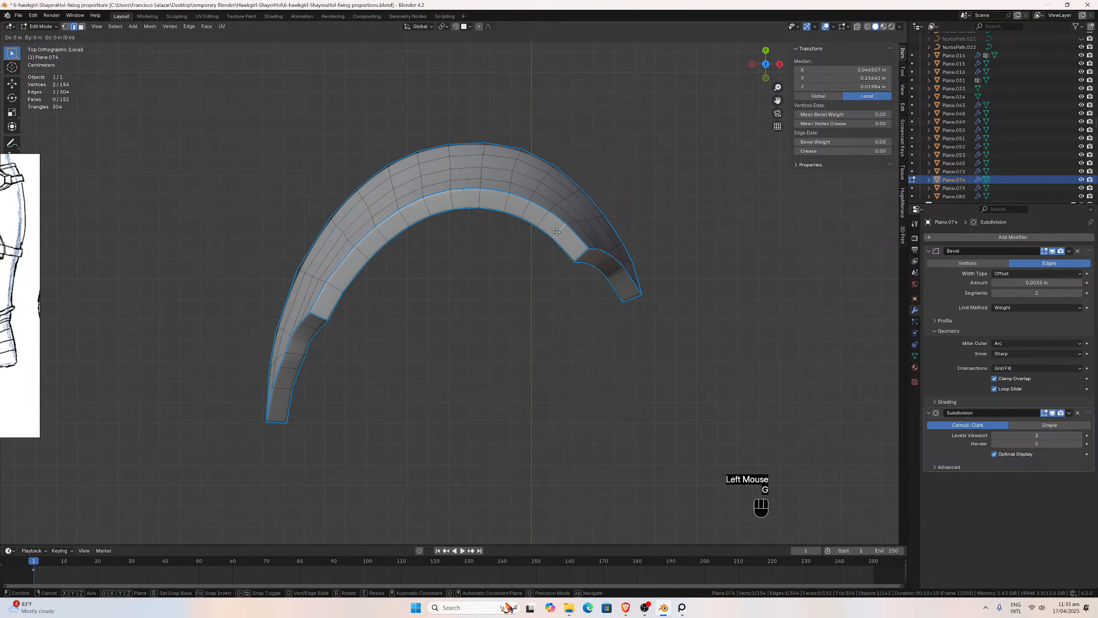
pyautogui.click(554, 233)
pyautogui.click(541, 219)
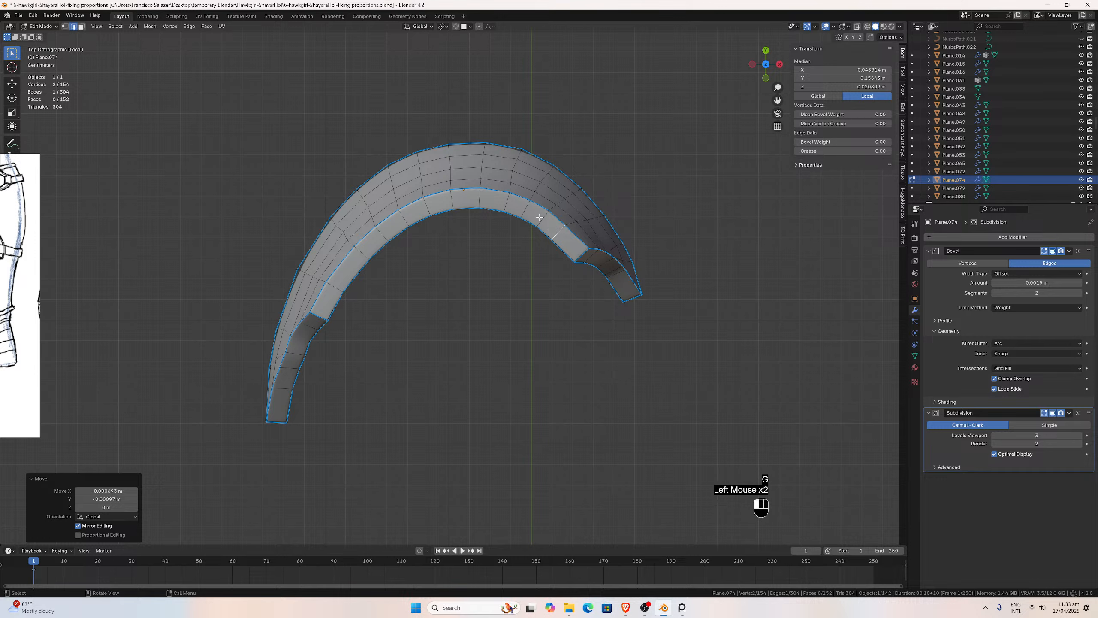
pyautogui.press('g')
pyautogui.click(532, 215)
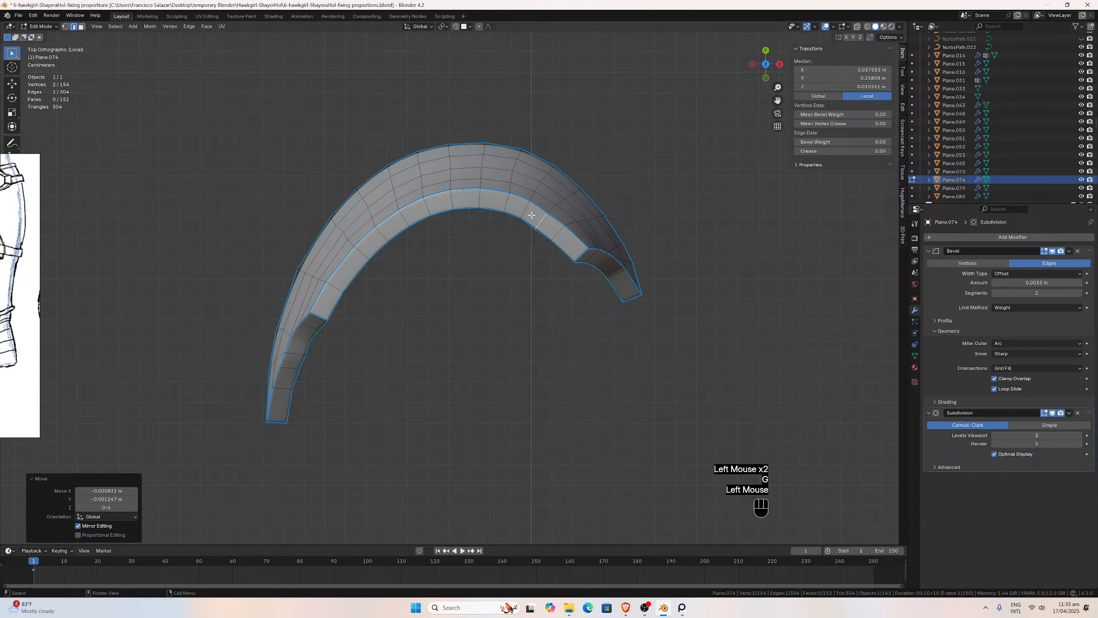
pyautogui.press('g')
pyautogui.click(523, 208)
# Pull the next three cross edges around the middle of the top rim inward, moving the last one -0.00097 m along Y.
pyautogui.click(505, 202)
pyautogui.press('g')
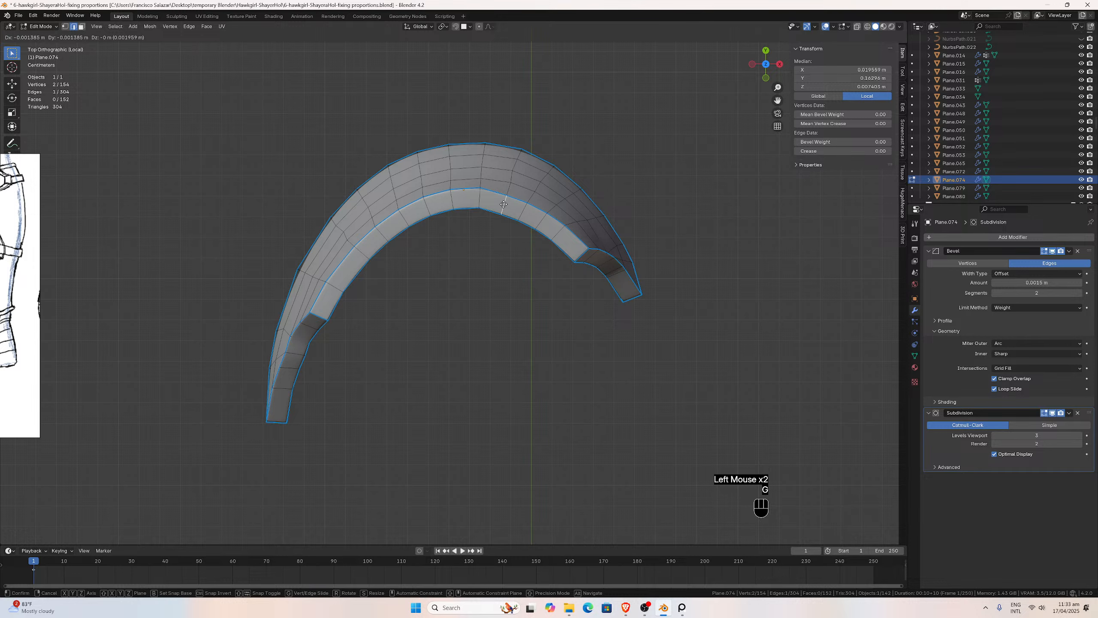
pyautogui.click(503, 204)
pyautogui.click(477, 200)
pyautogui.press('g')
pyautogui.click(476, 203)
pyautogui.click(451, 200)
pyautogui.press('g')
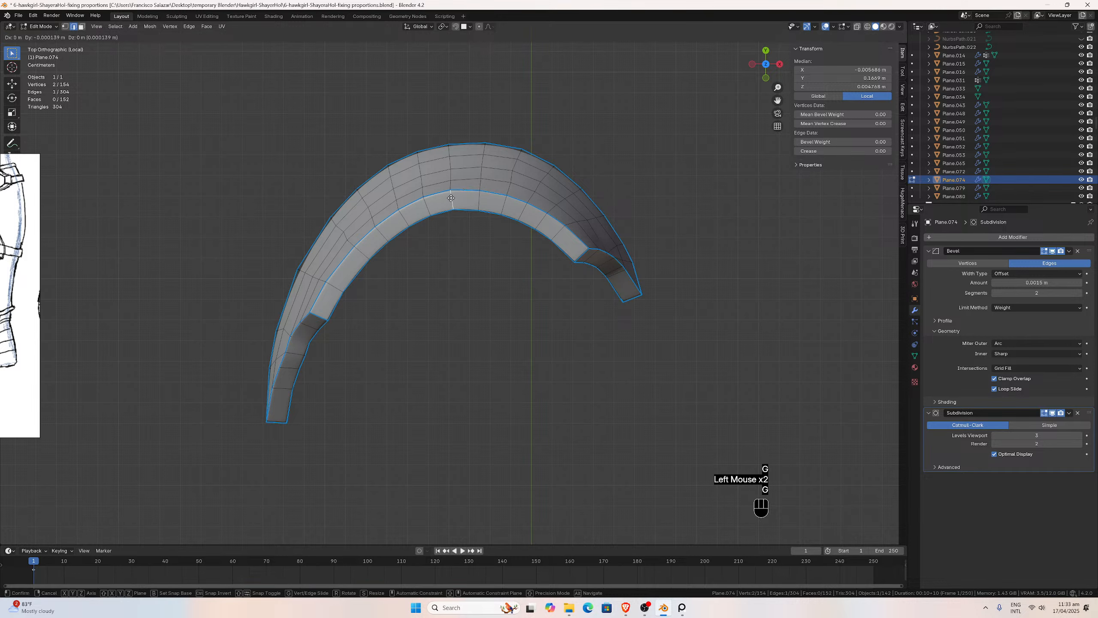
pyautogui.click(450, 200)
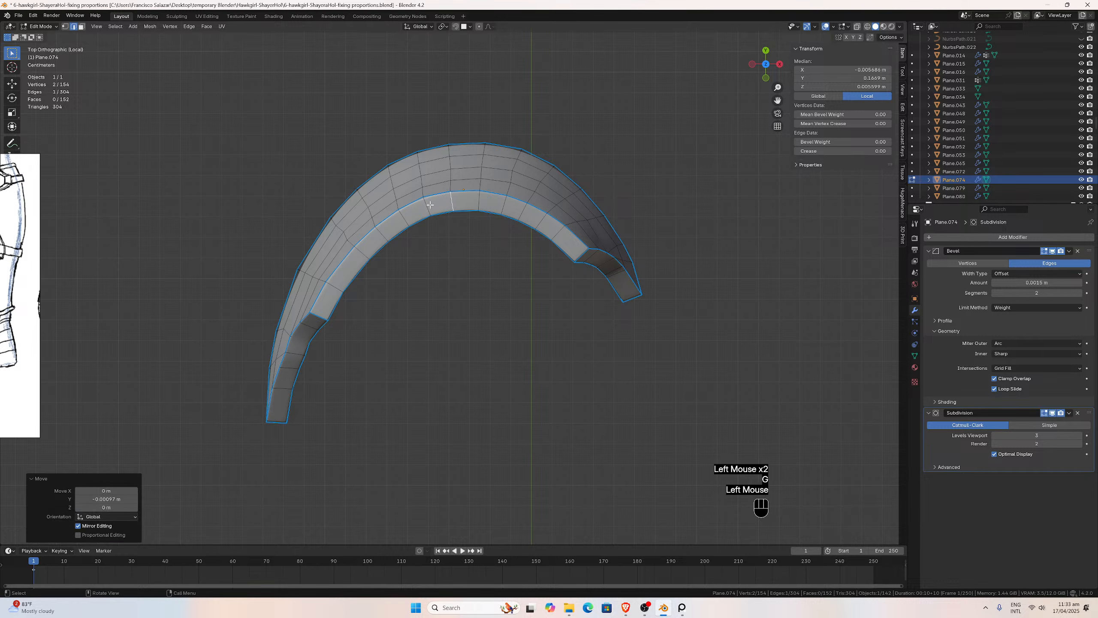
# Pull the next three cross edges of the top rim inward, continuing from its middle toward the longer end.
pyautogui.click(426, 206)
pyautogui.press('g')
pyautogui.click(413, 218)
pyautogui.click(404, 220)
pyautogui.press('g')
pyautogui.click(404, 221)
pyautogui.click(381, 235)
pyautogui.press('g')
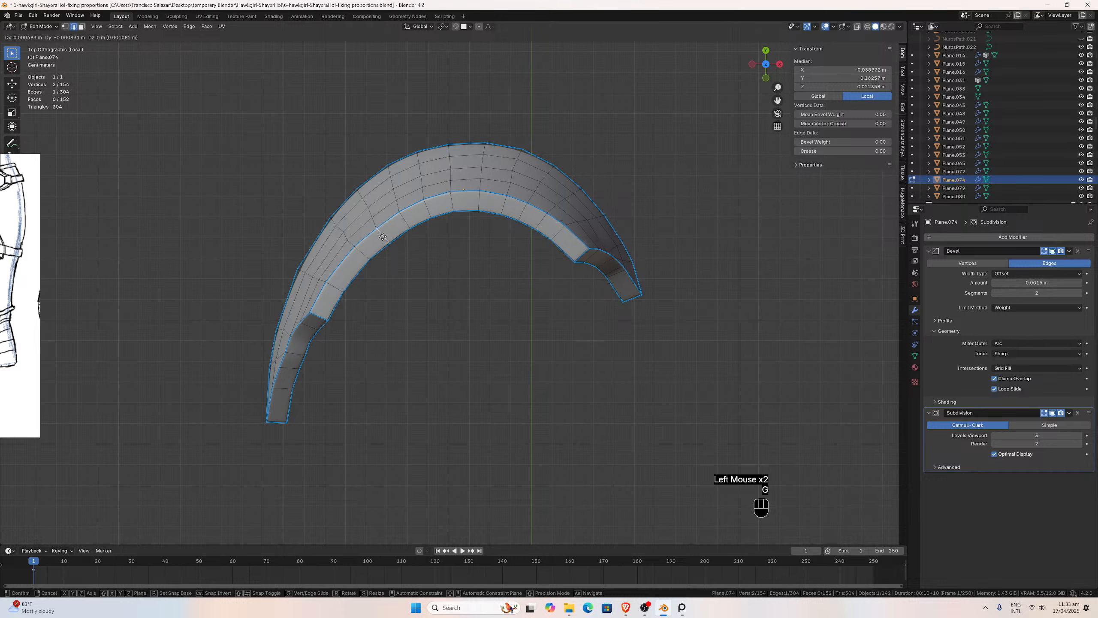
pyautogui.click(382, 237)
# Pull the last two top rim cross edges before the longer end's notch inward, the final one by 0.00097 m X and -0.000693 m Y.
pyautogui.click(361, 255)
pyautogui.press('g')
pyautogui.click(361, 255)
pyautogui.click(333, 288)
pyautogui.press('g')
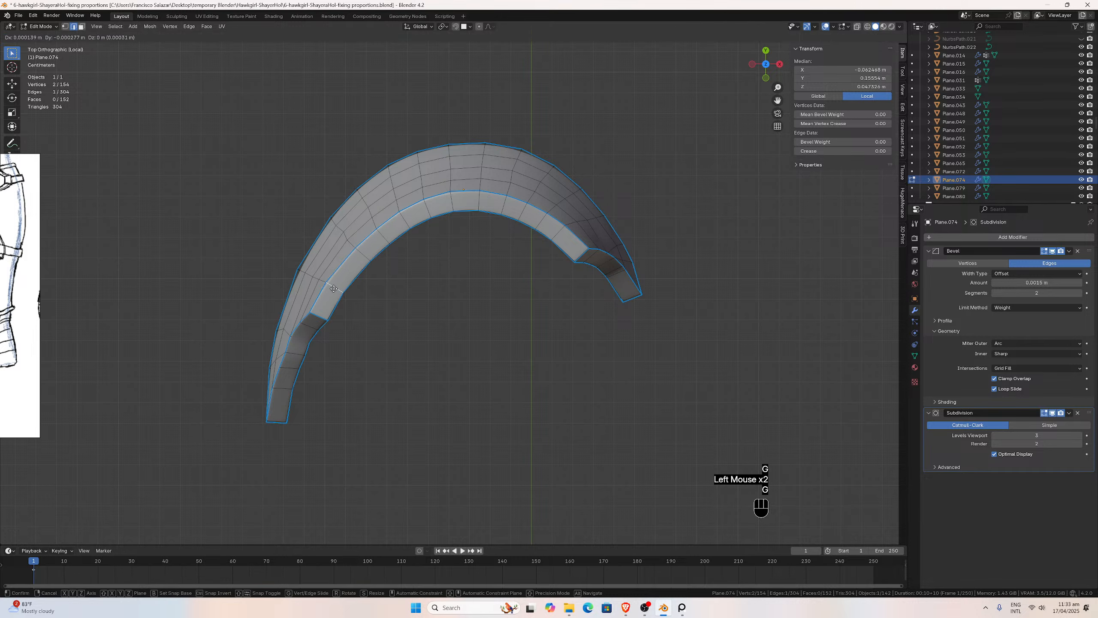
pyautogui.click(335, 290)
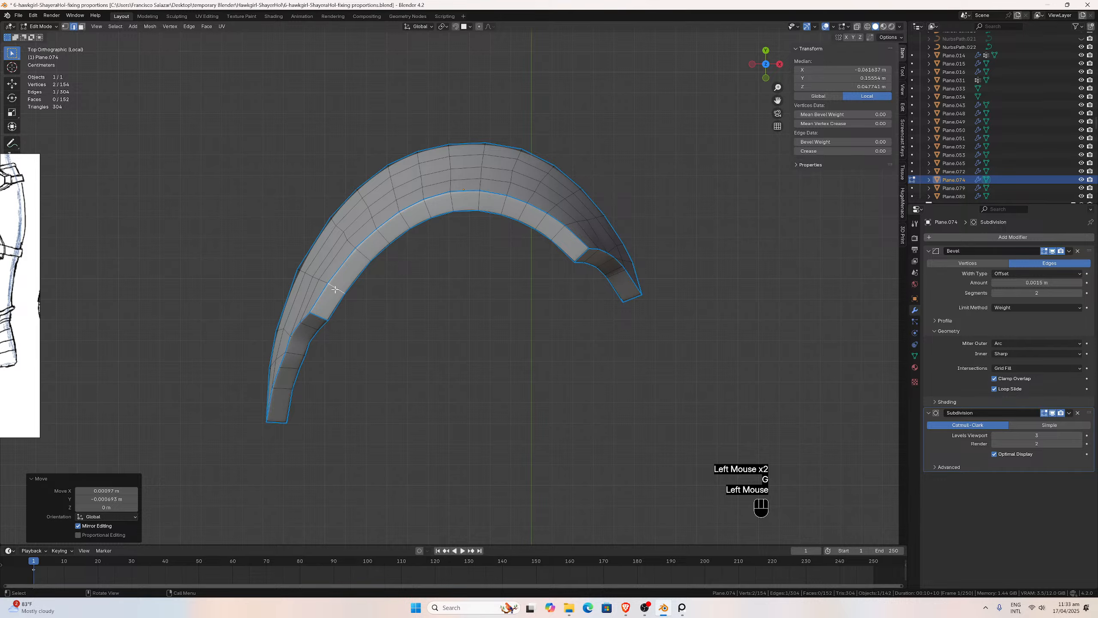
# Show the surrounding boot parts again and examine how the panel's top border meets the piping.
pyautogui.press('KP_Divide')
pyautogui.scroll(-2, 307, 225)
pyautogui.moveTo(307, 226); pyautogui.dragTo(522, 321, button='middle')
pyautogui.scroll(3, 490, 312)
pyautogui.scroll(1, 438, 322)
pyautogui.scroll(2, 386, 324)
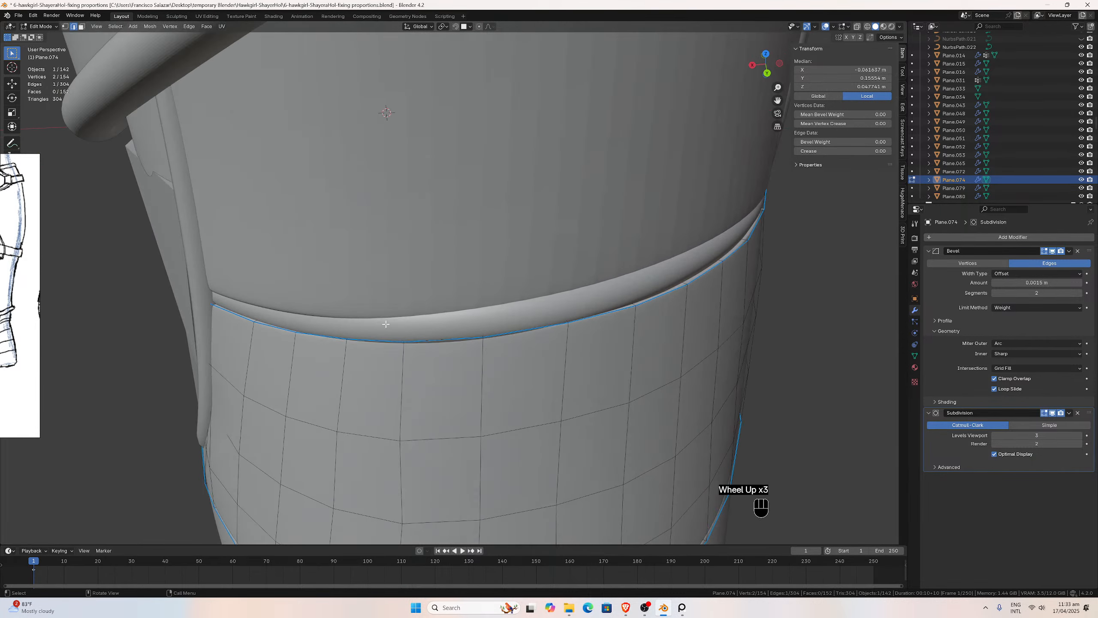
pyautogui.moveTo(221, 304); pyautogui.dragTo(283, 294, button='middle')
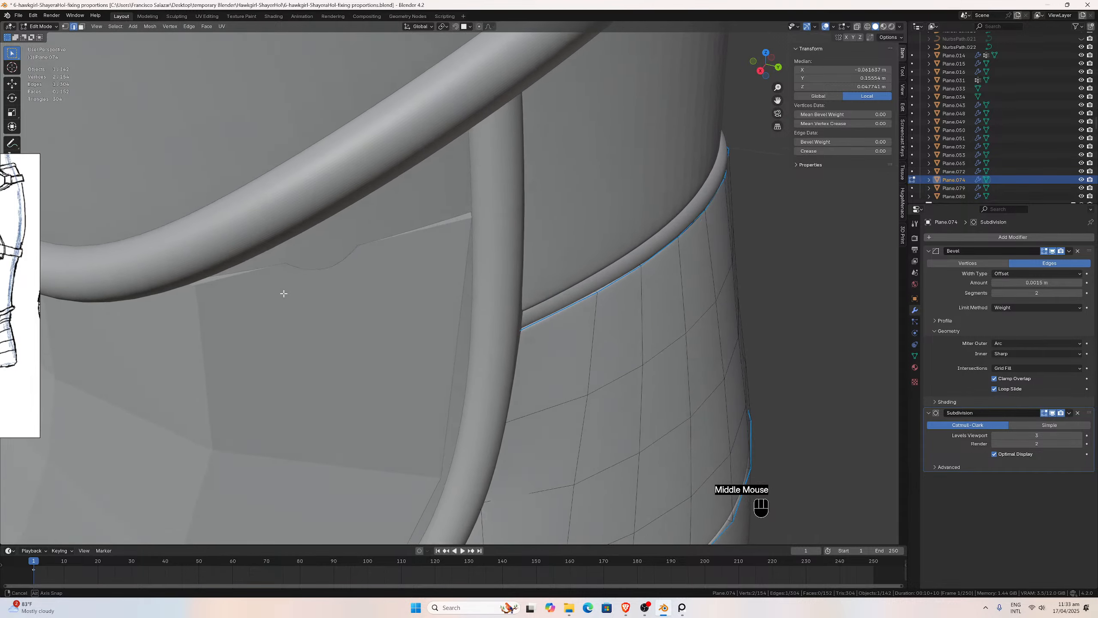
# Move an edge near the middle of the panel's lower border about -0.0014 m along Y toward the boot surface.
pyautogui.scroll(-2, 381, 311)
pyautogui.moveTo(380, 311); pyautogui.dragTo(284, 273, button='middle')
pyautogui.scroll(2, 285, 274)
pyautogui.click(307, 256)
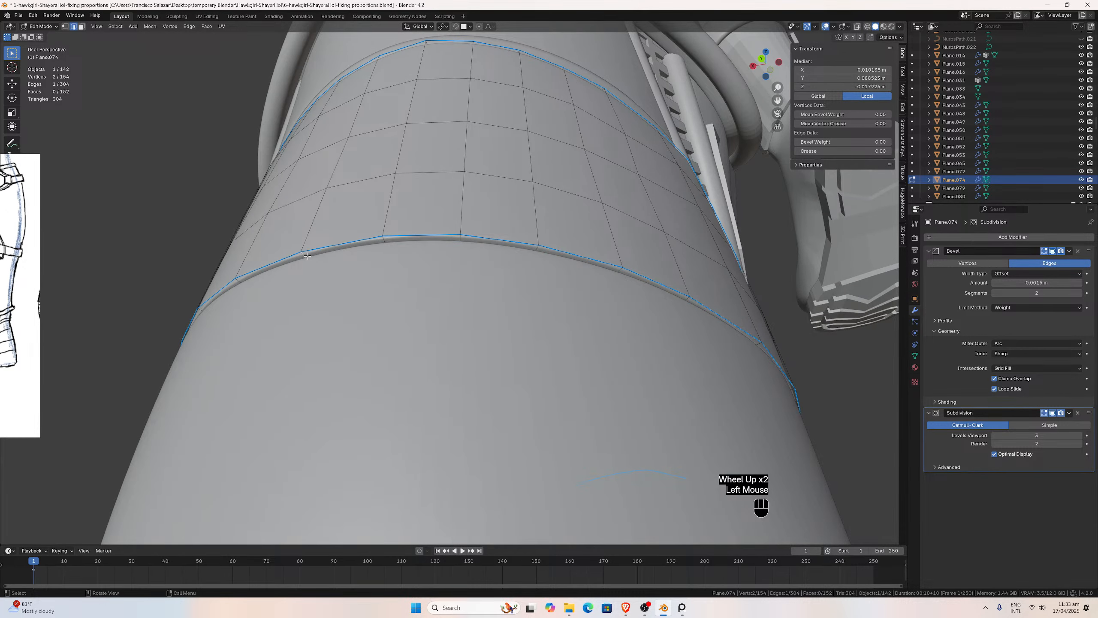
pyautogui.press('g')
pyautogui.press('y')
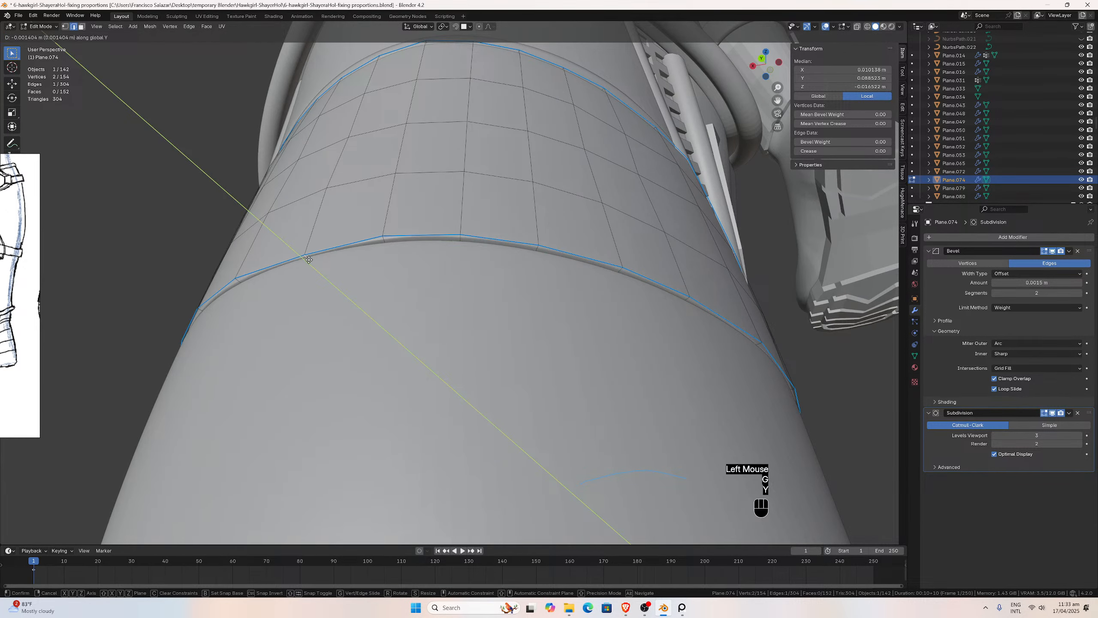
pyautogui.click(330, 258)
pyautogui.click(386, 245)
pyautogui.press('y')
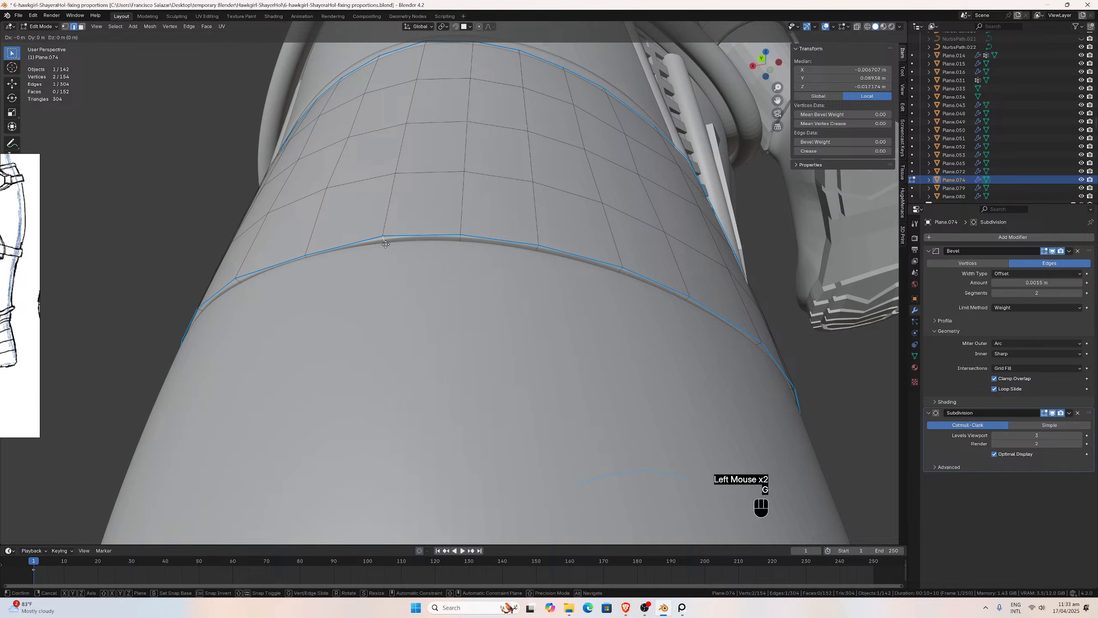
pyautogui.press('g')
pyautogui.press('y')
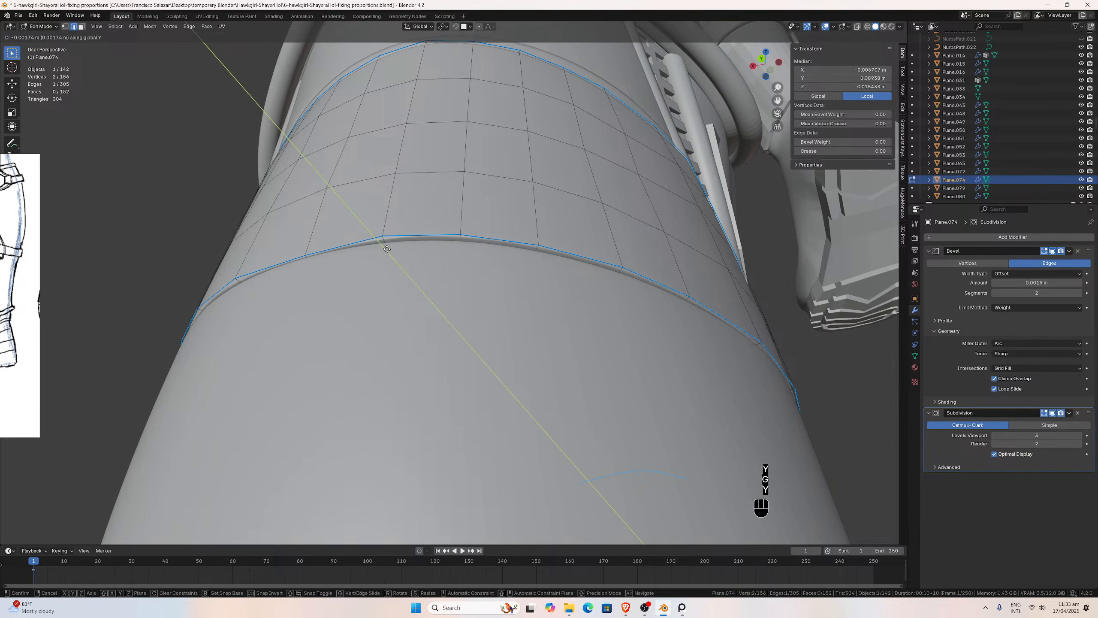
pyautogui.click(387, 249)
pyautogui.hotkey('ctrl', 'z')
pyautogui.hotkey('ctrl', 'z')
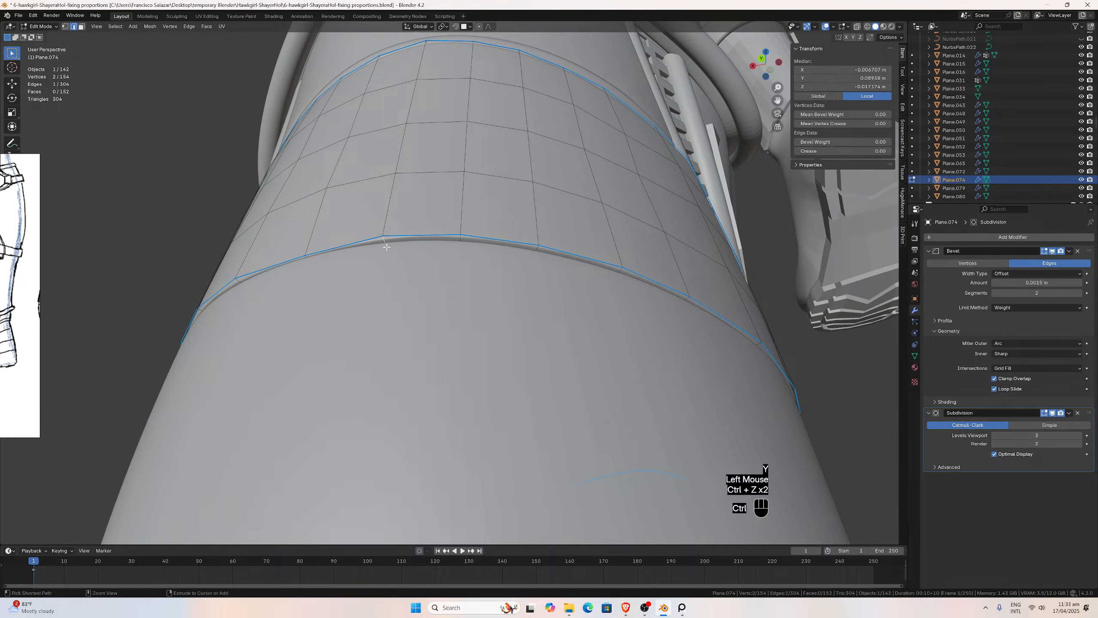
# Move the next two lower border edges toward the other boot along Y, the first by -0.001393 m and the second by -0.001386 m.
pyautogui.click(385, 241)
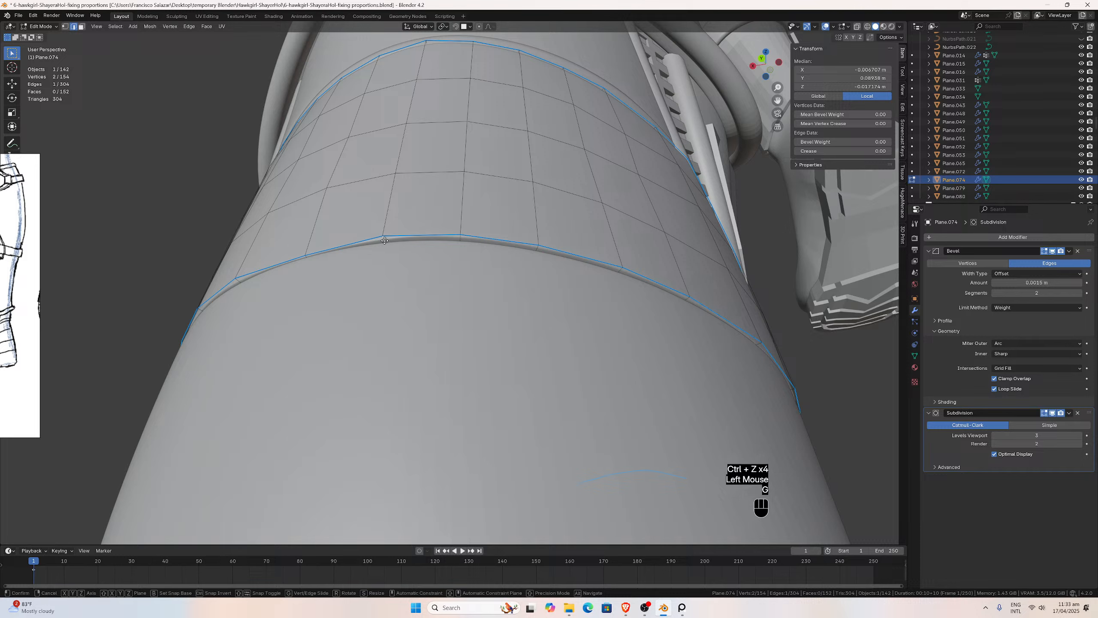
pyautogui.press('g')
pyautogui.press('y')
pyautogui.click(385, 244)
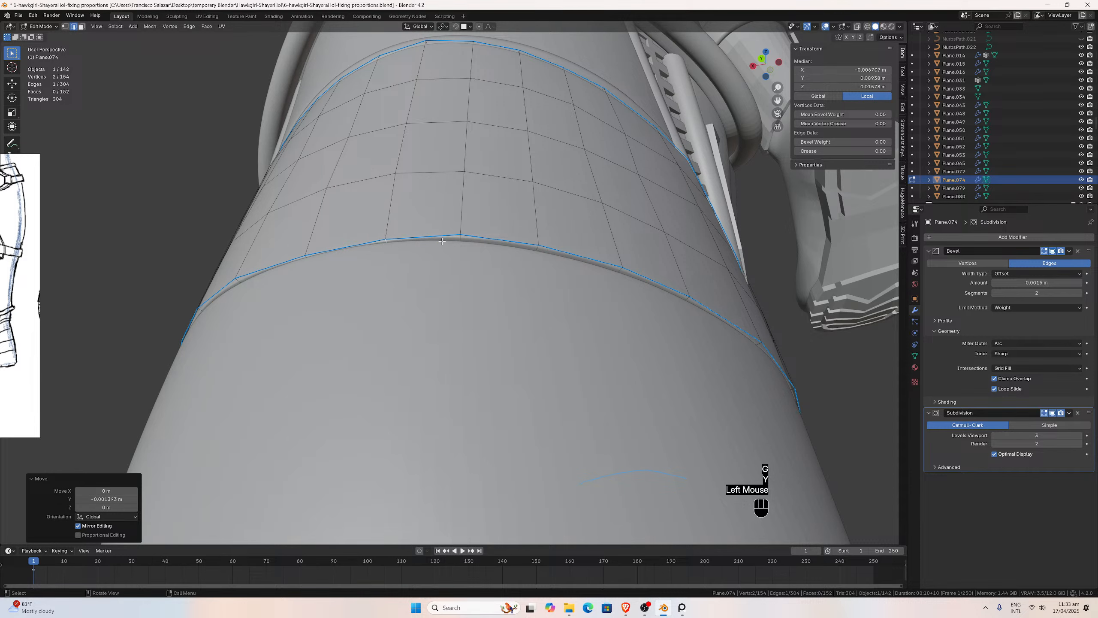
pyautogui.click(458, 238)
pyautogui.press('g')
pyautogui.press('y')
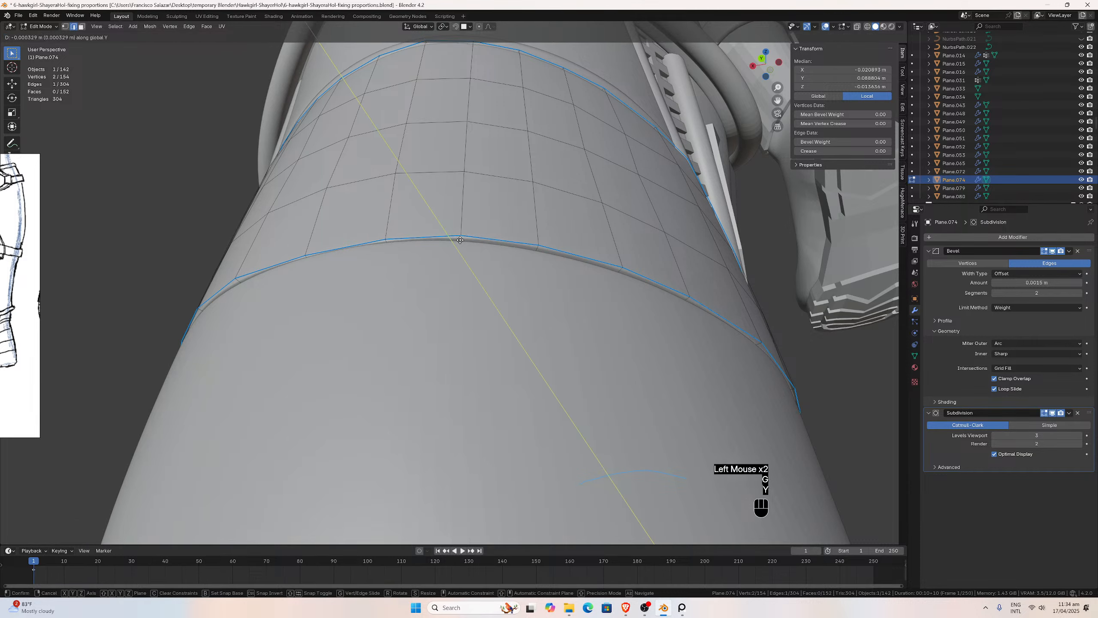
pyautogui.click(460, 243)
pyautogui.click(459, 244)
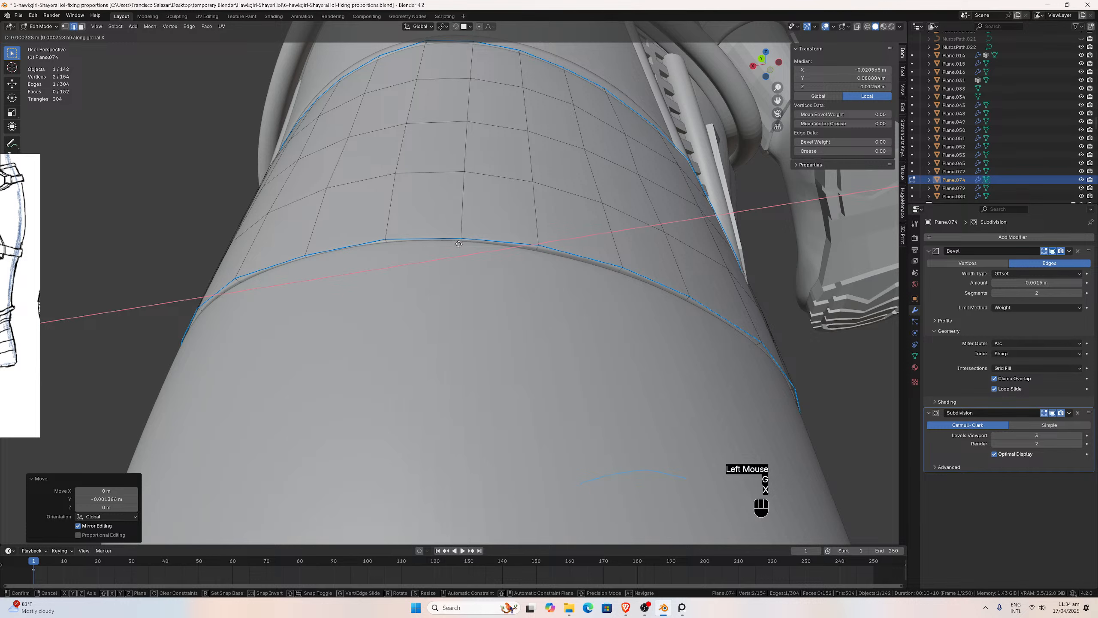
# Move the following lower border edge 0.000923 m along X and about -0.00156 m along Y.
pyautogui.press('g')
pyautogui.press('x')
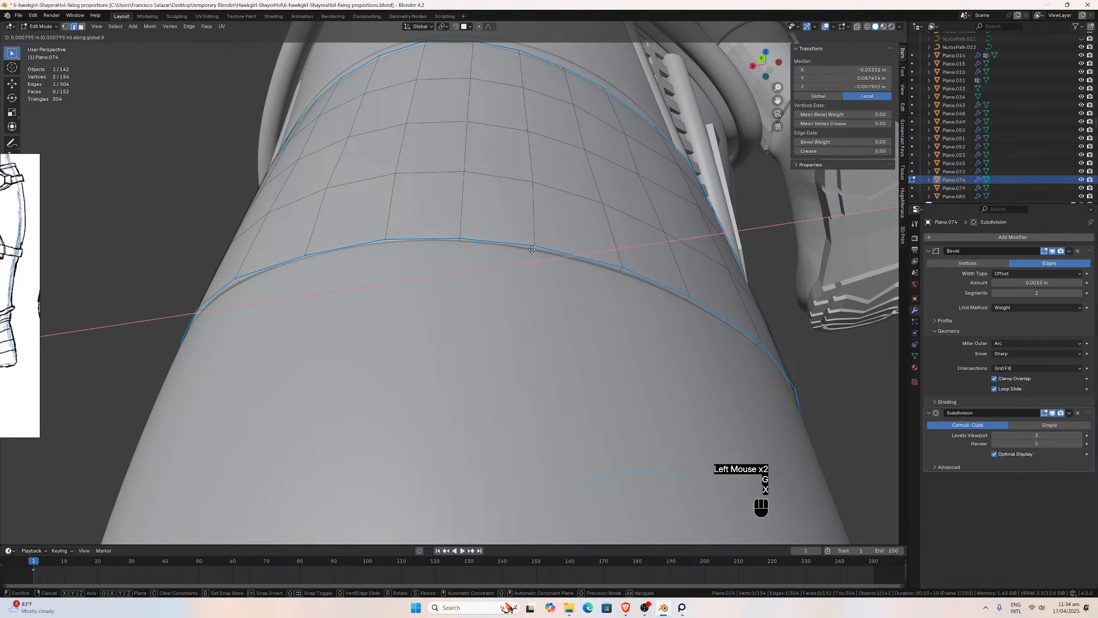
pyautogui.click(532, 250)
pyautogui.press('g')
pyautogui.press('y')
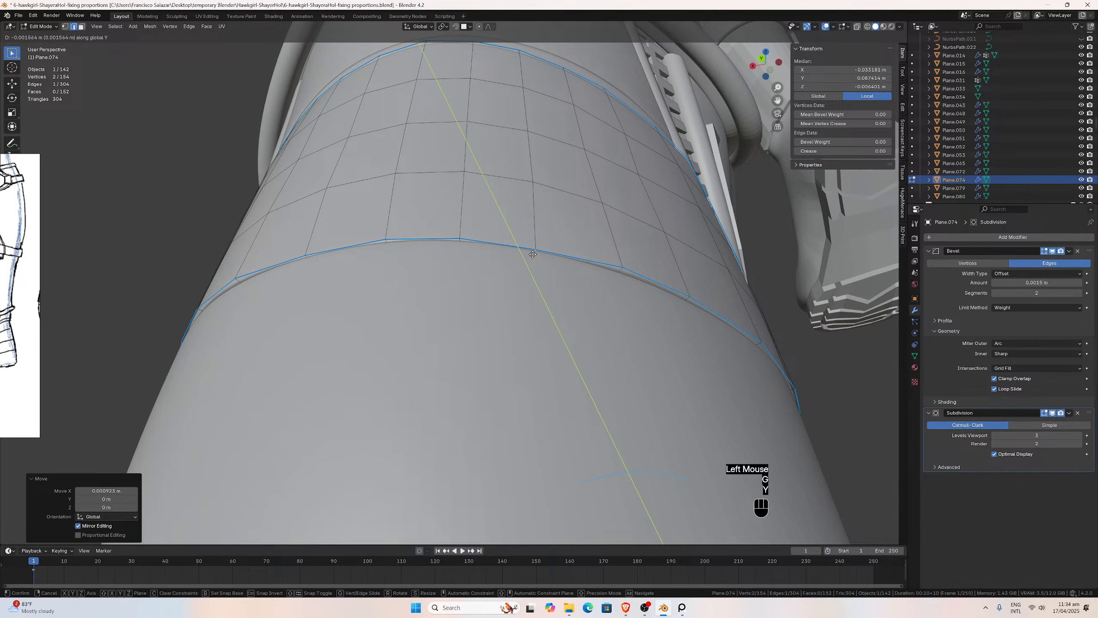
pyautogui.click(532, 254)
# Move the next lower border edge about 0.00105 m along X and -0.0015 m along Y, and the one after it 0.00069 m along X.
pyautogui.click(619, 268)
pyautogui.moveTo(619, 269); pyautogui.dragTo(642, 271, button='middle')
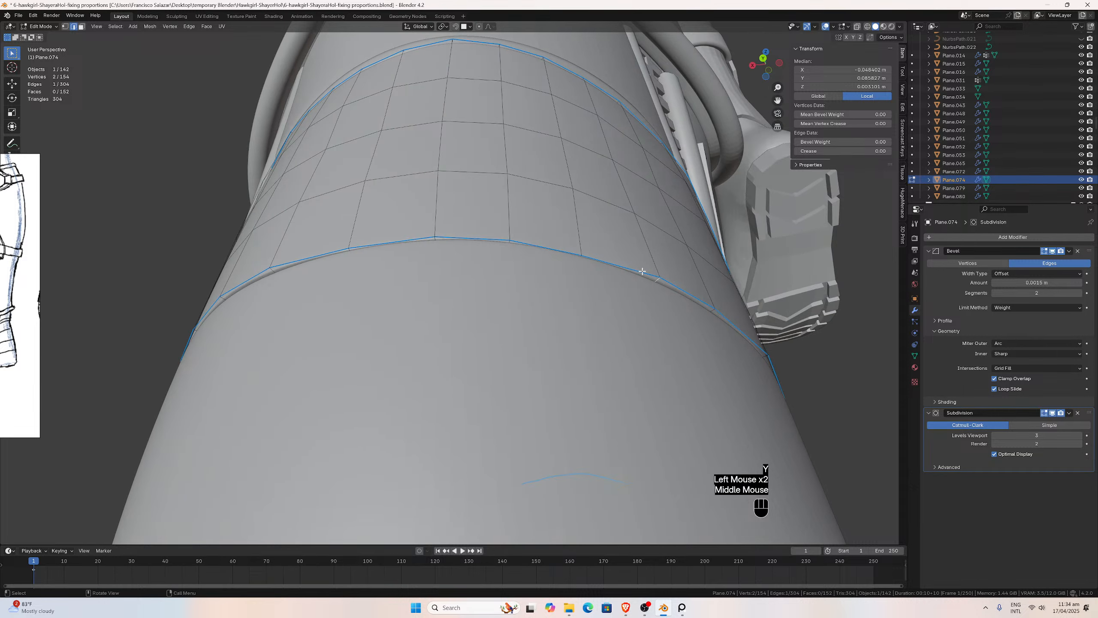
pyautogui.press('g')
pyautogui.press('x')
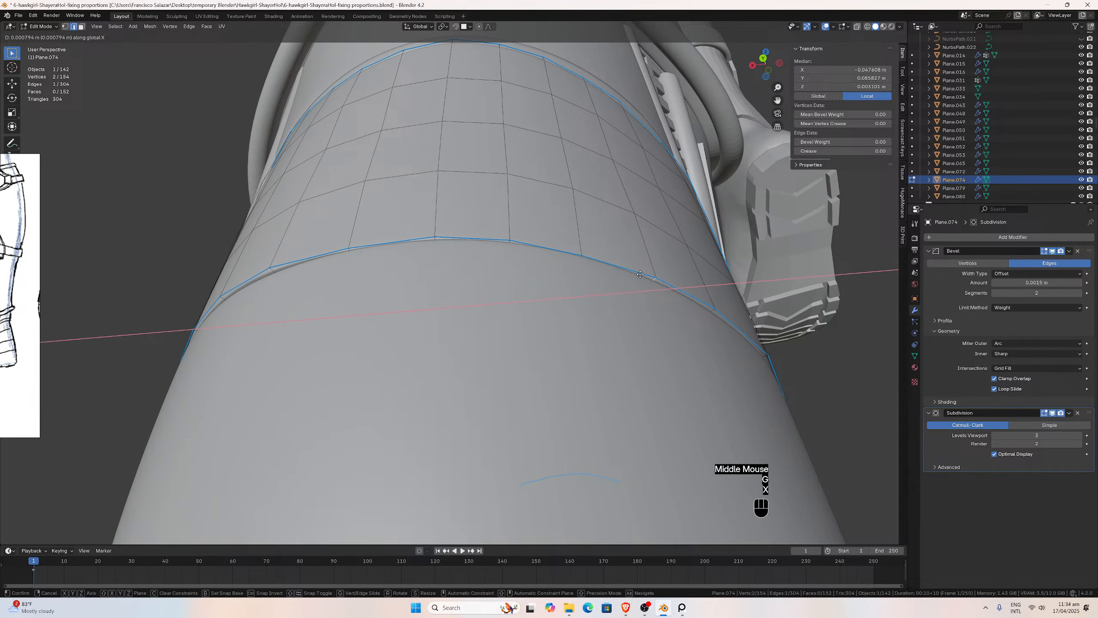
pyautogui.click(640, 274)
pyautogui.press('g')
pyautogui.press('y')
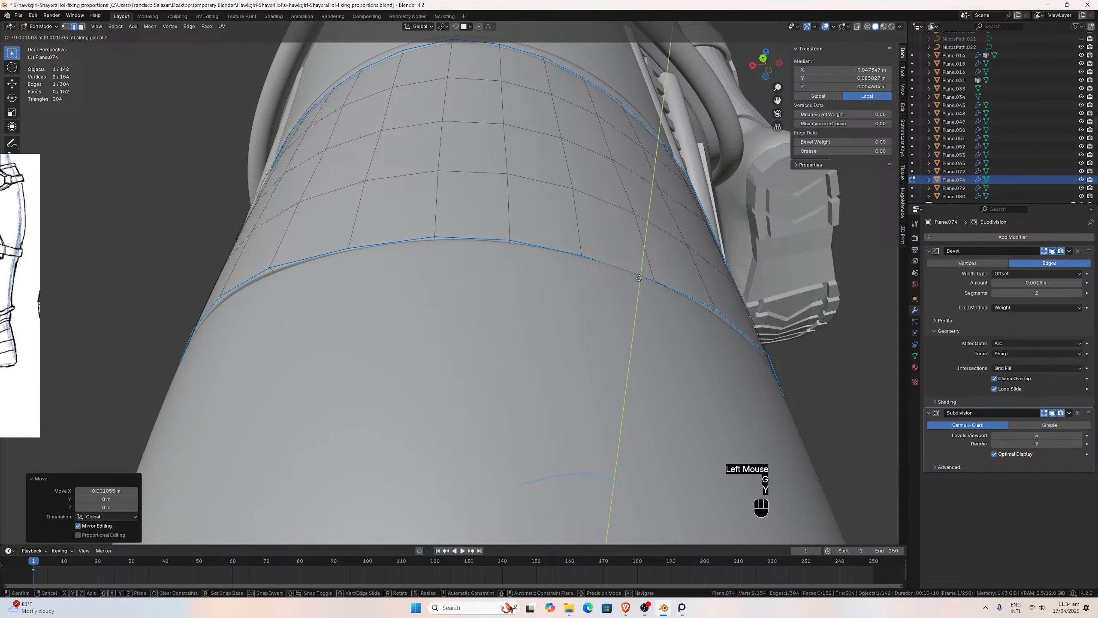
pyautogui.click(640, 275)
pyautogui.click(715, 311)
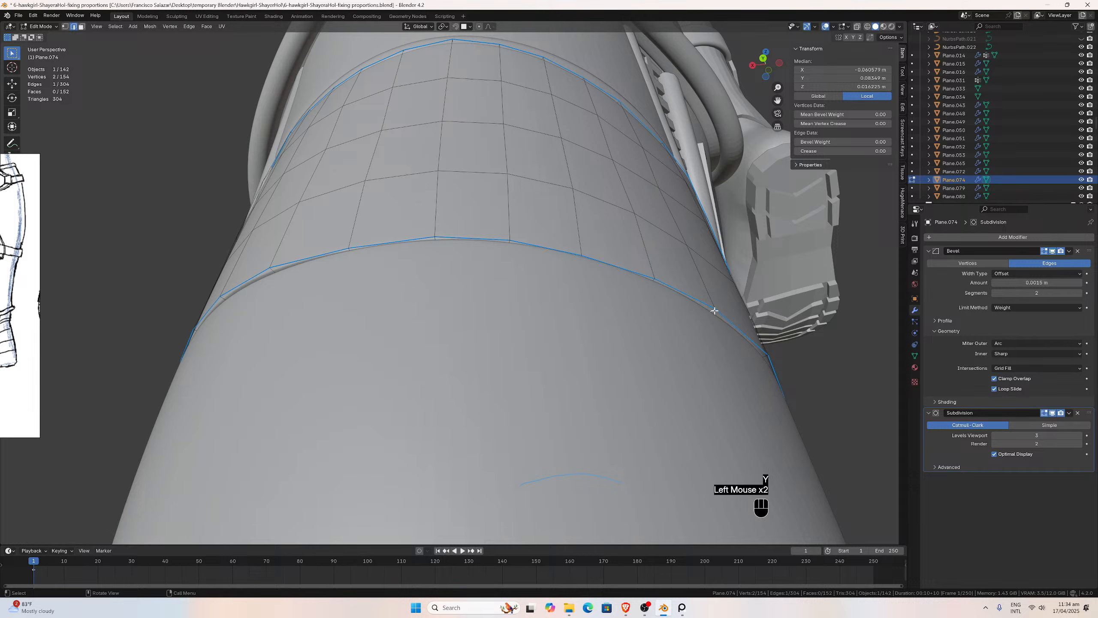
pyautogui.press('x')
pyautogui.click(712, 311)
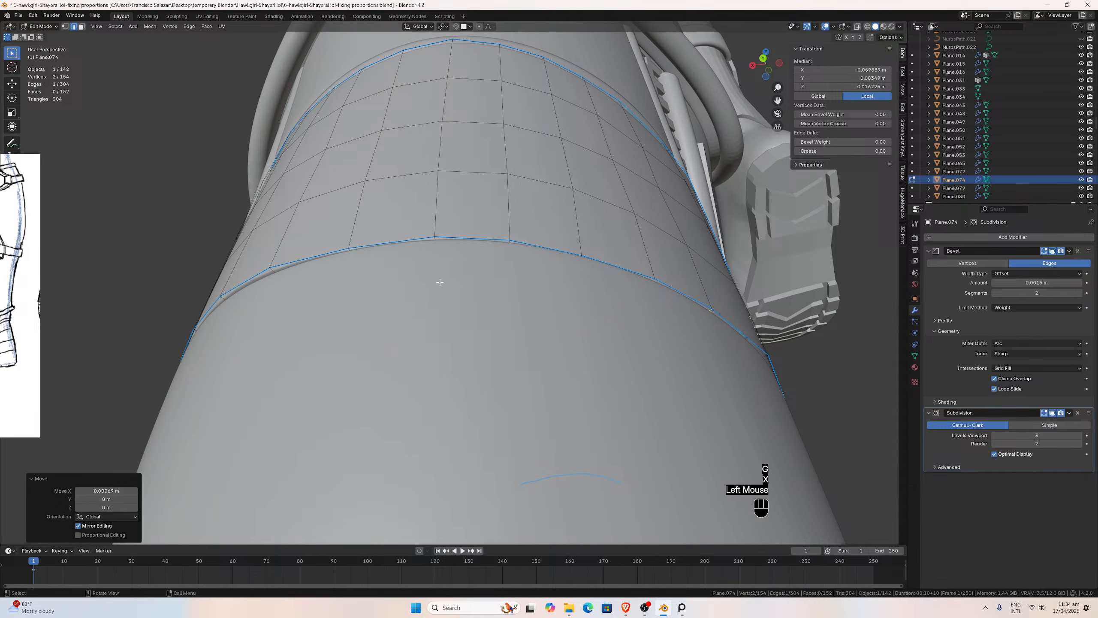
# Pull two lower border edges on the half away from the other boot inward along Y, the second by -0.00147 m.
pyautogui.moveTo(436, 282); pyautogui.dragTo(461, 278, button='middle')
pyautogui.click(408, 222)
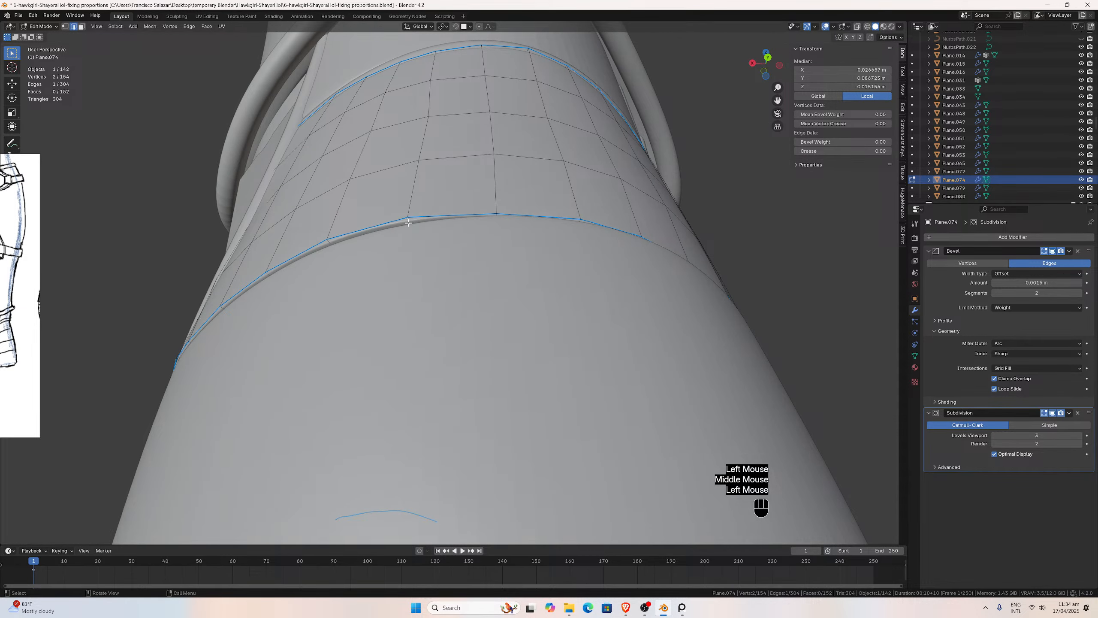
pyautogui.press('g')
pyautogui.press('y')
pyautogui.click(409, 226)
pyautogui.moveTo(409, 227); pyautogui.dragTo(380, 237, button='middle')
pyautogui.click(382, 236)
pyautogui.click(388, 234)
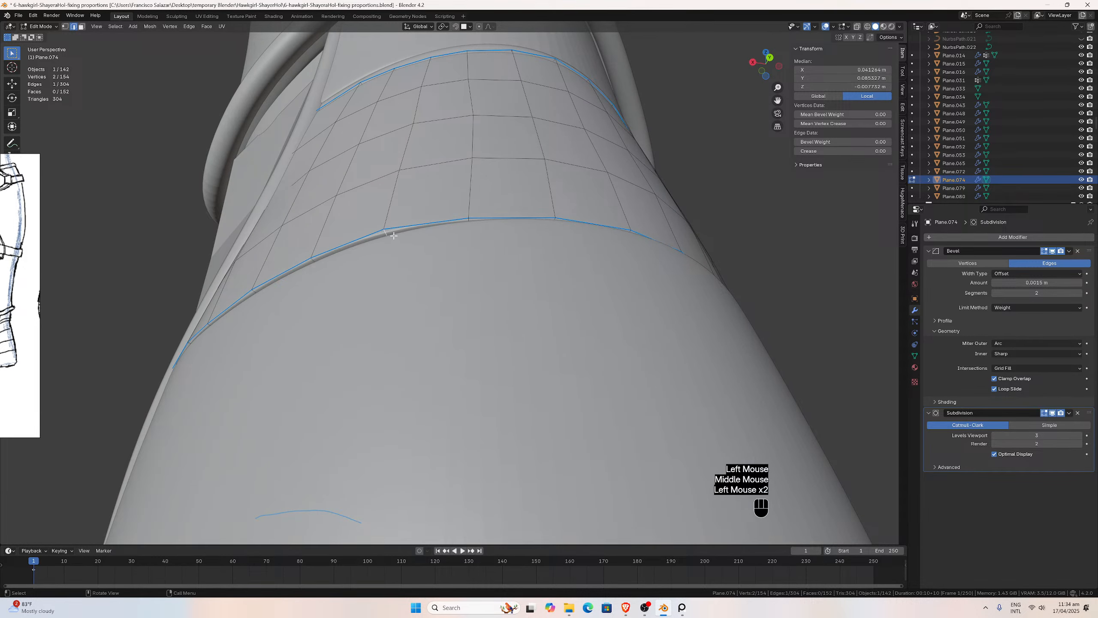
pyautogui.press('g')
pyautogui.press('y')
pyautogui.click(394, 241)
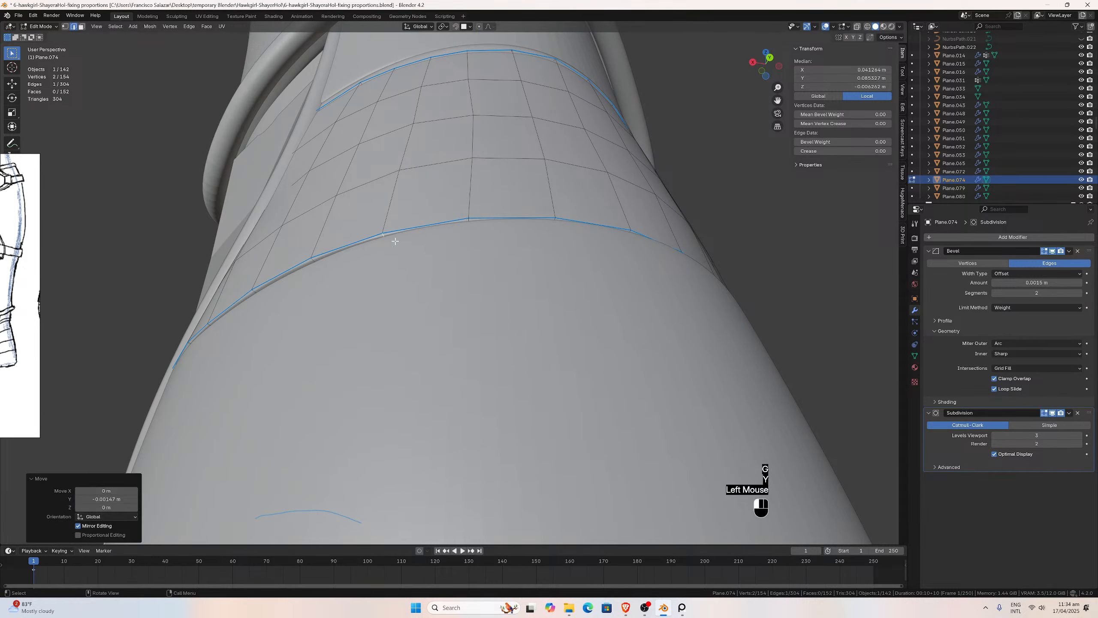
# Move the next lower border edge toward the side piping by -0.000749 m along X and about -0.00082 m along Y.
pyautogui.click(320, 260)
pyautogui.moveTo(322, 259); pyautogui.dragTo(332, 253, button='middle')
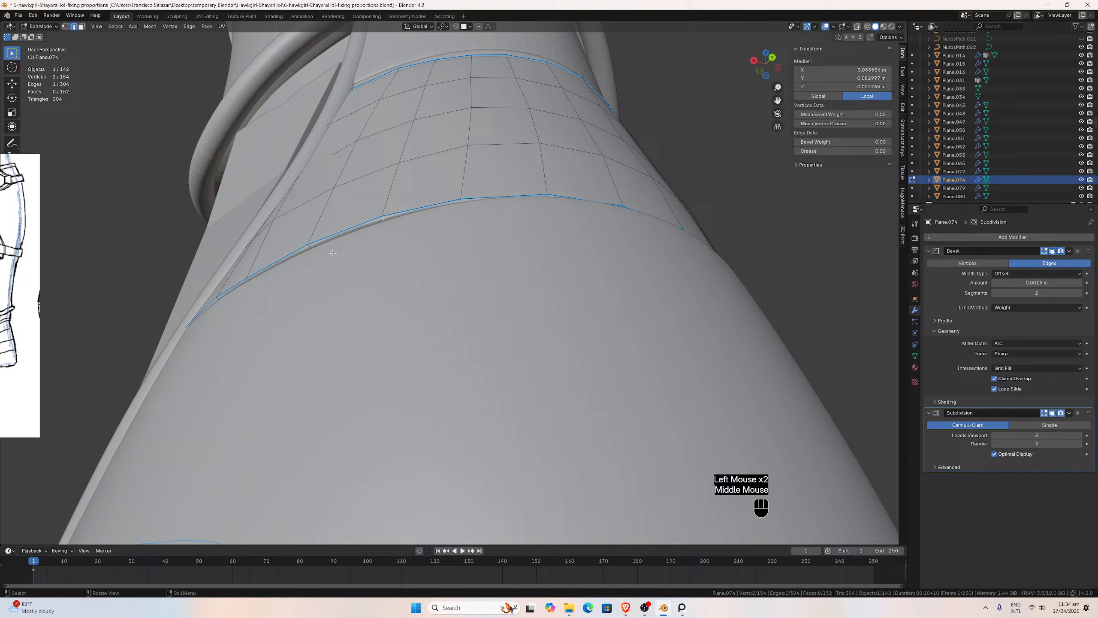
pyautogui.press('g')
pyautogui.press('x')
pyautogui.click(365, 242)
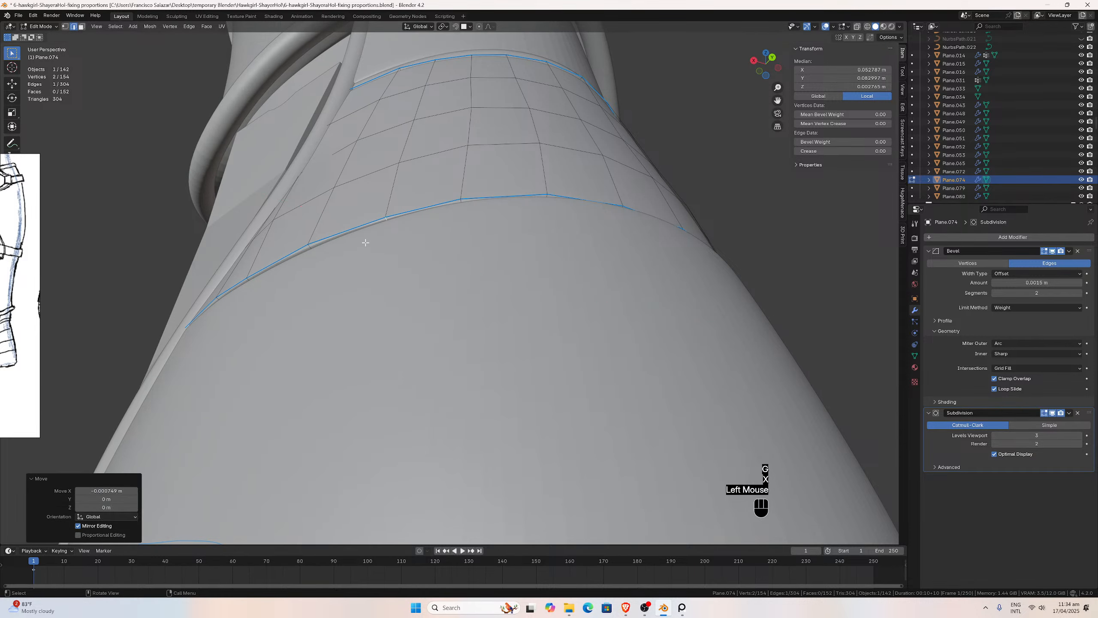
pyautogui.press('g')
pyautogui.press('y')
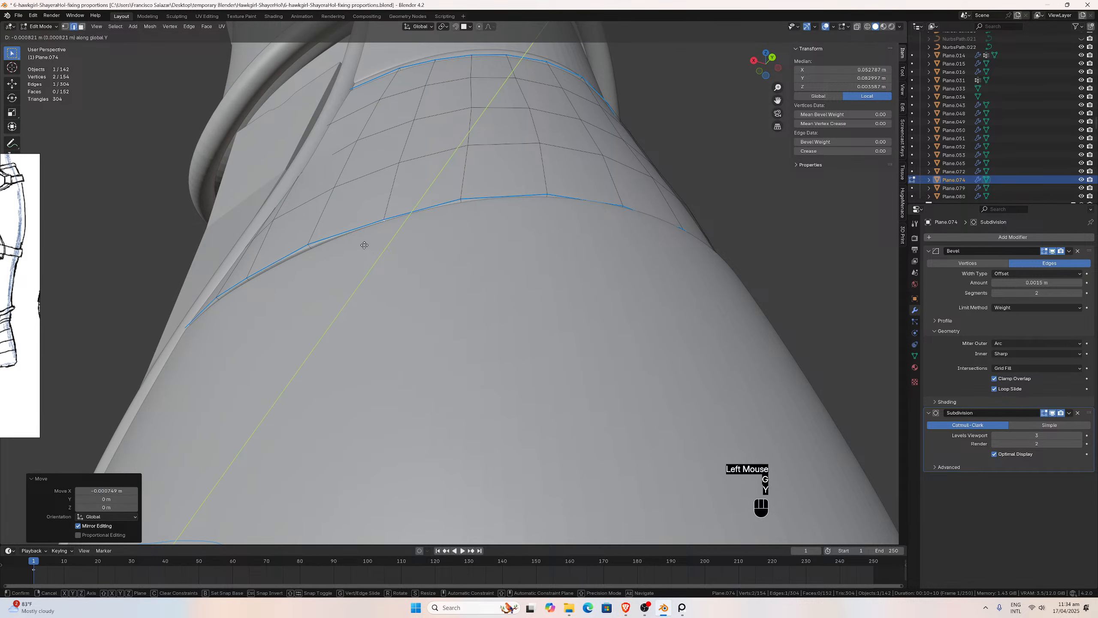
pyautogui.click(364, 244)
# Move the following lower border edge -0.001134 m along X and -0.000144 m along Y.
pyautogui.click(308, 248)
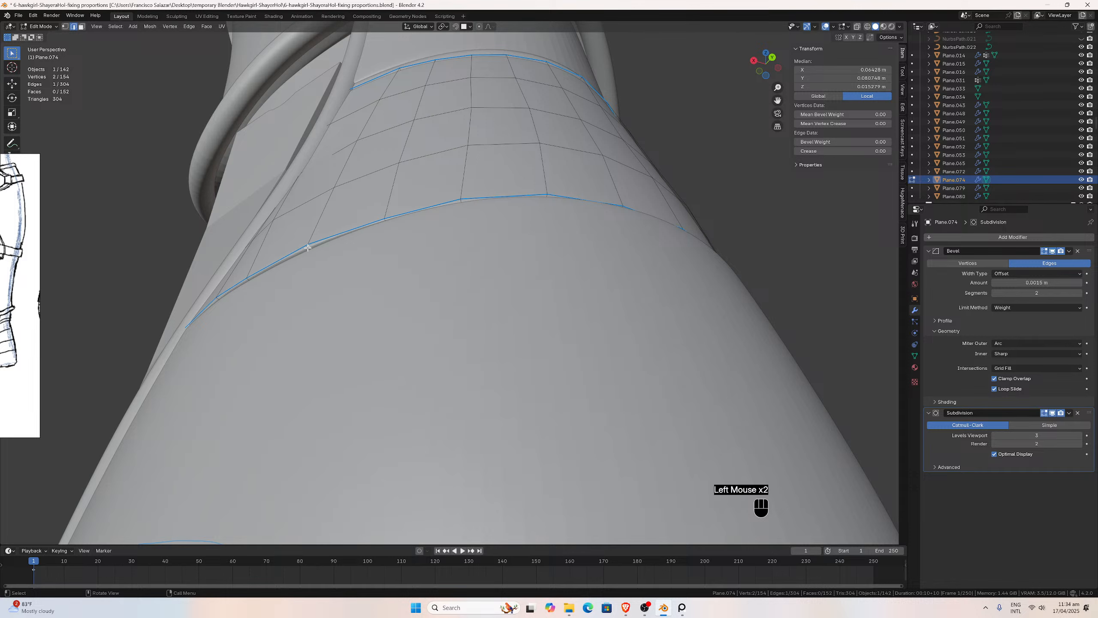
pyautogui.press('g')
pyautogui.press('x')
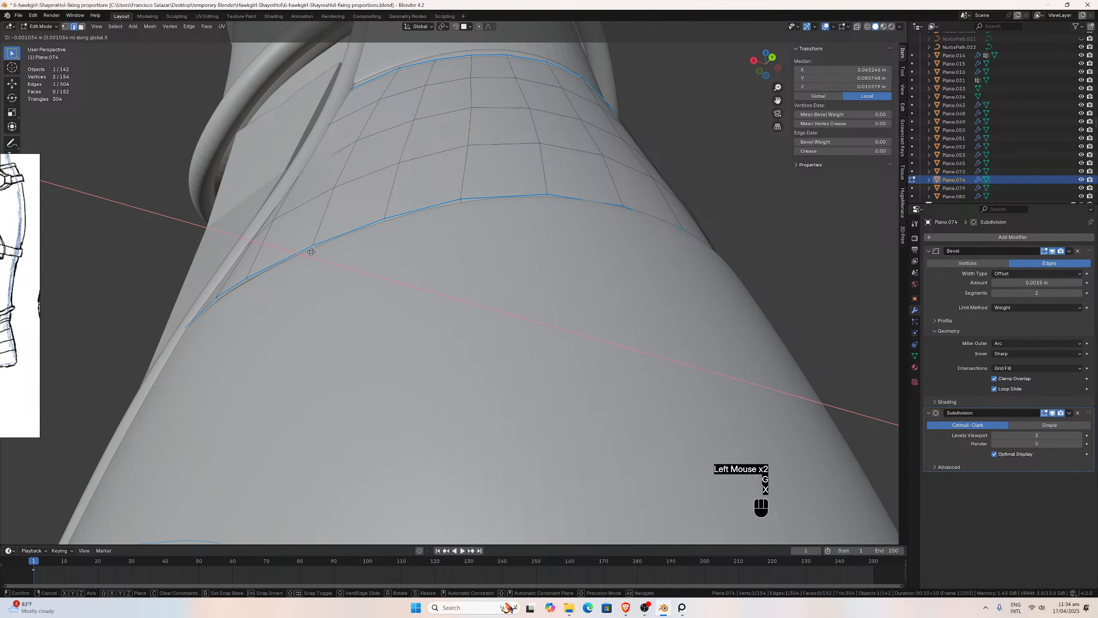
pyautogui.click(311, 252)
pyautogui.press('g')
pyautogui.press('y')
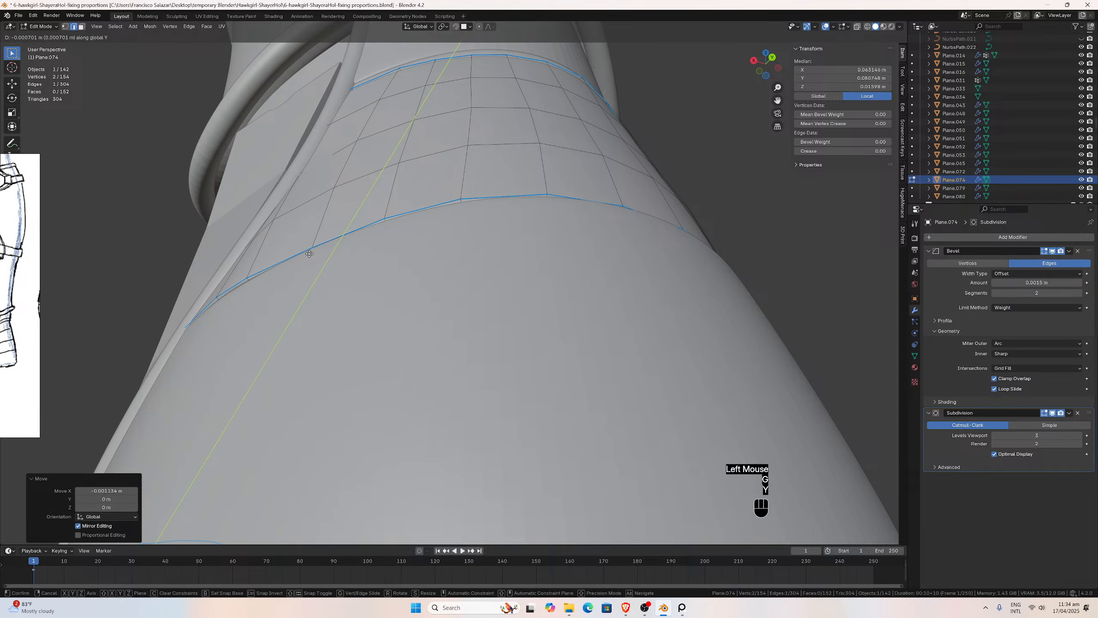
pyautogui.click(310, 253)
# Pull the last two lower border edges beside the side piping inward along X, the final one by -0.000407 m.
pyautogui.moveTo(311, 253); pyautogui.dragTo(321, 216, button='middle')
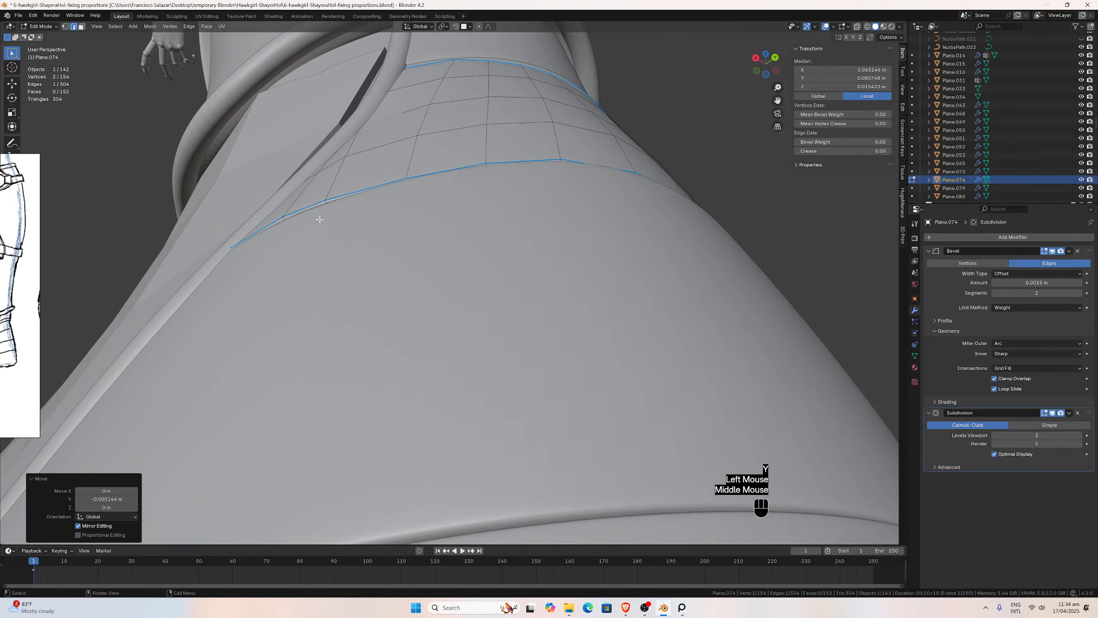
pyautogui.click(324, 204)
pyautogui.press('g')
pyautogui.press('x')
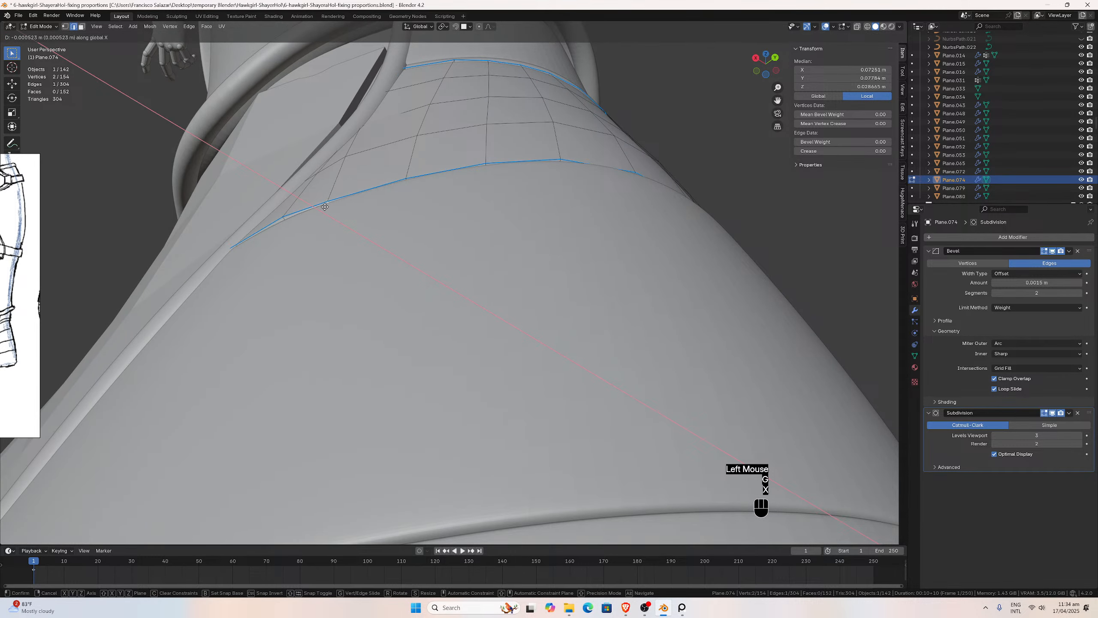
pyautogui.click(290, 219)
pyautogui.press('g')
pyautogui.press('x')
pyautogui.click(287, 222)
# Inspect the panel's lower border against the boot surface in the back orthographic view.
pyautogui.scroll(-2, 407, 183)
pyautogui.moveTo(408, 183); pyautogui.dragTo(410, 226, button='middle')
pyautogui.press('KP_1')
pyautogui.press('ctrl+KP_1')
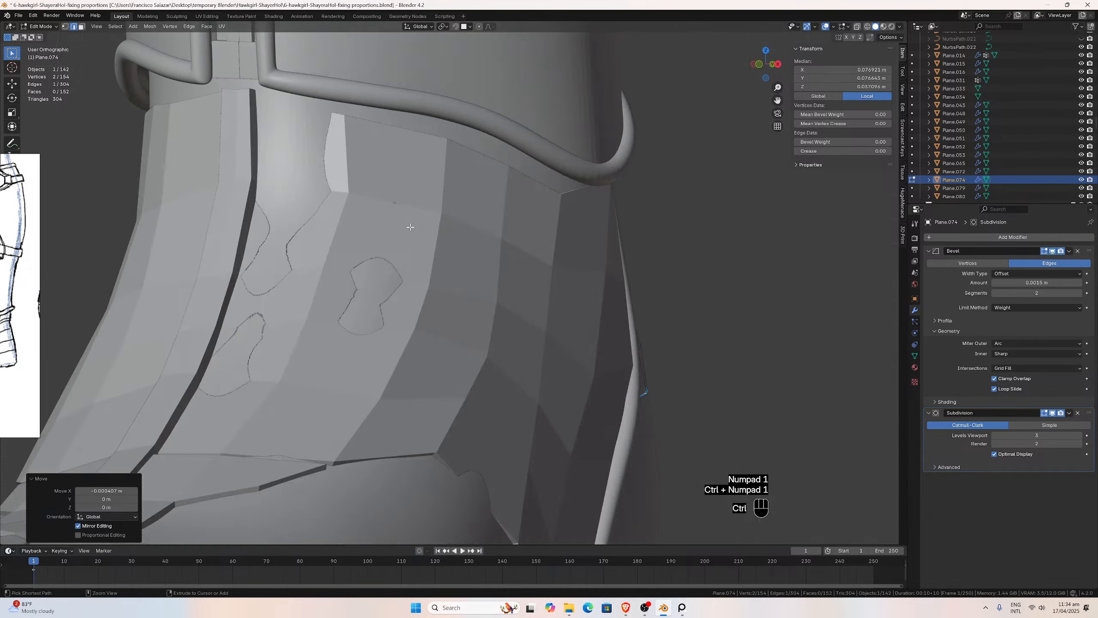
pyautogui.scroll(2, 412, 226)
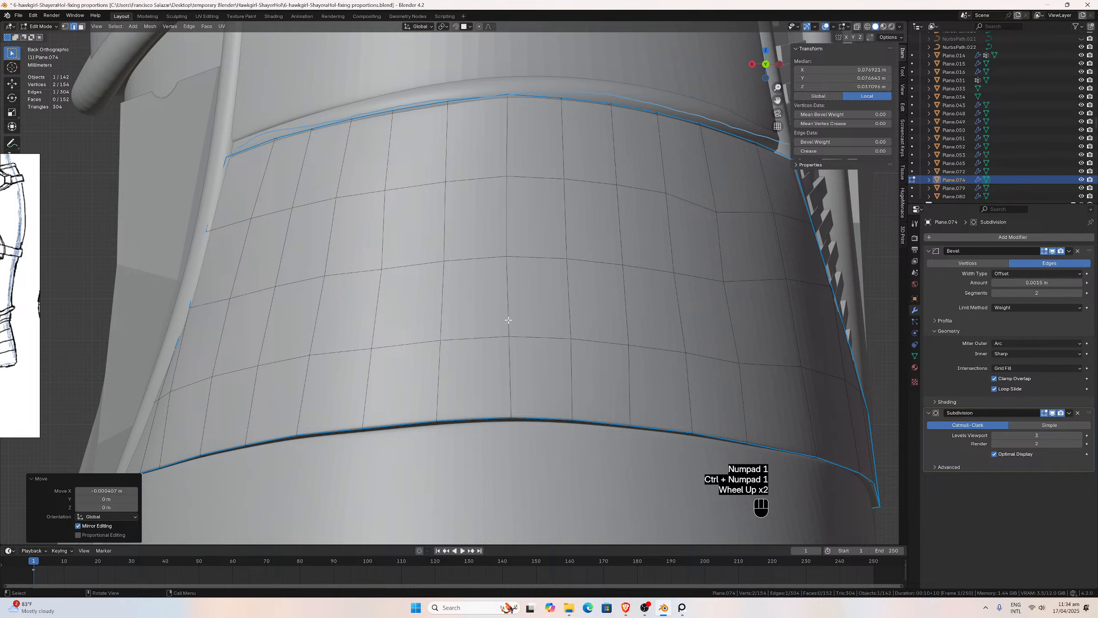
pyautogui.moveTo(777, 101); pyautogui.dragTo(854, 13)
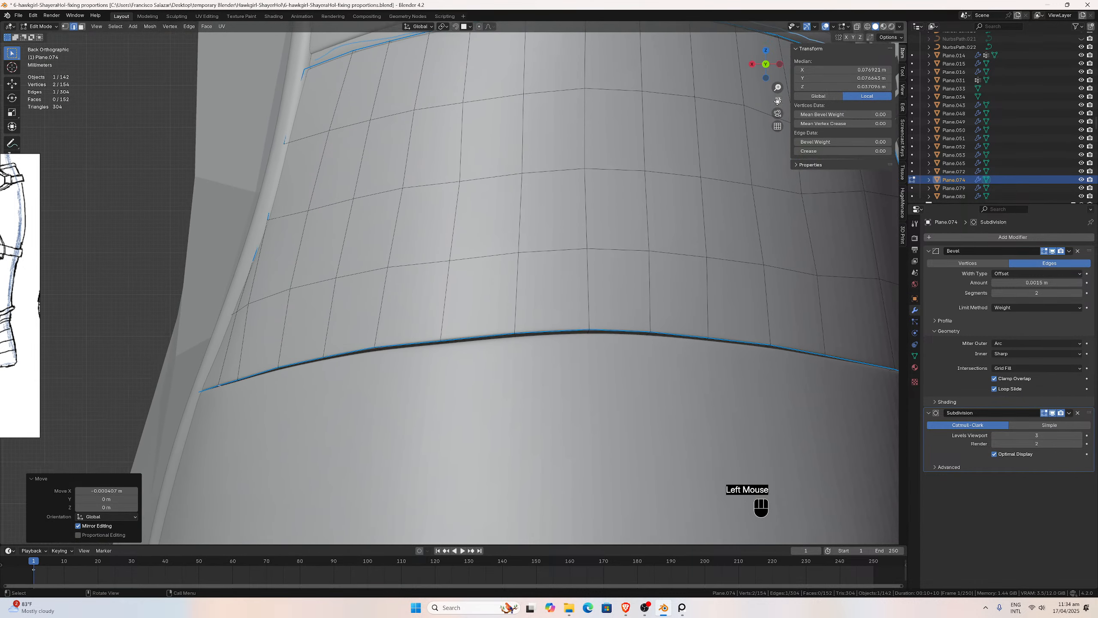
# Lower three neighbouring edges of the panel's back lower border onto the boot, including the middle one by -0.000665 m along Z.
pyautogui.scroll(2, 500, 300)
pyautogui.click(436, 369)
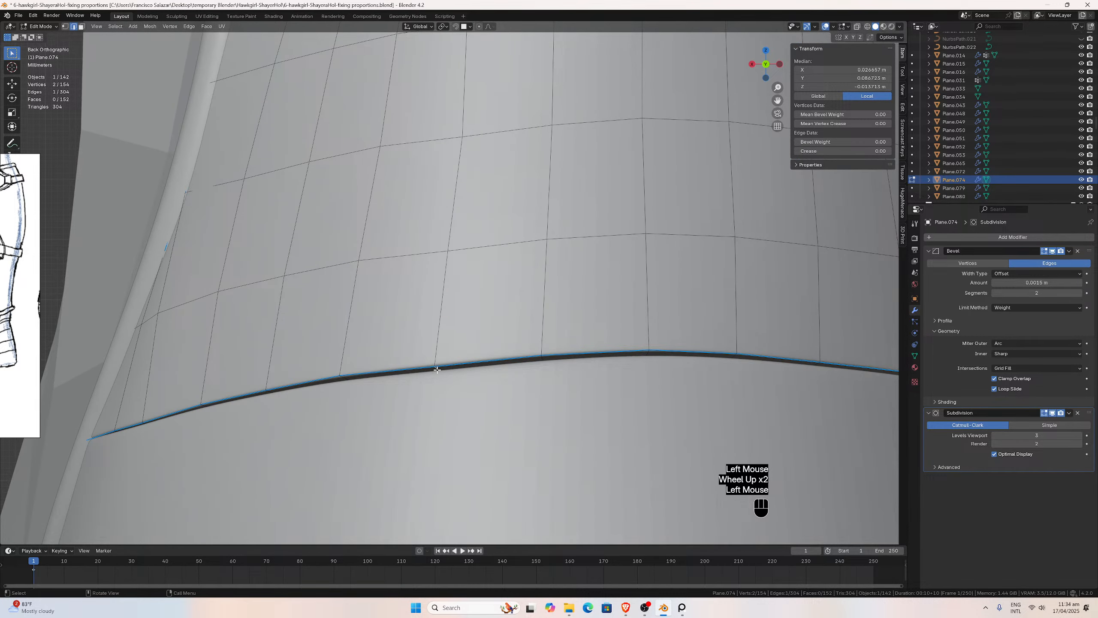
pyautogui.press('g')
pyautogui.click(437, 372)
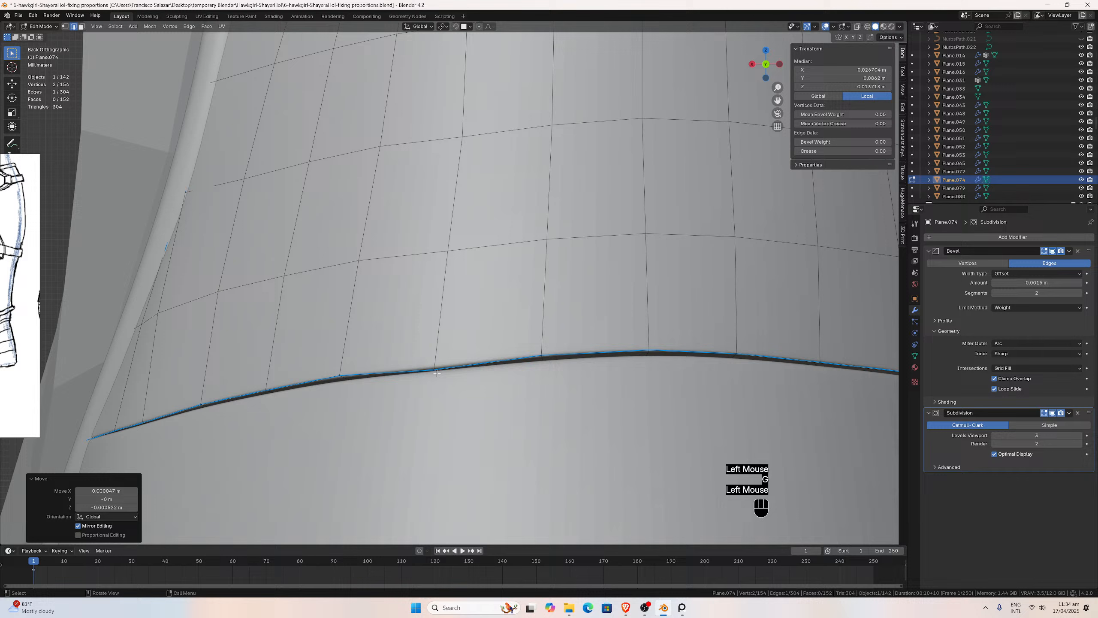
pyautogui.click(547, 359)
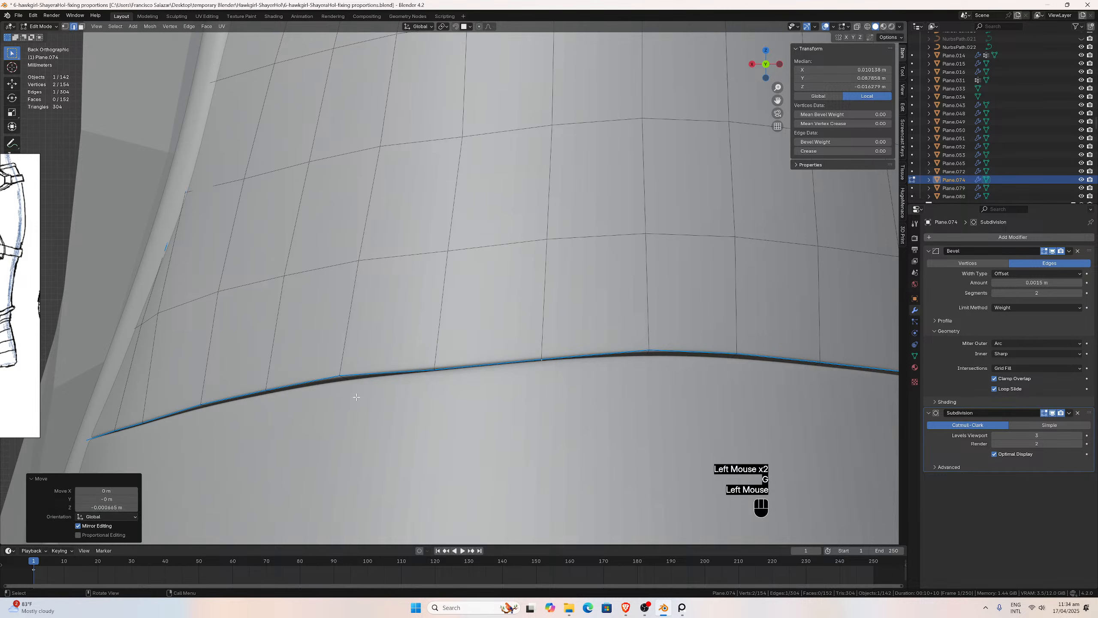
pyautogui.press('g')
pyautogui.click(342, 382)
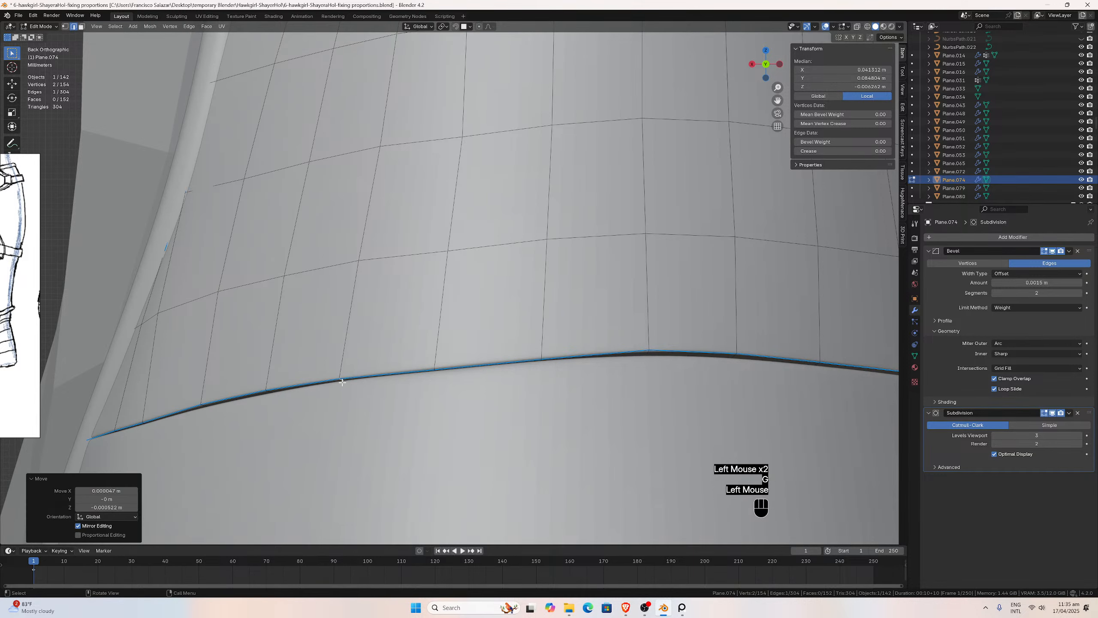
# Nudge the lower border edge nearer the side piping down, and lower the edge at the border's crest about 0.0005 m along Z.
pyautogui.click(203, 407)
pyautogui.press('g')
pyautogui.click(206, 408)
pyautogui.click(644, 353)
pyautogui.press('g')
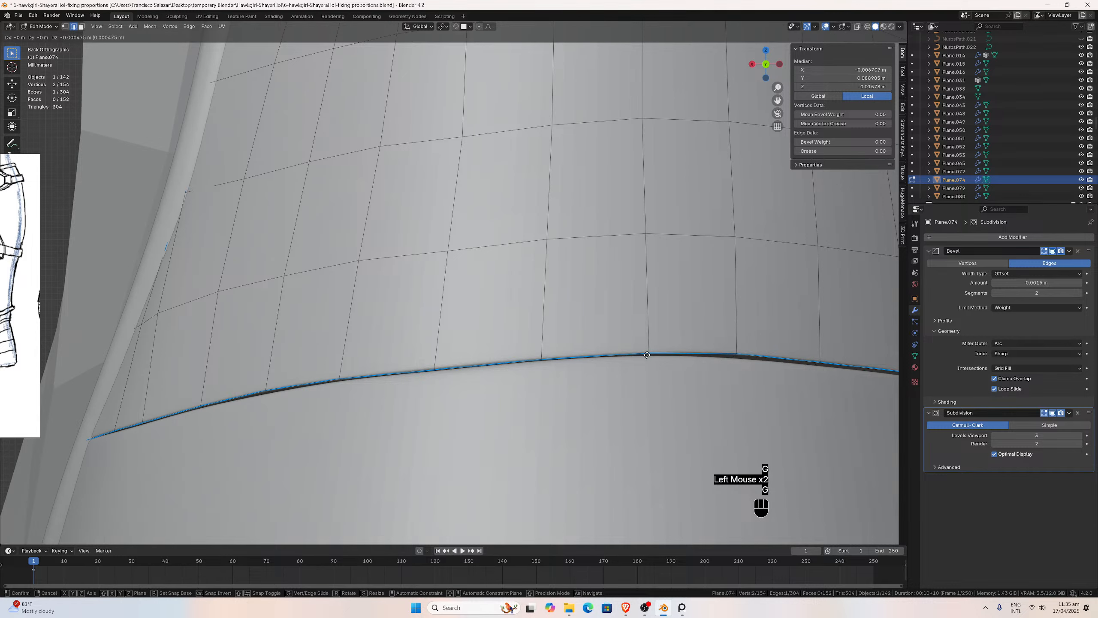
pyautogui.click(662, 356)
# Lower the next two border edges beyond the crest, moving the second by 0.000095 m along X and -0.000237 m along Z.
pyautogui.click(735, 357)
pyautogui.press('g')
pyautogui.click(733, 359)
pyautogui.click(818, 364)
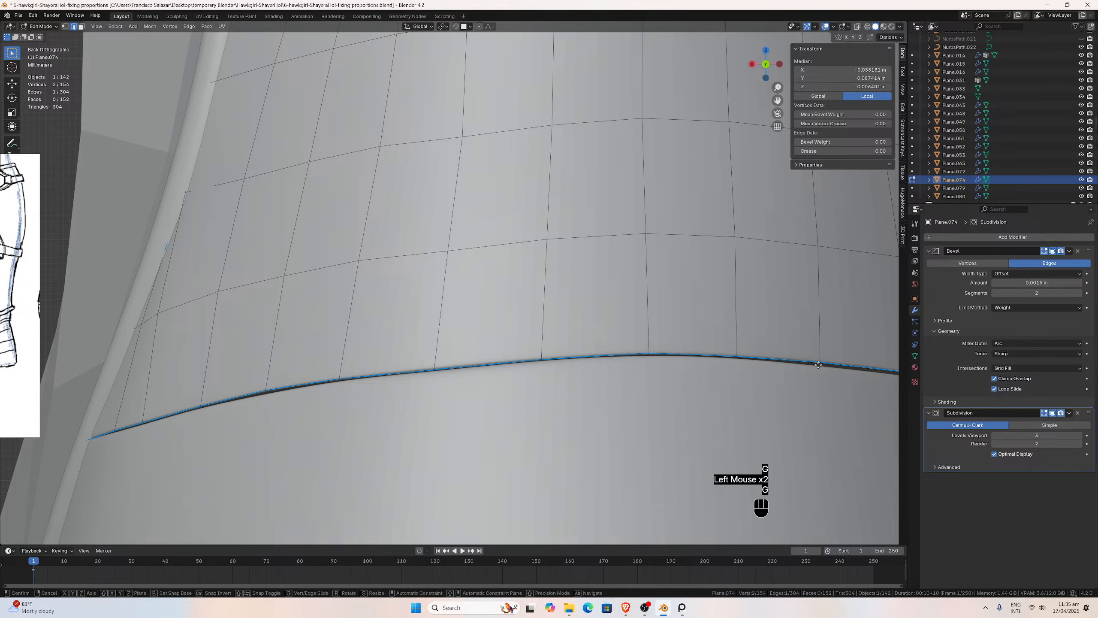
pyautogui.press('g')
pyautogui.click(805, 368)
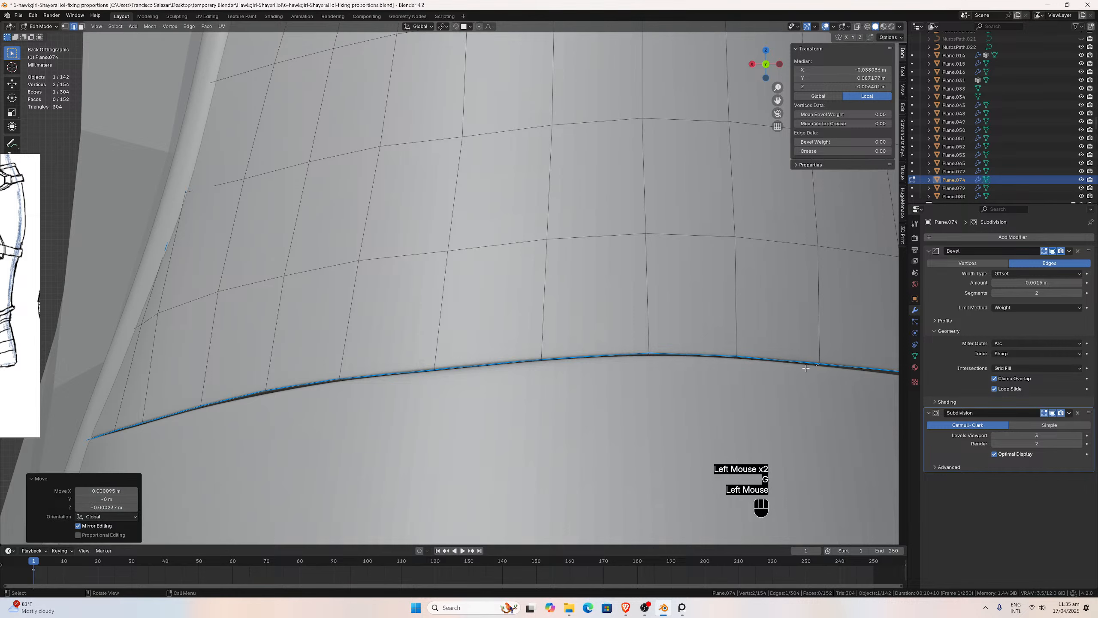
# Close the remaining lower border gaps by moving one edge on each side of the crest -0.000285 m along Z.
pyautogui.click(276, 391)
pyautogui.press('g')
pyautogui.click(272, 392)
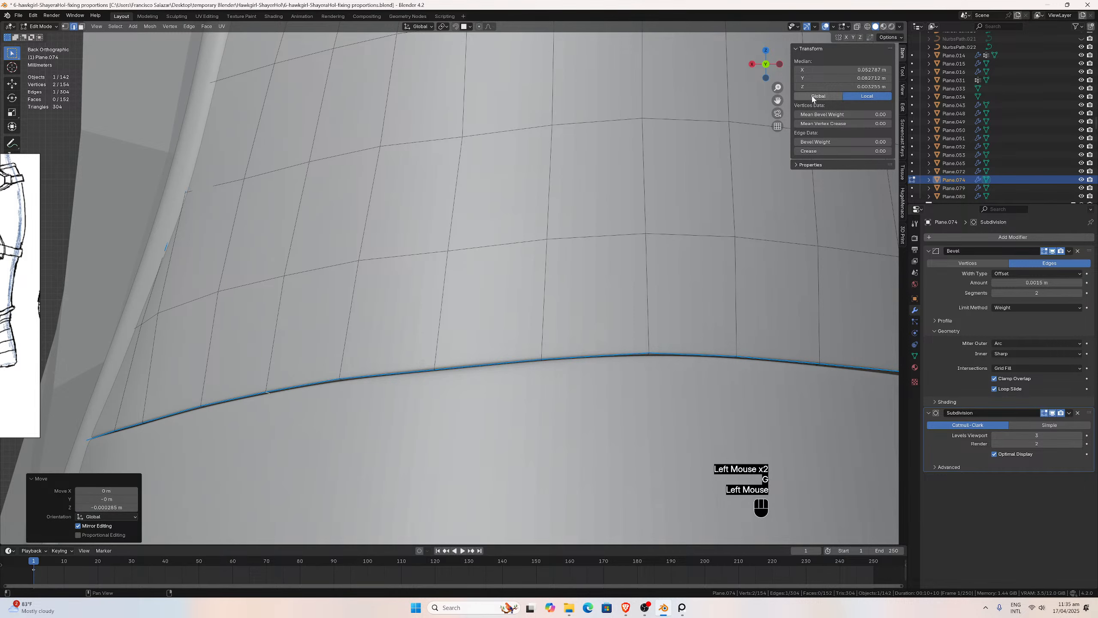
pyautogui.moveTo(777, 100); pyautogui.dragTo(355, 93)
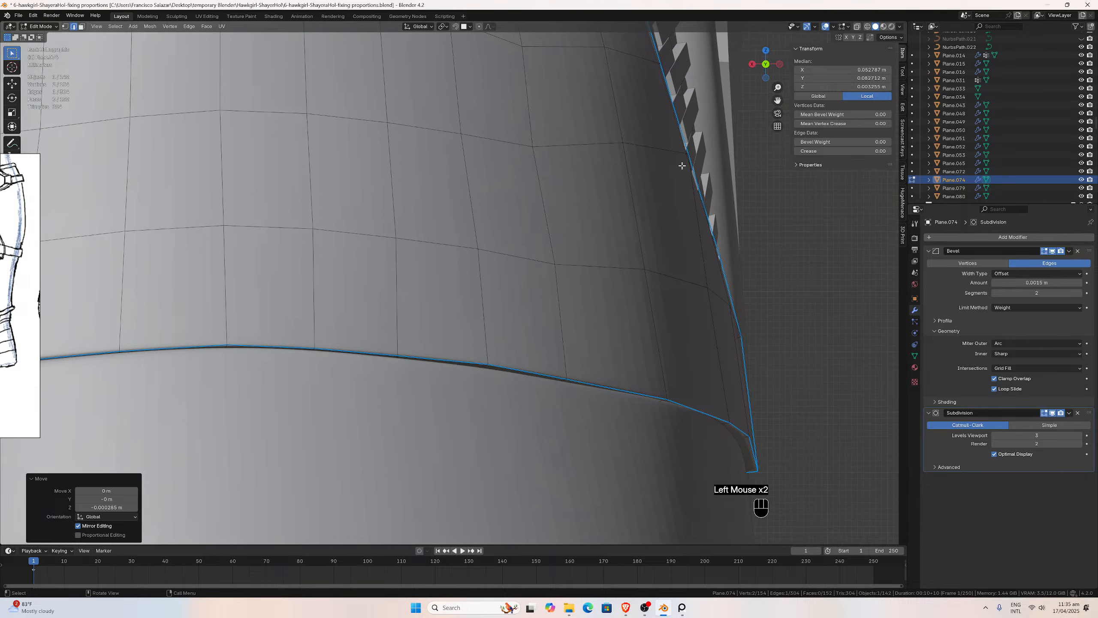
pyautogui.click(482, 367)
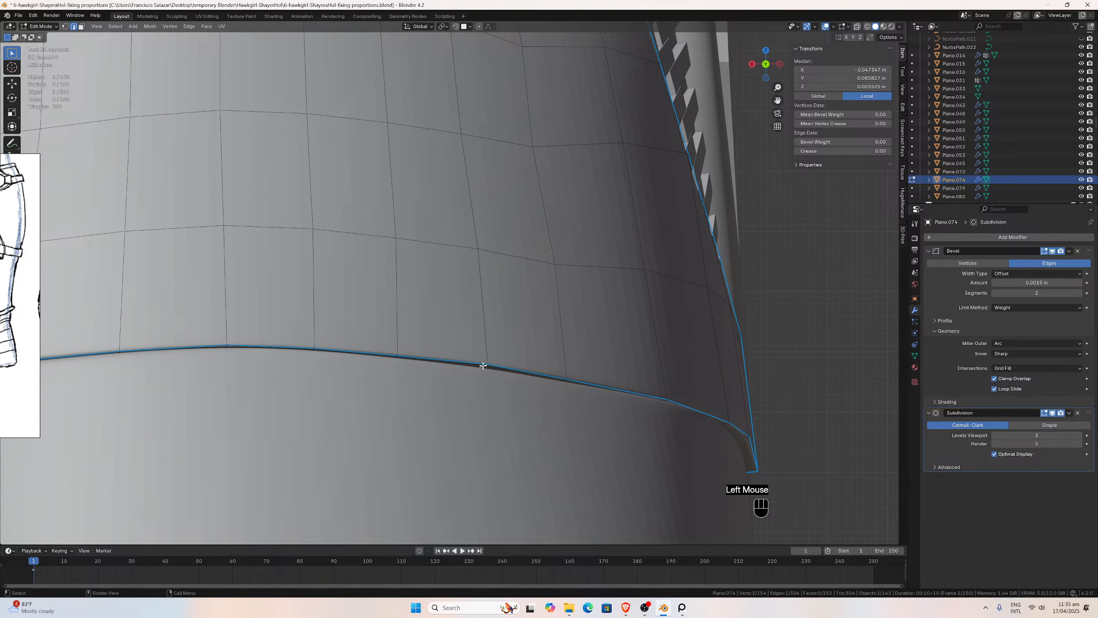
pyautogui.press('g')
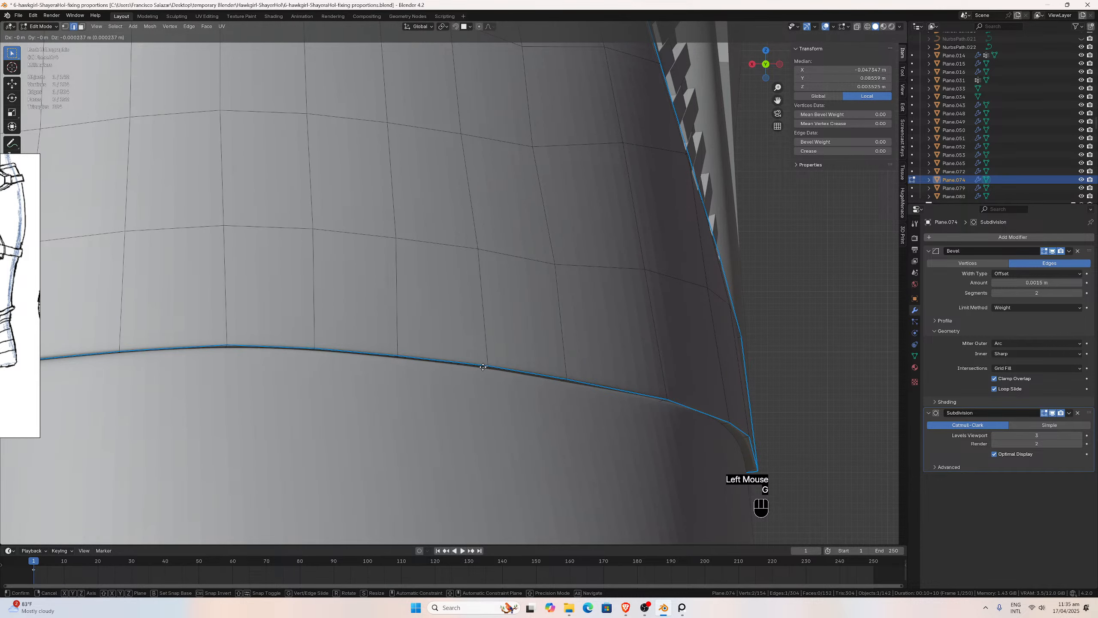
pyautogui.click(483, 366)
# Move the lower border edge on the braided trim side inward 0.000549 m along X.
pyautogui.scroll(-2, 484, 362)
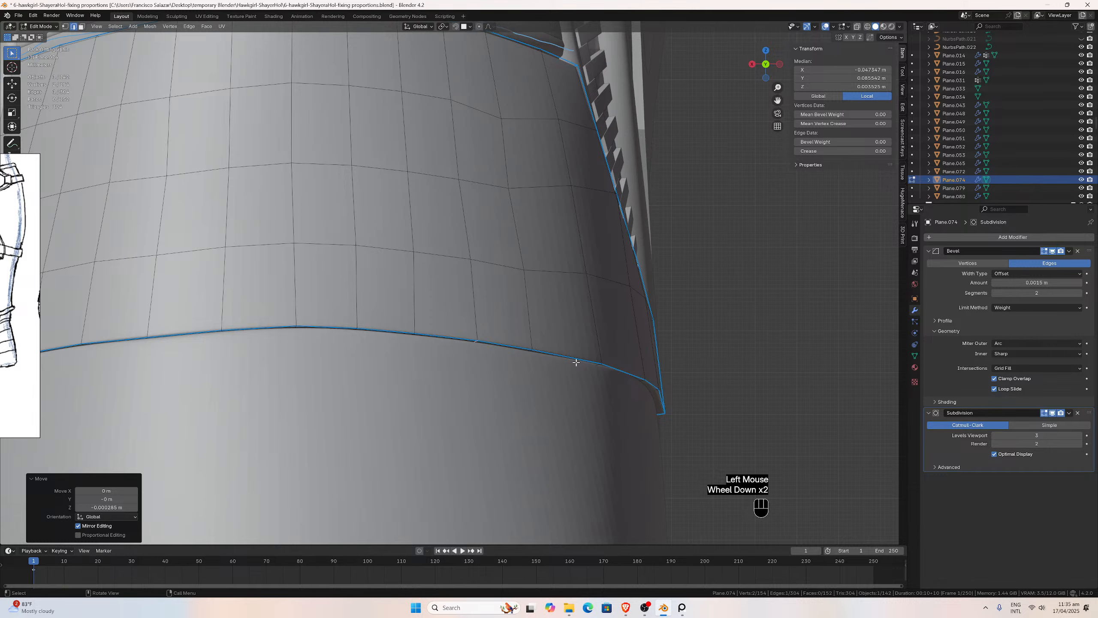
pyautogui.scroll(-2, 576, 362)
pyautogui.moveTo(576, 362); pyautogui.dragTo(498, 312, button='middle')
pyautogui.scroll(1, 625, 256)
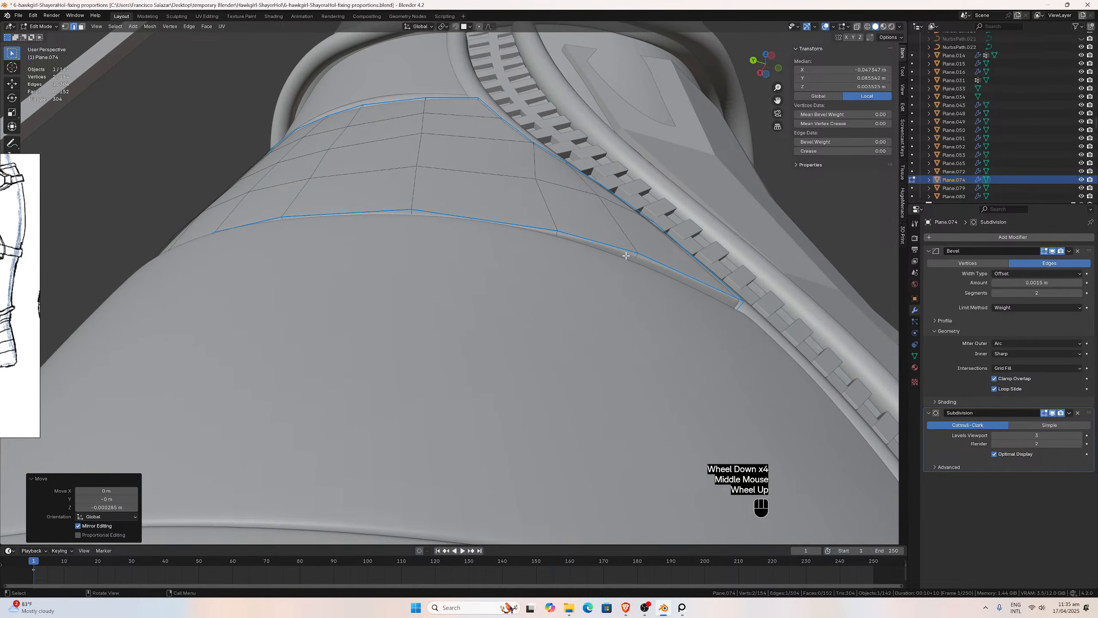
pyautogui.click(552, 237)
pyautogui.press('g')
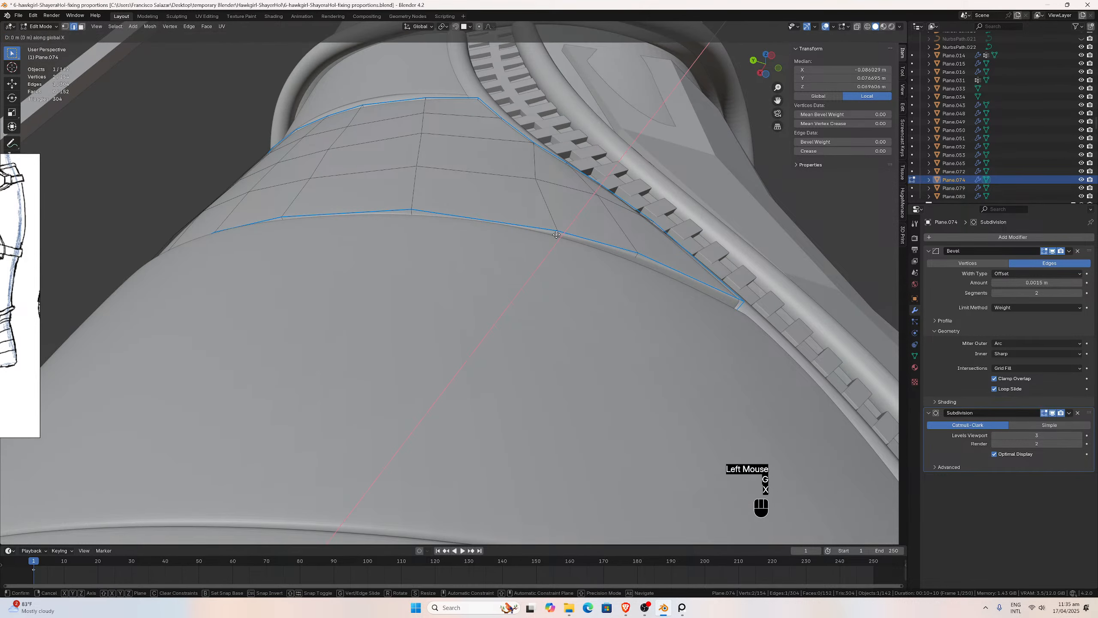
pyautogui.press('x')
pyautogui.click(557, 237)
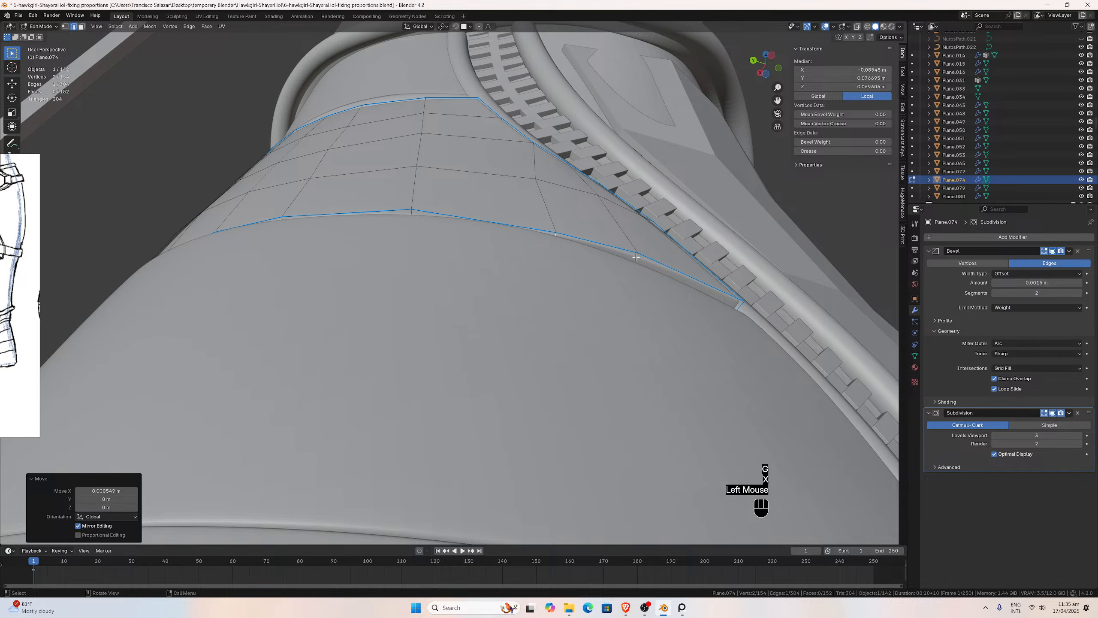
# Pull the next lower border edge and the panel's corner edge inward along X, the corner edge by 0.002375 m.
pyautogui.press('g')
pyautogui.press('x')
pyautogui.click(708, 285)
pyautogui.press('g')
pyautogui.press('x')
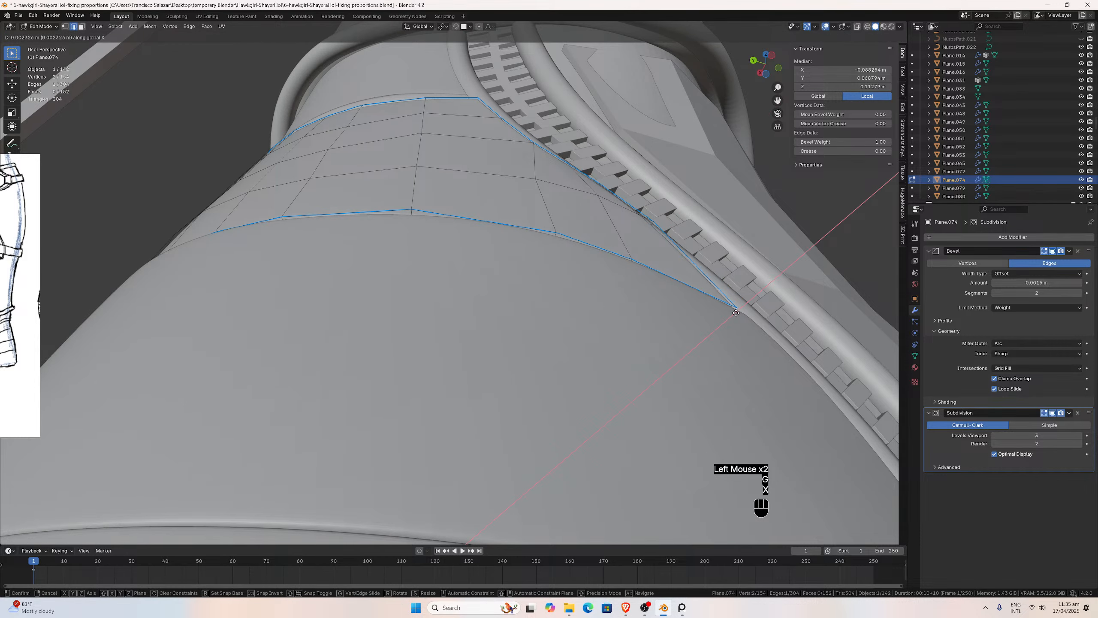
pyautogui.click(735, 312)
# Extend the panel's lower corner edge toward the piping by about -0.004 m along Y and -0.0011 m along Z in left orthographic view.
pyautogui.press('ctrl+KP_3')
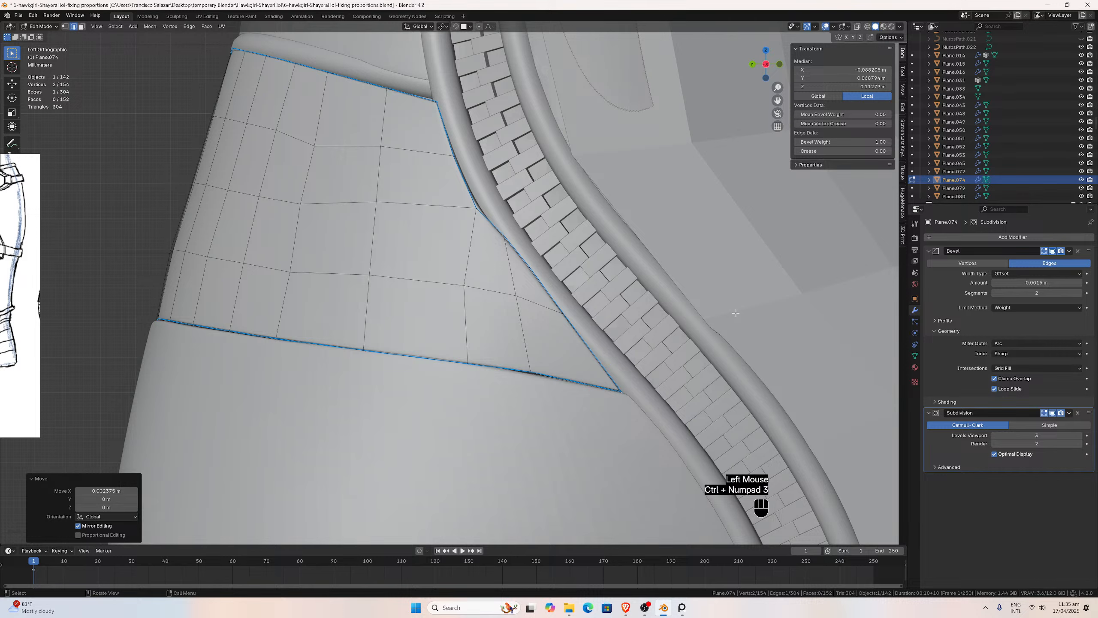
pyautogui.scroll(2, 730, 314)
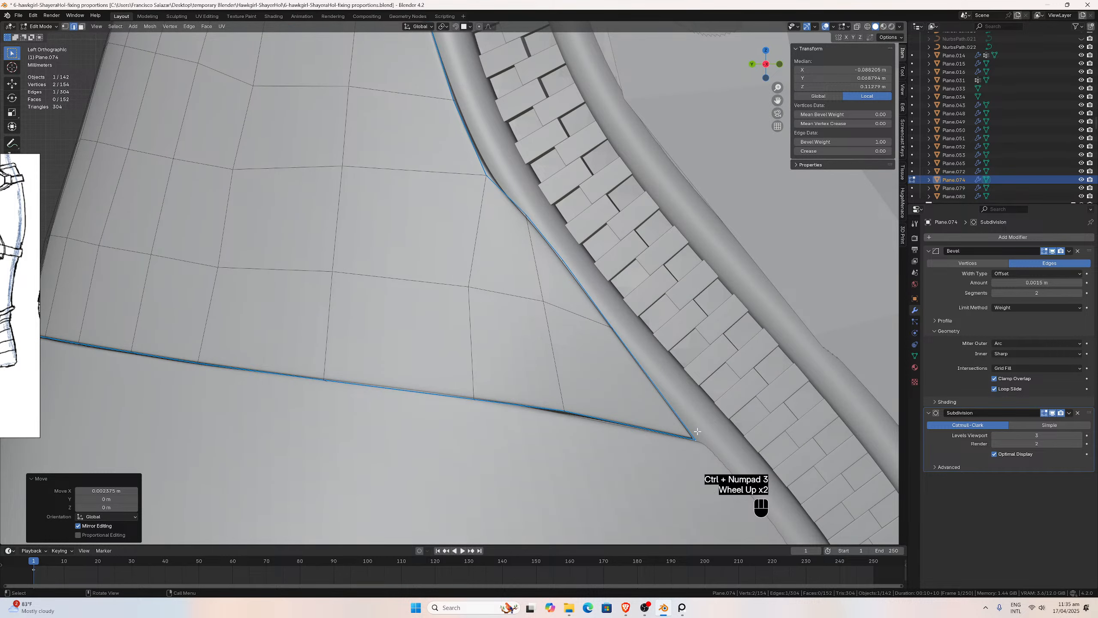
pyautogui.press('g')
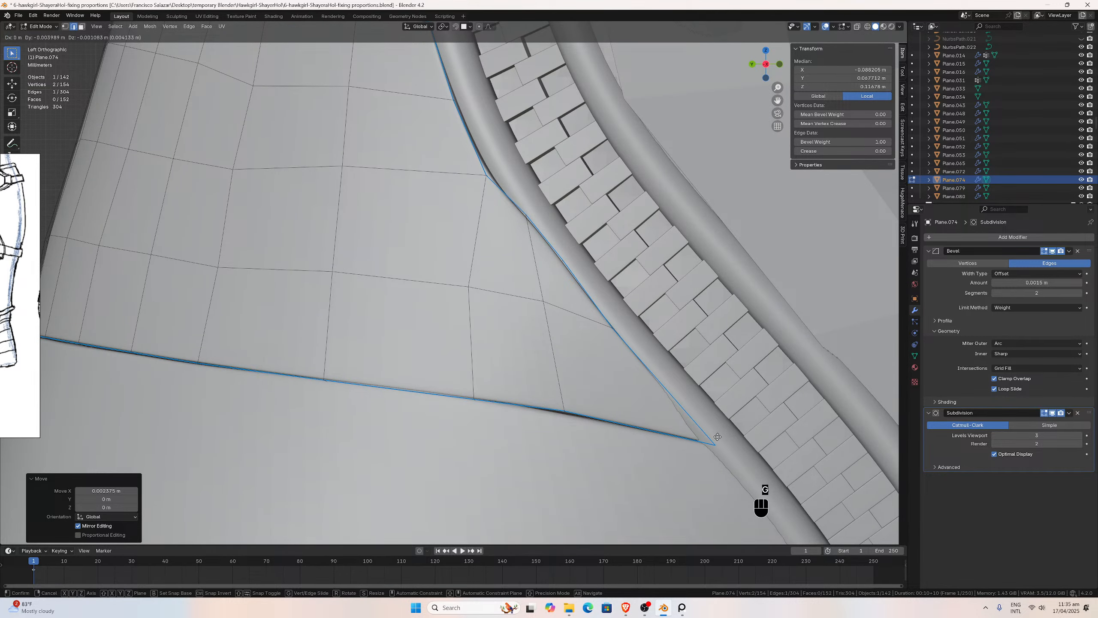
pyautogui.click(708, 438)
# Move the lower border edge next to the corner -0.002166 m along Y and -0.000969 m along Z.
pyautogui.click(567, 416)
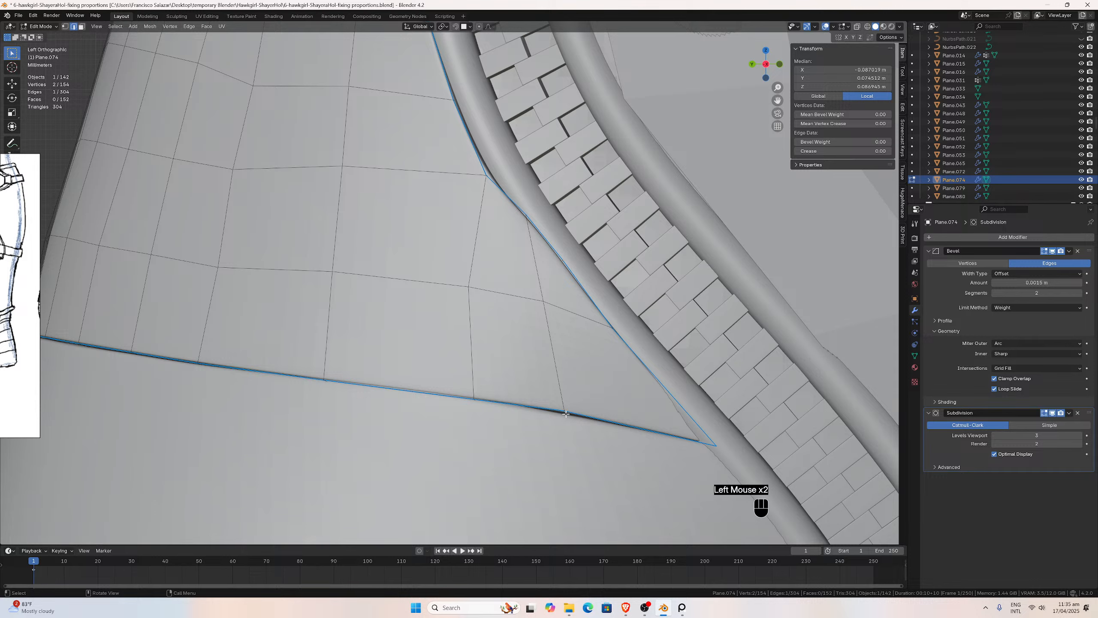
pyautogui.press('g')
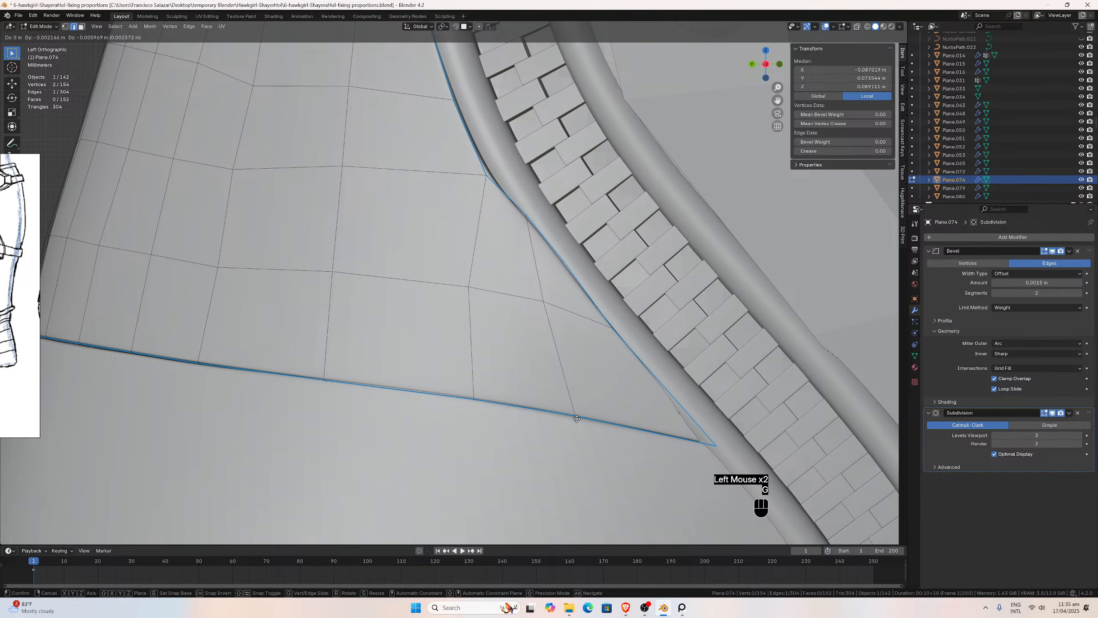
pyautogui.click(576, 418)
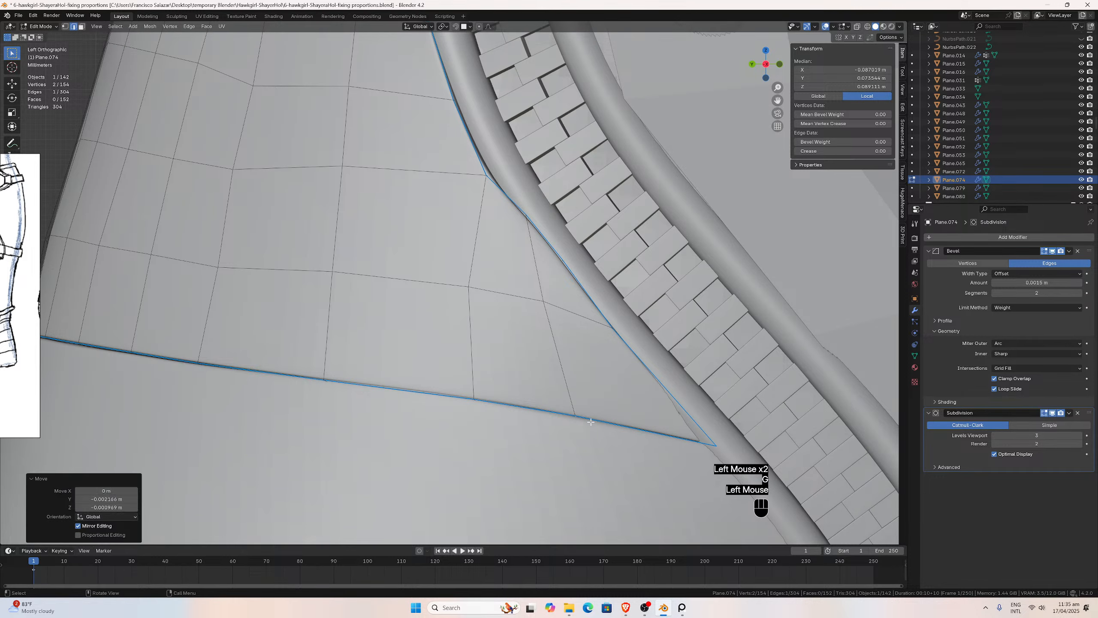
# Fit the side border edge above the corner to the piping, moving it -0.001653 m along Y, 0.000114 m along Z and about 0.0009 m along X.
pyautogui.click(857, 28)
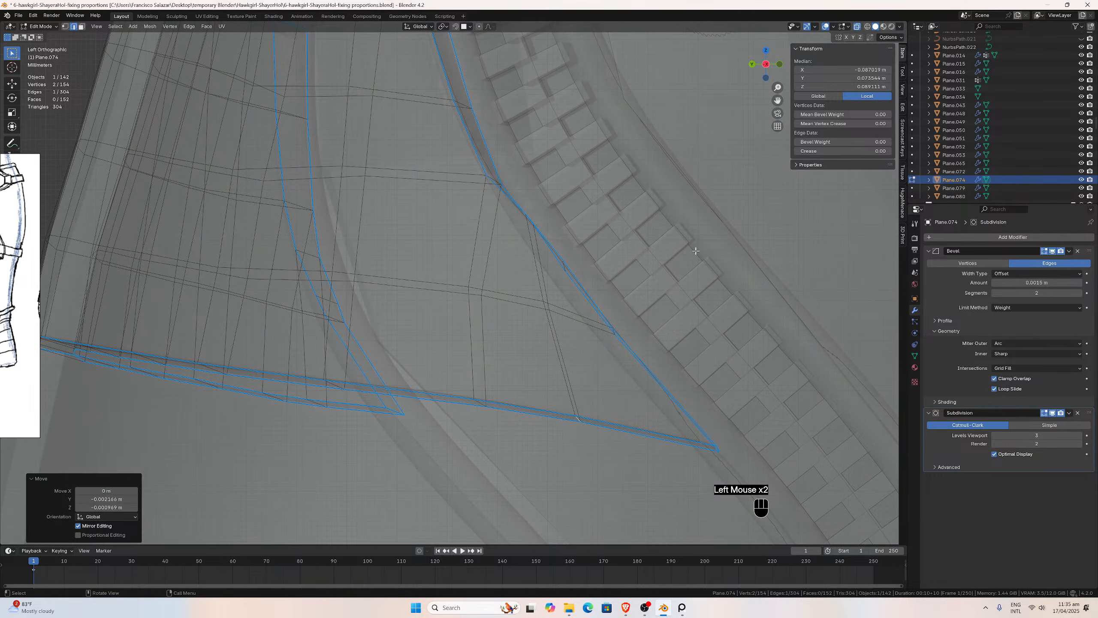
pyautogui.click(613, 332)
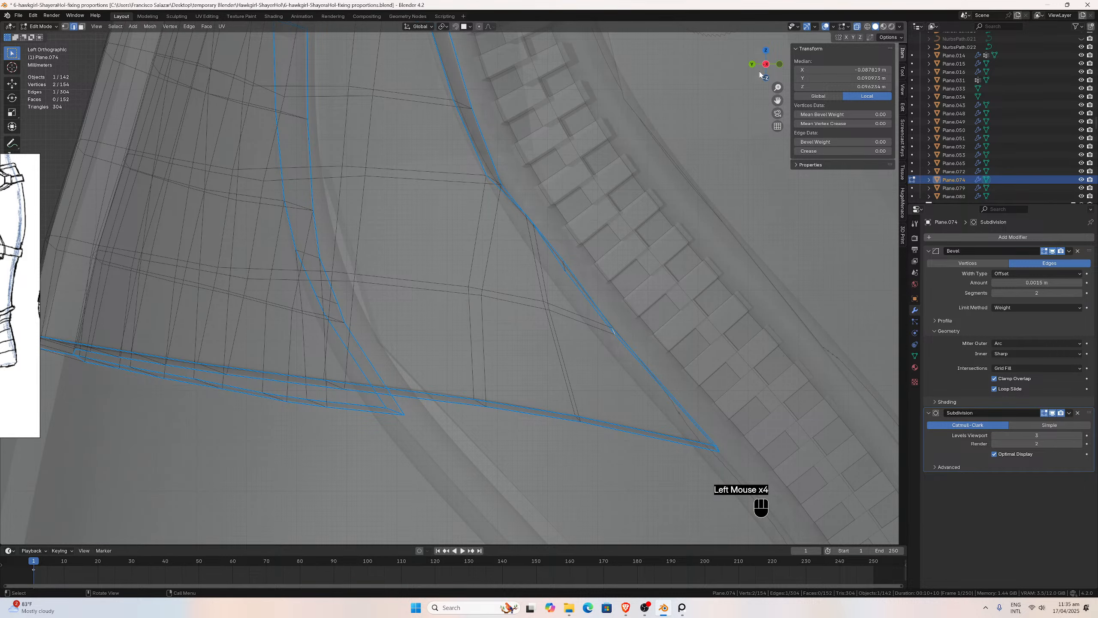
pyautogui.click(857, 27)
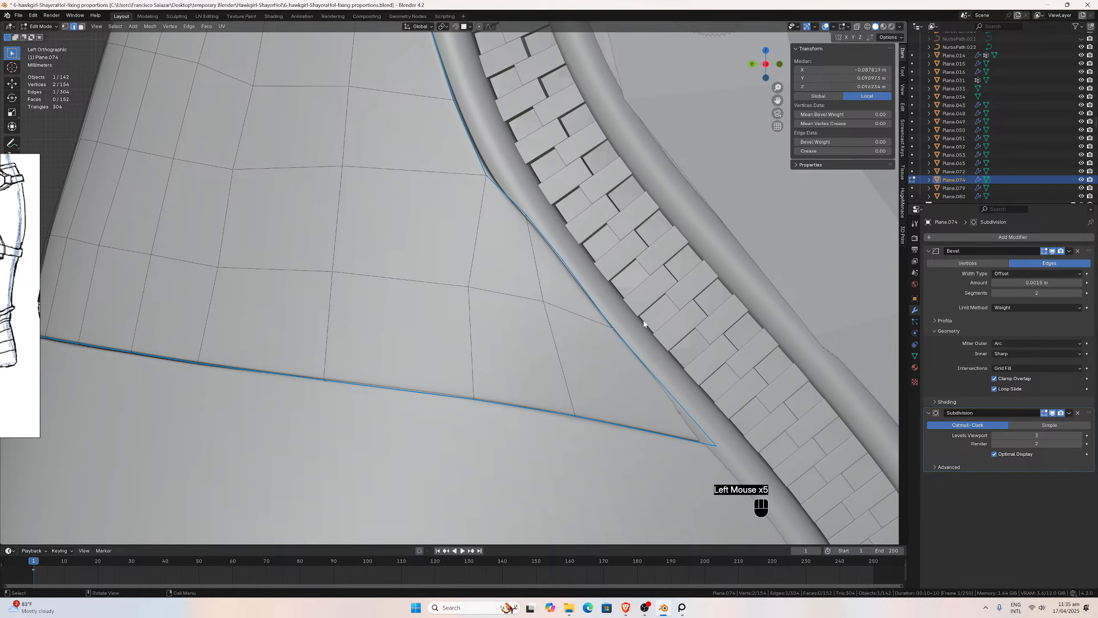
pyautogui.press('g')
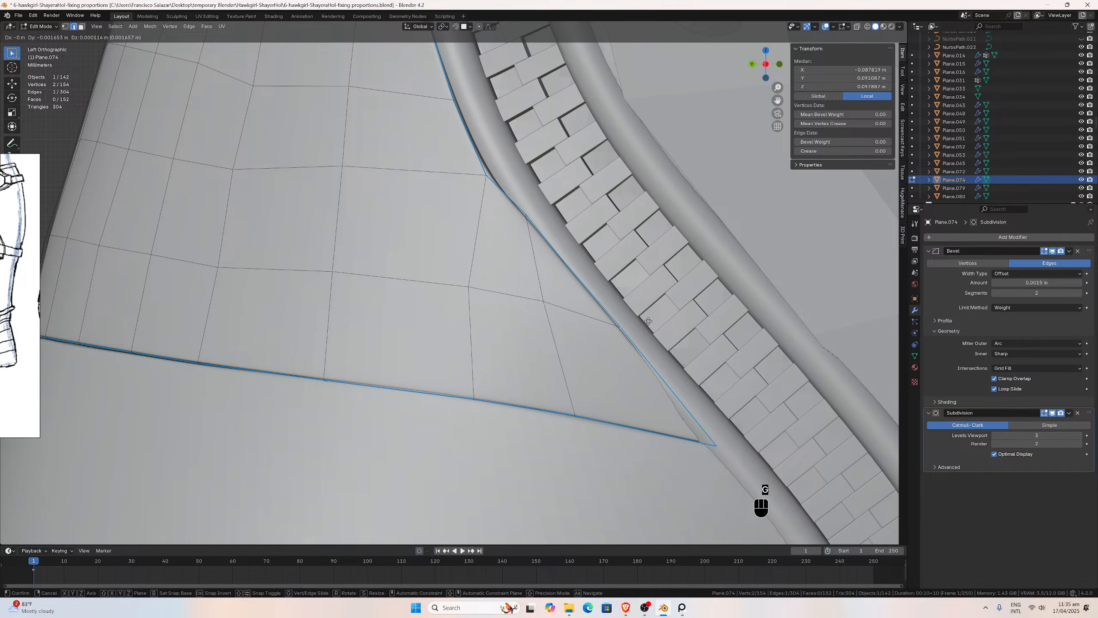
pyautogui.click(648, 320)
pyautogui.moveTo(648, 321); pyautogui.dragTo(704, 346, button='middle')
pyautogui.press('g')
pyautogui.press('x')
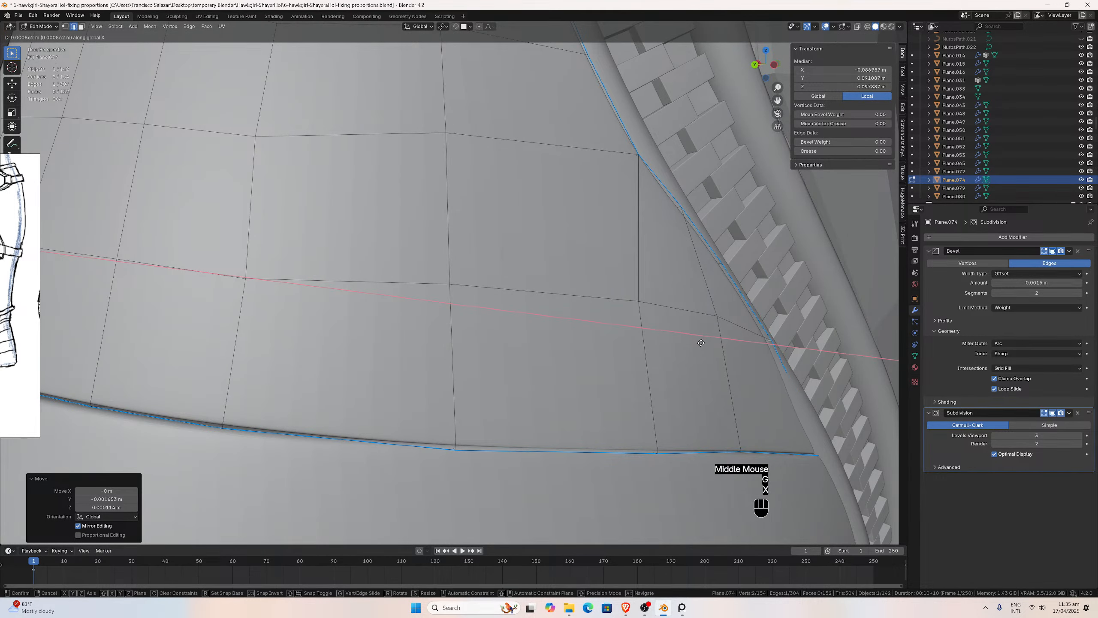
pyautogui.click(699, 344)
# Tuck the next edge up the panel's side border into the piping by about 0.0007 m along X.
pyautogui.moveTo(699, 343); pyautogui.dragTo(516, 357, button='middle')
pyautogui.click(407, 333)
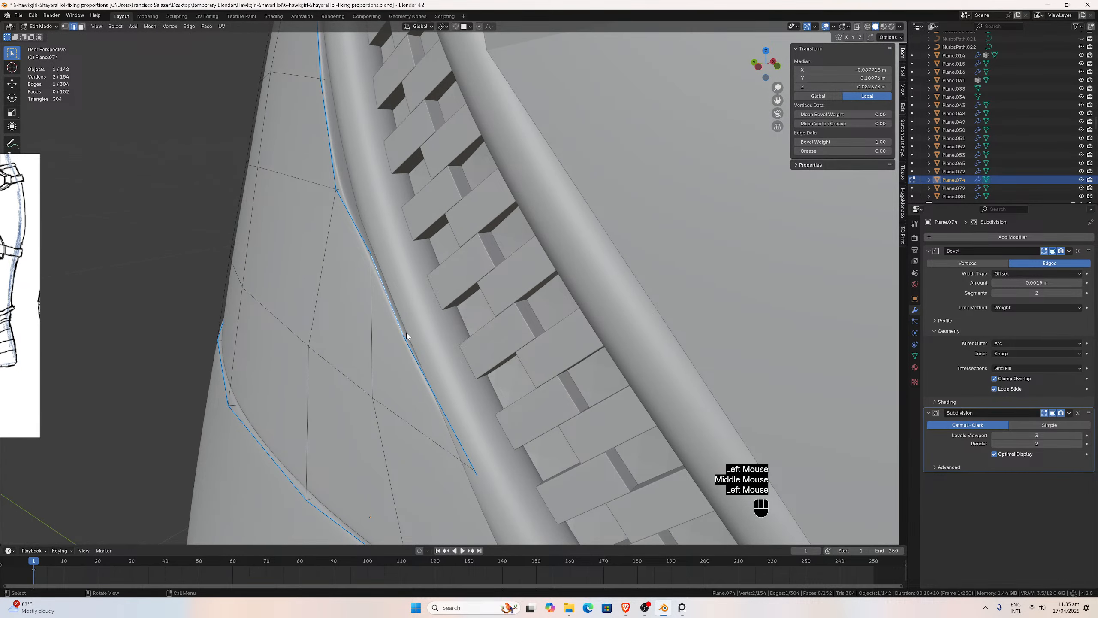
pyautogui.click(406, 333)
pyautogui.press('g')
pyautogui.press('x')
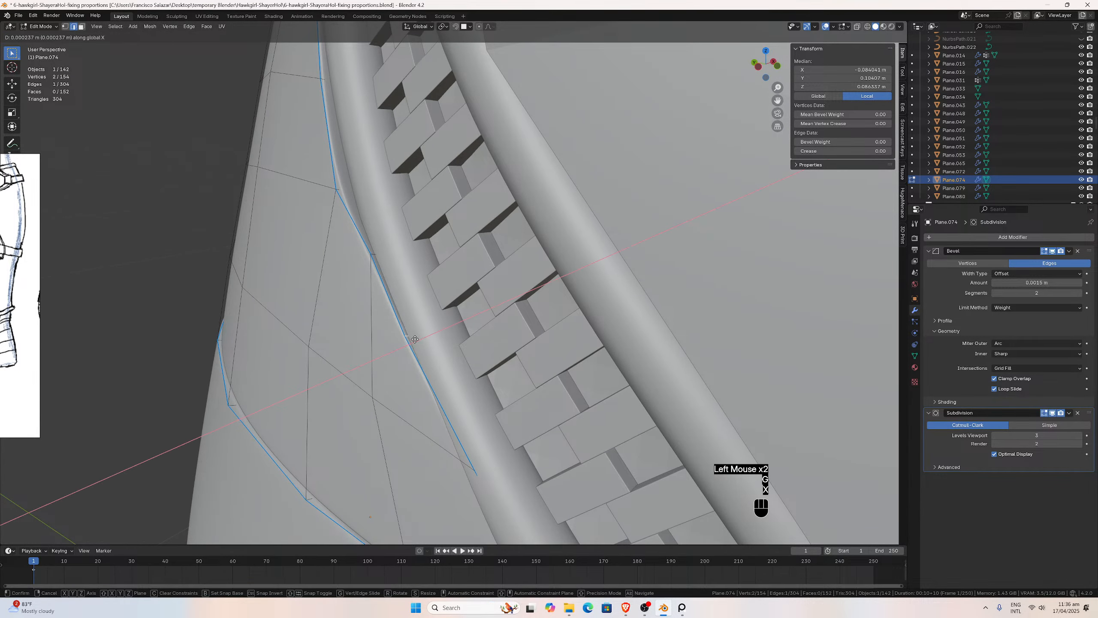
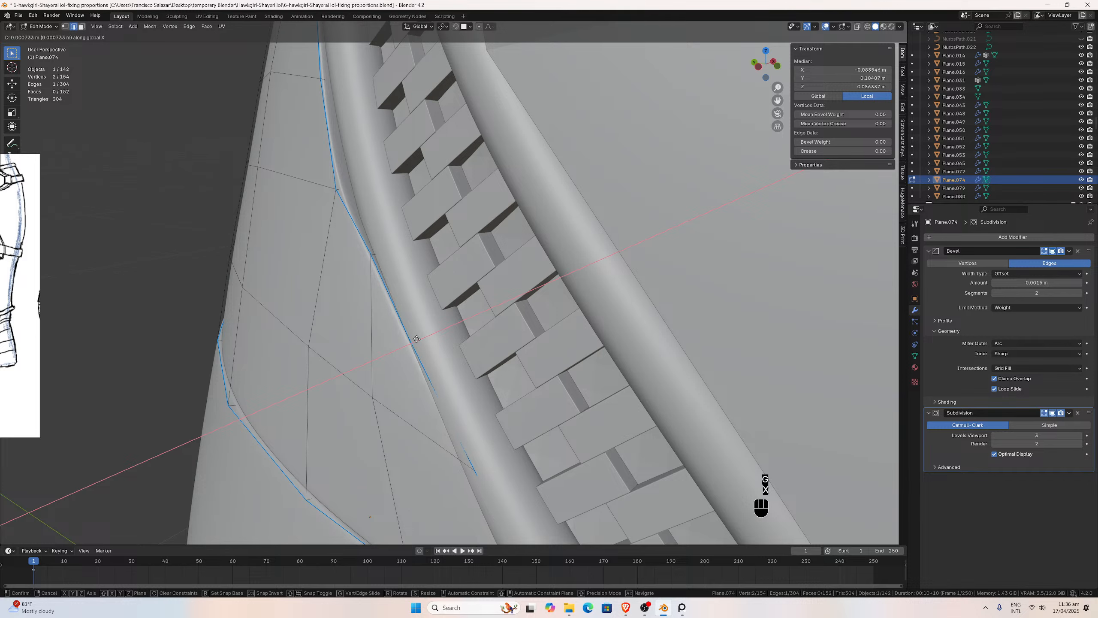
pyautogui.click(417, 339)
# Move the following side border edge 0.001249 m along X into the piping.
pyautogui.click(374, 252)
pyautogui.press('g')
pyautogui.press('x')
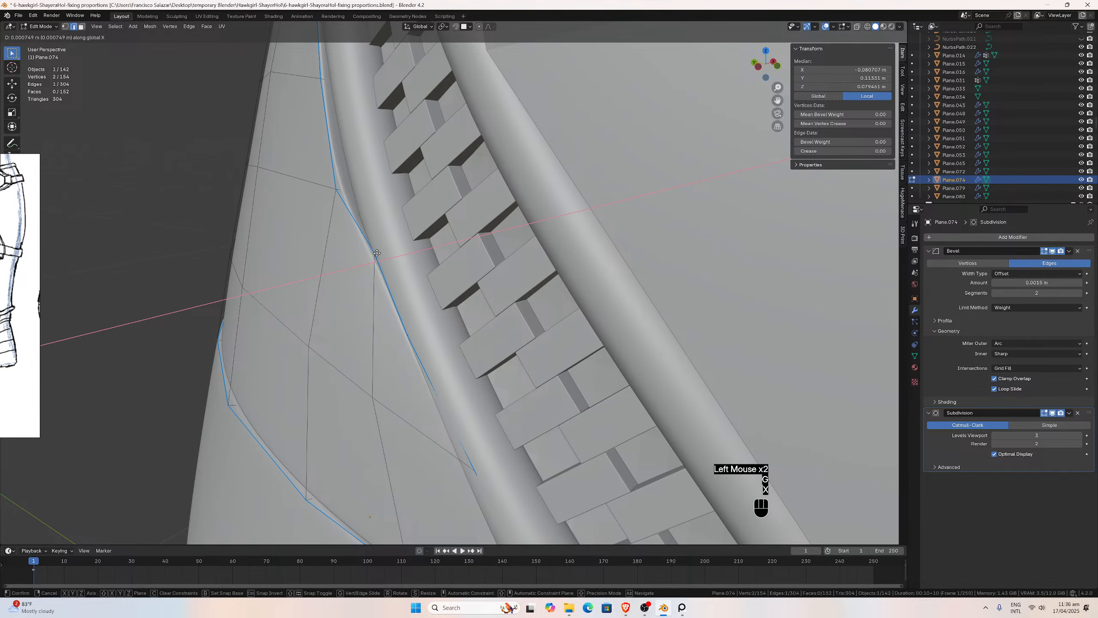
pyautogui.click(379, 253)
# Move the side border edge at the piping's bend 0.002305 m along X and check its fit.
pyautogui.moveTo(379, 253); pyautogui.dragTo(373, 264, button='middle')
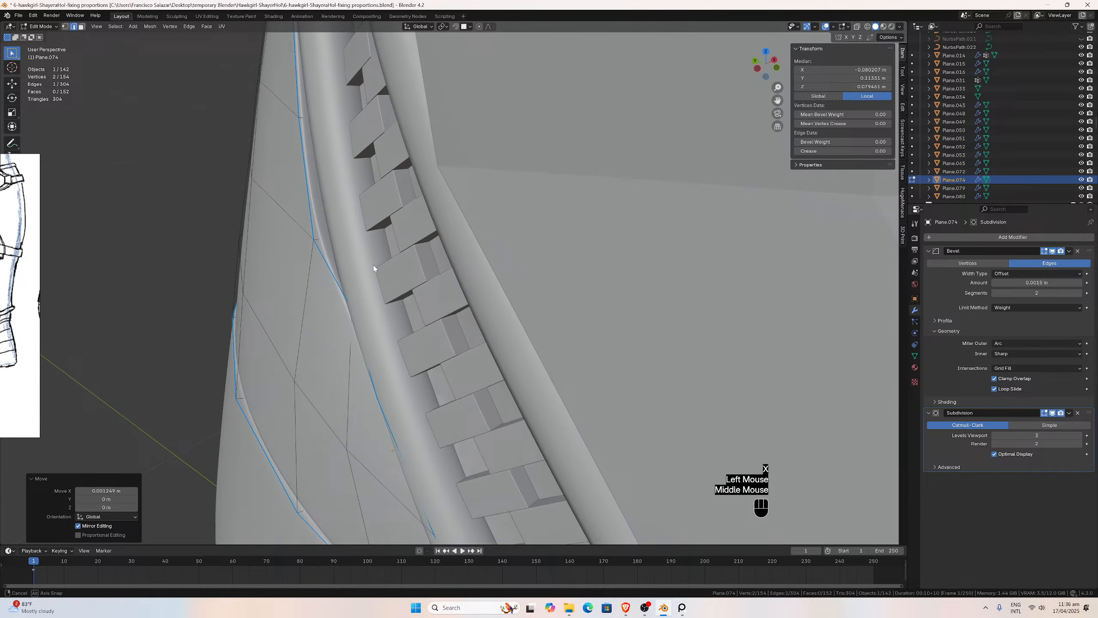
pyautogui.click(325, 239)
pyautogui.press('g')
pyautogui.press('x')
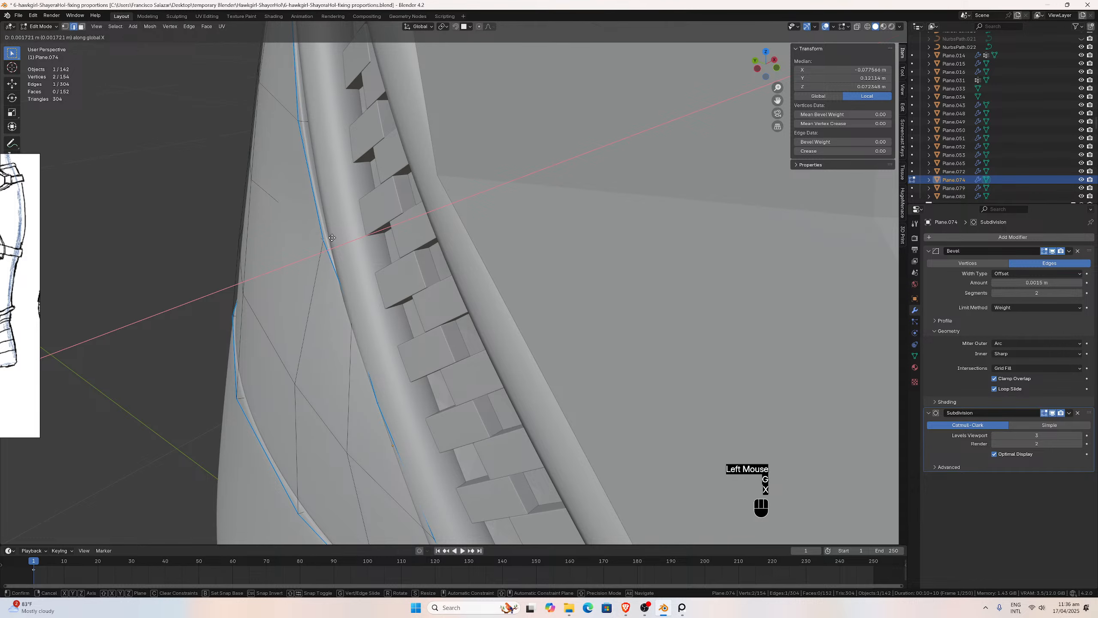
pyautogui.click(337, 241)
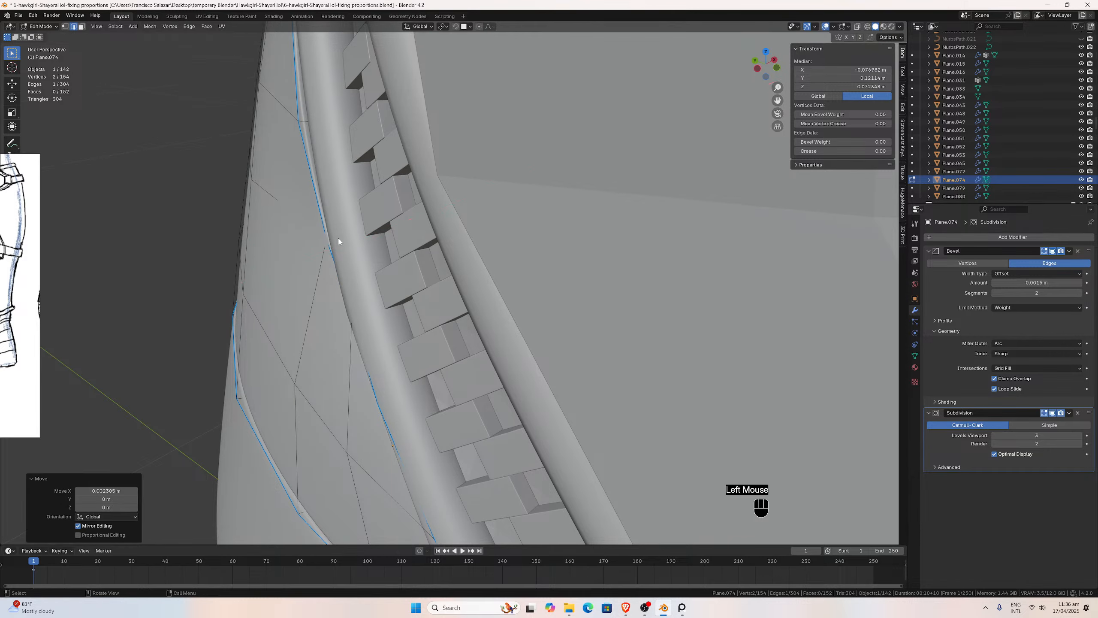
pyautogui.moveTo(338, 243); pyautogui.dragTo(387, 227, button='middle')
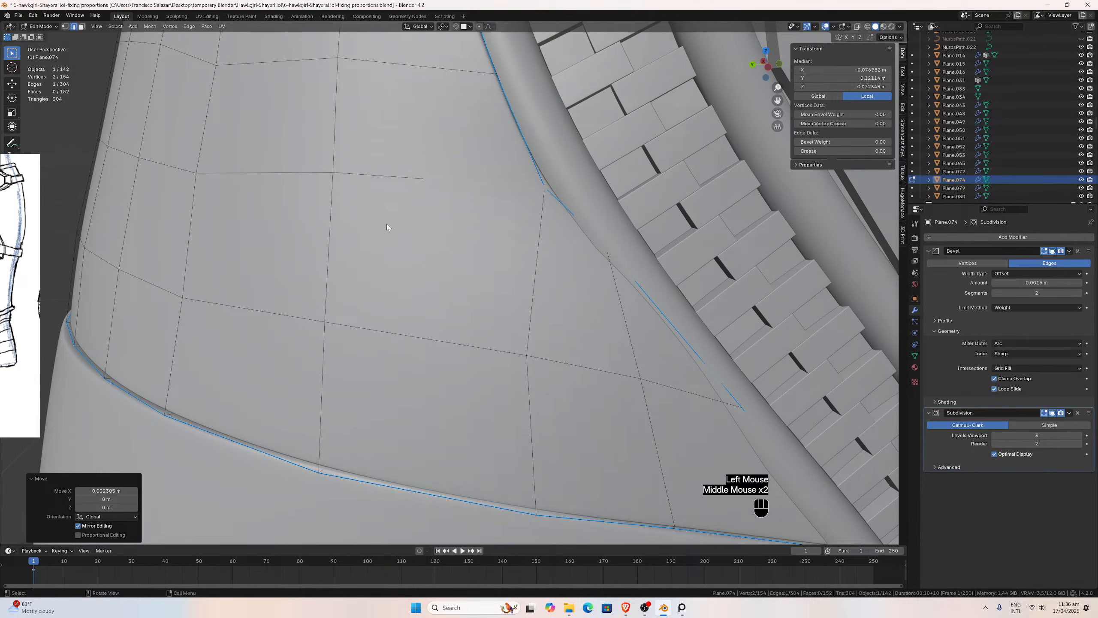
# Shift the side border edge at the piping's bend -0.000798 m along Y and 0.001197 m along Z.
pyautogui.press('ctrl+KP_3')
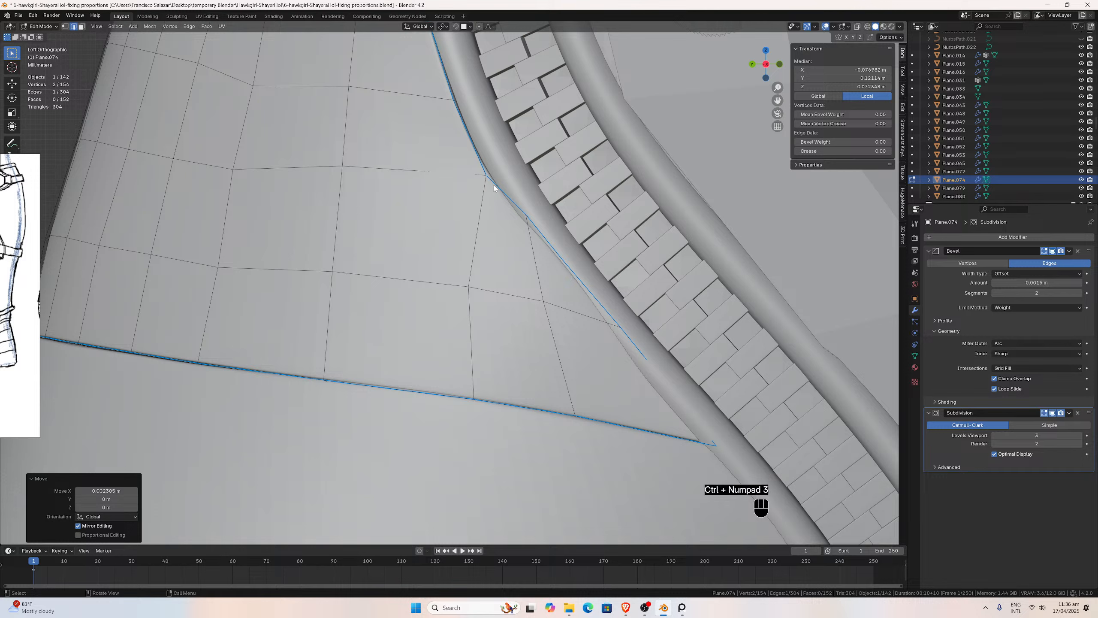
pyautogui.press('g')
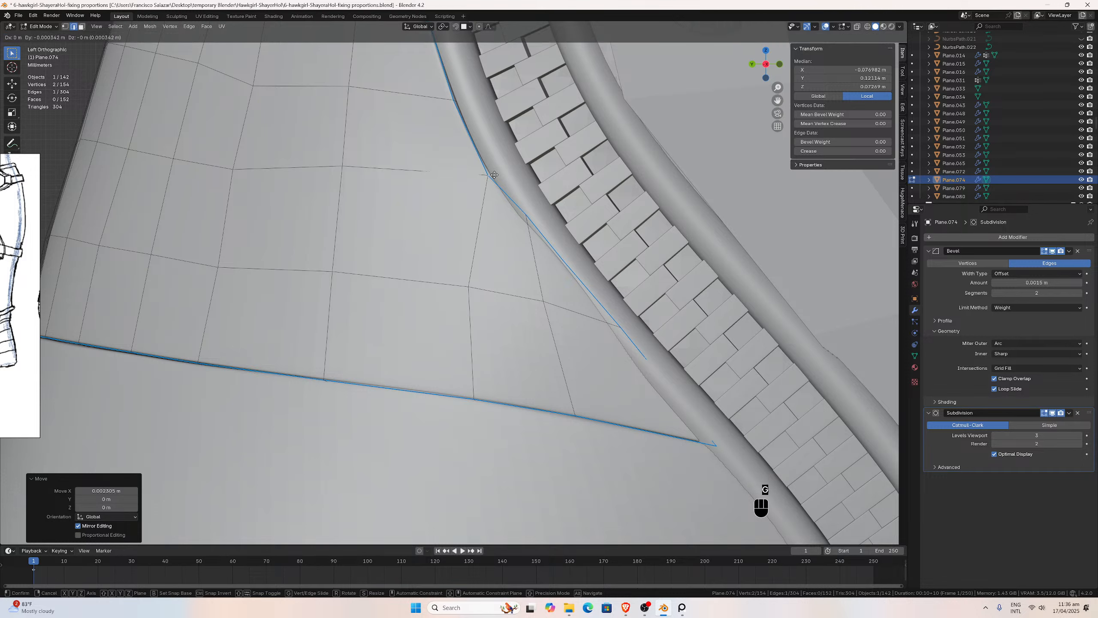
pyautogui.click(496, 169)
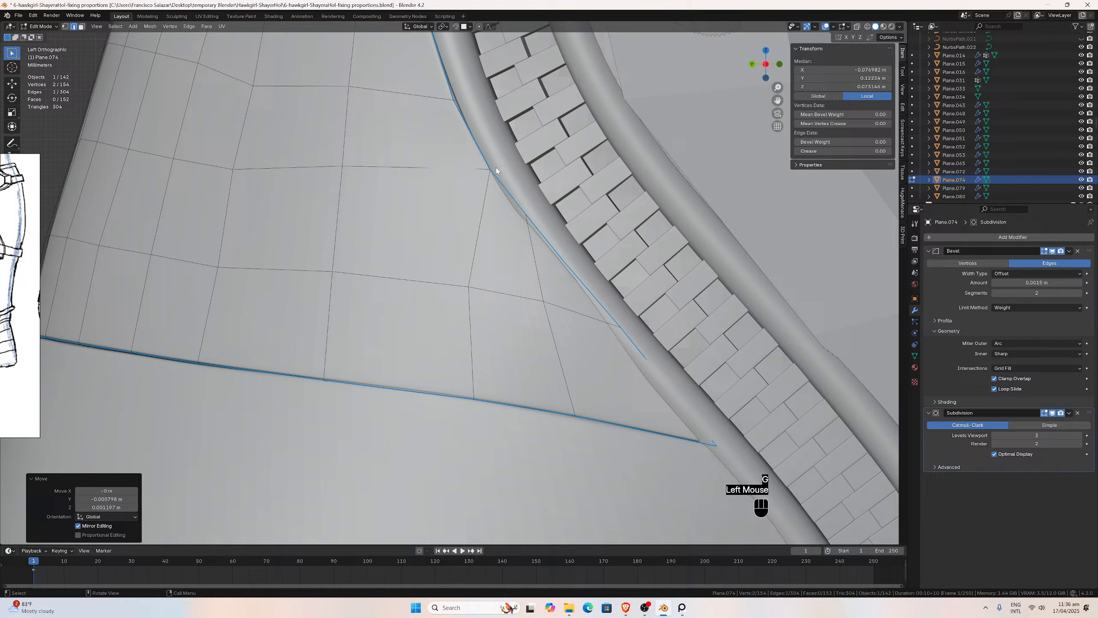
# Fit the next side border edge above the bend to the piping, moving it -0.001482 m along Y, 0.000285 m along Z and 0.001039 m along X.
pyautogui.click(455, 99)
pyautogui.press('g')
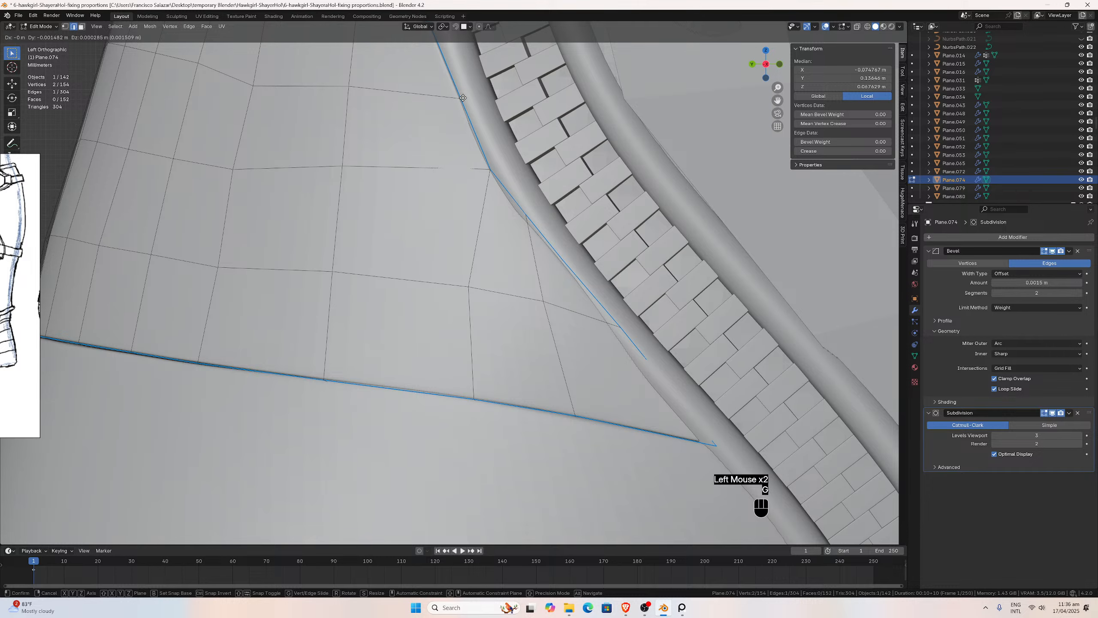
pyautogui.click(463, 98)
pyautogui.moveTo(459, 117); pyautogui.dragTo(410, 162, button='middle')
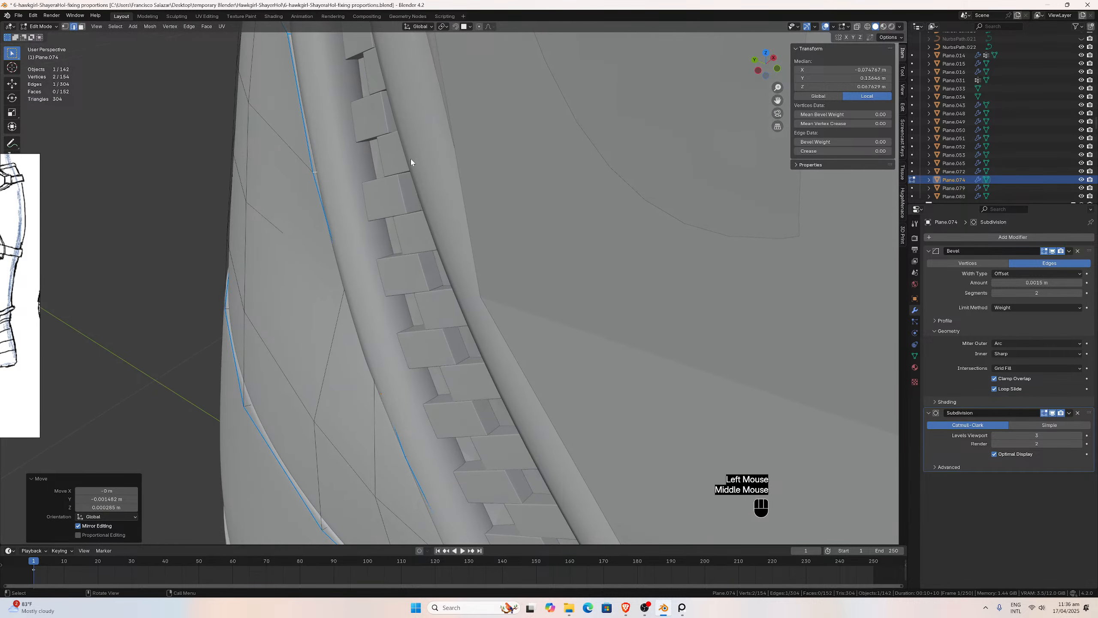
pyautogui.press('g')
pyautogui.press('x')
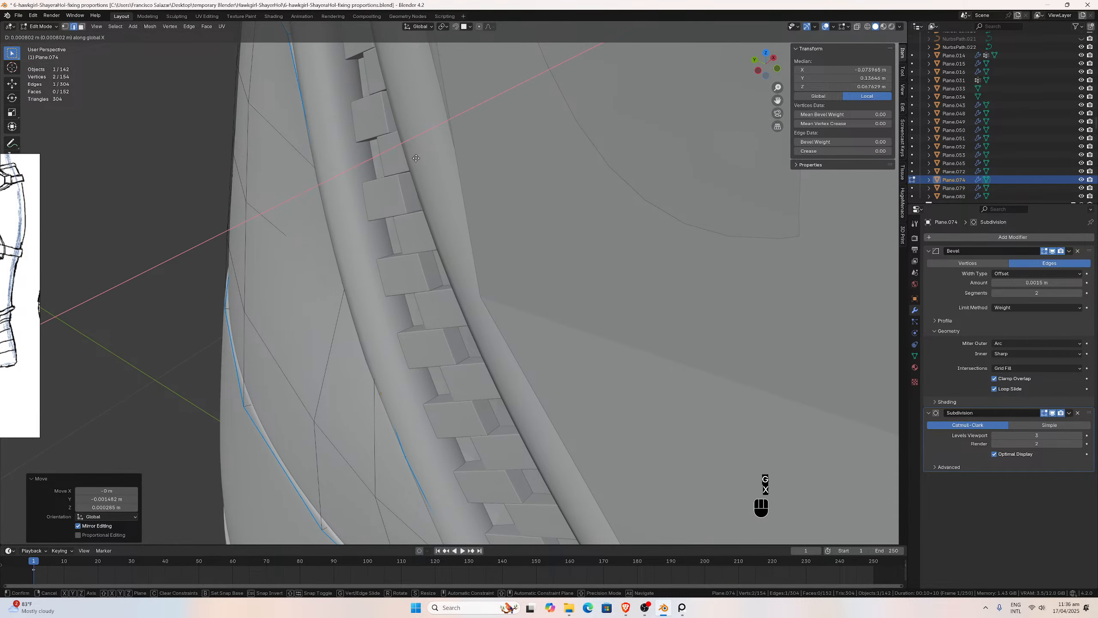
pyautogui.click(416, 159)
pyautogui.moveTo(417, 162); pyautogui.dragTo(388, 170, button='middle')
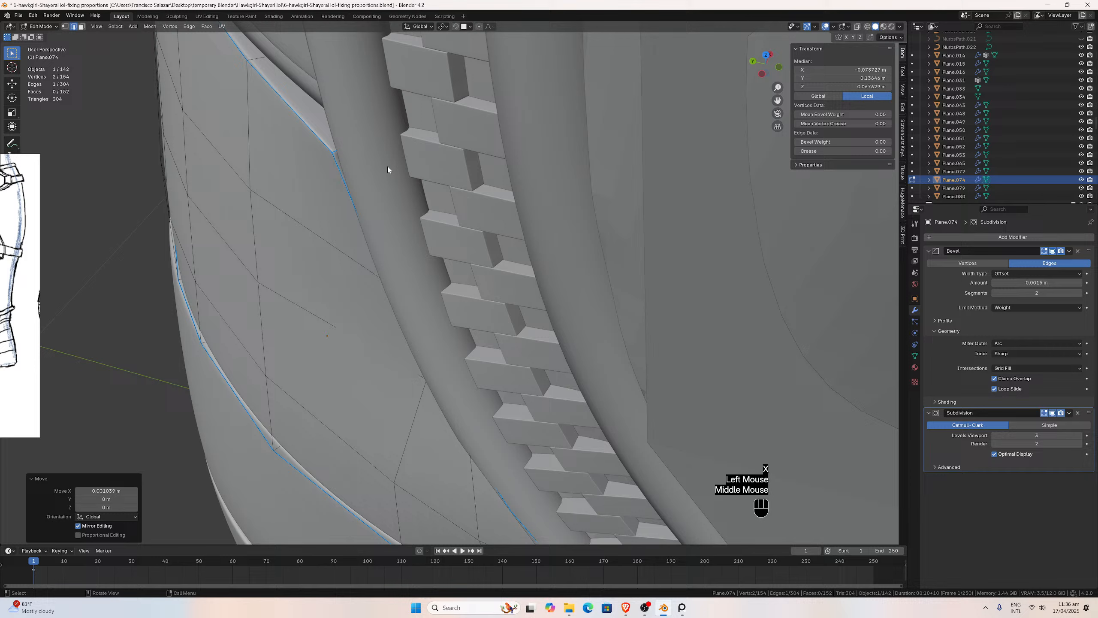
# Tuck the panel's upper corner edge into the piping by about 0.0017 m along X.
pyautogui.click(340, 152)
pyautogui.press('g')
pyautogui.press('x')
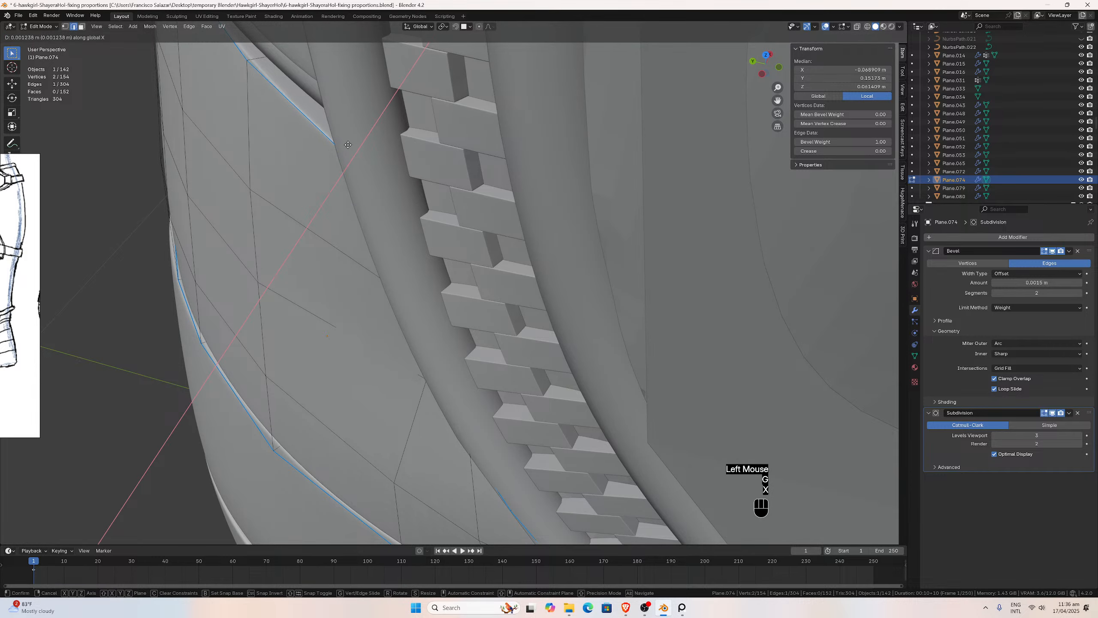
pyautogui.click(352, 144)
# Move the upper border edge next to the corner about 0.0022 m along X toward the boot's surface.
pyautogui.moveTo(353, 143); pyautogui.dragTo(549, 174, button='middle')
pyautogui.click(574, 187)
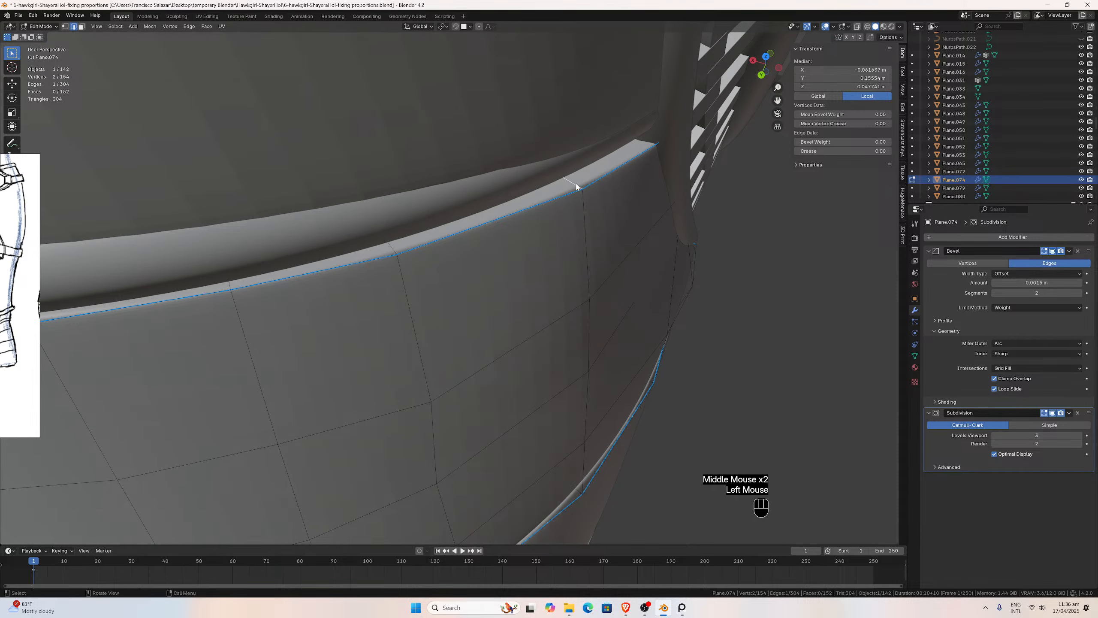
pyautogui.press('g')
pyautogui.press('x')
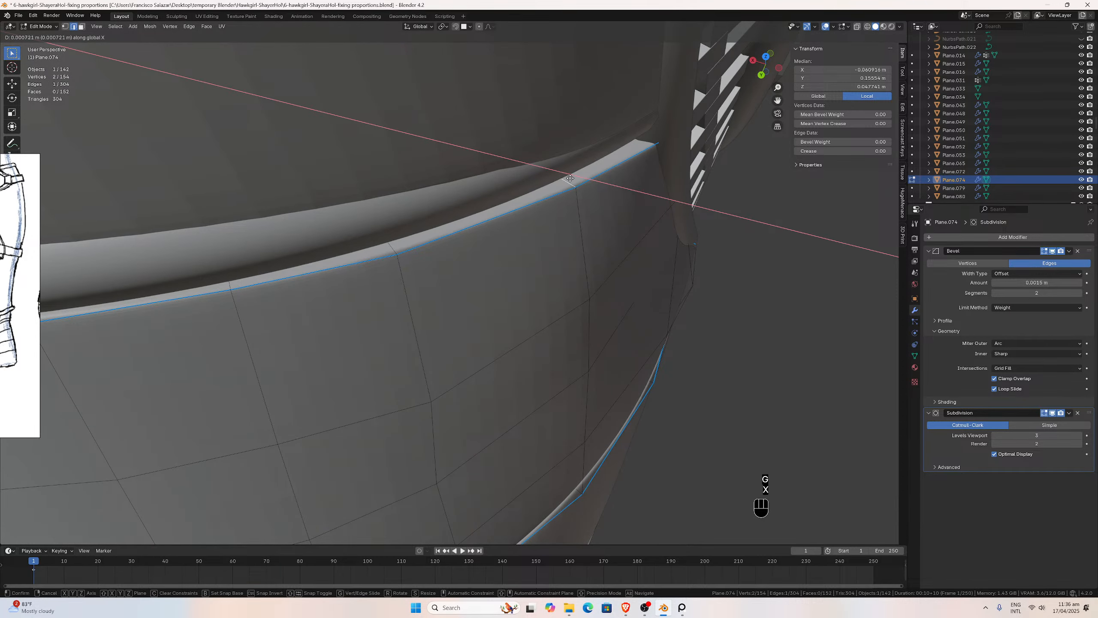
pyautogui.click(560, 171)
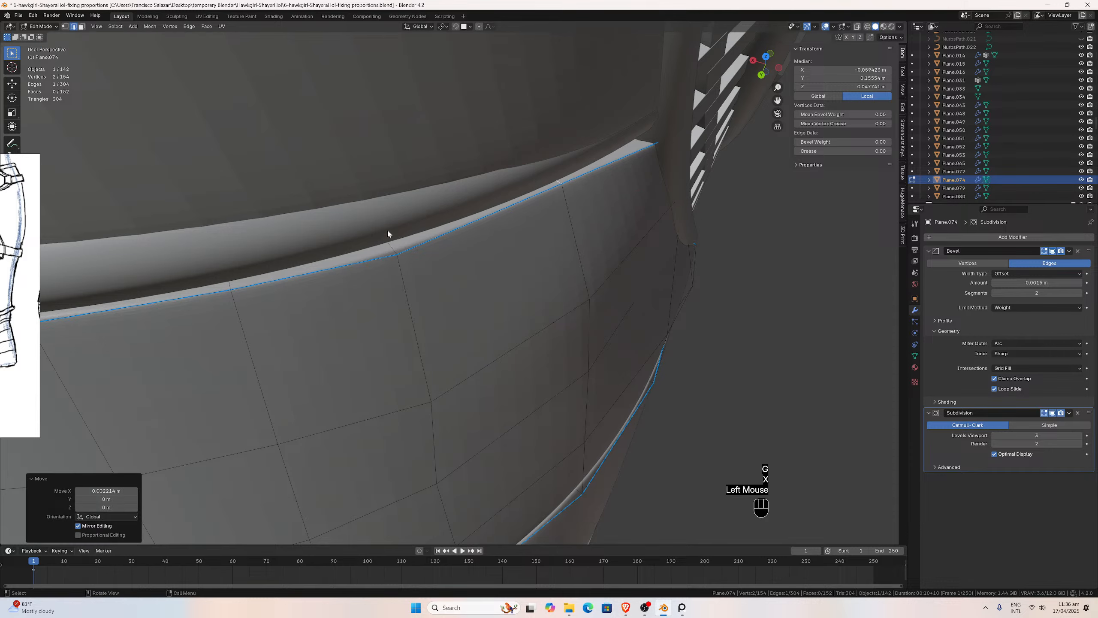
# Move the following upper border edge 0.000203 m along X toward the horizontal piping.
pyautogui.moveTo(387, 233); pyautogui.dragTo(559, 297, button='middle')
pyautogui.click(553, 299)
pyautogui.press('g')
pyautogui.press('x')
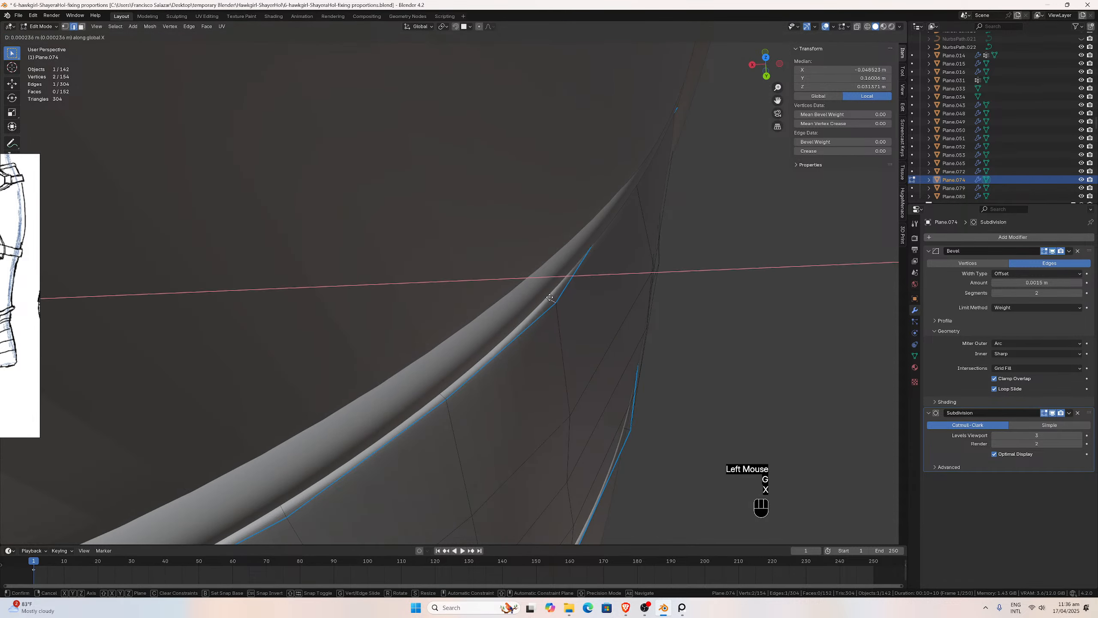
pyautogui.click(545, 295)
# Check the panel's upper corner edge in X-ray and raise it 0.000831 m along Z behind the piping.
pyautogui.scroll(-3, 546, 295)
pyautogui.moveTo(545, 295); pyautogui.dragTo(484, 244, button='middle')
pyautogui.scroll(3, 517, 295)
pyautogui.scroll(1, 516, 293)
pyautogui.scroll(1, 484, 243)
pyautogui.click(582, 108)
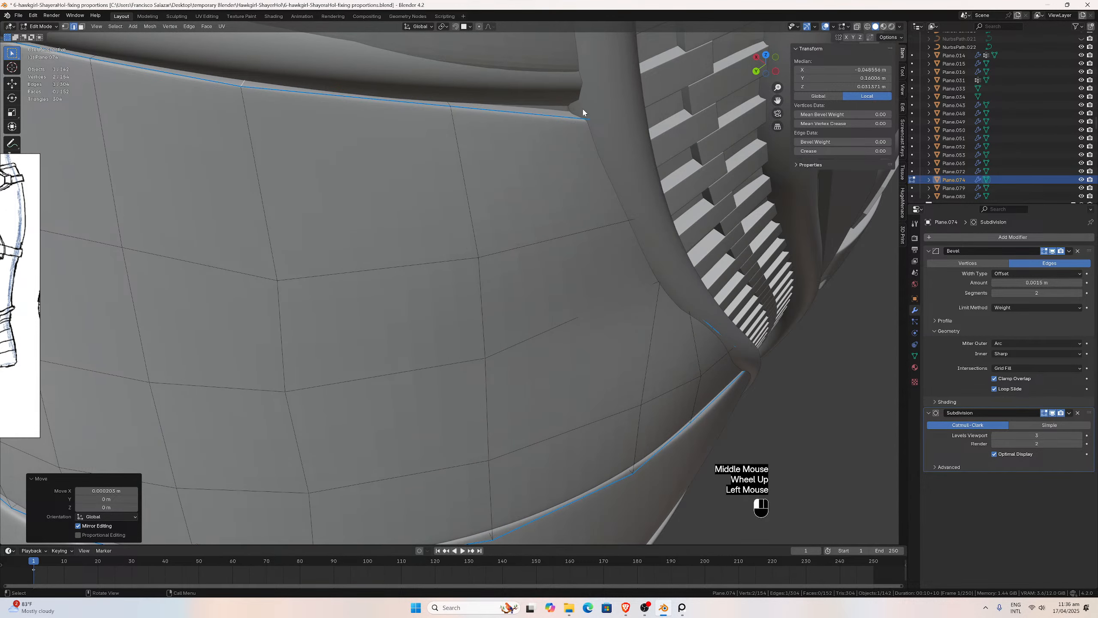
pyautogui.moveTo(588, 113); pyautogui.dragTo(730, 121, button='middle')
pyautogui.scroll(-1, 731, 122)
pyautogui.click(857, 27)
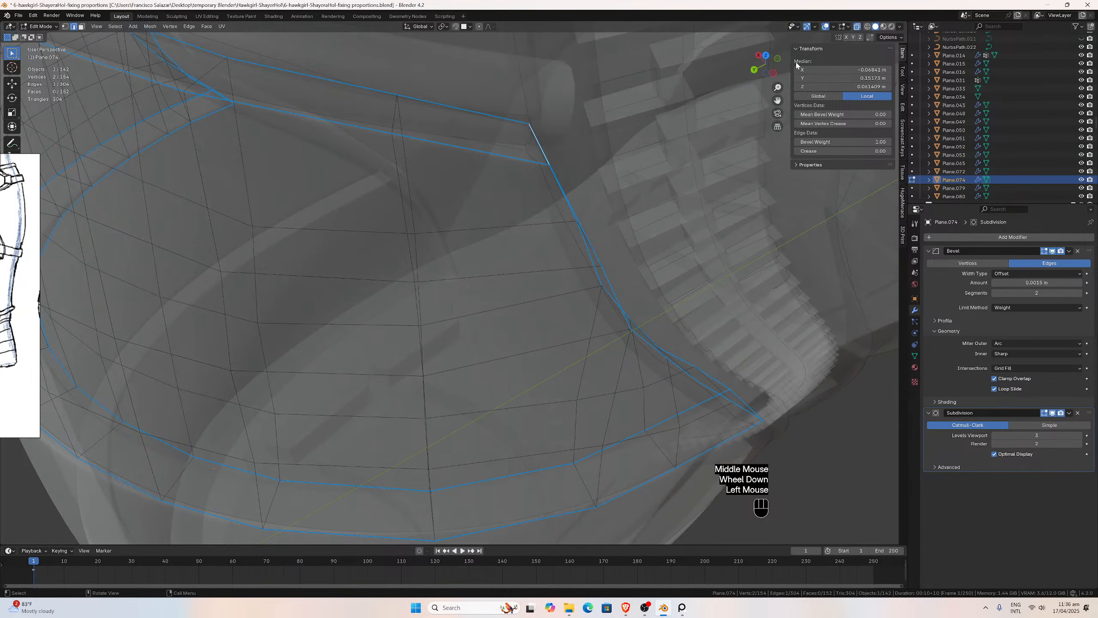
pyautogui.moveTo(648, 135); pyautogui.dragTo(668, 95, button='middle')
pyautogui.click(586, 170)
pyautogui.click(589, 167)
pyautogui.click(856, 29)
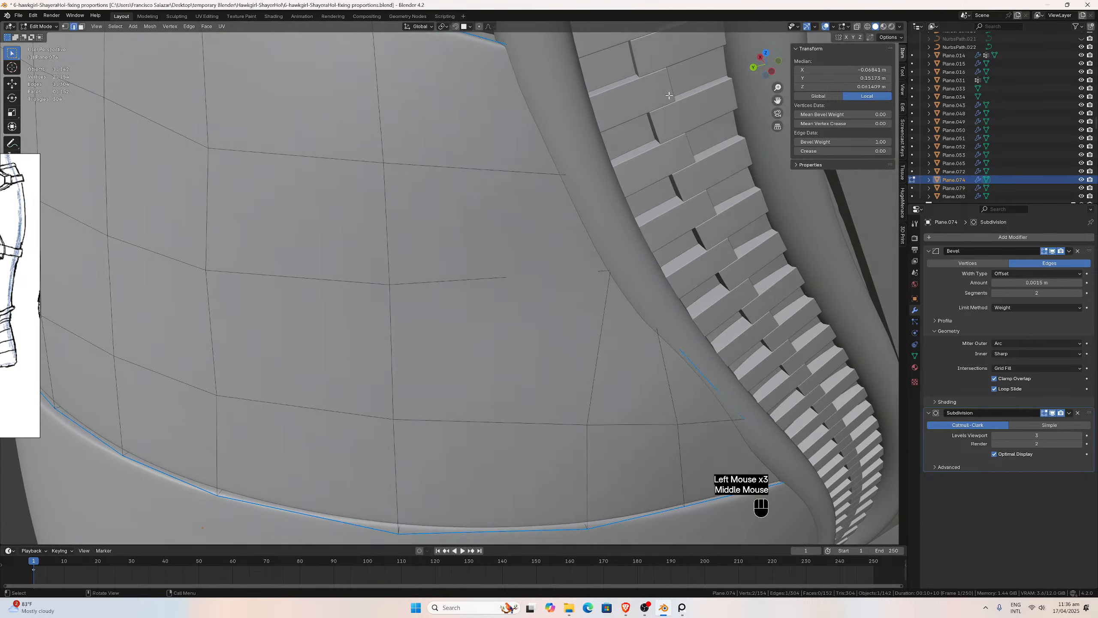
pyautogui.press('ctrl+KP_3')
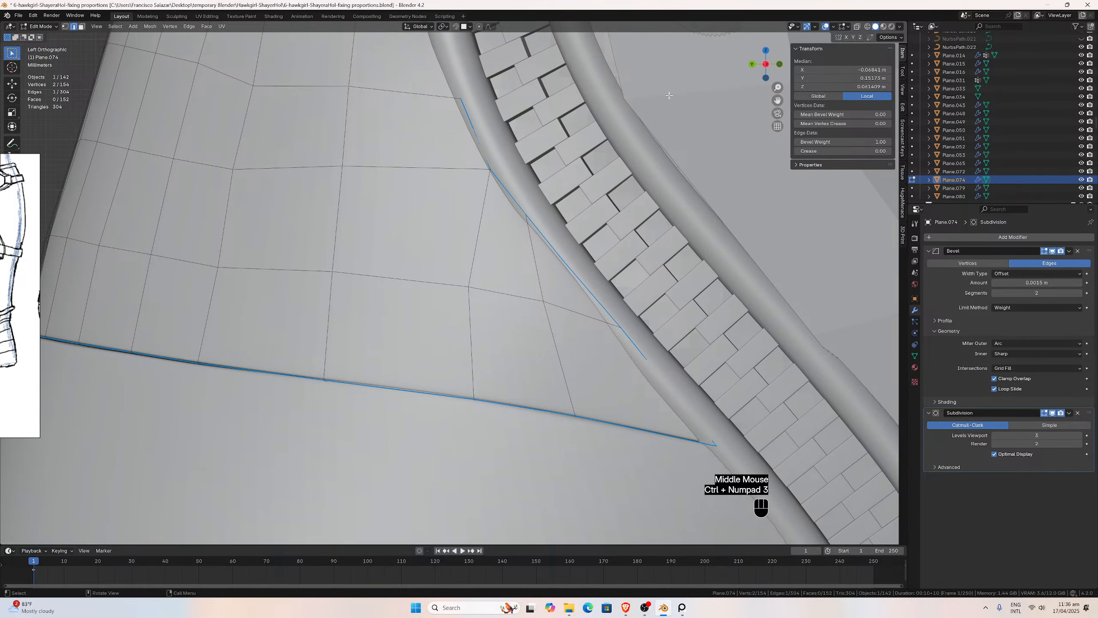
pyautogui.scroll(1, 674, 115)
pyautogui.moveTo(777, 101); pyautogui.dragTo(840, 370)
pyautogui.scroll(1, 555, 181)
pyautogui.press('g')
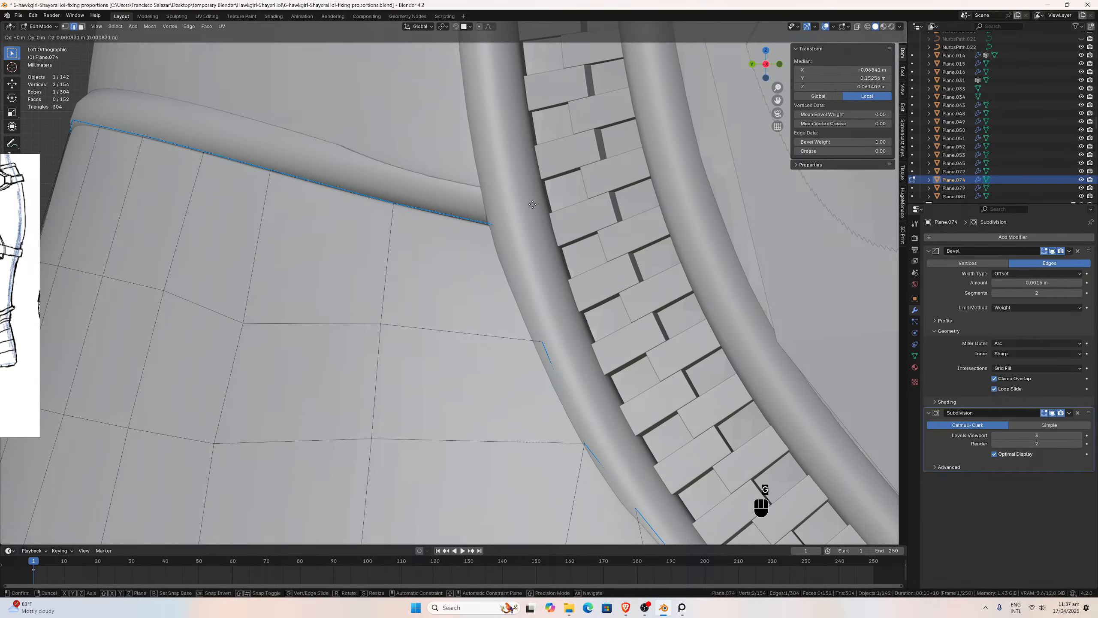
pyautogui.click(533, 204)
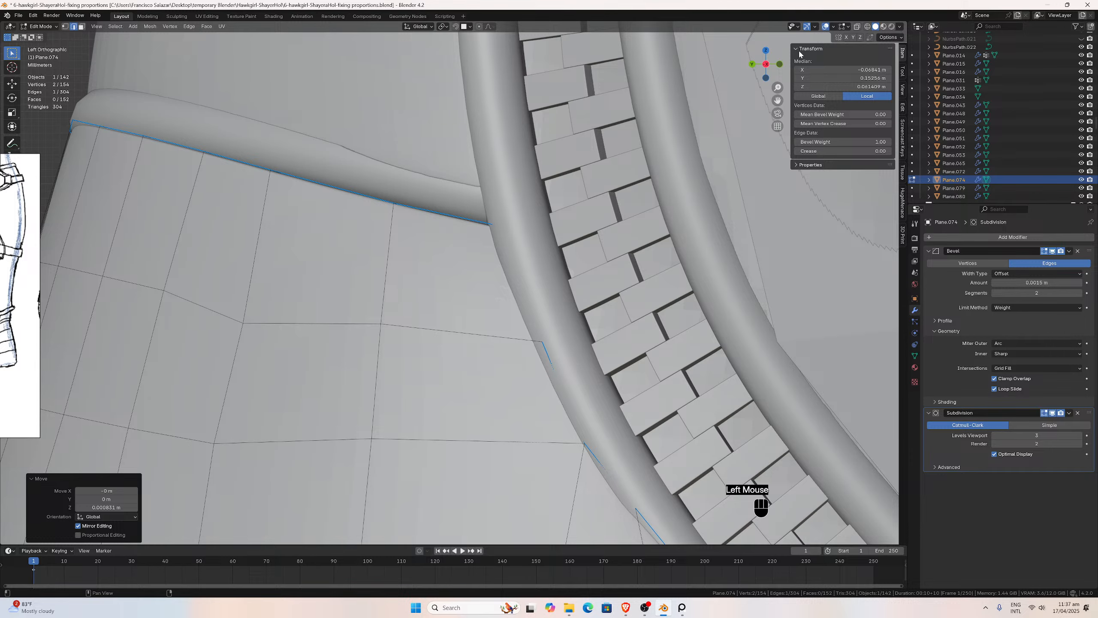
# Select the outer and inner vertices at the dip in the first grid row below the panel's upper border, using X-ray.
pyautogui.click(857, 27)
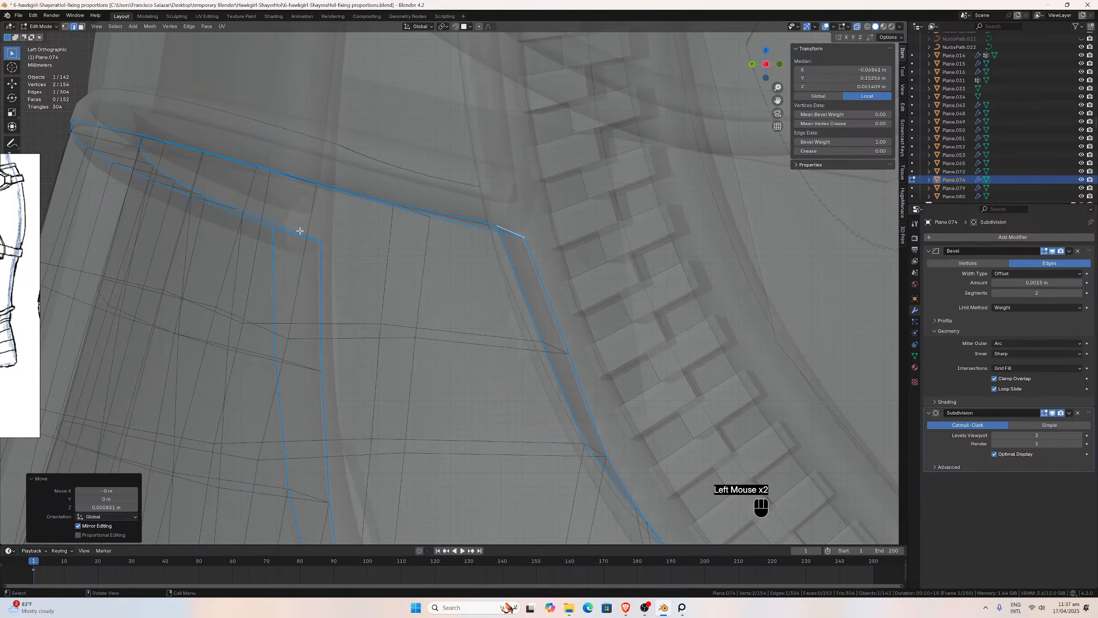
pyautogui.click(66, 27)
pyautogui.click(242, 323)
pyautogui.scroll(-2, 242, 322)
pyautogui.moveTo(242, 322); pyautogui.dragTo(340, 341, button='middle')
pyautogui.keyDown('shift'); pyautogui.click(337, 333); pyautogui.keyUp('shift')
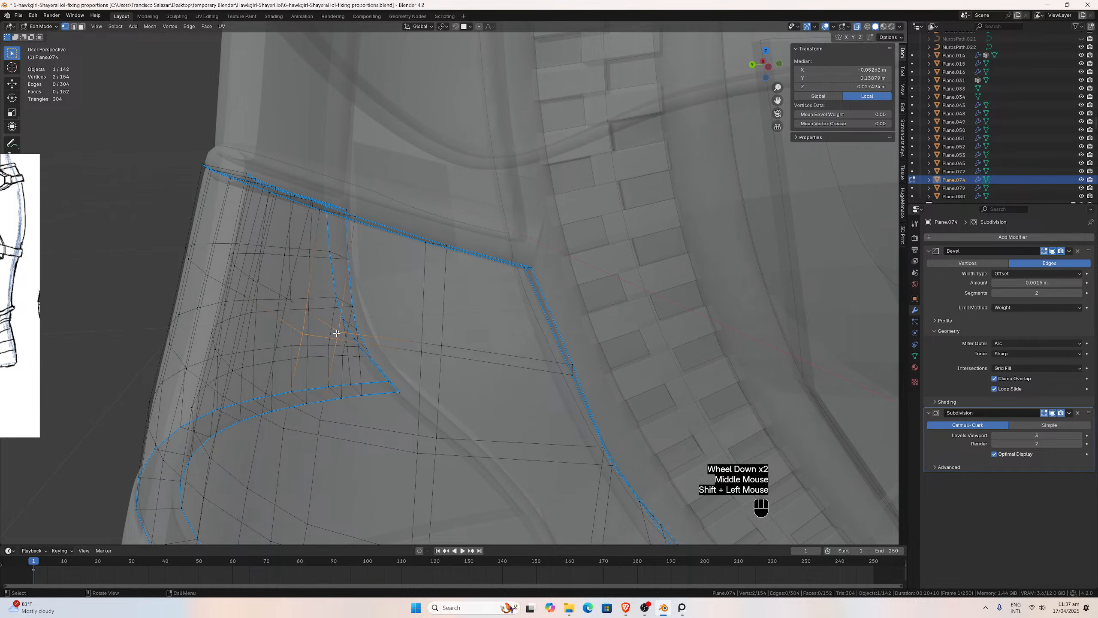
pyautogui.press('KP_3')
pyautogui.press('ctrl+KP_3')
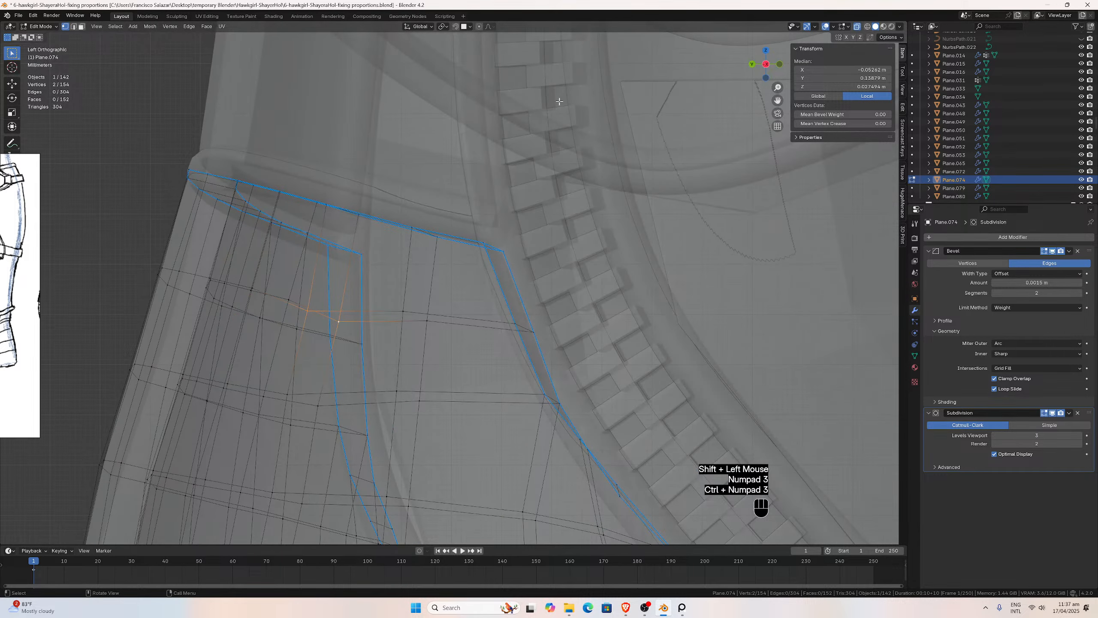
pyautogui.click(857, 26)
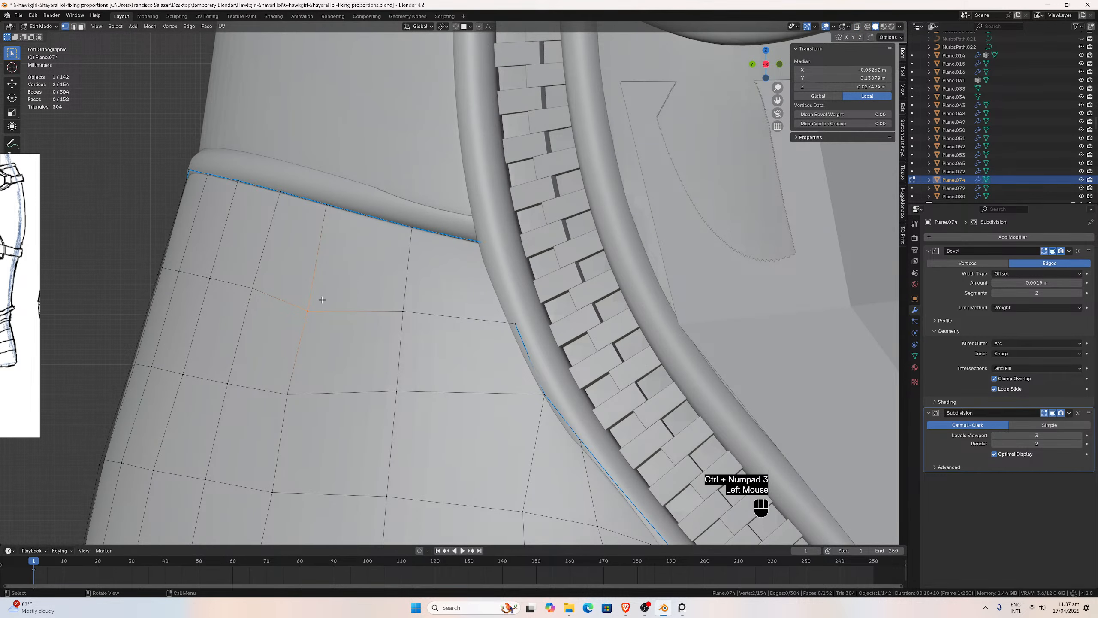
# Raise the selected vertex pair in the leg panel's upper row about 0.0026 m, then nudge the pair below it about 0.0009 m toward the strap.
pyautogui.press('g')
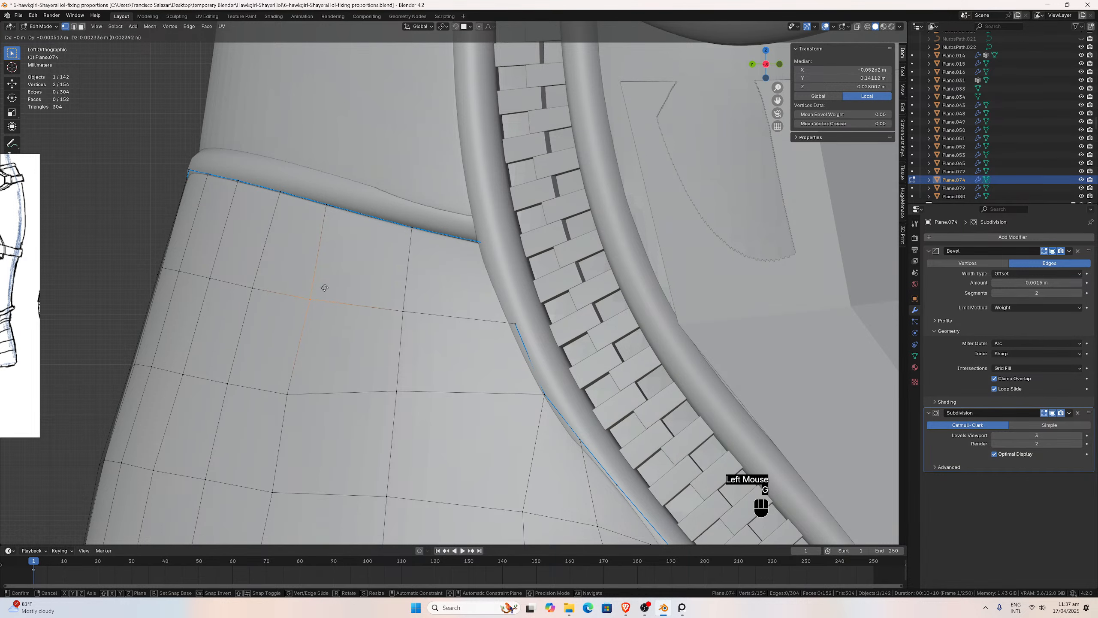
pyautogui.click(324, 287)
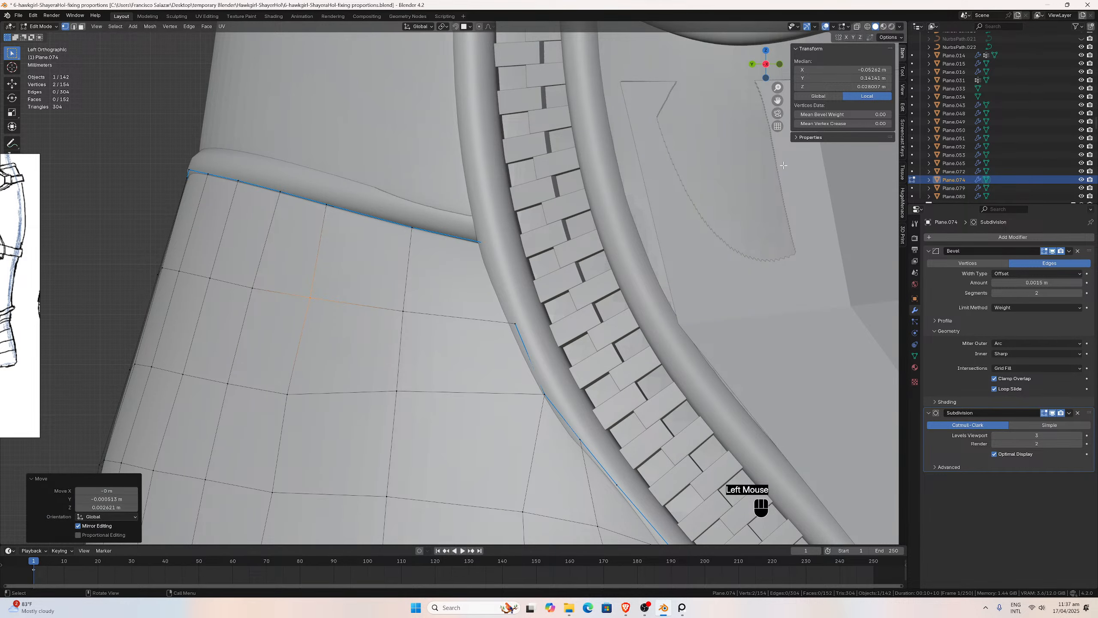
pyautogui.click(857, 26)
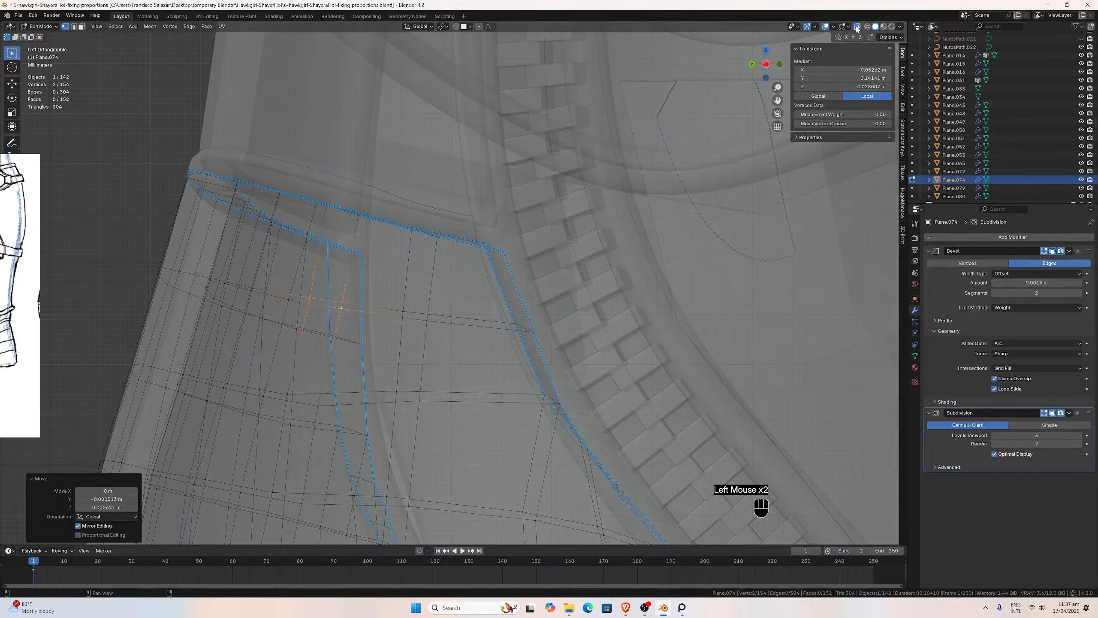
pyautogui.click(285, 394)
pyautogui.keyDown('shift'); pyautogui.click(318, 406); pyautogui.keyUp('shift')
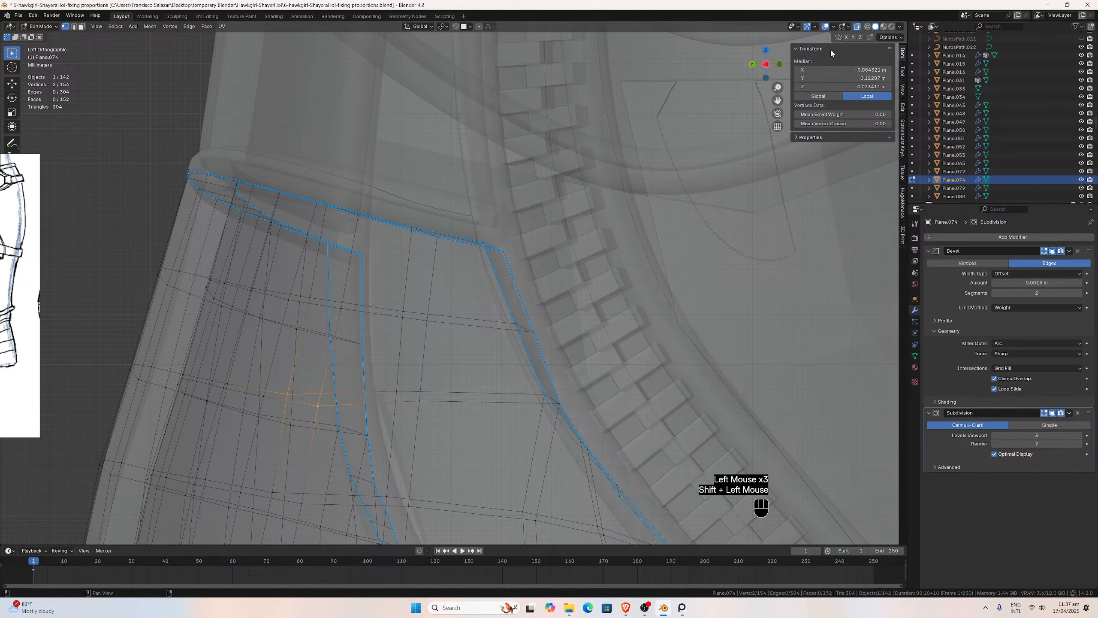
pyautogui.click(857, 27)
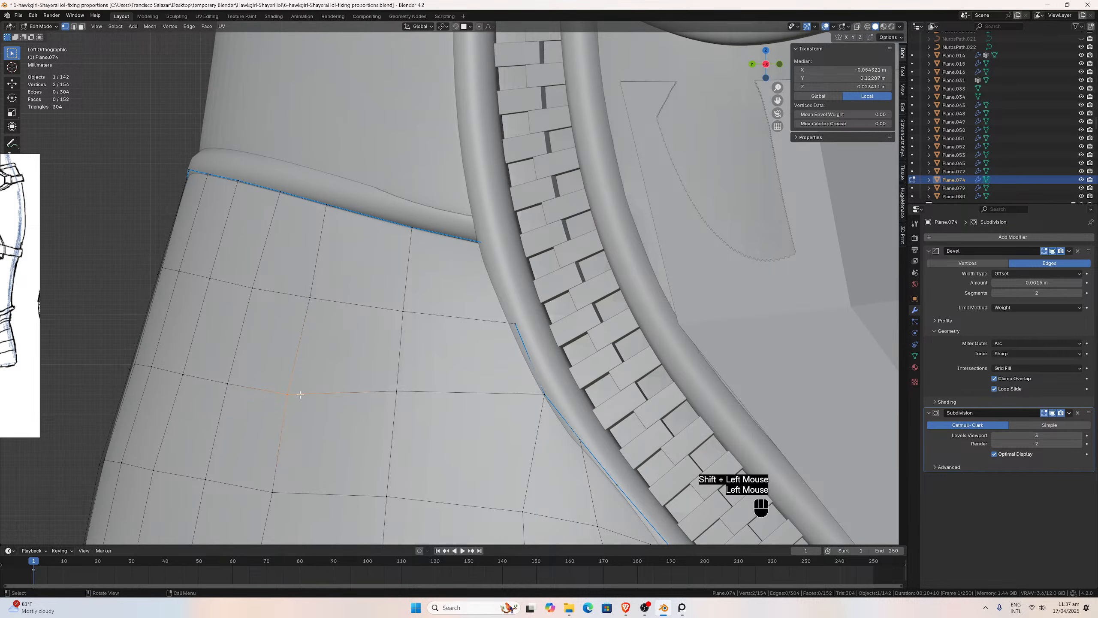
pyautogui.press('g')
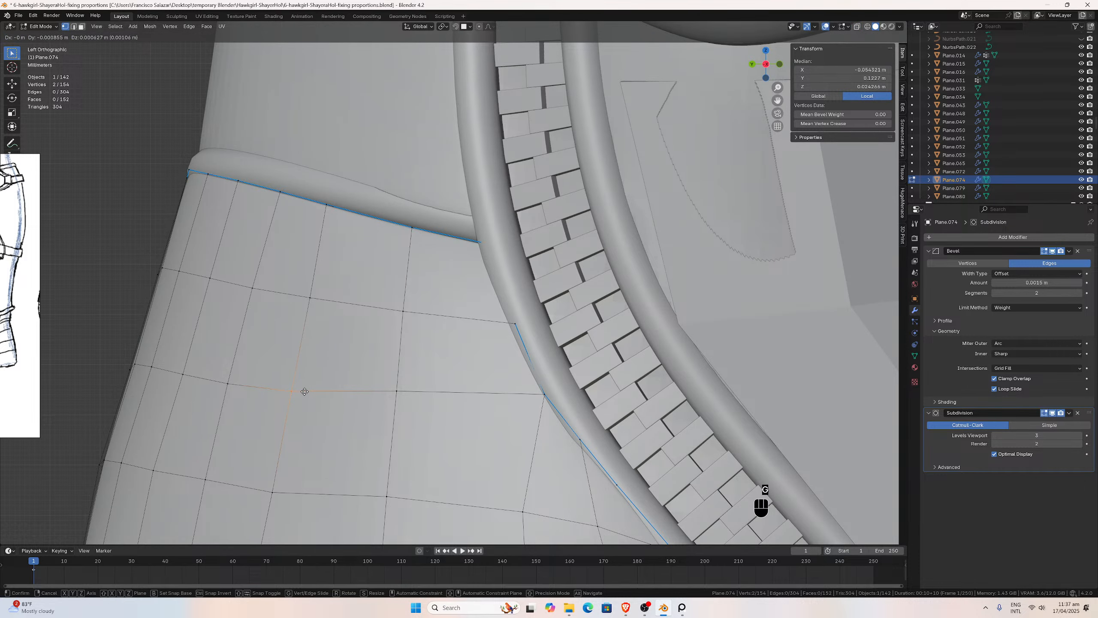
pyautogui.click(303, 392)
pyautogui.scroll(-2, 505, 444)
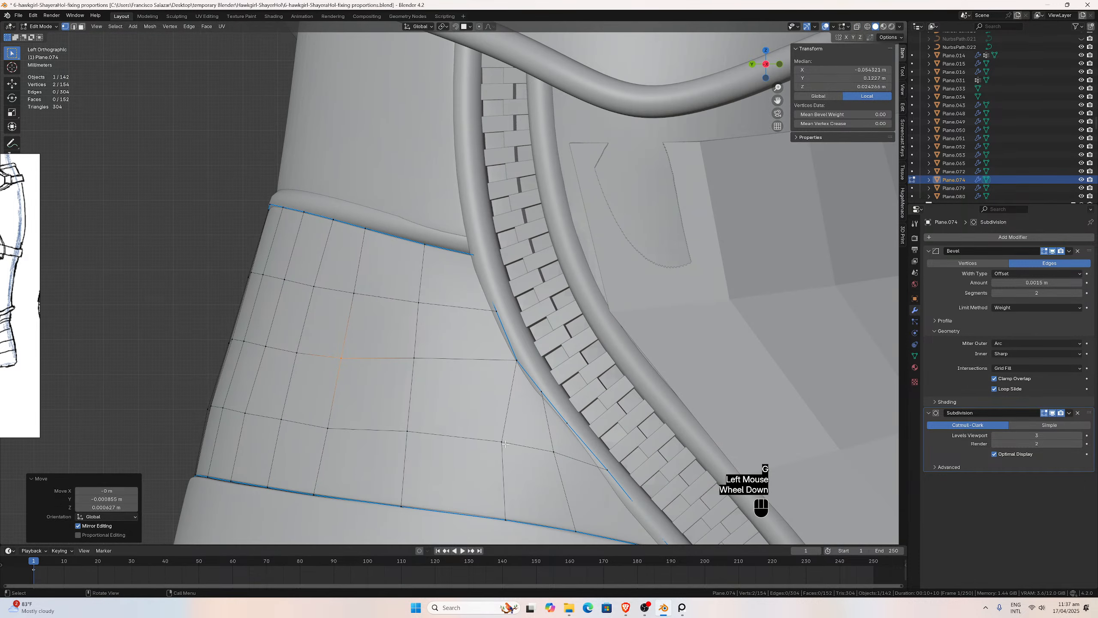
# Move the lower-row vertex pair near the strap about 0.0019 m toward the strap and about 0.001 m down.
pyautogui.click(857, 27)
pyautogui.click(502, 444)
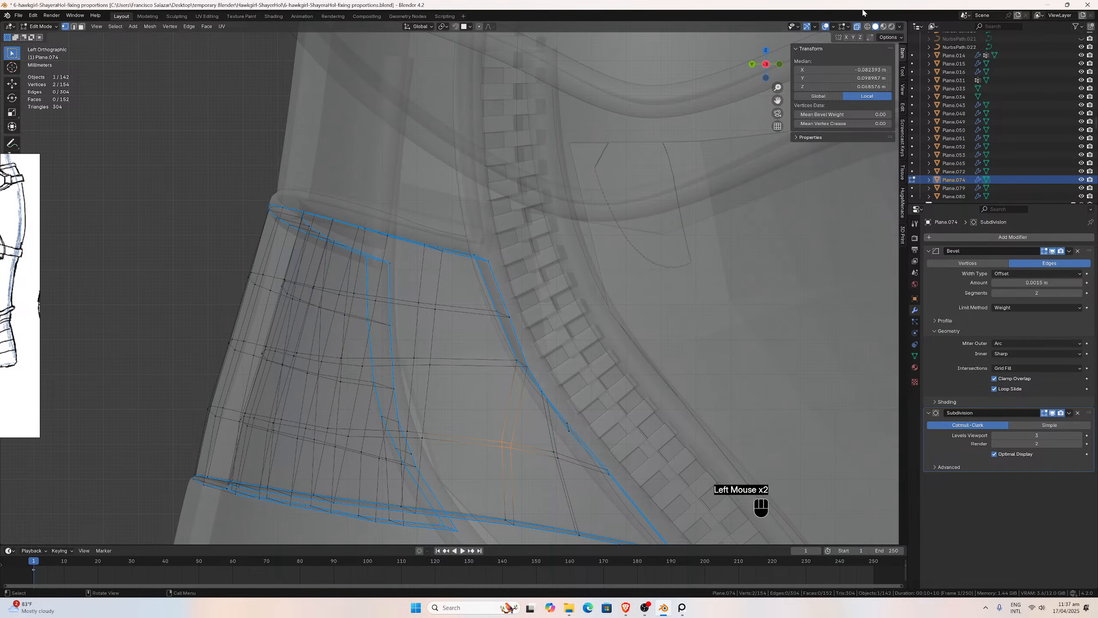
pyautogui.click(857, 27)
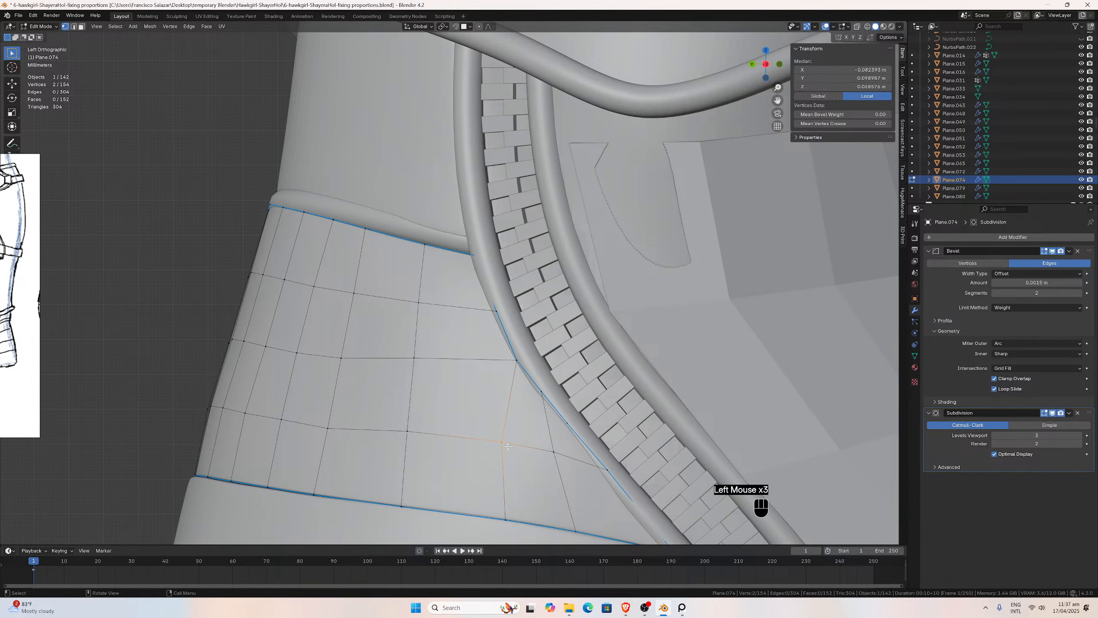
pyautogui.press('g')
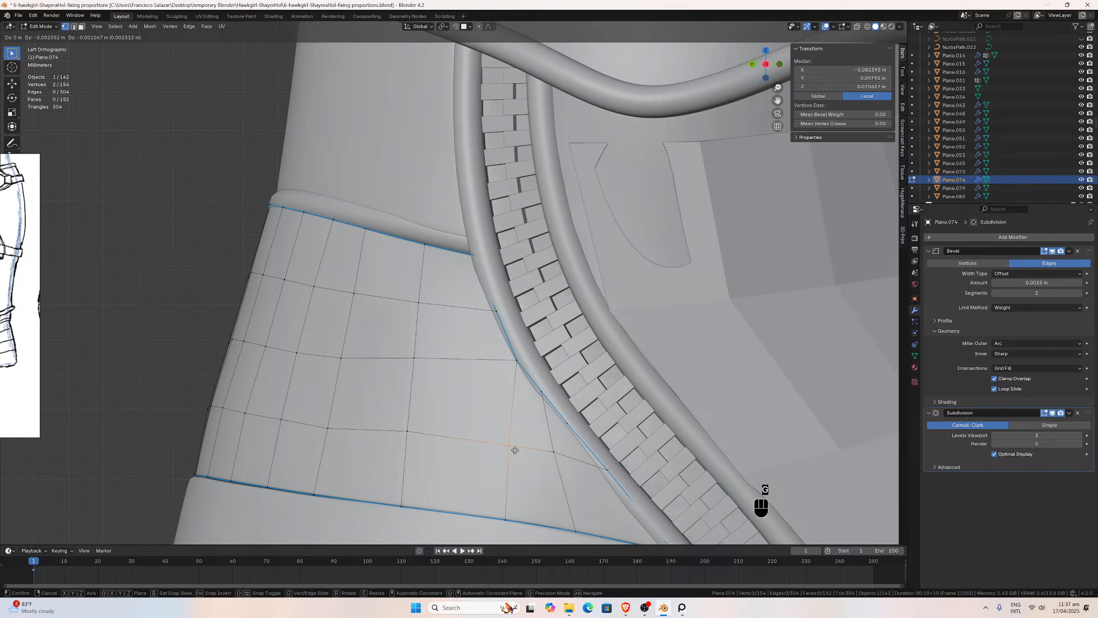
pyautogui.click(514, 450)
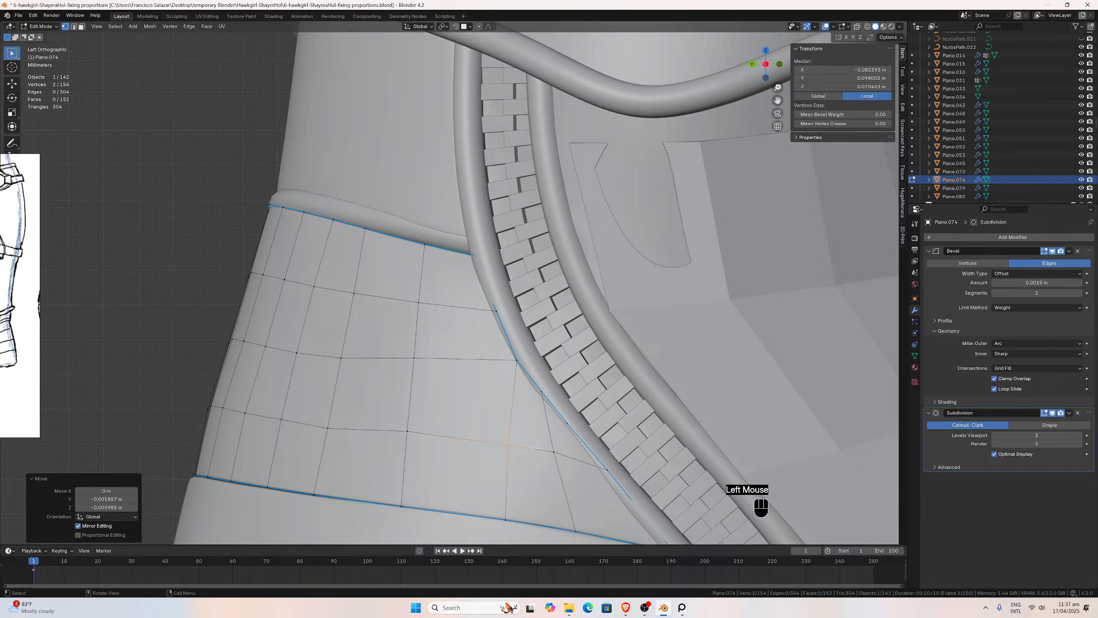
# Shift the next lower-row vertex pair, just inside the panel's strap-side border, about 0.0016 m along global X.
pyautogui.scroll(-3, 534, 448)
pyautogui.moveTo(534, 447); pyautogui.dragTo(616, 399, button='middle')
pyautogui.scroll(3, 617, 398)
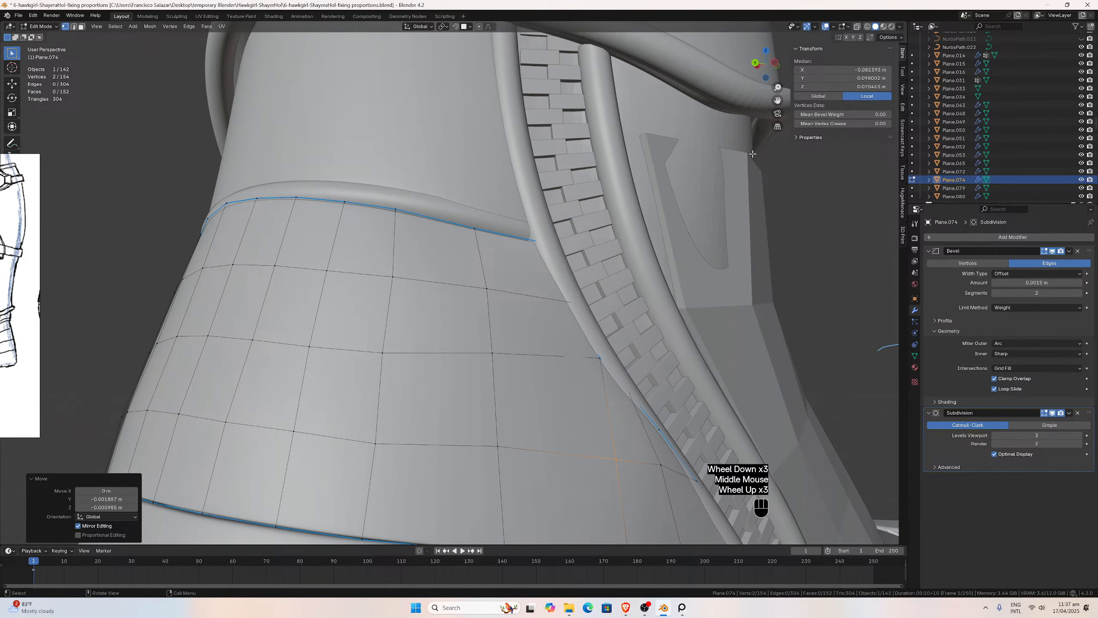
pyautogui.moveTo(776, 101); pyautogui.dragTo(640, 18)
pyautogui.moveTo(634, 326); pyautogui.dragTo(604, 345, button='middle')
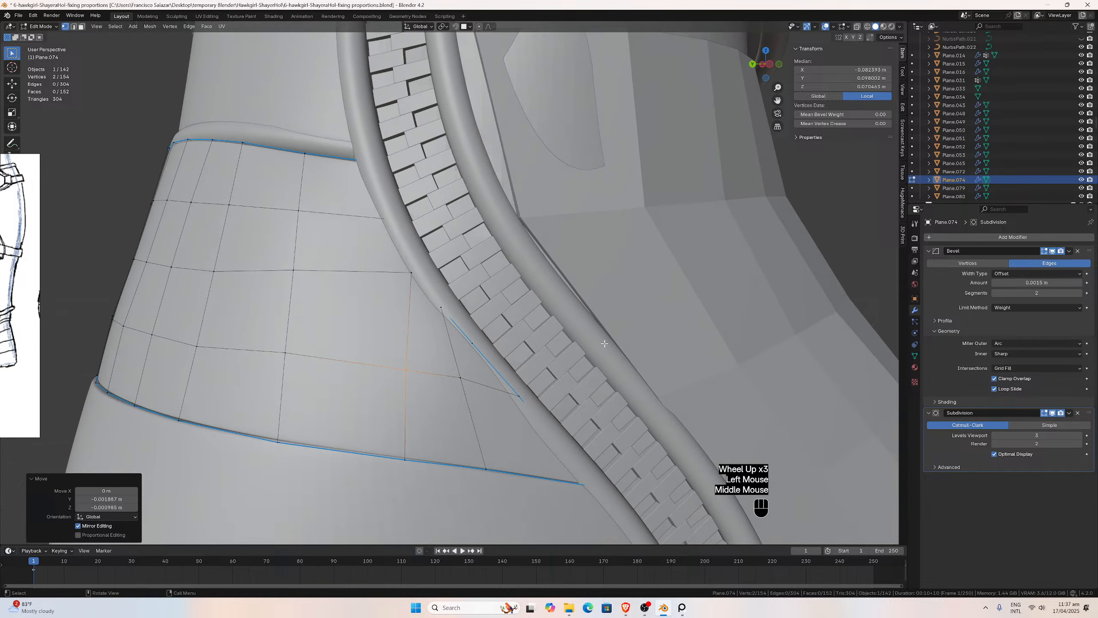
pyautogui.click(857, 26)
pyautogui.moveTo(540, 281)
pyautogui.mouseDown(button='middle')
pyautogui.moveTo(507, 326)
pyautogui.moveTo(577, 391)
pyautogui.mouseUp(button='middle')
pyautogui.click(448, 384)
pyautogui.click(857, 26)
pyautogui.press('g')
pyautogui.press('x')
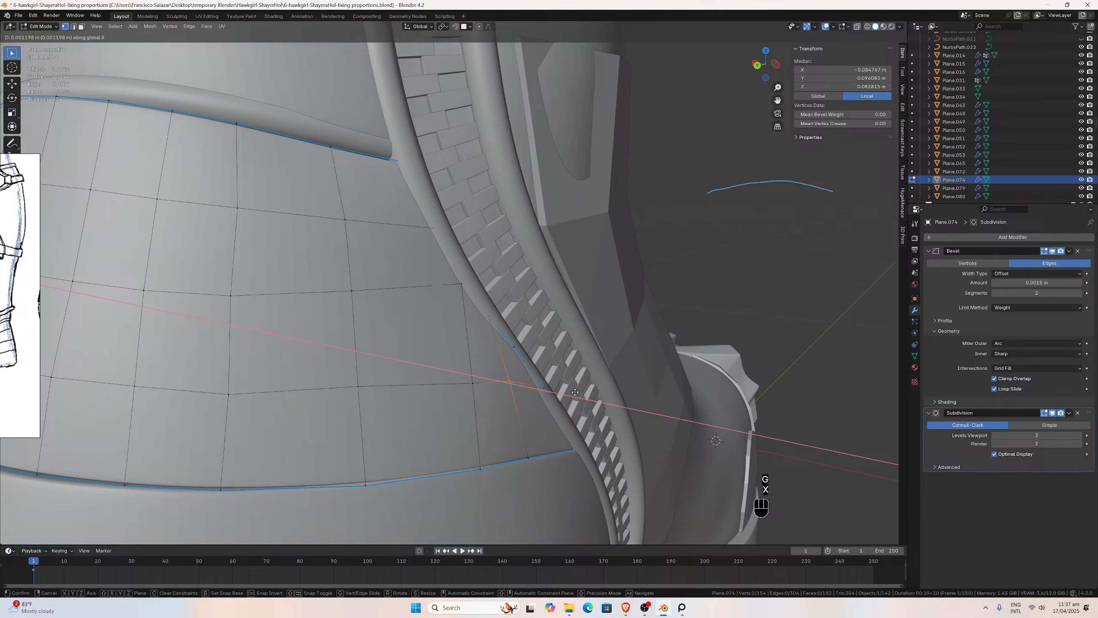
pyautogui.click(573, 392)
# Select the inner and outer vertices on the panel's border beside the strap and move them about 0.0007 m along global X.
pyautogui.moveTo(573, 392); pyautogui.dragTo(468, 347, button='middle')
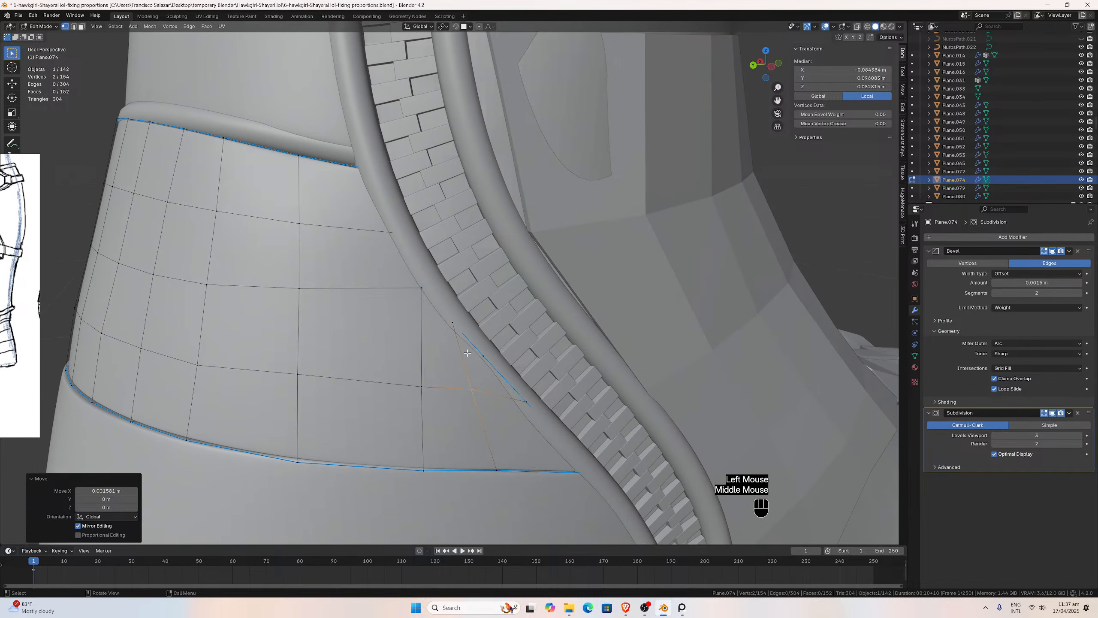
pyautogui.click(468, 348)
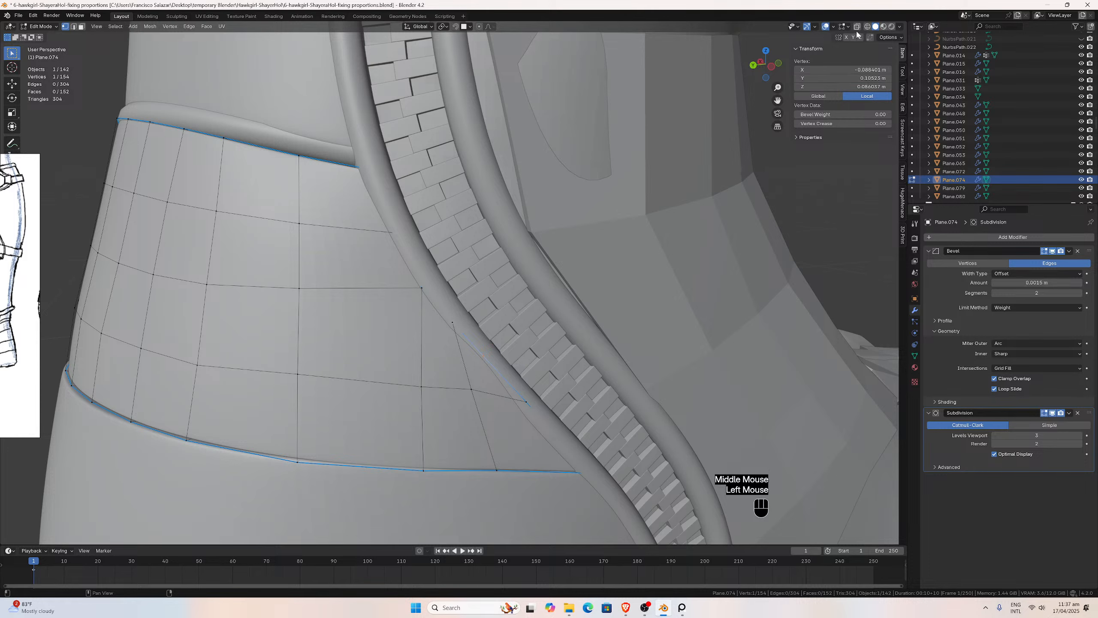
pyautogui.click(856, 27)
pyautogui.keyDown('shift'); pyautogui.click(468, 350); pyautogui.keyUp('shift')
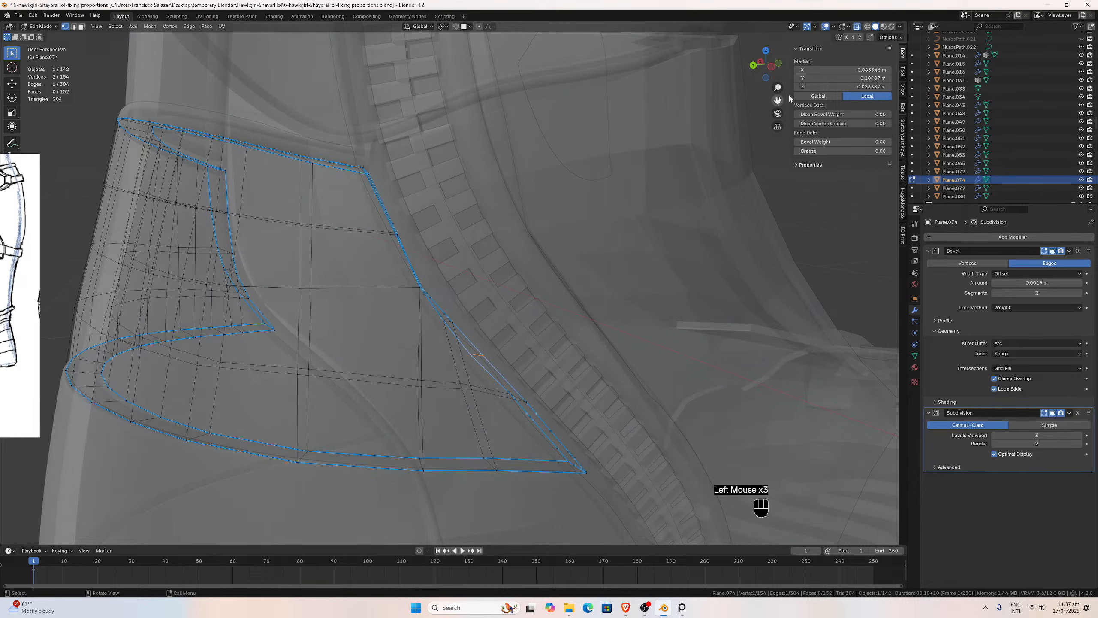
pyautogui.click(856, 27)
pyautogui.moveTo(734, 130); pyautogui.dragTo(585, 231, button='middle')
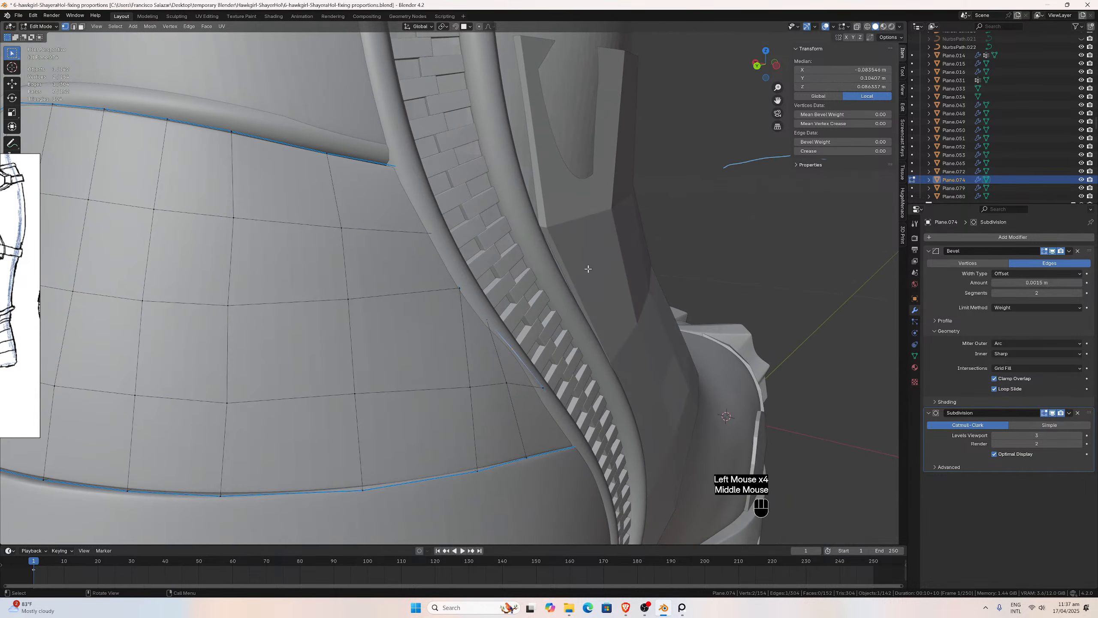
pyautogui.press('g')
pyautogui.press('x')
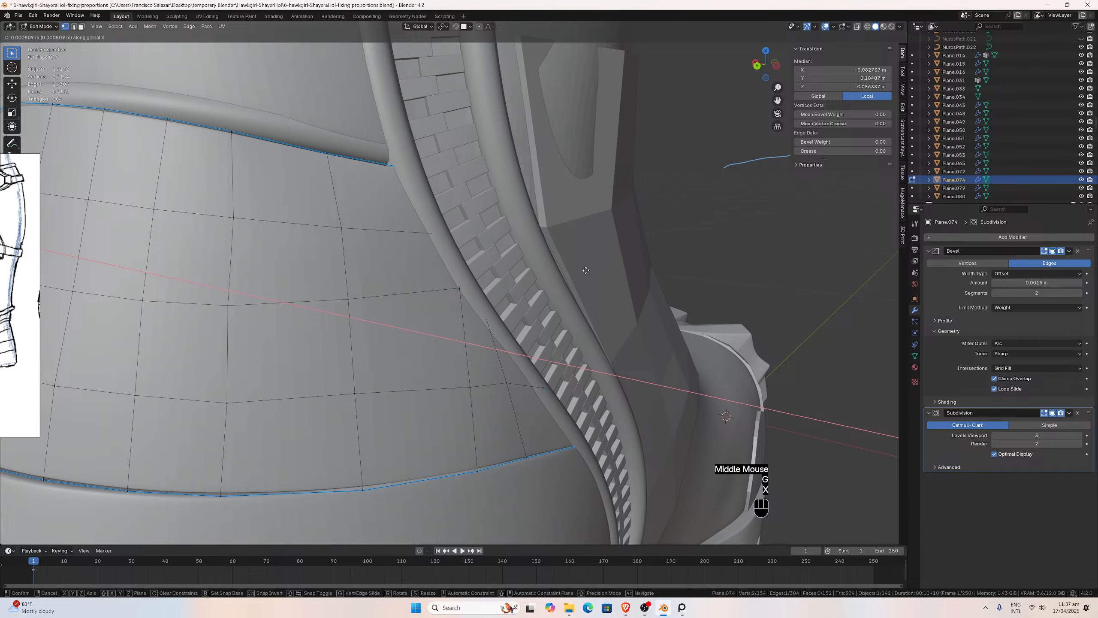
pyautogui.click(551, 273)
# Select the connected border vertices on the other strap side of the panel and shift them about 0.0009 m along global X.
pyautogui.moveTo(551, 274); pyautogui.dragTo(401, 370, button='middle')
pyautogui.click(400, 370)
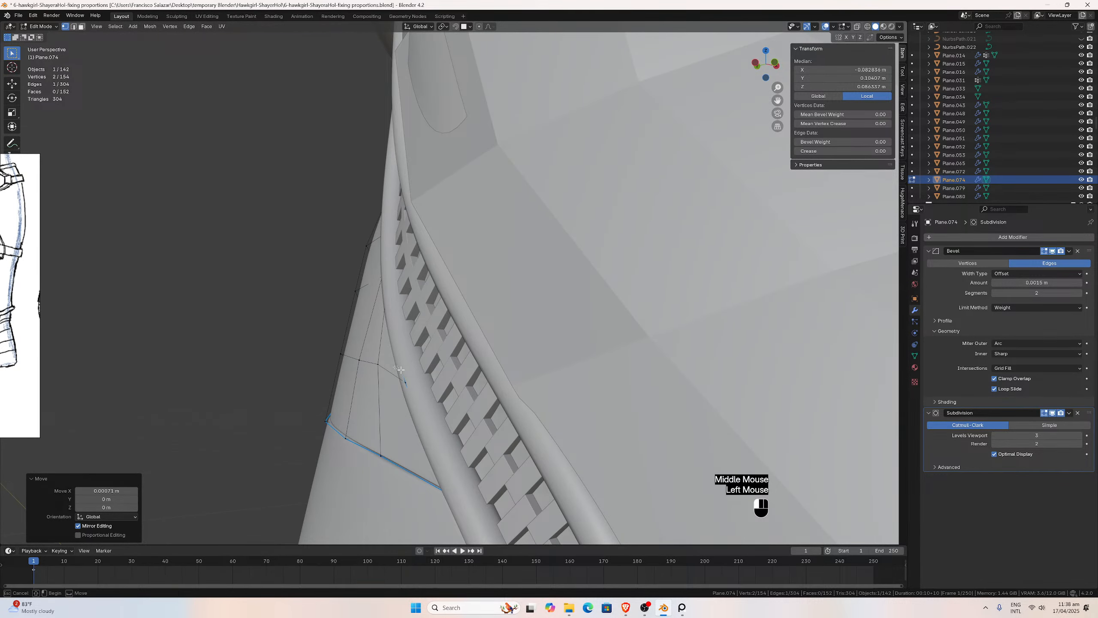
pyautogui.moveTo(474, 413); pyautogui.dragTo(572, 347, button='middle')
pyautogui.press('g')
pyautogui.press('x')
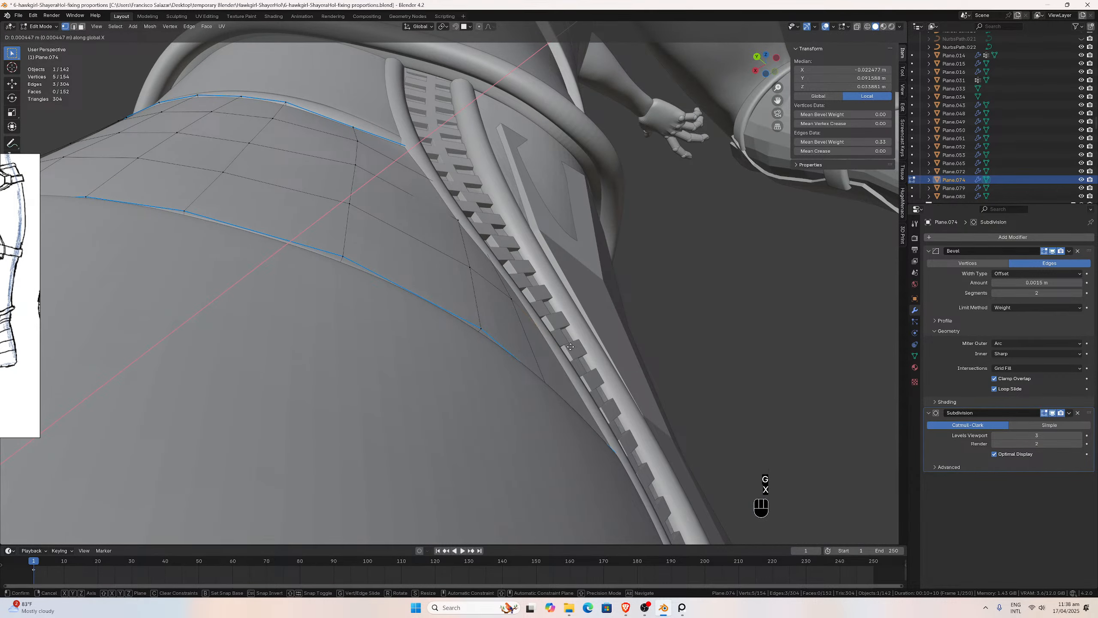
pyautogui.click(569, 347)
pyautogui.moveTo(546, 344); pyautogui.dragTo(517, 391, button='middle')
pyautogui.scroll(-2, 514, 391)
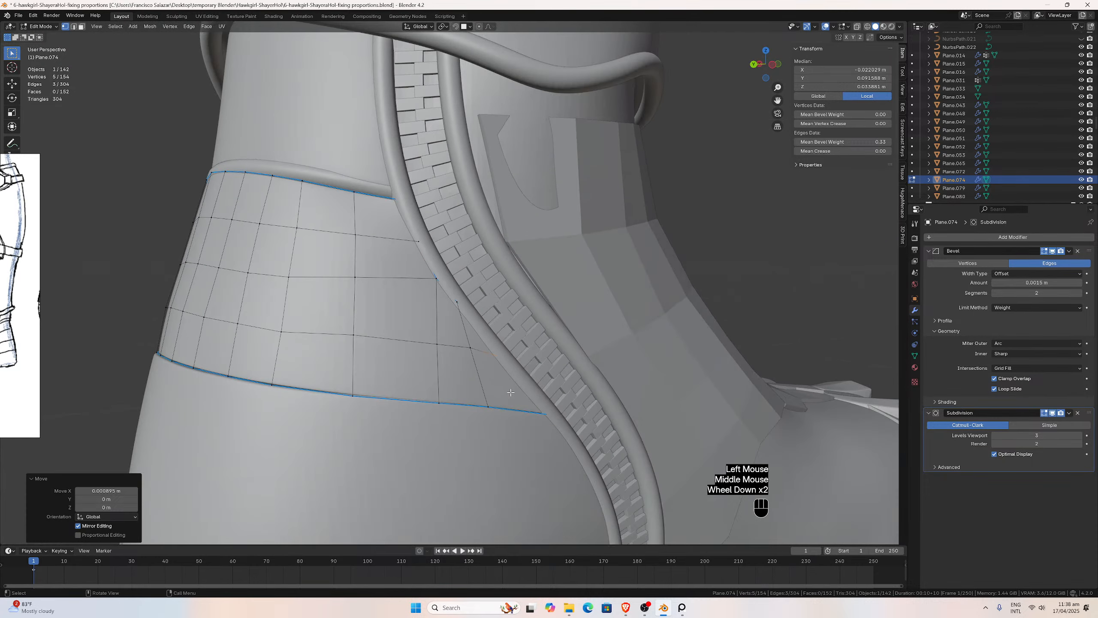
# In left orthographic view, move the lower-row vertex pair in the panel's rear part about 0.0005 m along Y and 0.0009 m up.
pyautogui.press('ctrl+KP_3')
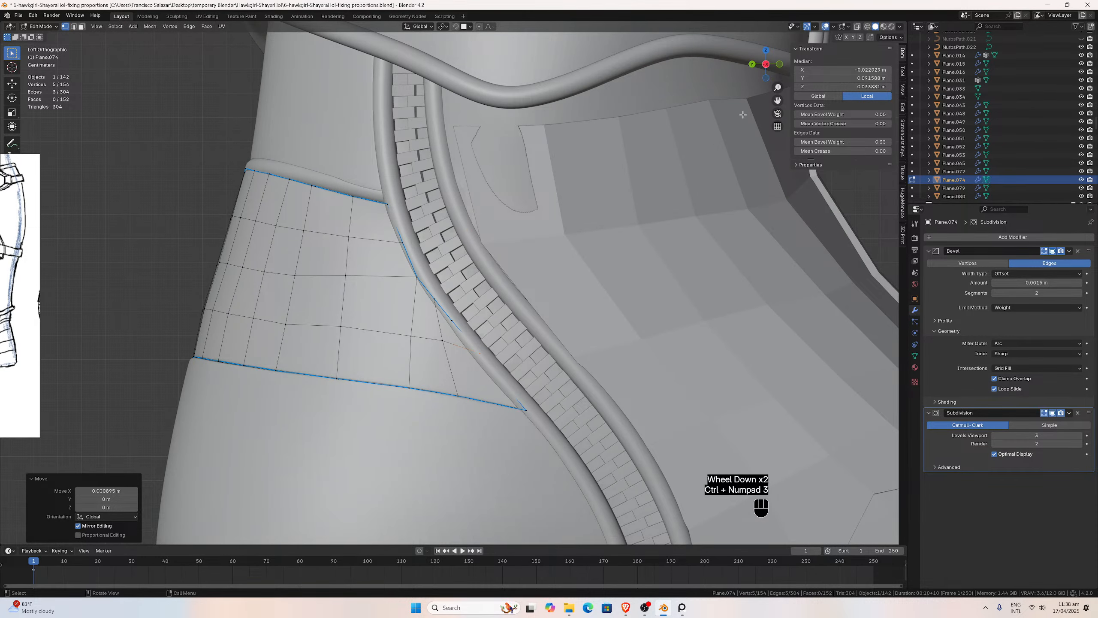
pyautogui.click(857, 27)
pyautogui.click(283, 324)
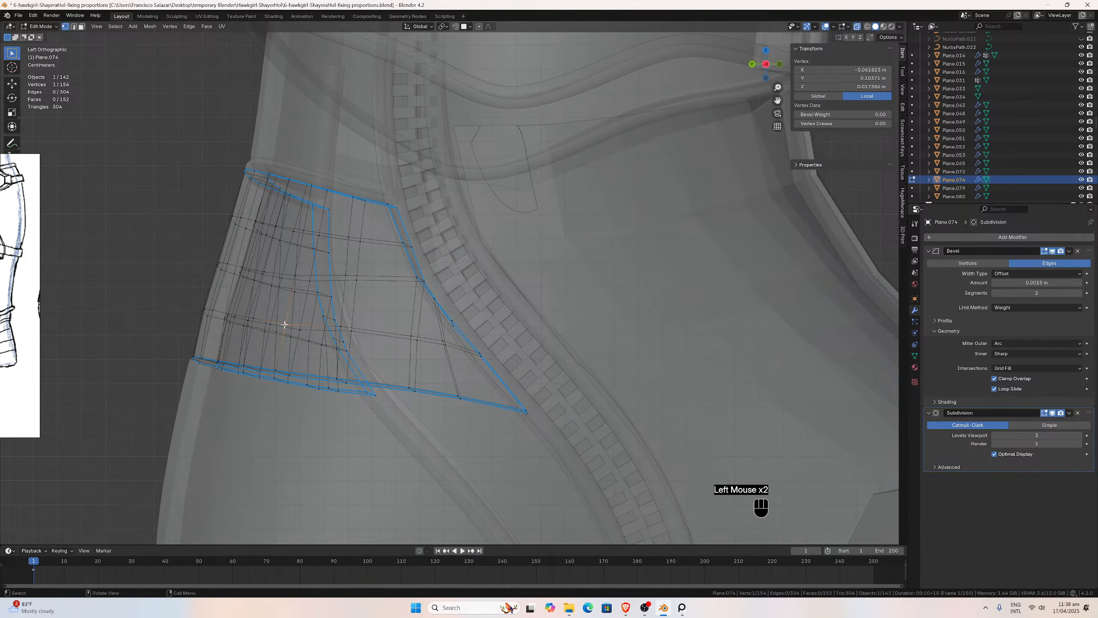
pyautogui.keyDown('shift'); pyautogui.click(299, 329); pyautogui.keyUp('shift')
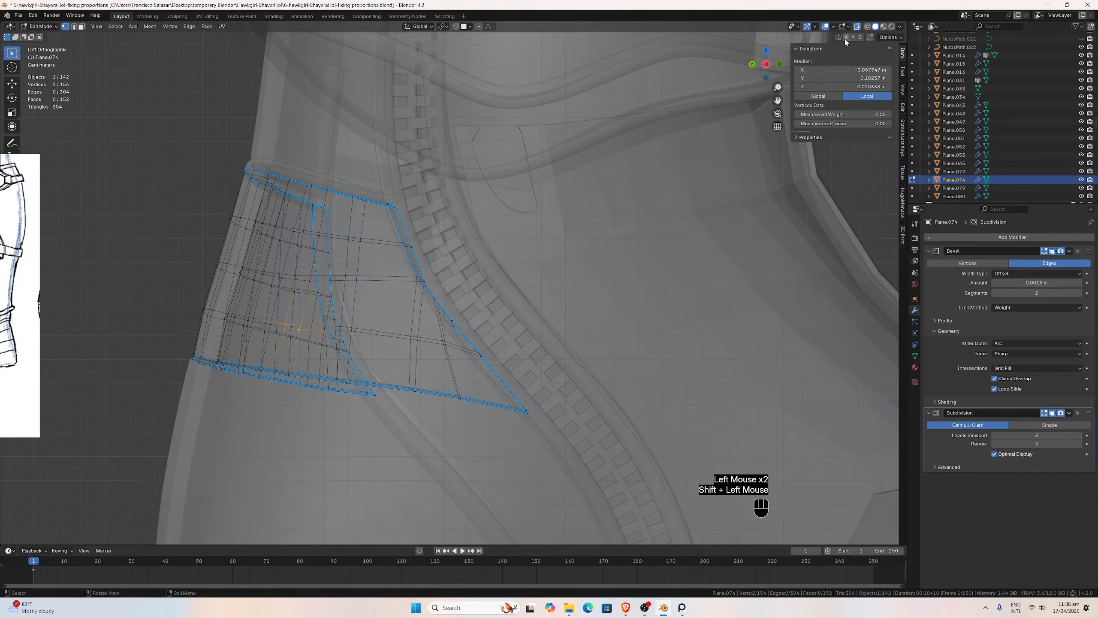
pyautogui.click(857, 27)
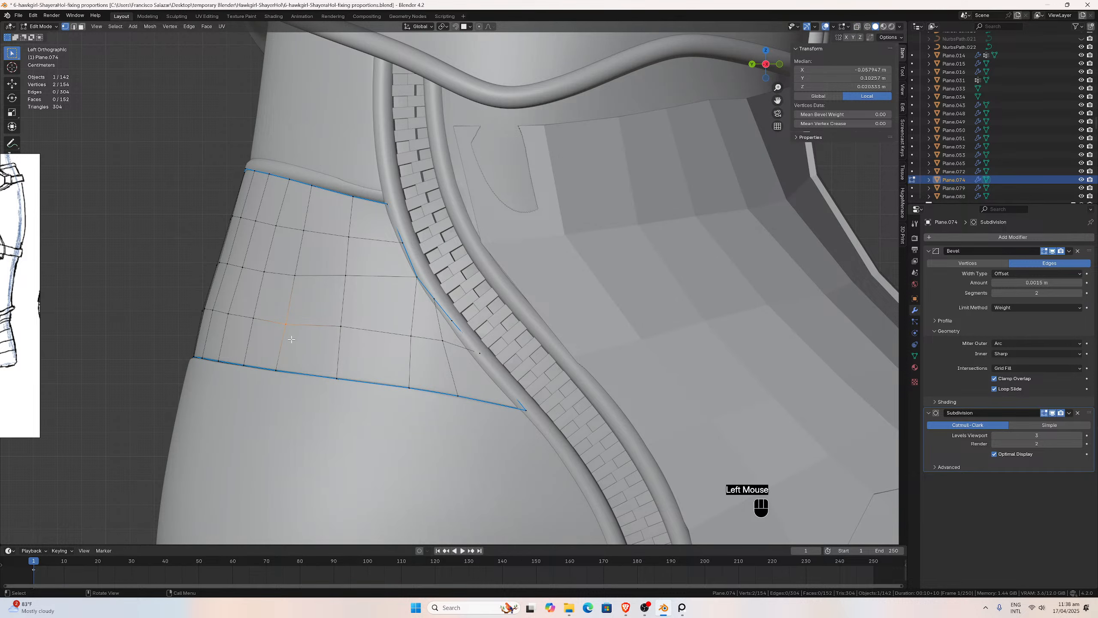
pyautogui.press('g')
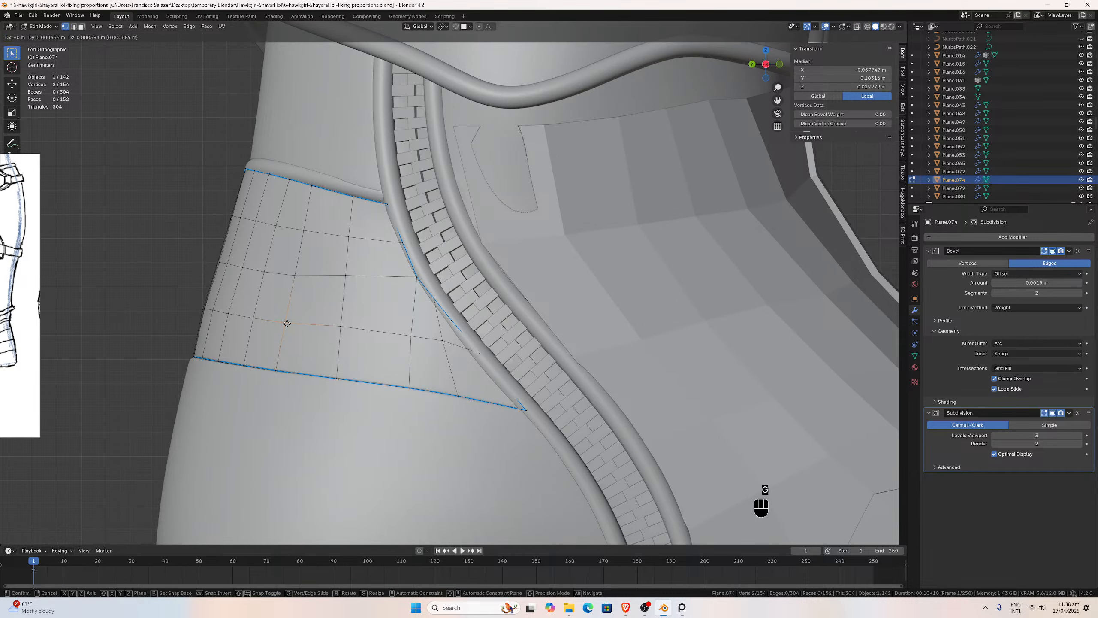
pyautogui.click(286, 322)
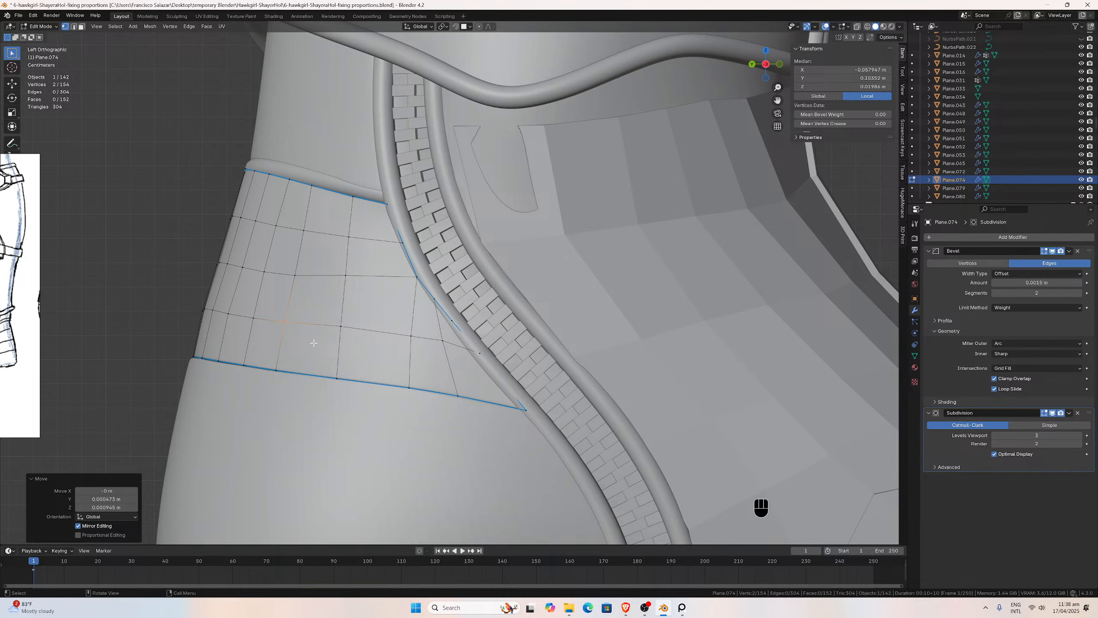
# Review the panel in Object Mode, then move the vertex pair on its rear lower border about 0.0016 m along global Y.
pyautogui.press('Tab')
pyautogui.scroll(2, 231, 351)
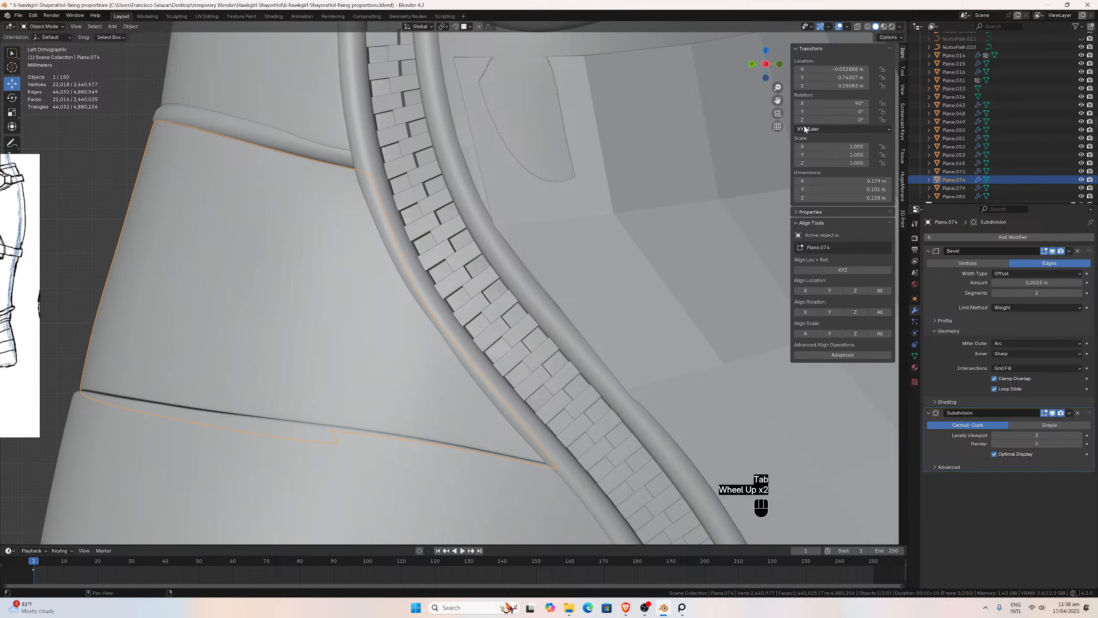
pyautogui.moveTo(777, 100); pyautogui.dragTo(1090, 67)
pyautogui.scroll(2, 605, 242)
pyautogui.press('Tab')
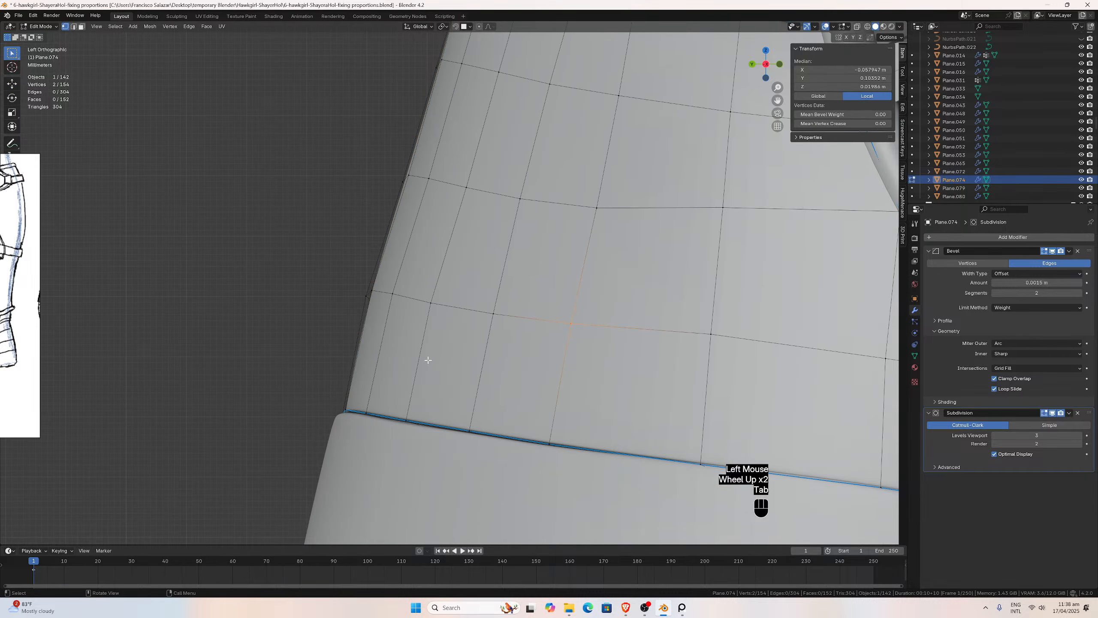
pyautogui.scroll(-2, 348, 404)
pyautogui.moveTo(348, 405)
pyautogui.mouseDown(button='middle')
pyautogui.moveTo(417, 373)
pyautogui.moveTo(507, 373)
pyautogui.moveTo(354, 367)
pyautogui.moveTo(364, 394)
pyautogui.mouseUp(button='middle')
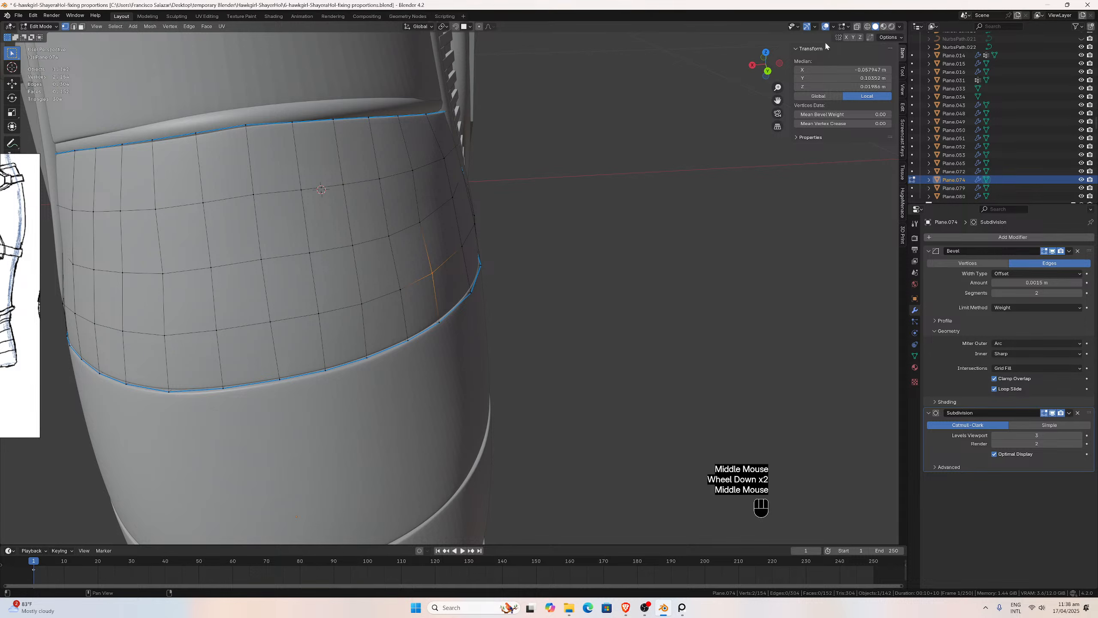
pyautogui.click(857, 27)
pyautogui.moveTo(262, 352); pyautogui.dragTo(299, 385)
pyautogui.click(857, 28)
pyautogui.moveTo(381, 268); pyautogui.dragTo(387, 281, button='middle')
pyautogui.press('g')
pyautogui.press('y')
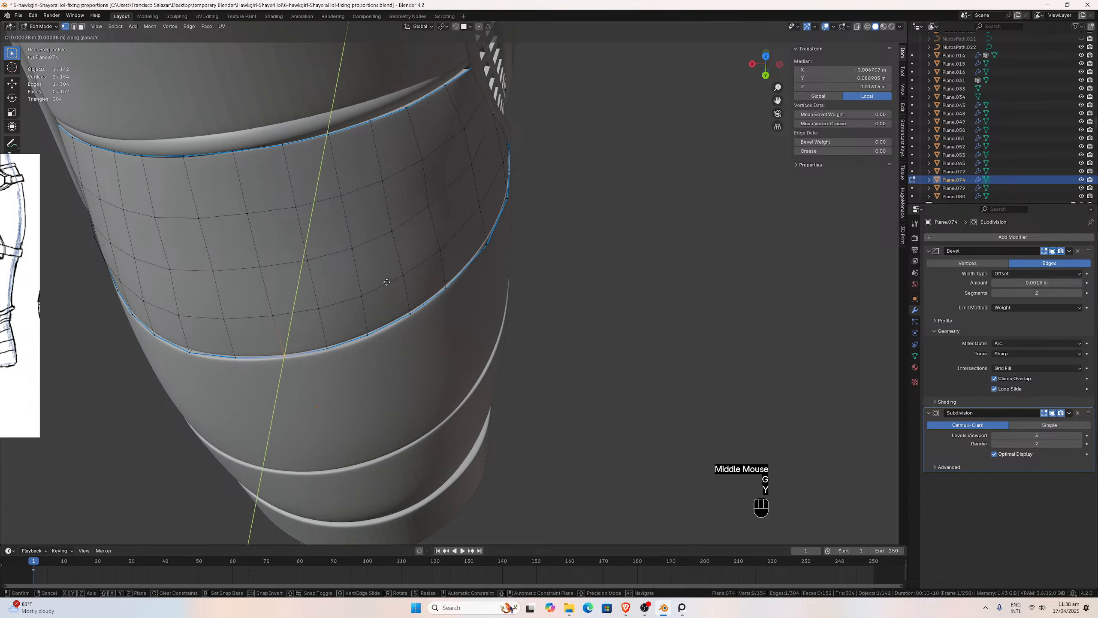
pyautogui.click(385, 284)
# Select the inner and outer vertices on the panel's rear lower border and, in bottom view, move them about -0.0003 m in X and 0.0003 m in Y.
pyautogui.moveTo(385, 284); pyautogui.dragTo(357, 185, button='middle')
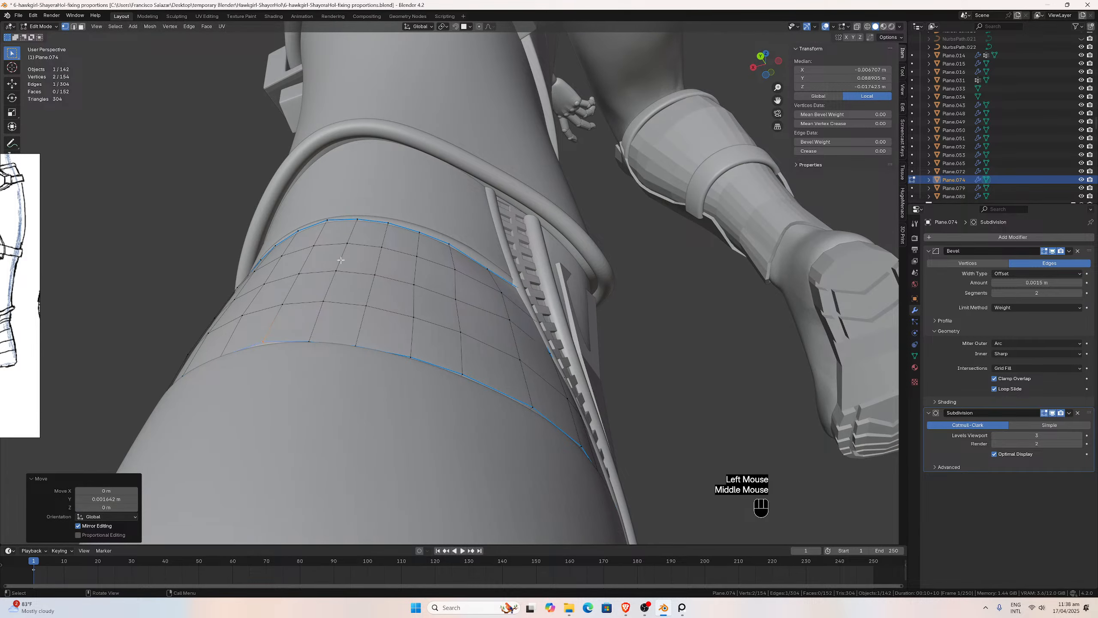
pyautogui.moveTo(341, 259); pyautogui.dragTo(273, 326, button='middle')
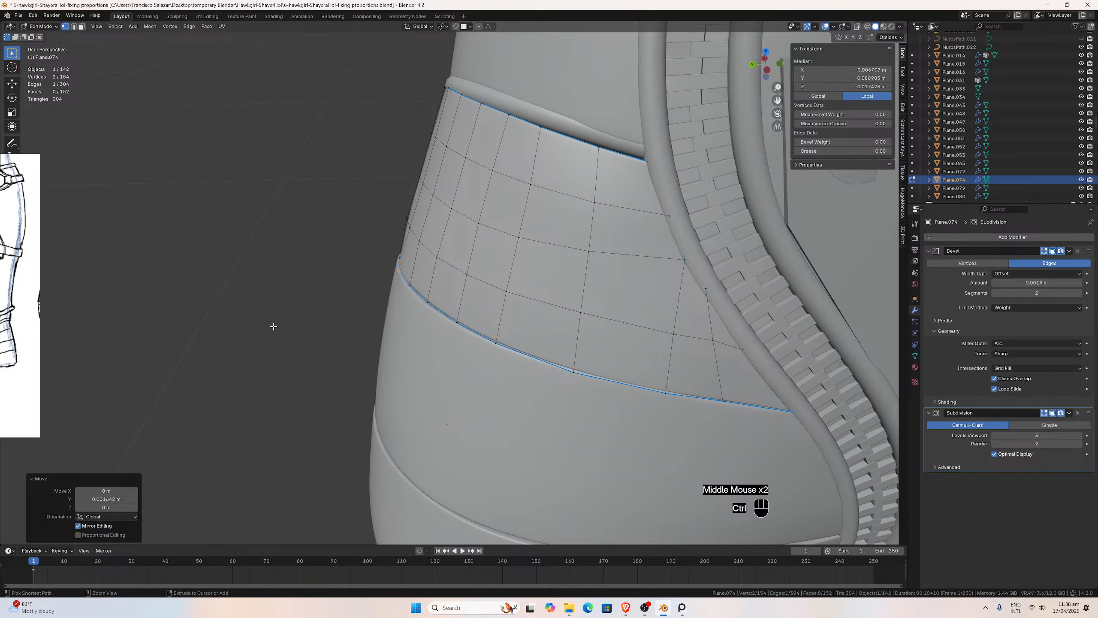
pyautogui.press('ctrl+KP_3')
pyautogui.scroll(3, 273, 326)
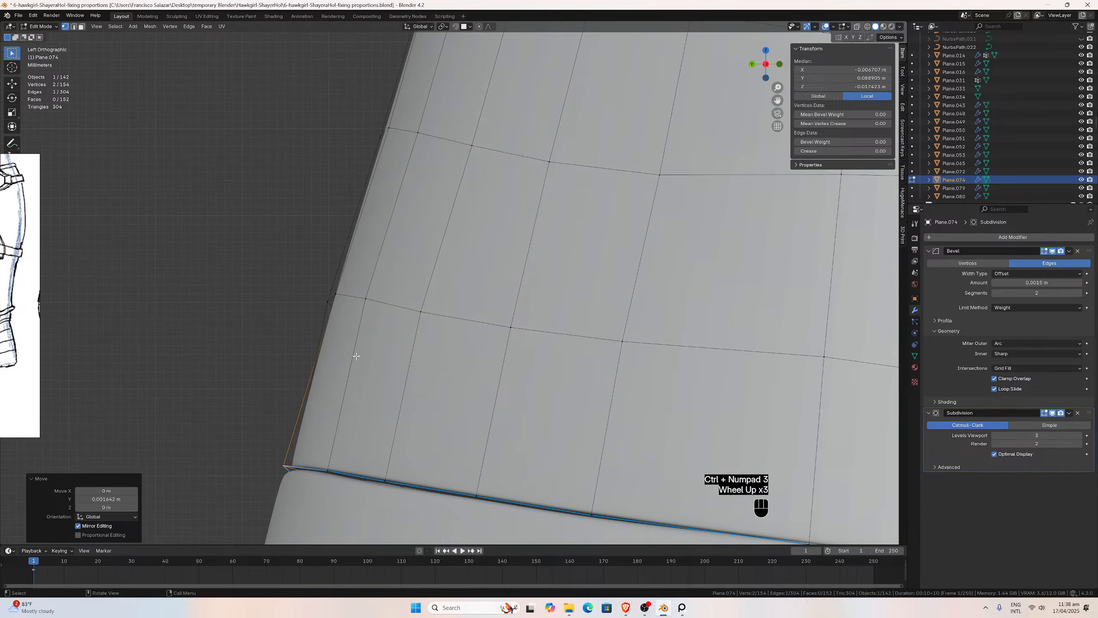
pyautogui.click(857, 27)
pyautogui.scroll(-2, 396, 417)
pyautogui.moveTo(397, 416)
pyautogui.mouseDown(button='middle')
pyautogui.moveTo(413, 427)
pyautogui.moveTo(419, 413)
pyautogui.mouseUp(button='middle')
pyautogui.click(323, 292)
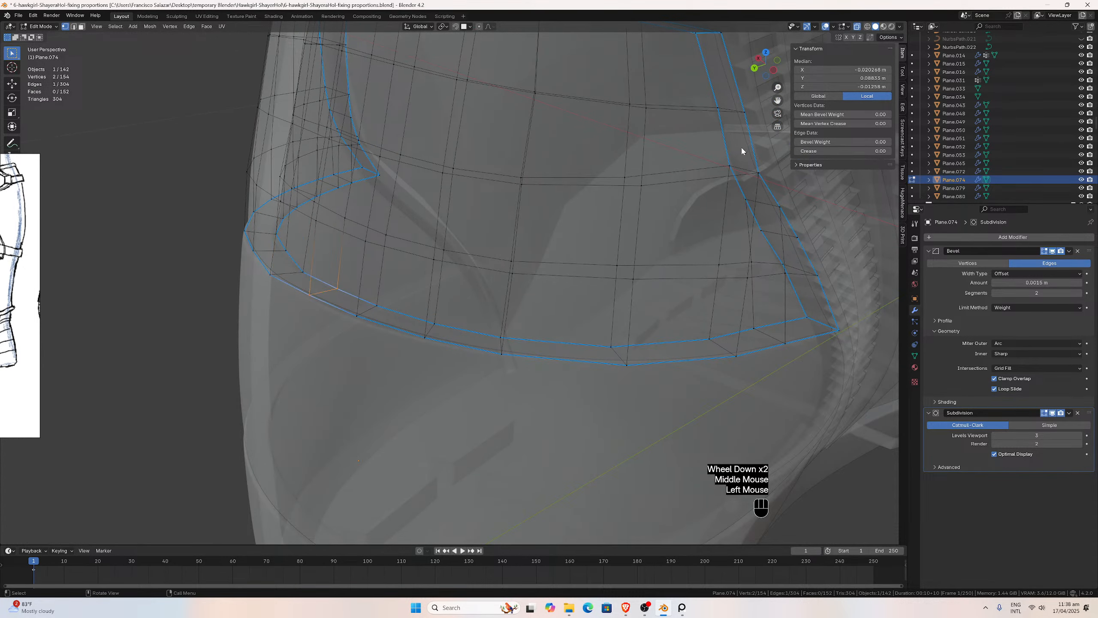
pyautogui.click(857, 27)
pyautogui.moveTo(480, 248); pyautogui.dragTo(504, 191, button='middle')
pyautogui.press('ctrl+KP_7')
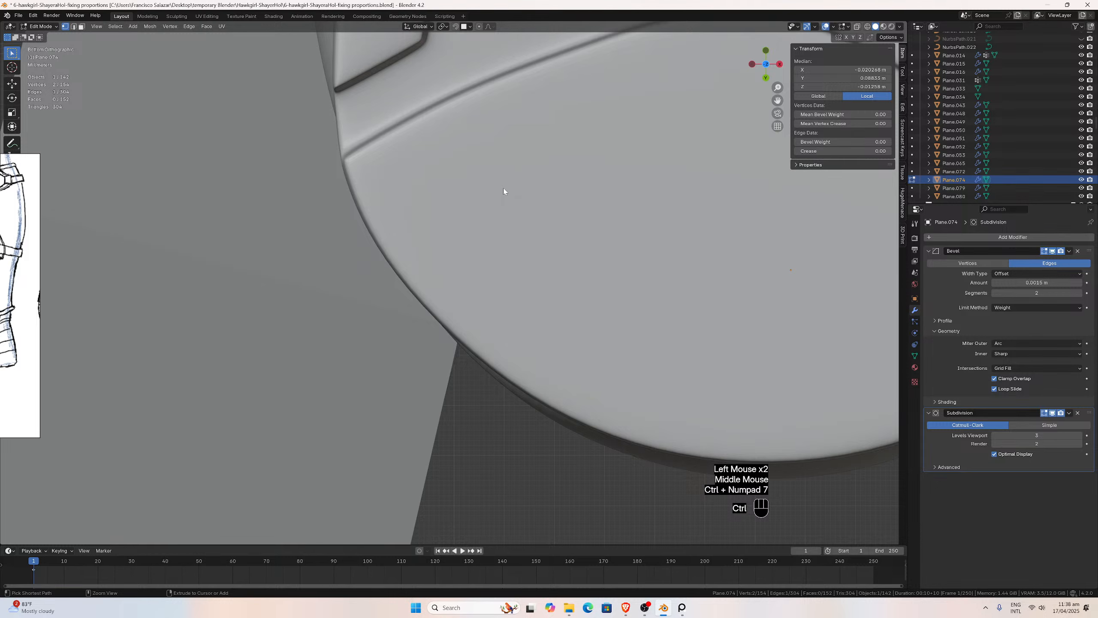
pyautogui.click(857, 27)
pyautogui.moveTo(777, 100); pyautogui.dragTo(627, 182)
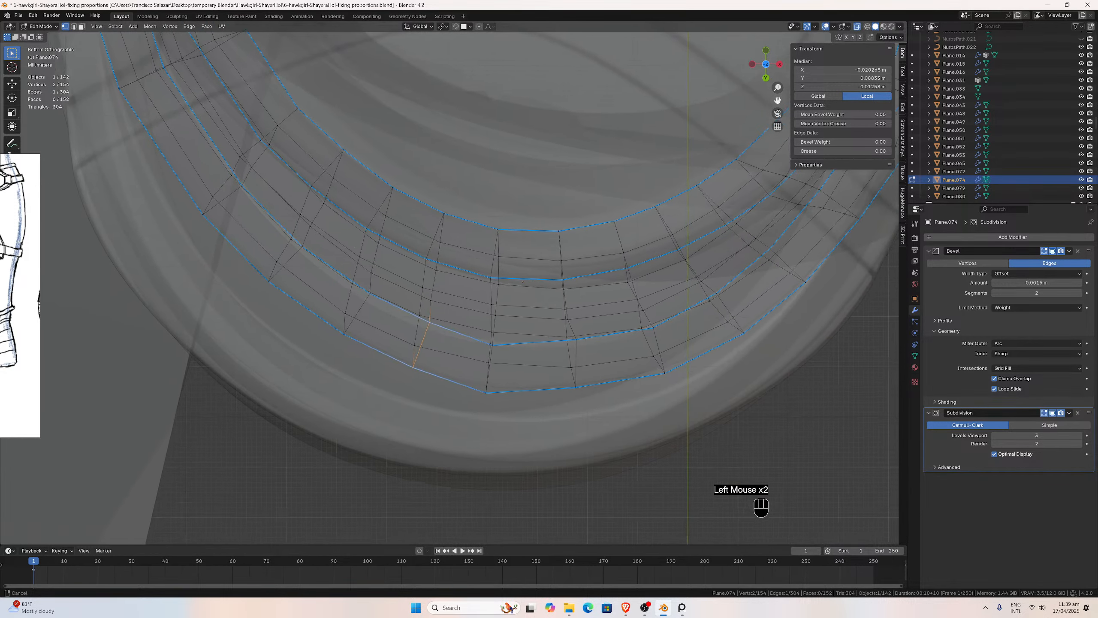
pyautogui.moveTo(644, 258); pyautogui.dragTo(630, 258)
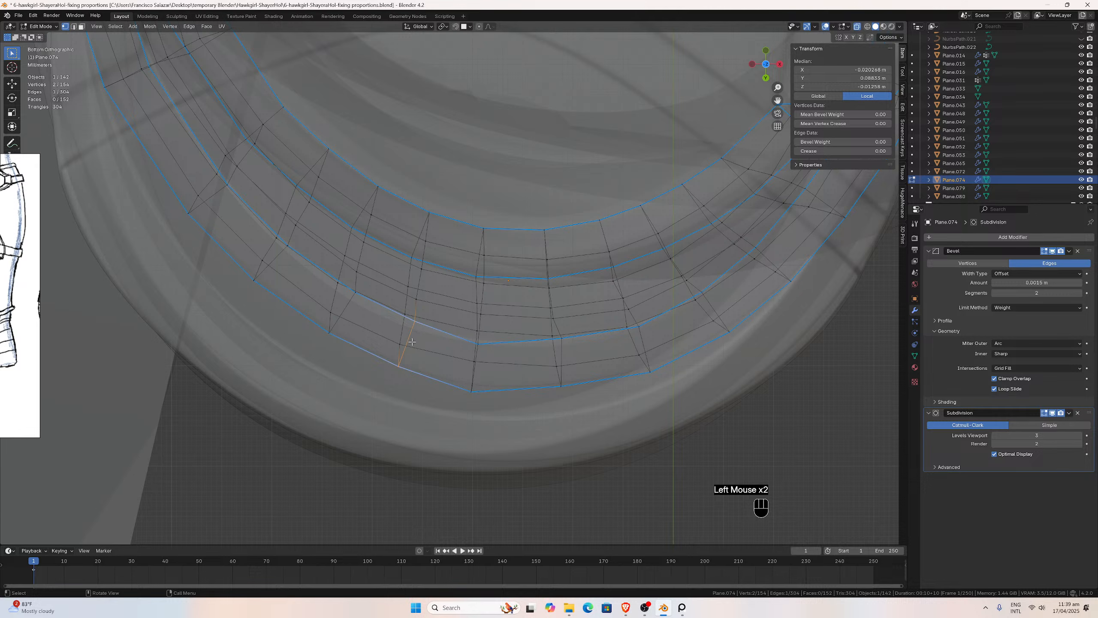
pyautogui.press('g')
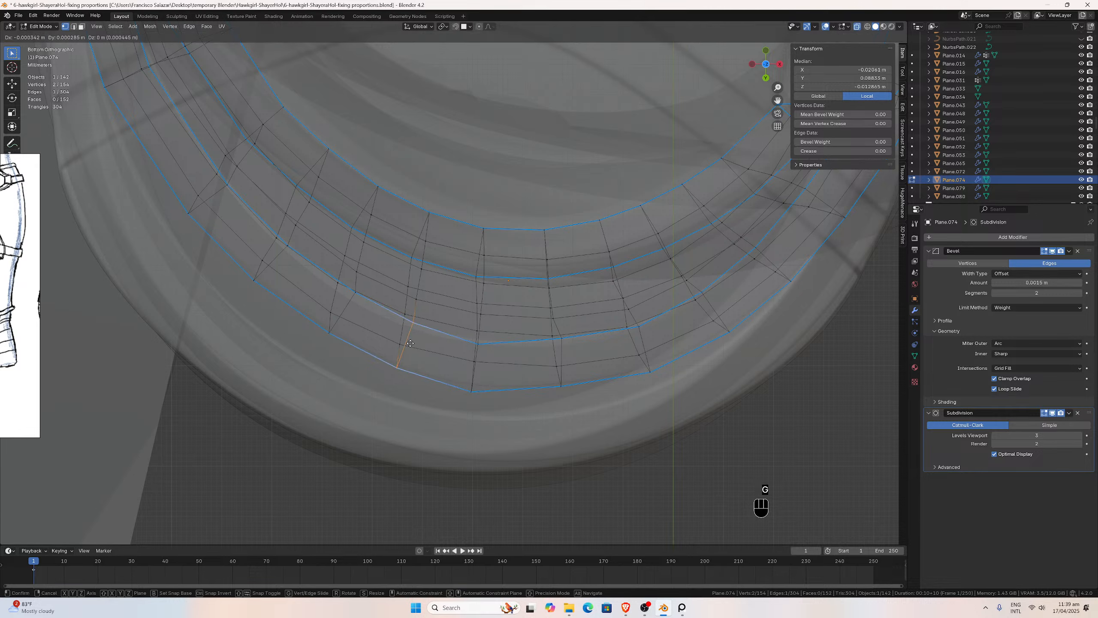
pyautogui.click(410, 343)
# Select the vertex pair on the other side of the rear lower border and move it about 0.0002 m in X and 0.0004 m in Y.
pyautogui.click(562, 340)
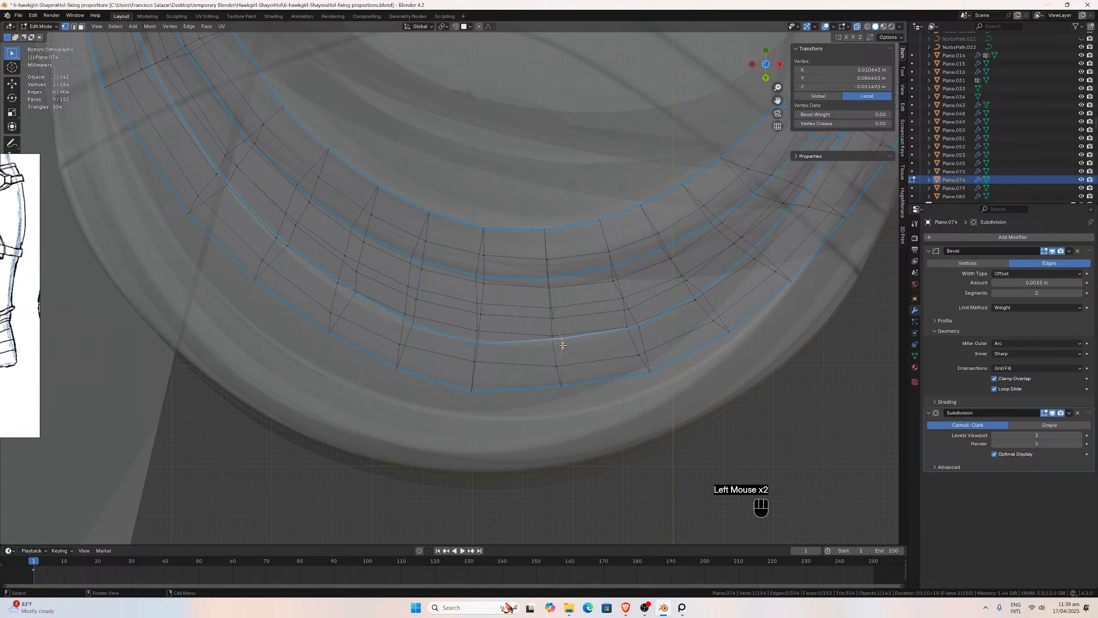
pyautogui.click(562, 367)
pyautogui.keyDown('shift'); pyautogui.click(567, 367); pyautogui.keyUp('shift')
pyautogui.press('g')
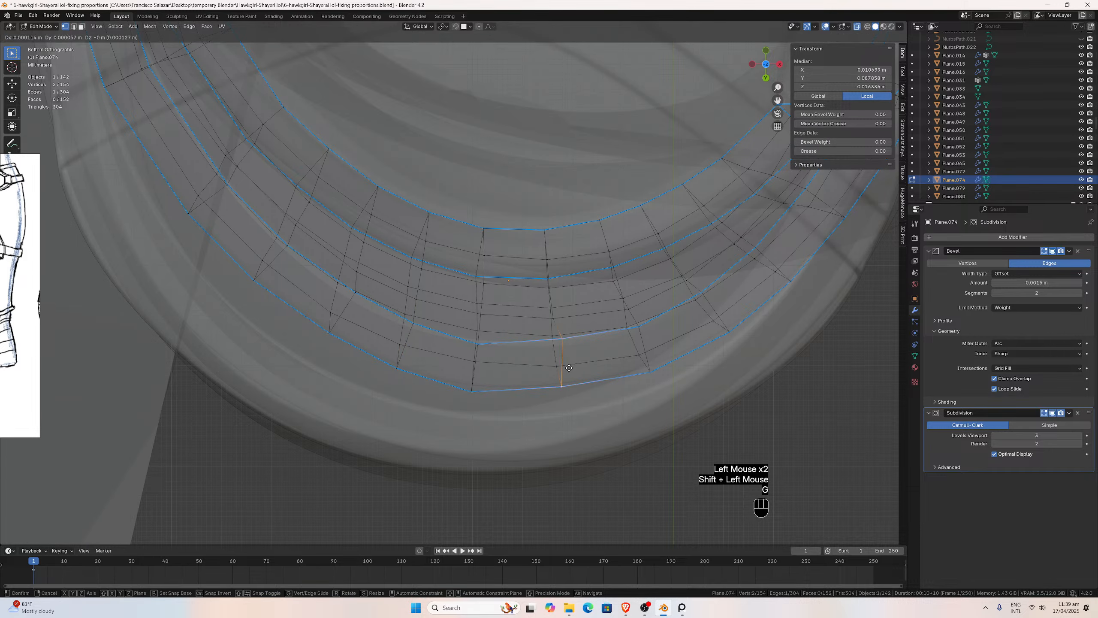
pyautogui.click(570, 368)
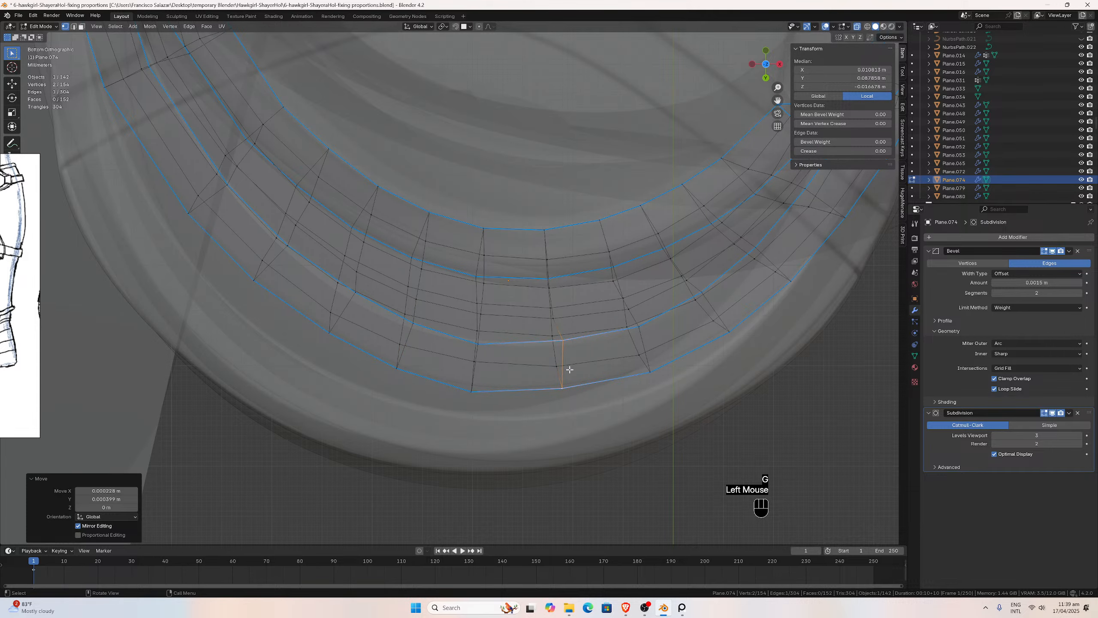
# Examine the panel's rear lower border from the back and both sides, in Edit Mode and Object Mode, against the band below.
pyautogui.press('ctrl+KP_1')
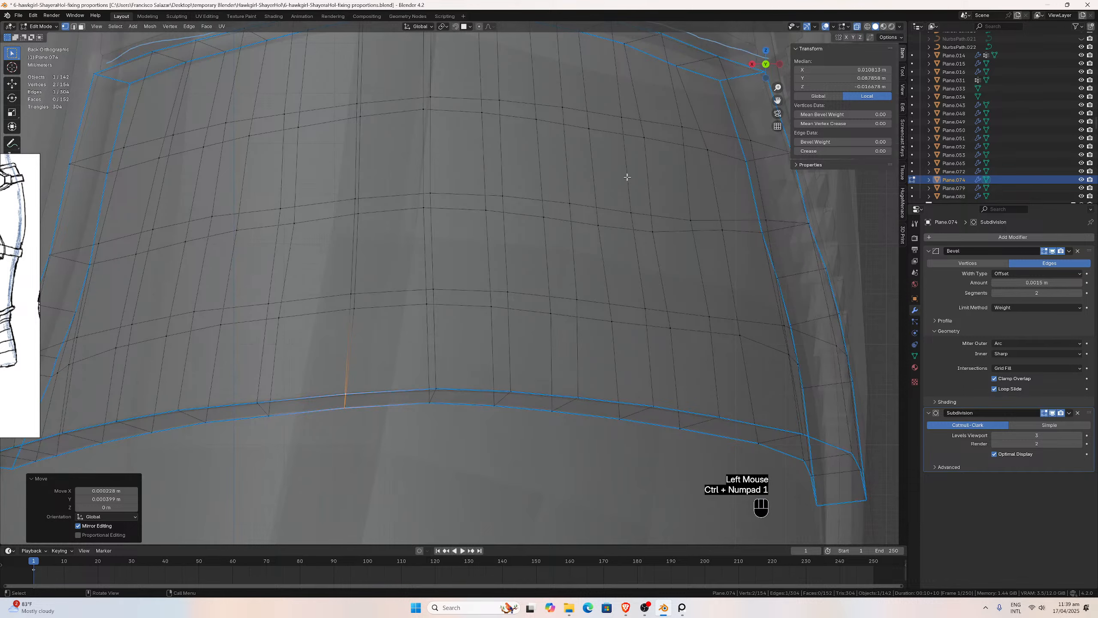
pyautogui.click(777, 126)
pyautogui.scroll(-2, 473, 191)
pyautogui.moveTo(473, 192); pyautogui.dragTo(549, 213, button='middle')
pyautogui.press('ctrl+KP_3')
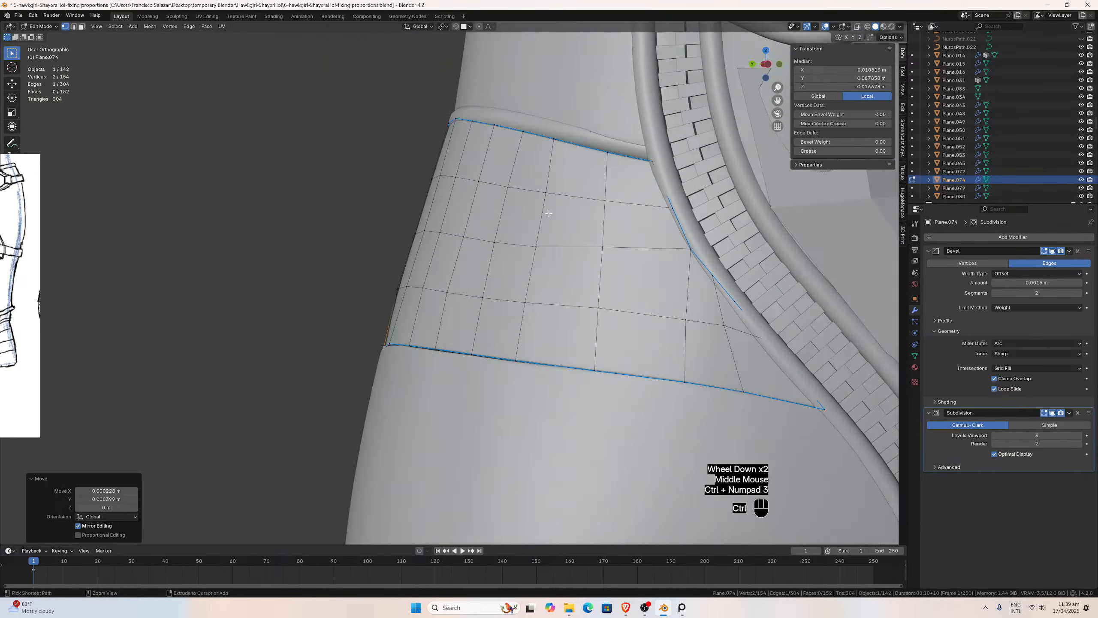
pyautogui.press('KP_3')
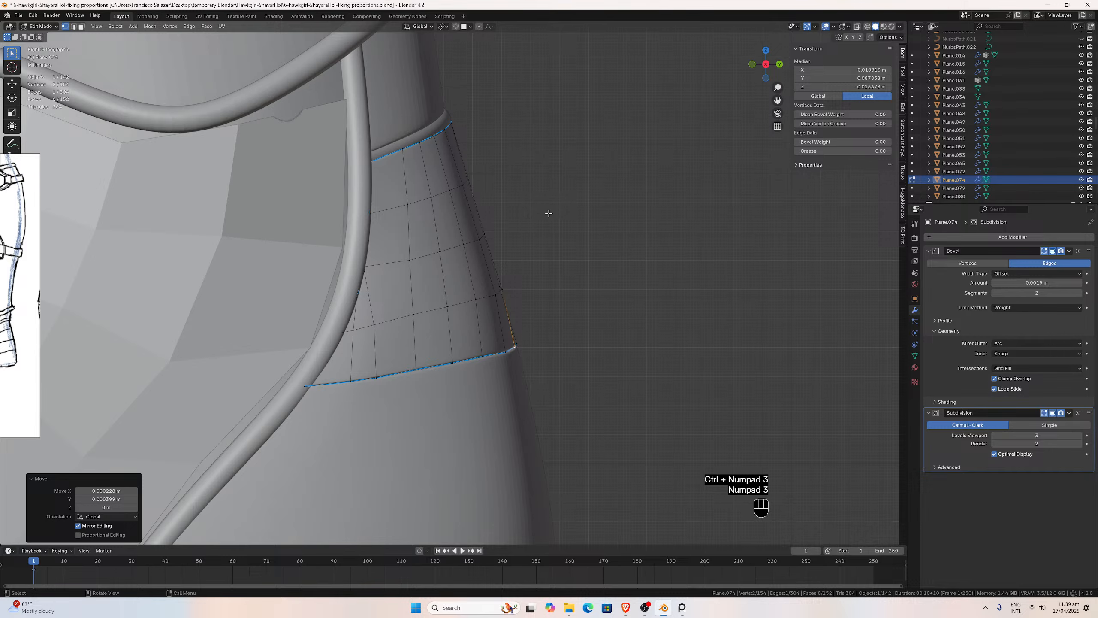
pyautogui.click(589, 298)
pyautogui.press('Tab')
pyautogui.scroll(2, 589, 300)
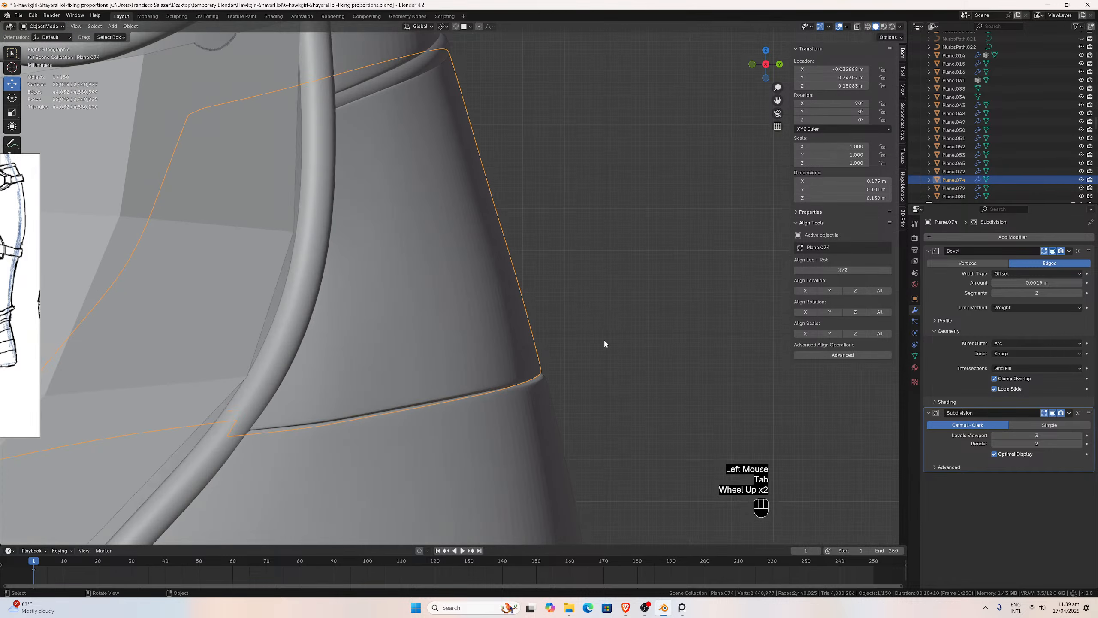
pyautogui.moveTo(604, 343); pyautogui.dragTo(472, 347, button='middle')
pyautogui.scroll(-4, 601, 384)
pyautogui.scroll(1, 610, 411)
pyautogui.scroll(-1, 471, 347)
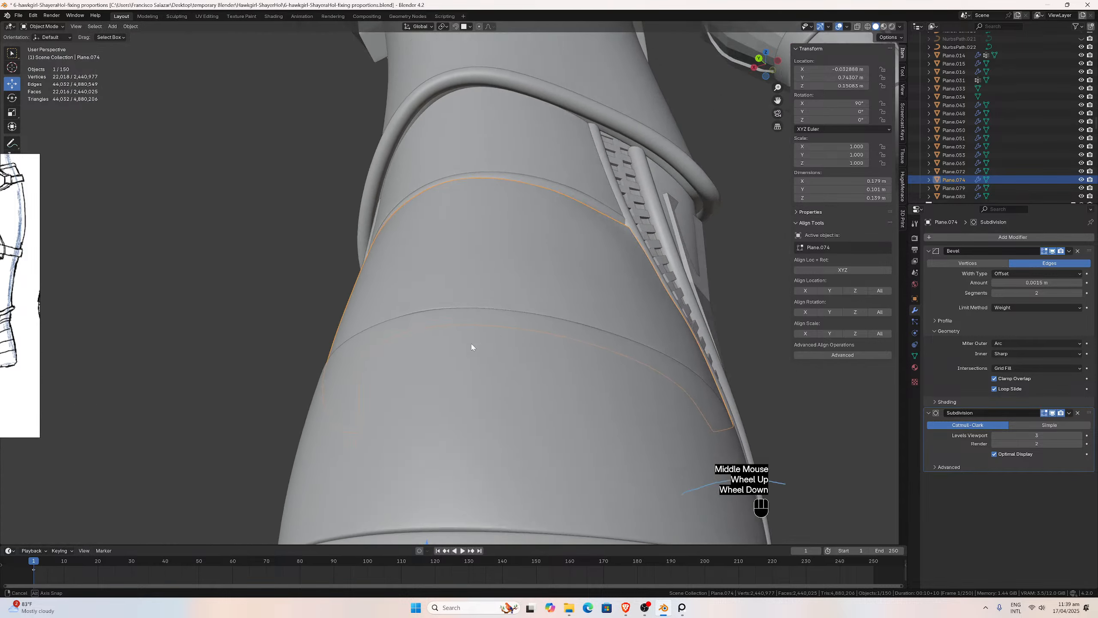
pyautogui.scroll(1, 471, 347)
pyautogui.moveTo(473, 414); pyautogui.dragTo(564, 357, button='middle')
pyautogui.scroll(2, 564, 358)
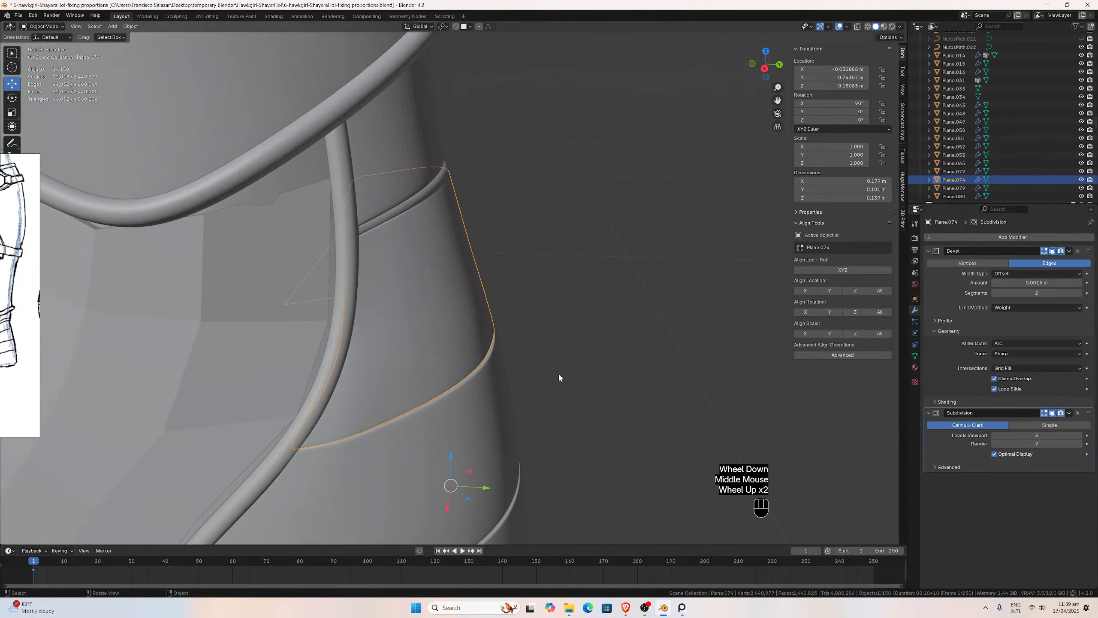
# Edit the neighbouring lower band and move the rear vertex pair on its upper border about -0.0017 m along global Y.
pyautogui.click(500, 373)
pyautogui.scroll(1, 514, 375)
pyautogui.moveTo(500, 373)
pyautogui.mouseDown(button='middle')
pyautogui.moveTo(514, 375)
pyautogui.moveTo(508, 385)
pyautogui.mouseUp(button='middle')
pyautogui.scroll(1, 522, 378)
pyautogui.press('Tab')
pyautogui.click(508, 384)
pyautogui.keyDown('shift'); pyautogui.click(511, 383); pyautogui.keyUp('shift')
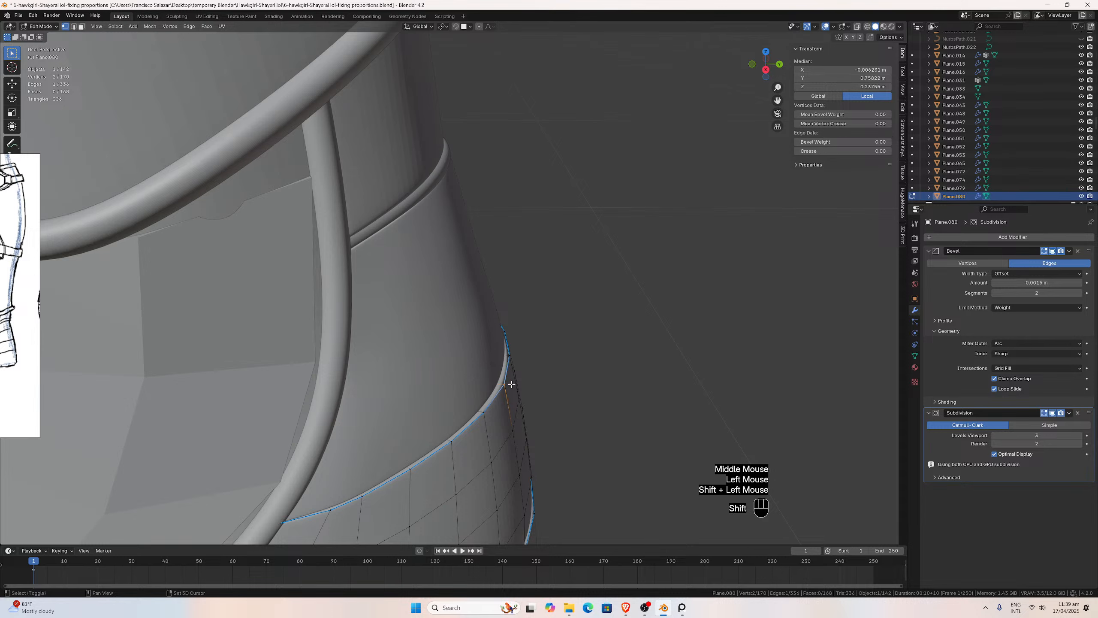
pyautogui.press('g')
pyautogui.press('y')
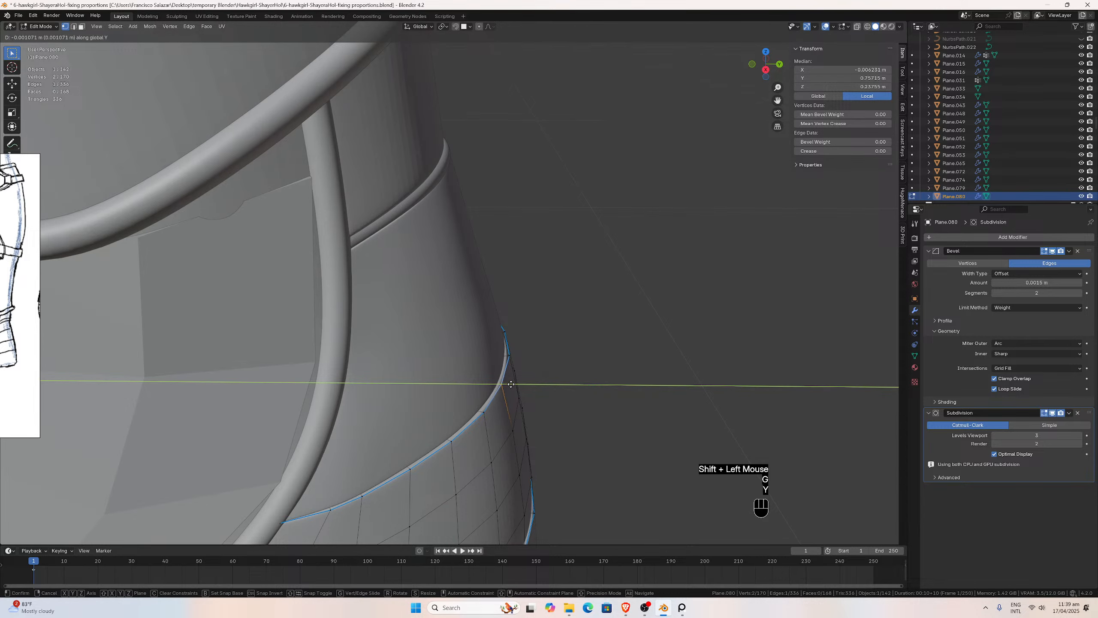
pyautogui.click(508, 384)
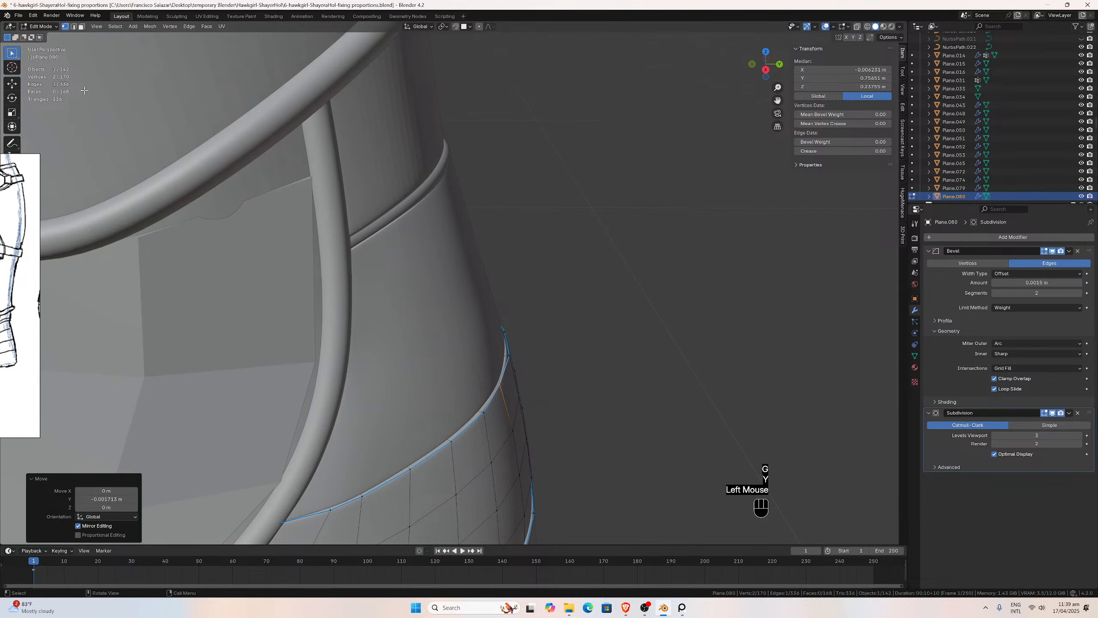
# In edge select mode, select the next connecting edge on the lower band's upper border and move it about -0.0014 m along global Y.
pyautogui.click(74, 26)
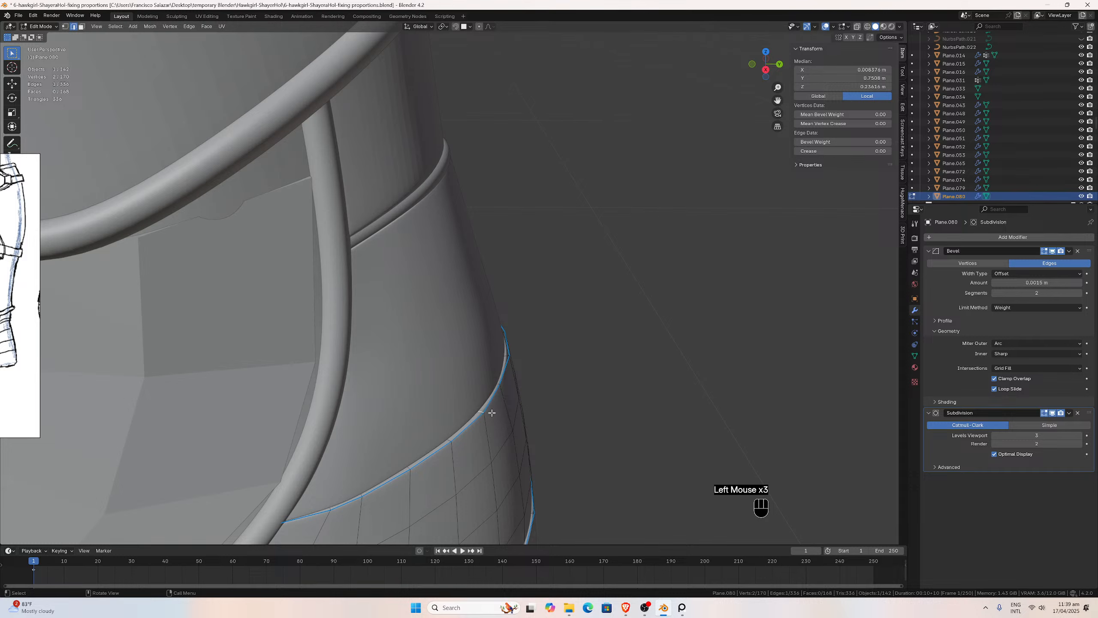
pyautogui.press('g')
pyautogui.press('y')
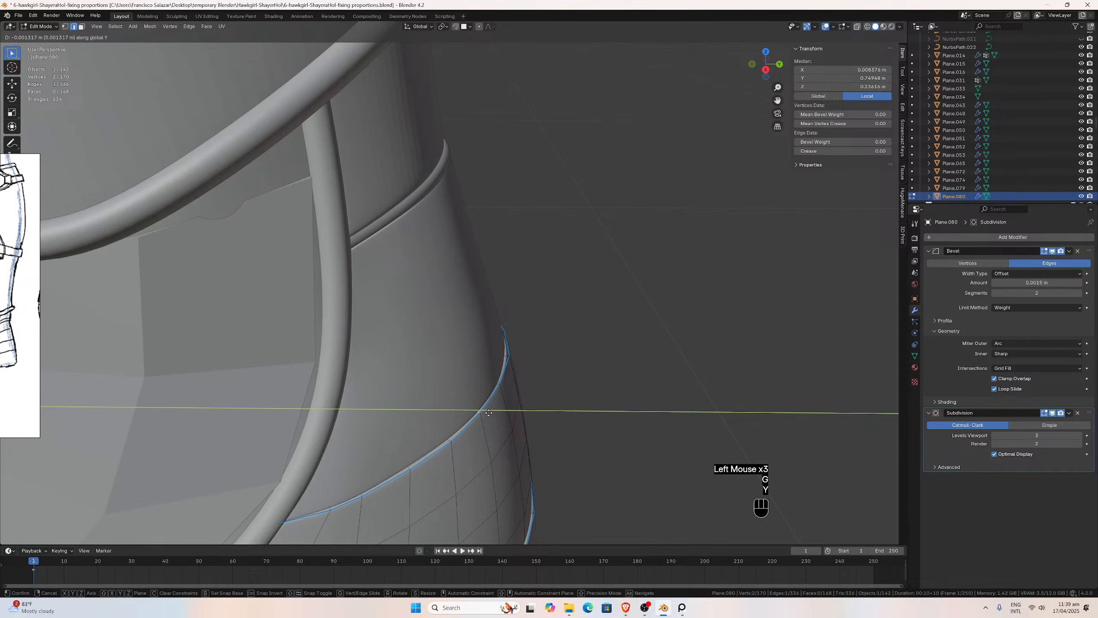
pyautogui.click(488, 412)
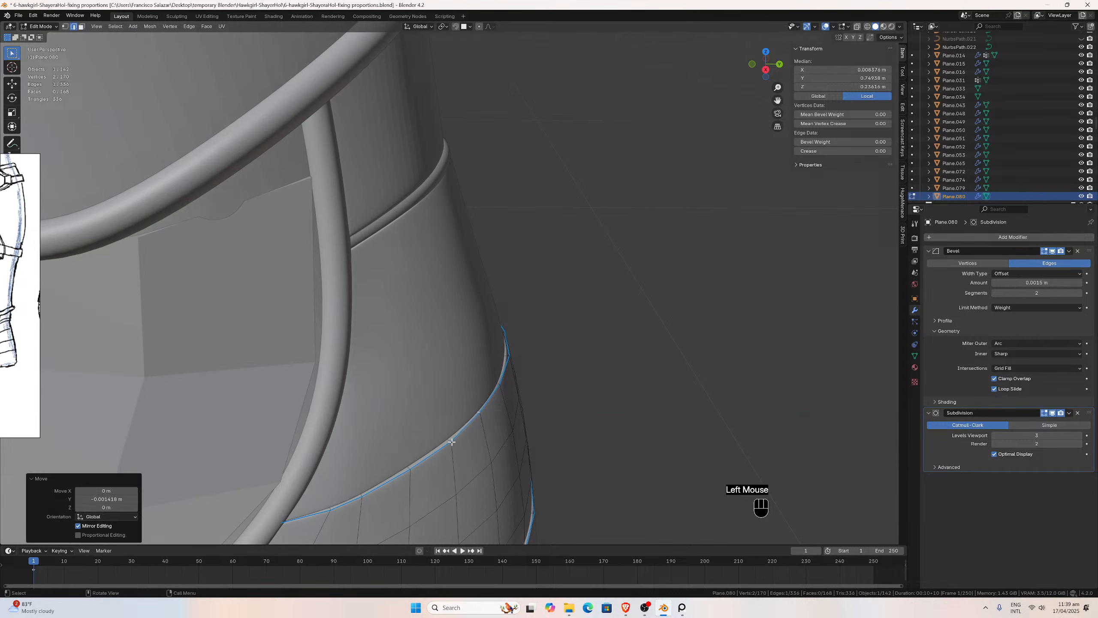
# Select the following edge on the lower band's upper border and shift it about -0.0008 m along global X, plus a slight adjustment along Y.
pyautogui.click(451, 441)
pyautogui.moveTo(451, 441); pyautogui.dragTo(485, 440, button='middle')
pyautogui.press('g')
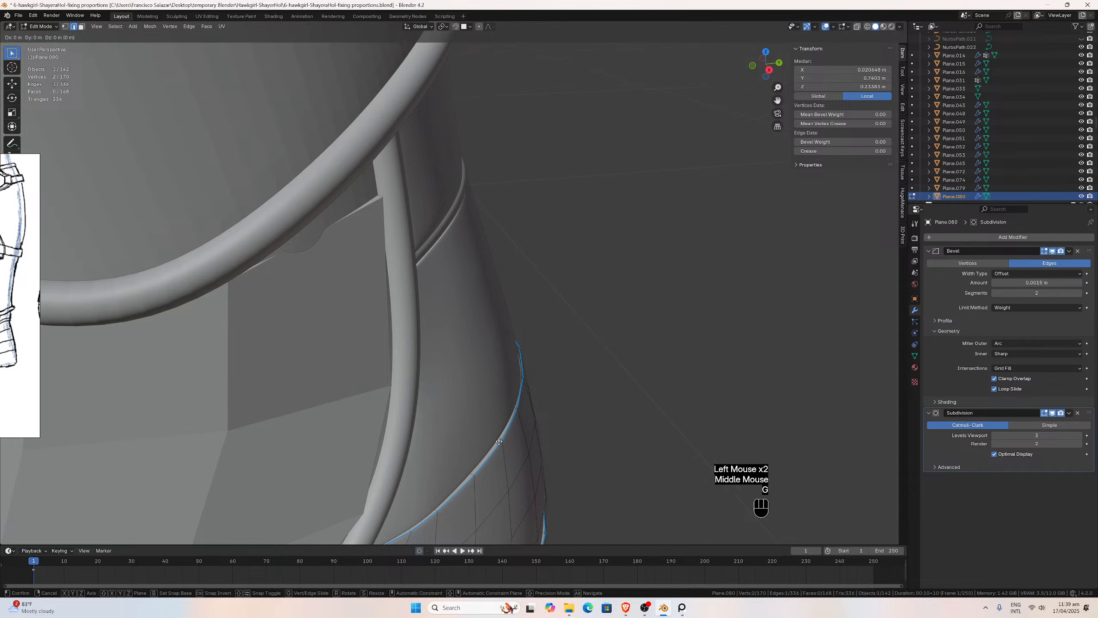
pyautogui.press('x')
pyautogui.click(496, 441)
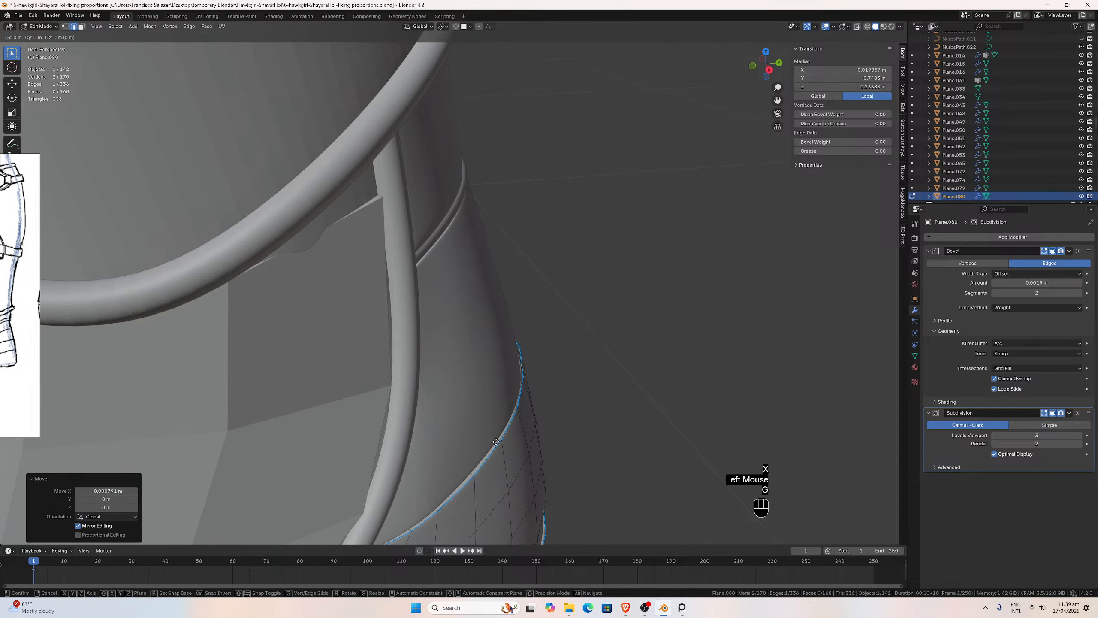
pyautogui.press('g')
pyautogui.press('y')
pyautogui.click(494, 441)
# Move the next edge toward the strap on the lower band's upper border about -0.0008 m along global X.
pyautogui.click(472, 471)
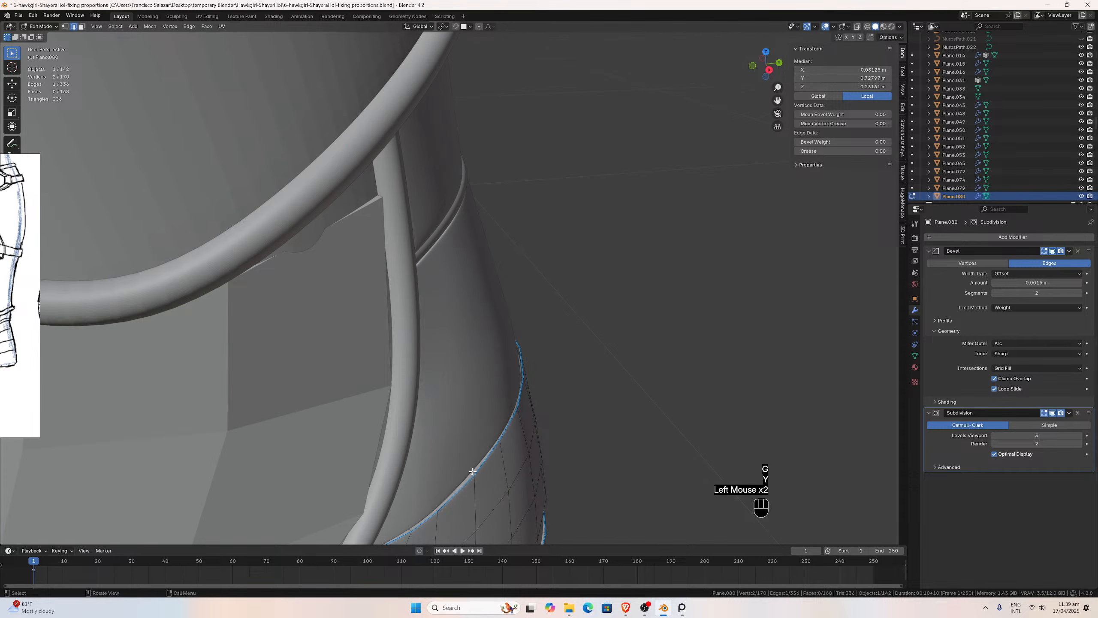
pyautogui.press('g')
pyautogui.press('x')
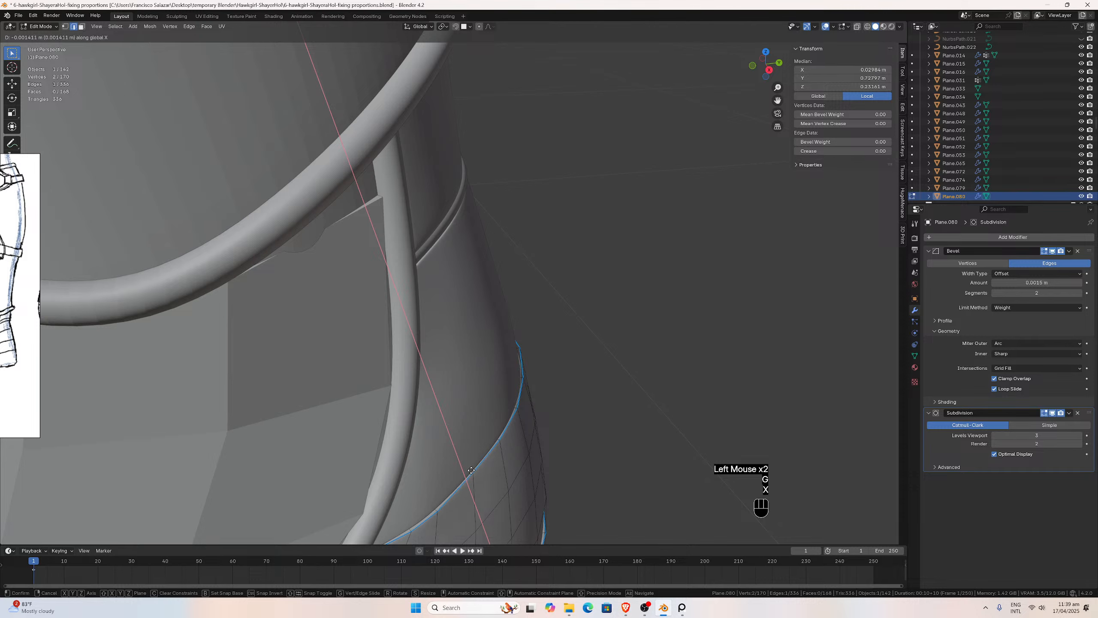
pyautogui.click(472, 471)
# Return to editing the panel above, select the edge across its lower border's thickness near the strap, and move it about 0.0016 m along X and slightly along Y.
pyautogui.moveTo(473, 471); pyautogui.dragTo(475, 423, button='middle')
pyautogui.scroll(2, 476, 424)
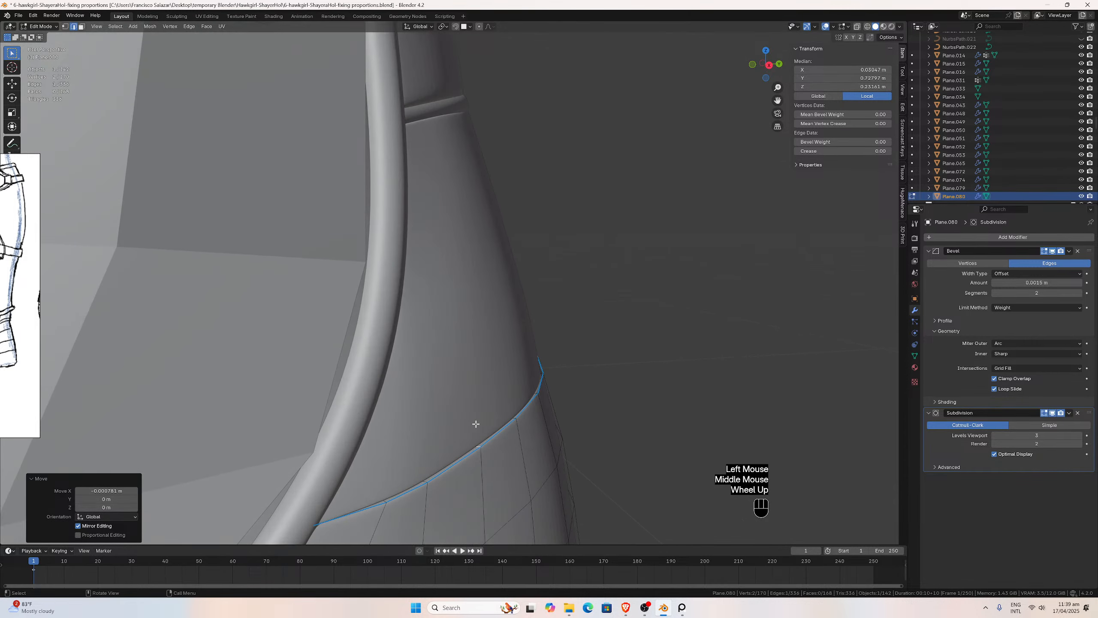
pyautogui.press('Tab')
pyautogui.click(476, 424)
pyautogui.press('Tab')
pyautogui.click(477, 446)
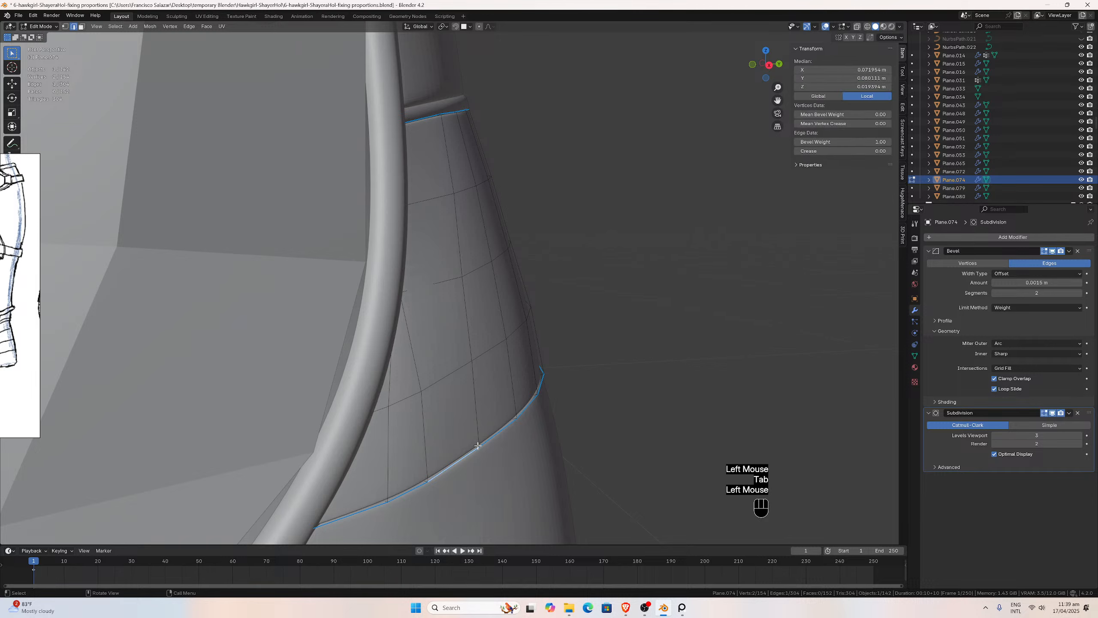
pyautogui.click(858, 28)
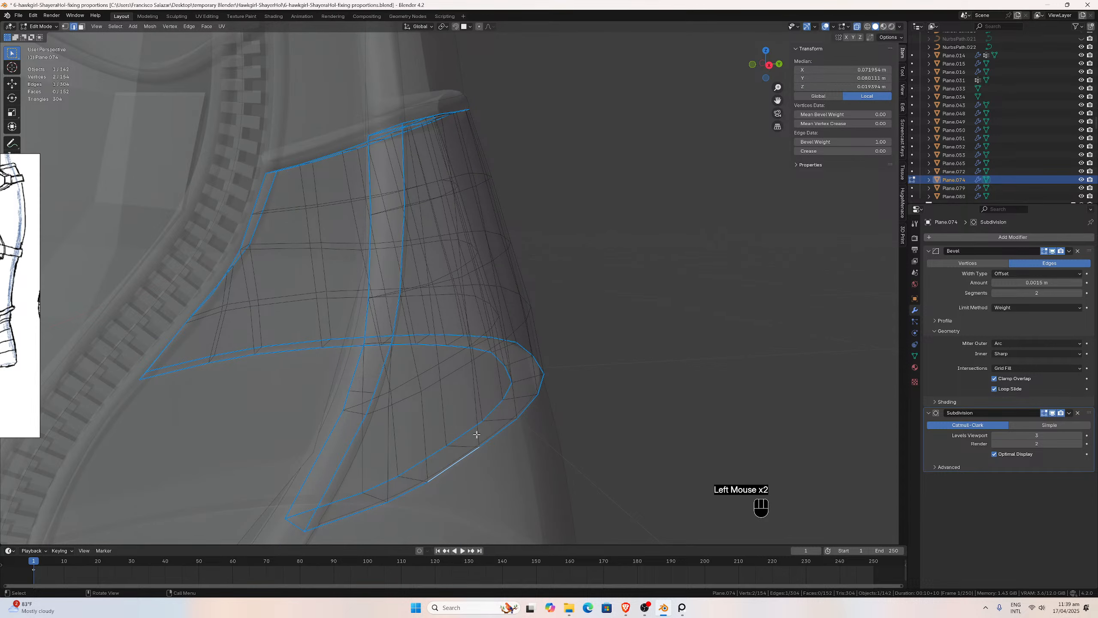
pyautogui.click(467, 444)
pyautogui.moveTo(557, 303); pyautogui.dragTo(565, 328, button='middle')
pyautogui.press('g')
pyautogui.press('x')
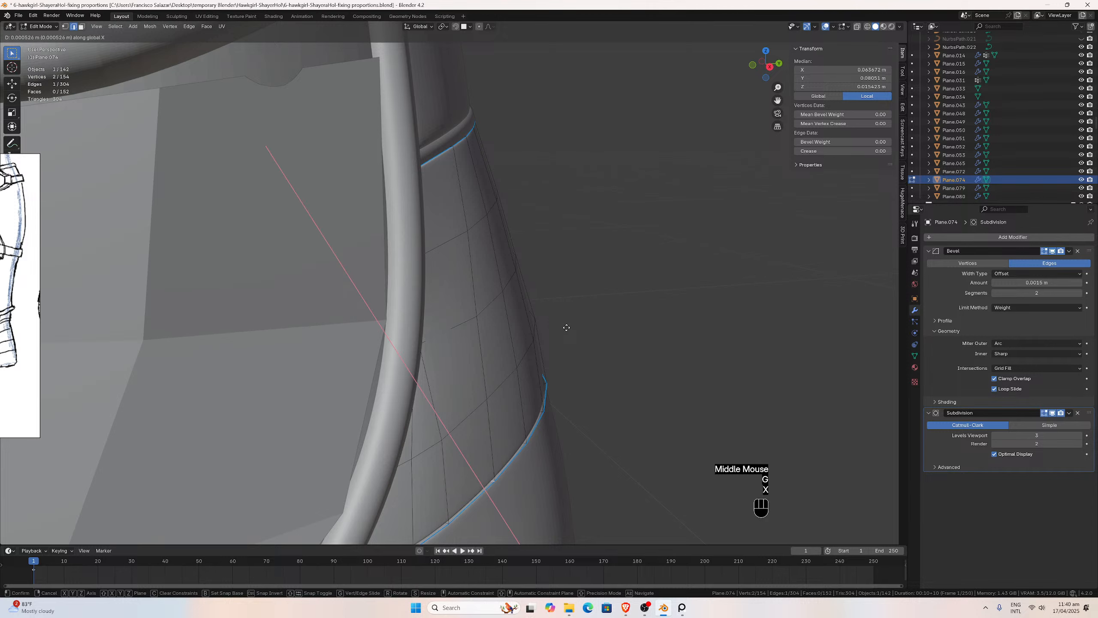
pyautogui.click(568, 328)
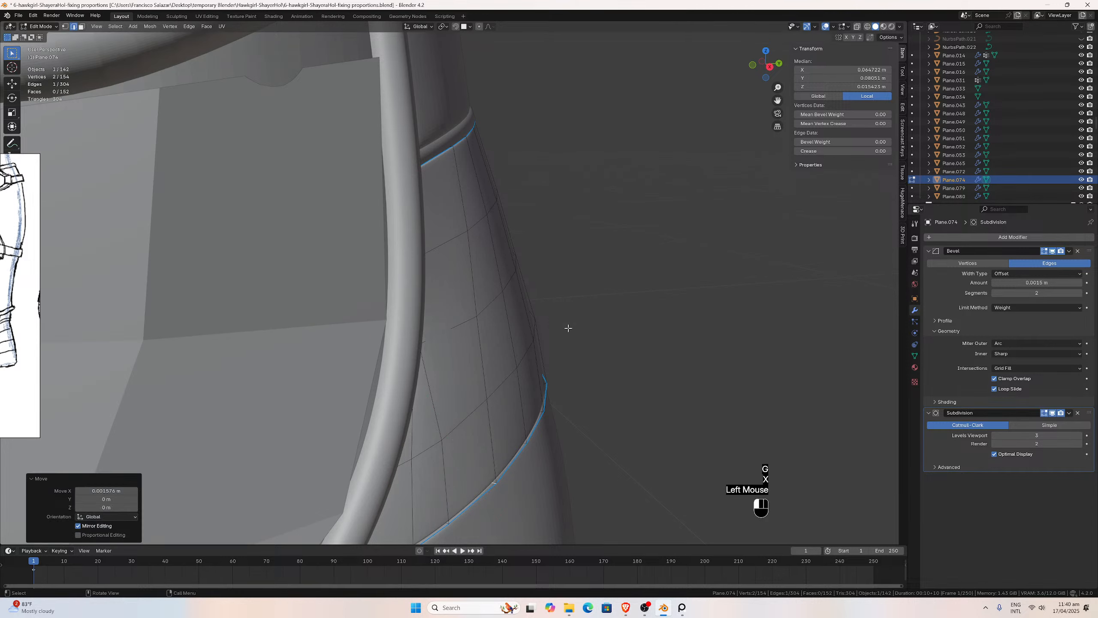
pyautogui.press('g')
pyautogui.press('y')
pyautogui.click(569, 326)
# Select the edge across the thickness of the panel's lower border at its opposite side, and move it about -0.0024 m along X and 0.0011 m along Y.
pyautogui.moveTo(571, 336); pyautogui.dragTo(380, 406, button='middle')
pyautogui.scroll(2, 362, 354)
pyautogui.click(375, 406)
pyautogui.click(375, 407)
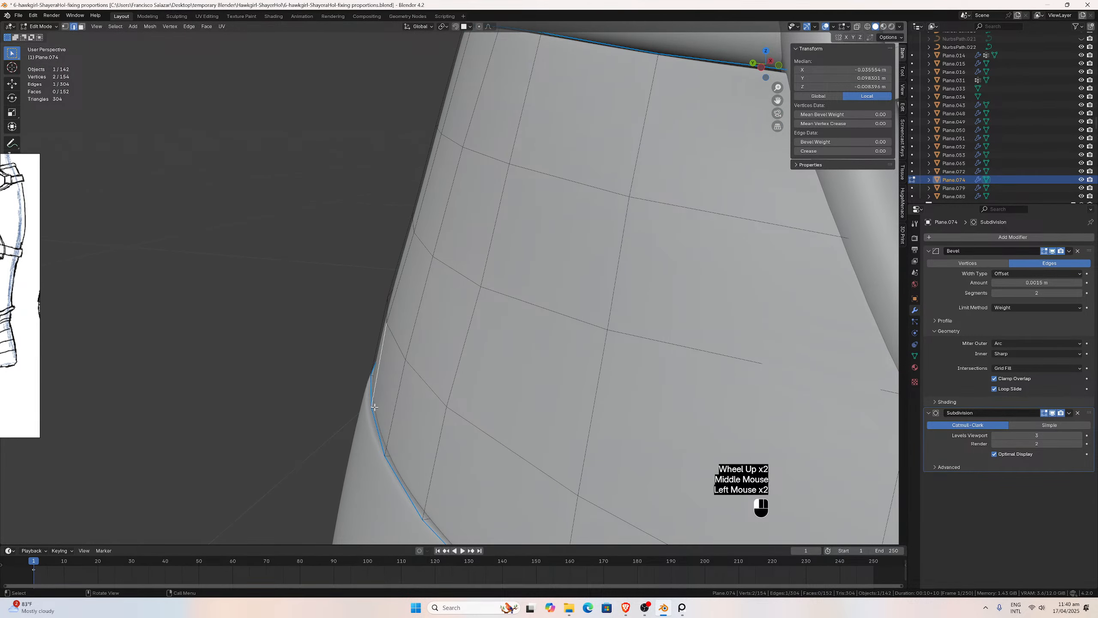
pyautogui.click(857, 26)
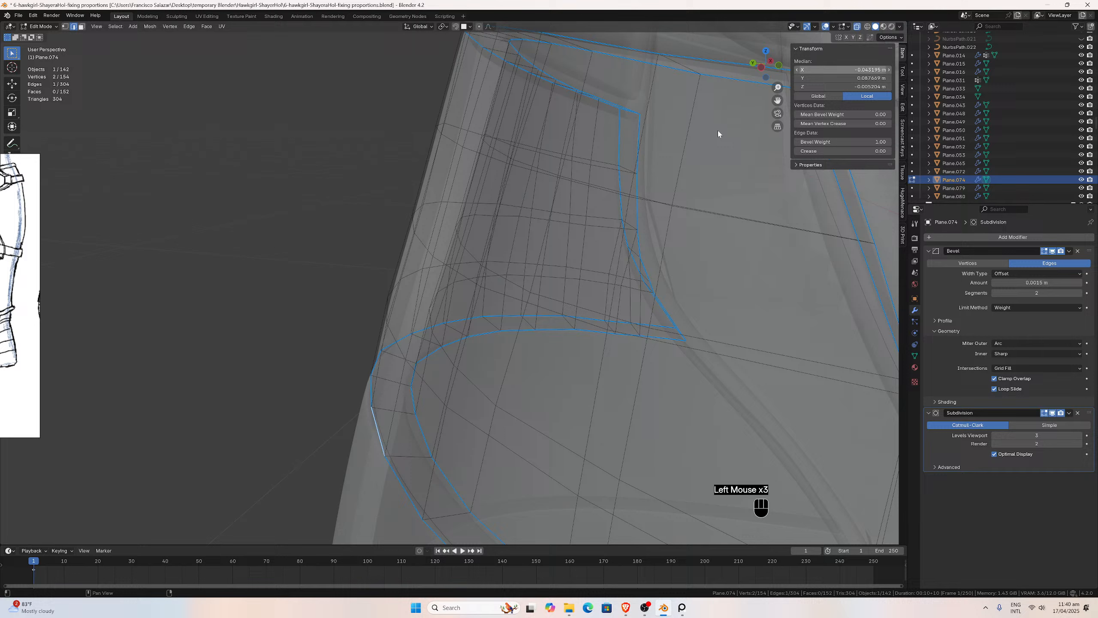
pyautogui.click(381, 411)
pyautogui.click(858, 27)
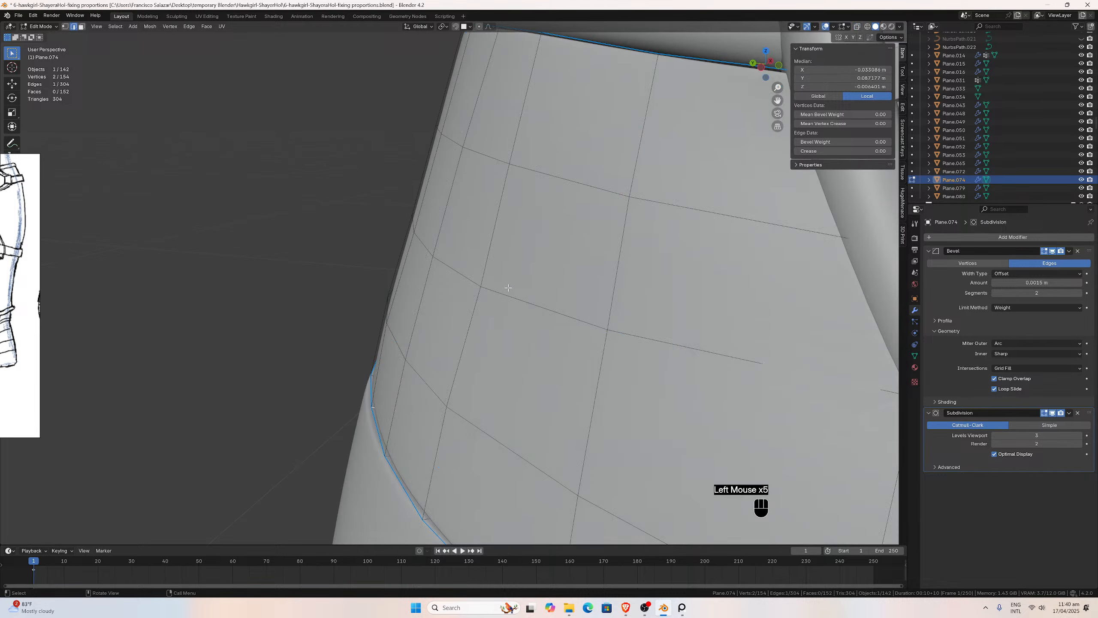
pyautogui.press('g')
pyautogui.press('x')
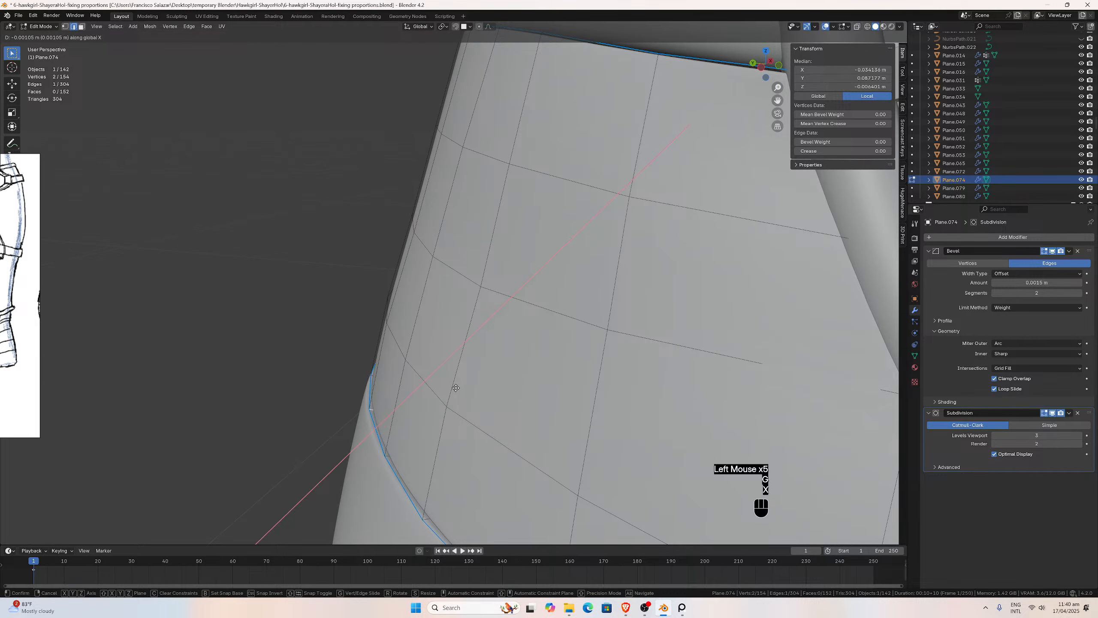
pyautogui.click(452, 387)
pyautogui.press('g')
pyautogui.press('y')
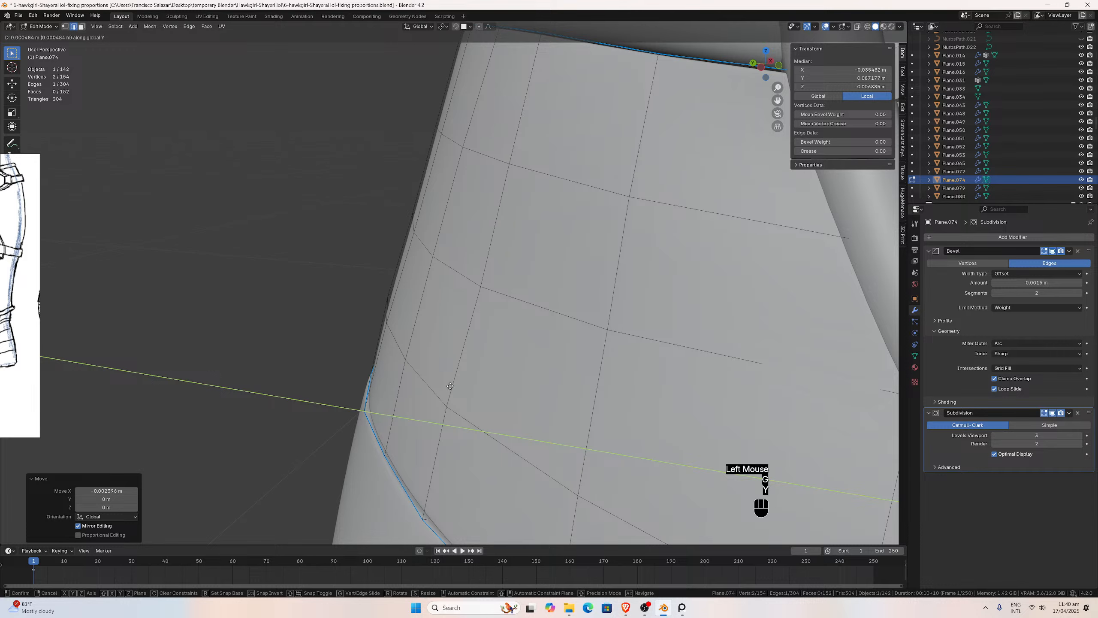
pyautogui.click(448, 384)
# Select the next edge across the lower border's thickness and move it about -0.0003 m along X and 0.0007 m along Y.
pyautogui.scroll(-1, 443, 381)
pyautogui.moveTo(443, 382)
pyautogui.mouseDown(button='middle')
pyautogui.moveTo(472, 358)
pyautogui.moveTo(490, 375)
pyautogui.moveTo(446, 387)
pyautogui.mouseUp(button='middle')
pyautogui.scroll(2, 490, 374)
pyautogui.click(857, 28)
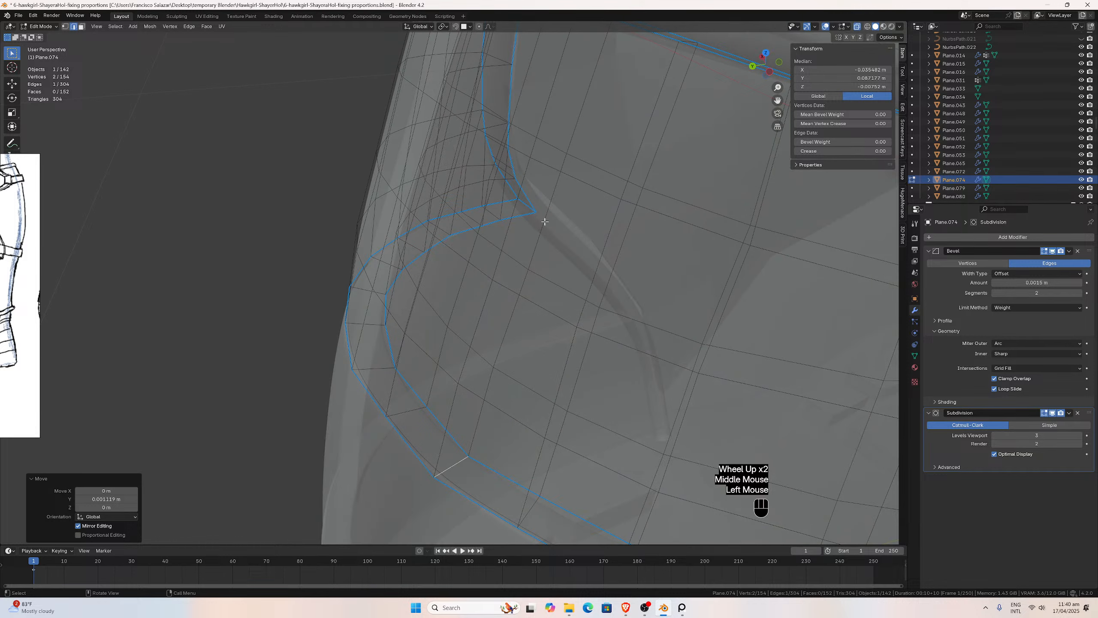
pyautogui.click(415, 408)
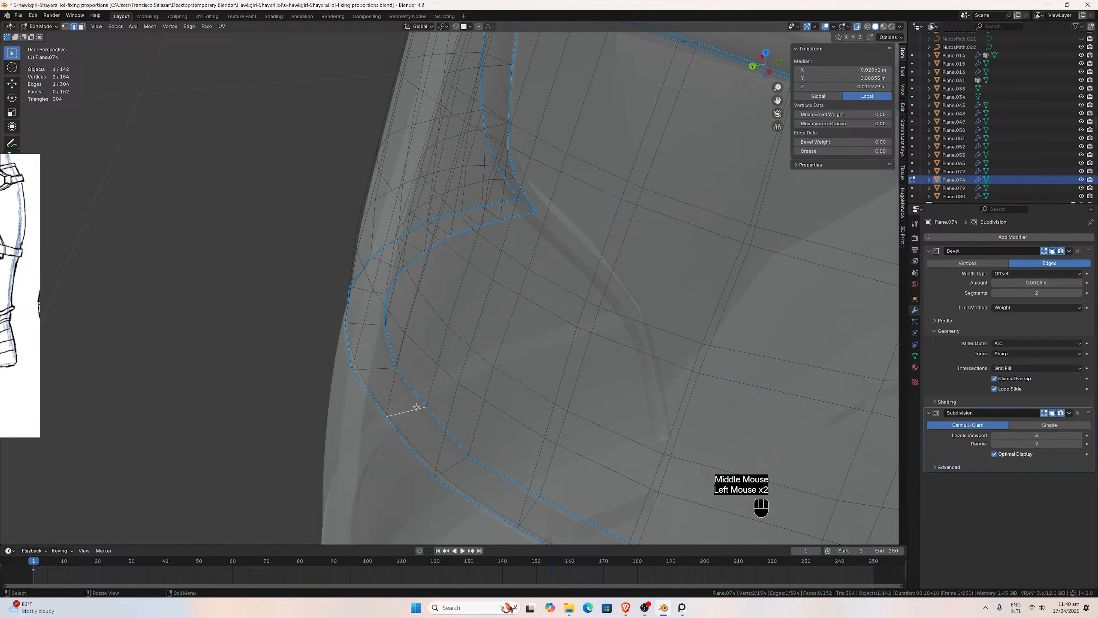
pyautogui.click(856, 27)
pyautogui.moveTo(516, 210); pyautogui.dragTo(440, 288, button='middle')
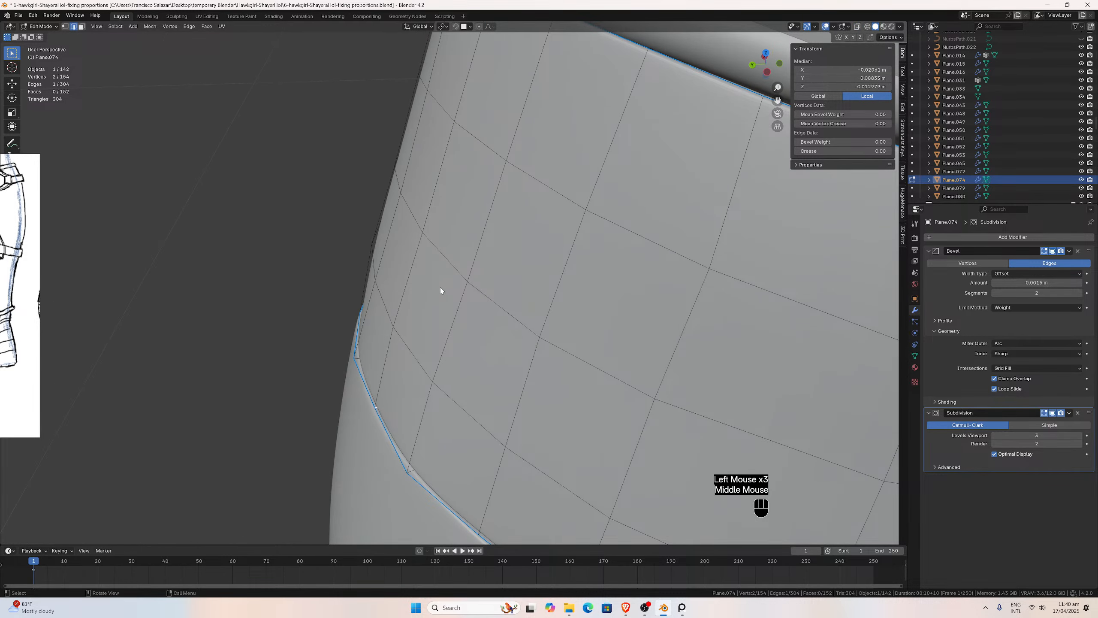
pyautogui.press('g')
pyautogui.press('x')
pyautogui.click(432, 287)
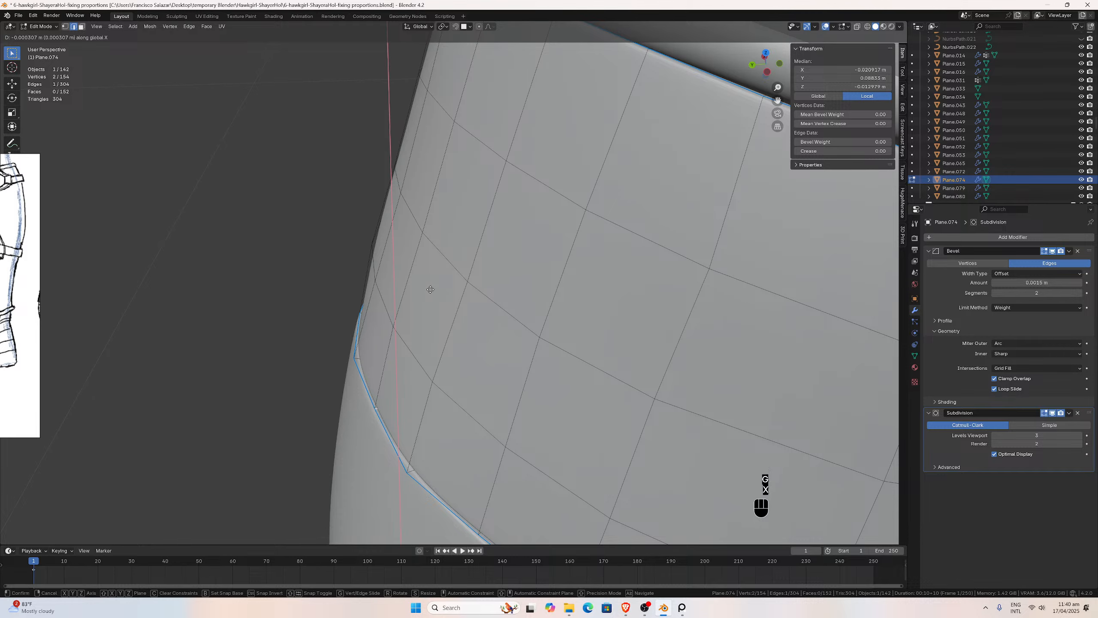
pyautogui.press('g')
pyautogui.press('y')
pyautogui.click(427, 290)
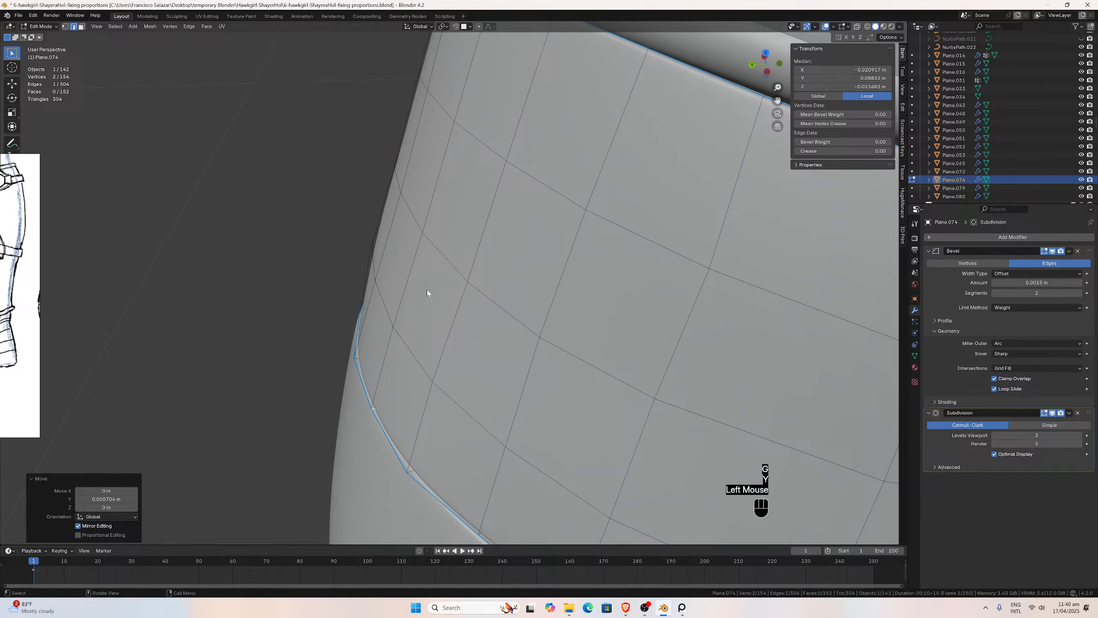
# Return to Object Mode and save the file.
pyautogui.moveTo(428, 290); pyautogui.dragTo(348, 268, button='middle')
pyautogui.scroll(-2, 491, 273)
pyautogui.press('Tab')
pyautogui.hotkey('ctrl', 's')
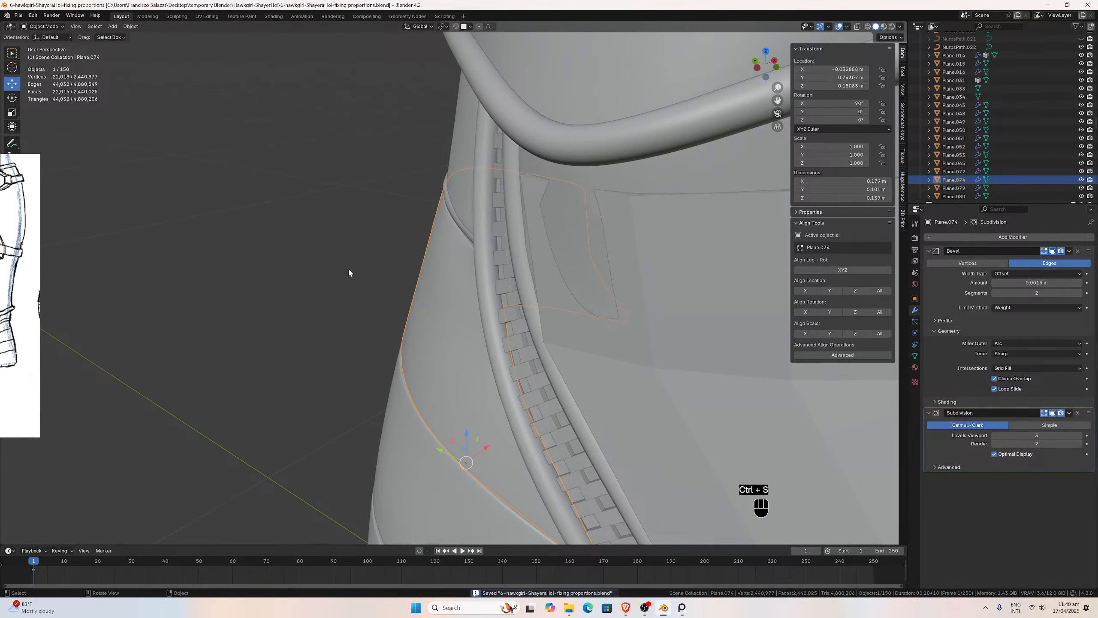
# Inspect the panel and the trim above it from the heel side, and save the file again.
pyautogui.scroll(-3, 348, 272)
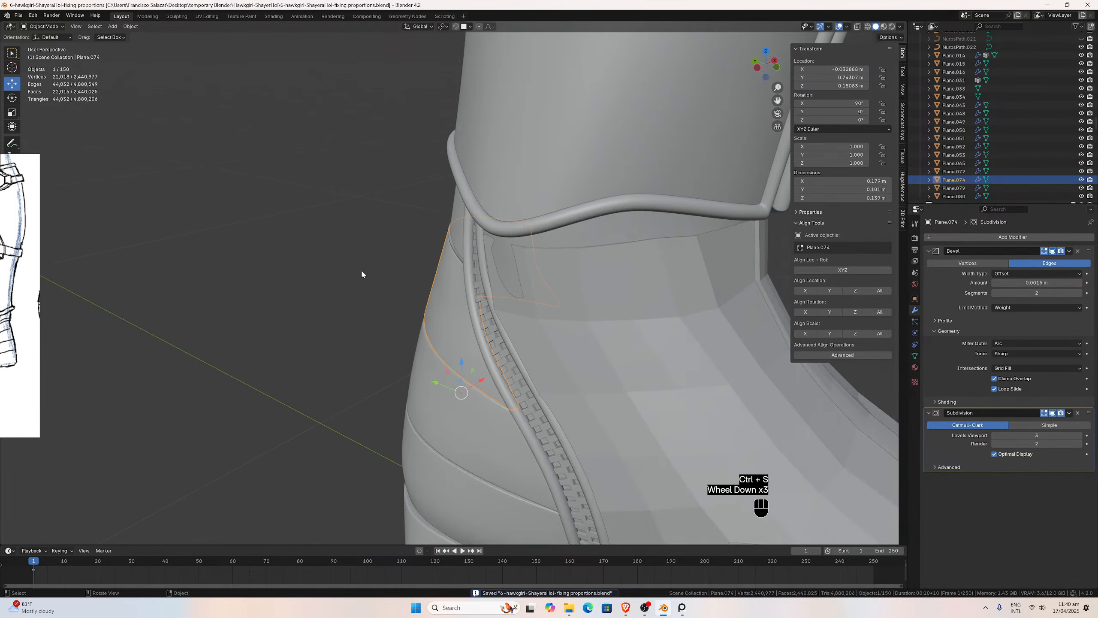
pyautogui.moveTo(363, 272); pyautogui.dragTo(455, 272, button='middle')
pyautogui.scroll(3, 514, 260)
pyautogui.scroll(1, 514, 260)
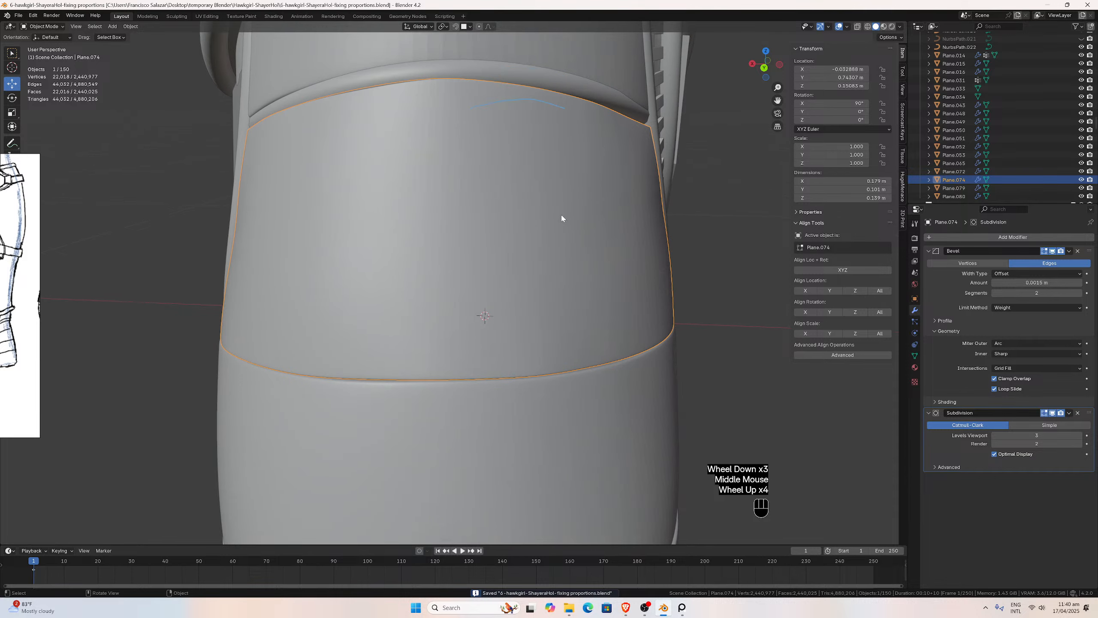
pyautogui.moveTo(777, 100); pyautogui.dragTo(720, 271)
pyautogui.moveTo(566, 178)
pyautogui.mouseDown(button='middle')
pyautogui.moveTo(517, 189)
pyautogui.moveTo(554, 162)
pyautogui.mouseUp(button='middle')
pyautogui.hotkey('ctrl', 's')
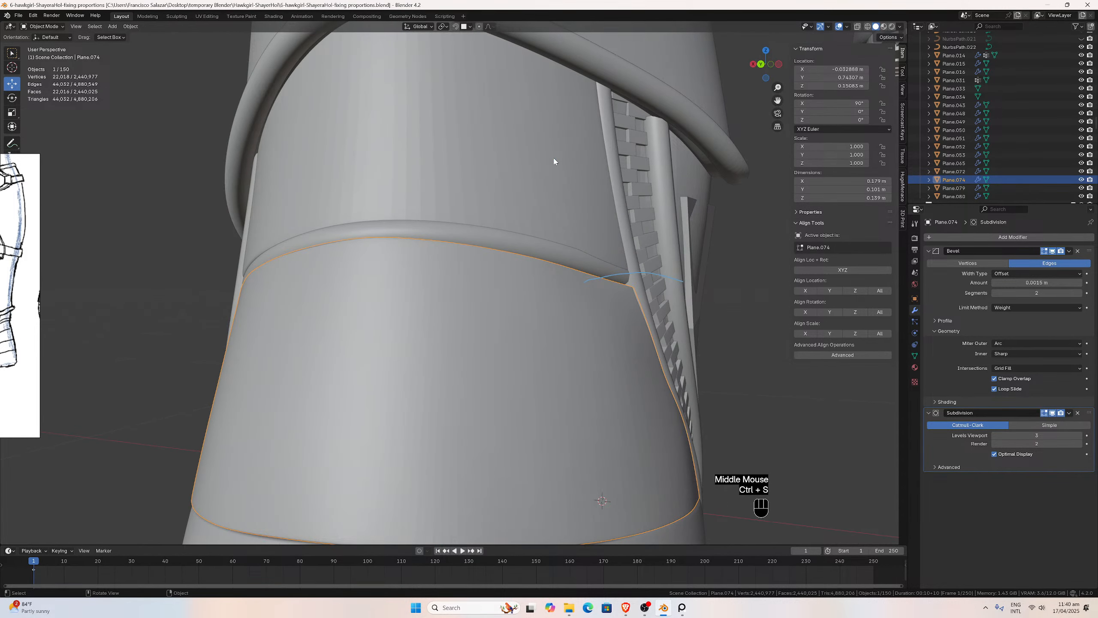
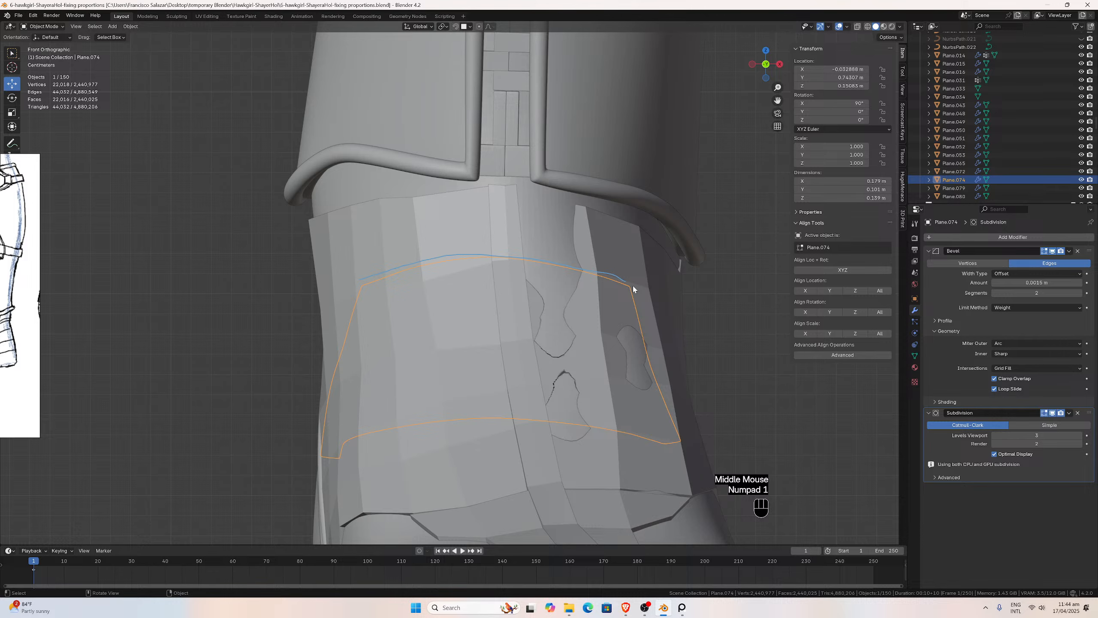
# Examine how the heel panels, trim and zipper strap fit together around the boot, and reselect the panel.
pyautogui.press('ctrl+KP_1')
pyautogui.click(632, 285)
pyautogui.scroll(-2, 630, 336)
pyautogui.moveTo(629, 337); pyautogui.dragTo(431, 391, button='middle')
pyautogui.scroll(1, 674, 341)
pyautogui.scroll(-2, 704, 341)
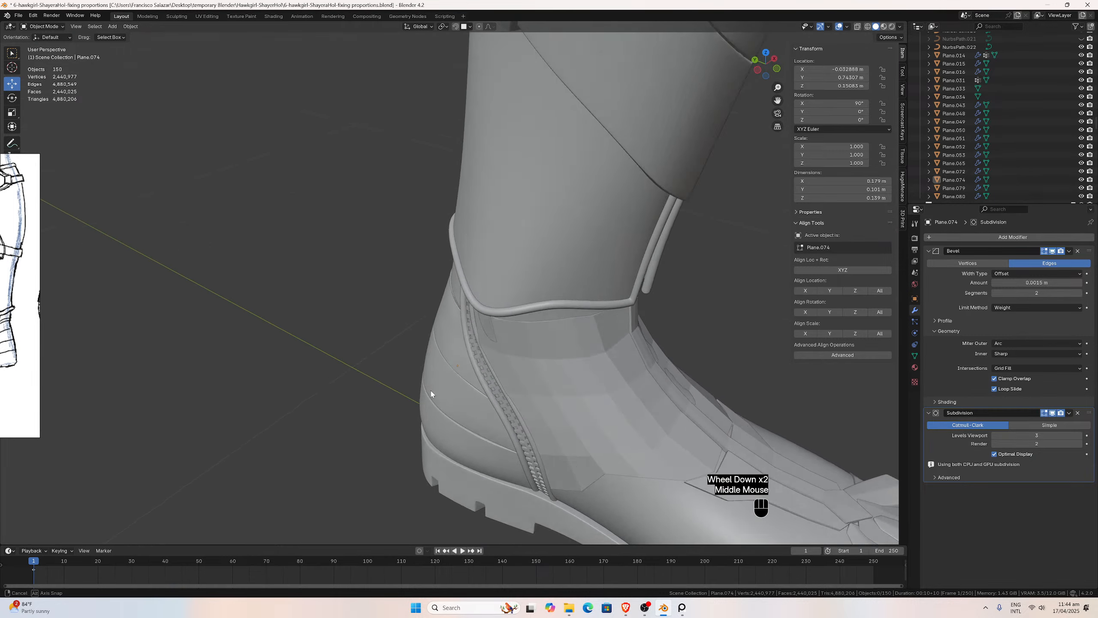
pyautogui.scroll(-2, 430, 393)
pyautogui.moveTo(503, 400); pyautogui.dragTo(617, 318, button='middle')
pyautogui.scroll(5, 463, 396)
pyautogui.scroll(6, 425, 423)
pyautogui.scroll(-2, 422, 426)
pyautogui.click(537, 329)
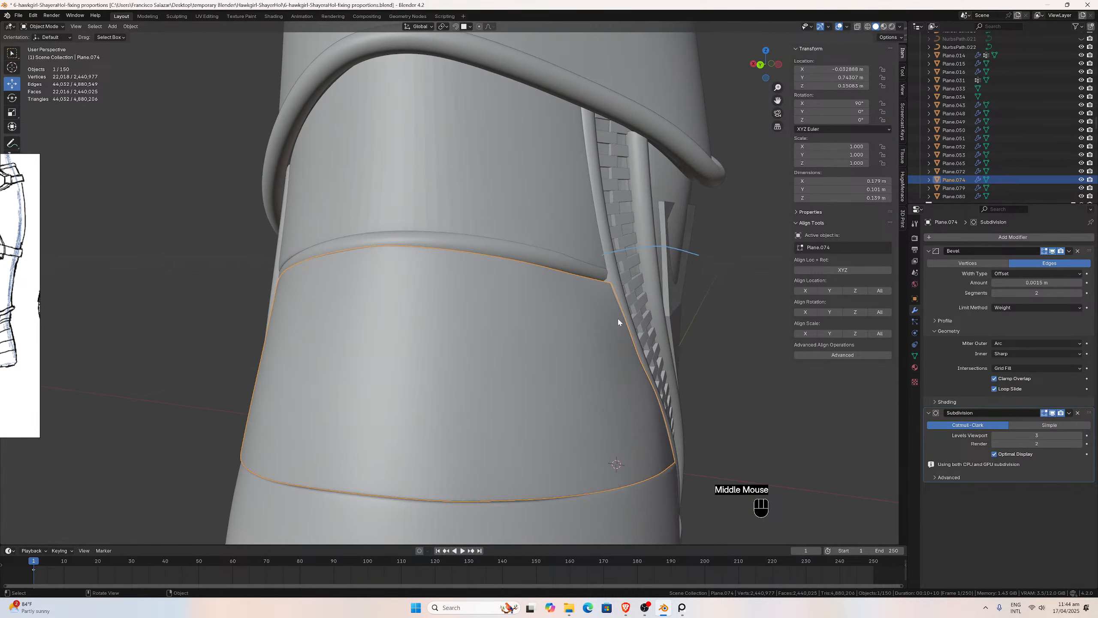
# Edit the trim curve above the panel and lower its control point nearest the strap about 0.0021 m along Z.
pyautogui.click(605, 278)
pyautogui.moveTo(604, 279); pyautogui.dragTo(626, 282, button='middle')
pyautogui.press('Tab')
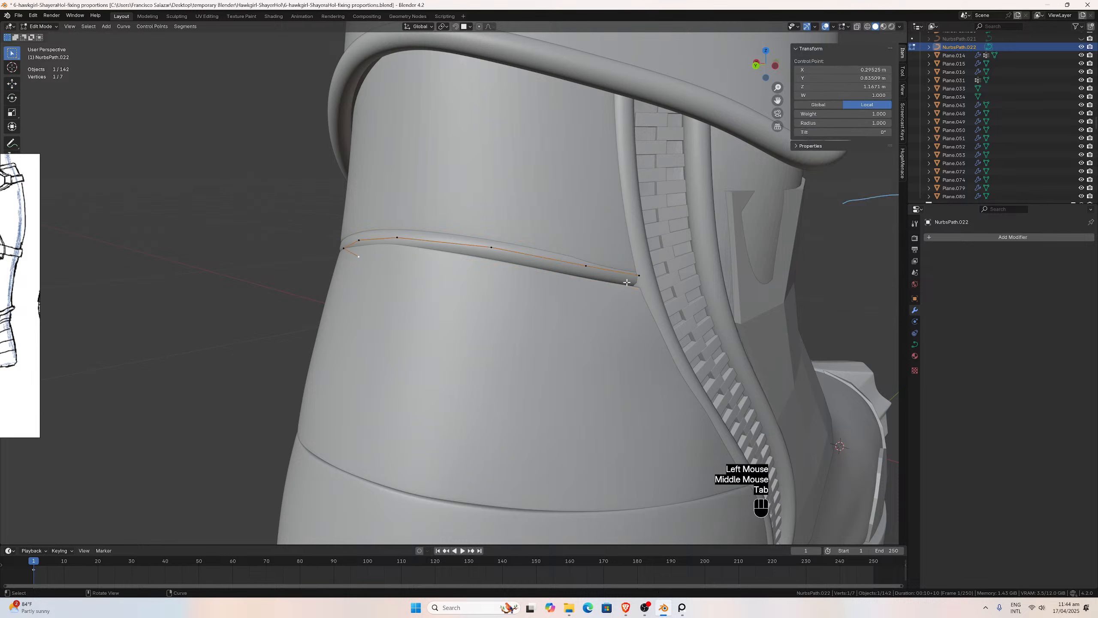
pyautogui.click(643, 279)
pyautogui.press('g')
pyautogui.press('z')
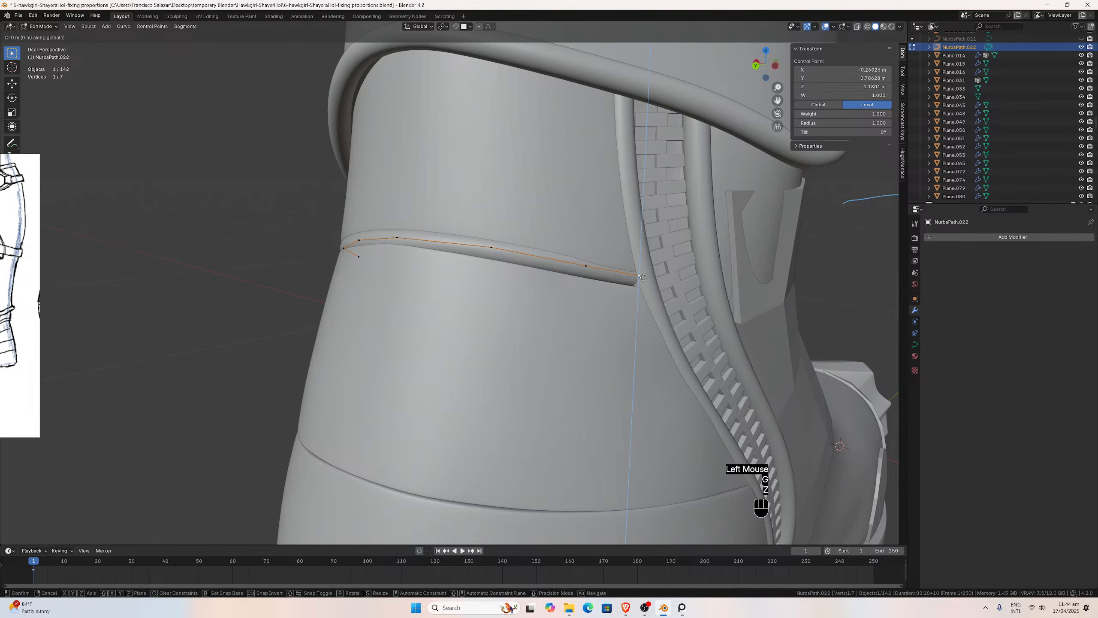
pyautogui.click(645, 283)
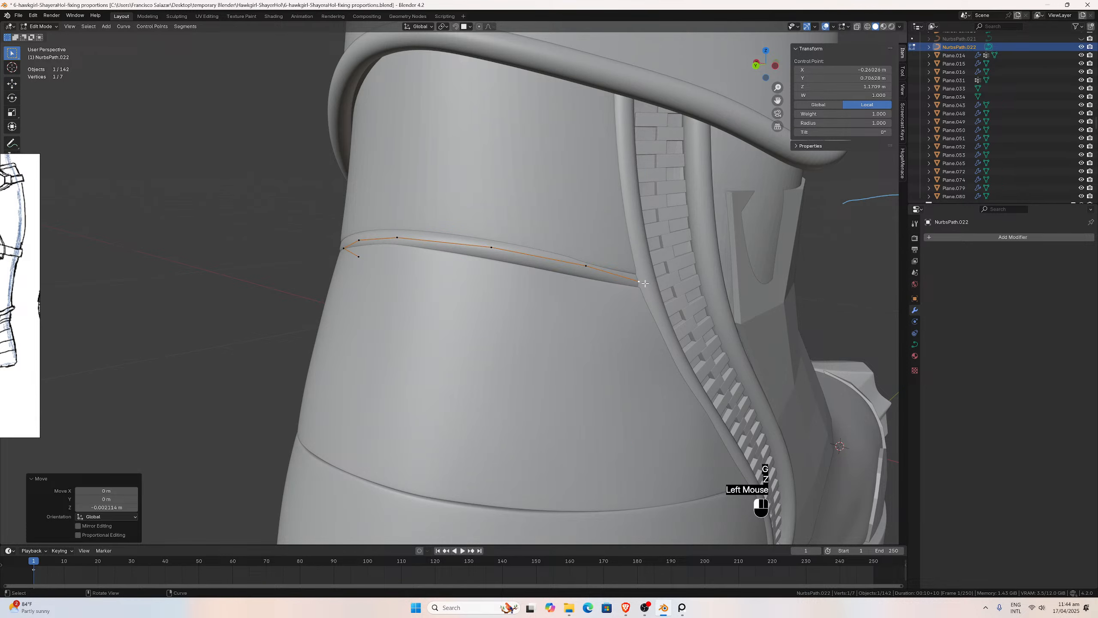
# Lower the next two control points of the trim curve along Z, the first by about 0.0012 m, and finish editing the curve.
pyautogui.click(587, 269)
pyautogui.press('g')
pyautogui.press('z')
pyautogui.click(587, 272)
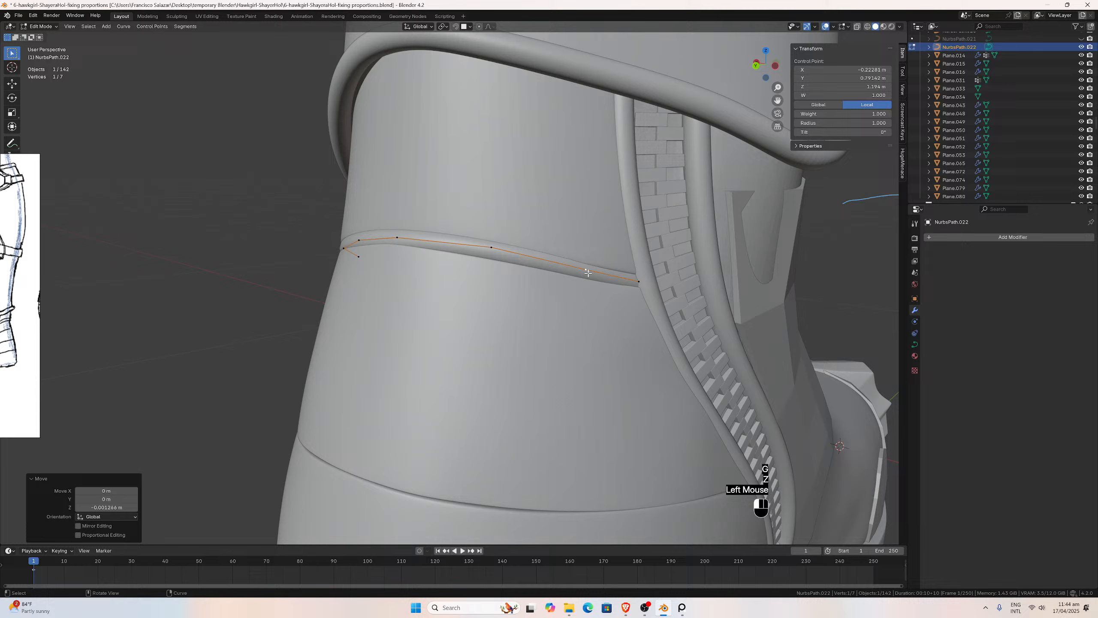
pyautogui.click(494, 250)
pyautogui.press('g')
pyautogui.press('z')
pyautogui.click(493, 253)
pyautogui.moveTo(493, 253); pyautogui.dragTo(396, 290, button='middle')
pyautogui.press('Tab')
# Edit the panel below the trim and move the selected edge on its upper border about -0.0005 m along Z, then return to Object Mode.
pyautogui.click(421, 276)
pyautogui.press('Tab')
pyautogui.scroll(2, 391, 292)
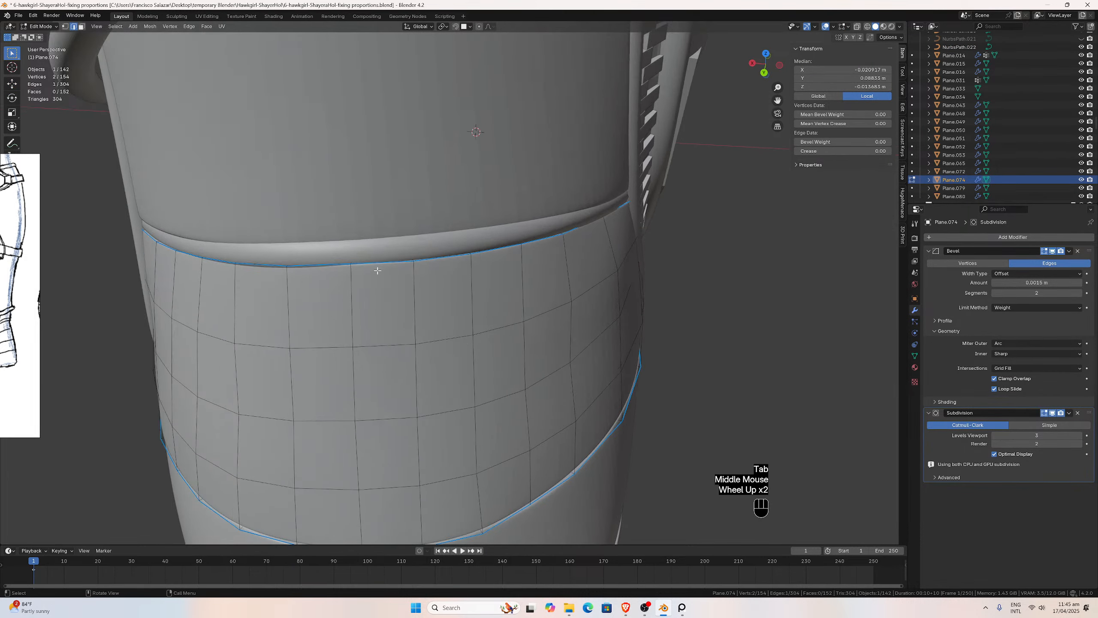
pyautogui.scroll(2, 377, 271)
pyautogui.click(322, 246)
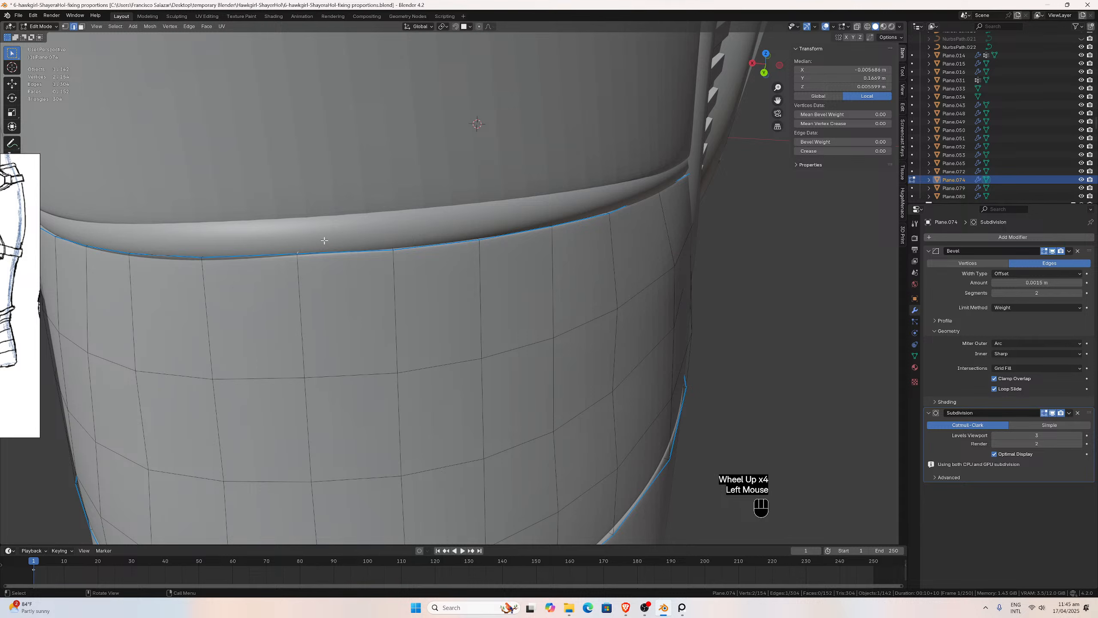
pyautogui.press('g')
pyautogui.press('z')
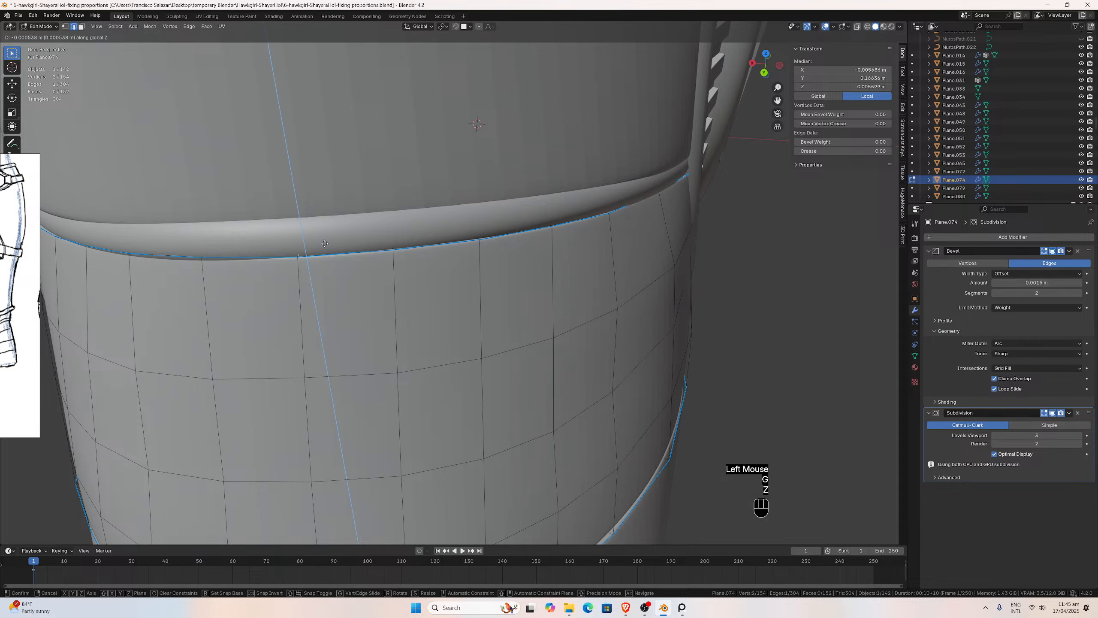
pyautogui.click(324, 244)
pyautogui.press('Tab')
# Check the trim from behind, select the panel above it, and examine that panel's mesh along the lower border.
pyautogui.scroll(-2, 328, 242)
pyautogui.moveTo(327, 242); pyautogui.dragTo(372, 236, button='middle')
pyautogui.scroll(-2, 283, 261)
pyautogui.moveTo(283, 260); pyautogui.dragTo(240, 261, button='middle')
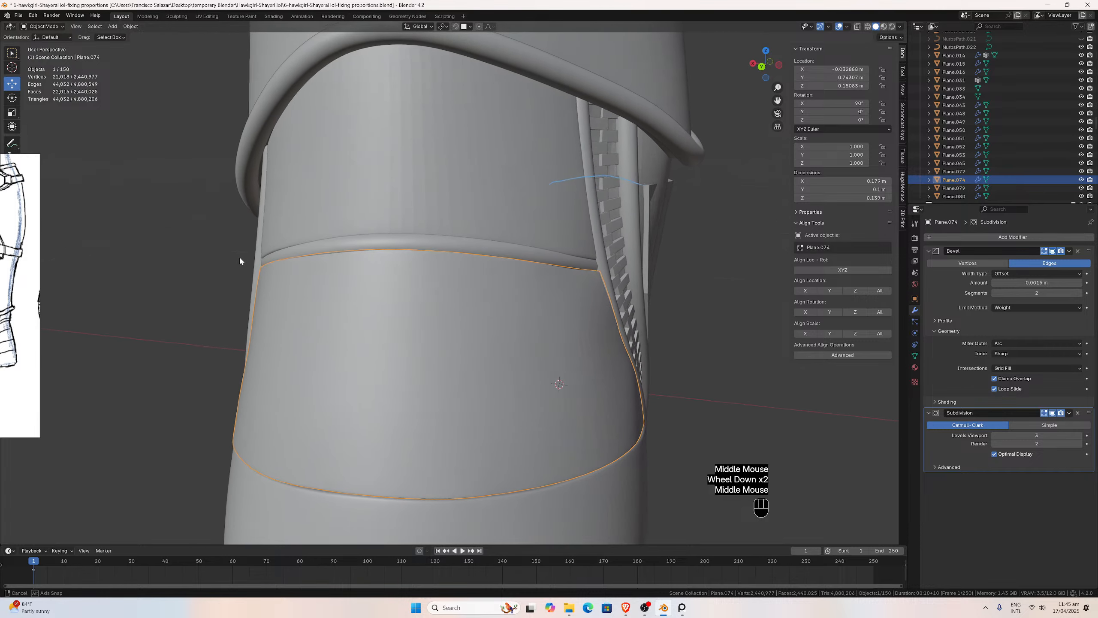
pyautogui.scroll(1, 242, 258)
pyautogui.click(242, 226)
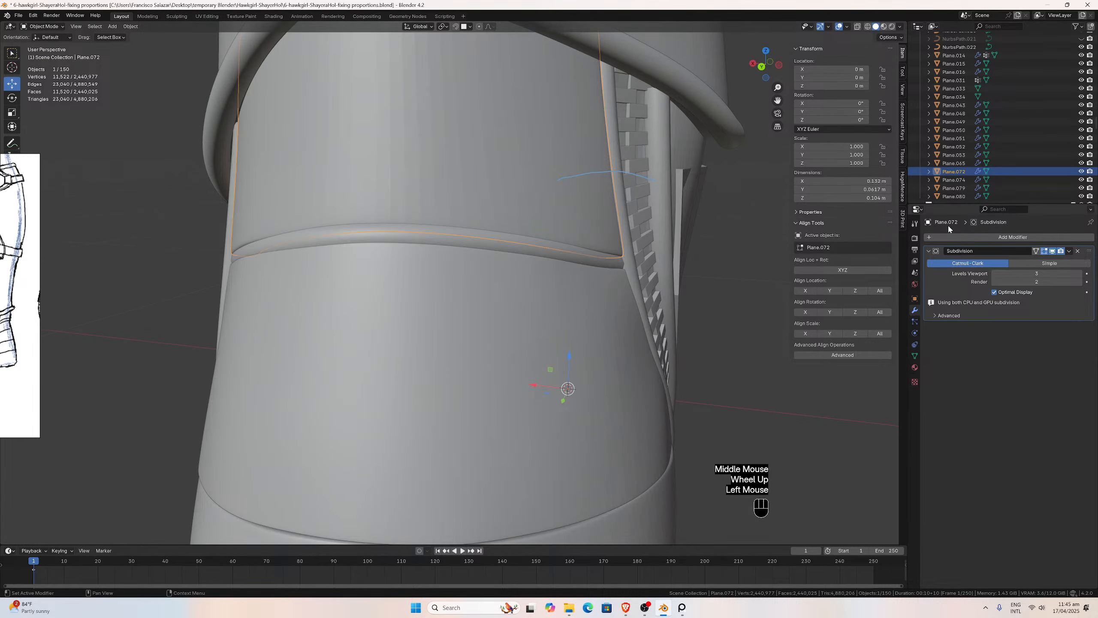
pyautogui.scroll(-1, 456, 224)
pyautogui.moveTo(421, 208); pyautogui.dragTo(458, 208, button='middle')
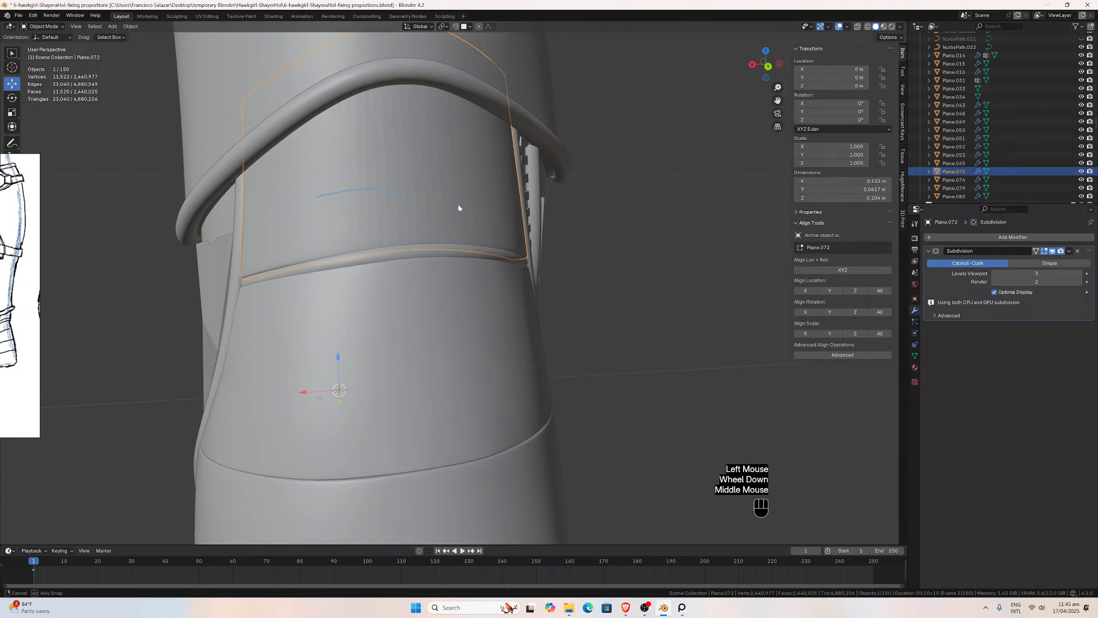
pyautogui.scroll(-1, 481, 211)
pyautogui.press('Tab')
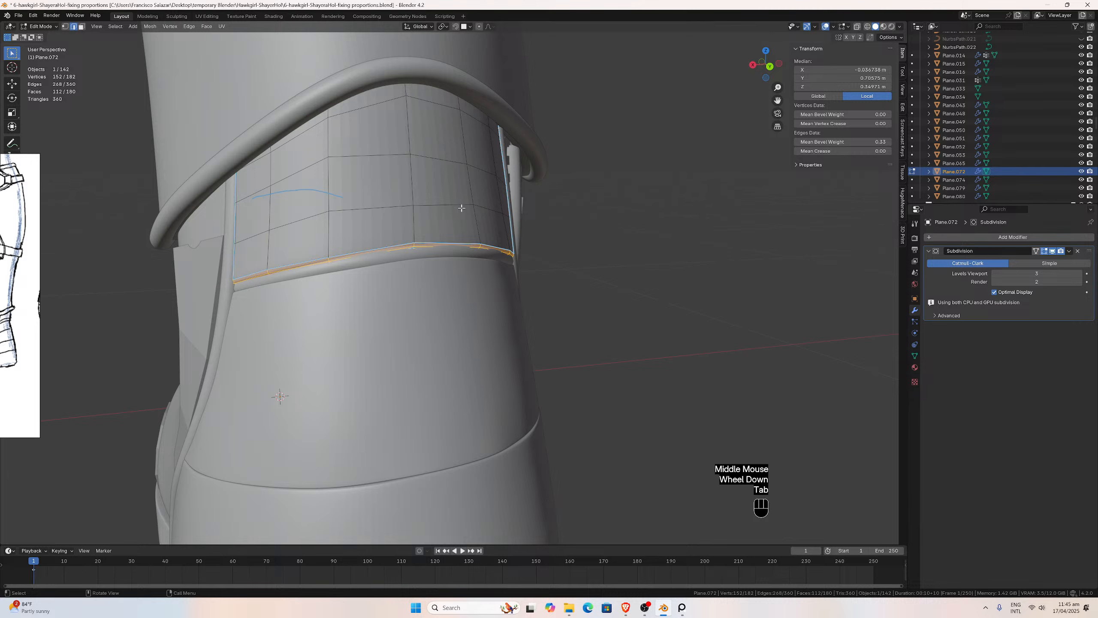
pyautogui.press('Tab')
# Examine from several angles how the upper panel's lower border meets the trim and the strap.
pyautogui.moveTo(776, 100); pyautogui.dragTo(480, 221)
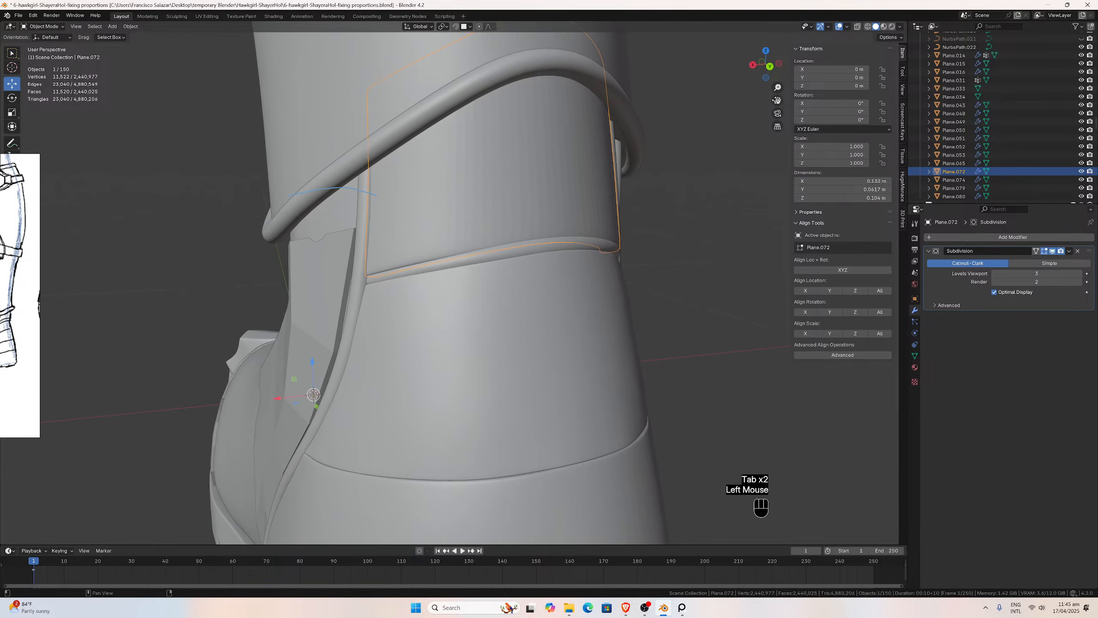
pyautogui.scroll(2, 480, 220)
pyautogui.moveTo(480, 220); pyautogui.dragTo(402, 208, button='middle')
pyautogui.scroll(-2, 494, 207)
pyautogui.press('Tab')
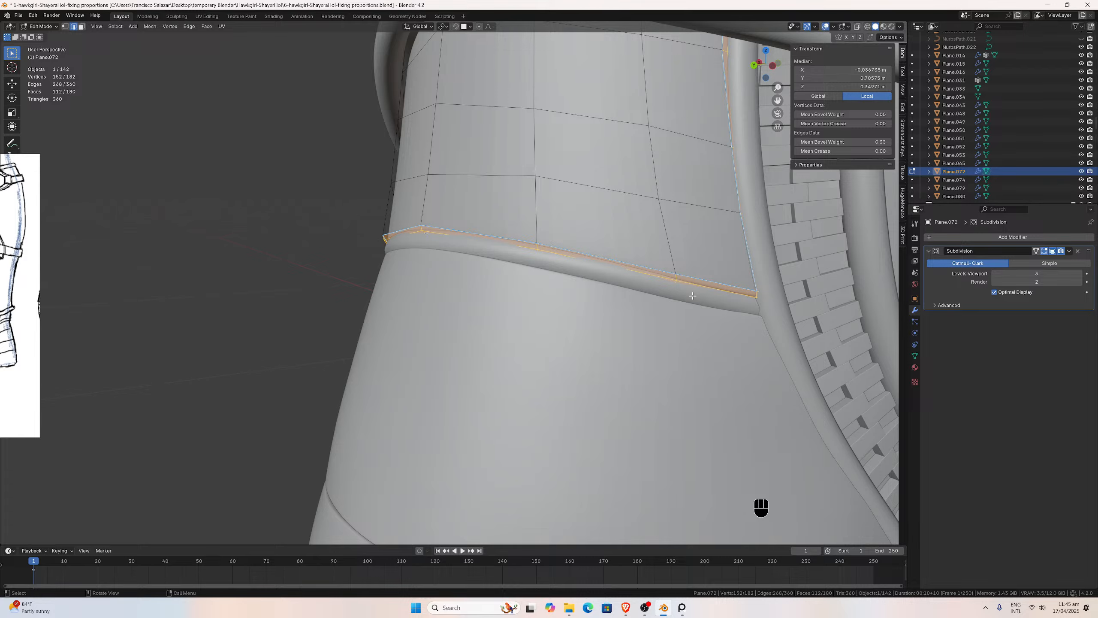
pyautogui.moveTo(697, 300); pyautogui.dragTo(615, 262, button='middle')
pyautogui.scroll(-3, 669, 290)
pyautogui.scroll(3, 581, 277)
pyautogui.scroll(-2, 582, 276)
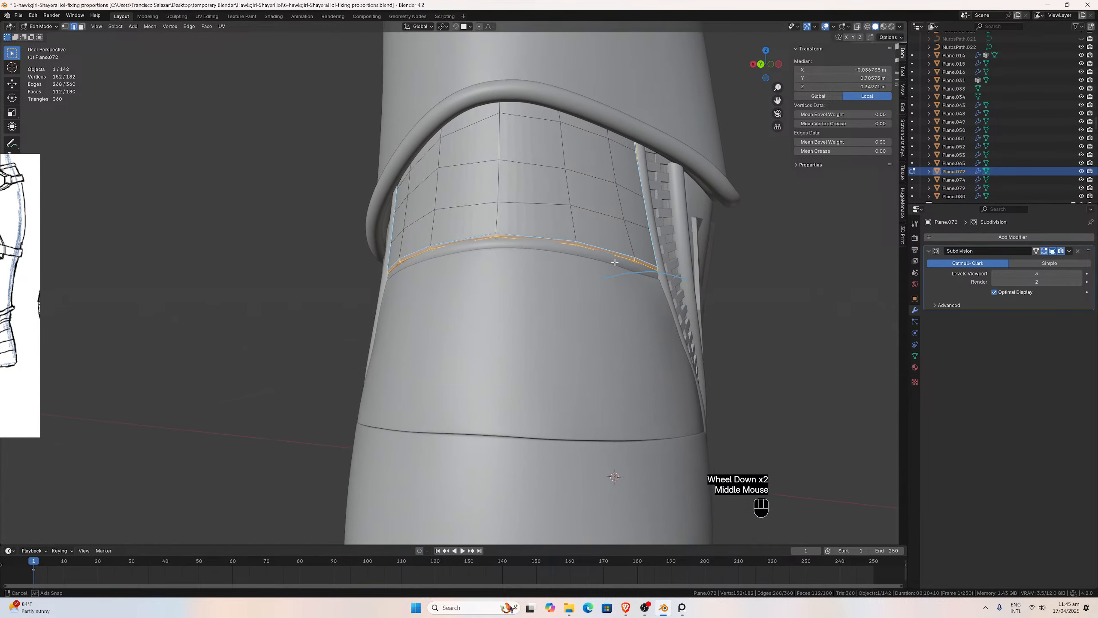
pyautogui.scroll(1, 615, 262)
pyautogui.press('Tab')
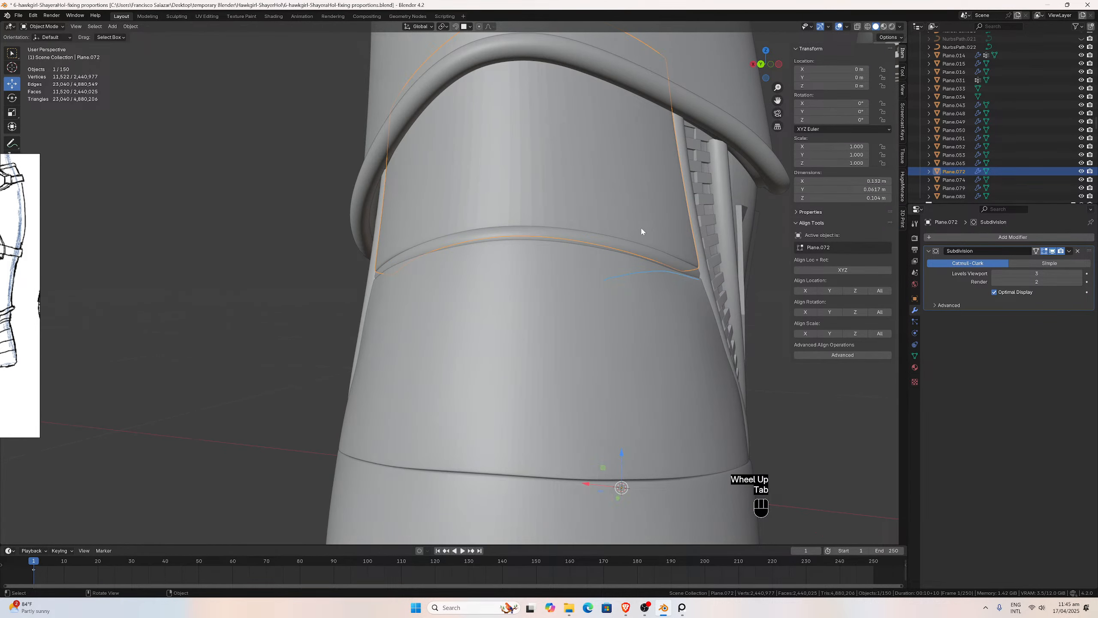
# Hide the selected upper heel panel and show the boots-backup collection.
pyautogui.press('h')
pyautogui.scroll(-3, 972, 150)
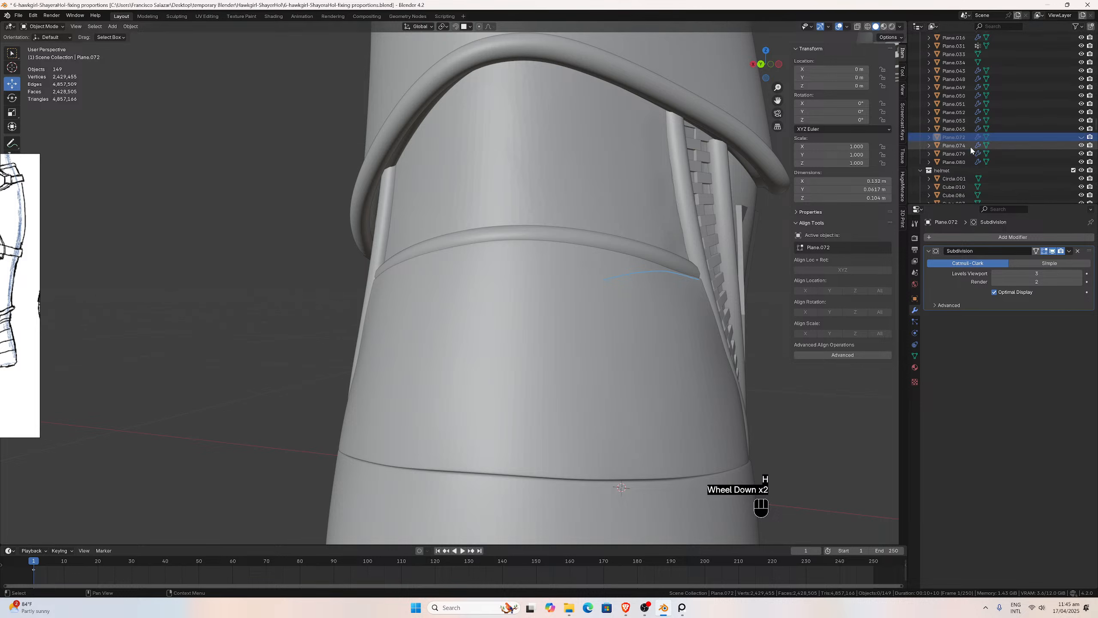
pyautogui.scroll(-1, 972, 150)
pyautogui.scroll(1, 972, 150)
pyautogui.scroll(-8, 972, 150)
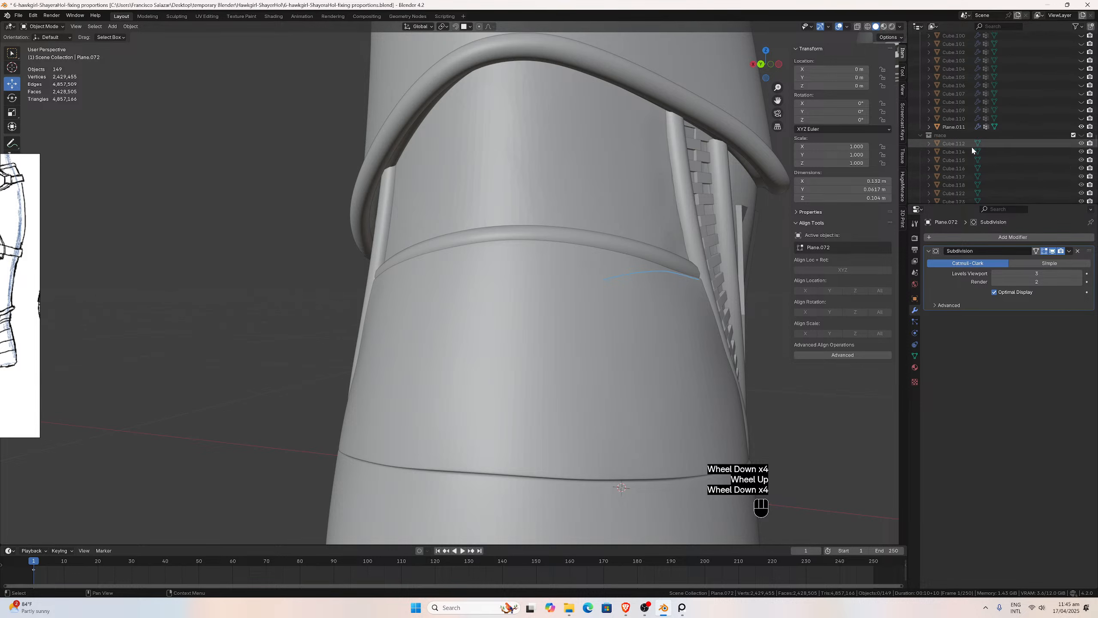
pyautogui.scroll(4, 971, 146)
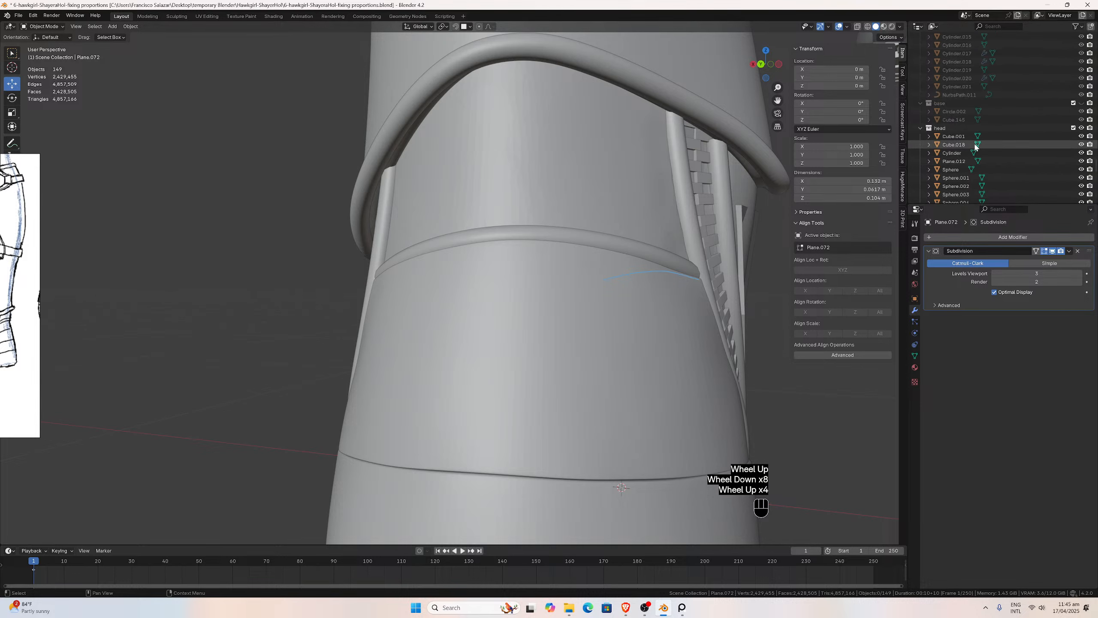
pyautogui.scroll(-3, 1041, 114)
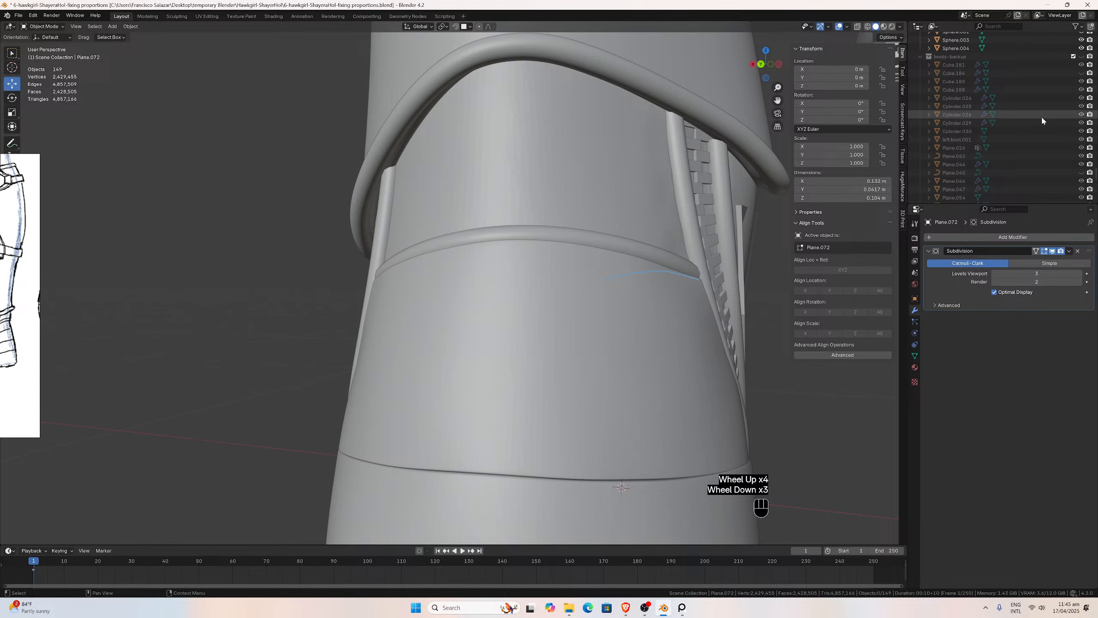
pyautogui.click(1081, 56)
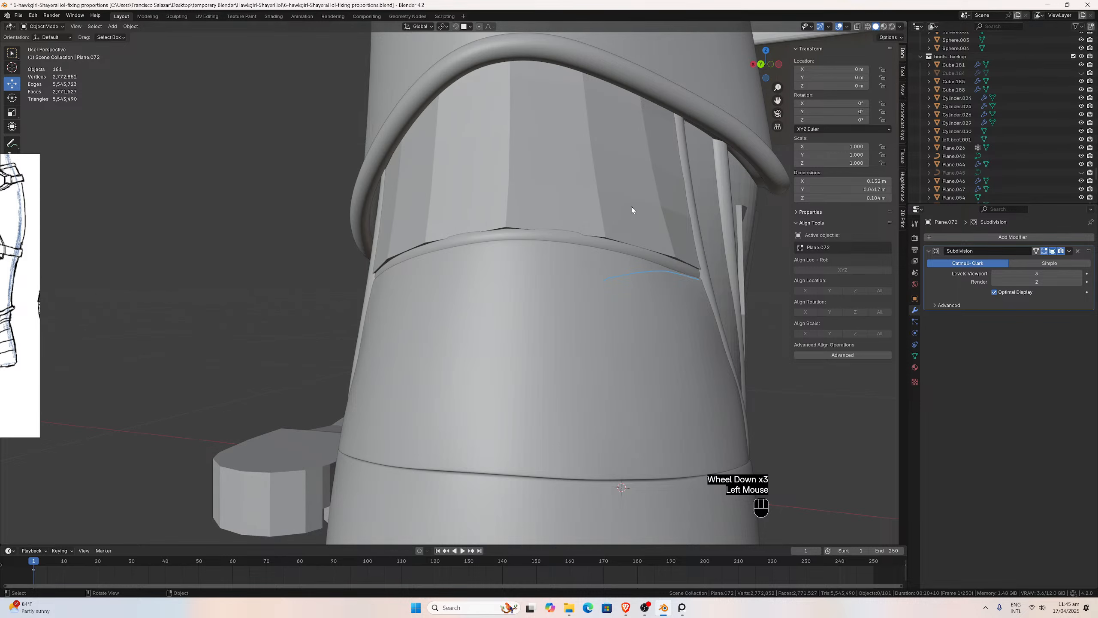
# Duplicate the low-poly upper heel panel from the backup collection in place, without offsetting the copy.
pyautogui.click(611, 212)
pyautogui.moveTo(617, 214)
pyautogui.mouseDown(button='middle')
pyautogui.moveTo(663, 209)
pyautogui.moveTo(636, 217)
pyautogui.mouseUp(button='middle')
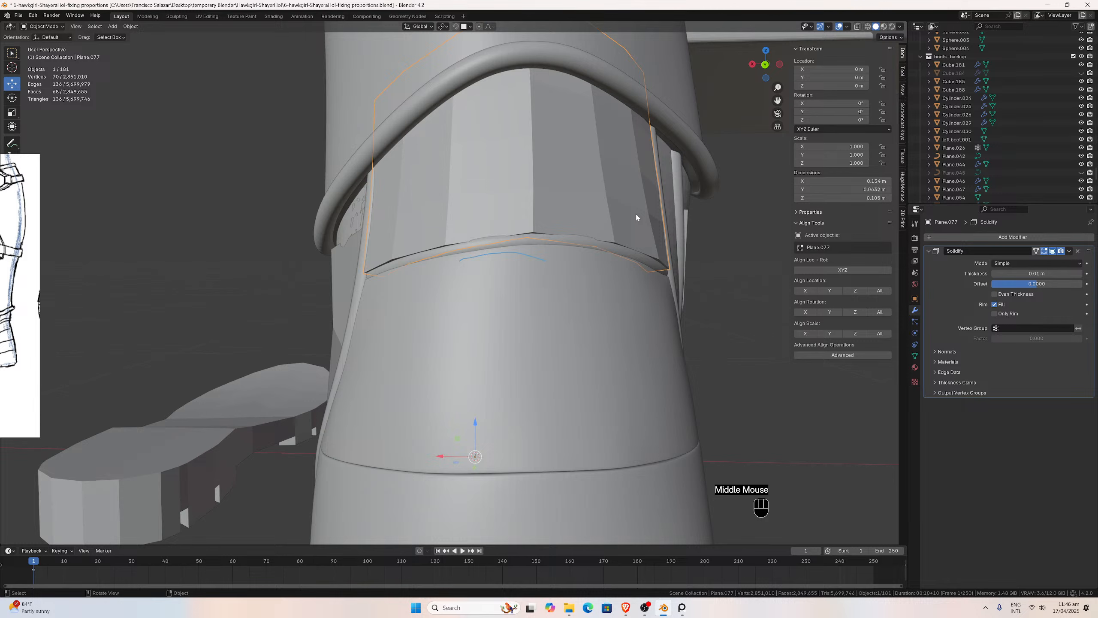
pyautogui.press('g')
pyautogui.press('Escape')
pyautogui.scroll(-1, 552, 190)
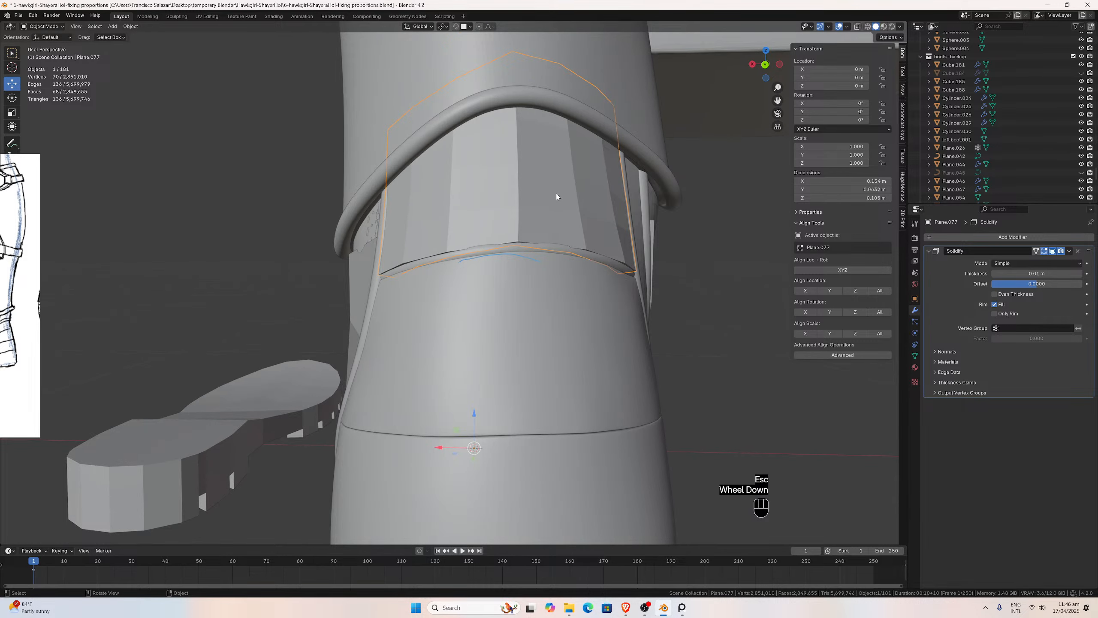
pyautogui.hotkey('shift', 'd')
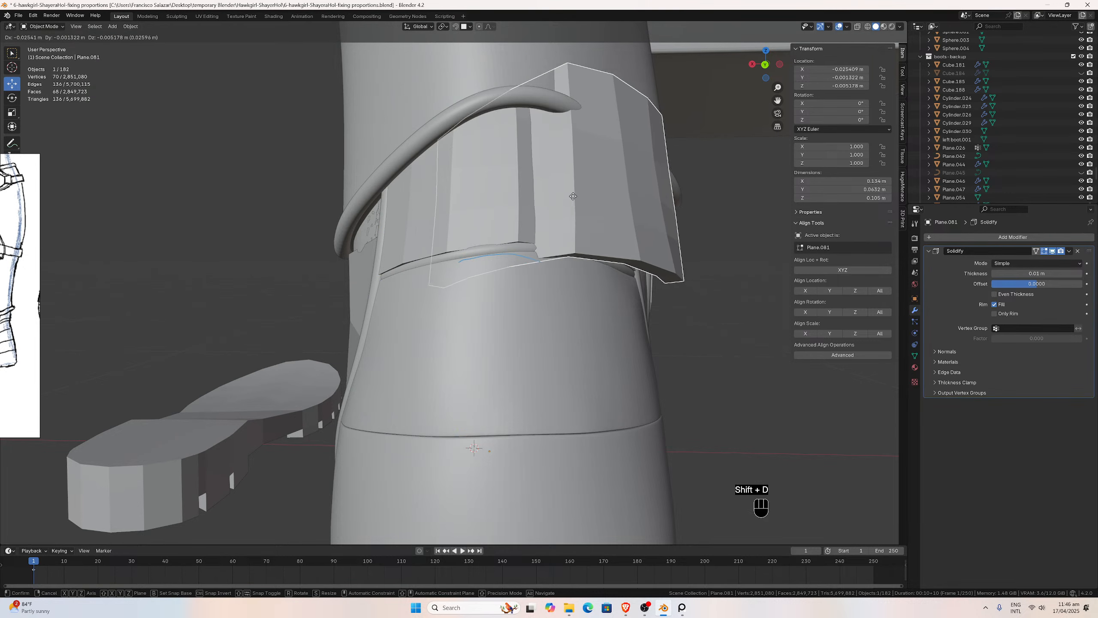
pyautogui.press('Escape')
# Move the duplicated panel to the boots collection and hide the boots-backup collection.
pyautogui.press('m')
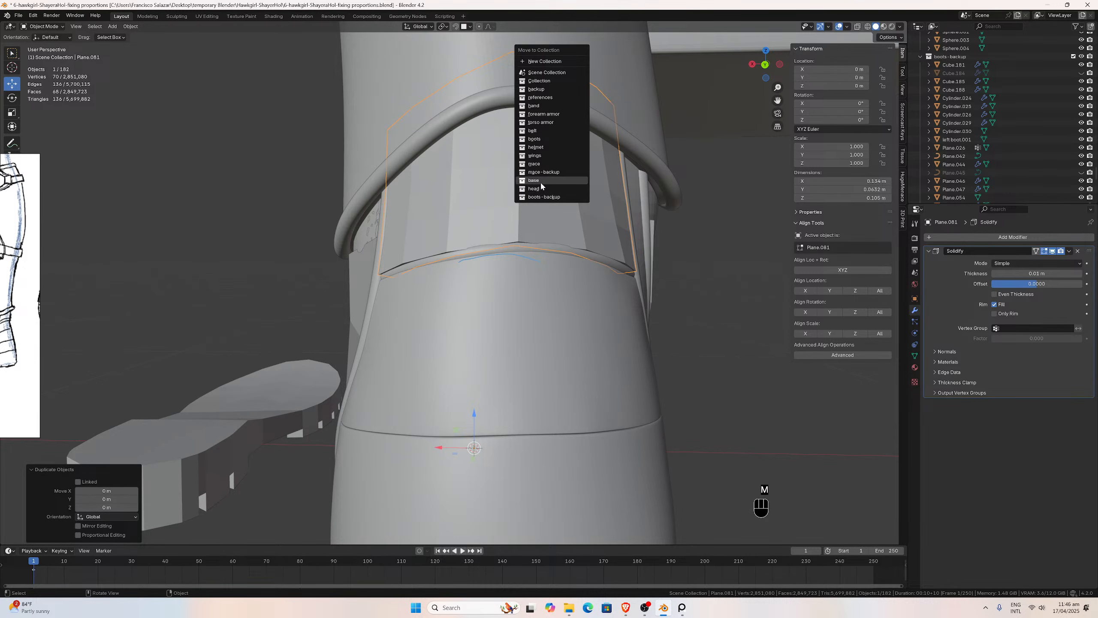
pyautogui.click(534, 139)
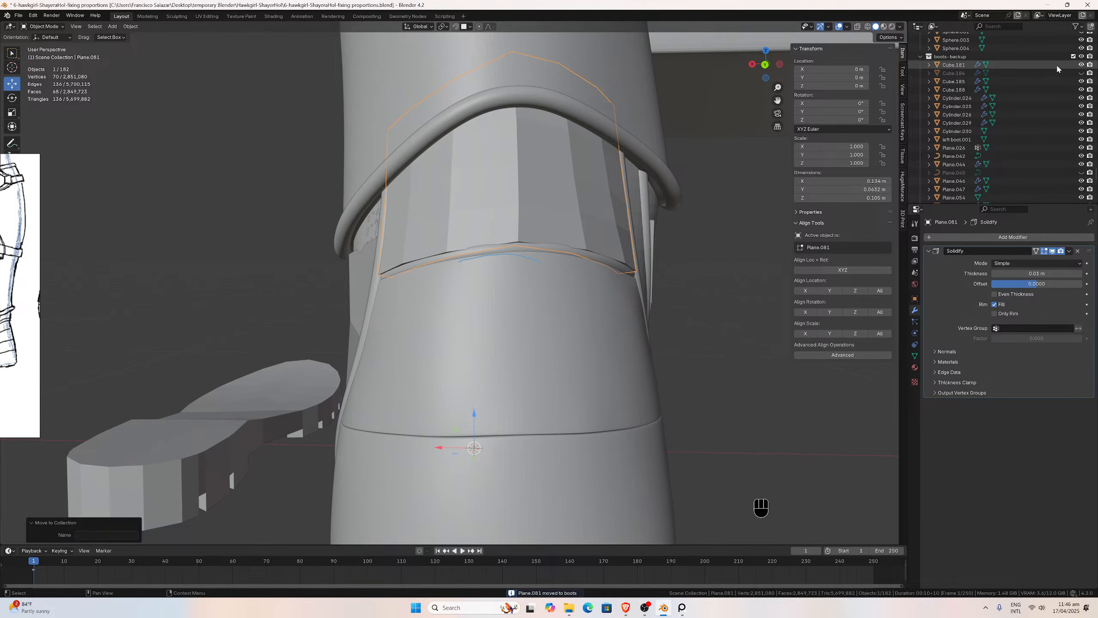
pyautogui.click(1081, 56)
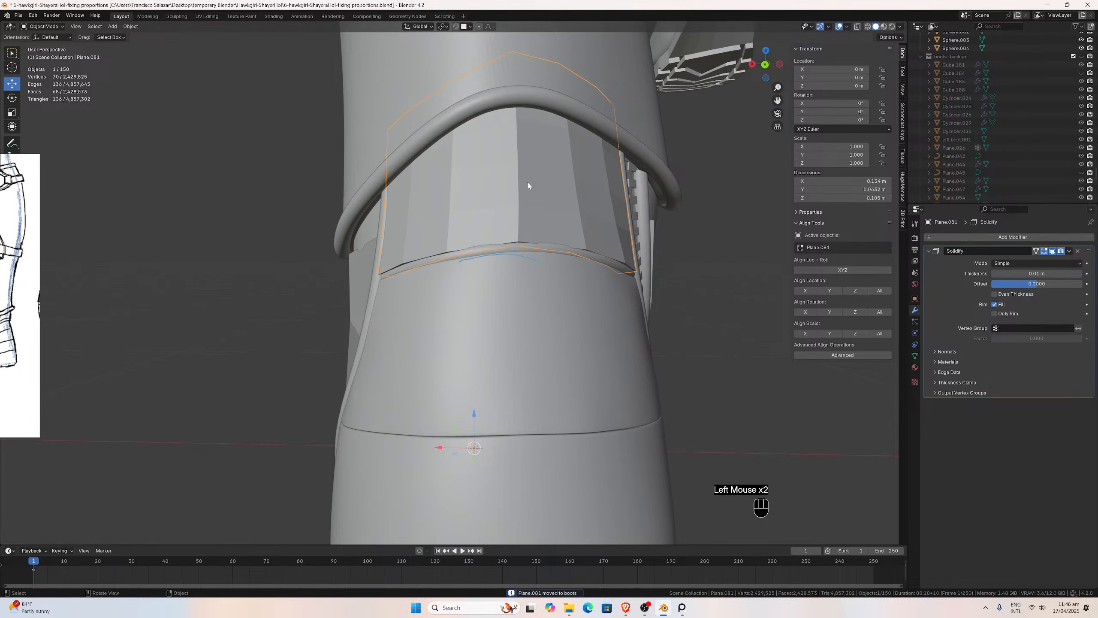
# Add a Shrinkwrap modifier to the duplicated panel, place it above Solidify, and target the left boot.
pyautogui.scroll(2, 528, 185)
pyautogui.moveTo(527, 182); pyautogui.dragTo(551, 180, button='middle')
pyautogui.press('Tab')
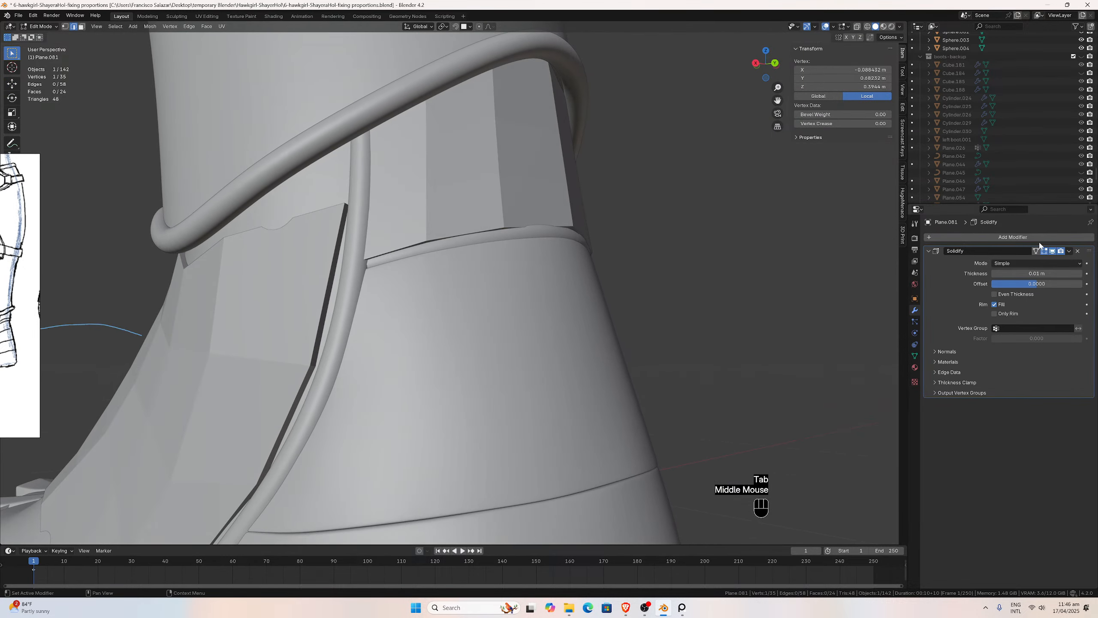
pyautogui.click(960, 238)
pyautogui.moveTo(961, 239)
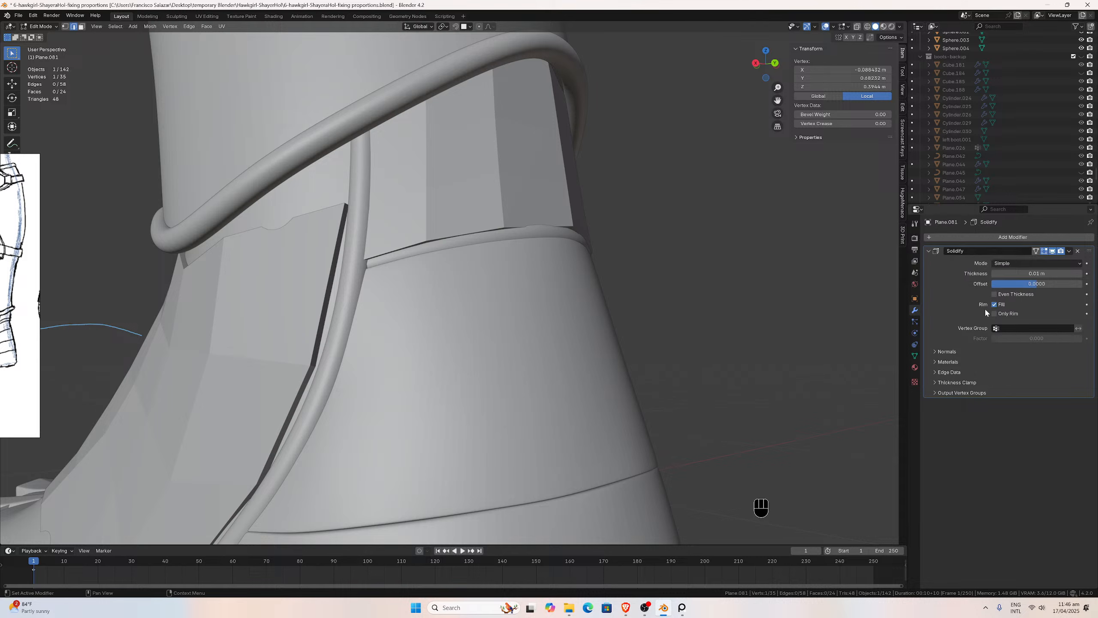
pyautogui.click(936, 238)
pyautogui.moveTo(923, 247)
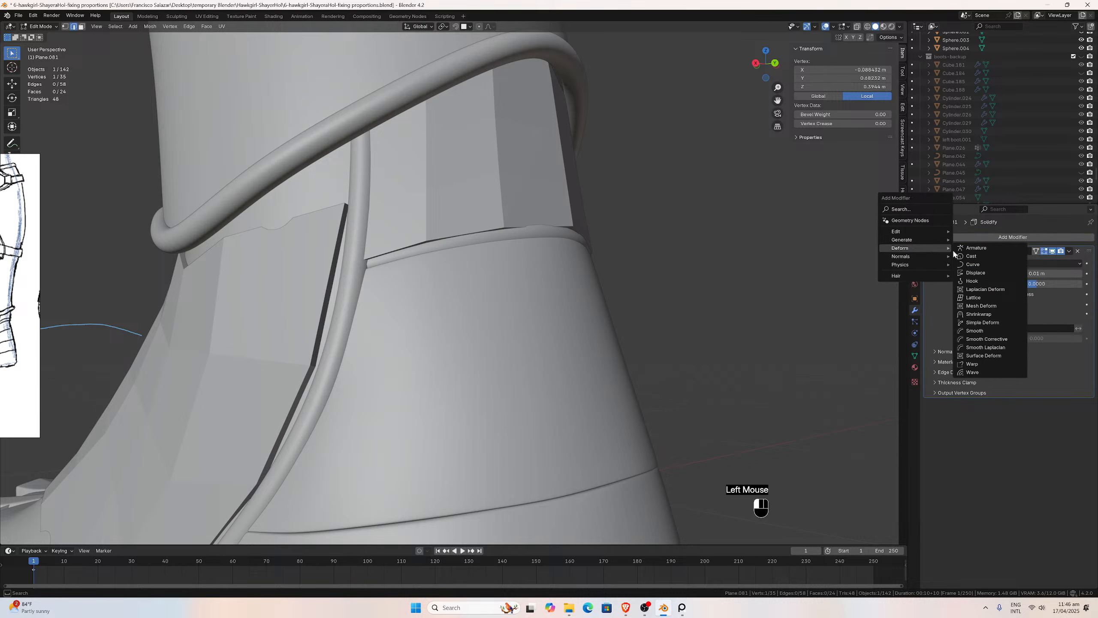
pyautogui.click(979, 314)
pyautogui.moveTo(1090, 406); pyautogui.dragTo(1045, 262)
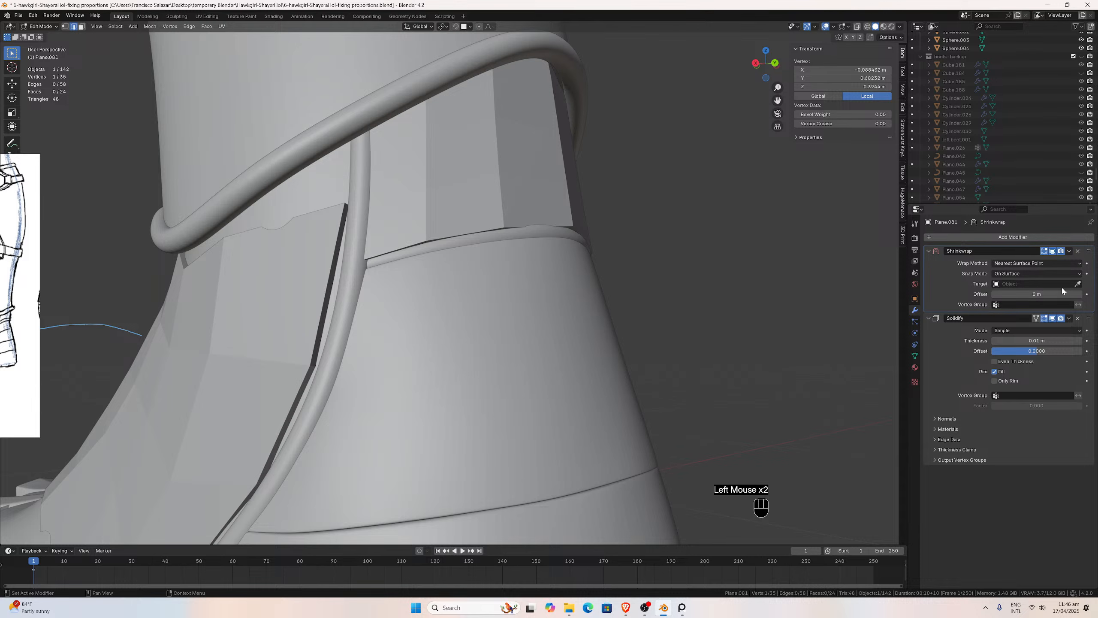
pyautogui.click(1077, 284)
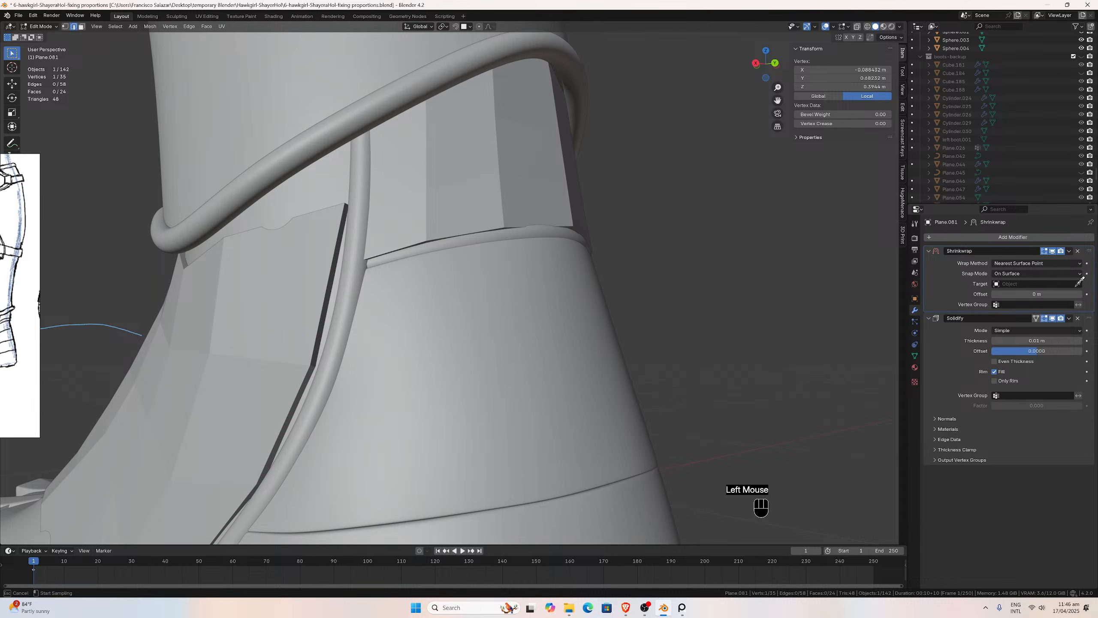
pyautogui.click(328, 194)
# Add three centred vertical loop cuts to the duplicated panel, from the side without the strap toward the middle.
pyautogui.moveTo(328, 194); pyautogui.dragTo(423, 186, button='middle')
pyautogui.press('Tab')
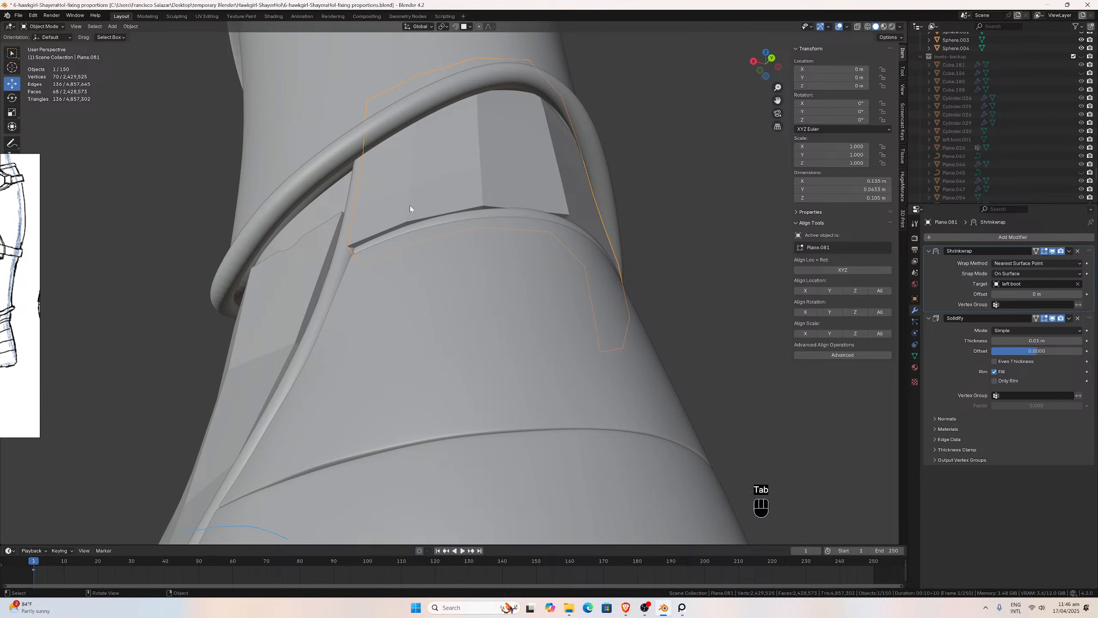
pyautogui.press('Tab')
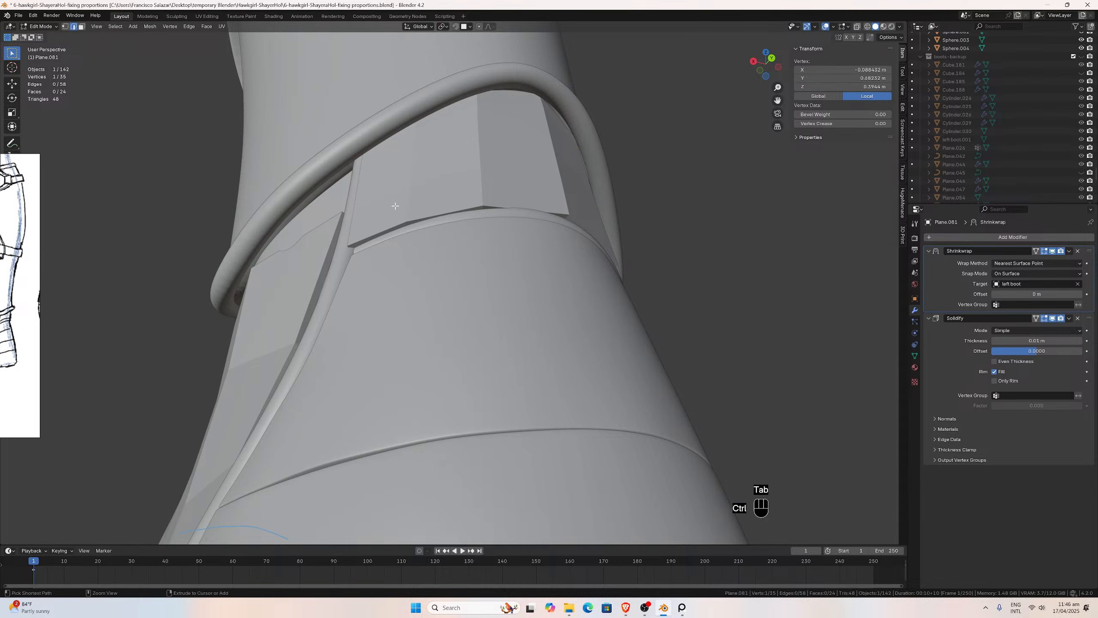
pyautogui.hotkey('ctrl', 'r')
pyautogui.click(399, 196)
pyautogui.click(436, 189)
pyautogui.hotkey('ctrl', 'r')
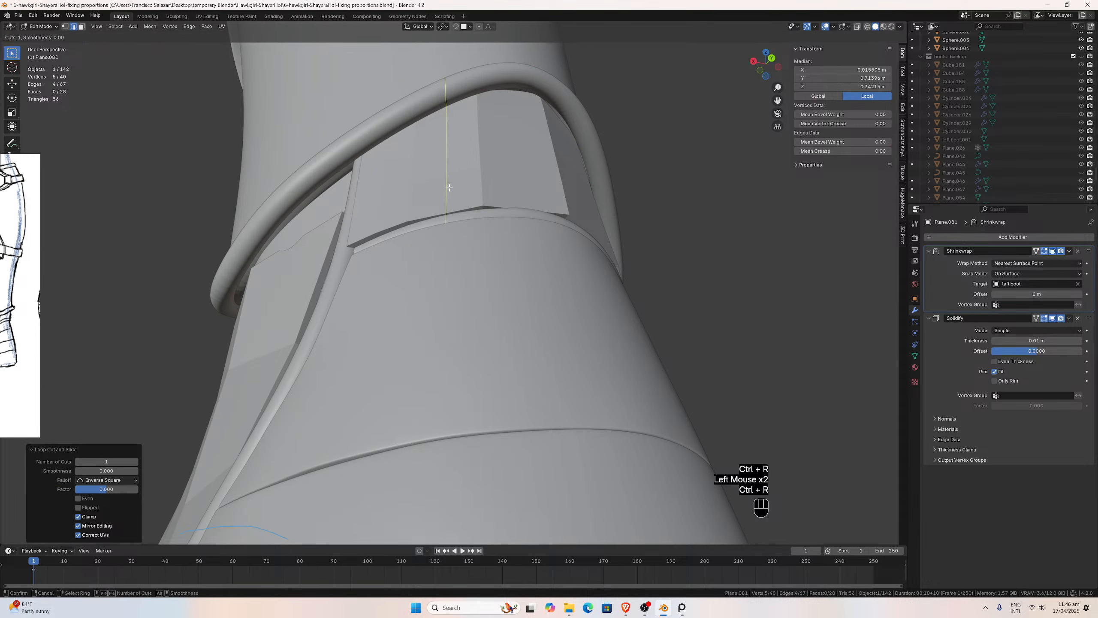
pyautogui.click(449, 187)
pyautogui.click(449, 188)
pyautogui.hotkey('ctrl', 'r')
pyautogui.click(519, 183)
pyautogui.click(520, 184)
# Add three more centred vertical loop cuts across the part of the panel running toward the segmented strap.
pyautogui.moveTo(522, 184); pyautogui.dragTo(630, 148, button='middle')
pyautogui.hotkey('ctrl', 'r')
pyautogui.click(566, 162)
pyautogui.click(567, 162)
pyautogui.hotkey('ctrl', 'r')
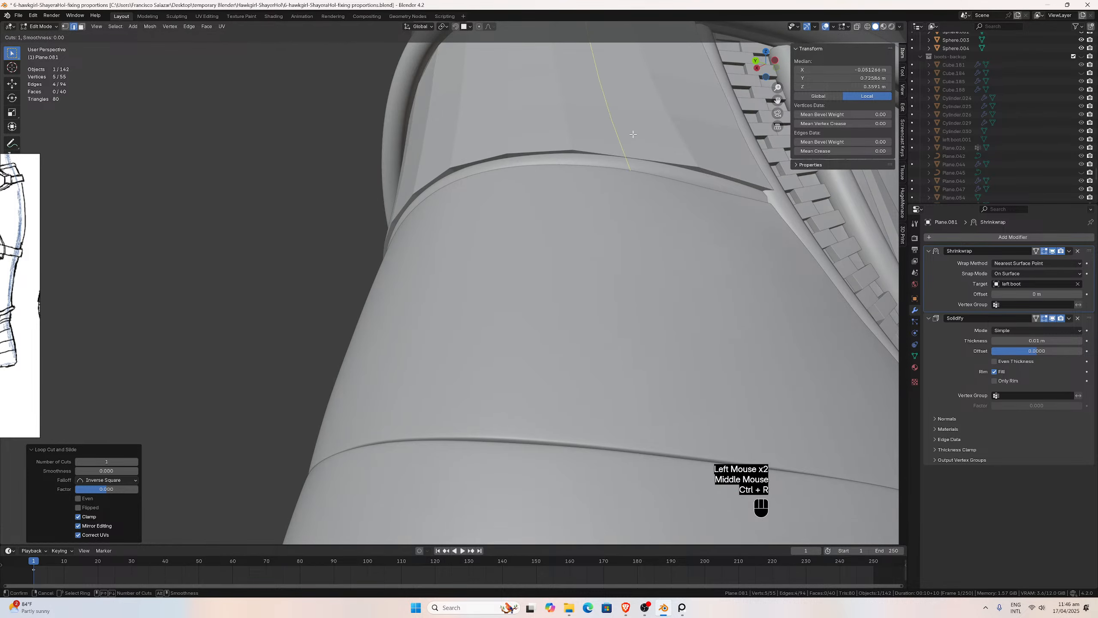
pyautogui.click(643, 167)
pyautogui.click(643, 166)
pyautogui.scroll(-3, 643, 170)
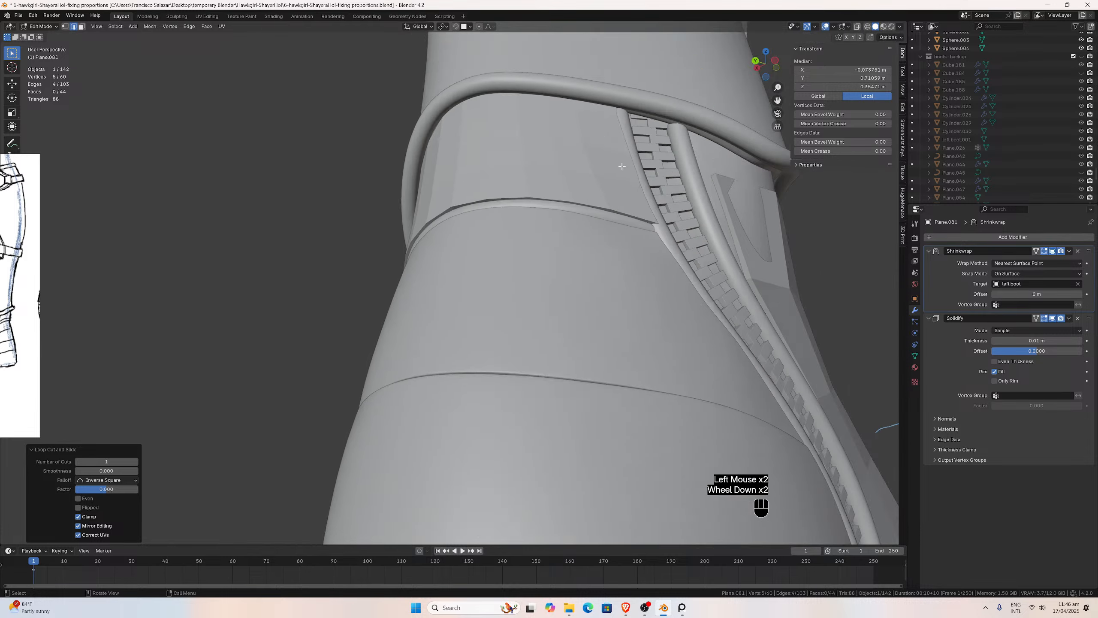
pyautogui.scroll(1, 643, 175)
pyautogui.moveTo(643, 175); pyautogui.dragTo(645, 179, button='middle')
pyautogui.hotkey('ctrl', 'r')
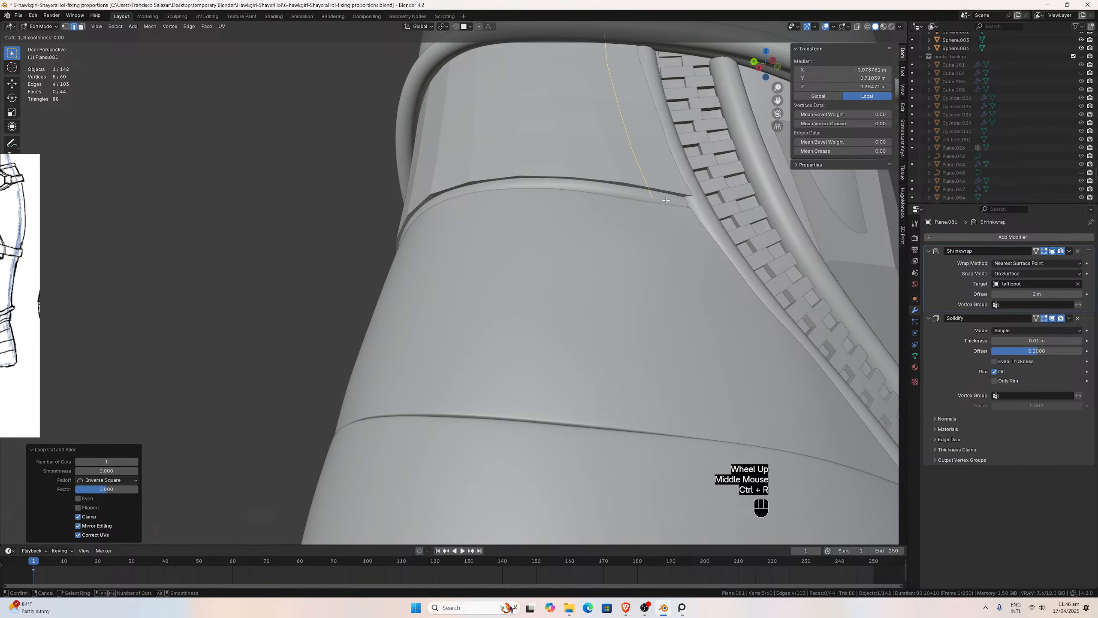
pyautogui.click(664, 199)
pyautogui.click(665, 199)
# Check the subdivided panel from the side, return to Object Mode, and save the file.
pyautogui.moveTo(664, 199); pyautogui.dragTo(535, 183, button='middle')
pyautogui.scroll(-1, 604, 191)
pyautogui.moveTo(604, 192); pyautogui.dragTo(521, 226, button='middle')
pyautogui.scroll(2, 470, 187)
pyautogui.press('Tab')
pyautogui.scroll(-1, 522, 227)
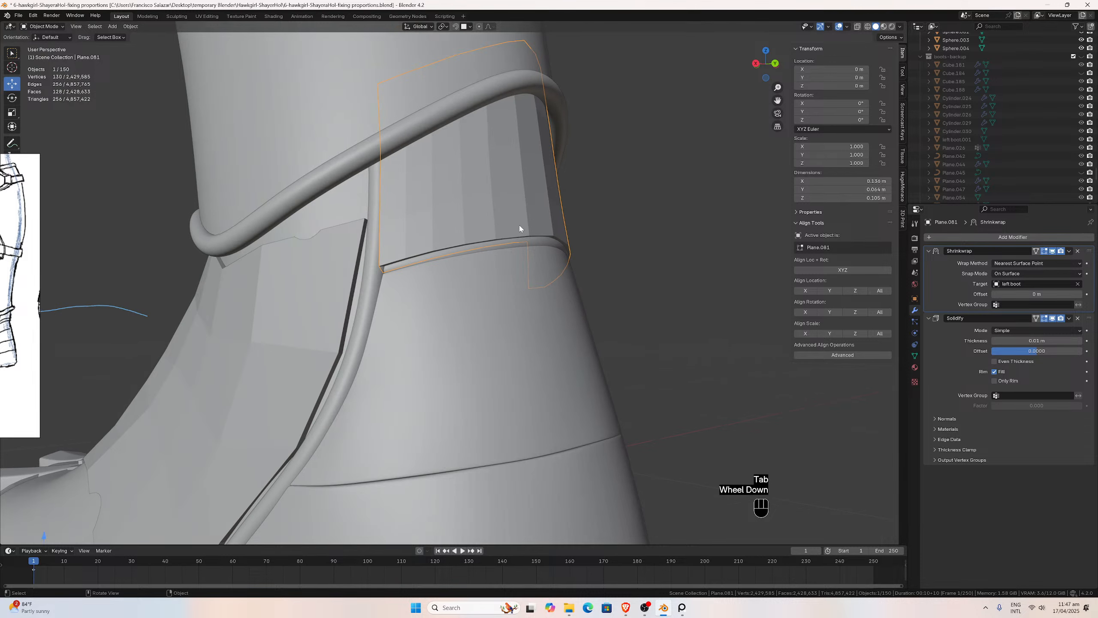
pyautogui.hotkey('ctrl', 's')
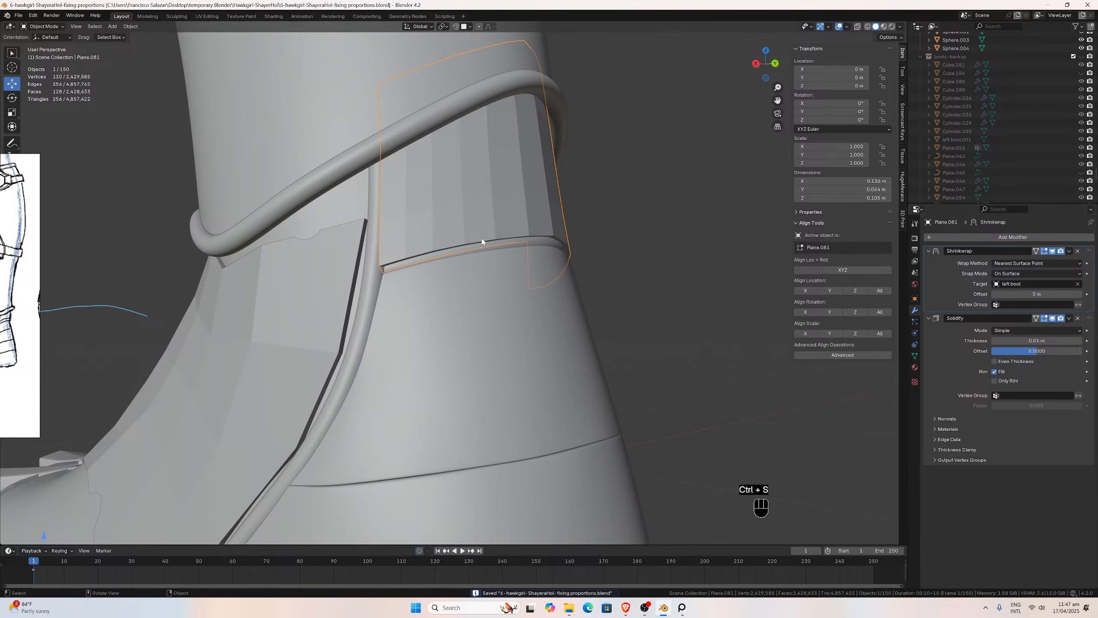
# Convert the panel to a mesh, baking in its Shrinkwrap and Solidify modifiers.
pyautogui.moveTo(482, 242); pyautogui.dragTo(447, 207, button='middle')
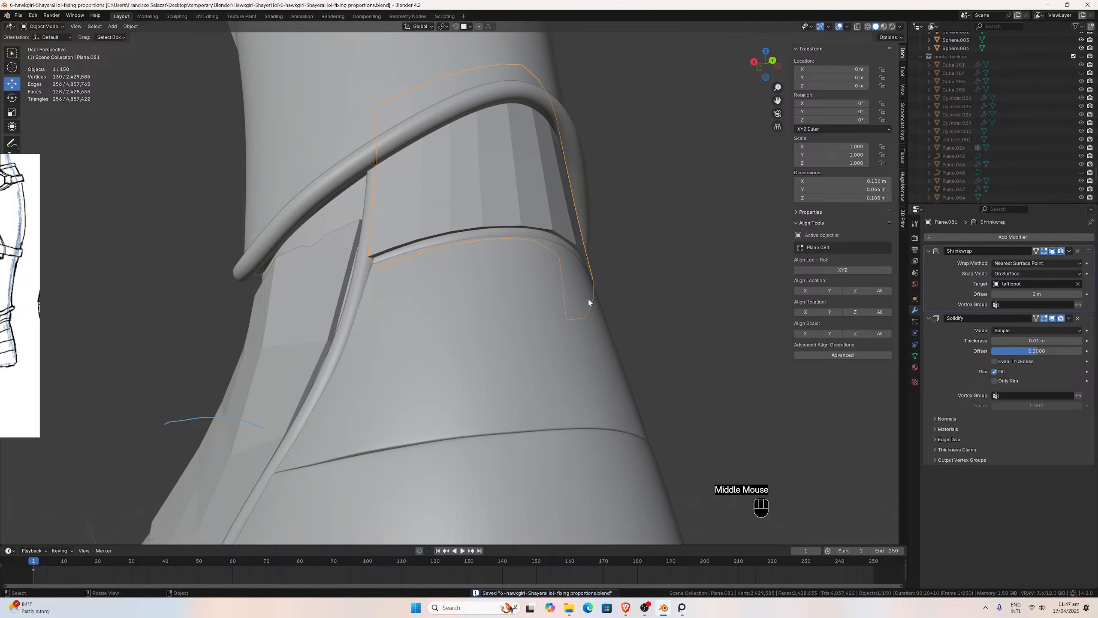
pyautogui.click(130, 27)
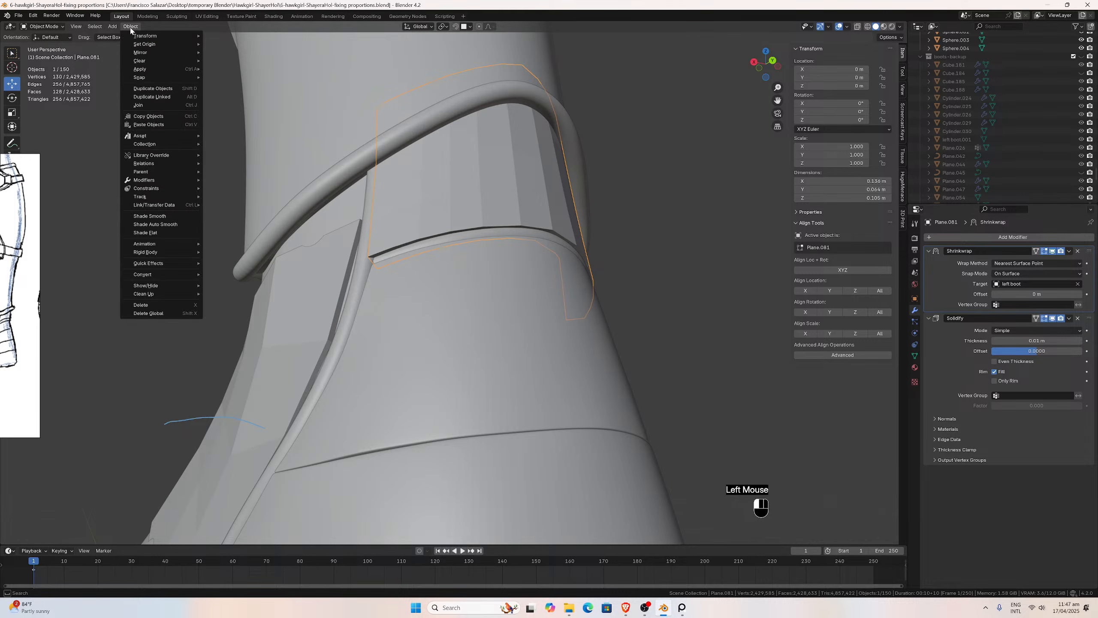
pyautogui.moveTo(153, 273)
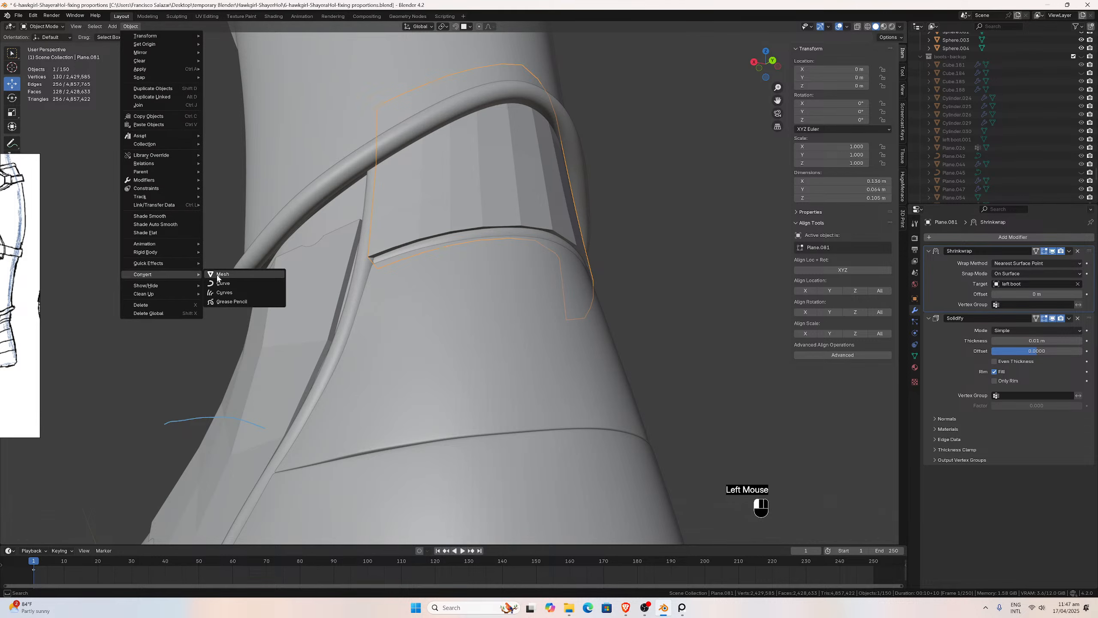
pyautogui.click(216, 274)
# Inspect the trim below the converted panel, hide the panel to see behind it, and undo the hiding.
pyautogui.moveTo(432, 207); pyautogui.dragTo(504, 232, button='middle')
pyautogui.scroll(3, 503, 234)
pyautogui.click(457, 262)
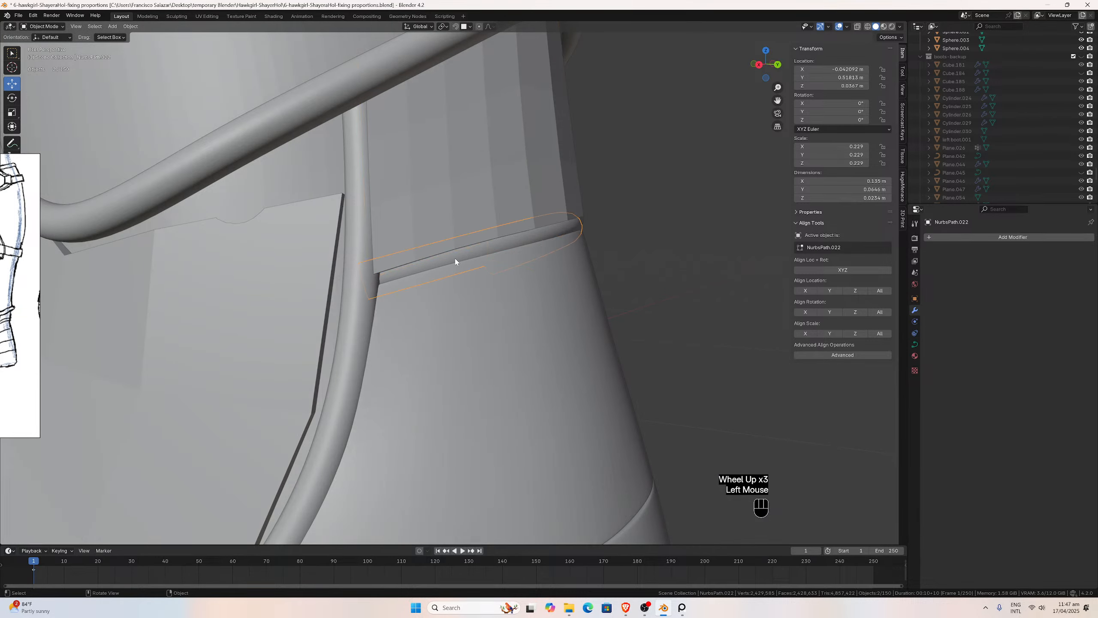
pyautogui.moveTo(457, 260); pyautogui.dragTo(467, 264, button='middle')
pyautogui.scroll(-1, 466, 262)
pyautogui.click(457, 217)
pyautogui.moveTo(456, 218); pyautogui.dragTo(400, 264, button='middle')
pyautogui.press('h')
pyautogui.scroll(2, 407, 265)
pyautogui.scroll(1, 416, 264)
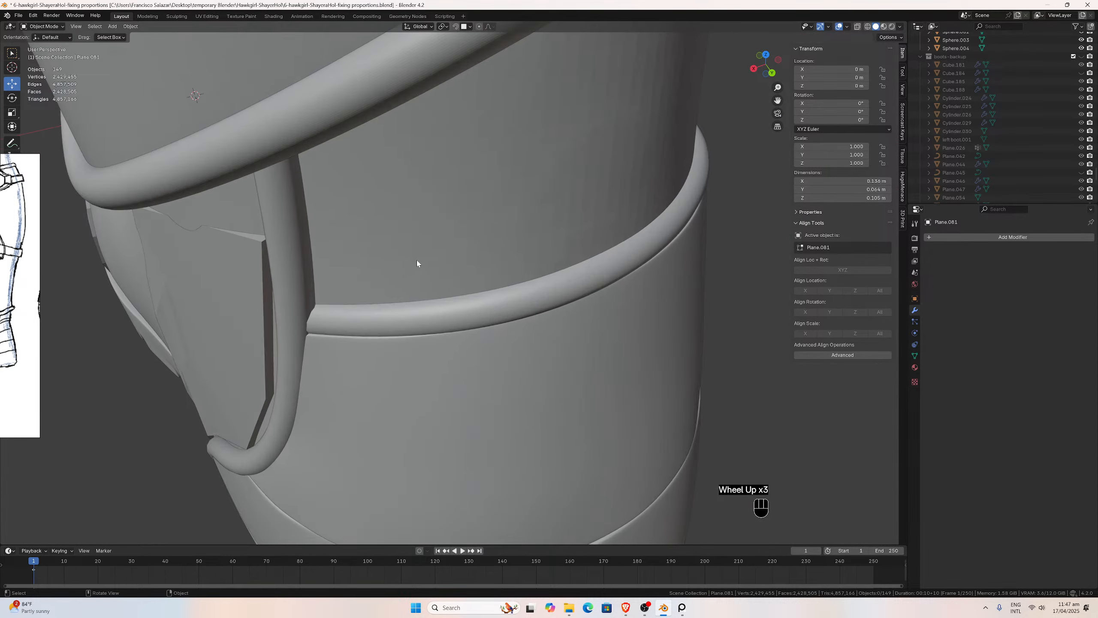
pyautogui.press('h')
pyautogui.scroll(-2, 465, 250)
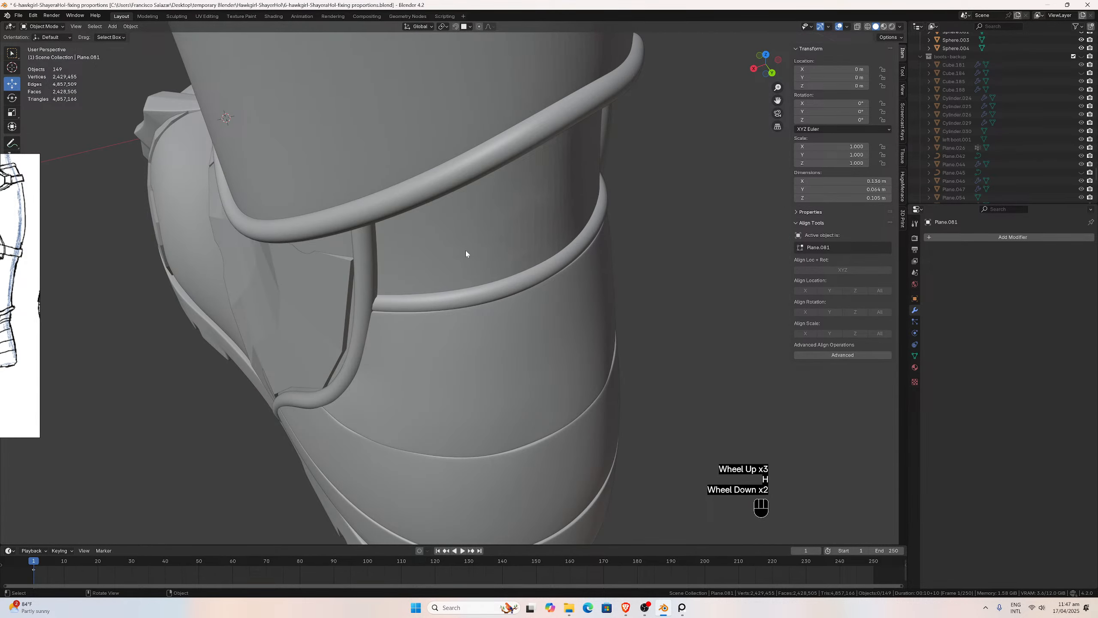
pyautogui.hotkey('ctrl', 'z')
# Edit the converted panel and move the corner edge of its lower border about -0.0022 m along X.
pyautogui.moveTo(465, 250); pyautogui.dragTo(358, 203, button='middle')
pyautogui.scroll(2, 458, 162)
pyautogui.press('Tab')
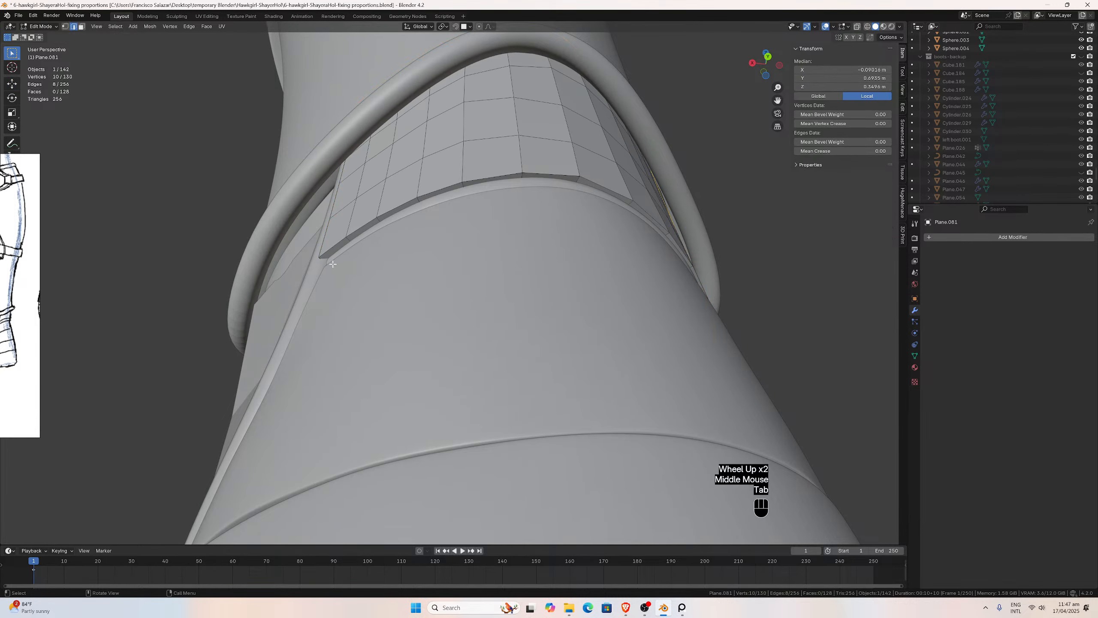
pyautogui.click(323, 261)
pyautogui.press('g')
pyautogui.press('x')
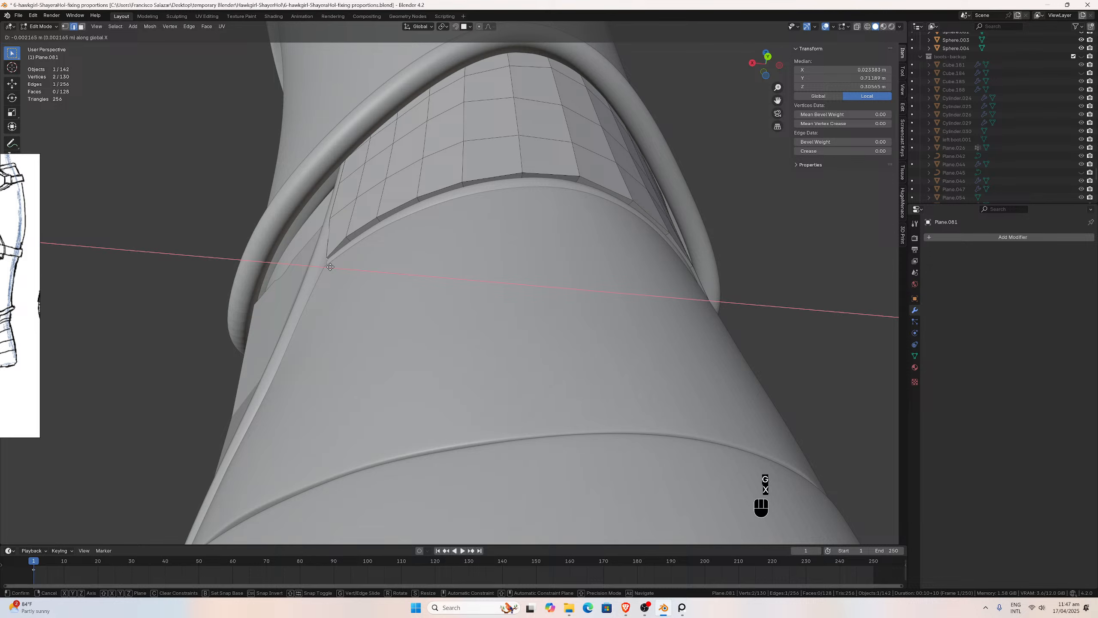
pyautogui.click(331, 265)
# Move the next two thickness edges along the panel's lower border about -0.0017 m and -0.0012 m along X.
pyautogui.click(352, 237)
pyautogui.press('g')
pyautogui.press('x')
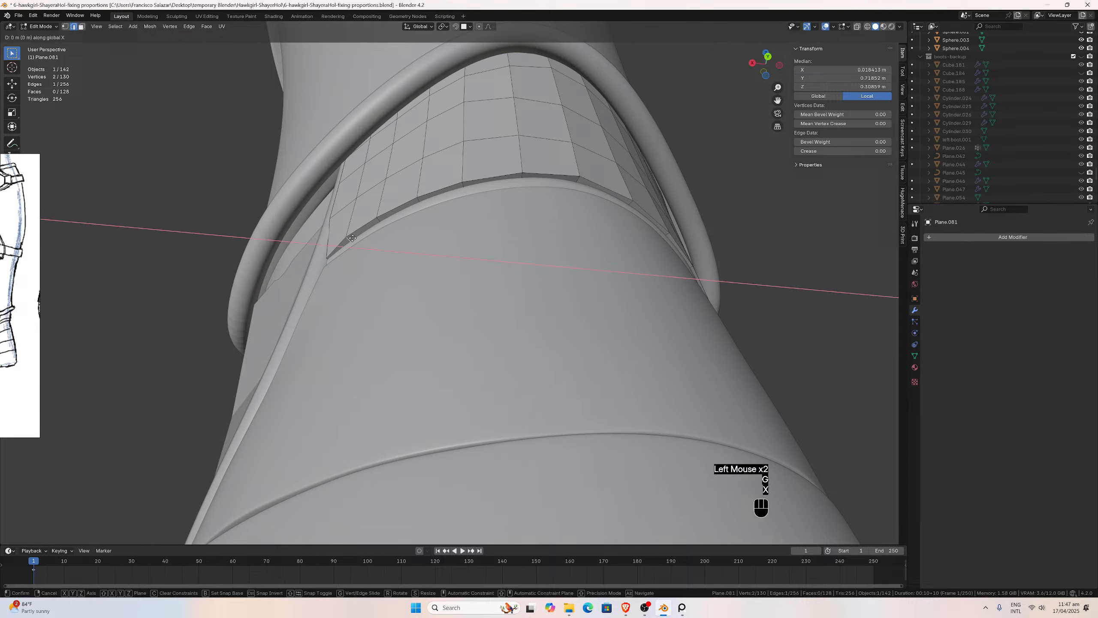
pyautogui.click(359, 242)
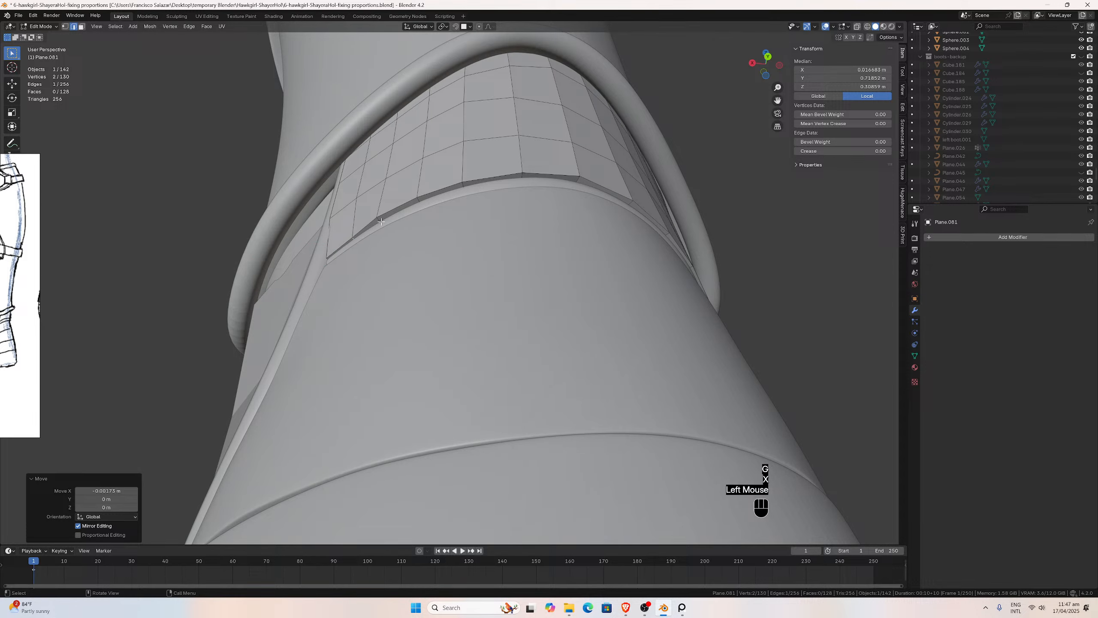
pyautogui.click(399, 210)
pyautogui.press('g')
pyautogui.press('x')
pyautogui.click(406, 213)
# Move the next thickness edge along the panel's lower border about -0.0009 m along Y and adjust it along X.
pyautogui.click(419, 200)
pyautogui.press('g')
pyautogui.press('x')
pyautogui.press('g')
pyautogui.press('y')
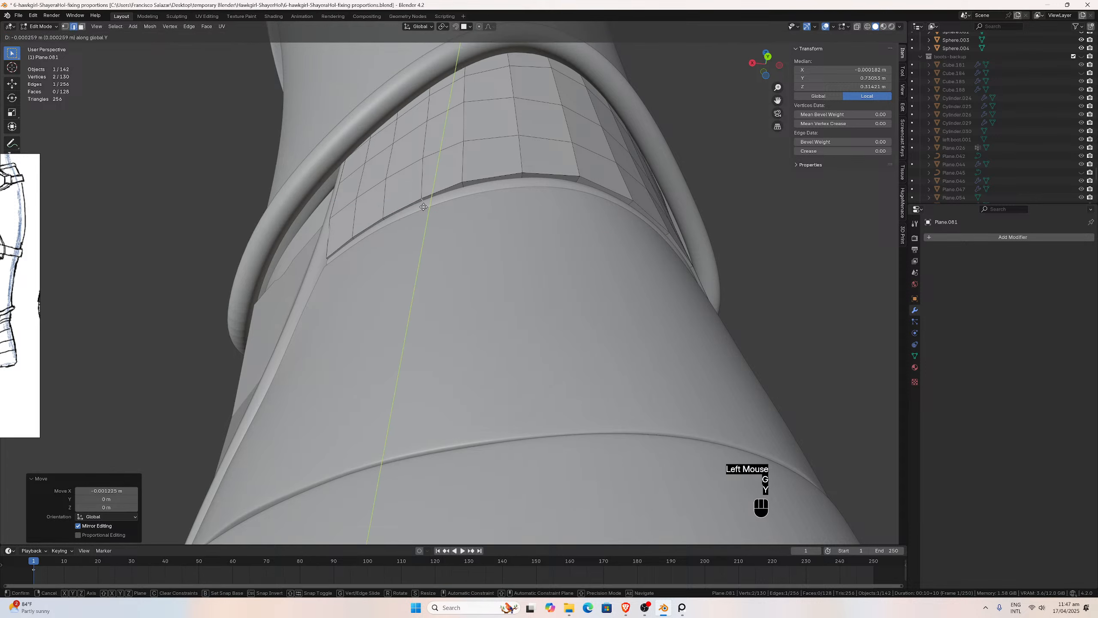
pyautogui.click(421, 208)
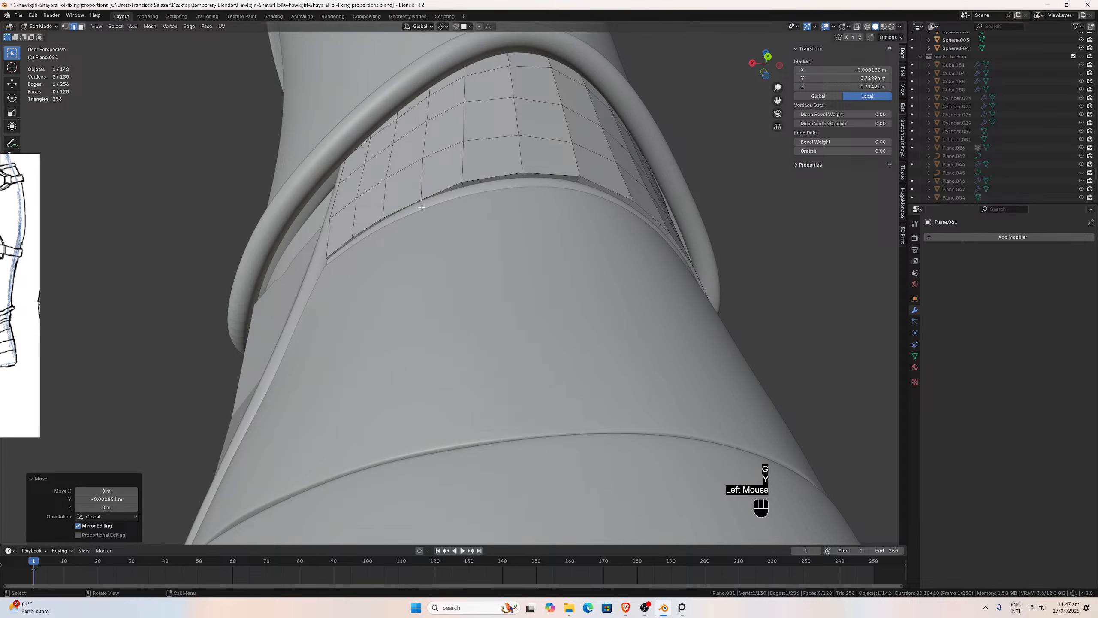
pyautogui.press('g')
pyautogui.press('x')
pyautogui.click(420, 206)
# Move the following lower-border edge about -0.0006 m along X and -0.0011 m along Y onto the trim.
pyautogui.click(464, 185)
pyautogui.press('g')
pyautogui.press('x')
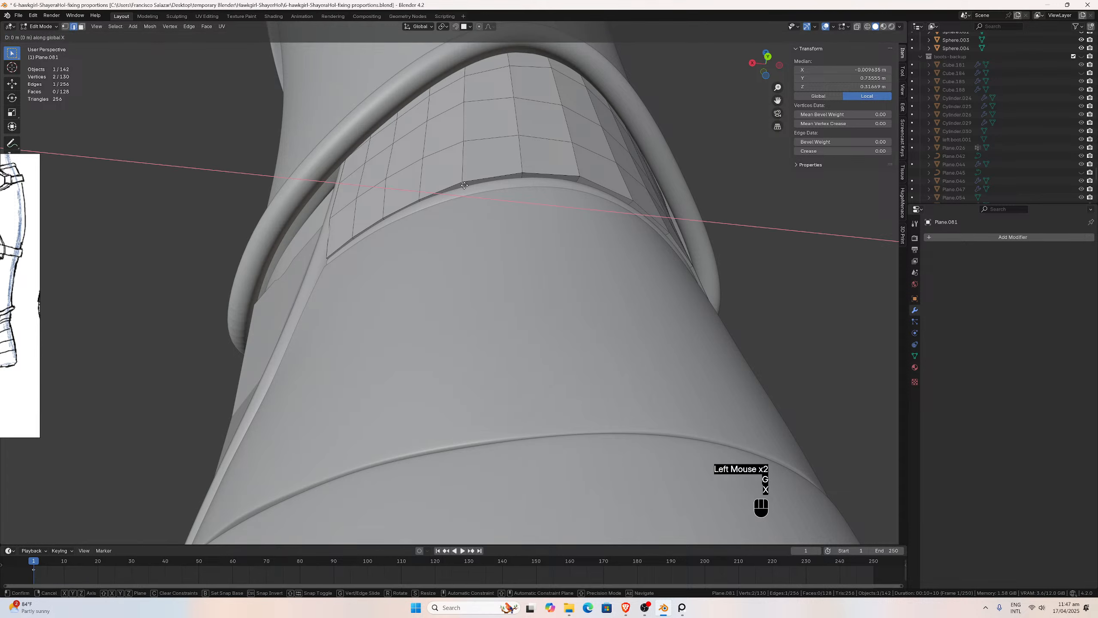
pyautogui.click(465, 188)
pyautogui.press('g')
pyautogui.press('y')
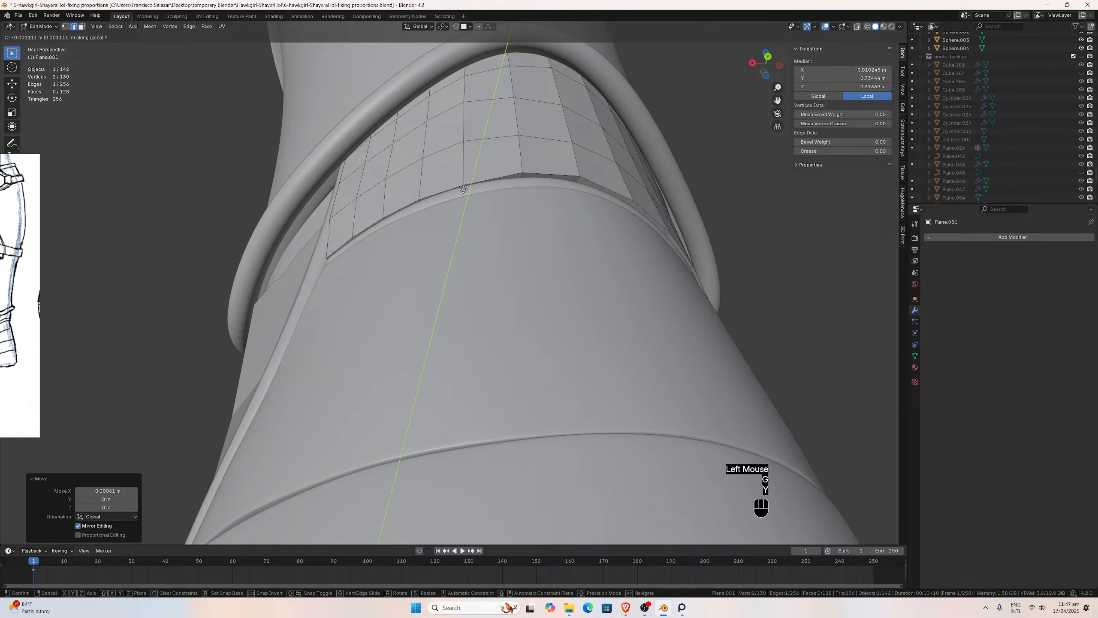
pyautogui.click(463, 189)
# Move the next two lower-border edges about -0.0012 m and -0.0021 m along Y to meet the trim.
pyautogui.moveTo(463, 189); pyautogui.dragTo(486, 161, button='middle')
pyautogui.click(487, 160)
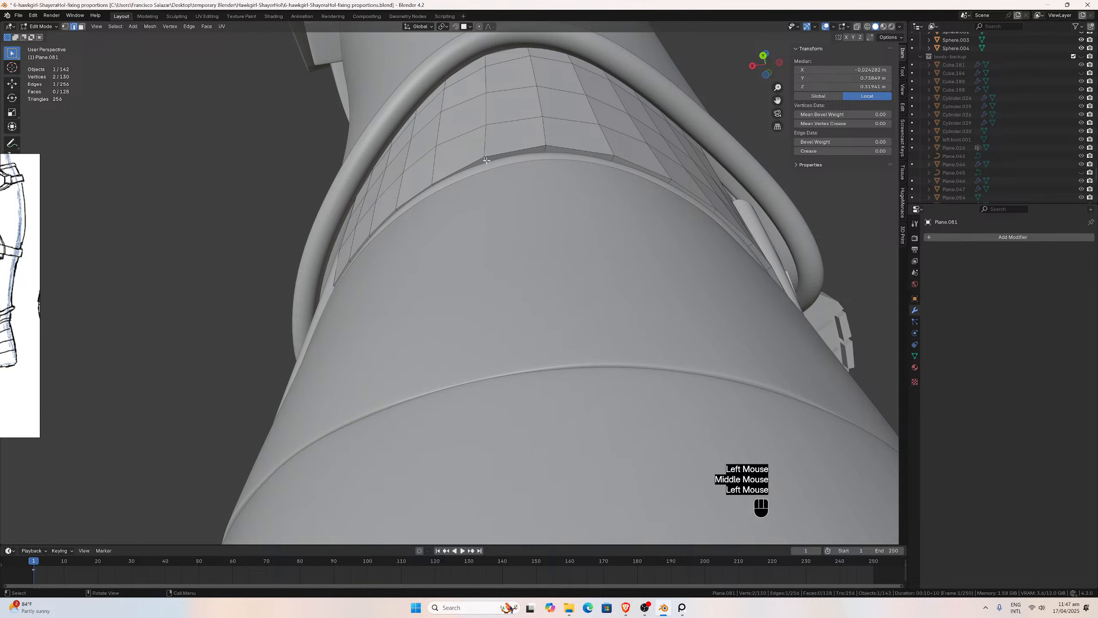
pyautogui.press('g')
pyautogui.press('y')
pyautogui.click(488, 163)
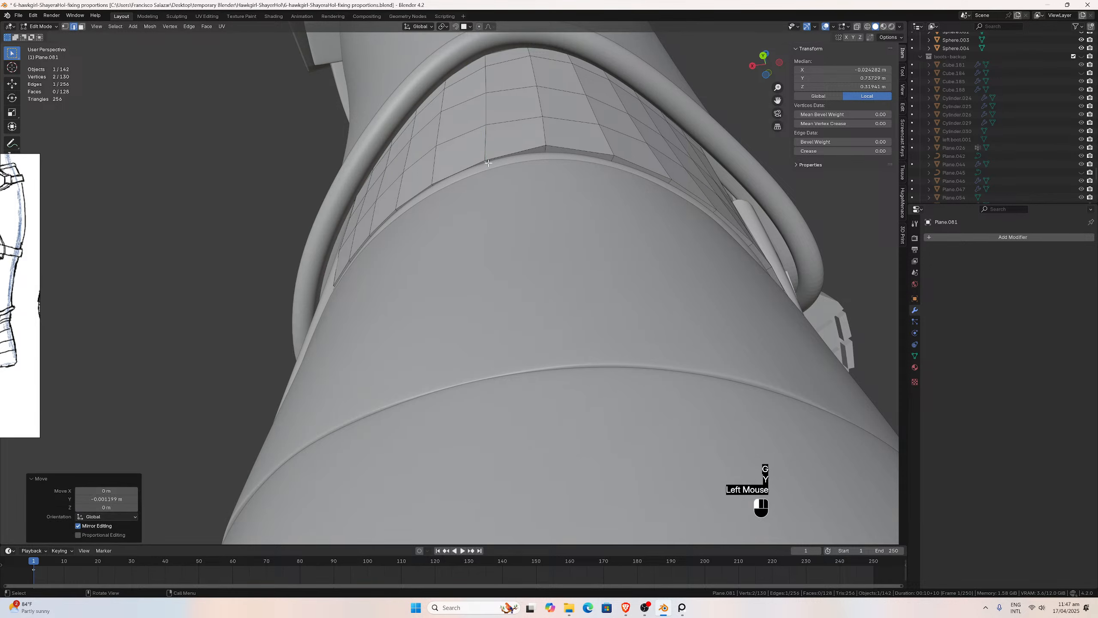
pyautogui.click(546, 148)
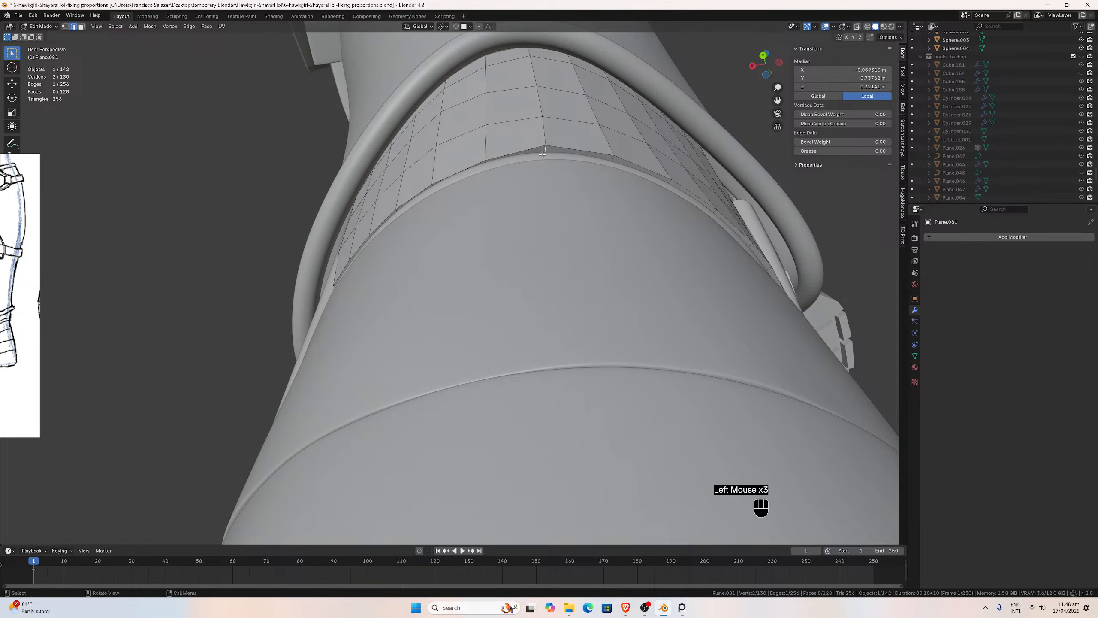
pyautogui.press('g')
pyautogui.press('y')
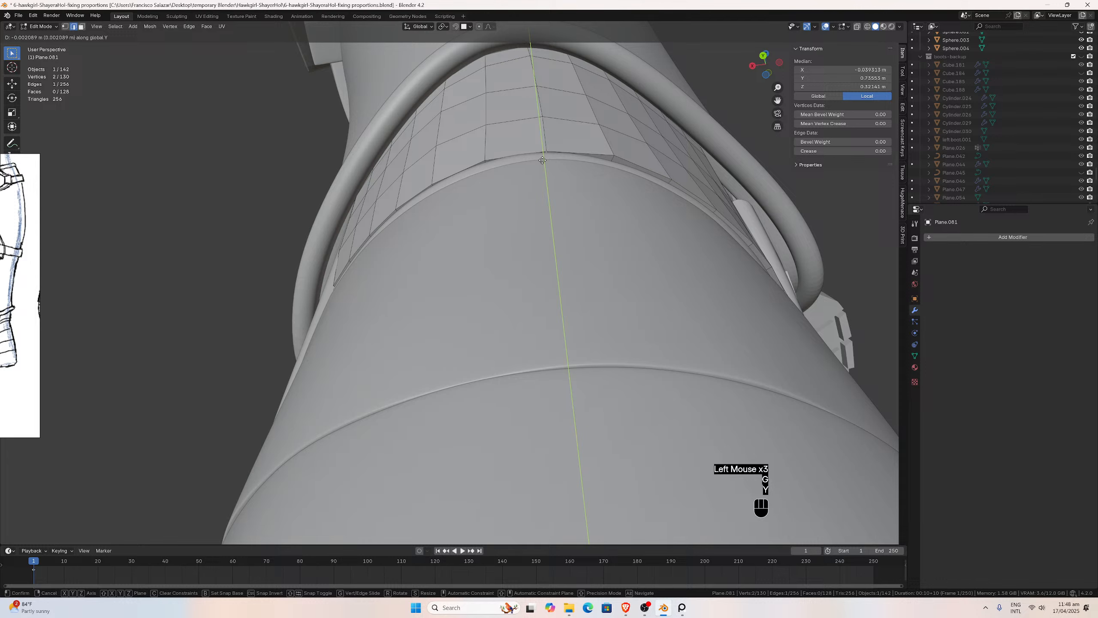
pyautogui.click(543, 160)
# Move the thickness edge just past the middle of the lower border about -0.0013 m along Y.
pyautogui.moveTo(543, 160); pyautogui.dragTo(557, 110, button='middle')
pyautogui.click(557, 110)
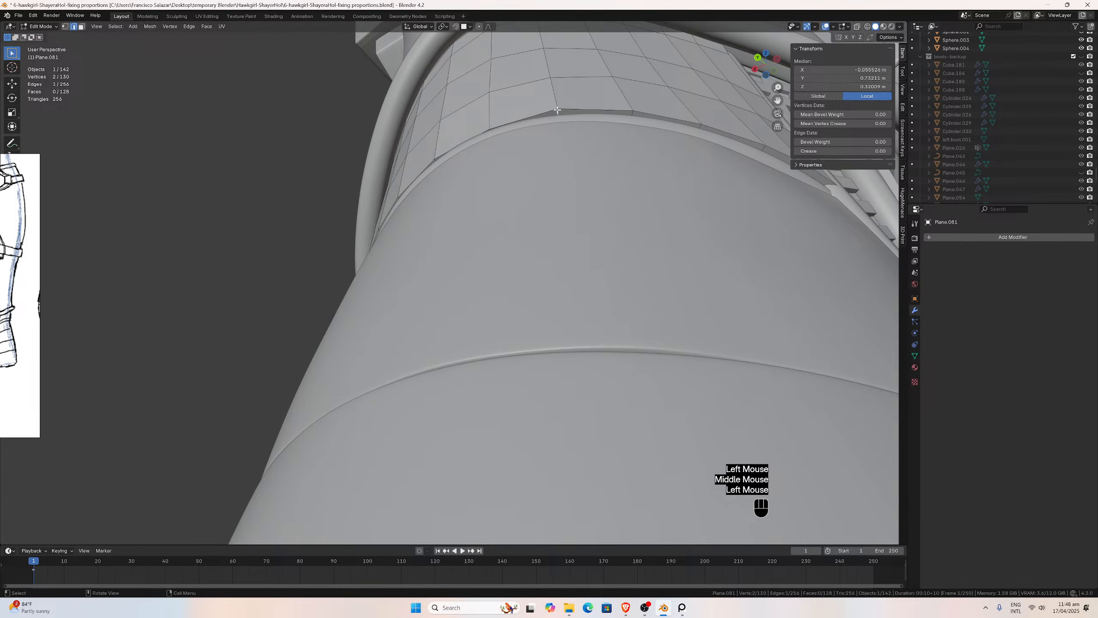
pyautogui.press('g')
pyautogui.press('y')
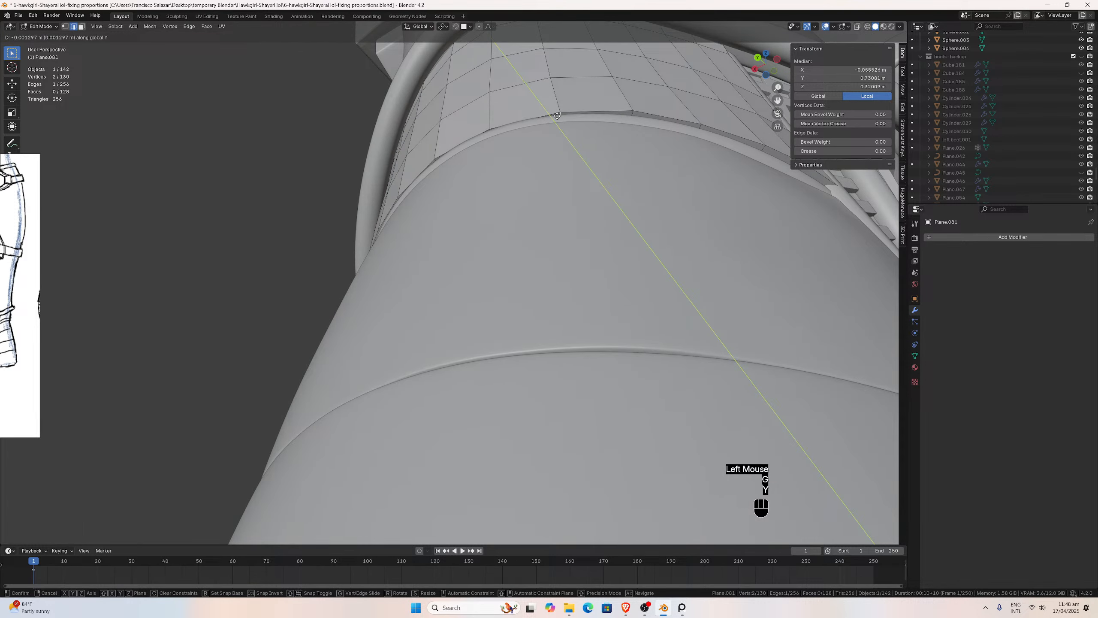
pyautogui.click(557, 116)
# Shift the next lower-border edge about -0.0011 m along Y, 0.001 m along X, and back 0.0009 m along Y.
pyautogui.click(628, 115)
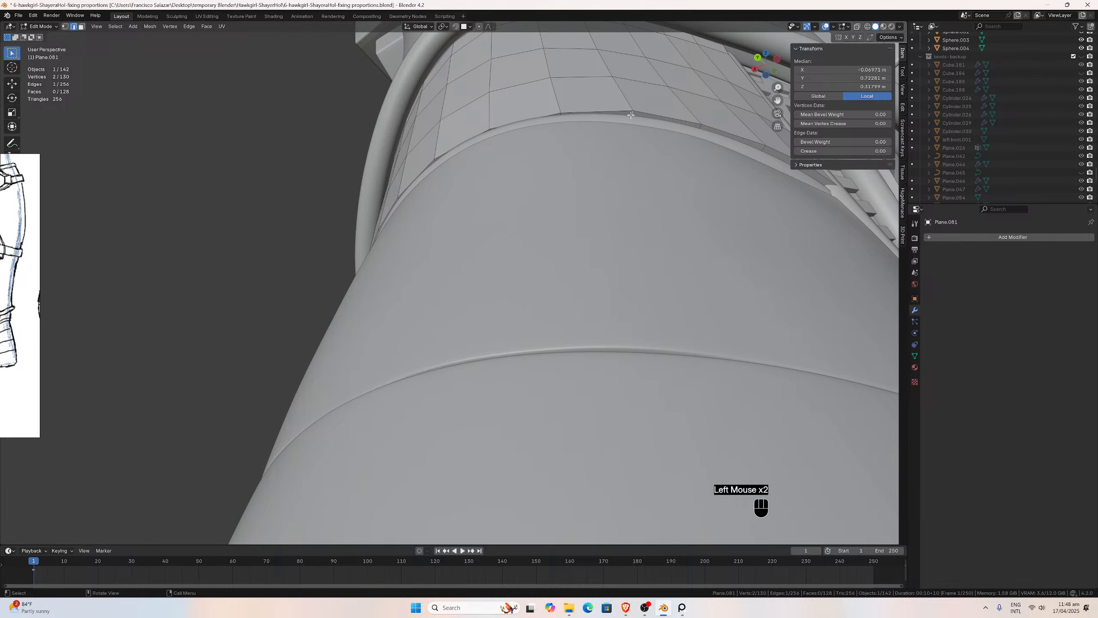
pyautogui.press('g')
pyautogui.press('y')
pyautogui.click(632, 119)
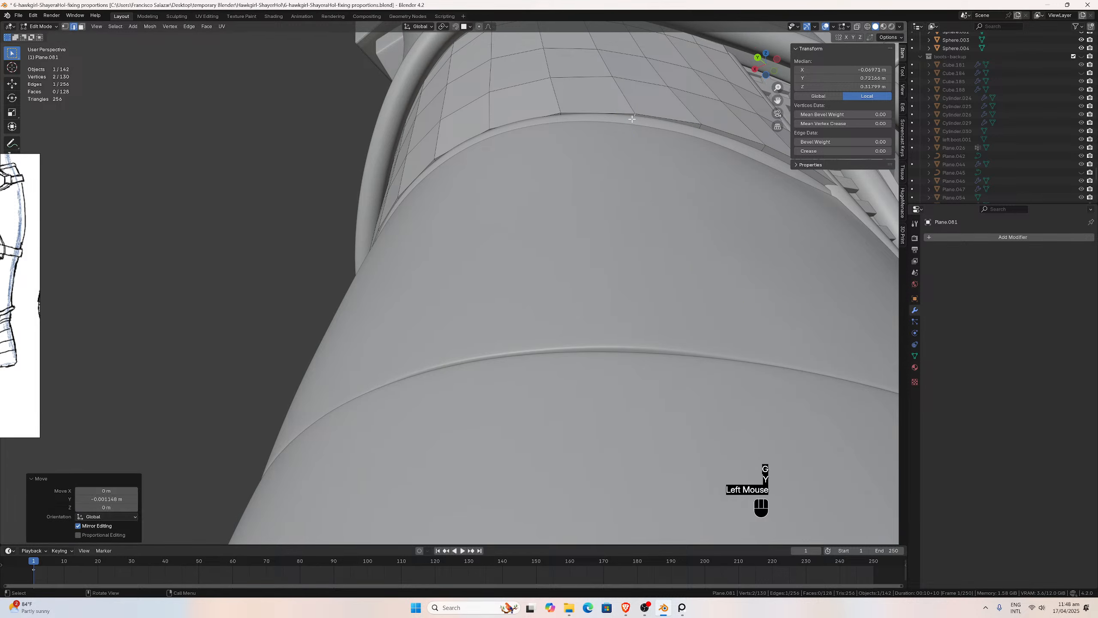
pyautogui.press('g')
pyautogui.press('x')
pyautogui.click(629, 120)
pyautogui.press('g')
pyautogui.press('y')
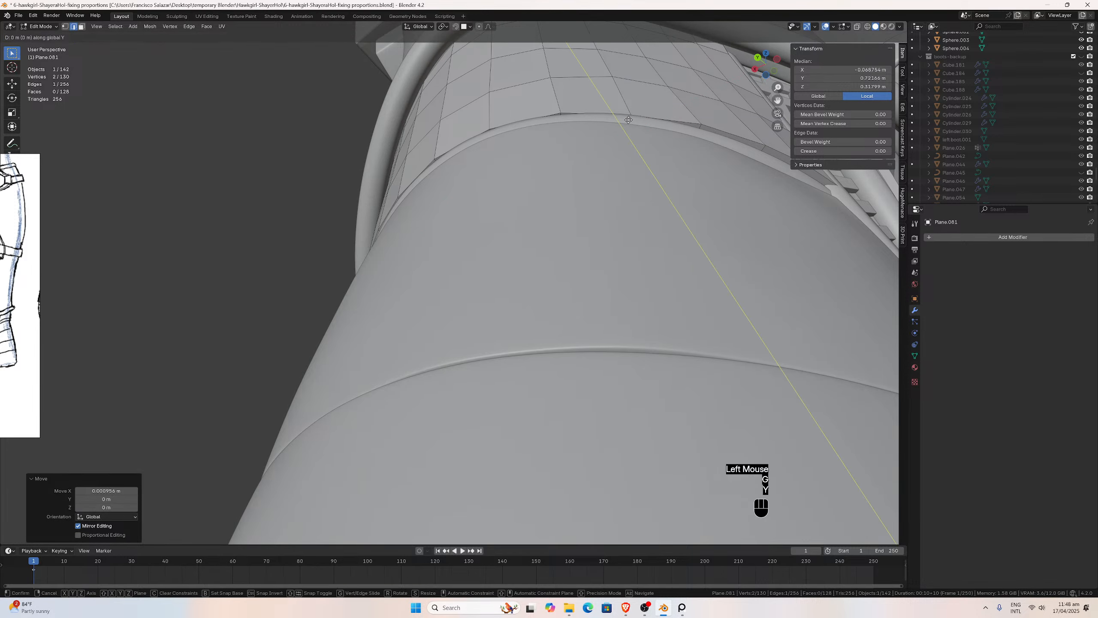
pyautogui.click(628, 115)
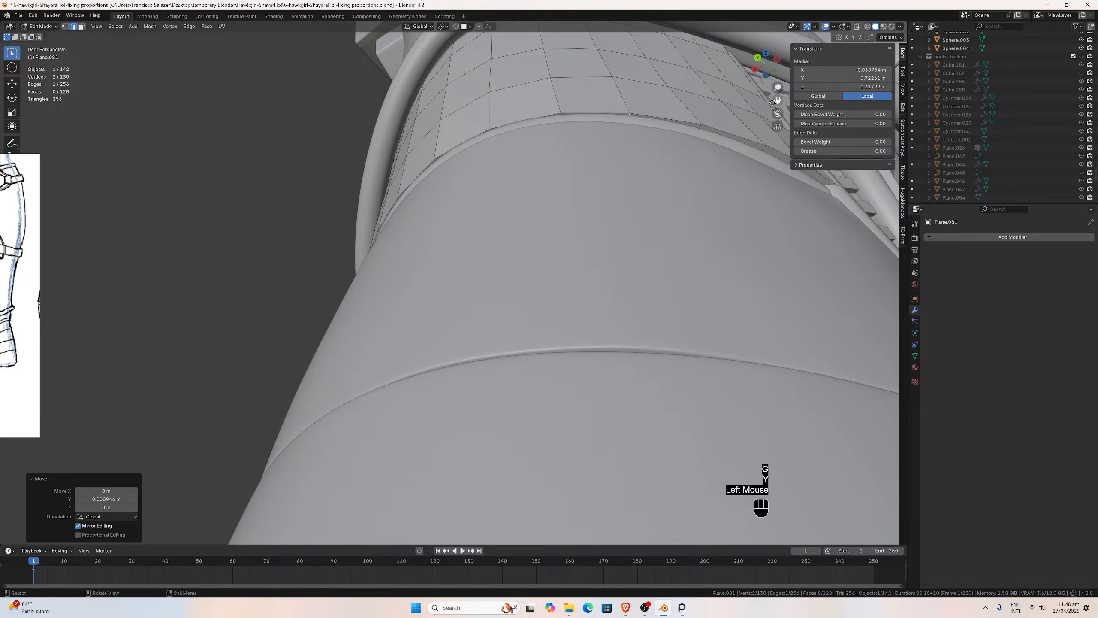
# Move the next two lower-border edges toward the braided strap about 0.0010 m and 0.0014 m along X.
pyautogui.moveTo(777, 100); pyautogui.dragTo(565, 126)
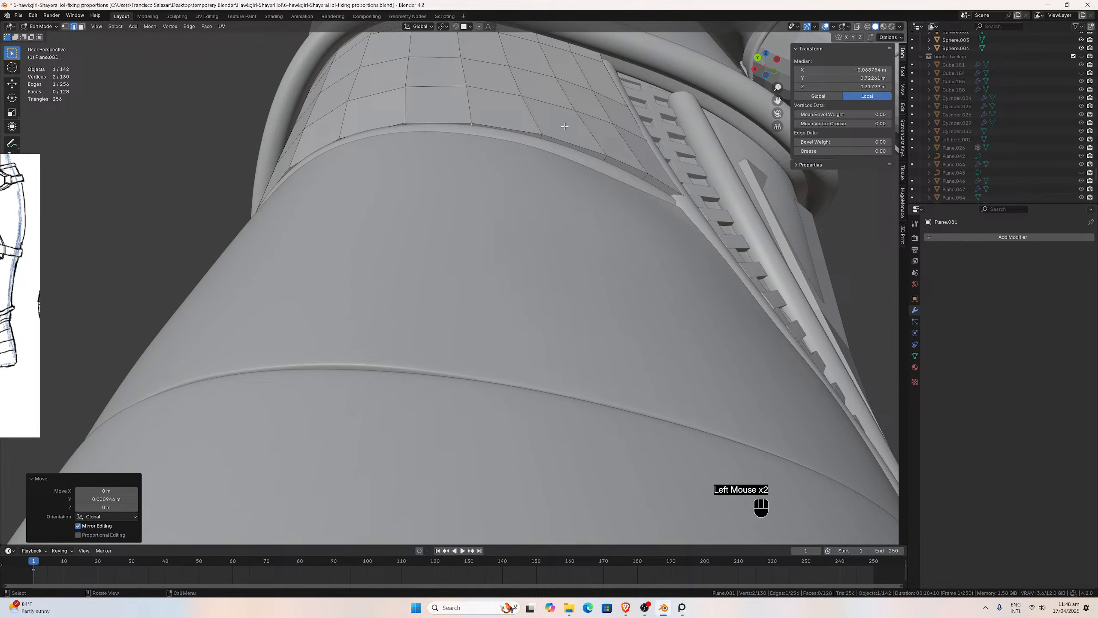
pyautogui.click(540, 135)
pyautogui.press('g')
pyautogui.press('x')
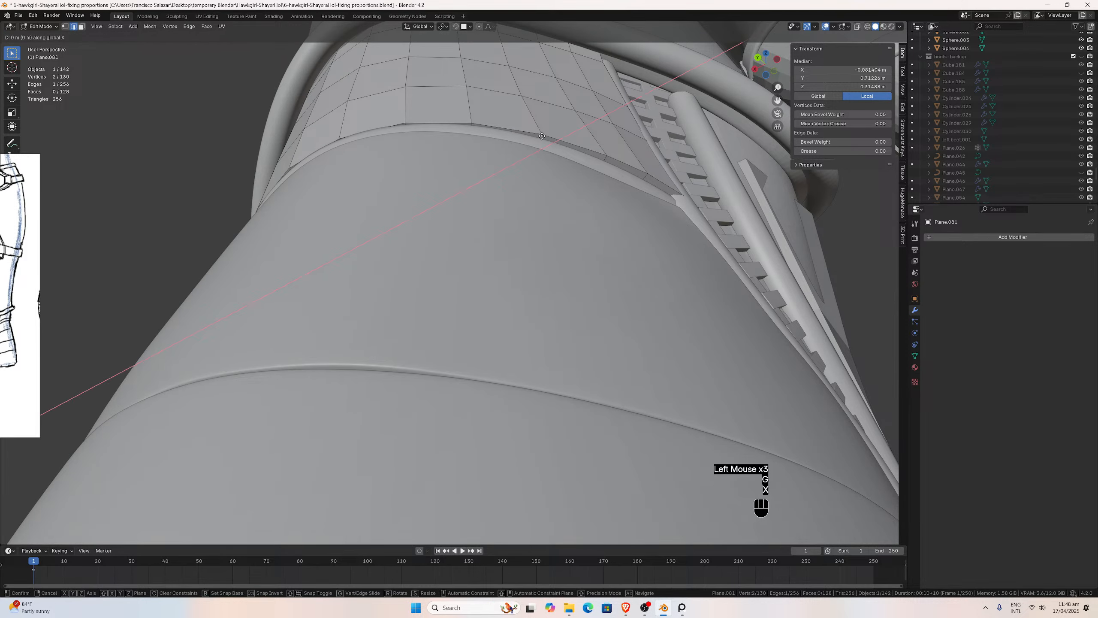
pyautogui.click(539, 139)
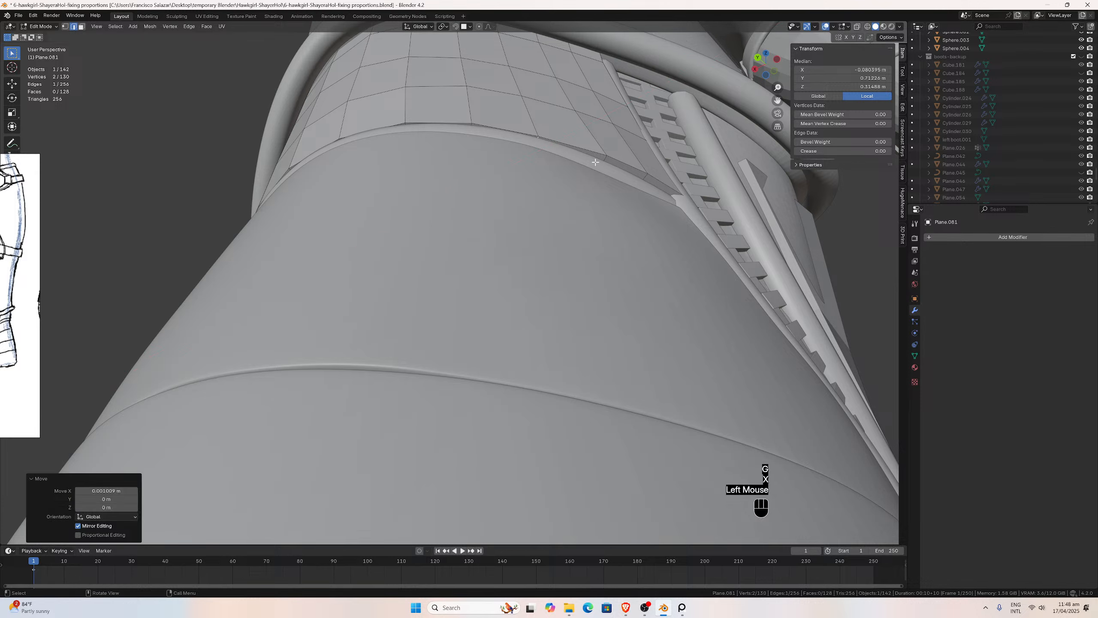
pyautogui.click(605, 158)
pyautogui.press('g')
pyautogui.press('x')
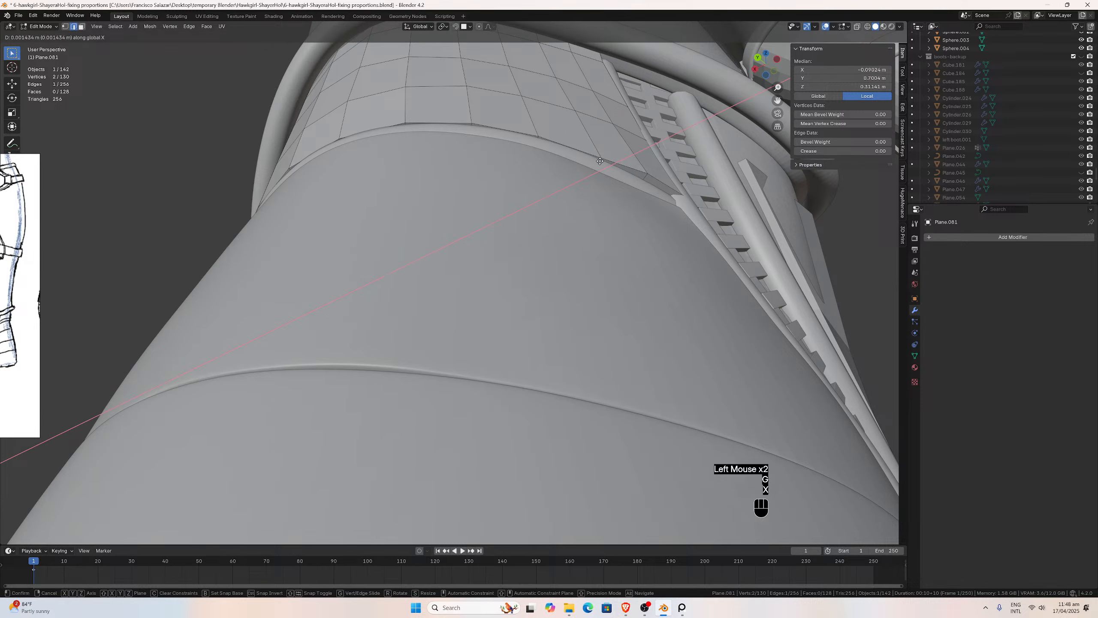
pyautogui.click(599, 162)
# Move the last lower-border edge before the corner about 0.0022 m and the corner edge beside the strap about 0.0014 m along X.
pyautogui.click(647, 178)
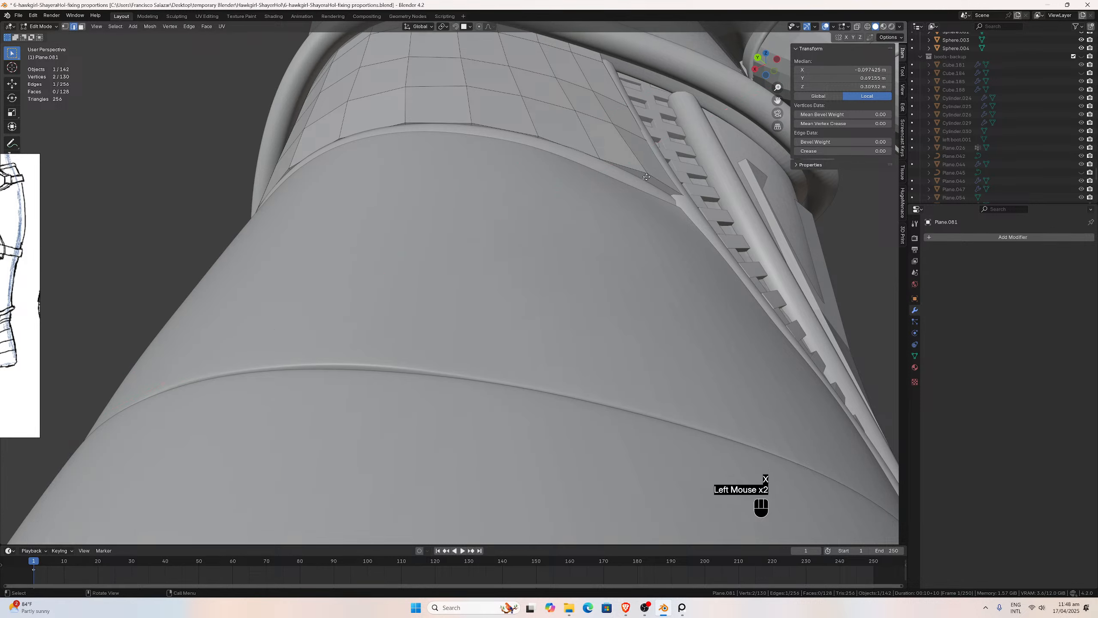
pyautogui.press('g')
pyautogui.press('x')
pyautogui.click(641, 184)
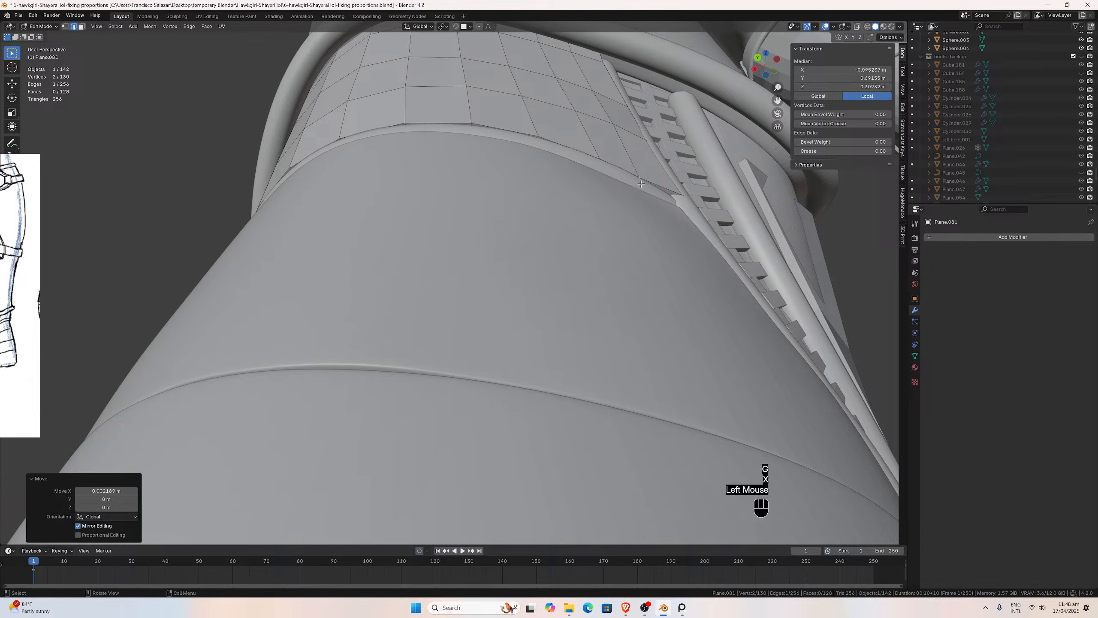
pyautogui.click(679, 198)
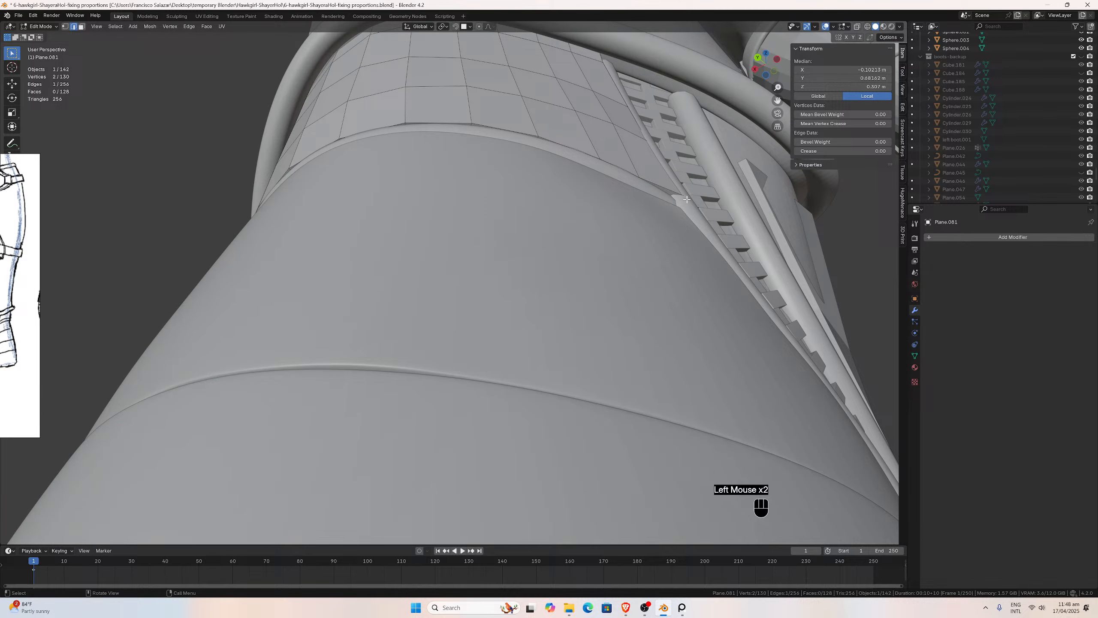
pyautogui.press('g')
pyautogui.press('x')
pyautogui.click(682, 202)
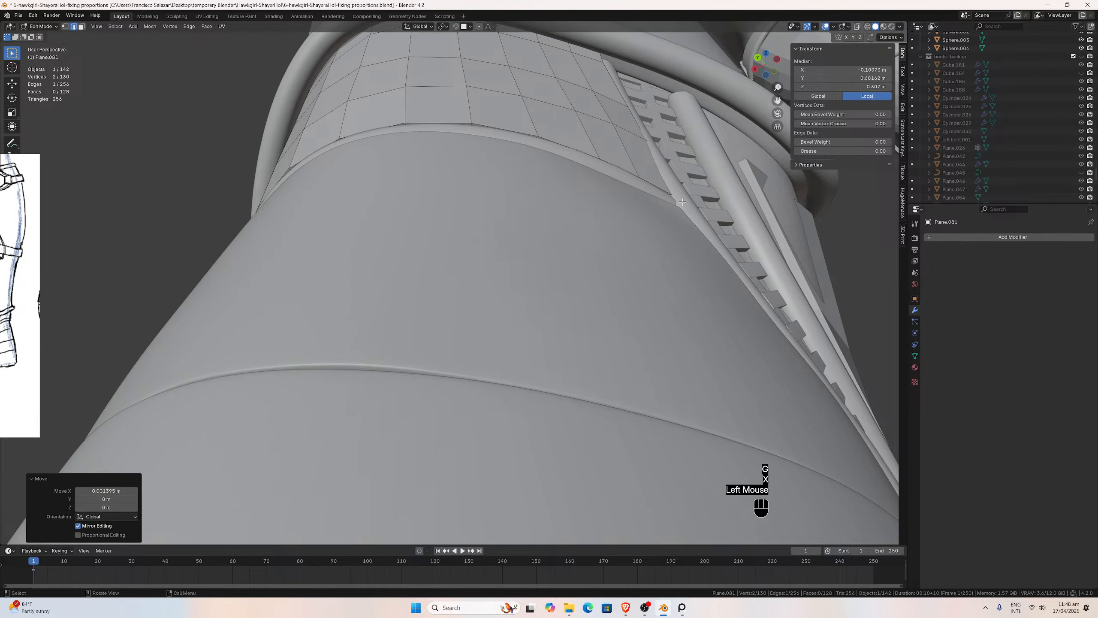
# Move a thickness edge on the panel's side border beside the braided strap about 0.0009 m along X.
pyautogui.moveTo(682, 202); pyautogui.dragTo(608, 220, button='middle')
pyautogui.scroll(-2, 629, 229)
pyautogui.scroll(3, 448, 214)
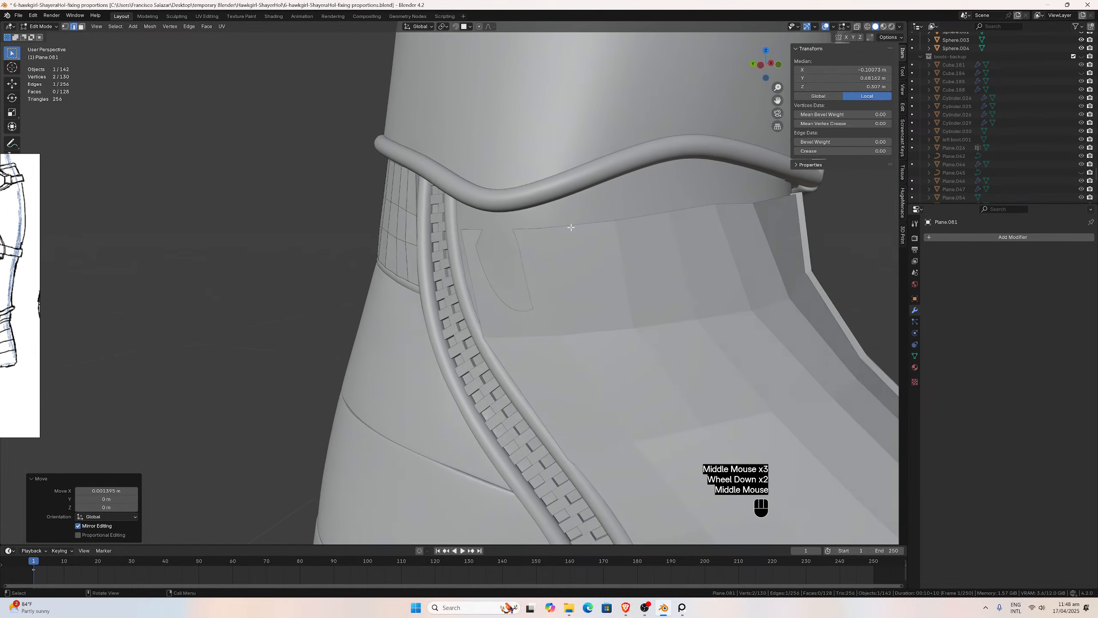
pyautogui.click(381, 151)
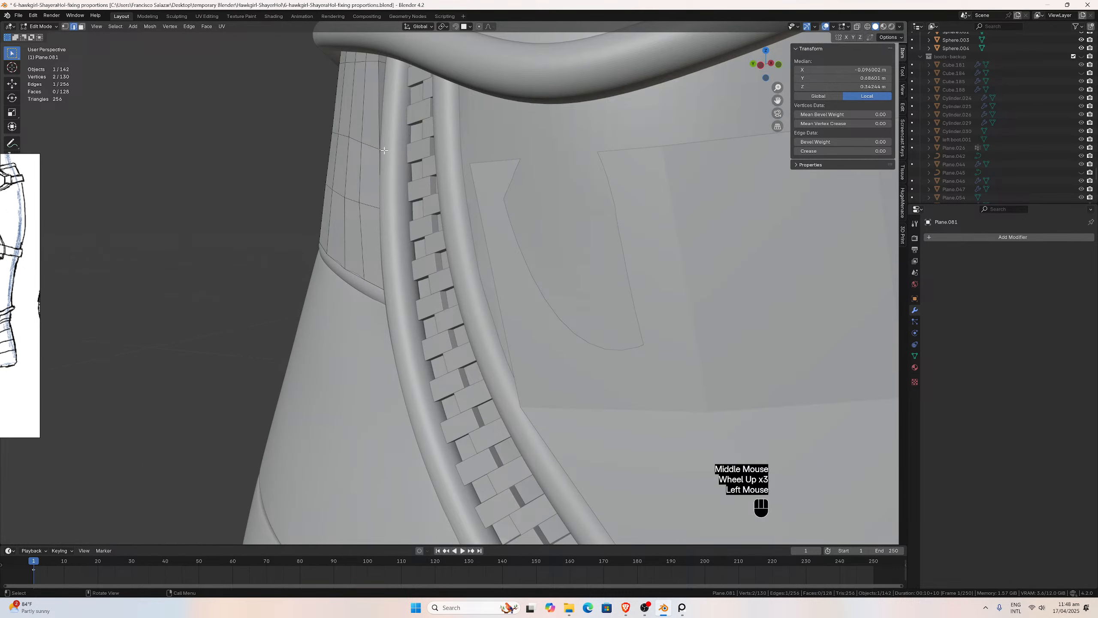
pyautogui.moveTo(381, 151); pyautogui.dragTo(377, 150, button='middle')
pyautogui.press('g')
pyautogui.press('x')
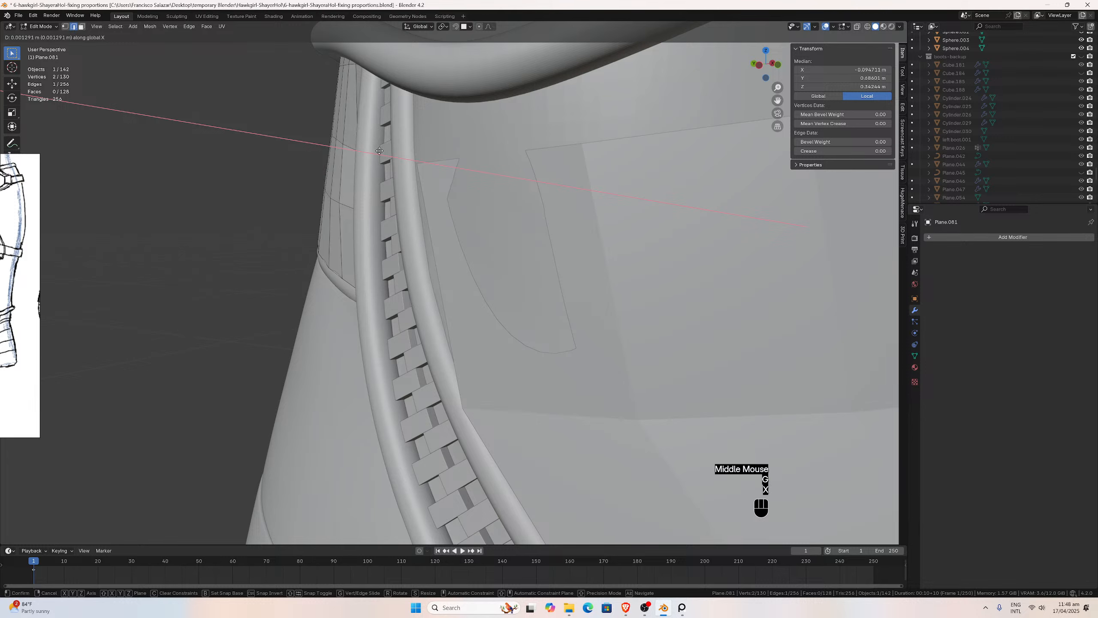
pyautogui.click(377, 150)
# Move the next higher thickness edge on the strap-side border about 0.0023 m along X.
pyautogui.moveTo(358, 102); pyautogui.dragTo(358, 84, button='middle')
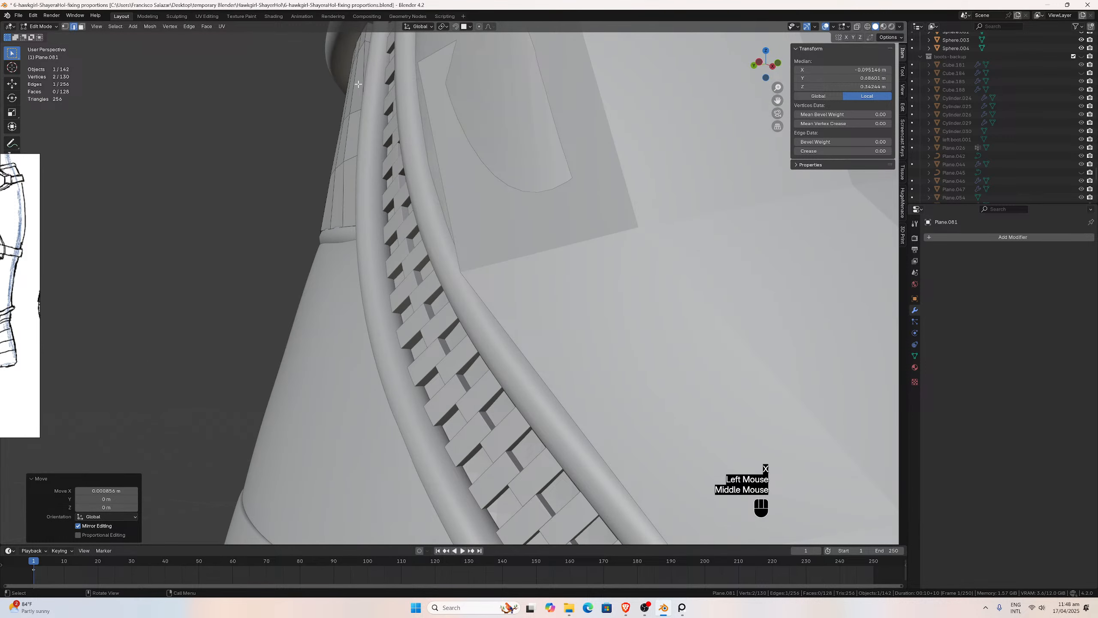
pyautogui.click(367, 42)
pyautogui.press('g')
pyautogui.press('x')
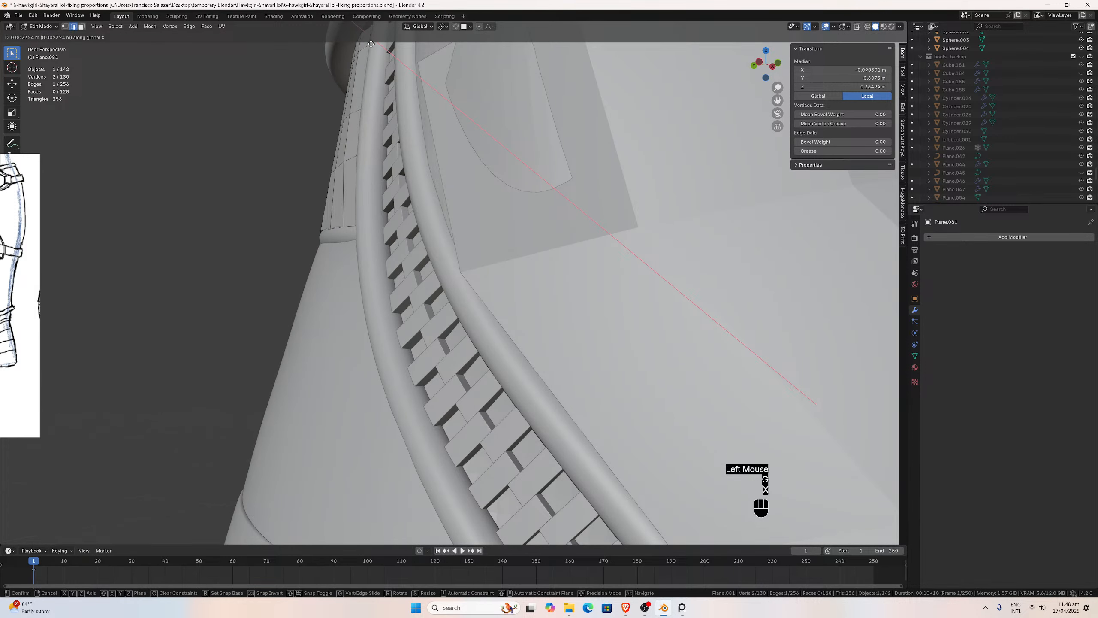
pyautogui.click(371, 44)
# Adjust a thickness edge of the panel's strap-side border along X.
pyautogui.moveTo(773, 100); pyautogui.dragTo(849, 277)
pyautogui.scroll(2, 544, 179)
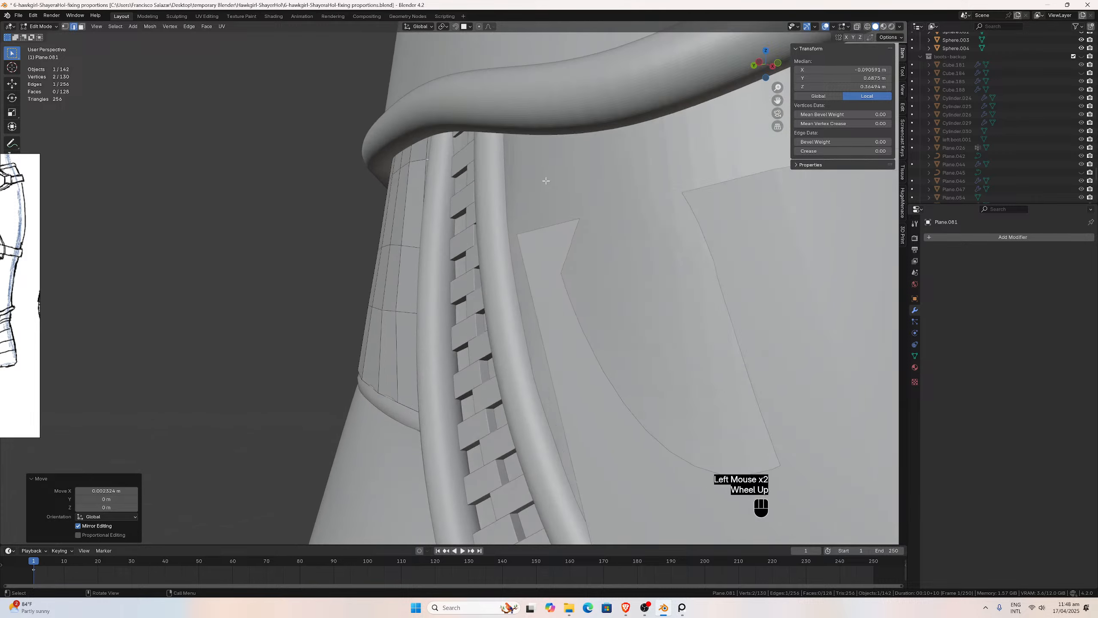
pyautogui.moveTo(478, 266); pyautogui.dragTo(471, 257, button='middle')
pyautogui.moveTo(439, 354); pyautogui.dragTo(502, 139, button='middle')
pyautogui.click(456, 340)
pyautogui.click(452, 340)
pyautogui.press('g')
pyautogui.press('x')
pyautogui.click(452, 340)
# Move the protruding edge near the strap's upper end about -0.0020 m along Y and -0.0013 m along X.
pyautogui.click(526, 100)
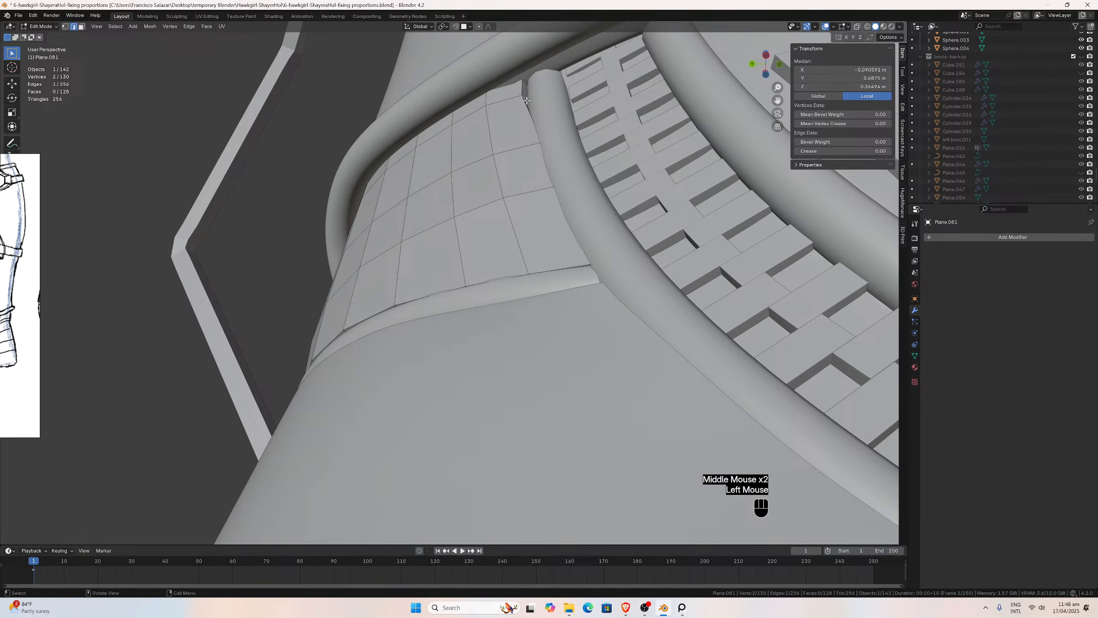
pyautogui.press('g')
pyautogui.press('y')
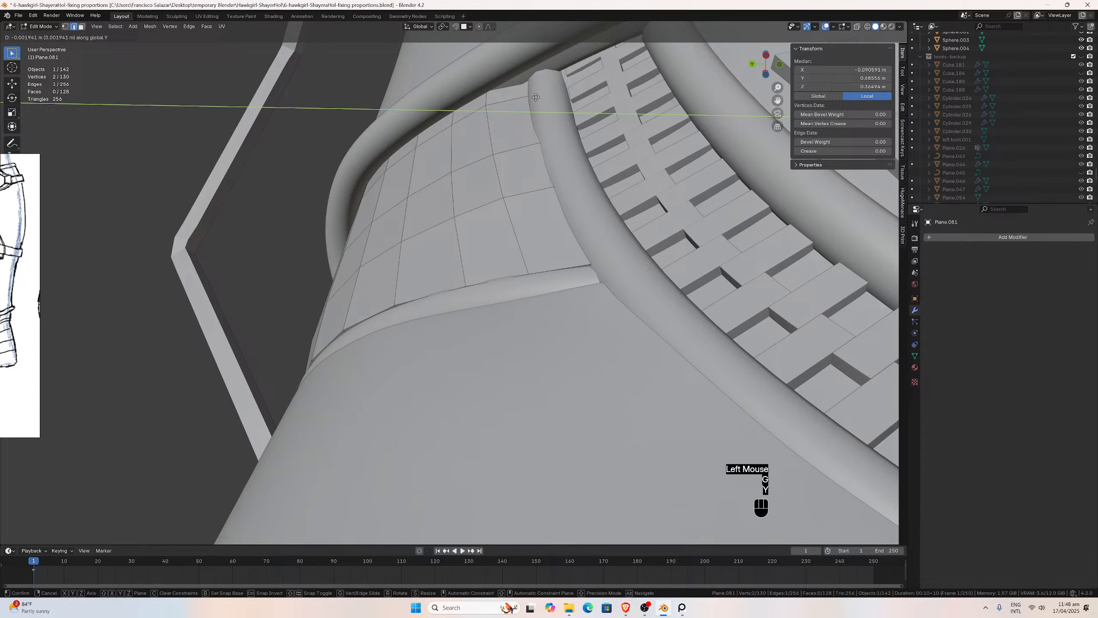
pyautogui.click(536, 97)
pyautogui.moveTo(536, 97); pyautogui.dragTo(372, 176, button='middle')
pyautogui.scroll(1, 463, 163)
pyautogui.scroll(-1, 404, 172)
pyautogui.press('g')
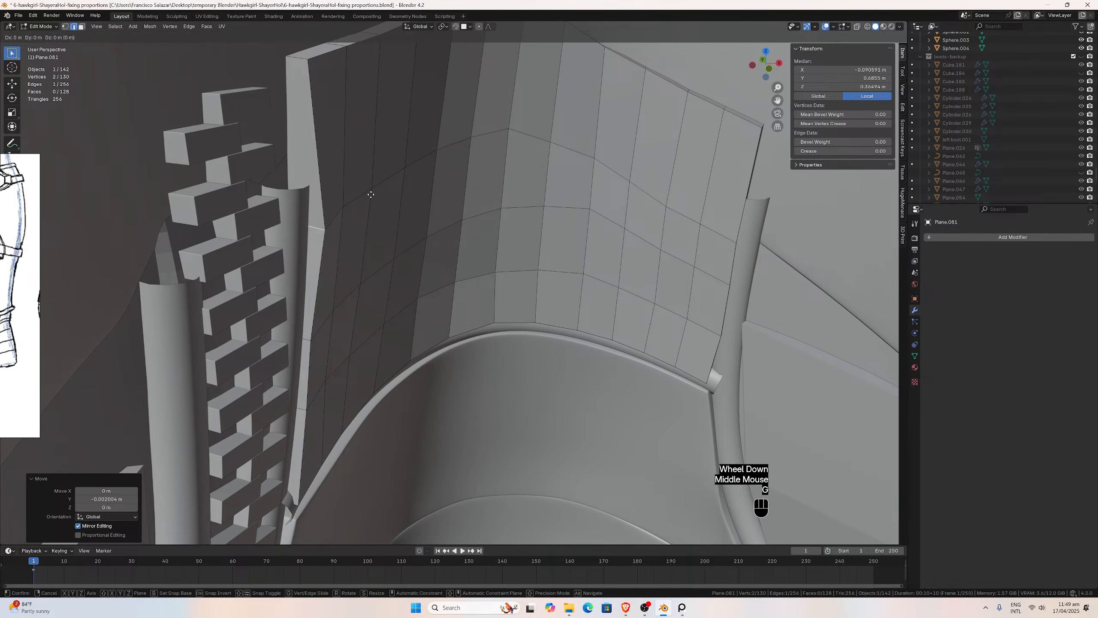
pyautogui.press('x')
pyautogui.click(344, 170)
# Move the panel's top corner edge on the strap side about 0.0015 m along X and adjust it along Y.
pyautogui.scroll(-2, 342, 167)
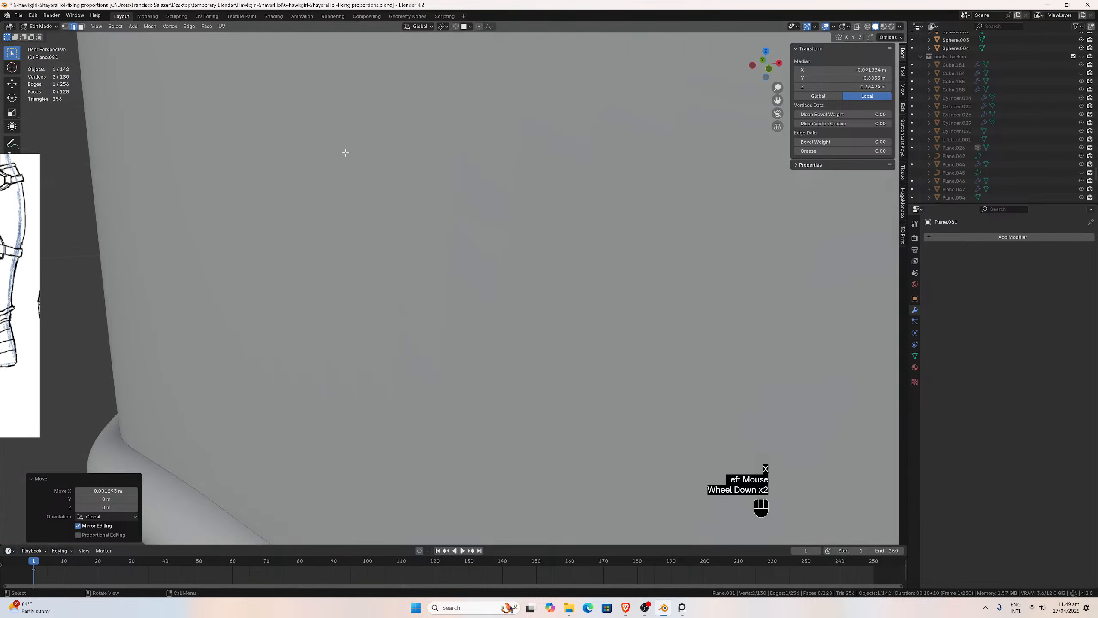
pyautogui.scroll(1, 346, 152)
pyautogui.moveTo(345, 153); pyautogui.dragTo(332, 158, button='middle')
pyautogui.click(309, 130)
pyautogui.press('g')
pyautogui.press('x')
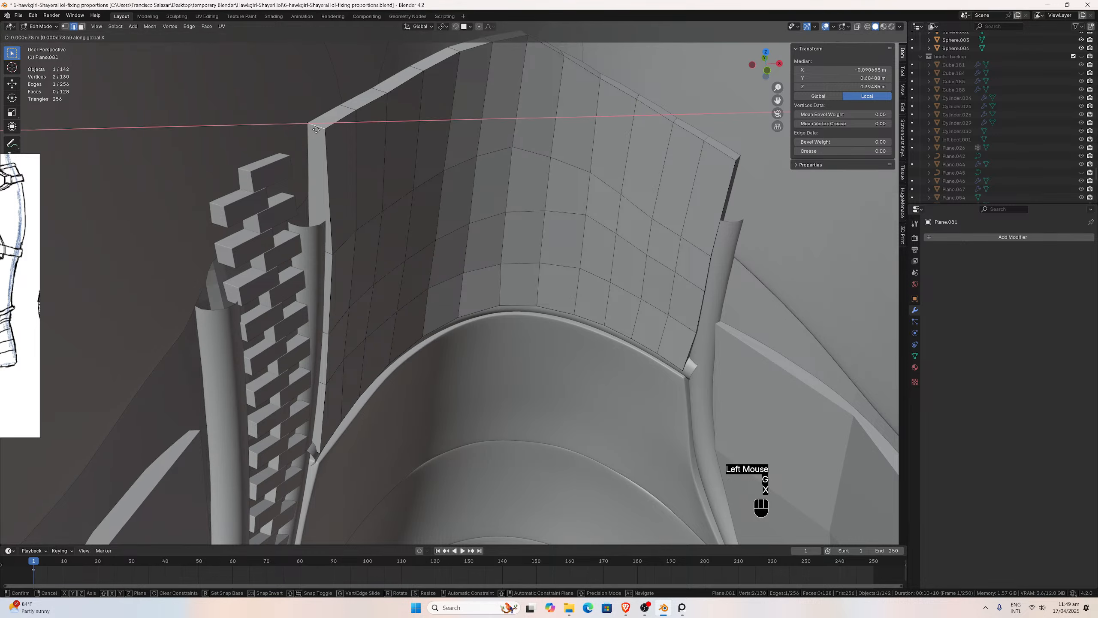
pyautogui.click(350, 138)
pyautogui.moveTo(350, 139); pyautogui.dragTo(500, 95, button='middle')
pyautogui.press('g')
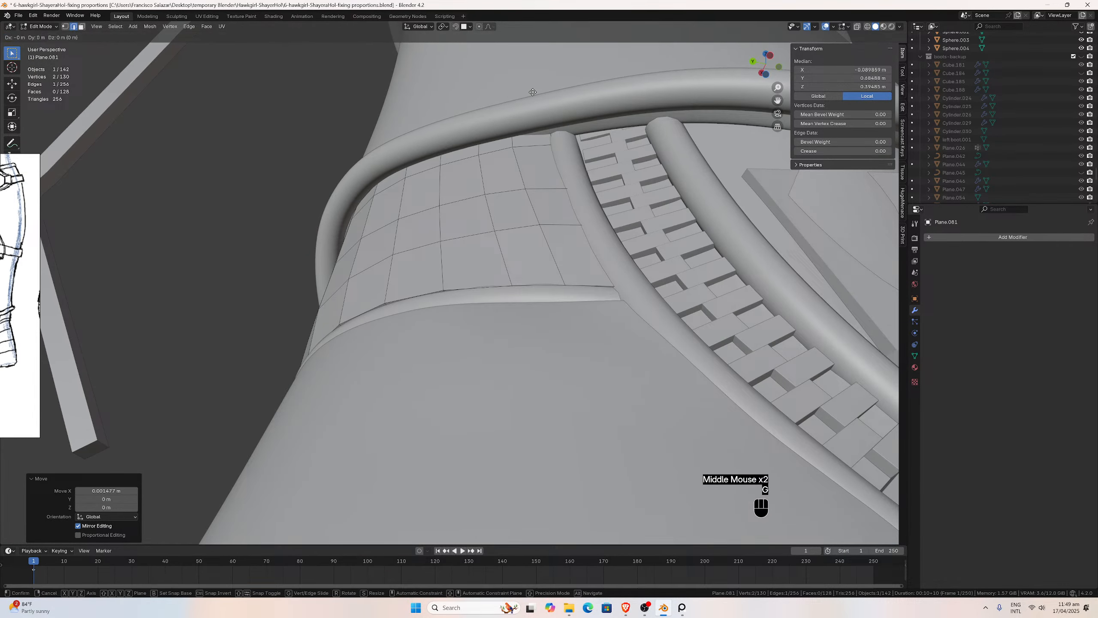
pyautogui.press('y')
pyautogui.click(536, 93)
# Move a lower thickness edge on the panel's opposite side border about -0.0007 m along X.
pyautogui.scroll(-1, 536, 94)
pyautogui.moveTo(536, 93); pyautogui.dragTo(642, 169, button='middle')
pyautogui.scroll(1, 642, 169)
pyautogui.scroll(-1, 642, 169)
pyautogui.scroll(-1, 642, 168)
pyautogui.moveTo(441, 202); pyautogui.dragTo(506, 234, button='middle')
pyautogui.click(518, 257)
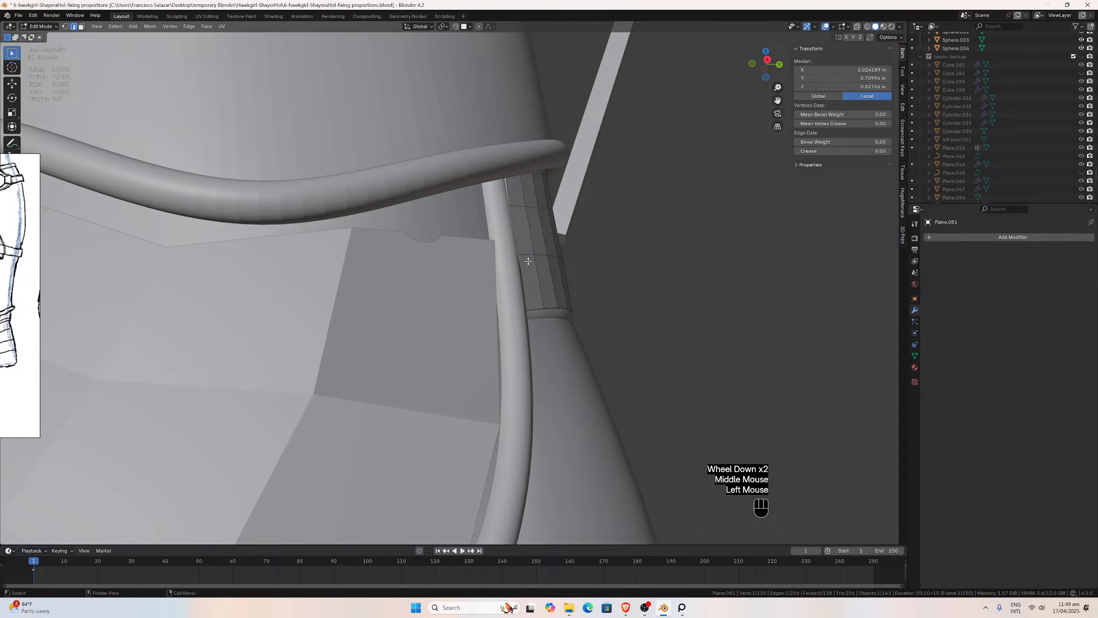
pyautogui.press('g')
pyautogui.press('x')
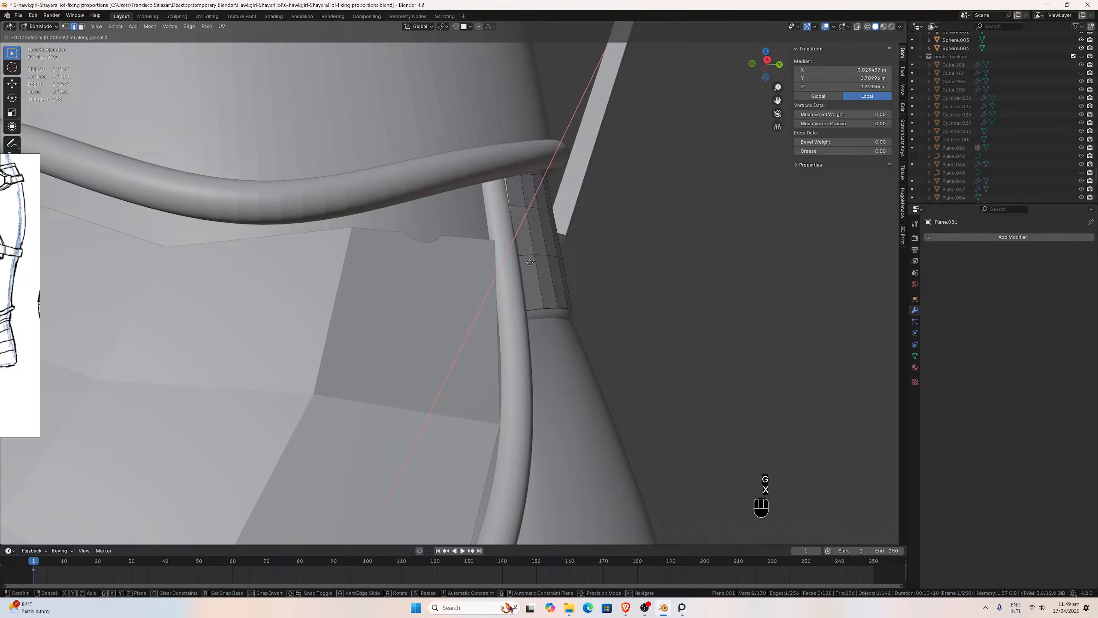
pyautogui.click(530, 262)
# Move the next higher thickness edge on this side border about -0.0009 m along X.
pyautogui.moveTo(529, 262); pyautogui.dragTo(505, 270, button='middle')
pyautogui.scroll(2, 514, 266)
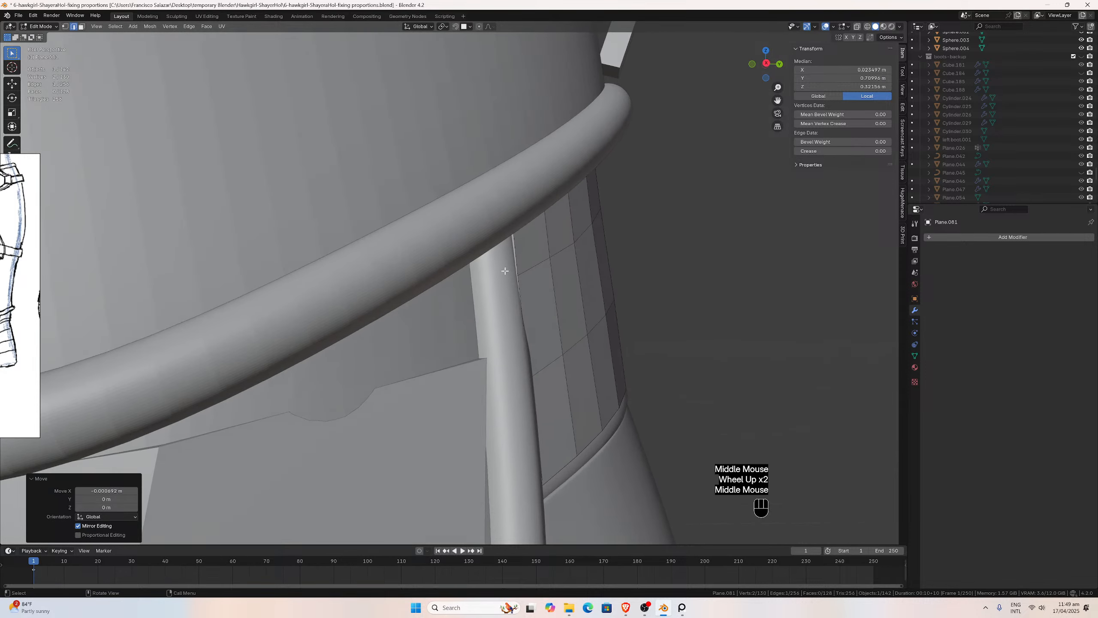
pyautogui.click(514, 275)
pyautogui.press('g')
pyautogui.press('x')
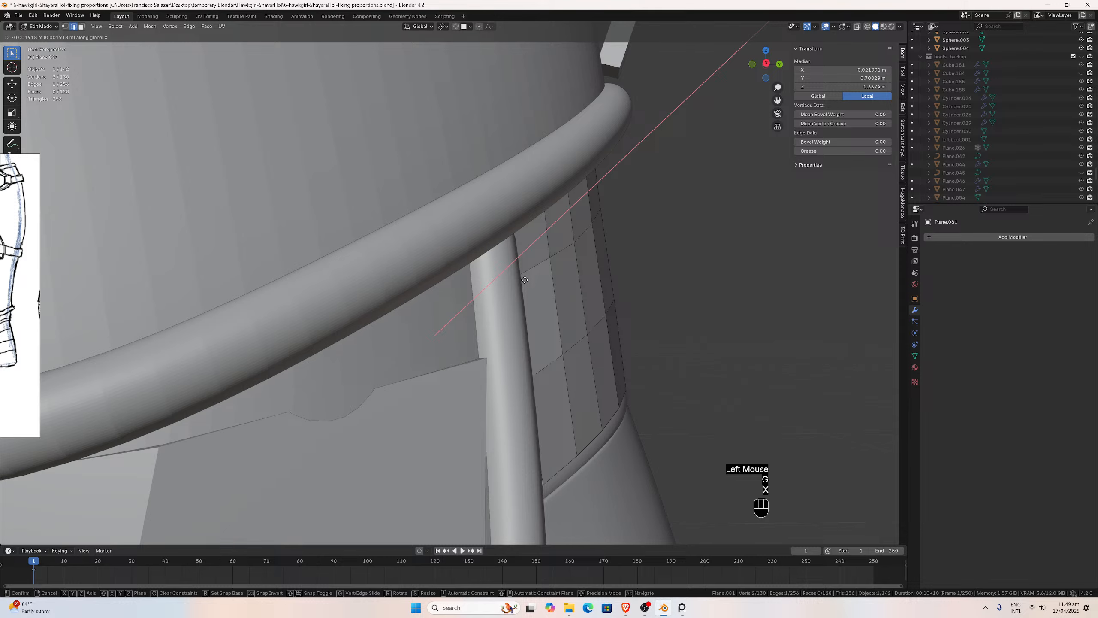
pyautogui.click(526, 280)
pyautogui.moveTo(526, 280); pyautogui.dragTo(496, 235, button='middle')
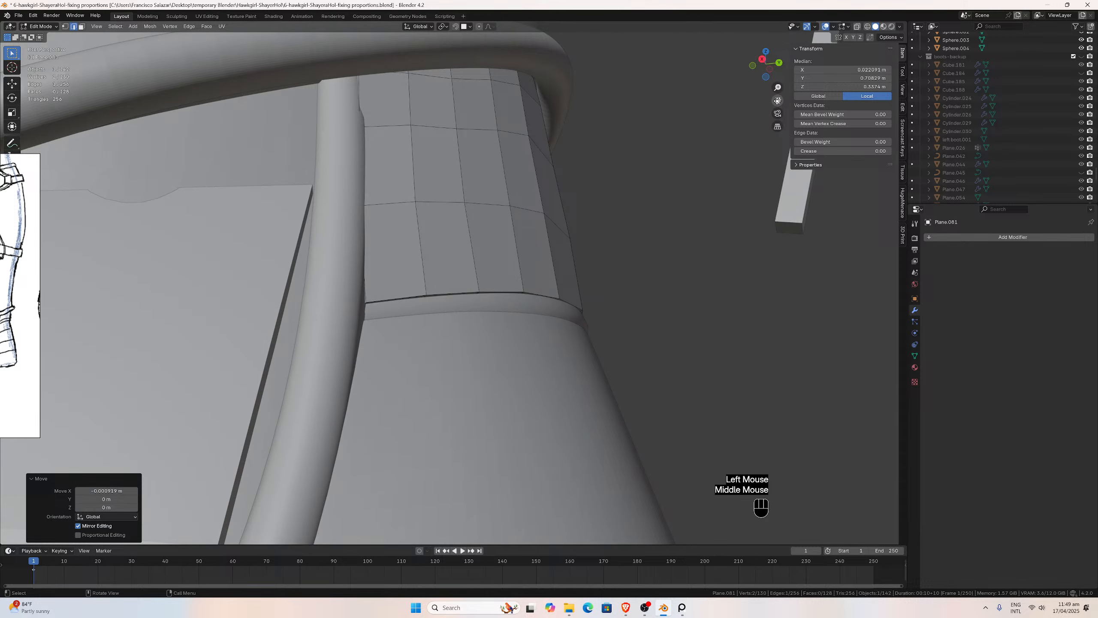
# Move the thickness edge just below this border's top corner about -0.0004 m along X.
pyautogui.moveTo(777, 101); pyautogui.dragTo(834, 207)
pyautogui.scroll(2, 534, 163)
pyautogui.moveTo(534, 163); pyautogui.dragTo(662, 78, button='middle')
pyautogui.moveTo(777, 101); pyautogui.dragTo(635, 147)
pyautogui.moveTo(610, 150); pyautogui.dragTo(642, 274, button='middle')
pyautogui.scroll(1, 641, 274)
pyautogui.scroll(-1, 642, 274)
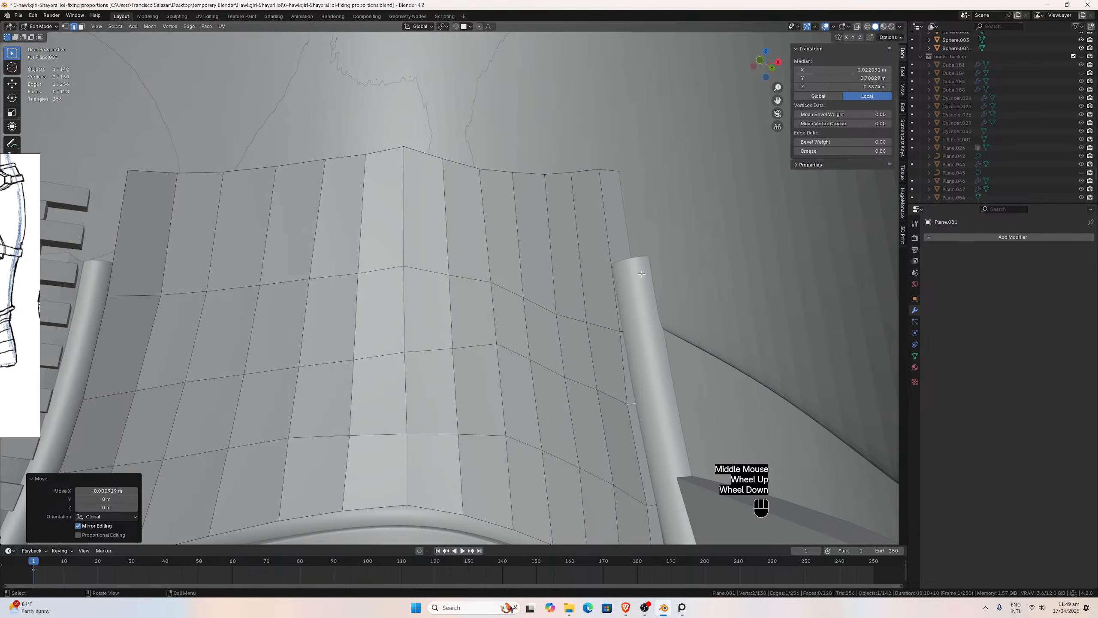
pyautogui.click(624, 333)
pyautogui.press('g')
pyautogui.press('x')
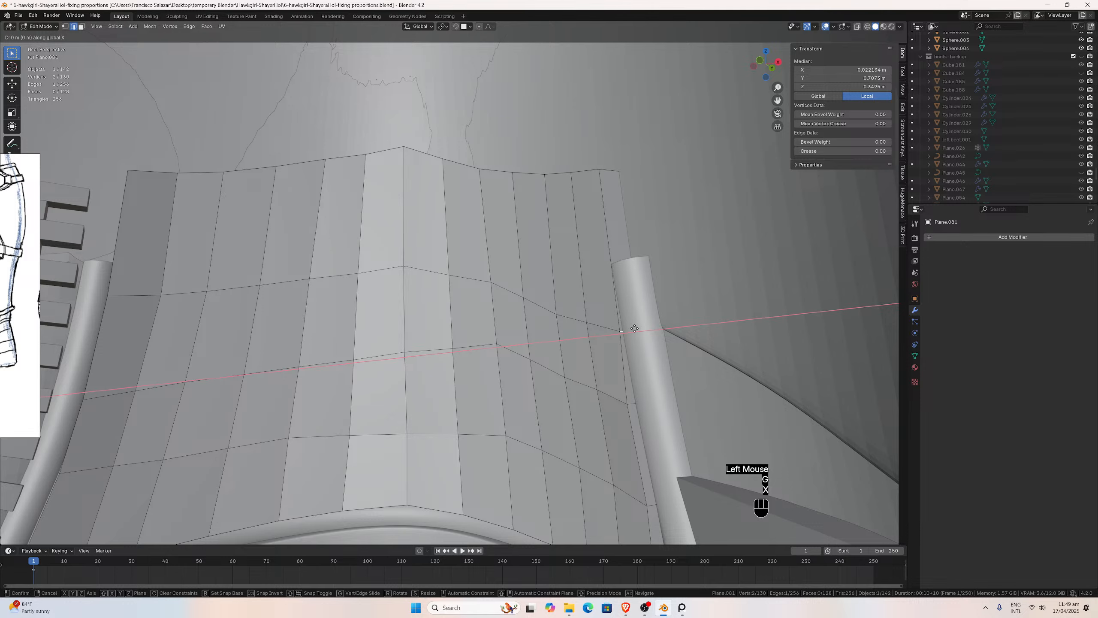
pyautogui.click(632, 328)
# Shift the top corner edge of this side border slightly along X.
pyautogui.click(611, 170)
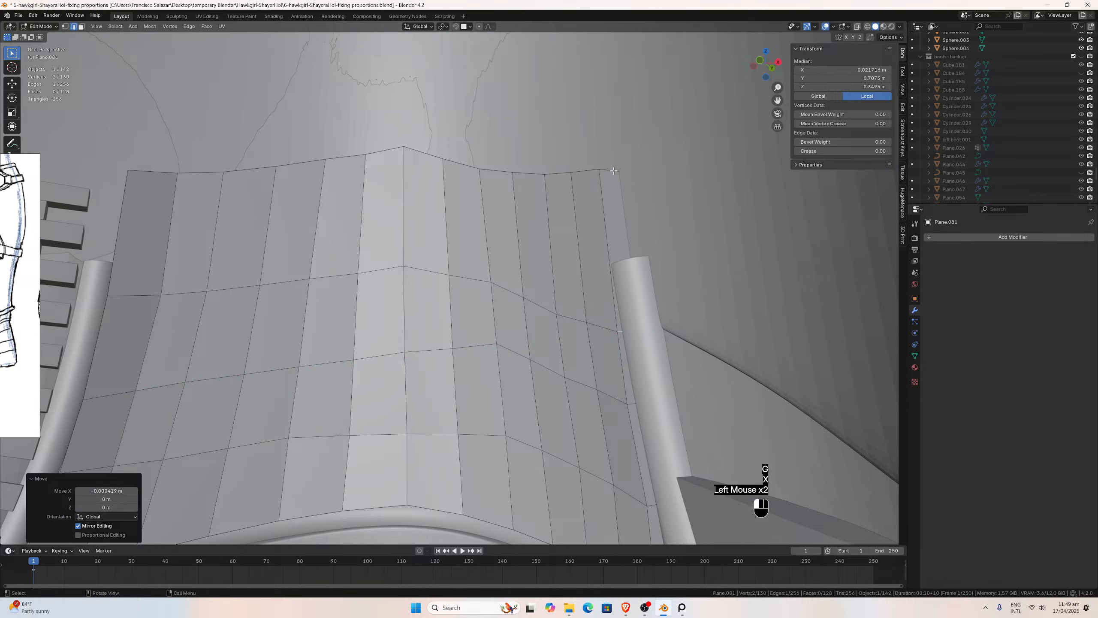
pyautogui.press('g')
pyautogui.press('x')
pyautogui.click(609, 170)
# Move the edge just below the top corner slightly further in the negative X direction, into the side trim.
pyautogui.moveTo(609, 170); pyautogui.dragTo(600, 203, button='middle')
pyautogui.scroll(-1, 618, 218)
pyautogui.scroll(-1, 496, 156)
pyautogui.moveTo(497, 155); pyautogui.dragTo(523, 136, button='middle')
pyautogui.click(384, 200)
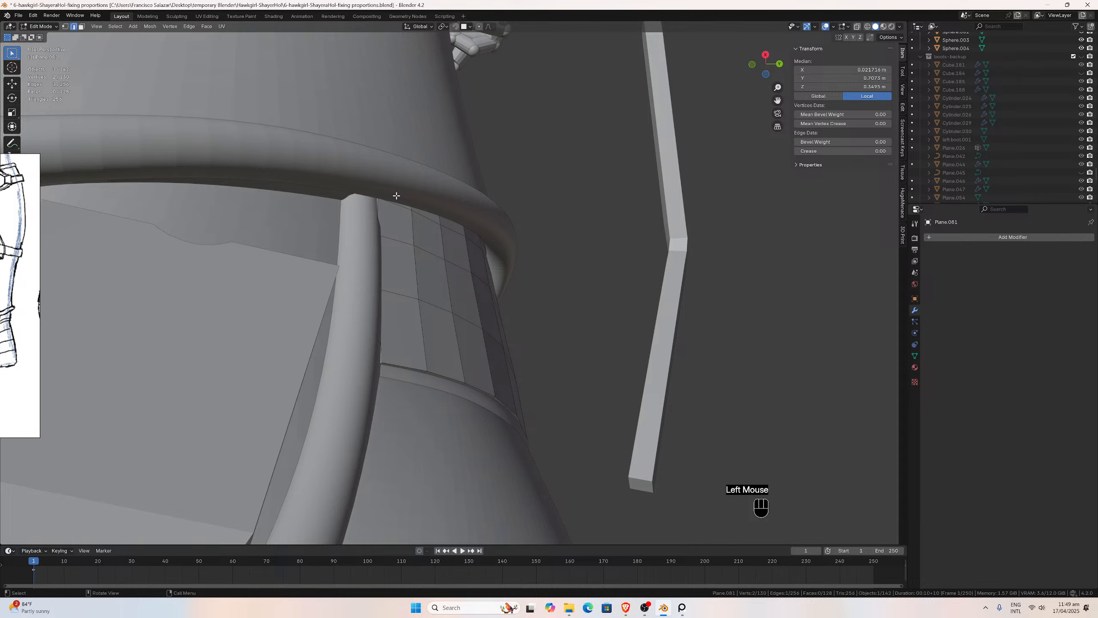
pyautogui.press('g')
pyautogui.press('x')
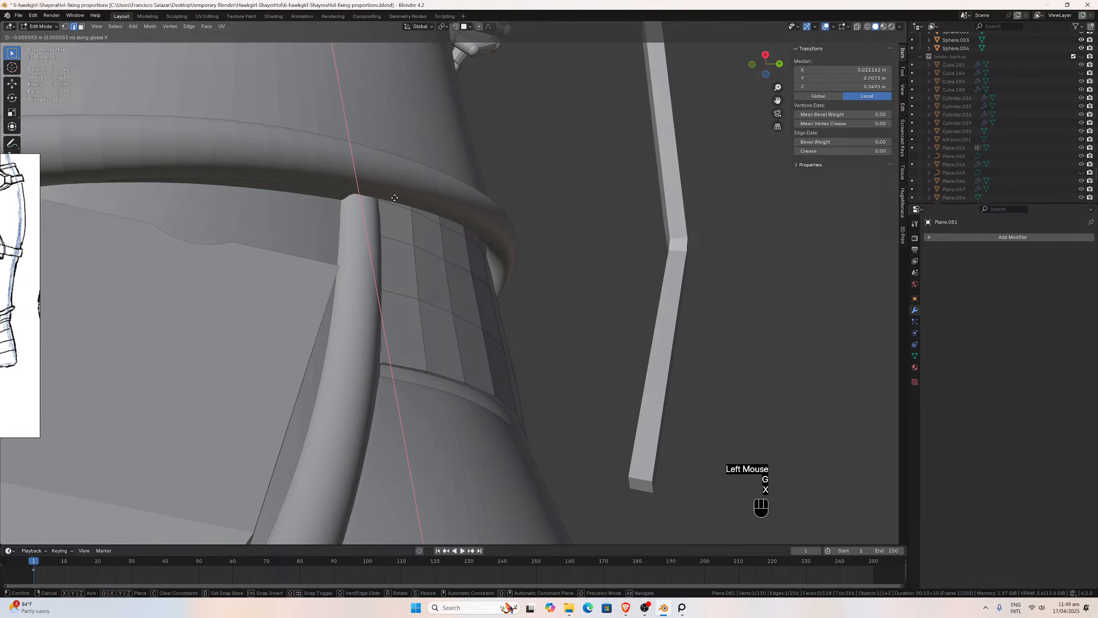
pyautogui.click(389, 198)
# Adjust another thickness edge of the same side border along X.
pyautogui.moveTo(380, 197); pyautogui.dragTo(346, 180, button='middle')
pyautogui.moveTo(318, 224); pyautogui.dragTo(424, 311, button='middle')
pyautogui.click(437, 278)
pyautogui.press('g')
pyautogui.press('x')
pyautogui.click(368, 268)
# Move this border's bottom corner edge about -0.0007 m along Y and 0.0004 m along X.
pyautogui.click(295, 356)
pyautogui.scroll(1, 422, 296)
pyautogui.click(623, 237)
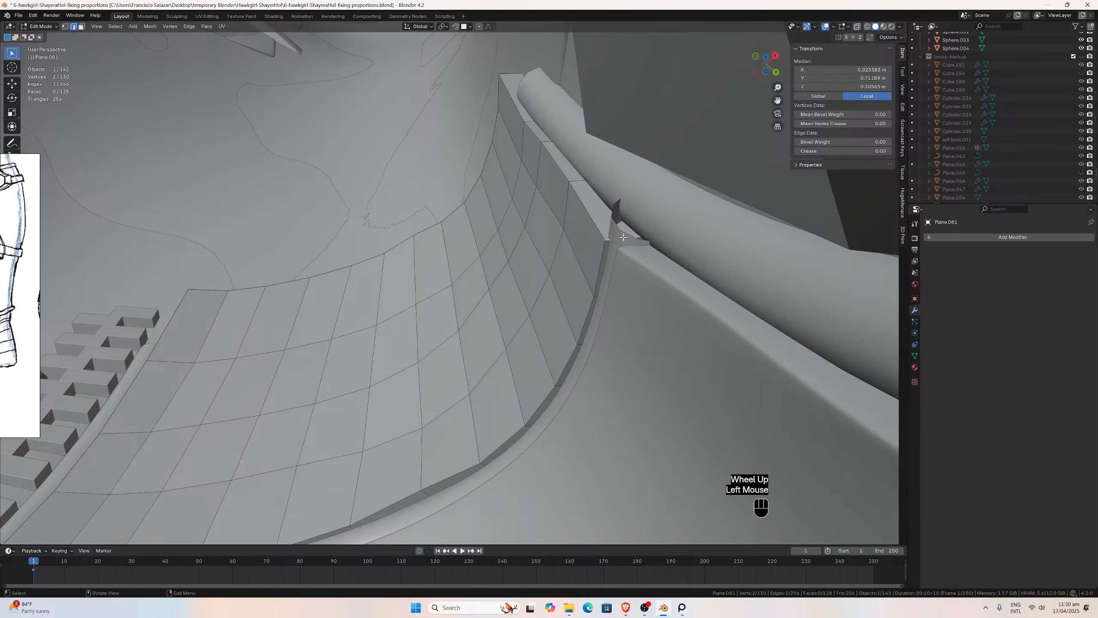
pyautogui.moveTo(623, 237); pyautogui.dragTo(531, 246, button='middle')
pyautogui.scroll(-2, 523, 253)
pyautogui.moveTo(427, 302); pyautogui.dragTo(425, 301, button='middle')
pyautogui.scroll(1, 426, 302)
pyautogui.scroll(-1, 425, 301)
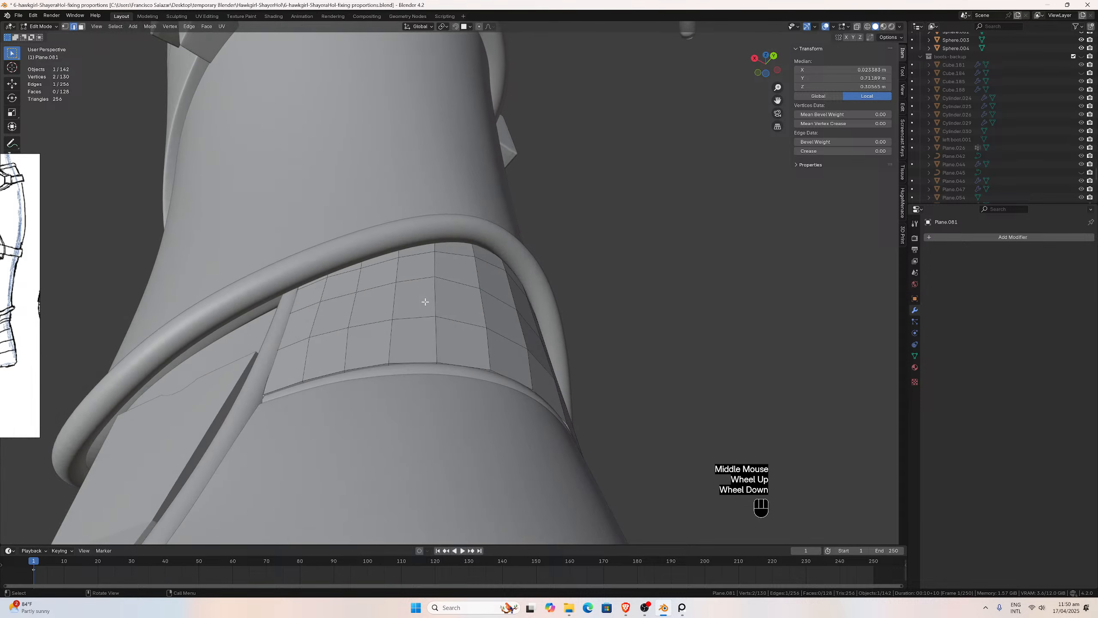
pyautogui.press('g')
pyautogui.press('y')
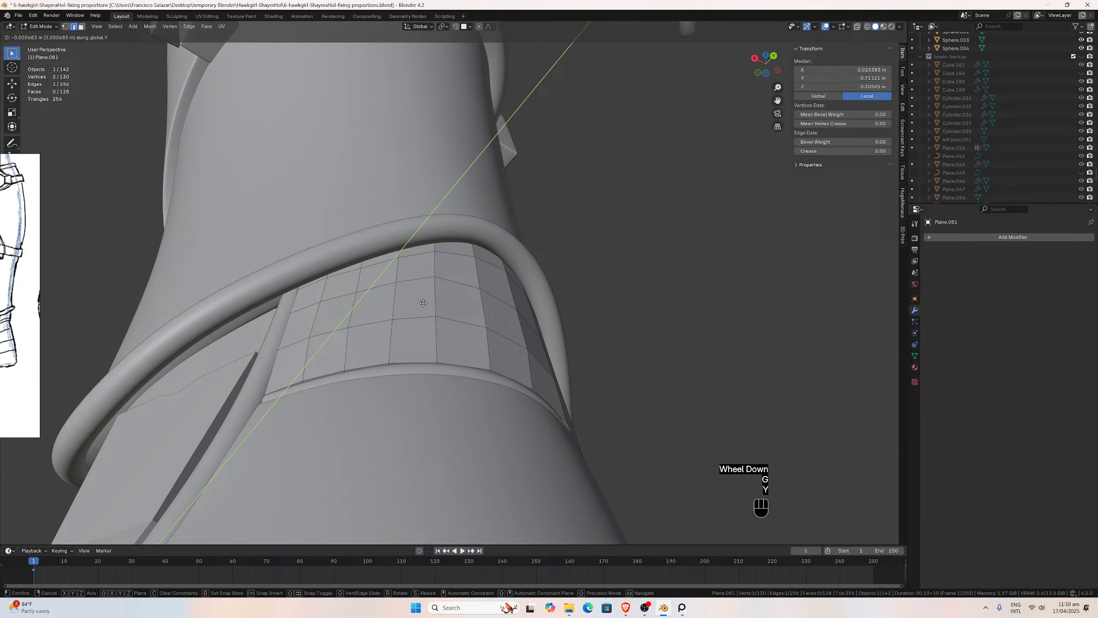
pyautogui.click(423, 303)
pyautogui.press('g')
pyautogui.press('x')
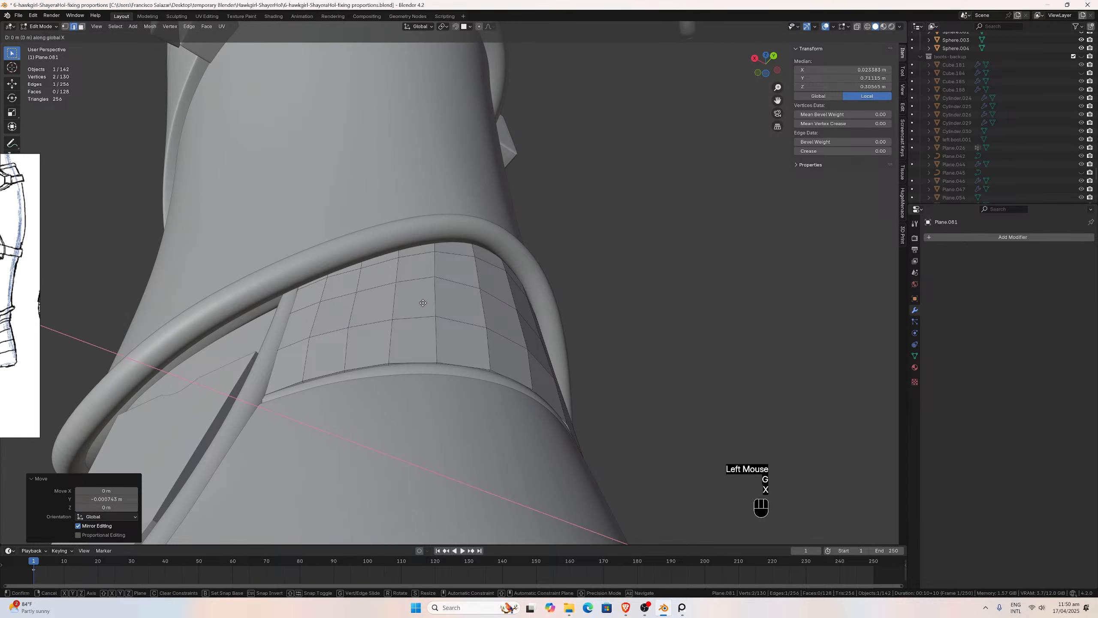
pyautogui.click(422, 303)
# Move the thickness edge just above the bottom corner about -0.0007 m along X.
pyautogui.moveTo(434, 302); pyautogui.dragTo(484, 320, button='middle')
pyautogui.click(407, 337)
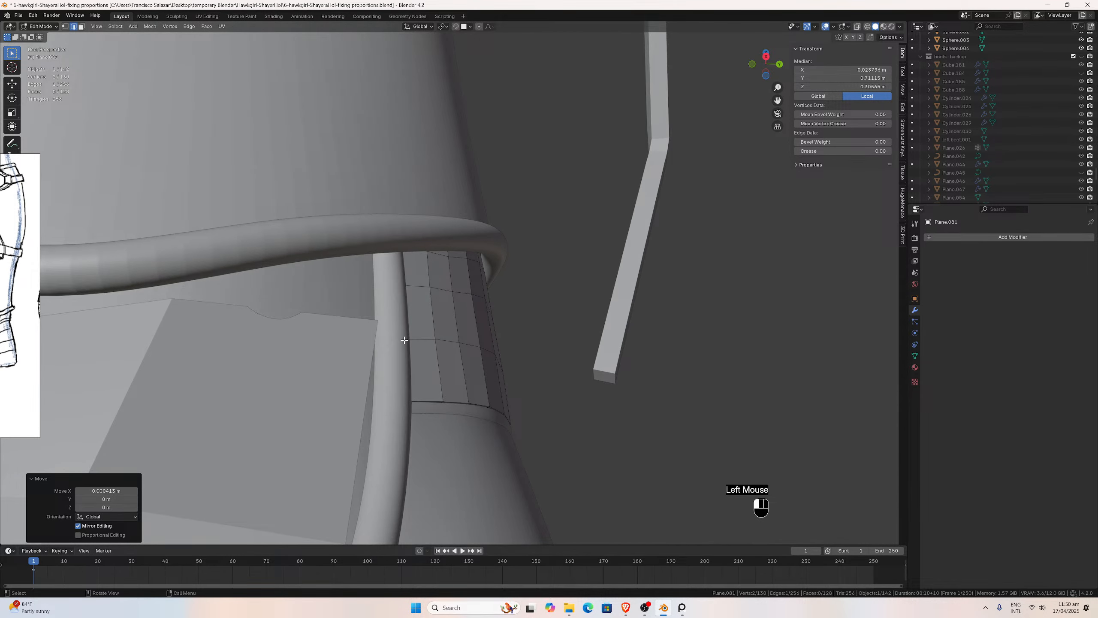
pyautogui.moveTo(406, 337); pyautogui.dragTo(361, 359, button='middle')
pyautogui.press('g')
pyautogui.press('x')
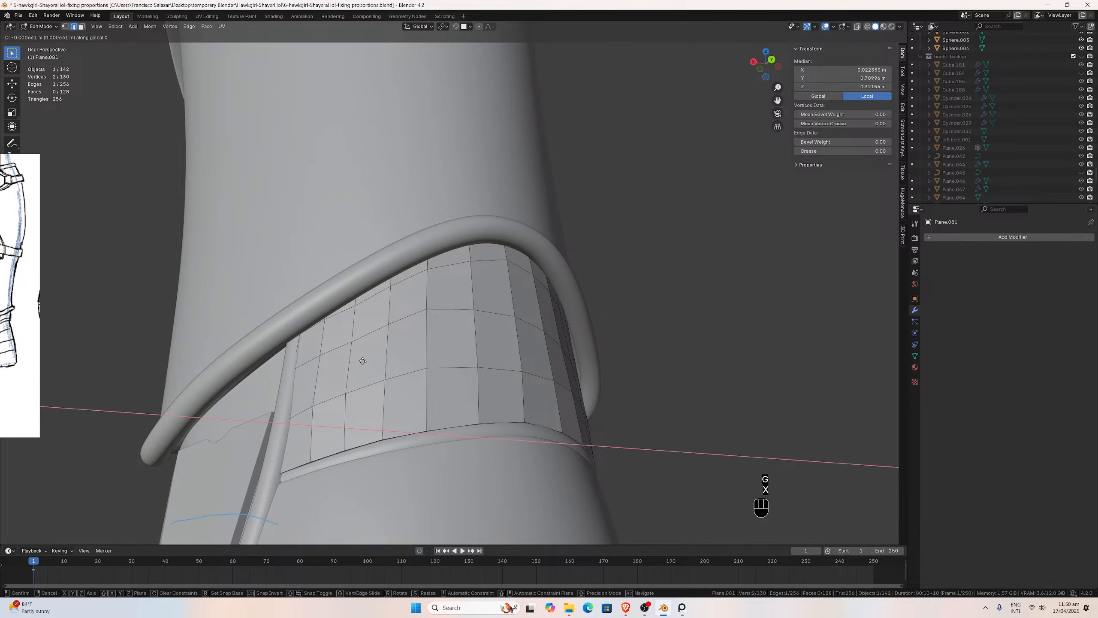
pyautogui.click(363, 361)
# Finish editing the heel panel's mesh and save the file.
pyautogui.moveTo(363, 361); pyautogui.dragTo(419, 357, button='middle')
pyautogui.scroll(-2, 475, 357)
pyautogui.scroll(1, 475, 356)
pyautogui.scroll(-2, 419, 357)
pyautogui.scroll(1, 494, 325)
pyautogui.moveTo(531, 312); pyautogui.dragTo(570, 344, button='middle')
pyautogui.scroll(3, 570, 344)
pyautogui.scroll(-2, 693, 257)
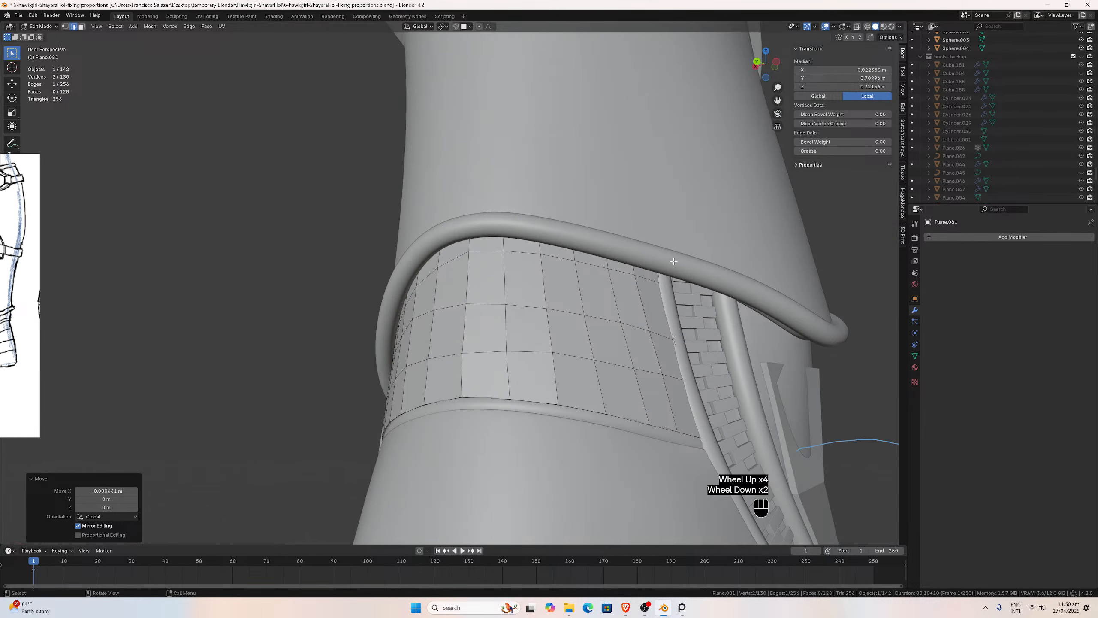
pyautogui.moveTo(693, 257); pyautogui.dragTo(601, 248, button='middle')
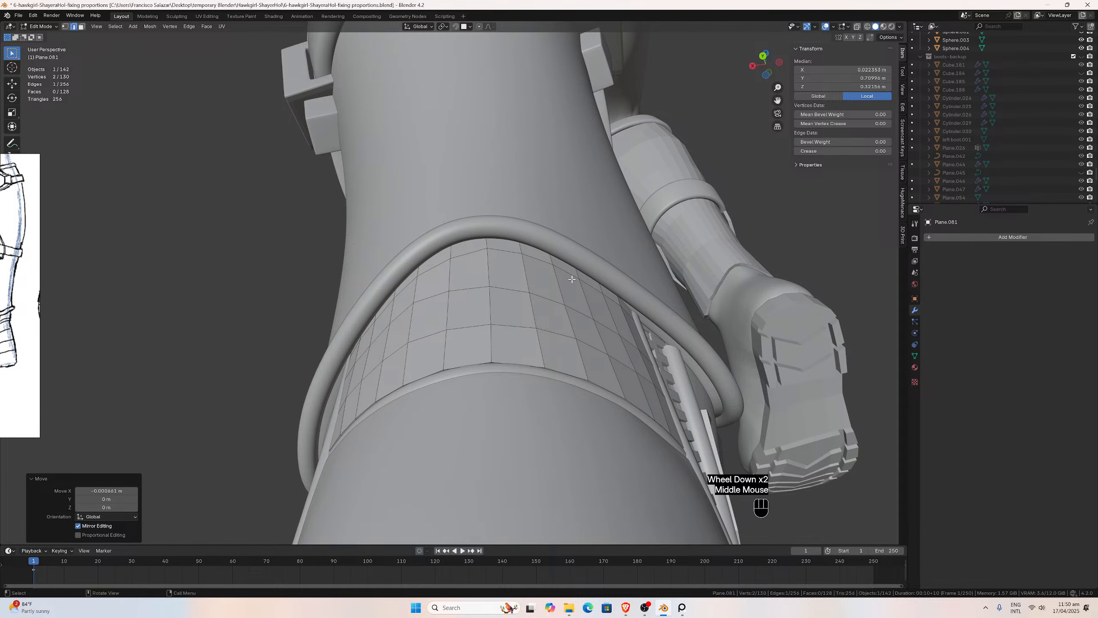
pyautogui.press('Tab')
pyautogui.hotkey('ctrl', 's')
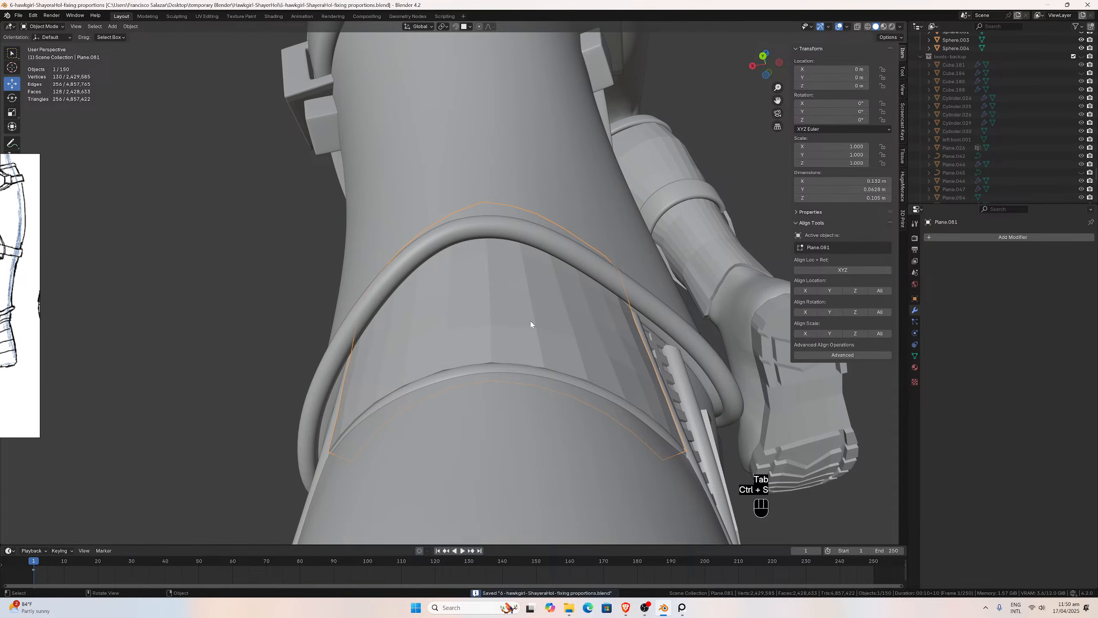
# Add a Subdivision Surface modifier to the heel panel with 3 viewport levels and save the file.
pyautogui.moveTo(603, 324); pyautogui.dragTo(644, 326, button='middle')
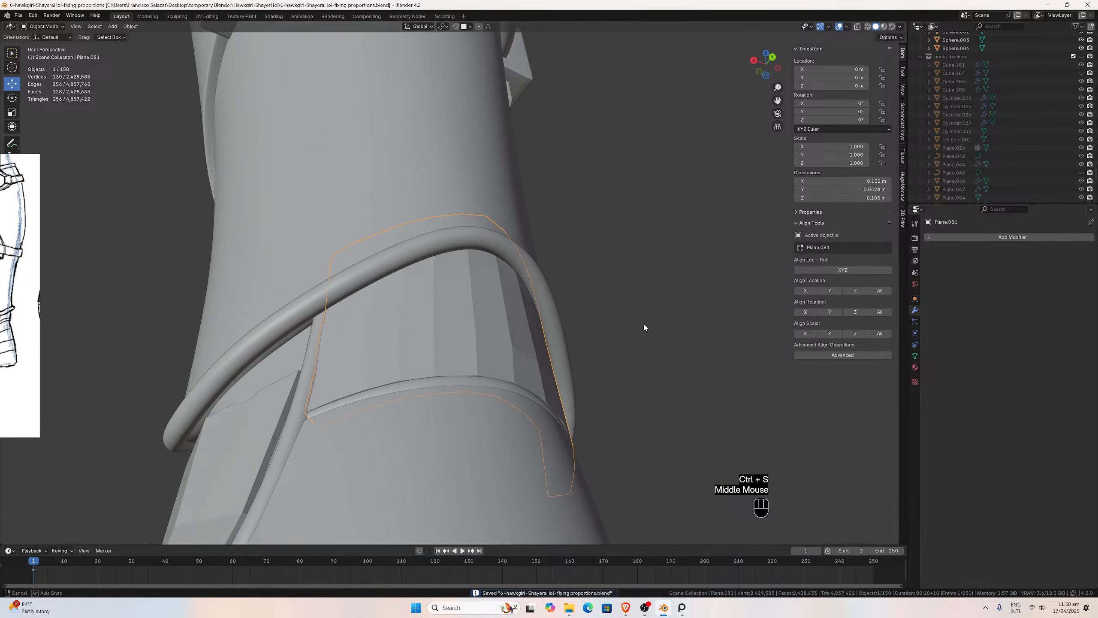
pyautogui.scroll(-1, 667, 304)
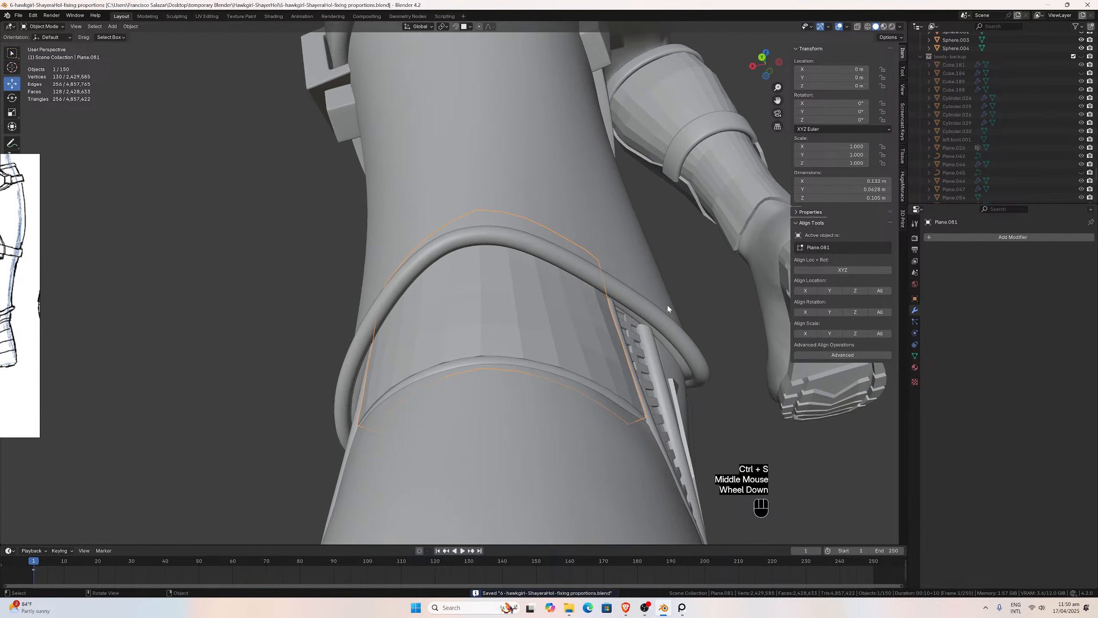
pyautogui.click(937, 237)
pyautogui.moveTo(937, 238)
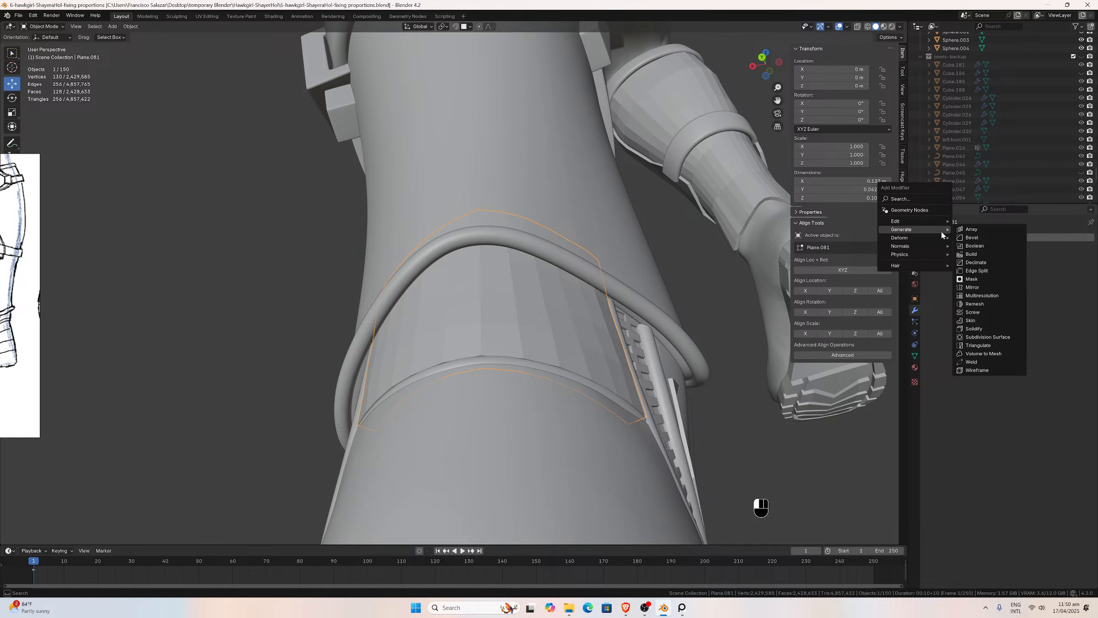
pyautogui.click(989, 338)
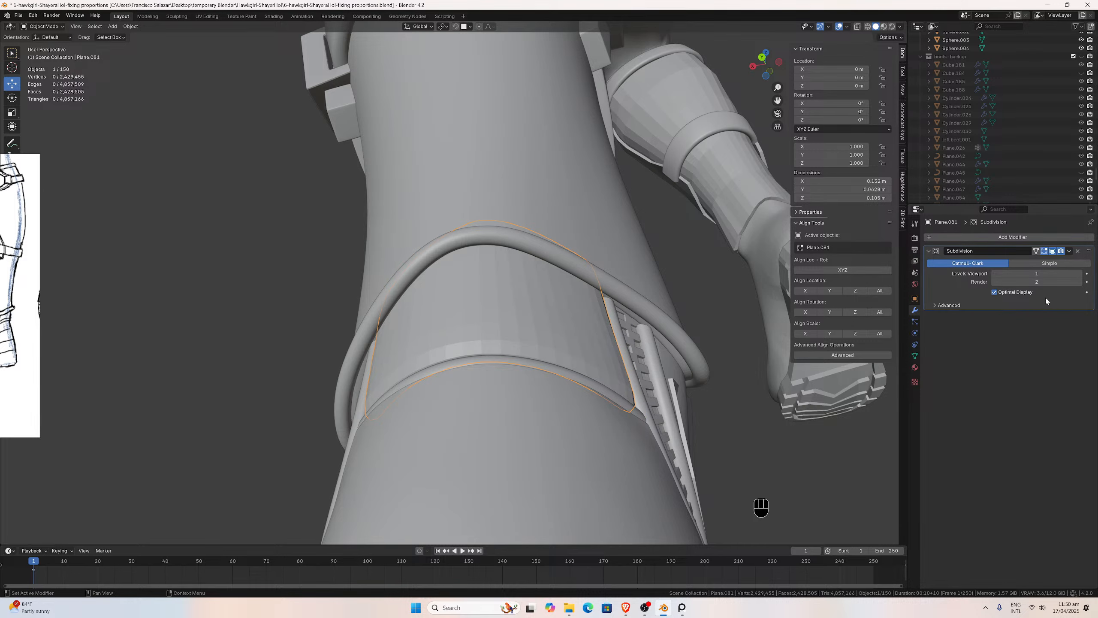
pyautogui.doubleClick(1079, 274)
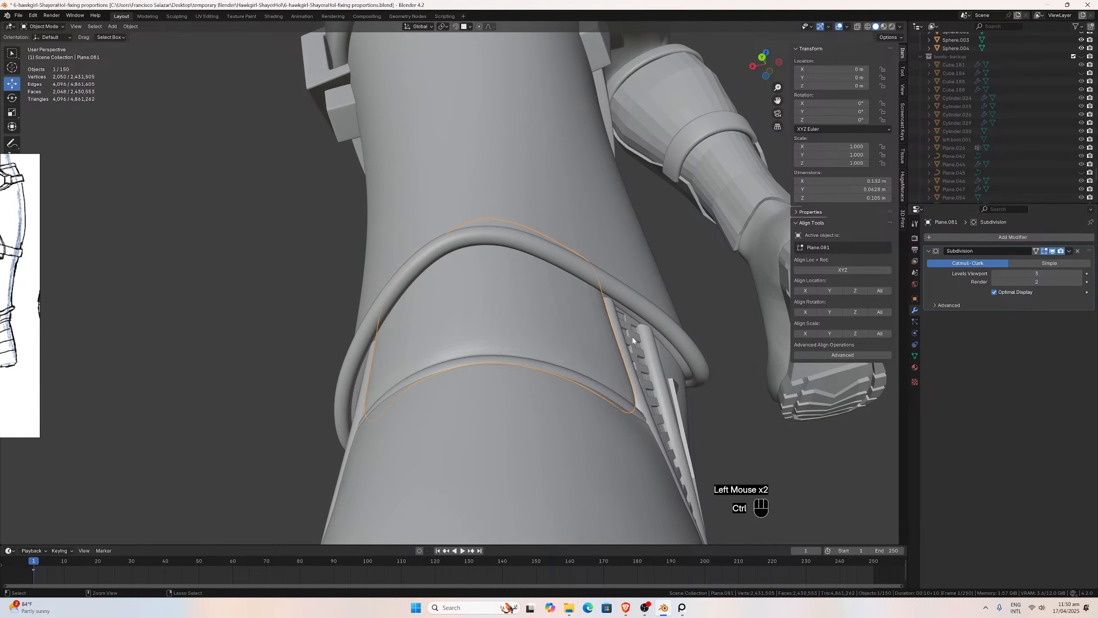
pyautogui.hotkey('ctrl', 's')
pyautogui.hotkey('ctrl', 's')
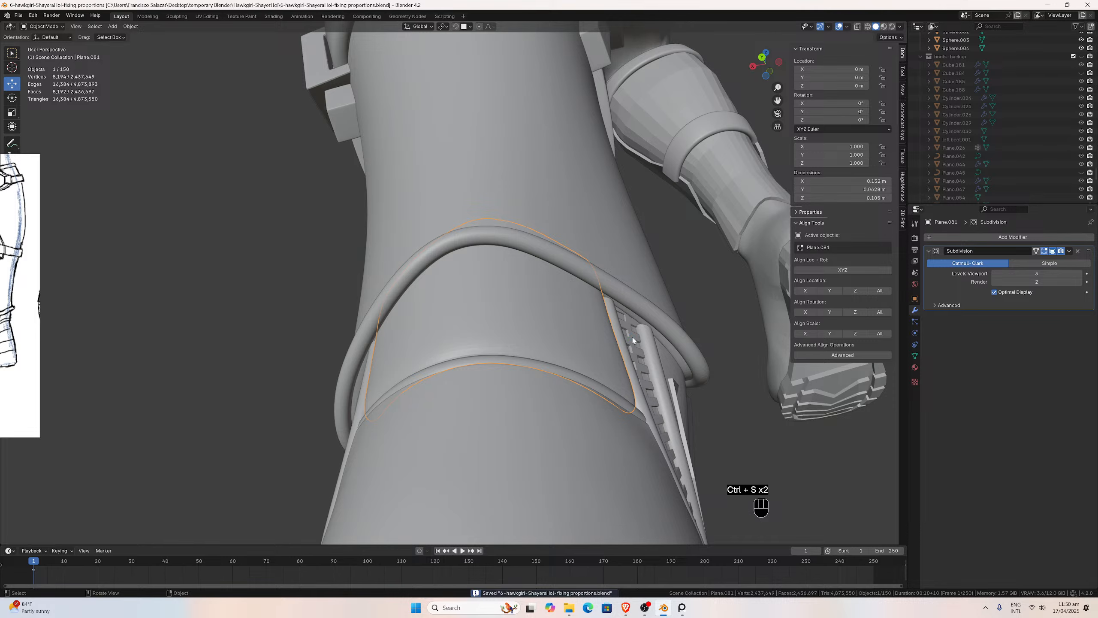
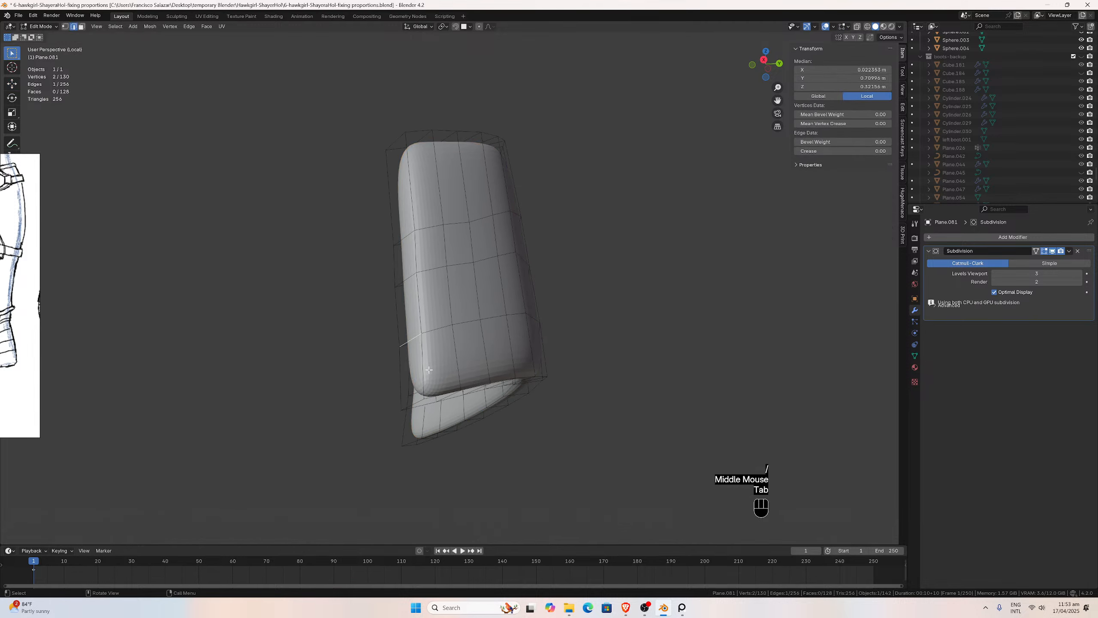
# Select the inner and outer edge loops along one side border and the lower rim of the isolated panel.
pyautogui.keyDown('alt'); pyautogui.click(424, 362); pyautogui.keyUp('alt')
pyautogui.keyDown('alt'); pyautogui.click(423, 362); pyautogui.keyUp('alt')
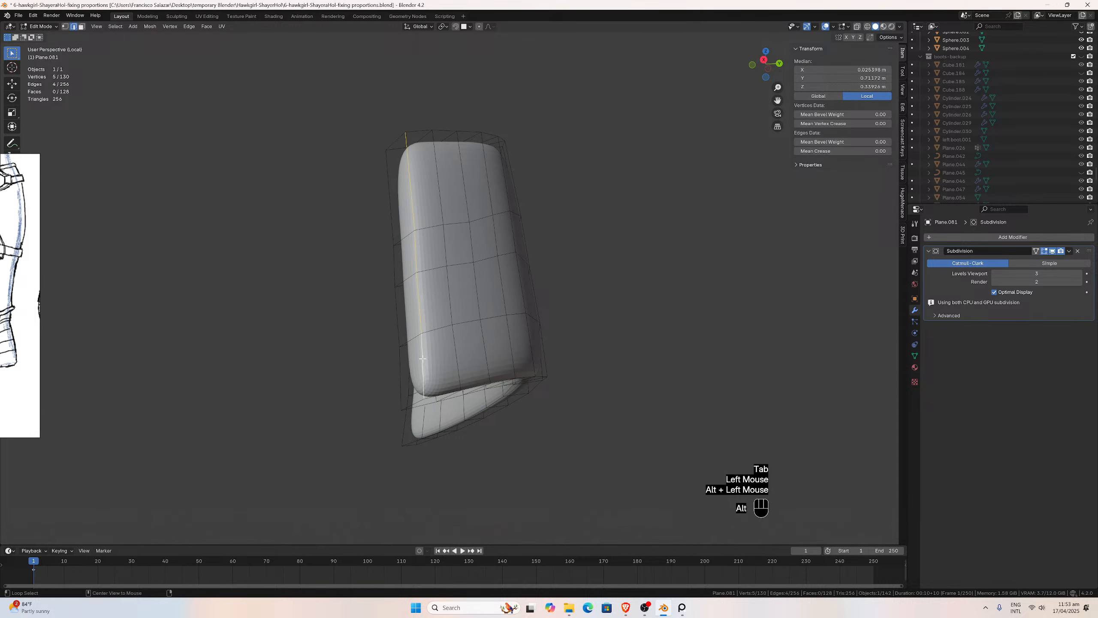
pyautogui.keyDown('alt'); pyautogui.keyDown('shift'); pyautogui.click(396, 359); pyautogui.keyUp('shift'); pyautogui.keyUp('alt')
pyautogui.moveTo(395, 359); pyautogui.dragTo(442, 280, button='middle')
pyautogui.keyDown('alt'); pyautogui.keyDown('shift'); pyautogui.click(446, 281); pyautogui.keyUp('shift'); pyautogui.keyUp('alt')
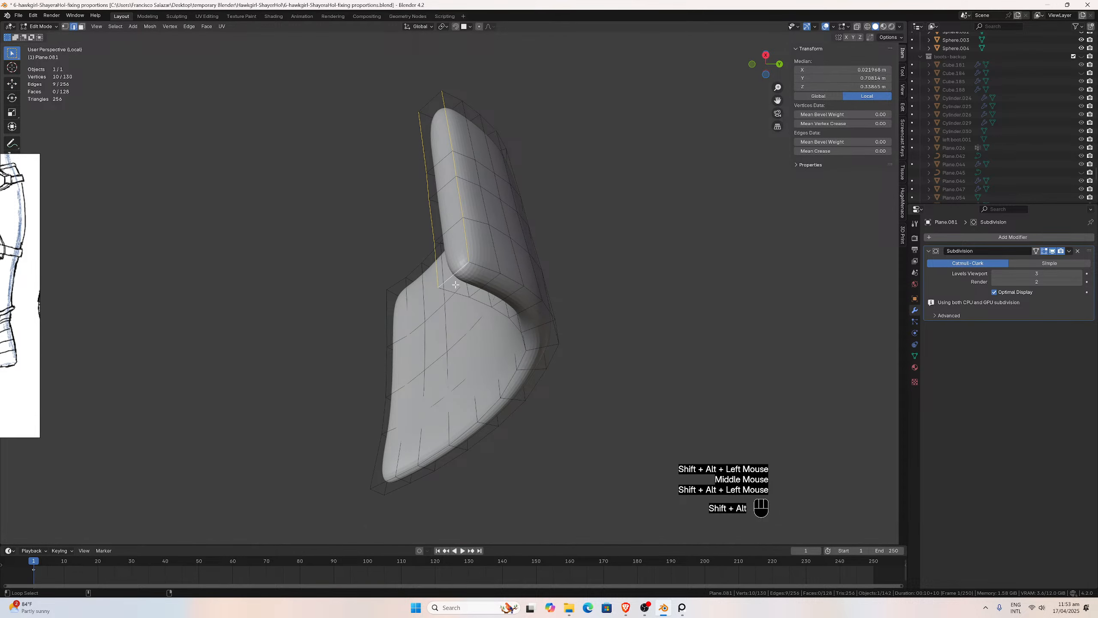
pyautogui.keyDown('alt'); pyautogui.keyDown('shift'); pyautogui.click(454, 292); pyautogui.keyUp('shift'); pyautogui.keyUp('alt')
pyautogui.keyDown('alt'); pyautogui.keyDown('shift'); pyautogui.click(483, 267); pyautogui.keyUp('shift'); pyautogui.keyUp('alt')
pyautogui.moveTo(512, 256); pyautogui.dragTo(520, 321, button='middle')
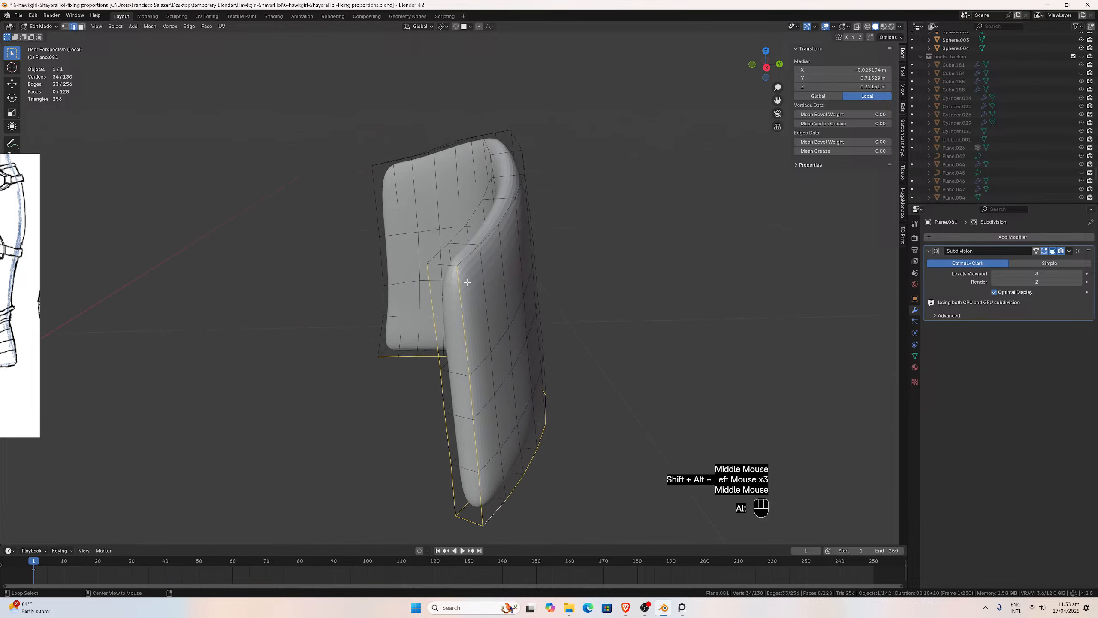
# Add the inner and outer edge loops of the panel's upper rim to the selection.
pyautogui.keyDown('alt'); pyautogui.keyDown('shift'); pyautogui.click(446, 264); pyautogui.keyUp('shift'); pyautogui.keyUp('alt')
pyautogui.keyDown('alt'); pyautogui.keyDown('shift'); pyautogui.click(454, 249); pyautogui.keyUp('shift'); pyautogui.keyUp('alt')
pyautogui.keyDown('alt'); pyautogui.keyDown('shift'); pyautogui.click(483, 241); pyautogui.keyUp('shift'); pyautogui.keyUp('alt')
pyautogui.moveTo(483, 241); pyautogui.dragTo(523, 211, button='middle')
pyautogui.moveTo(401, 202); pyautogui.dragTo(516, 275, button='middle')
pyautogui.scroll(-1, 500, 231)
pyautogui.scroll(1, 512, 248)
pyautogui.scroll(1, 516, 275)
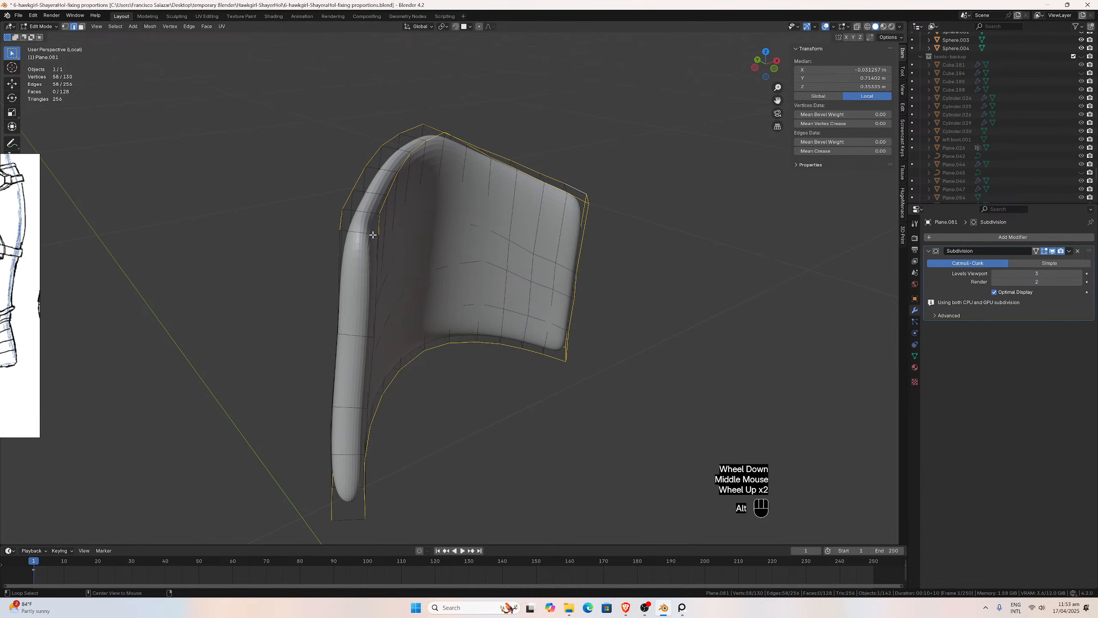
# Add the remaining side border's edges to the selection and set the mean bevel weight to 1.00.
pyautogui.keyDown('alt'); pyautogui.keyDown('shift'); pyautogui.click(379, 260); pyautogui.keyUp('shift'); pyautogui.keyUp('alt')
pyautogui.keyDown('alt'); pyautogui.keyDown('shift'); pyautogui.click(379, 263); pyautogui.keyUp('shift'); pyautogui.keyUp('alt')
pyautogui.moveTo(379, 263); pyautogui.dragTo(433, 284, button='middle')
pyautogui.keyDown('alt'); pyautogui.keyDown('shift'); pyautogui.click(449, 290); pyautogui.keyUp('shift'); pyautogui.keyUp('alt')
pyautogui.keyDown('alt'); pyautogui.keyDown('shift'); pyautogui.click(455, 529); pyautogui.keyUp('shift'); pyautogui.keyUp('alt')
pyautogui.moveTo(454, 528); pyautogui.dragTo(638, 336, button='middle')
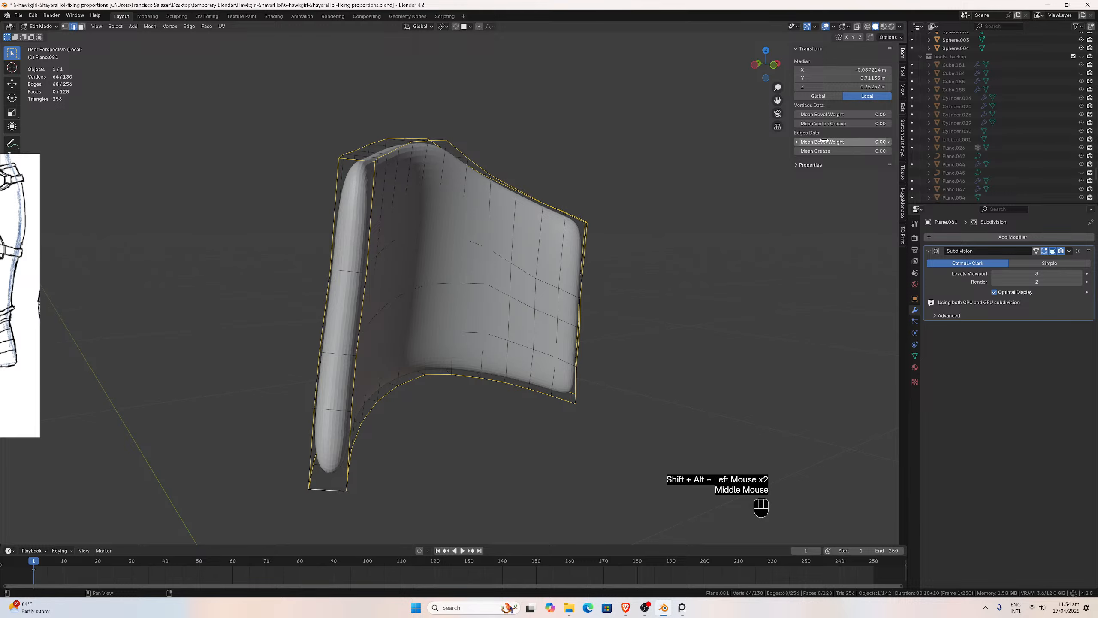
pyautogui.moveTo(831, 142); pyautogui.dragTo(888, 142)
pyautogui.moveTo(422, 294); pyautogui.dragTo(277, 294, button='middle')
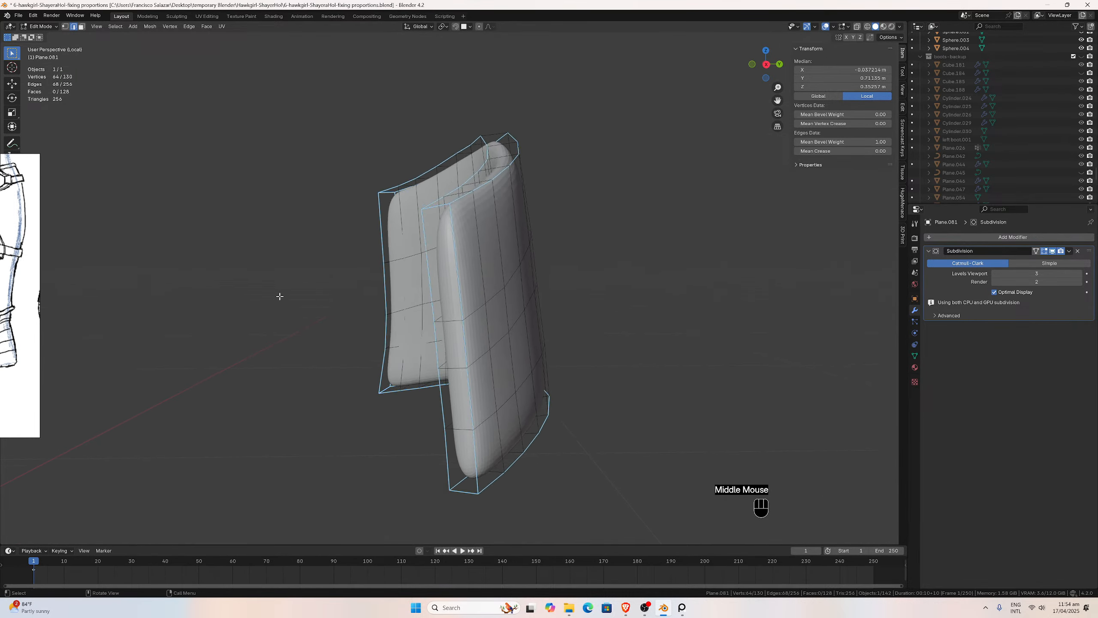
# Add a Bevel modifier to the panel and place it above the Subdivision modifier.
pyautogui.scroll(2, 277, 295)
pyautogui.moveTo(410, 267); pyautogui.dragTo(437, 277, button='middle')
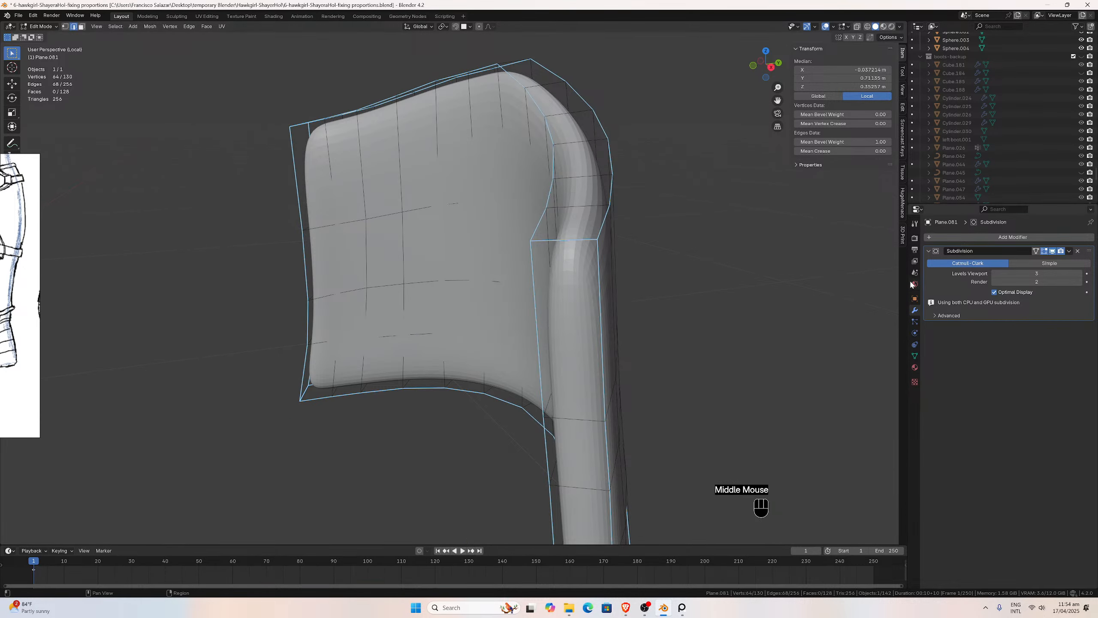
pyautogui.click(944, 237)
pyautogui.moveTo(945, 238)
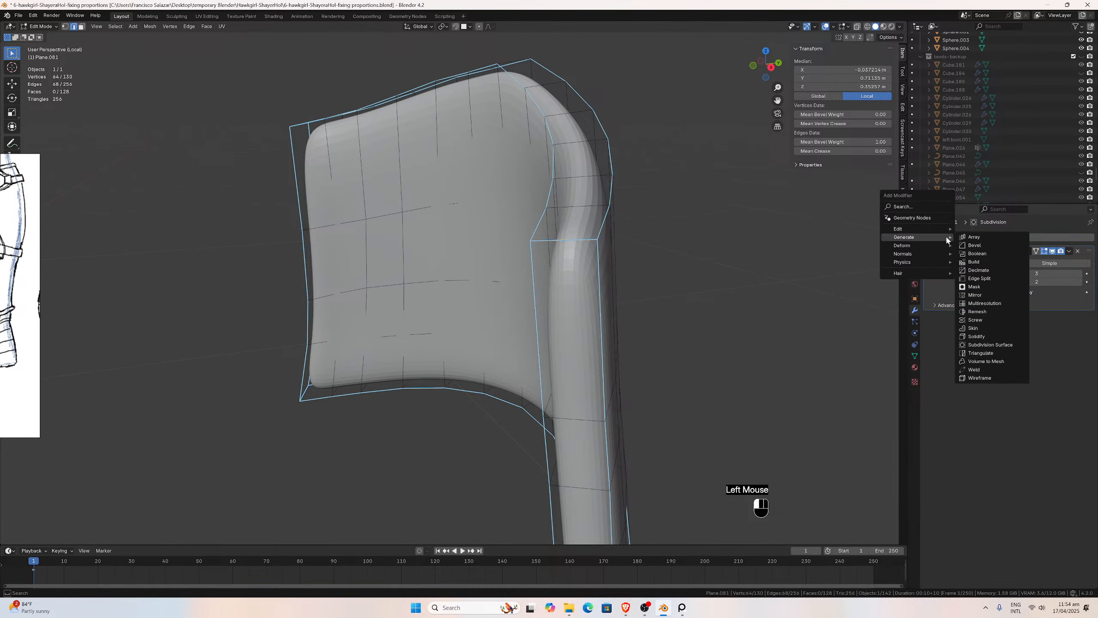
pyautogui.click(982, 245)
pyautogui.moveTo(1090, 329); pyautogui.dragTo(1089, 252)
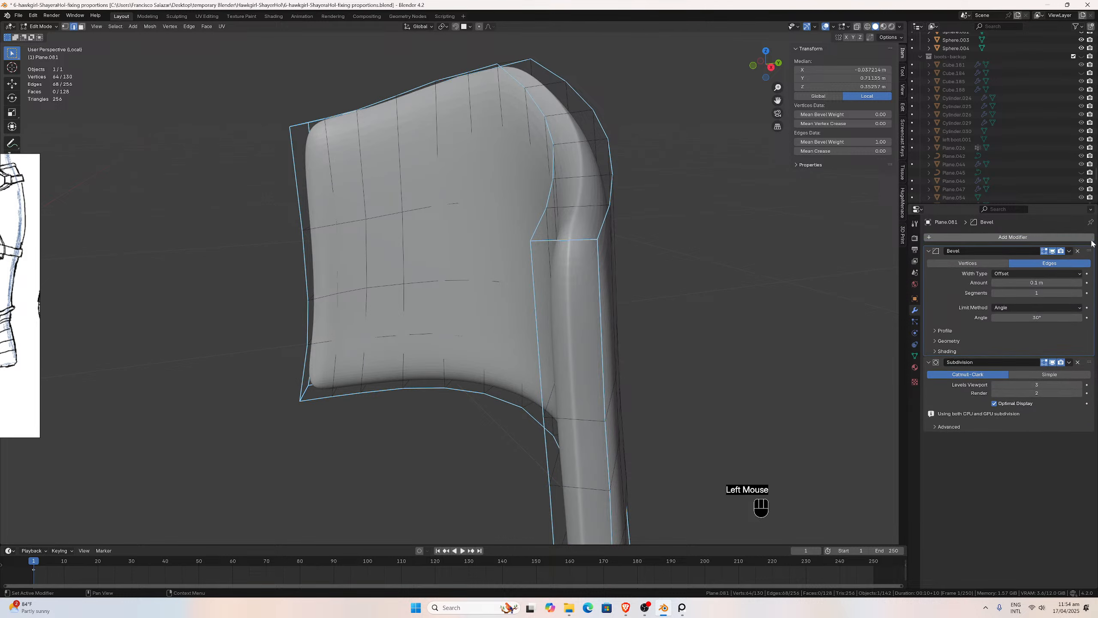
# Limit the panel's Bevel modifier by weight, with 2 segments and an amount of 0.001 m.
pyautogui.moveTo(774, 257); pyautogui.dragTo(742, 258, button='middle')
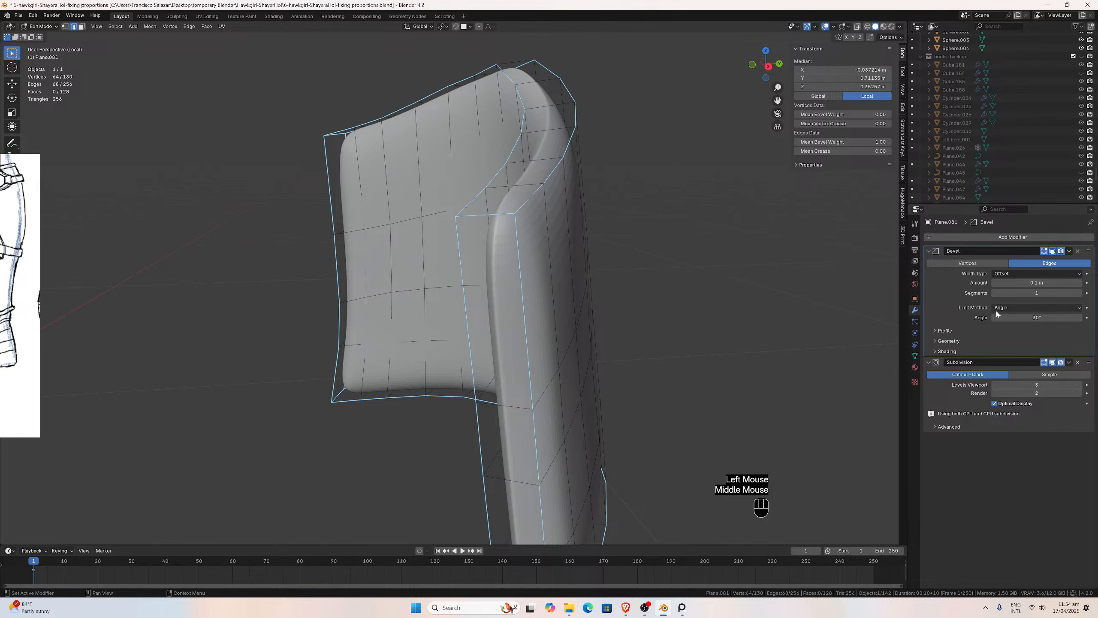
pyautogui.click(1012, 307)
pyautogui.click(1016, 333)
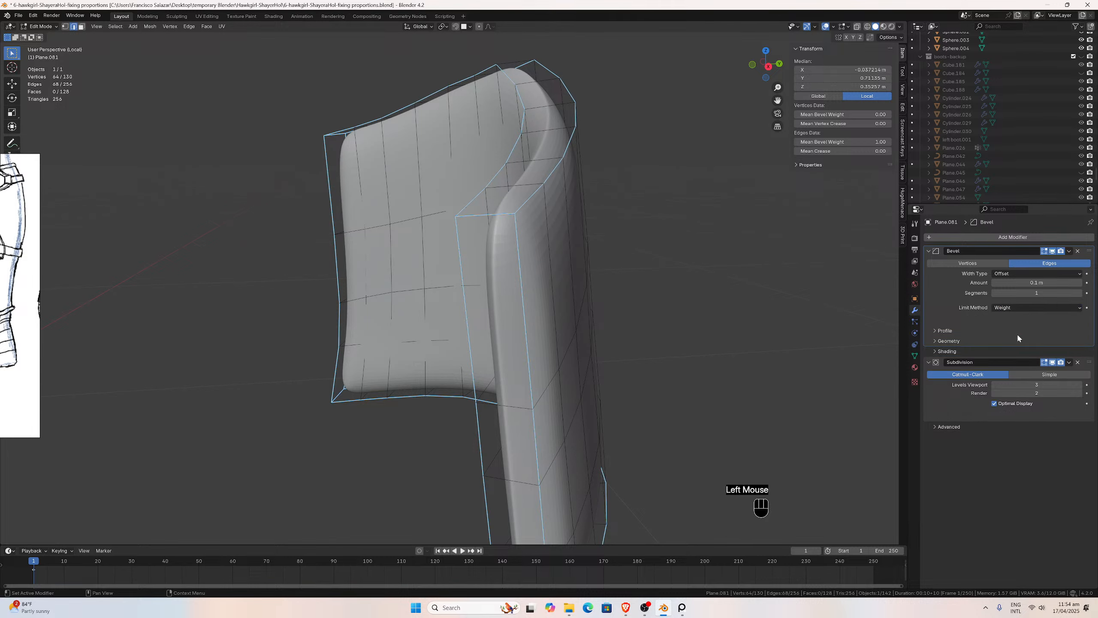
pyautogui.click(1080, 293)
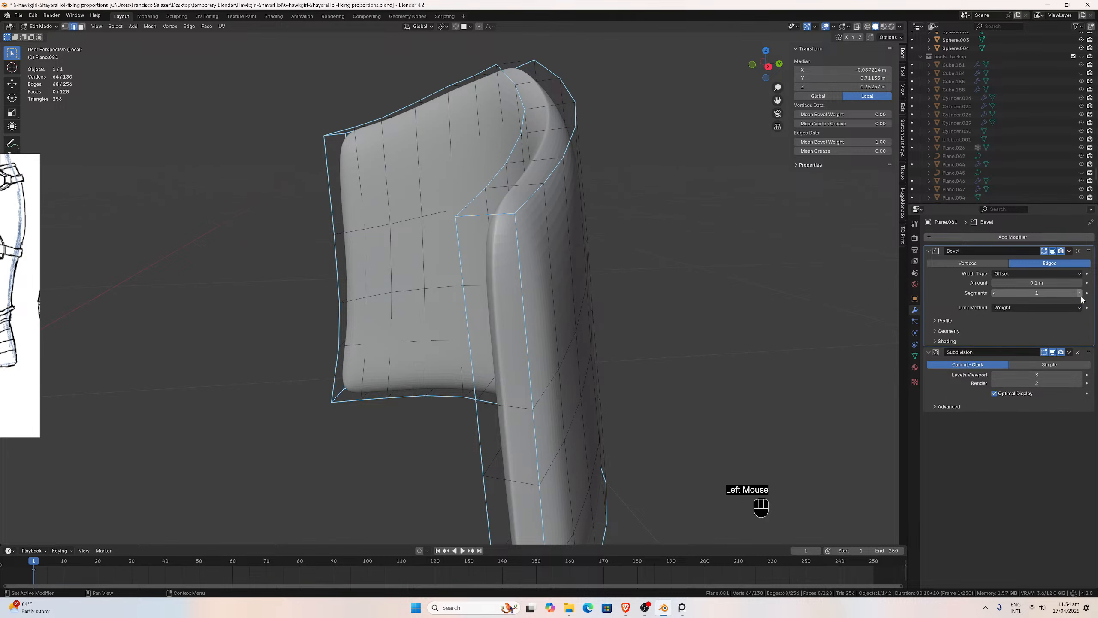
pyautogui.click(1027, 282)
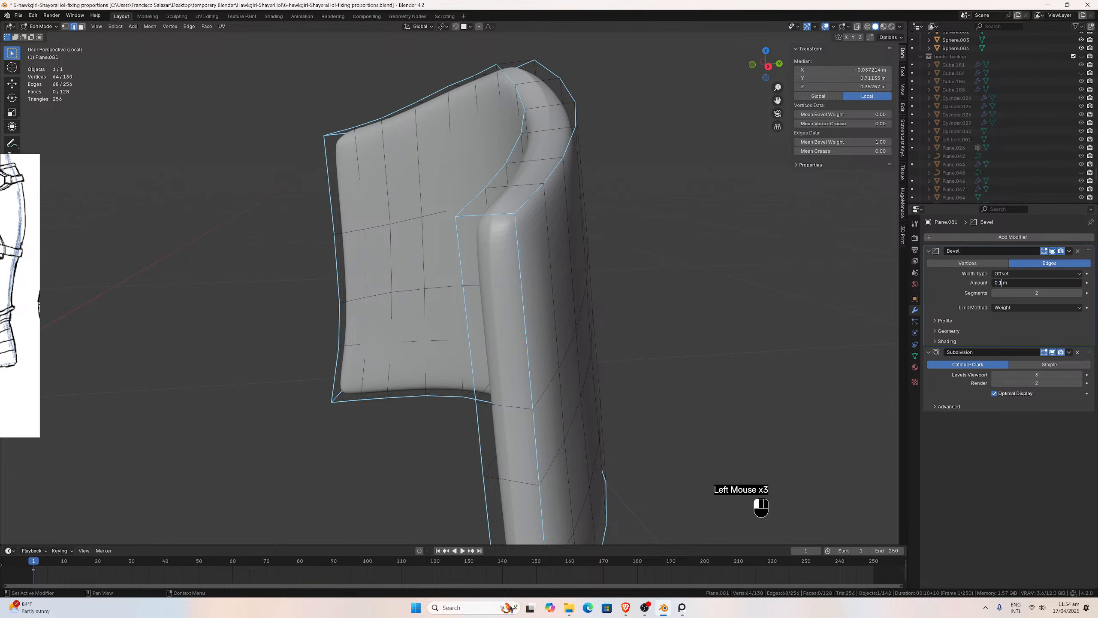
pyautogui.write('001')
pyautogui.press('Return')
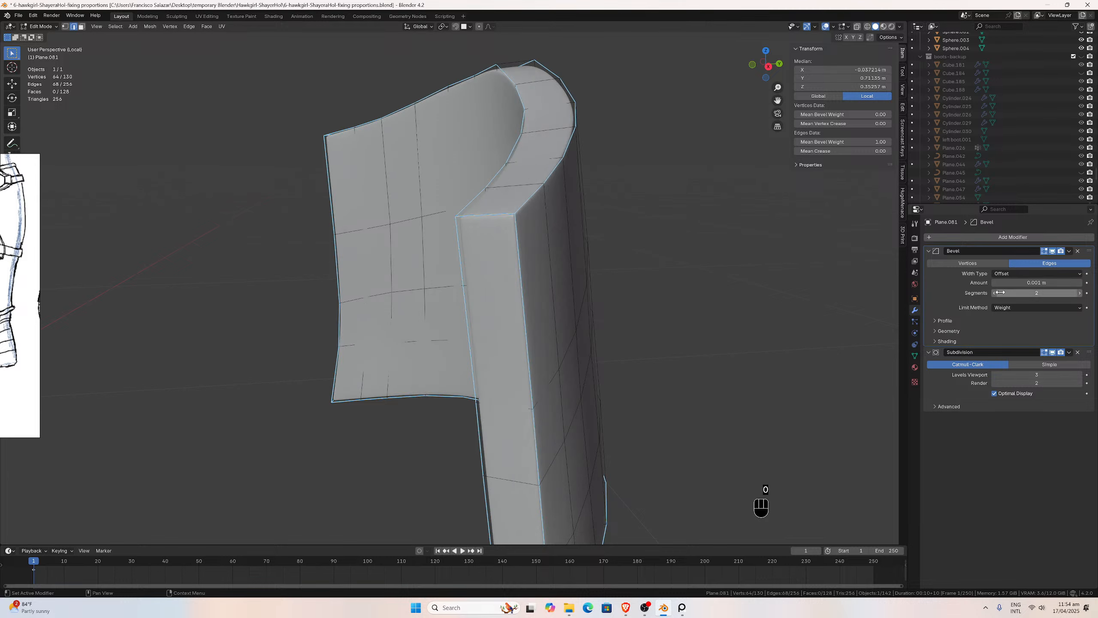
# Leave local view and examine how the beveled heel panel fits against the surrounding trim and straps.
pyautogui.moveTo(648, 259); pyautogui.dragTo(622, 255, button='middle')
pyautogui.press('KP_Divide')
pyautogui.scroll(-2, 545, 292)
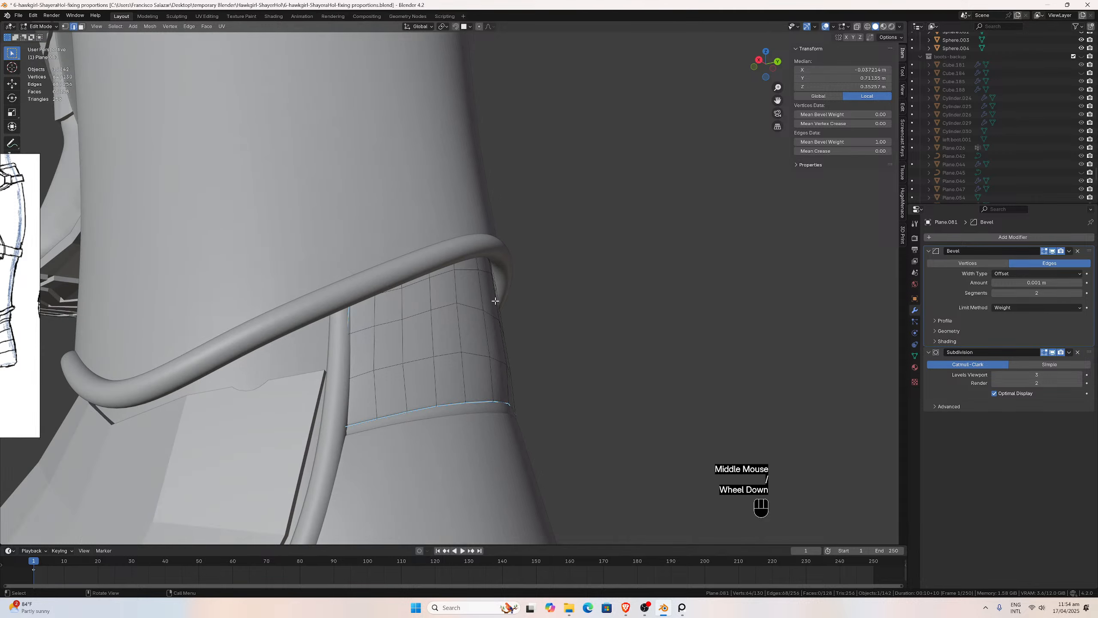
pyautogui.moveTo(520, 296); pyautogui.dragTo(473, 272, button='middle')
pyautogui.scroll(1, 497, 314)
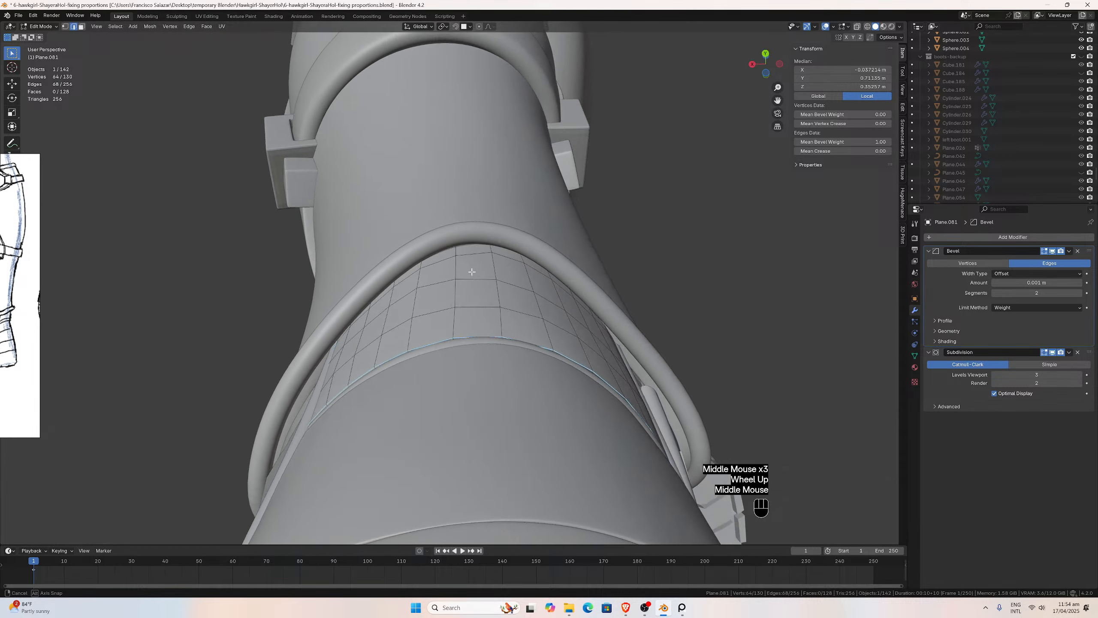
pyautogui.scroll(3, 516, 330)
pyautogui.moveTo(517, 330); pyautogui.dragTo(660, 359, button='middle')
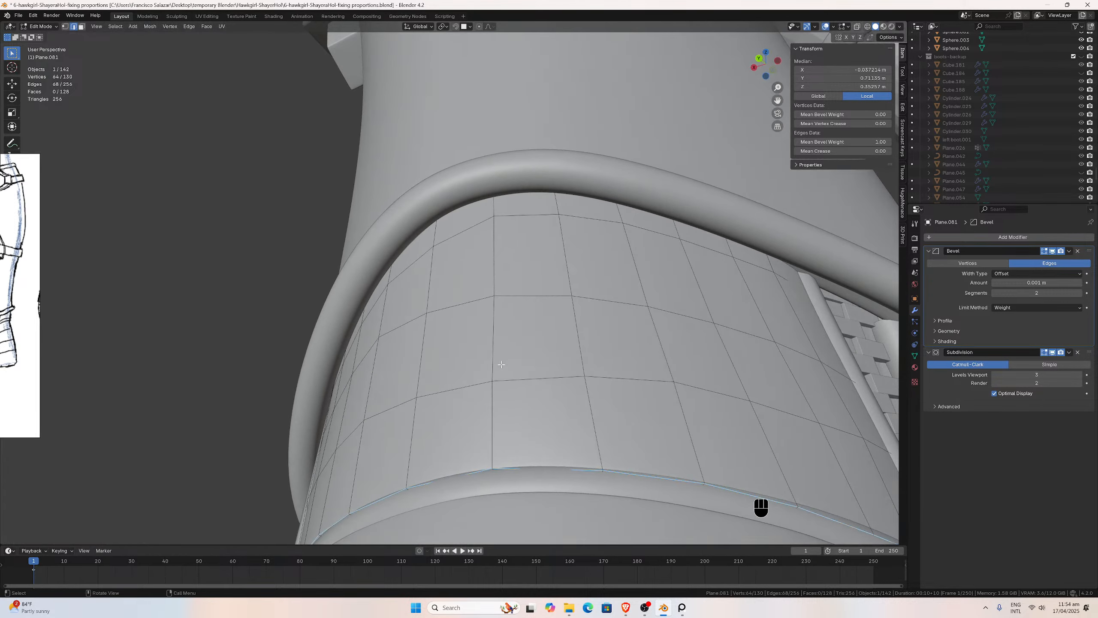
pyautogui.scroll(-1, 660, 359)
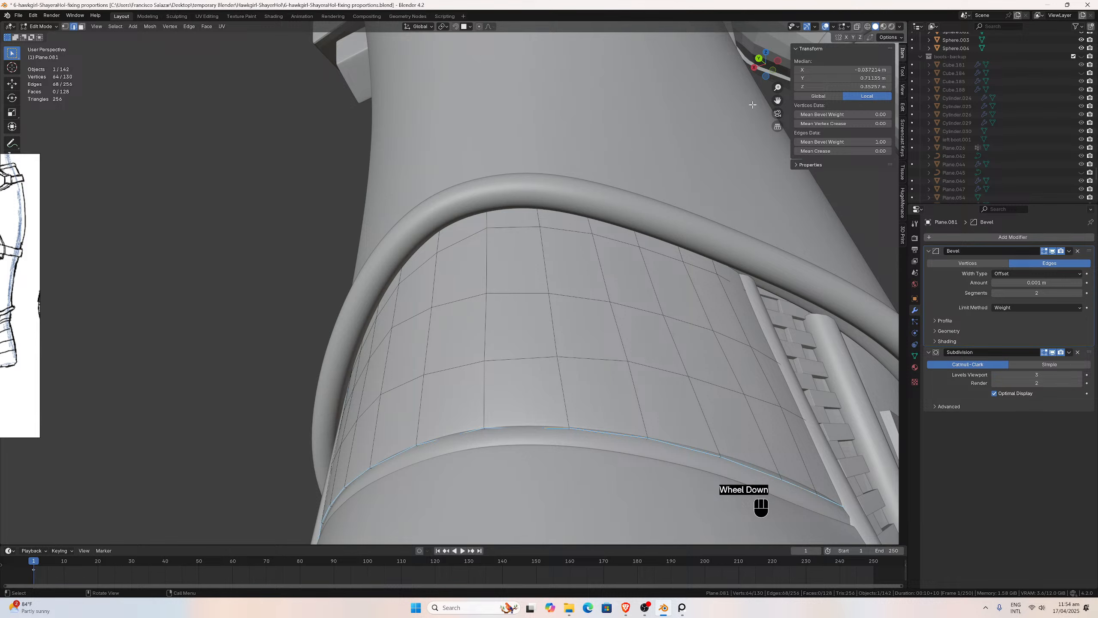
pyautogui.moveTo(777, 100); pyautogui.dragTo(607, 69)
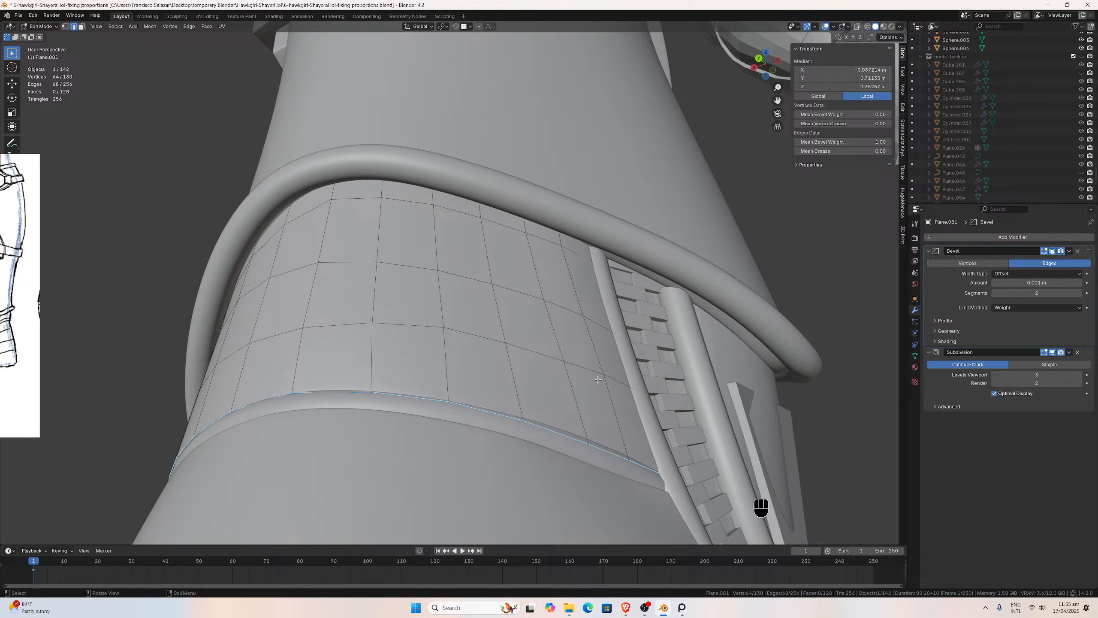
# Isolate the panel, check the bevel weights of the edges around its corner, and return to the full boot.
pyautogui.press('/')
pyautogui.moveTo(615, 379); pyautogui.dragTo(545, 349, button='middle')
pyautogui.scroll(2, 546, 349)
pyautogui.click(516, 324)
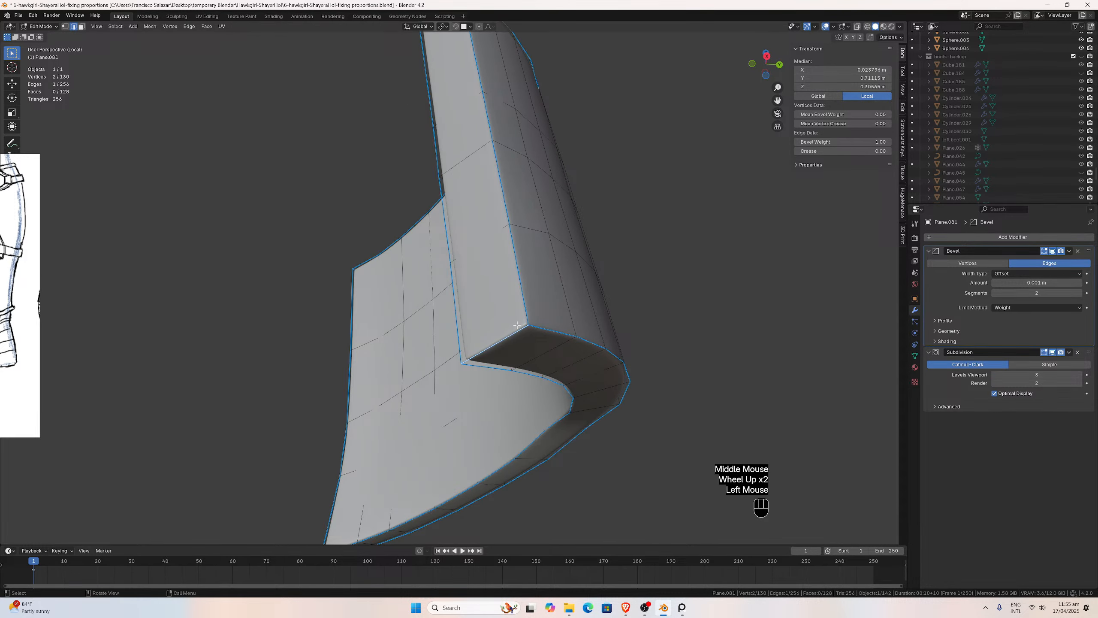
pyautogui.click(525, 300)
pyautogui.click(556, 326)
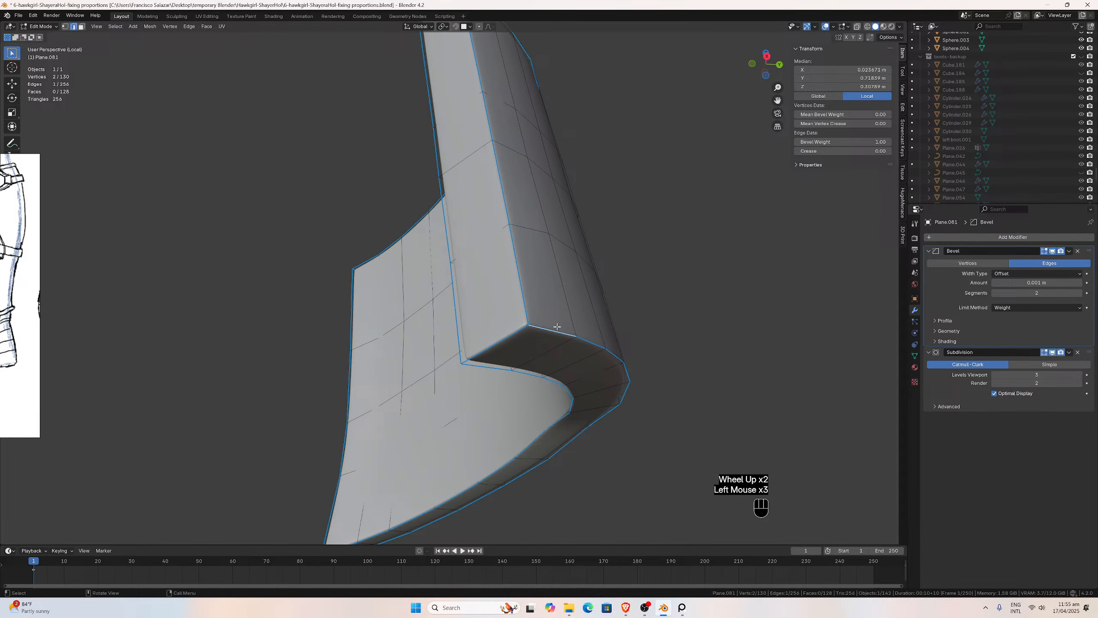
pyautogui.click(520, 280)
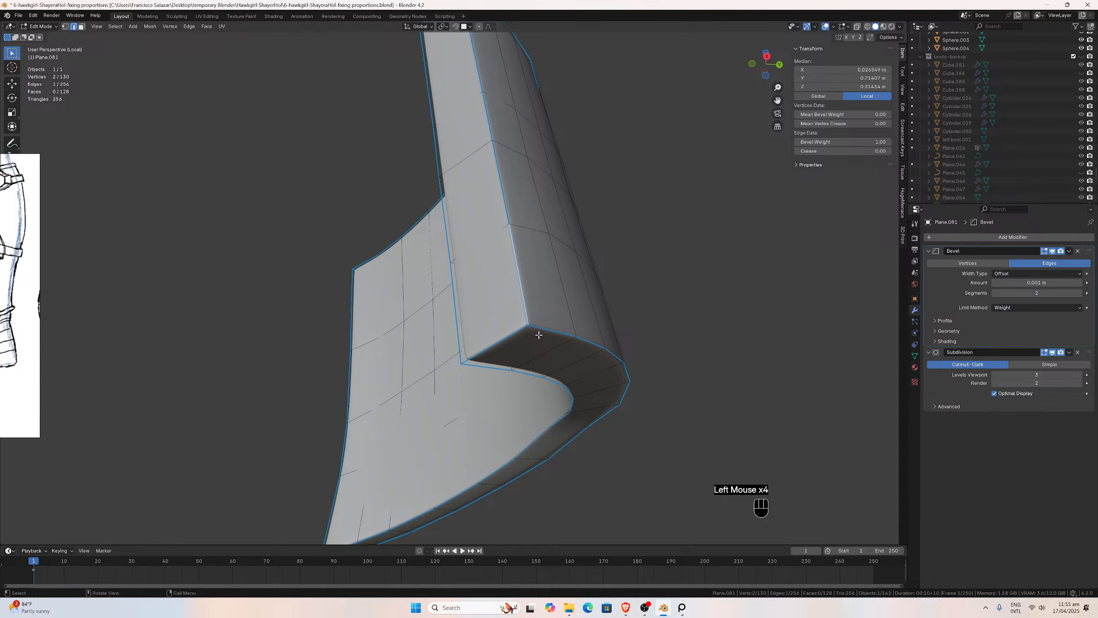
pyautogui.moveTo(538, 335); pyautogui.dragTo(527, 410, button='middle')
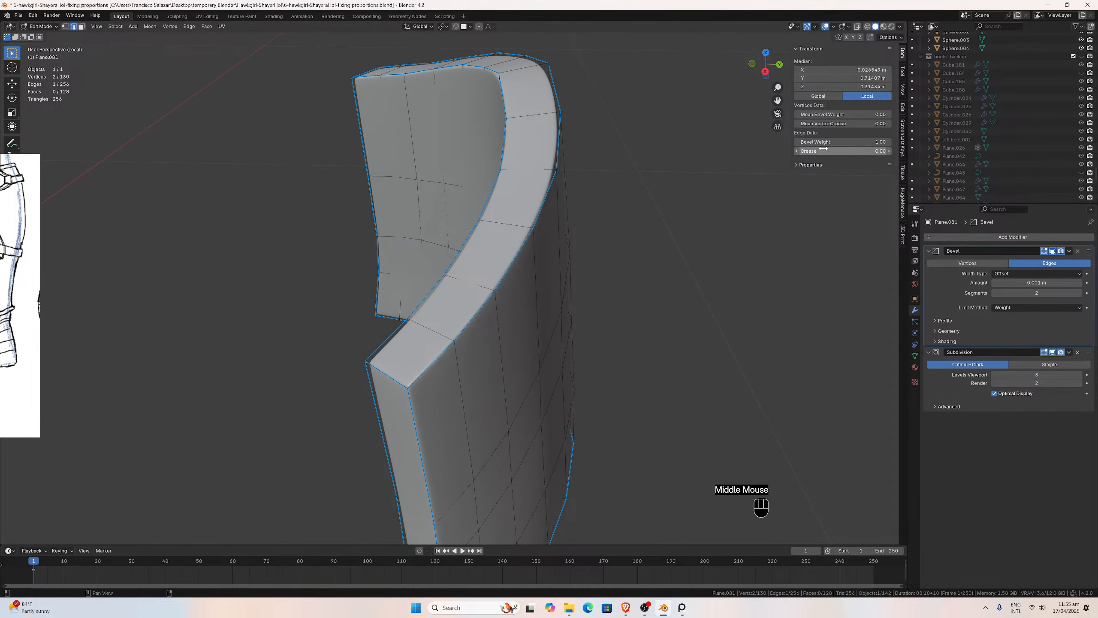
pyautogui.click(902, 56)
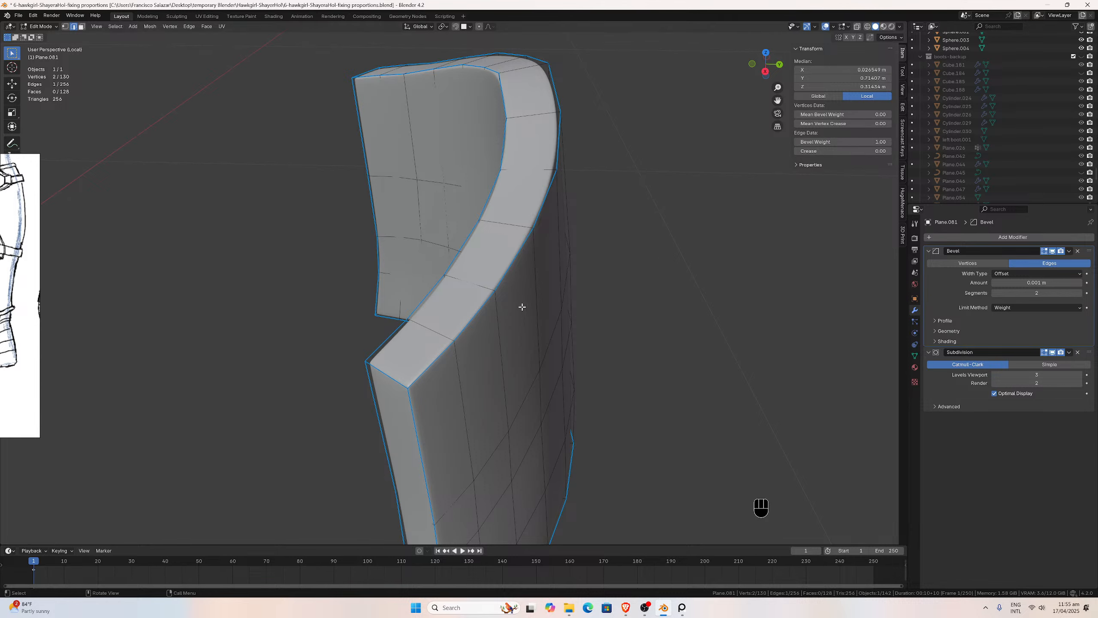
pyautogui.moveTo(522, 307); pyautogui.dragTo(568, 308, button='middle')
pyautogui.scroll(-3, 575, 312)
pyautogui.press('/')
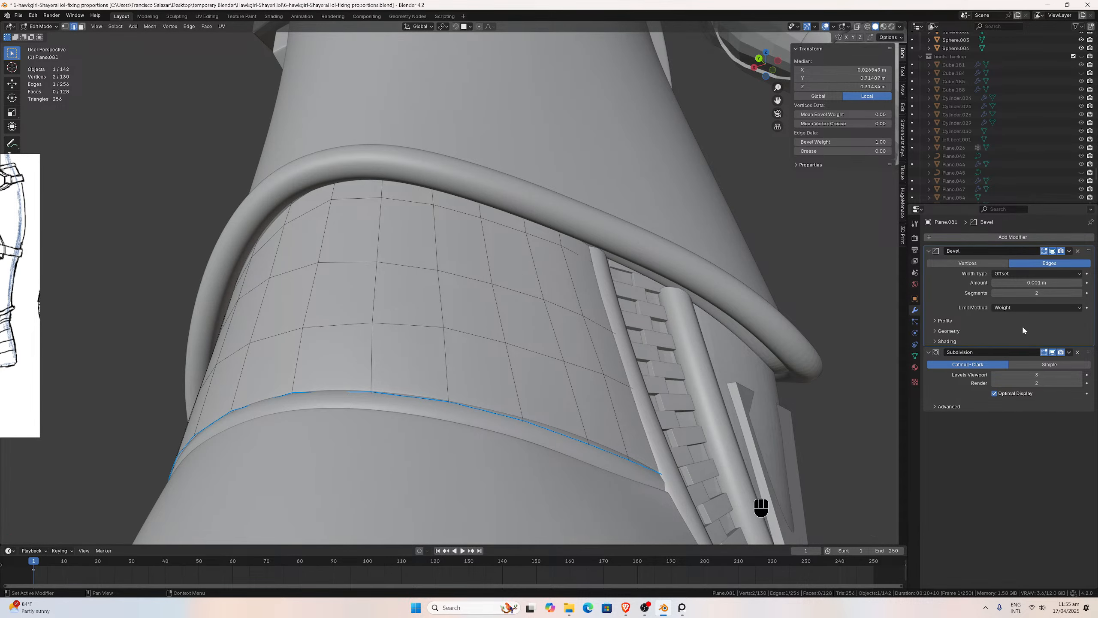
# Set the outer miter of the upper heel panel's Bevel modifier to Arc.
pyautogui.click(1002, 309)
pyautogui.click(935, 321)
pyautogui.click(948, 356)
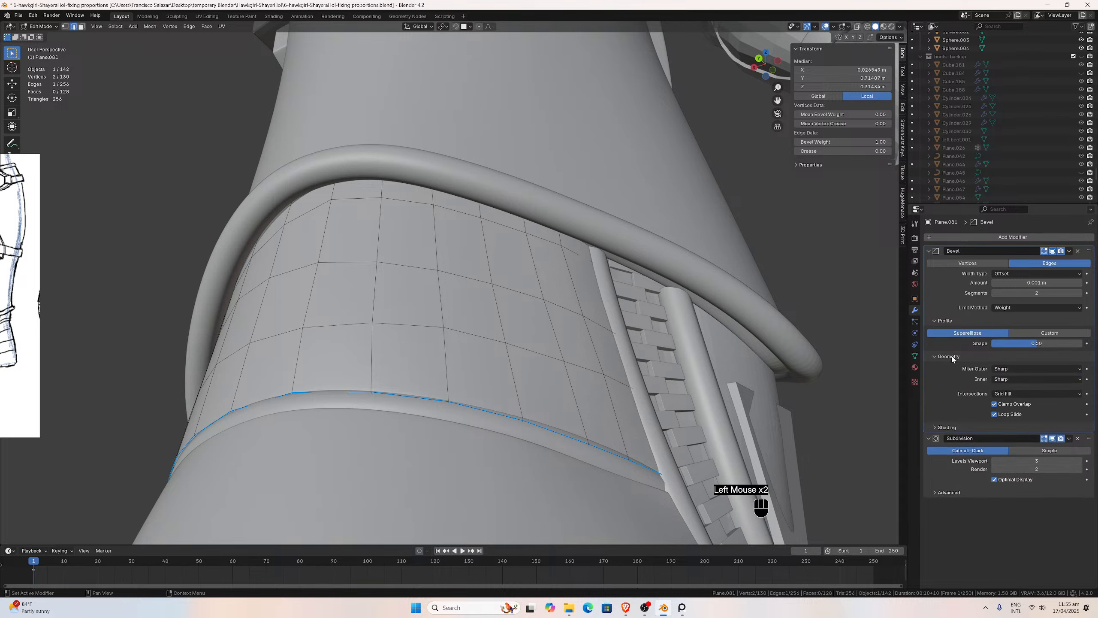
pyautogui.click(1004, 394)
pyautogui.scroll(-2, 605, 381)
pyautogui.moveTo(605, 380); pyautogui.dragTo(642, 372, button='middle')
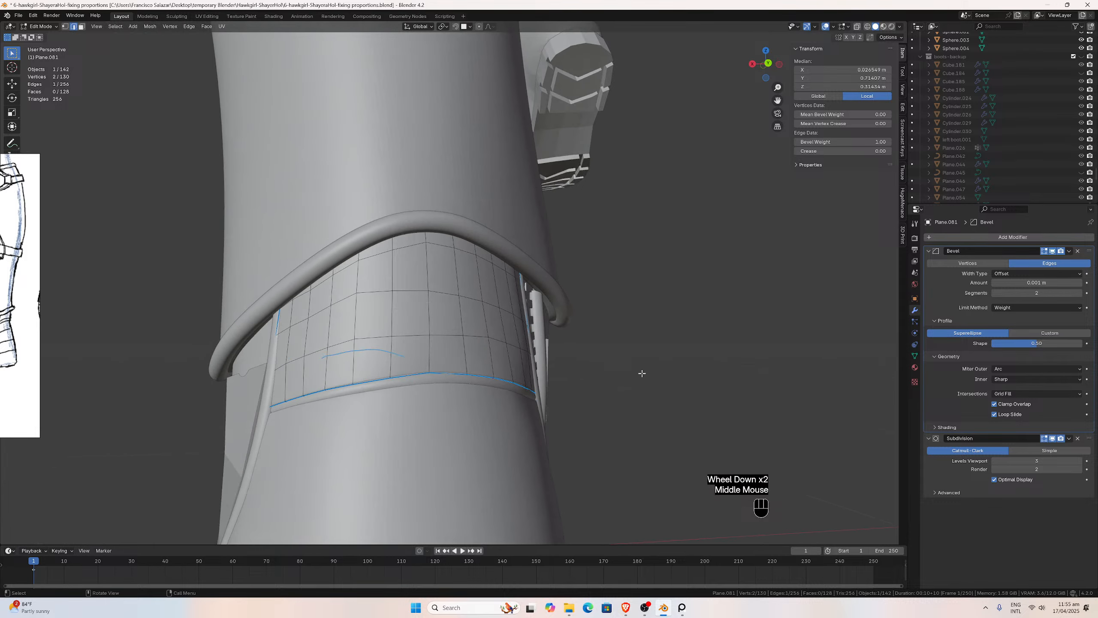
pyautogui.scroll(1, 642, 372)
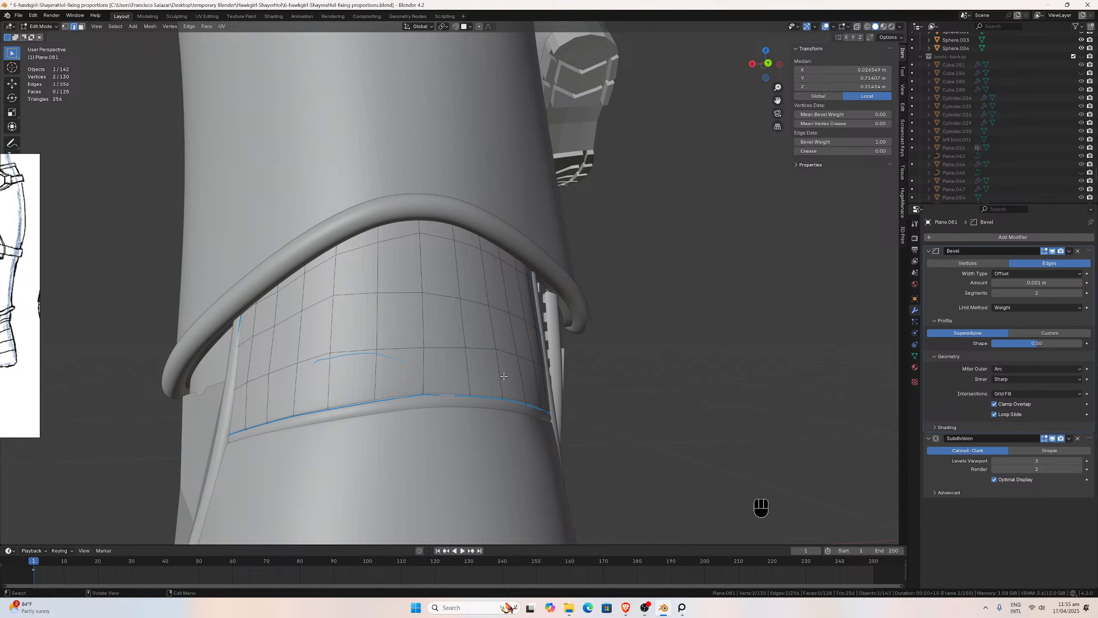
# Check the bevel settings of the heel panel below, and set the upper panel's bevel amount to 0.0015 m.
pyautogui.press('Tab')
pyautogui.click(437, 461)
pyautogui.press('Tab')
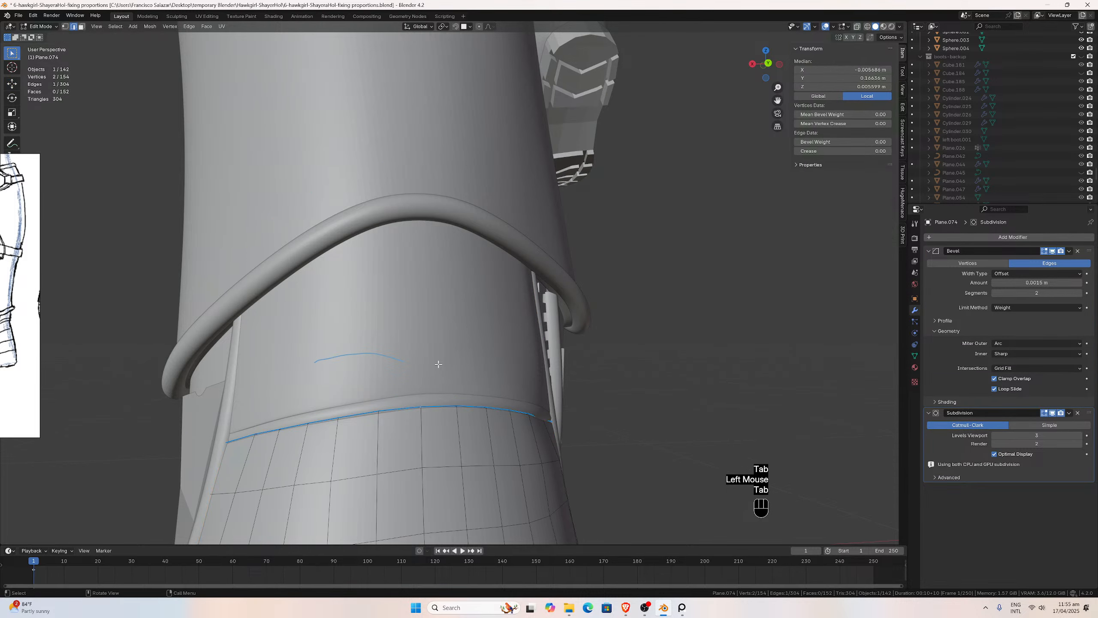
pyautogui.press('Tab')
pyautogui.click(438, 364)
pyautogui.click(1037, 282)
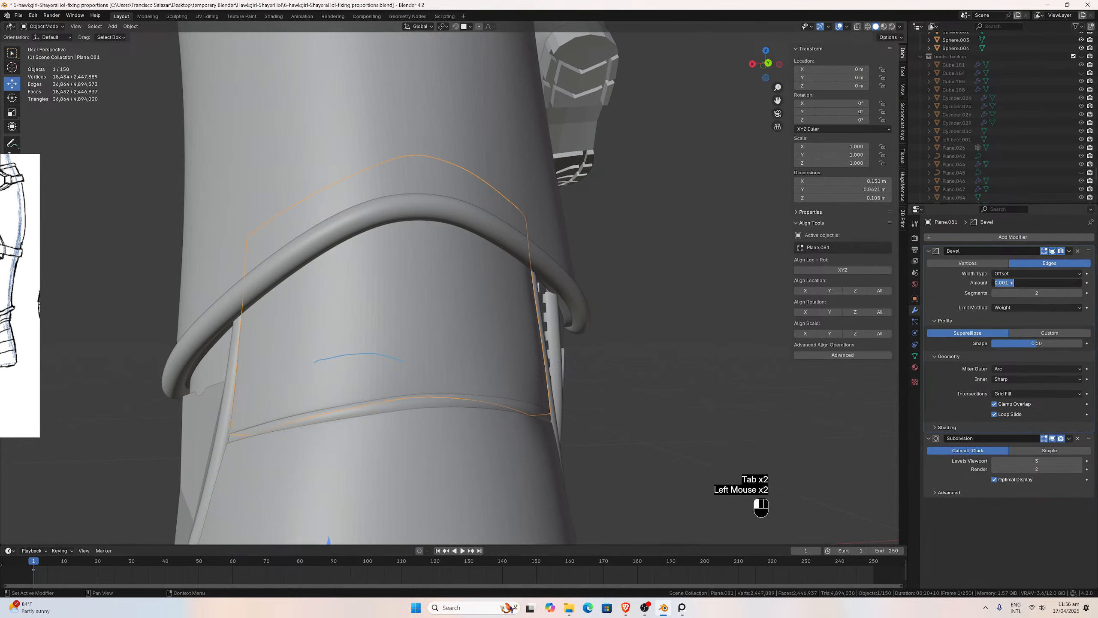
pyautogui.click(1008, 282)
pyautogui.write('5')
pyautogui.press('Return')
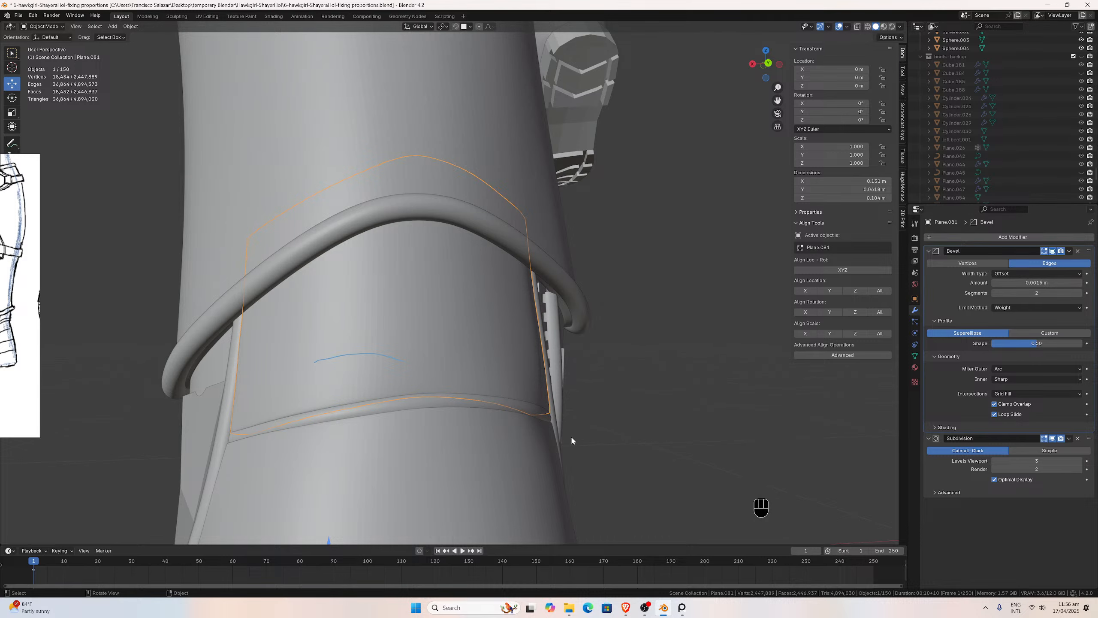
# Examine the seams and beveled borders between the stacked heel panels from the side and back of the boot.
pyautogui.scroll(-2, 419, 344)
pyautogui.moveTo(420, 344); pyautogui.dragTo(433, 338, button='middle')
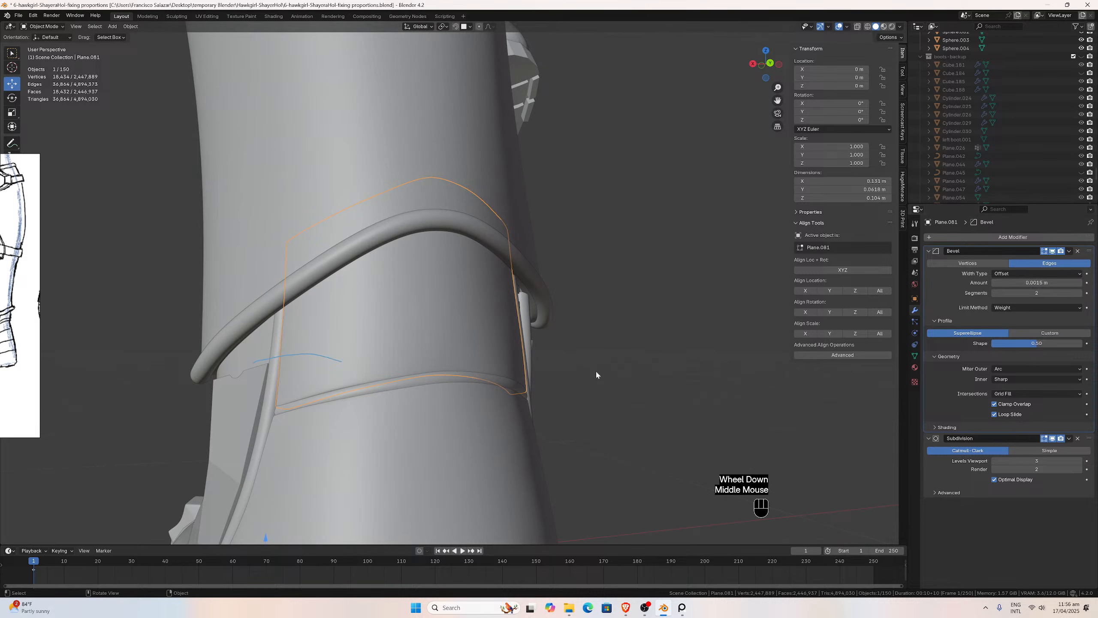
pyautogui.moveTo(595, 372); pyautogui.dragTo(561, 374, button='middle')
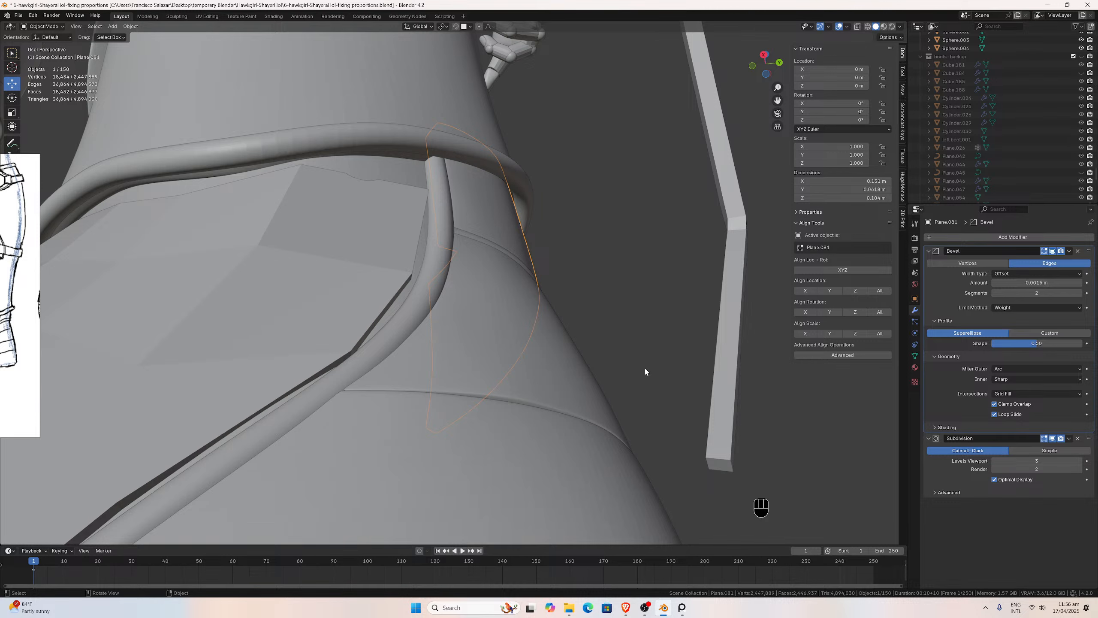
pyautogui.moveTo(594, 368); pyautogui.dragTo(600, 290, button='middle')
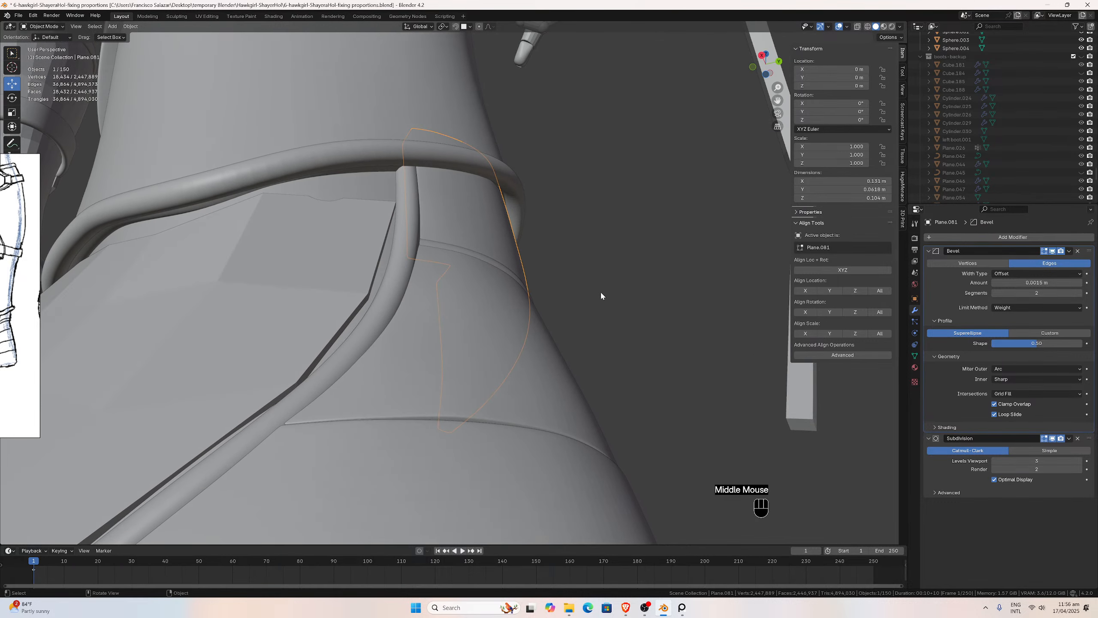
pyautogui.click(503, 404)
pyautogui.moveTo(503, 405); pyautogui.dragTo(567, 450, button='middle')
pyautogui.scroll(-2, 432, 424)
pyautogui.scroll(-1, 435, 412)
pyautogui.scroll(2, 330, 455)
pyautogui.scroll(-1, 330, 455)
pyautogui.scroll(-1, 567, 450)
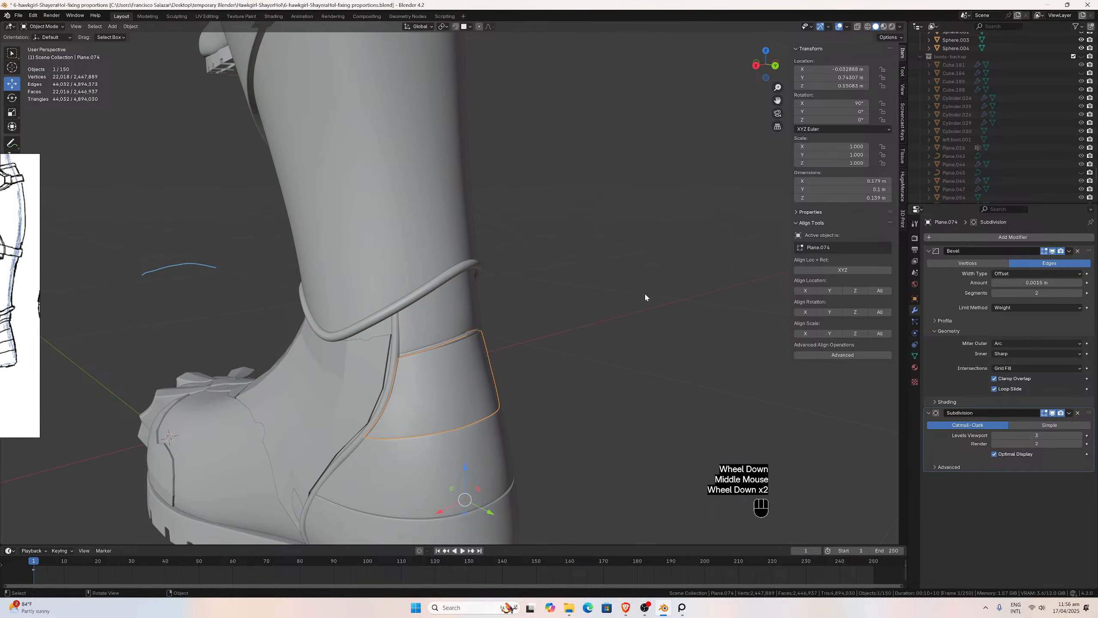
pyautogui.moveTo(777, 101); pyautogui.dragTo(821, 78)
pyautogui.scroll(4, 629, 248)
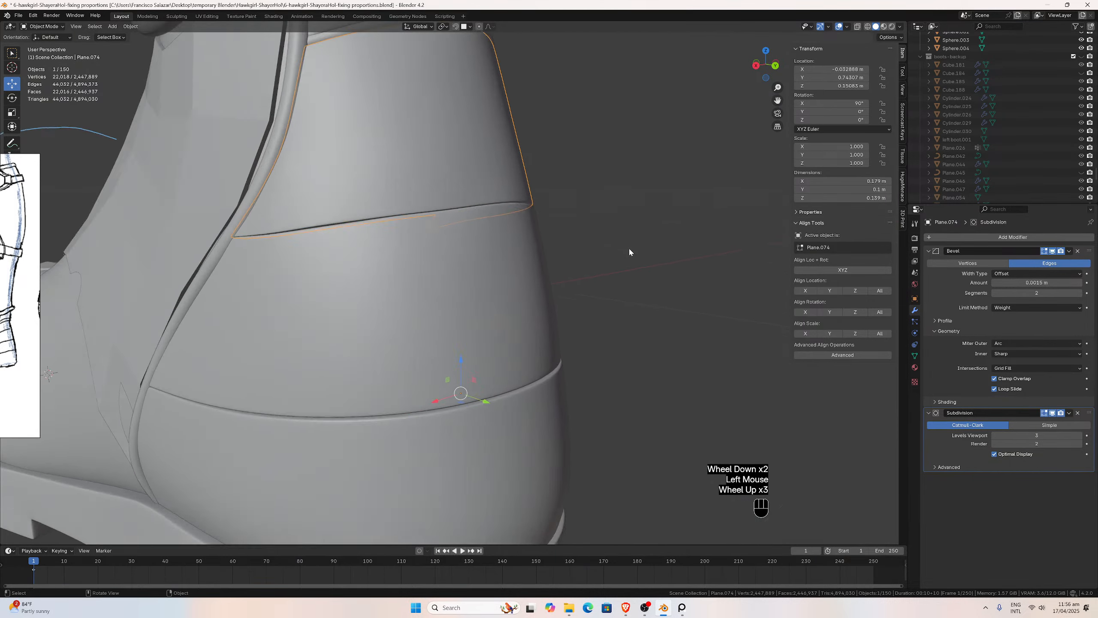
pyautogui.moveTo(627, 268); pyautogui.dragTo(642, 299, button='middle')
pyautogui.scroll(-1, 584, 304)
pyautogui.scroll(1, 622, 321)
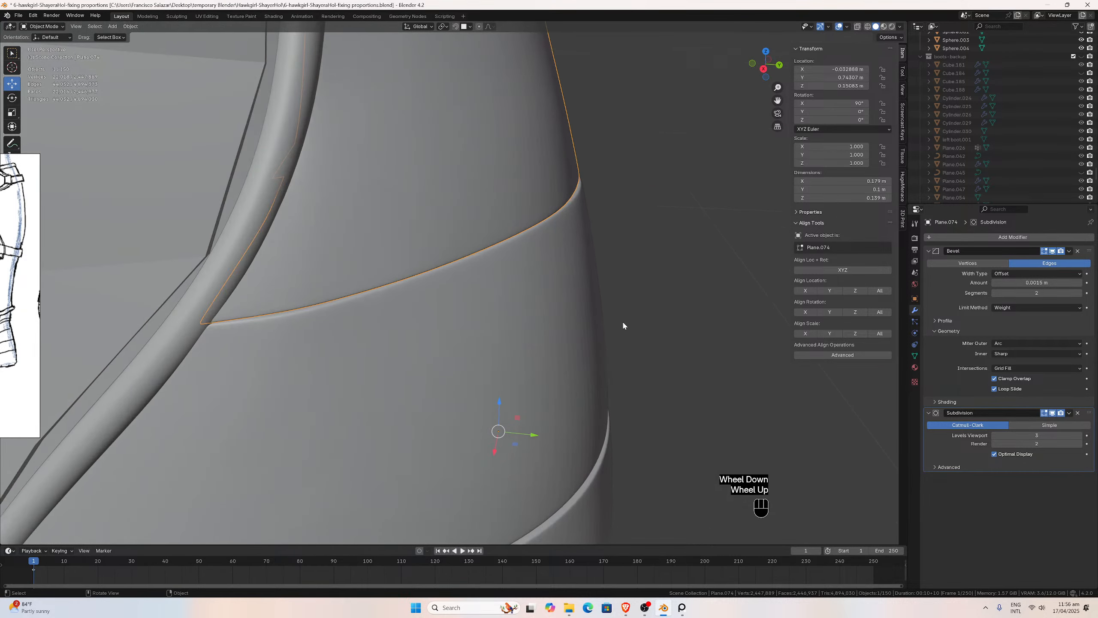
# Edit the heel panel below the selected one, moving one upper-rim edge about 0.0004 m along X.
pyautogui.click(539, 288)
pyautogui.scroll(-1, 563, 295)
pyautogui.moveTo(563, 300); pyautogui.dragTo(576, 319, button='middle')
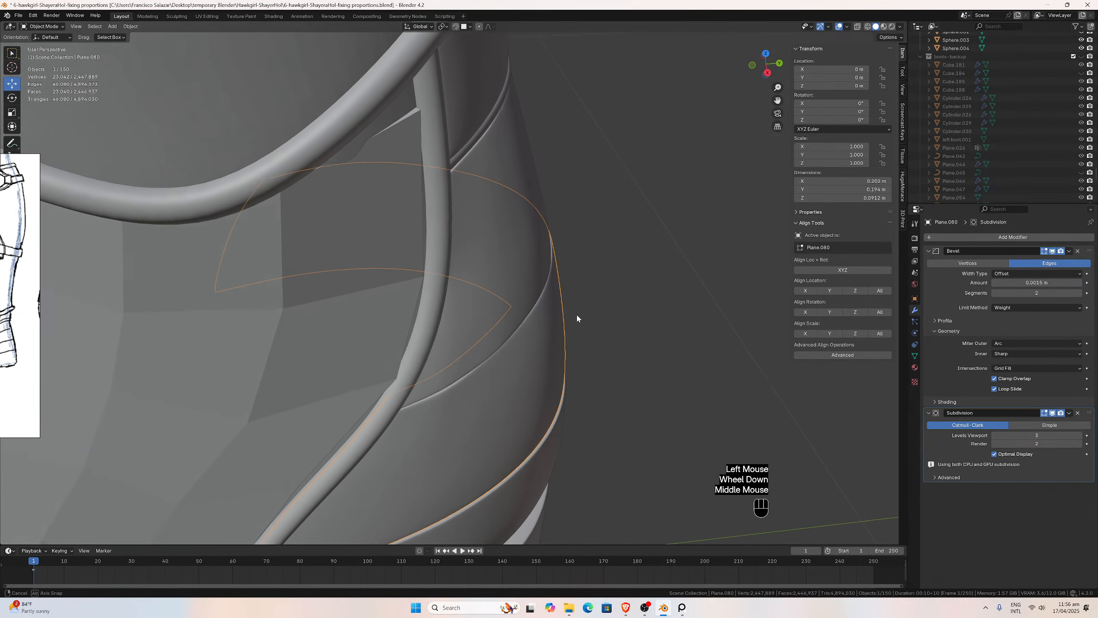
pyautogui.scroll(1, 576, 319)
pyautogui.press('Tab')
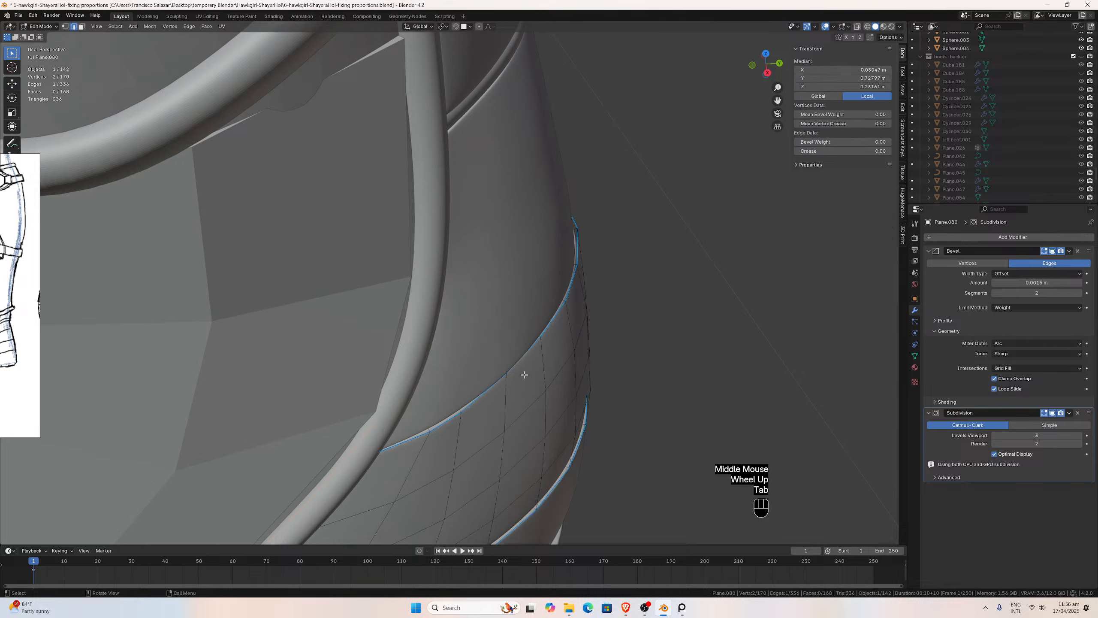
pyautogui.click(509, 373)
pyautogui.click(509, 373)
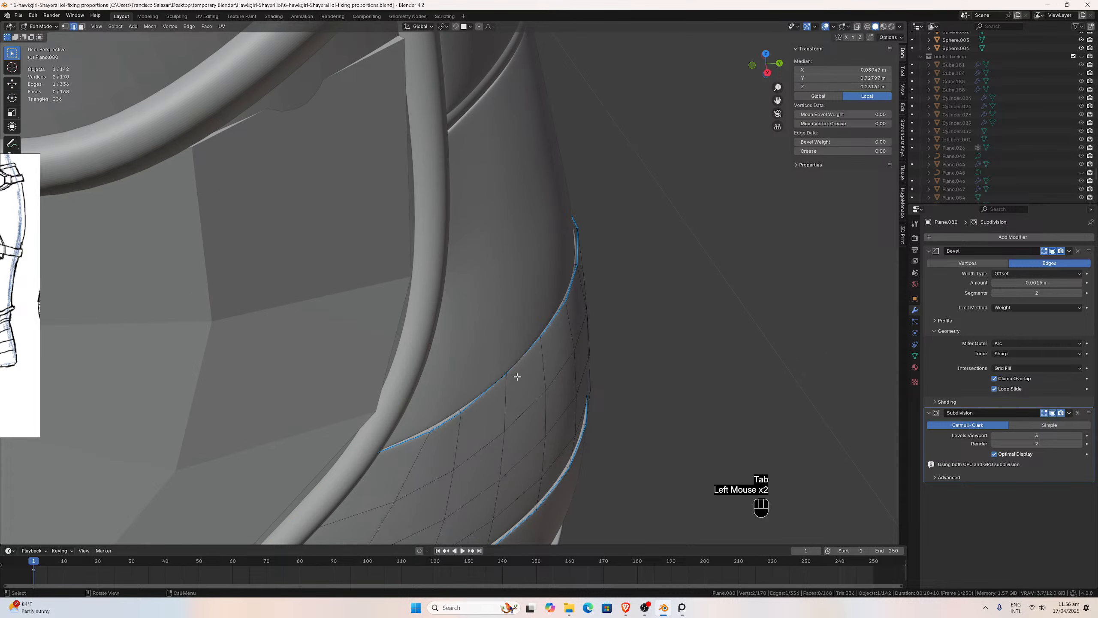
pyautogui.press('g')
pyautogui.press('x')
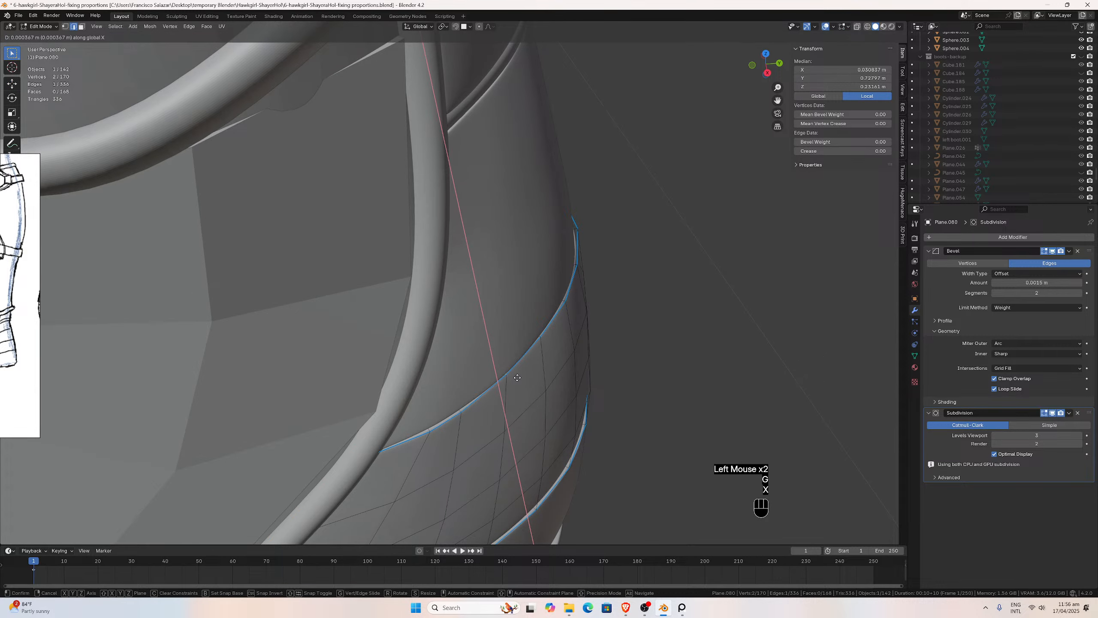
pyautogui.click(516, 378)
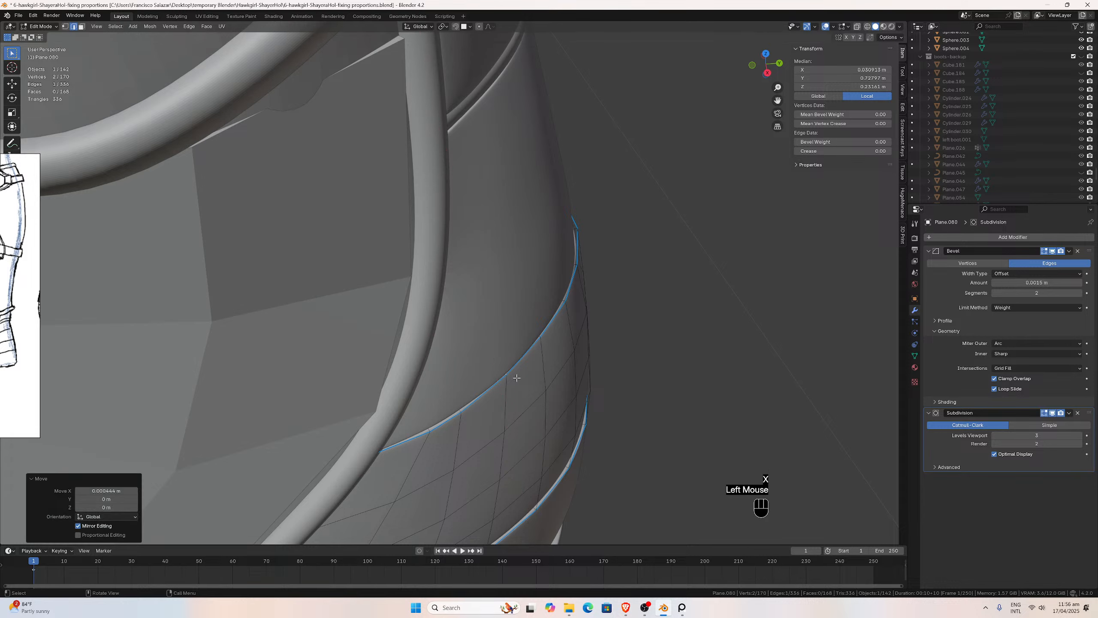
# Move one upper-rim edge of the heel panel about 0.0002 m along Y and another nearer the trim about -0.0003 m along X.
pyautogui.doubleClick(538, 336)
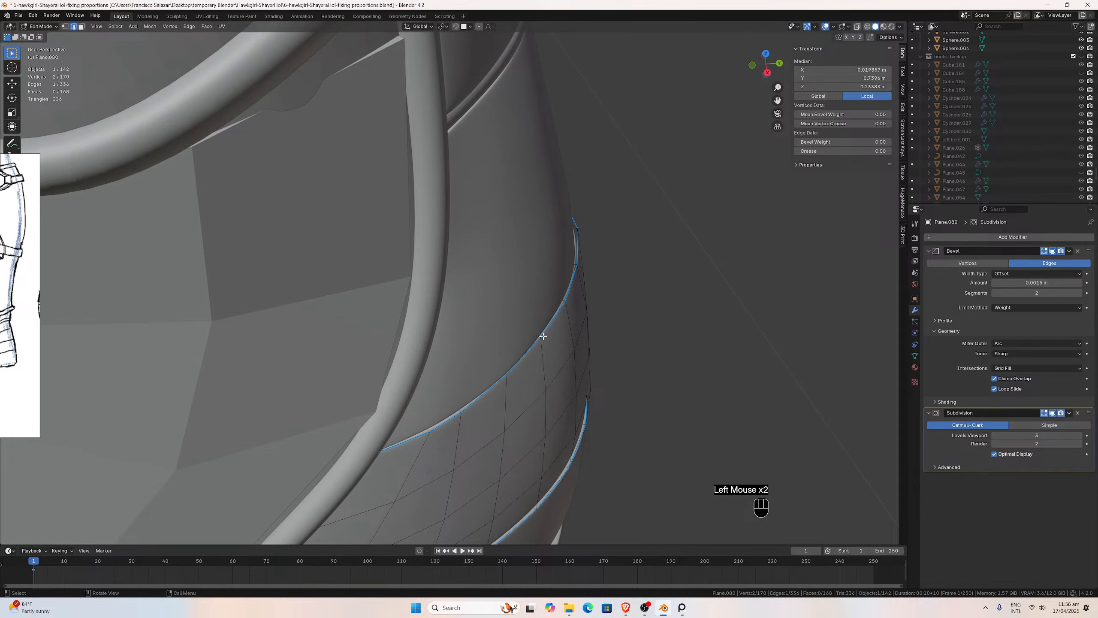
pyautogui.press('g')
pyautogui.press('y')
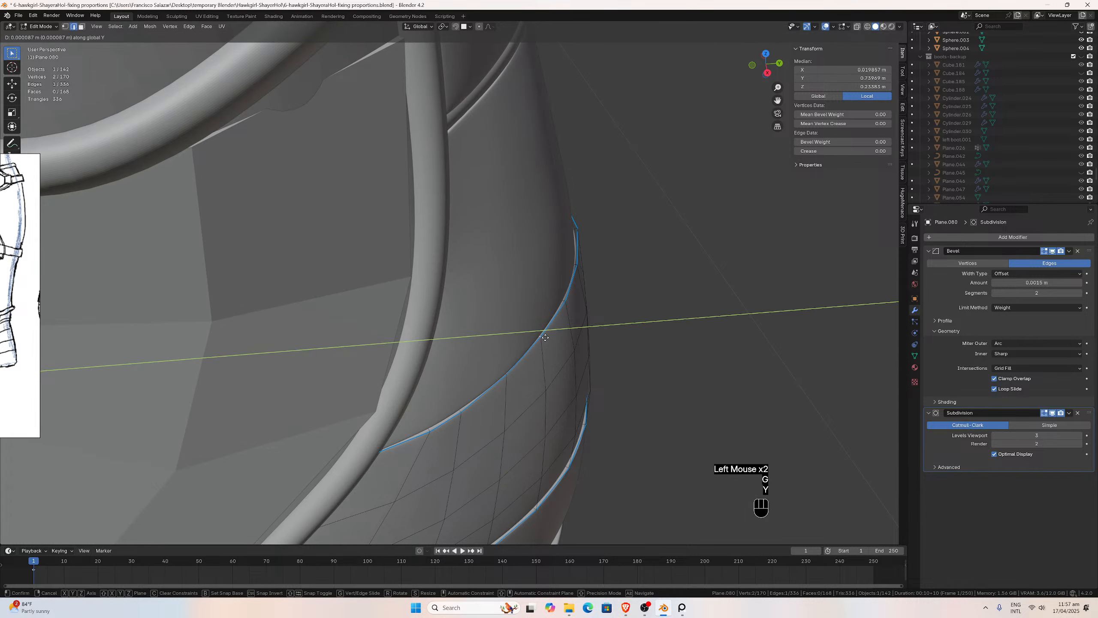
pyautogui.click(545, 337)
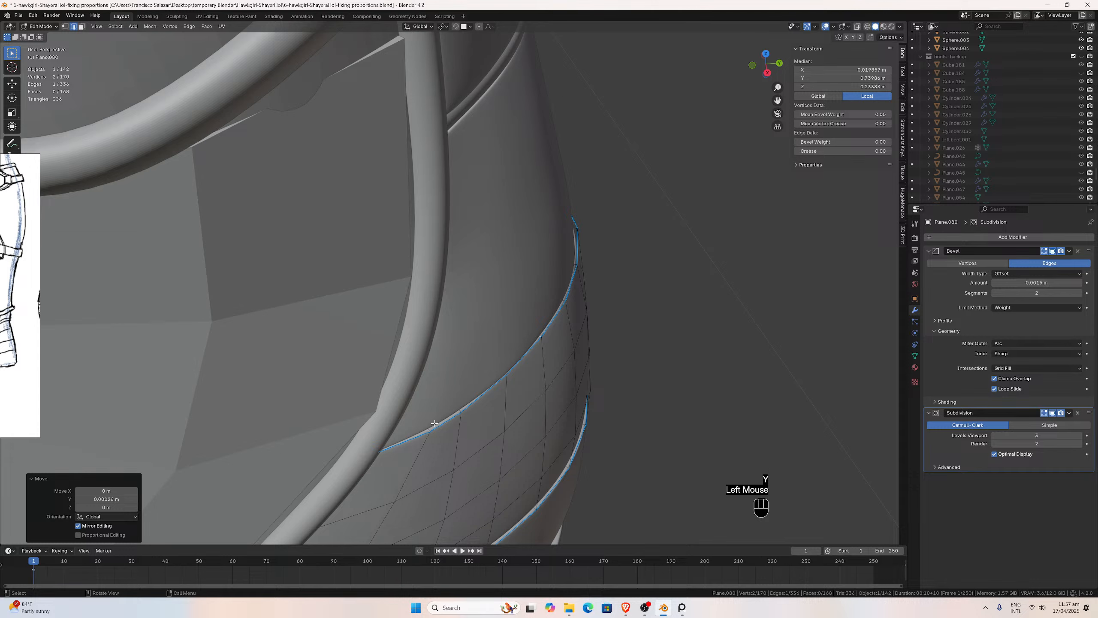
pyautogui.press('g')
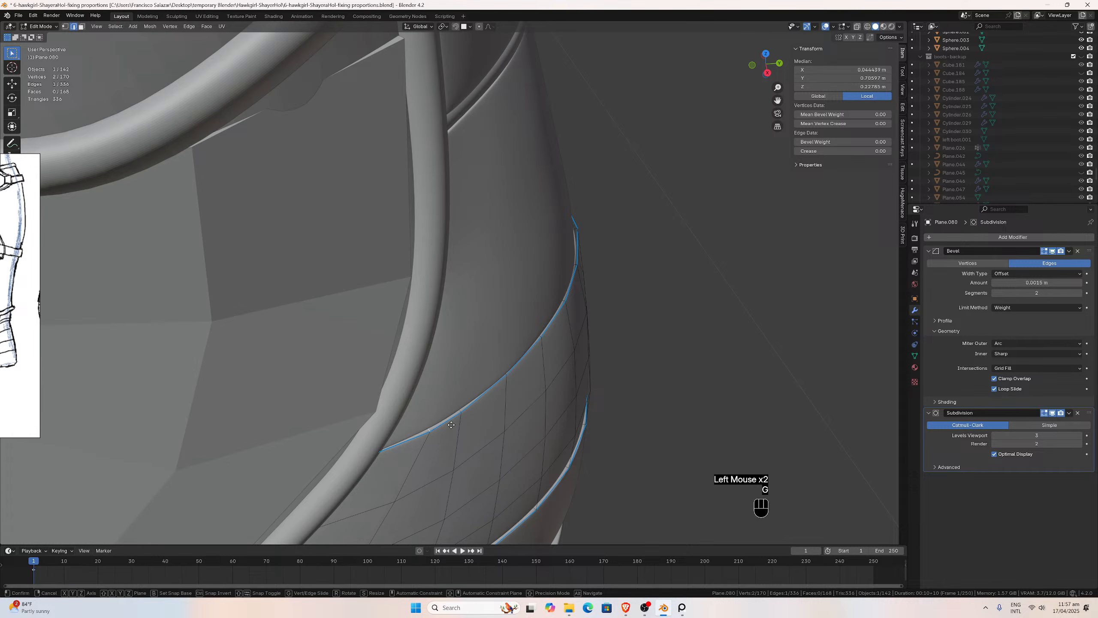
pyautogui.press('x')
pyautogui.click(450, 424)
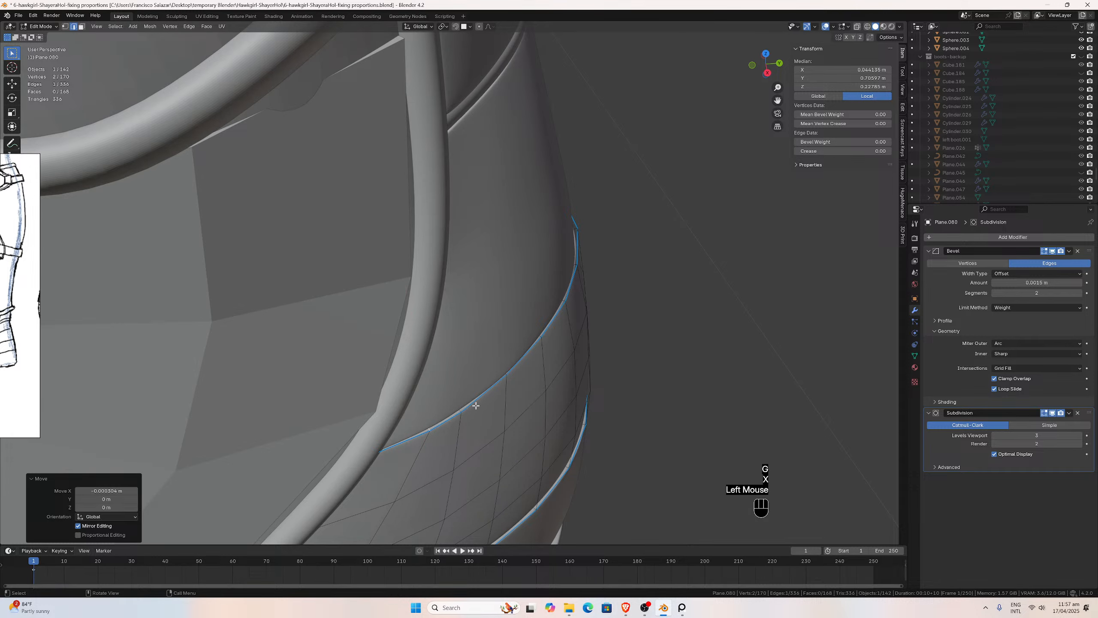
# Move a lower-rim edge of the same panel, near the segmented trim on the opposite side, about -0.0018 m along X.
pyautogui.press('Tab')
pyautogui.scroll(-2, 490, 400)
pyautogui.moveTo(490, 399); pyautogui.dragTo(325, 399, button='middle')
pyautogui.scroll(5, 325, 400)
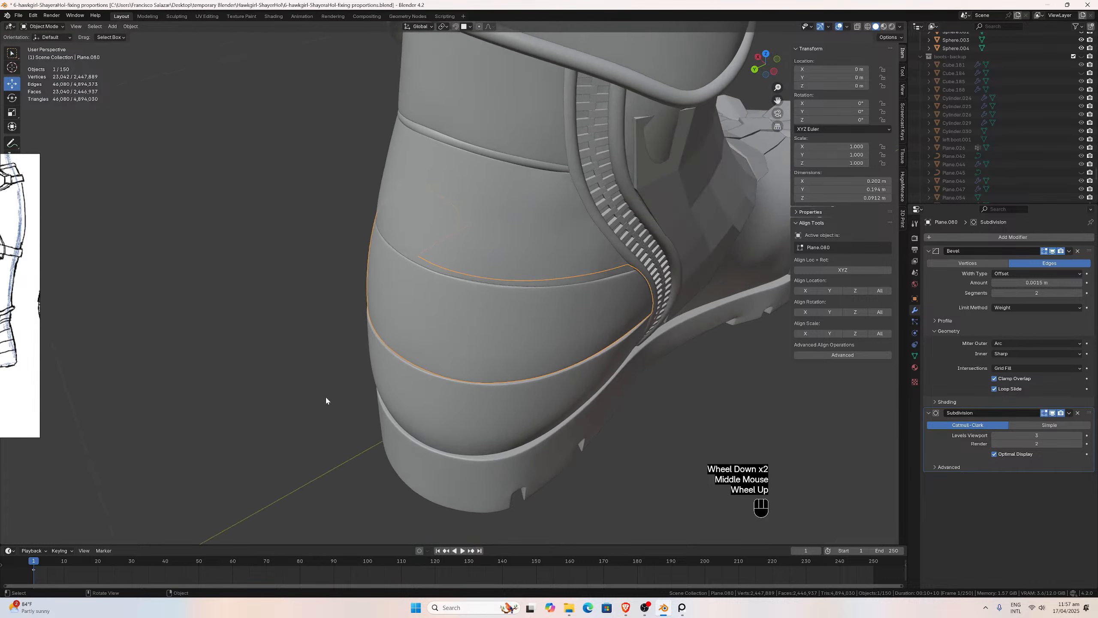
pyautogui.scroll(-2, 473, 338)
pyautogui.moveTo(473, 338); pyautogui.dragTo(374, 406, button='middle')
pyautogui.scroll(1, 448, 297)
pyautogui.scroll(-3, 436, 328)
pyautogui.scroll(2, 415, 345)
pyautogui.press('Tab')
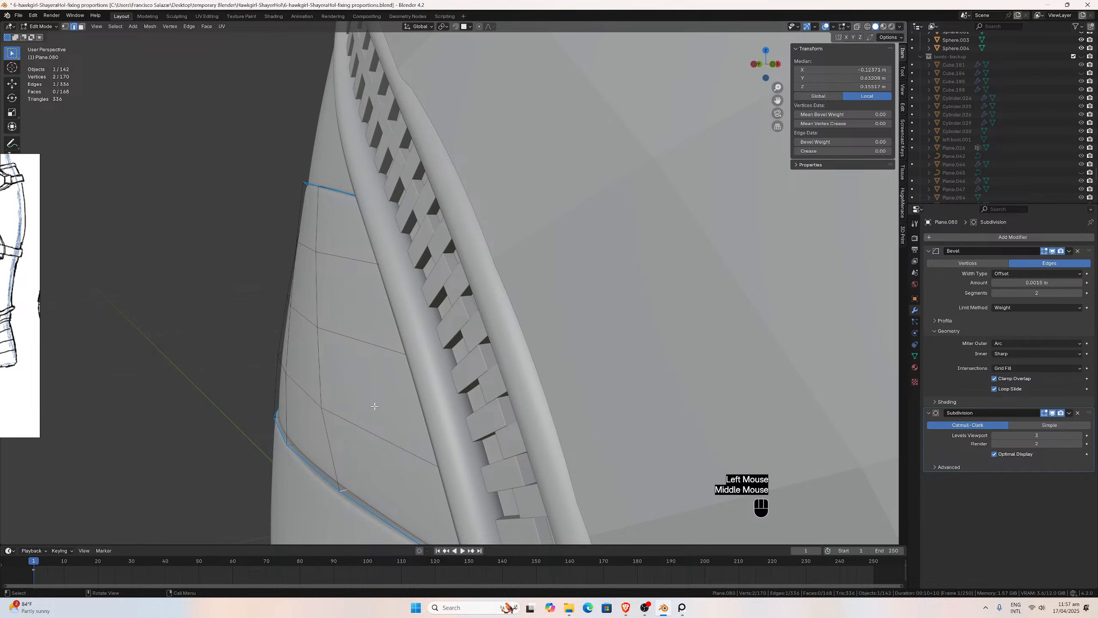
pyautogui.press('g')
pyautogui.press('x')
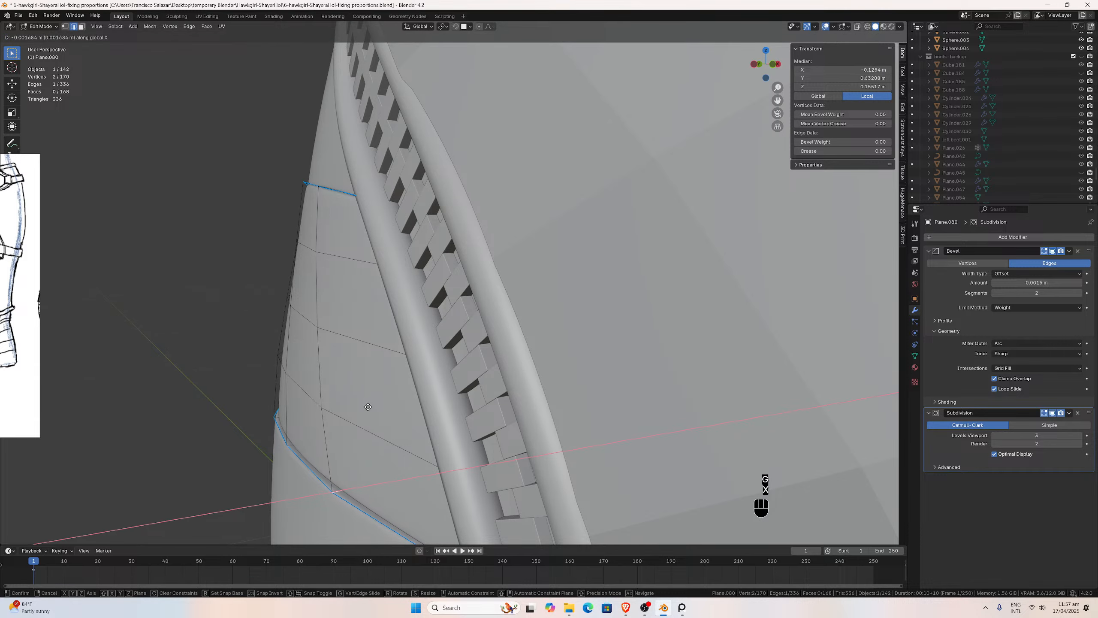
pyautogui.click(368, 406)
pyautogui.moveTo(363, 405); pyautogui.dragTo(401, 337, button='middle')
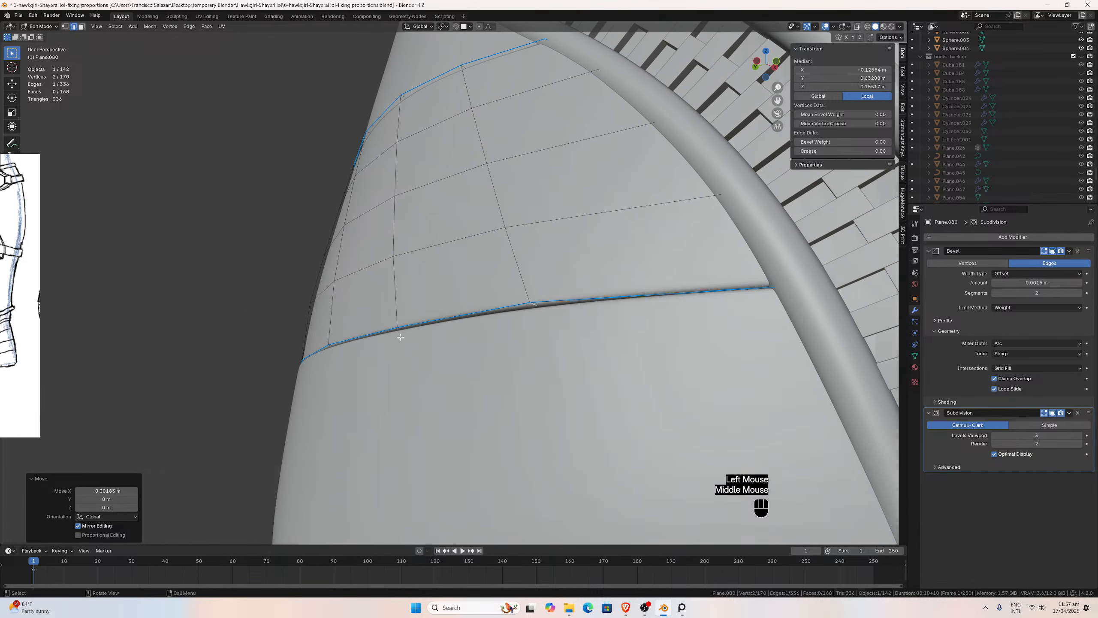
# Nudge the next two lower-rim edges toward the back along X, the second about -0.00035 m, and adjust the second along Y too.
pyautogui.press('g')
pyautogui.press('x')
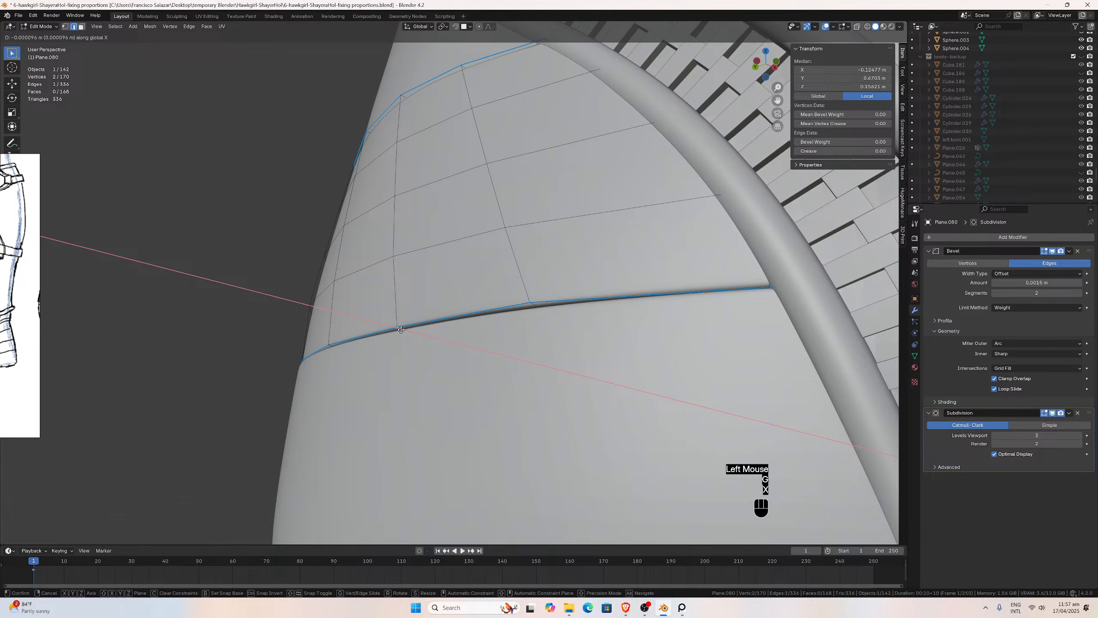
pyautogui.click(400, 328)
pyautogui.moveTo(400, 329)
pyautogui.mouseDown(button='middle')
pyautogui.moveTo(399, 346)
pyautogui.moveTo(411, 337)
pyautogui.mouseUp(button='middle')
pyautogui.click(377, 371)
pyautogui.moveTo(377, 371)
pyautogui.mouseDown(button='middle')
pyautogui.moveTo(391, 372)
pyautogui.moveTo(380, 393)
pyautogui.mouseUp(button='middle')
pyautogui.press('g')
pyautogui.click(384, 395)
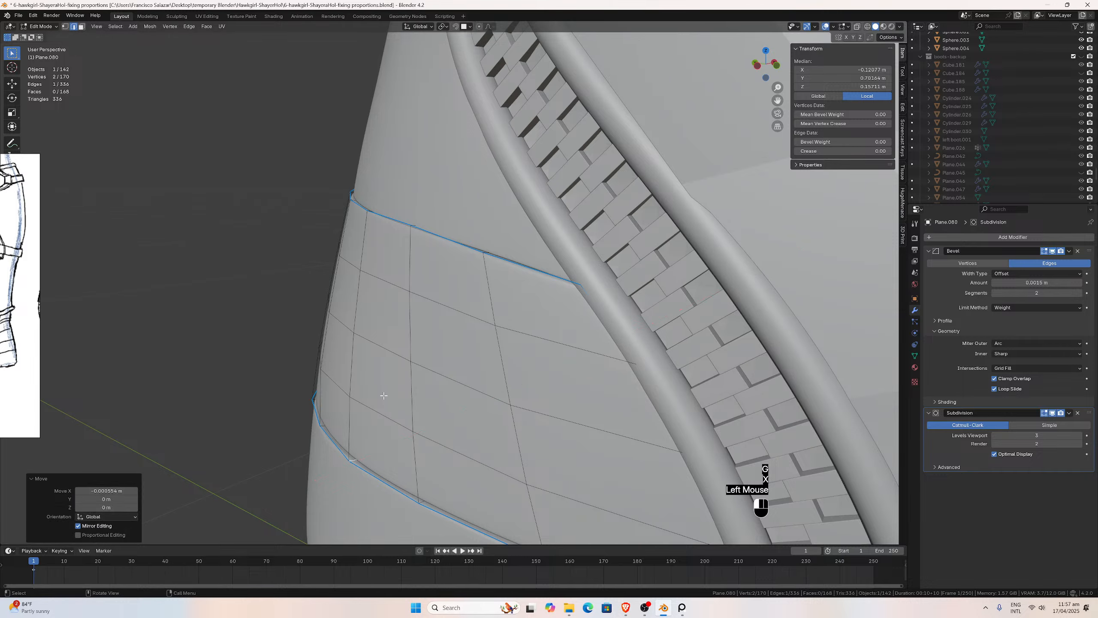
pyautogui.press('g')
pyautogui.press('y')
pyautogui.click(382, 395)
# Move a lower-rim edge at the back of the heel panel about 0.001 m along Y.
pyautogui.moveTo(380, 395); pyautogui.dragTo(482, 357, button='middle')
pyautogui.click(428, 361)
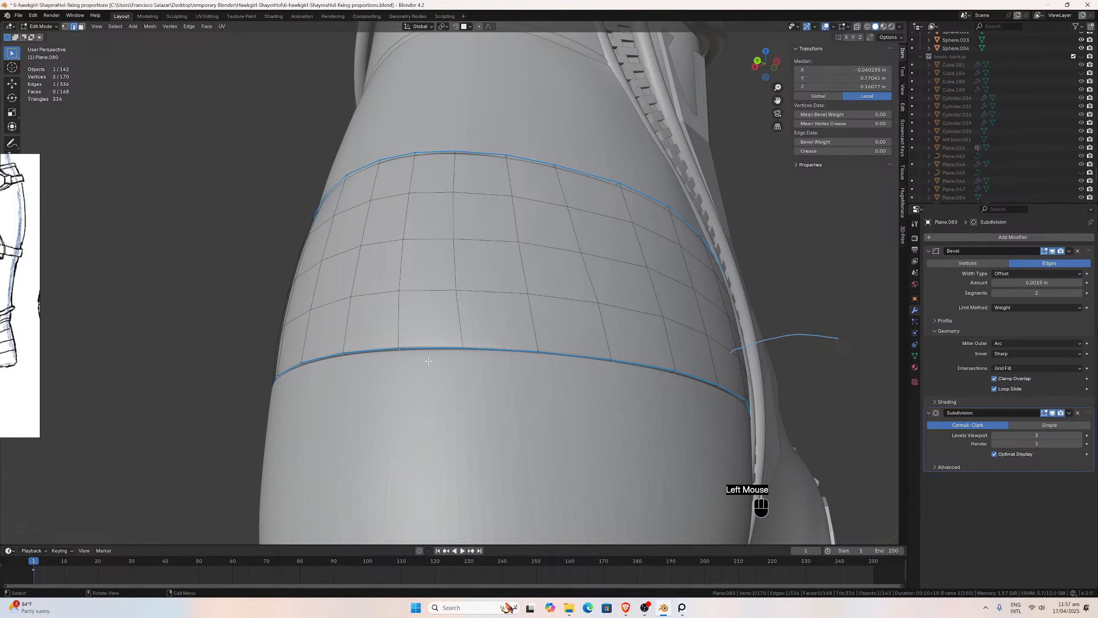
pyautogui.press('g')
pyautogui.press('y')
pyautogui.click(427, 359)
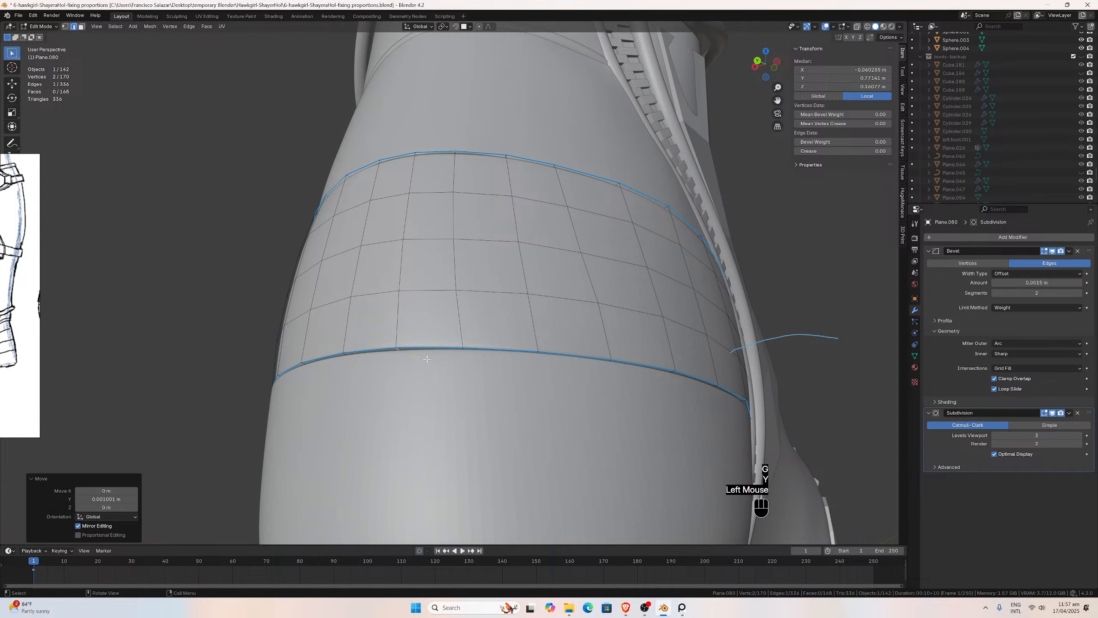
# Move a lower-rim edge where the panel curves from the back to the other side about 0.0006 m along X.
pyautogui.moveTo(427, 359); pyautogui.dragTo(562, 364, button='middle')
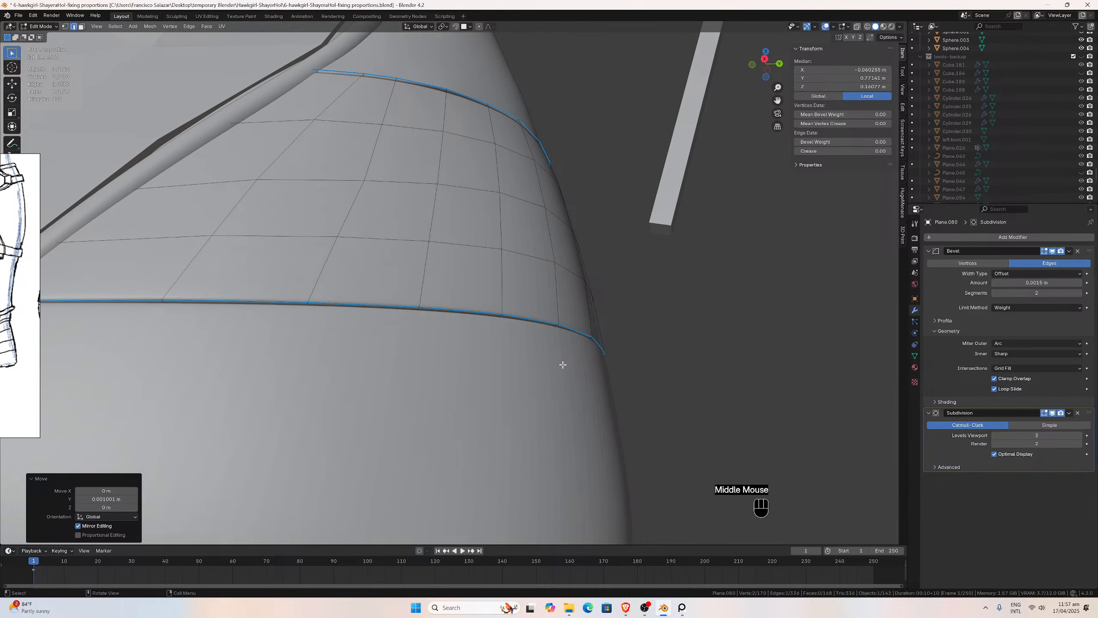
pyautogui.click(503, 315)
pyautogui.press('g')
pyautogui.press('x')
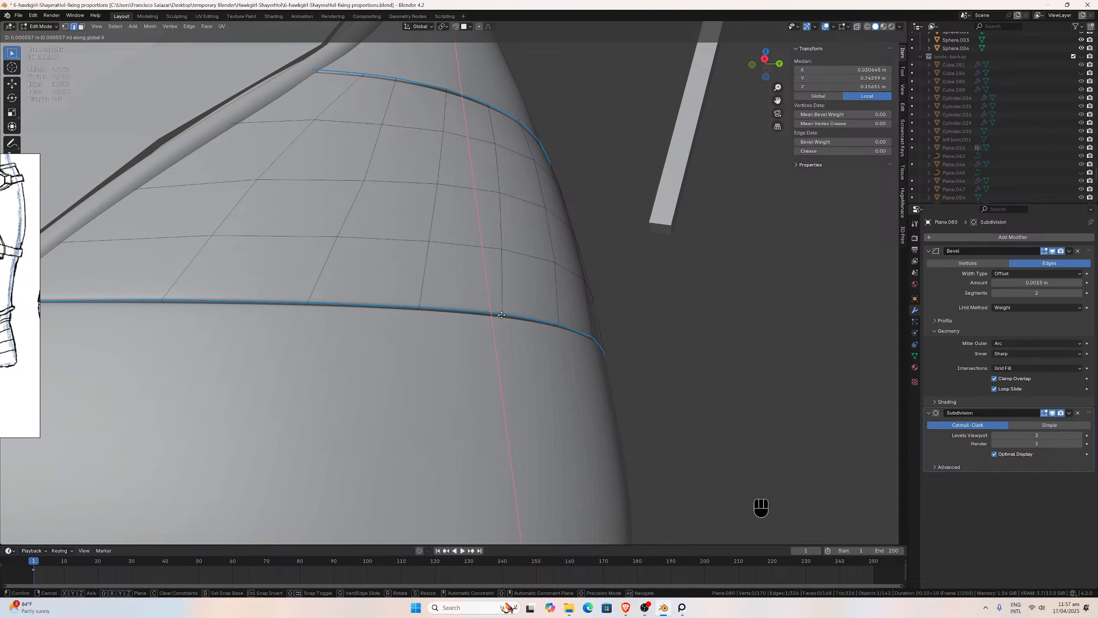
pyautogui.click(502, 315)
pyautogui.moveTo(502, 314); pyautogui.dragTo(433, 353, button='middle')
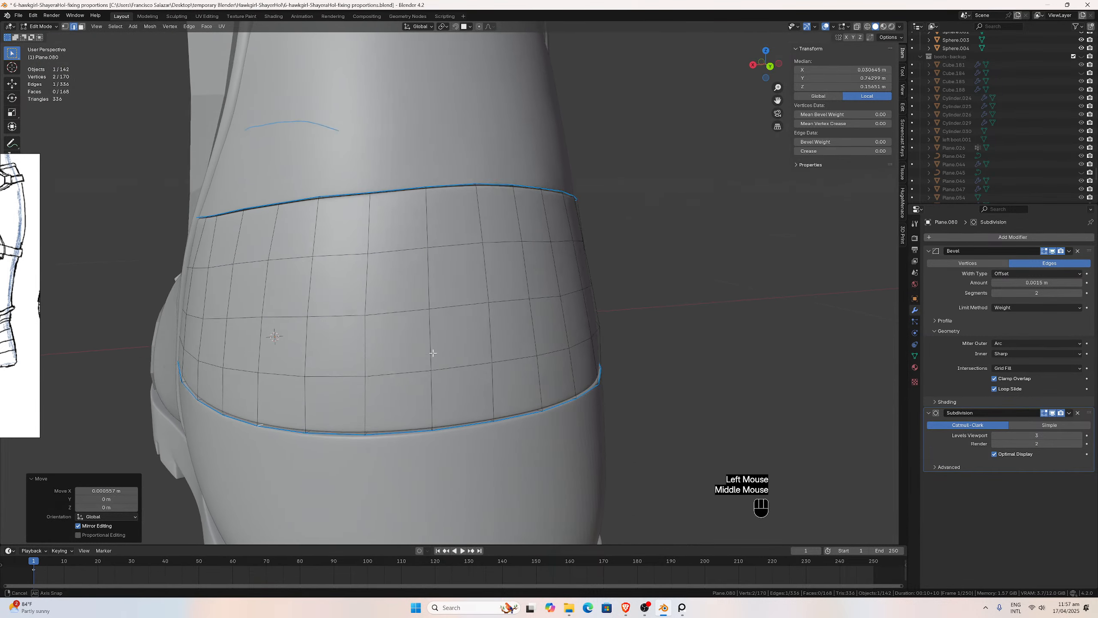
# Inspect the panel without its editing mesh, and move one upper-rim edge on its side curve about 0.0002 m along Y.
pyautogui.press('Tab')
pyautogui.scroll(-2, 437, 363)
pyautogui.click(604, 316)
pyautogui.moveTo(604, 317); pyautogui.dragTo(652, 360, button='middle')
pyautogui.scroll(2, 645, 356)
pyautogui.click(476, 345)
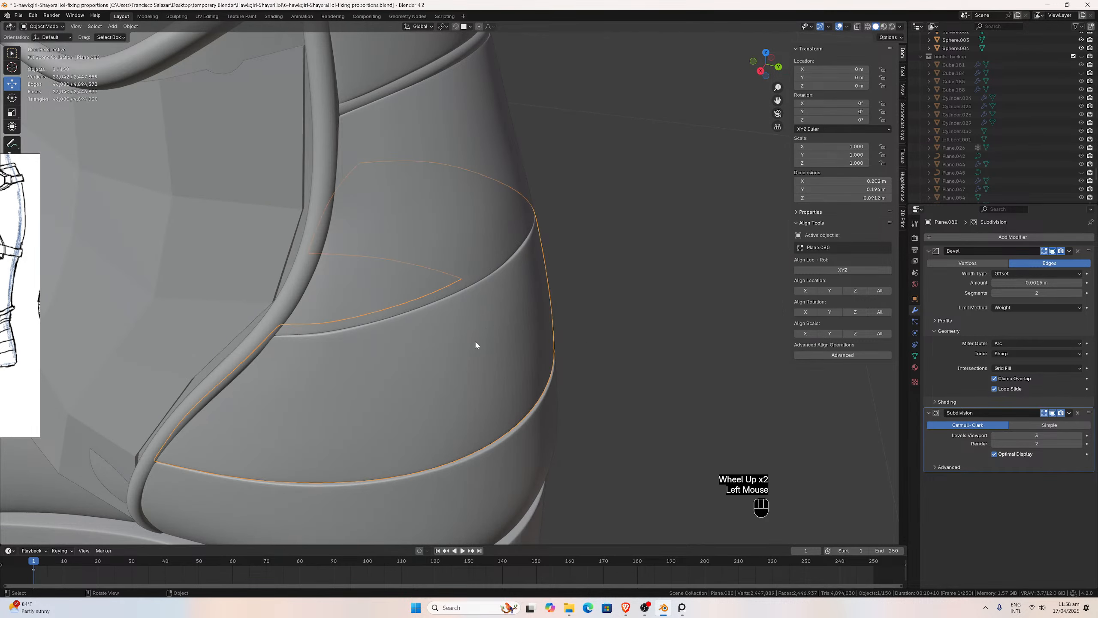
pyautogui.moveTo(507, 444); pyautogui.dragTo(475, 383, button='middle')
pyautogui.scroll(2, 493, 346)
pyautogui.press('Tab')
pyautogui.click(460, 368)
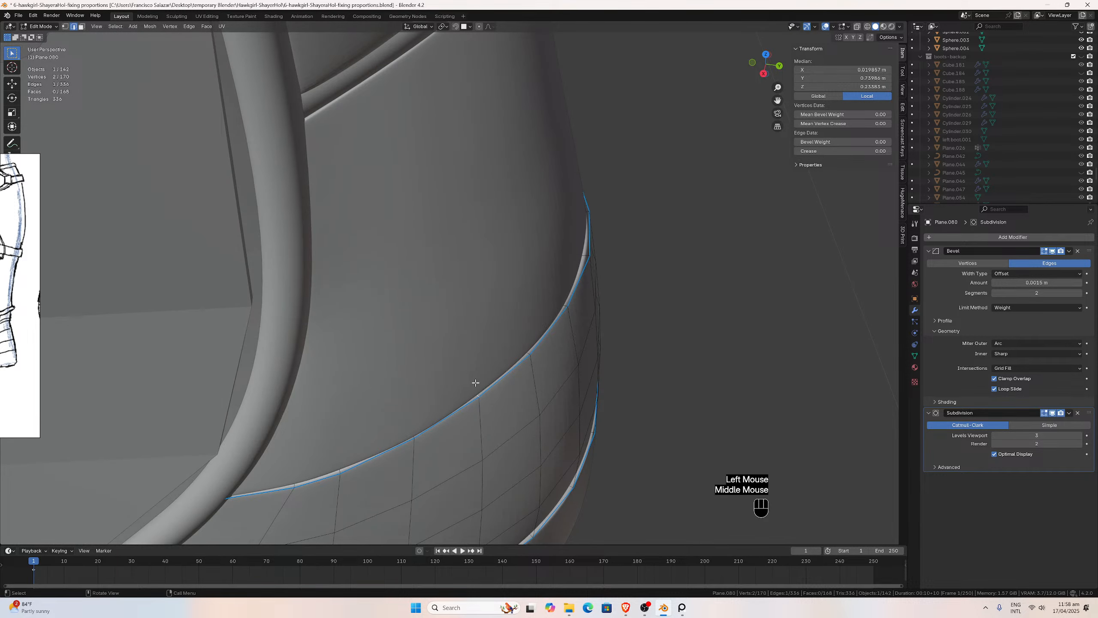
pyautogui.press('g')
pyautogui.press('y')
pyautogui.click(477, 383)
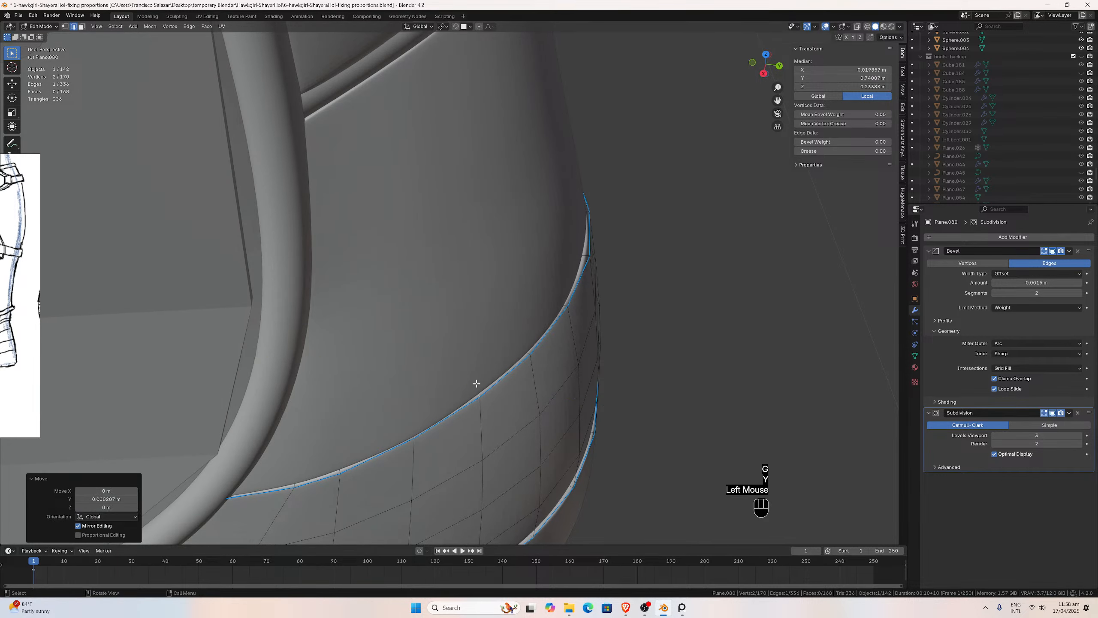
# Move the neighbouring upper-rim edge, closer to the side trim, about 0.0005 m along X.
pyautogui.click(413, 435)
pyautogui.press('g')
pyautogui.press('x')
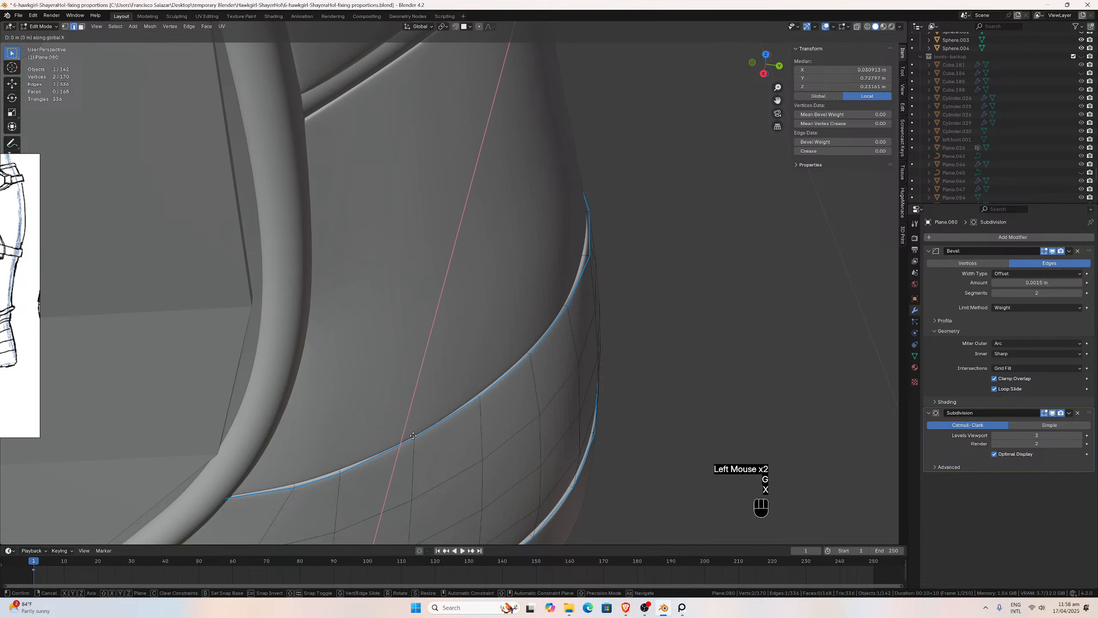
pyautogui.click(416, 438)
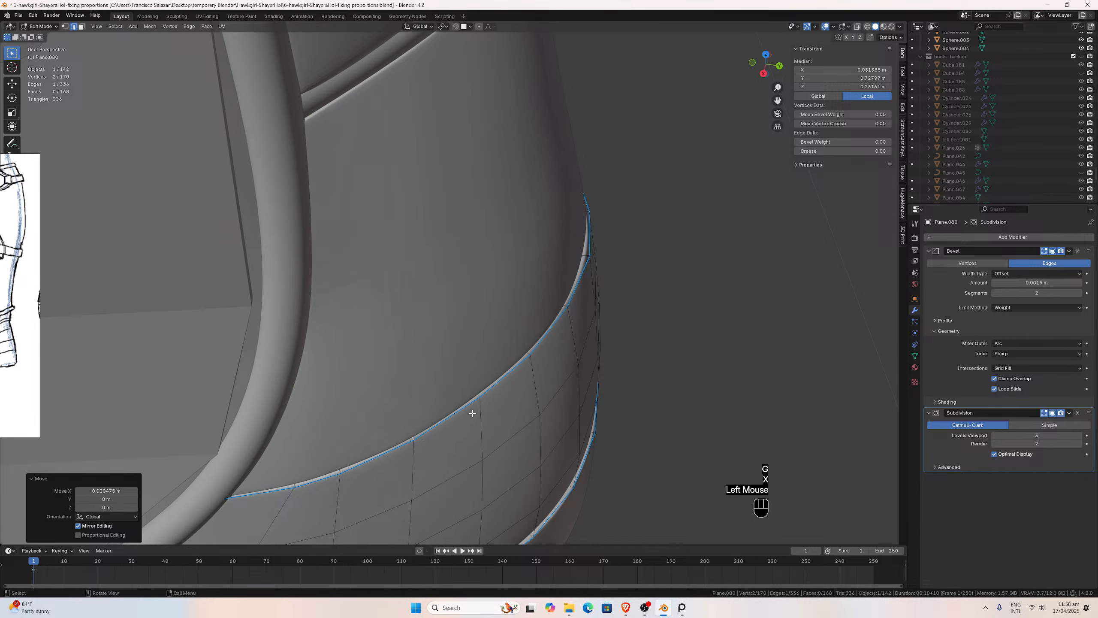
# Undo a trial X shift of an upper-rim edge nearer the back, and move that edge about 0.0003 m along Y.
pyautogui.moveTo(472, 413); pyautogui.dragTo(455, 400, button='middle')
pyautogui.scroll(1, 447, 413)
pyautogui.click(484, 404)
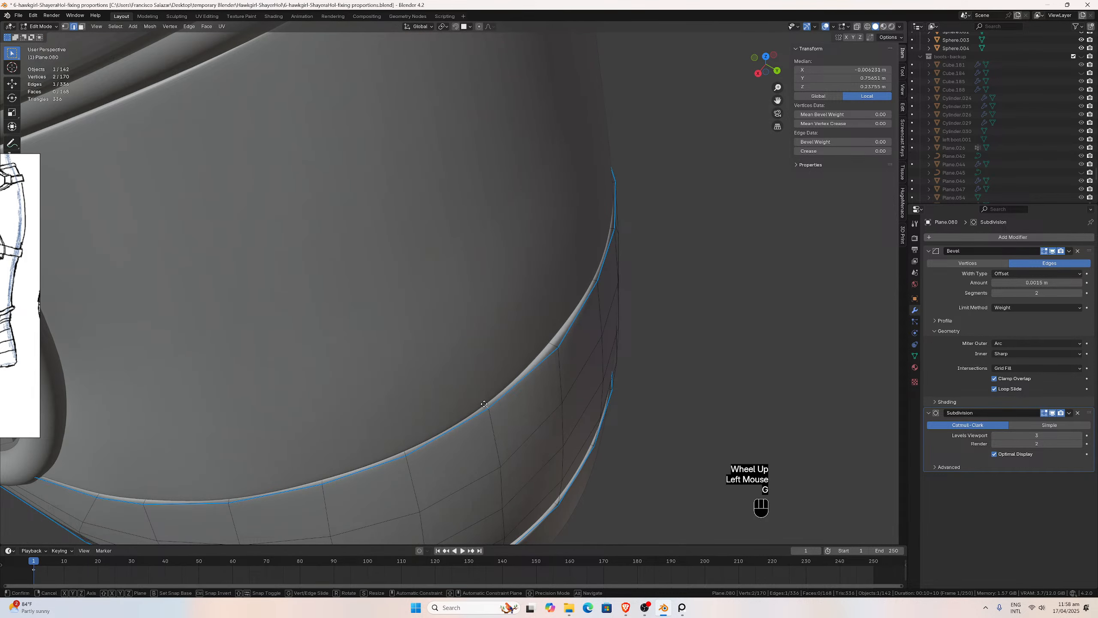
pyautogui.press('g')
pyautogui.press('x')
pyautogui.click(486, 405)
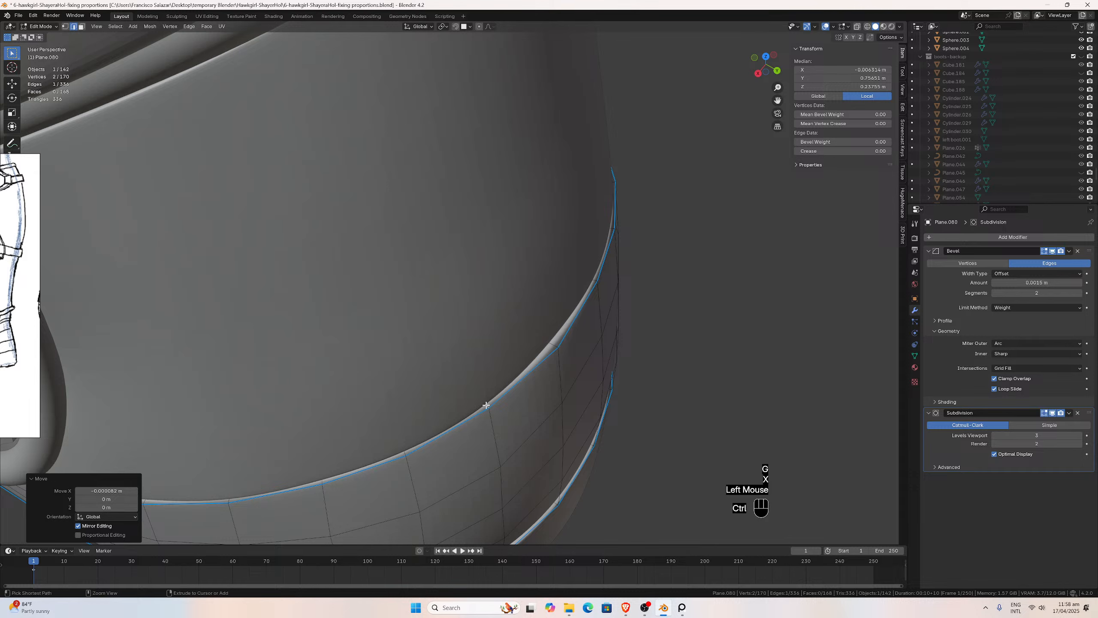
pyautogui.hotkey('ctrl', 'z')
pyautogui.press('g')
pyautogui.press('y')
pyautogui.click(487, 406)
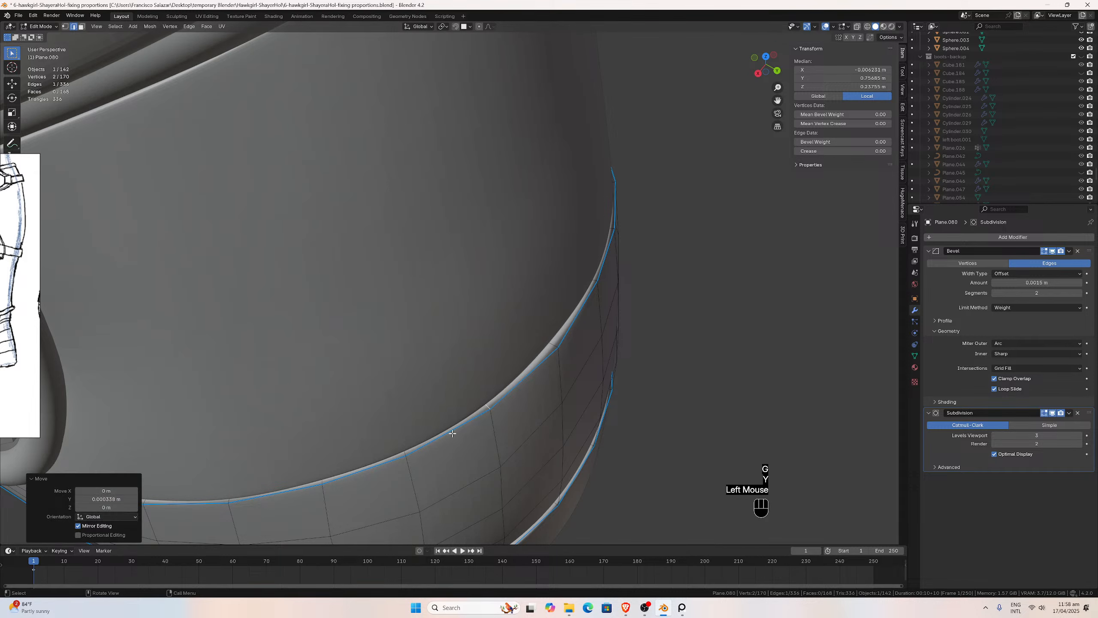
# Move the adjacent upper-rim edge toward the side trim about 0.0004 m along Y.
pyautogui.click(399, 450)
pyautogui.press('g')
pyautogui.press('y')
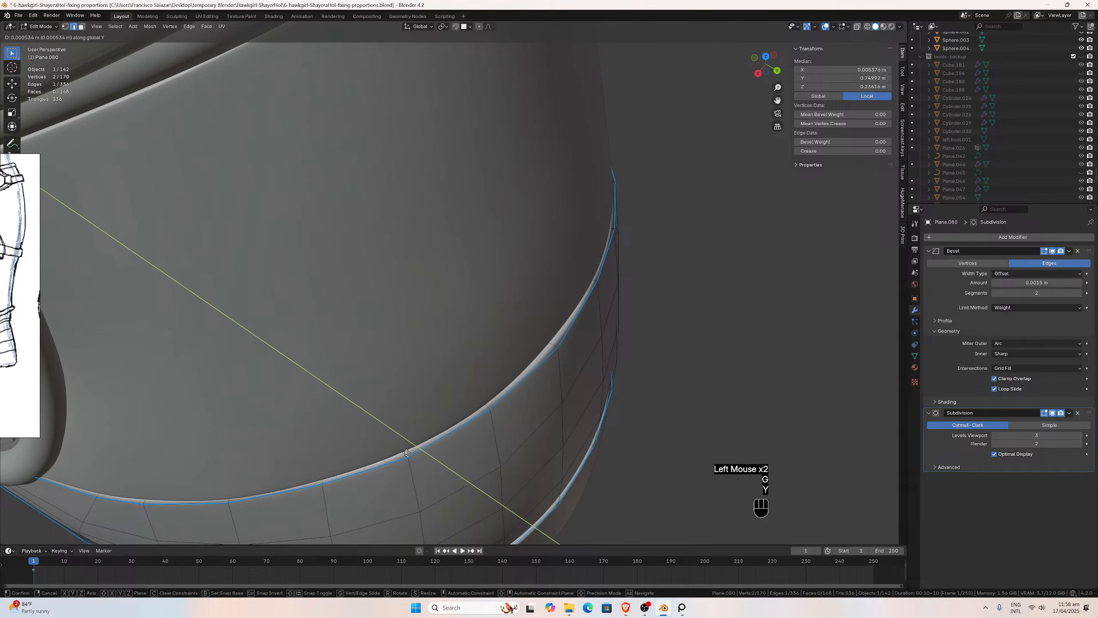
pyautogui.click(405, 452)
# Move two upper-rim edges on the far side of the heel's back along Y, by about 0.0004 m and 0.0005 m.
pyautogui.scroll(-2, 465, 397)
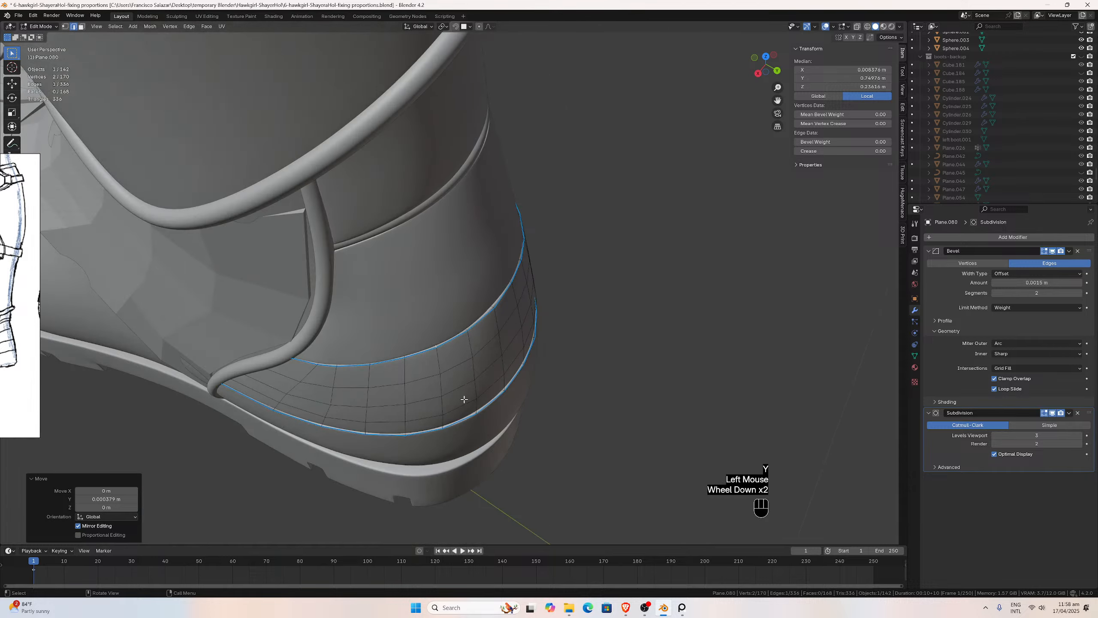
pyautogui.moveTo(466, 397); pyautogui.dragTo(392, 392, button='middle')
pyautogui.scroll(2, 376, 388)
pyautogui.scroll(1, 376, 389)
pyautogui.click(325, 316)
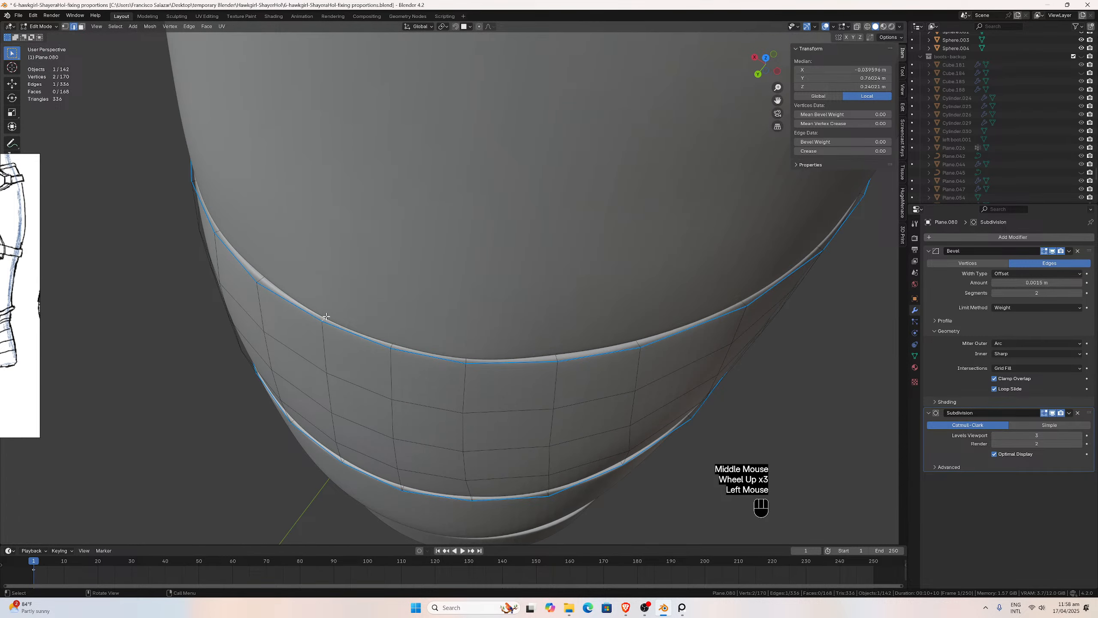
pyautogui.press('g')
pyautogui.press('y')
pyautogui.click(326, 319)
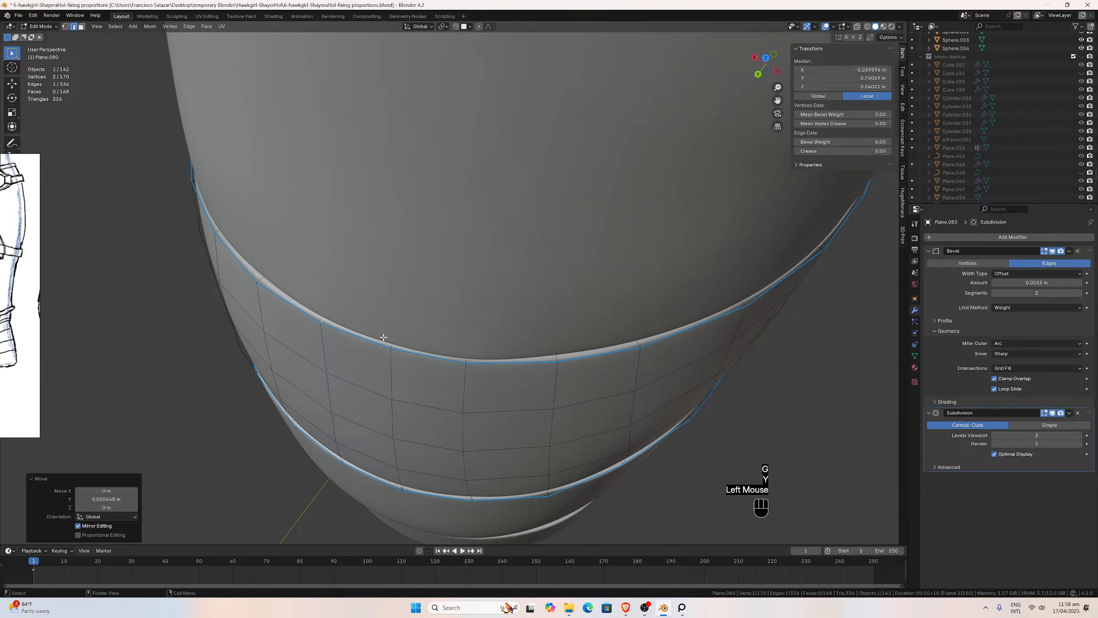
pyautogui.click(394, 343)
pyautogui.press('g')
pyautogui.press('y')
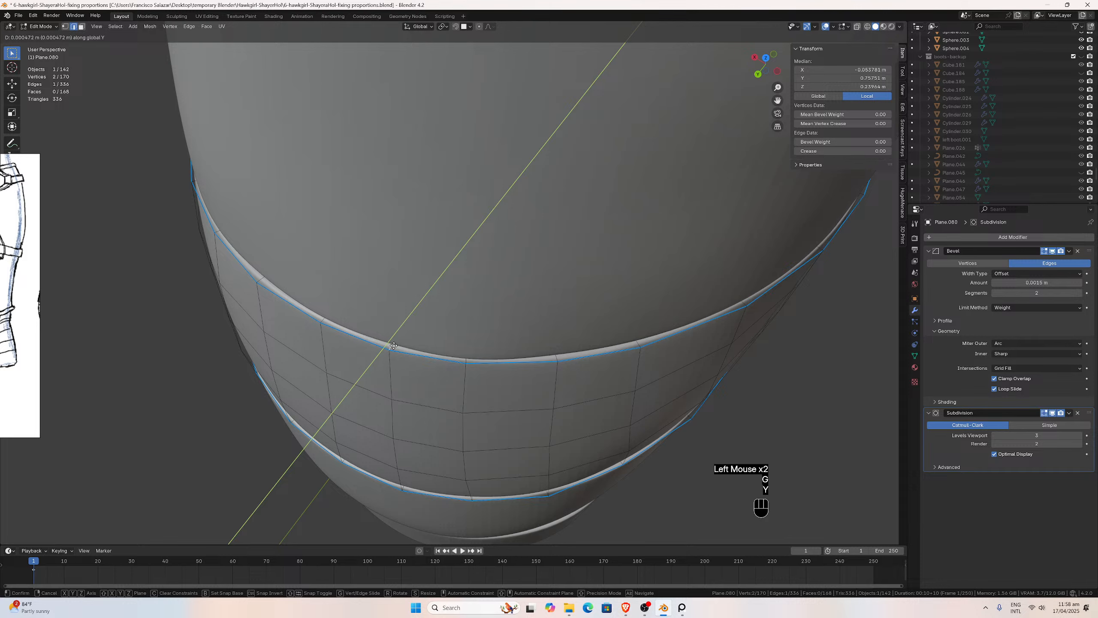
pyautogui.click(393, 346)
# Move another upper-rim edge on that side curve about -0.0004 m along X and nudge it slightly along Y.
pyautogui.moveTo(392, 346); pyautogui.dragTo(460, 355, button='middle')
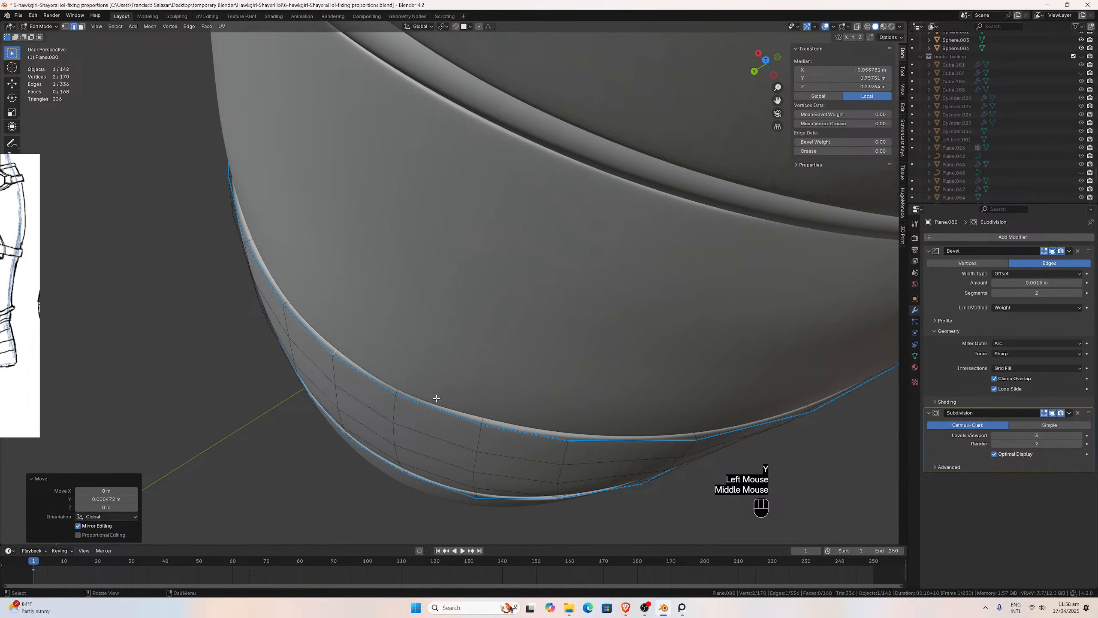
pyautogui.click(399, 388)
pyautogui.press('g')
pyautogui.press('x')
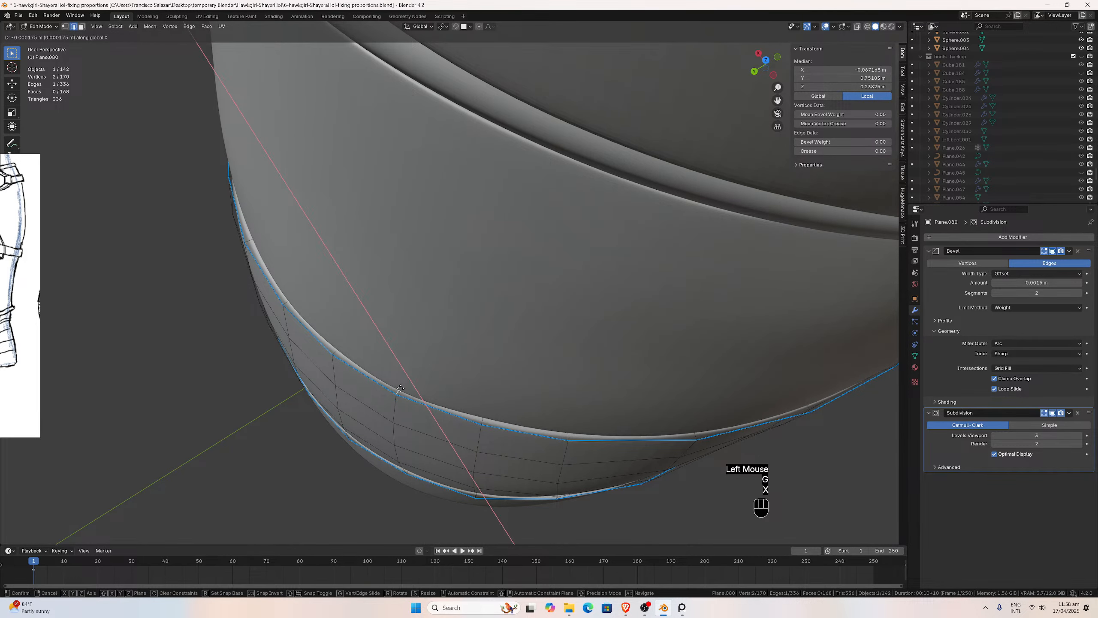
pyautogui.click(401, 389)
pyautogui.press('g')
pyautogui.press('y')
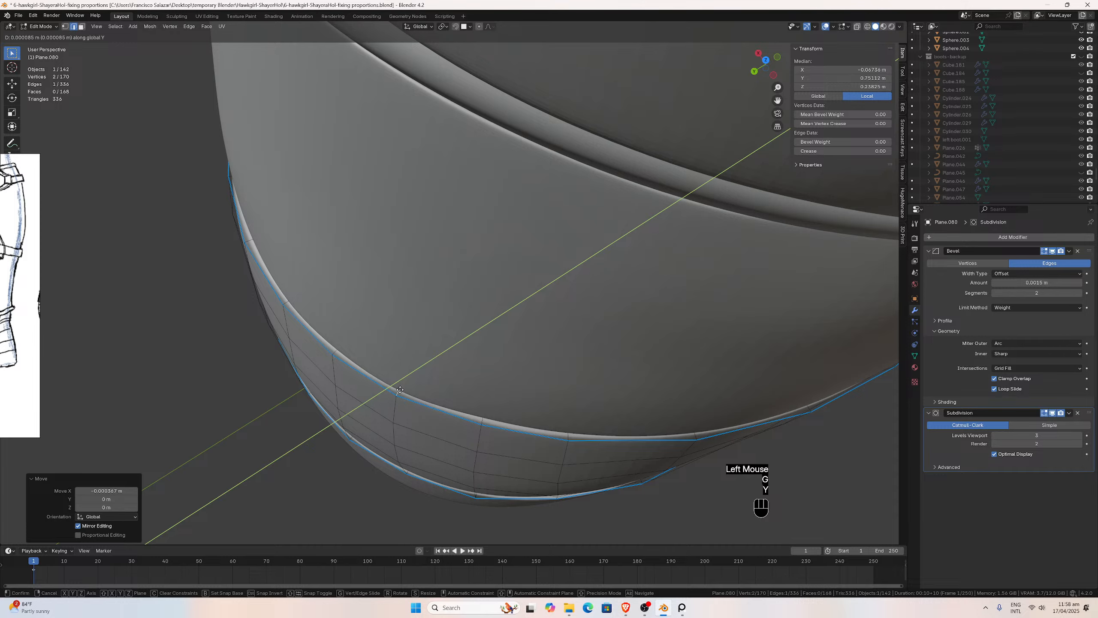
pyautogui.click(398, 390)
# Finish editing the heel panel's mesh and save the boot file.
pyautogui.moveTo(429, 380); pyautogui.dragTo(414, 309, button='middle')
pyautogui.scroll(-1, 421, 365)
pyautogui.press('Tab')
pyautogui.scroll(-3, 453, 365)
pyautogui.scroll(2, 438, 299)
pyautogui.scroll(-1, 382, 383)
pyautogui.hotkey('ctrl', 's')
# Examine the seams and beveled borders of the heel panels from the side and back, selecting the panel above the edited one.
pyautogui.scroll(-1, 388, 378)
pyautogui.scroll(3, 395, 351)
pyautogui.scroll(-2, 414, 308)
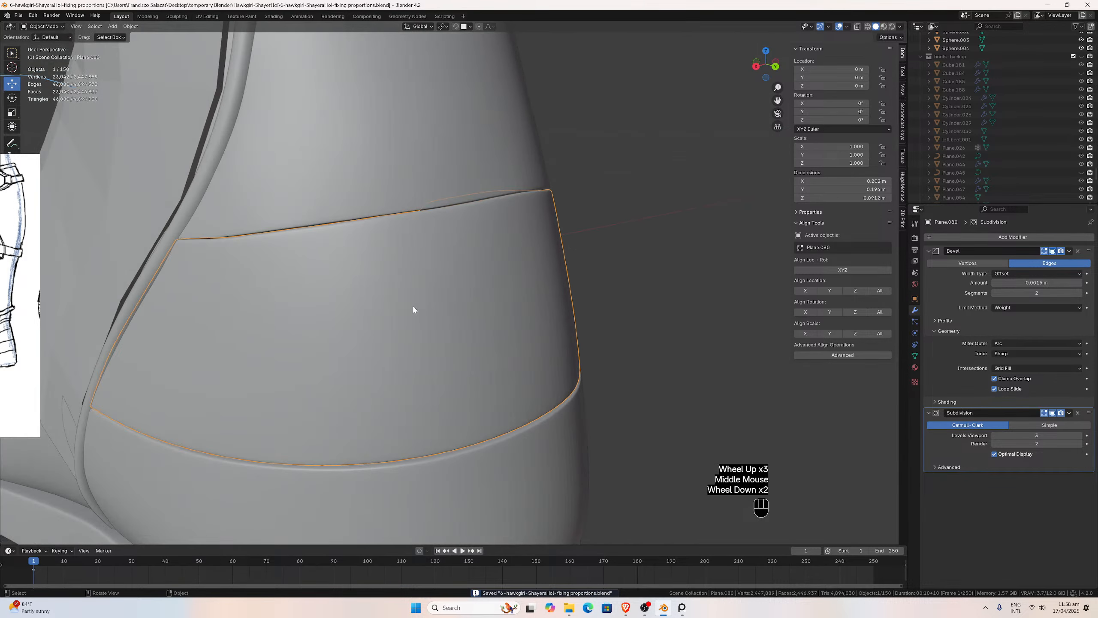
pyautogui.moveTo(778, 100); pyautogui.dragTo(914, 96)
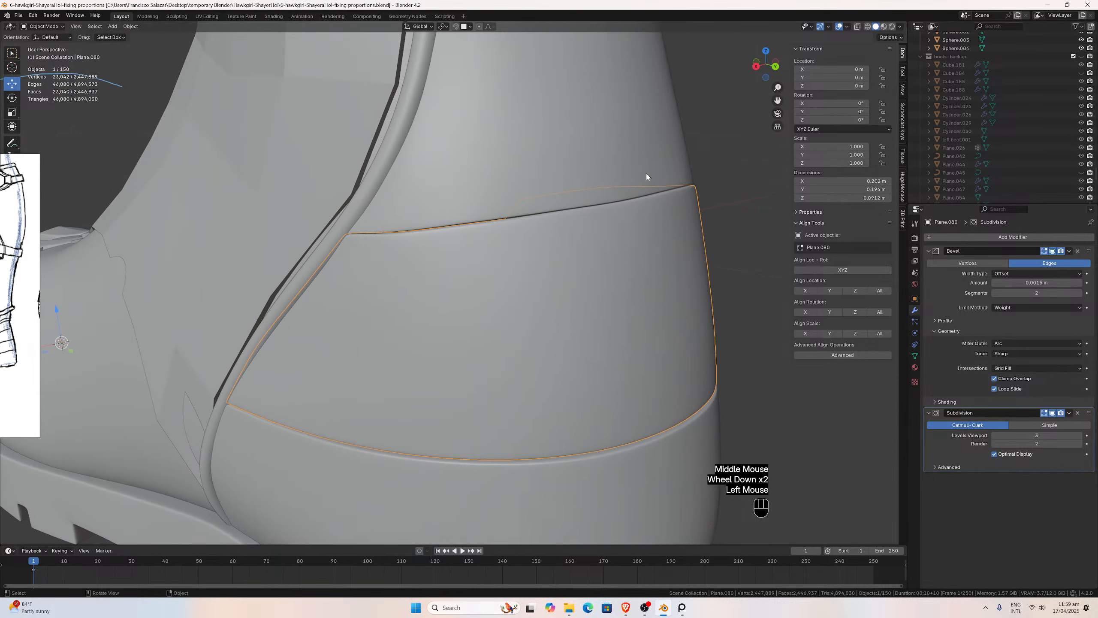
pyautogui.scroll(1, 520, 162)
pyautogui.click(531, 187)
pyautogui.moveTo(531, 187); pyautogui.dragTo(439, 252, button='middle')
pyautogui.scroll(-2, 498, 246)
pyautogui.scroll(3, 486, 269)
pyautogui.scroll(-1, 471, 264)
pyautogui.scroll(-2, 647, 154)
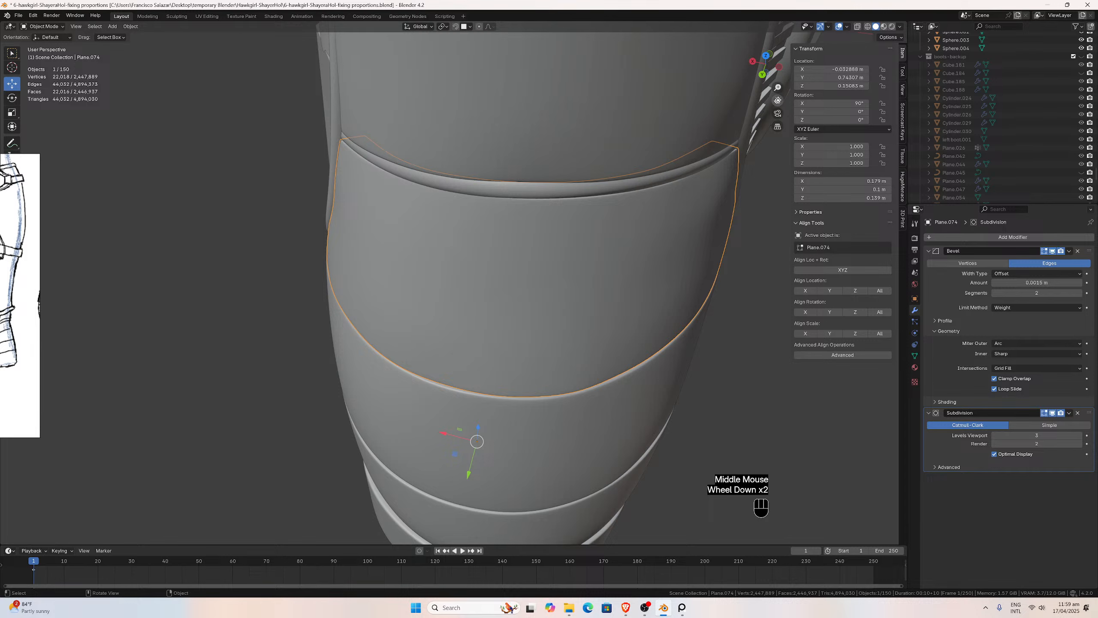
# Examine the upper seam of the selected heel panel from the back, and select the panel directly above that seam.
pyautogui.moveTo(777, 100); pyautogui.dragTo(705, 279)
pyautogui.scroll(1, 629, 142)
pyautogui.moveTo(630, 141); pyautogui.dragTo(621, 123, button='middle')
pyautogui.click(494, 223)
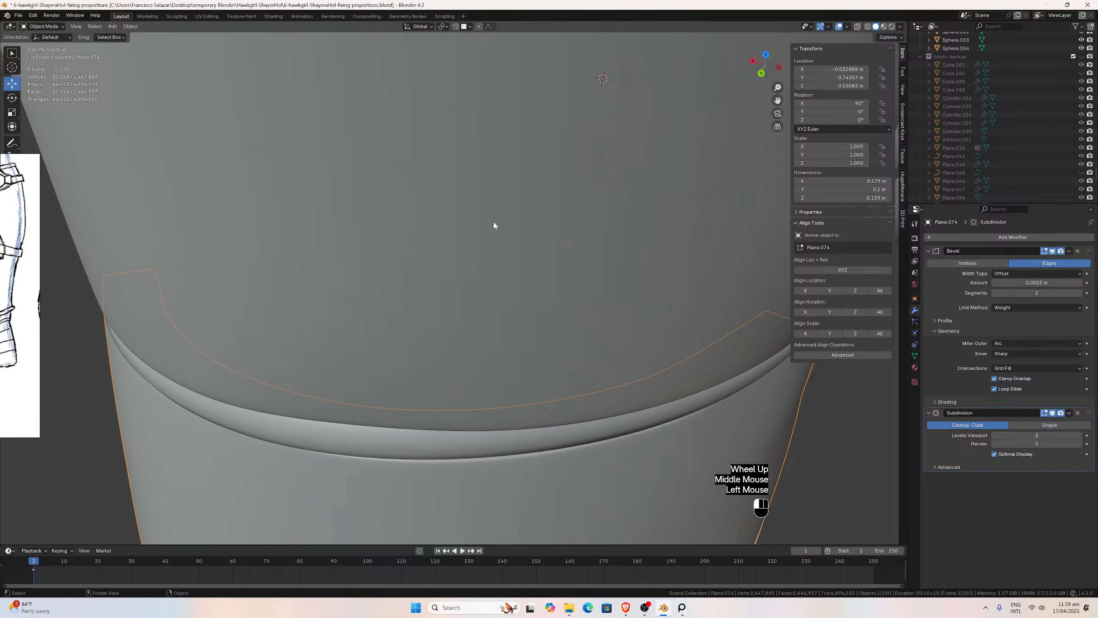
pyautogui.scroll(-1, 497, 206)
pyautogui.moveTo(501, 187); pyautogui.dragTo(526, 176, button='middle')
pyautogui.click(561, 316)
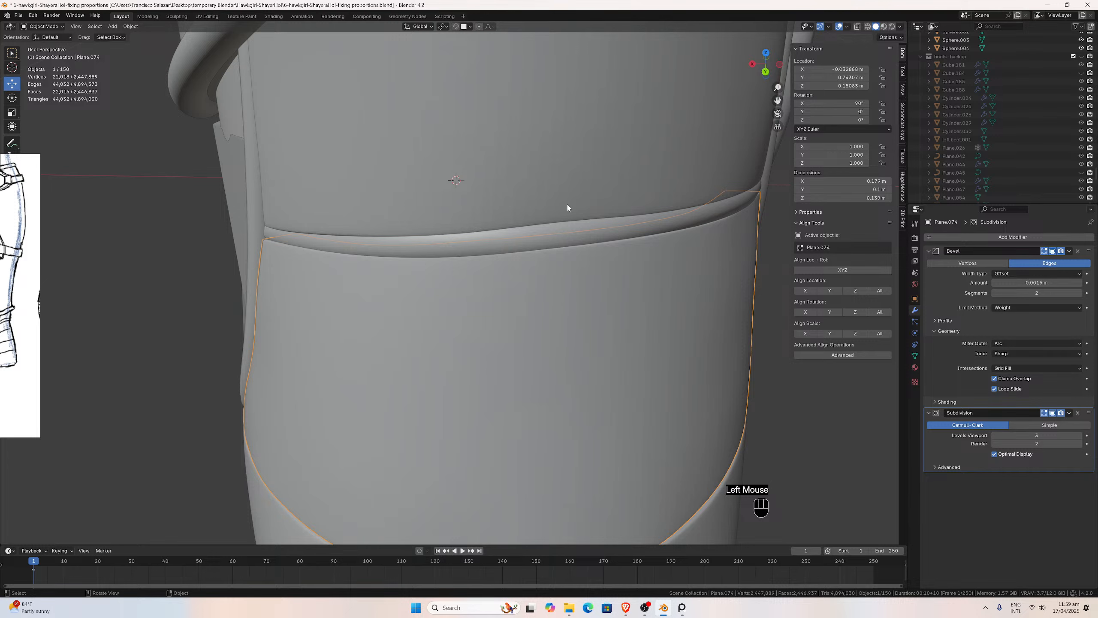
pyautogui.click(562, 163)
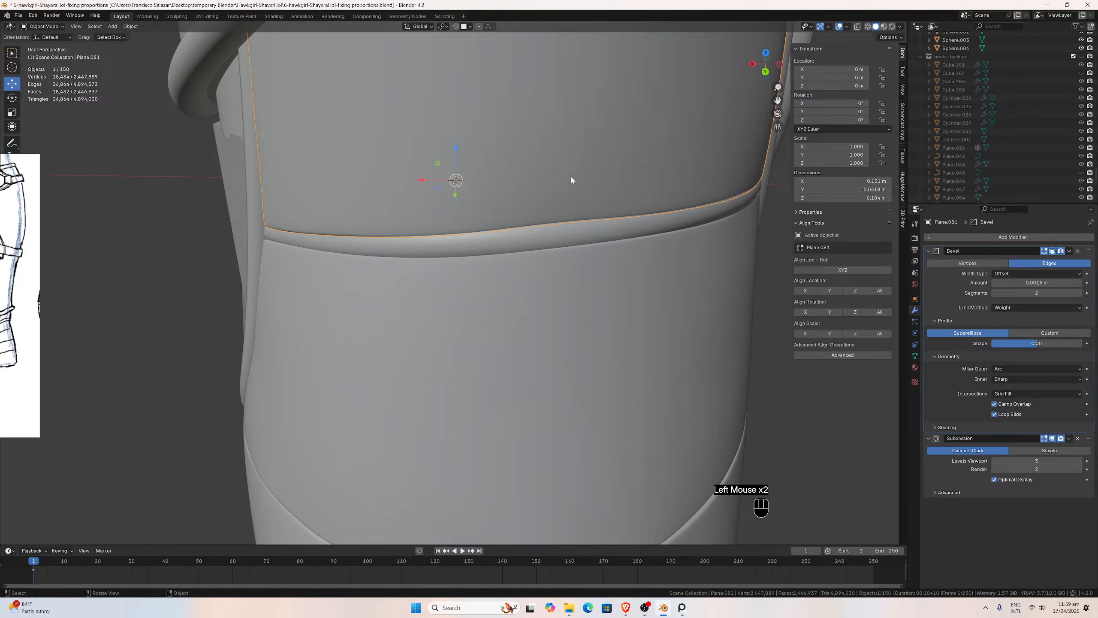
pyautogui.scroll(-1, 570, 180)
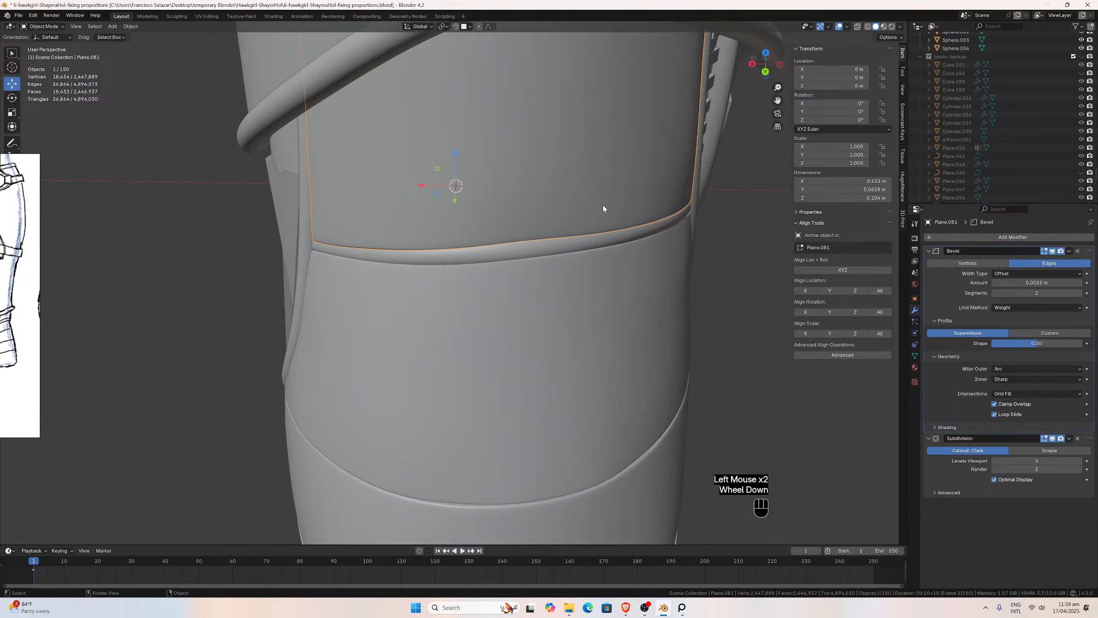
pyautogui.click(934, 320)
# In back view, raise two lower-rim edges of the upper panel, away from the toothed trim, about 0.0004 m and 0.0005 m along Z.
pyautogui.moveTo(784, 280); pyautogui.dragTo(669, 228, button='middle')
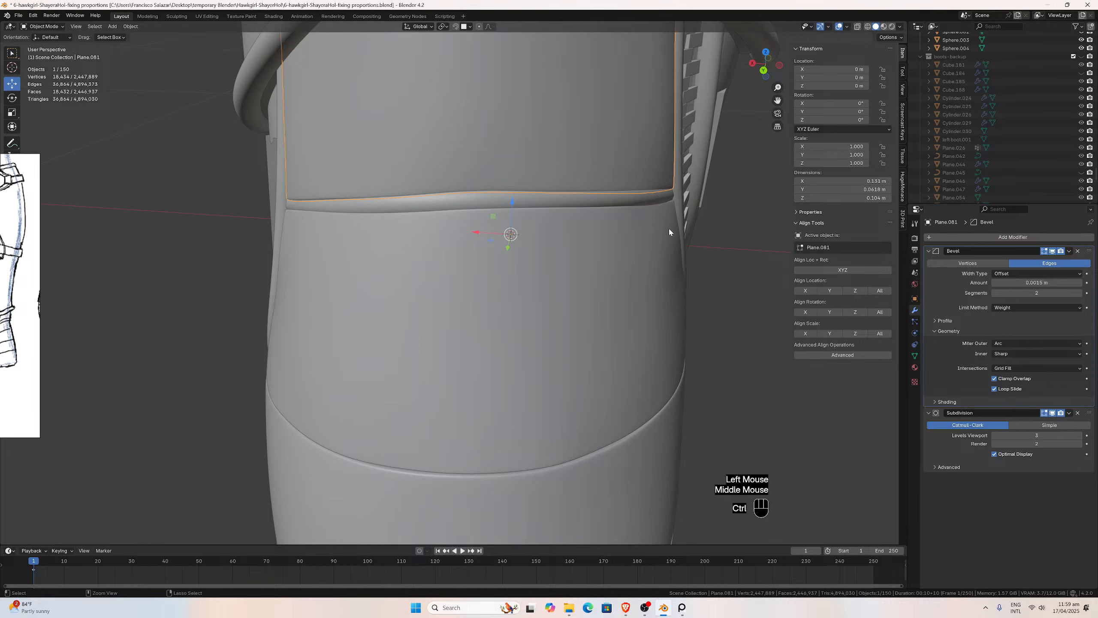
pyautogui.press('ctrl+KP_1')
pyautogui.scroll(4, 690, 208)
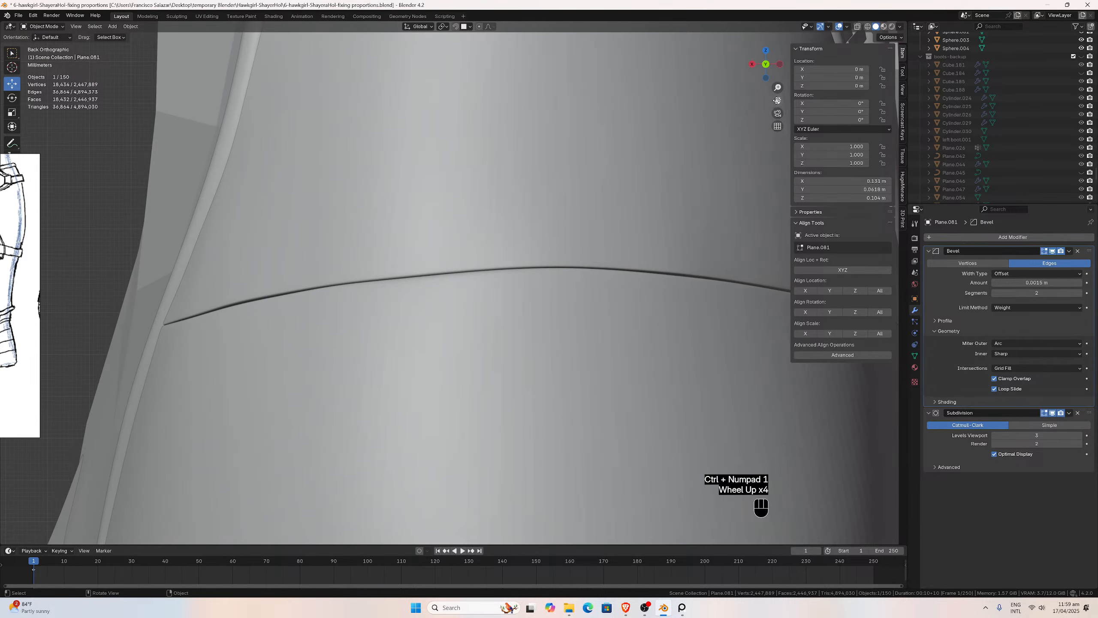
pyautogui.moveTo(777, 100); pyautogui.dragTo(761, 400)
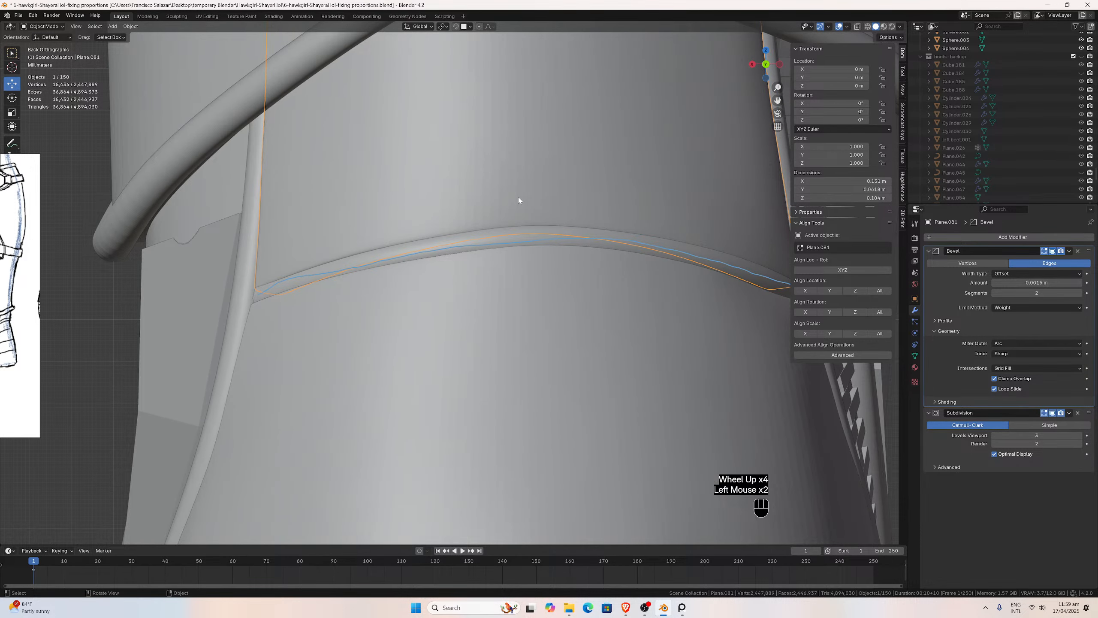
pyautogui.press('Tab')
pyautogui.click(402, 248)
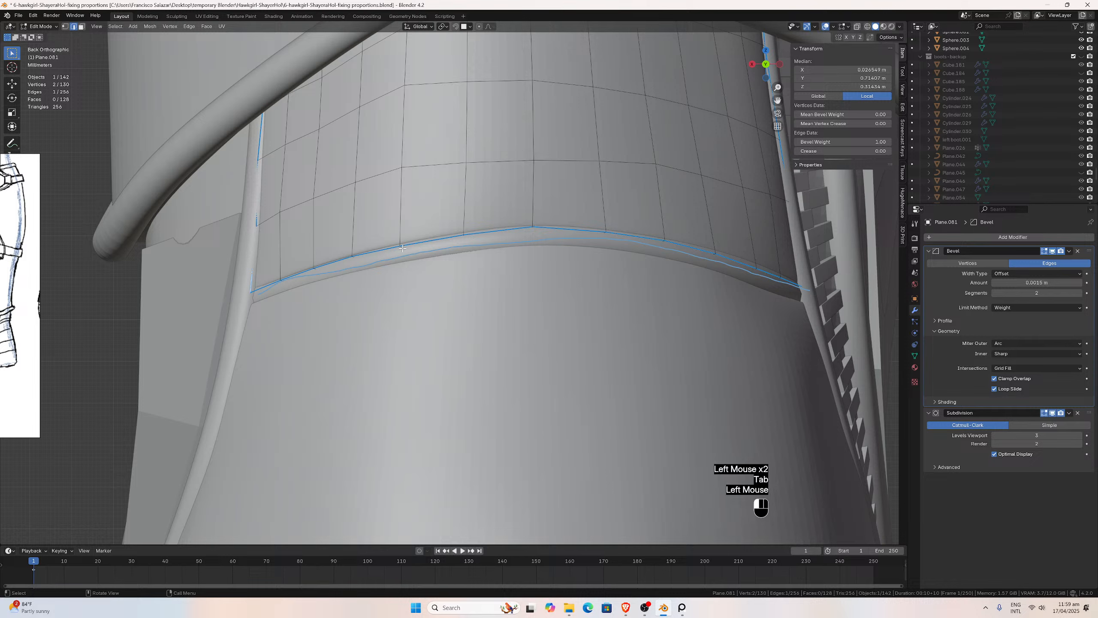
pyautogui.press('g')
pyautogui.press('z')
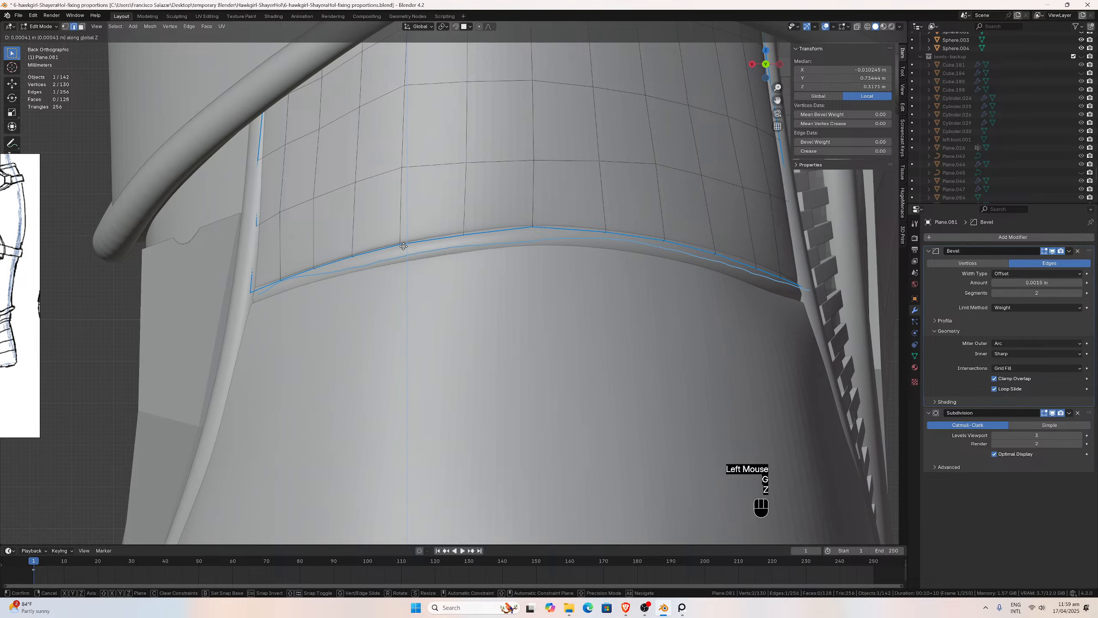
pyautogui.click(403, 245)
pyautogui.click(464, 237)
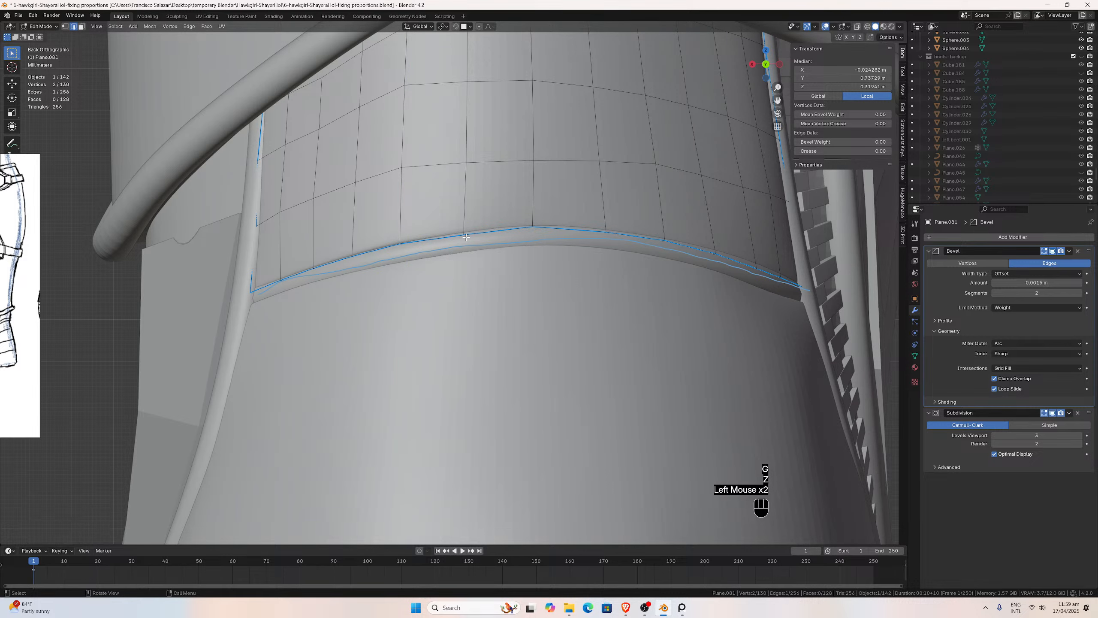
pyautogui.press('g')
pyautogui.press('z')
pyautogui.click(465, 235)
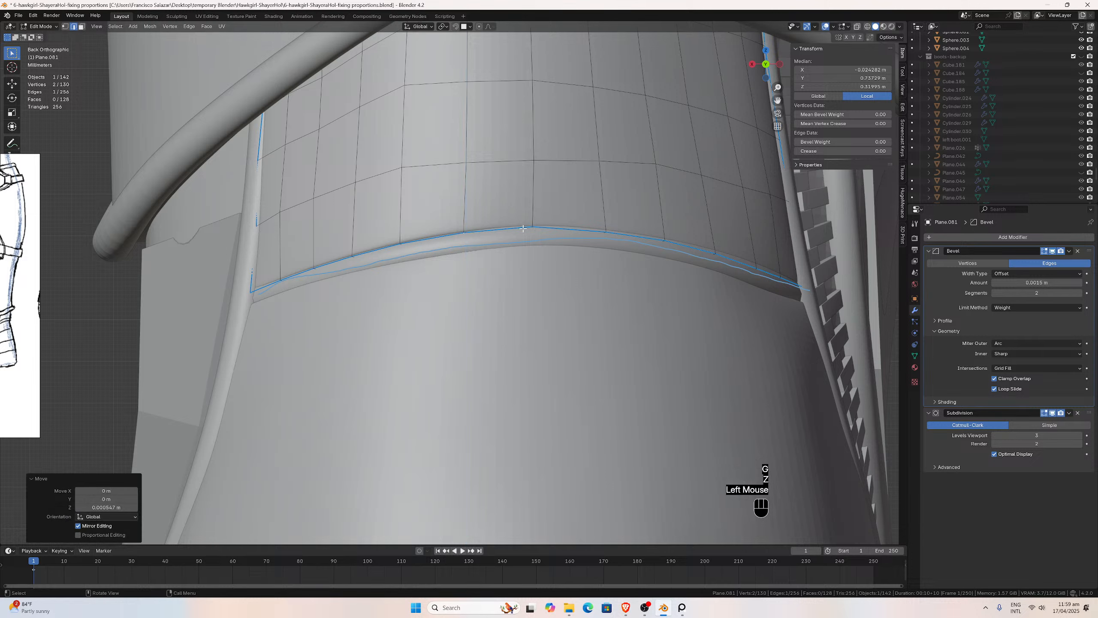
# Raise the lower-rim edge at the curve's peak slightly along Z, and its neighbour toward the toothed trim by about 0.0005 m.
pyautogui.click(533, 228)
pyautogui.press('g')
pyautogui.press('z')
pyautogui.click(533, 226)
pyautogui.click(600, 233)
pyautogui.press('g')
pyautogui.press('z')
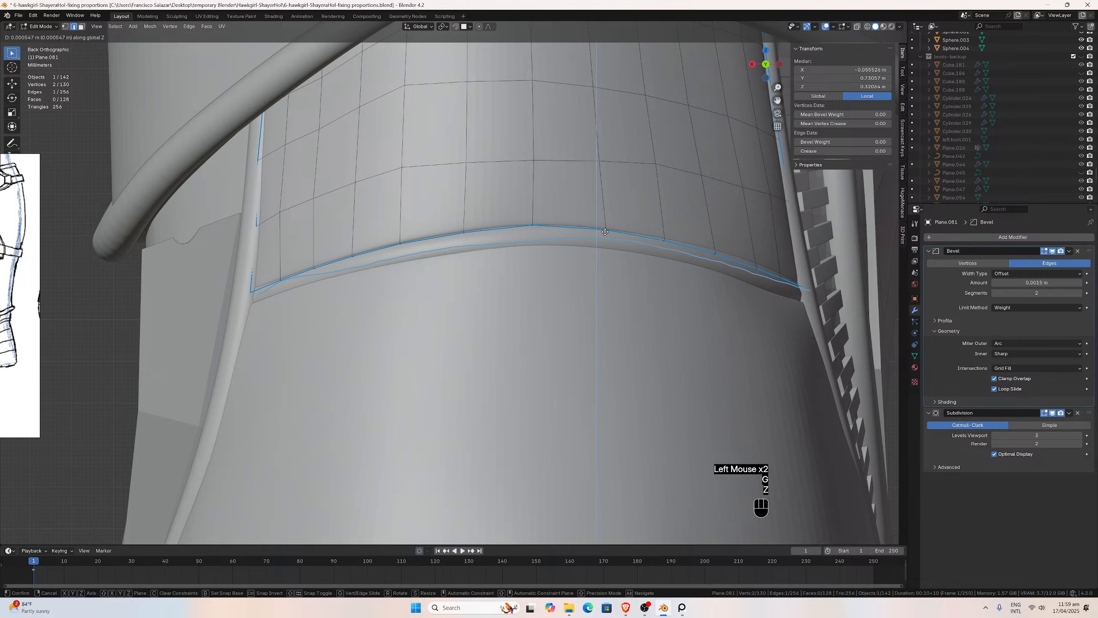
pyautogui.click(605, 232)
# Raise the following two lower-rim edges toward the toothed trim along Z, the first by about 0.0006 m.
pyautogui.click(662, 244)
pyautogui.press('g')
pyautogui.press('z')
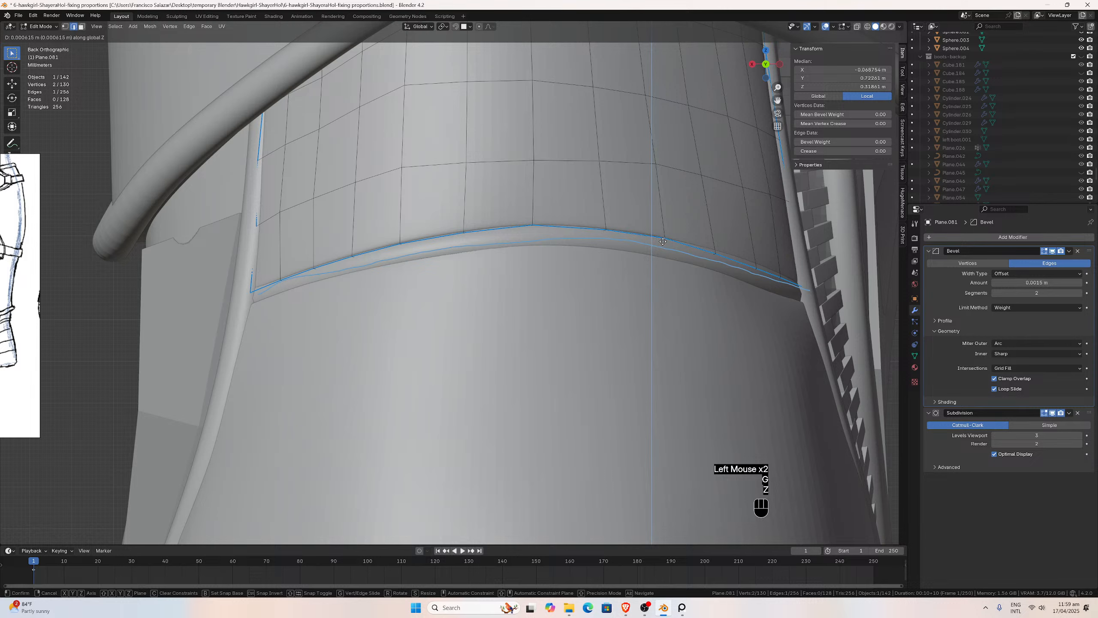
pyautogui.click(663, 243)
pyautogui.click(711, 256)
pyautogui.press('g')
pyautogui.press('z')
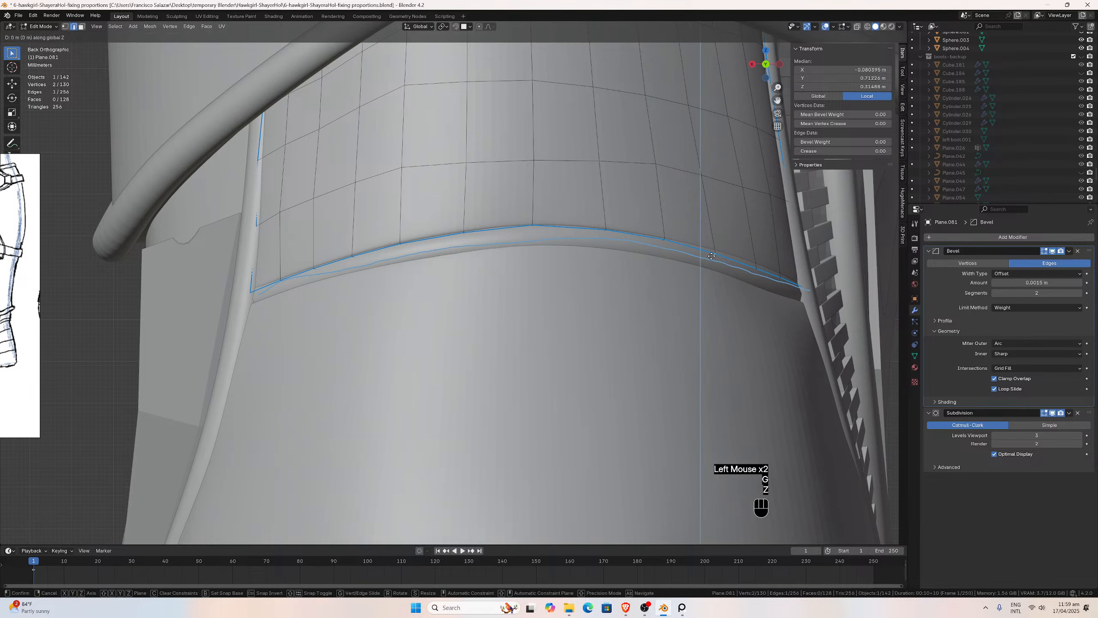
pyautogui.click(712, 255)
# Adjust the last two lower-rim edges beside the toothed trim along Z, moving the first about 0.0005 m up.
pyautogui.click(751, 270)
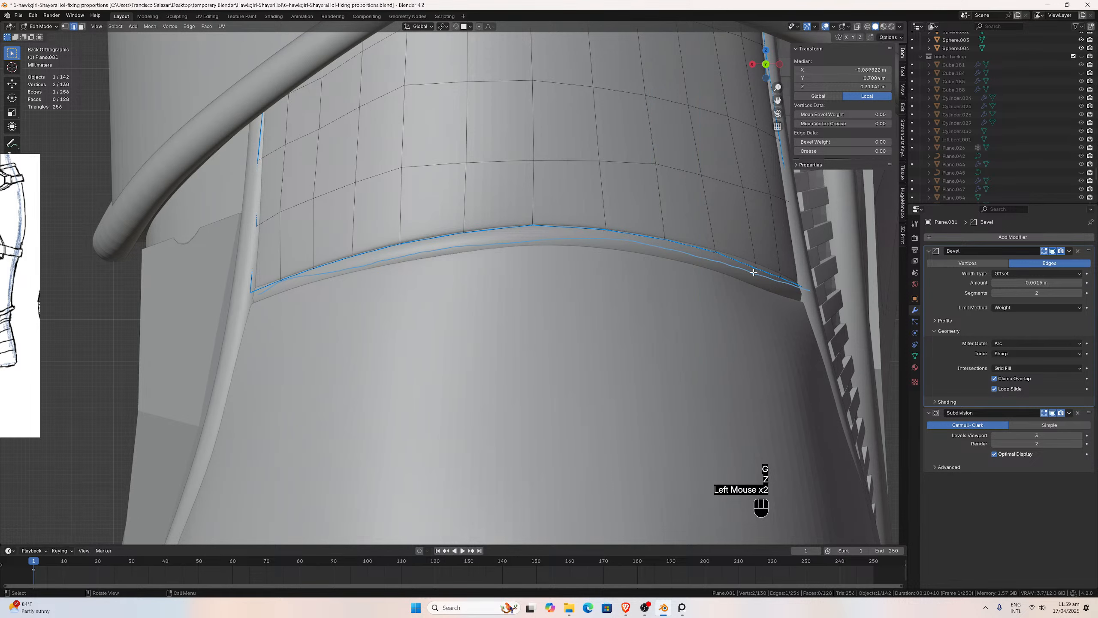
pyautogui.press('g')
pyautogui.press('z')
pyautogui.click(754, 270)
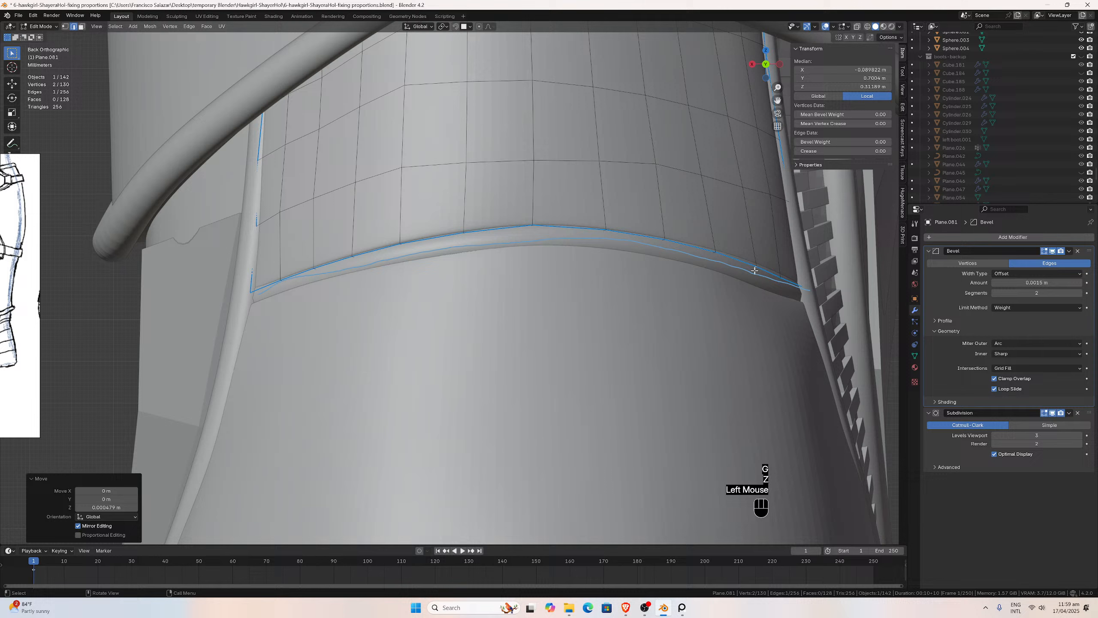
pyautogui.click(778, 279)
pyautogui.press('g')
pyautogui.press('z')
pyautogui.click(777, 279)
# Raise the two lower-rim edges nearest the corner opposite the toothed trim along Z, the outermost by about 0.0002 m.
pyautogui.click(283, 282)
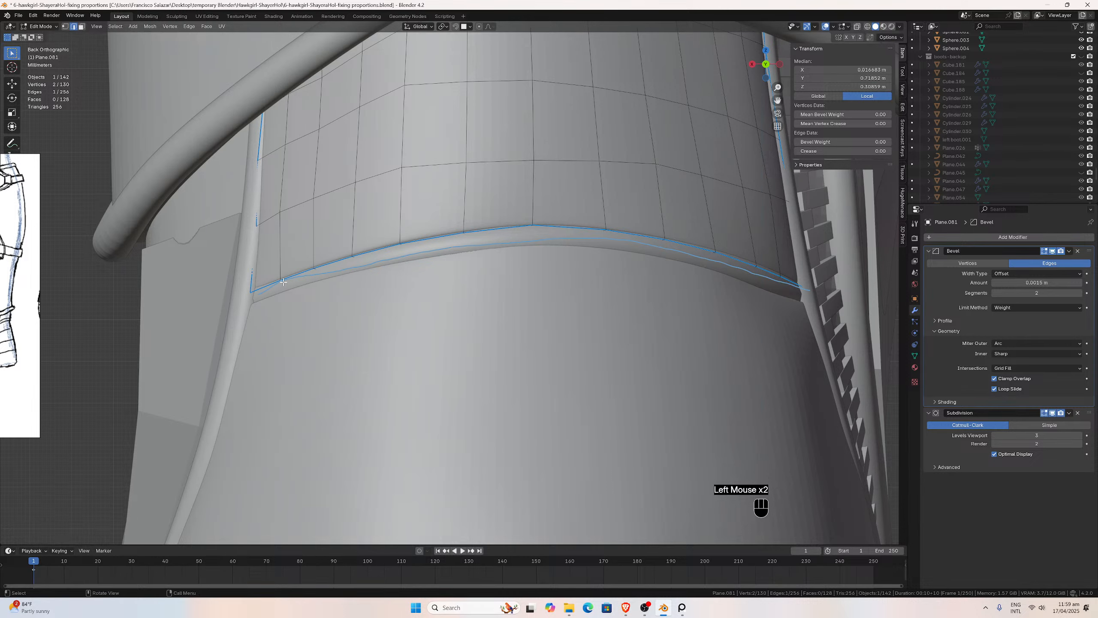
pyautogui.press('g')
pyautogui.press('z')
pyautogui.click(289, 281)
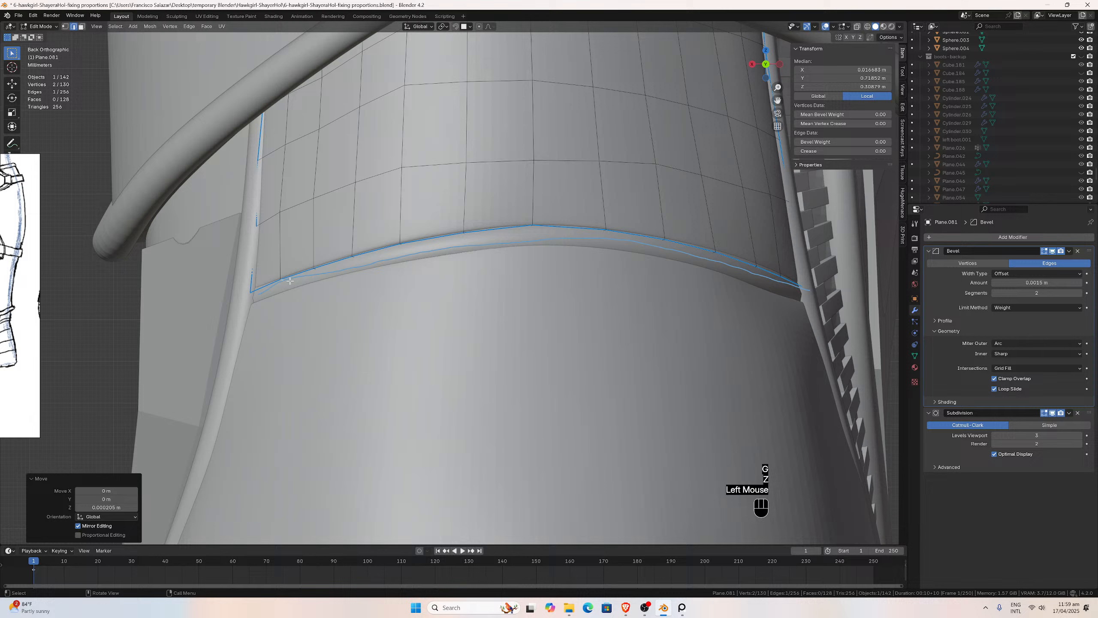
pyautogui.click(314, 271)
pyautogui.press('g')
pyautogui.press('z')
pyautogui.click(321, 270)
# Raise the lower-rim edge at the curve's peak about 0.0003 m more along Z.
pyautogui.click(534, 229)
pyautogui.press('g')
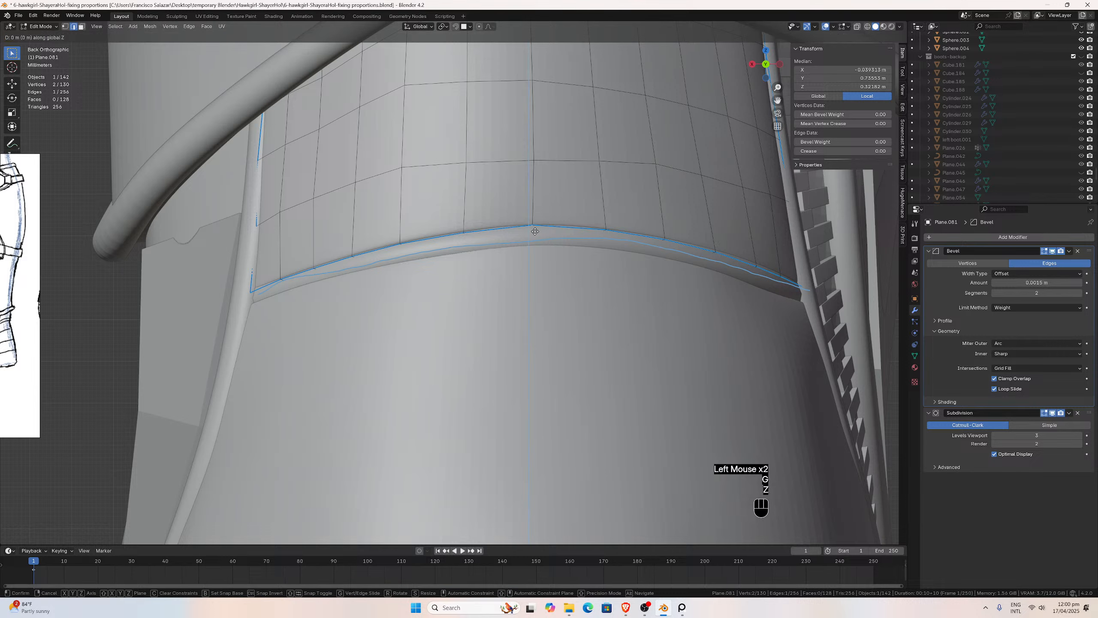
pyautogui.press('z')
pyautogui.click(535, 230)
pyautogui.scroll(-1, 530, 224)
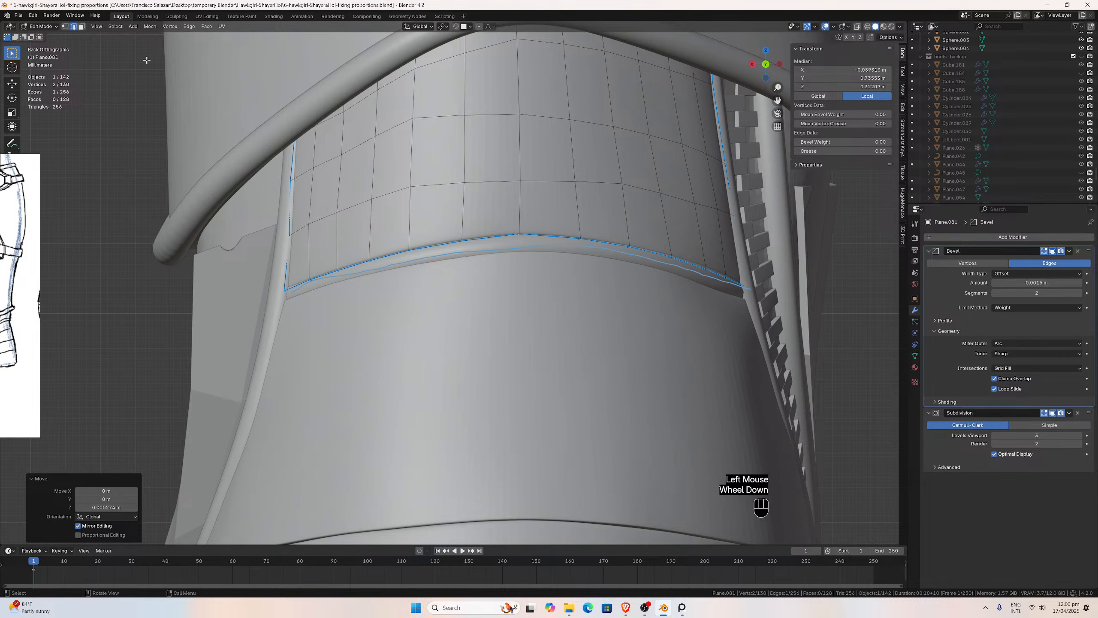
# Select the front and back vertices directly above the rim's peak in see-through view and raise them about 0.0022 m along Z.
pyautogui.click(65, 27)
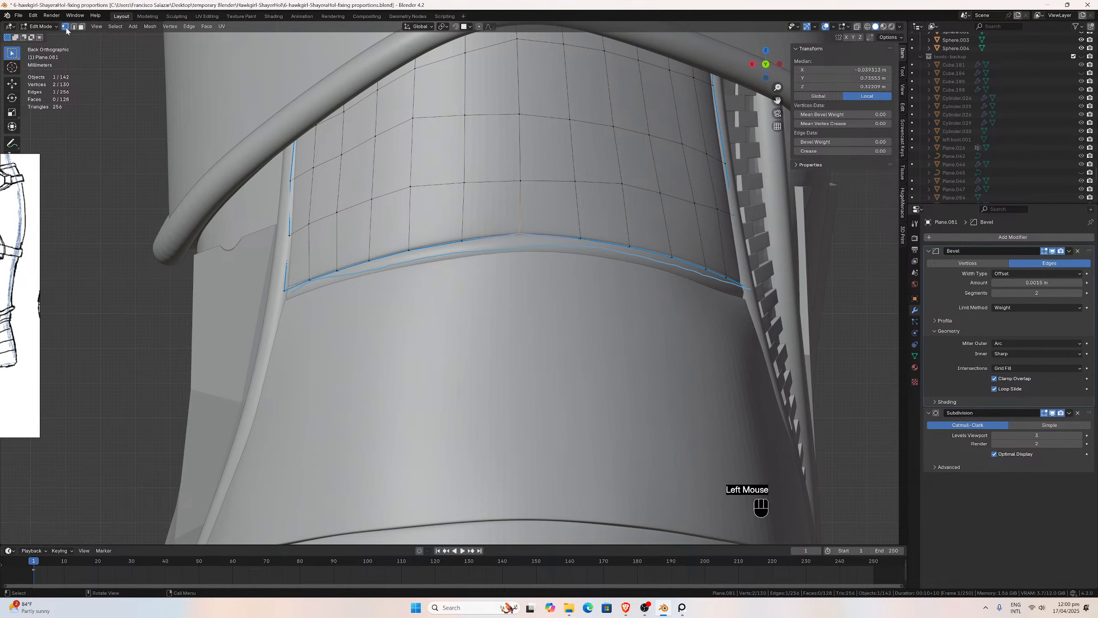
pyautogui.click(857, 29)
pyautogui.click(515, 184)
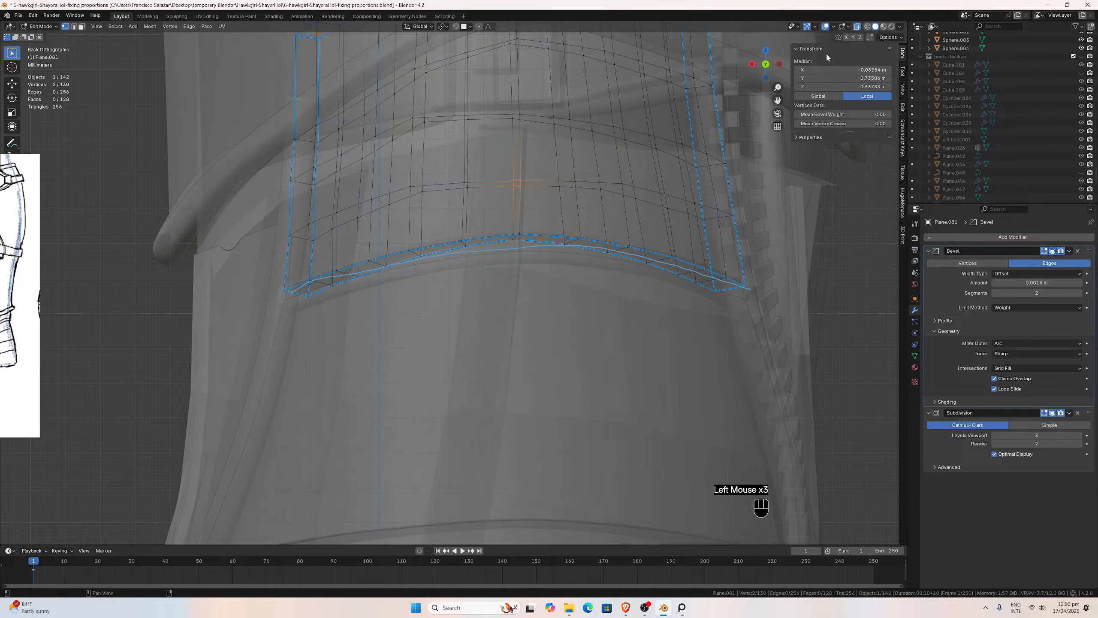
pyautogui.click(859, 29)
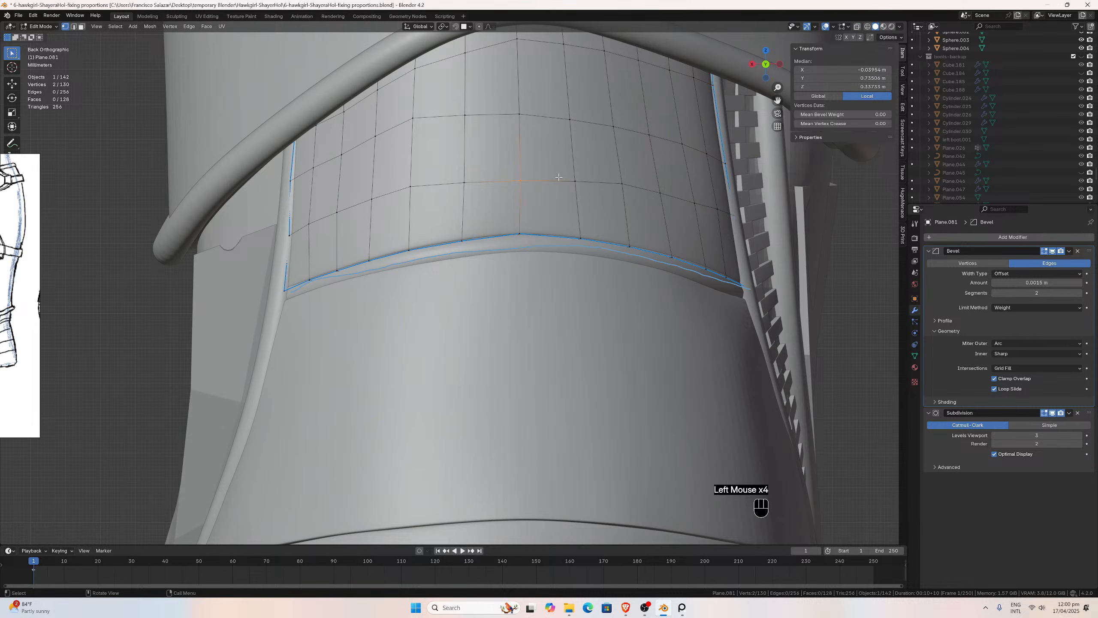
pyautogui.press('g')
pyautogui.press('z')
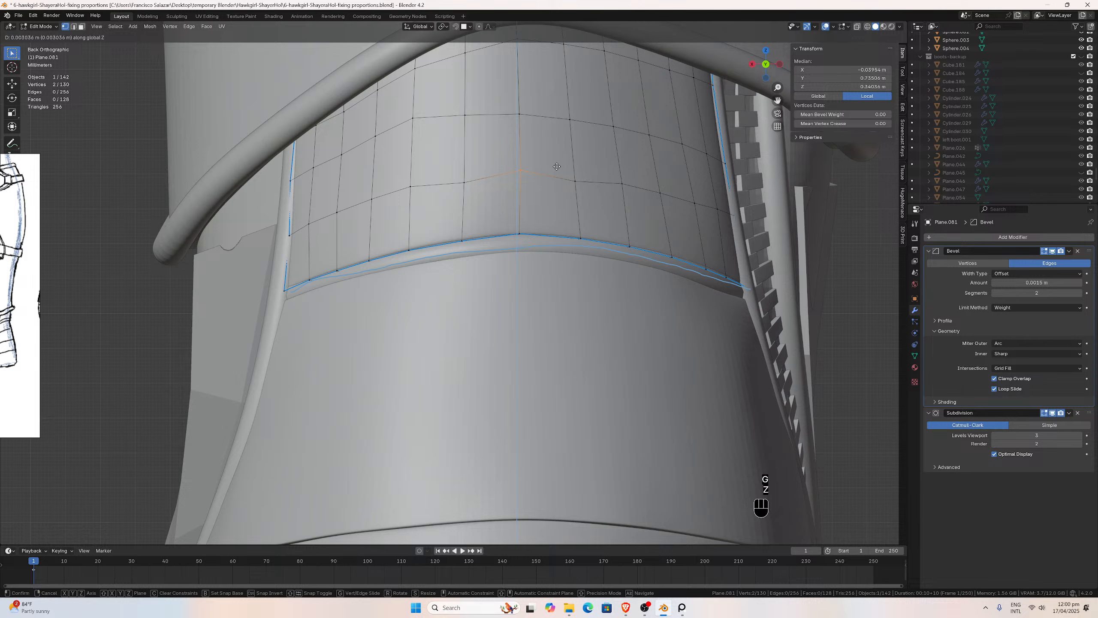
pyautogui.click(557, 168)
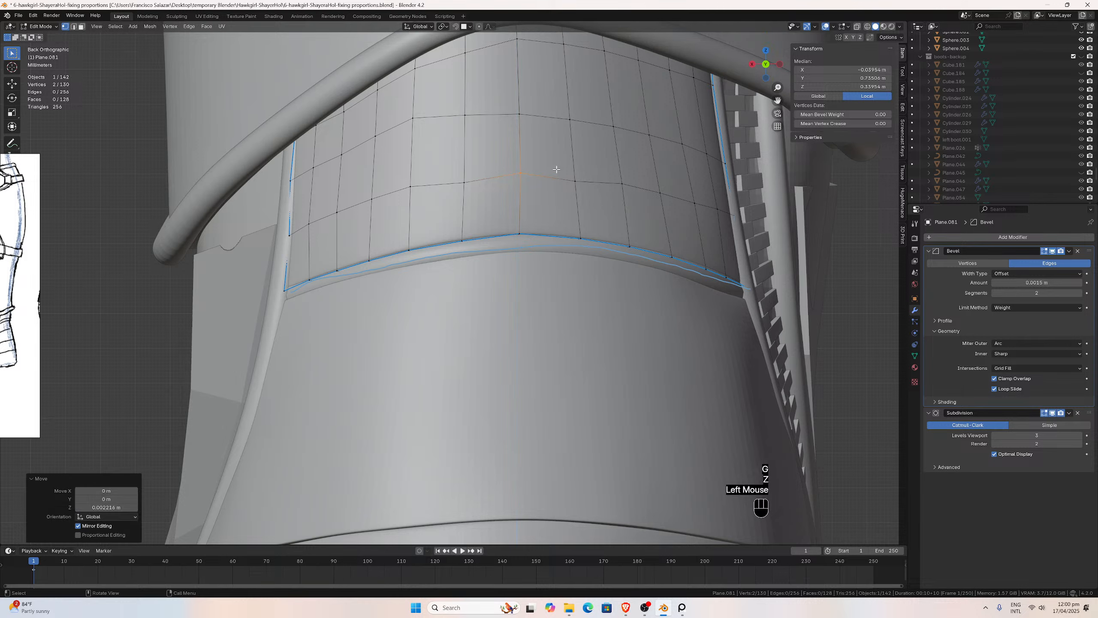
# Select the front and back vertices in the second row above the rim's peak and raise them about 0.0031 m along Z.
pyautogui.click(856, 28)
pyautogui.click(507, 98)
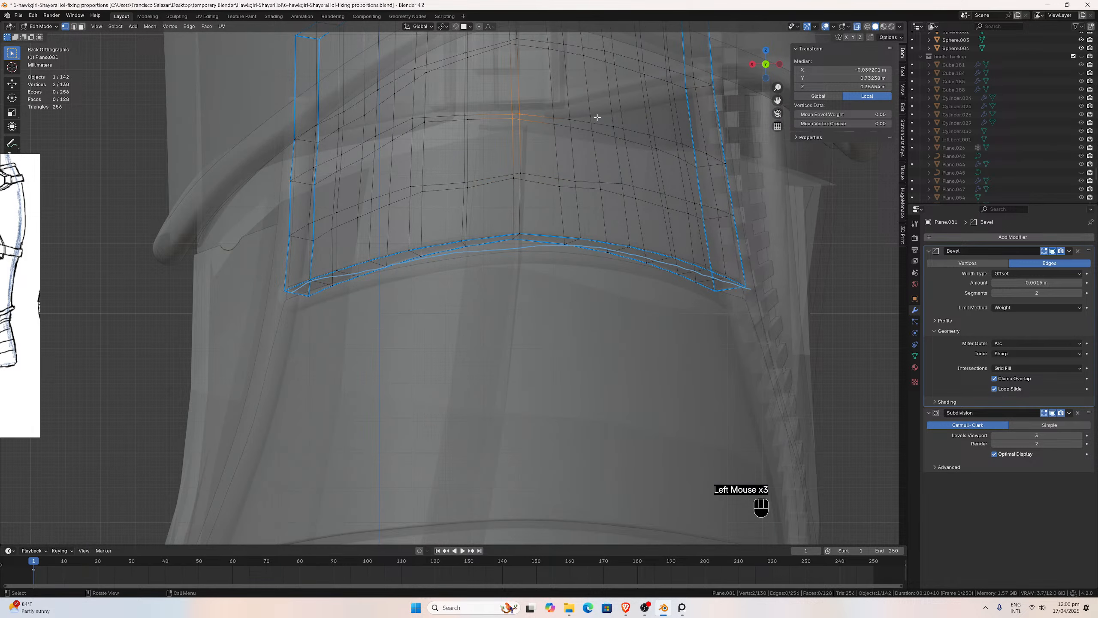
pyautogui.click(856, 27)
pyautogui.press('g')
pyautogui.press('z')
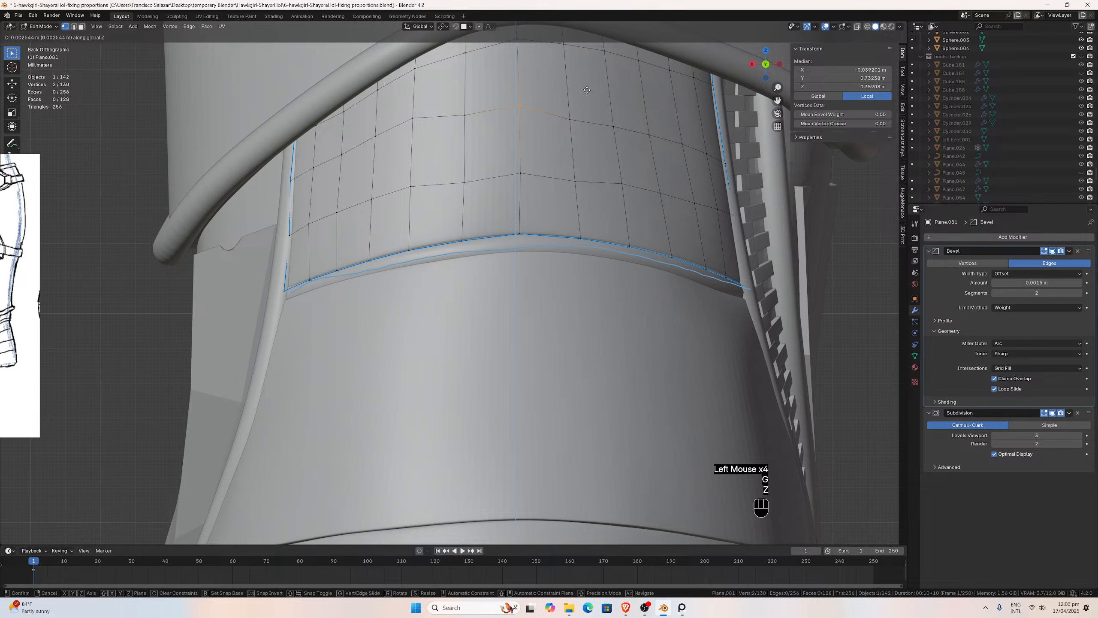
pyautogui.click(588, 89)
# Raise the neighbouring second-row vertex pair, on the side away from the toothed trim, about 0.0023 m along Z.
pyautogui.click(856, 28)
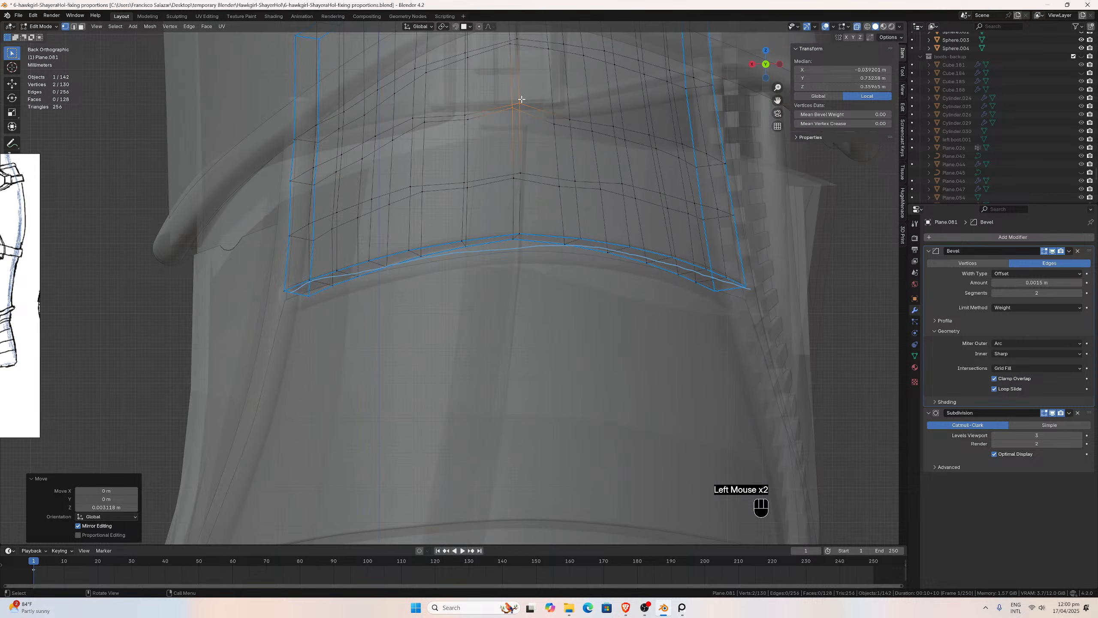
pyautogui.click(468, 112)
pyautogui.click(857, 27)
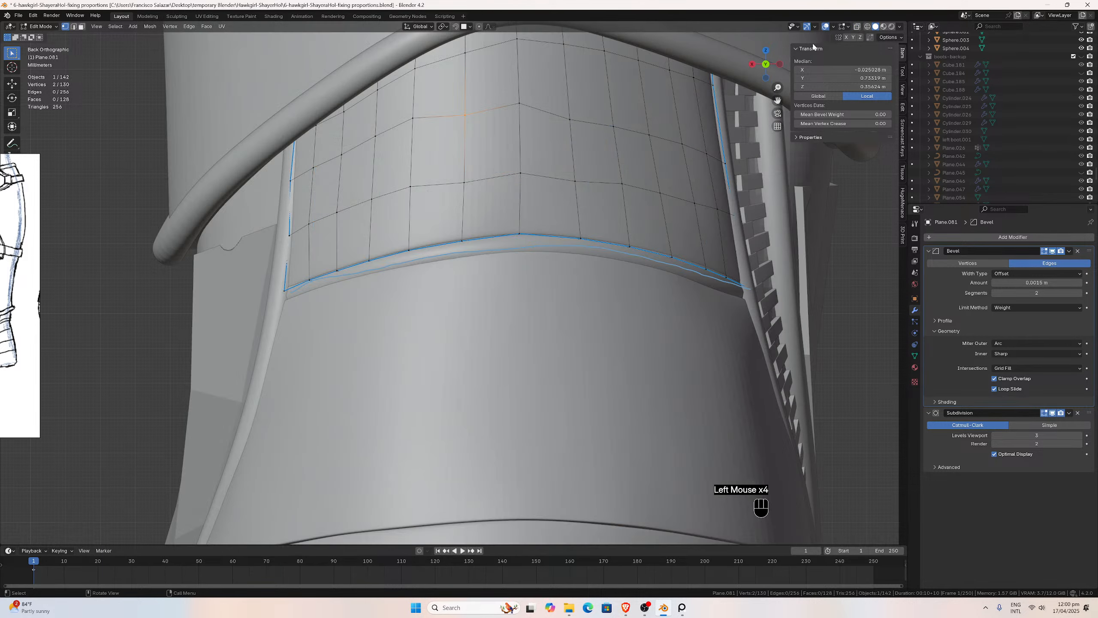
pyautogui.press('g')
pyautogui.press('z')
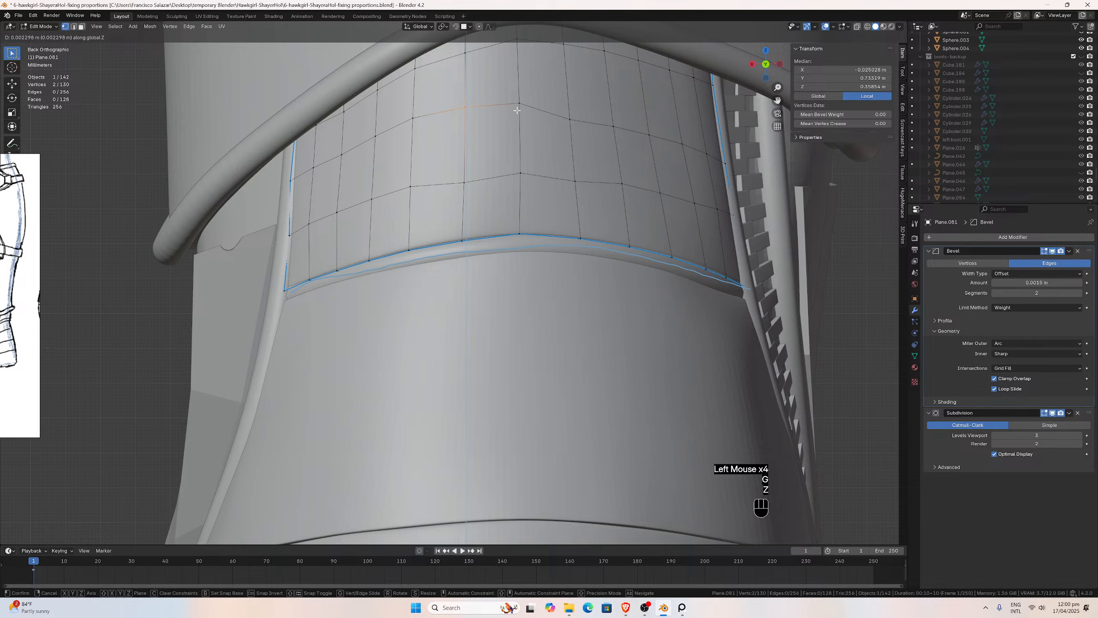
pyautogui.click(516, 110)
# Raise the second-row vertex pair beside the center column, toward the toothed trim, about 0.0027 m along Z.
pyautogui.click(856, 27)
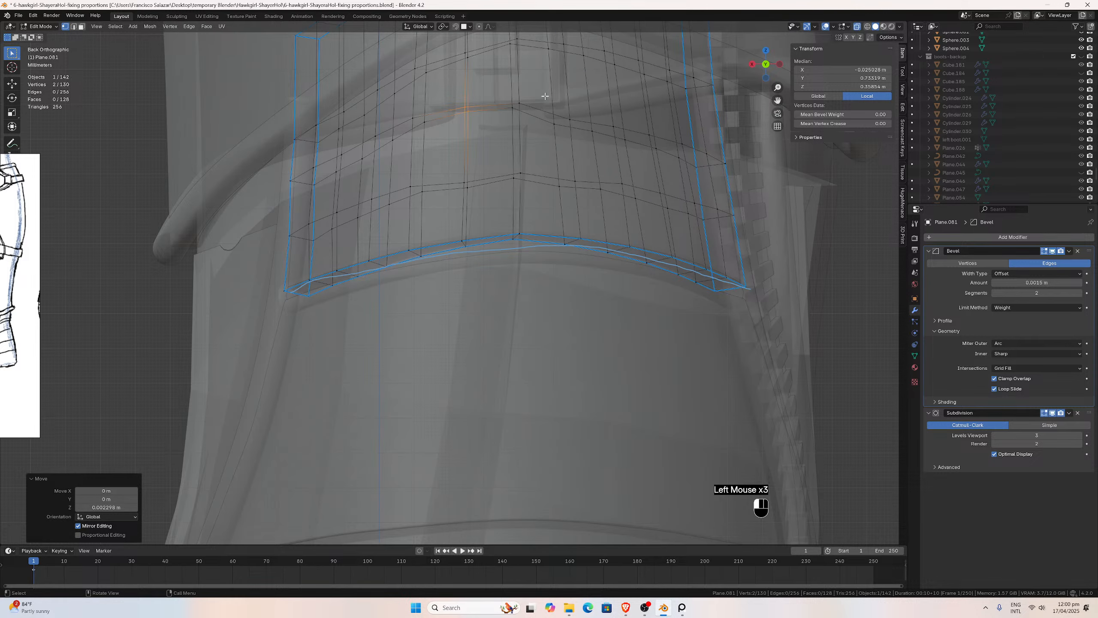
pyautogui.click(570, 121)
pyautogui.click(857, 28)
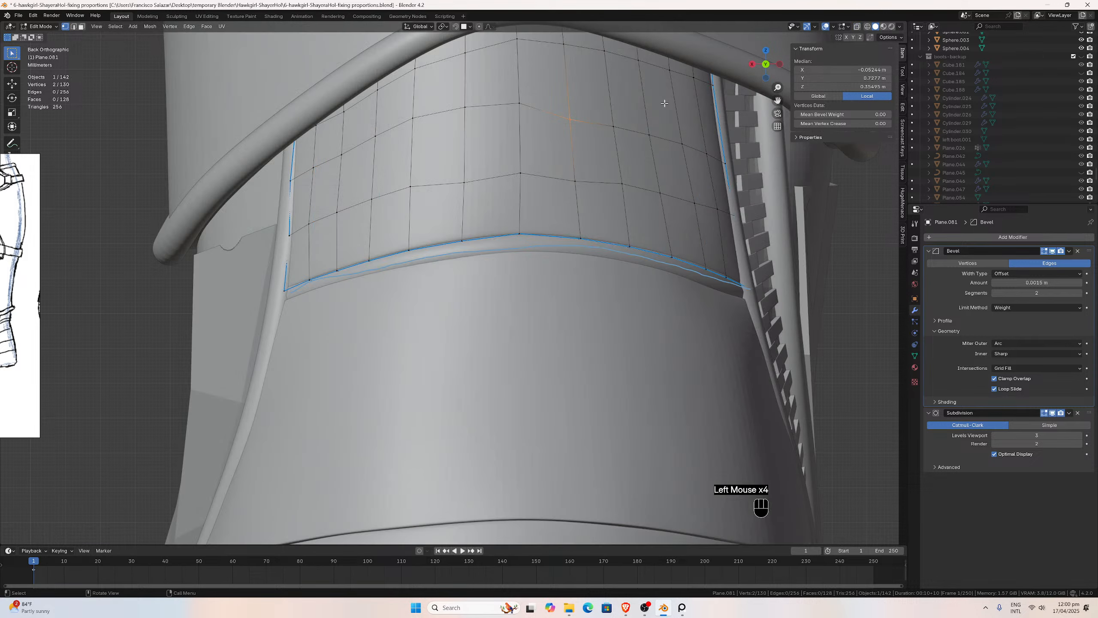
pyautogui.press('g')
pyautogui.press('z')
pyautogui.click(664, 94)
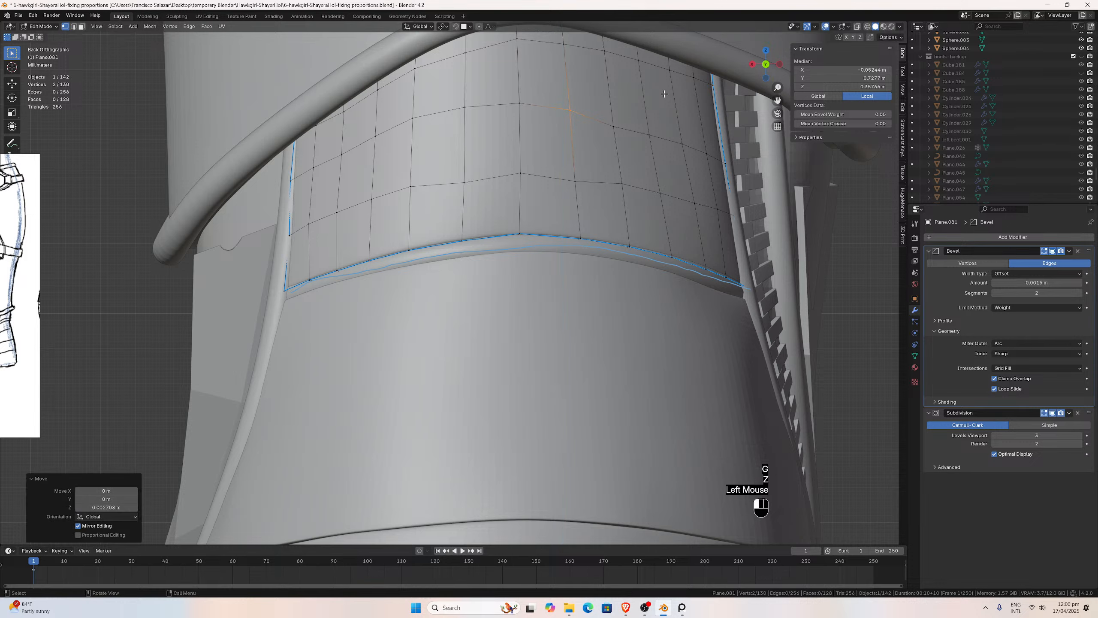
# Raise the first-row vertex pair above the rim, beside the center column and away from the toothed trim, about 0.002 m along Z.
pyautogui.click(857, 28)
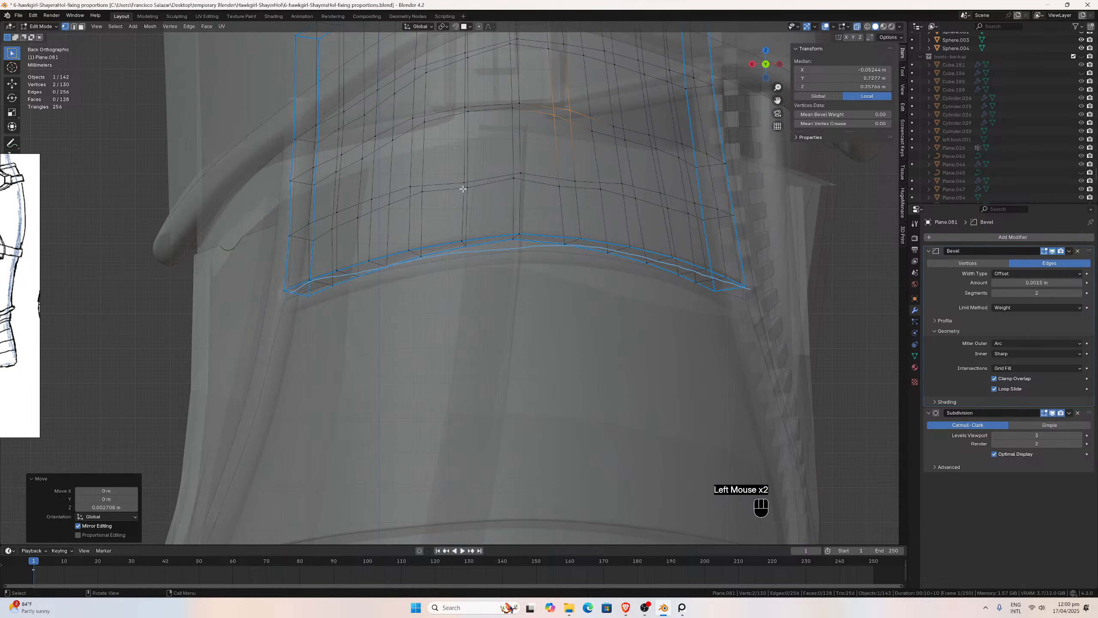
pyautogui.click(466, 184)
pyautogui.click(857, 27)
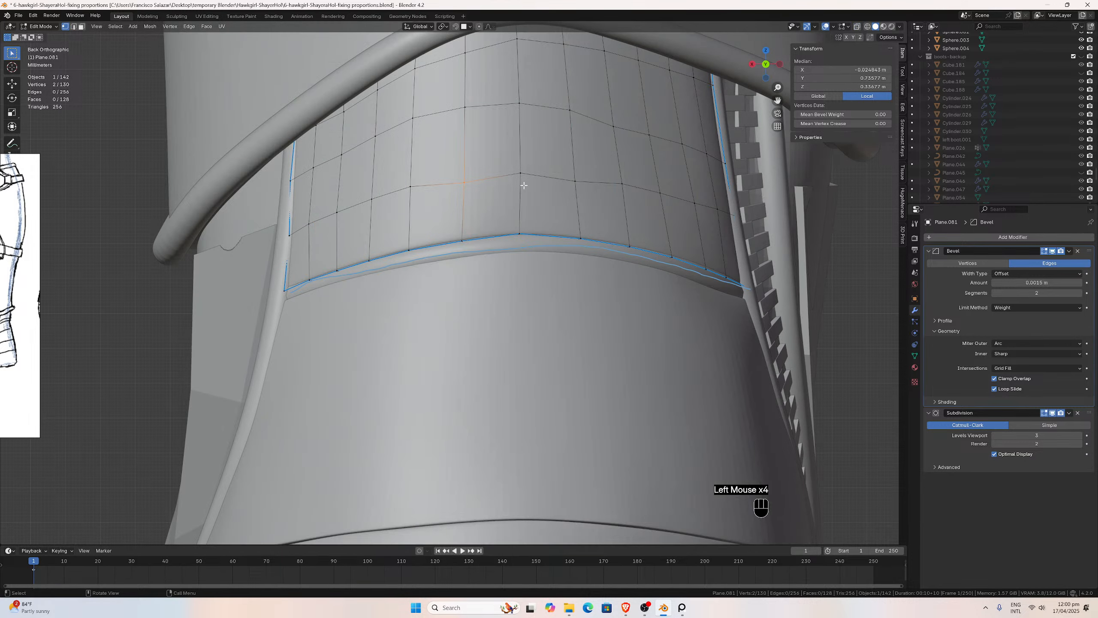
pyautogui.press('g')
pyautogui.press('z')
pyautogui.click(523, 178)
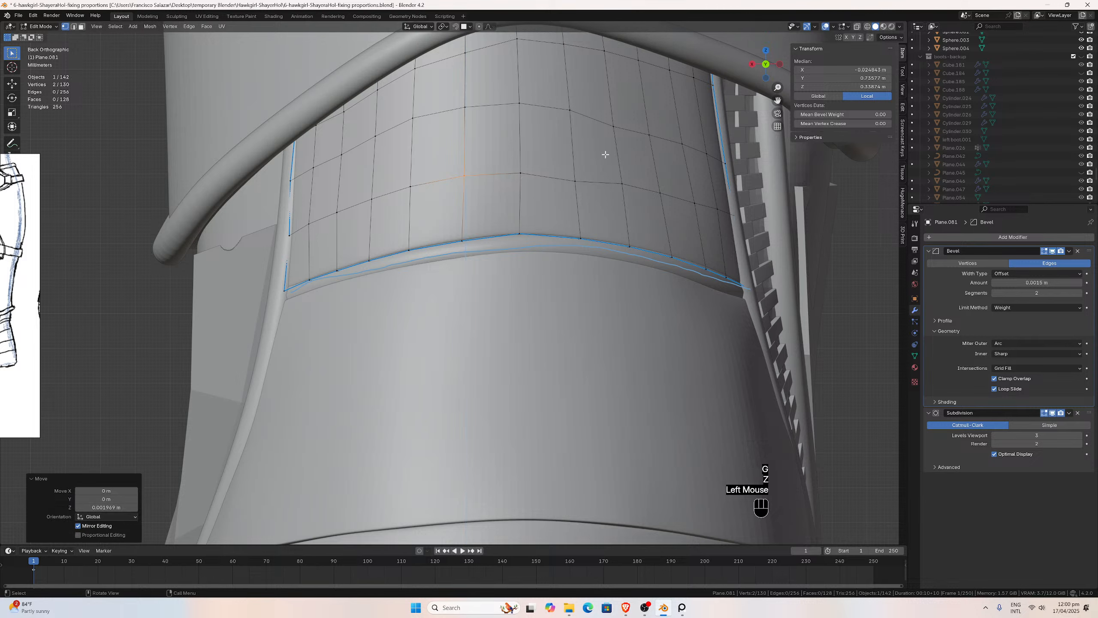
# Raise the first-row vertex pair above the rim, beside the center column toward the toothed trim, about 0.0014 m along Z.
pyautogui.click(858, 27)
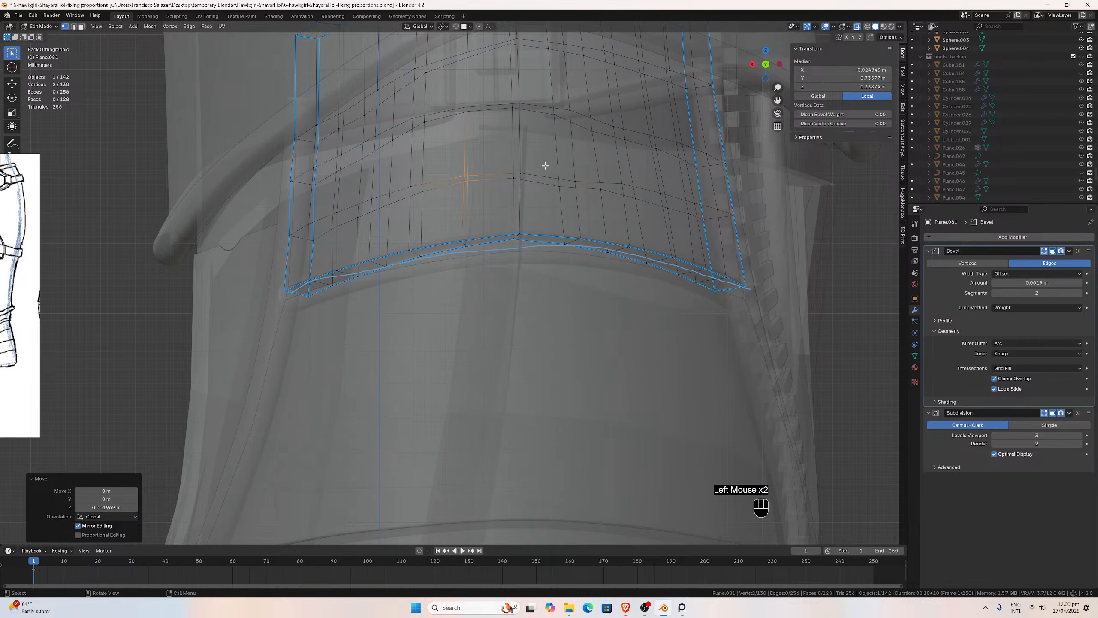
pyautogui.click(589, 178)
pyautogui.click(854, 30)
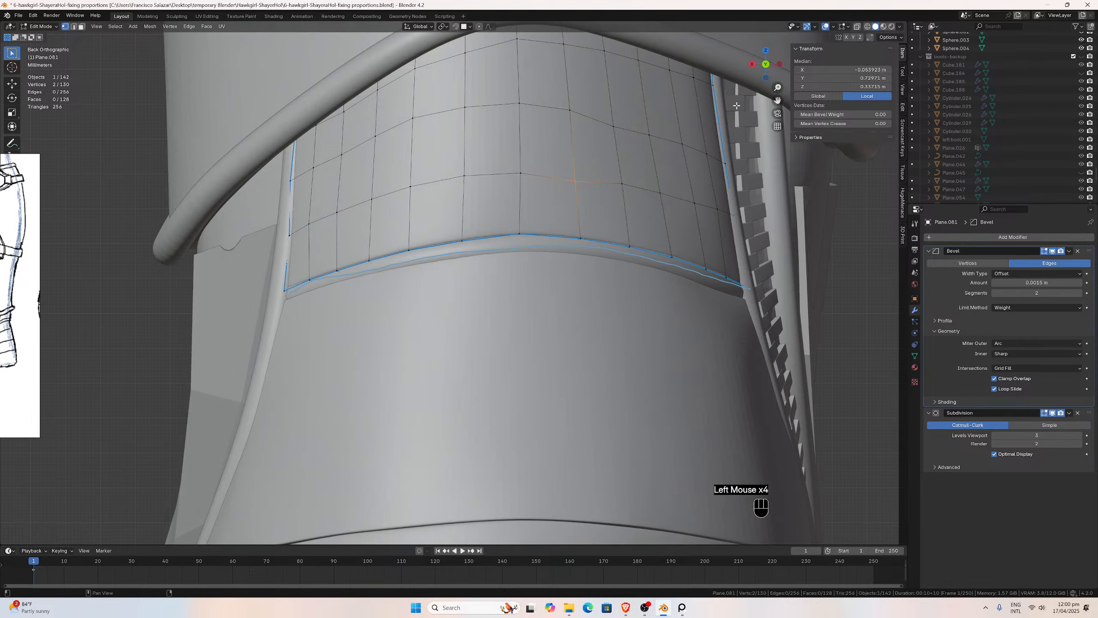
pyautogui.press('g')
pyautogui.press('z')
pyautogui.click(640, 183)
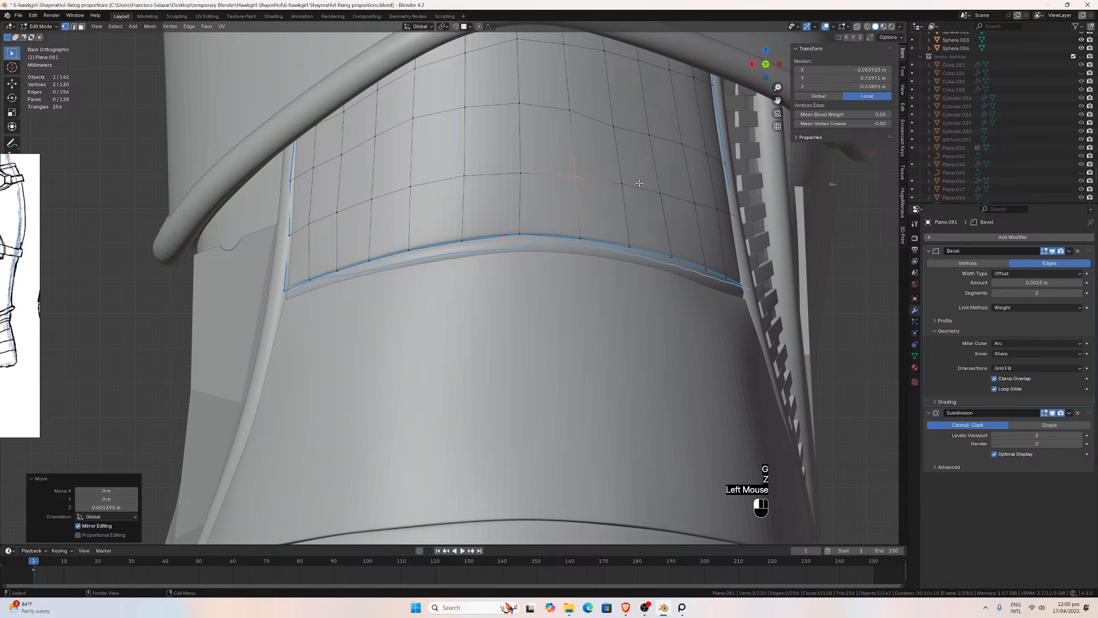
# Select the second-row front and back vertices two columns from the center, toward the toothed trim, and raise them about 0.0012 m along Z.
pyautogui.click(857, 27)
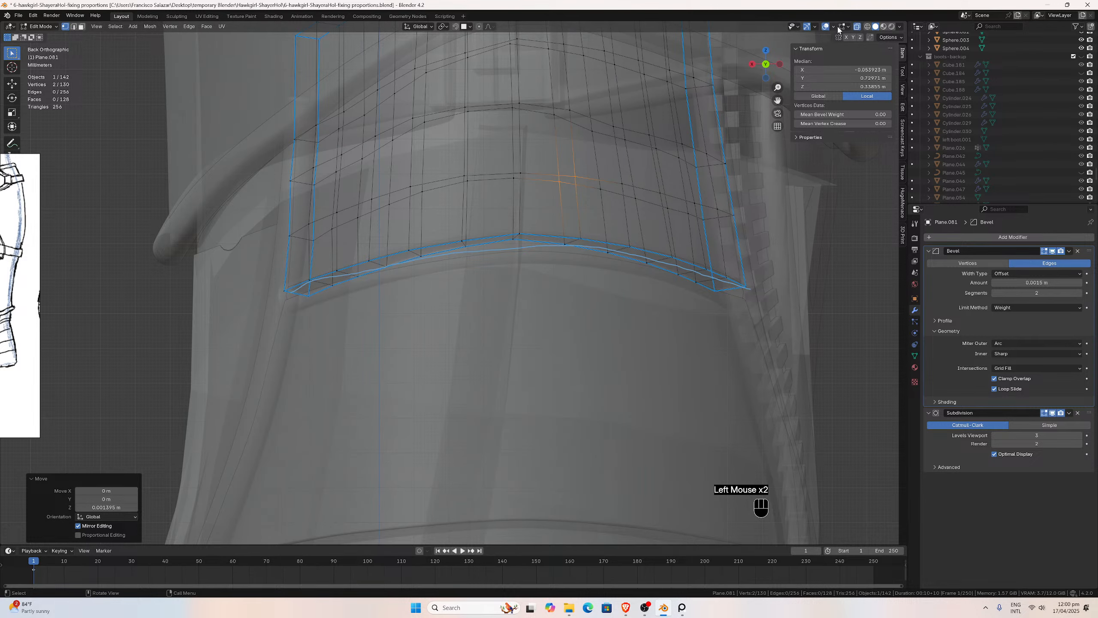
pyautogui.click(857, 28)
pyautogui.click(858, 27)
pyautogui.click(613, 126)
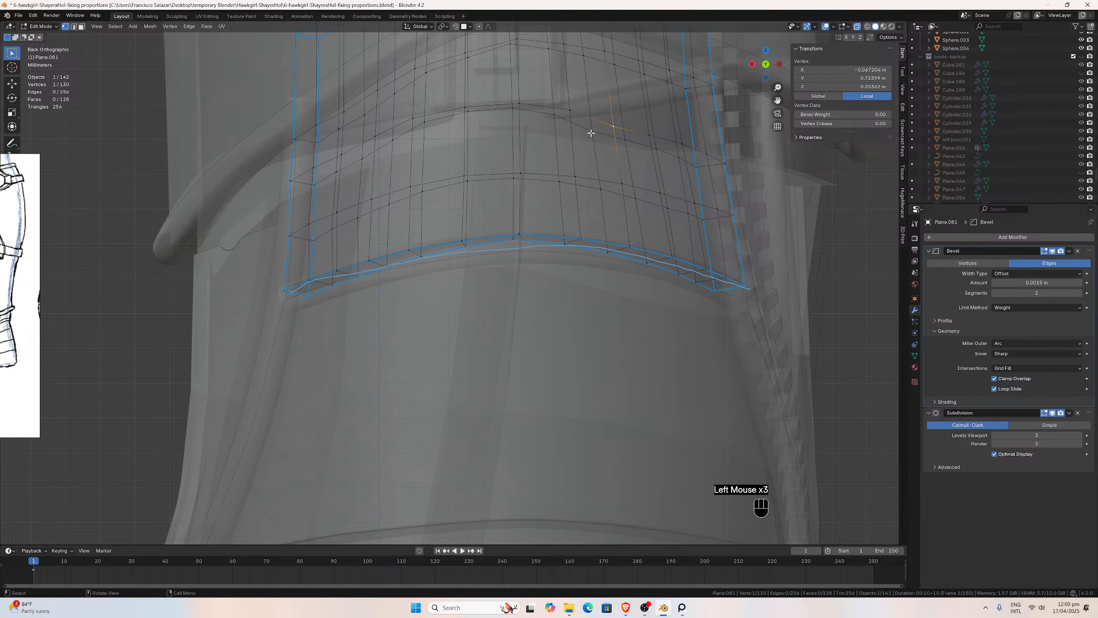
pyautogui.keyDown('shift'); pyautogui.click(592, 131); pyautogui.keyUp('shift')
pyautogui.click(856, 27)
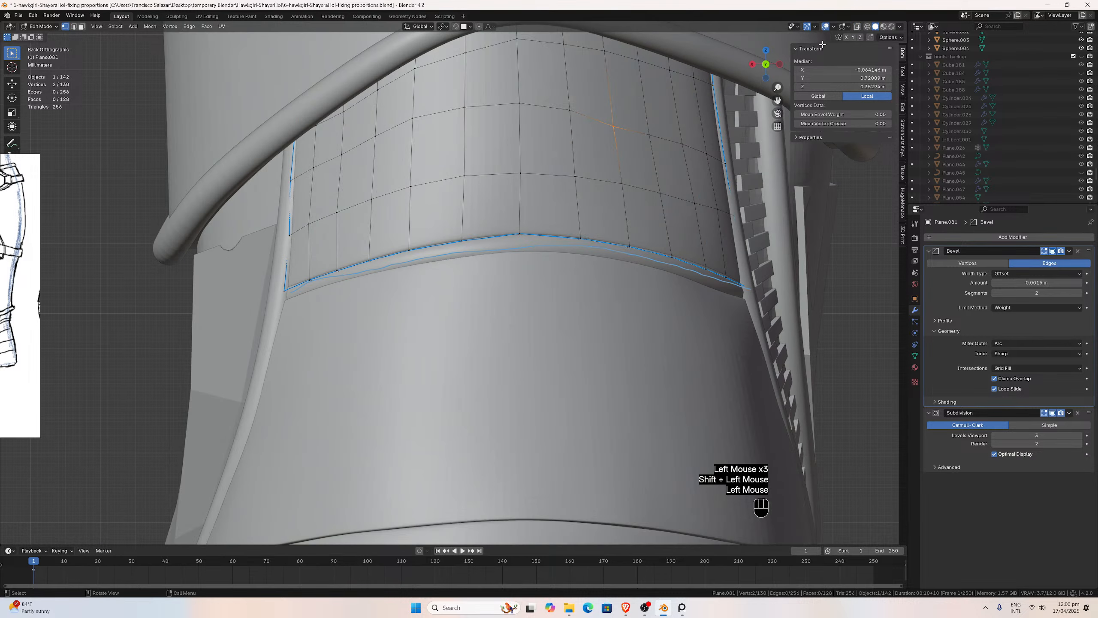
pyautogui.press('g')
pyautogui.press('z')
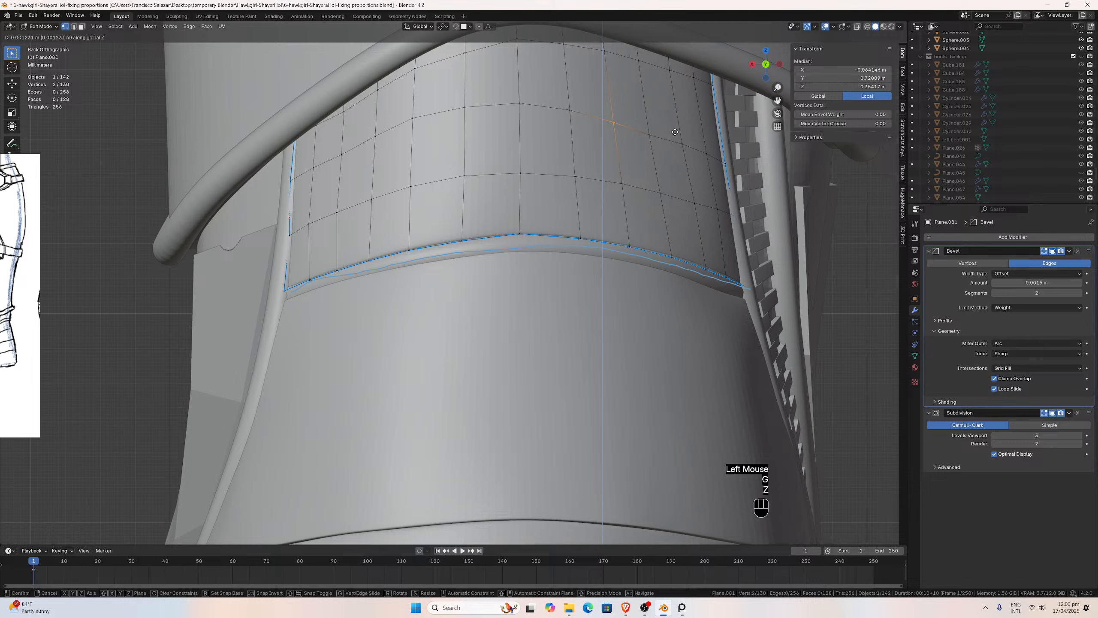
pyautogui.click(674, 131)
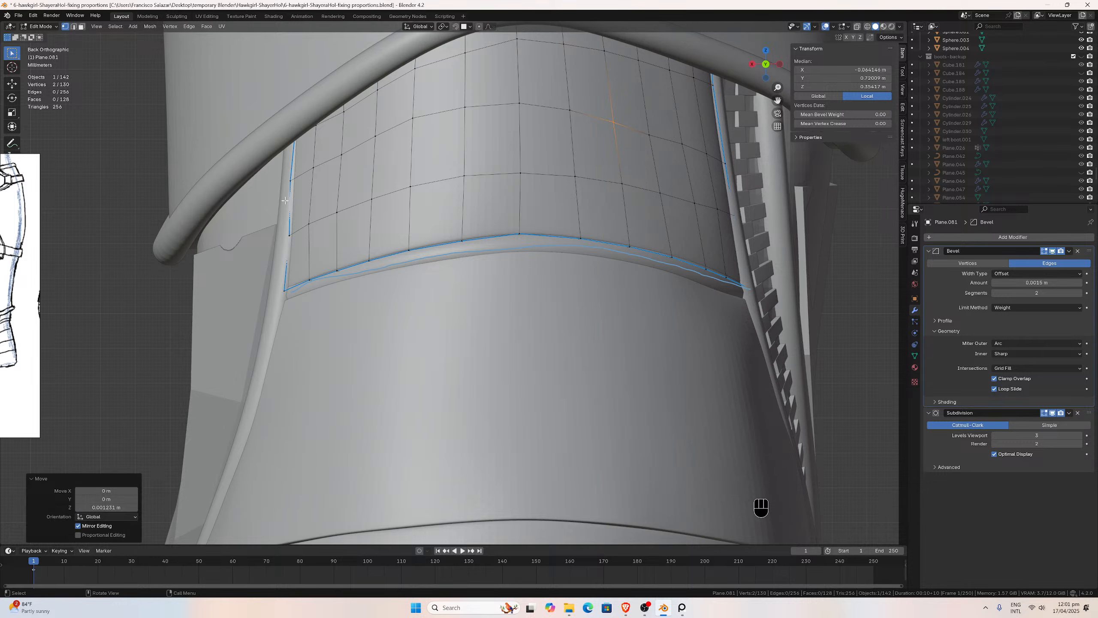
# Select the first-row vertex pair nearest the panel's side edge away from the toothed trim and move it about -0.0009 m along X.
pyautogui.click(858, 27)
pyautogui.doubleClick(320, 223)
pyautogui.keyDown('shift'); pyautogui.click(350, 225); pyautogui.keyUp('shift')
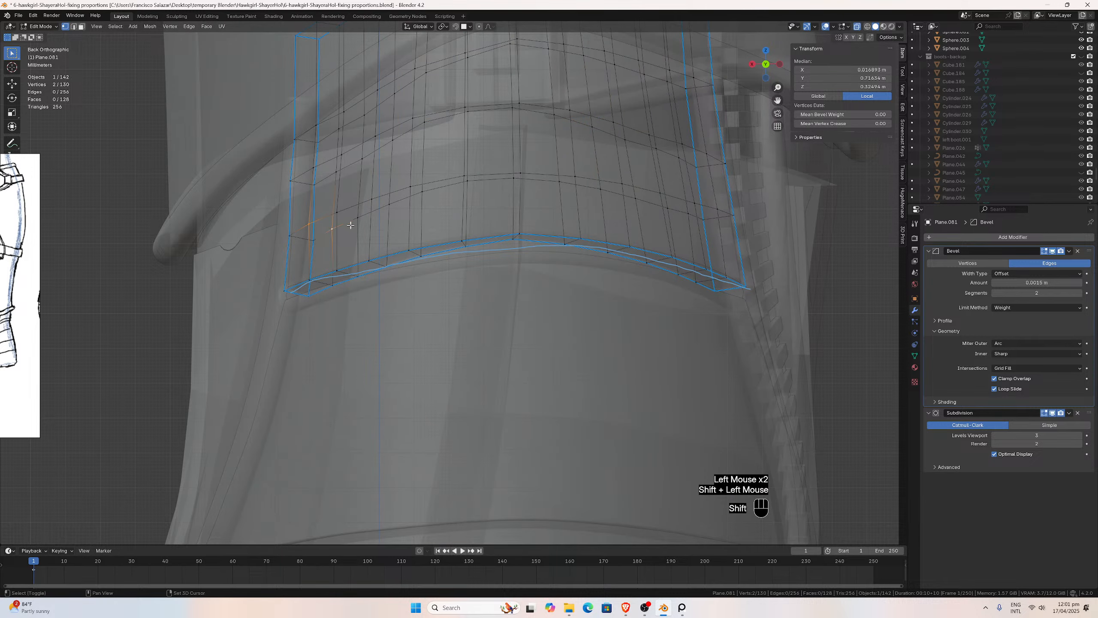
pyautogui.click(855, 28)
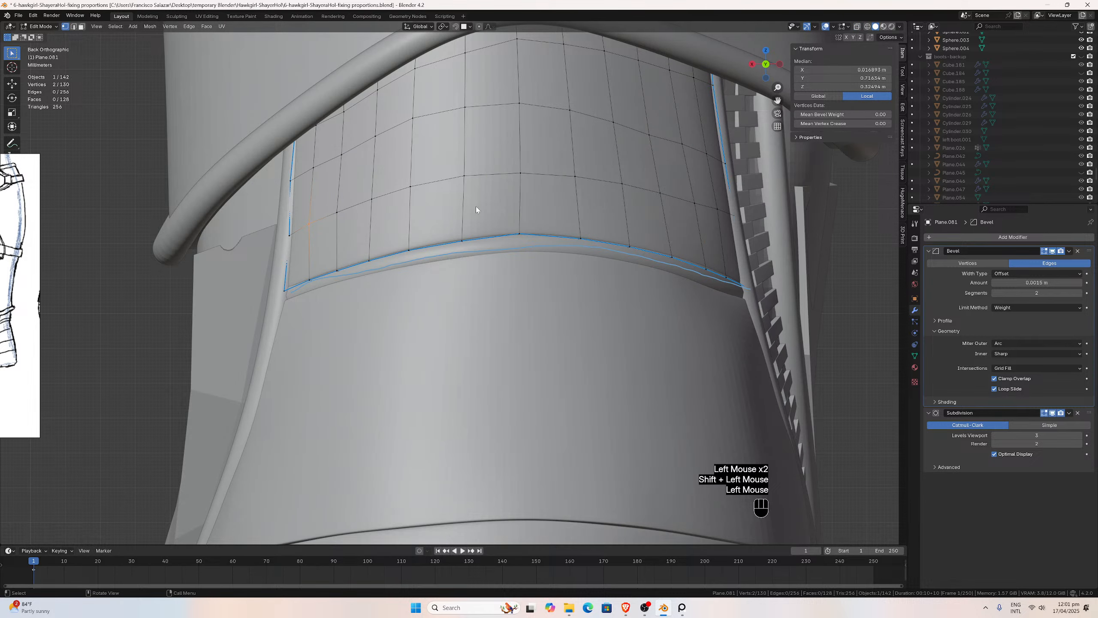
pyautogui.press('g')
pyautogui.press('x')
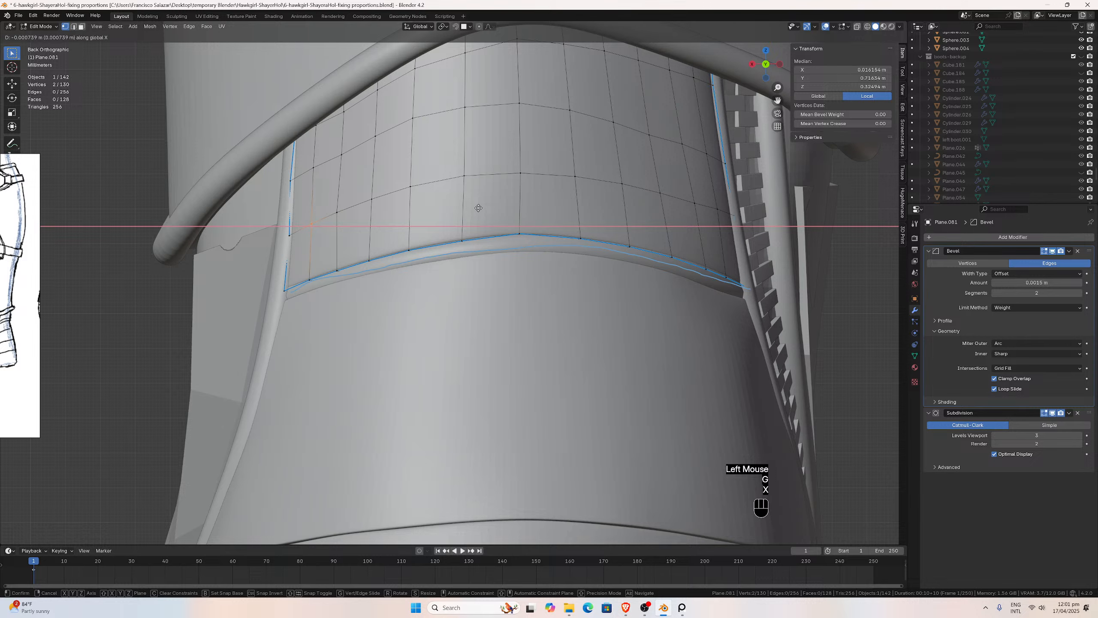
pyautogui.click(479, 212)
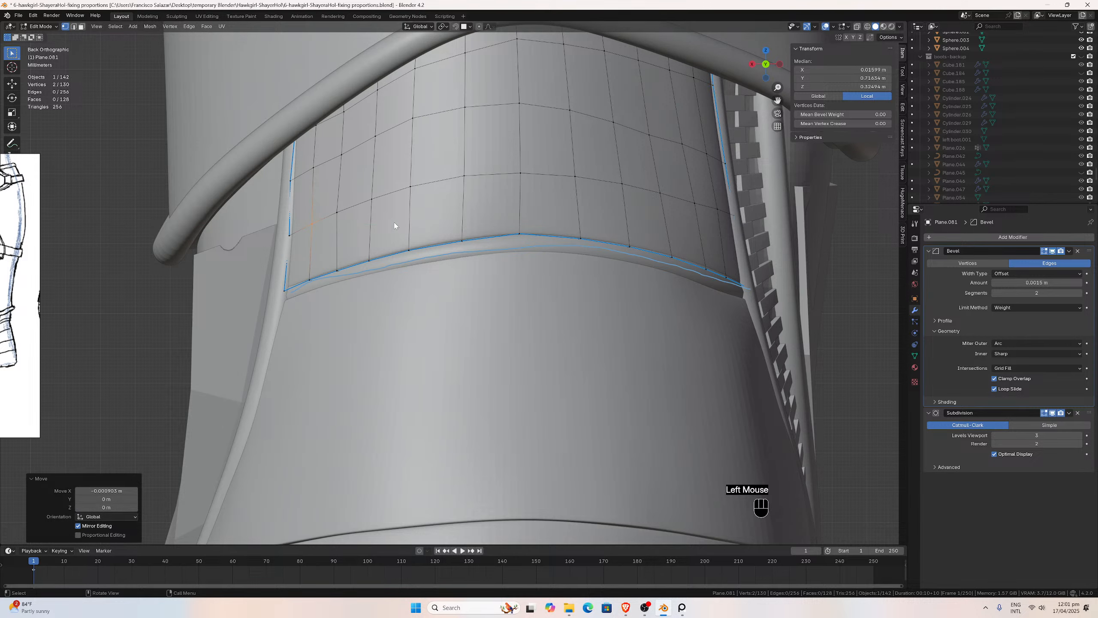
# Select the first-row vertex pair nearest the toothed trim and move it about 0.0008 m along X.
pyautogui.click(857, 27)
pyautogui.click(691, 219)
pyautogui.keyDown('shift'); pyautogui.click(695, 203); pyautogui.keyUp('shift')
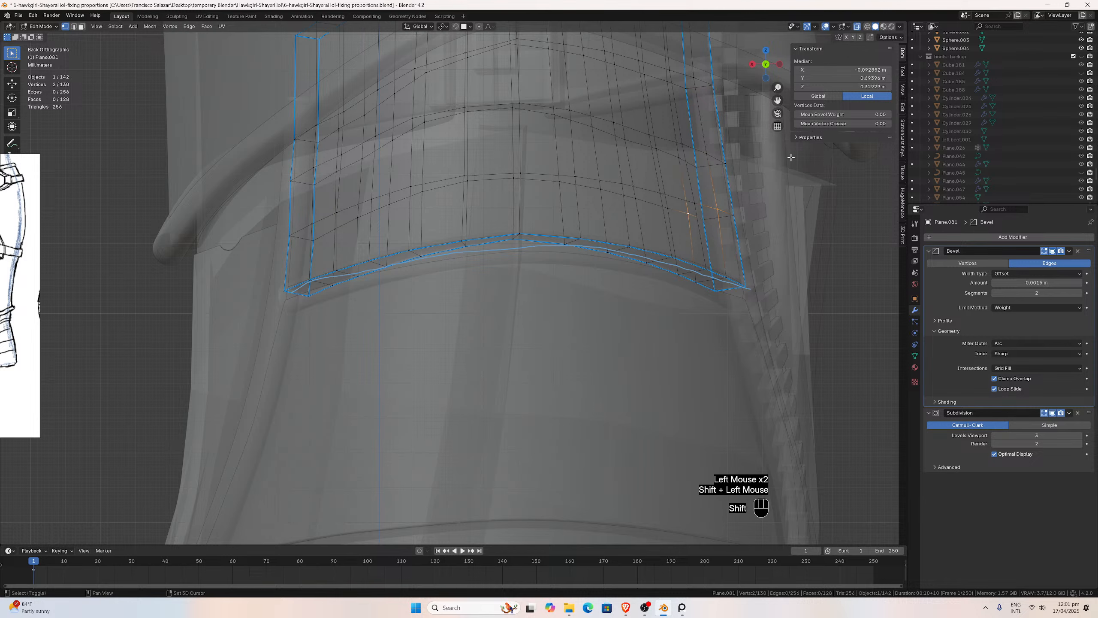
pyautogui.click(857, 27)
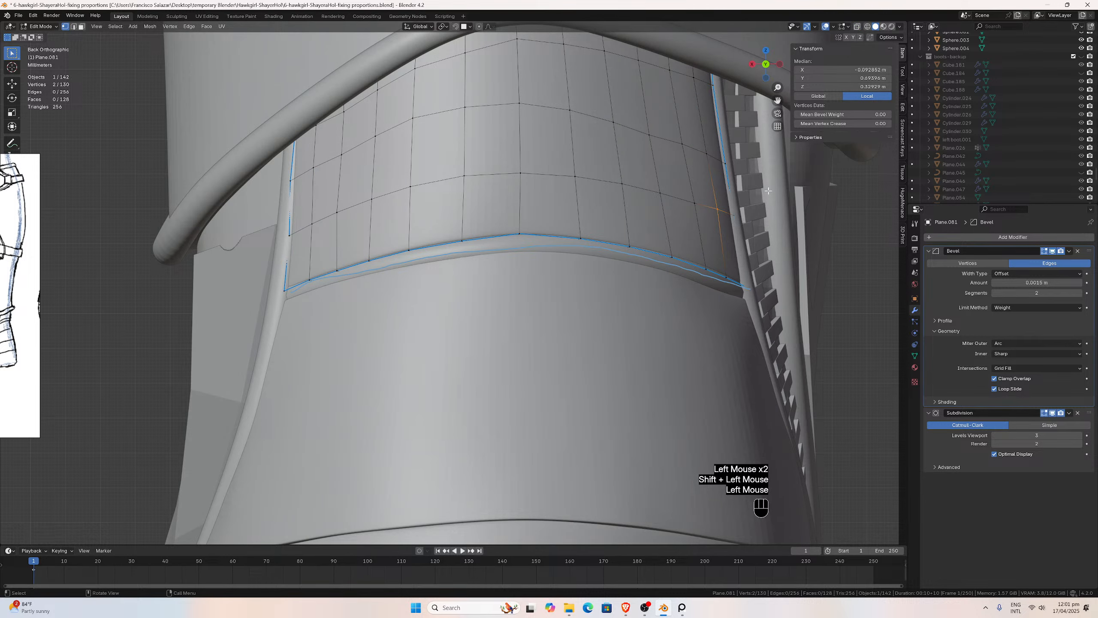
pyautogui.press('g')
pyautogui.press('x')
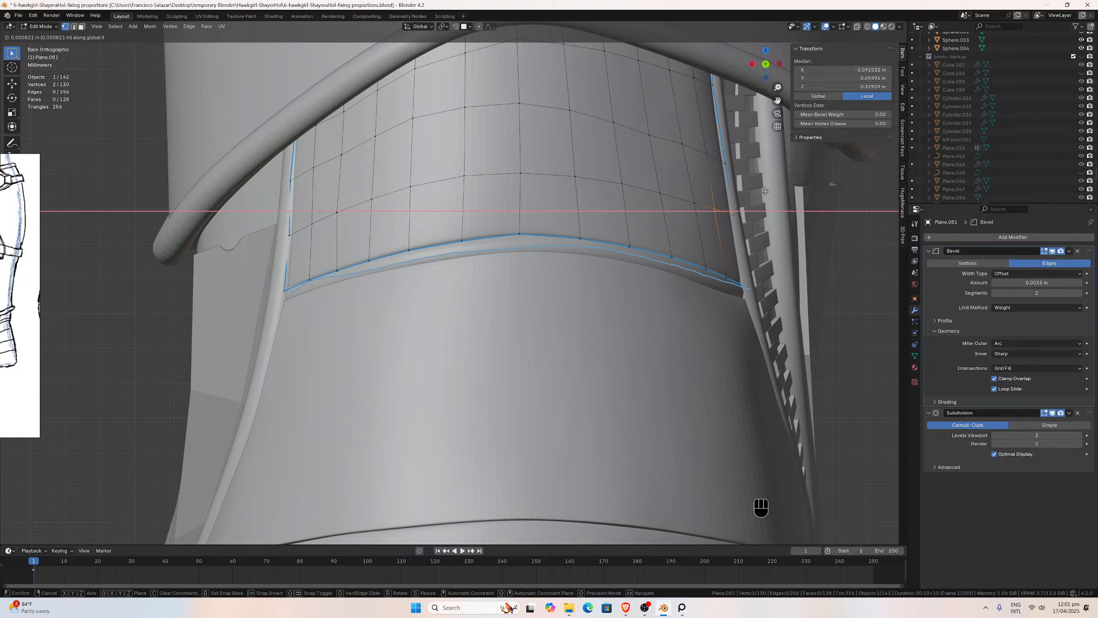
pyautogui.click(765, 191)
# Leave mesh editing and erase the blue annotation stroke along the seam below the upper heel panel in back view.
pyautogui.scroll(-3, 498, 245)
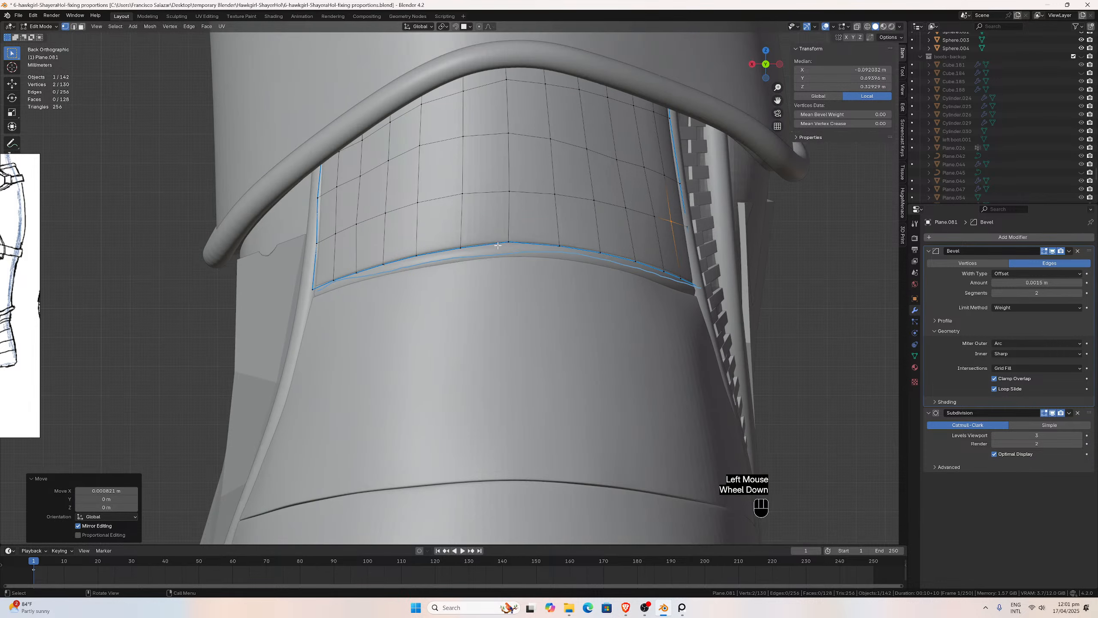
pyautogui.press('Tab')
pyautogui.moveTo(602, 317); pyautogui.dragTo(603, 324, button='middle')
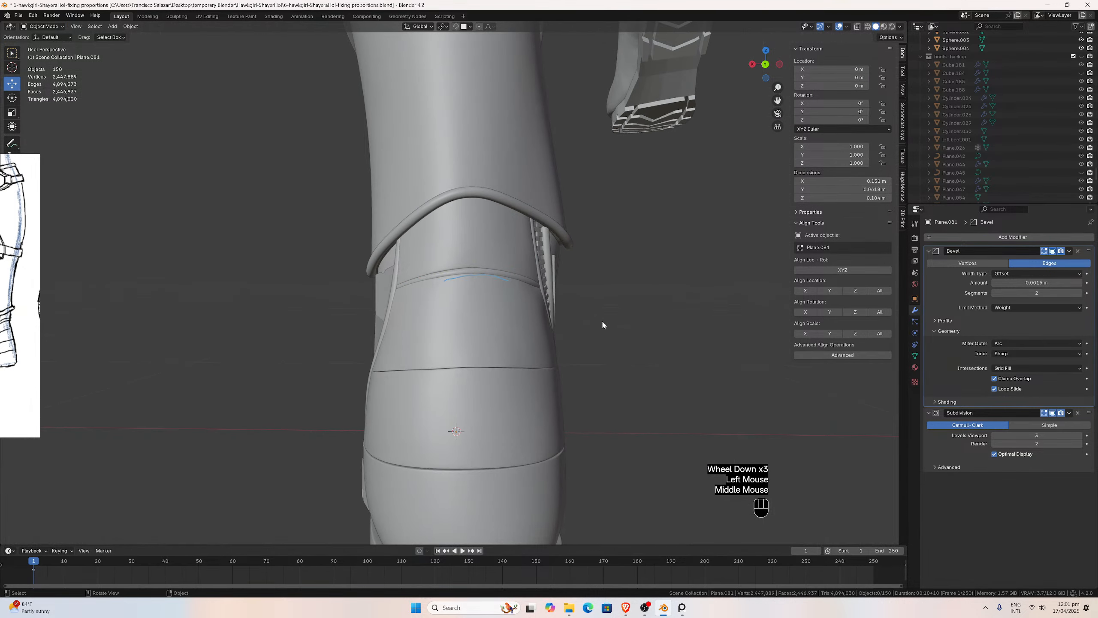
pyautogui.scroll(2, 476, 310)
pyautogui.press('ctrl+KP_1')
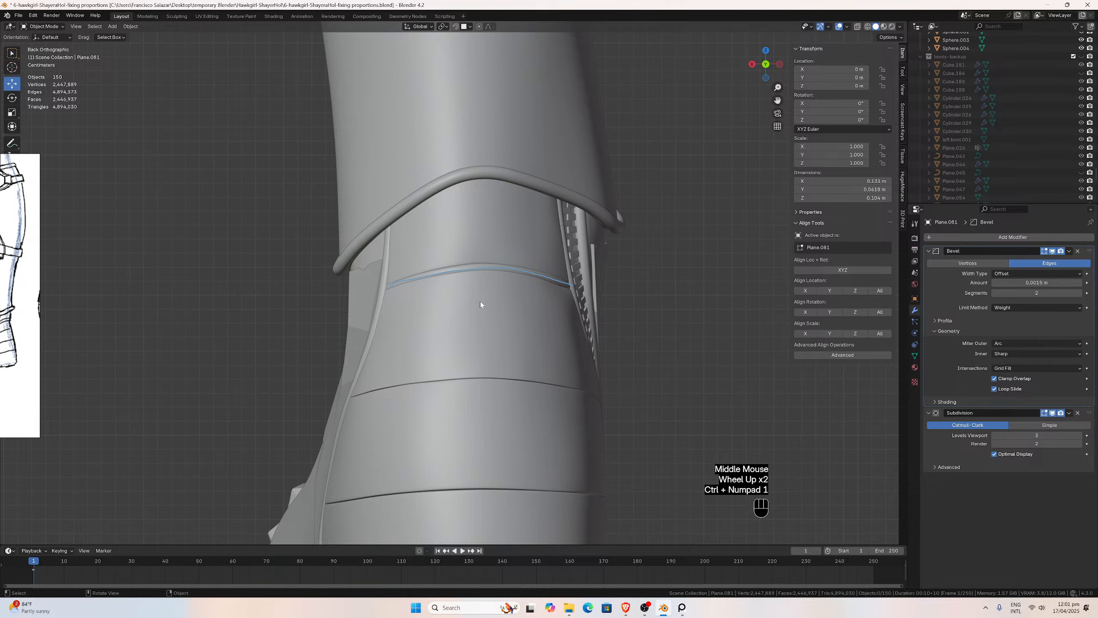
pyautogui.press('d')
pyautogui.moveTo(390, 286); pyautogui.dragTo(473, 267, button='right')
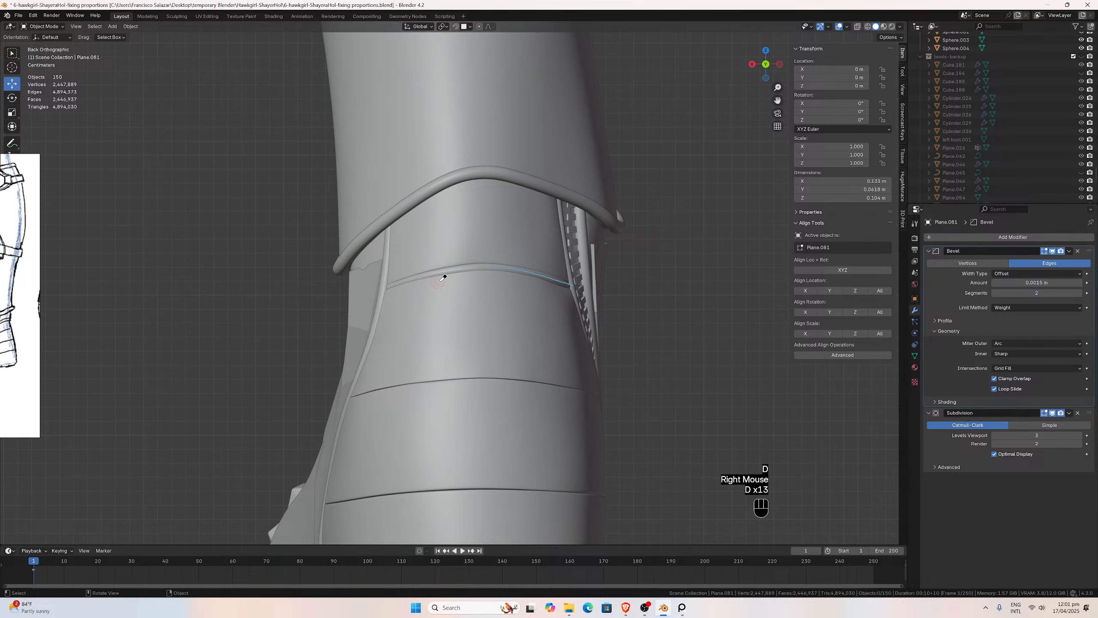
pyautogui.scroll(-3, 557, 277)
pyautogui.click(541, 338)
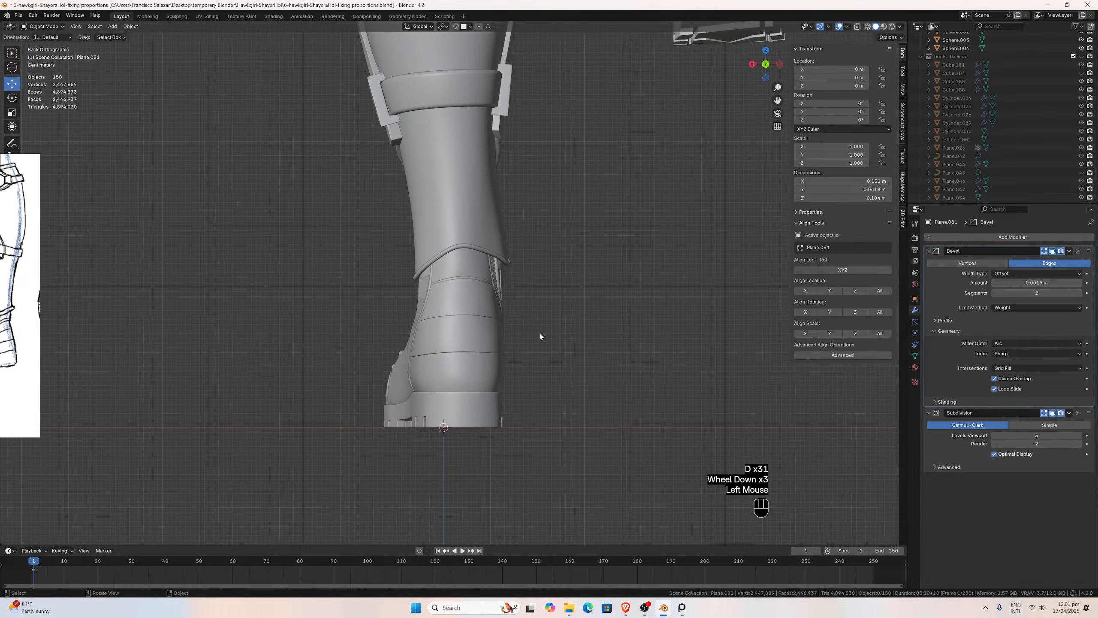
# Examine the whole boot from both sides and the front, comparing the heel panels, ankle, toe and sole with the leg.
pyautogui.moveTo(542, 339); pyautogui.dragTo(649, 325, button='middle')
pyautogui.scroll(2, 614, 327)
pyautogui.scroll(-1, 651, 325)
pyautogui.scroll(-2, 652, 327)
pyautogui.moveTo(467, 370); pyautogui.dragTo(431, 383, button='middle')
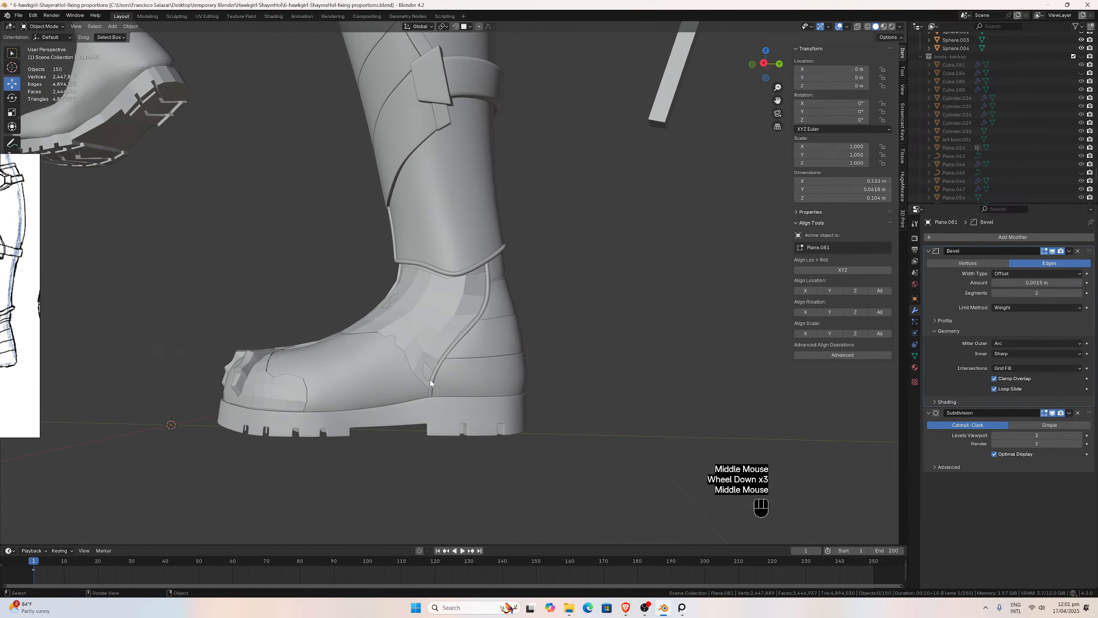
pyautogui.press('KP_1')
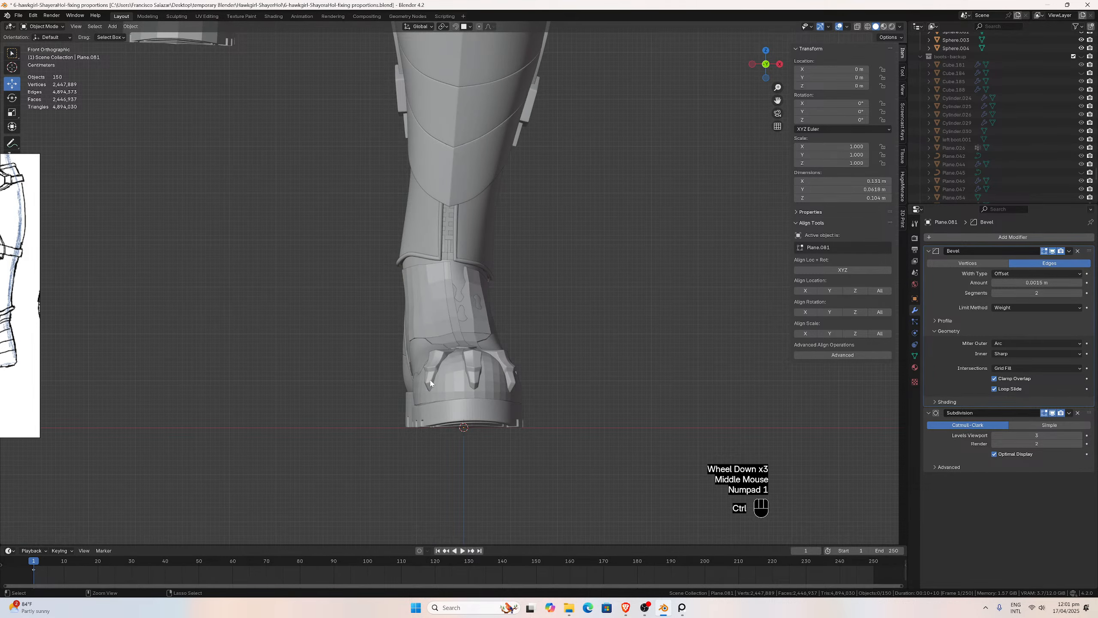
pyautogui.press('ctrl+KP_3')
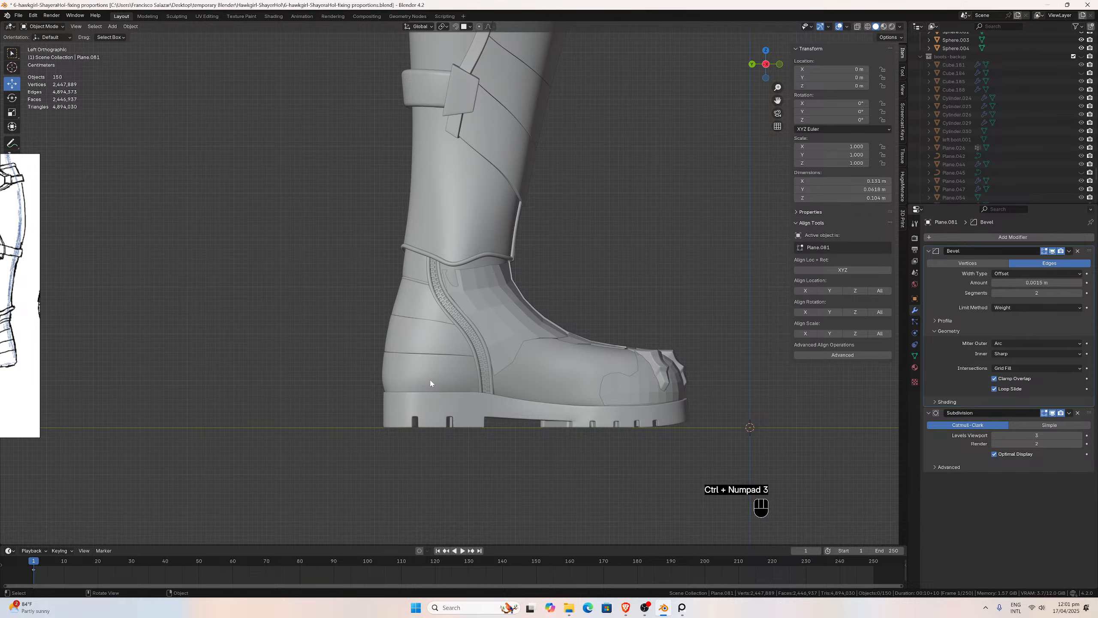
pyautogui.scroll(-8, 417, 389)
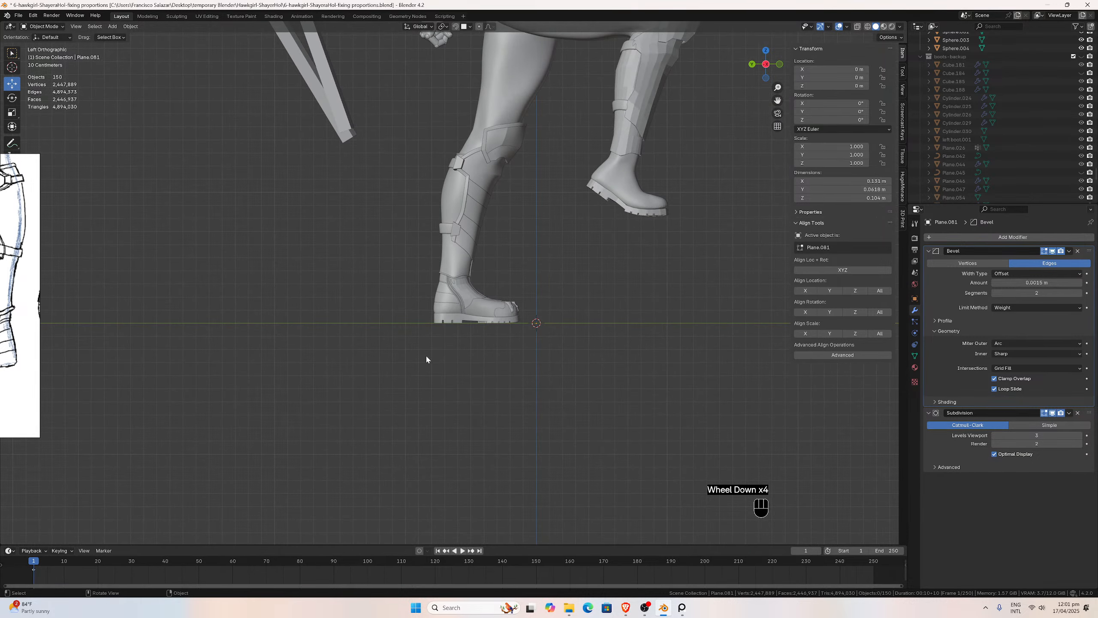
pyautogui.scroll(3, 428, 351)
pyautogui.scroll(5, 428, 348)
pyautogui.scroll(-2, 426, 344)
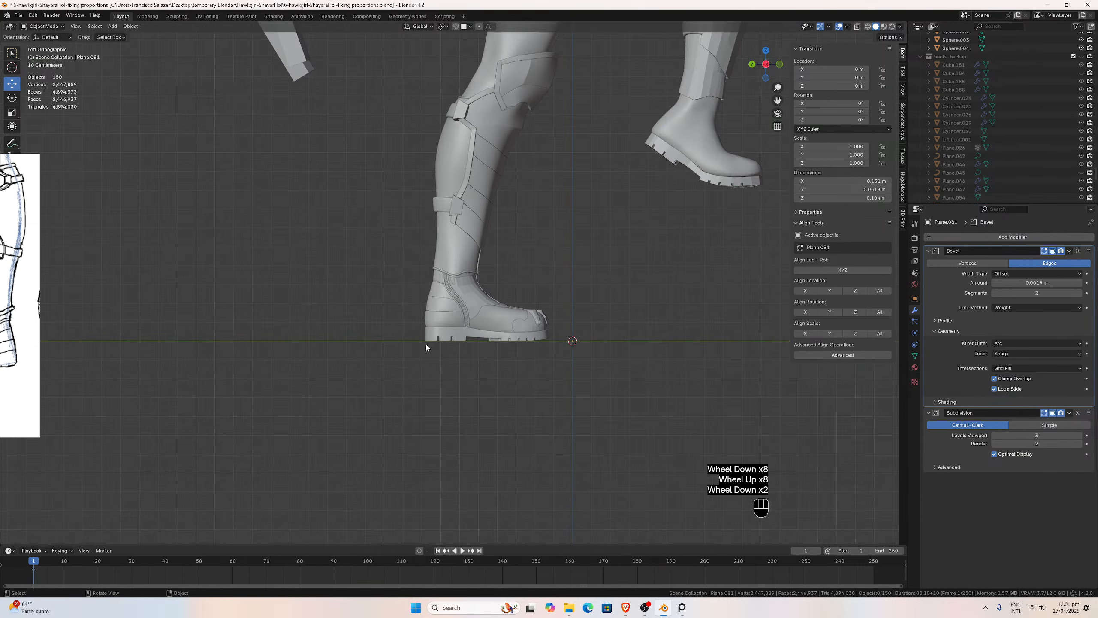
pyautogui.moveTo(425, 343); pyautogui.dragTo(687, 353, button='middle')
pyautogui.scroll(3, 687, 354)
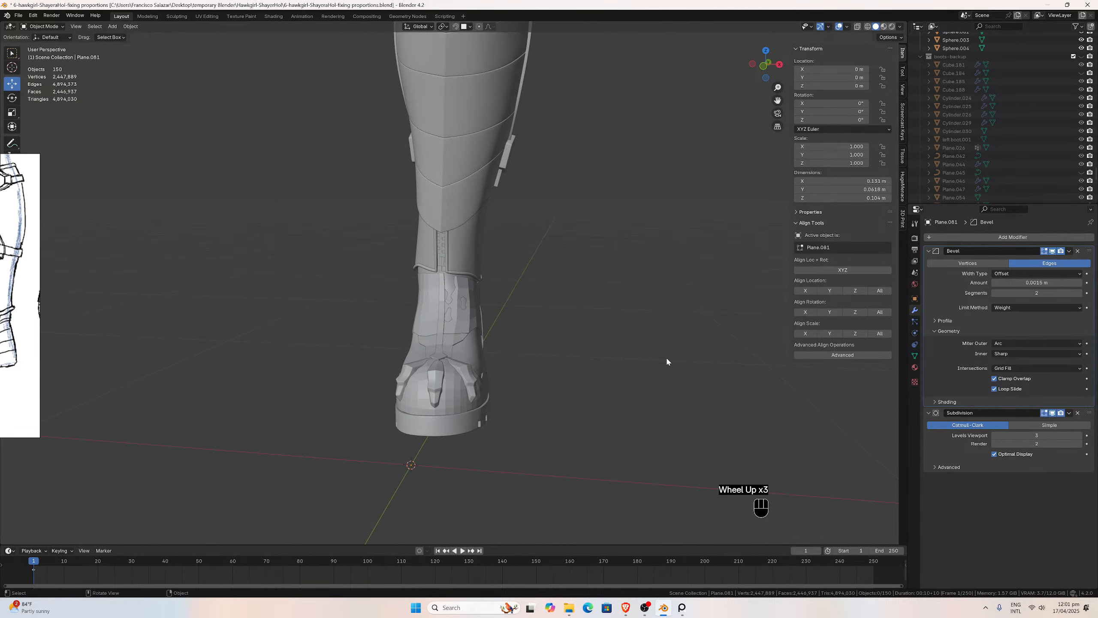
pyautogui.moveTo(477, 366); pyautogui.dragTo(628, 341, button='middle')
pyautogui.scroll(3, 432, 346)
pyautogui.scroll(-6, 404, 361)
pyautogui.scroll(1, 629, 340)
pyautogui.scroll(7, 628, 340)
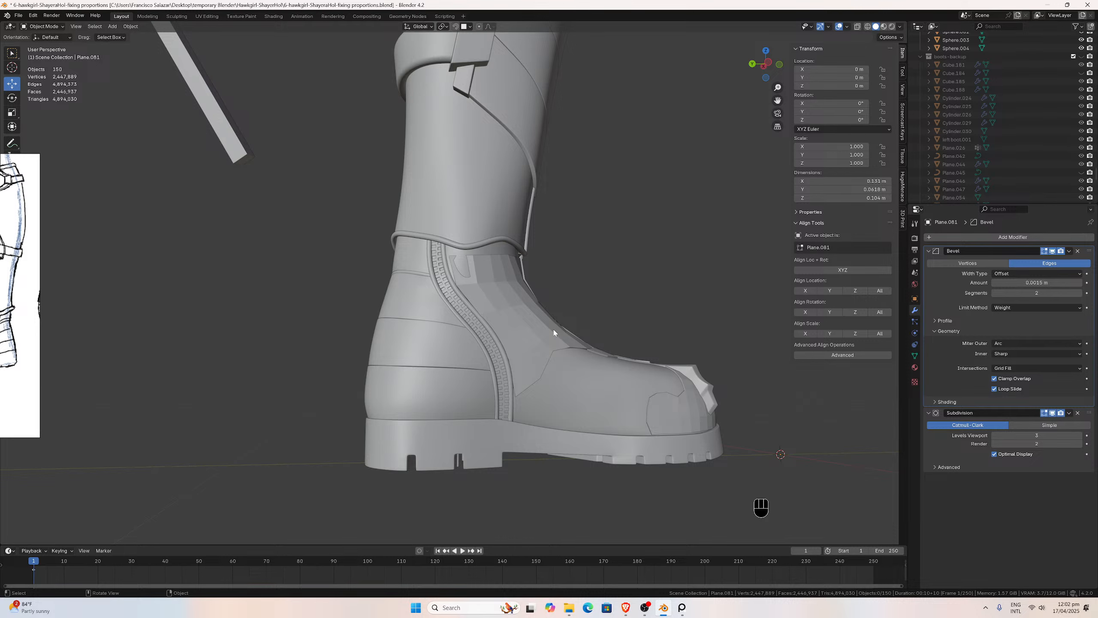
pyautogui.scroll(-2, 553, 329)
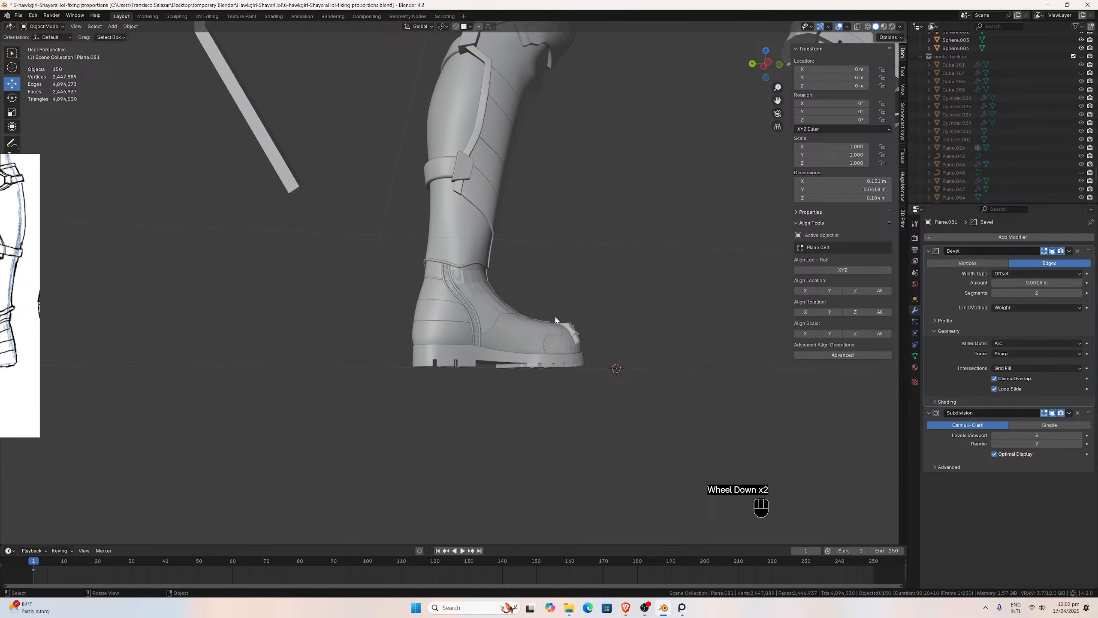
pyautogui.scroll(-2, 556, 318)
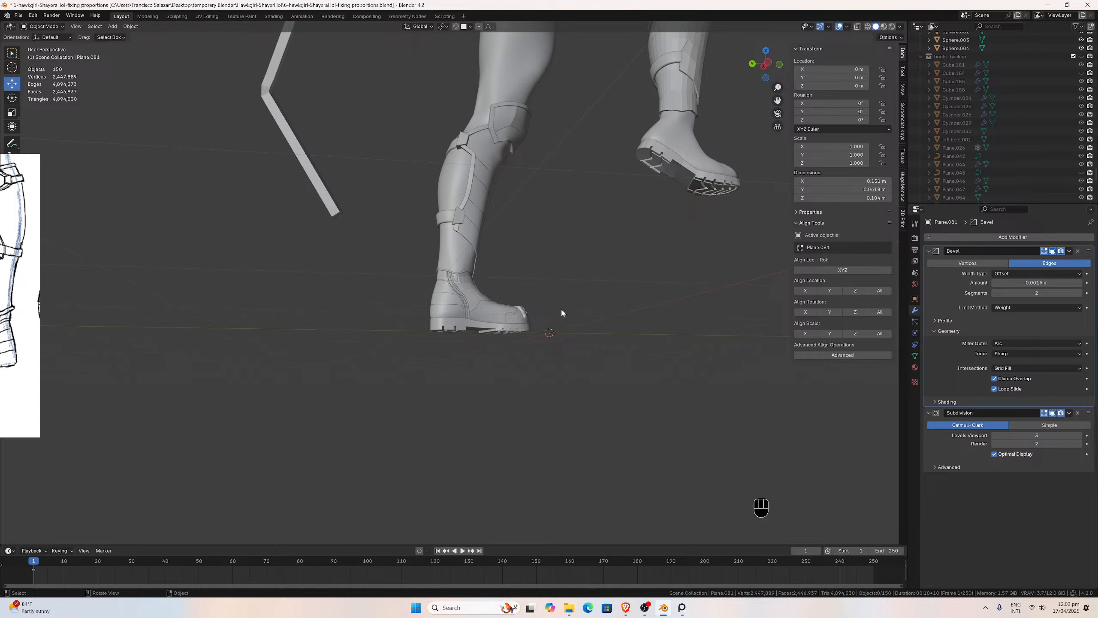
pyautogui.scroll(7, 547, 309)
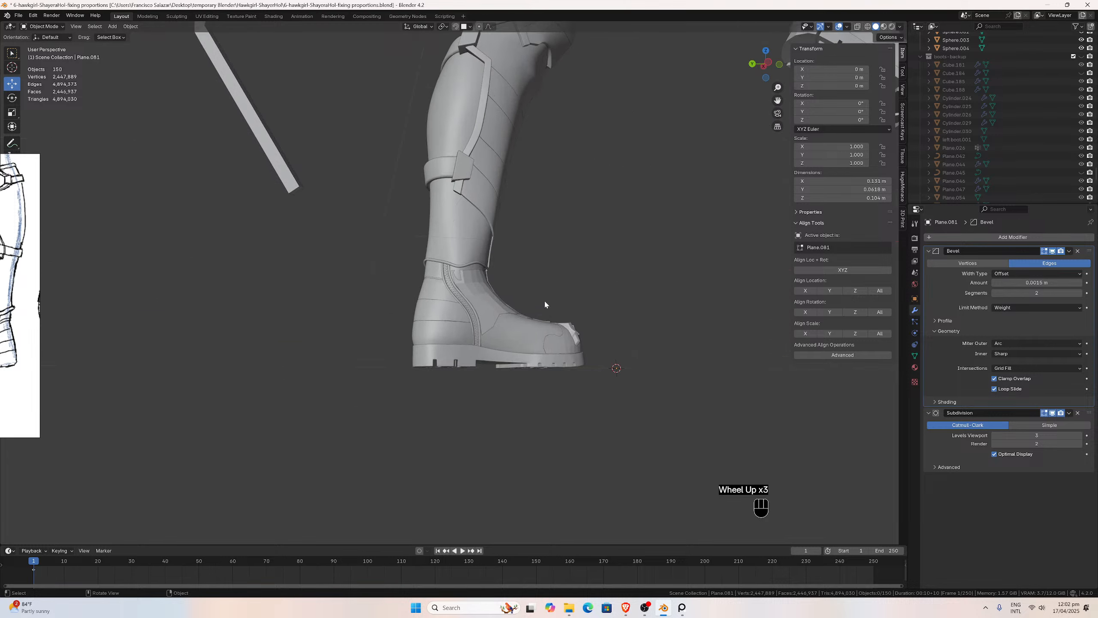
# Select the faceted ankle panel, inspect it from the side and front of the boot, and save the file.
pyautogui.click(531, 347)
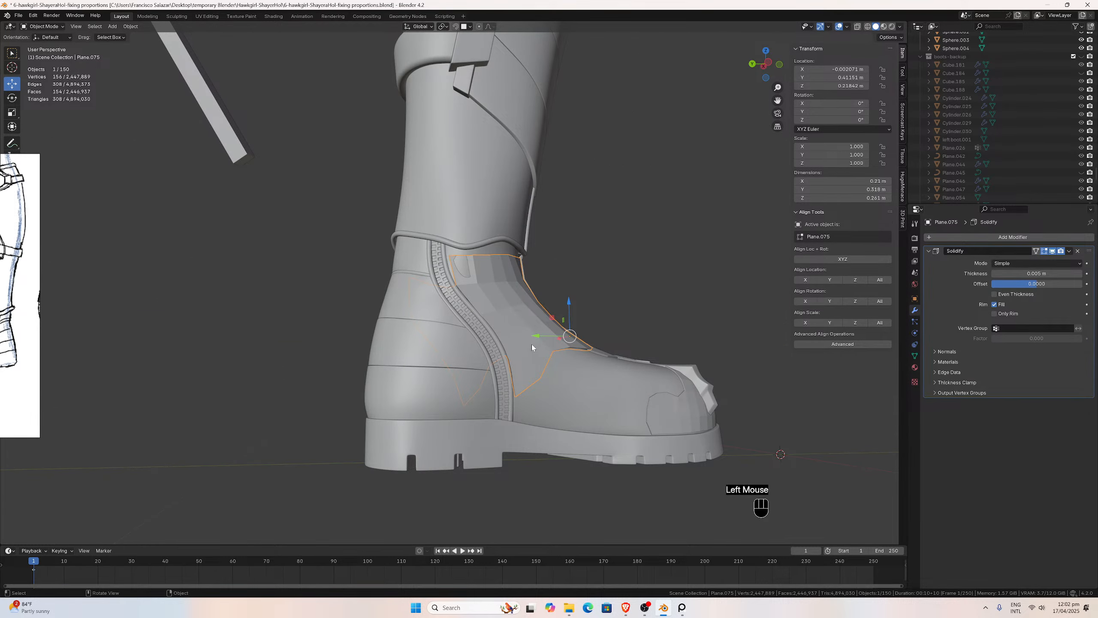
pyautogui.scroll(-3, 536, 348)
pyautogui.scroll(3, 557, 349)
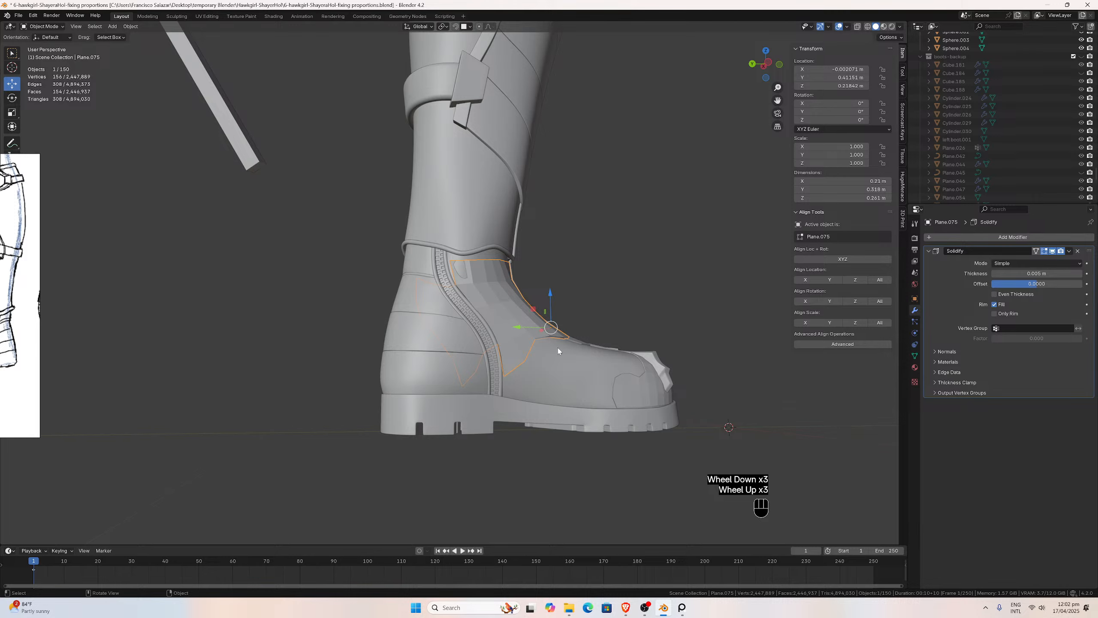
pyautogui.scroll(-1, 558, 348)
pyautogui.moveTo(557, 348); pyautogui.dragTo(432, 392, button='middle')
pyautogui.scroll(-3, 518, 358)
pyautogui.scroll(2, 435, 383)
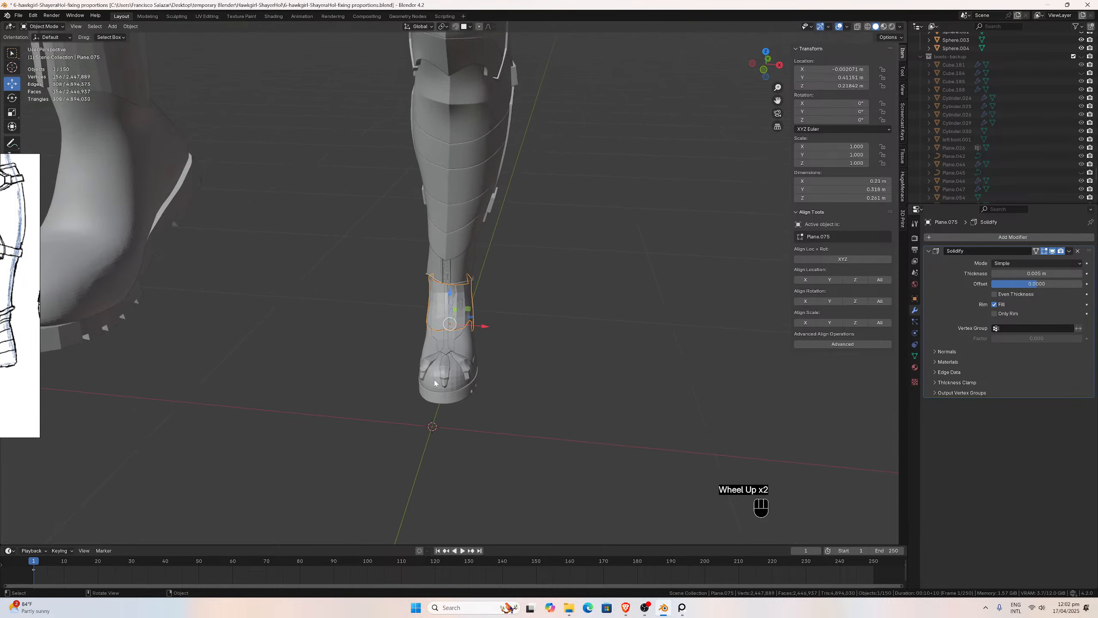
pyautogui.scroll(1, 435, 383)
pyautogui.hotkey('ctrl', 's')
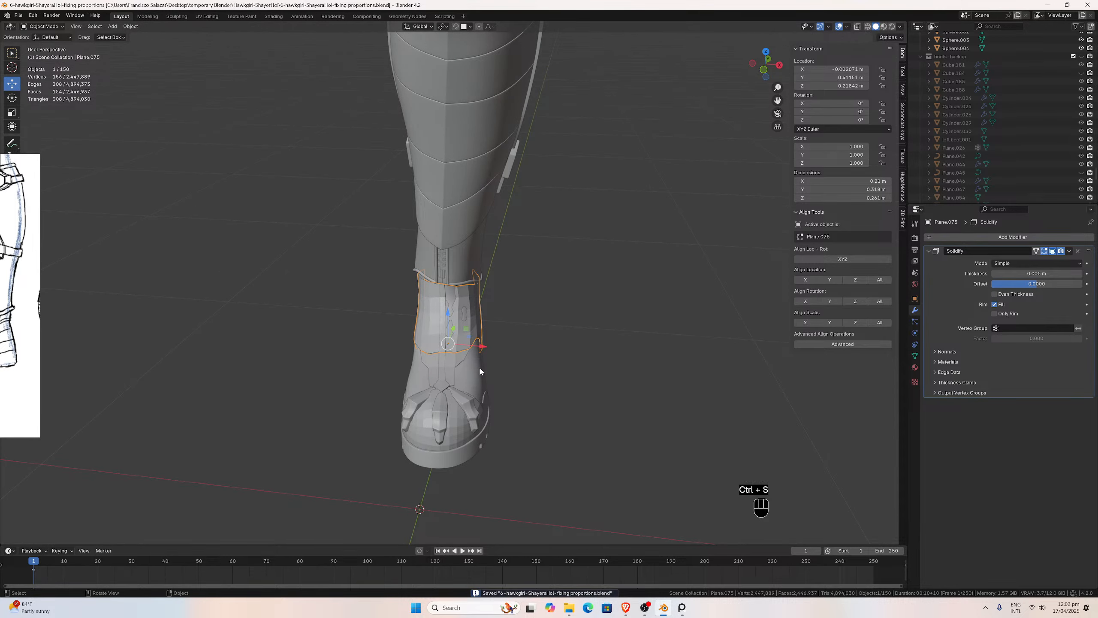
# View the boot against the whole leg, select the narrow strip down its front, and save the file again.
pyautogui.moveTo(478, 368); pyautogui.dragTo(397, 369, button='middle')
pyautogui.scroll(-1, 397, 370)
pyautogui.scroll(-4, 433, 338)
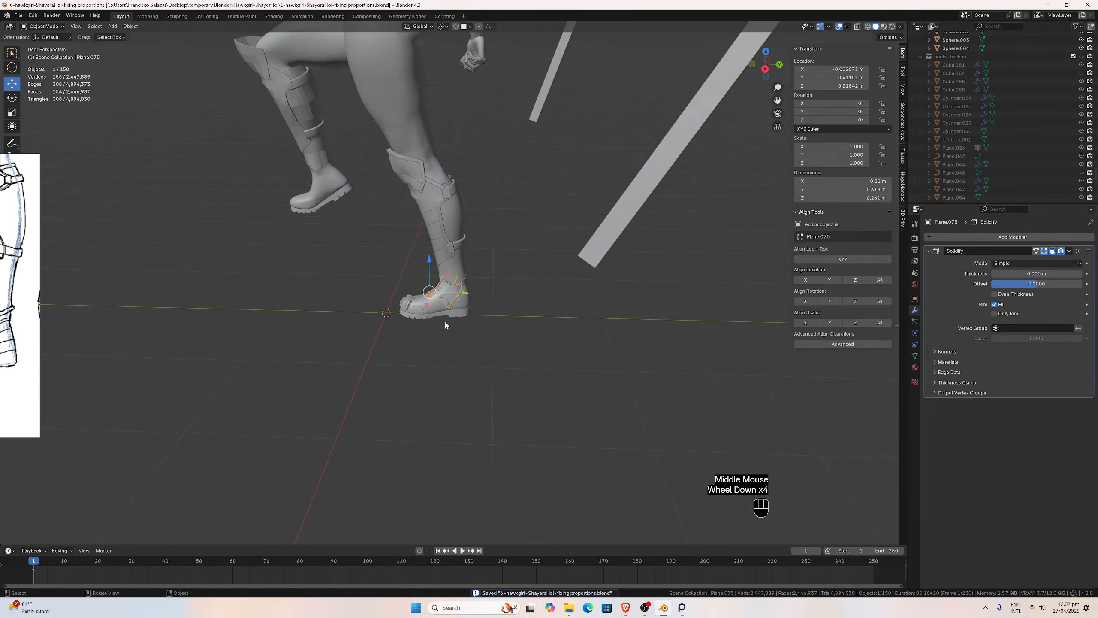
pyautogui.moveTo(448, 321); pyautogui.dragTo(521, 386, button='middle')
pyautogui.scroll(2, 450, 293)
pyautogui.scroll(6, 451, 293)
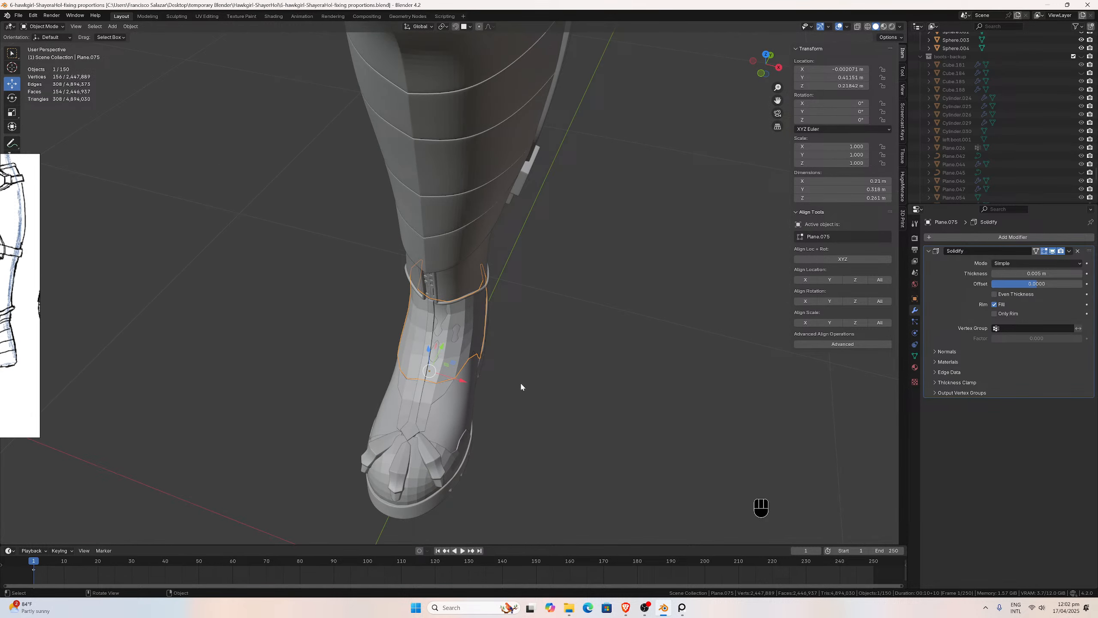
pyautogui.click(413, 433)
pyautogui.scroll(-3, 422, 426)
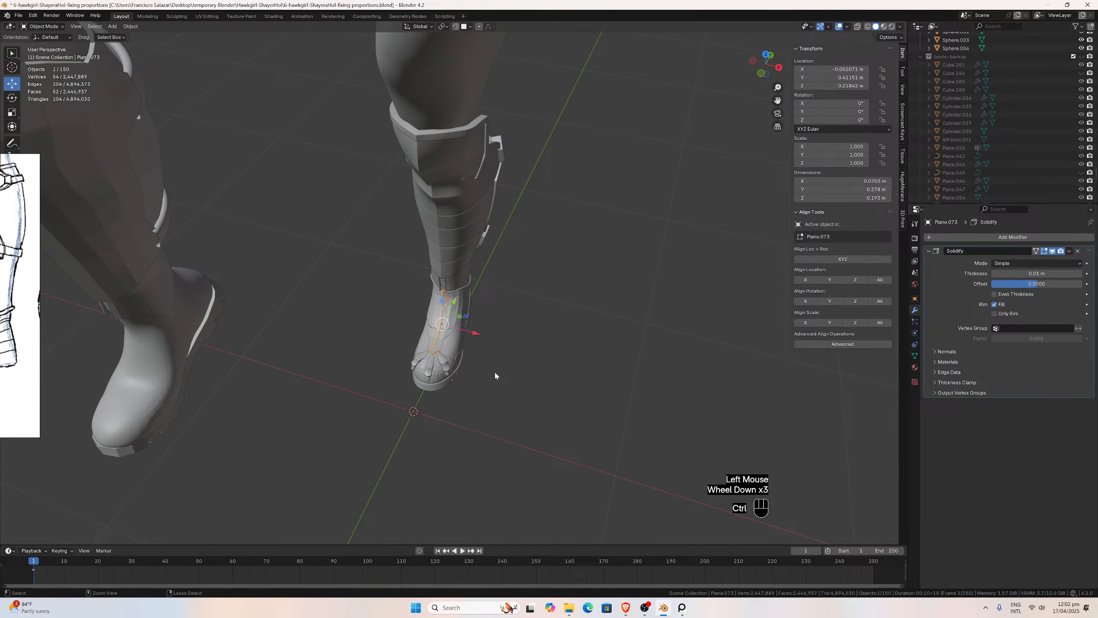
pyautogui.hotkey('ctrl', 's')
# Compare the faceted ankle panel with the central front strip in a close front view, selecting each in turn.
pyautogui.scroll(4, 496, 367)
pyautogui.moveTo(496, 366); pyautogui.dragTo(512, 321, button='middle')
pyautogui.scroll(1, 510, 331)
pyautogui.scroll(1, 508, 328)
pyautogui.click(483, 359)
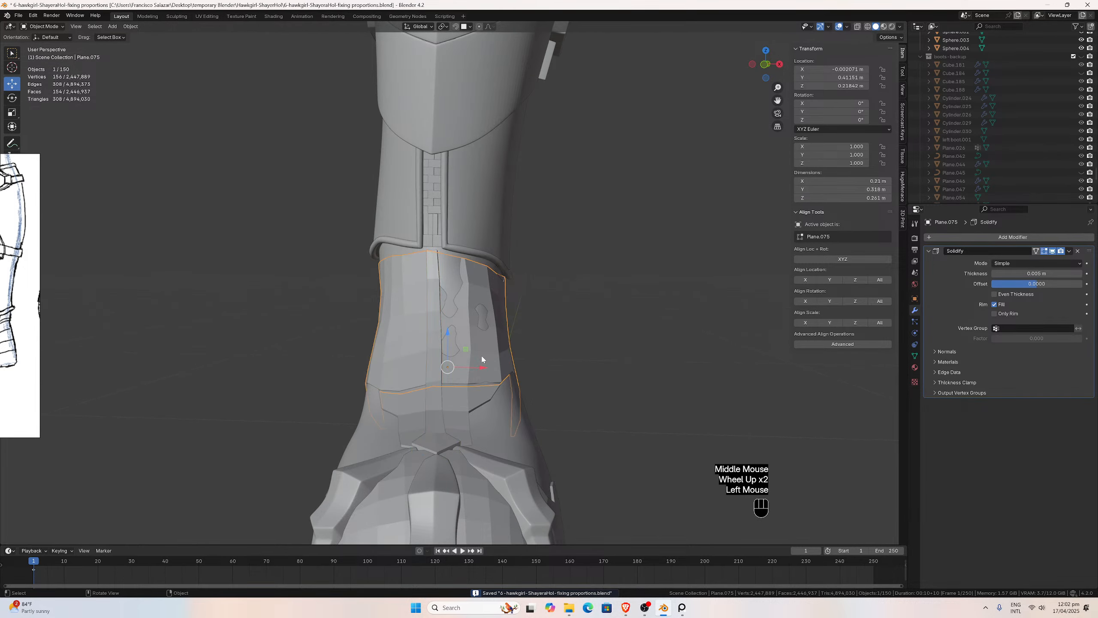
pyautogui.moveTo(483, 359); pyautogui.dragTo(448, 411, button='middle')
pyautogui.click(438, 411)
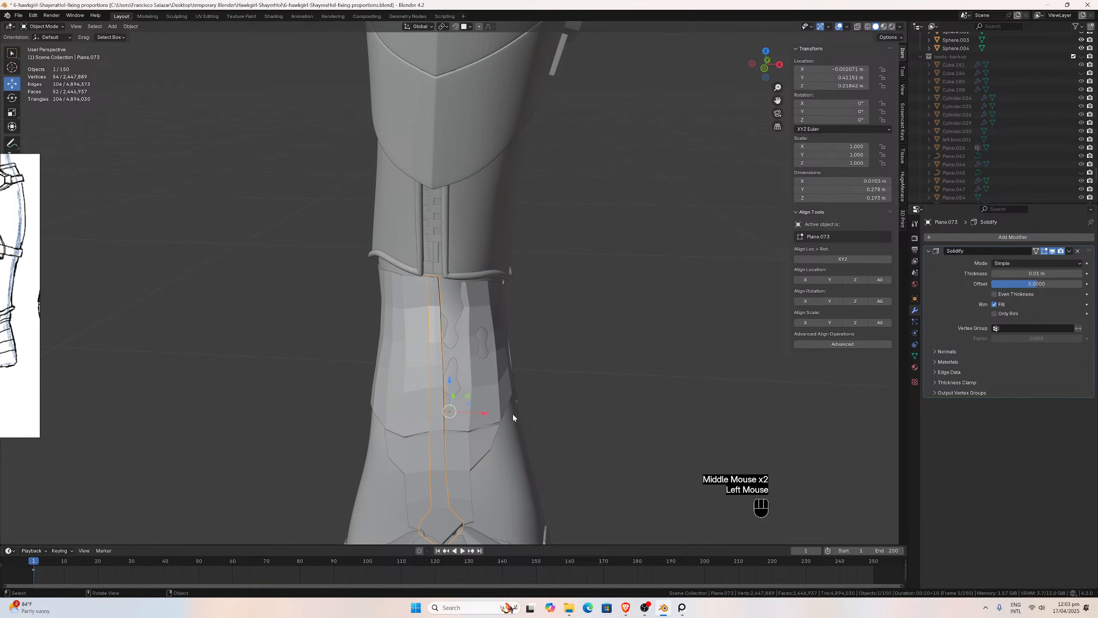
# Hide the first collection, named Collection, which holds the pants and boot base meshes.
pyautogui.moveTo(513, 417); pyautogui.dragTo(472, 193, button='middle')
pyautogui.scroll(-2, 500, 382)
pyautogui.scroll(-3, 472, 193)
pyautogui.scroll(1, 472, 192)
pyautogui.scroll(-3, 460, 182)
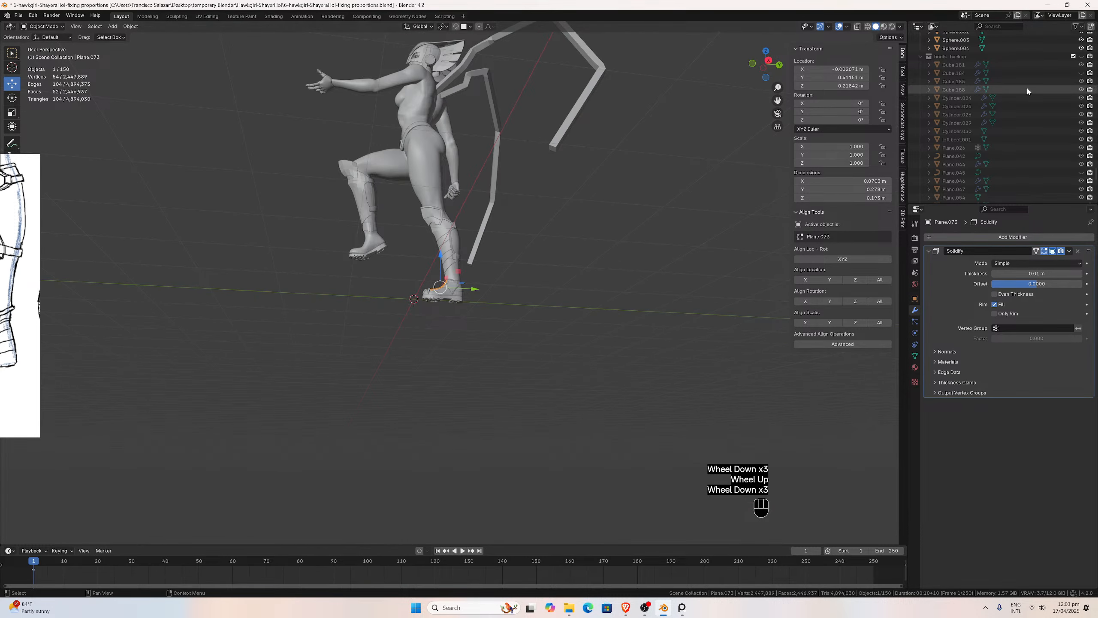
pyautogui.scroll(18, 1026, 86)
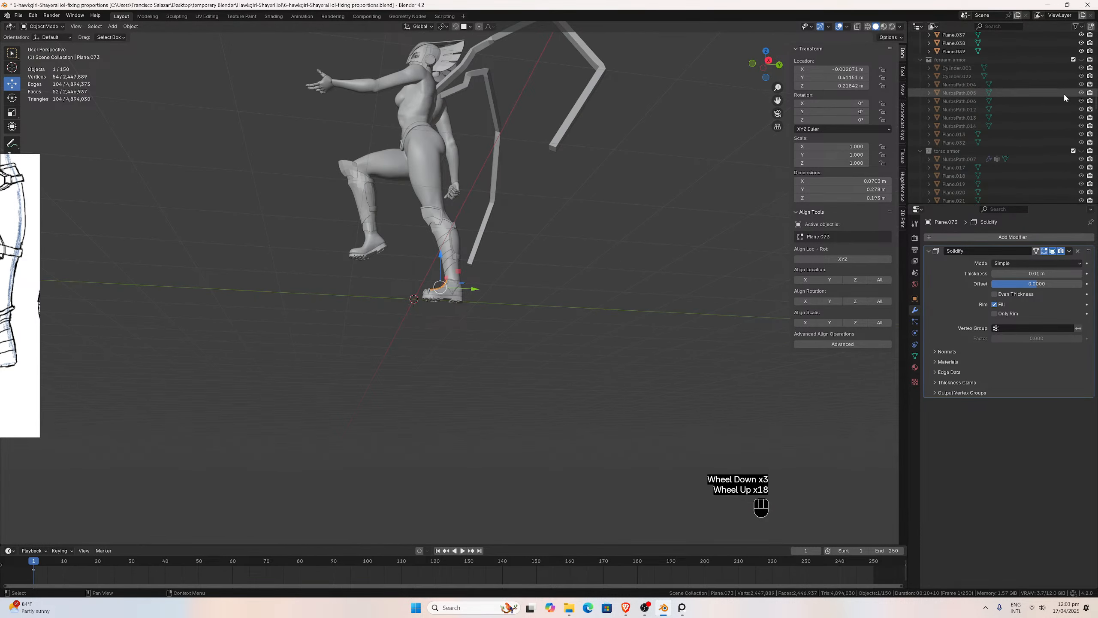
pyautogui.scroll(20, 1063, 93)
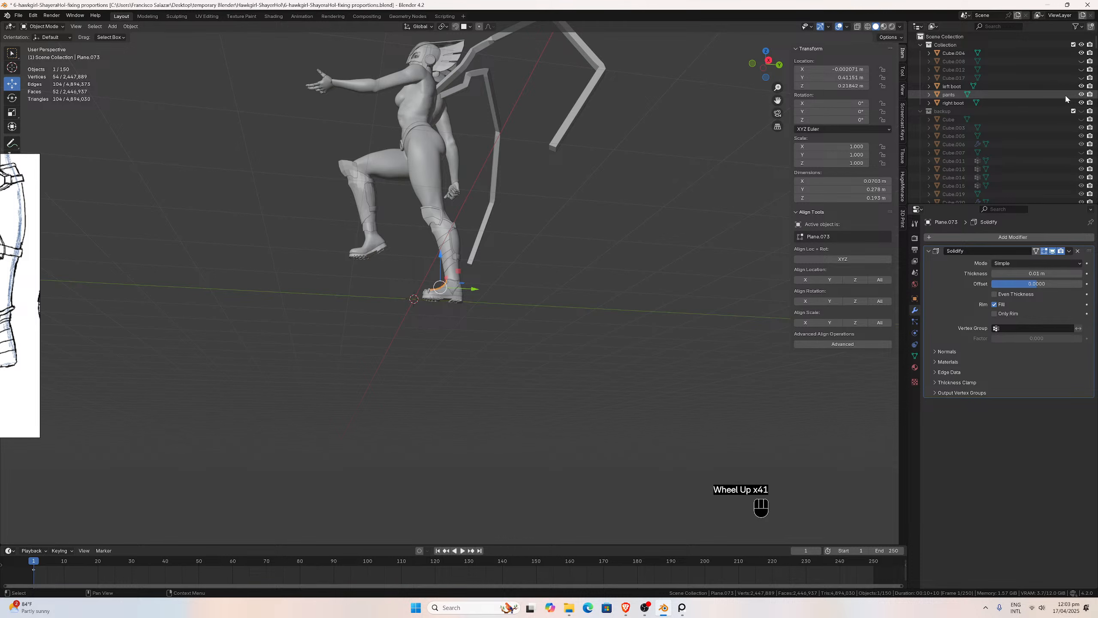
pyautogui.scroll(1, 1065, 86)
pyautogui.click(1082, 45)
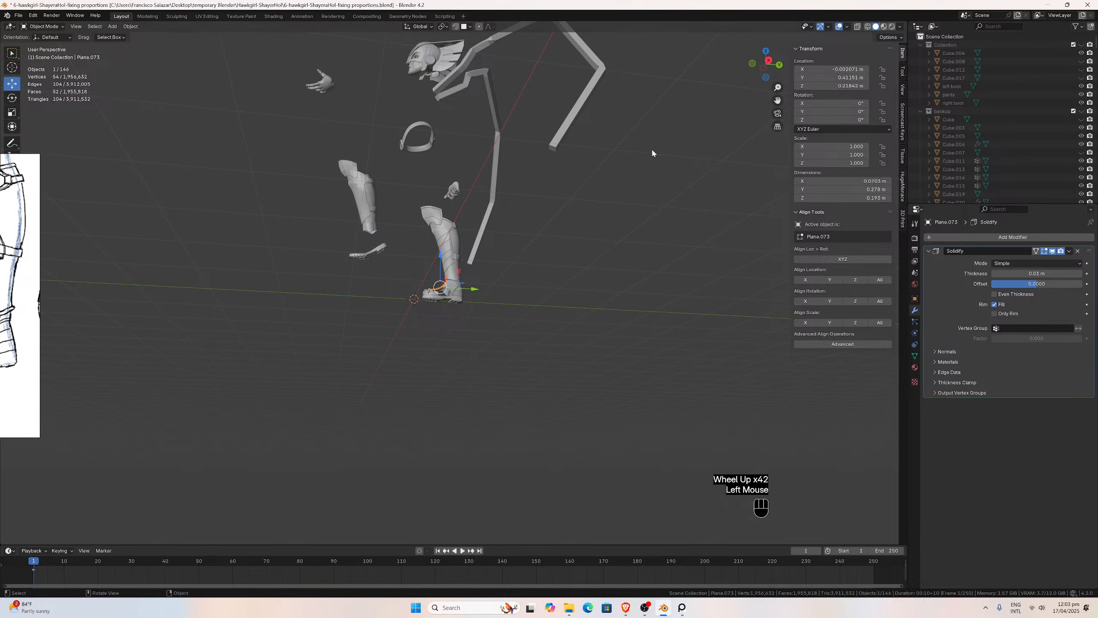
# Hide the helmet collection while looking at the figure from the top.
pyautogui.moveTo(653, 152); pyautogui.dragTo(689, 211, button='middle')
pyautogui.scroll(1, 689, 212)
pyautogui.press('KP_7')
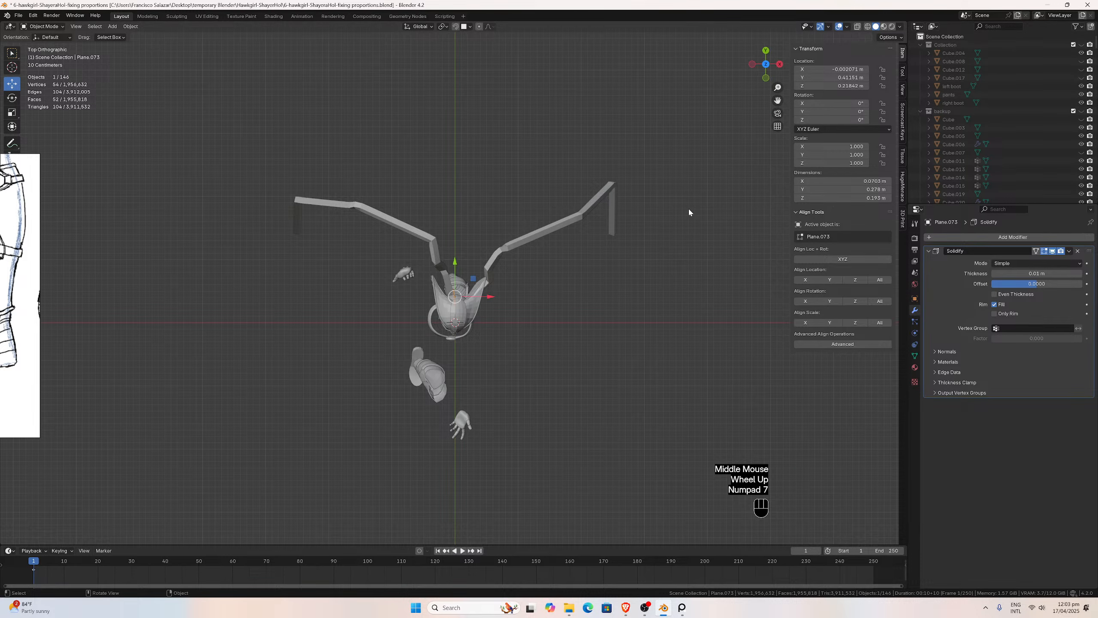
pyautogui.scroll(5, 553, 296)
pyautogui.scroll(-4, 1058, 81)
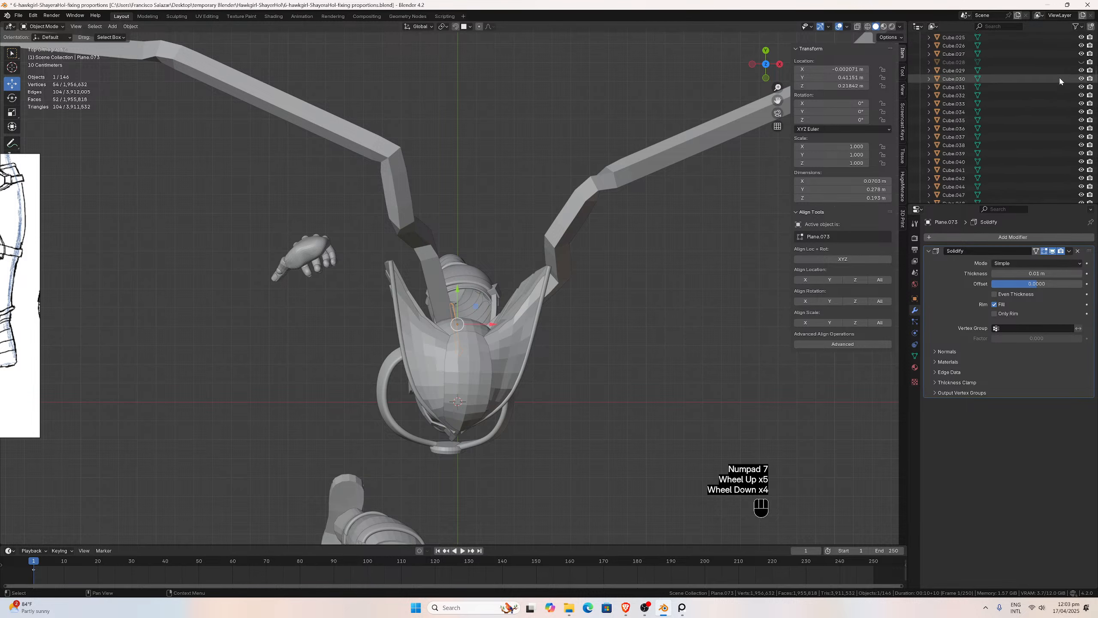
pyautogui.scroll(-2, 1058, 81)
pyautogui.scroll(-6, 1058, 135)
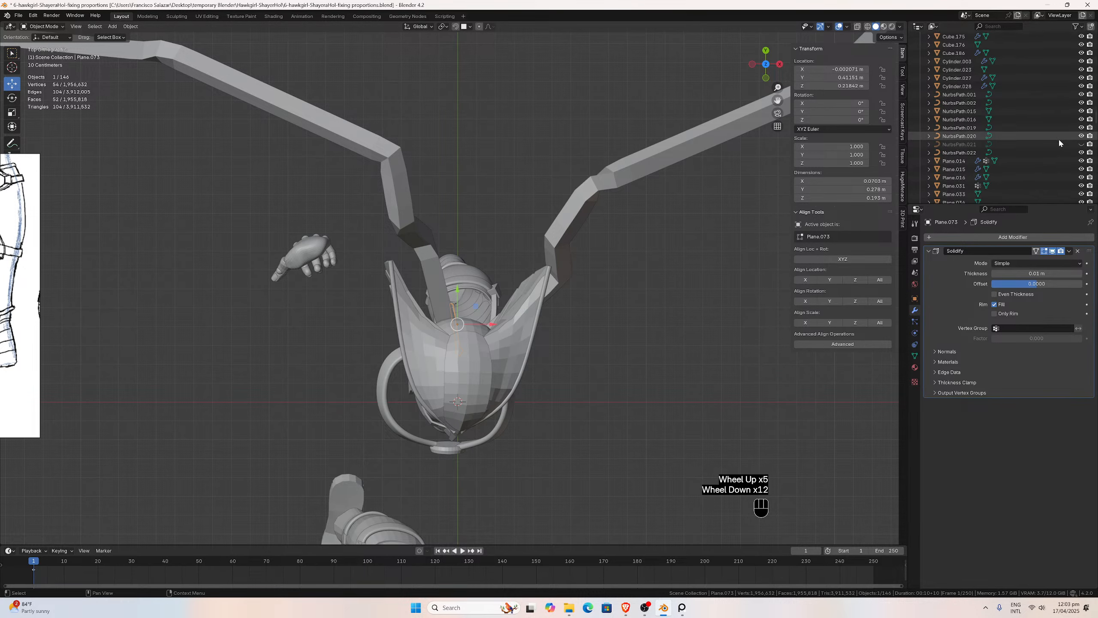
pyautogui.scroll(-4, 1059, 140)
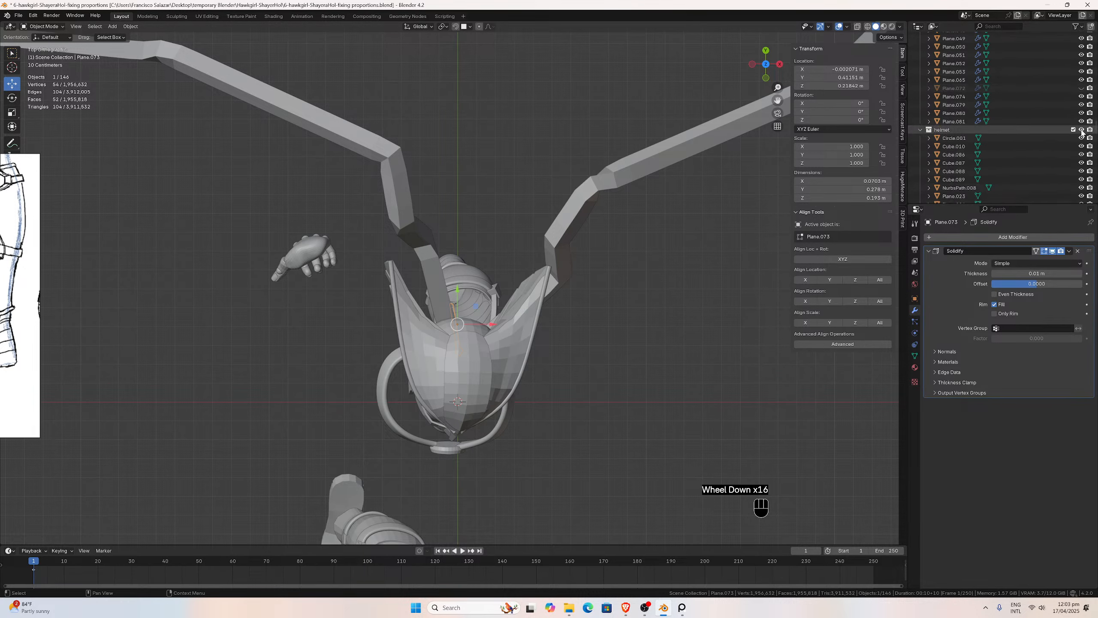
pyautogui.click(1081, 130)
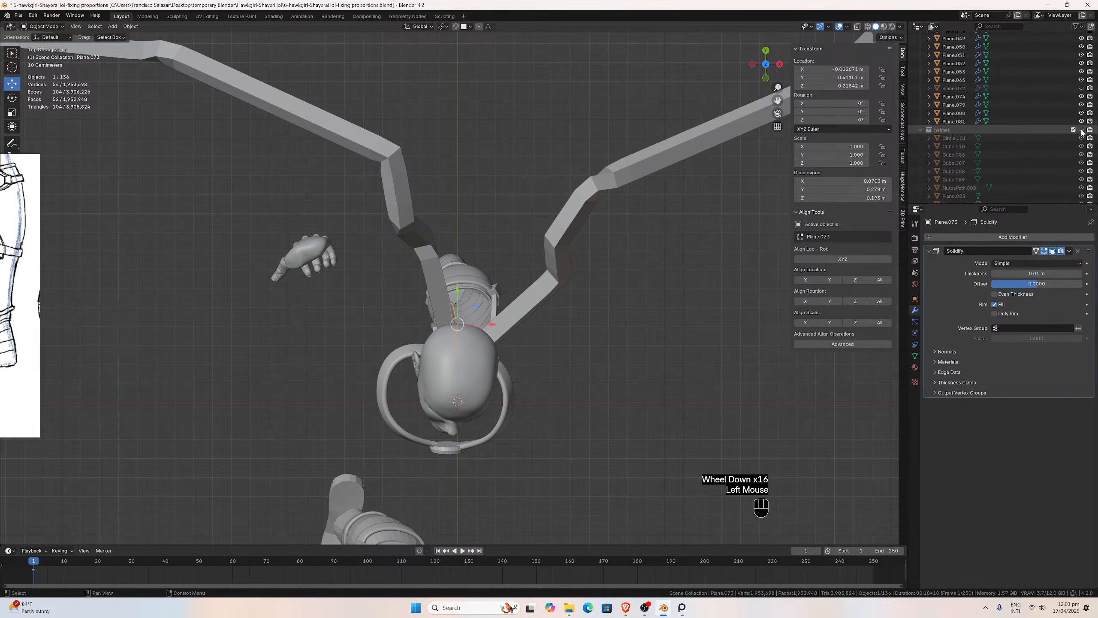
# Select the head mesh to locate its collection, and hide the head collection.
pyautogui.click(482, 369)
pyautogui.scroll(-4, 978, 137)
pyautogui.scroll(20, 978, 137)
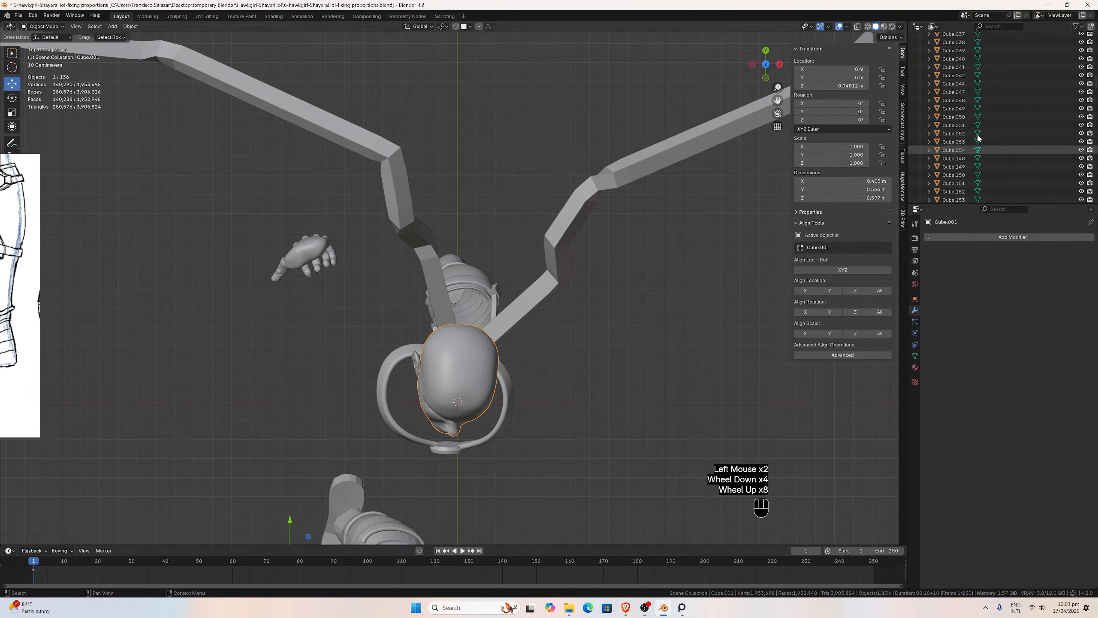
pyautogui.scroll(-16, 979, 138)
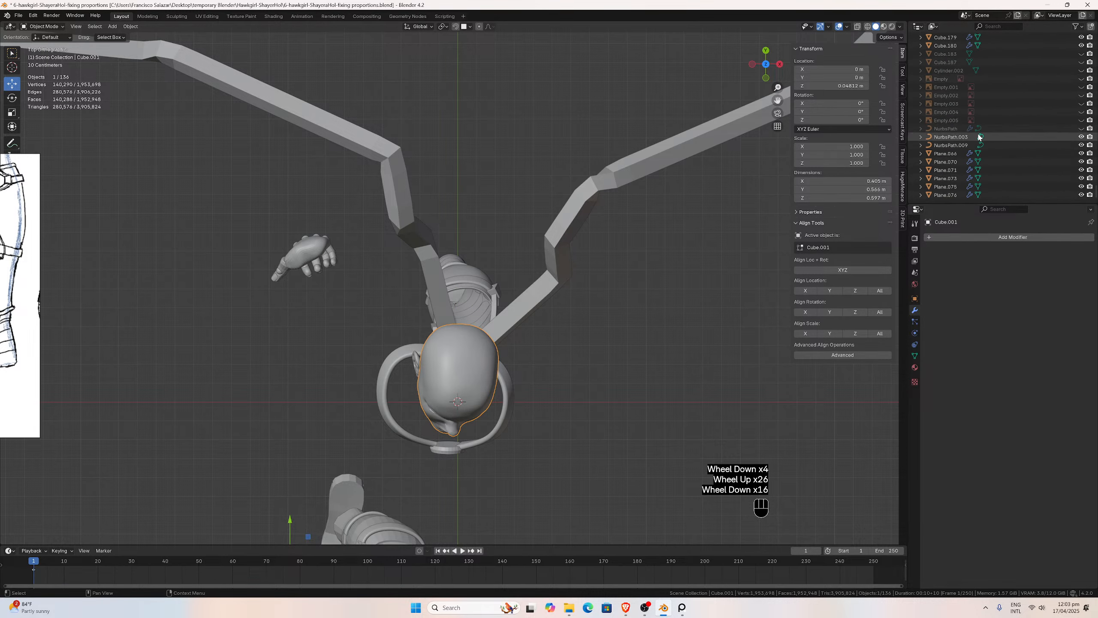
pyautogui.scroll(8, 979, 137)
pyautogui.scroll(2, 980, 138)
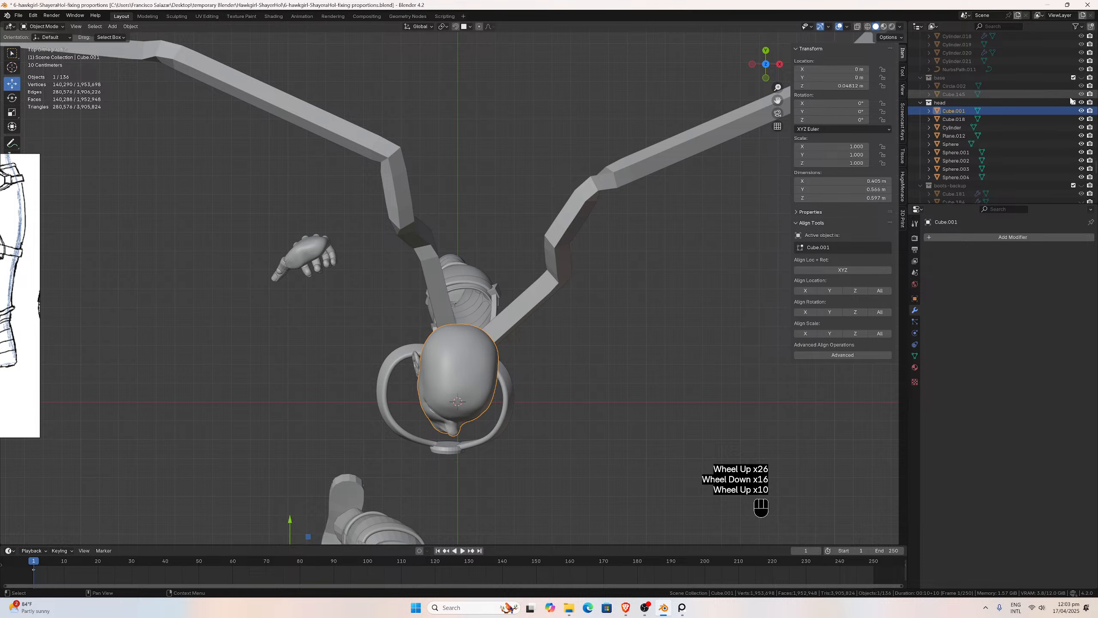
pyautogui.click(1079, 104)
# Select the shin armor and examine the boot parts with the base meshes hidden.
pyautogui.scroll(3, 630, 299)
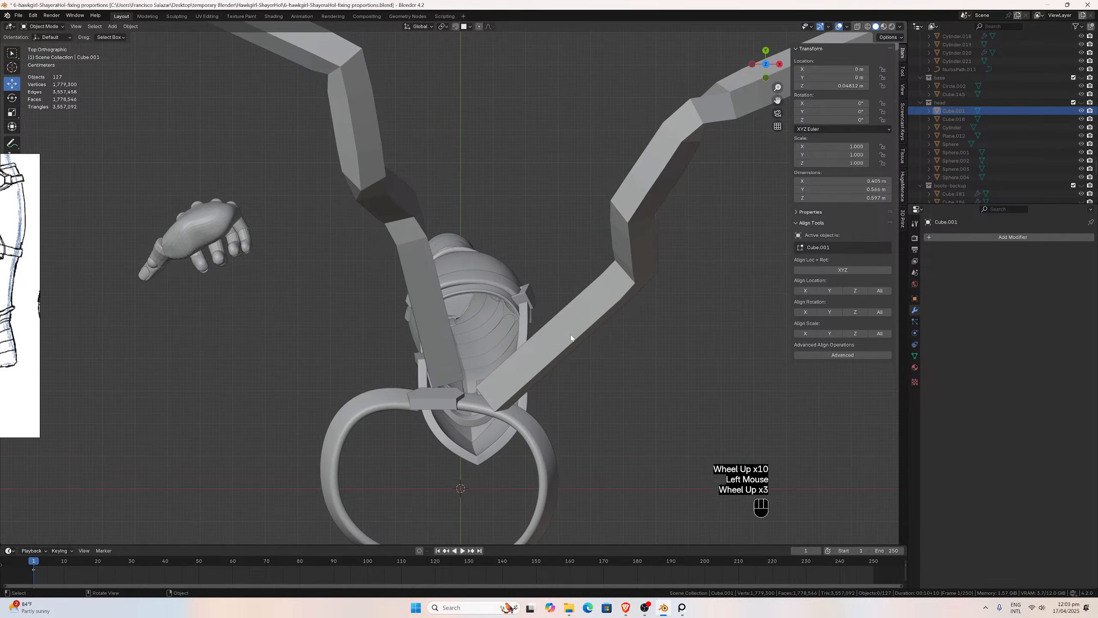
pyautogui.click(506, 298)
pyautogui.scroll(-2, 551, 331)
pyautogui.moveTo(552, 327); pyautogui.dragTo(480, 252, button='middle')
pyautogui.scroll(-1, 480, 252)
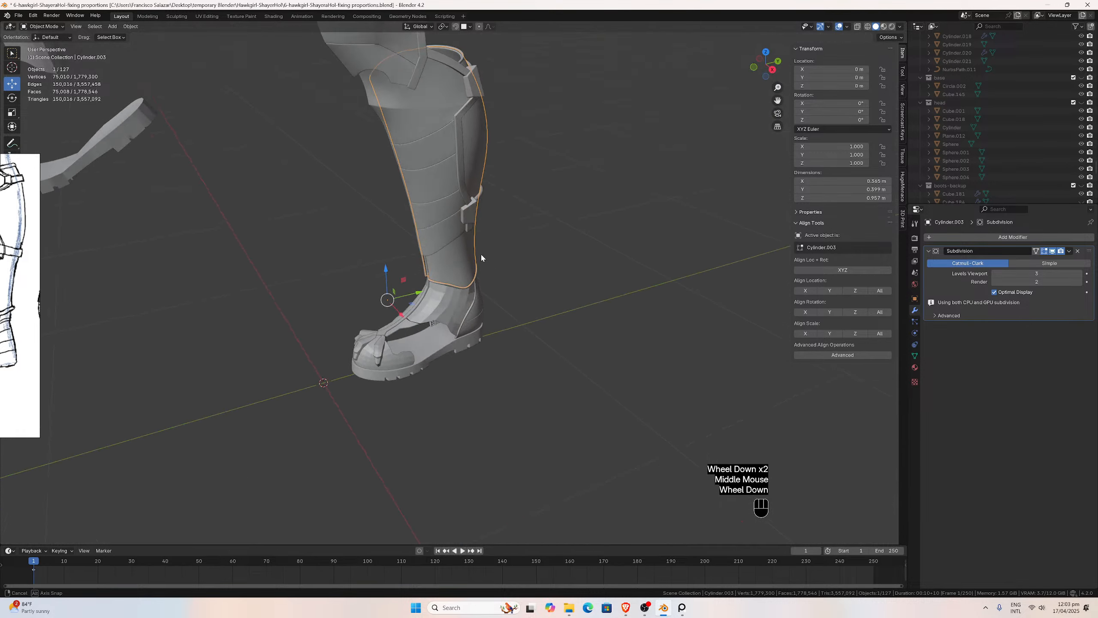
pyautogui.scroll(3, 477, 248)
pyautogui.scroll(-3, 477, 250)
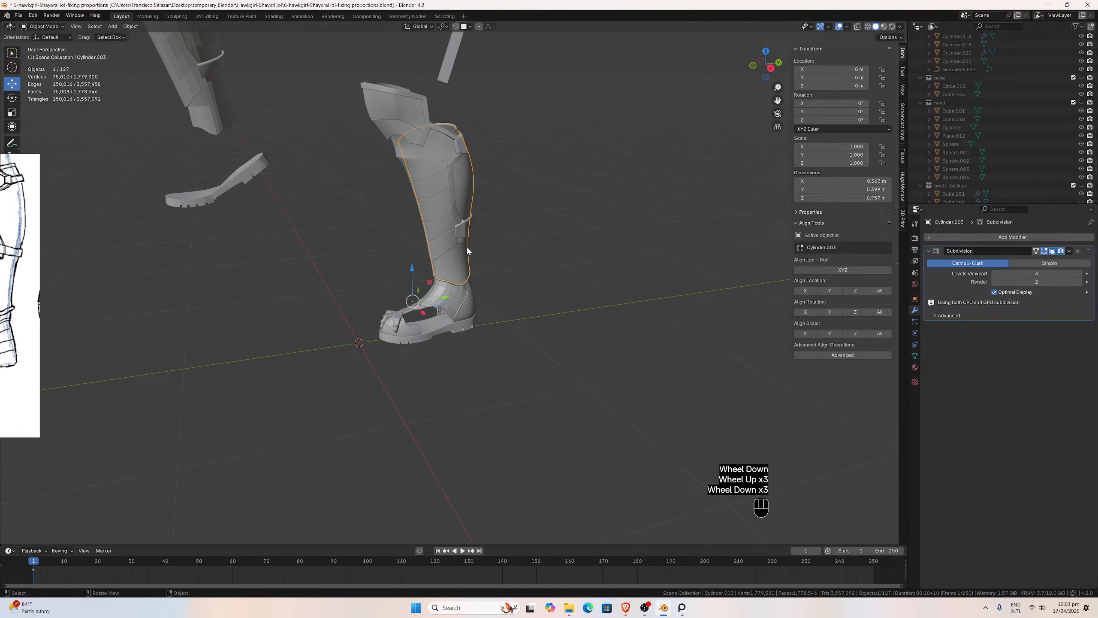
pyautogui.scroll(2, 467, 249)
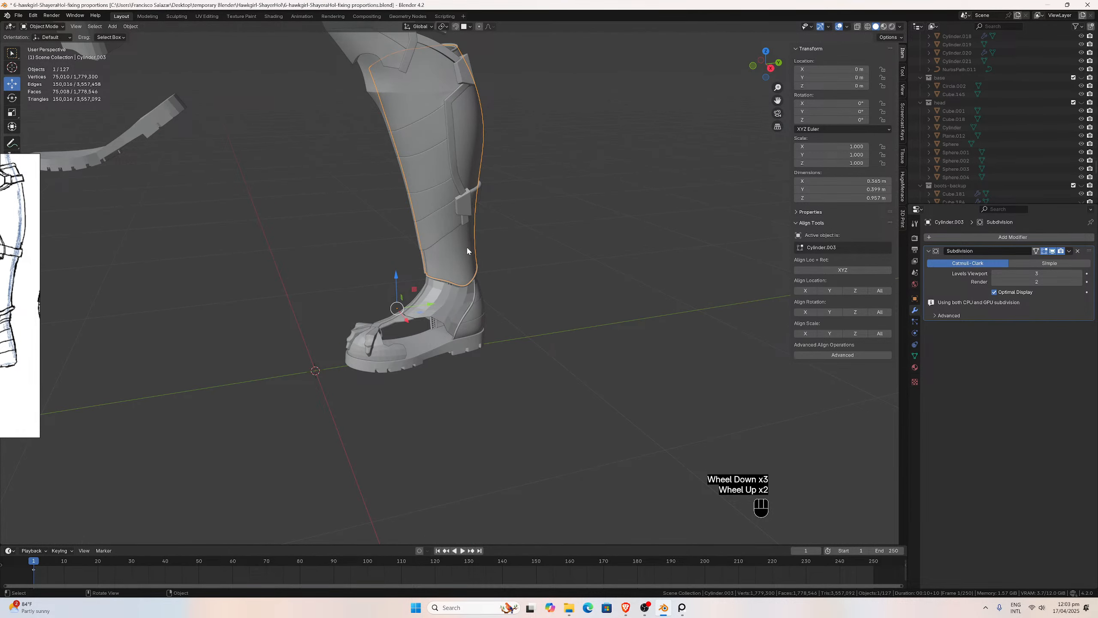
pyautogui.moveTo(467, 250); pyautogui.dragTo(477, 254, button='middle')
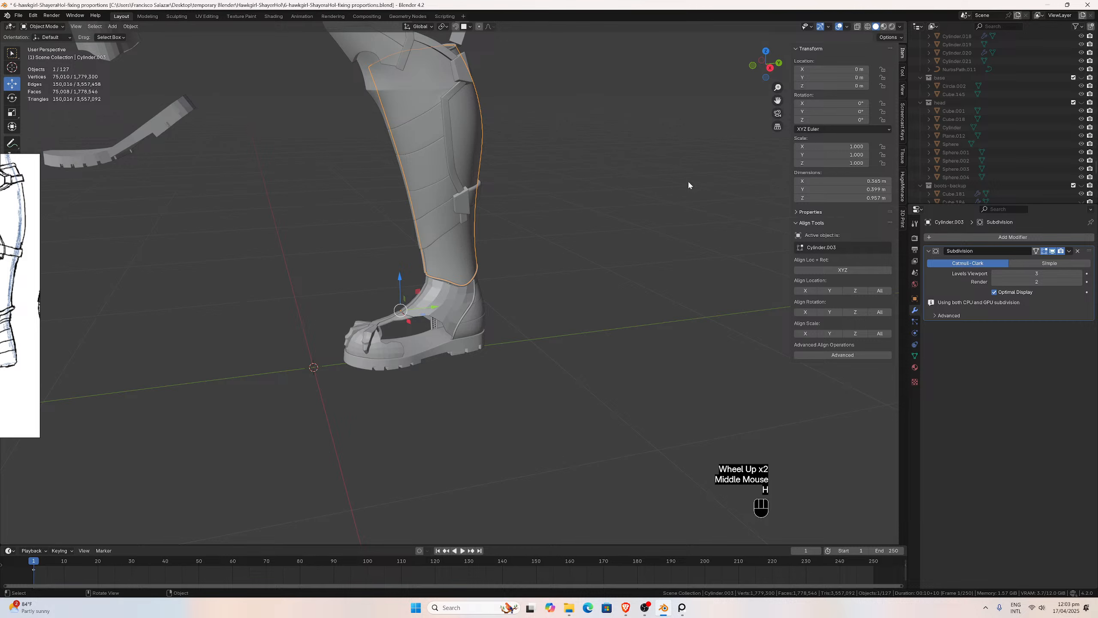
# Show Collection temporarily to move the left boot mesh into the boots collection, and hide Collection again.
pyautogui.scroll(20, 1001, 121)
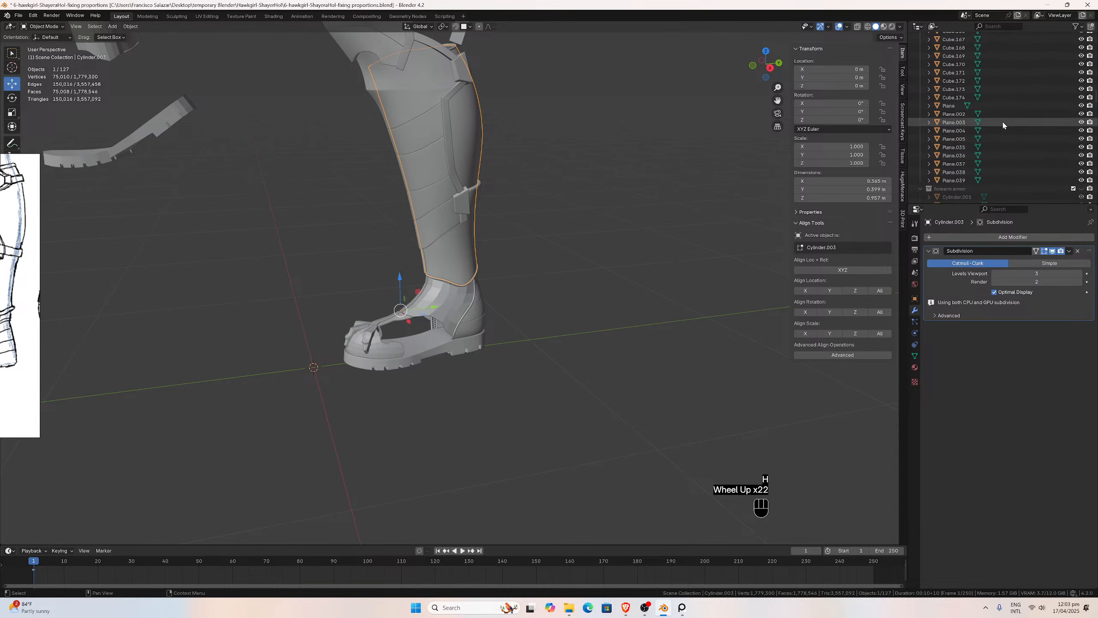
pyautogui.scroll(17, 1002, 120)
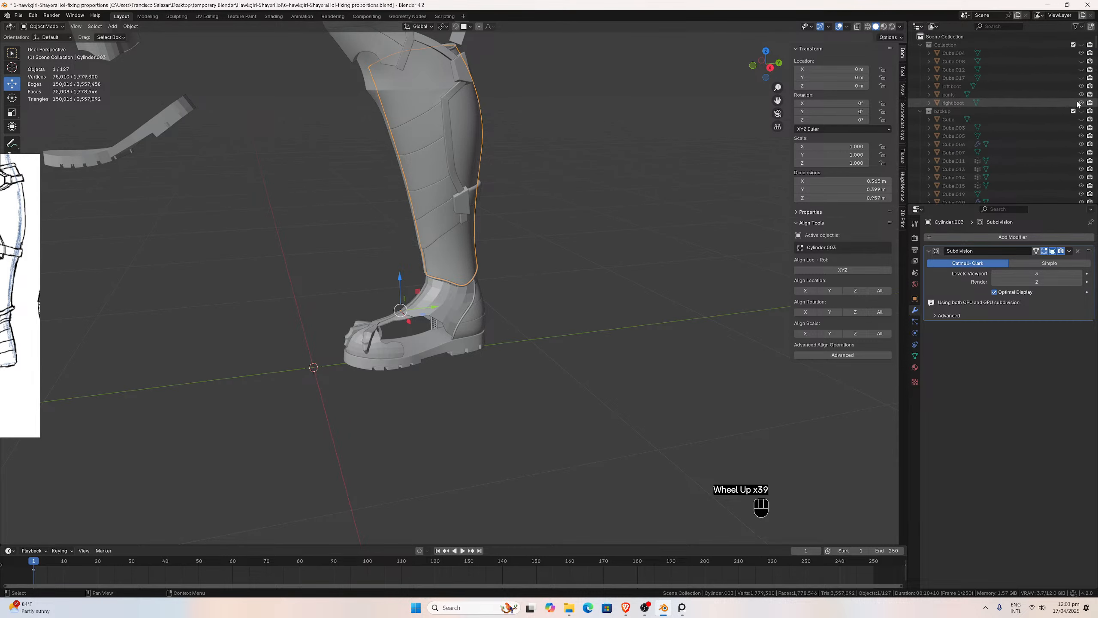
pyautogui.click(1081, 45)
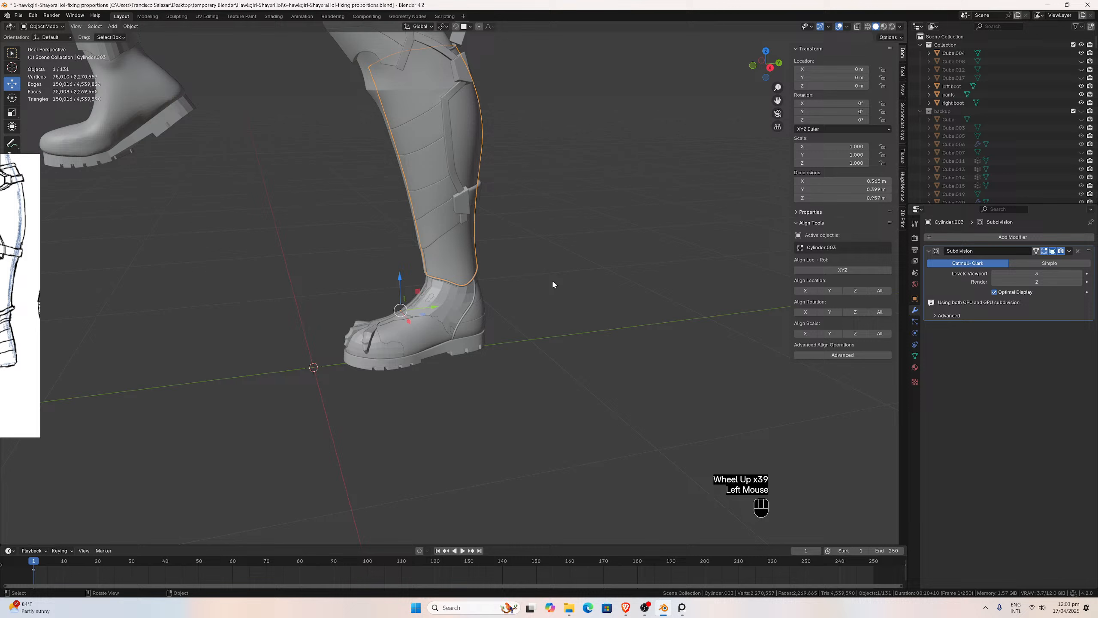
pyautogui.click(433, 335)
pyautogui.press('m')
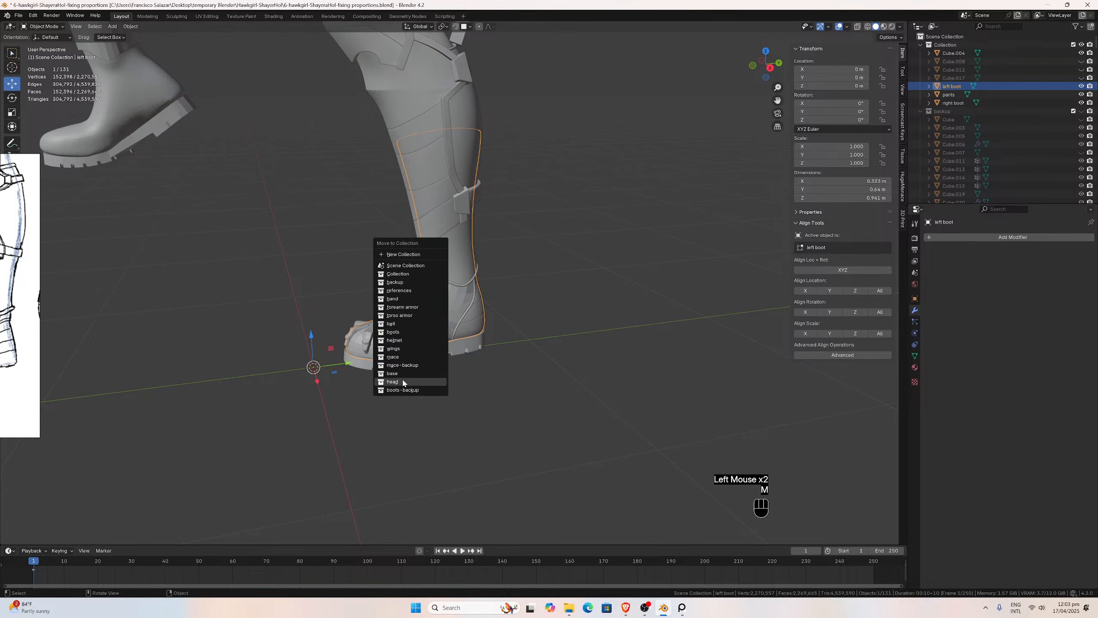
pyautogui.click(394, 332)
# Select the narrow central strip running down the front of the boot to the toe claws.
pyautogui.moveTo(627, 173); pyautogui.dragTo(677, 193, button='middle')
pyautogui.scroll(3, 519, 277)
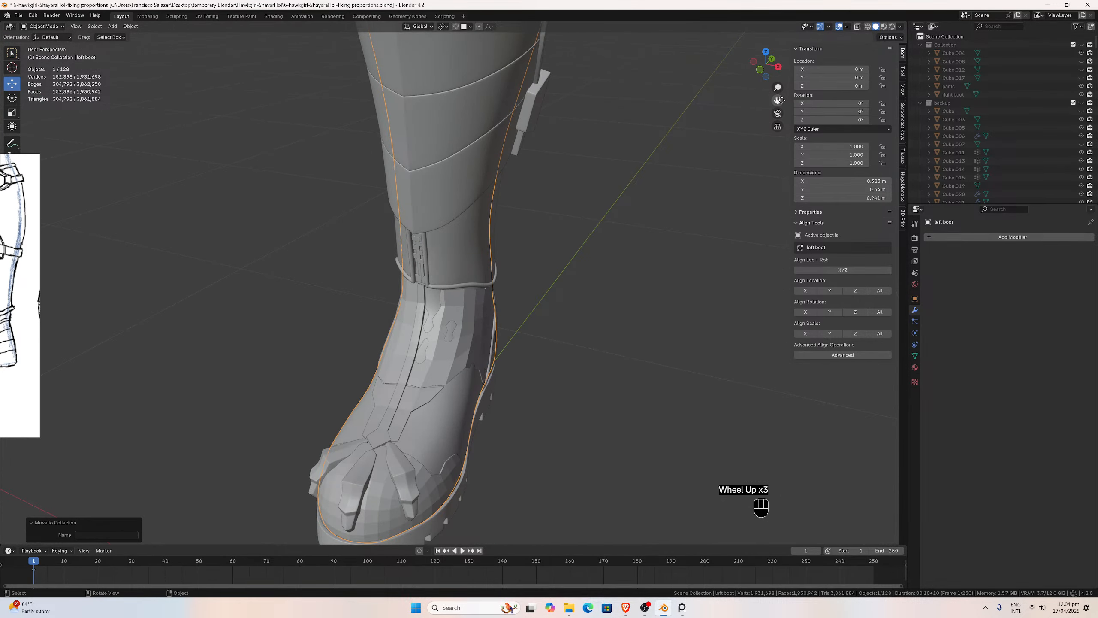
pyautogui.moveTo(777, 100); pyautogui.dragTo(774, 4)
pyautogui.scroll(2, 559, 238)
pyautogui.moveTo(559, 238); pyautogui.dragTo(166, 337, button='middle')
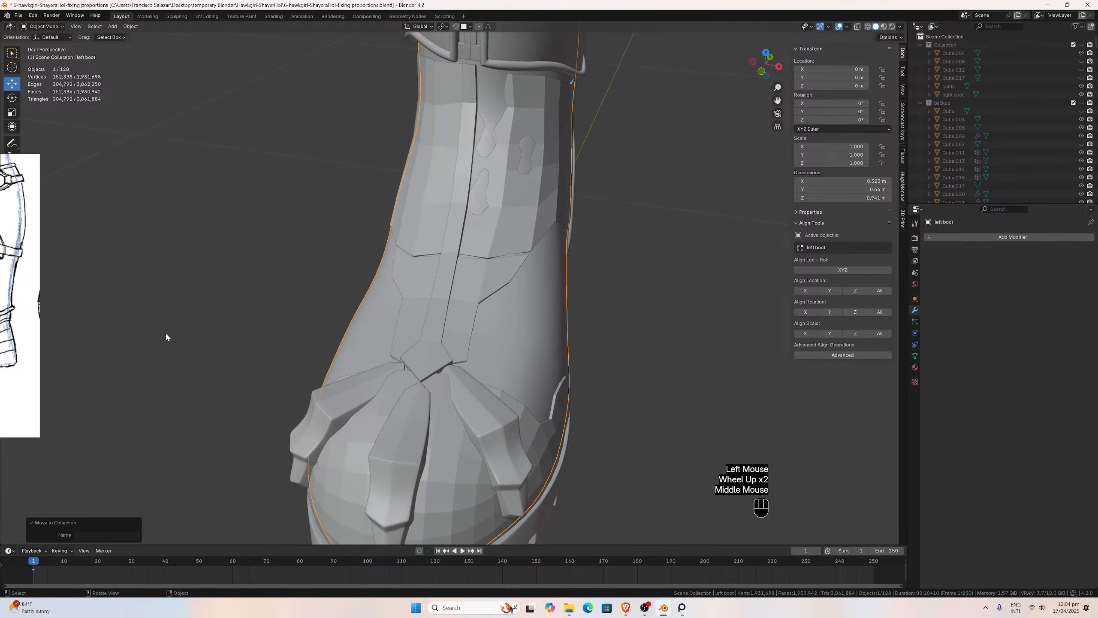
pyautogui.moveTo(479, 396); pyautogui.dragTo(478, 418, button='middle')
pyautogui.scroll(-1, 478, 418)
pyautogui.scroll(1, 477, 418)
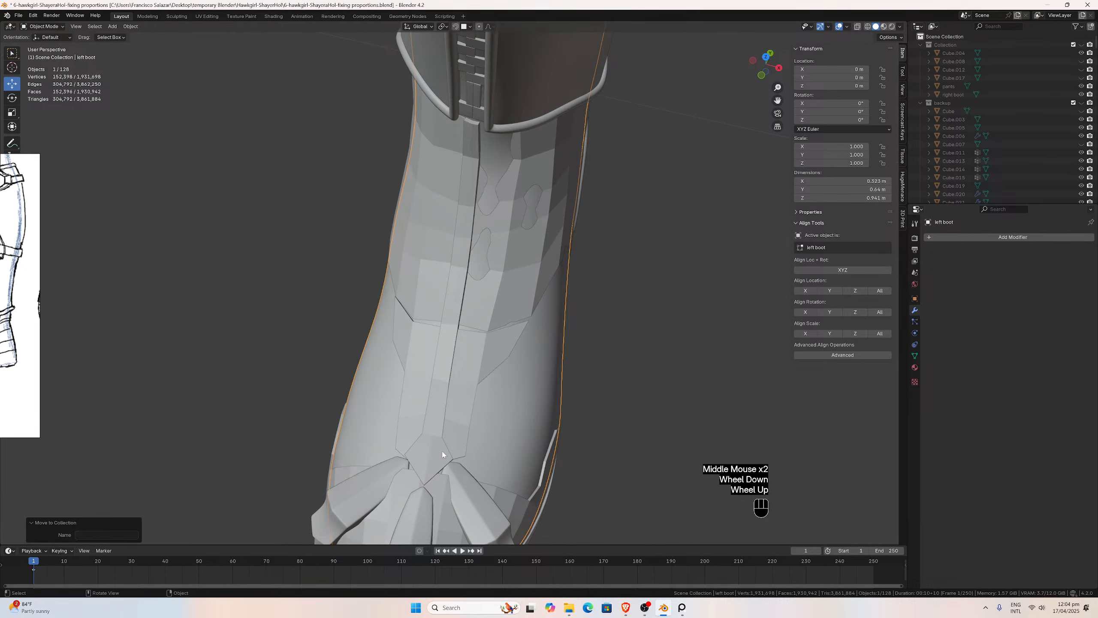
pyautogui.scroll(1, 433, 485)
pyautogui.click(433, 485)
pyautogui.scroll(-2, 431, 487)
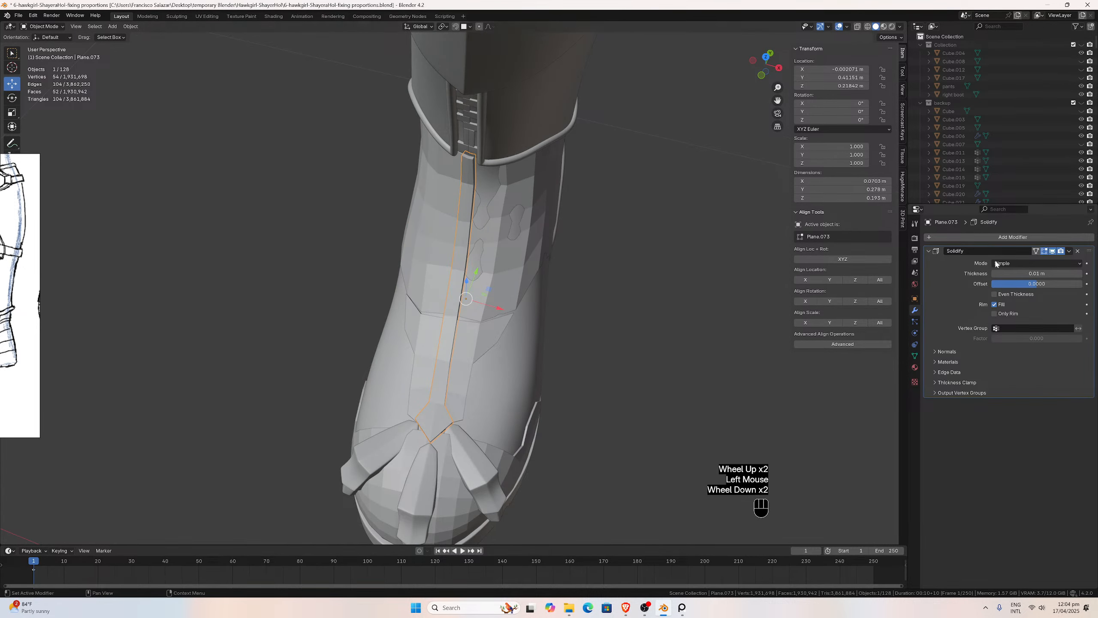
# Turn off the viewport display of Solidify on the thin strip along the boot's front and add a Shrinkwrap modifier.
pyautogui.click(1052, 252)
pyautogui.click(965, 237)
pyautogui.moveTo(964, 238)
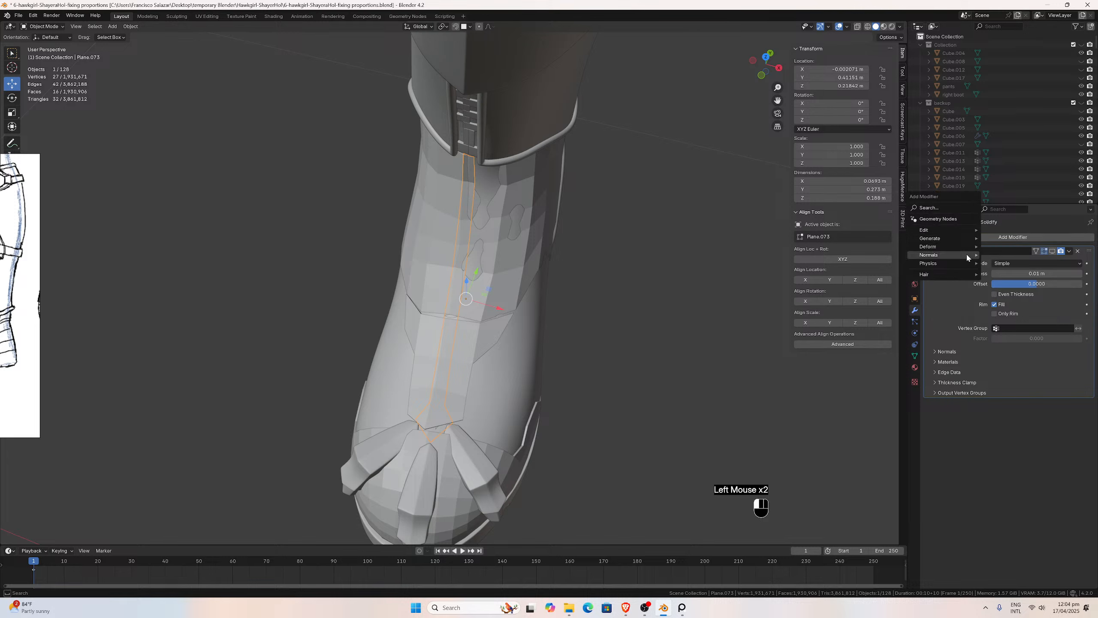
pyautogui.click(1013, 312)
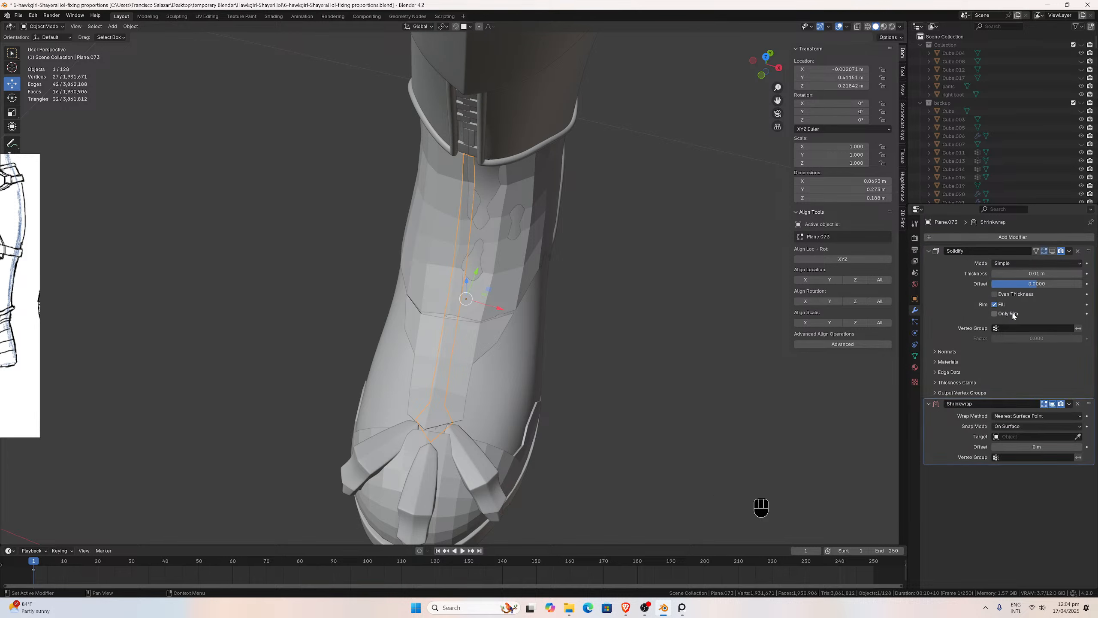
# Set the left boot as the Shrinkwrap target and move the Shrinkwrap modifier above Solidify in the stack.
pyautogui.click(1079, 434)
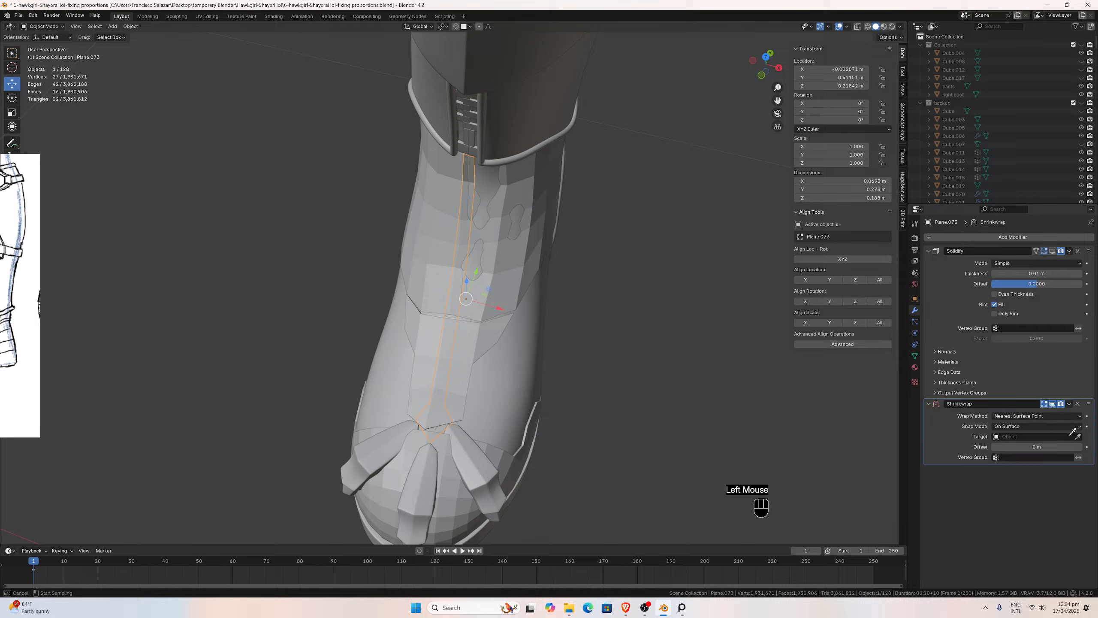
pyautogui.click(495, 407)
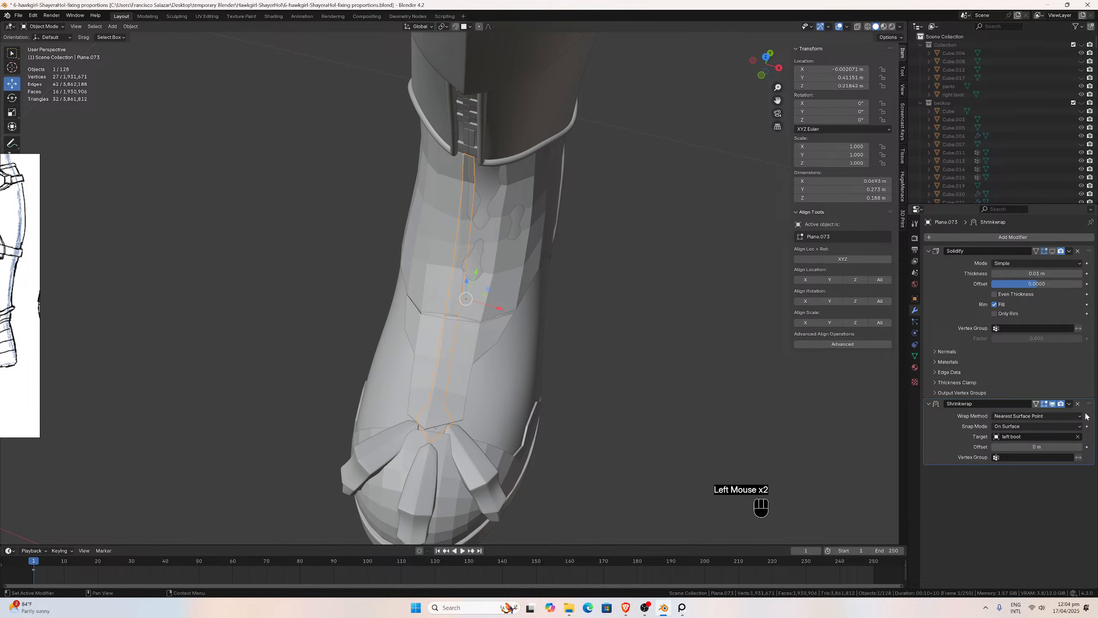
pyautogui.moveTo(1089, 404); pyautogui.dragTo(1069, 251)
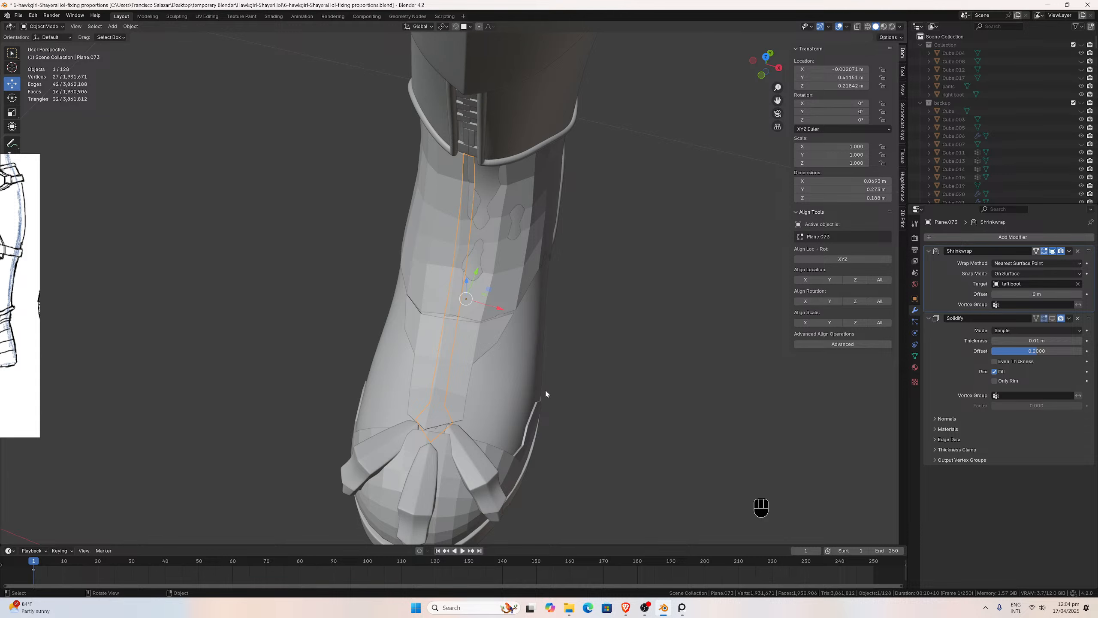
# Examine the overlapping leg parts from the top view and look through the outliner for hidden boot objects.
pyautogui.press('ctrl+KP_7')
pyautogui.press('KP_7')
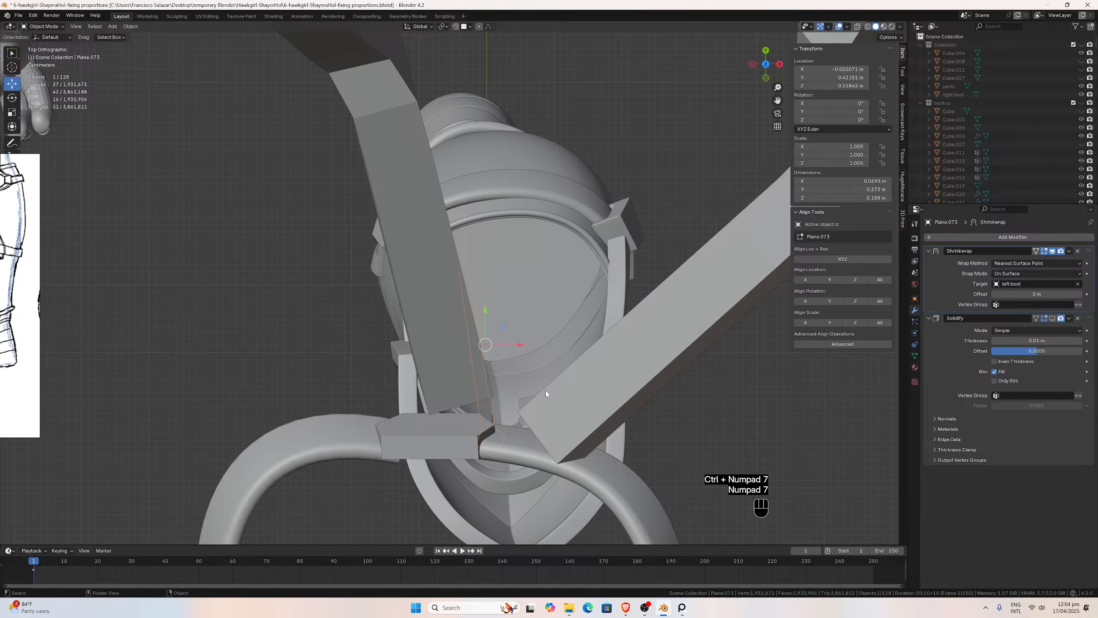
pyautogui.click(614, 300)
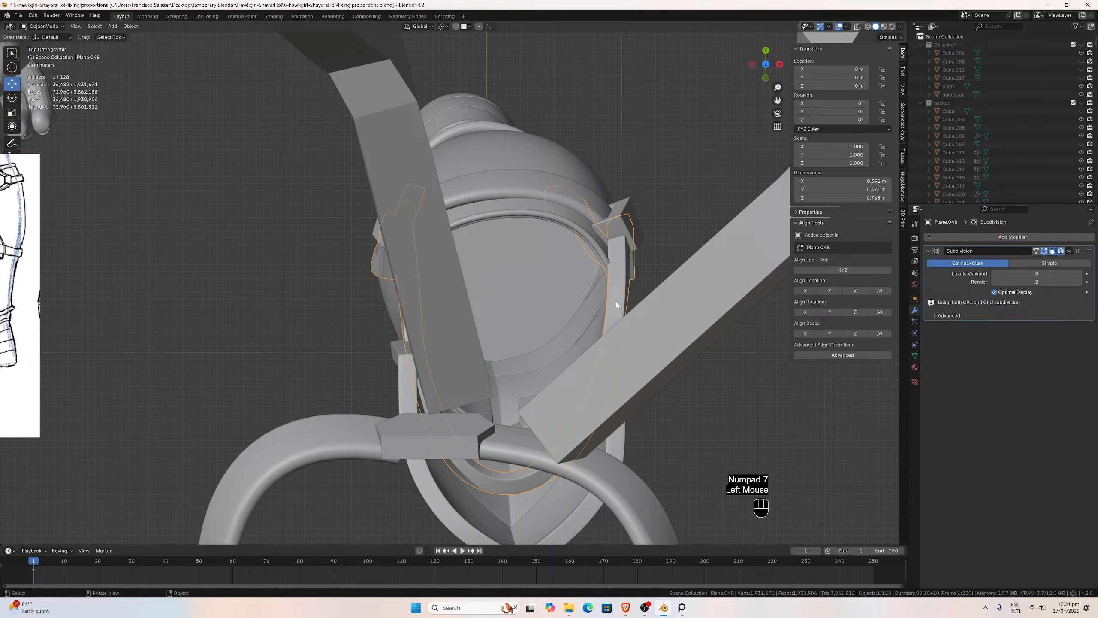
pyautogui.click(555, 512)
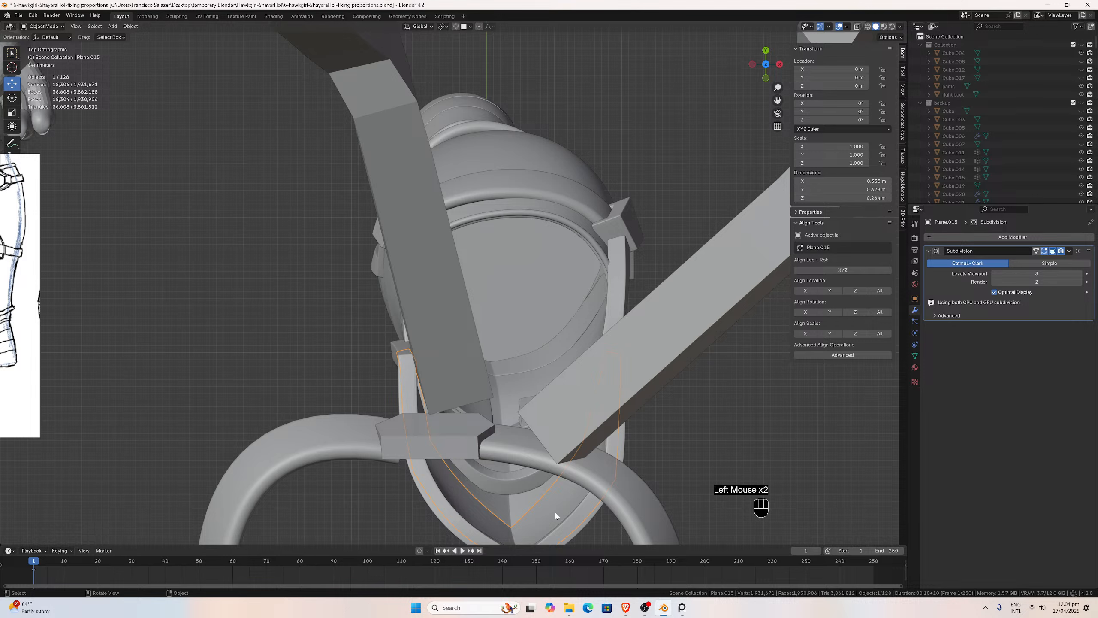
pyautogui.scroll(-15, 994, 122)
pyautogui.scroll(2, 994, 122)
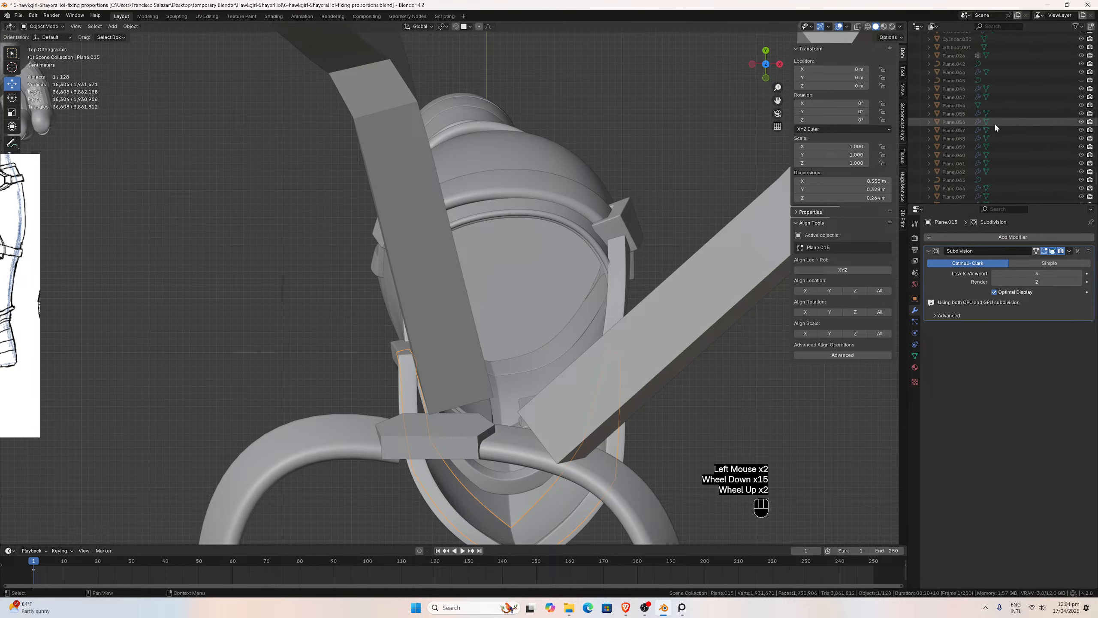
pyautogui.scroll(17, 995, 122)
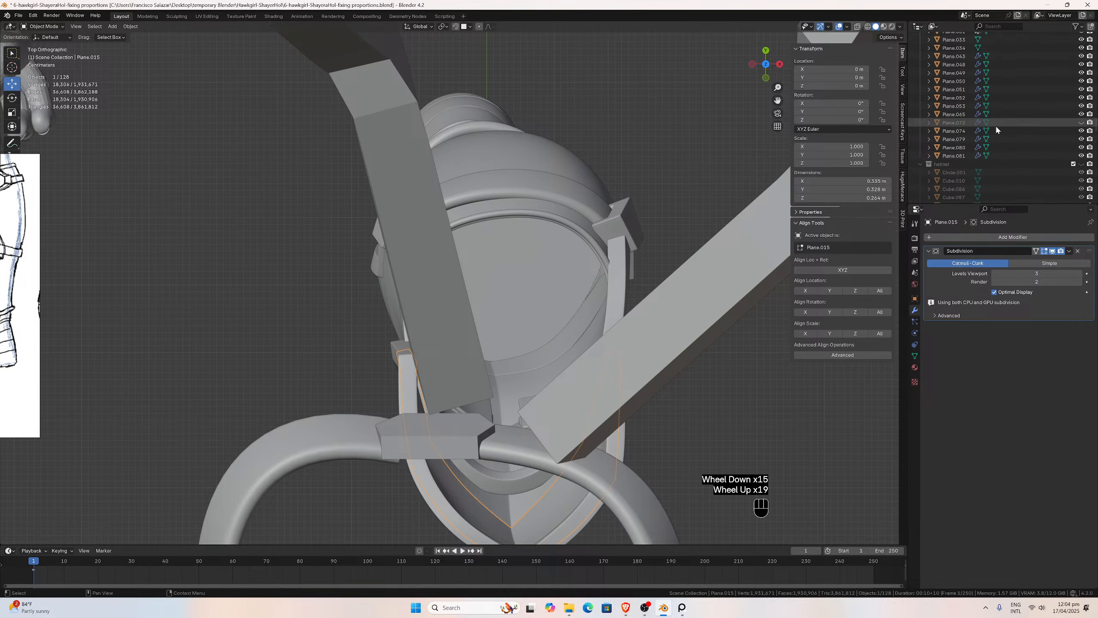
pyautogui.scroll(2, 995, 125)
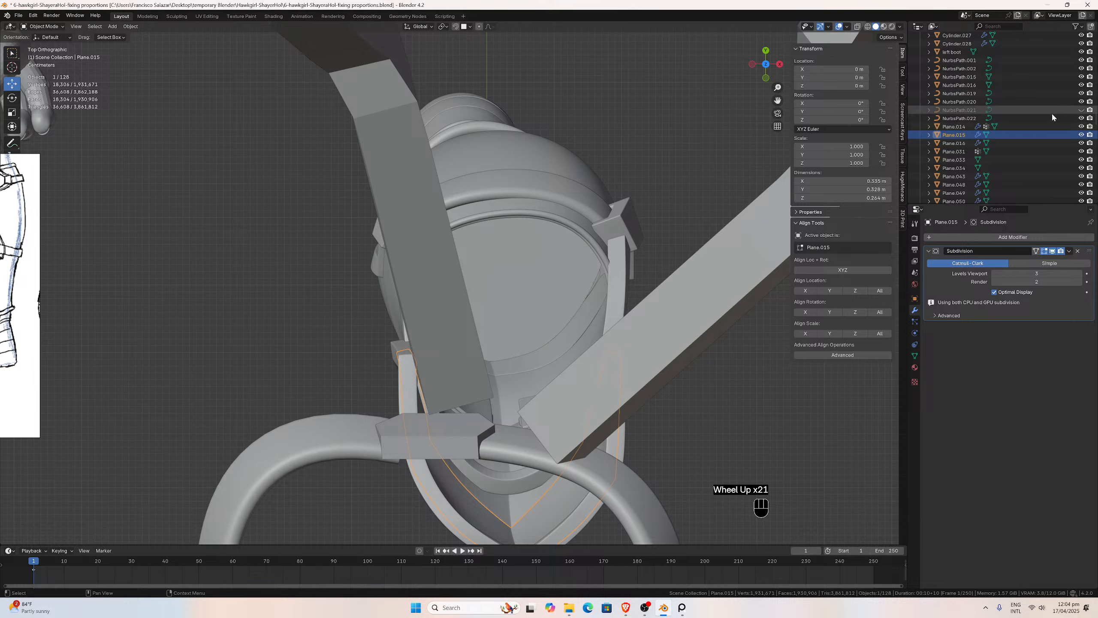
pyautogui.scroll(5, 1011, 135)
pyautogui.scroll(-2, 1010, 137)
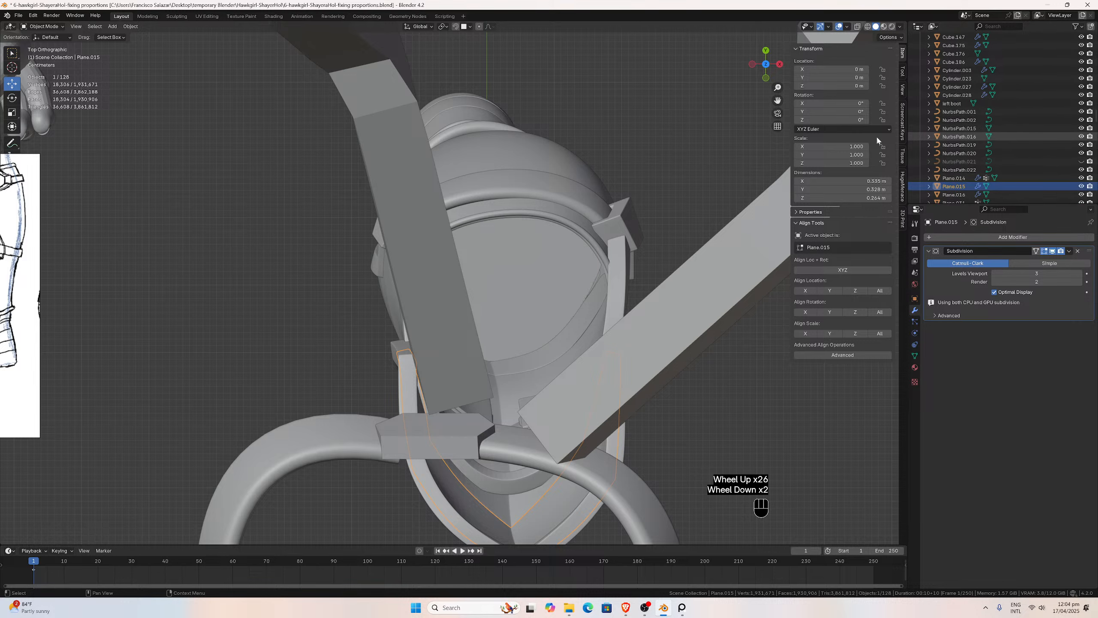
# Unhide and select NurbsPath.021 to inspect it around the boot, and hide it again.
pyautogui.click(1081, 161)
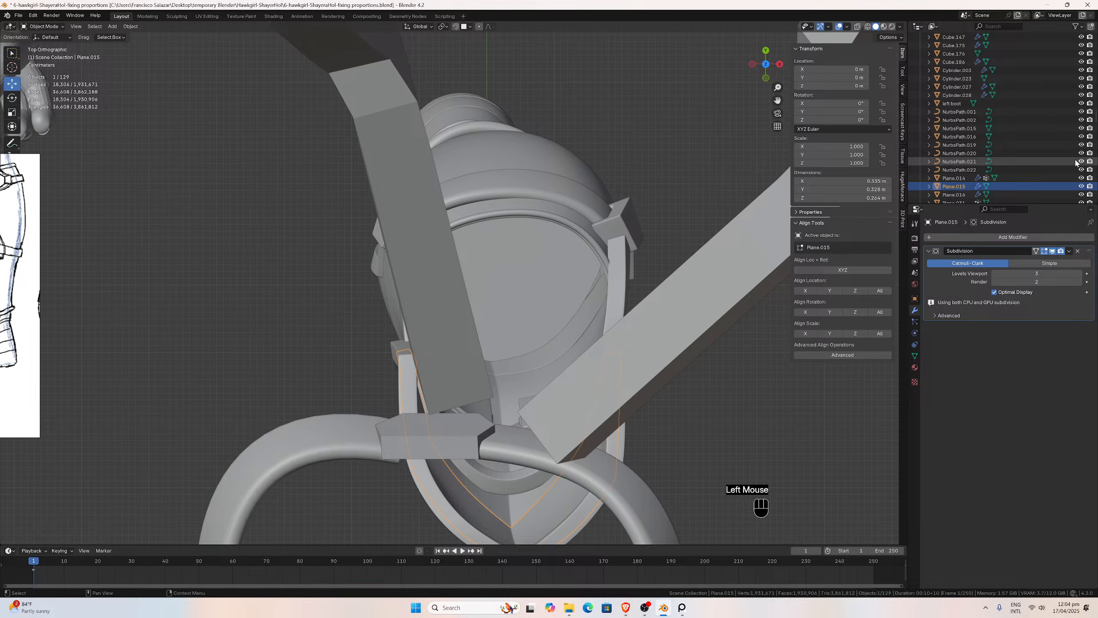
pyautogui.click(1033, 162)
pyautogui.scroll(-2, 627, 253)
pyautogui.moveTo(618, 255); pyautogui.dragTo(604, 258, button='middle')
pyautogui.scroll(-3, 602, 203)
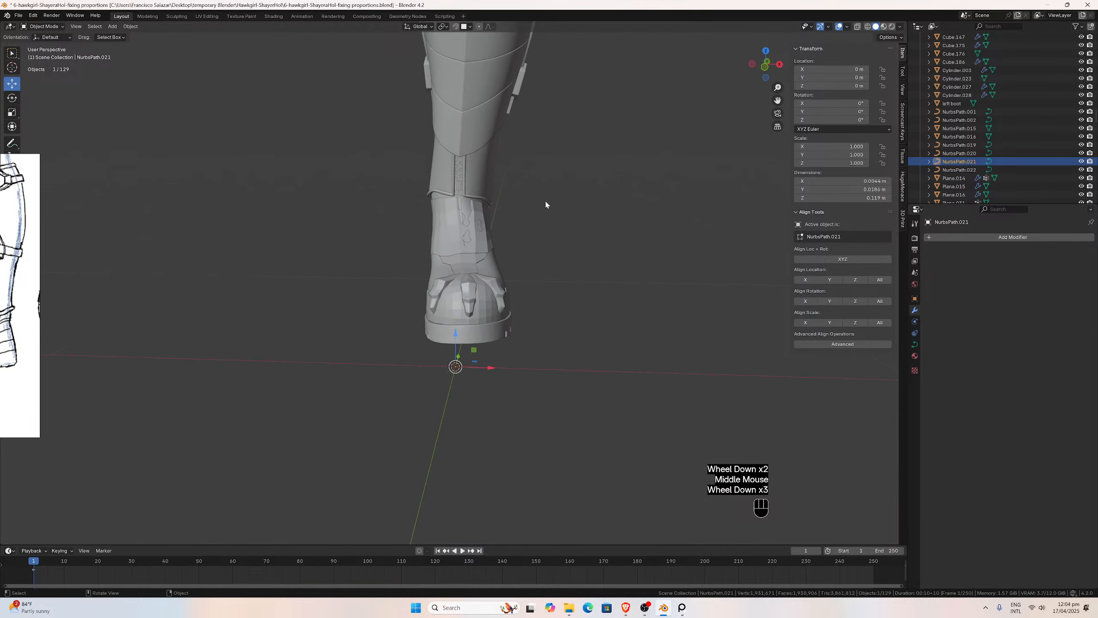
pyautogui.moveTo(544, 203); pyautogui.dragTo(541, 236, button='middle')
pyautogui.scroll(1, 541, 236)
pyautogui.scroll(1, 541, 236)
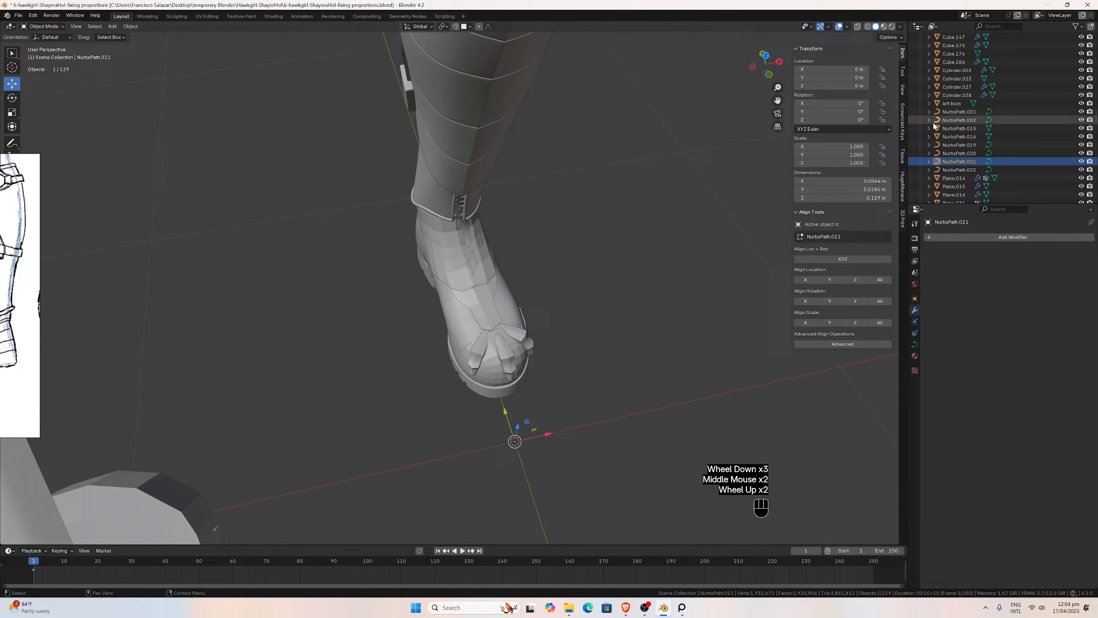
pyautogui.click(1080, 162)
# Hide the lower-leg cover Cylinder.003 above the left boot.
pyautogui.moveTo(648, 173); pyautogui.dragTo(479, 124, button='middle')
pyautogui.scroll(-3, 585, 176)
pyautogui.scroll(3, 478, 124)
pyautogui.click(478, 177)
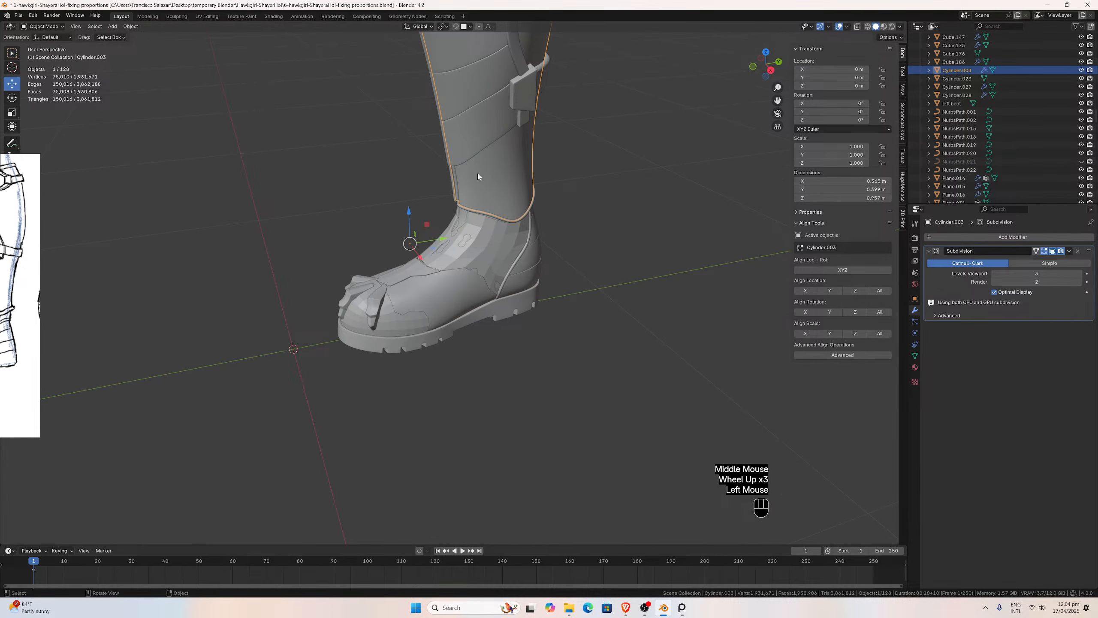
pyautogui.press('h')
# Hide the remaining layered shin plates around the left leg one by one, from Plane.050 up to Plane.016.
pyautogui.click(455, 153)
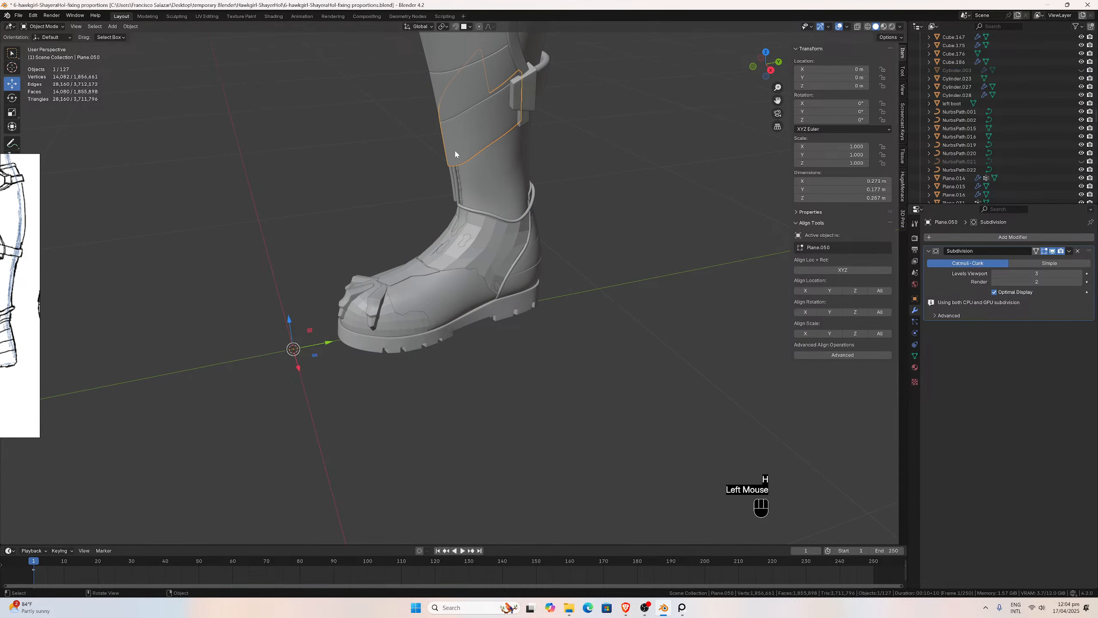
pyautogui.scroll(-2, 457, 152)
pyautogui.press('h')
pyautogui.click(460, 154)
pyautogui.press('h')
pyautogui.click(455, 130)
pyautogui.press('h')
pyautogui.click(450, 103)
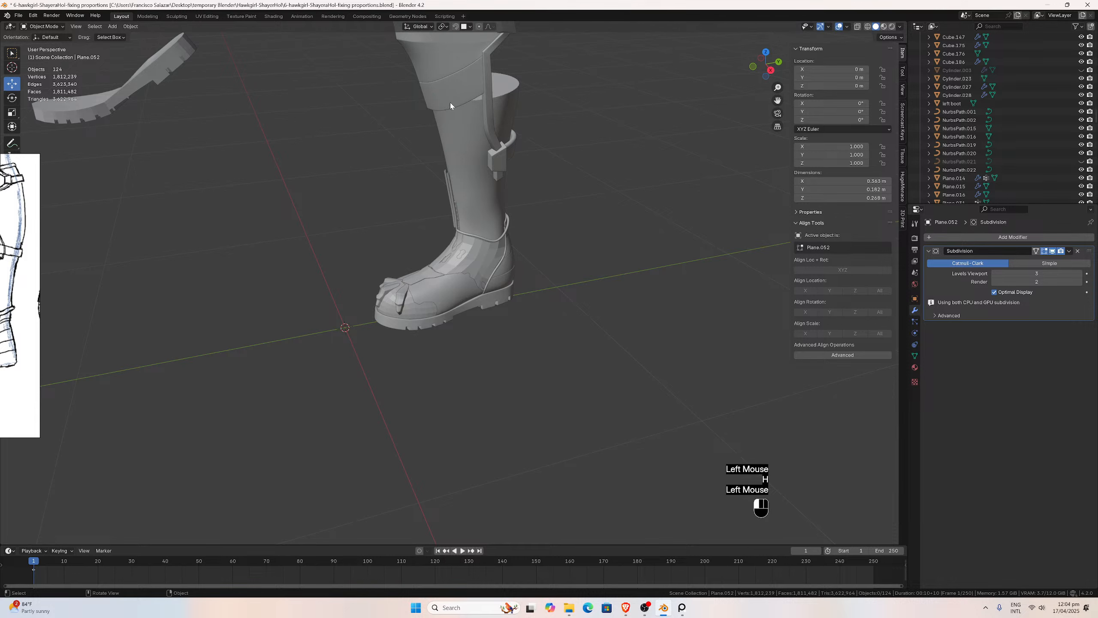
pyautogui.press('h')
pyautogui.click(440, 56)
pyautogui.press('h')
pyautogui.moveTo(439, 56); pyautogui.dragTo(479, 93, button='middle')
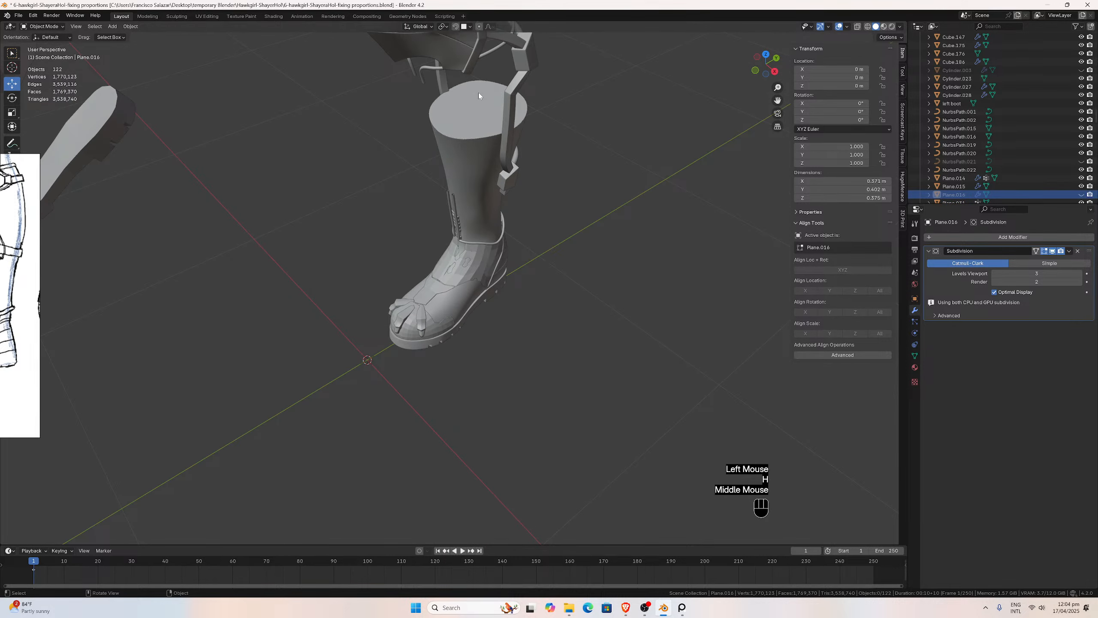
# Hide the pointed upper-leg pieces Plane.015 and Plane.043 that block the top view of the left boot.
pyautogui.press('KP_7')
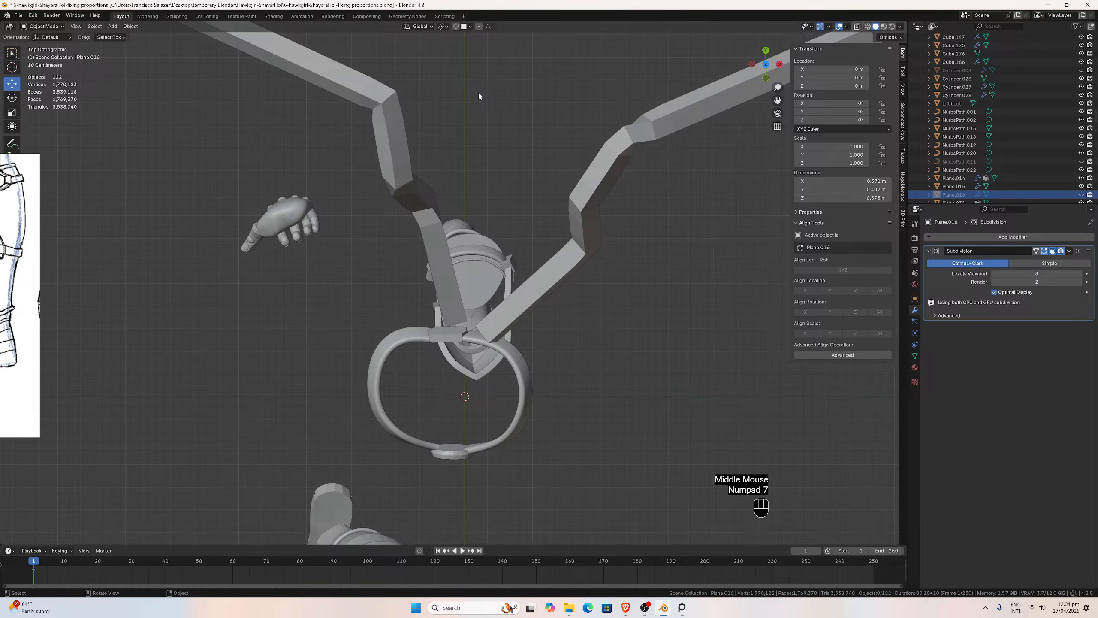
pyautogui.click(491, 355)
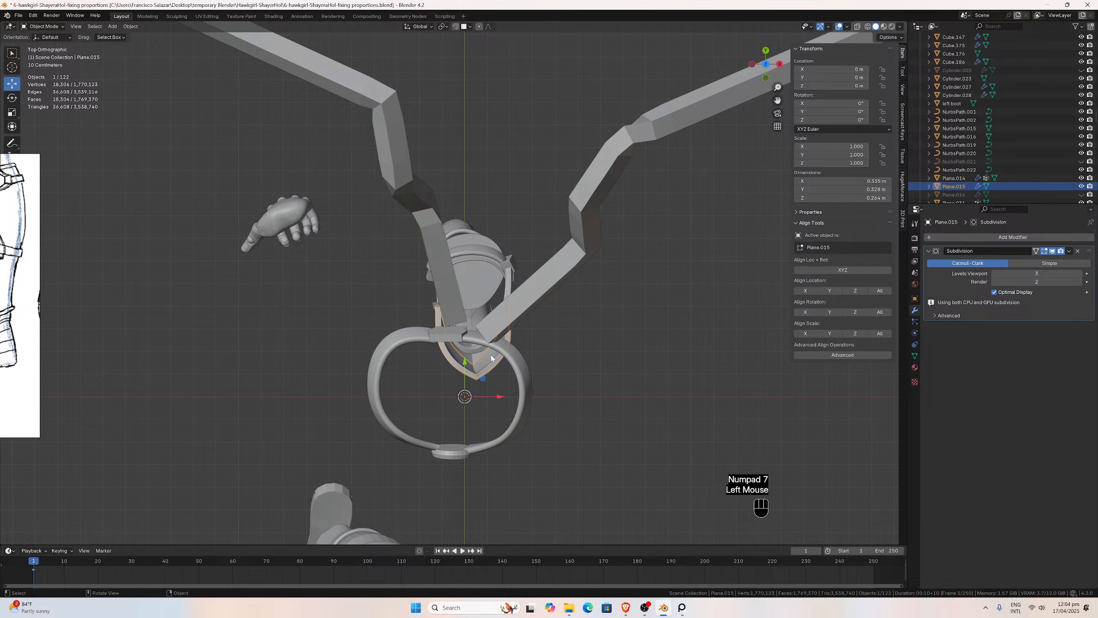
pyautogui.press('h')
pyautogui.scroll(4, 489, 356)
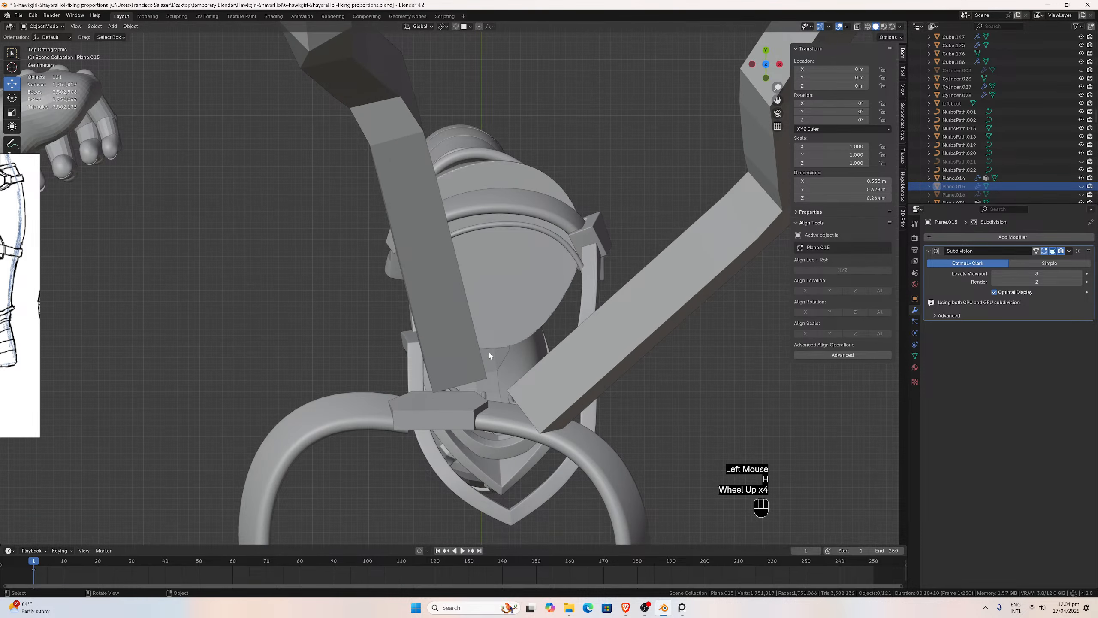
pyautogui.click(485, 433)
pyautogui.scroll(-2, 493, 448)
pyautogui.scroll(1, 426, 302)
pyautogui.scroll(-2, 428, 299)
pyautogui.moveTo(493, 448); pyautogui.dragTo(495, 285, button='middle')
pyautogui.press('h')
pyautogui.scroll(1, 496, 285)
# Hide the strap frame Plane.048 and the band Plane.065 around the upper left leg.
pyautogui.press('ctrl+KP_7')
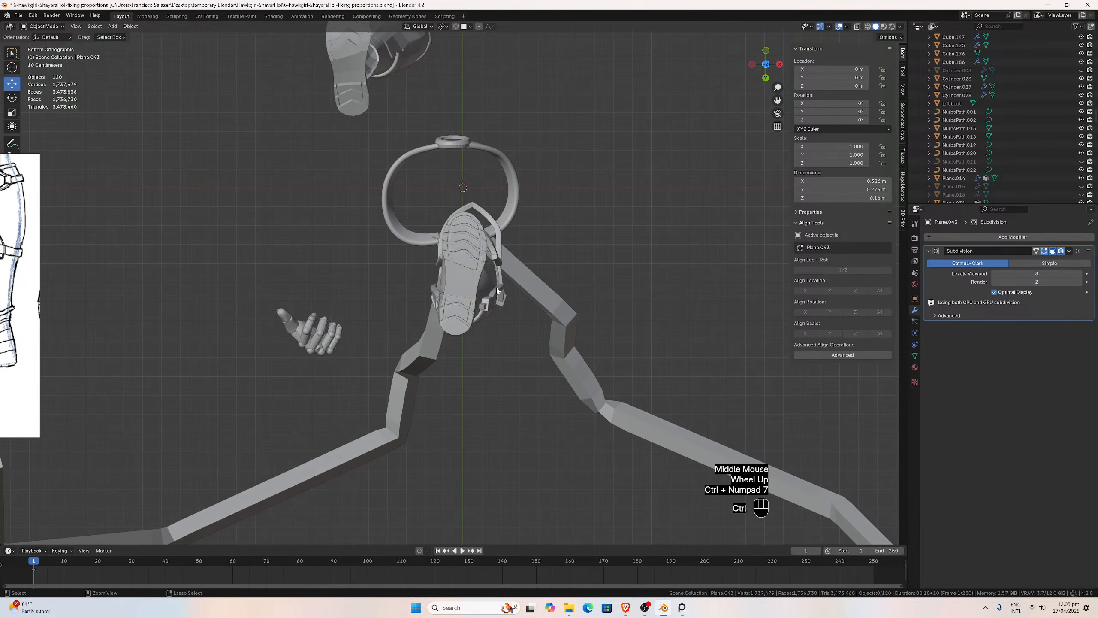
pyautogui.press('KP_7')
pyautogui.scroll(5, 497, 291)
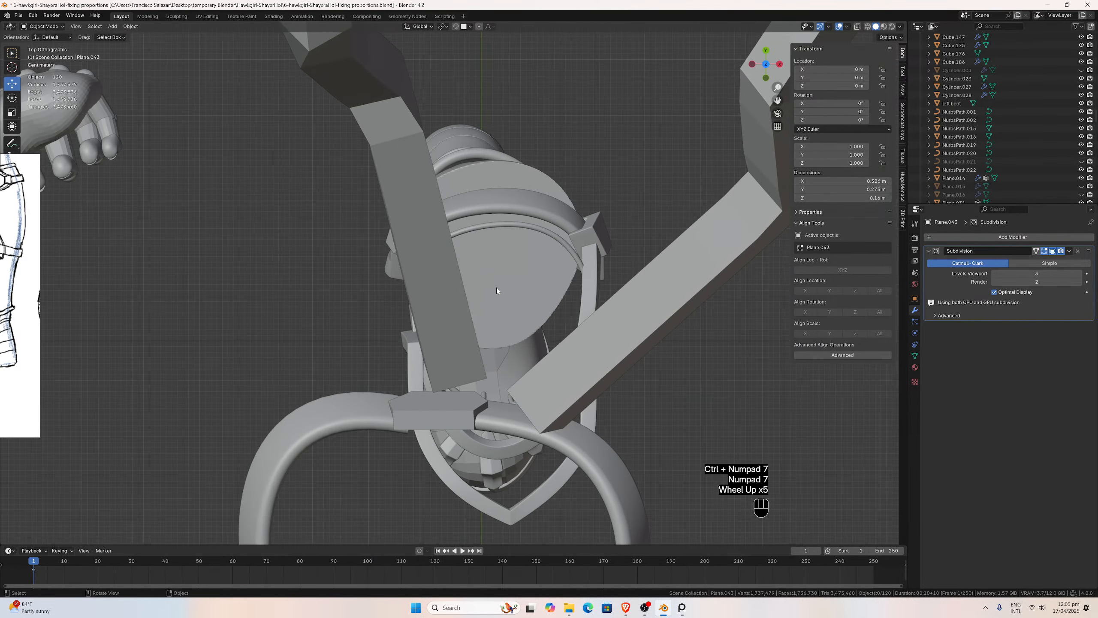
pyautogui.click(585, 307)
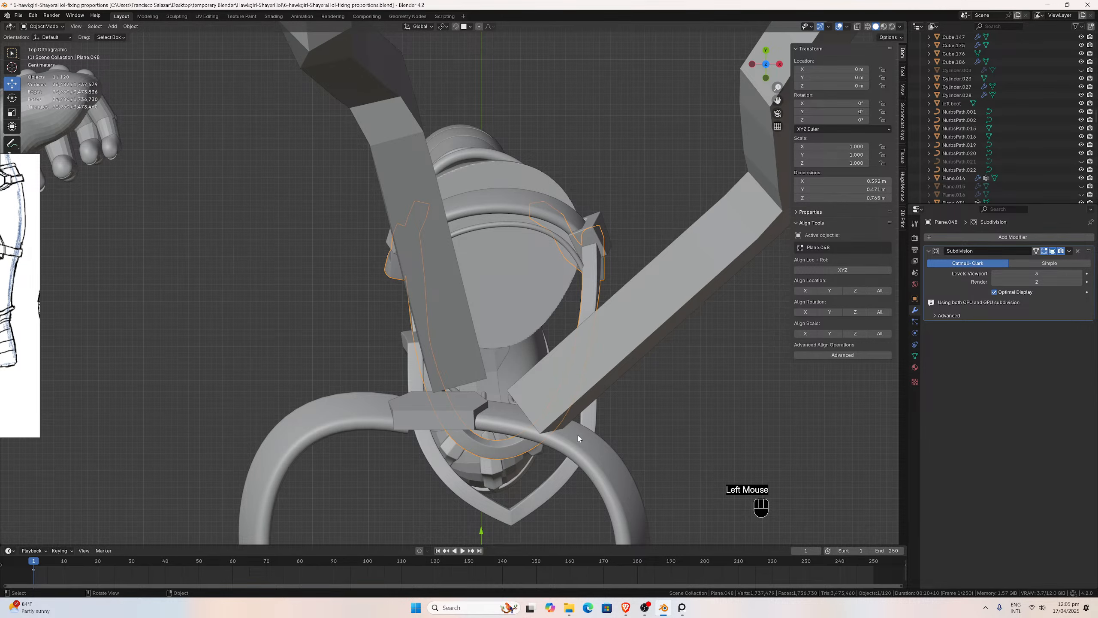
pyautogui.scroll(-2, 556, 378)
pyautogui.scroll(3, 557, 378)
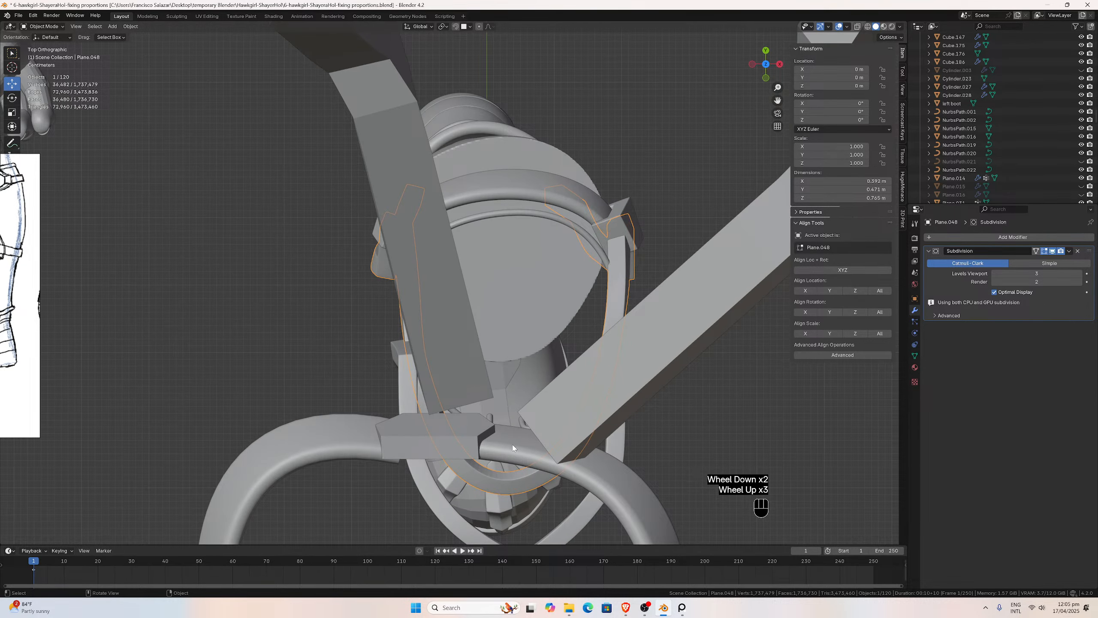
pyautogui.moveTo(512, 448); pyautogui.dragTo(497, 416, button='middle')
pyautogui.scroll(-2, 501, 418)
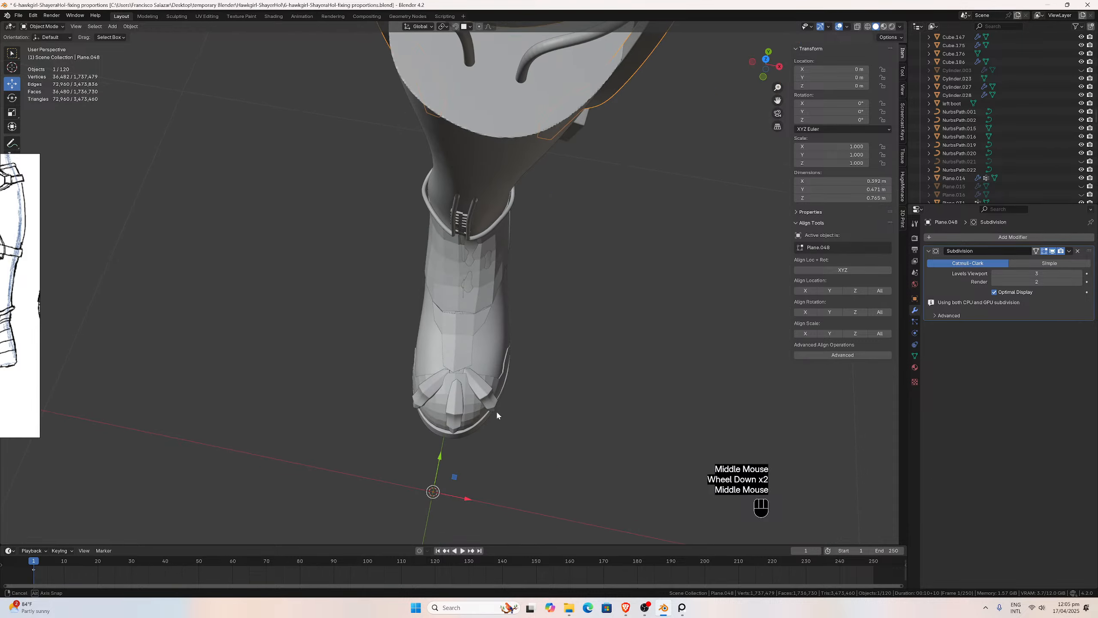
pyautogui.scroll(-4, 530, 324)
pyautogui.moveTo(533, 310); pyautogui.dragTo(491, 255, button='middle')
pyautogui.scroll(1, 510, 265)
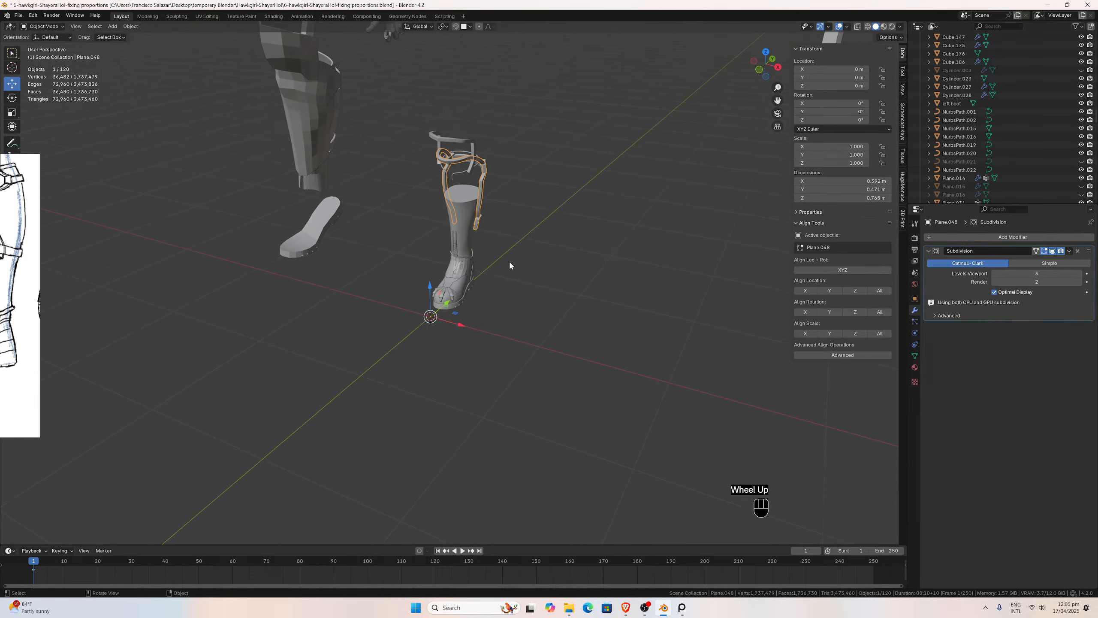
pyautogui.scroll(4, 510, 265)
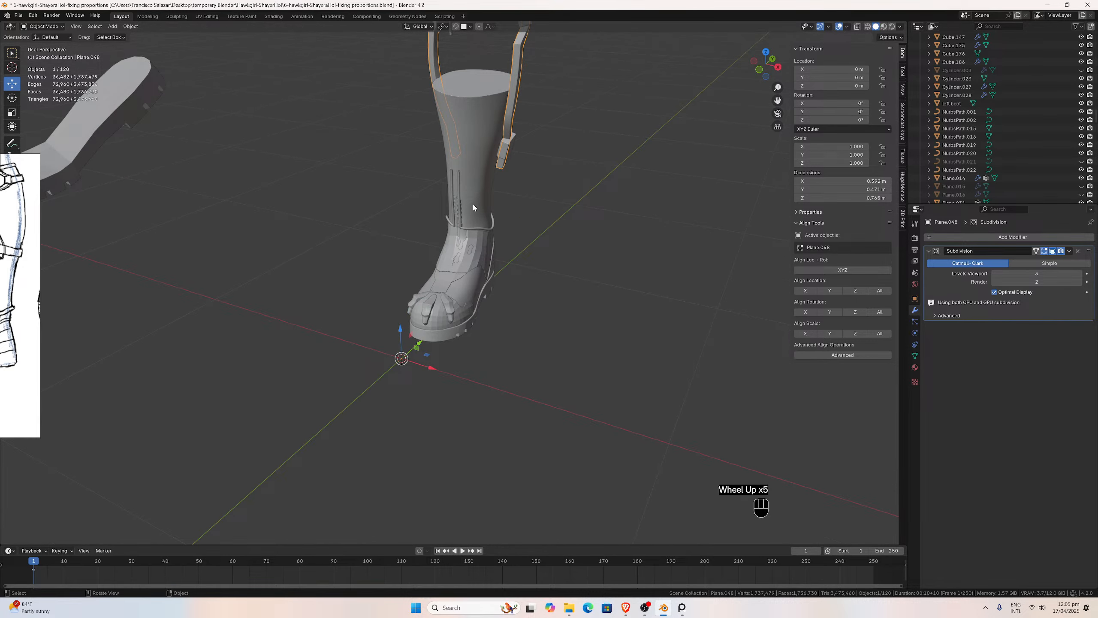
pyautogui.scroll(-2, 465, 245)
pyautogui.moveTo(465, 246); pyautogui.dragTo(484, 234, button='middle')
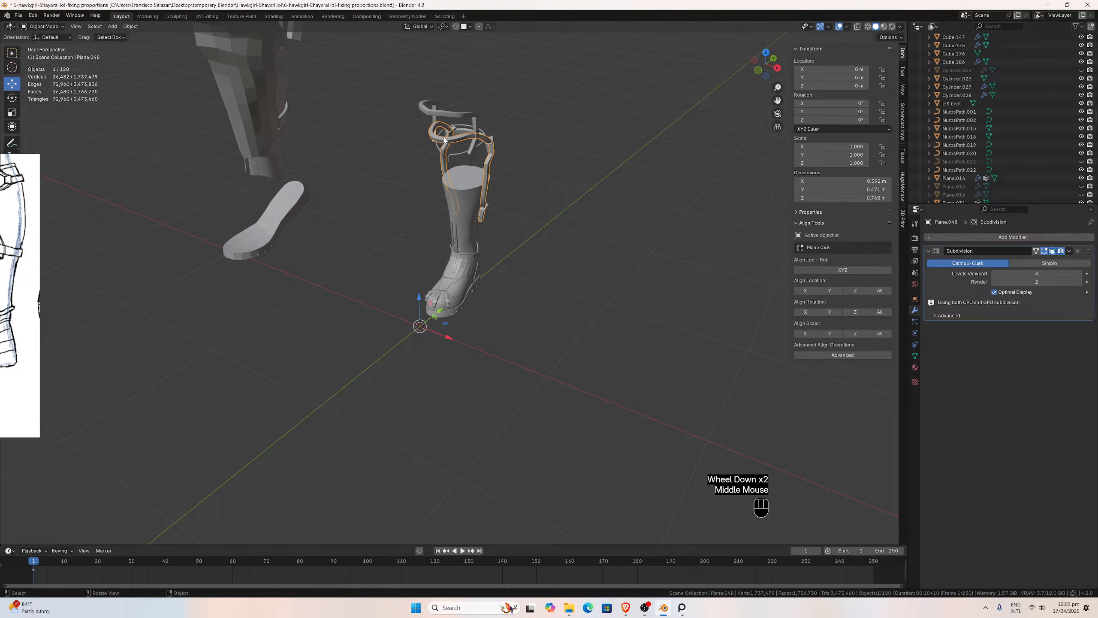
pyautogui.press('h')
pyautogui.click(443, 112)
pyautogui.press('h')
# Select the wing frame Plane.011, locate it in the outliner, and hide the wings collection.
pyautogui.scroll(-2, 454, 126)
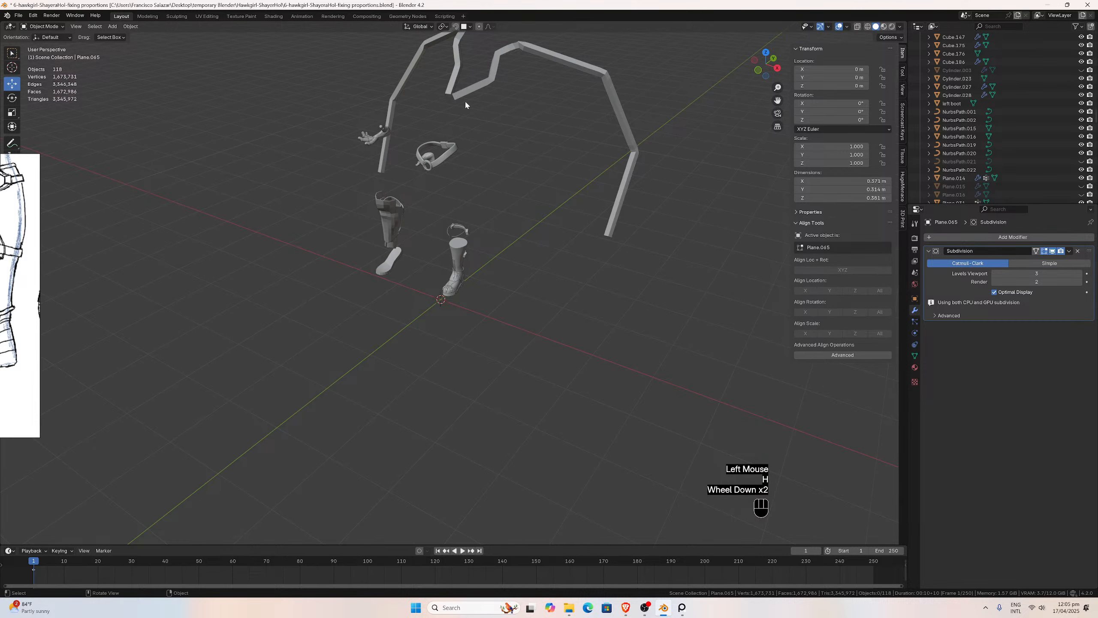
pyautogui.click(466, 103)
pyautogui.click(467, 93)
pyautogui.scroll(-6, 985, 143)
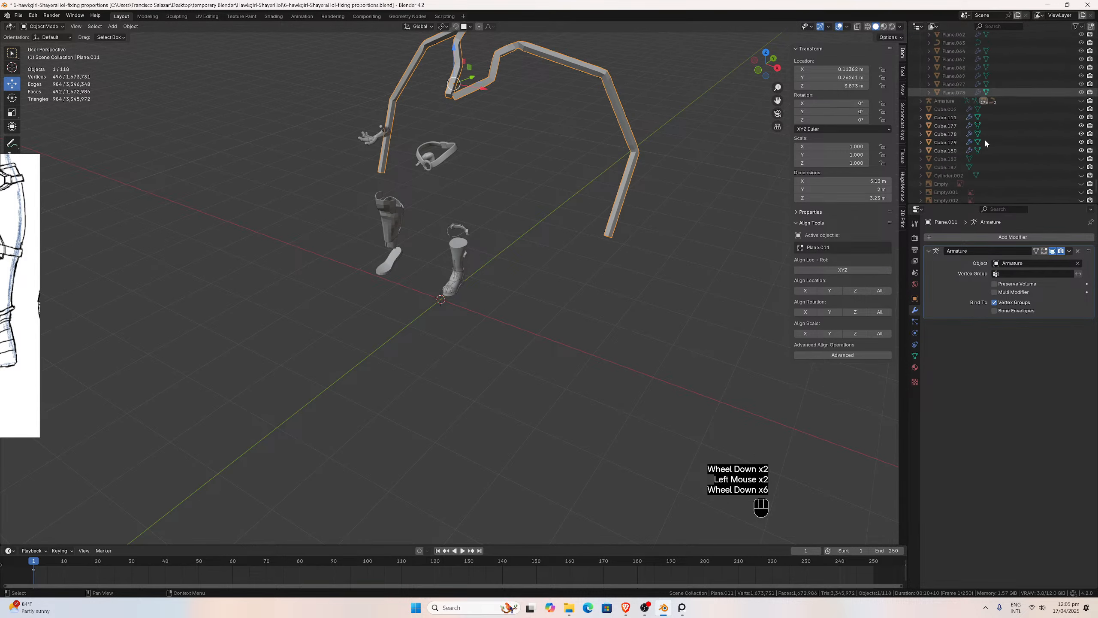
pyautogui.scroll(-4, 985, 142)
pyautogui.scroll(16, 985, 142)
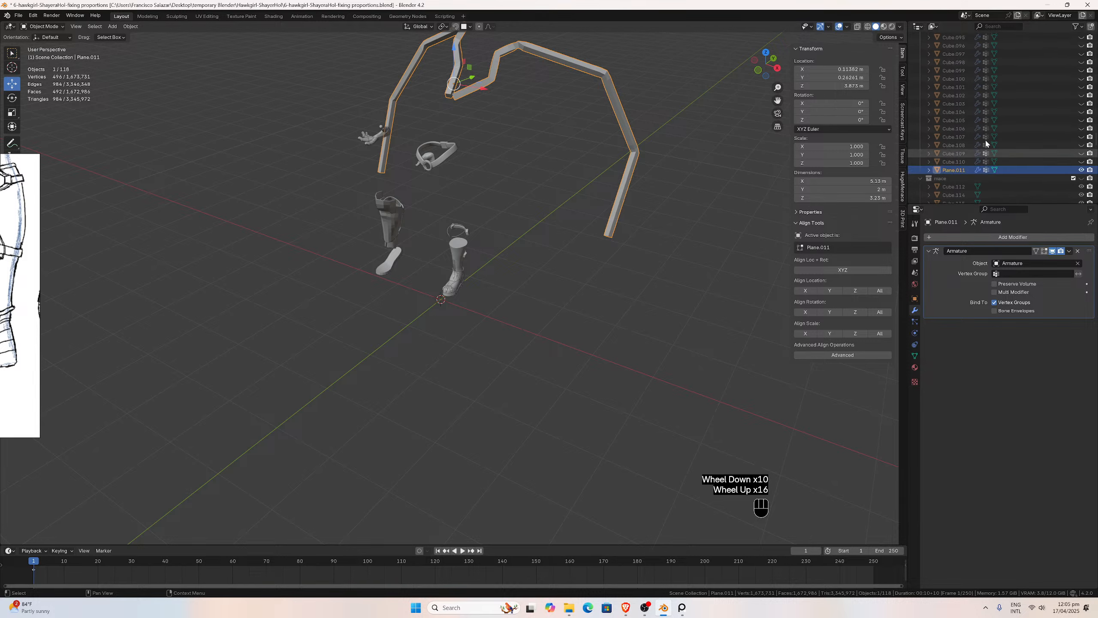
pyautogui.scroll(3, 985, 142)
pyautogui.scroll(-2, 986, 140)
pyautogui.scroll(1, 985, 140)
pyautogui.click(1082, 134)
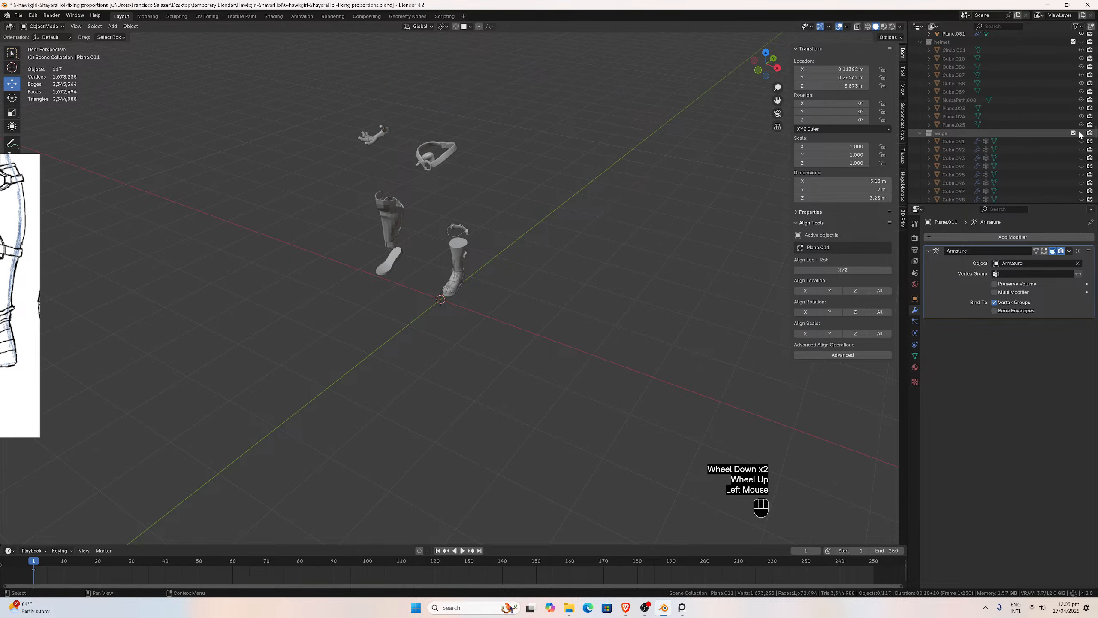
# Select the belt ring NurbsPath.017, locate it in the outliner, hide the belt collection, and save the file.
pyautogui.click(436, 153)
pyautogui.moveTo(462, 164); pyautogui.dragTo(484, 193, button='middle')
pyautogui.scroll(2, 986, 124)
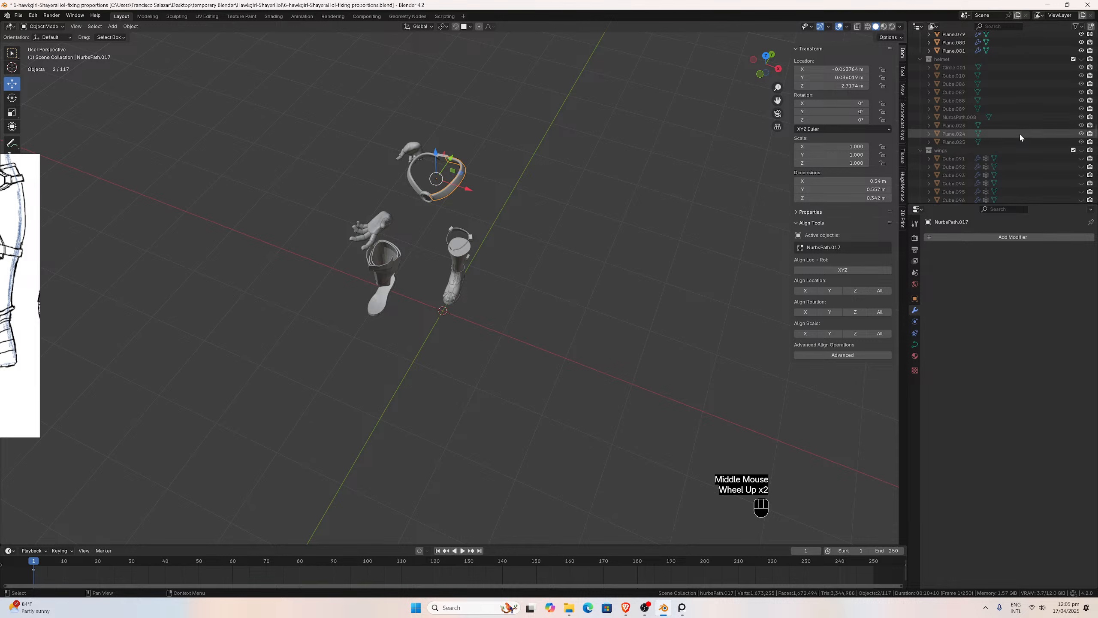
pyautogui.scroll(5, 1019, 137)
pyautogui.scroll(-1, 1020, 138)
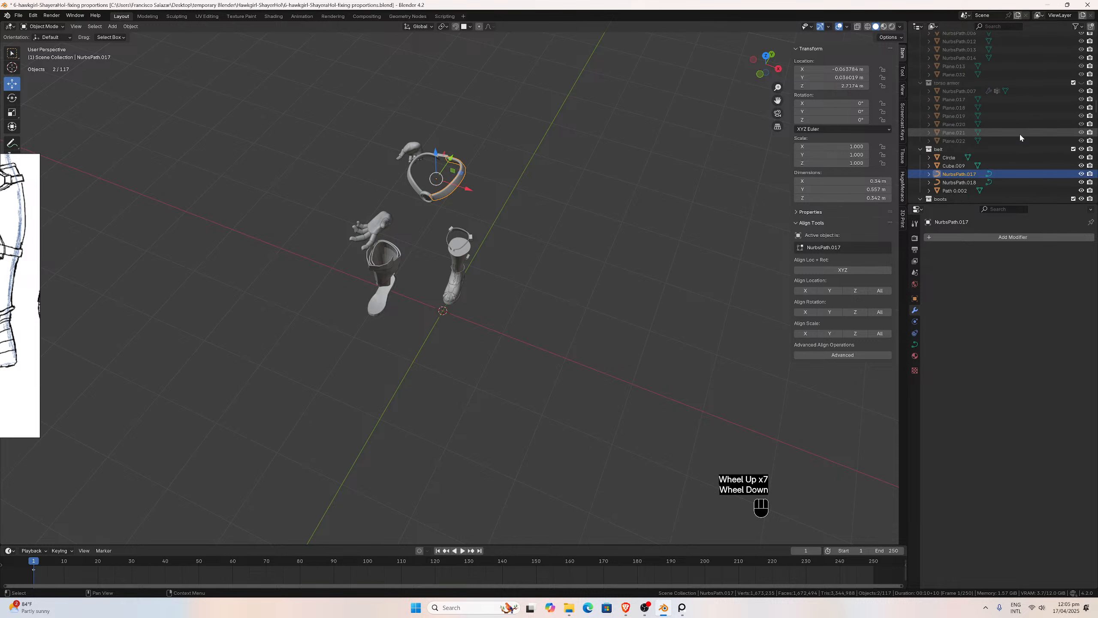
pyautogui.click(1081, 149)
pyautogui.hotkey('ctrl', 's')
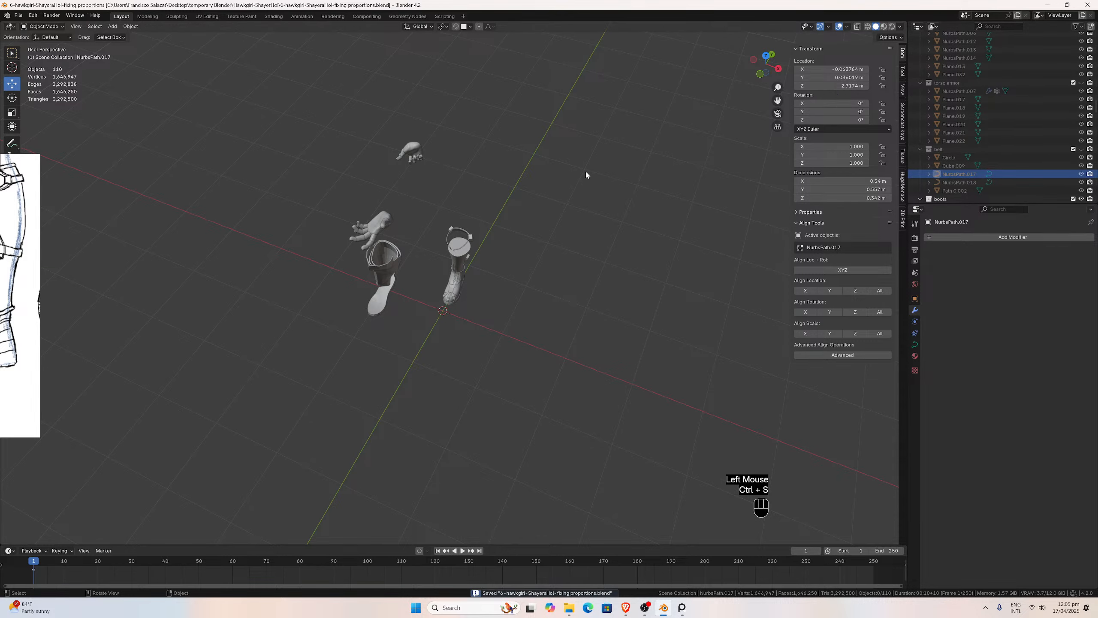
# Hide the ankle plate Plane.076 and the shin plate Plane.075 covering the front strip of the left boot.
pyautogui.press('KP_7')
pyautogui.scroll(5, 483, 225)
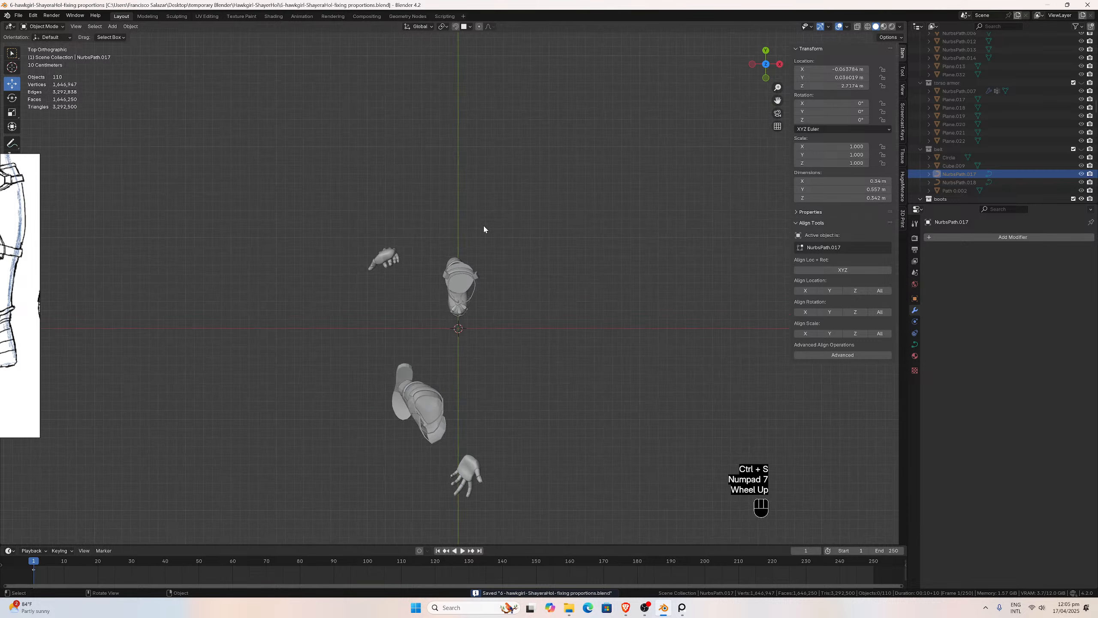
pyautogui.scroll(4, 493, 268)
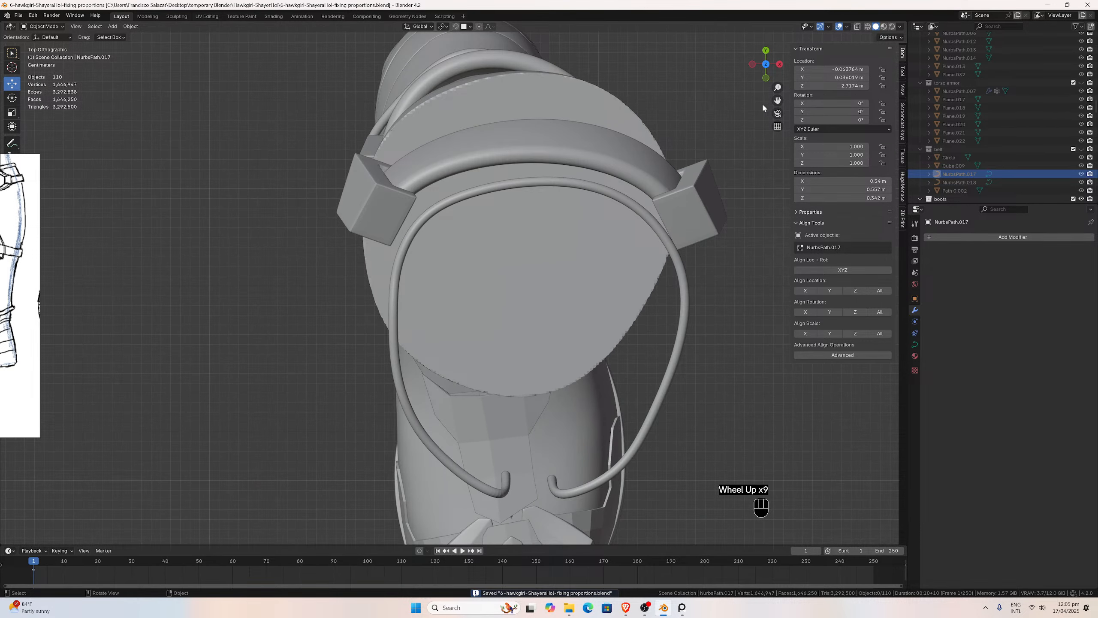
pyautogui.moveTo(777, 100); pyautogui.dragTo(385, 311)
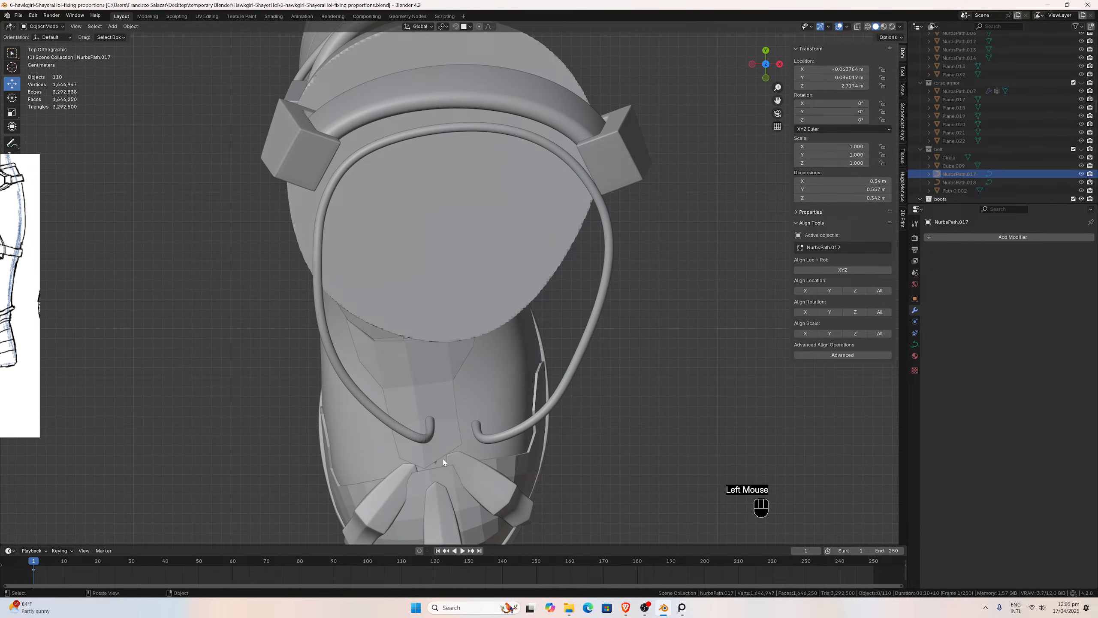
pyautogui.click(438, 413)
pyautogui.scroll(-2, 441, 406)
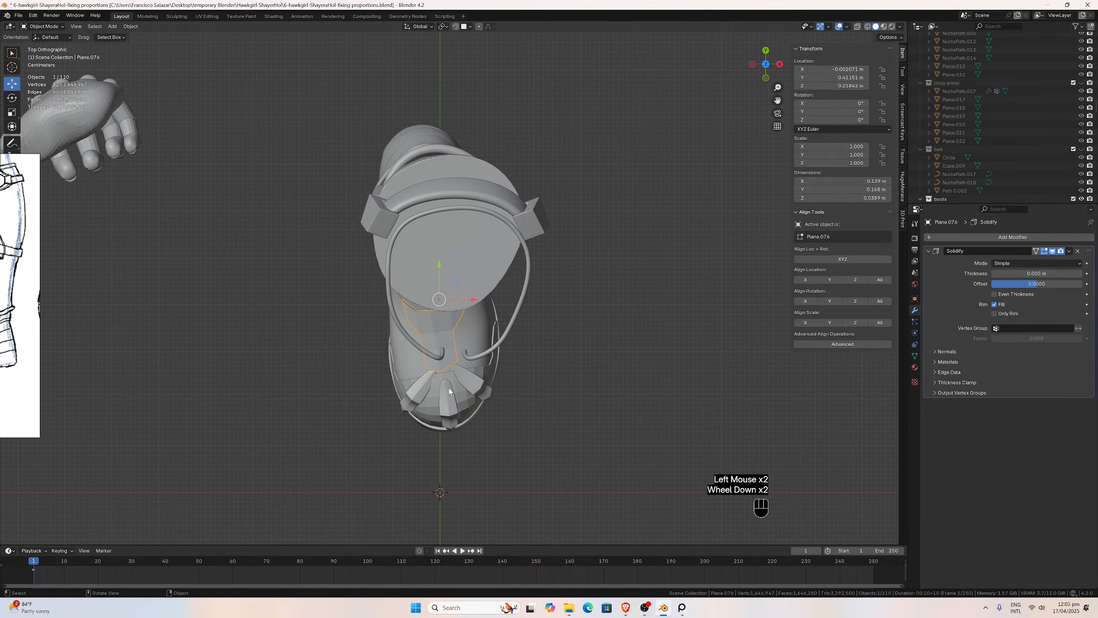
pyautogui.moveTo(449, 389); pyautogui.dragTo(459, 308, button='middle')
pyautogui.scroll(3, 460, 295)
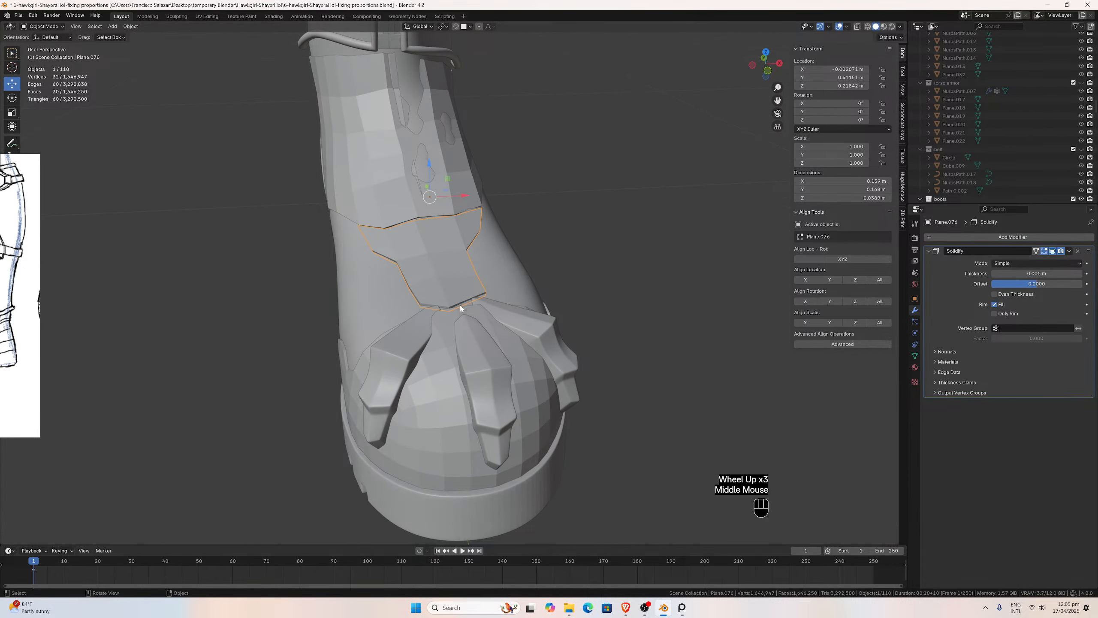
pyautogui.click(460, 308)
pyautogui.click(460, 308)
pyautogui.click(460, 307)
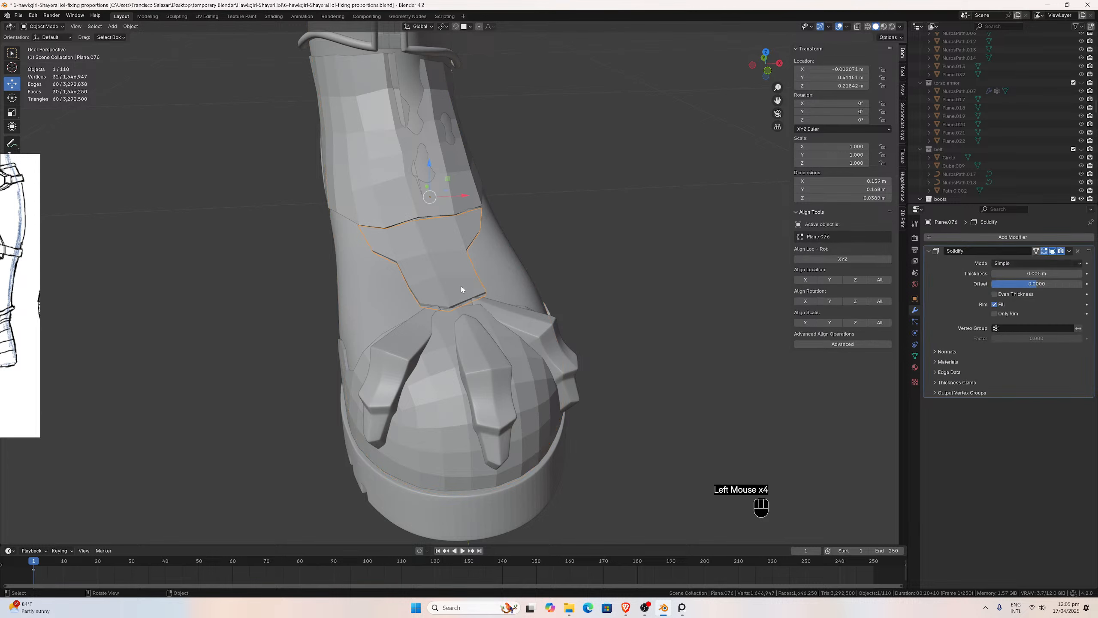
pyautogui.moveTo(461, 306); pyautogui.dragTo(458, 286, button='middle')
pyautogui.press('h')
pyautogui.click(435, 197)
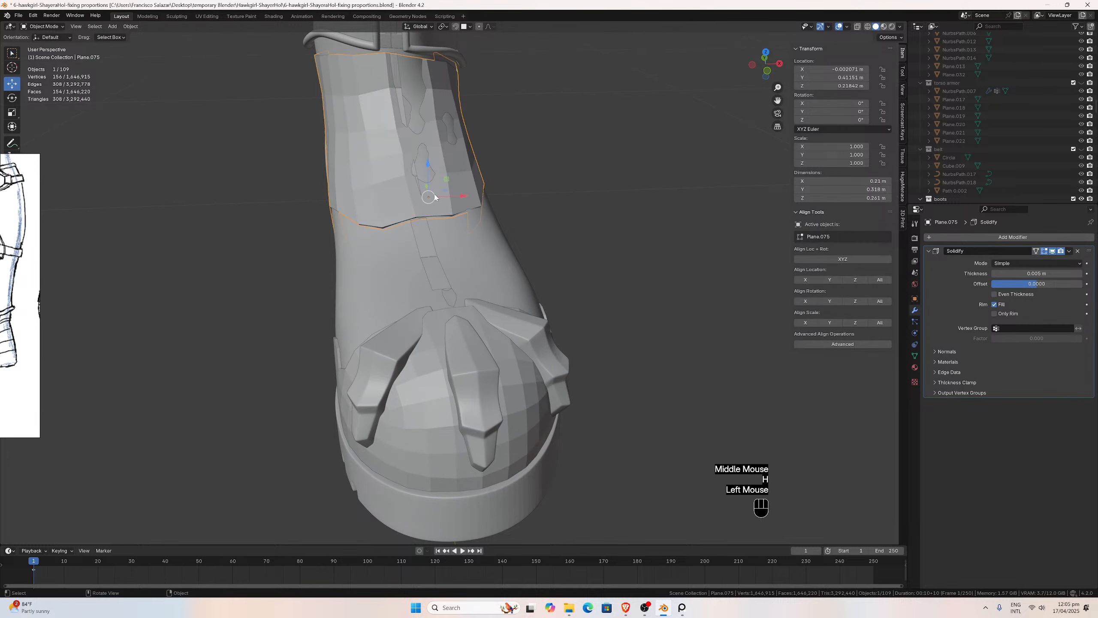
pyautogui.press('h')
# Select the front strip Plane.073, turn on its Solidify modifier's viewport display, and open its mesh for editing in top view.
pyautogui.click(420, 229)
pyautogui.moveTo(420, 230); pyautogui.dragTo(414, 271, button='middle')
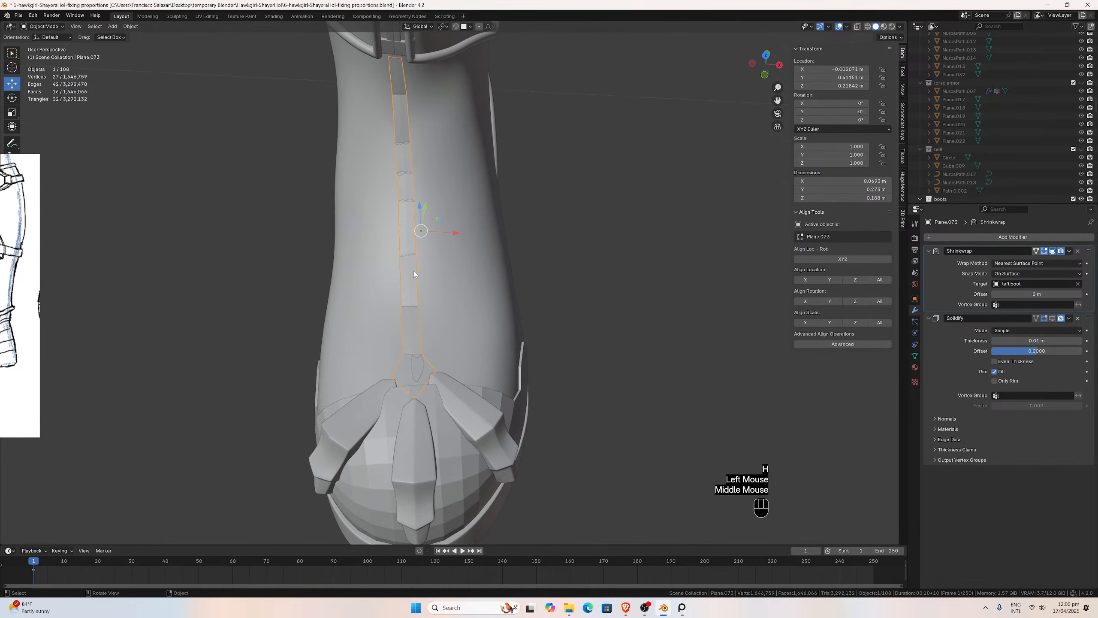
pyautogui.press('KP_7')
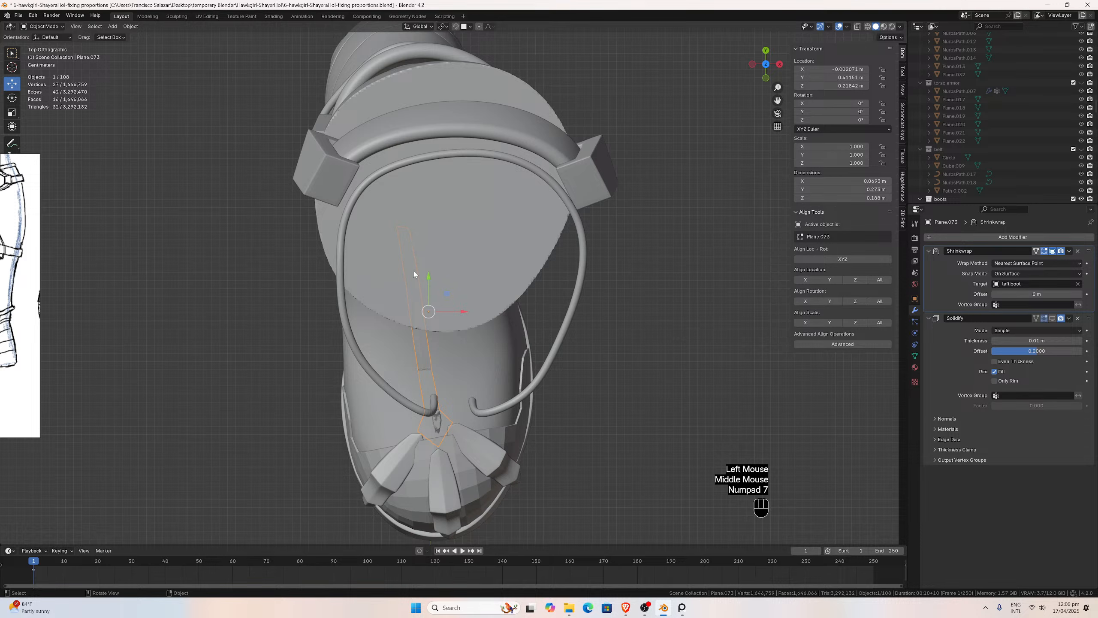
pyautogui.scroll(1, 460, 426)
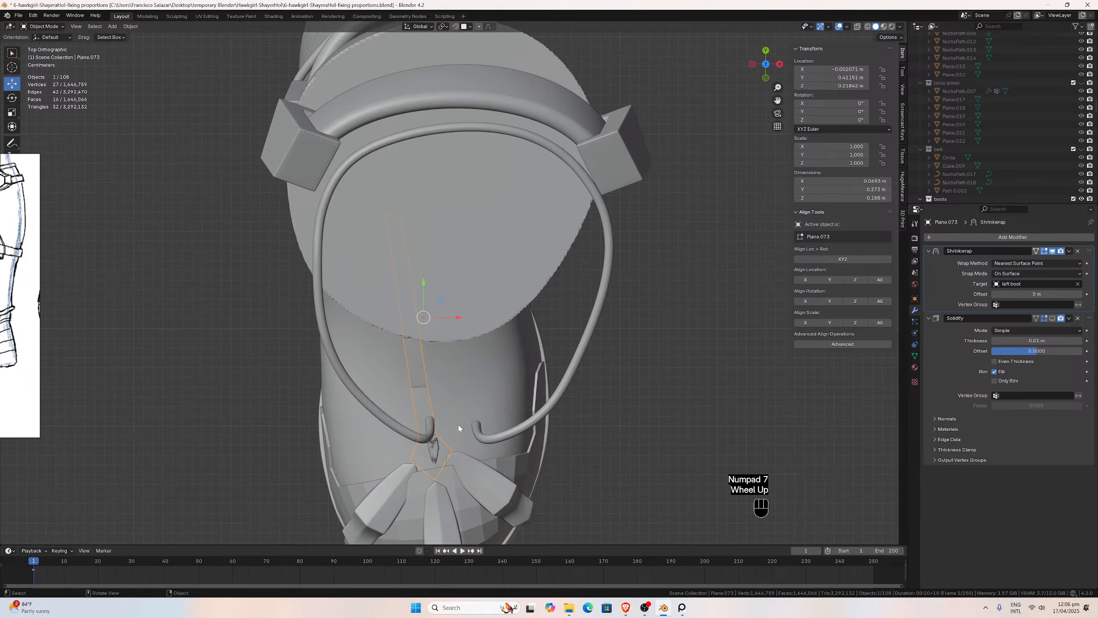
pyautogui.moveTo(777, 100); pyautogui.dragTo(782, 1)
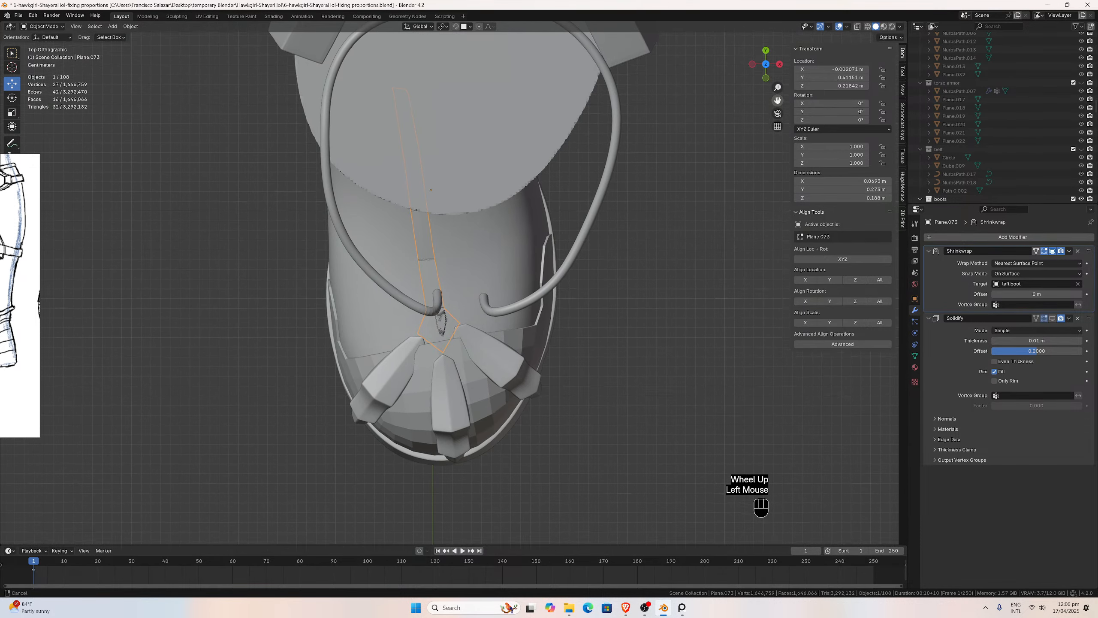
pyautogui.scroll(1, 638, 319)
pyautogui.scroll(2, 638, 322)
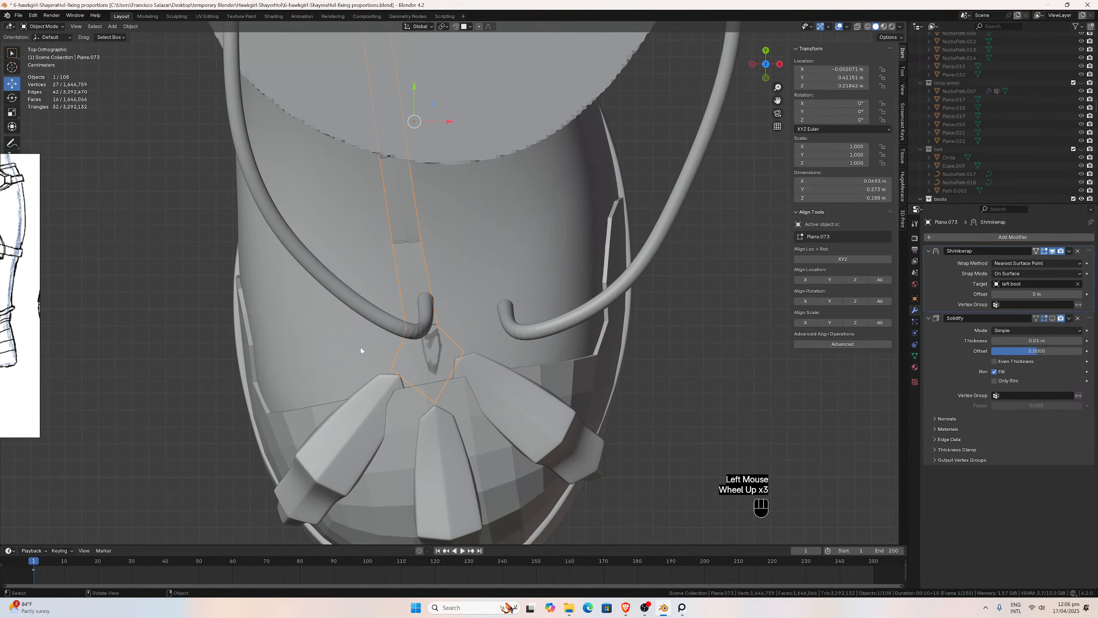
pyautogui.click(1053, 319)
pyautogui.press('Tab')
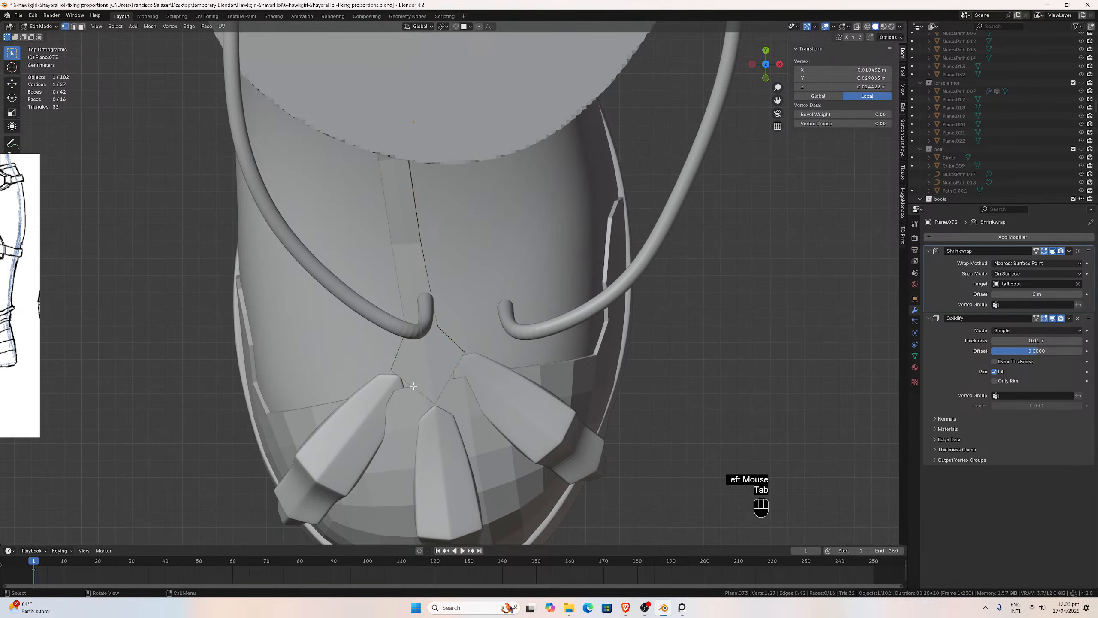
pyautogui.scroll(-2, 435, 364)
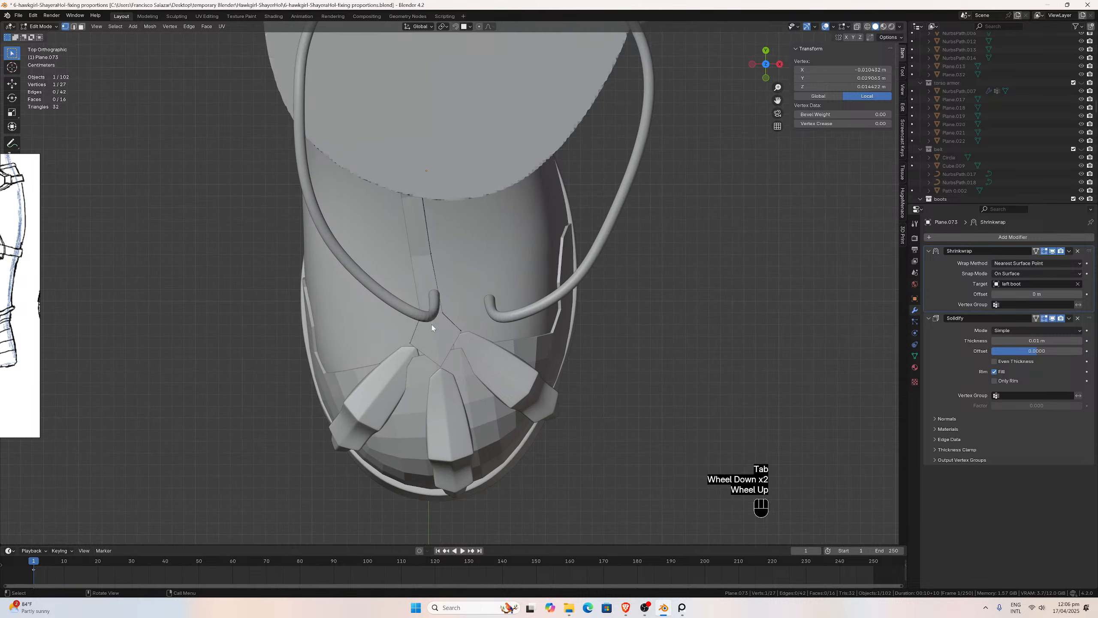
# Leave mesh editing of the strip and hide the left boot object that covers it from above.
pyautogui.press('Tab')
pyautogui.click(469, 199)
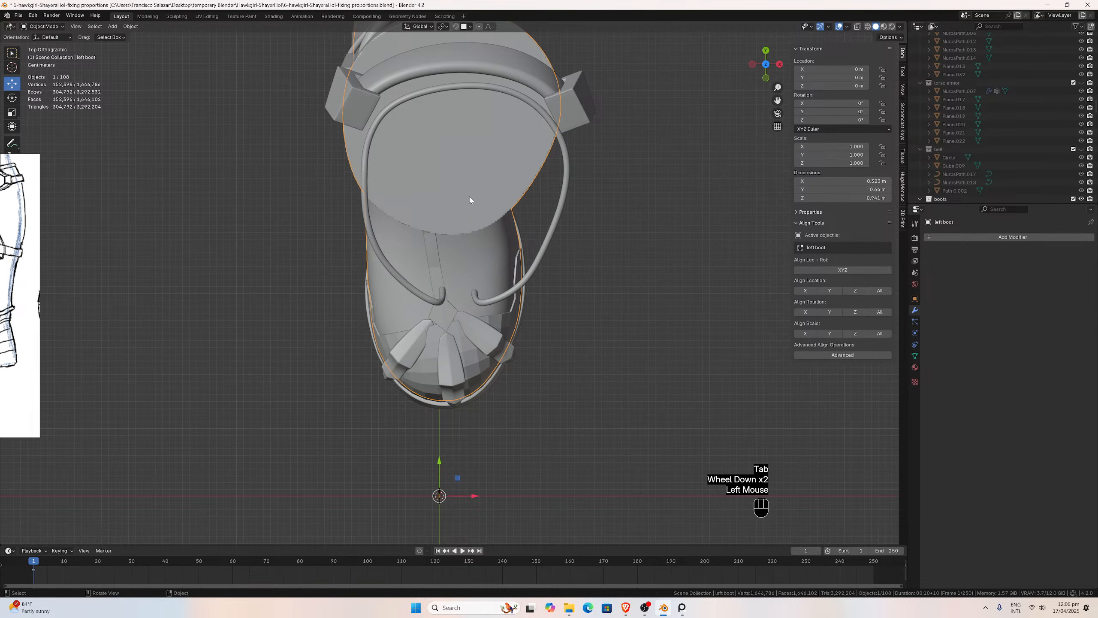
pyautogui.click(451, 259)
pyautogui.click(451, 259)
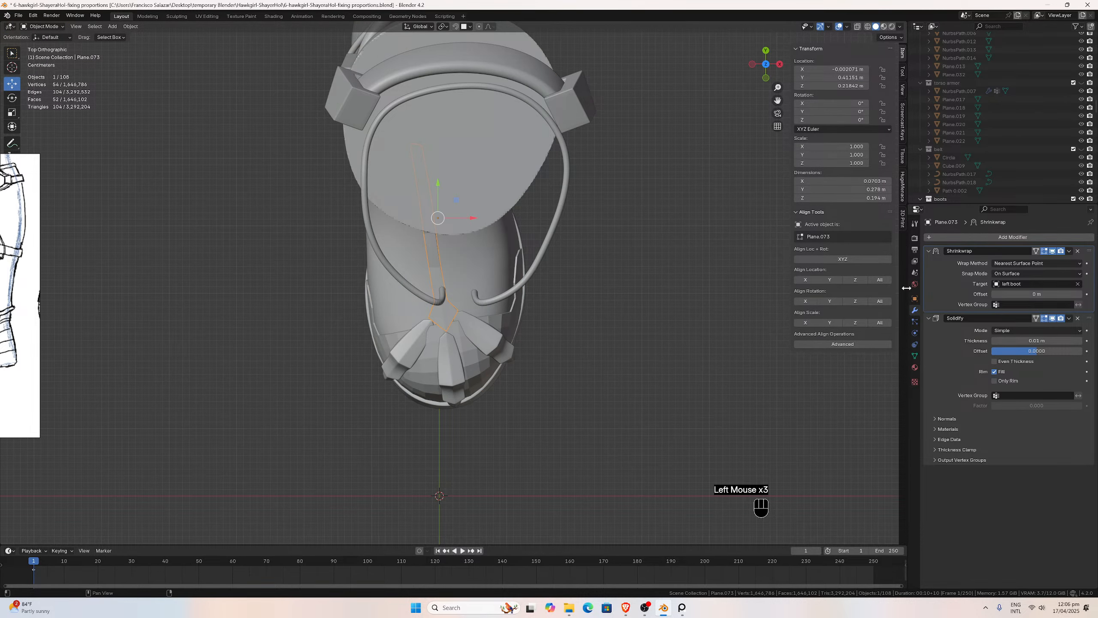
pyautogui.click(472, 199)
pyautogui.press('h')
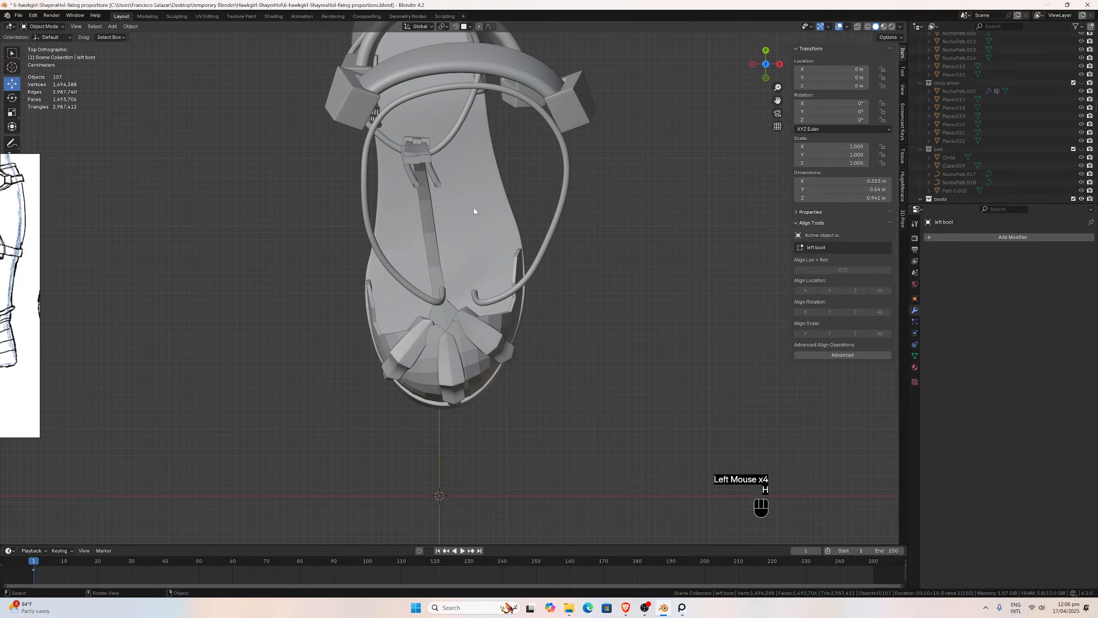
# Add two lengthwise loop cuts to the front strip Plane.073, one on each side of its centre line, without sliding them.
pyautogui.scroll(2, 474, 208)
pyautogui.click(428, 219)
pyautogui.scroll(2, 437, 238)
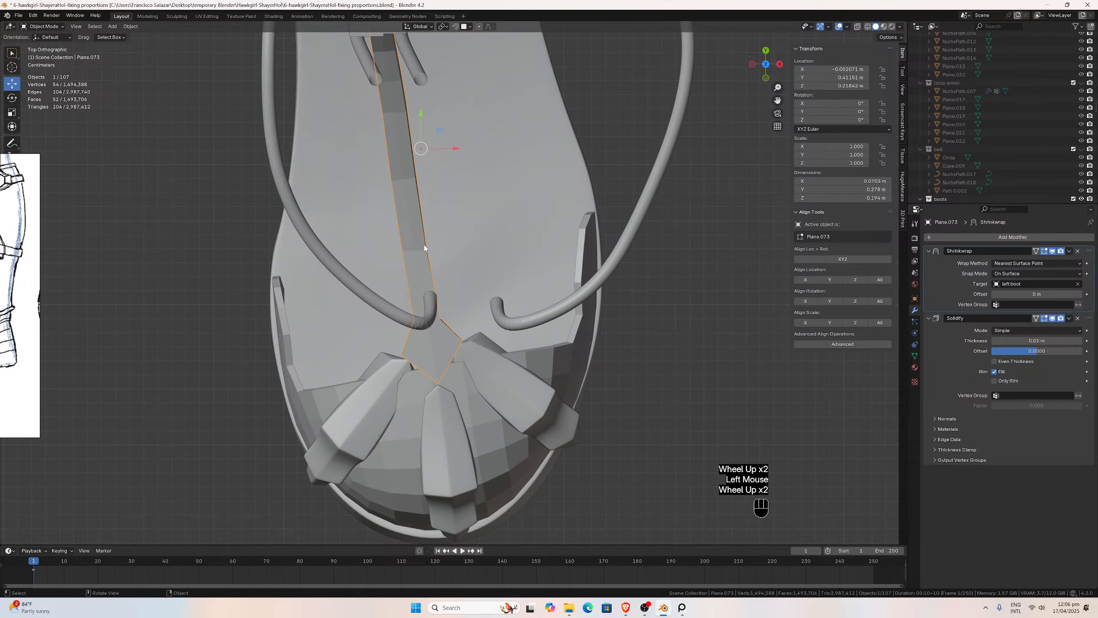
pyautogui.press('Tab')
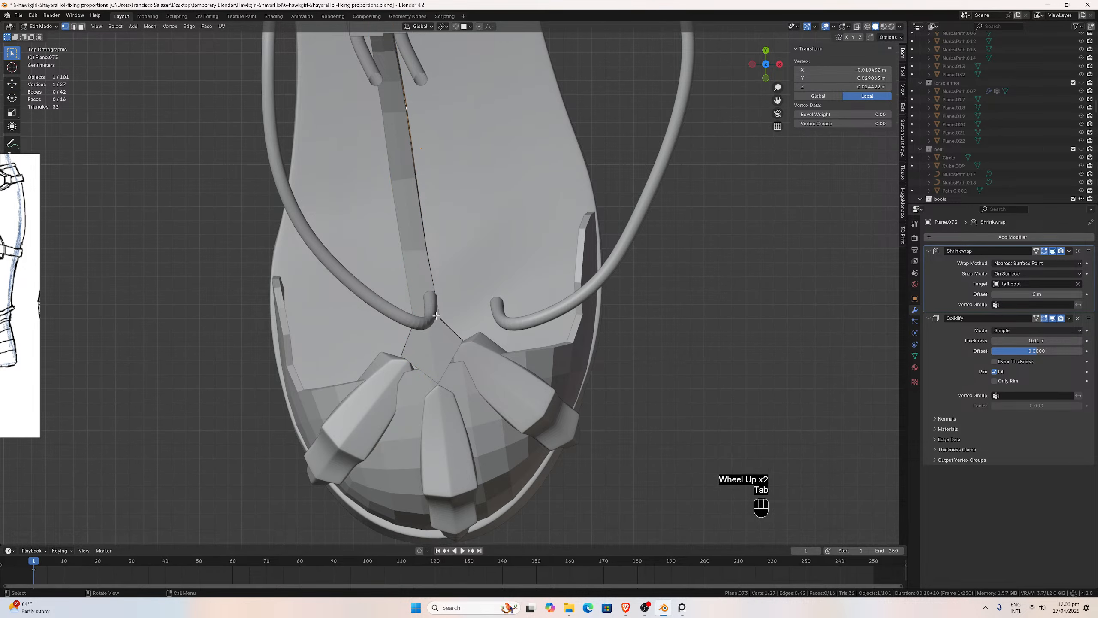
pyautogui.scroll(1, 435, 356)
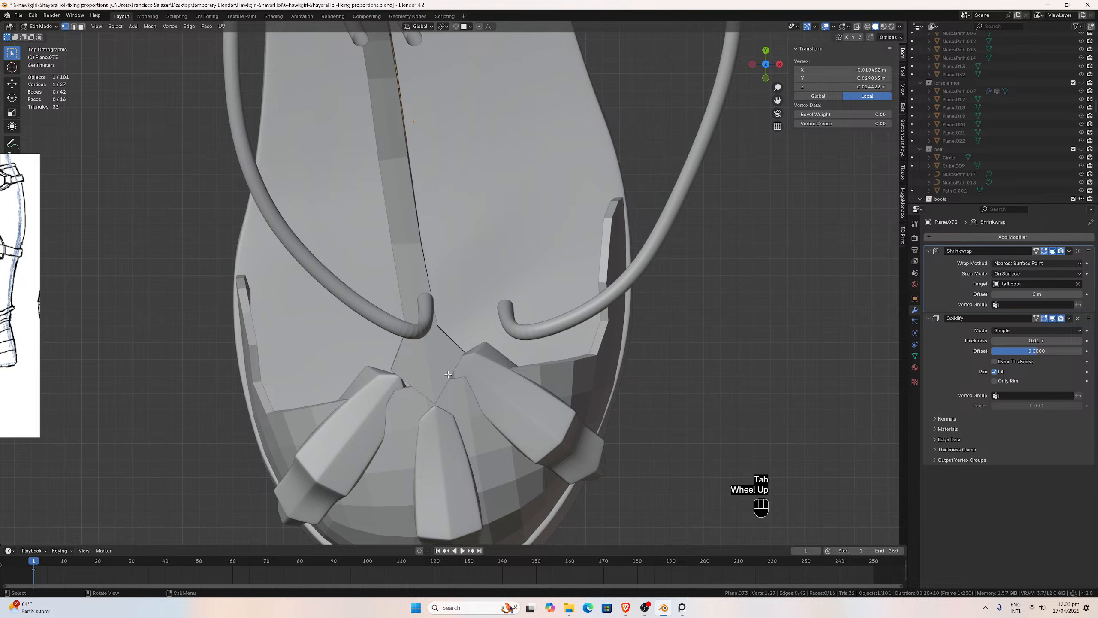
pyautogui.hotkey('ctrl', 'r')
pyautogui.click(448, 374)
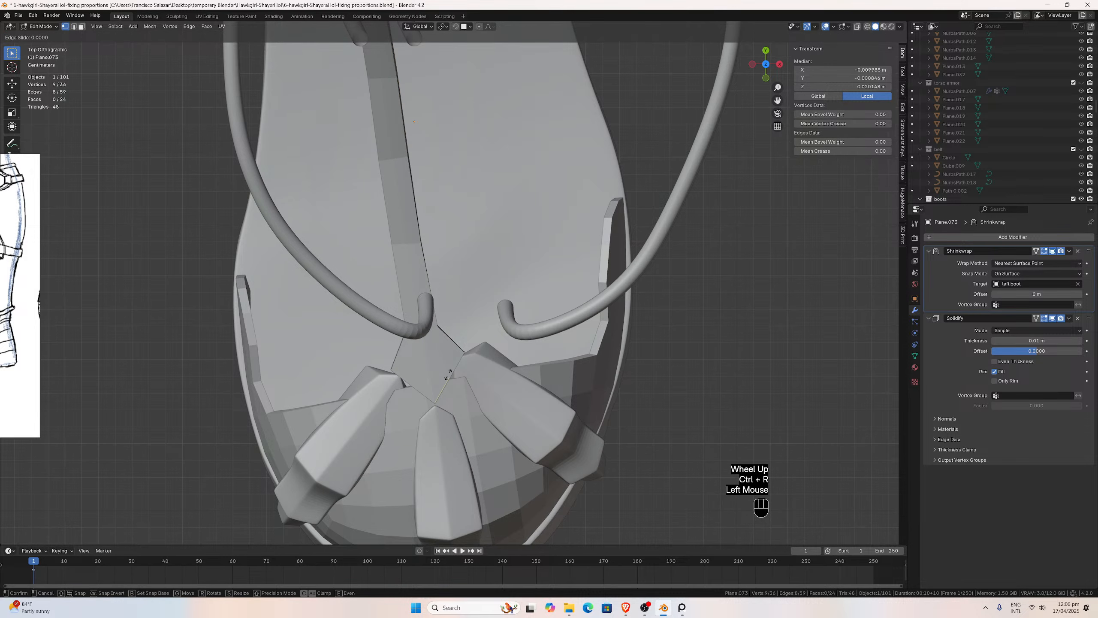
pyautogui.click(447, 374)
pyautogui.hotkey('ctrl', 'r')
pyautogui.doubleClick(409, 376)
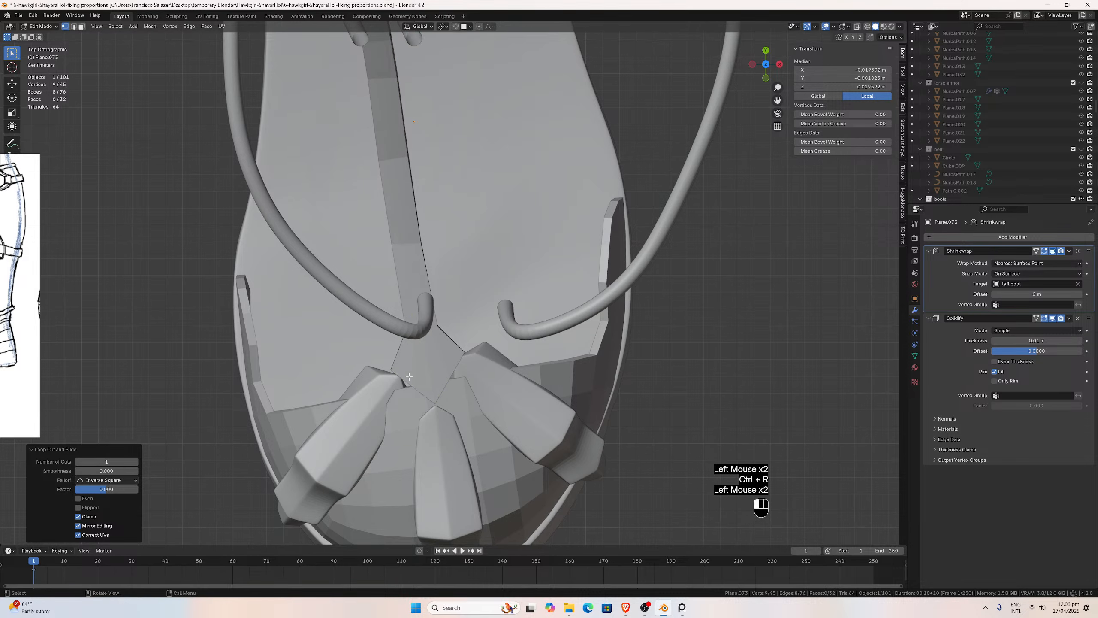
# Enable the Shrinkwrap modifier's on-cage display and shift three lower vertices of the strip's flared end outward toward the left and middle claws.
pyautogui.click(66, 29)
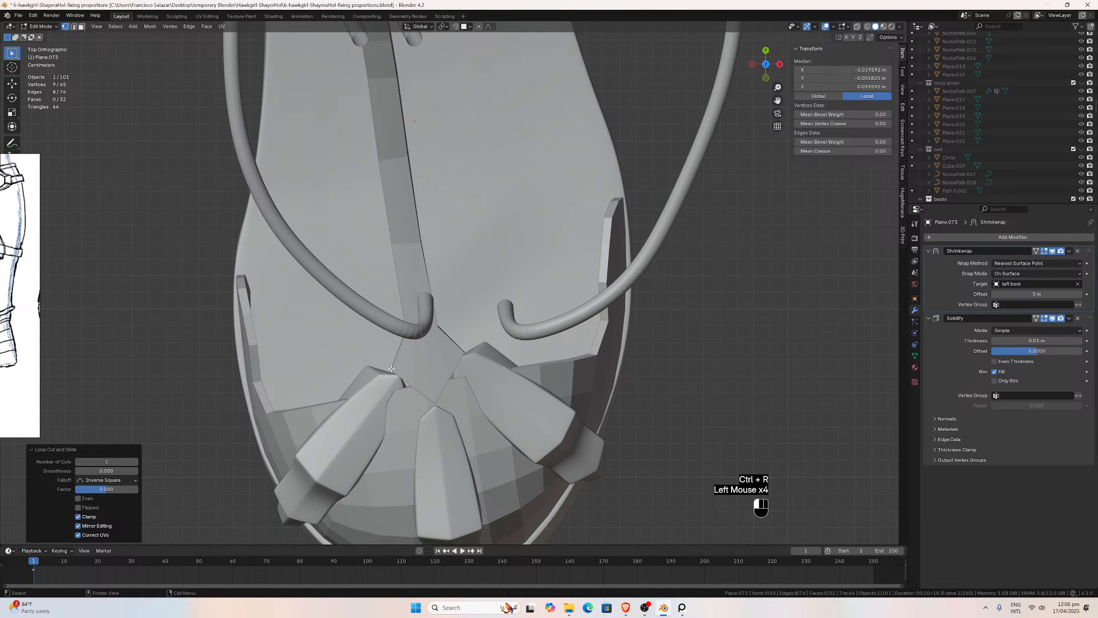
pyautogui.click(392, 369)
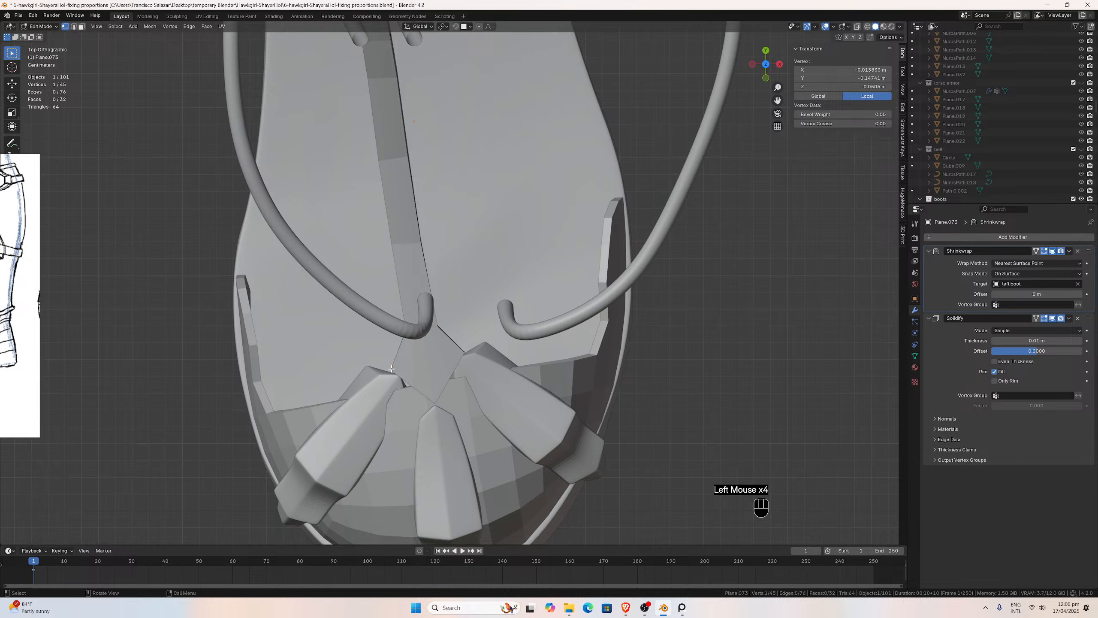
pyautogui.click(1034, 251)
pyautogui.press('g')
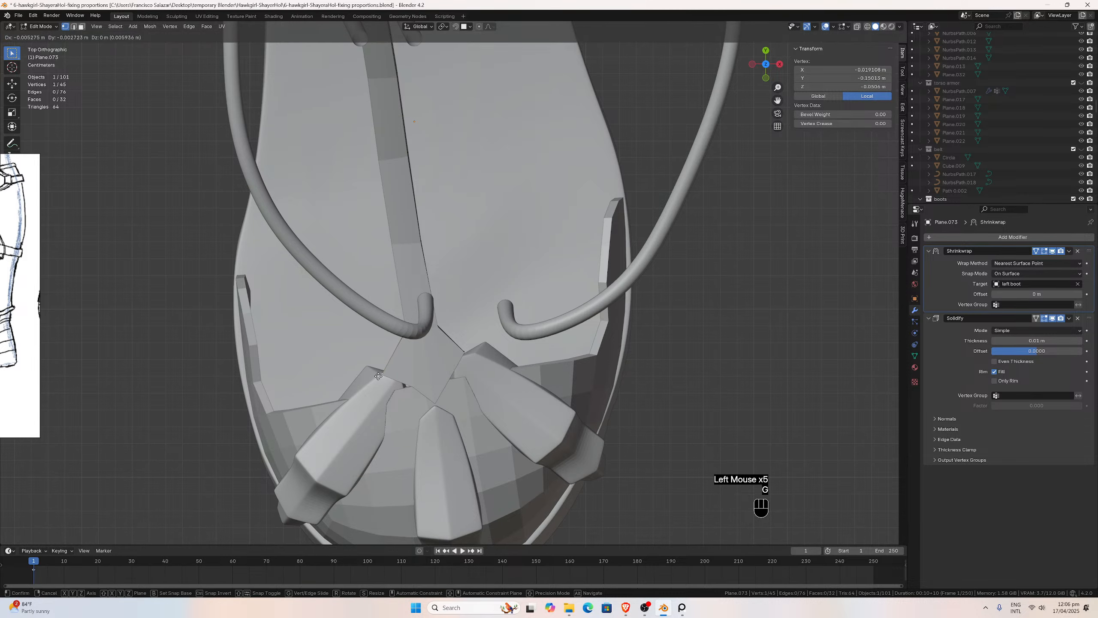
pyautogui.click(377, 376)
pyautogui.click(407, 382)
pyautogui.press('g')
pyautogui.click(390, 377)
pyautogui.click(425, 397)
pyautogui.press('g')
pyautogui.click(428, 404)
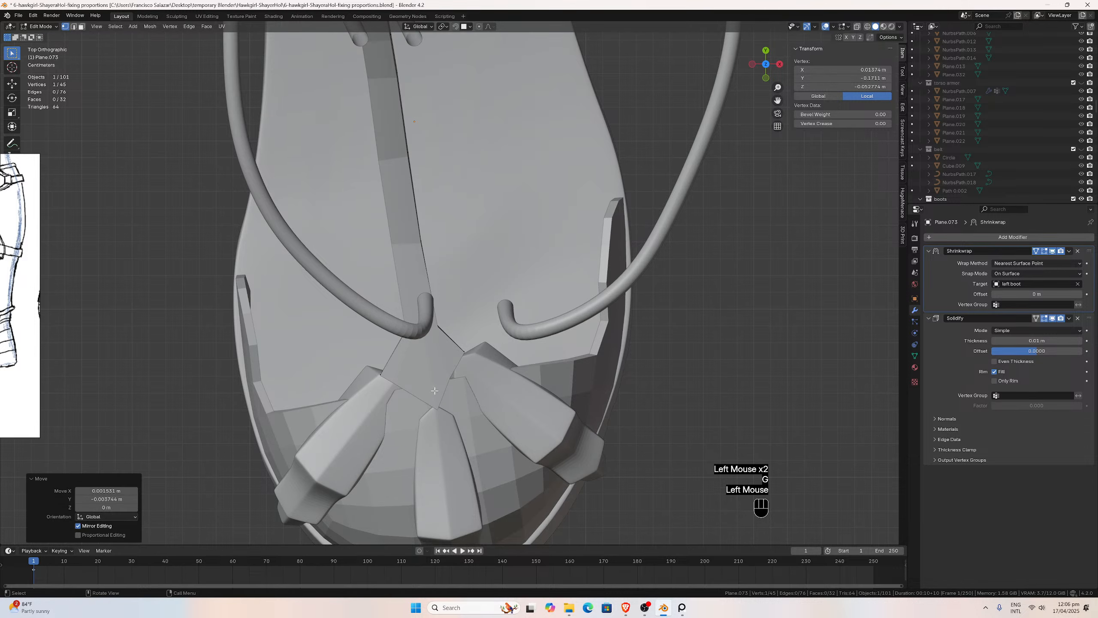
# Move the two vertices on the right side of the strip's flared end outward to meet the right claw.
pyautogui.click(451, 374)
pyautogui.press('g')
pyautogui.click(459, 369)
pyautogui.click(464, 353)
pyautogui.press('g')
pyautogui.click(469, 353)
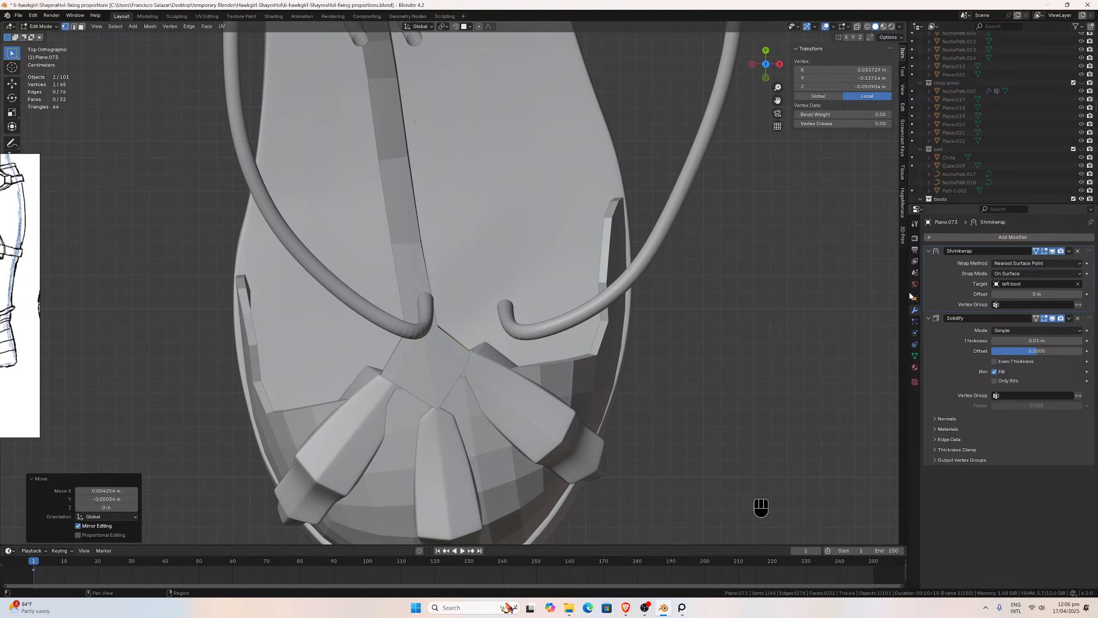
# Turn off the viewport display of the Solidify modifier on the front strip.
pyautogui.click(1051, 318)
pyautogui.scroll(2, 606, 373)
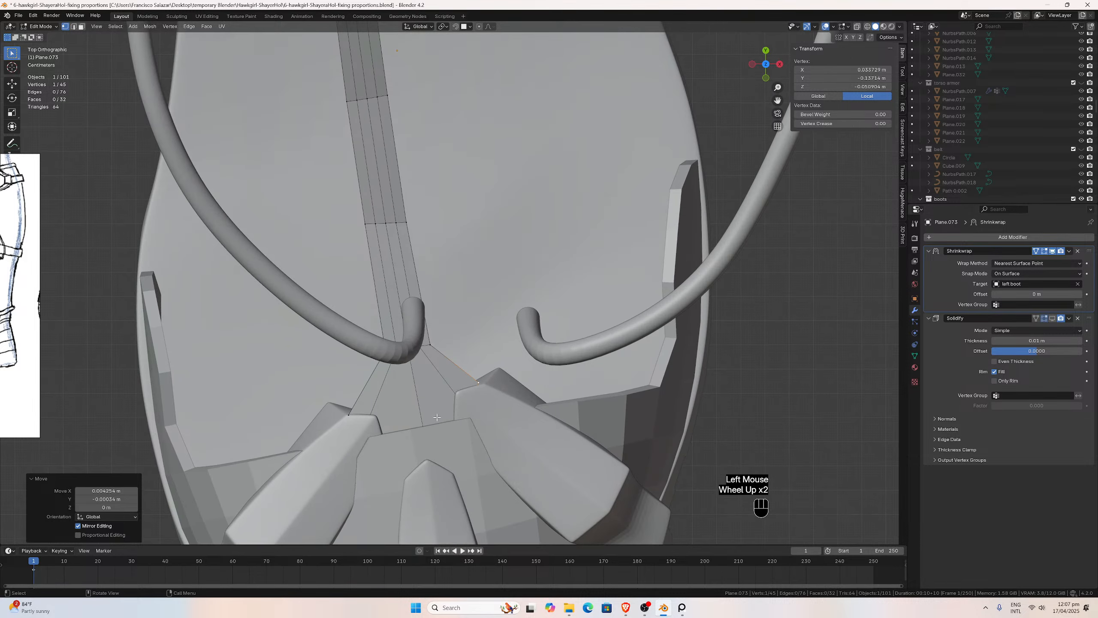
pyautogui.scroll(-1, 413, 415)
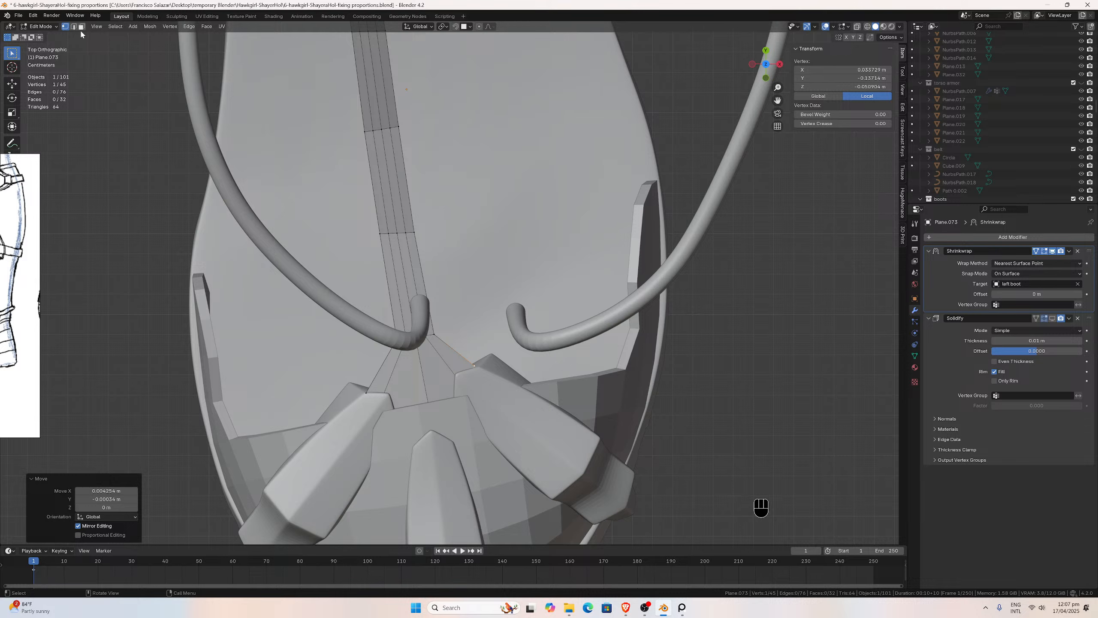
# Isolate the front strip and inset the two middle faces of its flared end by about 0.005 m.
pyautogui.click(81, 31)
pyautogui.click(416, 379)
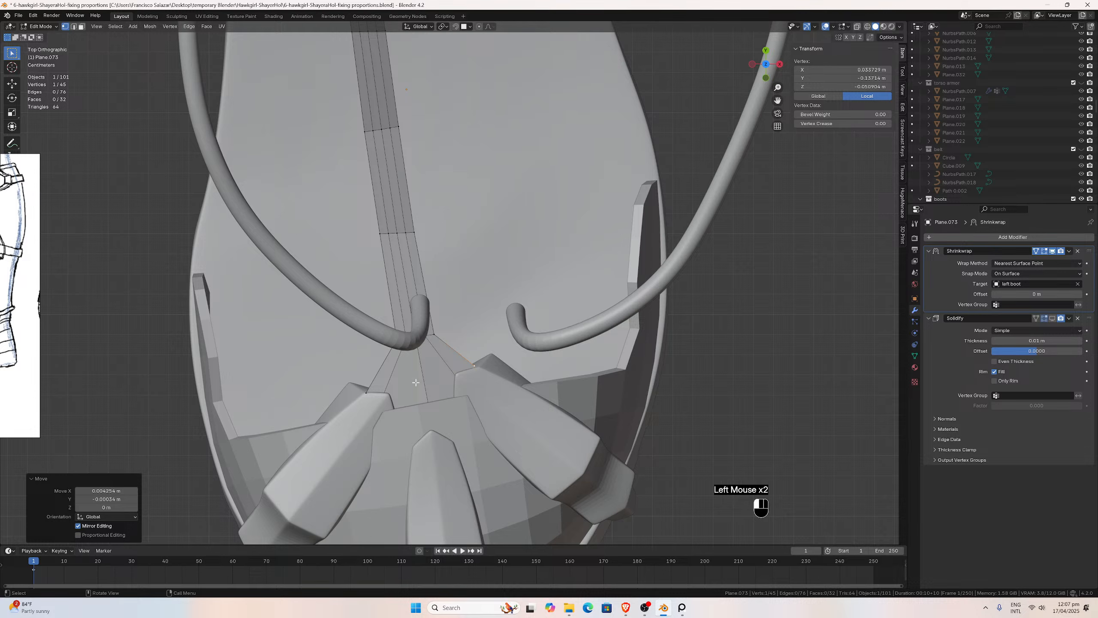
pyautogui.click(81, 26)
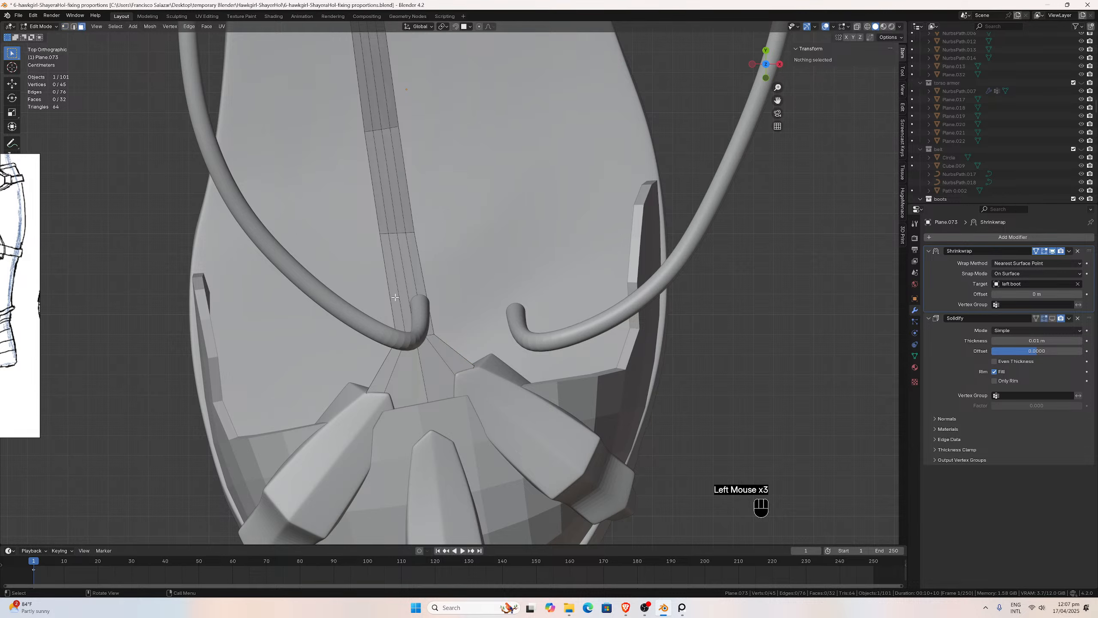
pyautogui.keyDown('shift'); pyautogui.click(413, 387); pyautogui.keyUp('shift')
pyautogui.keyDown('shift'); pyautogui.click(433, 383); pyautogui.keyUp('shift')
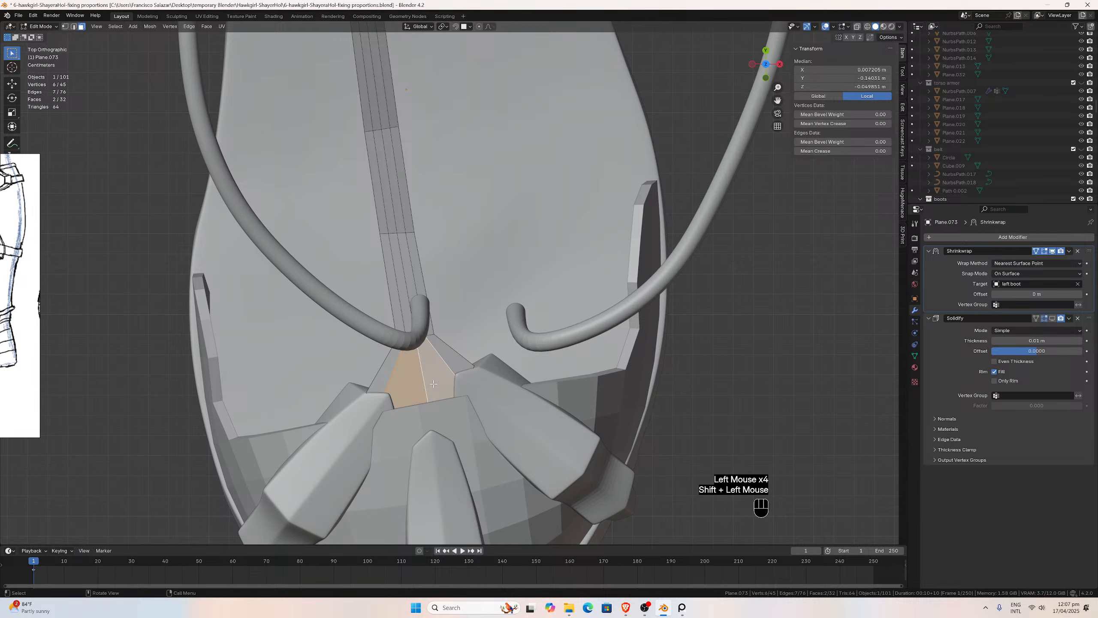
pyautogui.press('/')
pyautogui.scroll(1, 484, 462)
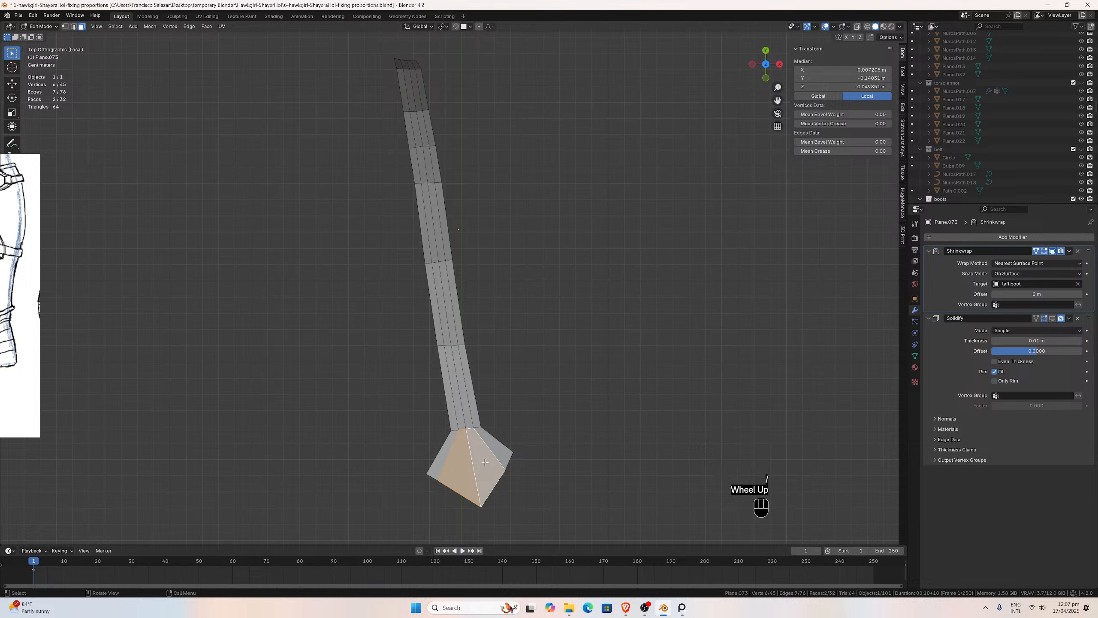
pyautogui.press('i')
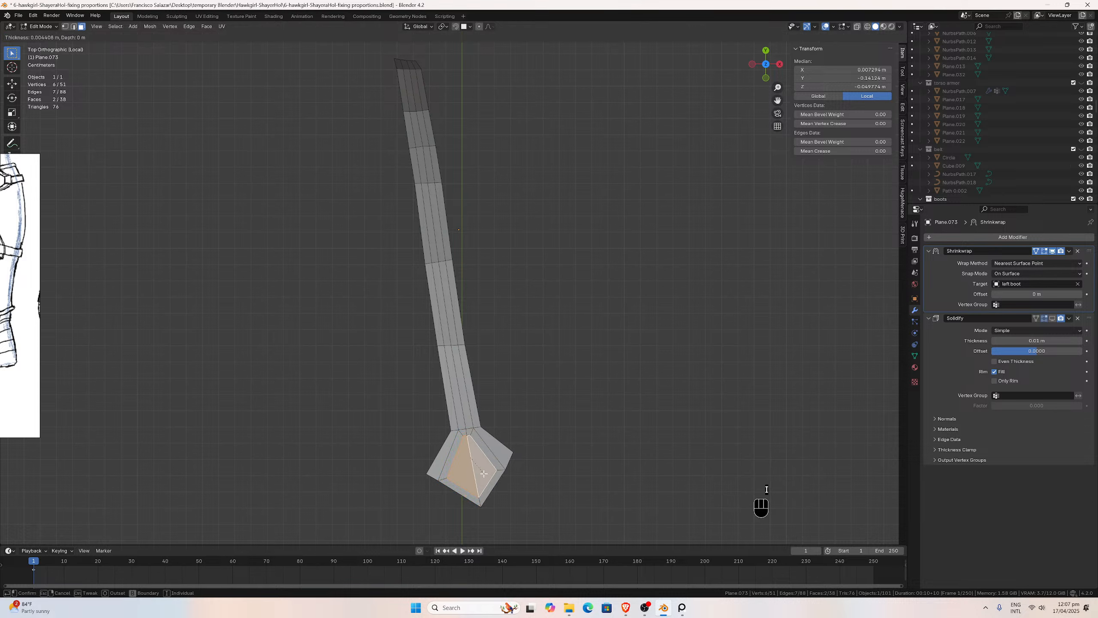
pyautogui.click(482, 473)
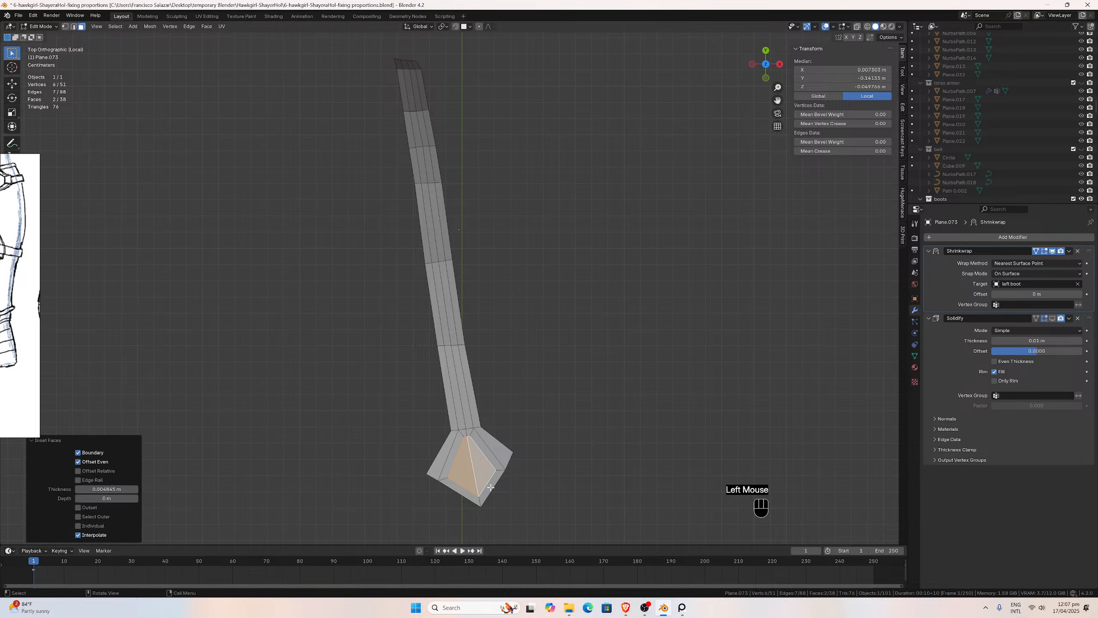
# Delete the two inset border faces along the lower edges of the strip's flared end.
pyautogui.click(491, 488)
pyautogui.keyDown('shift'); pyautogui.click(463, 494); pyautogui.keyUp('shift')
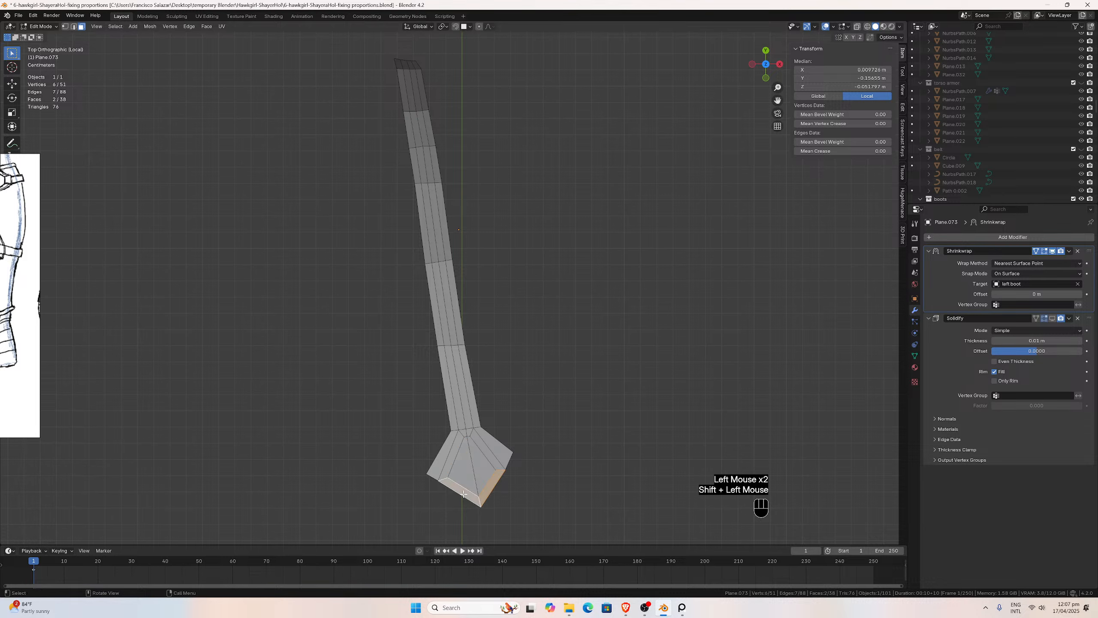
pyautogui.press('x')
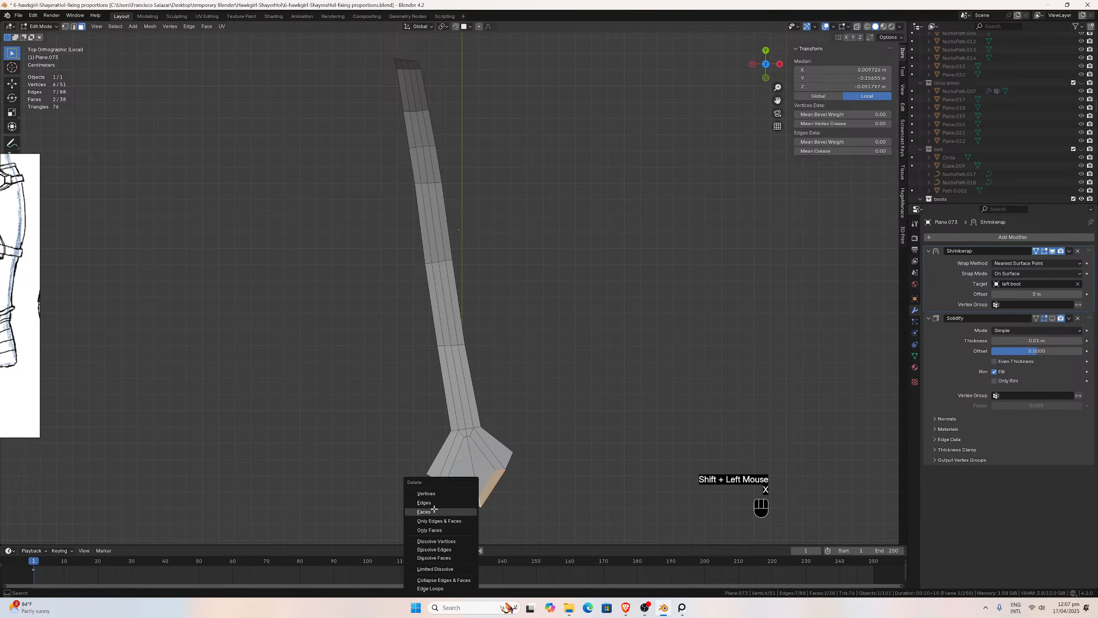
pyautogui.click(467, 500)
pyautogui.press('.')
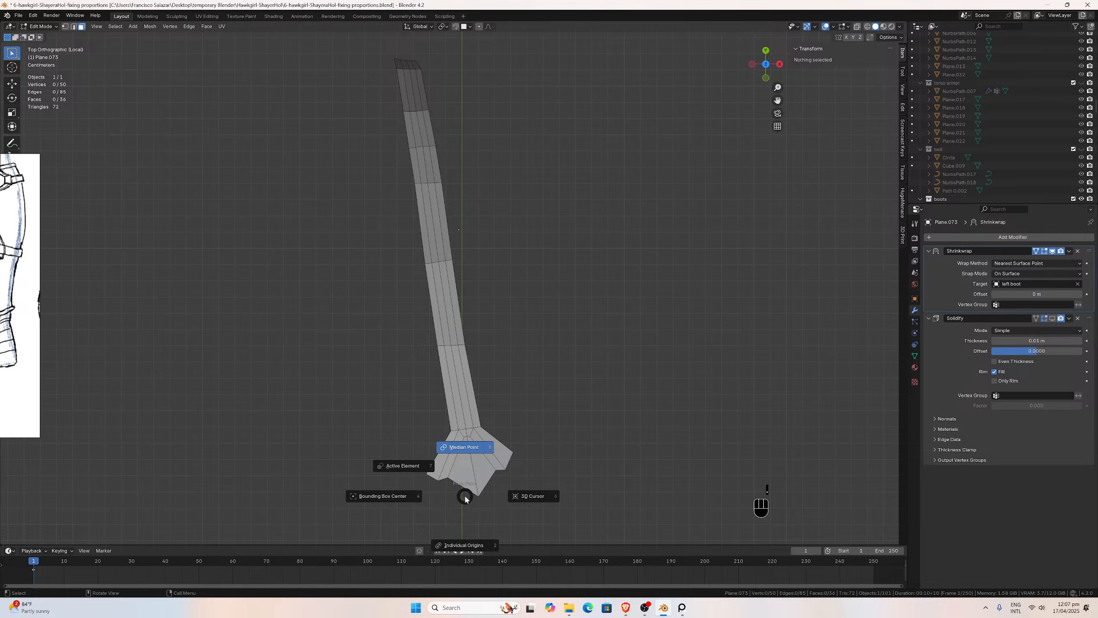
pyautogui.press('Escape')
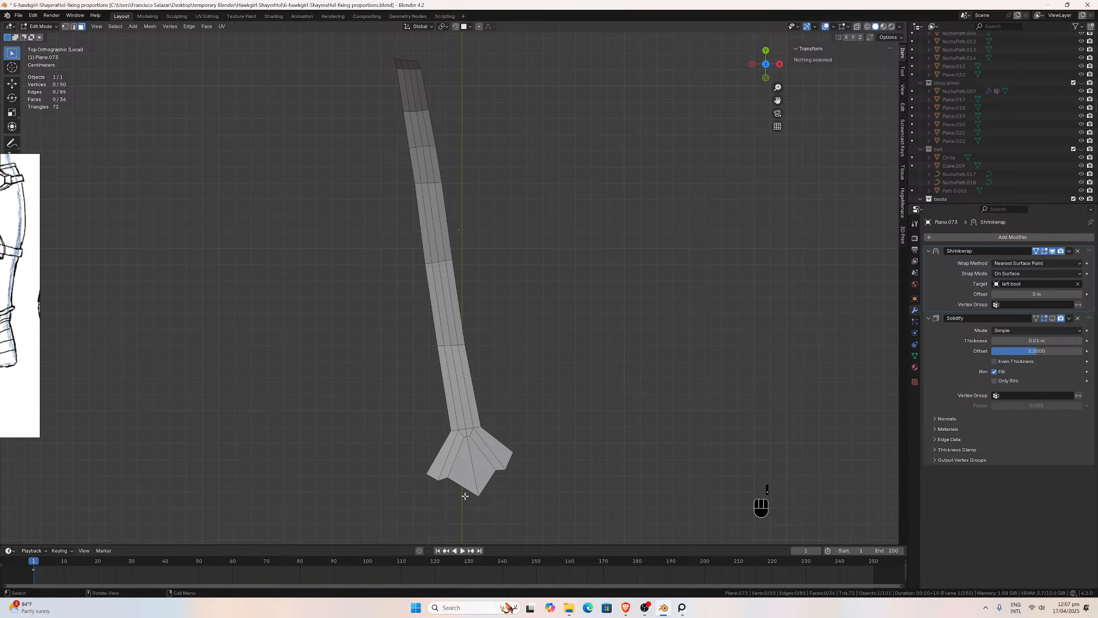
# Leave the isolated view and move the two notch vertices of the flared end up and inward to deepen the gaps between prongs.
pyautogui.press('KP_Divide')
pyautogui.click(65, 26)
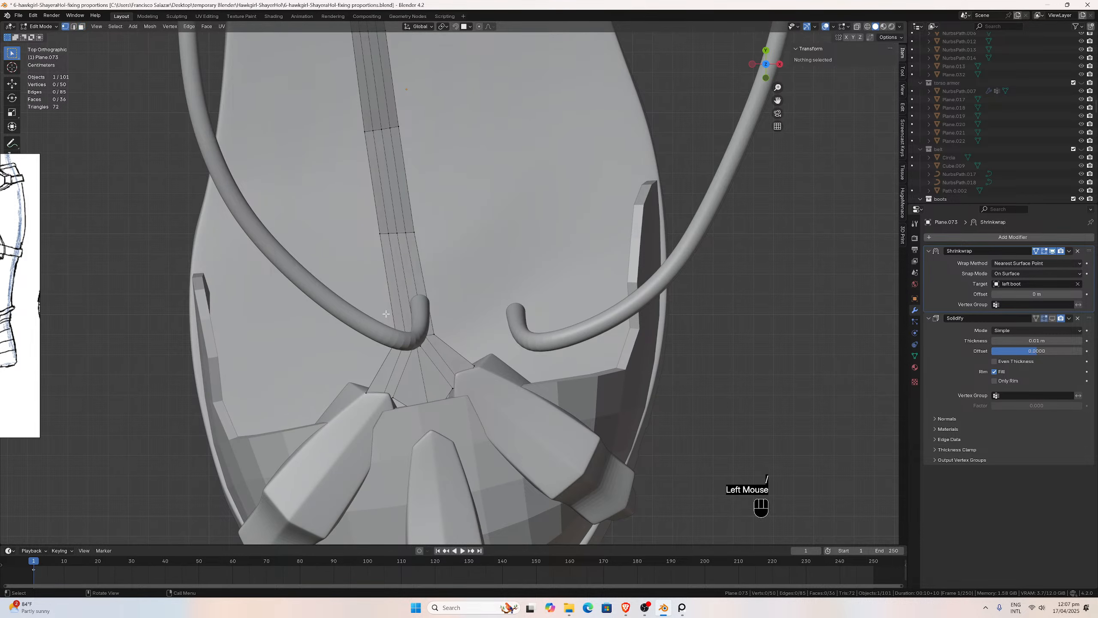
pyautogui.click(395, 398)
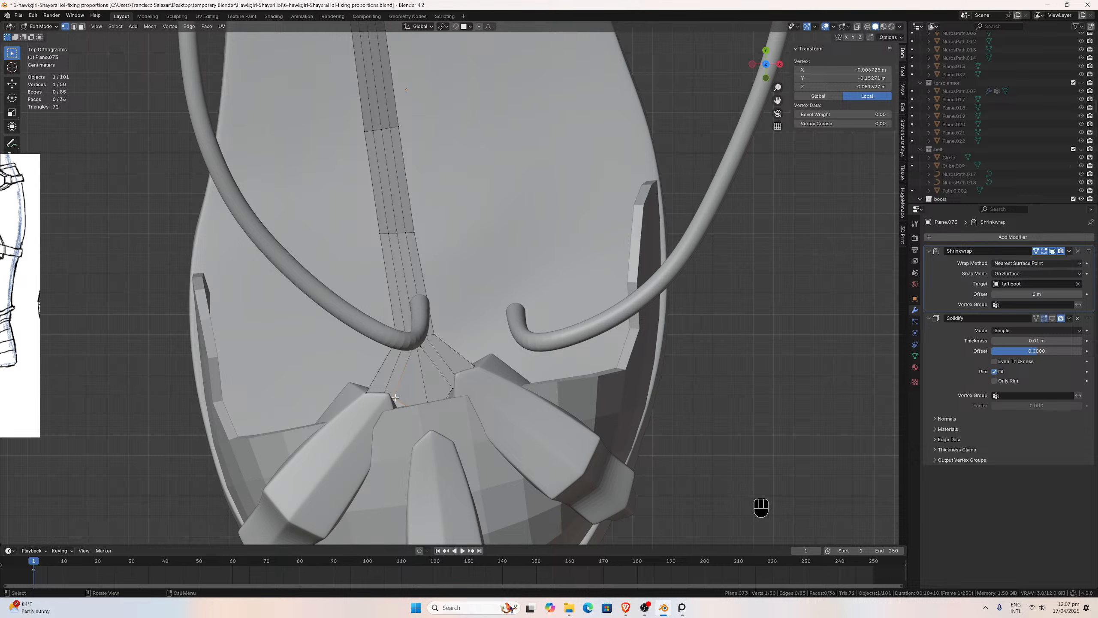
pyautogui.press('g')
pyautogui.click(406, 378)
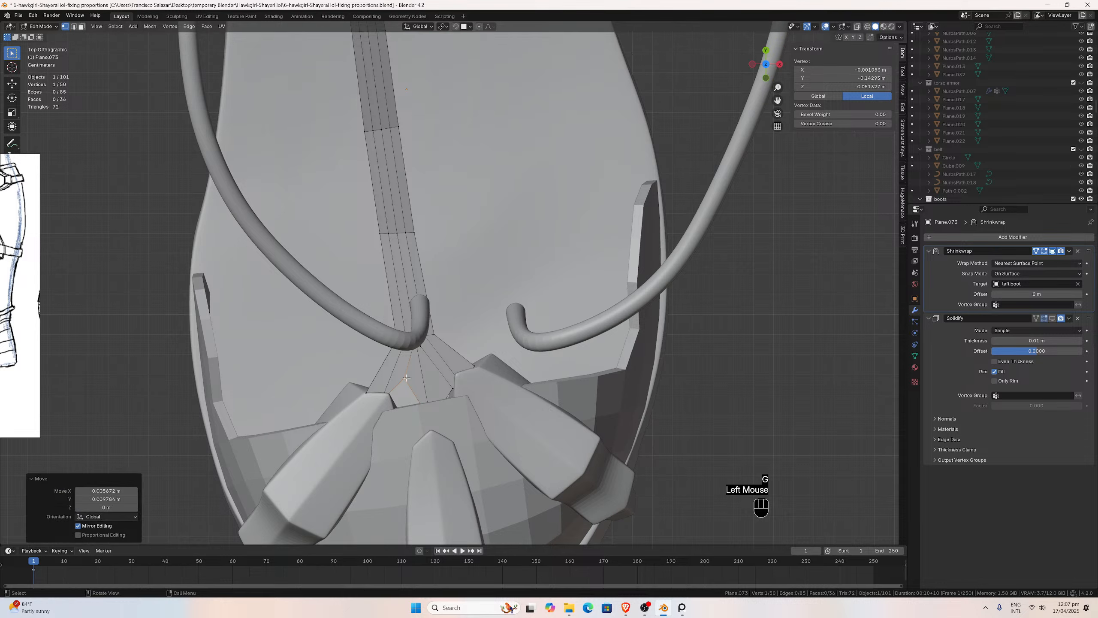
pyautogui.click(452, 387)
pyautogui.press('g')
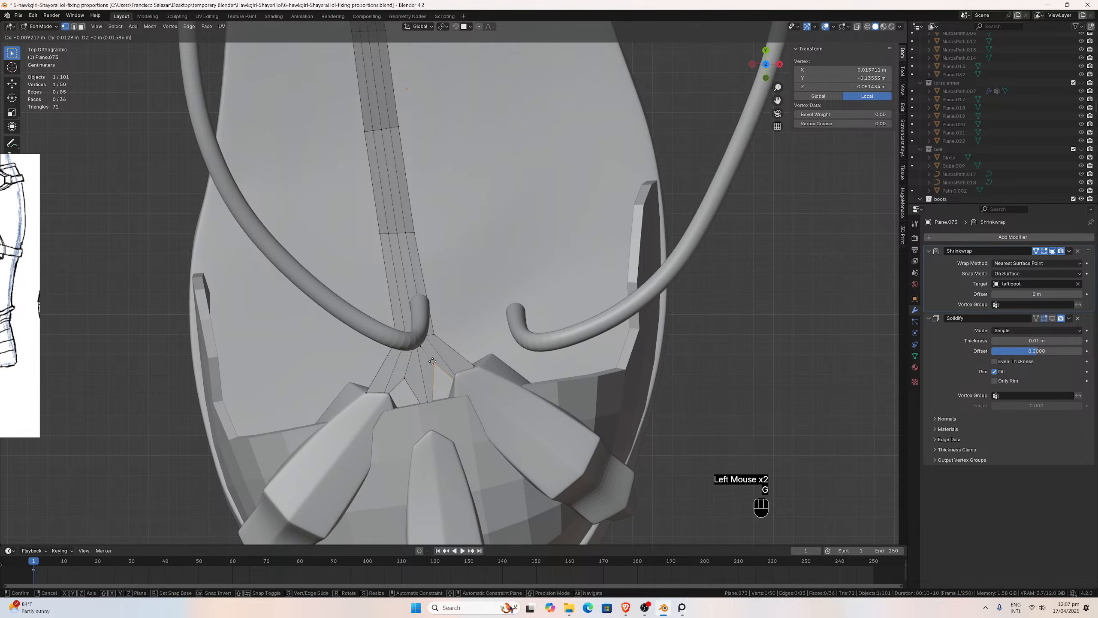
pyautogui.click(433, 366)
pyautogui.doubleClick(405, 371)
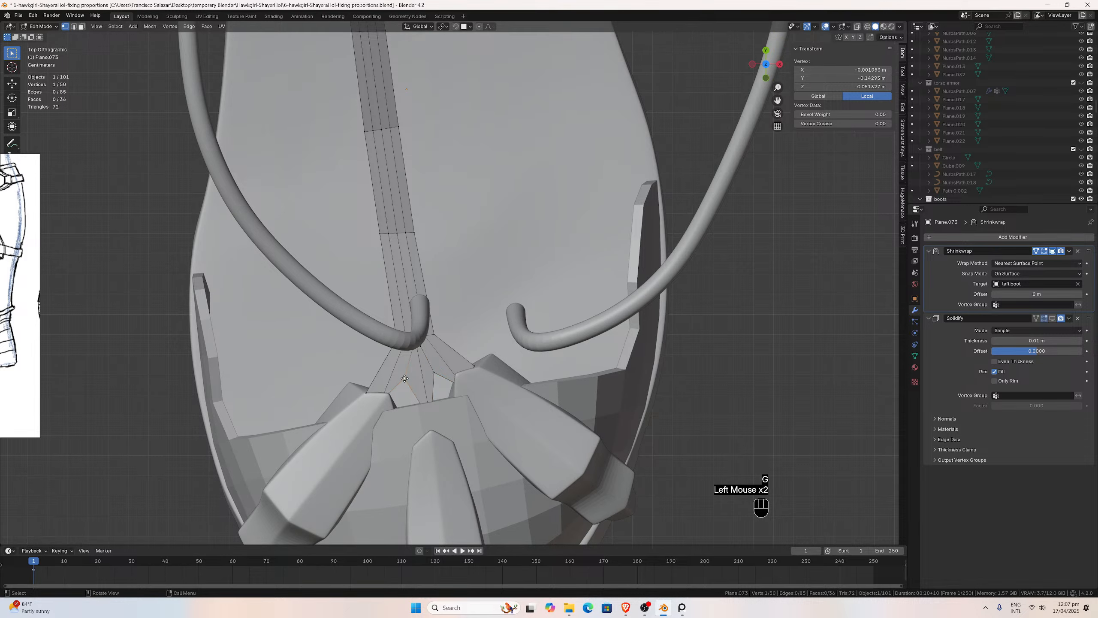
pyautogui.press('g')
pyautogui.click(406, 372)
# Nudge the end vertices of the left and right prongs to narrow them where they meet the claws.
pyautogui.doubleClick(367, 392)
pyautogui.press('g')
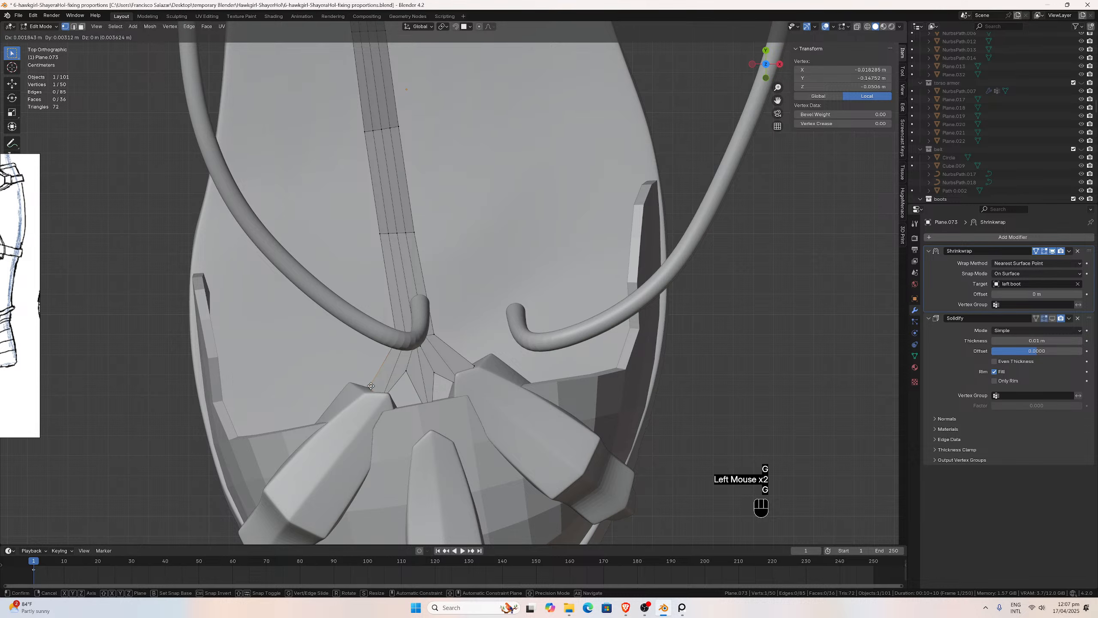
pyautogui.click(368, 387)
pyautogui.press('g')
pyautogui.click(382, 394)
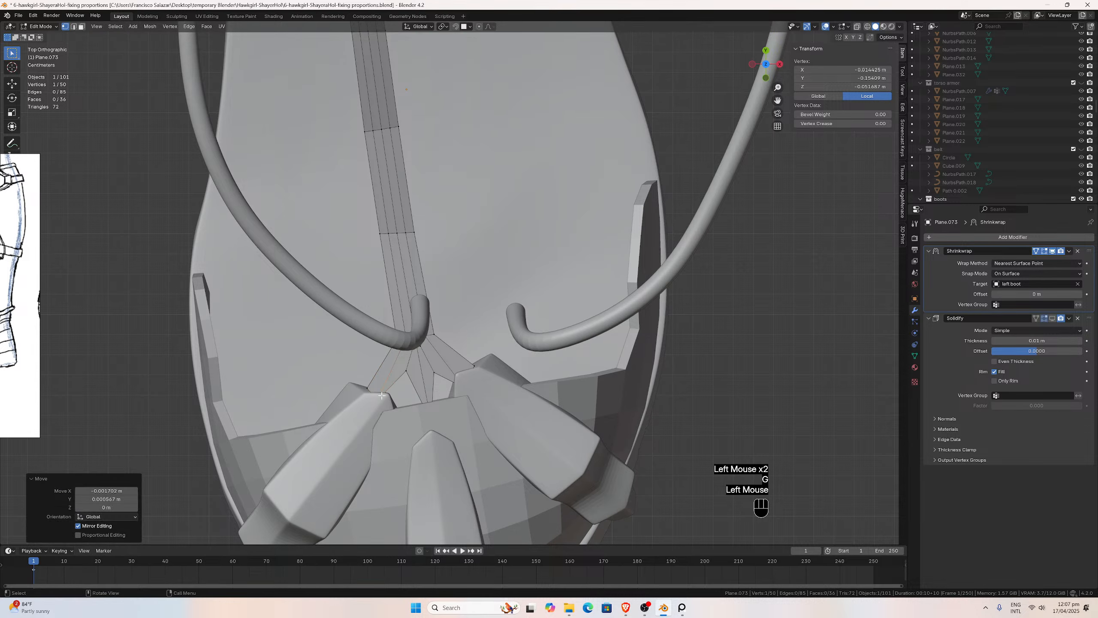
pyautogui.click(456, 383)
pyautogui.press('g')
pyautogui.click(455, 382)
pyautogui.click(474, 366)
pyautogui.press('g')
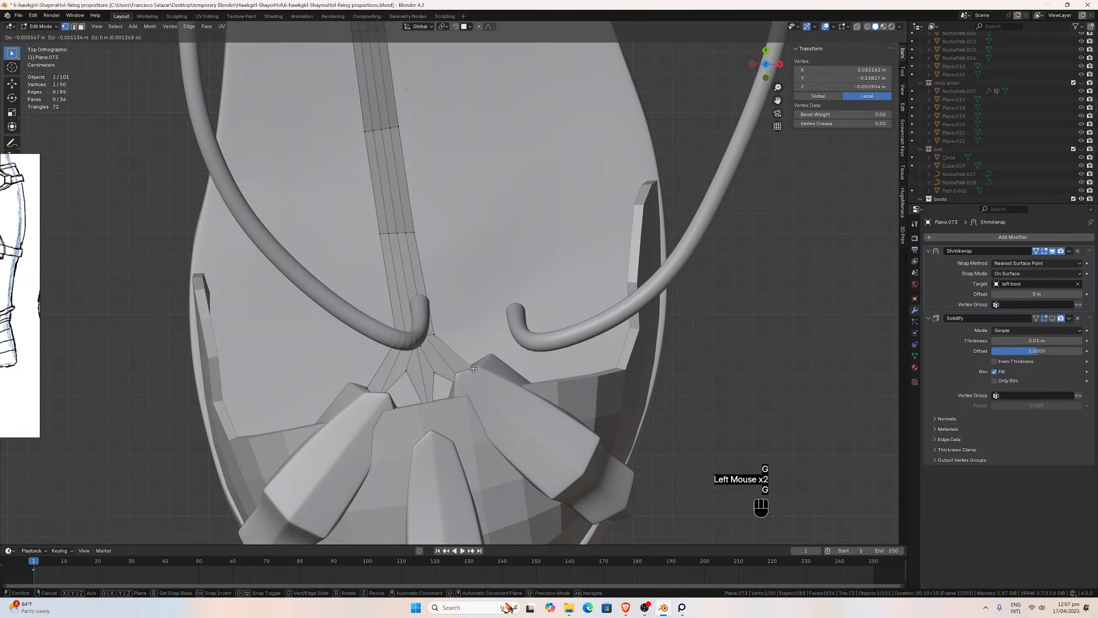
pyautogui.click(471, 371)
pyautogui.doubleClick(424, 413)
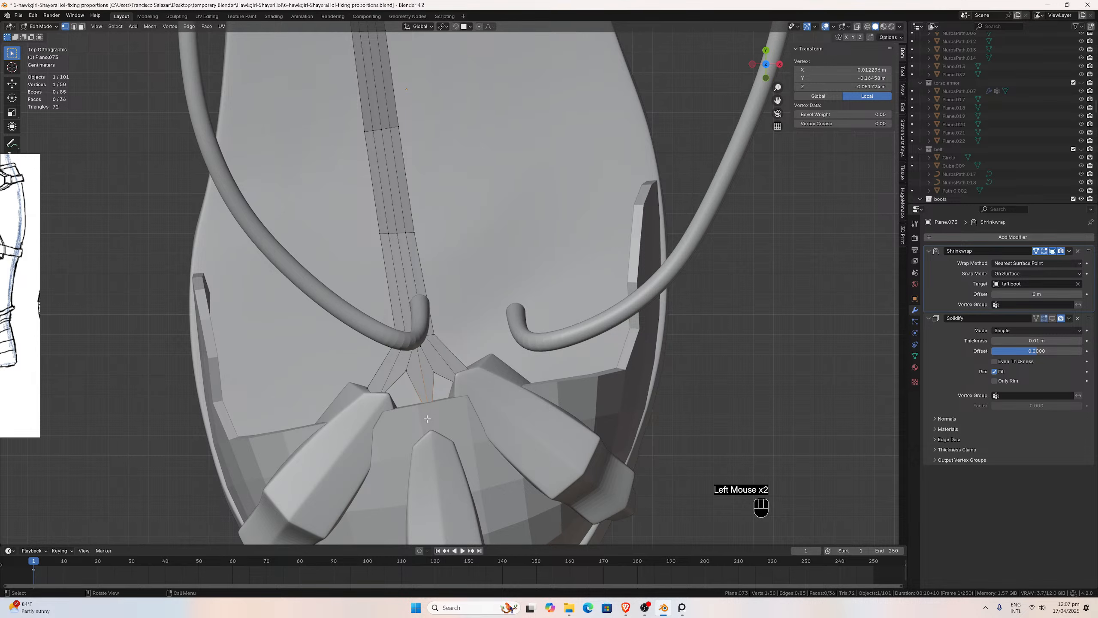
pyautogui.press('KP_Divide')
pyautogui.press('KP_Divide')
pyautogui.hotkey('ctrl', 'r')
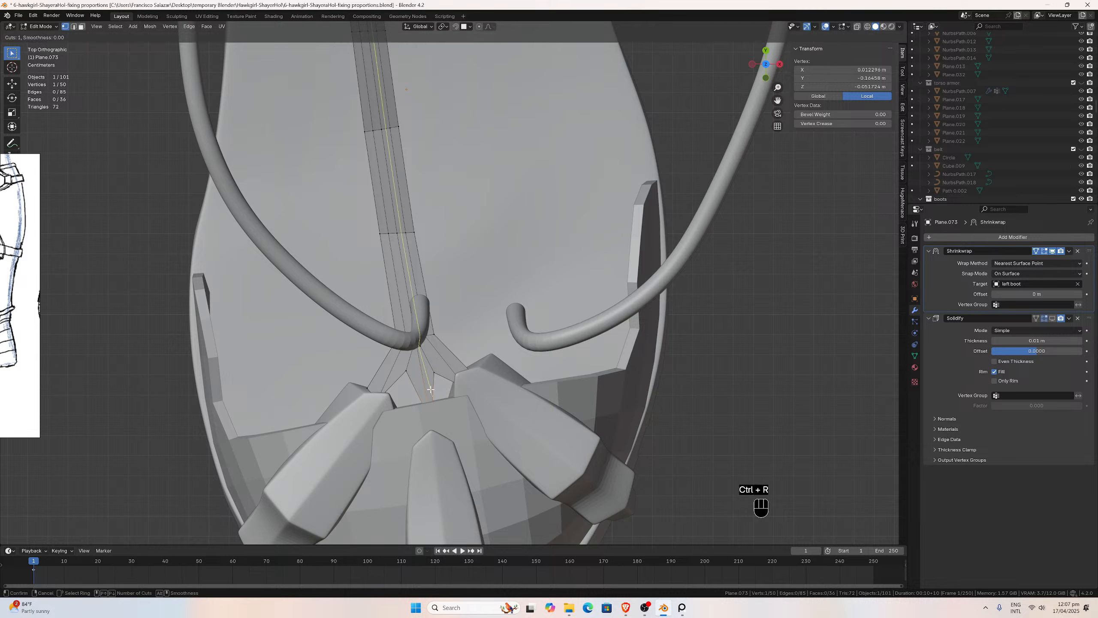
pyautogui.press('Escape')
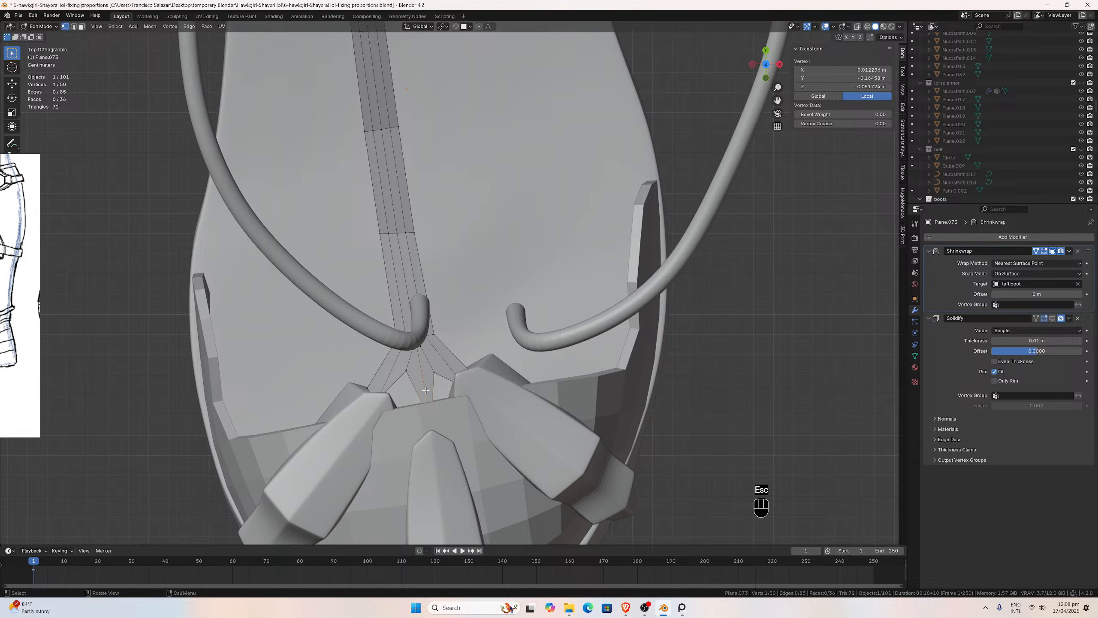
# Move the middle prong's tip vertex toward the middle claw and readjust the two notch vertices beside it.
pyautogui.click(431, 415)
pyautogui.press('g')
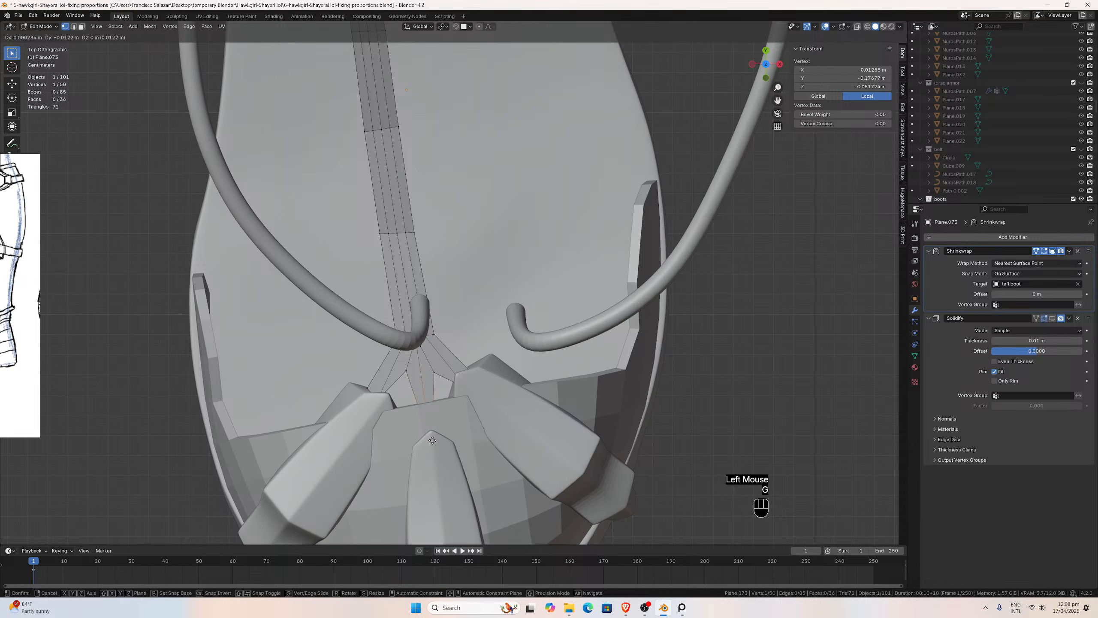
pyautogui.click(433, 440)
pyautogui.click(411, 373)
pyautogui.press('g')
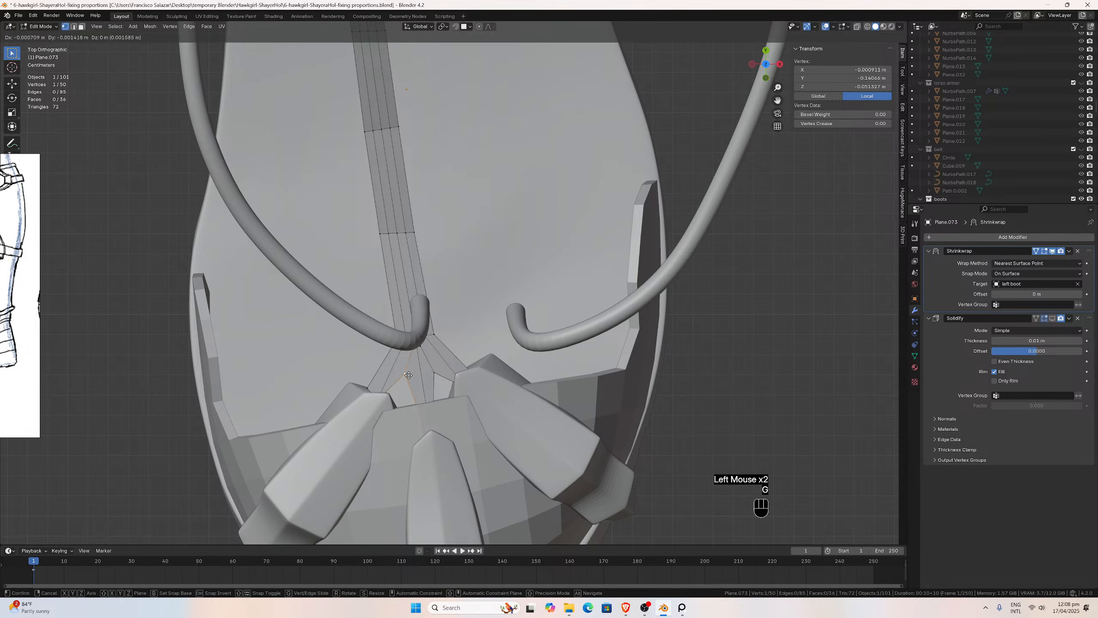
pyautogui.click(409, 376)
pyautogui.click(434, 379)
pyautogui.press('g')
pyautogui.click(436, 376)
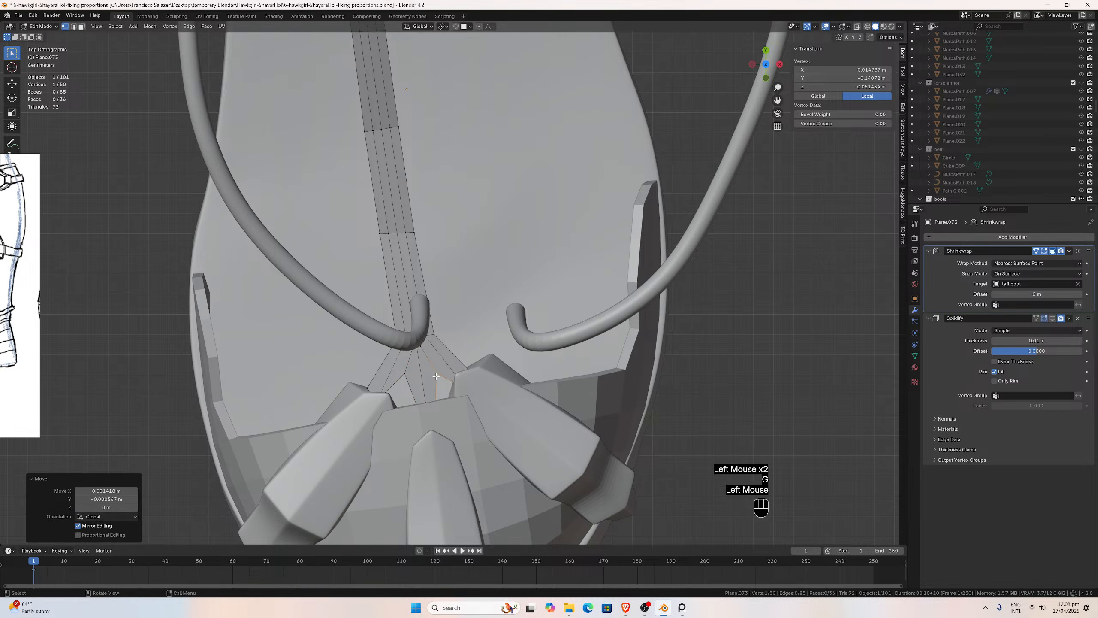
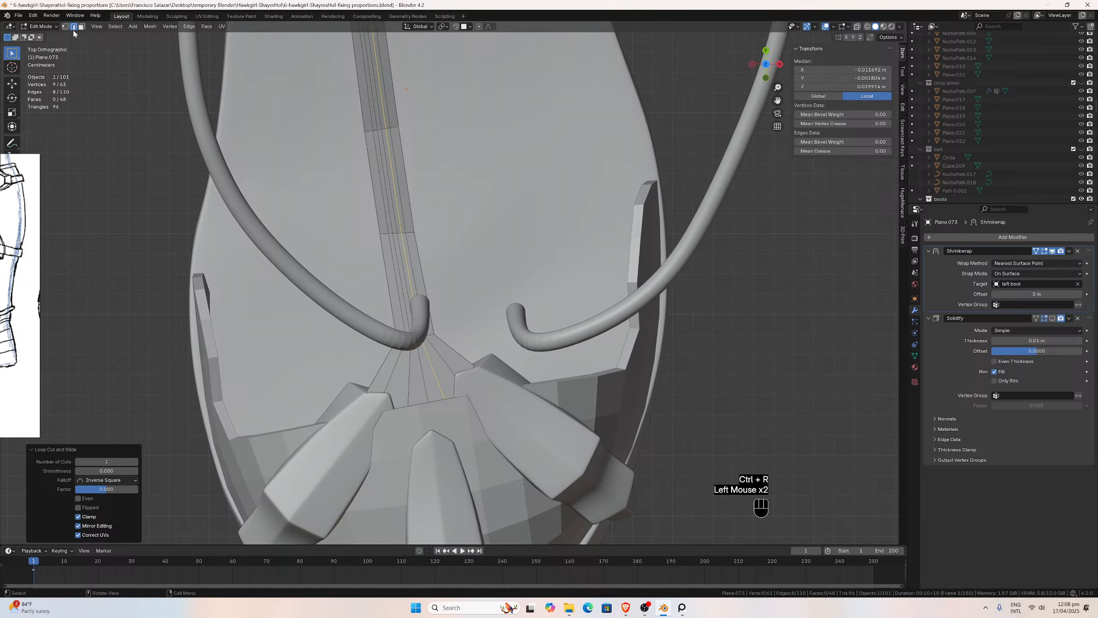
# Delete the two faces between the middle and outer prongs of the flared end, one on each side.
pyautogui.click(81, 27)
pyautogui.click(437, 375)
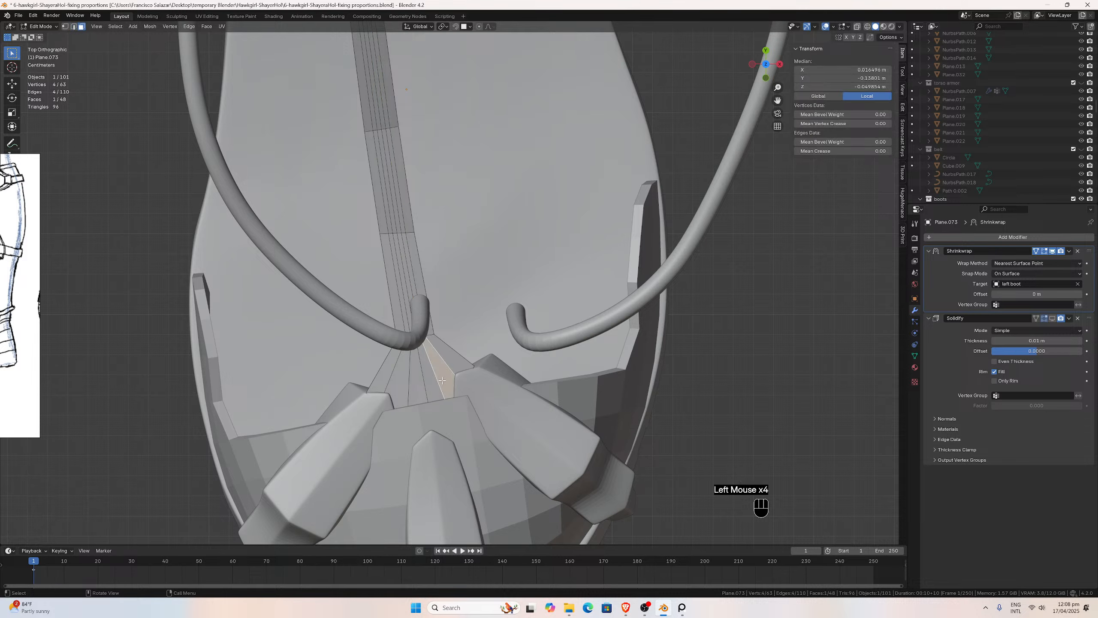
pyautogui.keyDown('shift'); pyautogui.click(398, 386); pyautogui.keyUp('shift')
pyautogui.press('x')
pyautogui.click(398, 385)
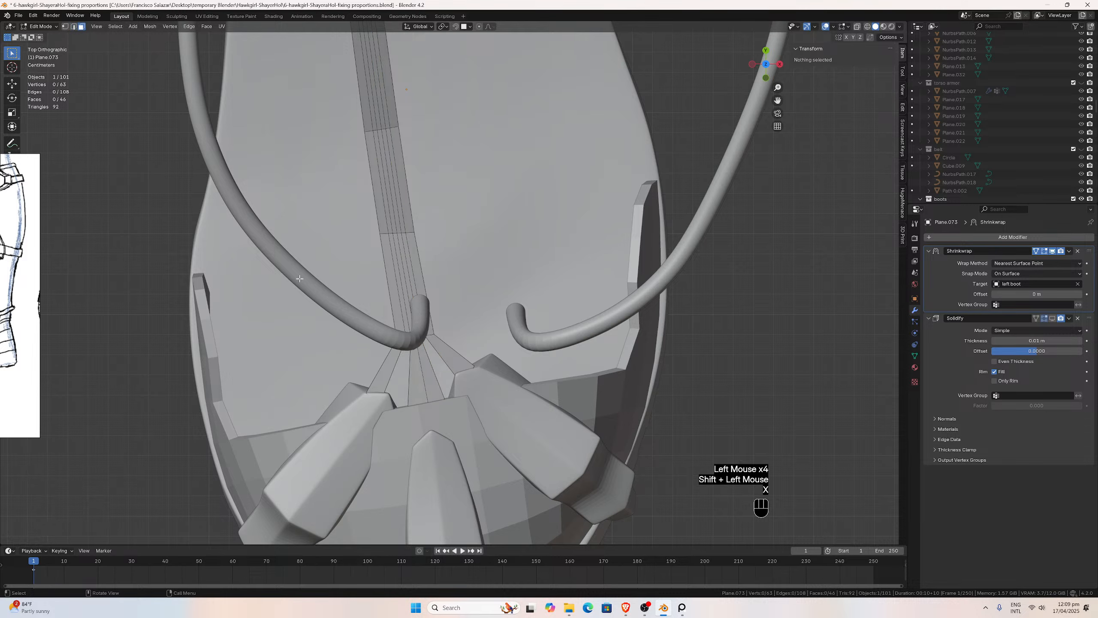
# Shift the two end vertices of the left prong down and outward so they tuck under the left claw.
pyautogui.click(65, 27)
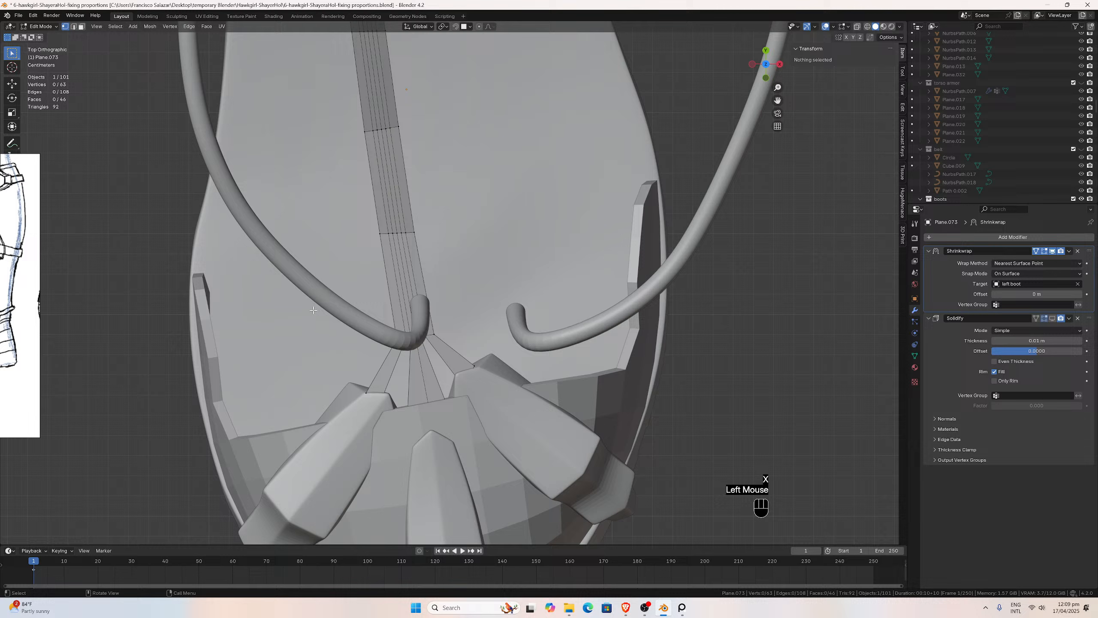
pyautogui.click(367, 394)
pyautogui.press('g')
pyautogui.click(377, 403)
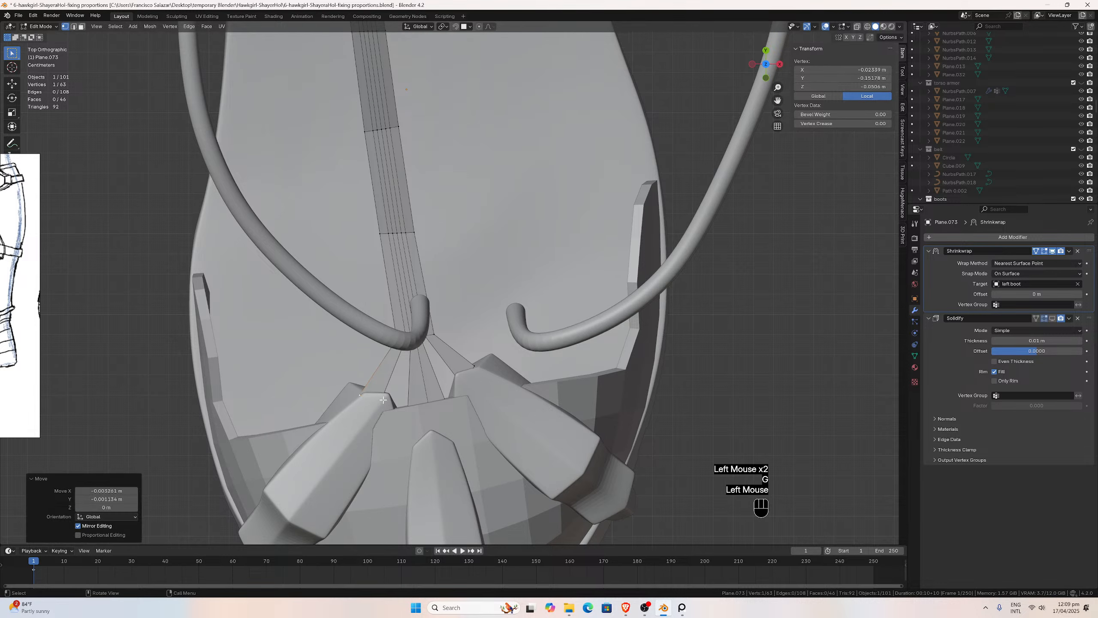
pyautogui.click(376, 405)
pyautogui.press('g')
pyautogui.click(375, 408)
# Hide the curved tube object Cylinder.027 that crosses the strip and resume mesh editing of the front strip.
pyautogui.press('Tab')
pyautogui.click(384, 340)
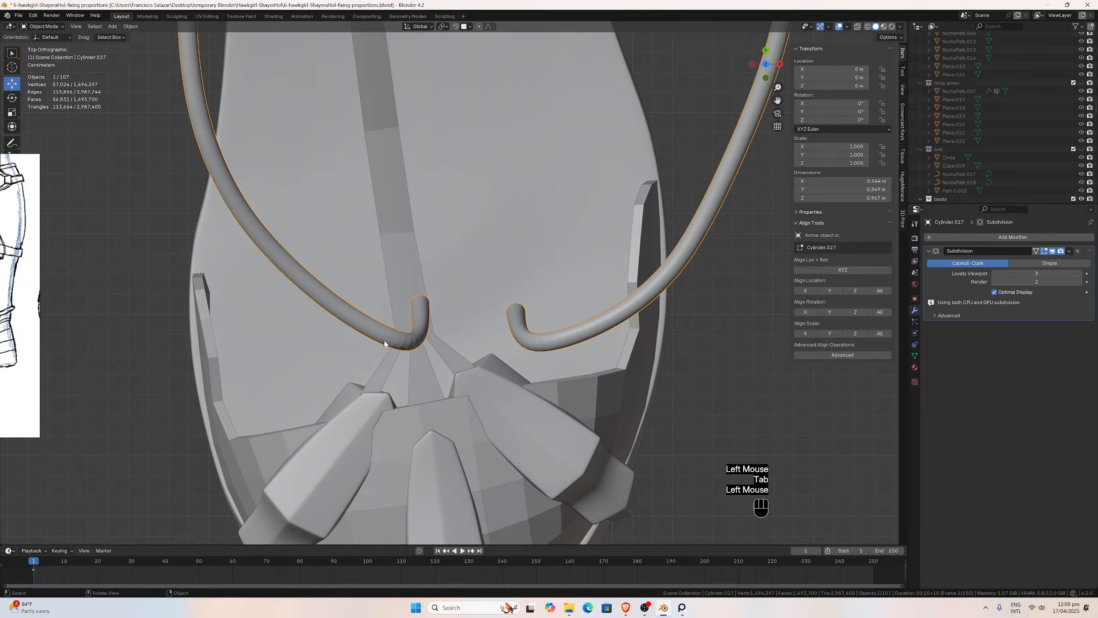
pyautogui.press('h')
pyautogui.click(413, 338)
pyautogui.press('Tab')
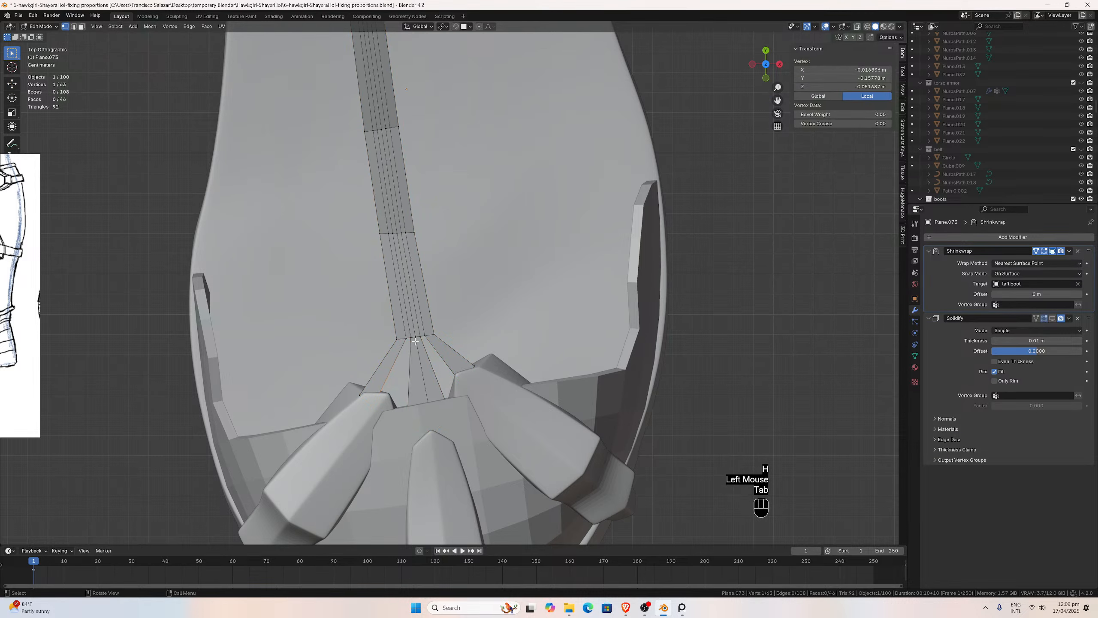
# Enable proportional editing with a size of about 0.009 m and move the centre vertex of the fork down toward the middle claw.
pyautogui.click(412, 339)
pyautogui.click(415, 337)
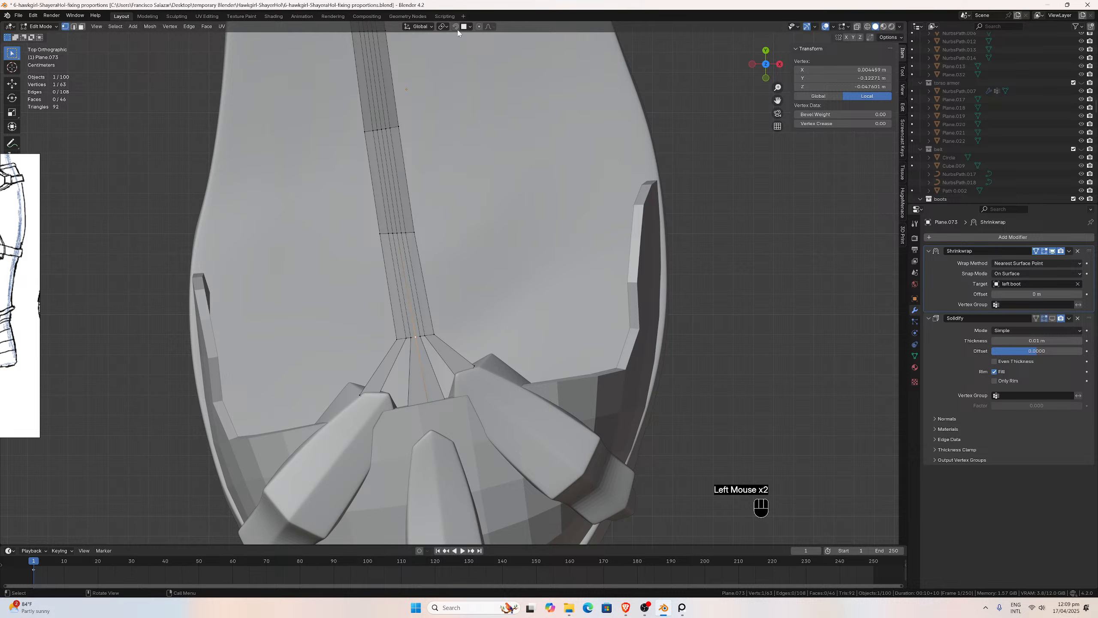
pyautogui.click(479, 27)
pyautogui.press('g')
pyautogui.scroll(9, 422, 348)
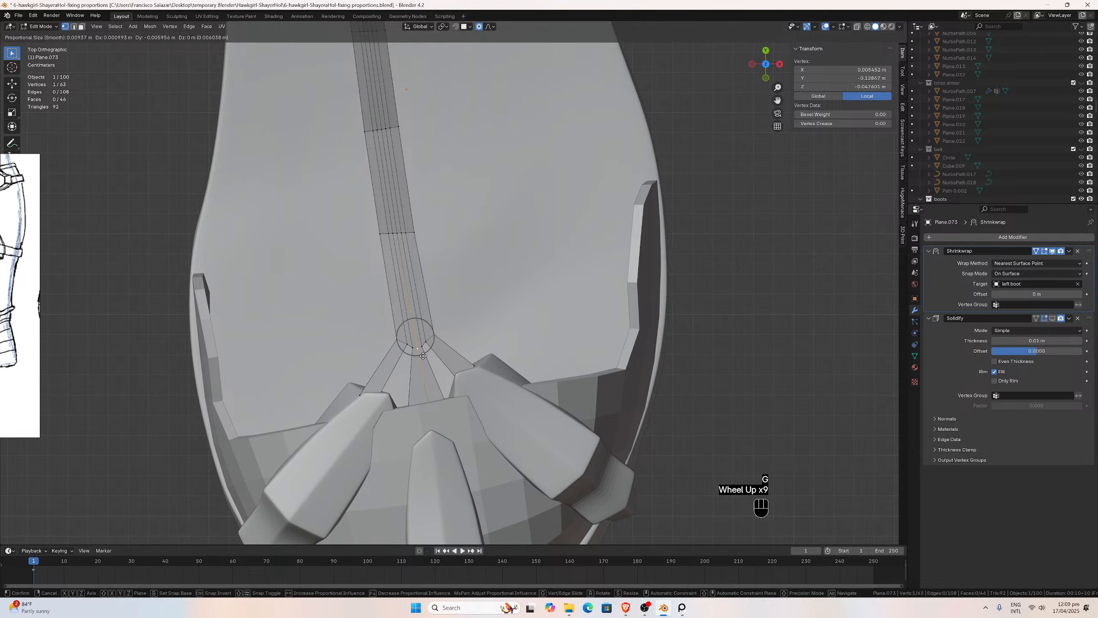
pyautogui.click(423, 373)
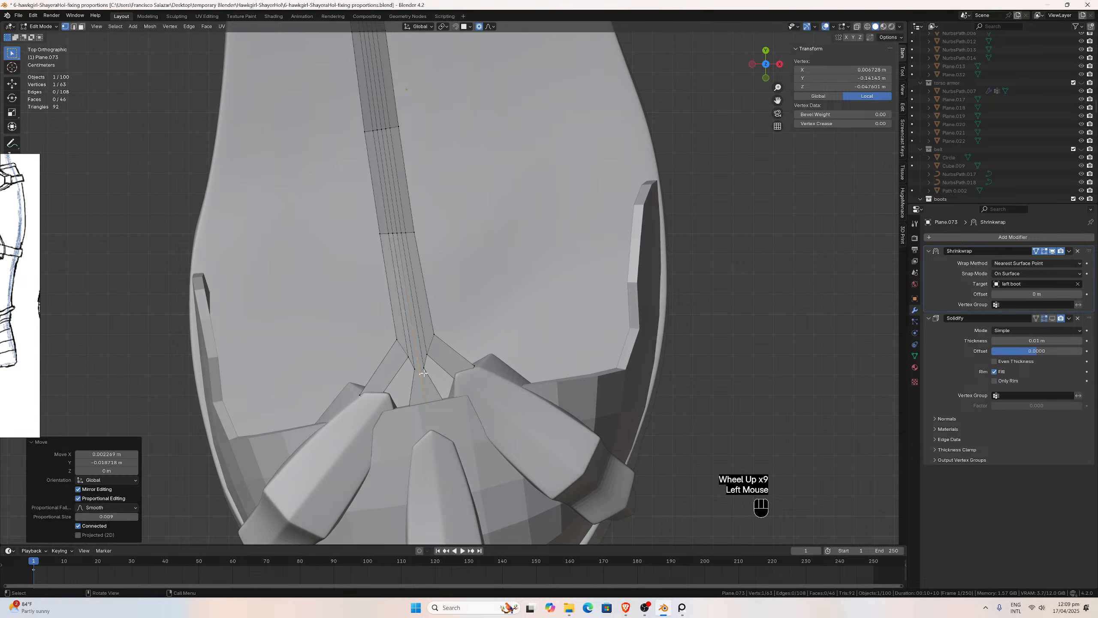
# Move the notch vertex beside the left prong and that prong's outer corner vertex down and outward.
pyautogui.click(412, 359)
pyautogui.press('g')
pyautogui.click(398, 344)
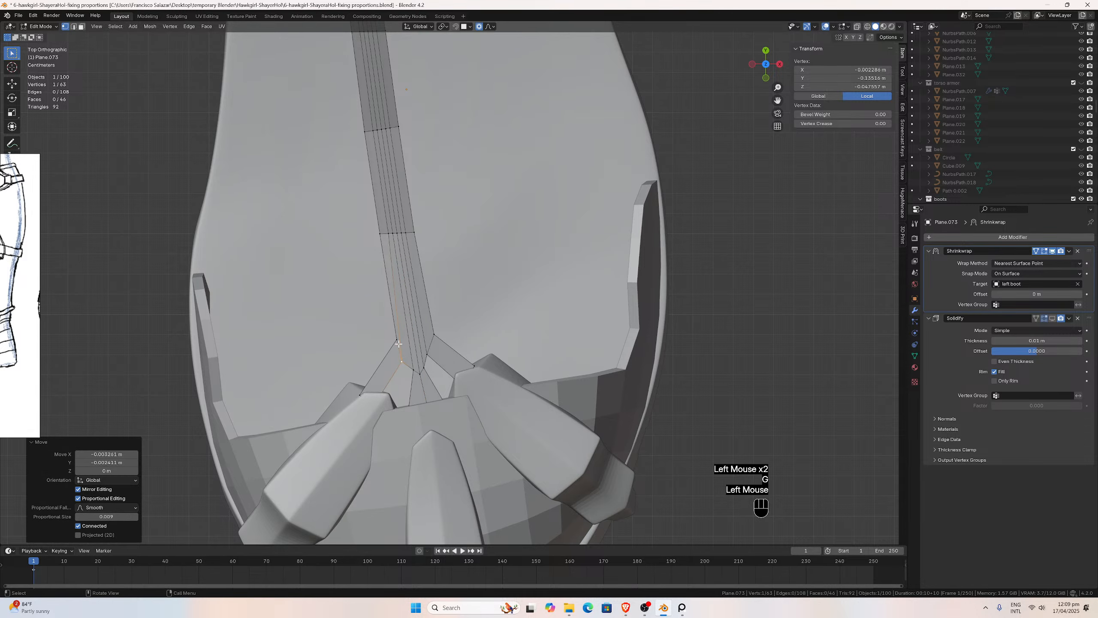
pyautogui.press('g')
pyautogui.click(383, 352)
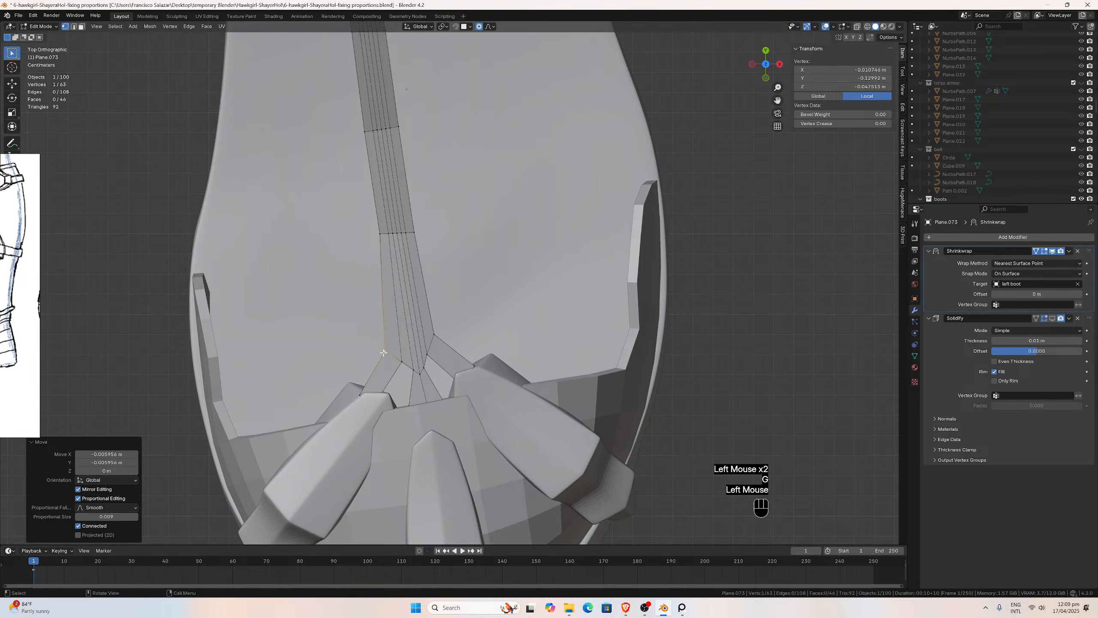
# Reposition the notch vertex beside the right prong and shift that prong's outer corner vertex down and outward.
pyautogui.press('g')
pyautogui.click(428, 358)
pyautogui.click(433, 336)
pyautogui.press('g')
pyautogui.click(445, 344)
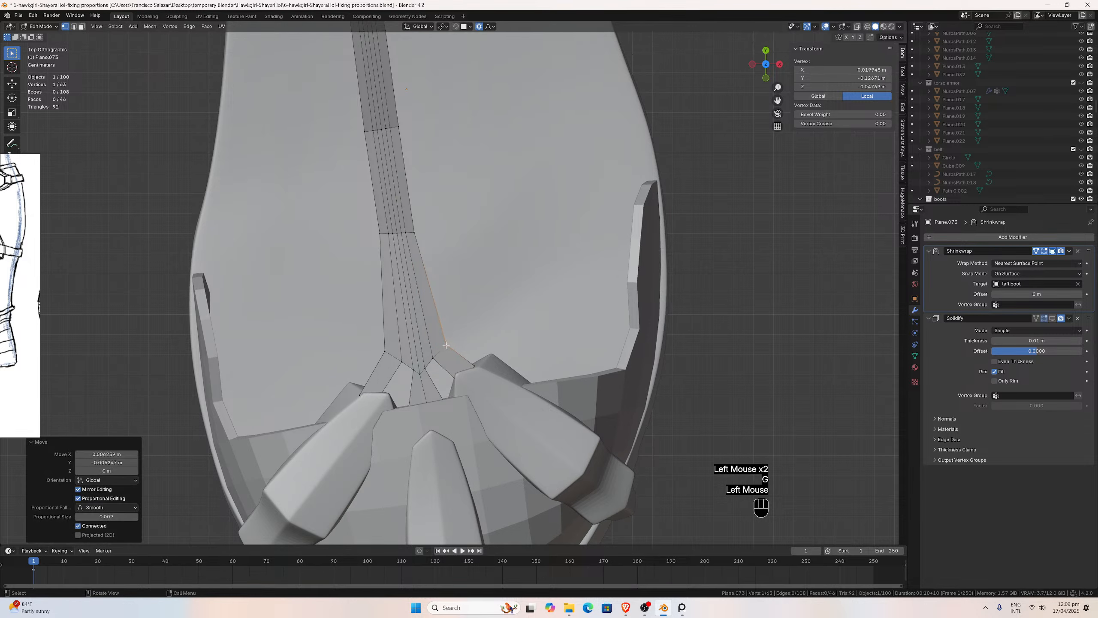
# Move the middle prong's tip and, with X-ray on, its two side corners down beneath the middle claw to form a narrow end.
pyautogui.click(429, 404)
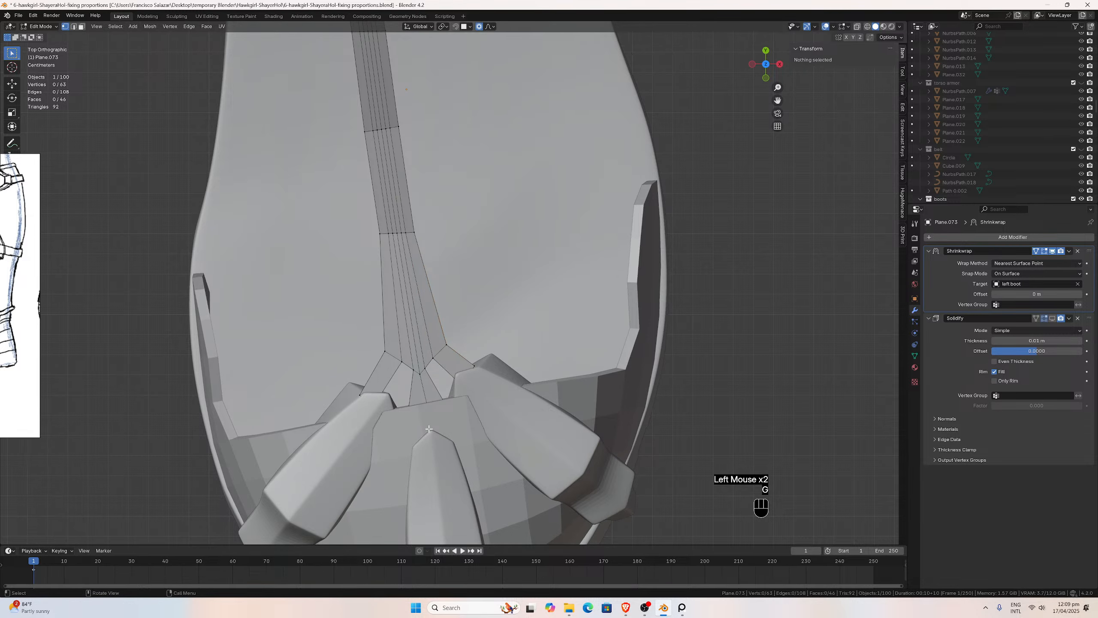
pyautogui.press('g')
pyautogui.click(429, 434)
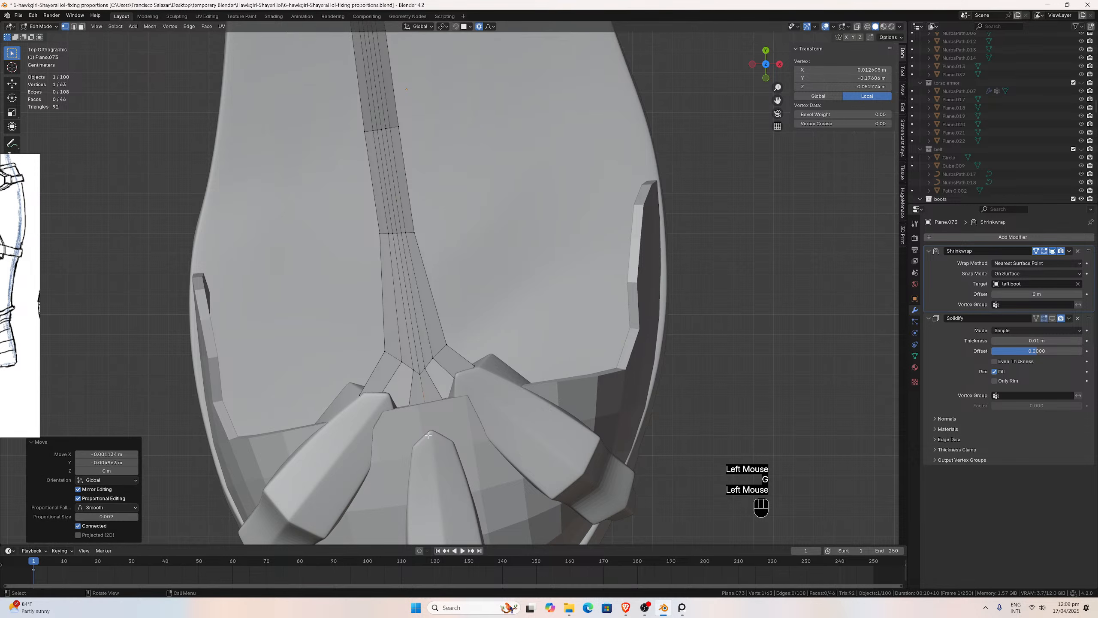
pyautogui.click(857, 27)
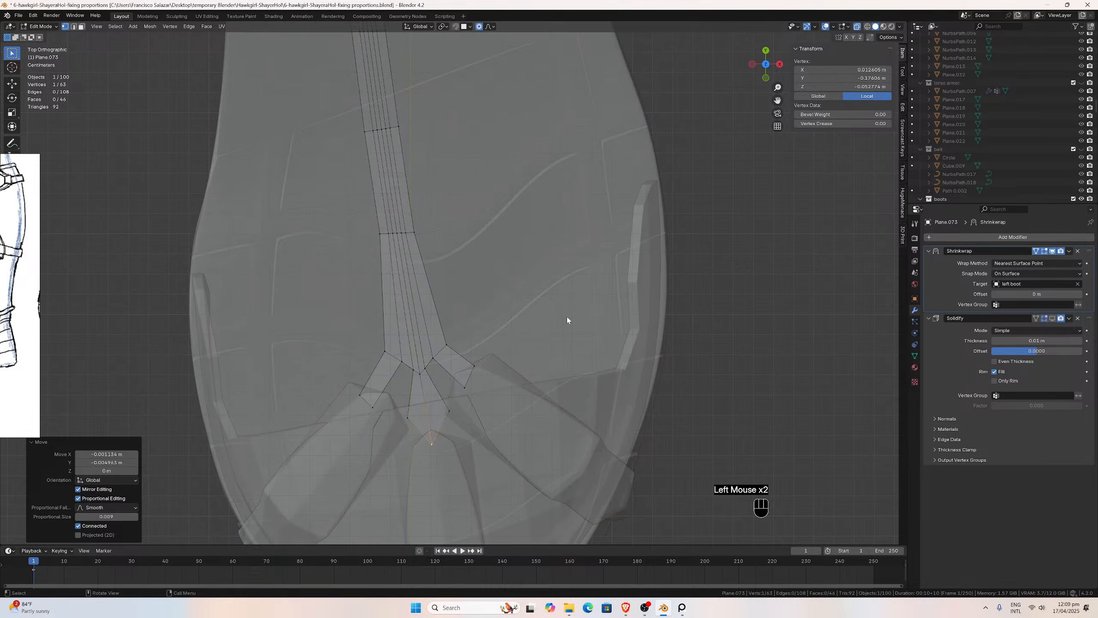
pyautogui.click(408, 417)
pyautogui.press('g')
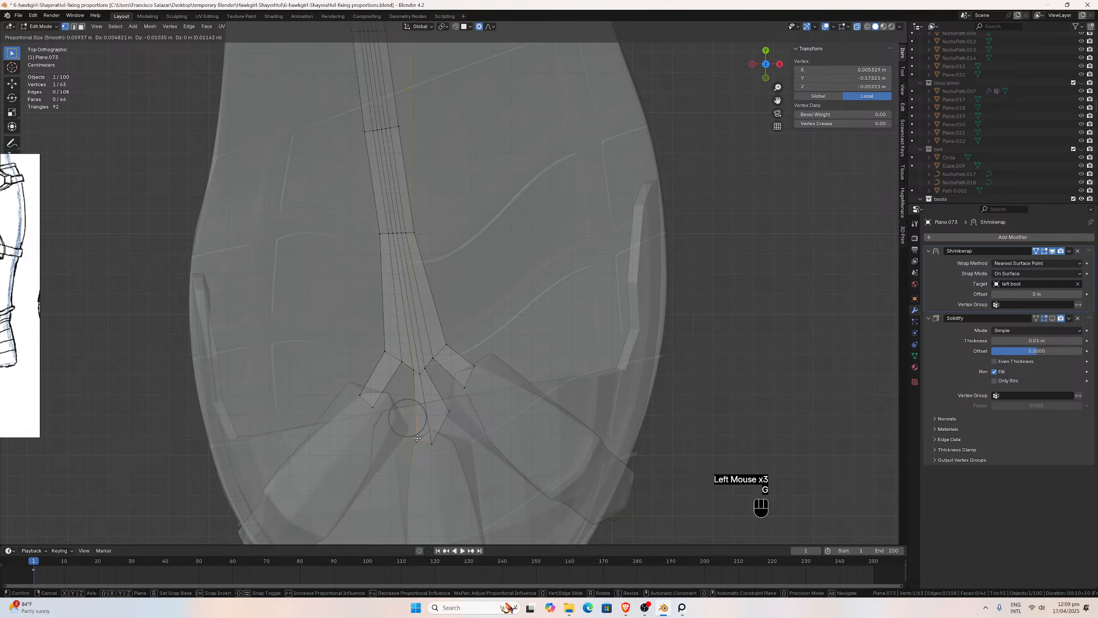
pyautogui.click(417, 438)
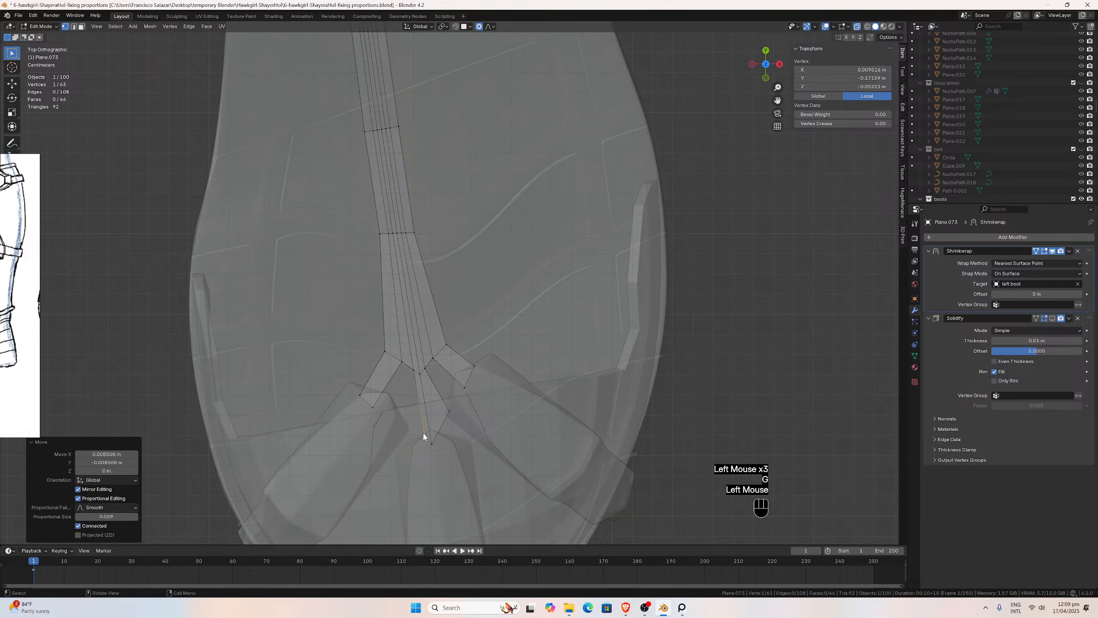
pyautogui.click(449, 413)
pyautogui.press('g')
pyautogui.click(446, 441)
pyautogui.press('g')
pyautogui.click(431, 452)
# Shift the two end vertices of the right prong slightly down so they tuck further under the right claw.
pyautogui.click(465, 388)
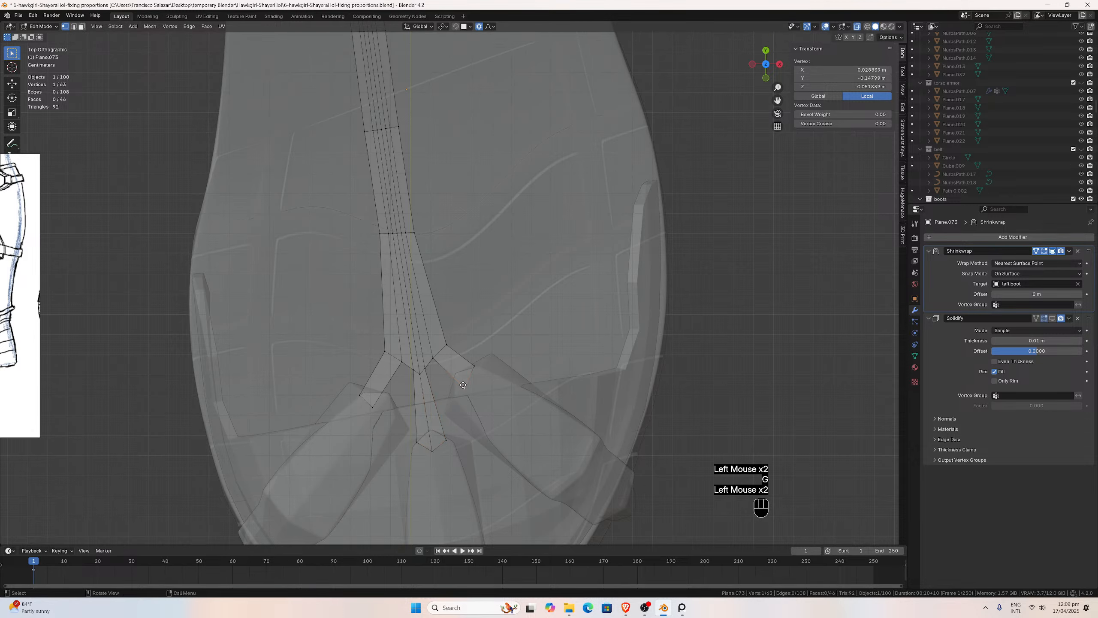
pyautogui.press('g')
pyautogui.click(465, 396)
pyautogui.click(473, 367)
pyautogui.press('g')
pyautogui.click(461, 376)
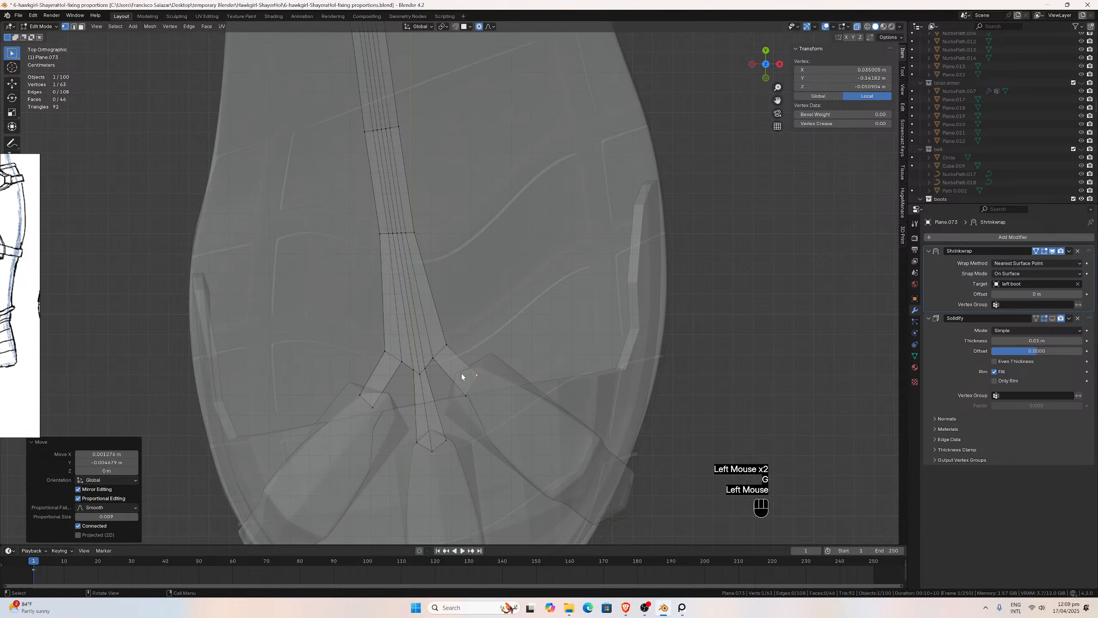
# Nudge the vertices at the middle prong's root and in both notches to even out the fork between the three prongs.
pyautogui.click(414, 373)
pyautogui.press('g')
pyautogui.click(416, 369)
pyautogui.click(427, 367)
pyautogui.press('g')
pyautogui.click(429, 366)
pyautogui.click(434, 359)
pyautogui.press('g')
pyautogui.click(435, 356)
pyautogui.click(400, 362)
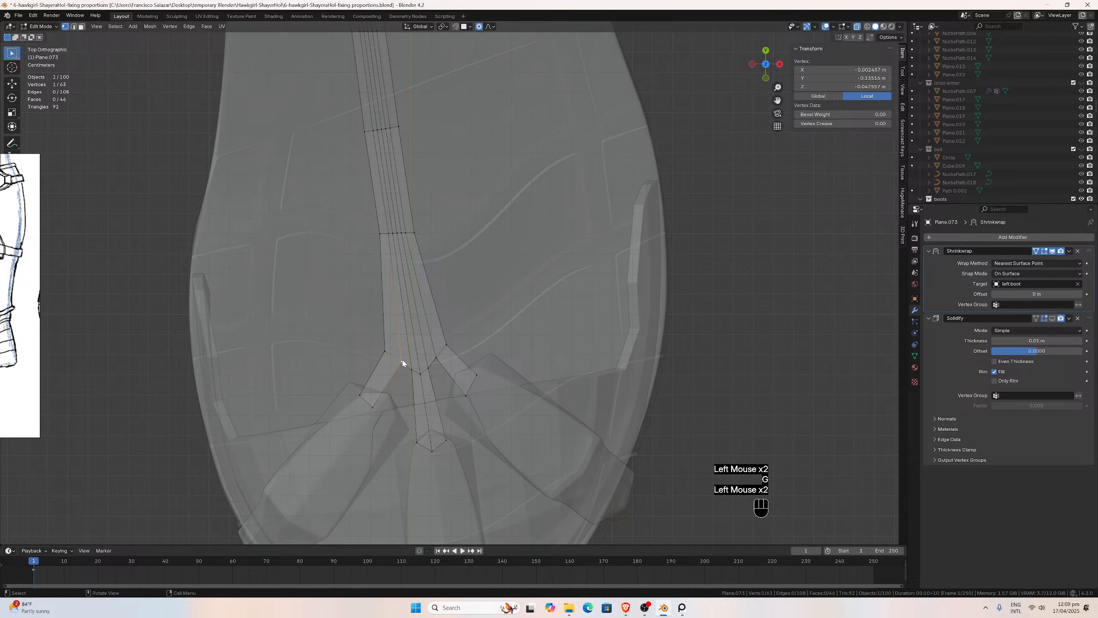
pyautogui.press('g')
pyautogui.click(390, 377)
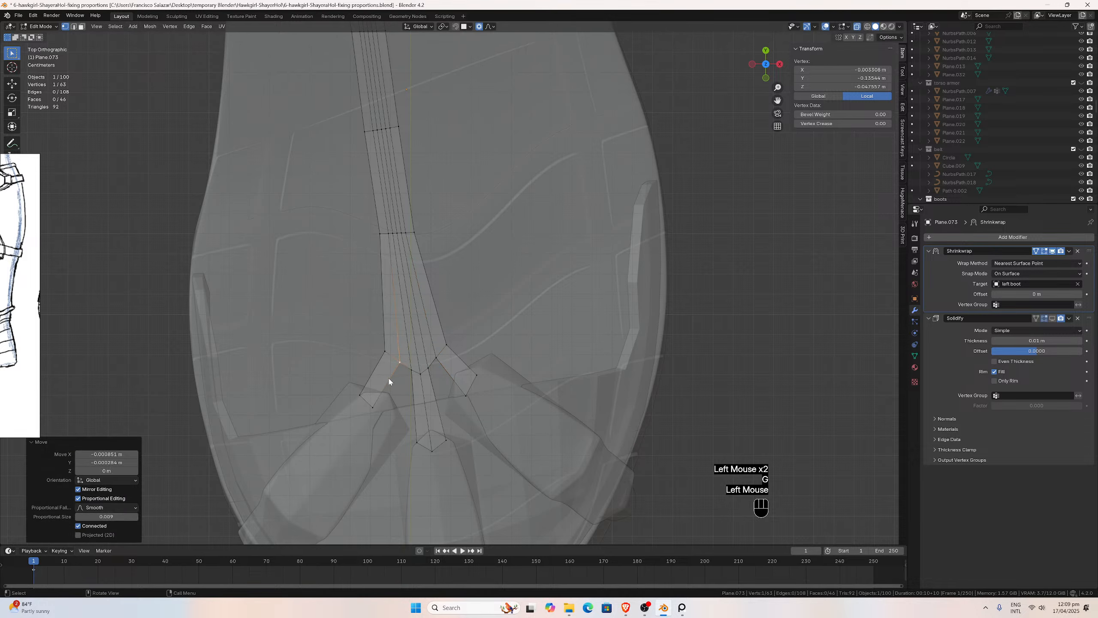
# Add one centred loop cut across the left prong and one across the right prong.
pyautogui.hotkey('ctrl', 'r')
pyautogui.click(389, 377)
pyautogui.click(389, 378)
pyautogui.hotkey('ctrl', 'r')
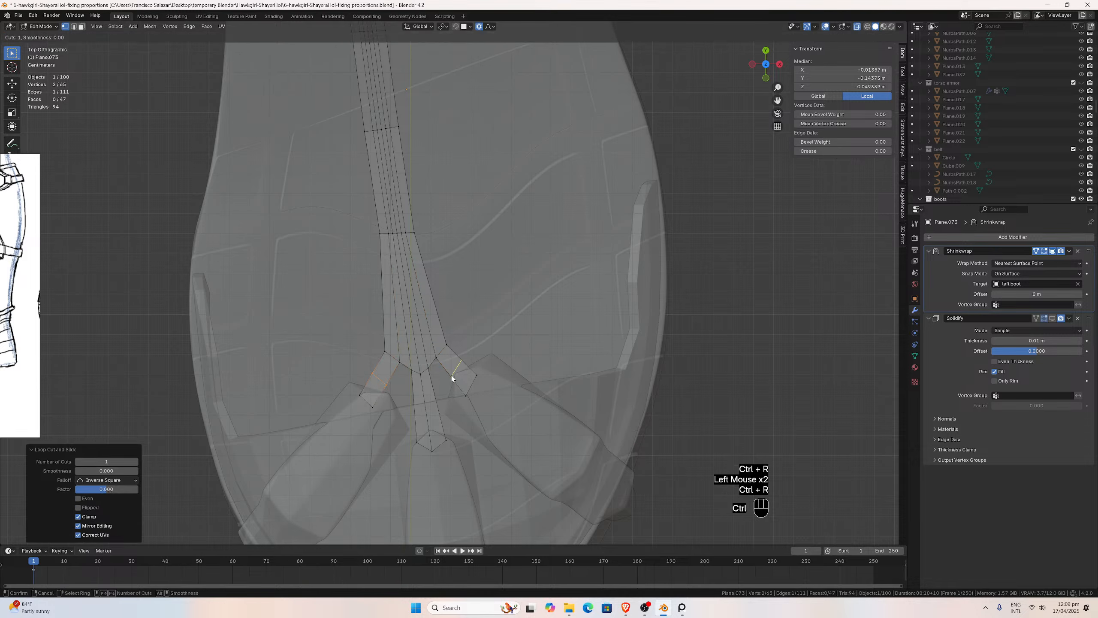
pyautogui.doubleClick(453, 374)
# Add single centred loop cuts across the flared section and two straight segments further up the strip.
pyautogui.hotkey('ctrl', 'r')
pyautogui.doubleClick(421, 310)
pyautogui.scroll(-2, 453, 284)
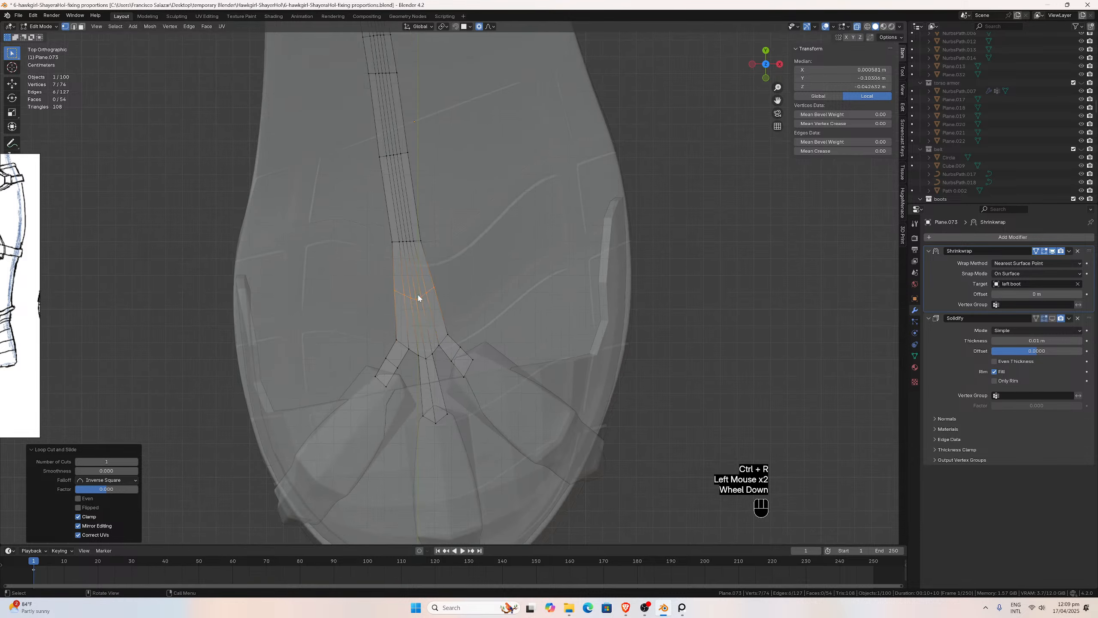
pyautogui.hotkey('ctrl', 'r')
pyautogui.click(417, 223)
pyautogui.click(416, 223)
pyautogui.hotkey('ctrl', 'r')
pyautogui.click(411, 172)
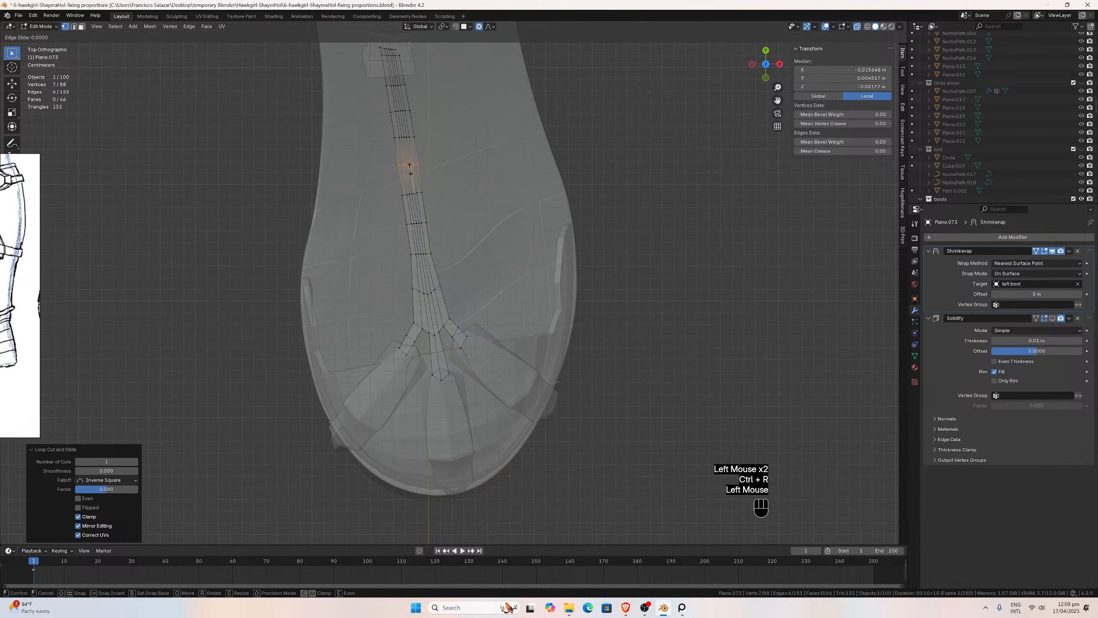
pyautogui.click(413, 175)
# Add one centred loop cut across the middle prong and turn off X-ray.
pyautogui.hotkey('ctrl', 'r')
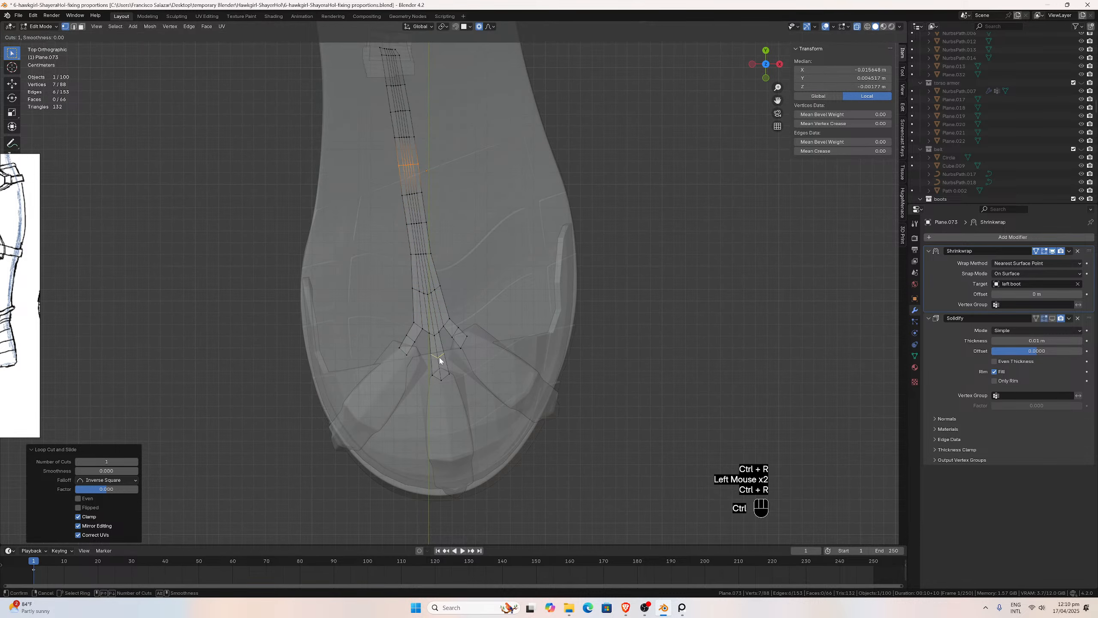
pyautogui.click(440, 360)
pyautogui.click(441, 360)
pyautogui.scroll(3, 443, 359)
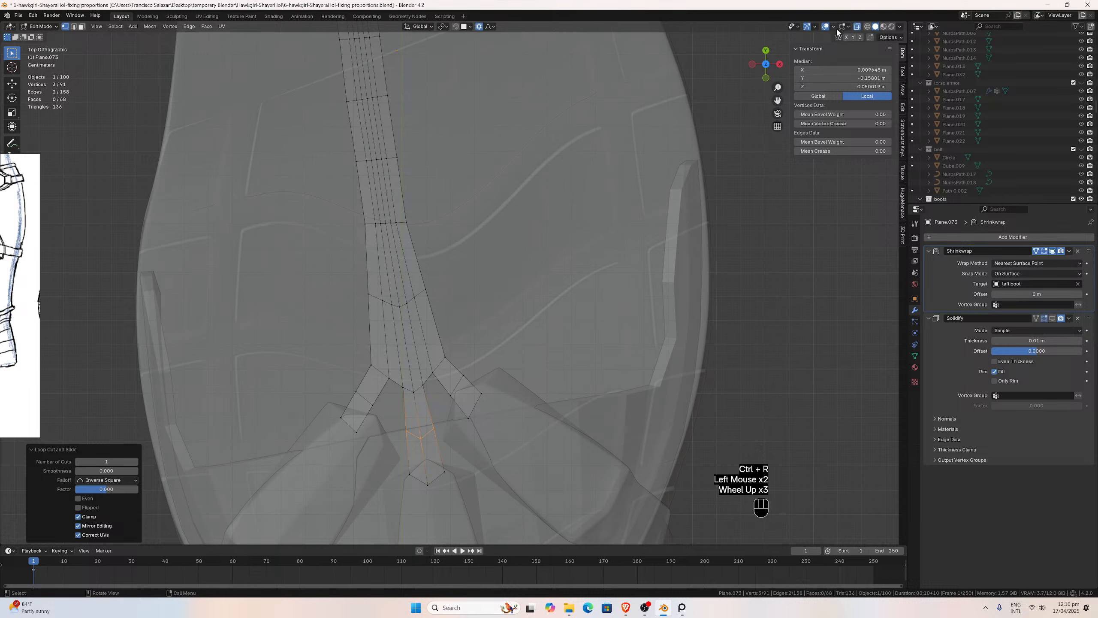
pyautogui.click(856, 28)
pyautogui.scroll(-6, 523, 259)
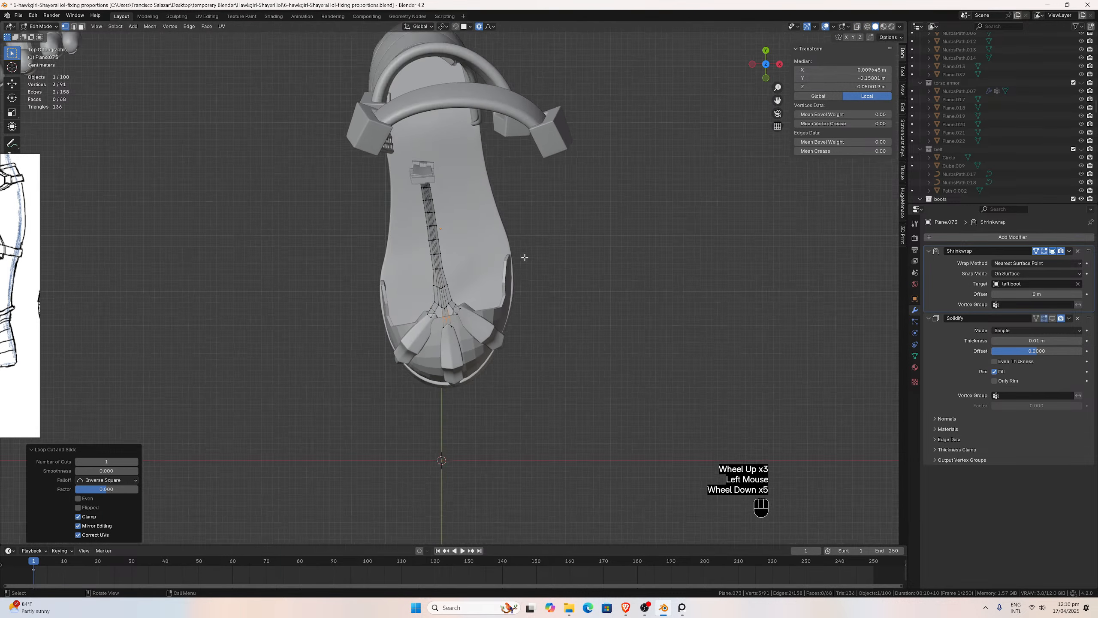
pyautogui.scroll(1, 517, 279)
pyautogui.scroll(5, 518, 279)
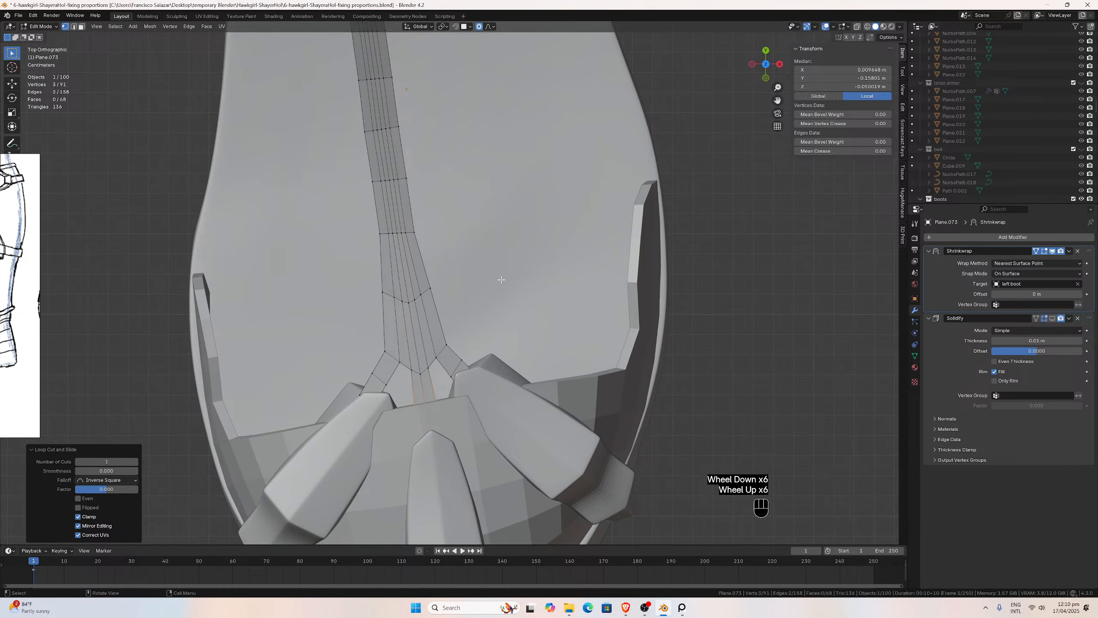
pyautogui.scroll(1, 464, 299)
pyautogui.scroll(-2, 458, 310)
pyautogui.scroll(2, 454, 320)
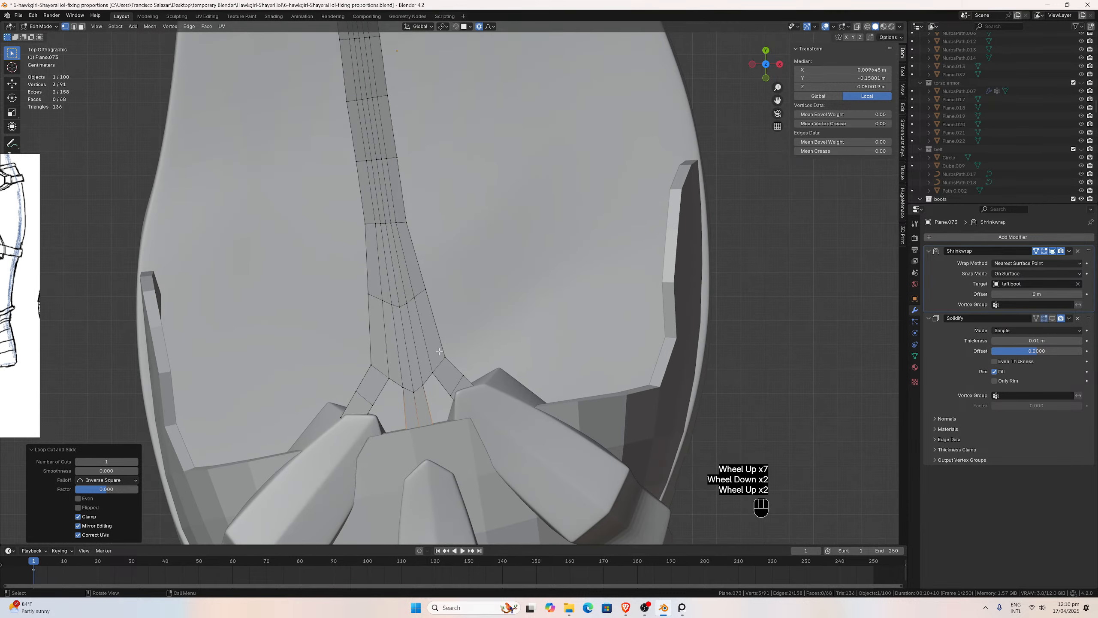
# Adjust the notch vertex between the middle and right prongs and the vertex on the right side of the middle prong's root.
pyautogui.click(434, 372)
pyautogui.press('g')
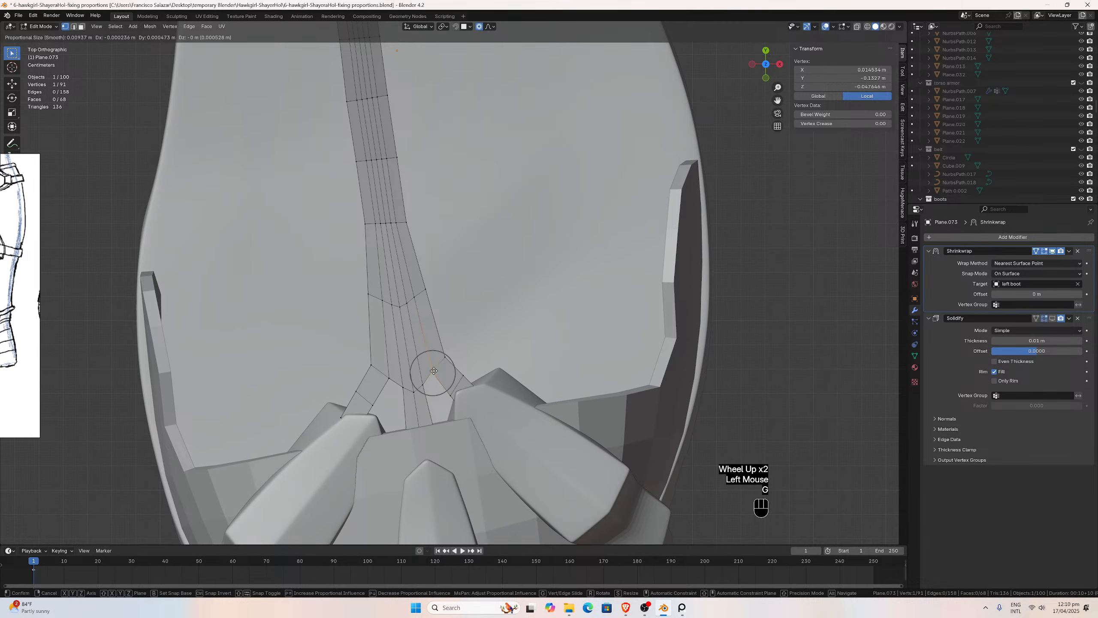
pyautogui.click(429, 380)
pyautogui.click(428, 382)
pyautogui.press('g')
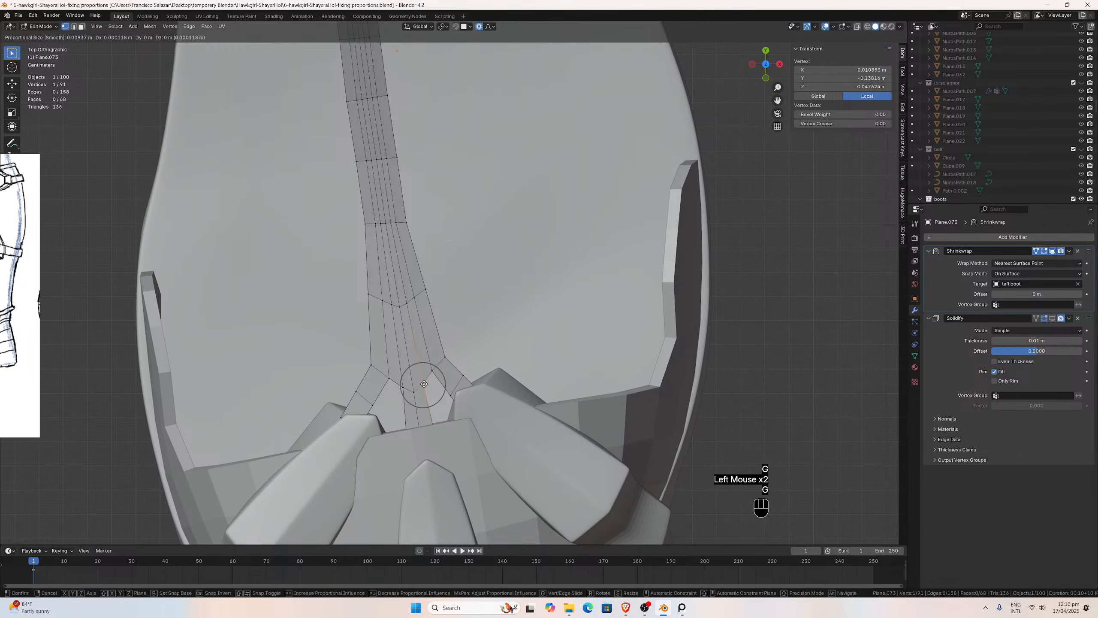
pyautogui.click(425, 384)
# Refine the notch vertex beside the right prong and nudge that prong's outer corner vertex slightly outward.
pyautogui.click(435, 369)
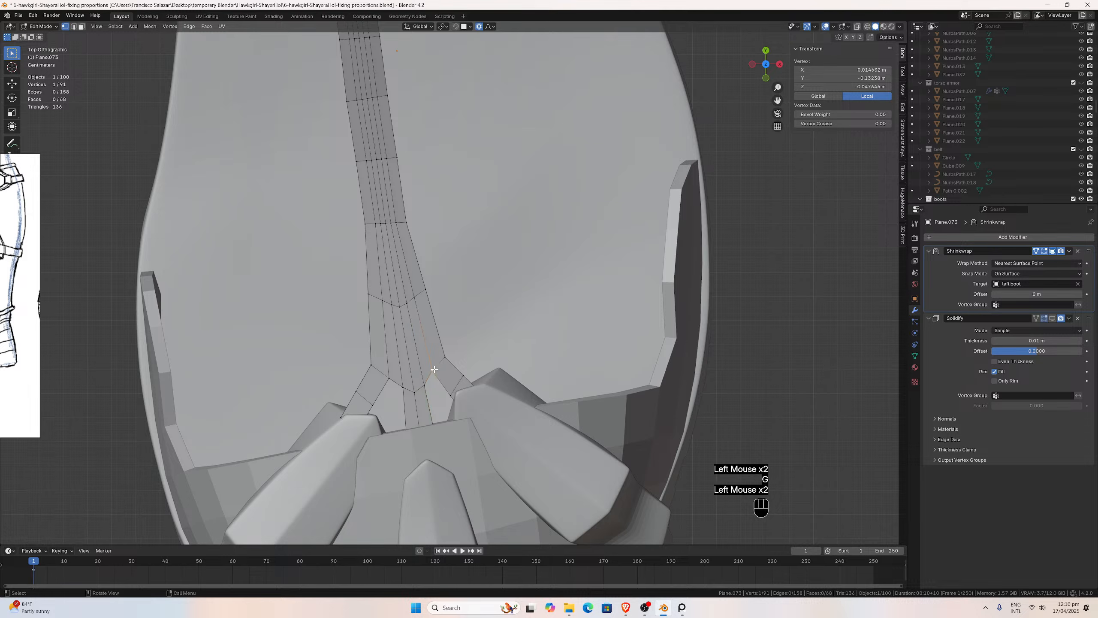
pyautogui.press('g')
pyautogui.click(430, 371)
pyautogui.click(443, 359)
pyautogui.press('g')
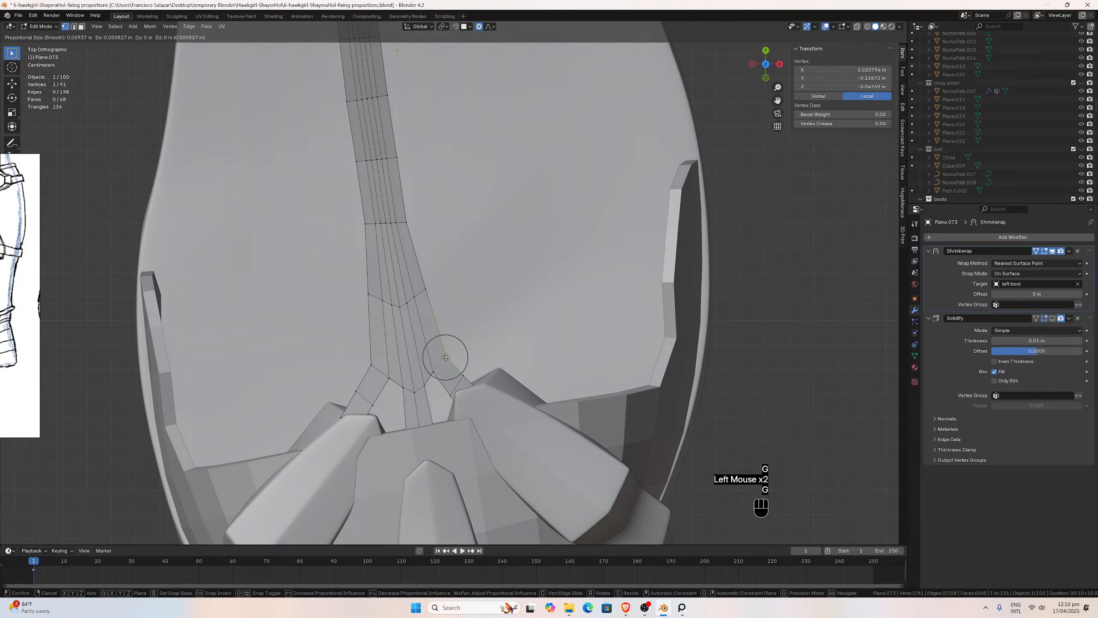
pyautogui.click(446, 357)
pyautogui.click(434, 375)
pyautogui.press('g')
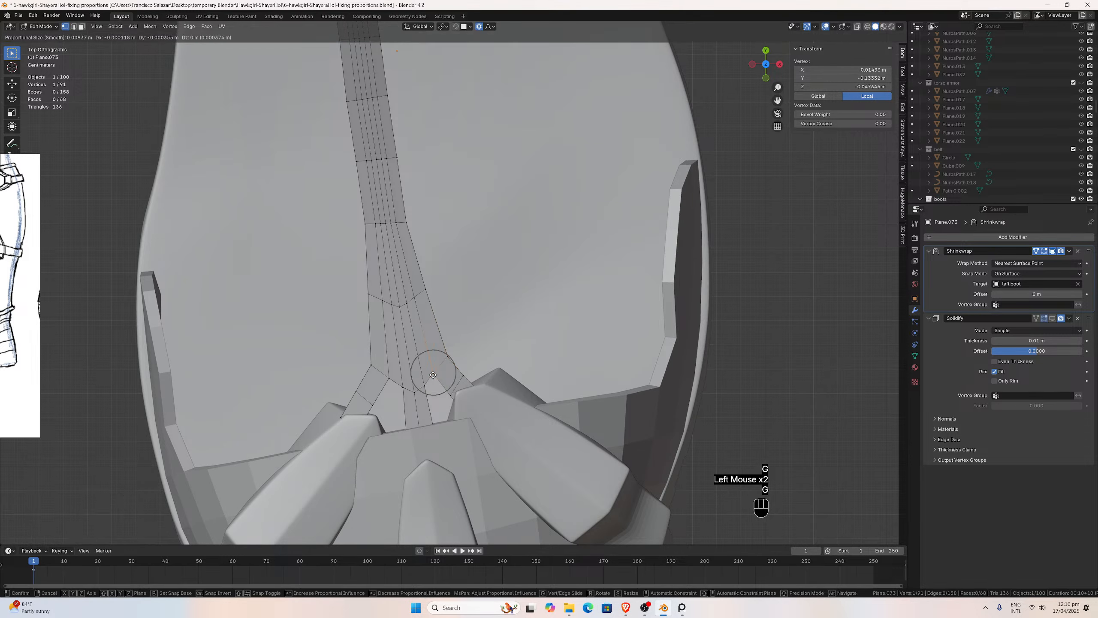
pyautogui.click(434, 375)
# Adjust the vertices in the notch between the left and middle prongs to smooth its outline.
pyautogui.click(391, 380)
pyautogui.press('g')
pyautogui.click(399, 388)
pyautogui.click(399, 388)
pyautogui.press('g')
pyautogui.click(399, 389)
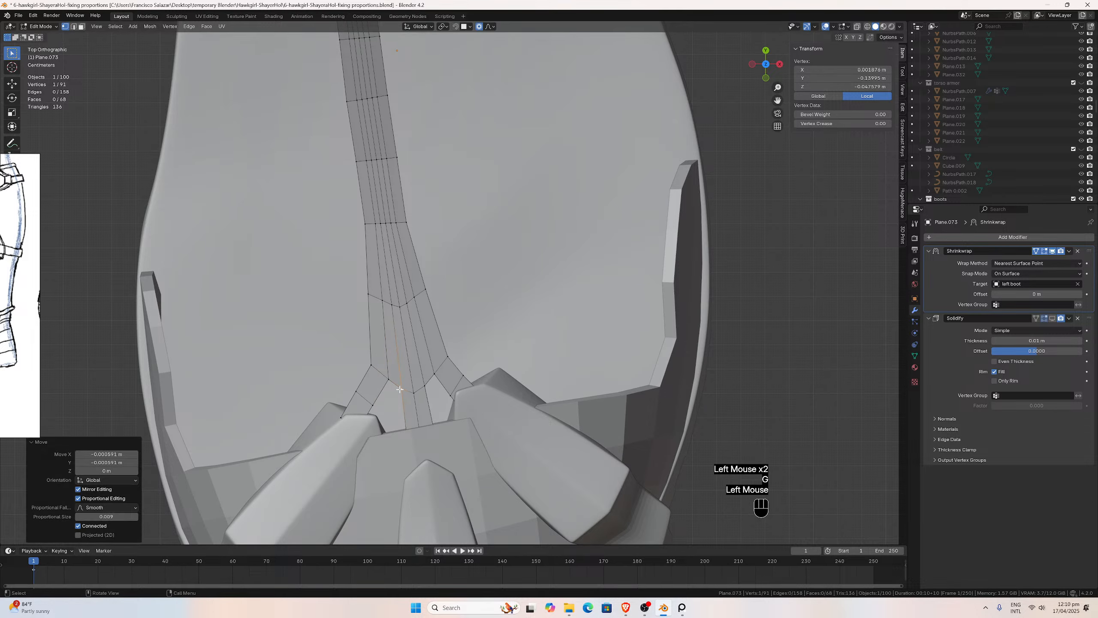
# Nudge two vertices along the strip's left edge above the flare to smooth the outline.
pyautogui.scroll(-1, 400, 284)
pyautogui.moveTo(778, 100); pyautogui.dragTo(740, 118)
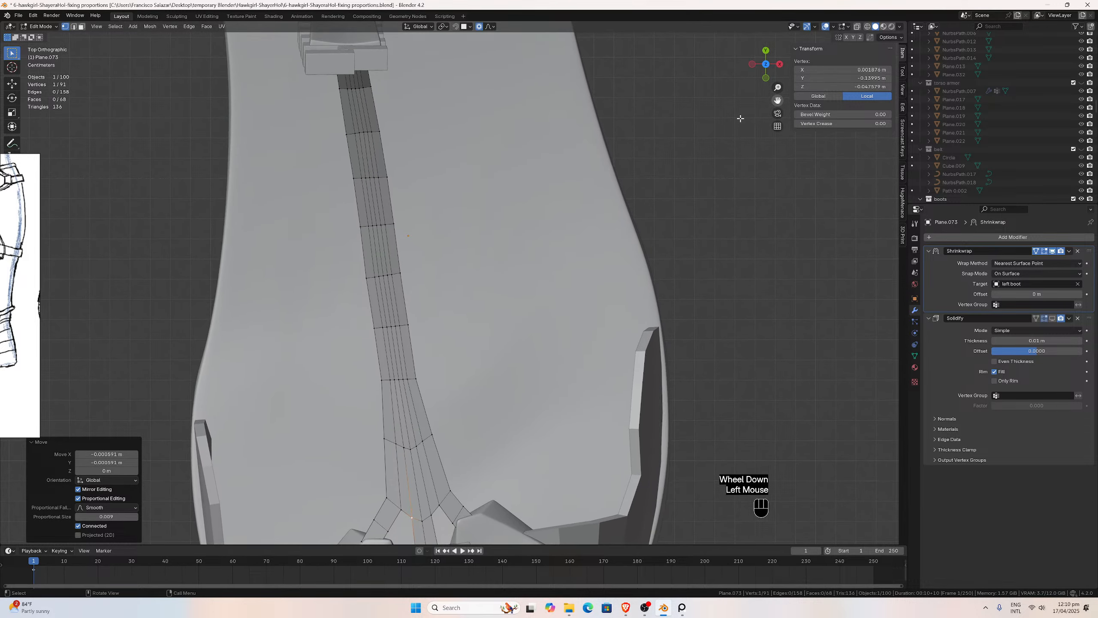
pyautogui.click(368, 277)
pyautogui.press('g')
pyautogui.click(367, 277)
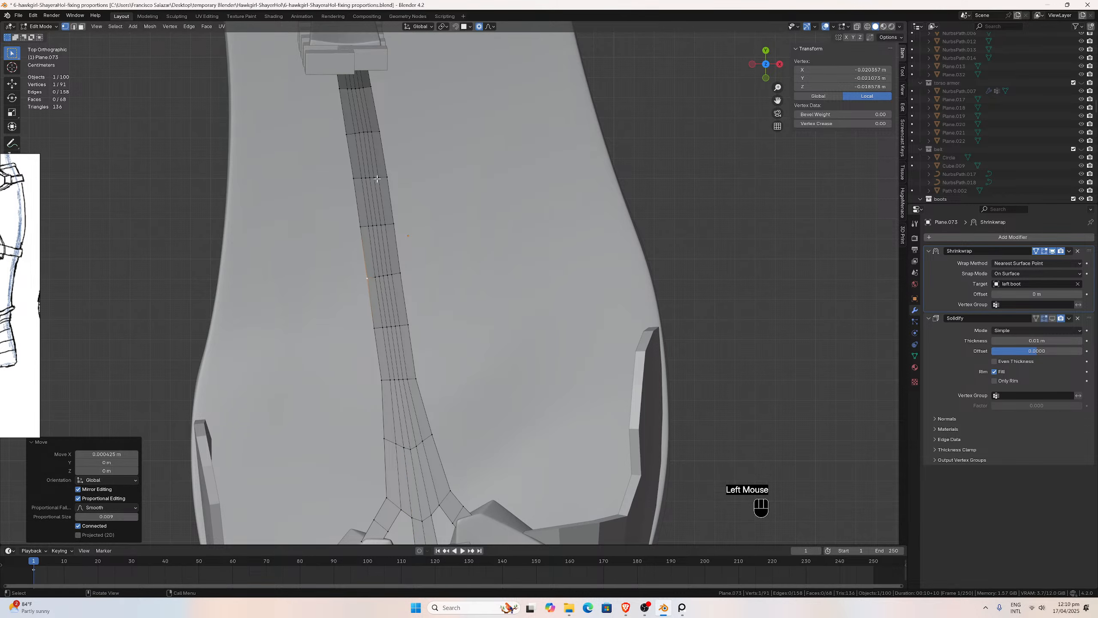
pyautogui.click(382, 380)
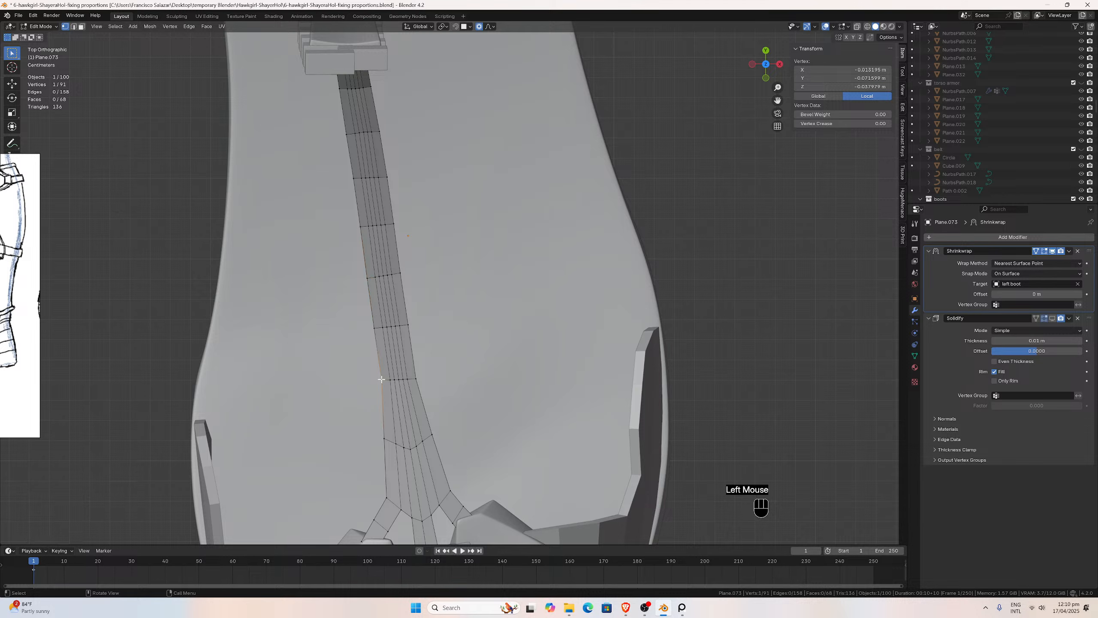
pyautogui.press('g')
pyautogui.click(382, 380)
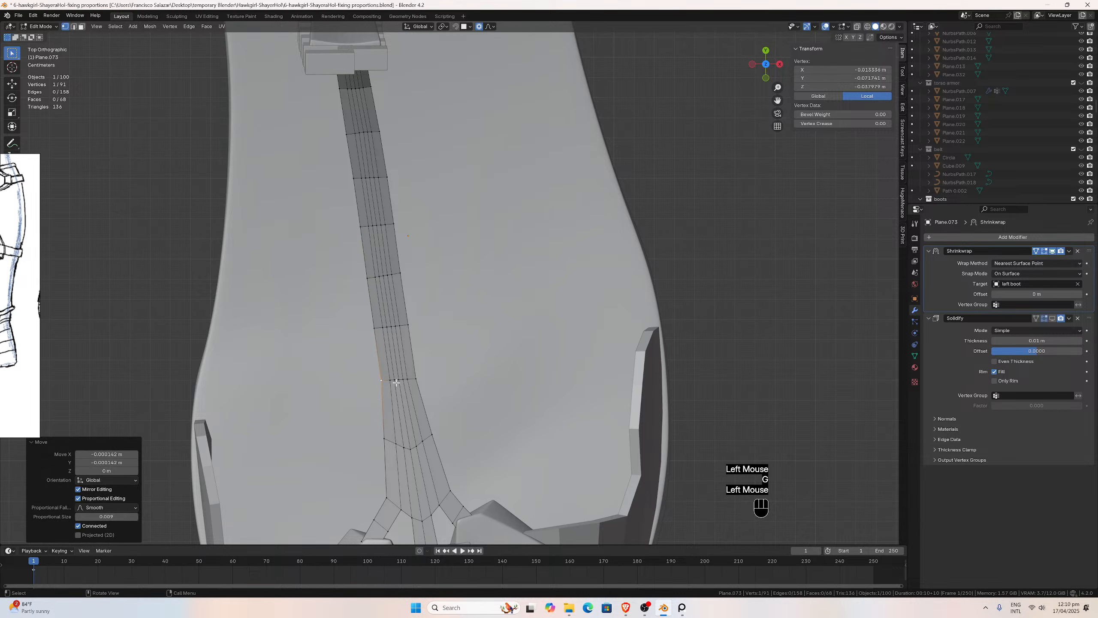
# Nudge three vertices along the strip's right edge, from just above the flare up to mid-strip, to smooth the outline.
pyautogui.click(414, 378)
pyautogui.press('g')
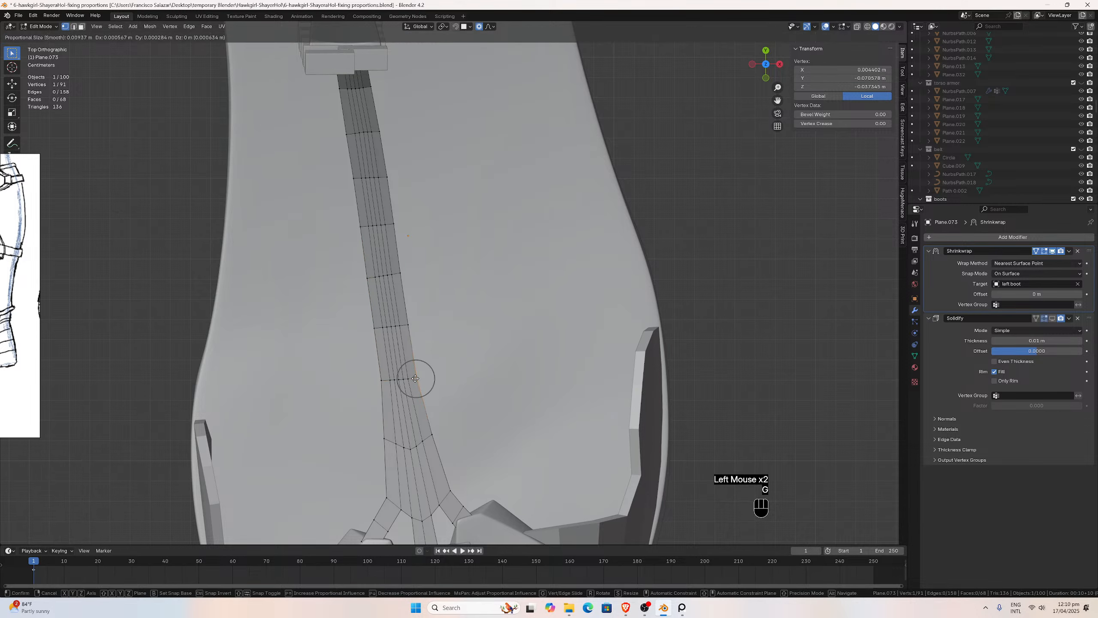
pyautogui.click(416, 378)
pyautogui.click(407, 324)
pyautogui.press('g')
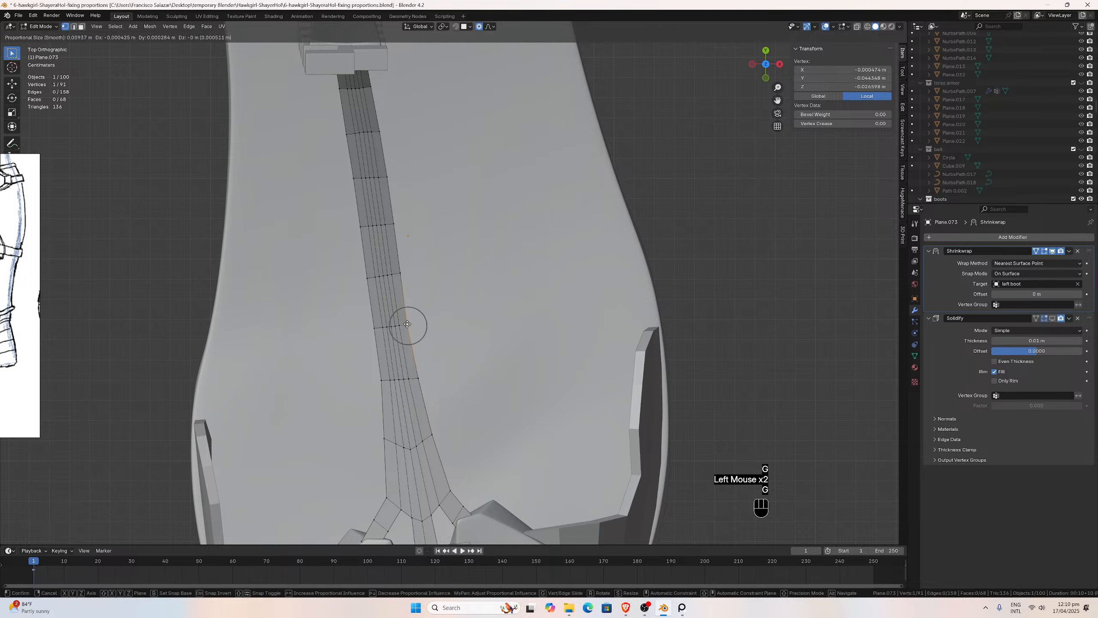
pyautogui.click(407, 324)
pyautogui.click(401, 272)
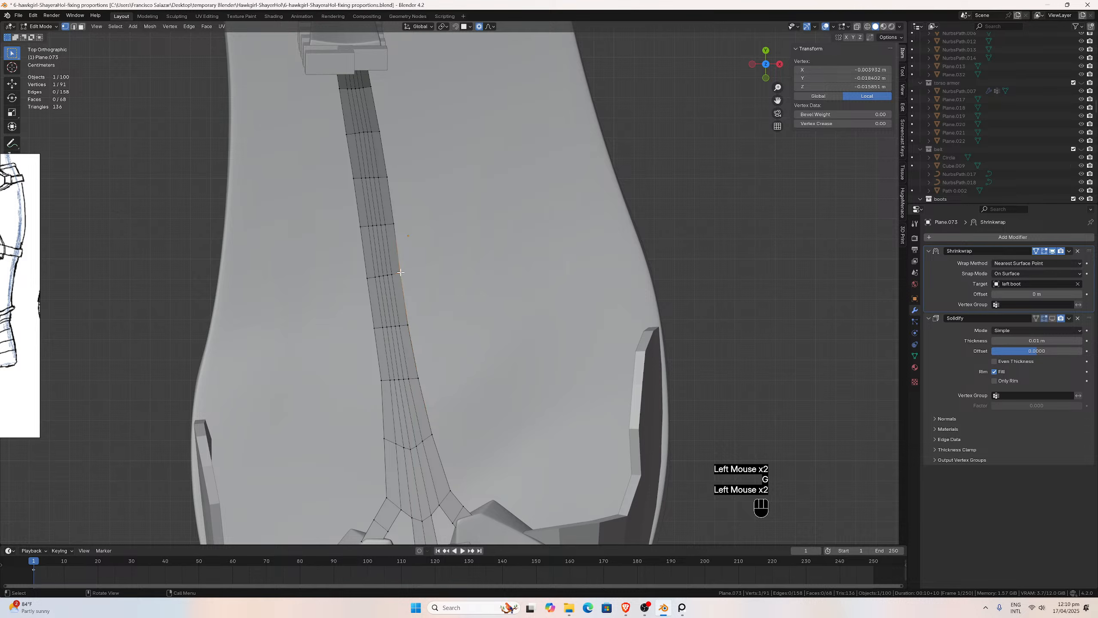
pyautogui.press('g')
pyautogui.click(400, 272)
# Adjust the remaining upper vertices along the strip's right edge to even out its contour toward the buckle.
pyautogui.click(393, 225)
pyautogui.press('g')
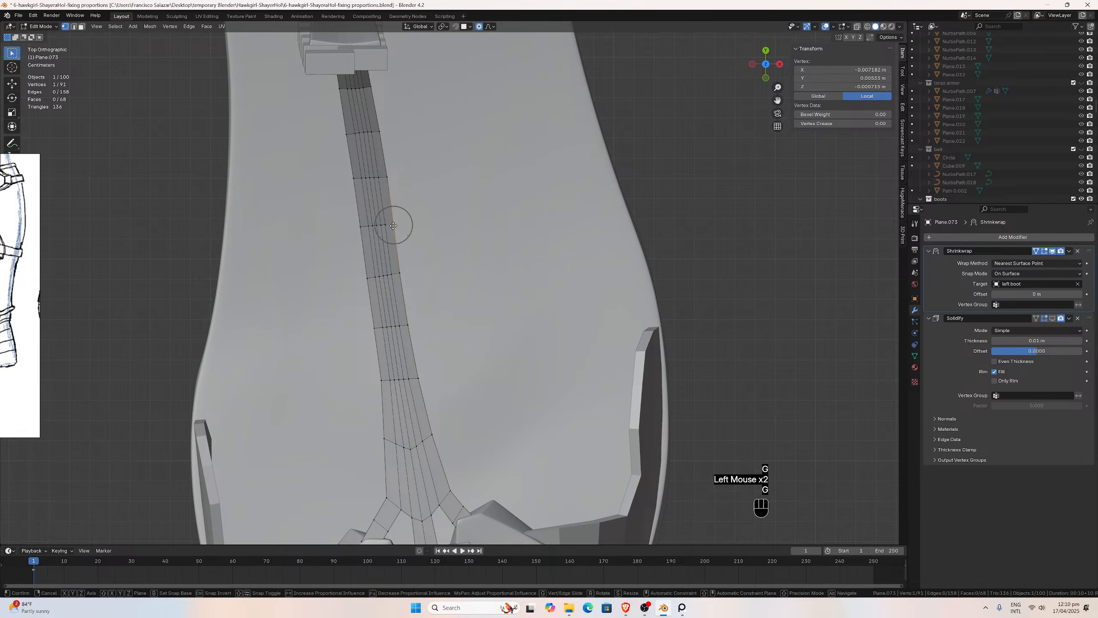
pyautogui.click(391, 221)
pyautogui.click(386, 176)
pyautogui.press('g')
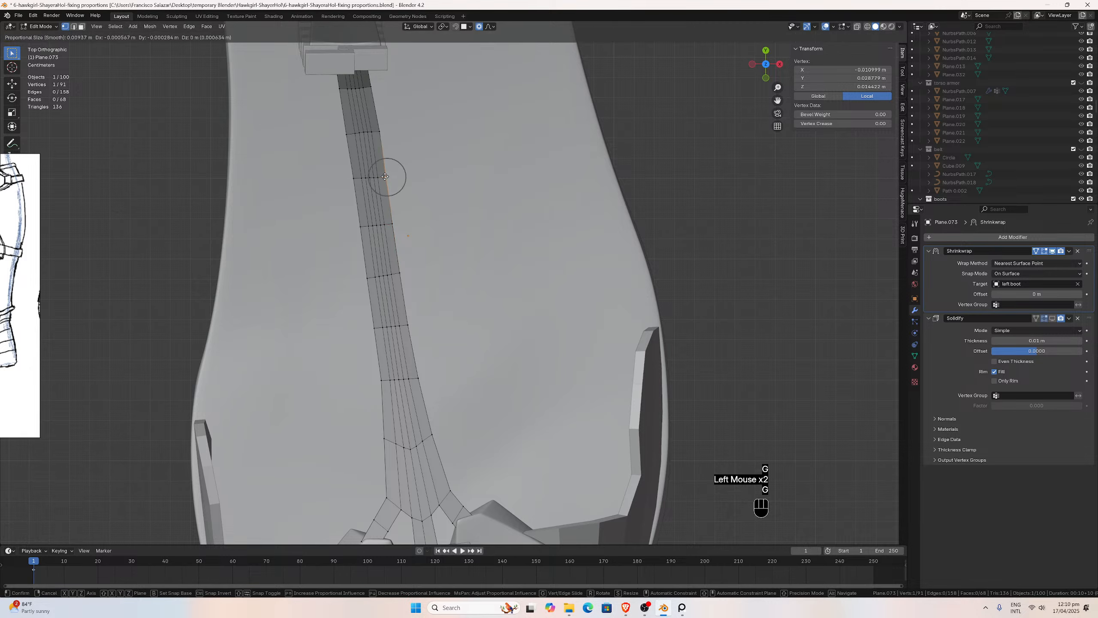
pyautogui.click(379, 137)
pyautogui.click(379, 132)
pyautogui.press('g')
pyautogui.click(379, 142)
pyautogui.scroll(-2, 389, 227)
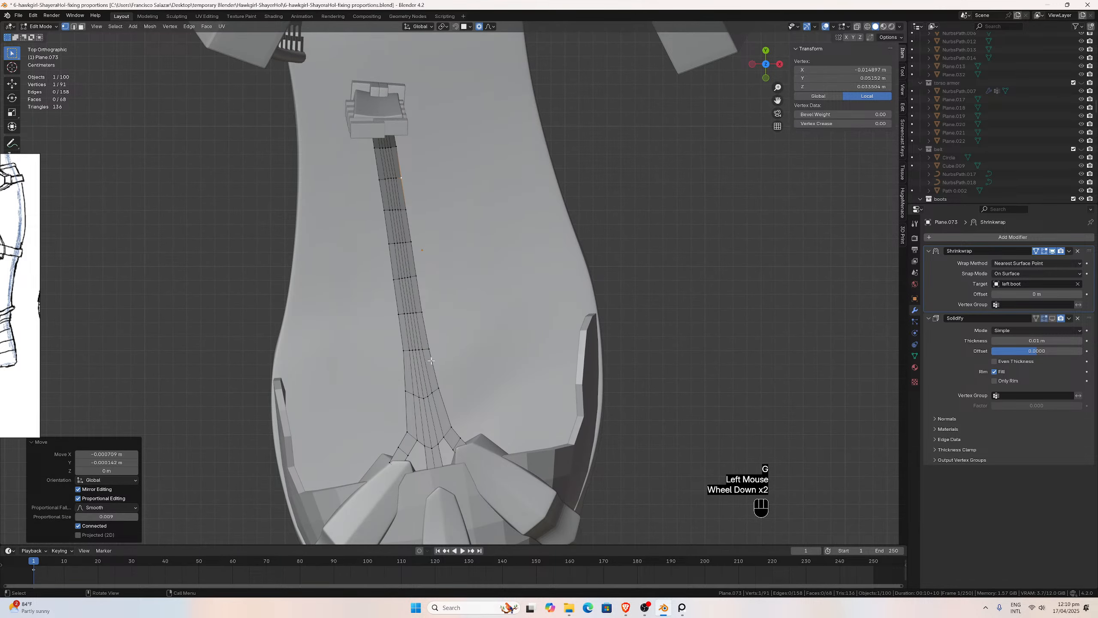
# Leave mesh editing and move the front strip object into the boots collection.
pyautogui.press('Tab')
pyautogui.moveTo(435, 375); pyautogui.dragTo(436, 283, button='middle')
pyautogui.scroll(-5, 436, 283)
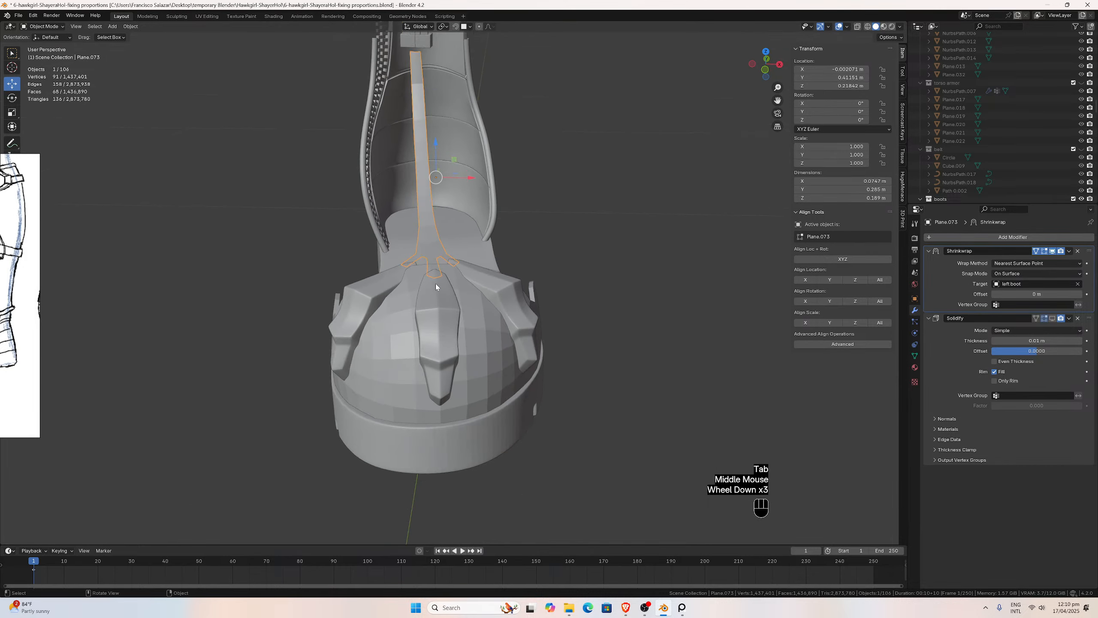
pyautogui.scroll(6, 998, 149)
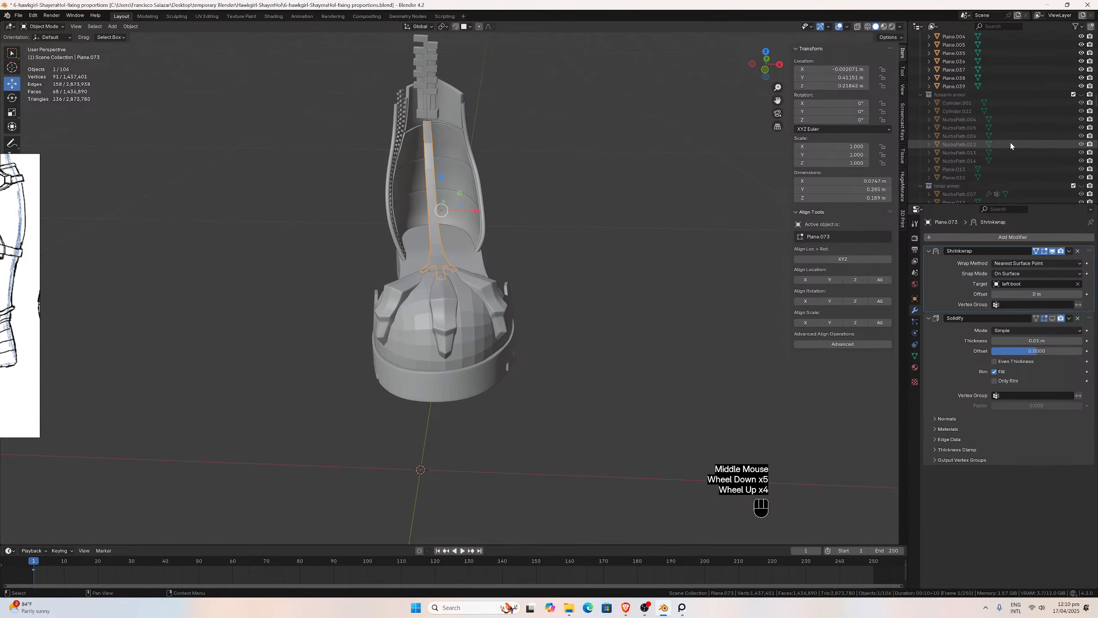
pyautogui.scroll(11, 1014, 139)
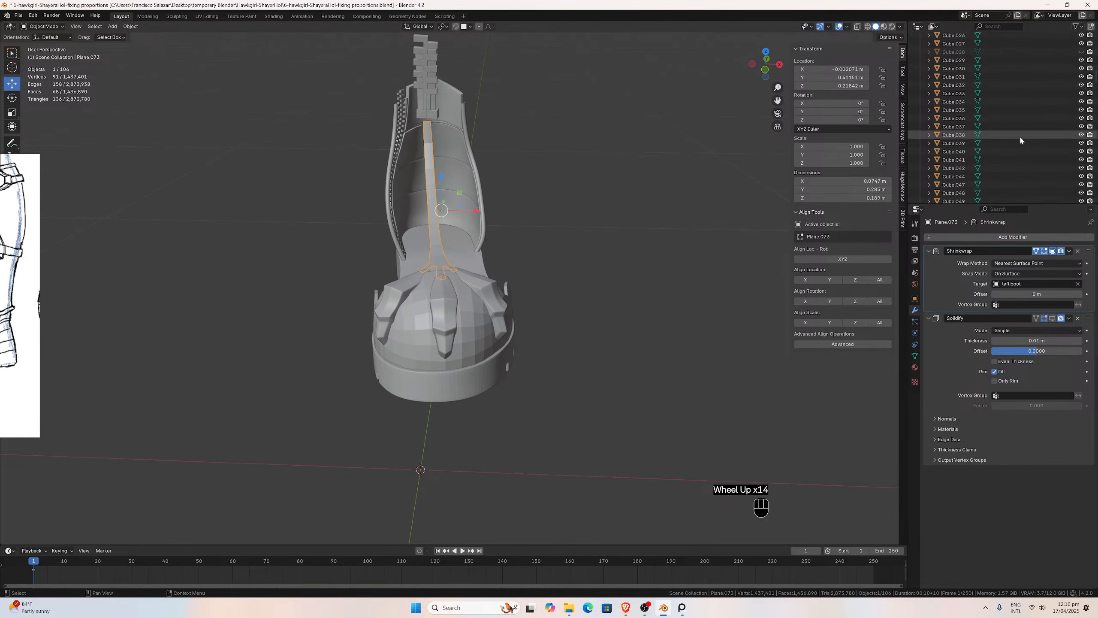
pyautogui.scroll(-3, 1020, 137)
pyautogui.scroll(6, 1020, 138)
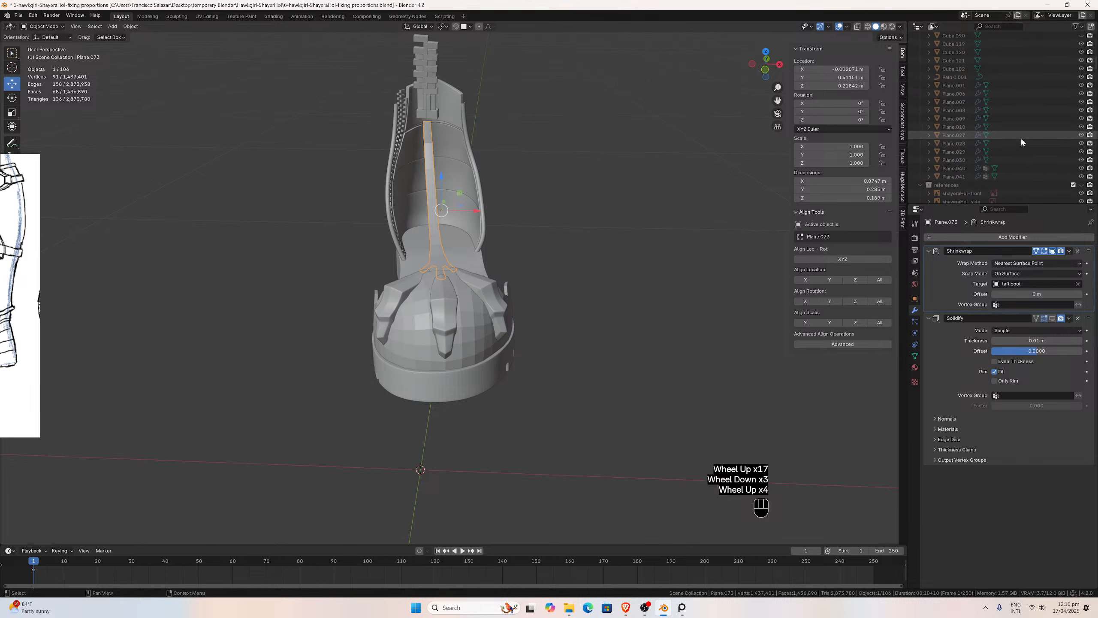
pyautogui.scroll(10, 1021, 138)
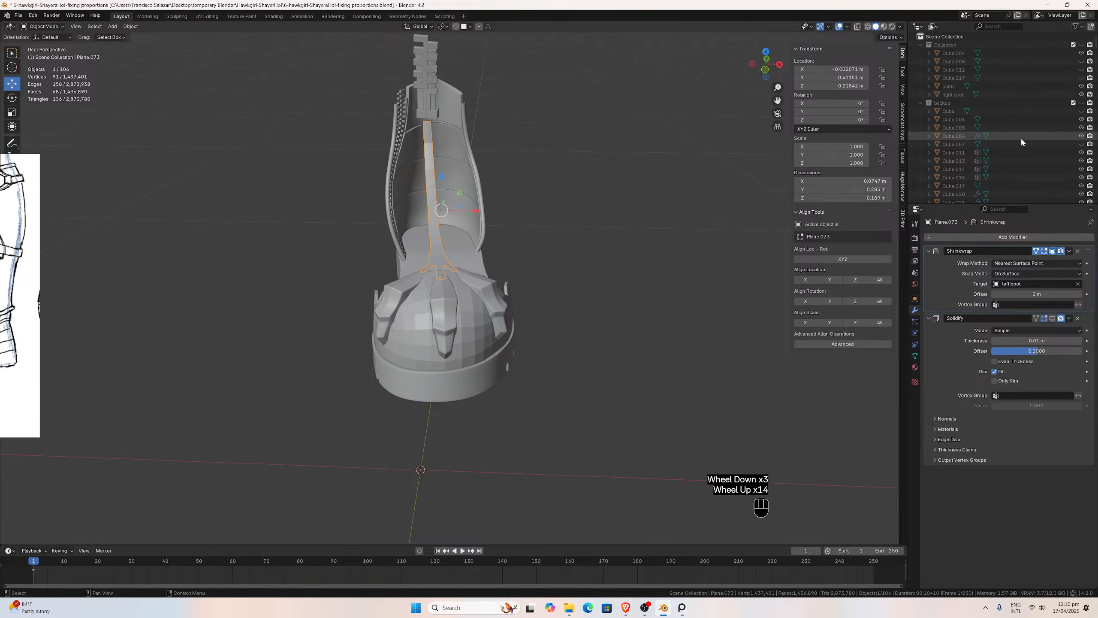
pyautogui.scroll(-17, 1021, 138)
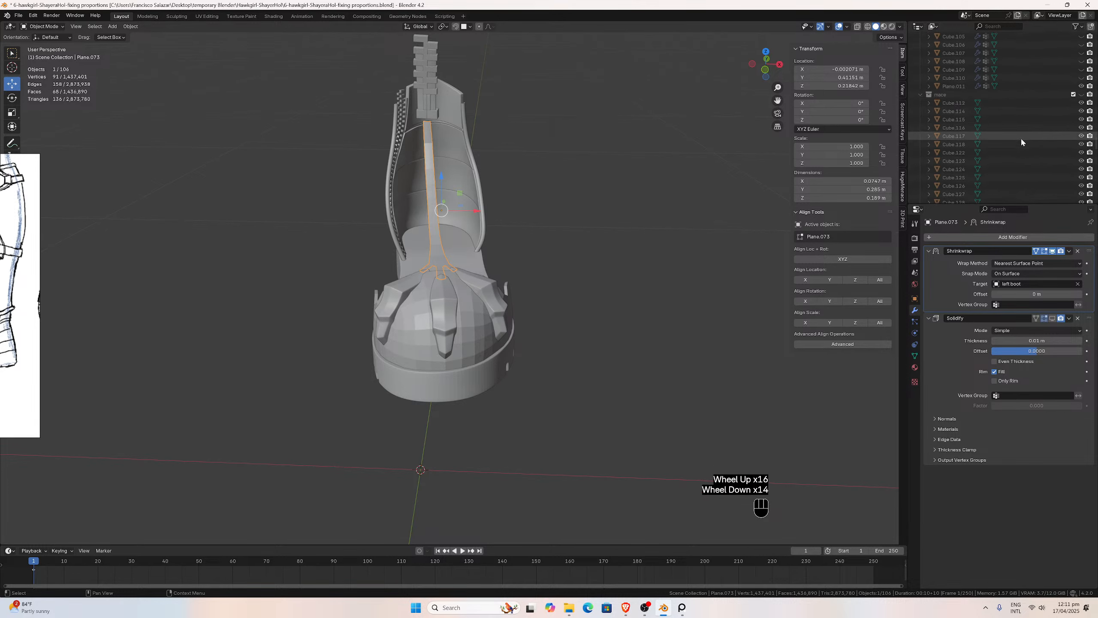
pyautogui.scroll(-8, 1021, 137)
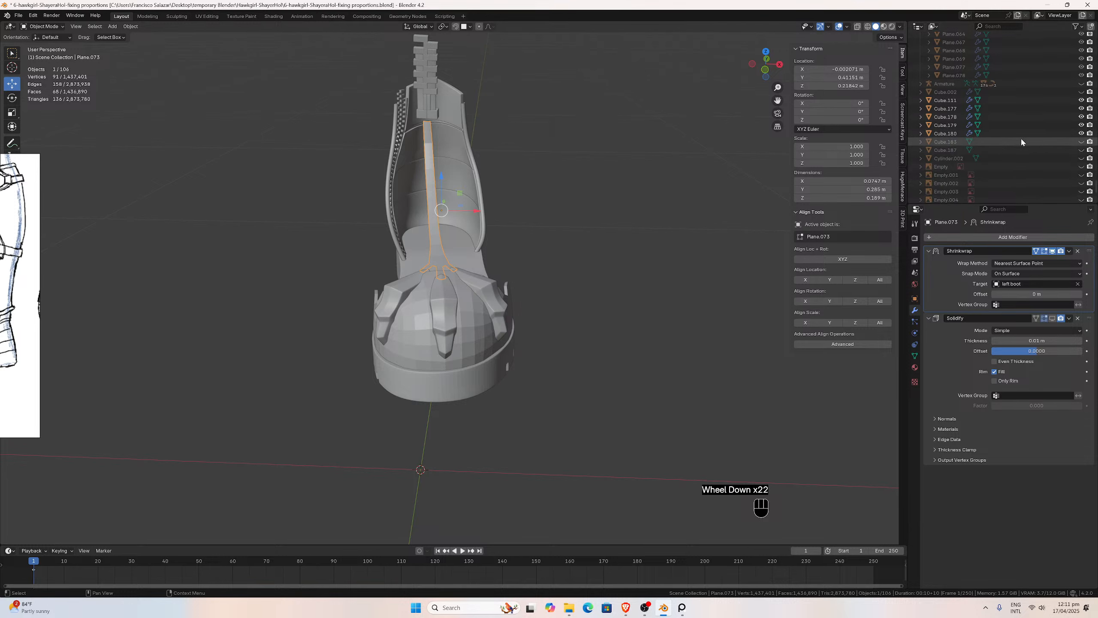
pyautogui.scroll(4, 1021, 138)
pyautogui.scroll(-7, 1021, 138)
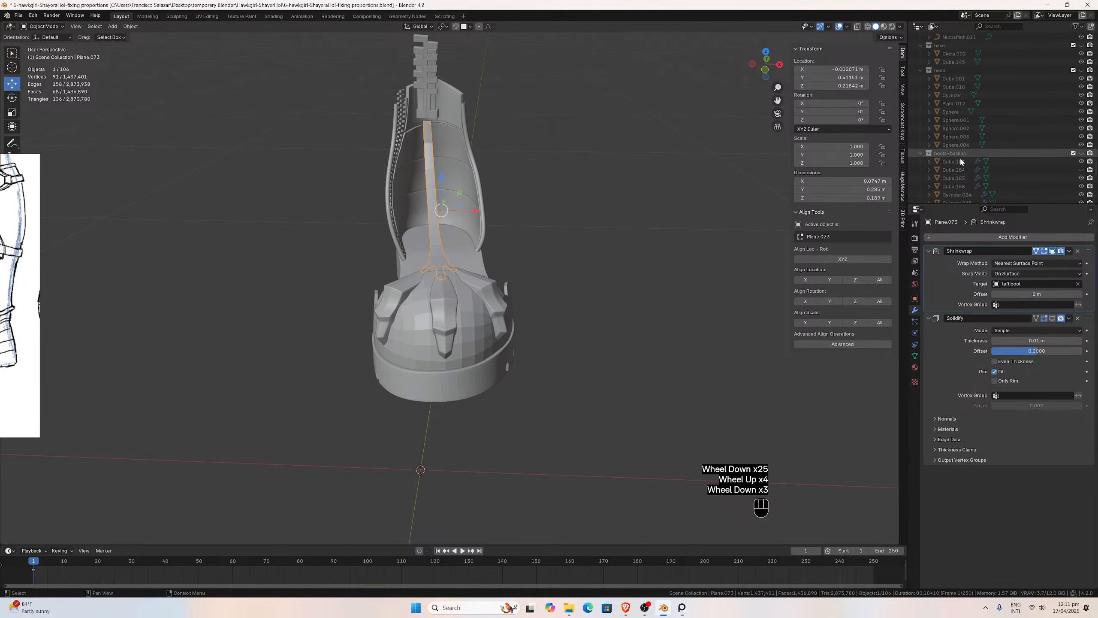
pyautogui.scroll(-2, 956, 158)
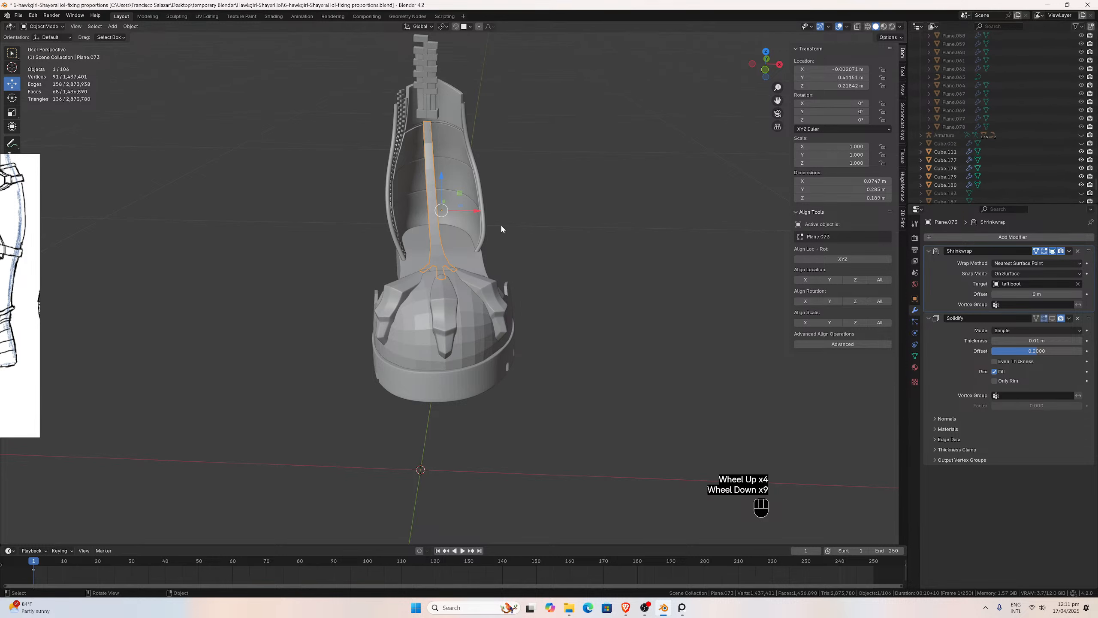
pyautogui.press('m')
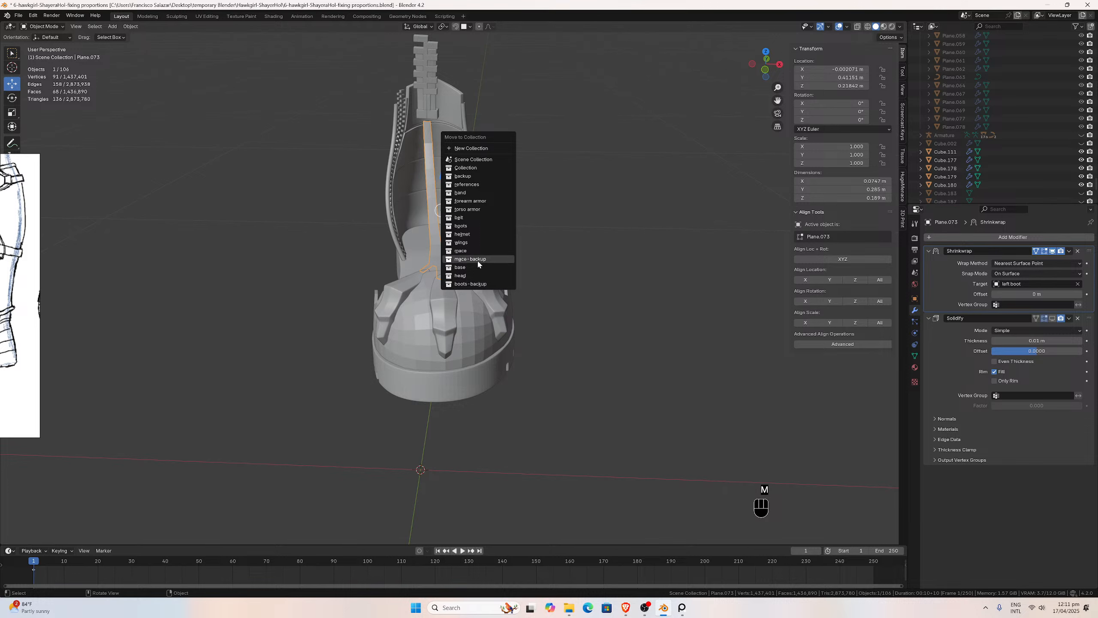
pyautogui.click(460, 225)
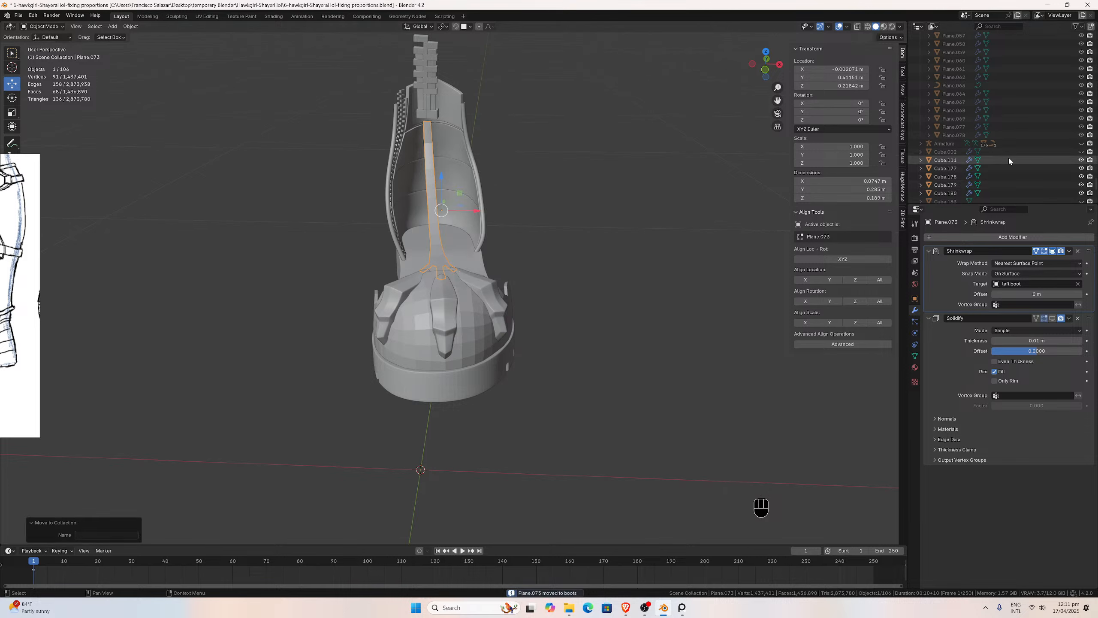
# Check which objects form the curved shin bands behind the front strip.
pyautogui.scroll(3, 1008, 148)
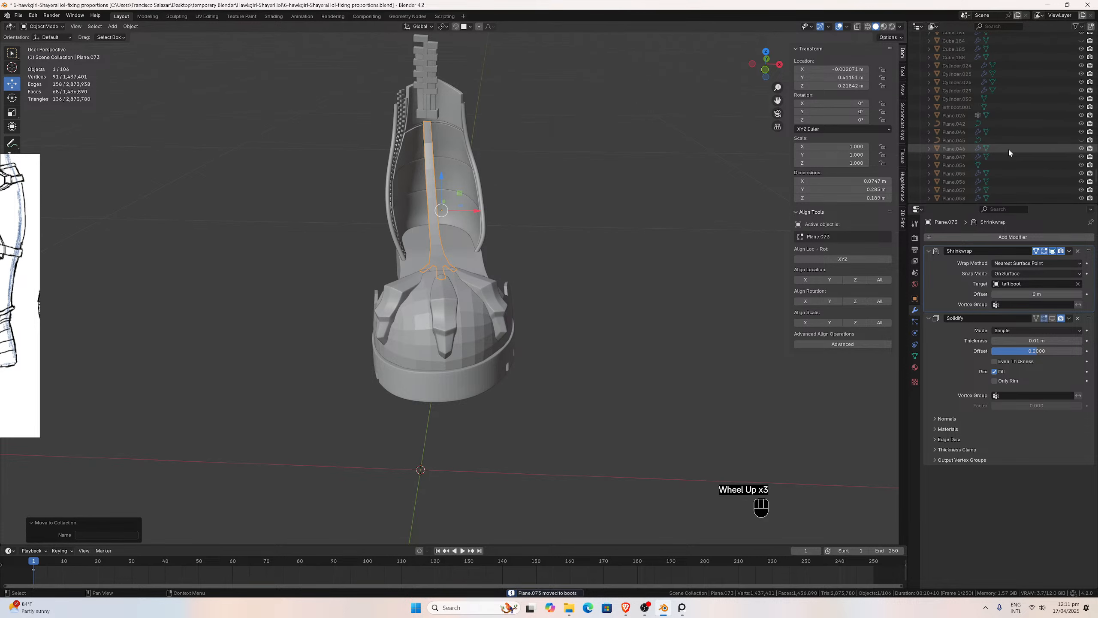
pyautogui.press('Tab')
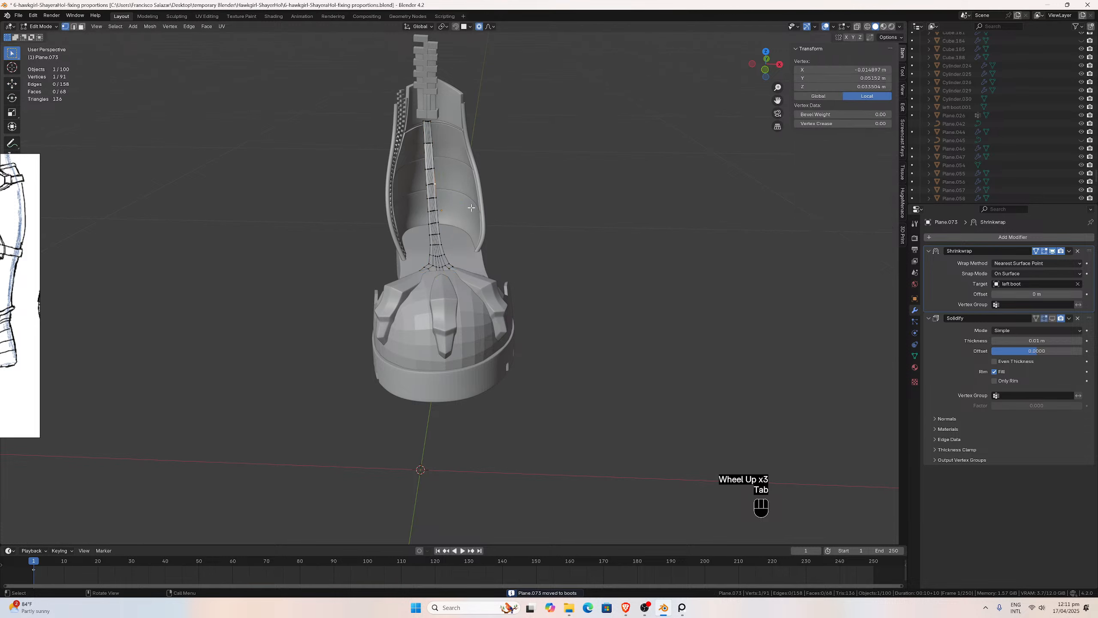
pyautogui.click(470, 208)
pyautogui.press('Tab')
pyautogui.click(470, 208)
pyautogui.scroll(-11, 1011, 125)
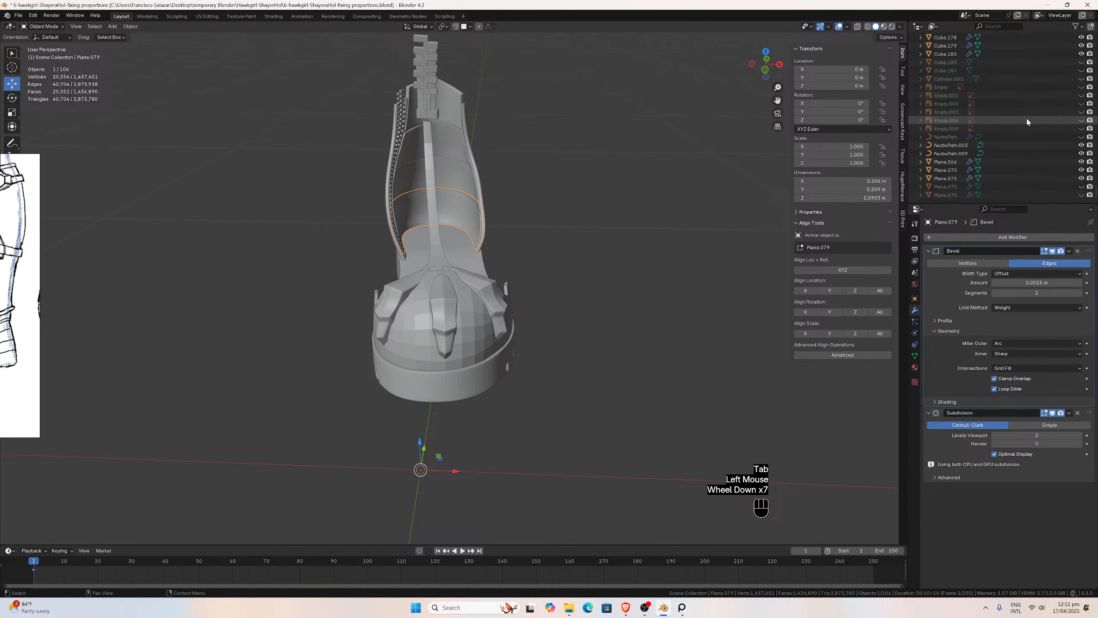
pyautogui.click(451, 148)
pyautogui.click(451, 149)
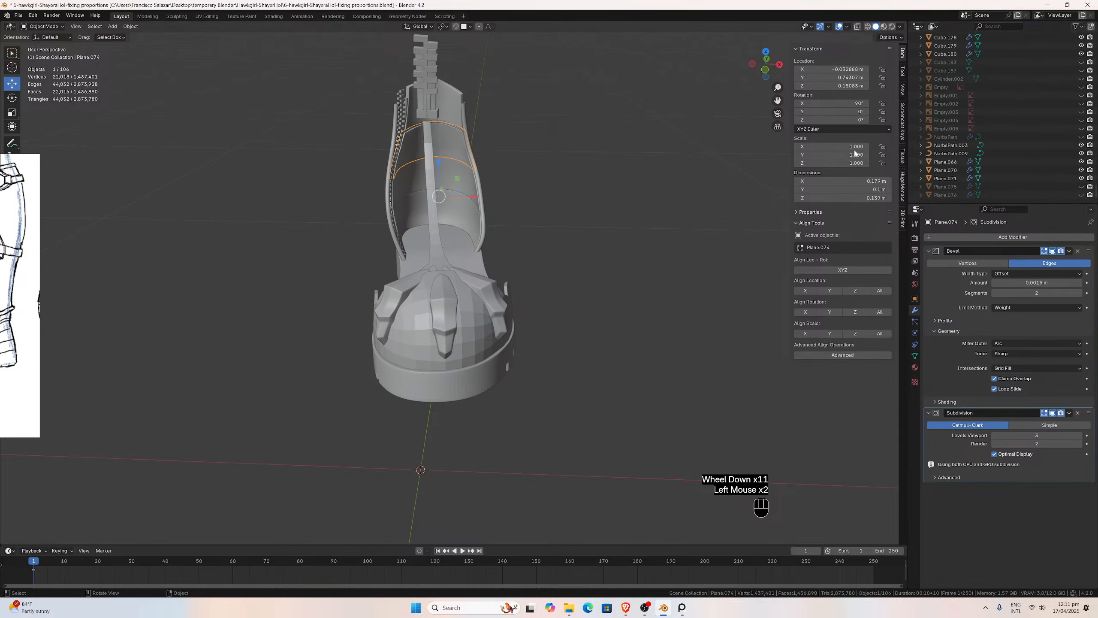
pyautogui.scroll(3, 559, 173)
pyautogui.scroll(-3, 559, 178)
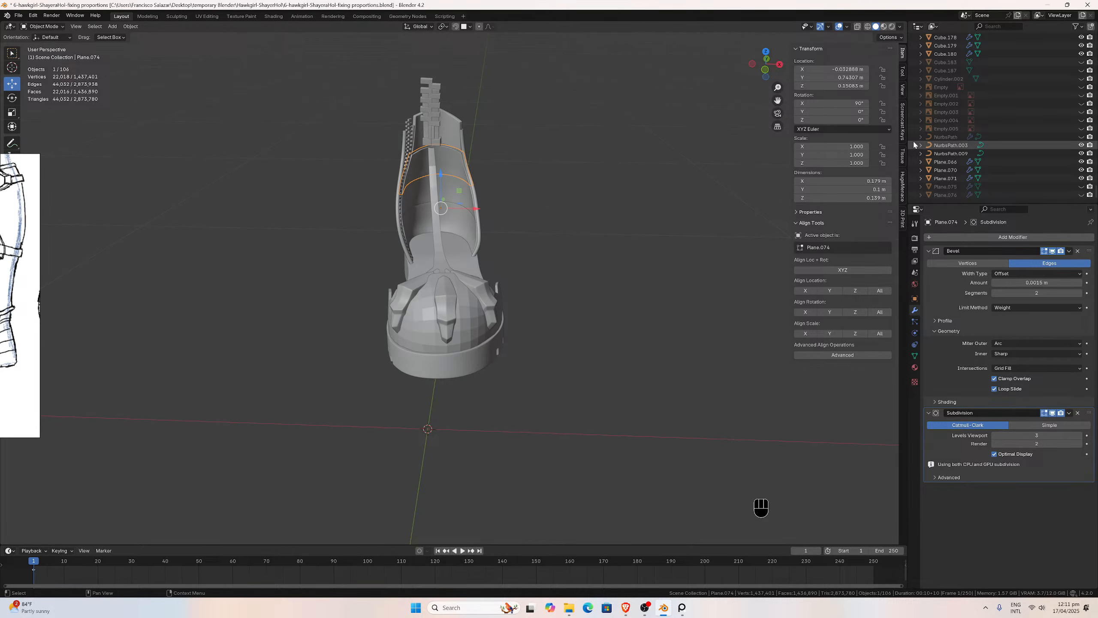
# Find the hidden left boot object in the boots collection and make it visible.
pyautogui.scroll(8, 969, 146)
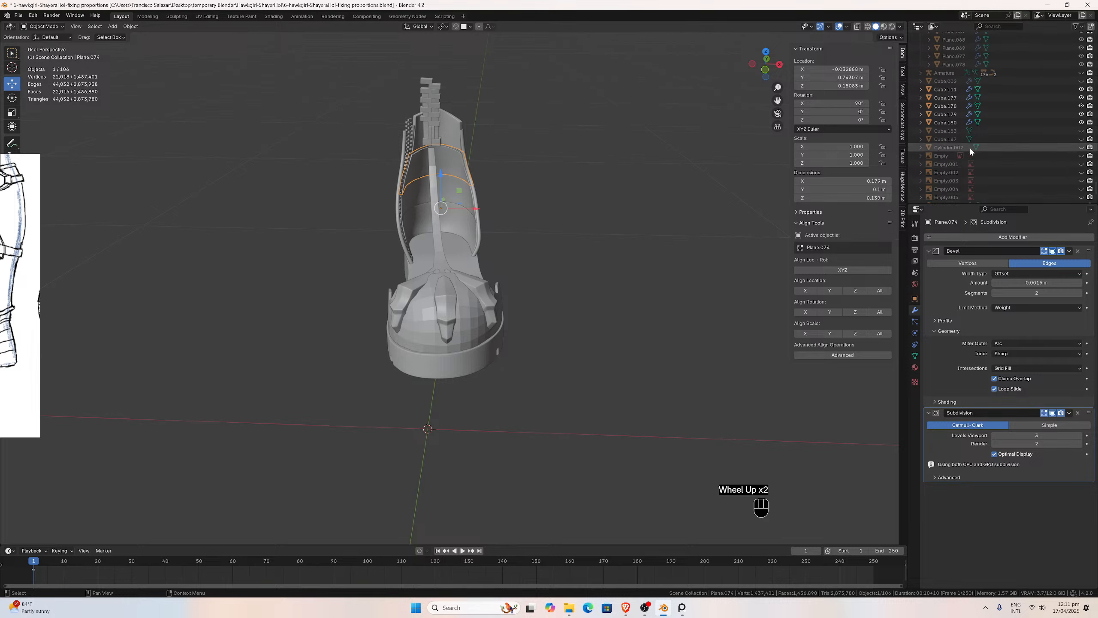
pyautogui.scroll(5, 971, 146)
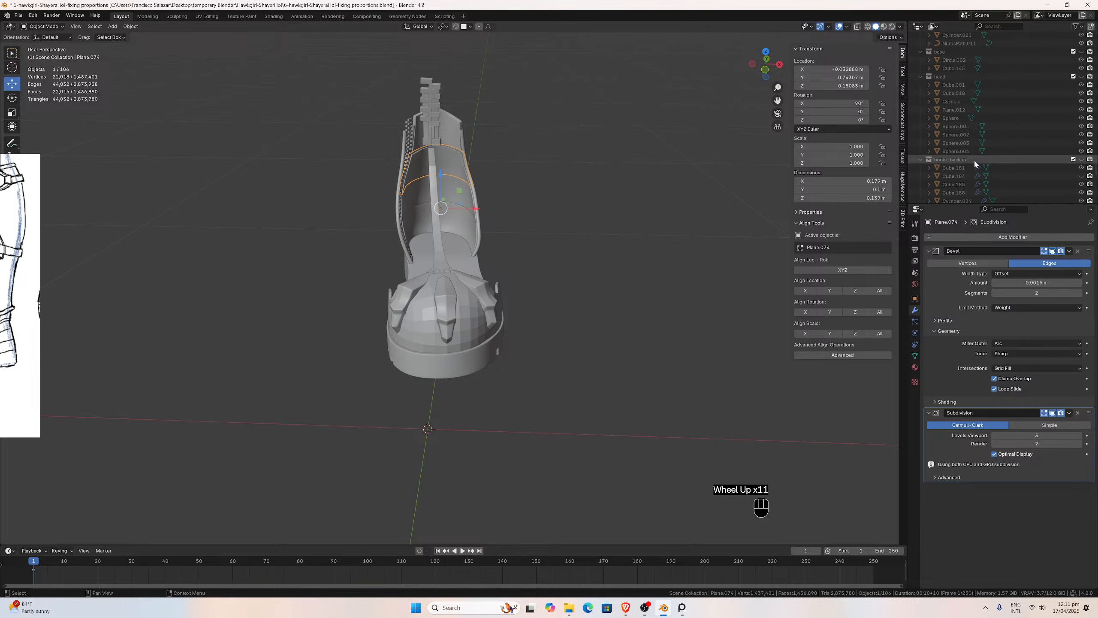
pyautogui.scroll(14, 975, 163)
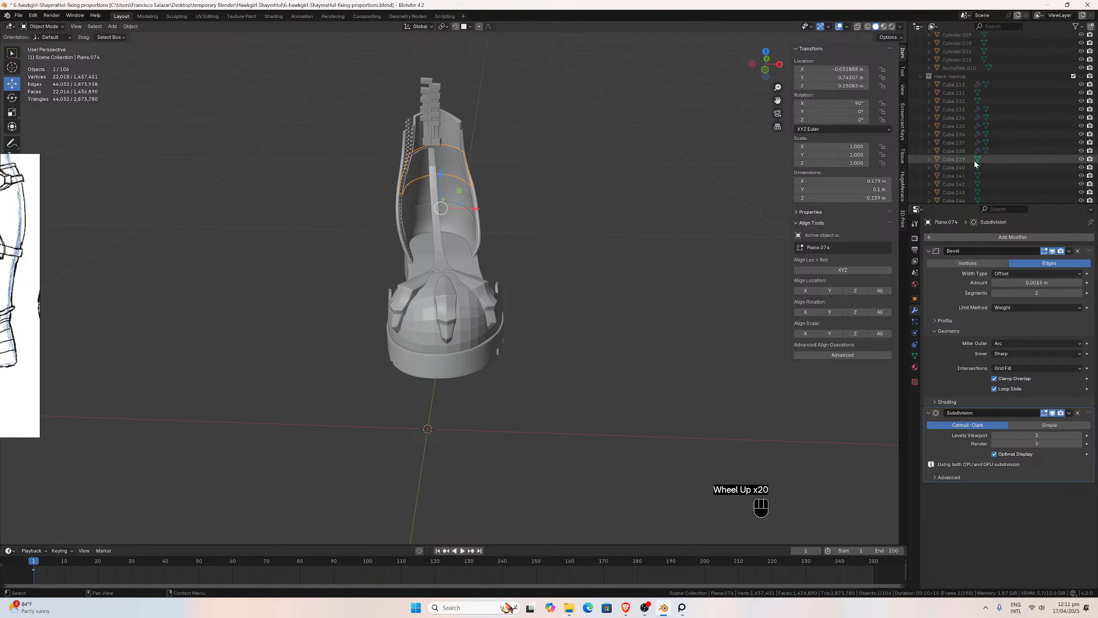
pyautogui.scroll(10, 975, 163)
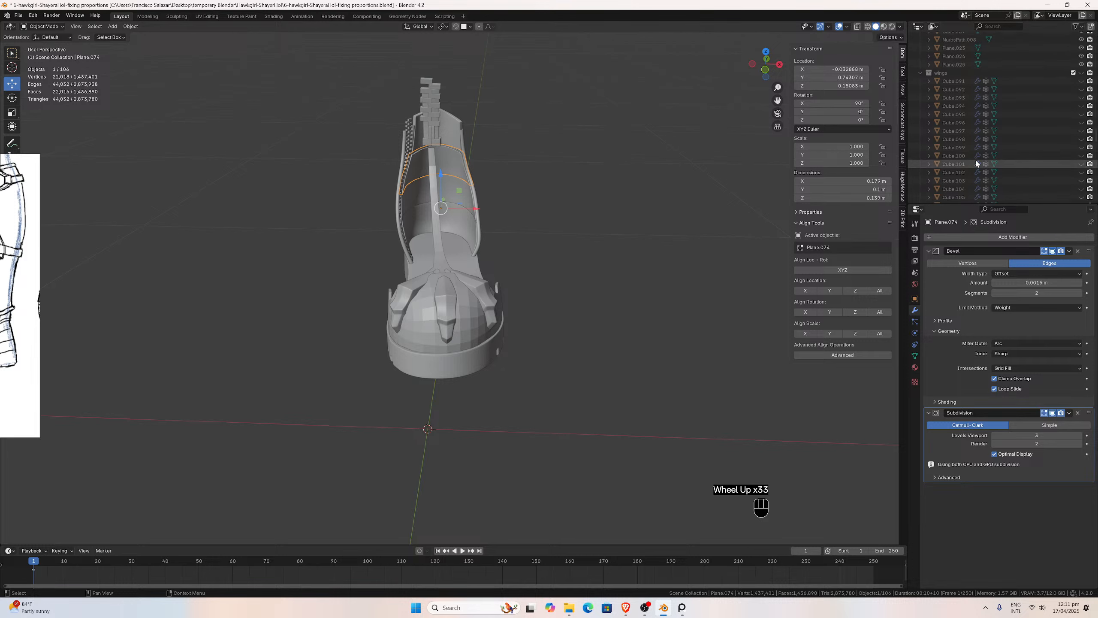
pyautogui.scroll(2, 976, 163)
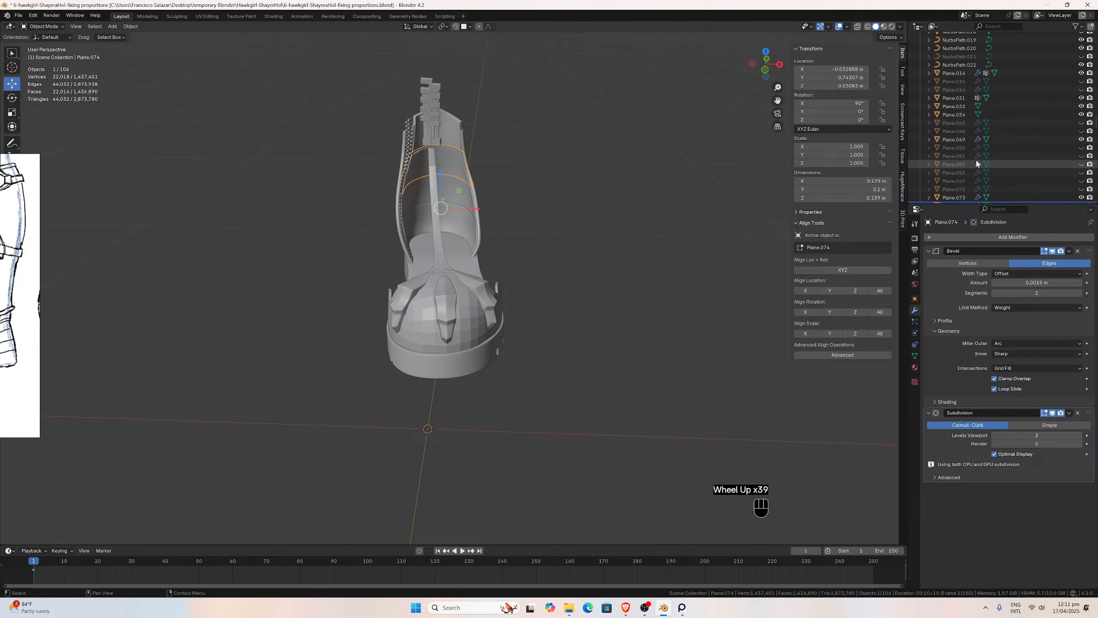
pyautogui.scroll(3, 976, 163)
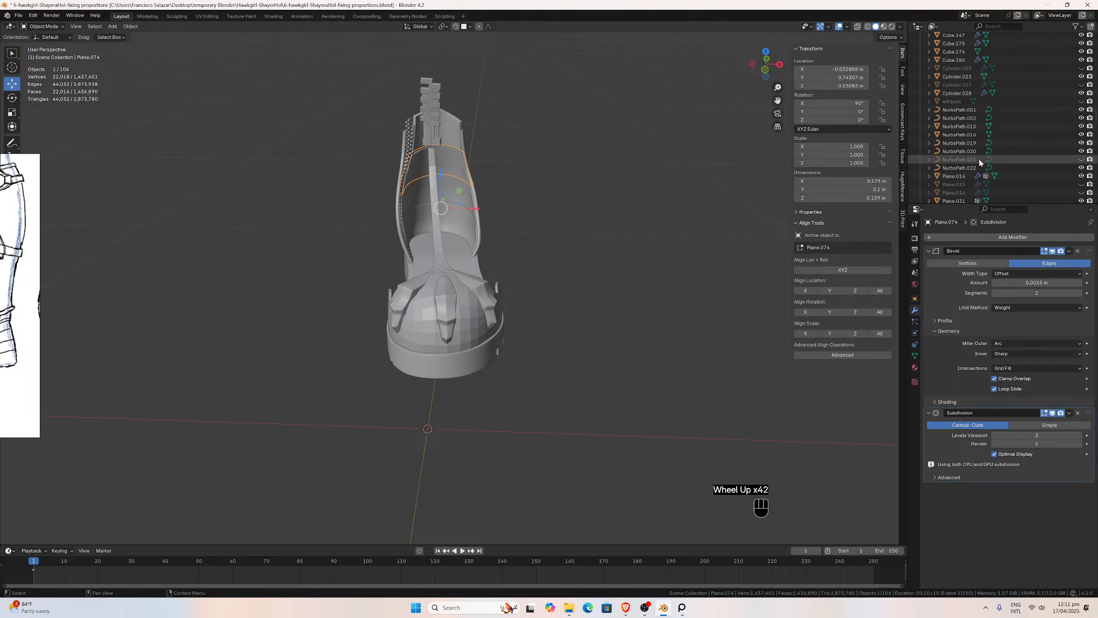
pyautogui.click(1080, 102)
# Select the front strip and add a centred loop cut across its second segment from the upper end, working in front view.
pyautogui.click(450, 264)
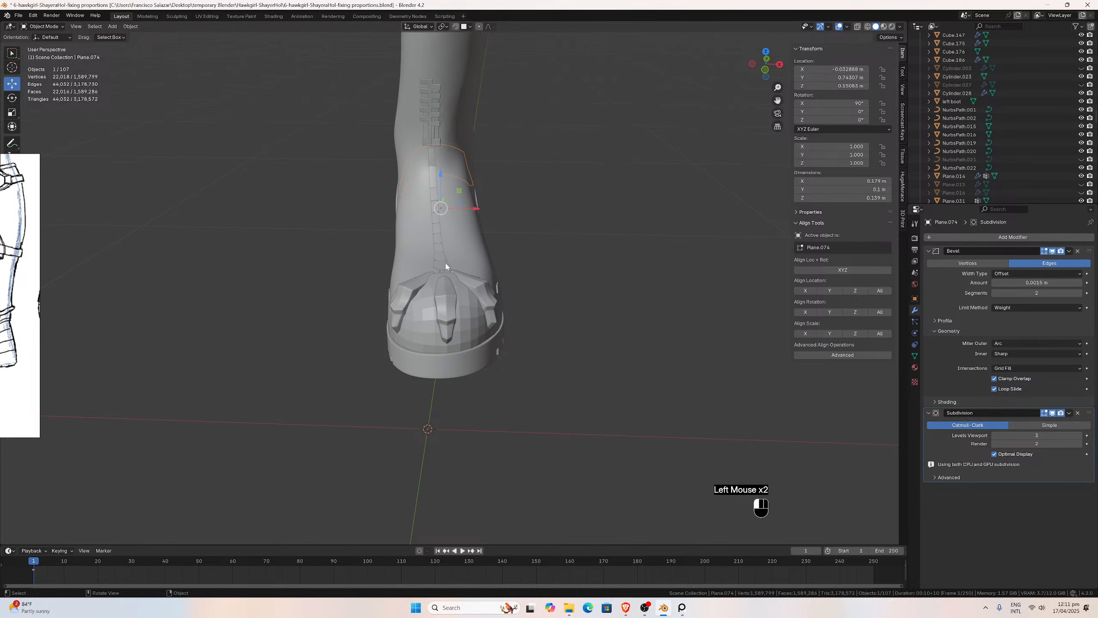
pyautogui.scroll(2, 449, 264)
pyautogui.scroll(-2, 450, 265)
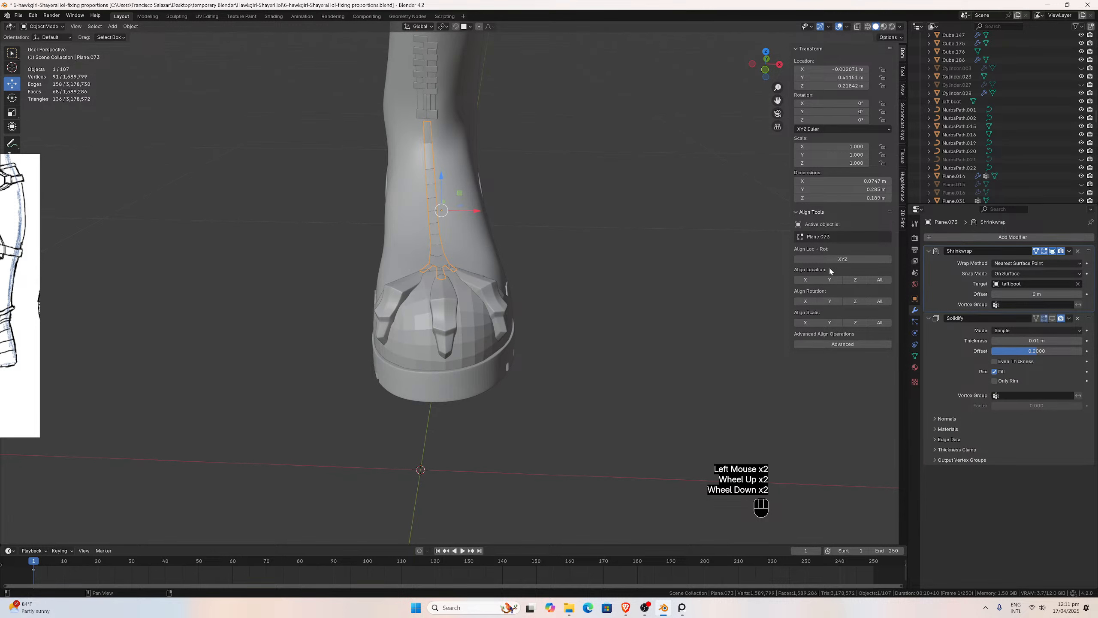
pyautogui.scroll(3, 830, 268)
pyautogui.moveTo(777, 100); pyautogui.dragTo(814, 235)
pyautogui.scroll(3, 629, 178)
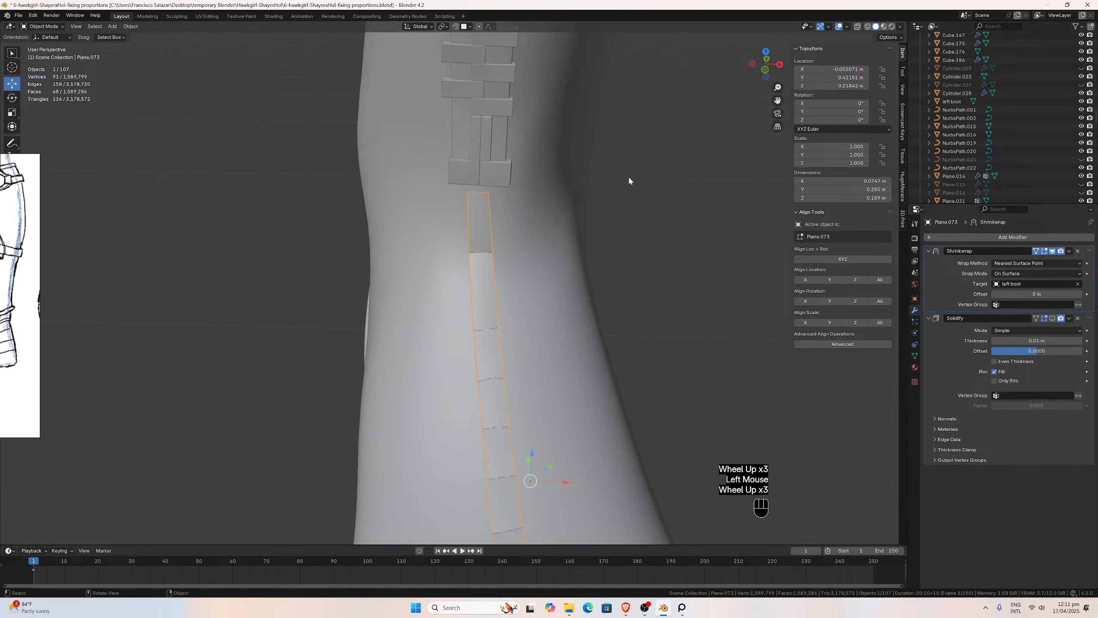
pyautogui.press('KP_1')
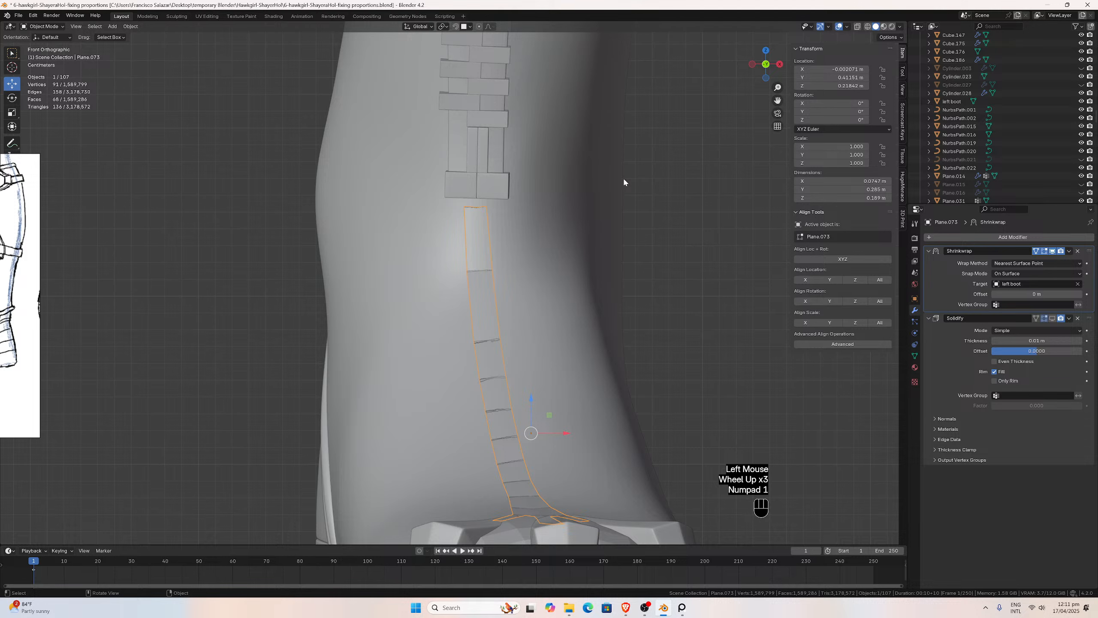
pyautogui.press('Tab')
pyautogui.hotkey('ctrl', 'r')
pyautogui.click(483, 310)
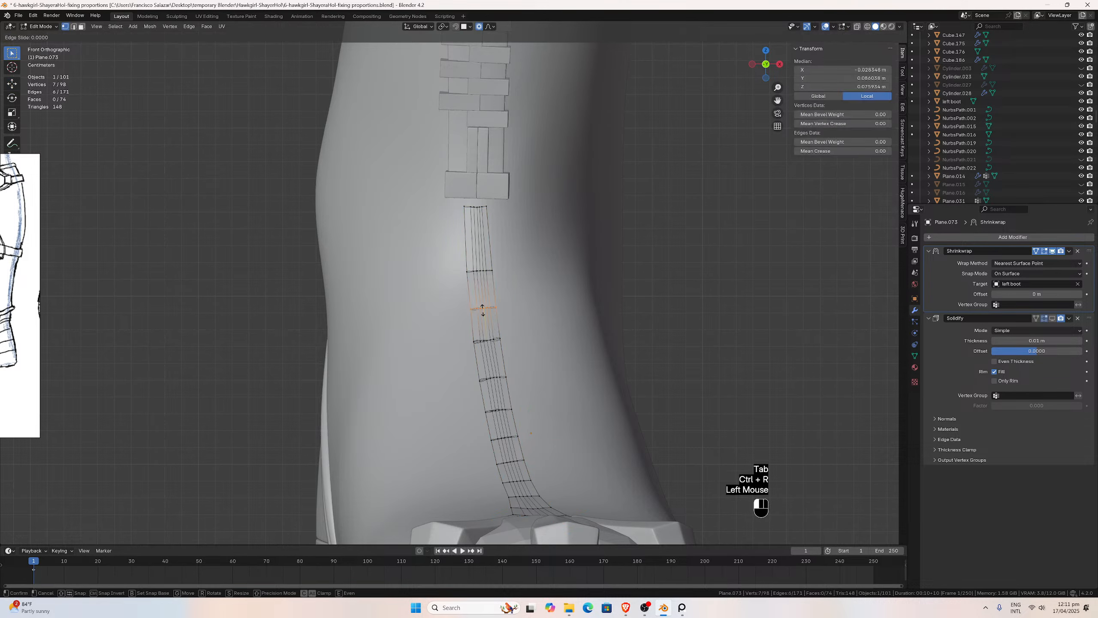
pyautogui.click(482, 310)
# Add a centred loop cut across the strip's uppermost segment and select the edge loop at its upper end.
pyautogui.hotkey('ctrl', 'r')
pyautogui.click(479, 249)
pyautogui.click(472, 227)
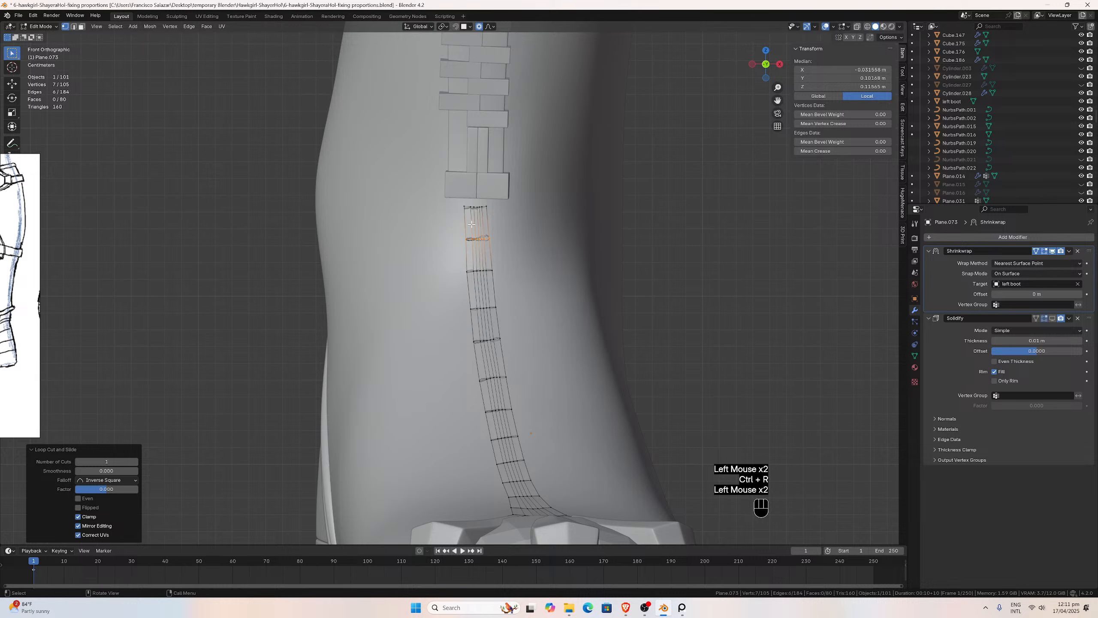
pyautogui.keyDown('alt'); pyautogui.click(480, 207); pyautogui.keyUp('alt')
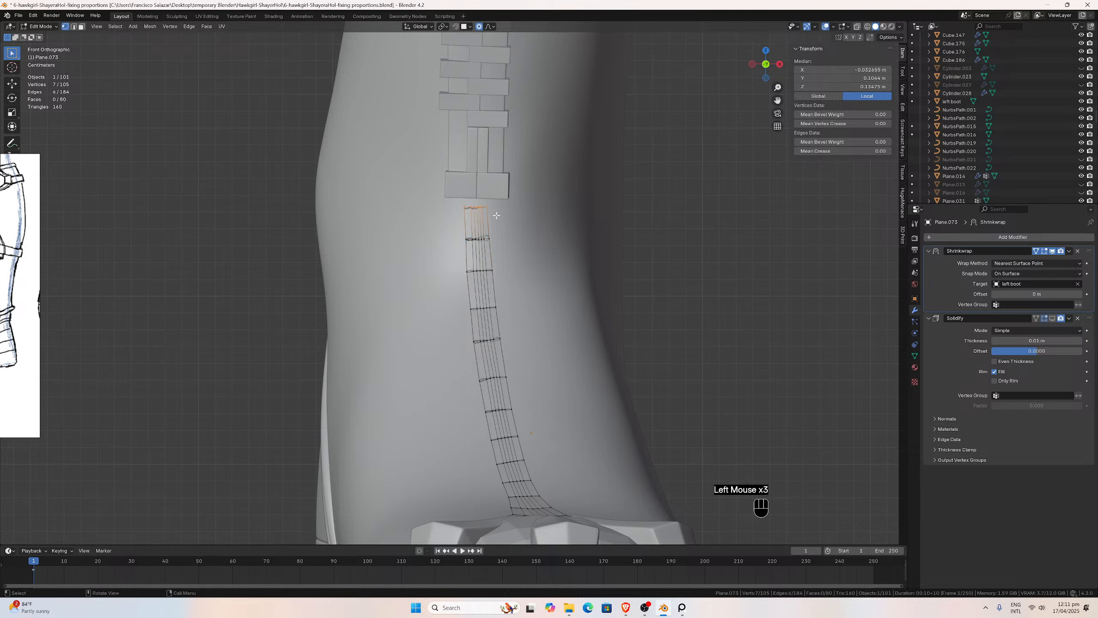
# Extrude the strip's selected upper end about 0.021 m upward so it reaches behind the lowest block above it.
pyautogui.press('e')
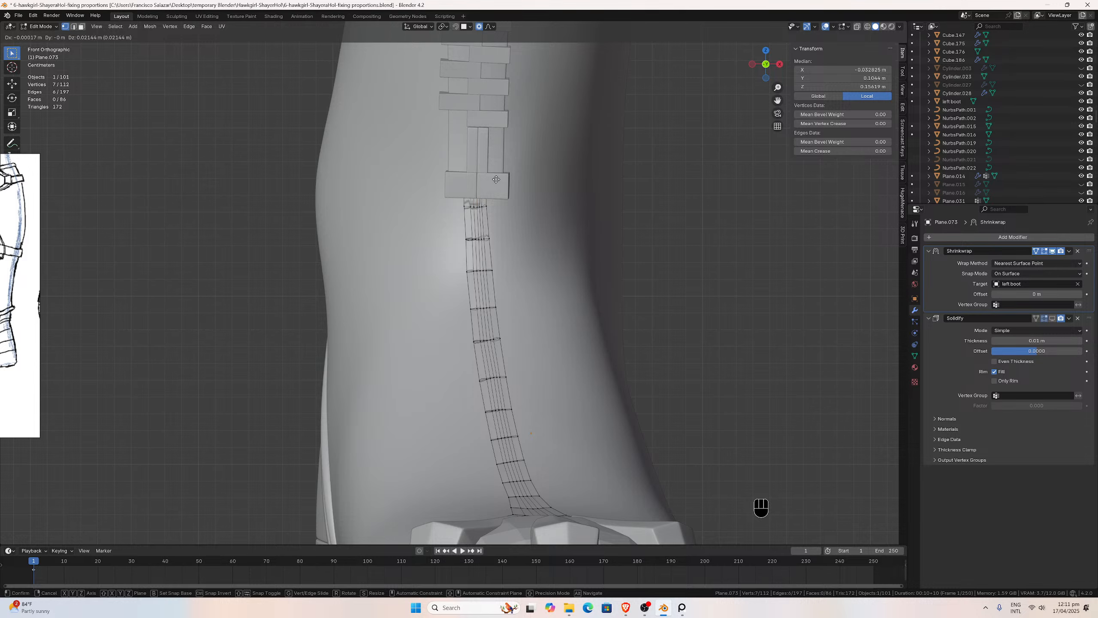
pyautogui.click(496, 179)
# Nudge the vertices along the left outline of the strip's upper segments by less than 0.001 m to smooth that edge.
pyautogui.scroll(3, 489, 195)
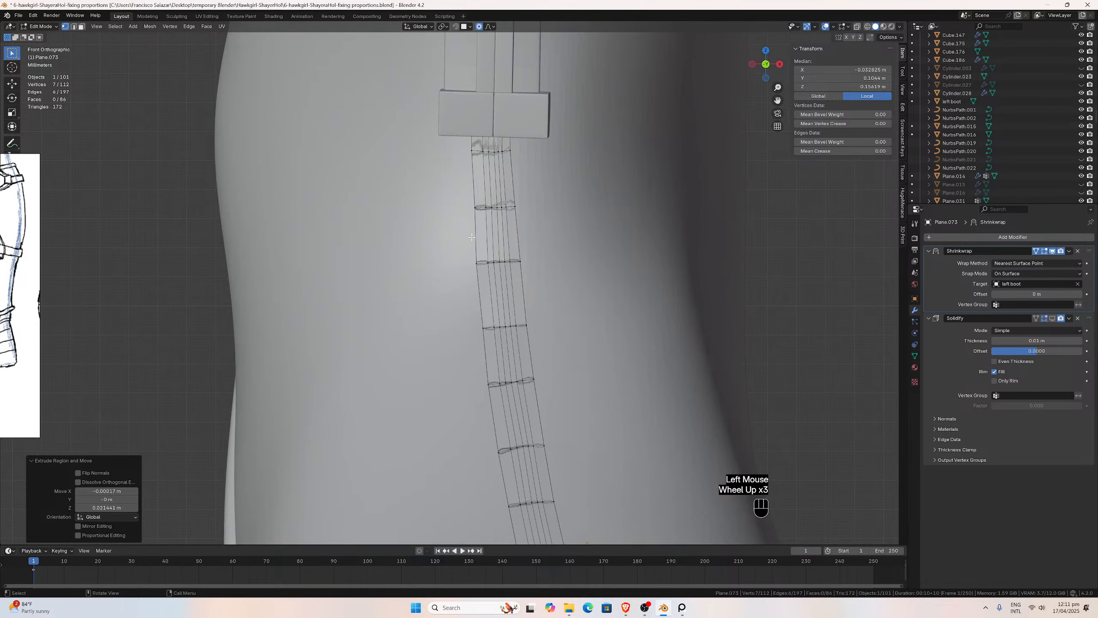
pyautogui.click(476, 209)
pyautogui.press('g')
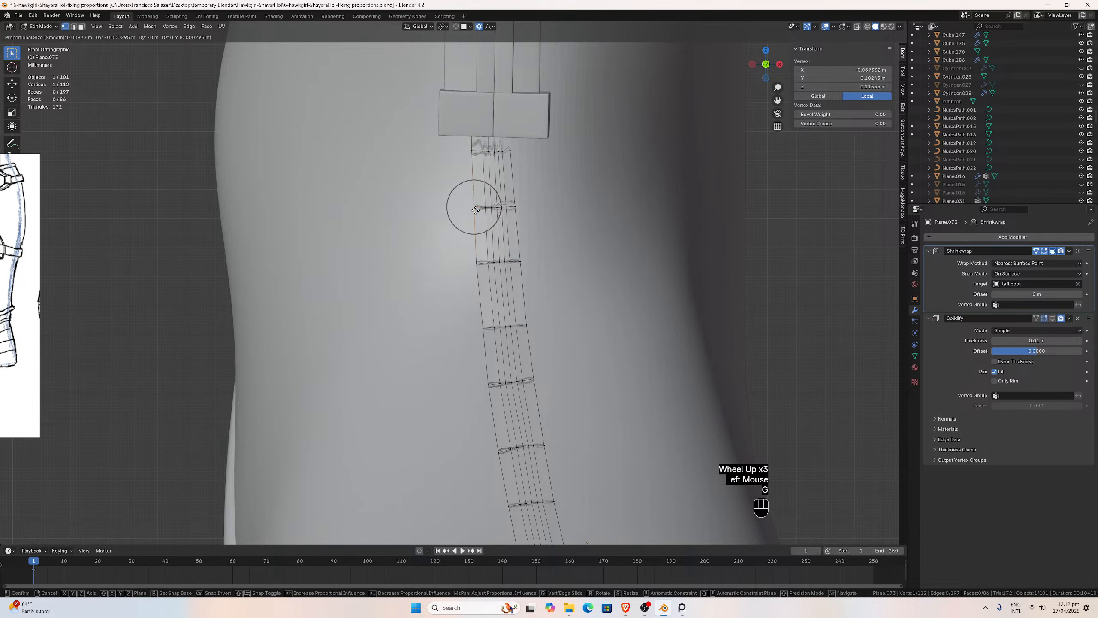
pyautogui.click(474, 209)
pyautogui.press('g')
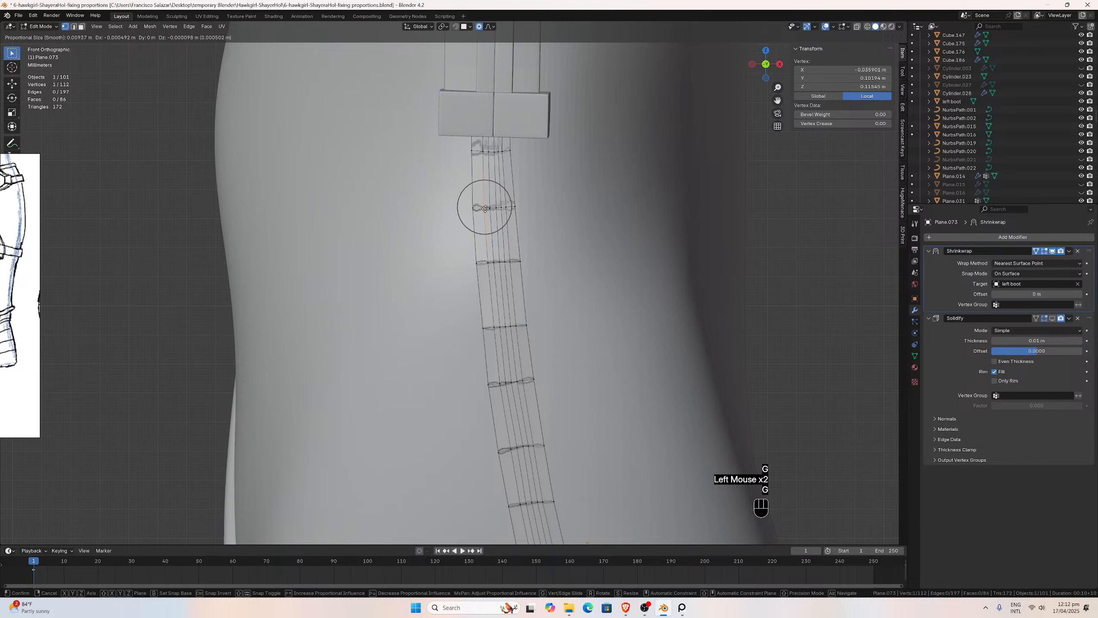
pyautogui.click(496, 208)
pyautogui.click(475, 264)
pyautogui.press('g')
pyautogui.click(475, 282)
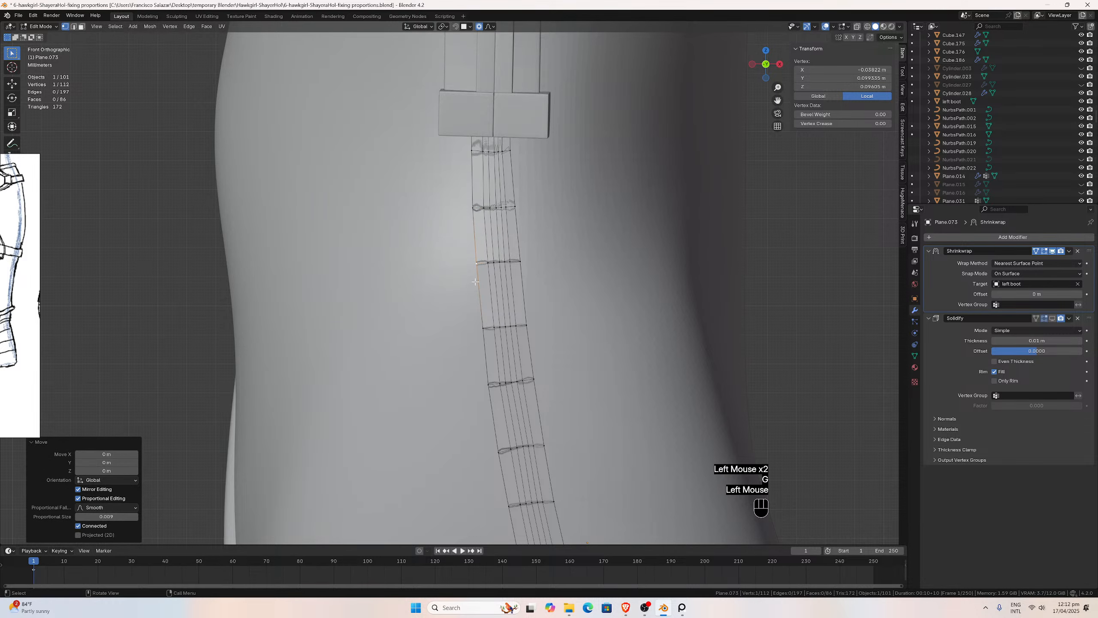
pyautogui.click(483, 327)
pyautogui.press('g')
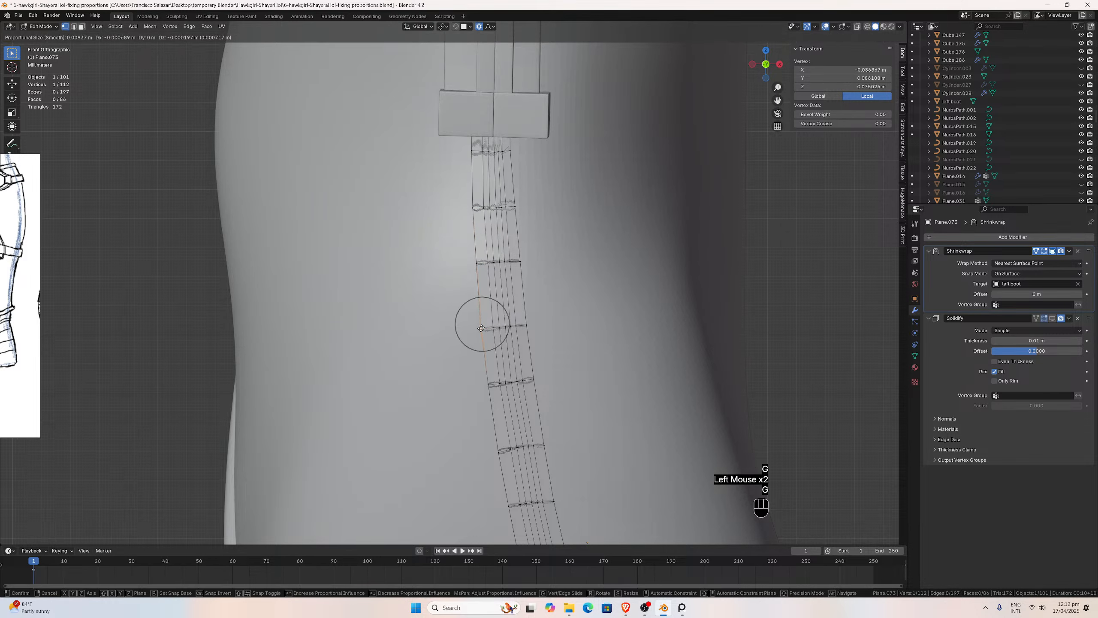
pyautogui.click(481, 328)
# Nudge two vertices on the right outline of the strip's upper segments inward by less than 0.001 m.
pyautogui.click(520, 259)
pyautogui.press('g')
pyautogui.click(518, 258)
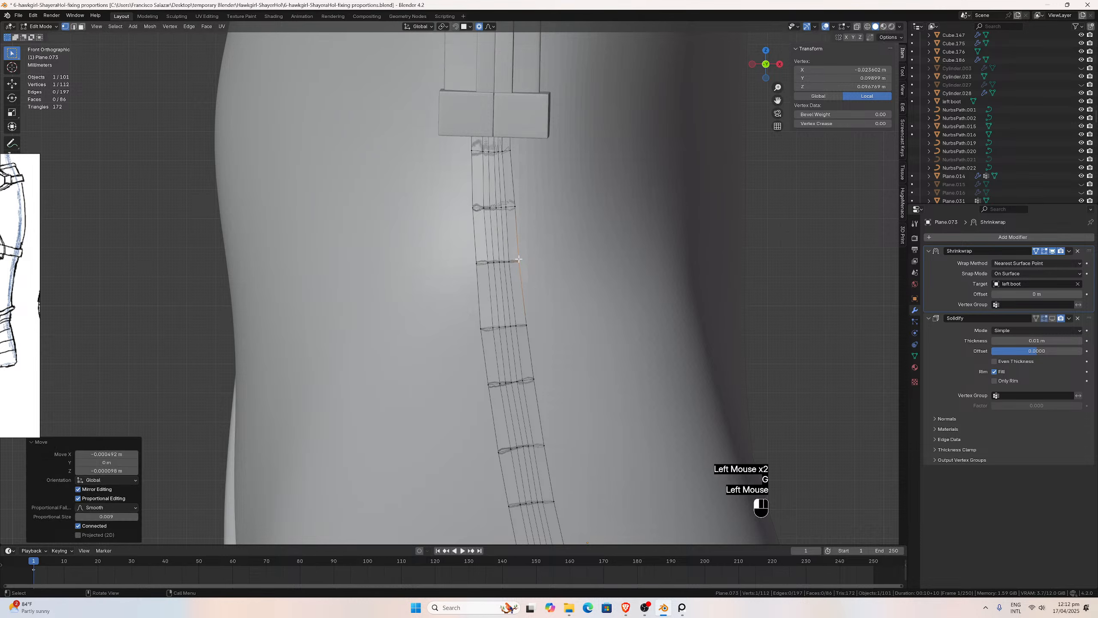
pyautogui.click(514, 208)
pyautogui.press('g')
pyautogui.click(514, 208)
# Leave Edit Mode and turn on the Solidify modifier's viewport display for the front strip.
pyautogui.scroll(-3, 527, 304)
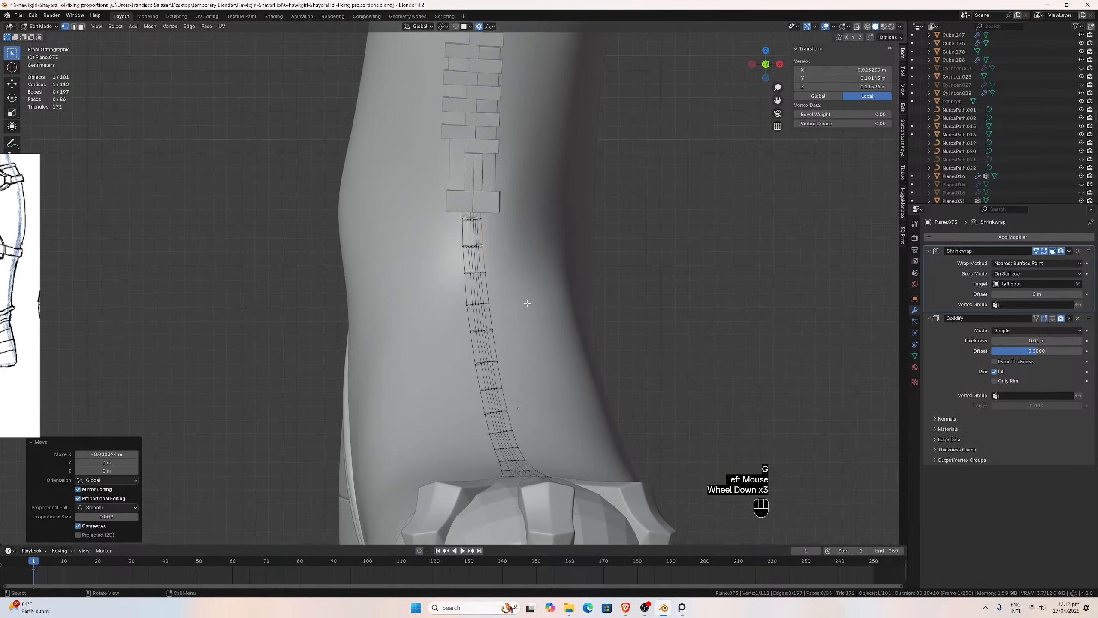
pyautogui.press('Tab')
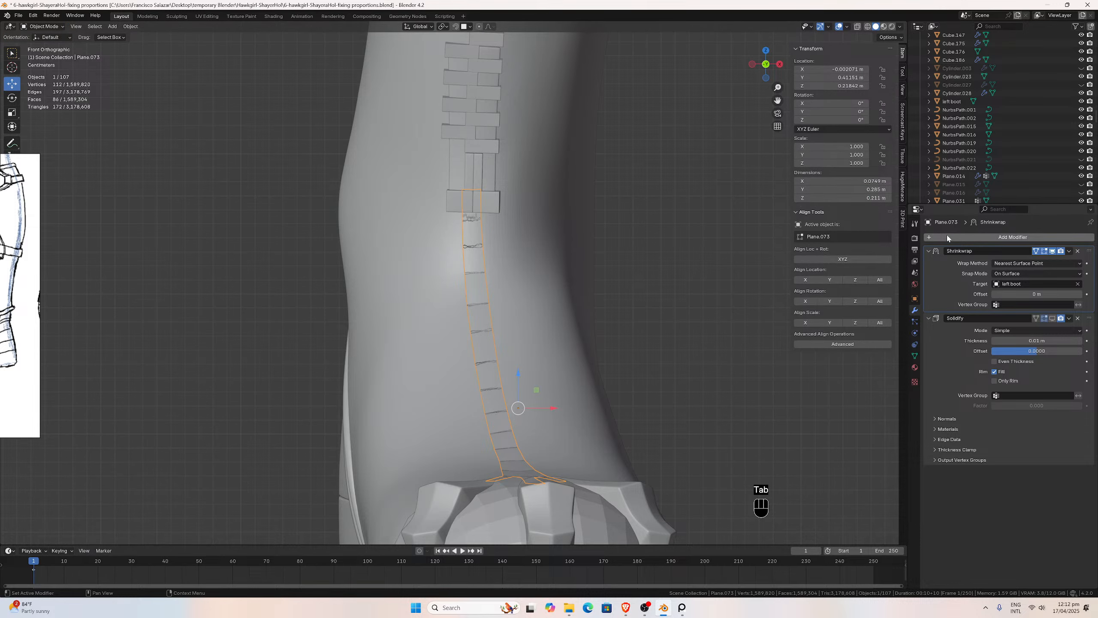
pyautogui.scroll(-2, 641, 317)
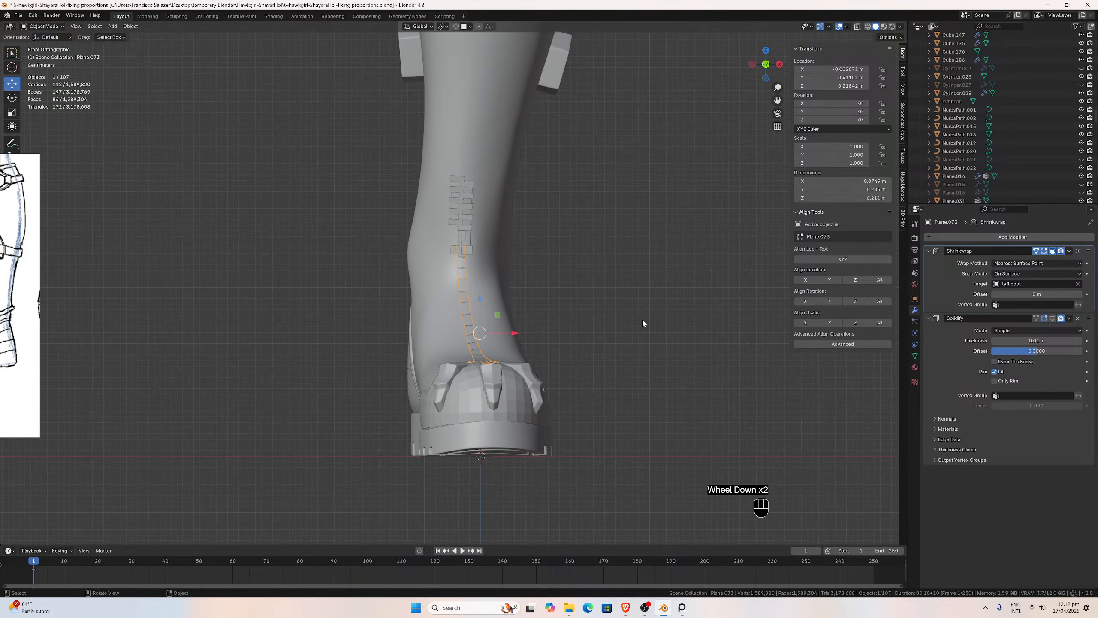
pyautogui.moveTo(642, 317); pyautogui.dragTo(620, 399, button='middle')
pyautogui.scroll(1, 619, 399)
pyautogui.scroll(-1, 620, 382)
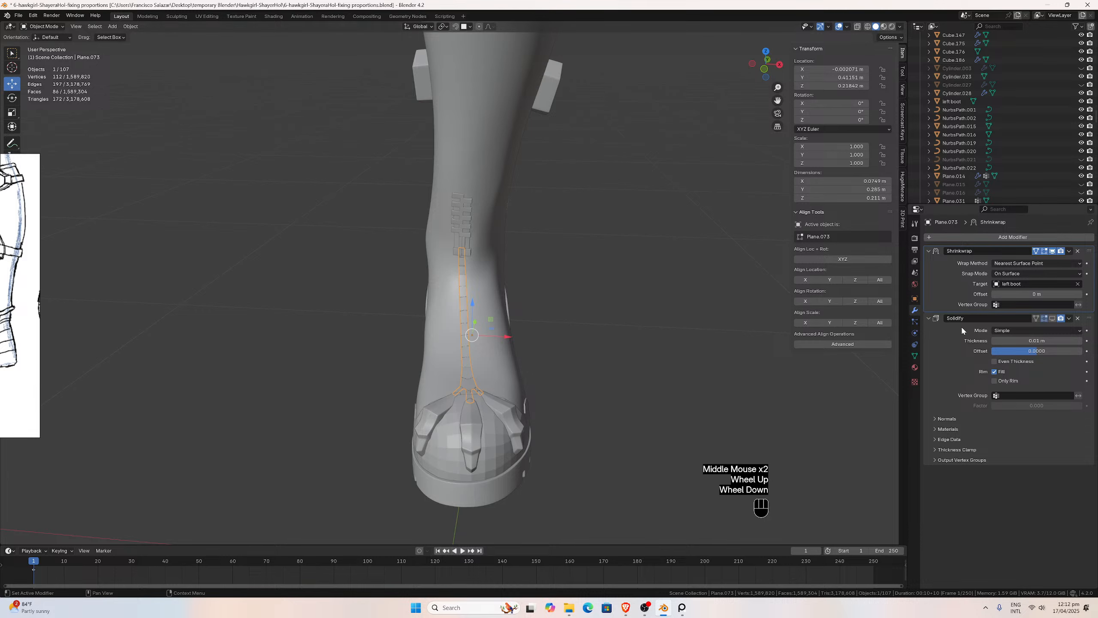
pyautogui.click(1053, 319)
pyautogui.scroll(2, 626, 355)
pyautogui.click(584, 383)
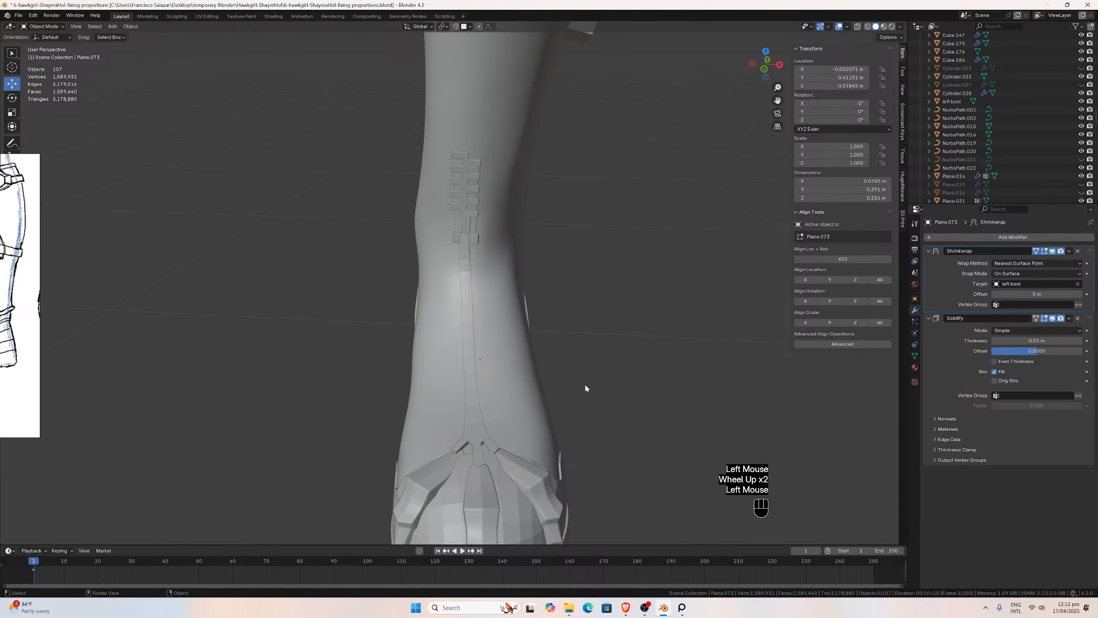
# Try negative Solidify offsets down to about -0.61 on the front strip, viewed from the side, and undo them.
pyautogui.moveTo(584, 383); pyautogui.dragTo(650, 329, button='middle')
pyautogui.scroll(4, 733, 364)
pyautogui.scroll(-2, 614, 335)
pyautogui.scroll(2, 666, 339)
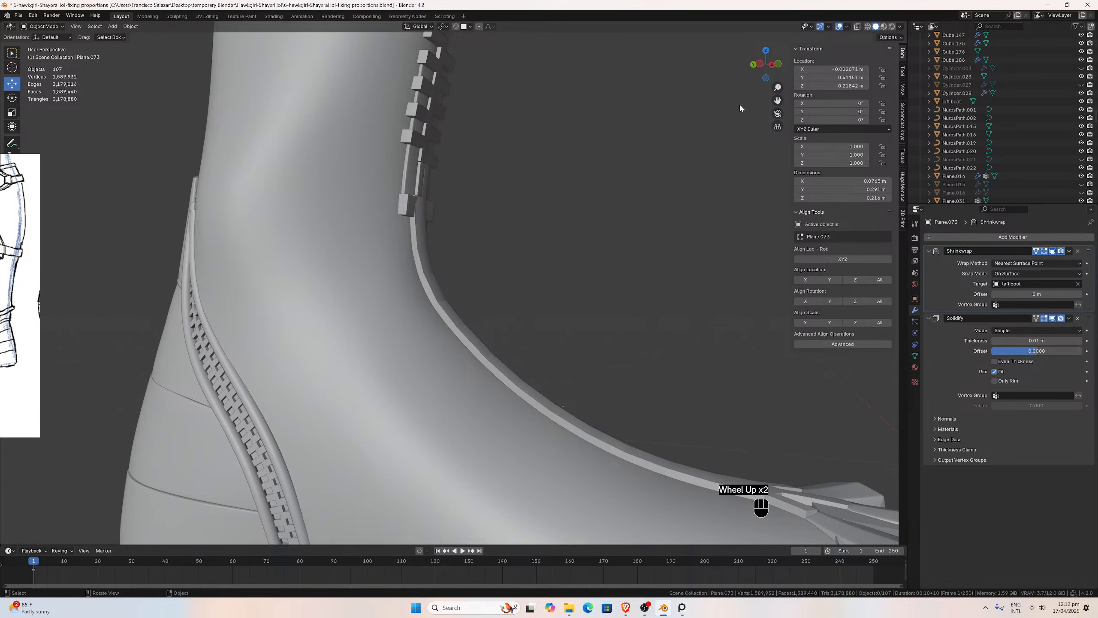
pyautogui.moveTo(777, 101); pyautogui.dragTo(706, 36)
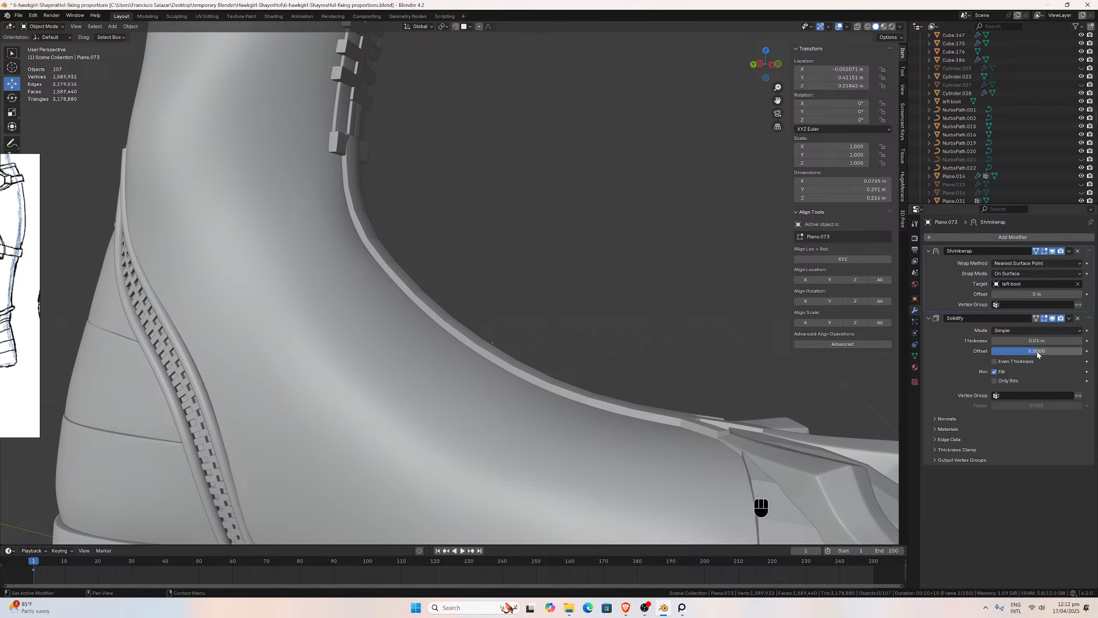
pyautogui.keyDown('shift'); pyautogui.moveTo(1037, 352); pyautogui.dragTo(1037, 353); pyautogui.keyUp('shift')
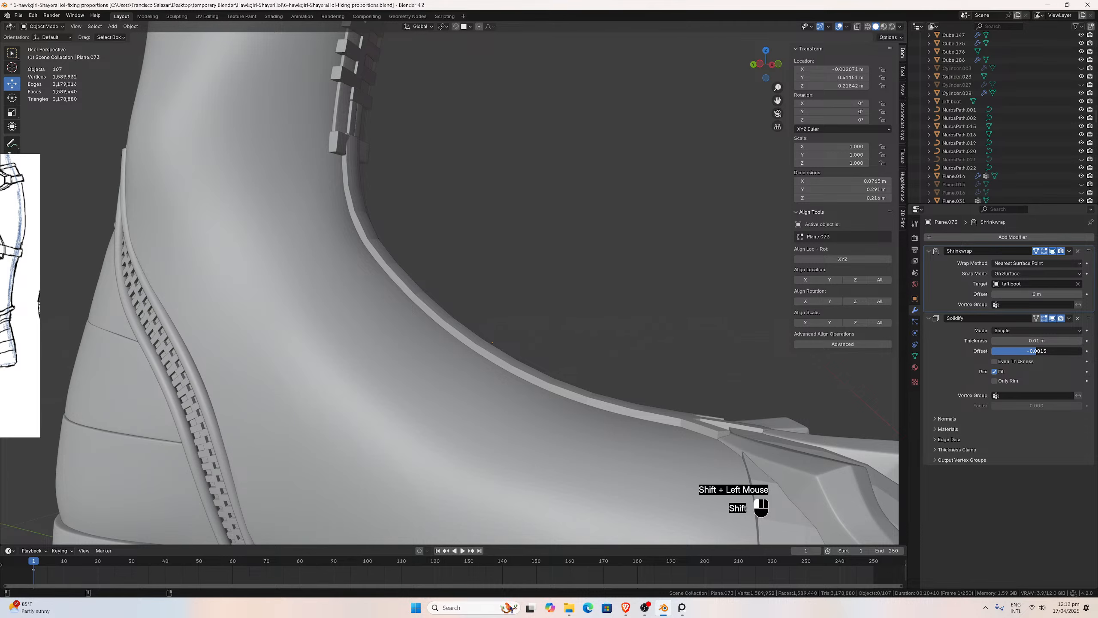
pyautogui.keyDown('shift'); pyautogui.moveTo(1038, 353); pyautogui.dragTo(1043, 359); pyautogui.keyUp('shift')
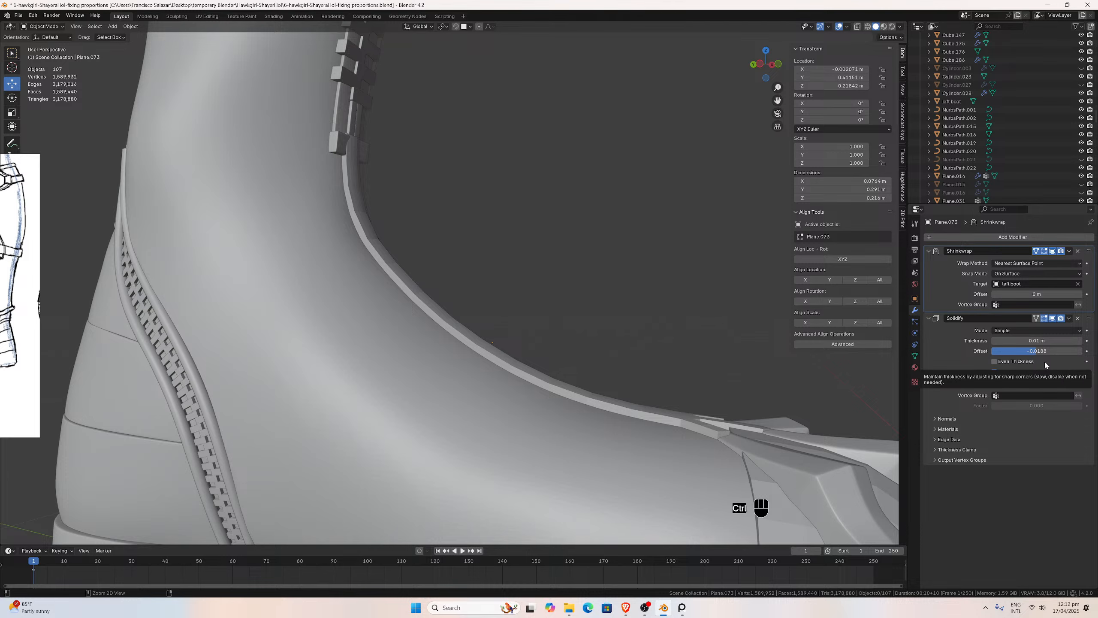
pyautogui.hotkey('ctrl', 'z')
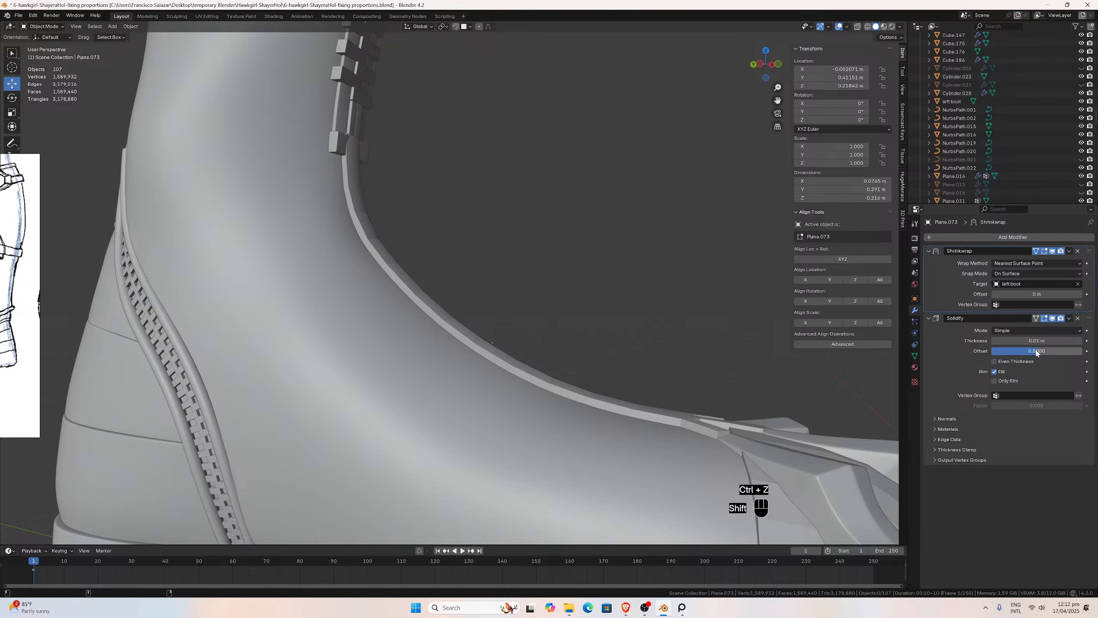
pyautogui.moveTo(1036, 353); pyautogui.dragTo(1059, 352)
pyautogui.hotkey('ctrl', 'z')
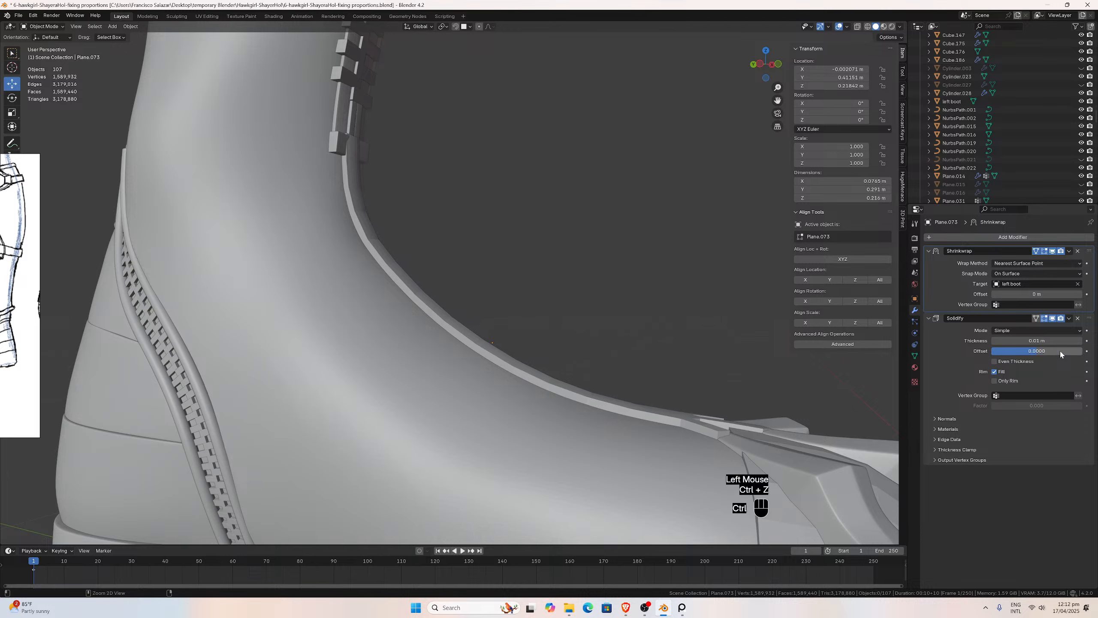
pyautogui.hotkey('ctrl', 'z')
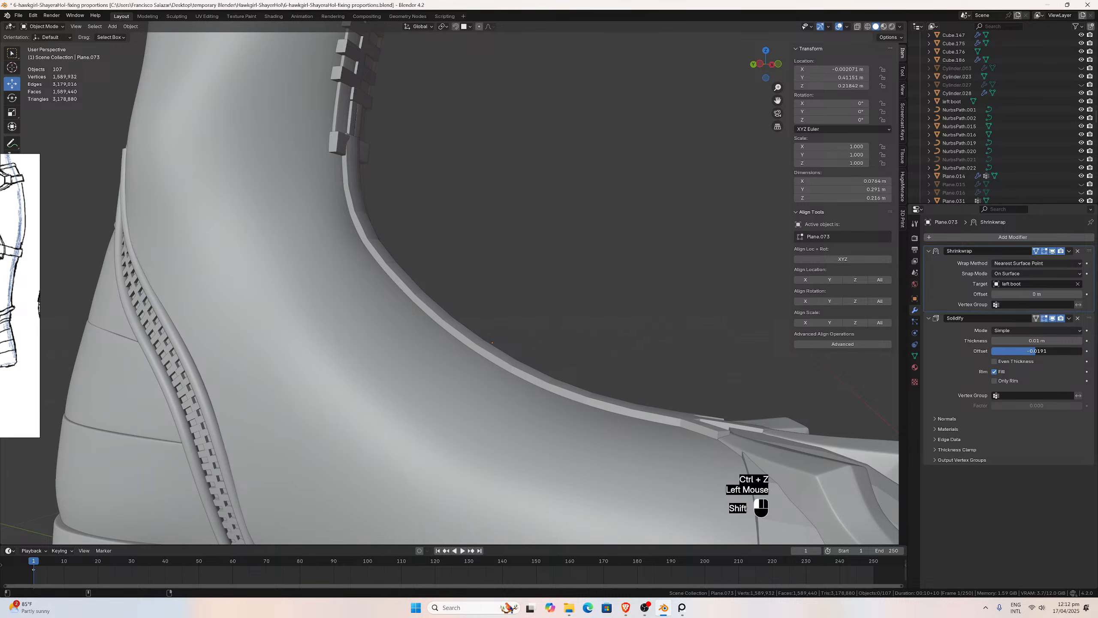
pyautogui.keyDown('shift'); pyautogui.moveTo(1037, 351); pyautogui.dragTo(1006, 351); pyautogui.keyUp('shift')
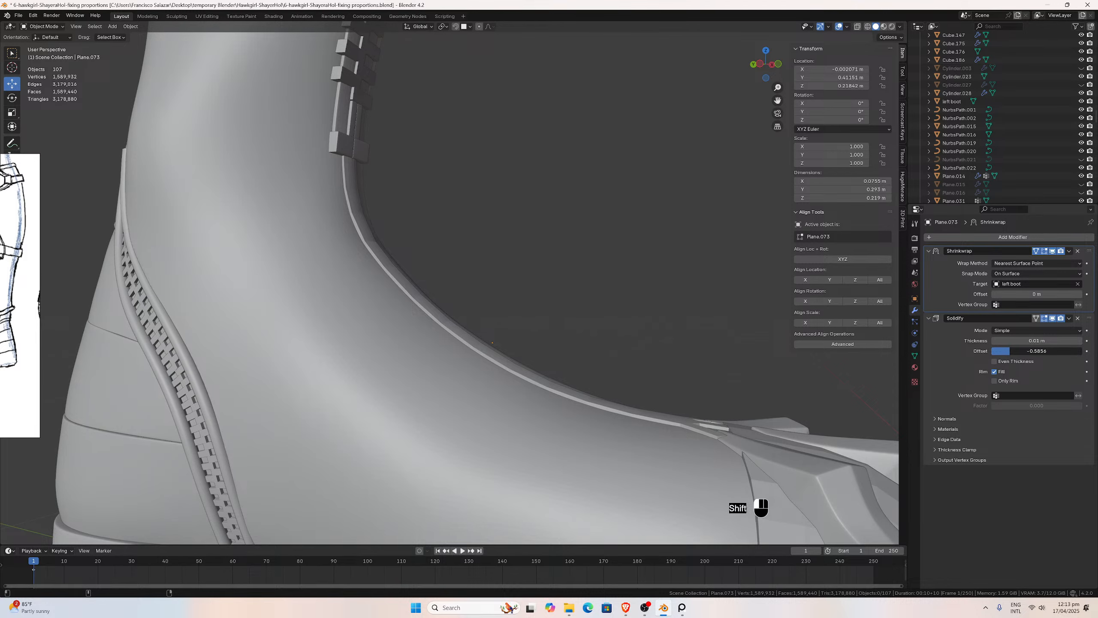
pyautogui.moveTo(1007, 350)
pyautogui.keyDown('shift'); pyautogui.mouseDown()
pyautogui.moveTo(991, 351)
pyautogui.moveTo(1007, 351)
pyautogui.mouseUp(); pyautogui.keyUp('shift')
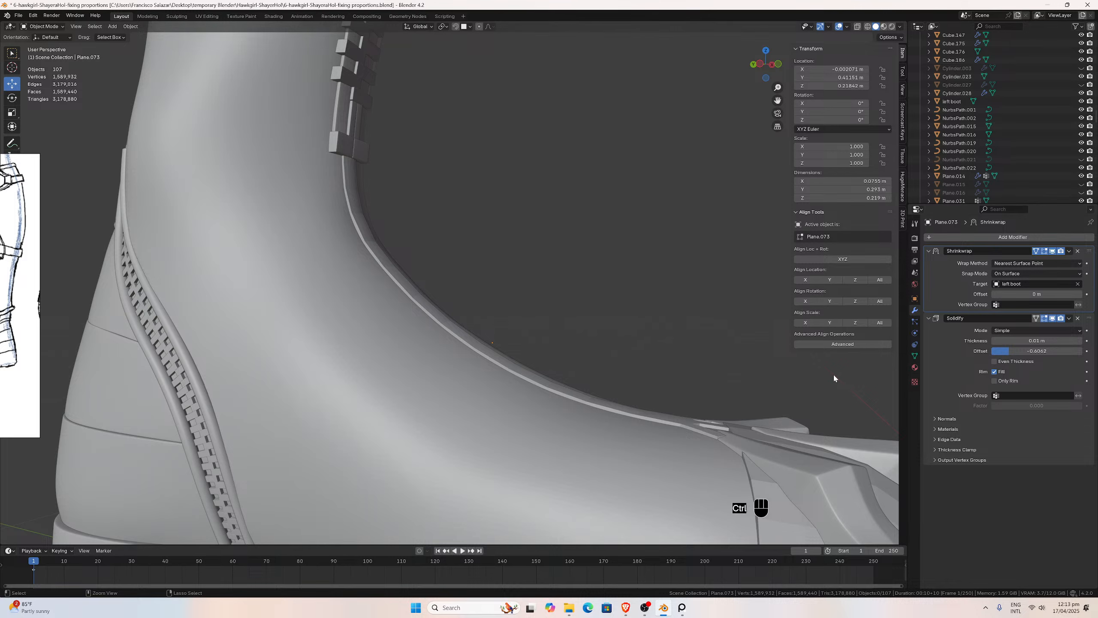
pyautogui.hotkey('ctrl', 'z')
# Working from the top view, move the end edge of the strip's left prong about 0.008 m toward the middle prong.
pyautogui.scroll(-2, 625, 414)
pyautogui.moveTo(675, 408); pyautogui.dragTo(582, 455, button='middle')
pyautogui.press('KP_7')
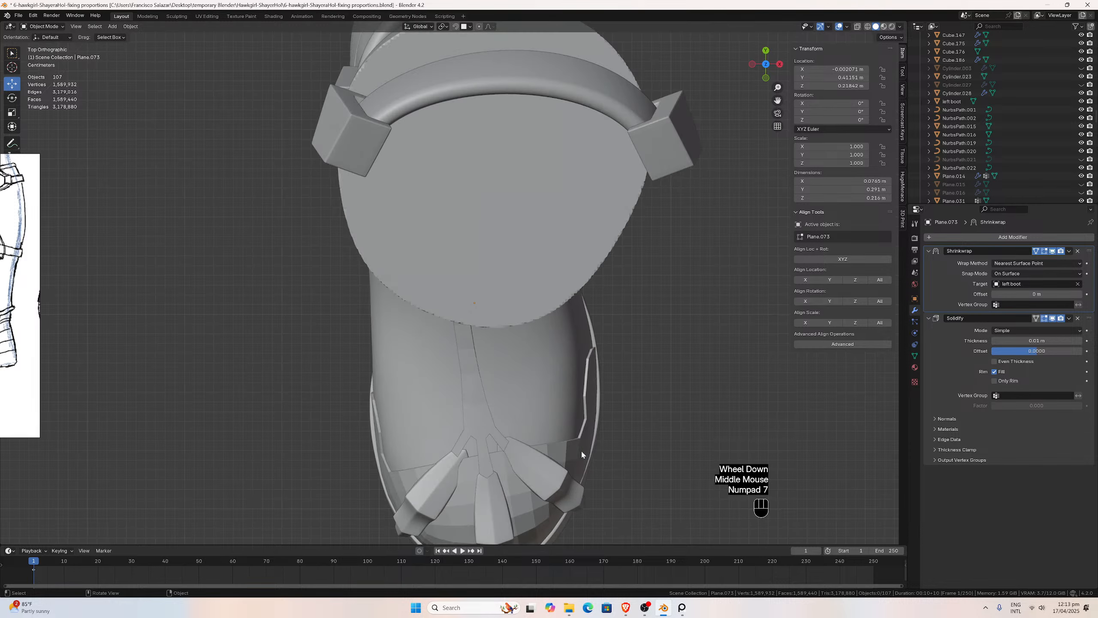
pyautogui.scroll(3, 637, 411)
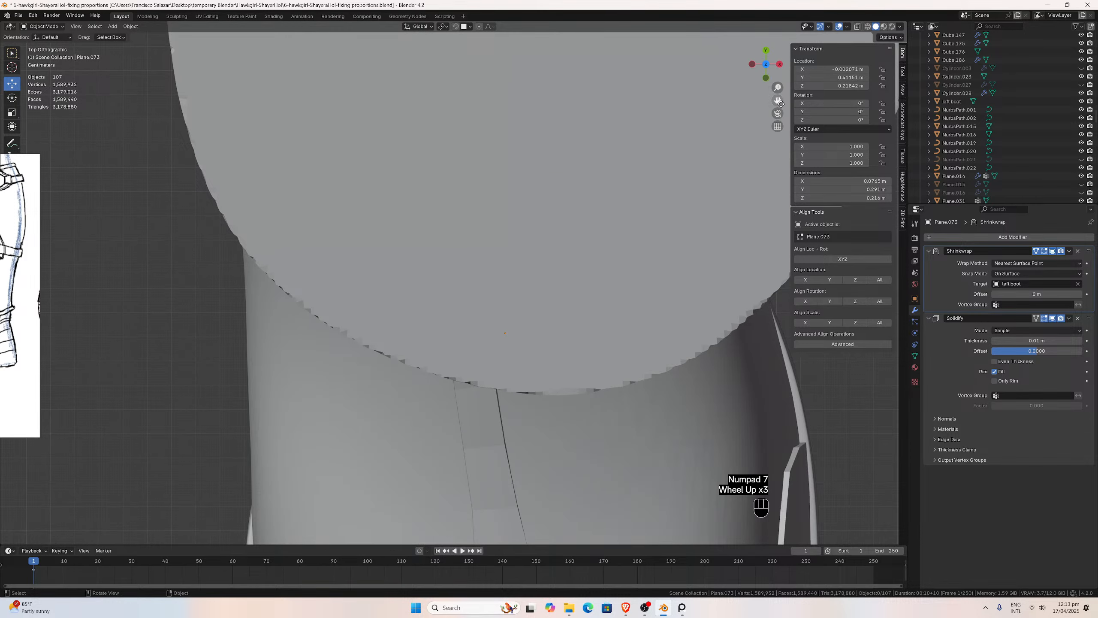
pyautogui.moveTo(777, 100); pyautogui.dragTo(564, 202)
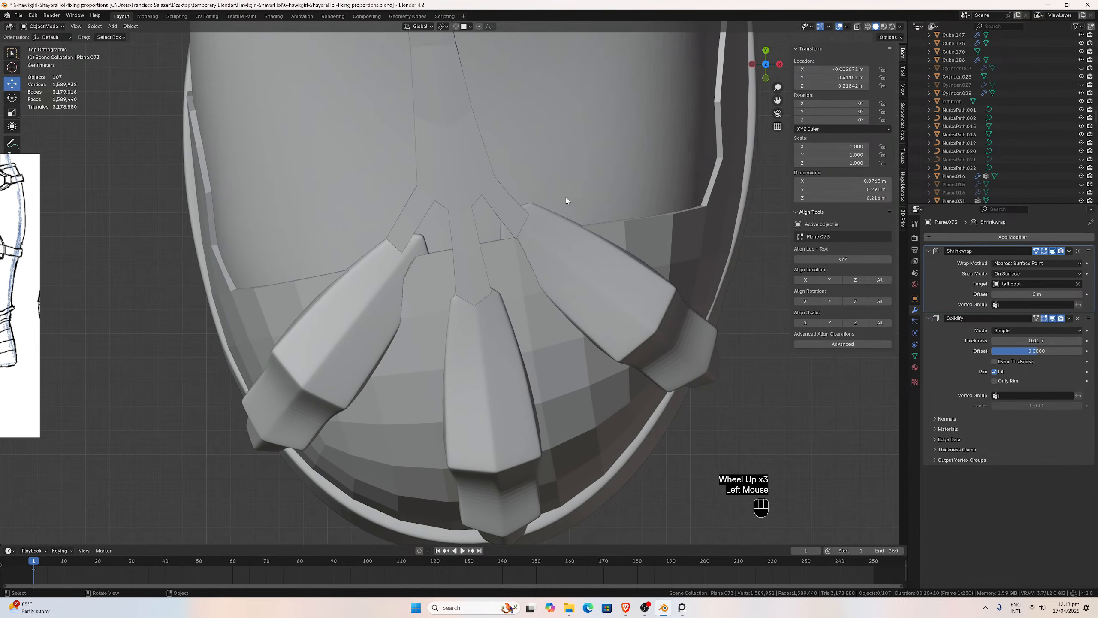
pyautogui.scroll(2, 527, 240)
pyautogui.click(368, 224)
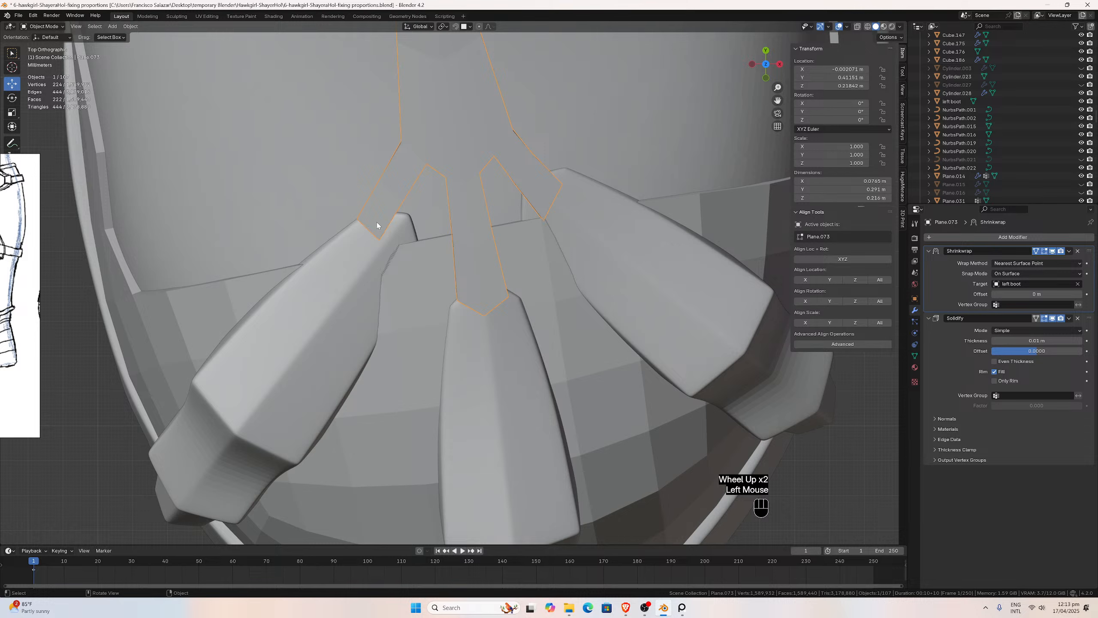
pyautogui.press('Tab')
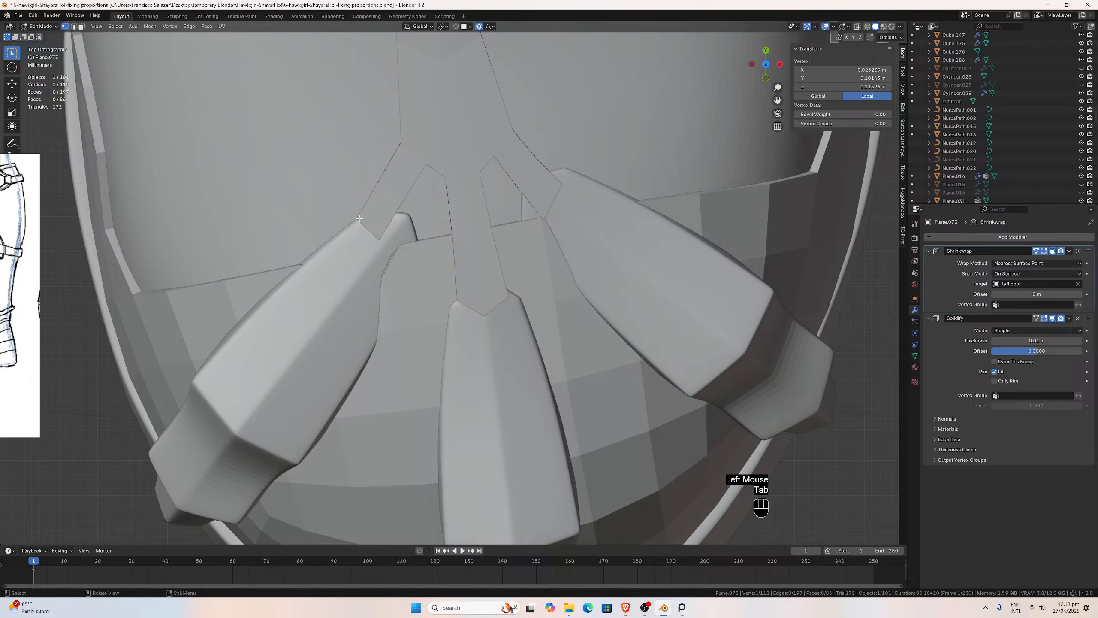
pyautogui.click(397, 257)
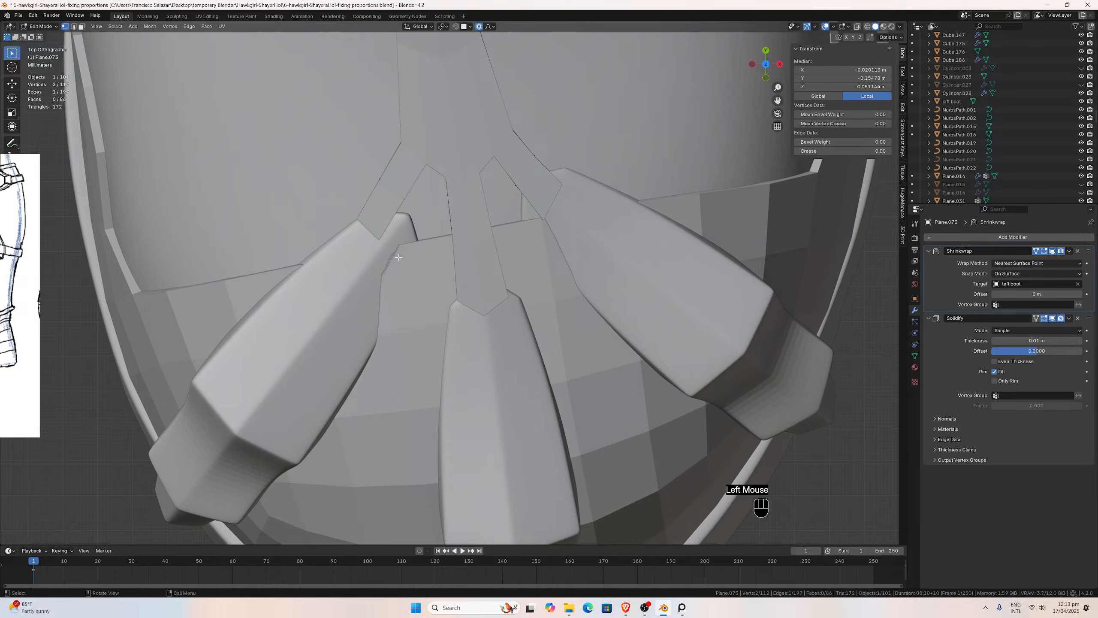
pyautogui.press('g')
pyautogui.click(426, 266)
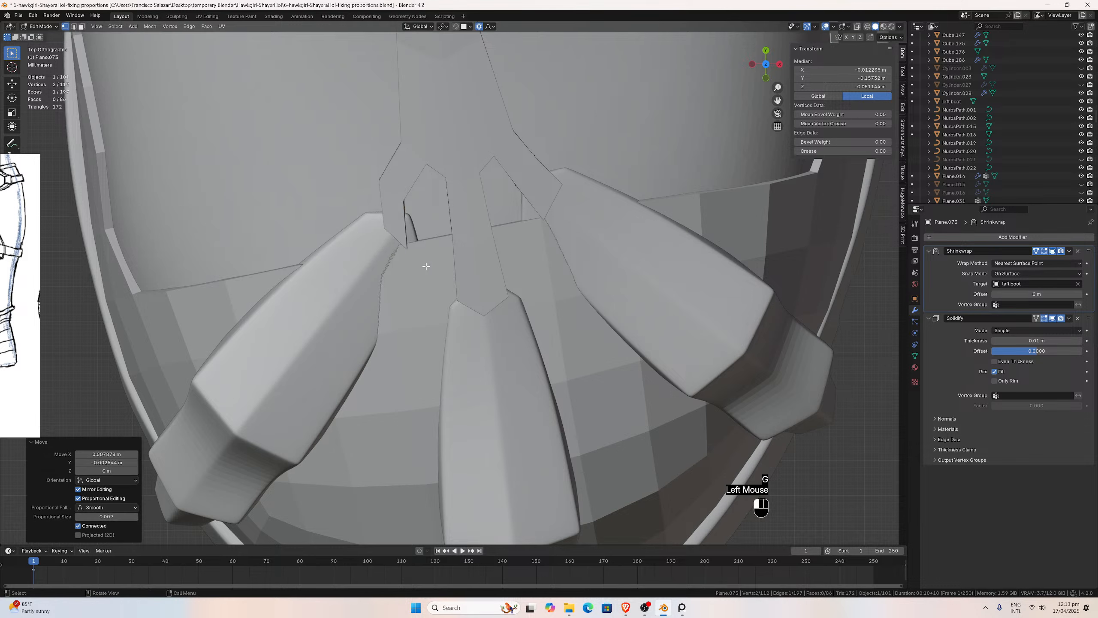
# Move the left prong's next edge up from its tip about 0.005 m toward the middle prong and 0.004 m forward.
pyautogui.click(426, 266)
pyautogui.press('g')
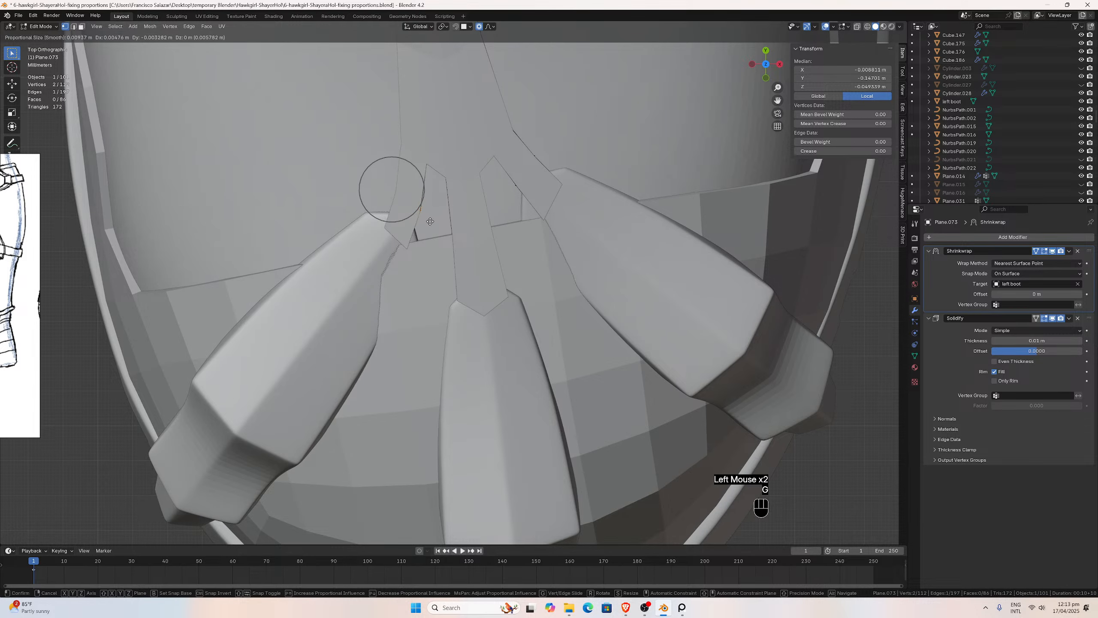
pyautogui.click(430, 222)
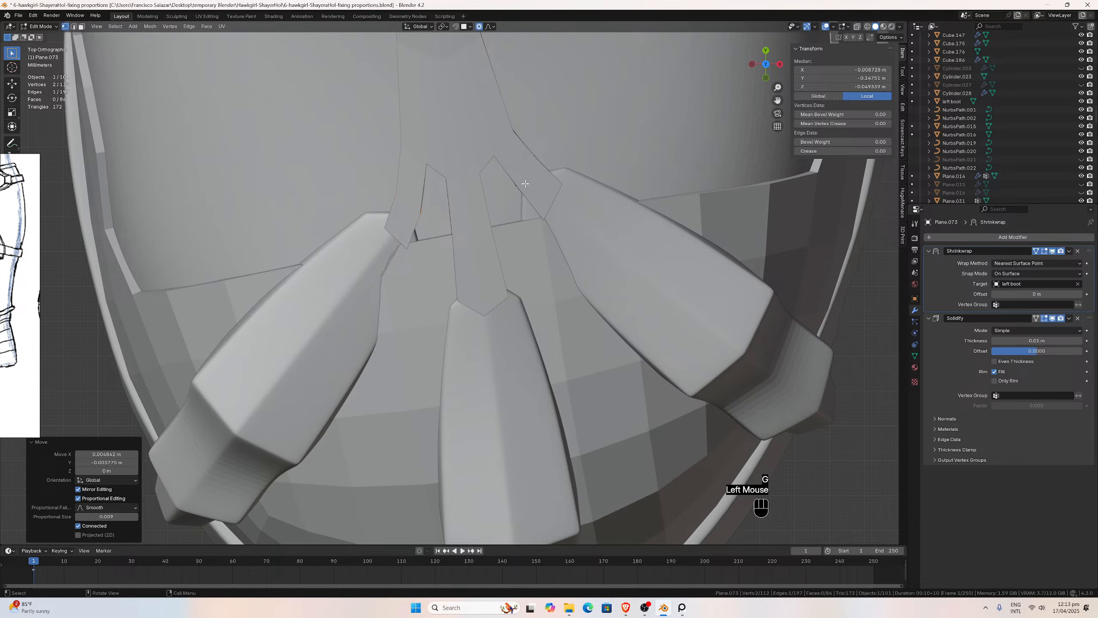
# Shift two vertices on the right prong's outer outline slightly inward to soften where it branches from the strip.
pyautogui.moveTo(510, 150); pyautogui.dragTo(540, 195)
pyautogui.press('g')
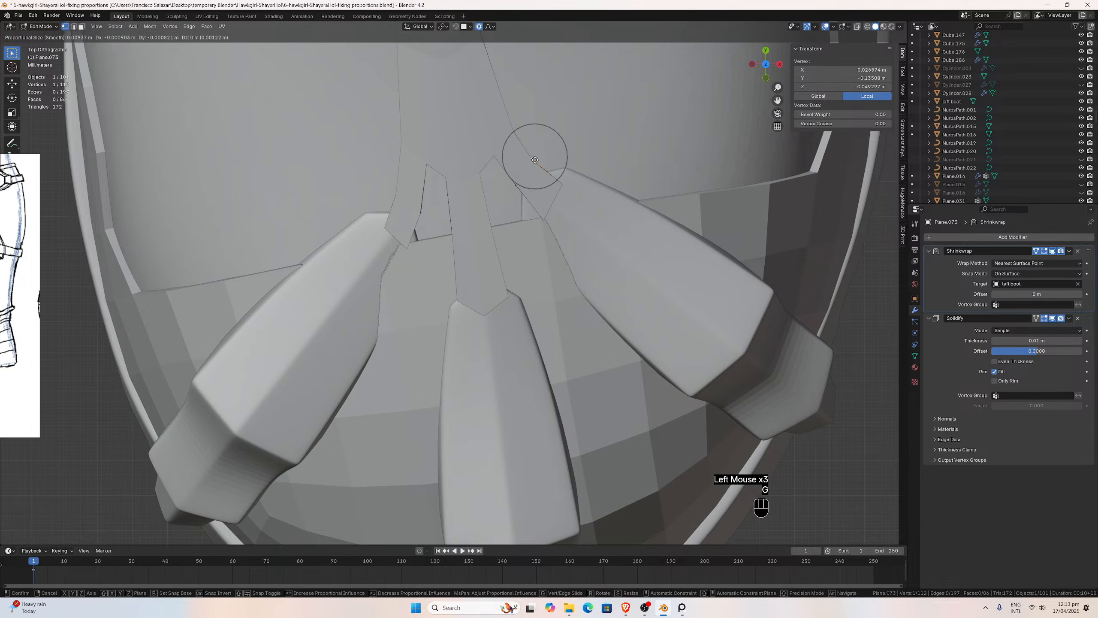
pyautogui.click(533, 161)
pyautogui.click(514, 130)
pyautogui.press('g')
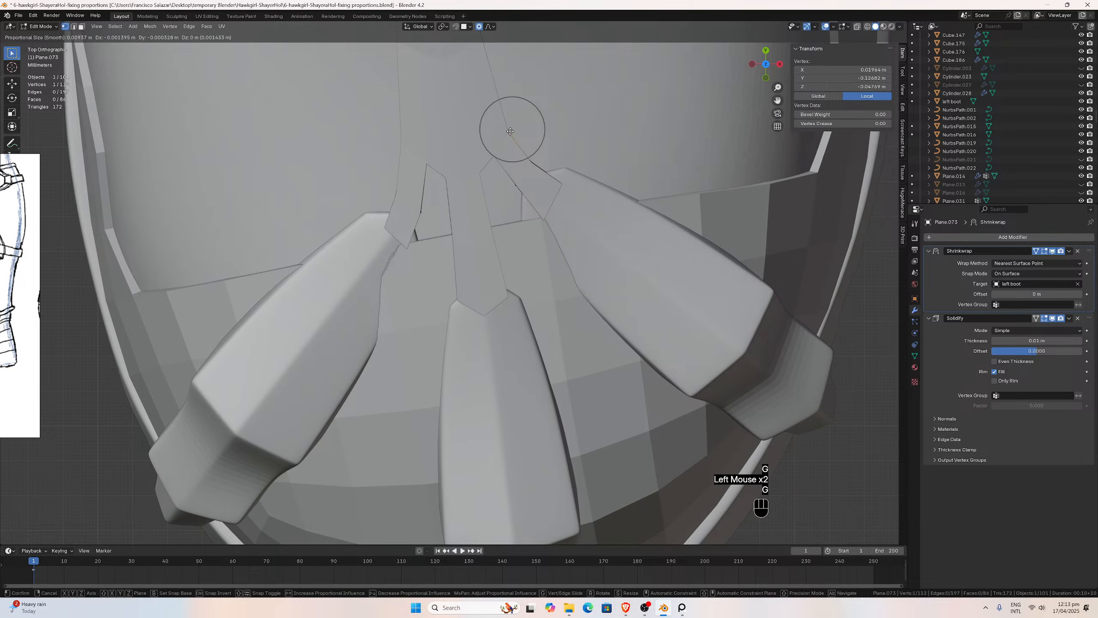
pyautogui.click(510, 132)
# Move the vertices on the left prong's outer outline inward to smooth its branching from the strip.
pyautogui.click(399, 139)
pyautogui.press('g')
pyautogui.click(407, 143)
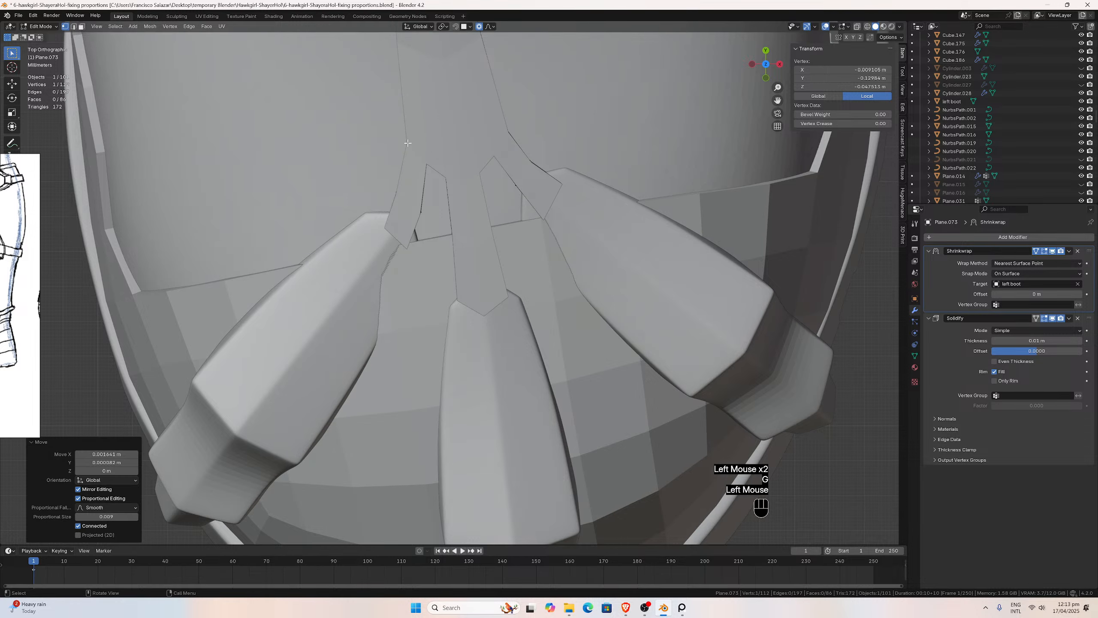
pyautogui.press('g')
pyautogui.click(402, 192)
pyautogui.press('g')
pyautogui.click(422, 175)
# Move the vertices at the top of the left and right gaps between the prongs slightly toward the middle prong and forward.
pyautogui.click(428, 176)
pyautogui.press('g')
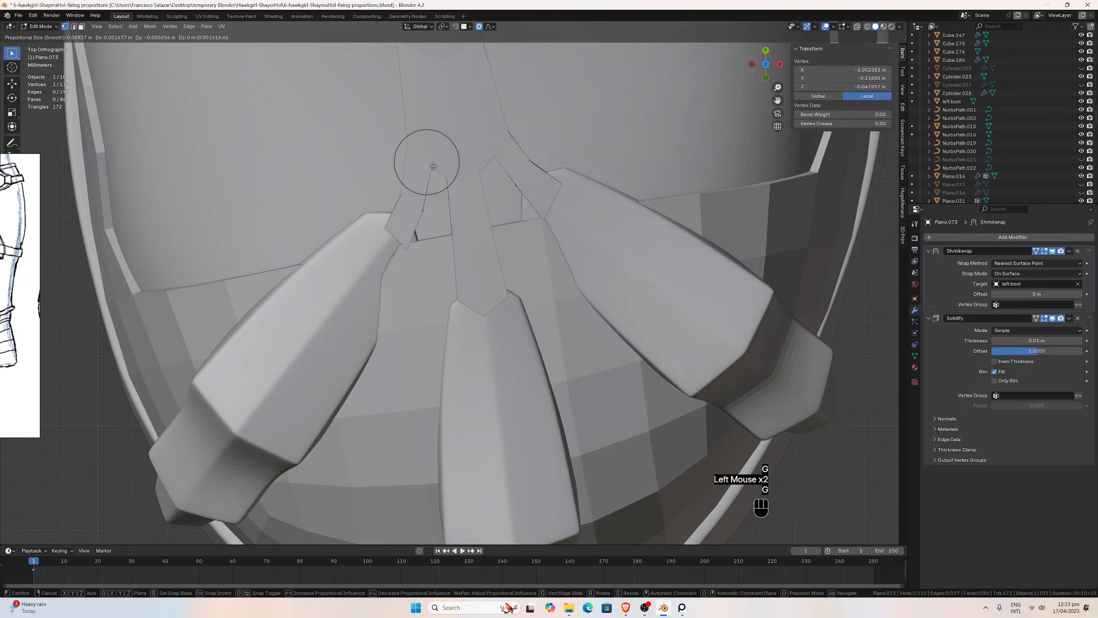
pyautogui.click(437, 168)
pyautogui.click(492, 159)
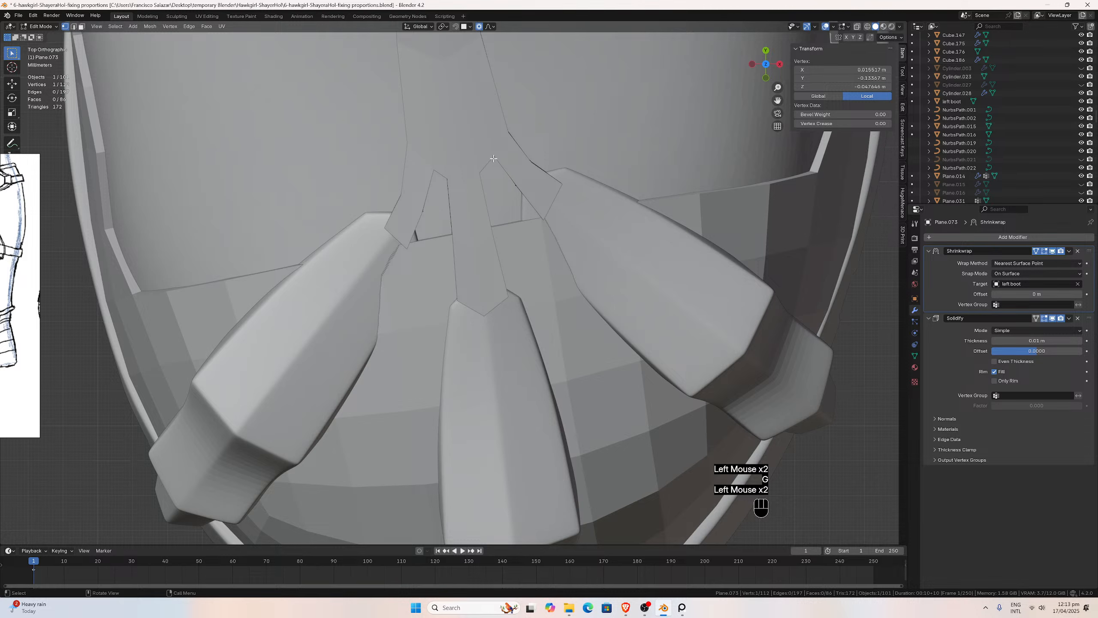
pyautogui.press('g')
pyautogui.click(488, 163)
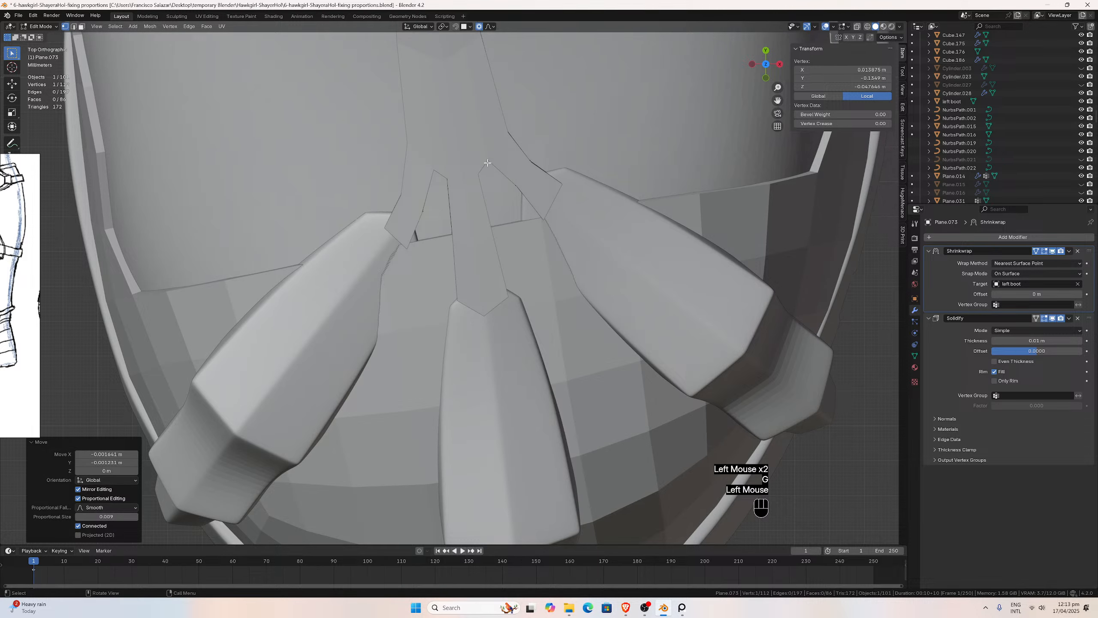
# Shift the right prong's inner tip corner and its mid-length inner vertex slightly to straighten the prong's inner edge.
pyautogui.click(543, 214)
pyautogui.press('g')
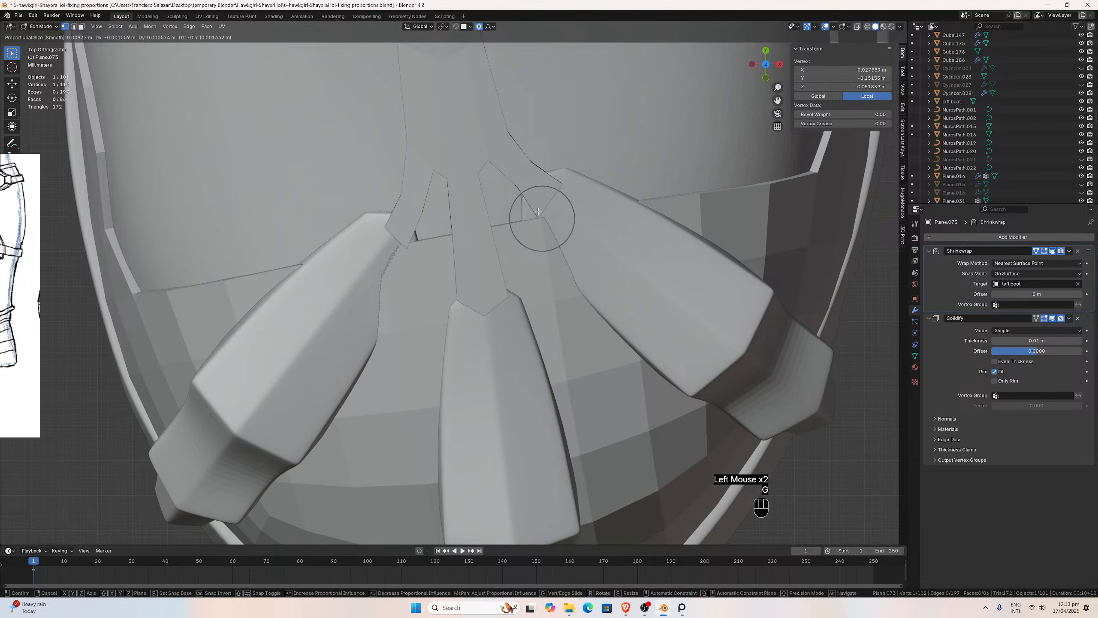
pyautogui.click(538, 212)
pyautogui.click(512, 184)
pyautogui.press('g')
pyautogui.click(522, 168)
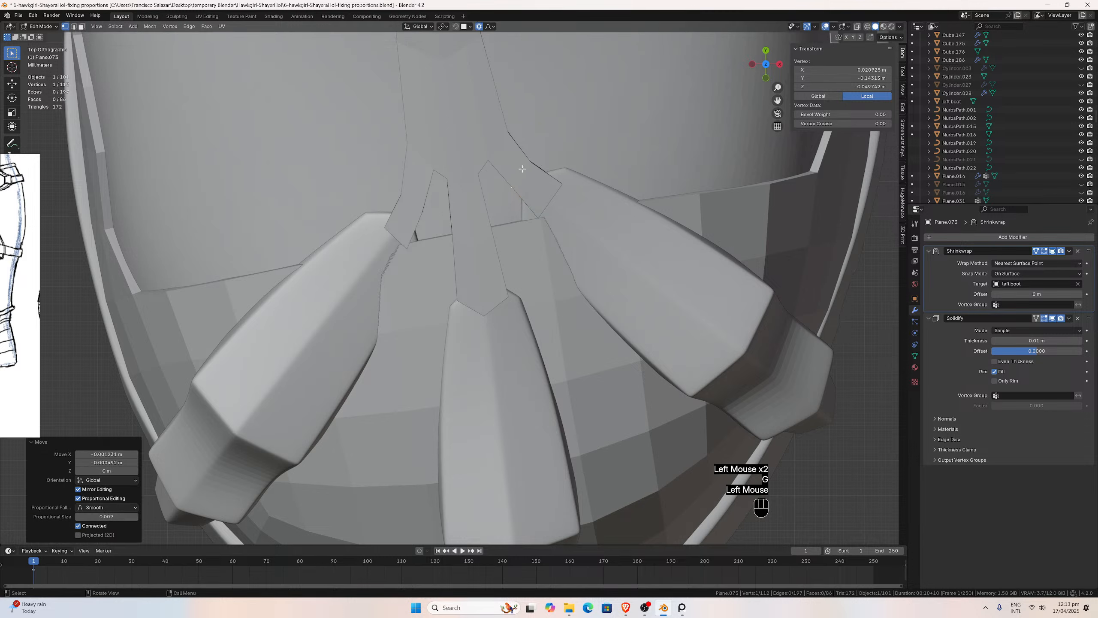
pyautogui.press('g')
pyautogui.click(525, 165)
# Adjust the right prong's outer tip corner and move the outer vertex where it branches slightly inward.
pyautogui.click(554, 180)
pyautogui.press('g')
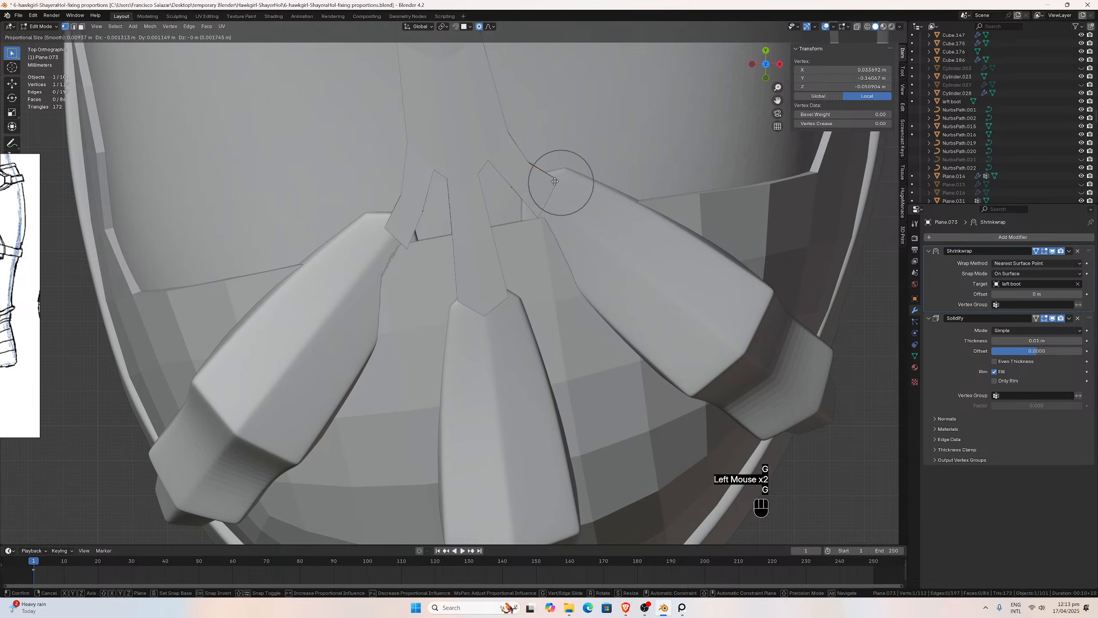
pyautogui.click(562, 187)
pyautogui.press('g')
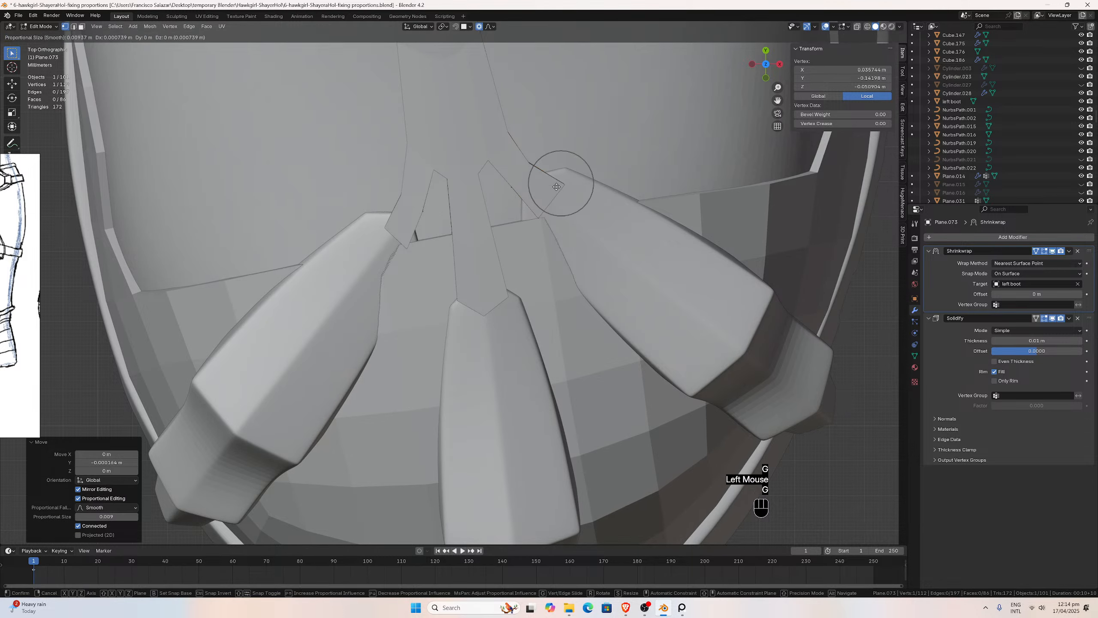
pyautogui.click(558, 181)
pyautogui.click(509, 137)
pyautogui.press('g')
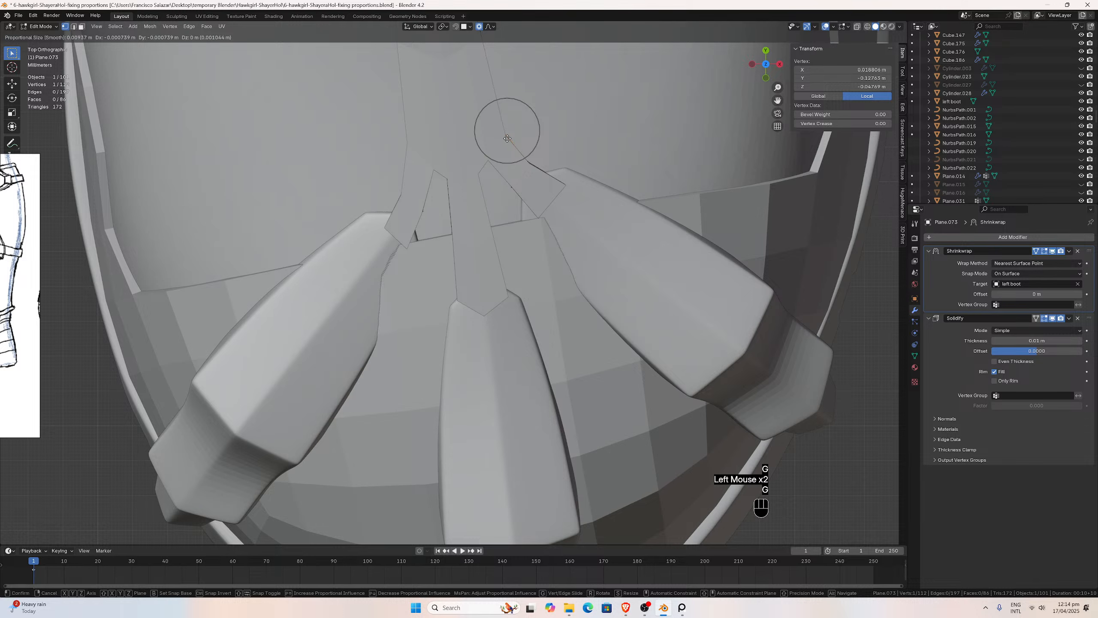
pyautogui.click(507, 138)
# Nudge the left prong's two outer-outline vertices forward and pull its inner tip corner back about 0.0015 m.
pyautogui.click(409, 144)
pyautogui.press('g')
pyautogui.click(410, 145)
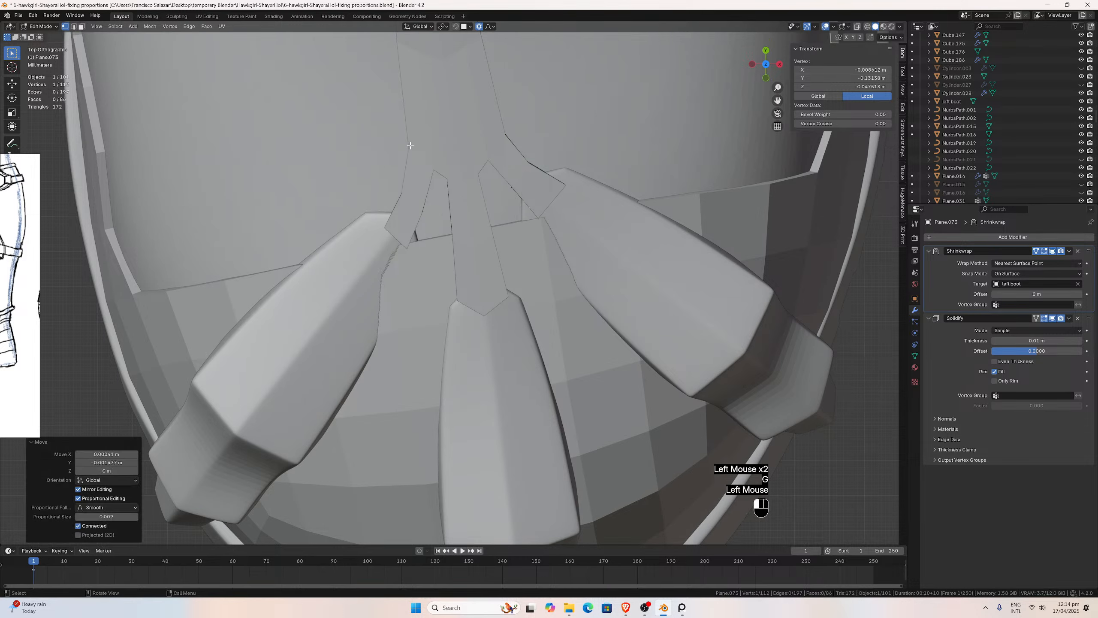
pyautogui.click(405, 192)
pyautogui.press('g')
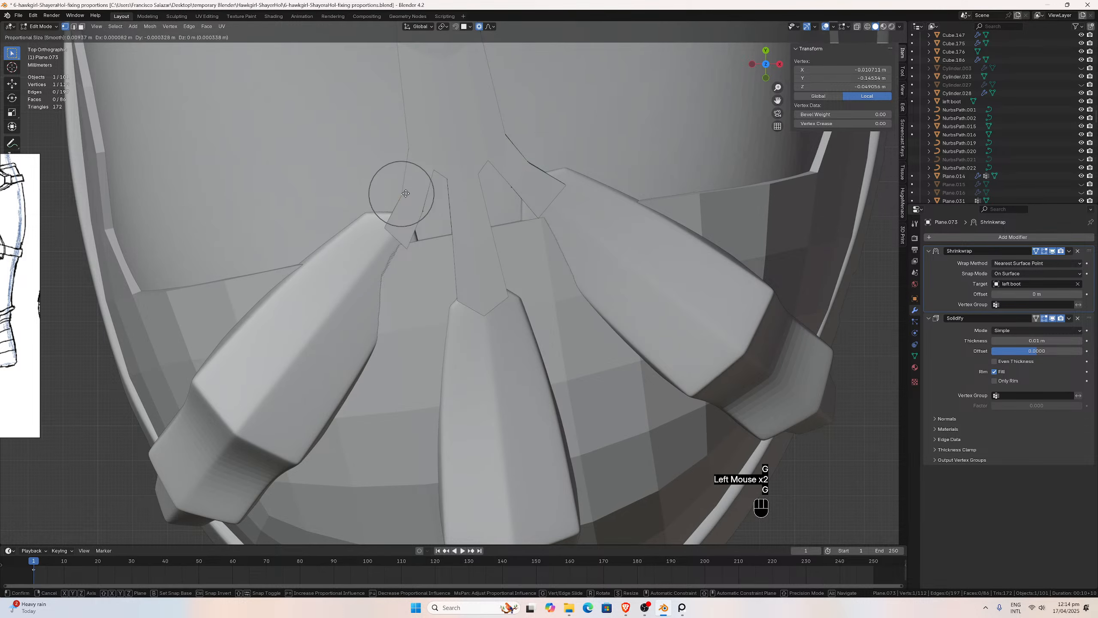
pyautogui.click(406, 194)
pyautogui.click(410, 245)
pyautogui.press('g')
pyautogui.click(410, 240)
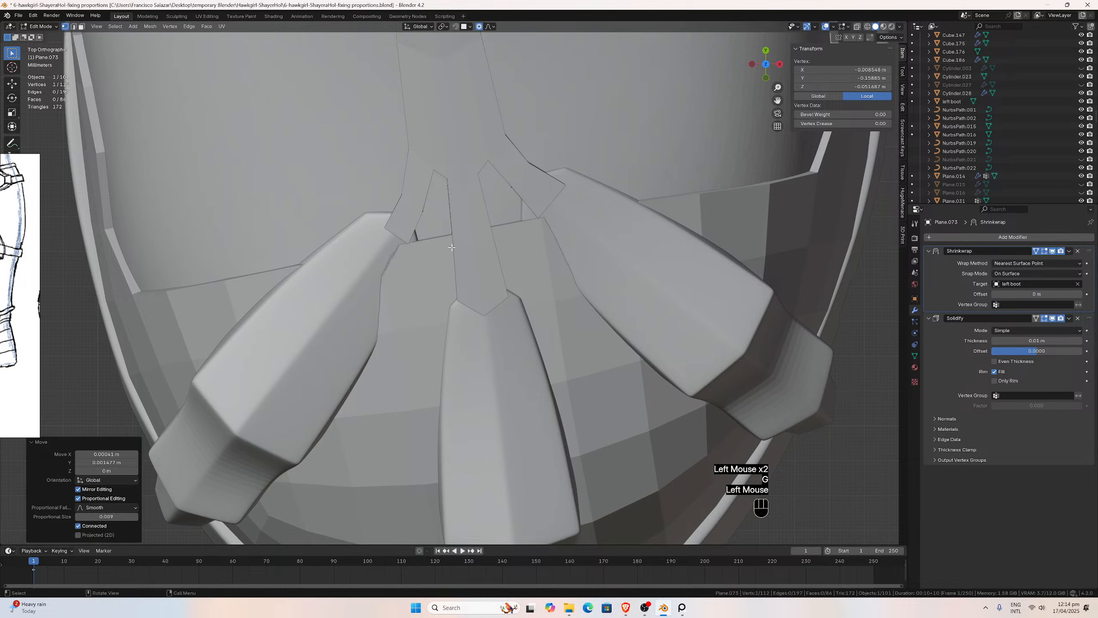
# Move the middle prong's two end corners inward and forward to narrow and square off its tip.
pyautogui.click(458, 299)
pyautogui.press('g')
pyautogui.click(463, 309)
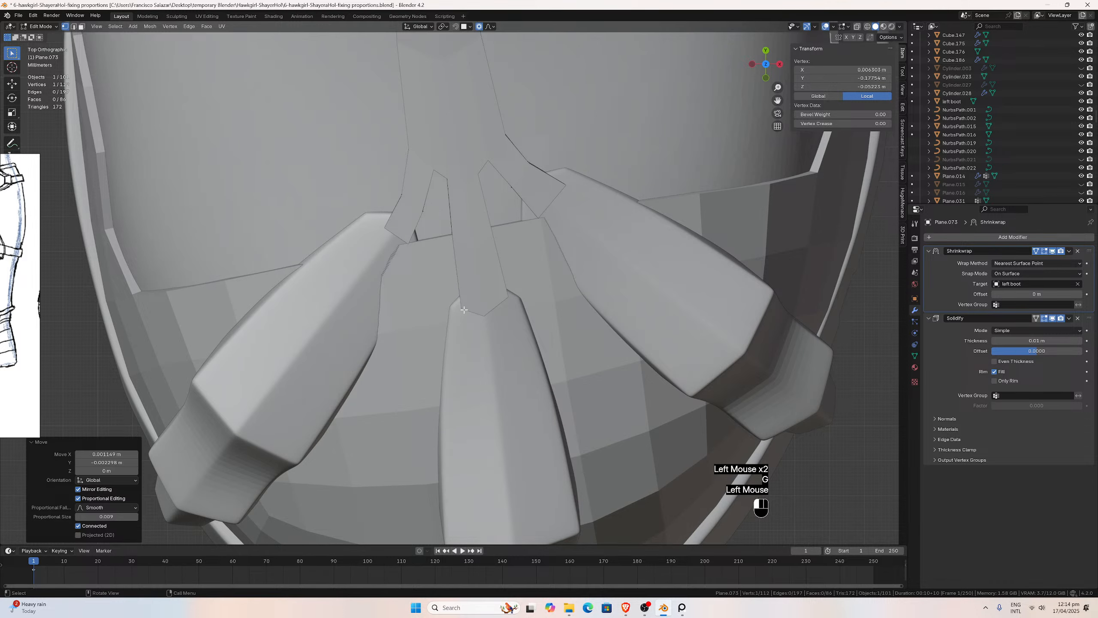
pyautogui.click(508, 298)
pyautogui.press('g')
pyautogui.click(507, 306)
# Sharpen the right gap by moving its middle-prong vertex forward and pulling its top vertex back about 0.005 m.
pyautogui.click(478, 178)
pyautogui.press('g')
pyautogui.click(483, 197)
pyautogui.click(491, 170)
pyautogui.press('g')
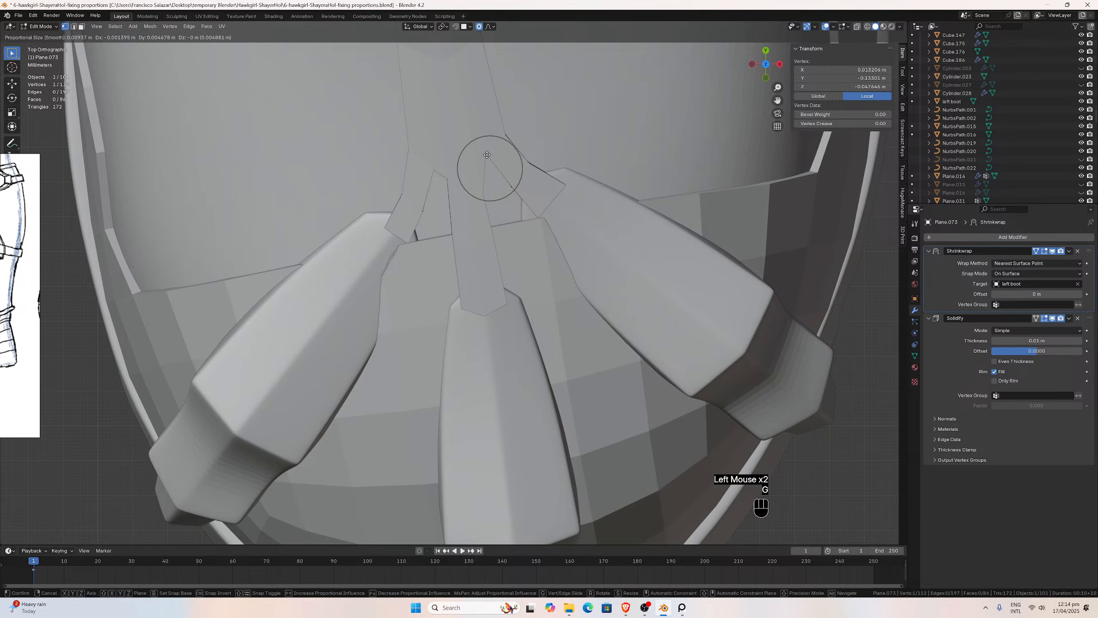
pyautogui.click(488, 154)
# Sharpen the left gap by moving its middle-prong vertex about 0.006 m forward and pulling its top vertex back.
pyautogui.click(449, 177)
pyautogui.press('g')
pyautogui.click(449, 199)
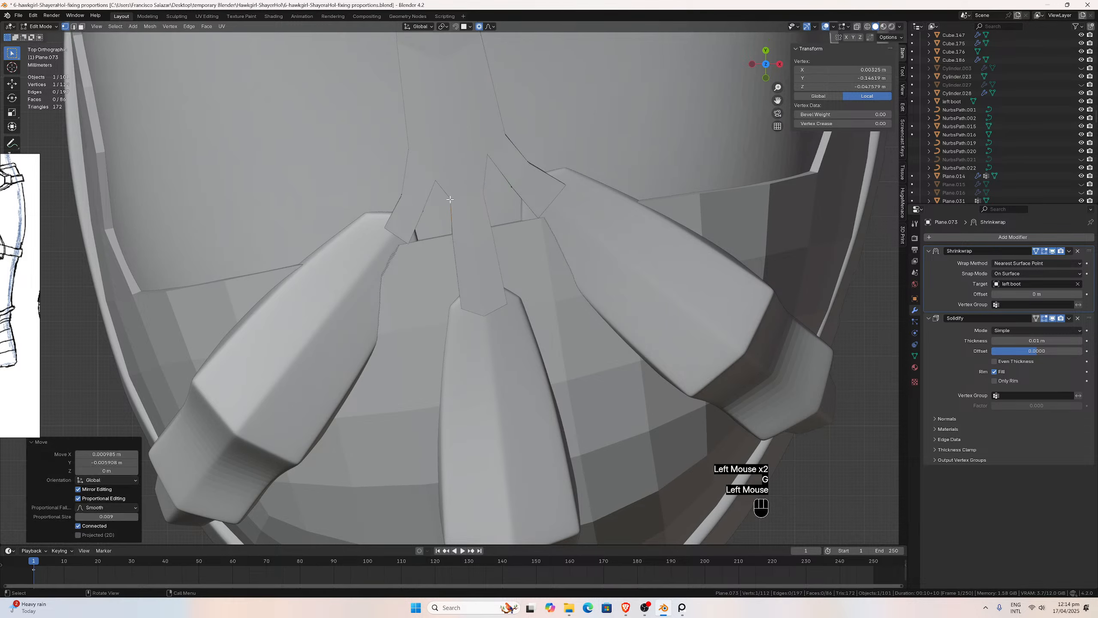
pyautogui.click(437, 181)
pyautogui.press('g')
pyautogui.click(438, 163)
pyautogui.click(450, 194)
pyautogui.press('g')
pyautogui.click(450, 194)
# Reposition the middle prong's upper right-side vertex along the edge of the right gap.
pyautogui.click(483, 190)
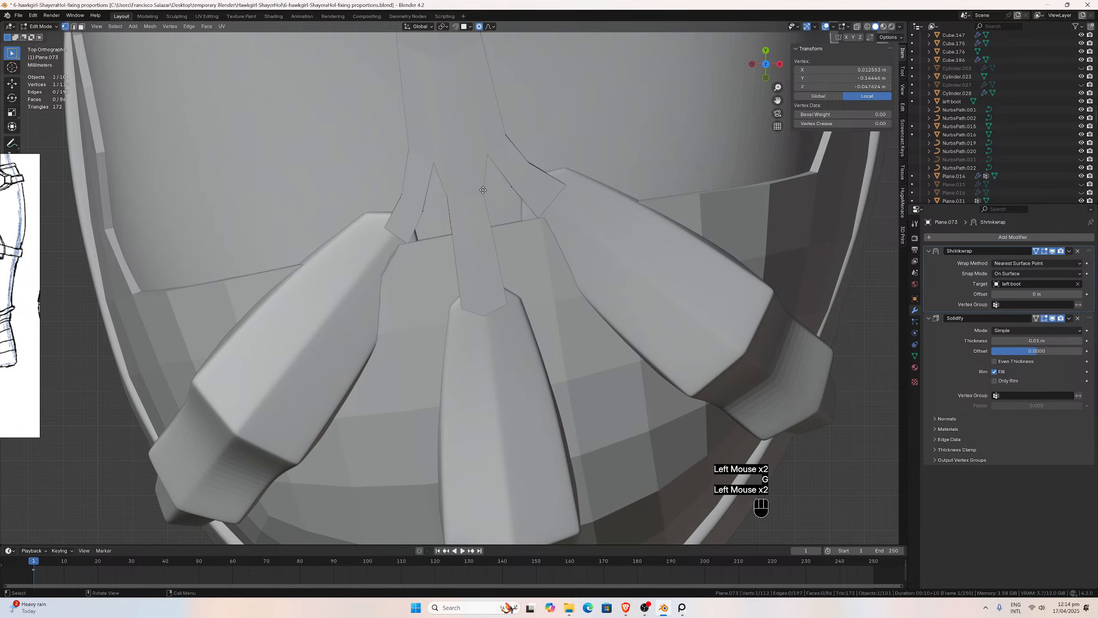
pyautogui.press('g')
pyautogui.click(486, 190)
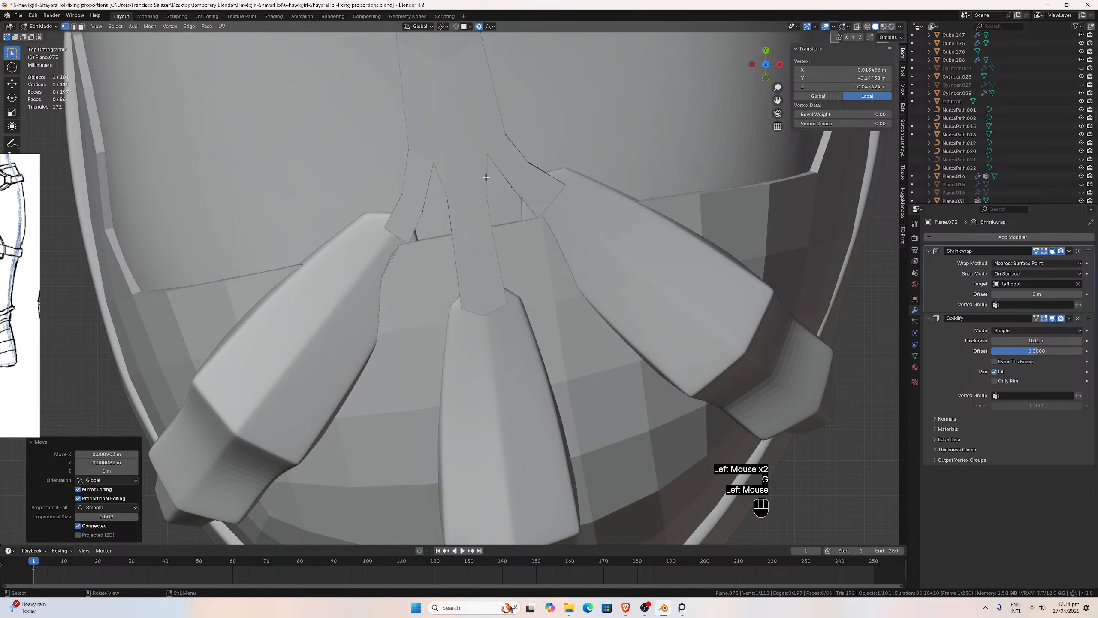
pyautogui.press('g')
pyautogui.click(481, 186)
# Move the middle prong's upper left vertex and both mid-length side vertices inward to narrow the prong evenly.
pyautogui.click(448, 196)
pyautogui.press('g')
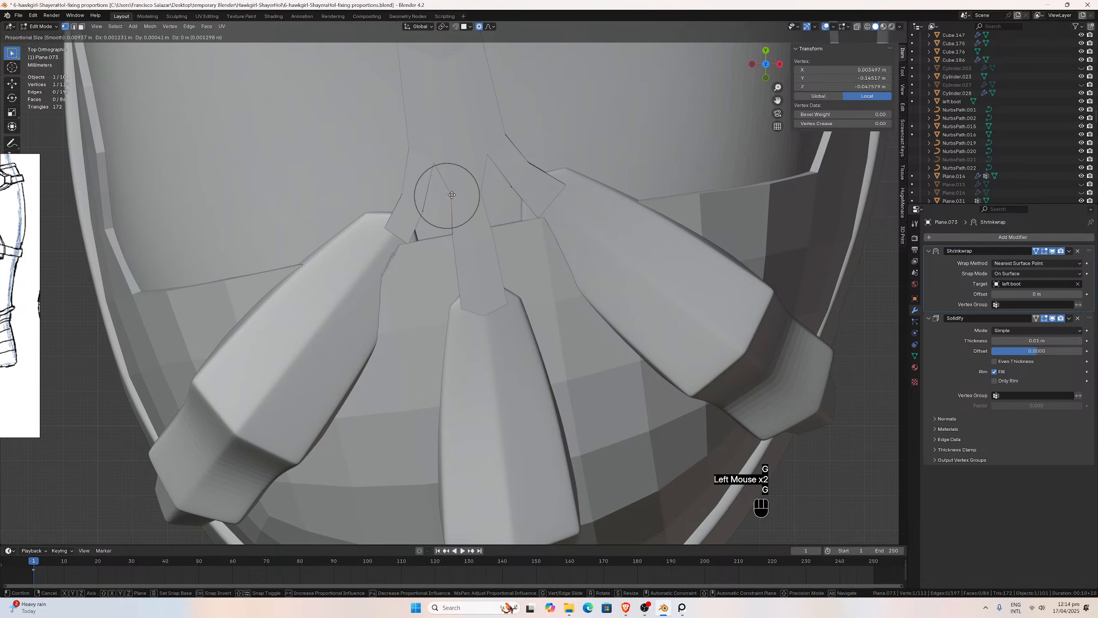
pyautogui.click(454, 196)
pyautogui.click(454, 235)
pyautogui.press('g')
pyautogui.click(456, 238)
pyautogui.click(489, 225)
pyautogui.press('g')
pyautogui.click(491, 238)
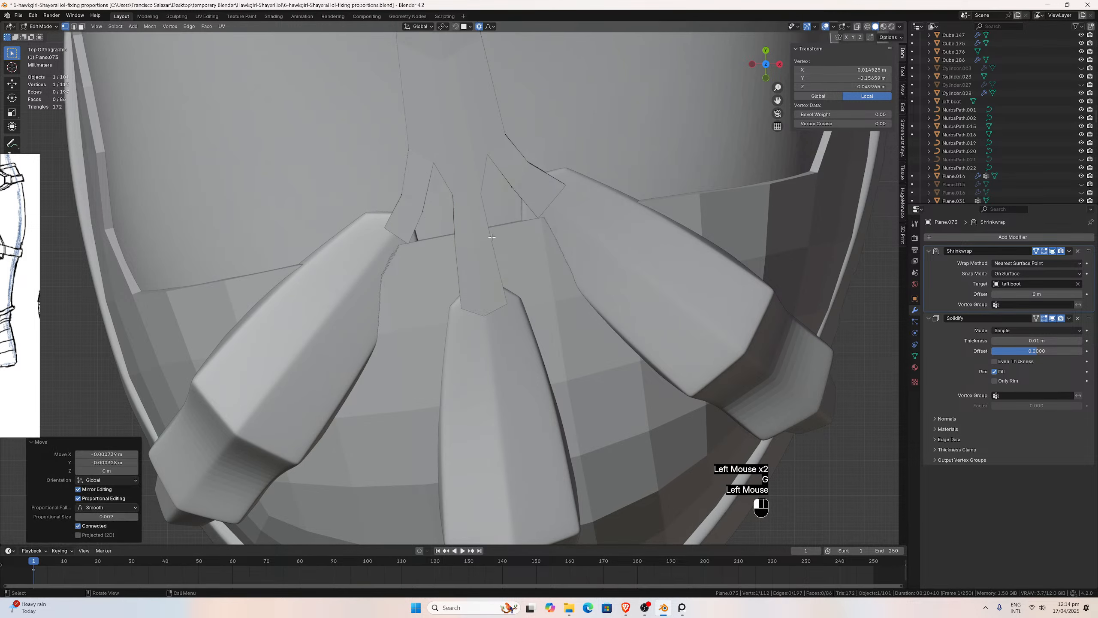
# Nudge the right prong's mid-length inner and outer vertices slightly outward.
pyautogui.click(513, 186)
pyautogui.press('g')
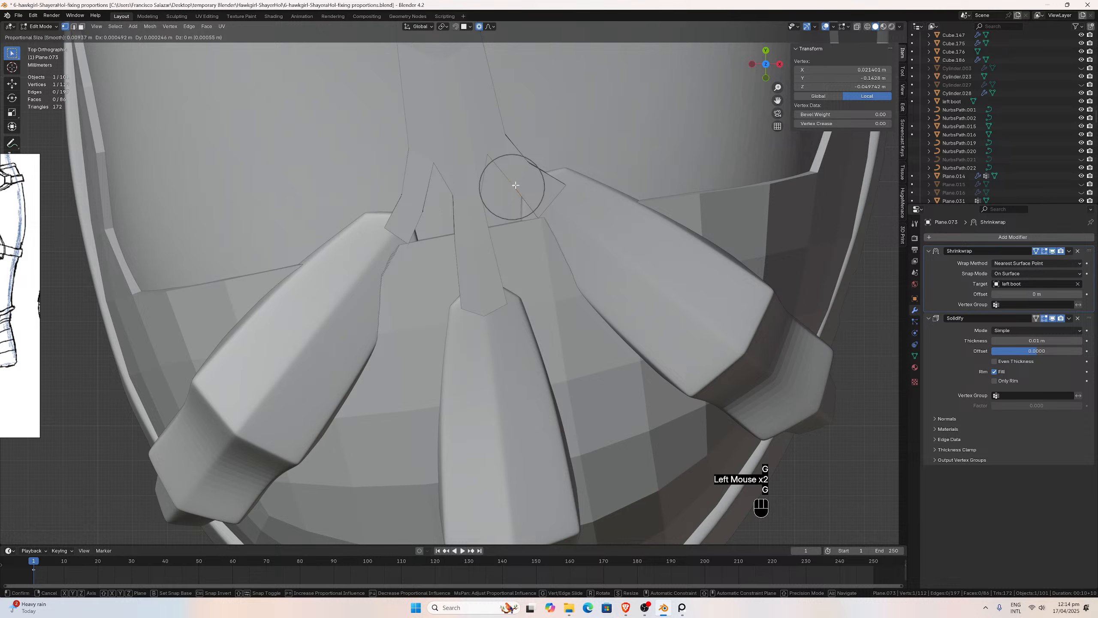
pyautogui.click(515, 185)
pyautogui.click(525, 164)
pyautogui.press('g')
pyautogui.click(527, 164)
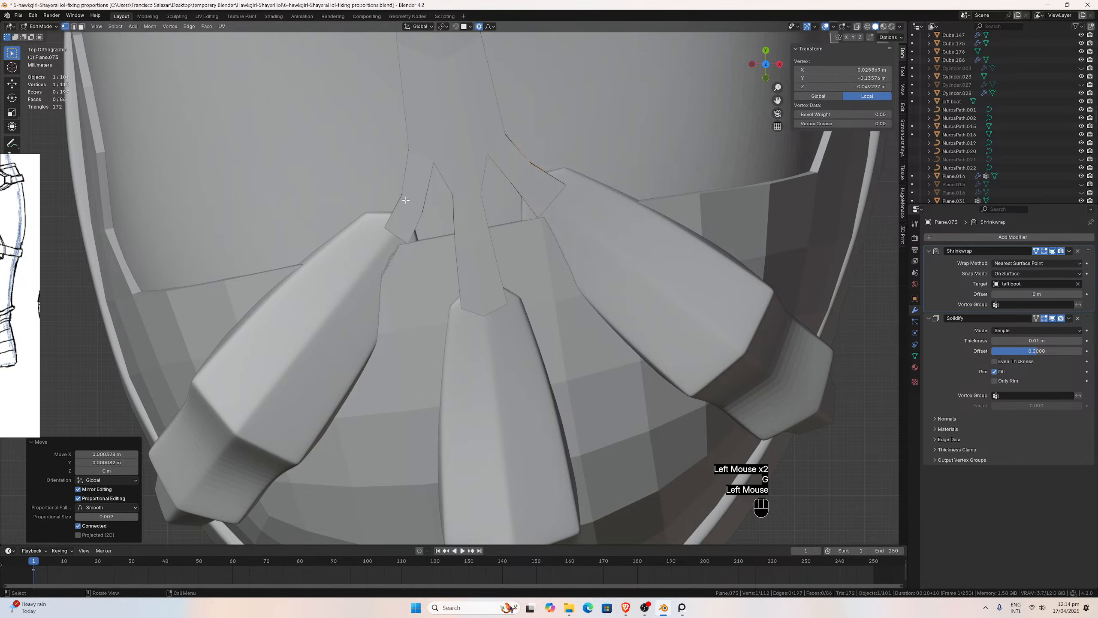
# Shift the left gap's top vertex and the left prong's outer branching vertex about 0.001 m toward the middle prong.
pyautogui.click(434, 164)
pyautogui.press('g')
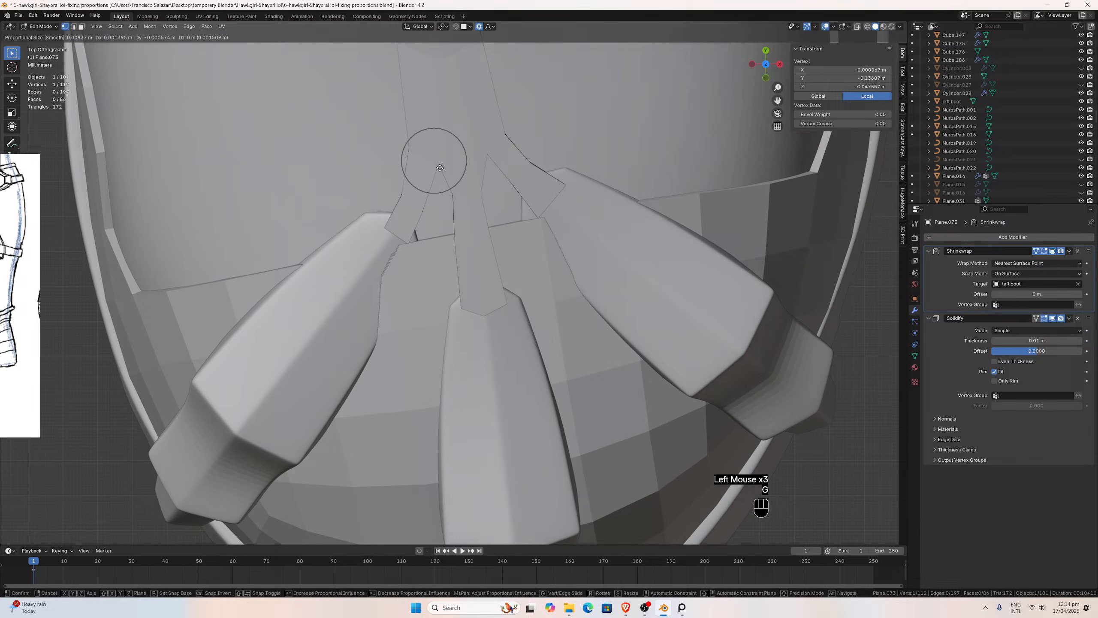
pyautogui.click(437, 165)
pyautogui.click(408, 146)
pyautogui.press('g')
pyautogui.click(412, 154)
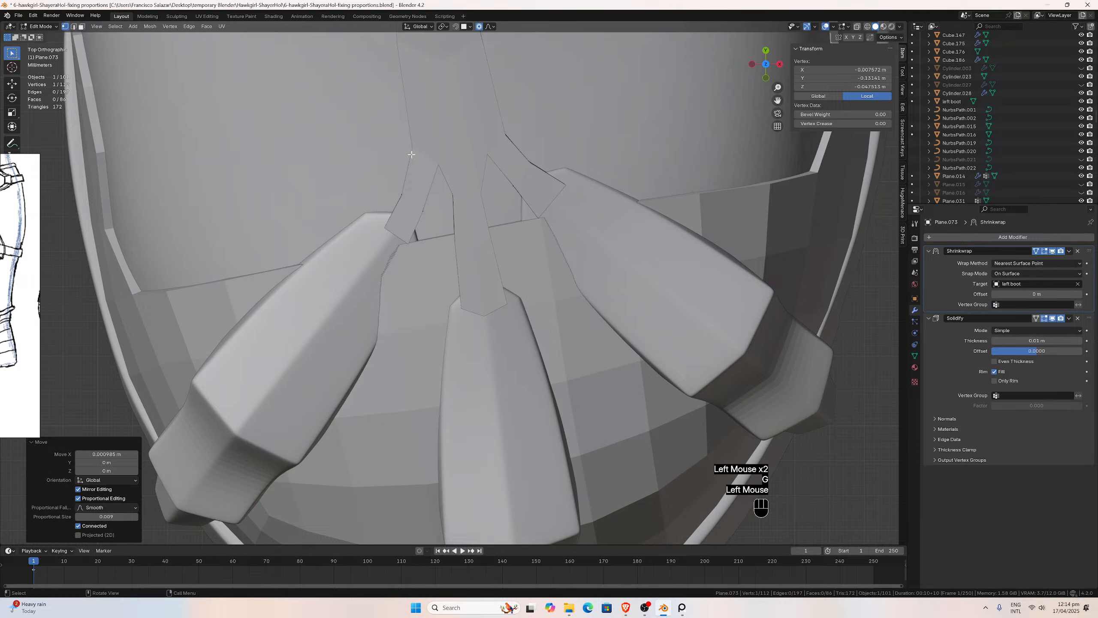
# Adjust the left prong's mid-length outer and inner vertices to smooth its sides.
pyautogui.click(408, 196)
pyautogui.press('g')
pyautogui.click(418, 208)
pyautogui.click(423, 208)
pyautogui.press('g')
pyautogui.click(424, 209)
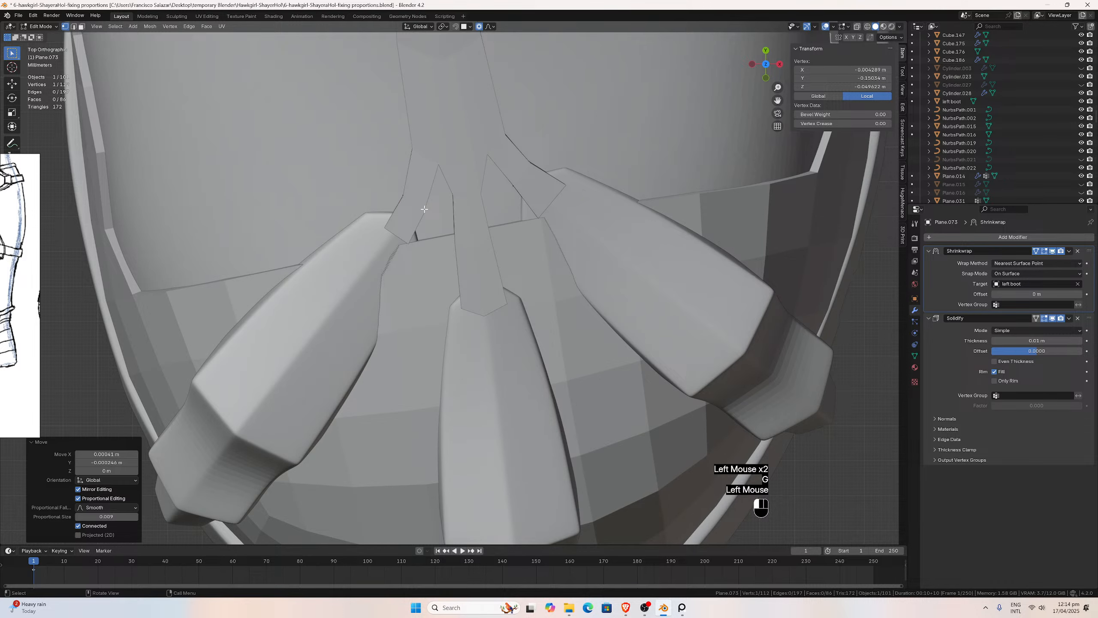
# Adjust the left prong's two tip corners outward to widen its end.
pyautogui.click(412, 241)
pyautogui.press('g')
pyautogui.click(410, 244)
pyautogui.click(388, 228)
pyautogui.press('g')
pyautogui.click(382, 227)
# Refine the left prong's mid-length inner vertex with two small moves to even out the prong's width.
pyautogui.click(424, 210)
pyautogui.press('g')
pyautogui.click(407, 197)
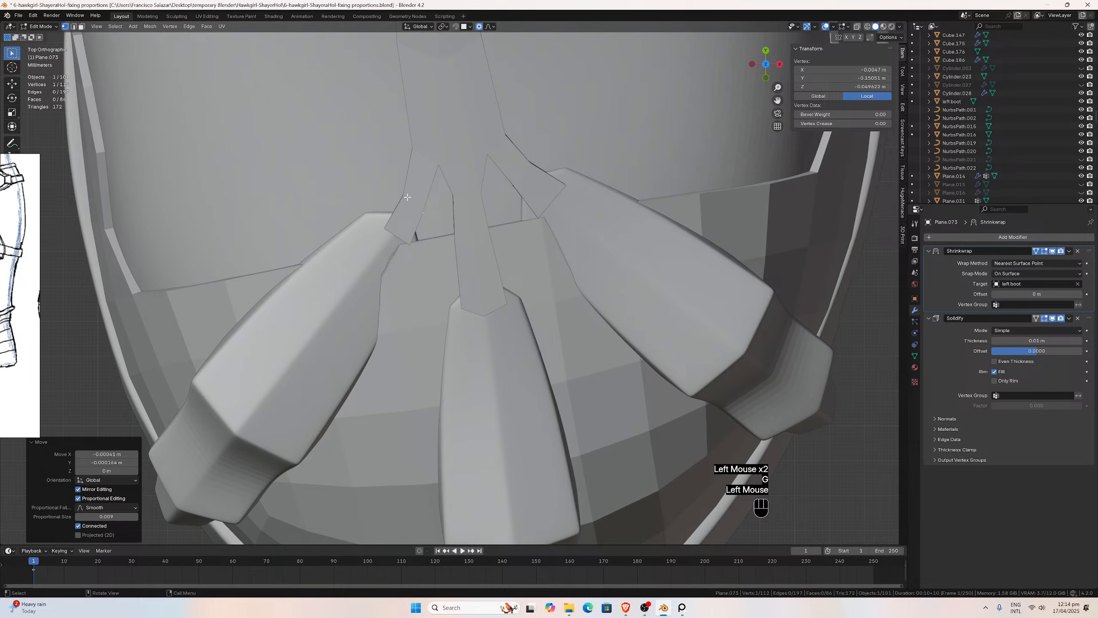
pyautogui.press('g')
pyautogui.click(428, 203)
pyautogui.scroll(-3, 428, 203)
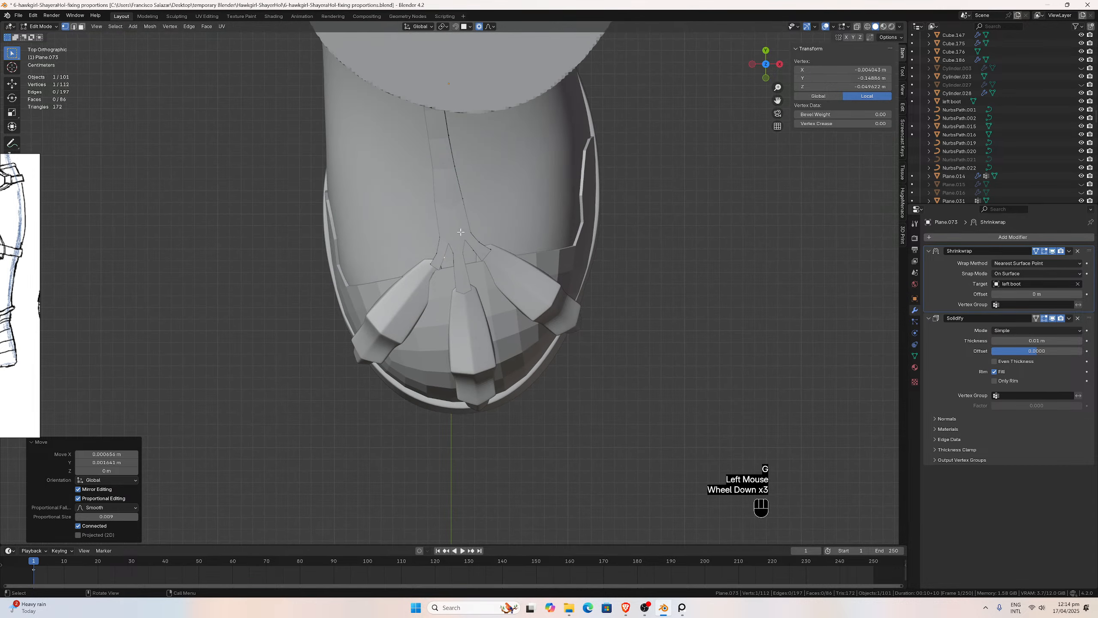
pyautogui.scroll(3, 468, 231)
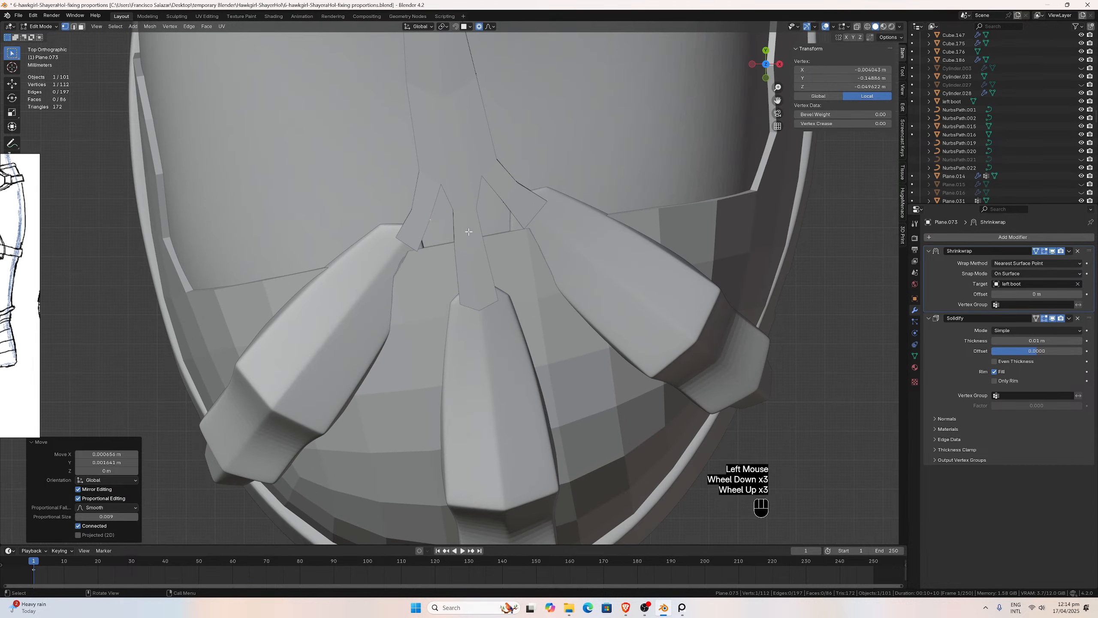
# Nudge the top vertex of the right gap about 0.0002 m toward the middle prong and slightly forward.
pyautogui.click(507, 217)
pyautogui.scroll(1, 505, 209)
pyautogui.click(487, 149)
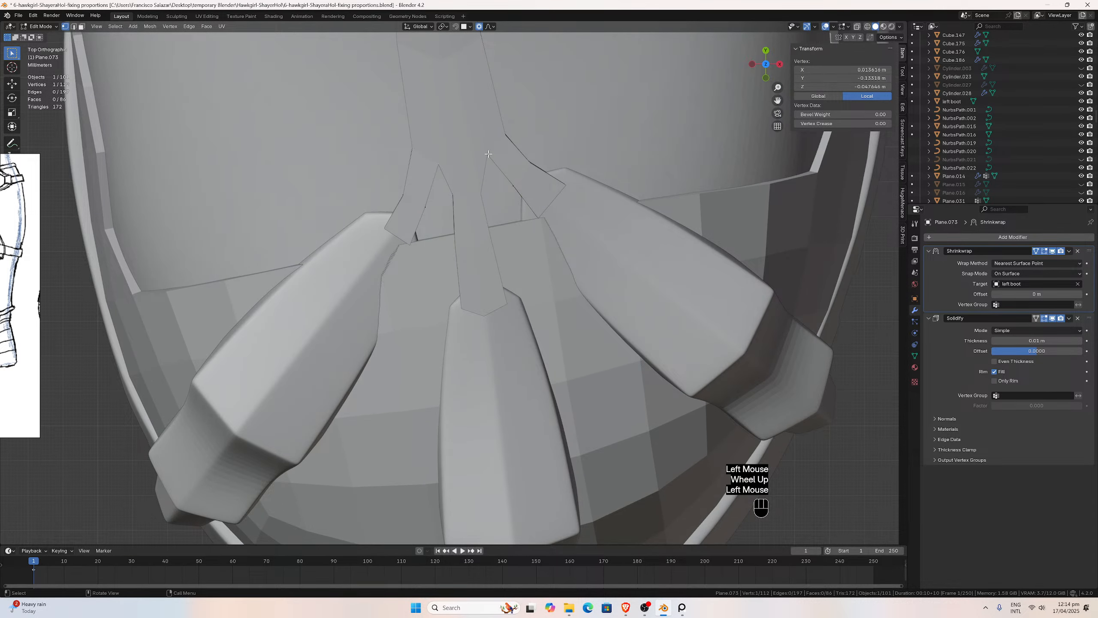
pyautogui.press('g')
pyautogui.click(486, 160)
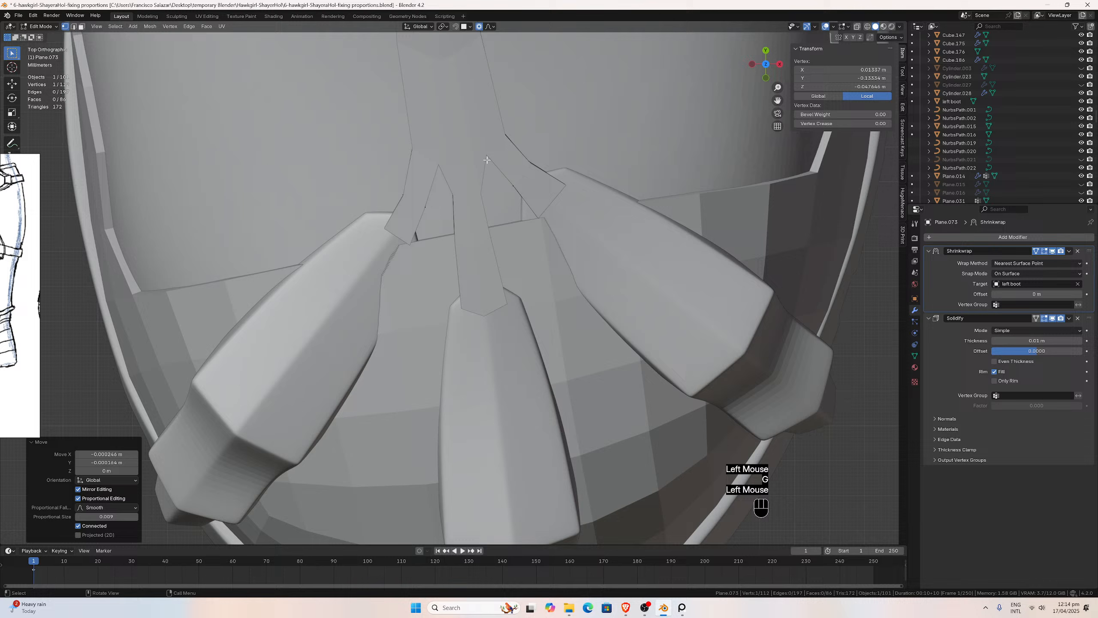
# Fine-tune the middle prong's upper right and upper left vertices to balance the prong's sides.
pyautogui.click(476, 197)
pyautogui.press('g')
pyautogui.click(482, 195)
pyautogui.click(451, 195)
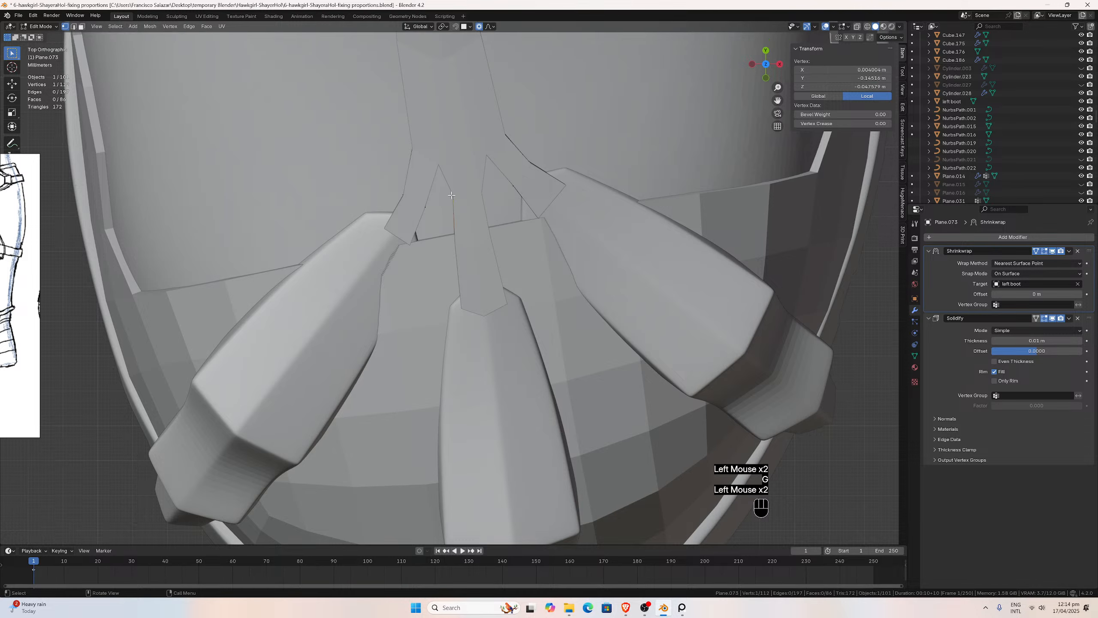
pyautogui.press('g')
pyautogui.click(452, 196)
# Shift the right gap's top vertex and the right prong's outer branching vertex about 0.0005 m toward the middle prong.
pyautogui.click(487, 153)
pyautogui.press('g')
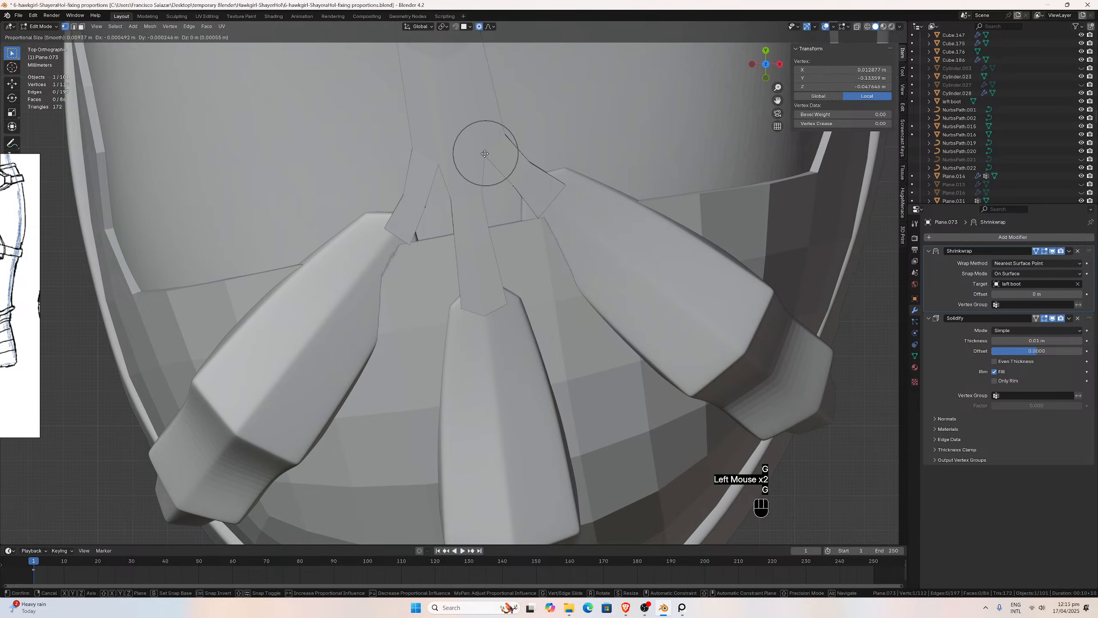
pyautogui.click(484, 153)
pyautogui.click(503, 132)
pyautogui.press('g')
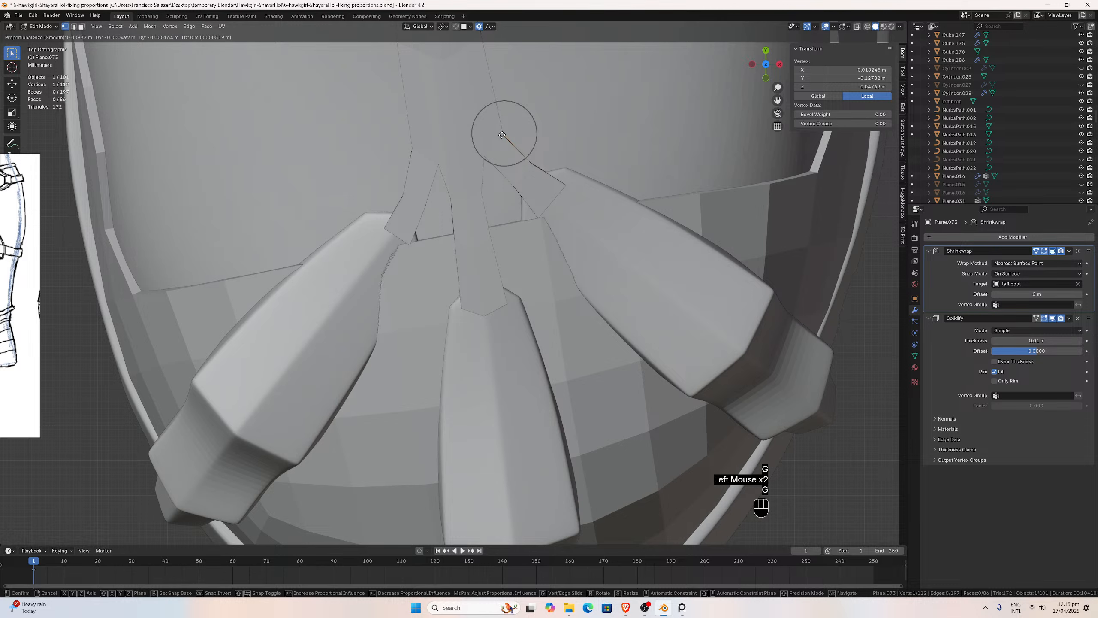
pyautogui.click(502, 134)
# Move the right prong's mid-length outer and inner vertices slightly toward the middle prong to smooth its sides.
pyautogui.scroll(-1, 503, 143)
pyautogui.click(512, 183)
pyautogui.press('g')
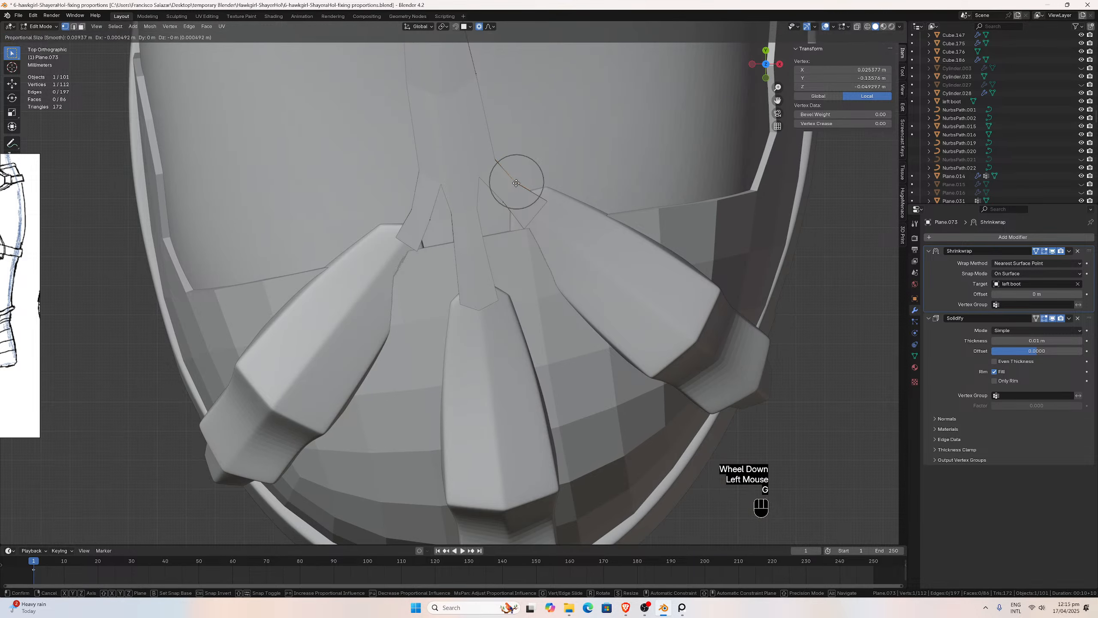
pyautogui.click(515, 191)
pyautogui.click(506, 200)
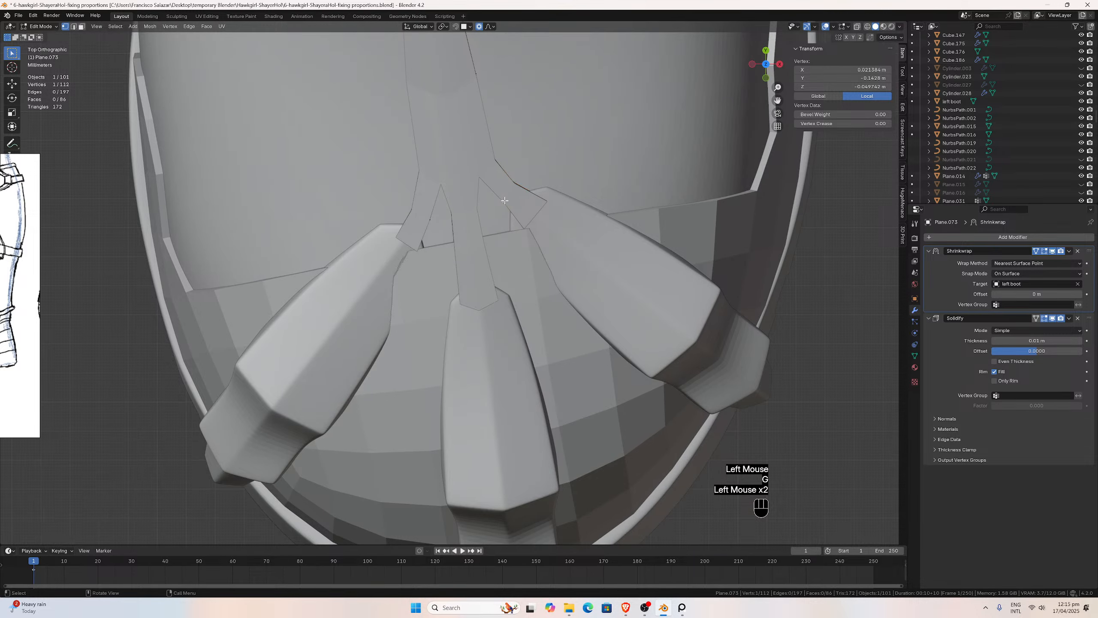
pyautogui.press('g')
pyautogui.click(503, 201)
pyautogui.scroll(-2, 497, 207)
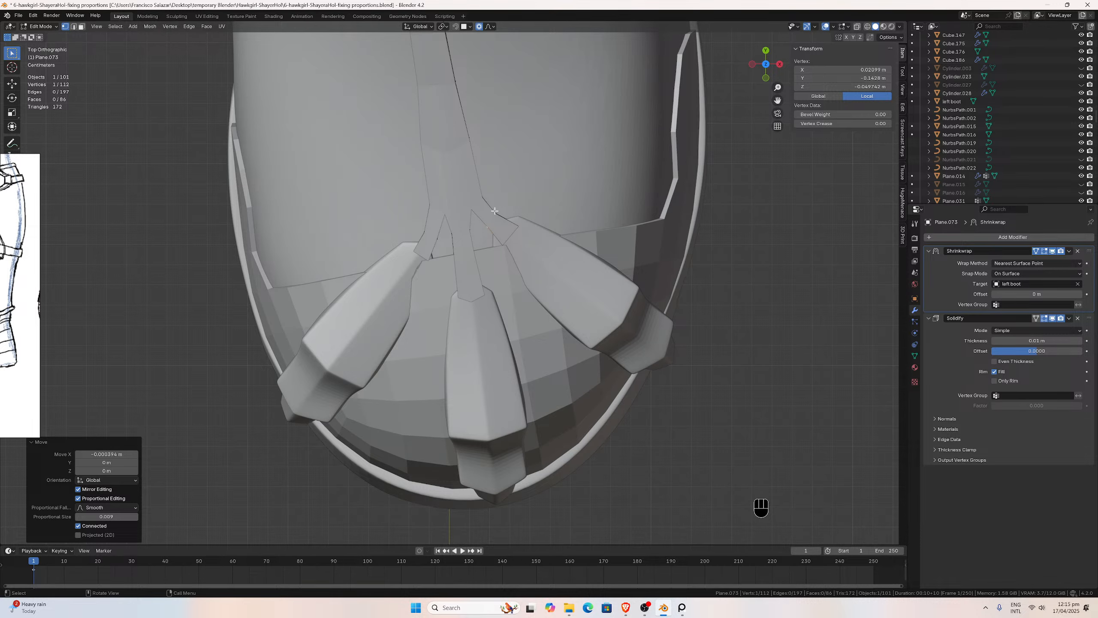
pyautogui.scroll(1, 495, 210)
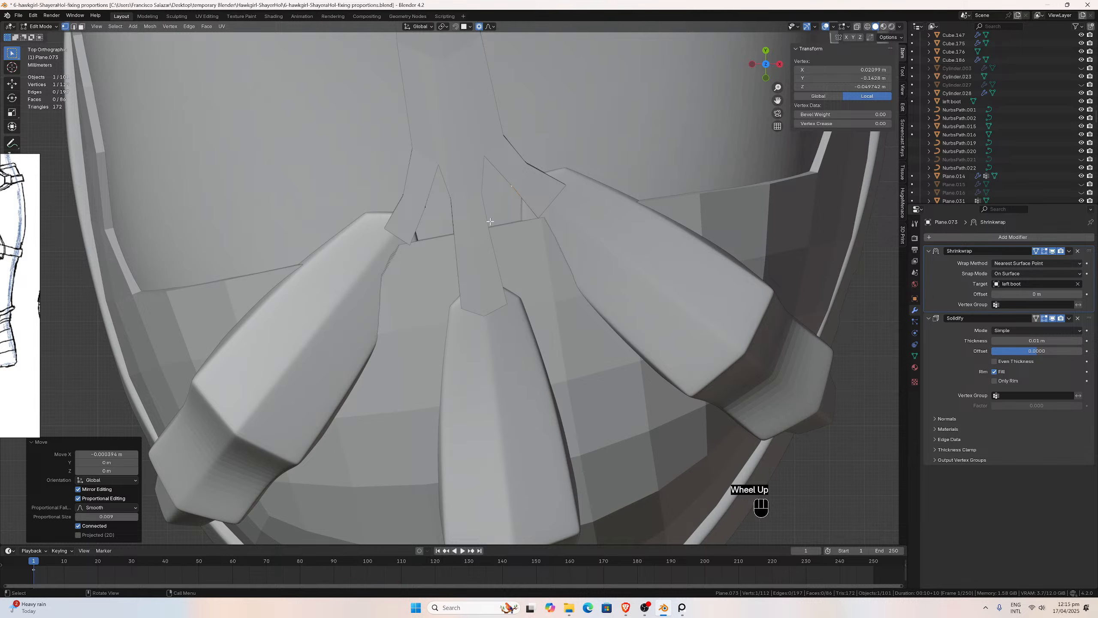
# Examine the three-pronged strip on the whole boot from the front and from above in Object Mode.
pyautogui.scroll(-3, 490, 221)
pyautogui.press('Tab')
pyautogui.moveTo(463, 234); pyautogui.dragTo(461, 186, button='middle')
pyautogui.scroll(-3, 458, 143)
pyautogui.scroll(2, 451, 171)
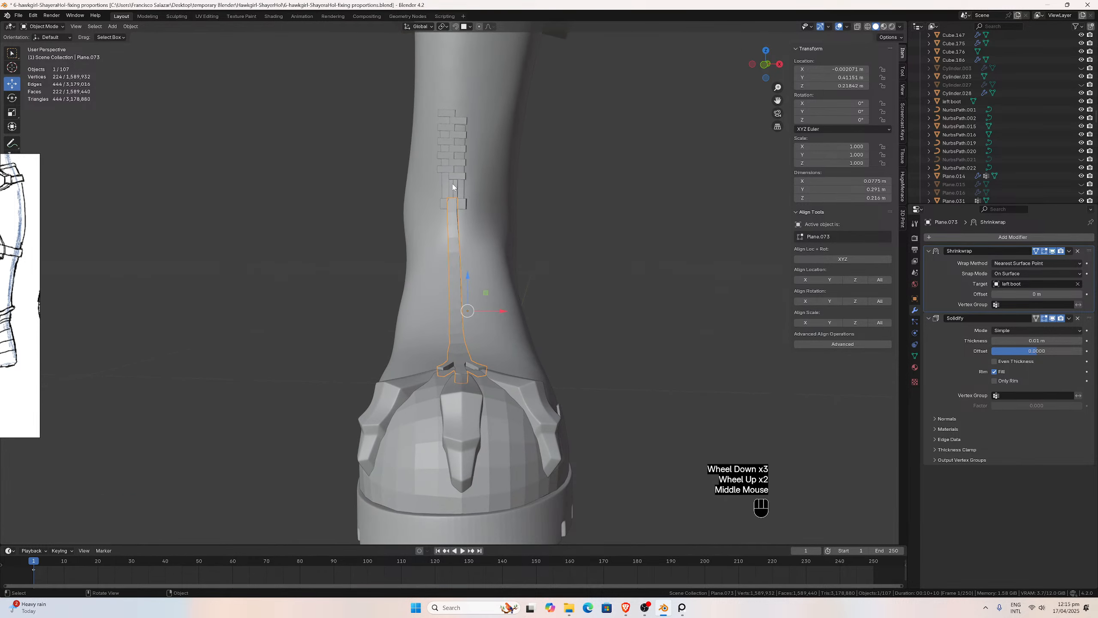
pyautogui.press('KP_7')
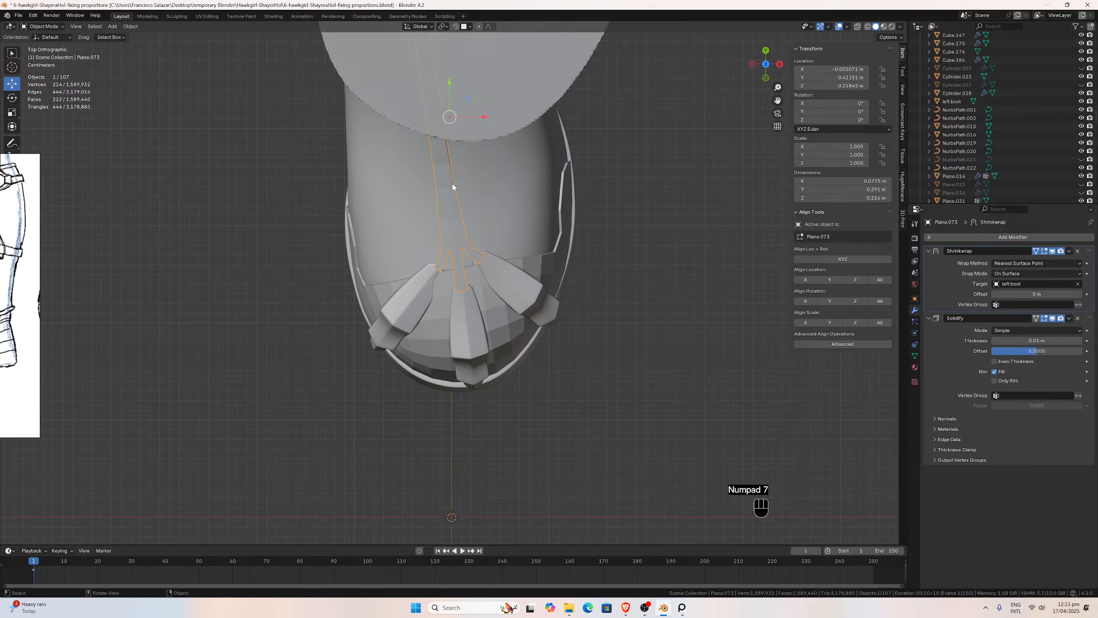
pyautogui.scroll(4, 452, 187)
pyautogui.scroll(-2, 451, 181)
pyautogui.scroll(1, 449, 181)
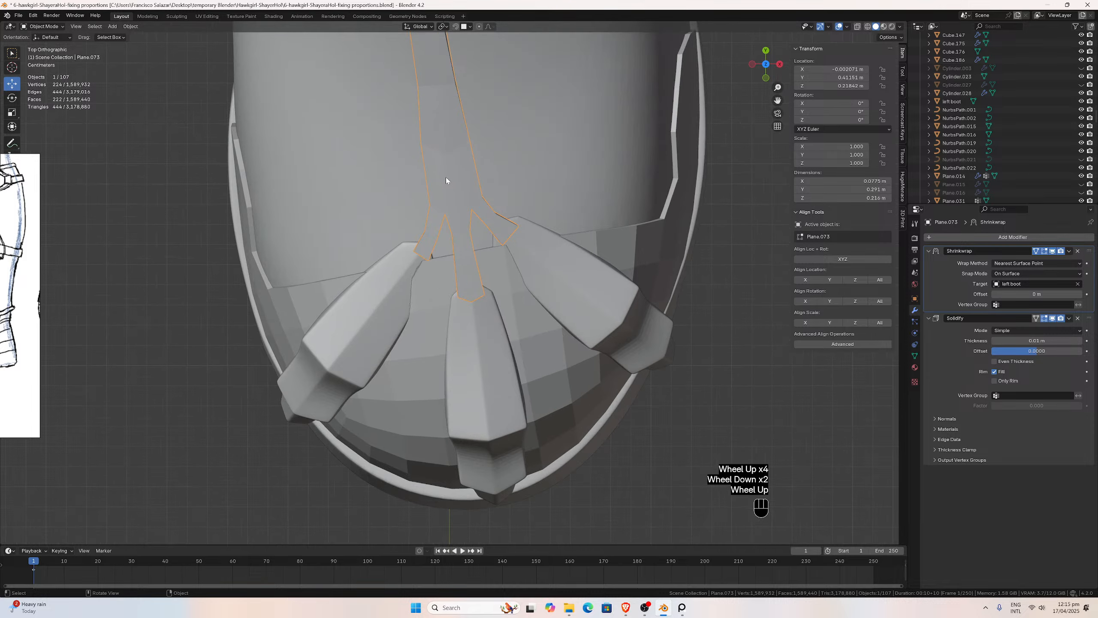
# Move the left and right side vertices of the strip's shaft above the prongs toward the toe, the right one by about 0.0024 m.
pyautogui.press('Tab')
pyautogui.click(419, 146)
pyautogui.press('g')
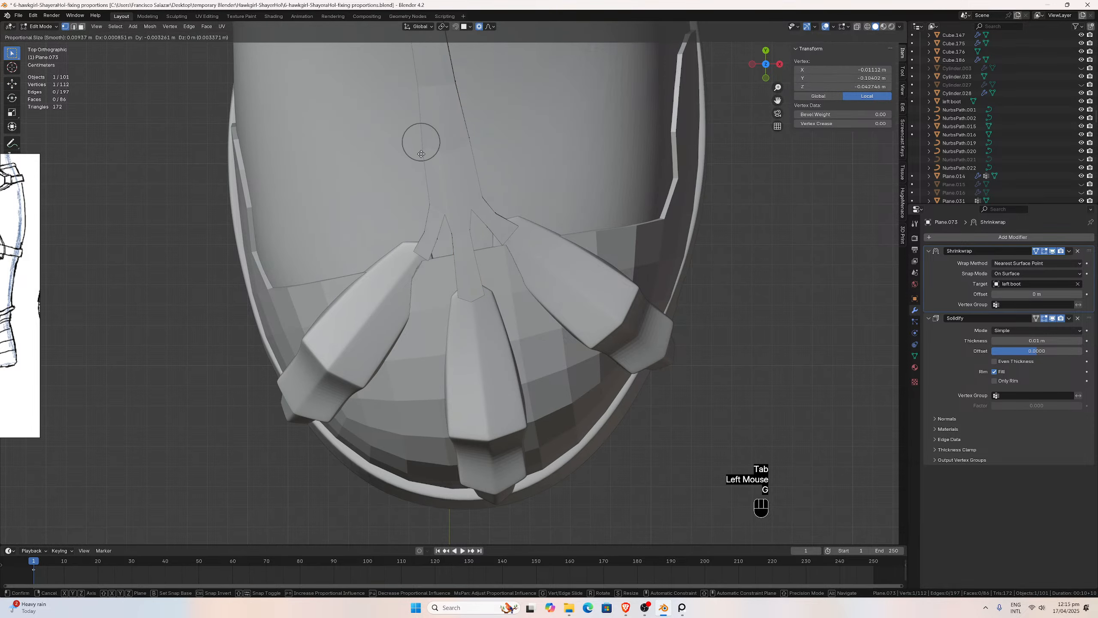
pyautogui.click(423, 156)
pyautogui.click(469, 142)
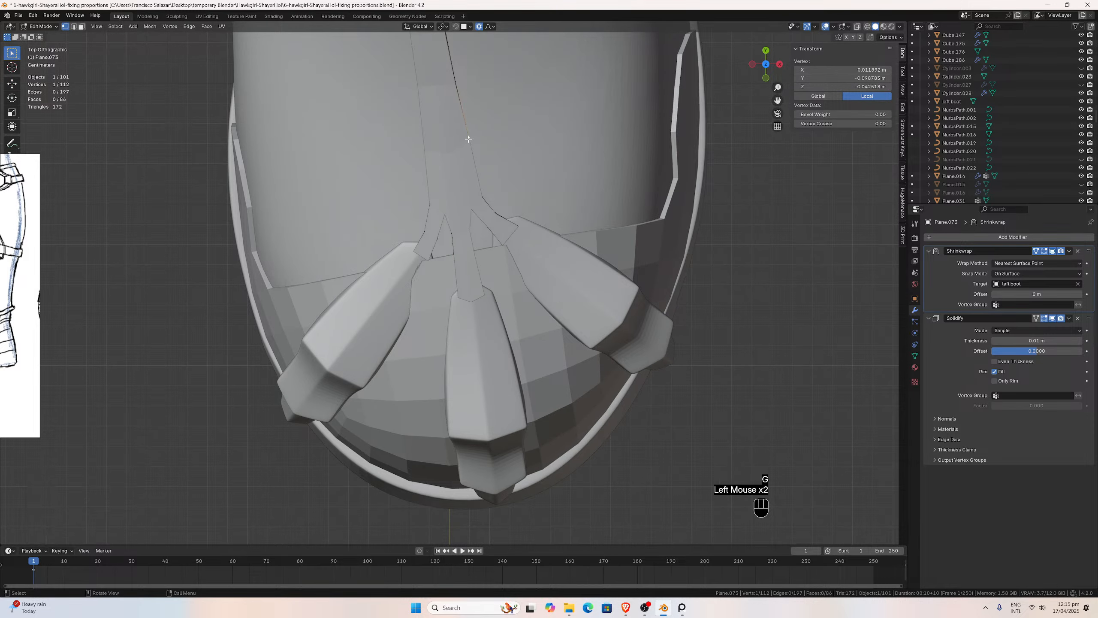
pyautogui.press('g')
pyautogui.click(469, 142)
# Inspect the strip's outline and its fit against the boot surface from the top, oblique, side and front views.
pyautogui.scroll(-4, 469, 142)
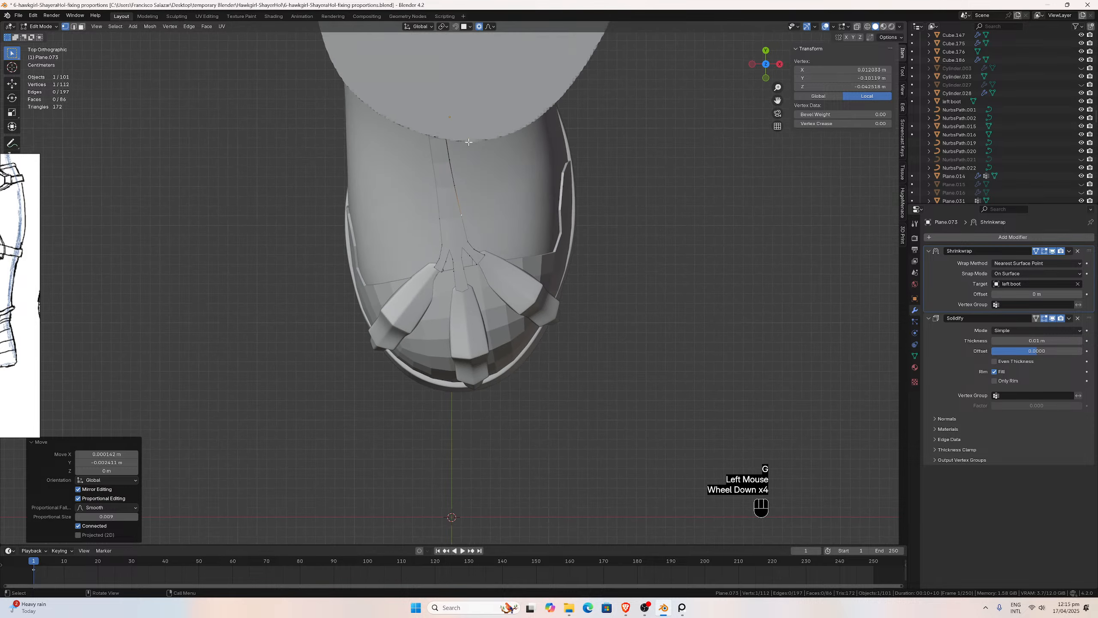
pyautogui.scroll(3, 460, 194)
pyautogui.scroll(-2, 460, 193)
pyautogui.moveTo(460, 193); pyautogui.dragTo(565, 117, button='middle')
pyautogui.moveTo(505, 128); pyautogui.dragTo(435, 132, button='middle')
pyautogui.scroll(2, 435, 133)
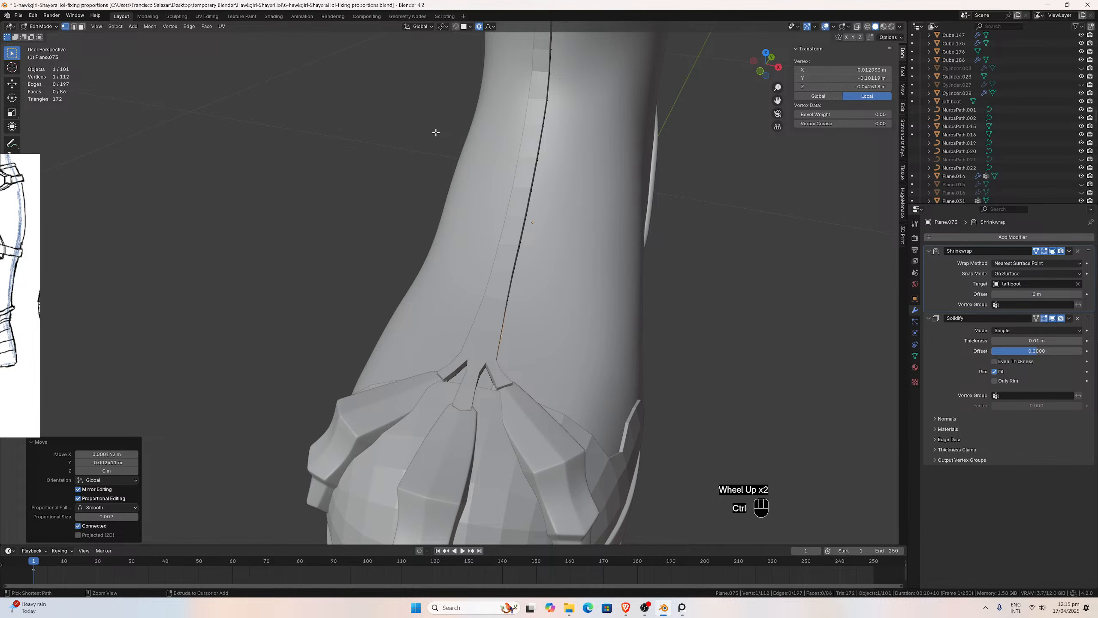
pyautogui.press('ctrl+KP_1')
pyautogui.press('ctrl+KP_3')
pyautogui.press('KP_3')
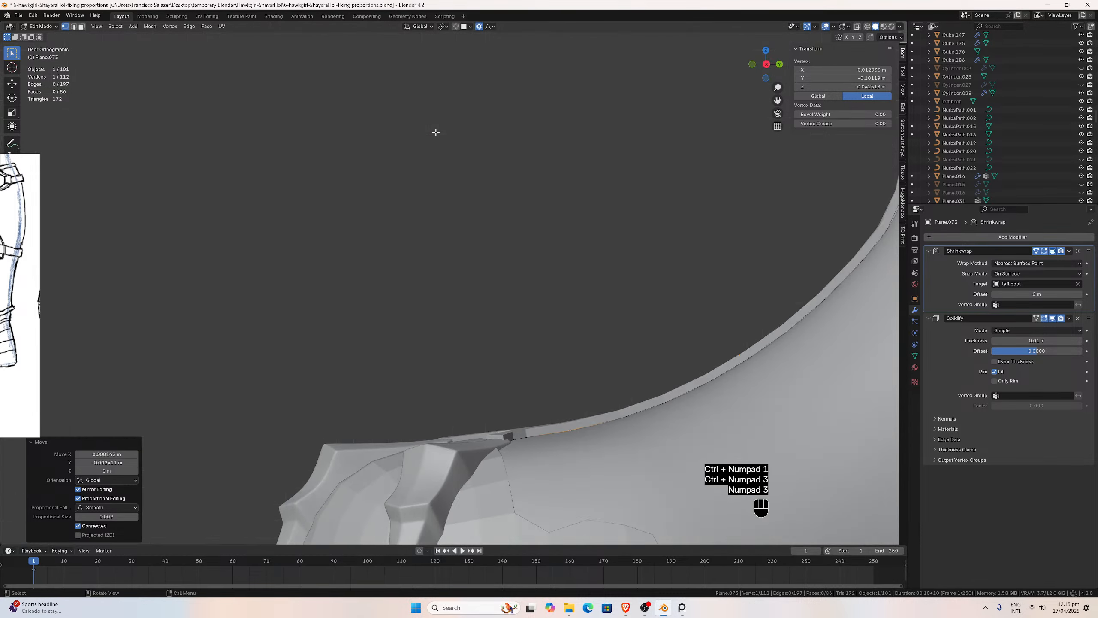
pyautogui.press('KP_1')
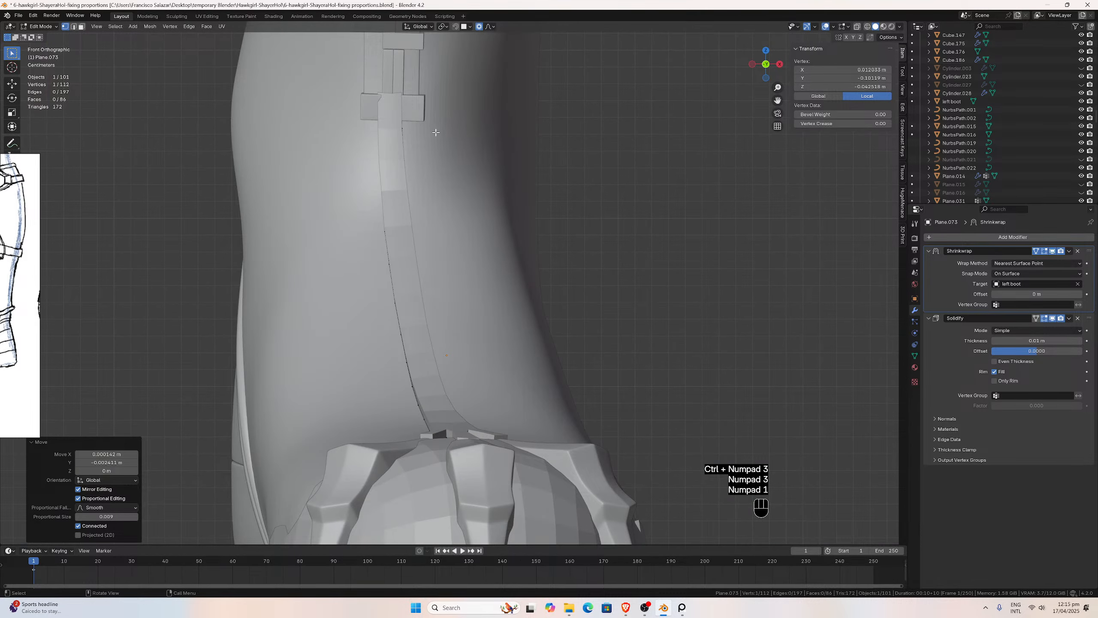
pyautogui.moveTo(416, 187); pyautogui.dragTo(473, 182, button='middle')
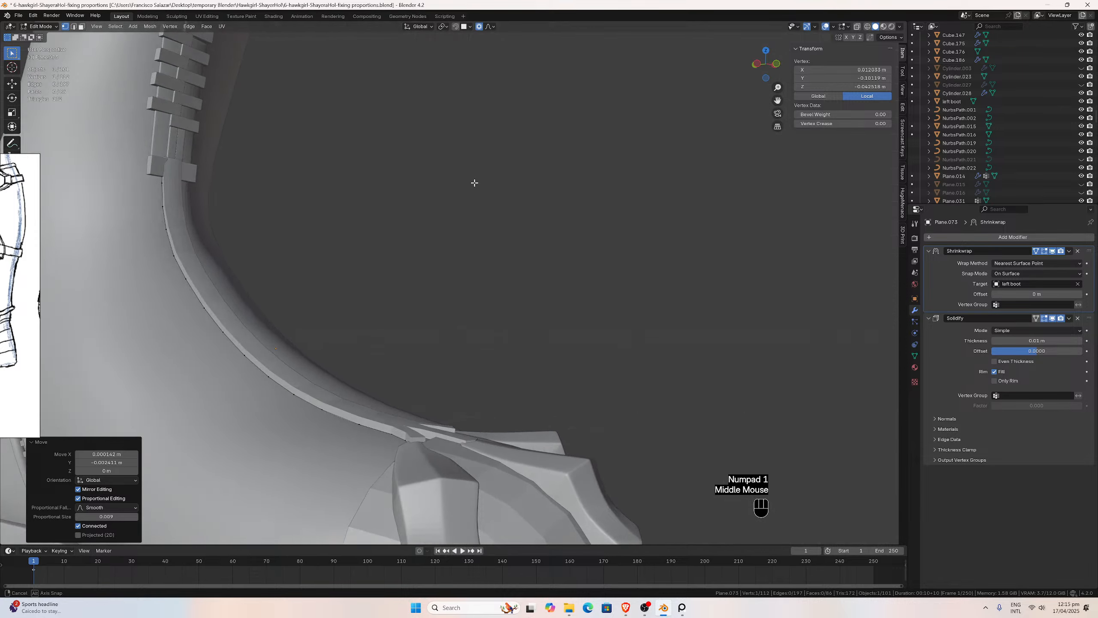
pyautogui.scroll(-2, 480, 181)
pyautogui.moveTo(448, 273); pyautogui.dragTo(598, 306, button='middle')
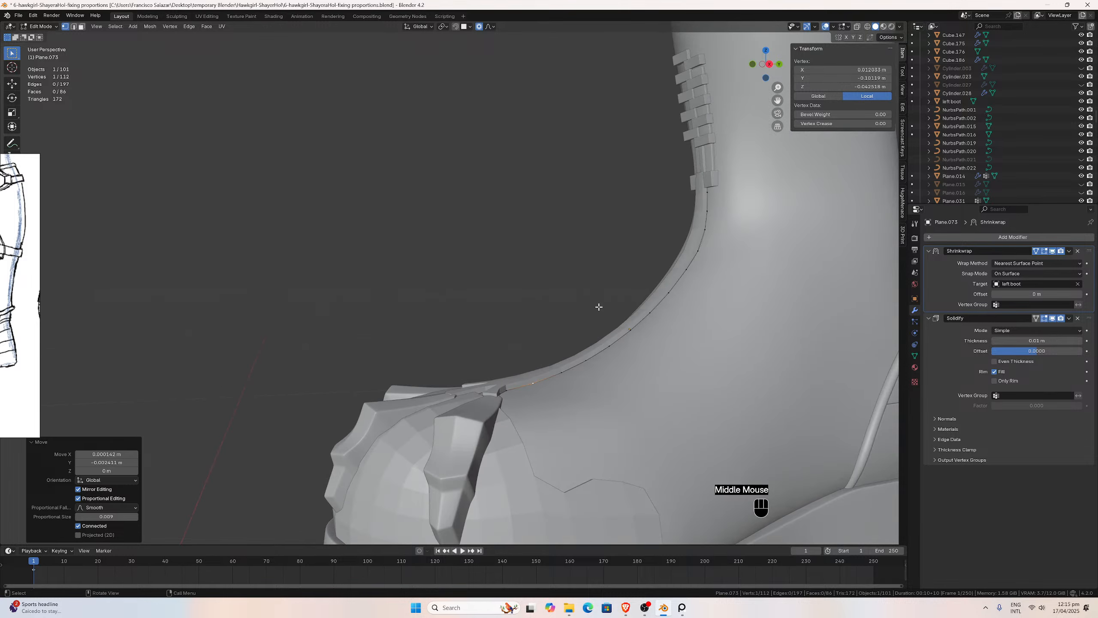
pyautogui.press('KP_1')
pyautogui.press('KP_3')
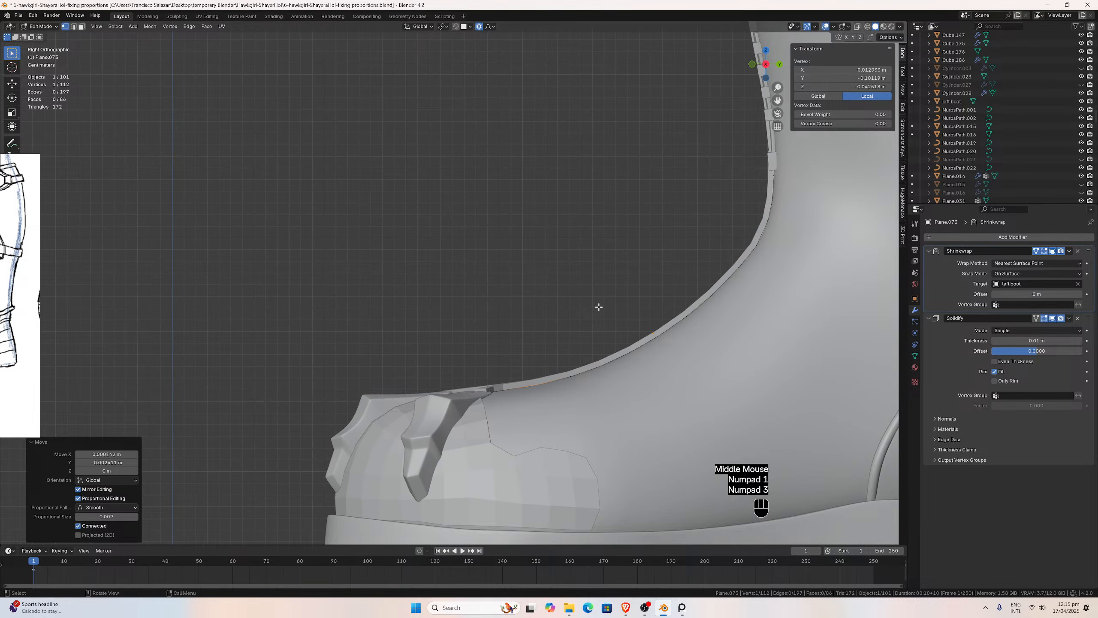
pyautogui.press('KP_1')
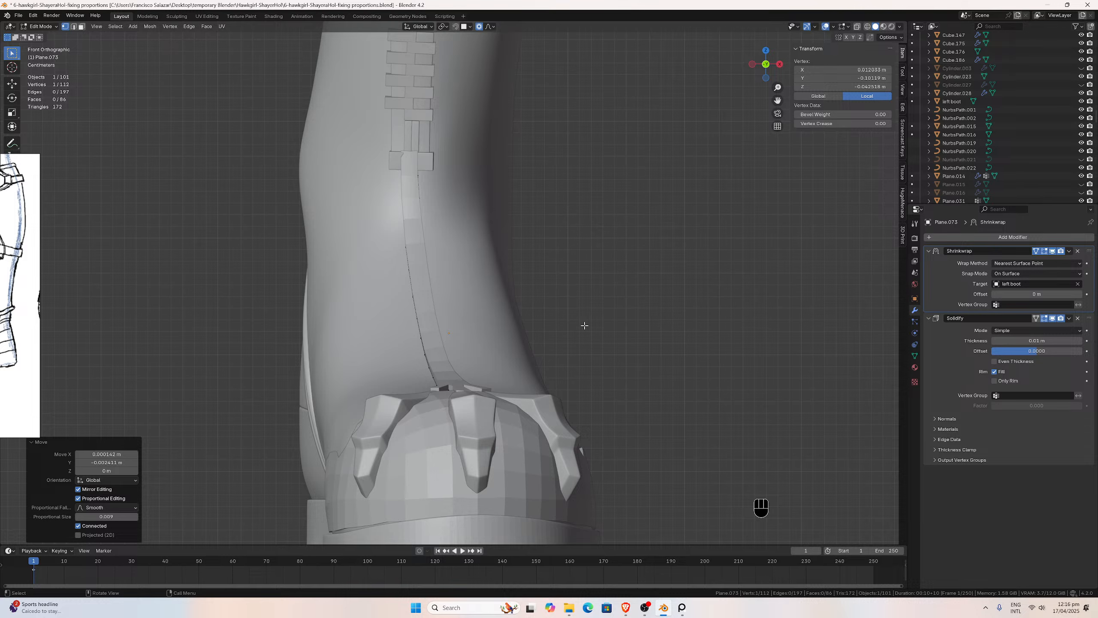
# Duplicate the strip in place and move the copy to the boots - backup collection.
pyautogui.press('Tab')
pyautogui.hotkey('shift', 'd')
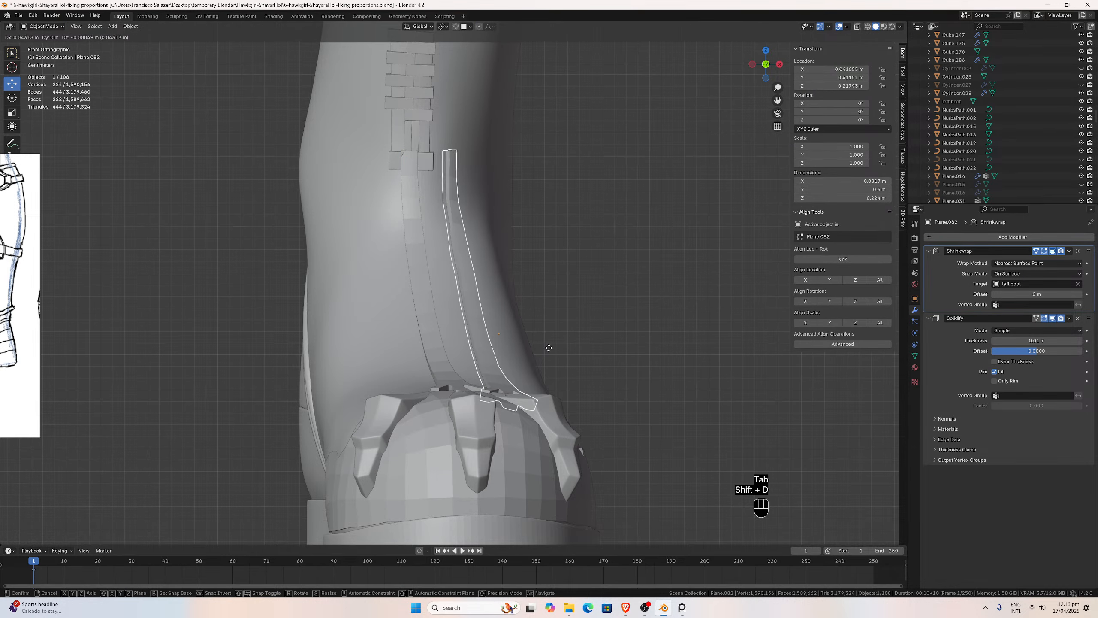
pyautogui.press('Escape')
pyautogui.press('m')
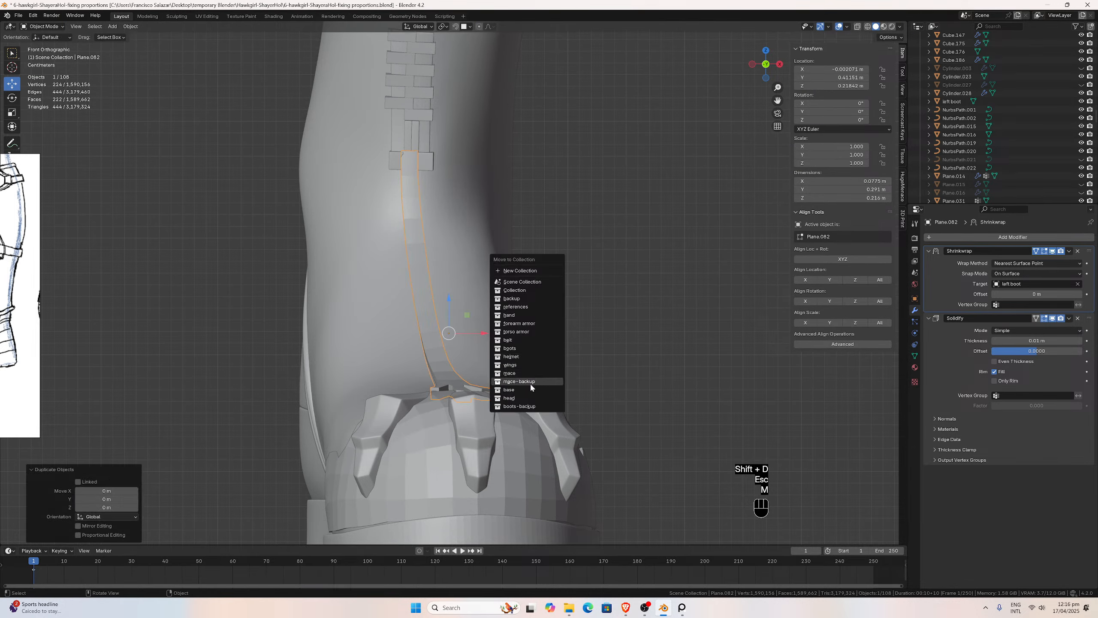
pyautogui.click(523, 406)
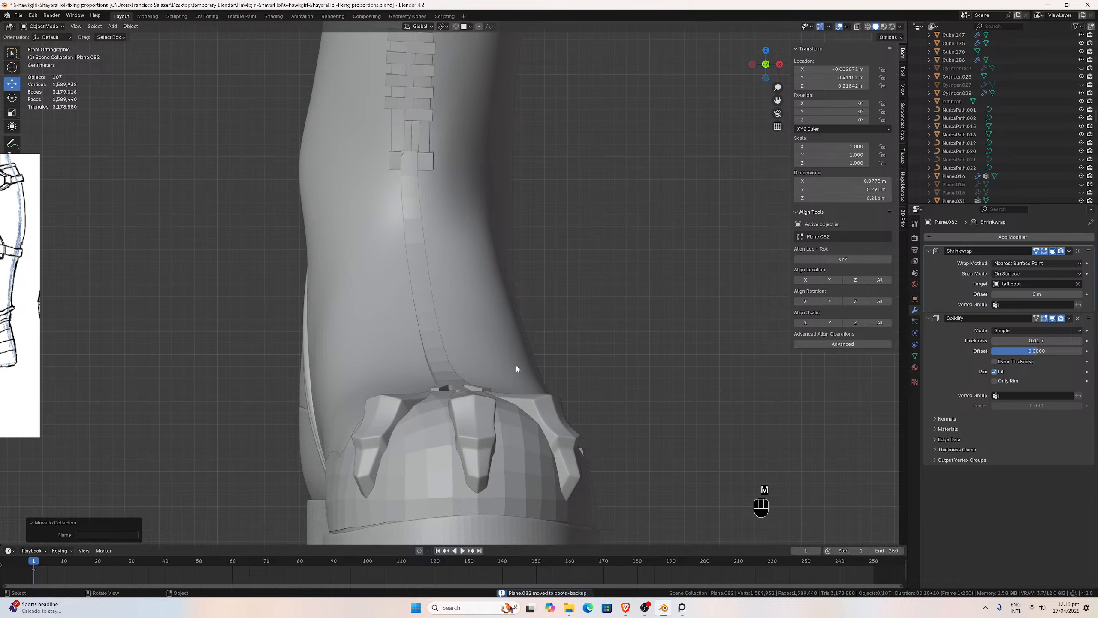
# Select the original strip and convert it to a mesh so its Shrinkwrap and Solidify modifiers are baked in.
pyautogui.click(460, 388)
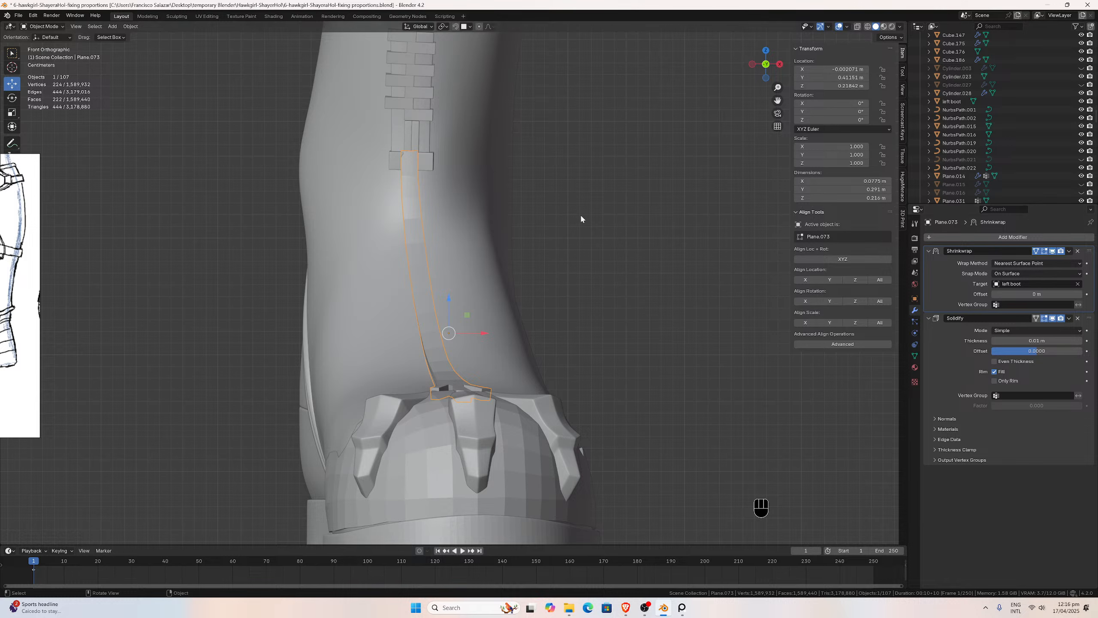
pyautogui.click(82, 17)
pyautogui.click(102, 18)
pyautogui.click(131, 27)
pyautogui.moveTo(162, 271)
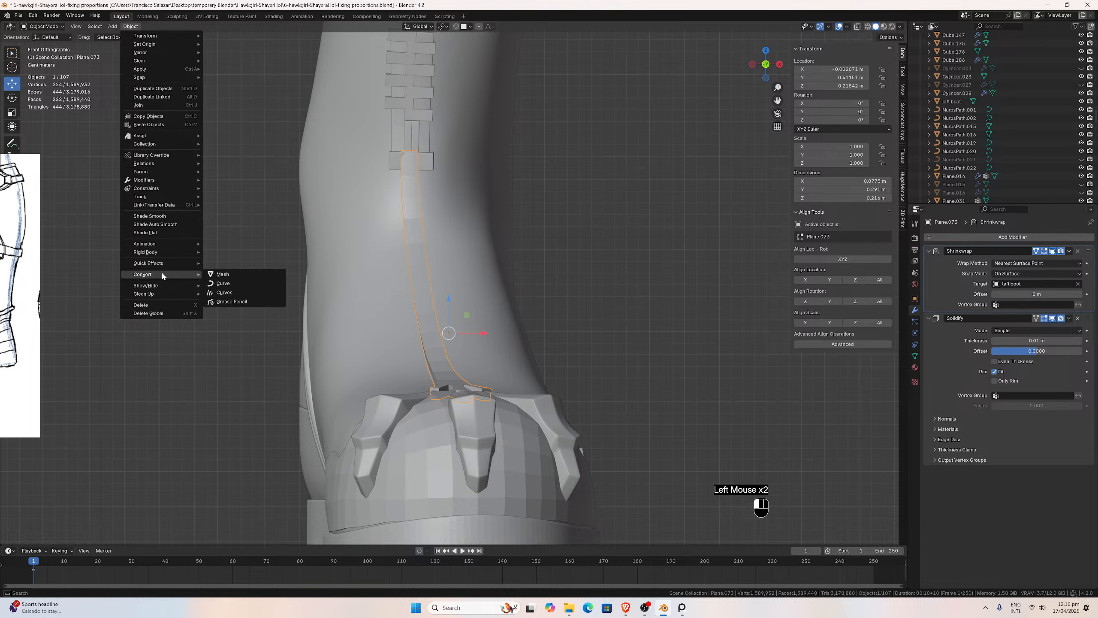
pyautogui.click(225, 275)
pyautogui.moveTo(466, 387); pyautogui.dragTo(506, 428, button='middle')
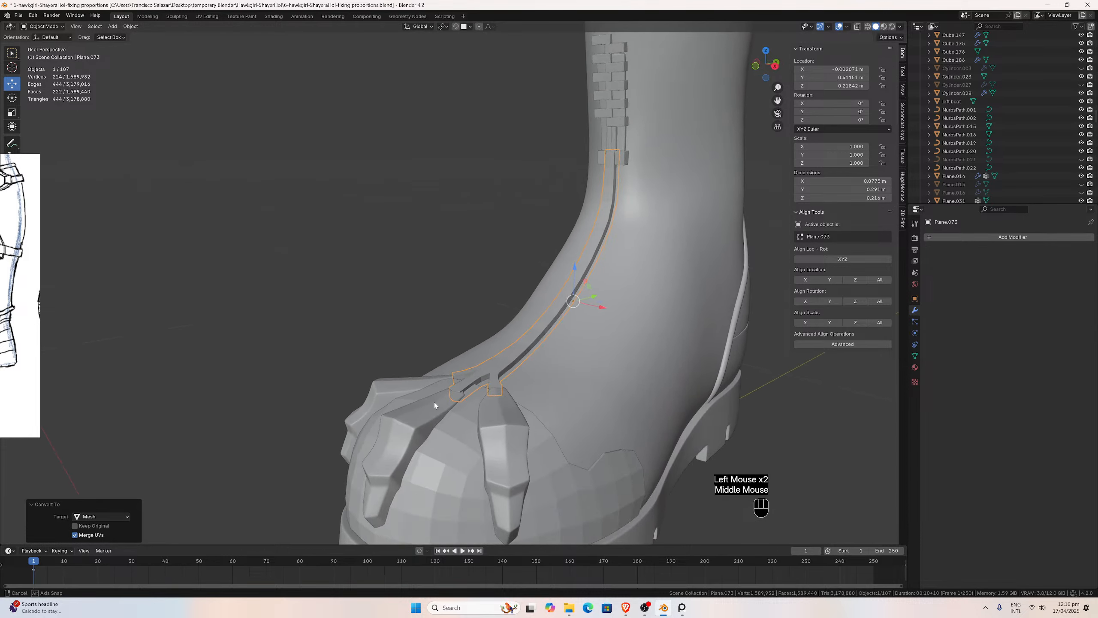
pyautogui.scroll(4, 508, 431)
pyautogui.click(953, 238)
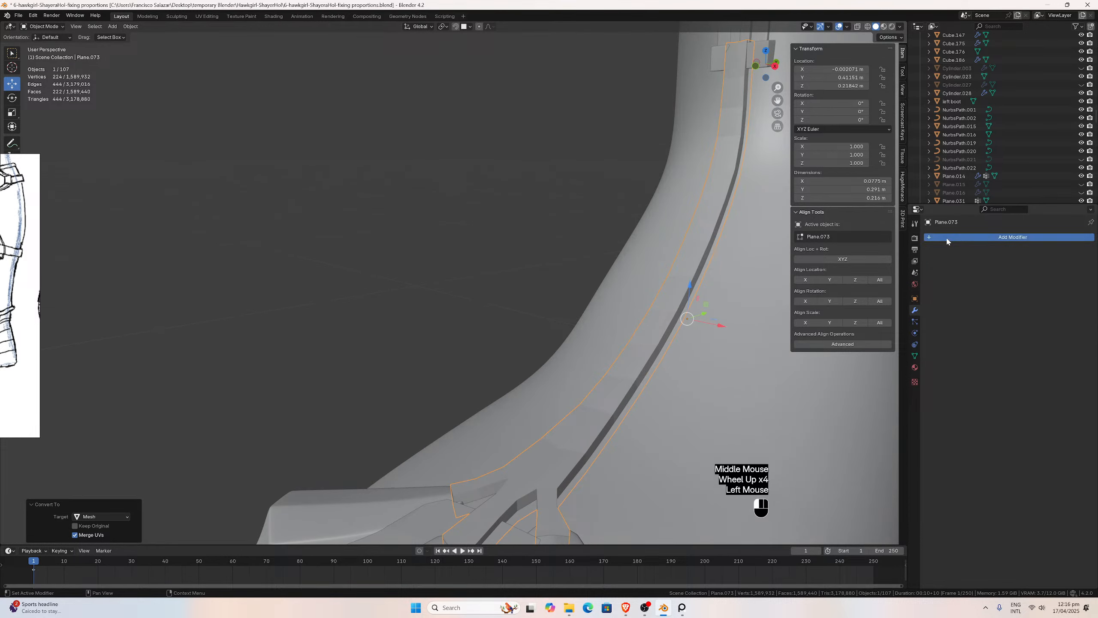
pyautogui.moveTo(951, 239)
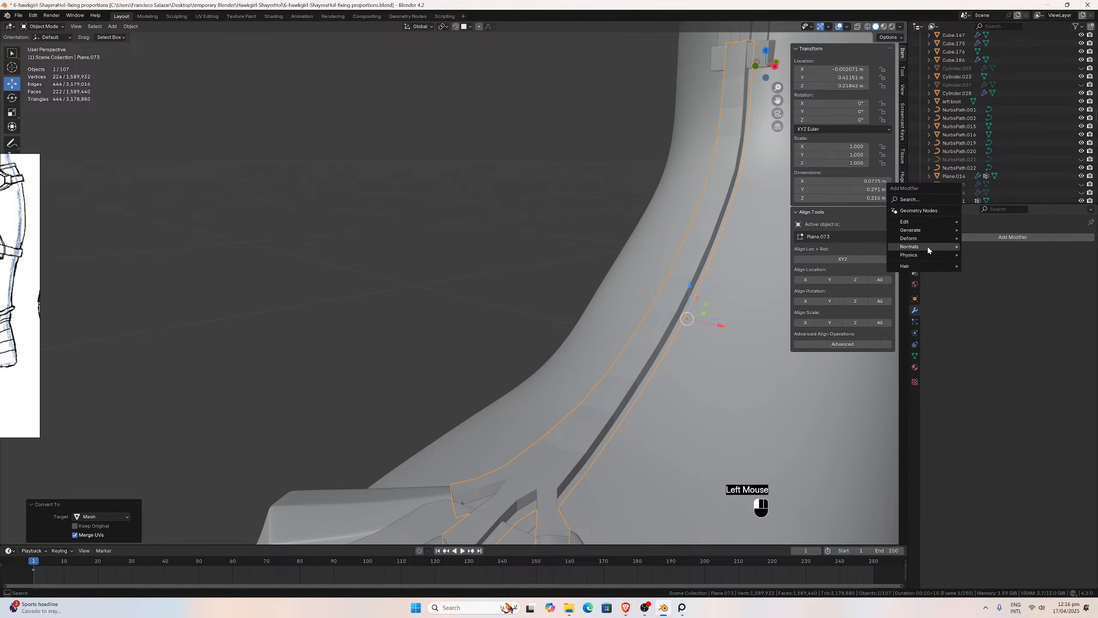
# Copy the Bevel and Subdivision modifiers from the heel band onto the strip.
pyautogui.scroll(-2, 672, 265)
pyautogui.scroll(-4, 622, 246)
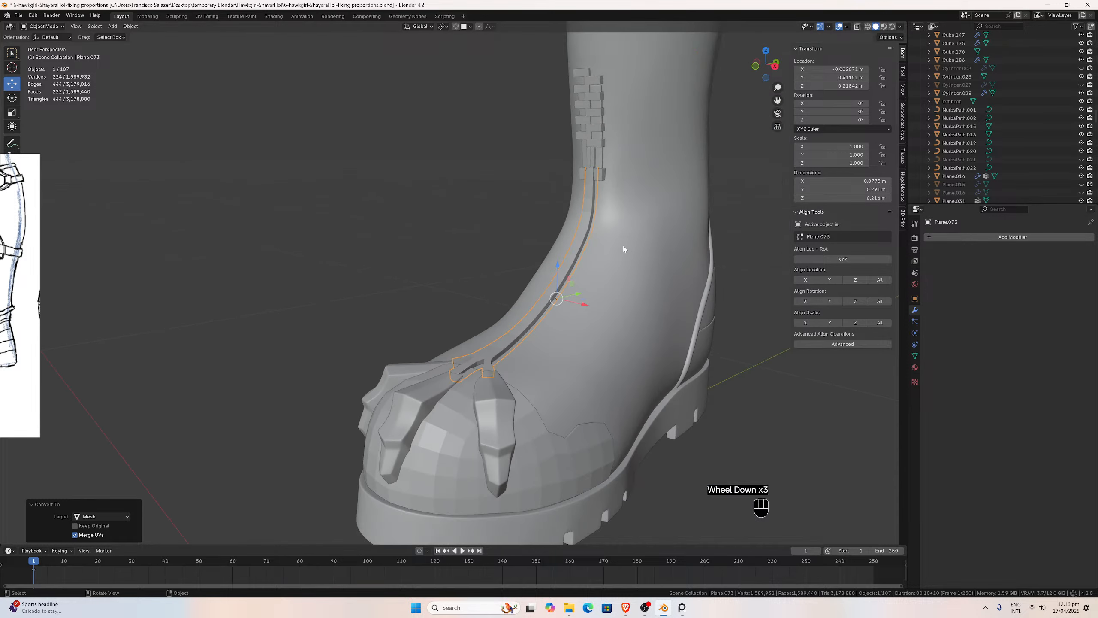
pyautogui.moveTo(623, 246); pyautogui.dragTo(535, 306, button='middle')
pyautogui.keyDown('shift'); pyautogui.click(670, 321); pyautogui.keyUp('shift')
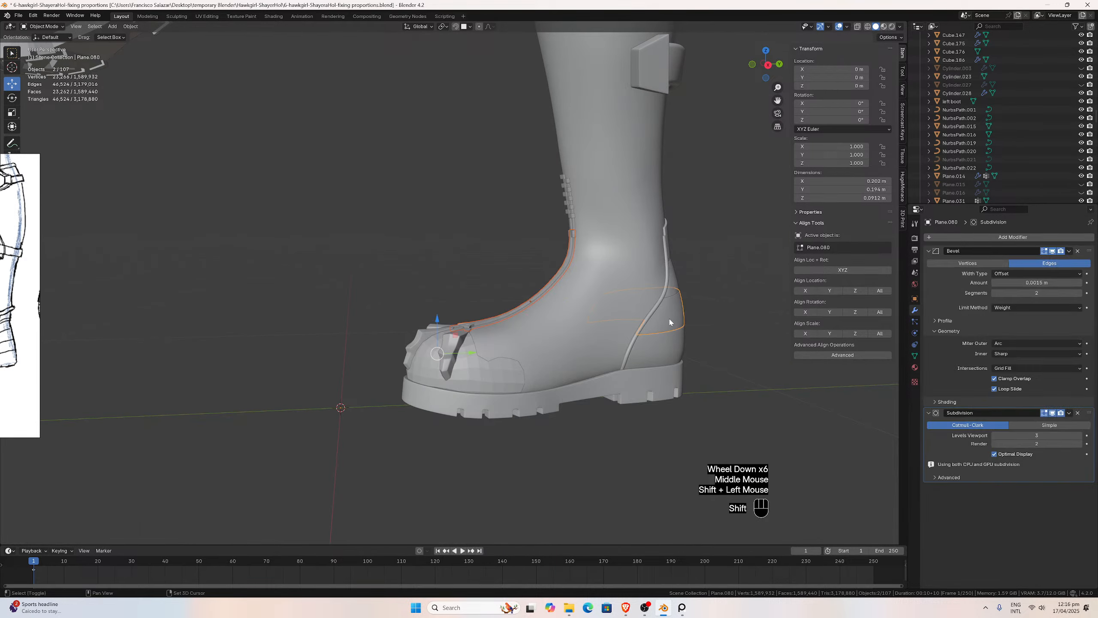
pyautogui.hotkey('ctrl', 'l')
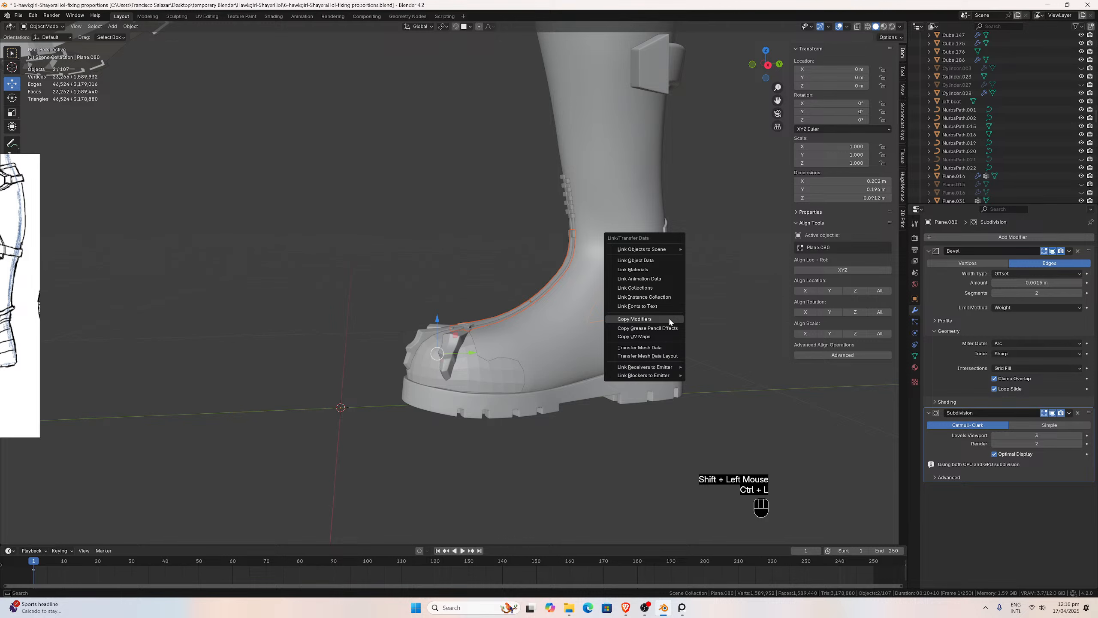
pyautogui.click(669, 321)
# Isolate the strip in local view and start editing its mesh in edge selection mode.
pyautogui.scroll(3, 576, 321)
pyautogui.moveTo(575, 321); pyautogui.dragTo(613, 363, button='middle')
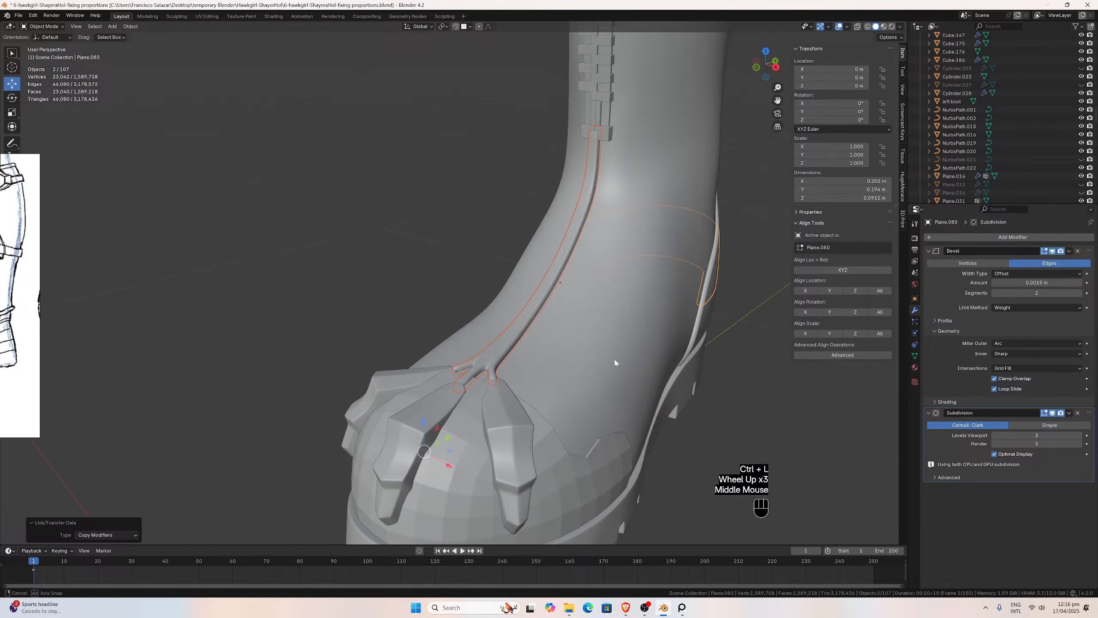
pyautogui.scroll(3, 502, 358)
pyautogui.click(488, 382)
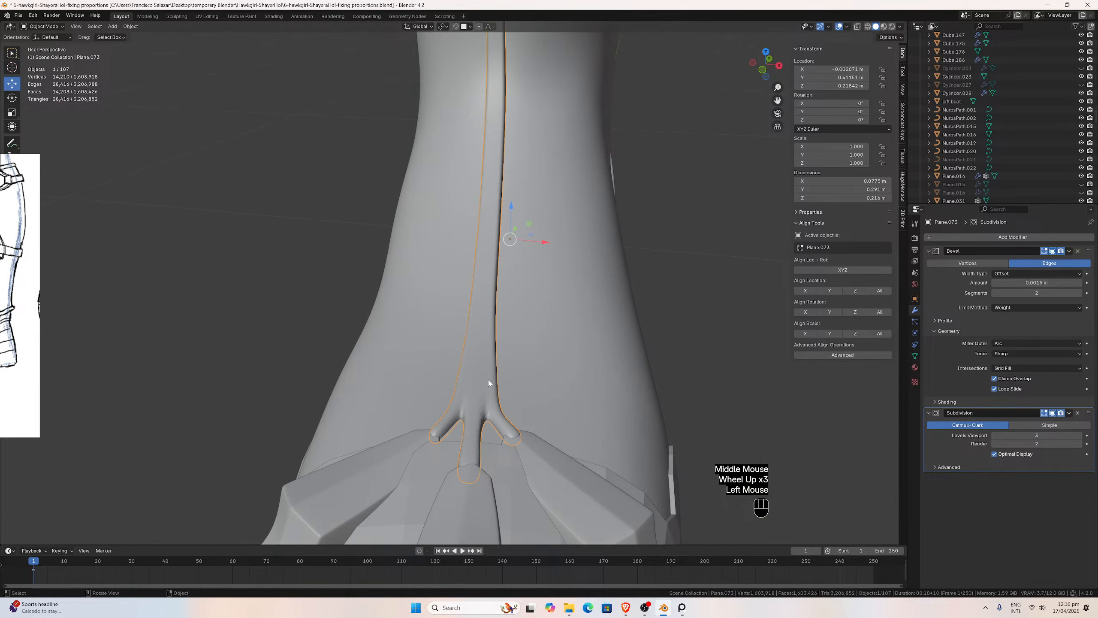
pyautogui.press('/')
pyautogui.press('Tab')
pyautogui.scroll(1, 495, 392)
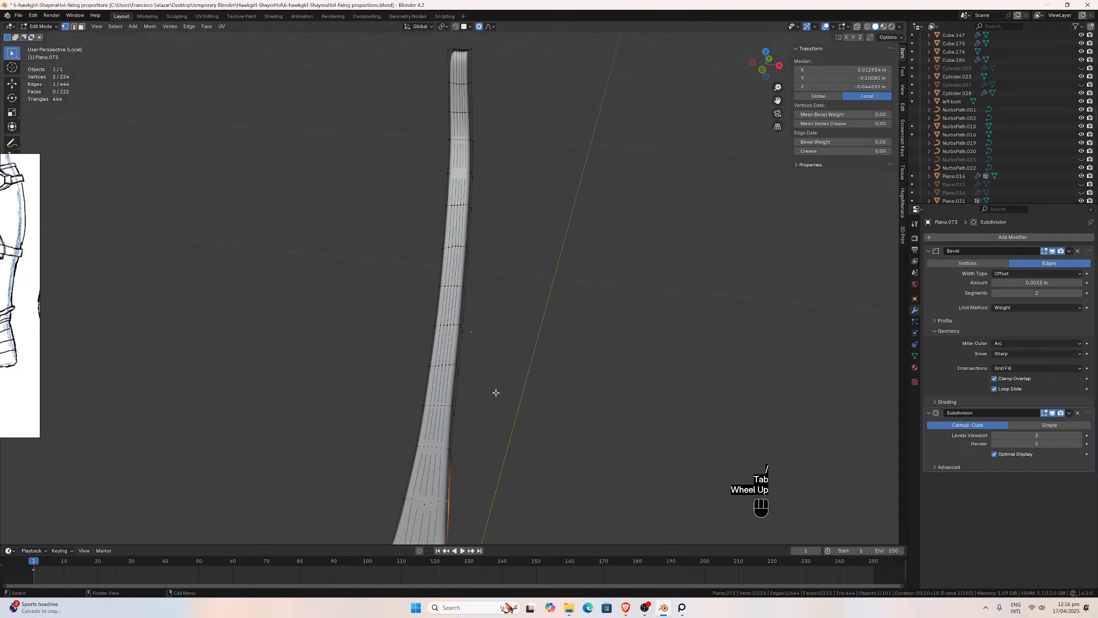
pyautogui.moveTo(495, 393); pyautogui.dragTo(497, 320, button='middle')
pyautogui.scroll(1, 497, 320)
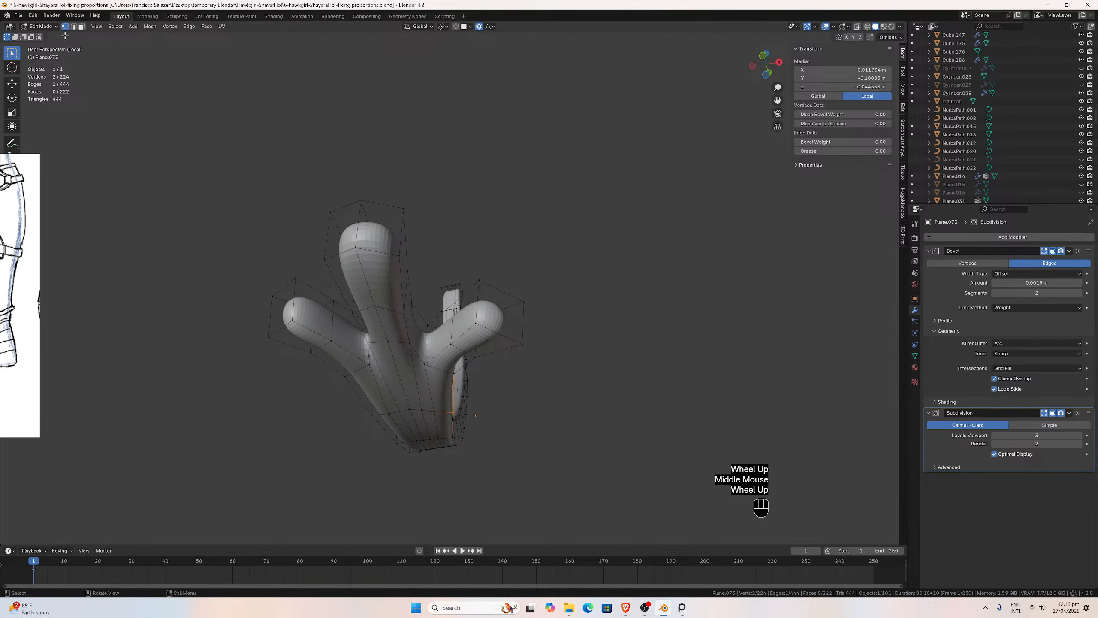
pyautogui.click(73, 27)
pyautogui.click(340, 355)
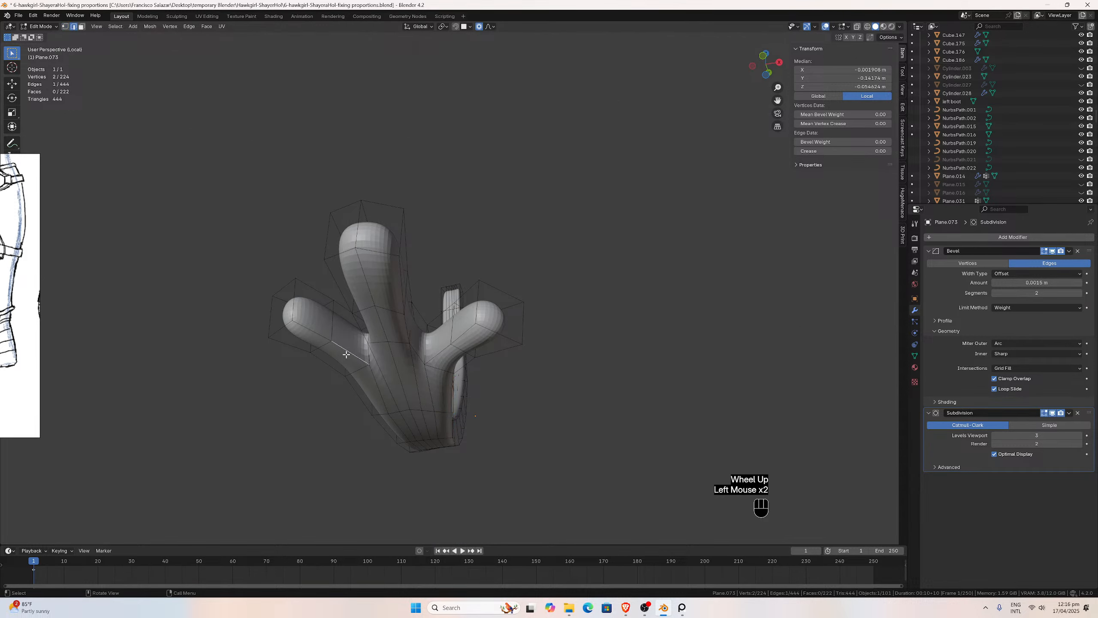
pyautogui.keyDown('alt'); pyautogui.click(346, 354); pyautogui.keyUp('alt')
pyautogui.moveTo(357, 347); pyautogui.dragTo(464, 390, button='middle')
pyautogui.keyDown('alt'); pyautogui.keyDown('shift'); pyautogui.click(444, 379); pyautogui.keyUp('shift'); pyautogui.keyUp('alt')
pyautogui.moveTo(484, 437); pyautogui.dragTo(529, 473, button='middle')
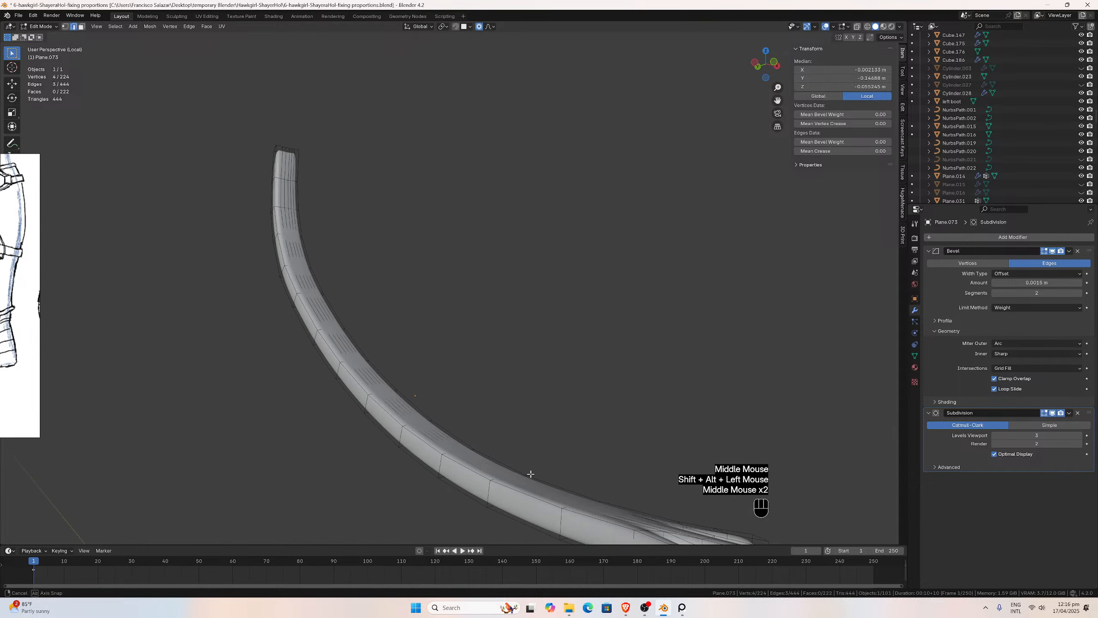
# Select the long front and back rim edge loops along both sides of the strip.
pyautogui.click(580, 517)
pyautogui.keyDown('alt'); pyautogui.click(580, 517); pyautogui.keyUp('alt')
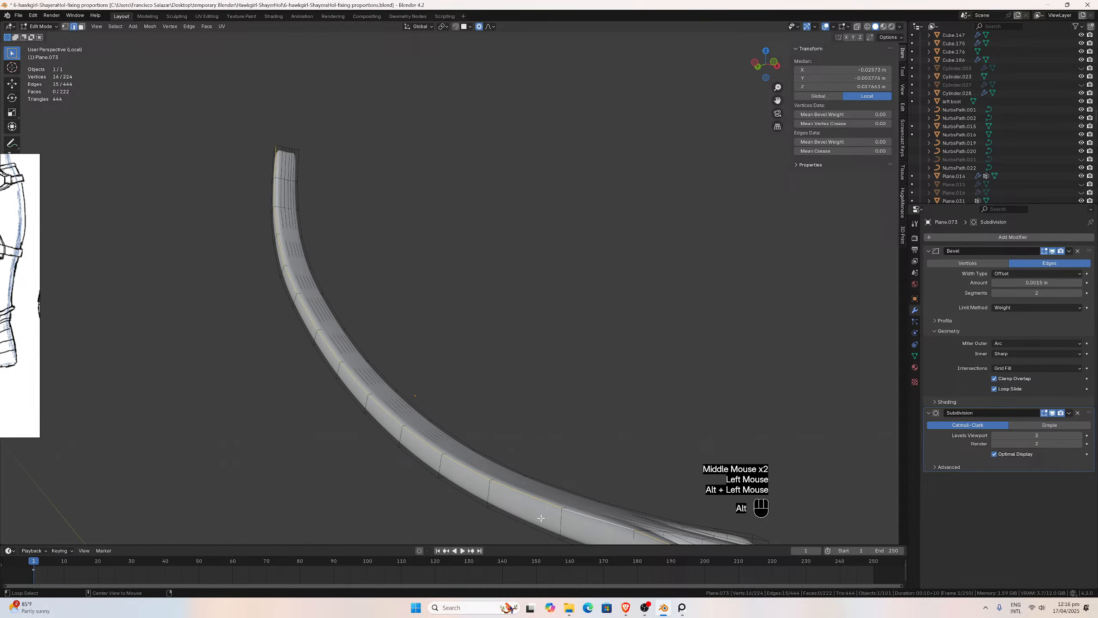
pyautogui.keyDown('alt'); pyautogui.keyDown('shift'); pyautogui.click(541, 518); pyautogui.keyUp('shift'); pyautogui.keyUp('alt')
pyautogui.moveTo(541, 517); pyautogui.dragTo(377, 525, button='middle')
pyautogui.keyDown('alt'); pyautogui.keyDown('shift'); pyautogui.click(389, 455); pyautogui.keyUp('shift'); pyautogui.keyUp('alt')
pyautogui.keyDown('alt'); pyautogui.keyDown('shift'); pyautogui.click(387, 486); pyautogui.keyUp('shift'); pyautogui.keyUp('alt')
# Add the edges around the inner side and tip of the right prong to the rim edge selection.
pyautogui.scroll(-2, 417, 470)
pyautogui.keyDown('alt'); pyautogui.keyDown('shift'); pyautogui.click(439, 492); pyautogui.keyUp('shift'); pyautogui.keyUp('alt')
pyautogui.keyDown('alt'); pyautogui.keyDown('shift'); pyautogui.click(449, 484); pyautogui.keyUp('shift'); pyautogui.keyUp('alt')
pyautogui.keyDown('alt'); pyautogui.keyDown('shift'); pyautogui.click(454, 478); pyautogui.keyUp('shift'); pyautogui.keyUp('alt')
# Try to add the middle prong's tip edges to the selection and undo the last two selection changes.
pyautogui.keyDown('alt'); pyautogui.keyDown('shift'); pyautogui.click(377, 526); pyautogui.keyUp('shift'); pyautogui.keyUp('alt')
pyautogui.keyDown('alt'); pyautogui.keyDown('shift'); pyautogui.click(389, 527); pyautogui.keyUp('shift'); pyautogui.keyUp('alt')
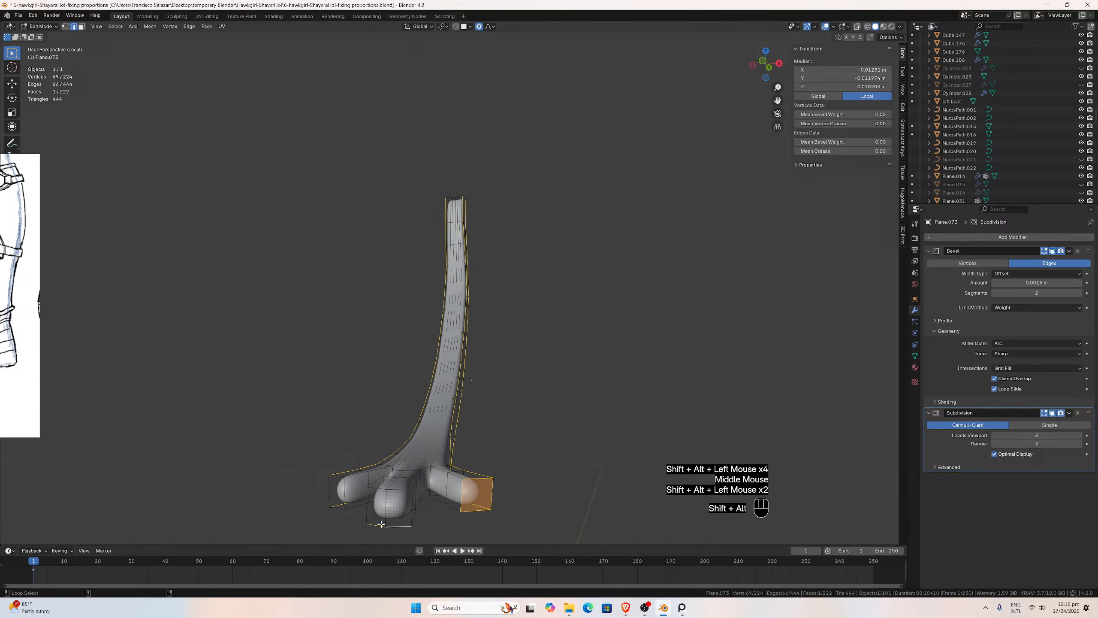
pyautogui.hotkey('ctrl', 'z')
pyautogui.hotkey('ctrl', 'z')
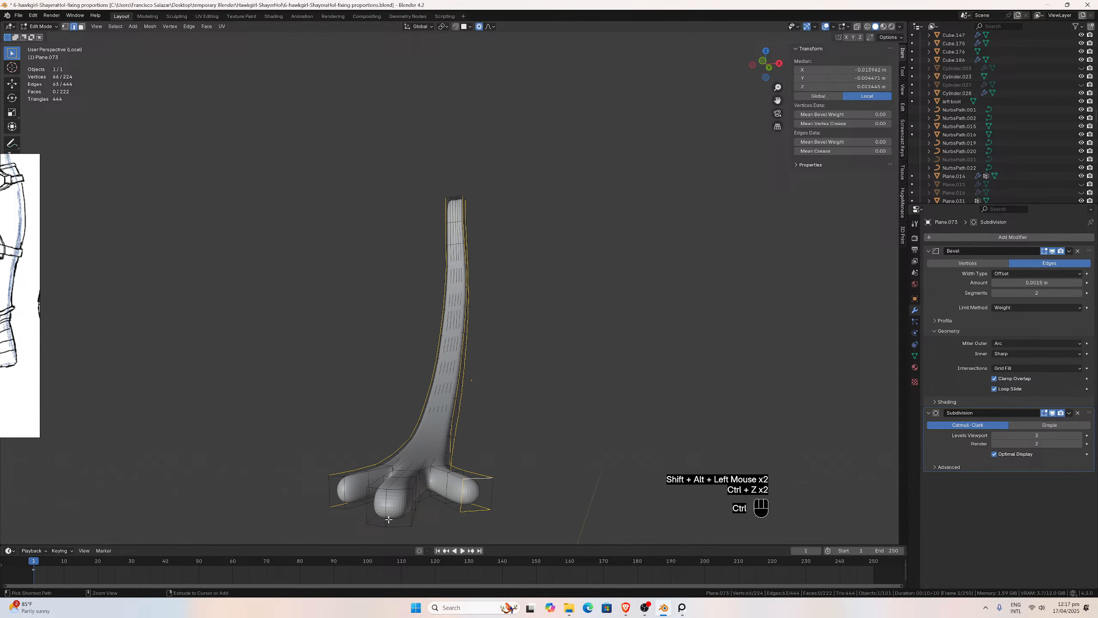
# Add the edges around the tips and inner sides of both outer prongs to the rim edge selection.
pyautogui.keyDown('alt'); pyautogui.keyDown('shift'); pyautogui.click(493, 490); pyautogui.keyUp('shift'); pyautogui.keyUp('alt')
pyautogui.keyDown('alt'); pyautogui.keyDown('shift'); pyautogui.click(396, 527); pyautogui.keyUp('shift'); pyautogui.keyUp('alt')
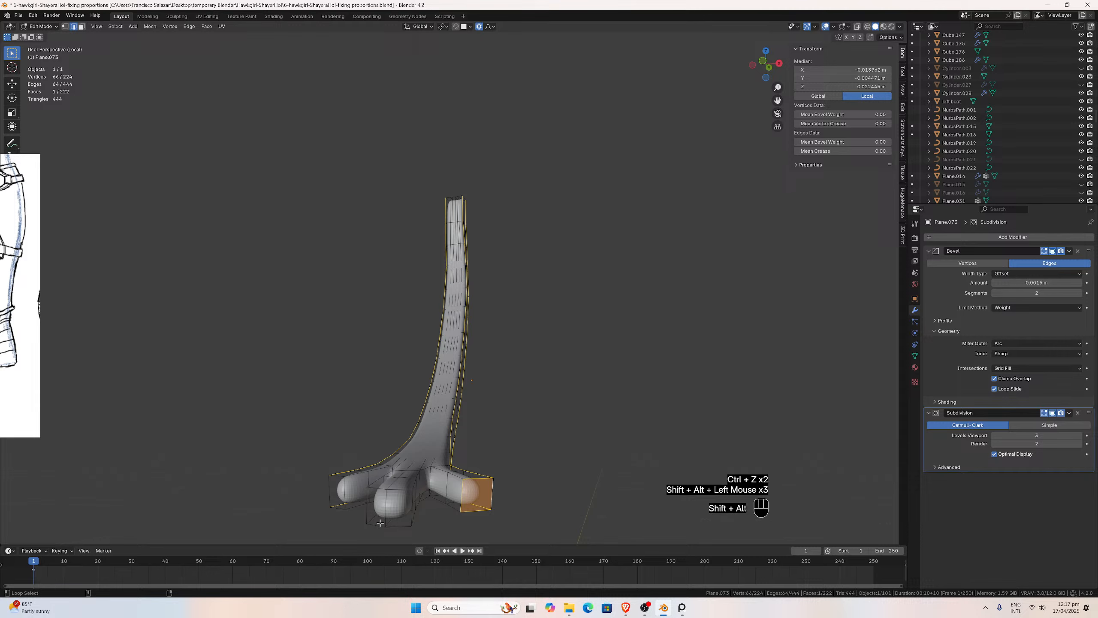
pyautogui.keyDown('alt'); pyautogui.keyDown('shift'); pyautogui.click(380, 523); pyautogui.keyUp('shift'); pyautogui.keyUp('alt')
pyautogui.moveTo(380, 521); pyautogui.dragTo(404, 512, button='middle')
pyautogui.keyDown('alt'); pyautogui.keyDown('shift'); pyautogui.click(408, 509); pyautogui.keyUp('shift'); pyautogui.keyUp('alt')
pyautogui.keyDown('alt'); pyautogui.keyDown('shift'); pyautogui.click(403, 512); pyautogui.keyUp('shift'); pyautogui.keyUp('alt')
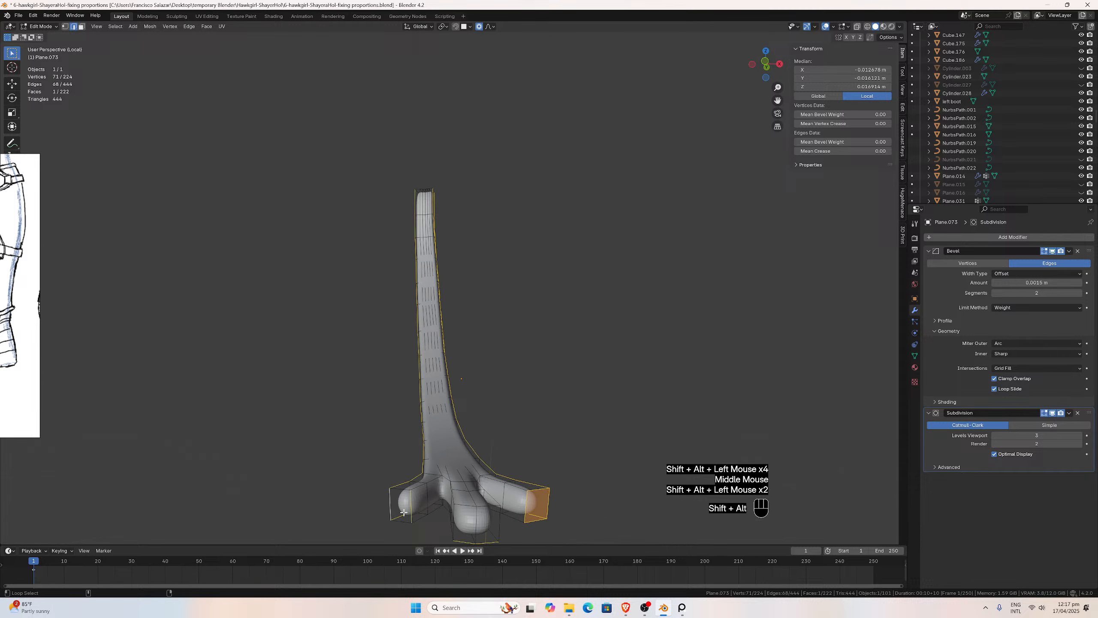
pyautogui.keyDown('alt'); pyautogui.keyDown('shift'); pyautogui.click(417, 488); pyautogui.keyUp('shift'); pyautogui.keyUp('alt')
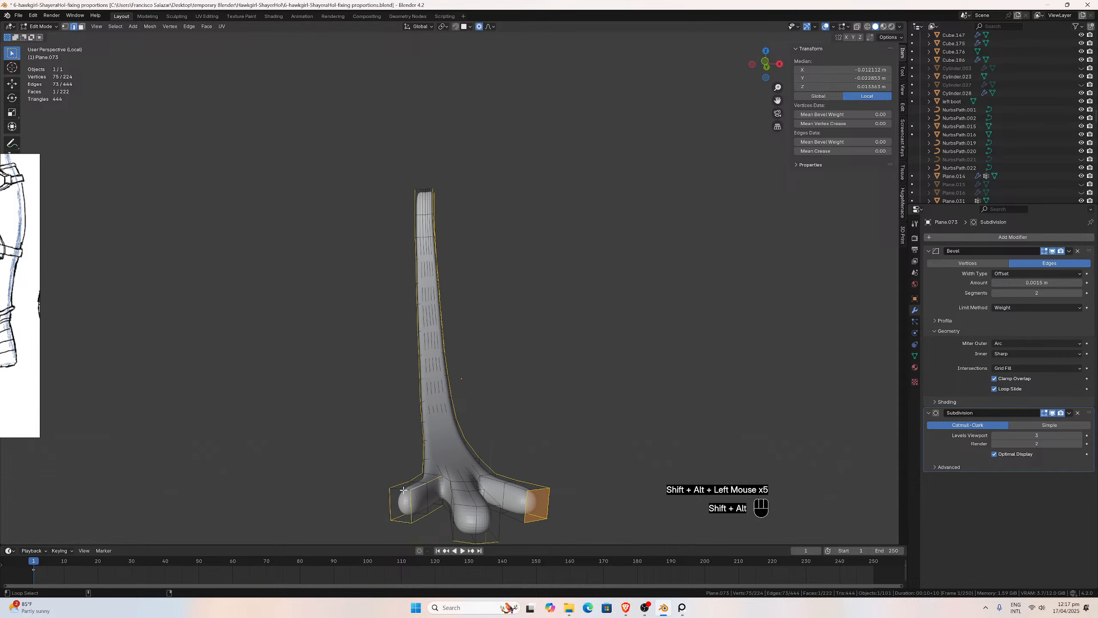
pyautogui.keyDown('alt'); pyautogui.keyDown('shift'); pyautogui.click(402, 490); pyautogui.keyUp('shift'); pyautogui.keyUp('alt')
pyautogui.keyDown('alt'); pyautogui.keyDown('shift'); pyautogui.click(480, 477); pyautogui.keyUp('shift'); pyautogui.keyUp('alt')
pyautogui.keyDown('alt'); pyautogui.keyDown('shift'); pyautogui.click(487, 477); pyautogui.keyUp('shift'); pyautogui.keyUp('alt')
pyautogui.moveTo(510, 517); pyautogui.dragTo(511, 489, button='middle')
# Extend the edge selection along the sides and tip of the middle prong.
pyautogui.keyDown('alt'); pyautogui.keyDown('shift'); pyautogui.click(472, 421); pyautogui.keyUp('shift'); pyautogui.keyUp('alt')
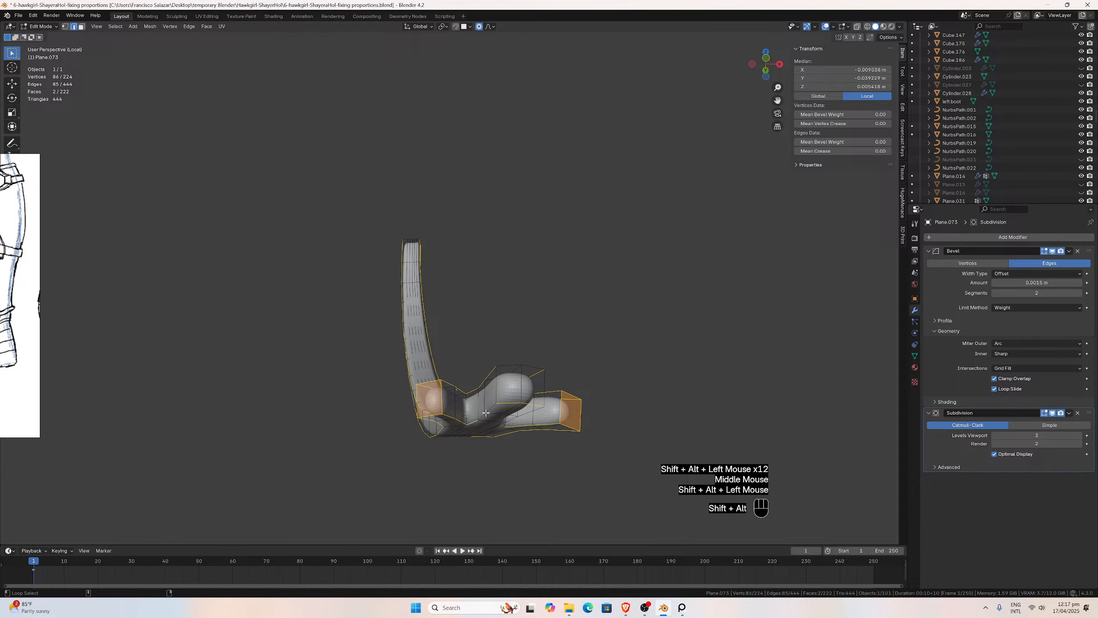
pyautogui.keyDown('alt'); pyautogui.keyDown('shift'); pyautogui.click(488, 410); pyautogui.keyUp('shift'); pyautogui.keyUp('alt')
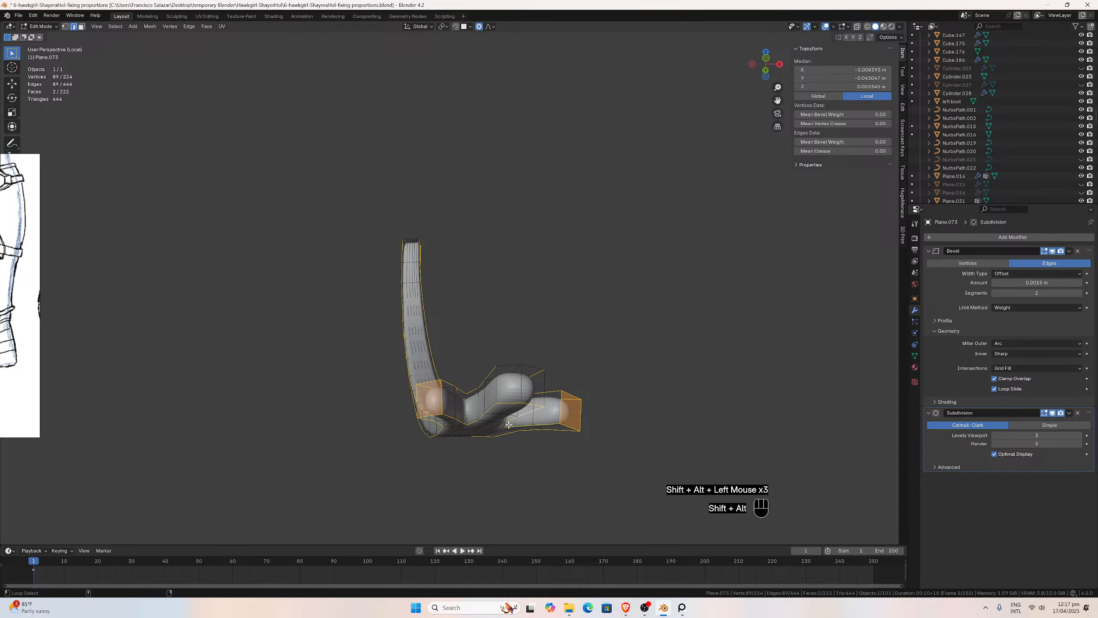
pyautogui.moveTo(508, 425); pyautogui.dragTo(491, 421, button='middle')
pyautogui.keyDown('alt'); pyautogui.keyDown('shift'); pyautogui.click(427, 404); pyautogui.keyUp('shift'); pyautogui.keyUp('alt')
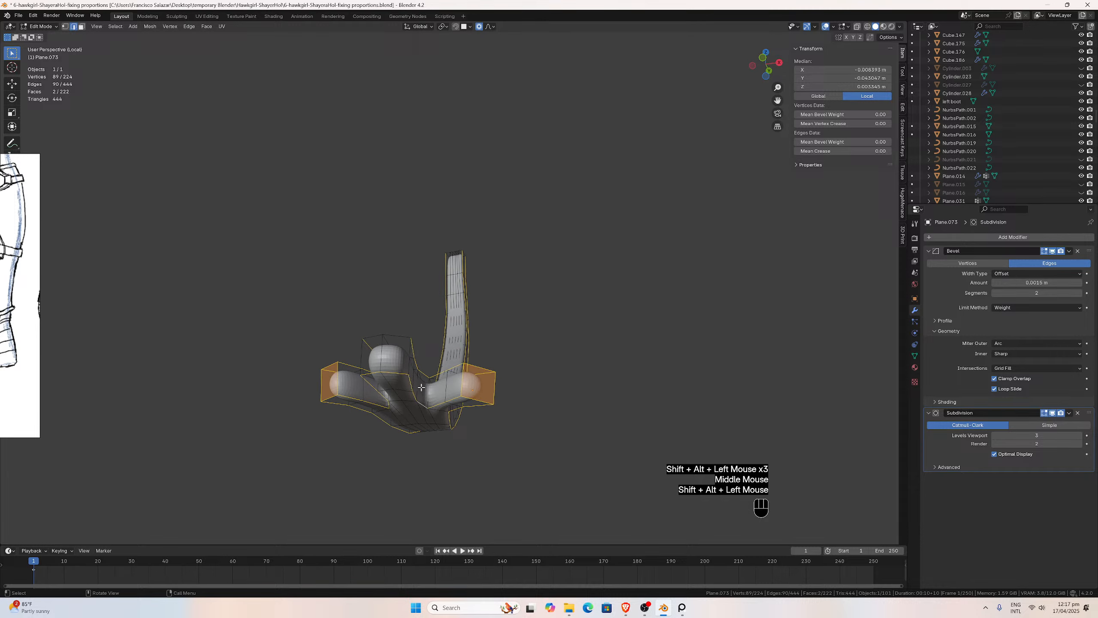
pyautogui.keyDown('alt'); pyautogui.keyDown('shift'); pyautogui.click(405, 360); pyautogui.keyUp('shift'); pyautogui.keyUp('alt')
pyautogui.keyDown('alt'); pyautogui.keyDown('shift'); pyautogui.click(397, 338); pyautogui.keyUp('shift'); pyautogui.keyUp('alt')
# Add the edges around the strip's upper end to the selection to complete the rim.
pyautogui.moveTo(396, 339); pyautogui.dragTo(350, 390, button='middle')
pyautogui.scroll(-1, 351, 389)
pyautogui.moveTo(601, 319); pyautogui.dragTo(416, 437, button='middle')
pyautogui.scroll(3, 481, 346)
pyautogui.keyDown('alt'); pyautogui.keyDown('shift'); pyautogui.click(403, 454); pyautogui.keyUp('shift'); pyautogui.keyUp('alt')
pyautogui.keyDown('alt'); pyautogui.keyDown('shift'); pyautogui.click(429, 428); pyautogui.keyUp('shift'); pyautogui.keyUp('alt')
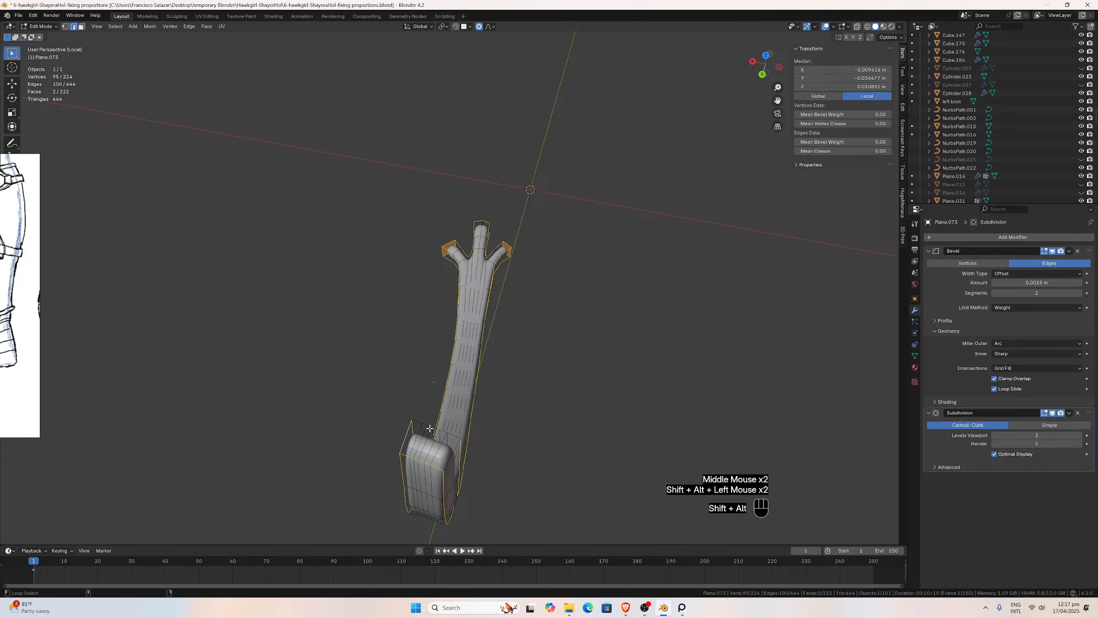
pyautogui.keyDown('alt'); pyautogui.keyDown('shift'); pyautogui.click(452, 452); pyautogui.keyUp('shift'); pyautogui.keyUp('alt')
# Set the mean bevel weight of the selected rim edges to 1.00.
pyautogui.scroll(1, 561, 397)
pyautogui.moveTo(453, 452); pyautogui.dragTo(544, 401, button='middle')
pyautogui.scroll(-3, 554, 416)
pyautogui.scroll(3, 544, 401)
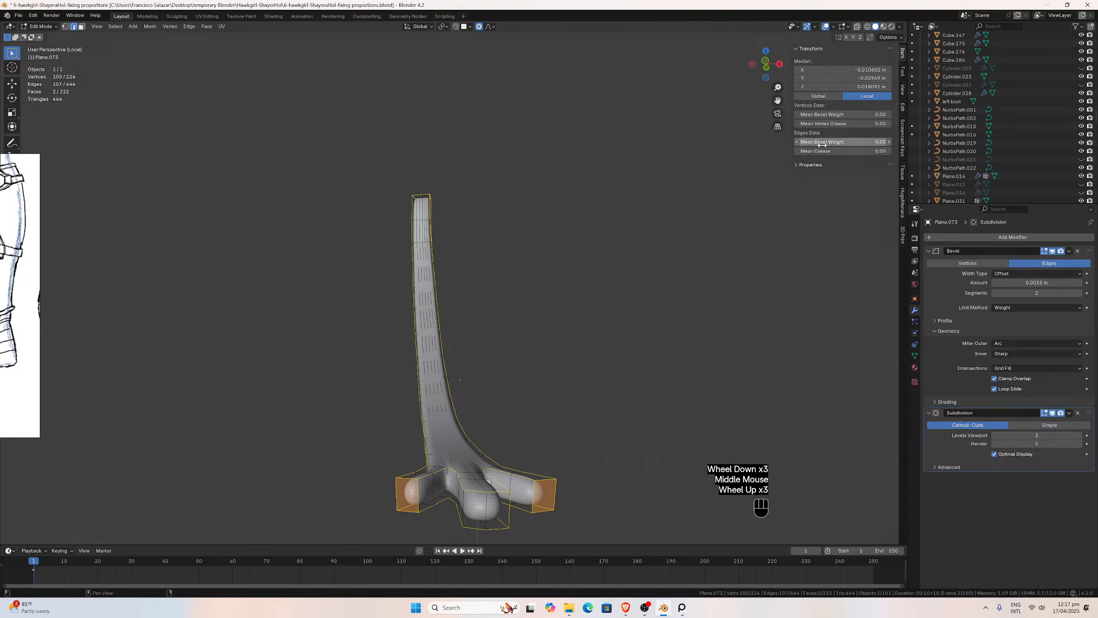
pyautogui.moveTo(821, 144); pyautogui.dragTo(873, 143)
# Examine the bevelled strip along its length, prongs and side profile.
pyautogui.moveTo(532, 368); pyautogui.dragTo(508, 464, button='middle')
pyautogui.scroll(-2, 517, 404)
pyautogui.scroll(1, 508, 464)
pyautogui.scroll(3, 503, 458)
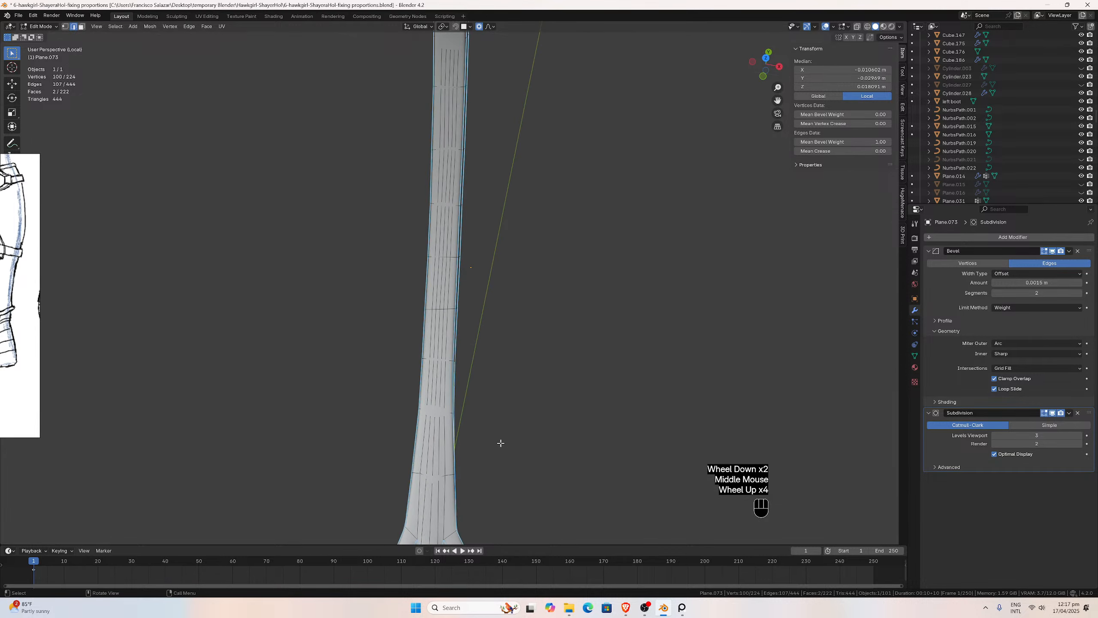
pyautogui.scroll(-2, 422, 442)
pyautogui.moveTo(422, 441); pyautogui.dragTo(479, 382, button='middle')
pyautogui.scroll(1, 479, 381)
pyautogui.scroll(-1, 479, 381)
pyautogui.scroll(5, 466, 336)
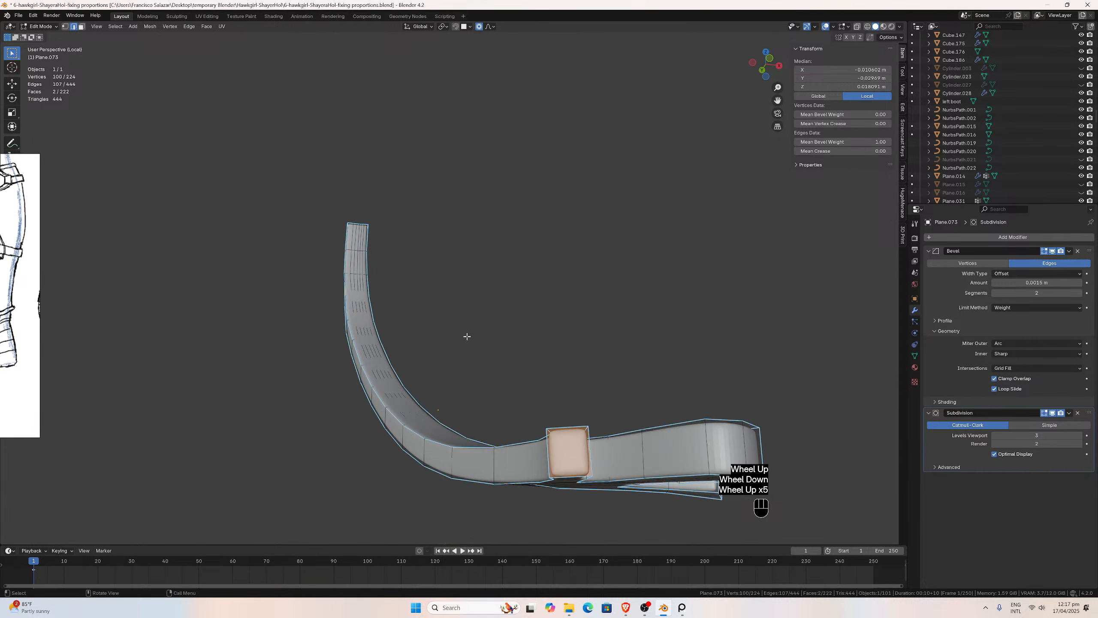
pyautogui.moveTo(465, 336); pyautogui.dragTo(523, 348, button='middle')
pyautogui.scroll(-1, 525, 348)
# Leave mesh editing and apply the strip's scale in Object Mode.
pyautogui.hotkey('ctrl', 'a')
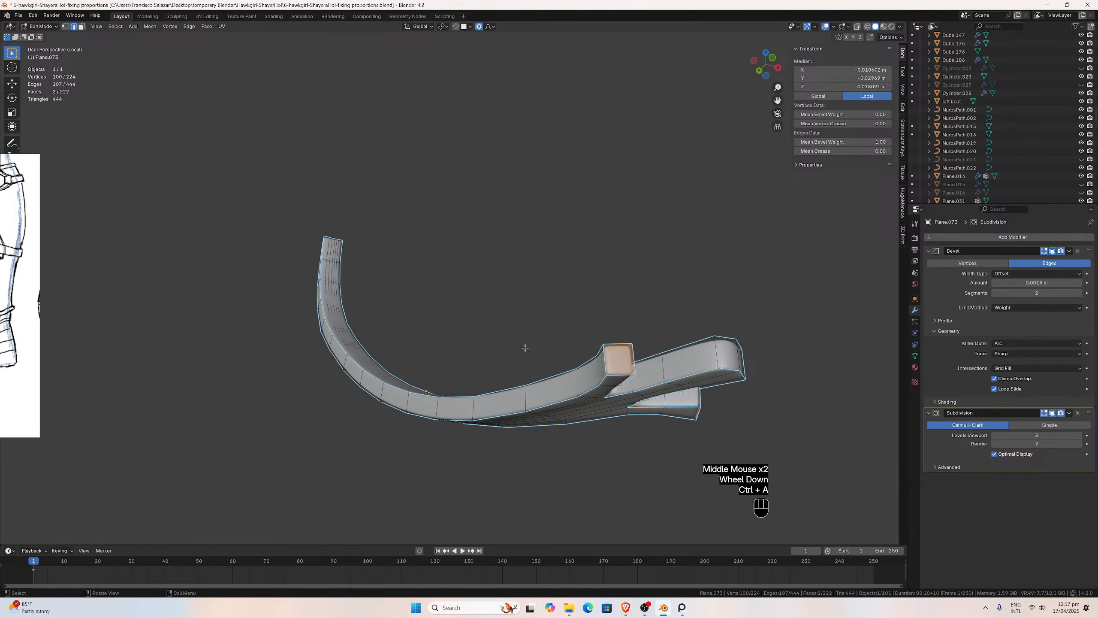
pyautogui.hotkey('shift', 'a')
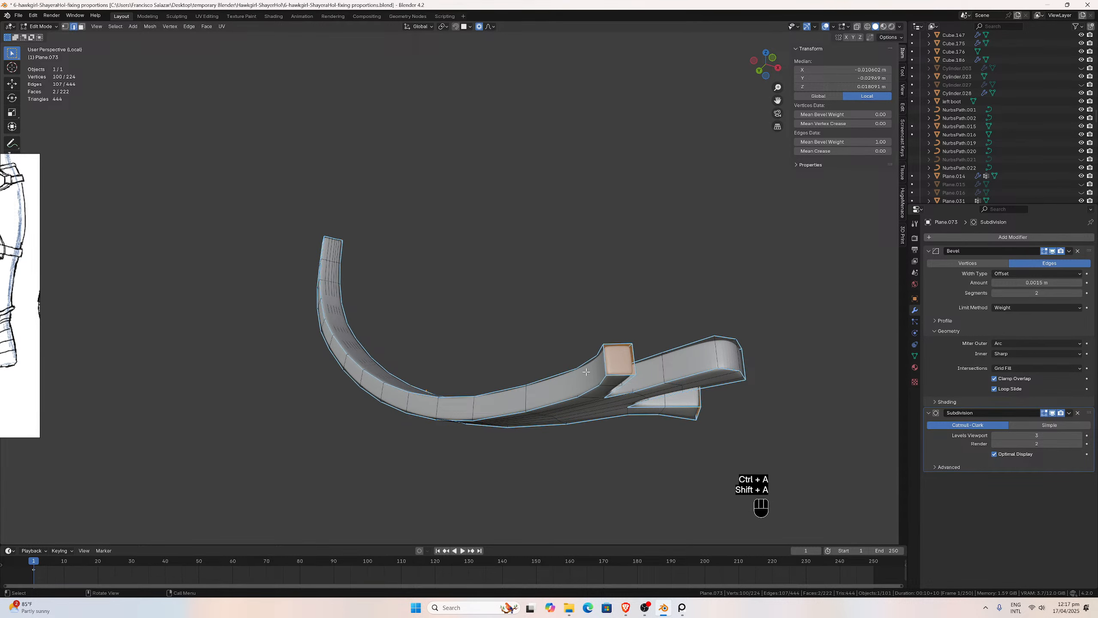
pyautogui.press('Tab')
pyautogui.hotkey('shift', 'a')
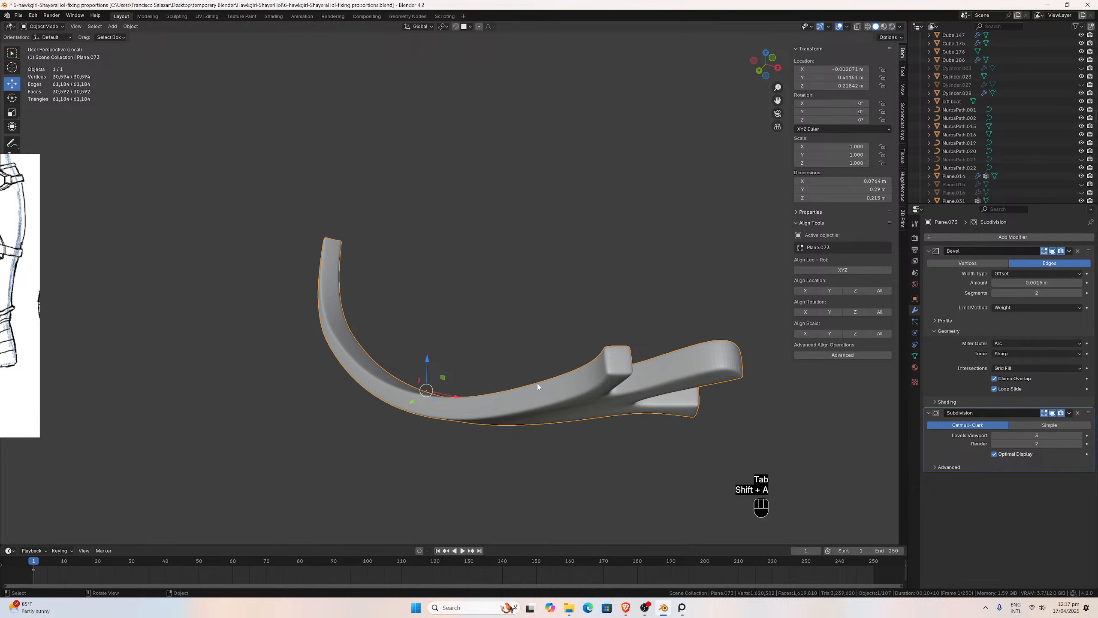
pyautogui.hotkey('ctrl', 'a')
pyautogui.click(491, 392)
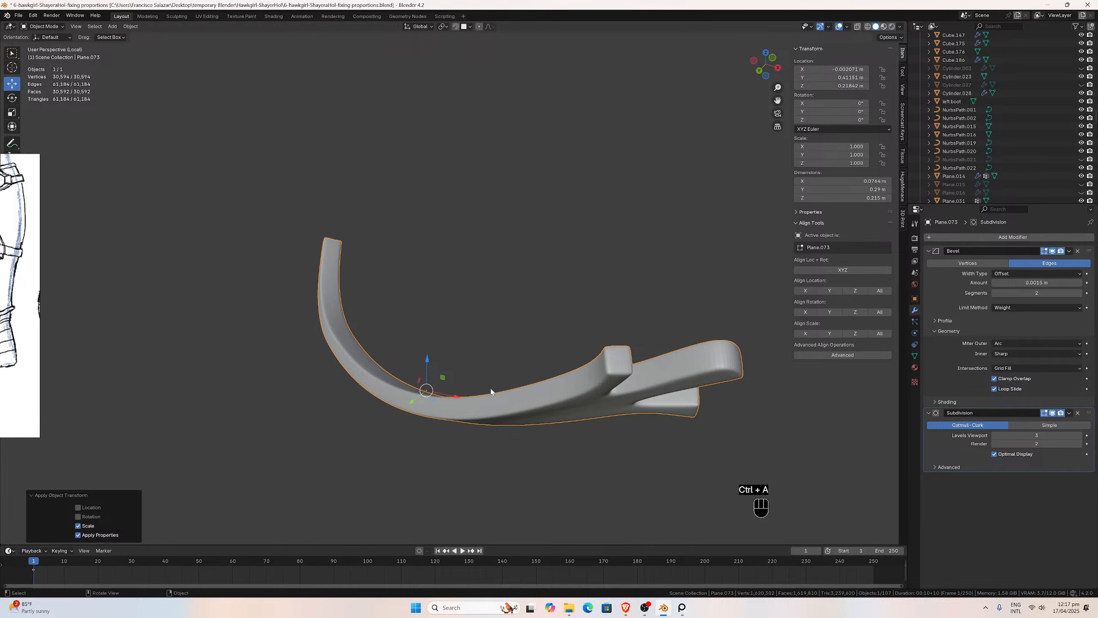
# Set the bevel weight of the single missed edge beside the middle prong's tip to 1.00 and return to Object Mode.
pyautogui.moveTo(527, 396); pyautogui.dragTo(446, 430, button='middle')
pyautogui.scroll(-3, 477, 426)
pyautogui.scroll(2, 470, 438)
pyautogui.press('Tab')
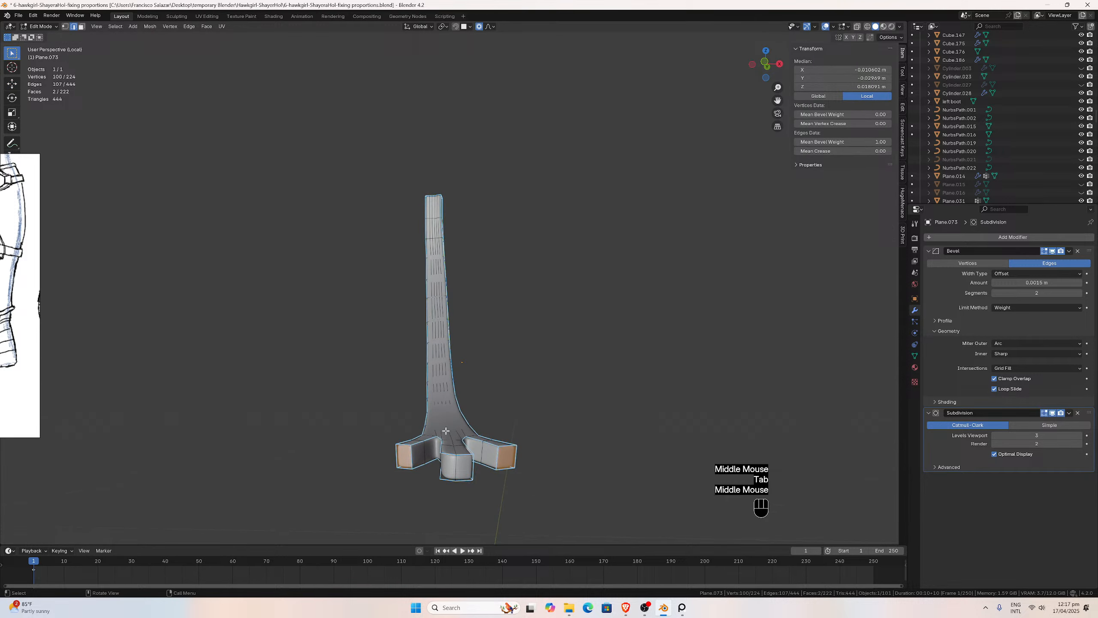
pyautogui.click(437, 468)
pyautogui.moveTo(823, 142); pyautogui.dragTo(860, 141)
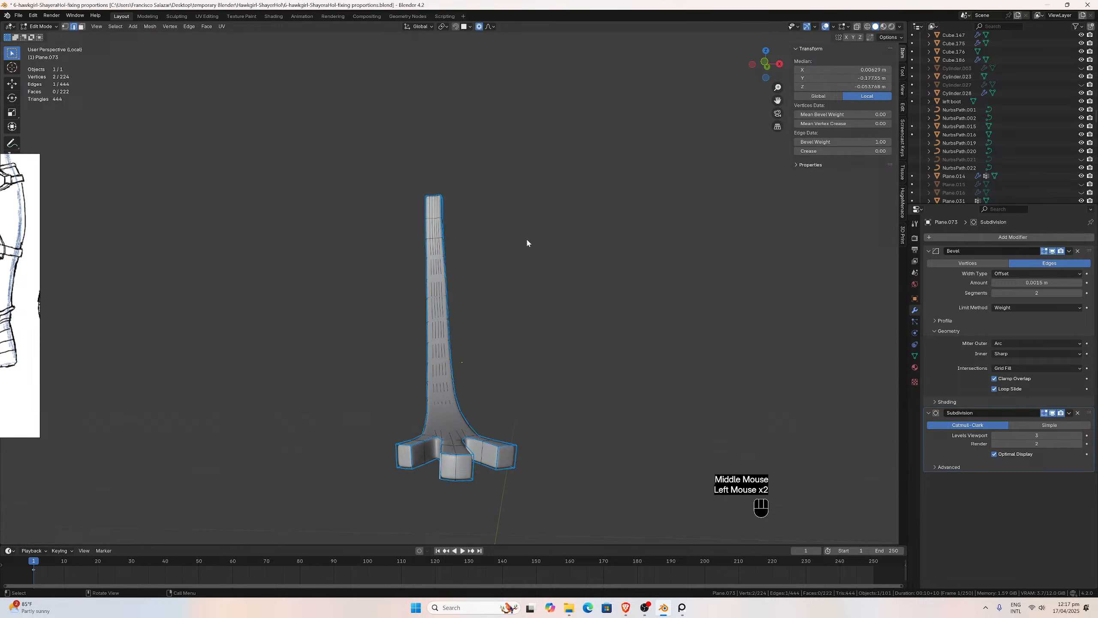
pyautogui.moveTo(526, 237); pyautogui.dragTo(479, 312, button='middle')
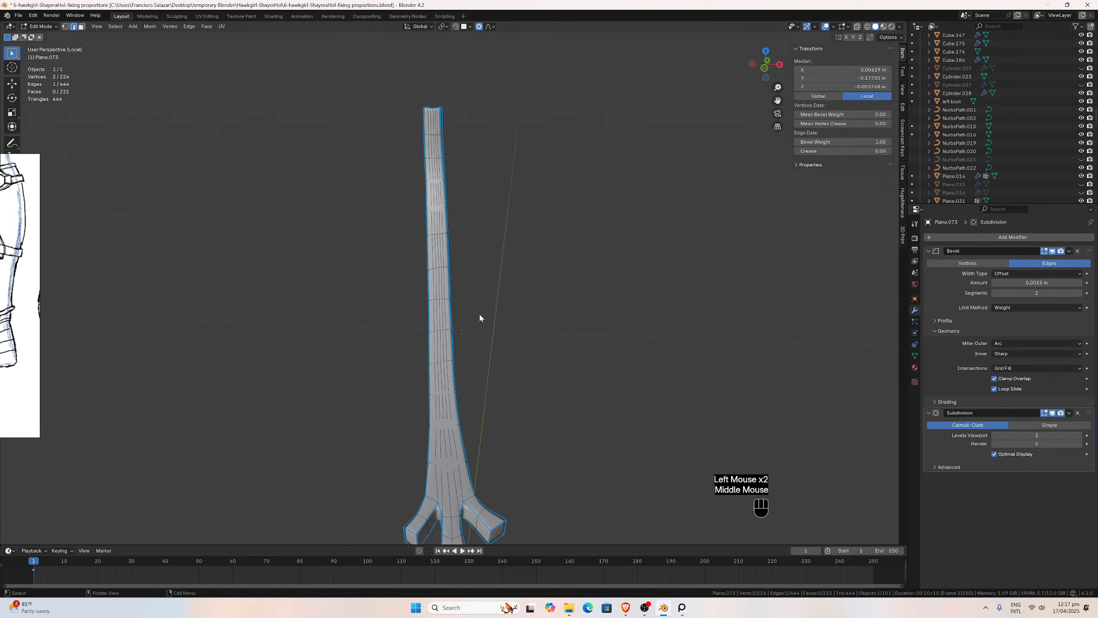
pyautogui.press('Tab')
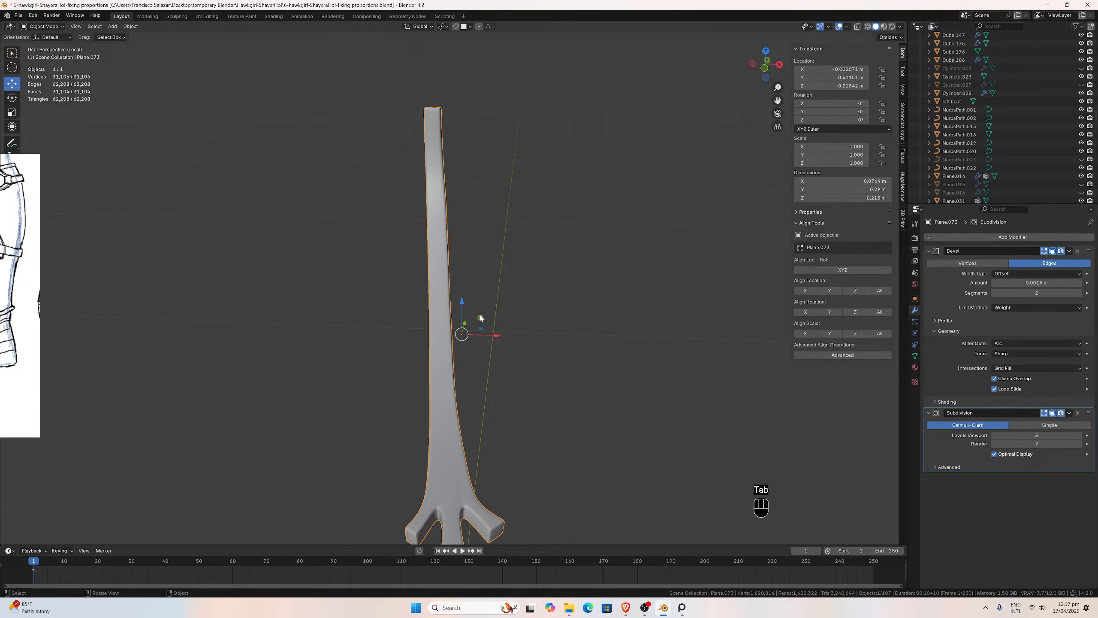
# Exit local view to show the whole boot again and clear the selection.
pyautogui.press('KP_7')
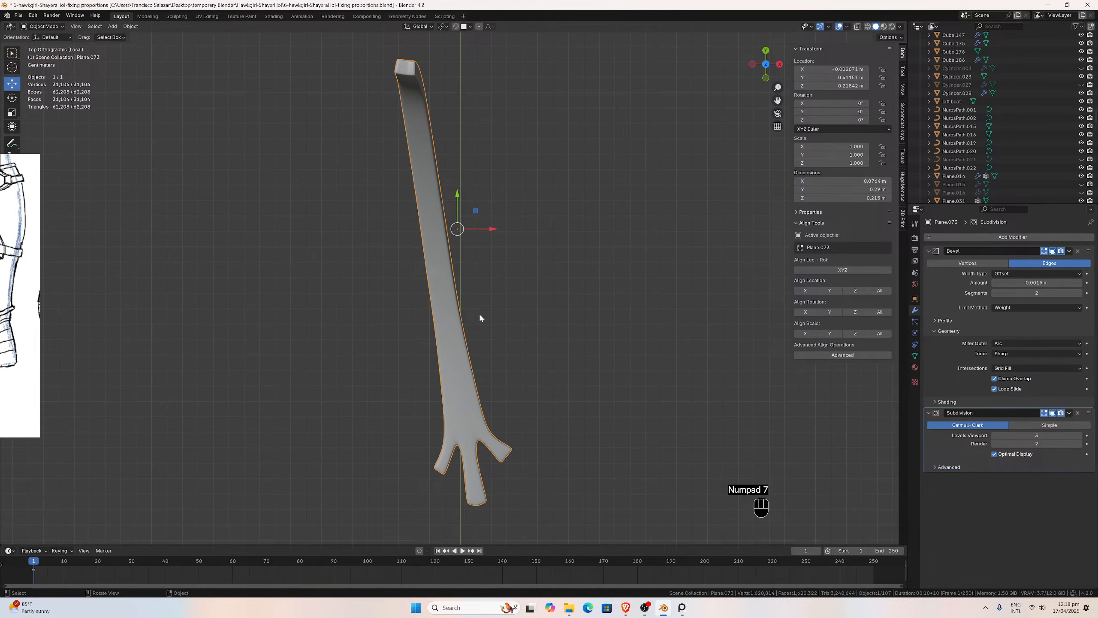
pyautogui.press('KP_Divide')
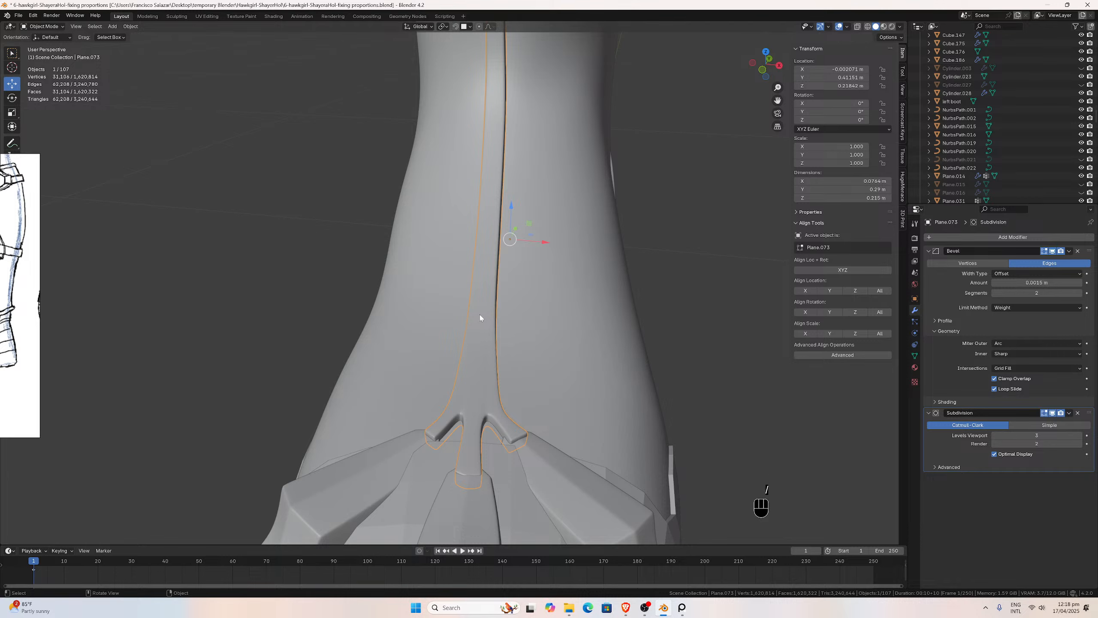
pyautogui.scroll(-4, 389, 332)
pyautogui.click(341, 337)
pyautogui.scroll(-1, 298, 348)
pyautogui.scroll(1, 424, 344)
pyautogui.moveTo(294, 349); pyautogui.dragTo(448, 346, button='middle')
pyautogui.scroll(7, 397, 384)
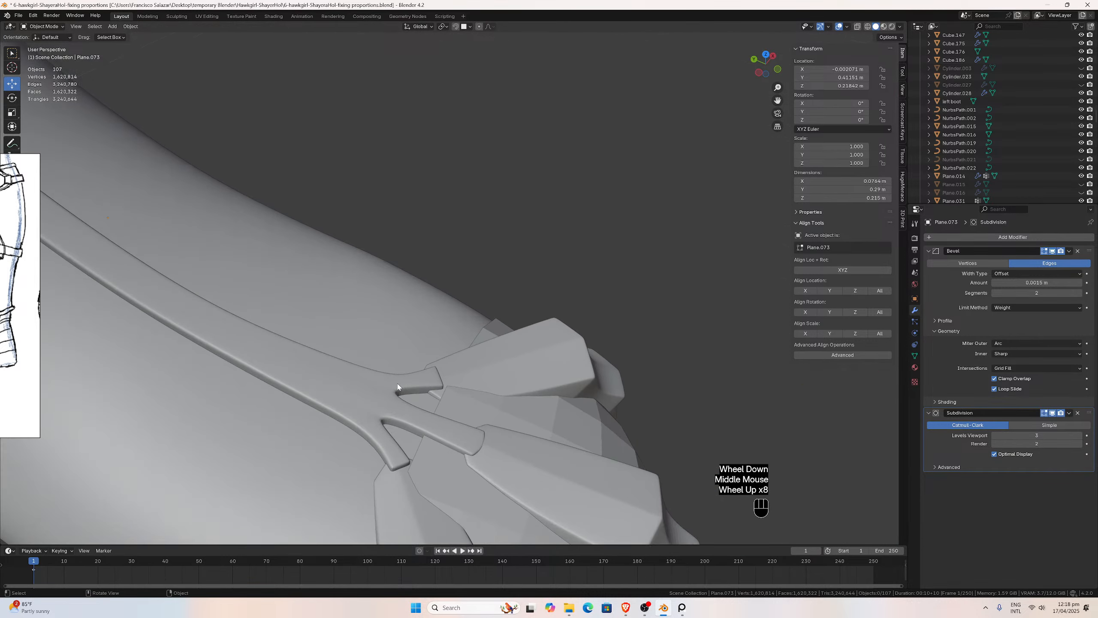
# Raise the three toe claws together by about 0.0042 m along Z and clear the selection.
pyautogui.moveTo(397, 383); pyautogui.dragTo(493, 505, button='middle')
pyautogui.scroll(-2, 453, 348)
pyautogui.click(517, 506)
pyautogui.click(518, 501)
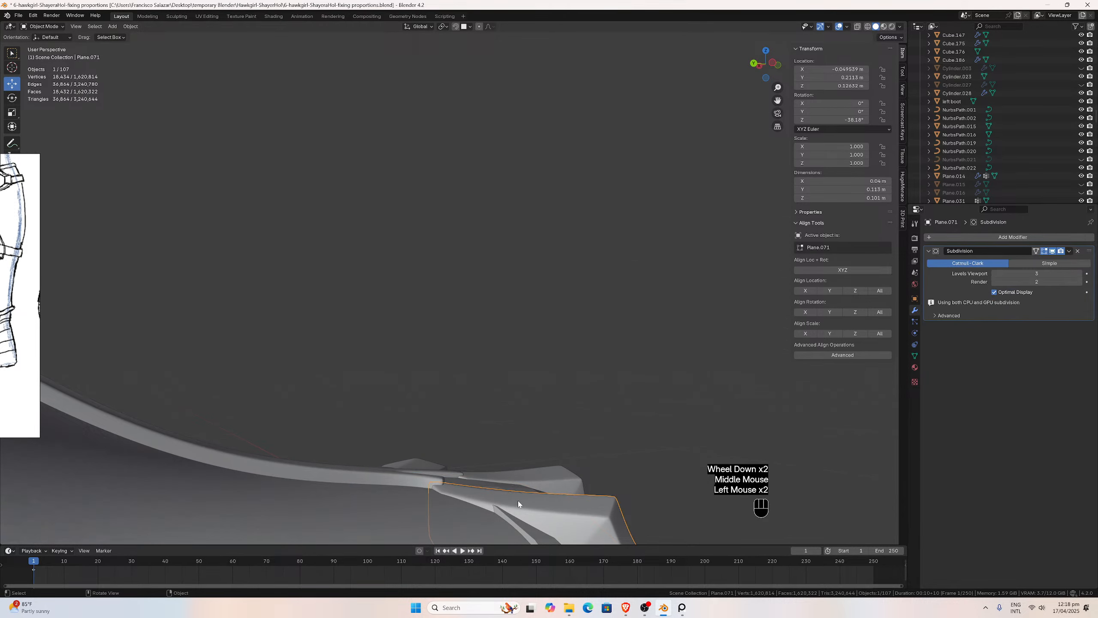
pyautogui.keyDown('shift'); pyautogui.click(497, 472); pyautogui.keyUp('shift')
pyautogui.keyDown('shift'); pyautogui.click(422, 460); pyautogui.keyUp('shift')
pyautogui.moveTo(421, 460); pyautogui.dragTo(443, 473, button='middle')
pyautogui.scroll(-3, 396, 457)
pyautogui.scroll(1, 396, 457)
pyautogui.scroll(-2, 373, 457)
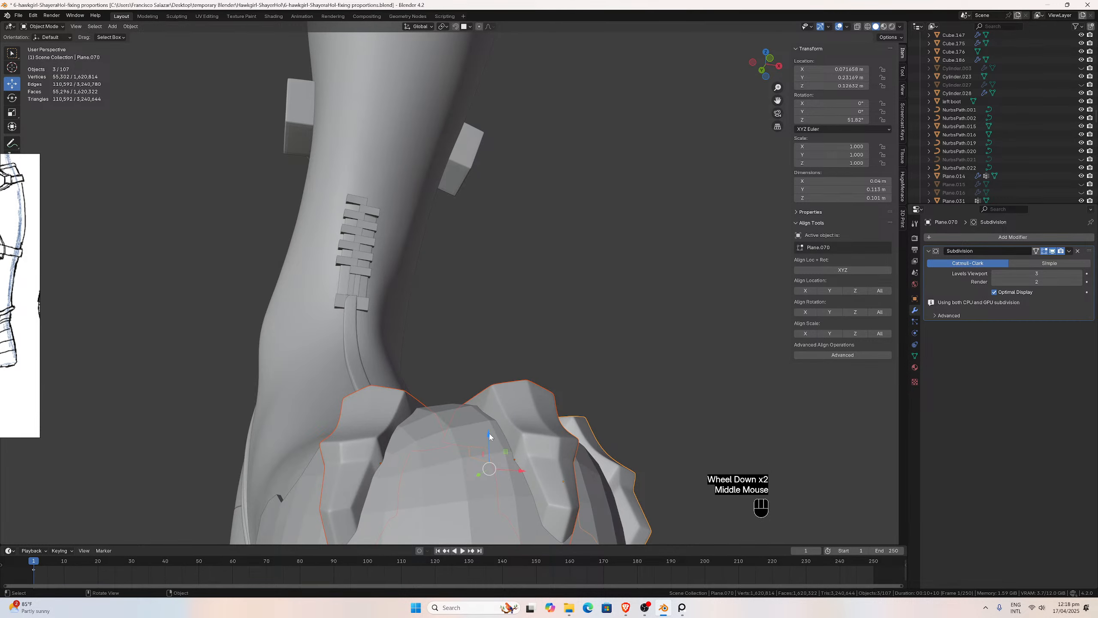
pyautogui.moveTo(488, 433); pyautogui.dragTo(421, 351, button='middle')
pyautogui.moveTo(422, 448); pyautogui.dragTo(386, 459, button='middle')
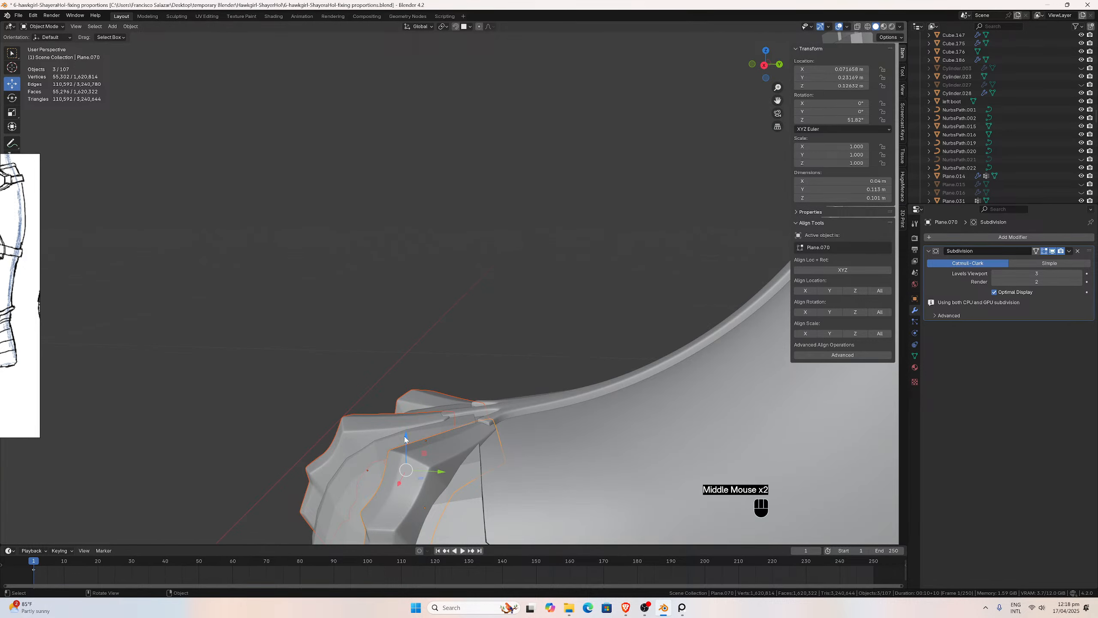
pyautogui.moveTo(405, 438); pyautogui.dragTo(407, 426)
pyautogui.moveTo(406, 426); pyautogui.dragTo(486, 326, button='middle')
pyautogui.scroll(-2, 486, 327)
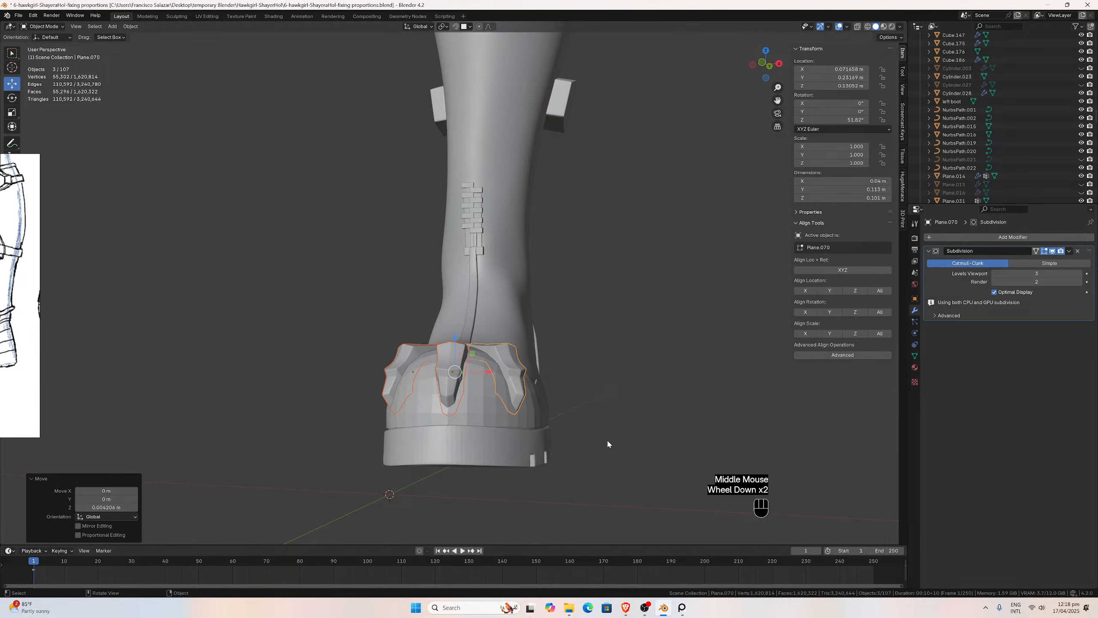
pyautogui.moveTo(608, 445); pyautogui.dragTo(643, 429, button='middle')
pyautogui.click(620, 446)
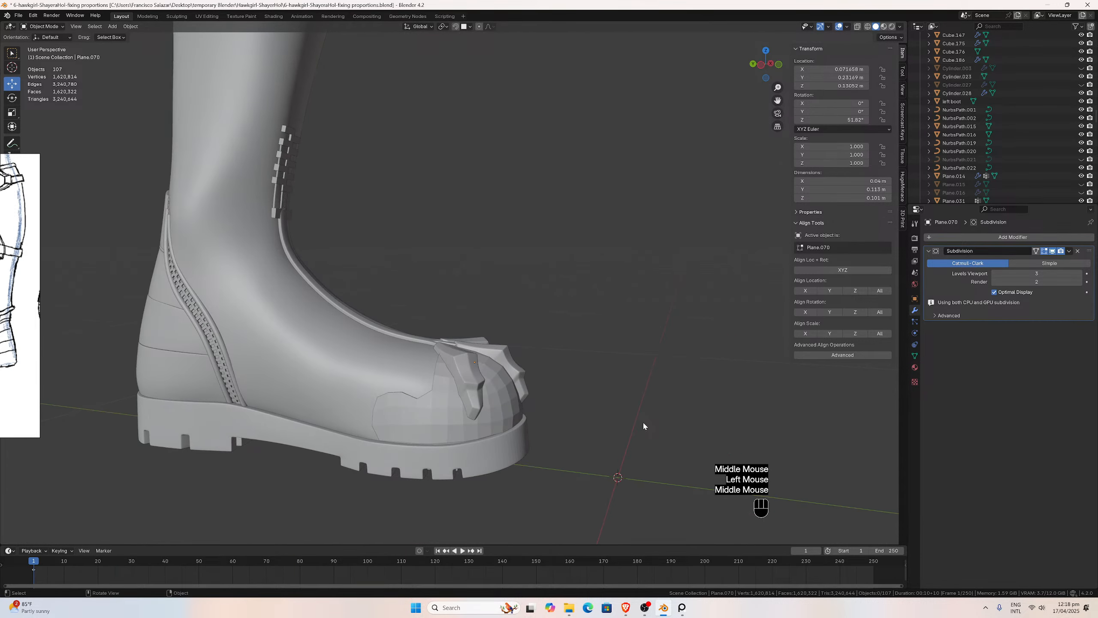
# Undo and redo the toe claws' raise to compare their fit against the strip's prongs.
pyautogui.hotkey('ctrl', 'z')
pyautogui.hotkey('ctrl', 'z')
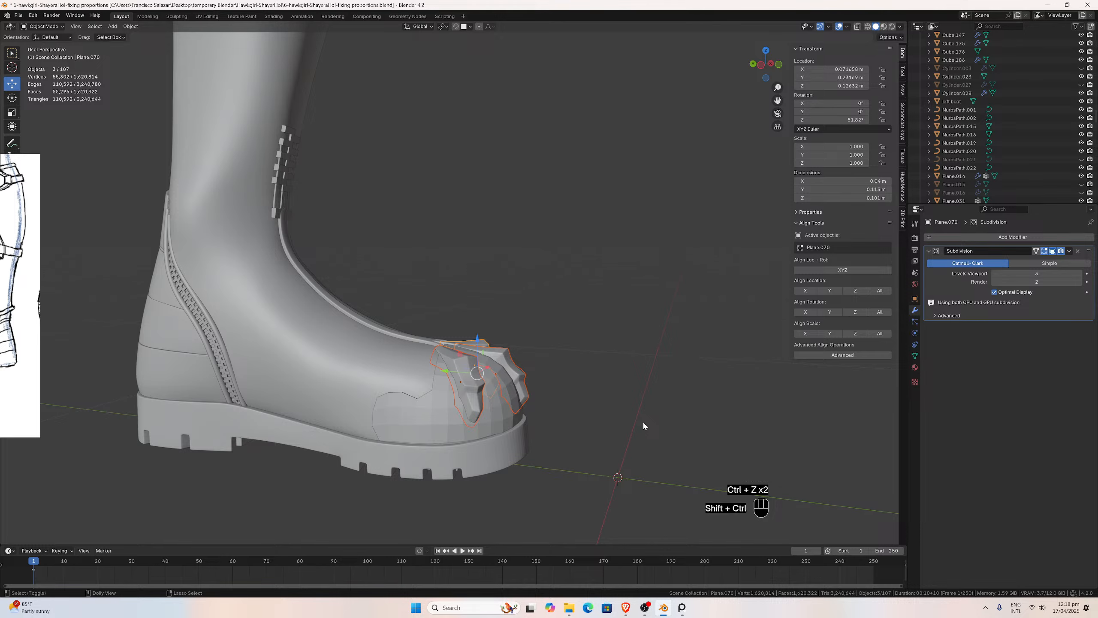
pyautogui.hotkey('ctrl', 'shift', 'z')
pyautogui.hotkey('ctrl', 'shift', 'z')
pyautogui.moveTo(642, 425); pyautogui.dragTo(504, 452, button='middle')
pyautogui.scroll(4, 468, 457)
pyautogui.scroll(-2, 497, 437)
pyautogui.scroll(5, 483, 411)
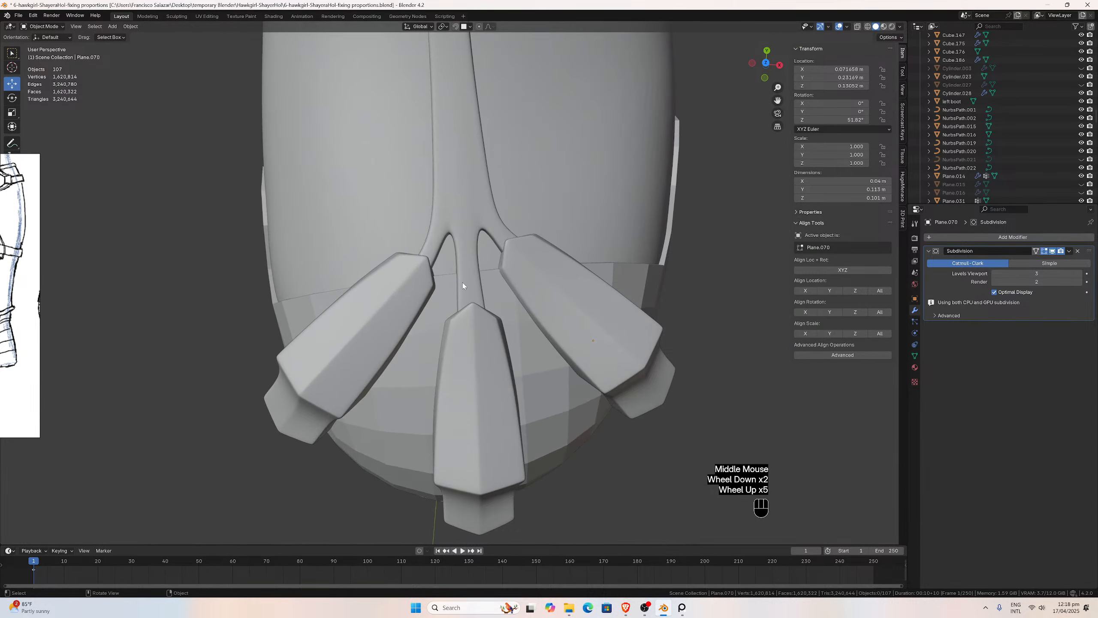
# Set the mean bevel weight of the two notch edges between the strip's prongs to 1.00, leave mesh editing and deselect the strip.
pyautogui.click(464, 232)
pyautogui.moveTo(464, 232); pyautogui.dragTo(450, 360, button='middle')
pyautogui.press('Tab')
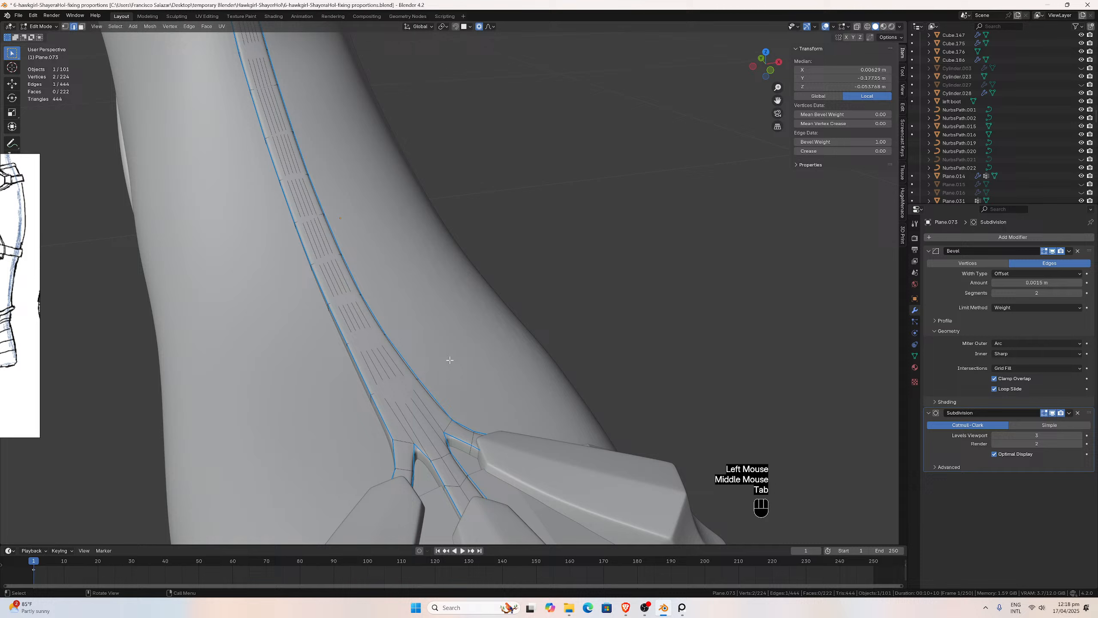
pyautogui.click(431, 455)
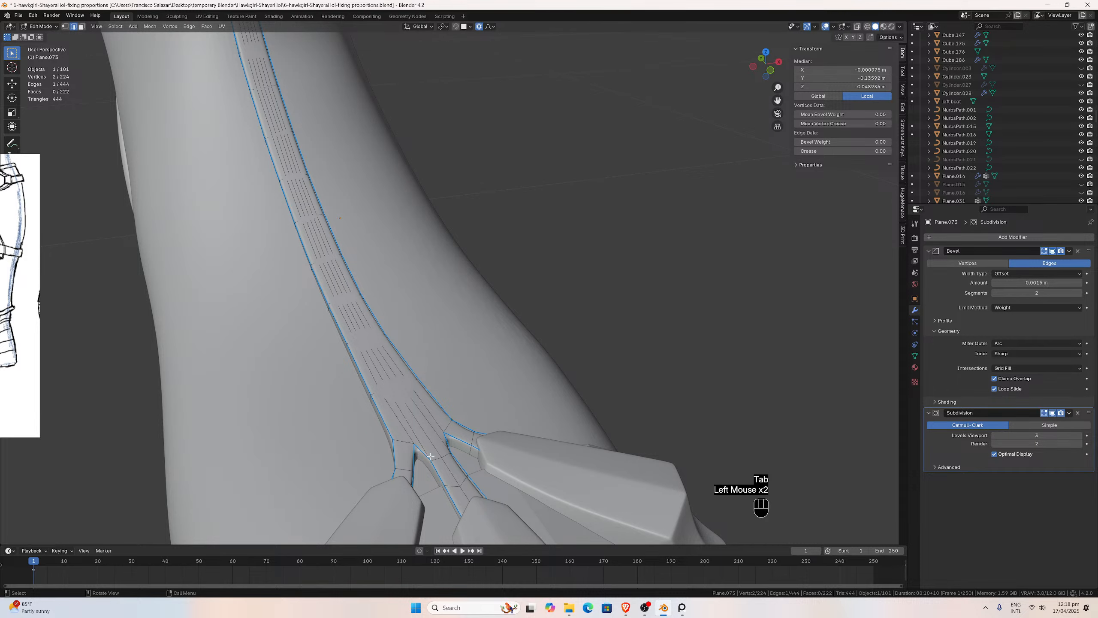
pyautogui.moveTo(416, 451); pyautogui.dragTo(488, 482, button='middle')
pyautogui.scroll(-1, 488, 482)
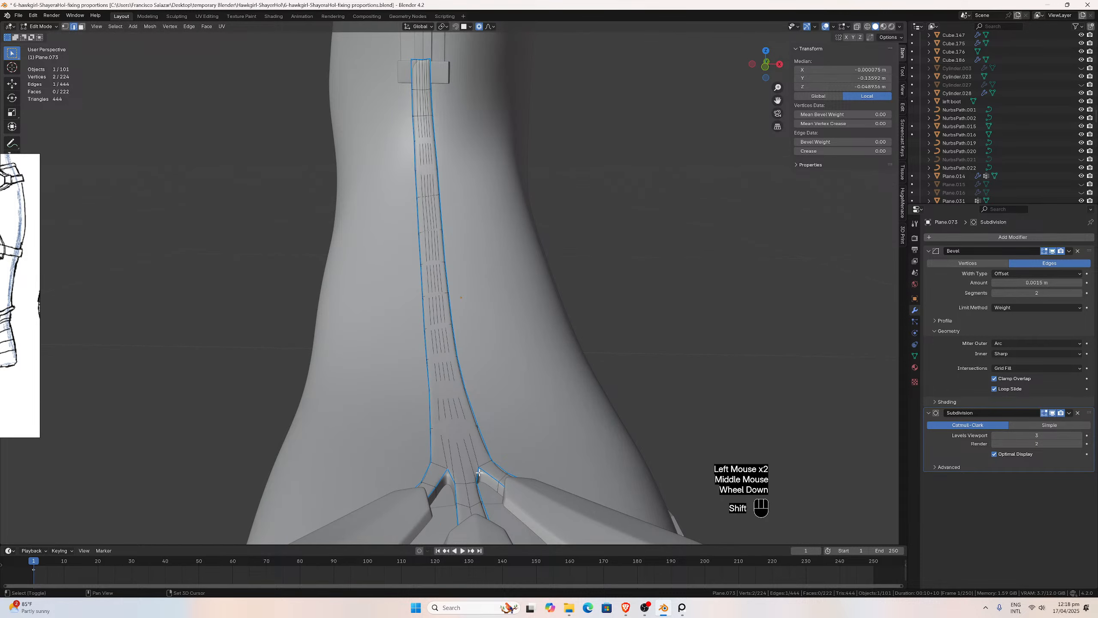
pyautogui.keyDown('shift'); pyautogui.click(479, 472); pyautogui.keyUp('shift')
pyautogui.moveTo(847, 142); pyautogui.dragTo(864, 142)
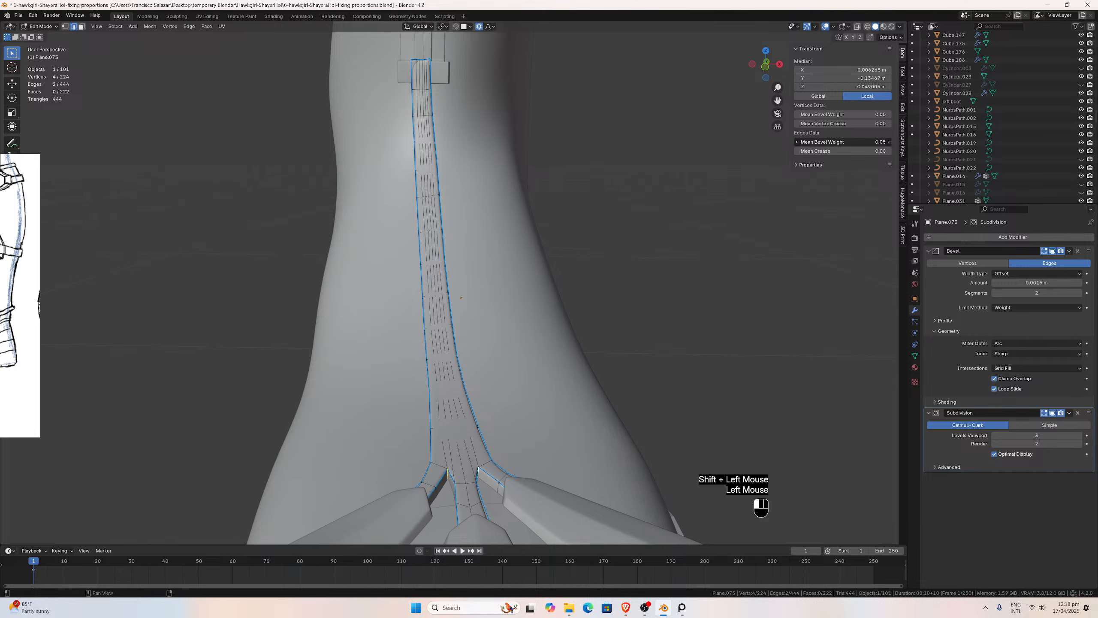
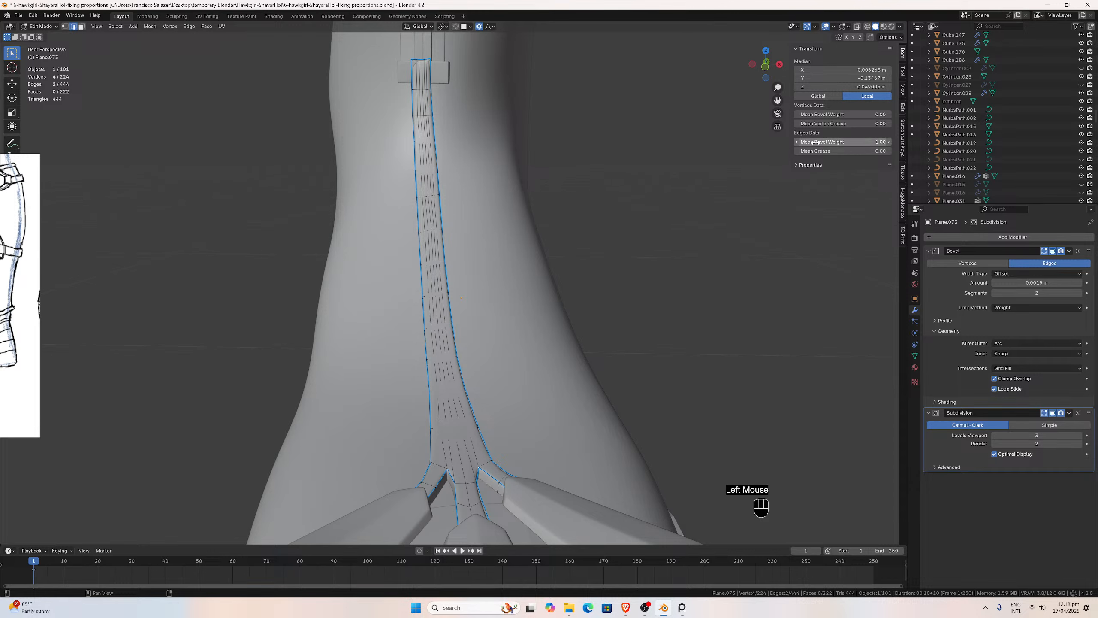
pyautogui.press('Tab')
pyautogui.scroll(-3, 499, 390)
pyautogui.moveTo(500, 390); pyautogui.dragTo(562, 367, button='middle')
pyautogui.scroll(-1, 644, 297)
pyautogui.click(644, 298)
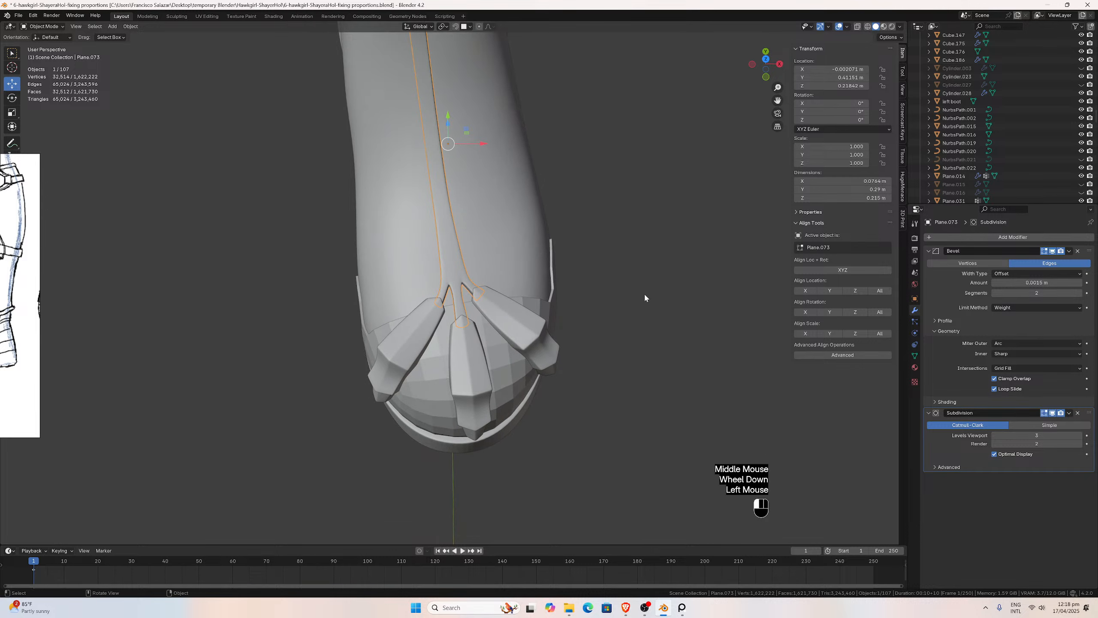
pyautogui.moveTo(439, 393); pyautogui.dragTo(418, 414, button='middle')
pyautogui.scroll(3, 417, 414)
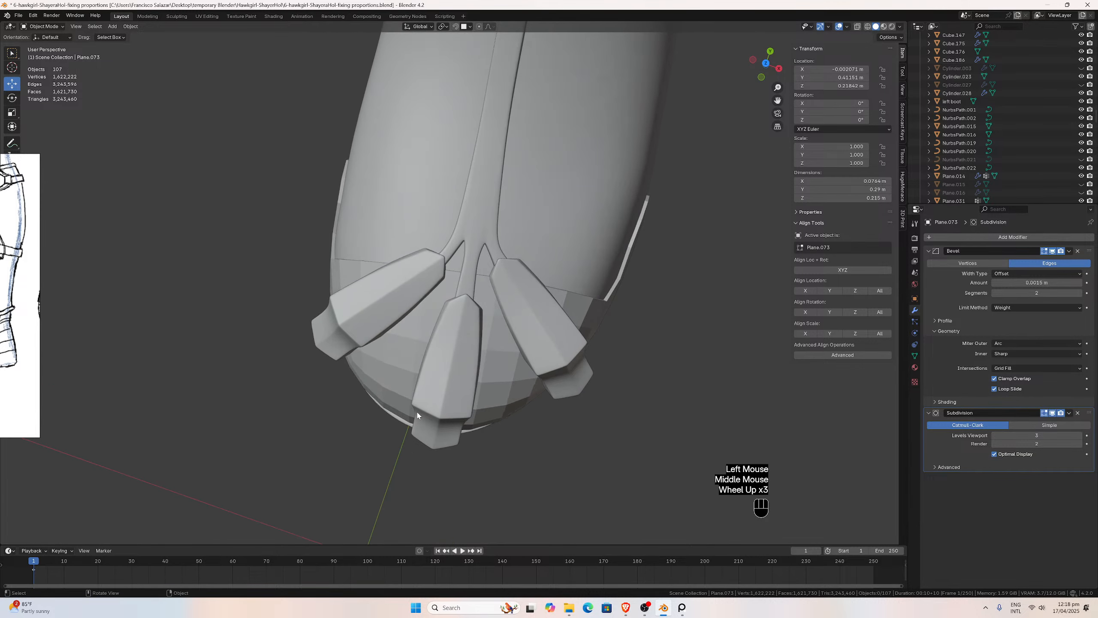
# In top view, shift the tip of the strip's middle prong about 0.0009 m along X and 0.0003 m along Y with proportional editing.
pyautogui.press('KP_7')
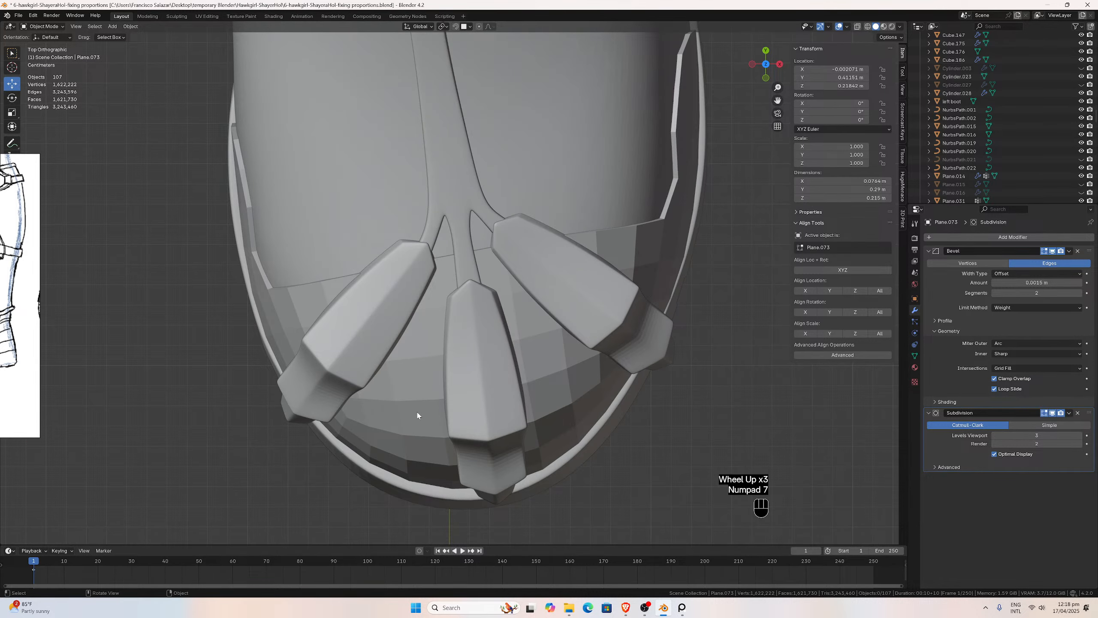
pyautogui.scroll(2, 507, 303)
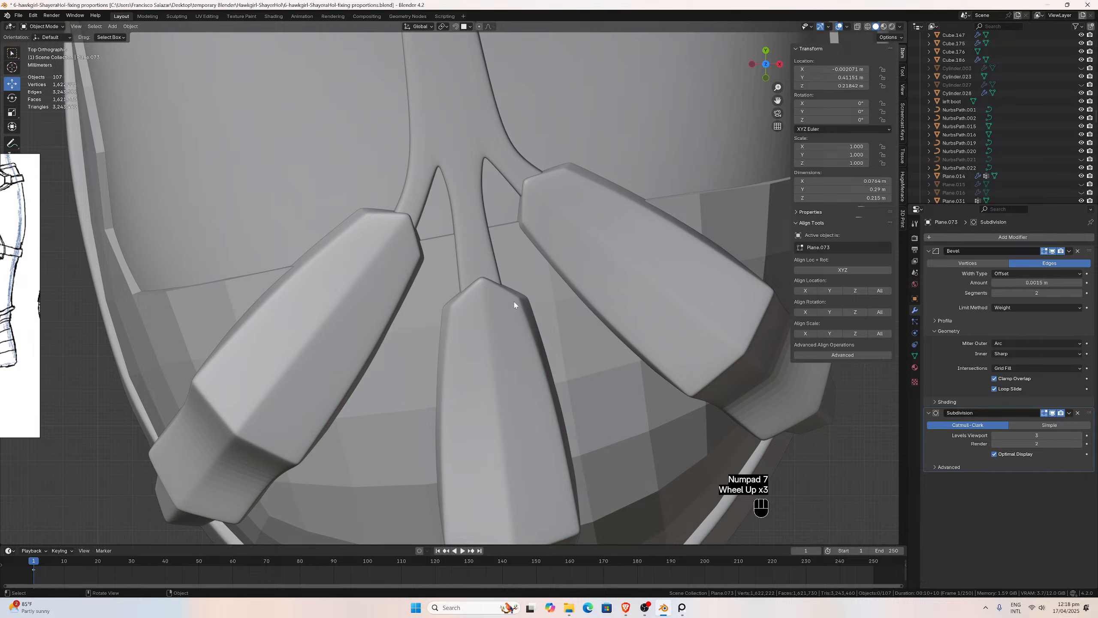
pyautogui.press('Tab')
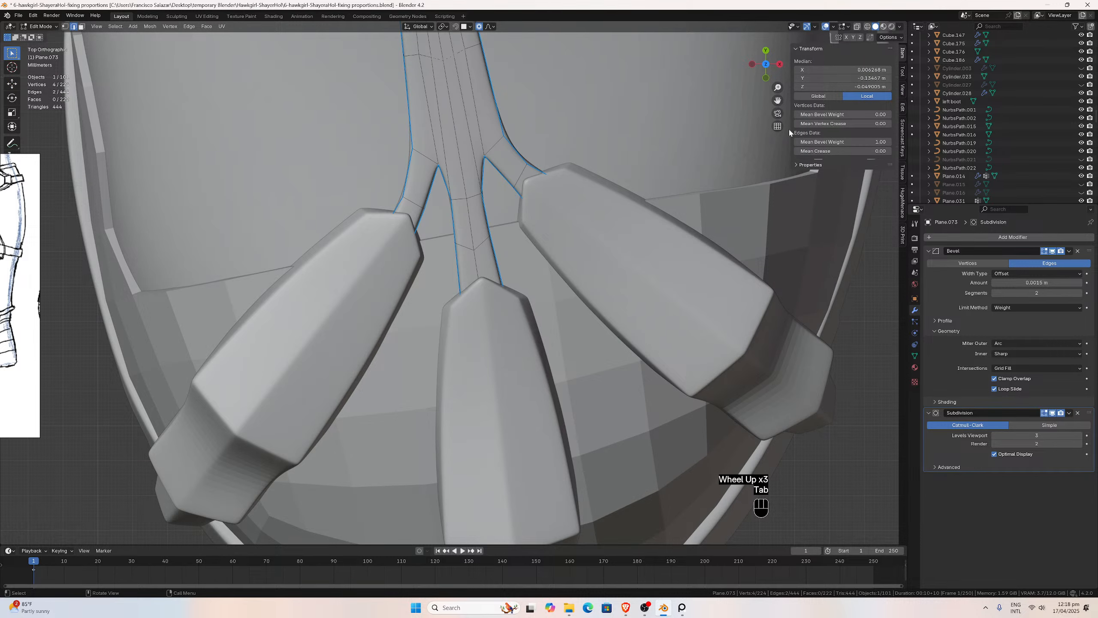
pyautogui.click(857, 26)
pyautogui.moveTo(448, 293); pyautogui.dragTo(586, 333)
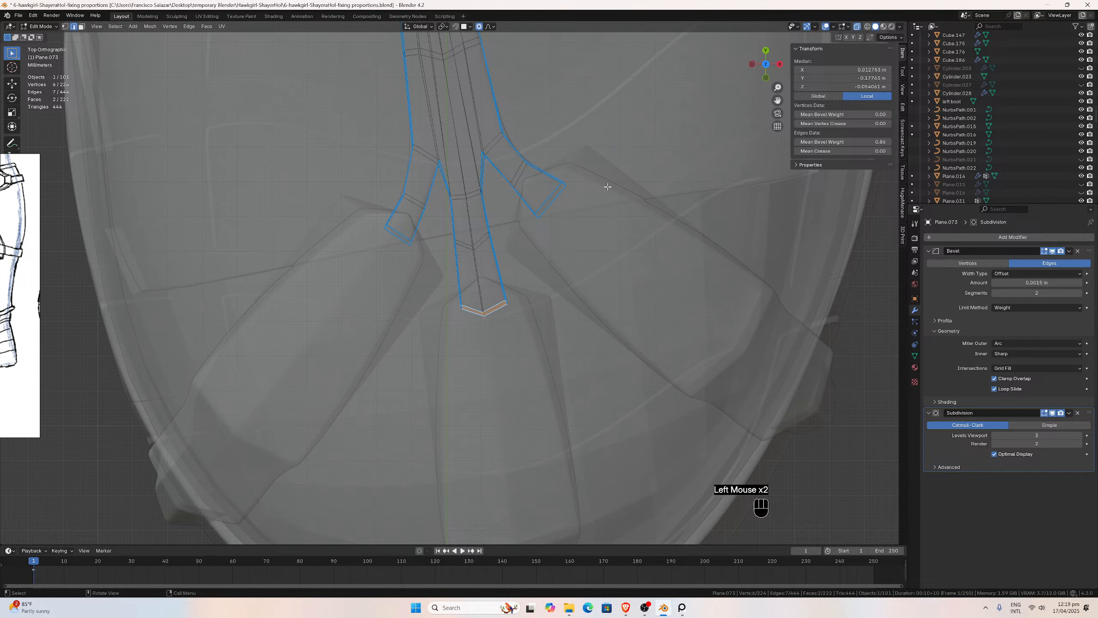
pyautogui.press('g')
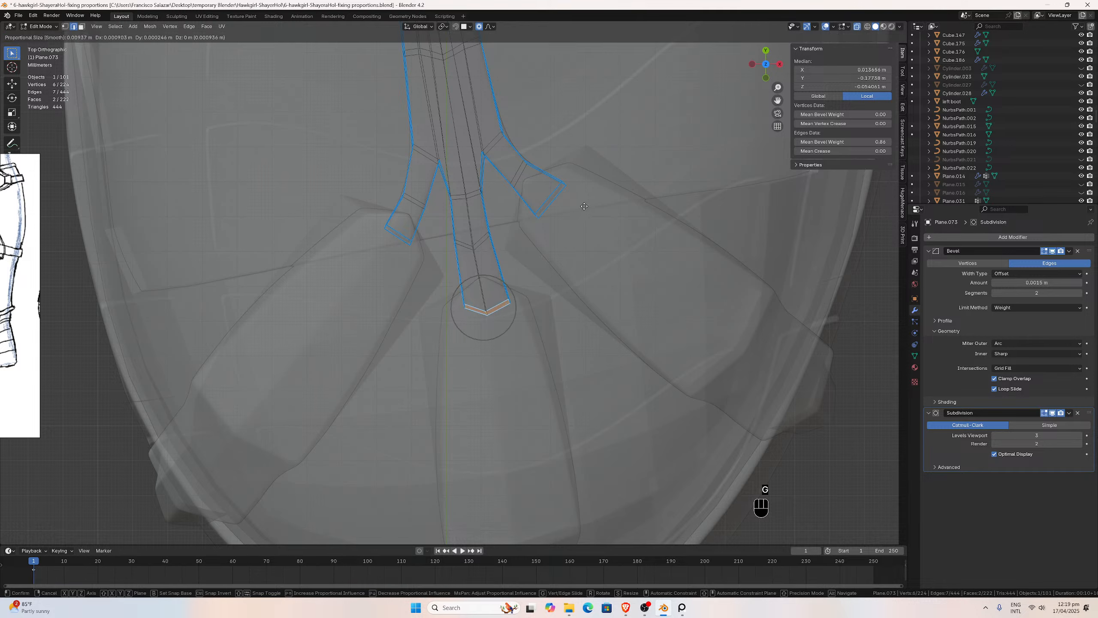
pyautogui.click(579, 208)
# Shift the edge loop just behind the middle prong's tip about 0.0007 m along X, leave mesh editing and save the file.
pyautogui.doubleClick(484, 243)
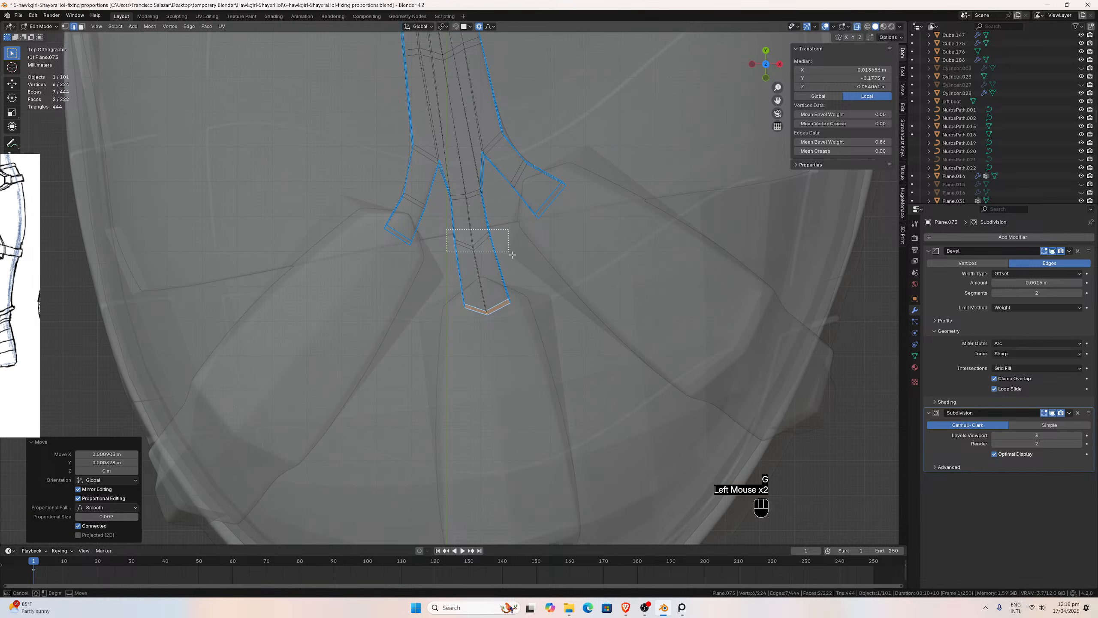
pyautogui.press('g')
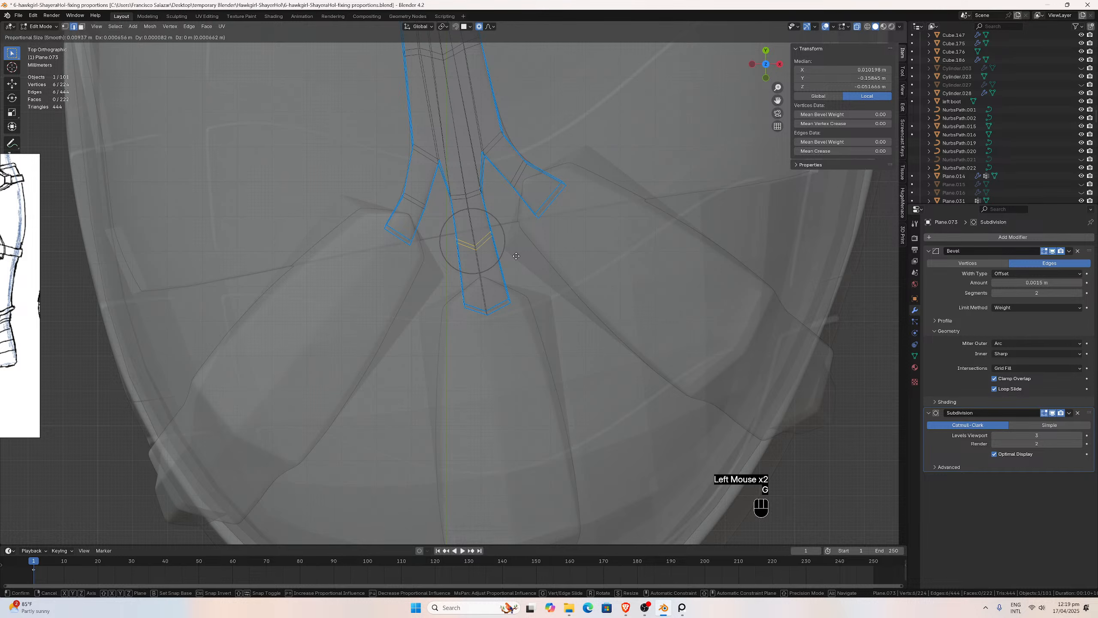
pyautogui.click(516, 256)
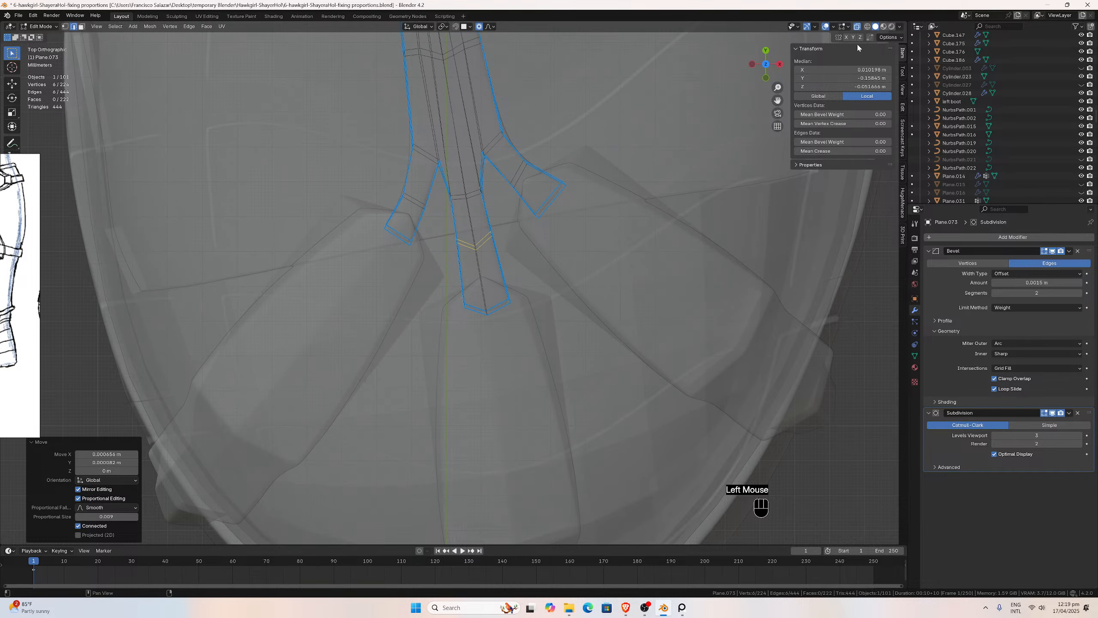
pyautogui.click(857, 27)
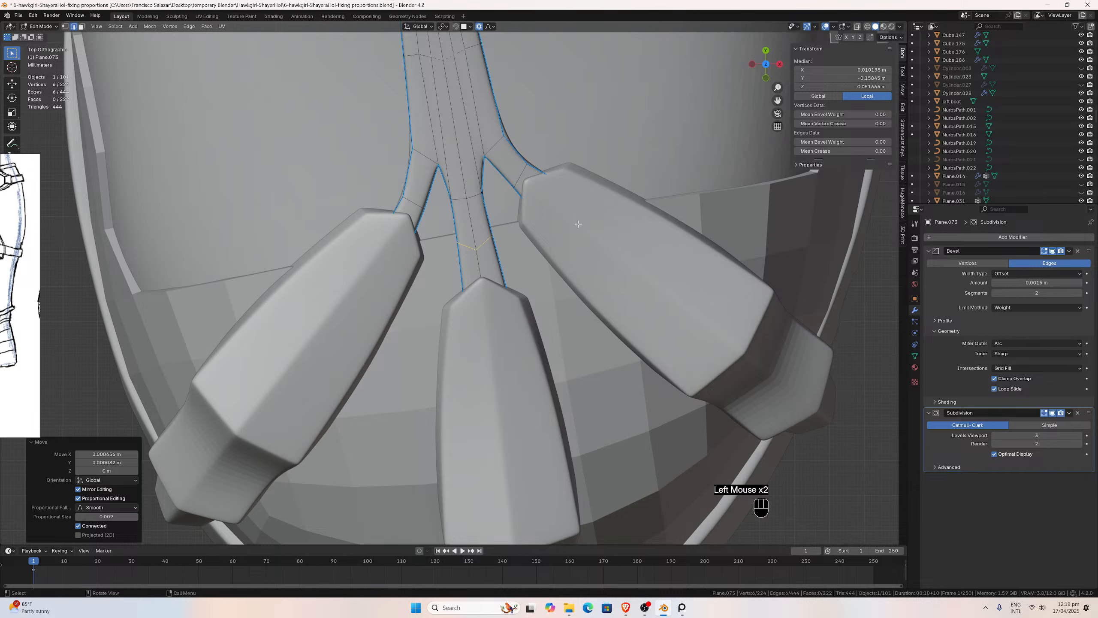
pyautogui.press('Tab')
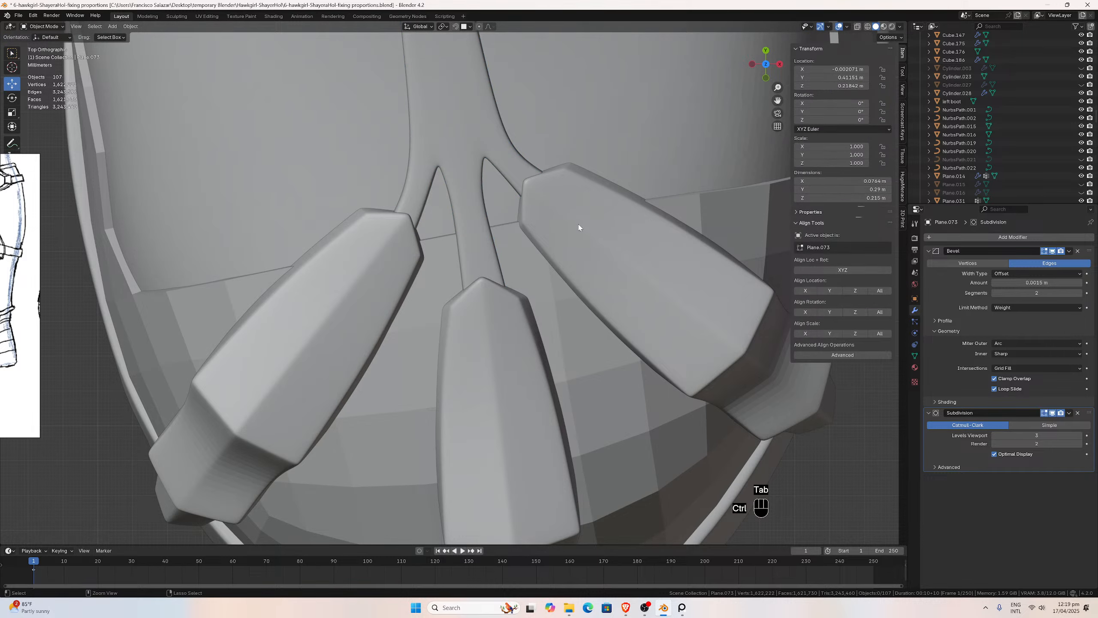
pyautogui.hotkey('ctrl', 's')
# Select the front strip and examine how its upper end meets the blocks at the bottom of the front zipper.
pyautogui.scroll(-4, 575, 228)
pyautogui.moveTo(575, 228); pyautogui.dragTo(620, 174, button='middle')
pyautogui.scroll(3, 617, 175)
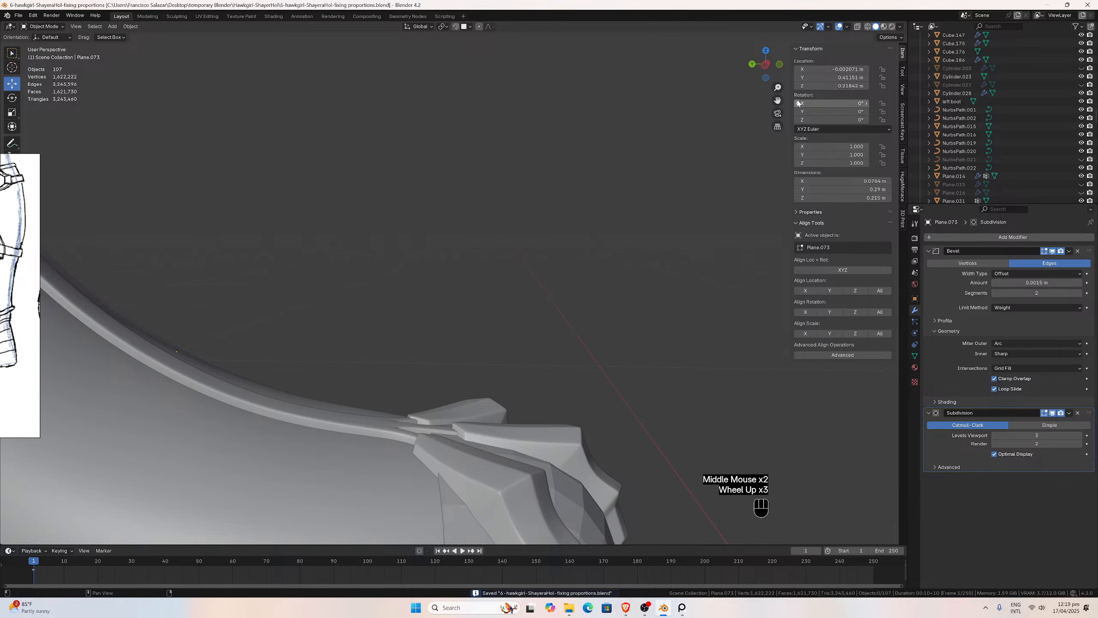
pyautogui.moveTo(778, 100); pyautogui.dragTo(610, 120)
pyautogui.moveTo(610, 120); pyautogui.dragTo(428, 127, button='middle')
pyautogui.scroll(1, 427, 127)
pyautogui.scroll(2, 508, 110)
pyautogui.moveTo(778, 100); pyautogui.dragTo(821, 108)
pyautogui.scroll(2, 644, 151)
pyautogui.click(590, 132)
pyautogui.moveTo(590, 132); pyautogui.dragTo(605, 162, button='middle')
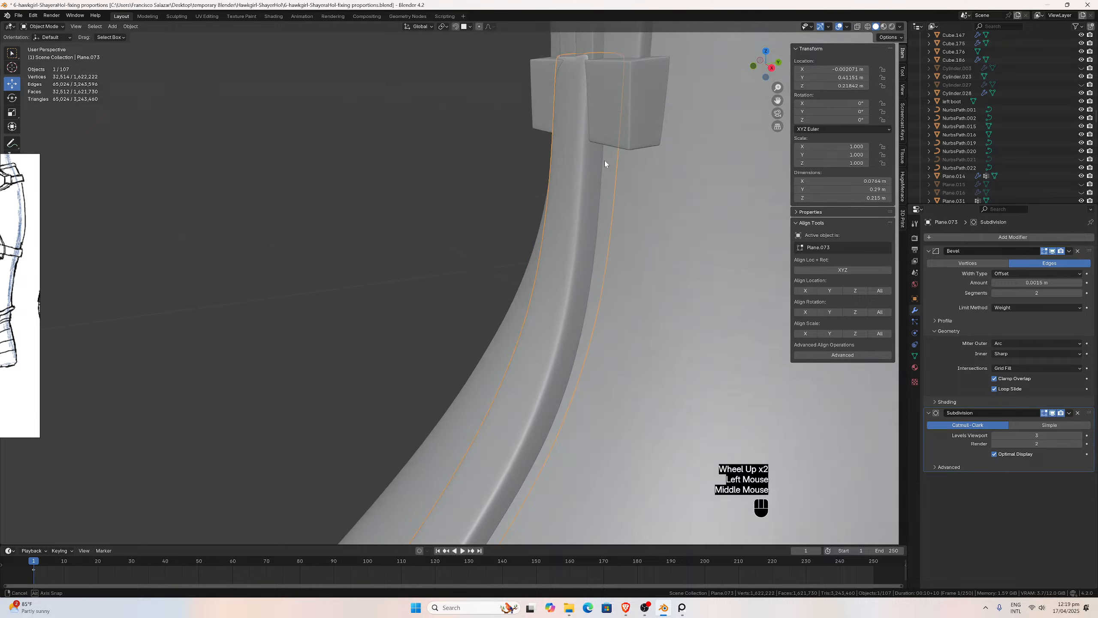
pyautogui.scroll(1, 597, 173)
pyautogui.scroll(-2, 591, 125)
# Move the end faces at the strip's upper end about 0.0022 m along Y with proportional editing.
pyautogui.press('Tab')
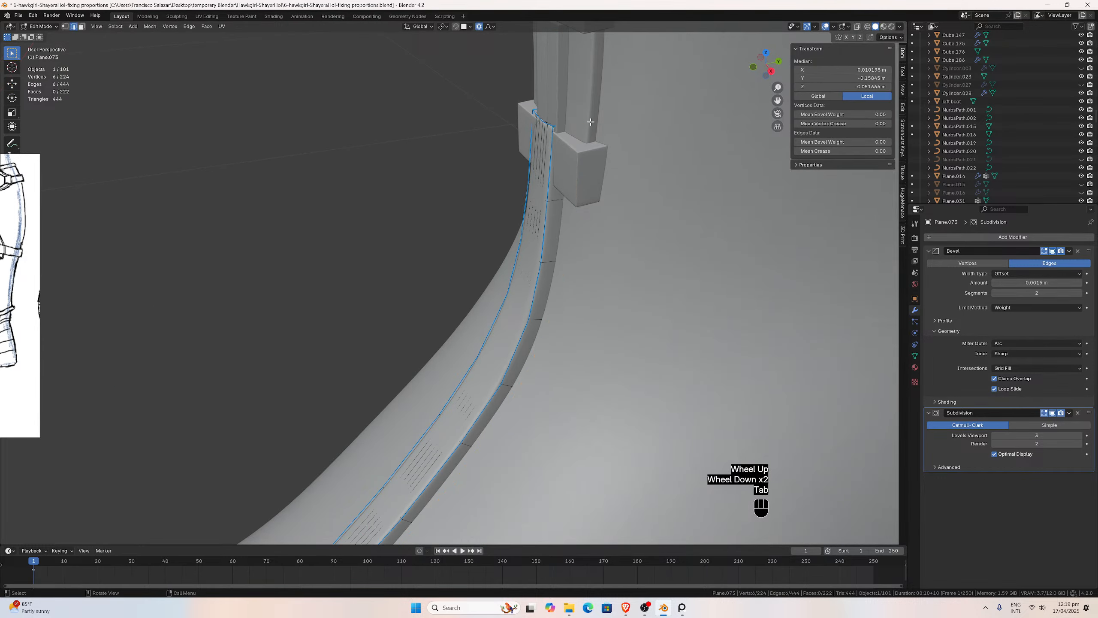
pyautogui.click(857, 28)
pyautogui.moveTo(545, 113); pyautogui.dragTo(505, 94, button='middle')
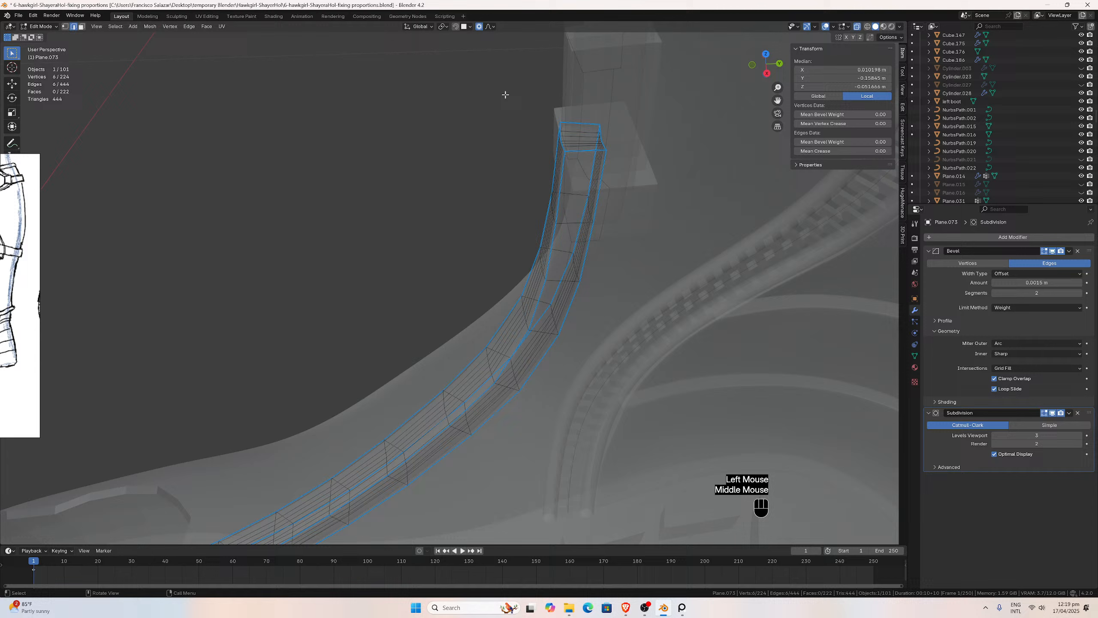
pyautogui.click(81, 27)
pyautogui.doubleClick(577, 123)
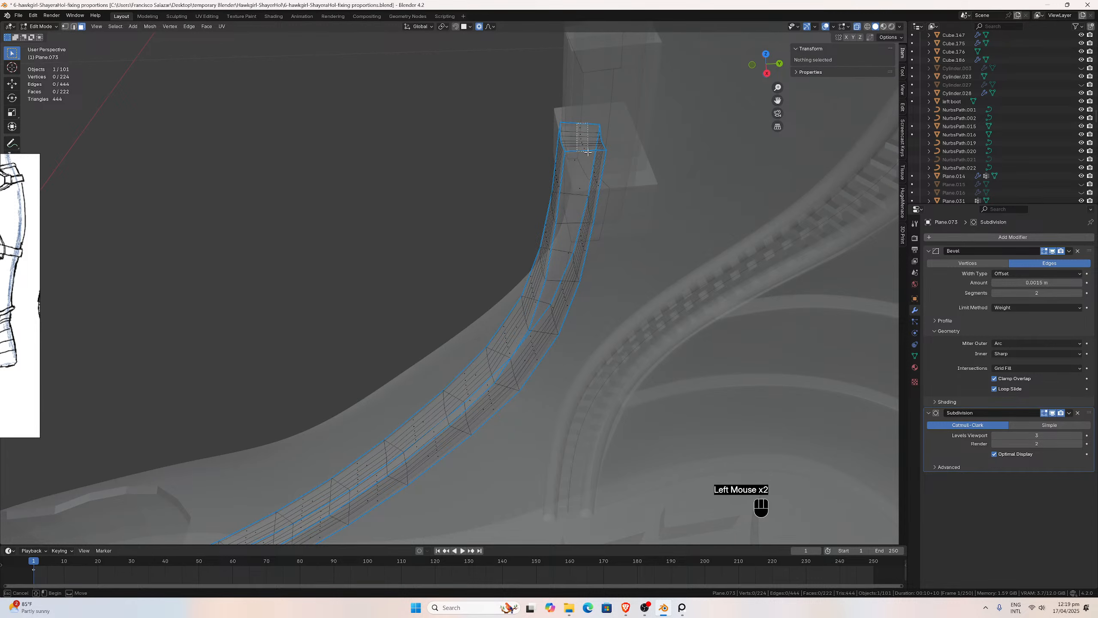
pyautogui.click(858, 28)
pyautogui.moveTo(637, 100); pyautogui.dragTo(648, 76, button='middle')
pyautogui.press('g')
pyautogui.press('y')
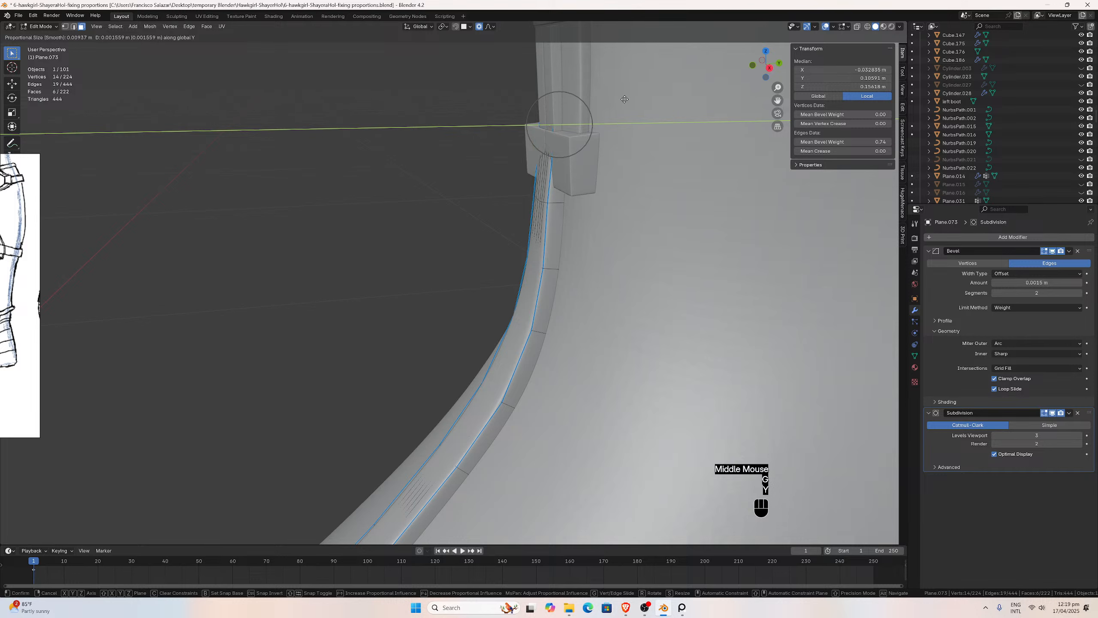
pyautogui.click(626, 100)
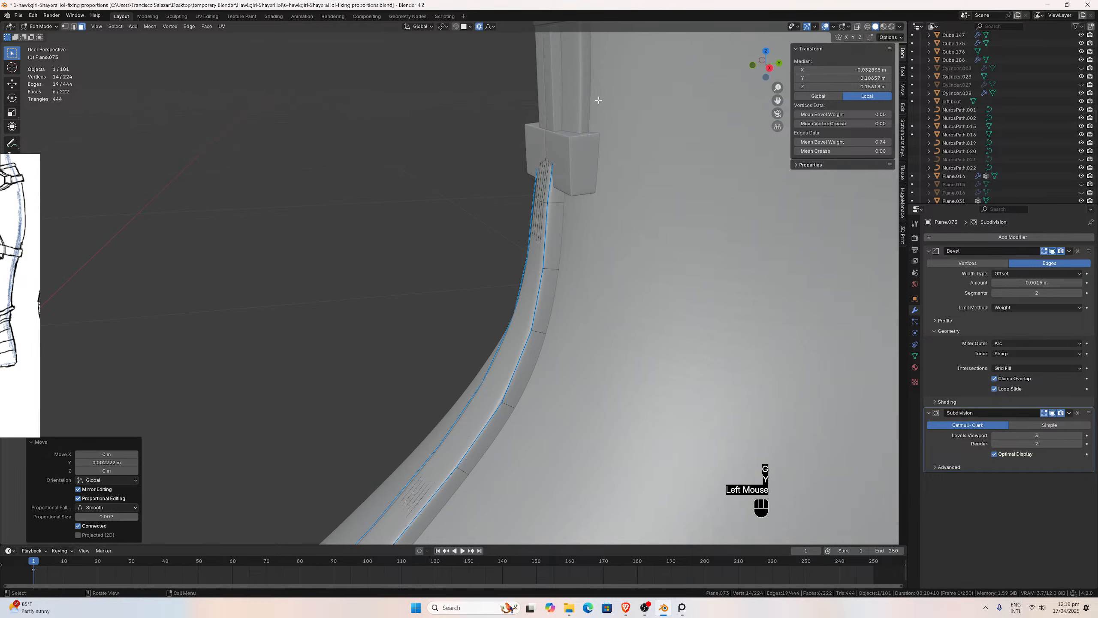
# Move the edge loop just below the strip's upper end about 0.0027 m along Y.
pyautogui.click(74, 27)
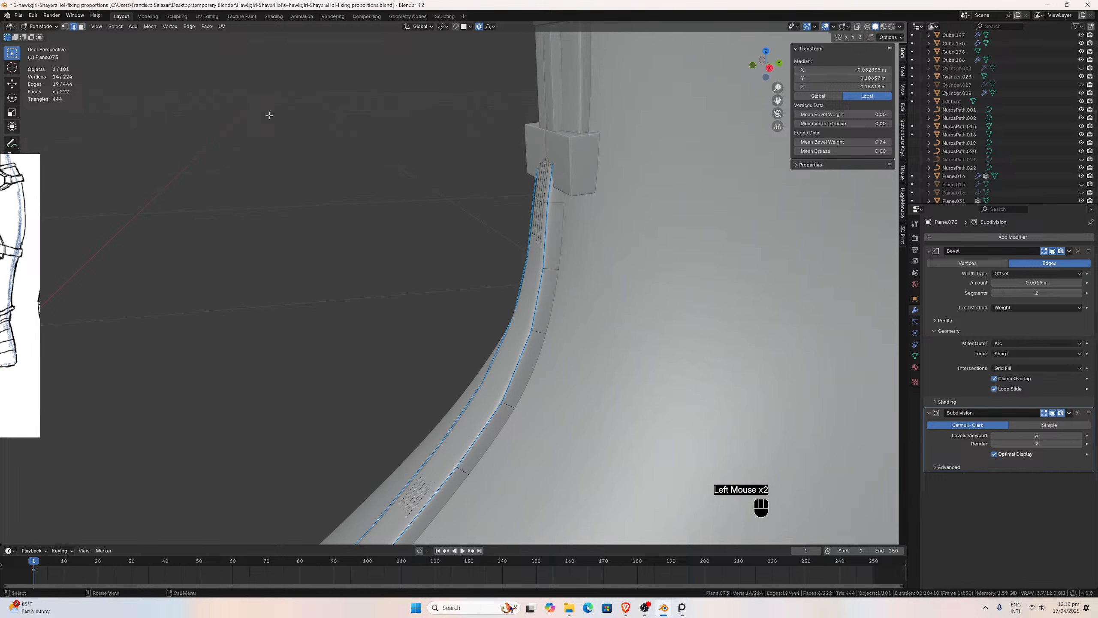
pyautogui.keyDown('alt'); pyautogui.click(556, 206); pyautogui.keyUp('alt')
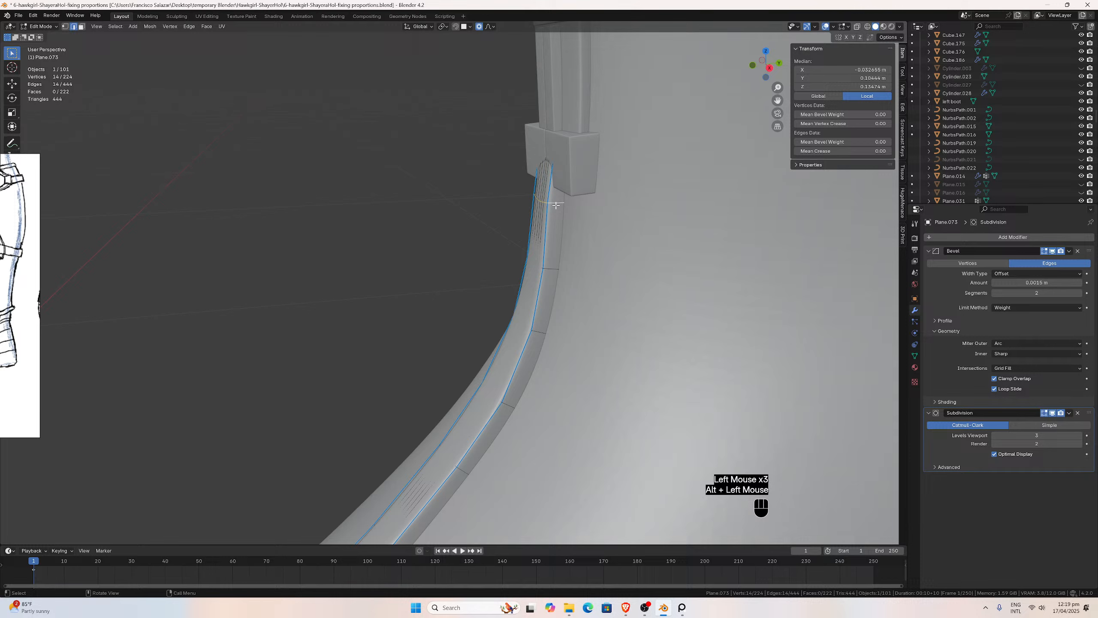
pyautogui.press('g')
pyautogui.press('y')
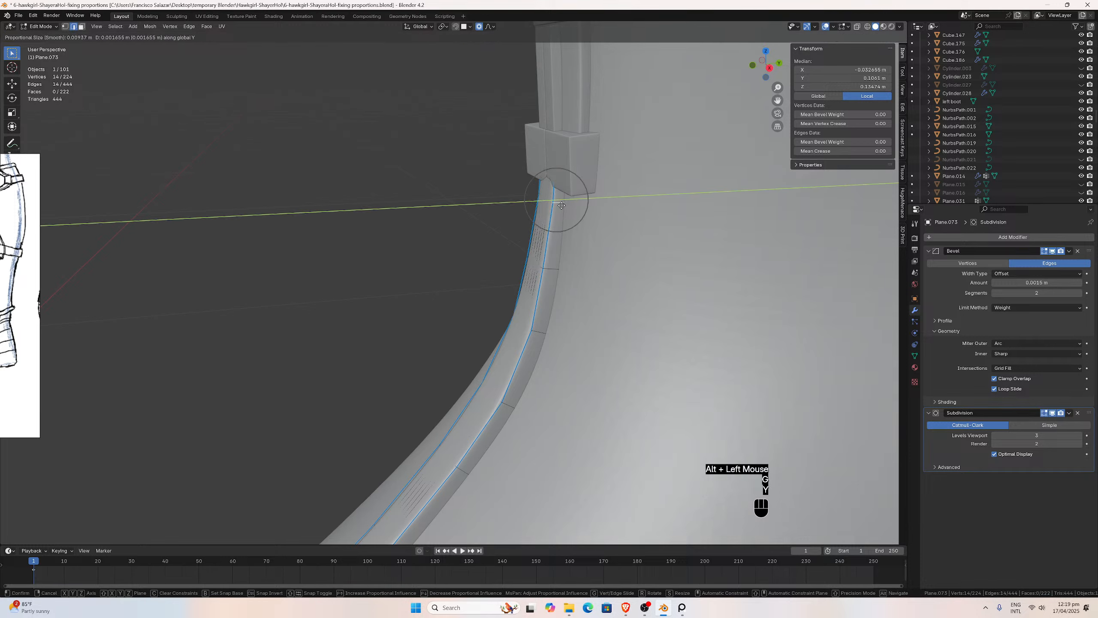
pyautogui.click(564, 207)
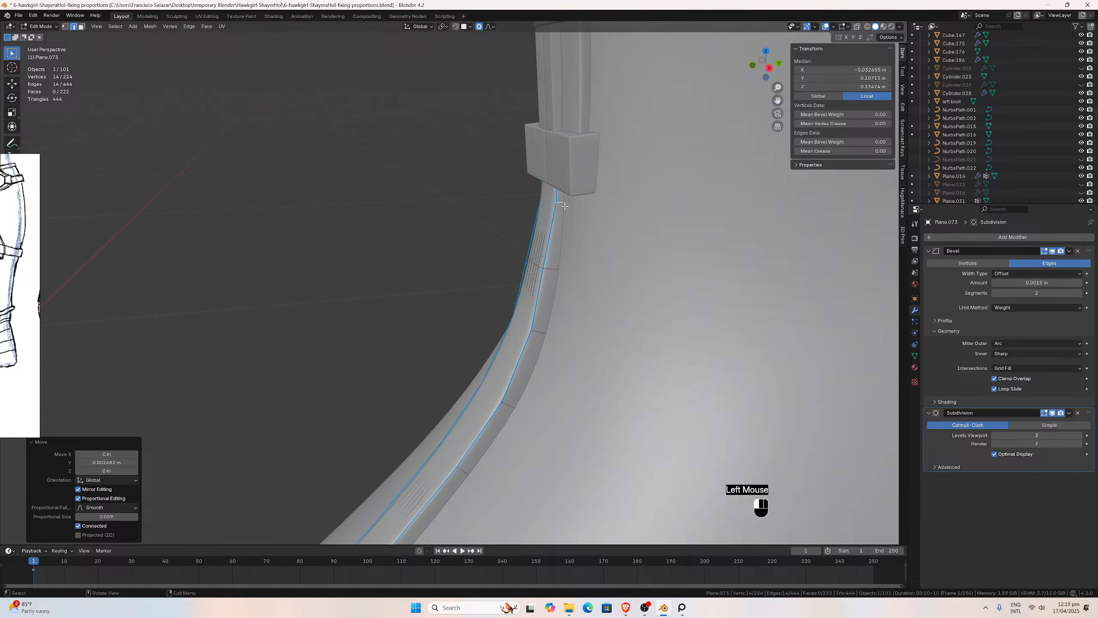
# Move the second edge loop below the strip's upper end about 0.0016 m along Y and leave mesh editing.
pyautogui.click(556, 270)
pyautogui.keyDown('alt'); pyautogui.click(554, 270); pyautogui.keyUp('alt')
pyautogui.press('g')
pyautogui.press('y')
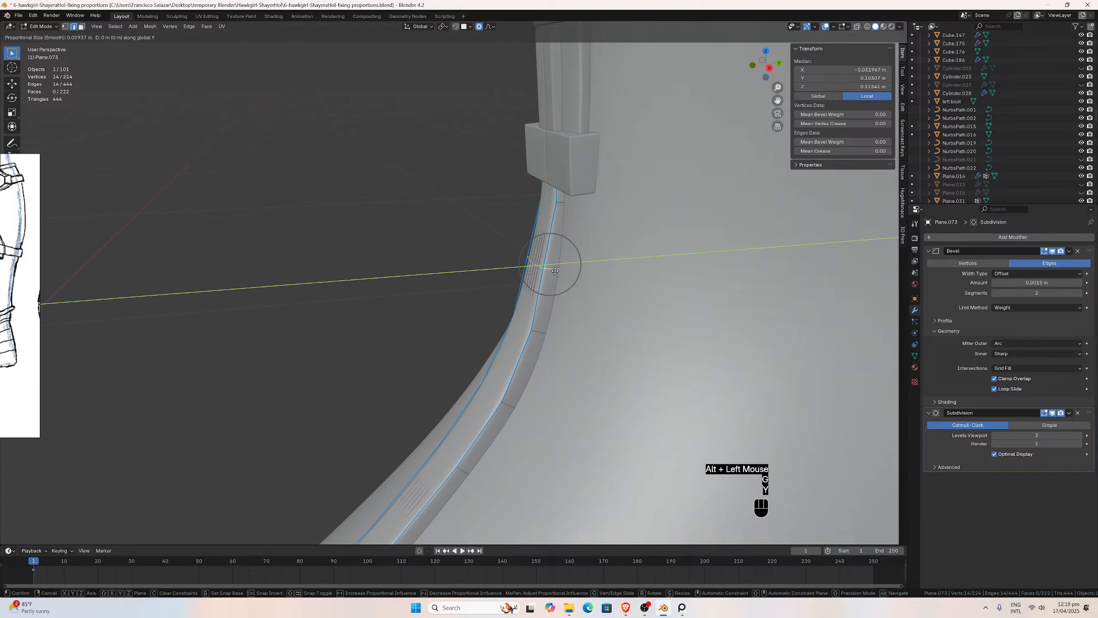
pyautogui.click(559, 271)
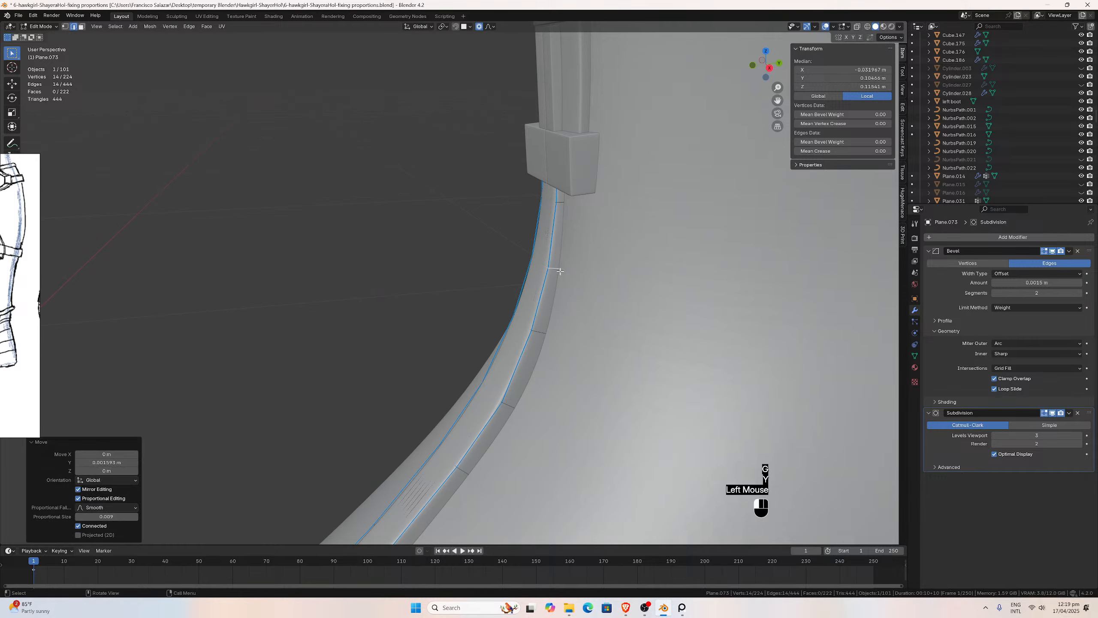
pyautogui.moveTo(560, 271); pyautogui.dragTo(435, 273, button='middle')
pyautogui.scroll(-1, 608, 176)
pyautogui.scroll(2, 553, 202)
pyautogui.press('Tab')
# Unhide the boot parts Cylinder.027 and Cylinder.003.
pyautogui.scroll(-5, 510, 268)
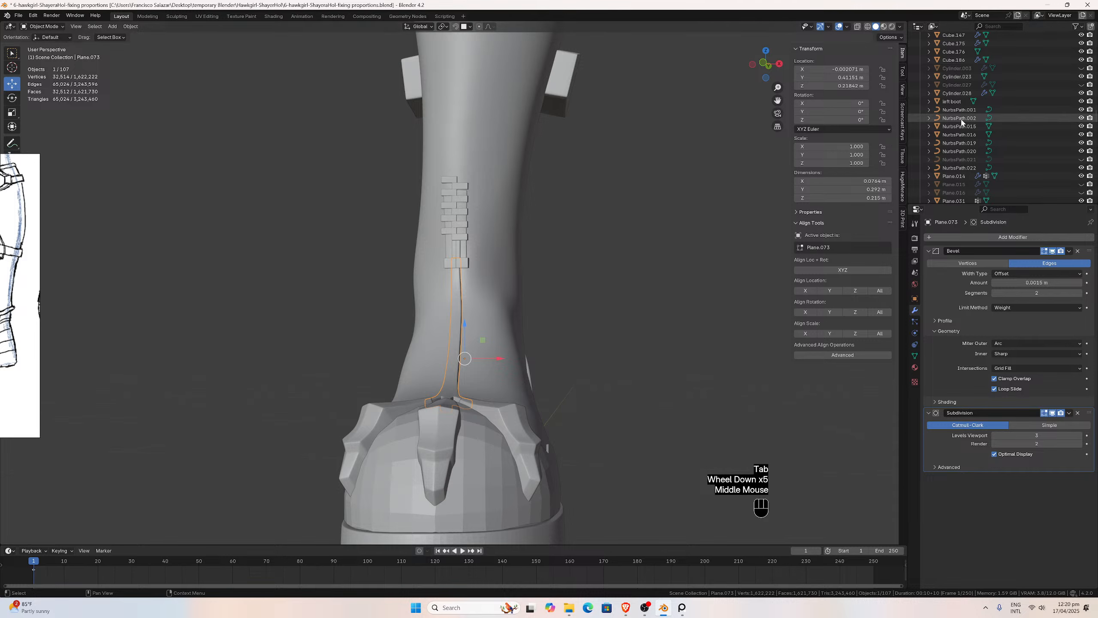
pyautogui.scroll(2, 1016, 126)
pyautogui.click(1080, 136)
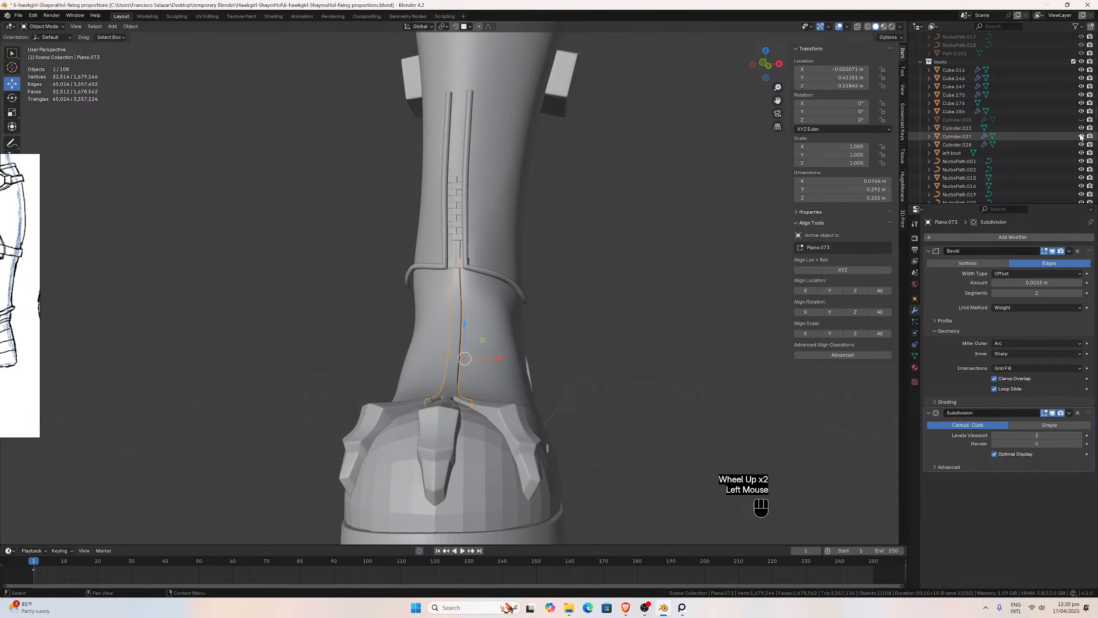
pyautogui.click(1081, 120)
# Move the two blocks at the bottom of the front zipper together about -0.0002 m along Y.
pyautogui.scroll(-1, 586, 143)
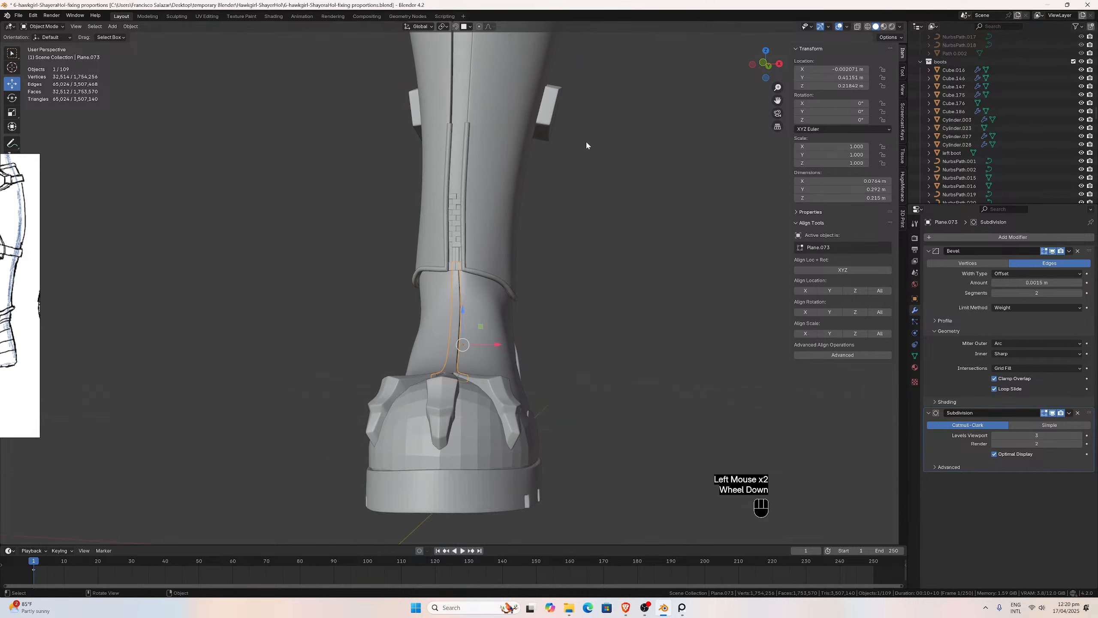
pyautogui.scroll(-1, 586, 145)
pyautogui.moveTo(586, 145); pyautogui.dragTo(409, 141, button='middle')
pyautogui.scroll(3, 502, 165)
pyautogui.scroll(3, 554, 134)
pyautogui.scroll(4, 555, 135)
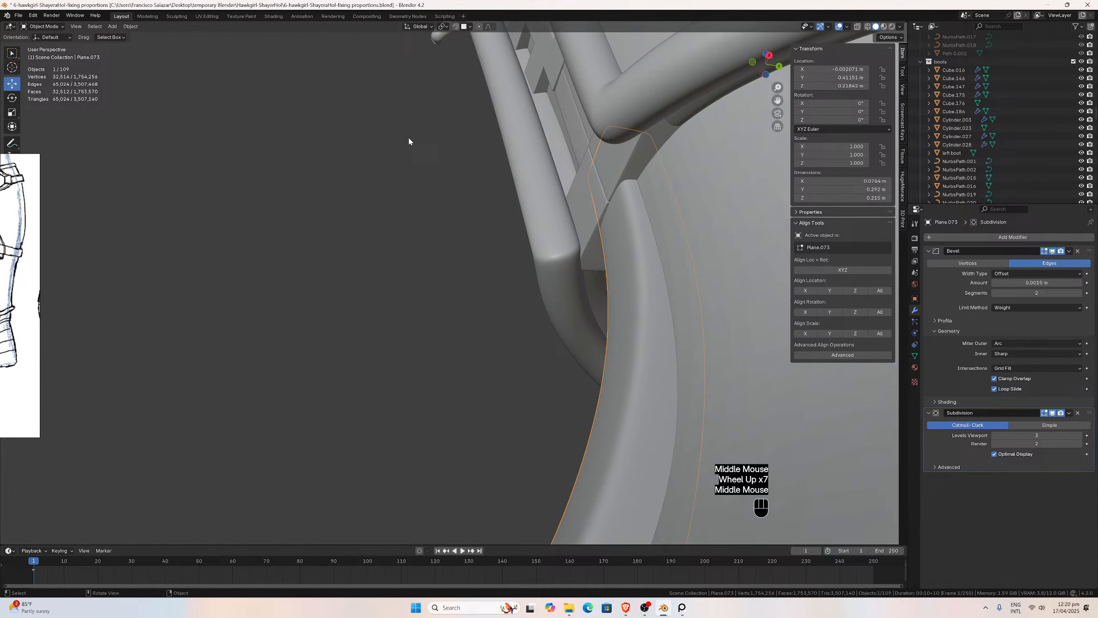
pyautogui.click(605, 171)
pyautogui.moveTo(605, 171); pyautogui.dragTo(601, 171, button='middle')
pyautogui.keyDown('shift'); pyautogui.click(602, 189); pyautogui.keyUp('shift')
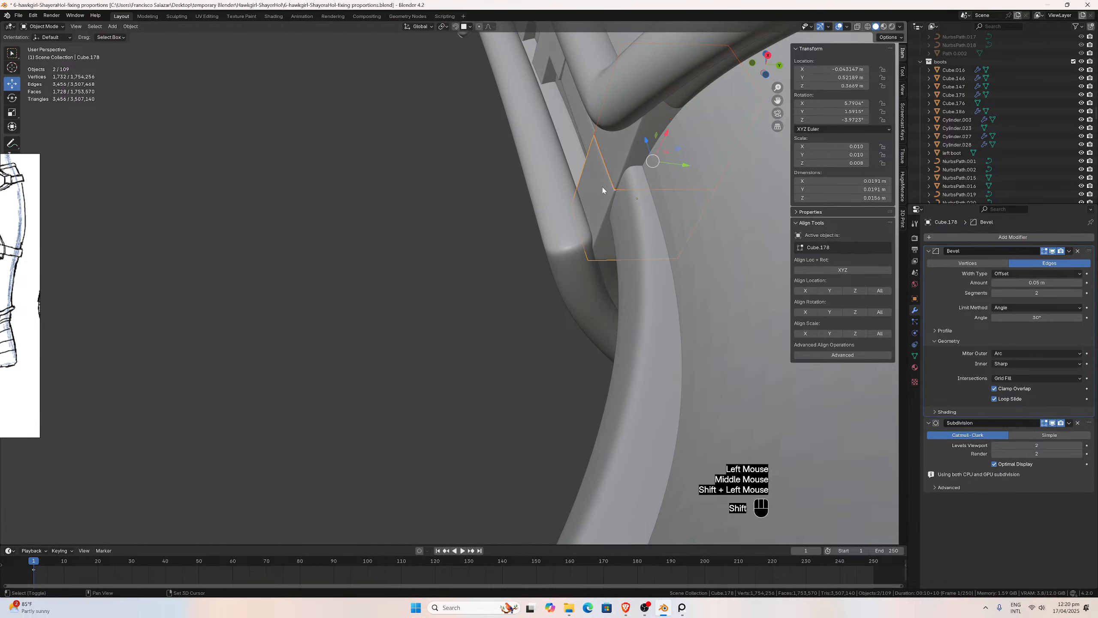
pyautogui.moveTo(688, 168); pyautogui.dragTo(623, 184)
pyautogui.moveTo(623, 184); pyautogui.dragTo(699, 203, button='middle')
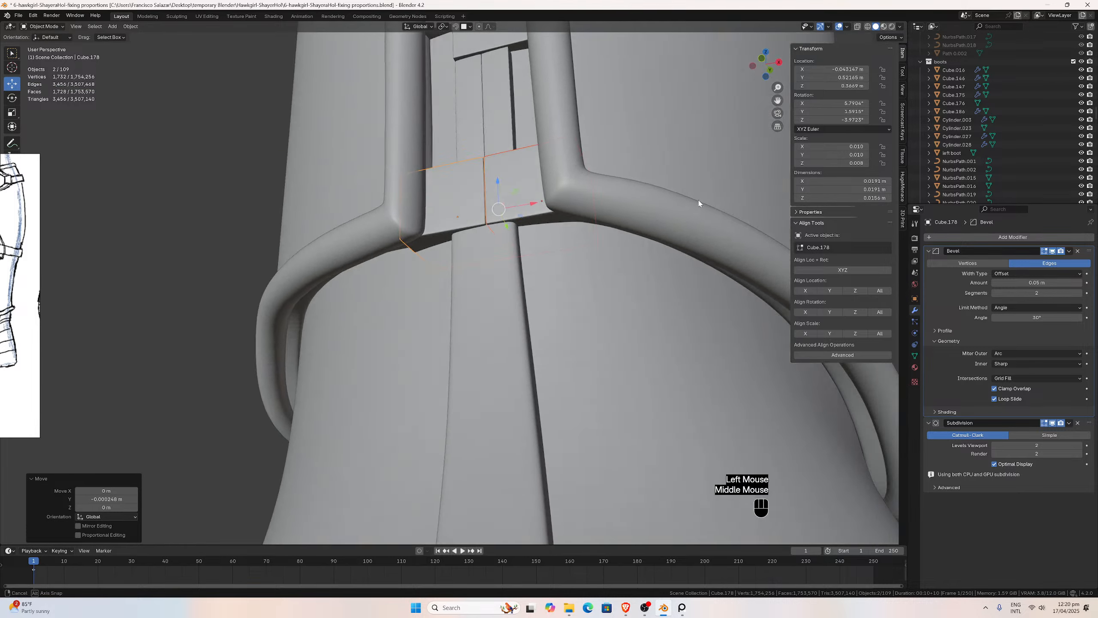
# Check the zipper blocks against the strip's upper end from several angles, clear the selection and save the file.
pyautogui.scroll(-2, 593, 184)
pyautogui.moveTo(593, 184); pyautogui.dragTo(544, 156, button='middle')
pyautogui.scroll(4, 561, 195)
pyautogui.scroll(-1, 561, 195)
pyautogui.scroll(-3, 545, 155)
pyautogui.moveTo(545, 156); pyautogui.dragTo(567, 253, button='middle')
pyautogui.click(497, 223)
pyautogui.scroll(3, 493, 227)
pyautogui.scroll(-2, 465, 245)
pyautogui.scroll(-3, 497, 248)
pyautogui.scroll(-2, 567, 252)
pyautogui.scroll(-2, 567, 252)
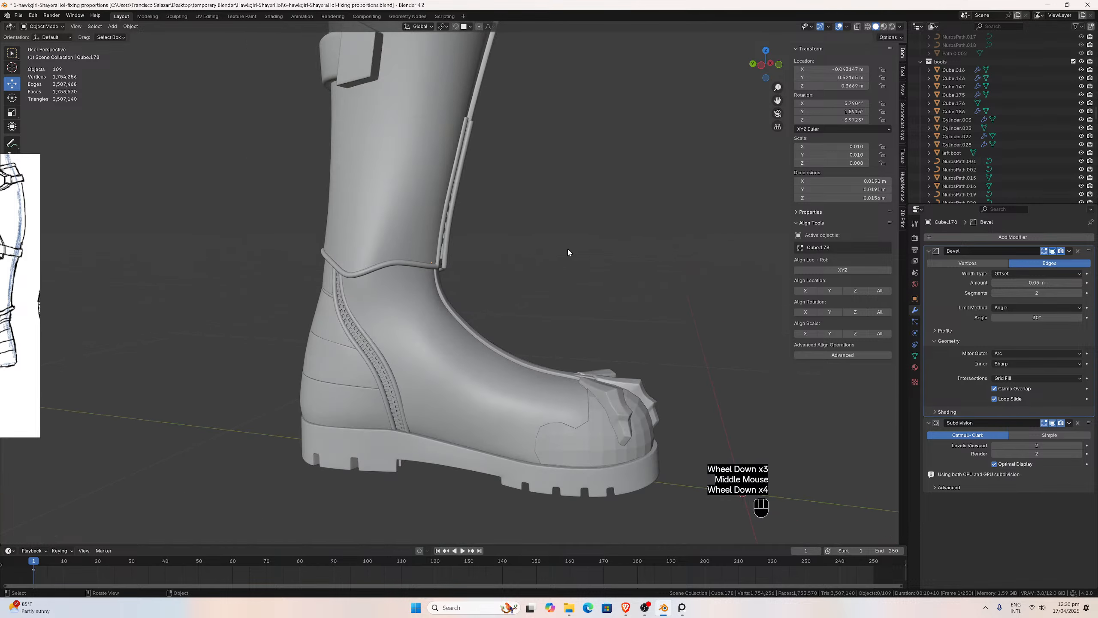
pyautogui.hotkey('ctrl', 's')
# Select both bottom zipper blocks again and move them about -0.0019 m along Y.
pyautogui.scroll(2, 566, 251)
pyautogui.scroll(1, 566, 251)
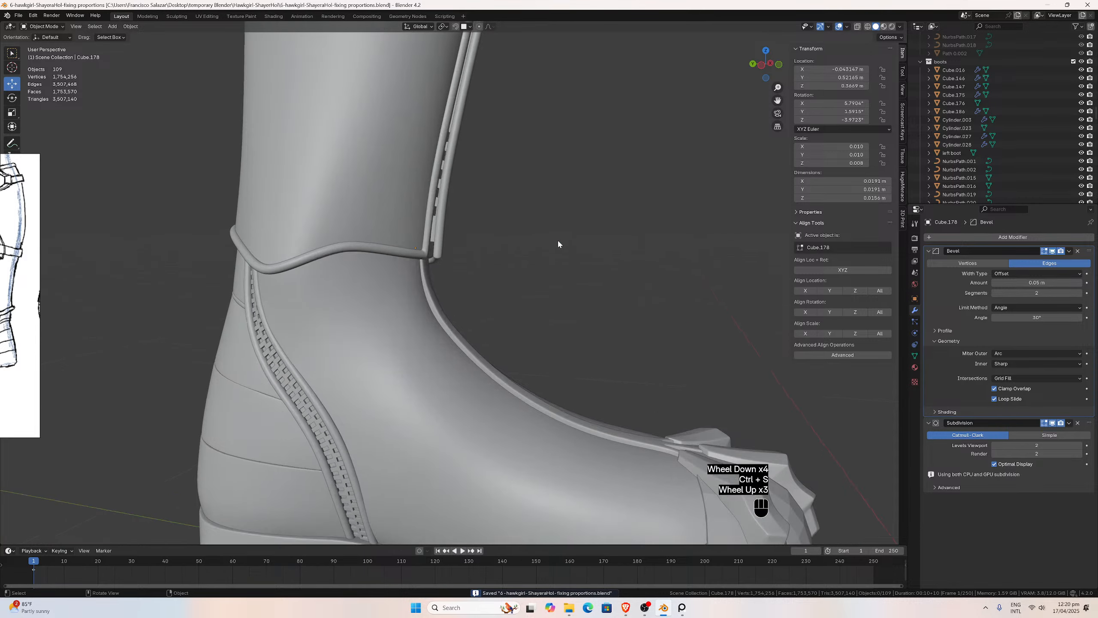
pyautogui.moveTo(558, 243); pyautogui.dragTo(392, 171, button='middle')
pyautogui.scroll(5, 481, 187)
pyautogui.scroll(2, 398, 168)
pyautogui.keyDown('shift'); pyautogui.click(529, 258); pyautogui.keyUp('shift')
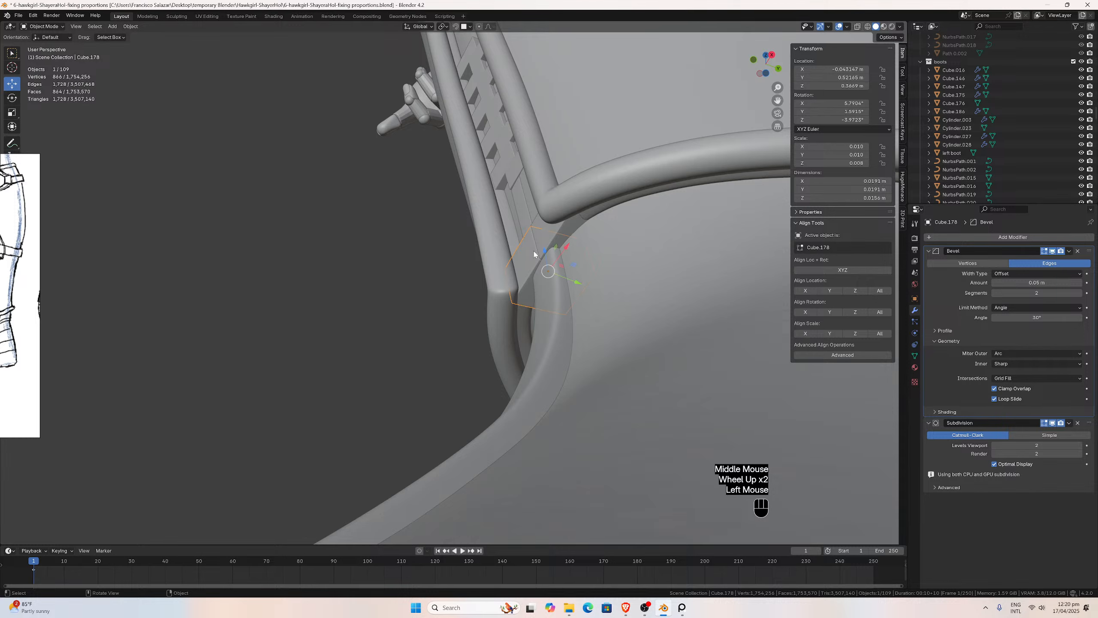
pyautogui.moveTo(593, 263); pyautogui.dragTo(587, 266)
# Examine from several angles how the moved zipper blocks fit the strip's upper end and the surrounding trim.
pyautogui.moveTo(587, 267); pyautogui.dragTo(631, 321, button='middle')
pyautogui.scroll(-2, 483, 241)
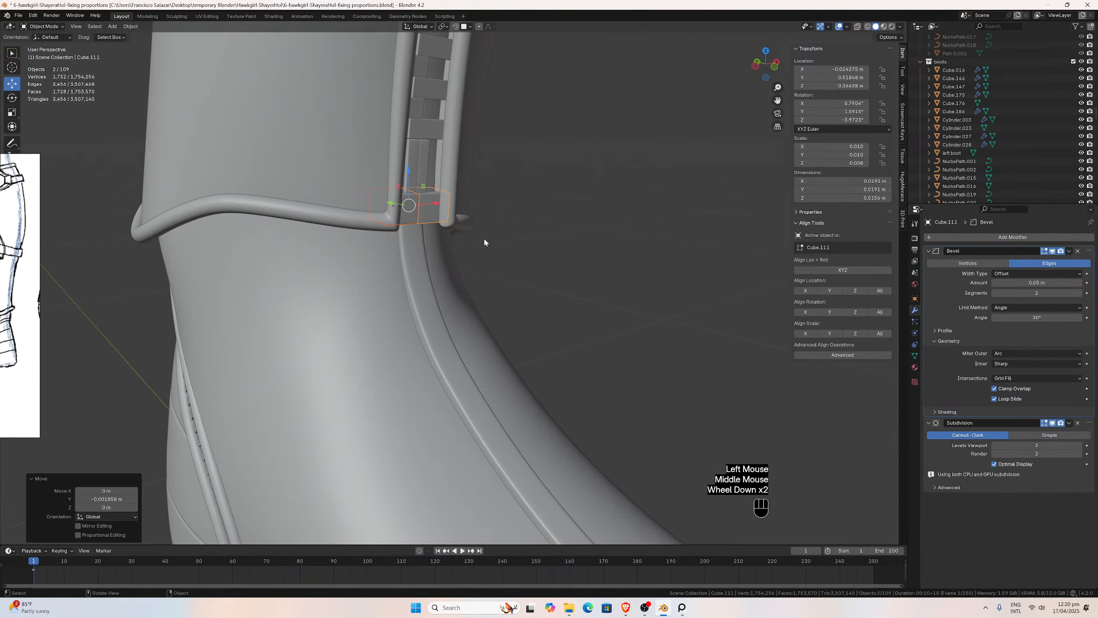
pyautogui.moveTo(483, 240); pyautogui.dragTo(402, 248, button='middle')
pyautogui.scroll(2, 375, 227)
pyautogui.scroll(2, 375, 226)
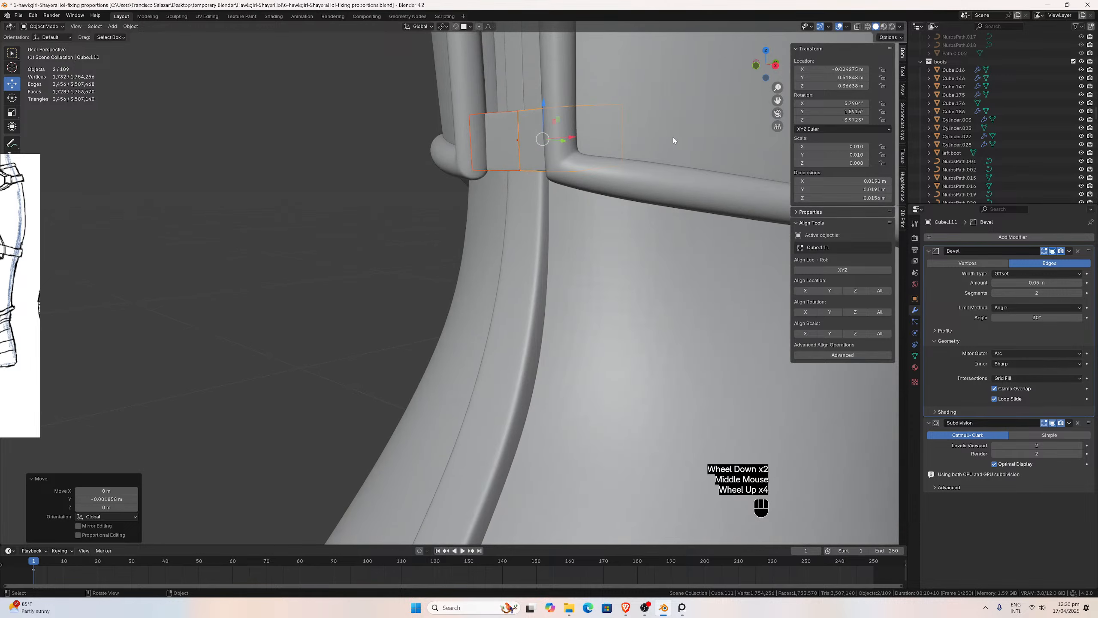
pyautogui.moveTo(777, 101); pyautogui.dragTo(718, 225)
pyautogui.scroll(2, 536, 108)
pyautogui.moveTo(535, 108); pyautogui.dragTo(606, 146, button='middle')
pyautogui.scroll(-2, 606, 147)
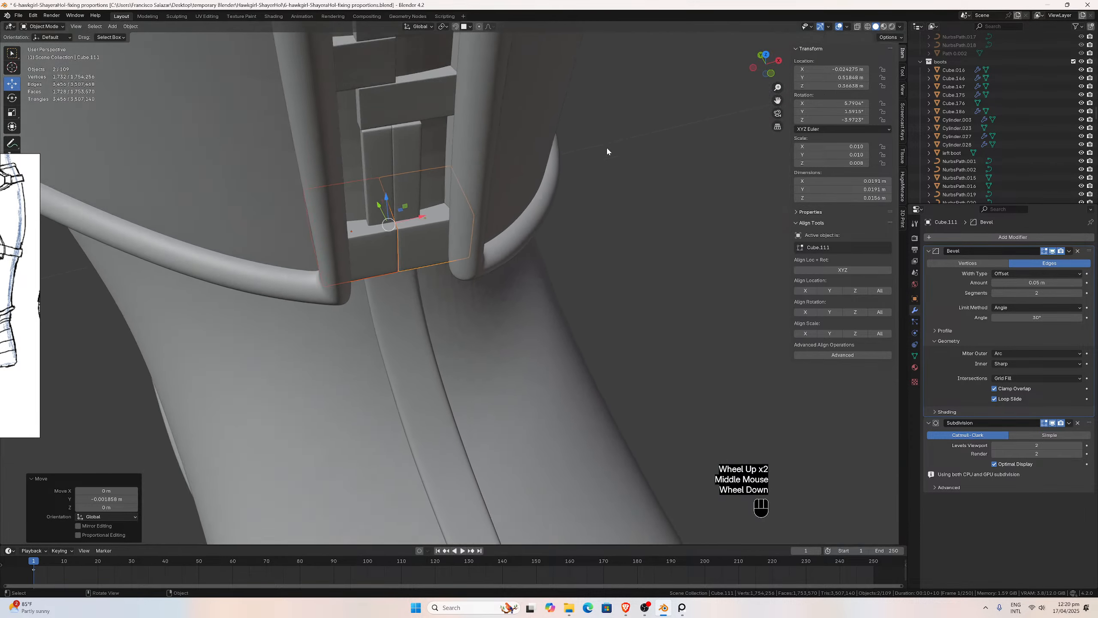
# Select the two tall narrow blocks directly above the front zipper's bottom pair.
pyautogui.click(425, 209)
pyautogui.keyDown('shift'); pyautogui.click(394, 211); pyautogui.keyUp('shift')
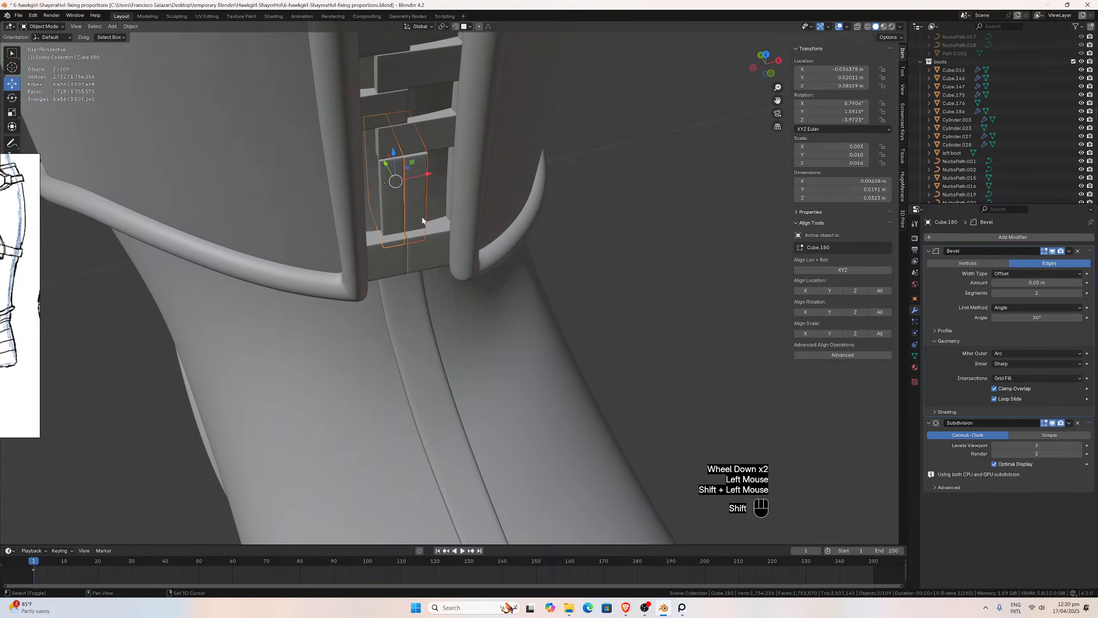
pyautogui.moveTo(394, 210); pyautogui.dragTo(430, 152, button='middle')
pyautogui.scroll(2, 365, 156)
# Try to rotate the two tall narrow zipper blocks about the global X axis and undo the rotation.
pyautogui.press('r')
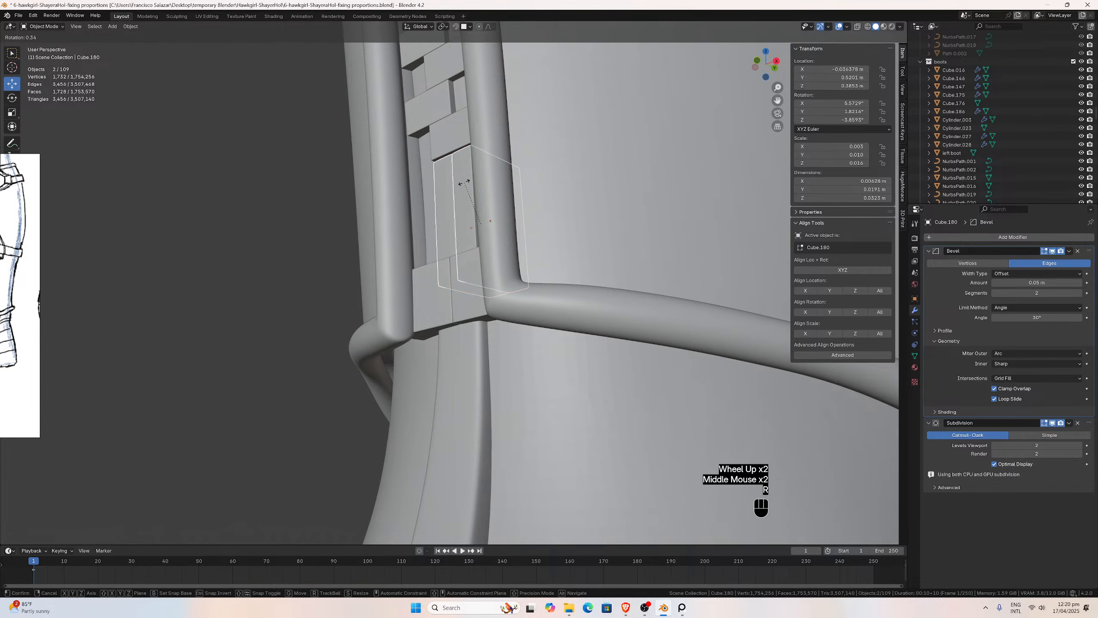
pyautogui.press('x')
pyautogui.click(467, 182)
pyautogui.moveTo(467, 182); pyautogui.dragTo(531, 226, button='middle')
pyautogui.hotkey('ctrl', 'z')
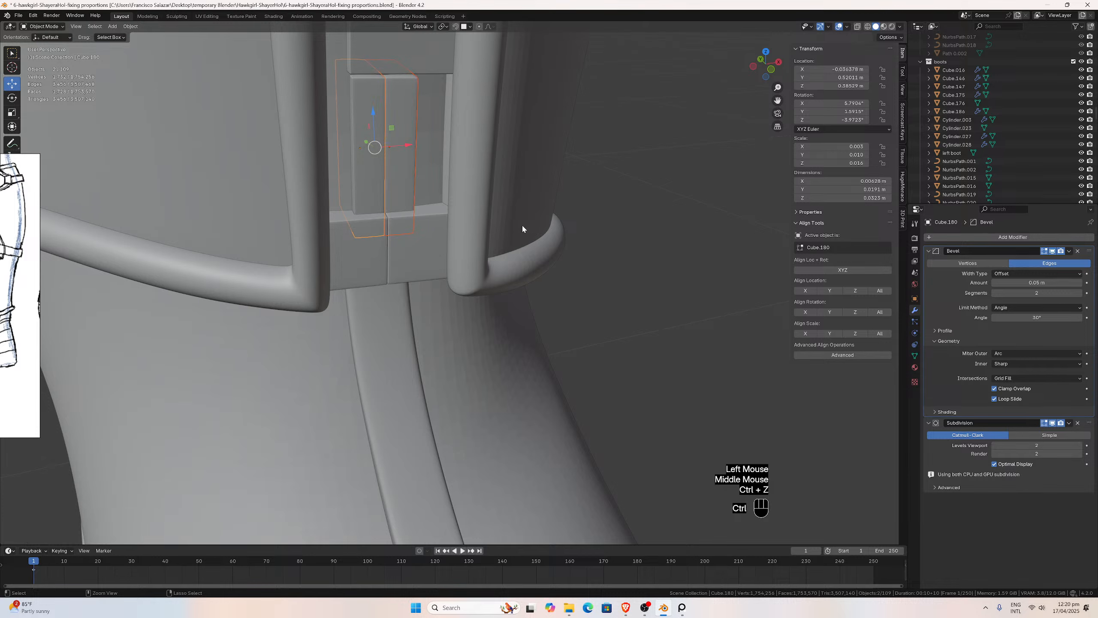
# Switch to Local transform orientation and rotate the two tall zipper blocks about -7.6° around their local X axis.
pyautogui.click(418, 27)
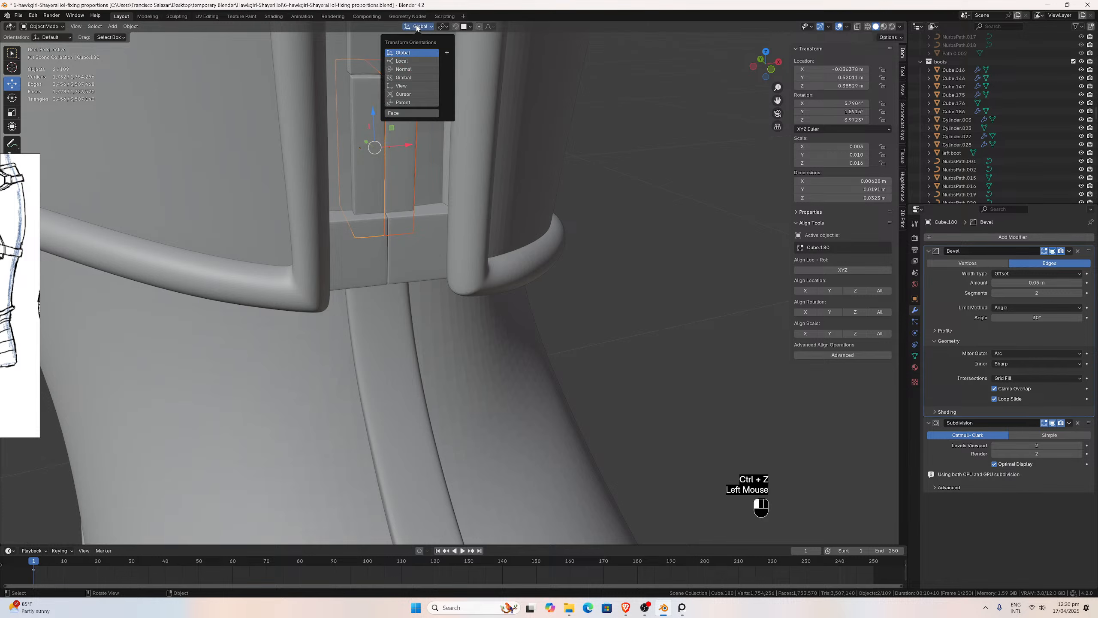
pyautogui.click(418, 60)
pyautogui.moveTo(419, 133); pyautogui.dragTo(459, 151, button='middle')
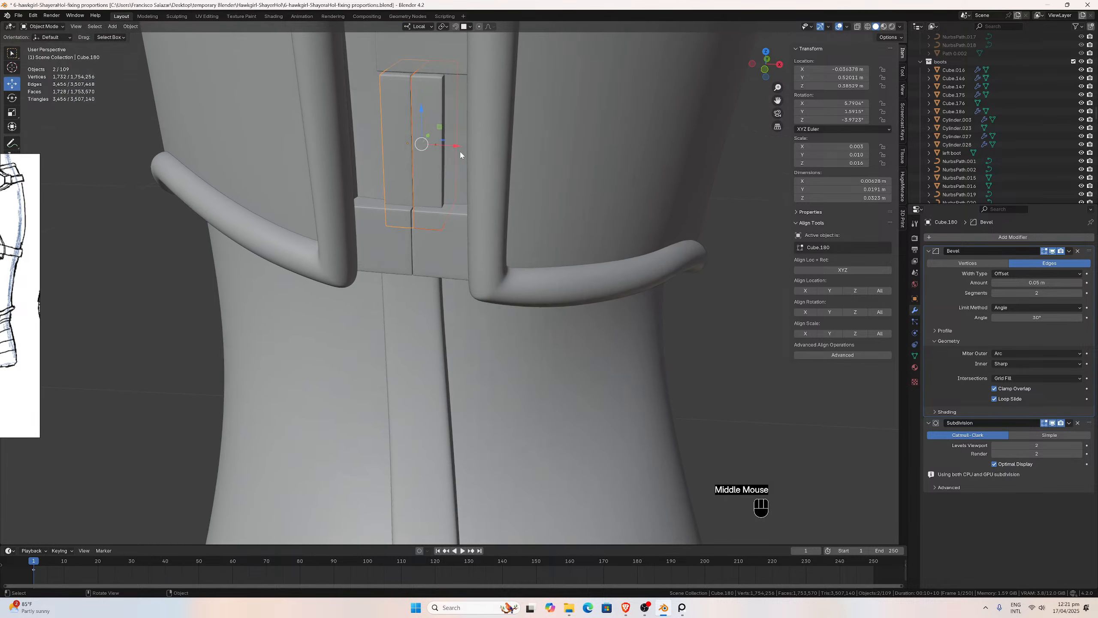
pyautogui.press('r')
pyautogui.press('x')
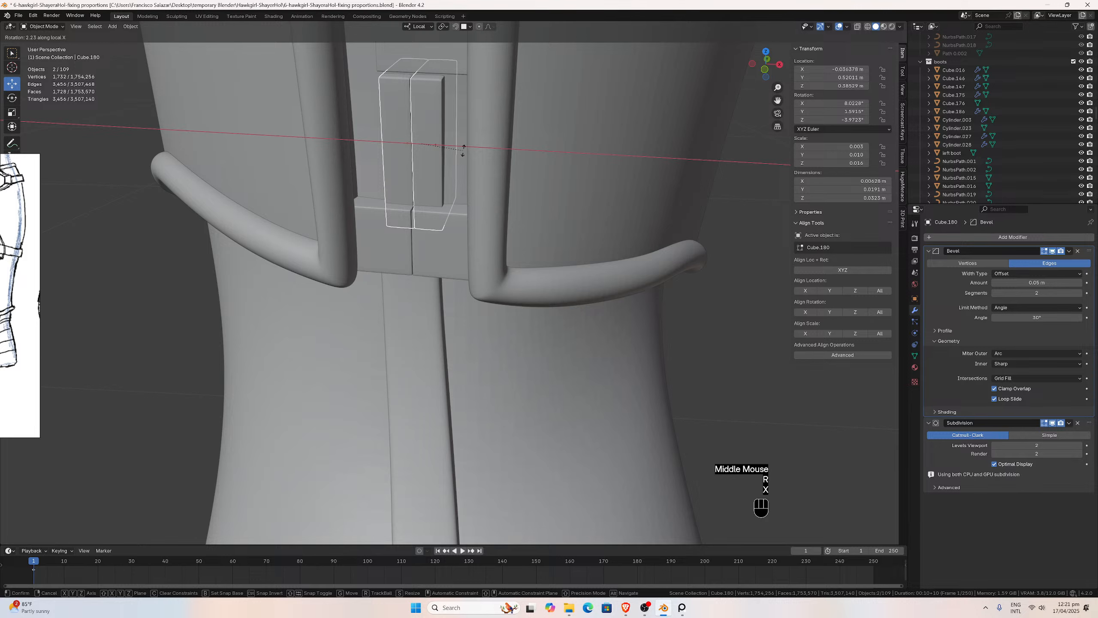
pyautogui.click(459, 150)
pyautogui.moveTo(459, 151); pyautogui.dragTo(413, 140, button='middle')
# Rotate the tall zipper blocks about 2.9° around local X and move them about -0.0012 m along local Y.
pyautogui.press('r')
pyautogui.press('x')
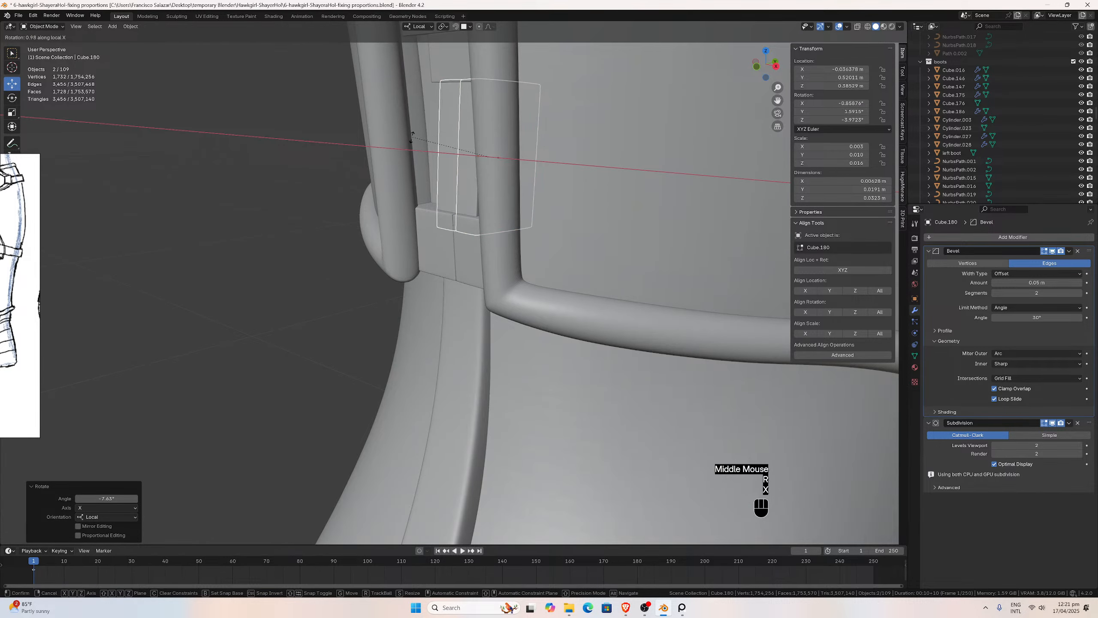
pyautogui.click(412, 143)
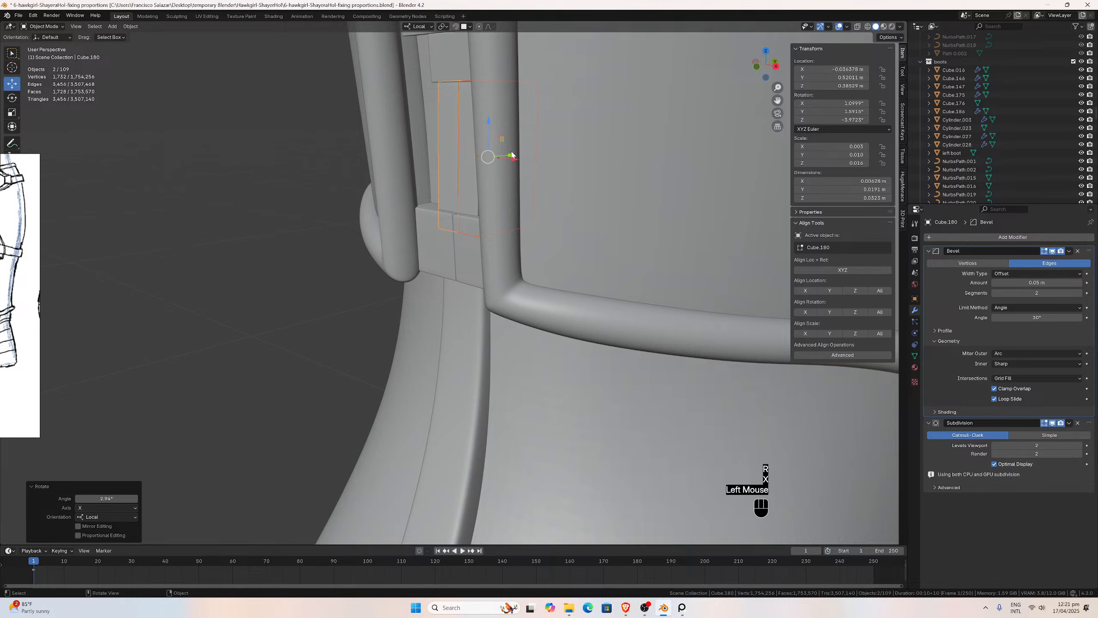
pyautogui.moveTo(511, 155); pyautogui.dragTo(504, 153)
pyautogui.moveTo(475, 150); pyautogui.dragTo(476, 110, button='middle')
pyautogui.scroll(-1, 476, 113)
pyautogui.moveTo(470, 175); pyautogui.dragTo(469, 218, button='middle')
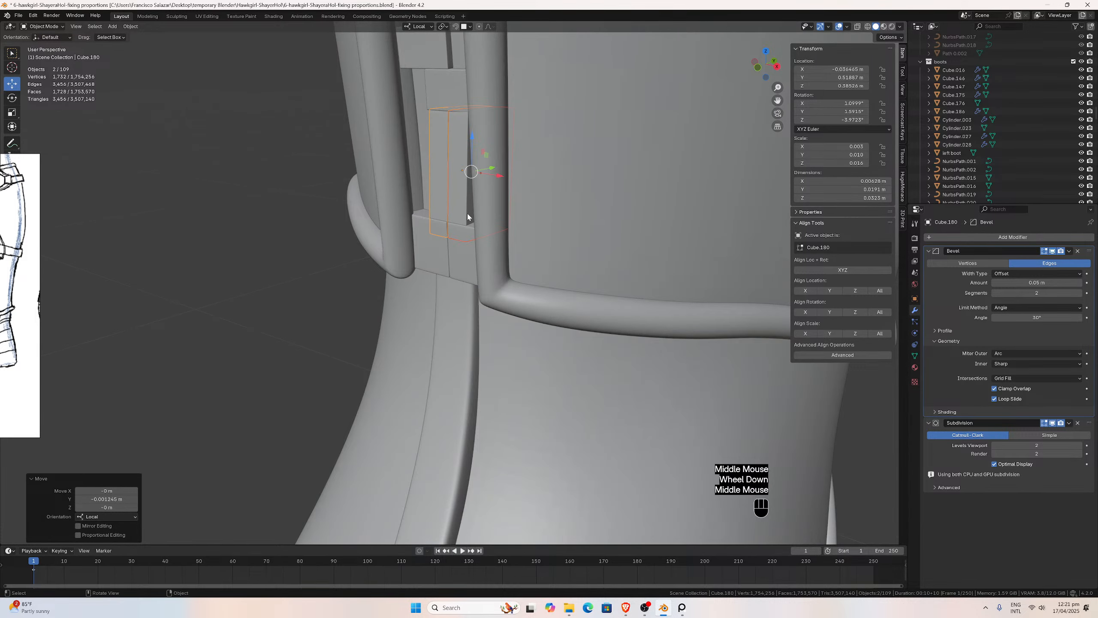
# Rotate the tall zipper blocks about 1.5° around local X and move them about 0.0010 m along local Y.
pyautogui.press('r')
pyautogui.press('x')
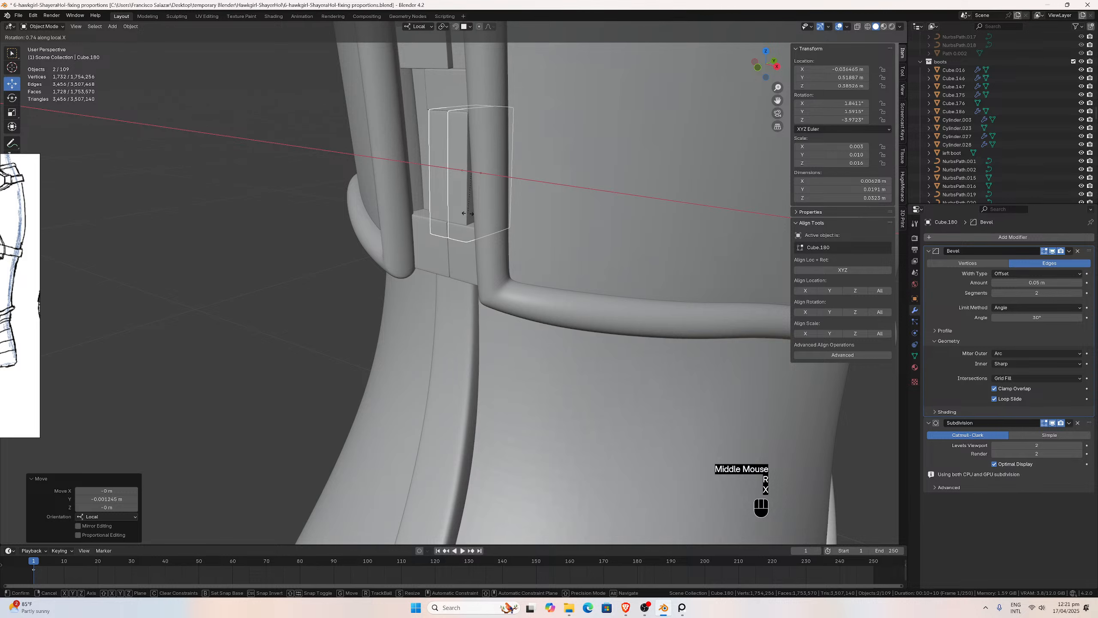
pyautogui.click(468, 212)
pyautogui.moveTo(468, 212); pyautogui.dragTo(556, 214, button='middle')
pyautogui.moveTo(349, 176); pyautogui.dragTo(405, 192)
pyautogui.moveTo(404, 192); pyautogui.dragTo(286, 152, button='middle')
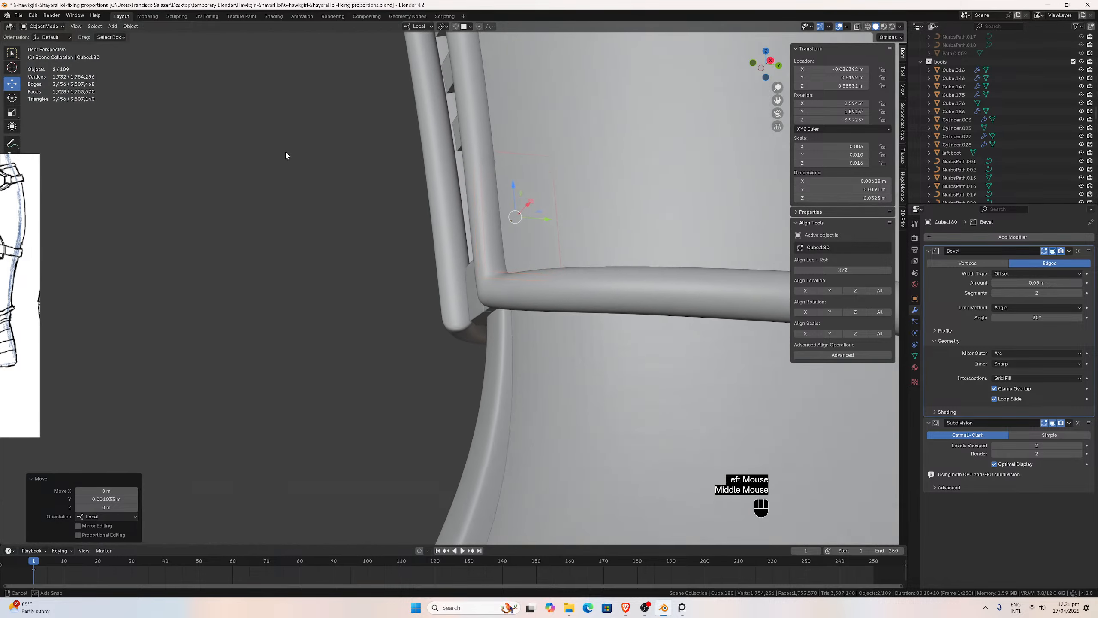
pyautogui.scroll(-1, 473, 211)
pyautogui.moveTo(473, 211); pyautogui.dragTo(507, 177, button='middle')
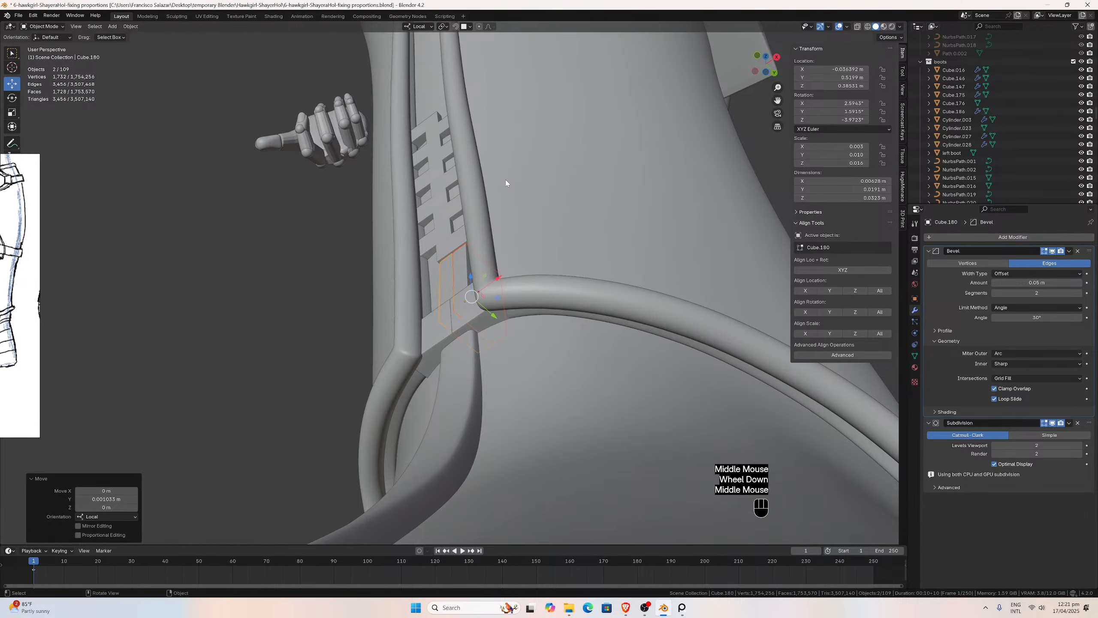
pyautogui.moveTo(486, 257); pyautogui.dragTo(464, 315, button='middle')
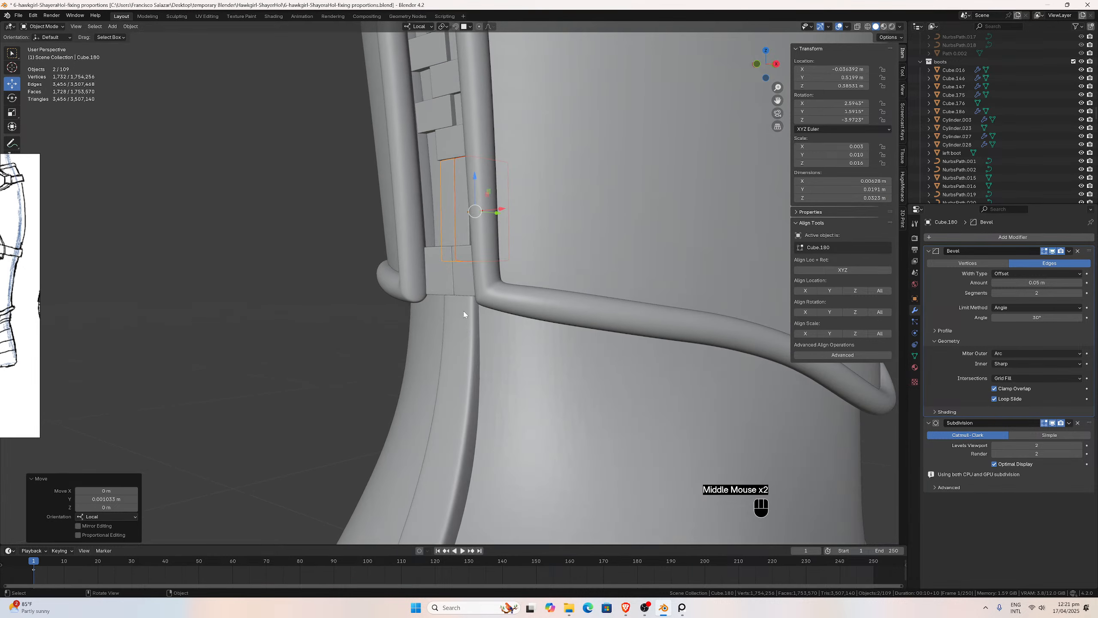
# Open the backing panel behind the zipper blocks (Cylinder.028) for mesh editing and isolate it in Local view.
pyautogui.click(433, 230)
pyautogui.click(441, 237)
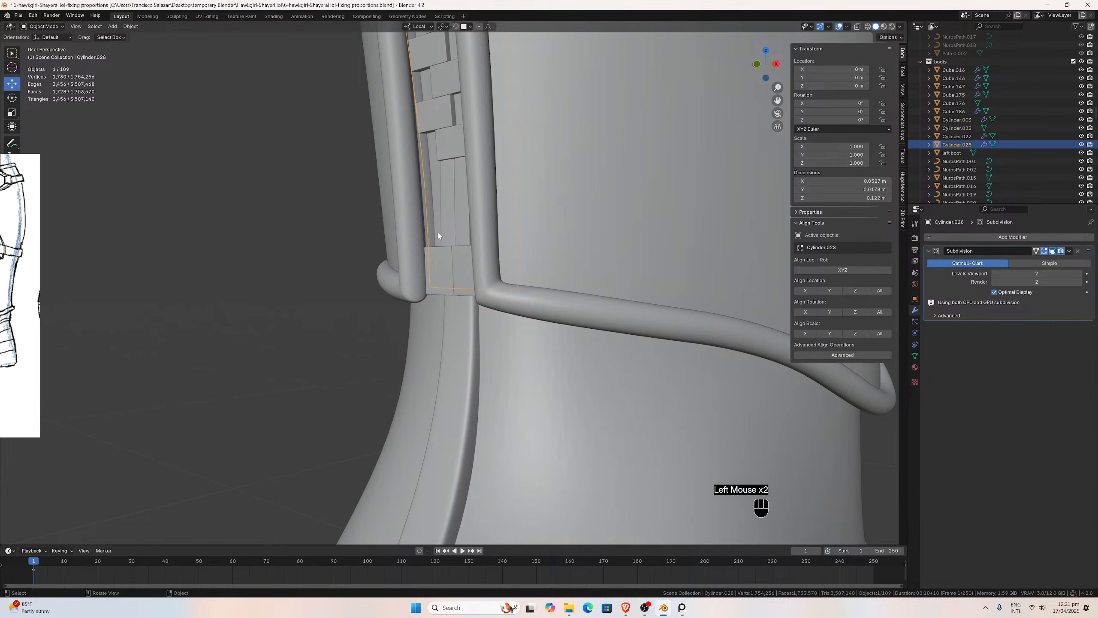
pyautogui.press('Tab')
pyautogui.moveTo(442, 237); pyautogui.dragTo(287, 221, button='middle')
pyautogui.press('/')
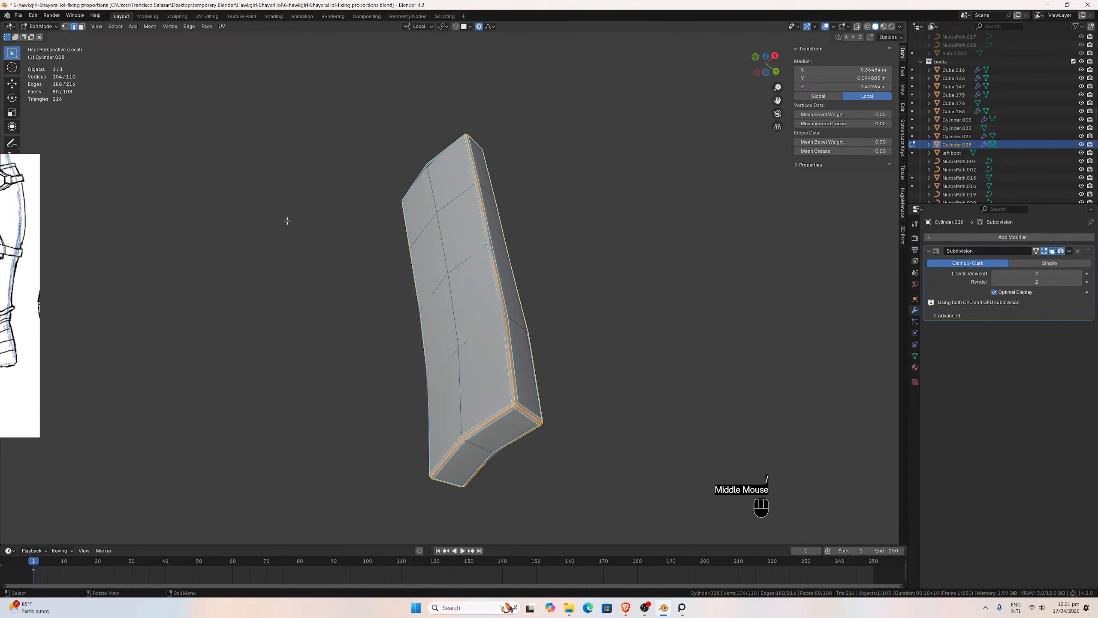
# Select all faces at the backing panel's lower end, including the hidden ones, using face selection and X-ray.
pyautogui.click(82, 27)
pyautogui.moveTo(497, 338); pyautogui.dragTo(529, 344, button='middle')
pyautogui.moveTo(460, 360); pyautogui.dragTo(550, 361, button='middle')
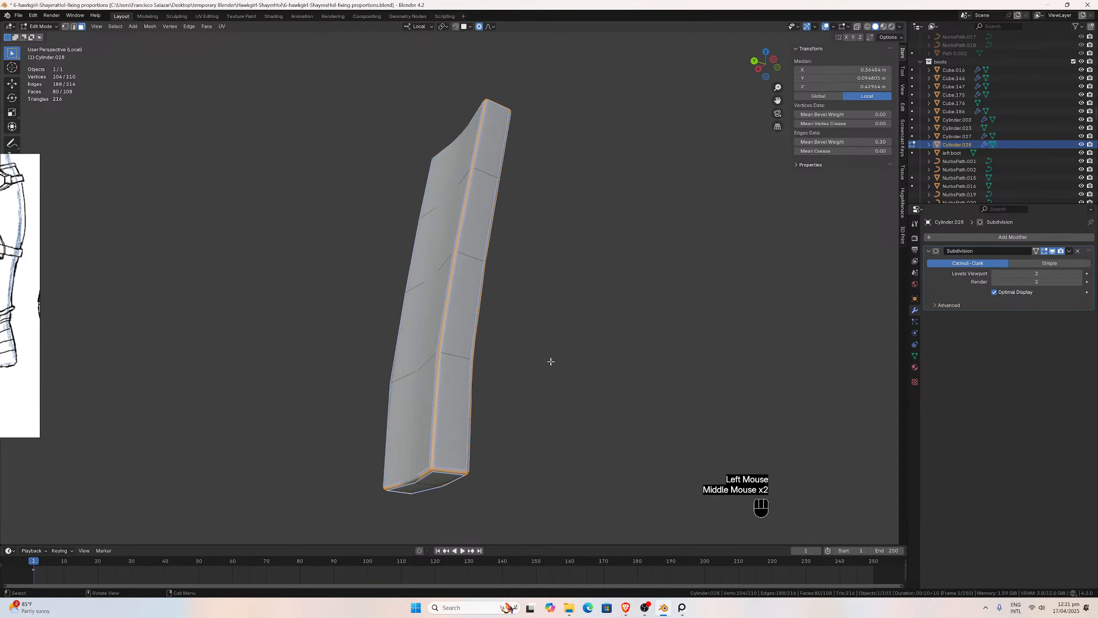
pyautogui.click(856, 27)
pyautogui.moveTo(383, 472); pyautogui.dragTo(373, 480, button='middle')
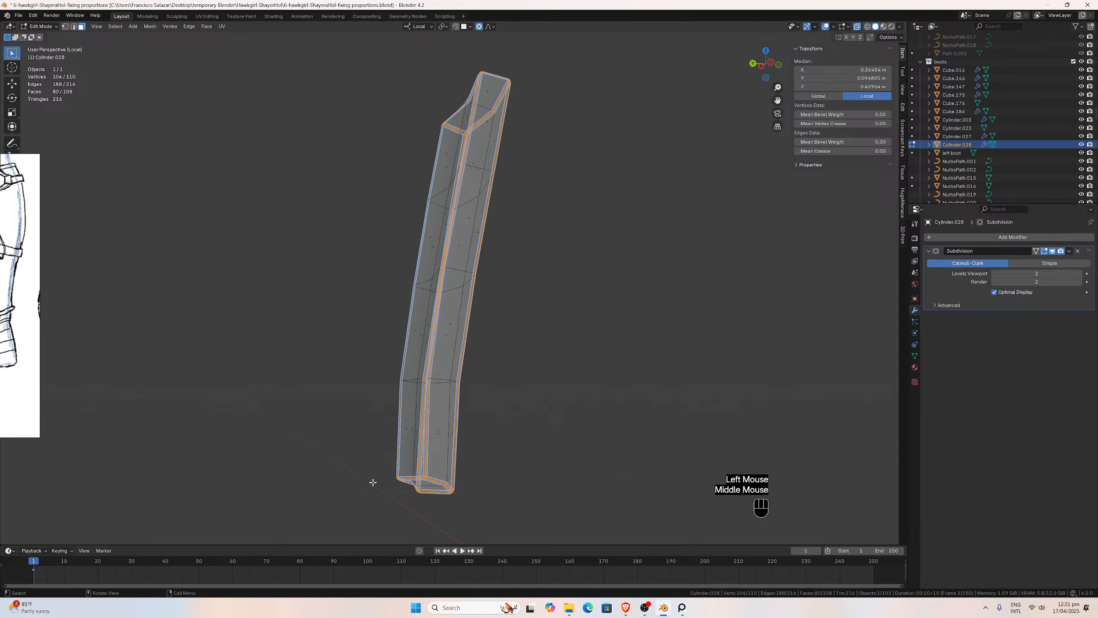
pyautogui.moveTo(372, 466); pyautogui.dragTo(487, 524)
# Show the whole model again without X-ray and move the panel's lower end about -0.0019 m along local Y with proportional editing.
pyautogui.moveTo(500, 483); pyautogui.dragTo(462, 465, button='middle')
pyautogui.press('KP_Divide')
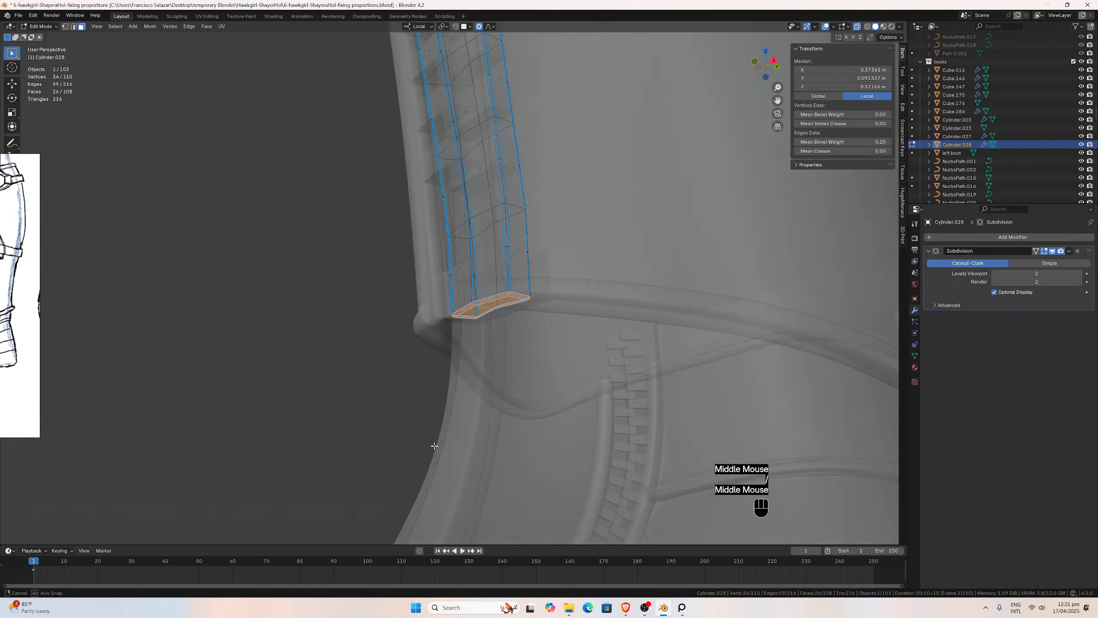
pyautogui.click(856, 27)
pyautogui.scroll(2, 527, 284)
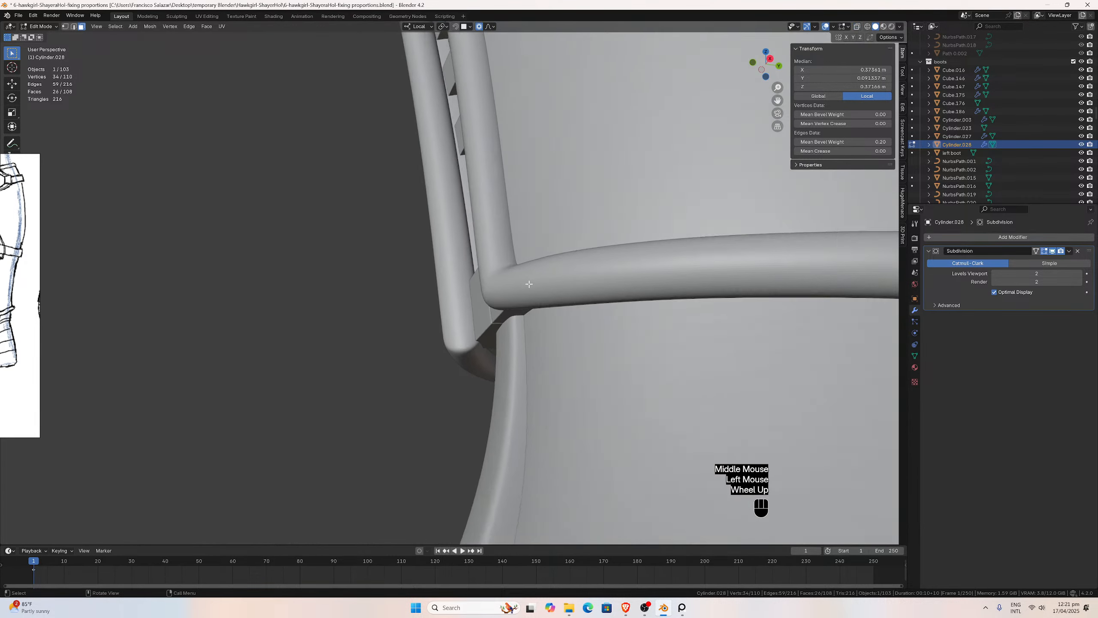
pyautogui.moveTo(527, 283); pyautogui.dragTo(556, 359, button='middle')
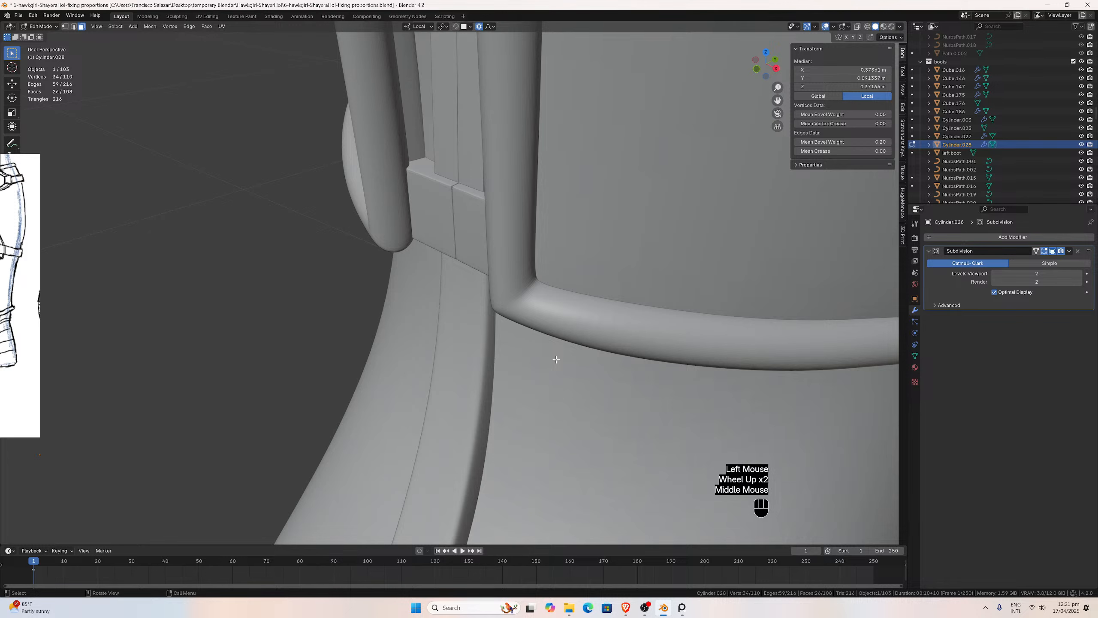
pyautogui.press('g')
pyautogui.press('y')
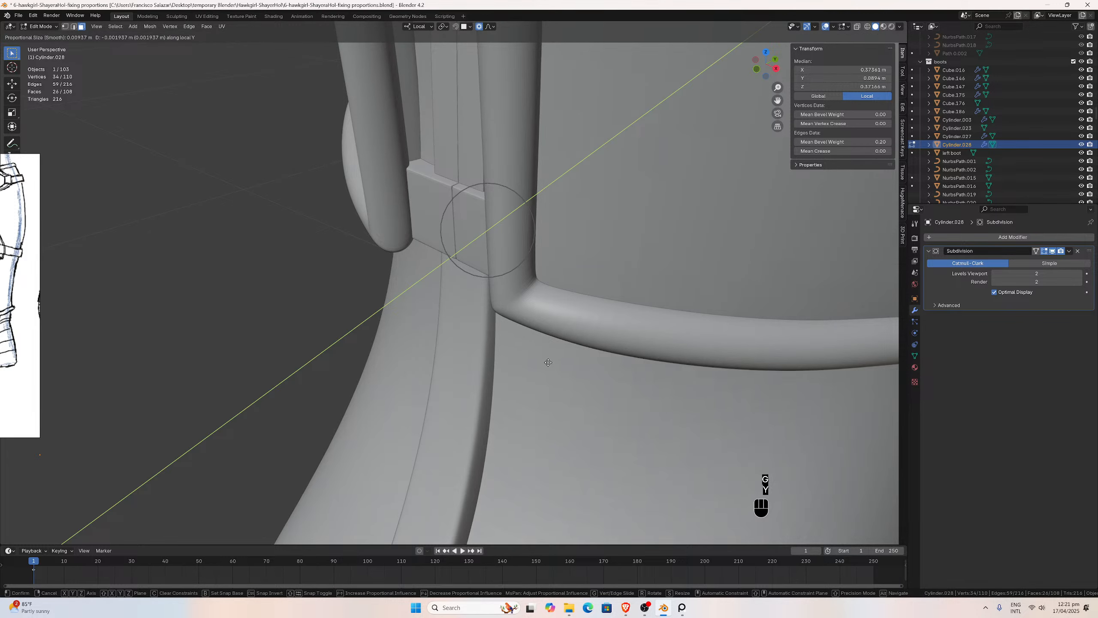
pyautogui.click(547, 363)
pyautogui.moveTo(545, 361); pyautogui.dragTo(505, 304, button='middle')
# Switch mesh editing to the tubular trim (Cylinder.027) and select the face rings around both lower corners beside the zipper.
pyautogui.press('Tab')
pyautogui.click(537, 276)
pyautogui.press('Tab')
pyautogui.click(505, 305)
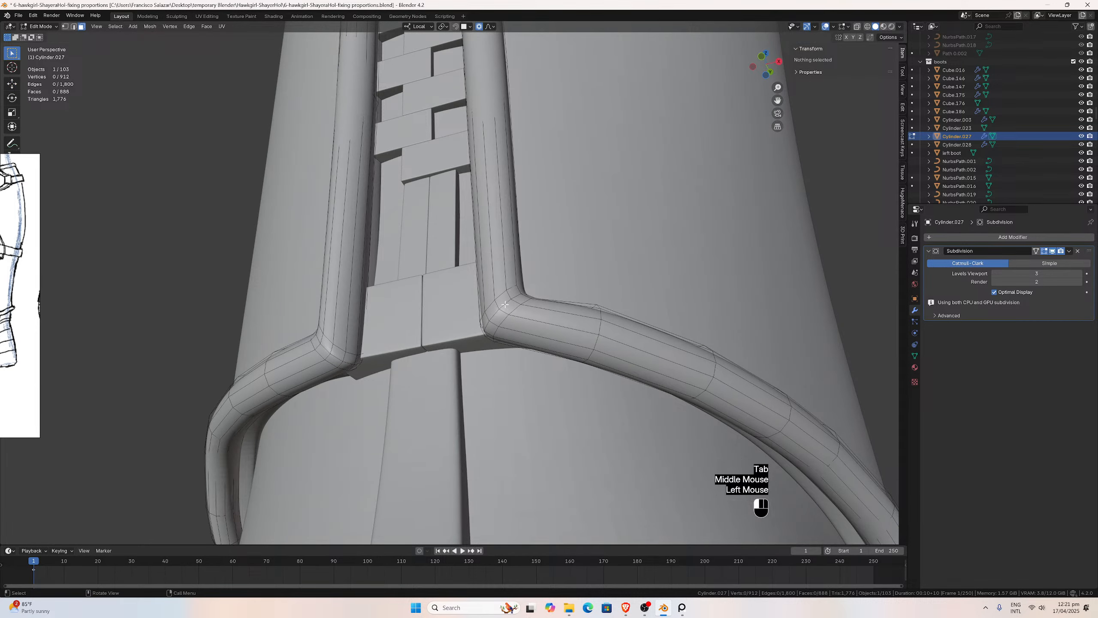
pyautogui.keyDown('alt'); pyautogui.click(505, 305); pyautogui.keyUp('alt')
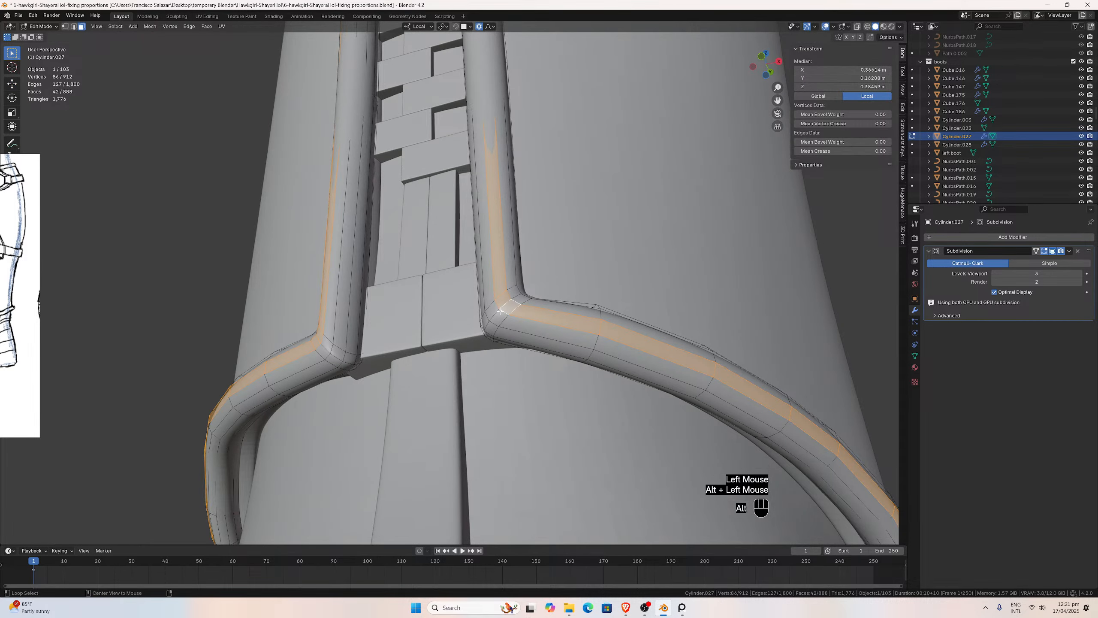
pyautogui.keyDown('alt'); pyautogui.click(499, 306); pyautogui.keyUp('alt')
pyautogui.keyDown('alt'); pyautogui.keyDown('shift'); pyautogui.click(498, 307); pyautogui.keyUp('shift'); pyautogui.keyUp('alt')
pyautogui.keyDown('alt'); pyautogui.keyDown('shift'); pyautogui.click(321, 348); pyautogui.keyUp('shift'); pyautogui.keyUp('alt')
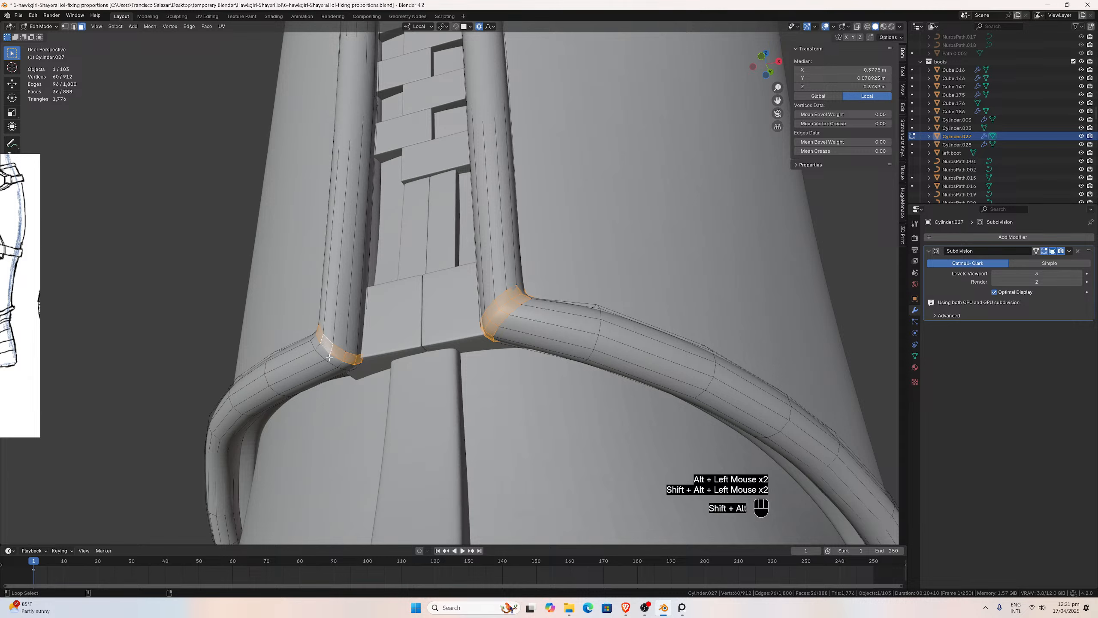
pyautogui.keyDown('alt'); pyautogui.keyDown('shift'); pyautogui.click(323, 349); pyautogui.keyUp('shift'); pyautogui.keyUp('alt')
pyautogui.moveTo(323, 348); pyautogui.dragTo(352, 389, button='middle')
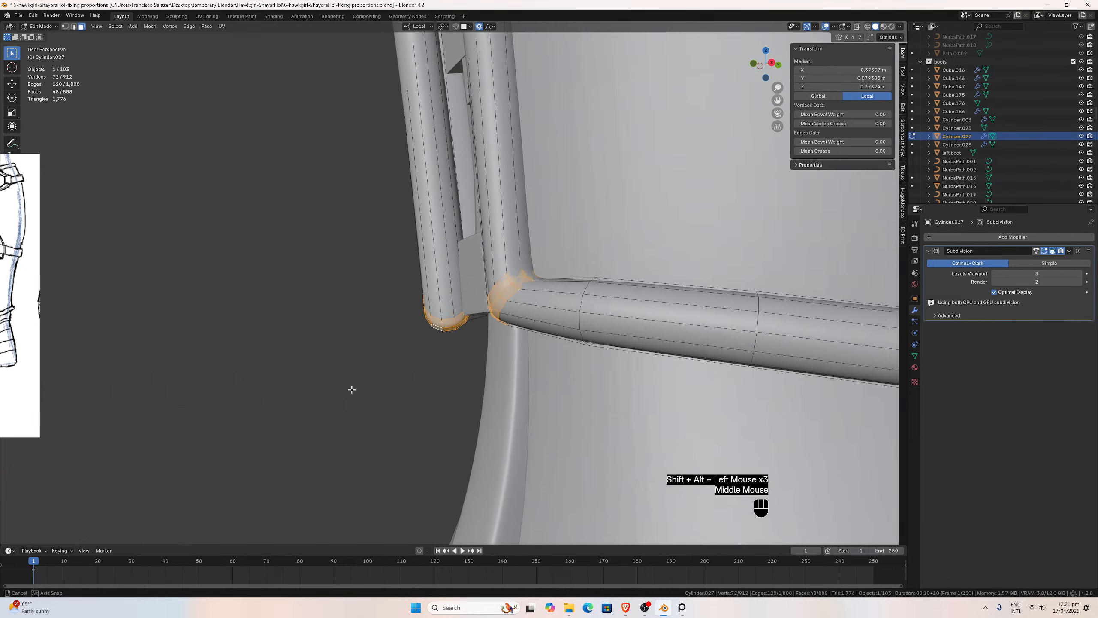
# Move the trim's two lower corners about -0.0015 m along local Y with proportional editing and finish editing the mesh.
pyautogui.moveTo(506, 213); pyautogui.dragTo(491, 209, button='middle')
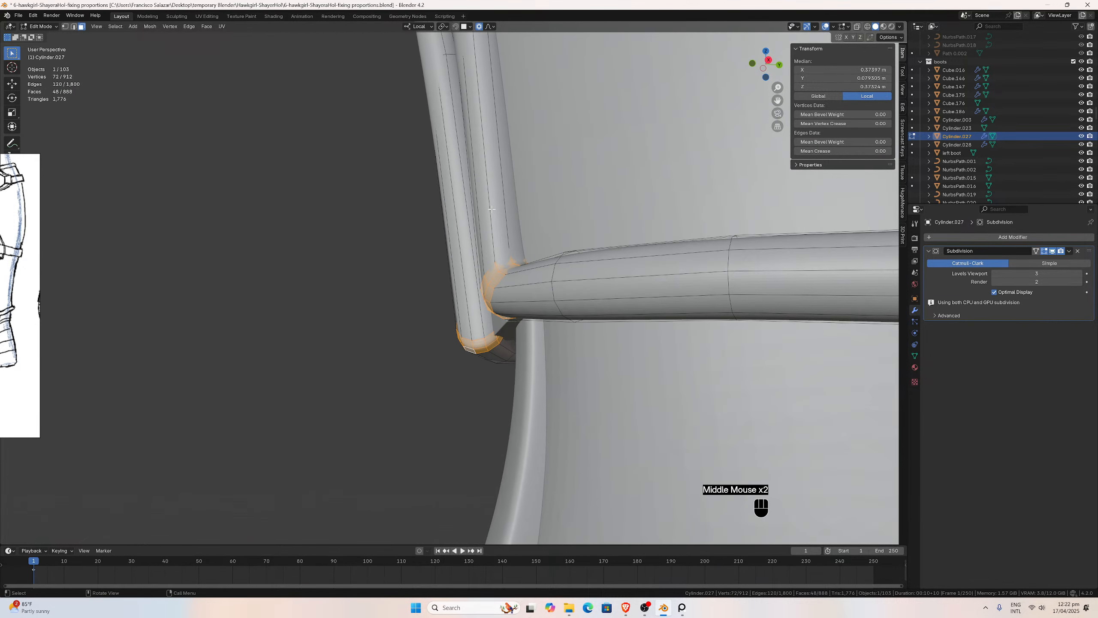
pyautogui.press('g')
pyautogui.press('y')
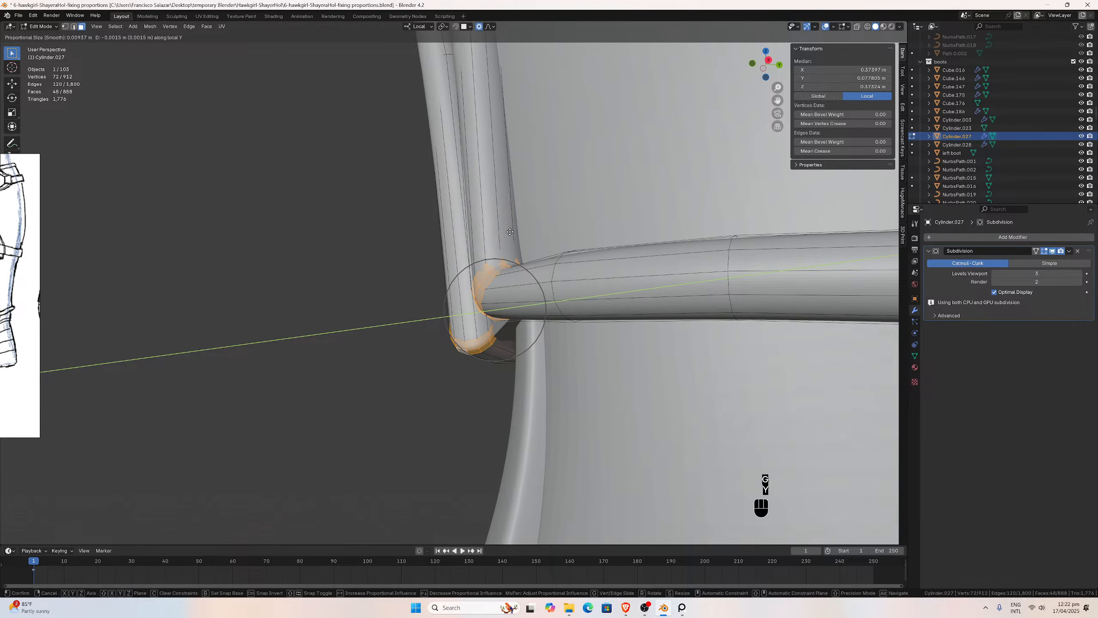
pyautogui.click(510, 232)
pyautogui.moveTo(510, 232)
pyautogui.mouseDown(button='middle')
pyautogui.moveTo(619, 208)
pyautogui.moveTo(543, 277)
pyautogui.moveTo(542, 247)
pyautogui.moveTo(517, 248)
pyautogui.mouseUp(button='middle')
pyautogui.press('Tab')
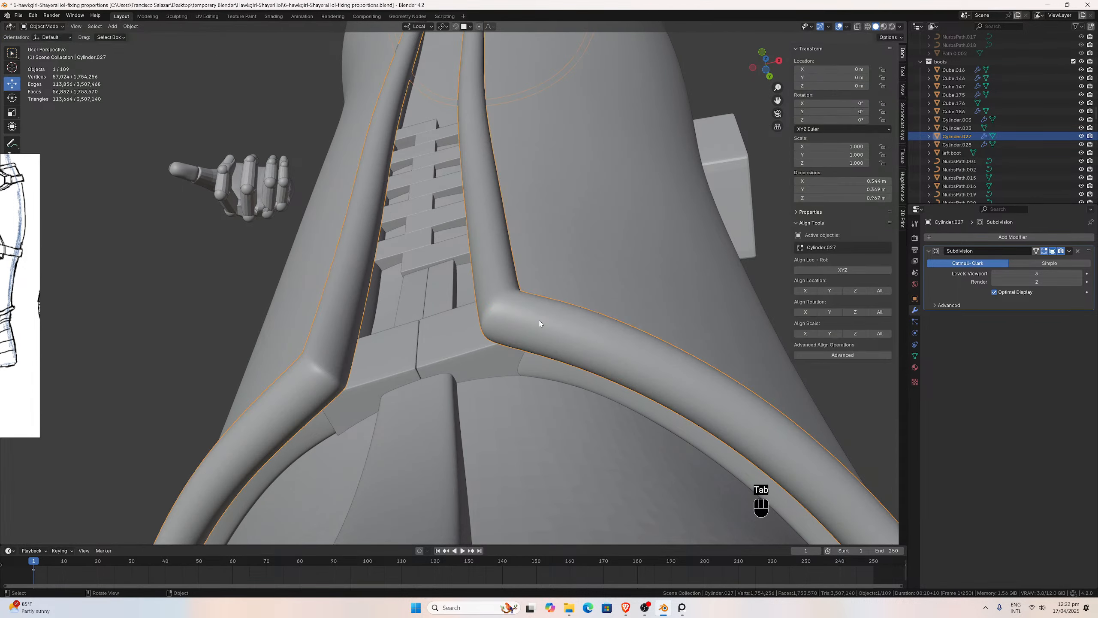
# Open the boot's outer shell under the trim (Cylinder.003) for mesh editing and isolate it in Local view.
pyautogui.click(538, 360)
pyautogui.press('Tab')
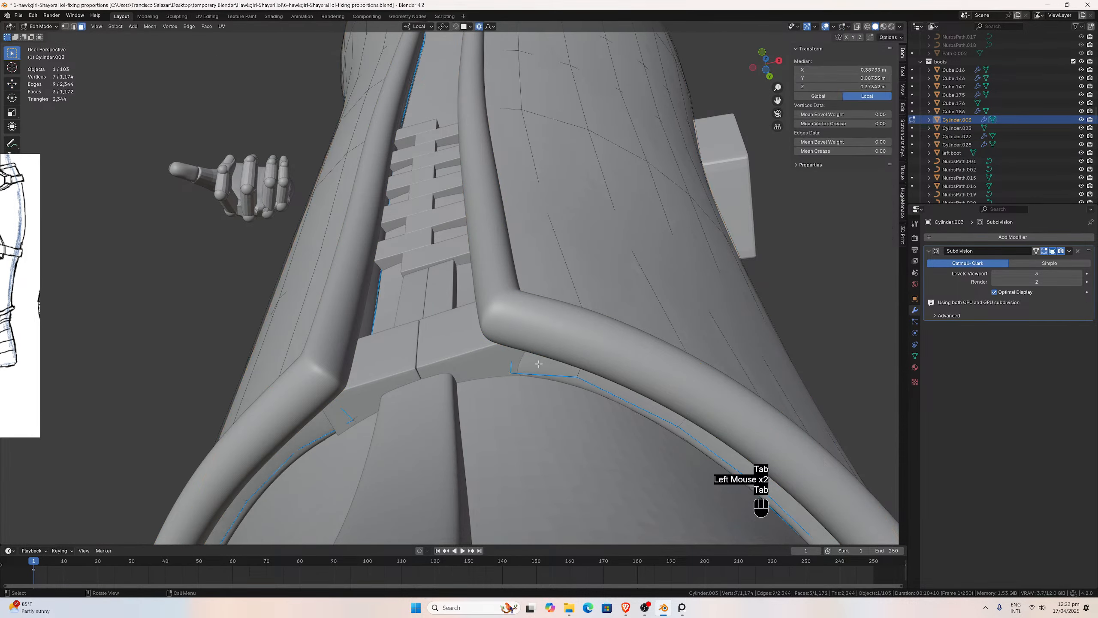
pyautogui.press('KP_Divide')
pyautogui.scroll(5, 455, 356)
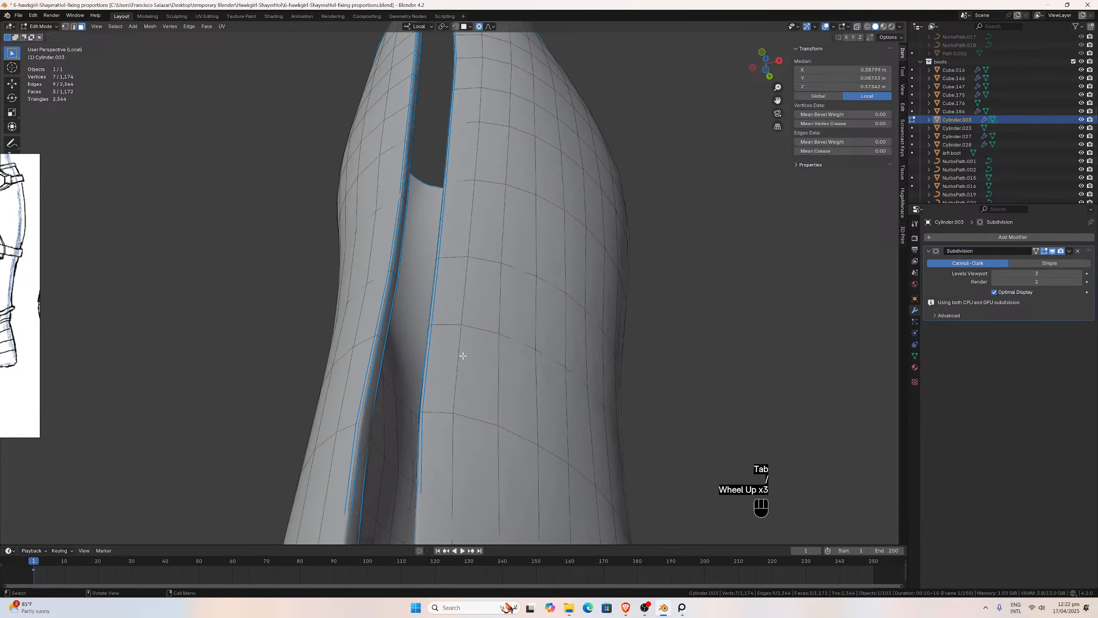
pyautogui.moveTo(455, 355); pyautogui.dragTo(446, 404, button='middle')
pyautogui.scroll(-1, 453, 405)
pyautogui.moveTo(453, 406); pyautogui.dragTo(460, 410, button='middle')
pyautogui.scroll(1, 463, 411)
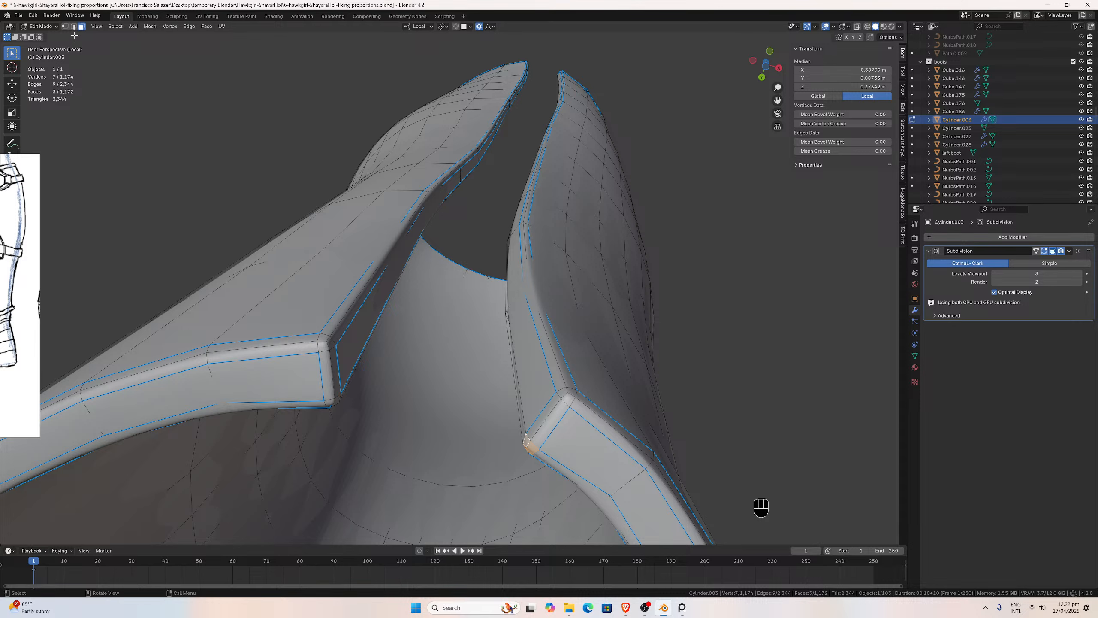
pyautogui.click(343, 362)
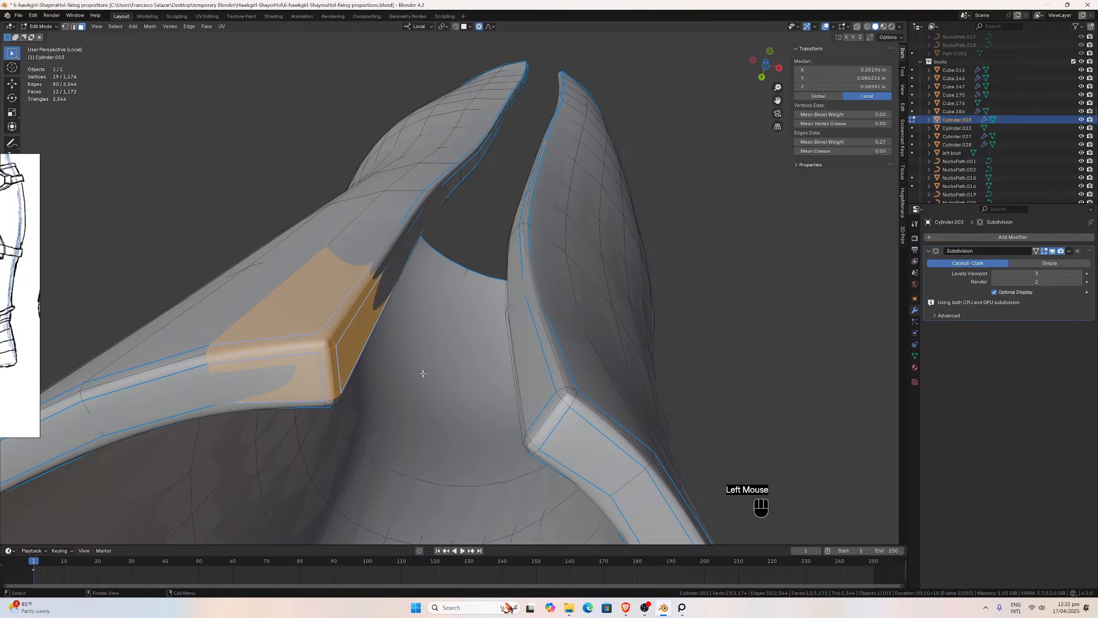
pyautogui.click(317, 329)
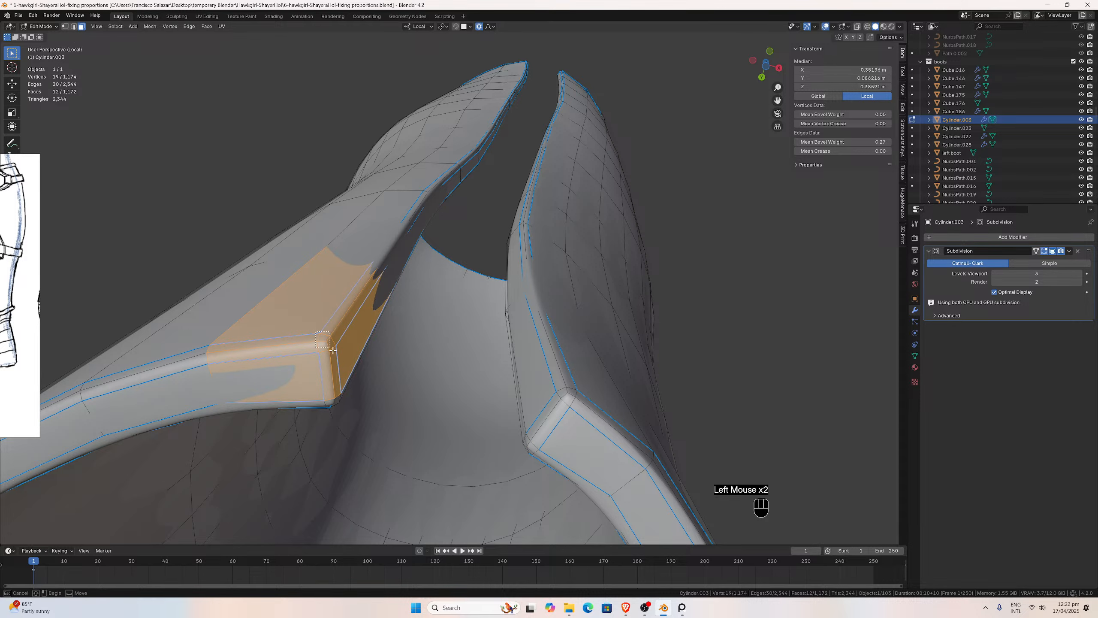
pyautogui.click(336, 347)
pyautogui.moveTo(336, 347); pyautogui.dragTo(299, 363, button='middle')
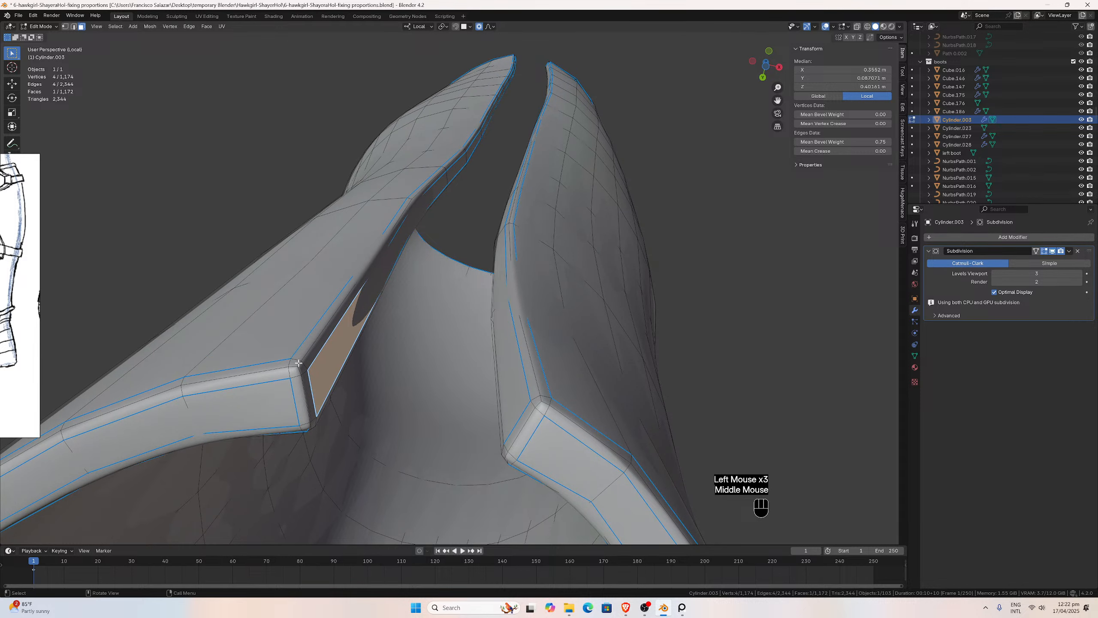
pyautogui.click(306, 379)
pyautogui.click(82, 27)
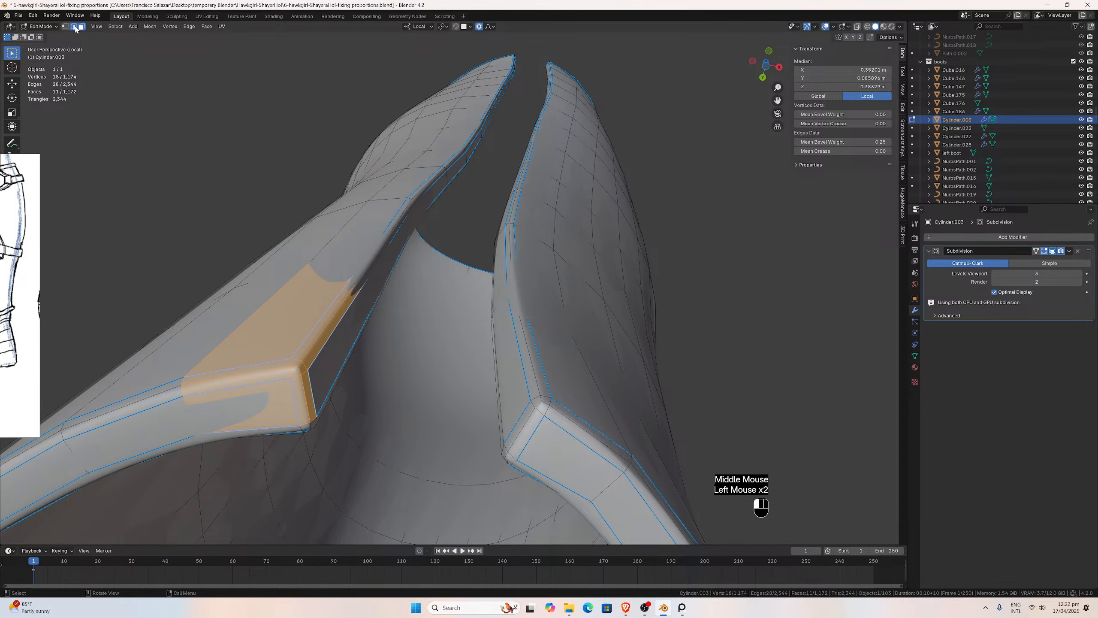
pyautogui.click(81, 27)
# Select the corner faces on both sides of Cylinder.003's lower front opening and move them about -0.0026 m along local Y with proportional editing.
pyautogui.keyDown('shift'); pyautogui.click(293, 371); pyautogui.keyUp('shift')
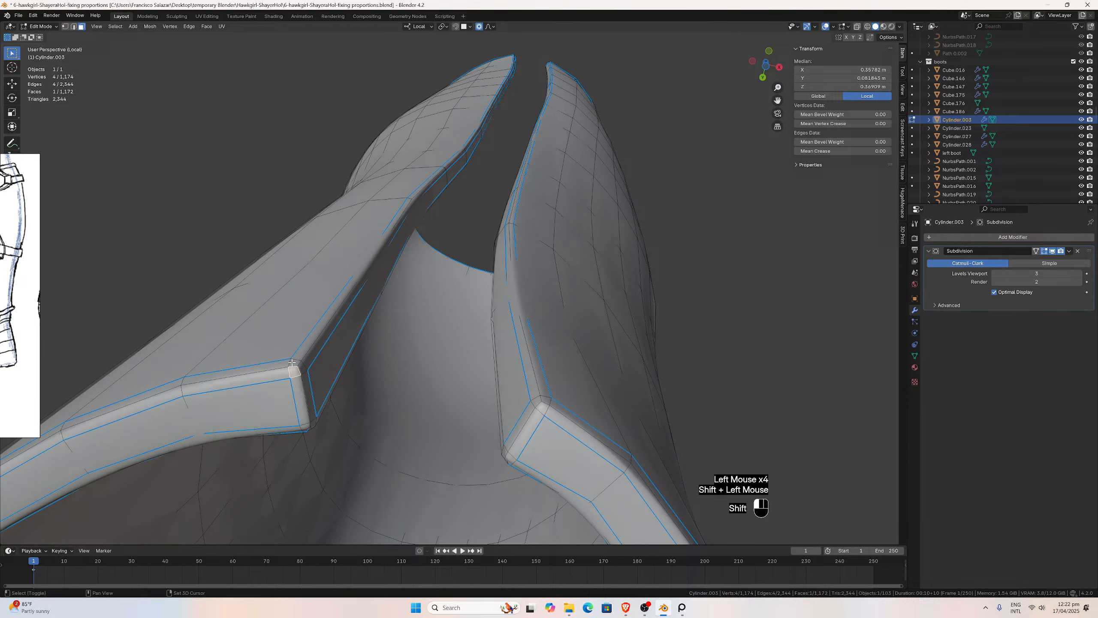
pyautogui.keyDown('shift'); pyautogui.click(296, 367); pyautogui.keyUp('shift')
pyautogui.keyDown('shift'); pyautogui.click(542, 406); pyautogui.keyUp('shift')
pyautogui.keyDown('shift'); pyautogui.click(535, 401); pyautogui.keyUp('shift')
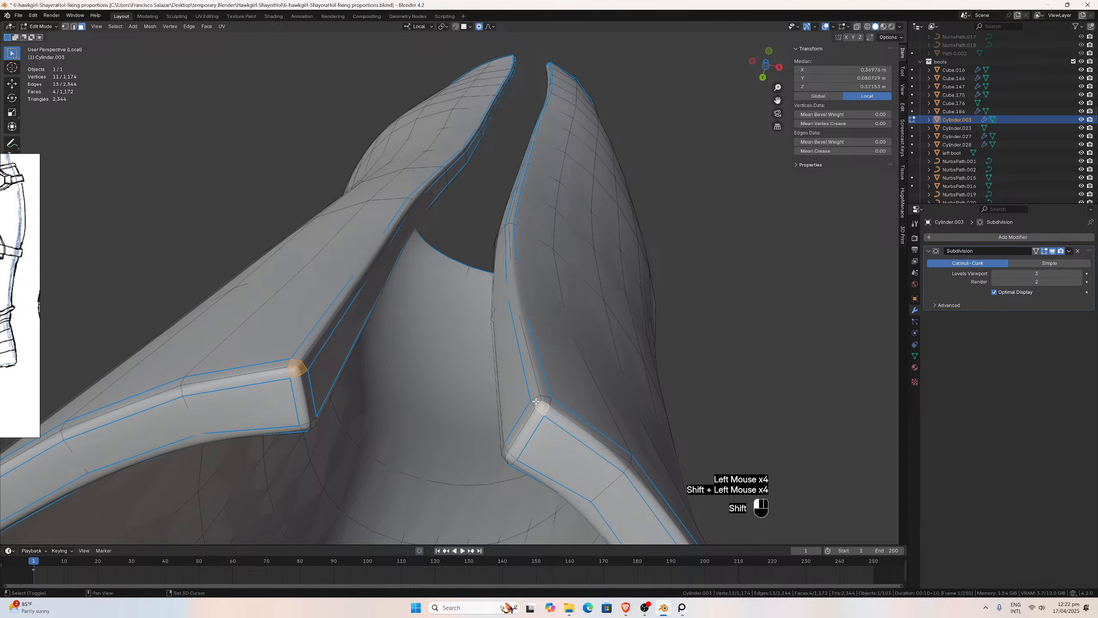
pyautogui.keyDown('shift'); pyautogui.click(545, 400); pyautogui.keyUp('shift')
pyautogui.moveTo(545, 399); pyautogui.dragTo(485, 390, button='middle')
pyautogui.press('/')
pyautogui.moveTo(391, 390); pyautogui.dragTo(385, 422, button='middle')
pyautogui.press('g')
pyautogui.press('y')
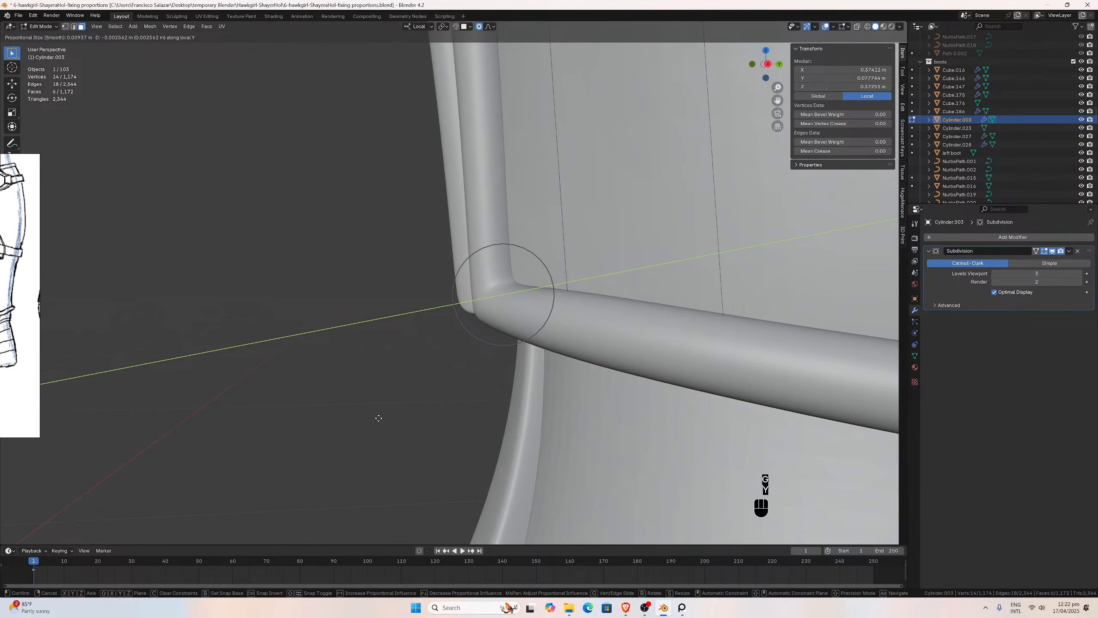
pyautogui.click(378, 418)
pyautogui.scroll(-1, 404, 380)
pyautogui.moveTo(404, 380); pyautogui.dragTo(340, 329, button='middle')
pyautogui.scroll(-2, 510, 333)
pyautogui.press('Tab')
pyautogui.scroll(-4, 341, 331)
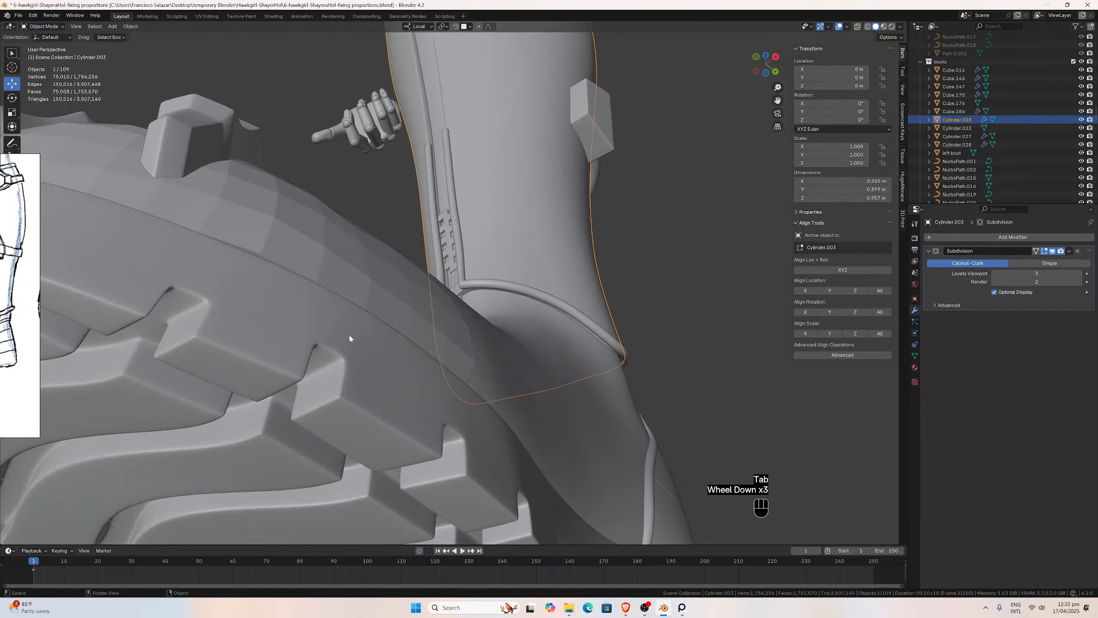
pyautogui.scroll(1, 331, 214)
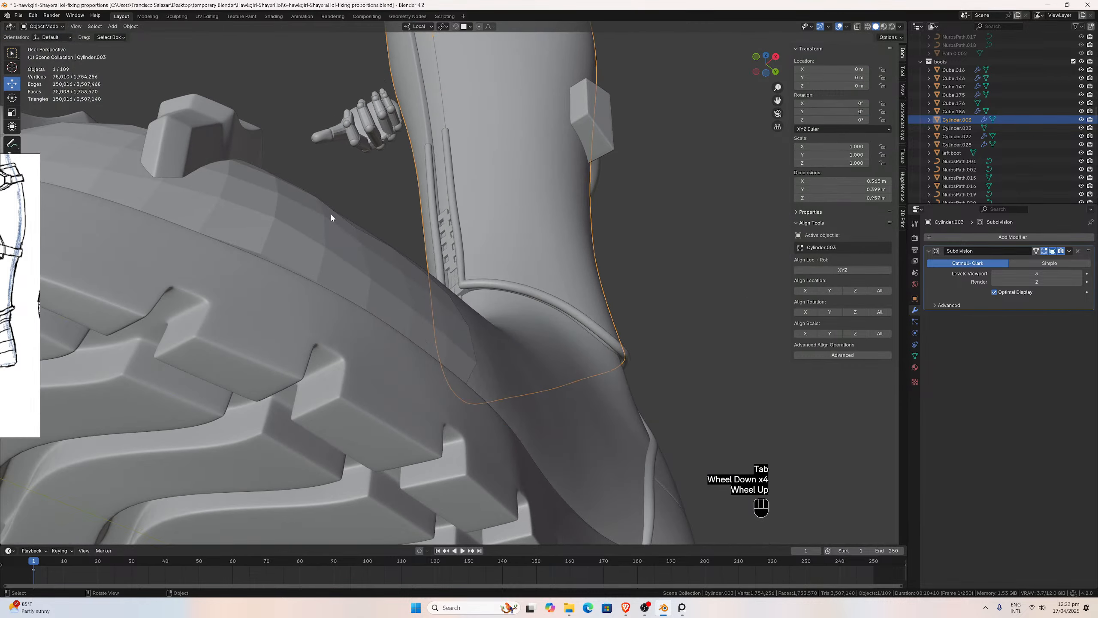
# Compare the boot's side profile before and after the corner move in right orthographic view by undoing and redoing it.
pyautogui.click(358, 189)
pyautogui.scroll(-1, 357, 189)
pyautogui.moveTo(357, 189); pyautogui.dragTo(332, 236, button='middle')
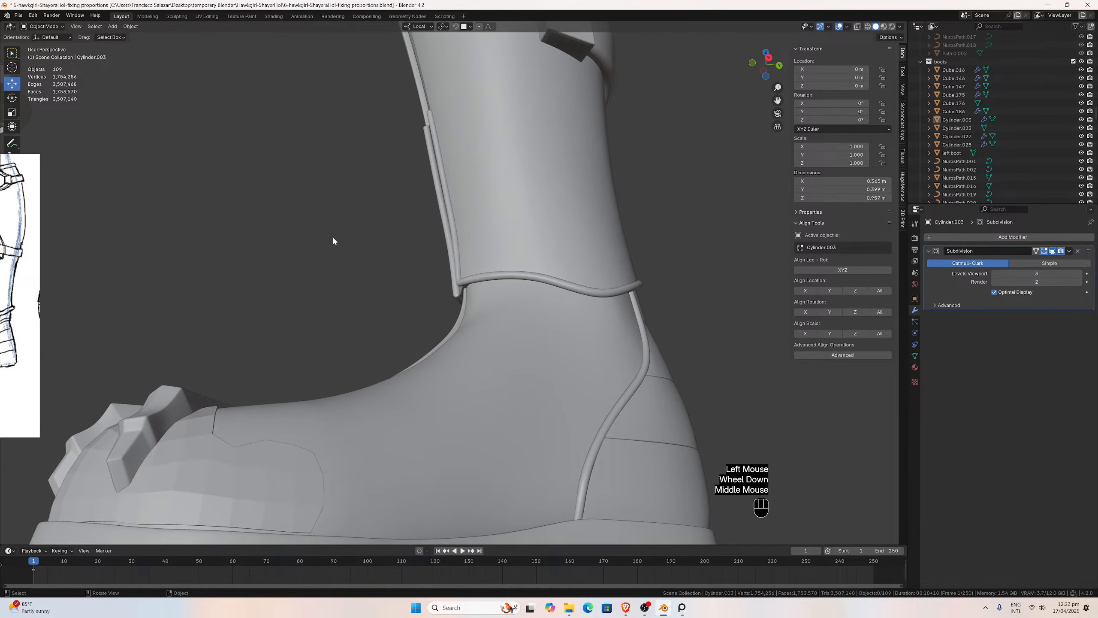
pyautogui.press('KP_3')
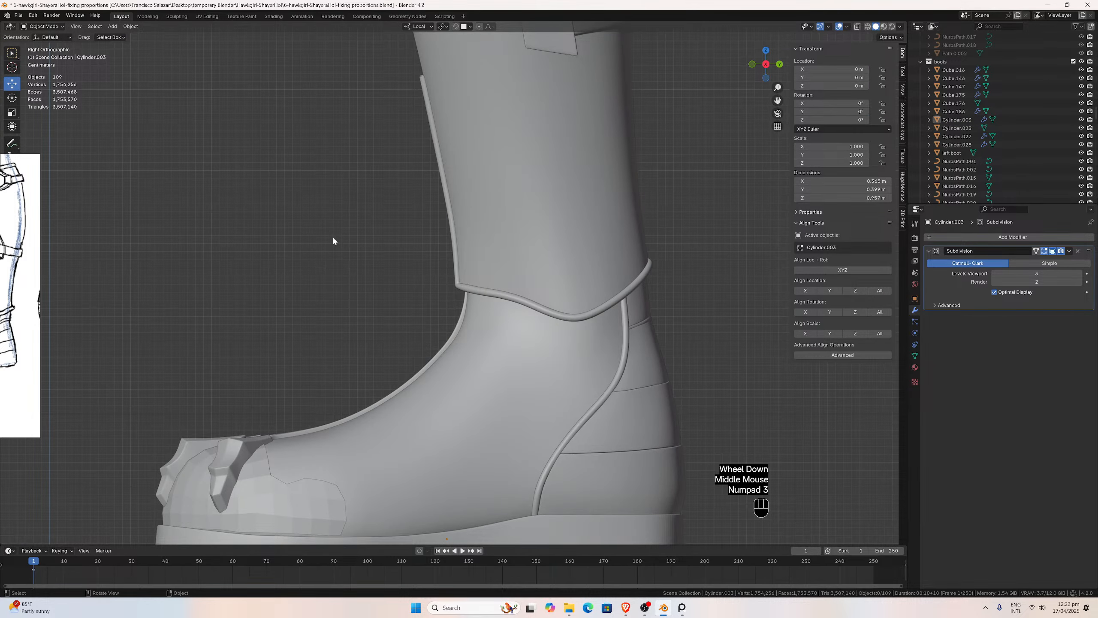
pyautogui.hotkey('ctrl', 'z')
pyautogui.hotkey('ctrl', 'z')
pyautogui.hotkey('ctrl', 'z')
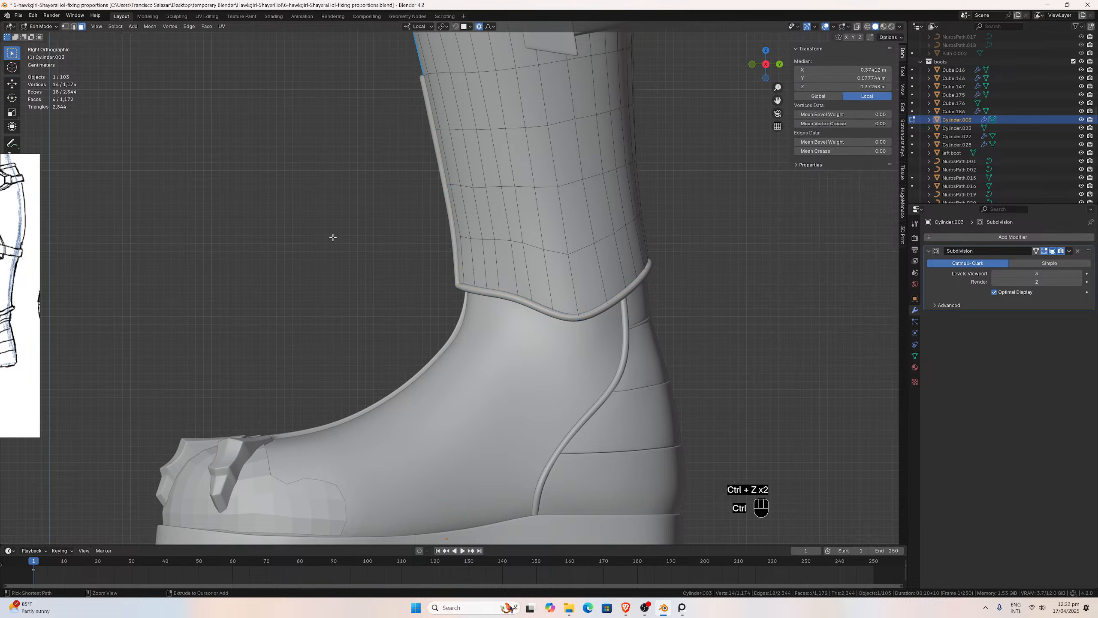
pyautogui.hotkey('ctrl', 'shift', 'z')
pyautogui.hotkey('ctrl', 'shift', 'z')
pyautogui.hotkey('ctrl', 'shift', 'z')
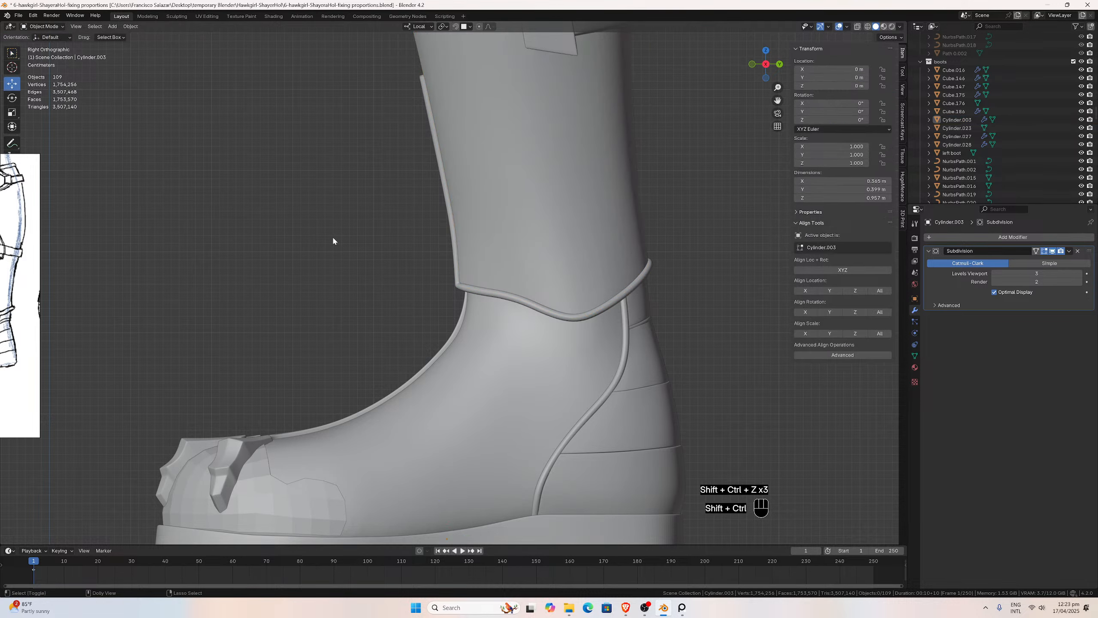
pyautogui.hotkey('ctrl', 'shift', 'z')
# Unhide Plane.043, Plane.048, Plane.016 and Plane.015 in the boots collection.
pyautogui.scroll(2, 449, 193)
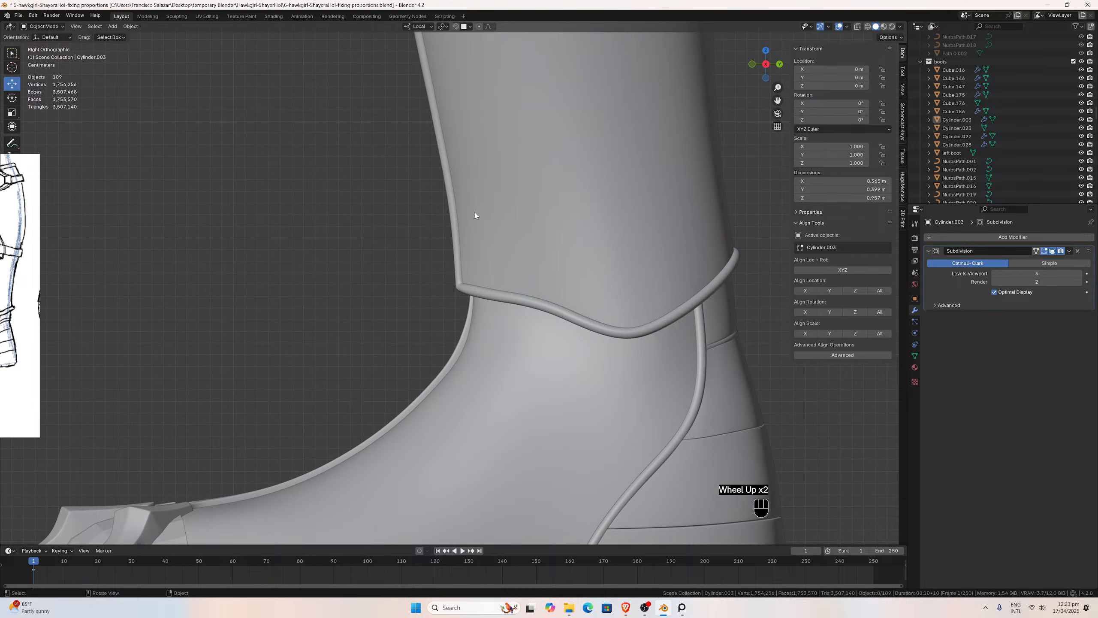
pyautogui.scroll(6, 993, 115)
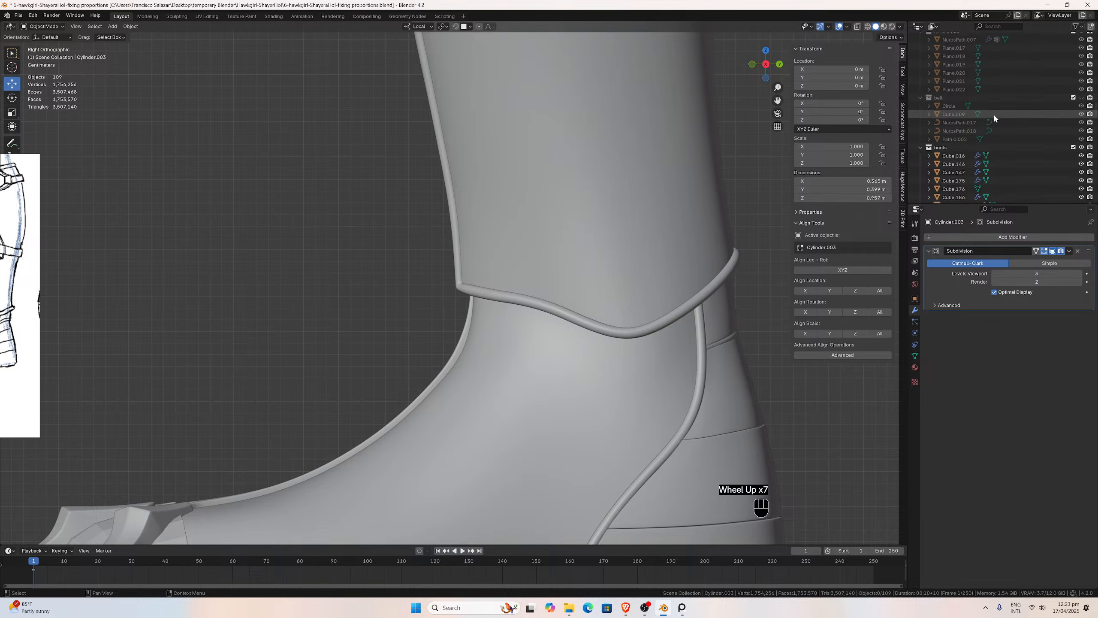
pyautogui.scroll(-9, 1008, 122)
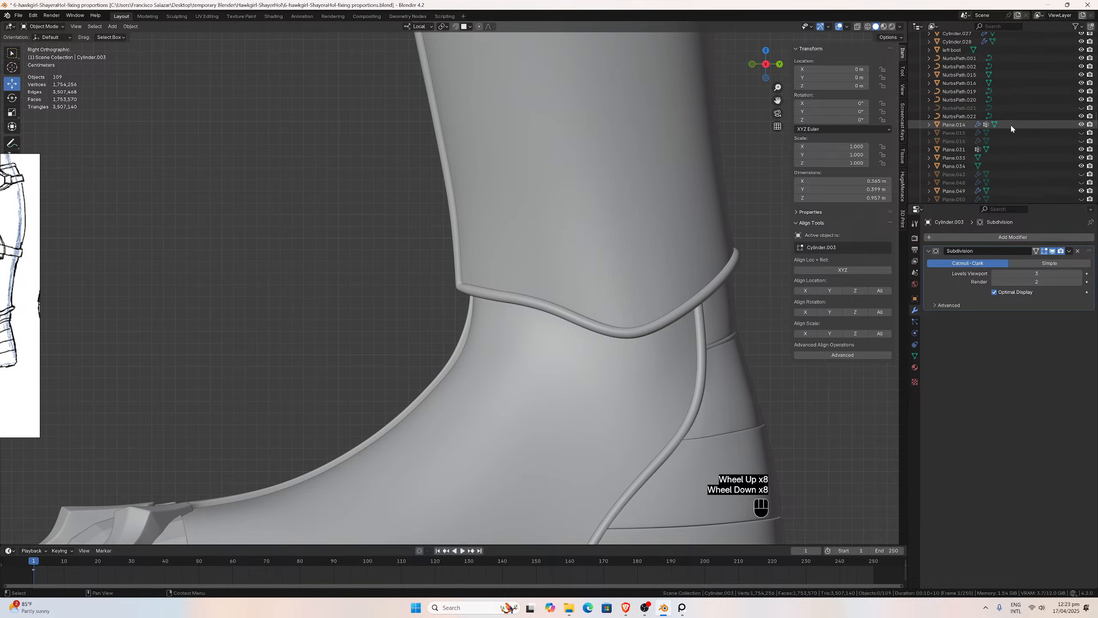
pyautogui.click(1081, 157)
pyautogui.click(1081, 157)
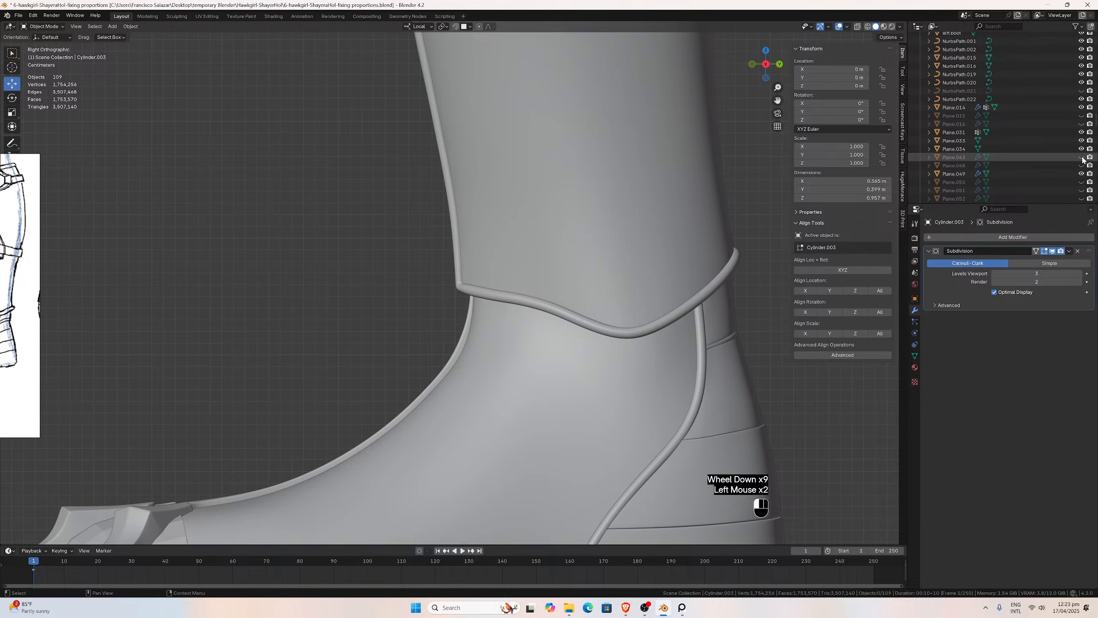
pyautogui.scroll(-1, 481, 120)
pyautogui.scroll(-5, 481, 121)
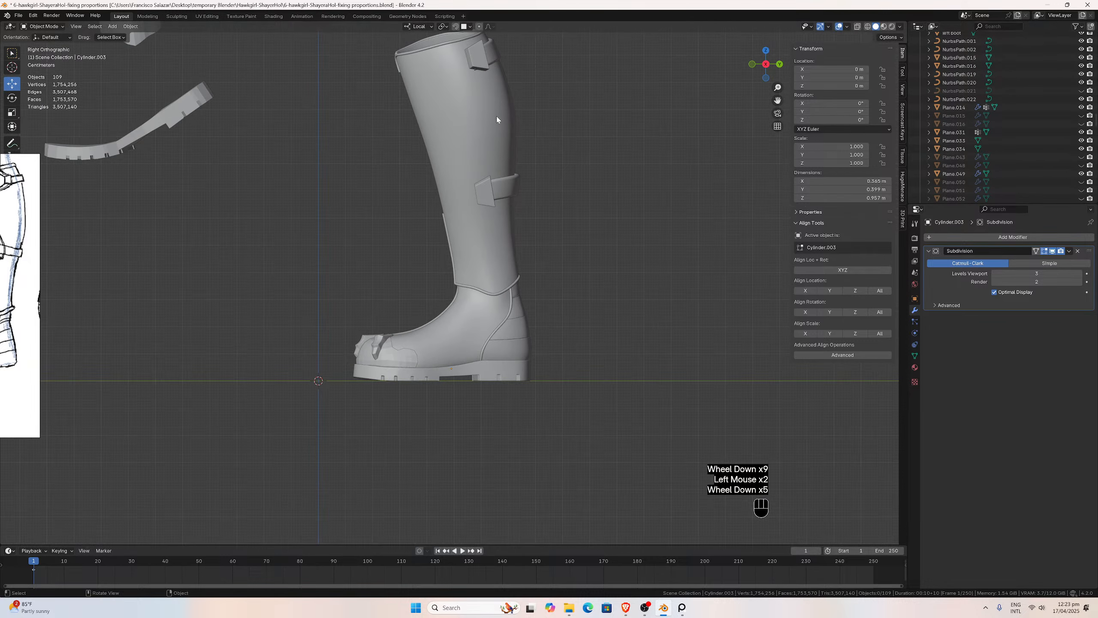
pyautogui.click(1081, 157)
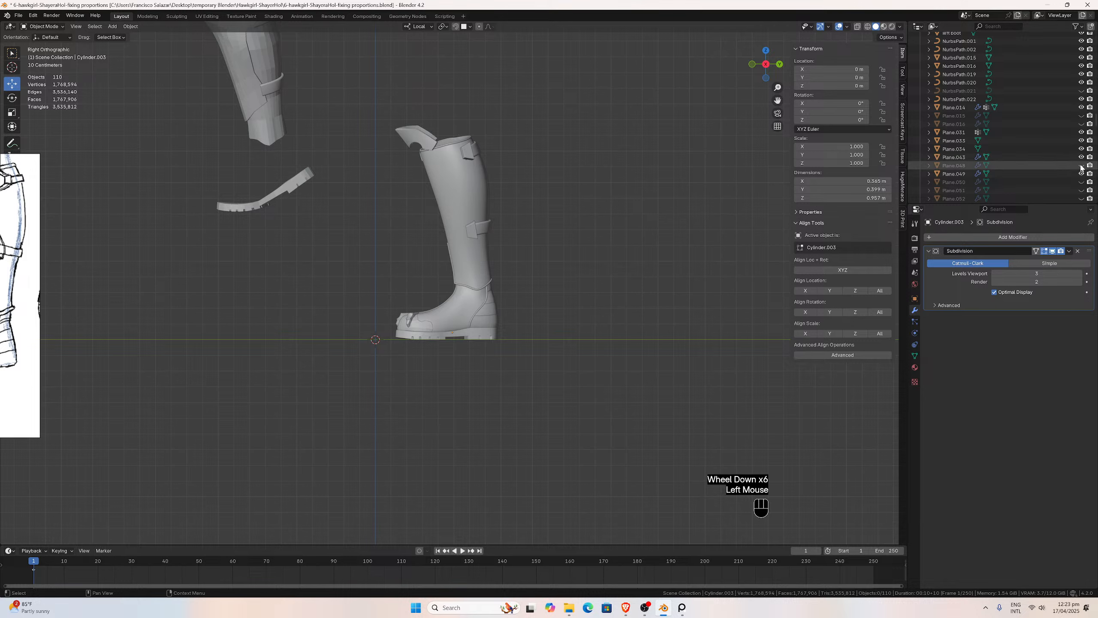
pyautogui.click(1081, 165)
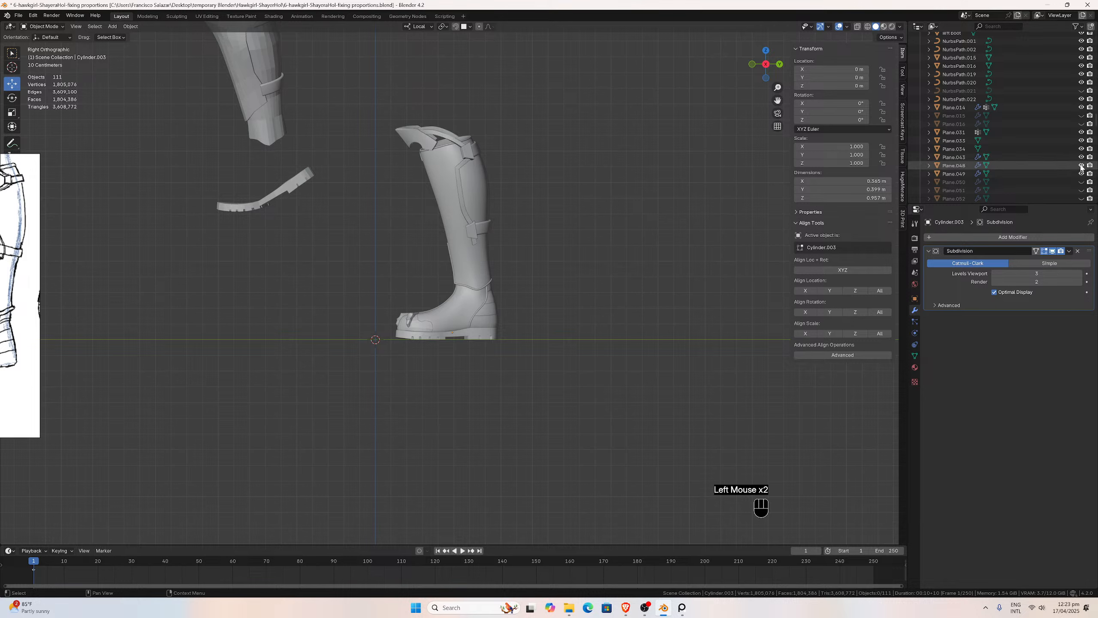
pyautogui.click(1081, 124)
pyautogui.click(1081, 116)
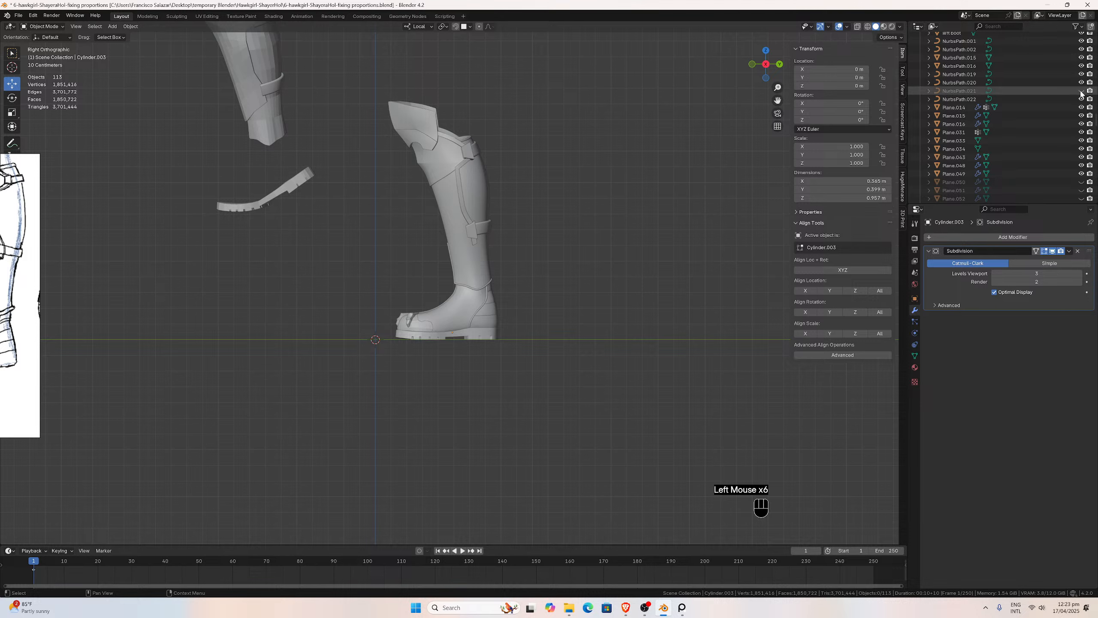
# Unhide Plane.050, Plane.051, Plane.052, Plane.053, Plane.065 and Plane.072 in the boots collection.
pyautogui.scroll(8, 1073, 95)
pyautogui.scroll(-4, 1066, 97)
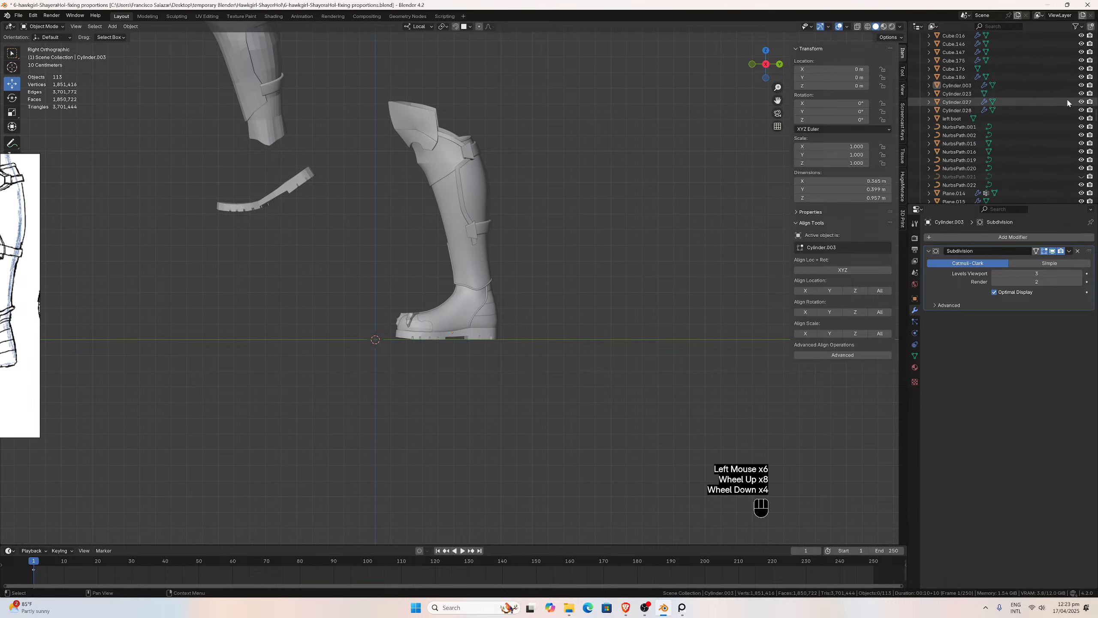
pyautogui.scroll(-6, 1066, 99)
pyautogui.click(1081, 131)
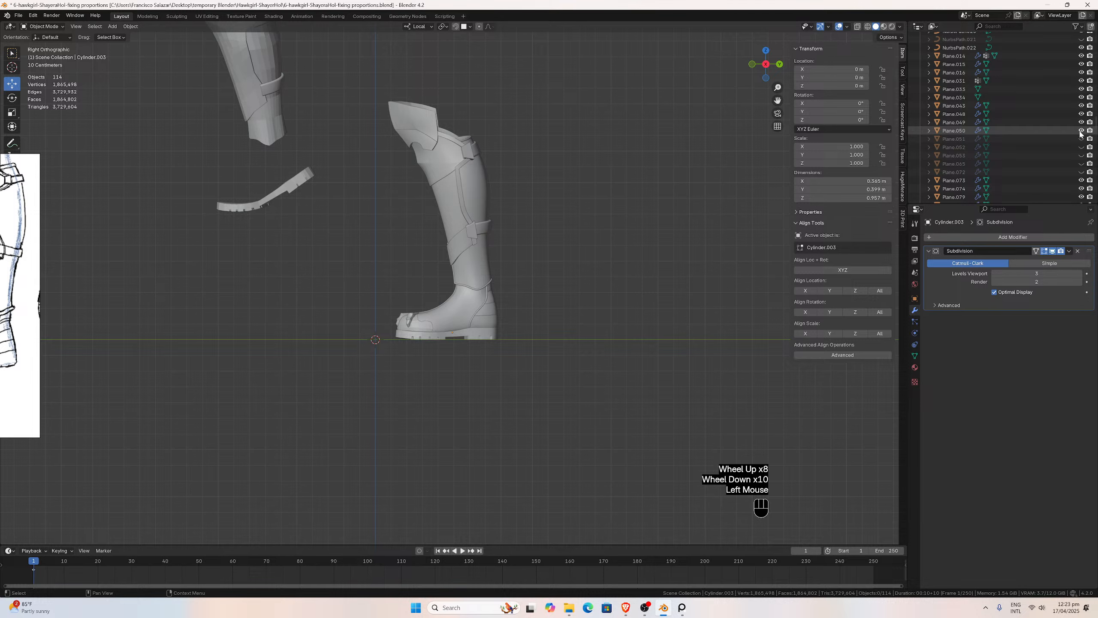
pyautogui.click(1081, 139)
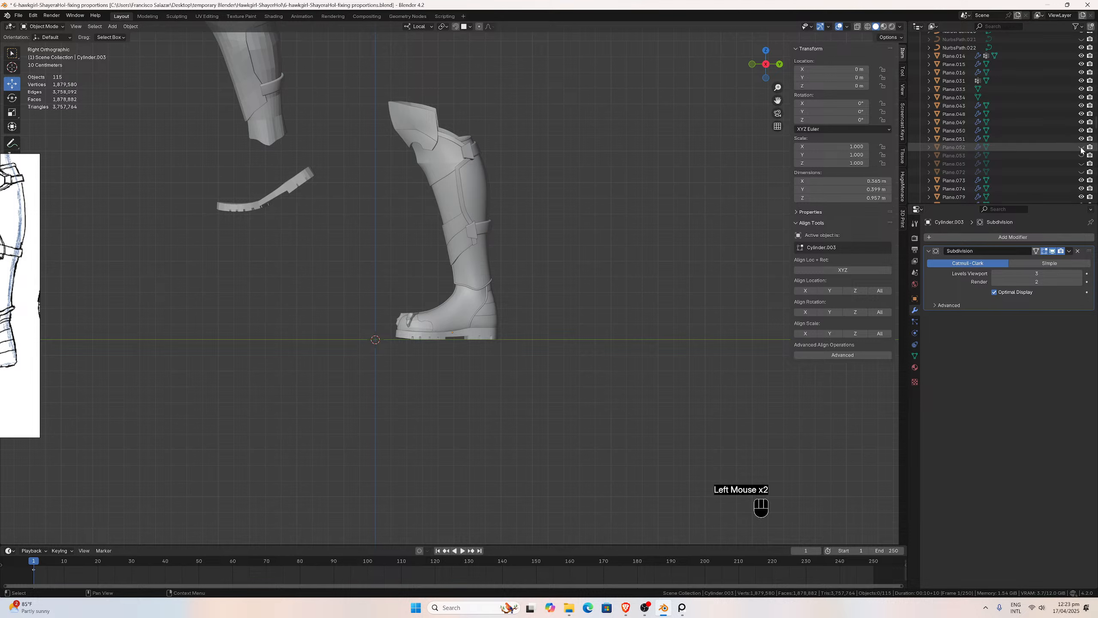
pyautogui.click(1080, 147)
pyautogui.click(1081, 155)
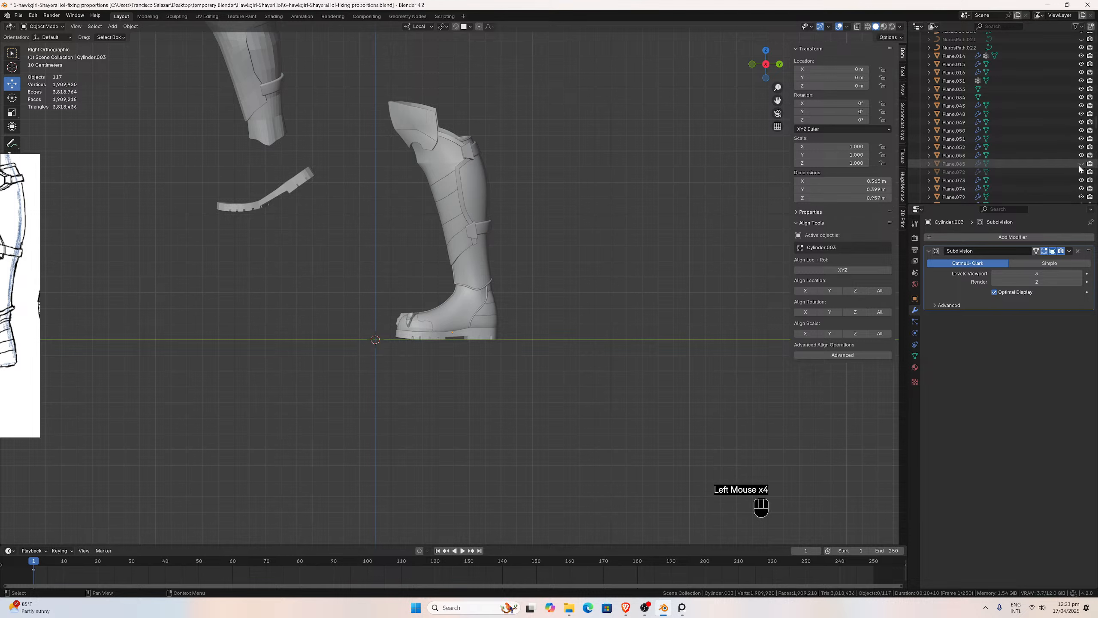
pyautogui.click(1081, 164)
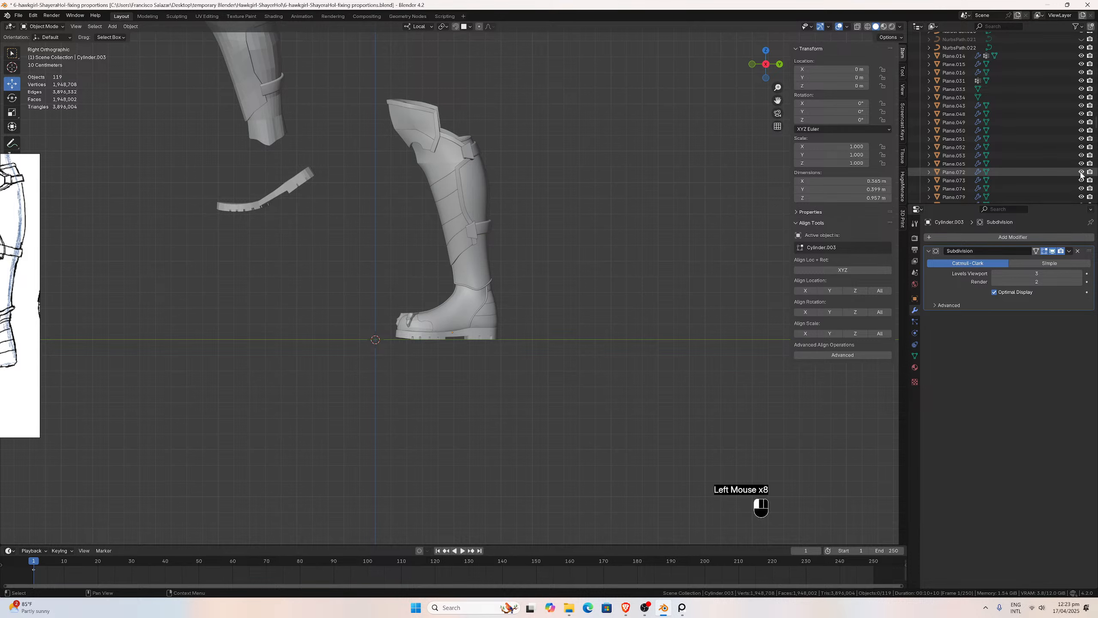
# Select Plane.072 above the heel at the back of the ankle and delete it.
pyautogui.click(1063, 171)
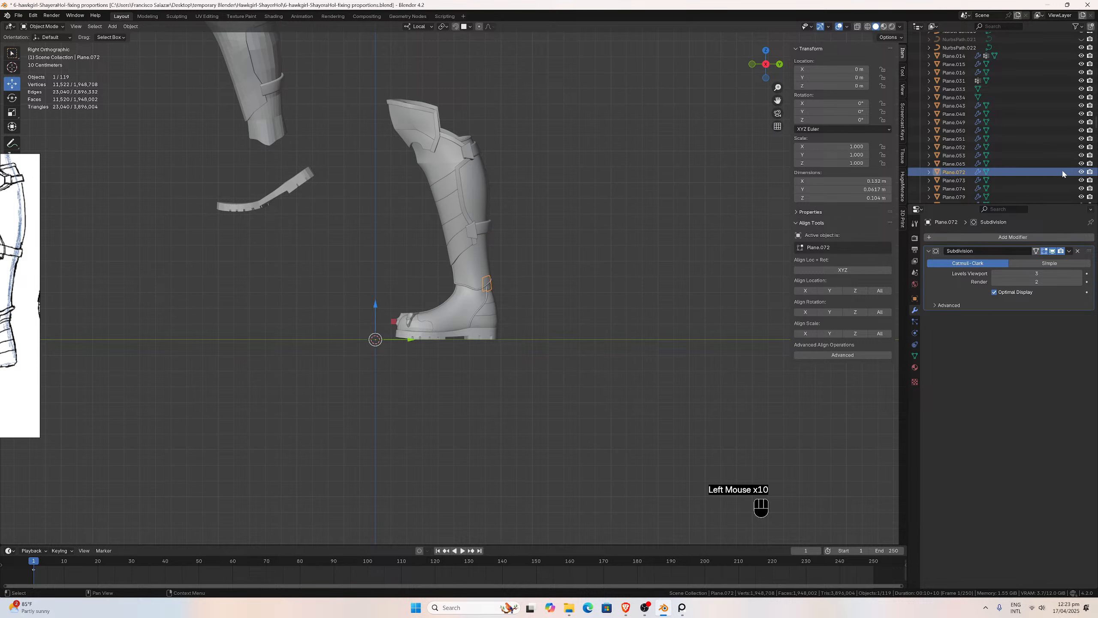
pyautogui.scroll(3, 661, 190)
pyautogui.moveTo(659, 199); pyautogui.dragTo(565, 201, button='middle')
pyautogui.scroll(3, 576, 181)
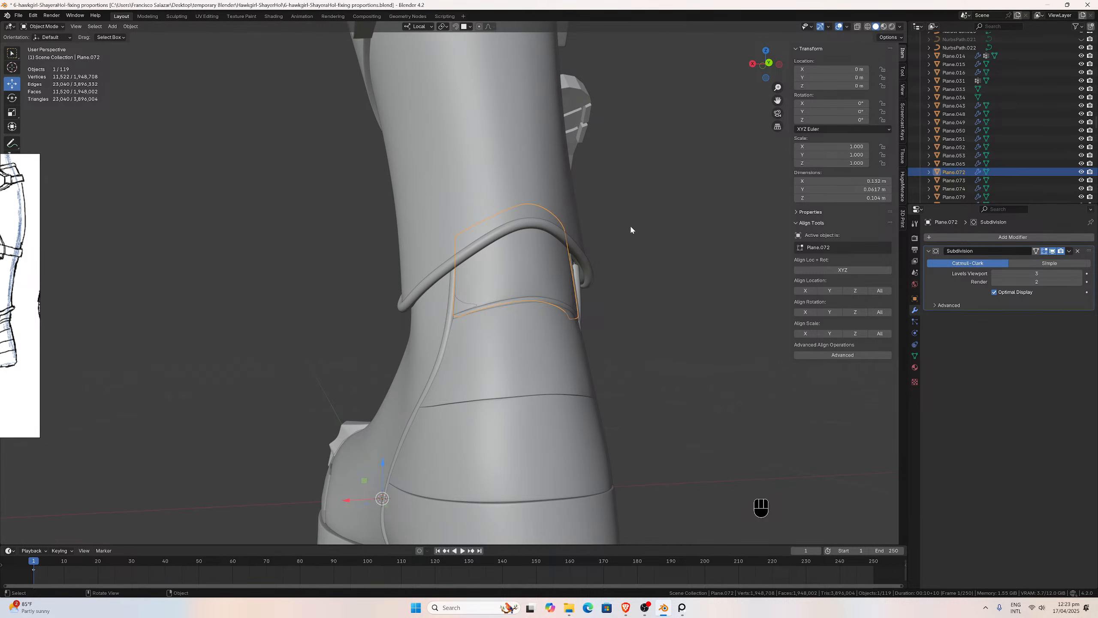
pyautogui.press('x')
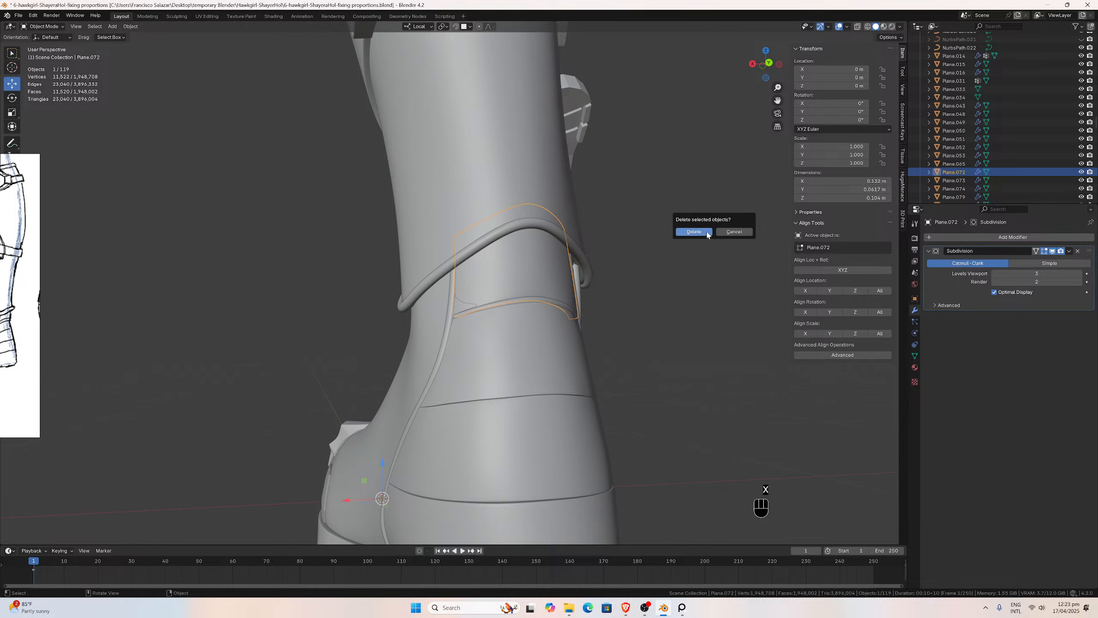
pyautogui.click(708, 234)
# Open the boot shaft's trim tube Cylinder.027 for mesh editing and isolate it in local view.
pyautogui.moveTo(555, 241); pyautogui.dragTo(632, 236, button='middle')
pyautogui.press('KP_3')
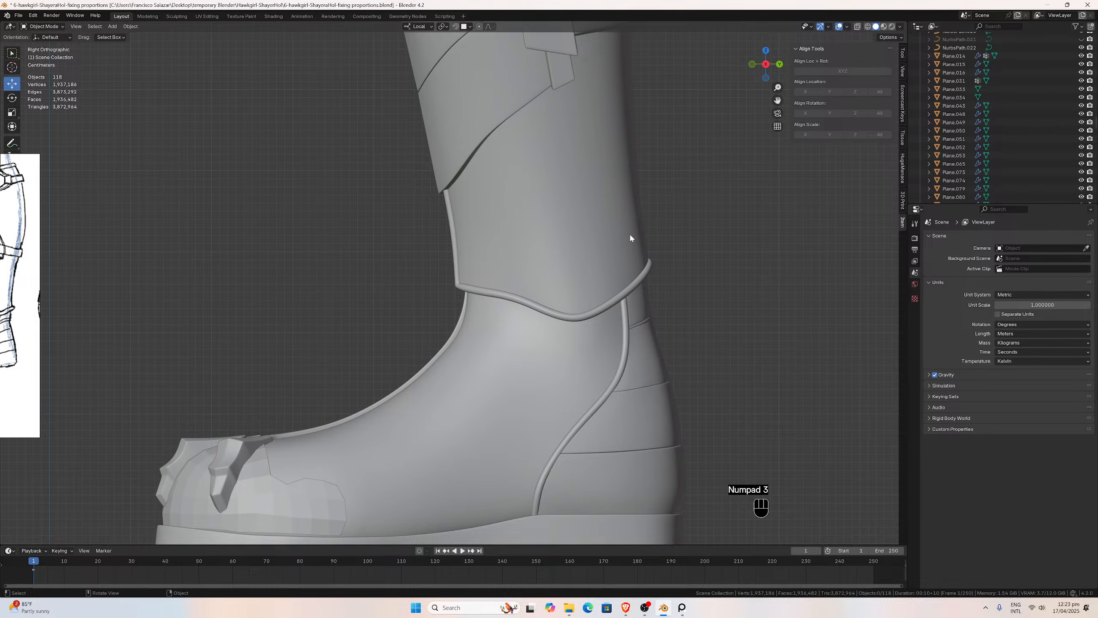
pyautogui.moveTo(629, 238); pyautogui.dragTo(457, 142, button='middle')
pyautogui.scroll(4, 542, 182)
pyautogui.click(443, 132)
pyautogui.press('Tab')
pyautogui.press('KP_Divide')
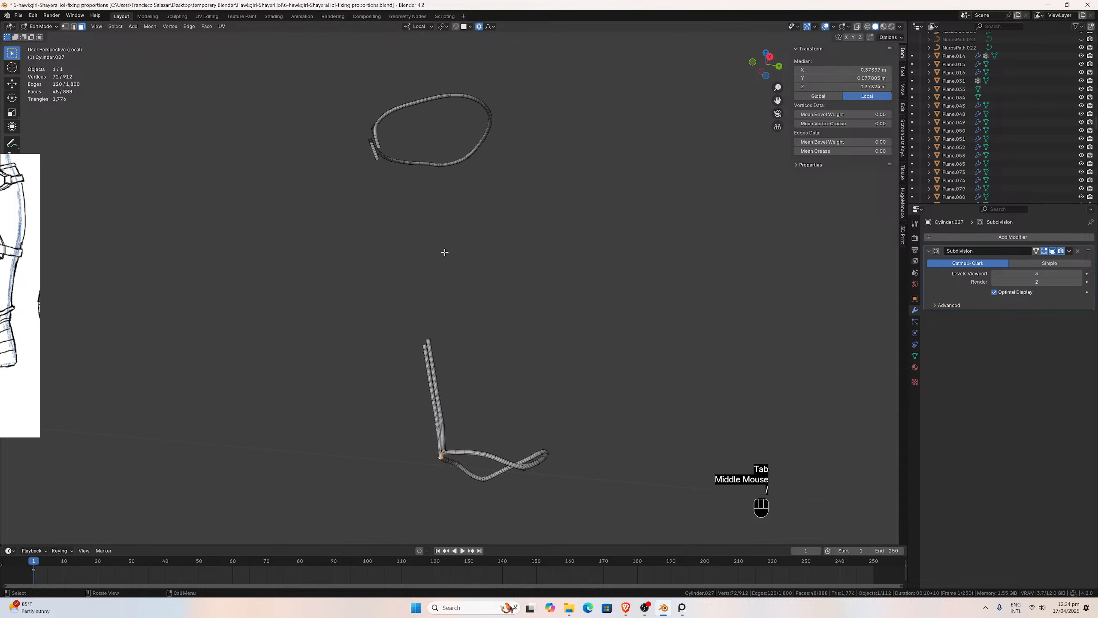
pyautogui.scroll(3, 443, 251)
pyautogui.scroll(-1, 460, 344)
pyautogui.moveTo(460, 344); pyautogui.dragTo(471, 393, button='middle')
pyautogui.moveTo(470, 393)
pyautogui.mouseDown(button='middle')
pyautogui.moveTo(488, 409)
pyautogui.moveTo(443, 414)
pyautogui.moveTo(503, 393)
pyautogui.moveTo(488, 394)
pyautogui.mouseUp(button='middle')
pyautogui.scroll(-3, 478, 394)
pyautogui.scroll(3, 488, 409)
pyautogui.scroll(-1, 488, 411)
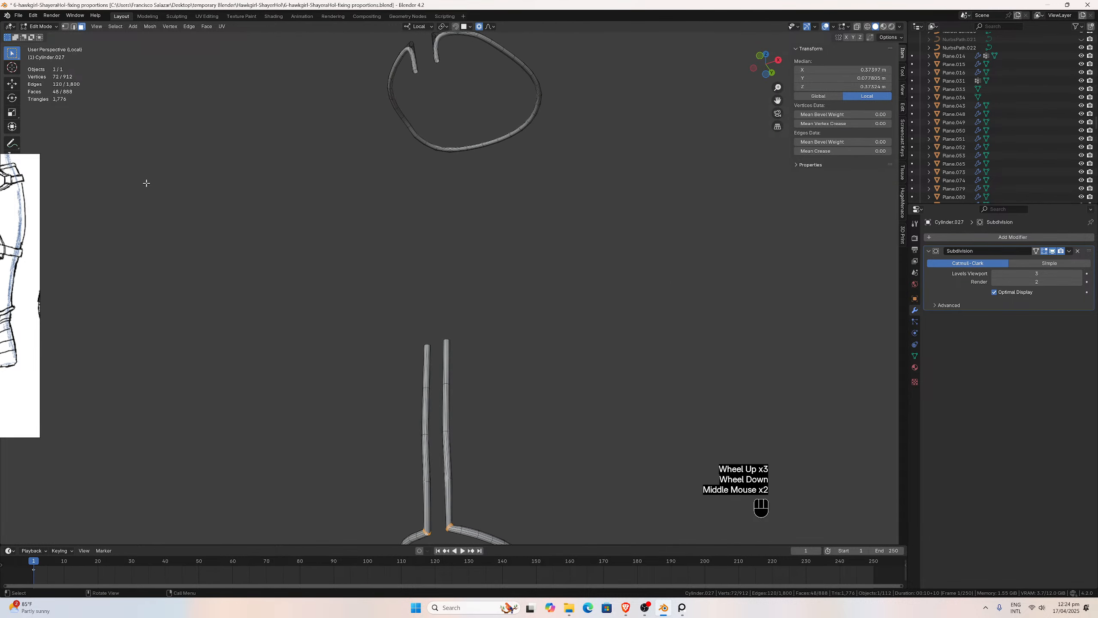
# Move the edge loops midway up both vertical trim tubes about 0.003 m along local Y with proportional editing, outside local view.
pyautogui.click(73, 27)
pyautogui.scroll(2, 399, 306)
pyautogui.moveTo(777, 101); pyautogui.dragTo(847, 8)
pyautogui.scroll(3, 599, 212)
pyautogui.moveTo(601, 212); pyautogui.dragTo(477, 240, button='middle')
pyautogui.scroll(-2, 579, 229)
pyautogui.click(431, 235)
pyautogui.keyDown('alt'); pyautogui.click(430, 235); pyautogui.keyUp('alt')
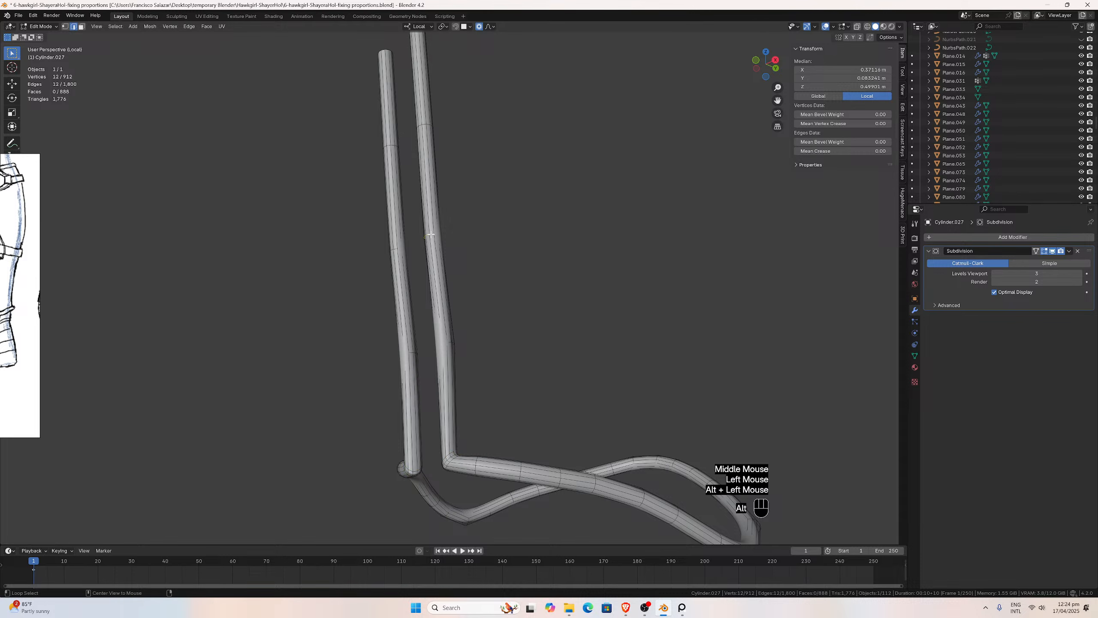
pyautogui.keyDown('alt'); pyautogui.keyDown('shift'); pyautogui.click(394, 249); pyautogui.keyUp('shift'); pyautogui.keyUp('alt')
pyautogui.press('KP_Divide')
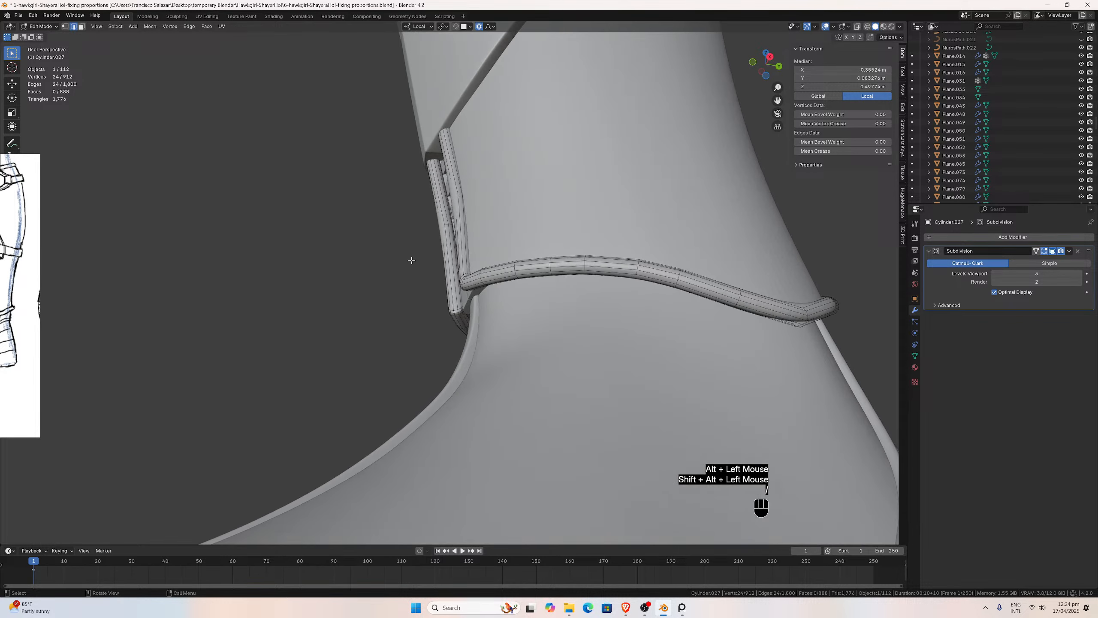
pyautogui.moveTo(409, 257); pyautogui.dragTo(407, 260, button='middle')
pyautogui.press('g')
pyautogui.press('y')
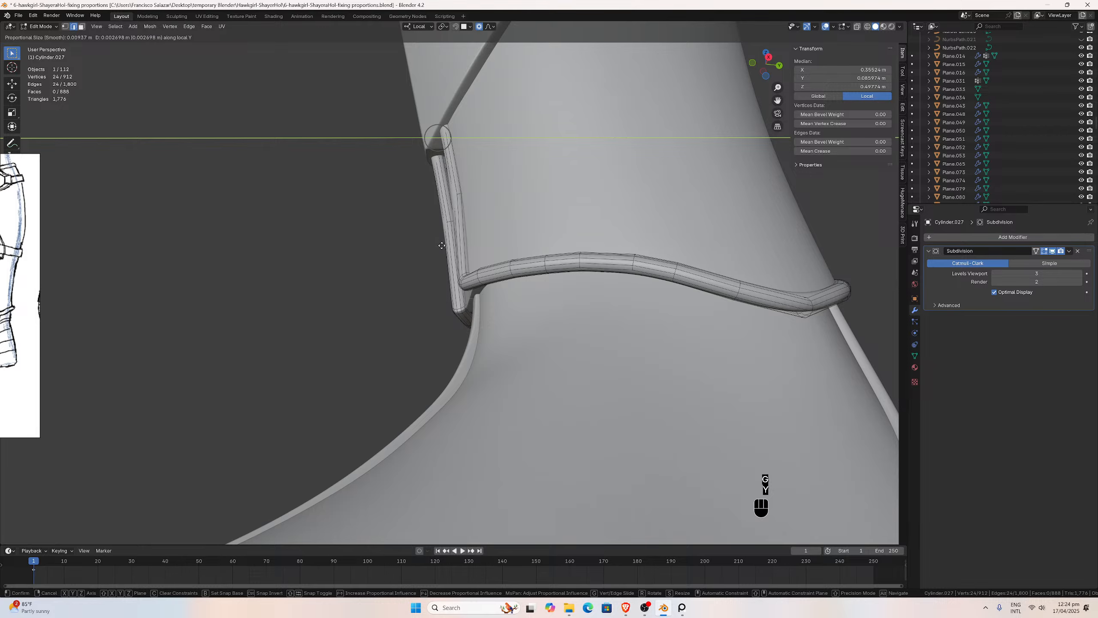
pyautogui.click(442, 245)
pyautogui.moveTo(442, 245)
pyautogui.mouseDown(button='middle')
pyautogui.moveTo(476, 238)
pyautogui.moveTo(615, 258)
pyautogui.moveTo(438, 257)
pyautogui.mouseUp(button='middle')
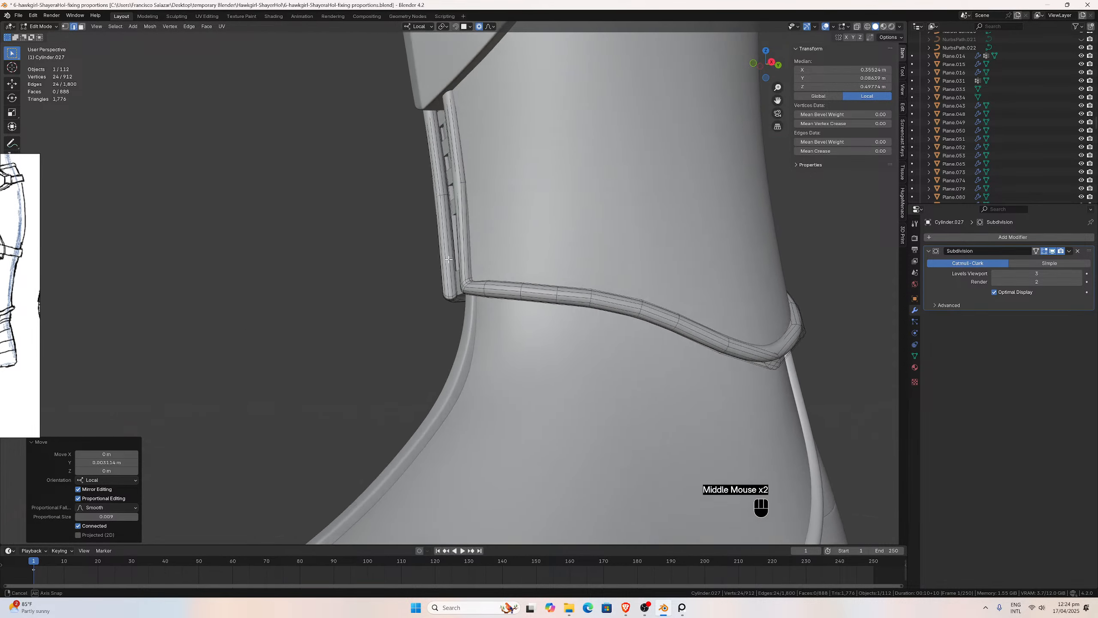
pyautogui.scroll(2, 438, 257)
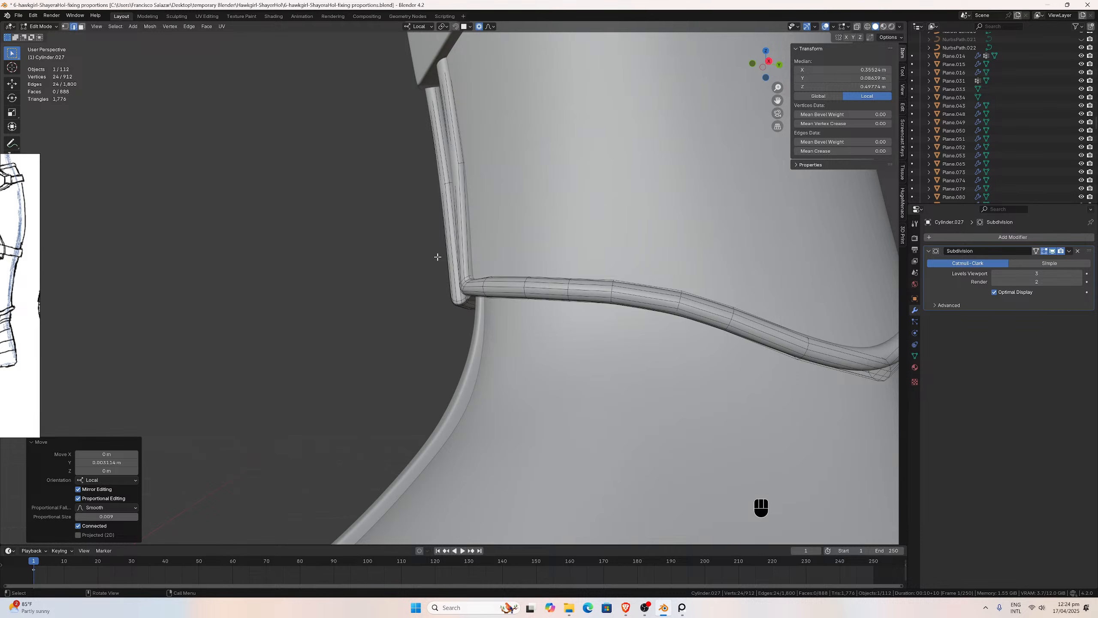
# Return to object mode, deselect the trim tube and check its fit against the boot shaft from the side.
pyautogui.press('Tab')
pyautogui.scroll(-3, 530, 247)
pyautogui.moveTo(554, 242); pyautogui.dragTo(498, 238, button='middle')
pyautogui.click(363, 228)
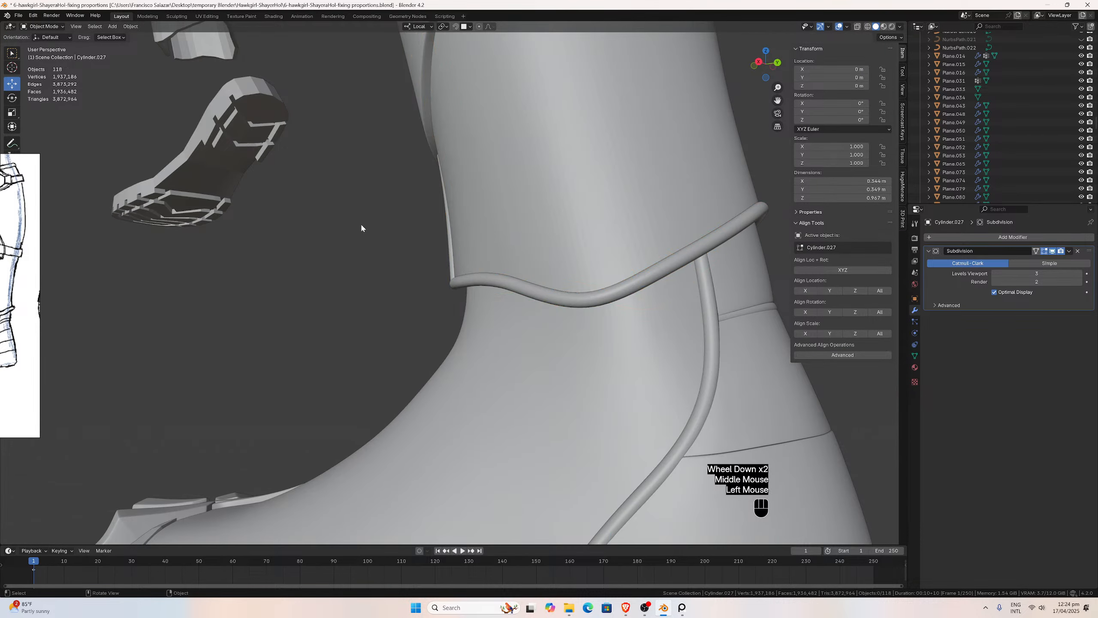
pyautogui.moveTo(363, 228); pyautogui.dragTo(423, 221, button='middle')
pyautogui.scroll(3, 421, 219)
pyautogui.moveTo(444, 257); pyautogui.dragTo(425, 312, button='middle')
pyautogui.scroll(-2, 452, 284)
pyautogui.press('KP_3')
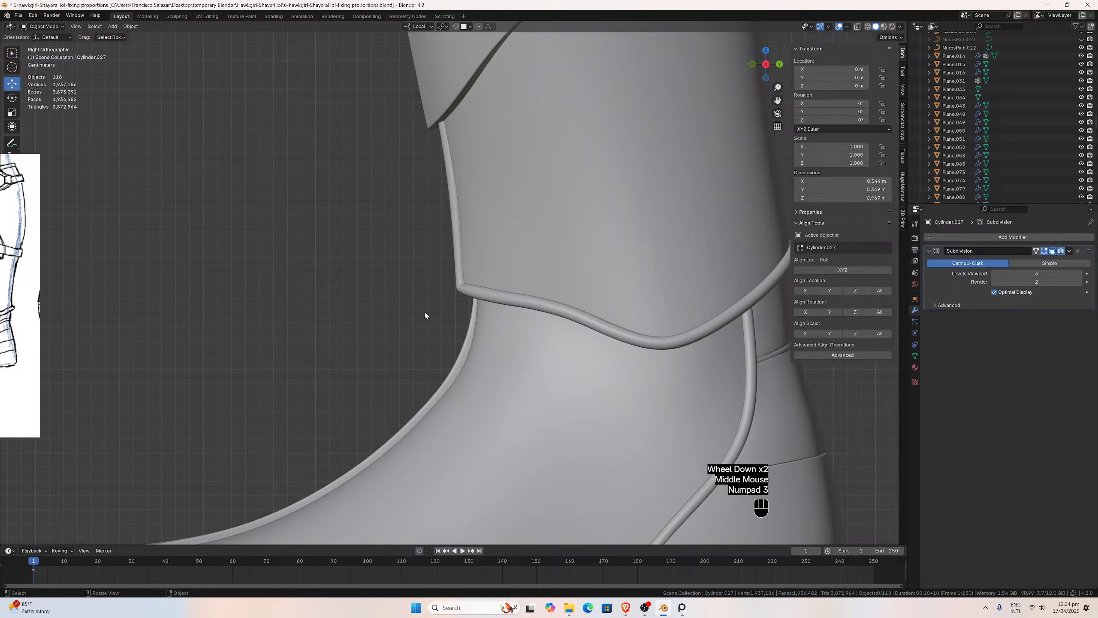
# Try to shift the edge loop at the instep bend of the front strip Plane.073 slightly with proportional editing.
pyautogui.click(446, 388)
pyautogui.press('Tab')
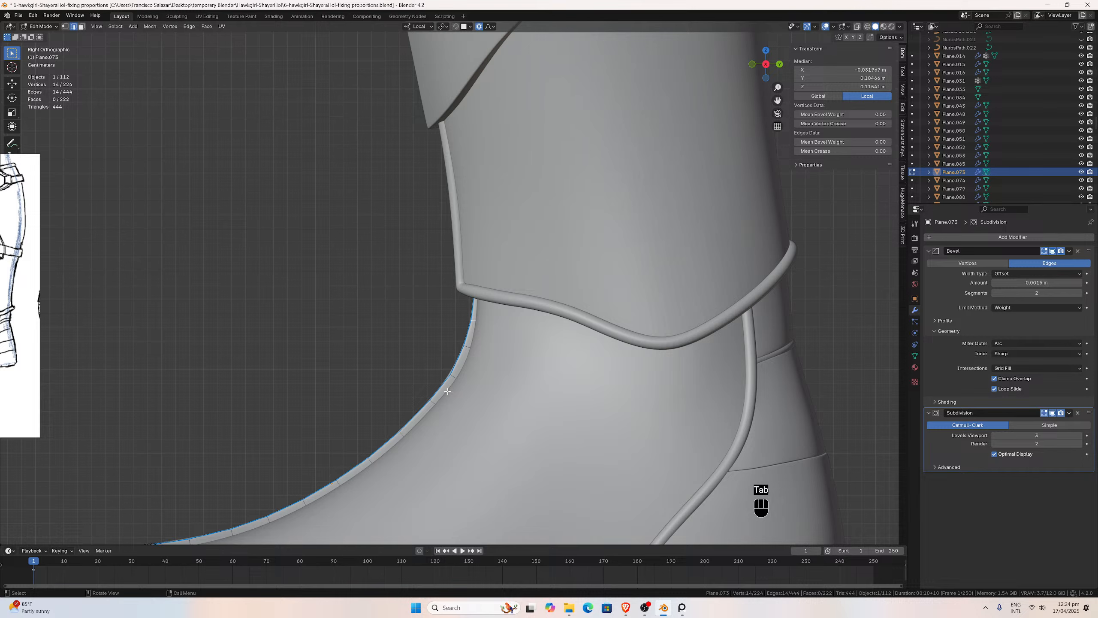
pyautogui.click(454, 380)
pyautogui.keyDown('alt'); pyautogui.click(454, 380); pyautogui.keyUp('alt')
pyautogui.press('g')
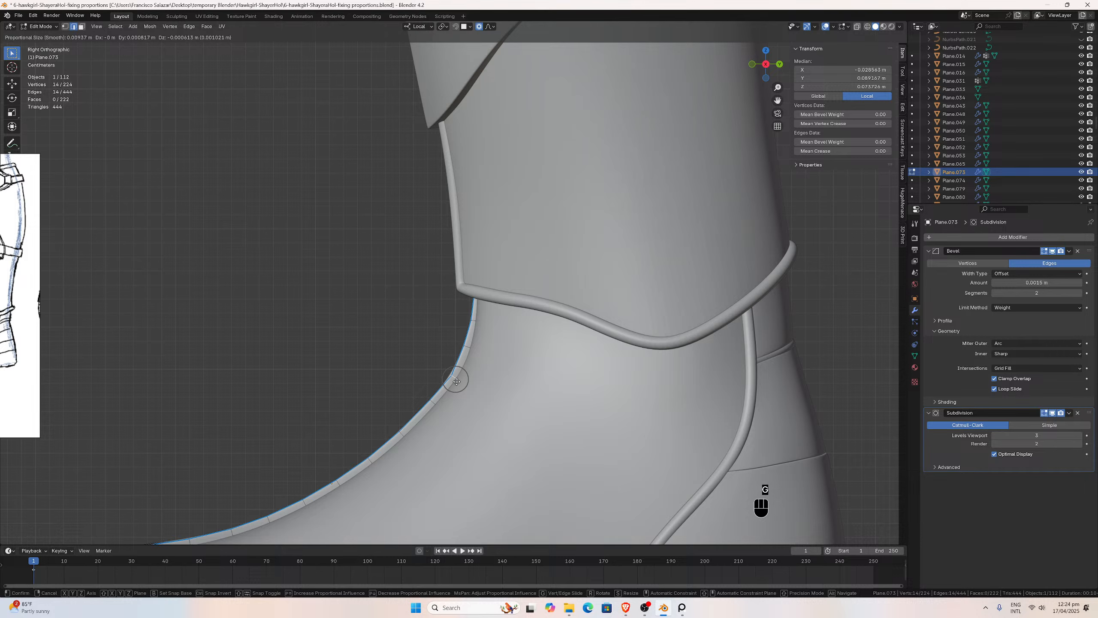
pyautogui.click(457, 381)
pyautogui.press('Tab')
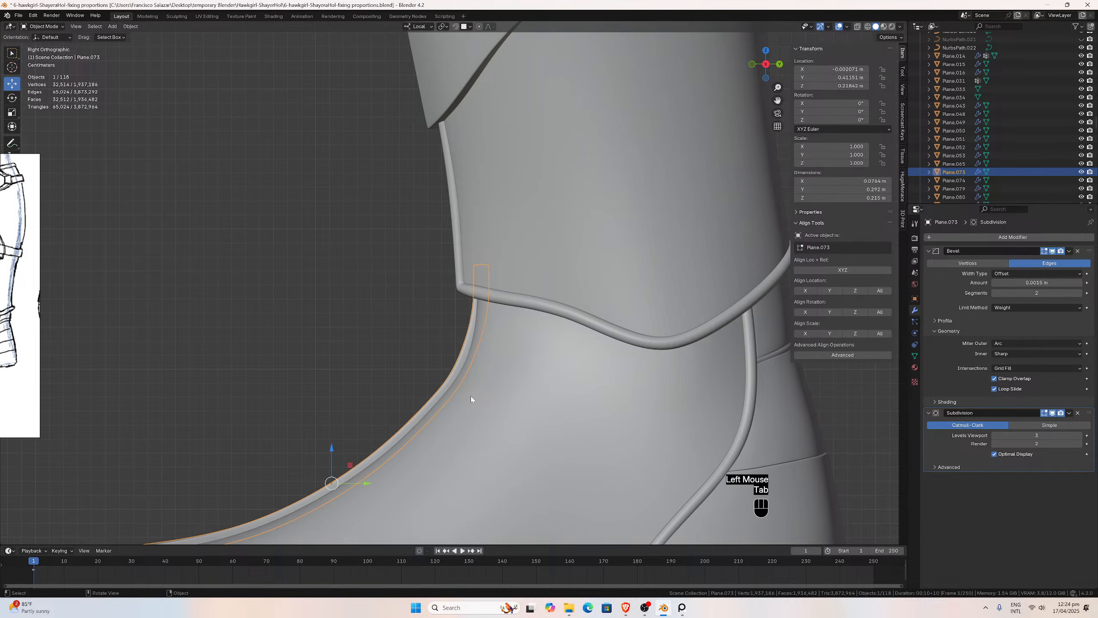
pyautogui.press('Tab')
pyautogui.press('Tab')
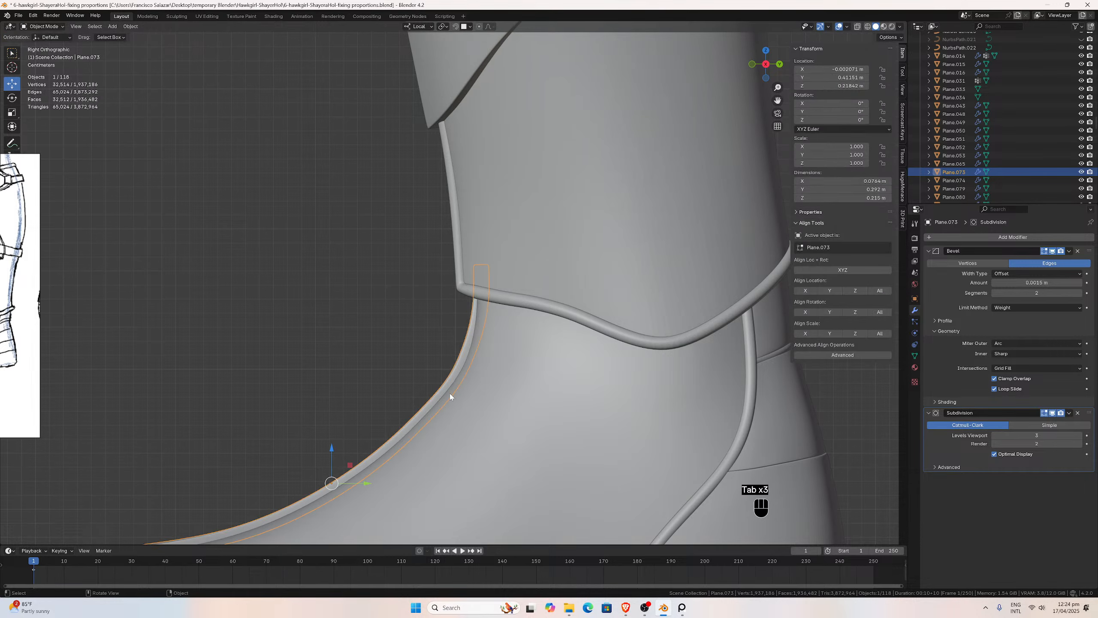
pyautogui.moveTo(449, 396); pyautogui.dragTo(485, 359, button='middle')
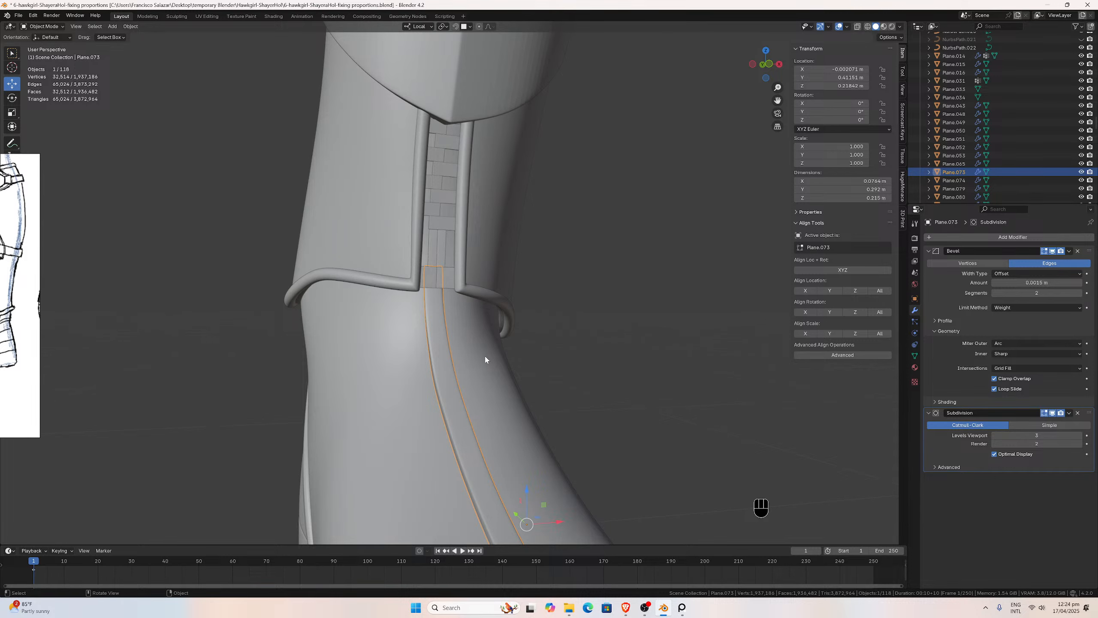
# Undo the last edge-loop move on the front strip Plane.073.
pyautogui.hotkey('ctrl', 'z')
pyautogui.hotkey('ctrl', 'z')
pyautogui.moveTo(486, 359); pyautogui.dragTo(374, 341, button='middle')
pyautogui.hotkey('ctrl', 'z')
pyautogui.hotkey('ctrl', 'z')
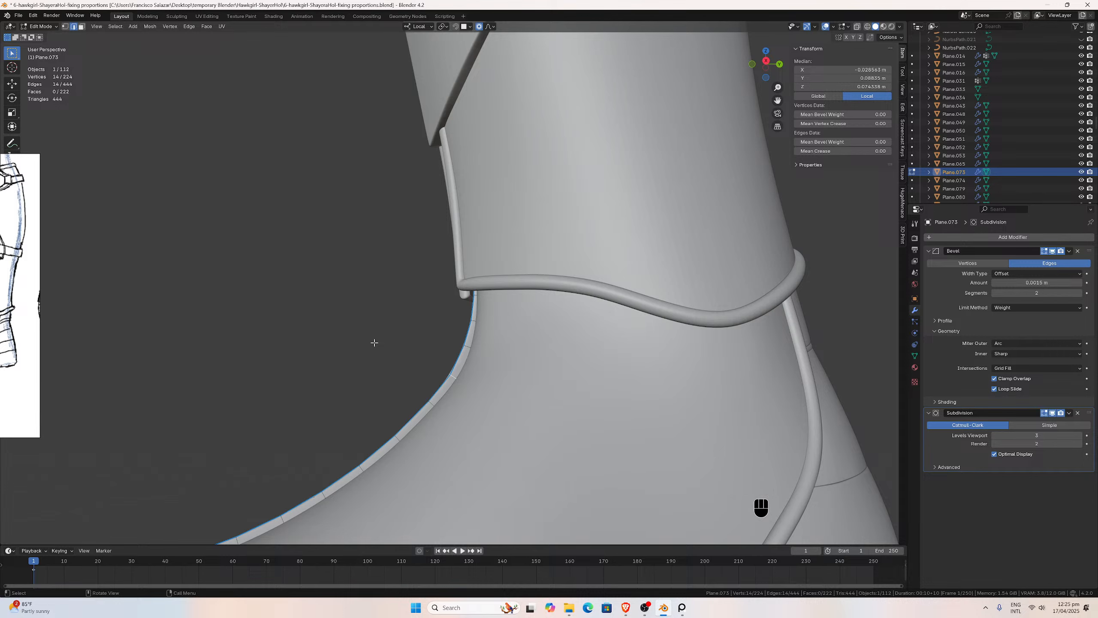
# Save the Hawkgirl blend file with the current boot trim changes.
pyautogui.moveTo(441, 328); pyautogui.dragTo(451, 351, button='middle')
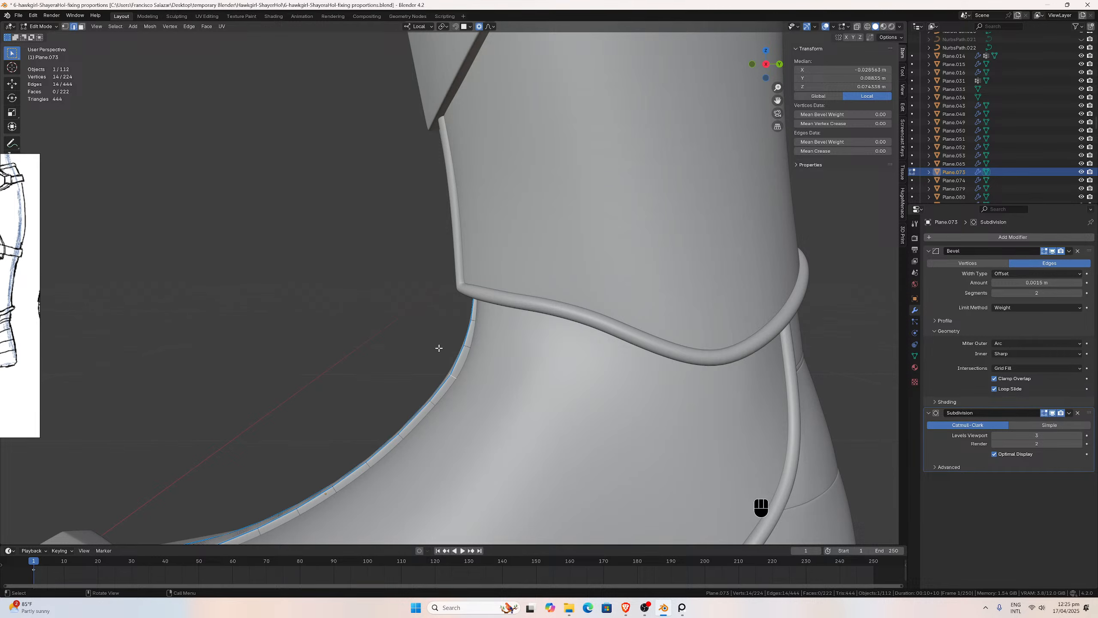
pyautogui.moveTo(439, 348); pyautogui.dragTo(403, 343, button='middle')
pyautogui.scroll(1, 403, 344)
pyautogui.scroll(-1, 403, 343)
pyautogui.press('ctrl')
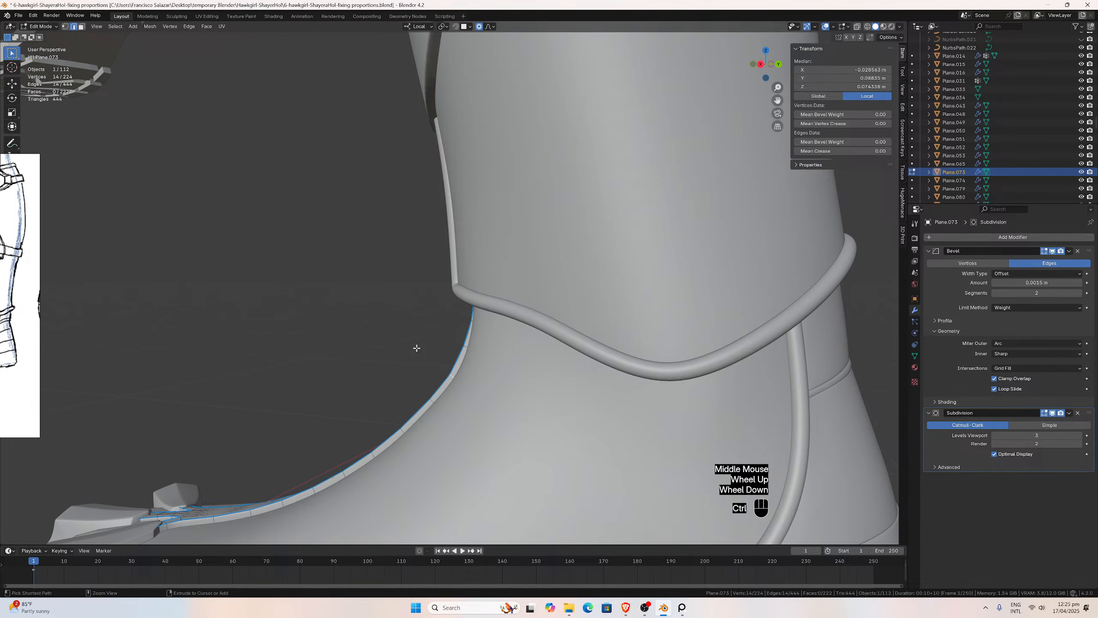
pyautogui.hotkey('ctrl', 's')
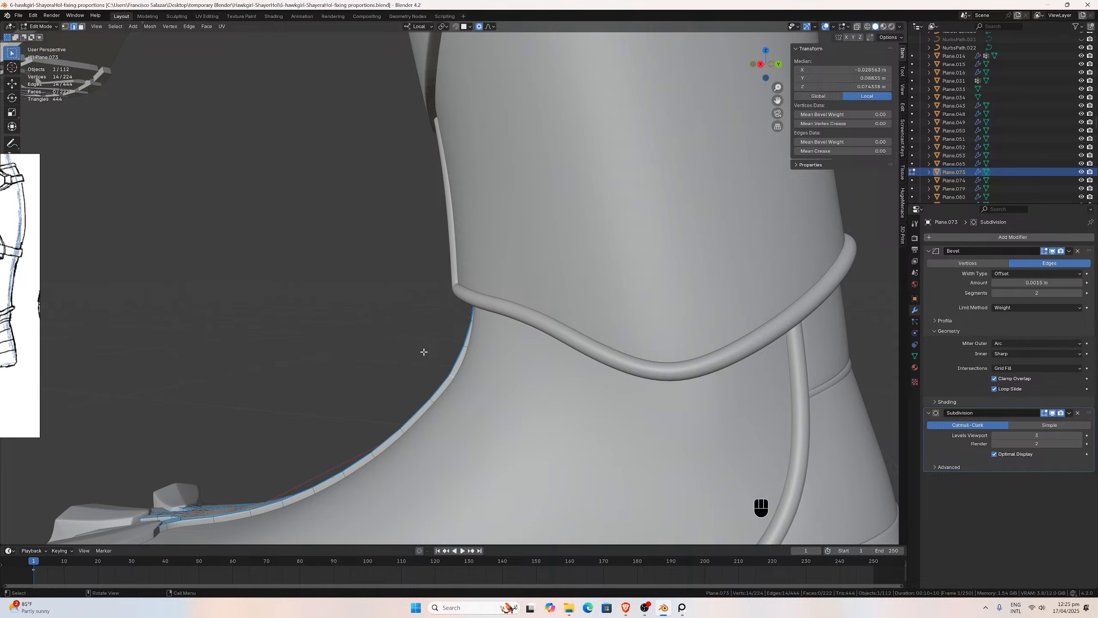
# Leave mesh editing of the front strip, deselect it and look over the boot and ankle from several angles.
pyautogui.moveTo(433, 350); pyautogui.dragTo(477, 326, button='middle')
pyautogui.scroll(1, 465, 337)
pyautogui.scroll(-2, 441, 318)
pyautogui.press('Tab')
pyautogui.scroll(-2, 497, 323)
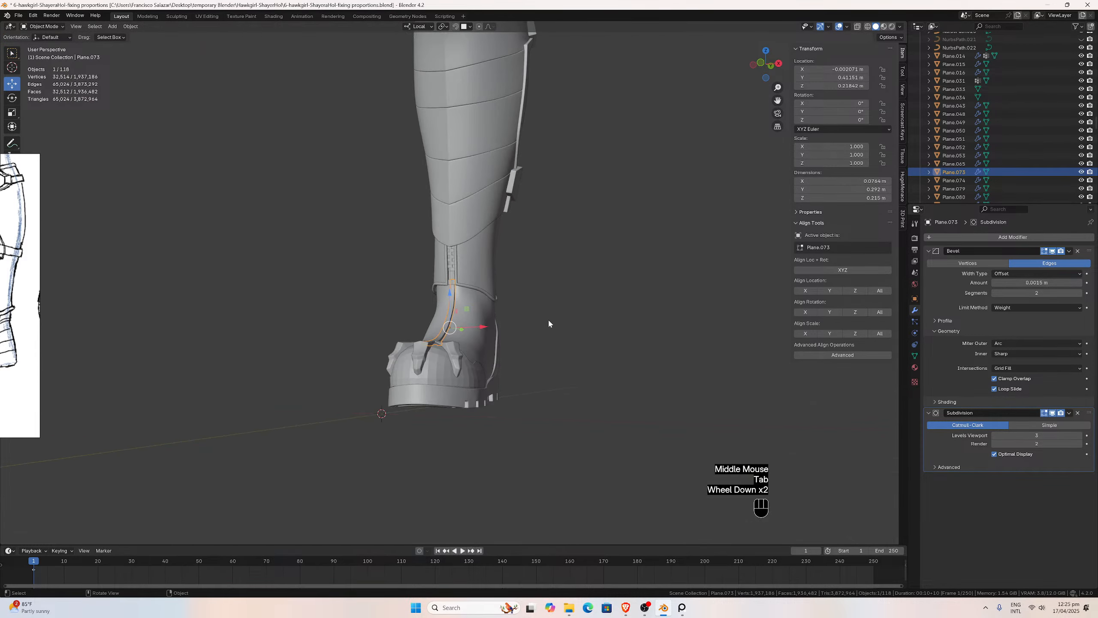
pyautogui.click(547, 318)
pyautogui.moveTo(547, 318); pyautogui.dragTo(524, 375, button='middle')
pyautogui.moveTo(611, 367); pyautogui.dragTo(281, 306, button='middle')
pyautogui.scroll(2, 617, 332)
pyautogui.scroll(4, 431, 303)
pyautogui.scroll(-2, 633, 331)
# Sculpt the left boot mesh with the Grab brush, nudging the front of the ankle downward just below the trim.
pyautogui.click(458, 312)
pyautogui.moveTo(459, 312); pyautogui.dragTo(432, 309, button='middle')
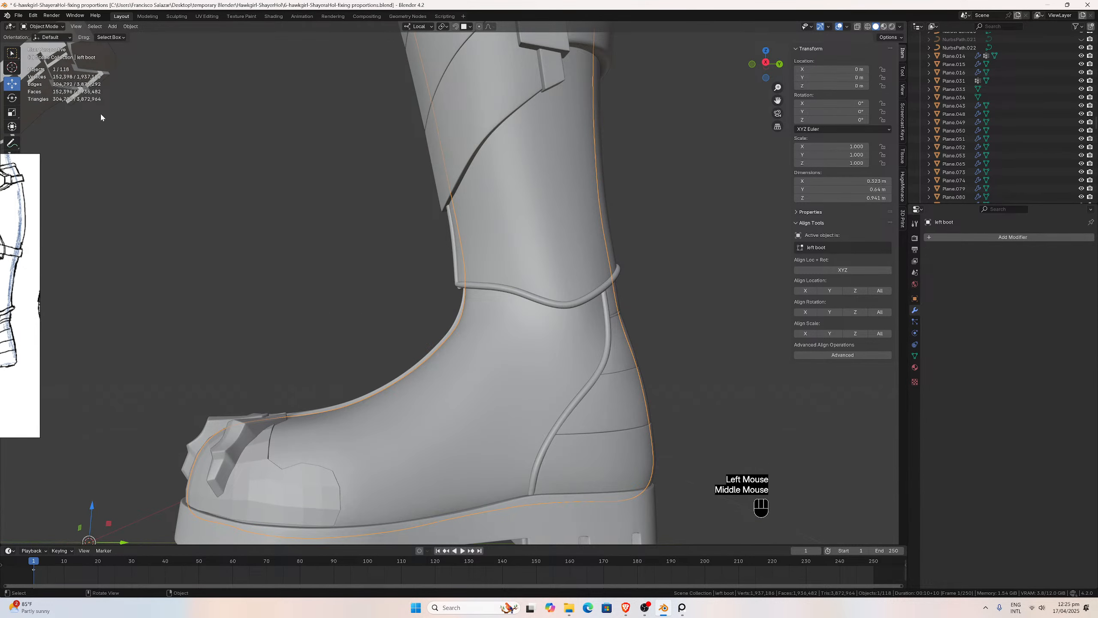
pyautogui.click(59, 28)
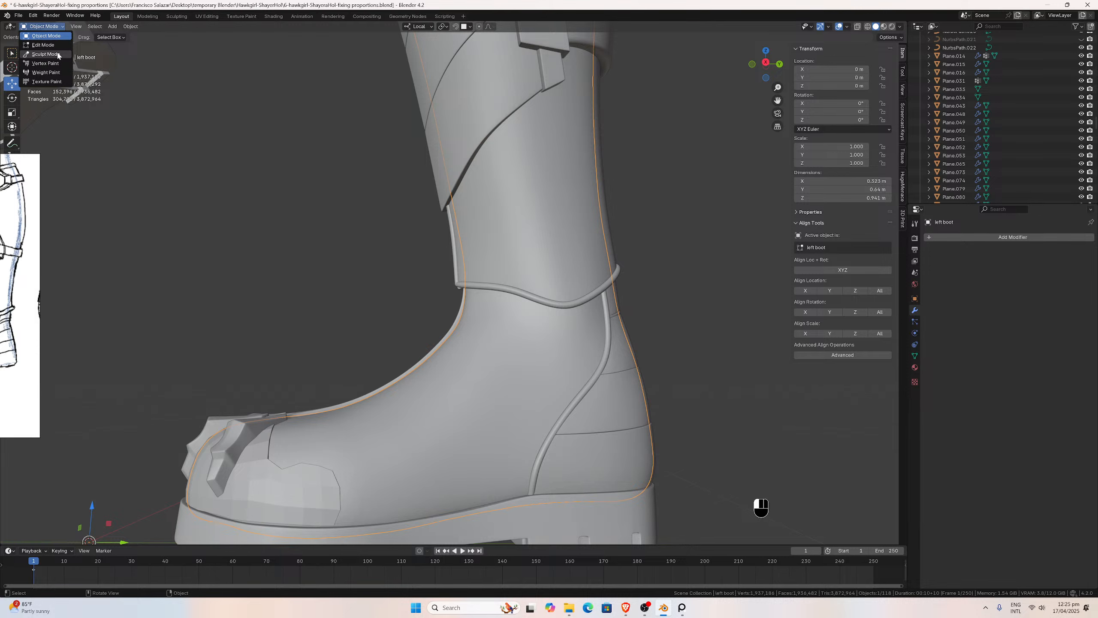
pyautogui.click(58, 55)
pyautogui.moveTo(448, 282); pyautogui.dragTo(477, 295, button='middle')
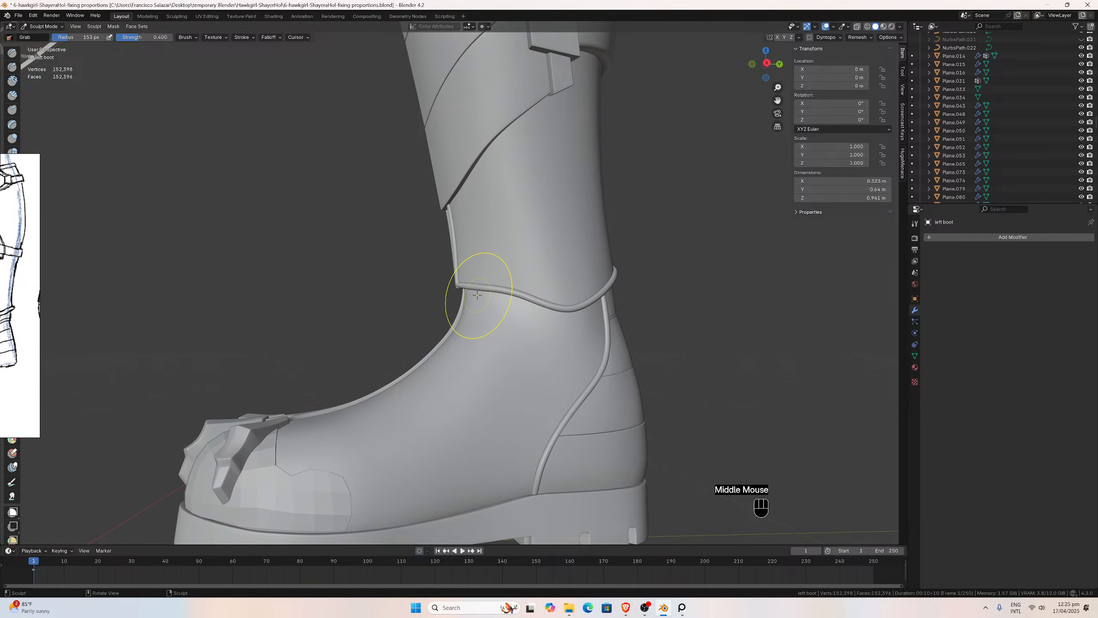
pyautogui.press('KP_3')
pyautogui.scroll(2, 477, 295)
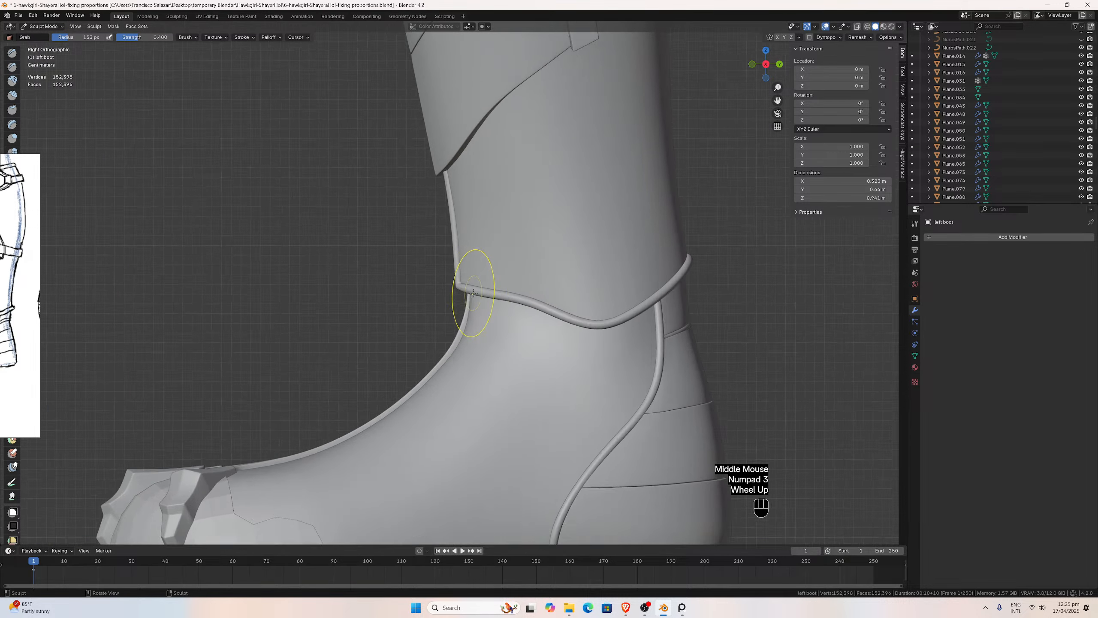
pyautogui.scroll(-1, 469, 294)
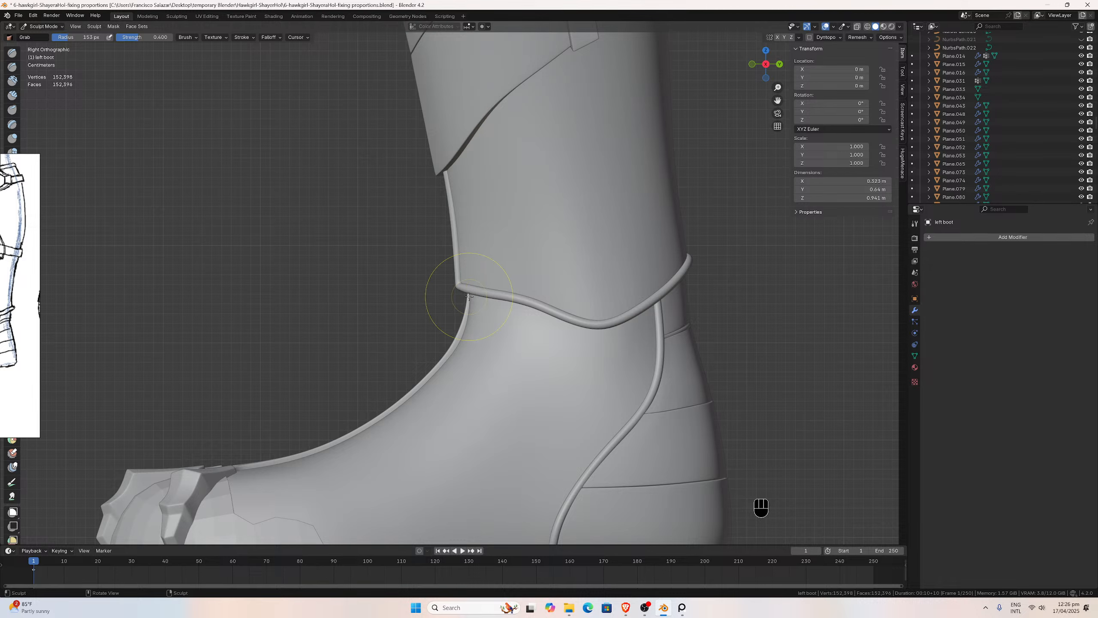
pyautogui.scroll(-1, 467, 296)
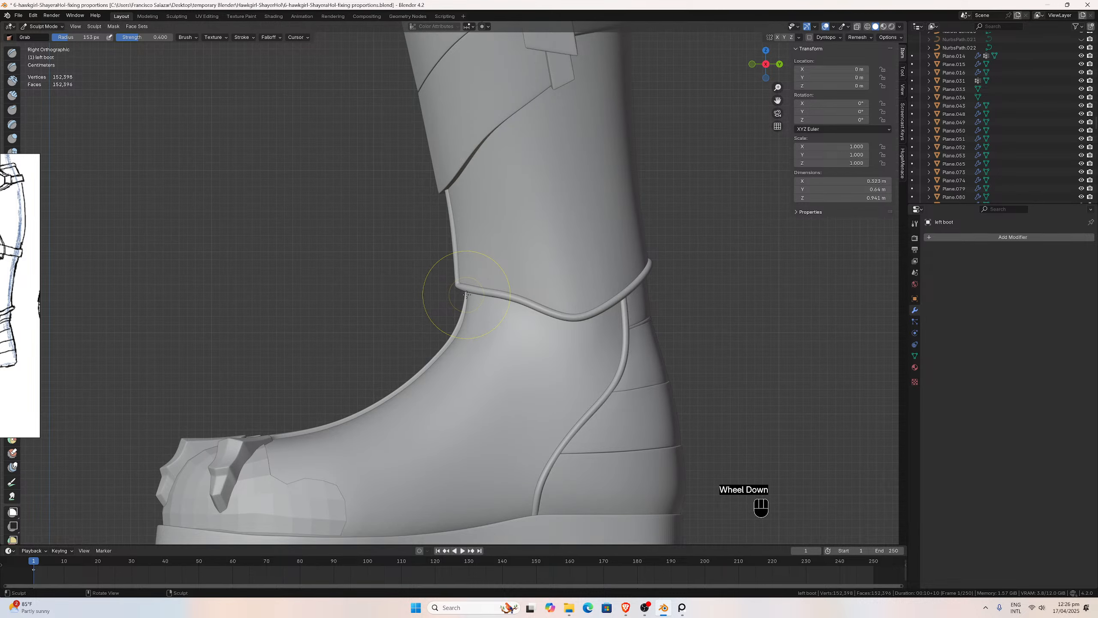
pyautogui.moveTo(467, 295)
pyautogui.mouseDown()
pyautogui.moveTo(469, 280)
pyautogui.moveTo(445, 276)
pyautogui.moveTo(470, 287)
pyautogui.moveTo(463, 319)
pyautogui.mouseUp()
# Check the sculpted ankle from the opposite side and return the left boot to Object Mode.
pyautogui.moveTo(372, 297); pyautogui.dragTo(535, 294, button='middle')
pyautogui.press('ctrl+KP_3')
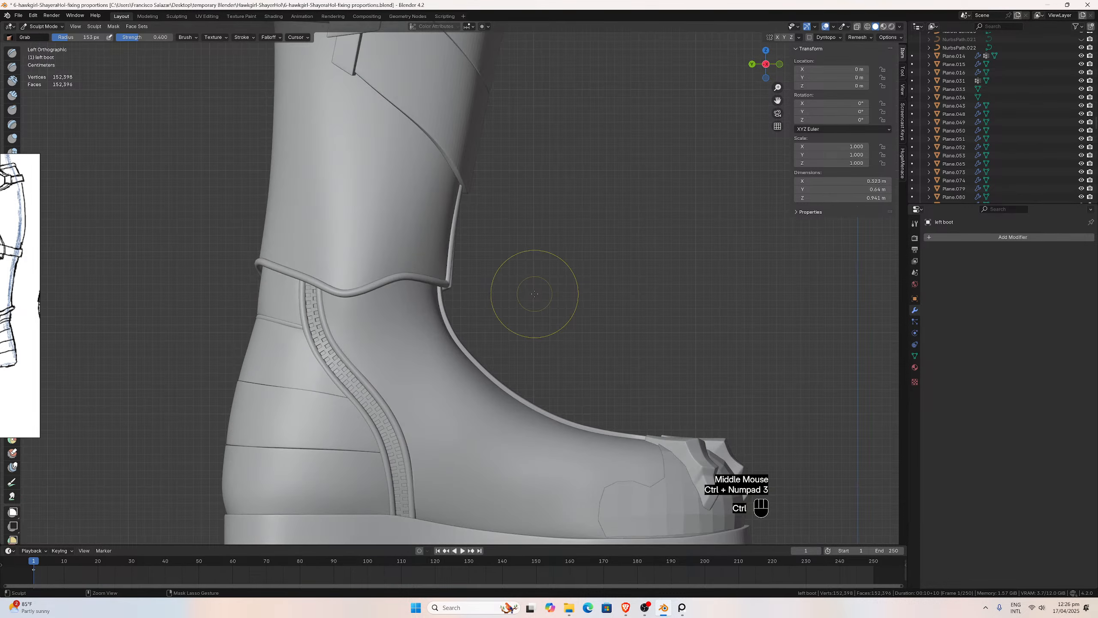
pyautogui.scroll(-2, 534, 294)
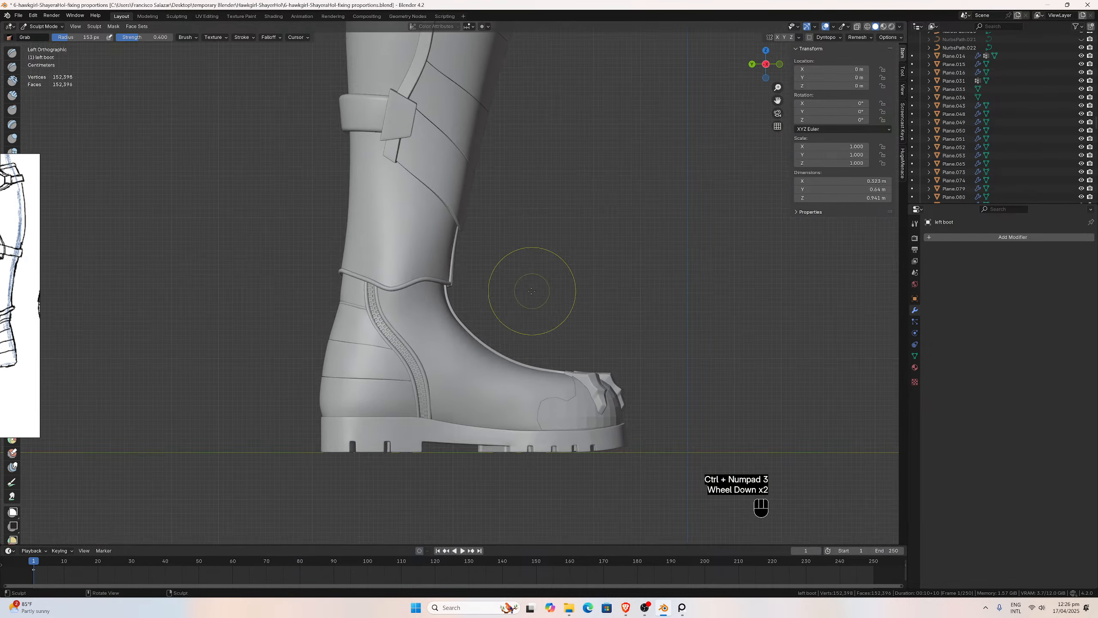
pyautogui.moveTo(514, 294); pyautogui.dragTo(383, 282, button='middle')
pyautogui.scroll(2, 383, 282)
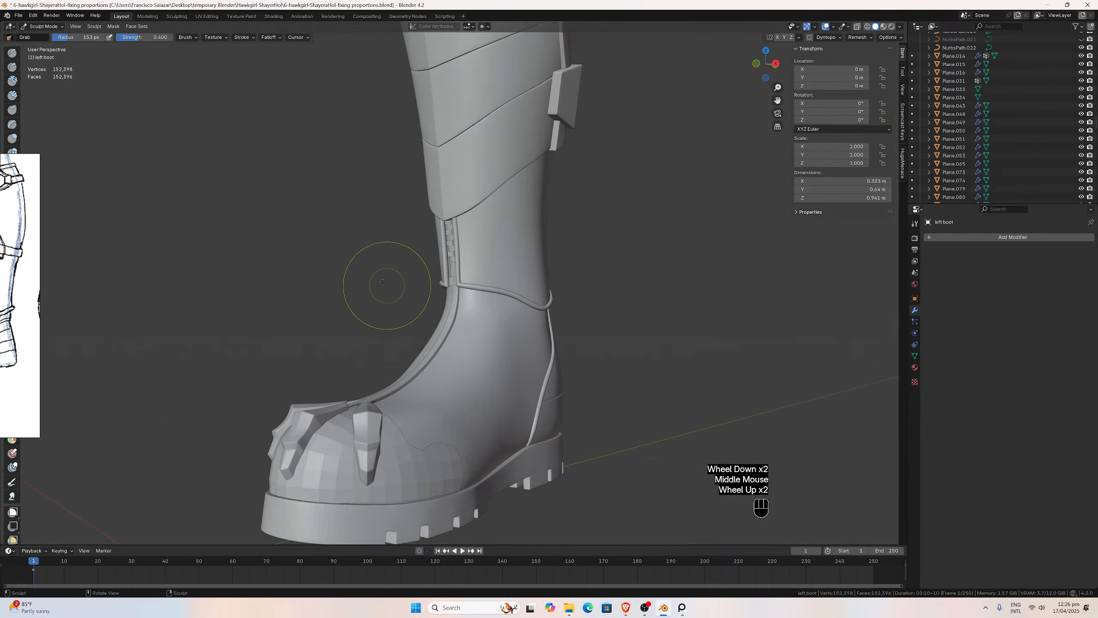
pyautogui.click(43, 27)
pyautogui.click(43, 37)
pyautogui.scroll(2, 616, 295)
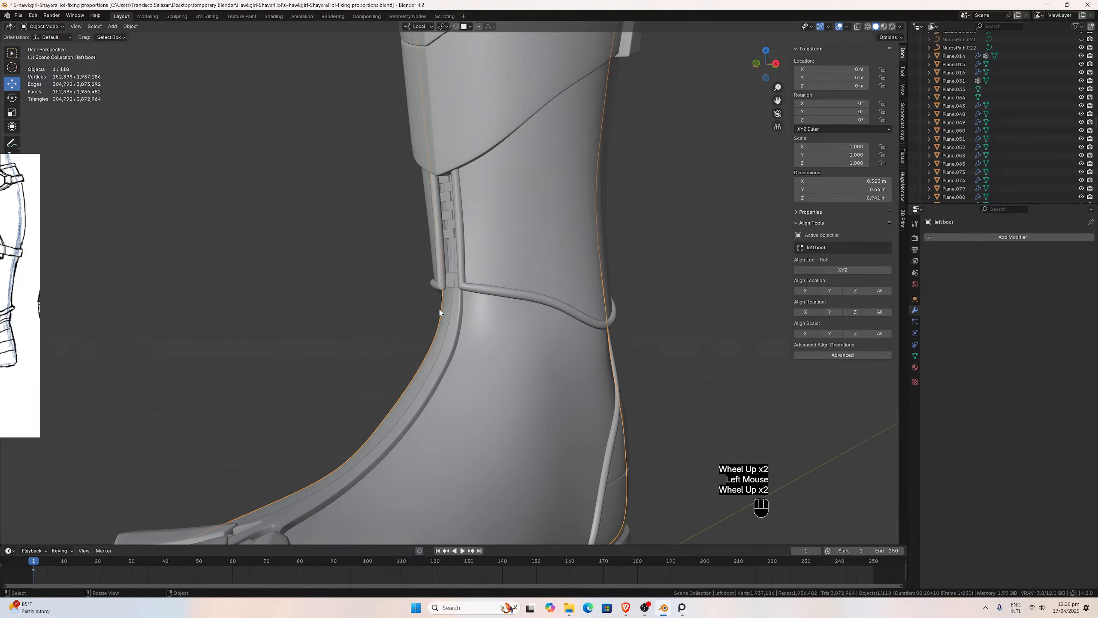
# Unhide Plane.075 and Plane.076, the faceted panels over the boot's ankle and instep.
pyautogui.click(341, 295)
pyautogui.scroll(-2, 340, 294)
pyautogui.moveTo(341, 294); pyautogui.dragTo(552, 421, button='middle')
pyautogui.click(558, 431)
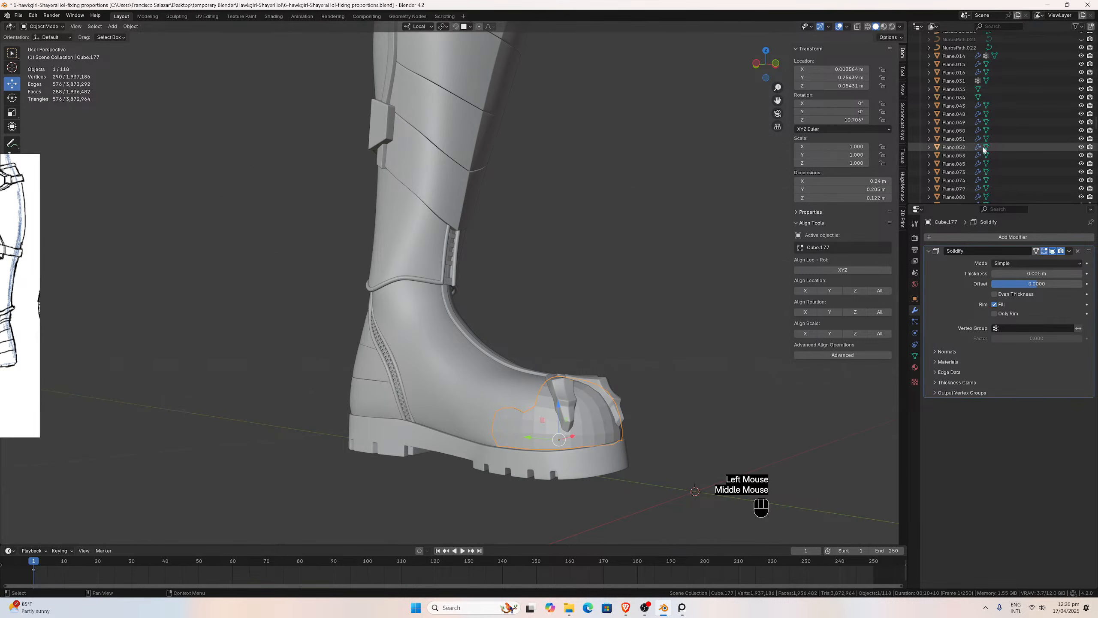
pyautogui.scroll(3, 1032, 129)
pyautogui.scroll(3, 1029, 104)
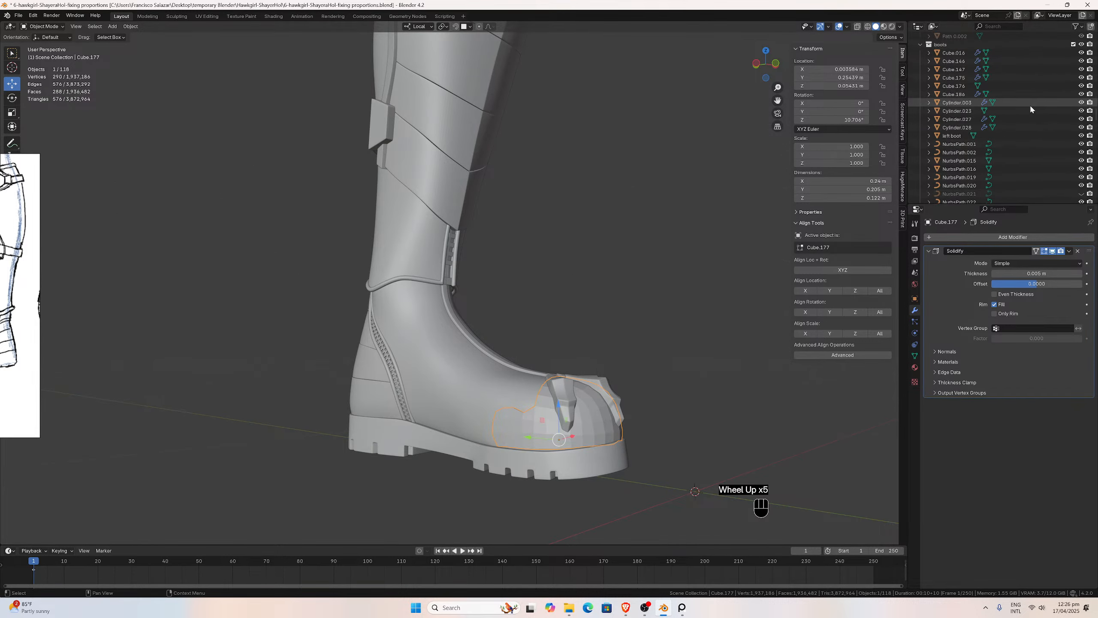
pyautogui.scroll(-15, 1032, 112)
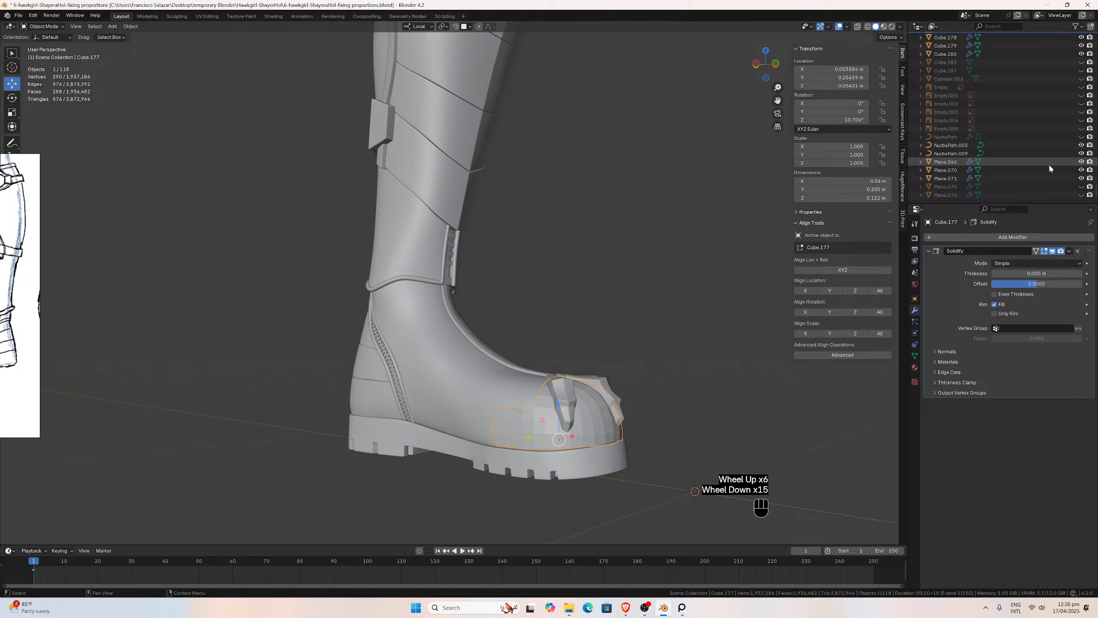
pyautogui.click(1081, 187)
pyautogui.click(1080, 195)
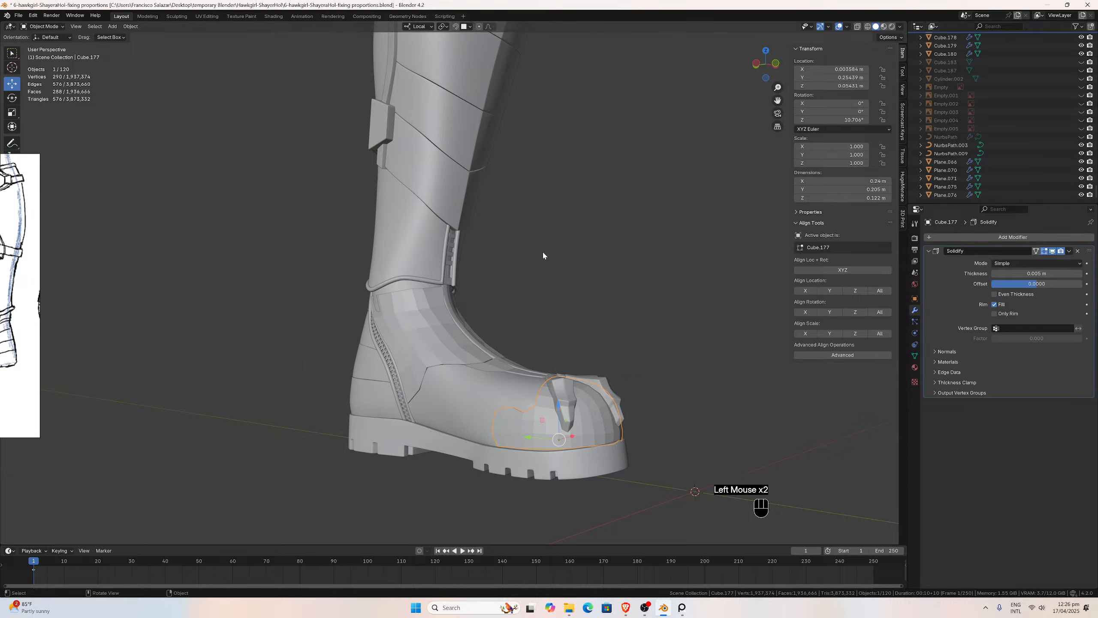
# Examine the instep panel, the ankle panel and the toe cap by selecting each one around the boot.
pyautogui.moveTo(542, 250); pyautogui.dragTo(426, 300, button='middle')
pyautogui.click(442, 361)
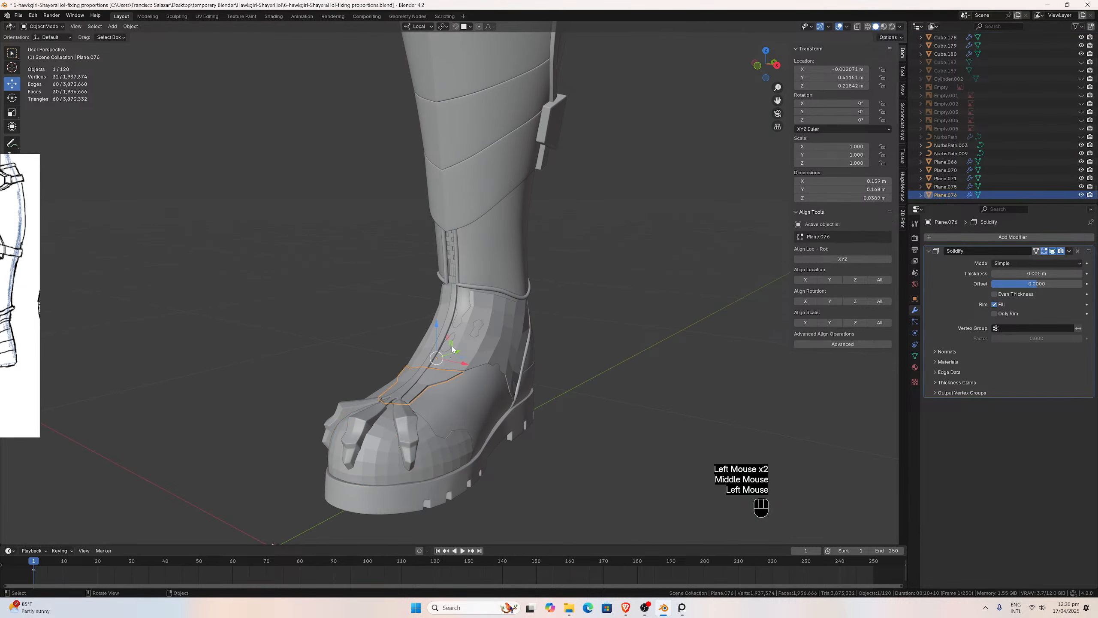
pyautogui.moveTo(489, 349)
pyautogui.mouseDown(button='middle')
pyautogui.moveTo(533, 337)
pyautogui.moveTo(471, 334)
pyautogui.moveTo(475, 353)
pyautogui.mouseUp(button='middle')
pyautogui.scroll(-1, 476, 354)
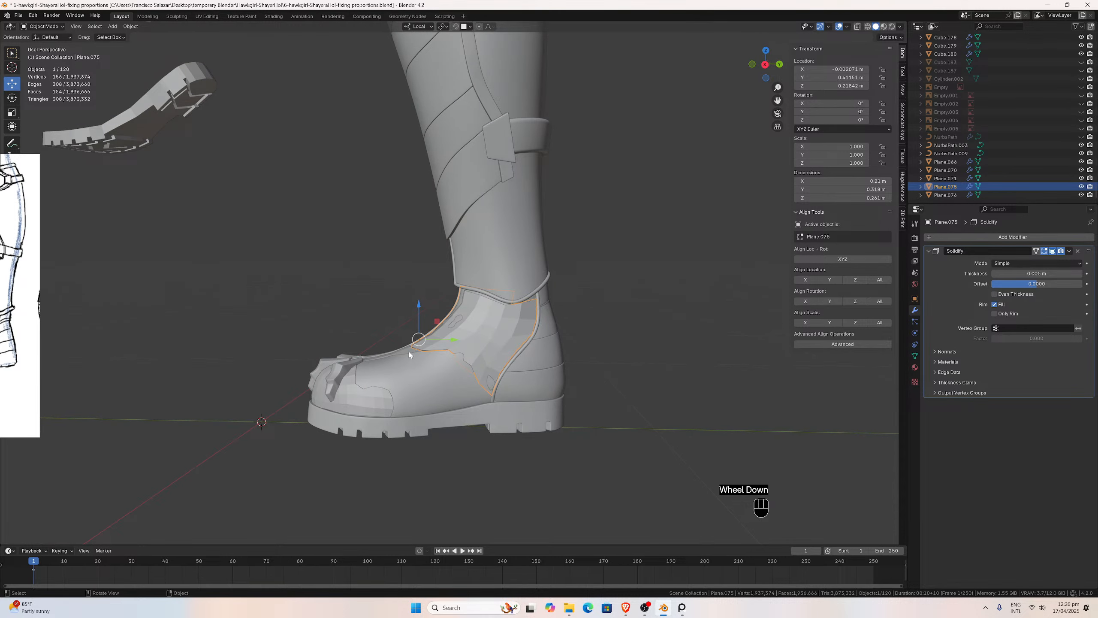
pyautogui.click(349, 393)
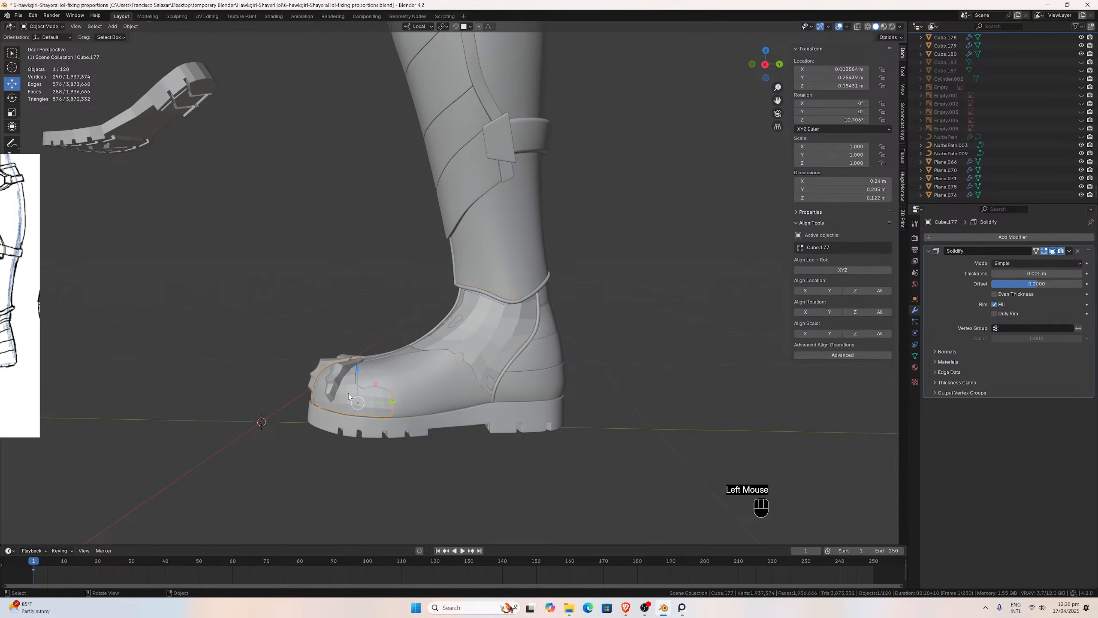
pyautogui.moveTo(336, 380); pyautogui.dragTo(386, 287, button='middle')
# Save the blend file with the ankle and instep panels shown.
pyautogui.hotkey('ctrl', 's')
pyautogui.scroll(-3, 474, 364)
pyautogui.scroll(4, 1021, 120)
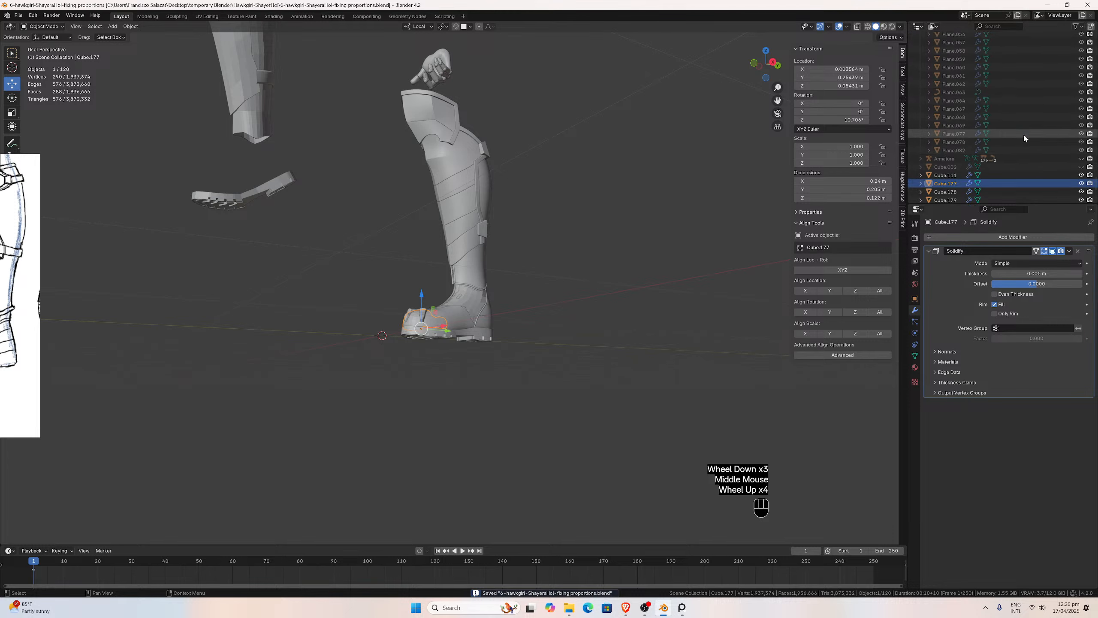
# Look through the scene's object list for the boot and character parts while viewing the boot from its side.
pyautogui.scroll(-1, 1022, 134)
pyautogui.scroll(3, 548, 226)
pyautogui.scroll(18, 960, 142)
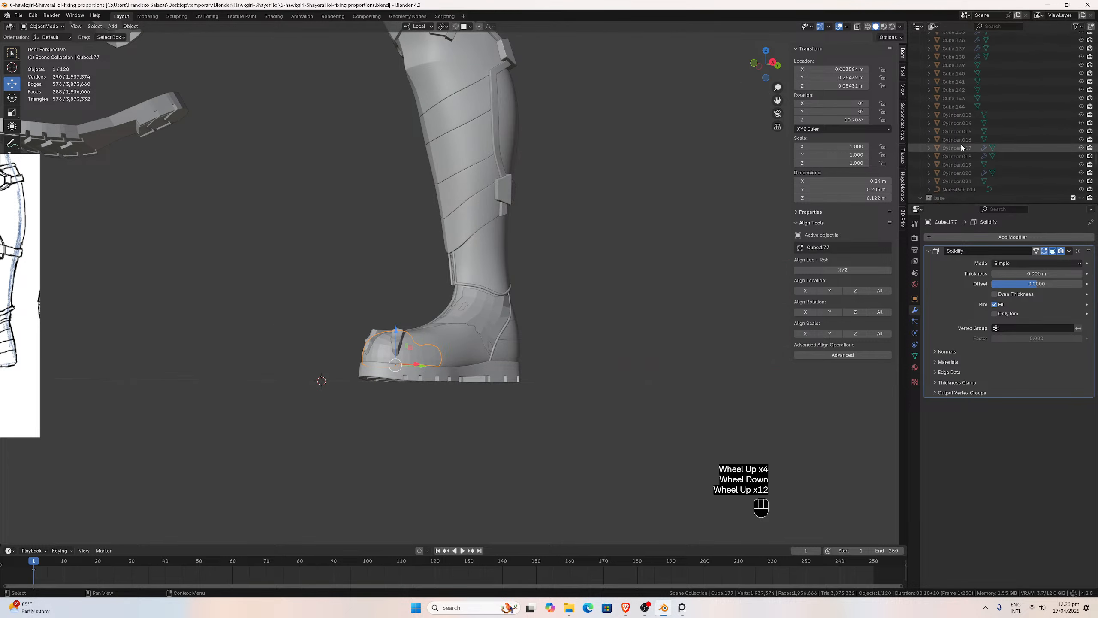
pyautogui.scroll(-1, 1030, 114)
pyautogui.scroll(-4, 1029, 109)
pyautogui.scroll(7, 1033, 117)
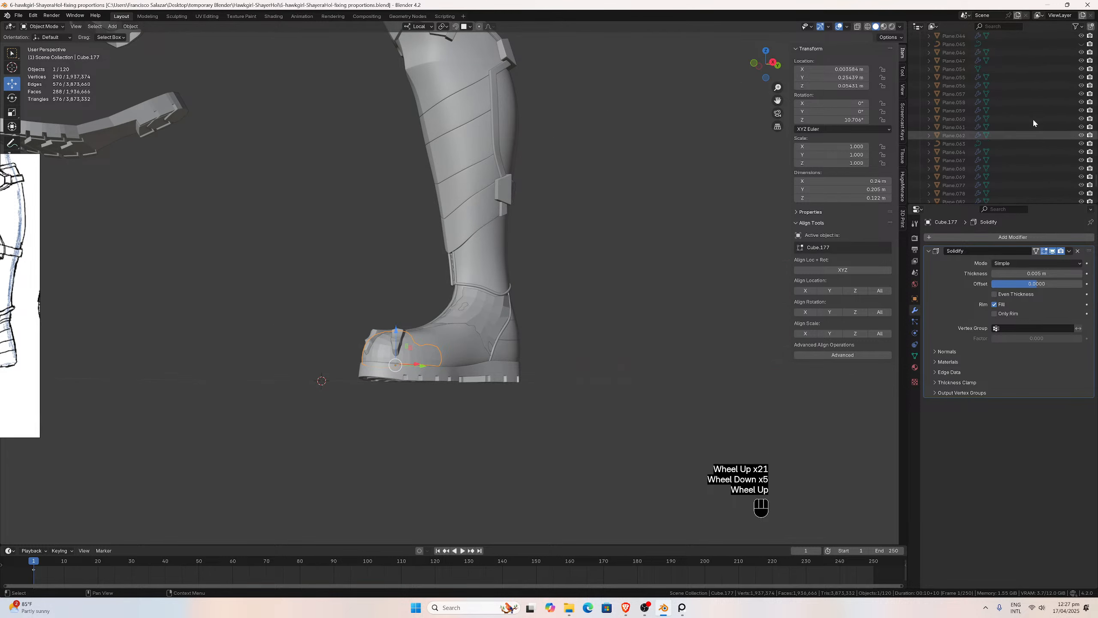
pyautogui.scroll(2, 1039, 135)
pyautogui.moveTo(623, 193); pyautogui.dragTo(477, 205, button='middle')
pyautogui.scroll(3, 679, 203)
pyautogui.scroll(1, 640, 289)
pyautogui.scroll(-3, 603, 206)
pyautogui.scroll(1, 602, 202)
pyautogui.scroll(4, 493, 215)
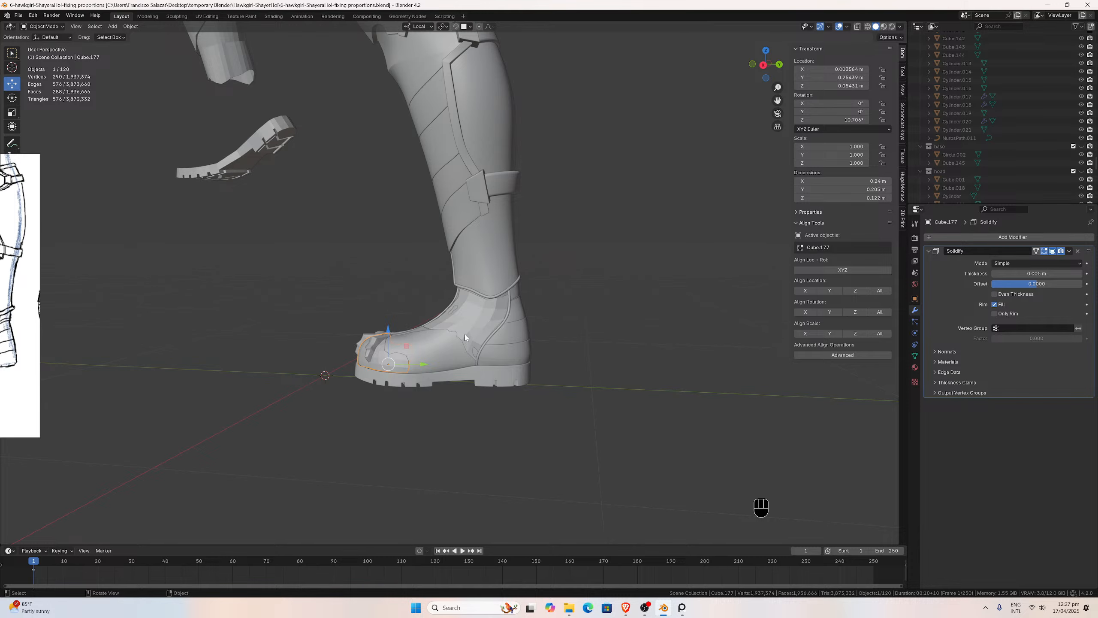
# Examine the boot's ankle and instep from several sides, selecting the instep strip Plane.073 and the left boot.
pyautogui.moveTo(532, 292); pyautogui.dragTo(597, 309, button='middle')
pyautogui.scroll(2, 597, 309)
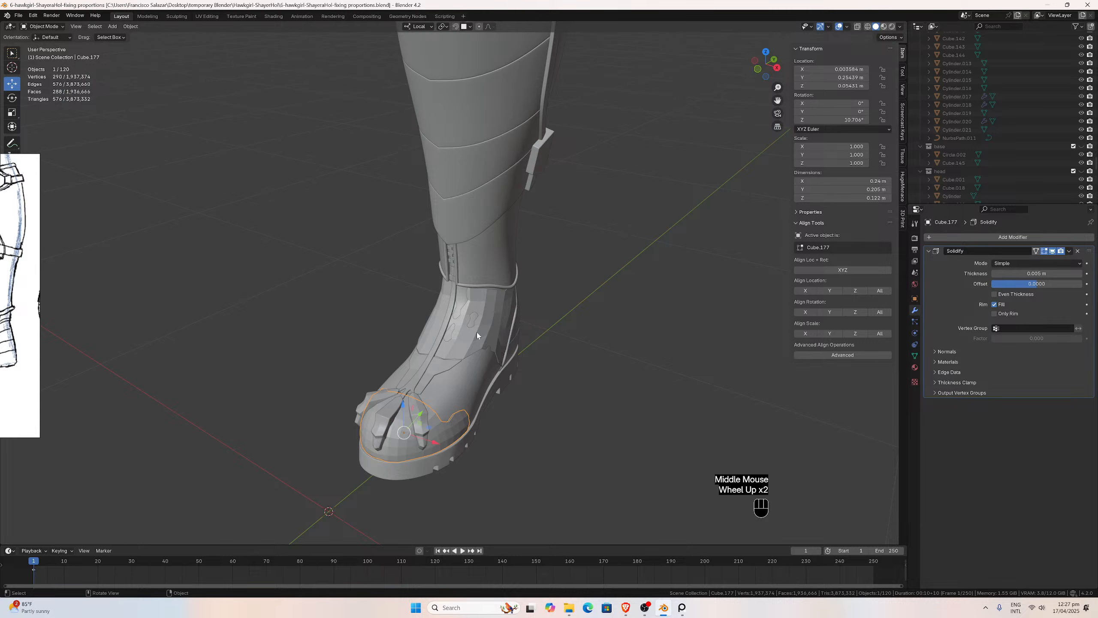
pyautogui.moveTo(478, 336); pyautogui.dragTo(463, 296, button='middle')
pyautogui.scroll(-2, 492, 320)
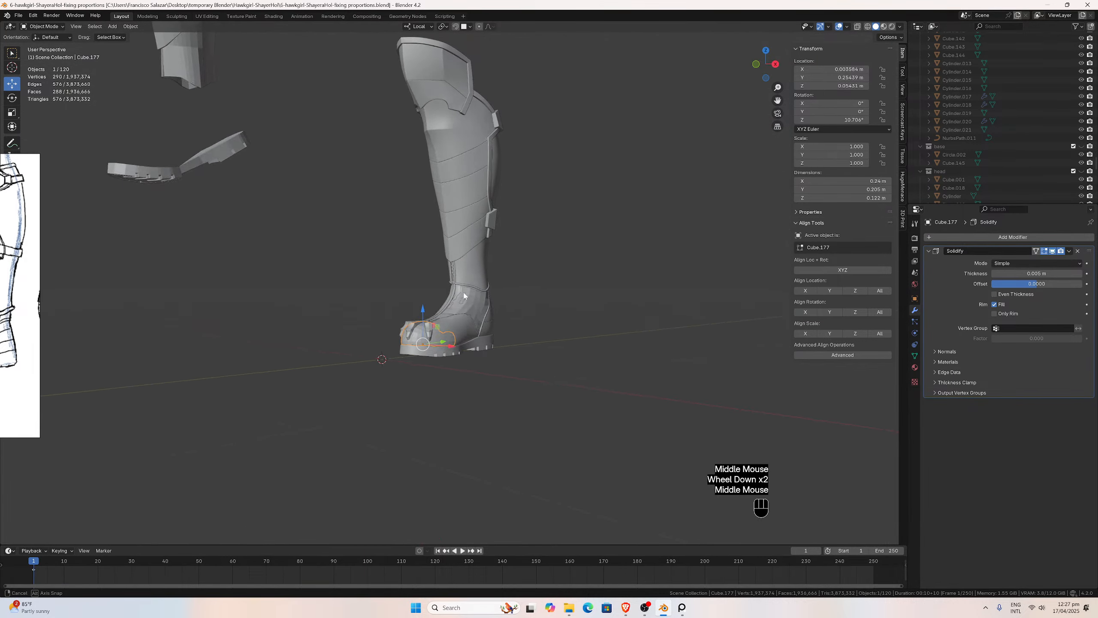
pyautogui.scroll(3, 528, 312)
pyautogui.moveTo(530, 312); pyautogui.dragTo(474, 326, button='middle')
pyautogui.scroll(3, 474, 329)
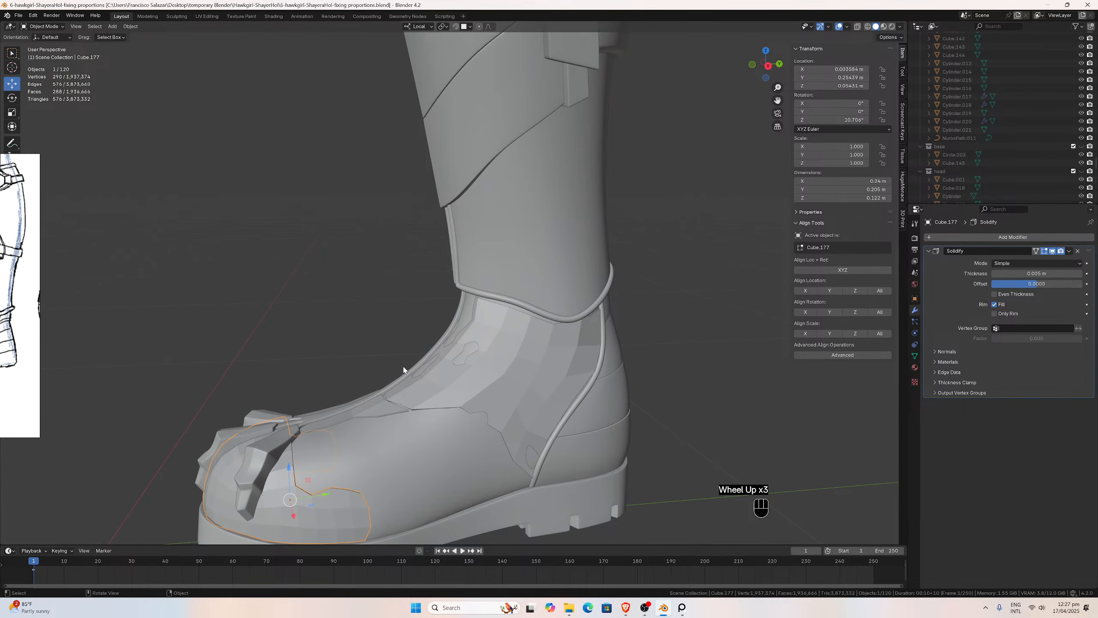
pyautogui.click(426, 358)
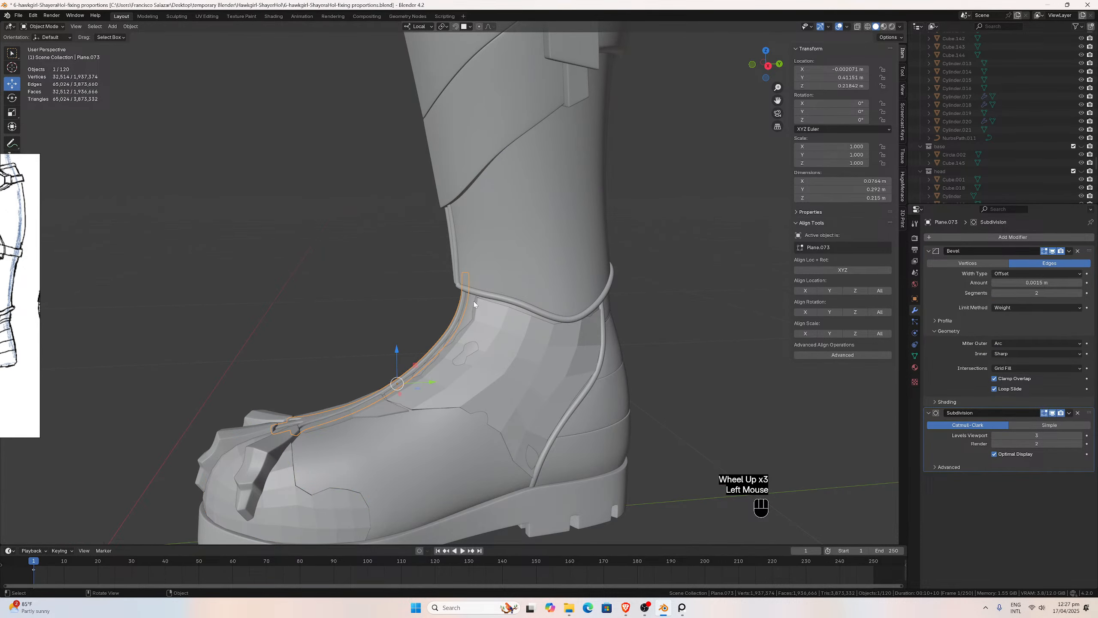
pyautogui.click(401, 457)
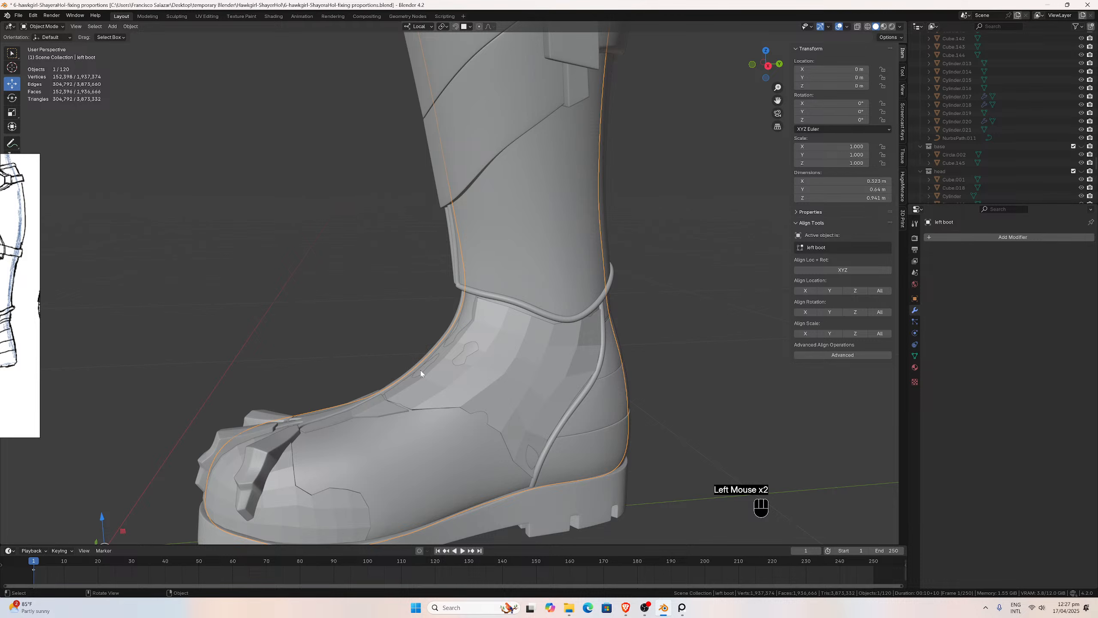
pyautogui.scroll(-3, 421, 350)
pyautogui.scroll(-3, 501, 233)
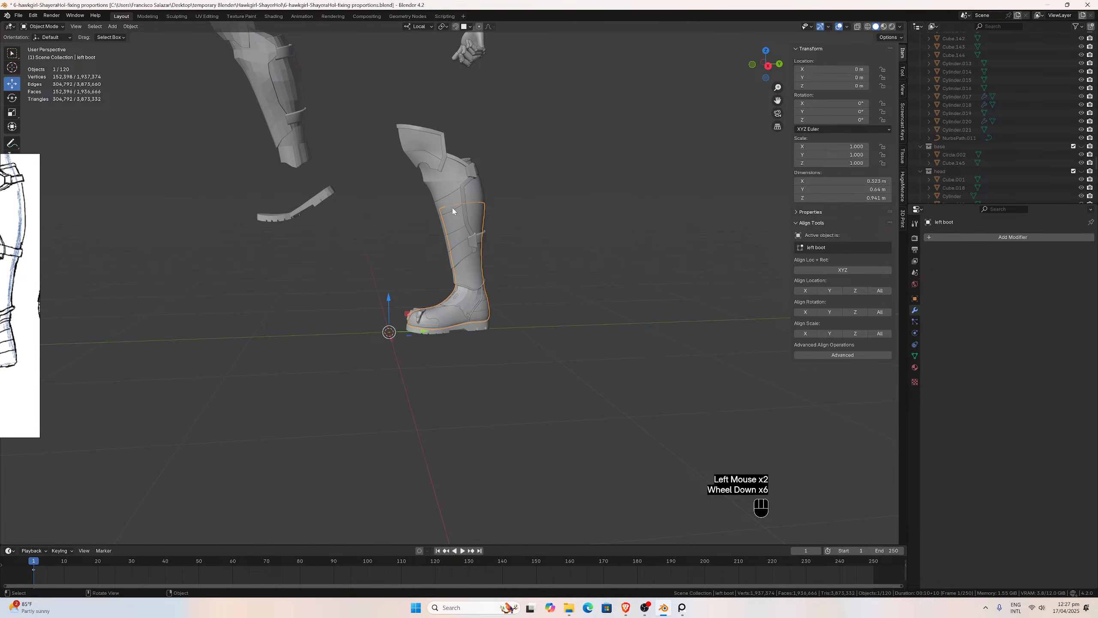
# Show the wings and helmet collections again and frame the whole figure.
pyautogui.moveTo(777, 100); pyautogui.dragTo(785, 156)
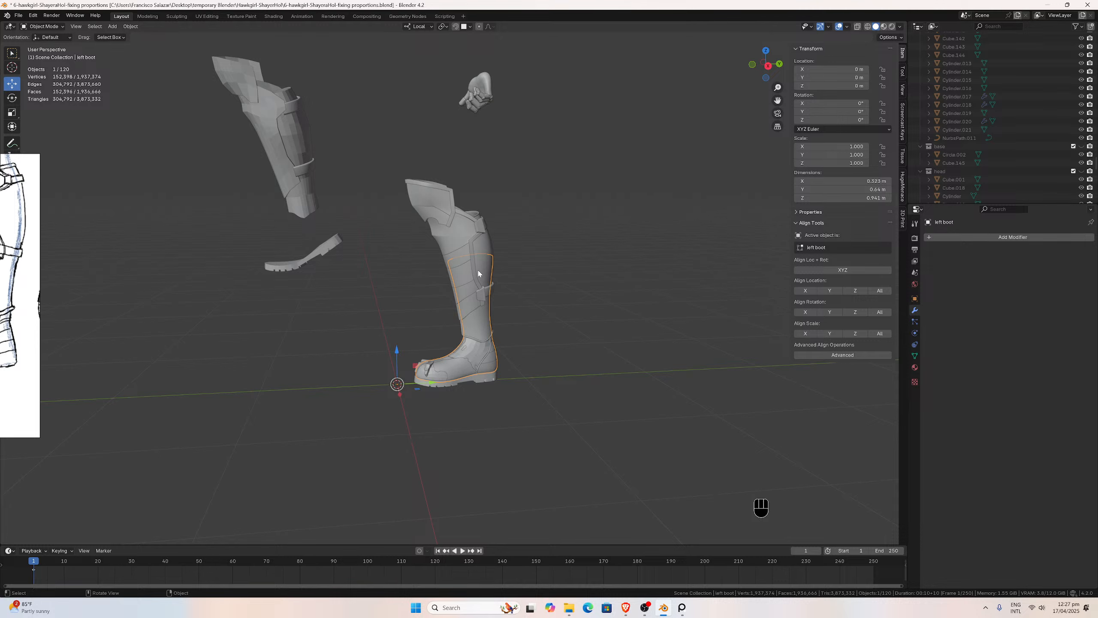
pyautogui.scroll(11, 1021, 108)
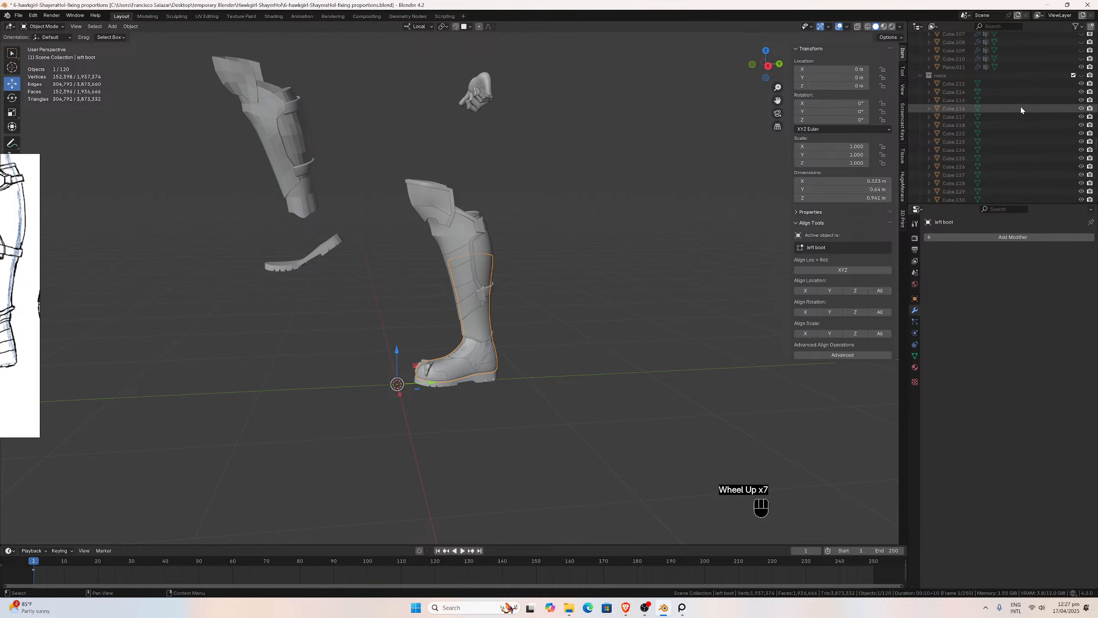
pyautogui.scroll(7, 1021, 108)
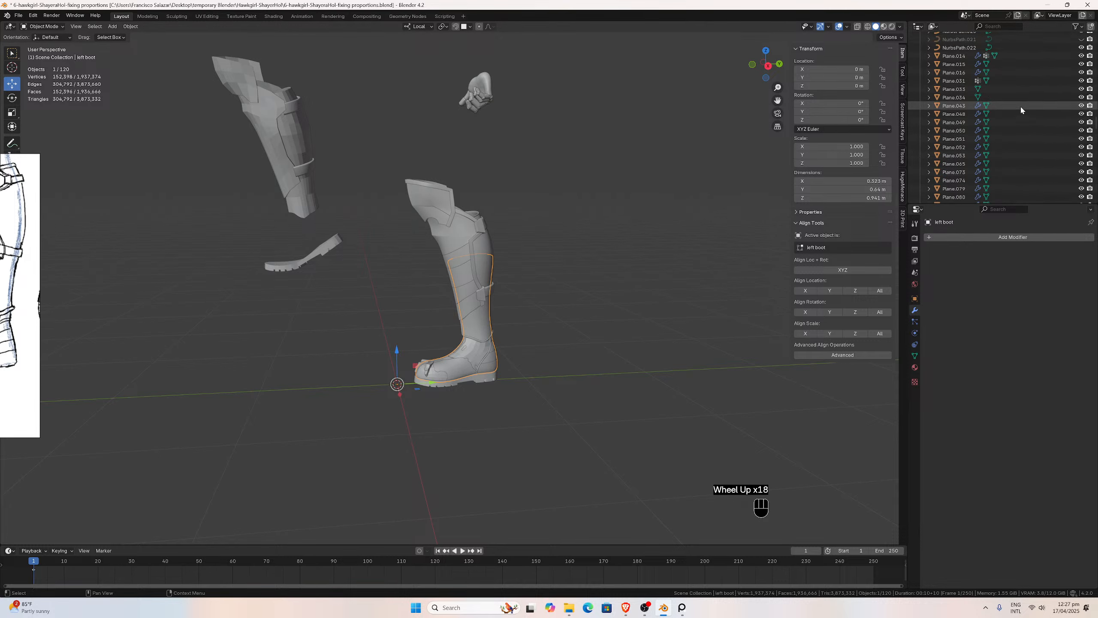
pyautogui.scroll(-4, 1021, 108)
pyautogui.scroll(-2, 1021, 106)
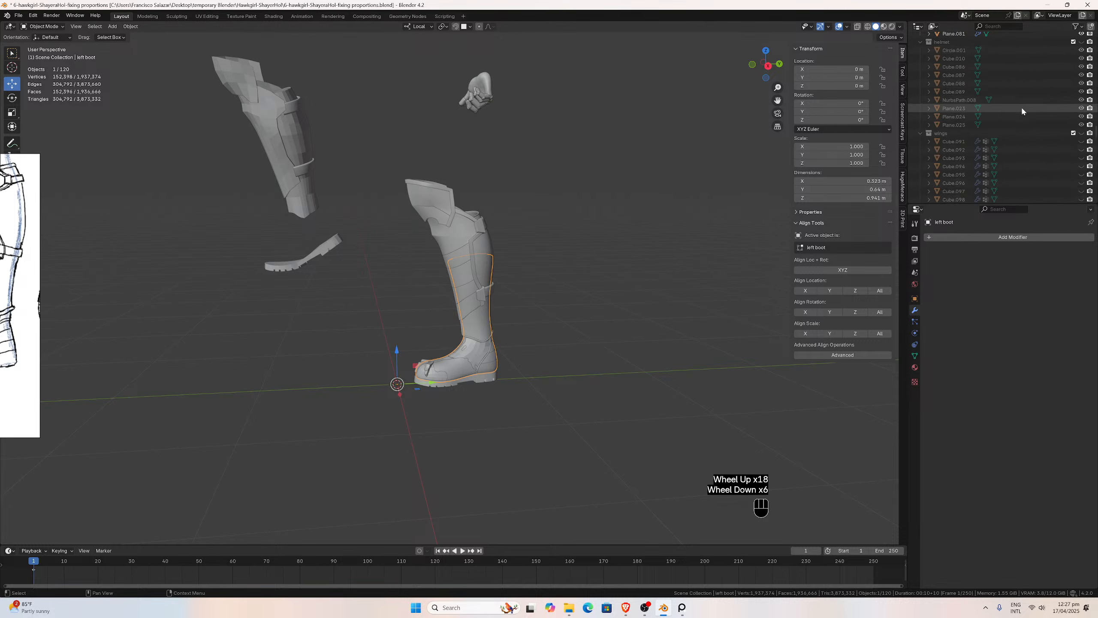
pyautogui.click(1081, 133)
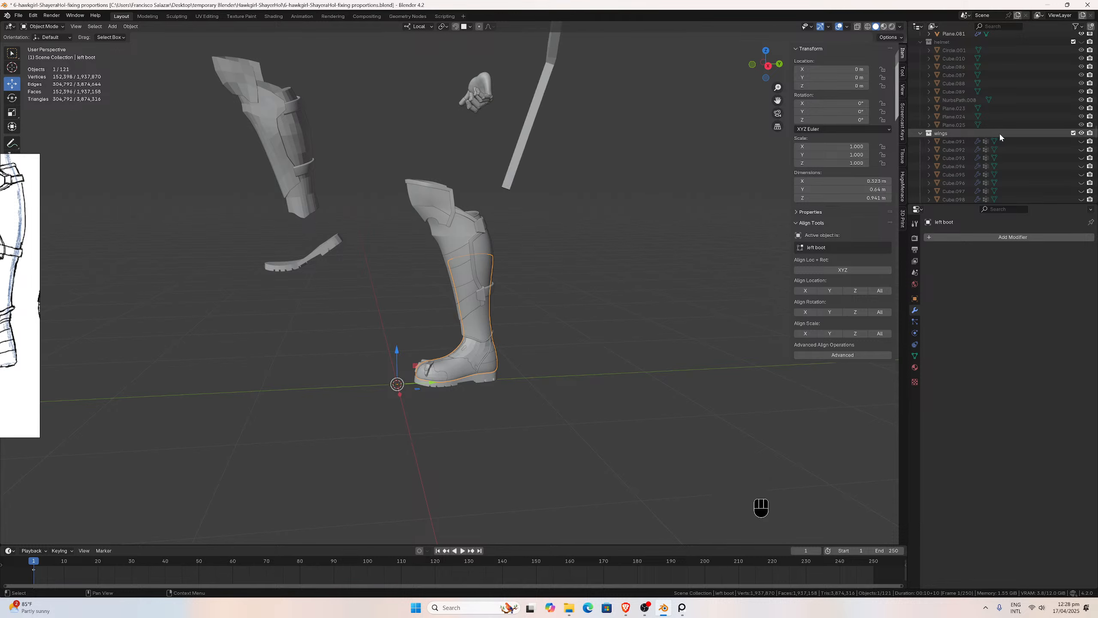
pyautogui.scroll(4, 1000, 135)
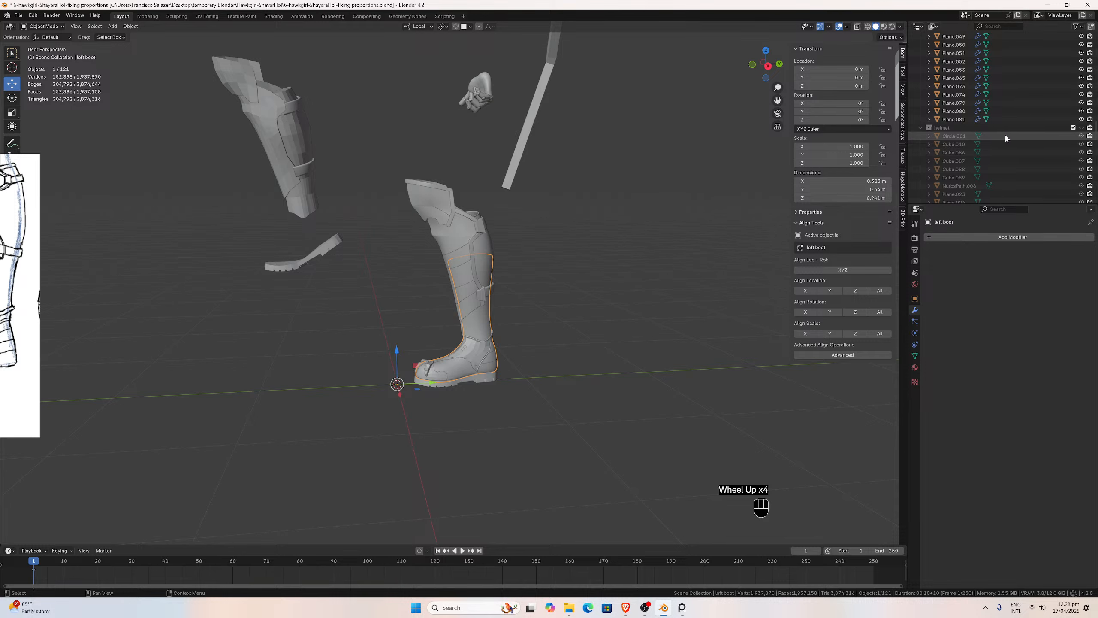
pyautogui.click(1082, 127)
pyautogui.scroll(-1, 475, 125)
pyautogui.scroll(-3, 476, 126)
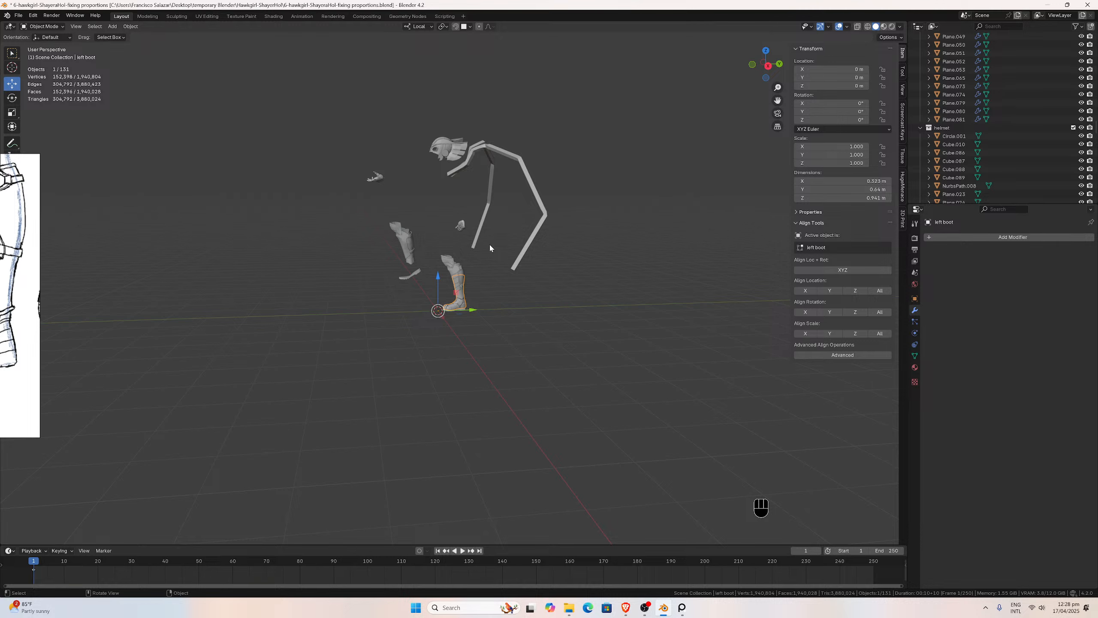
# Examine the leg armour by selecting the knee guard Plane.015 and the shin plates Plane.051 and Plane.053.
pyautogui.scroll(8, 489, 244)
pyautogui.click(476, 203)
pyautogui.scroll(1, 491, 223)
pyautogui.scroll(2, 492, 223)
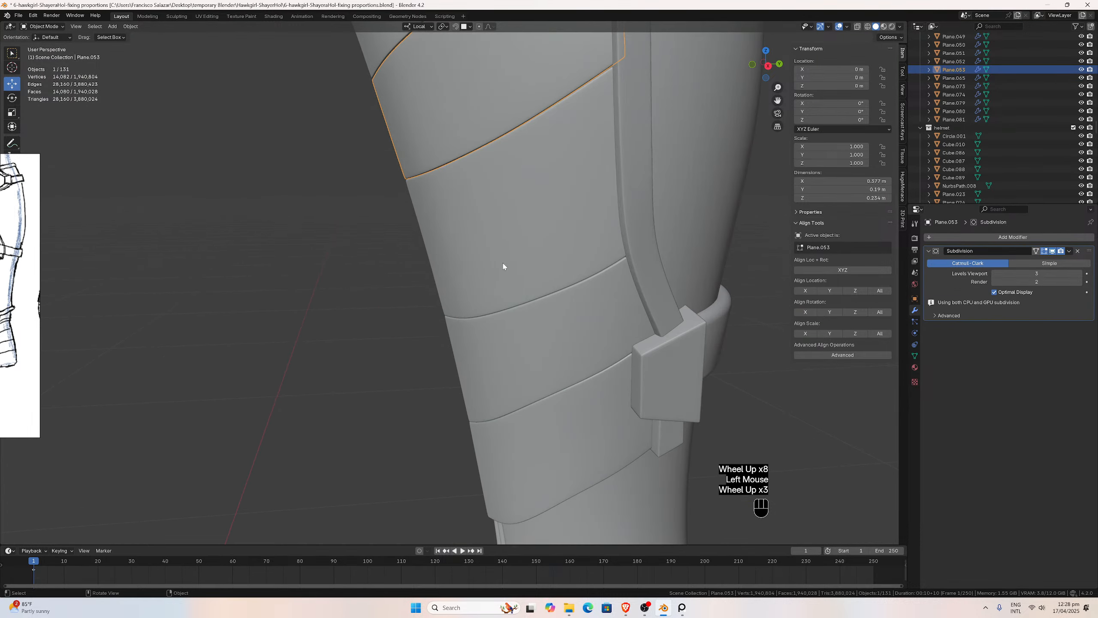
pyautogui.scroll(-4, 521, 229)
pyautogui.click(402, 146)
pyautogui.click(402, 146)
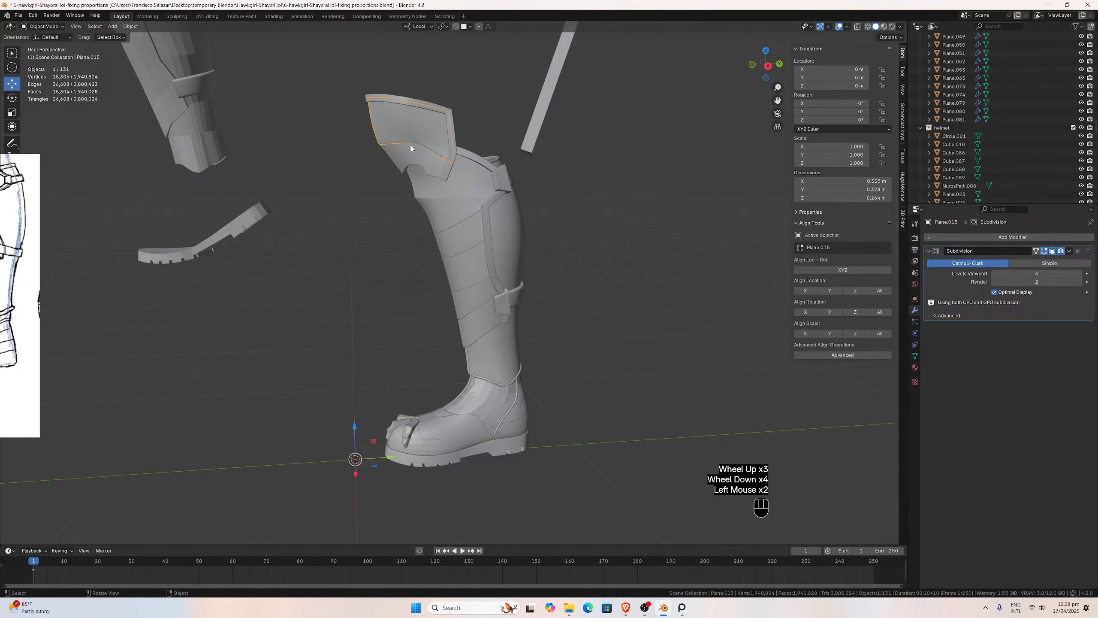
pyautogui.moveTo(401, 146); pyautogui.dragTo(470, 208, button='middle')
pyautogui.scroll(2, 470, 208)
pyautogui.click(478, 273)
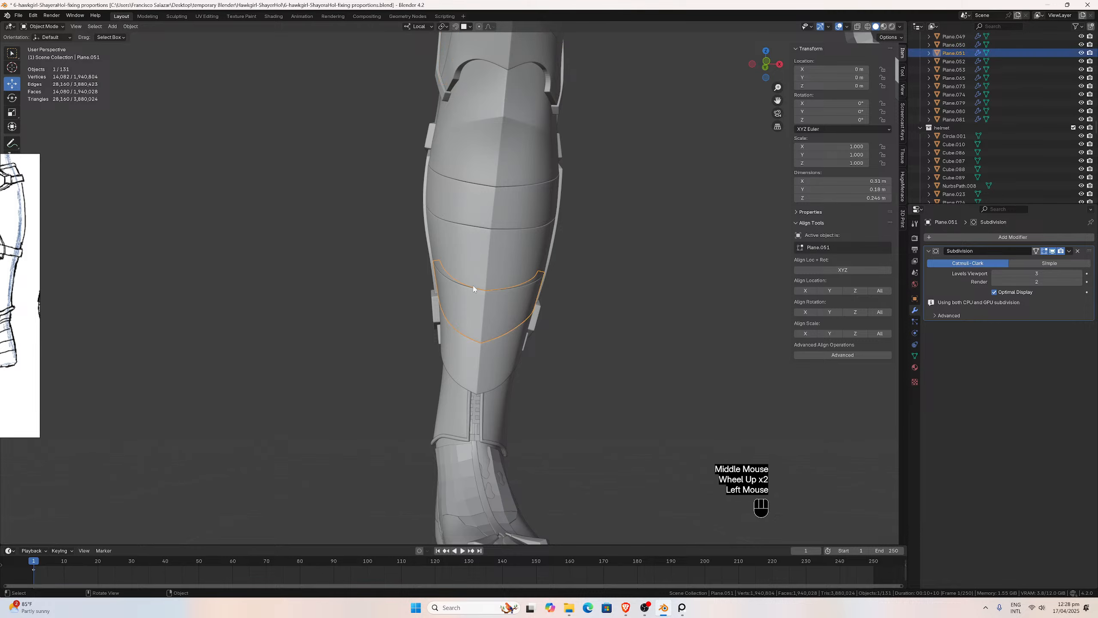
pyautogui.click(473, 254)
pyautogui.click(448, 265)
# Inspect the mesh of shin plate Plane.053 in Edit Mode, clear its selection and return to Object Mode.
pyautogui.moveTo(447, 266)
pyautogui.mouseDown(button='middle')
pyautogui.moveTo(572, 261)
pyautogui.moveTo(465, 269)
pyautogui.moveTo(484, 255)
pyautogui.moveTo(447, 245)
pyautogui.mouseUp(button='middle')
pyautogui.scroll(4, 465, 270)
pyautogui.press('Tab')
pyautogui.scroll(-1, 447, 244)
pyautogui.scroll(-1, 447, 244)
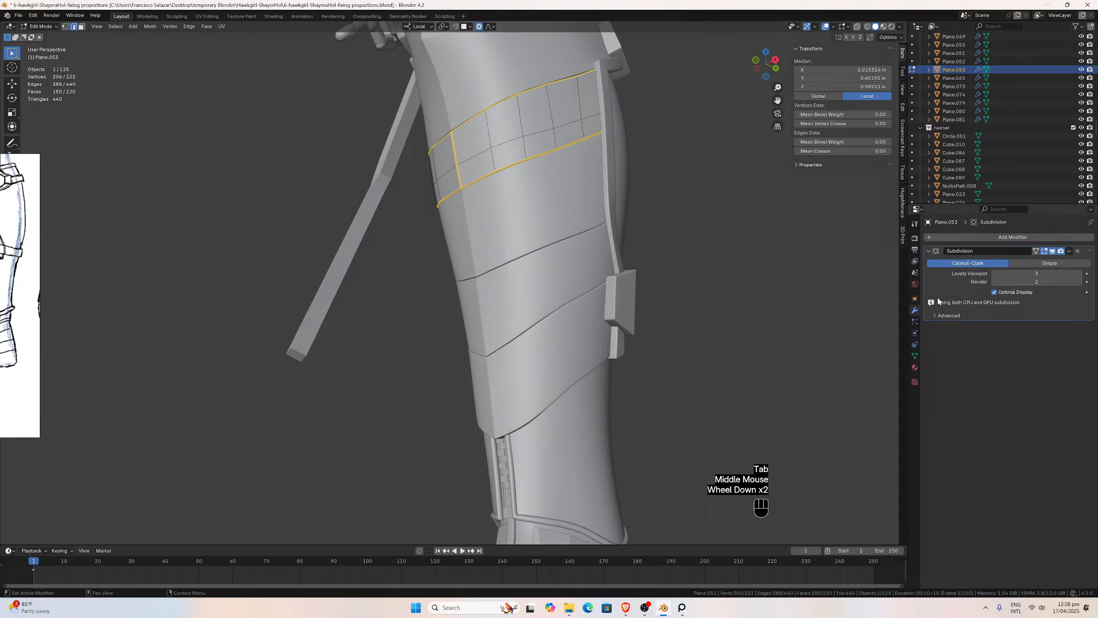
pyautogui.click(572, 440)
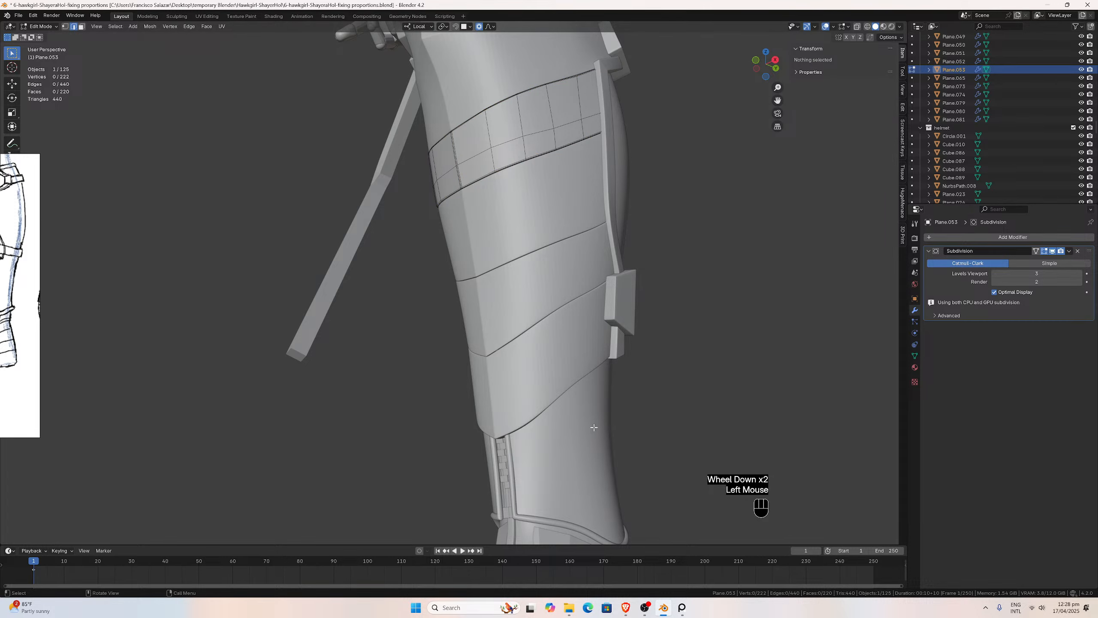
pyautogui.press('Tab')
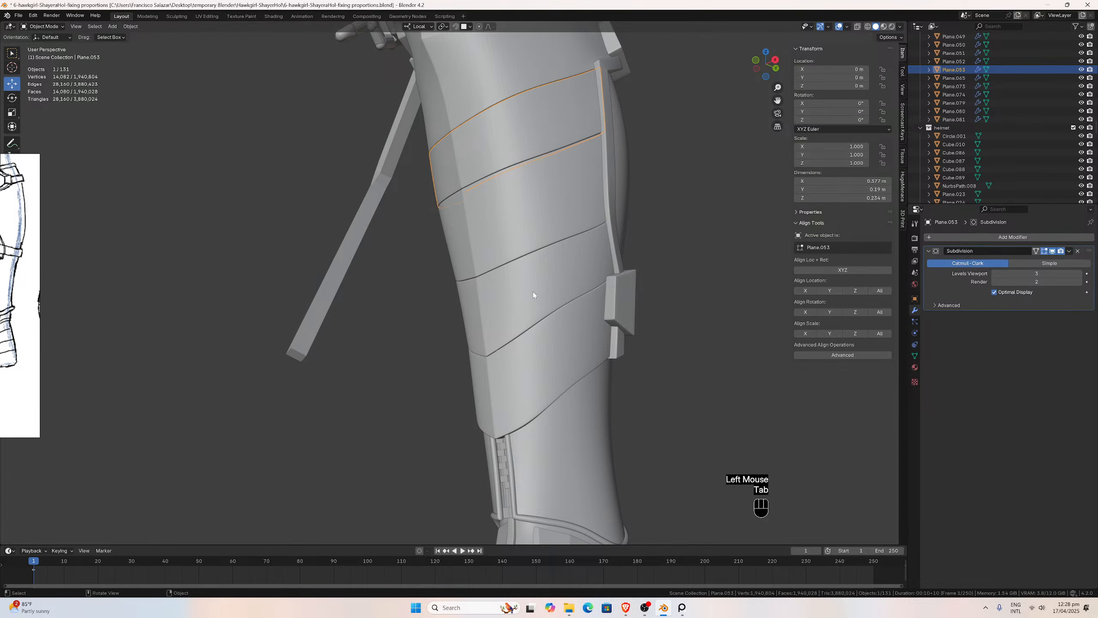
# View the lower shaft from the opposite side and select Plane.081, the panel at the back of the ankle.
pyautogui.scroll(-4, 533, 292)
pyautogui.moveTo(565, 303); pyautogui.dragTo(514, 327, button='middle')
pyautogui.scroll(3, 494, 333)
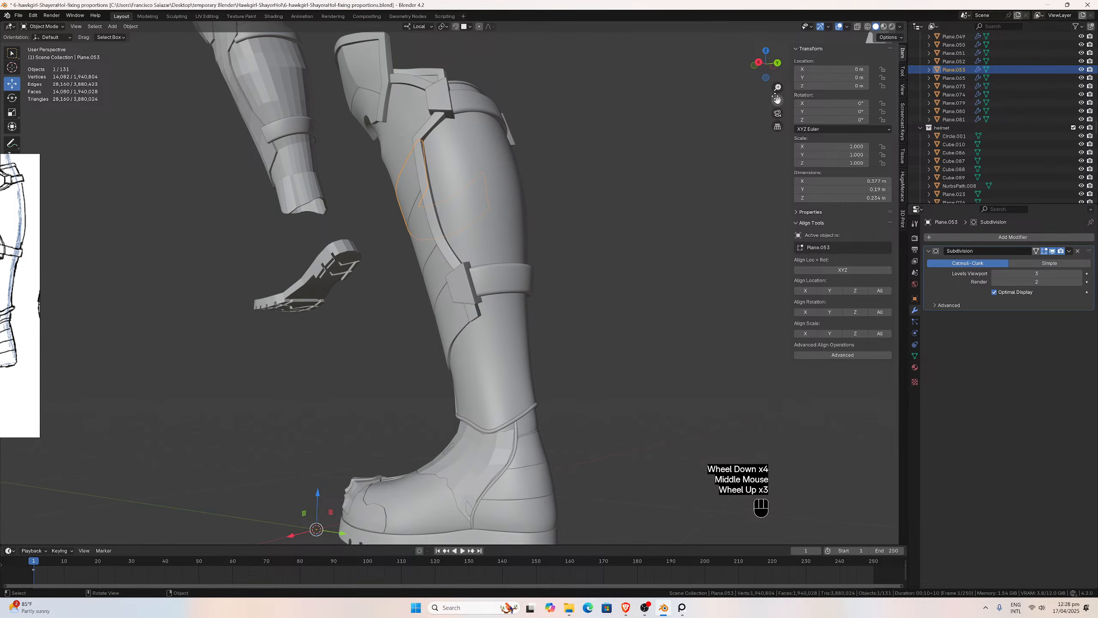
pyautogui.moveTo(776, 100); pyautogui.dragTo(618, 214)
pyautogui.scroll(3, 575, 224)
pyautogui.moveTo(540, 233)
pyautogui.mouseDown(button='middle')
pyautogui.moveTo(532, 238)
pyautogui.moveTo(544, 225)
pyautogui.mouseUp(button='middle')
pyautogui.scroll(4, 547, 223)
pyautogui.click(447, 314)
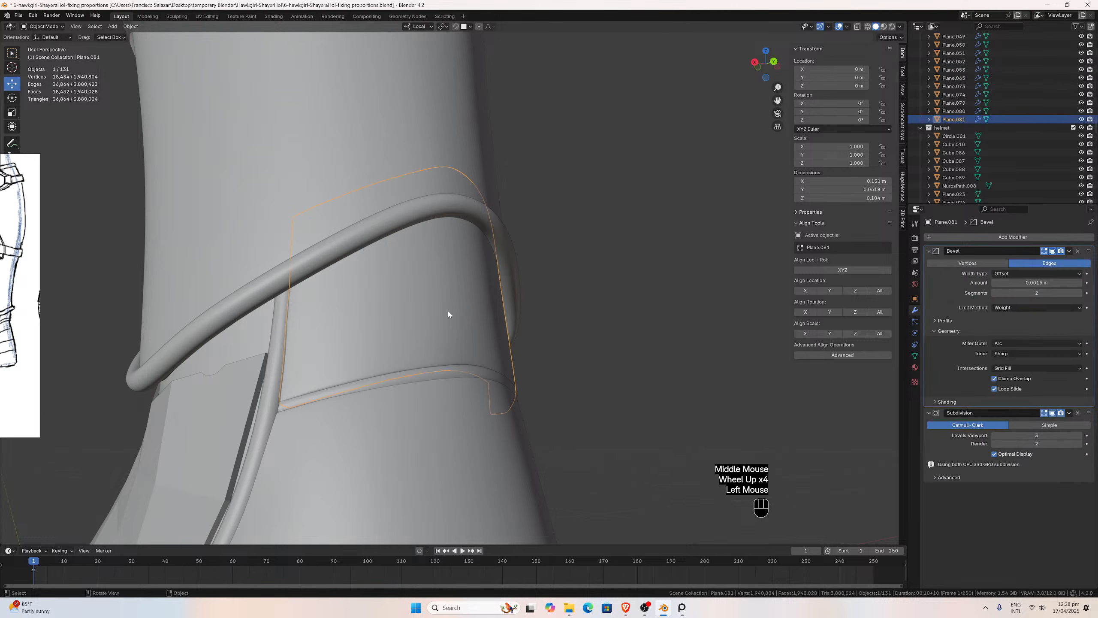
# Check how Plane.081 fits under the ankle trim and save the blend file.
pyautogui.moveTo(448, 314); pyautogui.dragTo(475, 315, button='middle')
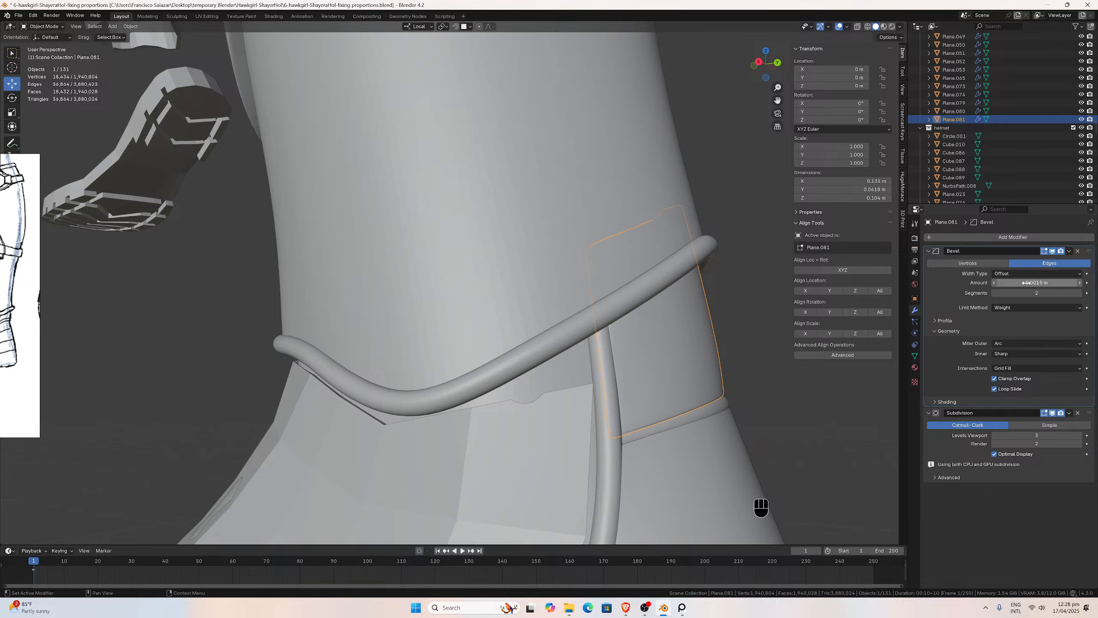
pyautogui.moveTo(720, 431); pyautogui.dragTo(701, 417, button='middle')
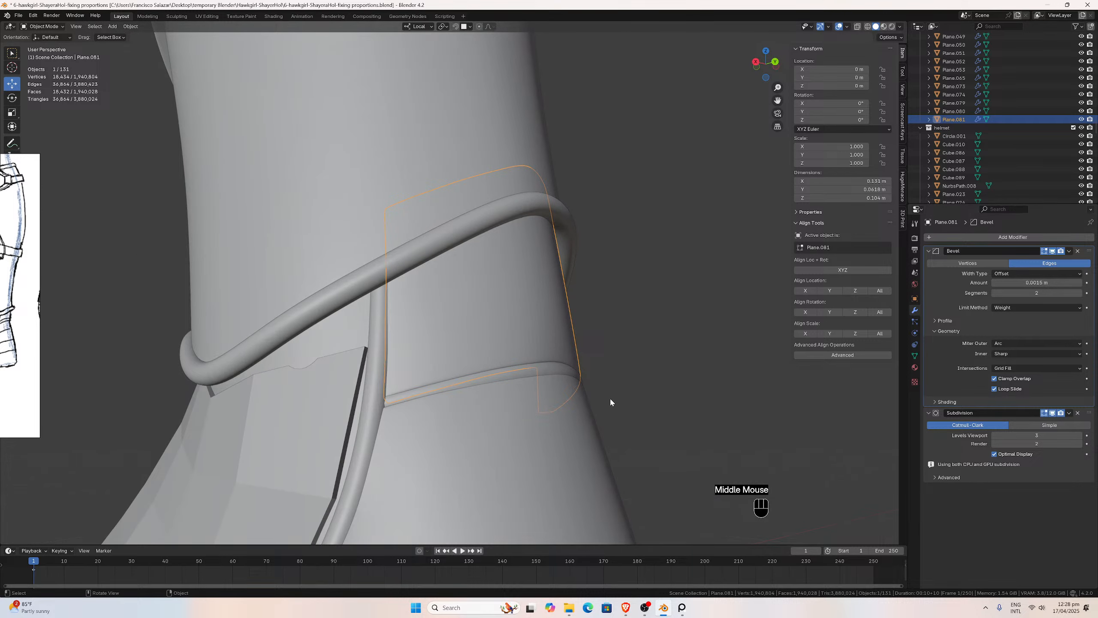
pyautogui.scroll(-2, 610, 401)
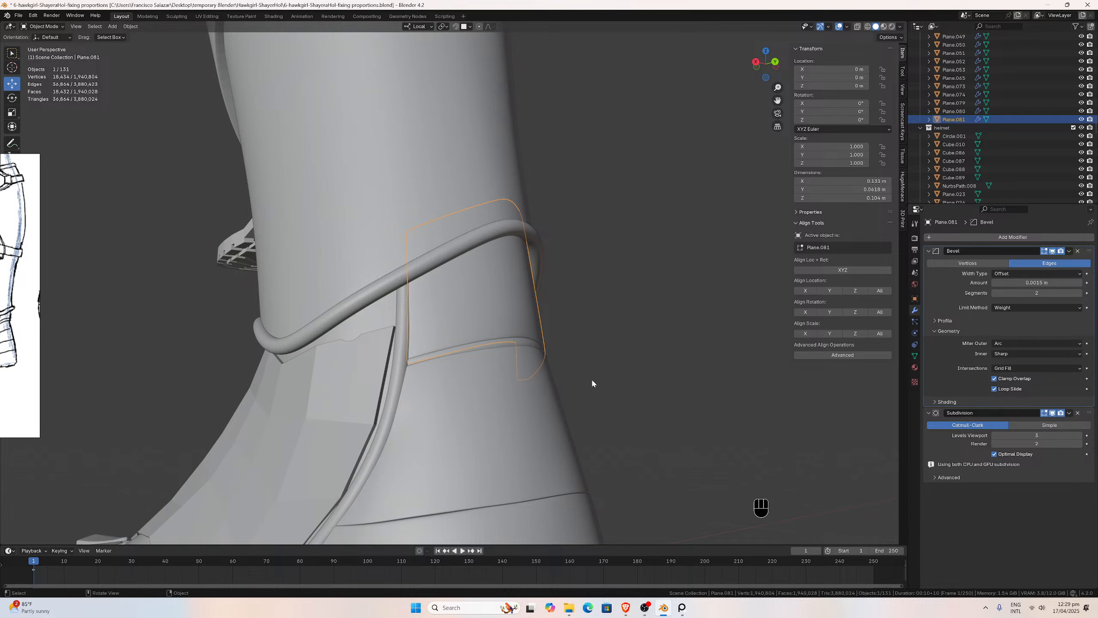
pyautogui.hotkey('ctrl', 's')
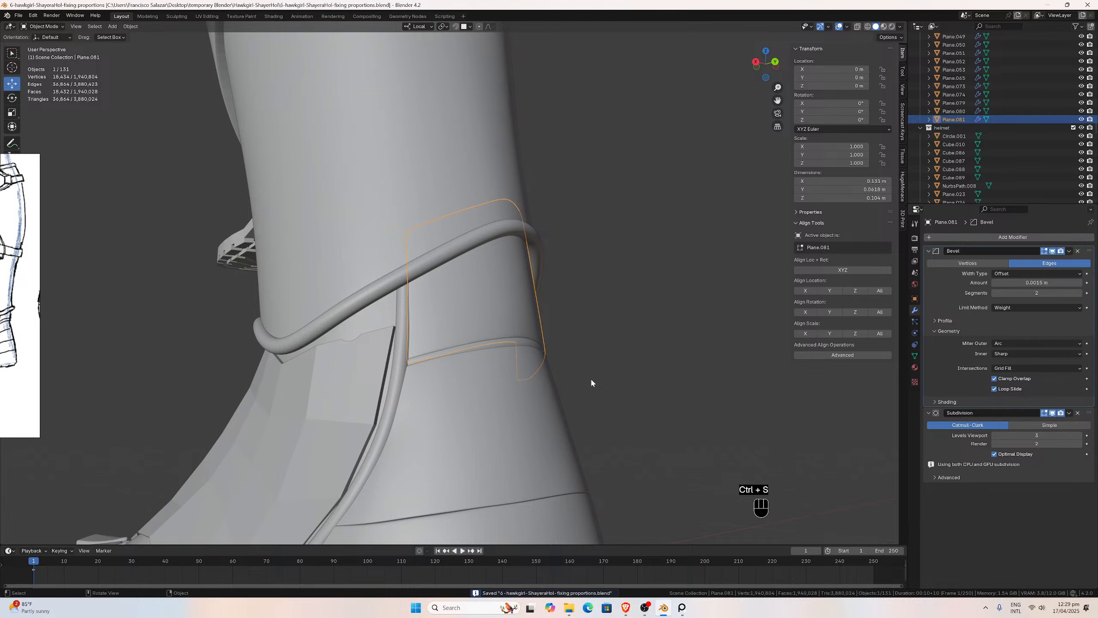
# Examine the standing leg's boot and shin armour as a whole from the side.
pyautogui.scroll(-5, 590, 377)
pyautogui.moveTo(452, 287); pyautogui.dragTo(486, 286, button='middle')
pyautogui.scroll(1, 486, 286)
pyautogui.moveTo(777, 101); pyautogui.dragTo(773, 131)
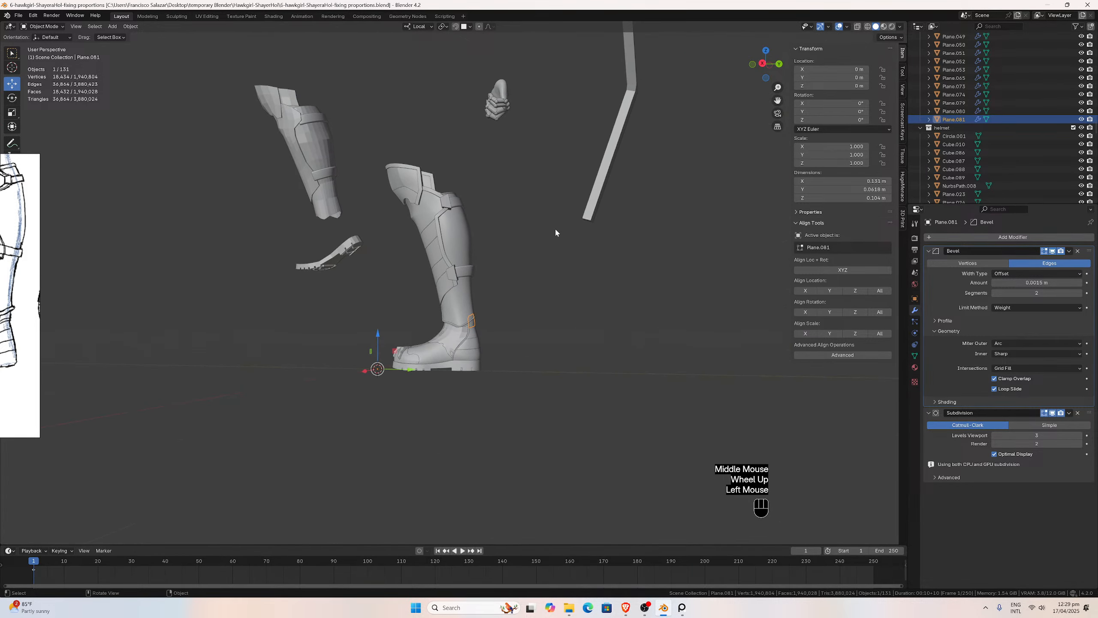
pyautogui.scroll(2, 471, 250)
pyautogui.moveTo(470, 250); pyautogui.dragTo(510, 252, button='middle')
pyautogui.scroll(6, 1033, 143)
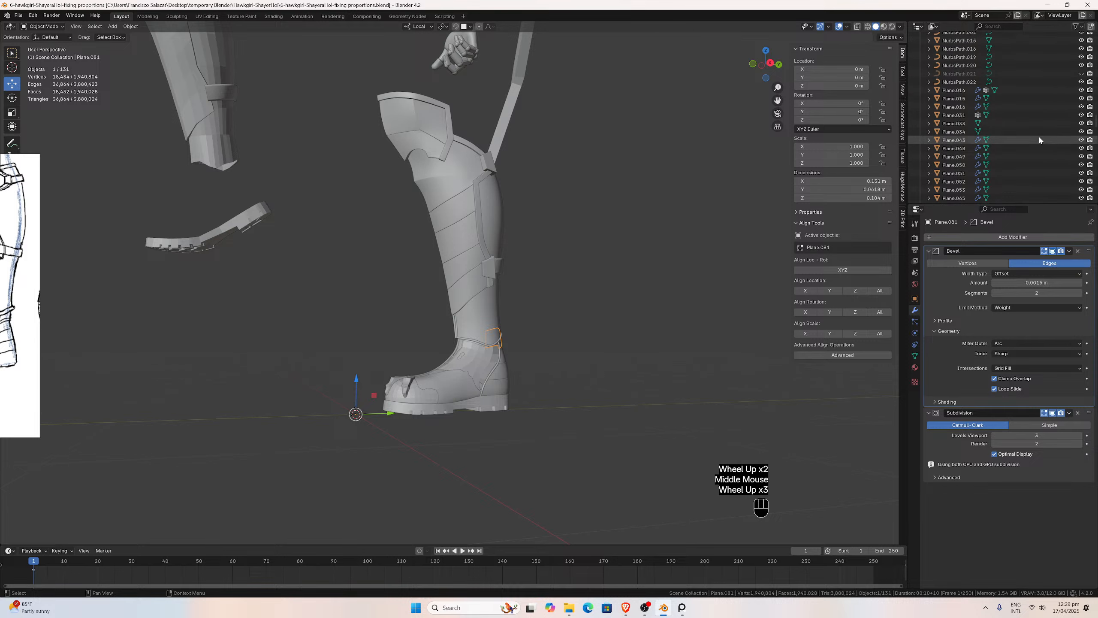
# Find the head collection among the hidden collections and make it visible.
pyautogui.scroll(-2, 1038, 136)
pyautogui.scroll(-8, 1039, 137)
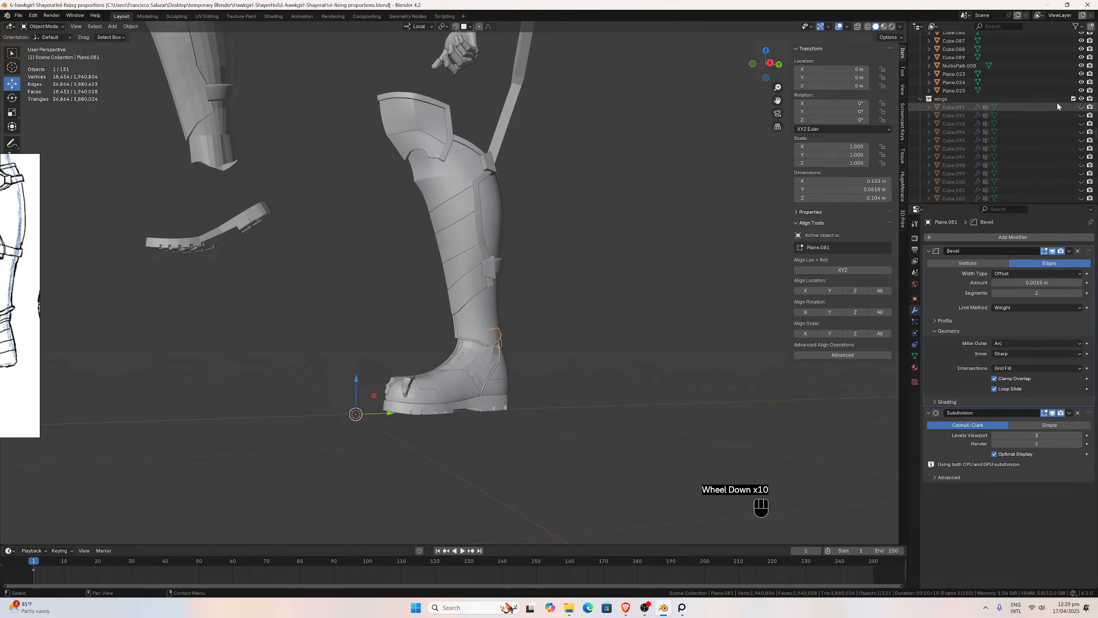
pyautogui.scroll(-4, 1042, 115)
pyautogui.scroll(-13, 1039, 125)
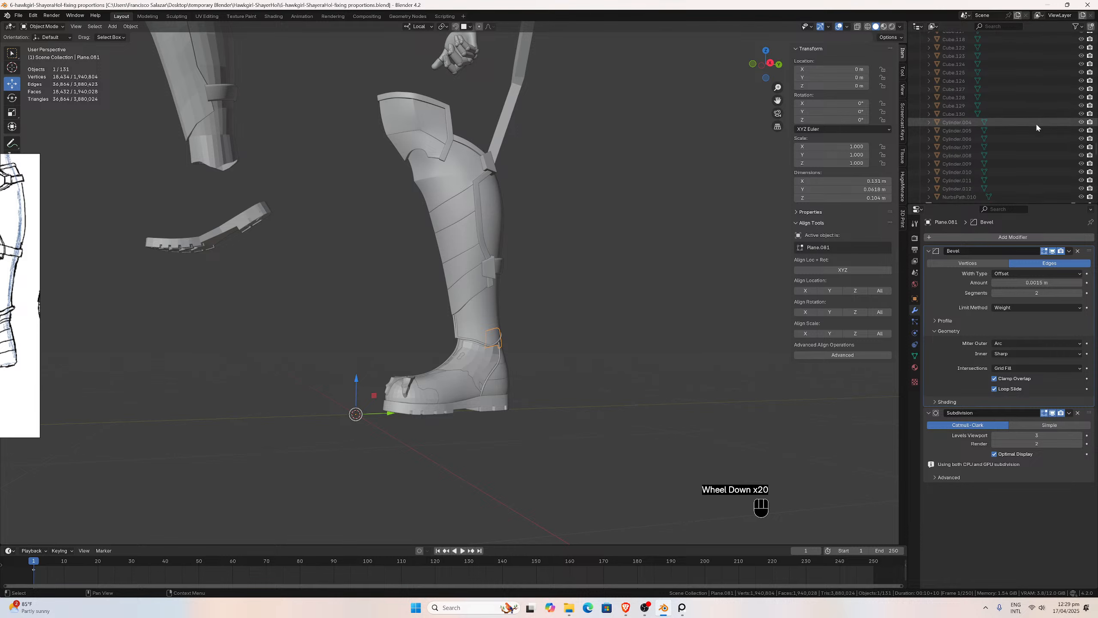
pyautogui.scroll(-2, 1035, 122)
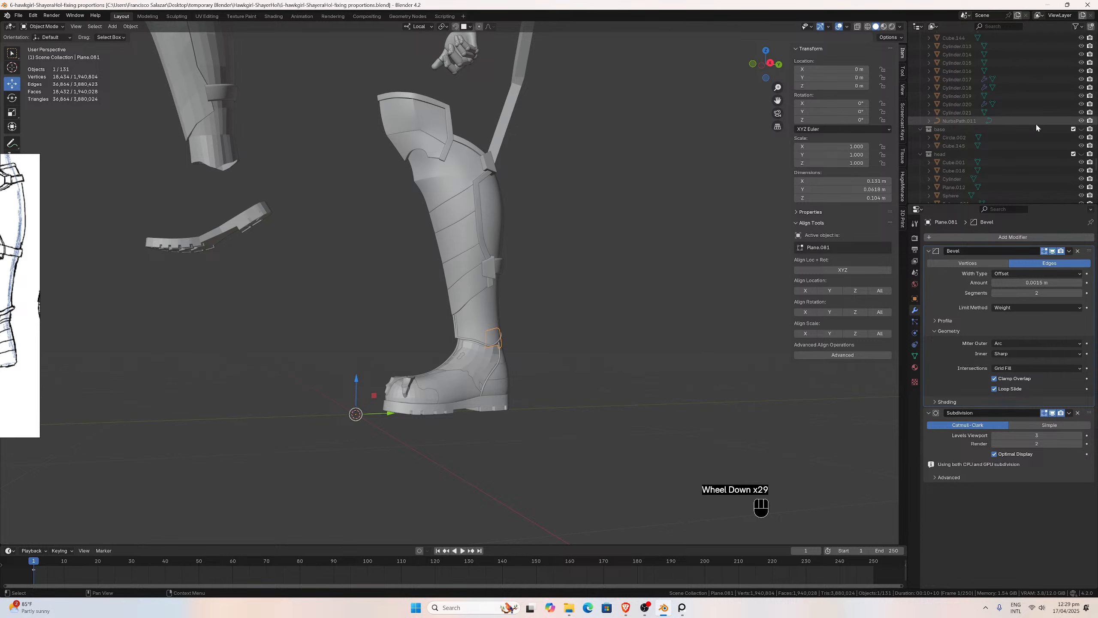
pyautogui.scroll(2, 540, 346)
pyautogui.moveTo(561, 361); pyautogui.dragTo(513, 388, button='middle')
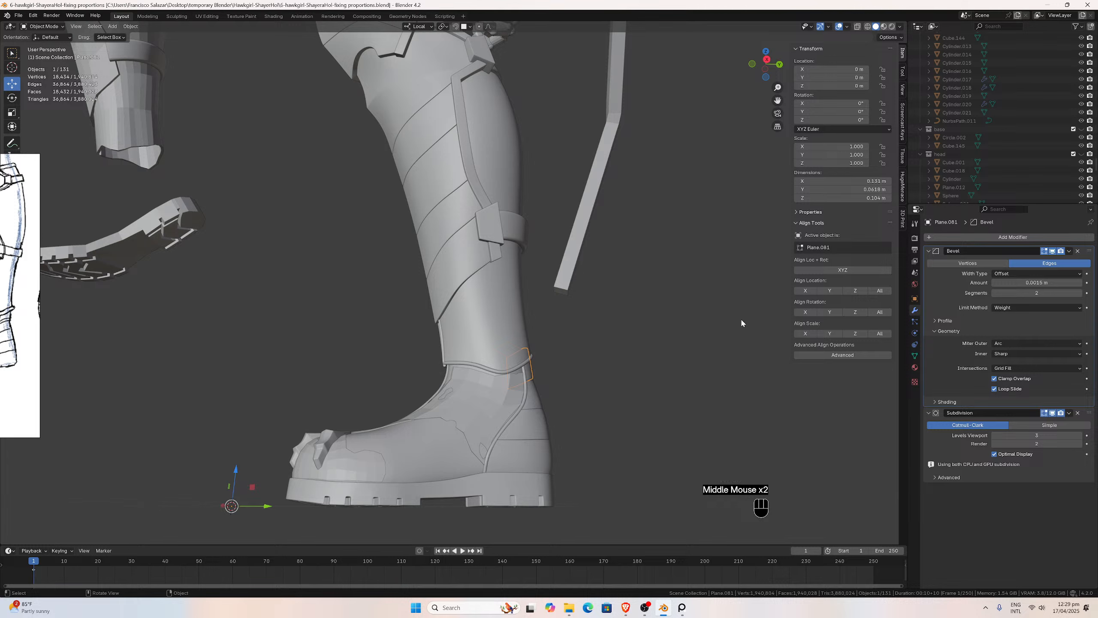
pyautogui.scroll(-4, 988, 156)
pyautogui.scroll(-1, 990, 165)
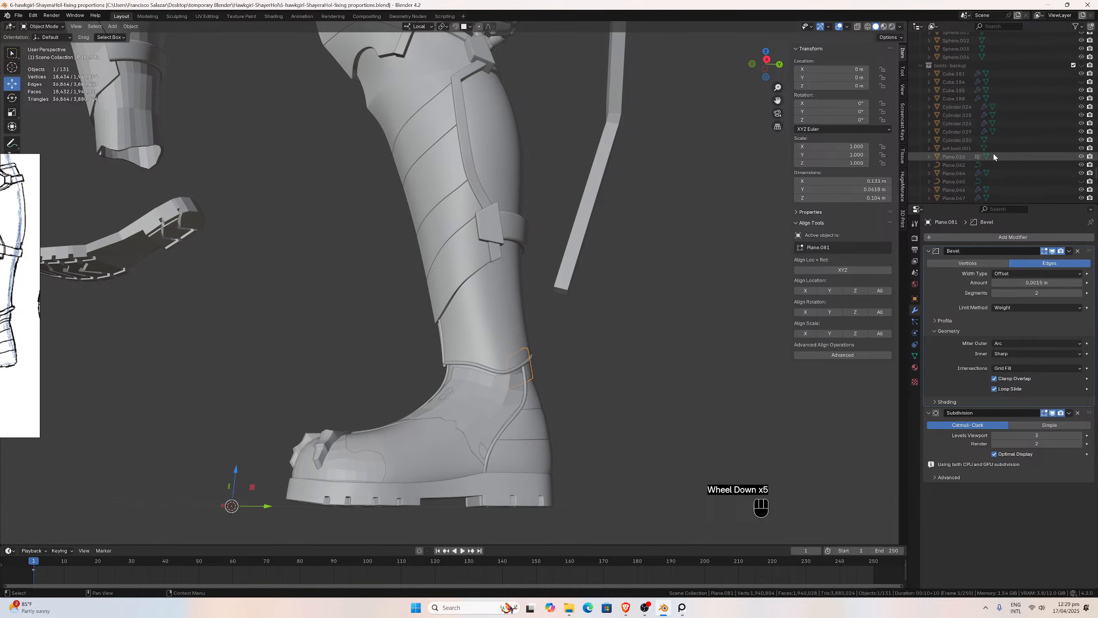
pyautogui.scroll(4, 994, 157)
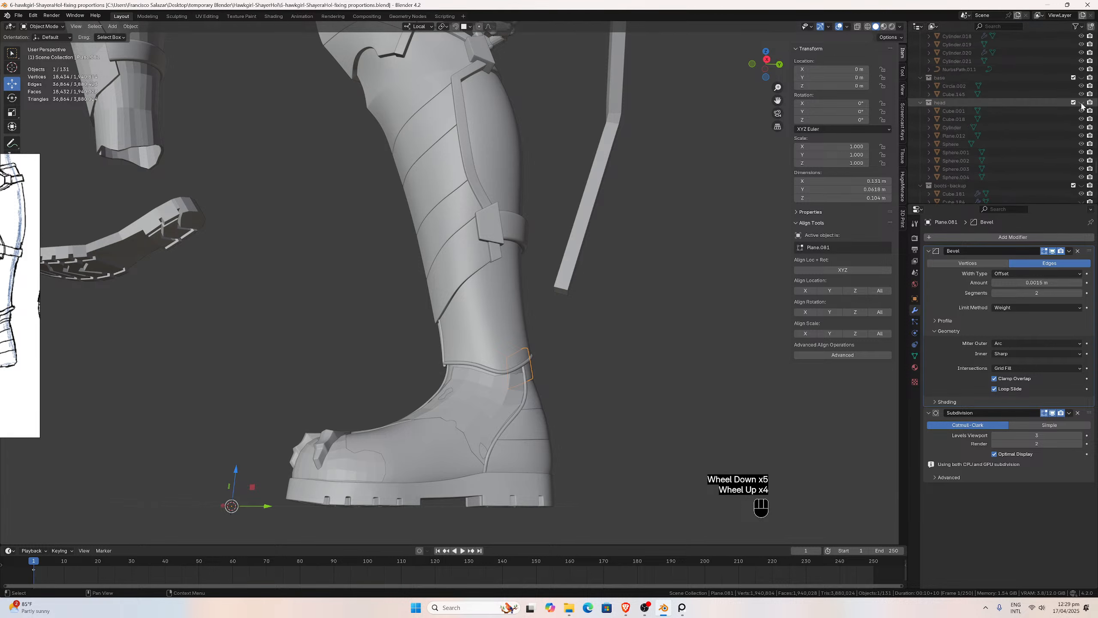
pyautogui.click(1073, 103)
# Unhide the main Collection holding the body, pants and right boot, and view the figure from the front.
pyautogui.scroll(-5, 987, 126)
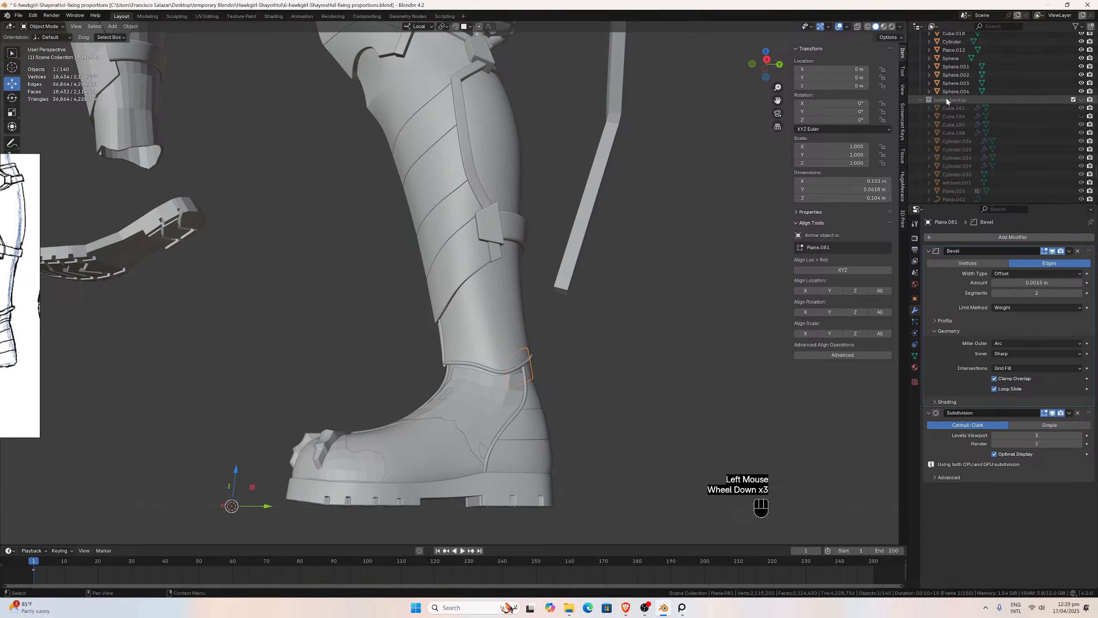
pyautogui.scroll(-6, 987, 126)
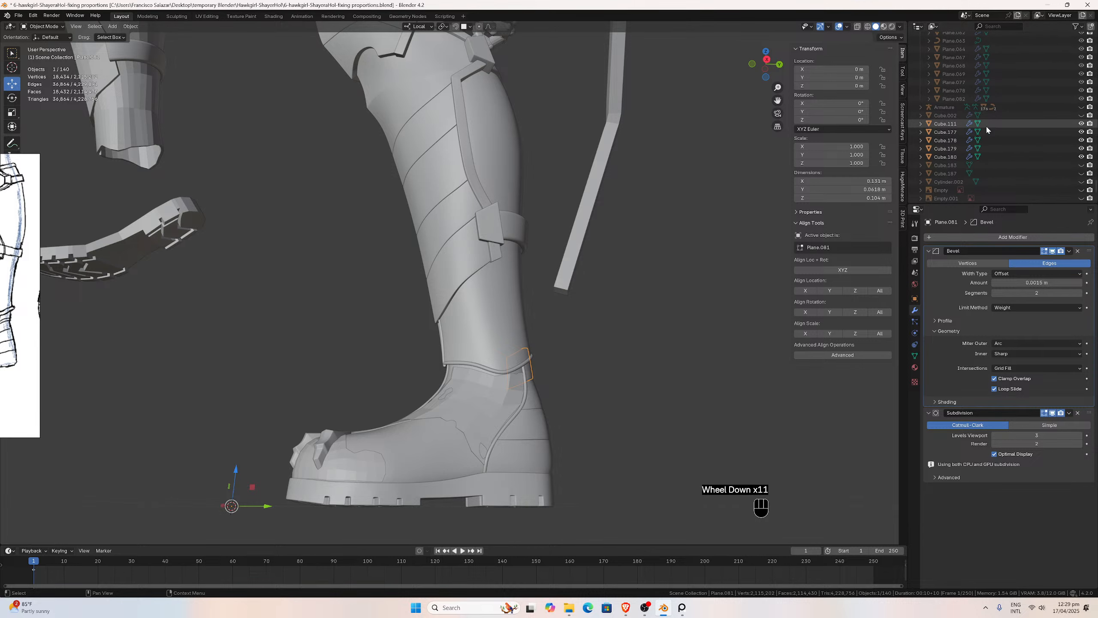
pyautogui.scroll(-3, 985, 126)
pyautogui.scroll(1, 983, 125)
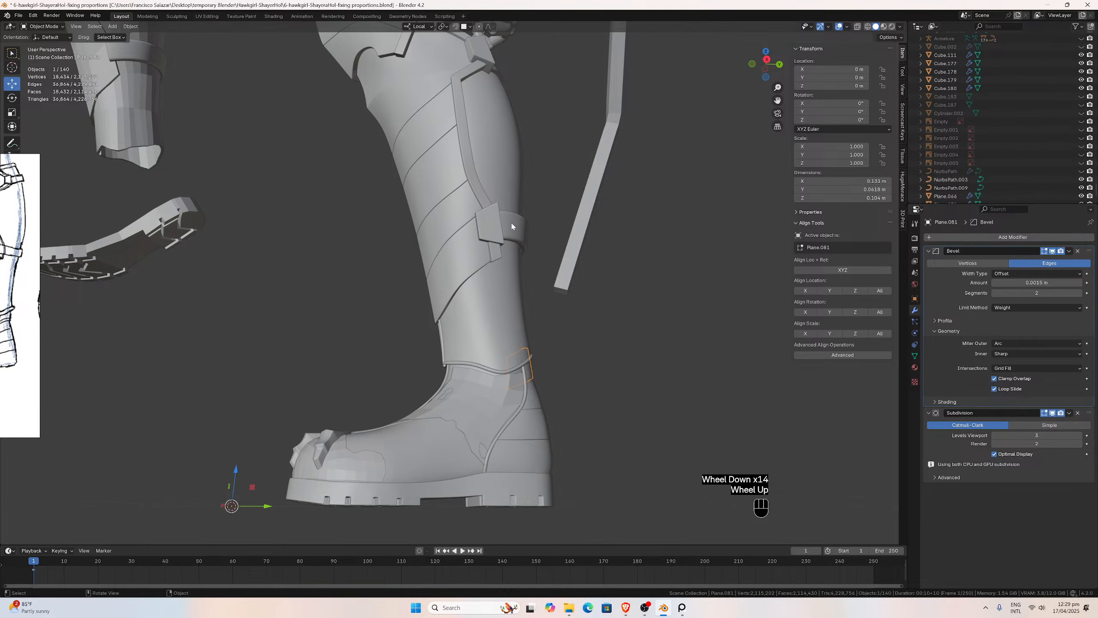
pyautogui.scroll(-4, 511, 223)
pyautogui.scroll(20, 1053, 111)
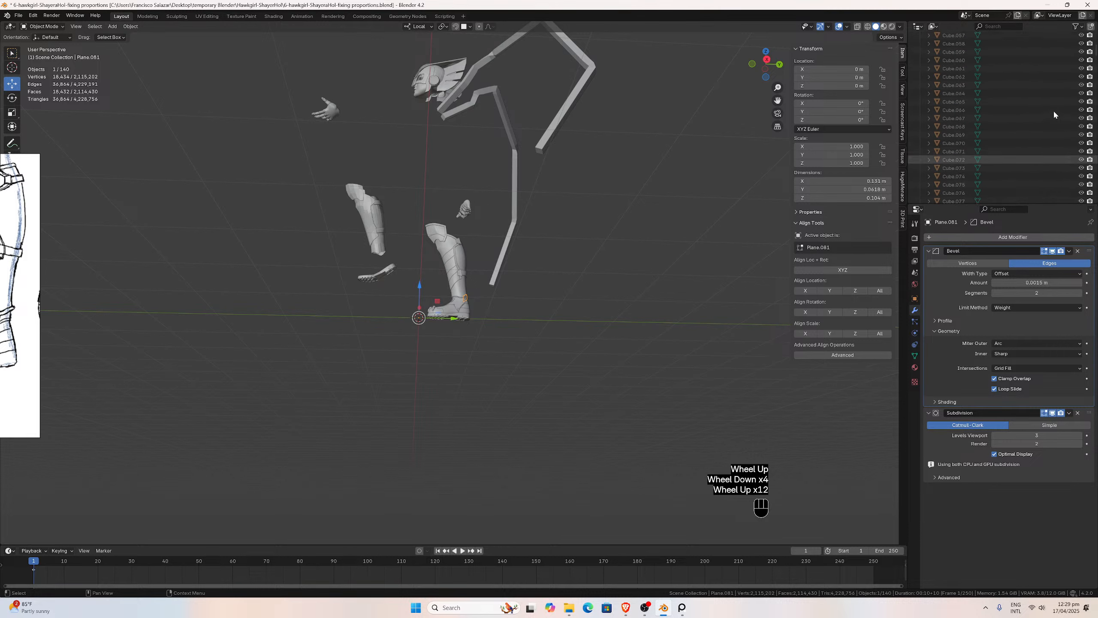
pyautogui.click(1081, 45)
pyautogui.moveTo(753, 127); pyautogui.dragTo(579, 208, button='middle')
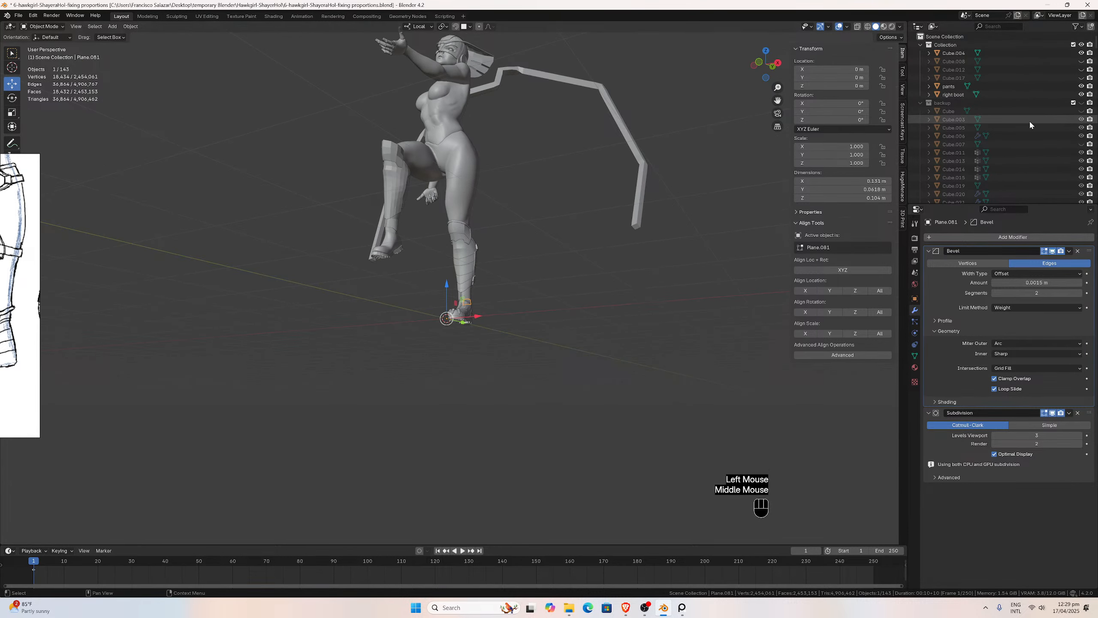
# Show the hidden Cube.028 in the hand collection briefly and hide it again.
pyautogui.scroll(-4, 1028, 120)
pyautogui.scroll(-12, 1028, 120)
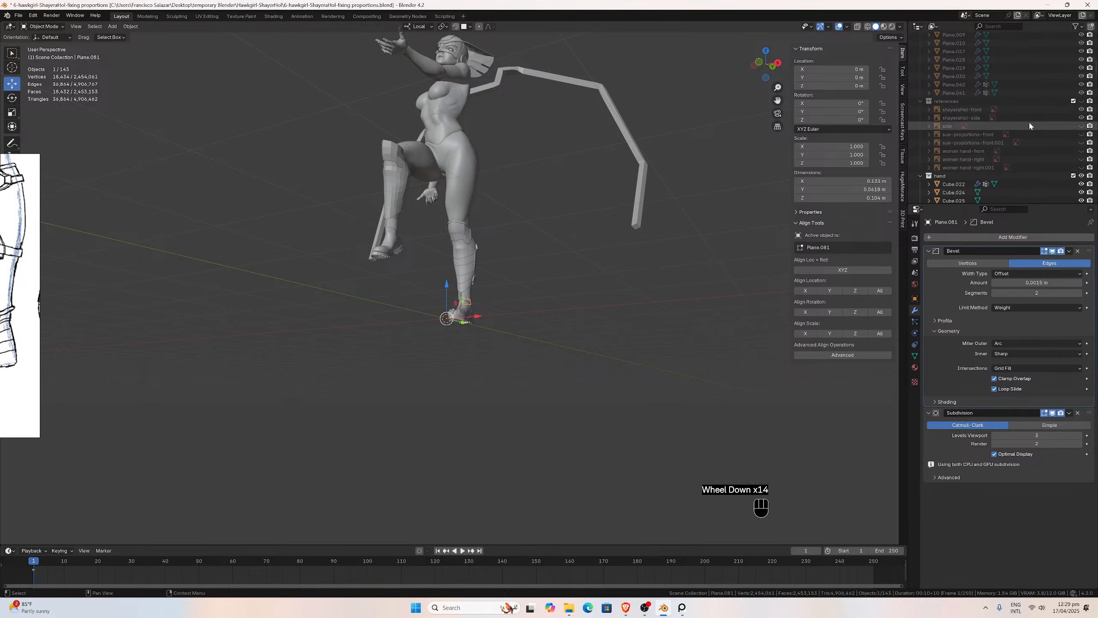
pyautogui.scroll(-7, 1029, 120)
pyautogui.scroll(5, 1028, 120)
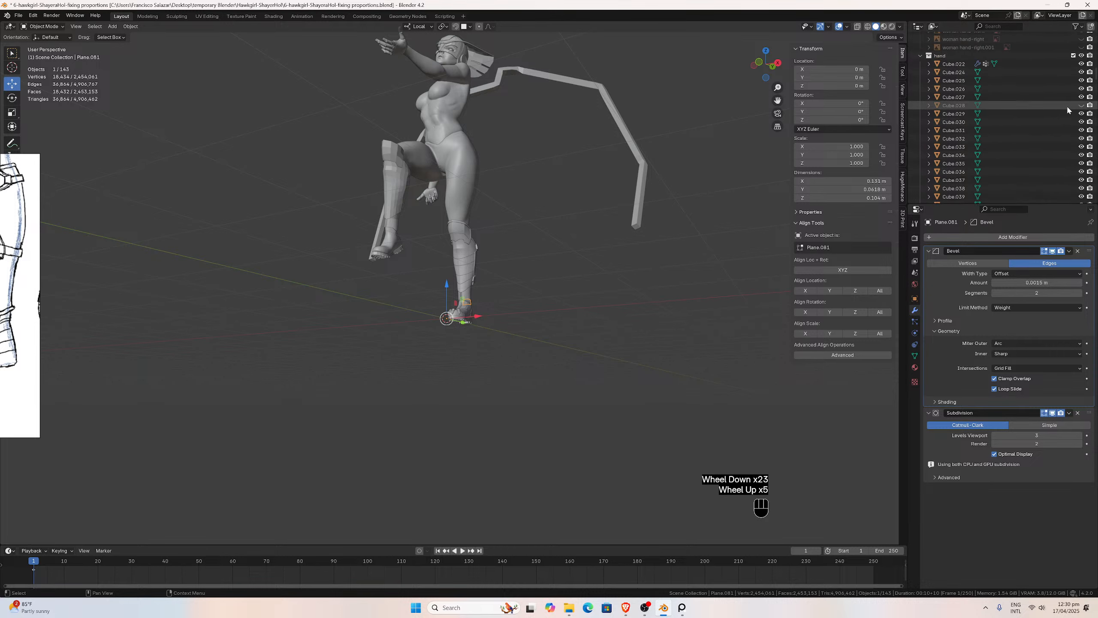
pyautogui.click(1081, 105)
pyautogui.click(1081, 105)
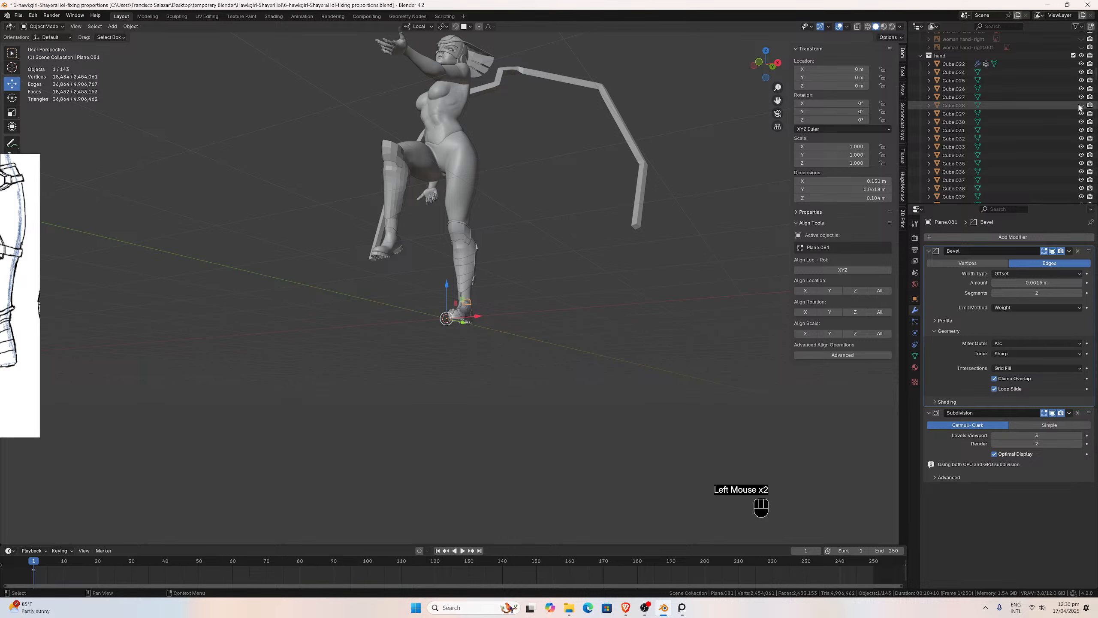
# Make the belt collection visible on the figure, leaving the forearm and torso armour hidden.
pyautogui.scroll(-13, 1004, 124)
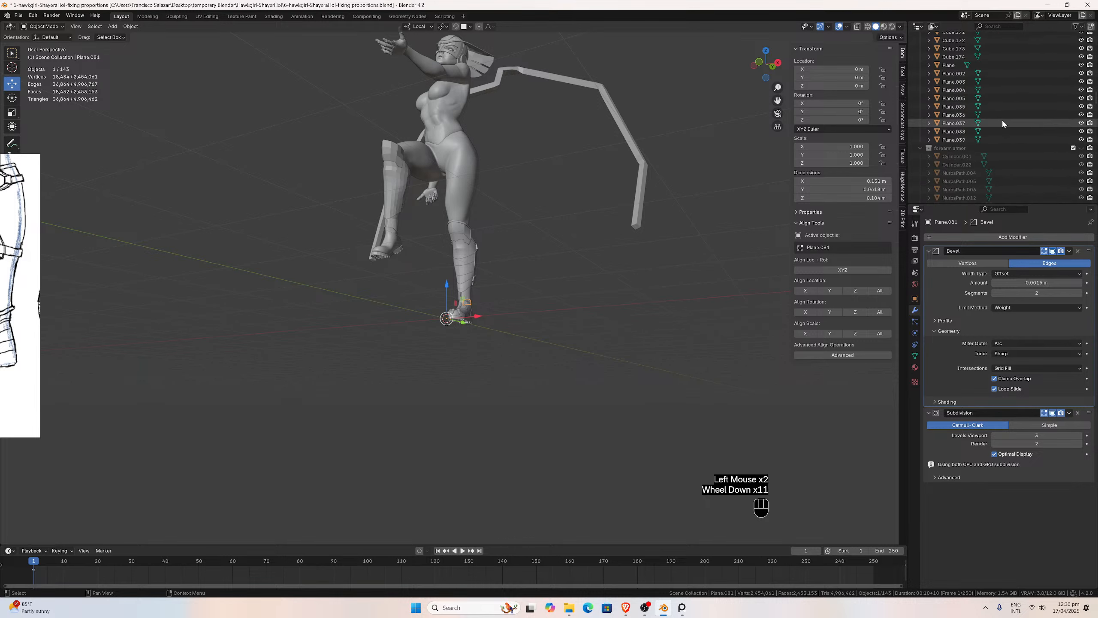
pyautogui.scroll(-3, 1002, 118)
pyautogui.scroll(3, 1002, 119)
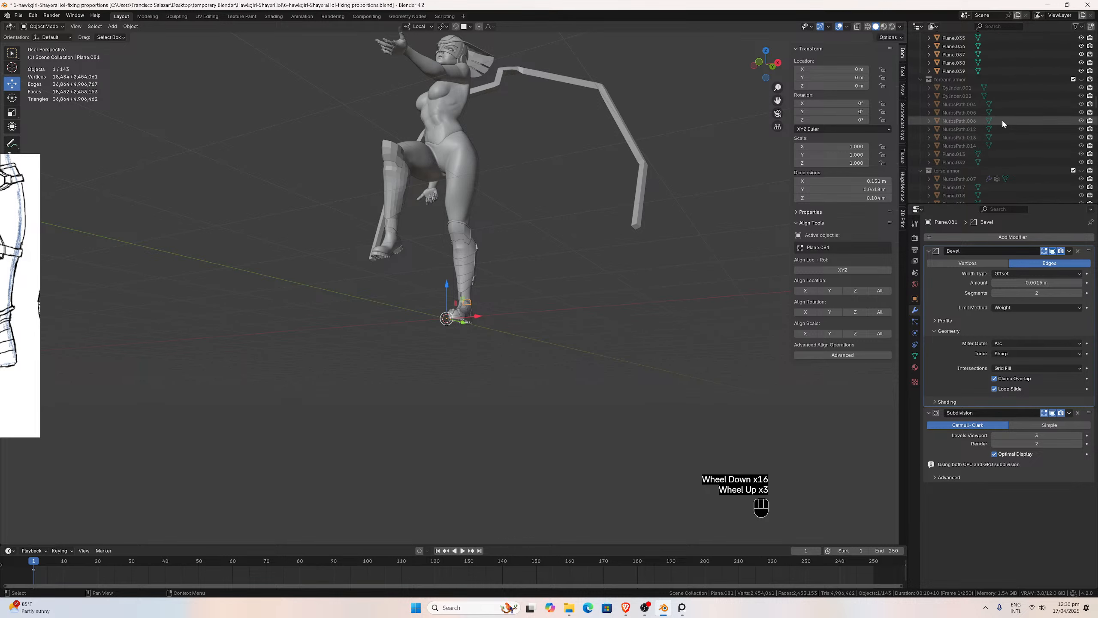
pyautogui.moveTo(530, 151); pyautogui.dragTo(535, 197, button='middle')
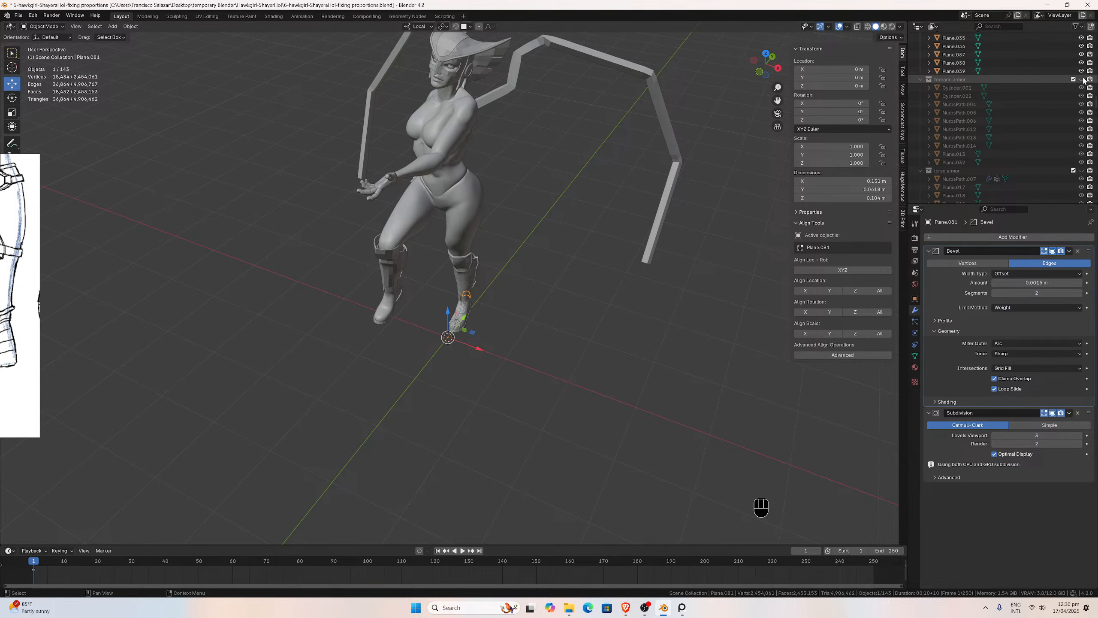
pyautogui.scroll(-4, 1070, 92)
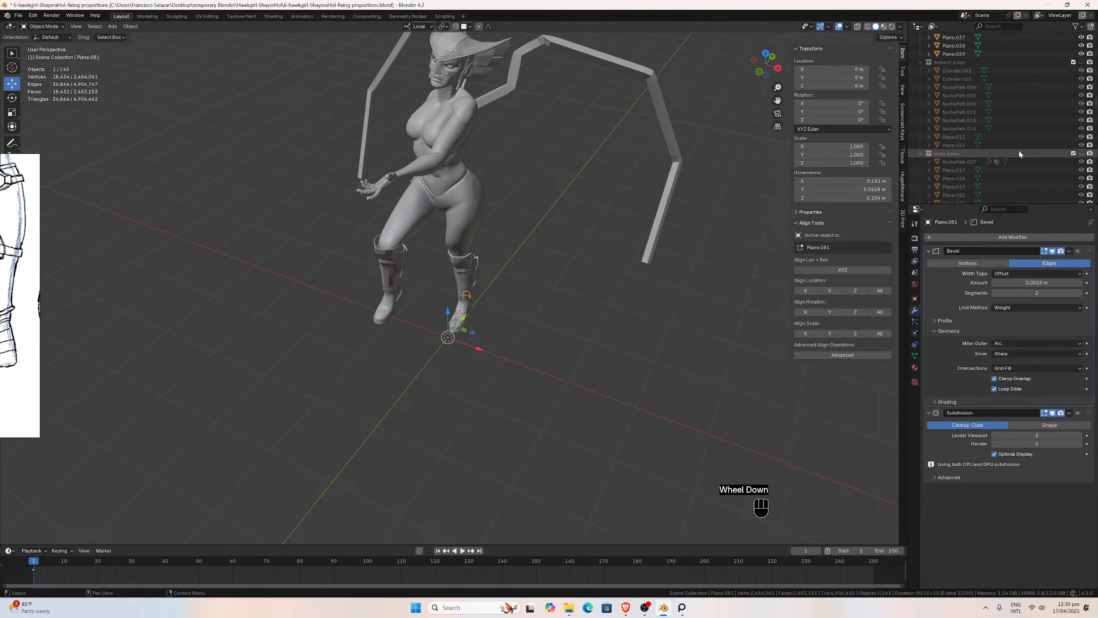
pyautogui.scroll(-1, 1019, 151)
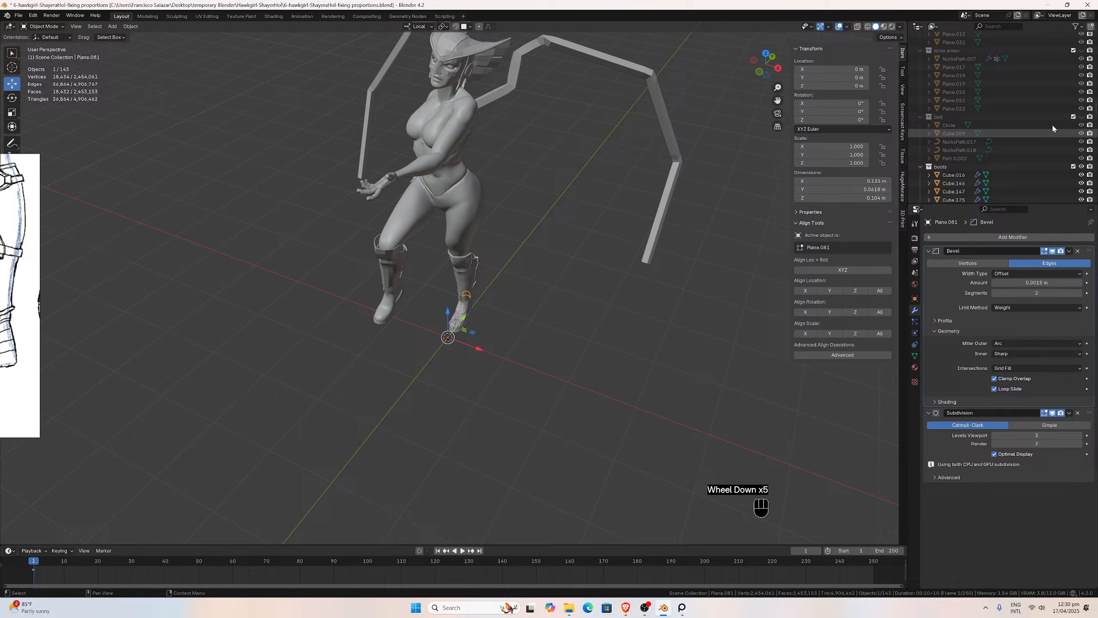
pyautogui.click(1081, 116)
pyautogui.moveTo(558, 234); pyautogui.dragTo(594, 237, button='middle')
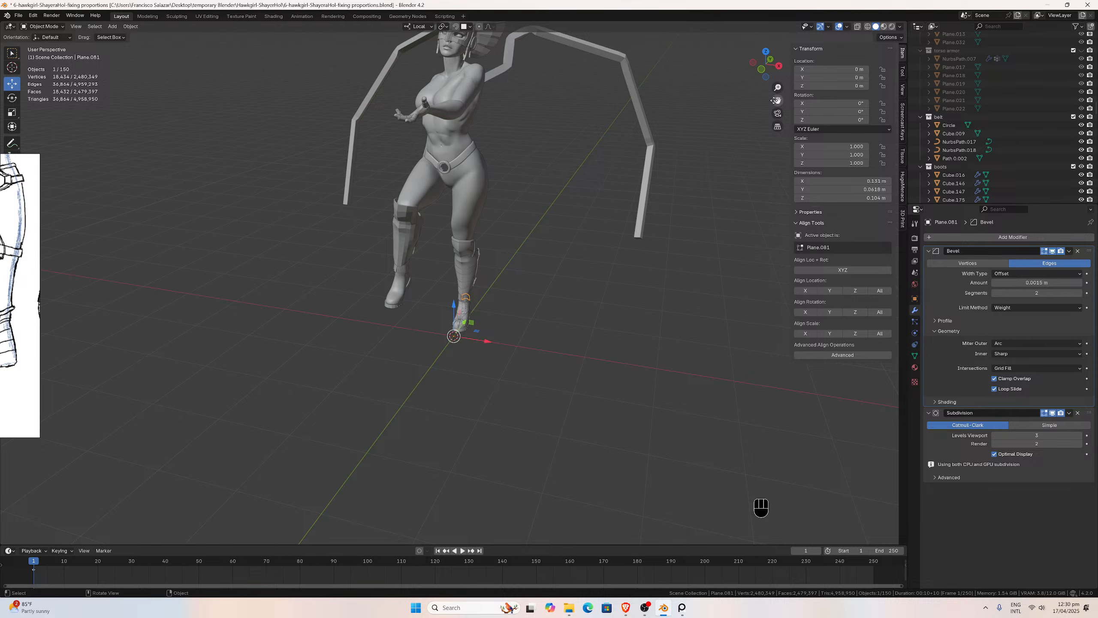
# Review the posed figure from the front and side, checking the boots against the body and belt.
pyautogui.moveTo(776, 100); pyautogui.dragTo(652, 250)
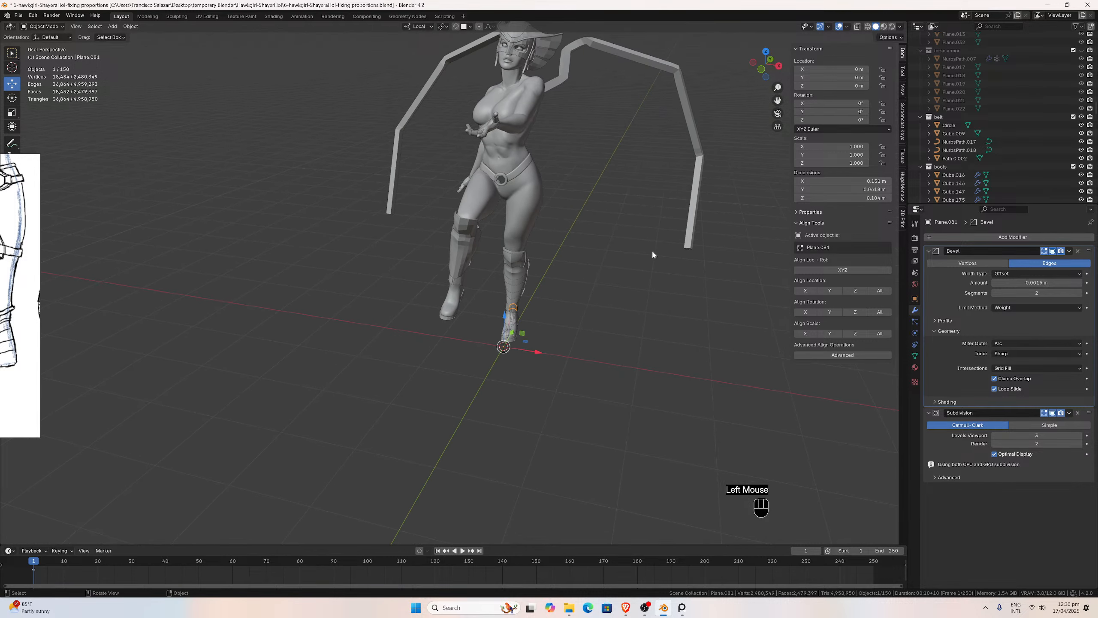
pyautogui.moveTo(652, 250); pyautogui.dragTo(588, 233, button='middle')
pyautogui.scroll(3, 587, 227)
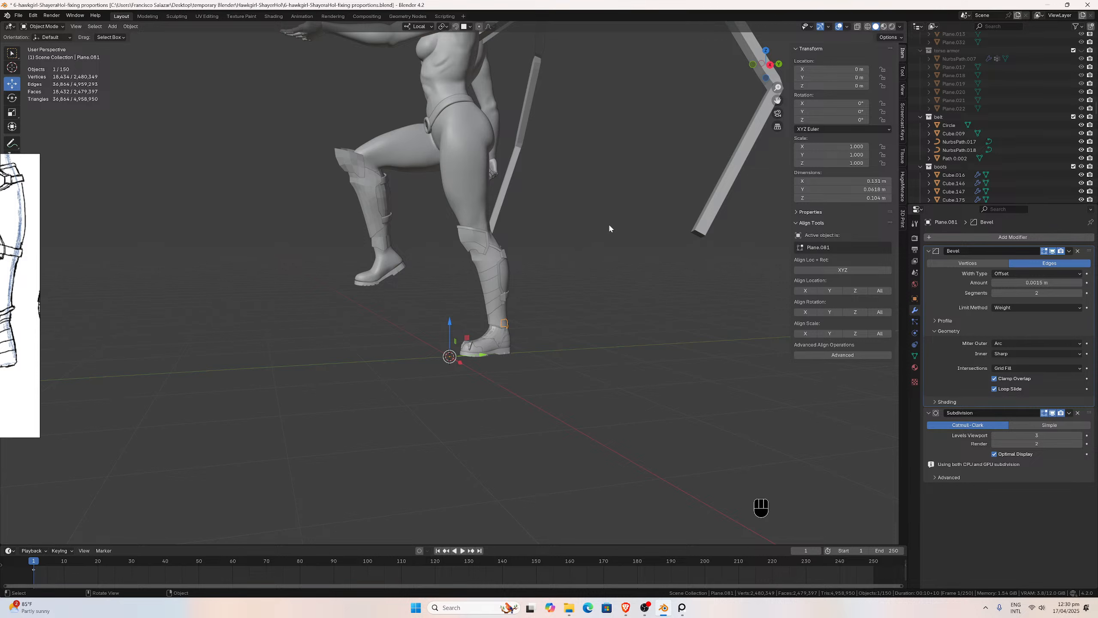
pyautogui.scroll(-2, 609, 229)
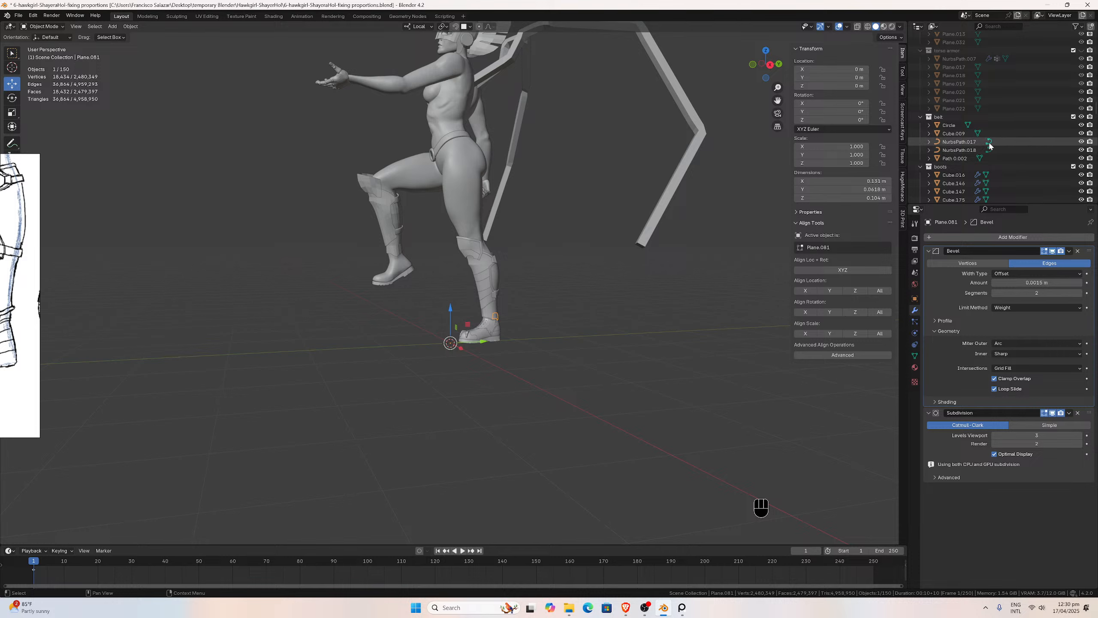
pyautogui.scroll(4, 574, 269)
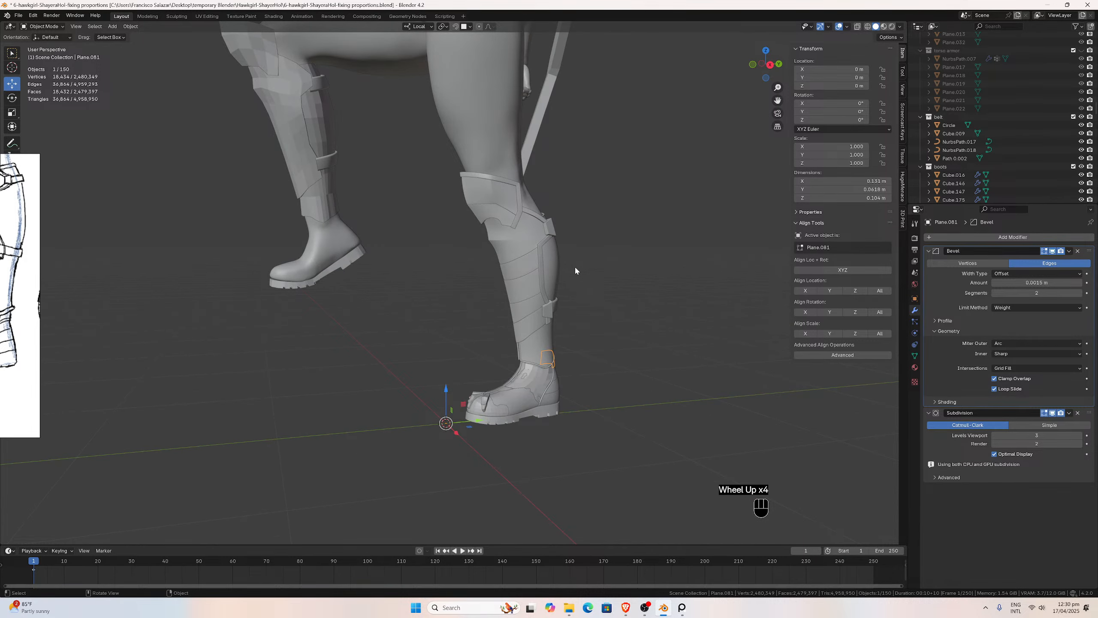
pyautogui.scroll(3, 755, 212)
# Inspect the back of the boot by selecting heel panel Plane.074 and the lower heel panel Plane.079.
pyautogui.click(777, 100)
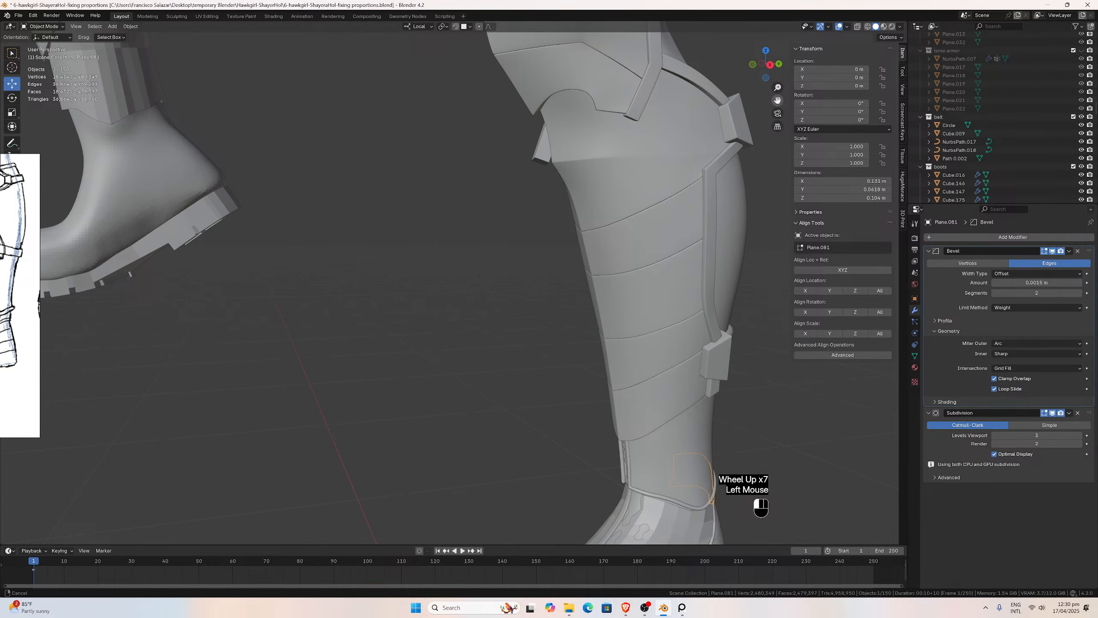
pyautogui.moveTo(777, 100); pyautogui.dragTo(638, 308)
pyautogui.moveTo(638, 307); pyautogui.dragTo(605, 312, button='middle')
pyautogui.scroll(3, 357, 383)
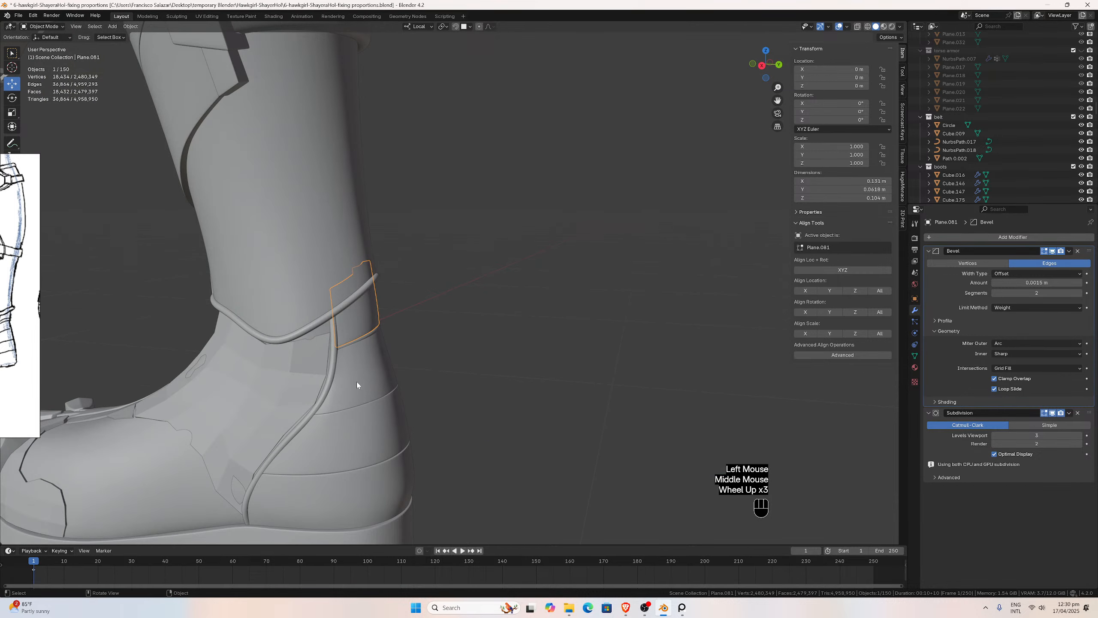
pyautogui.click(356, 400)
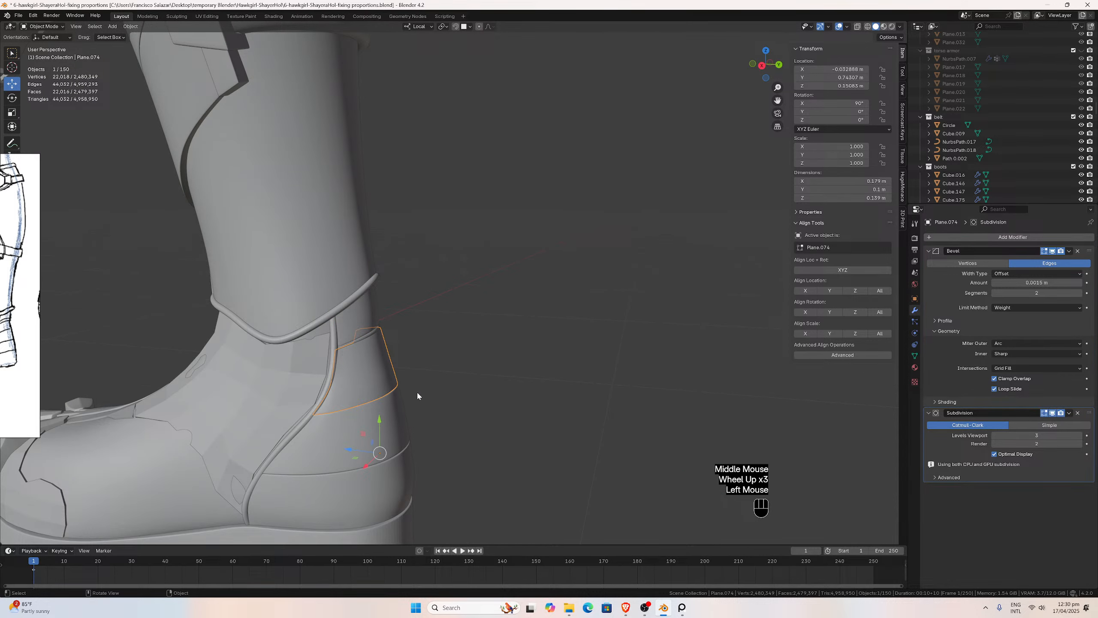
pyautogui.moveTo(777, 100); pyautogui.dragTo(982, 1)
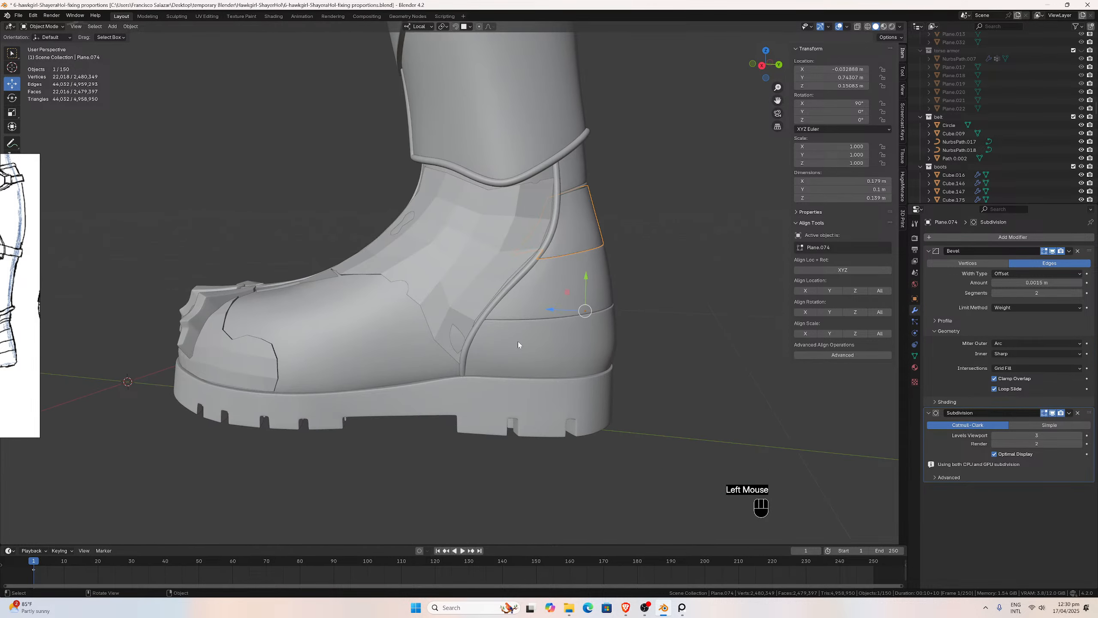
pyautogui.click(518, 344)
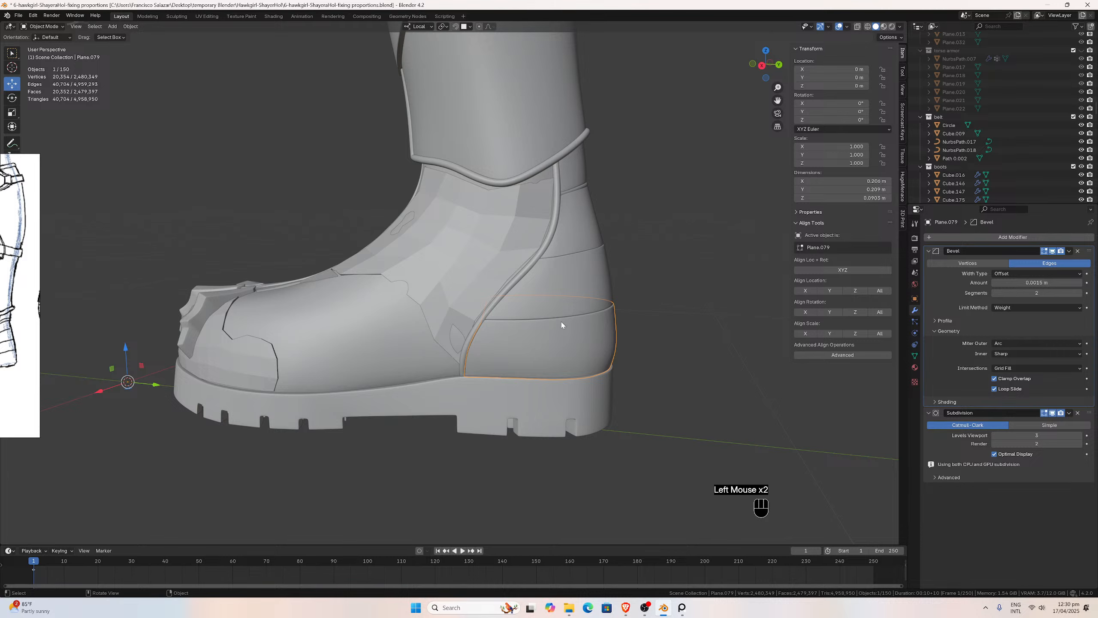
# Examine the boot's side, toe and sole from several angles and reselect heel panel Plane.074.
pyautogui.moveTo(561, 321); pyautogui.dragTo(501, 300, button='middle')
pyautogui.scroll(-2, 446, 340)
pyautogui.scroll(3, 629, 299)
pyautogui.scroll(-3, 527, 277)
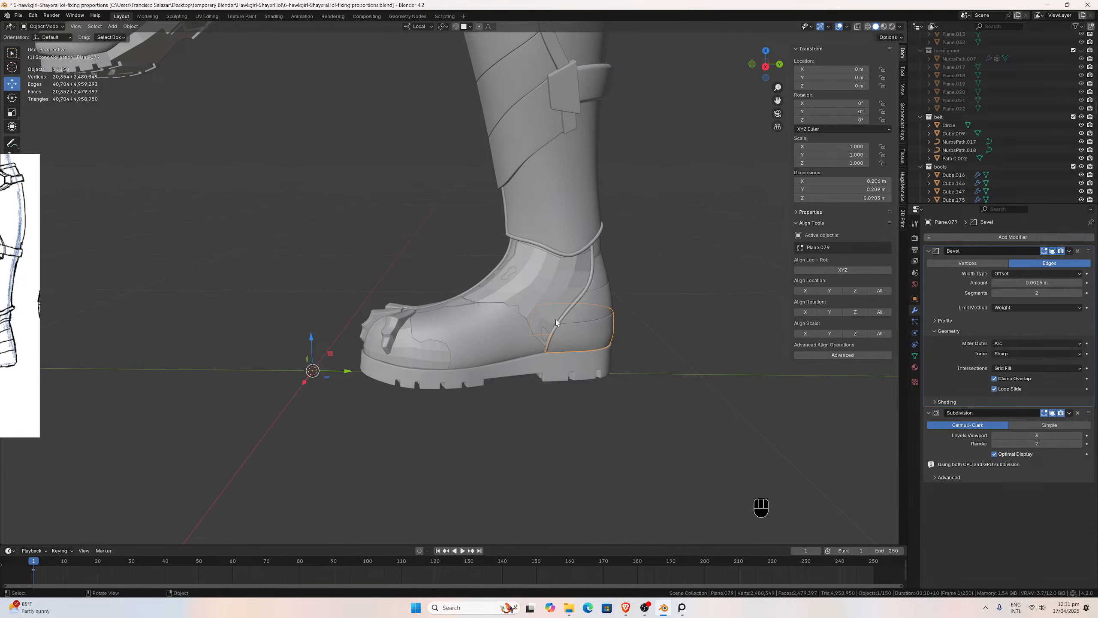
pyautogui.scroll(2, 556, 322)
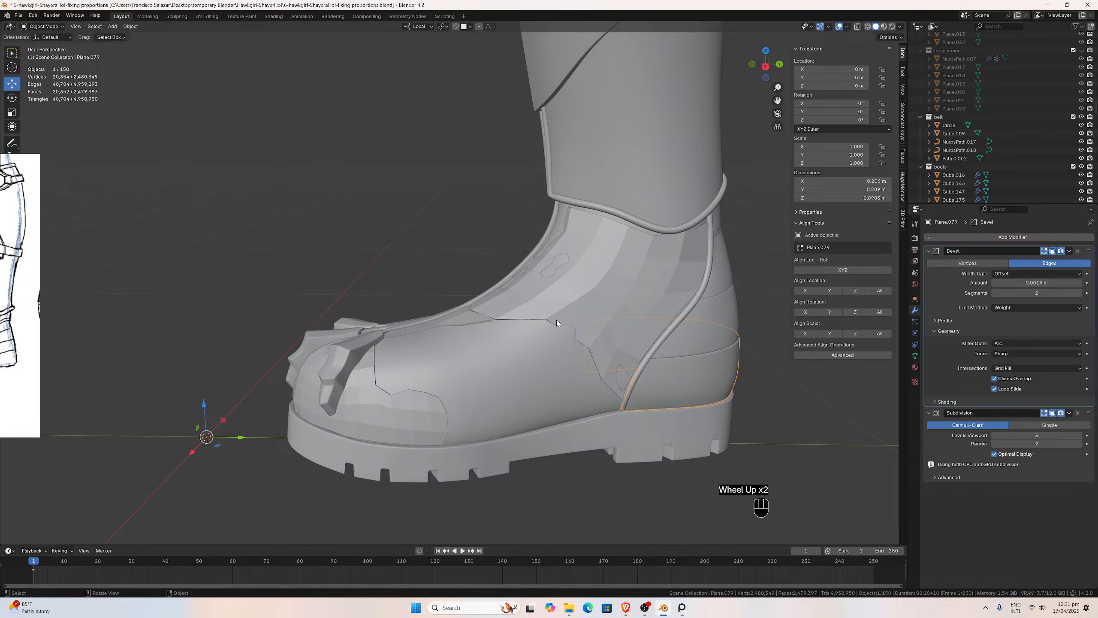
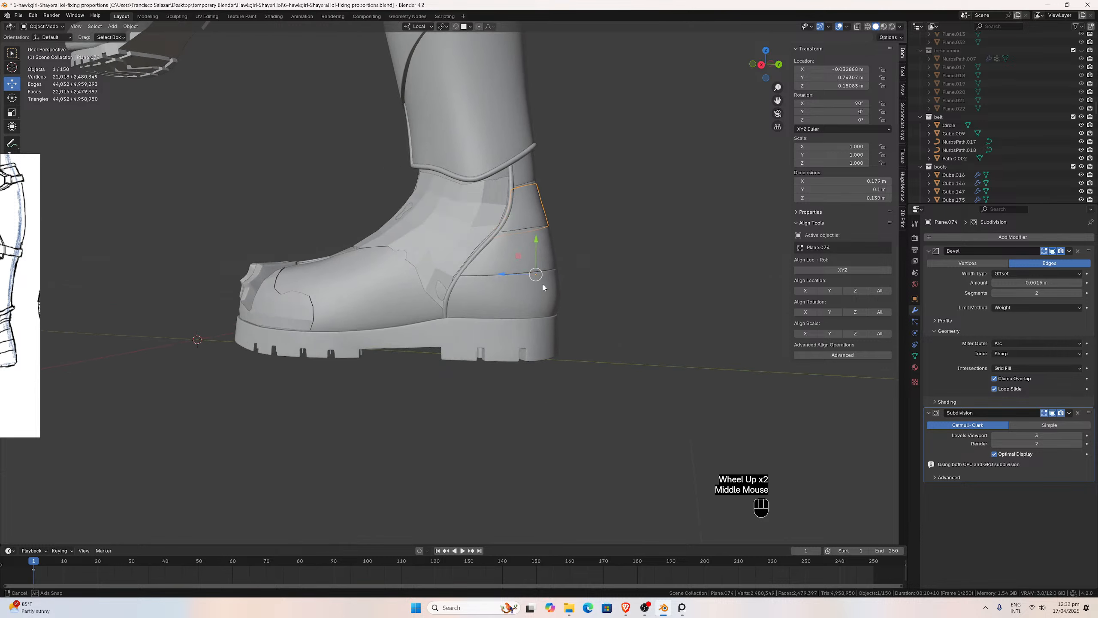
pyautogui.scroll(-1, 576, 299)
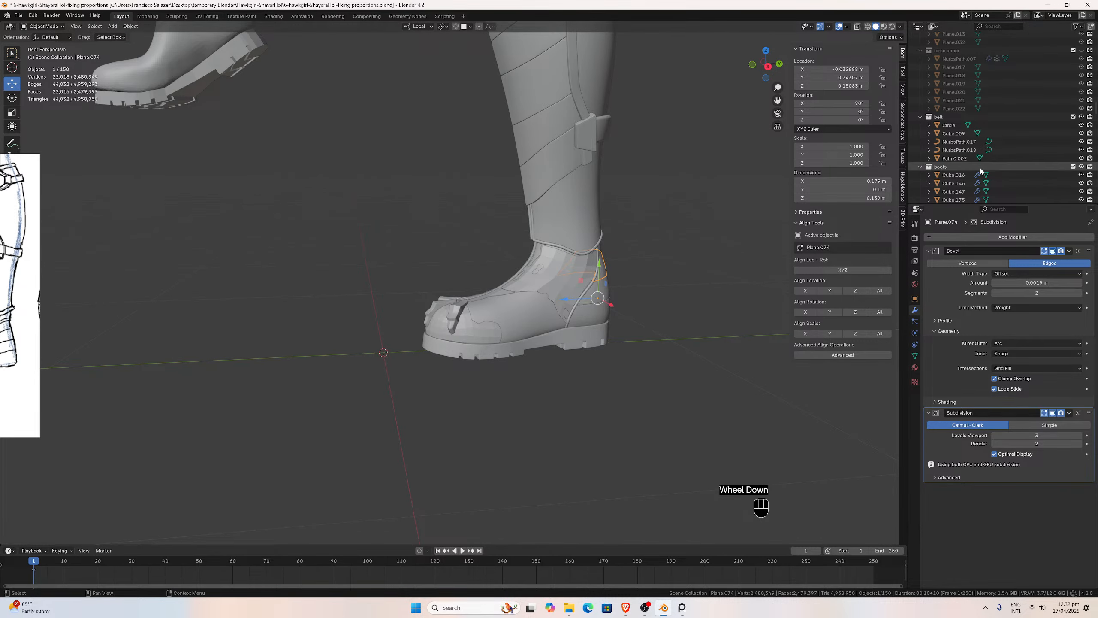
# Make the mace collection visible on the posed figure.
pyautogui.scroll(-2, 631, 151)
pyautogui.moveTo(777, 100)
pyautogui.mouseDown()
pyautogui.moveTo(821, 199)
pyautogui.moveTo(778, 100)
pyautogui.mouseUp()
pyautogui.moveTo(511, 173); pyautogui.dragTo(580, 176, button='middle')
pyautogui.scroll(-1, 580, 176)
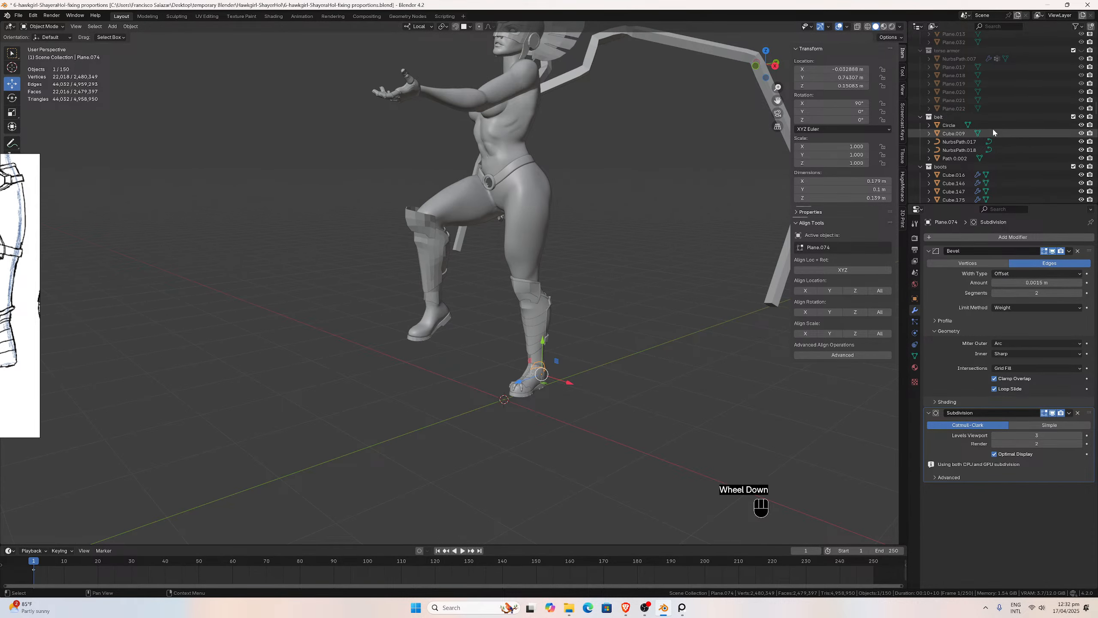
pyautogui.scroll(-3, 999, 137)
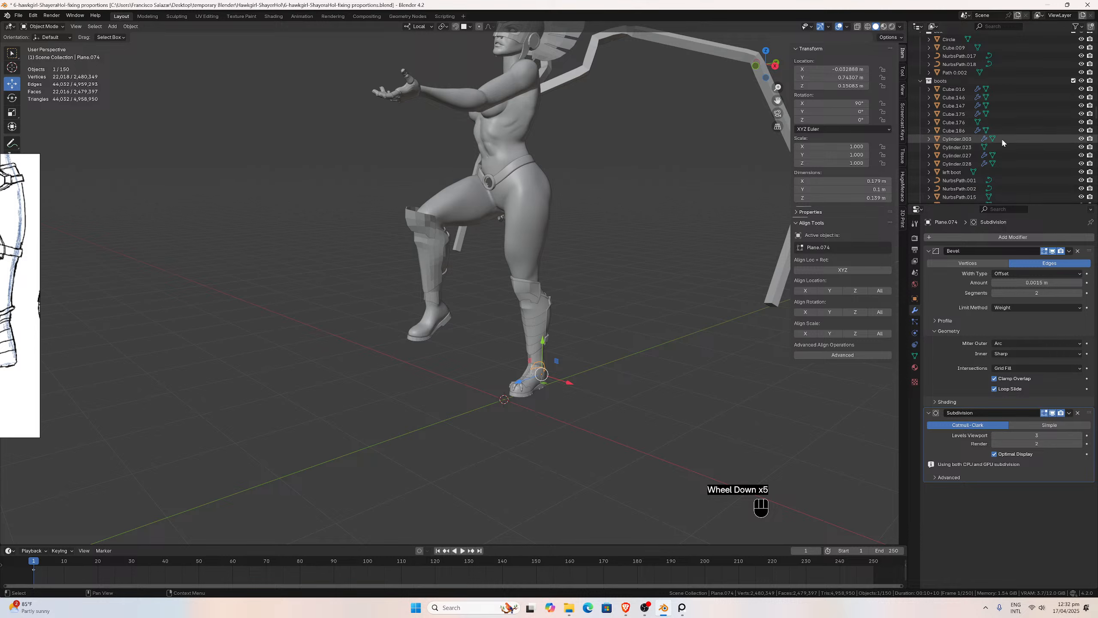
pyautogui.scroll(-6, 1040, 132)
pyautogui.moveTo(615, 164); pyautogui.dragTo(592, 163, button='middle')
pyautogui.scroll(1, 649, 165)
pyautogui.scroll(-3, 691, 136)
pyautogui.scroll(-7, 1042, 113)
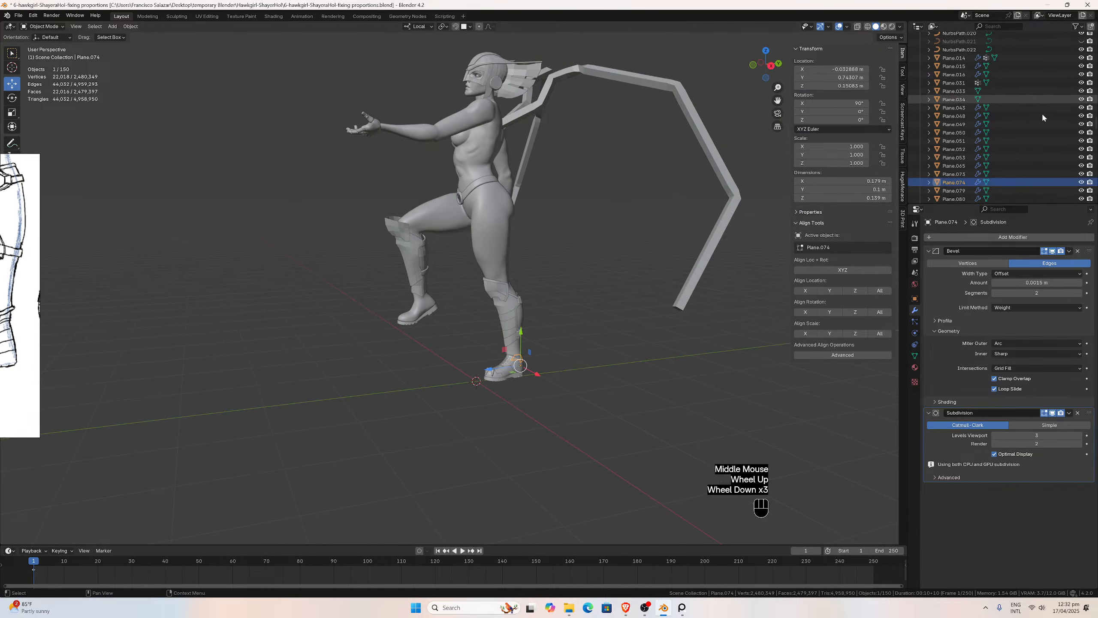
pyautogui.scroll(2, 1042, 113)
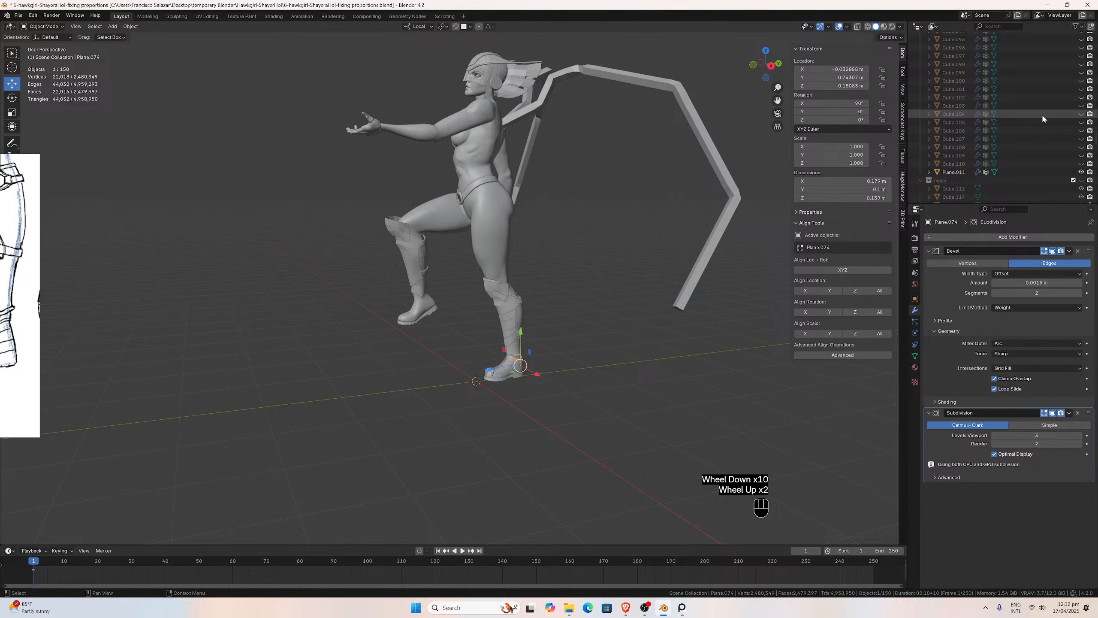
pyautogui.click(1081, 181)
# Review the figure with the mace from the front and side, checking the legs and boots.
pyautogui.moveTo(609, 215); pyautogui.dragTo(642, 201, button='middle')
pyautogui.scroll(2, 580, 198)
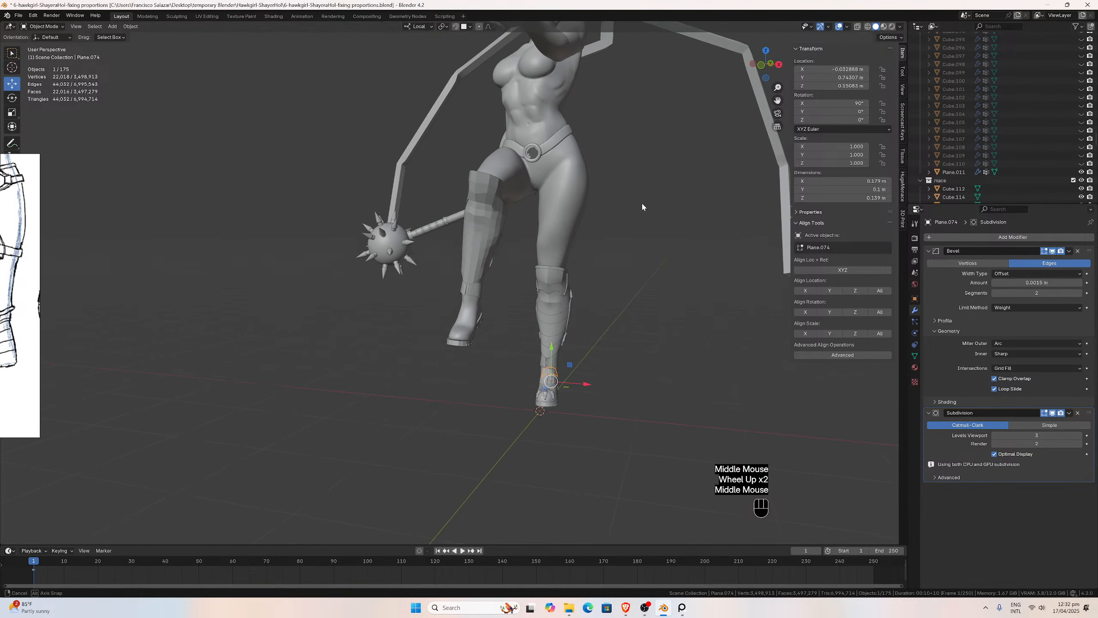
pyautogui.scroll(-2, 590, 163)
pyautogui.moveTo(496, 162); pyautogui.dragTo(596, 145, button='middle')
pyautogui.scroll(2, 520, 161)
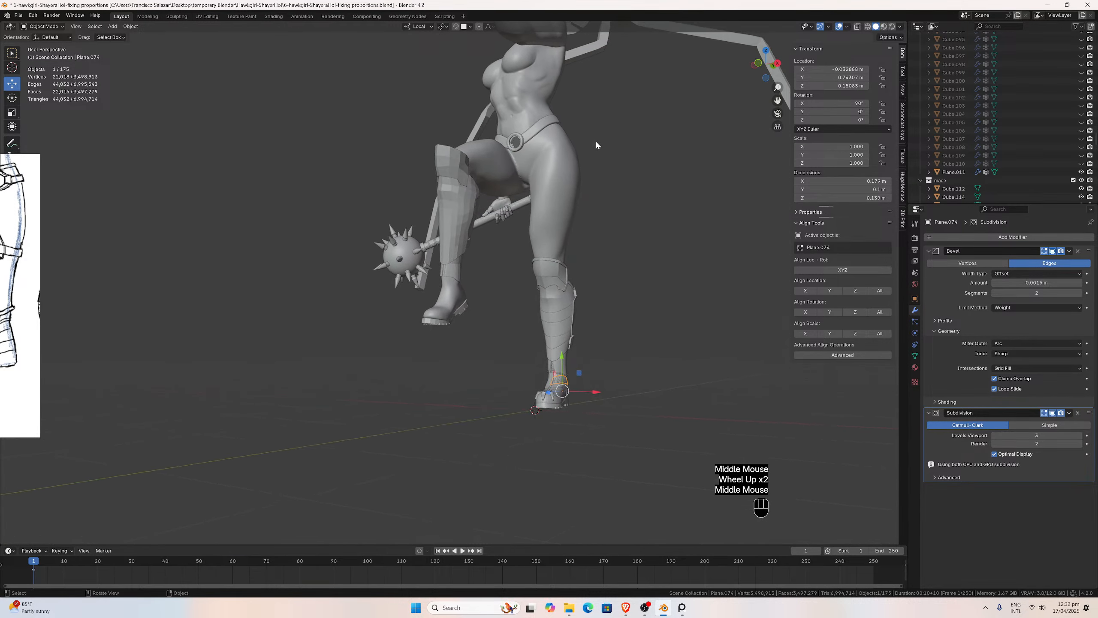
pyautogui.moveTo(638, 193); pyautogui.dragTo(583, 168, button='middle')
pyautogui.scroll(2, 584, 168)
pyautogui.moveTo(627, 231); pyautogui.dragTo(687, 189, button='middle')
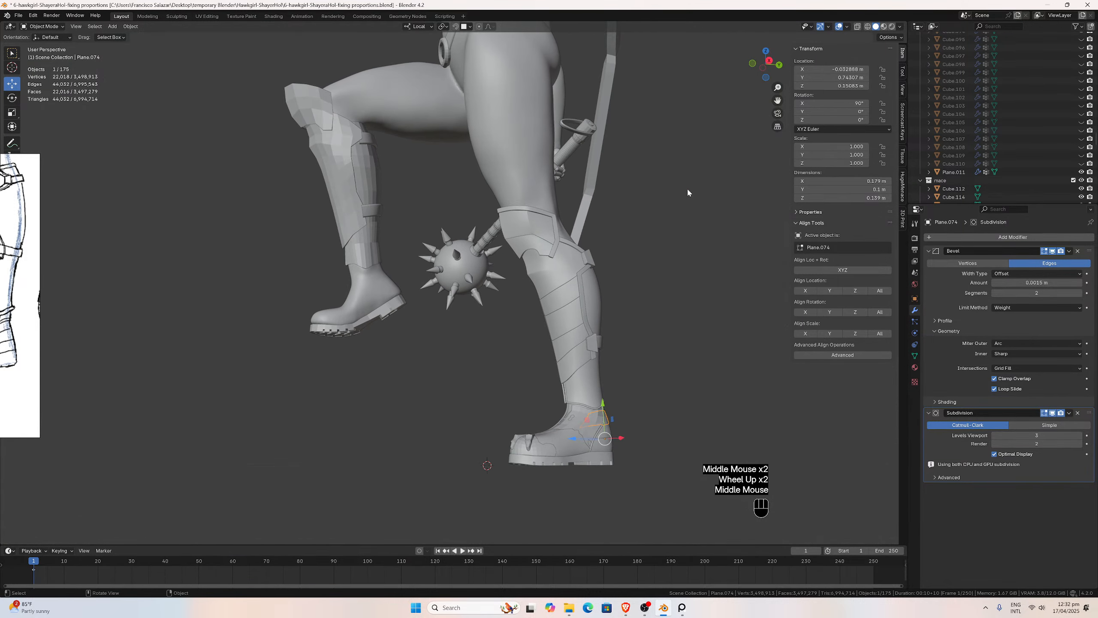
# Examine the back of the standing leg and its boot, including the straps, zipper and heel panels.
pyautogui.moveTo(778, 99); pyautogui.dragTo(741, 134)
pyautogui.moveTo(740, 134); pyautogui.dragTo(590, 263, button='middle')
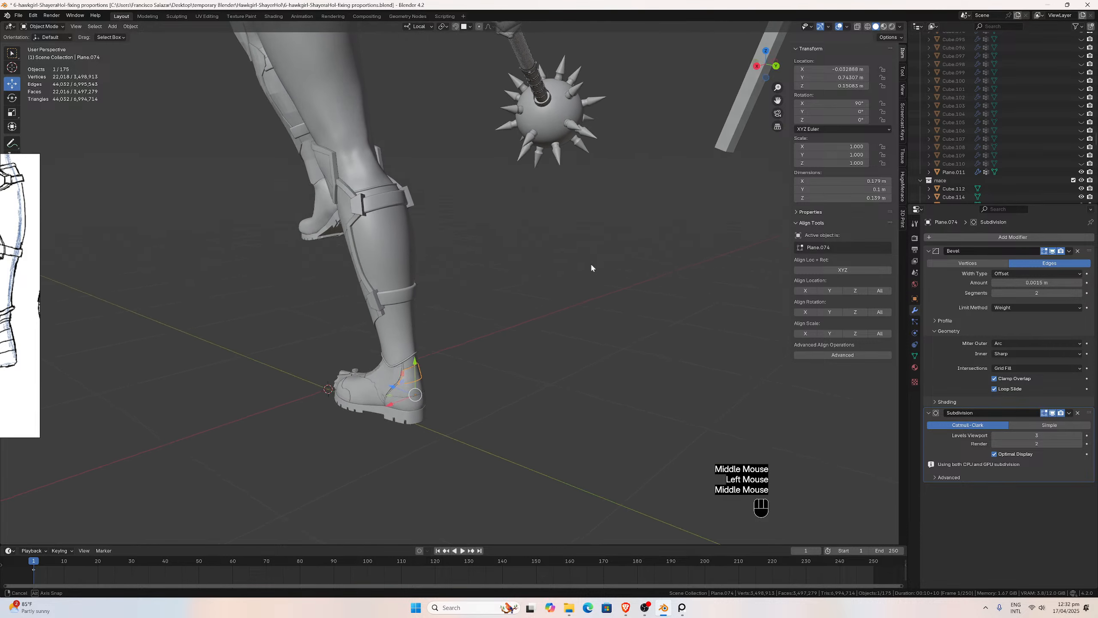
pyautogui.scroll(2, 586, 269)
pyautogui.moveTo(772, 100); pyautogui.dragTo(656, 195)
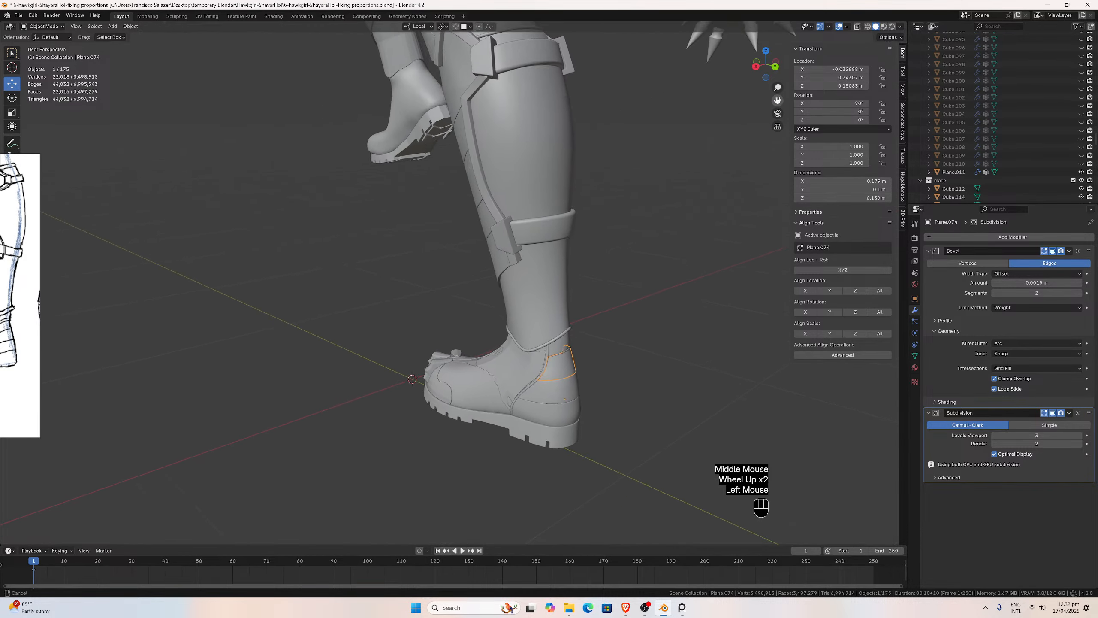
pyautogui.scroll(1, 656, 195)
pyautogui.moveTo(657, 196); pyautogui.dragTo(600, 192, button='middle')
pyautogui.scroll(1, 600, 192)
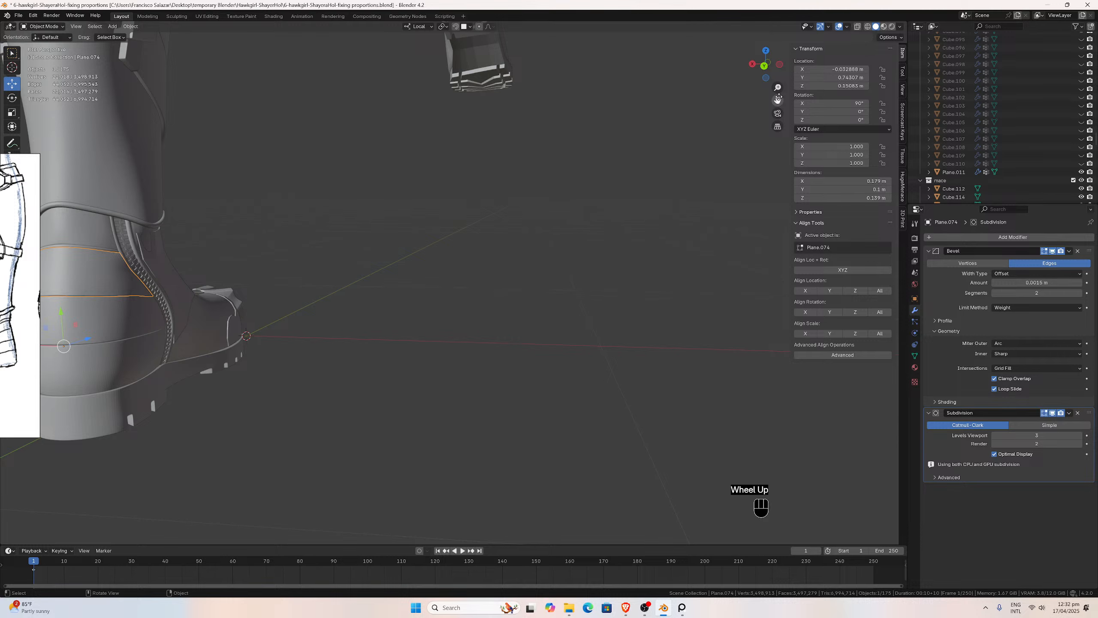
pyautogui.moveTo(777, 100); pyautogui.dragTo(658, 232)
pyautogui.moveTo(658, 232); pyautogui.dragTo(616, 261, button='middle')
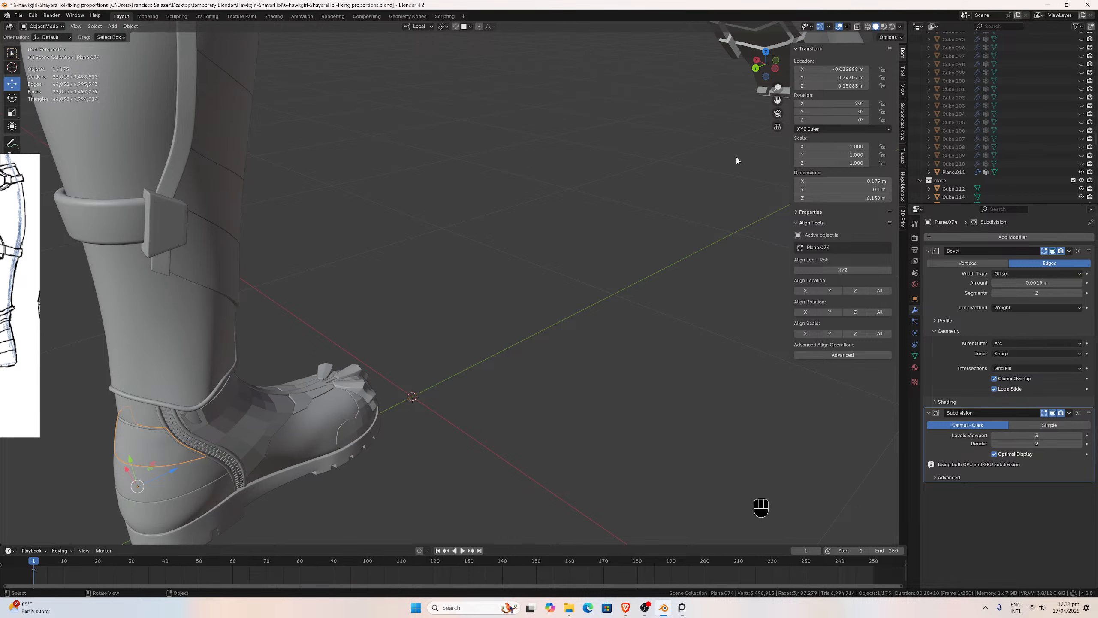
pyautogui.moveTo(774, 104); pyautogui.dragTo(1081, 61)
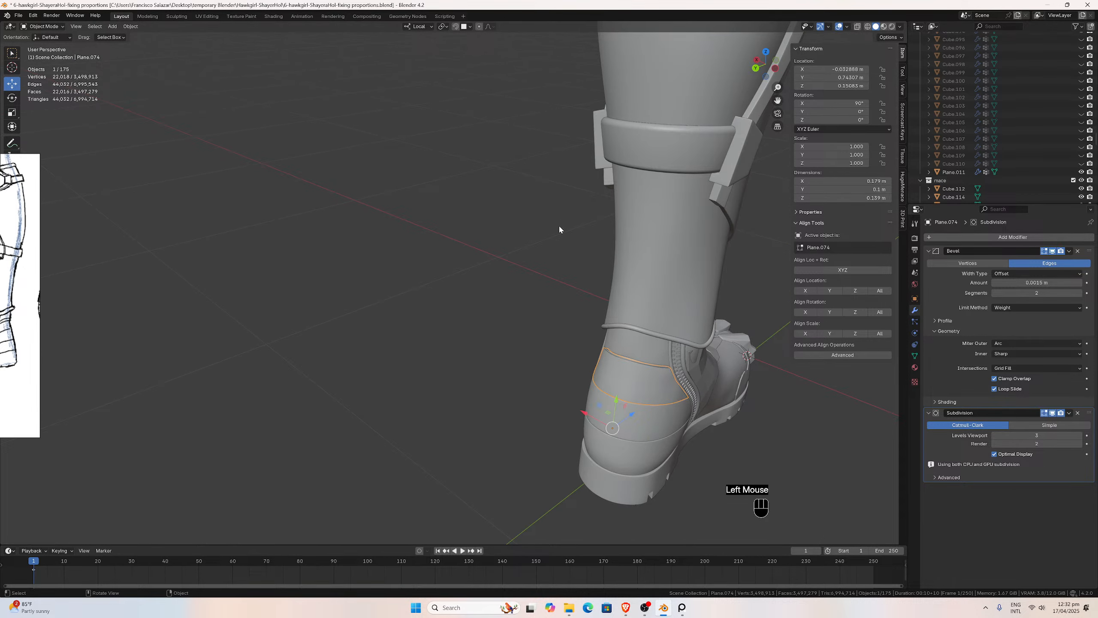
pyautogui.moveTo(558, 225); pyautogui.dragTo(537, 226, button='middle')
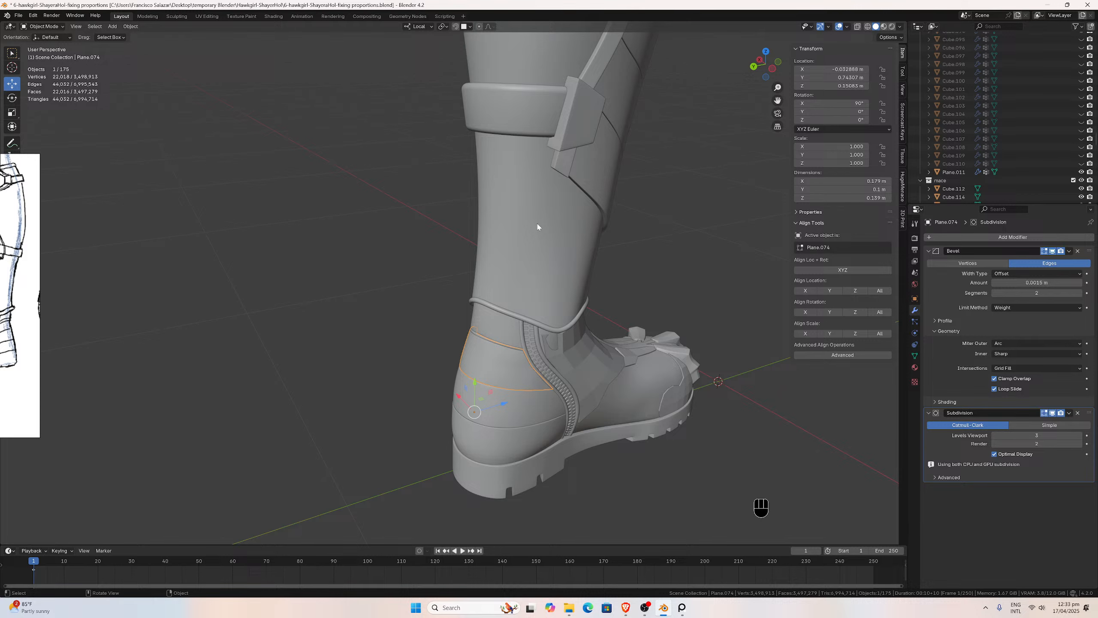
# Hide the viewport's transform sidebar to give the close-up of the boot heel more room.
pyautogui.moveTo(777, 100); pyautogui.dragTo(756, 124)
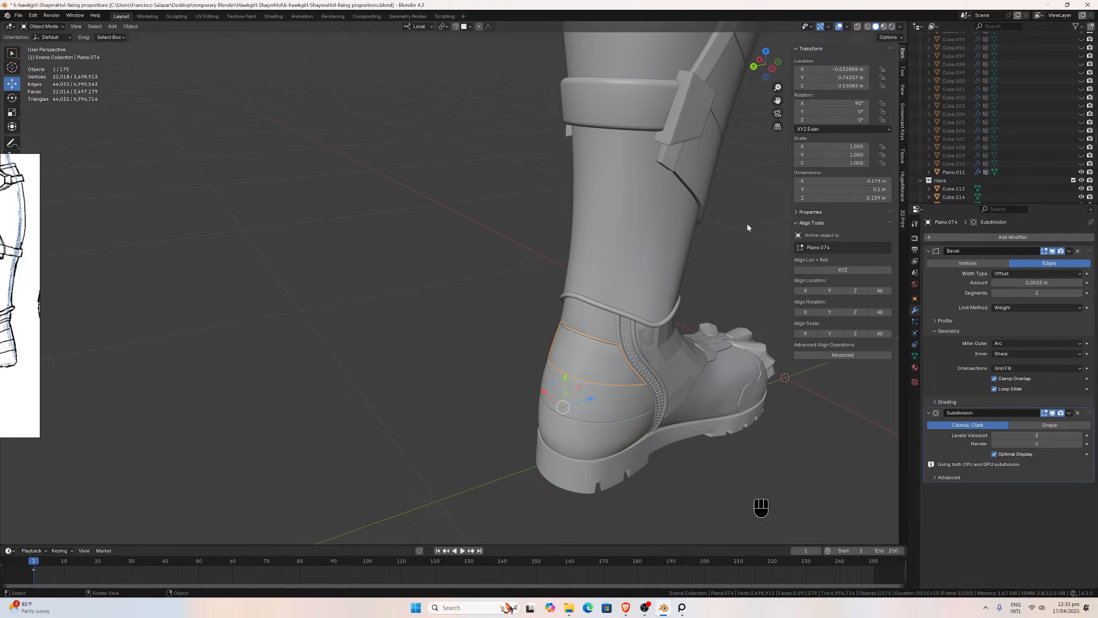
pyautogui.press('n')
pyautogui.moveTo(759, 254); pyautogui.dragTo(767, 238, button='middle')
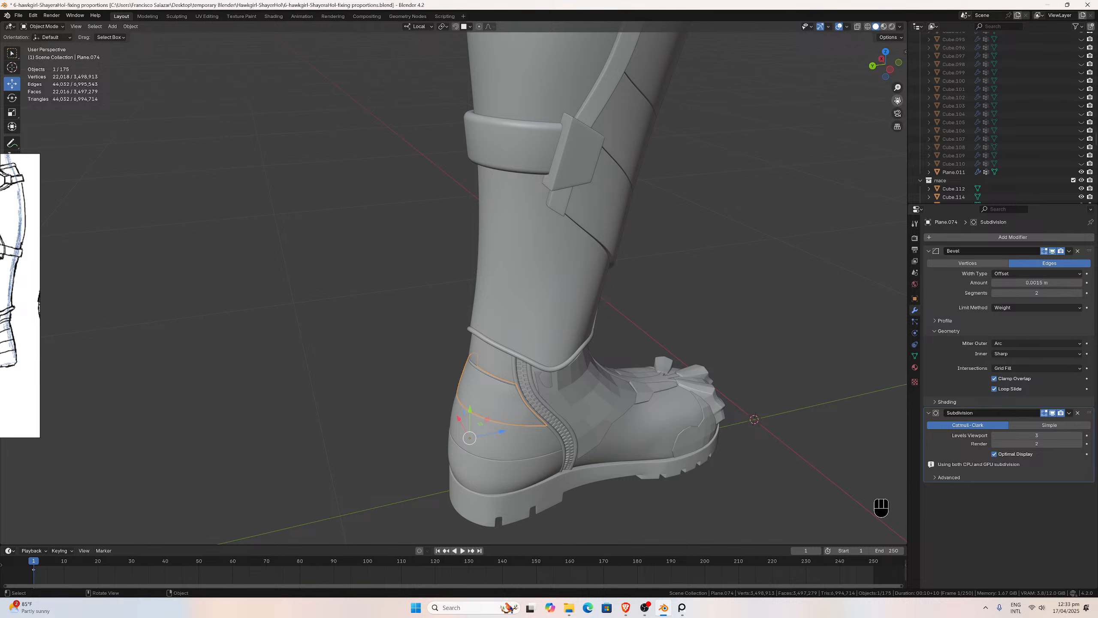
pyautogui.moveTo(897, 101); pyautogui.dragTo(1010, 5)
pyautogui.moveTo(821, 194); pyautogui.dragTo(813, 199, button='middle')
pyautogui.scroll(3, 751, 281)
# Inspect the trim curve NurbsPath.022 between the upper heel panels up close.
pyautogui.click(545, 312)
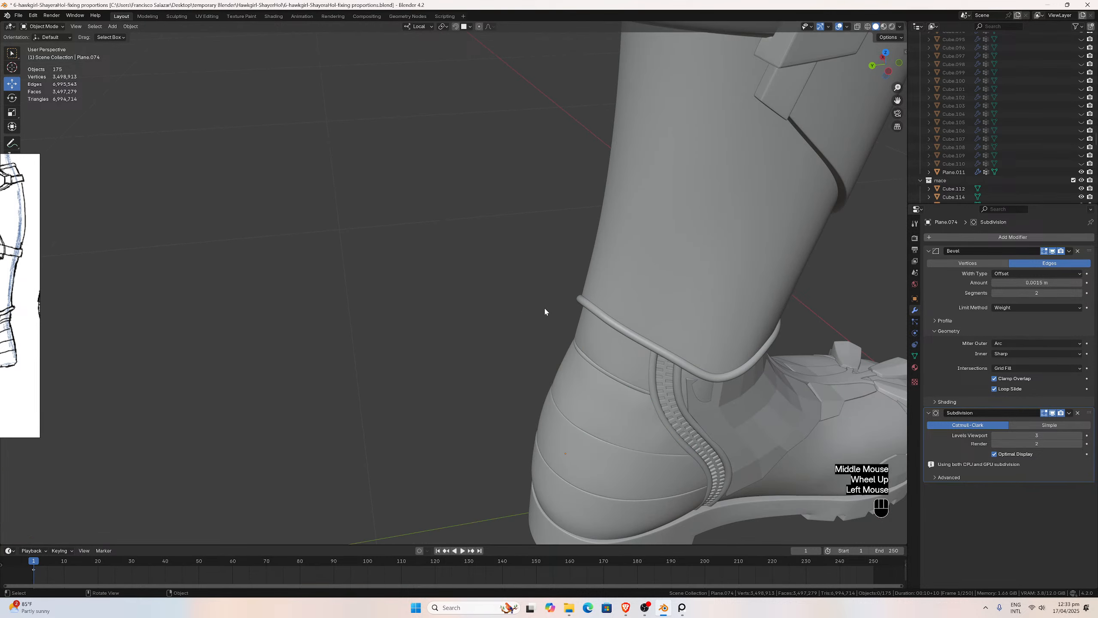
pyautogui.click(601, 369)
pyautogui.moveTo(601, 368); pyautogui.dragTo(613, 360, button='middle')
pyautogui.scroll(3, 630, 344)
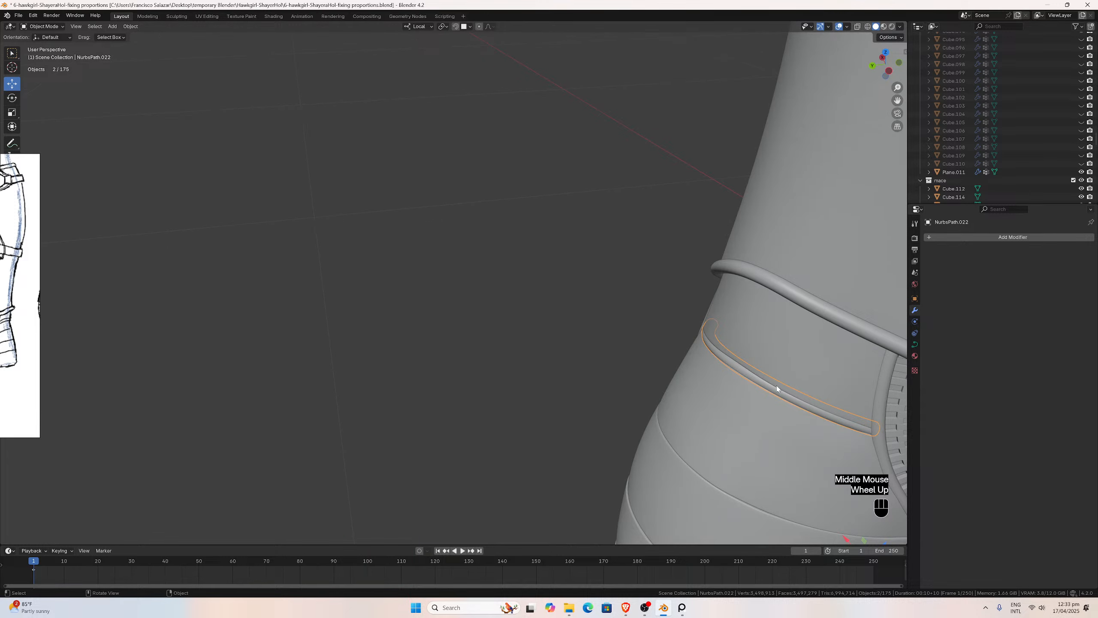
pyautogui.scroll(-5, 774, 380)
pyautogui.moveTo(770, 376)
pyautogui.mouseDown(button='middle')
pyautogui.moveTo(789, 380)
pyautogui.moveTo(766, 372)
pyautogui.mouseUp(button='middle')
# Compare ankle panel Plane.081 with the heel panel below it by selecting them alternately.
pyautogui.click(648, 242)
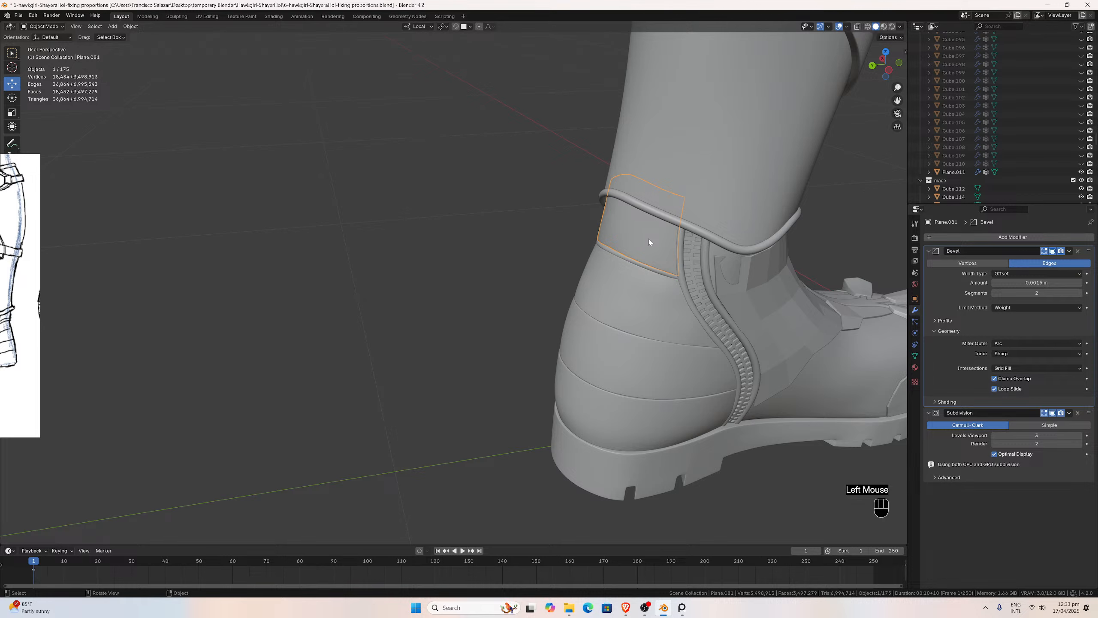
pyautogui.click(635, 292)
pyautogui.click(648, 244)
pyautogui.click(649, 286)
pyautogui.click(655, 249)
pyautogui.moveTo(656, 249); pyautogui.dragTo(475, 217, button='middle')
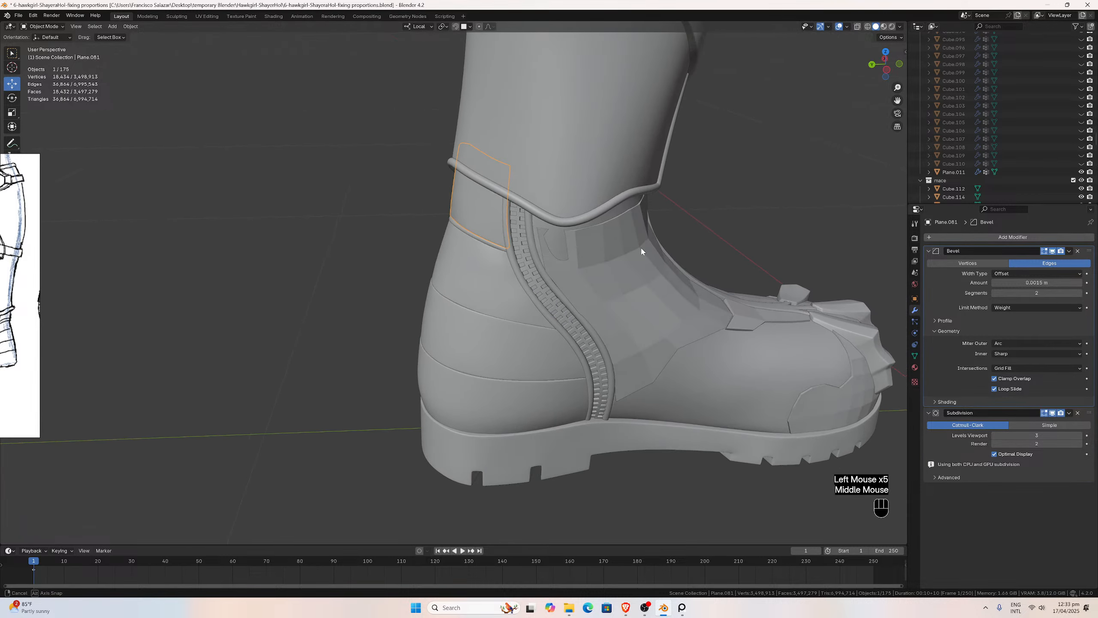
# Clear the selection, reselect heel trim NurbsPath.022 and check it from the boot's side and back.
pyautogui.click(308, 193)
pyautogui.moveTo(308, 193); pyautogui.dragTo(422, 215, button='middle')
pyautogui.moveTo(662, 252); pyautogui.dragTo(648, 261, button='middle')
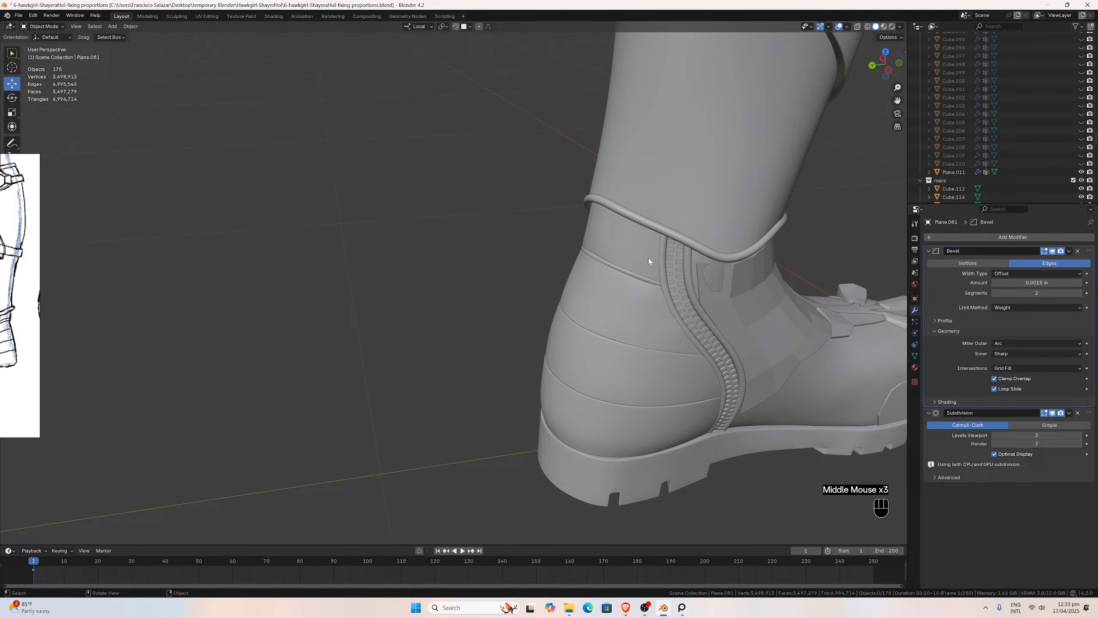
pyautogui.click(623, 273)
pyautogui.click(602, 263)
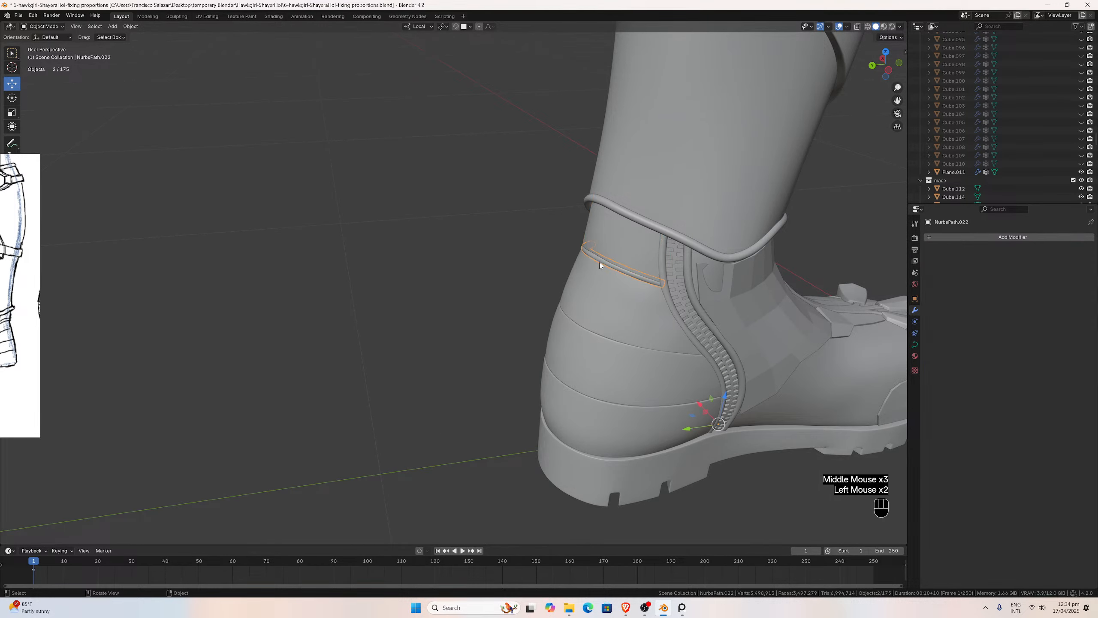
pyautogui.moveTo(702, 303); pyautogui.dragTo(706, 299, button='middle')
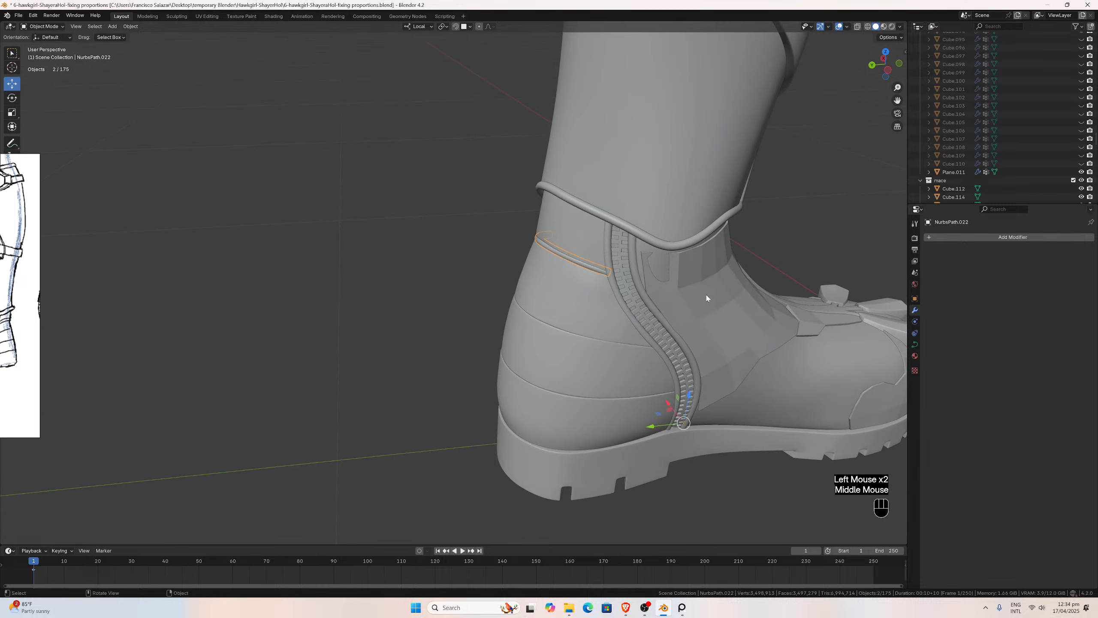
pyautogui.moveTo(903, 103); pyautogui.dragTo(780, 300)
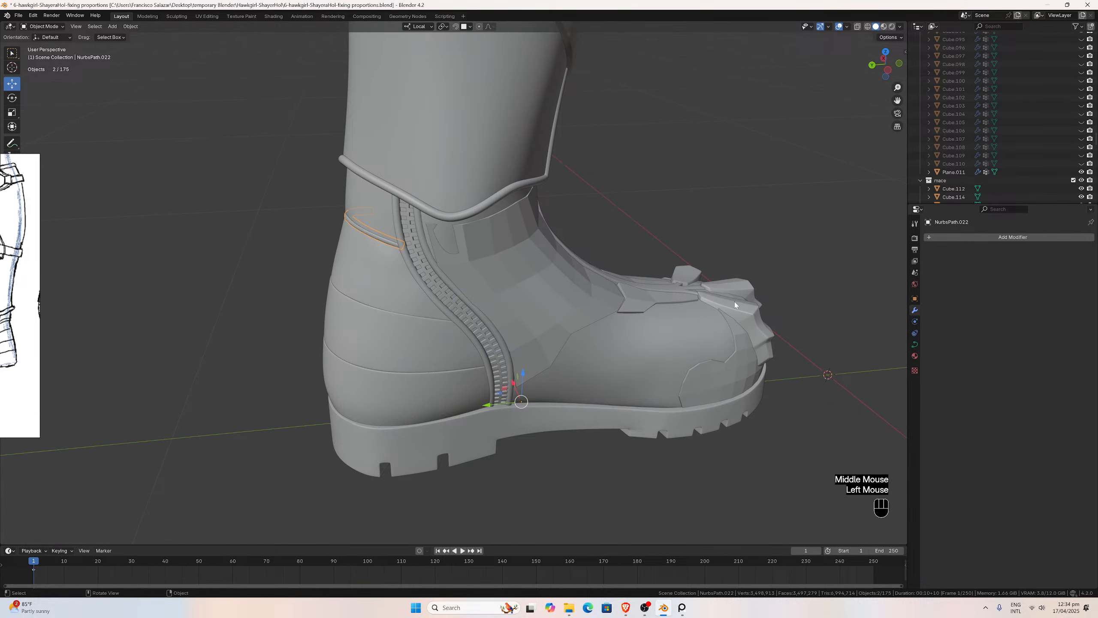
pyautogui.moveTo(734, 302); pyautogui.dragTo(788, 428, button='middle')
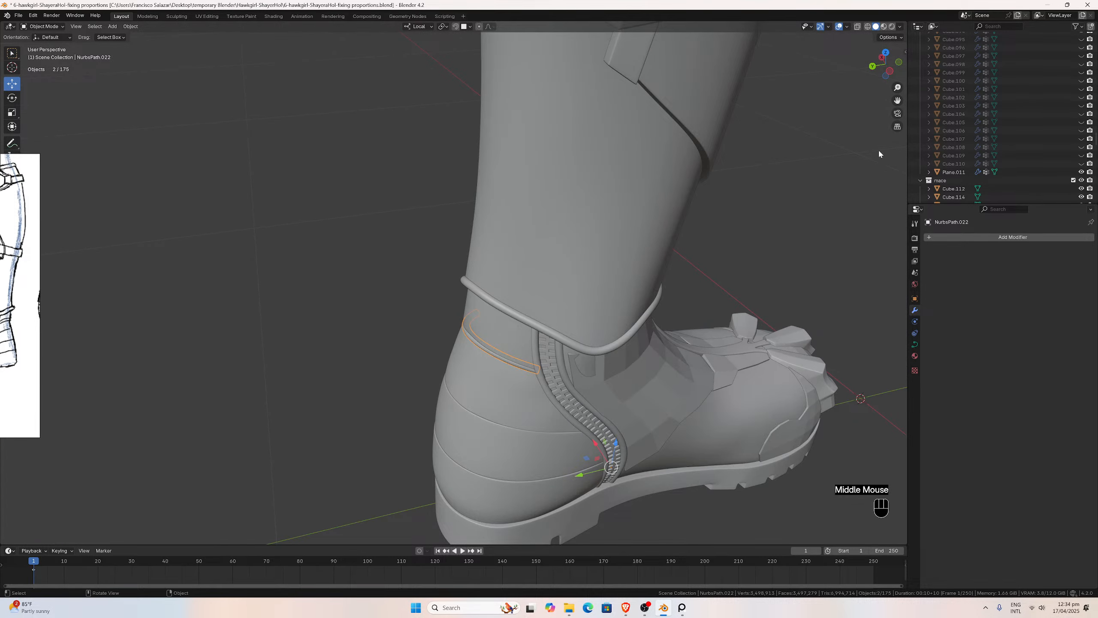
pyautogui.moveTo(897, 101); pyautogui.dragTo(935, 81)
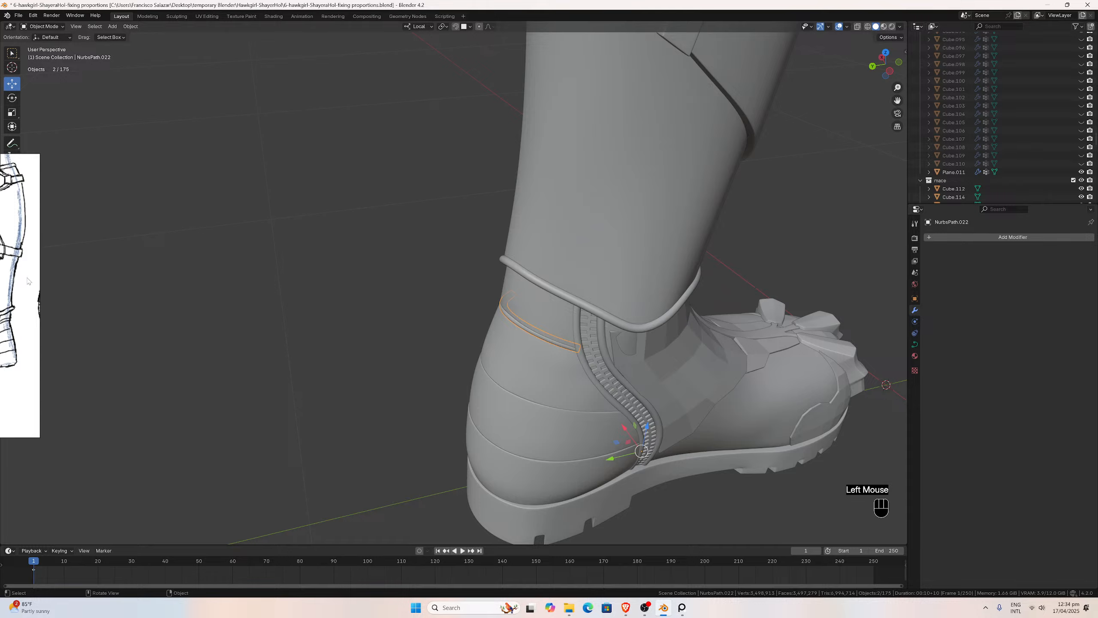
# Place the reference board beside the boot and frame the side-view boot sketch on it.
pyautogui.moveTo(29, 281); pyautogui.dragTo(404, 266, button='right')
pyautogui.scroll(-5, 403, 267)
pyautogui.scroll(4, 337, 261)
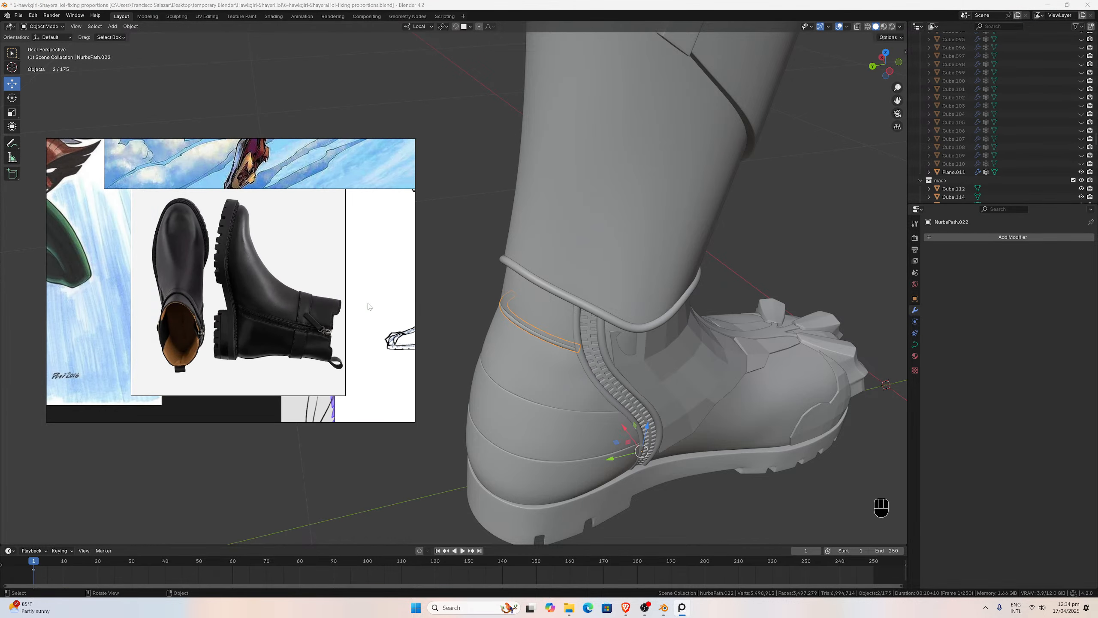
pyautogui.moveTo(368, 303); pyautogui.dragTo(143, 331, button='middle')
pyautogui.scroll(-4, 276, 366)
pyautogui.moveTo(224, 322); pyautogui.dragTo(318, 242, button='middle')
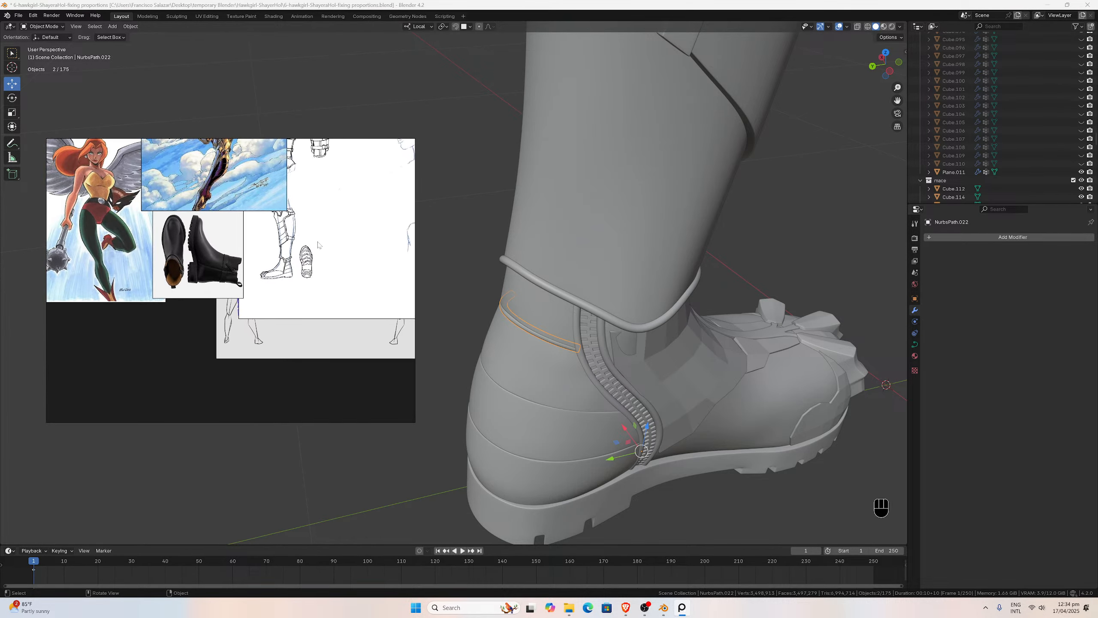
pyautogui.scroll(8, 318, 245)
pyautogui.scroll(3, 424, 223)
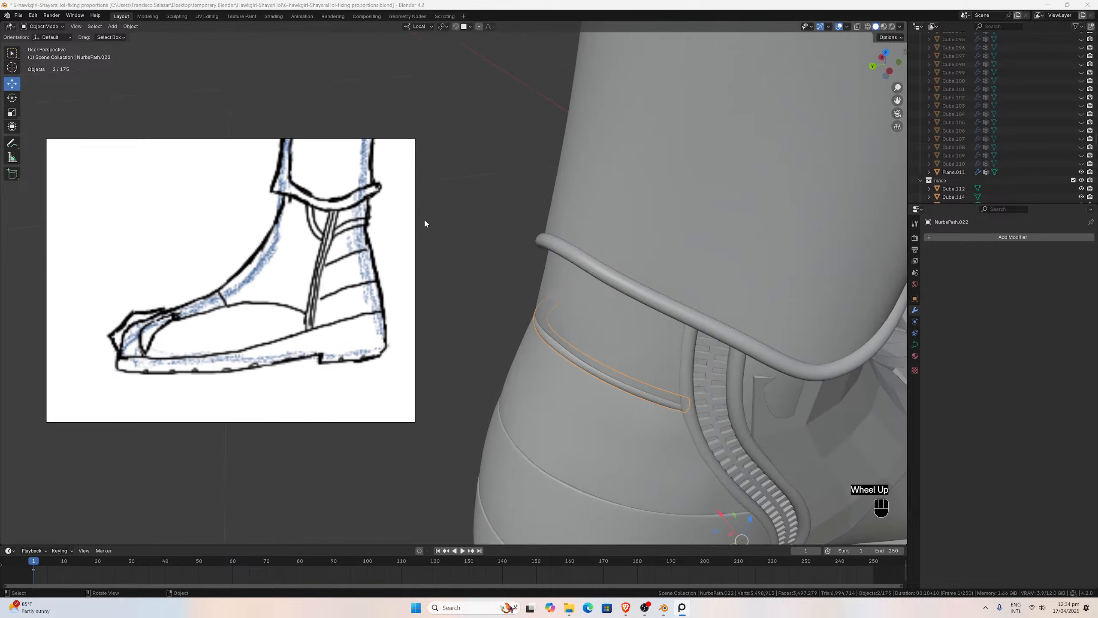
pyautogui.scroll(-3, 426, 222)
pyautogui.scroll(2, 346, 256)
pyautogui.scroll(-2, 345, 256)
pyautogui.moveTo(345, 257); pyautogui.dragTo(325, 259, button='middle')
pyautogui.scroll(-1, 326, 258)
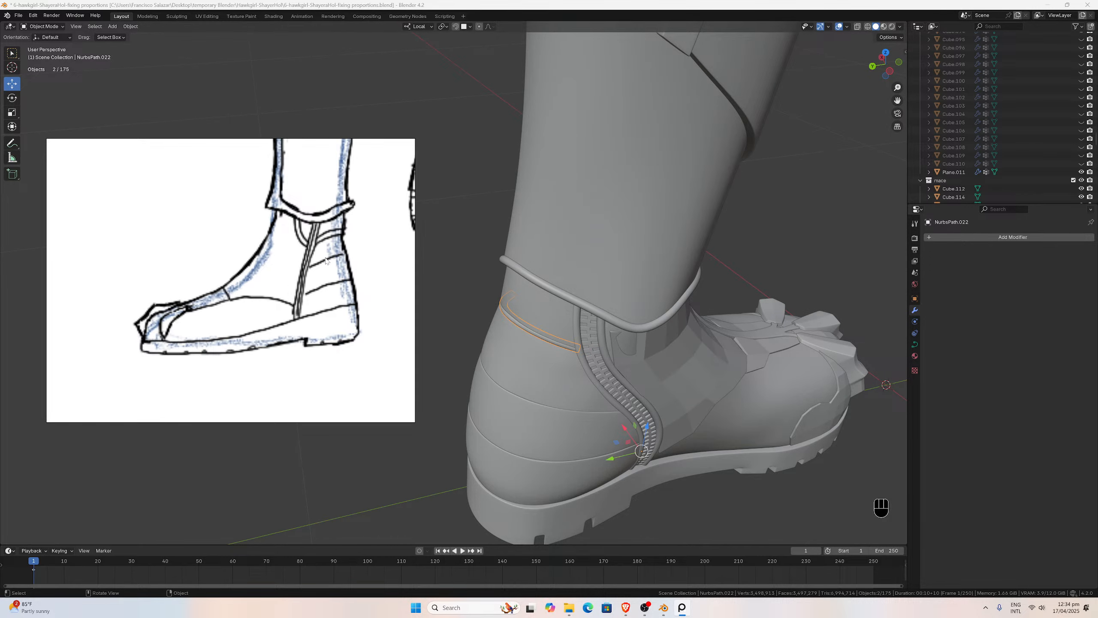
# Check the heel panels against the sketch one by one, ending on Plane.079, and save the file.
pyautogui.moveTo(897, 100); pyautogui.dragTo(870, 213)
pyautogui.click(600, 341)
pyautogui.click(587, 263)
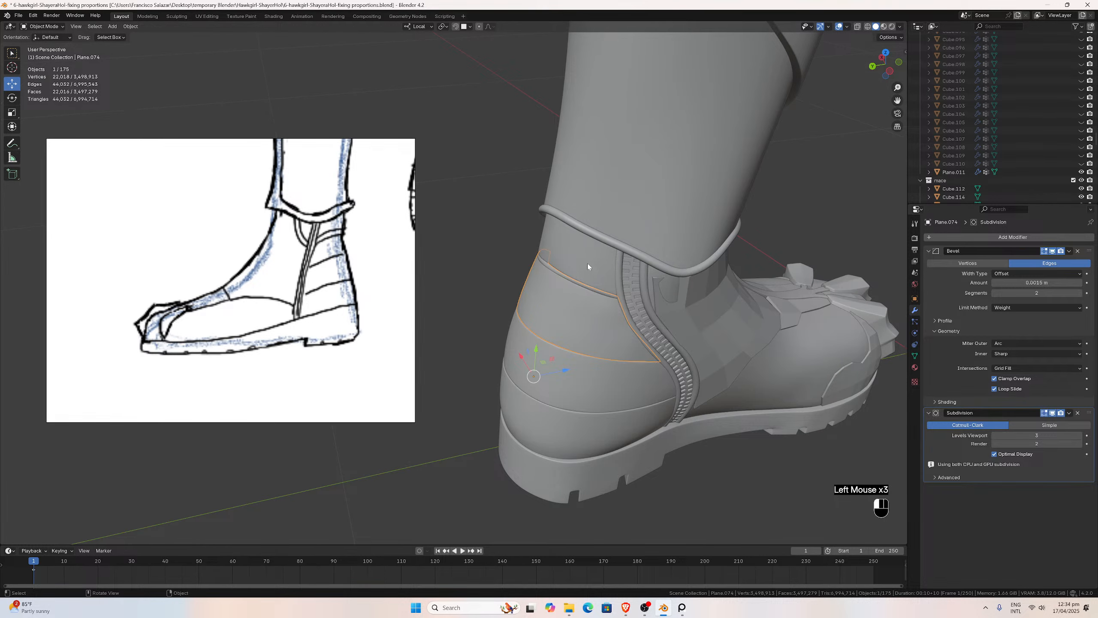
pyautogui.click(569, 367)
pyautogui.click(557, 426)
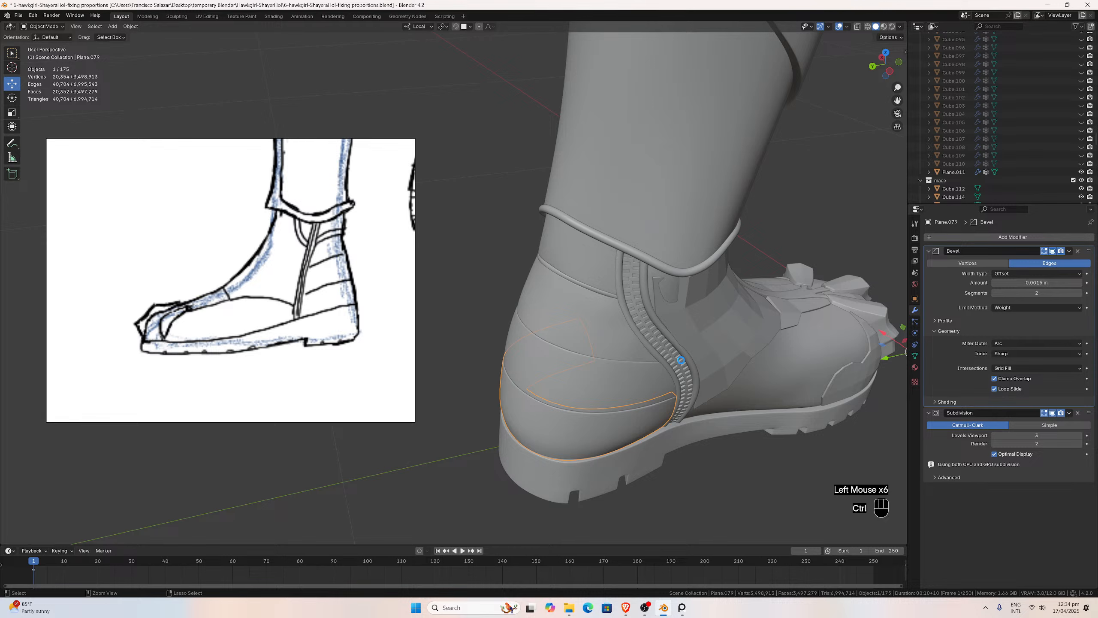
pyautogui.hotkey('ctrl', 's')
# Shift the reference board away from the boot, compare the boot's zipper side with the sketch, and save the file.
pyautogui.moveTo(897, 100); pyautogui.dragTo(867, 76)
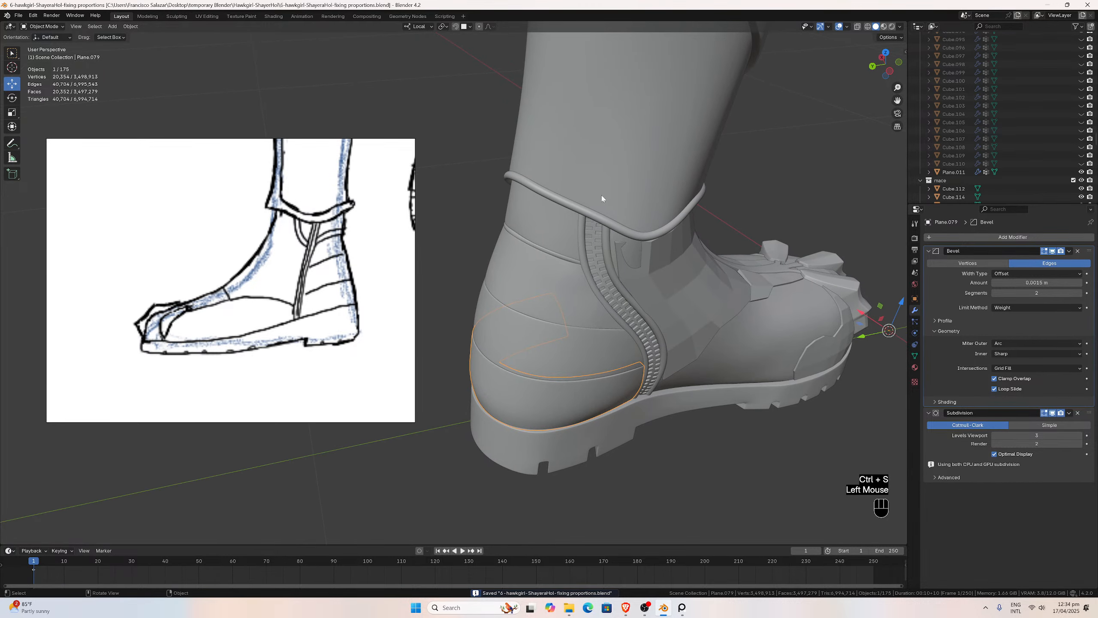
pyautogui.moveTo(356, 277); pyautogui.dragTo(307, 284, button='right')
pyautogui.scroll(-1, 444, 286)
pyautogui.moveTo(444, 285); pyautogui.dragTo(439, 278, button='middle')
pyautogui.scroll(1, 439, 278)
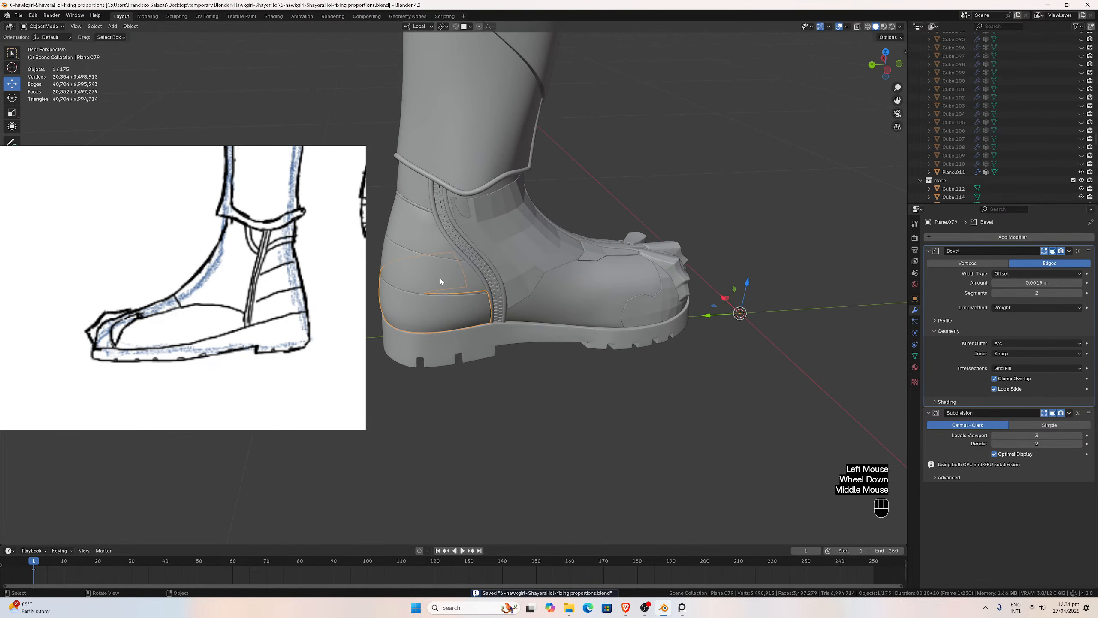
pyautogui.moveTo(897, 100); pyautogui.dragTo(1029, 102)
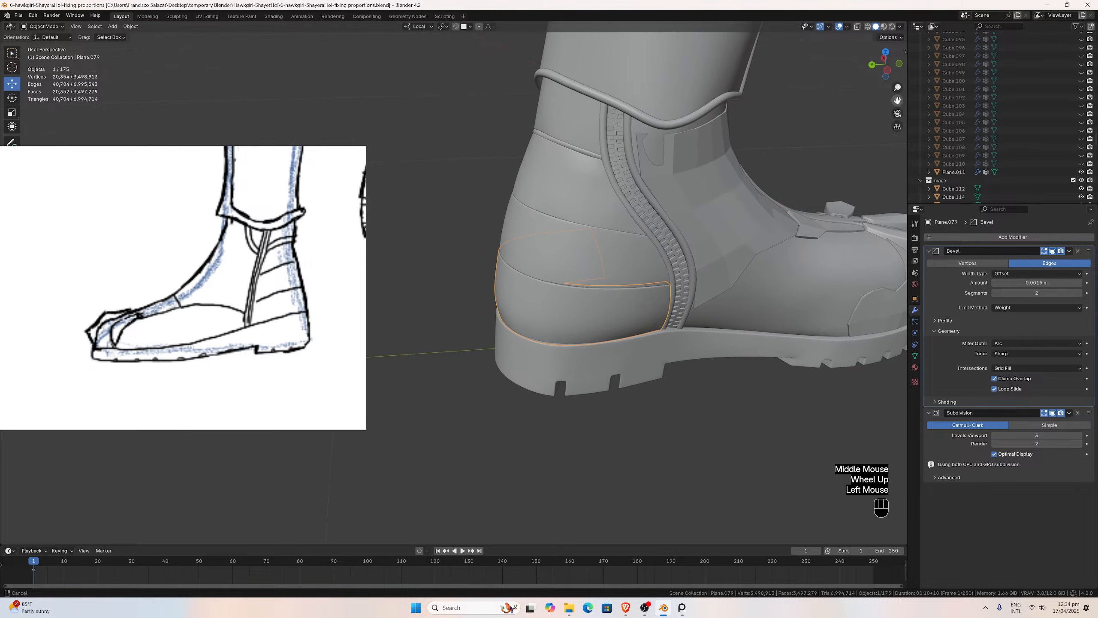
pyautogui.moveTo(827, 139); pyautogui.dragTo(818, 143, button='middle')
pyautogui.hotkey('ctrl', 's')
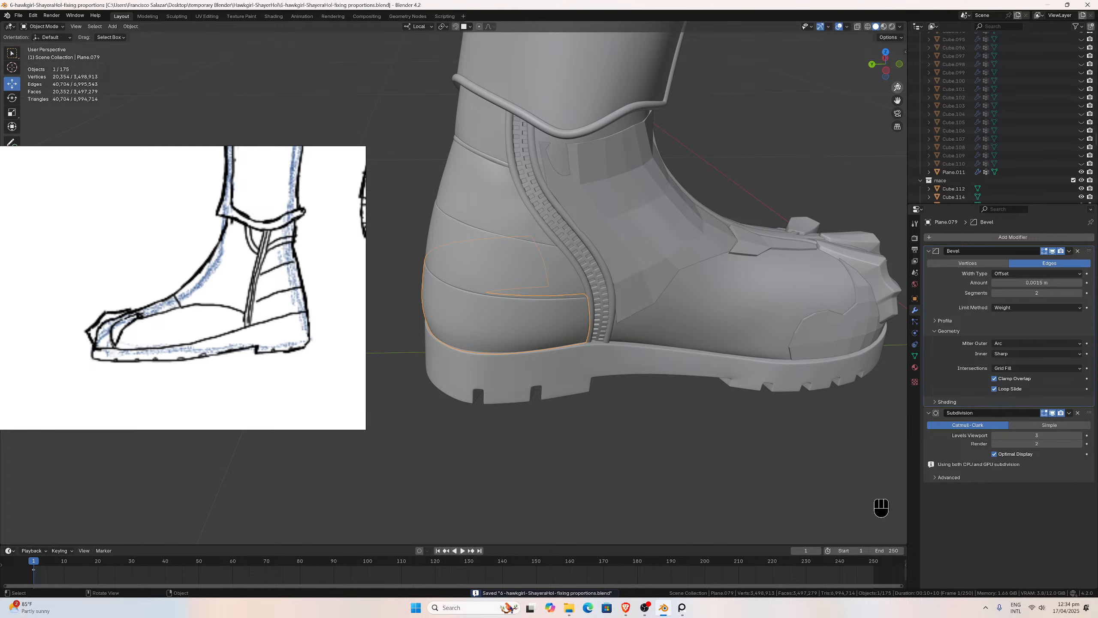
# Align the boot and the side-view sketch next to each other for comparison and save the reference board.
pyautogui.moveTo(897, 87); pyautogui.dragTo(908, 102)
pyautogui.moveTo(265, 267); pyautogui.dragTo(296, 266, button='right')
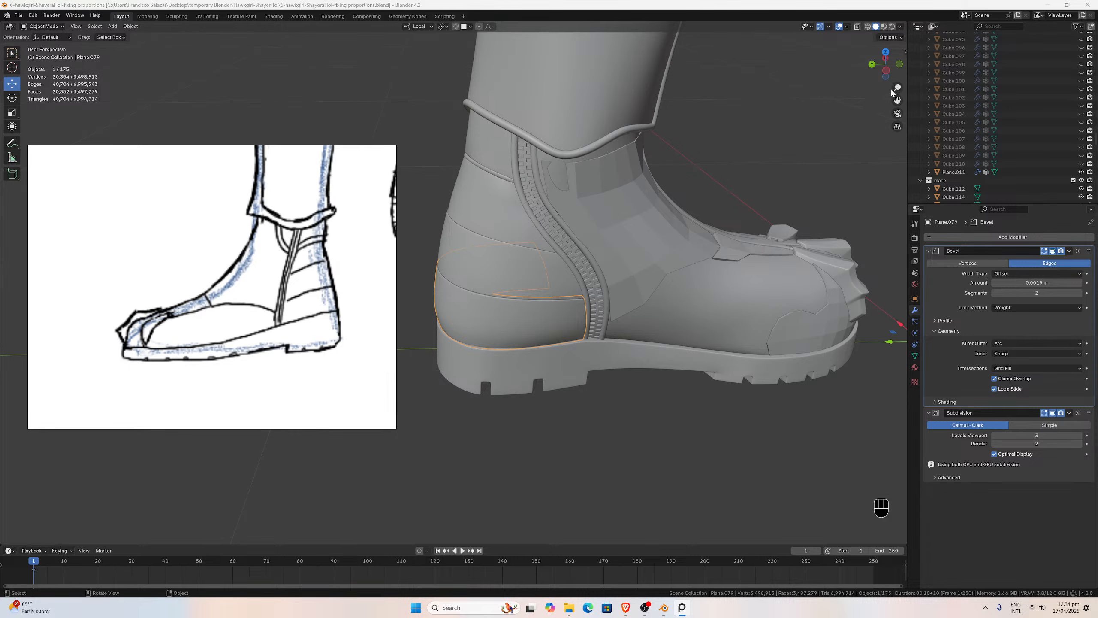
pyautogui.moveTo(897, 100); pyautogui.dragTo(914, 117)
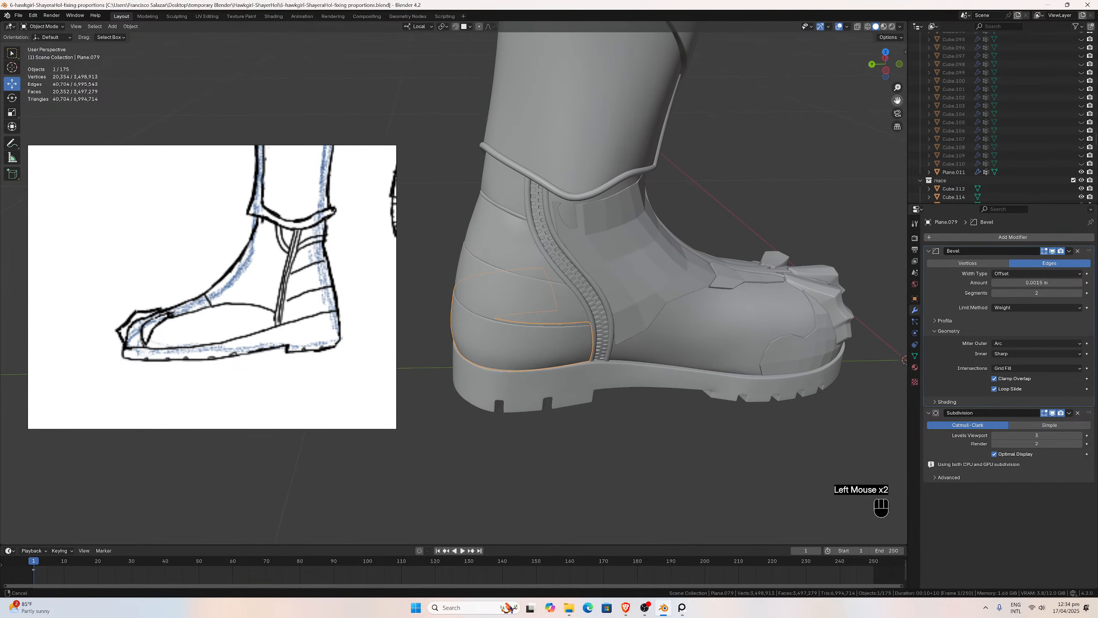
pyautogui.moveTo(296, 269); pyautogui.dragTo(300, 269, button='right')
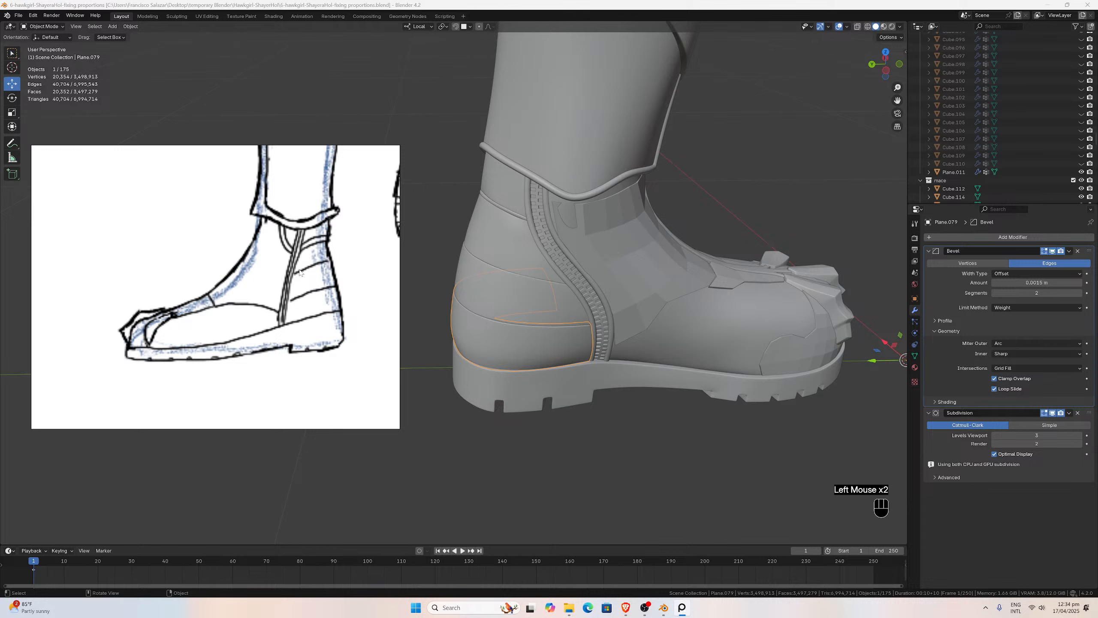
pyautogui.hotkey('ctrl', 's')
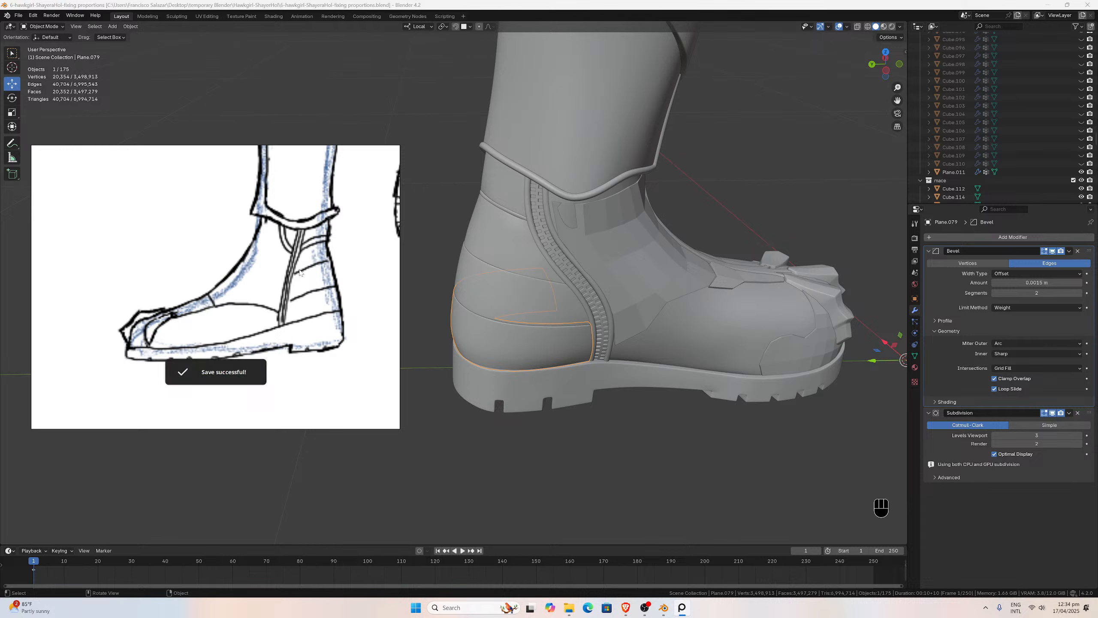
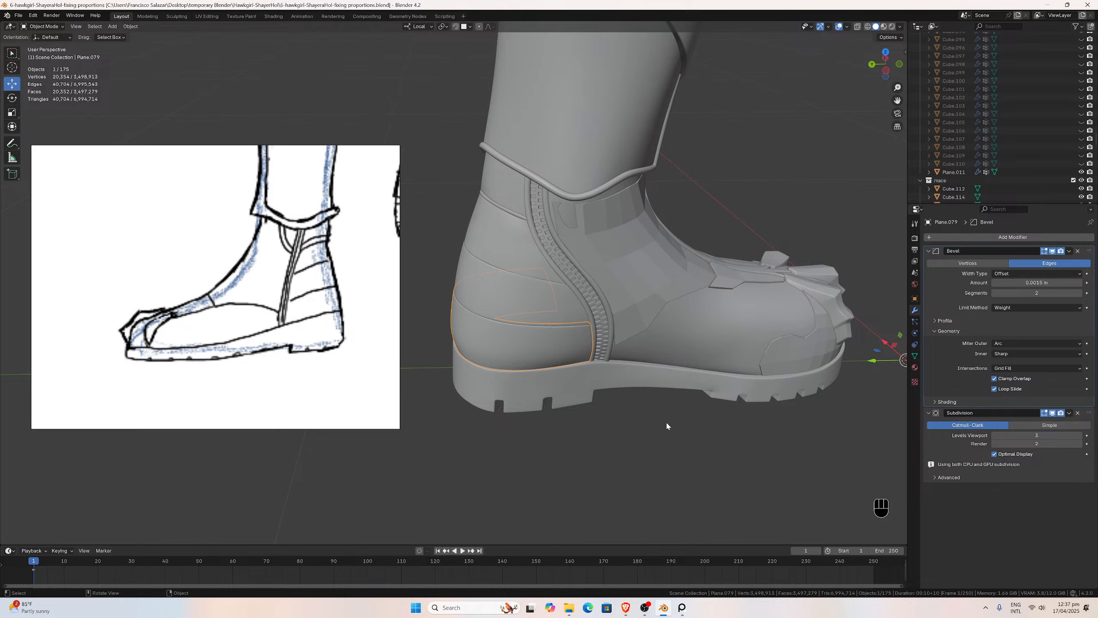
# Save the Hawkgirl model and its reference board, and close both files.
pyautogui.hotkey('ctrl', 's')
pyautogui.hotkey('ctrl', 's')
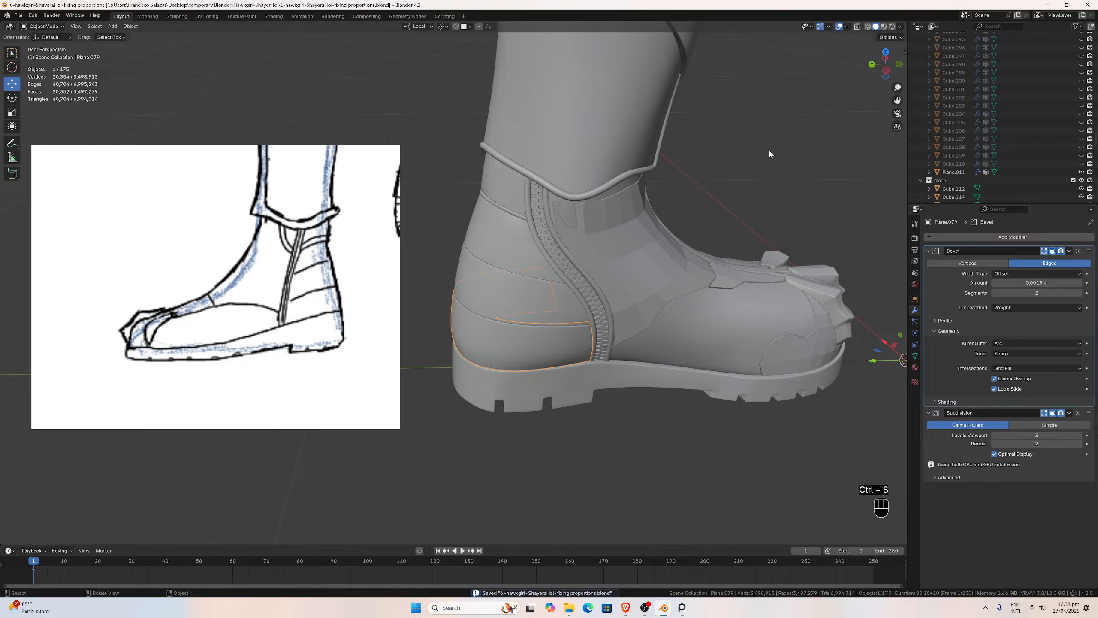
pyautogui.hotkey('ctrl', 's')
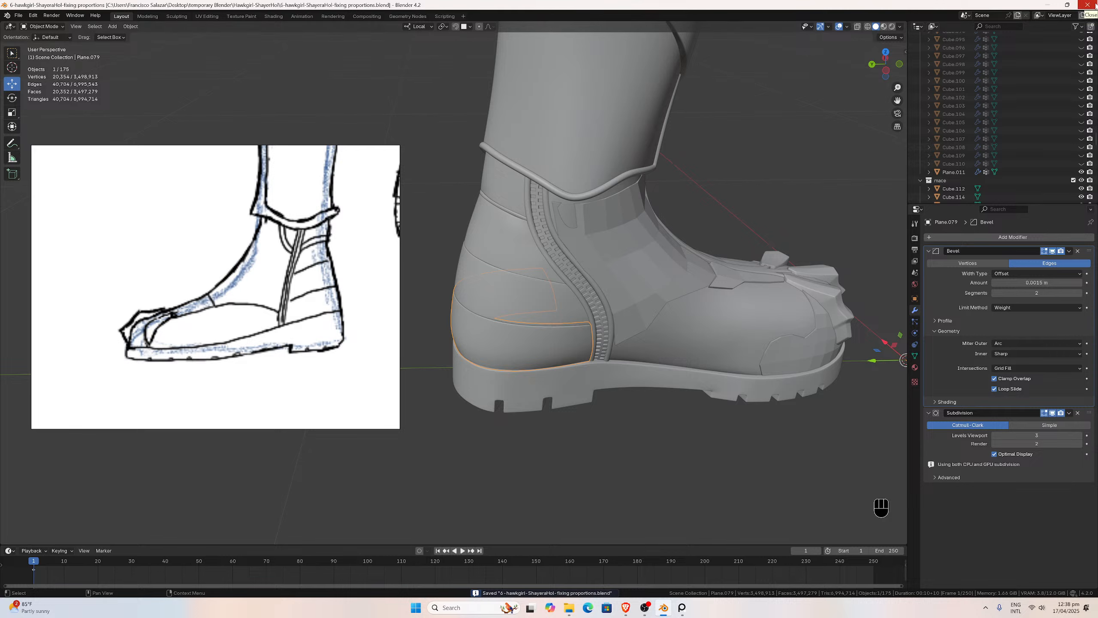
pyautogui.click(293, 154)
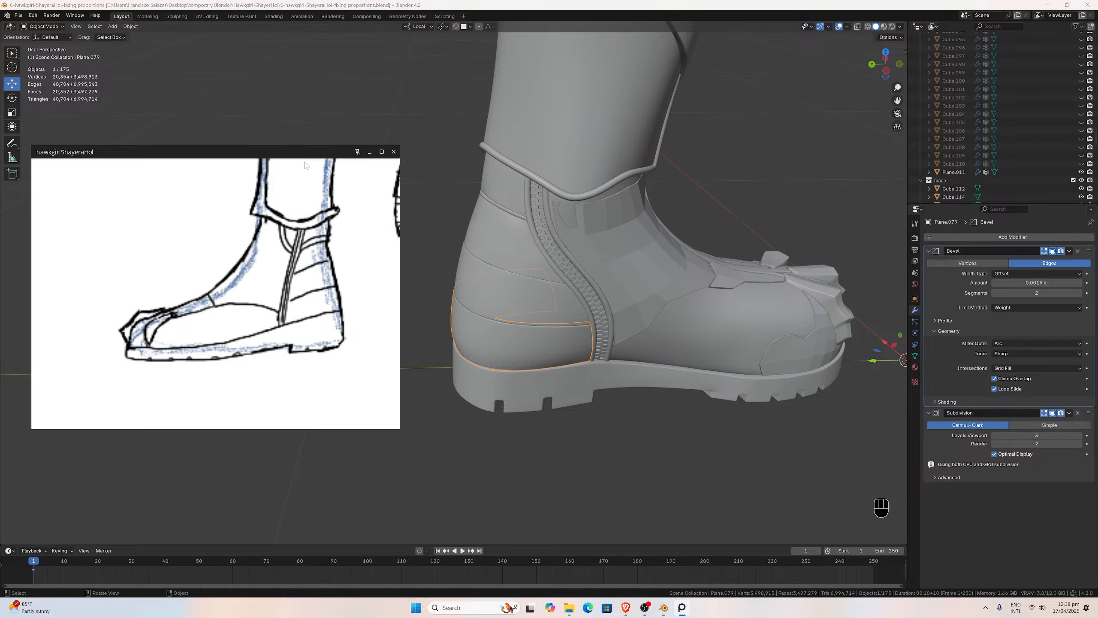
pyautogui.hotkey('ctrl', 's')
pyautogui.click(395, 153)
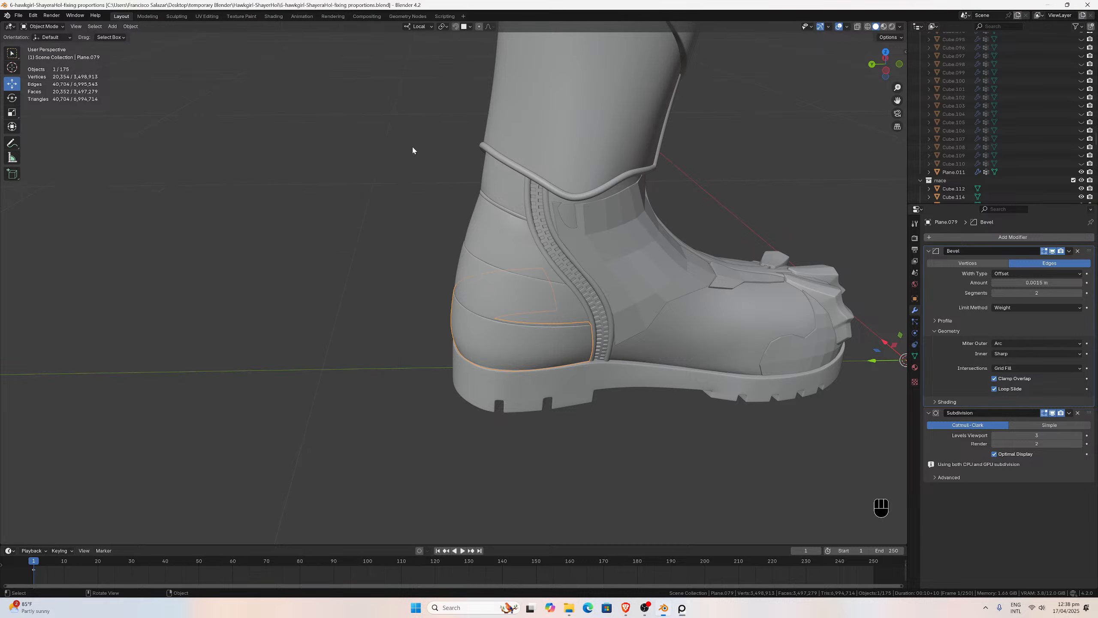
pyautogui.click(1088, 5)
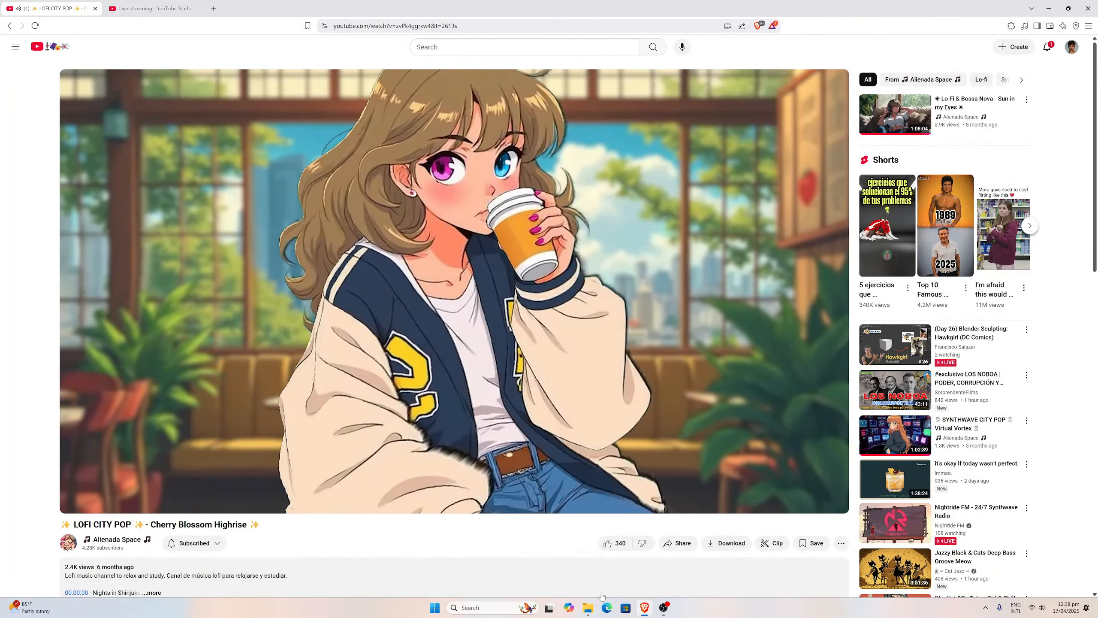
# Open 1-grumman_f14_tomcat-blocking.blend from the Grumman_F-14_Tomcat folder inside temporary Blender.
pyautogui.click(588, 607)
pyautogui.click(445, 325)
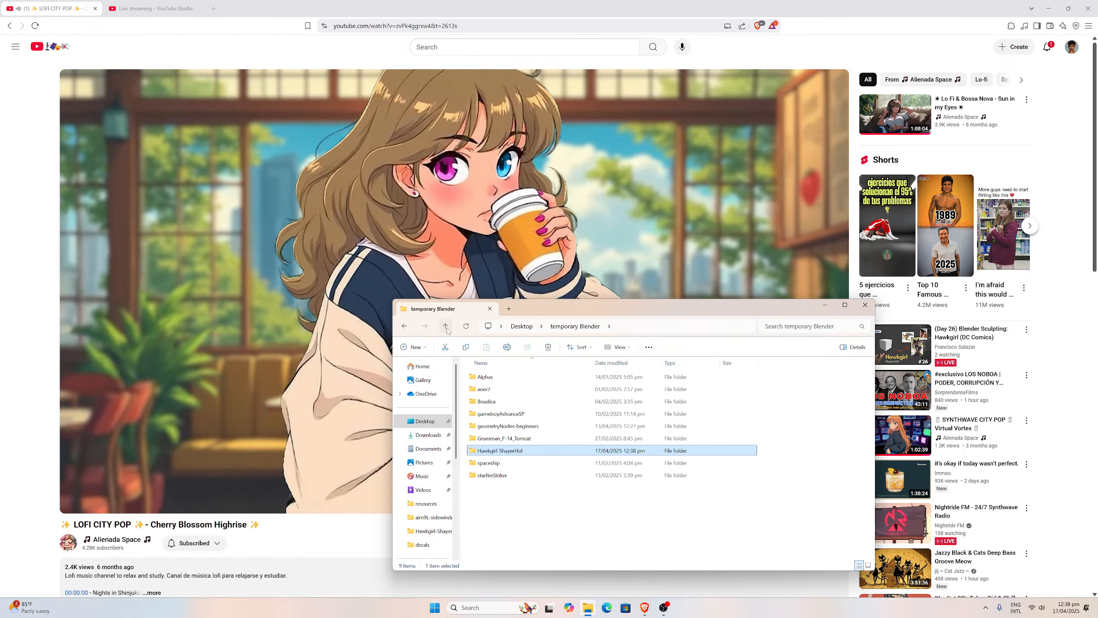
pyautogui.doubleClick(498, 439)
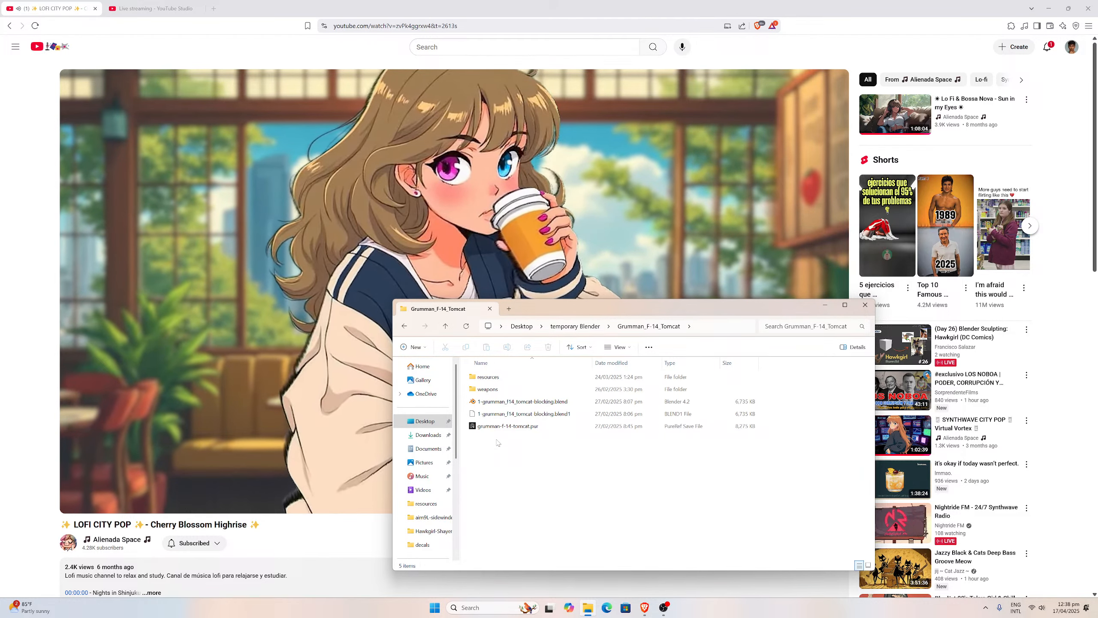
pyautogui.doubleClick(508, 402)
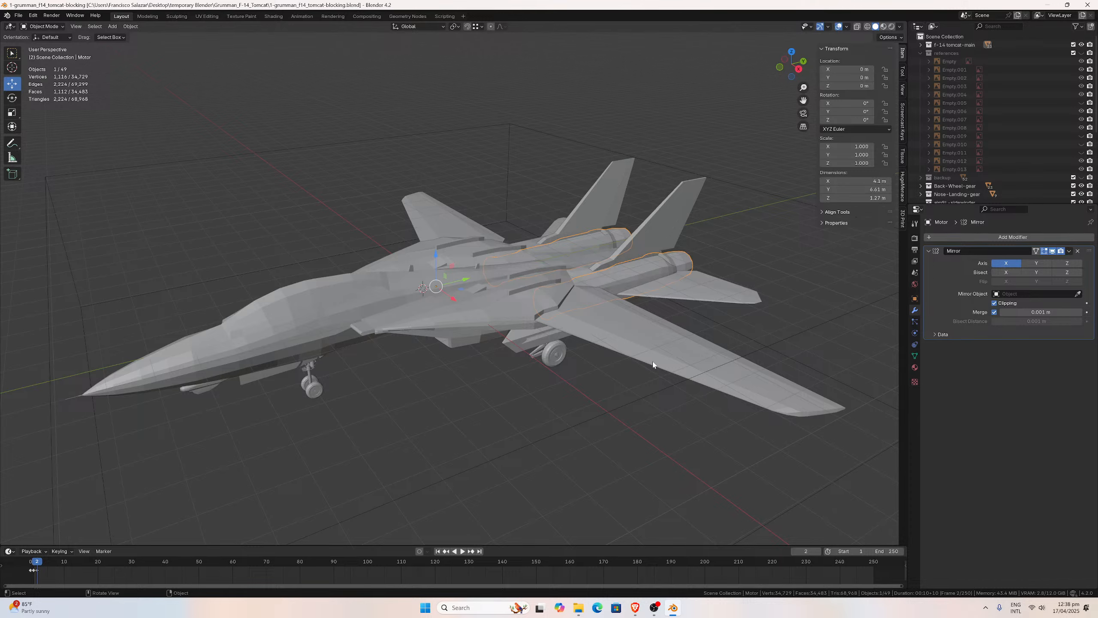
# Select the aircraft's main-structure and examine the fuselage underside around the rear landing gear.
pyautogui.moveTo(694, 388); pyautogui.dragTo(484, 338, button='middle')
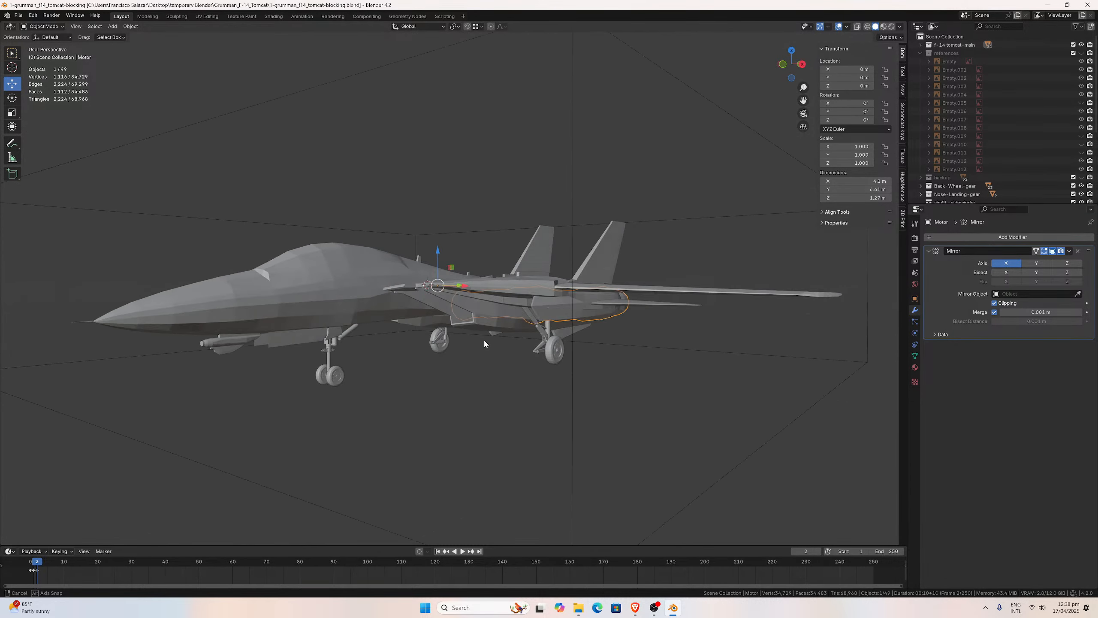
pyautogui.scroll(5, 479, 343)
pyautogui.click(520, 354)
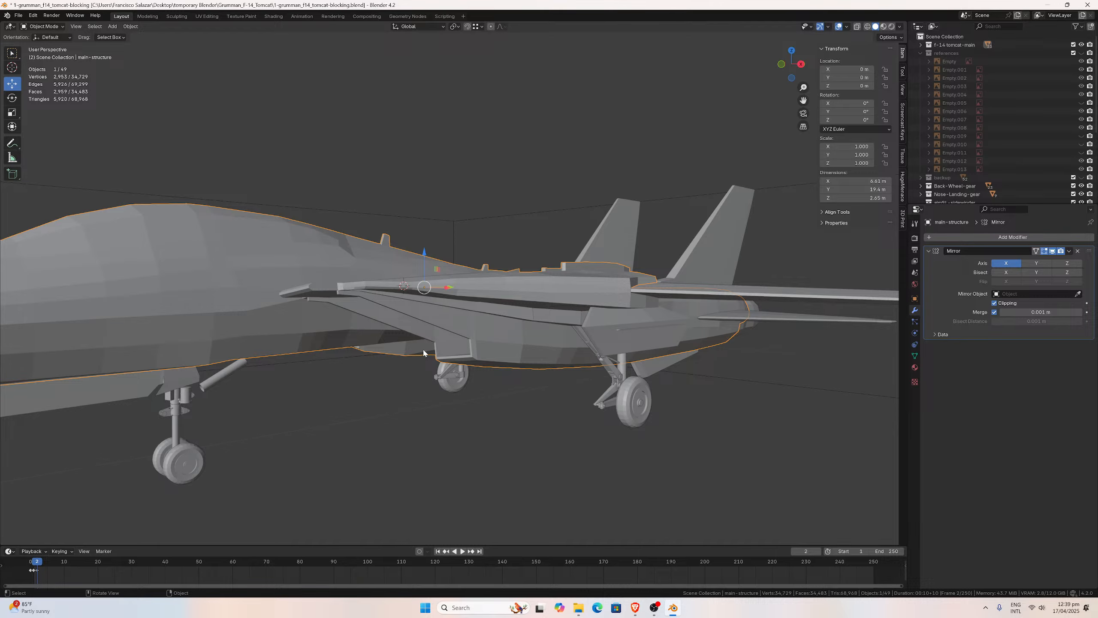
pyautogui.moveTo(611, 406); pyautogui.dragTo(538, 371, button='middle')
pyautogui.scroll(2, 538, 370)
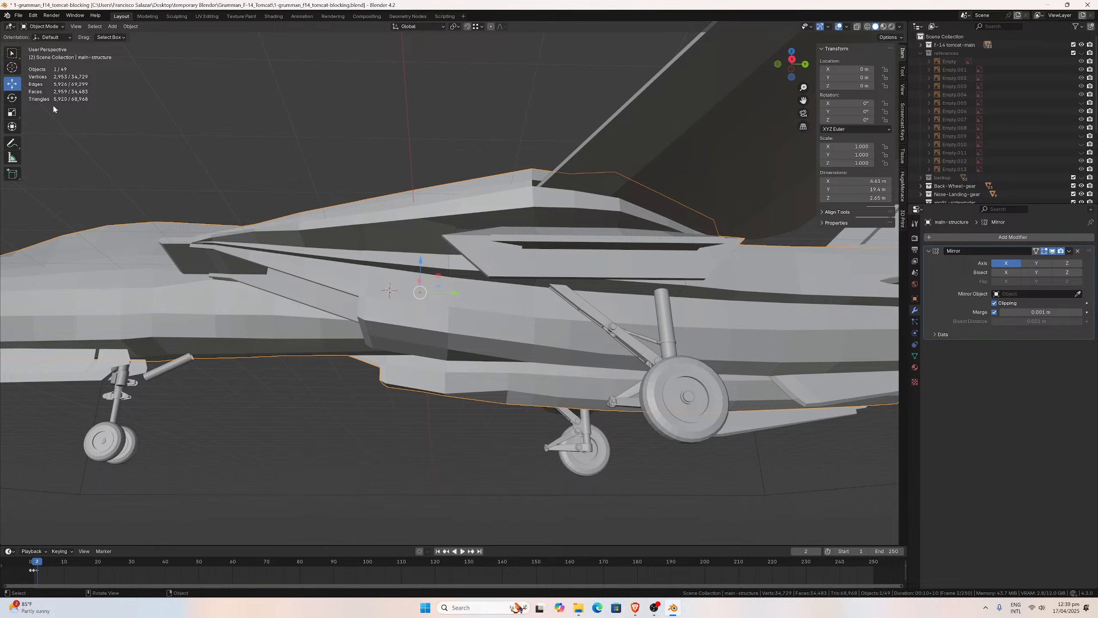
pyautogui.moveTo(505, 263); pyautogui.dragTo(629, 245, button='middle')
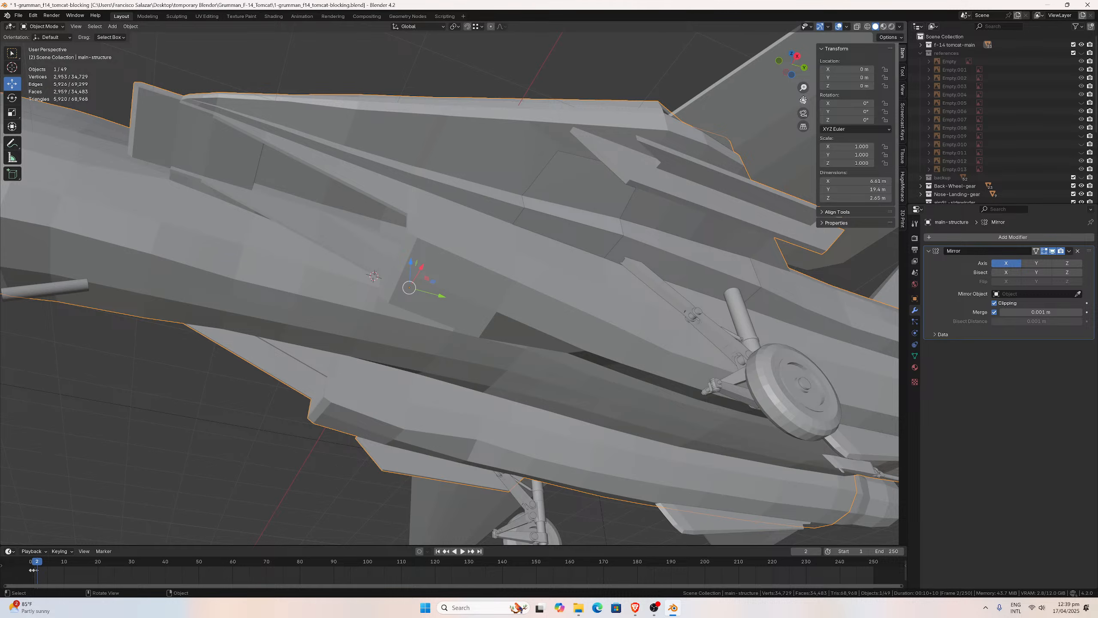
pyautogui.moveTo(803, 101); pyautogui.dragTo(586, 41)
pyautogui.scroll(2, 550, 332)
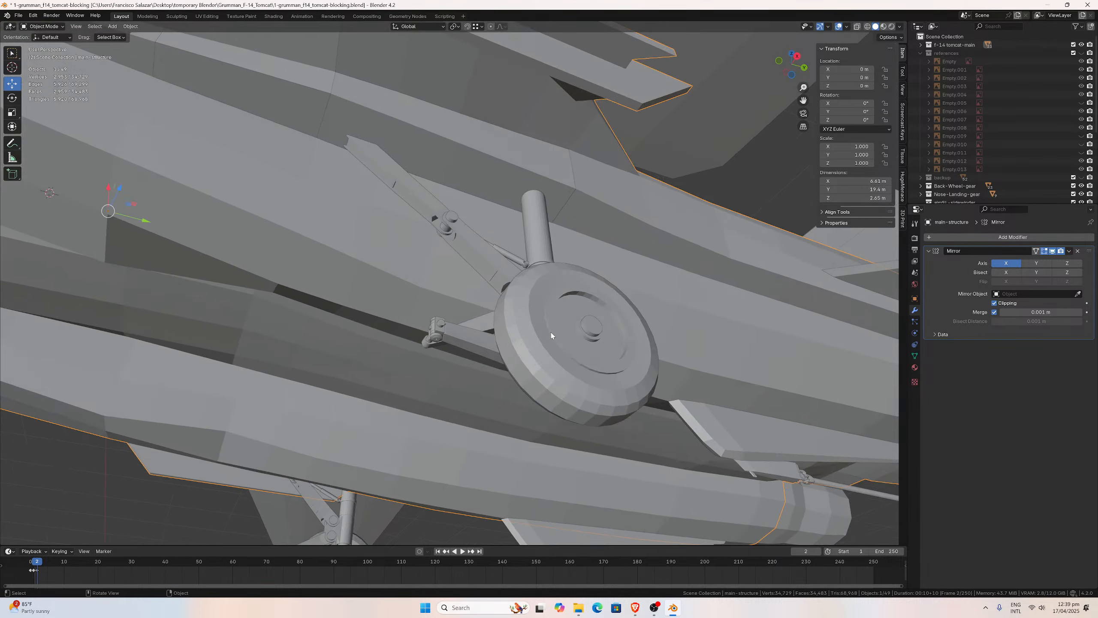
# Examine the engine intake and the fan inside it from the front of the aircraft.
pyautogui.scroll(-1, 551, 333)
pyautogui.moveTo(551, 333); pyautogui.dragTo(577, 357, button='middle')
pyautogui.scroll(-2, 571, 366)
pyautogui.scroll(2, 426, 305)
pyautogui.scroll(-2, 520, 344)
pyautogui.scroll(-3, 528, 350)
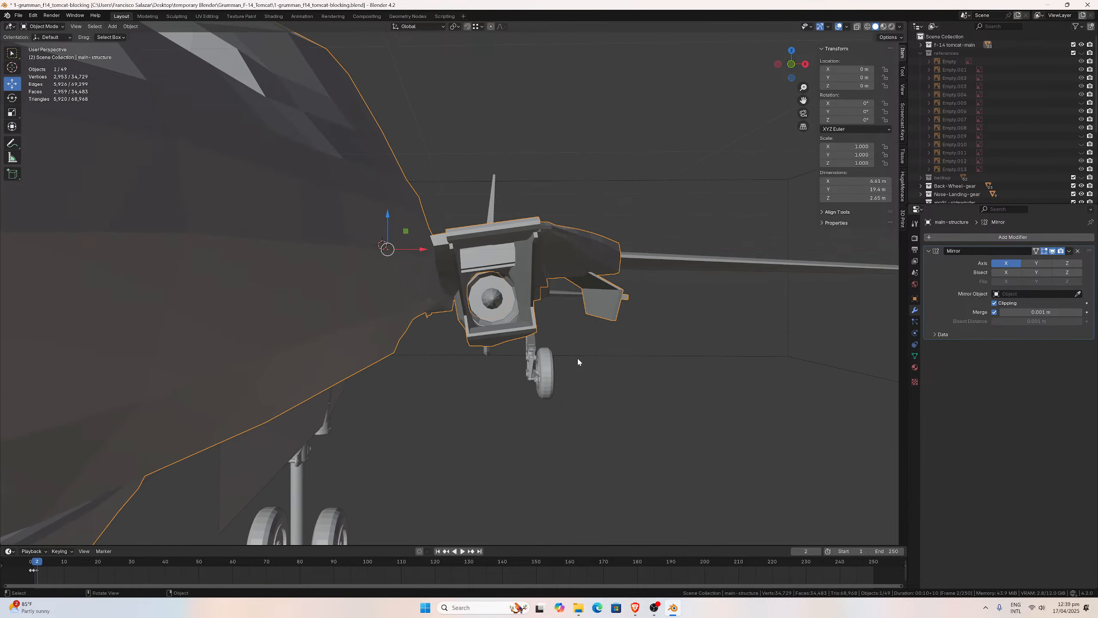
pyautogui.scroll(6, 527, 347)
pyautogui.scroll(-4, 527, 346)
pyautogui.moveTo(515, 335); pyautogui.dragTo(523, 337, button='middle')
pyautogui.scroll(-1, 527, 339)
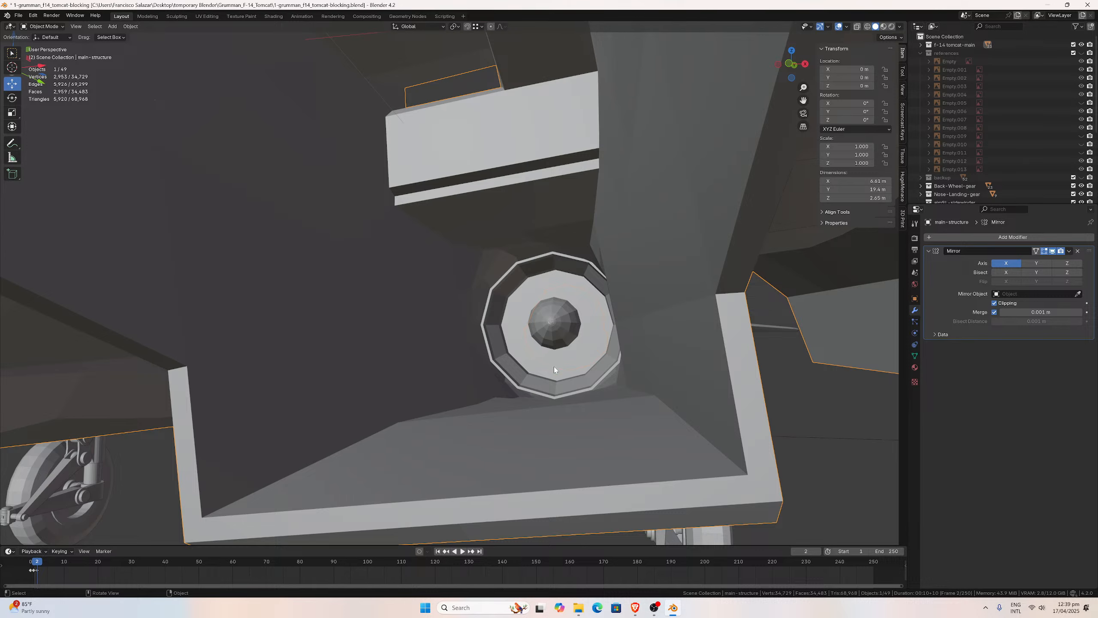
pyautogui.scroll(-1, 556, 368)
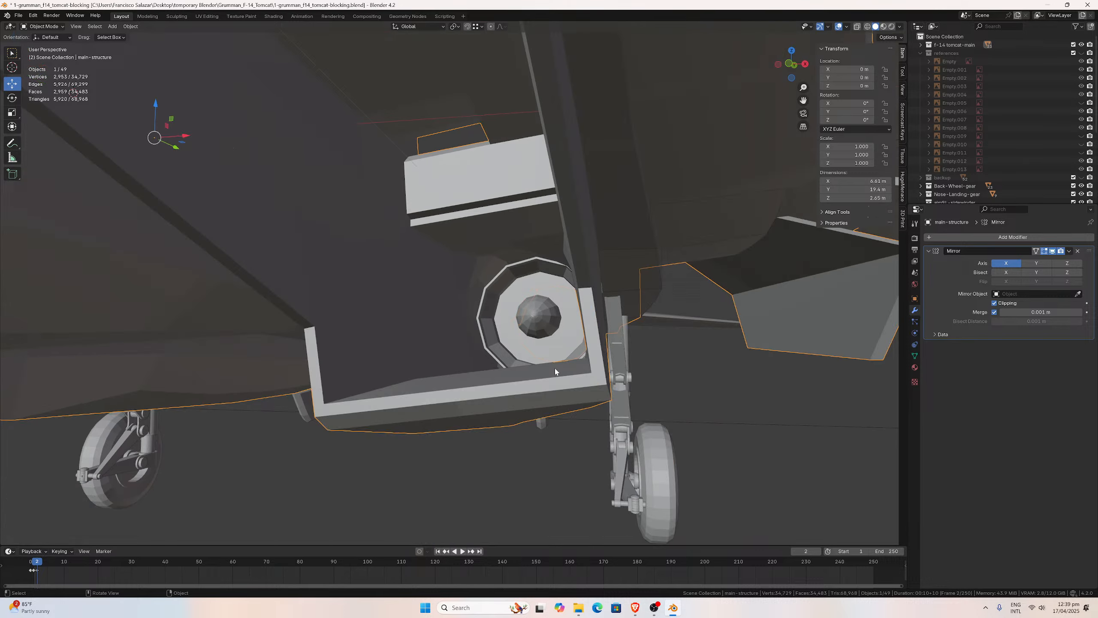
pyautogui.moveTo(556, 369); pyautogui.dragTo(511, 377, button='middle')
pyautogui.scroll(-10, 559, 346)
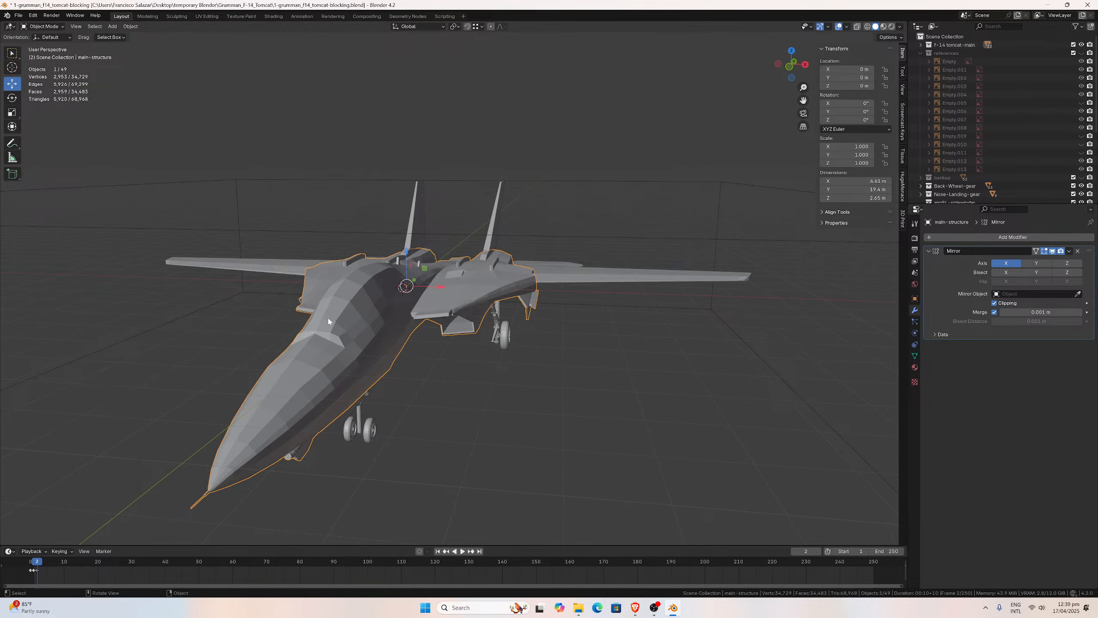
# Review the jet from above and below, then select rear landing gear arm arm3BW and inspect its joints.
pyautogui.moveTo(328, 321); pyautogui.dragTo(344, 347, button='middle')
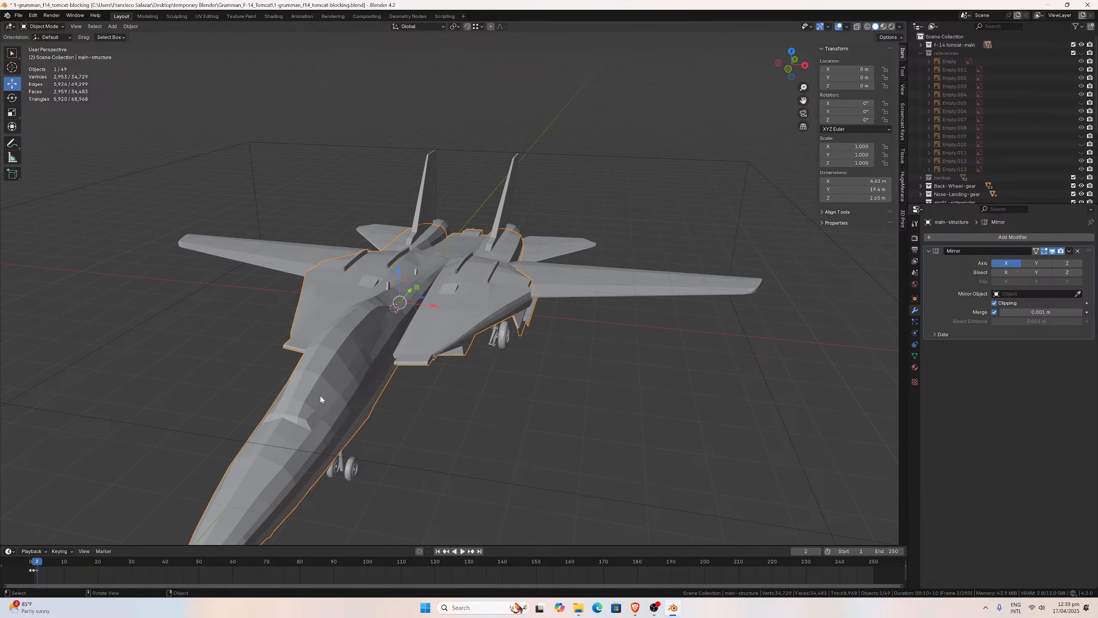
pyautogui.moveTo(329, 368); pyautogui.dragTo(333, 262, button='middle')
pyautogui.click(305, 275)
pyautogui.scroll(3, 468, 287)
pyautogui.moveTo(486, 346); pyautogui.dragTo(512, 349, button='middle')
pyautogui.scroll(1, 493, 344)
pyautogui.scroll(1, 518, 353)
pyautogui.click(549, 383)
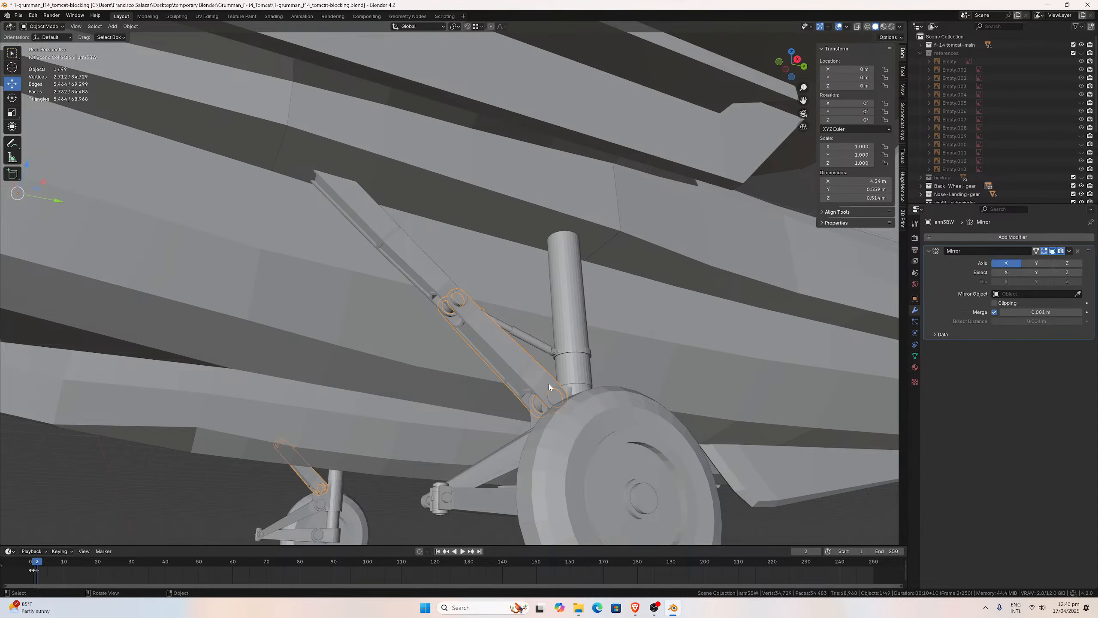
pyautogui.scroll(-4, 549, 382)
pyautogui.moveTo(545, 381); pyautogui.dragTo(497, 364, button='middle')
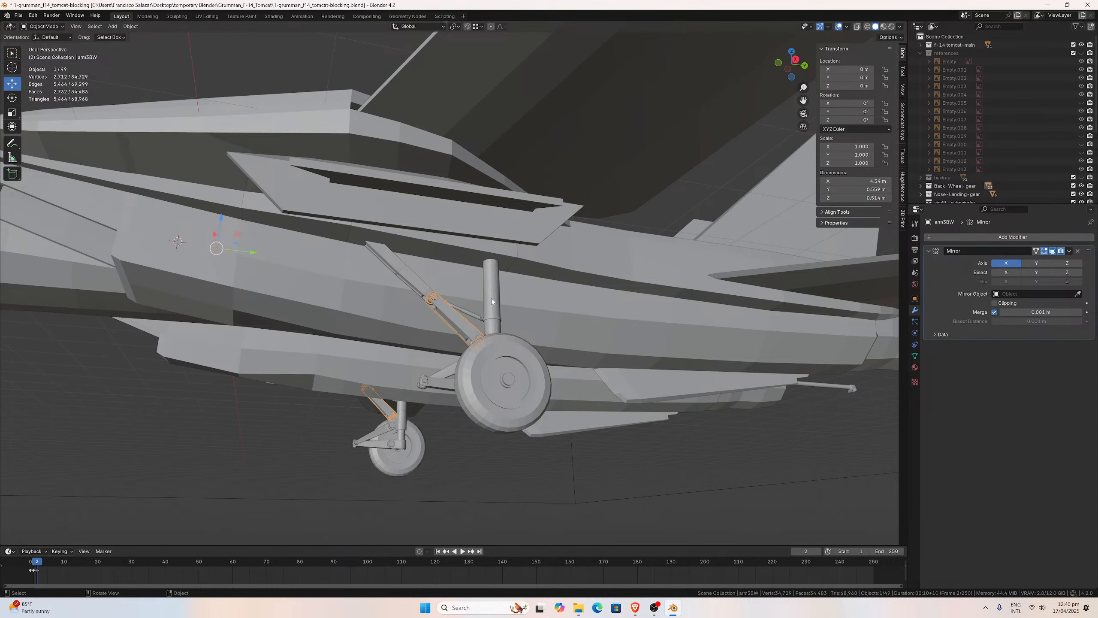
# Hide the rear wheel bay piece aperture1BW to look at the strut's upper end, and reveal the piece again.
pyautogui.moveTo(455, 257); pyautogui.dragTo(518, 235, button='middle')
pyautogui.click(500, 200)
pyautogui.press('h')
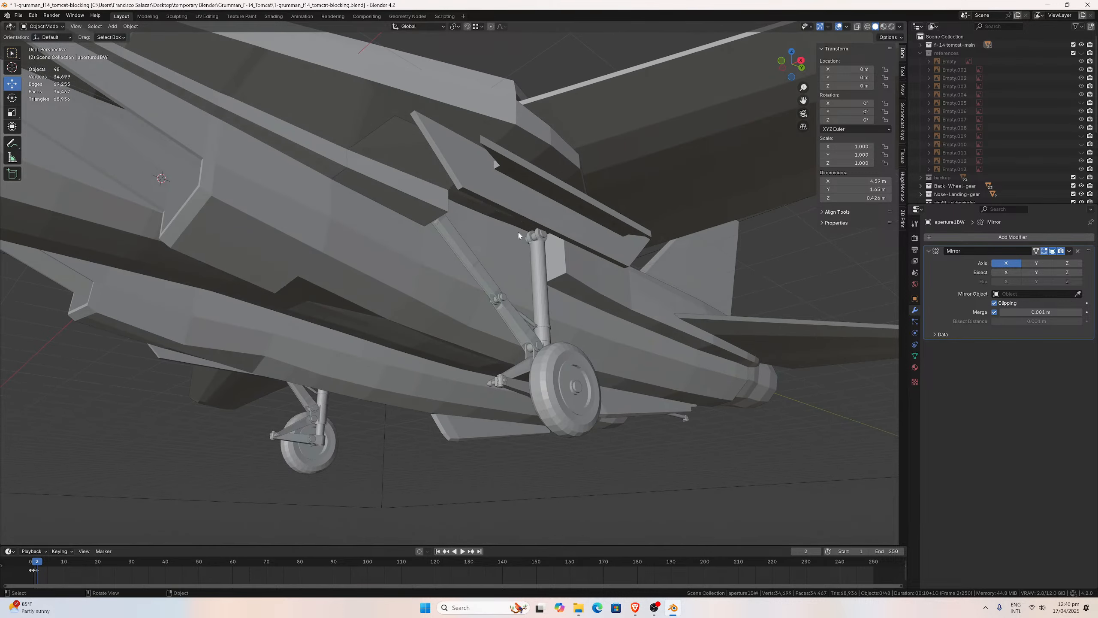
pyautogui.hotkey('alt', 'h')
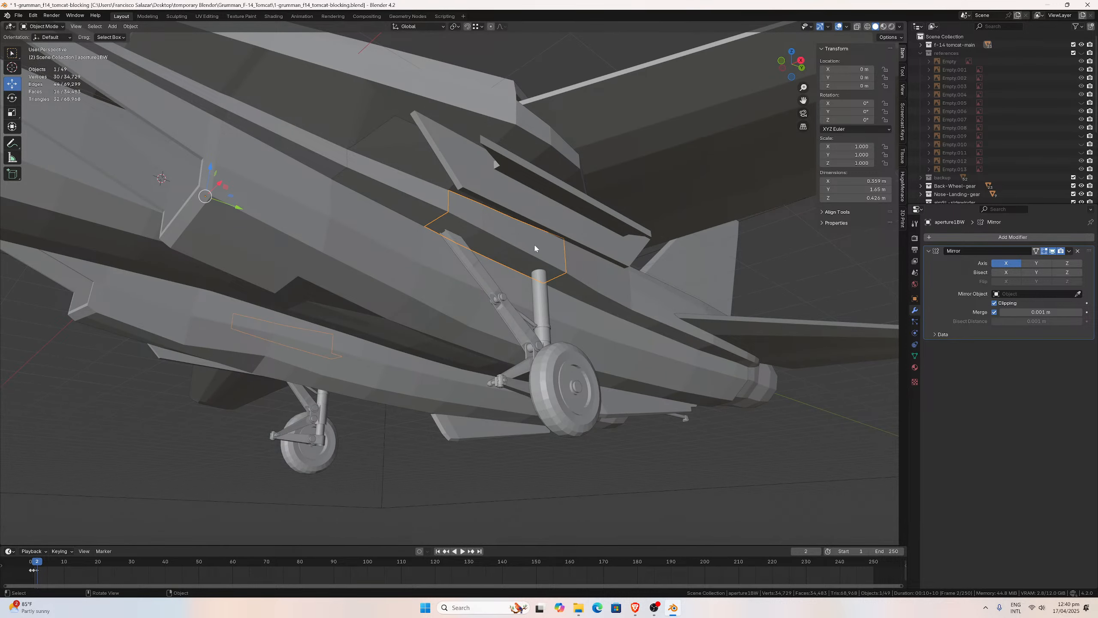
pyautogui.moveTo(516, 285); pyautogui.dragTo(518, 327, button='middle')
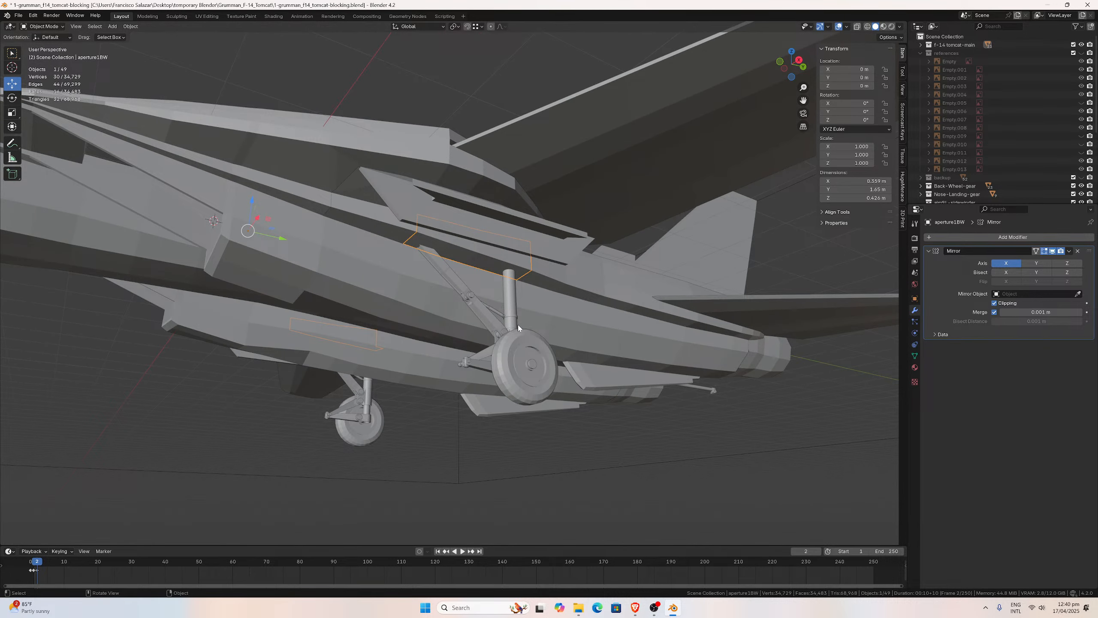
# Select main-structure again and check how the rear landing gear meets the fuselage from below.
pyautogui.click(345, 349)
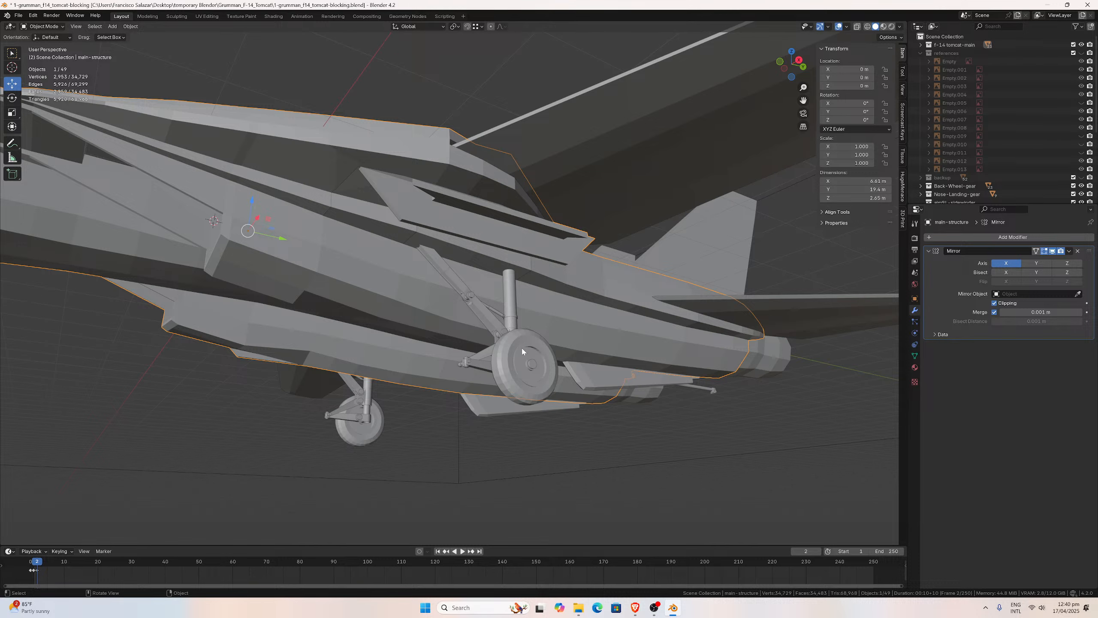
pyautogui.scroll(2, 526, 352)
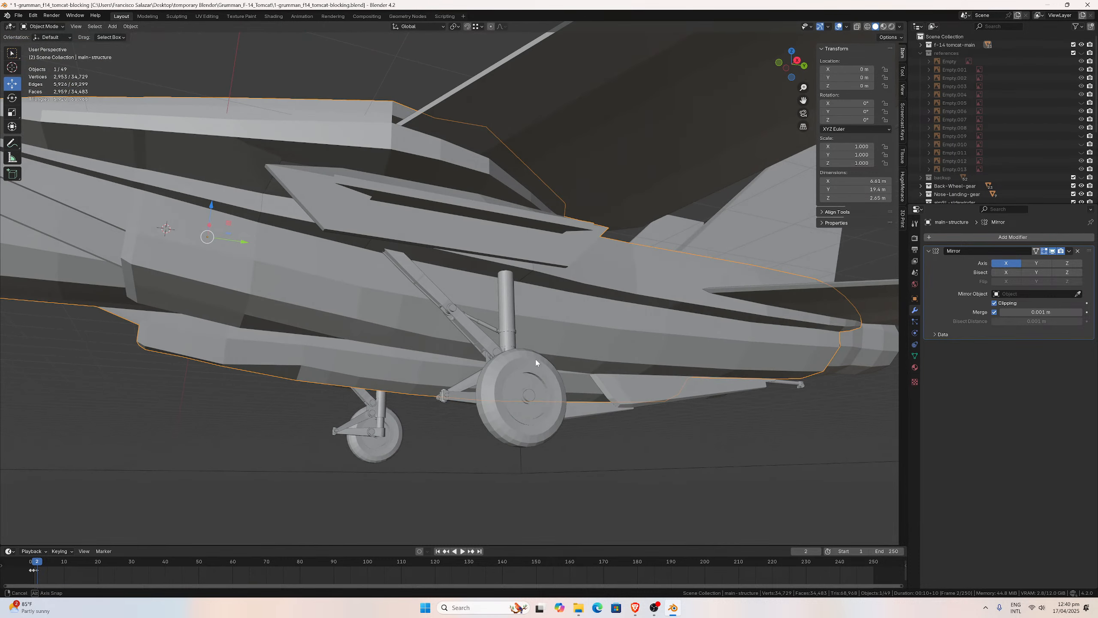
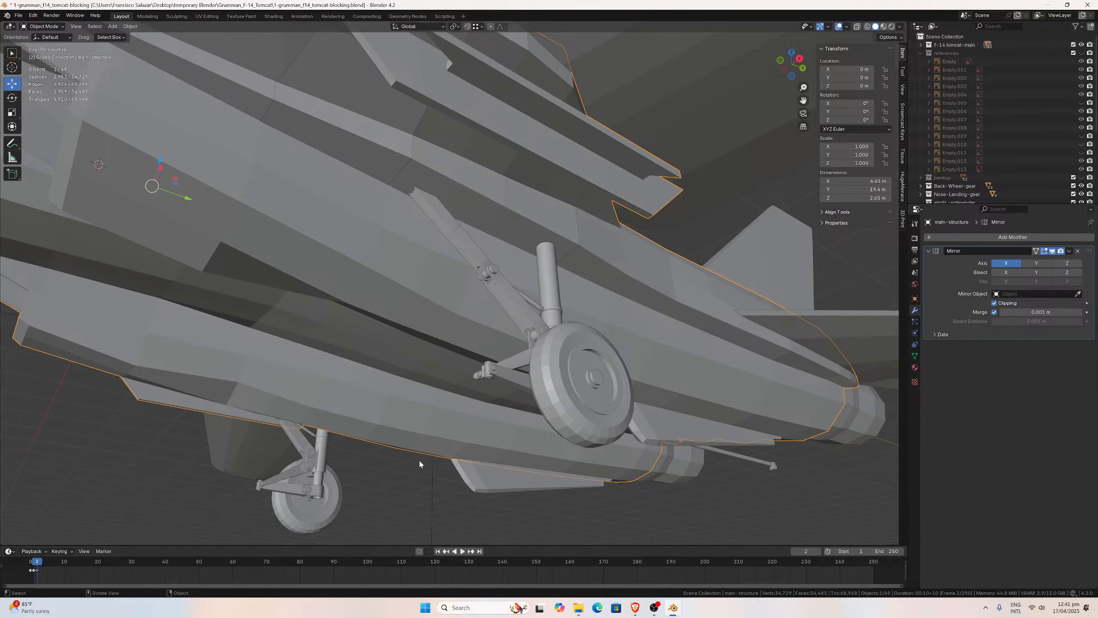
pyautogui.moveTo(429, 472); pyautogui.dragTo(500, 341, button='middle')
pyautogui.scroll(-2, 540, 346)
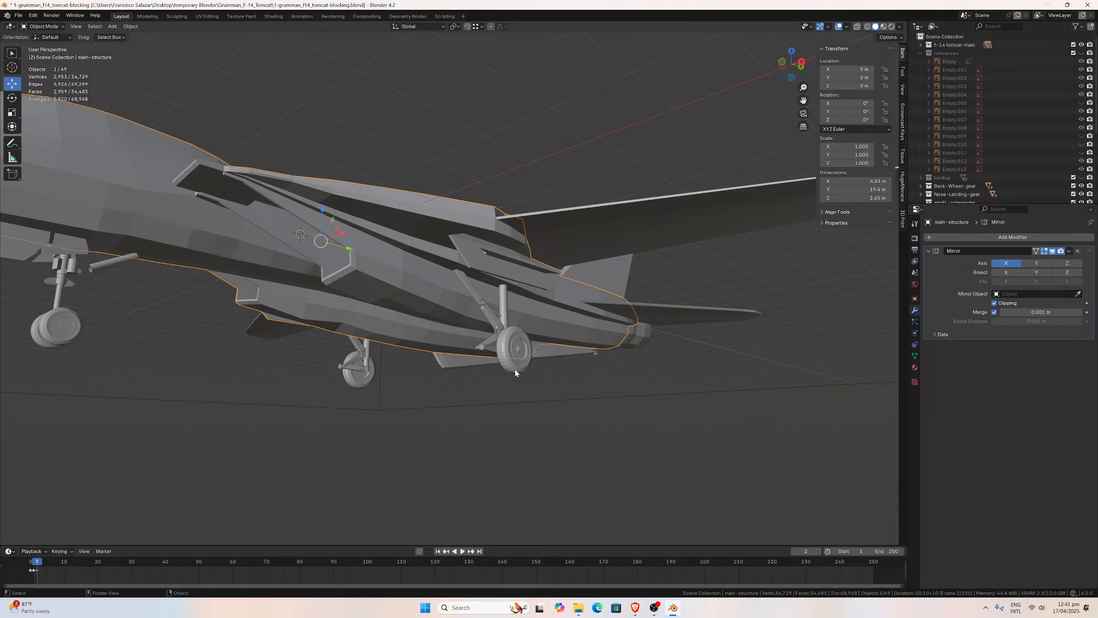
# Select landing gear arm arm3BW and inspect its hinge joints and strut connection up close.
pyautogui.scroll(6, 515, 372)
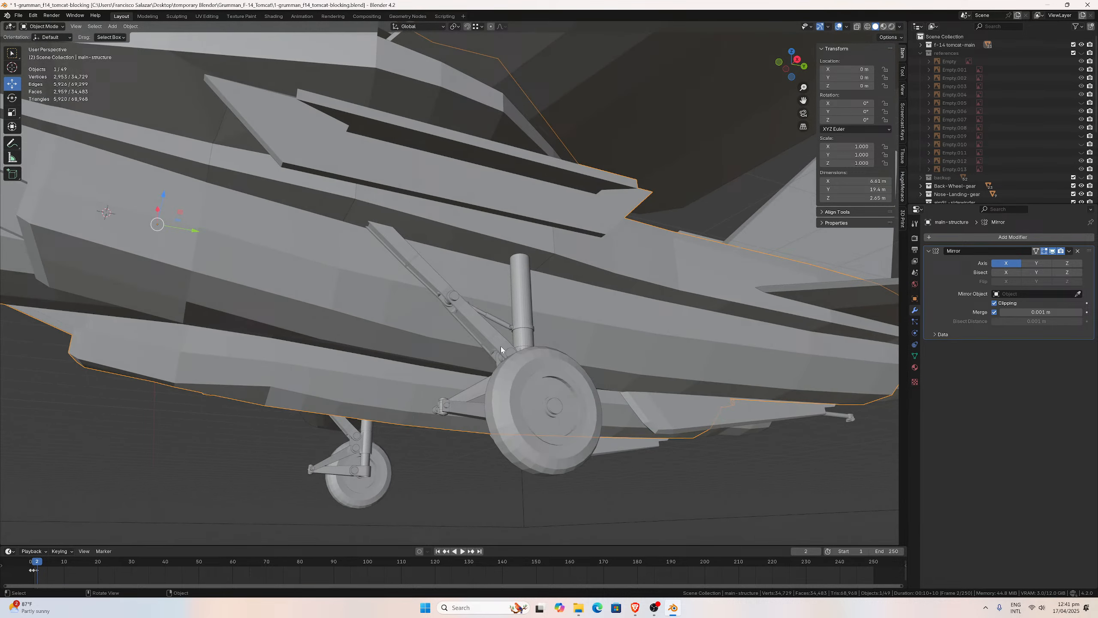
pyautogui.click(505, 350)
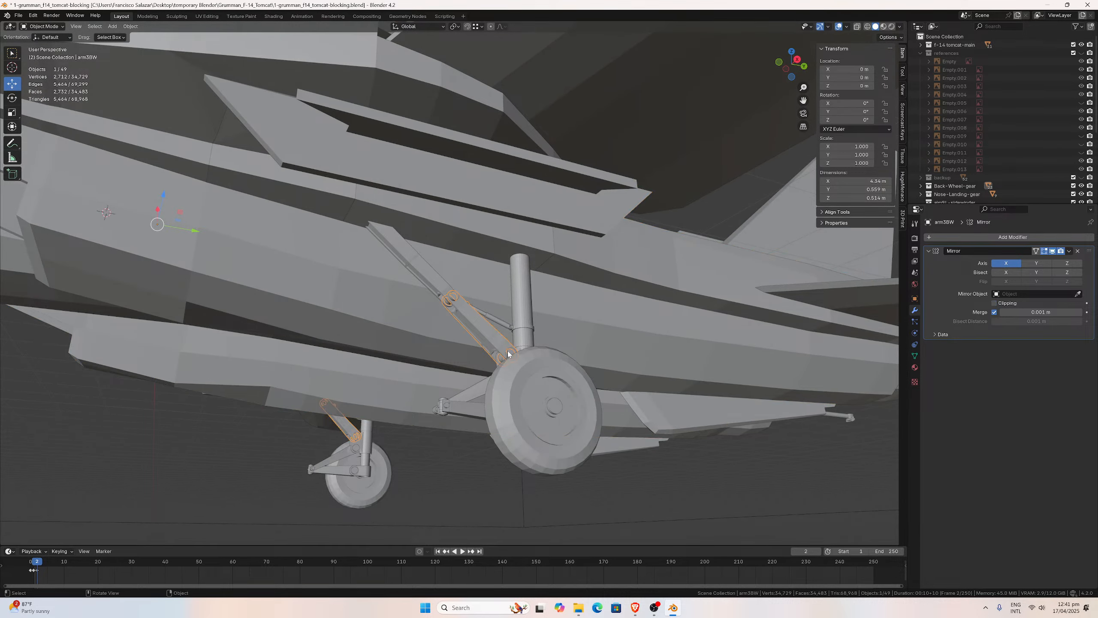
pyautogui.moveTo(523, 371); pyautogui.dragTo(566, 405, button='middle')
pyautogui.scroll(3, 566, 406)
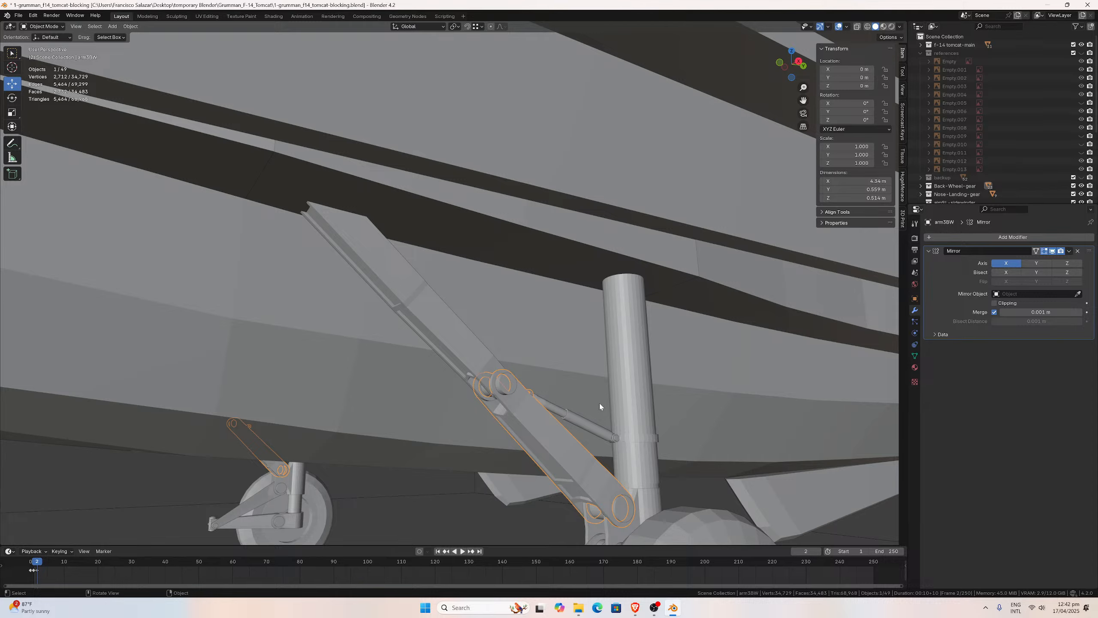
# Select landing gear arm arm2BW and review the whole jet from the side and front.
pyautogui.scroll(-4, 599, 404)
pyautogui.click(494, 422)
pyautogui.moveTo(495, 422); pyautogui.dragTo(546, 409, button='middle')
pyautogui.scroll(-5, 452, 310)
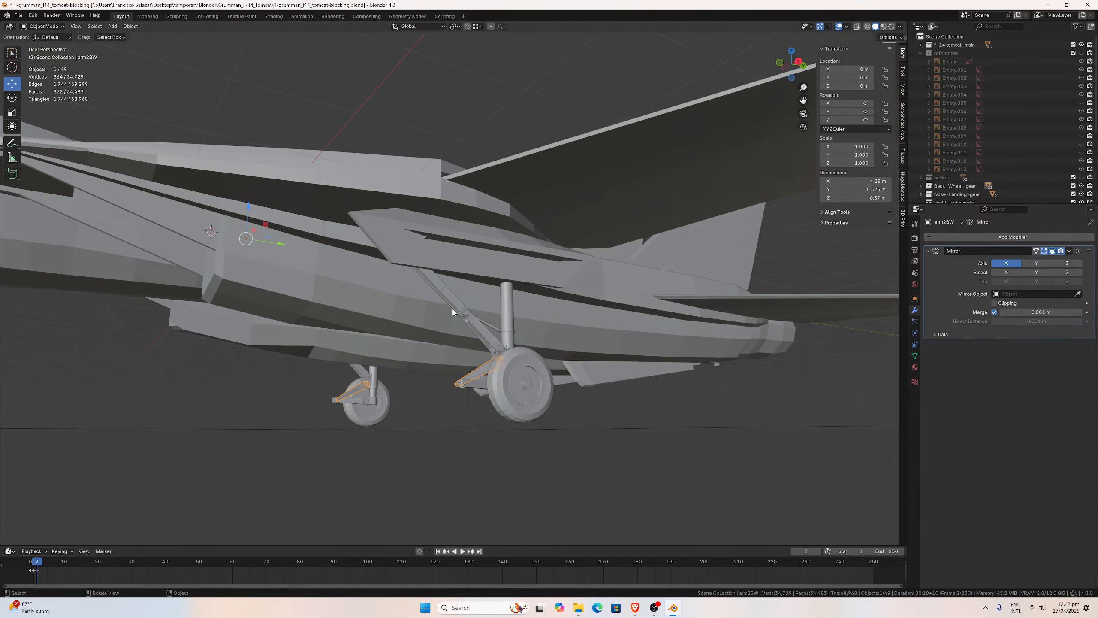
pyautogui.moveTo(450, 316); pyautogui.dragTo(668, 289, button='middle')
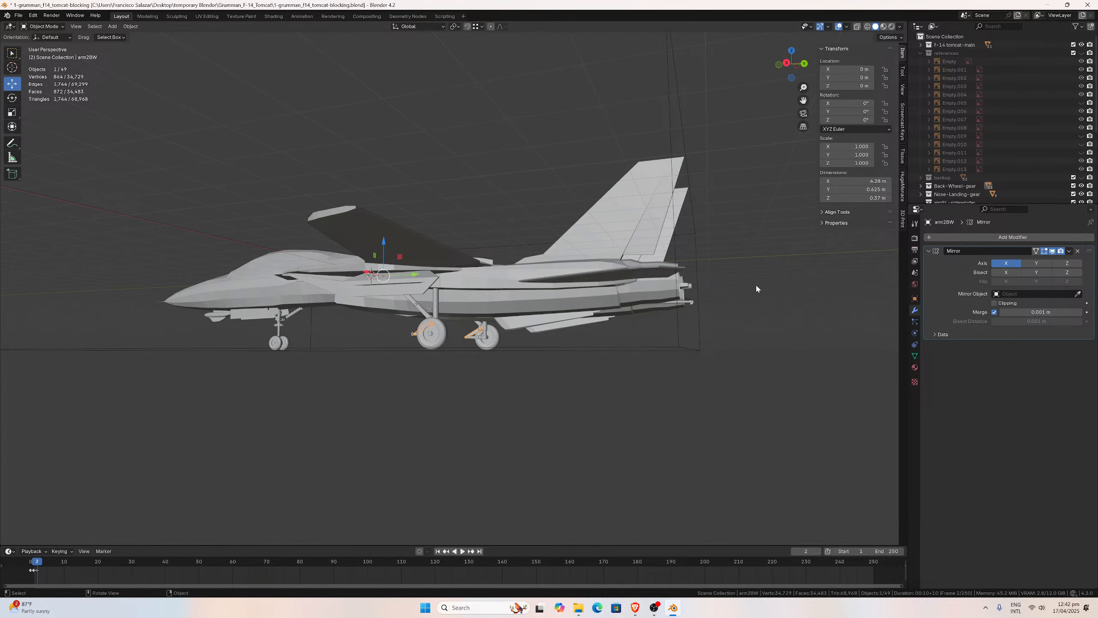
pyautogui.moveTo(757, 289); pyautogui.dragTo(290, 317, button='middle')
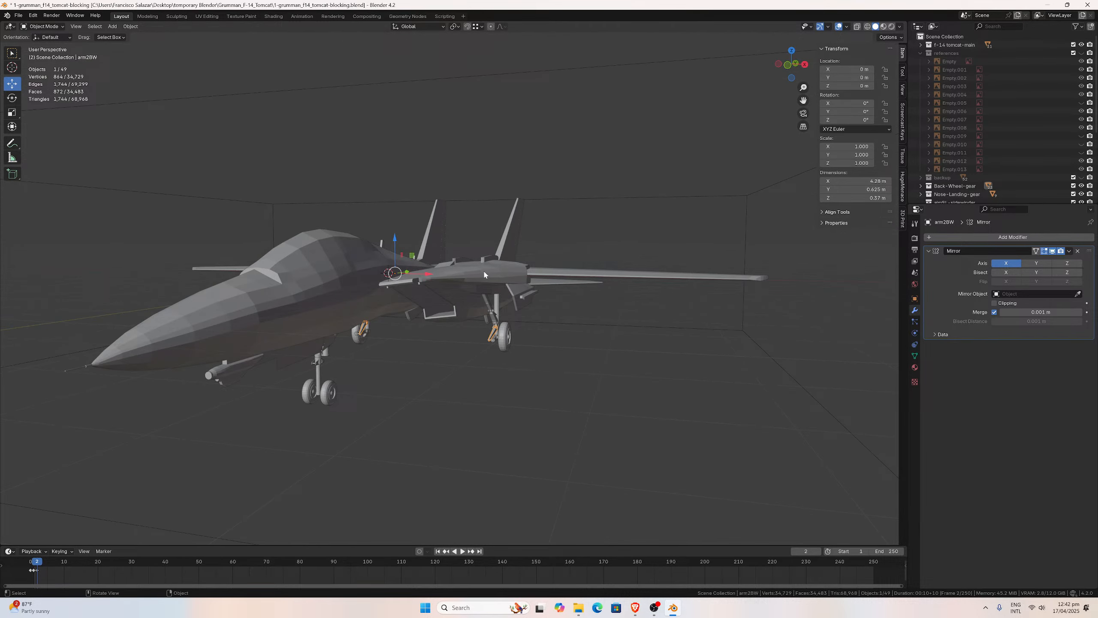
pyautogui.moveTo(484, 274); pyautogui.dragTo(346, 265, button='middle')
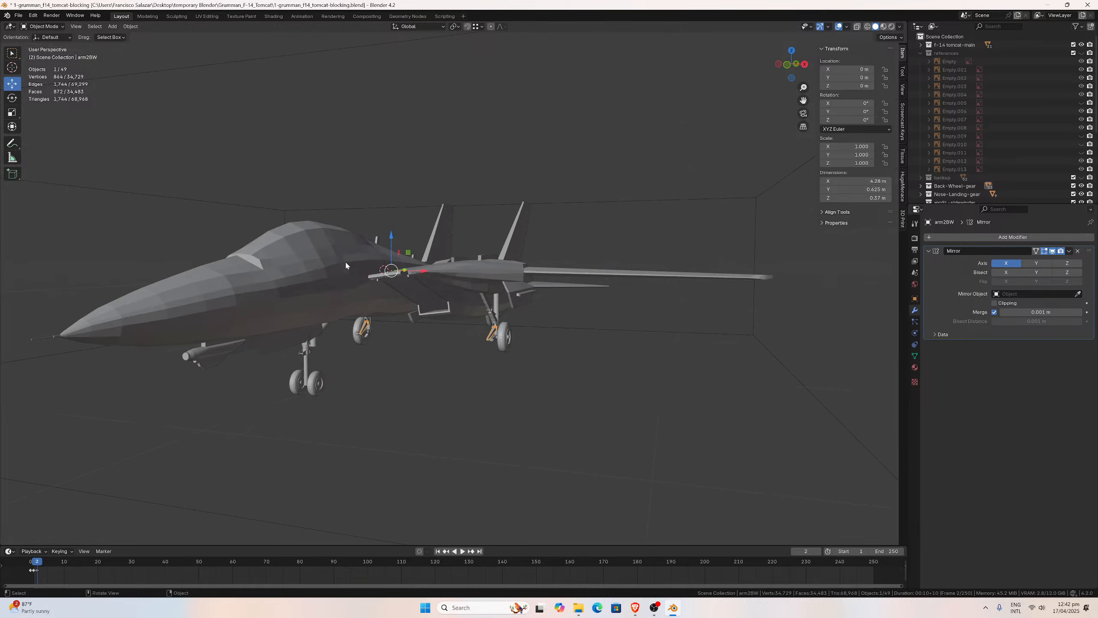
# Examine the wings, intakes and landing gear of the jet from low side and front angles.
pyautogui.moveTo(507, 313); pyautogui.dragTo(424, 325, button='middle')
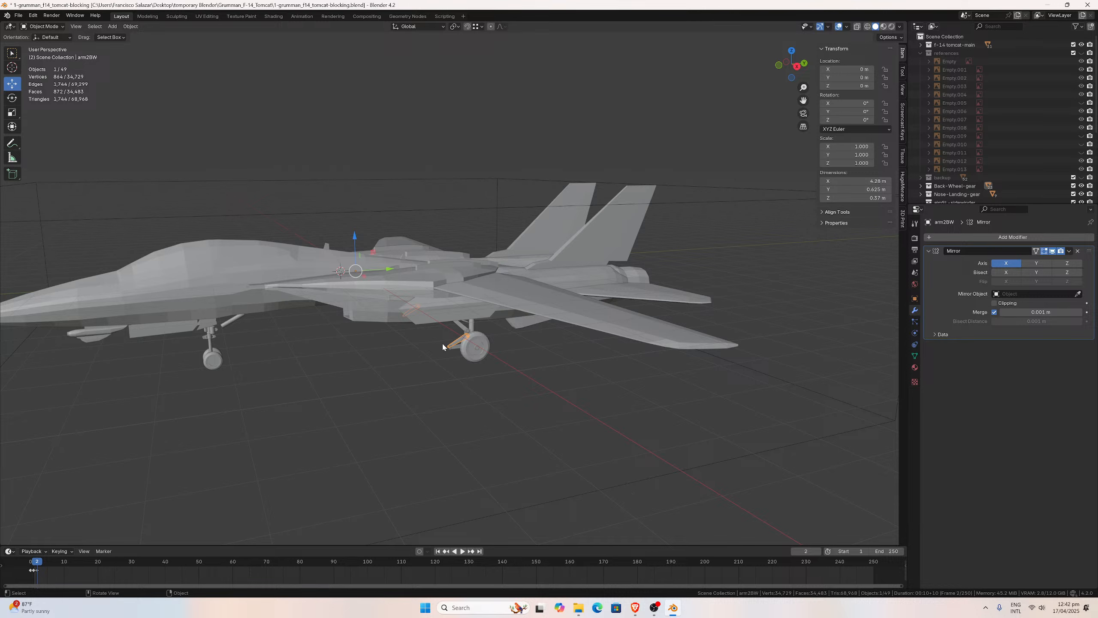
pyautogui.scroll(3, 441, 333)
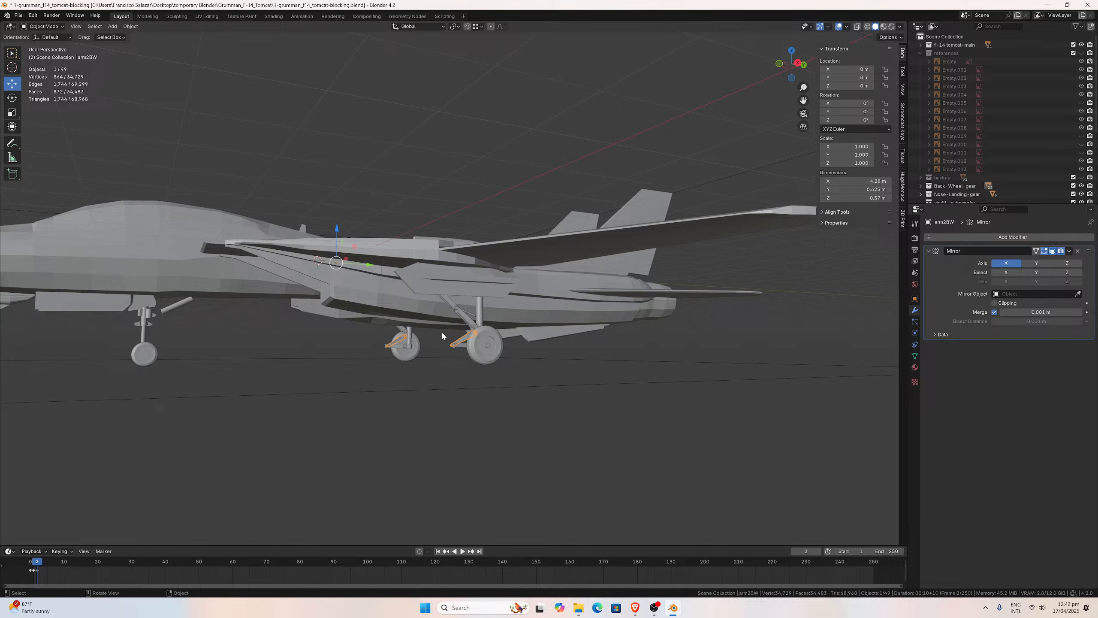
pyautogui.moveTo(436, 337); pyautogui.dragTo(464, 332, button='middle')
pyautogui.scroll(-5, 433, 316)
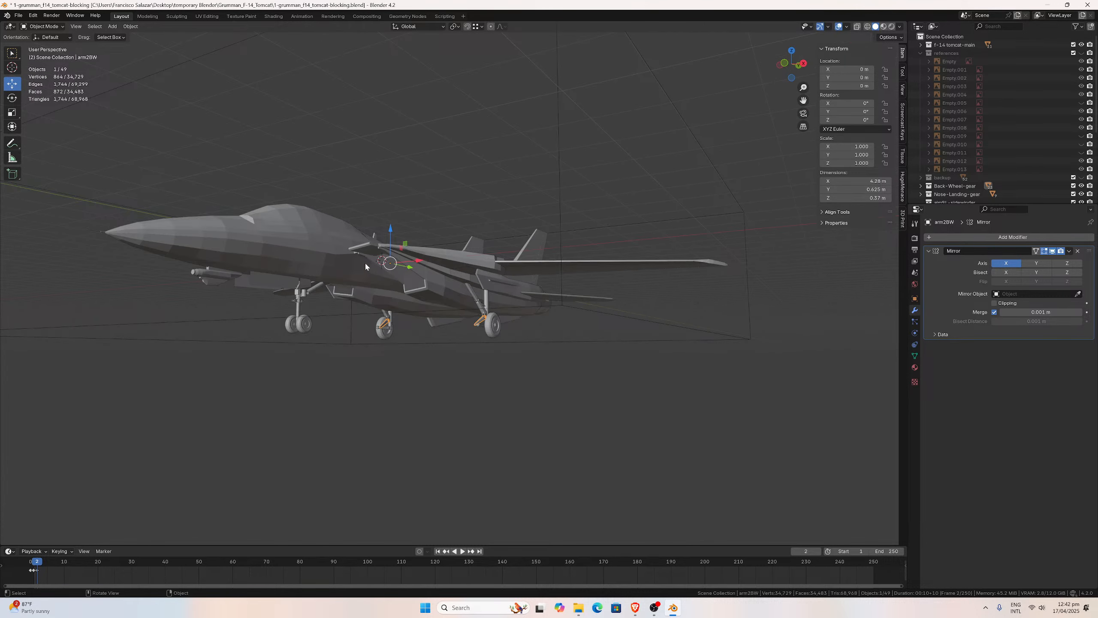
pyautogui.scroll(3, 400, 306)
pyautogui.moveTo(427, 321); pyautogui.dragTo(518, 303, button='middle')
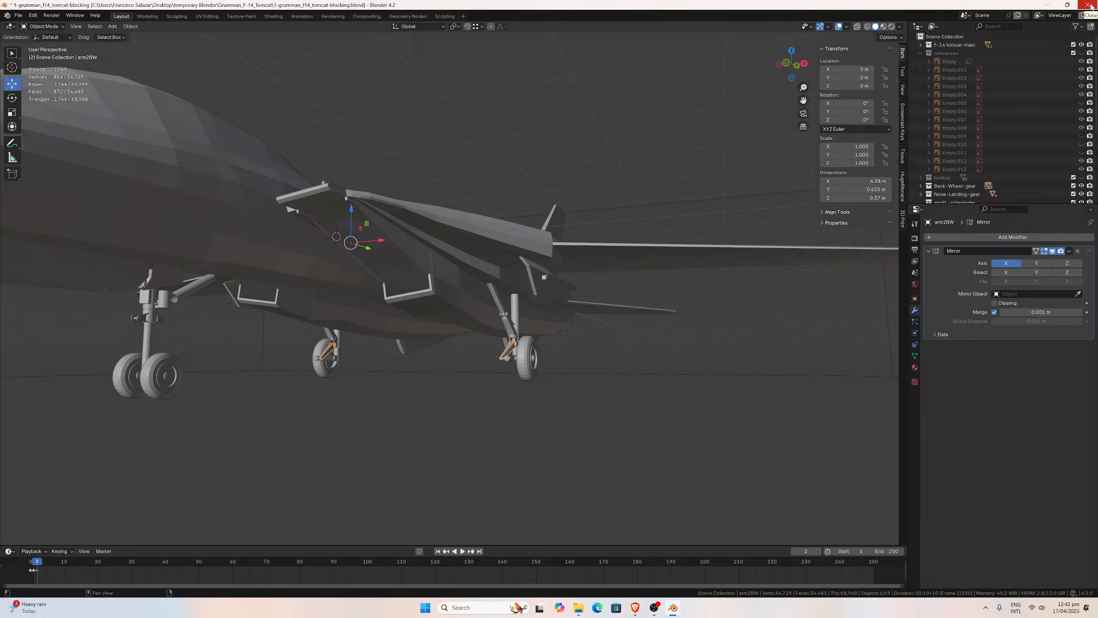
# Close the F-14 blocking file without saving and switch to the Grumman_F-14_Tomcat folder in File Explorer.
pyautogui.click(1090, 5)
pyautogui.click(565, 319)
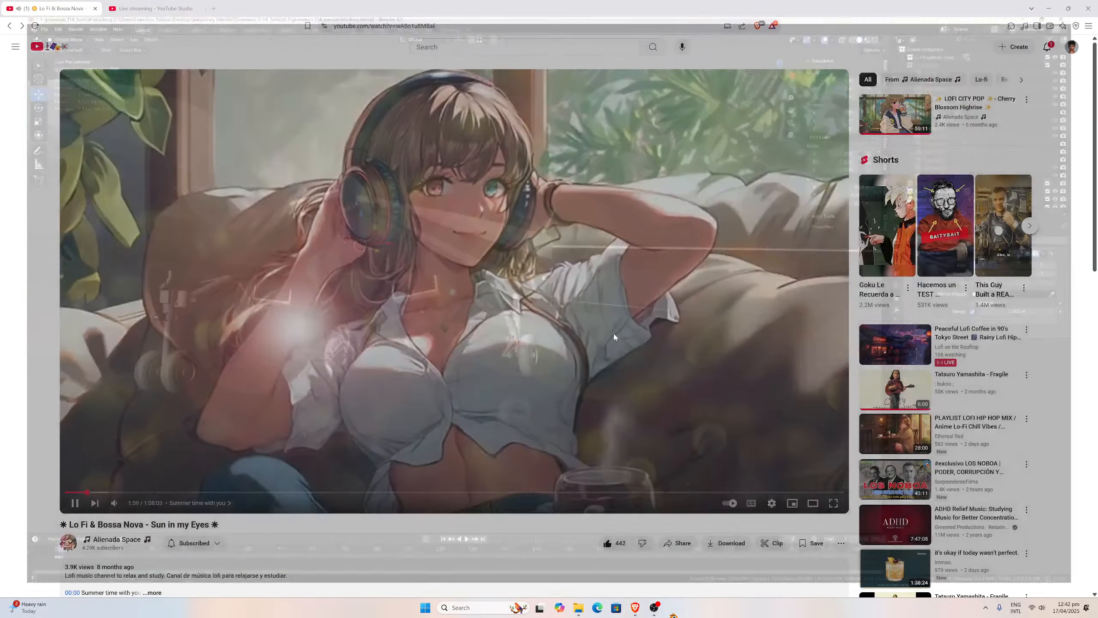
pyautogui.click(587, 608)
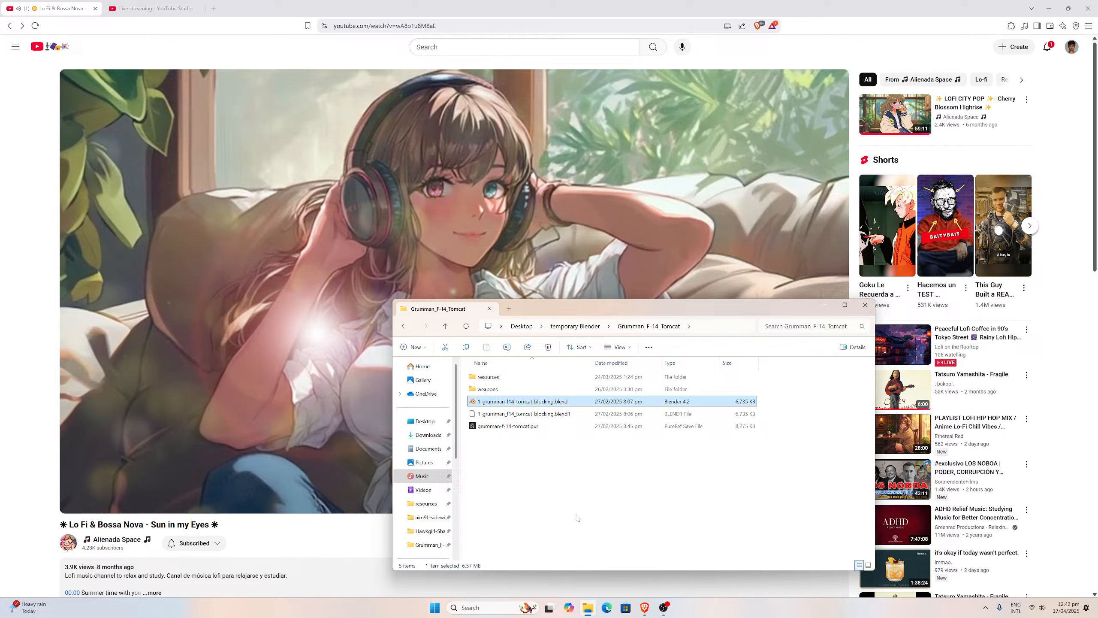
# Browse the project's resources folder and view the landing gear photo Screenshot 2023-01-24 at 09.51.01.png.
pyautogui.doubleClick(503, 389)
pyautogui.click(445, 326)
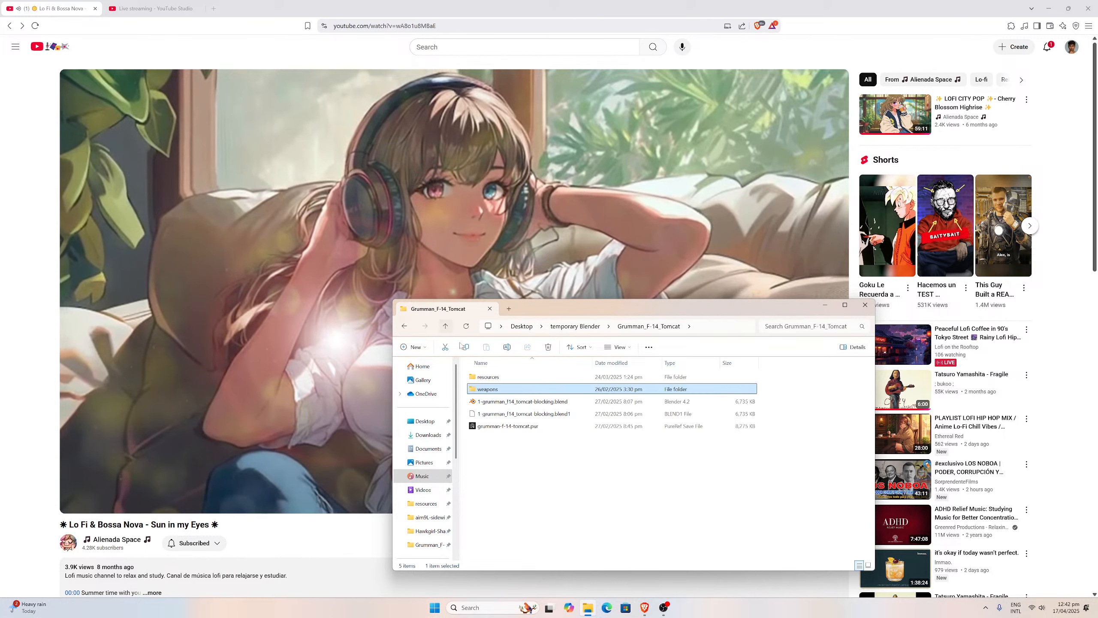
pyautogui.doubleClick(493, 380)
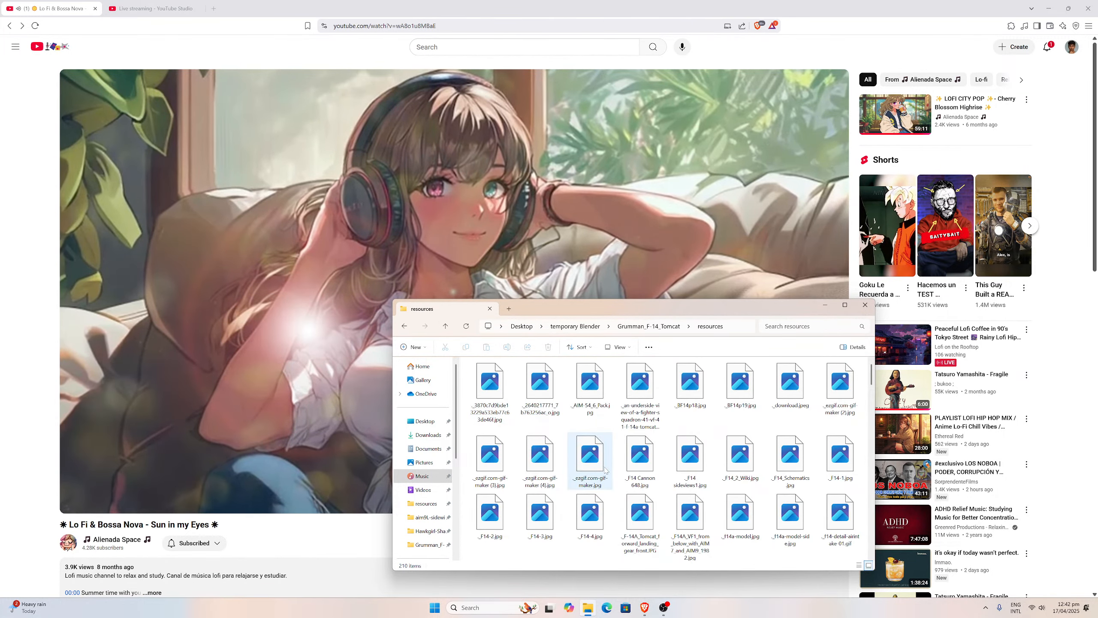
pyautogui.scroll(-15, 605, 471)
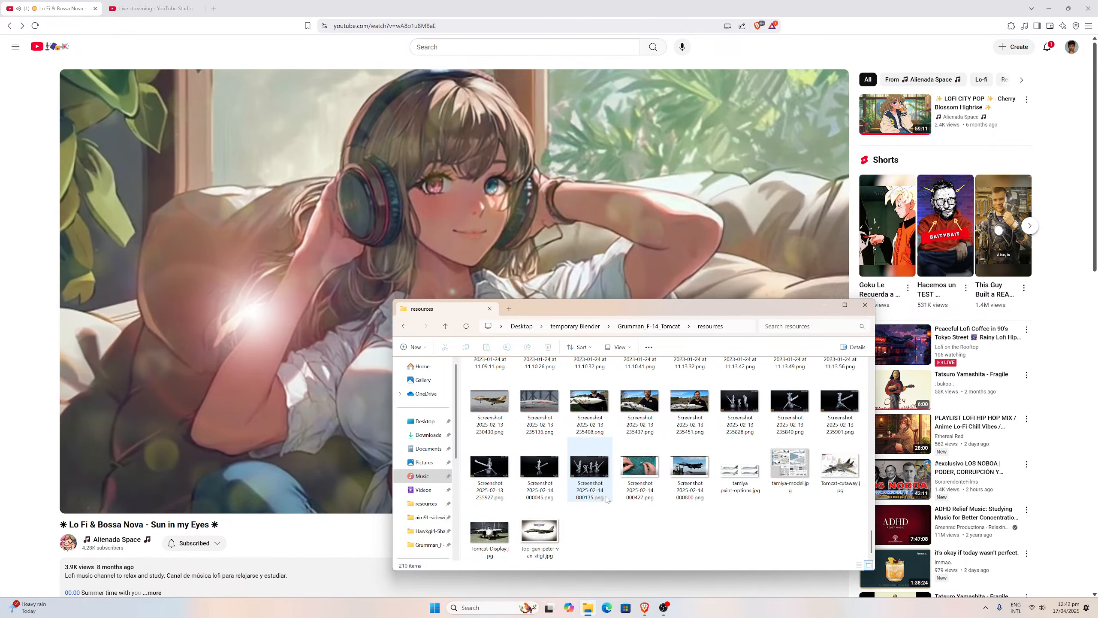
pyautogui.scroll(5, 593, 516)
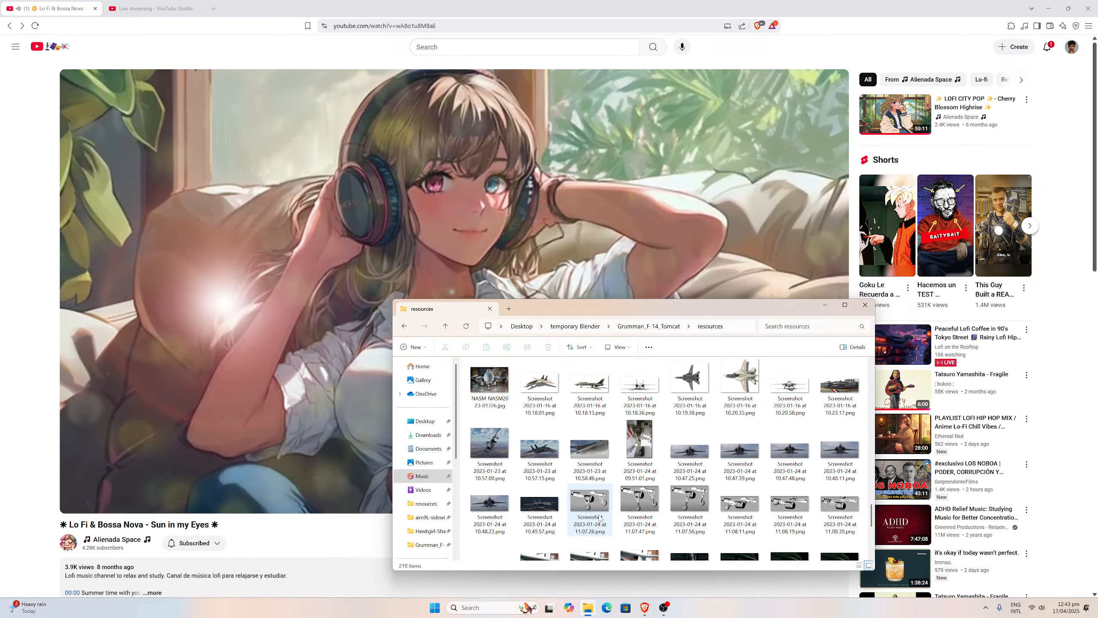
pyautogui.scroll(1, 640, 475)
pyautogui.click(645, 469)
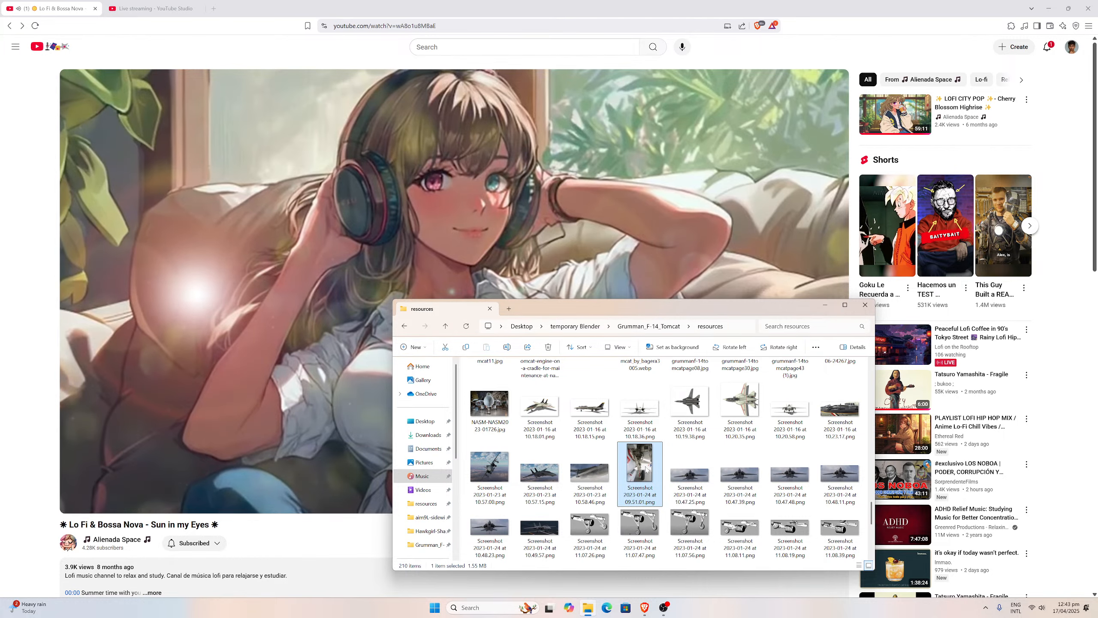
pyautogui.doubleClick(646, 469)
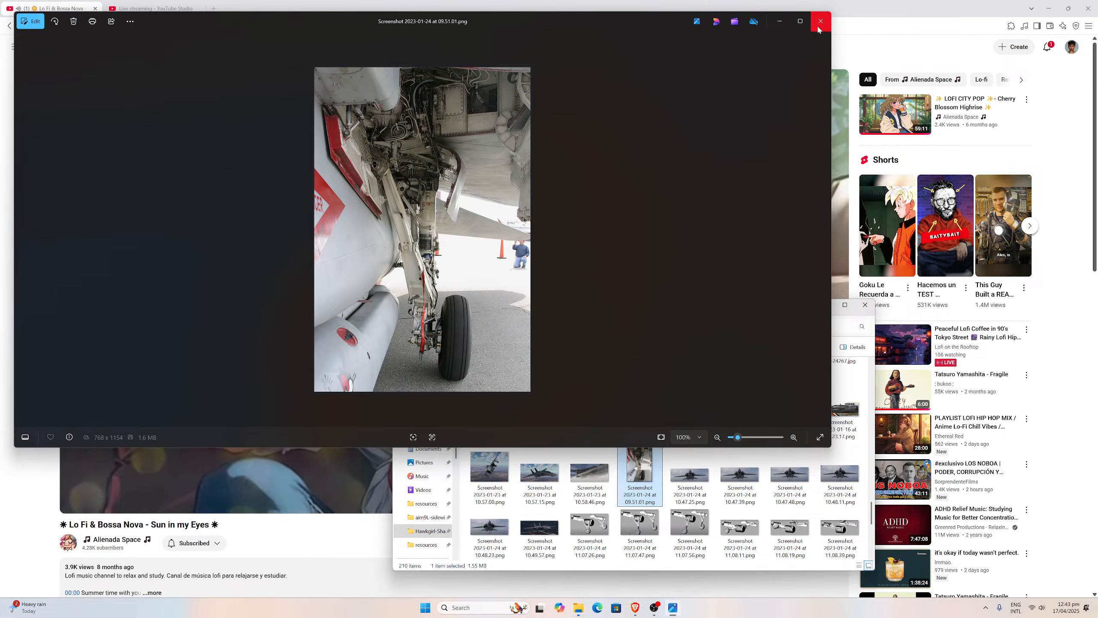
pyautogui.click(819, 25)
# View the reference images Screenshot 2023-01-16 at 10.20.35.png and F14detailspeedbrake02xl.jpg.
pyautogui.doubleClick(738, 407)
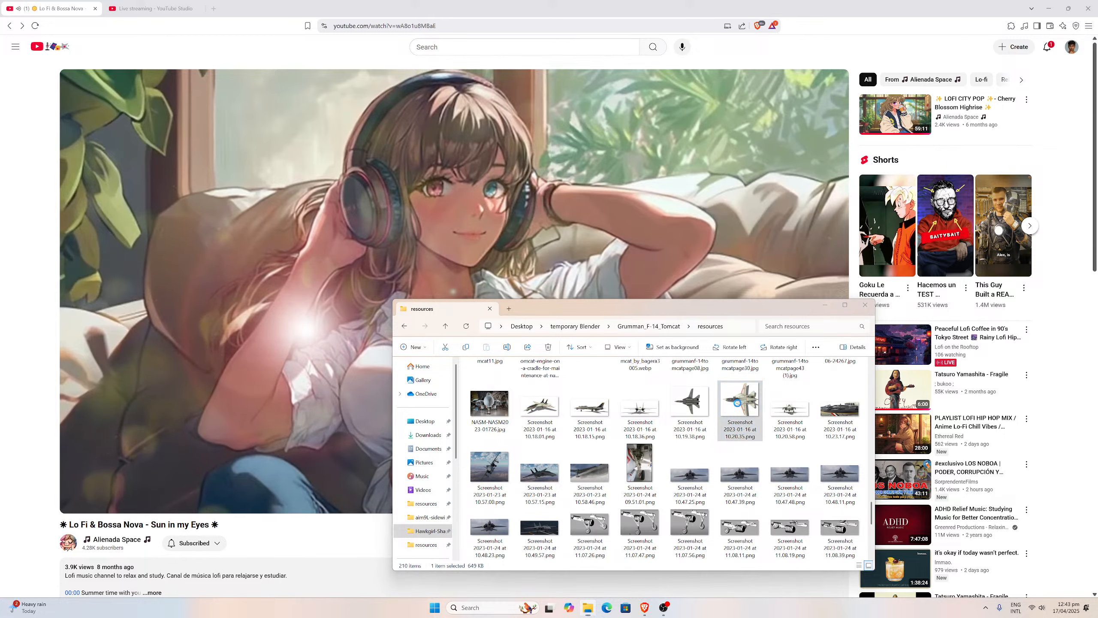
pyautogui.click(821, 27)
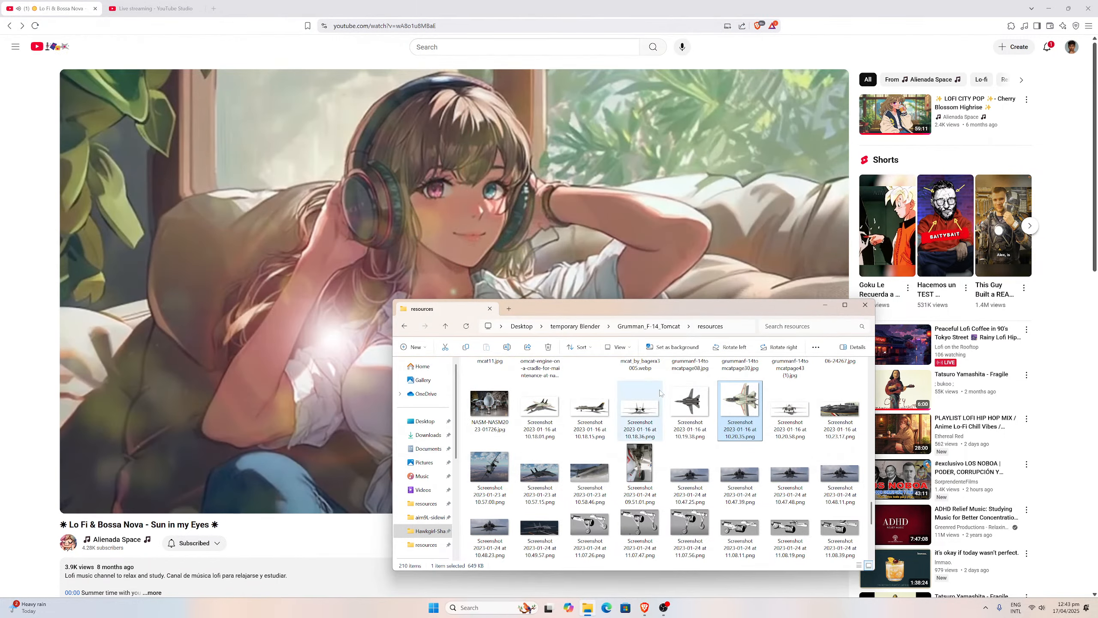
pyautogui.scroll(5, 648, 394)
pyautogui.doubleClick(540, 436)
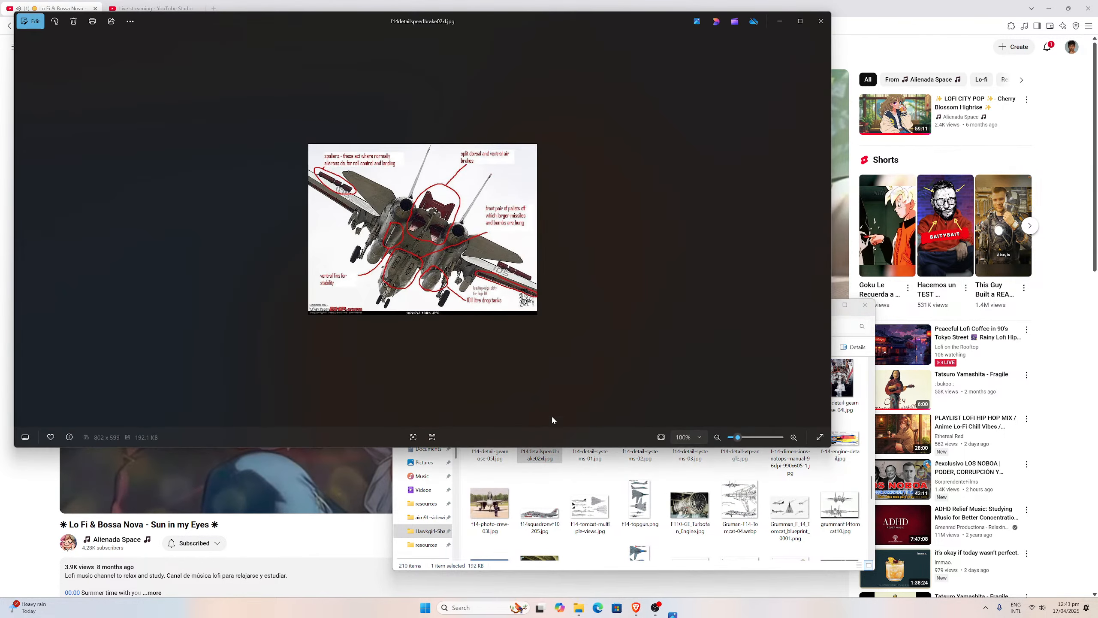
pyautogui.click(820, 25)
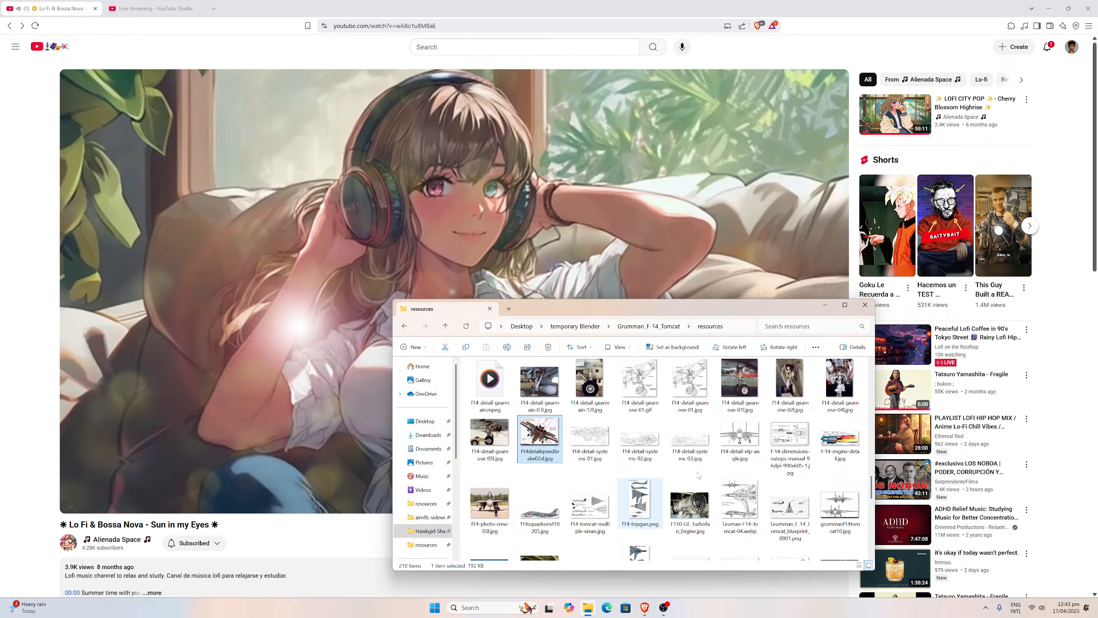
# Study the engine diagram f-14-engine-detail.jpg and the nose gear diagram f14-detail-gearnose-01.jpg.
pyautogui.doubleClick(840, 437)
pyautogui.scroll(6, 390, 262)
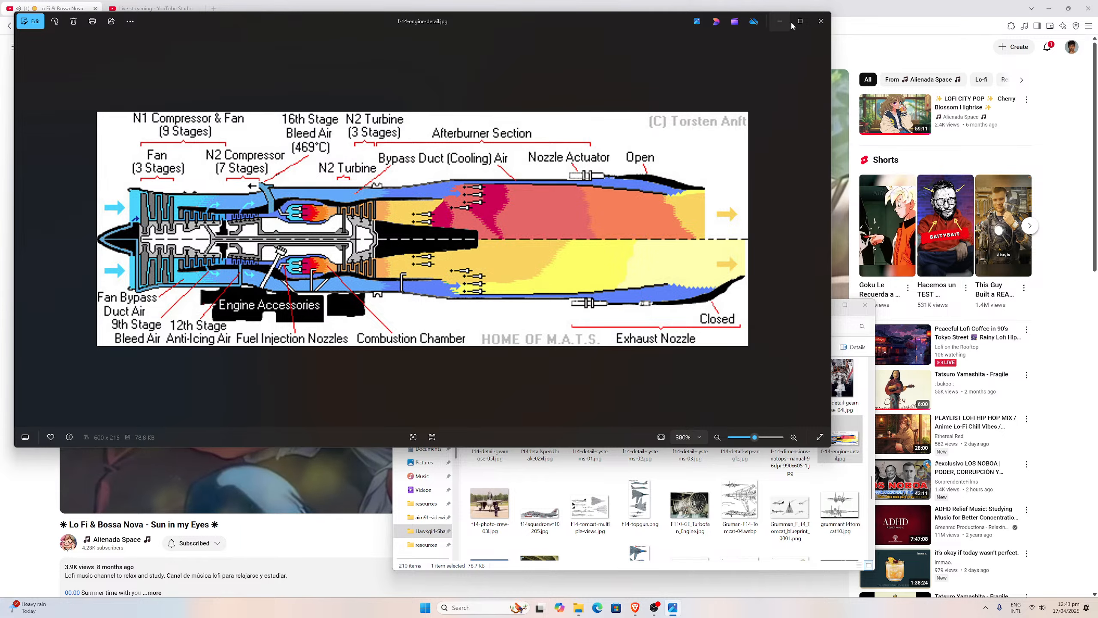
pyautogui.click(820, 21)
pyautogui.doubleClick(680, 385)
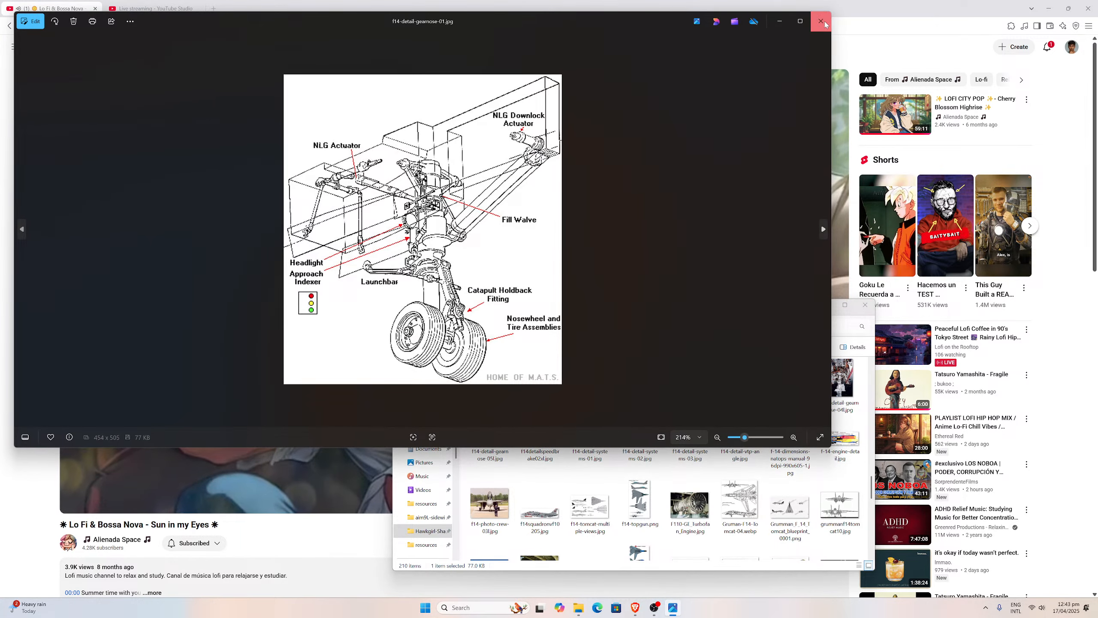
pyautogui.click(820, 21)
# Open 2-aim9l.sidewinder-materials.blend from the aim9L-sidewinder folder inside the project's weapons folder.
pyautogui.click(445, 326)
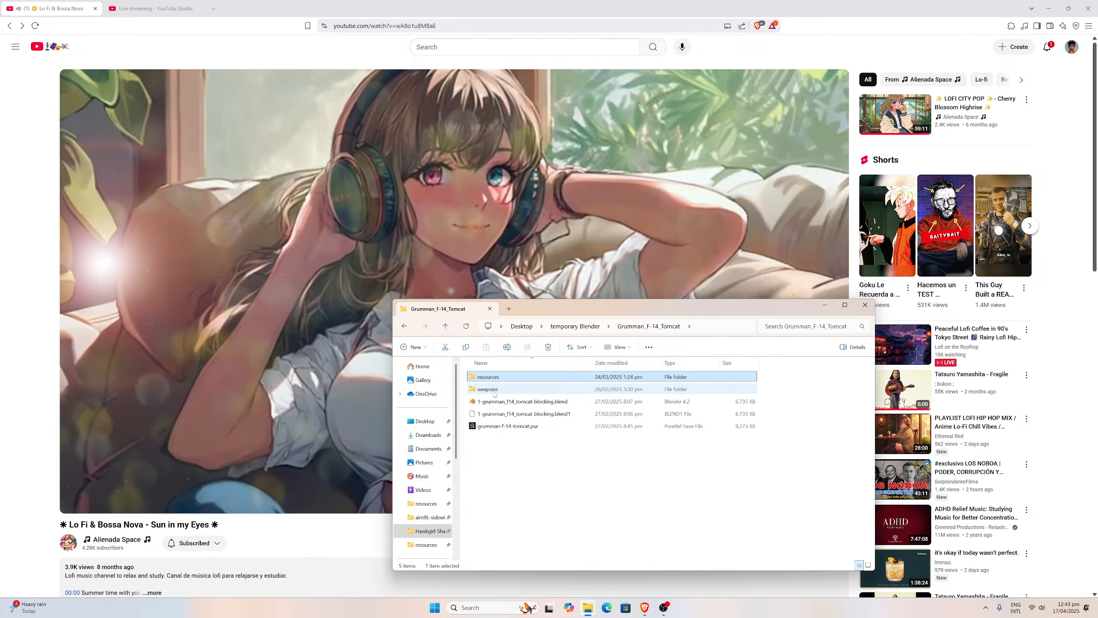
pyautogui.moveTo(494, 394)
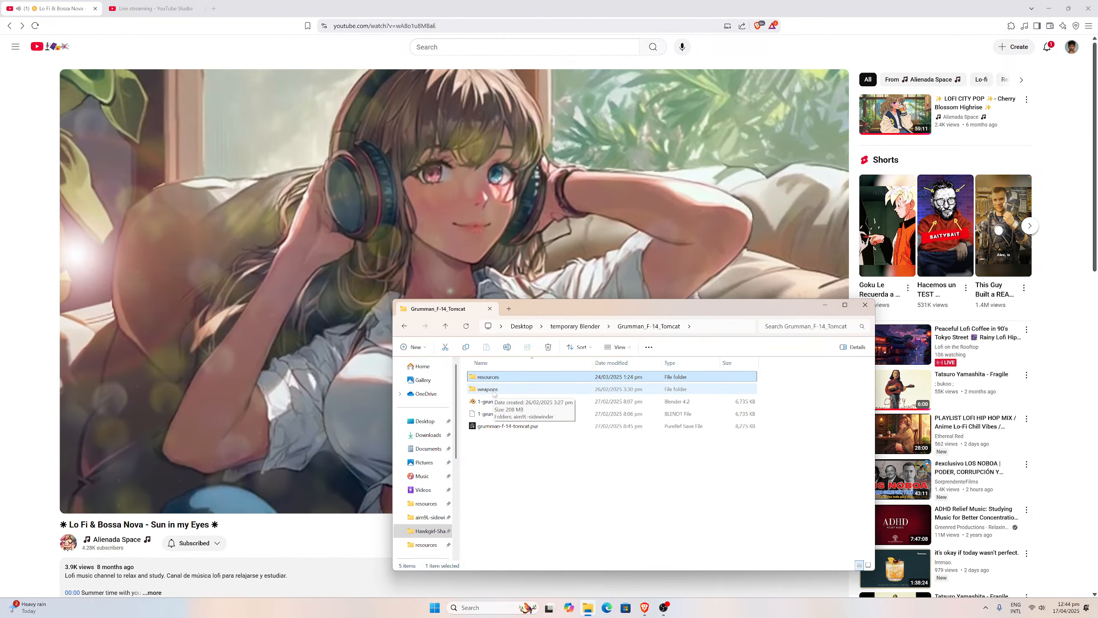
pyautogui.doubleClick(495, 391)
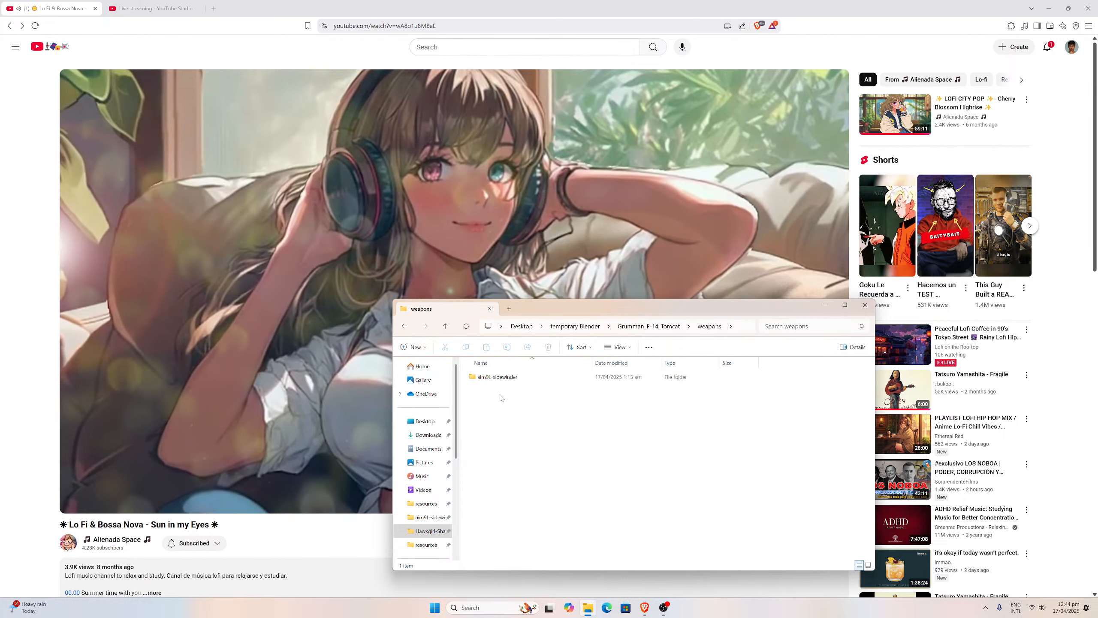
pyautogui.doubleClick(497, 377)
pyautogui.click(514, 439)
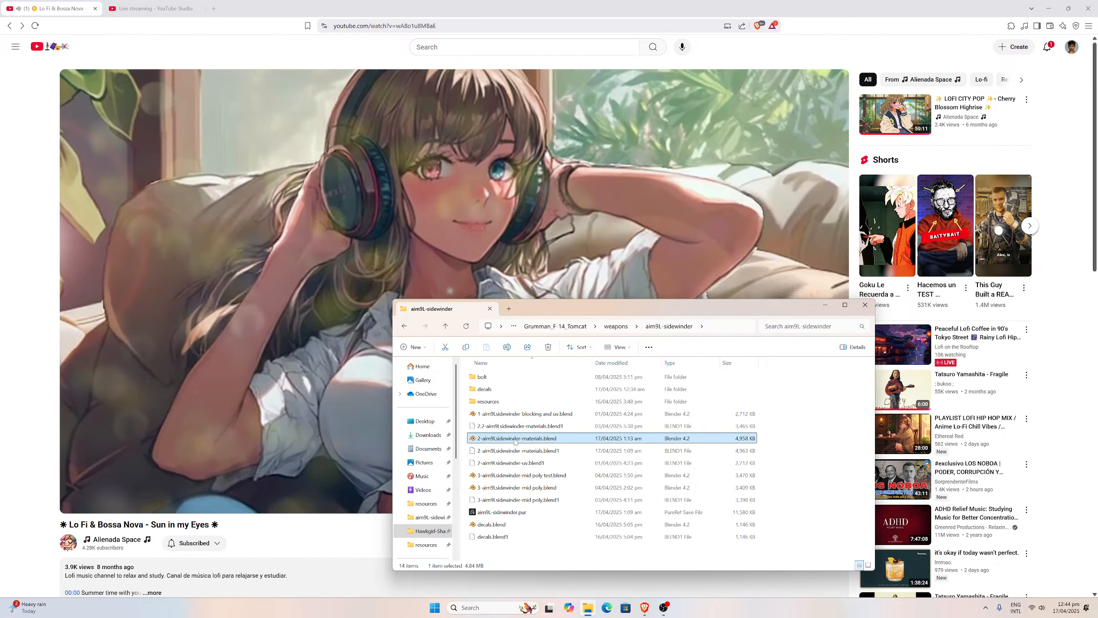
pyautogui.doubleClick(514, 438)
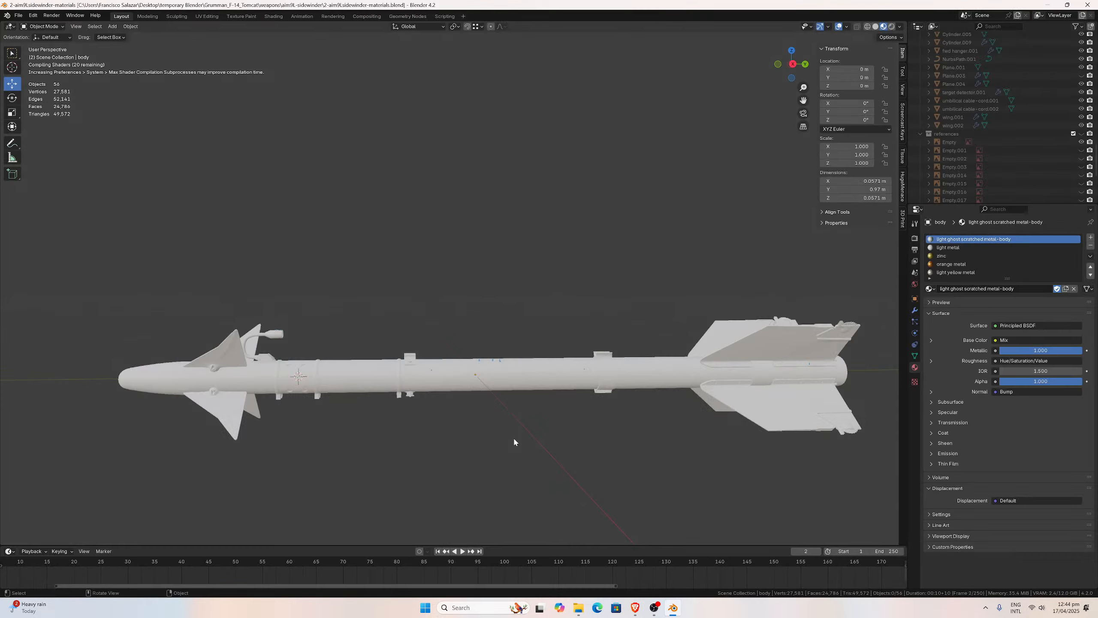
# Inspect the textured Sidewinder missile's body, warning decals, tail wings and exhaust up close.
pyautogui.moveTo(472, 393); pyautogui.dragTo(370, 362, button='middle')
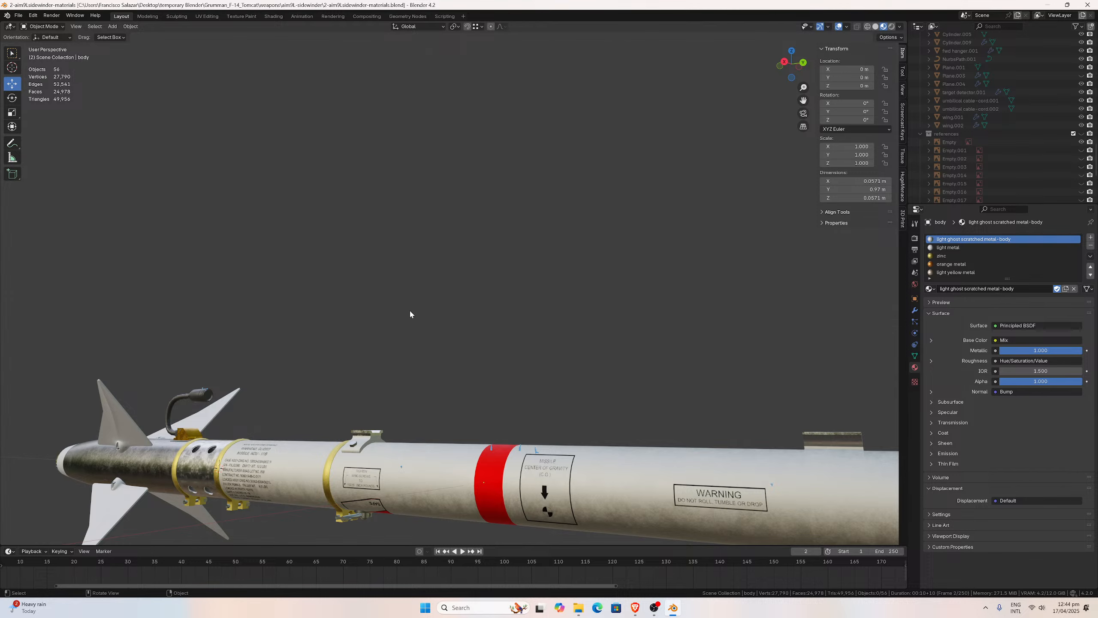
pyautogui.moveTo(803, 100); pyautogui.dragTo(605, 10)
pyautogui.moveTo(687, 218); pyautogui.dragTo(632, 249, button='middle')
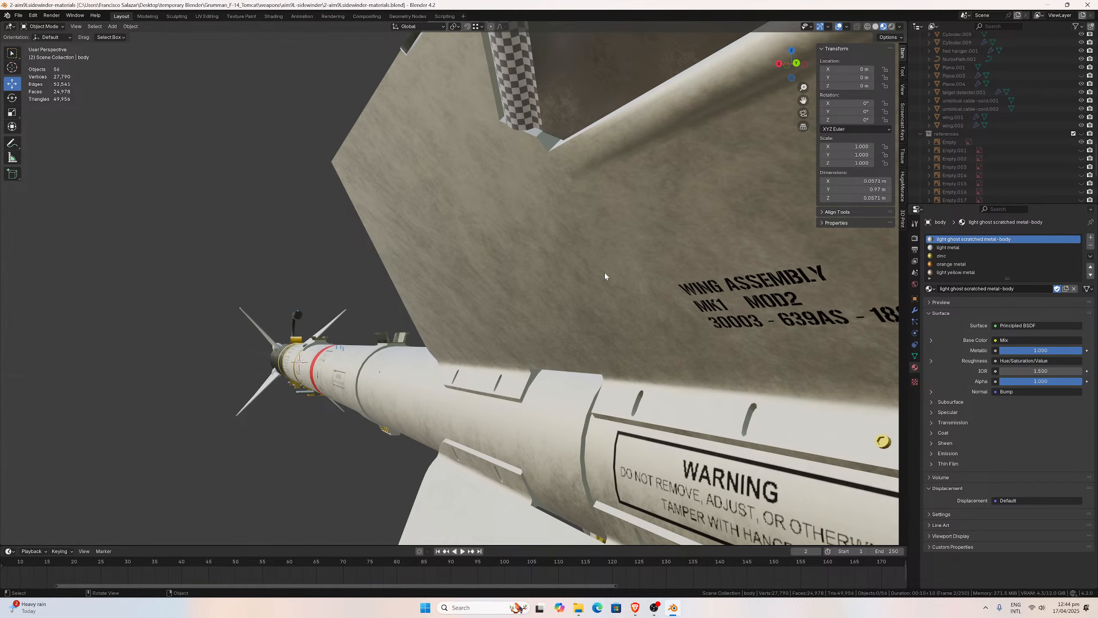
pyautogui.scroll(-5, 667, 273)
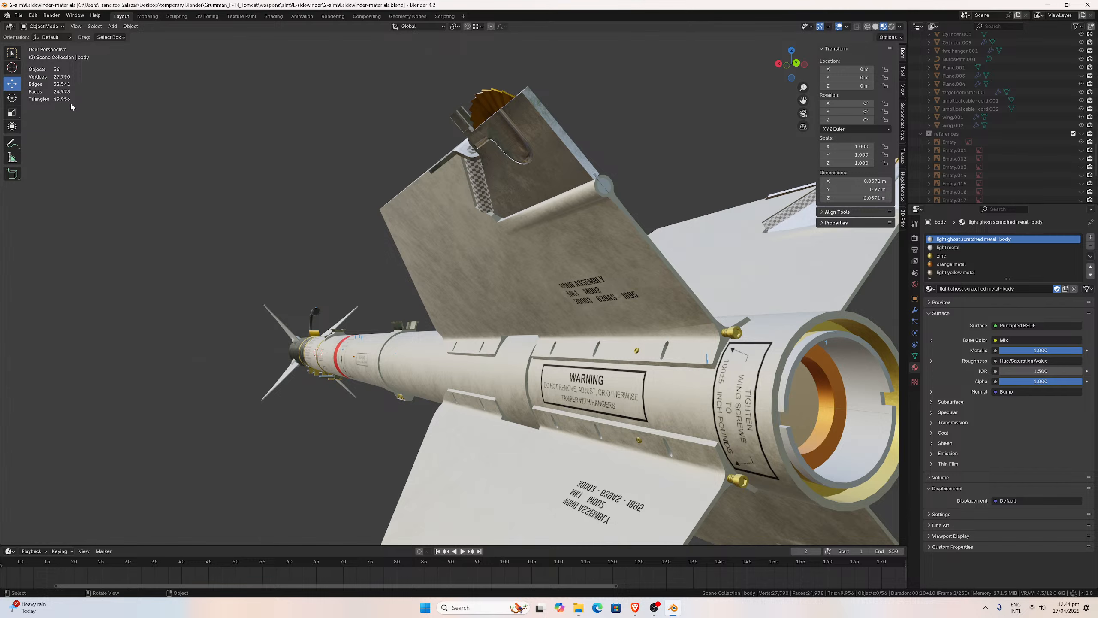
pyautogui.moveTo(303, 177); pyautogui.dragTo(484, 206, button='middle')
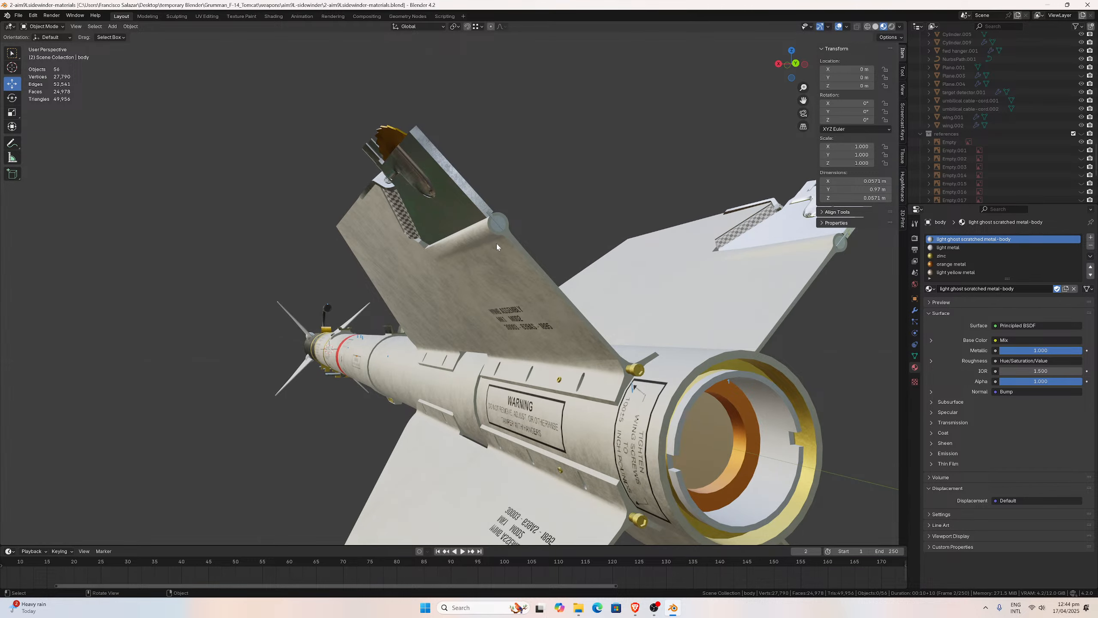
pyautogui.moveTo(410, 260); pyautogui.dragTo(436, 256, button='middle')
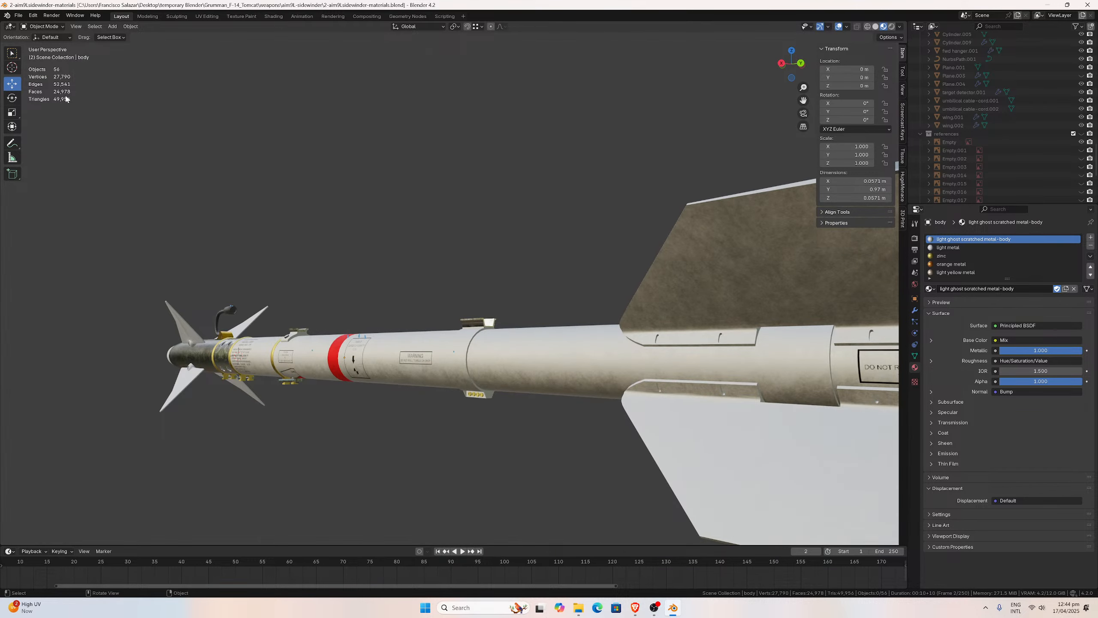
pyautogui.scroll(1, 284, 221)
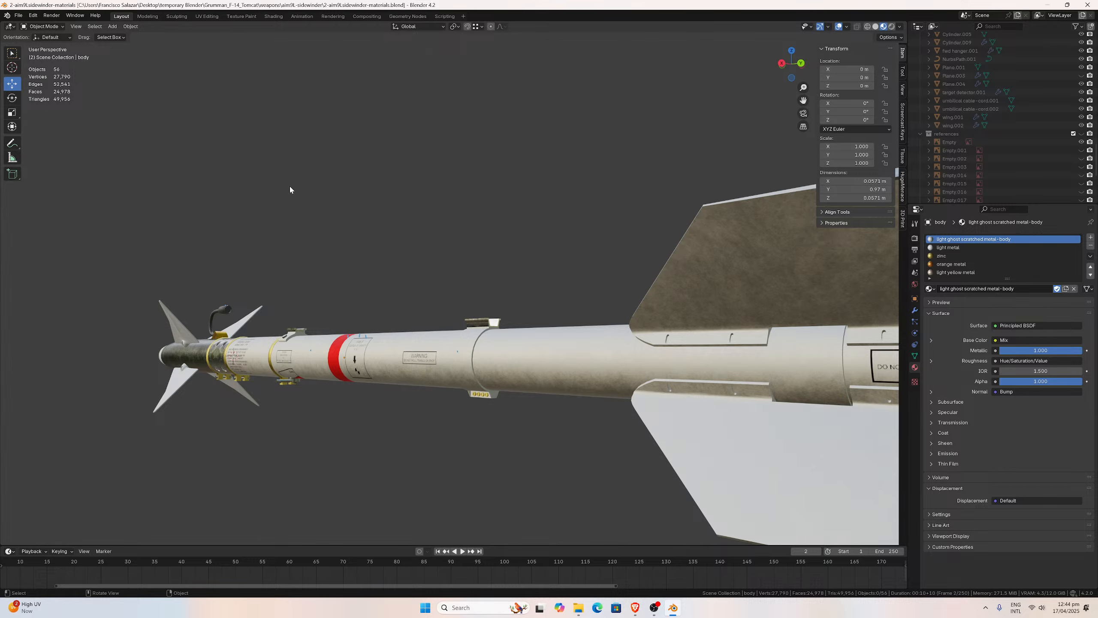
# Switch the viewport to wireframe shading and examine the missile's mesh along its body.
pyautogui.moveTo(378, 230); pyautogui.dragTo(442, 257, button='middle')
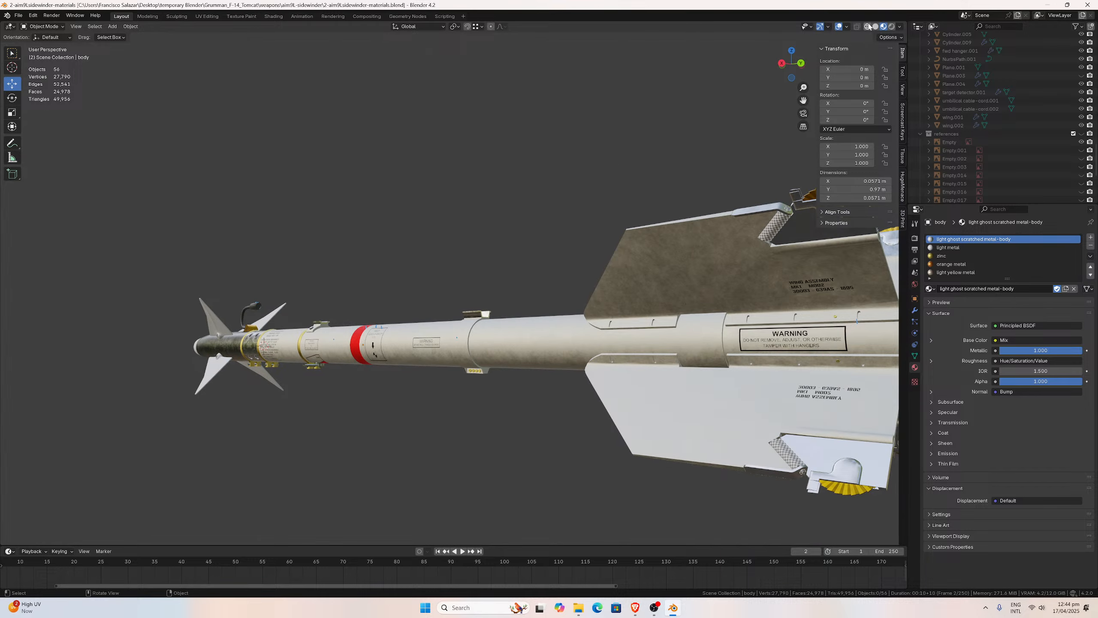
pyautogui.hotkey('shift', 'z')
pyautogui.moveTo(717, 110)
pyautogui.mouseDown(button='middle')
pyautogui.moveTo(406, 255)
pyautogui.moveTo(456, 257)
pyautogui.moveTo(344, 260)
pyautogui.mouseUp(button='middle')
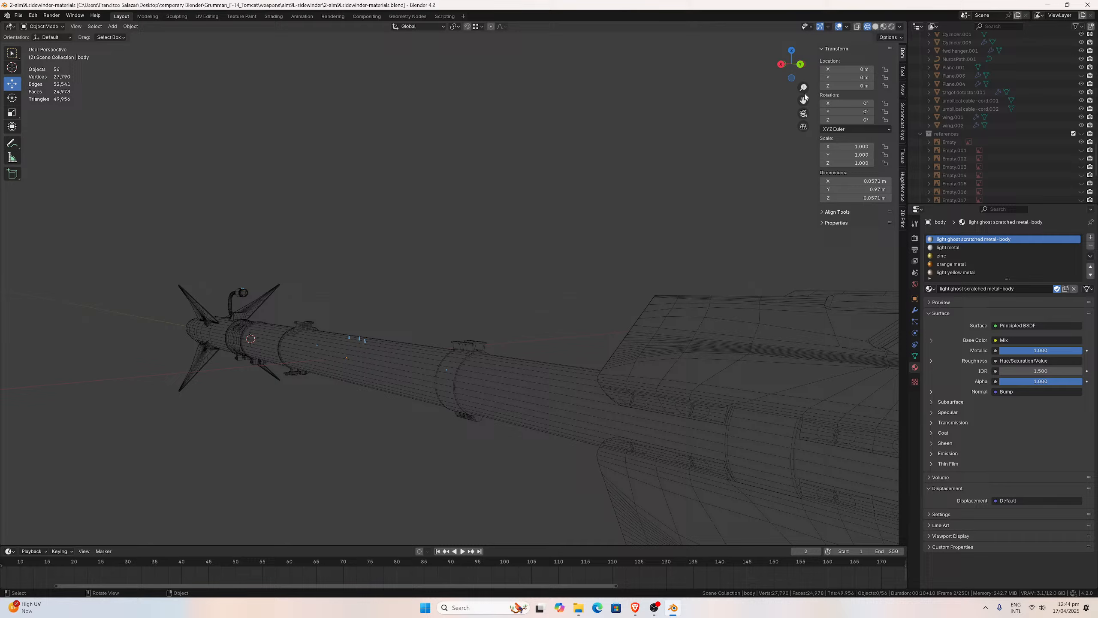
# Switch the viewport to solid shading and enable the wireframe overlay.
pyautogui.click(875, 26)
pyautogui.click(846, 26)
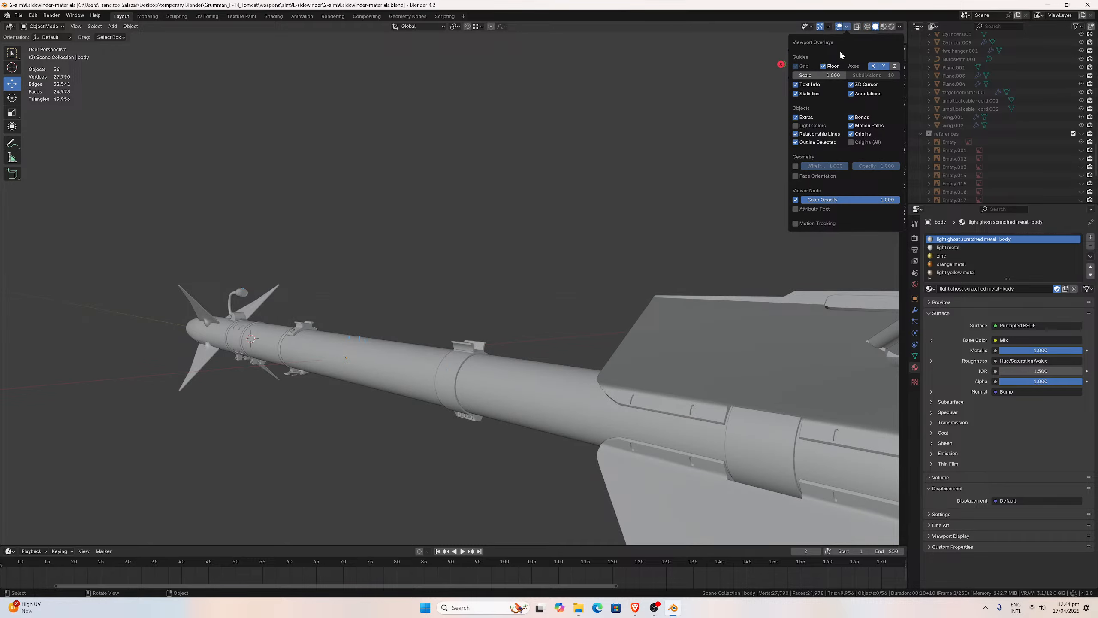
pyautogui.click(795, 166)
pyautogui.press('n')
# Examine the missile's mesh topology at the exhaust nozzle and tail wings, along the body and at the strap's threaded bolt.
pyautogui.moveTo(542, 238)
pyautogui.mouseDown(button='middle')
pyautogui.moveTo(507, 233)
pyautogui.moveTo(527, 246)
pyautogui.mouseUp(button='middle')
pyautogui.scroll(3, 519, 238)
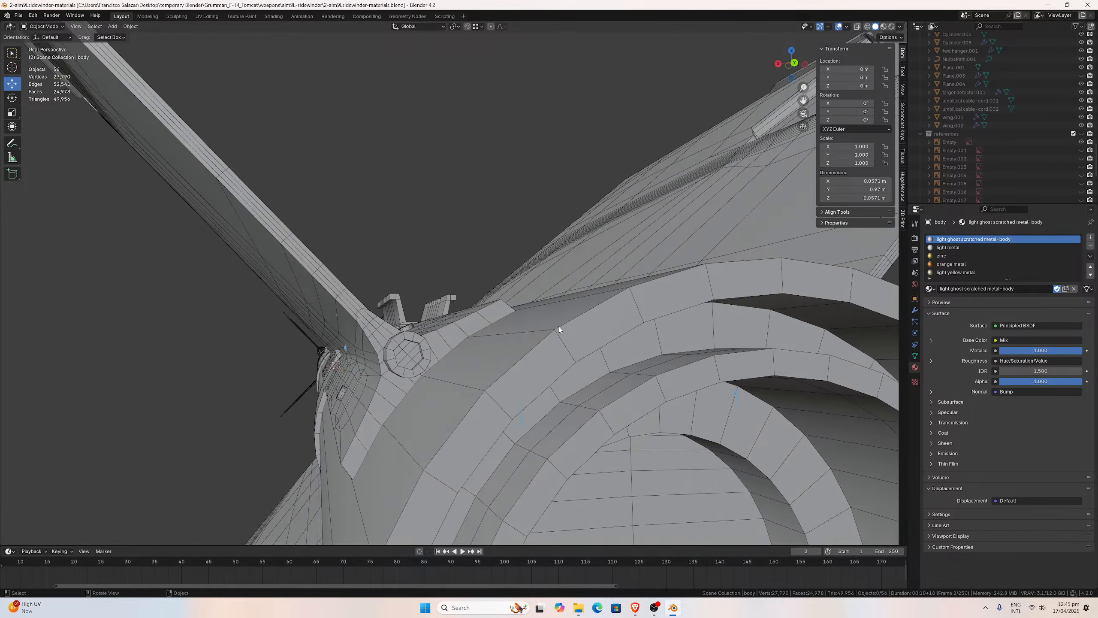
pyautogui.scroll(-5, 499, 277)
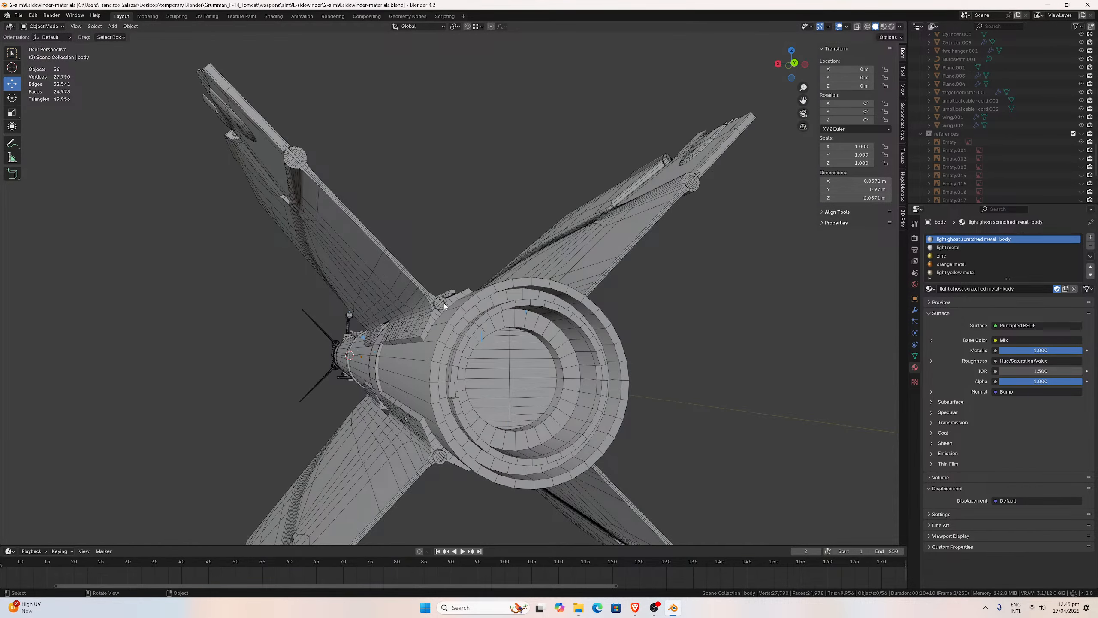
pyautogui.moveTo(444, 306); pyautogui.dragTo(566, 362, button='middle')
pyautogui.scroll(-4, 501, 368)
pyautogui.scroll(-3, 562, 363)
pyautogui.moveTo(402, 367); pyautogui.dragTo(655, 188, button='middle')
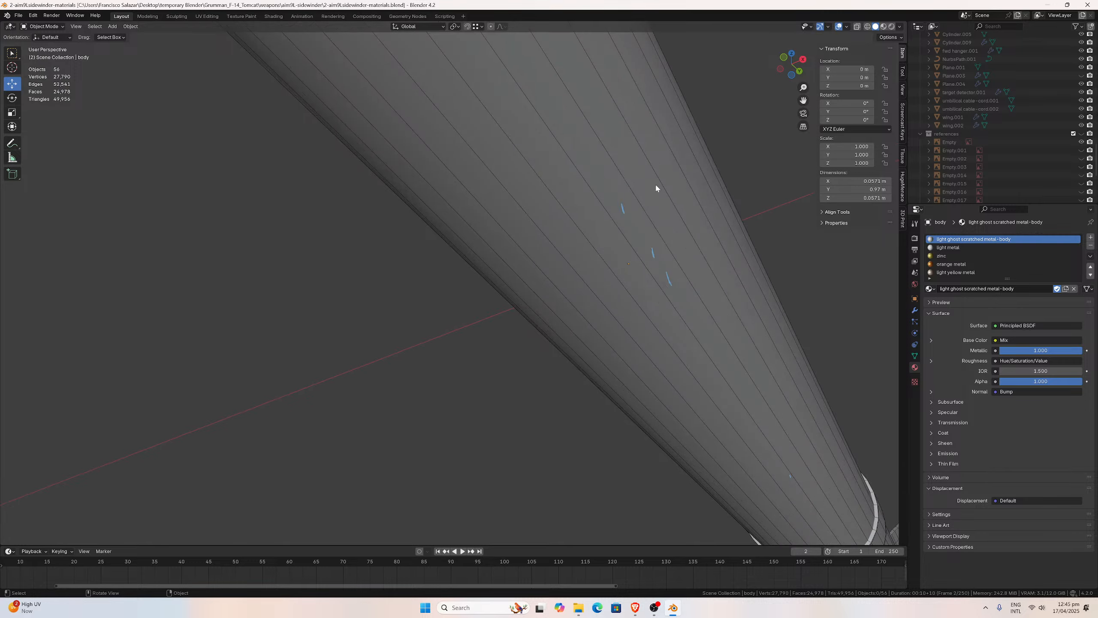
pyautogui.moveTo(797, 108); pyautogui.dragTo(489, 182, button='middle')
pyautogui.moveTo(803, 88); pyautogui.dragTo(565, 97)
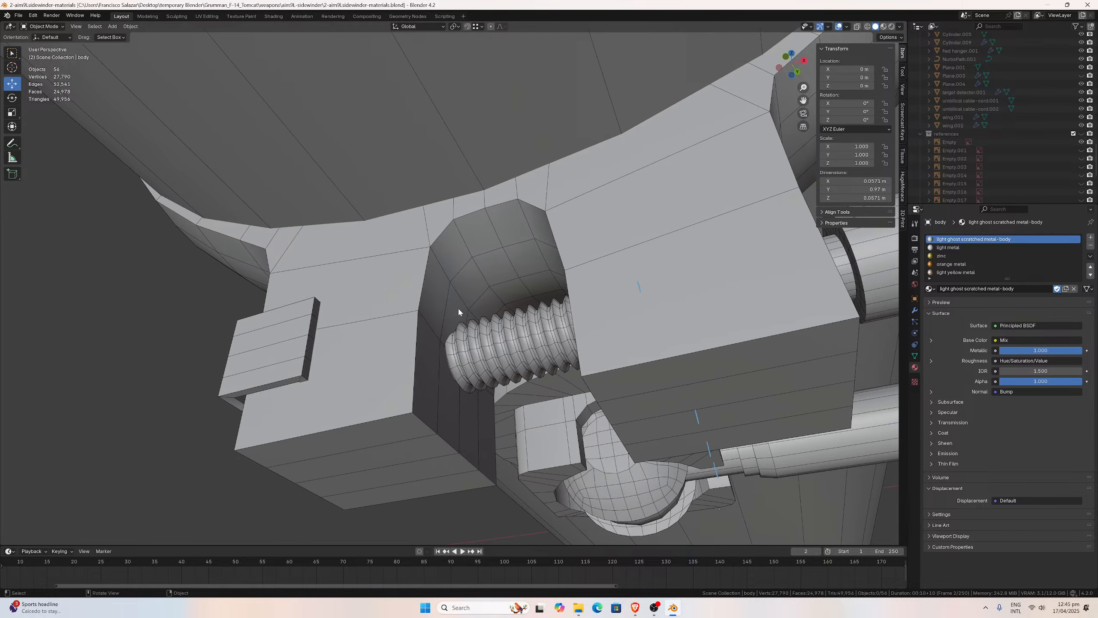
# Select the threaded bolt in the strap gap and switch the viewport to Material Preview shading.
pyautogui.click(474, 345)
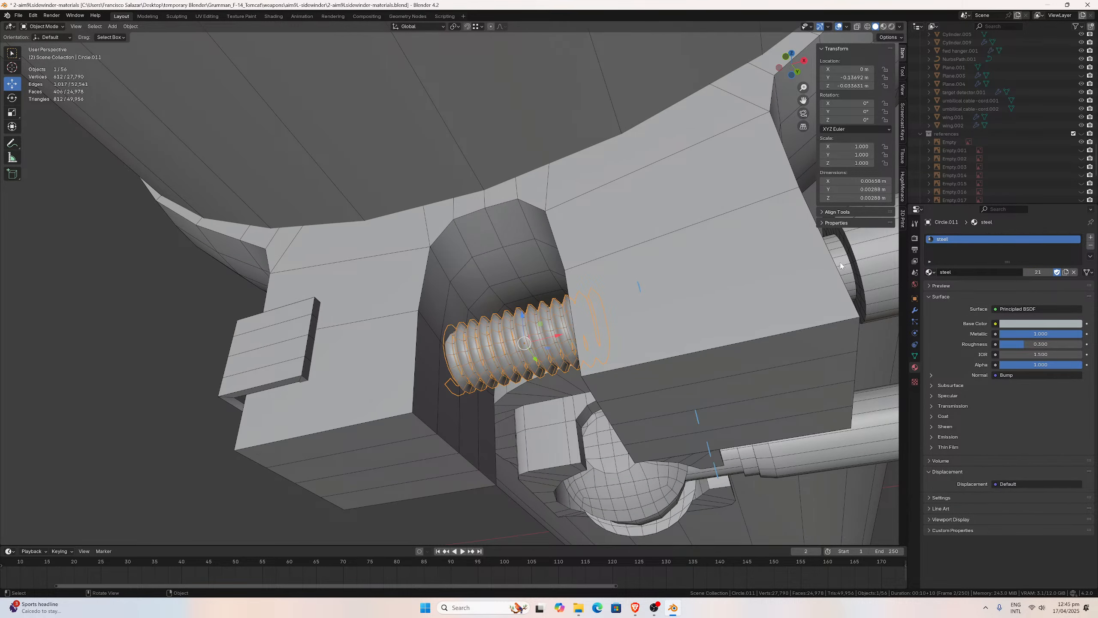
pyautogui.click(840, 265)
pyautogui.click(538, 341)
pyautogui.click(883, 27)
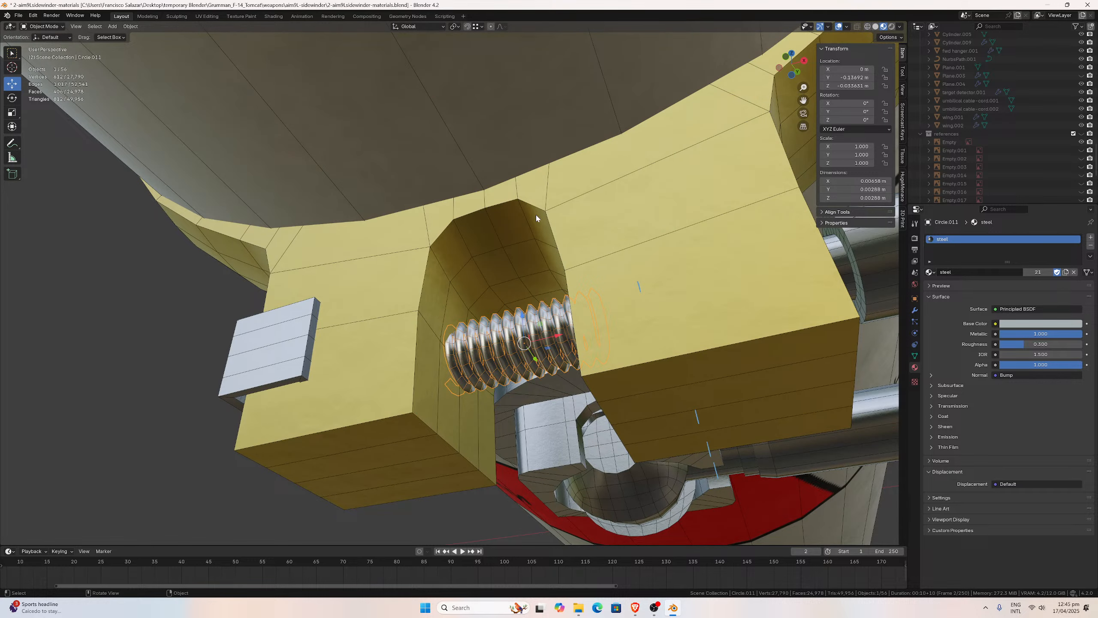
# Clear the selection and turn off the wireframe overlay.
pyautogui.click(151, 317)
pyautogui.click(846, 27)
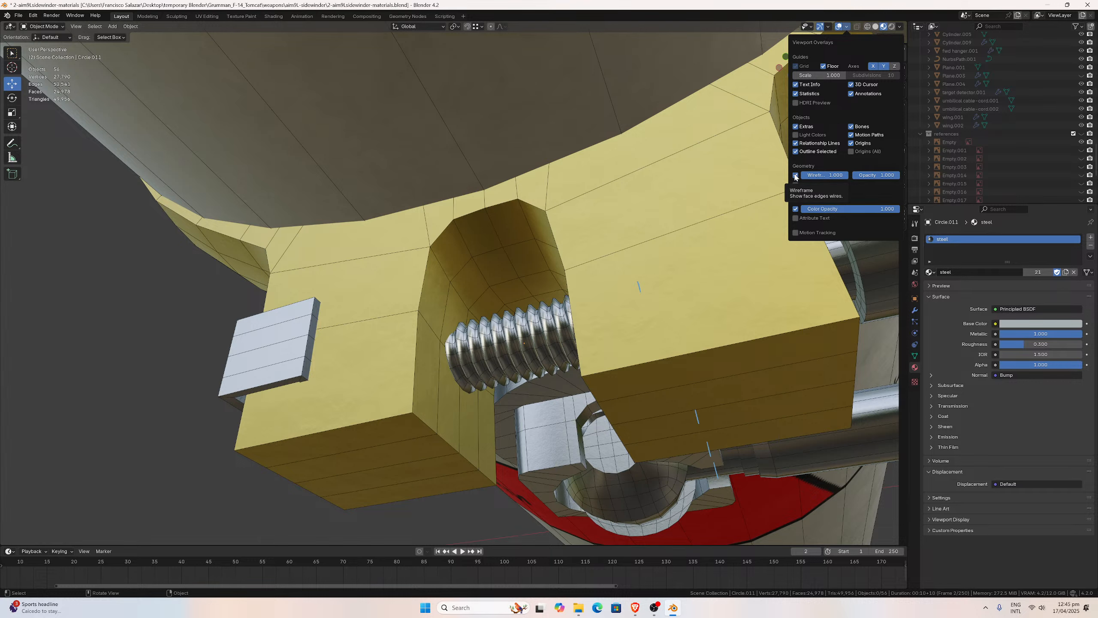
pyautogui.click(795, 175)
pyautogui.press('n')
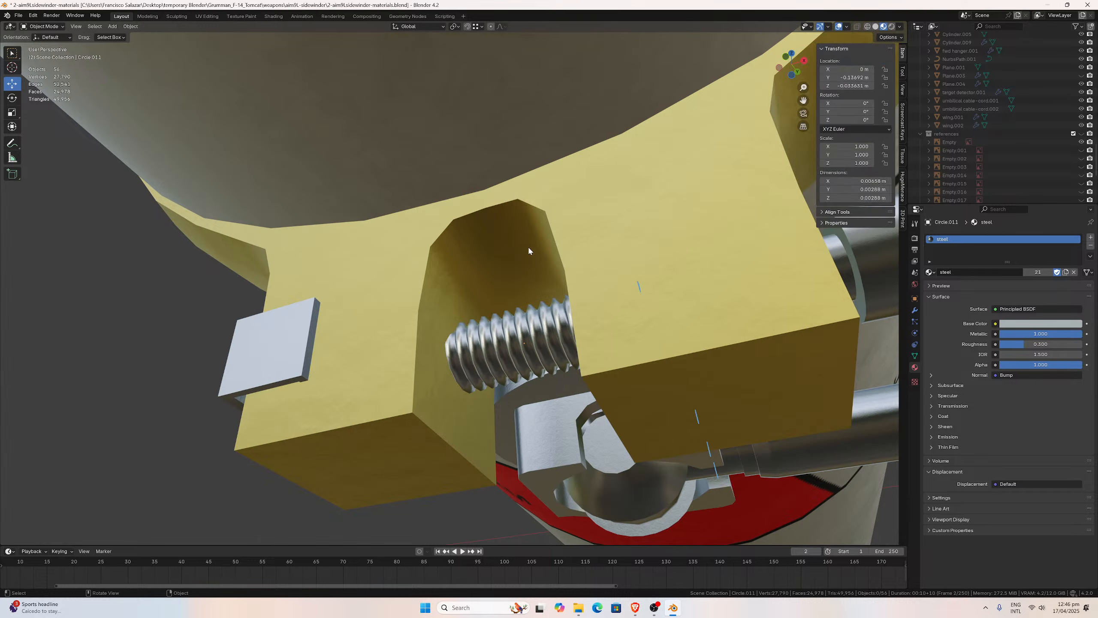
# Examine the steel bolt's threads inside the yellow strap gap from a closer angle.
pyautogui.moveTo(527, 245); pyautogui.dragTo(530, 247, button='middle')
pyautogui.click(531, 244)
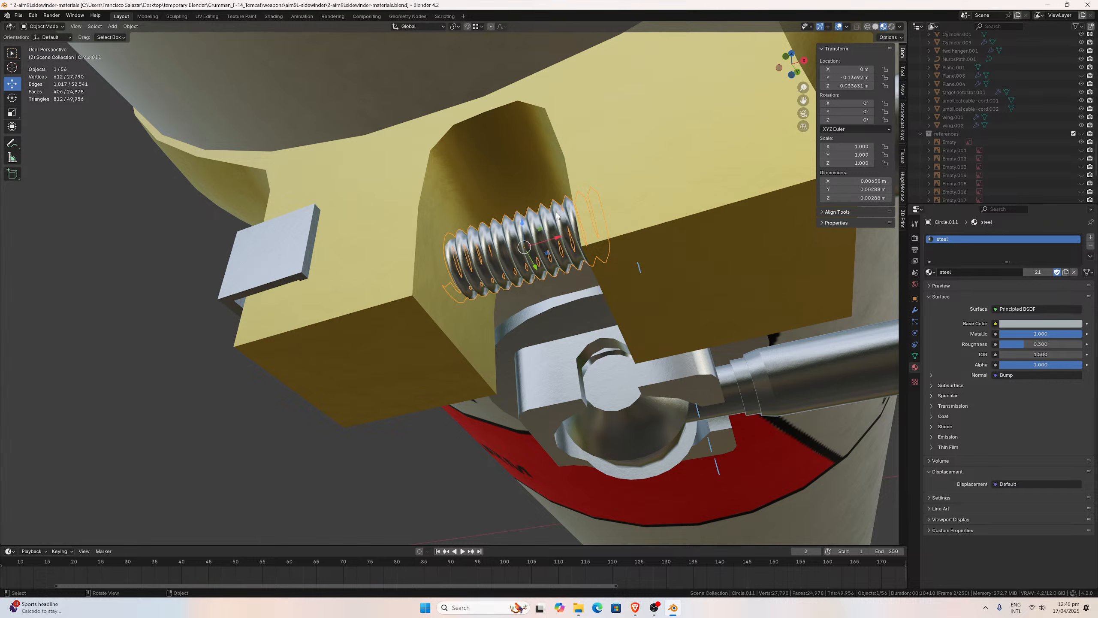
pyautogui.moveTo(515, 259); pyautogui.dragTo(518, 258, button='middle')
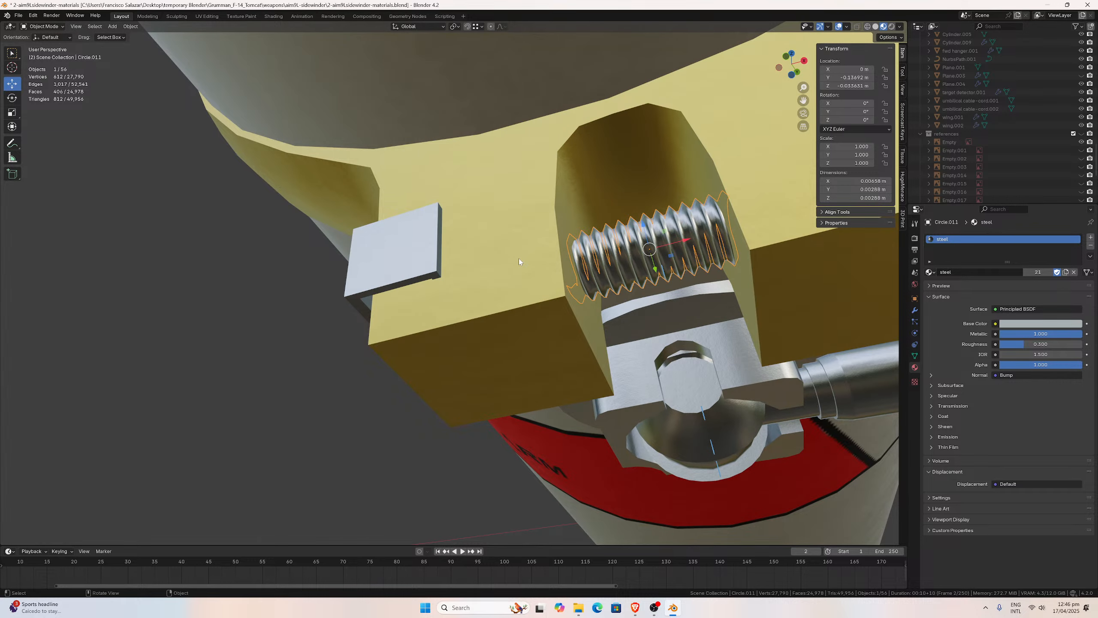
pyautogui.click(284, 306)
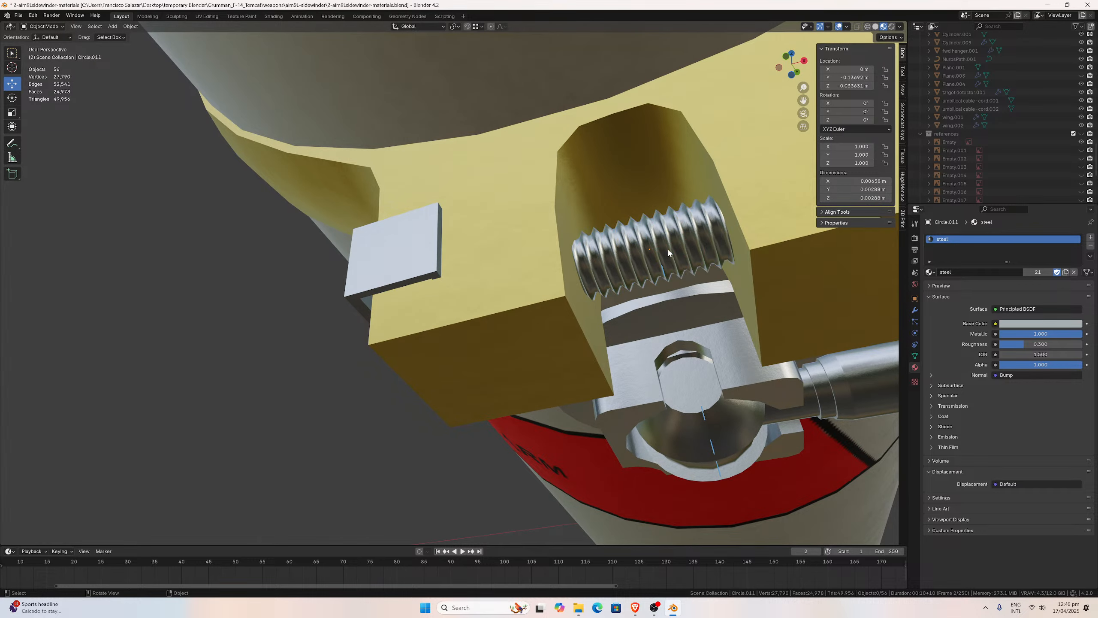
# Delete the threaded bolt from the strap gap and undo the deletion.
pyautogui.click(656, 245)
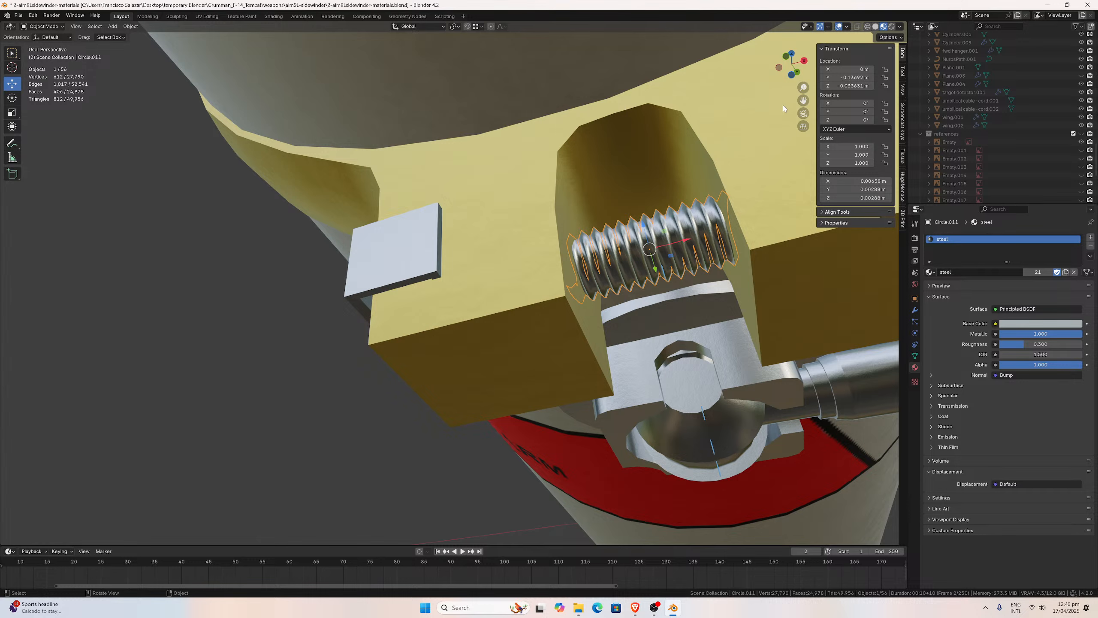
pyautogui.moveTo(803, 100); pyautogui.dragTo(779, 101)
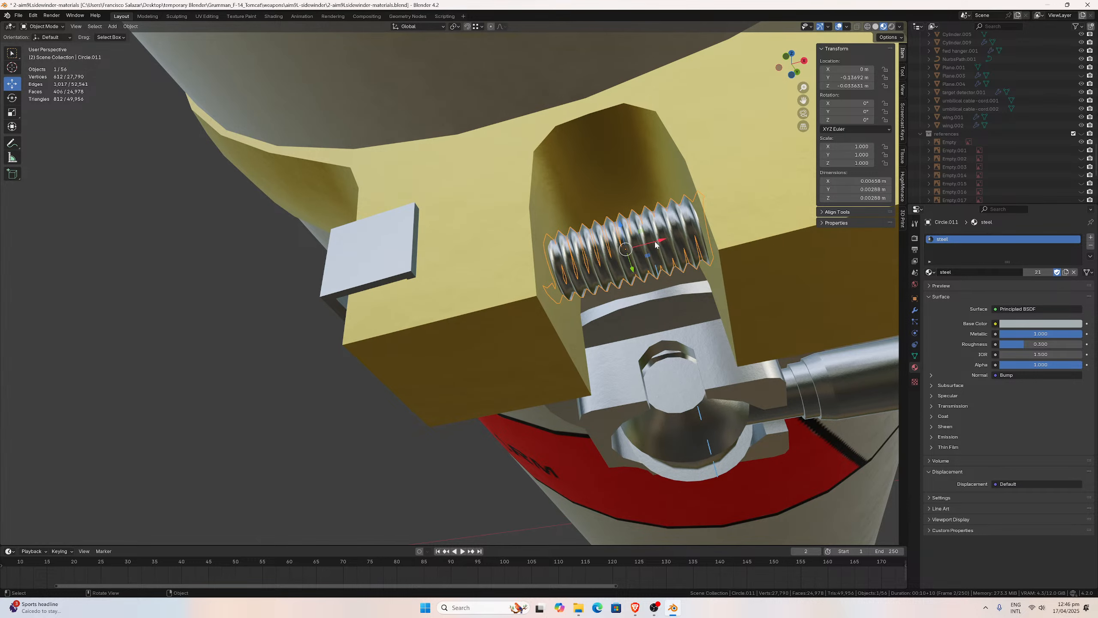
pyautogui.press('Delete')
pyautogui.hotkey('ctrl', 'z')
# Inspect the bolt's threads up close and display its Data Transfer modifier settings.
pyautogui.moveTo(803, 88); pyautogui.dragTo(630, 200)
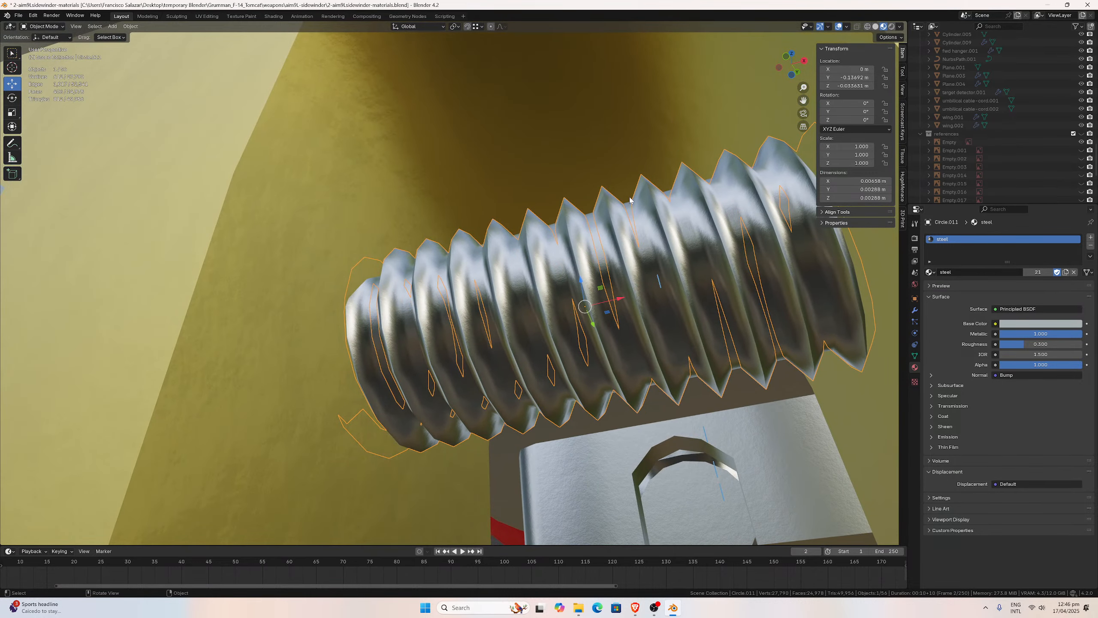
pyautogui.click(537, 451)
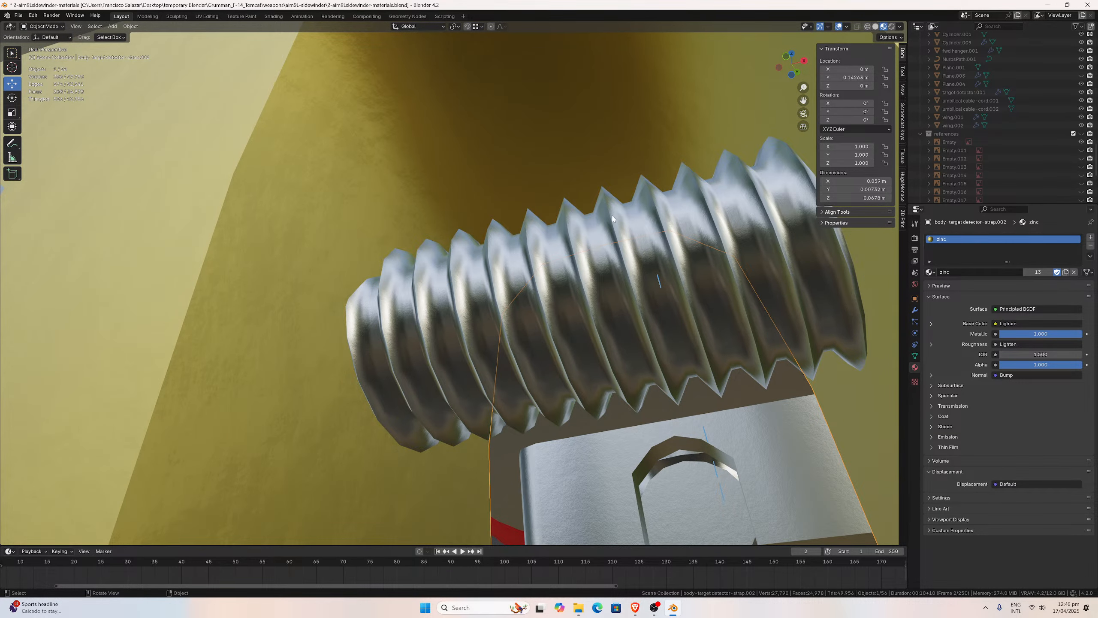
pyautogui.click(638, 223)
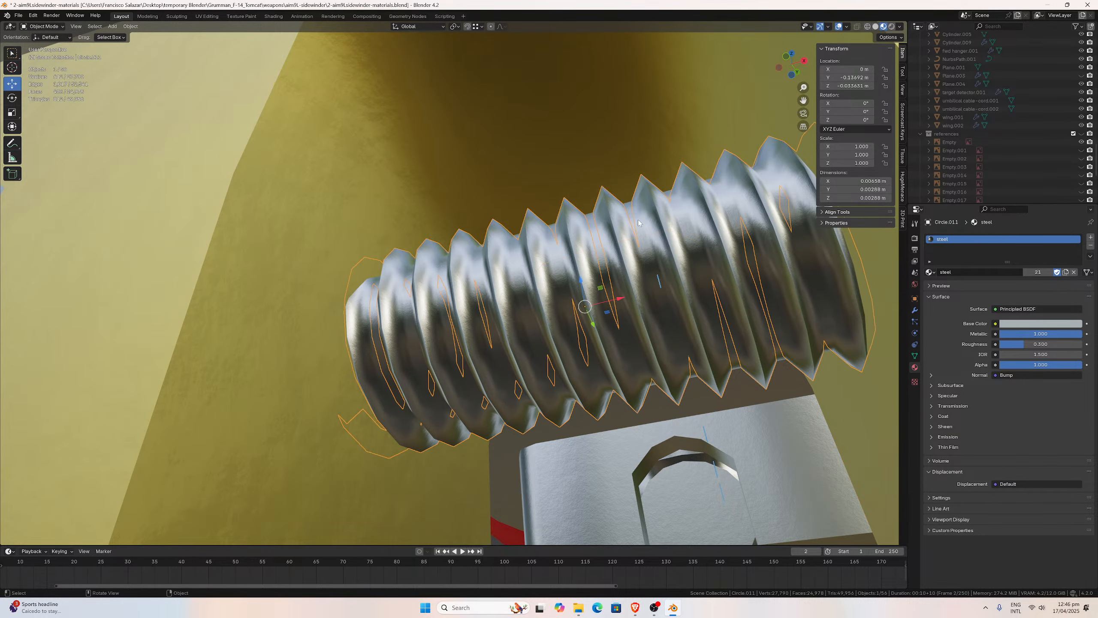
pyautogui.click(914, 310)
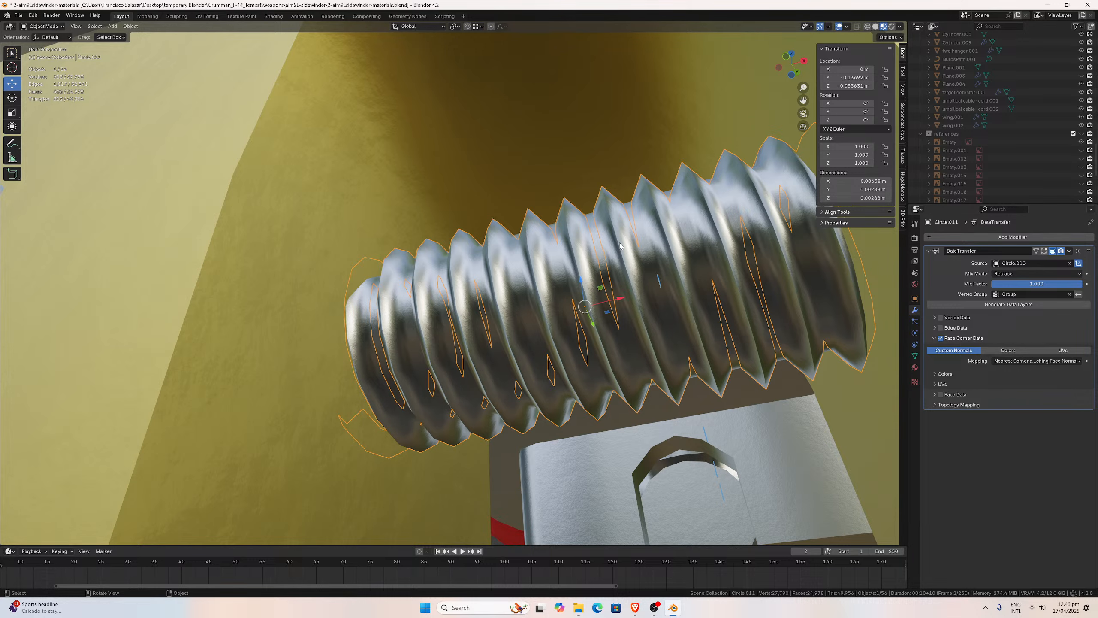
# Inspect the bolt's mesh in Edit Mode with edge selection, picking an edge loop and an edge on the threads.
pyautogui.press('Tab')
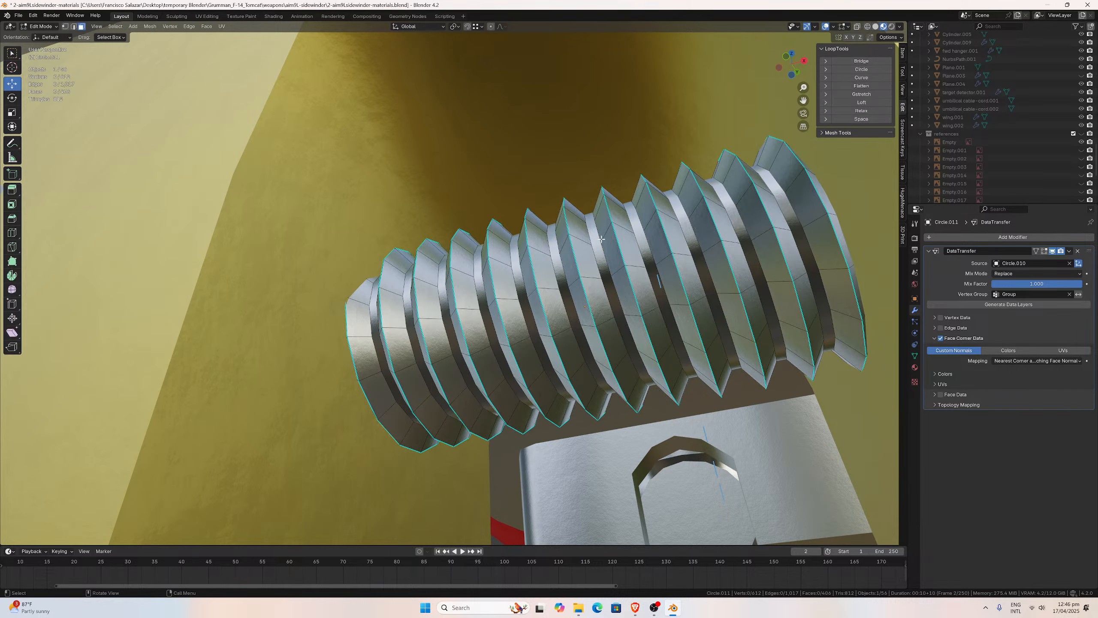
pyautogui.click(74, 27)
pyautogui.keyDown('alt'); pyautogui.click(610, 260); pyautogui.keyUp('alt')
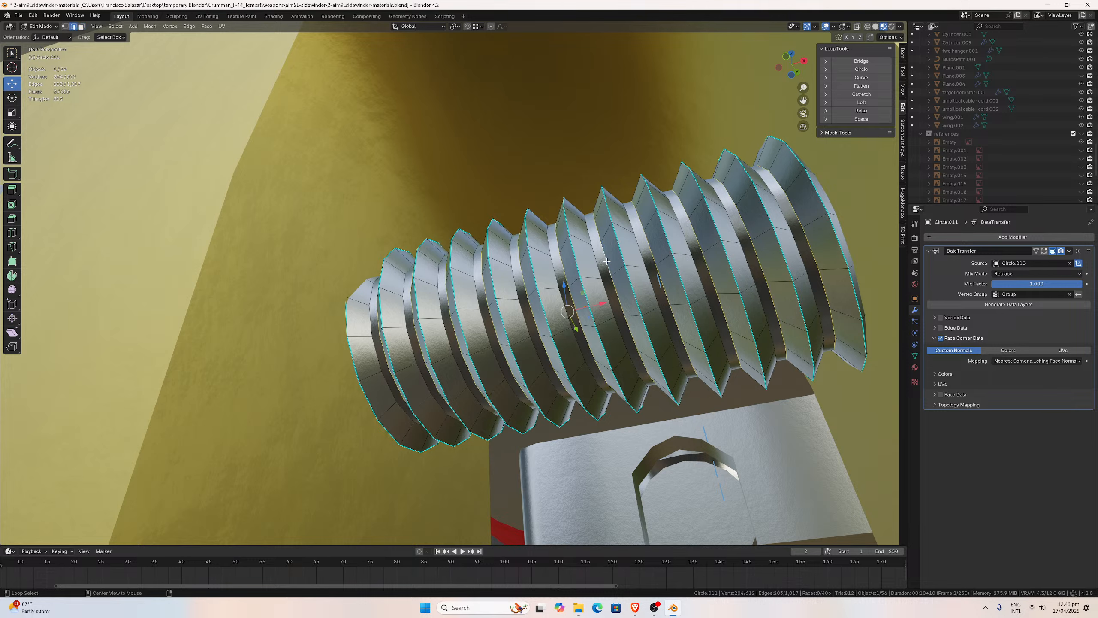
pyautogui.click(638, 251)
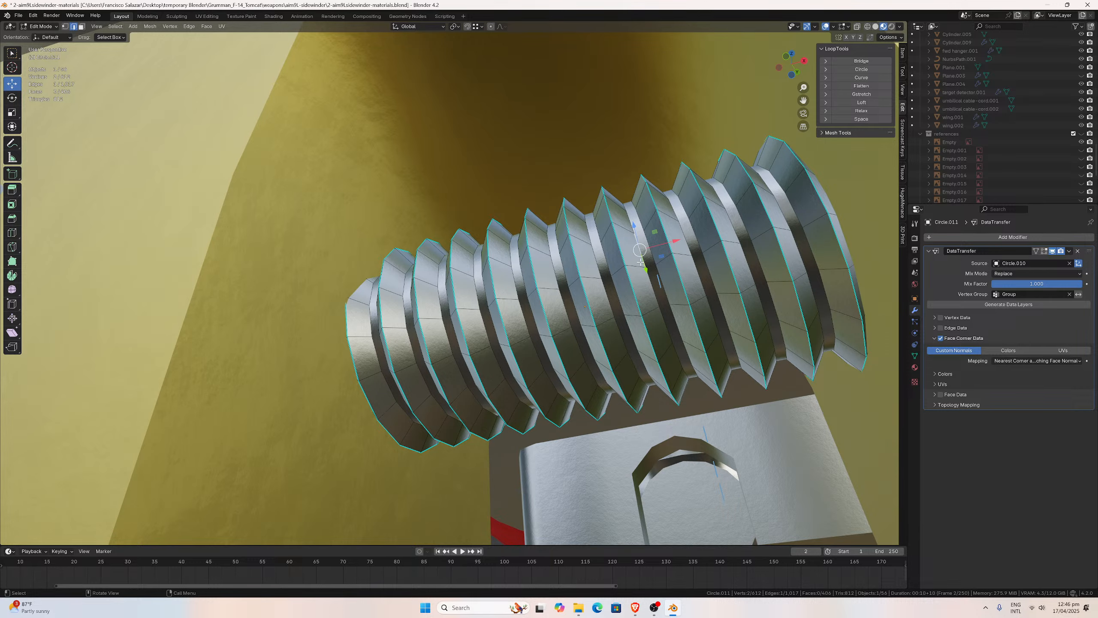
pyautogui.press('Tab')
# Examine the smooth shading between the bolt's thread ridges at close range.
pyautogui.moveTo(669, 278)
pyautogui.mouseDown(button='middle')
pyautogui.moveTo(640, 281)
pyautogui.moveTo(674, 279)
pyautogui.mouseUp(button='middle')
pyautogui.click(673, 273)
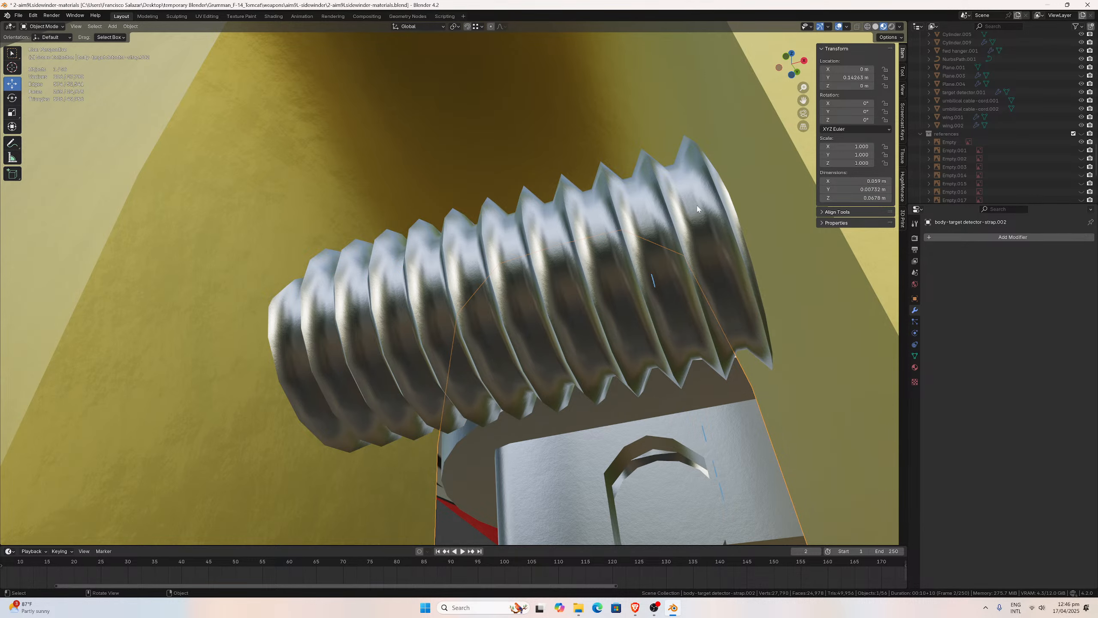
pyautogui.moveTo(802, 87); pyautogui.dragTo(649, 146)
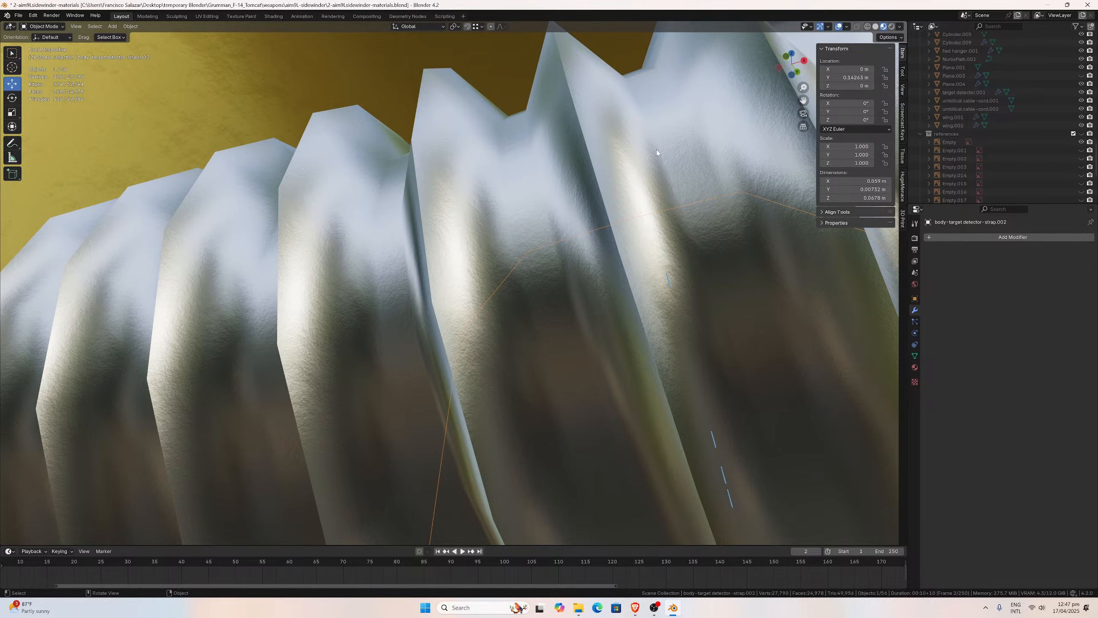
pyautogui.moveTo(797, 100); pyautogui.dragTo(515, 227)
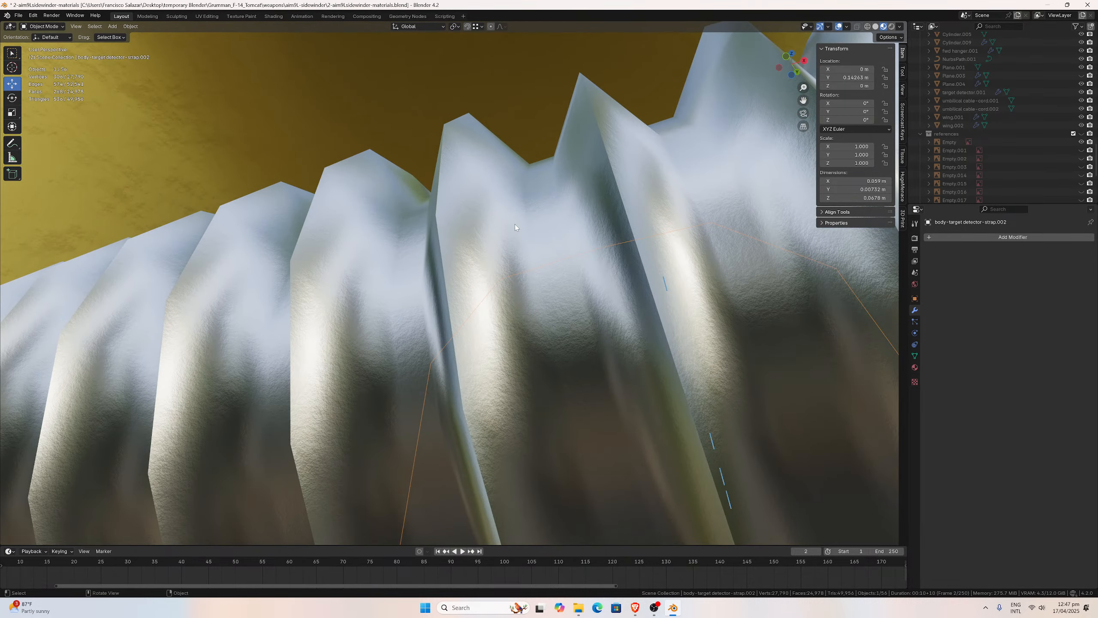
# Select the bolt and toggle its Data Transfer modifier off and on in the viewport to compare the shading.
pyautogui.click(540, 190)
pyautogui.click(489, 158)
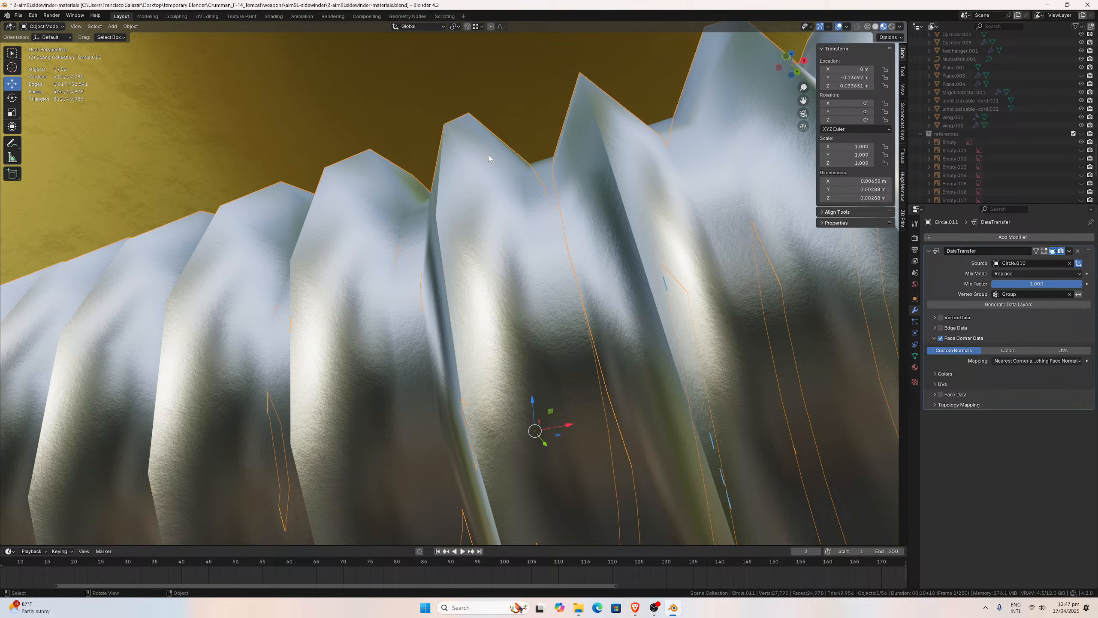
pyautogui.click(541, 183)
pyautogui.click(505, 175)
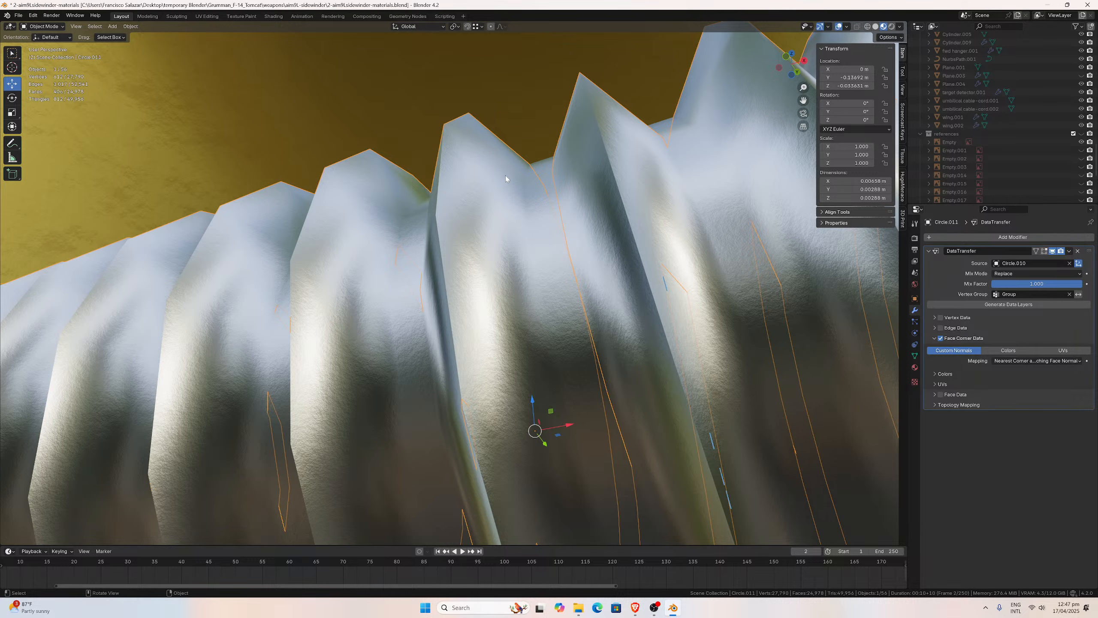
pyautogui.click(1052, 251)
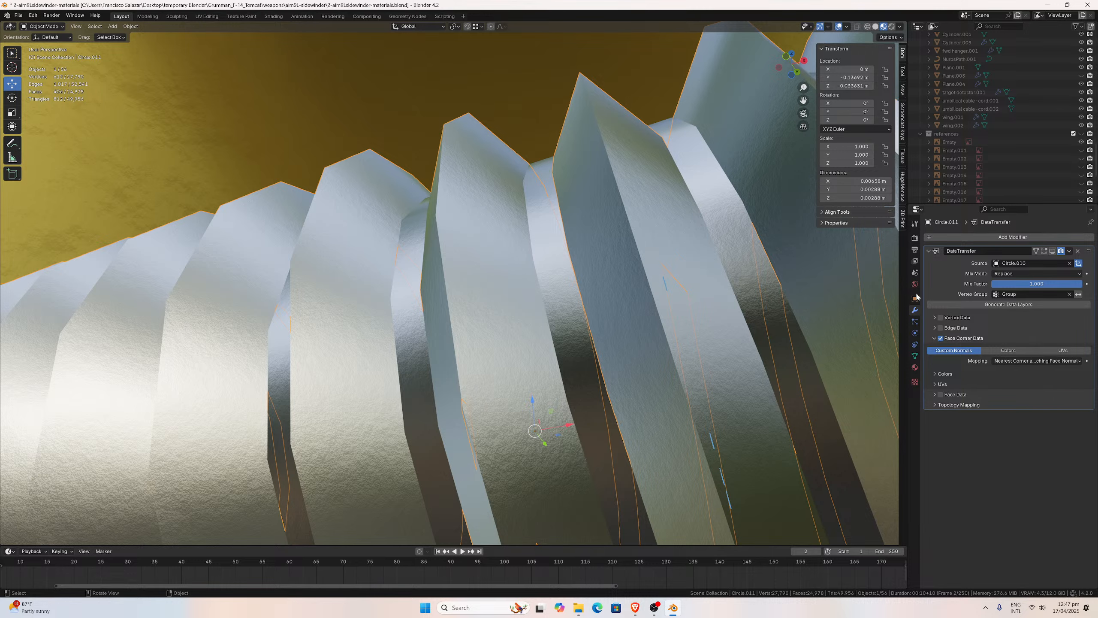
pyautogui.click(1052, 251)
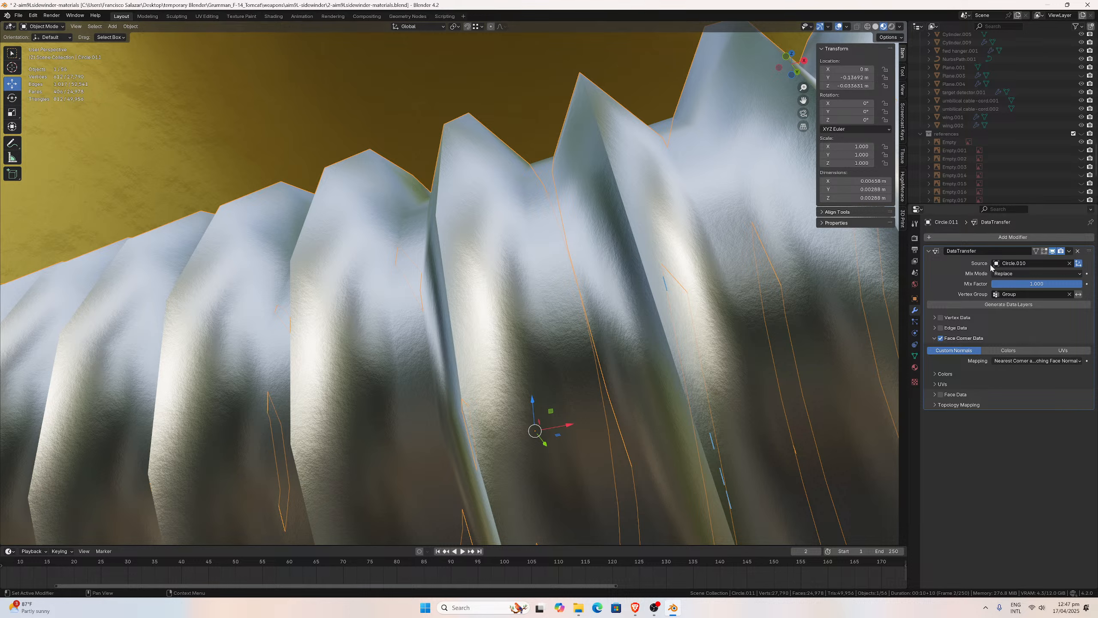
# Isolate the source cylinder Circle.010 in local view, inspect its mesh in Edit Mode, and return to the full scene.
pyautogui.click(549, 187)
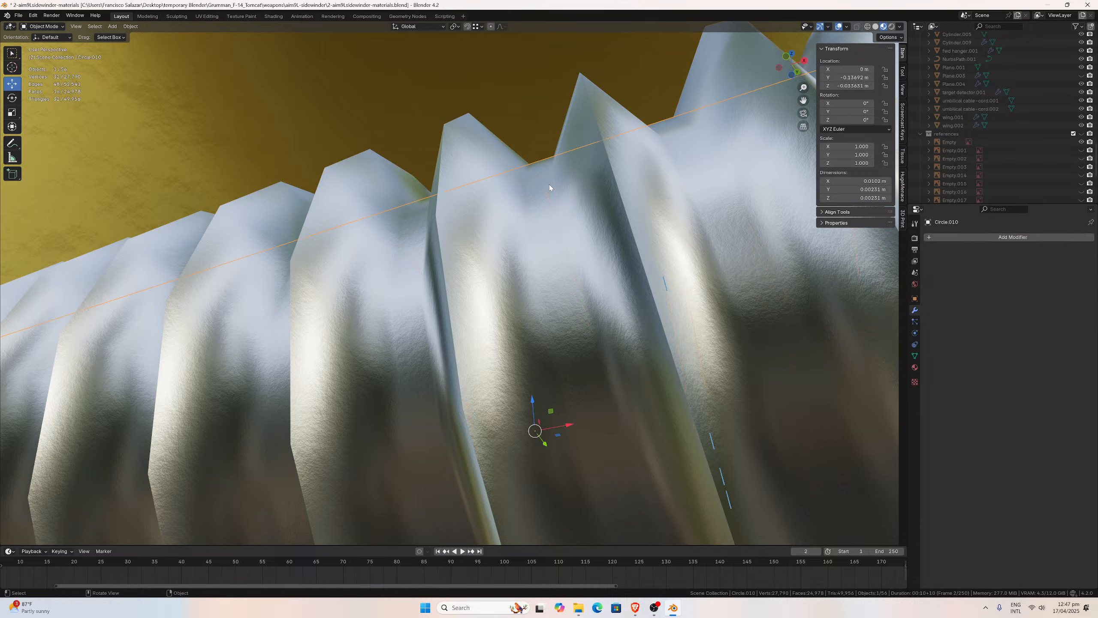
pyautogui.press('KP_Divide')
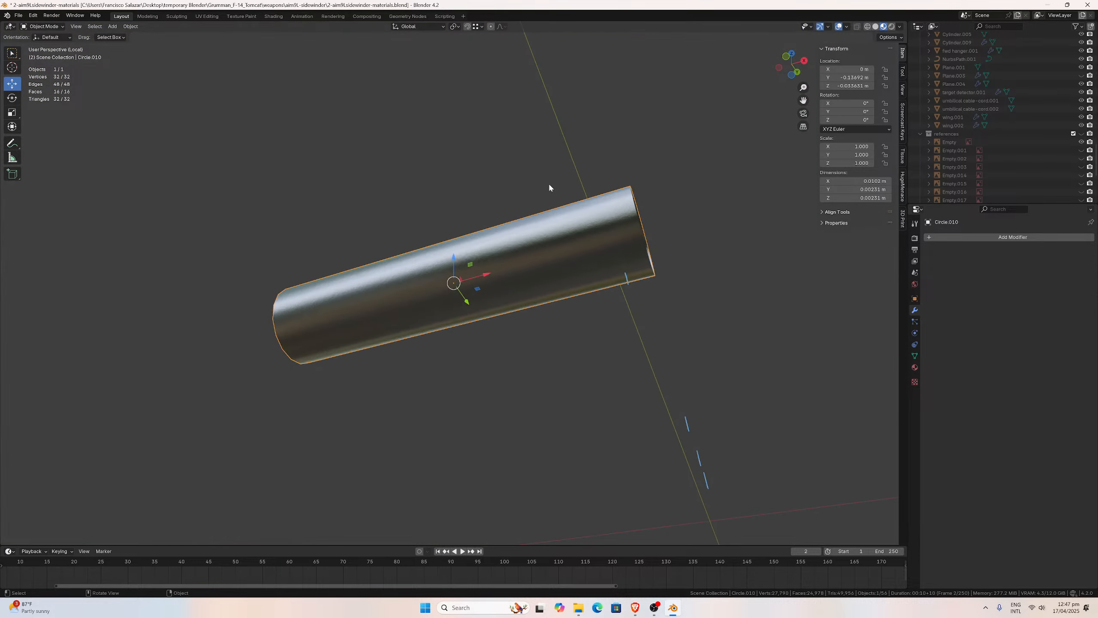
pyautogui.press('Tab')
pyautogui.scroll(4, 491, 292)
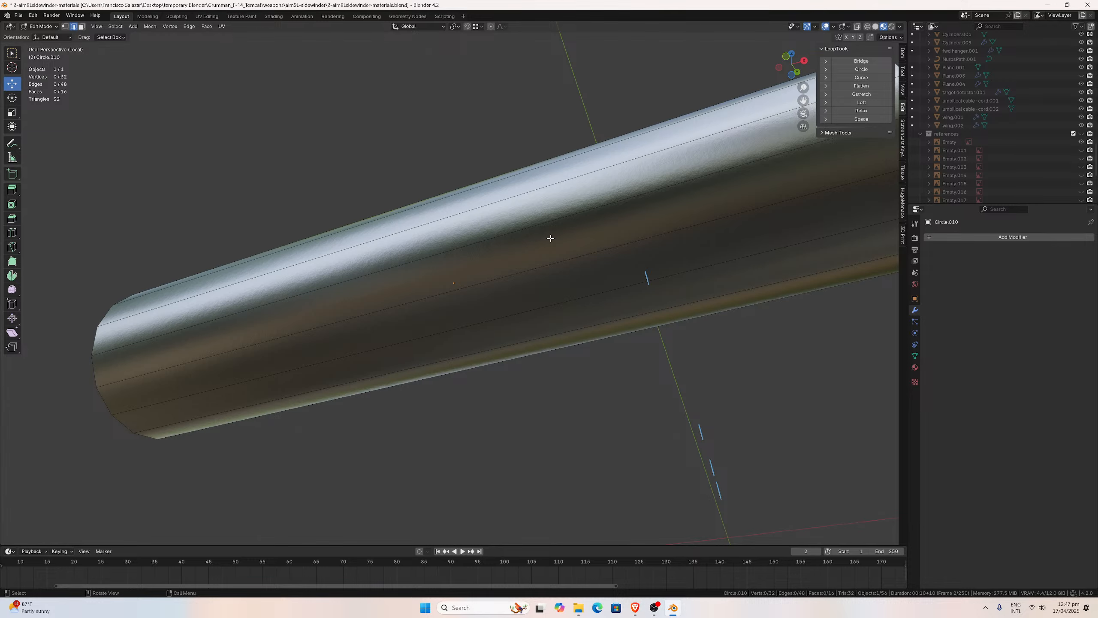
pyautogui.press('Tab')
pyautogui.press('KP_Divide')
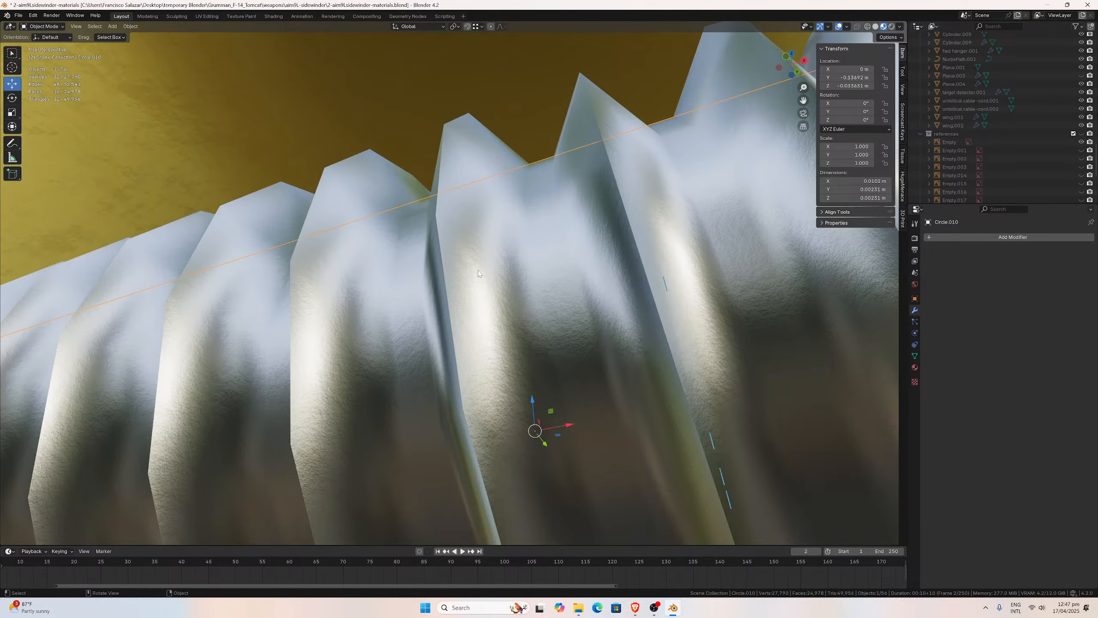
# Examine the whole textured missile alongside the mesh statistics, and look closely at the red band's decals near the strap joint.
pyautogui.scroll(-15, 468, 269)
pyautogui.moveTo(468, 269); pyautogui.dragTo(441, 309, button='middle')
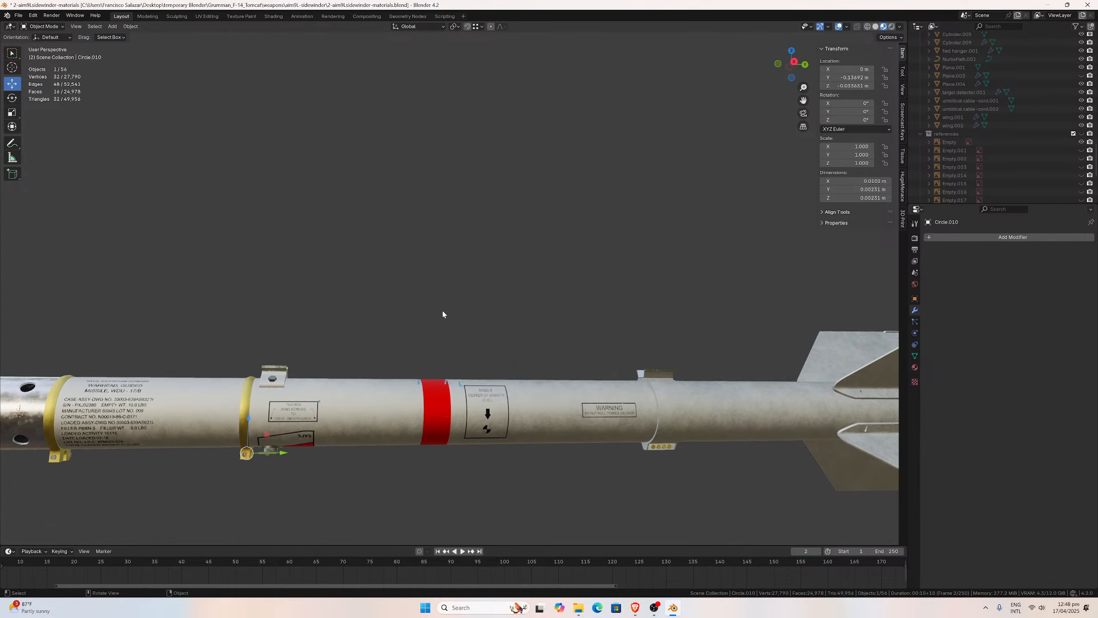
pyautogui.moveTo(277, 318); pyautogui.dragTo(90, 218, button='middle')
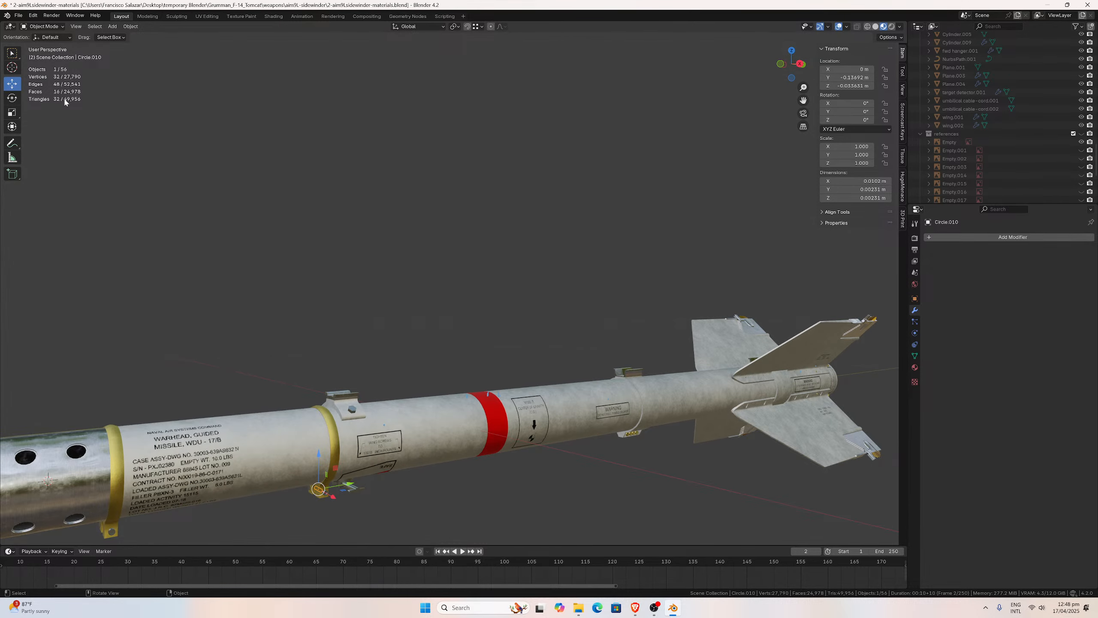
pyautogui.moveTo(458, 213); pyautogui.dragTo(492, 189, button='middle')
pyautogui.scroll(5, 492, 189)
pyautogui.scroll(8, 492, 189)
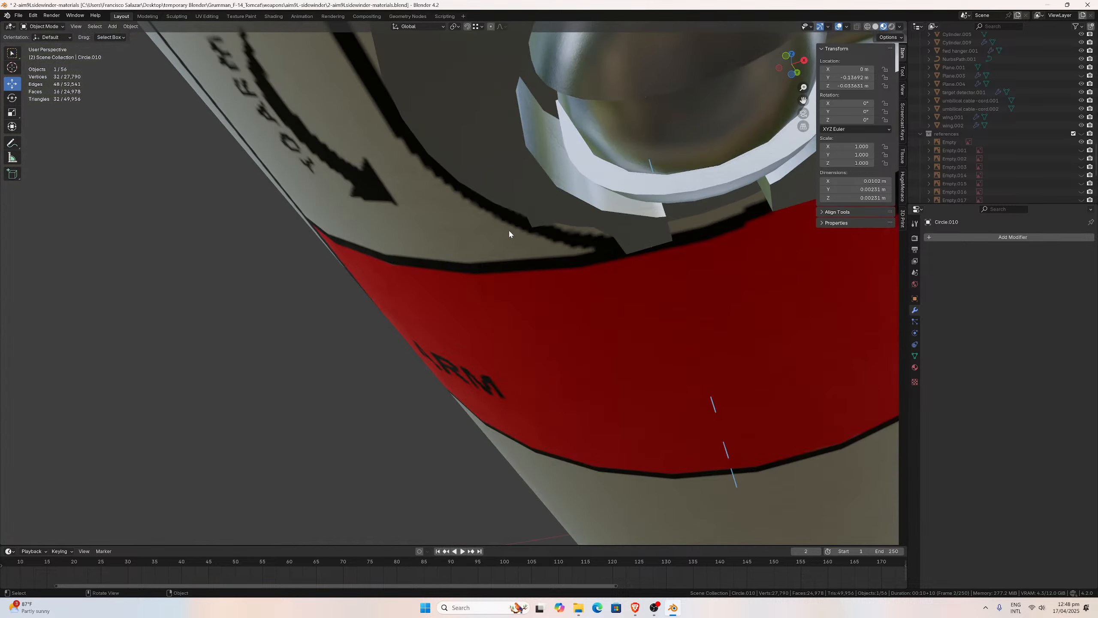
# Select the rotating arm fitting beside the yellow strap clamp and examine the ARM decal around it from several angles.
pyautogui.scroll(-3, 504, 238)
pyautogui.scroll(-8, 538, 201)
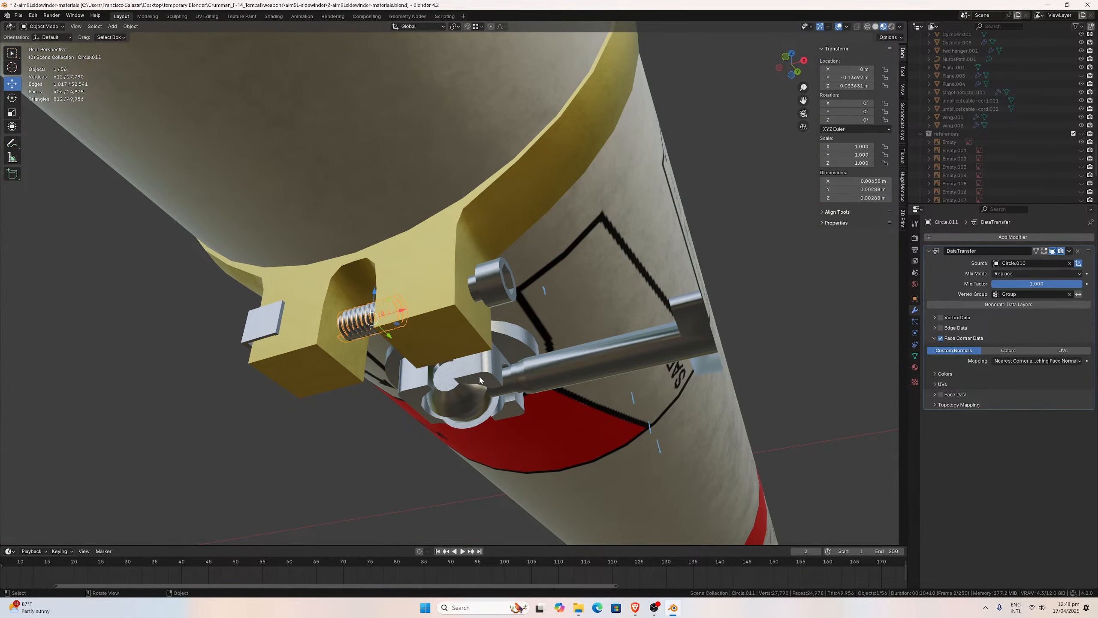
pyautogui.click(479, 380)
pyautogui.press('KP_Decimal')
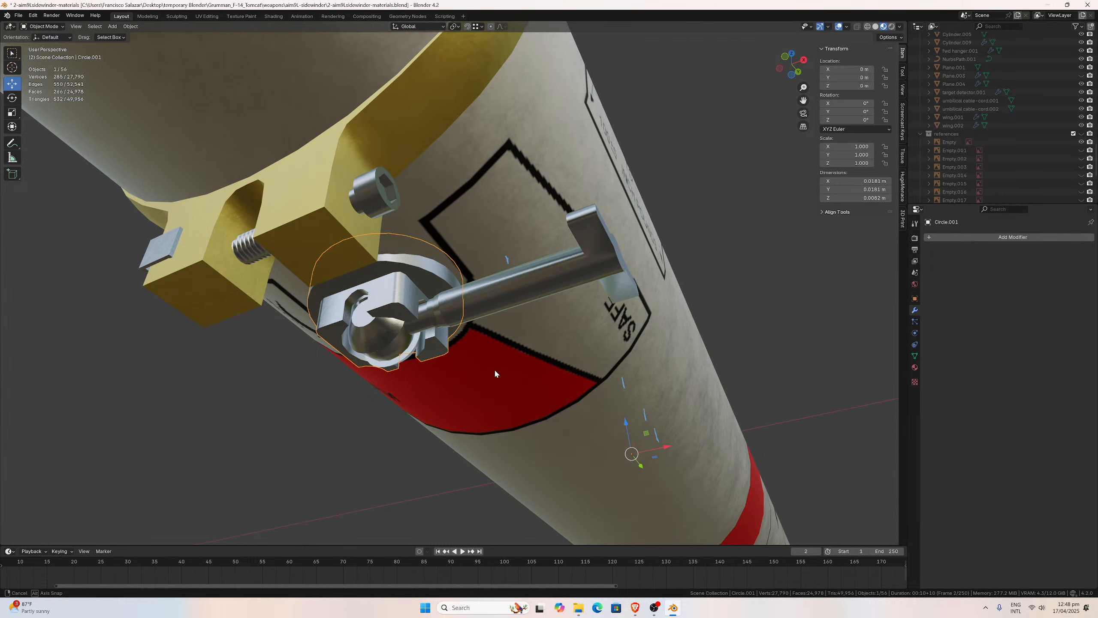
pyautogui.scroll(-3, 495, 370)
pyautogui.scroll(3, 495, 371)
pyautogui.moveTo(493, 352); pyautogui.dragTo(505, 333, button='middle')
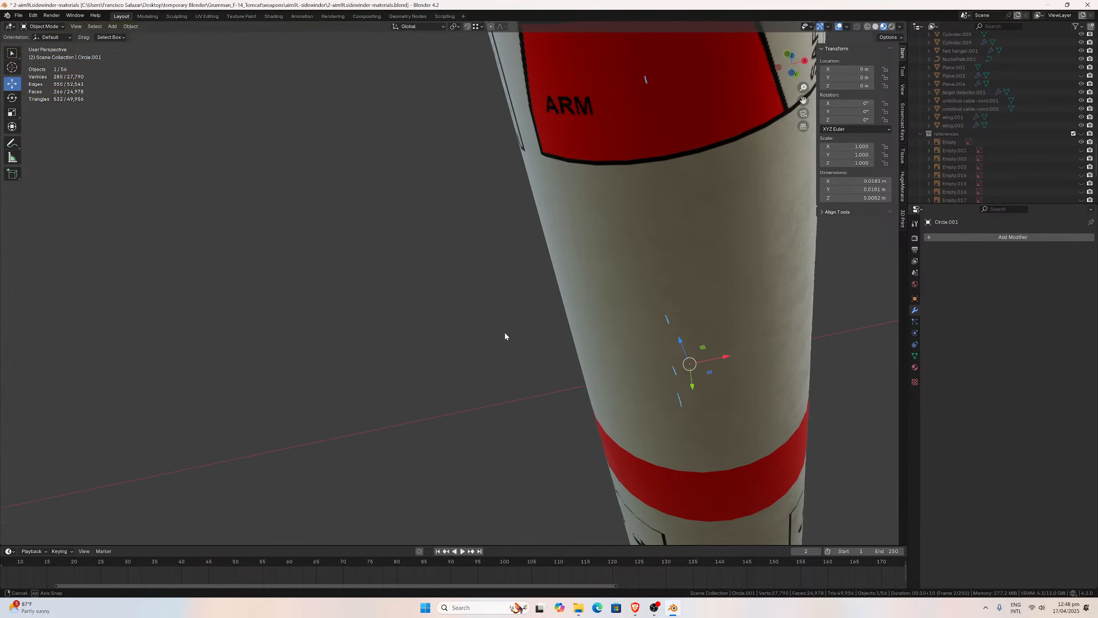
pyautogui.scroll(2, 586, 255)
pyautogui.scroll(-2, 674, 225)
pyautogui.moveTo(803, 101); pyautogui.dragTo(672, 157)
pyautogui.moveTo(671, 157)
pyautogui.mouseDown(button='middle')
pyautogui.moveTo(700, 155)
pyautogui.moveTo(689, 159)
pyautogui.mouseUp(button='middle')
pyautogui.scroll(4, 731, 131)
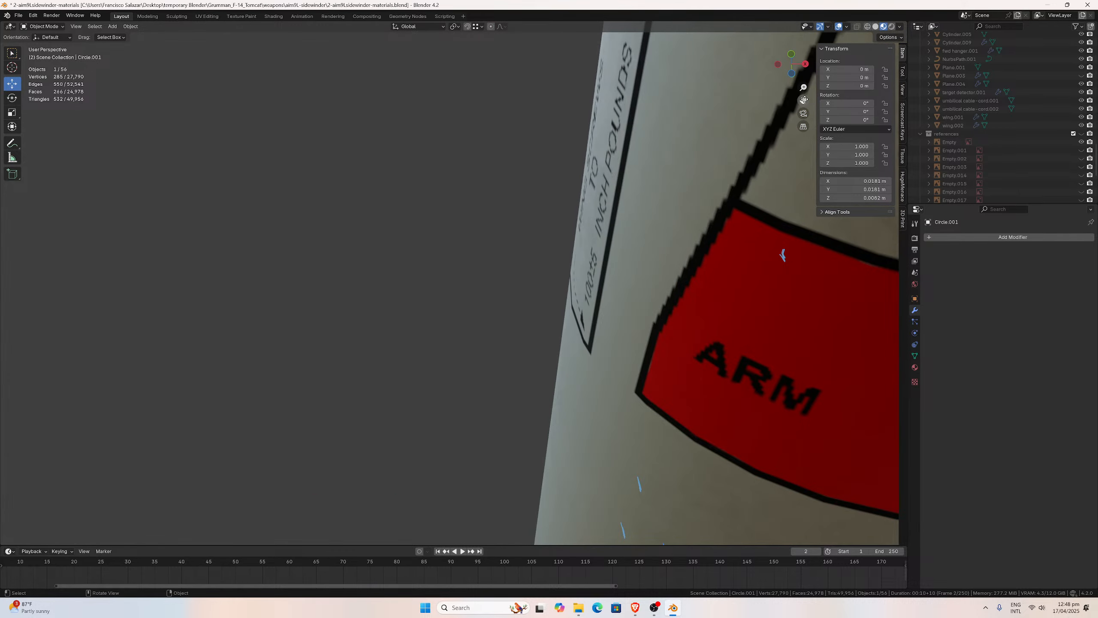
pyautogui.moveTo(783, 255); pyautogui.dragTo(700, 309, button='middle')
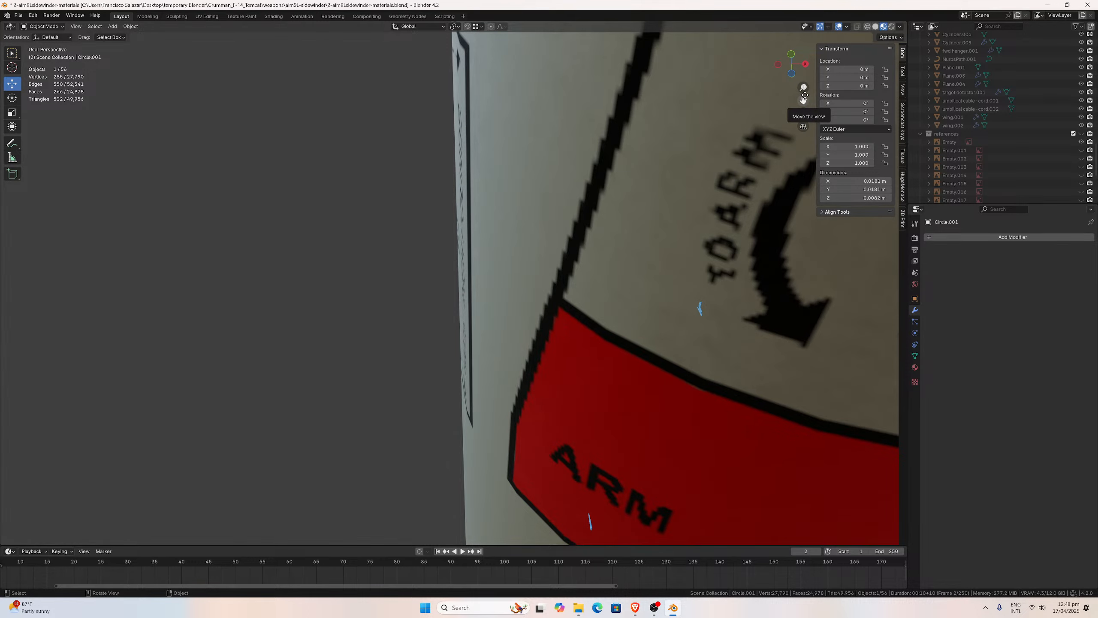
pyautogui.scroll(-5, 641, 199)
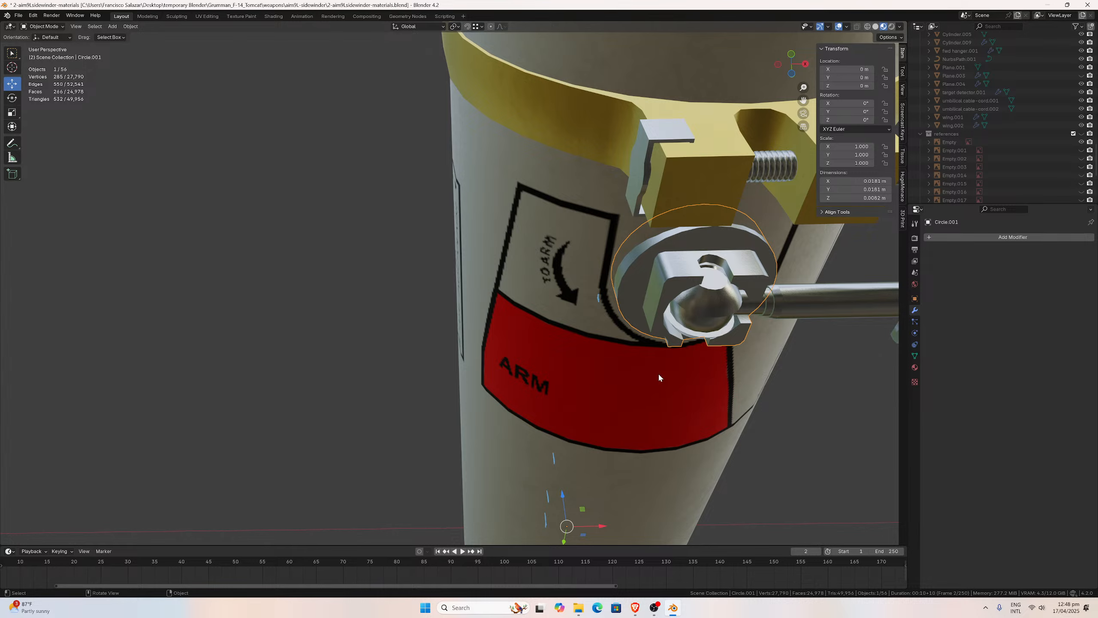
# Examine the missile body's decals and red band from the yellow strap back to the rear wings.
pyautogui.scroll(-5, 658, 377)
pyautogui.moveTo(481, 333); pyautogui.dragTo(603, 324, button='middle')
pyautogui.scroll(5, 591, 321)
pyautogui.scroll(-5, 603, 323)
pyautogui.moveTo(803, 100); pyautogui.dragTo(605, 27)
pyautogui.moveTo(596, 281); pyautogui.dragTo(629, 307, button='middle')
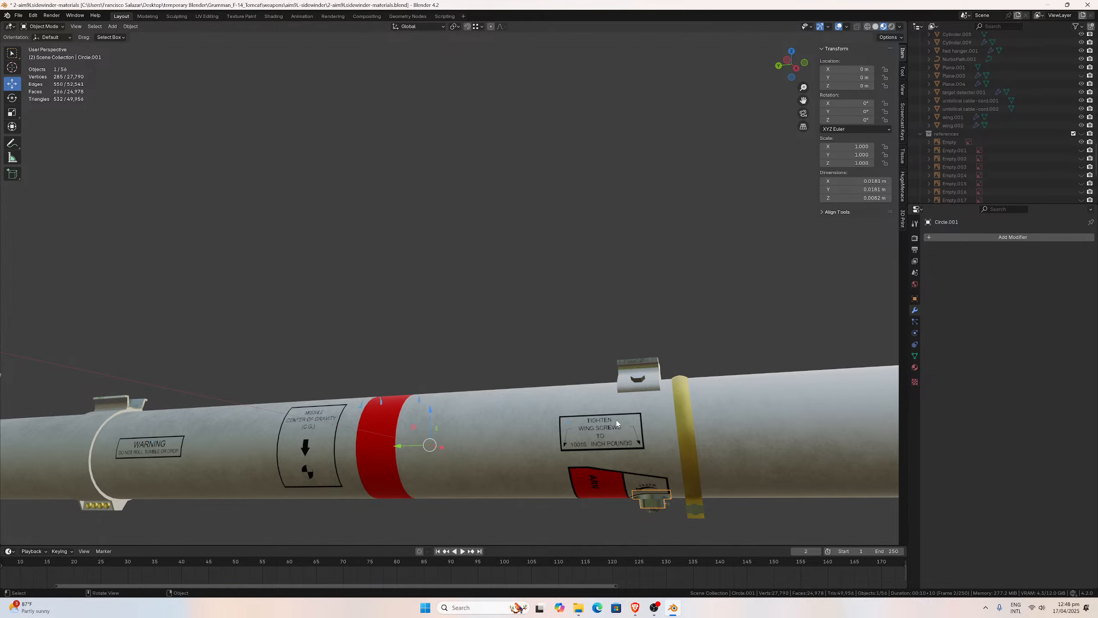
pyautogui.scroll(-2, 591, 439)
pyautogui.scroll(-3, 540, 409)
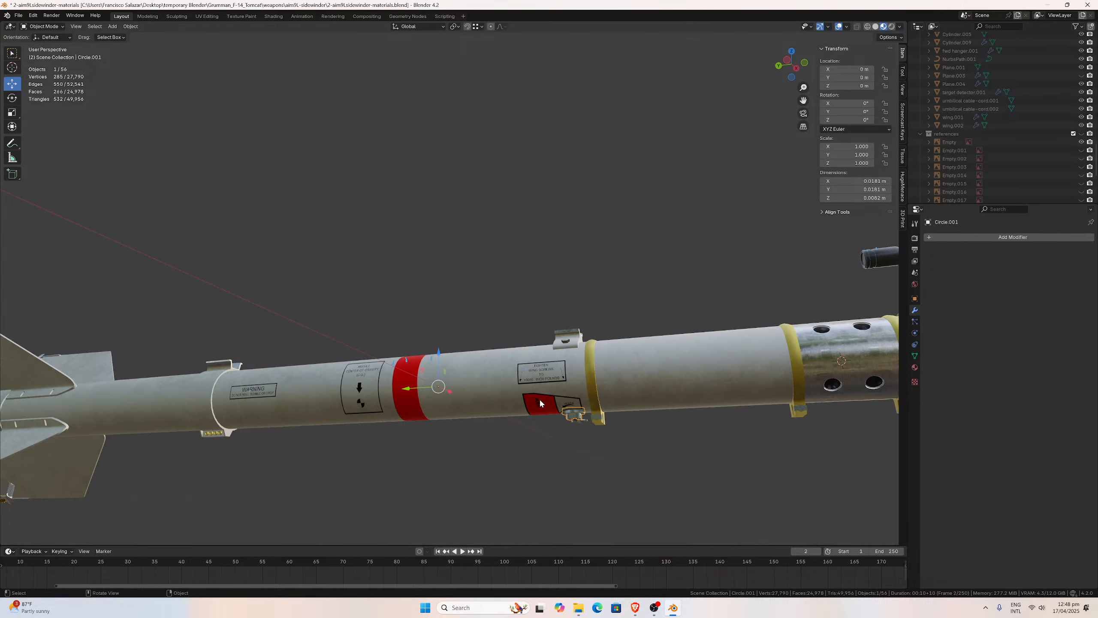
pyautogui.scroll(-2, 384, 432)
pyautogui.moveTo(384, 432); pyautogui.dragTo(438, 435, button='middle')
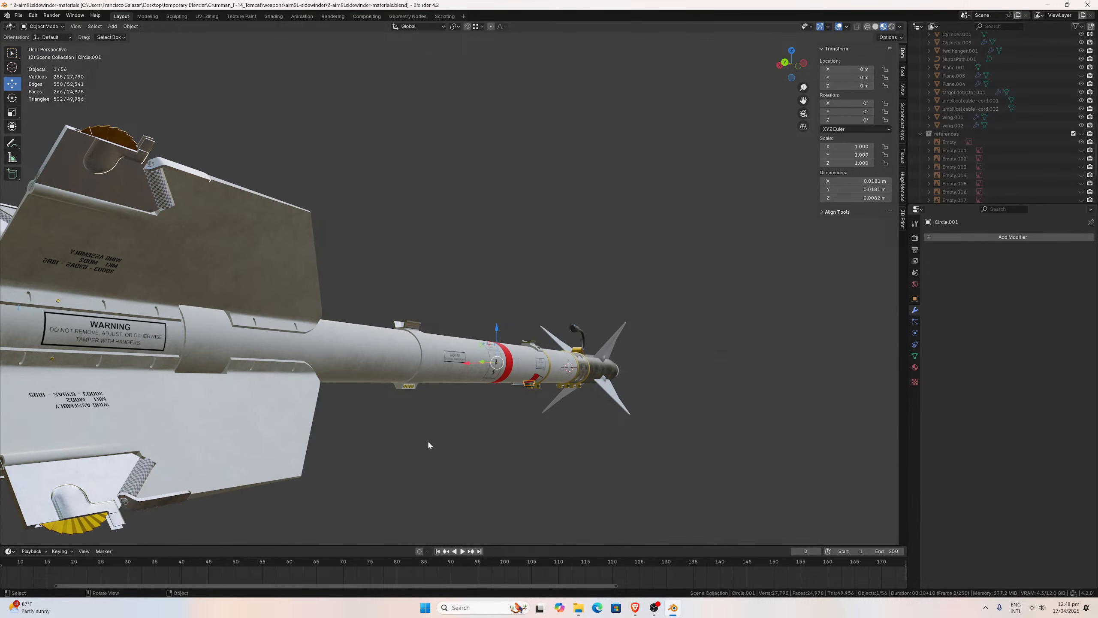
pyautogui.moveTo(803, 101); pyautogui.dragTo(1049, 93)
pyautogui.moveTo(568, 225); pyautogui.dragTo(524, 230, button='middle')
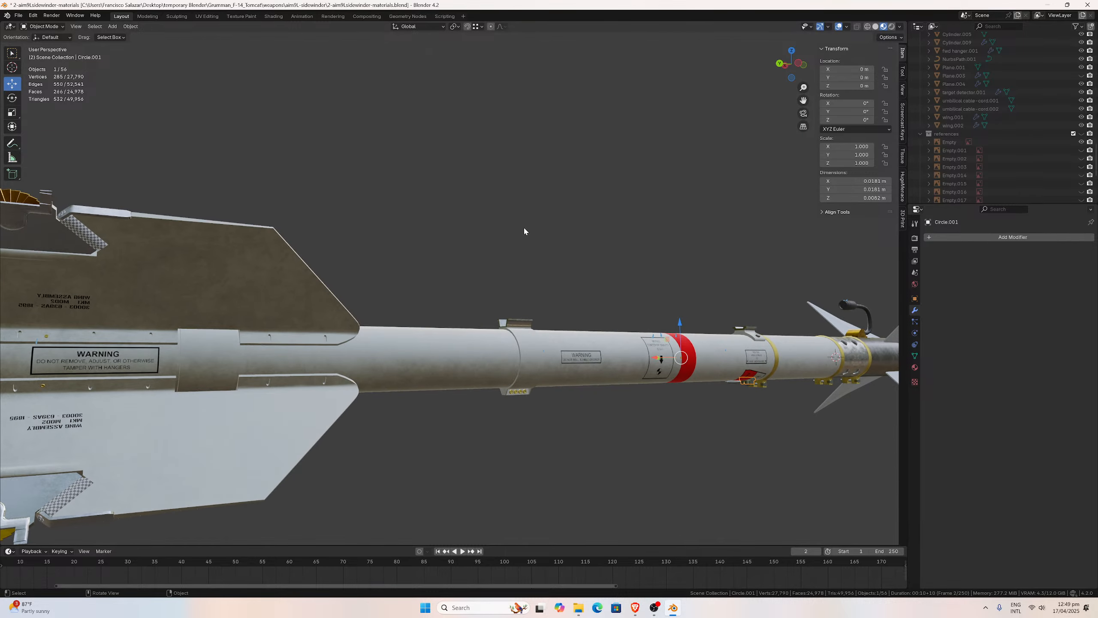
pyautogui.moveTo(803, 101); pyautogui.dragTo(1061, 73)
pyautogui.scroll(2, 651, 162)
# Select the wing and inspect its light ghost scratched metal-wing material nodes in the Shading workspace, including the wing assembly.png decal branch.
pyautogui.click(545, 220)
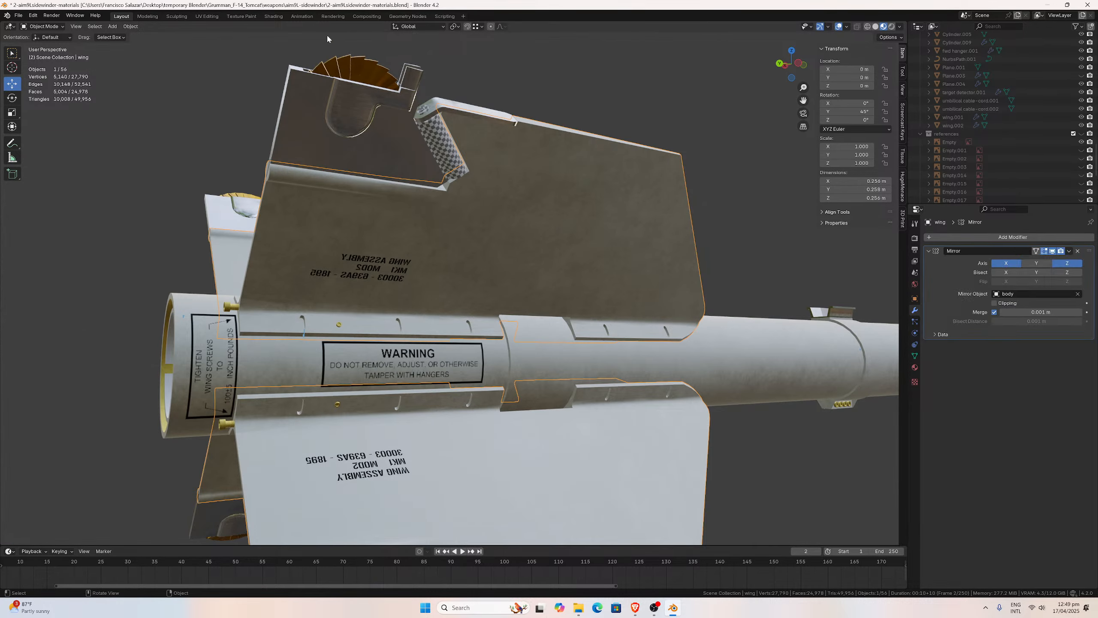
pyautogui.click(267, 16)
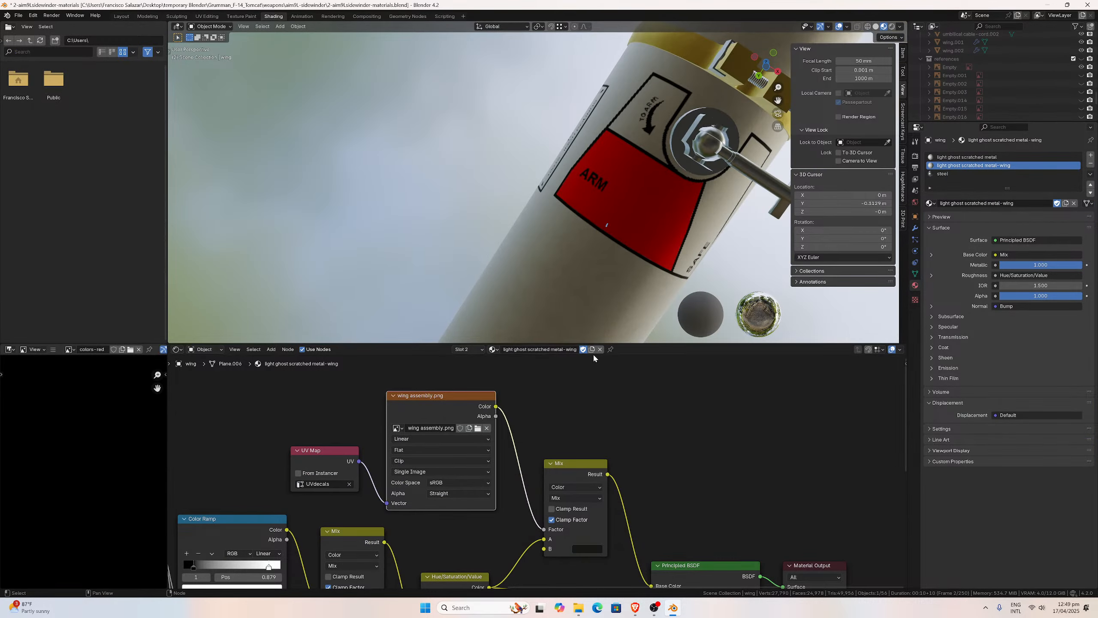
pyautogui.scroll(-6, 635, 483)
pyautogui.moveTo(552, 517); pyautogui.dragTo(610, 459, button='middle')
pyautogui.moveTo(575, 238); pyautogui.dragTo(678, 178, button='middle')
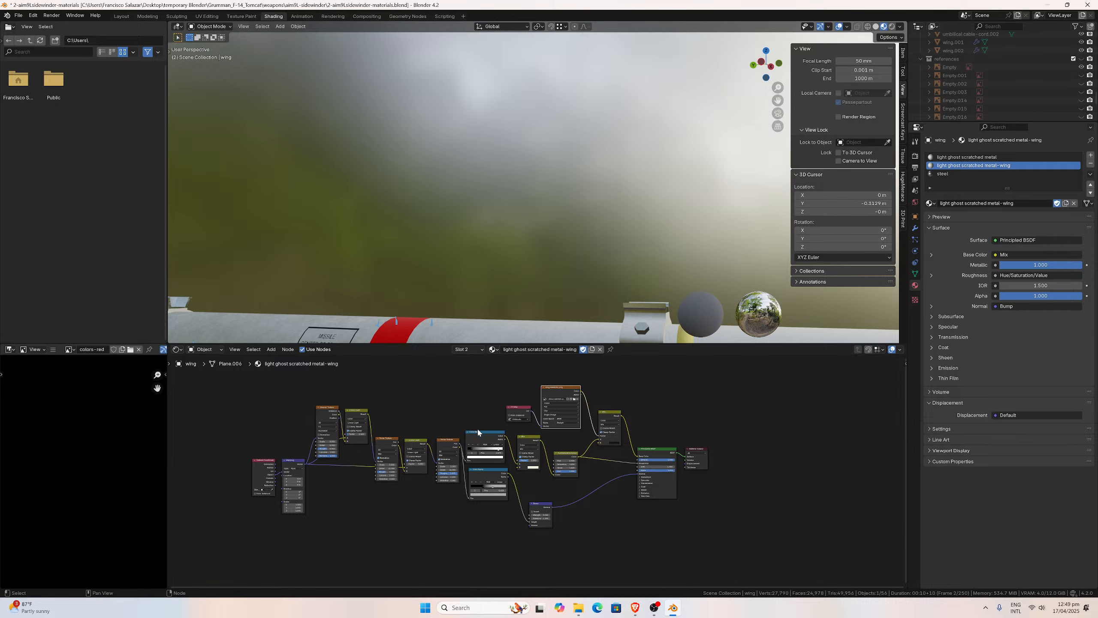
pyautogui.moveTo(779, 100); pyautogui.dragTo(718, 33)
pyautogui.scroll(5, 522, 254)
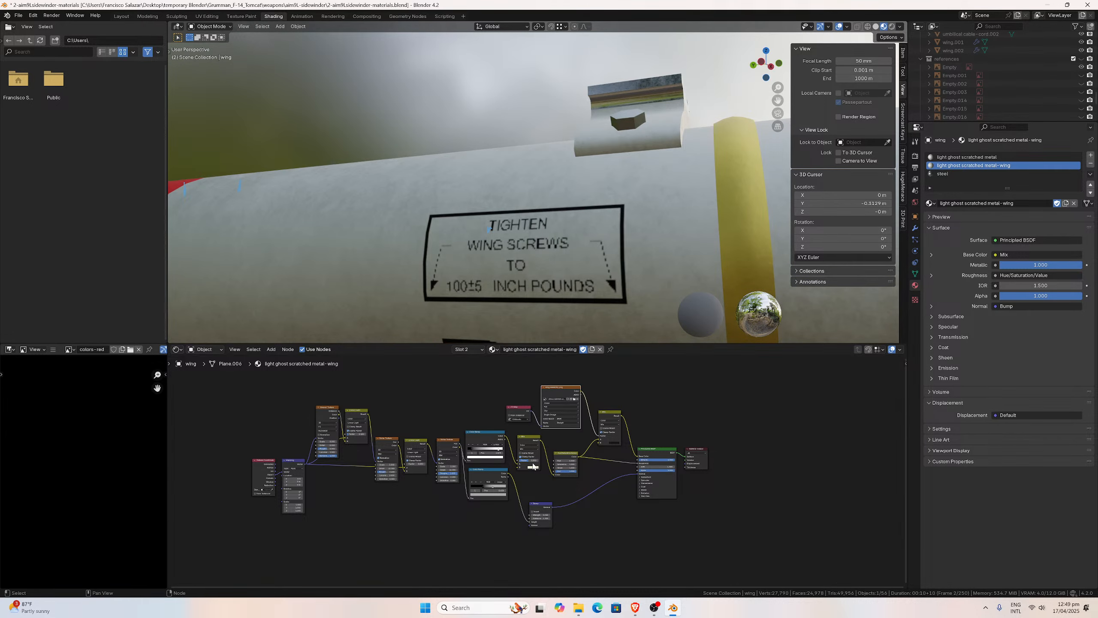
pyautogui.scroll(5, 534, 465)
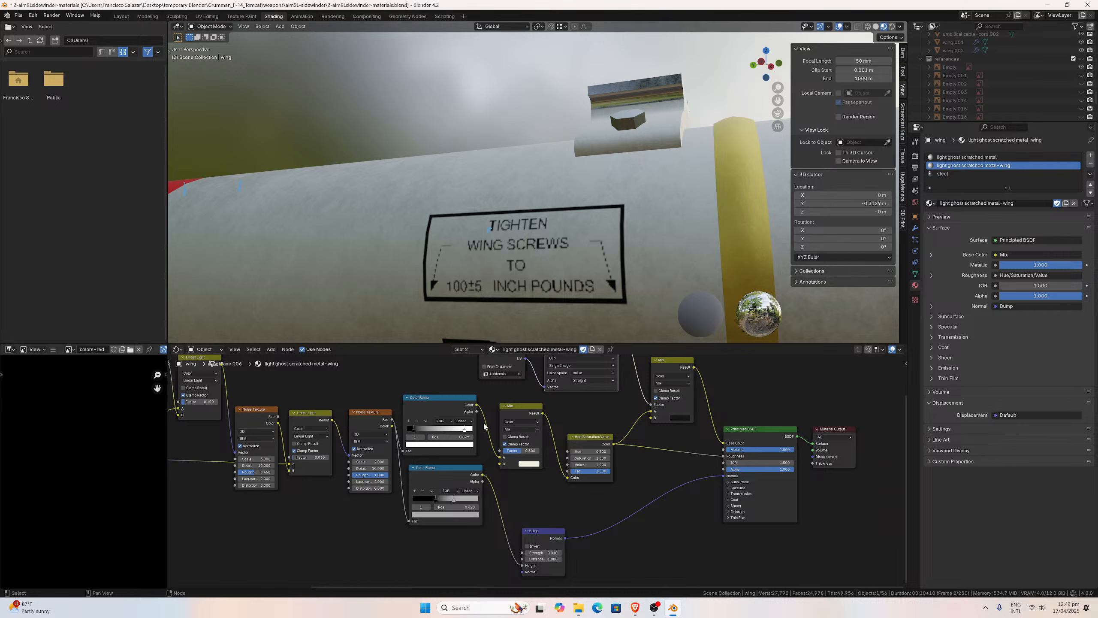
pyautogui.scroll(-1, 478, 419)
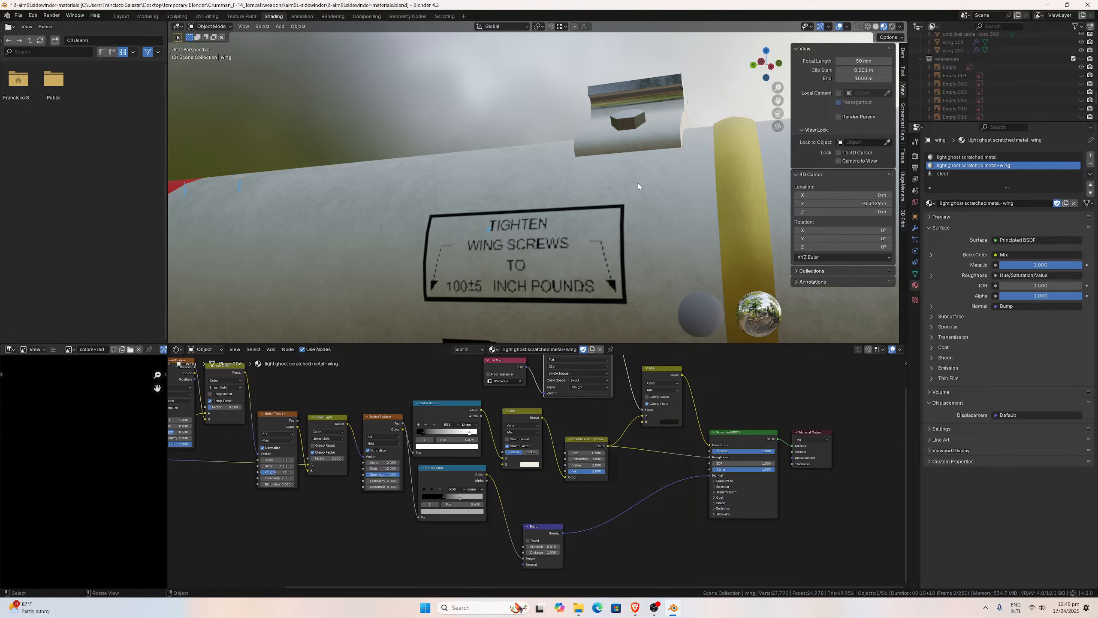
pyautogui.scroll(-2, 531, 439)
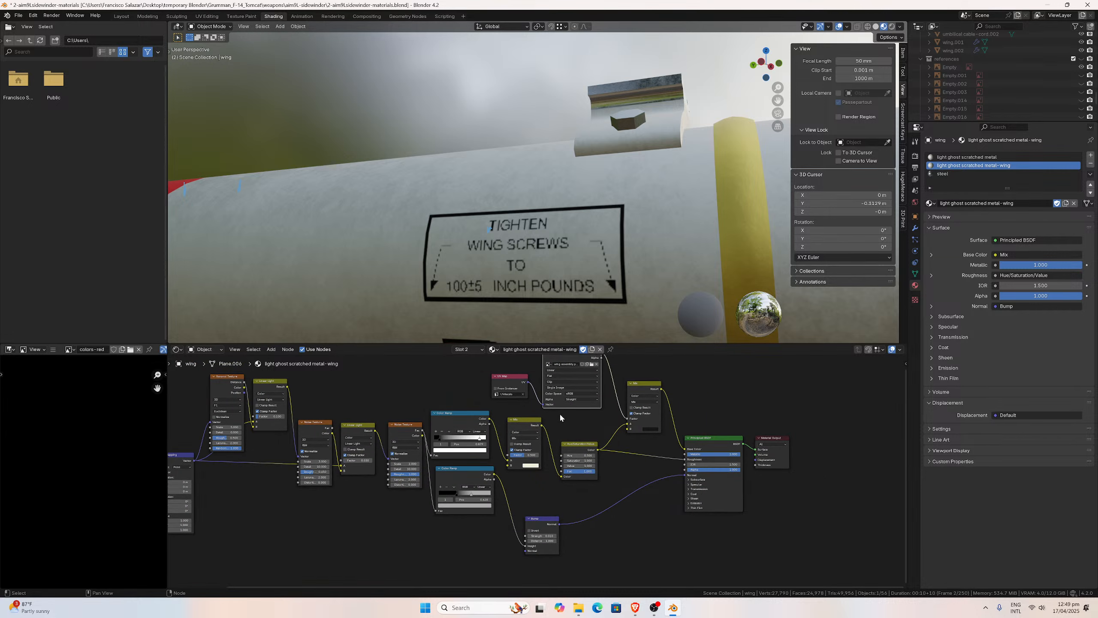
pyautogui.moveTo(561, 417); pyautogui.dragTo(511, 483, button='middle')
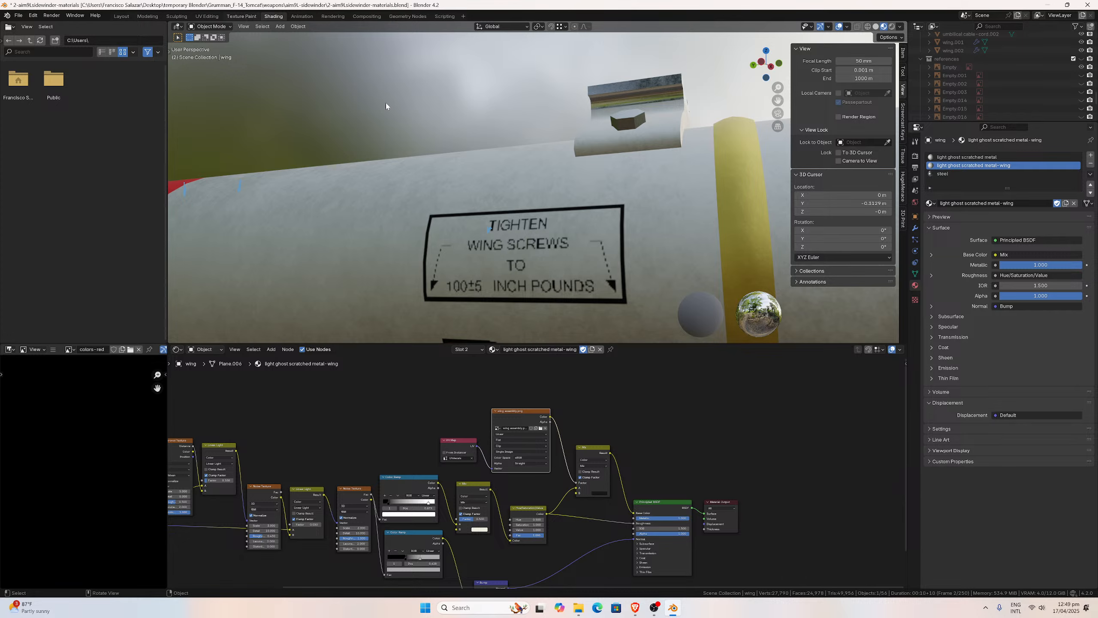
# View the wing assembly.png decal against the wing's UV layout in the Texture Paint workspace.
pyautogui.click(241, 17)
pyautogui.scroll(-8, 221, 314)
pyautogui.scroll(2, 221, 314)
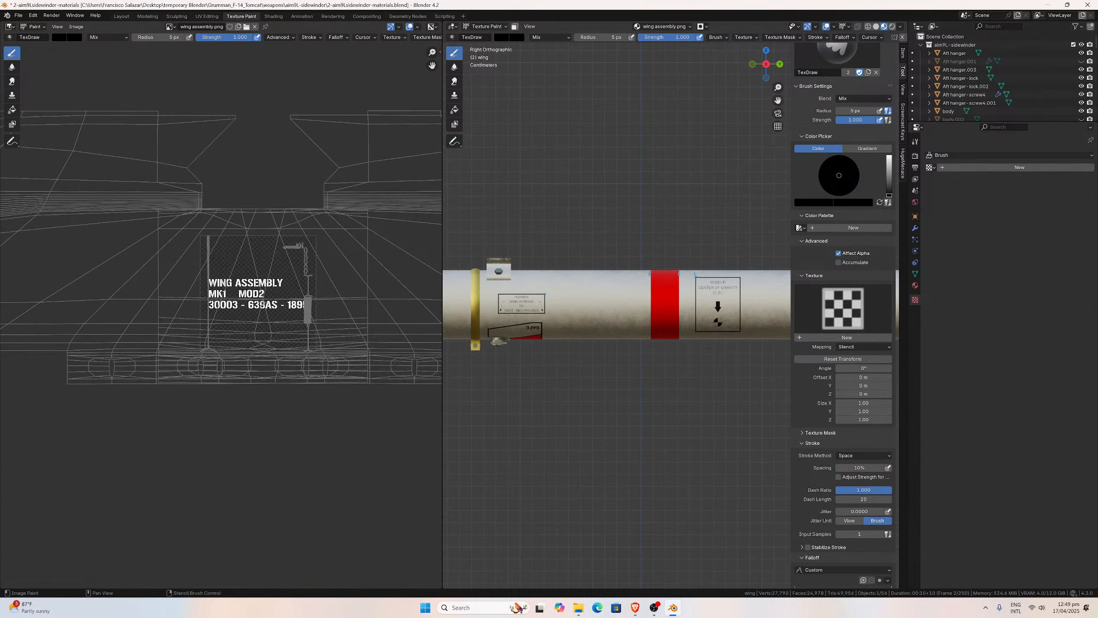
pyautogui.scroll(-2, 261, 304)
pyautogui.scroll(4, 646, 313)
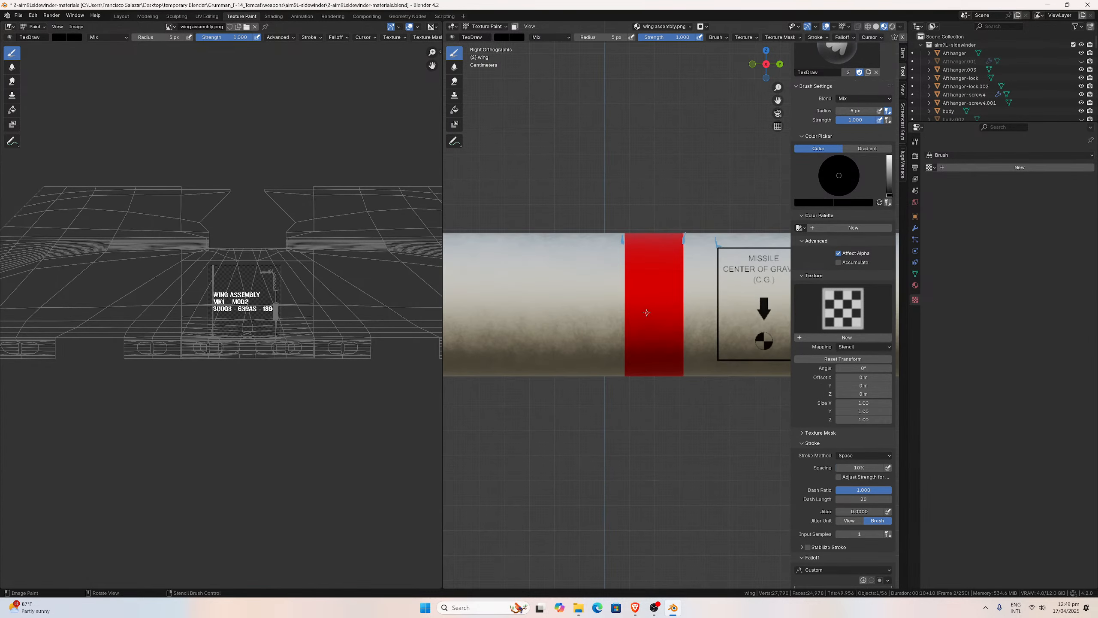
# Return to the Shading workspace, select the missile body, and inspect its light ghost scratched metal-body material nodes.
pyautogui.click(273, 17)
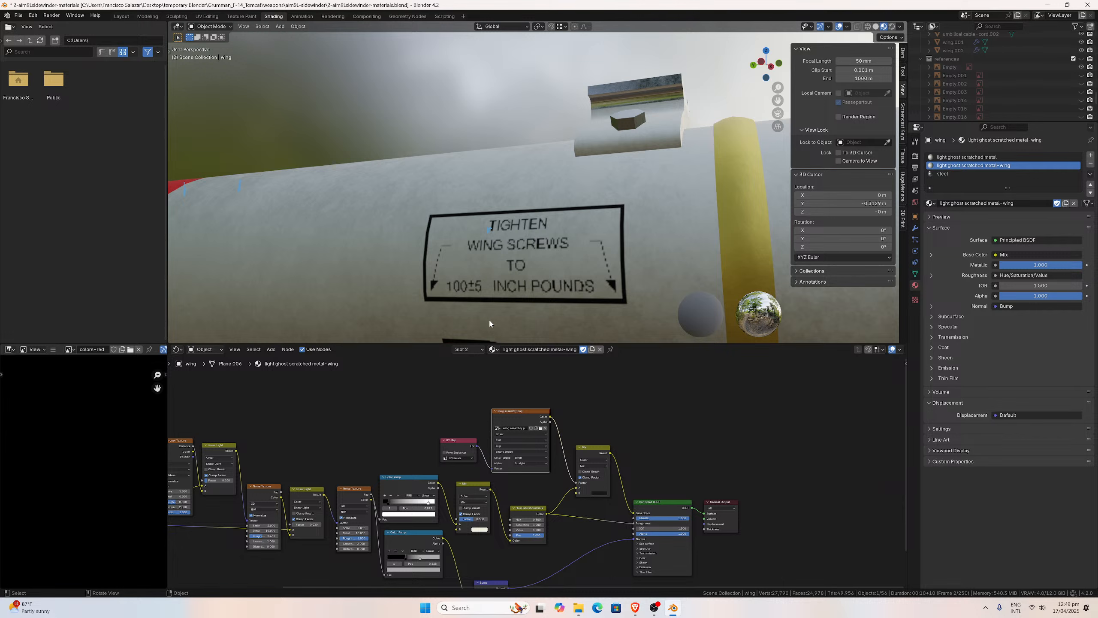
pyautogui.scroll(-2, 489, 323)
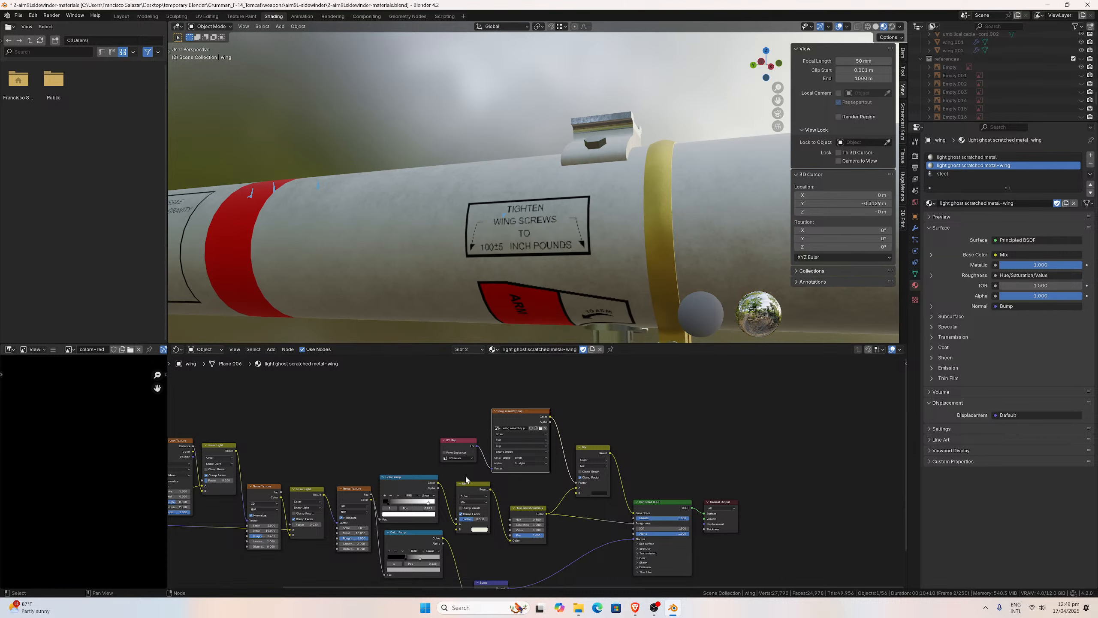
pyautogui.click(443, 239)
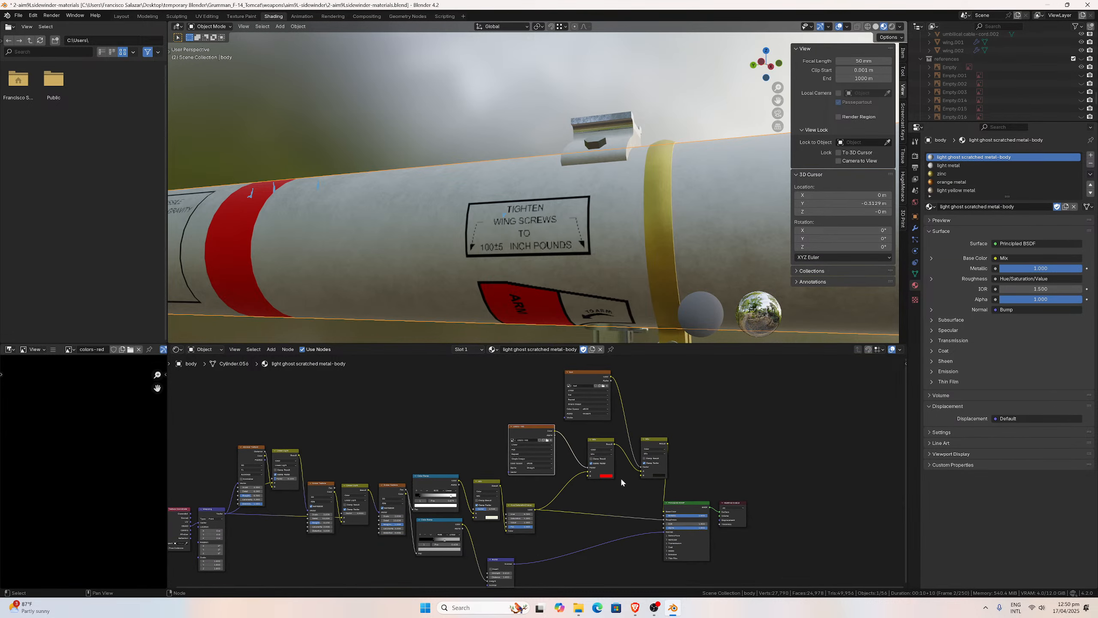
pyautogui.moveTo(621, 482); pyautogui.dragTo(515, 494, button='middle')
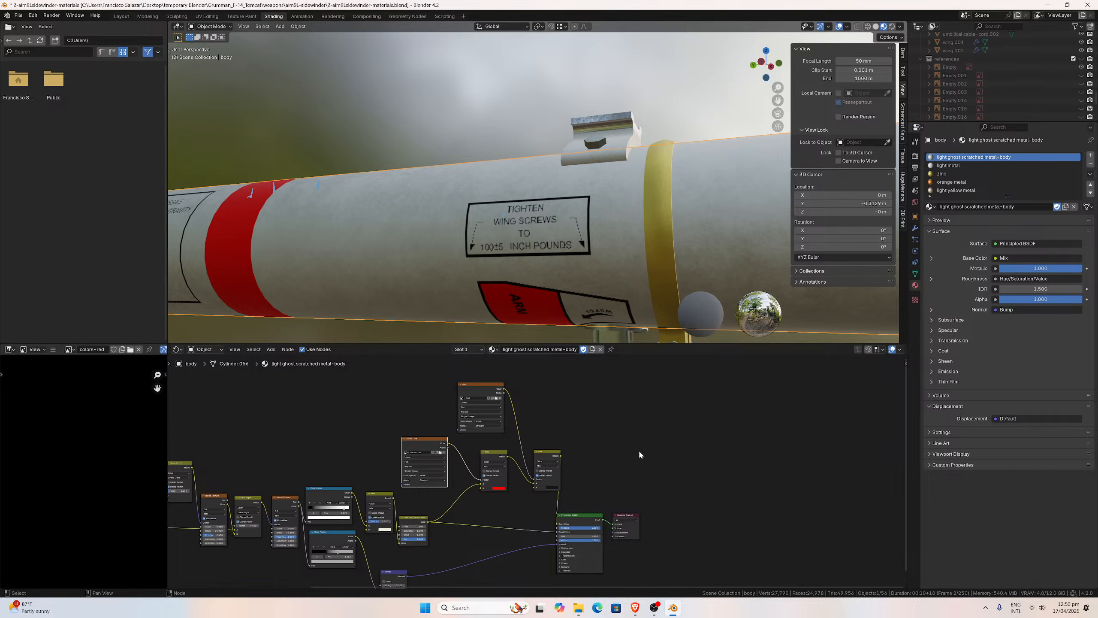
# Bring the body into the Texture Paint workspace and review the brush's stroke, texture, advanced, and texture mask settings.
pyautogui.click(248, 18)
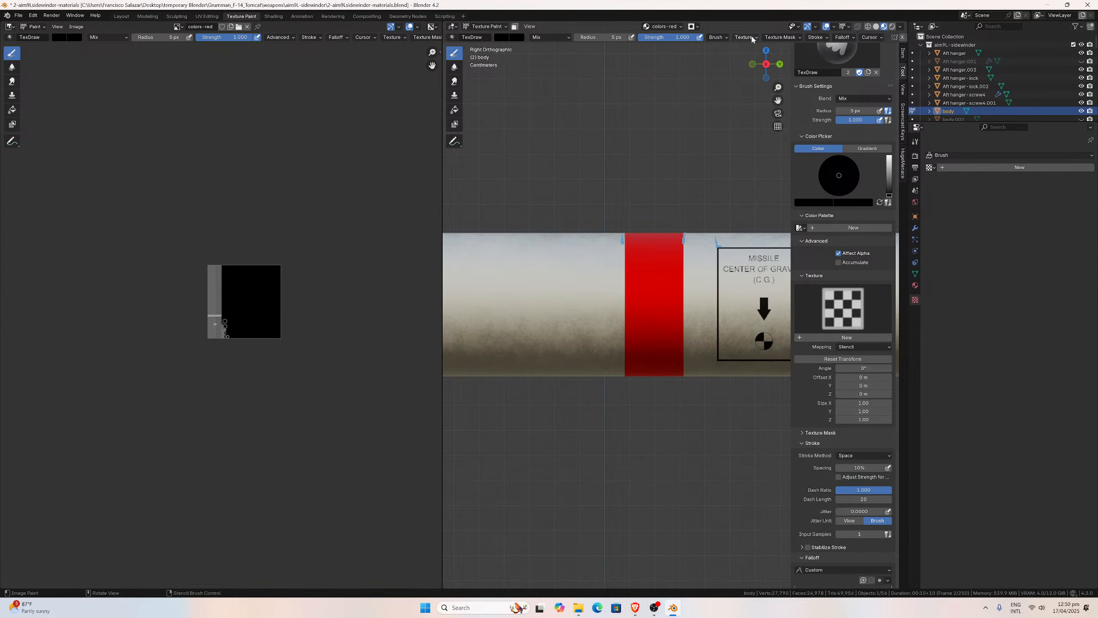
pyautogui.click(815, 38)
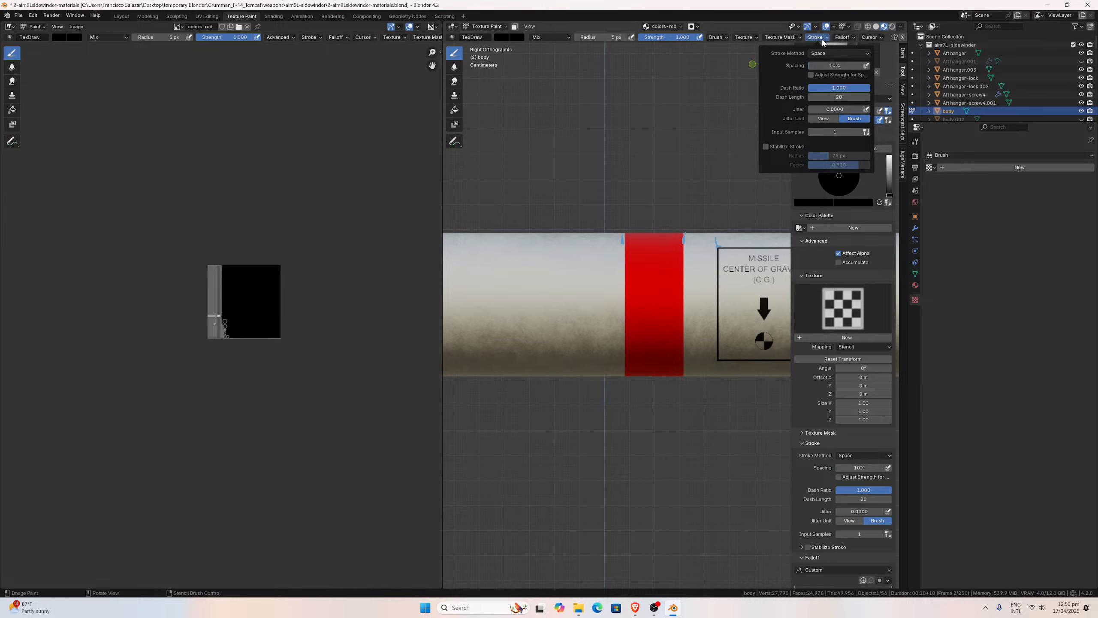
pyautogui.click(827, 52)
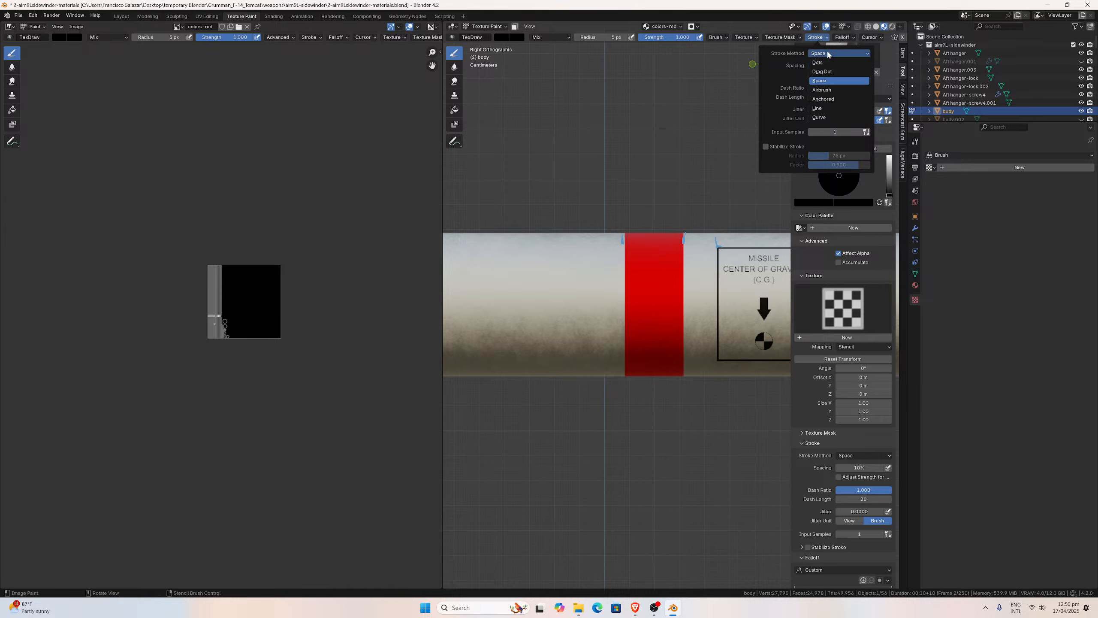
pyautogui.click(827, 50)
pyautogui.click(739, 38)
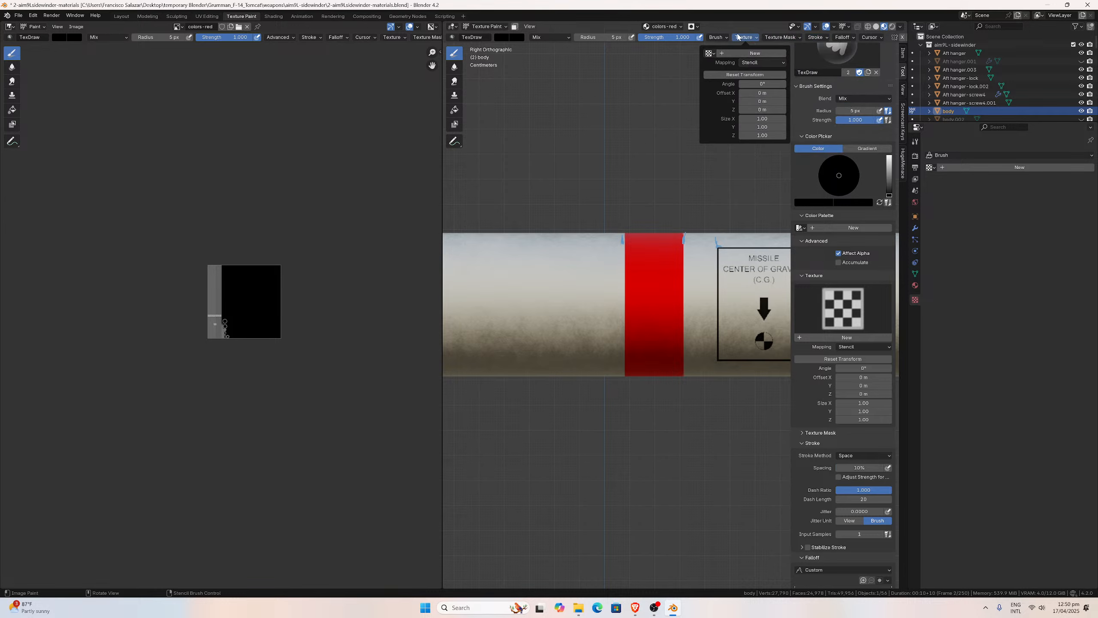
pyautogui.click(719, 39)
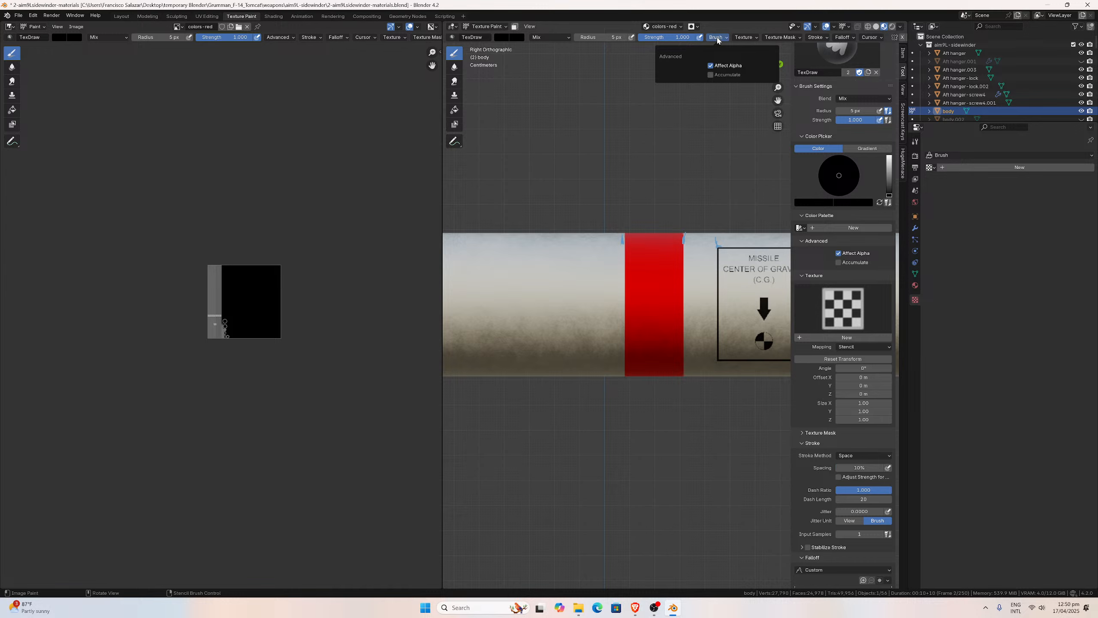
pyautogui.moveTo(774, 42)
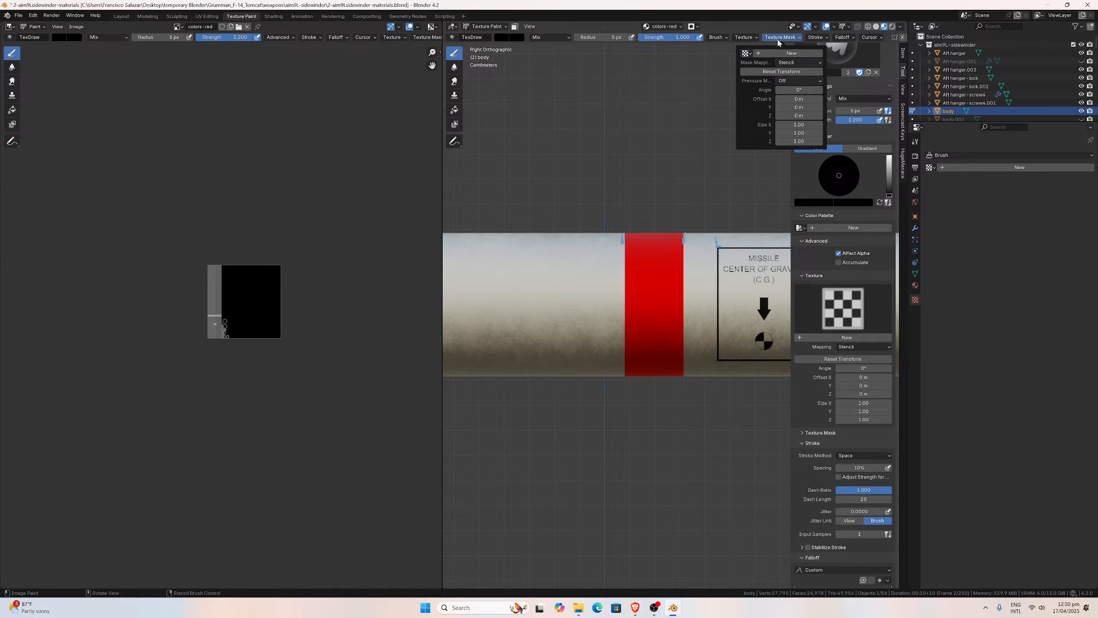
pyautogui.moveTo(817, 40)
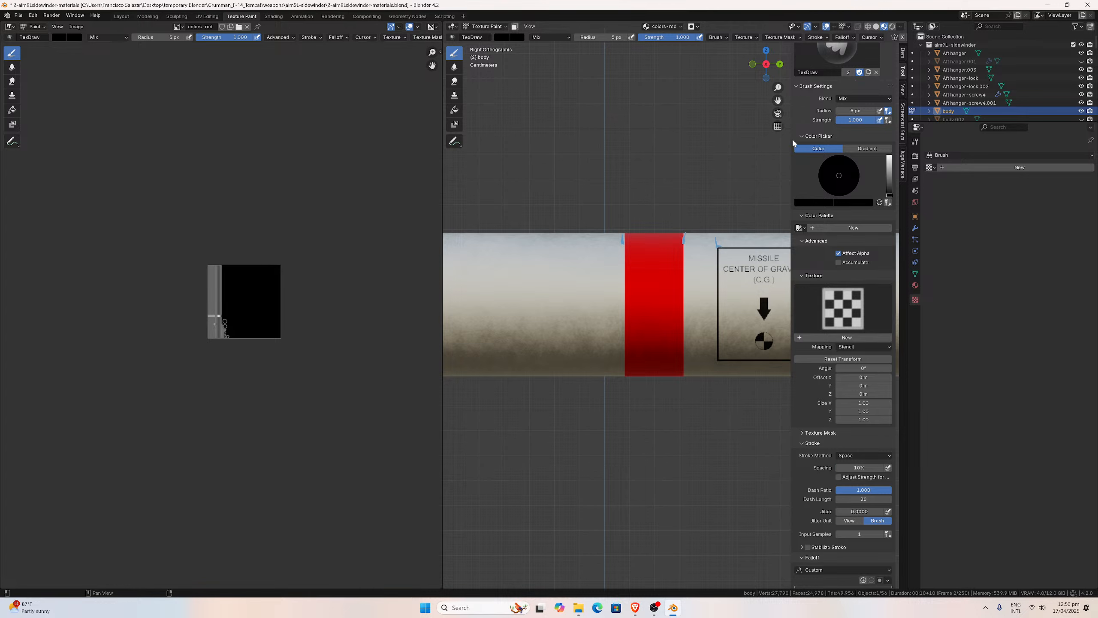
# Create a new image texture for the brush and load warning.png from the decals folder as its stencil.
pyautogui.moveTo(777, 100); pyautogui.dragTo(669, 107)
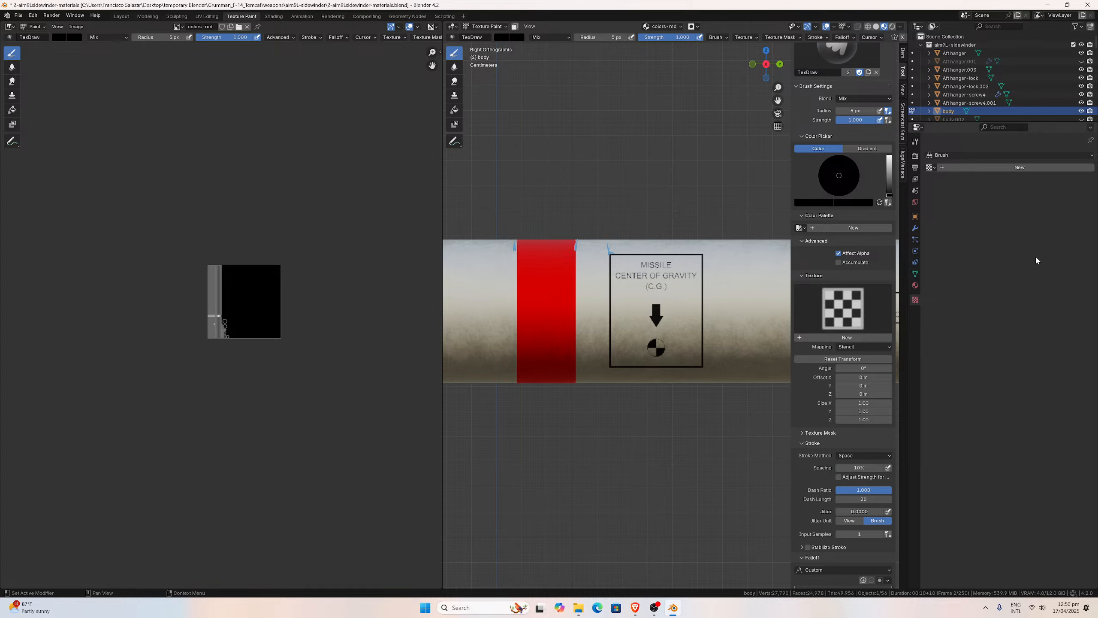
pyautogui.click(931, 168)
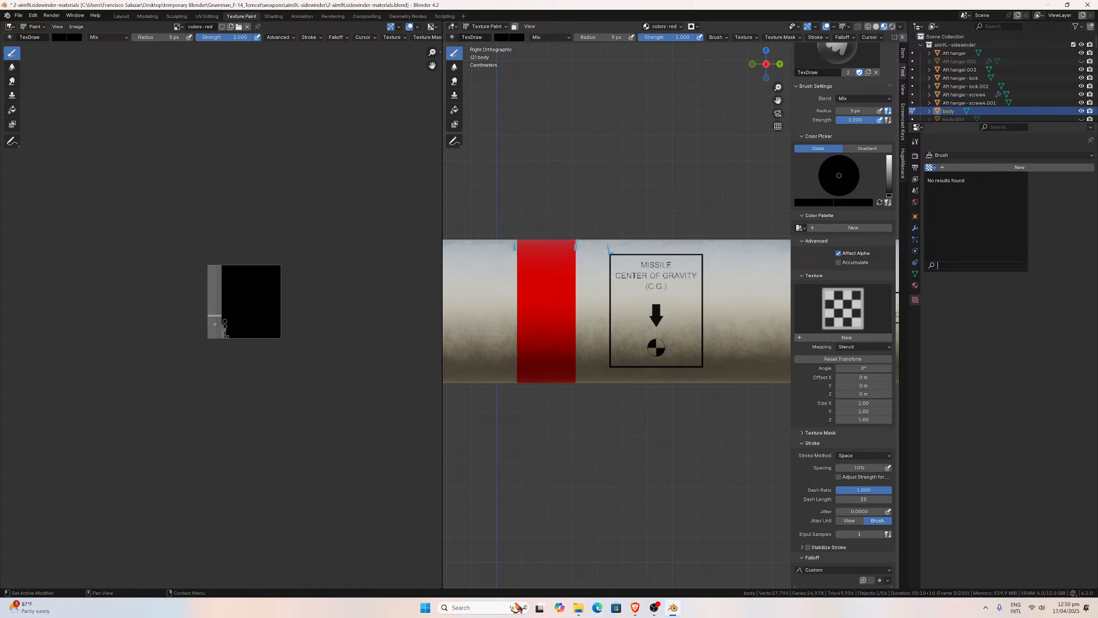
pyautogui.click(980, 168)
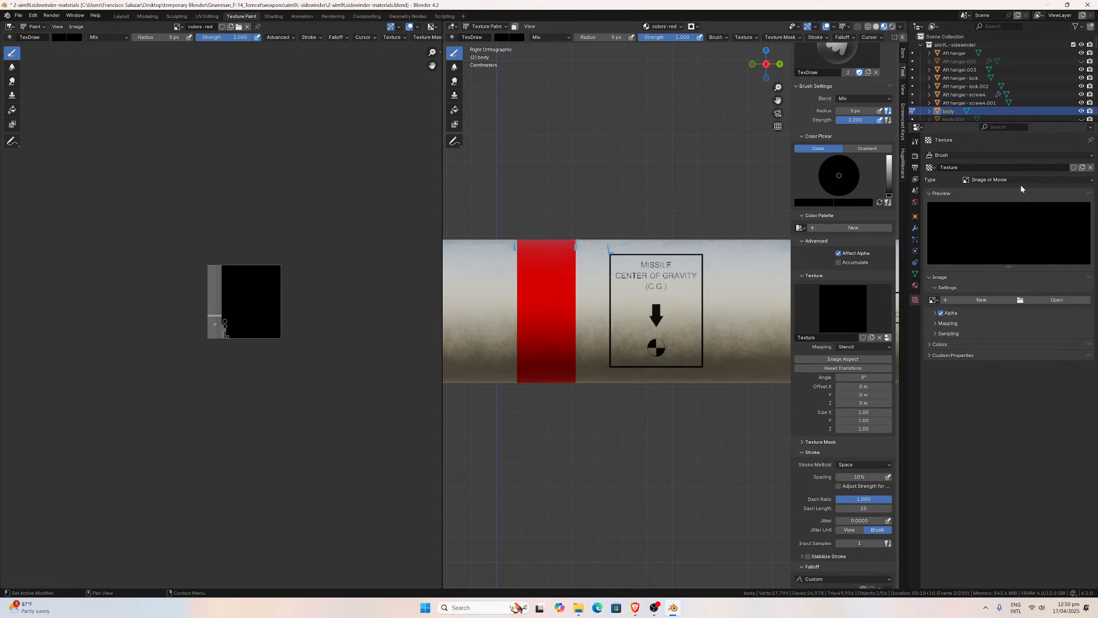
pyautogui.click(1052, 300)
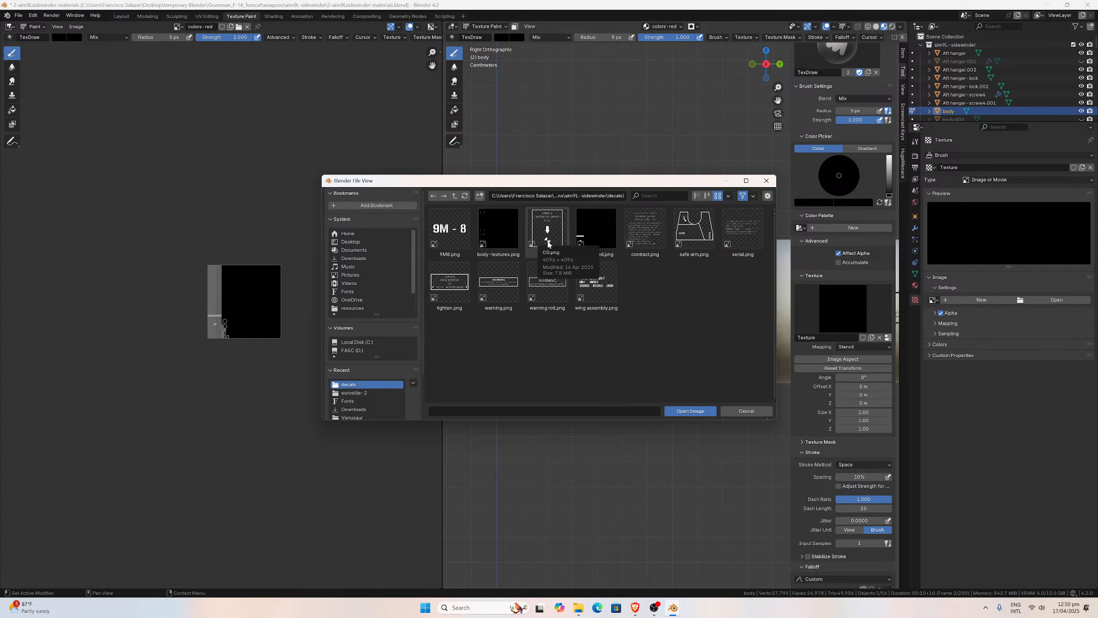
pyautogui.doubleClick(490, 282)
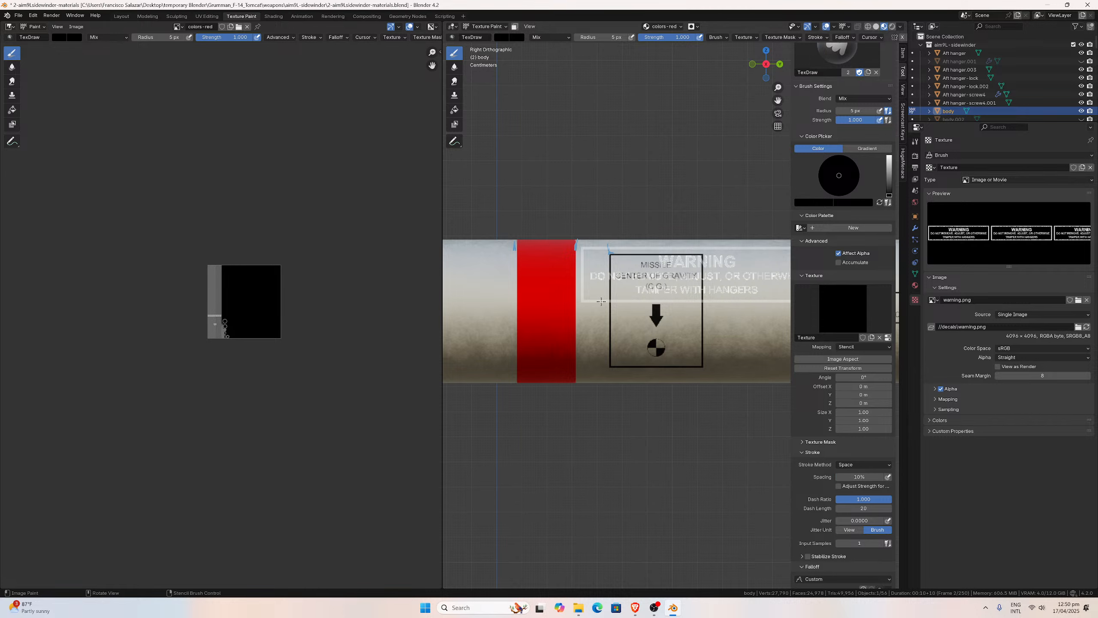
# Position the warning stencil over the missile body beside the red band and frame the body's UV strips.
pyautogui.scroll(-2, 601, 302)
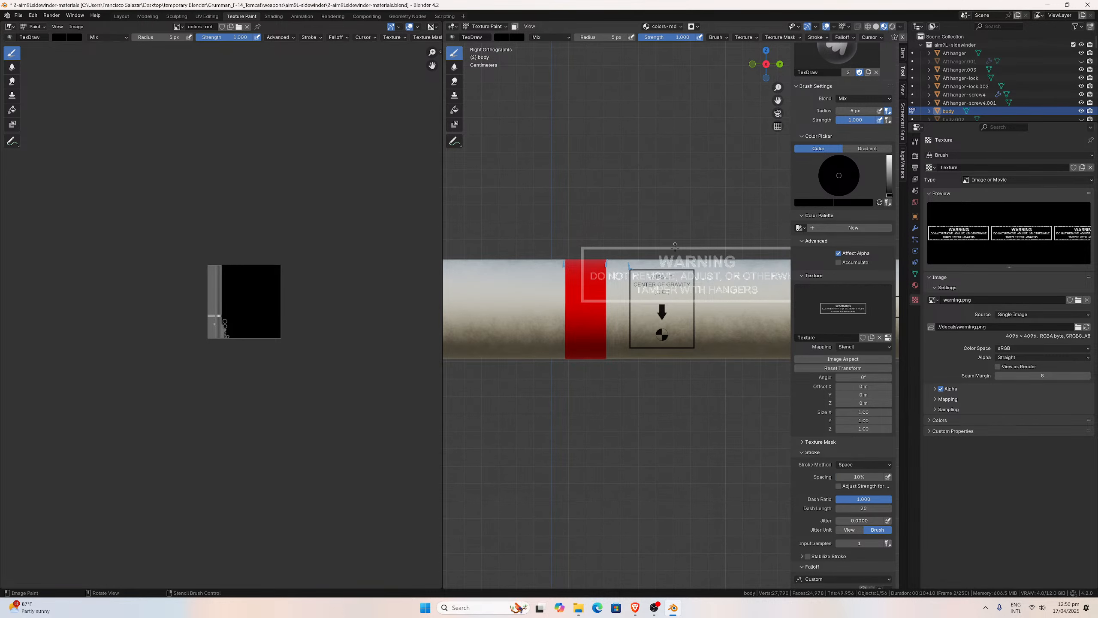
pyautogui.moveTo(675, 246); pyautogui.dragTo(513, 293, button='right')
pyautogui.moveTo(777, 100); pyautogui.dragTo(865, 95)
pyautogui.moveTo(567, 287); pyautogui.dragTo(633, 288, button='right')
pyautogui.scroll(12, 148, 288)
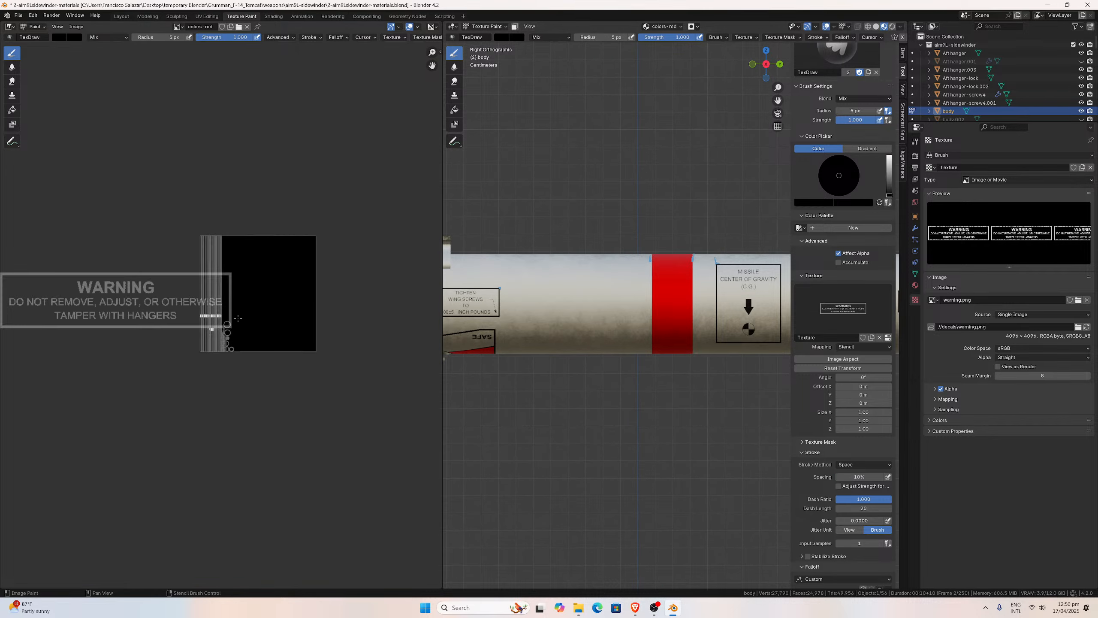
pyautogui.scroll(-5, 346, 285)
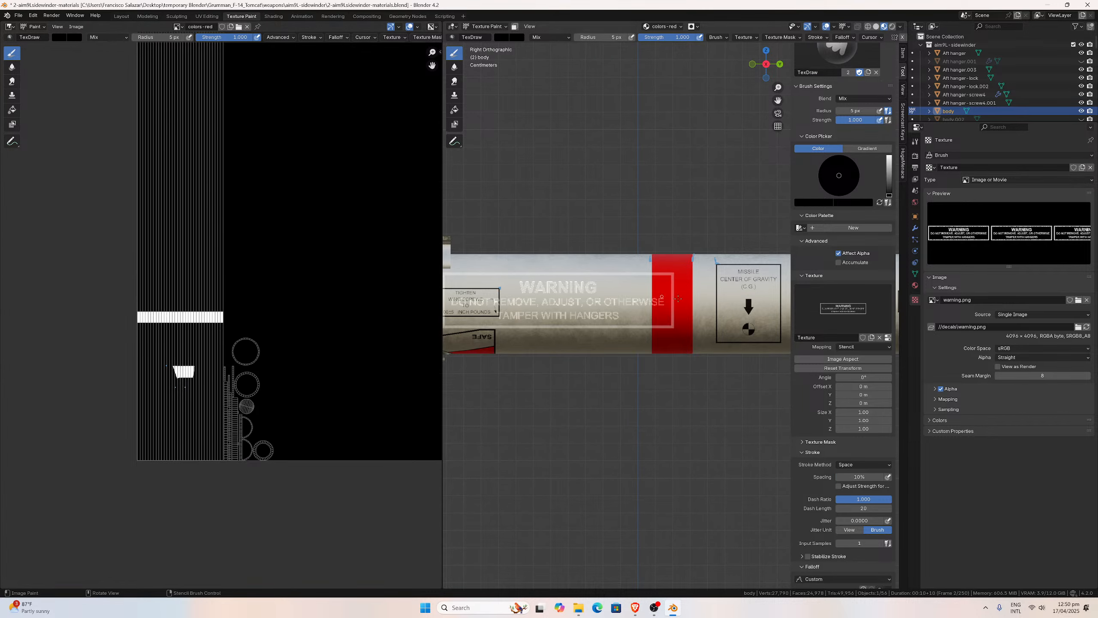
# Scale the warning stencil down slightly, try rotating it, and set the brush texture angle to 0°.
pyautogui.scroll(-1, 672, 298)
pyautogui.scroll(1, 673, 298)
pyautogui.keyDown('shift'); pyautogui.moveTo(673, 299); pyautogui.dragTo(618, 347, button='right'); pyautogui.keyUp('shift')
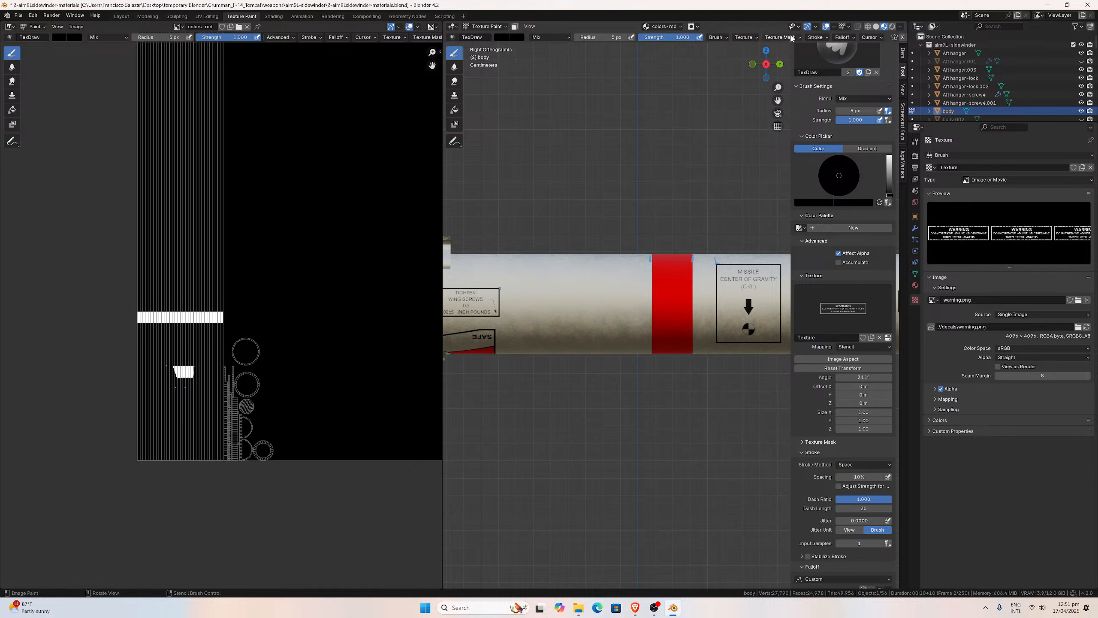
pyautogui.click(746, 37)
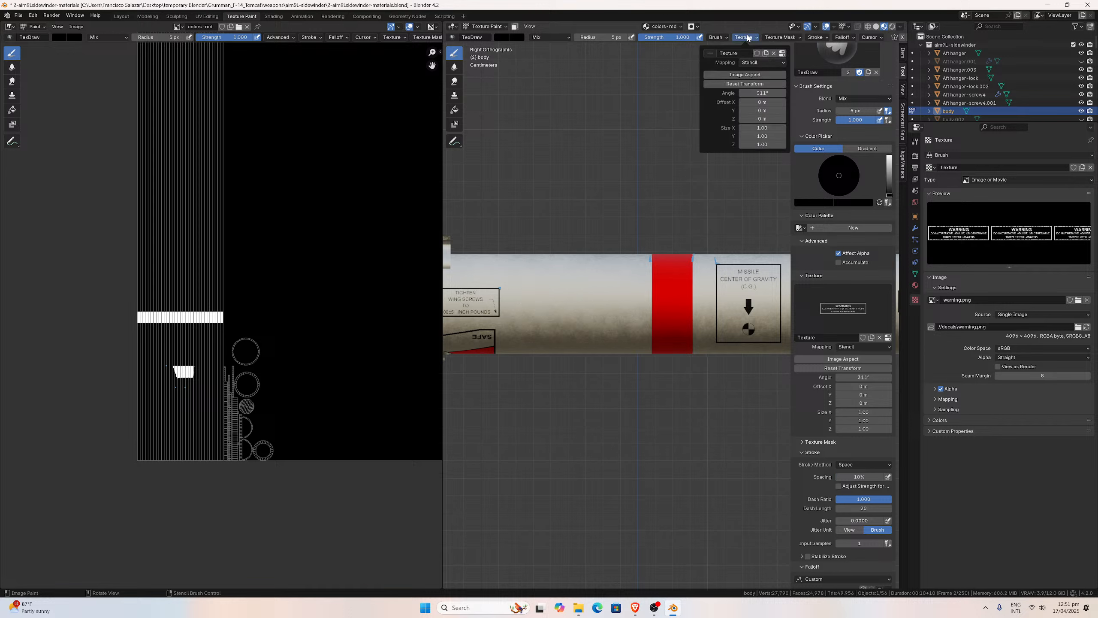
pyautogui.click(762, 93)
pyautogui.write('0')
pyautogui.press('Return')
# Enlarge the brush radius to 74 px for painting through the warning stencil.
pyautogui.scroll(-2, 619, 291)
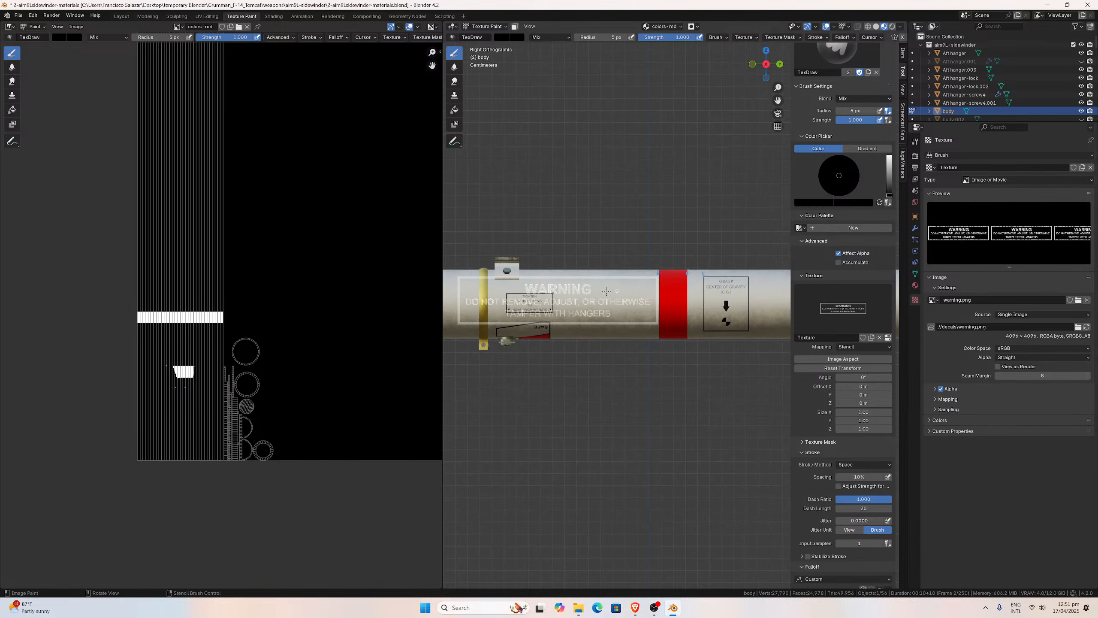
pyautogui.scroll(4, 646, 291)
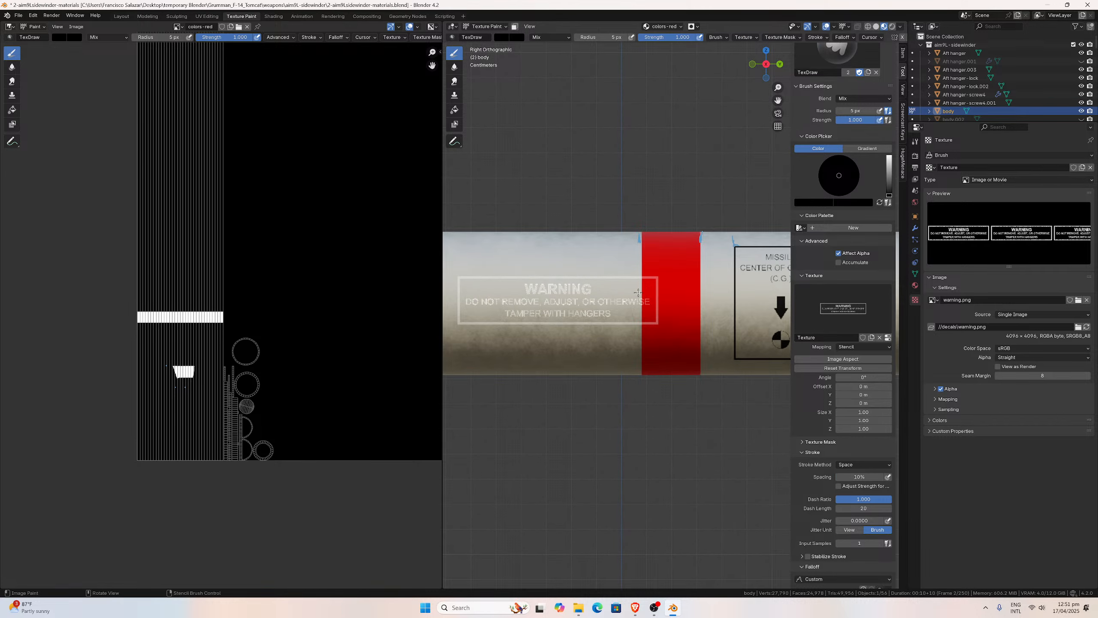
pyautogui.press('f')
pyautogui.click(655, 305)
# Look over the missile from the nose to the tail nozzle, including the painted warning decal between the rear wings.
pyautogui.scroll(-5, 679, 191)
pyautogui.moveTo(669, 191); pyautogui.dragTo(615, 222, button='middle')
pyautogui.moveTo(778, 100); pyautogui.dragTo(1075, 47)
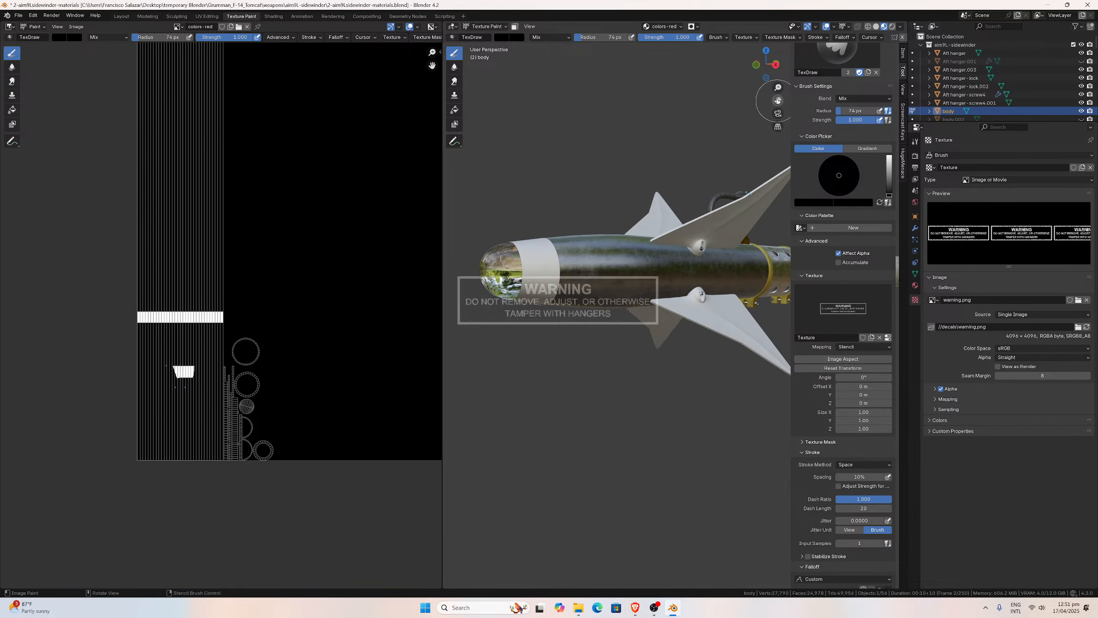
pyautogui.moveTo(659, 165); pyautogui.dragTo(596, 182, button='middle')
pyautogui.scroll(-3, 566, 184)
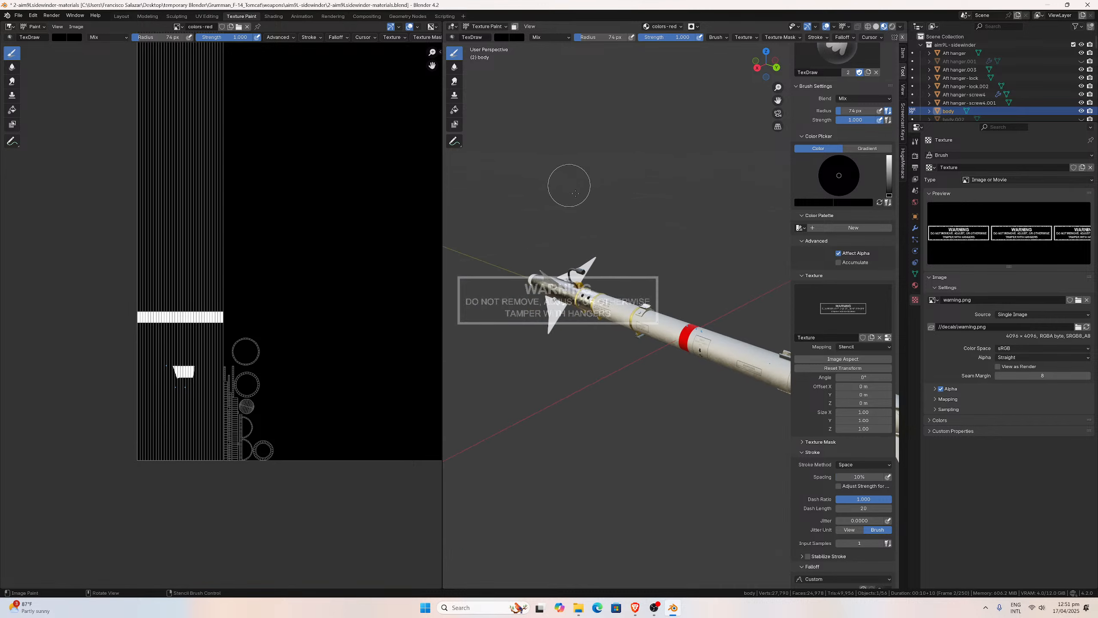
pyautogui.moveTo(568, 184); pyautogui.dragTo(584, 215, button='middle')
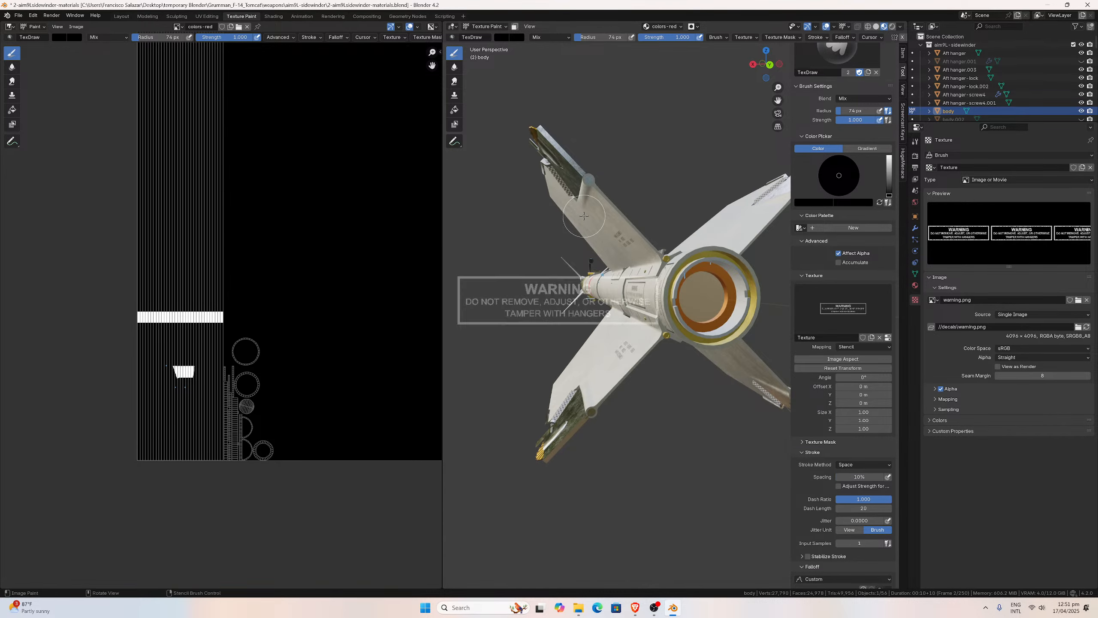
pyautogui.moveTo(622, 261)
pyautogui.mouseDown(button='middle')
pyautogui.moveTo(572, 265)
pyautogui.moveTo(595, 269)
pyautogui.mouseUp(button='middle')
pyautogui.scroll(5, 595, 269)
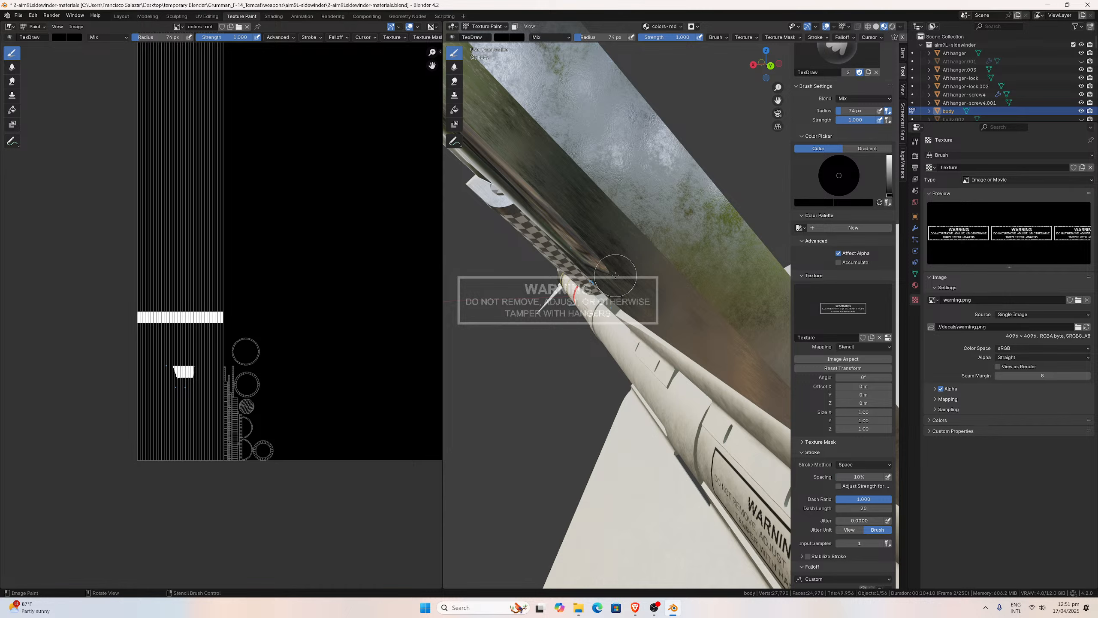
pyautogui.scroll(-7, 592, 344)
pyautogui.moveTo(602, 336); pyautogui.dragTo(687, 322, button='middle')
pyautogui.scroll(9, 689, 322)
pyautogui.scroll(-6, 687, 230)
# Examine the painted warhead text decal on the body behind the yellow ring.
pyautogui.moveTo(688, 231); pyautogui.dragTo(614, 277, button='middle')
pyautogui.scroll(6, 672, 253)
pyautogui.scroll(4, 645, 261)
pyautogui.scroll(-4, 637, 256)
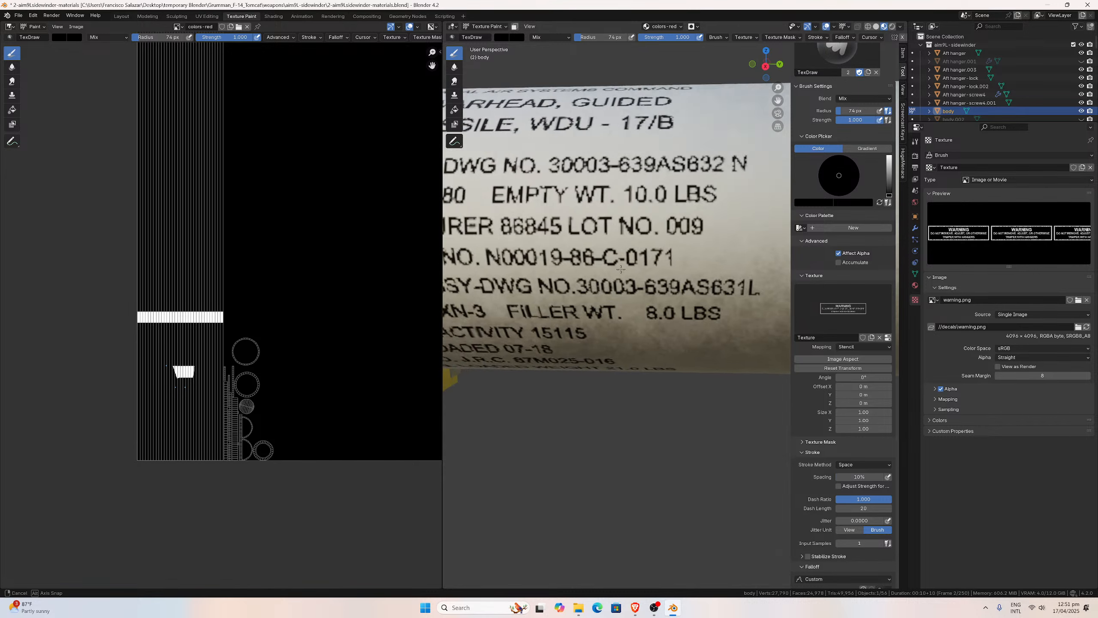
pyautogui.scroll(4, 604, 286)
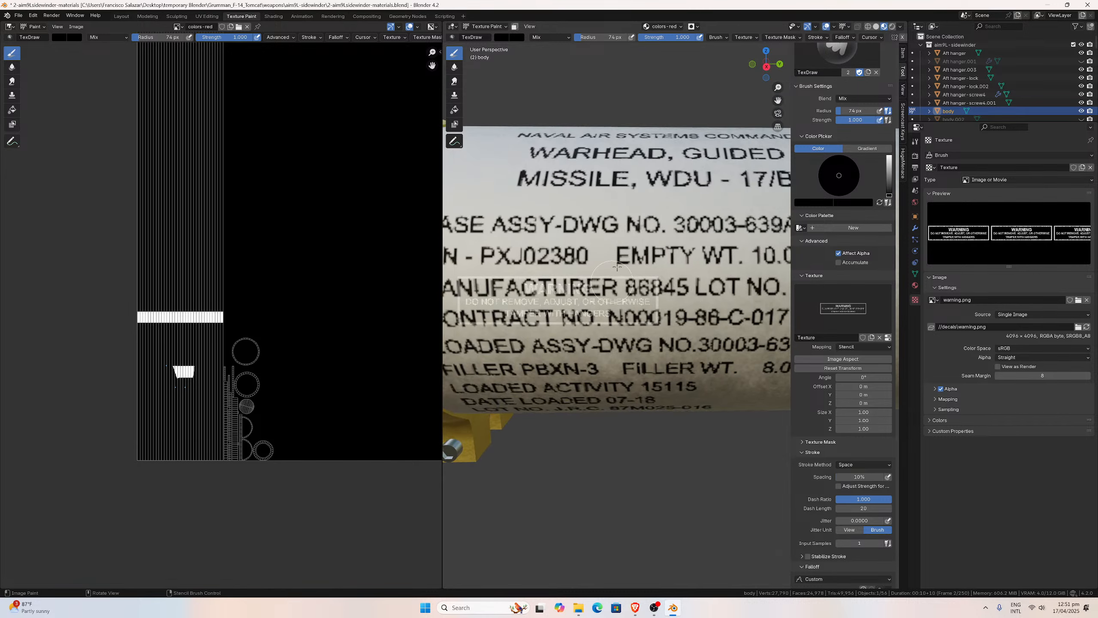
pyautogui.scroll(-5, 590, 314)
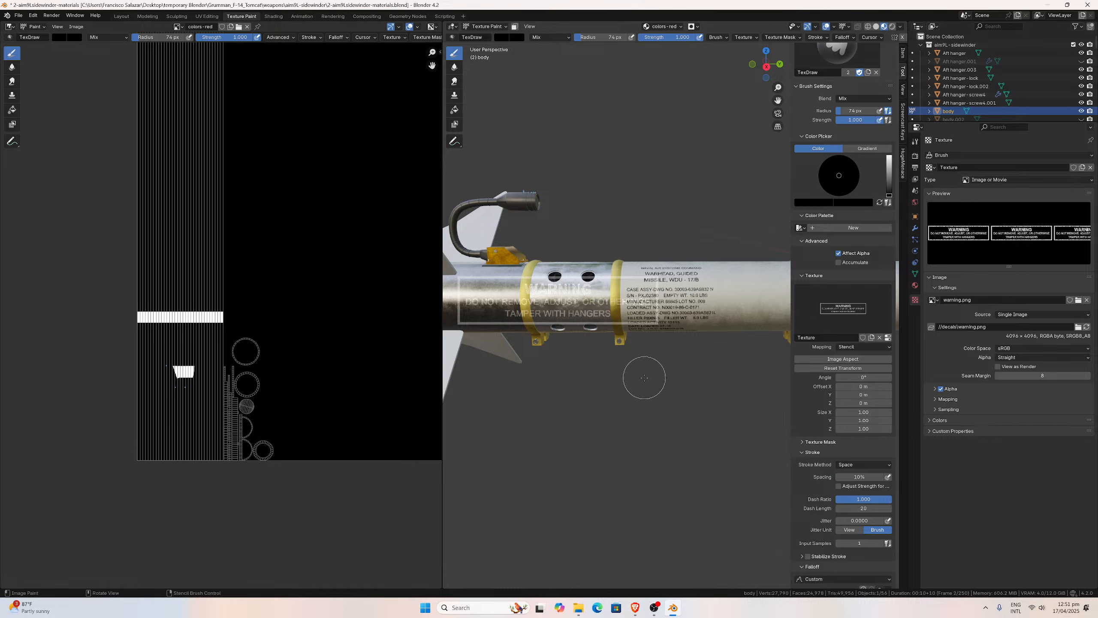
pyautogui.scroll(-4, 644, 385)
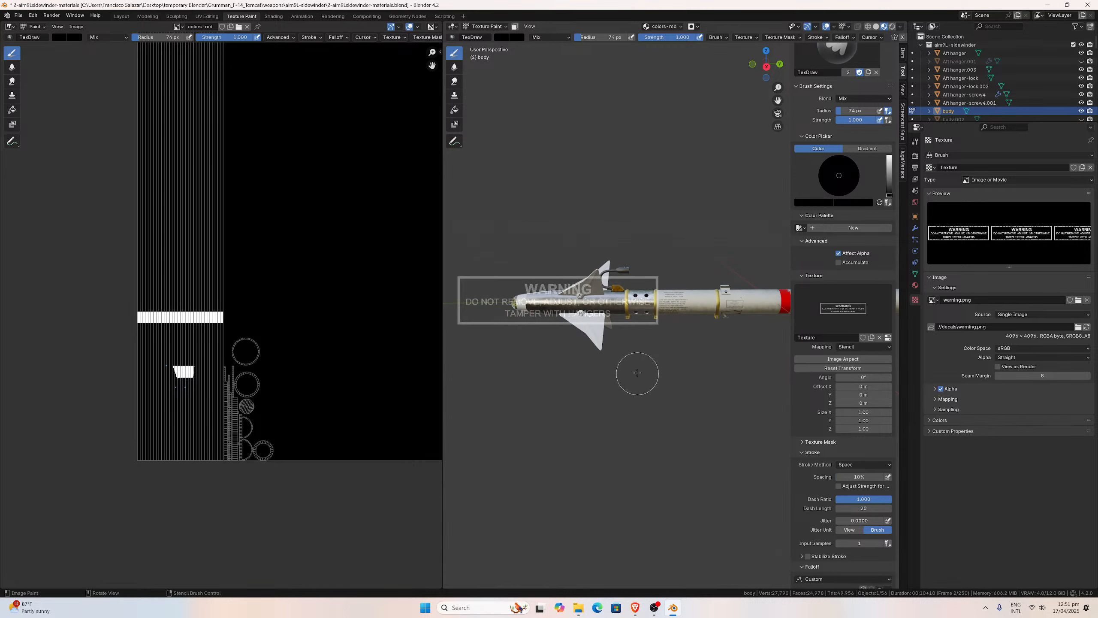
# Examine the rear wings with their assembly decals and the warning decal on the aft body.
pyautogui.moveTo(637, 373); pyautogui.dragTo(648, 265, button='middle')
pyautogui.moveTo(778, 100); pyautogui.dragTo(578, 111)
pyautogui.scroll(-4, 584, 330)
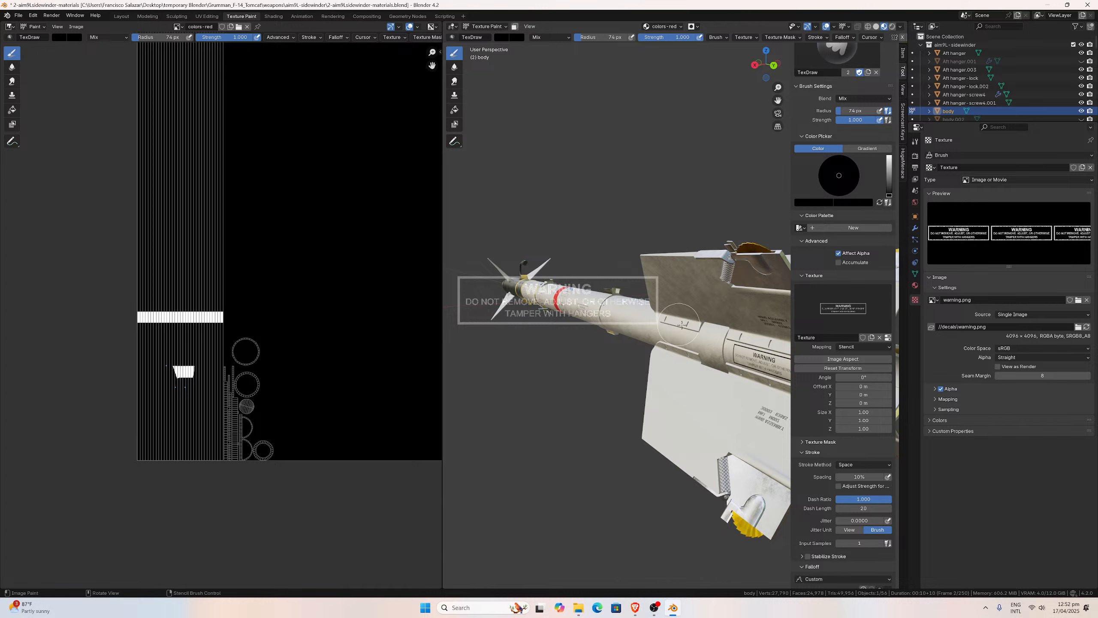
pyautogui.moveTo(656, 328)
pyautogui.mouseDown(button='middle')
pyautogui.moveTo(645, 318)
pyautogui.moveTo(726, 253)
pyautogui.moveTo(678, 216)
pyautogui.mouseUp(button='middle')
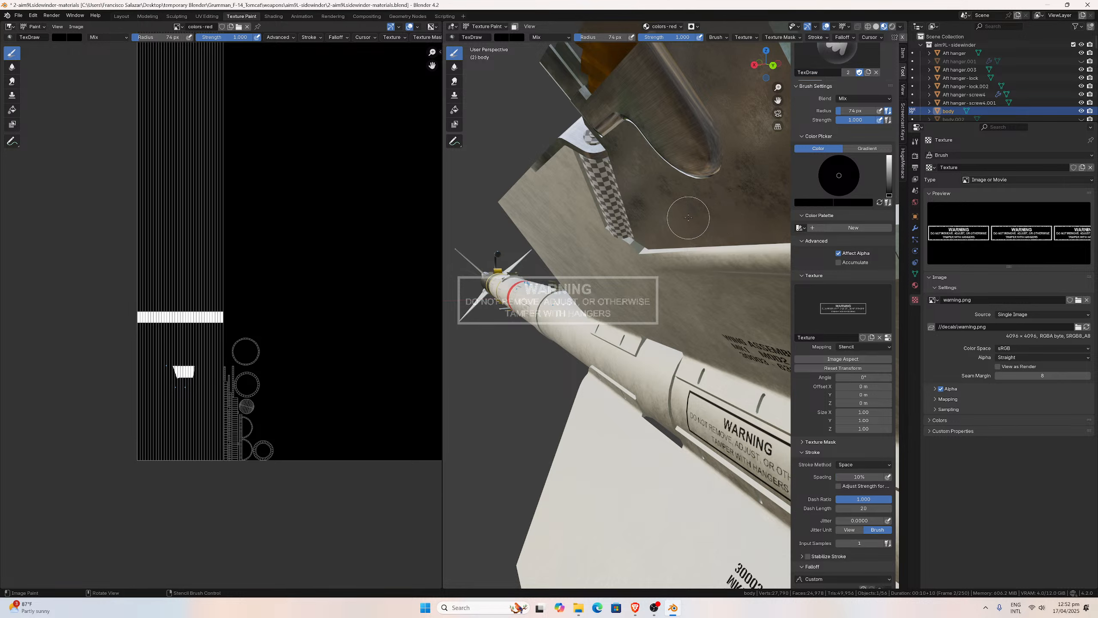
pyautogui.scroll(-4, 655, 261)
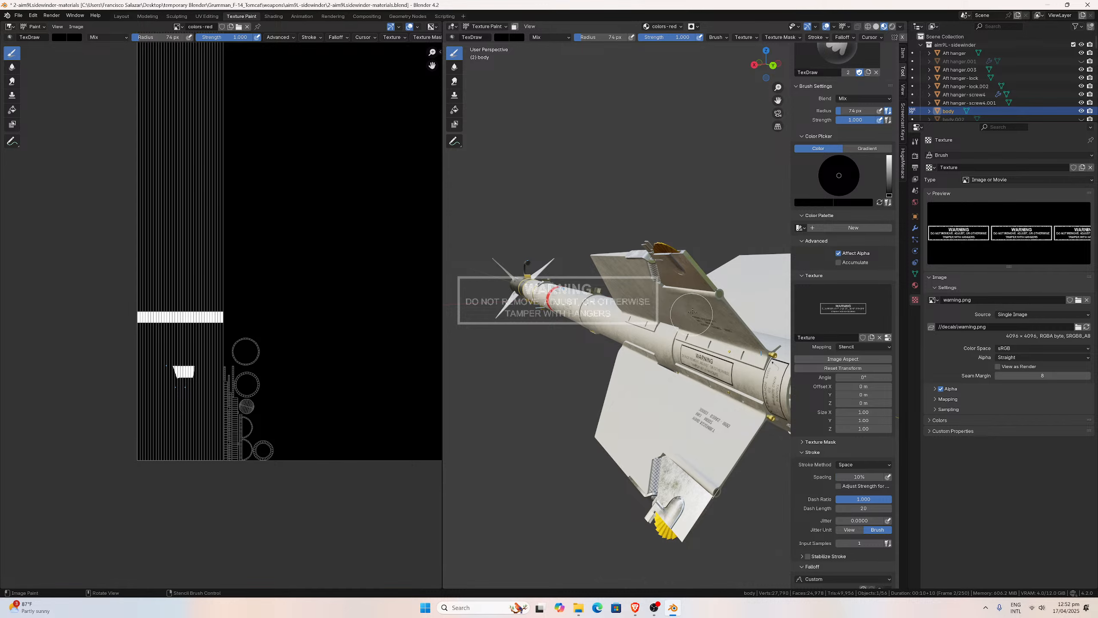
pyautogui.moveTo(684, 298); pyautogui.dragTo(683, 298, button='middle')
pyautogui.scroll(5, 683, 299)
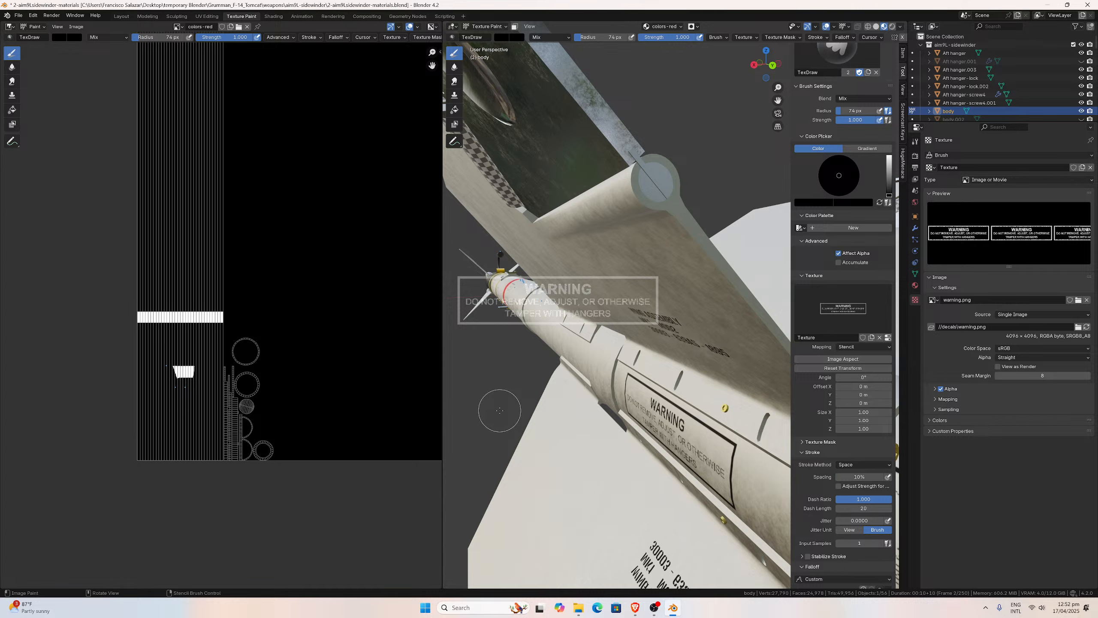
pyautogui.scroll(-3, 586, 289)
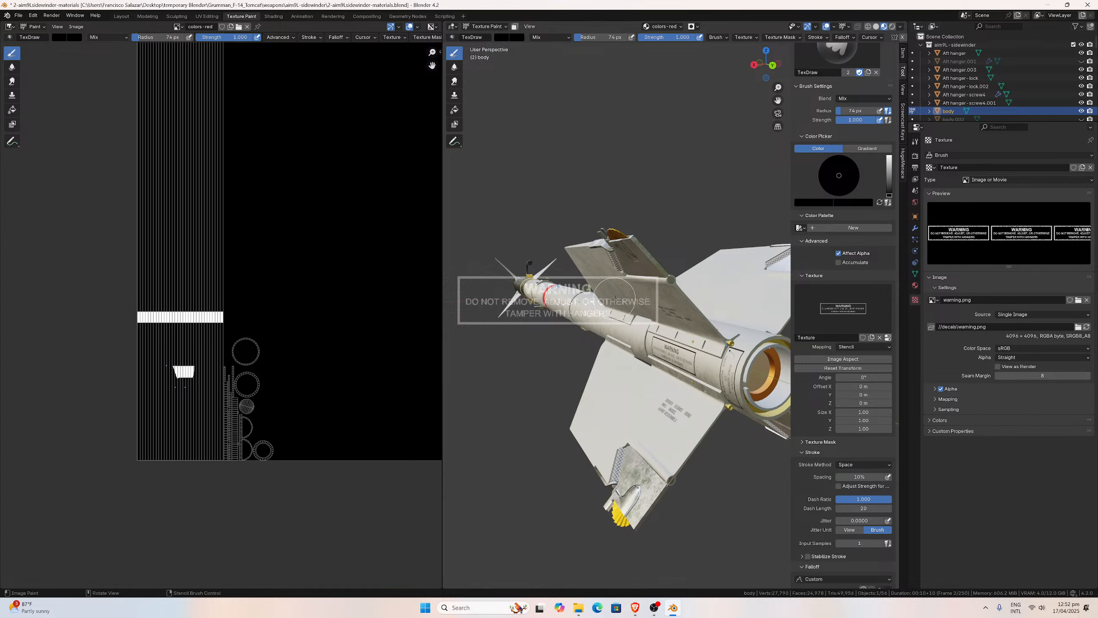
# Inspect the rear wing tip up close, including the toothed wheel, its housing and the weathered metal surface.
pyautogui.keyDown('shift'); pyautogui.moveTo(661, 359); pyautogui.dragTo(572, 316, button='middle'); pyautogui.keyUp('shift')
pyautogui.scroll(5, 572, 317)
pyautogui.moveTo(694, 351); pyautogui.dragTo(653, 366, button='middle')
pyautogui.scroll(-4, 688, 351)
pyautogui.scroll(5, 675, 311)
pyautogui.scroll(-3, 726, 202)
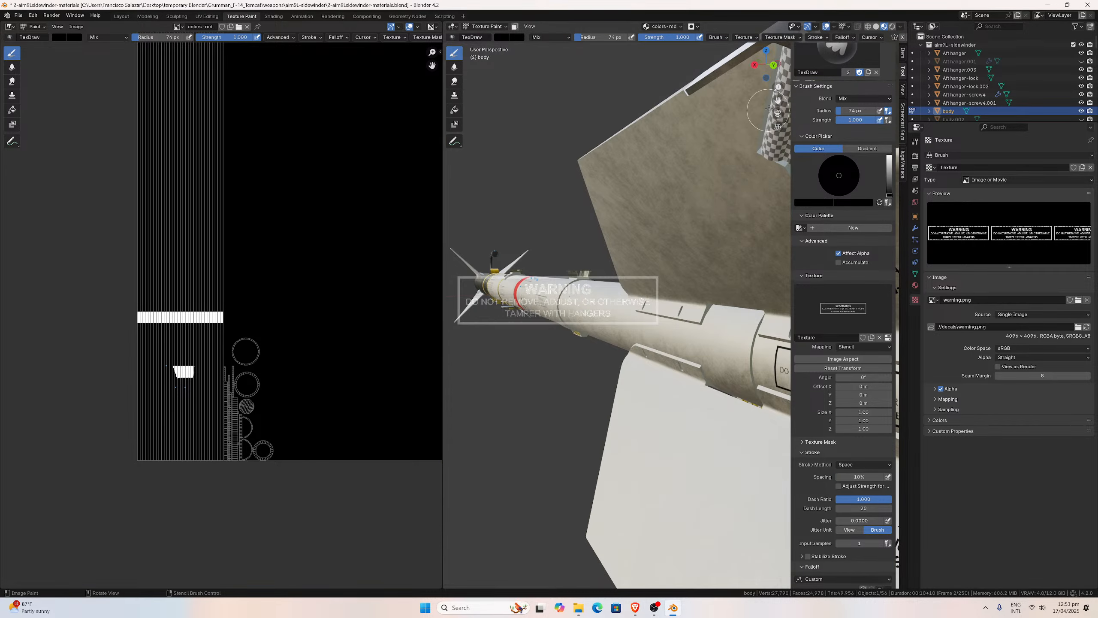
pyautogui.keyDown('shift'); pyautogui.moveTo(771, 104); pyautogui.dragTo(702, 184, button='middle'); pyautogui.keyUp('shift')
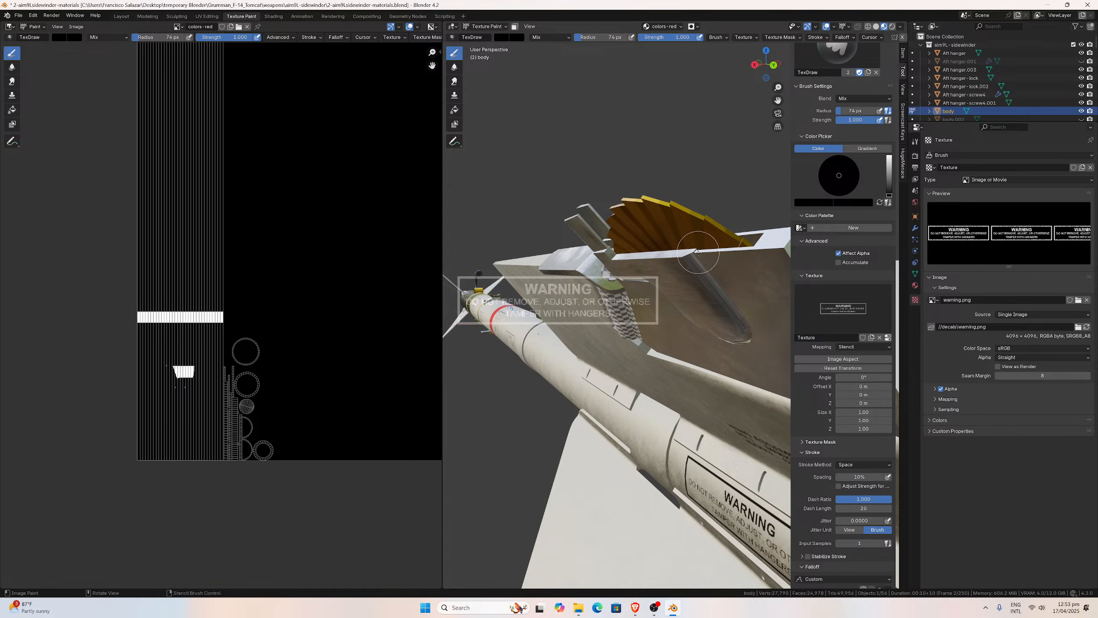
pyautogui.moveTo(697, 253); pyautogui.dragTo(702, 354, button='middle')
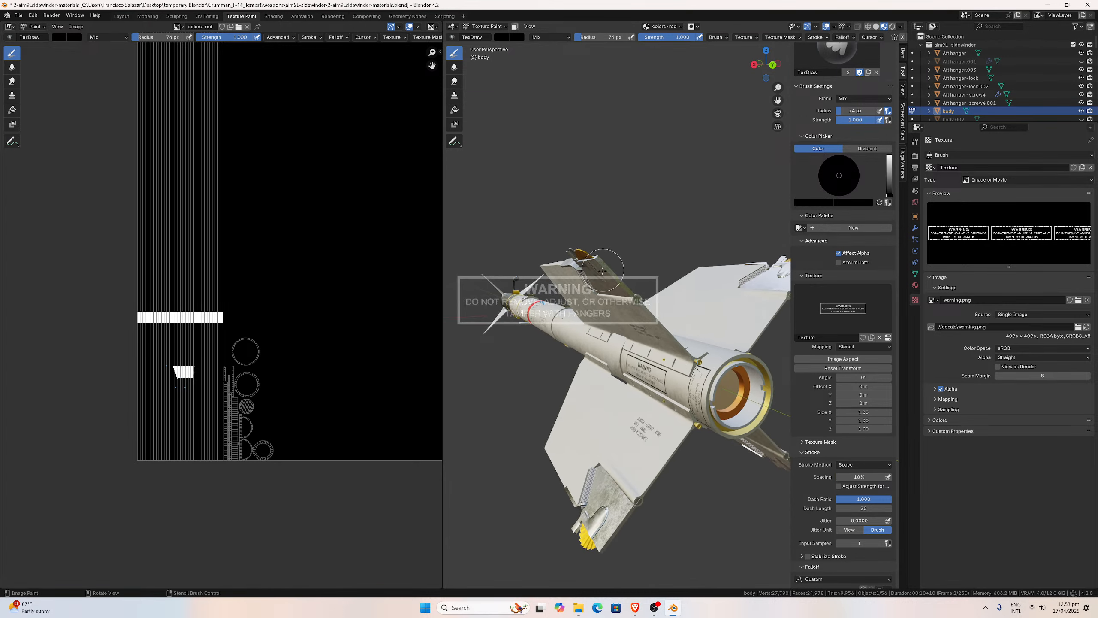
pyautogui.scroll(4, 602, 270)
pyautogui.keyDown('shift'); pyautogui.moveTo(591, 258); pyautogui.dragTo(684, 300, button='middle'); pyautogui.keyUp('shift')
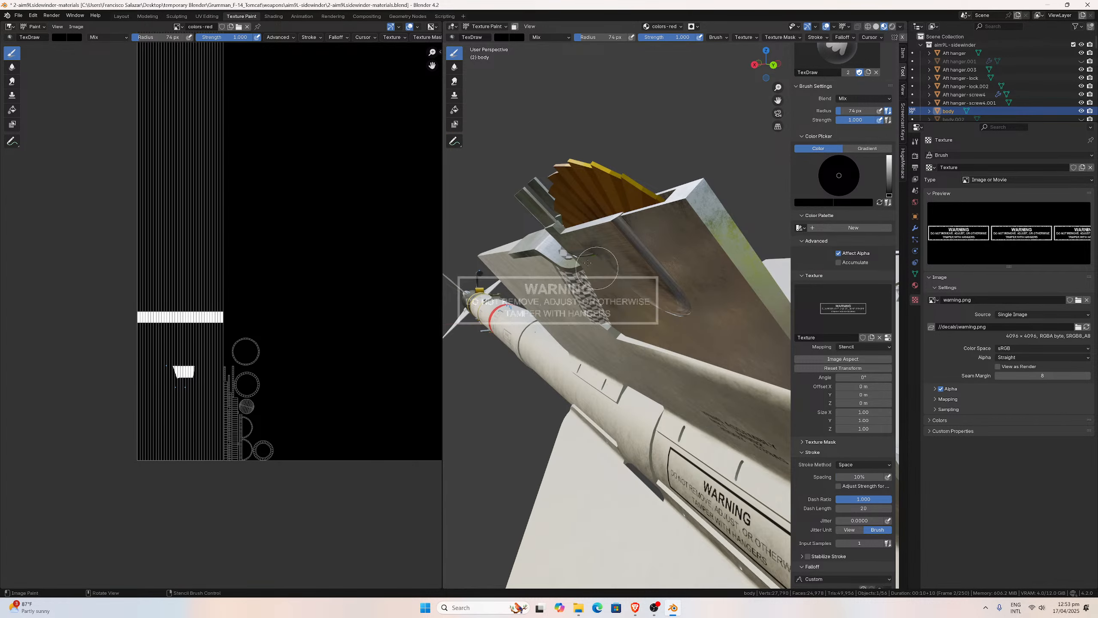
pyautogui.scroll(-3, 654, 321)
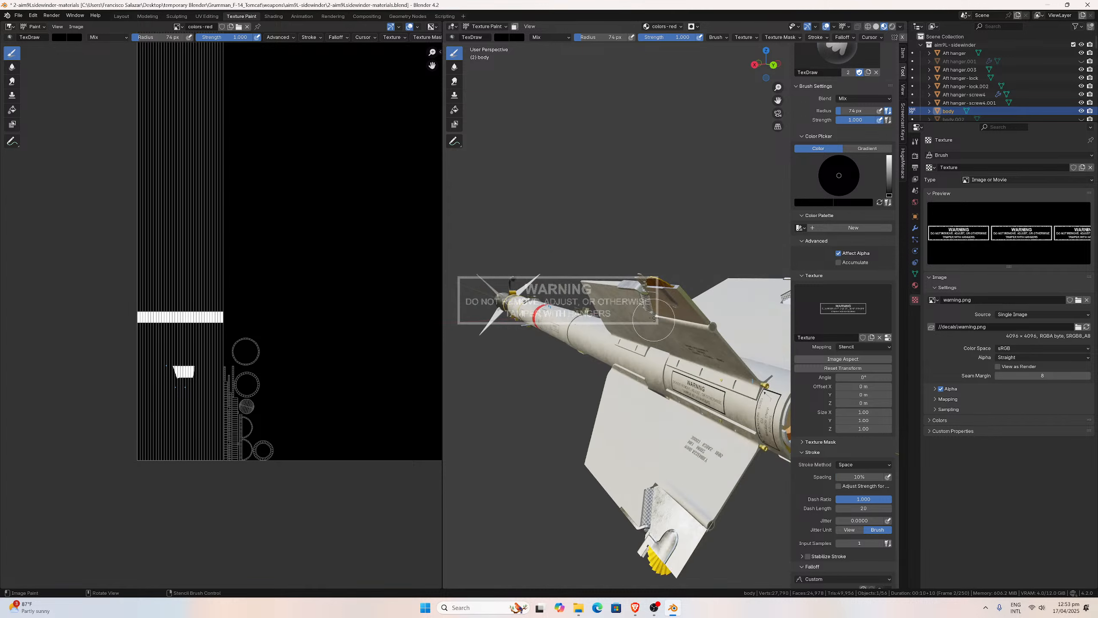
pyautogui.moveTo(652, 316); pyautogui.dragTo(658, 314, button='middle')
pyautogui.scroll(4, 647, 315)
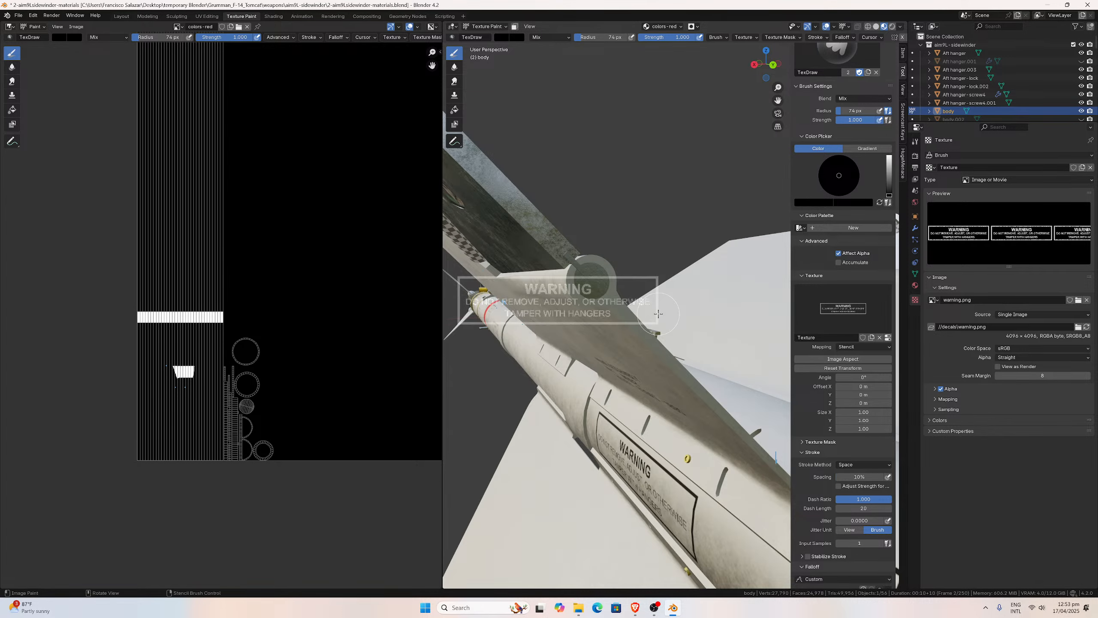
pyautogui.moveTo(589, 289); pyautogui.dragTo(698, 256, button='middle')
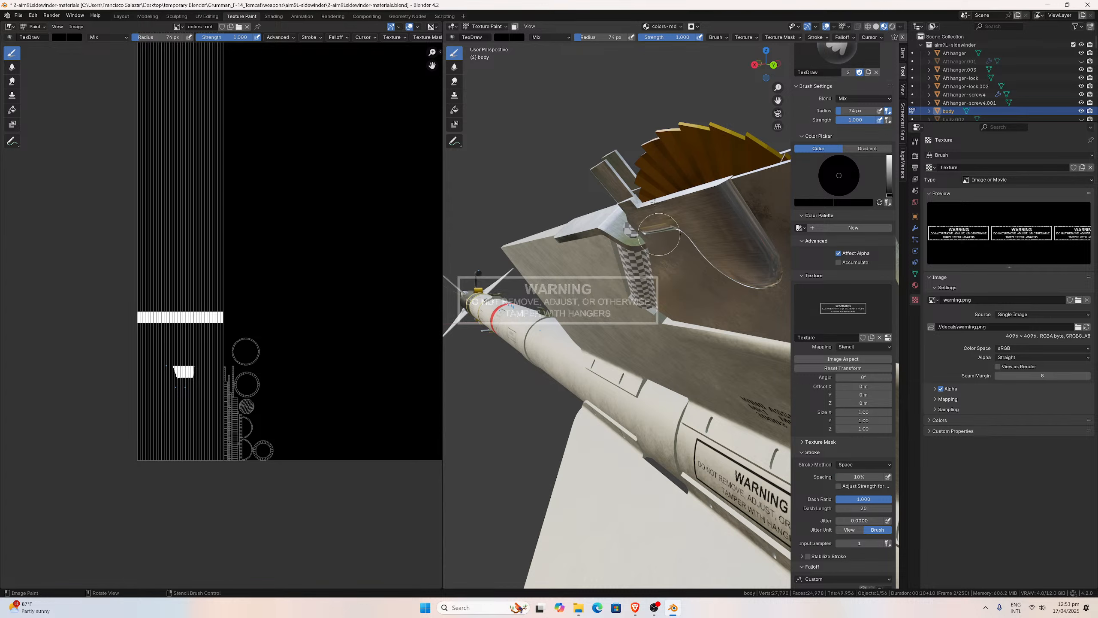
# Inspect the front fins with their mounts, the perforated metal section and the adjoining warhead decal.
pyautogui.scroll(-7, 616, 285)
pyautogui.moveTo(580, 299); pyautogui.dragTo(528, 363, button='middle')
pyautogui.scroll(9, 623, 324)
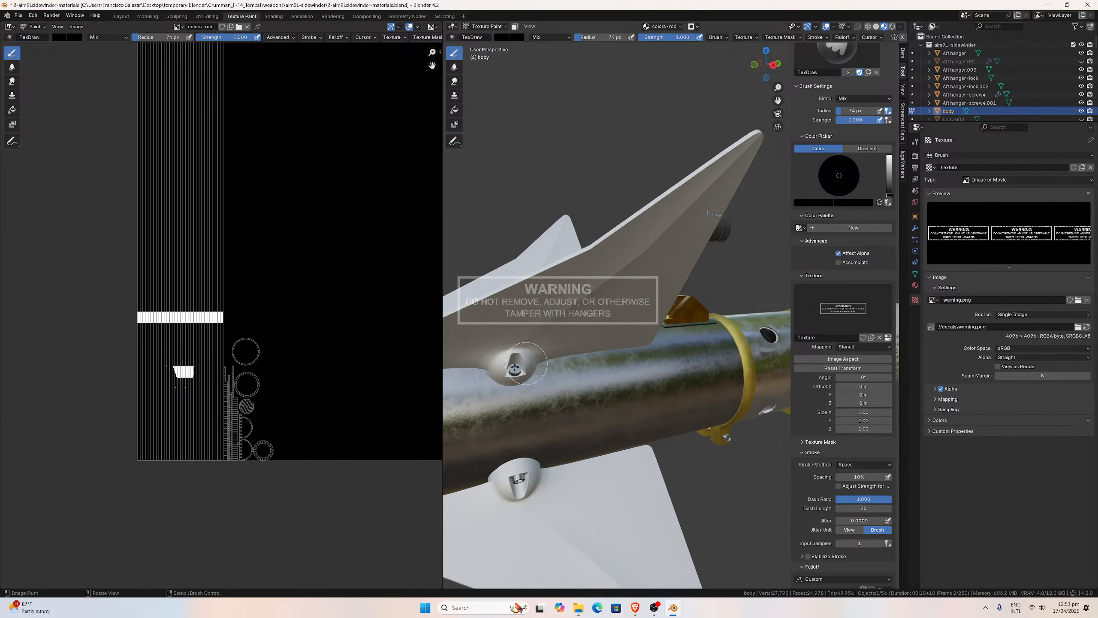
pyautogui.scroll(-6, 581, 359)
pyautogui.moveTo(606, 357)
pyautogui.mouseDown(button='middle')
pyautogui.moveTo(638, 354)
pyautogui.moveTo(597, 353)
pyautogui.moveTo(612, 343)
pyautogui.moveTo(589, 338)
pyautogui.moveTo(625, 335)
pyautogui.moveTo(600, 344)
pyautogui.mouseUp(button='middle')
pyautogui.scroll(-2, 597, 353)
pyautogui.scroll(4, 588, 339)
pyautogui.scroll(8, 596, 345)
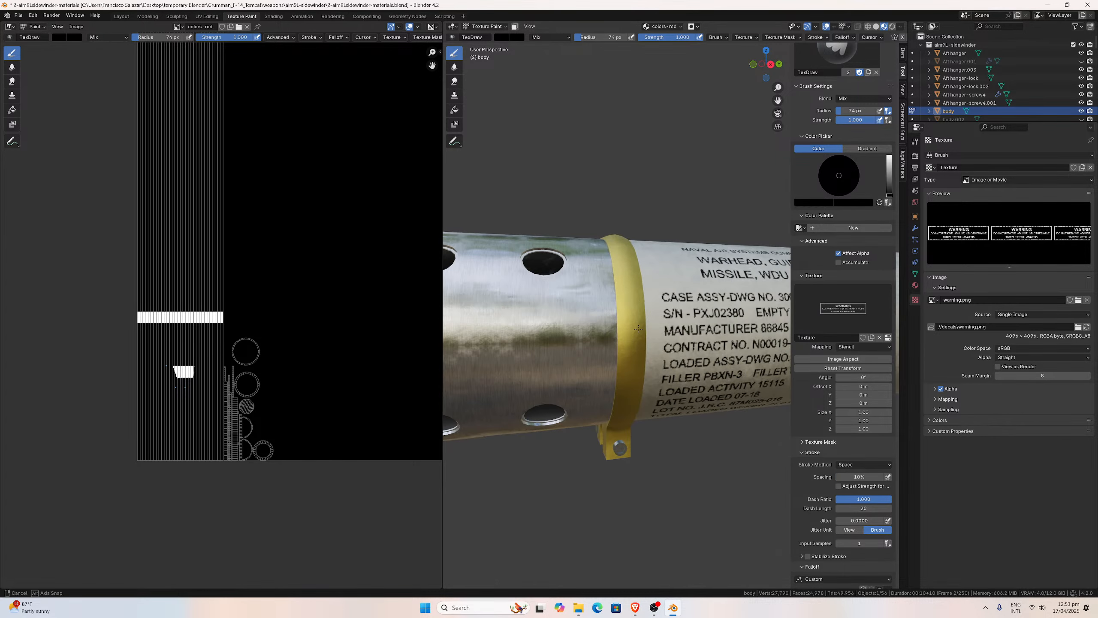
pyautogui.scroll(4, 570, 357)
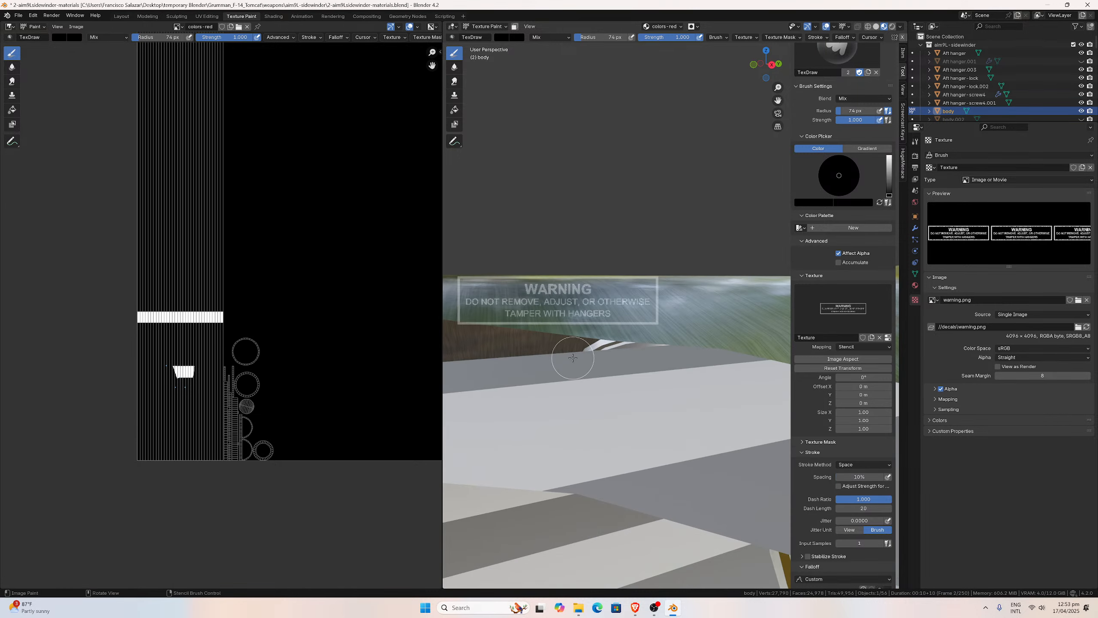
# Inspect the perforated metal section between the yellow rings and close the missile's Blender file.
pyautogui.scroll(-5, 587, 350)
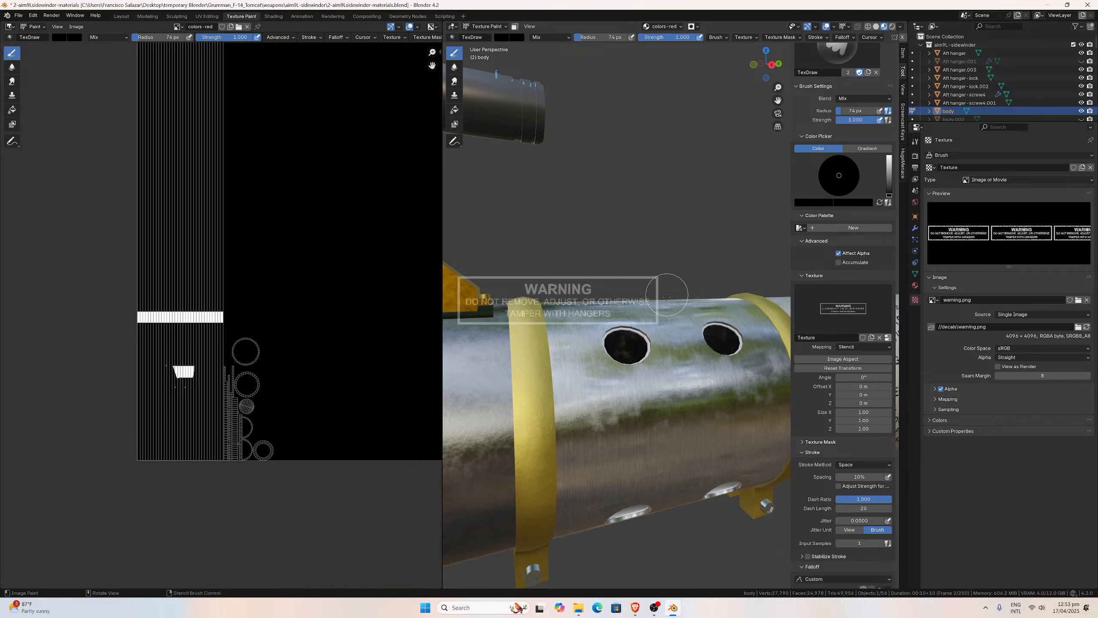
pyautogui.moveTo(658, 345)
pyautogui.mouseDown(button='middle')
pyautogui.moveTo(623, 368)
pyautogui.moveTo(650, 349)
pyautogui.mouseUp(button='middle')
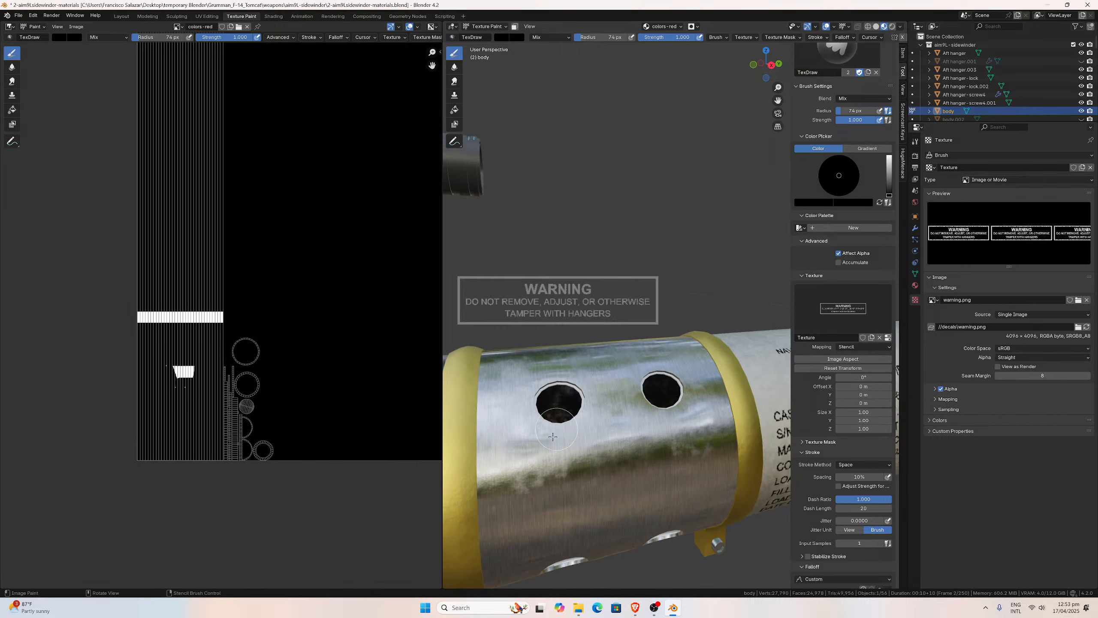
pyautogui.click(1086, 5)
pyautogui.click(561, 319)
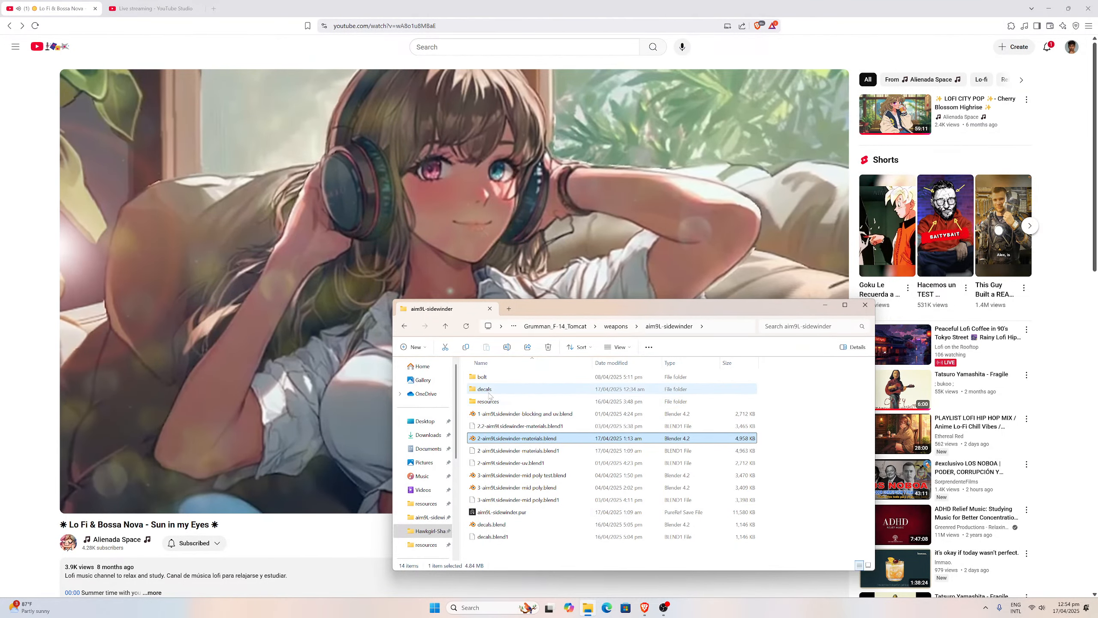
# Open the aim9L-sidewinder resources folder and view the photo comparing missile cutaways and the photo 20230121_235124~2.jpg.
pyautogui.doubleClick(497, 401)
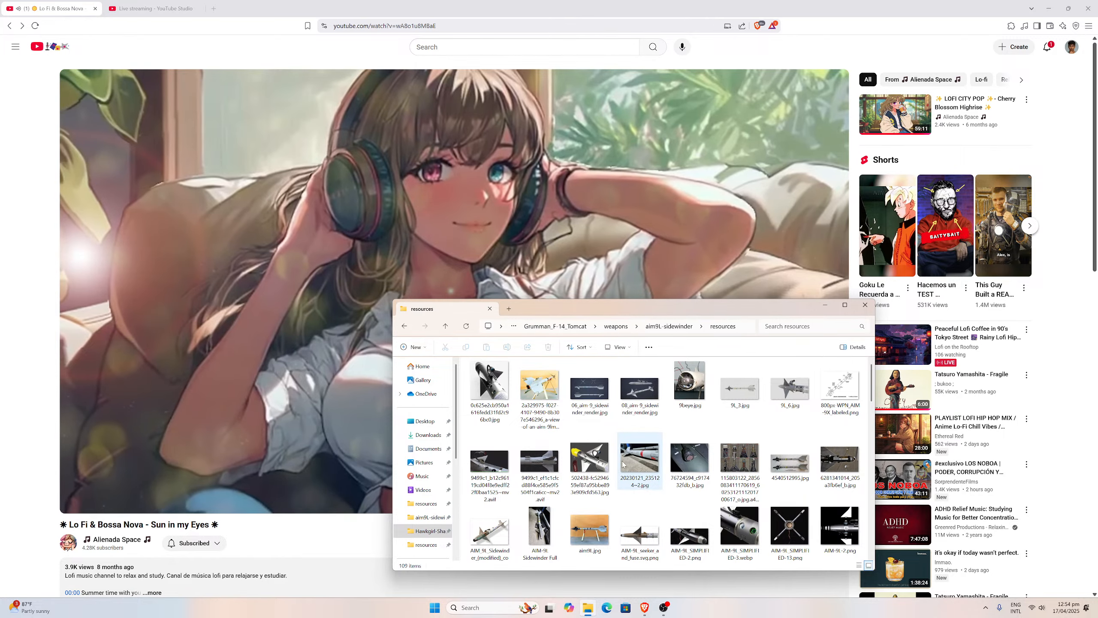
pyautogui.scroll(-5, 622, 464)
pyautogui.scroll(5, 622, 464)
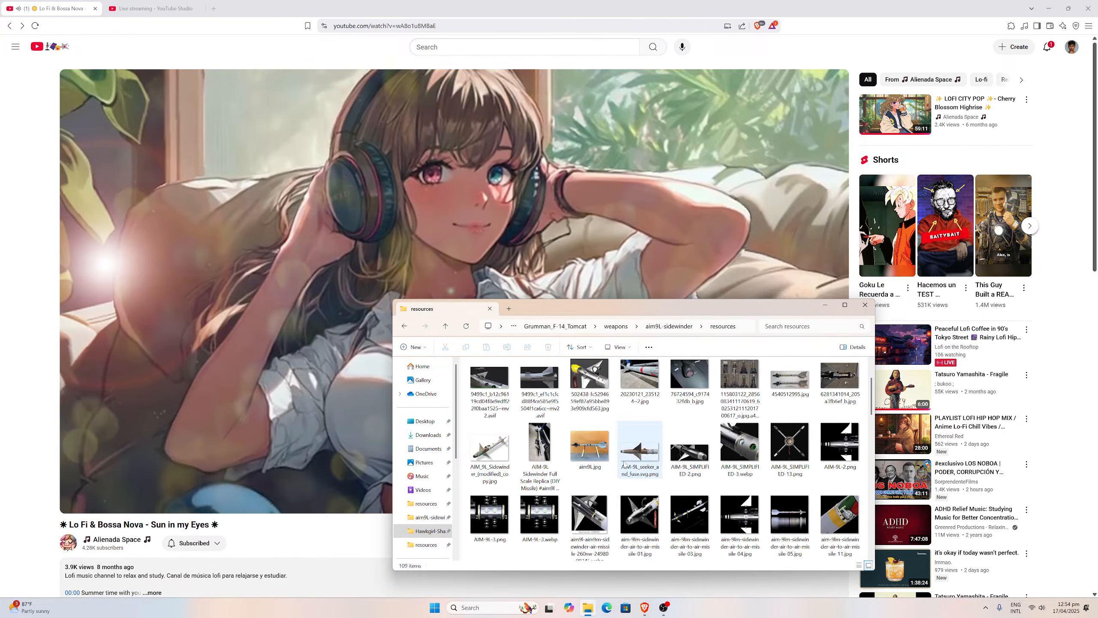
pyautogui.click(744, 459)
pyautogui.doubleClick(745, 459)
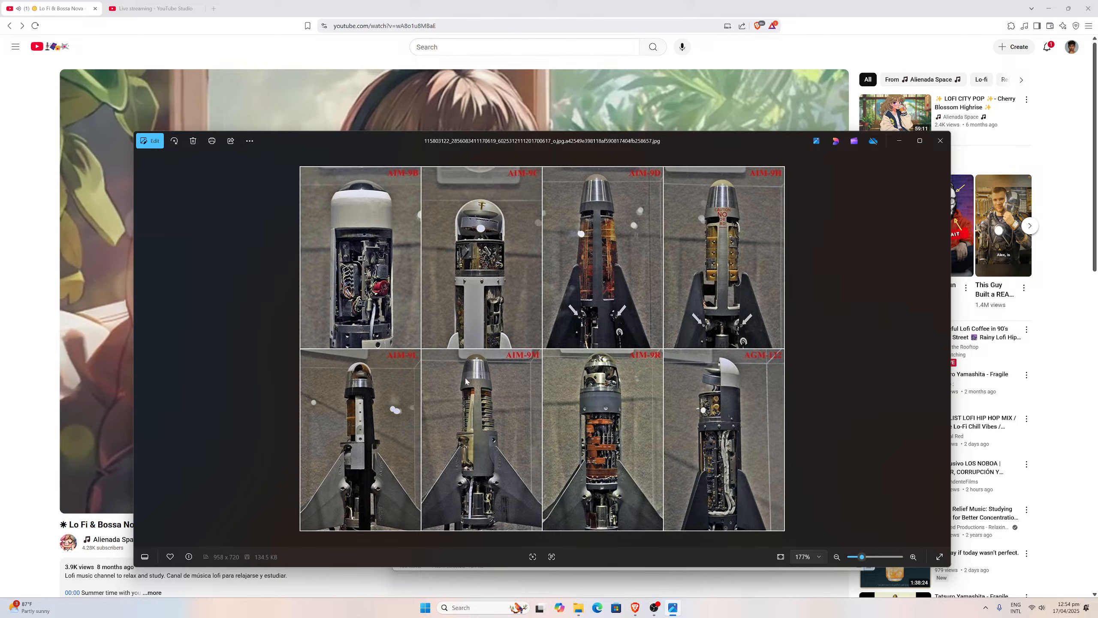
pyautogui.click(940, 141)
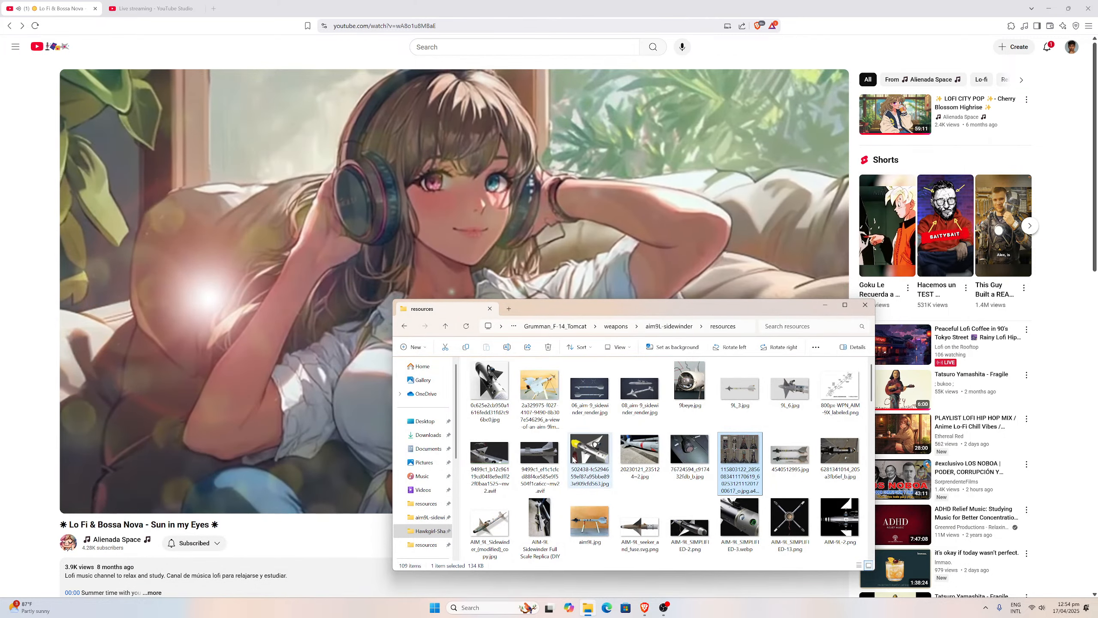
pyautogui.doubleClick(639, 452)
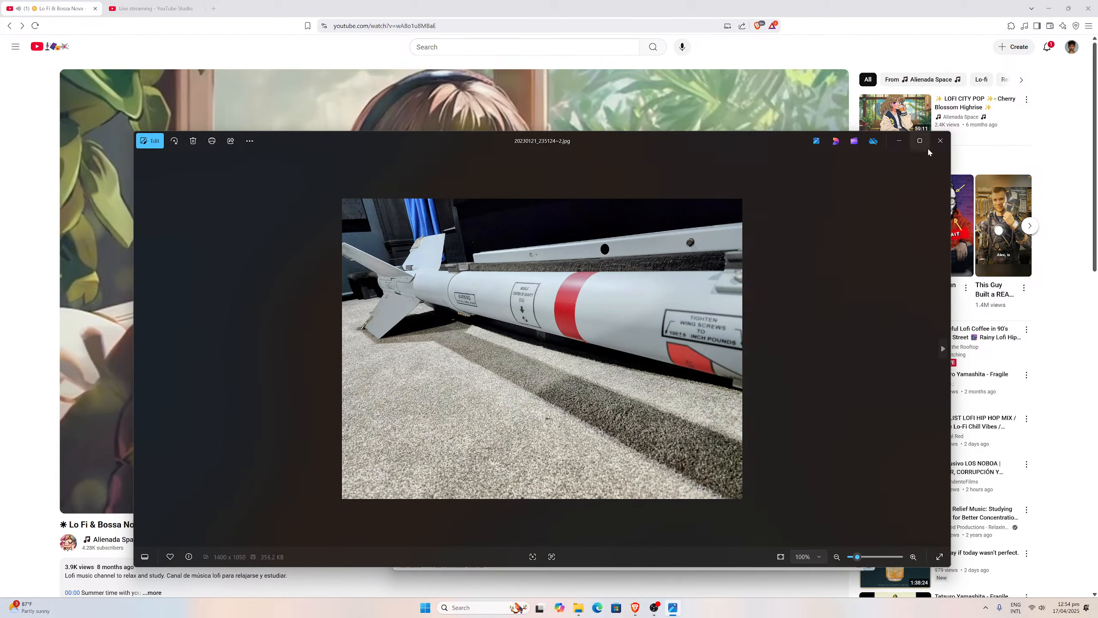
pyautogui.click(940, 140)
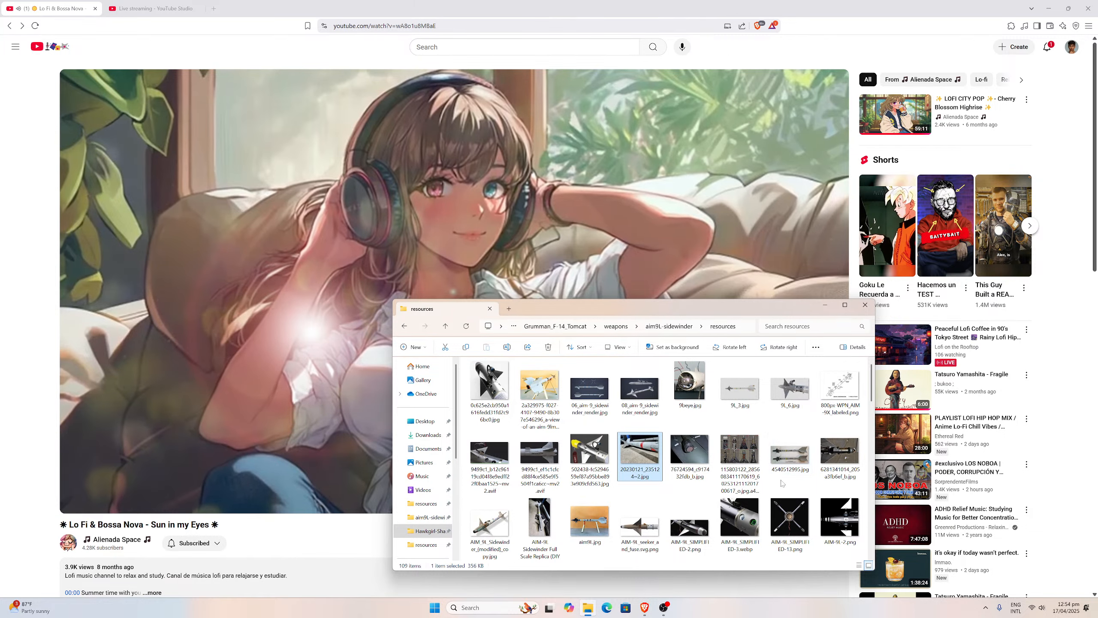
# Play the AIM-9L Sidewinder full scale replica video, skipping through it to review the fins, body bands and decals, and close it.
pyautogui.scroll(-2, 563, 475)
pyautogui.rightClick(540, 471)
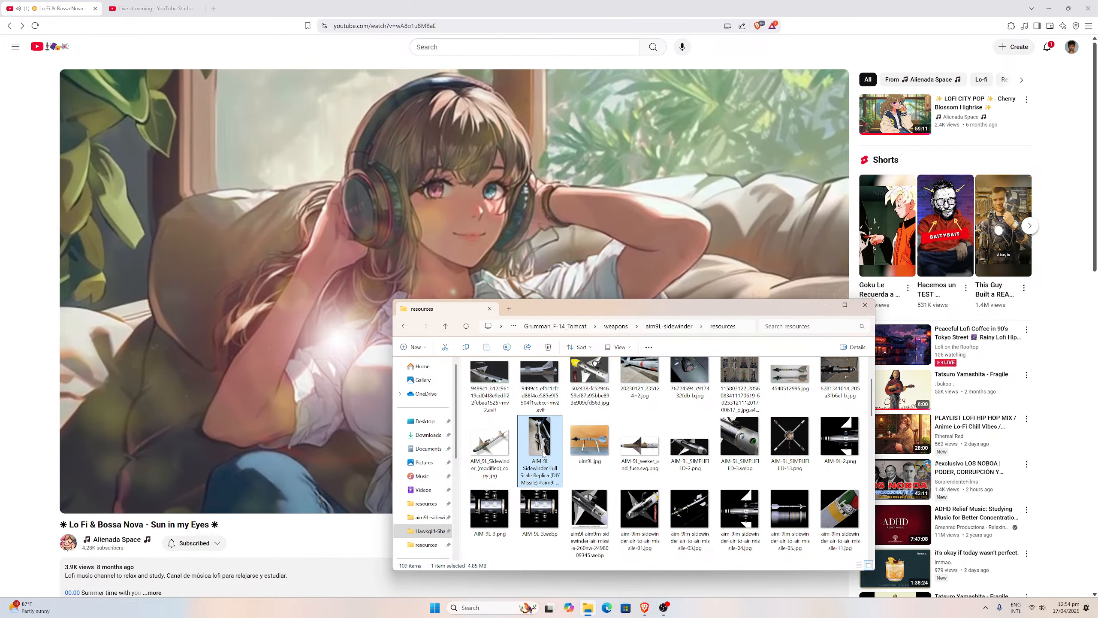
pyautogui.doubleClick(532, 453)
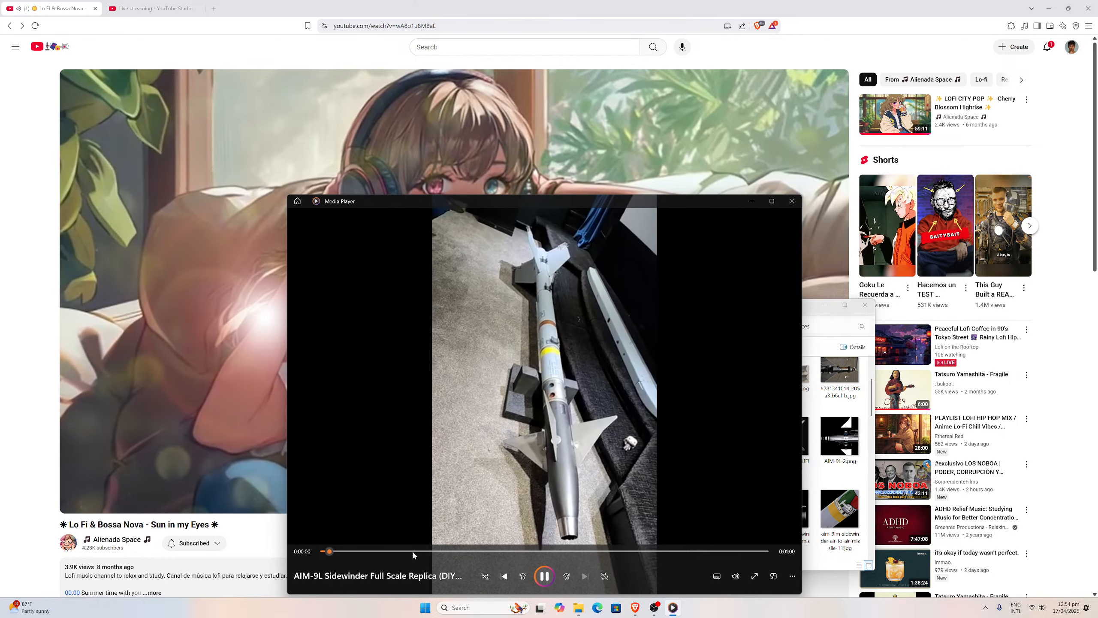
pyautogui.click(458, 552)
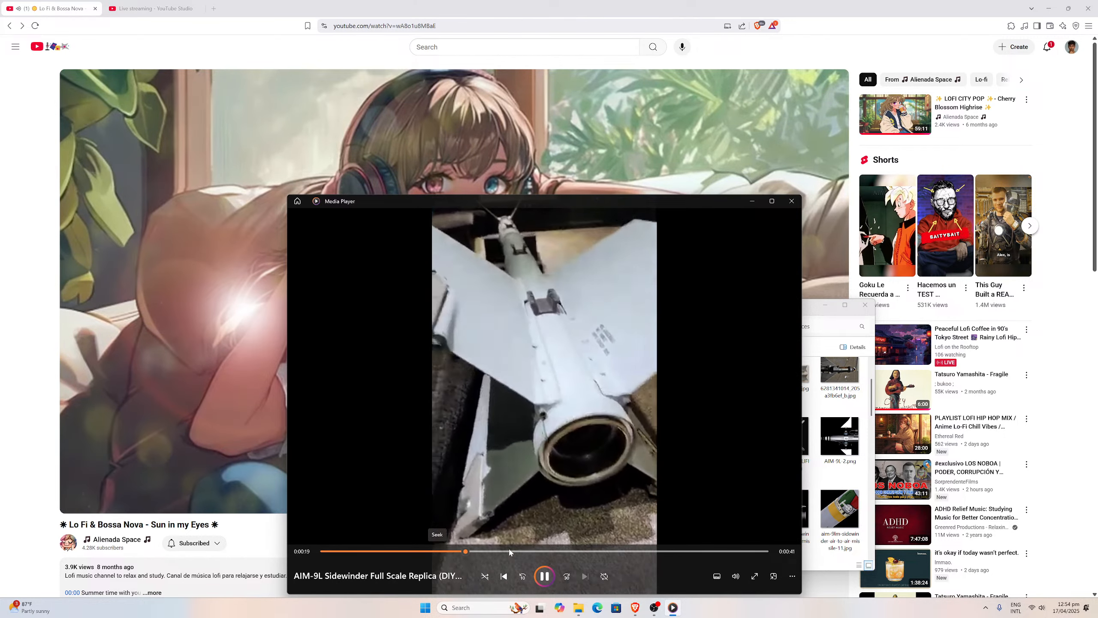
pyautogui.click(521, 552)
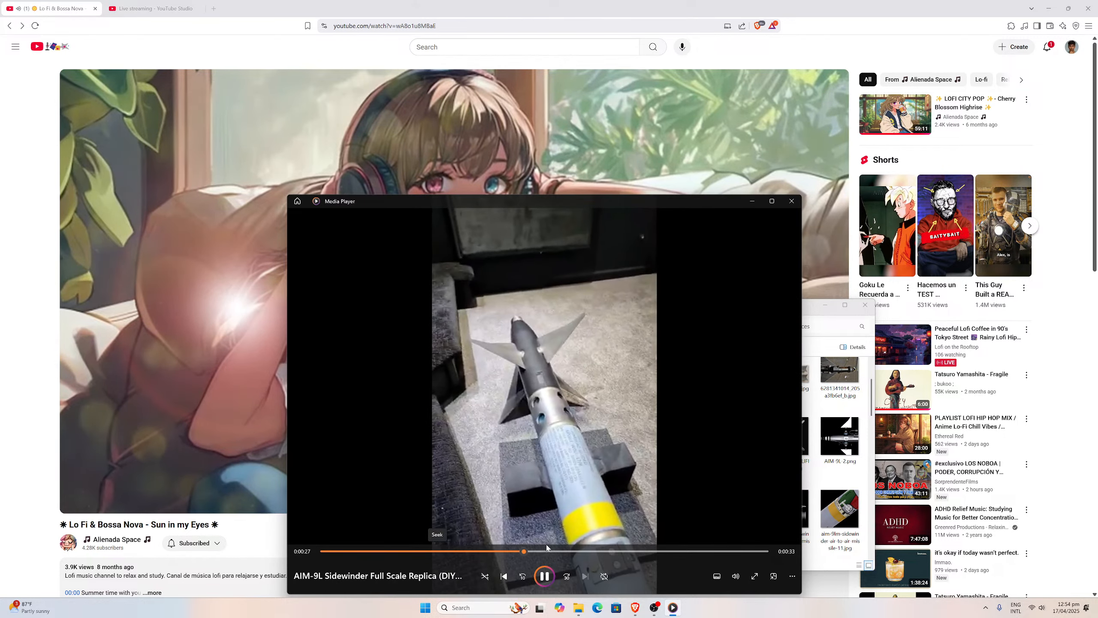
pyautogui.click(605, 553)
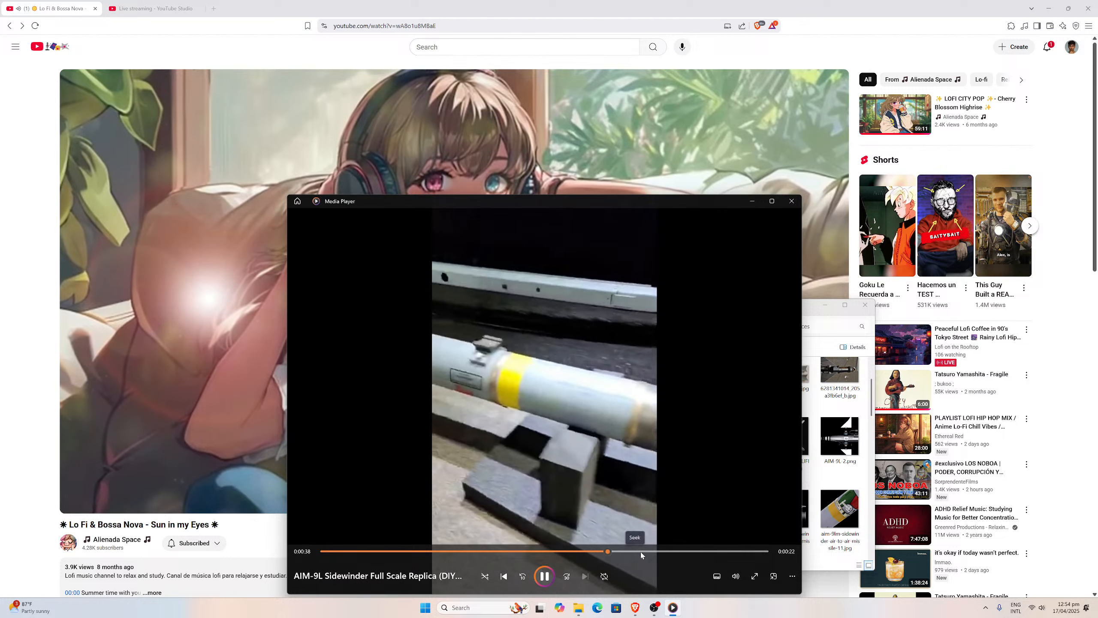
pyautogui.click(666, 552)
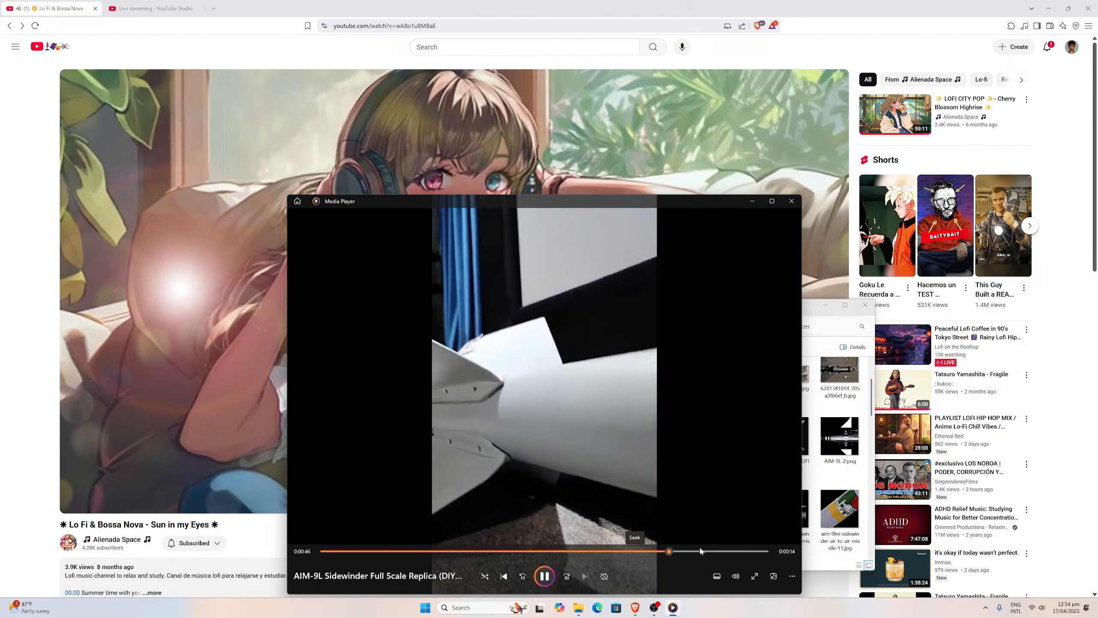
pyautogui.click(743, 551)
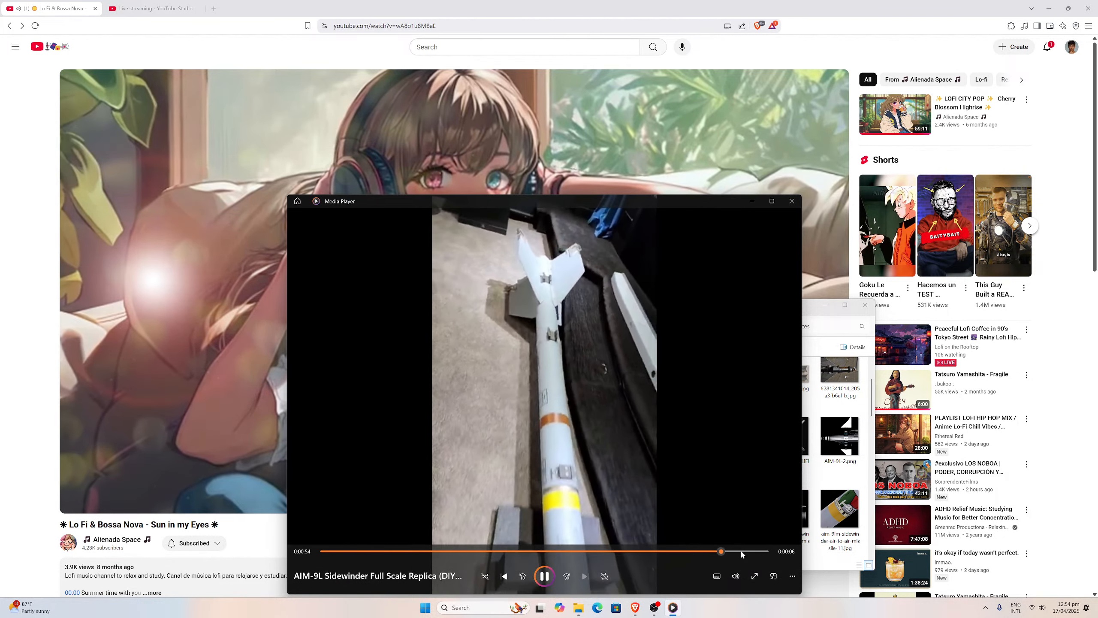
pyautogui.moveTo(752, 551); pyautogui.dragTo(590, 547)
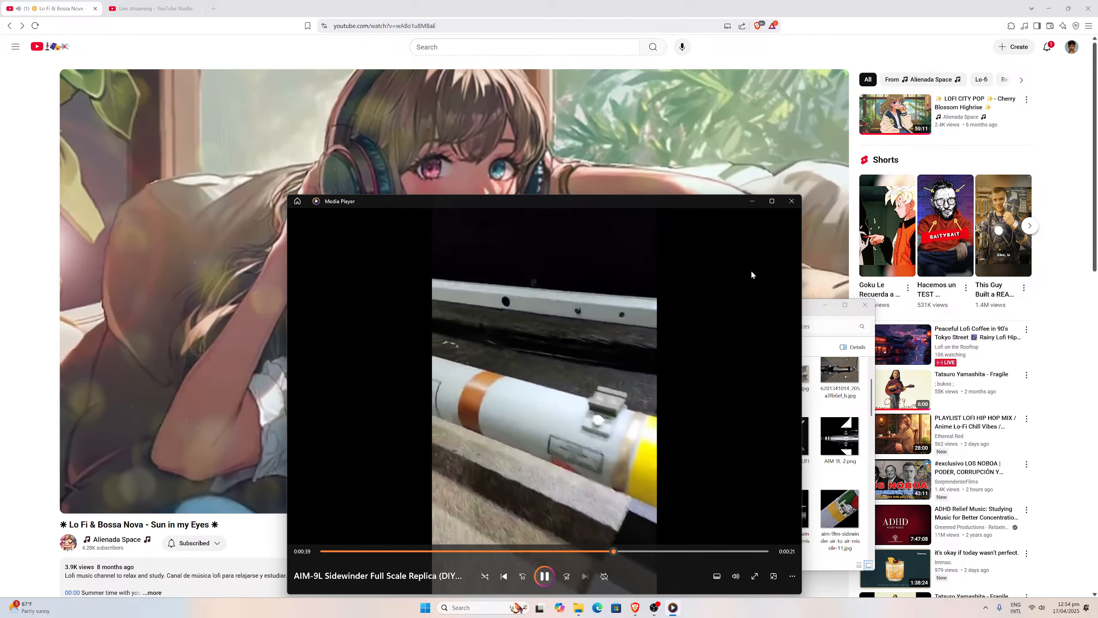
pyautogui.click(790, 202)
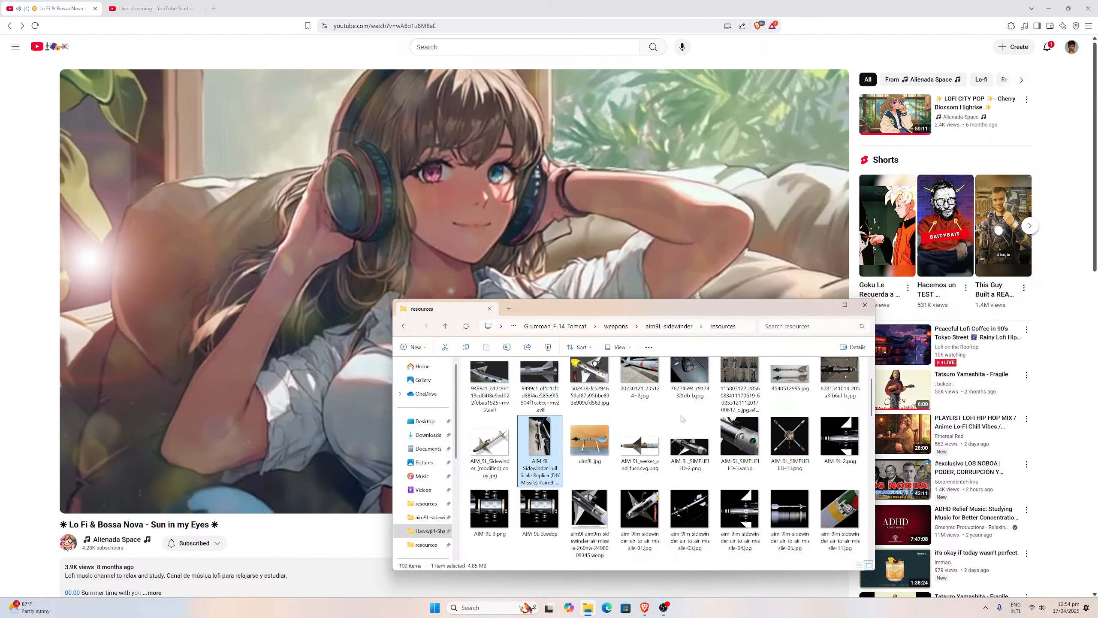
pyautogui.moveTo(702, 435)
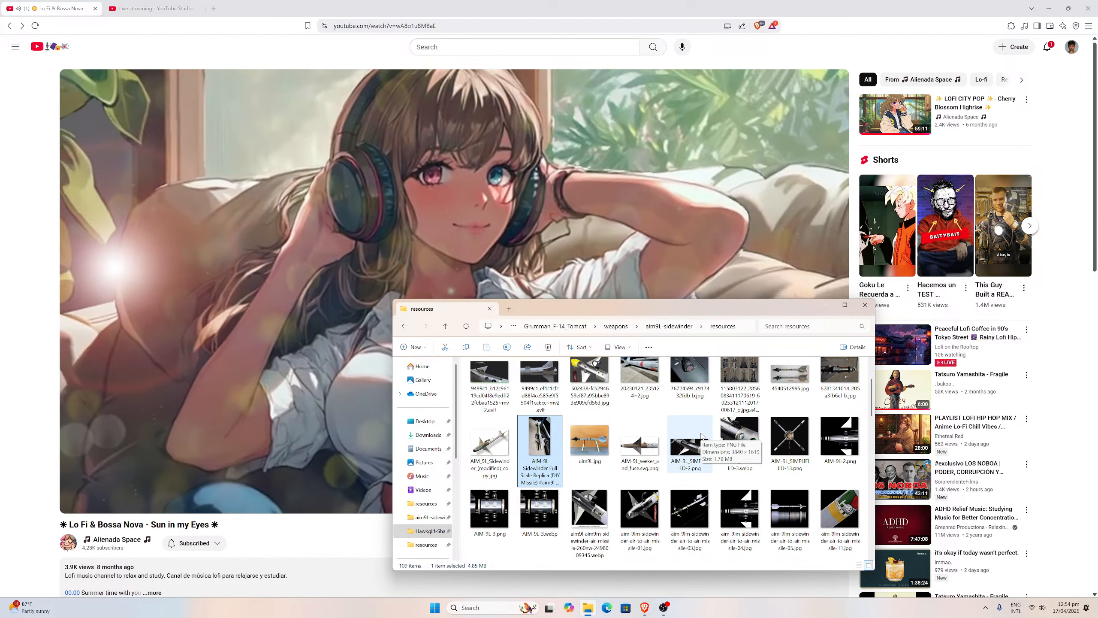
pyautogui.moveTo(742, 436)
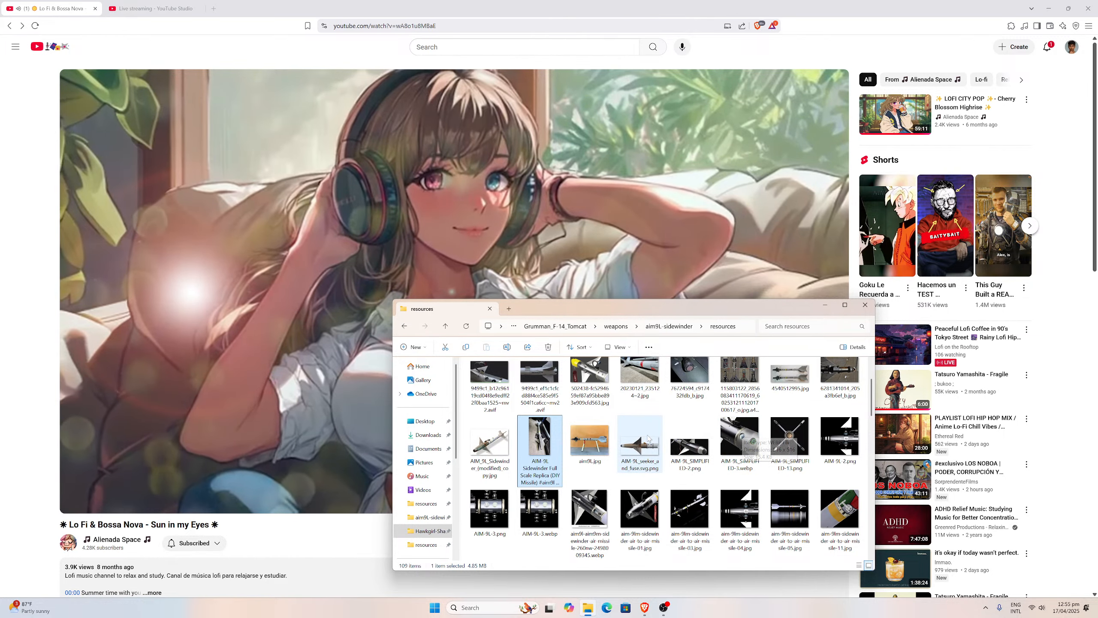
pyautogui.moveTo(648, 437)
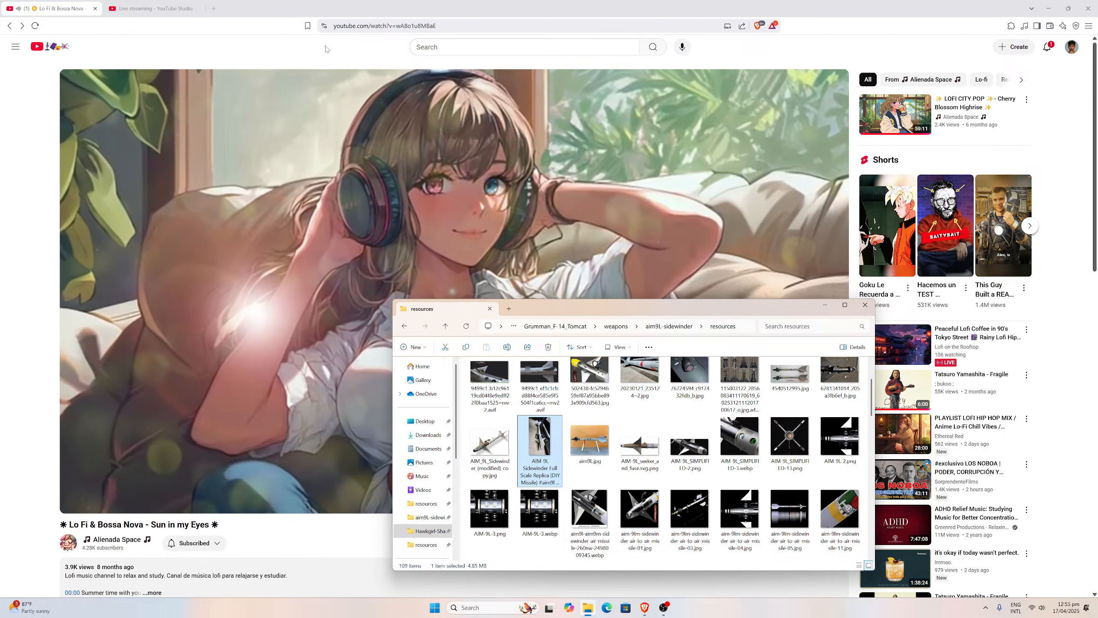
# Open the cgtrader page for the Celtic Weapon Set sword and scabbard in a new browser tab and view its second and third images.
pyautogui.click(212, 9)
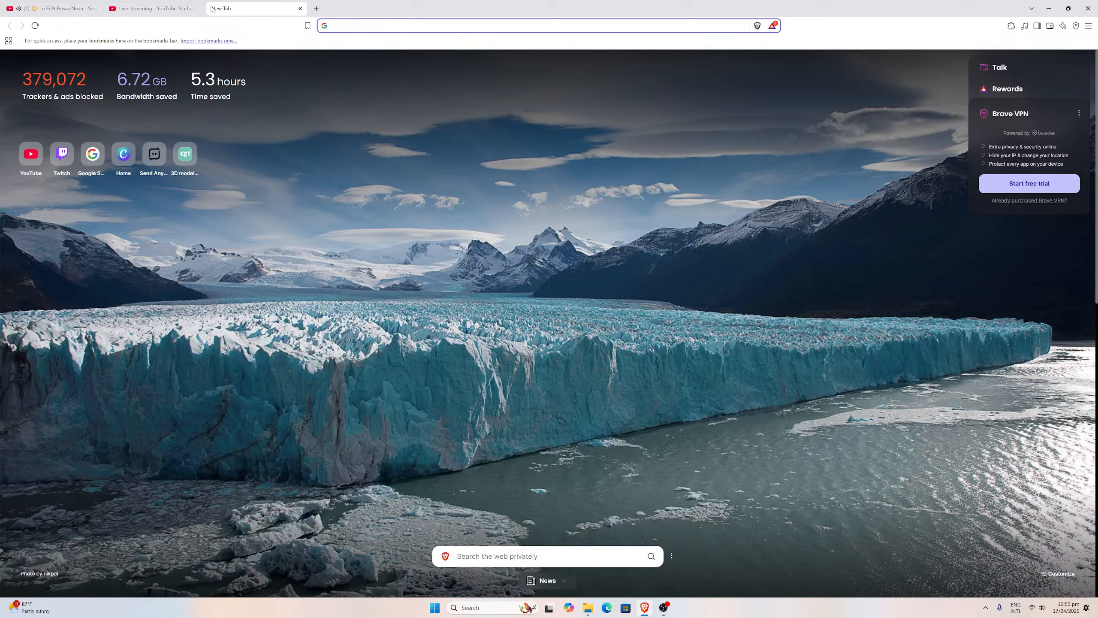
pyautogui.write('cgtrader')
pyautogui.press('Return')
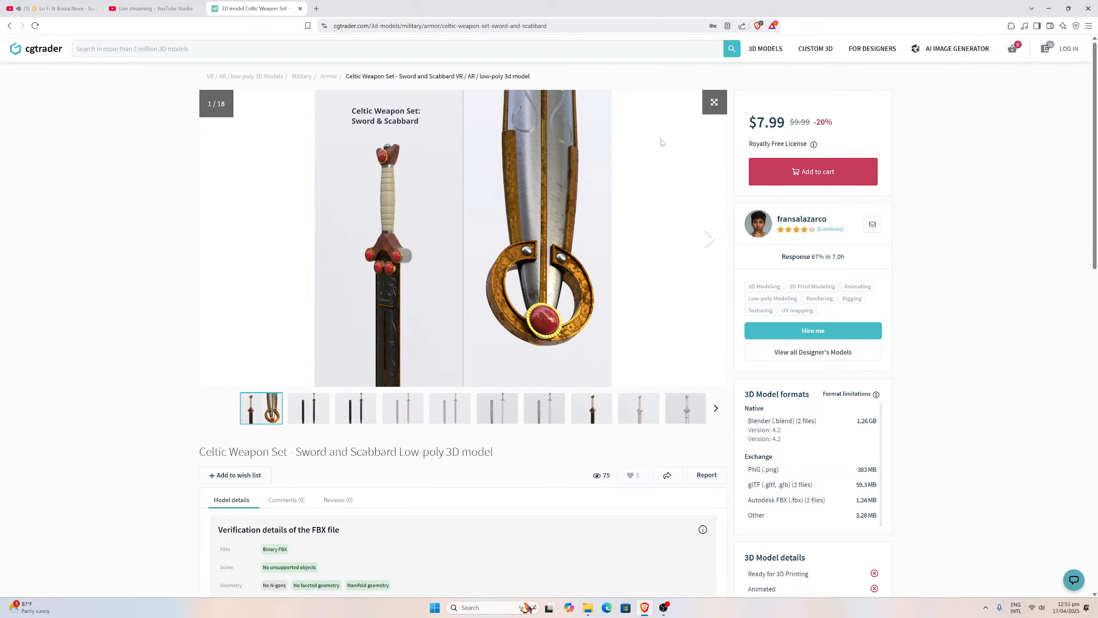
pyautogui.click(295, 409)
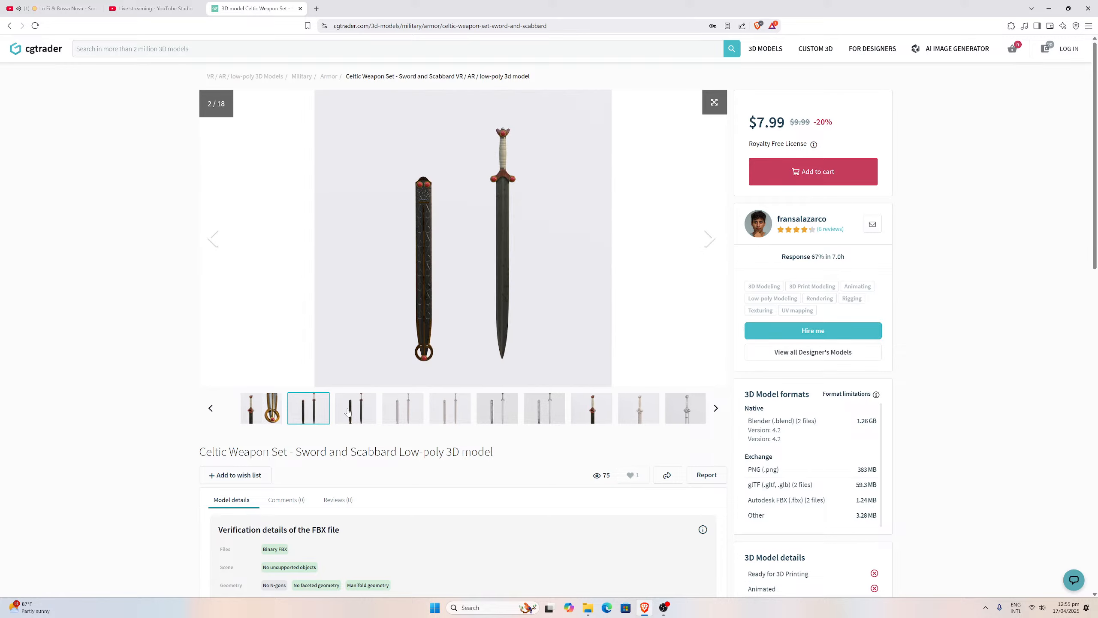
pyautogui.click(343, 411)
# Go to the designer's profile and open the Celtic Weapon Set dagger and scabbard model from the Low-Poly/PBR models.
pyautogui.click(802, 220)
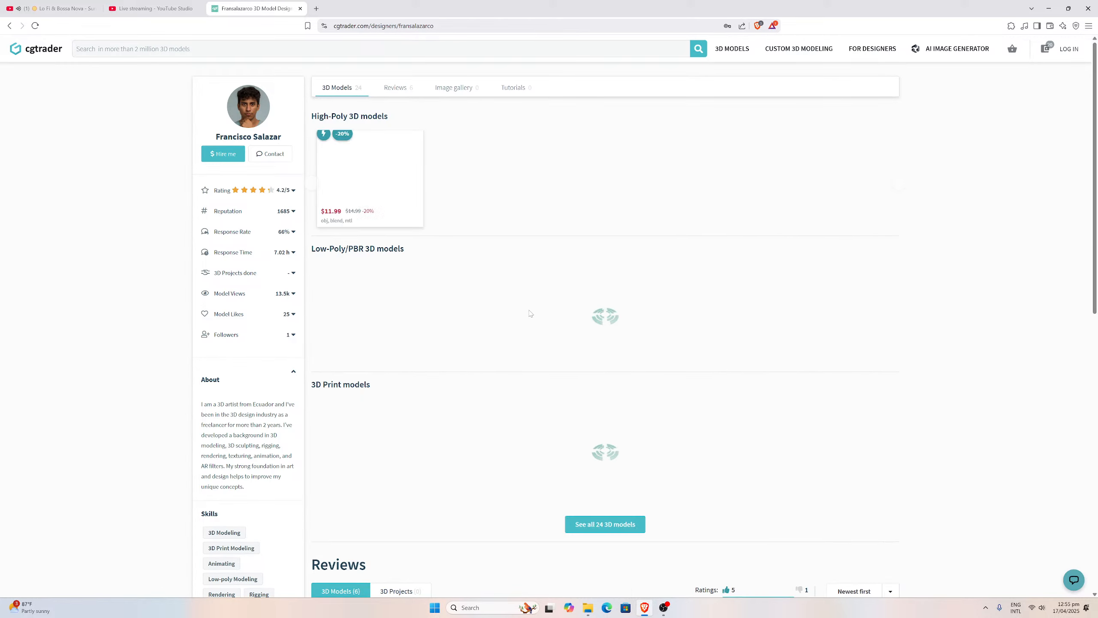
pyautogui.scroll(-1, 544, 272)
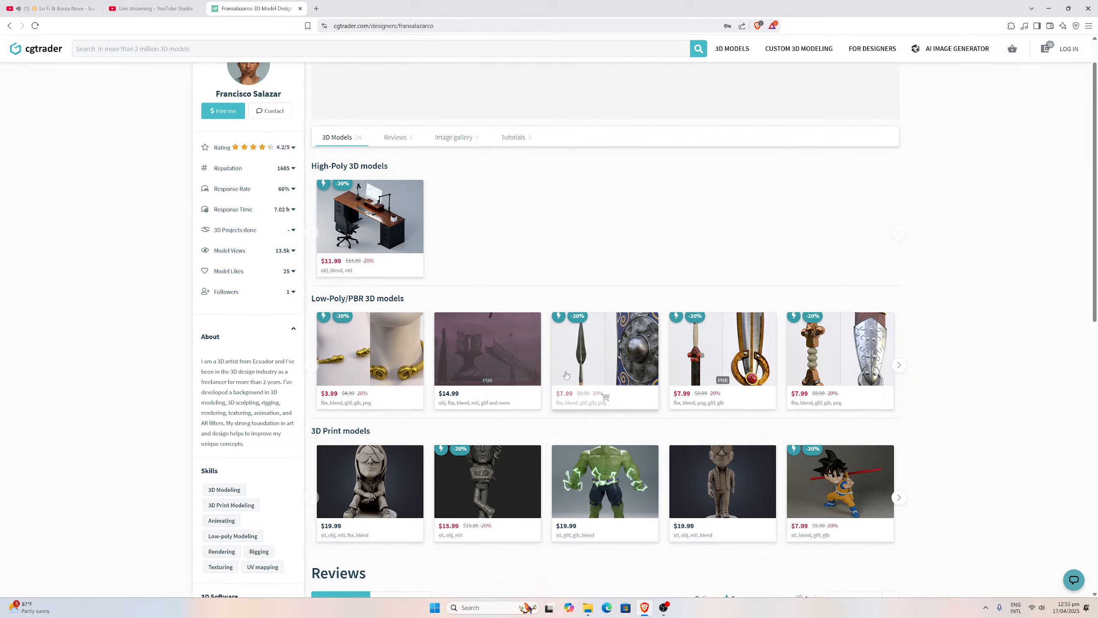
pyautogui.click(817, 361)
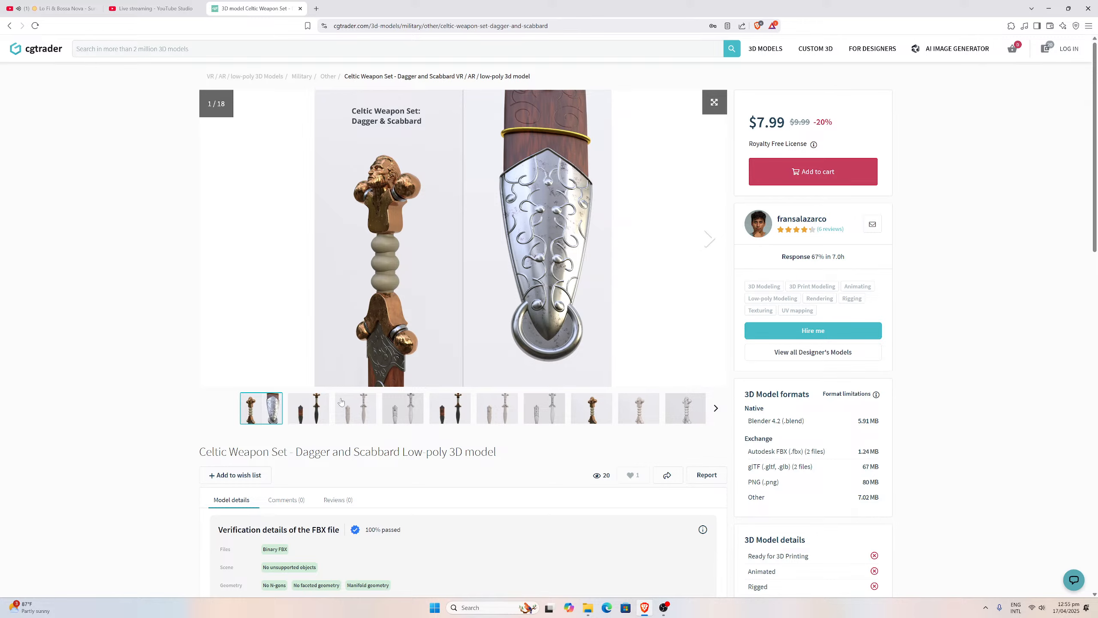
# View the dagger and scabbard's second to fourth preview images, including the wireframe, and return to the first image.
pyautogui.click(316, 410)
pyautogui.click(348, 410)
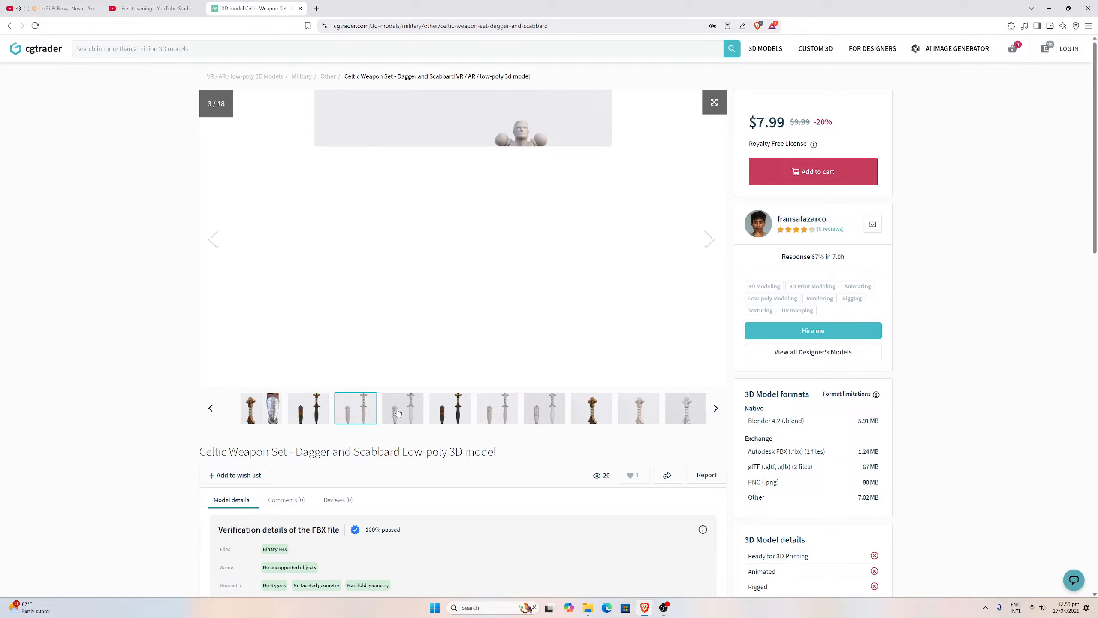
pyautogui.click(398, 412)
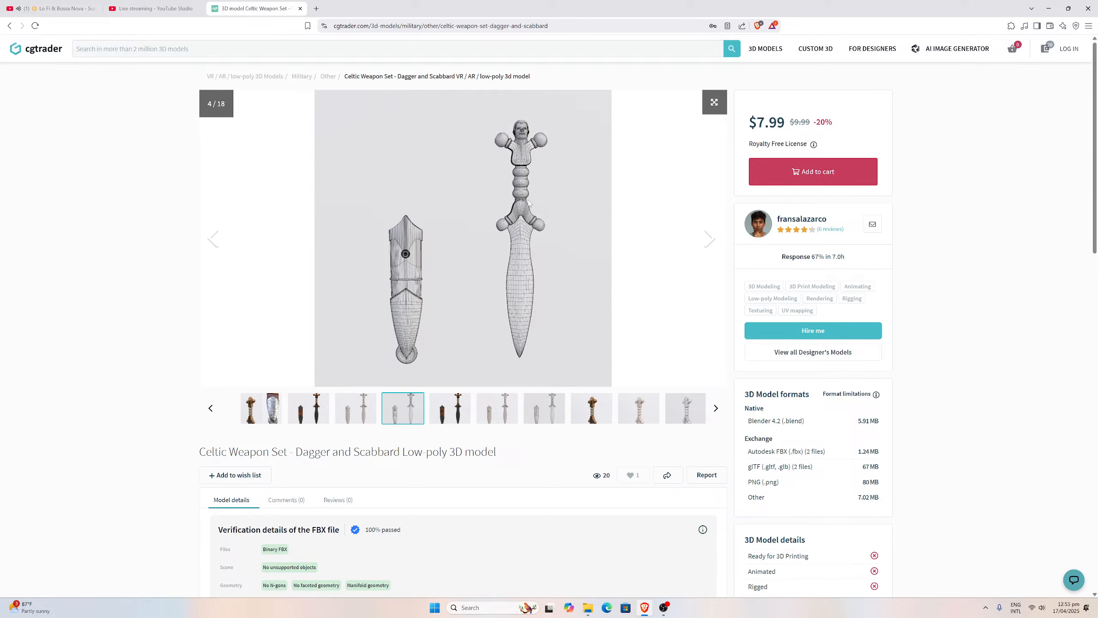
pyautogui.click(277, 412)
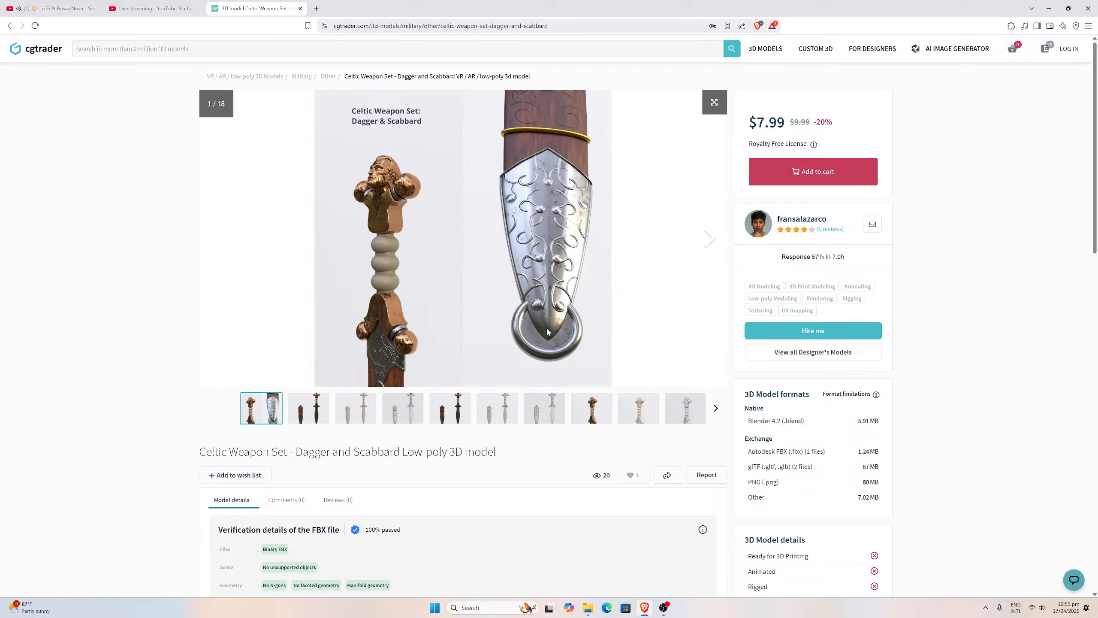